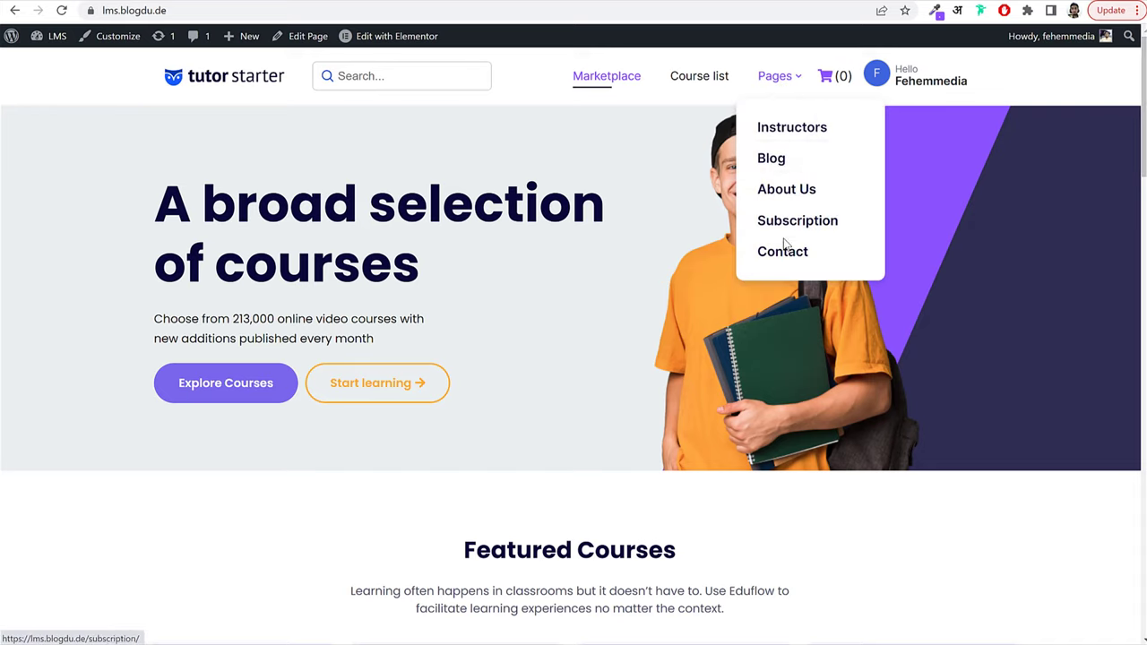
Show the avatar's dashboard menu, then scroll down to the Featured Courses cards with levels, ratings and prices
{"action": "mouse_move", "coordinate": [889, 85]}
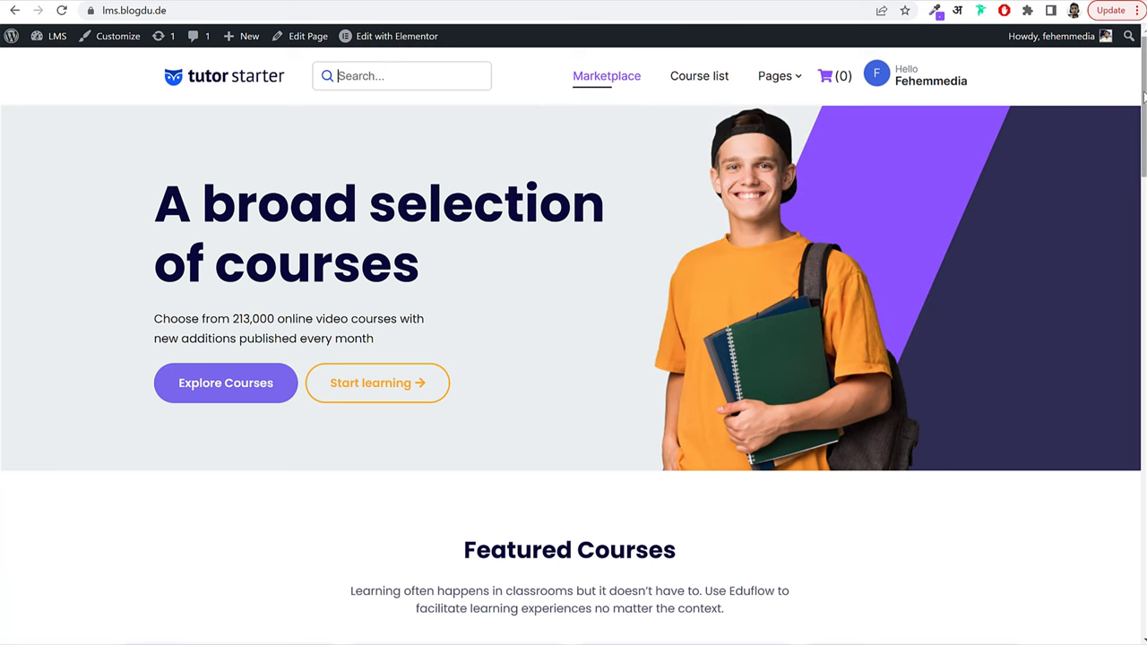
{"action": "scroll", "coordinate": [1144, 126], "scroll_direction": "down", "scroll_amount": 1}
{"action": "scroll", "coordinate": [1145, 125], "scroll_direction": "down", "scroll_amount": 3}
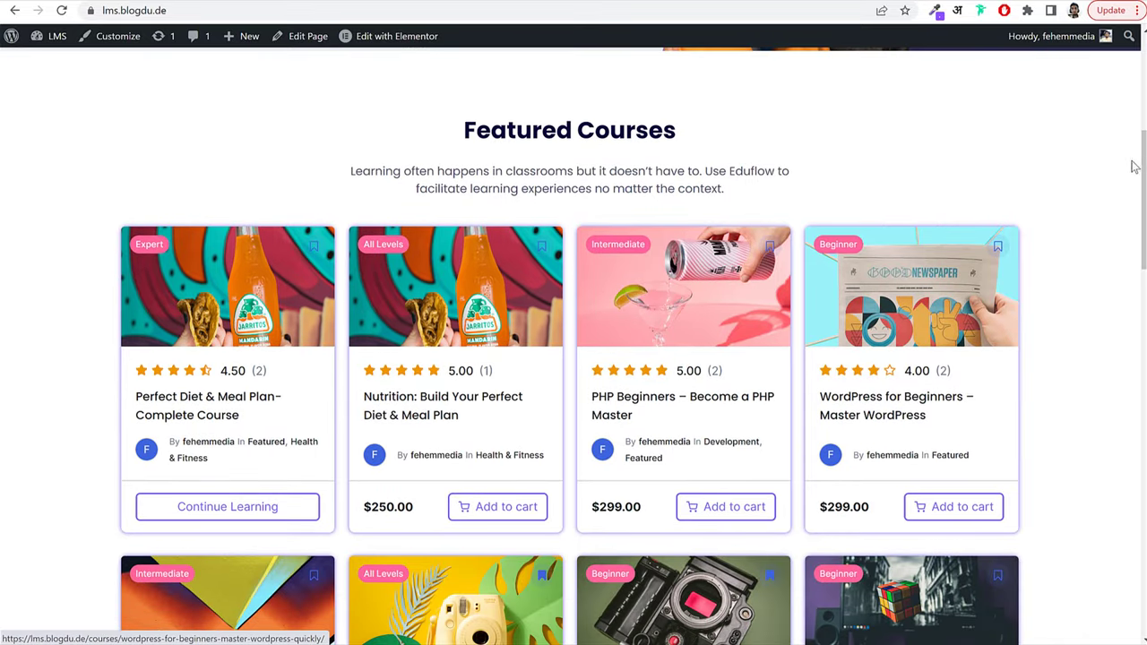
{"action": "left_click_drag", "start_coordinate": [1138, 169], "coordinate": [1142, 205]}
Open the Perfect Diet & Meal Plan-Complete Course page and expand its full About Course description
{"action": "left_click", "coordinate": [165, 339]}
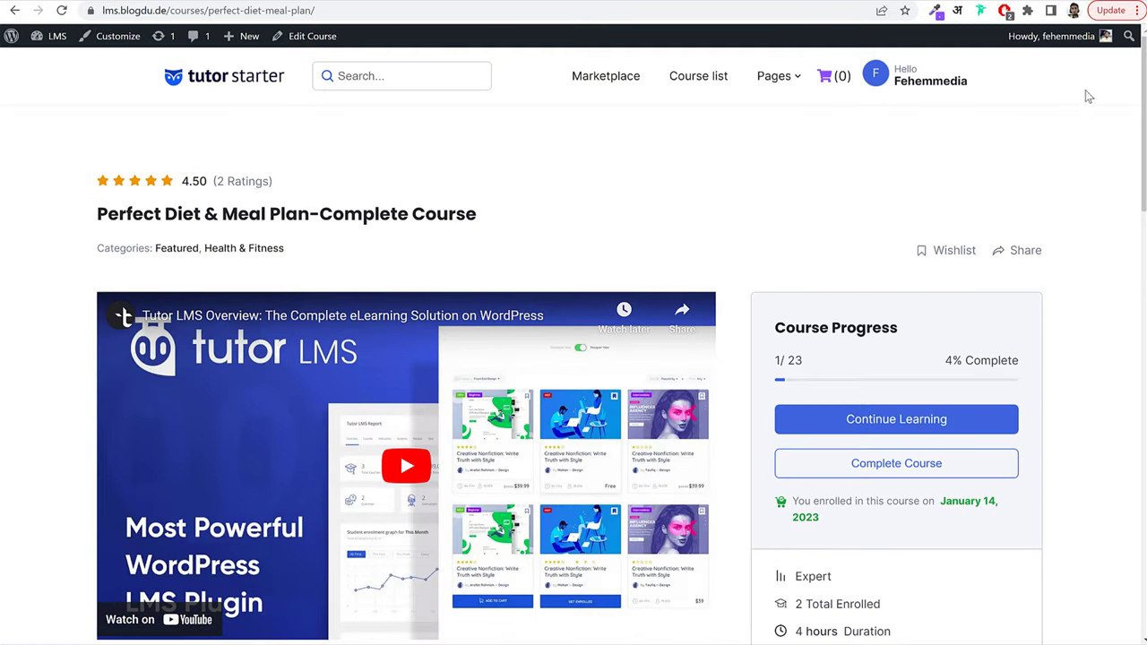
{"action": "left_click_drag", "start_coordinate": [1144, 67], "coordinate": [1142, 212]}
{"action": "left_click", "coordinate": [134, 339]}
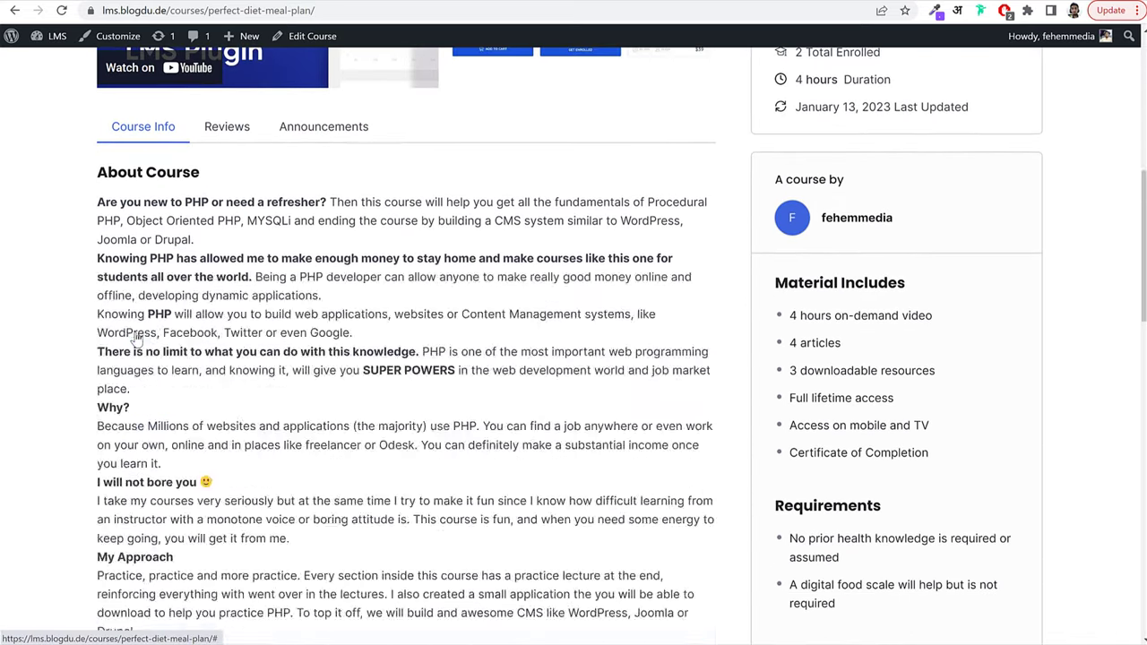
{"action": "left_click_drag", "start_coordinate": [105, 178], "coordinate": [221, 175]}
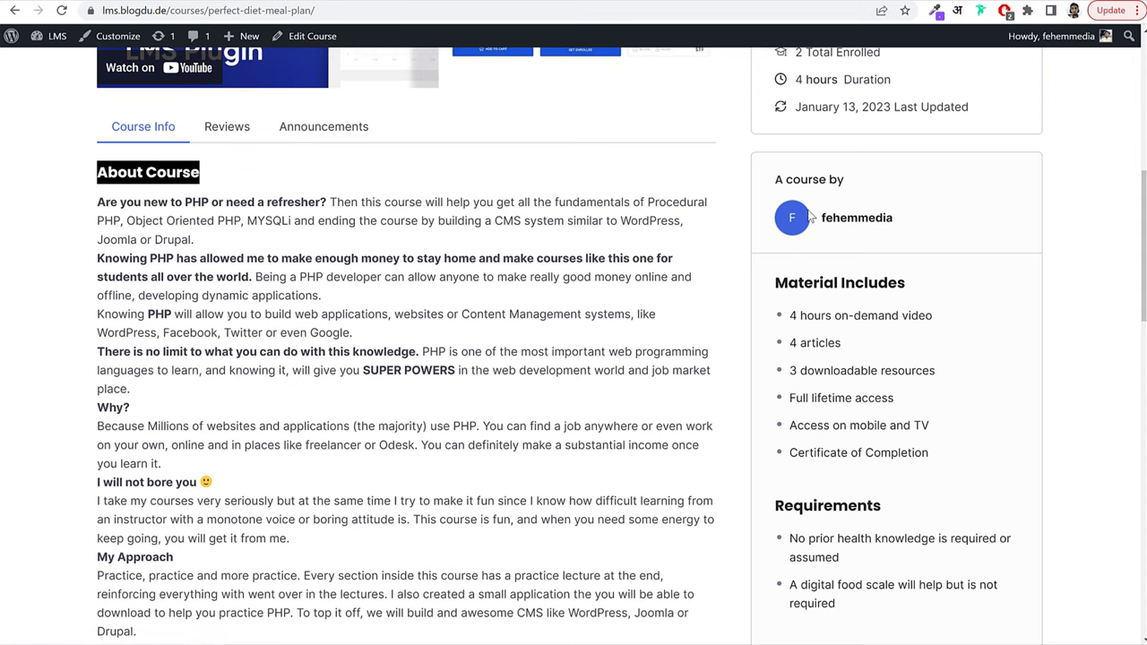
View the course's Reviews and Announcements tabs, then return to Course Info
{"action": "left_click", "coordinate": [226, 128]}
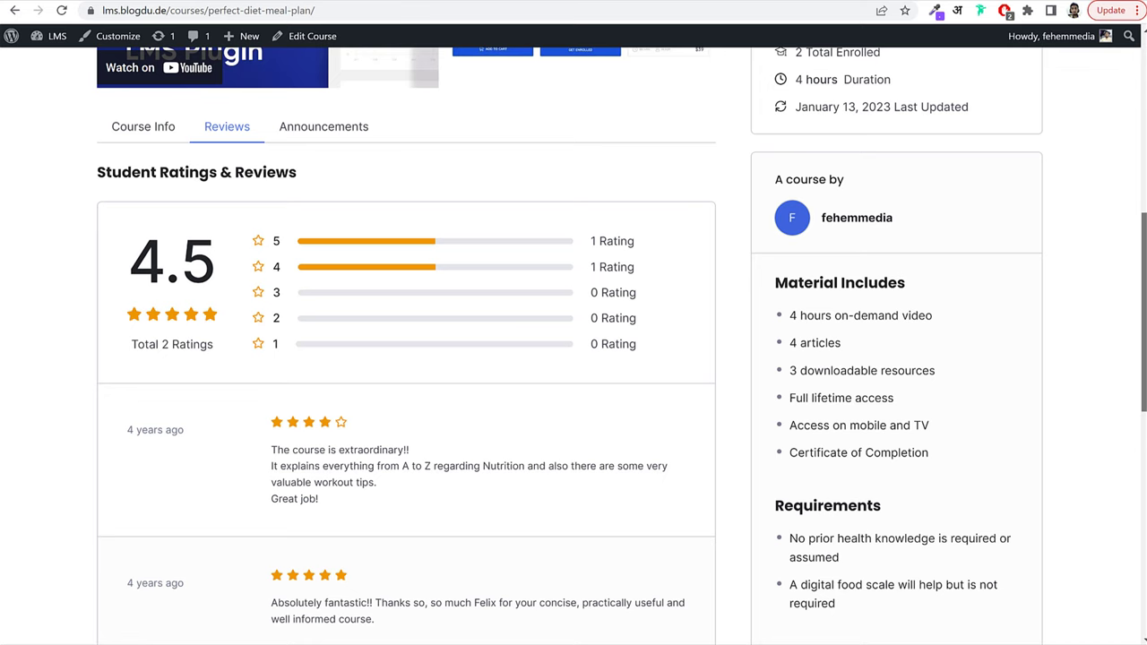
{"action": "mouse_move", "coordinate": [1144, 255]}
{"action": "left_mouse_down"}
{"action": "mouse_move", "coordinate": [1144, 281]}
{"action": "mouse_move", "coordinate": [1143, 267]}
{"action": "left_mouse_up"}
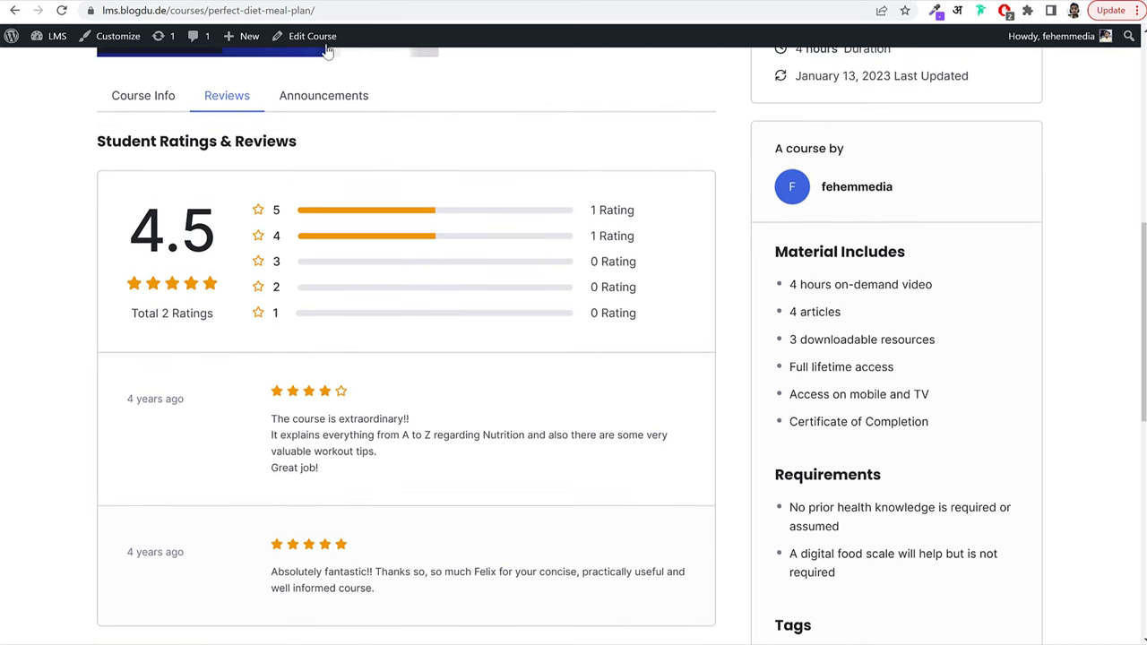
{"action": "left_click", "coordinate": [313, 94]}
{"action": "left_click", "coordinate": [125, 105]}
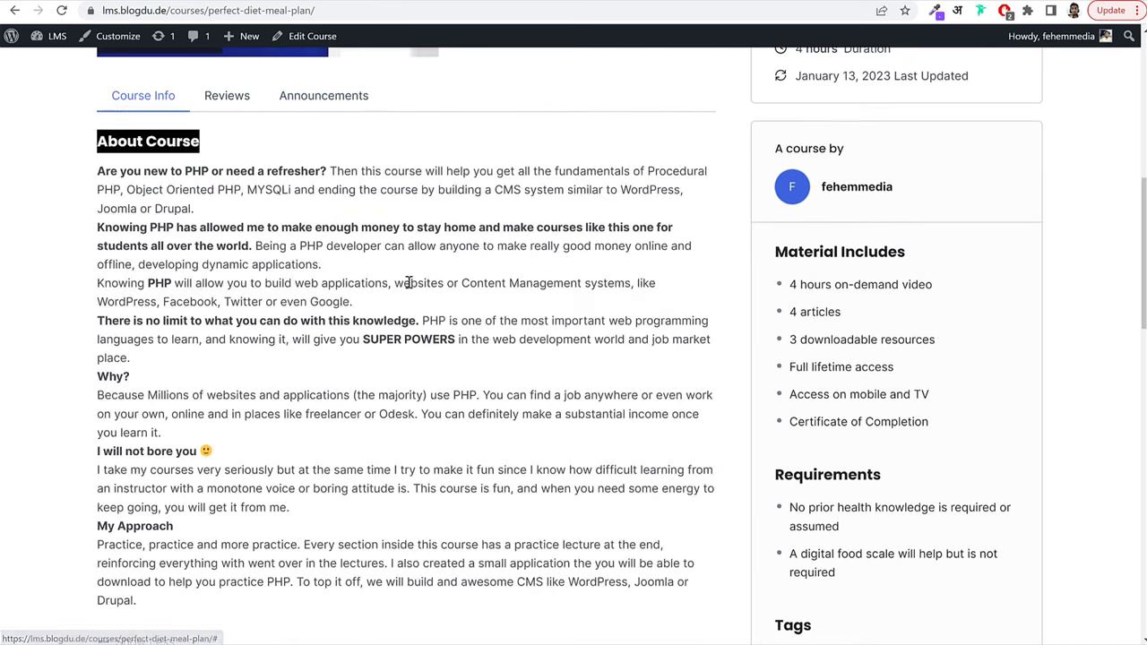
Scroll down and highlight the What Will You Learn? and Course Content headings
{"action": "scroll", "coordinate": [404, 281], "scroll_direction": "down", "scroll_amount": 1}
{"action": "scroll", "coordinate": [1143, 294], "scroll_direction": "down", "scroll_amount": 4}
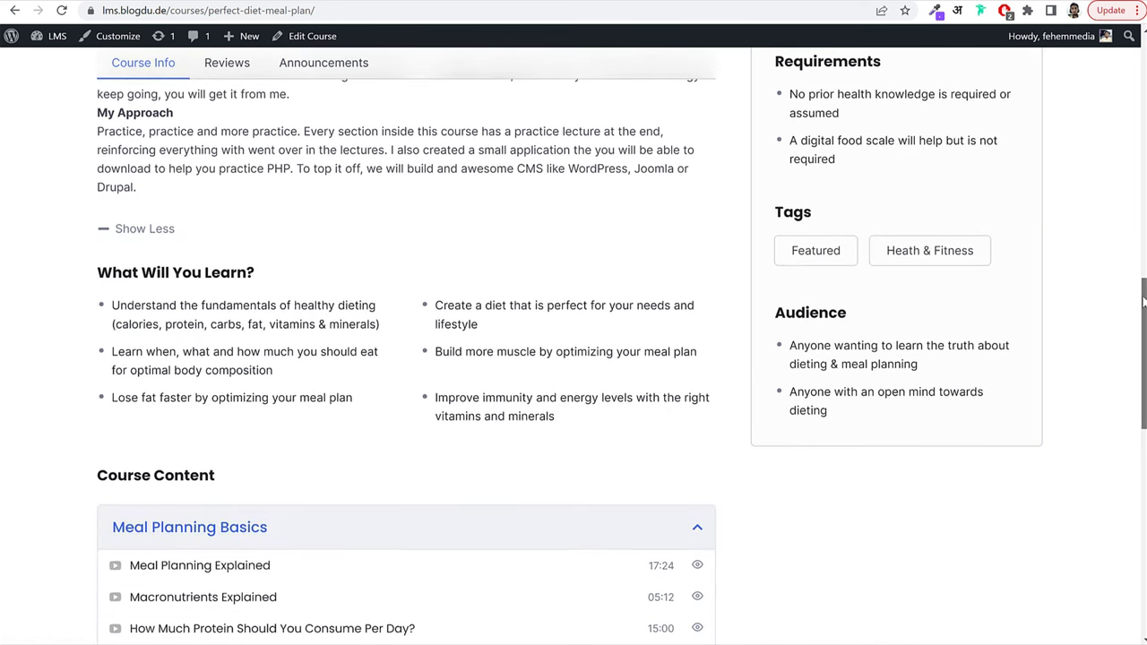
{"action": "left_click_drag", "start_coordinate": [95, 278], "coordinate": [273, 281]}
{"action": "left_click", "coordinate": [273, 281]}
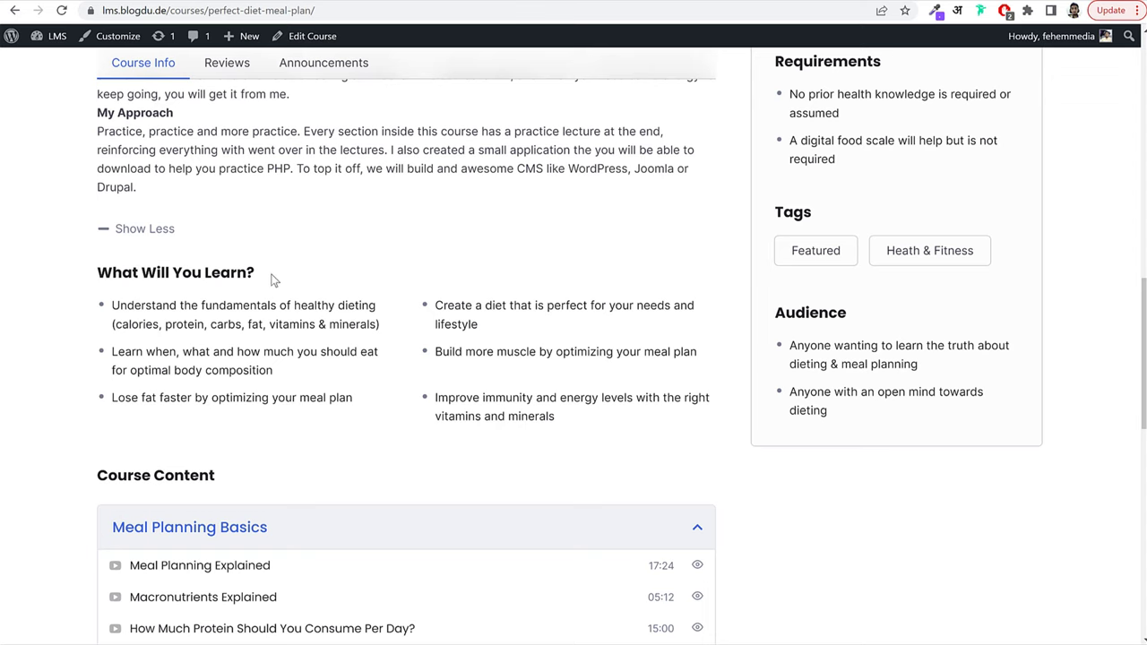
{"action": "left_click_drag", "start_coordinate": [1144, 311], "coordinate": [1144, 390]}
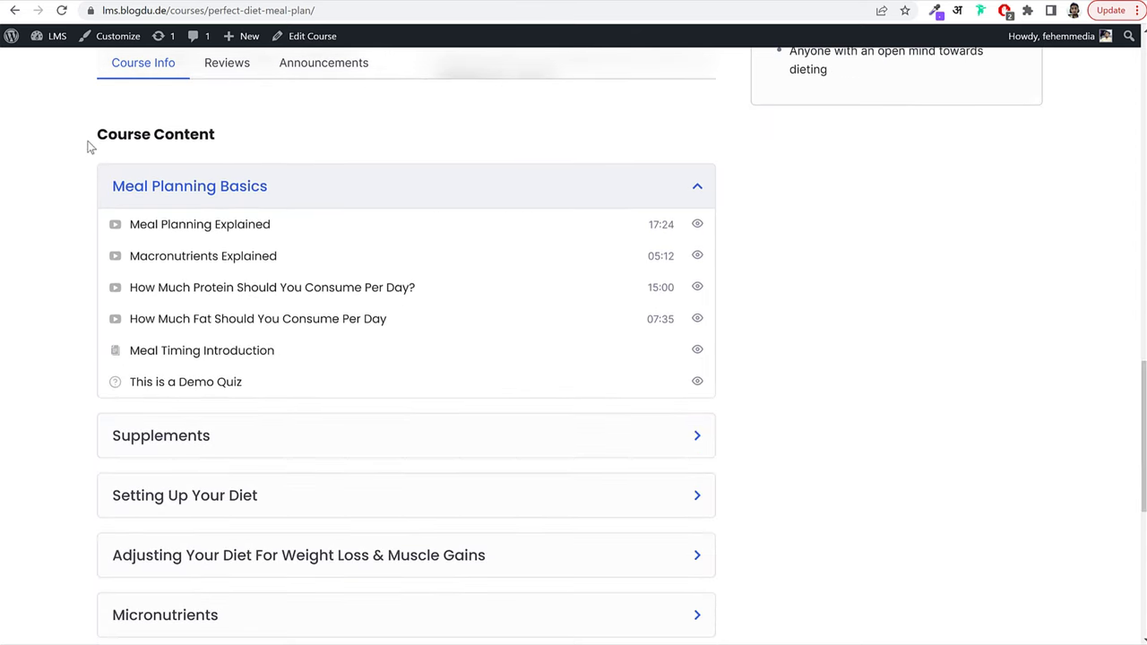
{"action": "left_click_drag", "start_coordinate": [89, 146], "coordinate": [216, 154]}
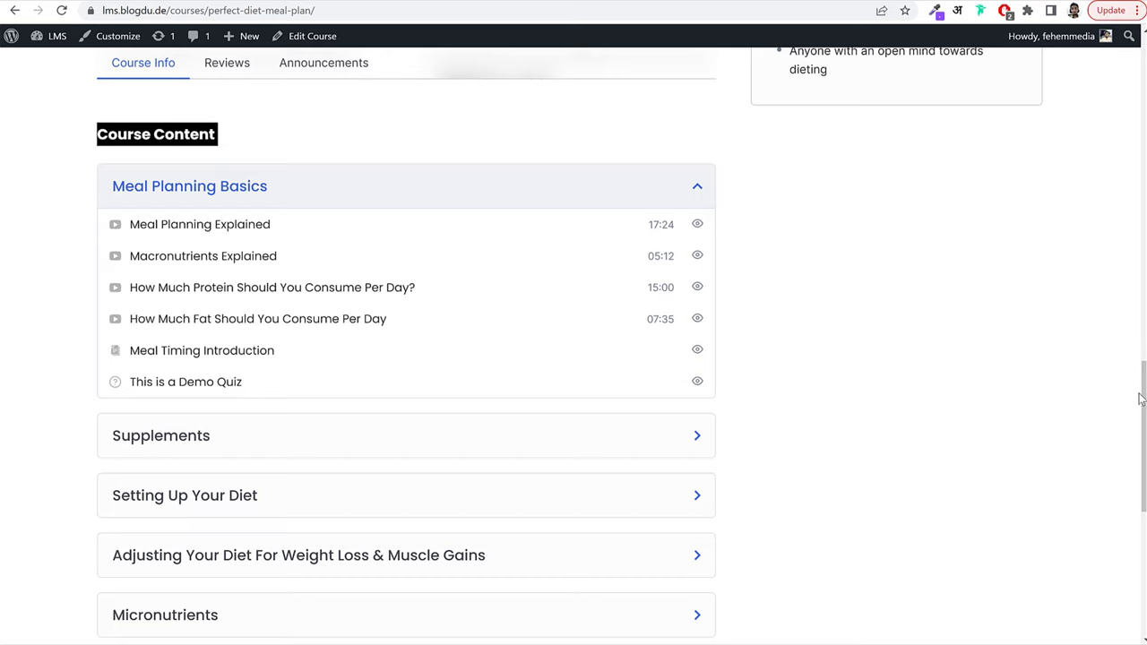
Collapse Meal Planning Basics, expand Supplements and Setting Up Your Diet, and highlight the Audience heading
{"action": "left_click_drag", "start_coordinate": [1141, 399], "coordinate": [1141, 422]}
{"action": "left_click", "coordinate": [475, 109]}
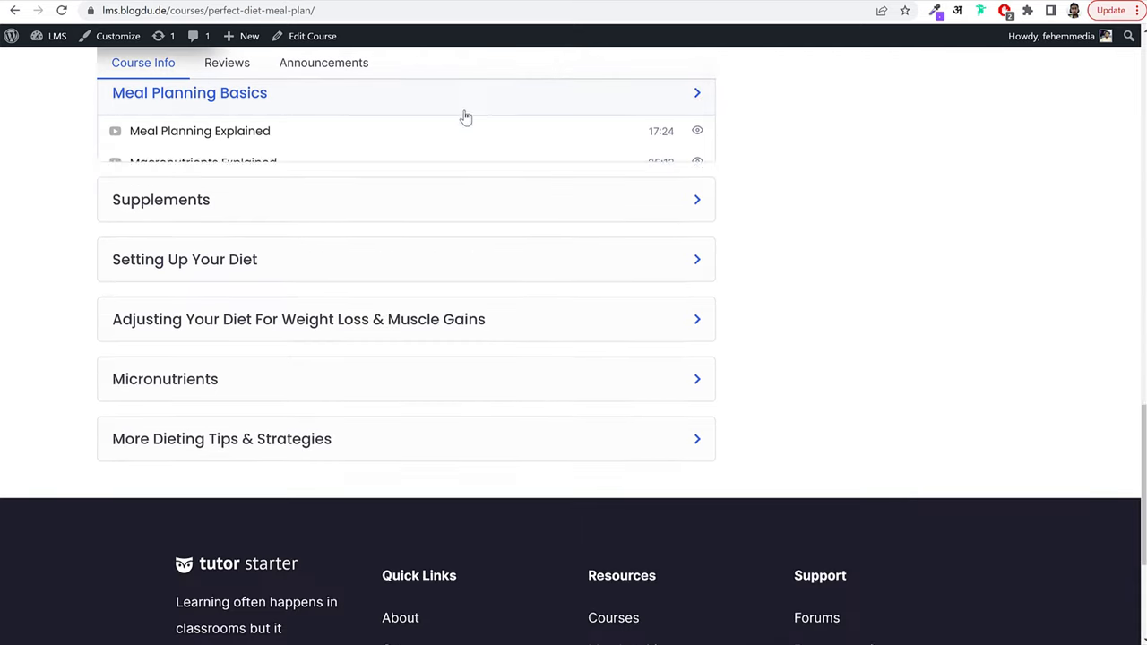
{"action": "left_click", "coordinate": [282, 153]}
{"action": "left_click", "coordinate": [234, 352]}
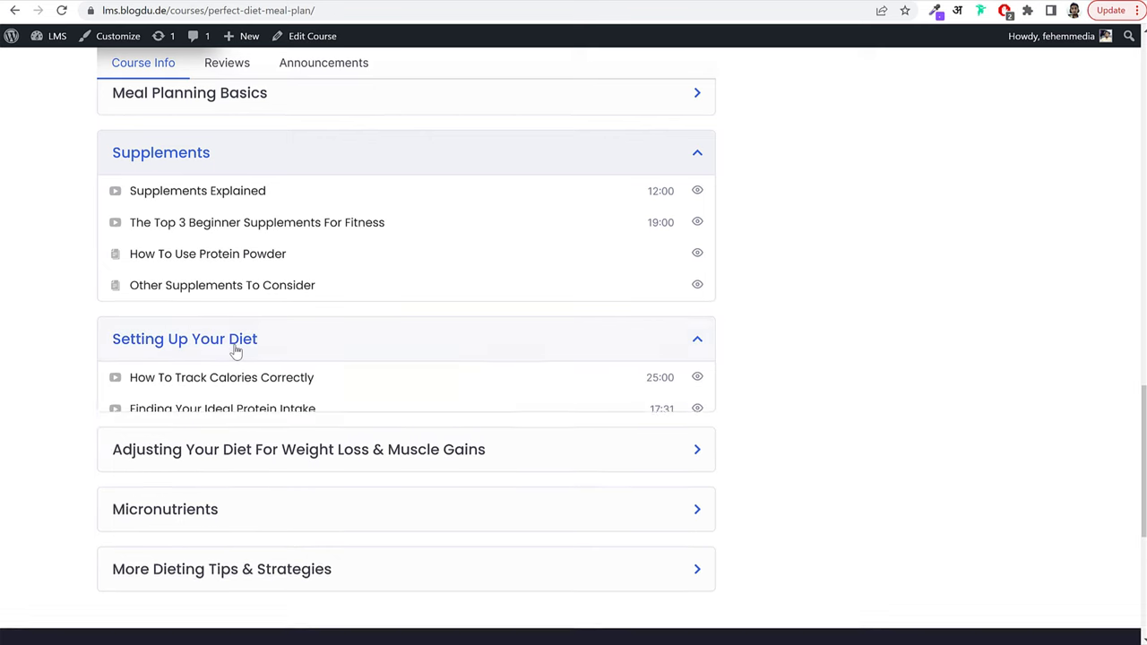
{"action": "left_click_drag", "start_coordinate": [1141, 435], "coordinate": [1084, 326]}
{"action": "double_click", "coordinate": [837, 490]}
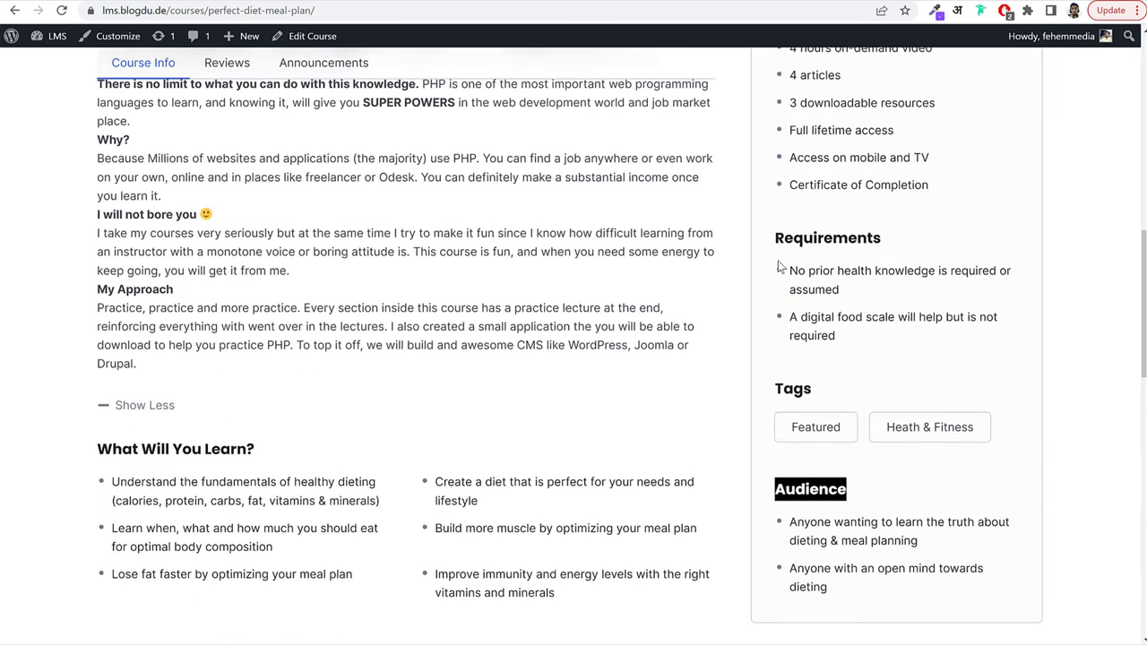
{"action": "left_click_drag", "start_coordinate": [776, 236], "coordinate": [935, 239]}
{"action": "left_click_drag", "start_coordinate": [1141, 269], "coordinate": [1106, 98]}
Continue learning the course, opening Macronutrients Explained and then the Meal Timing Introduction lesson
{"action": "left_click", "coordinate": [878, 177]}
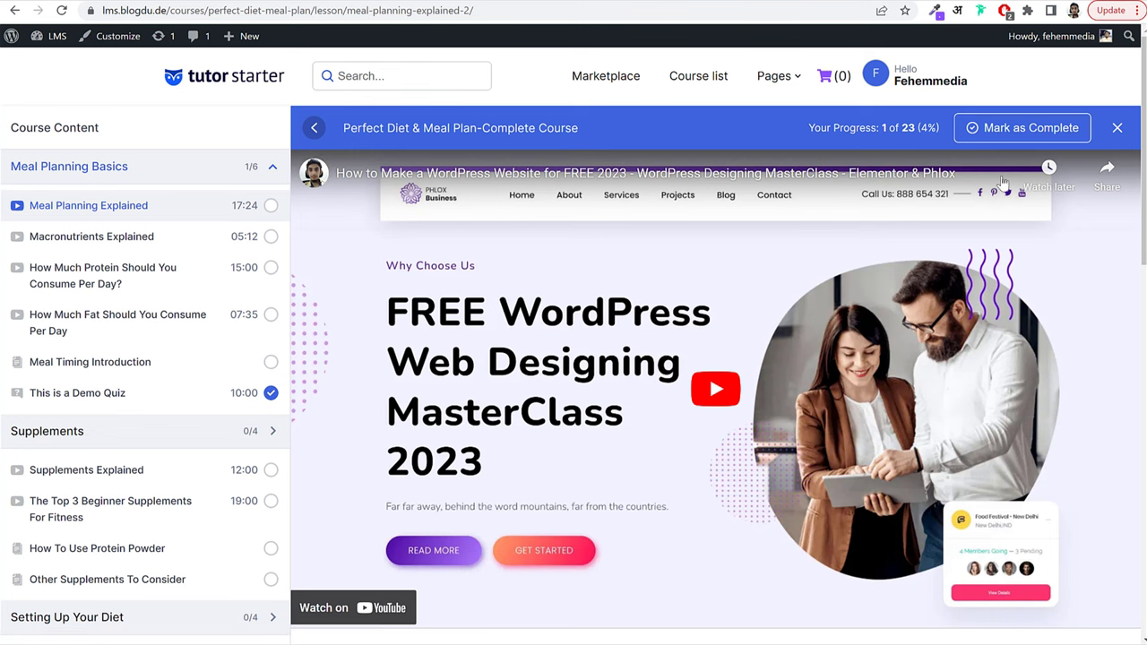
{"action": "left_click_drag", "start_coordinate": [1141, 129], "coordinate": [1093, 108]}
{"action": "left_click", "coordinate": [142, 243]}
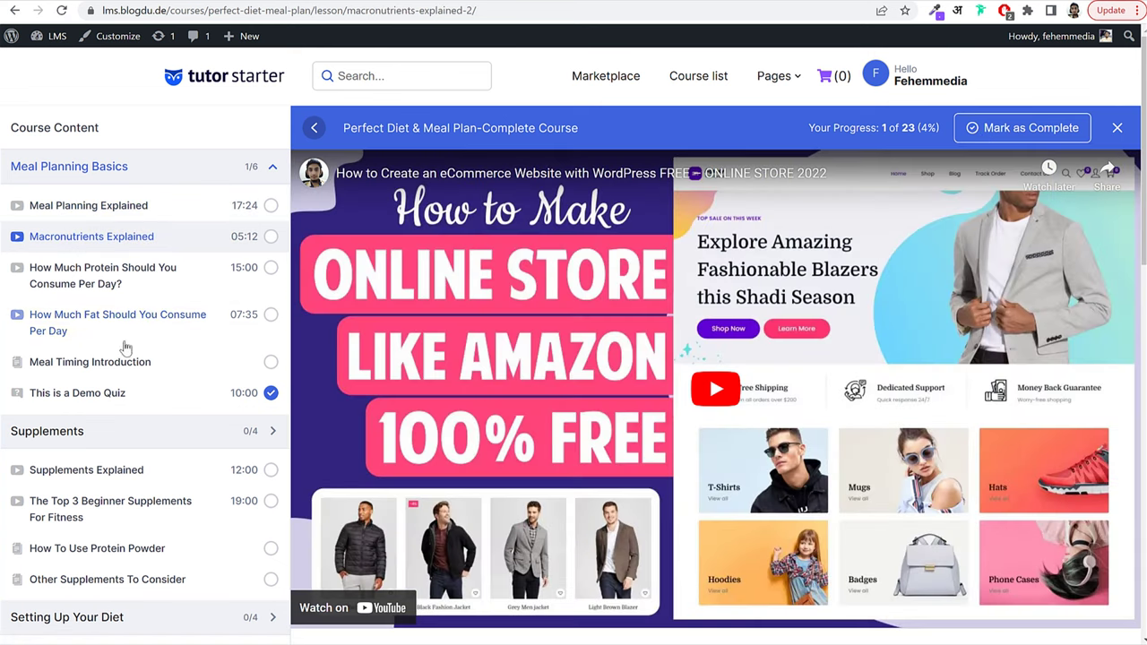
{"action": "left_click", "coordinate": [85, 364]}
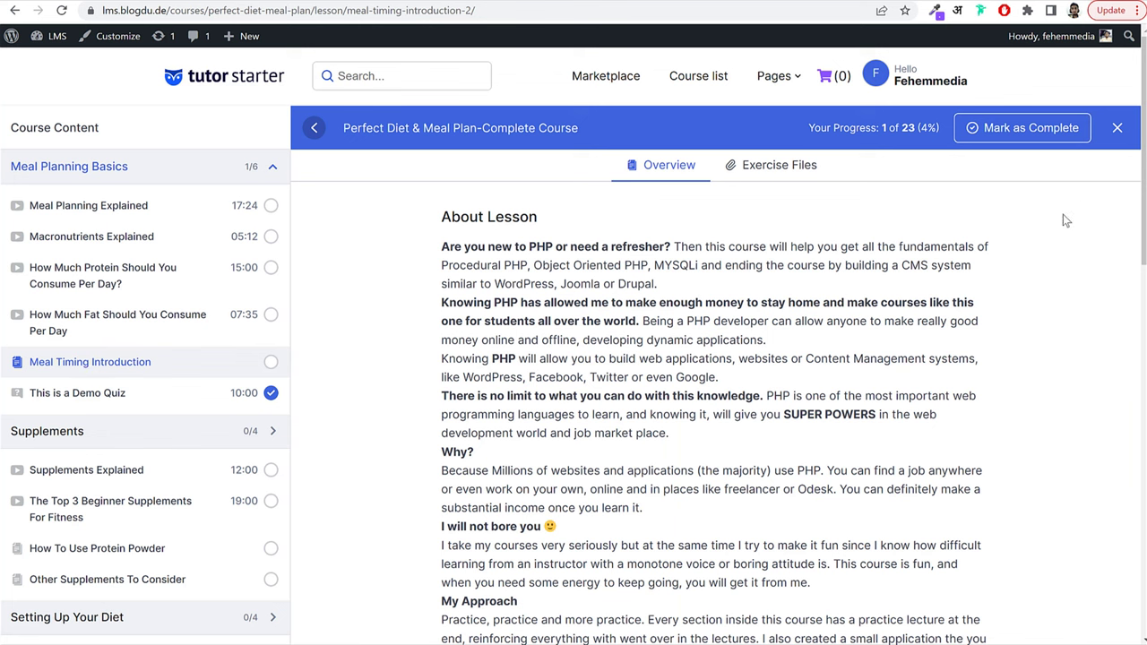
{"action": "mouse_move", "coordinate": [1145, 92]}
{"action": "left_mouse_down"}
{"action": "mouse_move", "coordinate": [1145, 154]}
{"action": "mouse_move", "coordinate": [1145, 92]}
{"action": "left_mouse_up"}
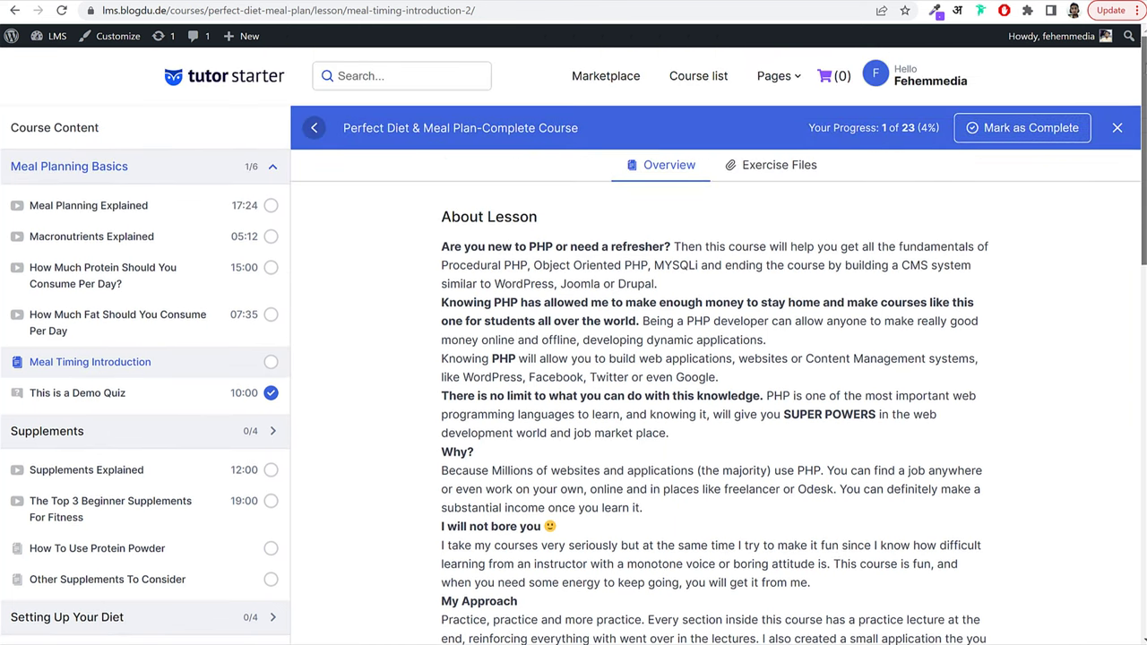
Start This is a Demo Quiz (10 minutes) and answer the first question with CMS
{"action": "left_click", "coordinate": [215, 395]}
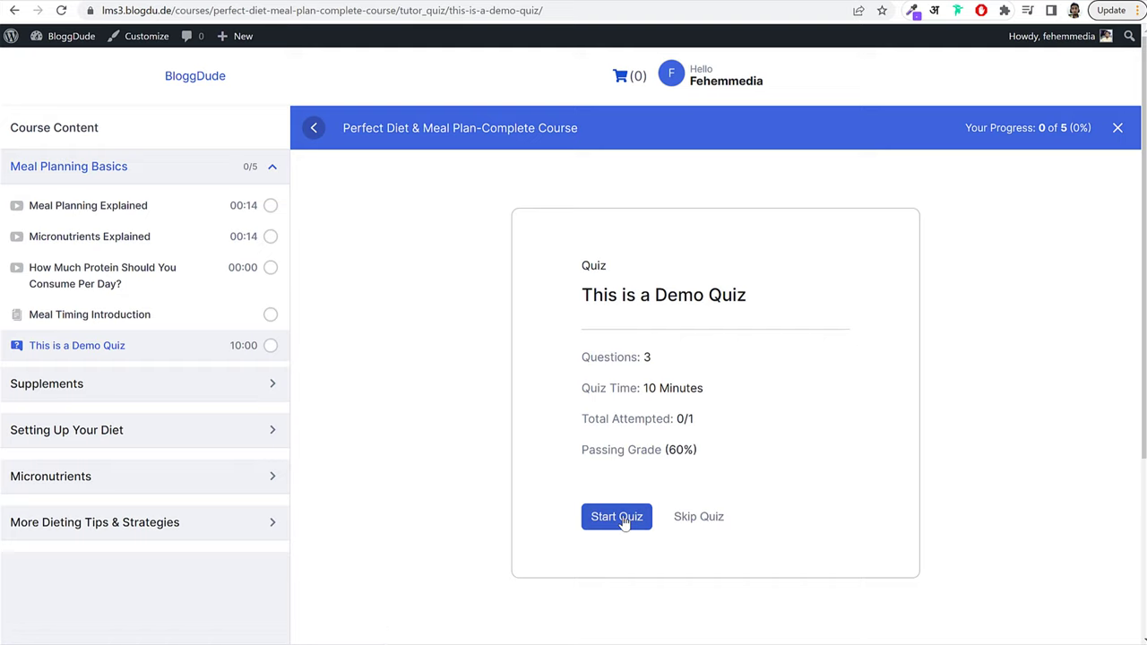
{"action": "left_click", "coordinate": [618, 519]}
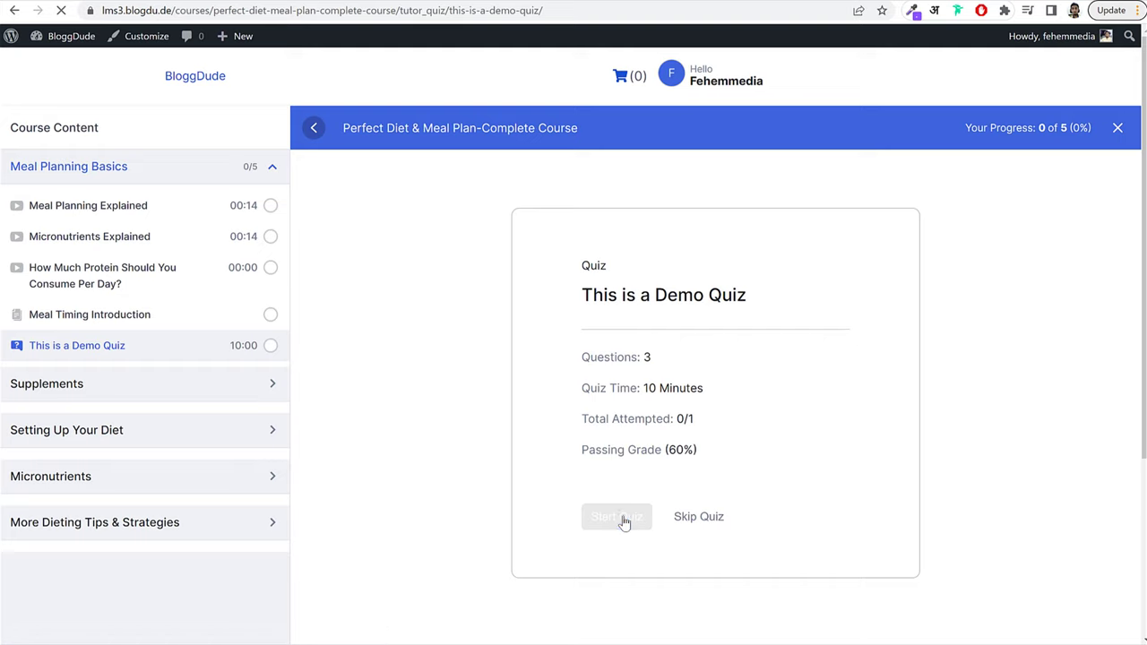
{"action": "left_click_drag", "start_coordinate": [643, 384], "coordinate": [760, 401]}
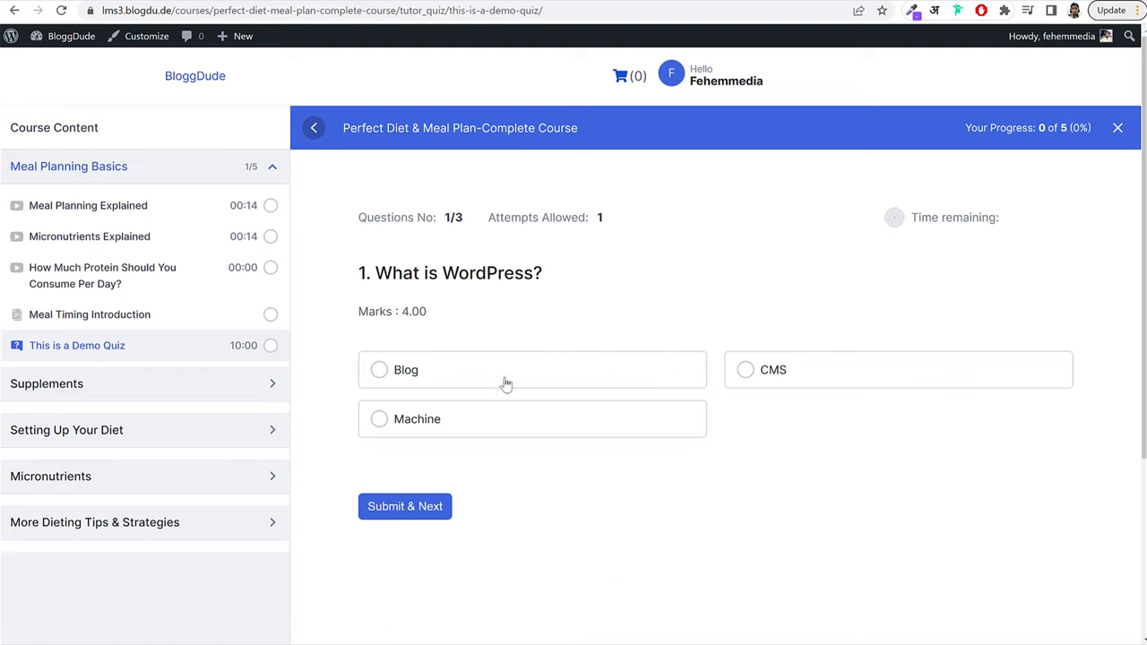
{"action": "left_click_drag", "start_coordinate": [403, 273], "coordinate": [661, 292]}
{"action": "left_click", "coordinate": [744, 384]}
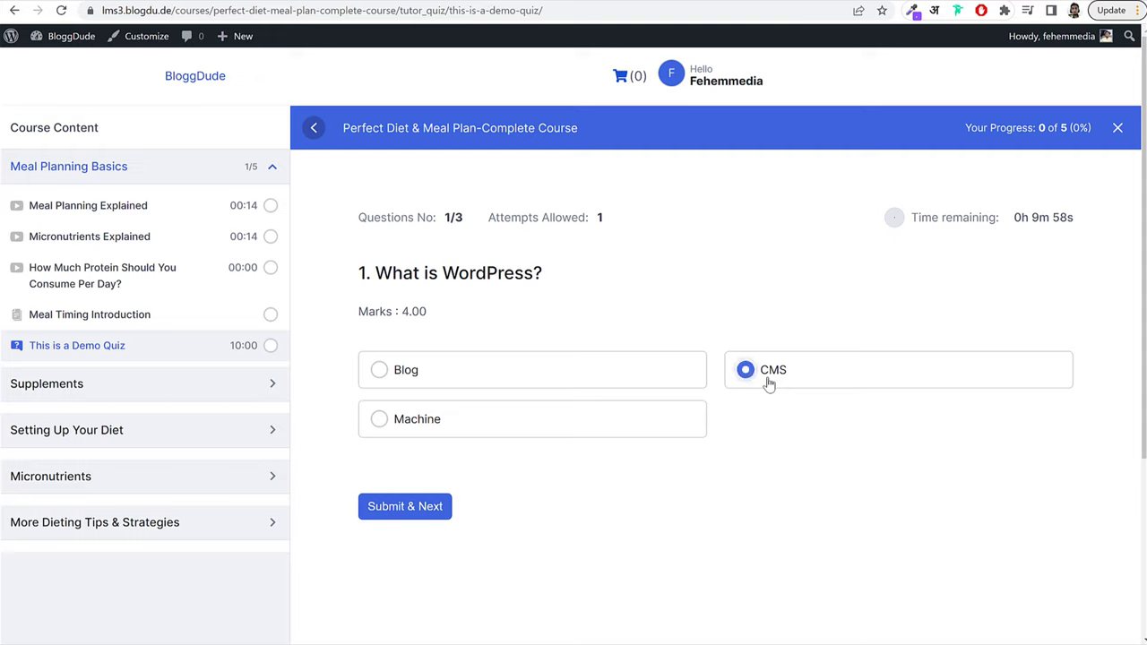
{"action": "left_click", "coordinate": [404, 511]}
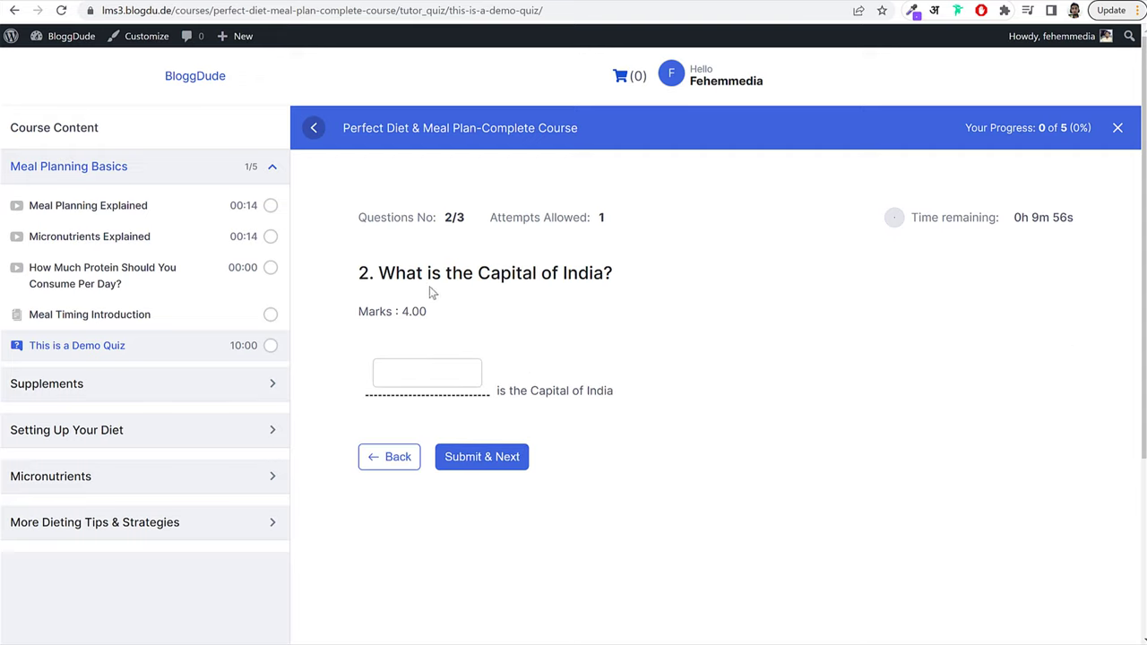
Answer Delhi for question 2 and True for question 3, then submit the quiz
{"action": "left_click", "coordinate": [418, 378]}
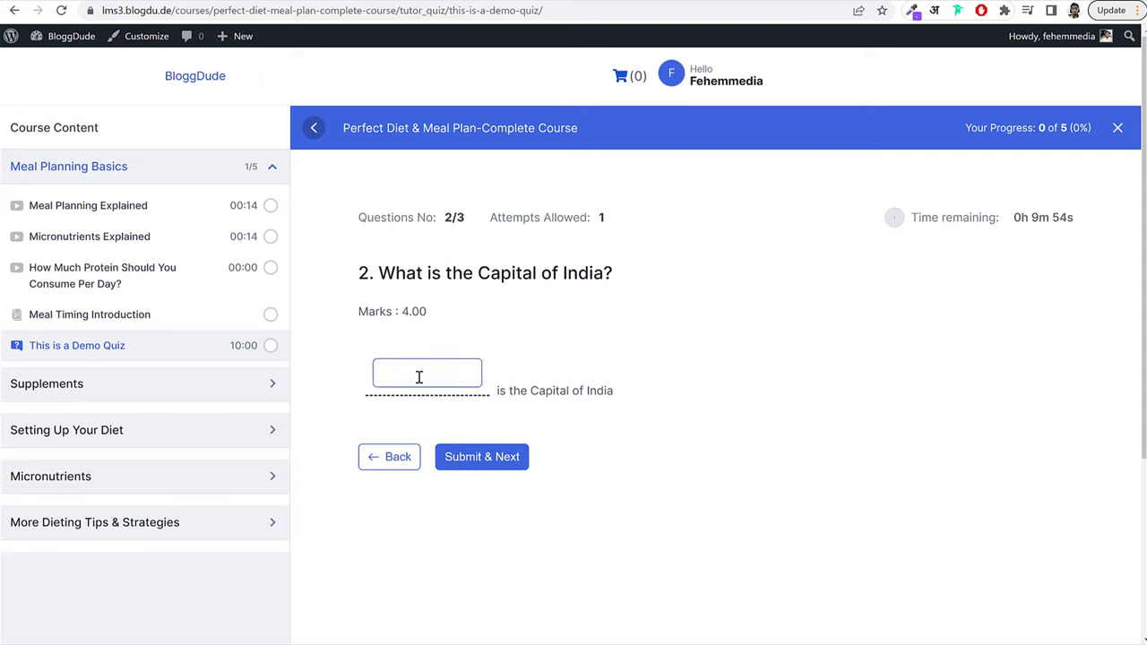
{"action": "left_click", "coordinate": [490, 456]}
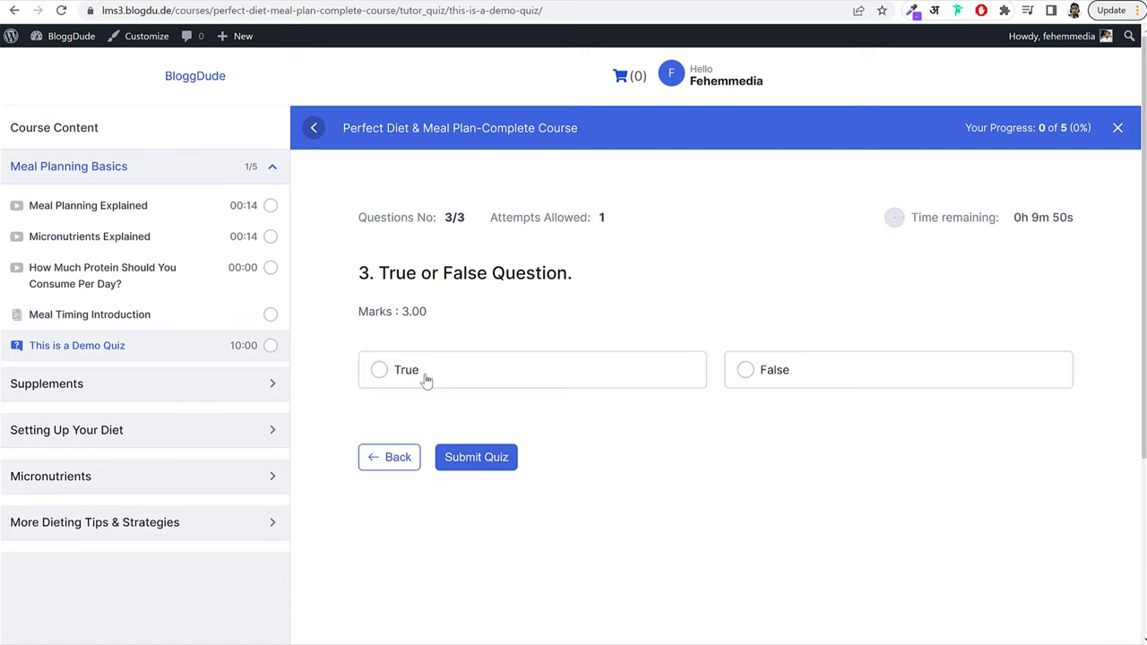
{"action": "left_click", "coordinate": [402, 378]}
{"action": "left_click", "coordinate": [473, 464]}
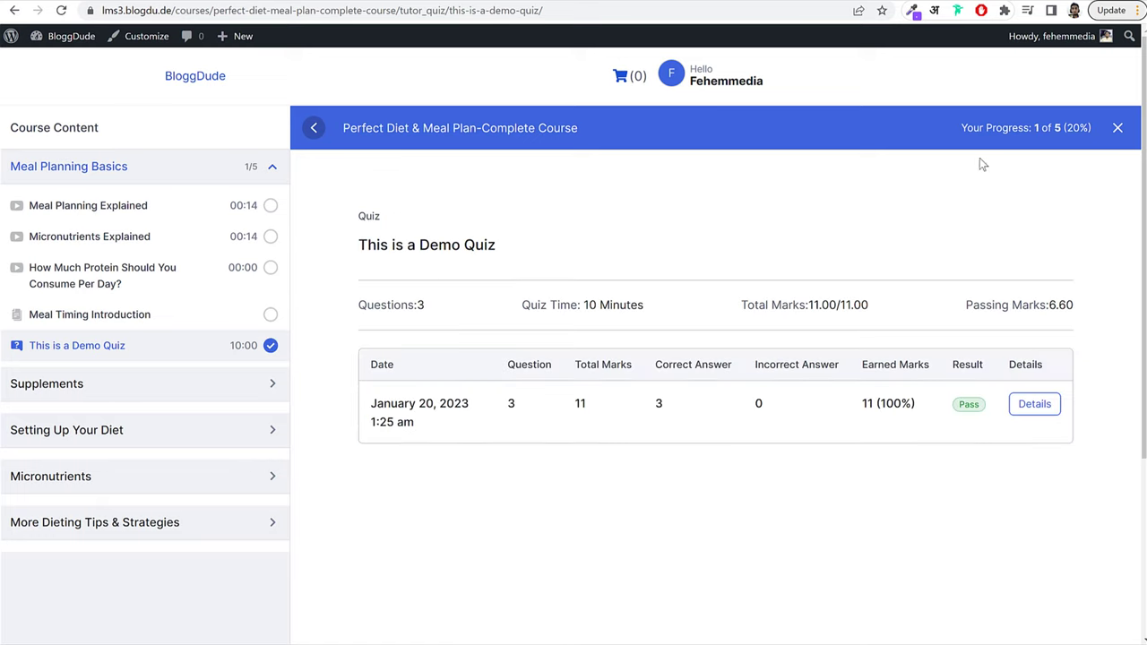
Review the result of 3 questions, 3 correct, 11 (100%) marks, and open the attempt details
{"action": "double_click", "coordinate": [511, 403]}
{"action": "double_click", "coordinate": [580, 404]}
{"action": "double_click", "coordinate": [652, 405]}
{"action": "left_click_drag", "start_coordinate": [919, 406], "coordinate": [982, 403]}
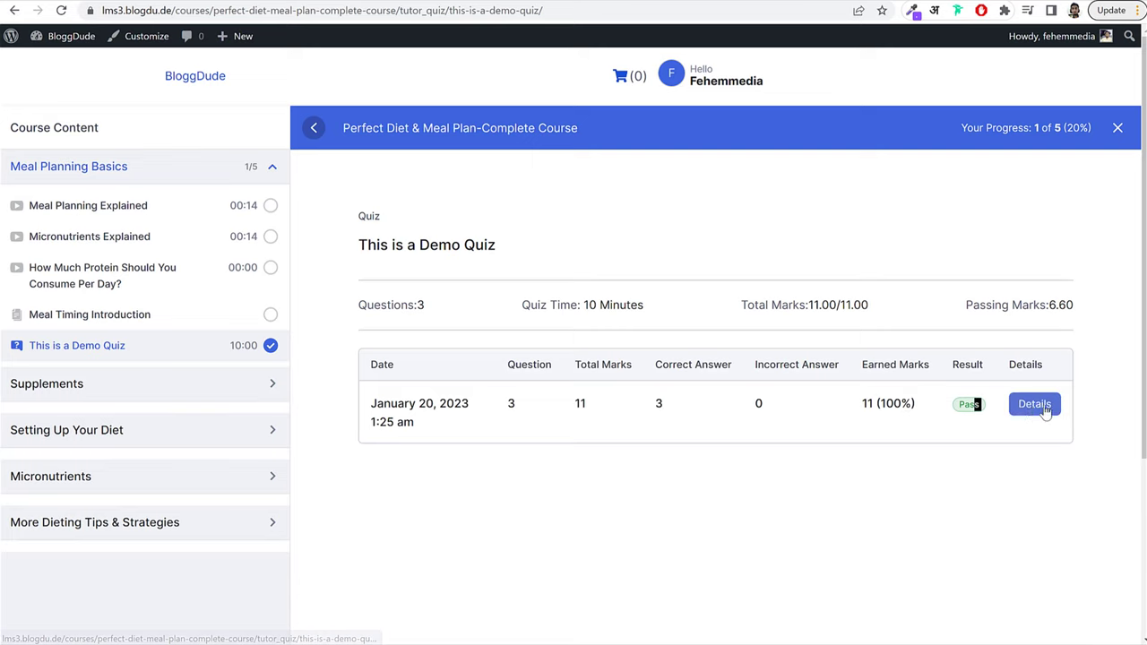
{"action": "left_click", "coordinate": [1035, 410]}
{"action": "scroll", "coordinate": [1034, 335], "scroll_direction": "down", "scroll_amount": 3}
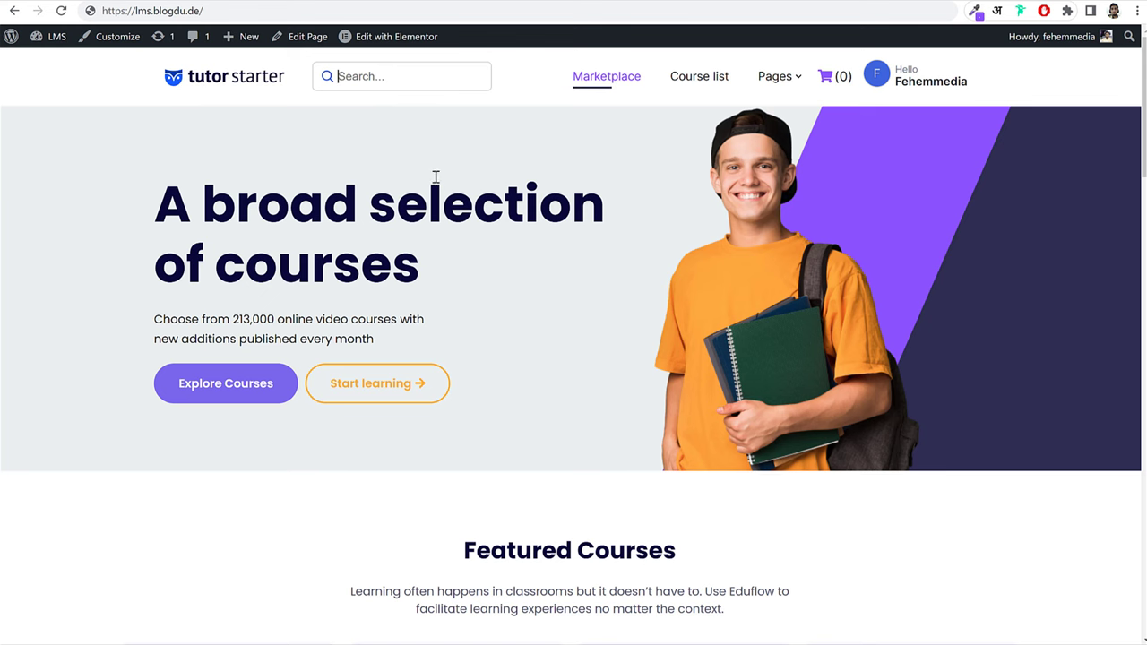
Scroll the home page and show the avatar's account menu with Dashboard, My Profile and Wishlist
{"action": "scroll", "coordinate": [727, 325], "scroll_direction": "down", "scroll_amount": 6}
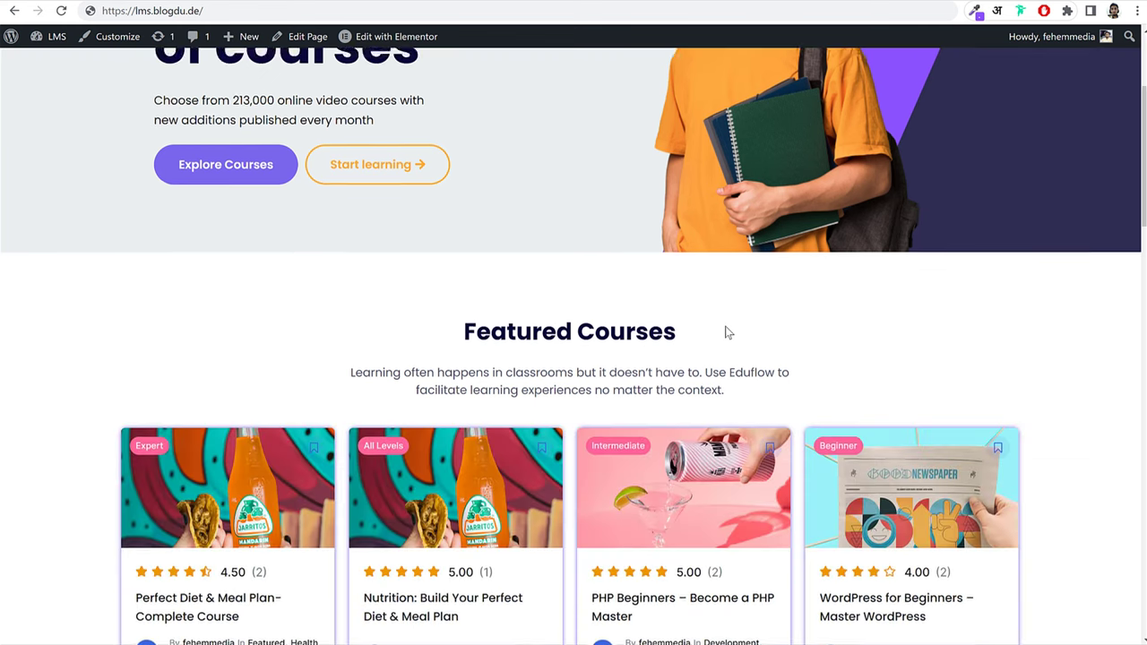
{"action": "scroll", "coordinate": [959, 372], "scroll_direction": "up", "scroll_amount": 1}
{"action": "scroll", "coordinate": [957, 371], "scroll_direction": "up", "scroll_amount": 5}
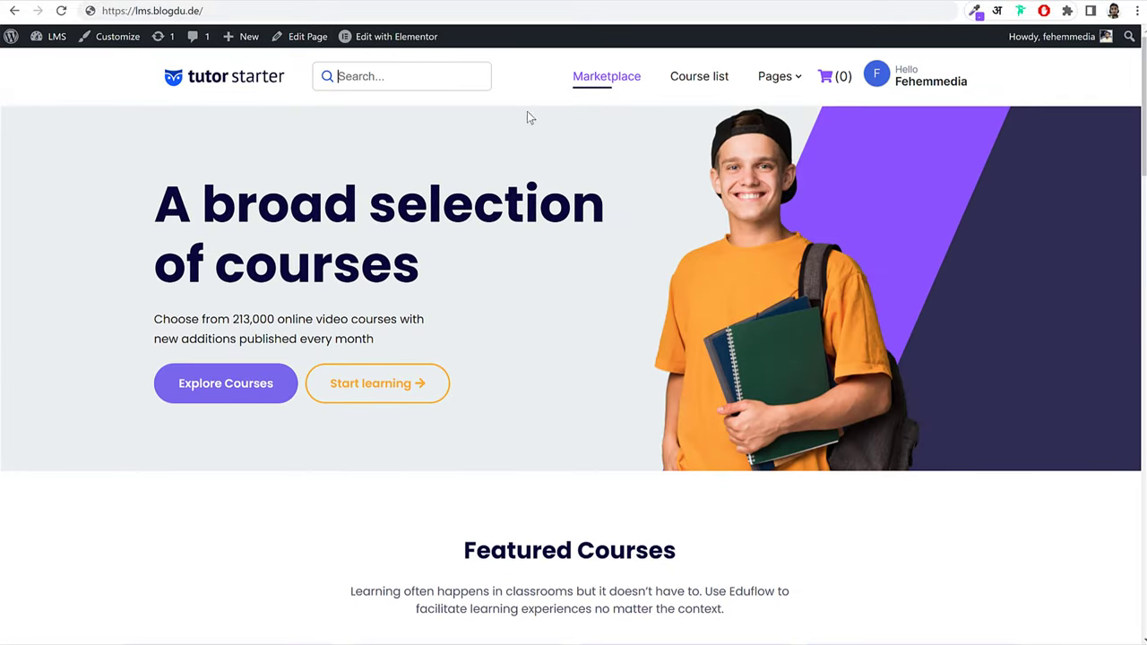
{"action": "mouse_move", "coordinate": [775, 79]}
Add the Nutrition course from Featured Courses to the cart
{"action": "scroll", "coordinate": [577, 362], "scroll_direction": "down", "scroll_amount": 6}
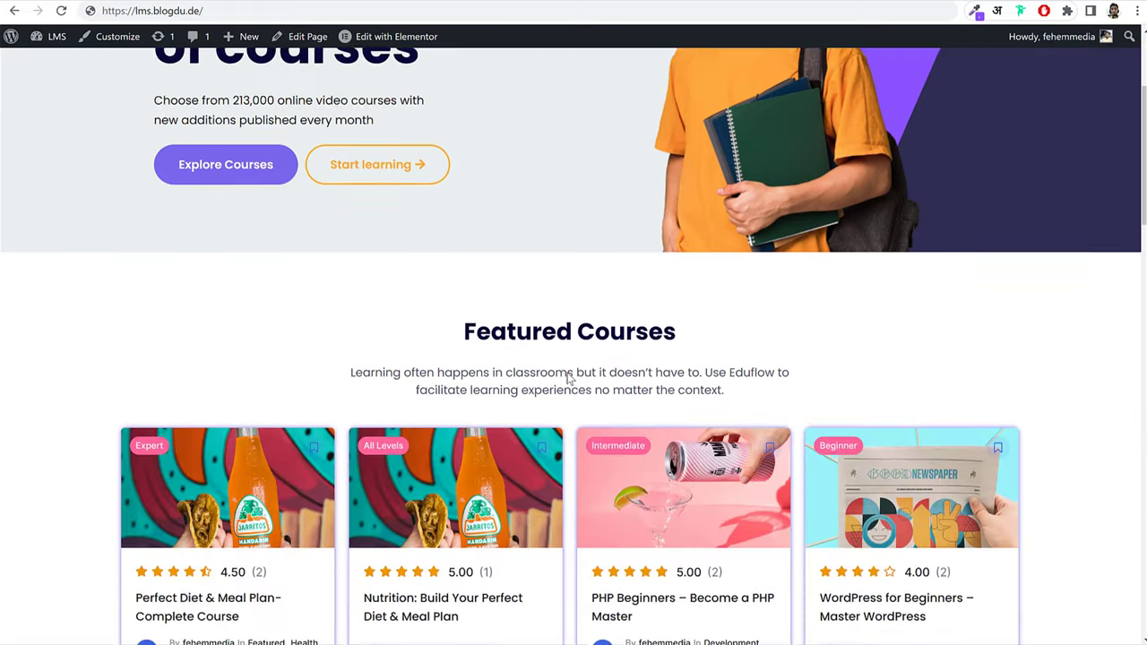
{"action": "left_click", "coordinate": [500, 414]}
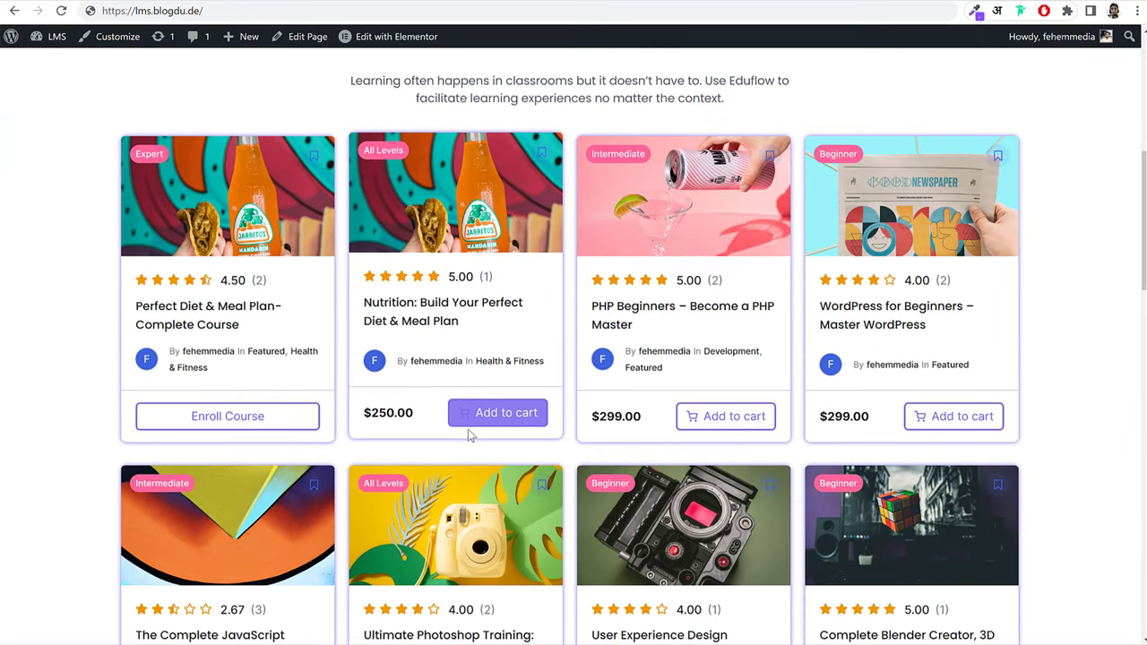
{"action": "scroll", "coordinate": [468, 435], "scroll_direction": "up", "scroll_amount": 6}
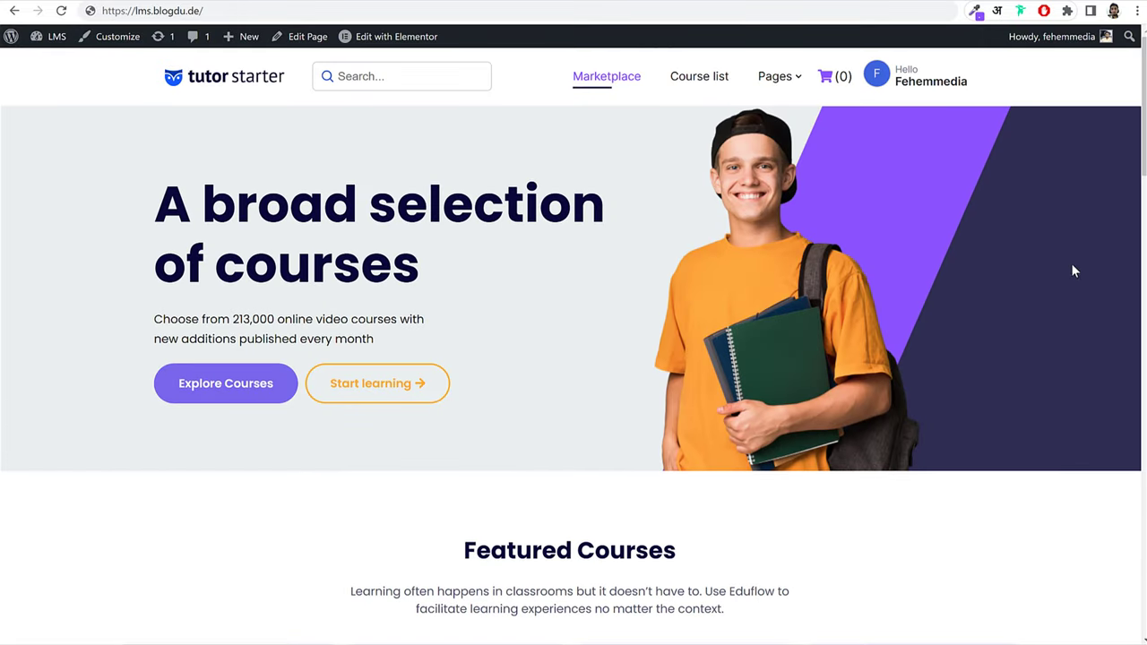
Open the Dashboard from the profile menu and review its stats: 1 enrolled, 11 courses, 2 students, $0.00
{"action": "mouse_move", "coordinate": [894, 77]}
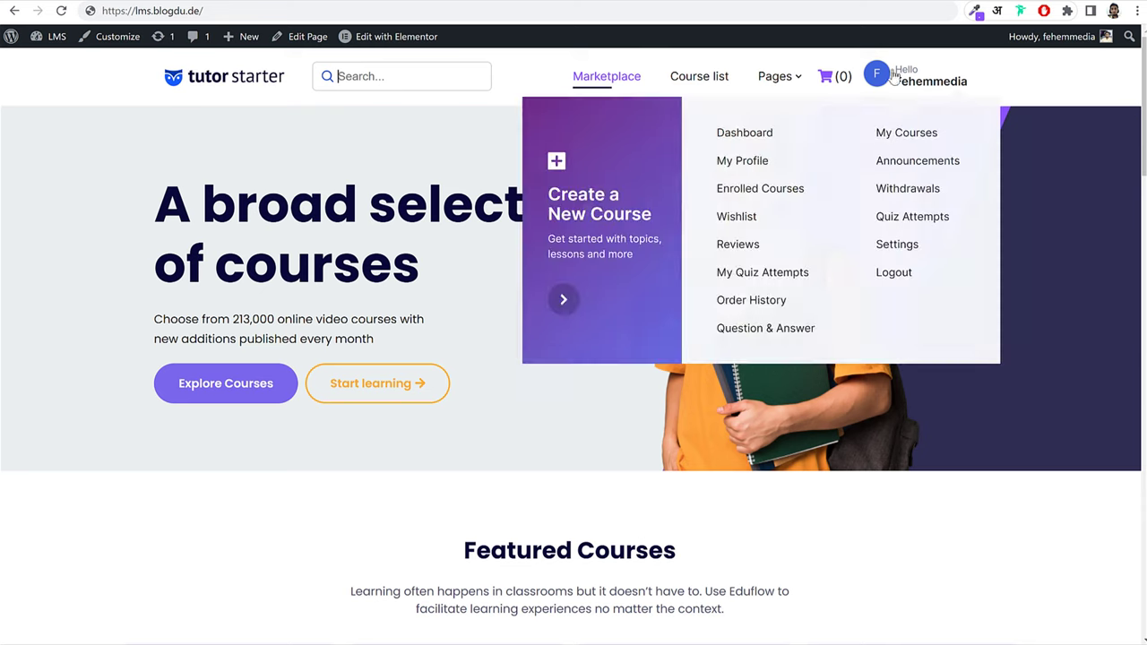
{"action": "triple_click", "coordinate": [892, 86]}
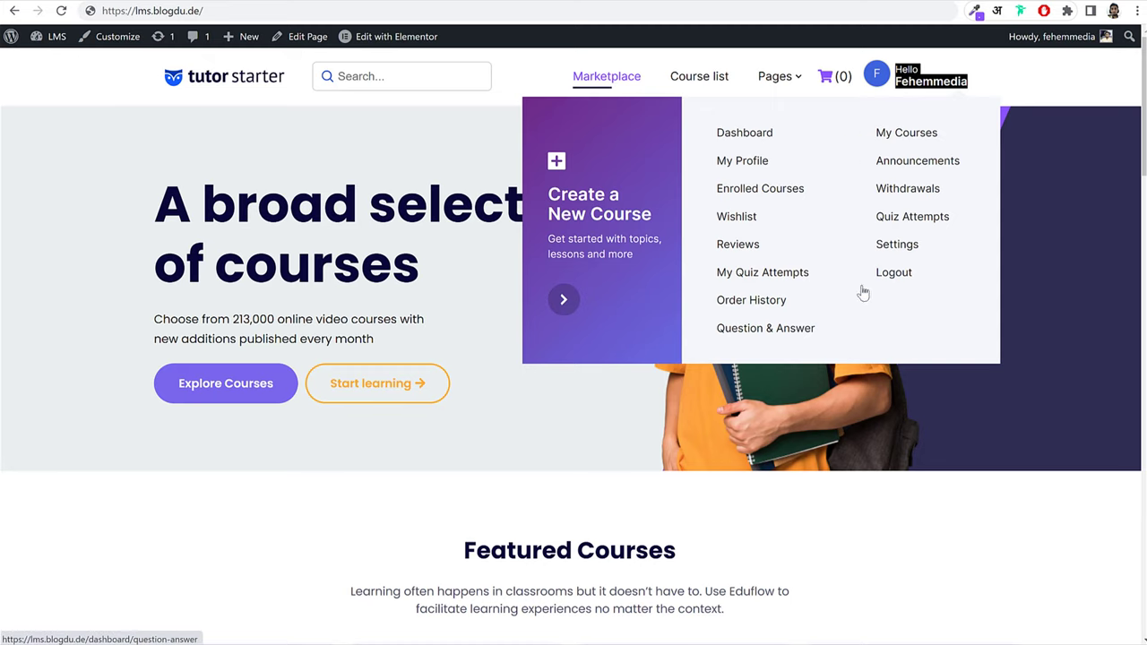
{"action": "left_click", "coordinate": [747, 135]}
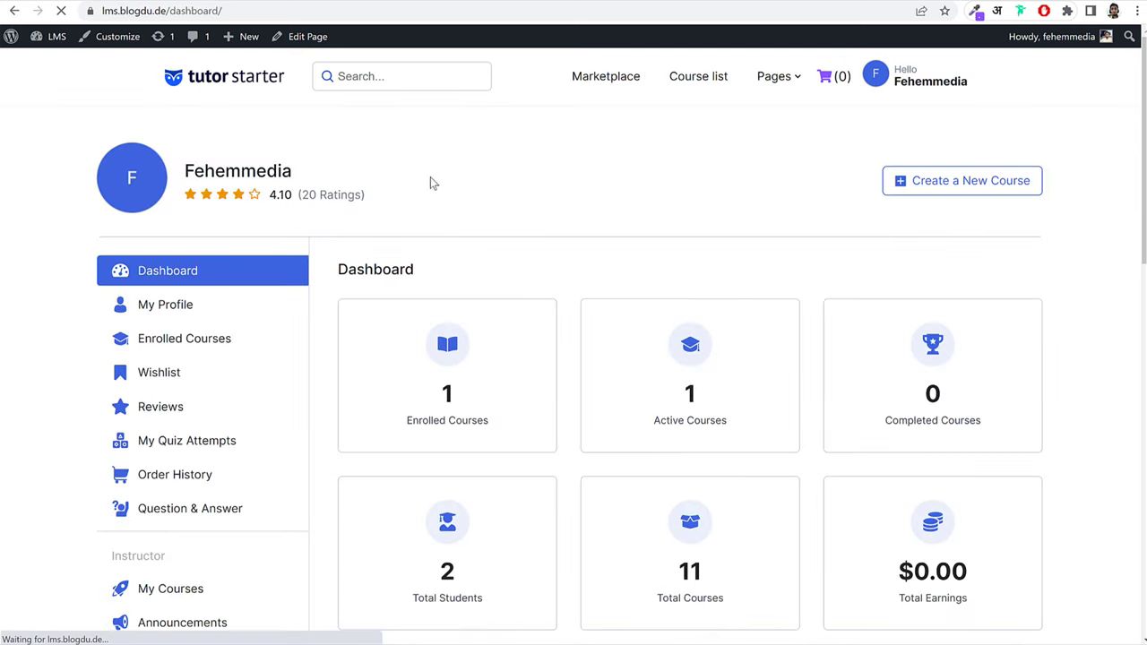
{"action": "scroll", "coordinate": [1004, 332], "scroll_direction": "down", "scroll_amount": 2}
{"action": "scroll", "coordinate": [1030, 371], "scroll_direction": "down", "scroll_amount": 8}
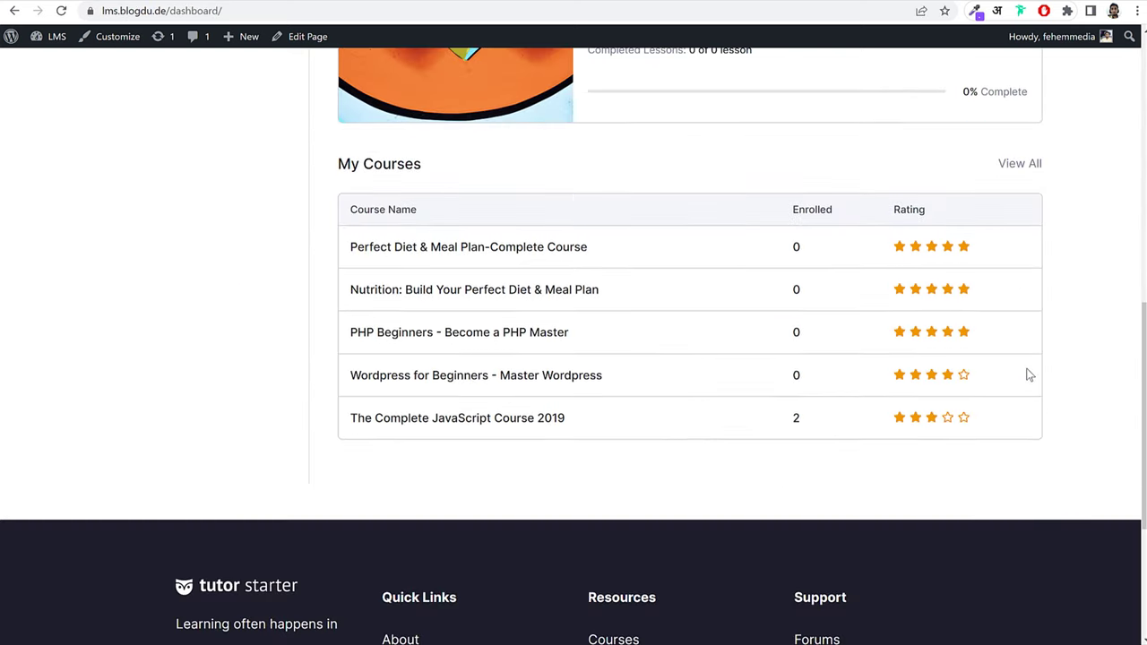
{"action": "scroll", "coordinate": [1030, 375], "scroll_direction": "up", "scroll_amount": 3}
{"action": "scroll", "coordinate": [1030, 375], "scroll_direction": "up", "scroll_amount": 8}
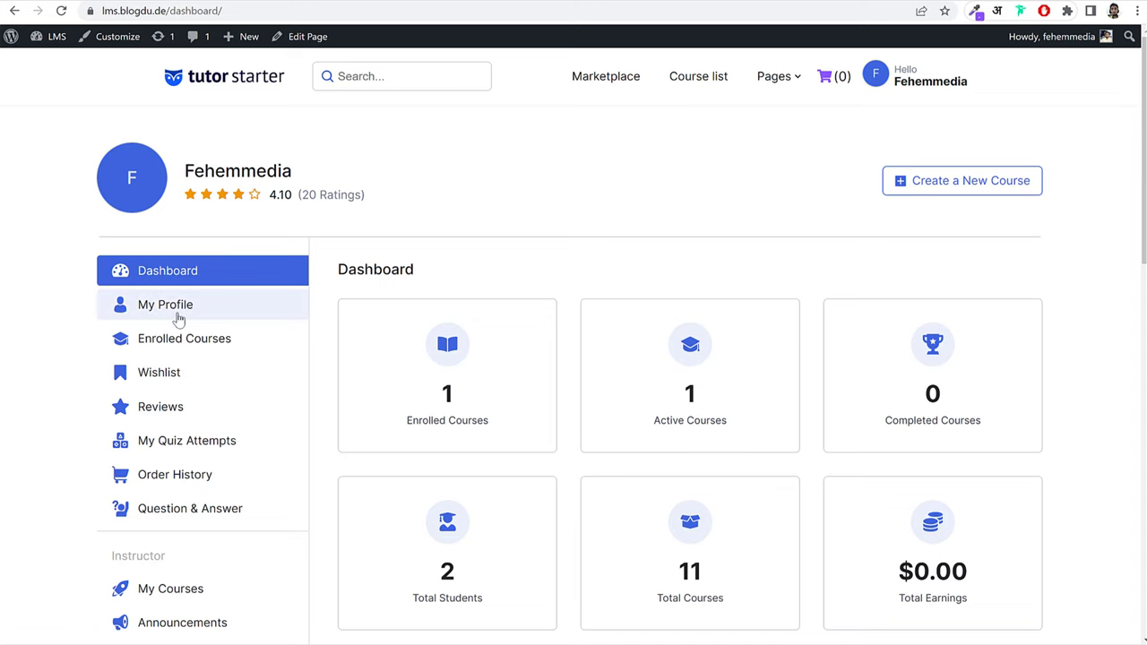
{"action": "scroll", "coordinate": [345, 323], "scroll_direction": "down", "scroll_amount": 1}
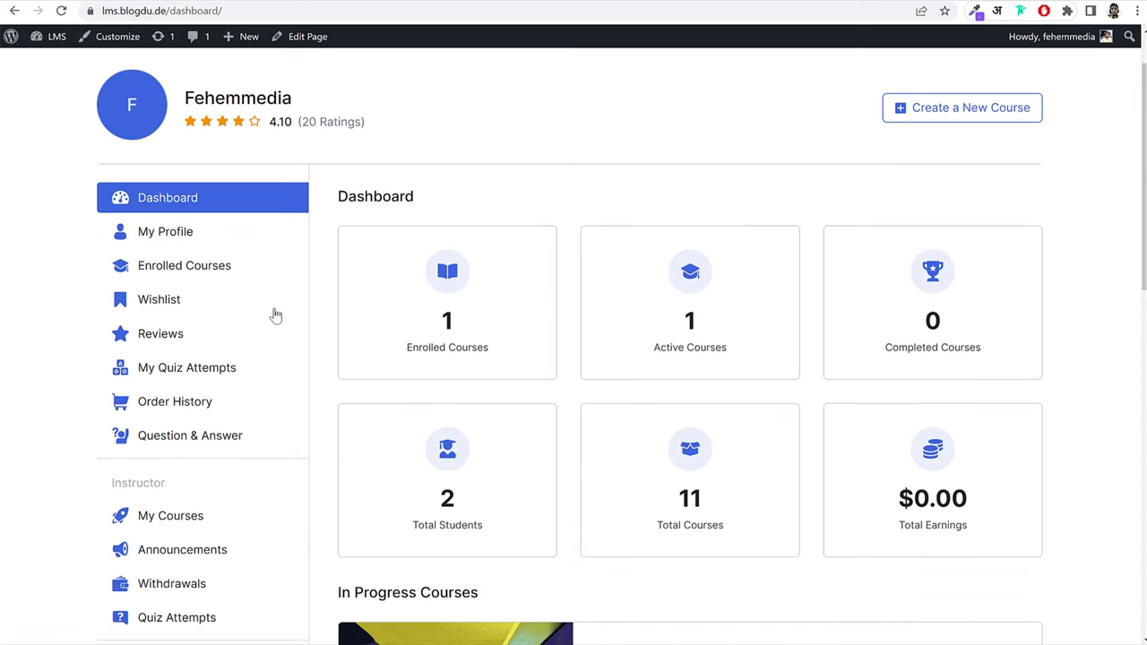
Open Enrolled Courses and inspect The Complete JavaScript Course 2019 card at 0% Complete
{"action": "left_click", "coordinate": [208, 269]}
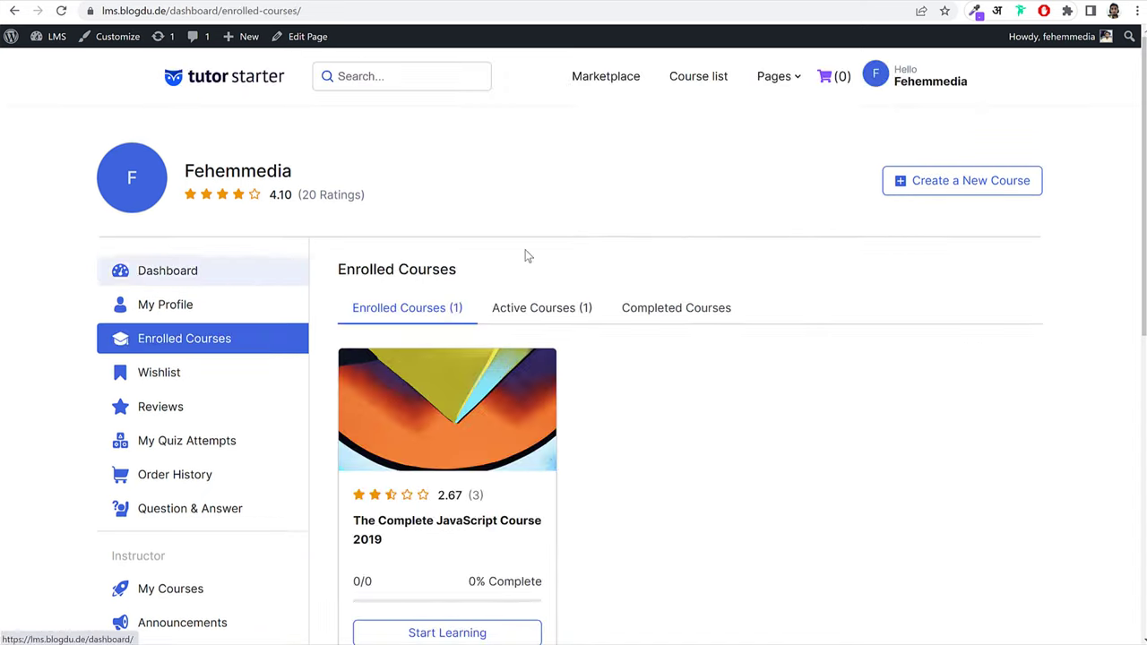
{"action": "scroll", "coordinate": [170, 269], "scroll_direction": "down", "scroll_amount": 1}
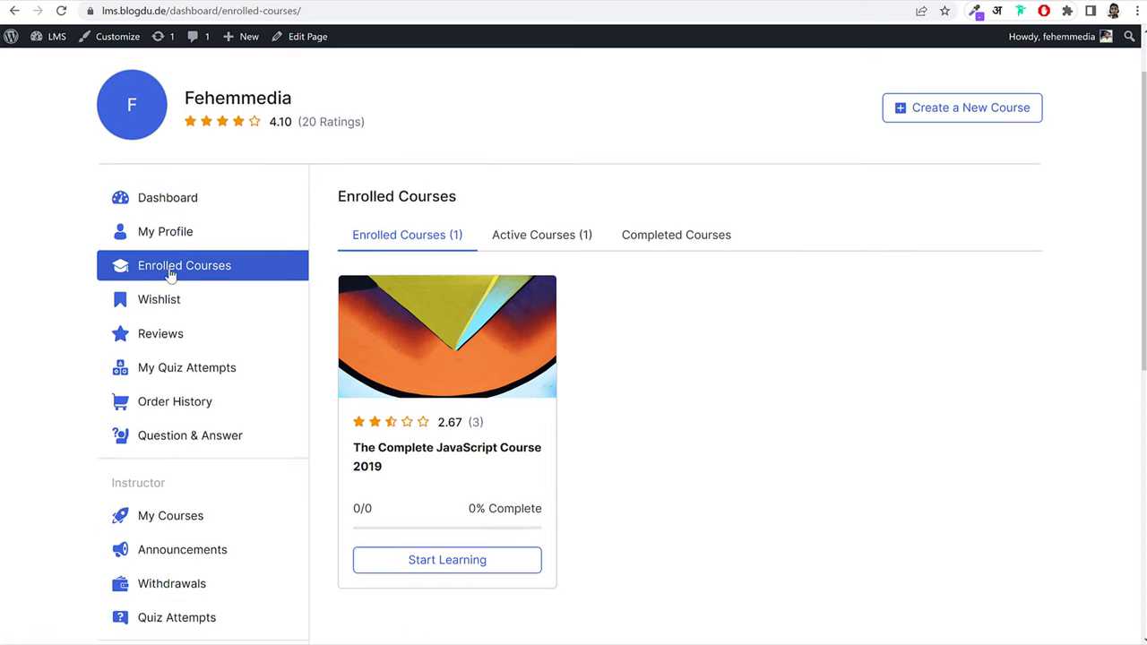
{"action": "scroll", "coordinate": [628, 406], "scroll_direction": "down", "scroll_amount": 2}
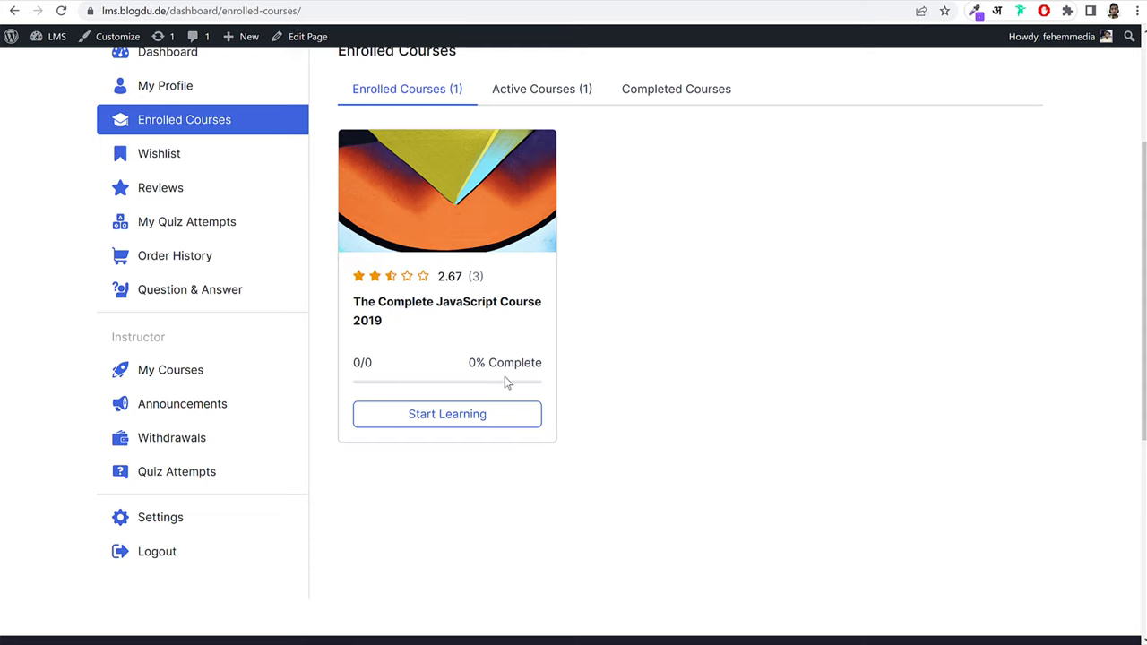
{"action": "left_click_drag", "start_coordinate": [468, 369], "coordinate": [533, 358]}
{"action": "left_click_drag", "start_coordinate": [467, 361], "coordinate": [538, 364]}
{"action": "left_click", "coordinate": [519, 360]}
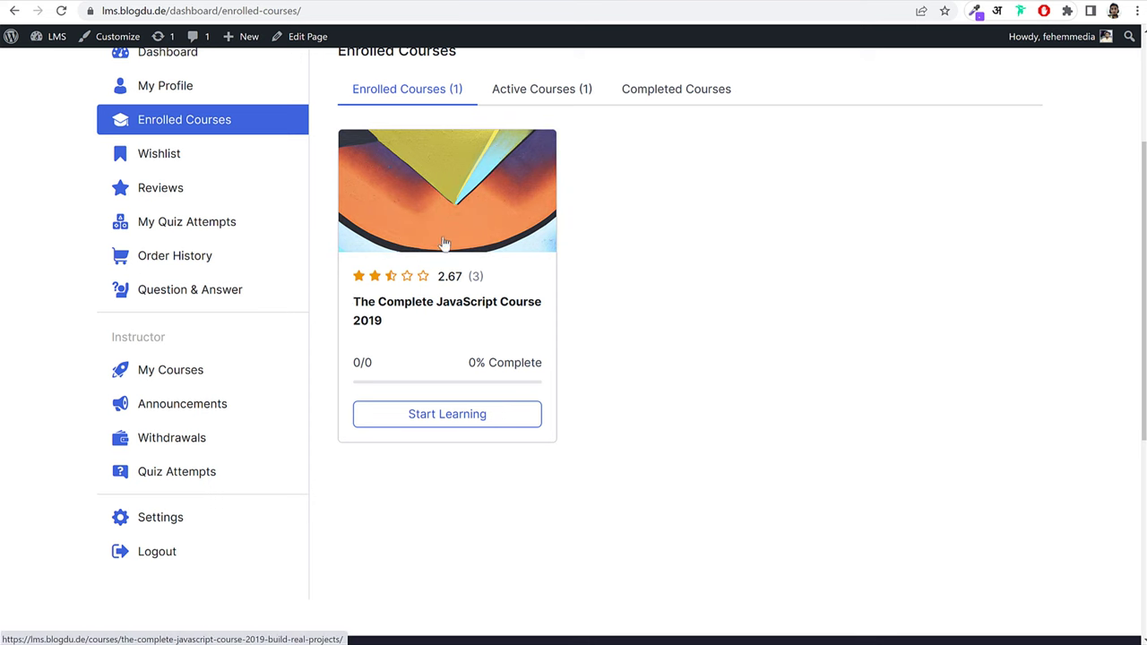
{"action": "scroll", "coordinate": [442, 253], "scroll_direction": "up", "scroll_amount": 1}
Return to the homepage and bookmark User Experience Design Essentials to the wishlist
{"action": "scroll", "coordinate": [205, 108], "scroll_direction": "up", "scroll_amount": 2}
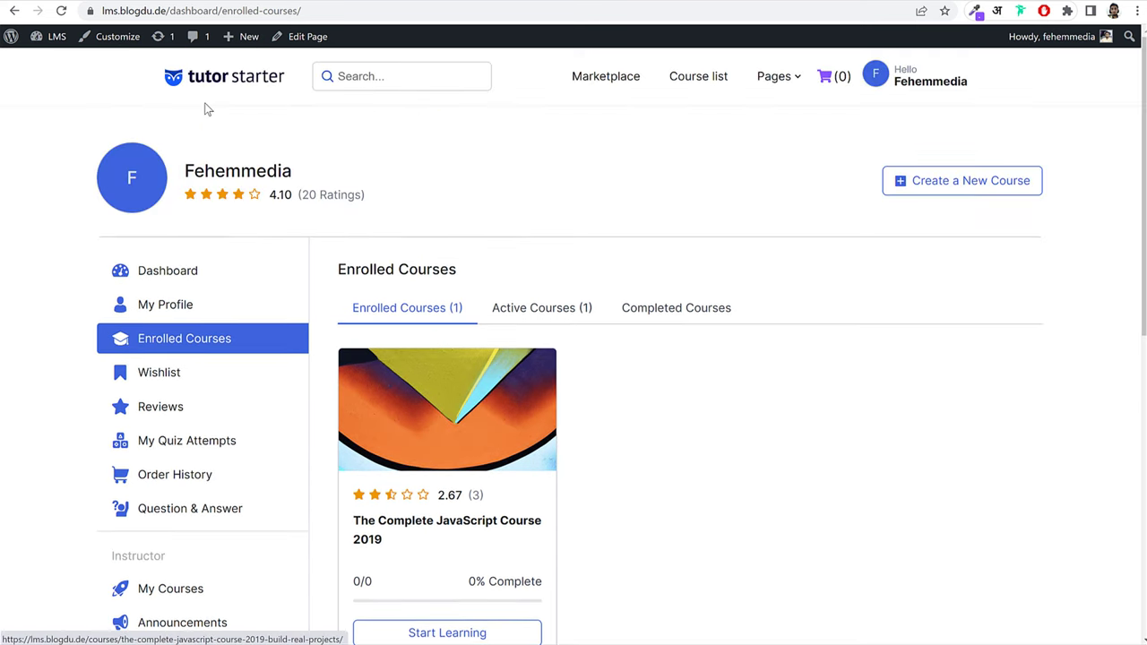
{"action": "left_click", "coordinate": [204, 80]}
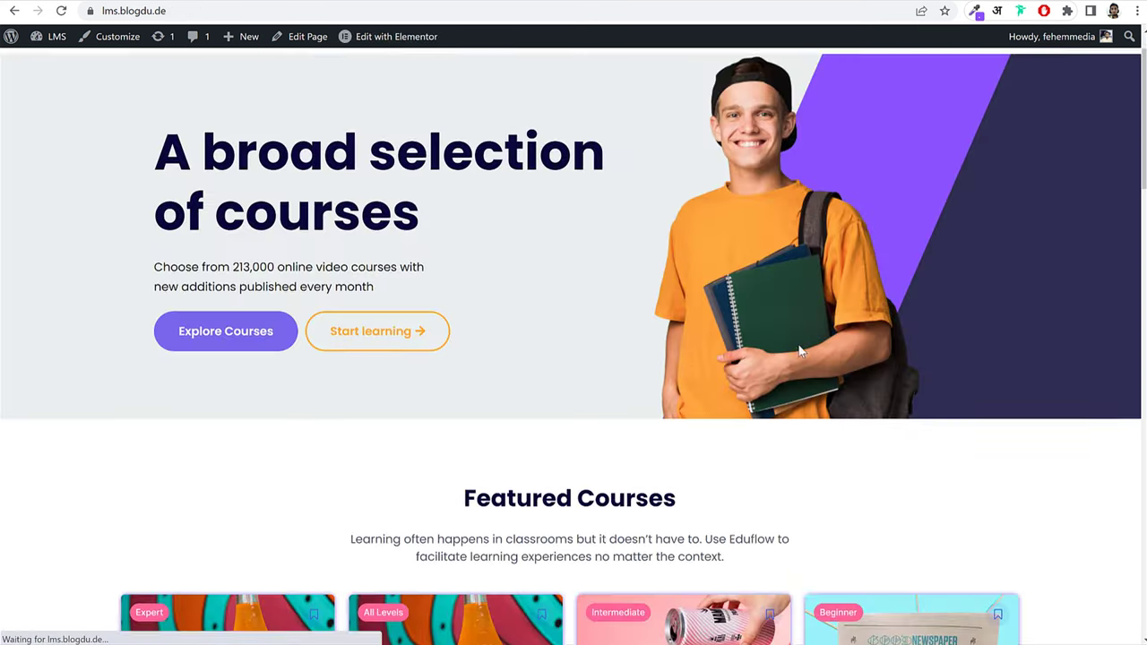
{"action": "scroll", "coordinate": [772, 320], "scroll_direction": "down", "scroll_amount": 4}
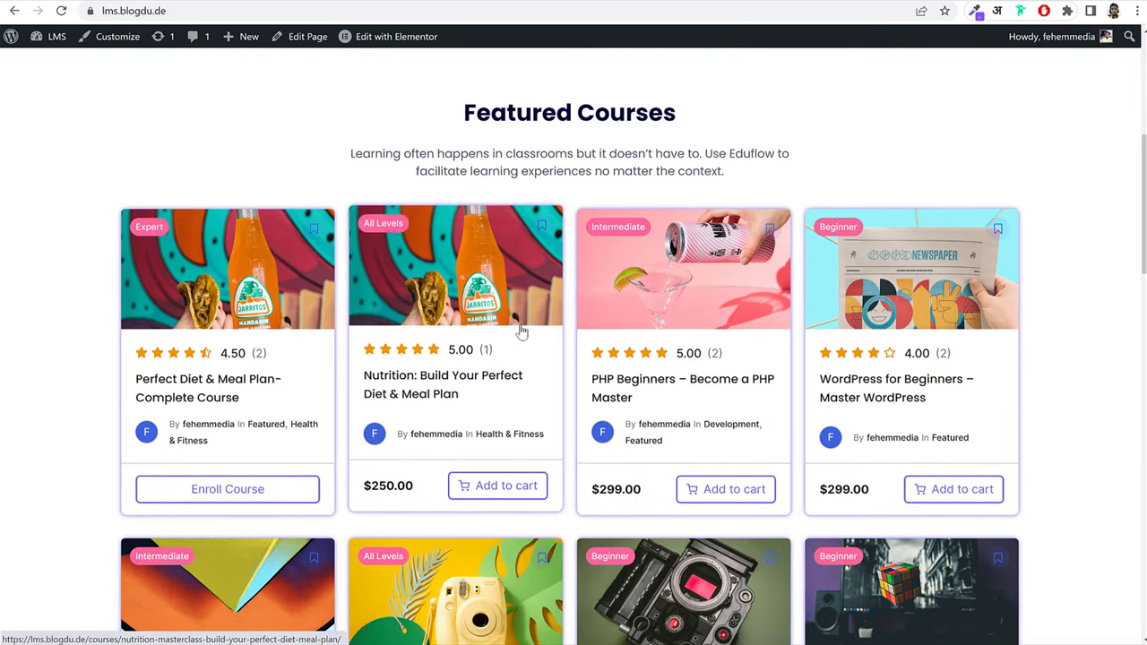
{"action": "scroll", "coordinate": [520, 331], "scroll_direction": "down", "scroll_amount": 4}
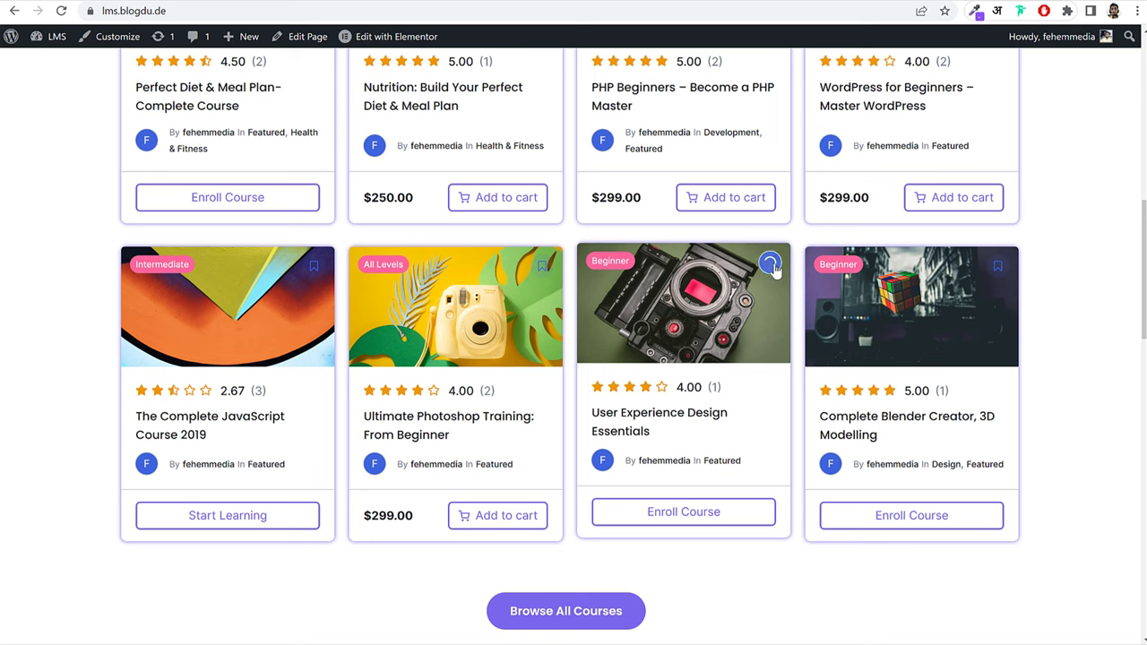
{"action": "left_click", "coordinate": [770, 265]}
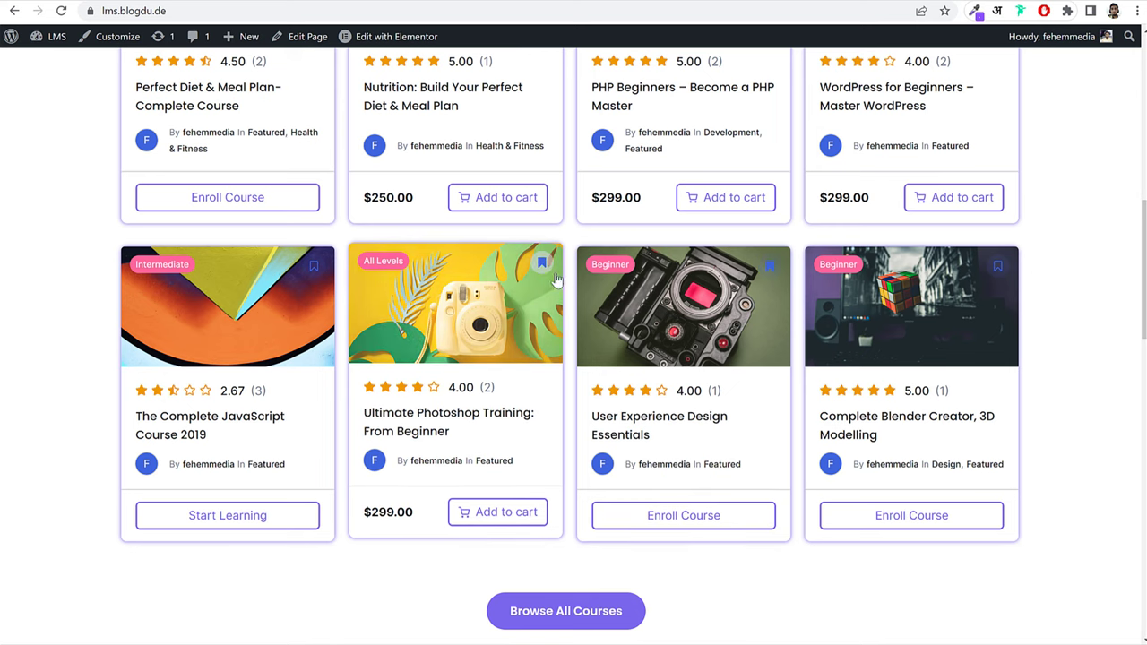
Open the Wishlist from the avatar menu to see the two bookmarked courses
{"action": "scroll", "coordinate": [571, 335], "scroll_direction": "up", "scroll_amount": 10}
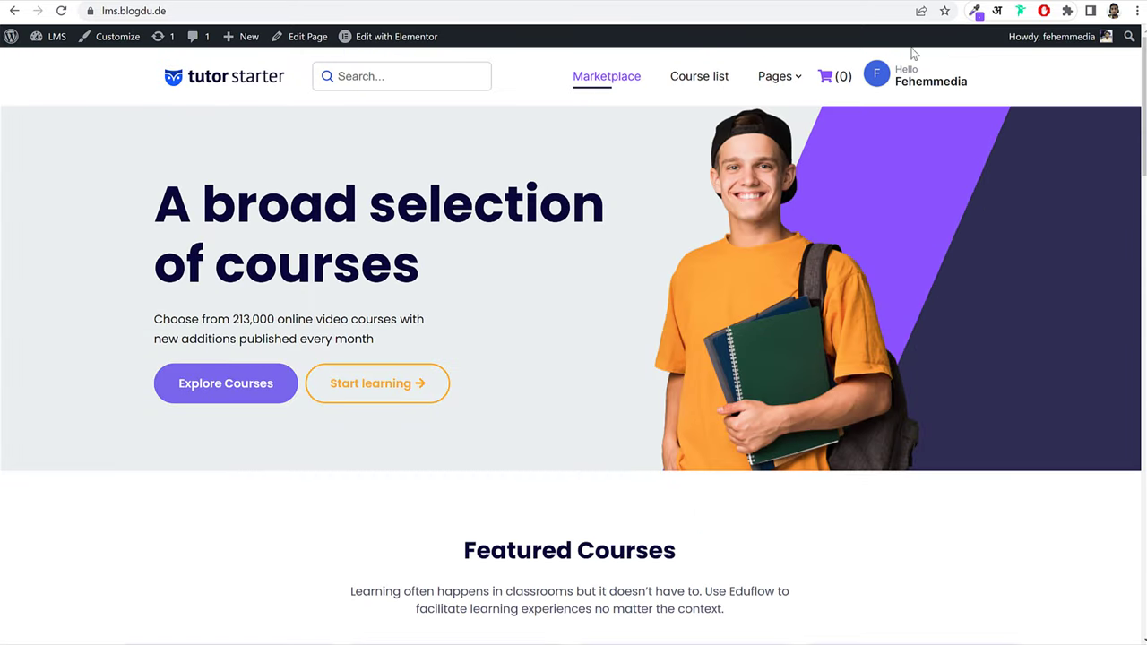
{"action": "mouse_move", "coordinate": [915, 74]}
{"action": "left_click", "coordinate": [751, 224]}
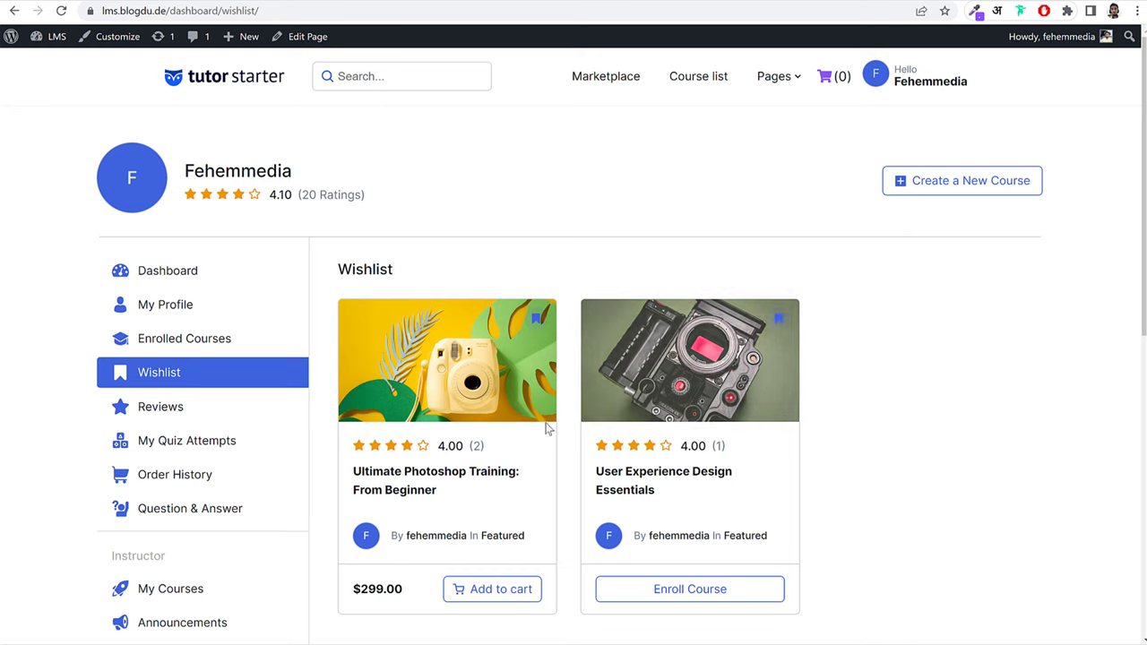
Check the Reviews section, which shows Received (0) and no data, then go back to Dashboard
{"action": "scroll", "coordinate": [932, 390], "scroll_direction": "down", "scroll_amount": 3}
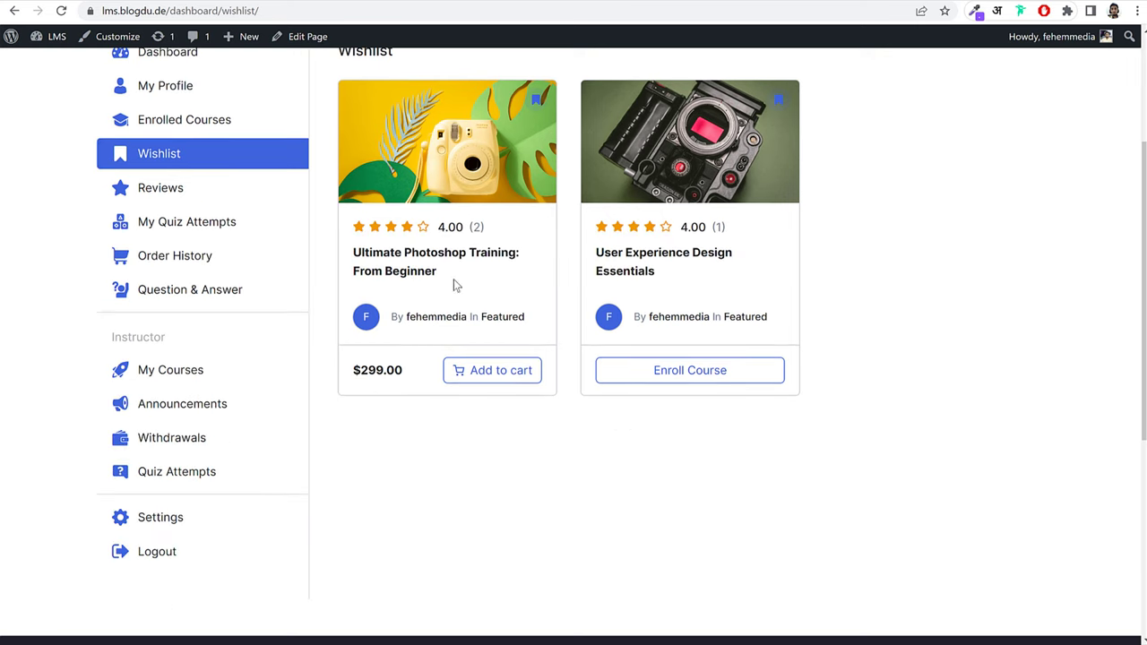
{"action": "left_click", "coordinate": [213, 205]}
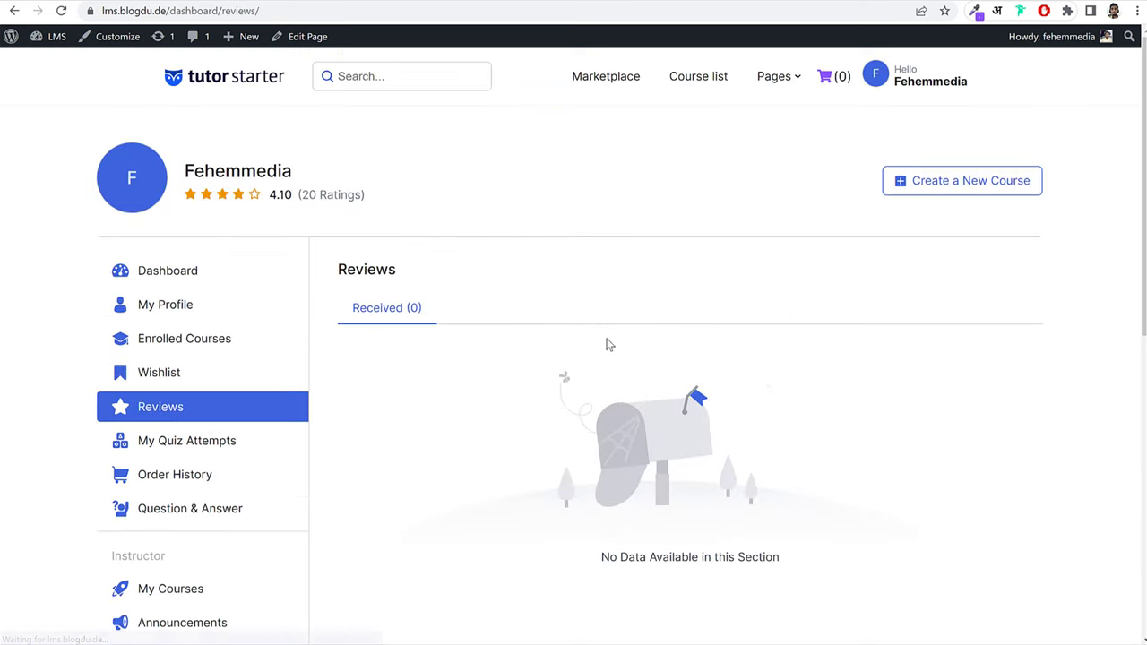
{"action": "scroll", "coordinate": [802, 347], "scroll_direction": "down", "scroll_amount": 2}
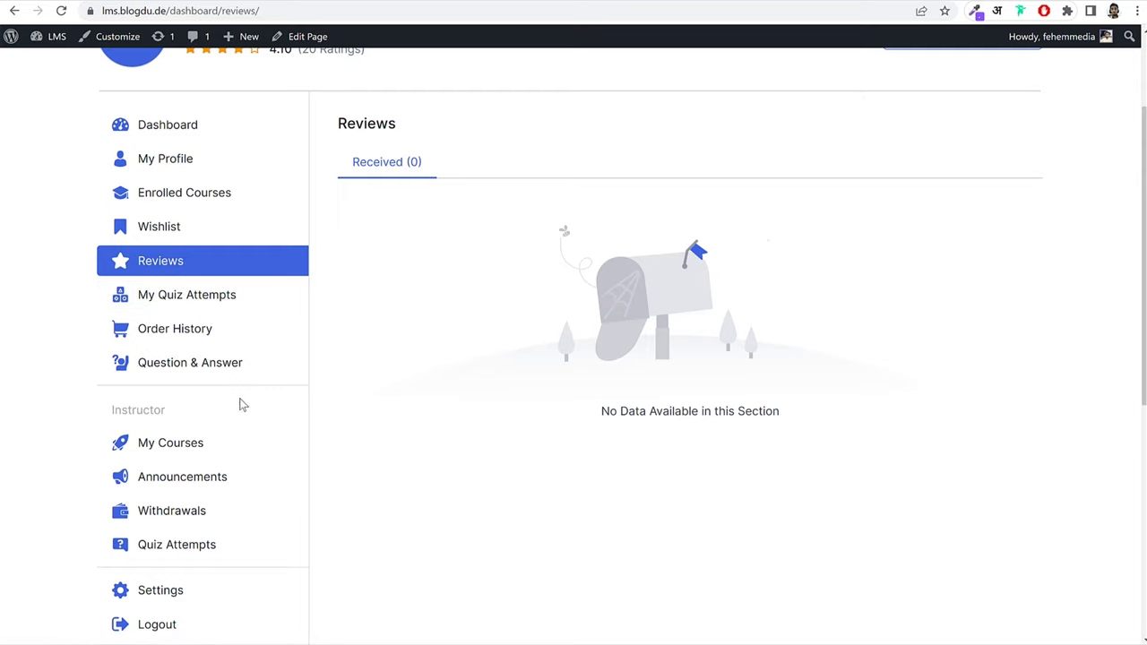
{"action": "scroll", "coordinate": [507, 332], "scroll_direction": "down", "scroll_amount": 3}
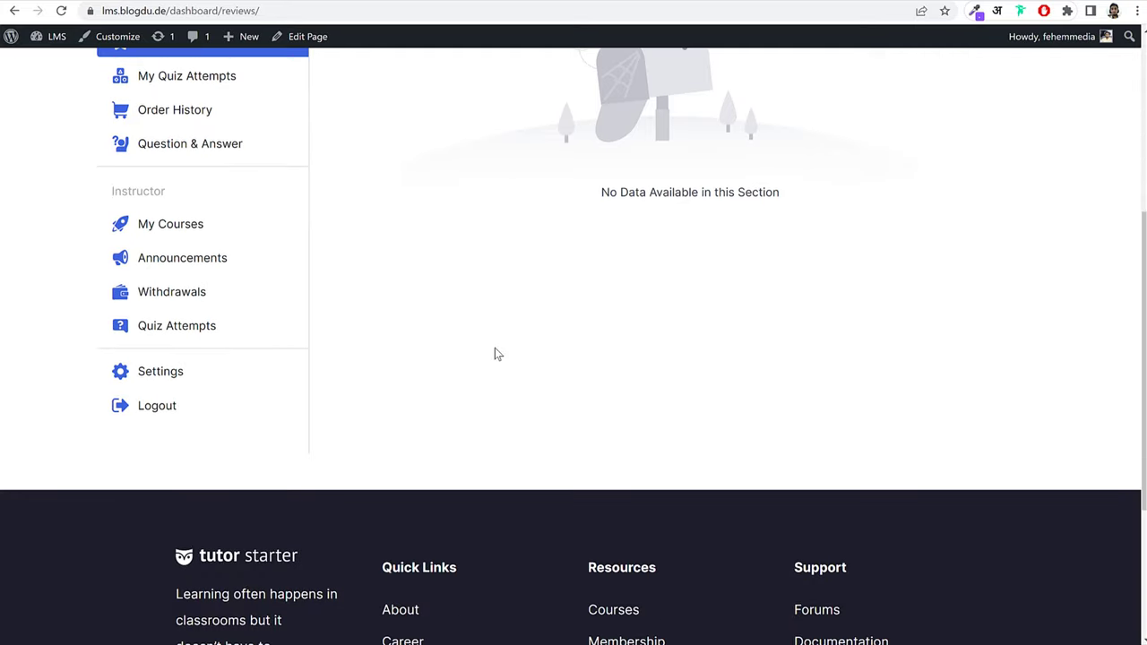
{"action": "double_click", "coordinate": [112, 197]}
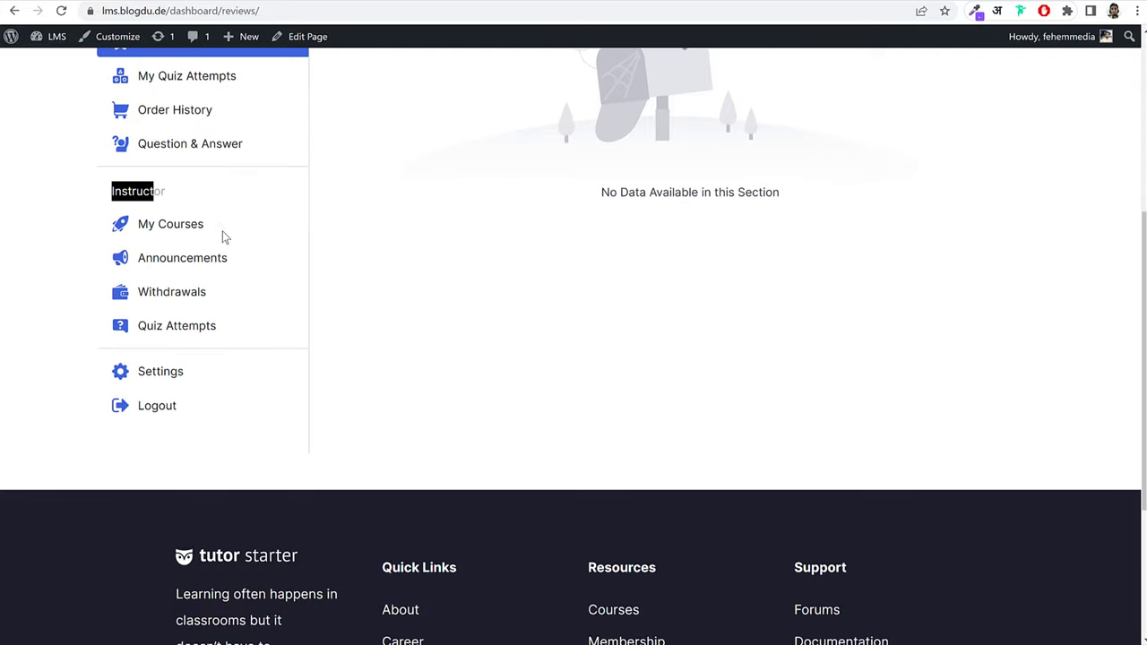
{"action": "left_click", "coordinate": [225, 409], "text": "shift"}
{"action": "left_click", "coordinate": [113, 192]}
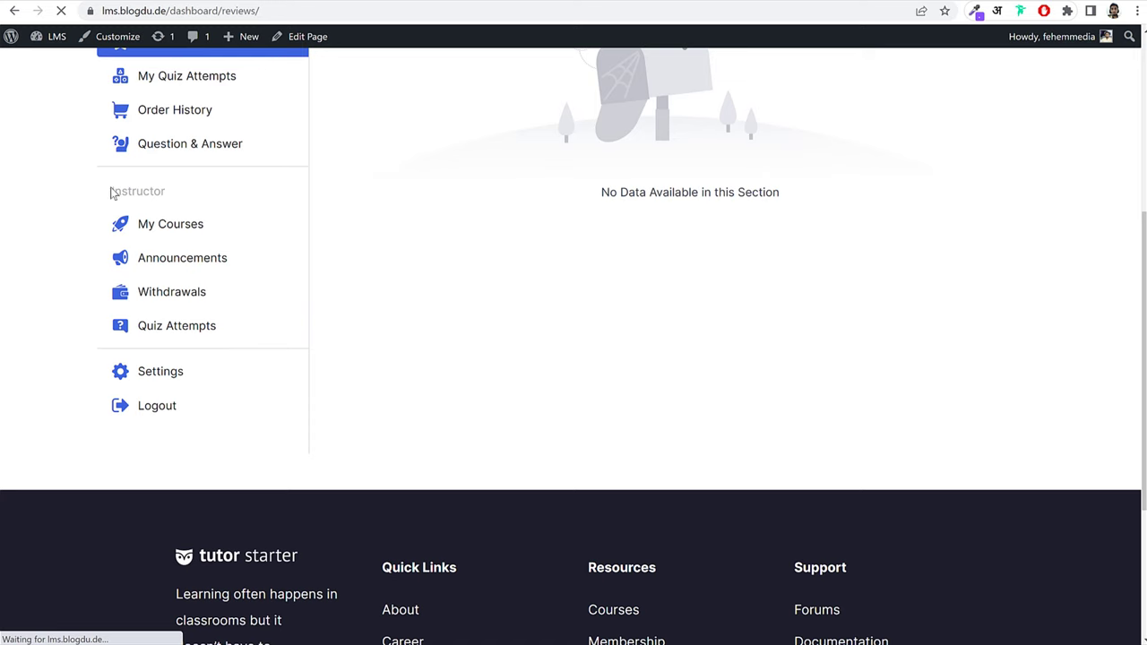
Open the instructor's My Courses list and scroll through the Publish (11) course cards
{"action": "scroll", "coordinate": [280, 322], "scroll_direction": "down", "scroll_amount": 3}
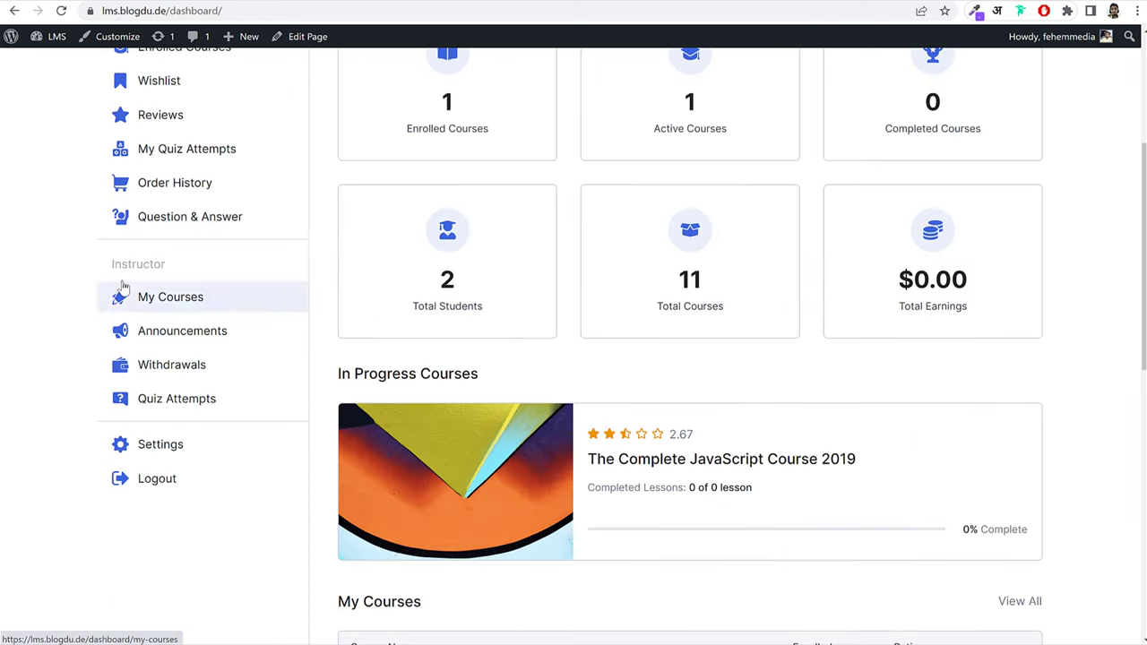
{"action": "left_click", "coordinate": [176, 299]}
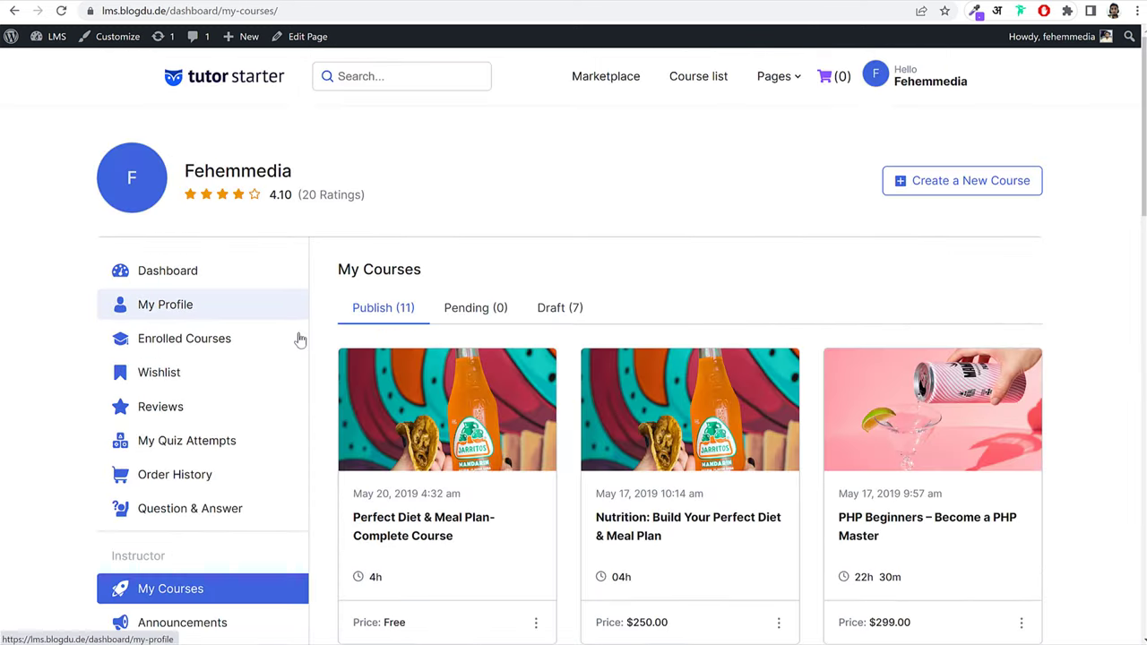
{"action": "scroll", "coordinate": [269, 345], "scroll_direction": "down", "scroll_amount": 3}
{"action": "scroll", "coordinate": [892, 318], "scroll_direction": "up", "scroll_amount": 1}
{"action": "scroll", "coordinate": [901, 320], "scroll_direction": "up", "scroll_amount": 1}
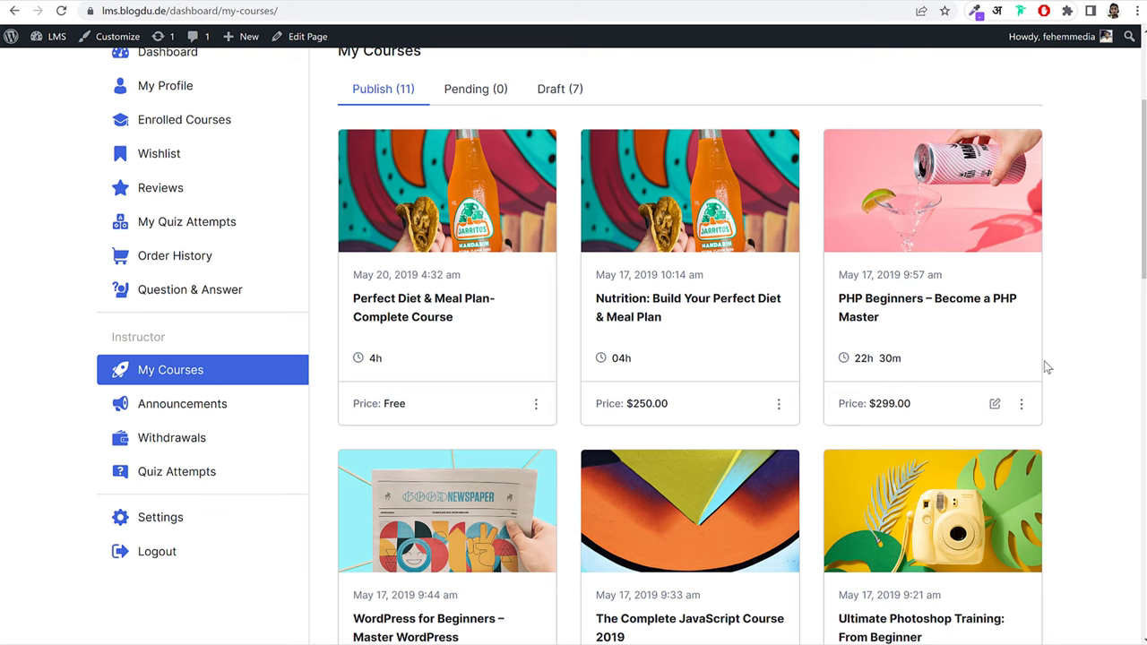
{"action": "scroll", "coordinate": [1086, 384], "scroll_direction": "down", "scroll_amount": 3}
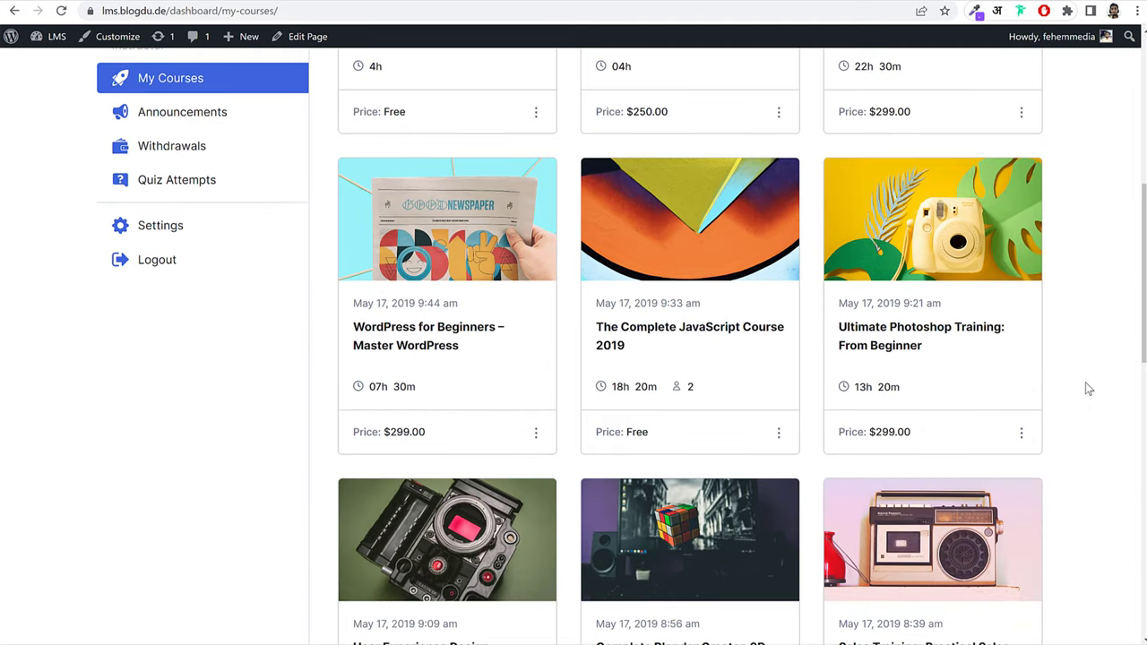
{"action": "scroll", "coordinate": [1087, 385], "scroll_direction": "up", "scroll_amount": 2}
Open Withdrawals and sign back in with 'Keep me signed in' ticked
{"action": "left_click", "coordinate": [195, 363]}
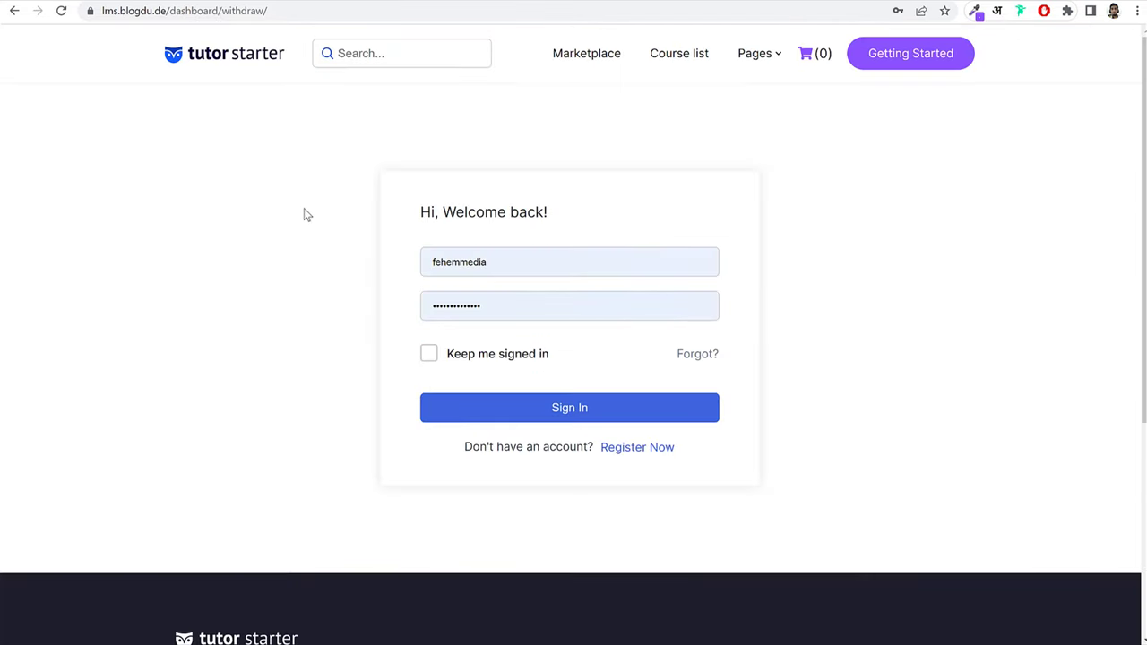
{"action": "left_click", "coordinate": [515, 256]}
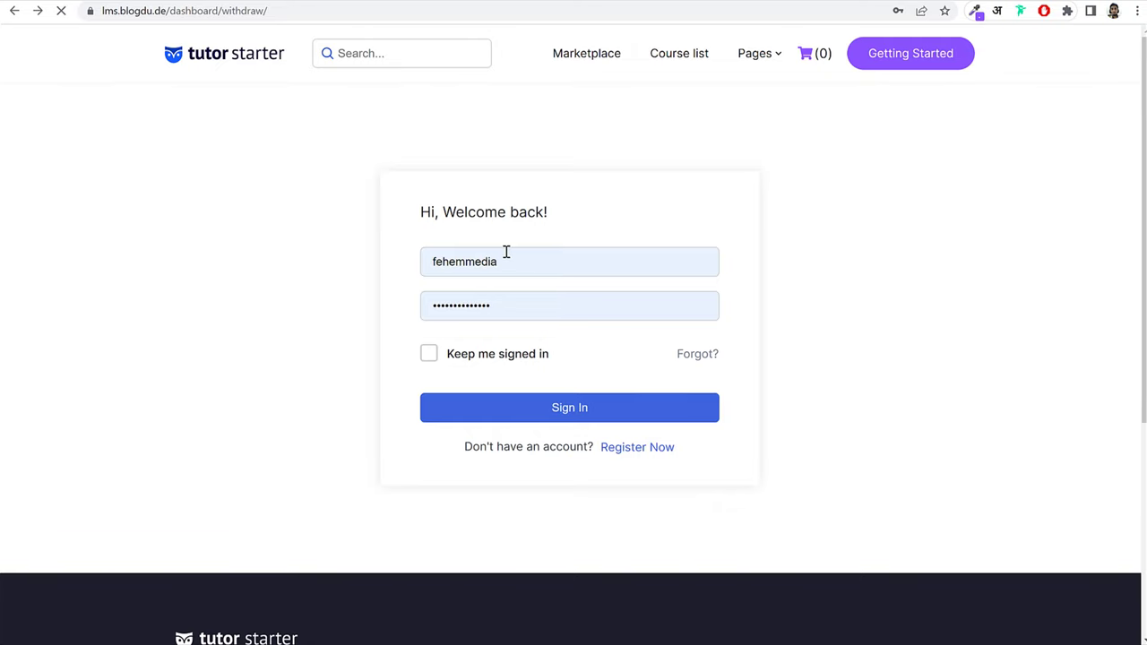
{"action": "scroll", "coordinate": [506, 252], "scroll_direction": "down", "scroll_amount": 3}
{"action": "left_click", "coordinate": [480, 353]}
{"action": "left_click", "coordinate": [512, 419]}
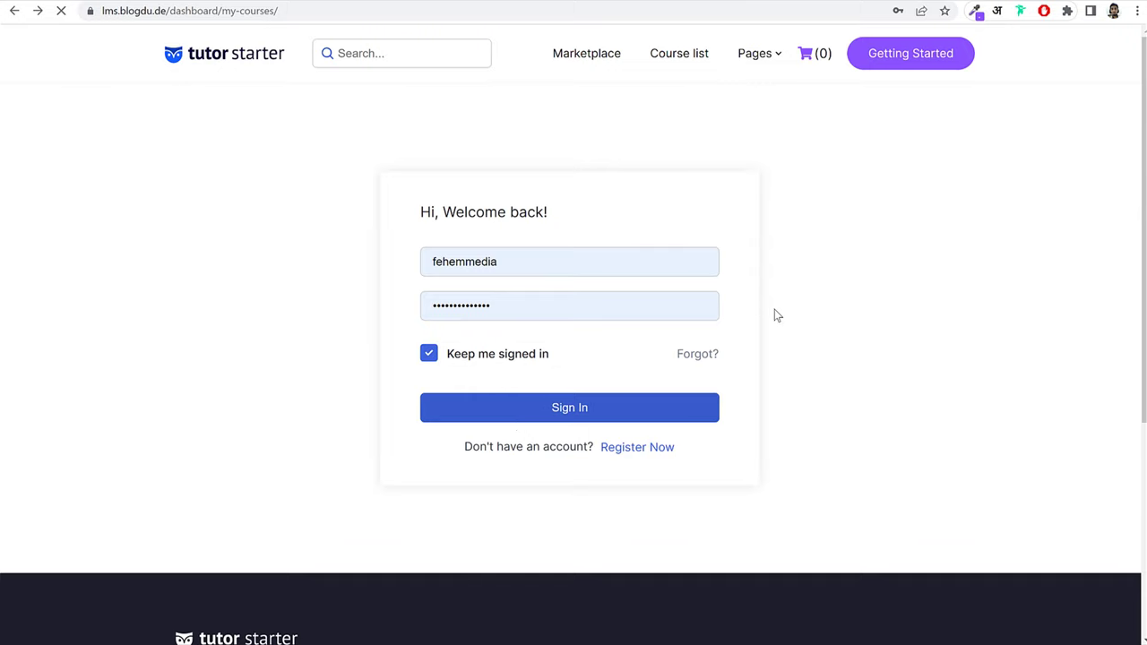
Scroll through My Courses showing Publish (11), Pending (0) and Draft (7)
{"action": "scroll", "coordinate": [491, 403], "scroll_direction": "down", "scroll_amount": 3}
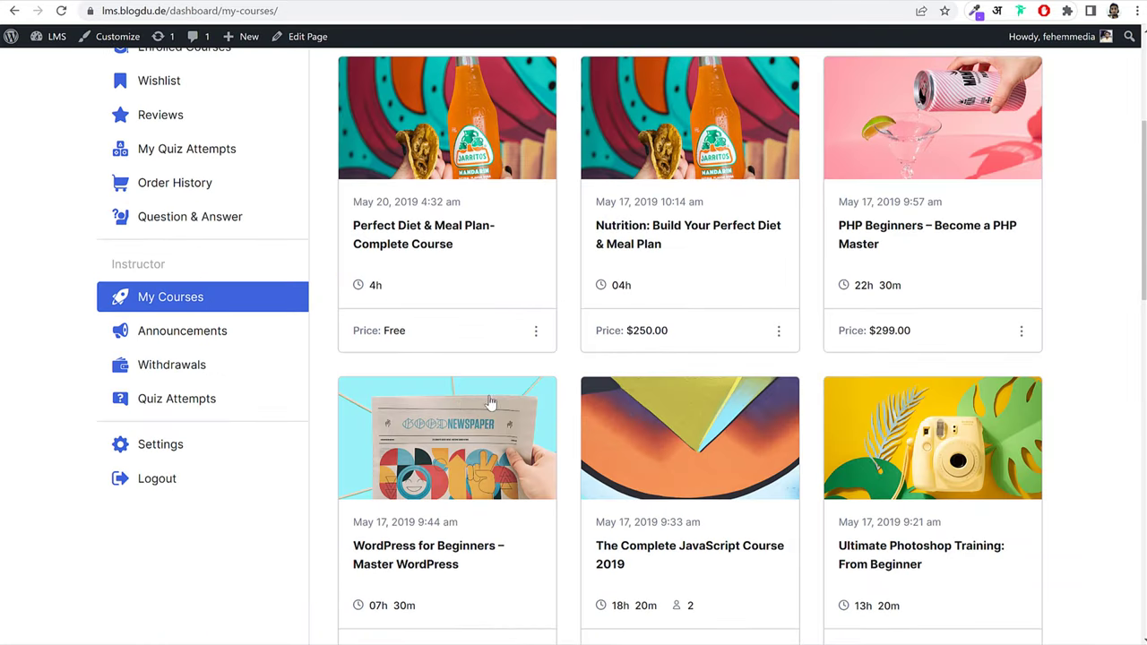
{"action": "scroll", "coordinate": [404, 399], "scroll_direction": "down", "scroll_amount": 3}
{"action": "scroll", "coordinate": [309, 386], "scroll_direction": "up", "scroll_amount": 3}
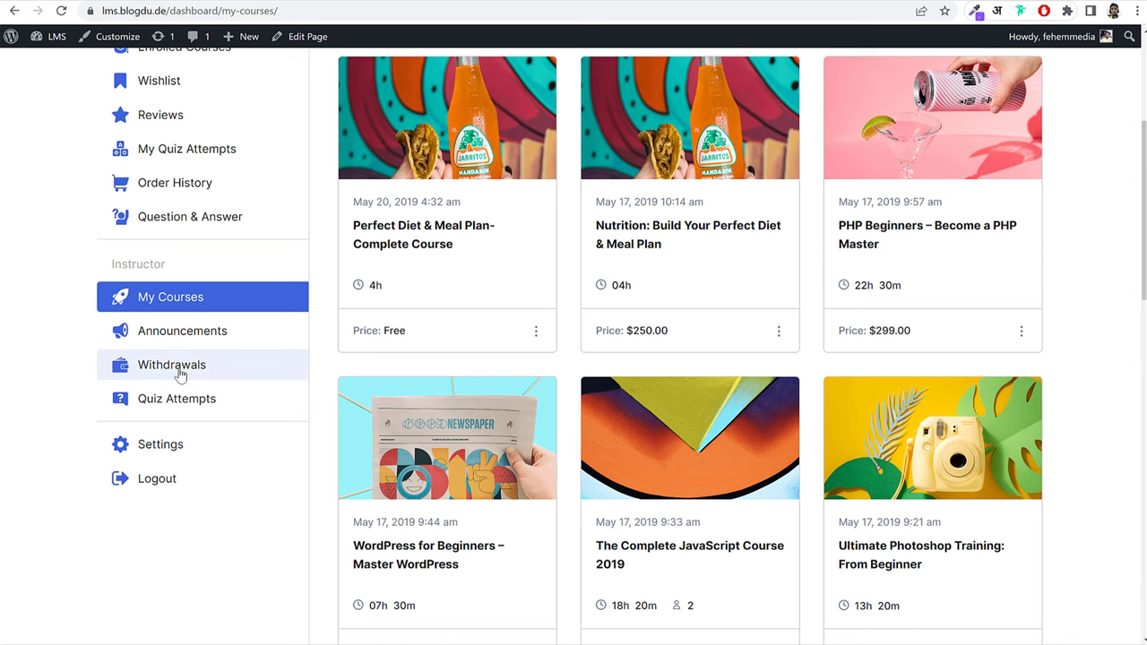
{"action": "scroll", "coordinate": [653, 310], "scroll_direction": "up", "scroll_amount": 3}
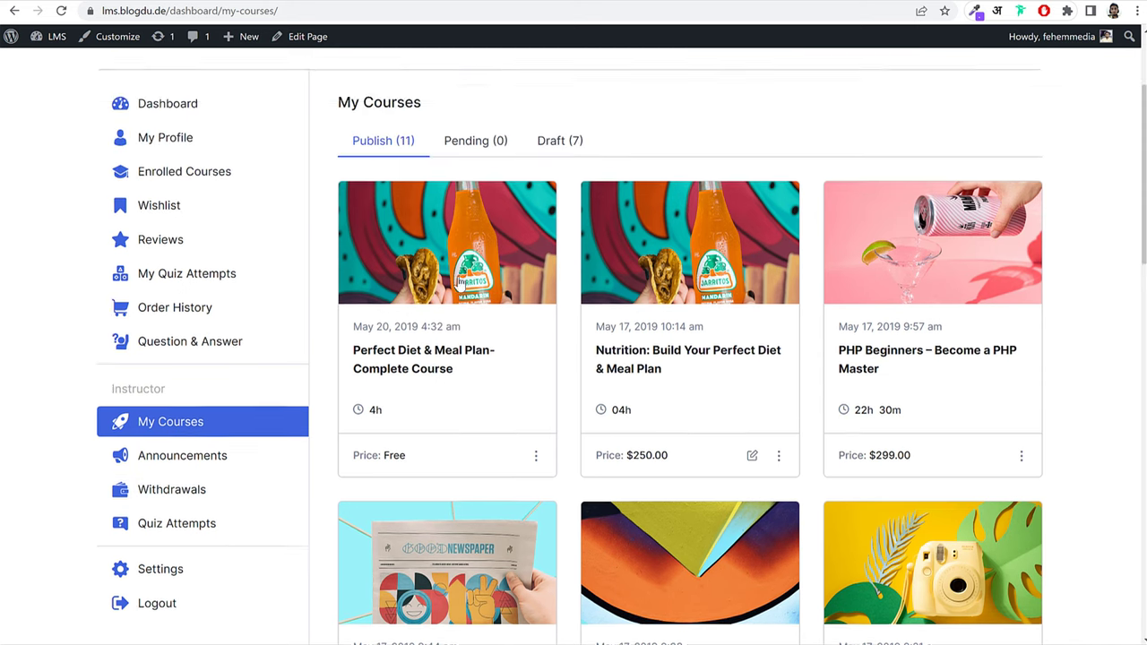
{"action": "scroll", "coordinate": [689, 246], "scroll_direction": "down", "scroll_amount": 2}
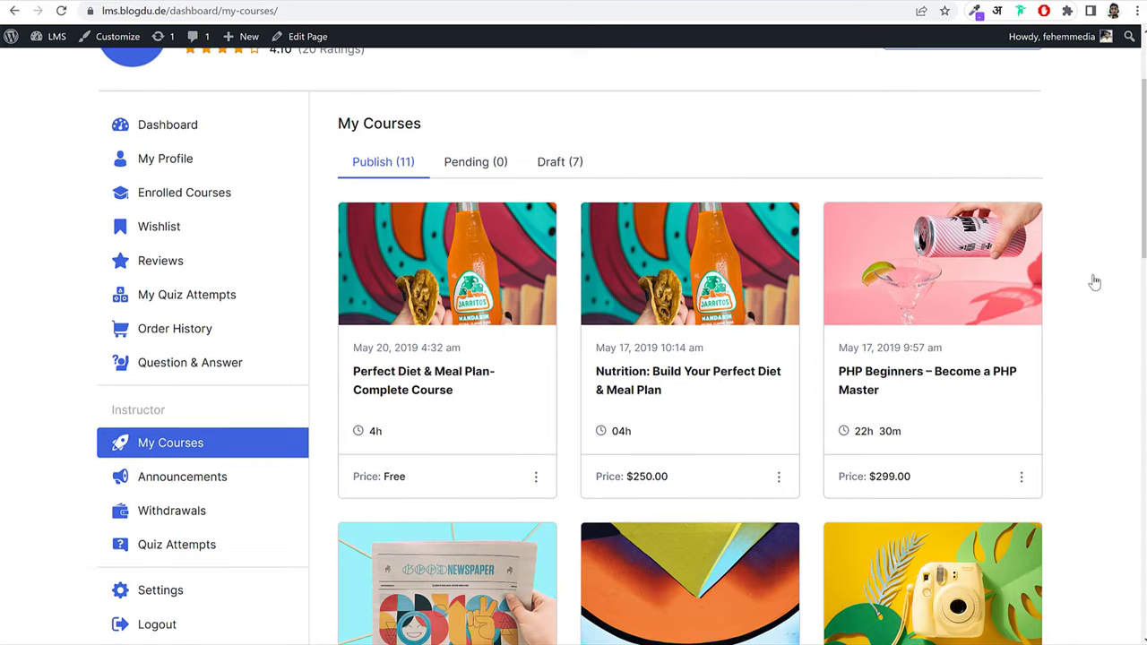
Review the current balance line on the Withdrawals page
{"action": "scroll", "coordinate": [1094, 282], "scroll_direction": "down", "scroll_amount": 2}
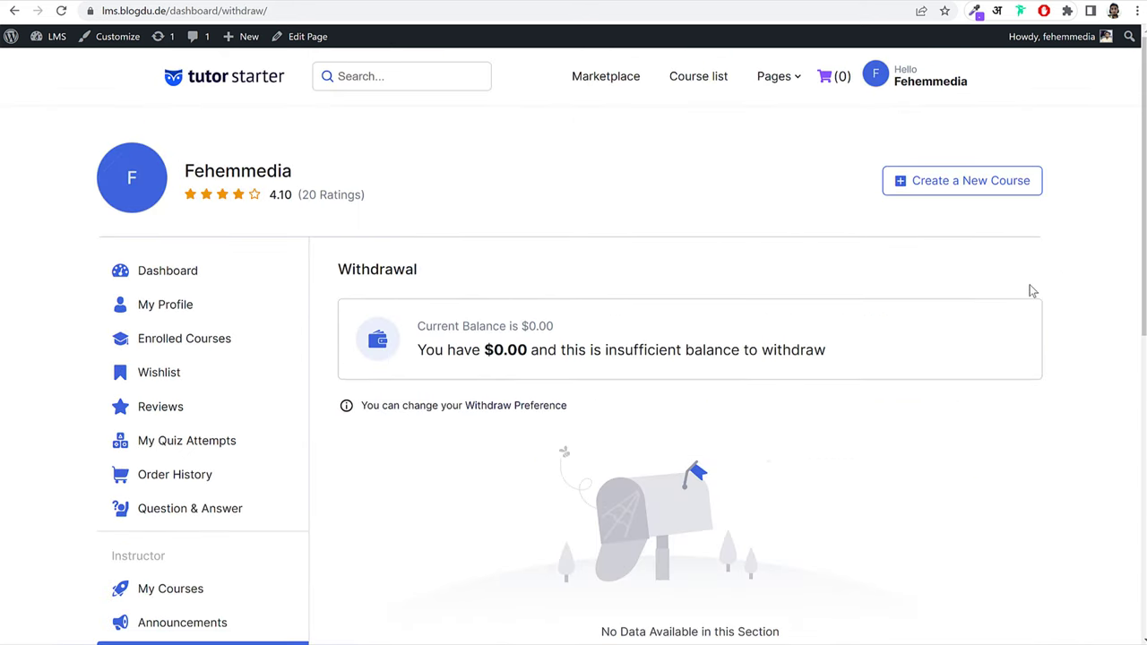
{"action": "scroll", "coordinate": [1043, 287], "scroll_direction": "down", "scroll_amount": 3}
{"action": "left_click_drag", "start_coordinate": [407, 109], "coordinate": [588, 105]}
{"action": "left_click", "coordinate": [592, 107]}
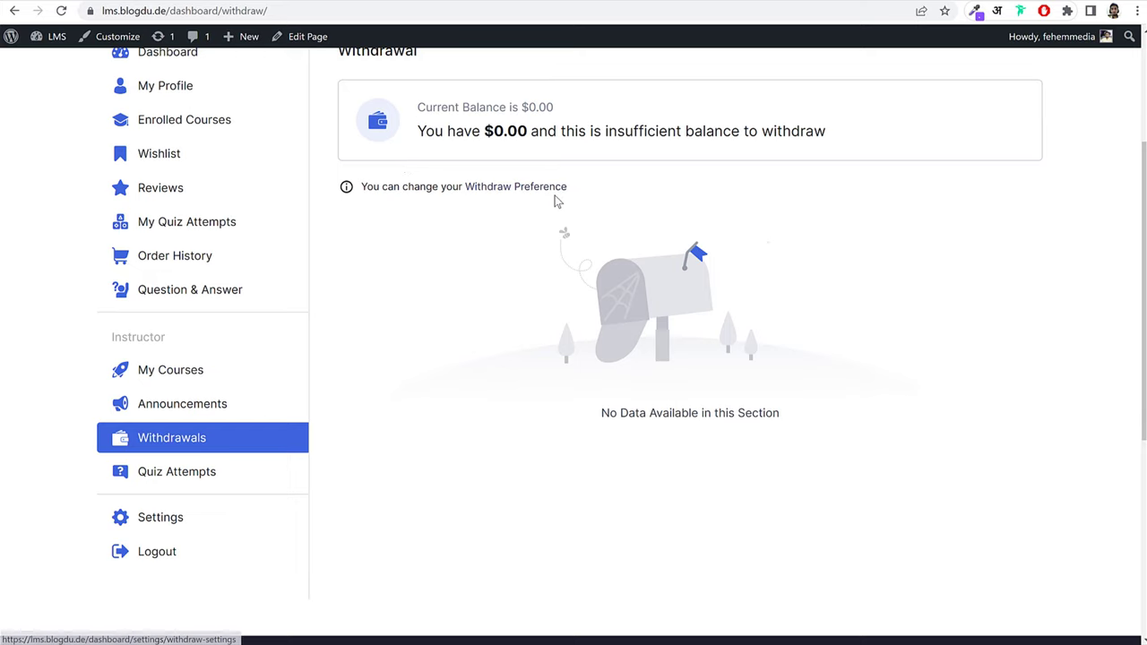
In Withdraw Preference, try Bank Transfer, PayPal and E-Check, then return to the home page
{"action": "left_click", "coordinate": [505, 191]}
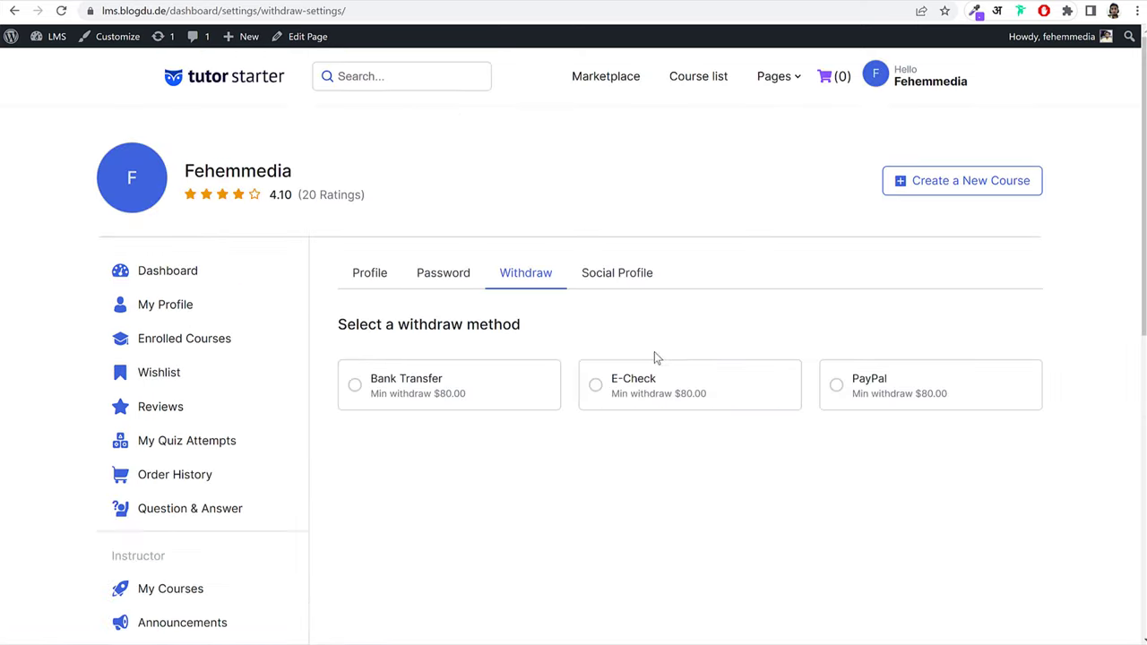
{"action": "scroll", "coordinate": [659, 363], "scroll_direction": "down", "scroll_amount": 2}
{"action": "left_click", "coordinate": [410, 238]}
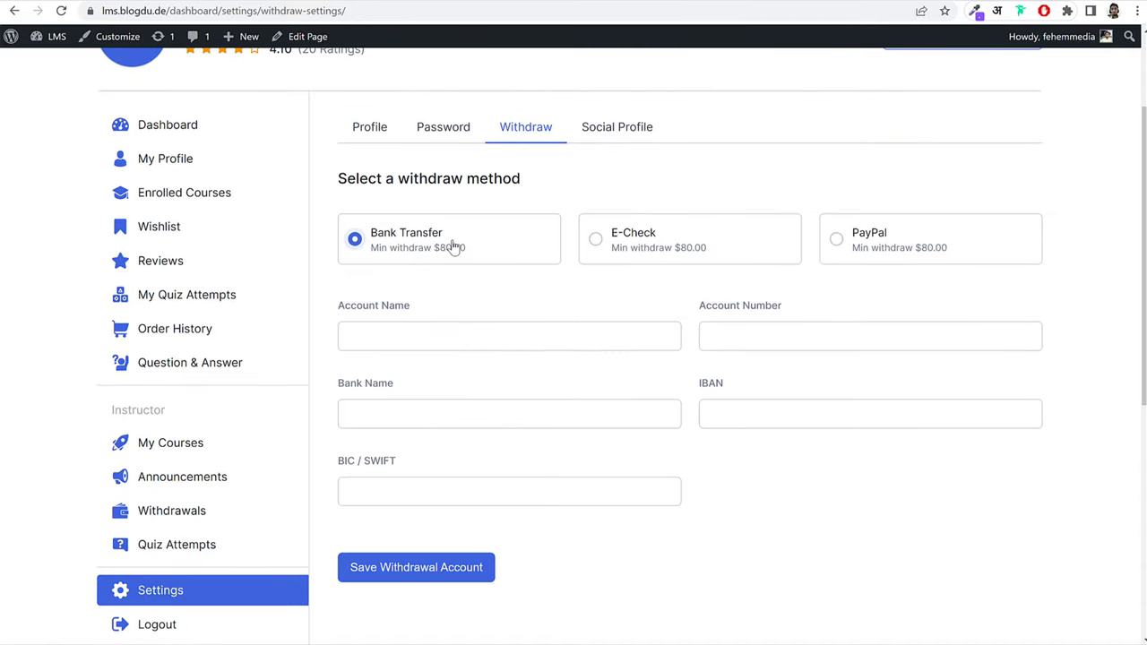
{"action": "left_click", "coordinate": [896, 248]}
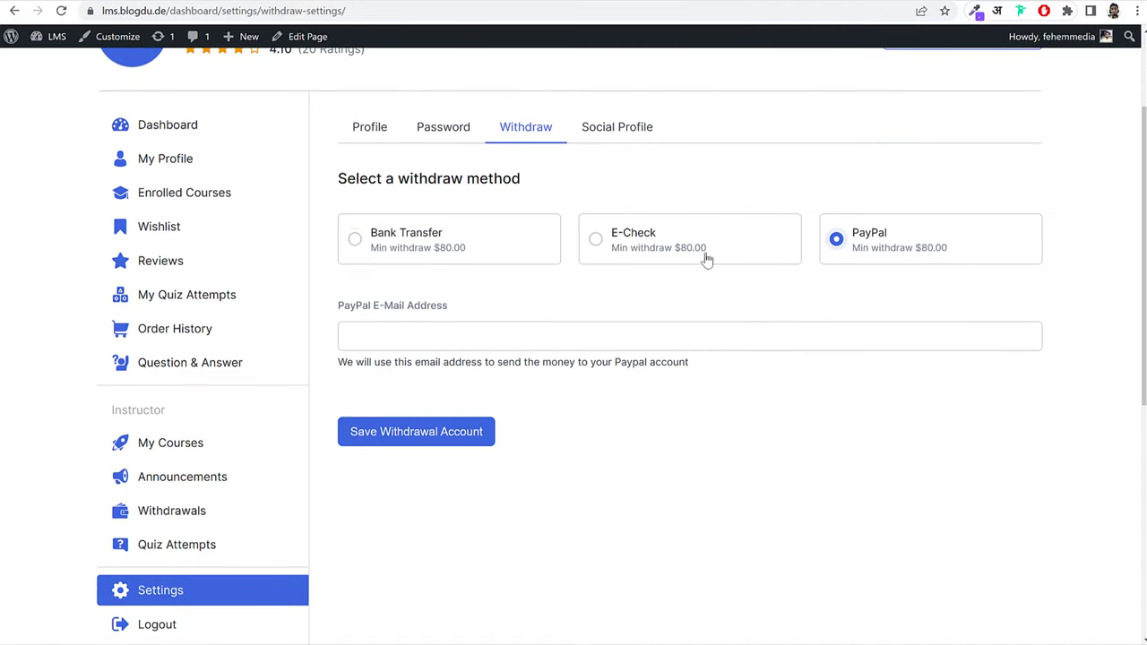
{"action": "left_click", "coordinate": [658, 254]}
{"action": "scroll", "coordinate": [358, 385], "scroll_direction": "down", "scroll_amount": 2}
{"action": "scroll", "coordinate": [343, 379], "scroll_direction": "up", "scroll_amount": 4}
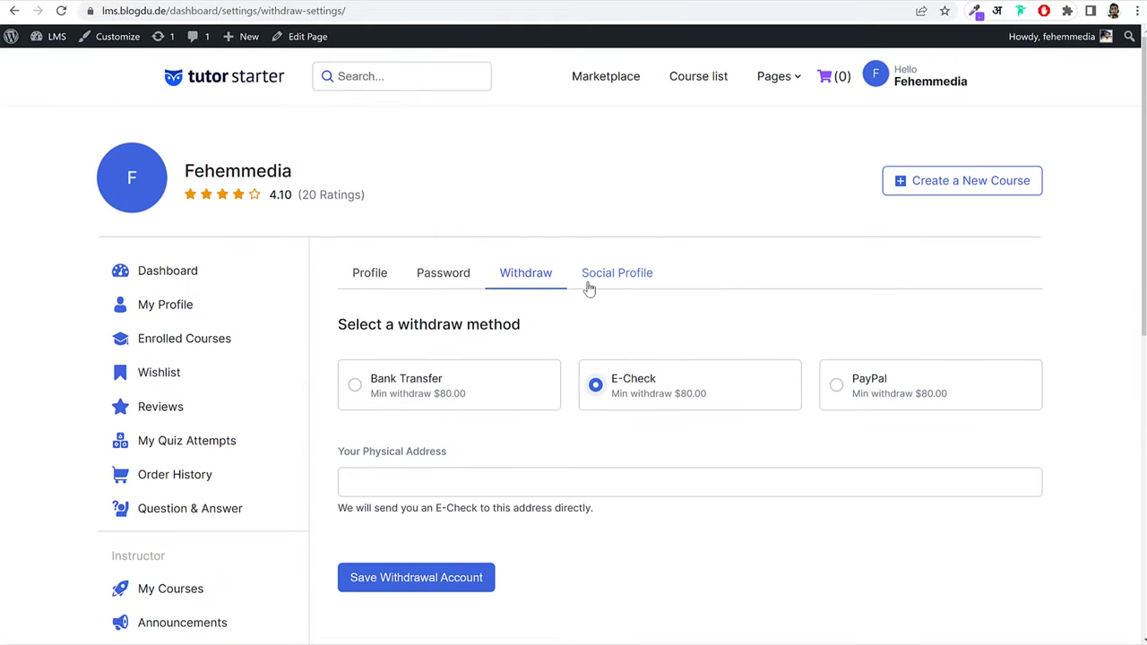
{"action": "left_click", "coordinate": [213, 82]}
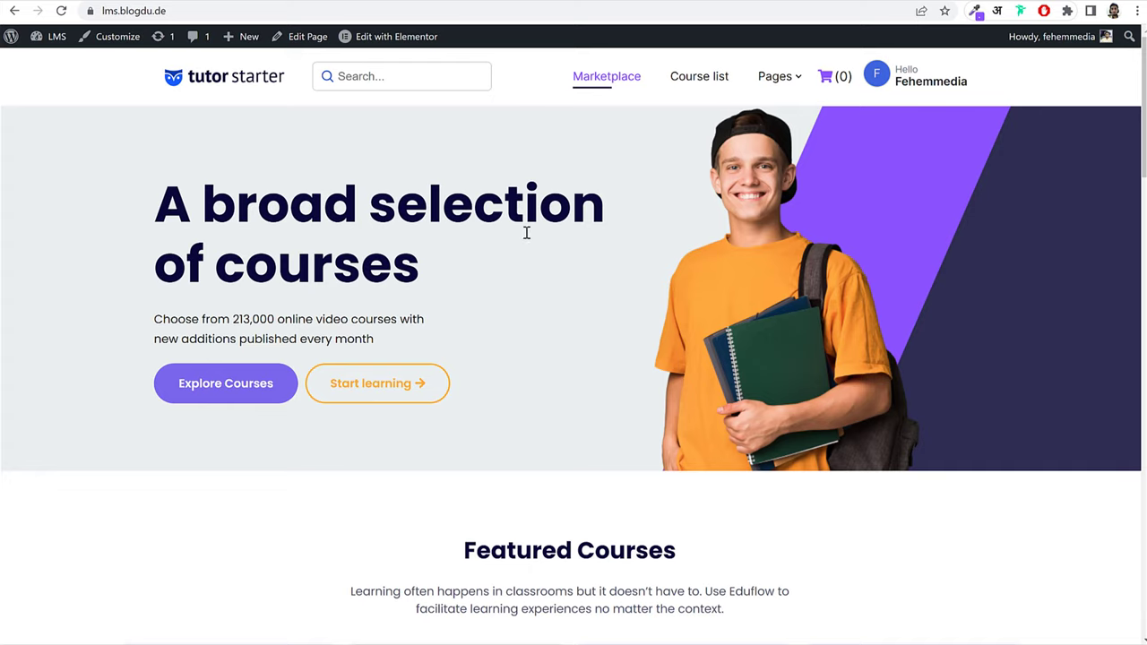
Highlight the 'A broad selection of courses' banner heading, then the Featured Courses heading
{"action": "left_click_drag", "start_coordinate": [158, 195], "coordinate": [427, 266]}
{"action": "left_click", "coordinate": [441, 282]}
{"action": "scroll", "coordinate": [1017, 256], "scroll_direction": "down", "scroll_amount": 5}
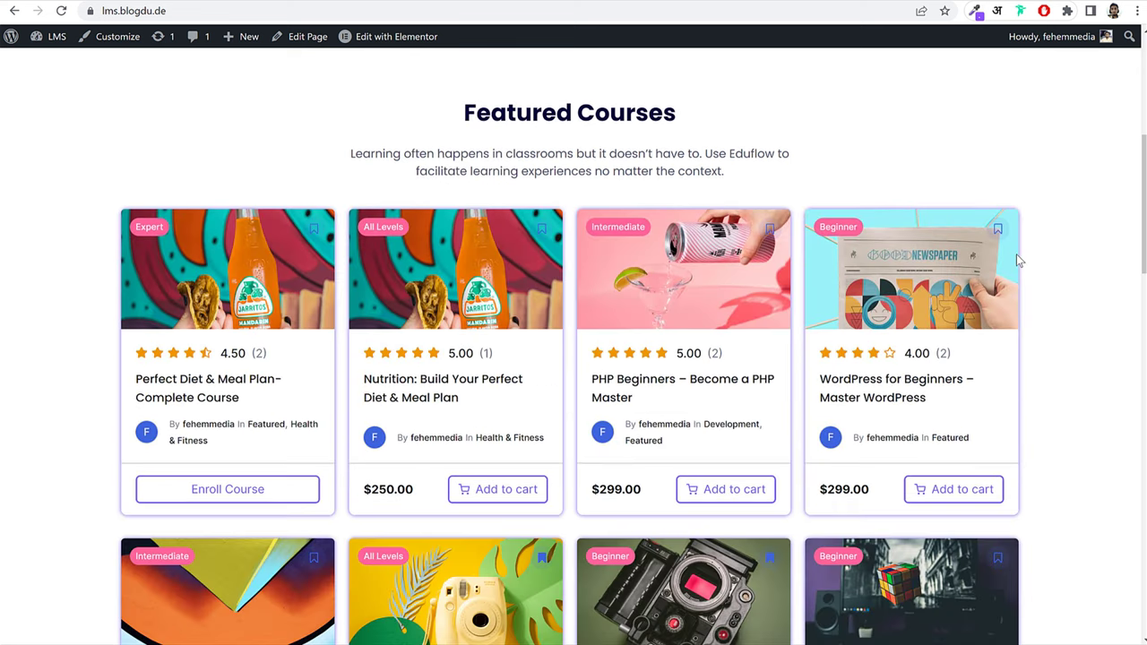
{"action": "scroll", "coordinate": [404, 107], "scroll_direction": "up", "scroll_amount": 1}
{"action": "left_click_drag", "start_coordinate": [455, 113], "coordinate": [730, 133]}
{"action": "left_click", "coordinate": [732, 133]}
Inspect the cards' Expert and All Levels badges and categories, then open Perfect Diet & Meal Plan
{"action": "scroll", "coordinate": [988, 170], "scroll_direction": "down", "scroll_amount": 1}
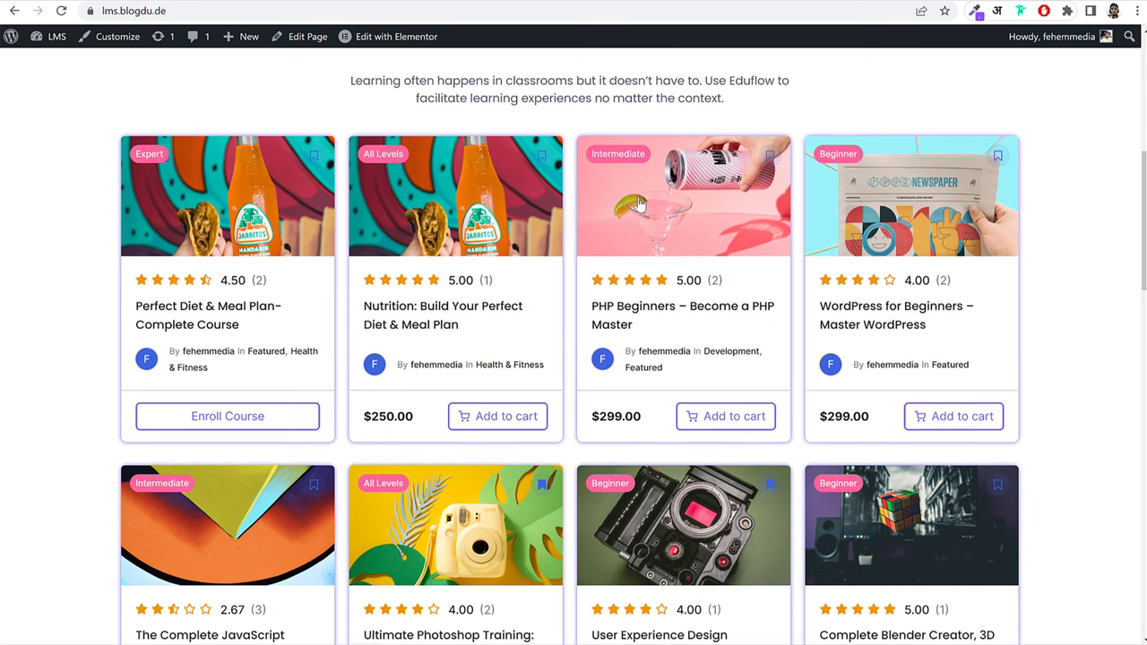
{"action": "scroll", "coordinate": [484, 197], "scroll_direction": "down", "scroll_amount": 1}
{"action": "scroll", "coordinate": [159, 152], "scroll_direction": "up", "scroll_amount": 1}
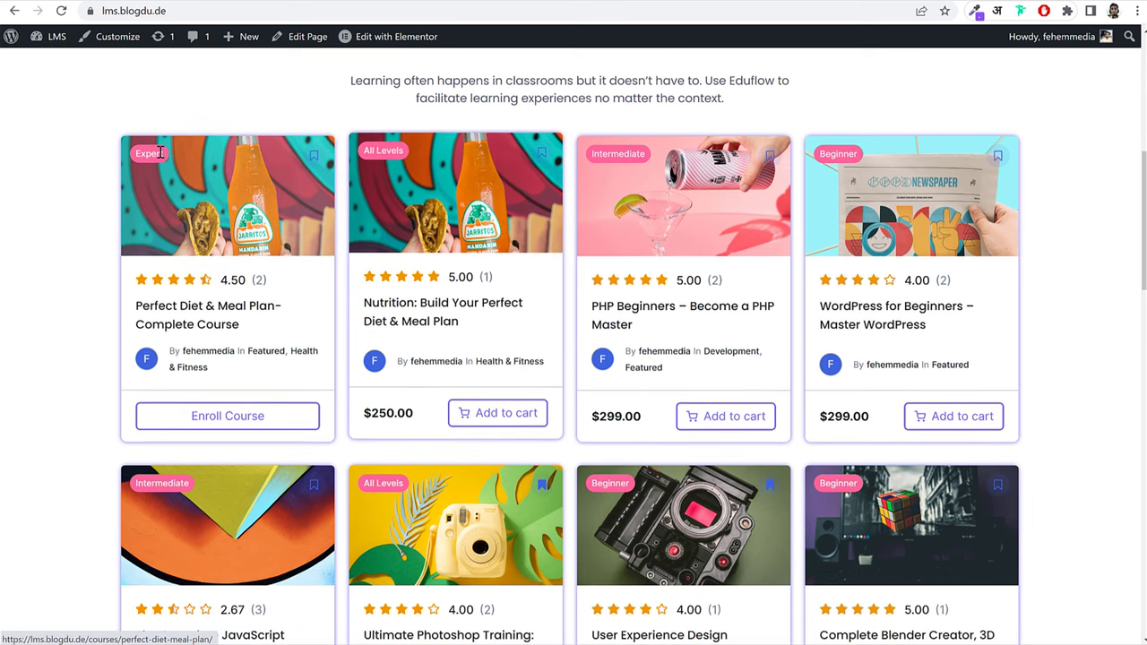
{"action": "left_click_drag", "start_coordinate": [363, 153], "coordinate": [408, 158]}
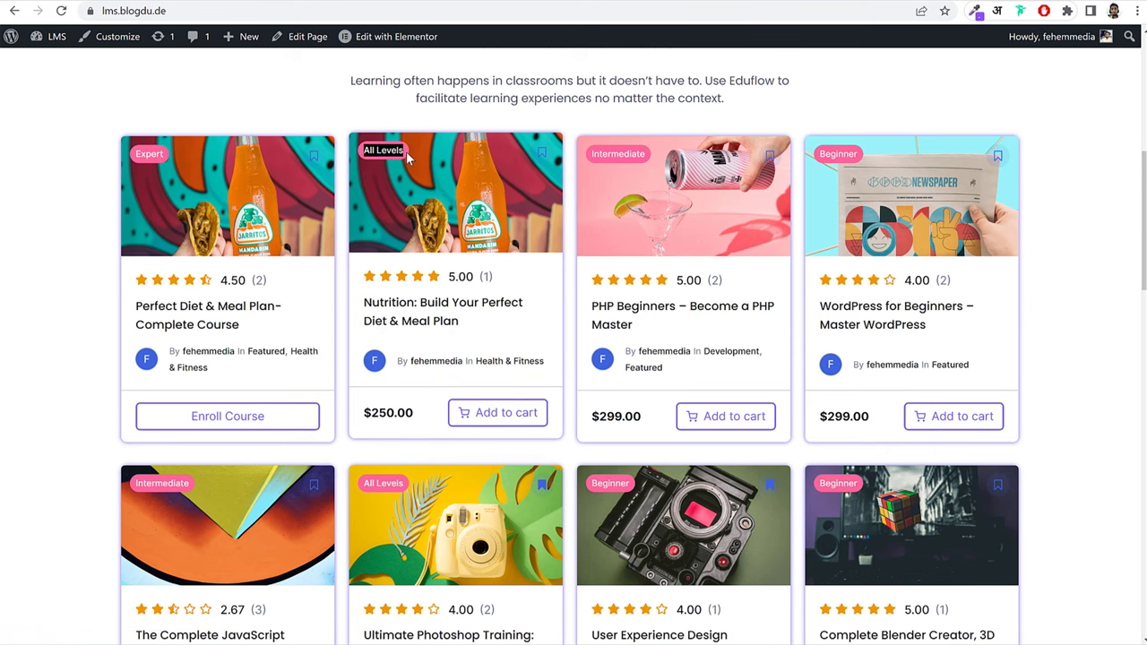
{"action": "left_click_drag", "start_coordinate": [134, 150], "coordinate": [167, 151]}
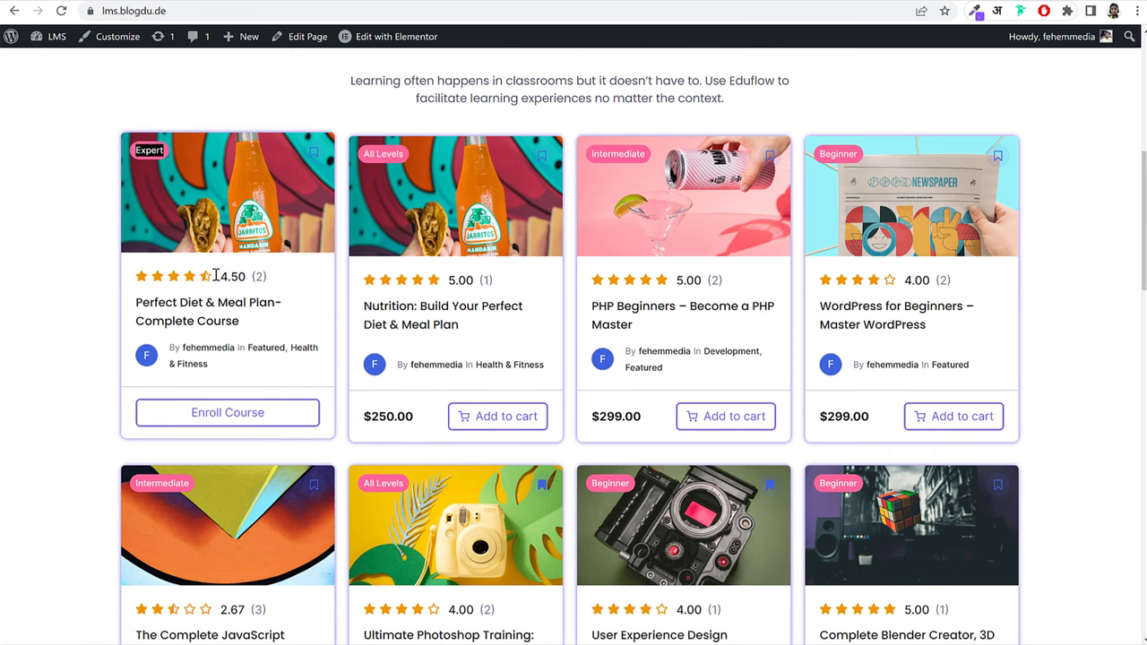
{"action": "scroll", "coordinate": [188, 277], "scroll_direction": "down", "scroll_amount": 1}
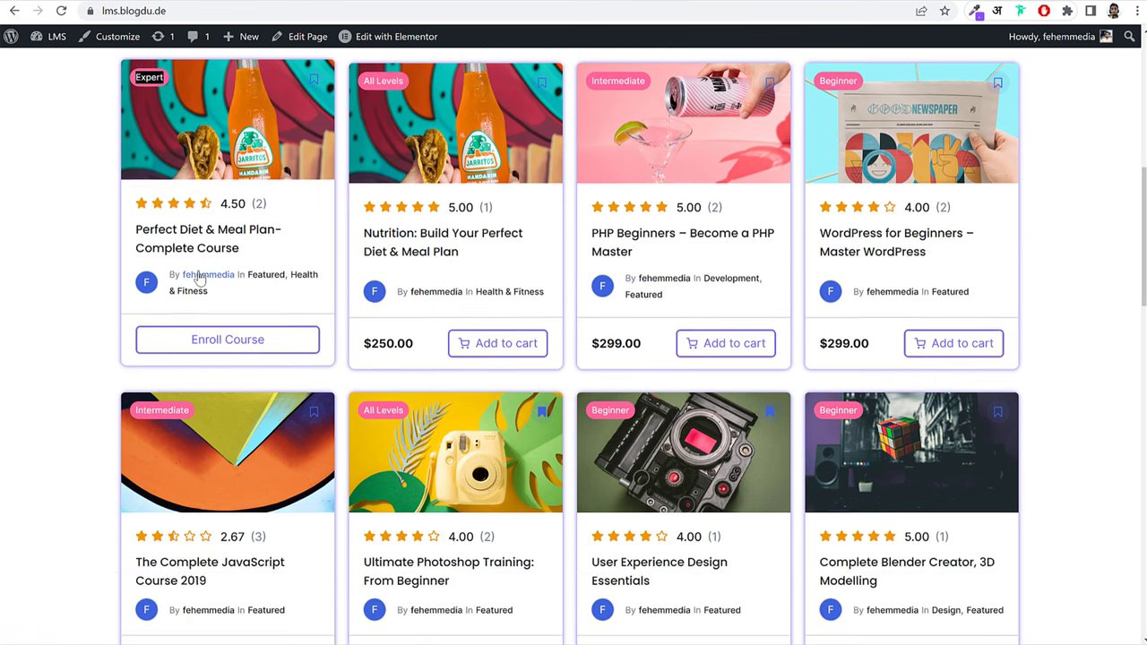
{"action": "left_click_drag", "start_coordinate": [251, 305], "coordinate": [185, 274]}
{"action": "left_click", "coordinate": [269, 309]}
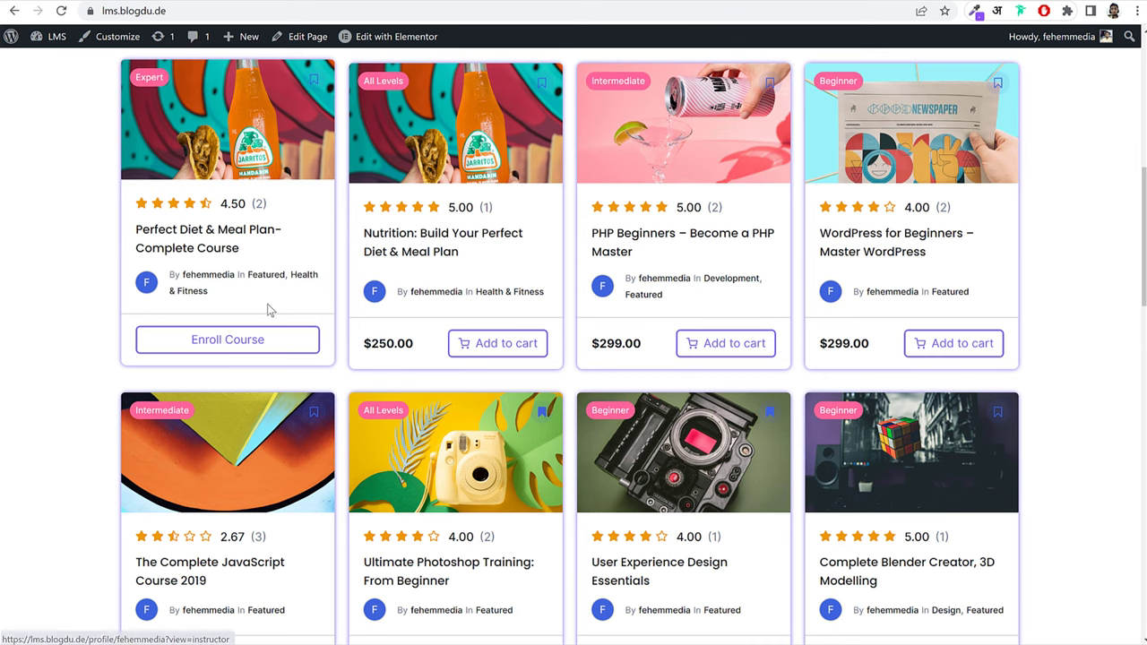
{"action": "left_click", "coordinate": [225, 244]}
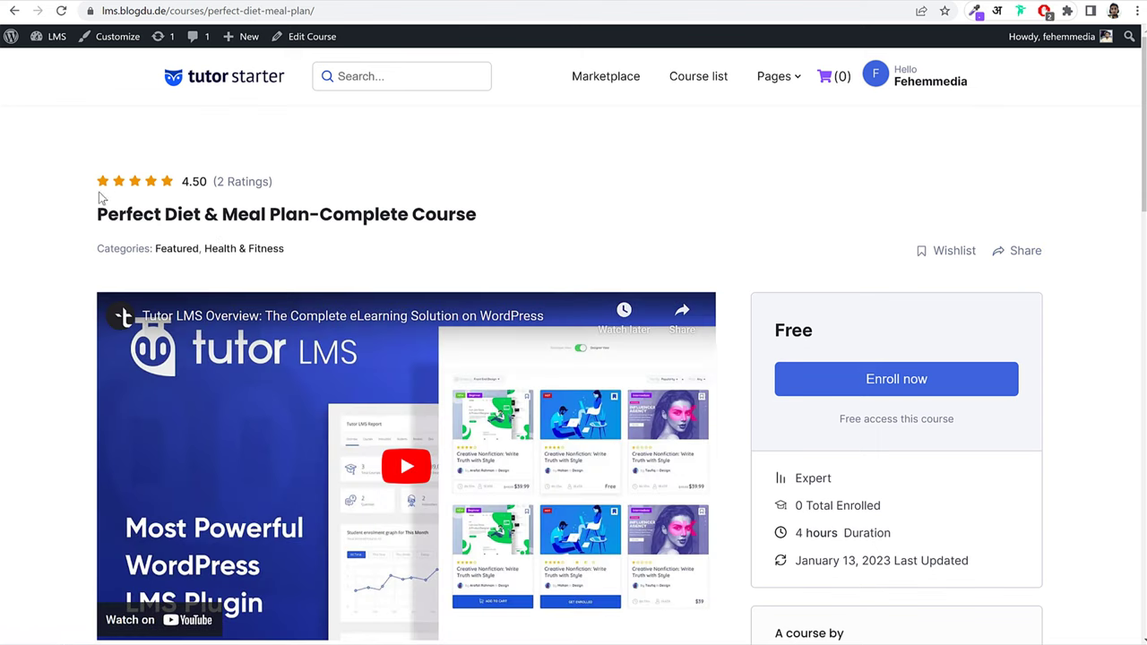
Scroll past the Perfect Diet & Meal Plan video and expand the full About Course text
{"action": "left_click_drag", "start_coordinate": [101, 222], "coordinate": [497, 254]}
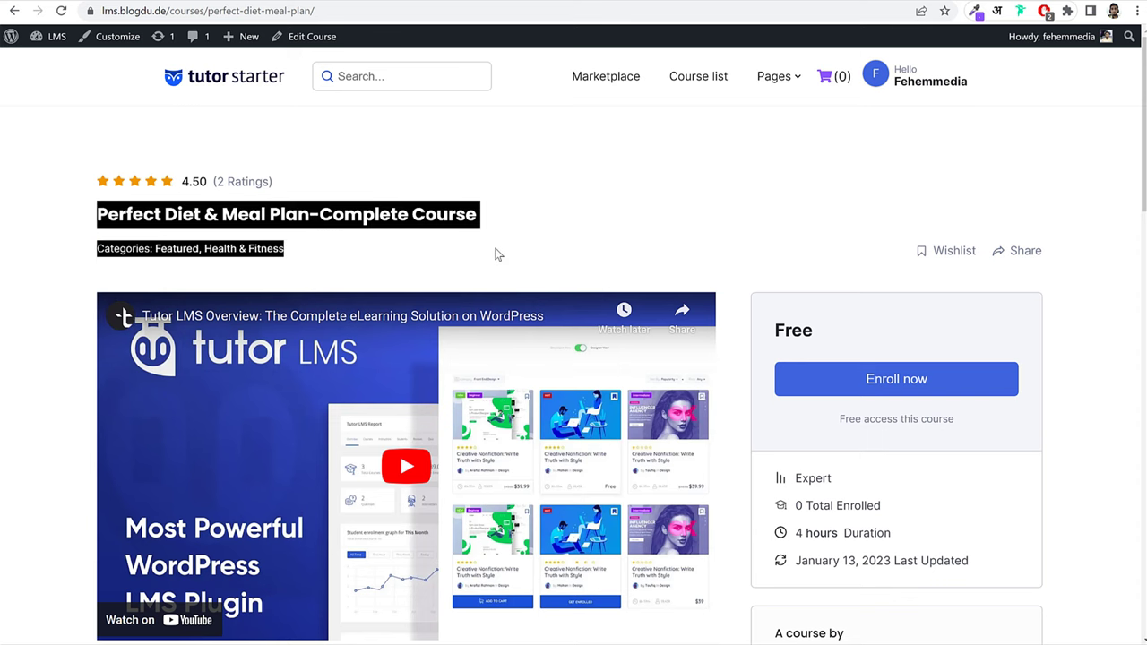
{"action": "left_click", "coordinate": [497, 254]}
{"action": "scroll", "coordinate": [945, 189], "scroll_direction": "down", "scroll_amount": 3}
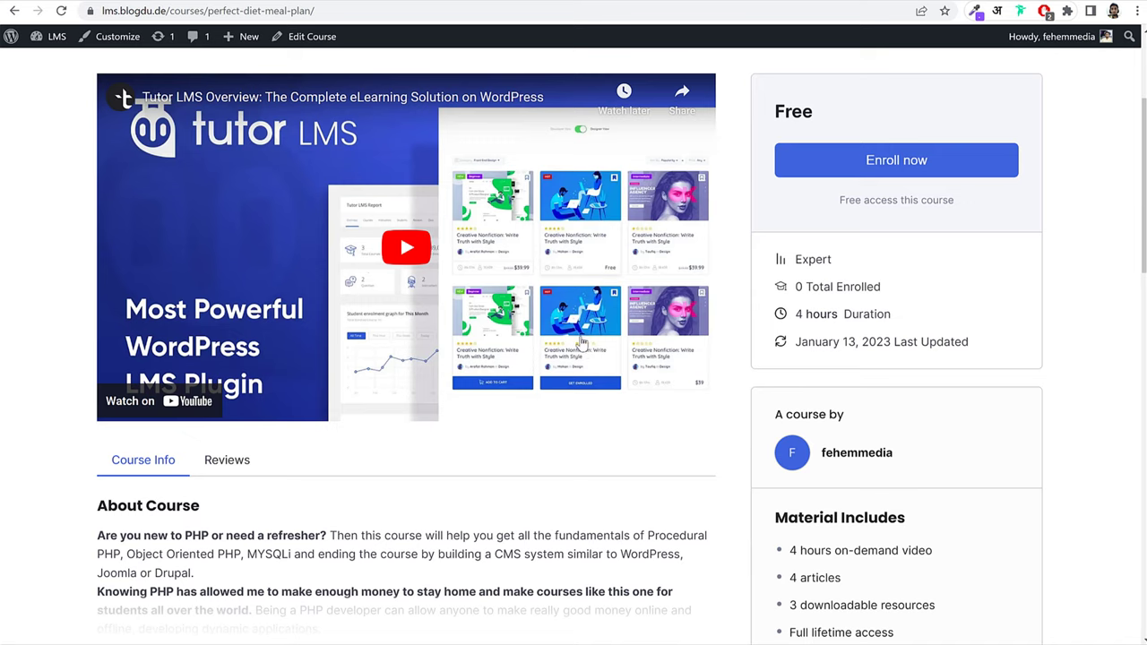
{"action": "scroll", "coordinate": [584, 354], "scroll_direction": "down", "scroll_amount": 3}
{"action": "scroll", "coordinate": [589, 362], "scroll_direction": "down", "scroll_amount": 1}
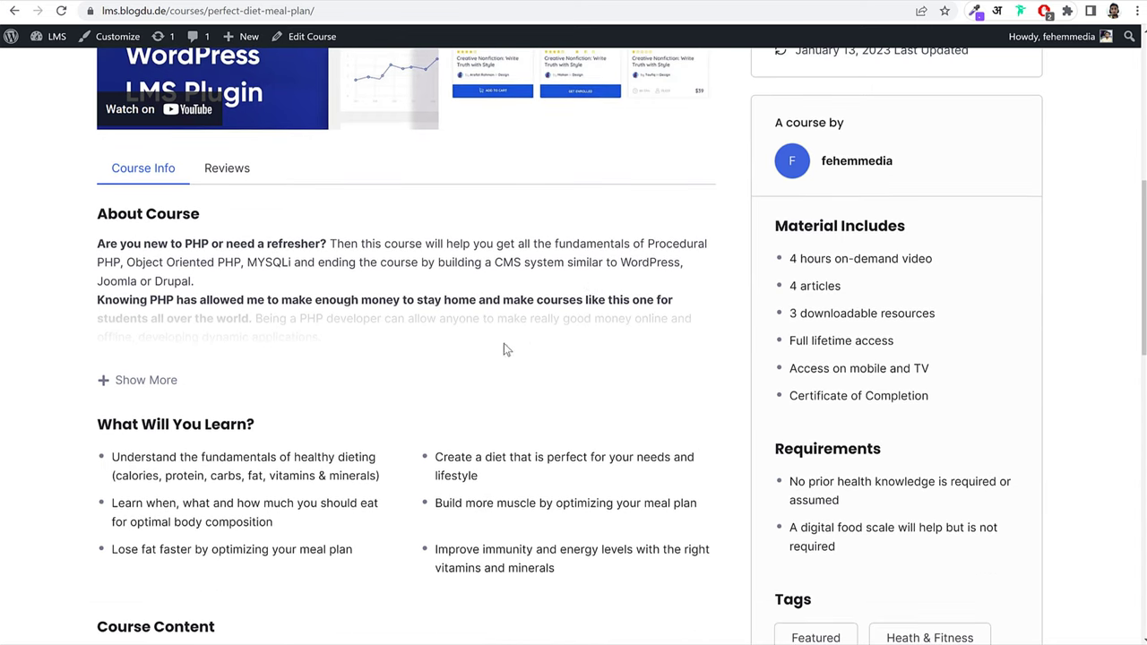
{"action": "left_click", "coordinate": [143, 380]}
Scroll to Course Content, then collapse and re-expand the Meal Planning Basics section
{"action": "scroll", "coordinate": [228, 287], "scroll_direction": "down", "scroll_amount": 8}
{"action": "scroll", "coordinate": [235, 280], "scroll_direction": "down", "scroll_amount": 1}
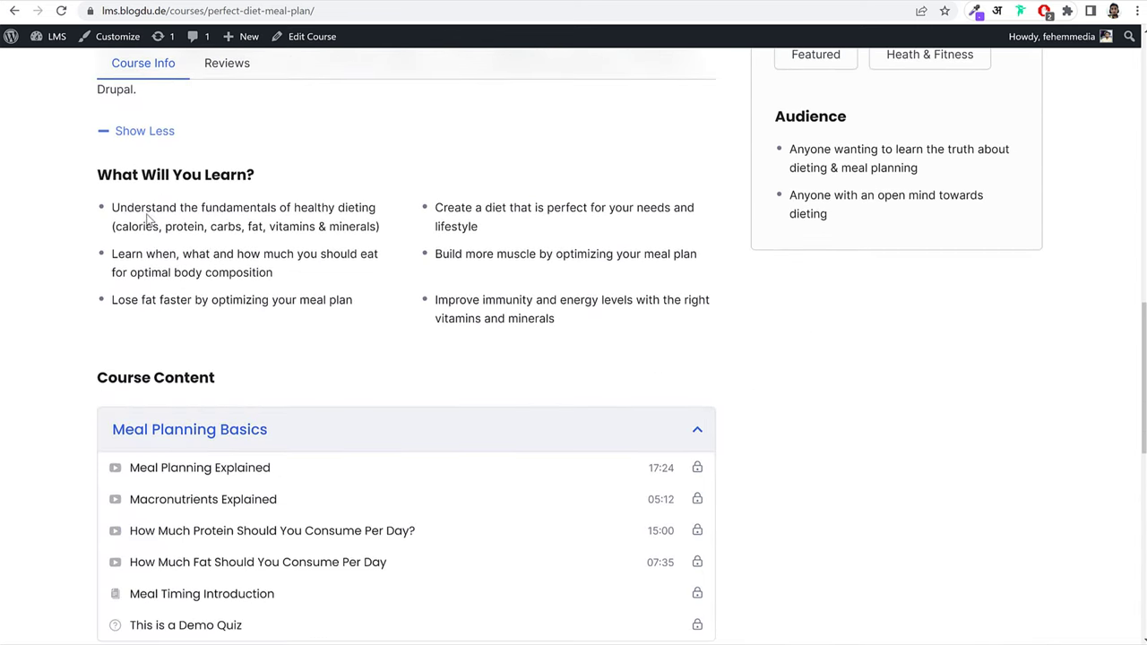
{"action": "scroll", "coordinate": [365, 248], "scroll_direction": "down", "scroll_amount": 3}
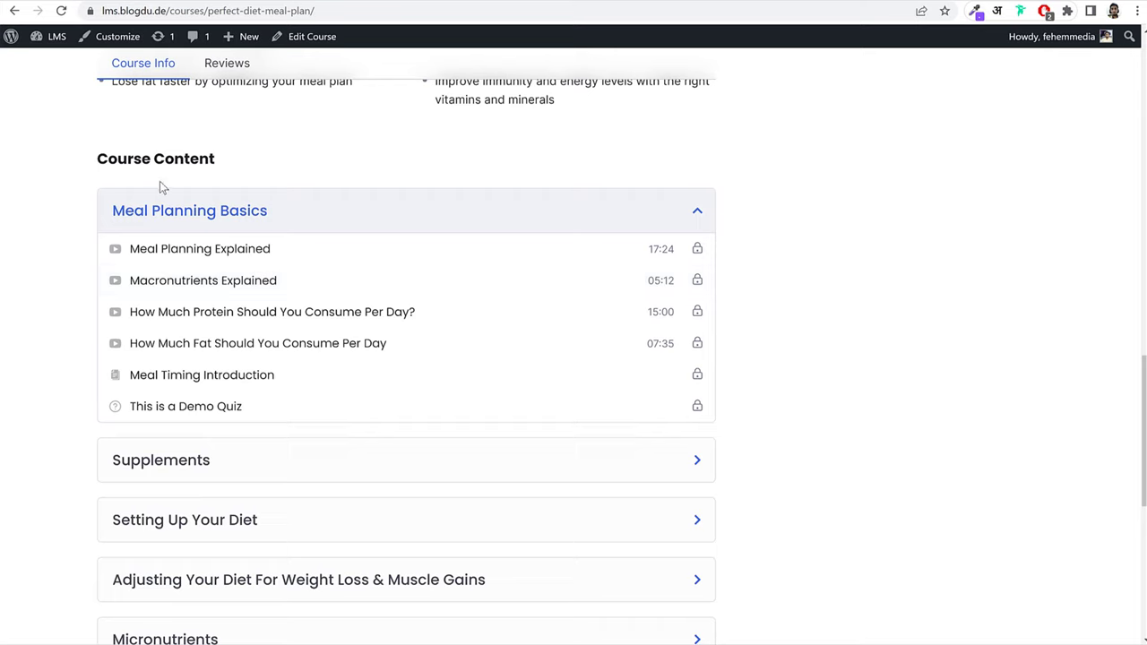
{"action": "triple_click", "coordinate": [156, 161]}
{"action": "left_click", "coordinate": [682, 275]}
{"action": "scroll", "coordinate": [549, 294], "scroll_direction": "down", "scroll_amount": 1}
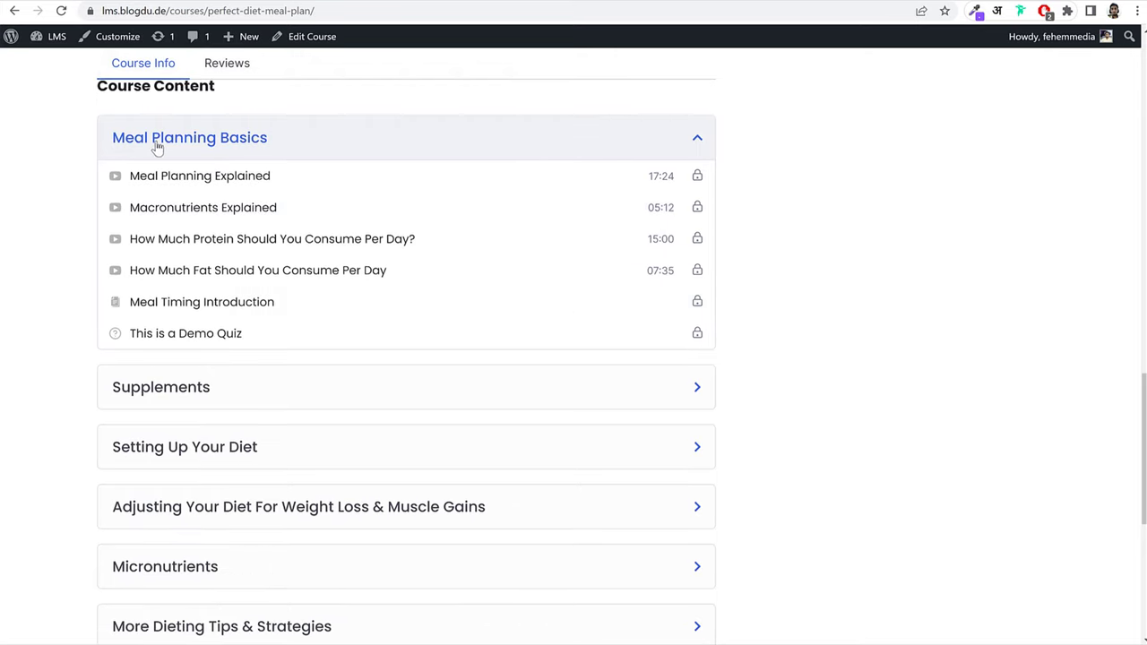
{"action": "left_click", "coordinate": [156, 145]}
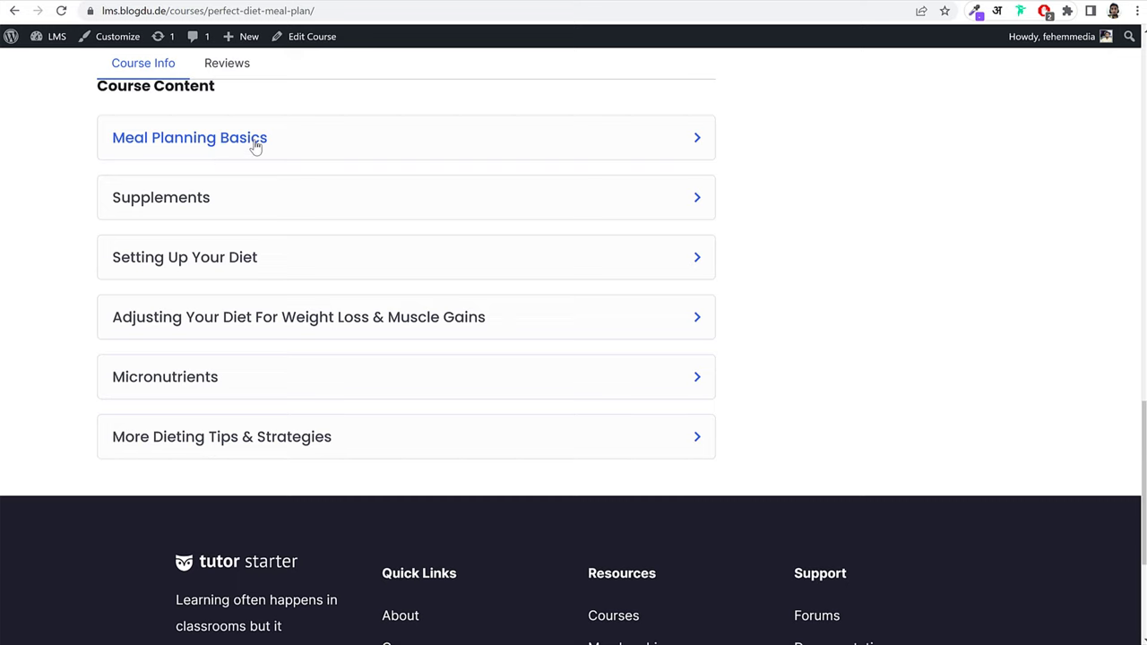
{"action": "left_click", "coordinate": [254, 148]}
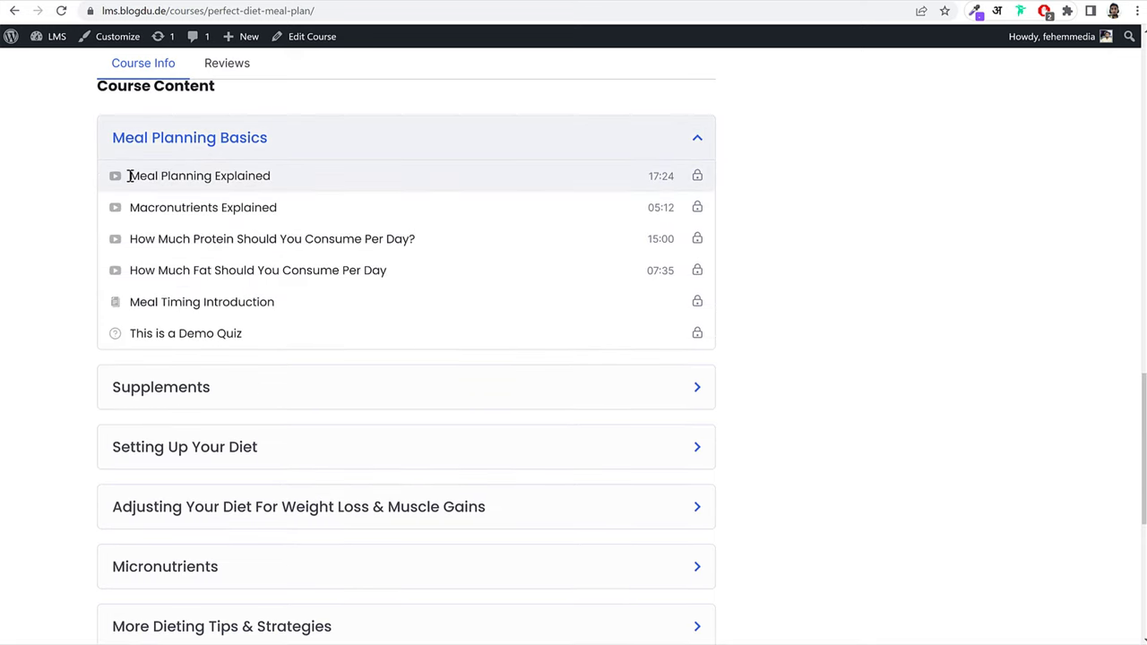
Review Meal Planning Basics lessons: Meal Planning Explained (17:24), Macronutrients, Meal Timing, Demo Quiz
{"action": "left_click_drag", "start_coordinate": [130, 176], "coordinate": [278, 191]}
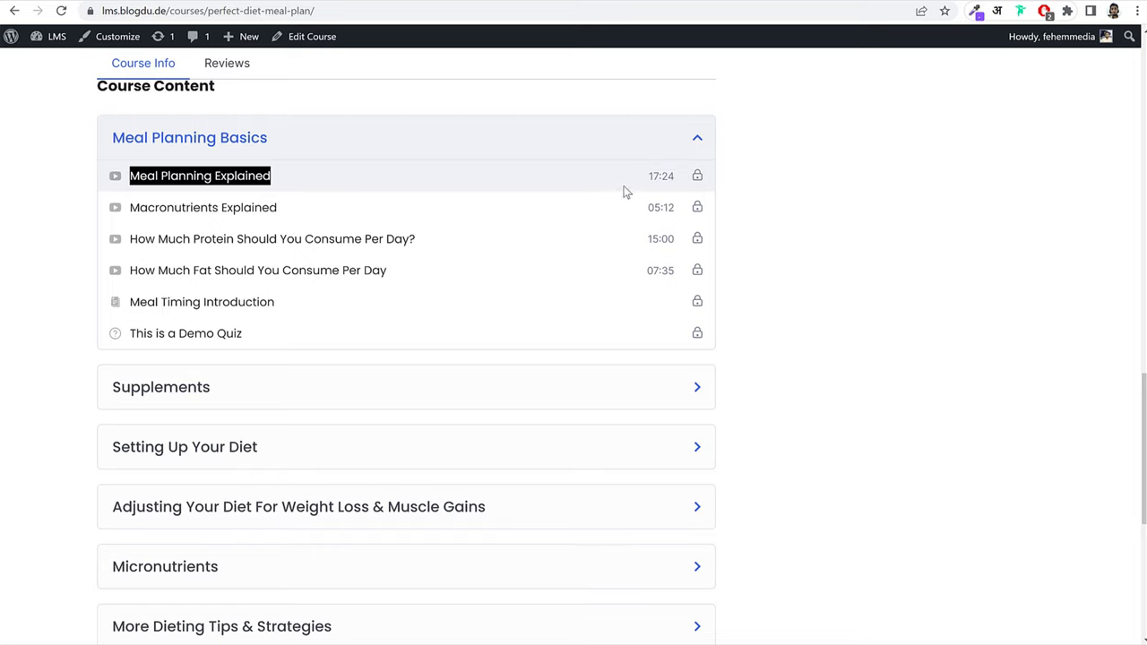
{"action": "left_click_drag", "start_coordinate": [645, 179], "coordinate": [681, 179]}
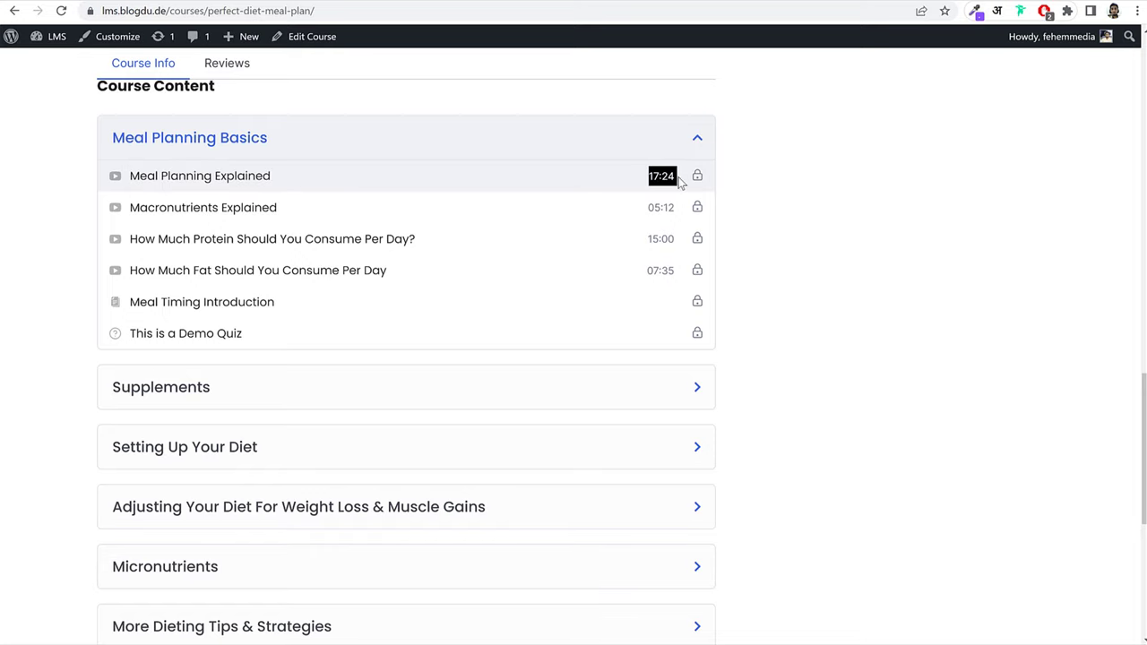
{"action": "left_click", "coordinate": [680, 181]}
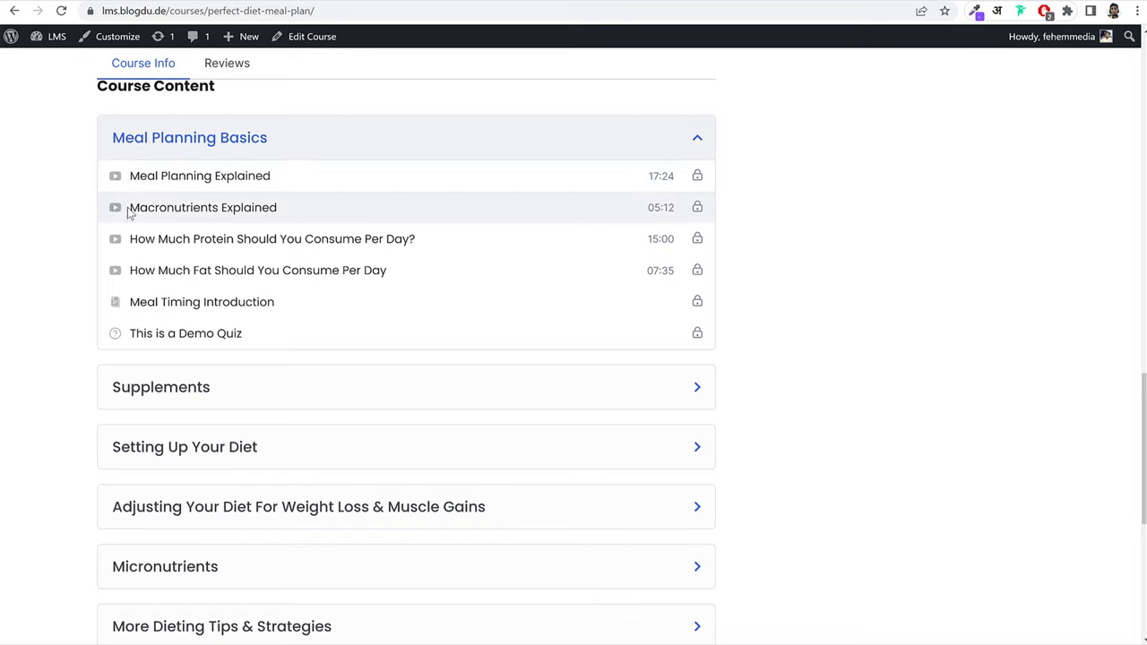
{"action": "left_click_drag", "start_coordinate": [146, 207], "coordinate": [335, 215]}
{"action": "left_click", "coordinate": [258, 209]}
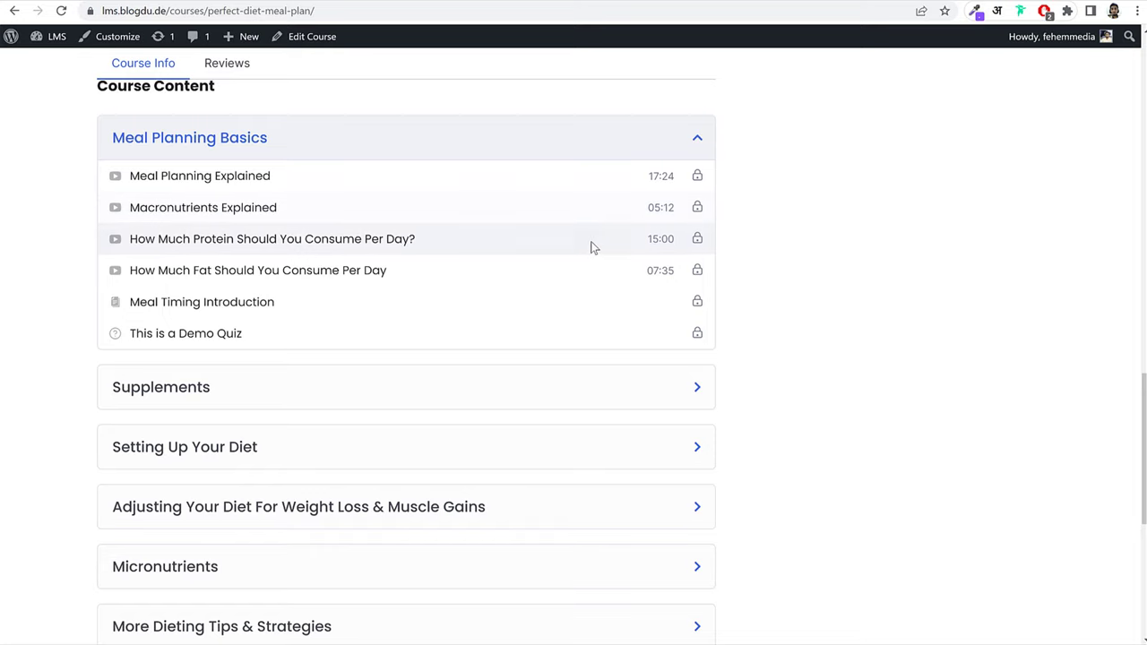
{"action": "left_click_drag", "start_coordinate": [130, 177], "coordinate": [334, 184]}
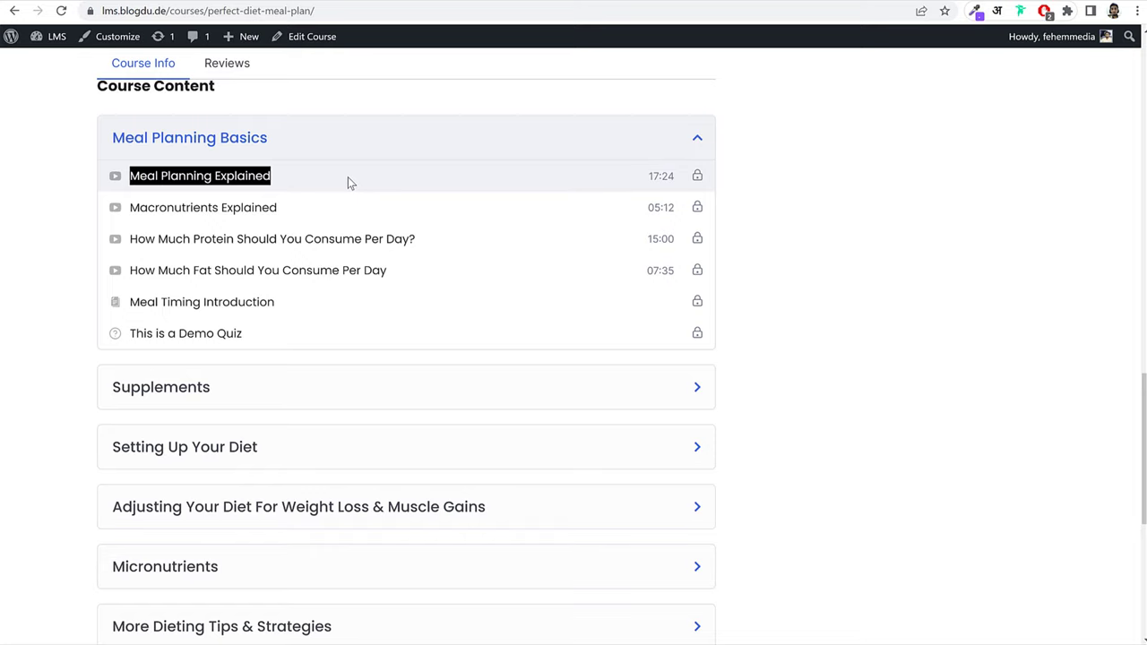
{"action": "left_click_drag", "start_coordinate": [131, 303], "coordinate": [313, 310]}
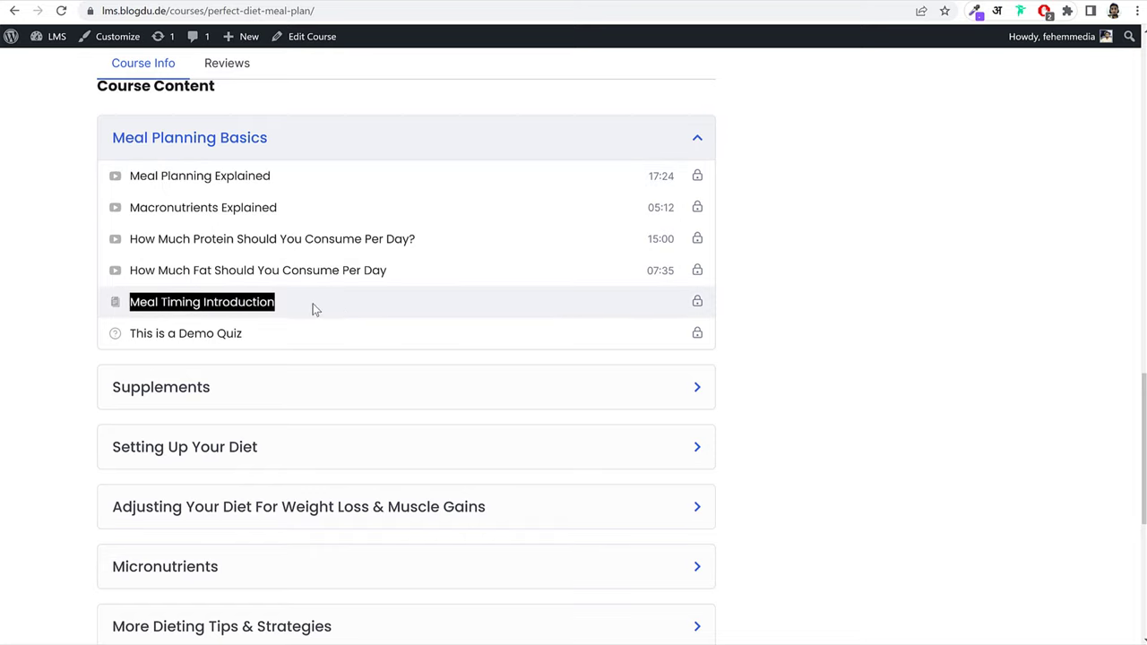
{"action": "left_click", "coordinate": [224, 303]}
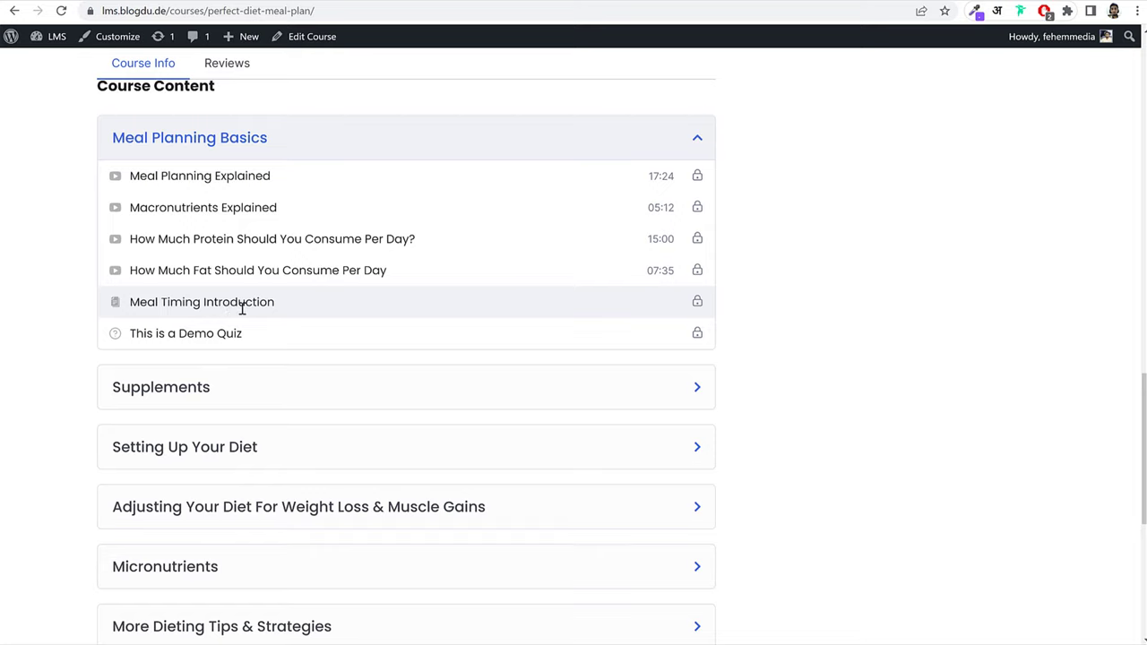
{"action": "triple_click", "coordinate": [194, 335]}
{"action": "left_click", "coordinate": [154, 332]}
{"action": "left_click_drag", "start_coordinate": [139, 334], "coordinate": [267, 344]}
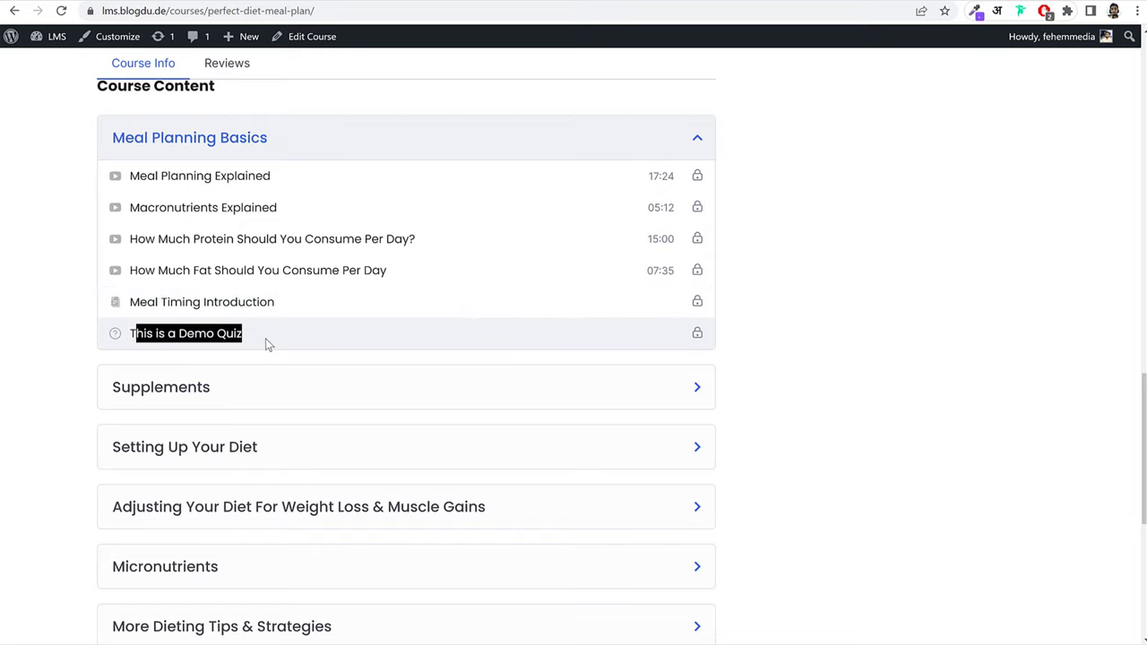
{"action": "left_click", "coordinate": [132, 334]}
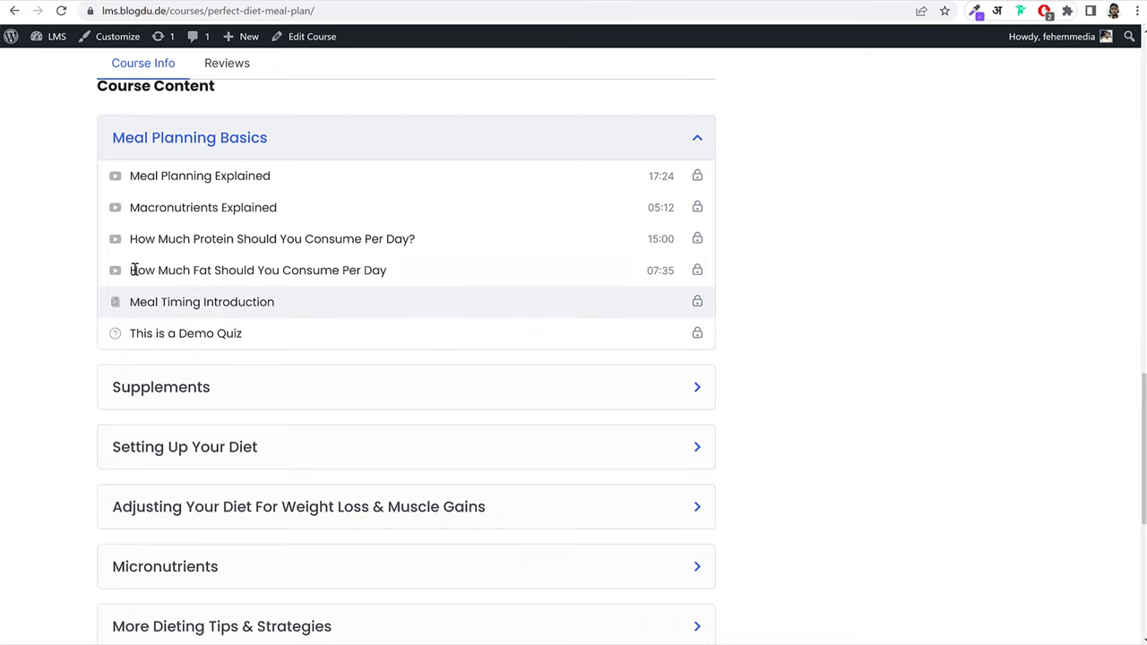
Expand the Supplements section and look over its lesson titles
{"action": "left_click", "coordinate": [289, 387]}
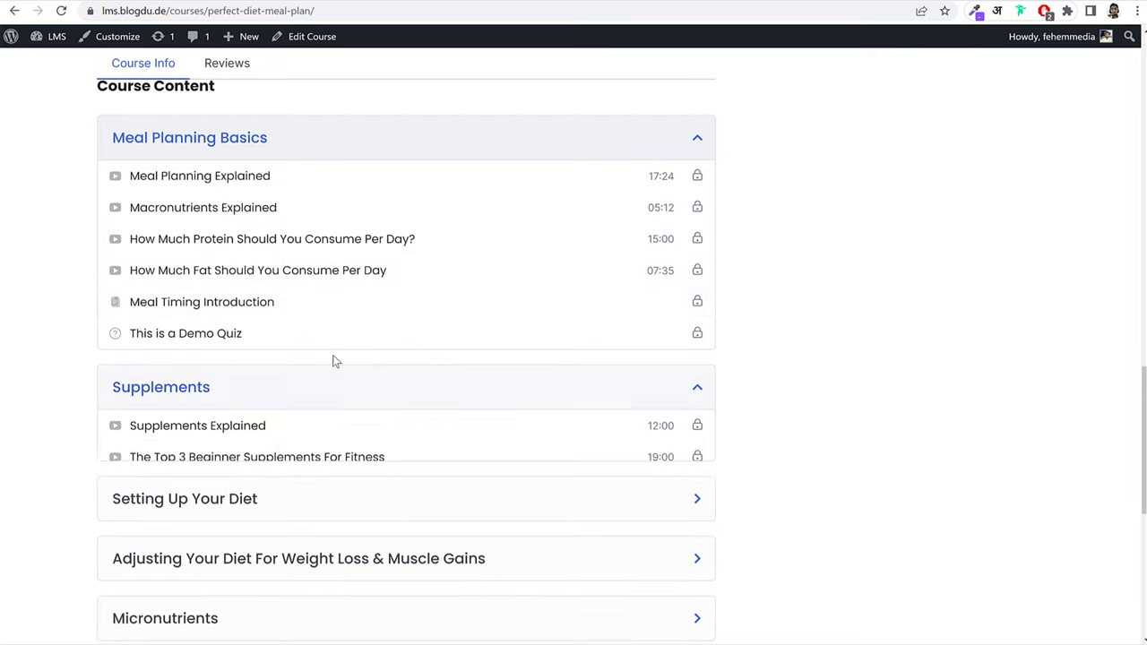
{"action": "scroll", "coordinate": [359, 354], "scroll_direction": "down", "scroll_amount": 2}
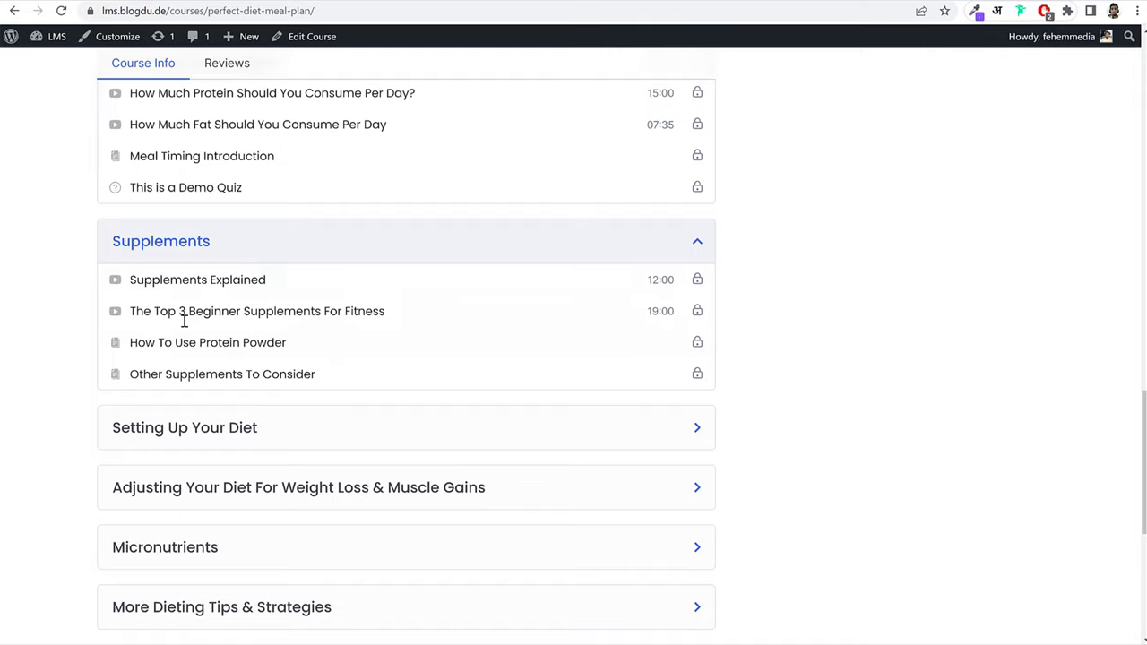
{"action": "left_click_drag", "start_coordinate": [139, 279], "coordinate": [335, 297]}
{"action": "left_click_drag", "start_coordinate": [243, 311], "coordinate": [237, 311]}
{"action": "left_click", "coordinate": [797, 313]}
{"action": "scroll", "coordinate": [803, 381], "scroll_direction": "up", "scroll_amount": 15}
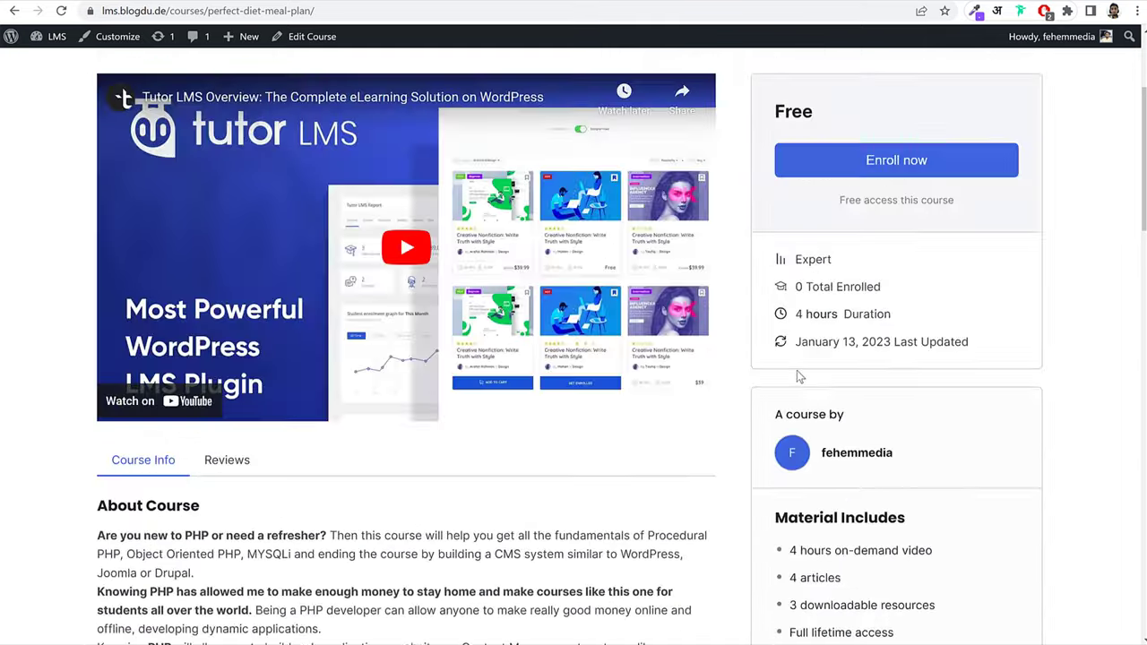
{"action": "scroll", "coordinate": [797, 370], "scroll_direction": "up", "scroll_amount": 2}
{"action": "left_click_drag", "start_coordinate": [776, 252], "coordinate": [850, 265]}
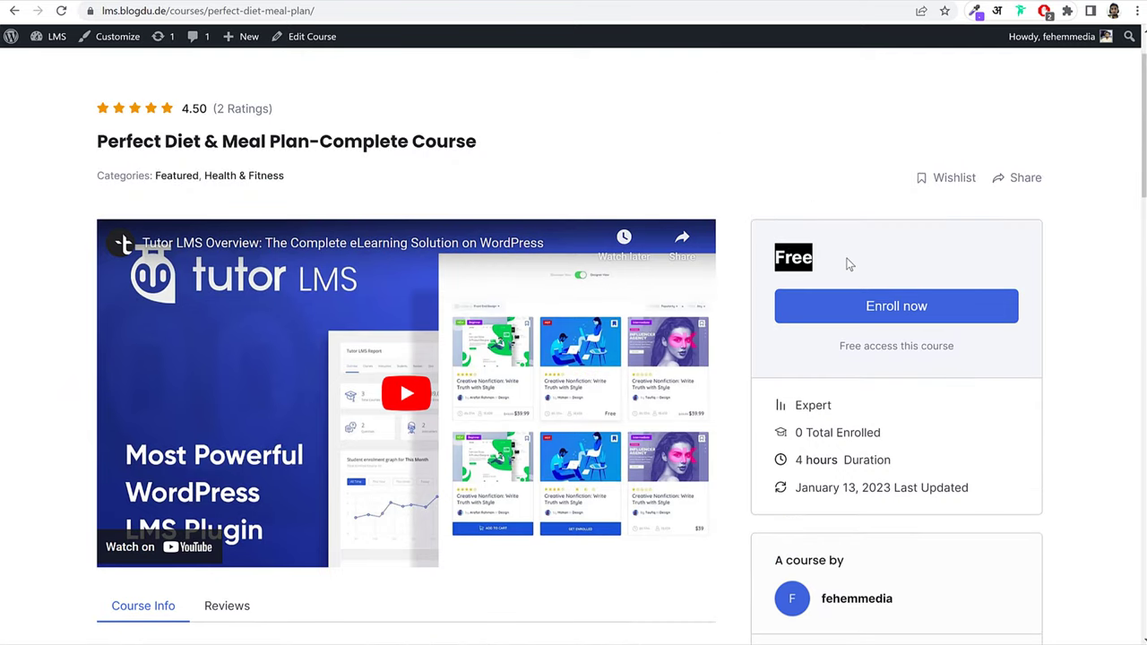
{"action": "left_click", "coordinate": [851, 264]}
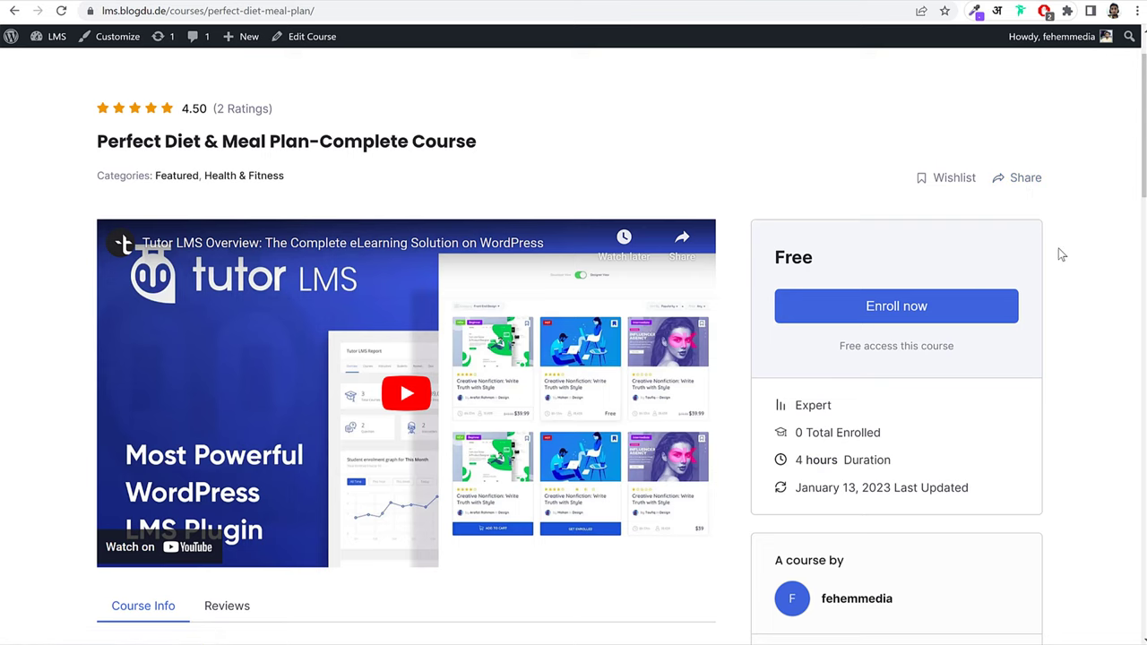
{"action": "scroll", "coordinate": [1063, 255], "scroll_direction": "down", "scroll_amount": 2}
{"action": "left_click_drag", "start_coordinate": [865, 262], "coordinate": [793, 260]}
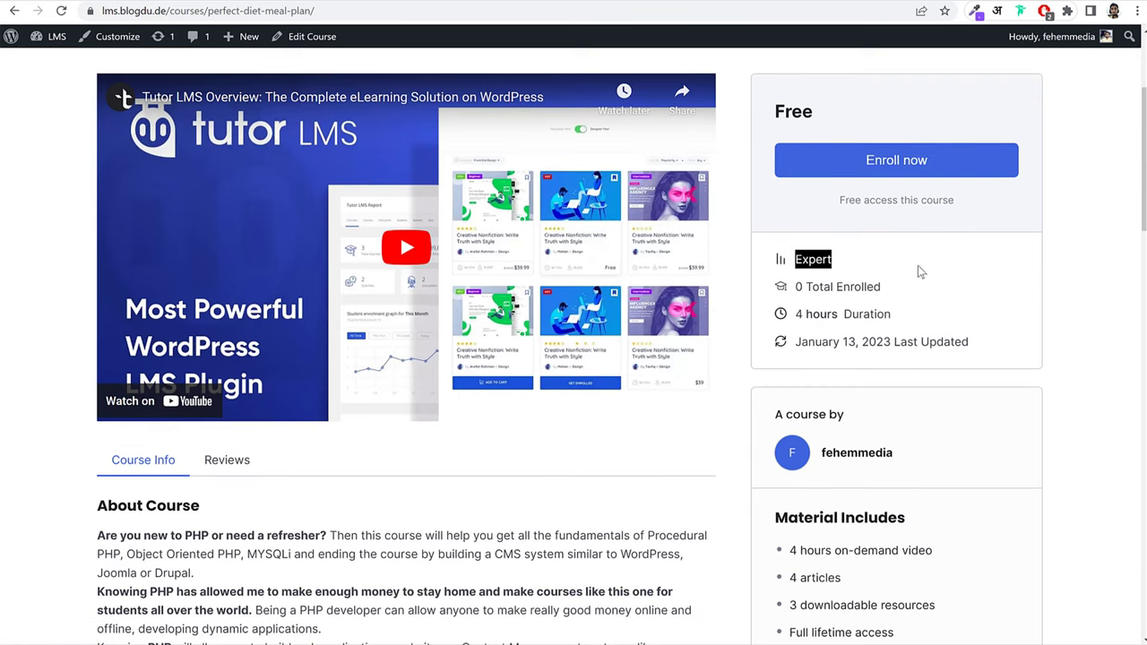
{"action": "left_click_drag", "start_coordinate": [892, 287], "coordinate": [794, 282]}
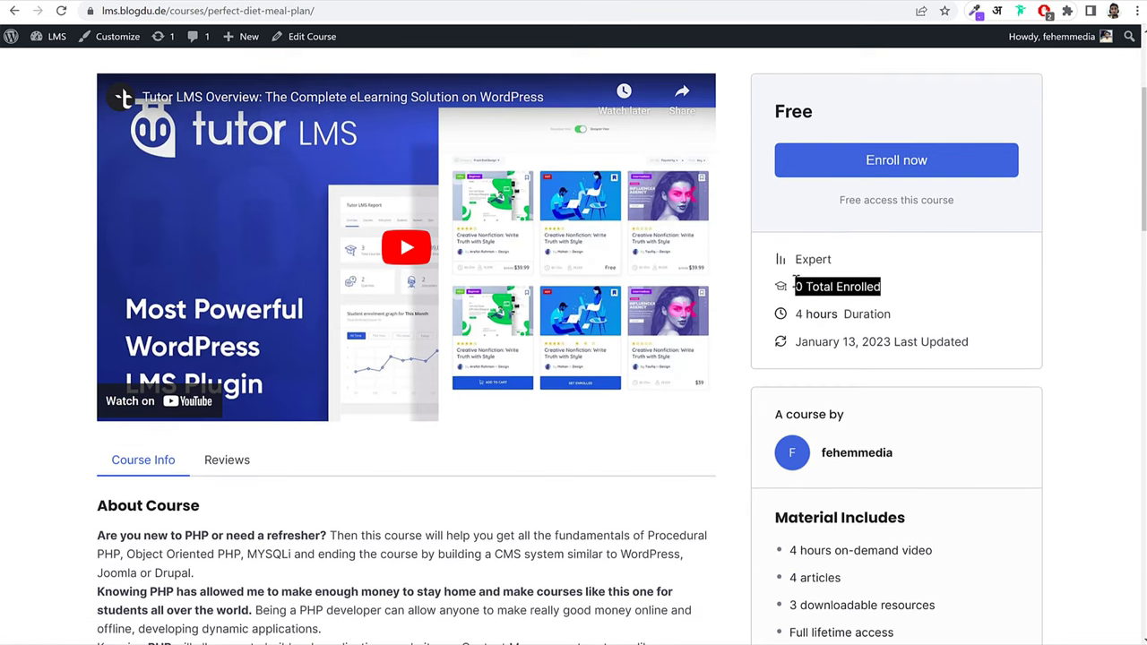
{"action": "scroll", "coordinate": [941, 274], "scroll_direction": "down", "scroll_amount": 1}
{"action": "left_click_drag", "start_coordinate": [795, 240], "coordinate": [793, 275]}
{"action": "left_click", "coordinate": [932, 258]}
{"action": "scroll", "coordinate": [977, 275], "scroll_direction": "down", "scroll_amount": 3}
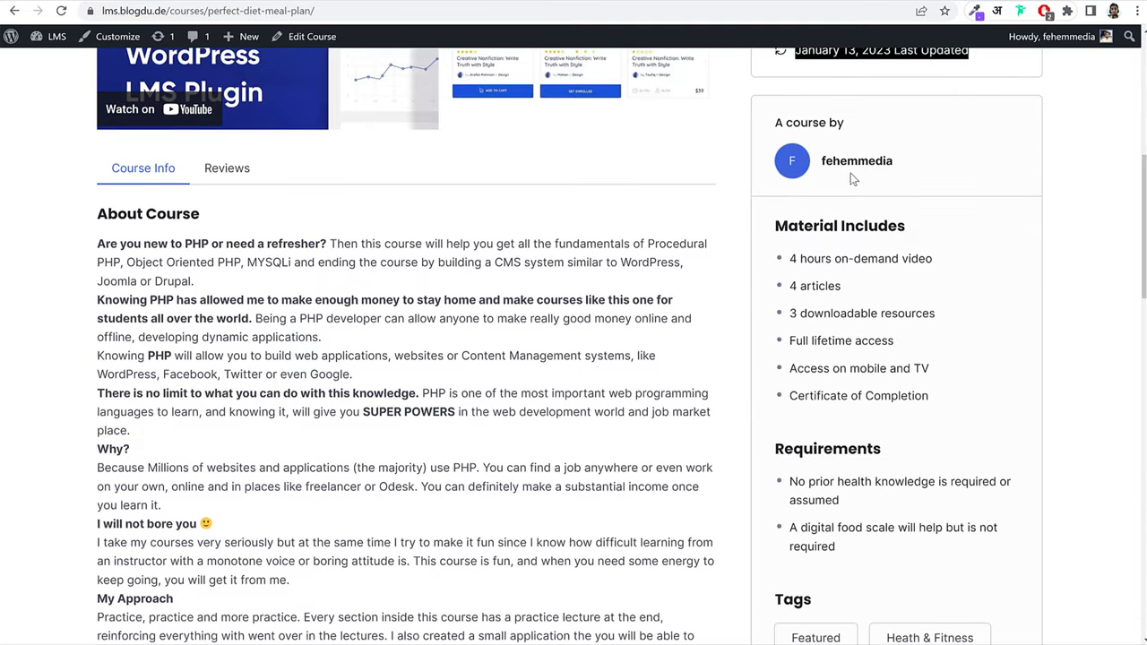
{"action": "left_click_drag", "start_coordinate": [931, 179], "coordinate": [818, 164]}
{"action": "scroll", "coordinate": [963, 200], "scroll_direction": "down", "scroll_amount": 2}
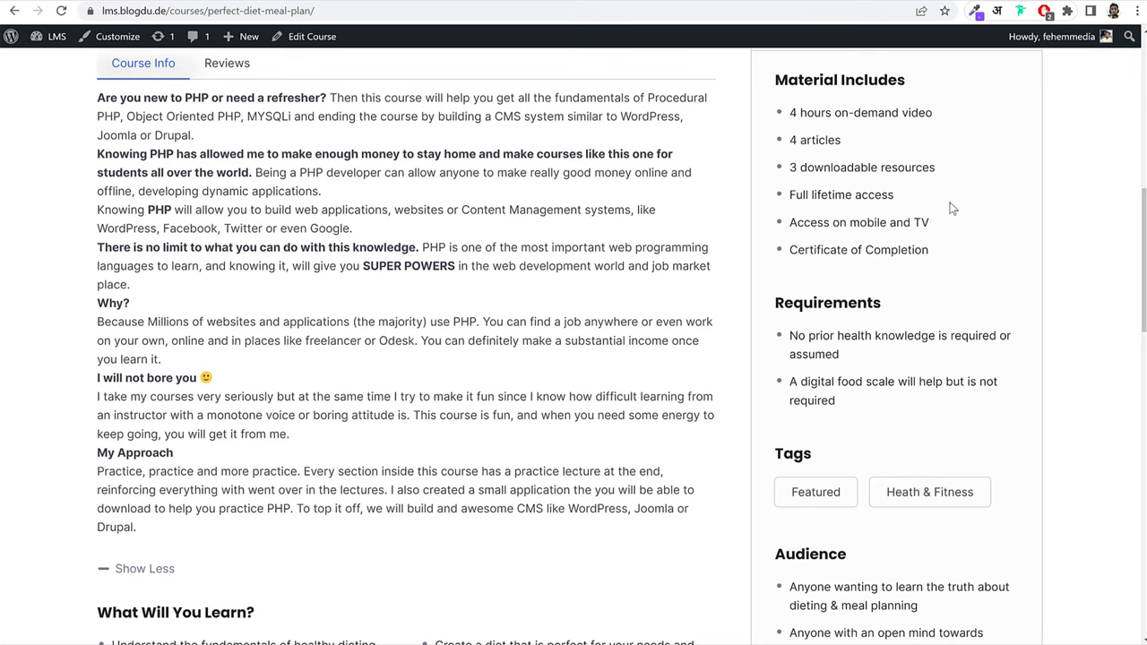
{"action": "left_click_drag", "start_coordinate": [795, 112], "coordinate": [976, 121]}
{"action": "left_click", "coordinate": [850, 140]}
{"action": "left_click_drag", "start_coordinate": [794, 166], "coordinate": [961, 170]}
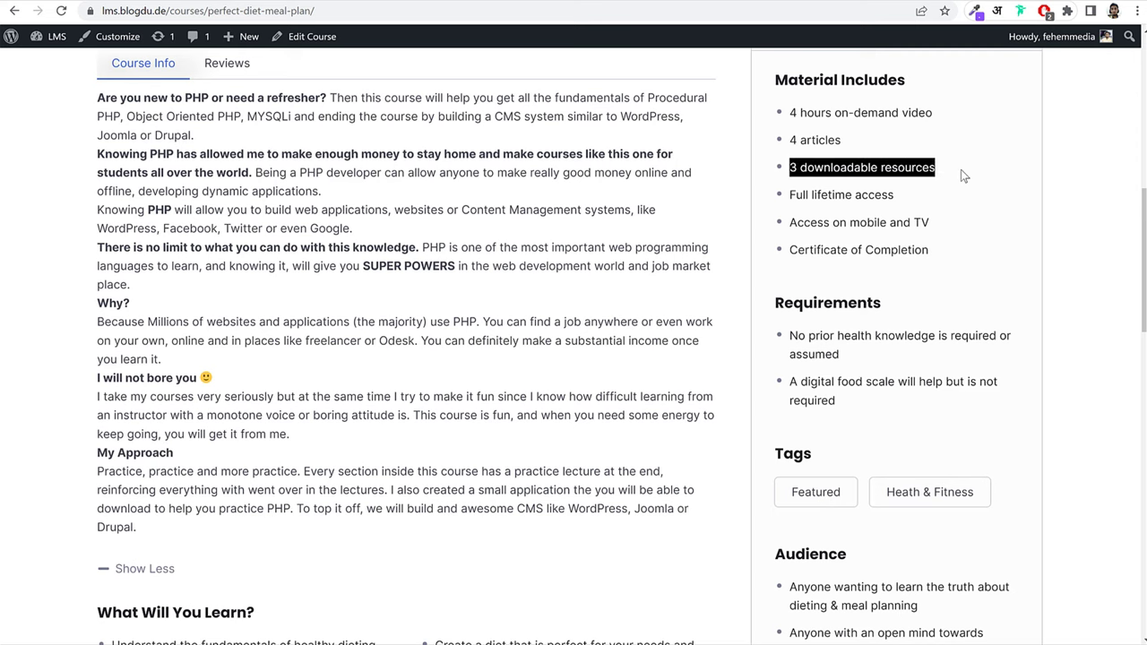
{"action": "left_click", "coordinate": [824, 190]}
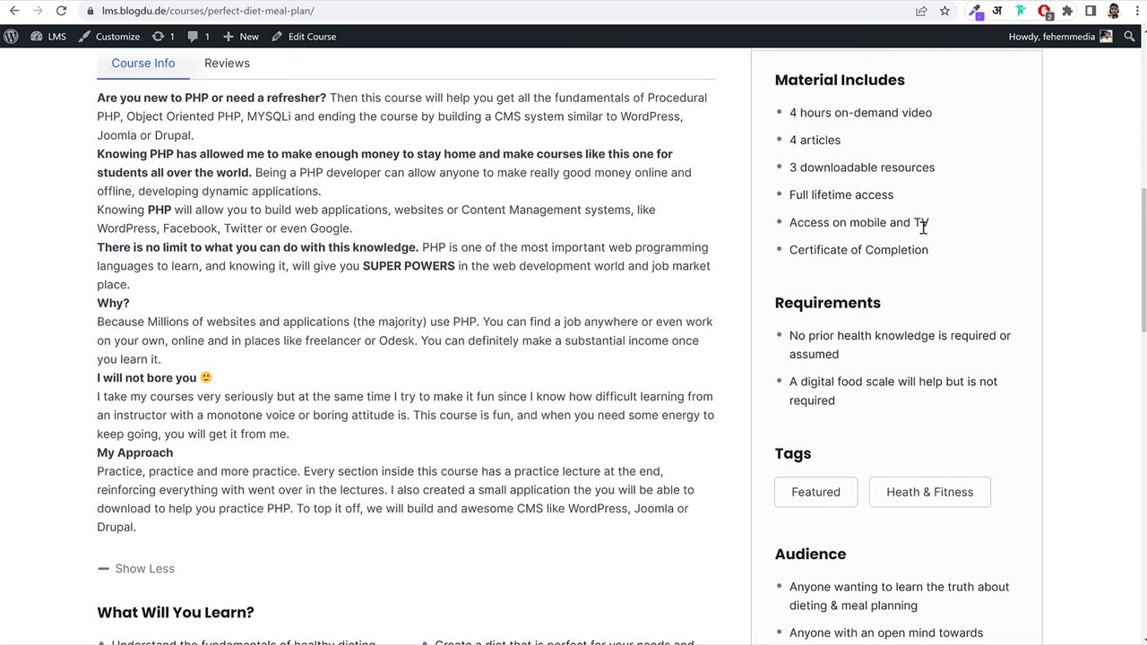
{"action": "scroll", "coordinate": [860, 323], "scroll_direction": "down", "scroll_amount": 2}
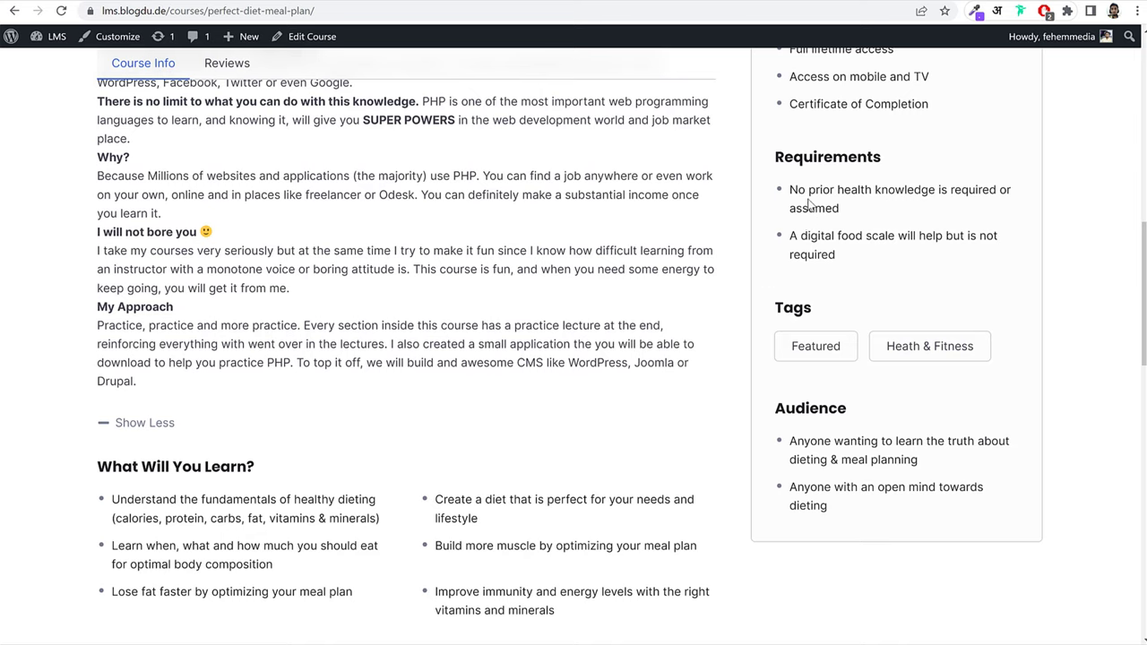
{"action": "left_click_drag", "start_coordinate": [791, 190], "coordinate": [894, 223]}
{"action": "left_click_drag", "start_coordinate": [819, 236], "coordinate": [835, 255]}
{"action": "left_click", "coordinate": [790, 185], "text": "shift"}
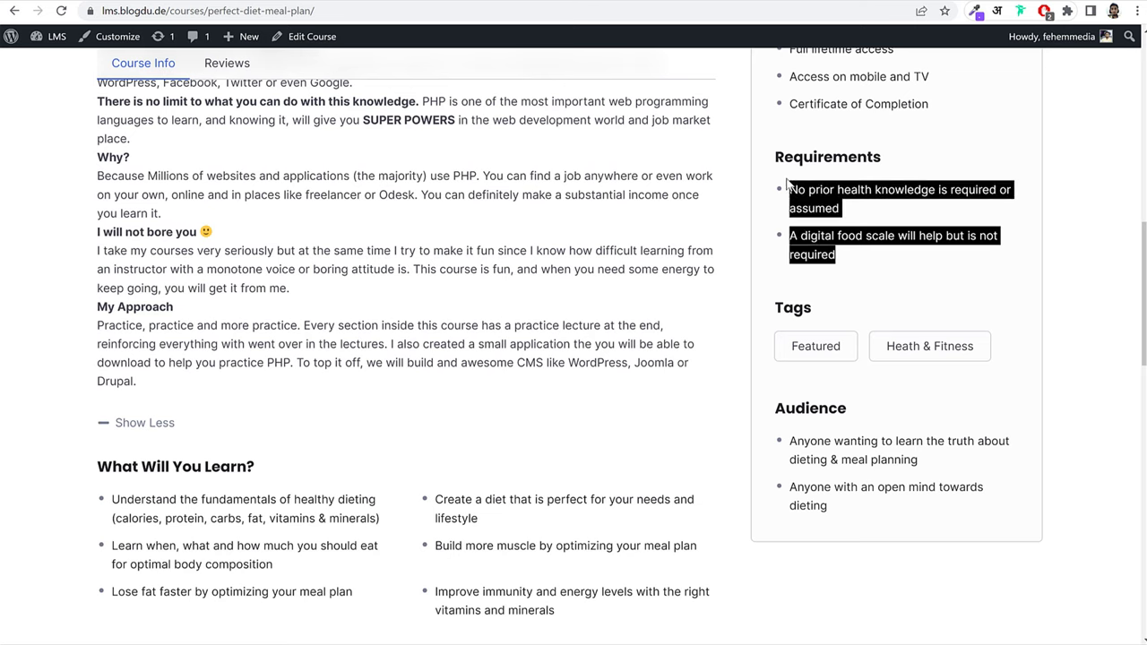
{"action": "left_click", "coordinate": [954, 285]}
{"action": "scroll", "coordinate": [954, 285], "scroll_direction": "down", "scroll_amount": 2}
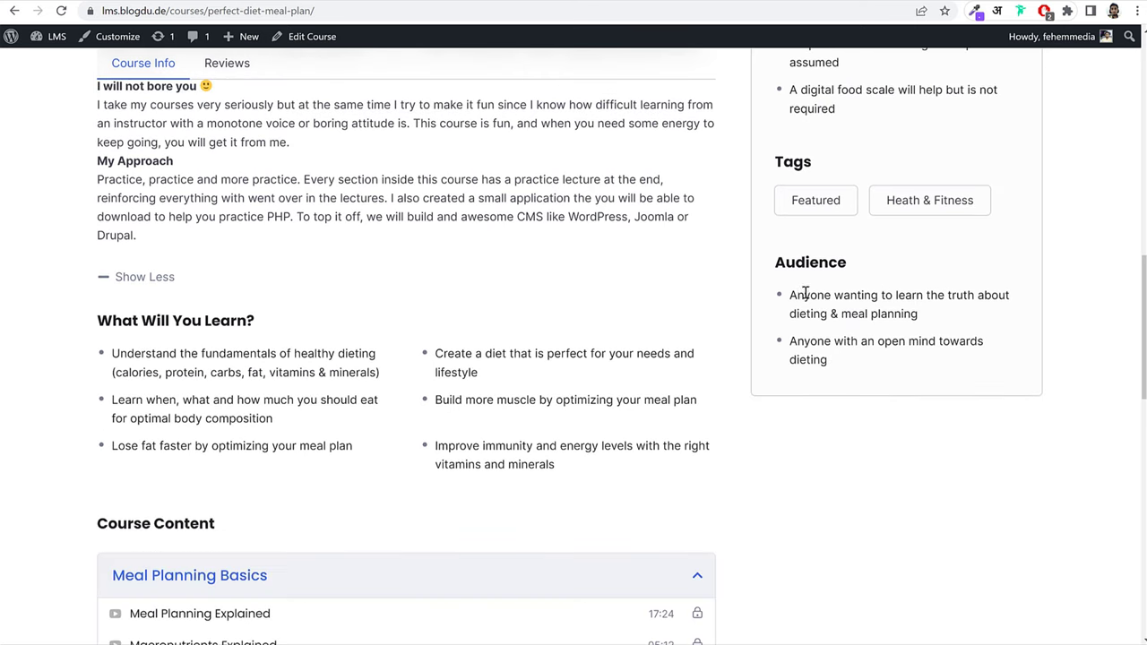
{"action": "left_click_drag", "start_coordinate": [793, 292], "coordinate": [861, 364]}
{"action": "left_click", "coordinate": [861, 364]}
{"action": "scroll", "coordinate": [415, 262], "scroll_direction": "up", "scroll_amount": 8}
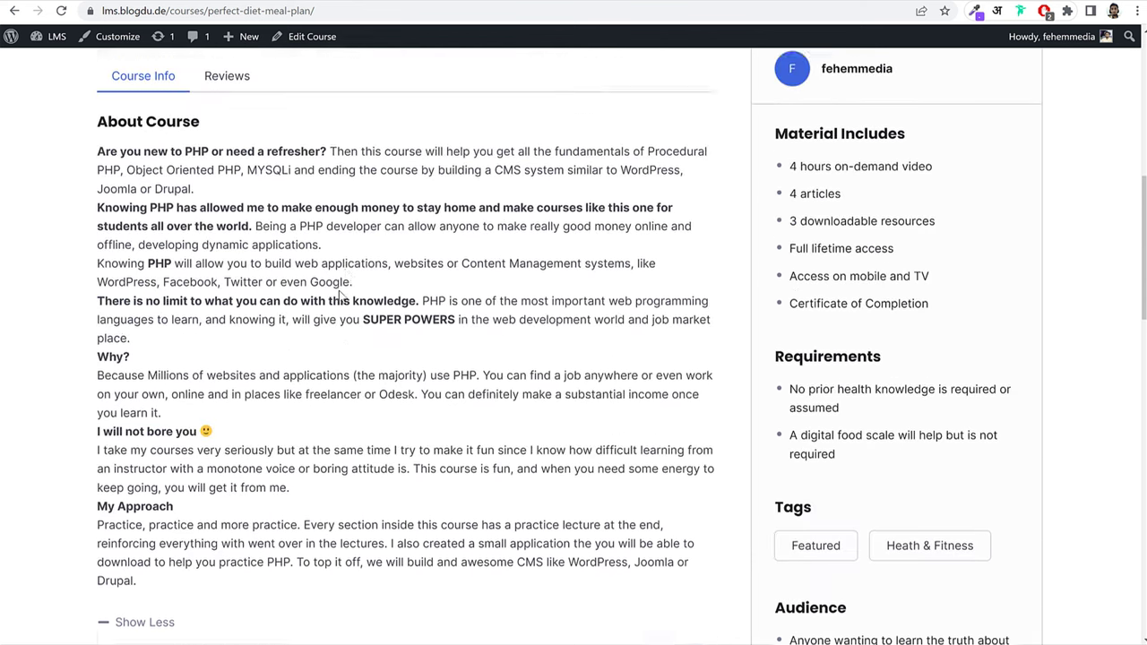
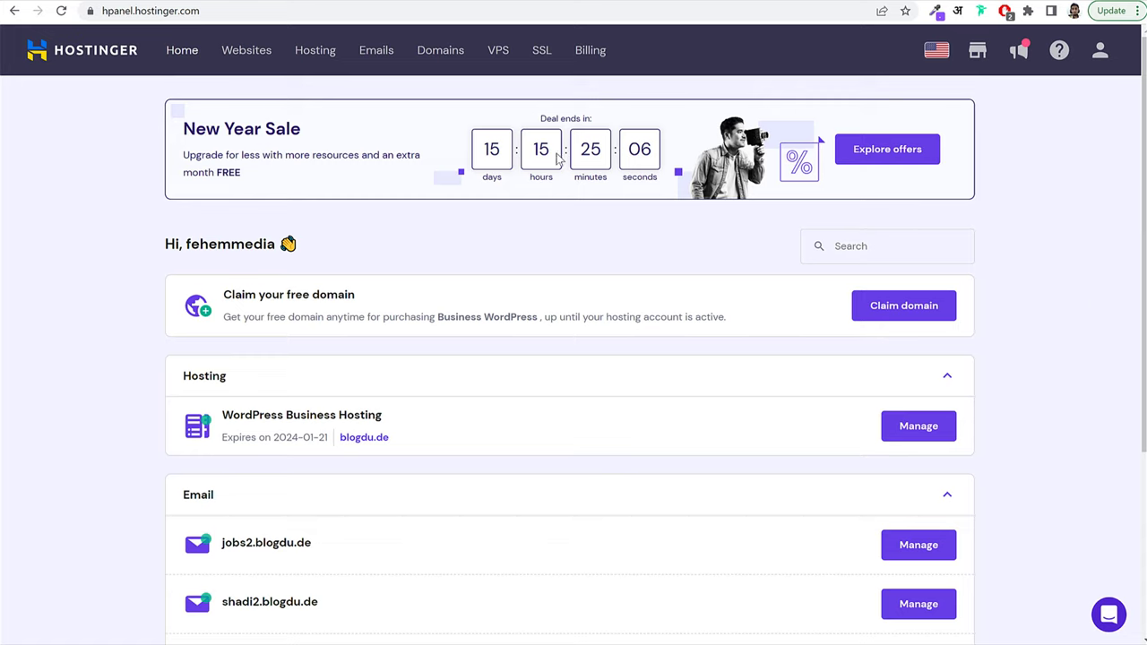
Open the blogdu.de website's management dashboard from the Hosting list in hPanel
{"action": "left_click", "coordinate": [319, 56]}
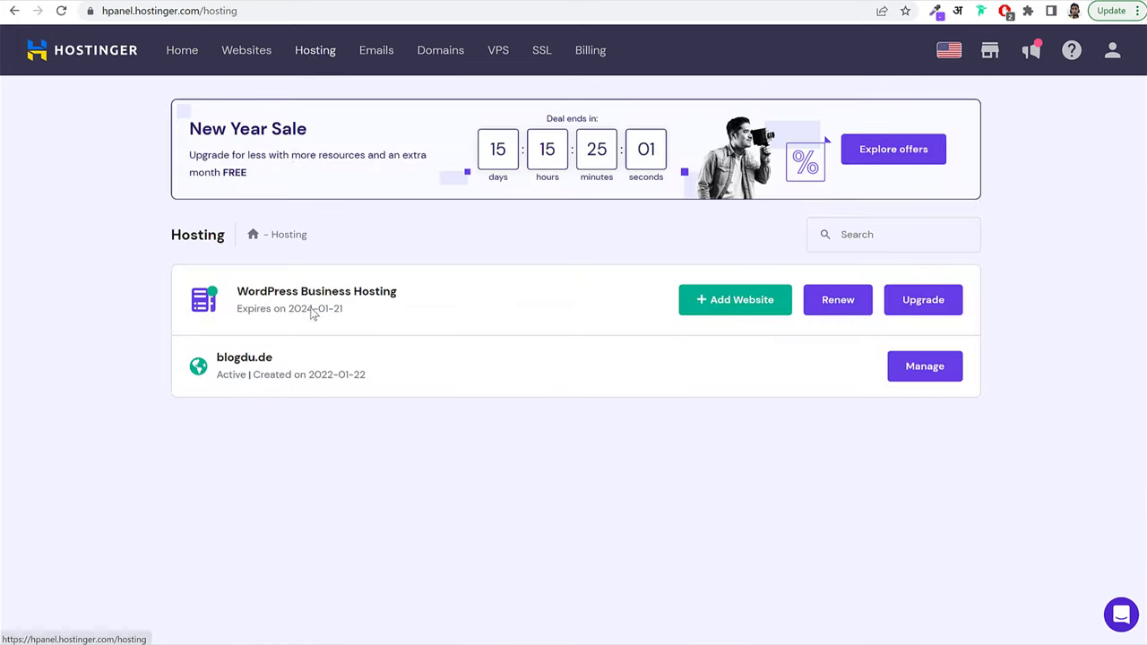
{"action": "left_click_drag", "start_coordinate": [302, 366], "coordinate": [217, 361]}
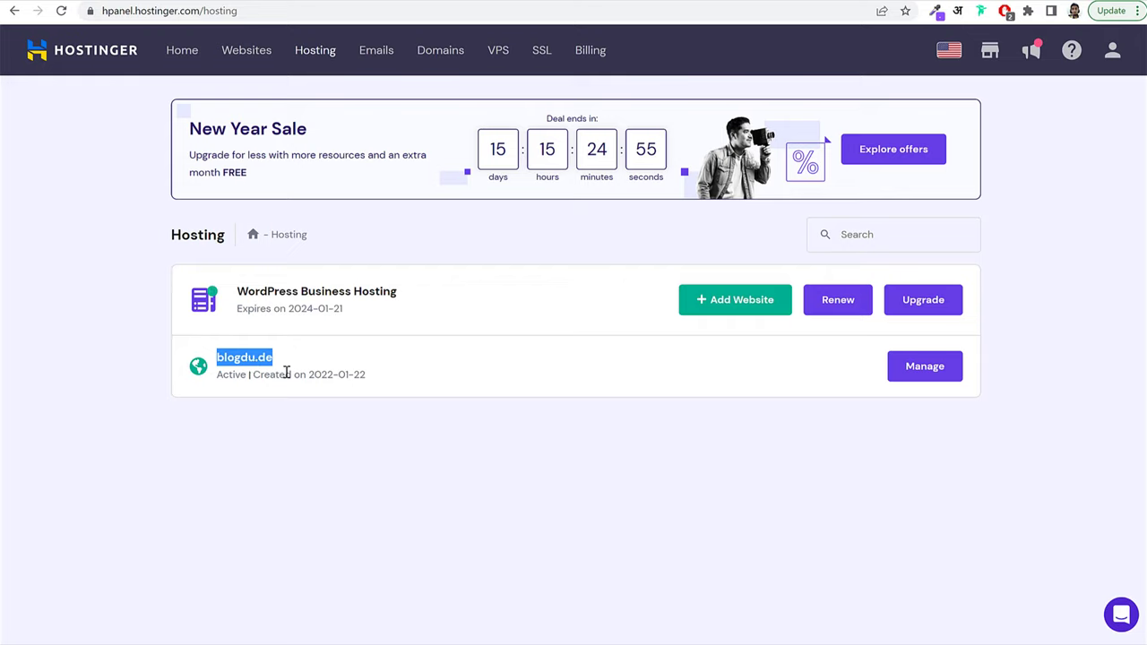
{"action": "left_click", "coordinate": [293, 454]}
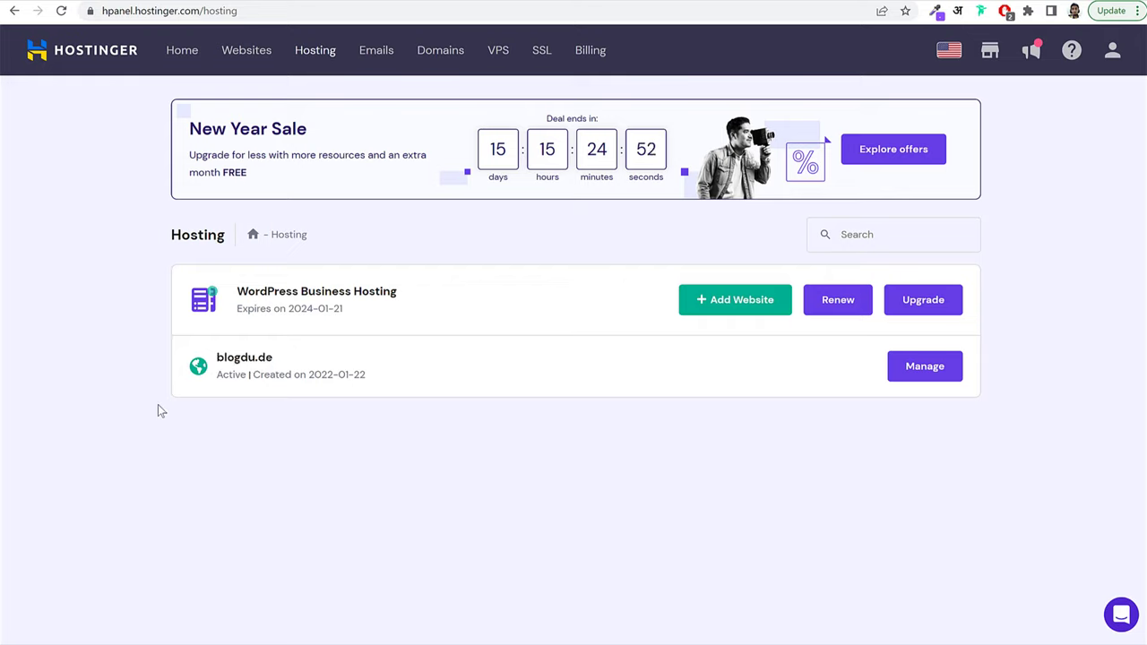
{"action": "left_click", "coordinate": [910, 375]}
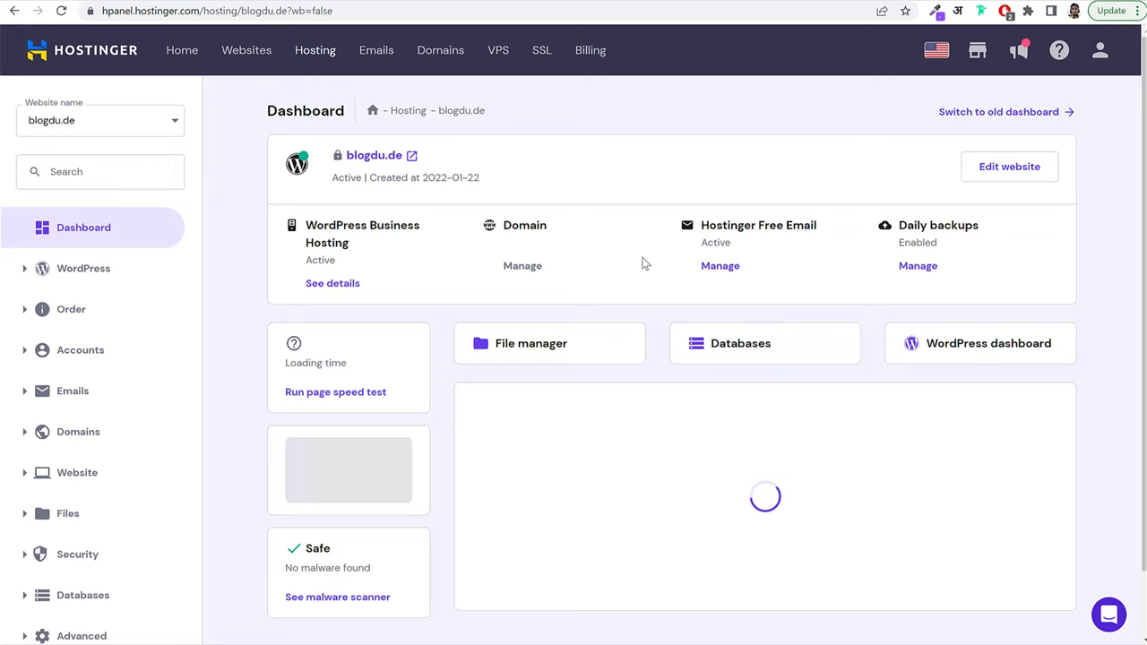
Open the lms3.blogdu.de WordPress dashboard and review its Core and Speed & Security sections
{"action": "left_click", "coordinate": [1017, 346]}
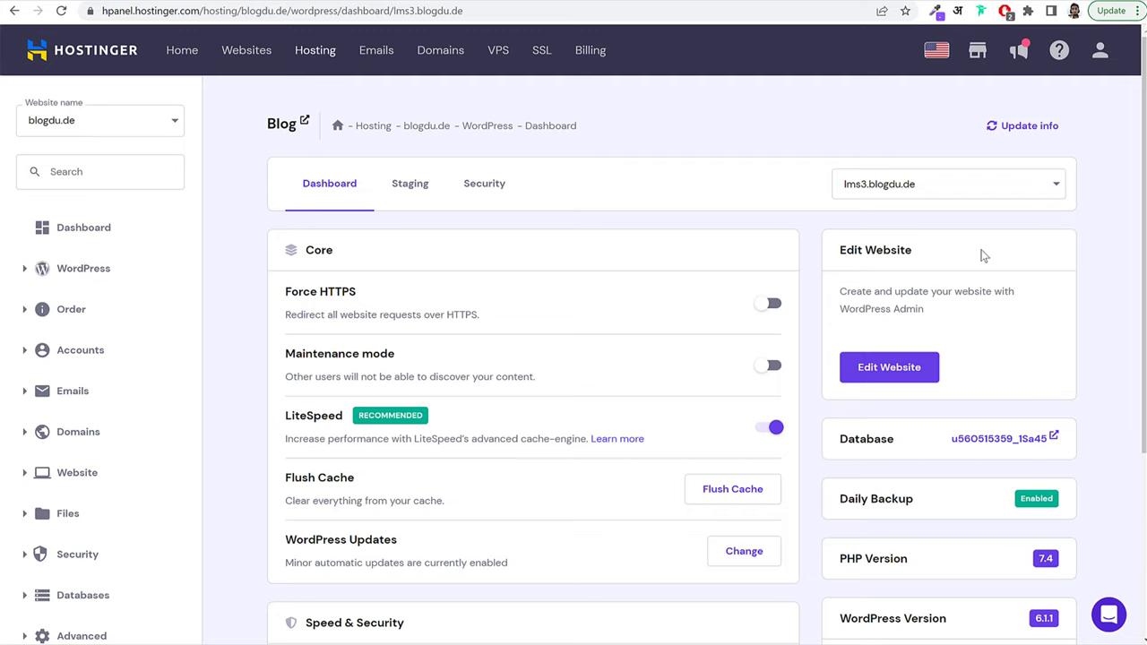
{"action": "scroll", "coordinate": [1060, 311], "scroll_direction": "down", "scroll_amount": 3}
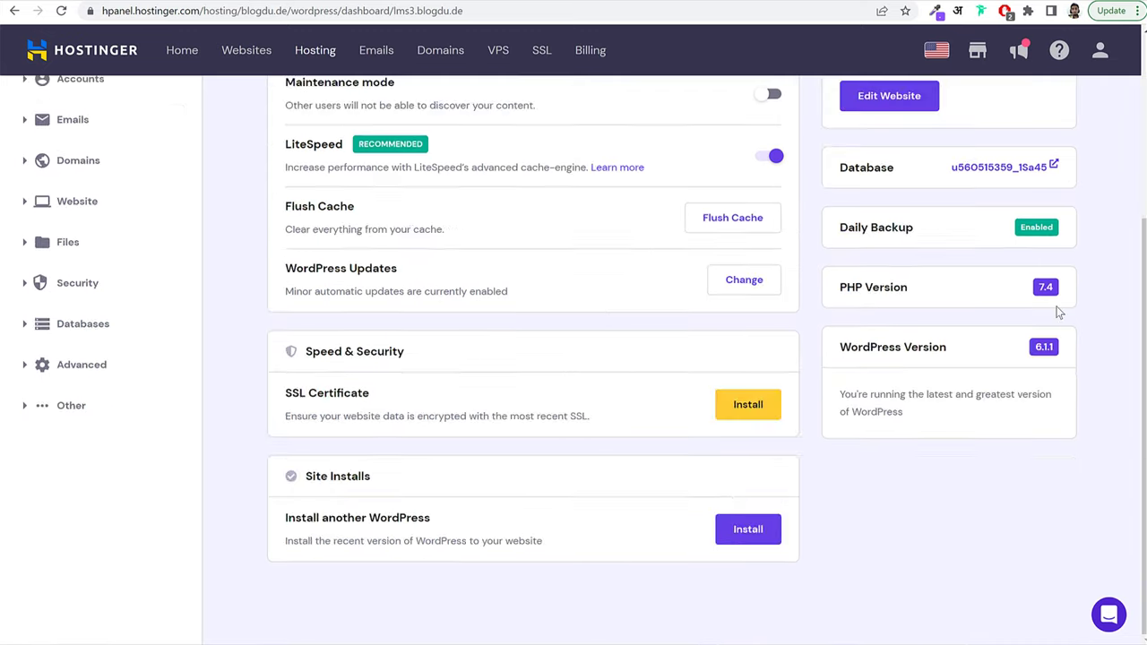
{"action": "scroll", "coordinate": [1059, 311], "scroll_direction": "up", "scroll_amount": 3}
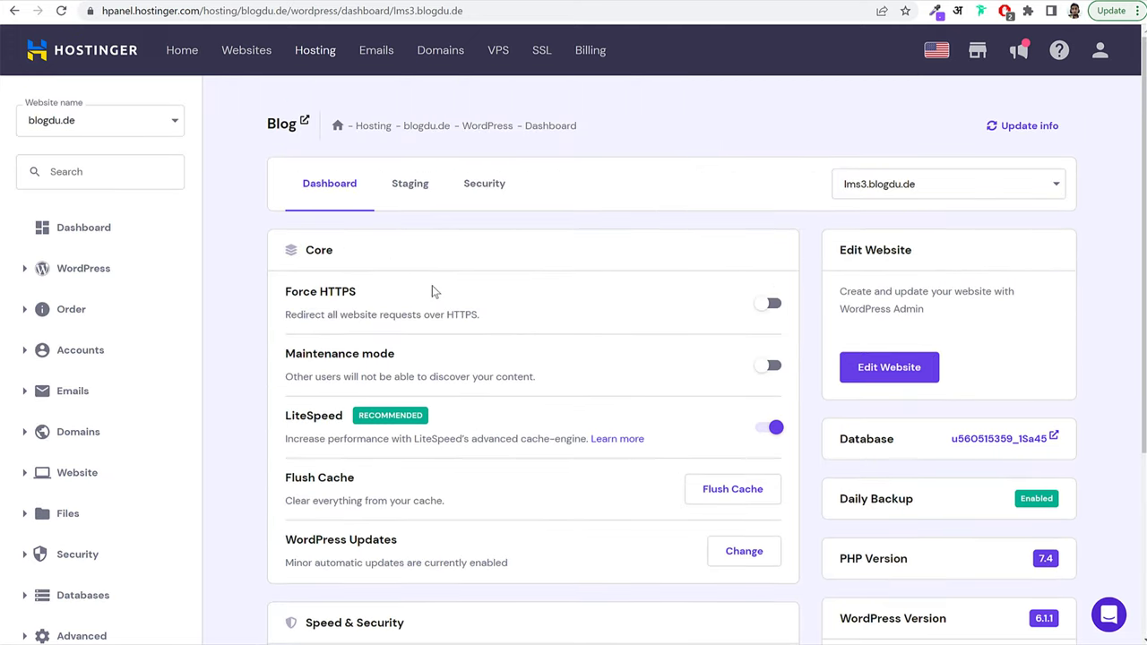
{"action": "scroll", "coordinate": [686, 376], "scroll_direction": "down", "scroll_amount": 3}
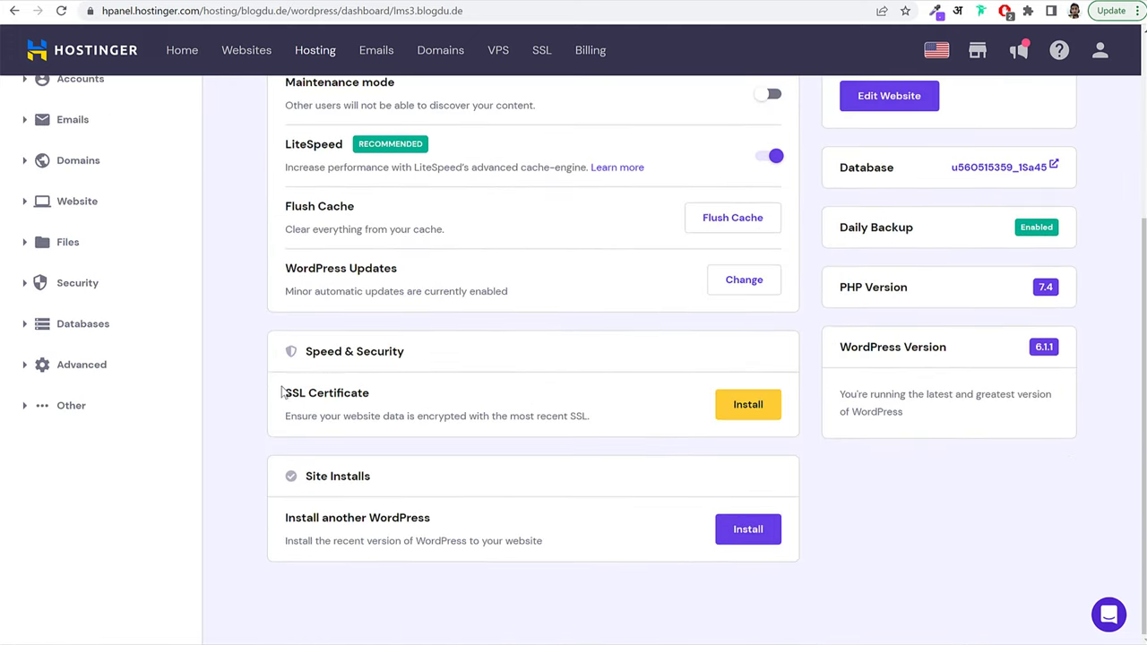
{"action": "left_click_drag", "start_coordinate": [285, 393], "coordinate": [394, 403]}
{"action": "left_click", "coordinate": [394, 403]}
Install an SSL certificate for lms3.blogdu.de through the Install SSL dialog
{"action": "left_click", "coordinate": [751, 406]}
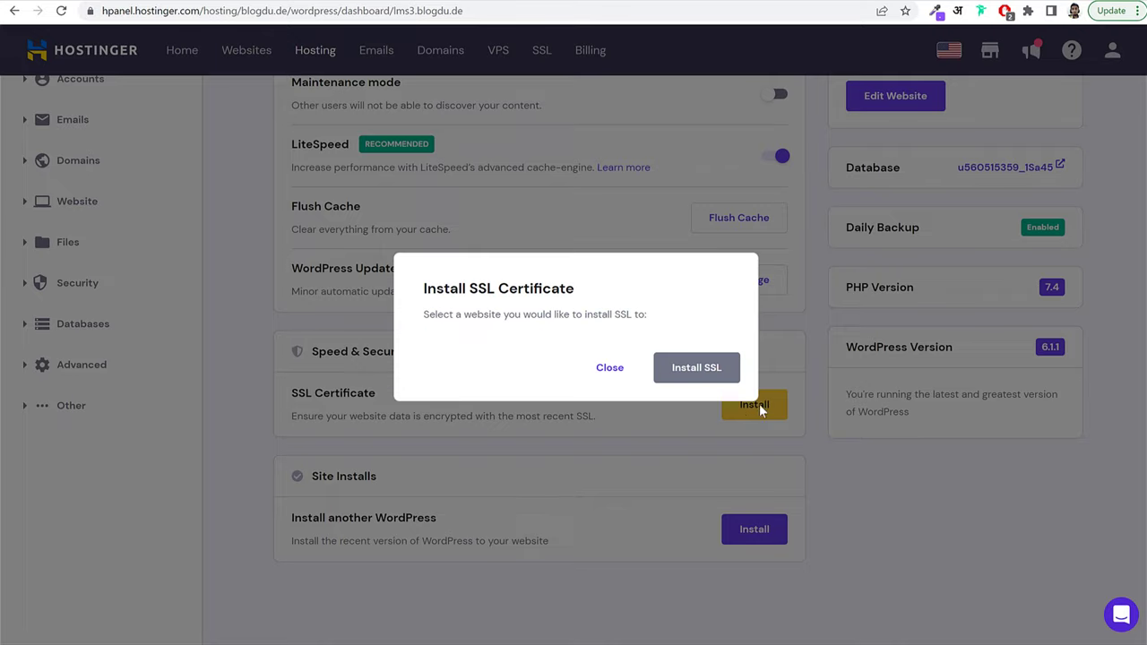
{"action": "left_click", "coordinate": [701, 383]}
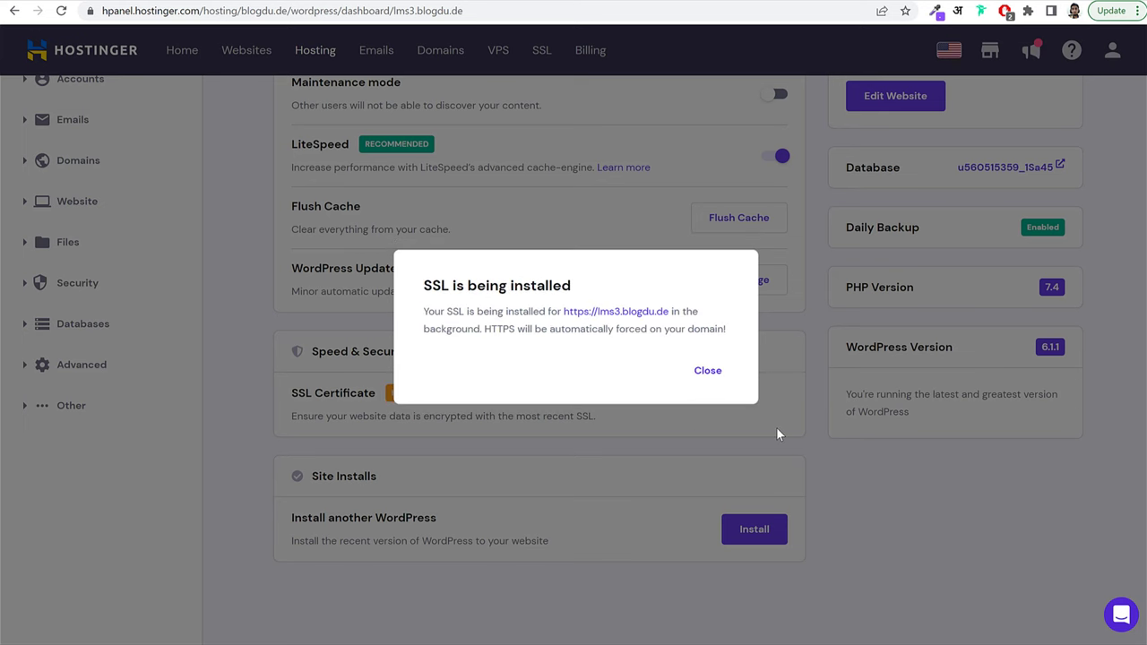
{"action": "left_click", "coordinate": [717, 381]}
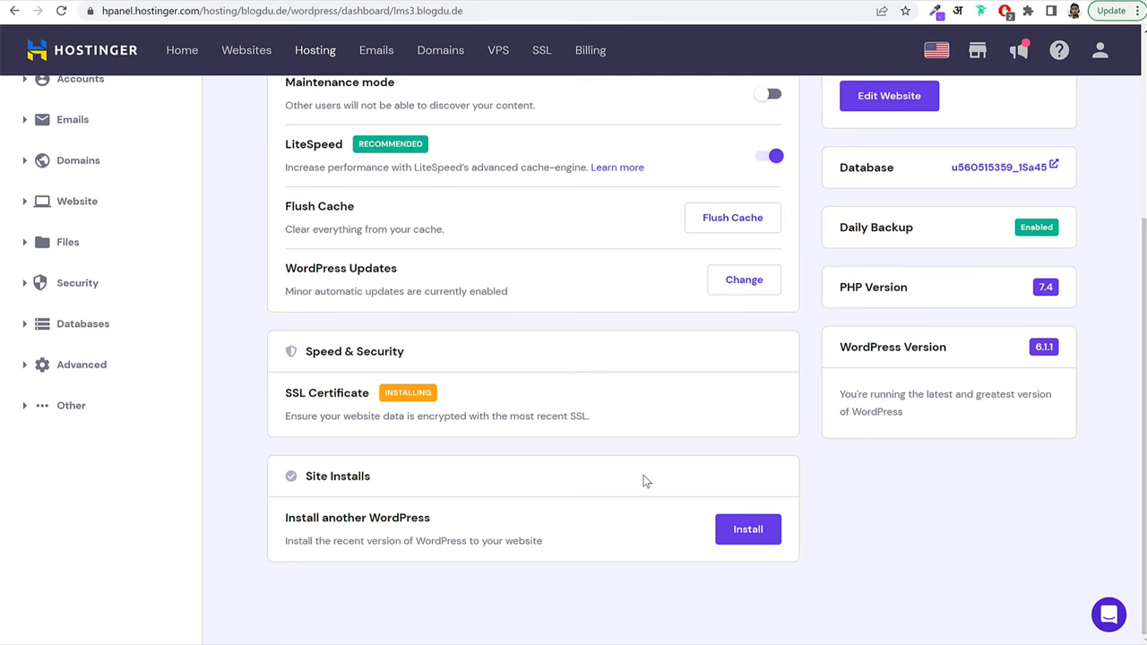
{"action": "scroll", "coordinate": [644, 464], "scroll_direction": "up", "scroll_amount": 2}
{"action": "scroll", "coordinate": [644, 481], "scroll_direction": "up", "scroll_amount": 1}
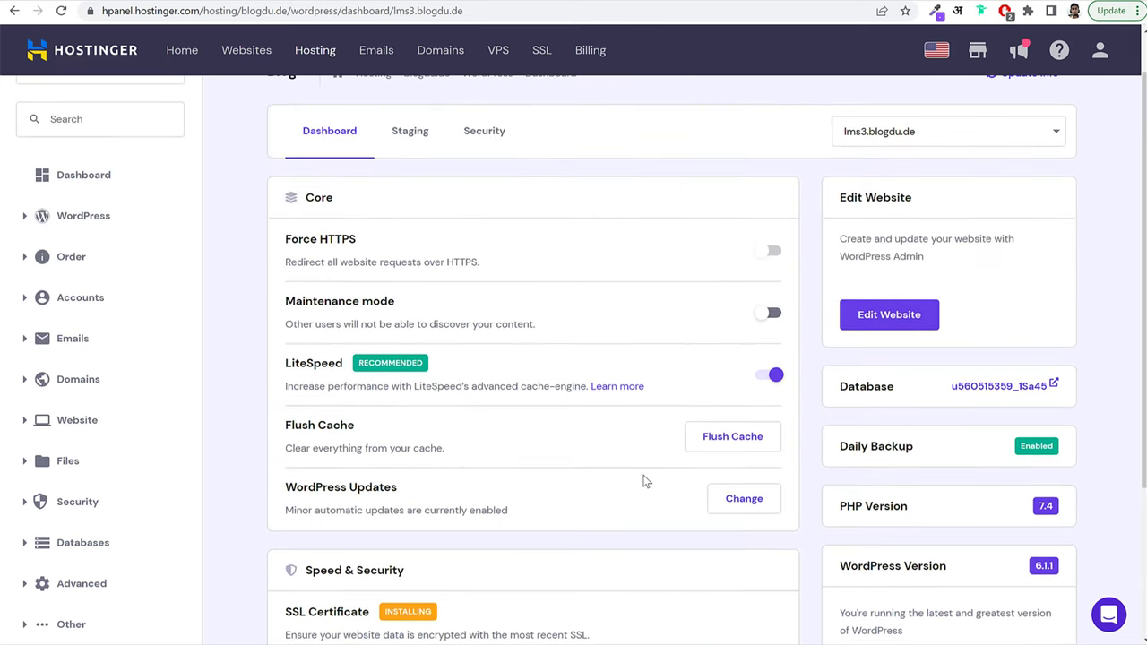
{"action": "scroll", "coordinate": [647, 489], "scroll_direction": "down", "scroll_amount": 3}
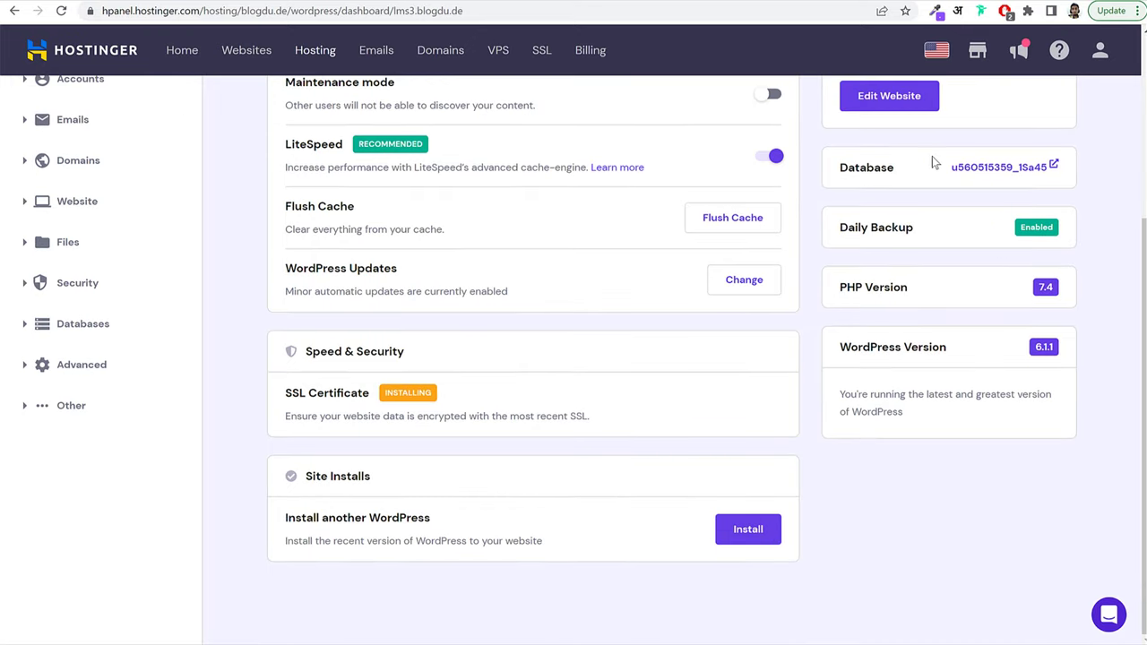
Review the PHP Version, WordPress Version and LiteSpeed entries on the dashboard
{"action": "triple_click", "coordinate": [879, 289]}
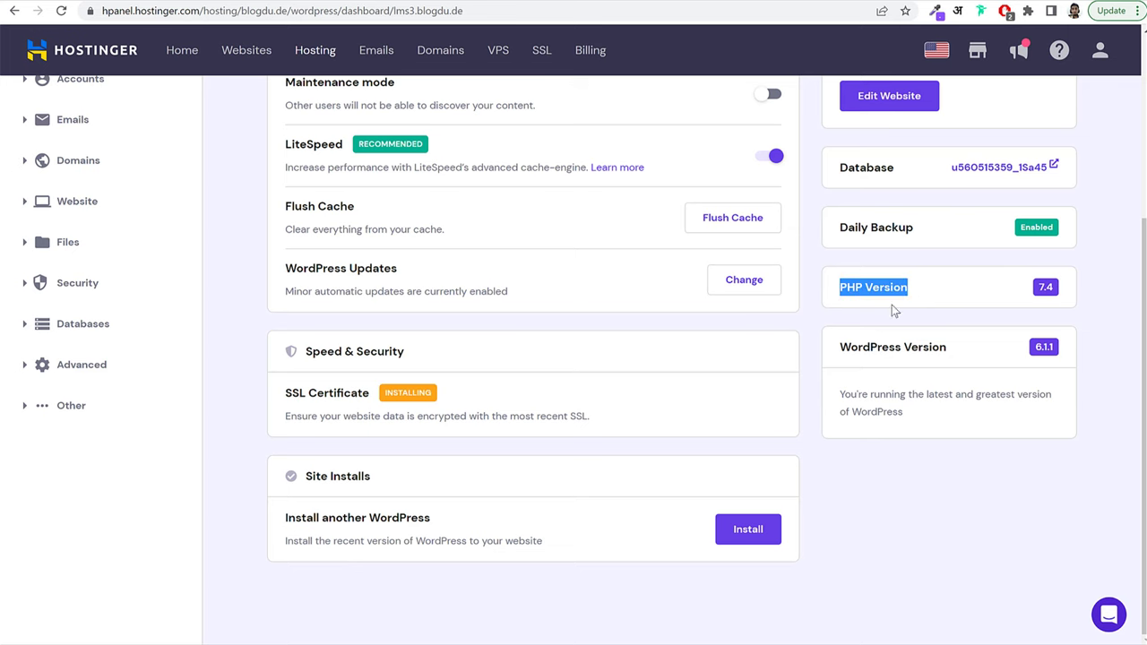
{"action": "triple_click", "coordinate": [876, 347]}
{"action": "scroll", "coordinate": [937, 371], "scroll_direction": "up", "scroll_amount": 3}
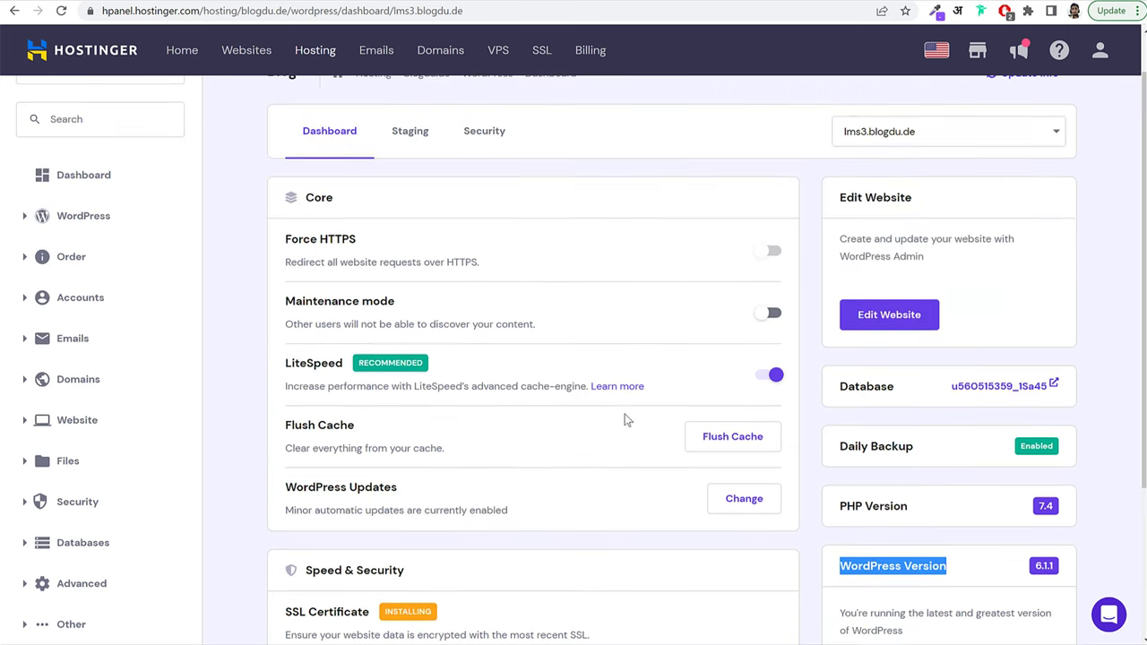
{"action": "left_click_drag", "start_coordinate": [286, 360], "coordinate": [330, 363]}
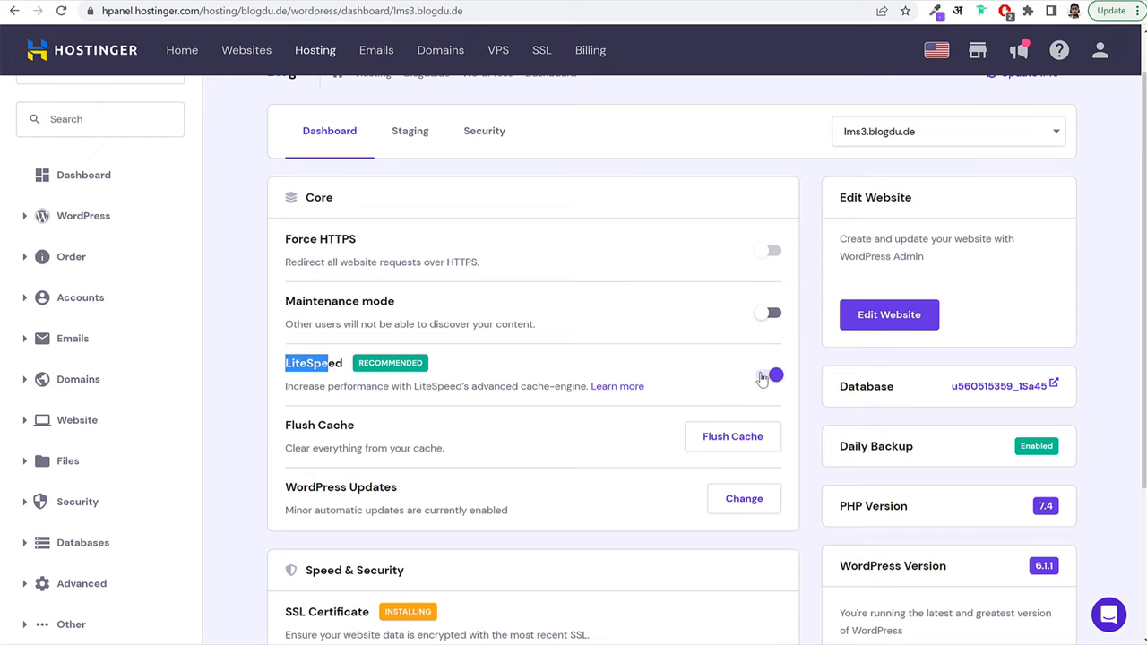
{"action": "scroll", "coordinate": [568, 385], "scroll_direction": "down", "scroll_amount": 3}
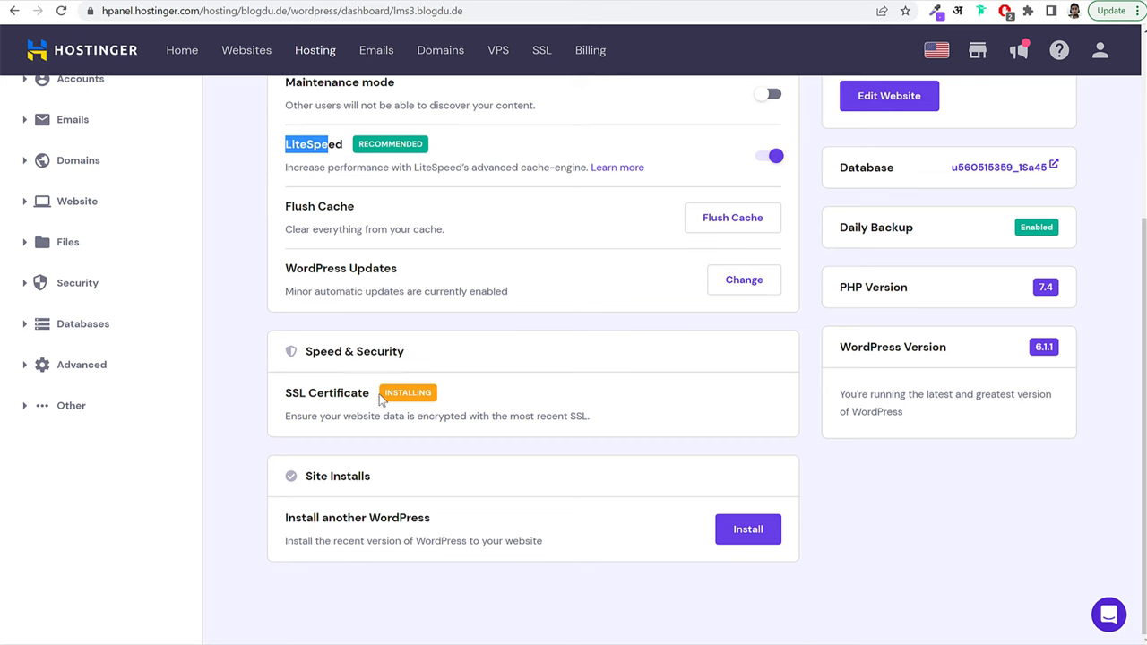
{"action": "left_click", "coordinate": [426, 394]}
{"action": "scroll", "coordinate": [466, 376], "scroll_direction": "up", "scroll_amount": 3}
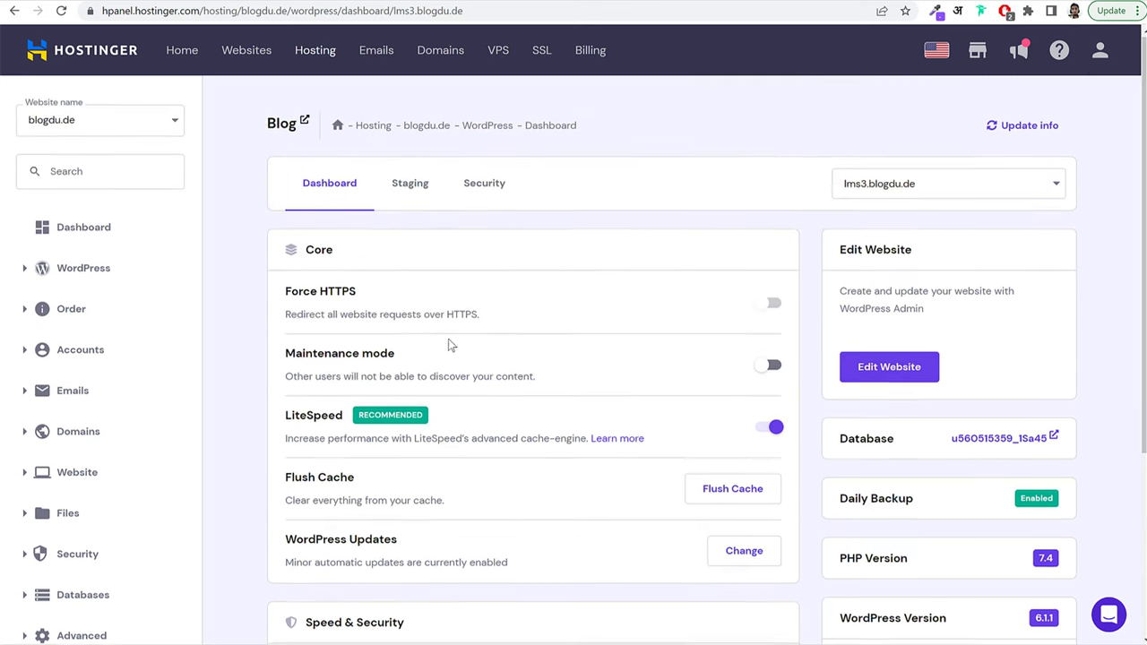
Check that Force HTTPS is on and the SSL certificate shows as active
{"action": "left_click_drag", "start_coordinate": [284, 294], "coordinate": [365, 295]}
{"action": "scroll", "coordinate": [366, 296], "scroll_direction": "down", "scroll_amount": 2}
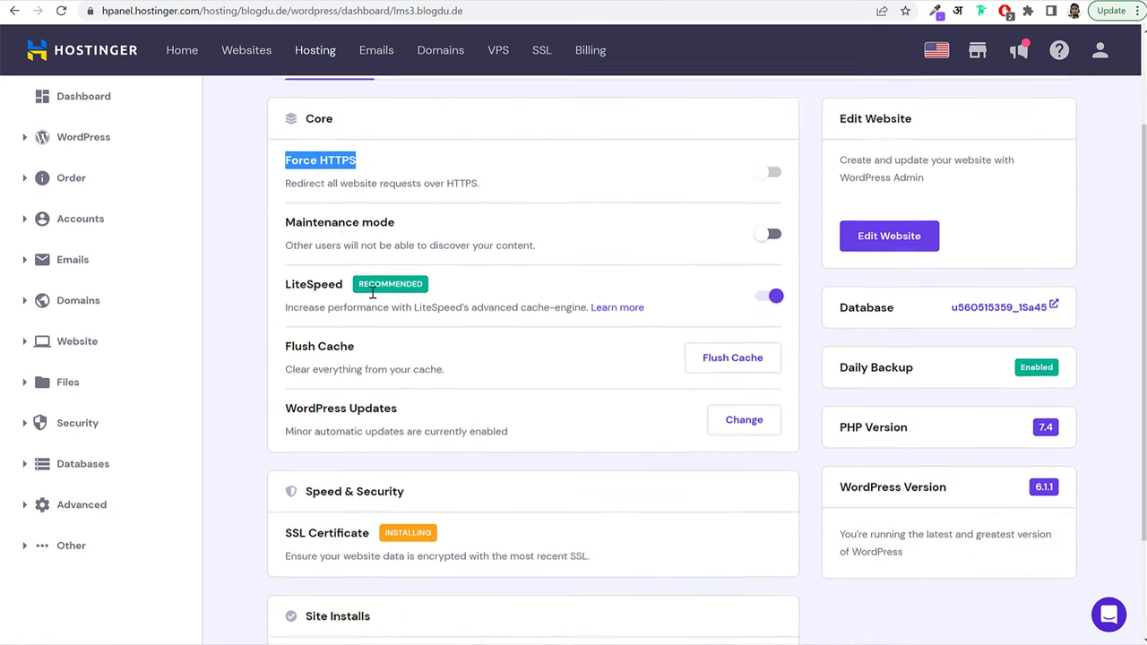
{"action": "mouse_move", "coordinate": [772, 159]}
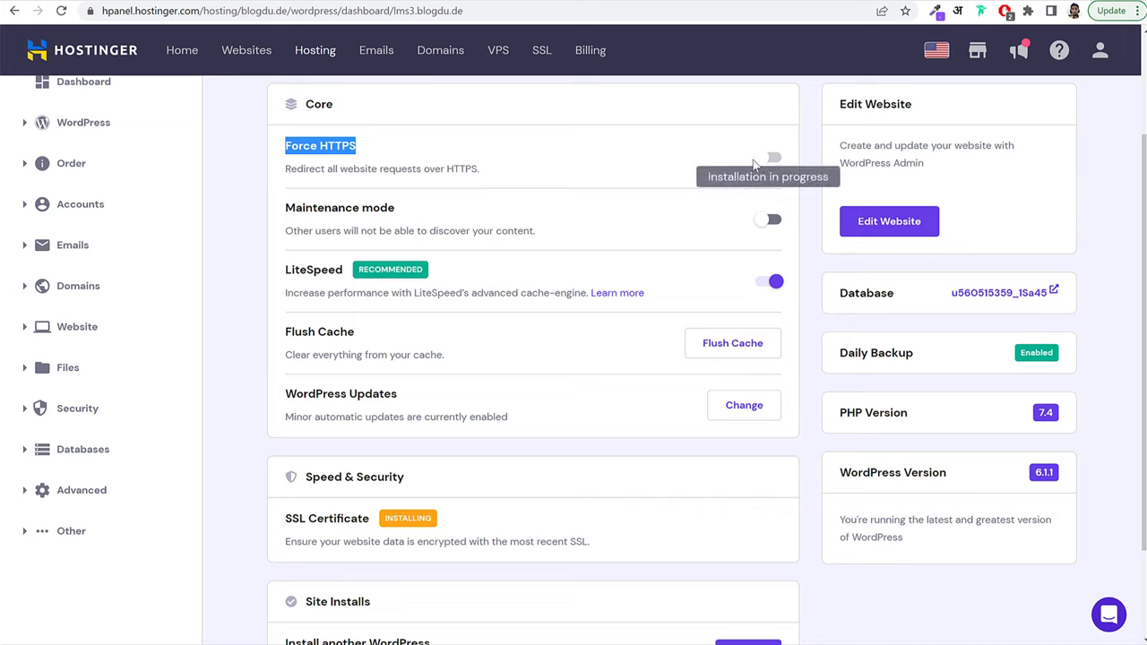
{"action": "scroll", "coordinate": [586, 355], "scroll_direction": "down", "scroll_amount": 2}
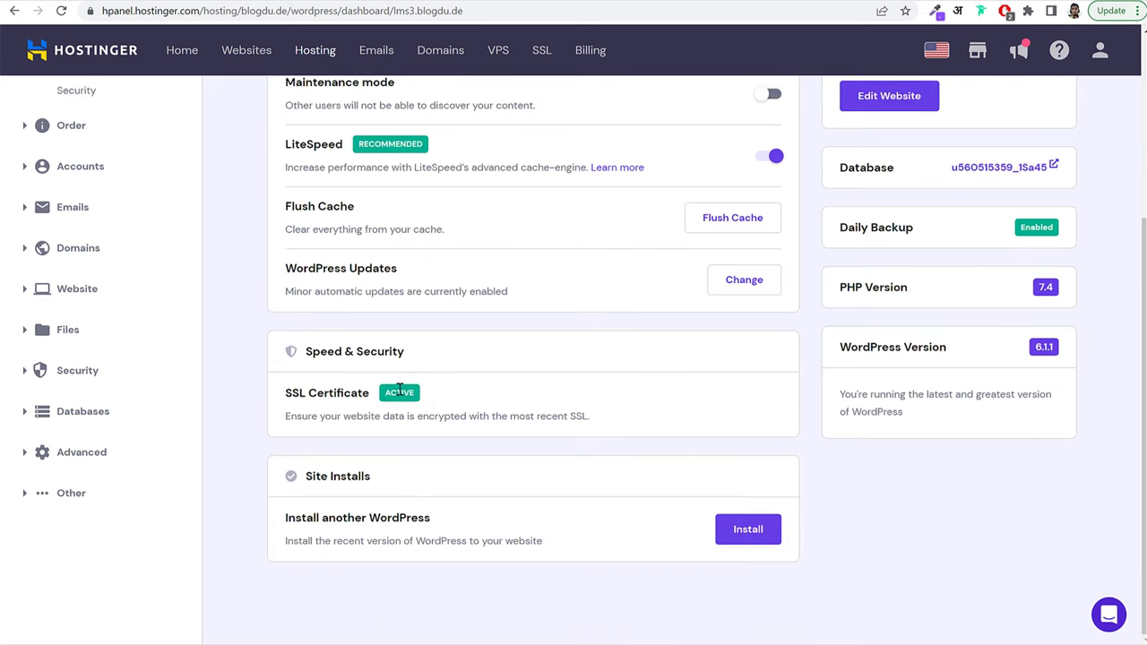
{"action": "scroll", "coordinate": [422, 448], "scroll_direction": "up", "scroll_amount": 4}
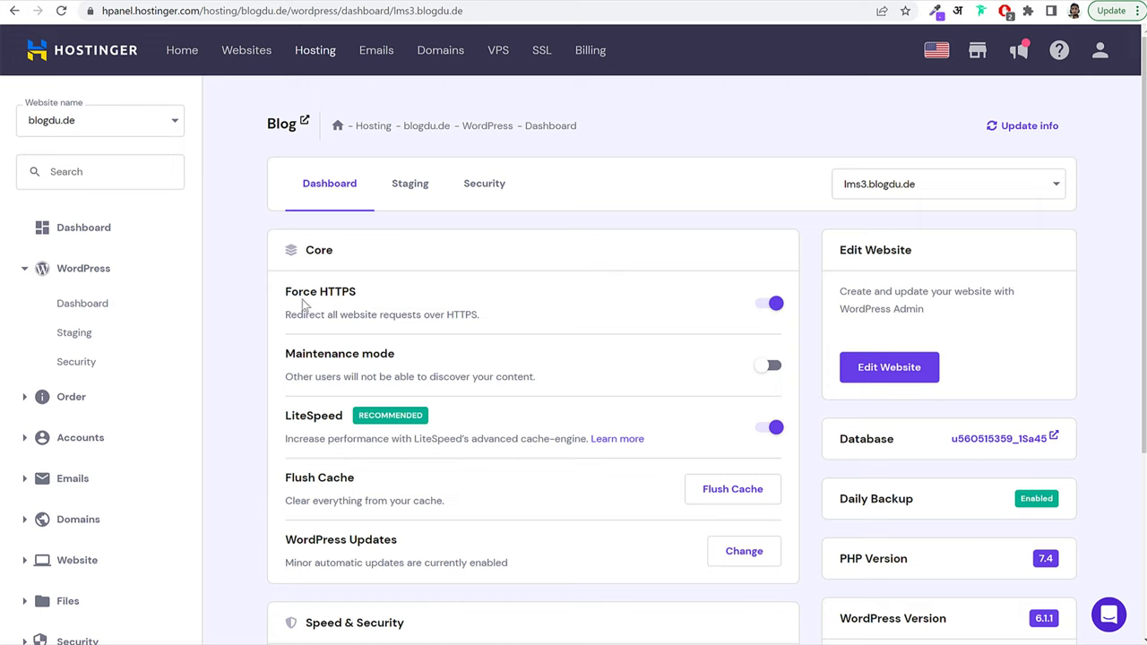
{"action": "left_click_drag", "start_coordinate": [285, 291], "coordinate": [388, 296]}
{"action": "left_click", "coordinate": [388, 294]}
Open WordPress Admin via Edit Website and exit the editor to the Posts list
{"action": "left_click", "coordinate": [889, 368]}
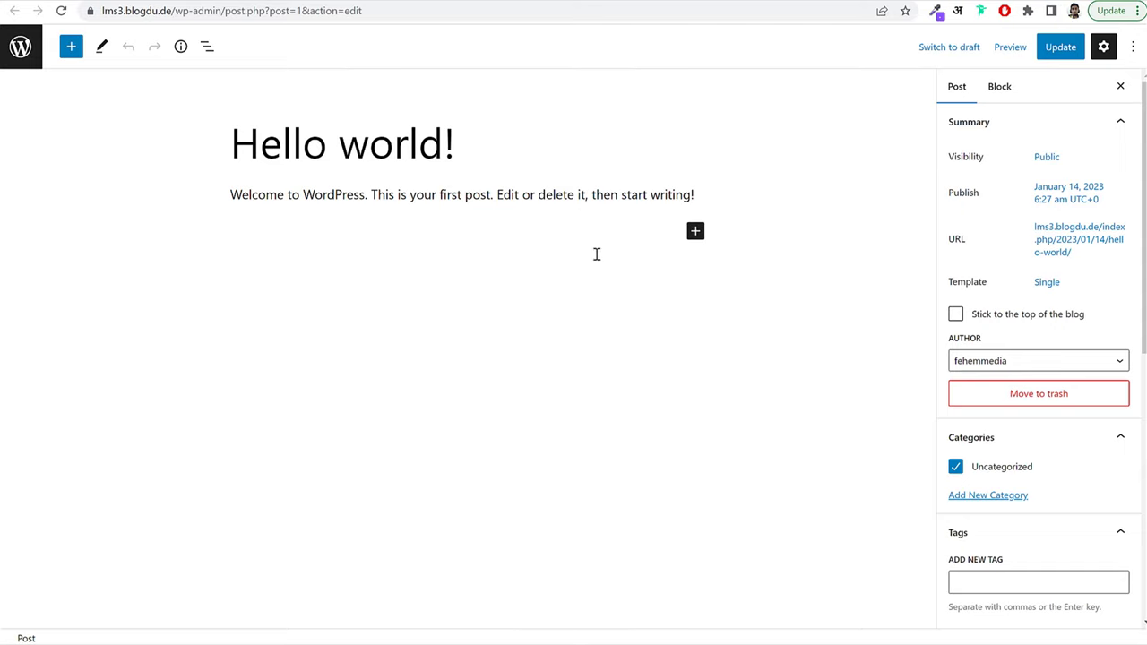
{"action": "left_click", "coordinate": [18, 54]}
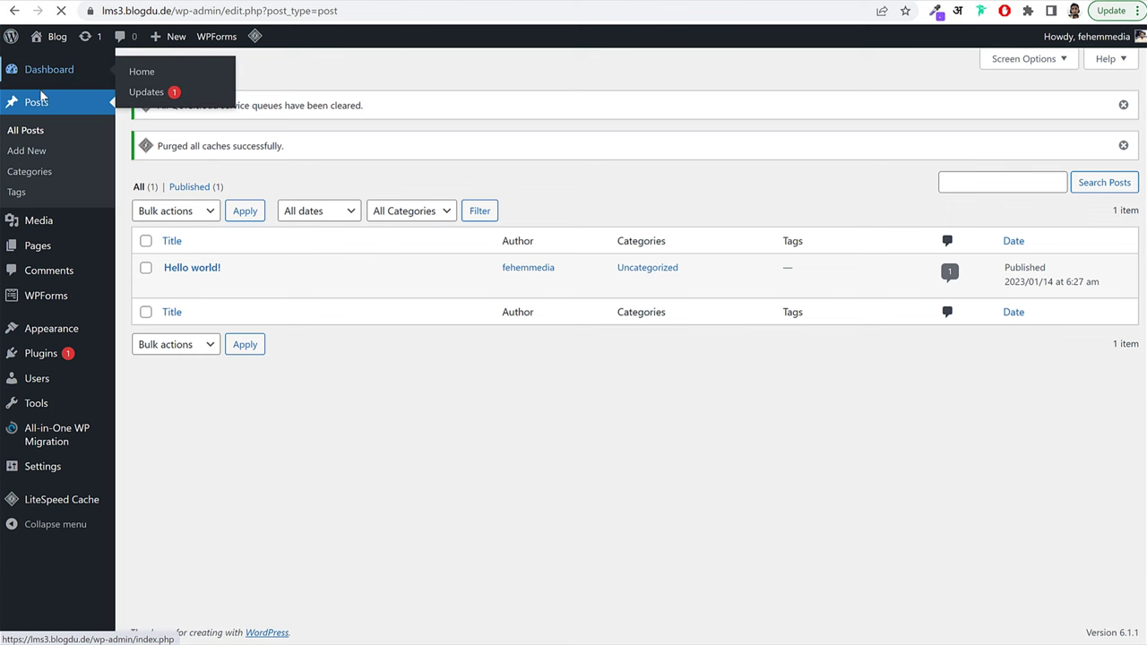
{"action": "left_click", "coordinate": [63, 72]}
{"action": "left_click_drag", "start_coordinate": [224, 11], "coordinate": [615, 48]}
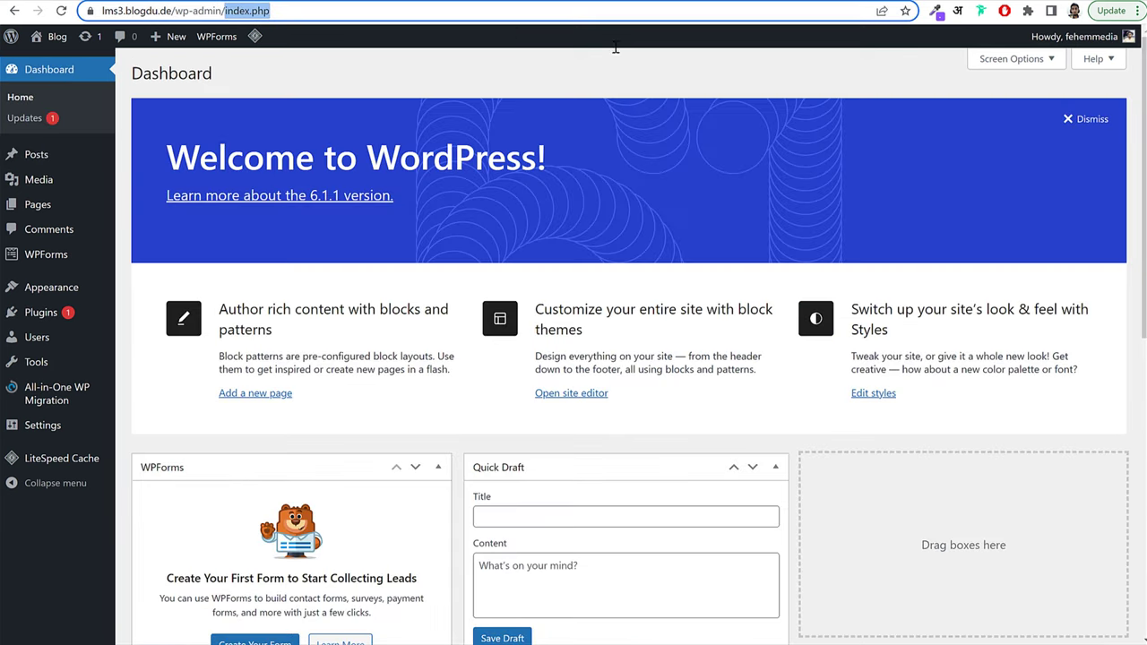
{"action": "key", "text": "BackSpace"}
{"action": "key", "text": "Return"}
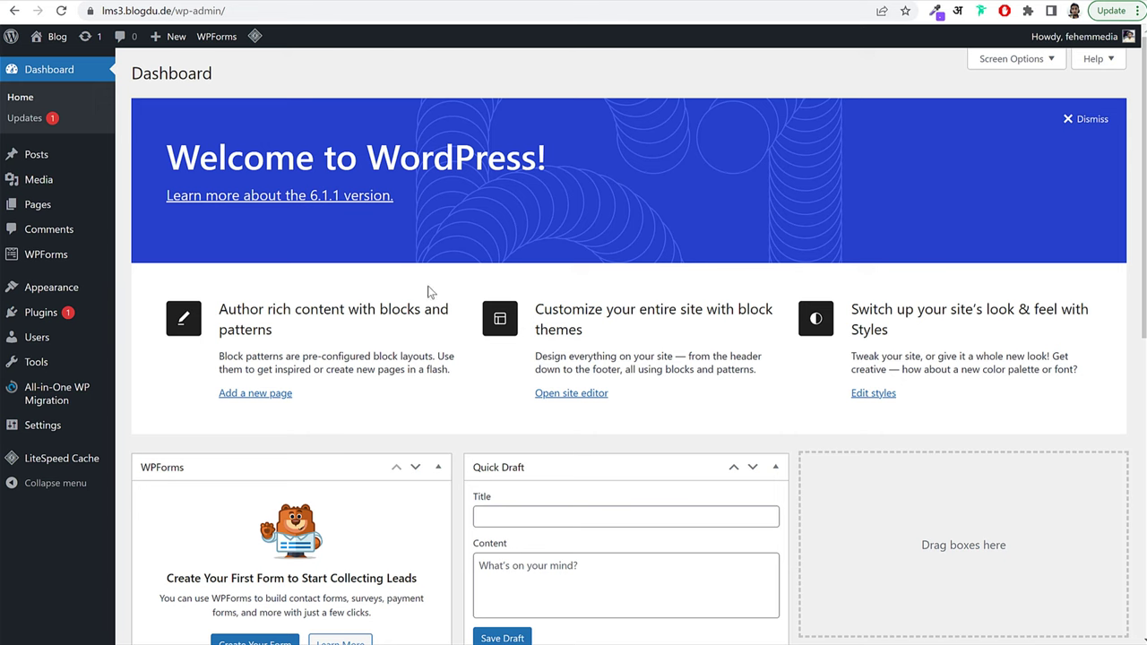
{"action": "scroll", "coordinate": [643, 402], "scroll_direction": "down", "scroll_amount": 7}
{"action": "scroll", "coordinate": [642, 403], "scroll_direction": "up", "scroll_amount": 5}
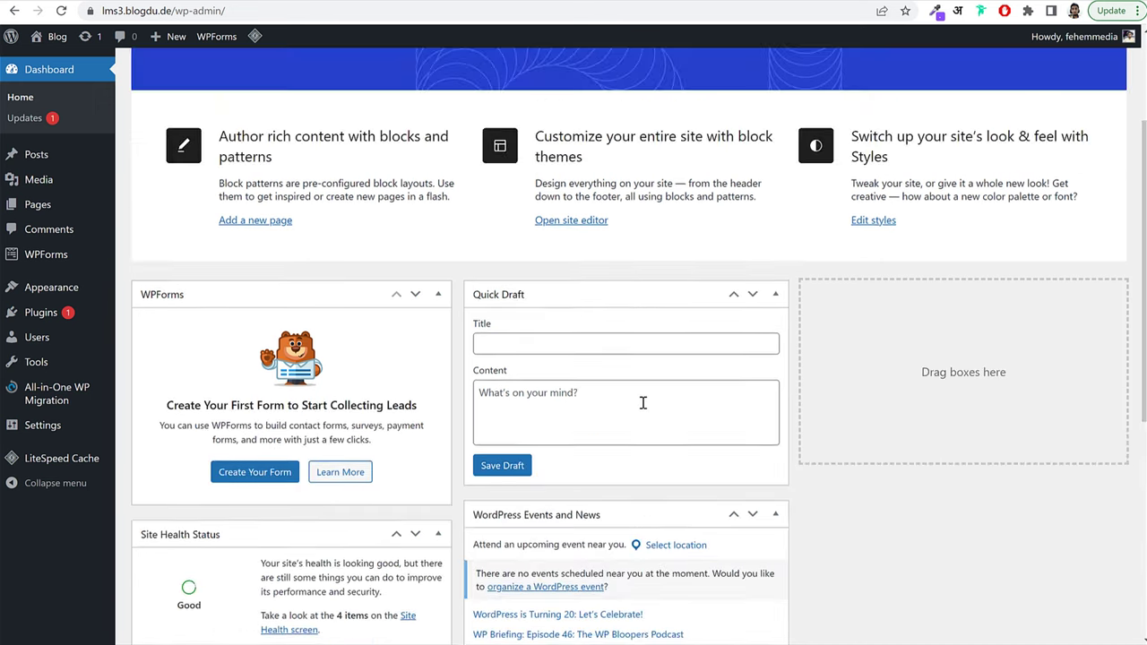
{"action": "scroll", "coordinate": [642, 403], "scroll_direction": "up", "scroll_amount": 2}
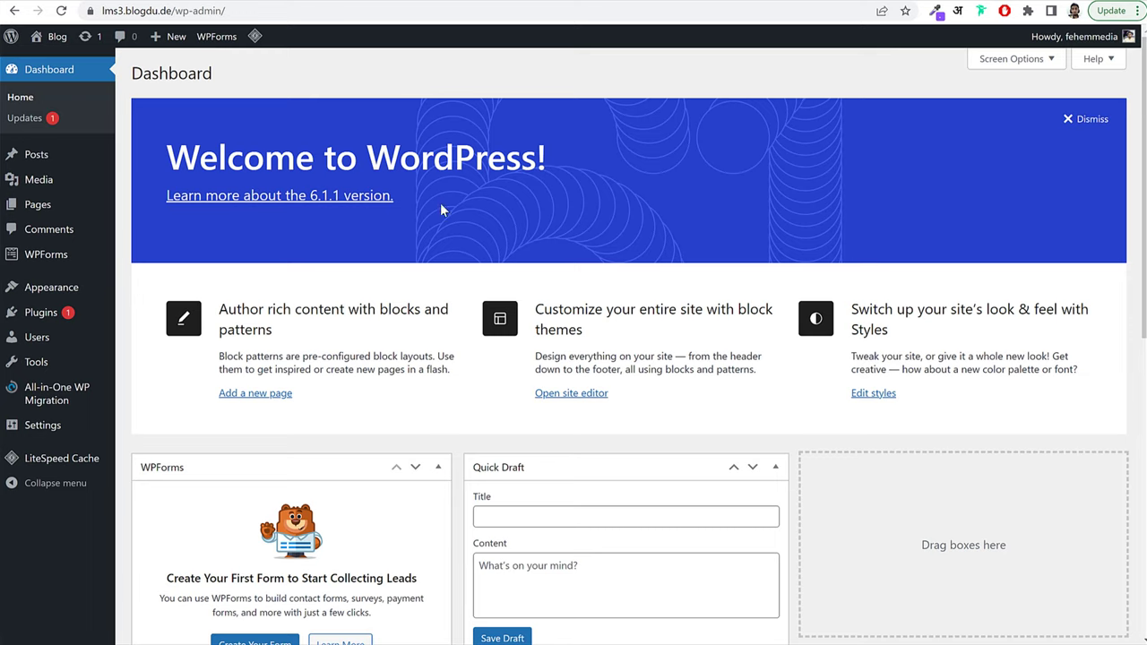
{"action": "left_click", "coordinate": [188, 11]}
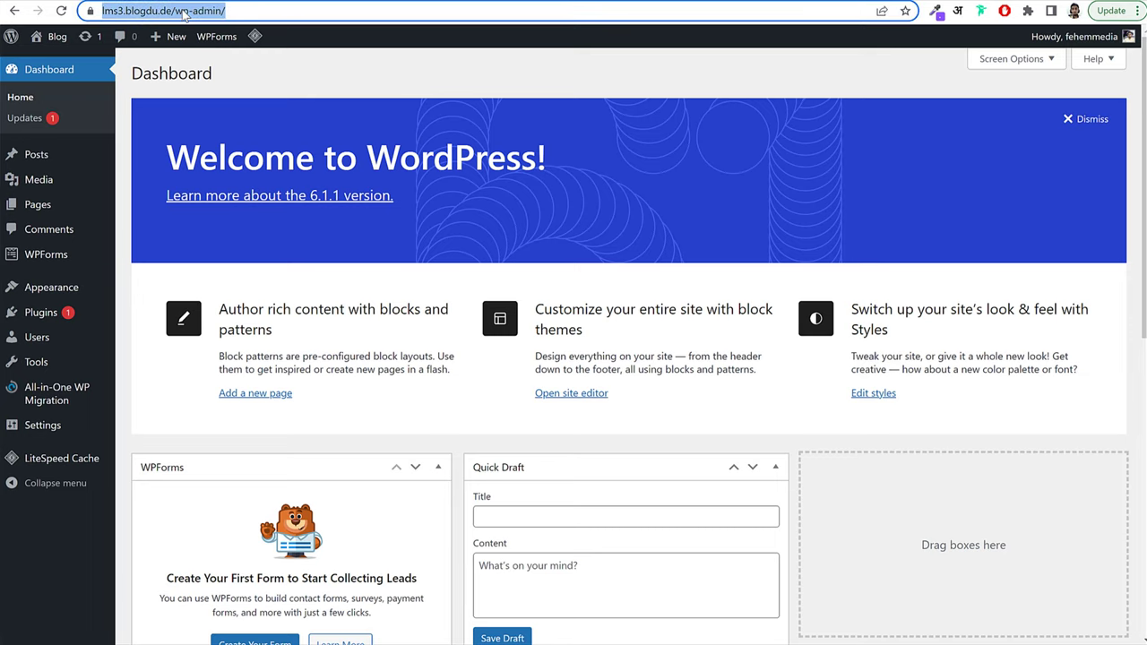
{"action": "left_click", "coordinate": [206, 11]}
{"action": "left_click_drag", "start_coordinate": [205, 11], "coordinate": [358, 15]}
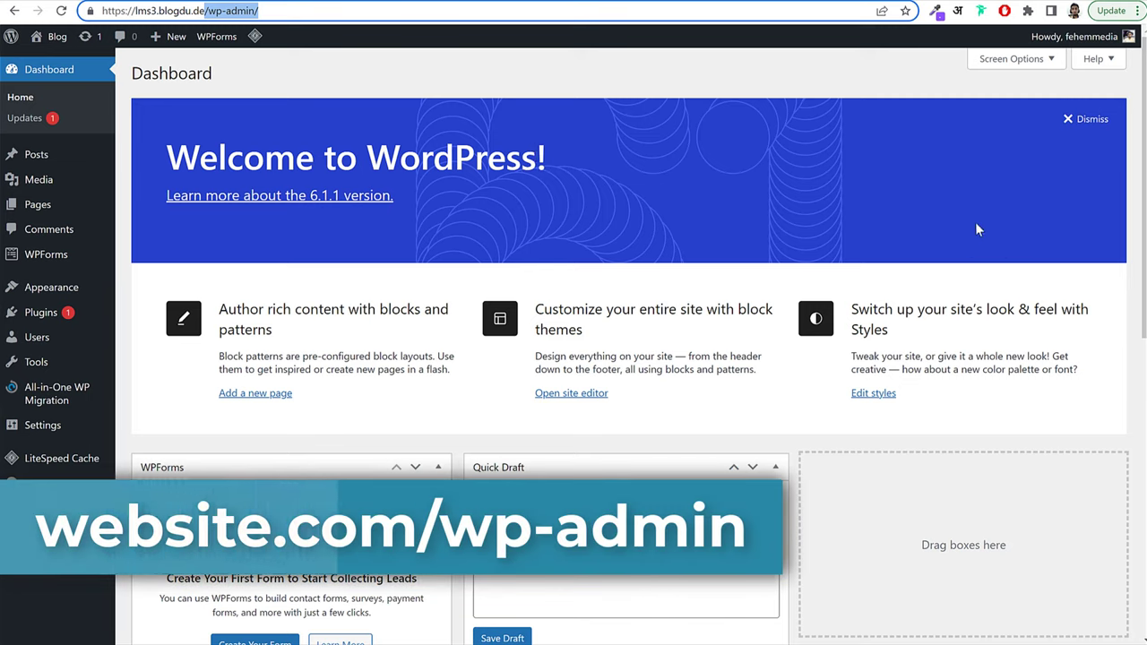
{"action": "left_click_drag", "start_coordinate": [328, 9], "coordinate": [102, 10]}
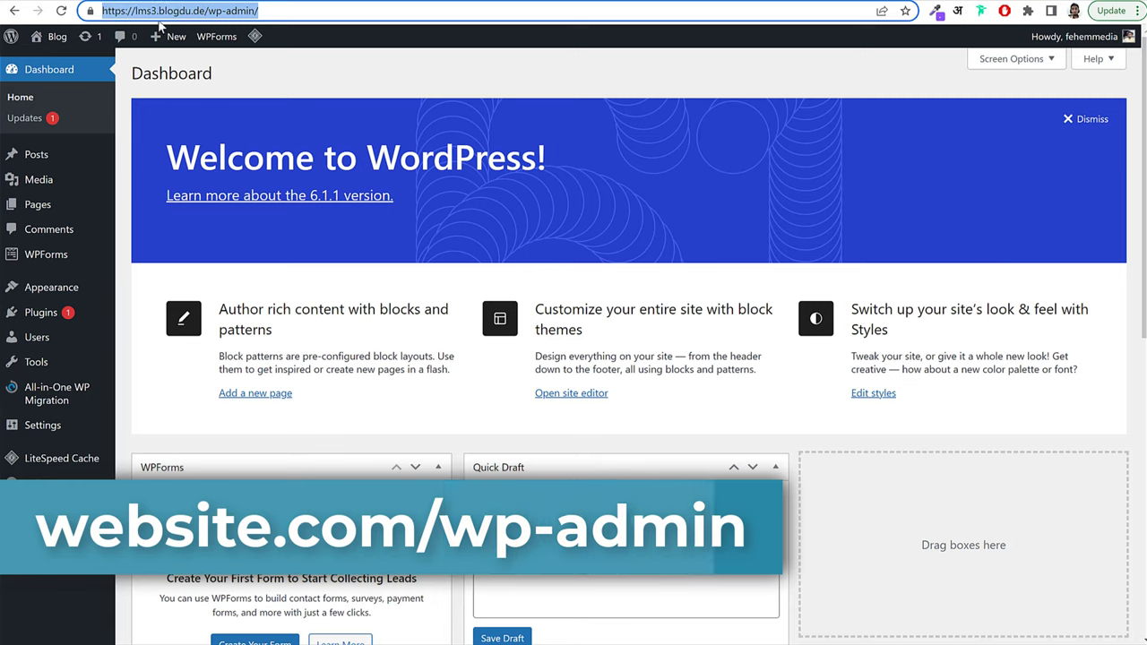
{"action": "left_click", "coordinate": [210, 10]}
{"action": "left_click_drag", "start_coordinate": [205, 10], "coordinate": [296, 11]}
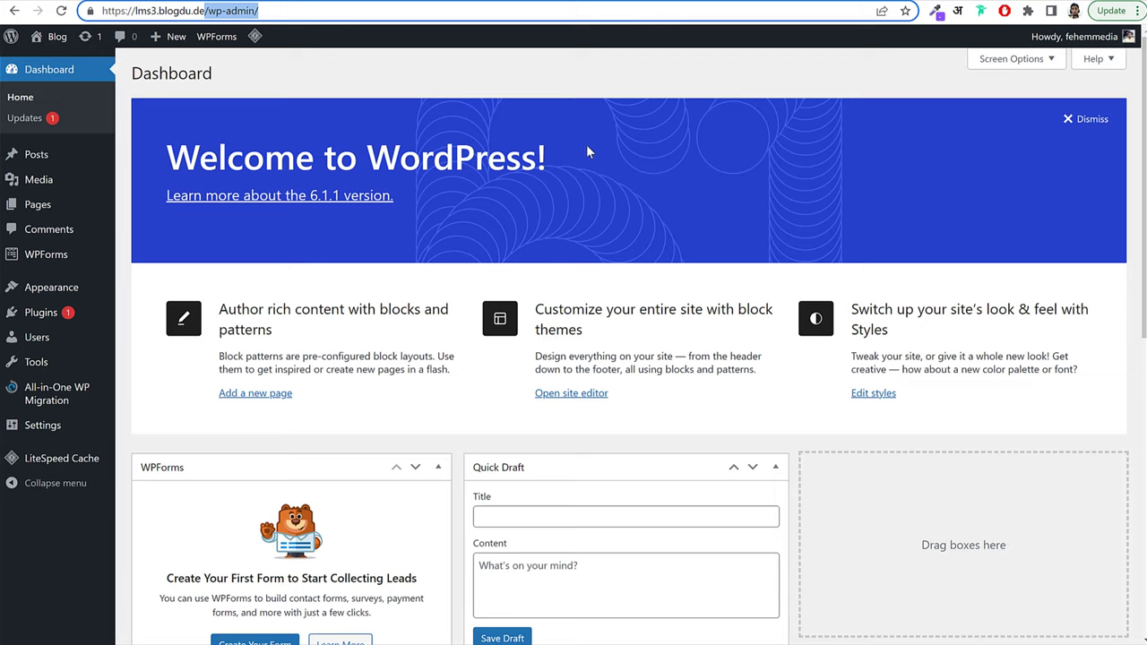
{"action": "left_click", "coordinate": [596, 159]}
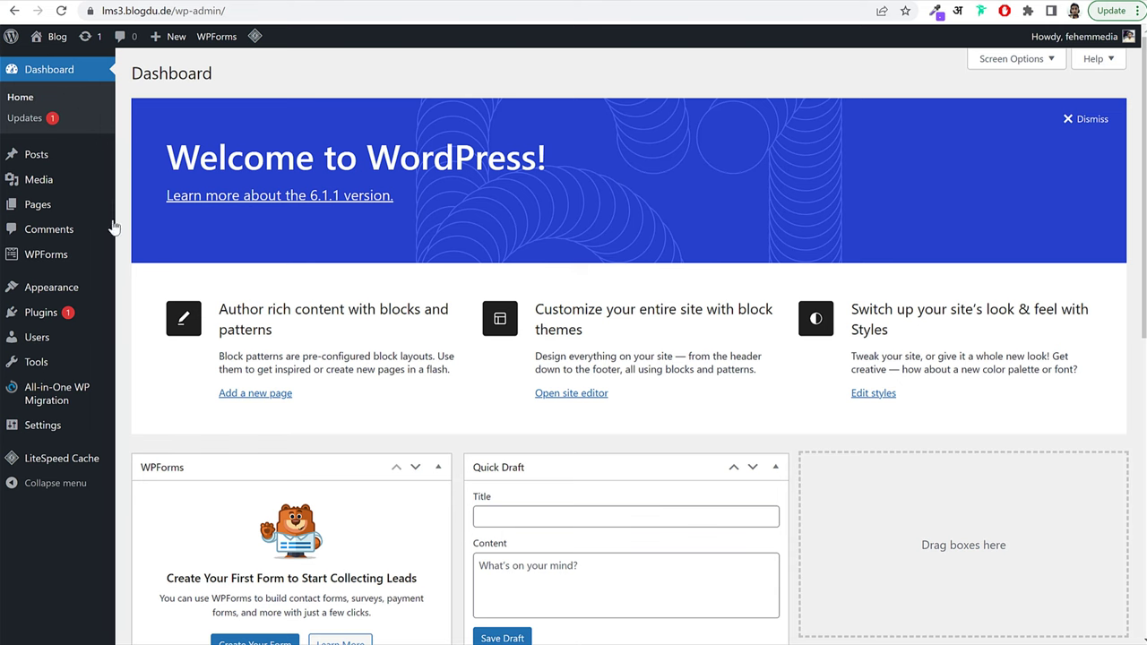
{"action": "scroll", "coordinate": [344, 366], "scroll_direction": "down", "scroll_amount": 8}
{"action": "scroll", "coordinate": [344, 366], "scroll_direction": "up", "scroll_amount": 4}
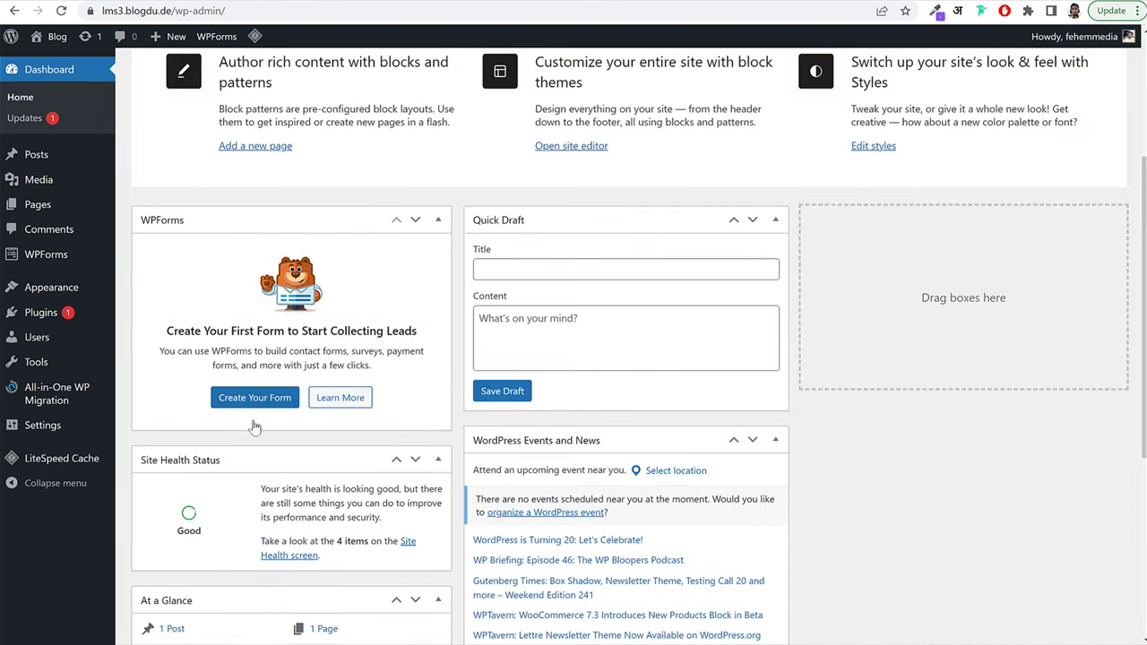
{"action": "scroll", "coordinate": [545, 287], "scroll_direction": "up", "scroll_amount": 3}
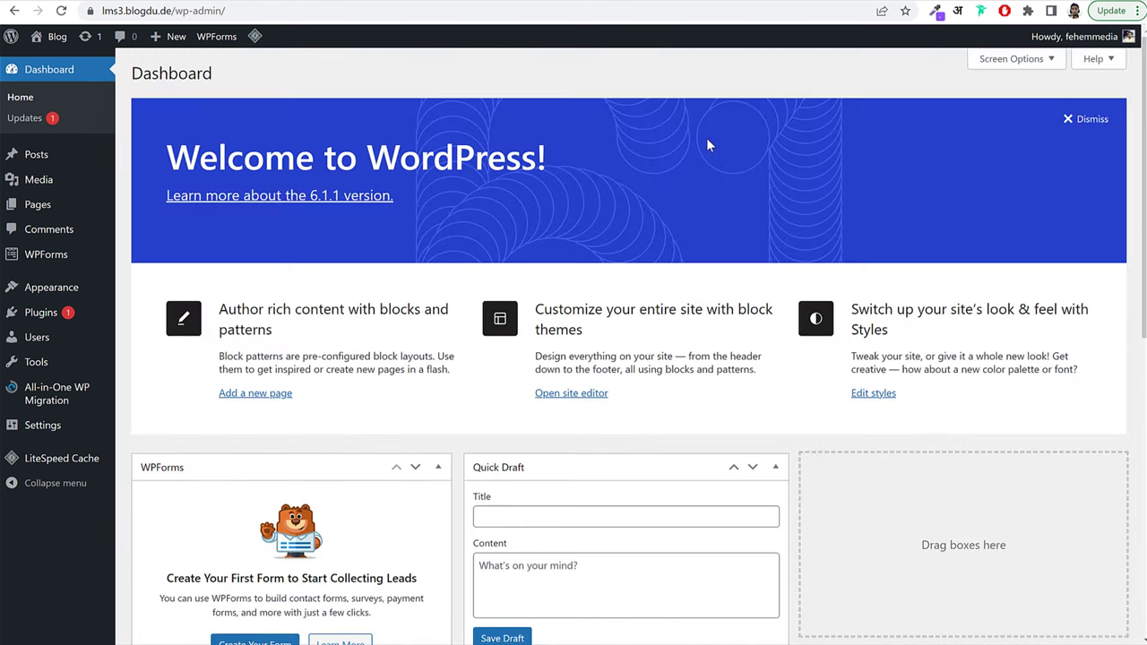
Hide the Welcome, Site Health, WPForms, At a Glance, Activity, Quick Draft and Events boxes
{"action": "left_click", "coordinate": [992, 65]}
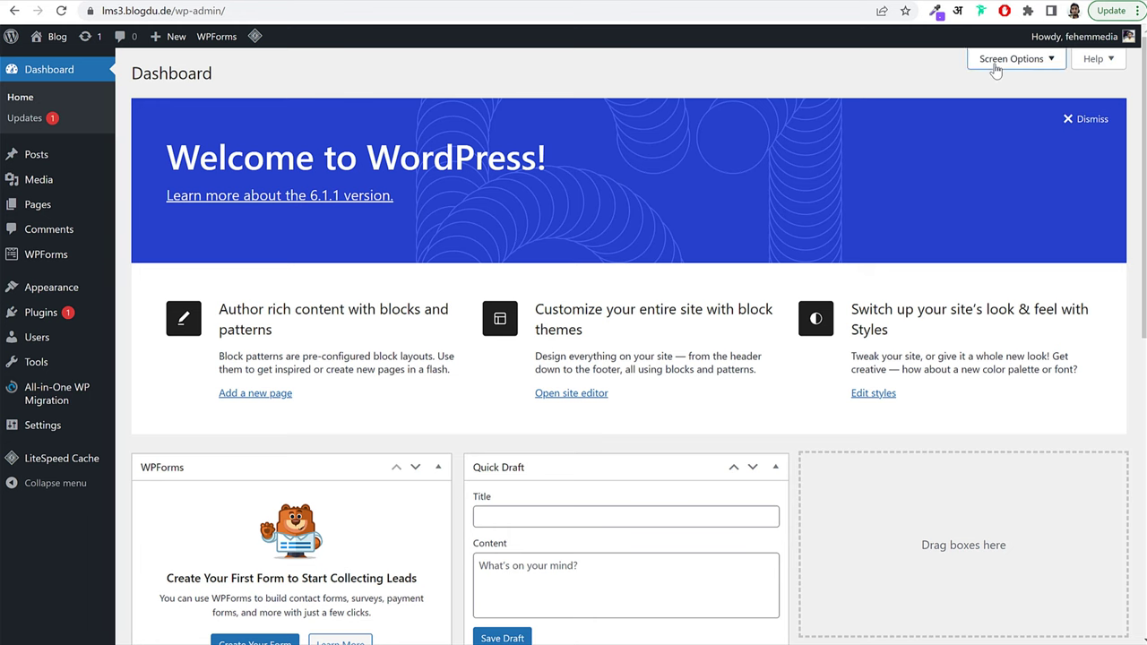
{"action": "left_click", "coordinate": [697, 128]}
{"action": "left_click", "coordinate": [220, 125]}
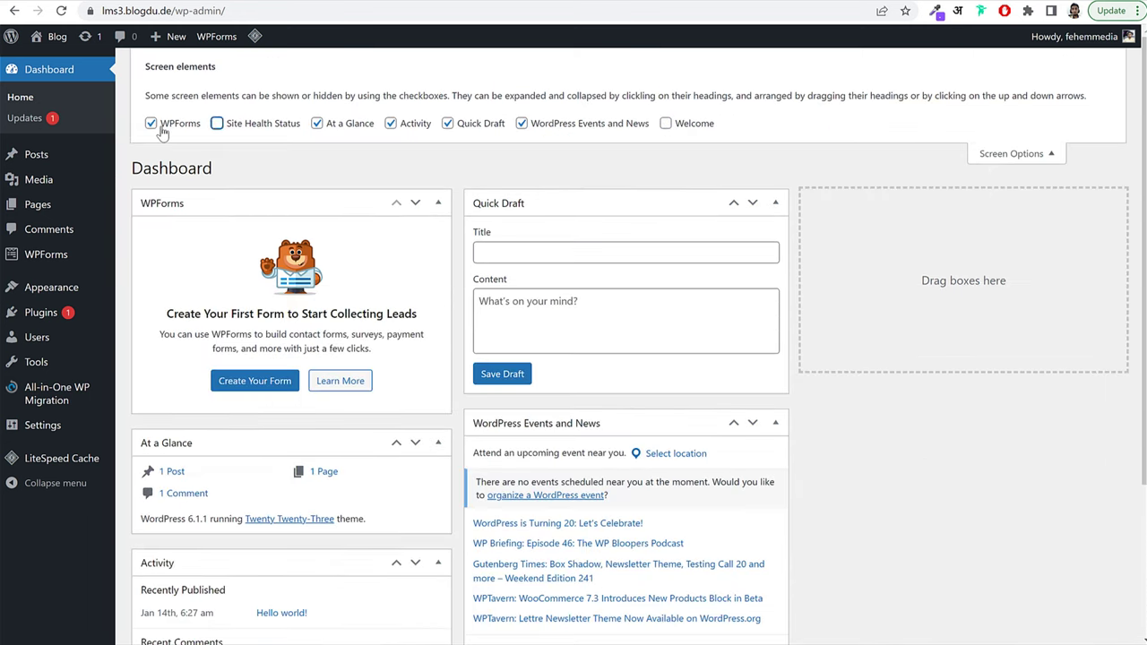
{"action": "left_click", "coordinate": [154, 126]}
{"action": "left_click", "coordinate": [335, 126]}
{"action": "left_click", "coordinate": [392, 123]}
{"action": "left_click", "coordinate": [485, 127]}
{"action": "left_click", "coordinate": [564, 124]}
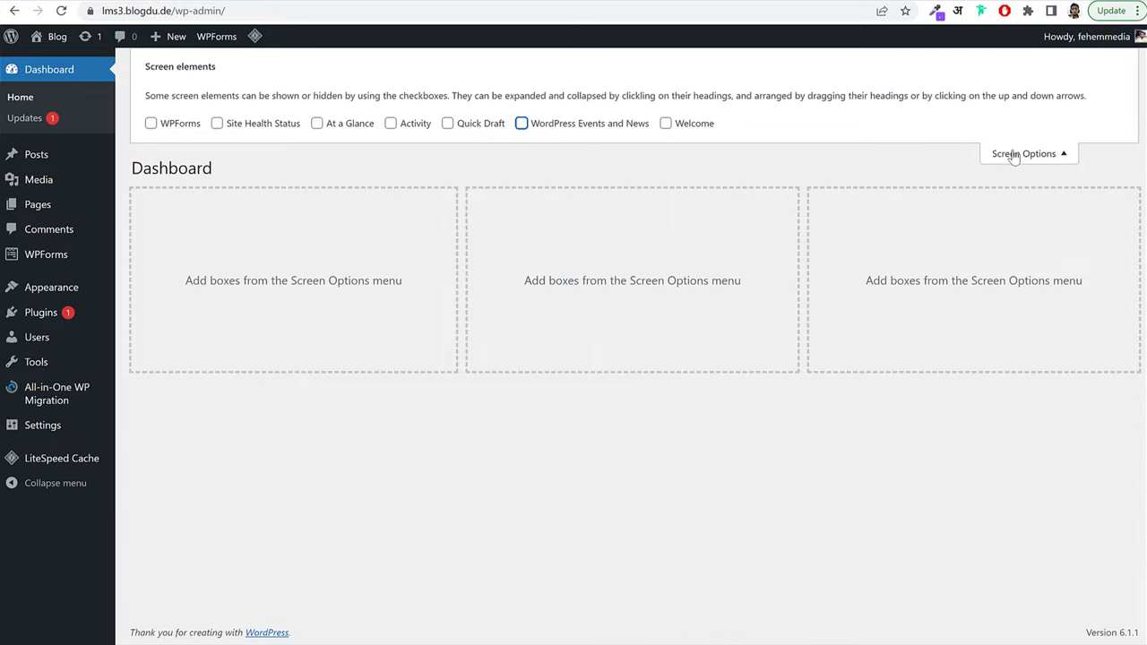
{"action": "left_click", "coordinate": [1012, 155]}
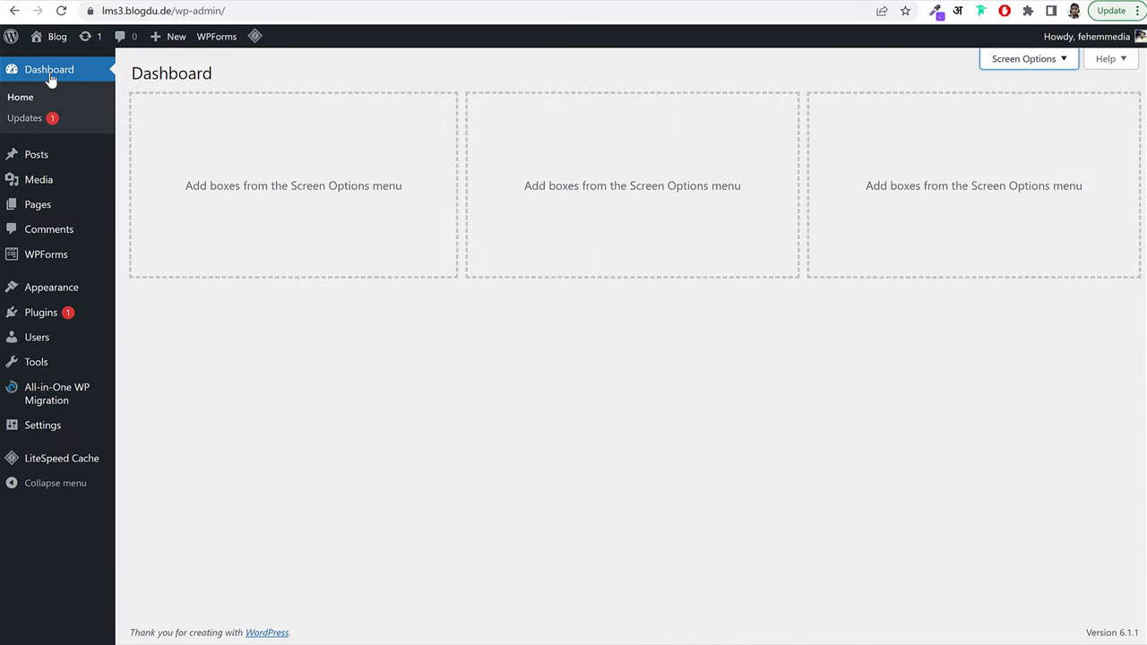
Browse the Posts list with the Hello world! post, then the Media Library
{"action": "left_click", "coordinate": [33, 161]}
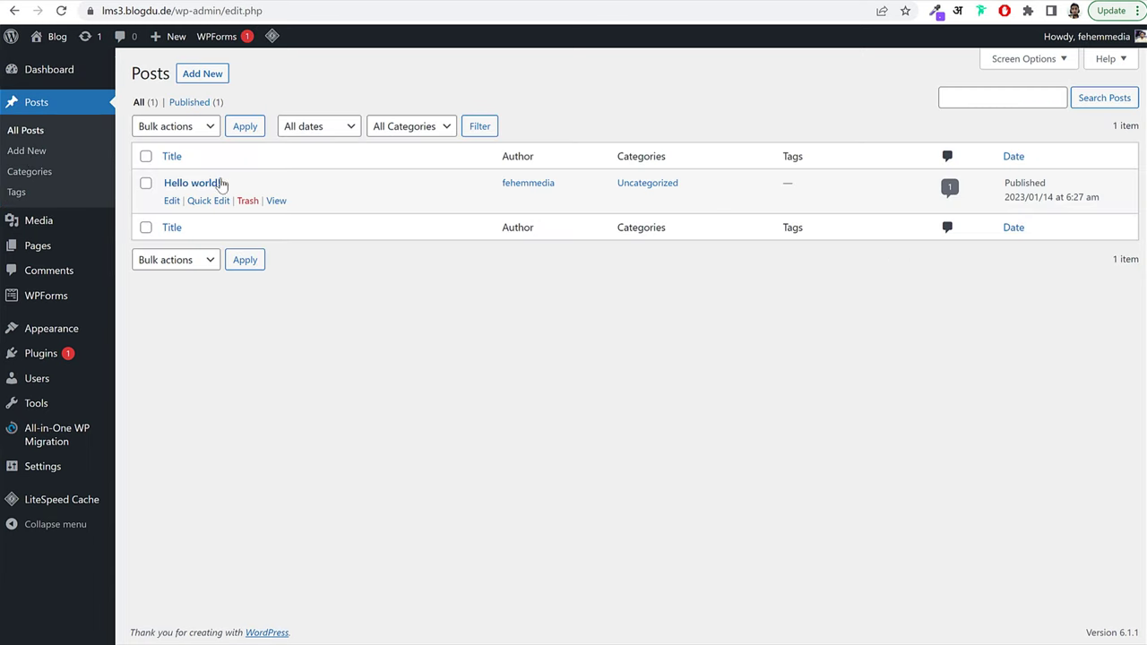
{"action": "triple_click", "coordinate": [192, 183]}
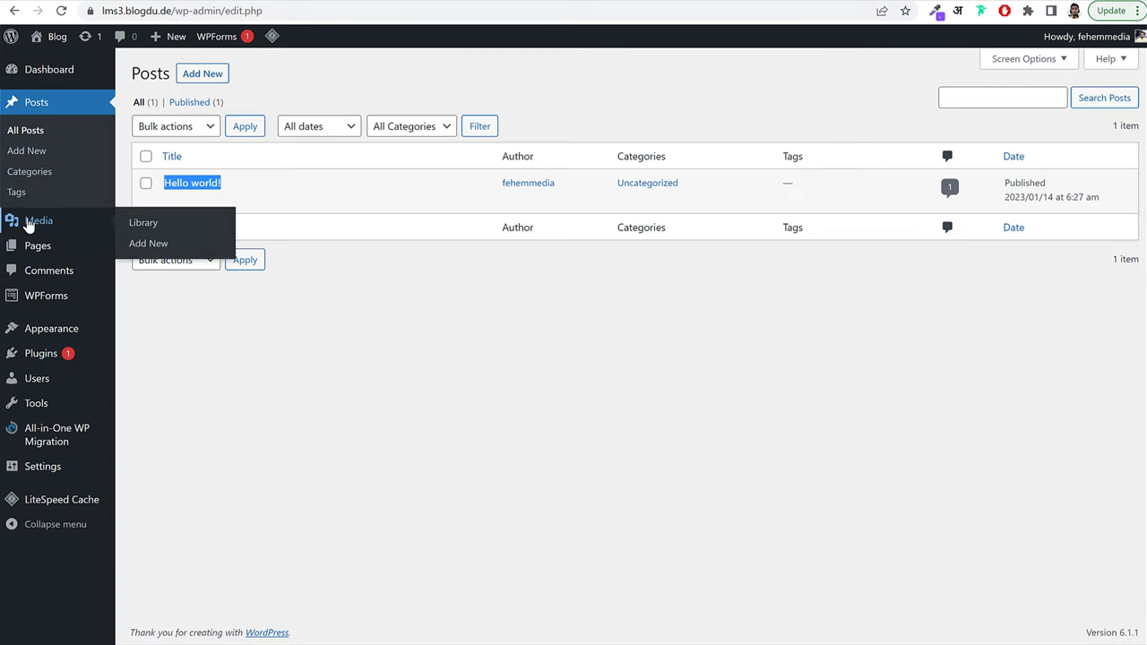
{"action": "left_click", "coordinate": [27, 221]}
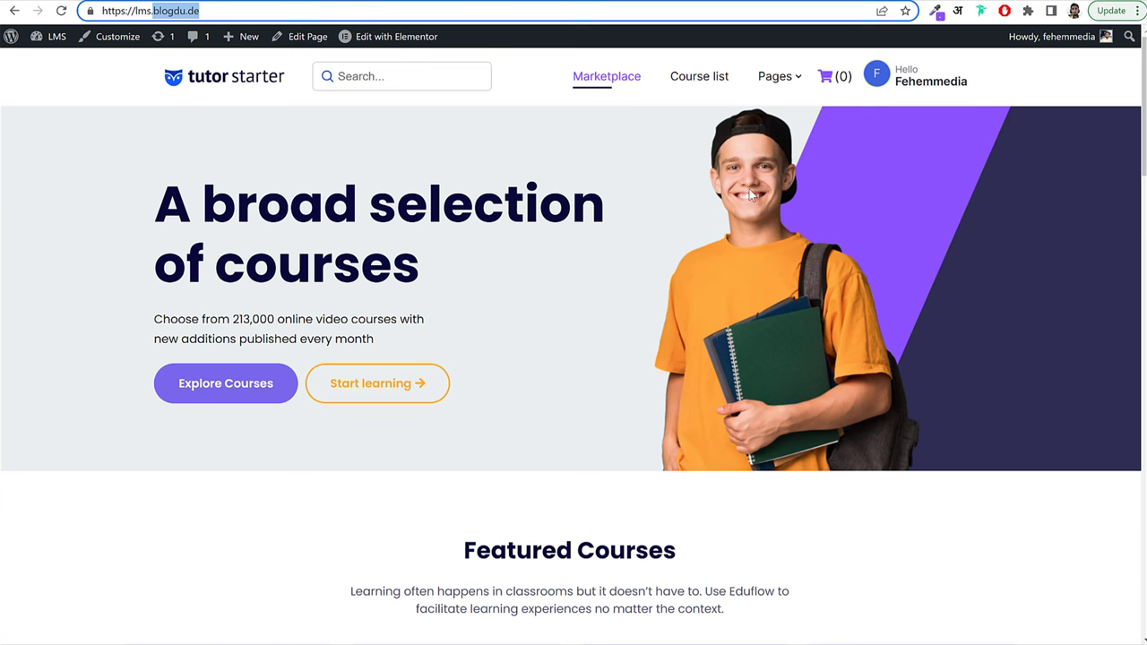
{"action": "scroll", "coordinate": [1019, 403], "scroll_direction": "down", "scroll_amount": 15}
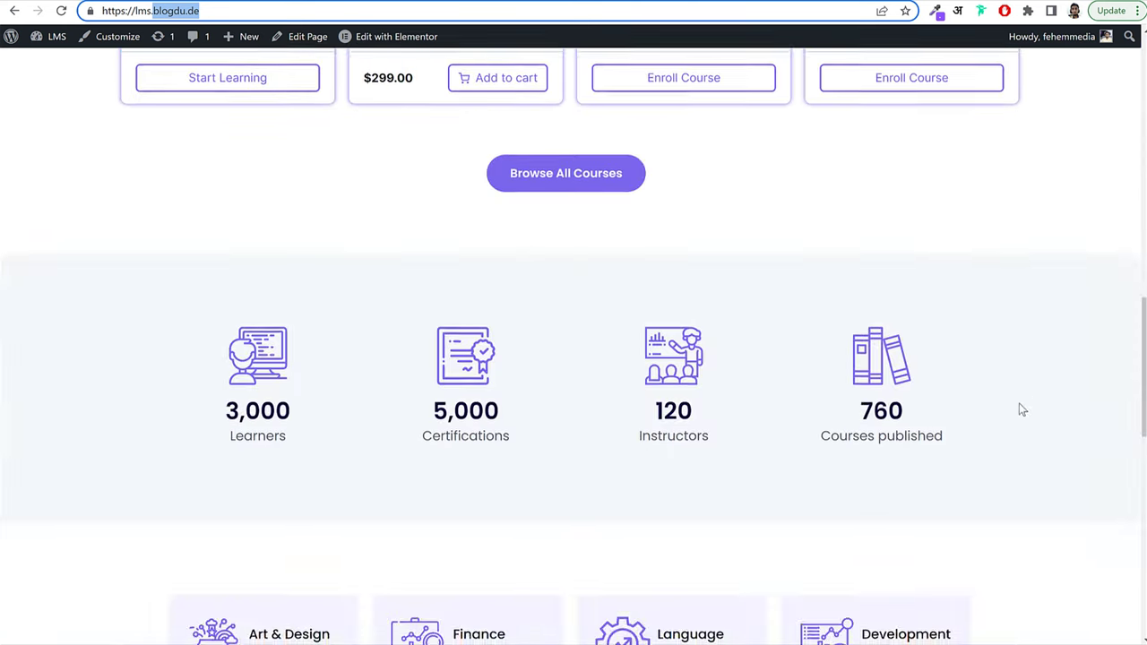
{"action": "scroll", "coordinate": [1019, 403], "scroll_direction": "up", "scroll_amount": 15}
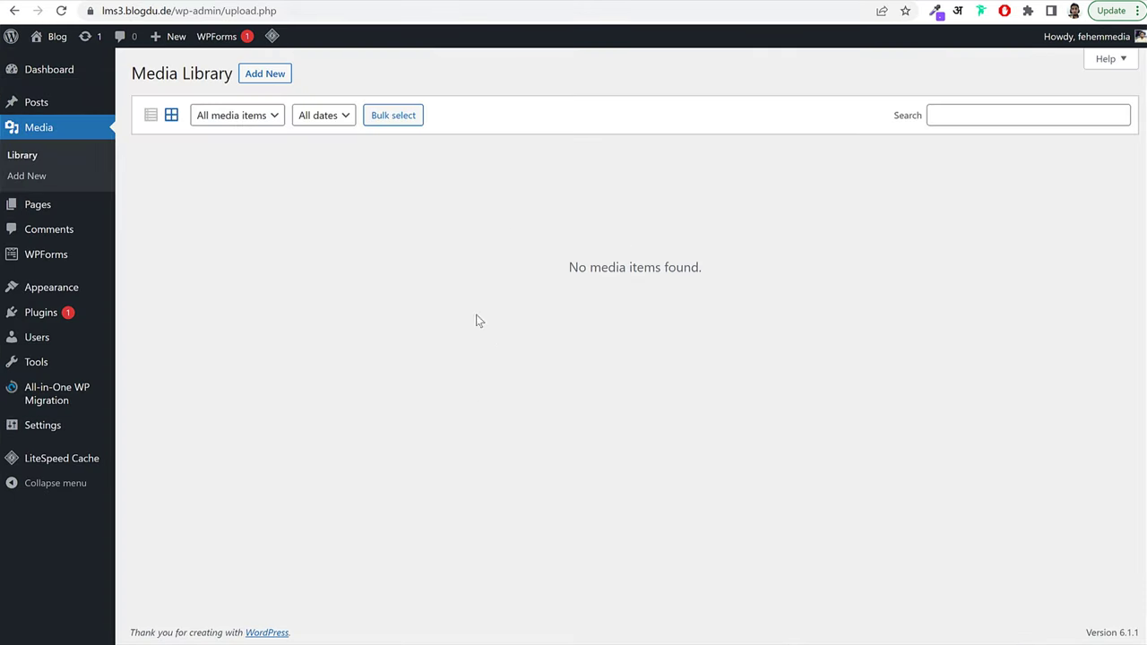
Browse All Pages, then view the single sample comment on Hello world! in Comments
{"action": "left_click", "coordinate": [101, 210]}
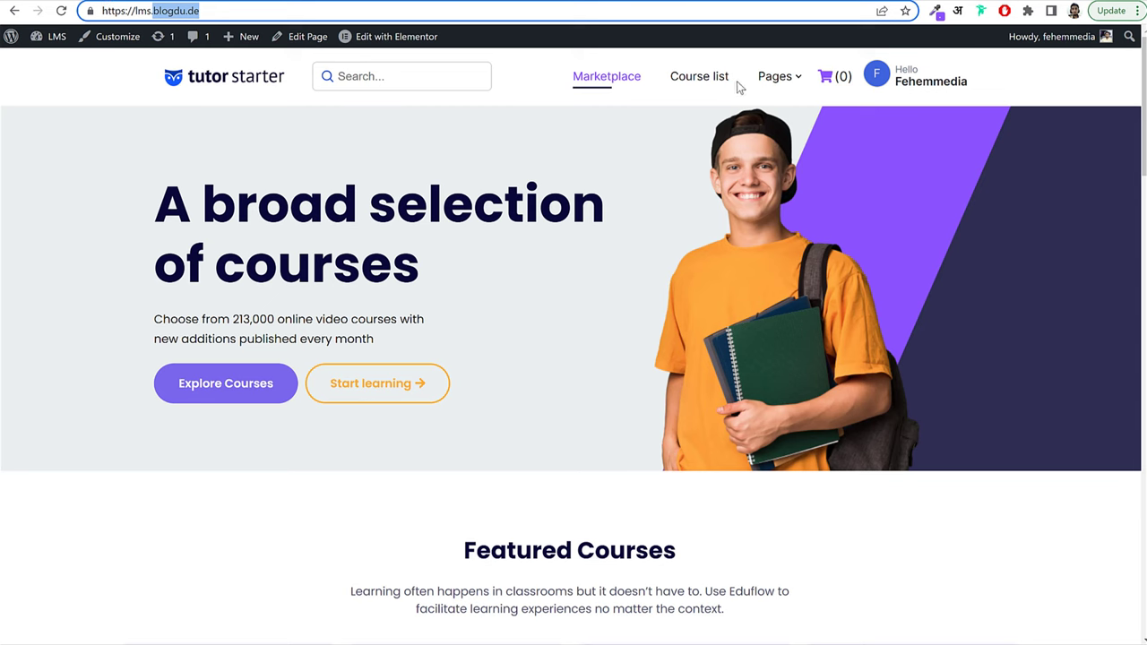
{"action": "mouse_move", "coordinate": [796, 83]}
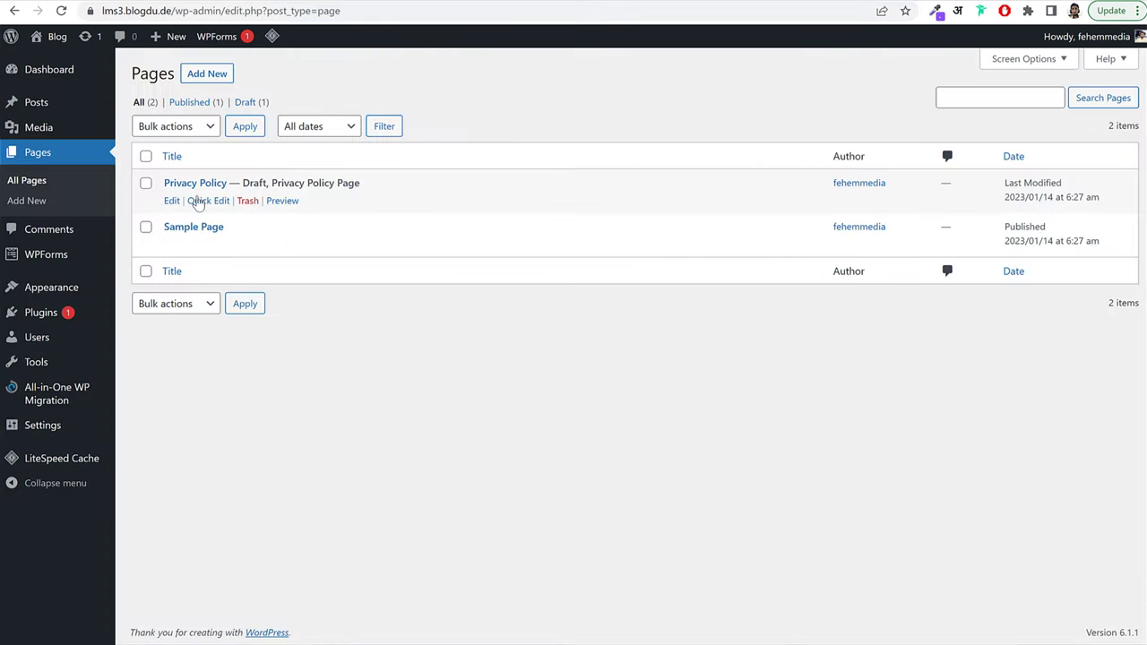
{"action": "mouse_move", "coordinate": [113, 107]}
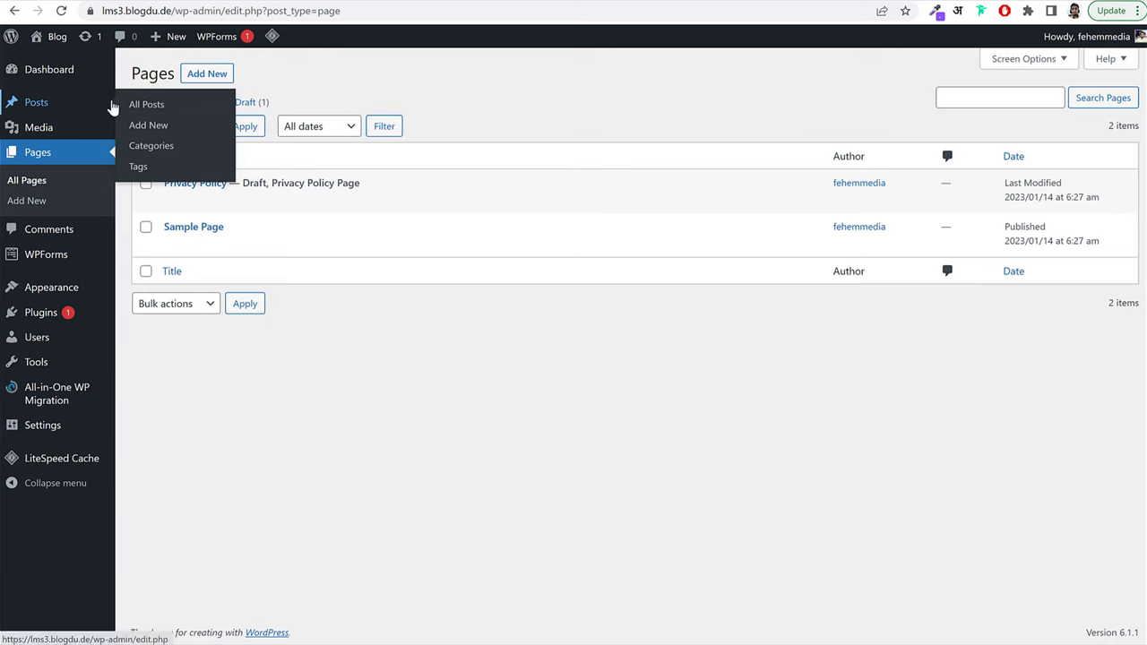
{"action": "left_click", "coordinate": [65, 237]}
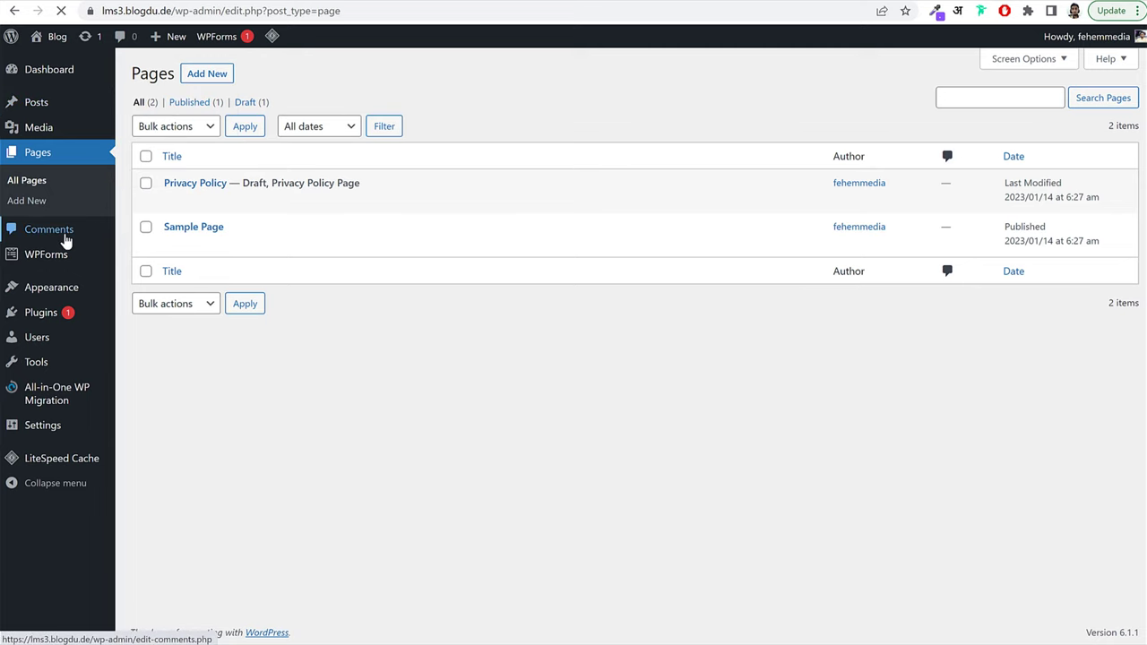
{"action": "mouse_move", "coordinate": [458, 230]}
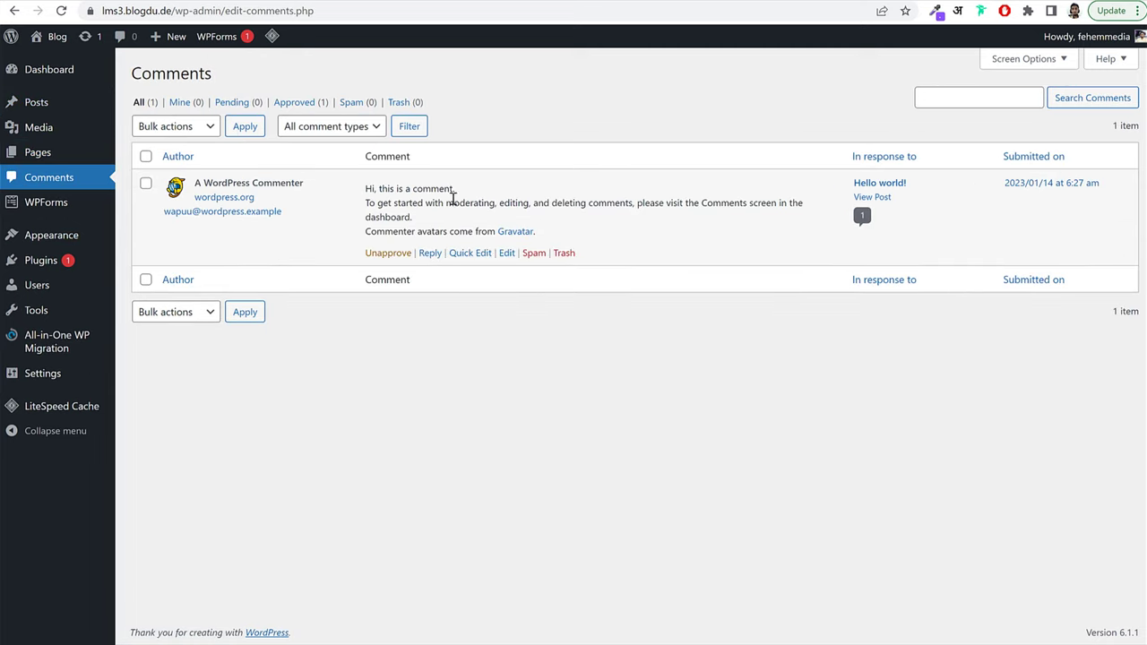
{"action": "left_click_drag", "start_coordinate": [365, 191], "coordinate": [534, 219]}
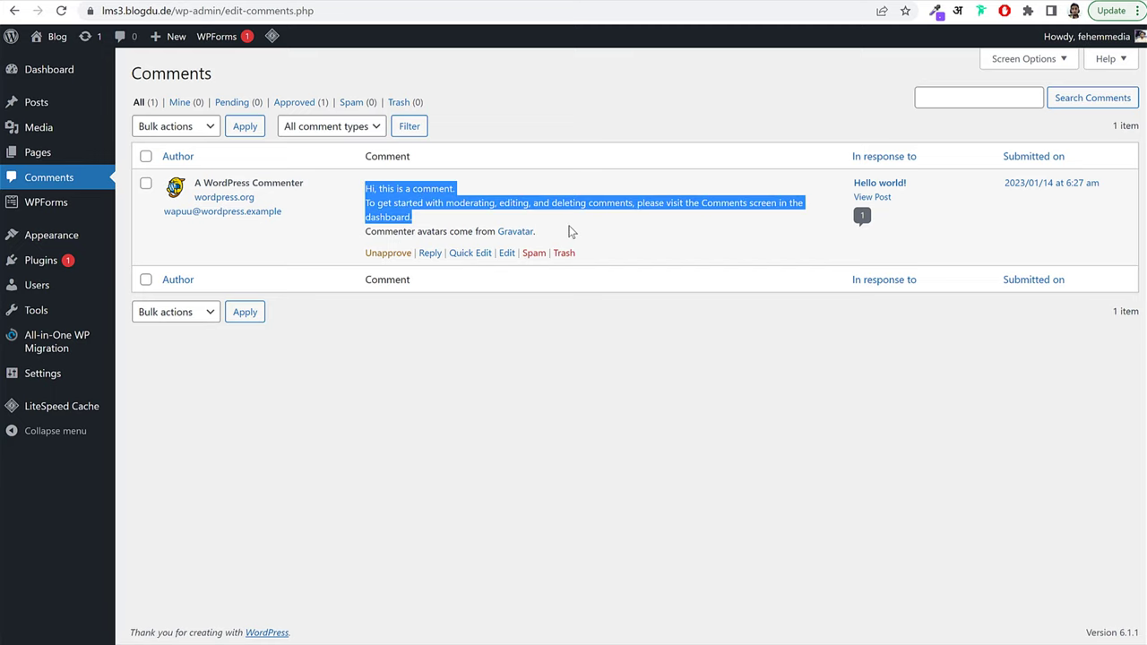
{"action": "left_click", "coordinate": [375, 189]}
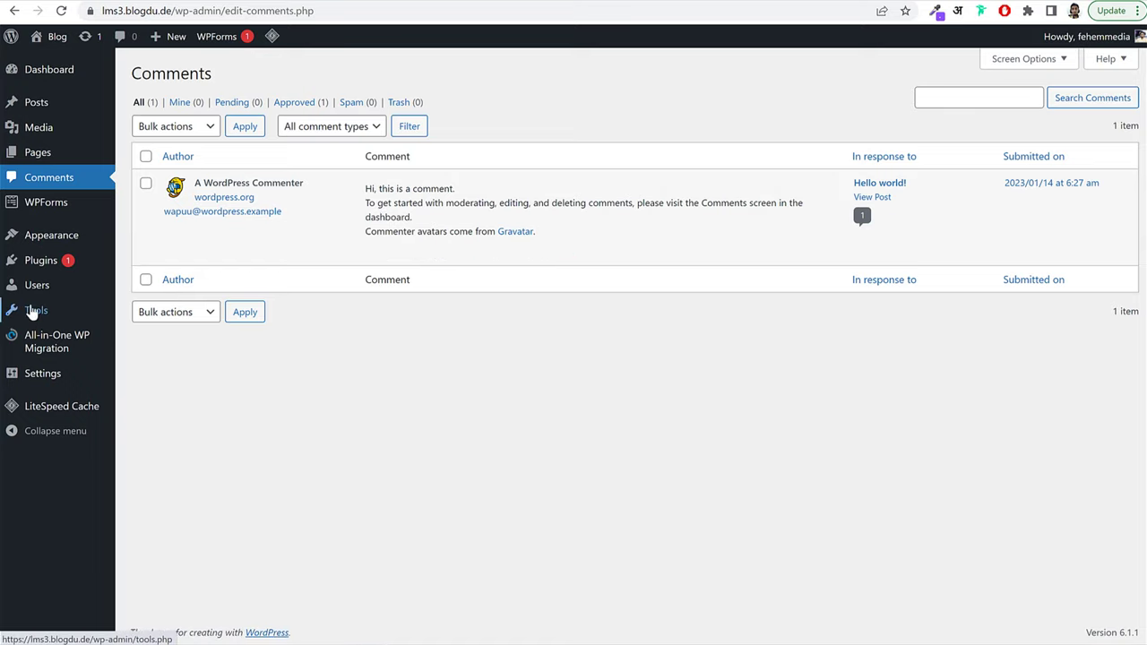
Open Appearance > Themes and view the live lms3 site in a new tab
{"action": "left_click", "coordinate": [46, 242]}
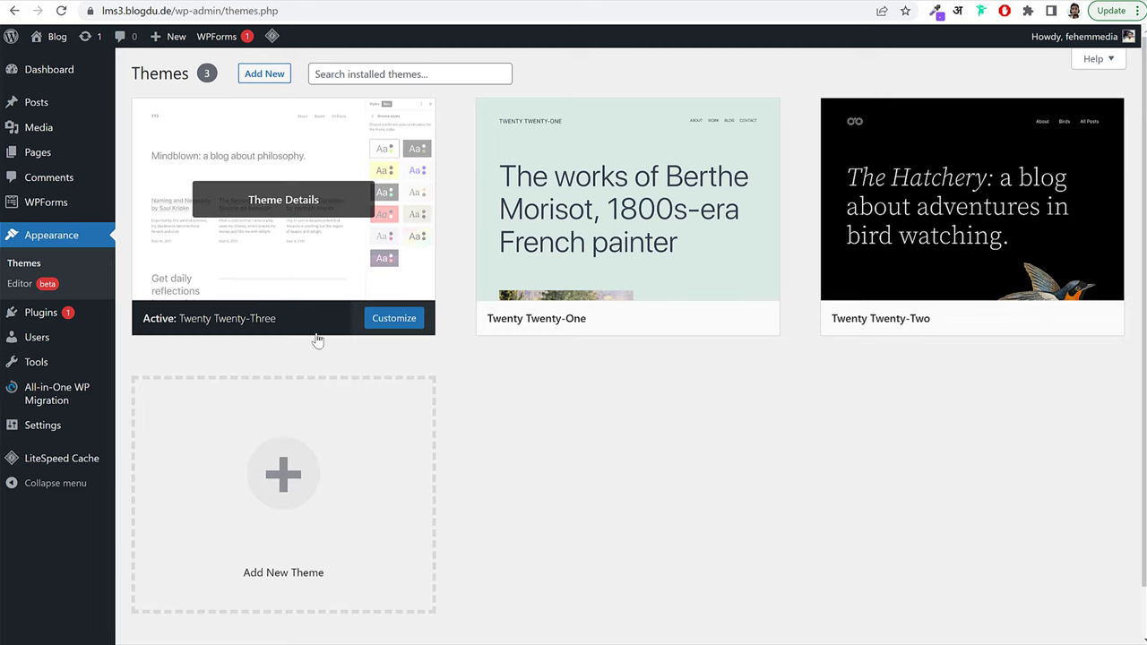
{"action": "right_click", "coordinate": [61, 43]}
{"action": "left_click", "coordinate": [72, 53]}
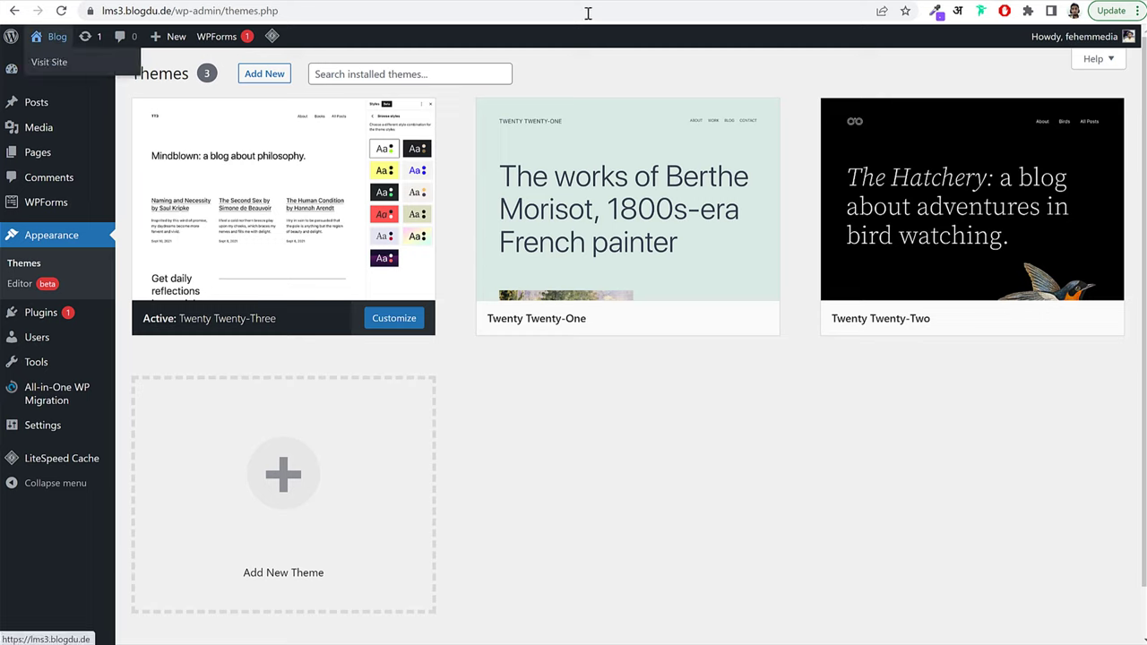
{"action": "key", "text": "ctrl+Tab"}
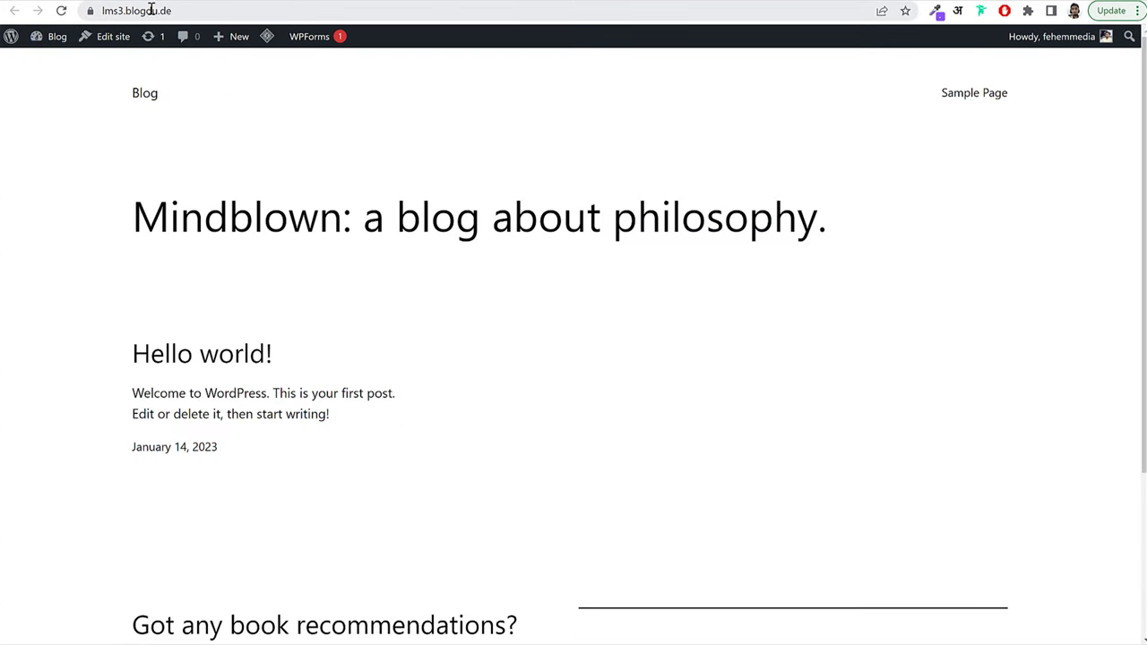
{"action": "scroll", "coordinate": [478, 320], "scroll_direction": "down", "scroll_amount": 3}
{"action": "scroll", "coordinate": [484, 354], "scroll_direction": "up", "scroll_amount": 3}
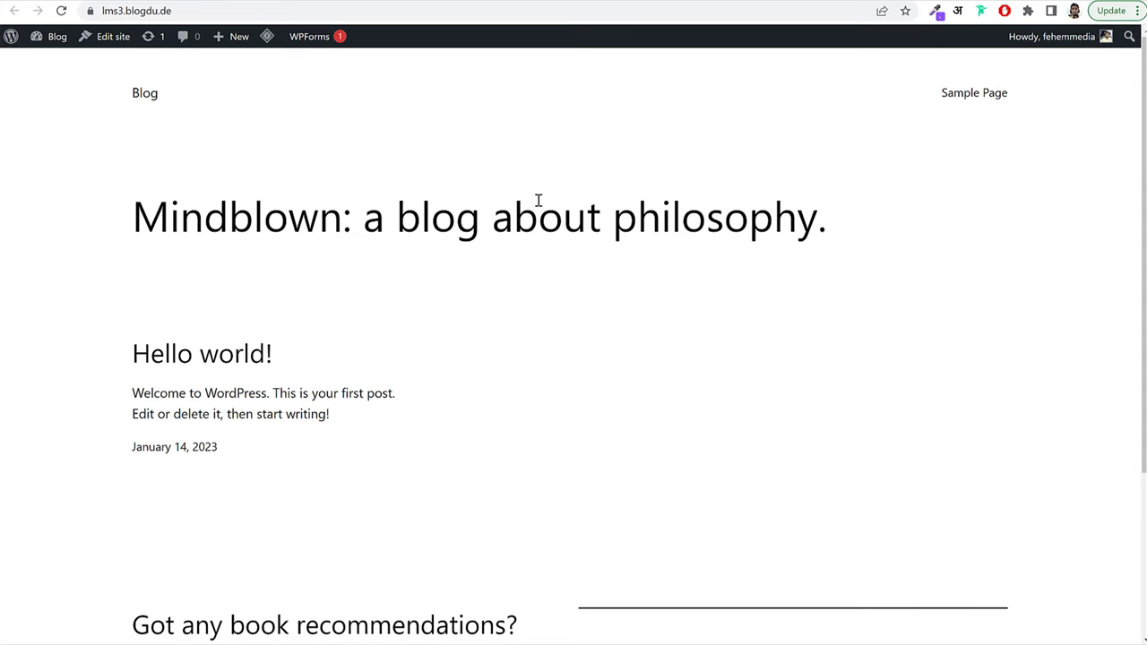
{"action": "scroll", "coordinate": [530, 379], "scroll_direction": "down", "scroll_amount": 1}
{"action": "scroll", "coordinate": [530, 384], "scroll_direction": "up", "scroll_amount": 1}
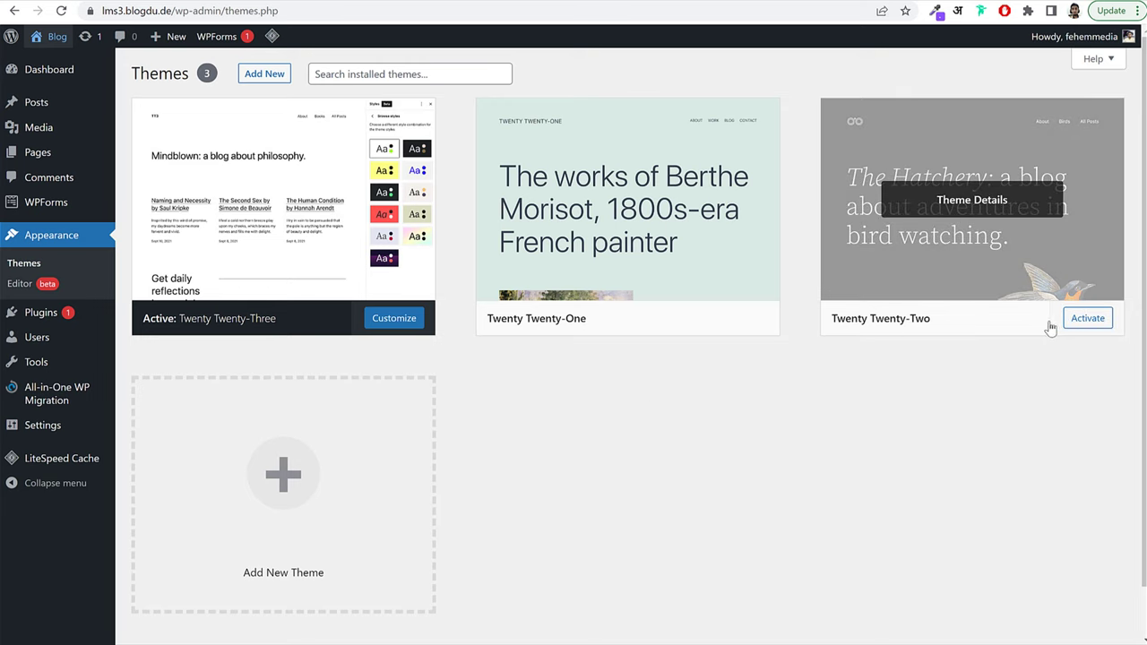
Activate the Twenty Twenty-Two theme
{"action": "left_click", "coordinate": [1076, 325]}
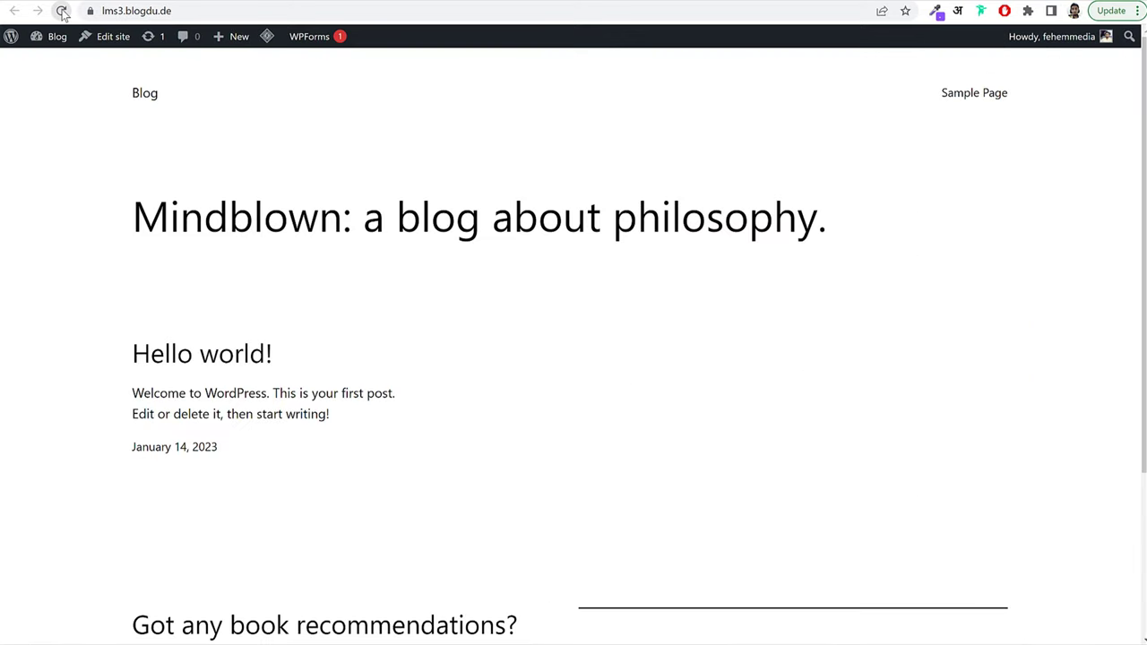
{"action": "scroll", "coordinate": [637, 296], "scroll_direction": "down", "scroll_amount": 3}
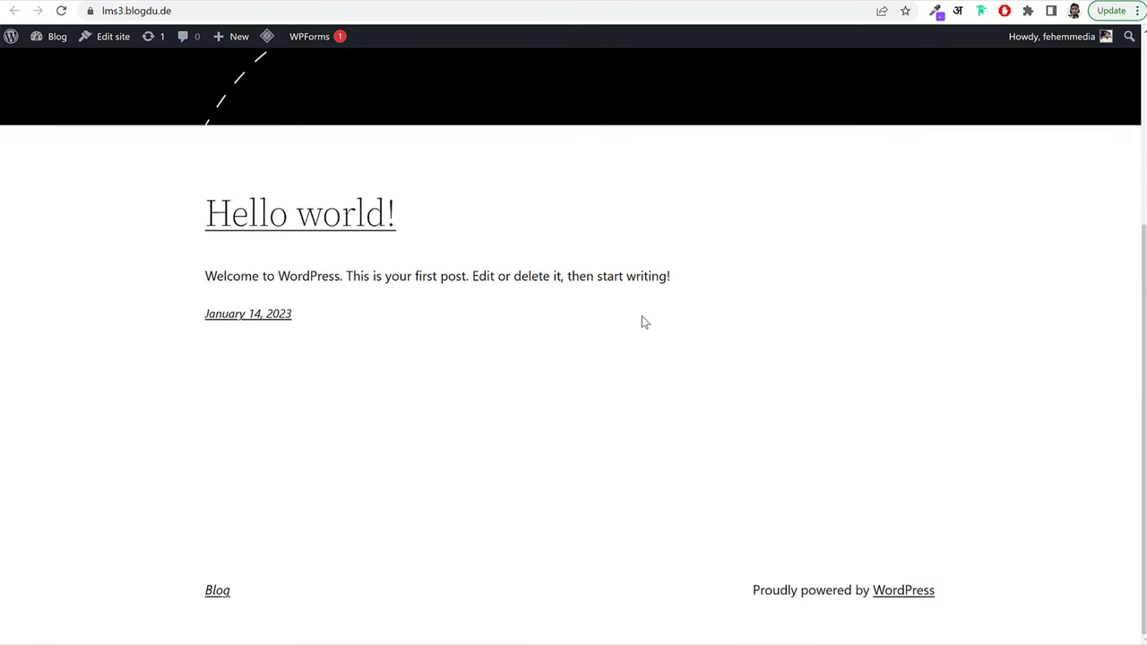
{"action": "scroll", "coordinate": [647, 352], "scroll_direction": "up", "scroll_amount": 3}
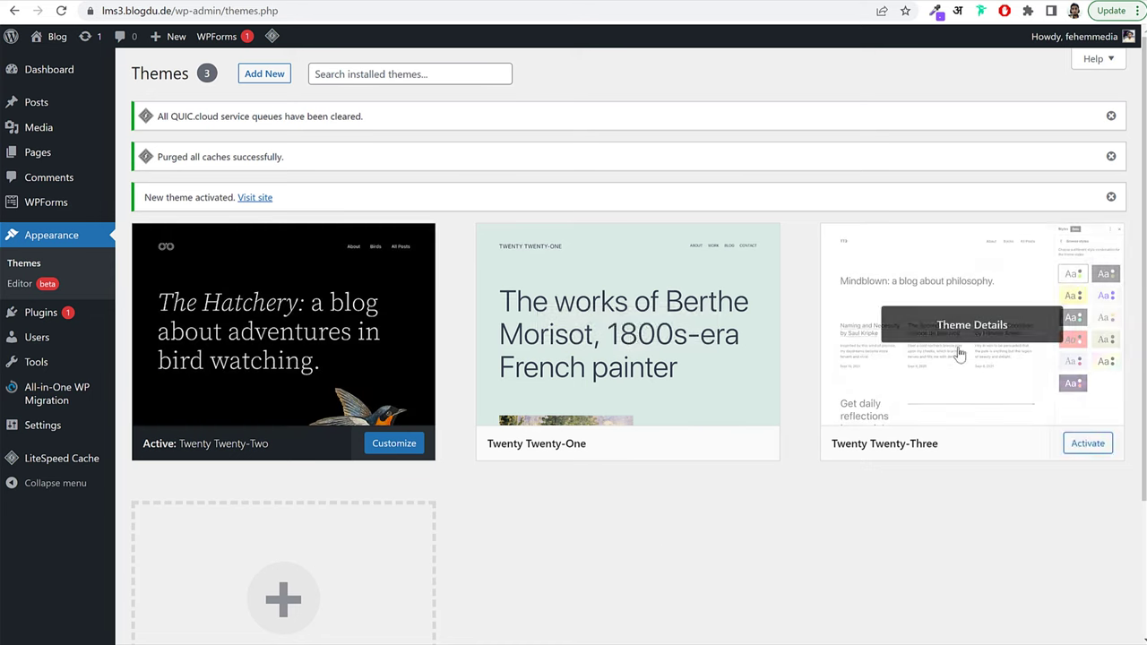
Delete the Twenty Twenty-One and Twenty Twenty-Three themes from their Theme Details
{"action": "left_click", "coordinate": [622, 340]}
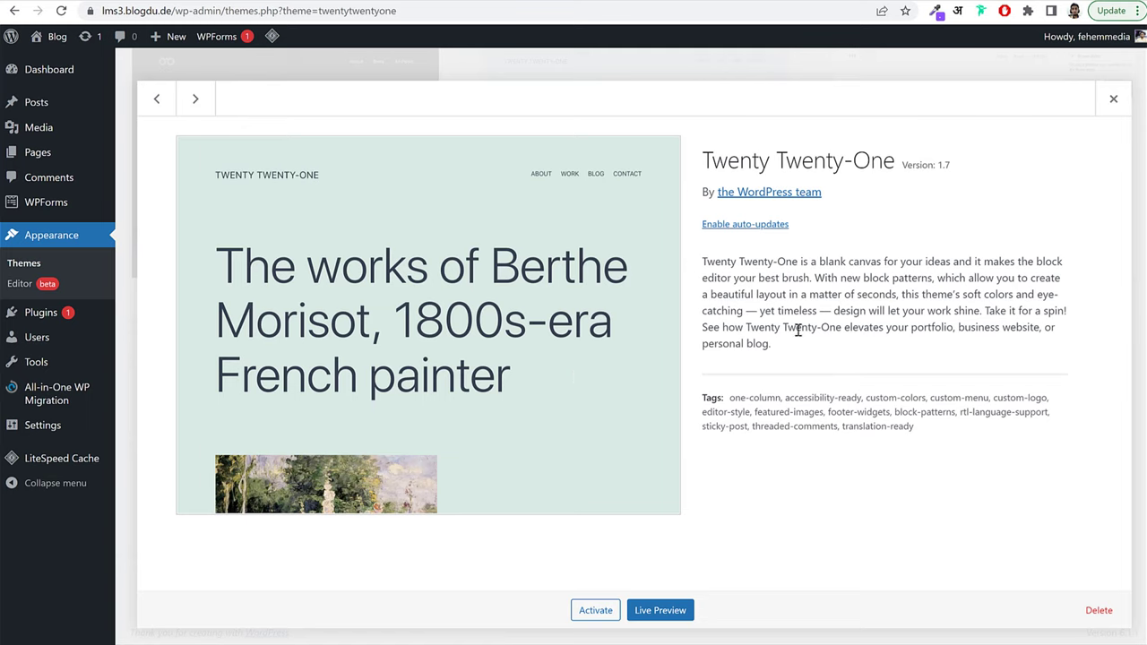
{"action": "left_click", "coordinate": [1094, 612]}
{"action": "left_click", "coordinate": [645, 122]}
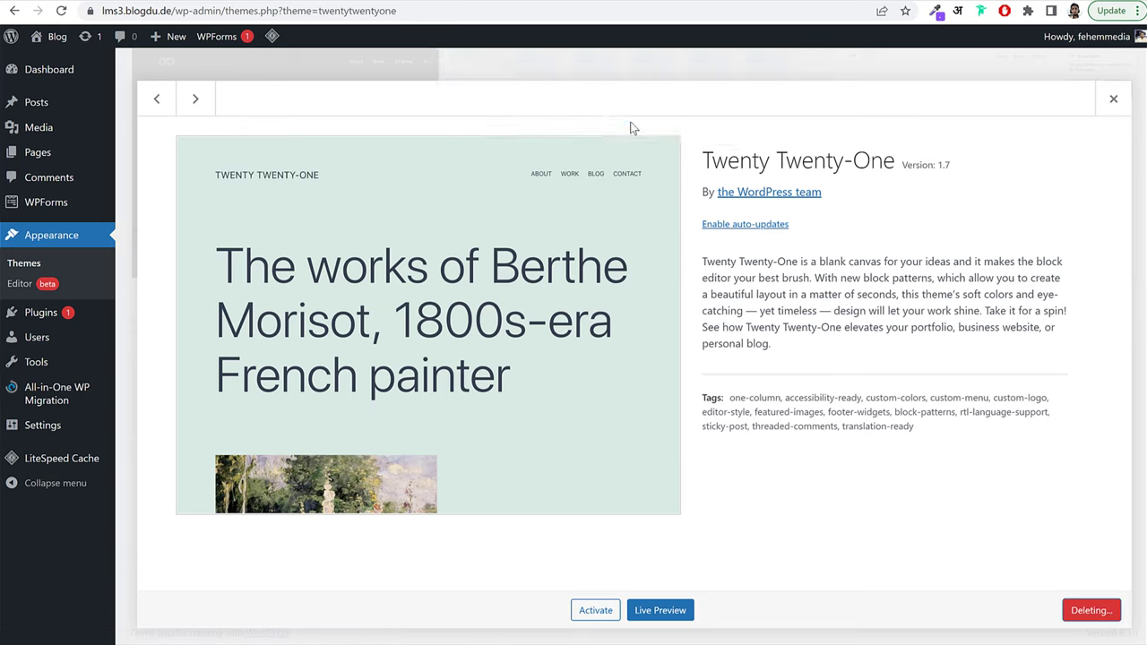
{"action": "left_click", "coordinate": [630, 334]}
{"action": "left_click", "coordinate": [1099, 610]}
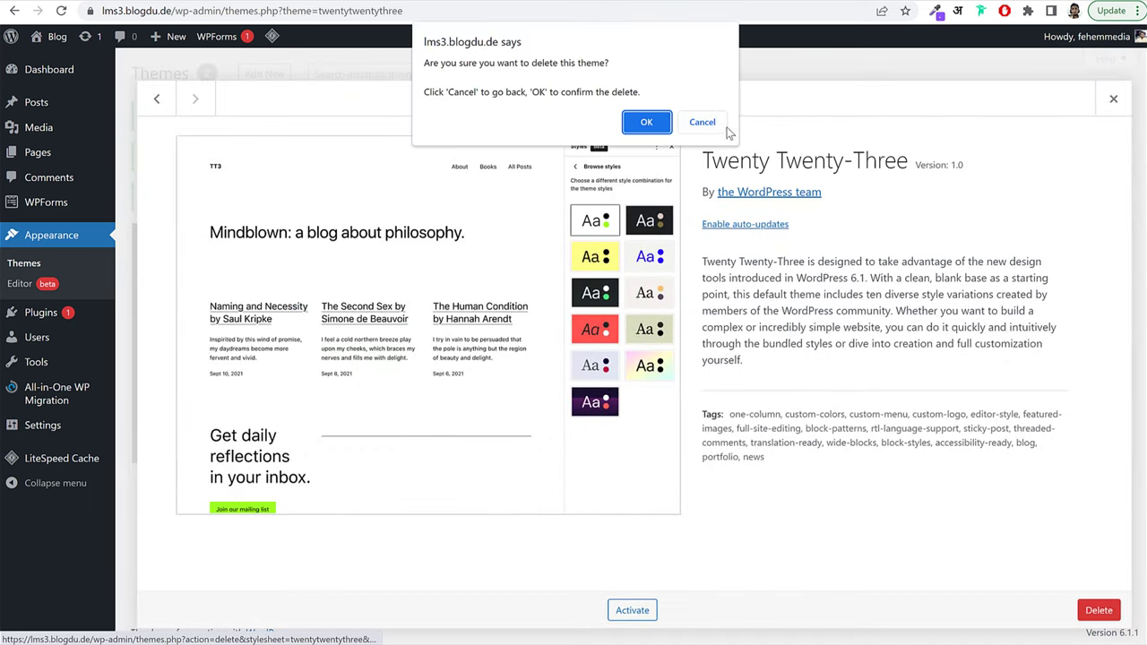
{"action": "left_click", "coordinate": [648, 121]}
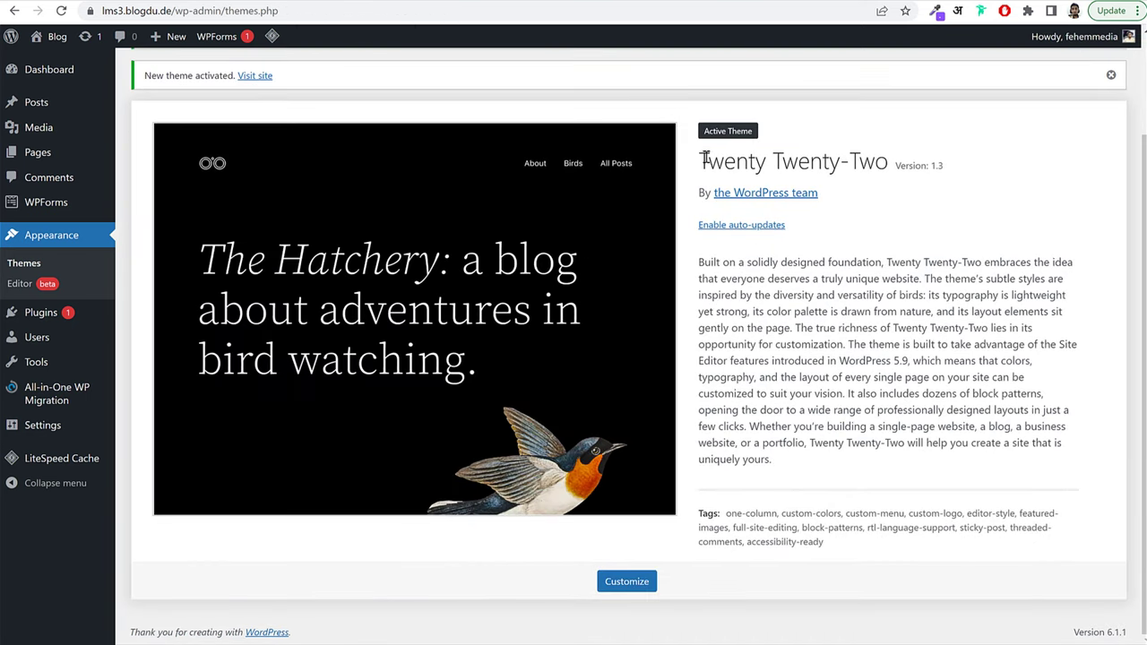
Review the remaining Twenty Twenty-Two theme details, active at version 1.3
{"action": "left_click_drag", "start_coordinate": [706, 158], "coordinate": [888, 163]}
{"action": "left_click", "coordinate": [916, 182]}
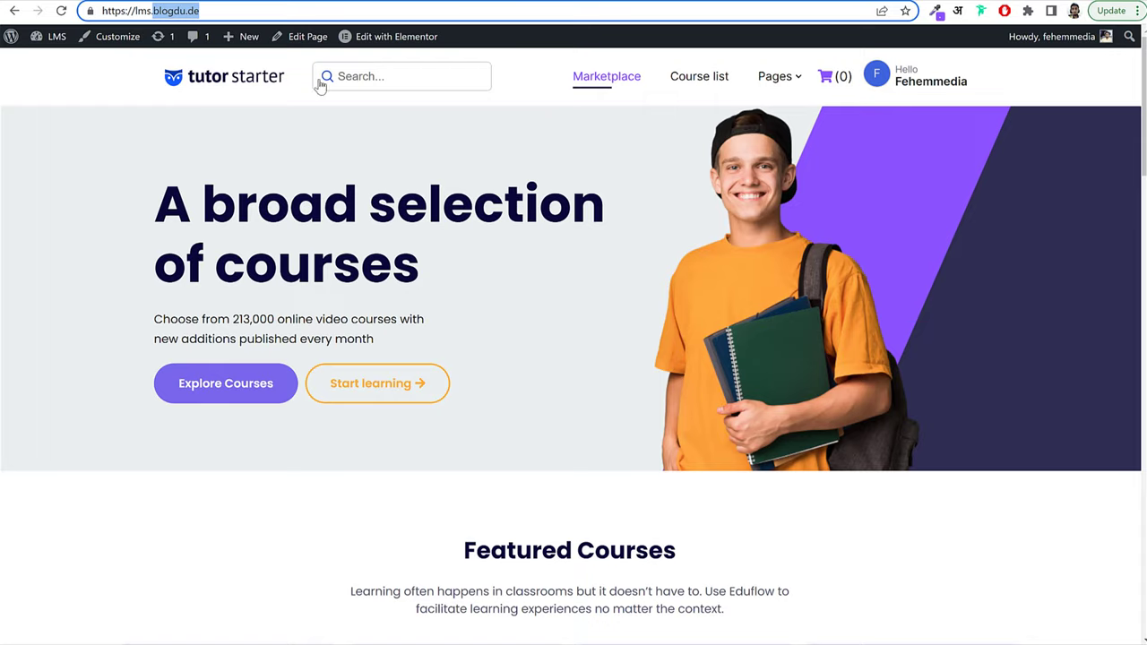
{"action": "scroll", "coordinate": [632, 367], "scroll_direction": "down", "scroll_amount": 8}
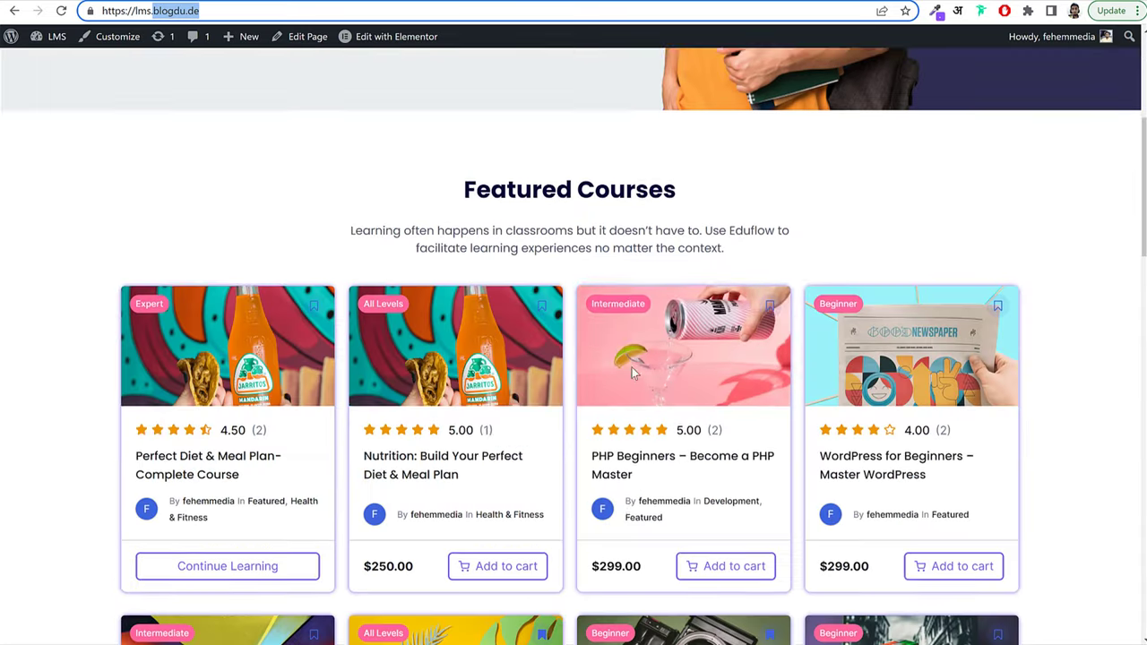
{"action": "scroll", "coordinate": [664, 426], "scroll_direction": "up", "scroll_amount": 10}
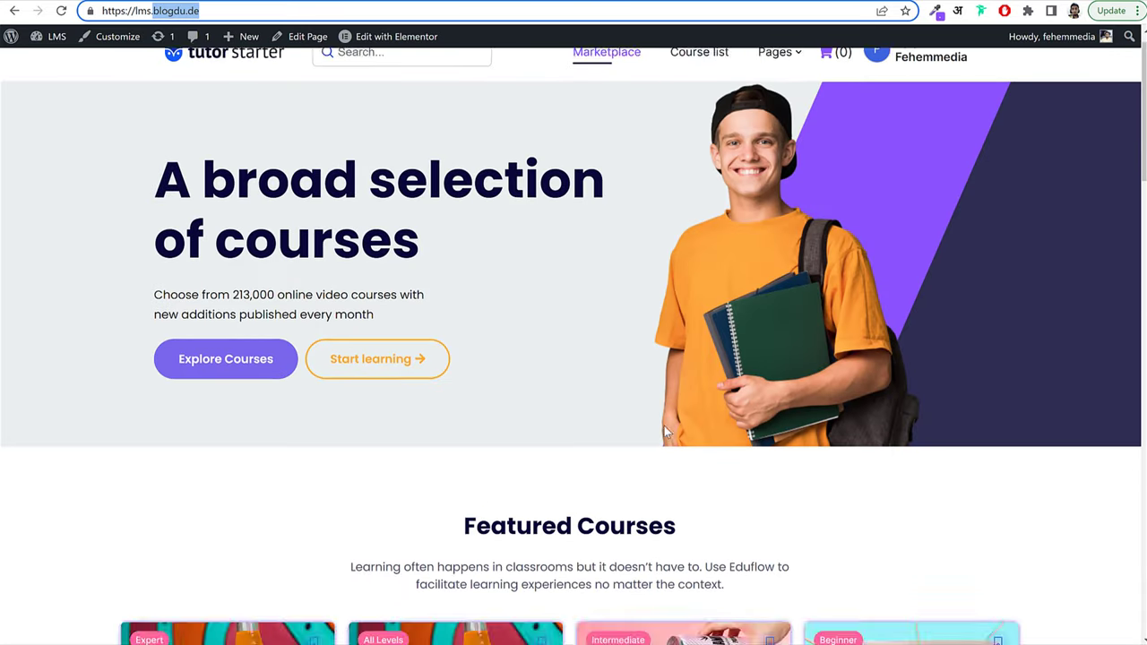
{"action": "scroll", "coordinate": [664, 426], "scroll_direction": "down", "scroll_amount": 7}
{"action": "scroll", "coordinate": [435, 302], "scroll_direction": "up", "scroll_amount": 6}
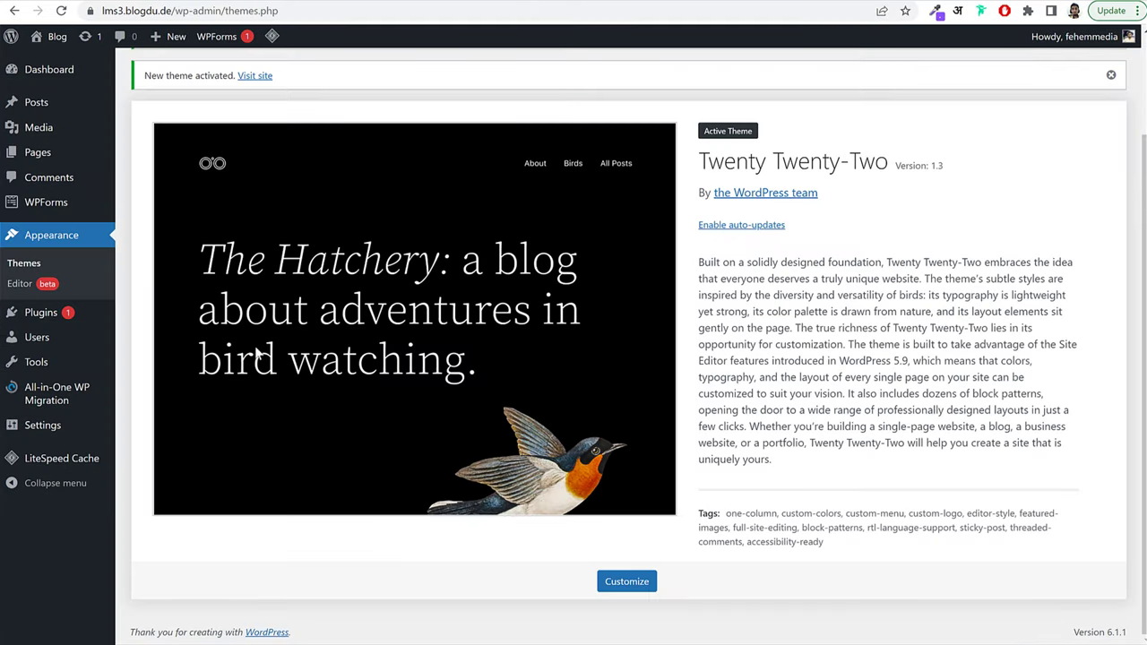
Open Installed Plugins and look over the lms3 site's front page
{"action": "left_click", "coordinate": [65, 316]}
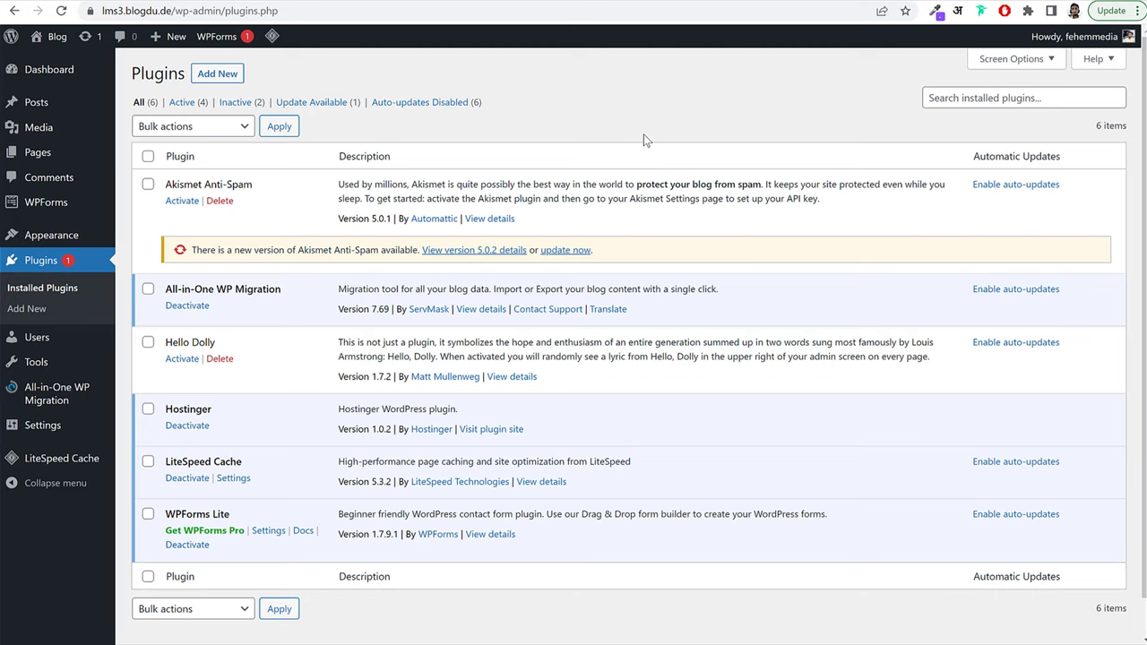
{"action": "left_click", "coordinate": [603, 1]}
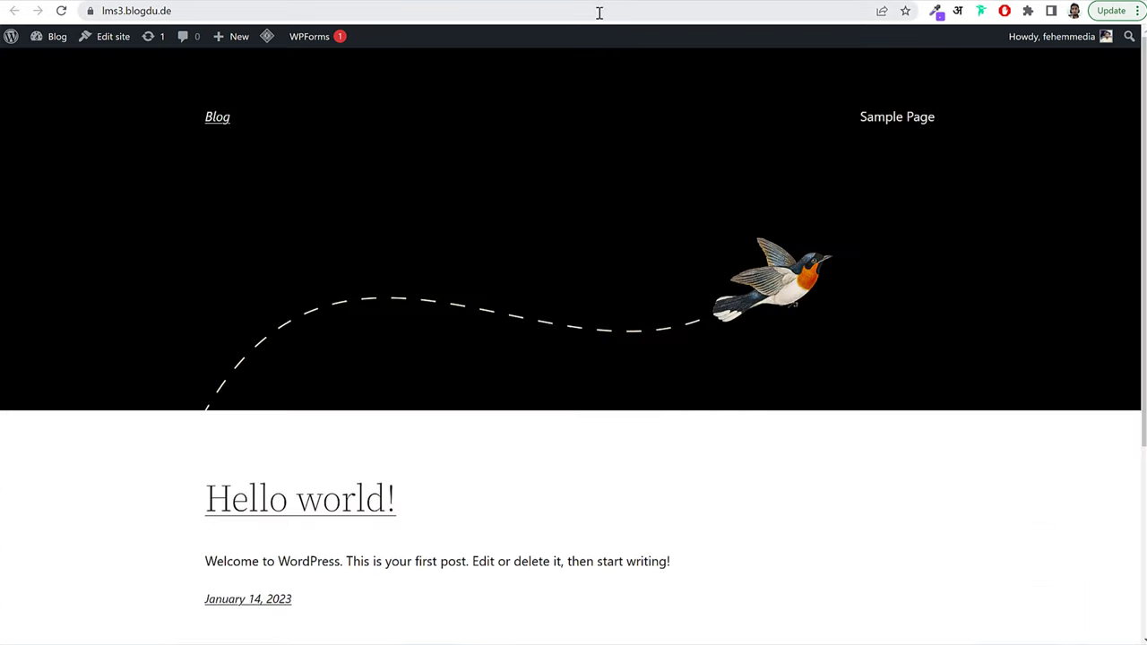
{"action": "scroll", "coordinate": [490, 391], "scroll_direction": "down", "scroll_amount": 2}
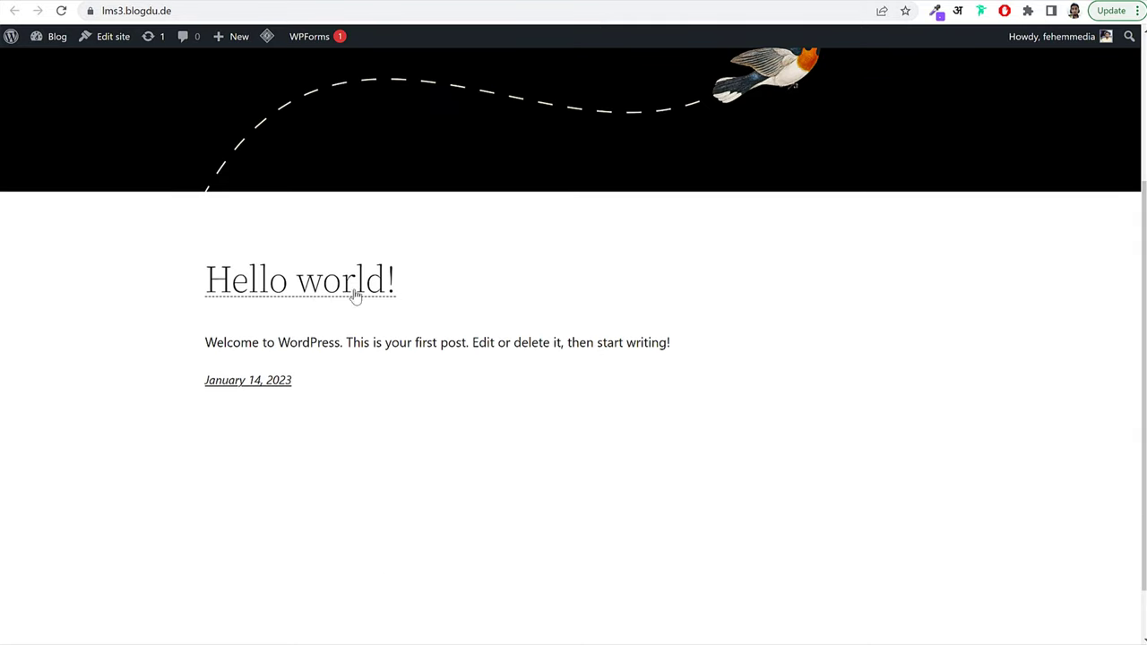
{"action": "scroll", "coordinate": [395, 296], "scroll_direction": "up", "scroll_amount": 2}
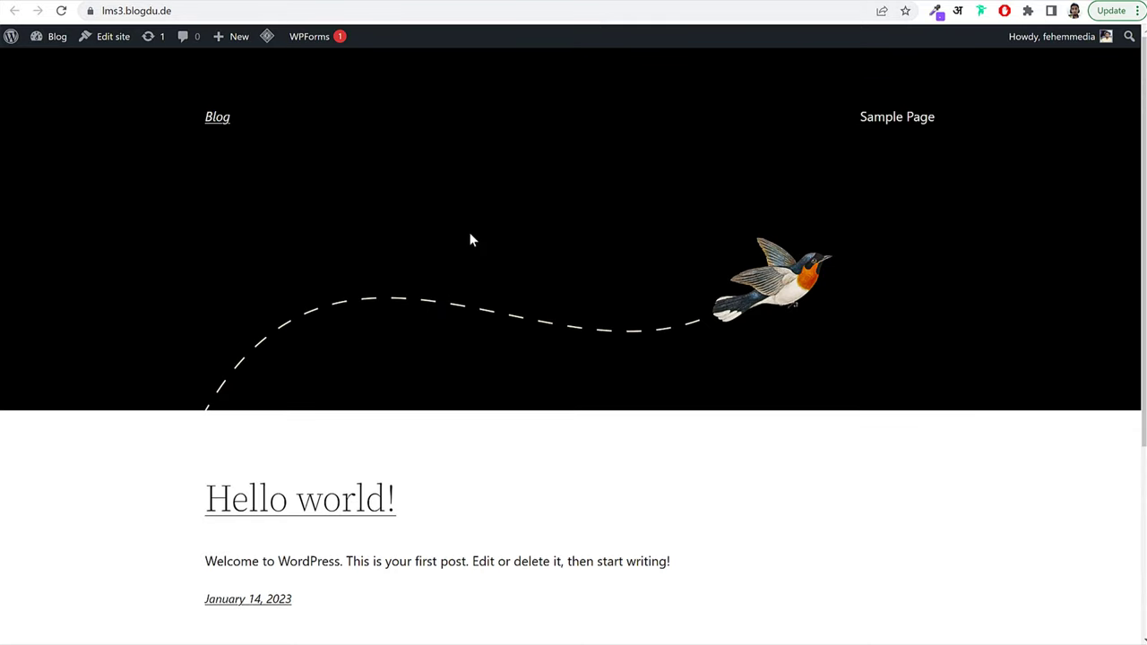
Compare the LMS demo site's course cards with the lms3 installed plugins list
{"action": "key", "text": "ctrl+Tab"}
{"action": "key", "text": "ctrl+Tab"}
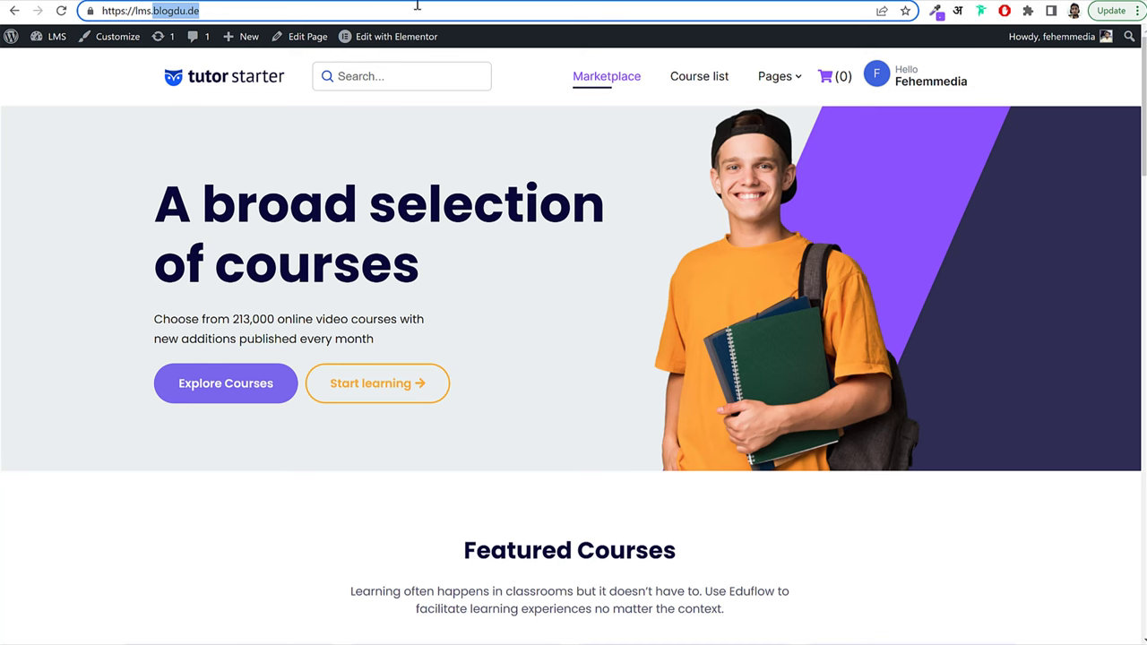
{"action": "key", "text": "ctrl+Tab"}
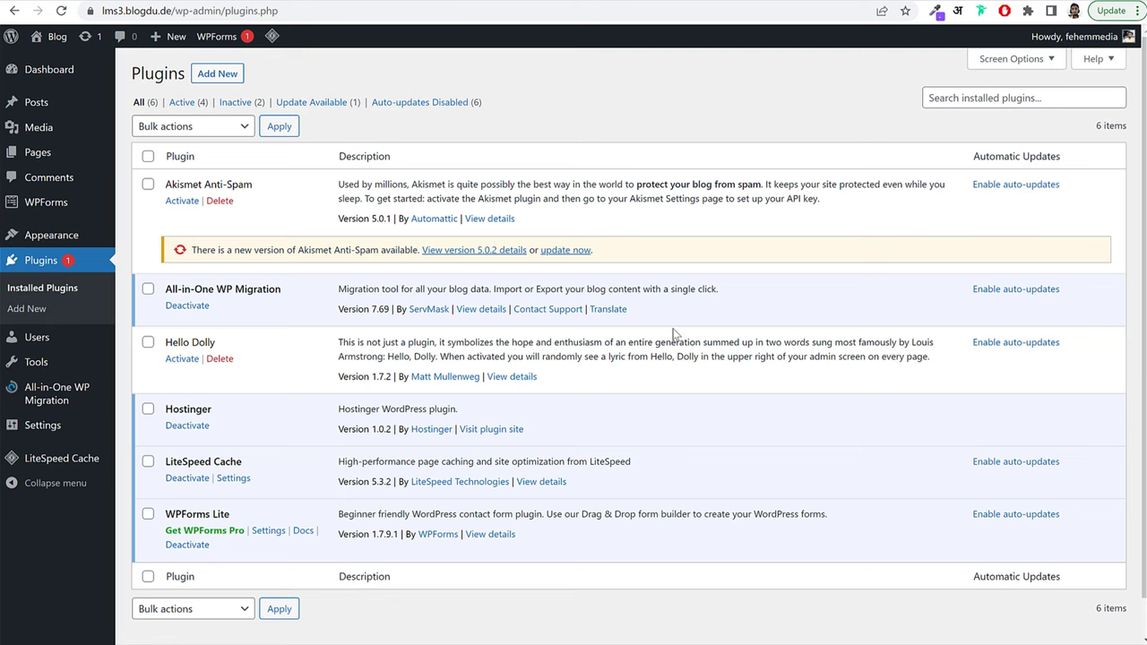
{"action": "left_click_drag", "start_coordinate": [331, 349], "coordinate": [577, 357]}
{"action": "left_click", "coordinate": [578, 357]}
{"action": "key", "text": "ctrl+shift+Tab"}
{"action": "scroll", "coordinate": [397, 277], "scroll_direction": "down", "scroll_amount": 6}
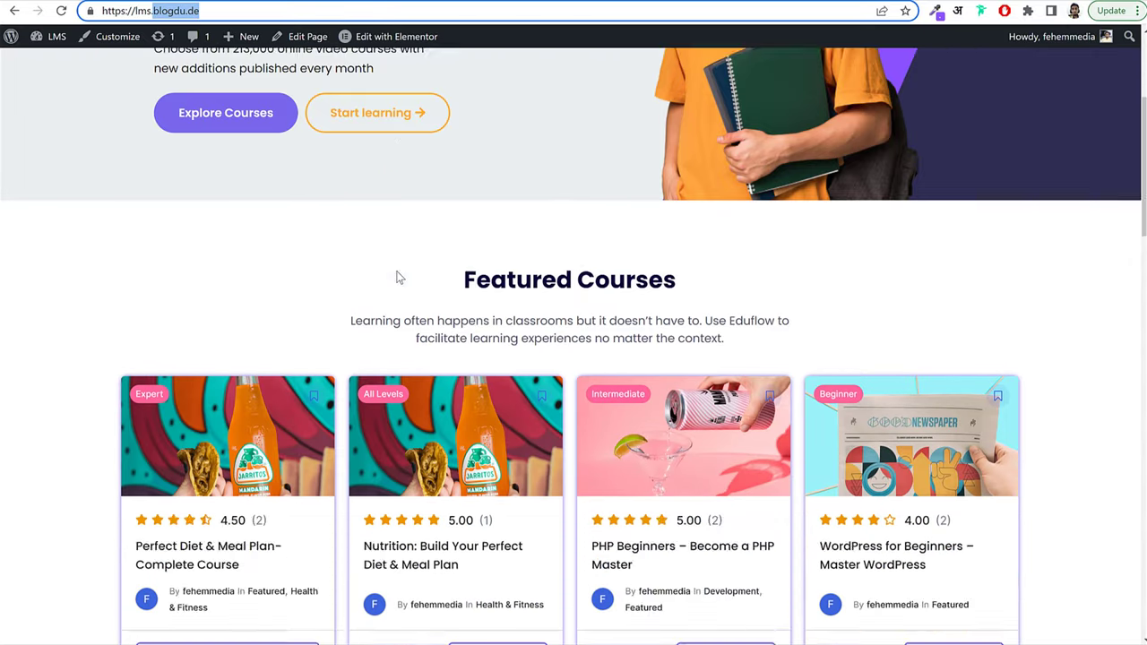
{"action": "left_click_drag", "start_coordinate": [405, 340], "coordinate": [361, 341]}
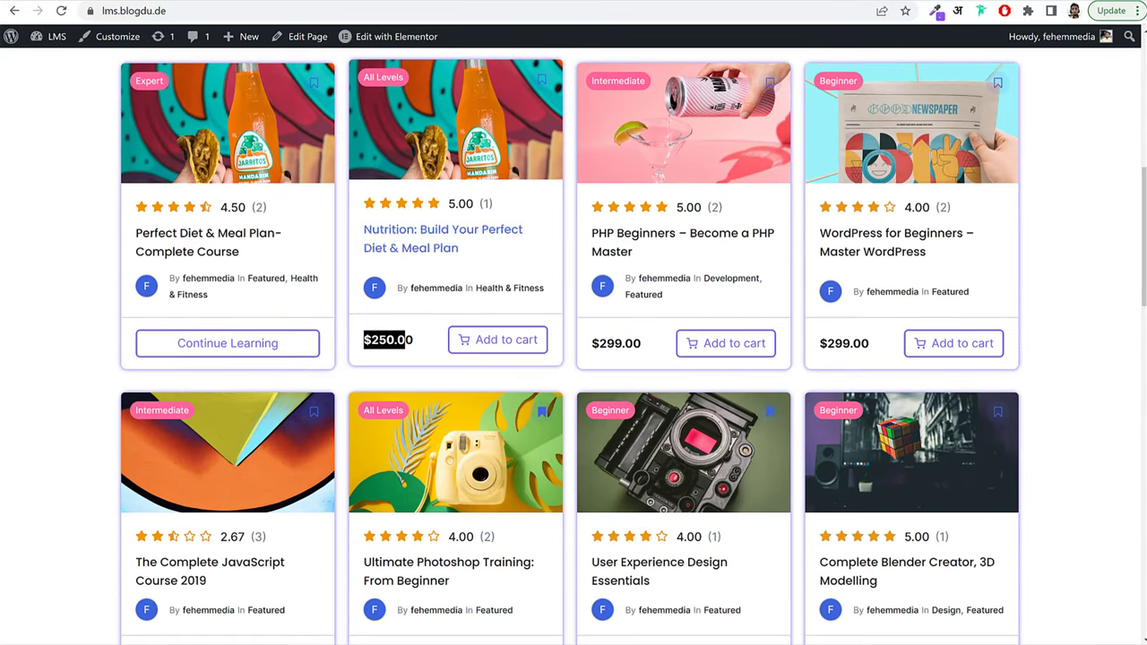
{"action": "key", "text": "ctrl+Tab"}
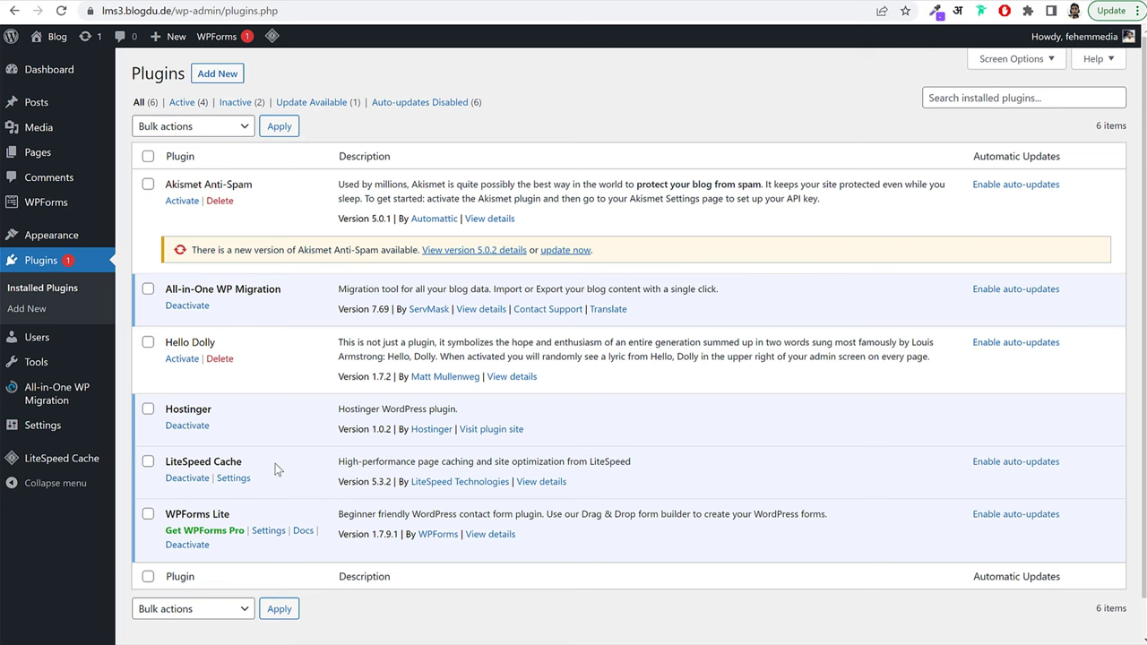
Deactivate All-in-One WP Migration, Hostinger, LiteSpeed Cache and WPForms Lite
{"action": "left_click", "coordinate": [188, 307]}
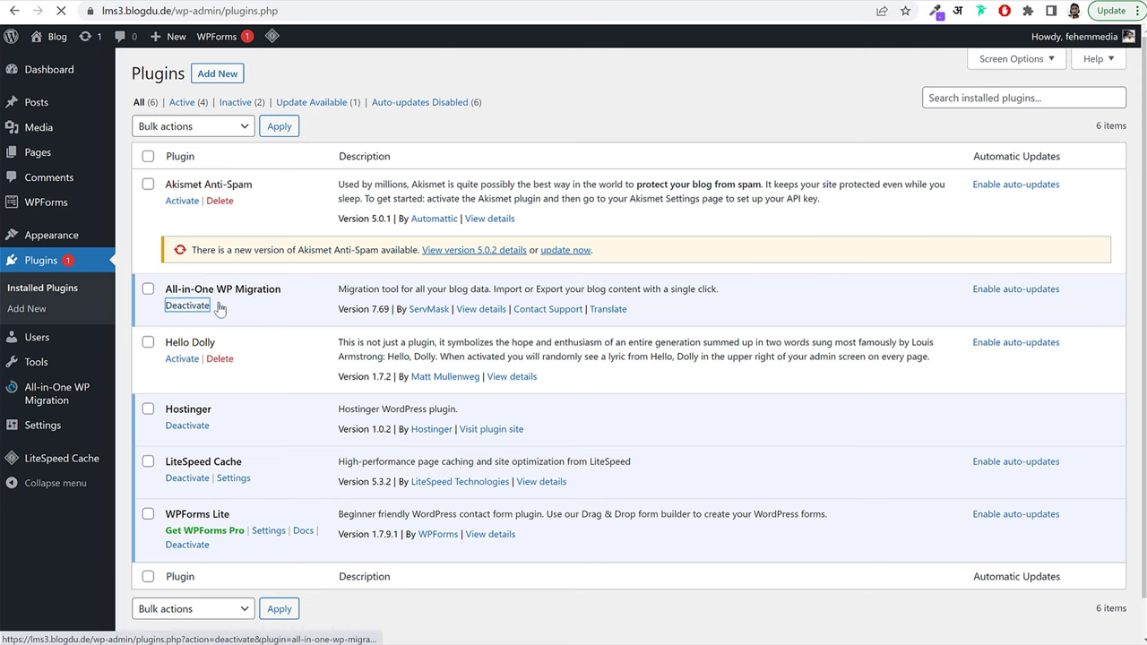
{"action": "scroll", "coordinate": [211, 411], "scroll_direction": "down", "scroll_amount": 1}
{"action": "left_click", "coordinate": [188, 386]}
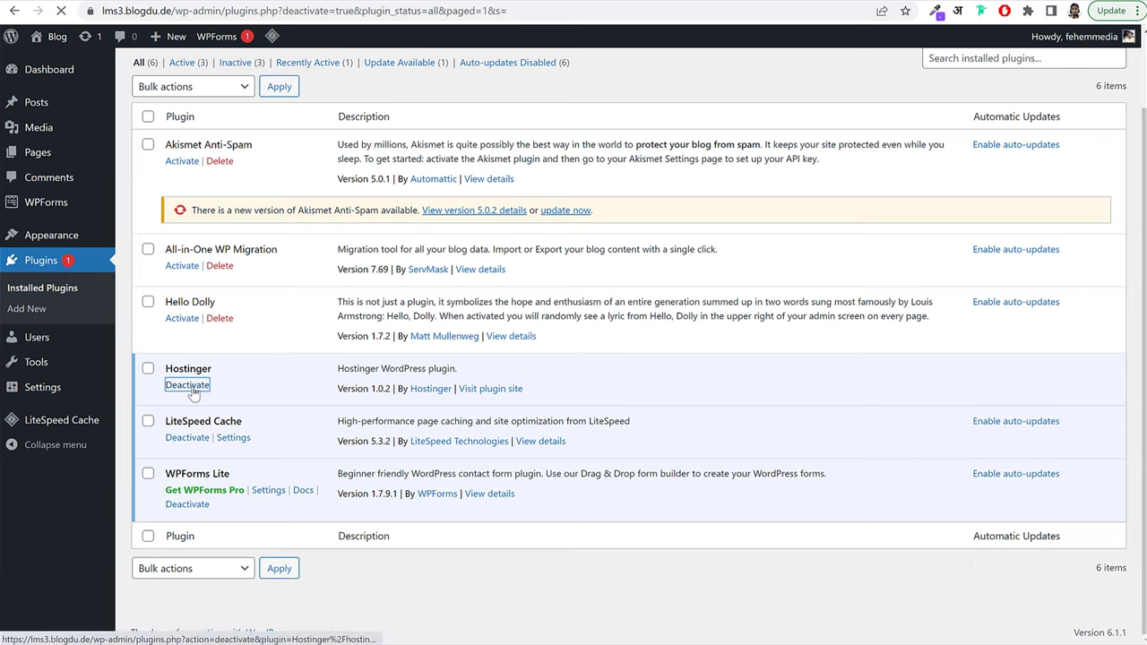
{"action": "left_click", "coordinate": [183, 521]}
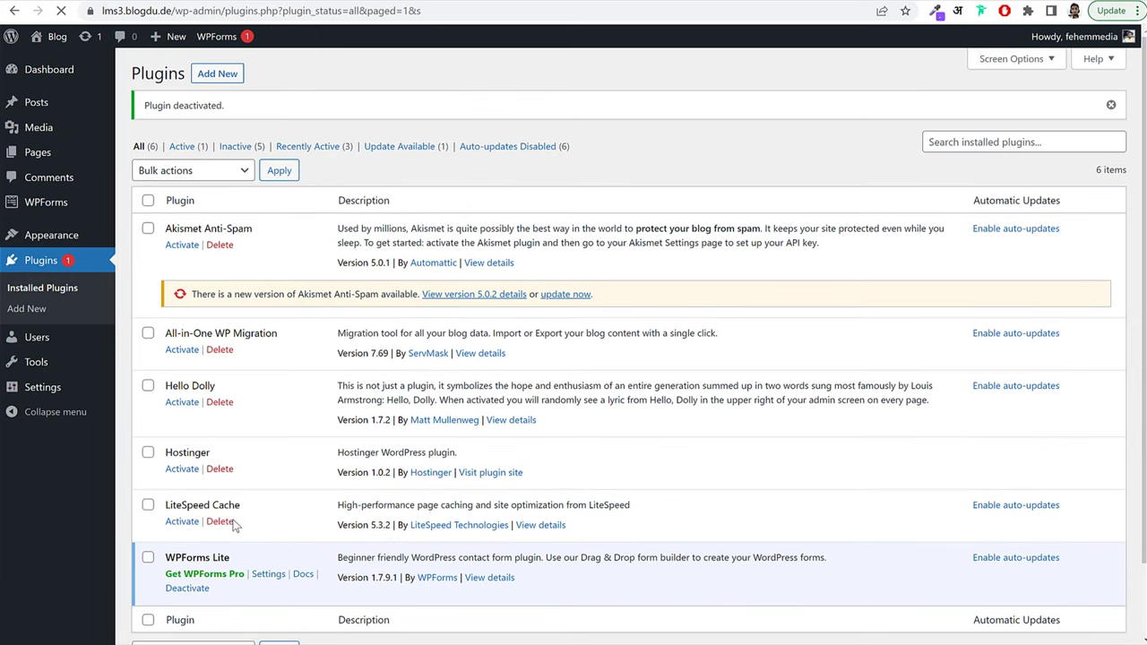
{"action": "scroll", "coordinate": [224, 526], "scroll_direction": "down", "scroll_amount": 1}
{"action": "left_click", "coordinate": [188, 516]}
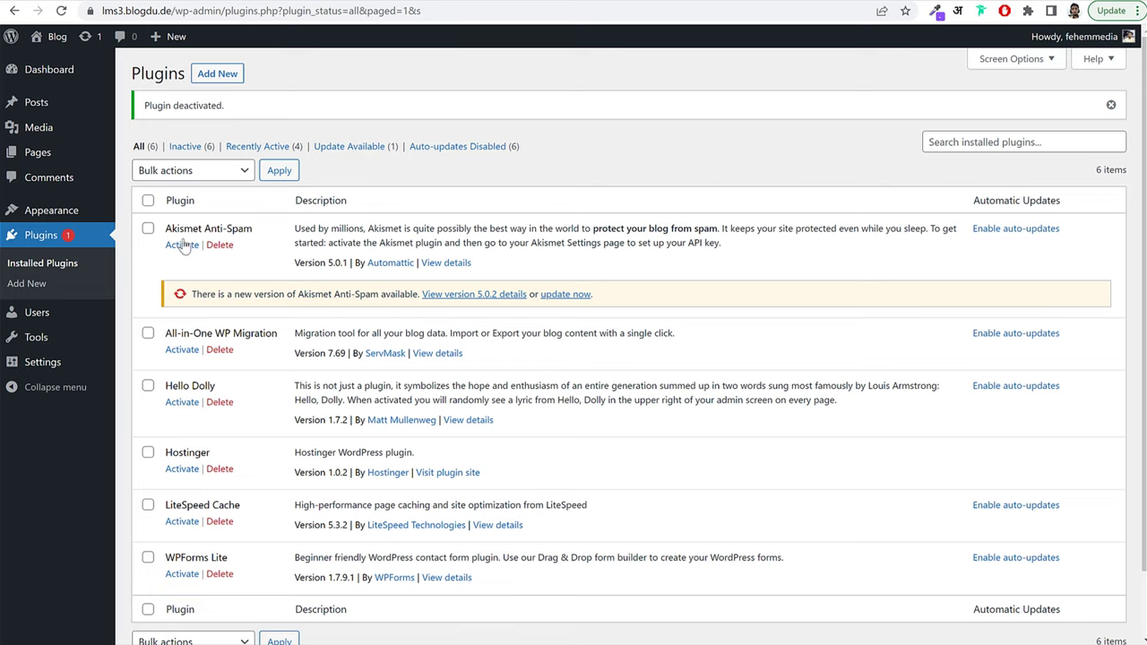
Select every plugin except LiteSpeed Cache and choose Delete in Bulk actions
{"action": "left_click", "coordinate": [147, 201]}
{"action": "left_click", "coordinate": [195, 172]}
{"action": "left_click", "coordinate": [209, 226]}
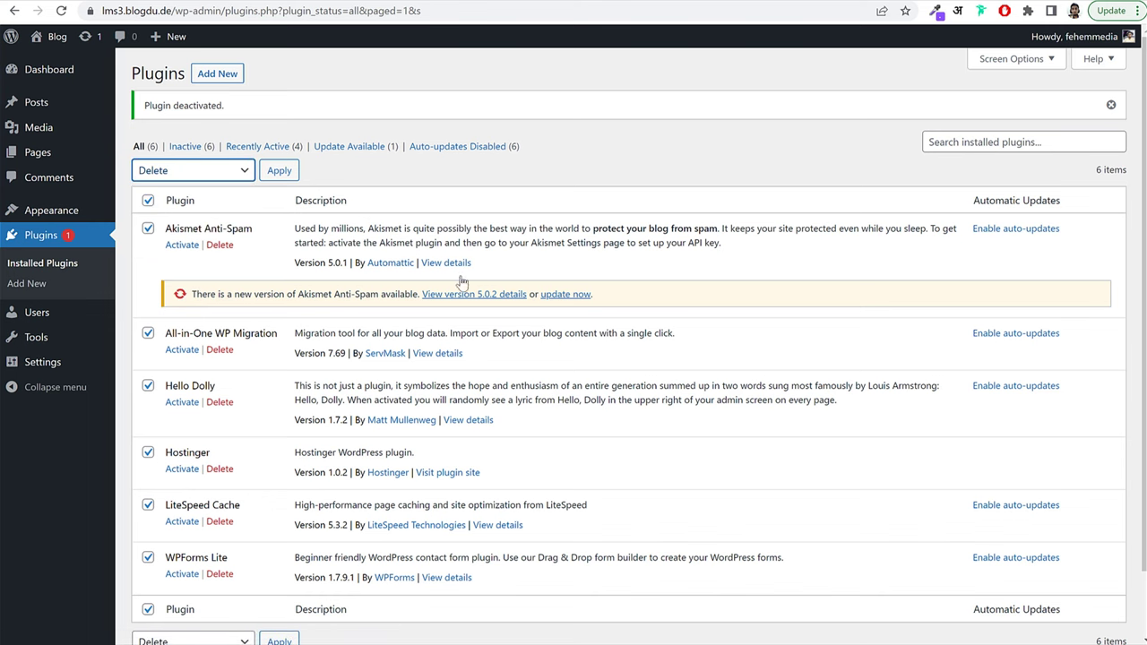
{"action": "scroll", "coordinate": [462, 283], "scroll_direction": "down", "scroll_amount": 1}
{"action": "left_click", "coordinate": [150, 433]}
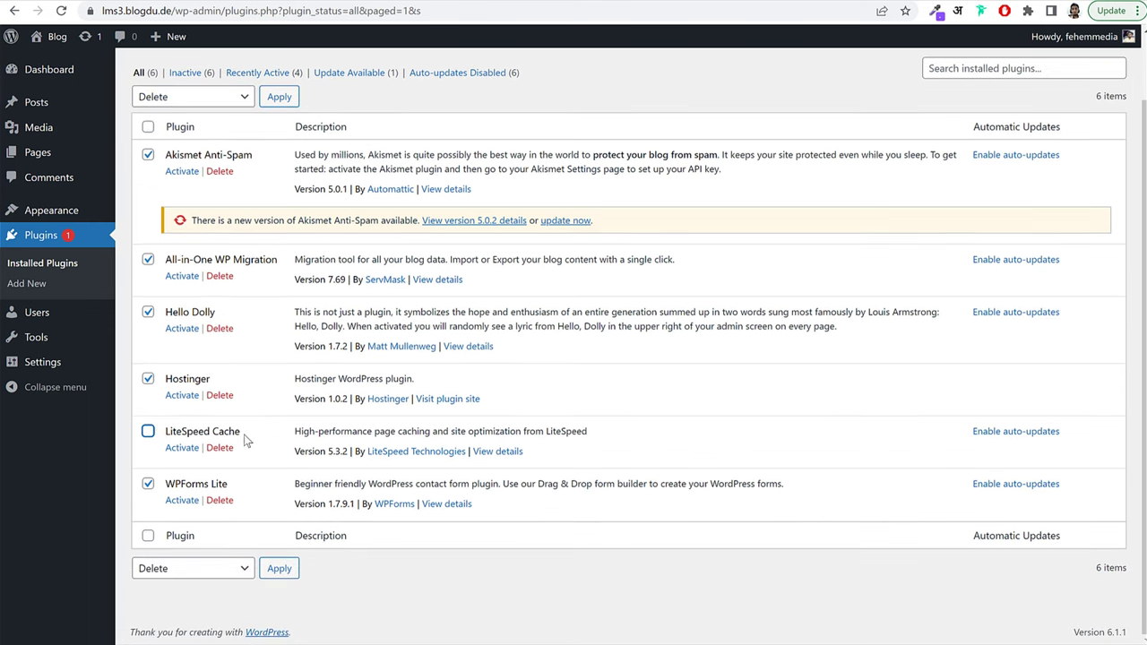
{"action": "triple_click", "coordinate": [164, 431]}
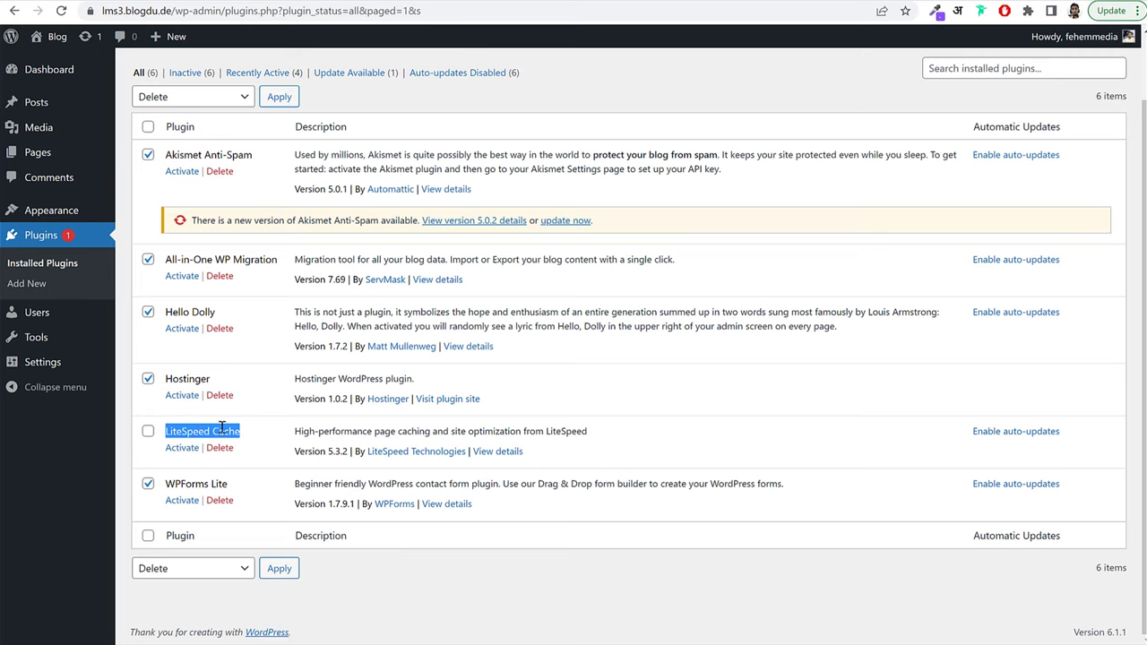
{"action": "left_click_drag", "start_coordinate": [294, 432], "coordinate": [605, 434]}
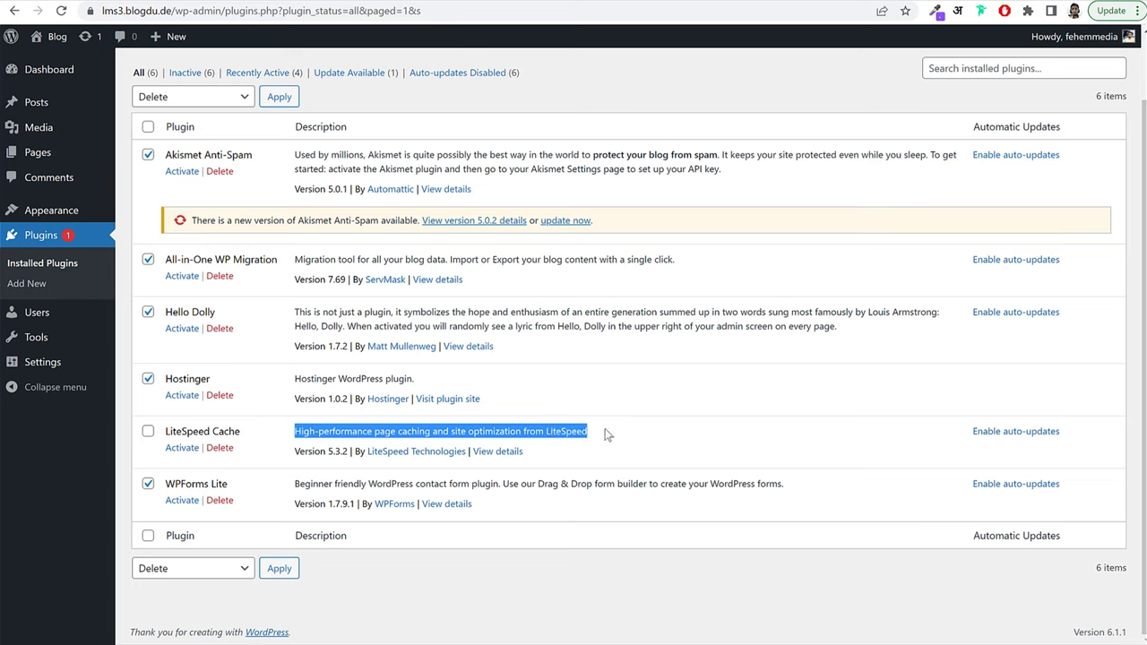
{"action": "double_click", "coordinate": [186, 436]}
{"action": "left_click", "coordinate": [254, 433], "text": "shift"}
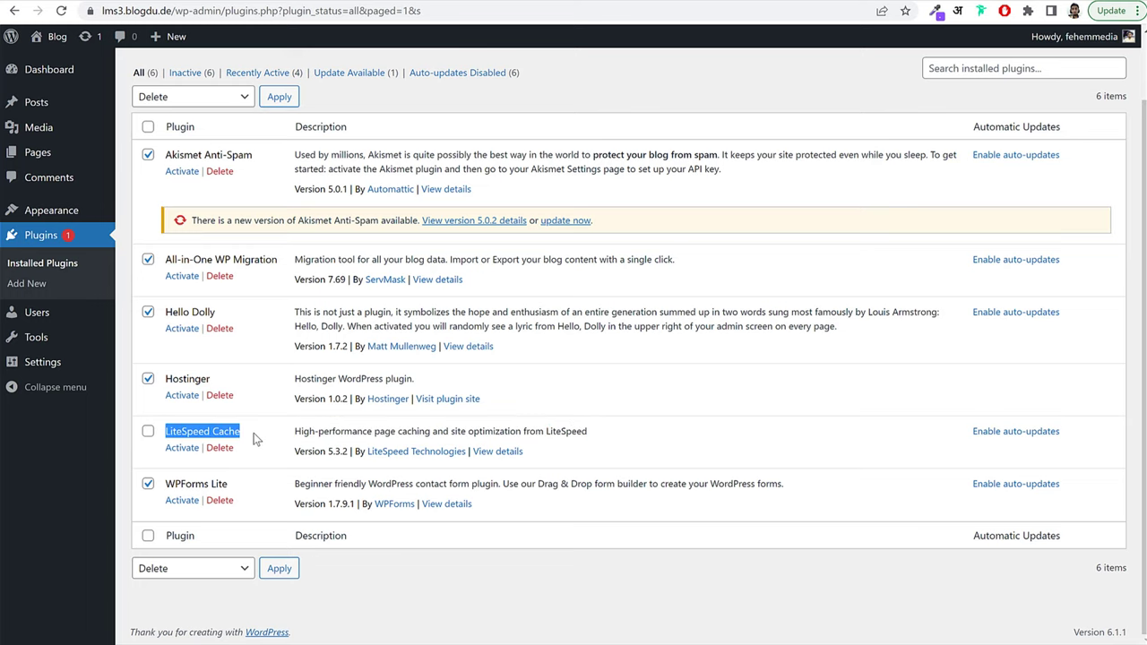
{"action": "left_click", "coordinate": [211, 431]}
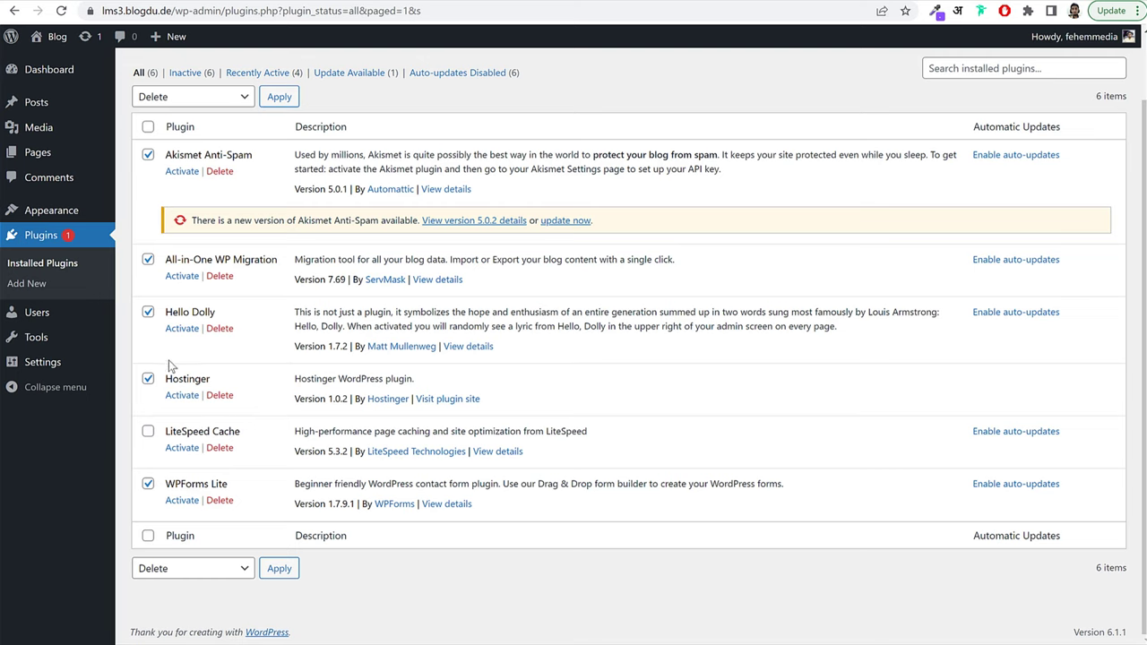
Apply the bulk Delete and confirm removing the five checked plugins
{"action": "left_click", "coordinate": [172, 96]}
{"action": "left_click", "coordinate": [188, 177]}
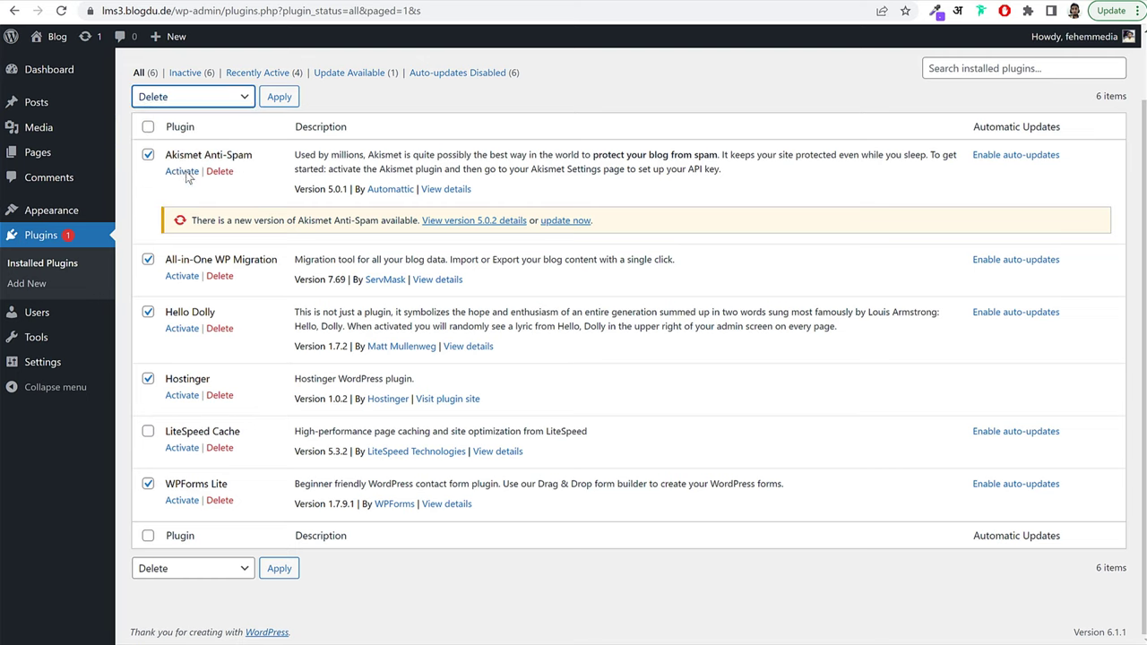
{"action": "left_click", "coordinate": [278, 99]}
{"action": "left_click", "coordinate": [644, 108]}
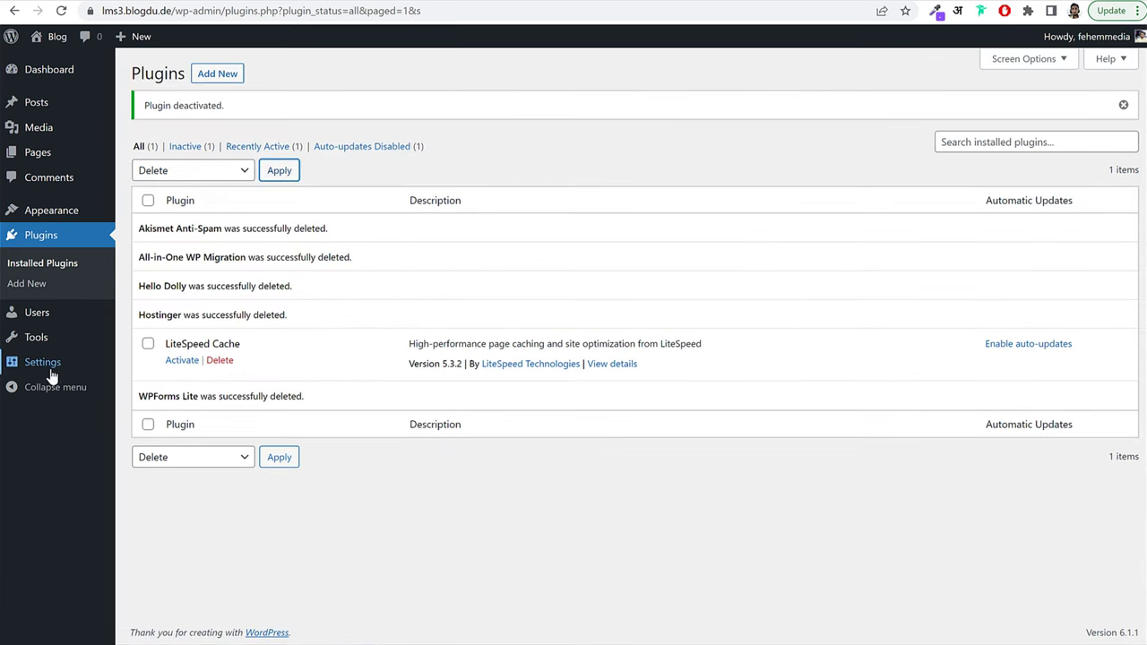
{"action": "left_click", "coordinate": [51, 368]}
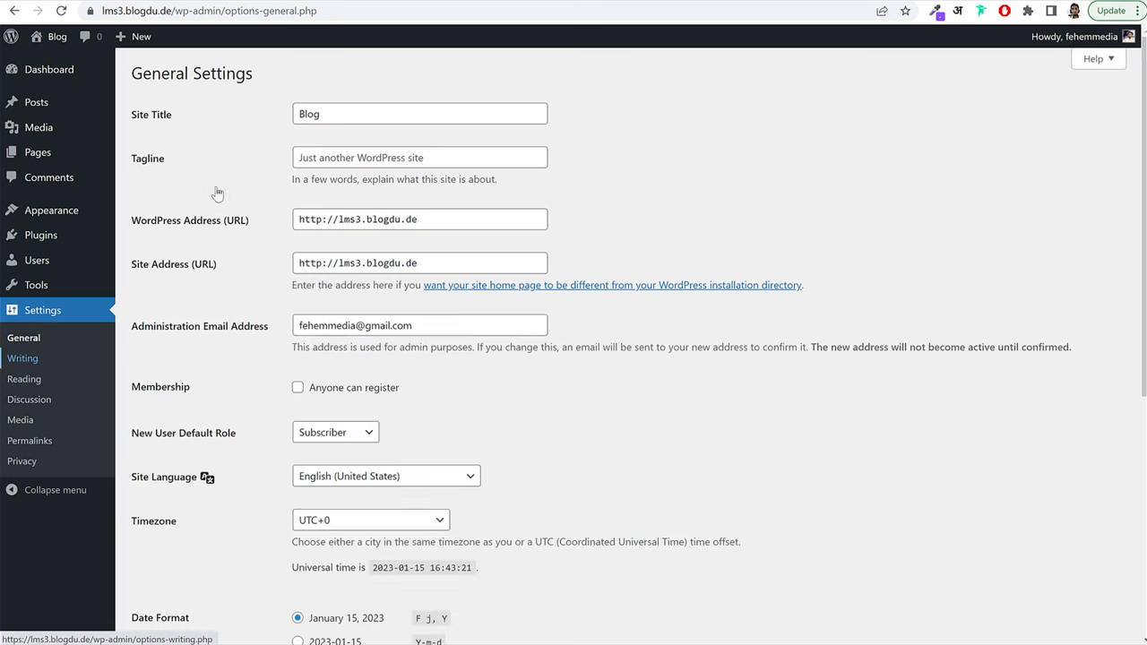
Change the Site Title from Blog to BloggDude
{"action": "left_click_drag", "start_coordinate": [195, 113], "coordinate": [131, 119]}
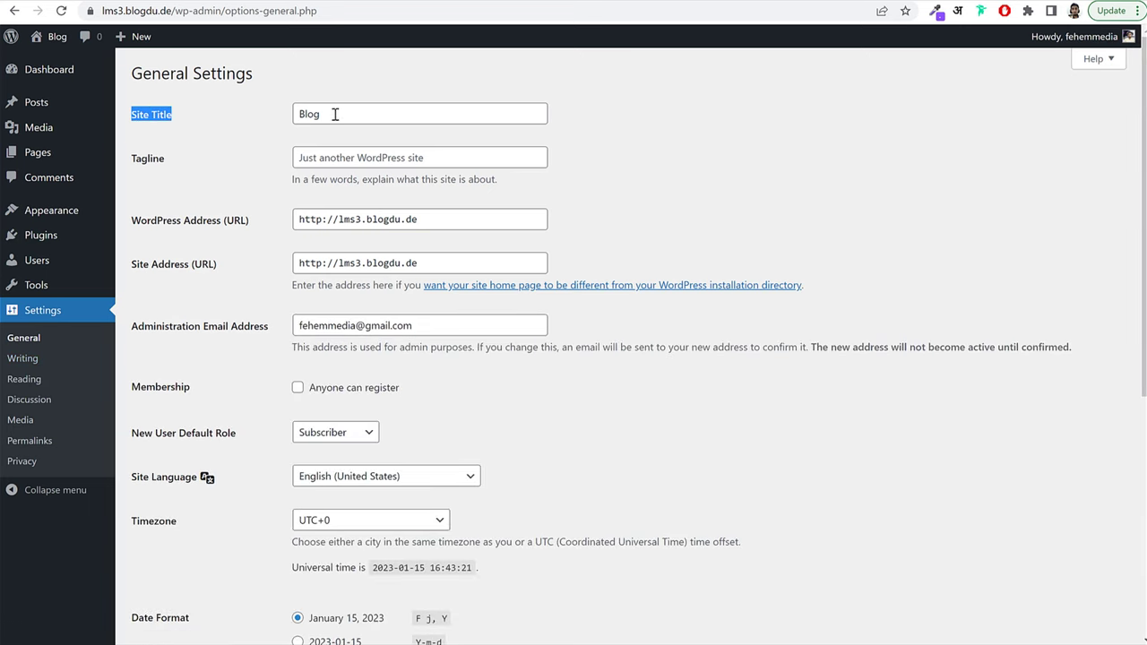
{"action": "left_click_drag", "start_coordinate": [333, 114], "coordinate": [259, 121]}
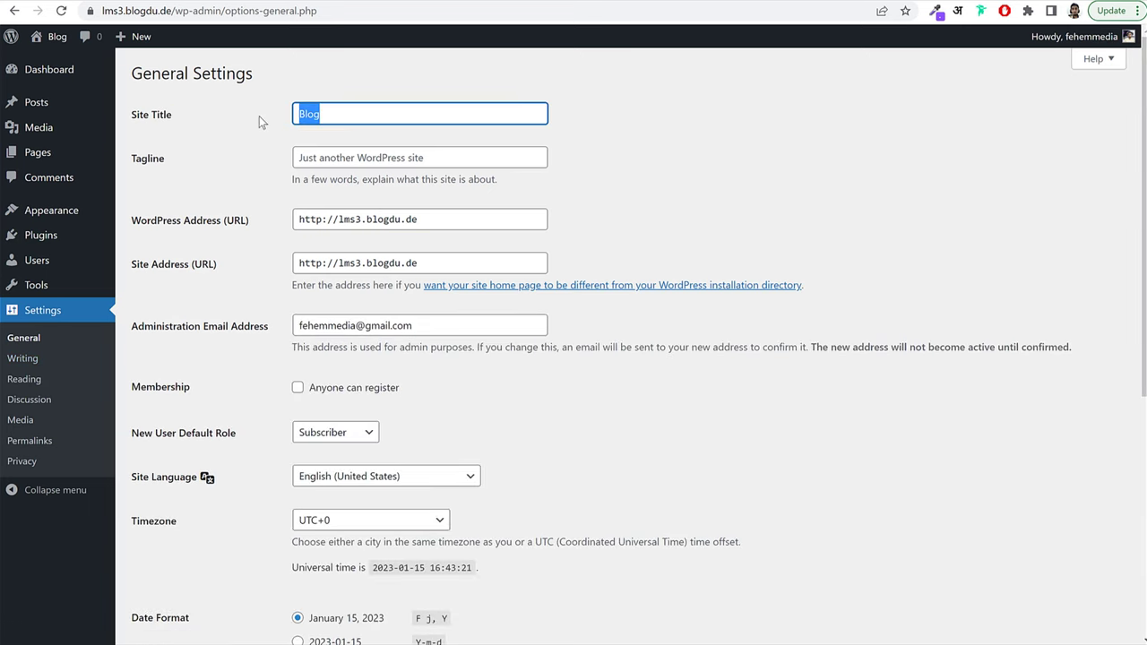
{"action": "left_click", "coordinate": [406, 114]}
{"action": "type", "text": "gd"}
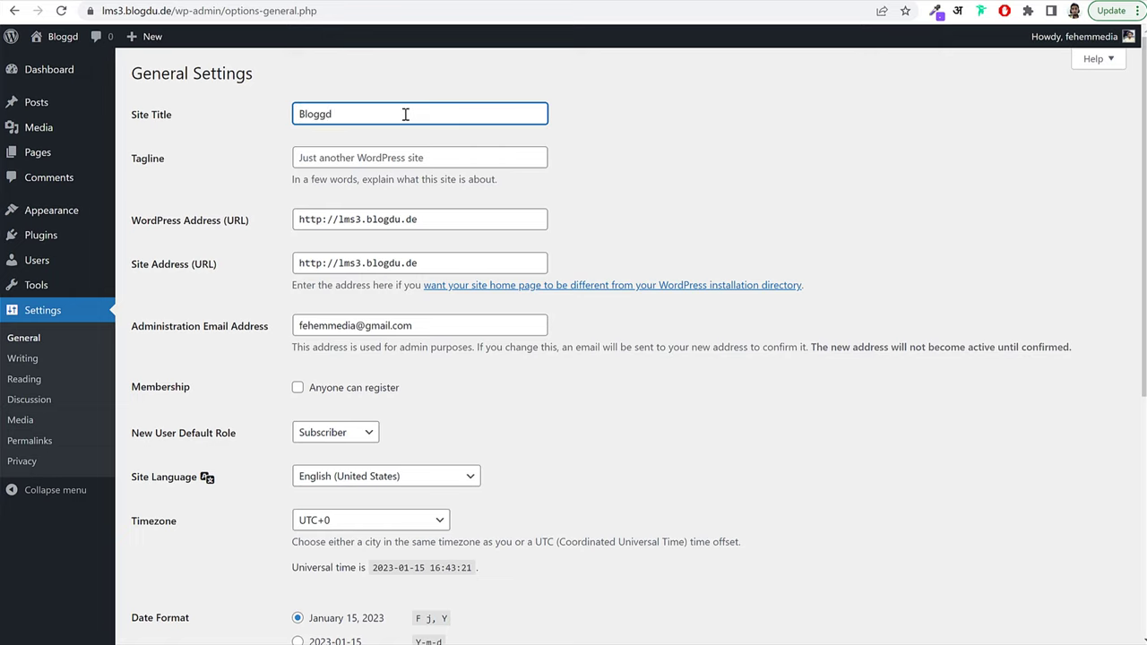
{"action": "key", "text": "BackSpace"}
{"action": "type", "text": "Dude"}
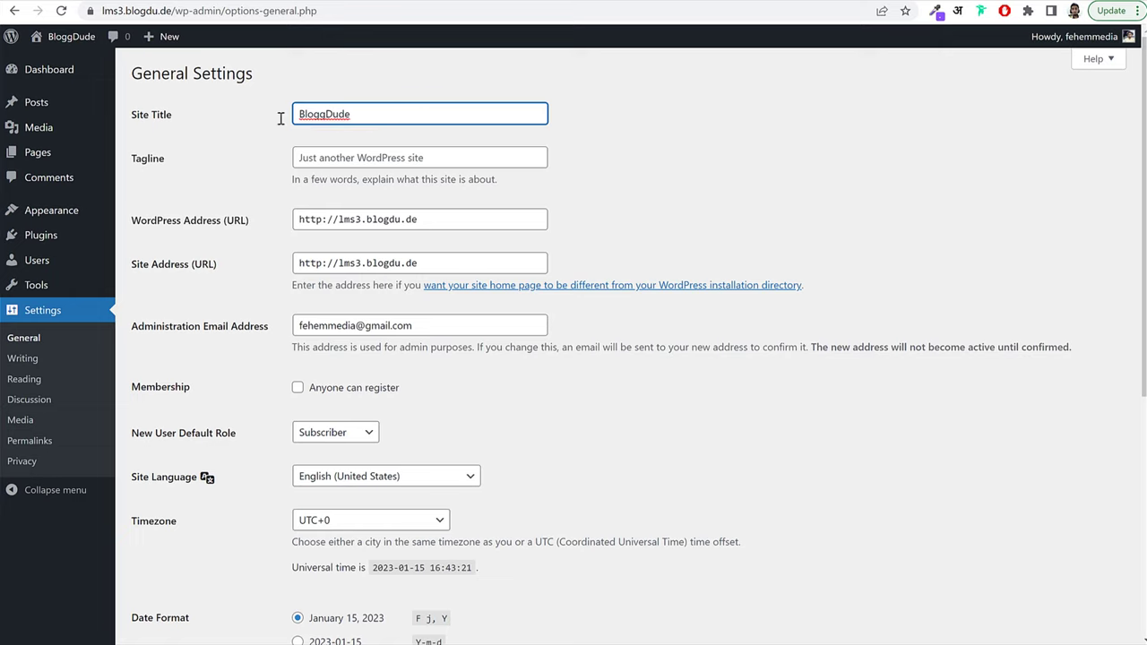
{"action": "double_click", "coordinate": [417, 113]}
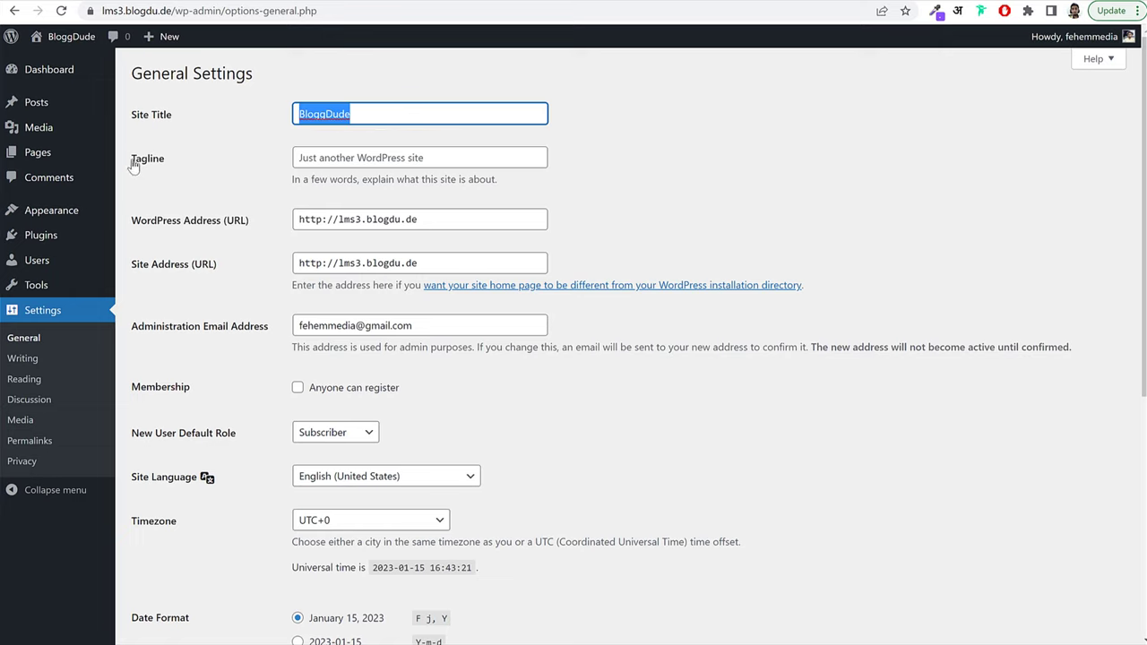
Replace the default tagline with 'Best WordPress Online Courses'
{"action": "left_click_drag", "start_coordinate": [137, 162], "coordinate": [417, 154]}
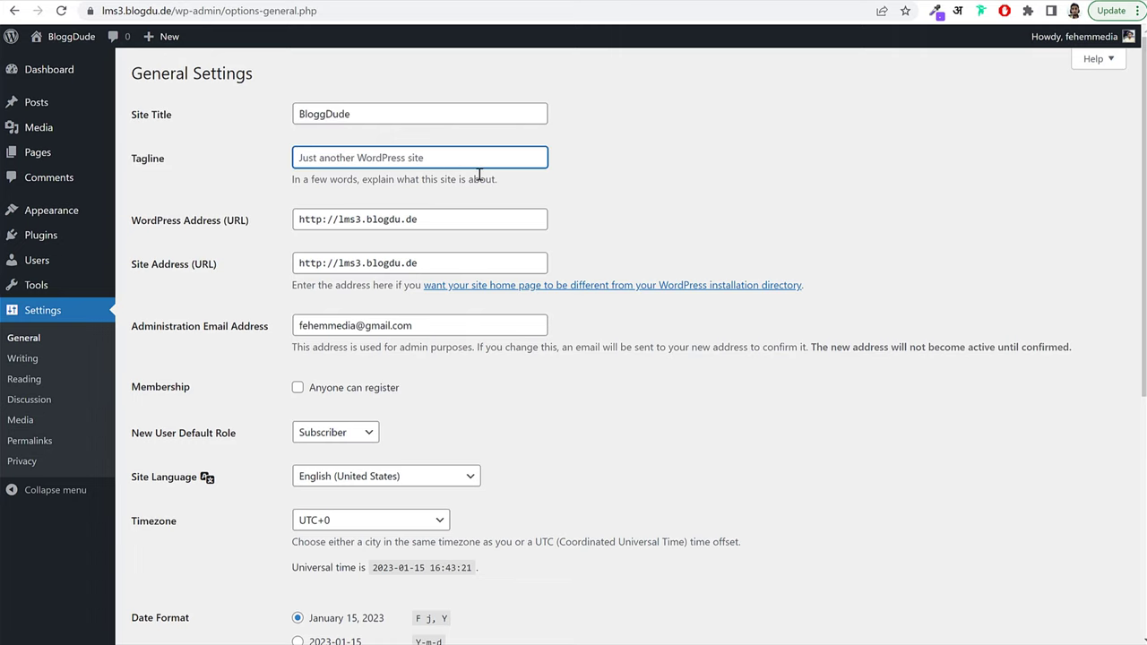
{"action": "key", "text": "ctrl+a"}
{"action": "type", "text": "Onl"}
{"action": "key", "text": "ctrl+z"}
{"action": "key", "text": "ctrl+a"}
{"action": "type", "text": "WordPress Online Cours"}
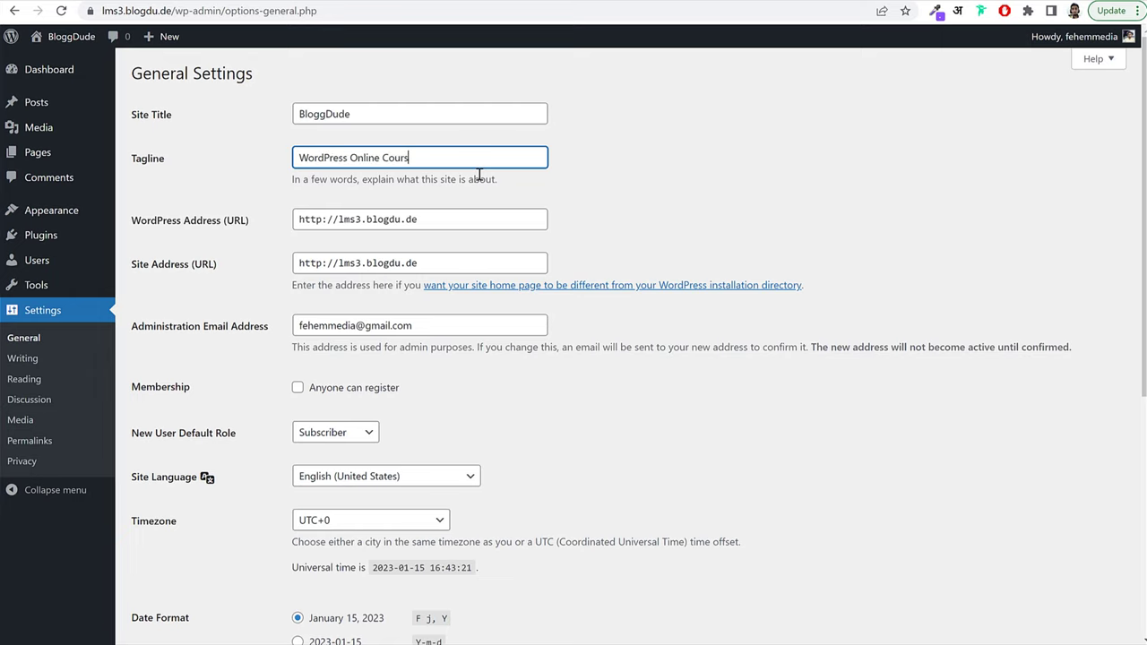
{"action": "type", "text": "es"}
{"action": "left_click", "coordinate": [303, 158]}
{"action": "type", "text": "Best"}
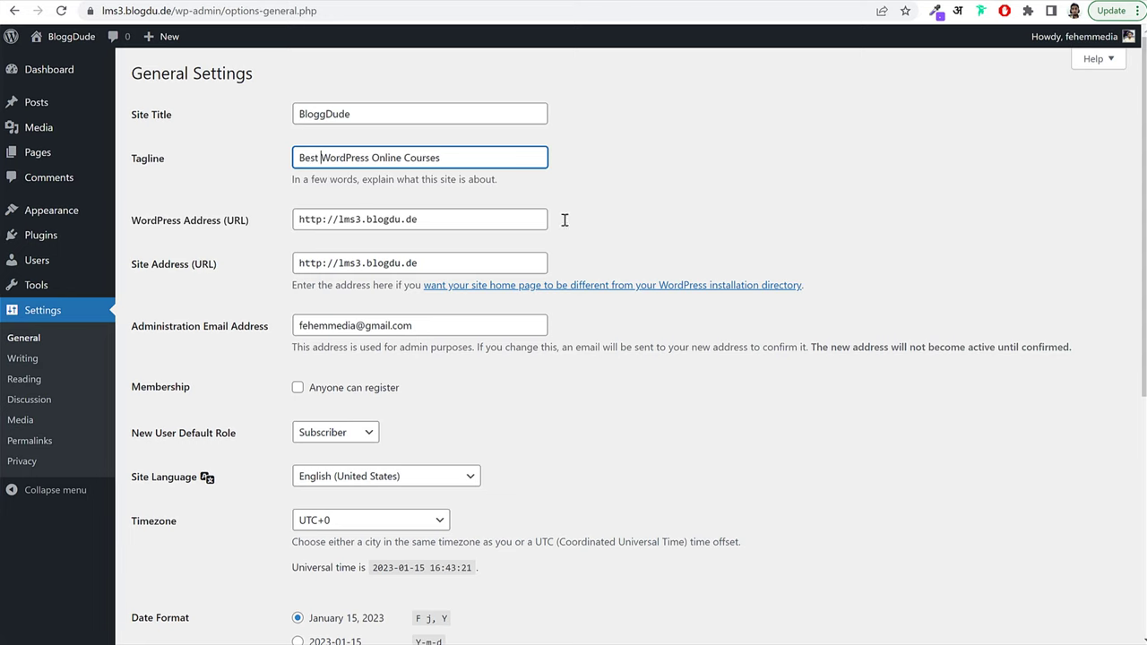
{"action": "scroll", "coordinate": [736, 257], "scroll_direction": "down", "scroll_amount": 3}
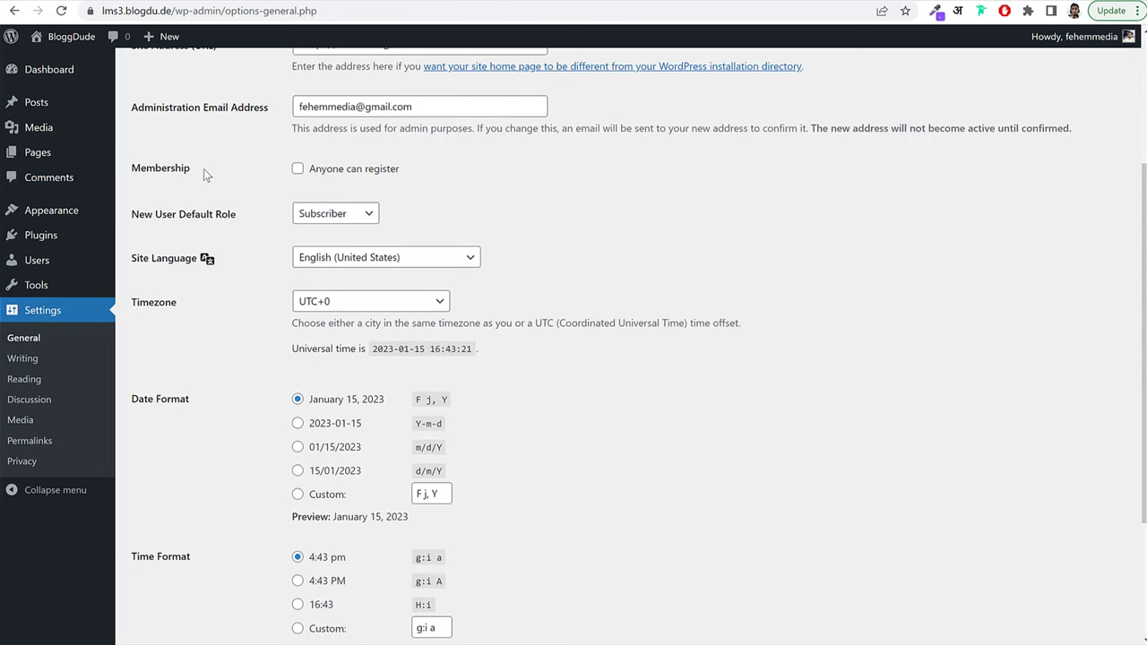
Enable Membership so that anyone can register
{"action": "triple_click", "coordinate": [139, 179]}
{"action": "left_click", "coordinate": [357, 171]}
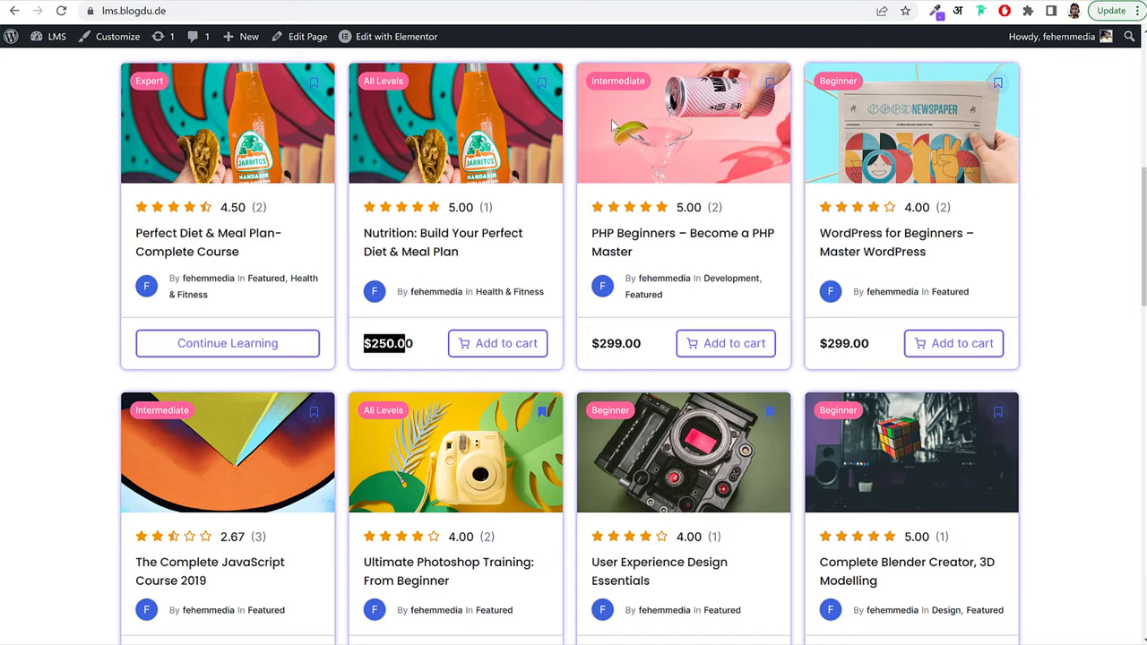
{"action": "scroll", "coordinate": [884, 340], "scroll_direction": "up", "scroll_amount": 3}
{"action": "scroll", "coordinate": [884, 340], "scroll_direction": "up", "scroll_amount": 3}
Set the site timezone to Kolkata and save the general settings
{"action": "mouse_move", "coordinate": [936, 82]}
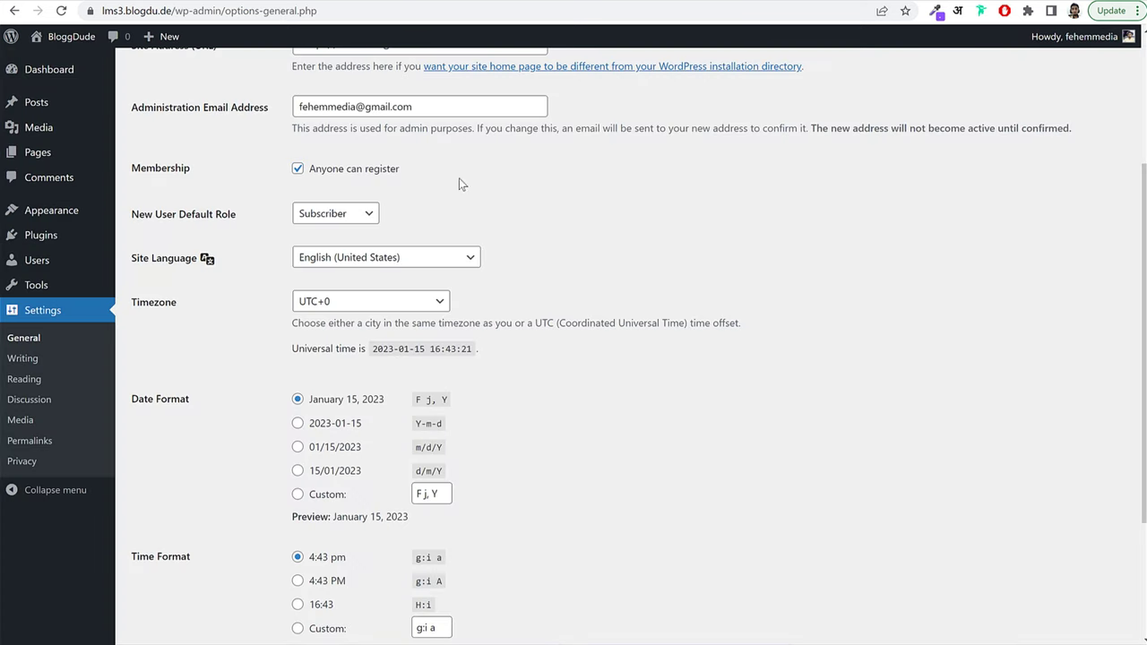
{"action": "left_click_drag", "start_coordinate": [401, 168], "coordinate": [309, 169]}
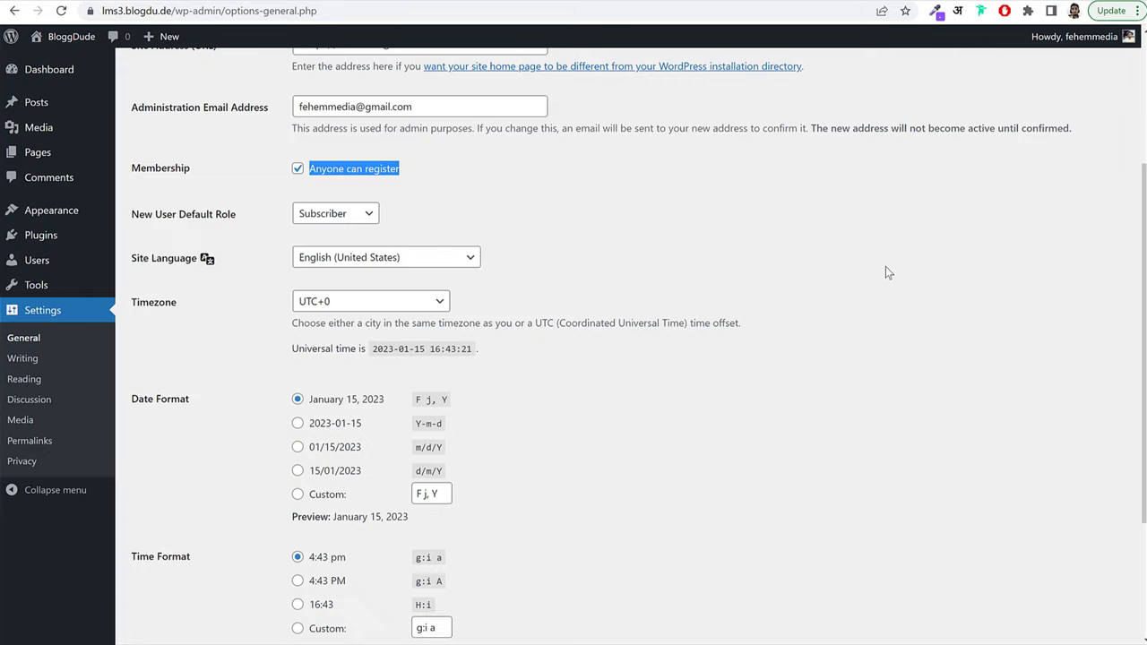
{"action": "scroll", "coordinate": [885, 269], "scroll_direction": "down", "scroll_amount": 3}
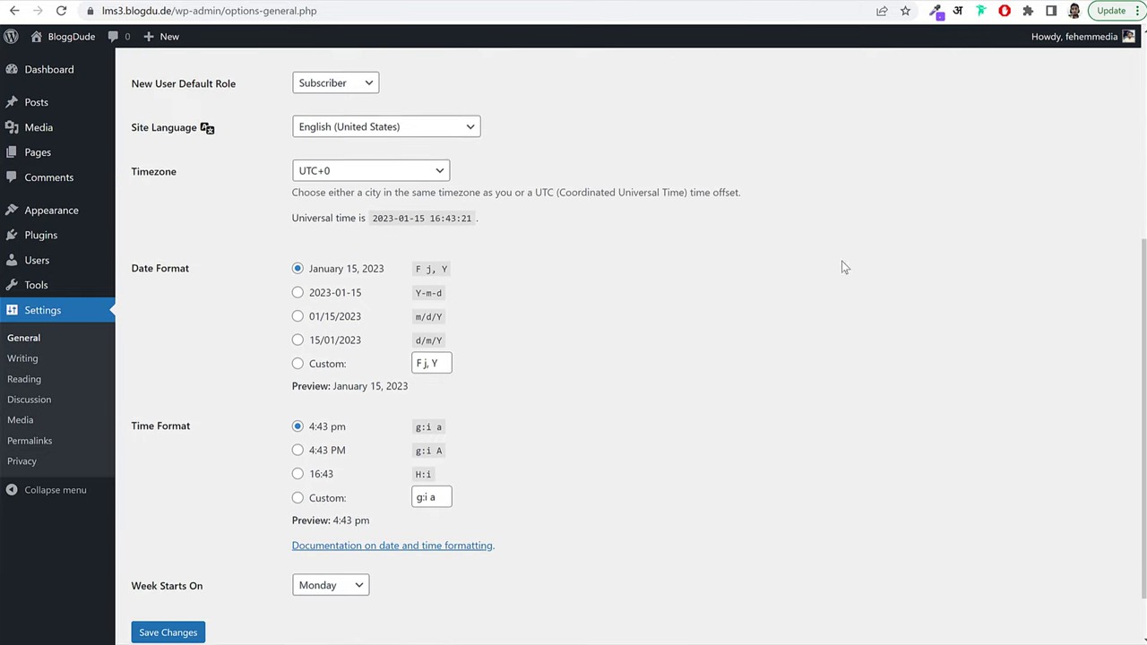
{"action": "left_click", "coordinate": [366, 160]}
{"action": "type", "text": "kolkata"}
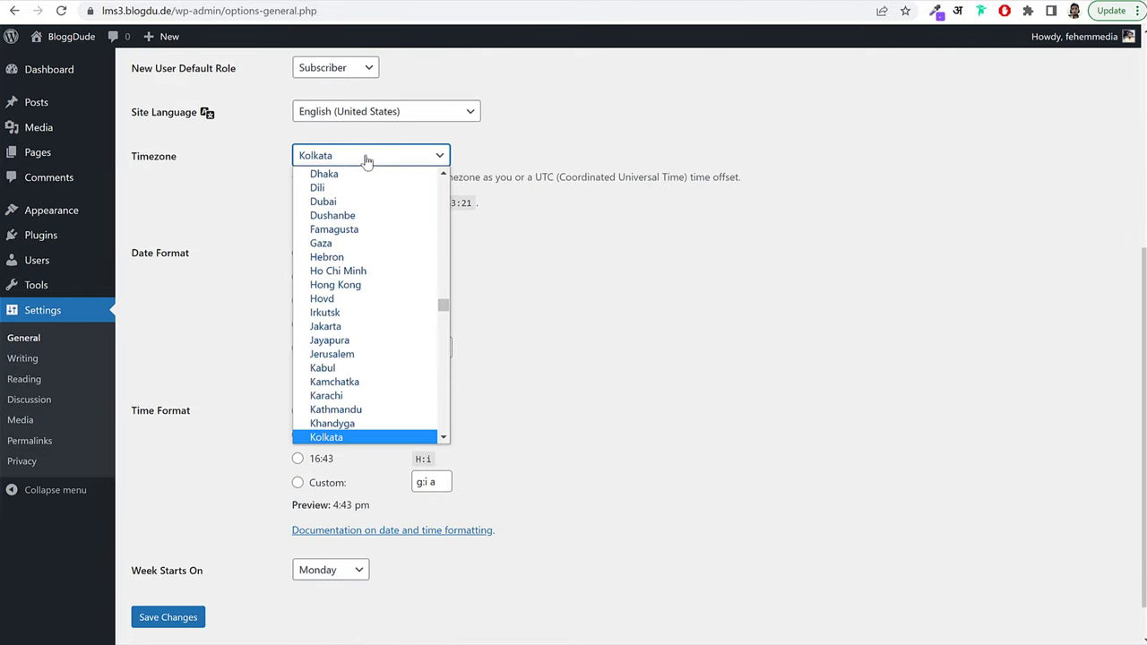
{"action": "left_click", "coordinate": [343, 439]}
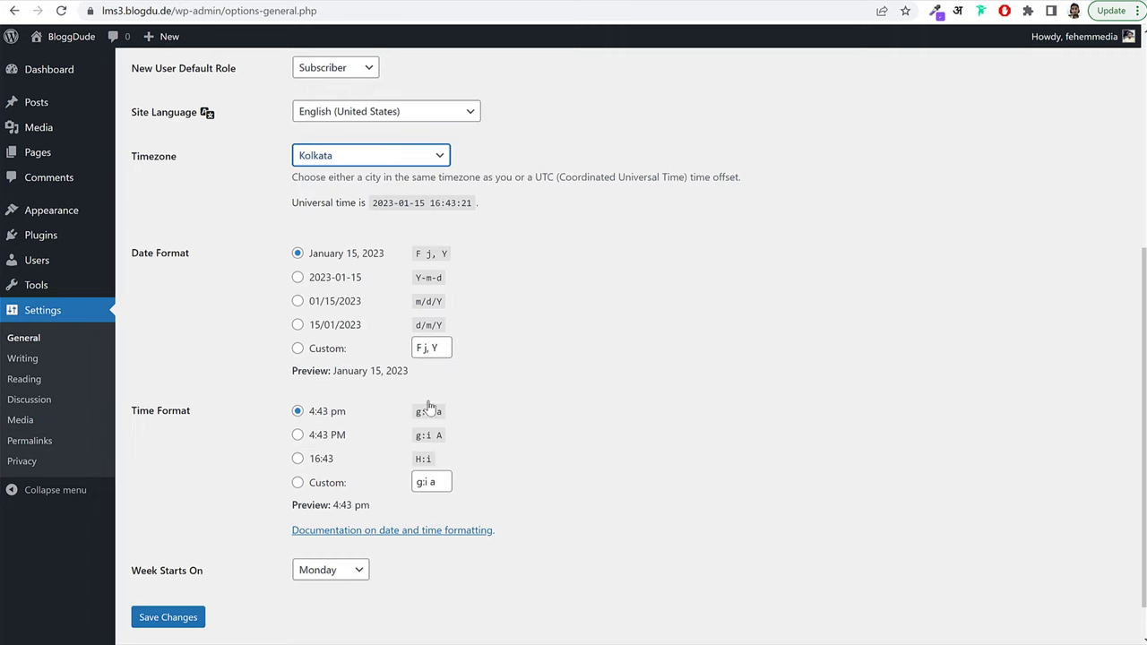
{"action": "left_click", "coordinate": [616, 324]}
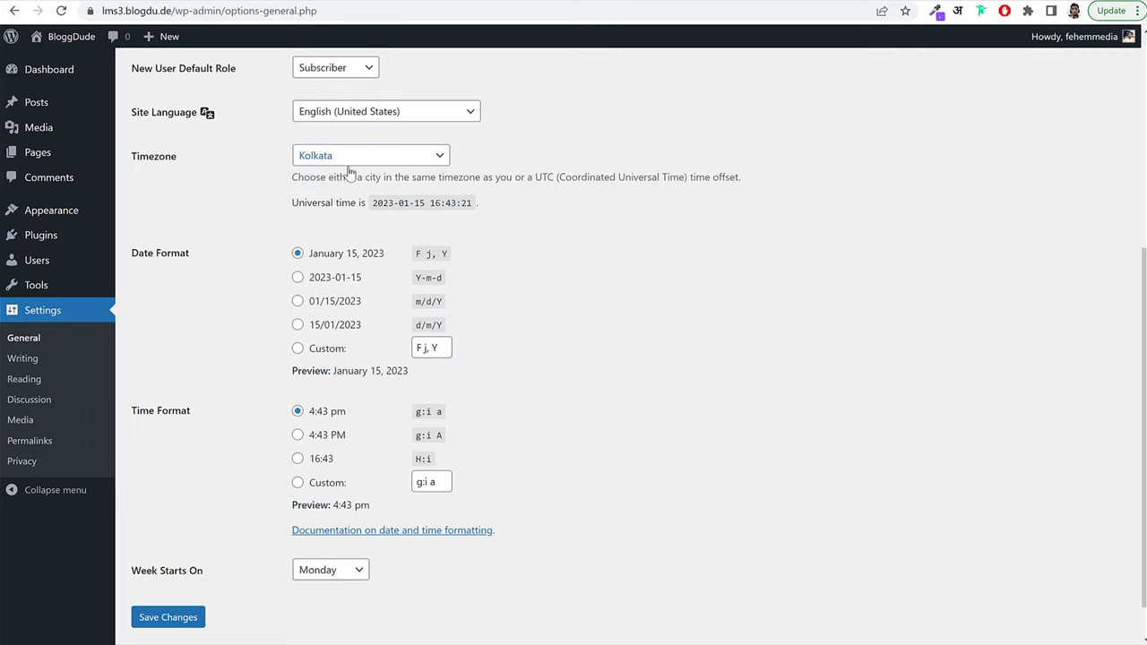
{"action": "left_click", "coordinate": [169, 618]}
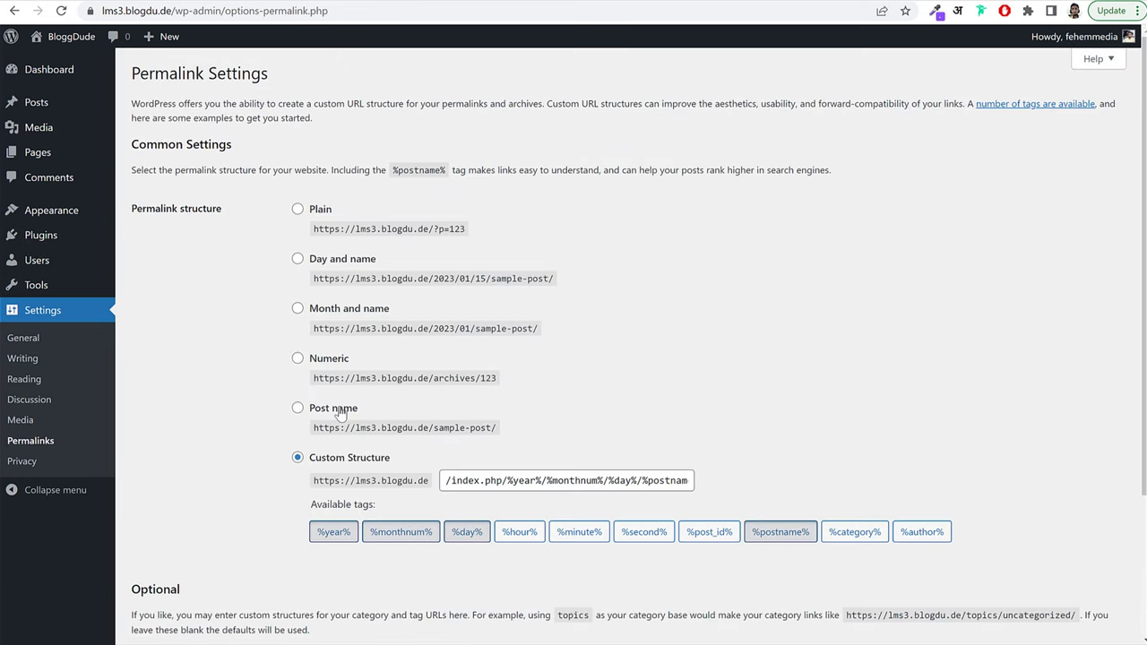
Save permalinks with the Post name structure, then return to the Dashboard
{"action": "left_click", "coordinate": [349, 413]}
{"action": "double_click", "coordinate": [349, 412]}
{"action": "left_click", "coordinate": [350, 412]}
{"action": "left_click", "coordinate": [372, 412]}
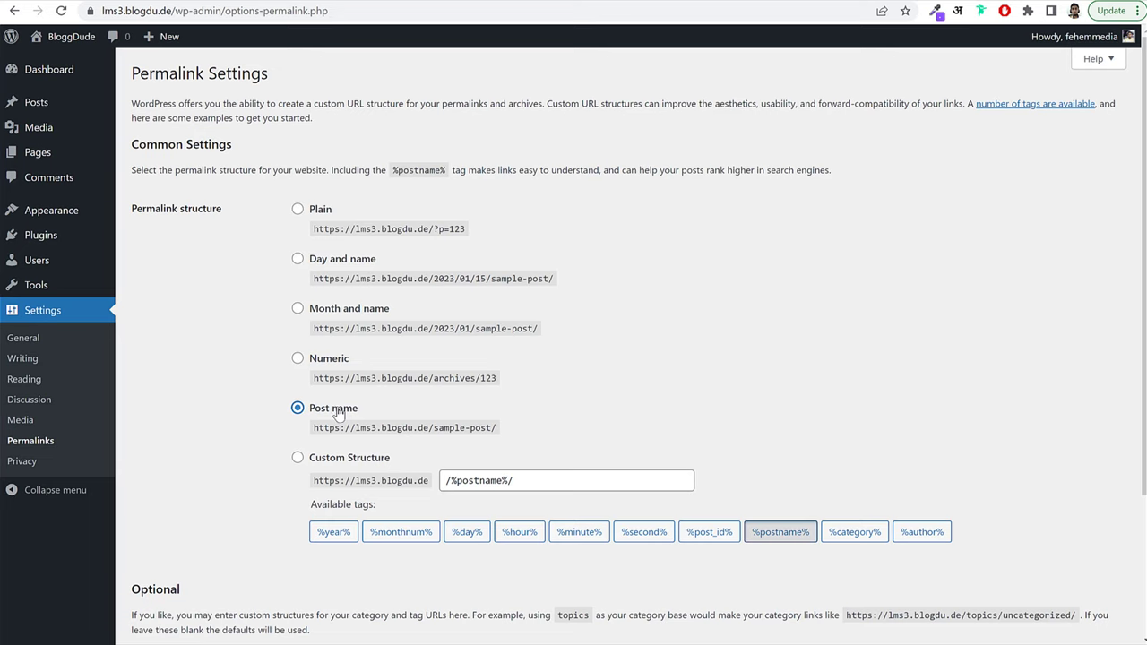
{"action": "scroll", "coordinate": [341, 414], "scroll_direction": "down", "scroll_amount": 3}
{"action": "left_click", "coordinate": [170, 570]}
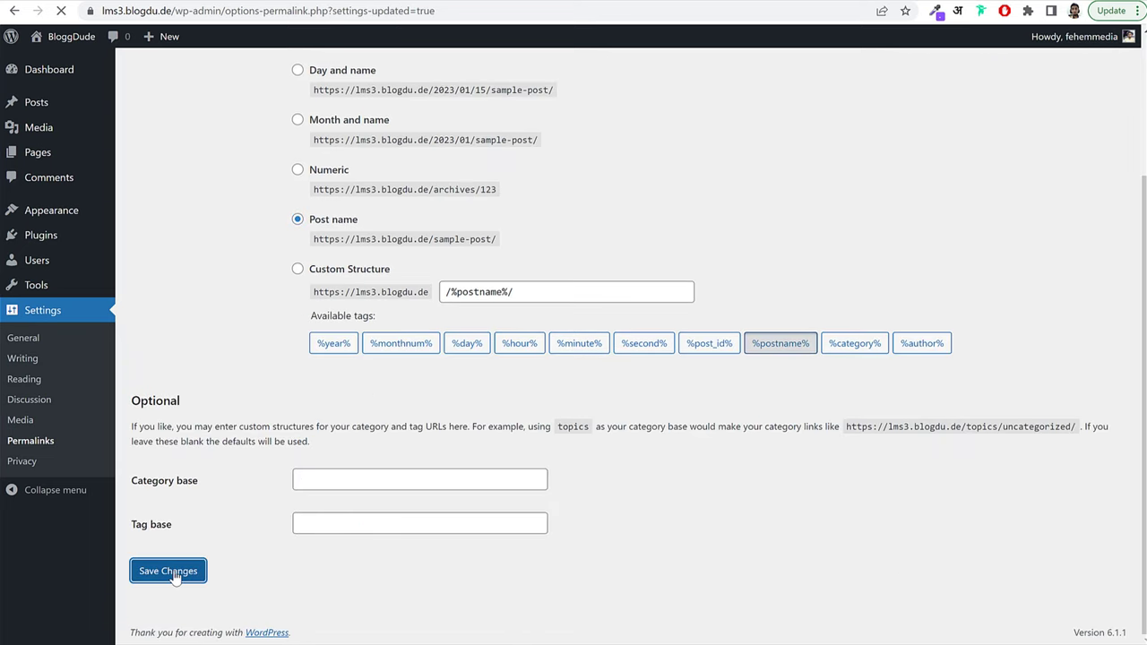
{"action": "left_click", "coordinate": [65, 77]}
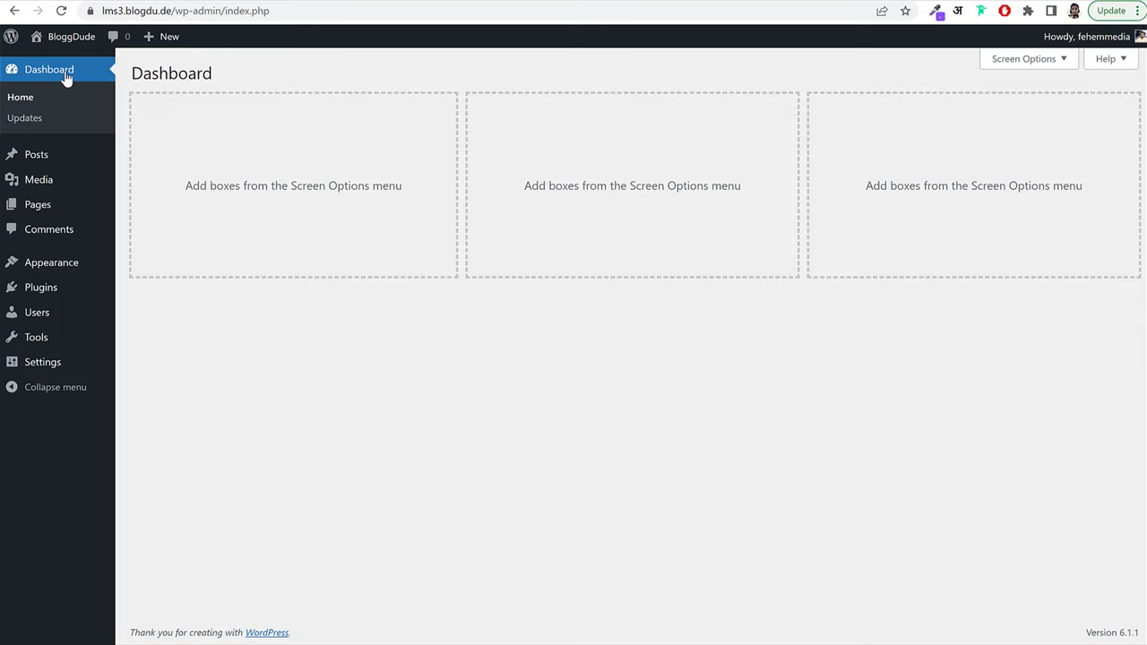
Switch to the Hostinger hPanel WordPress dashboard for lms3.blogdu.de
{"action": "left_click", "coordinate": [224, 2]}
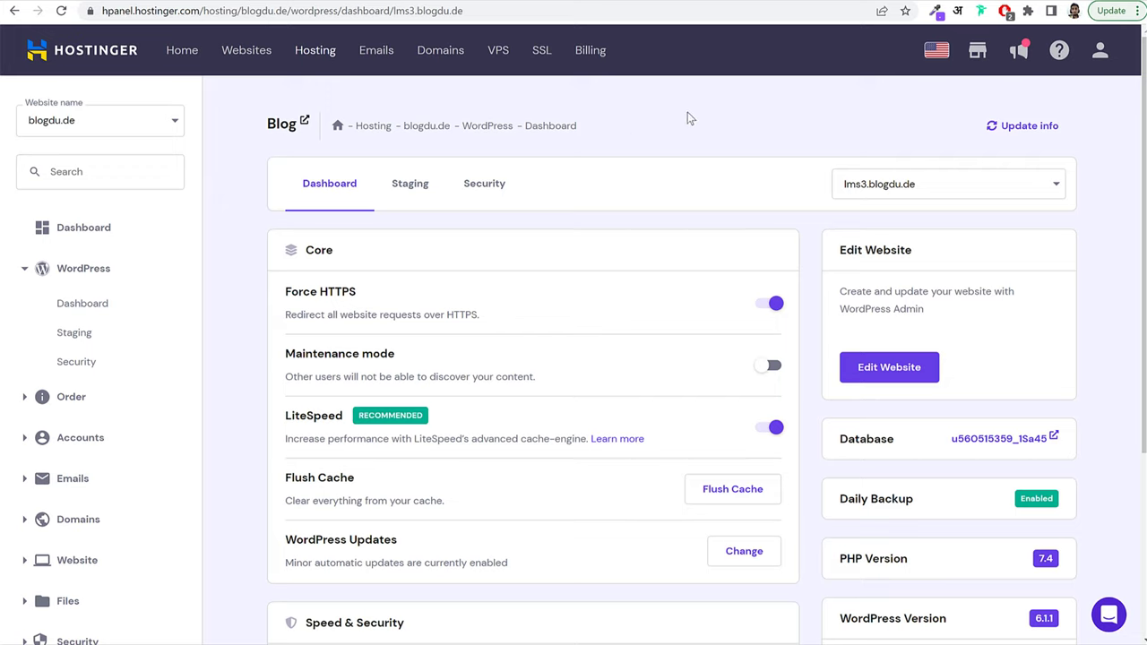
From Websites, start migrating an existing website and have Hostinger transfer it
{"action": "left_click", "coordinate": [257, 53]}
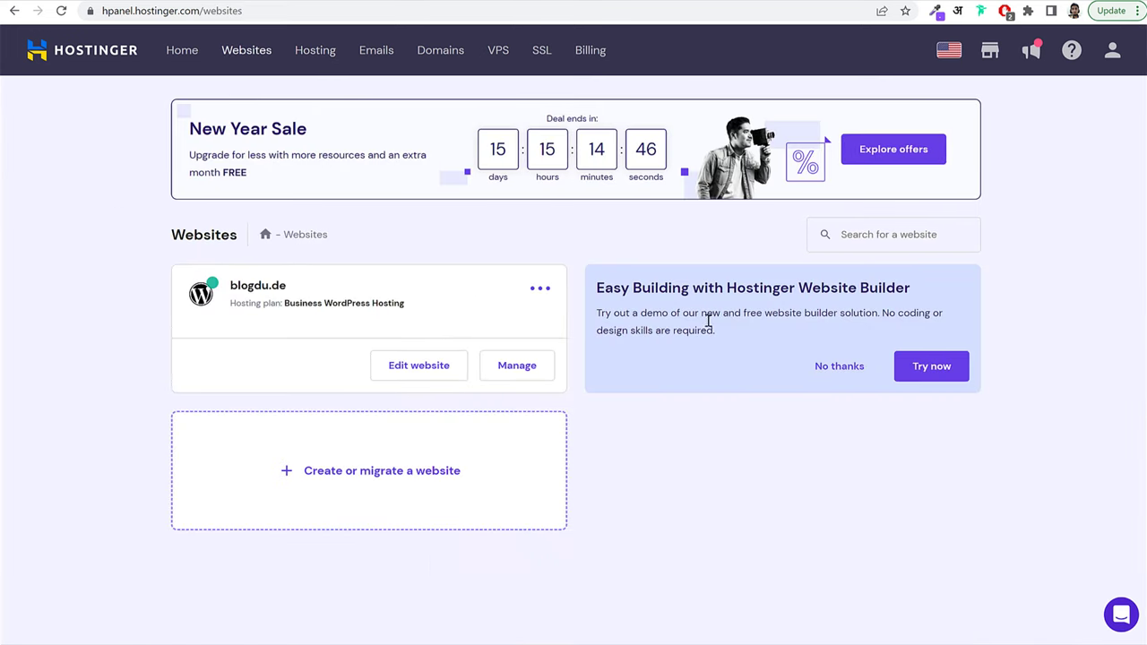
{"action": "left_click", "coordinate": [373, 471]}
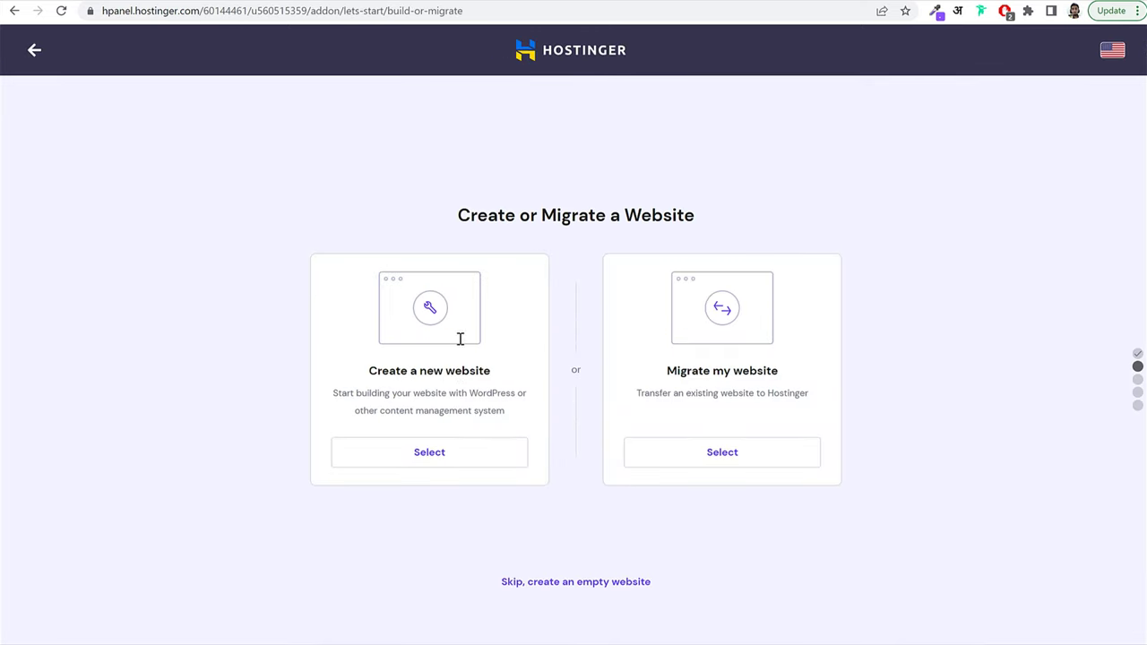
{"action": "left_click_drag", "start_coordinate": [668, 368], "coordinate": [819, 371]}
{"action": "left_click", "coordinate": [786, 375]}
{"action": "left_click_drag", "start_coordinate": [671, 370], "coordinate": [809, 374]}
{"action": "left_click", "coordinate": [805, 374]}
{"action": "left_click_drag", "start_coordinate": [669, 370], "coordinate": [800, 373]}
{"action": "left_click", "coordinate": [728, 451]}
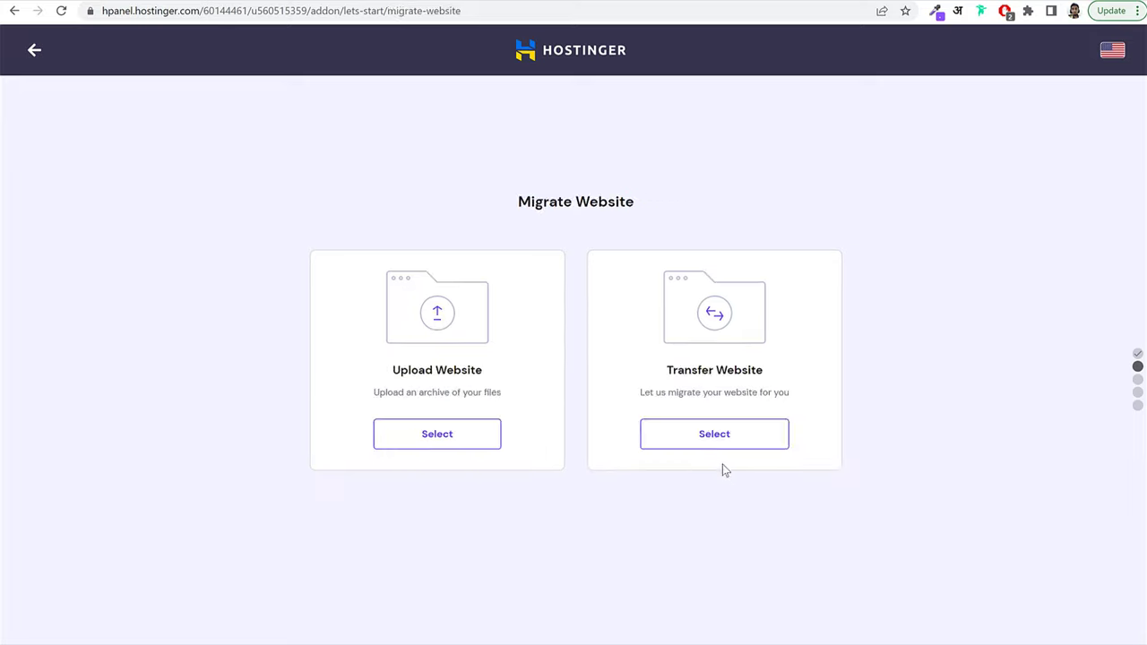
{"action": "left_click_drag", "start_coordinate": [387, 376], "coordinate": [520, 376]}
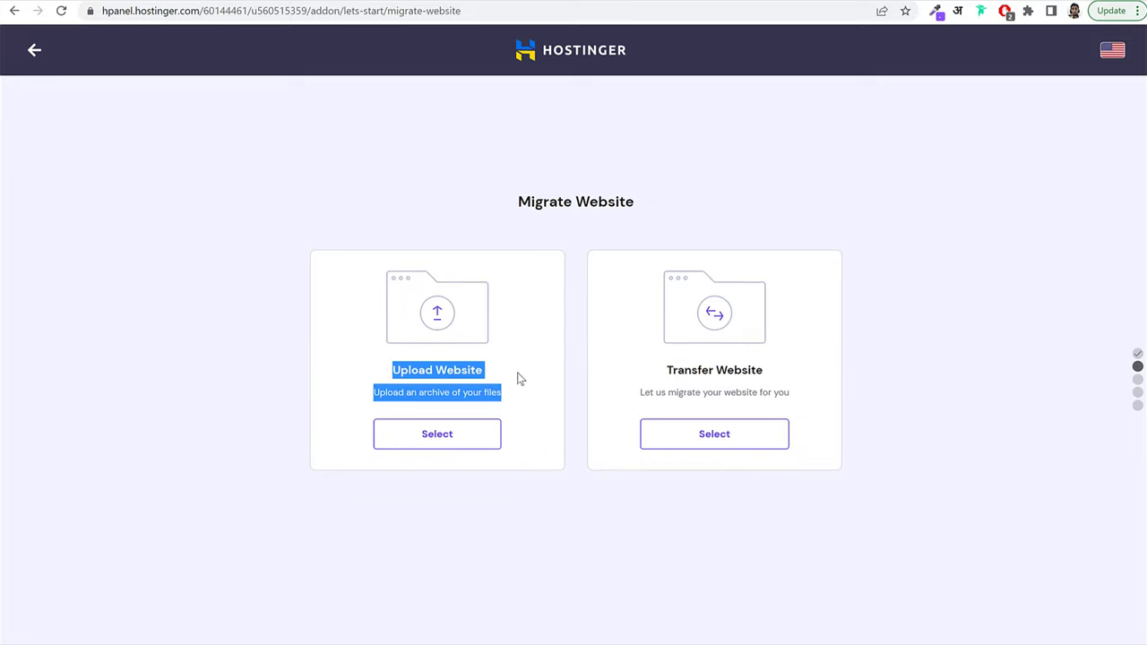
{"action": "left_click_drag", "start_coordinate": [670, 370], "coordinate": [726, 375]}
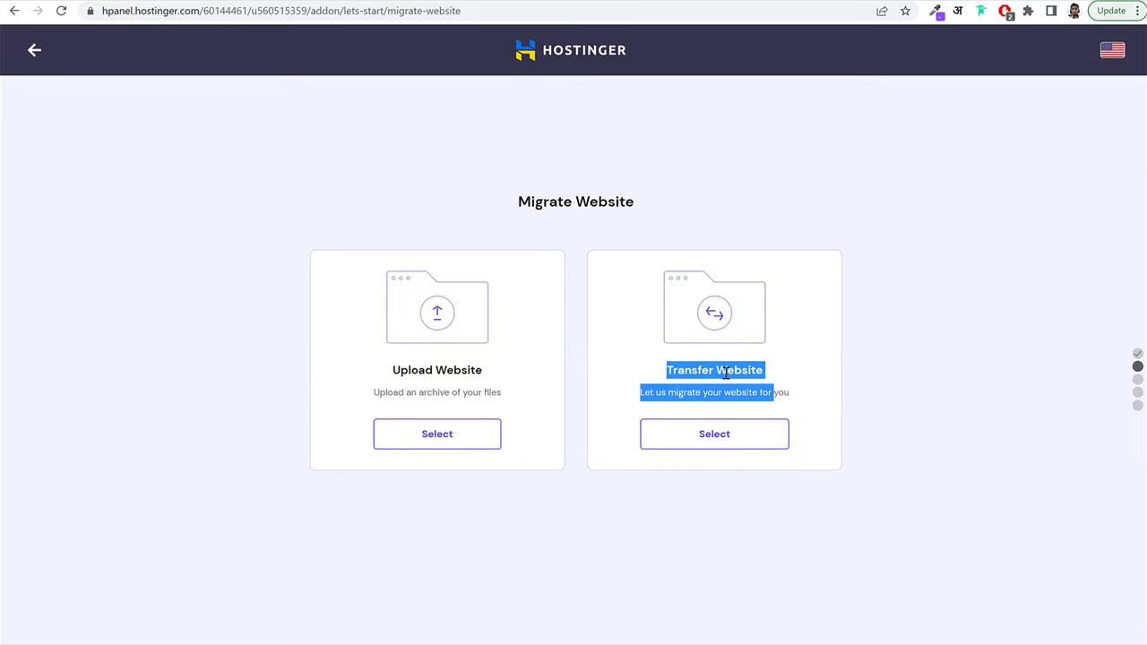
{"action": "left_click", "coordinate": [744, 430]}
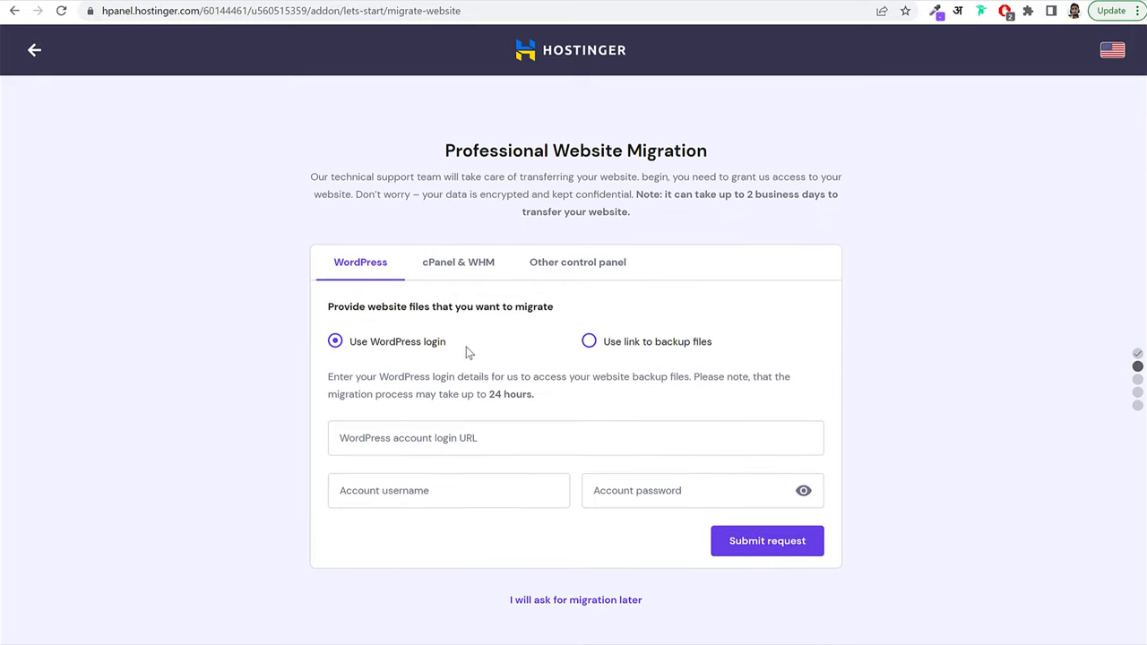
Look over the WordPress login URL, username and password fields, then abandon the form
{"action": "left_click_drag", "start_coordinate": [448, 346], "coordinate": [342, 343]}
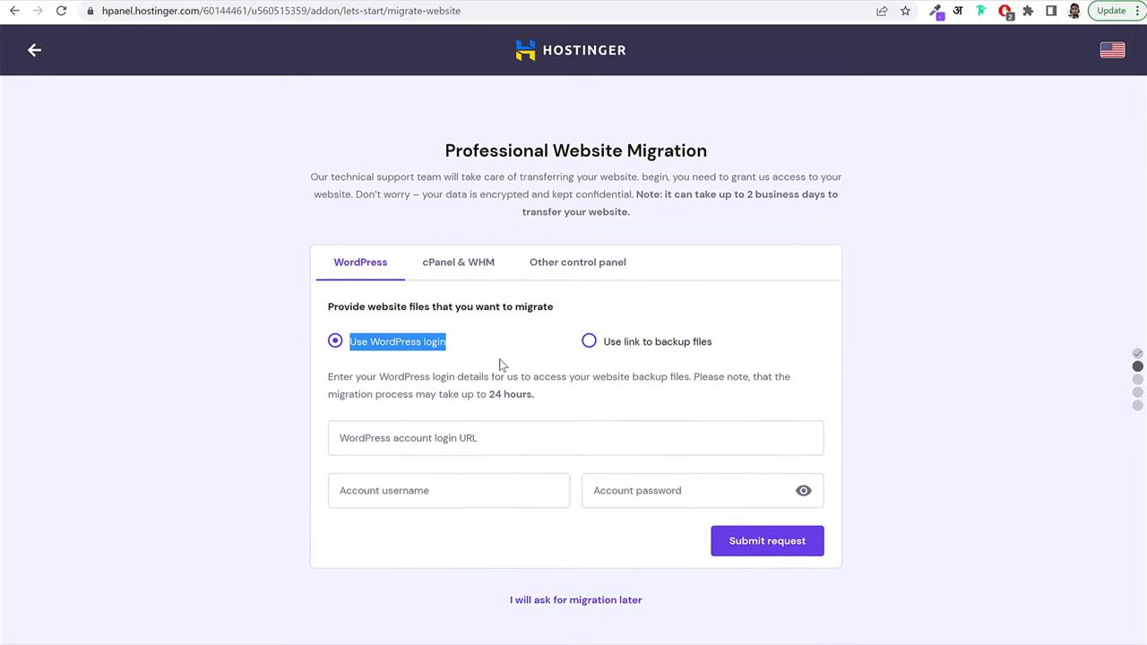
{"action": "left_click", "coordinate": [447, 443]}
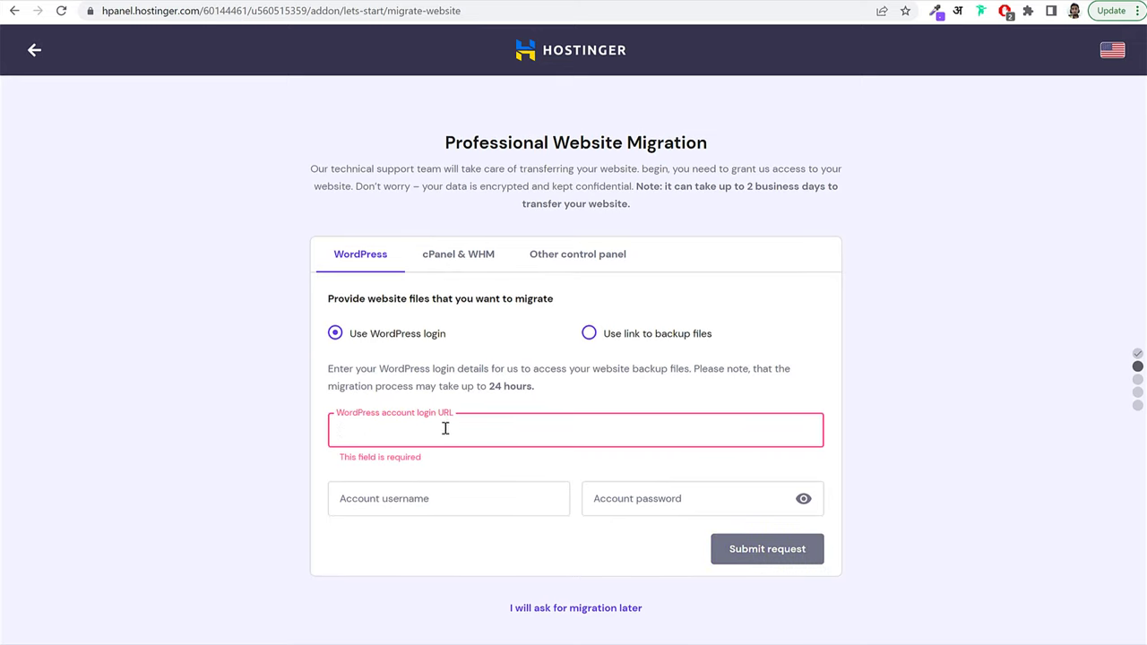
{"action": "left_click", "coordinate": [420, 505]}
{"action": "left_click", "coordinate": [601, 501]}
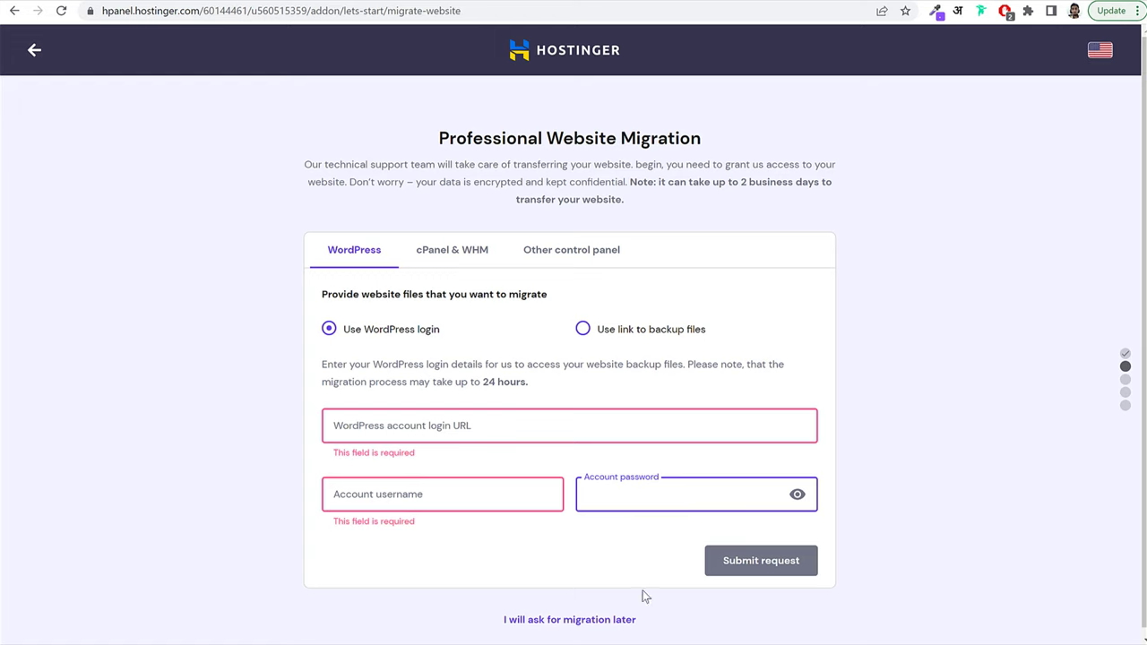
{"action": "left_click", "coordinate": [34, 49]}
{"action": "left_click", "coordinate": [32, 51]}
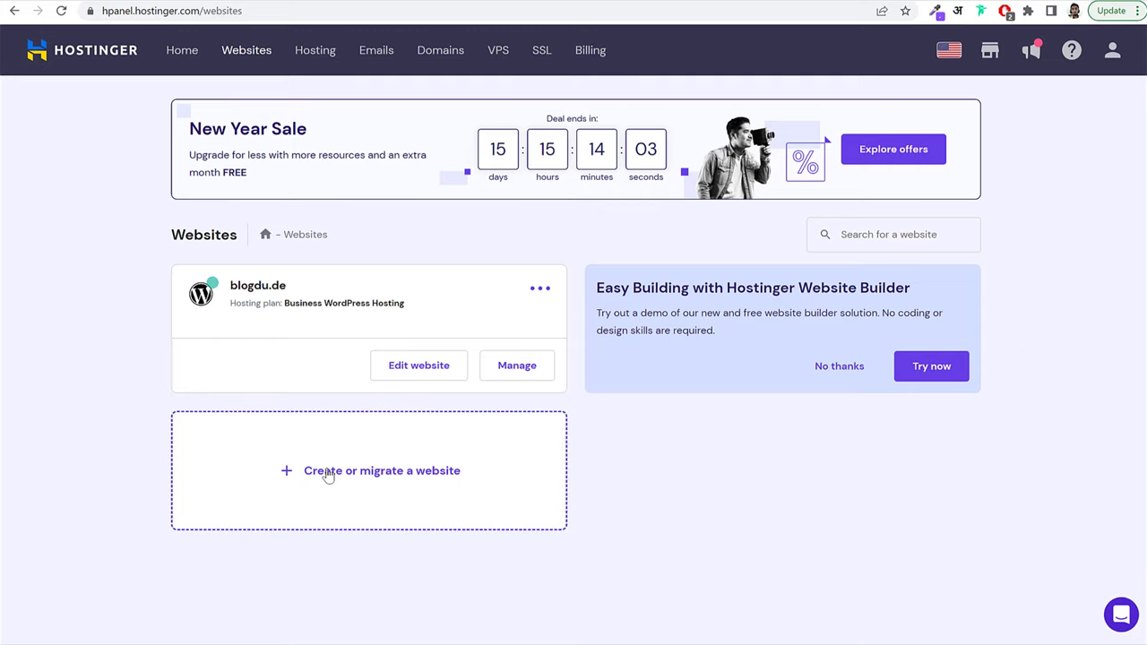
Under Create or migrate, choose a brand new website on WordPress
{"action": "left_click", "coordinate": [328, 476]}
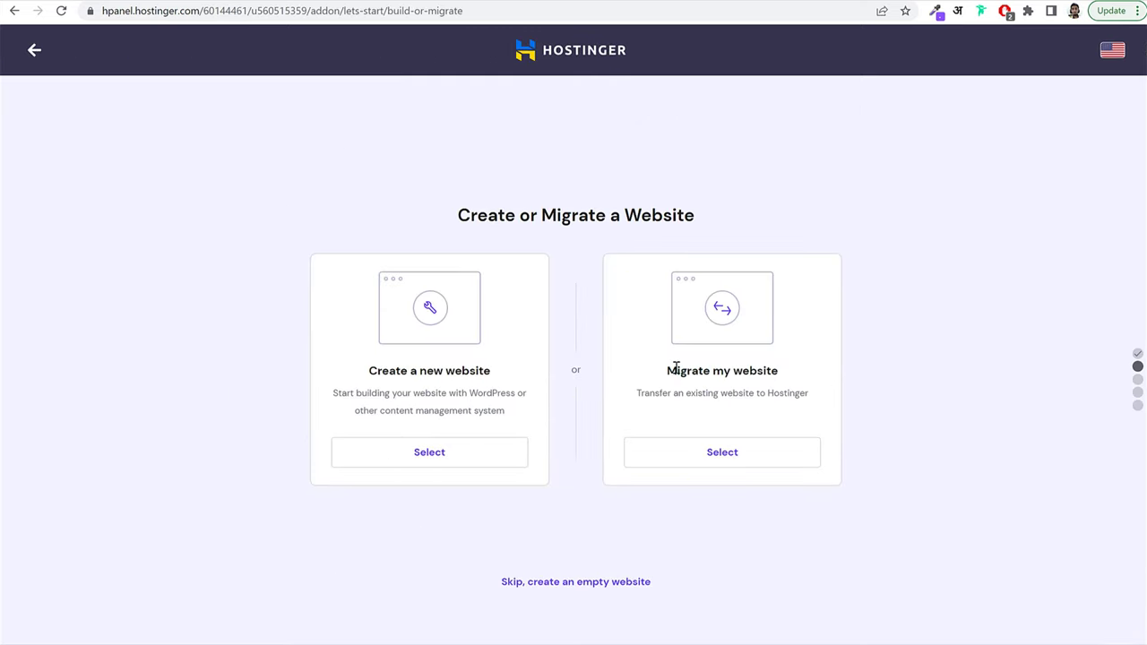
{"action": "left_click_drag", "start_coordinate": [676, 370], "coordinate": [797, 379]}
{"action": "left_click", "coordinate": [773, 377]}
{"action": "left_click_drag", "start_coordinate": [371, 370], "coordinate": [523, 377]}
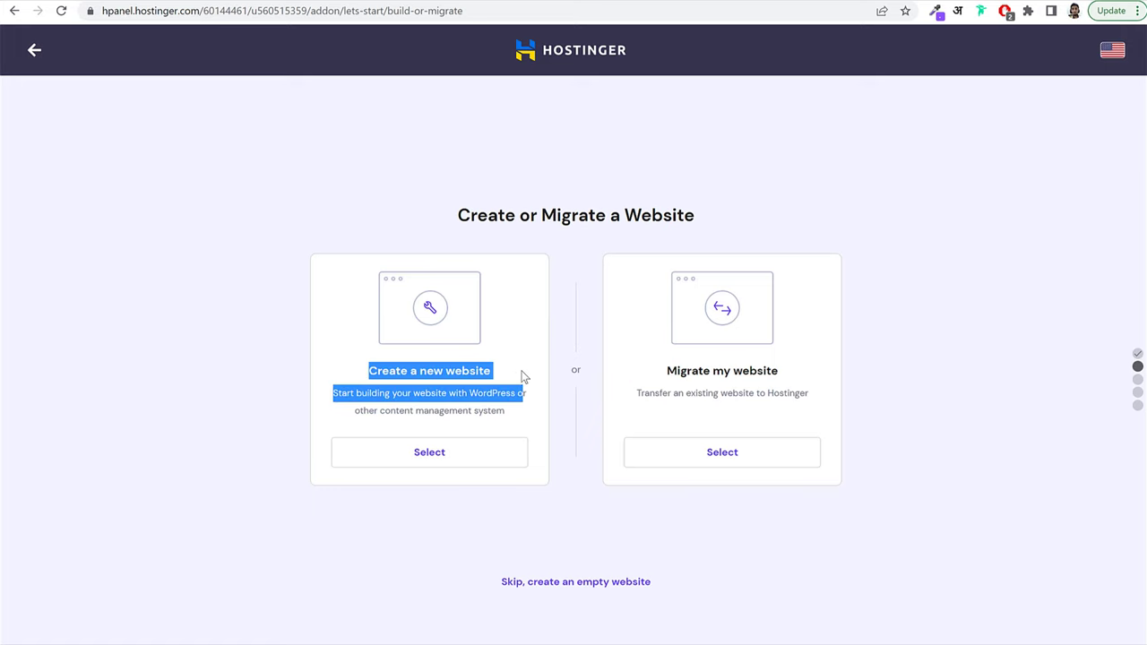
{"action": "left_click", "coordinate": [446, 457]}
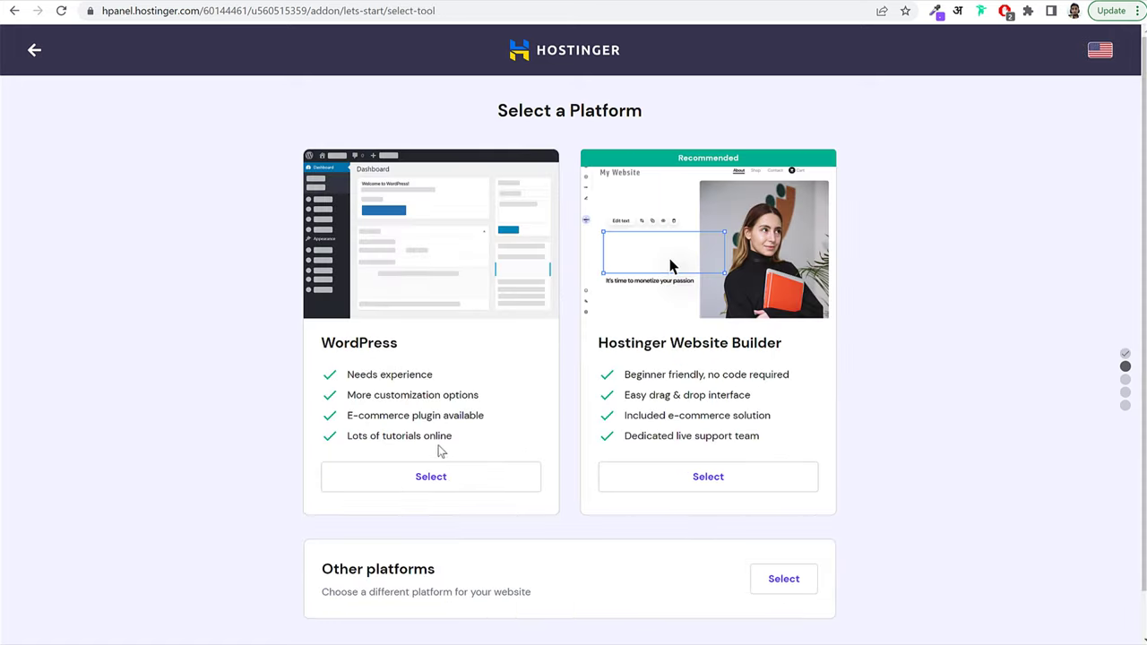
{"action": "double_click", "coordinate": [371, 344]}
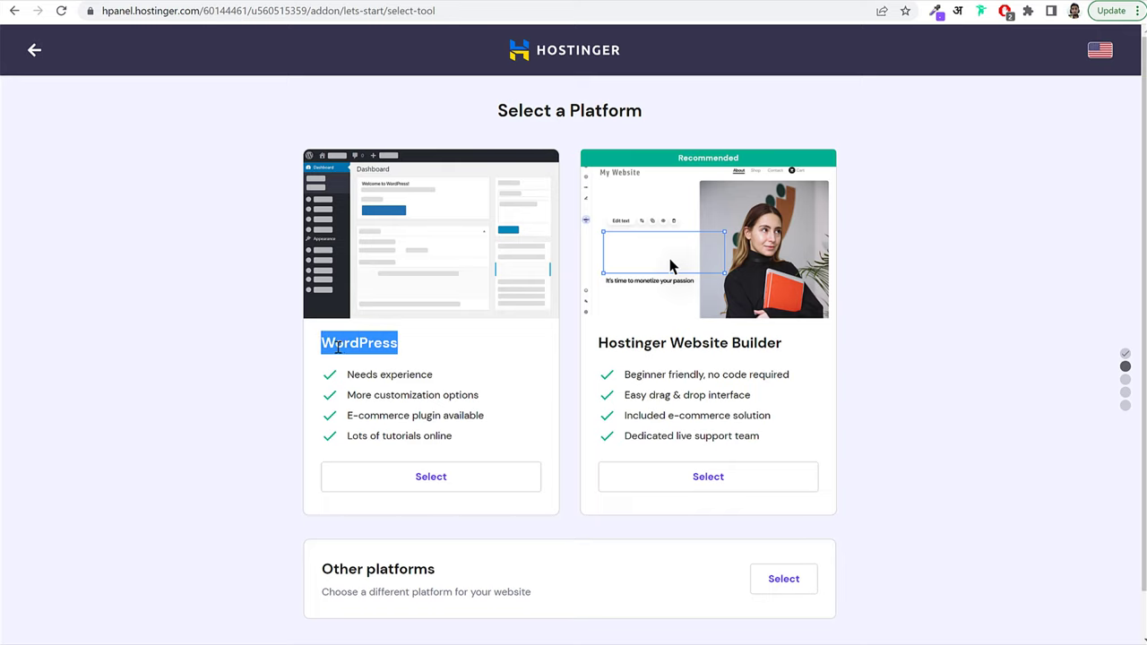
{"action": "left_click", "coordinate": [458, 476]}
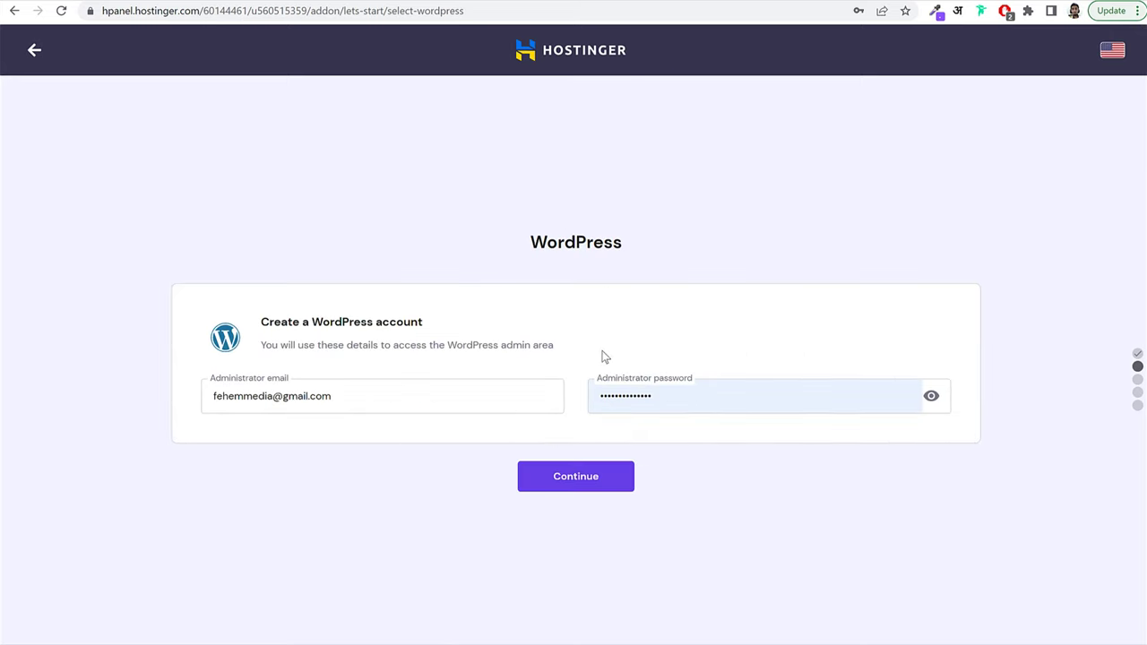
Confirm the WordPress admin account details and skip plugins and template
{"action": "left_click_drag", "start_coordinate": [358, 394], "coordinate": [187, 394]}
{"action": "left_click", "coordinate": [365, 365]}
{"action": "left_click_drag", "start_coordinate": [302, 321], "coordinate": [463, 346]}
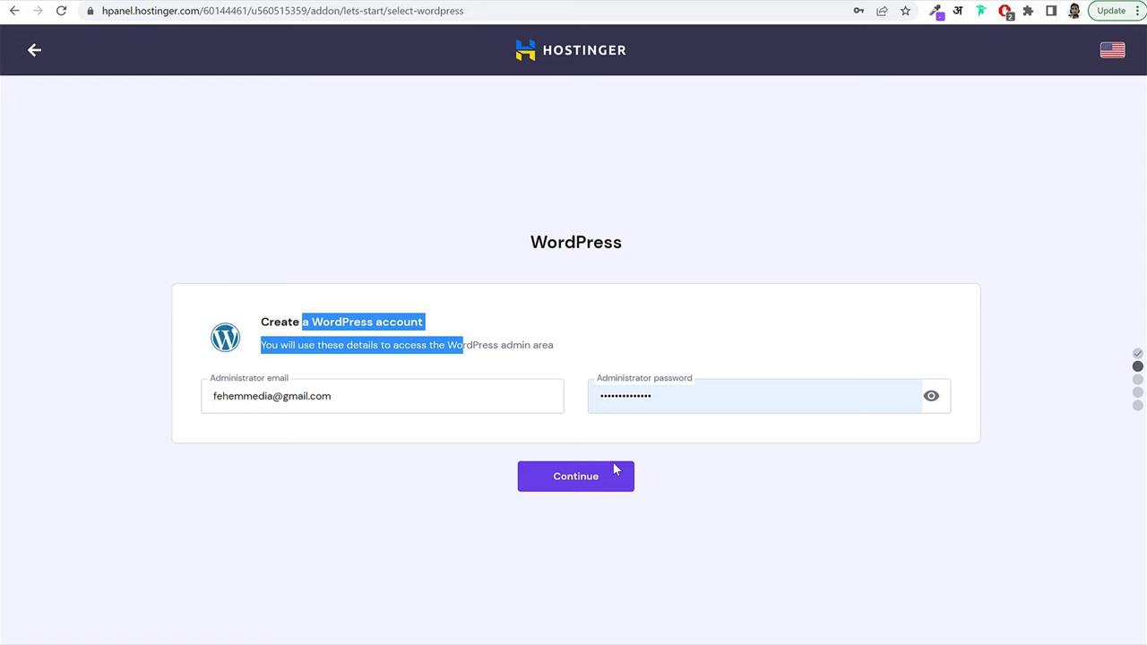
{"action": "left_click", "coordinate": [592, 480]}
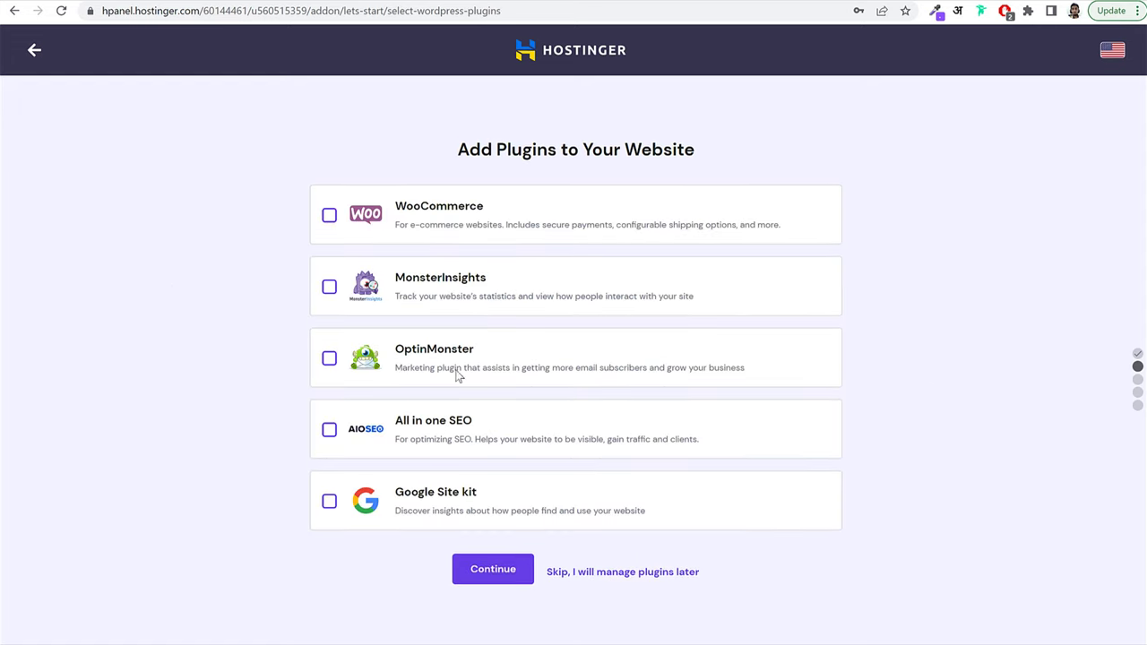
{"action": "left_click", "coordinate": [626, 574]}
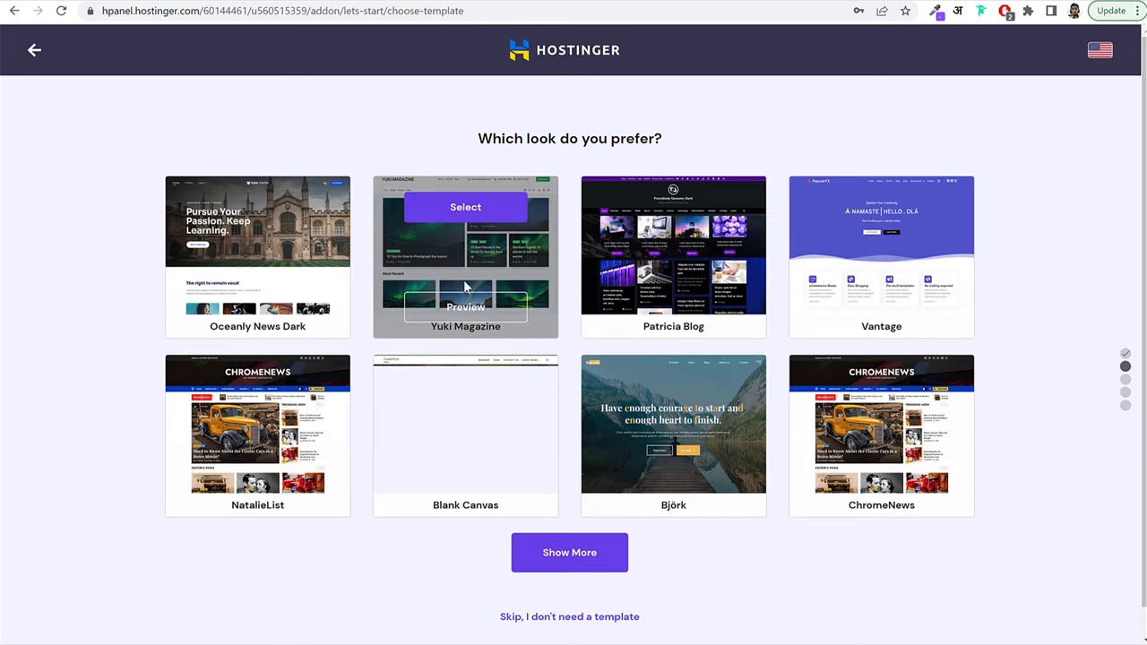
{"action": "scroll", "coordinate": [860, 421], "scroll_direction": "down", "scroll_amount": 1}
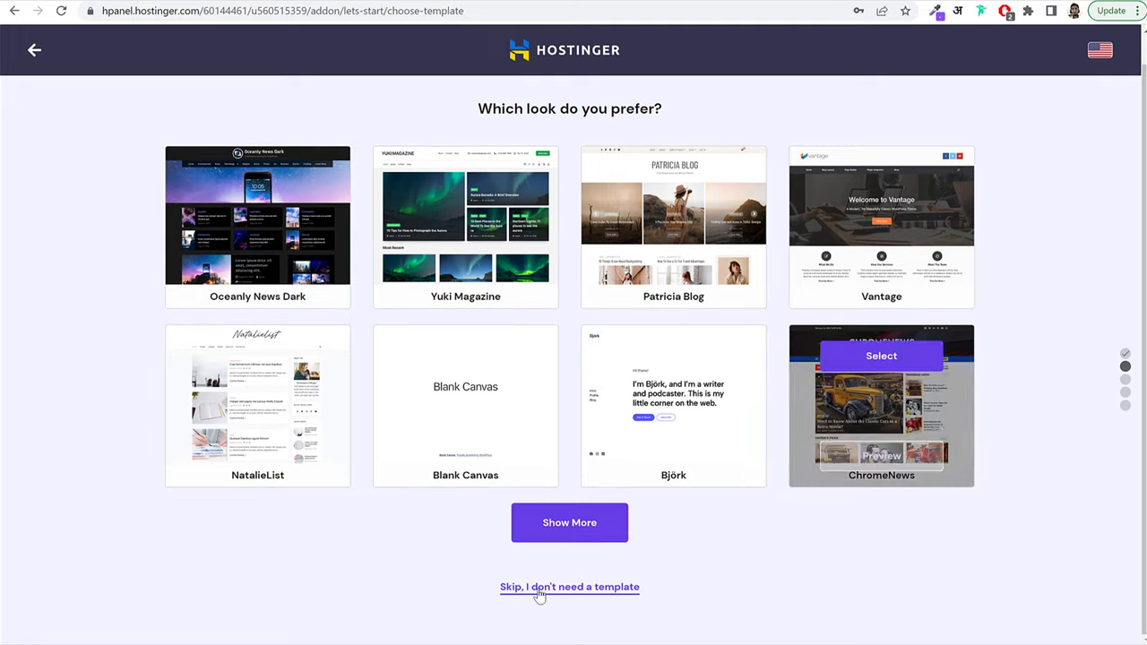
{"action": "left_click", "coordinate": [528, 588]}
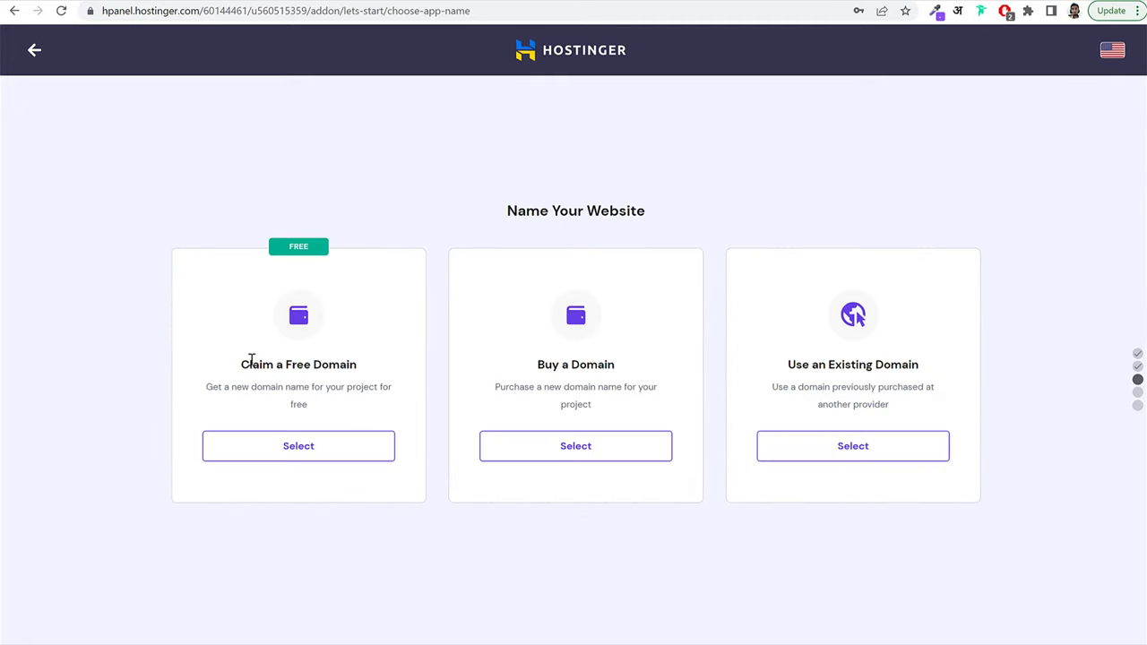
Choose Use an Existing Domain and submit the owned personal .com domain
{"action": "left_click_drag", "start_coordinate": [235, 365], "coordinate": [366, 371]}
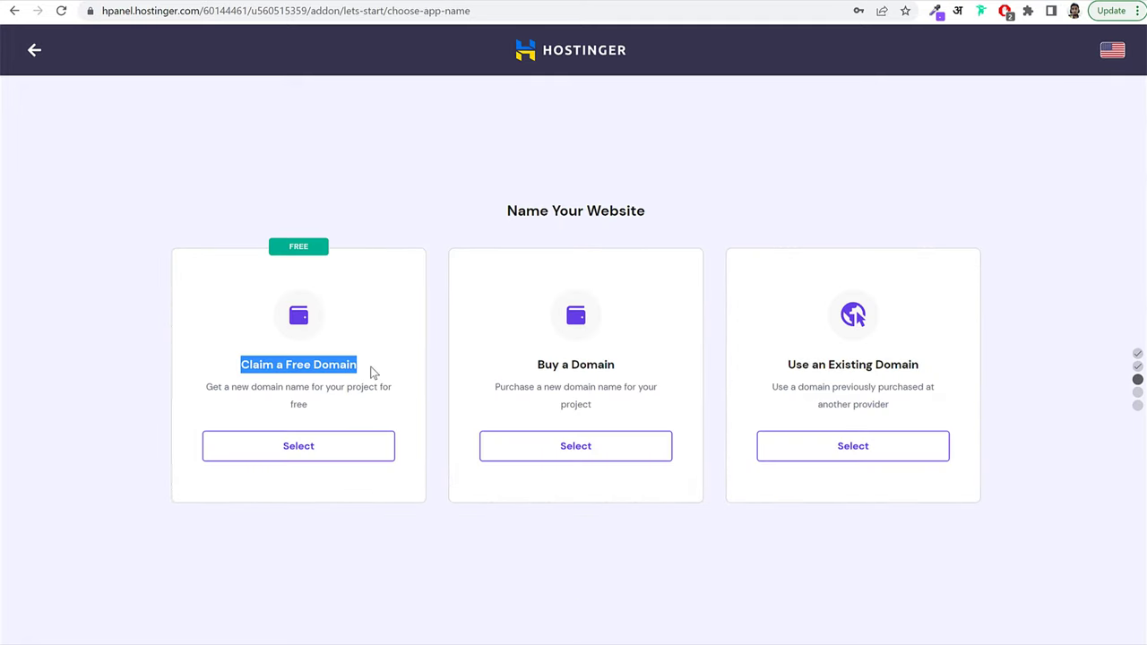
{"action": "left_click_drag", "start_coordinate": [787, 365], "coordinate": [935, 367]}
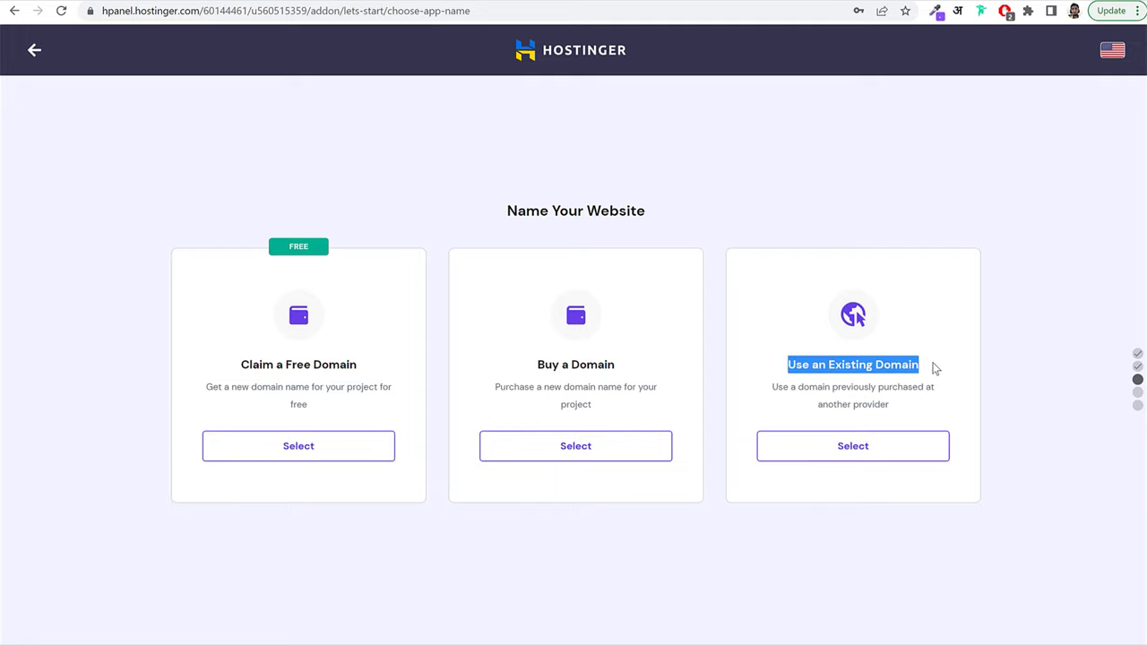
{"action": "left_click", "coordinate": [827, 364]}
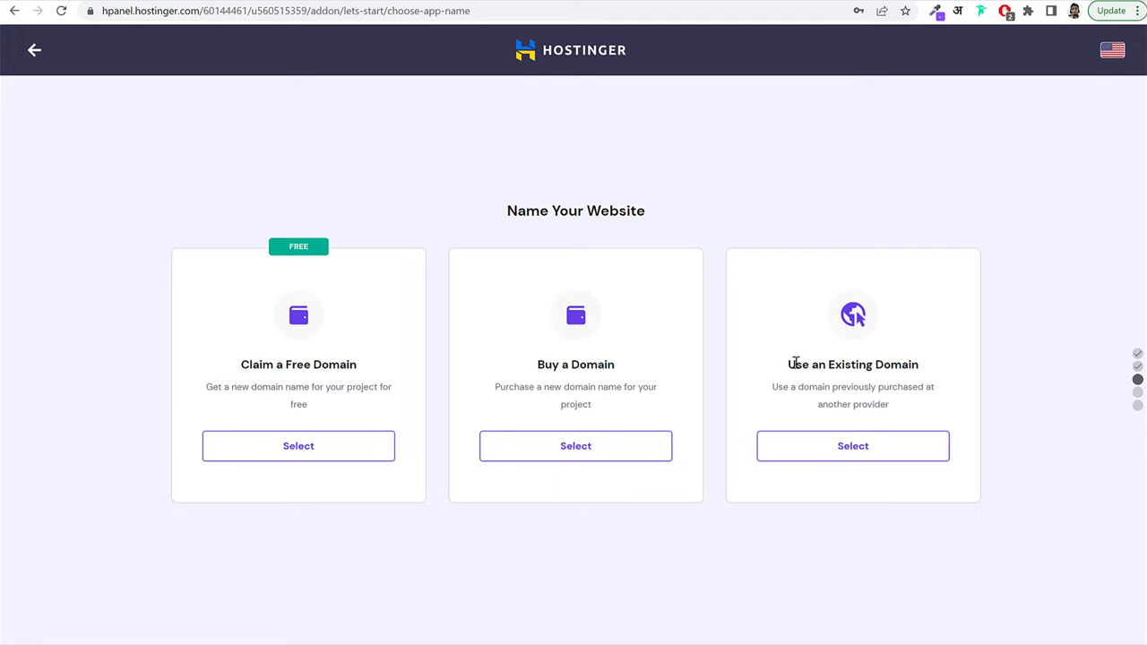
{"action": "left_click_drag", "start_coordinate": [795, 363], "coordinate": [938, 373]}
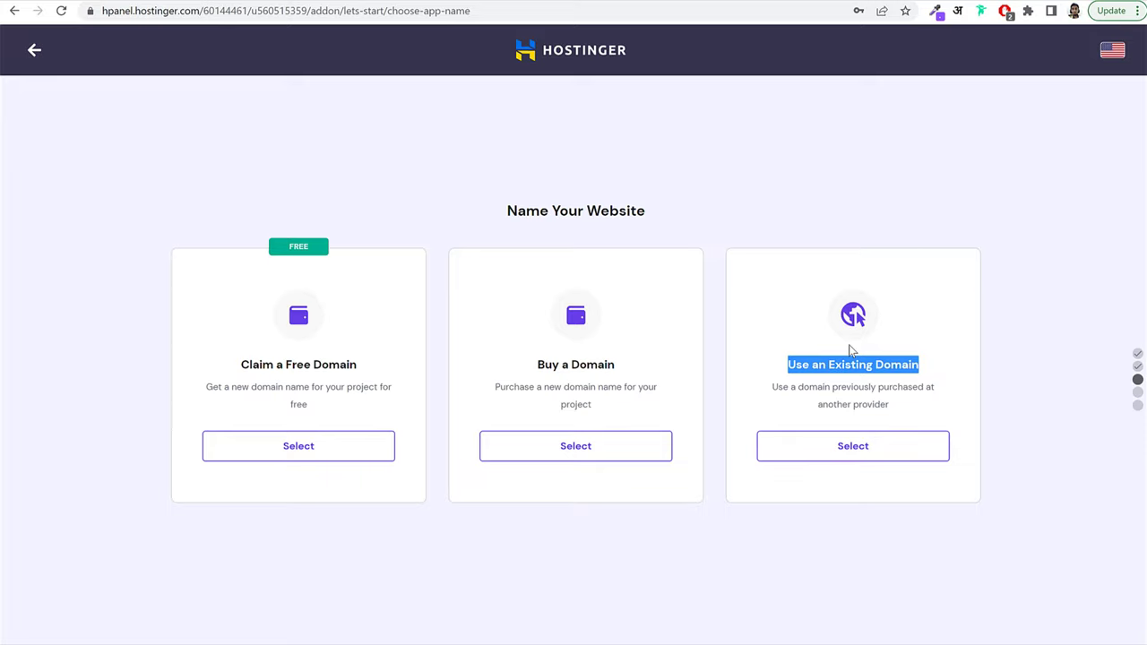
{"action": "left_click", "coordinate": [872, 445]}
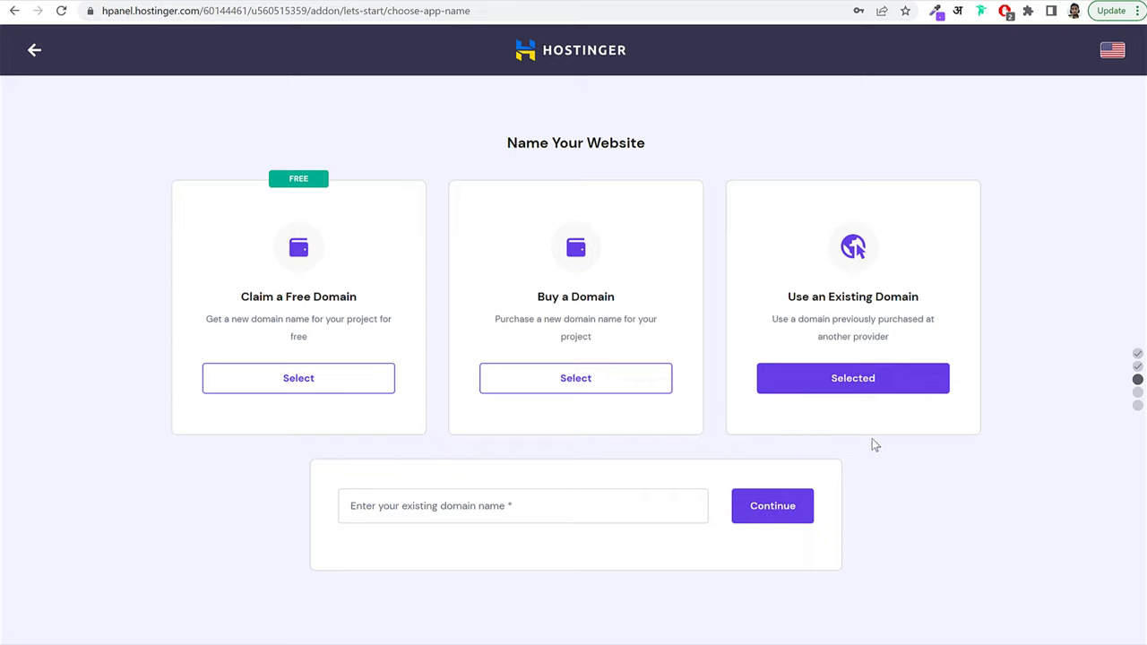
{"action": "left_click", "coordinate": [502, 502]}
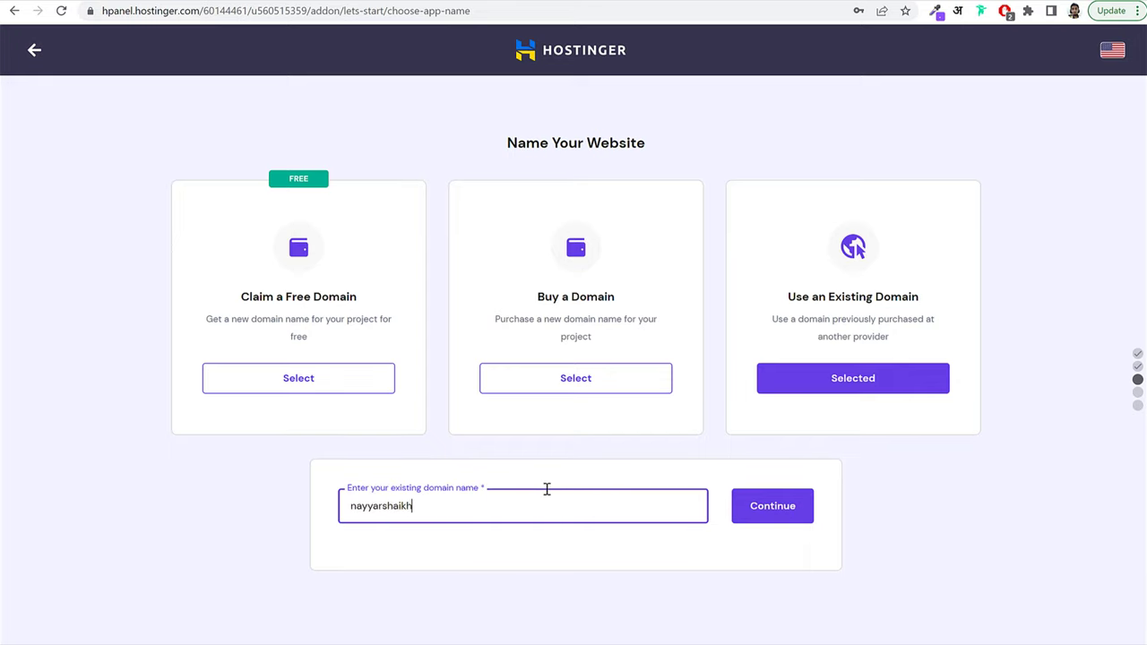
{"action": "triple_click", "coordinate": [370, 502]}
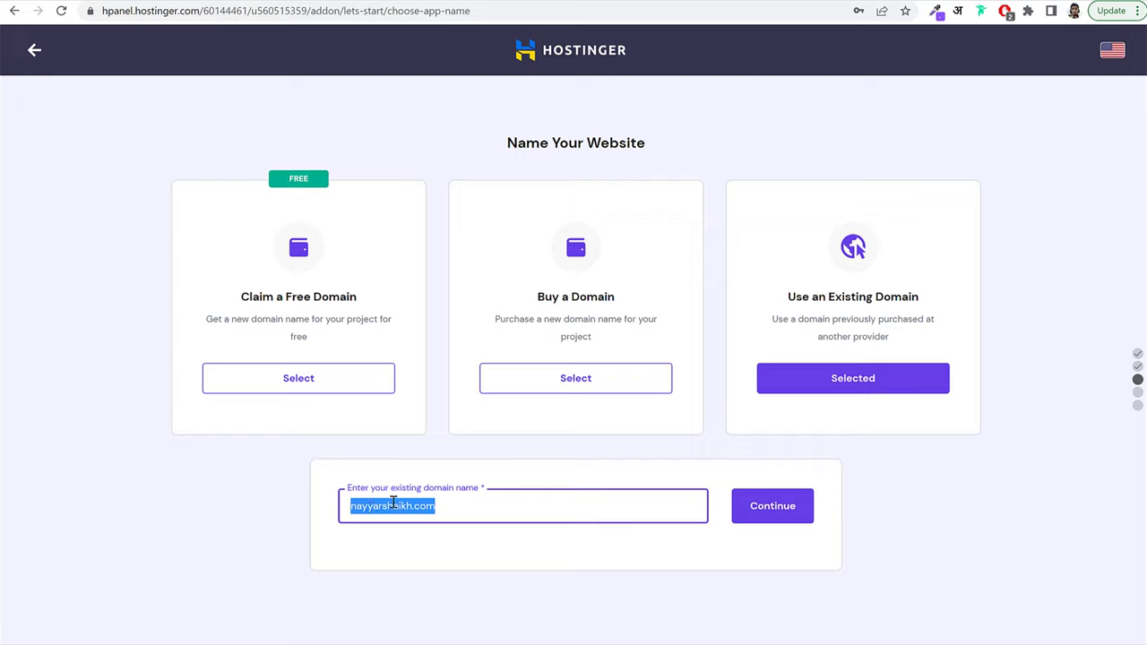
{"action": "left_click", "coordinate": [784, 518]}
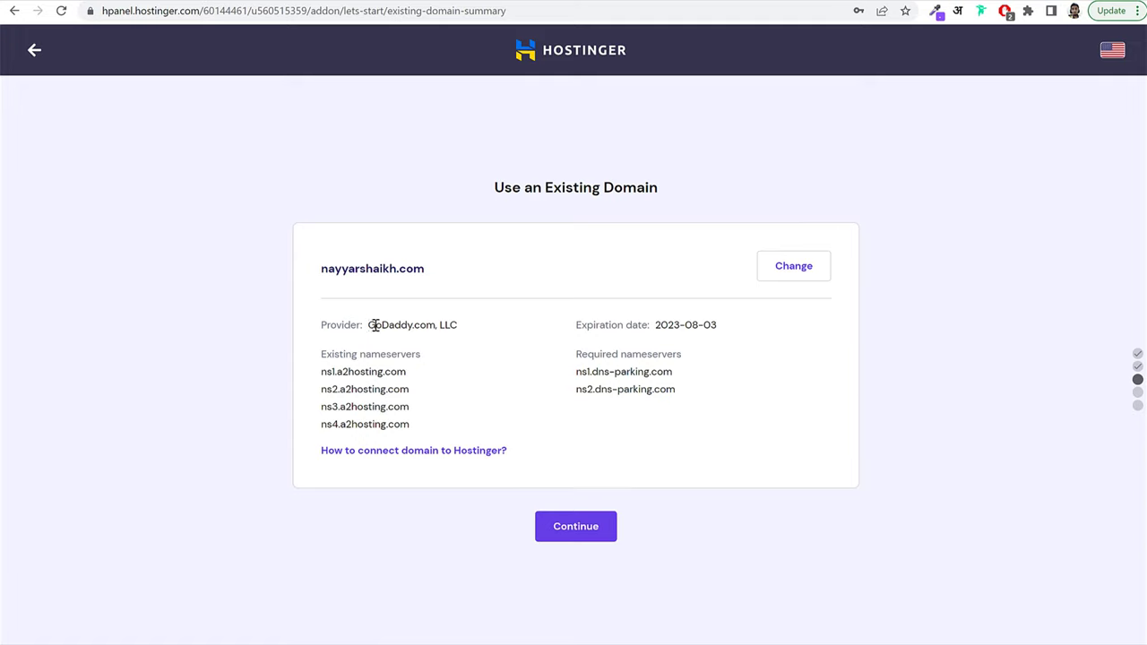
Note GoDaddy as provider and the ns1/ns2.dns-parking.com nameservers, then switch to GoDaddy
{"action": "left_click_drag", "start_coordinate": [375, 325], "coordinate": [487, 328]}
{"action": "left_click", "coordinate": [436, 329]}
{"action": "left_click_drag", "start_coordinate": [371, 325], "coordinate": [463, 325]}
{"action": "left_click", "coordinate": [463, 325]}
{"action": "left_click_drag", "start_coordinate": [320, 371], "coordinate": [414, 428]}
{"action": "left_click", "coordinate": [414, 429]}
{"action": "left_click_drag", "start_coordinate": [327, 373], "coordinate": [406, 412]}
{"action": "left_click", "coordinate": [406, 413]}
{"action": "left_click_drag", "start_coordinate": [580, 371], "coordinate": [696, 392]}
{"action": "left_click", "coordinate": [697, 392]}
{"action": "left_click_drag", "start_coordinate": [319, 373], "coordinate": [388, 405]}
{"action": "left_click_drag", "start_coordinate": [579, 371], "coordinate": [664, 393]}
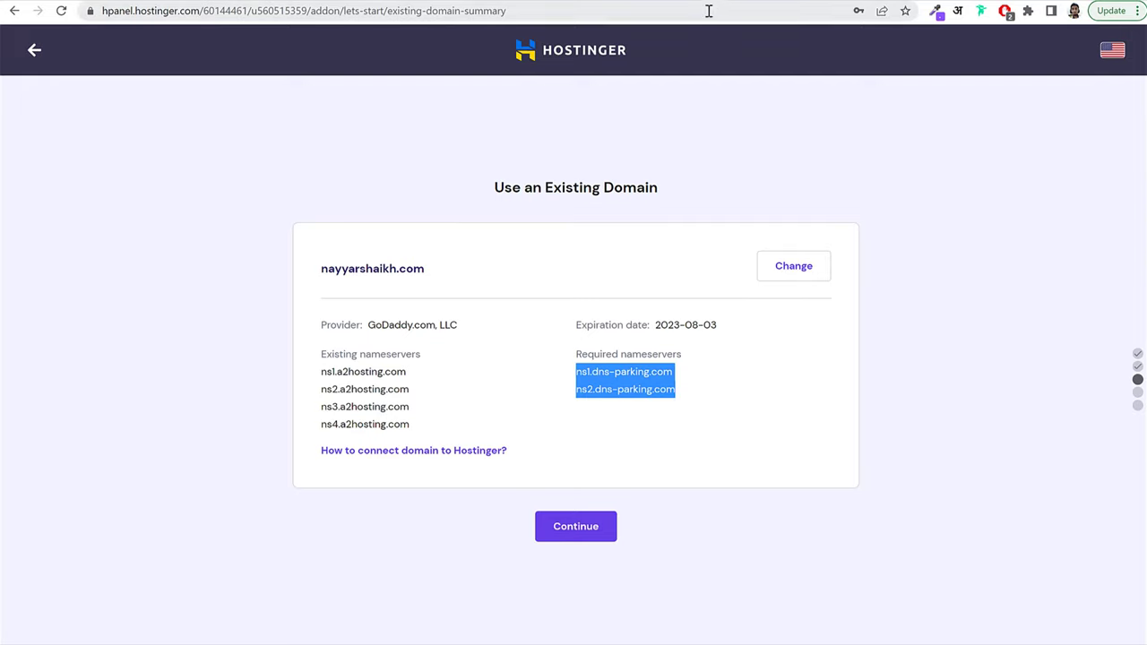
{"action": "left_click_drag", "start_coordinate": [368, 326], "coordinate": [428, 324]}
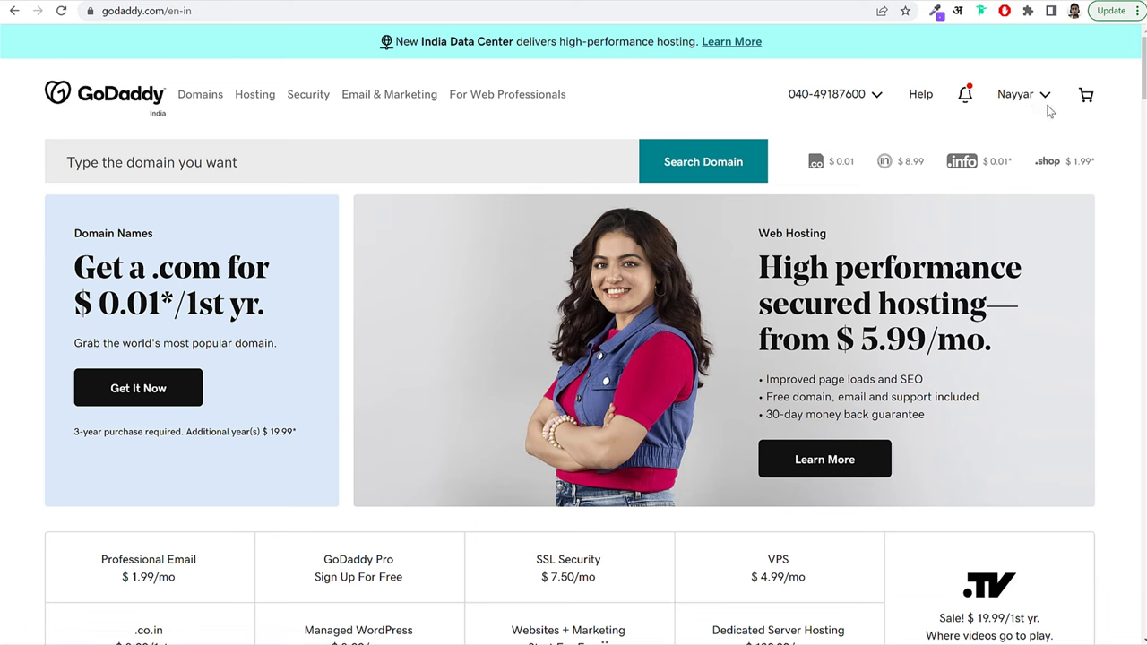
{"action": "left_click", "coordinate": [722, 0]}
From My Products, open DNS management for the personal .com domain and view its nameservers
{"action": "left_click", "coordinate": [1032, 101]}
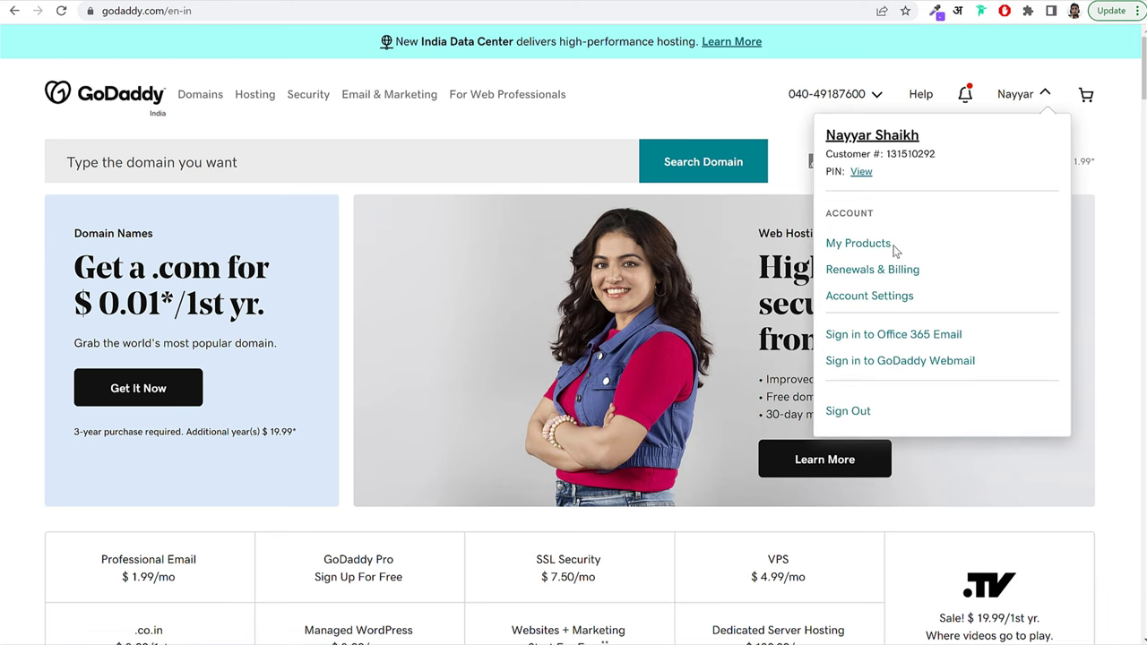
{"action": "left_click", "coordinate": [861, 243]}
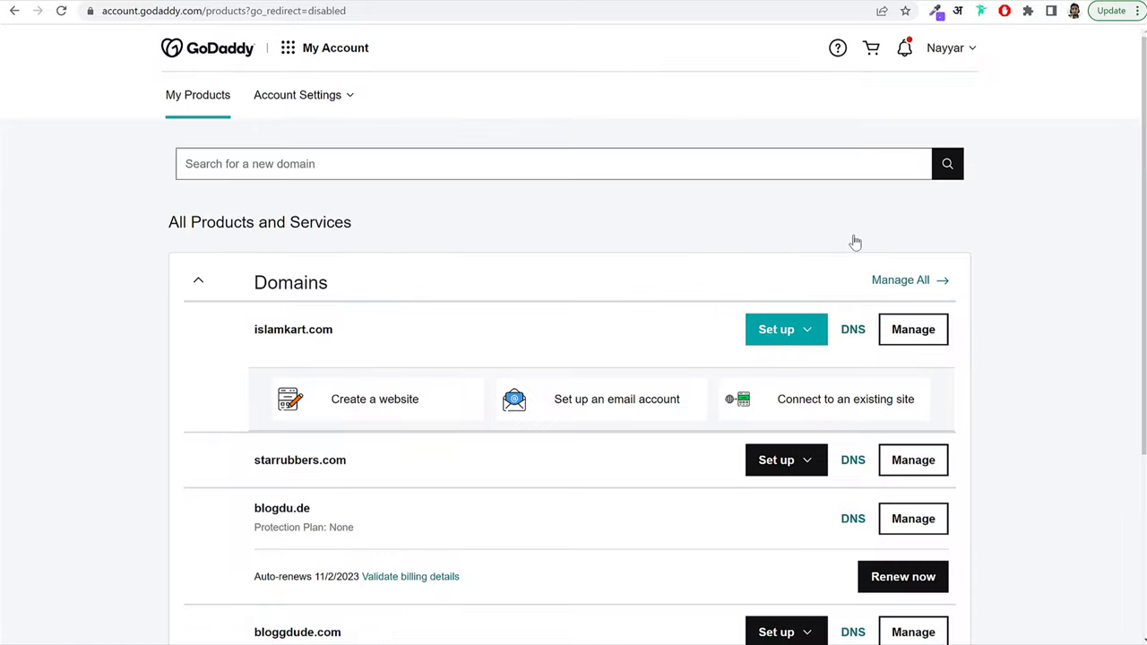
{"action": "scroll", "coordinate": [1029, 295], "scroll_direction": "down", "scroll_amount": 3}
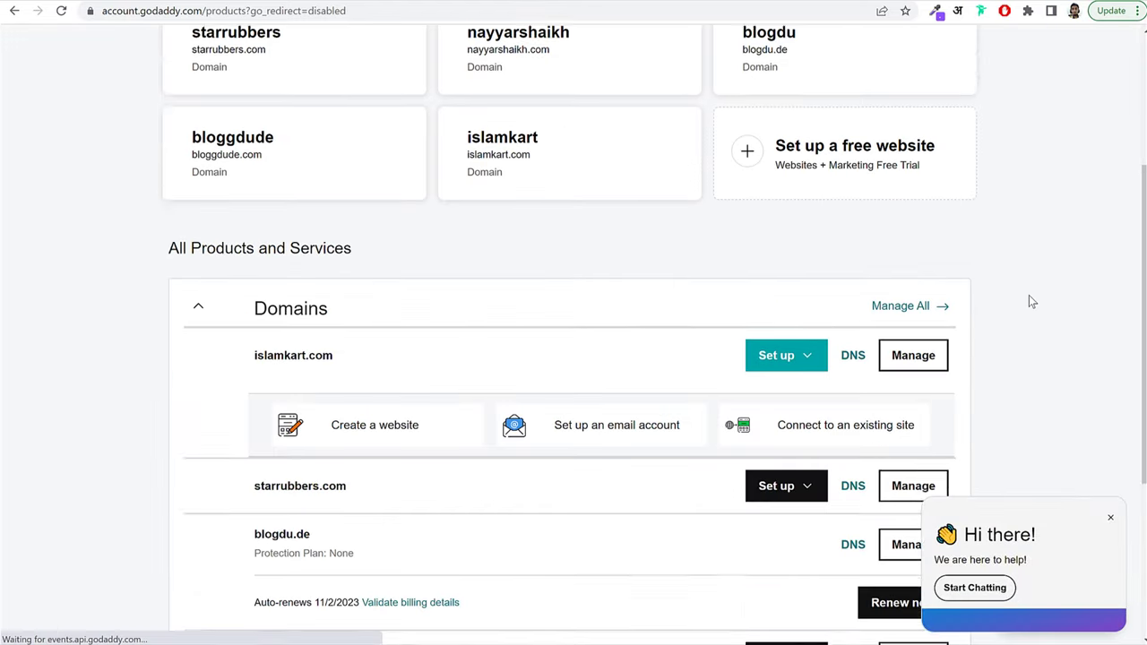
{"action": "scroll", "coordinate": [1029, 294], "scroll_direction": "down", "scroll_amount": 3}
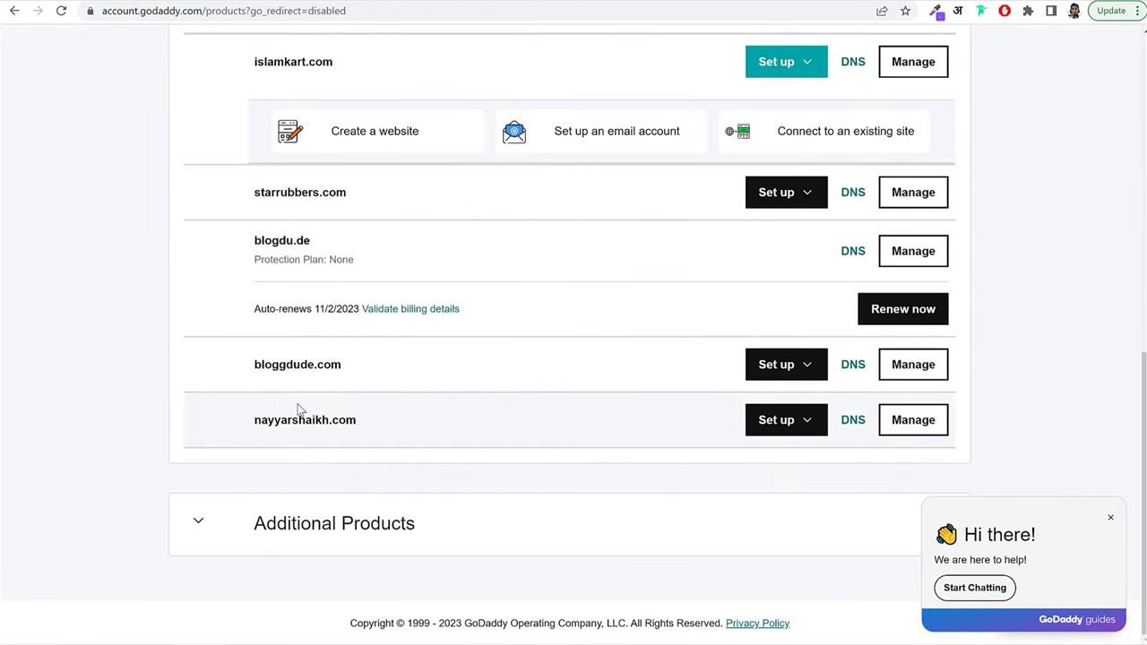
{"action": "double_click", "coordinate": [333, 422]}
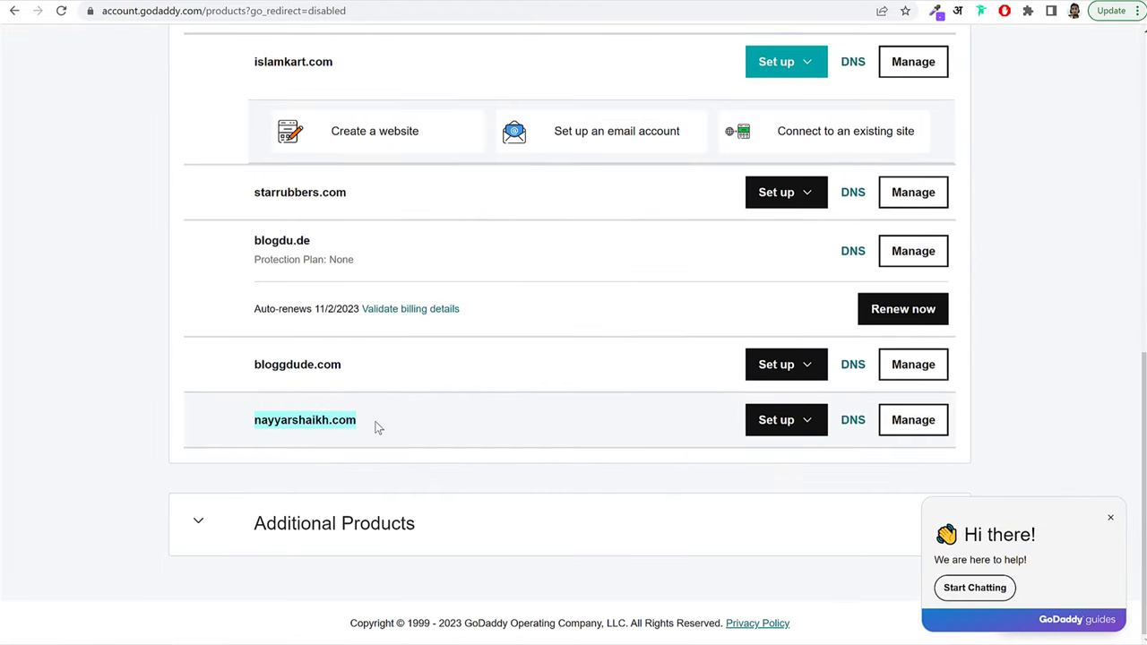
{"action": "left_click", "coordinate": [856, 425]}
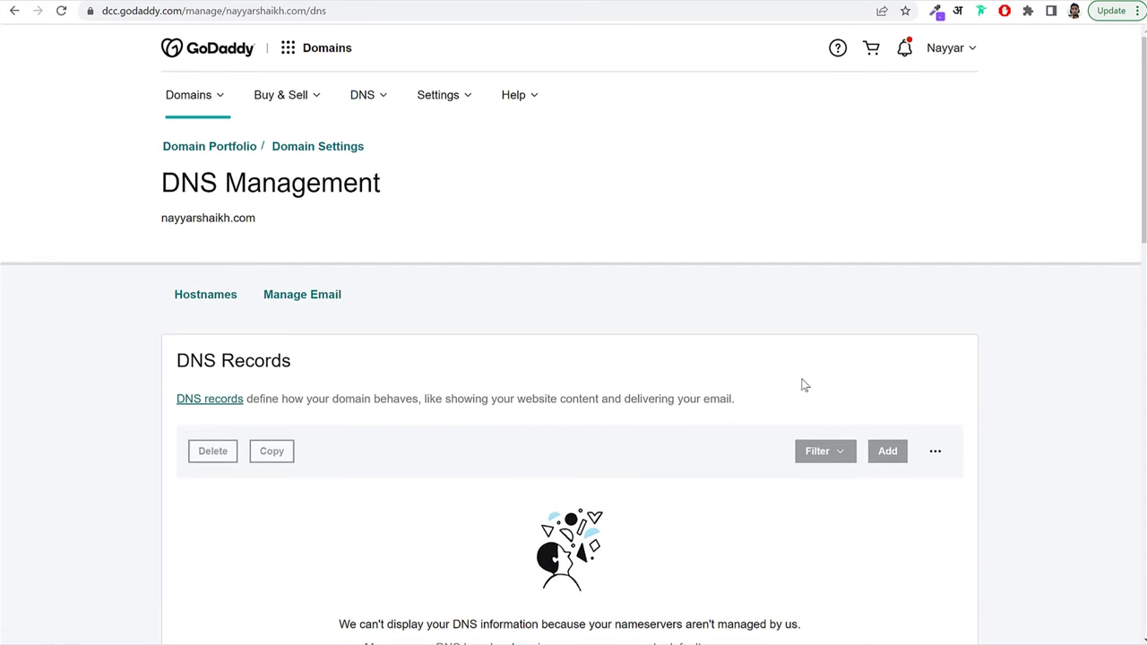
{"action": "scroll", "coordinate": [757, 377], "scroll_direction": "down", "scroll_amount": 3}
{"action": "scroll", "coordinate": [754, 381], "scroll_direction": "down", "scroll_amount": 6}
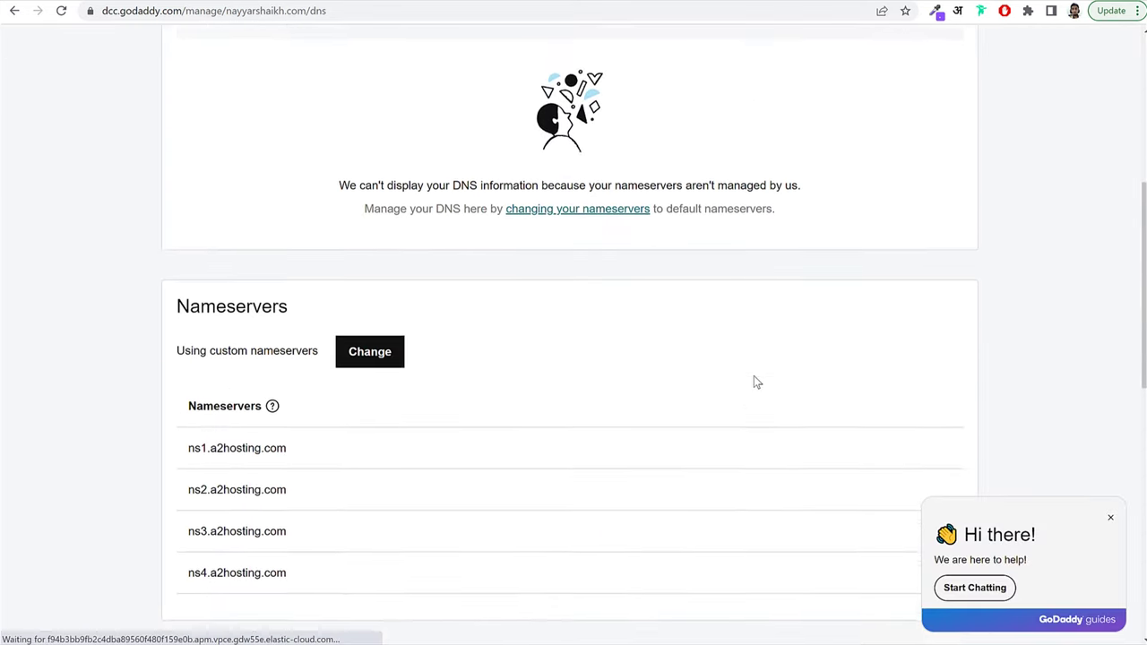
{"action": "left_click_drag", "start_coordinate": [183, 59], "coordinate": [321, 67]}
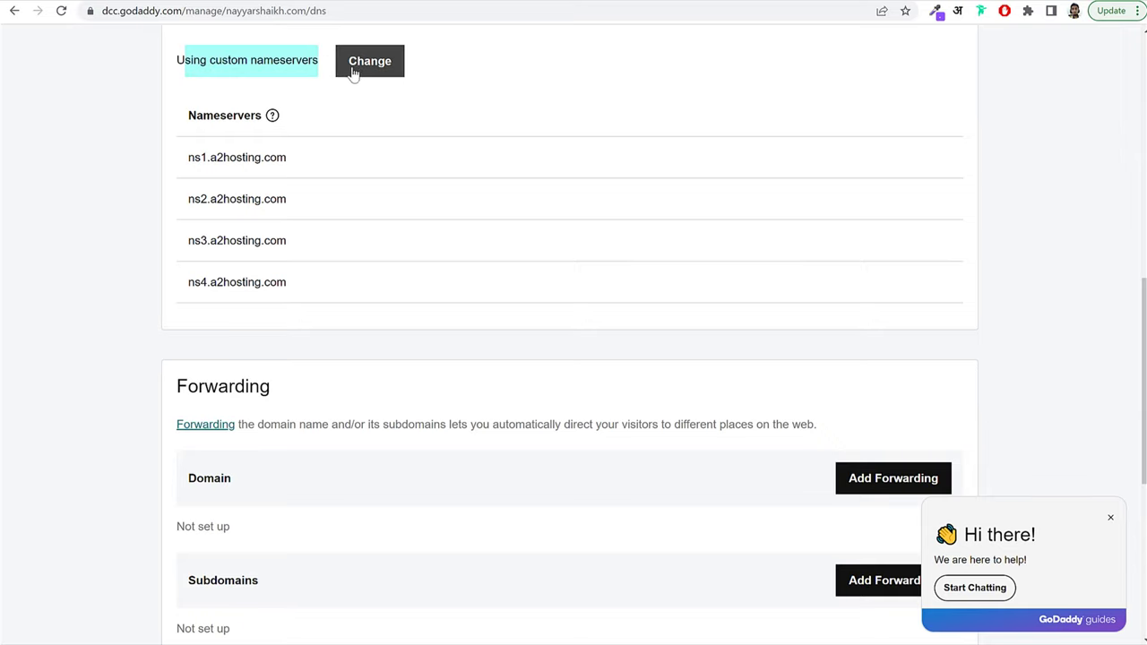
Switch to custom nameservers, remove ns3/ns4 and clear the two a2hosting entries
{"action": "left_click", "coordinate": [352, 72]}
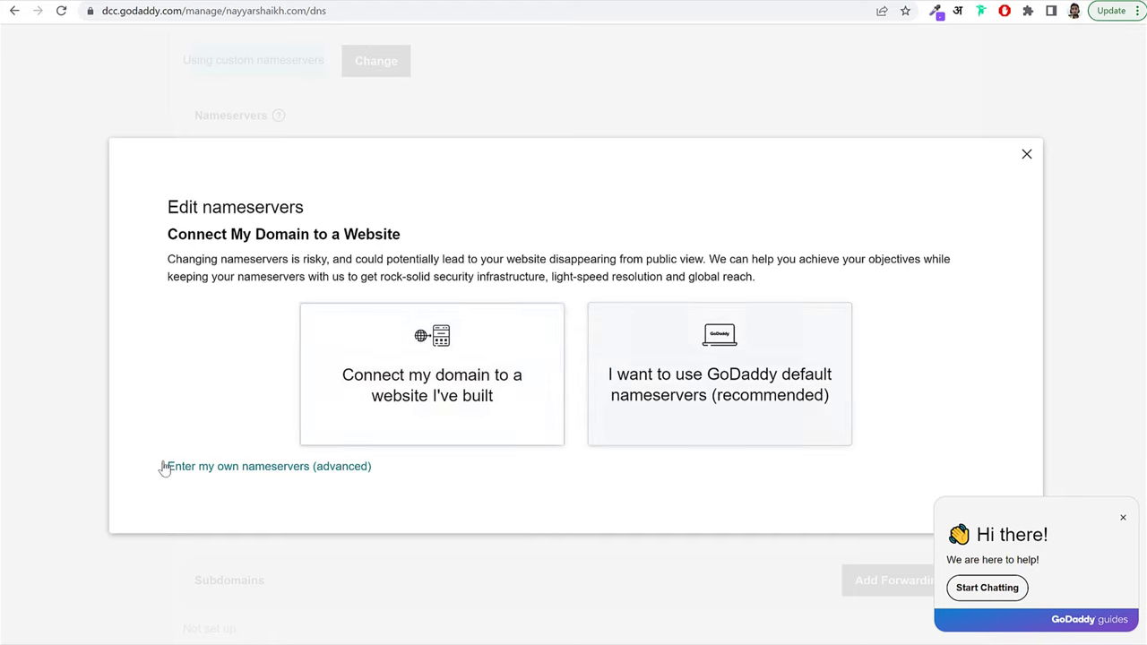
{"action": "left_click_drag", "start_coordinate": [146, 466], "coordinate": [377, 476]}
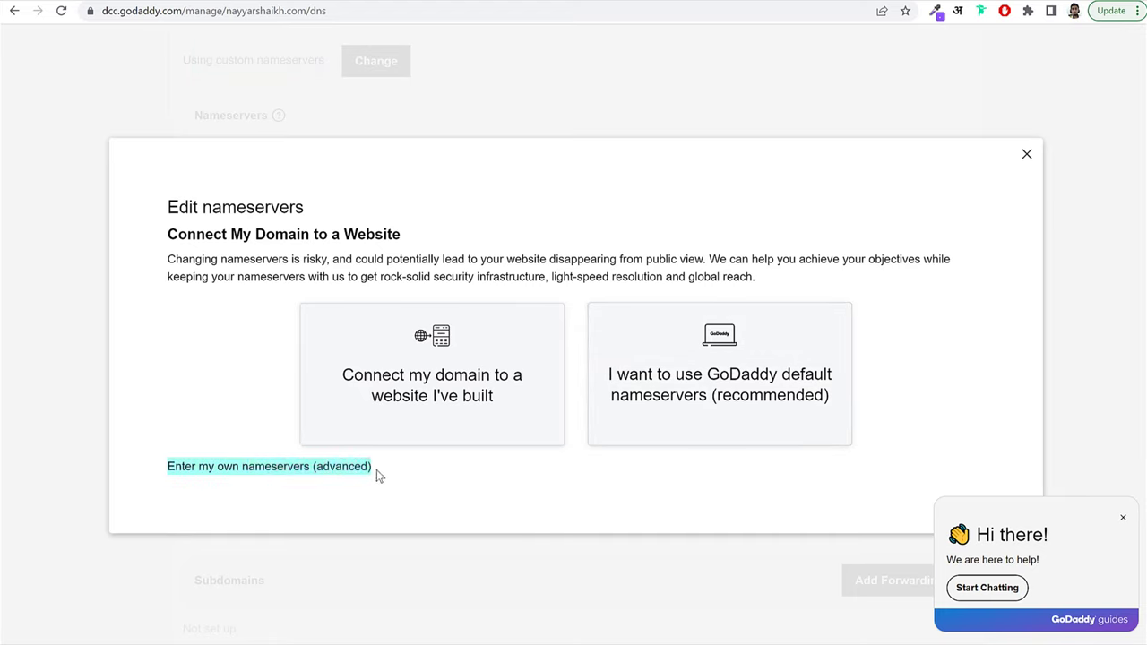
{"action": "left_click", "coordinate": [242, 468]}
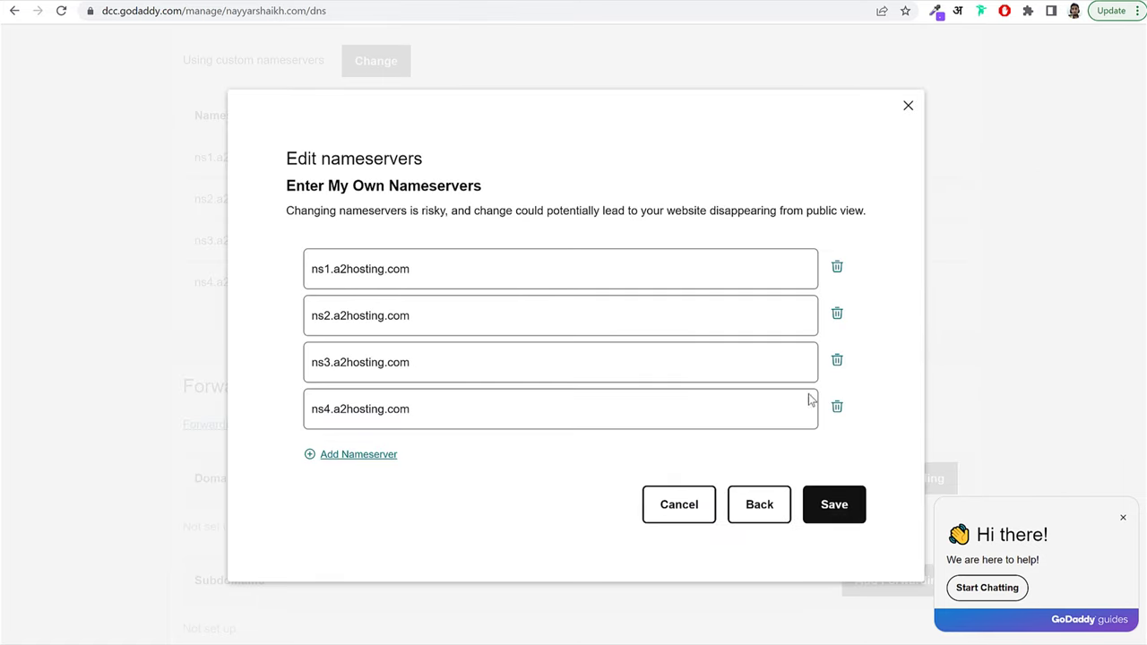
{"action": "left_click", "coordinate": [838, 362]}
{"action": "left_click", "coordinate": [837, 361]}
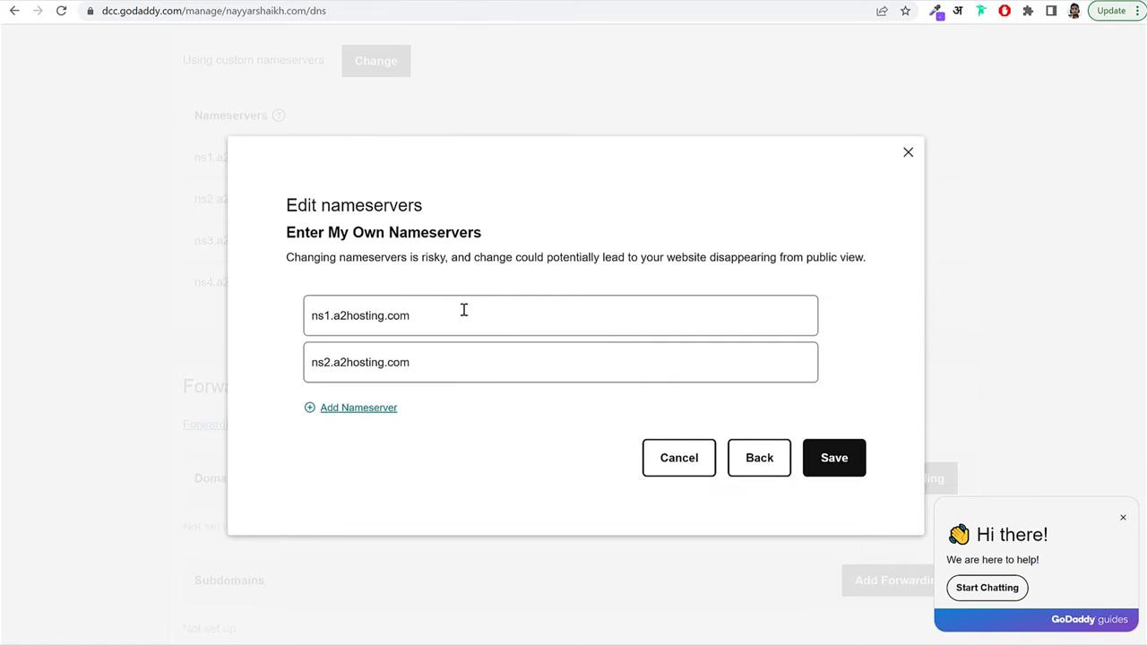
{"action": "left_click_drag", "start_coordinate": [463, 310], "coordinate": [113, 300]}
{"action": "key", "text": "BackSpace"}
{"action": "left_click_drag", "start_coordinate": [437, 353], "coordinate": [257, 349]}
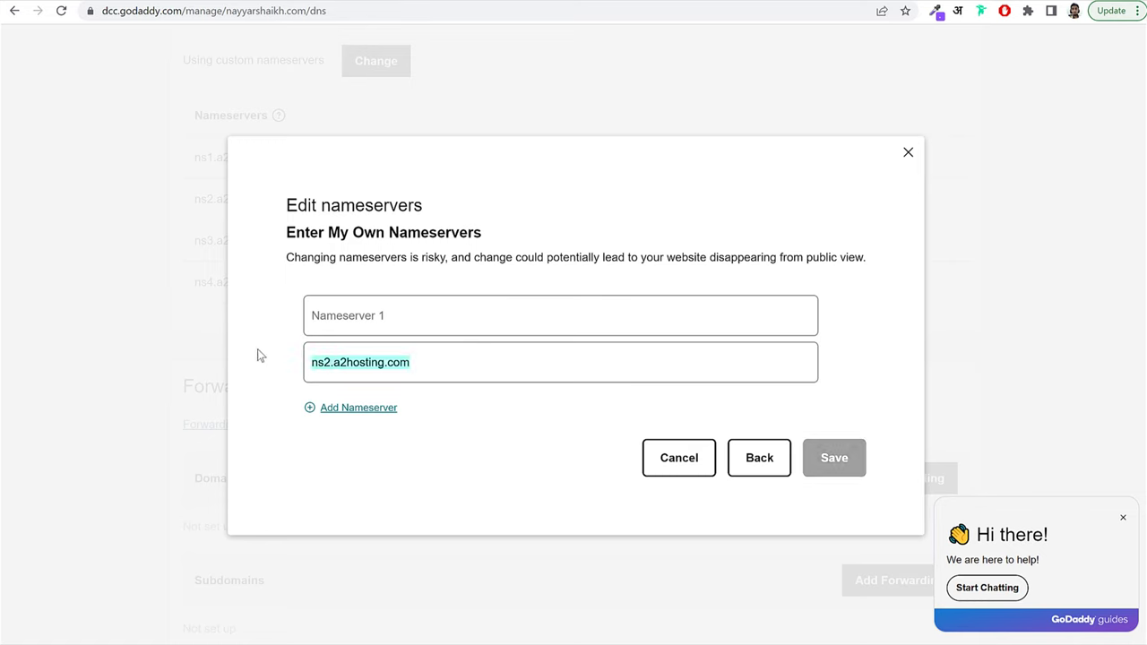
{"action": "key", "text": "BackSpace"}
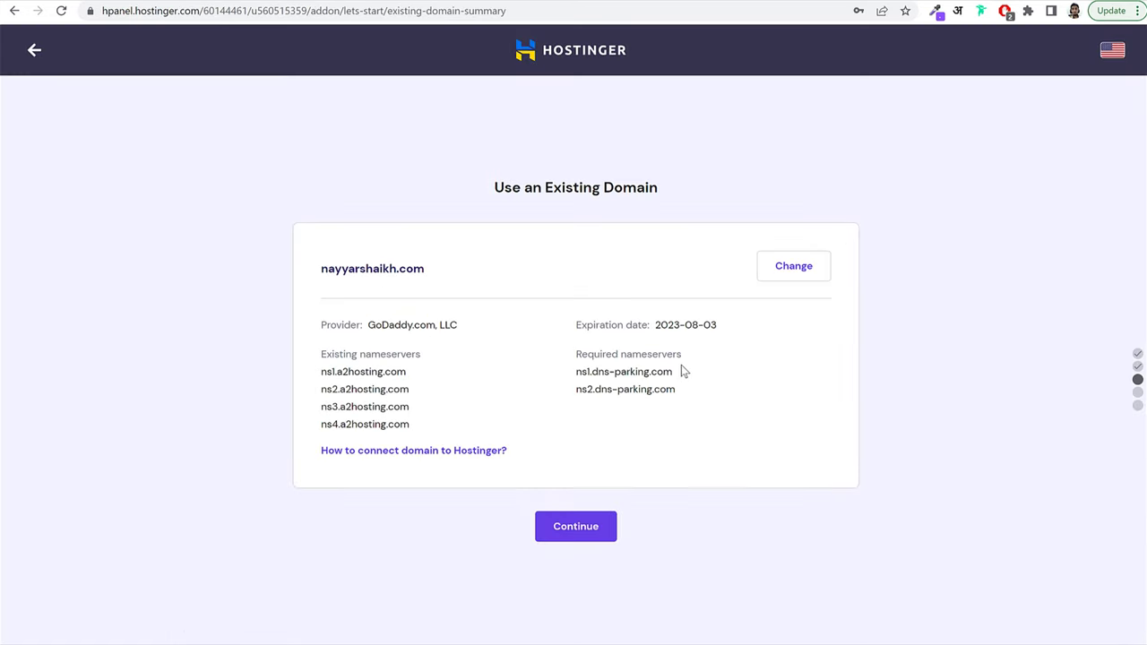
Paste ns1.dns-parking.com and ns2.dns-parking.com from Hostinger into the fields and save
{"action": "left_click_drag", "start_coordinate": [681, 368], "coordinate": [579, 370]}
{"action": "key", "text": "ctrl+c"}
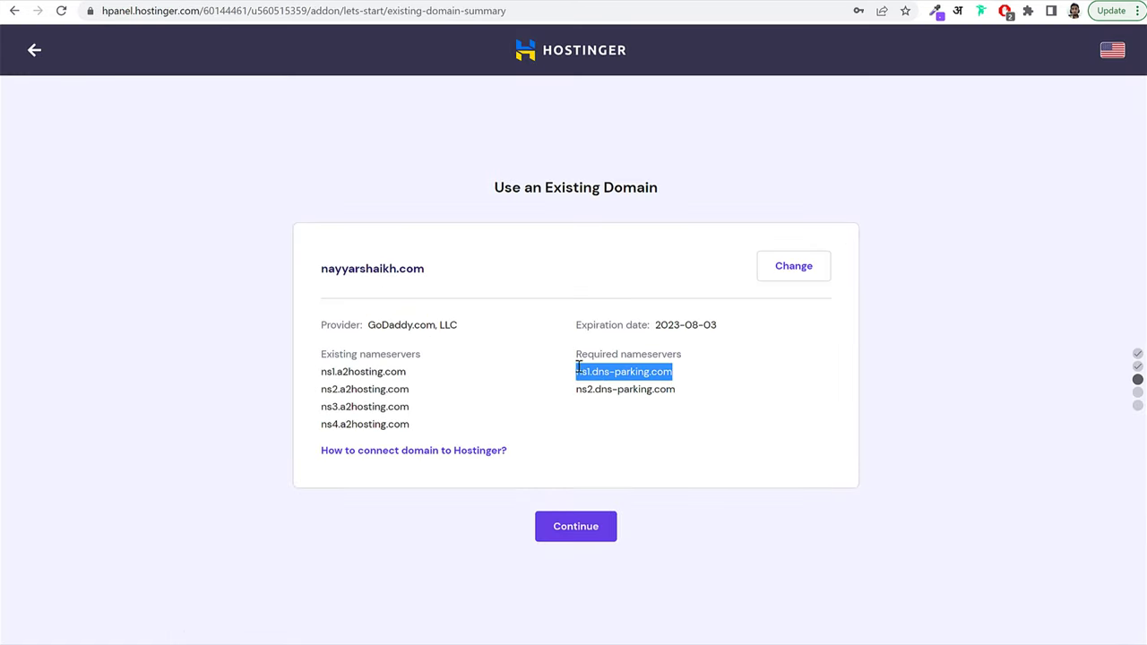
{"action": "left_click", "coordinate": [556, 1]}
{"action": "left_click", "coordinate": [397, 306]}
{"action": "key", "text": "ctrl+v"}
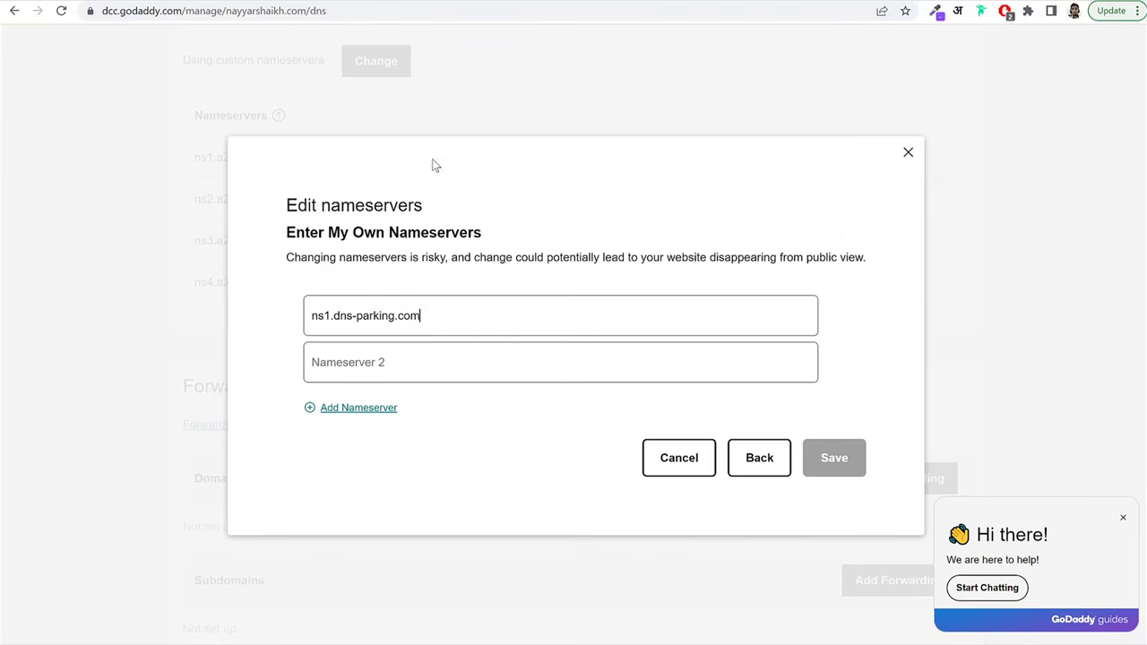
{"action": "left_click", "coordinate": [359, 1]}
{"action": "left_click_drag", "start_coordinate": [679, 390], "coordinate": [576, 390]}
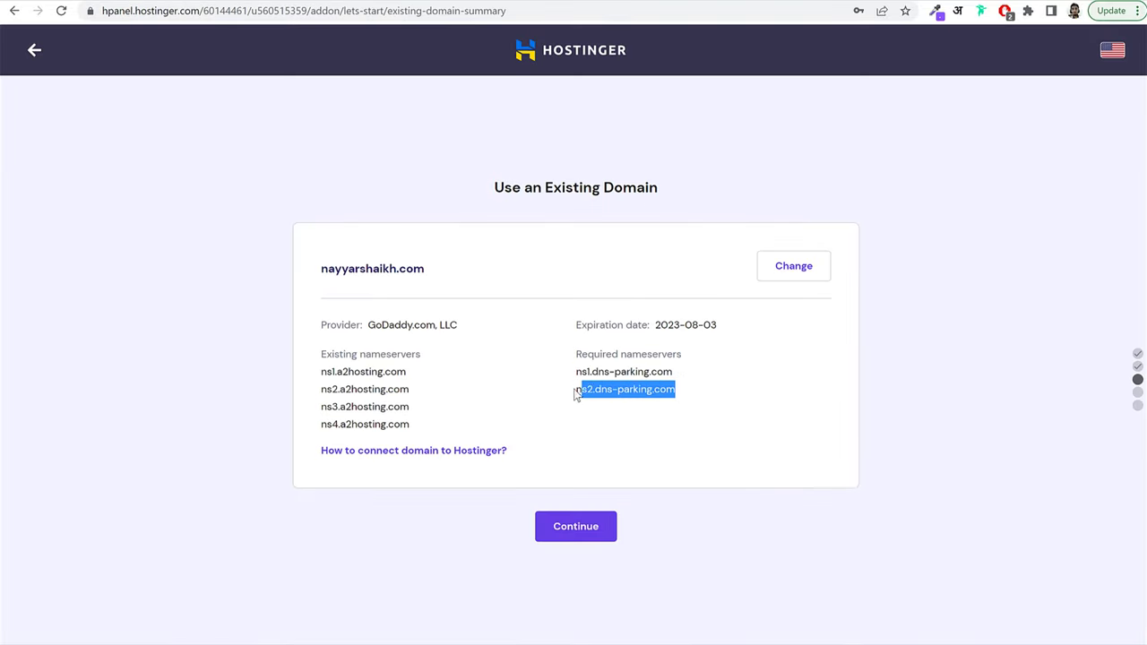
{"action": "key", "text": "ctrl+c"}
{"action": "left_click", "coordinate": [423, 4]}
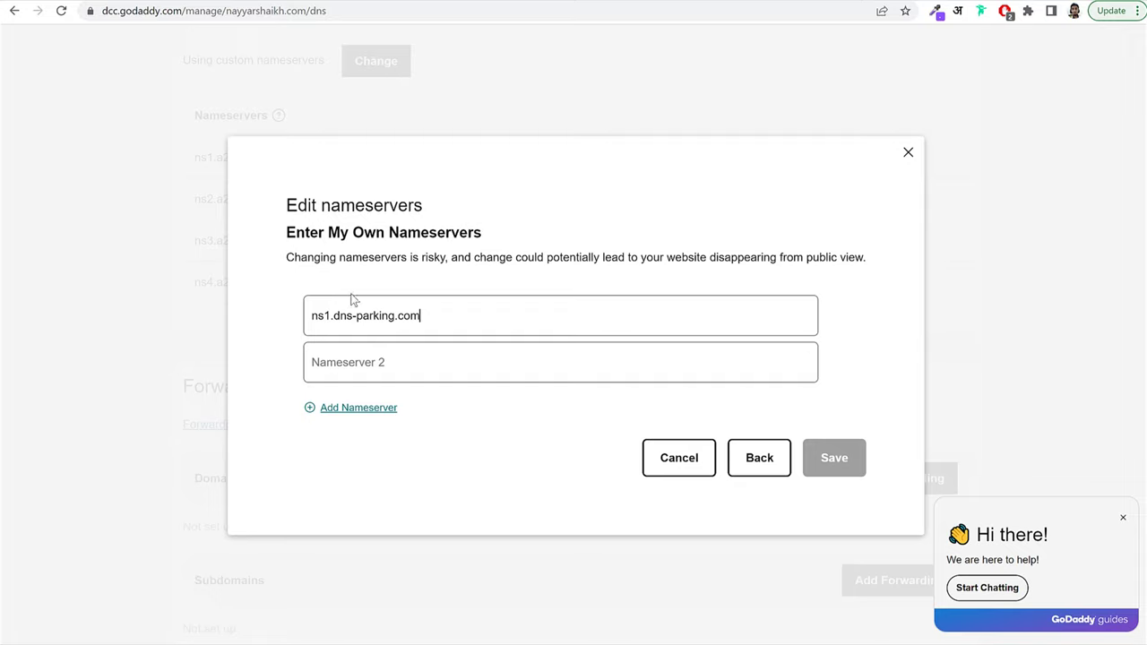
{"action": "left_click", "coordinate": [392, 358]}
{"action": "key", "text": "ctrl+v"}
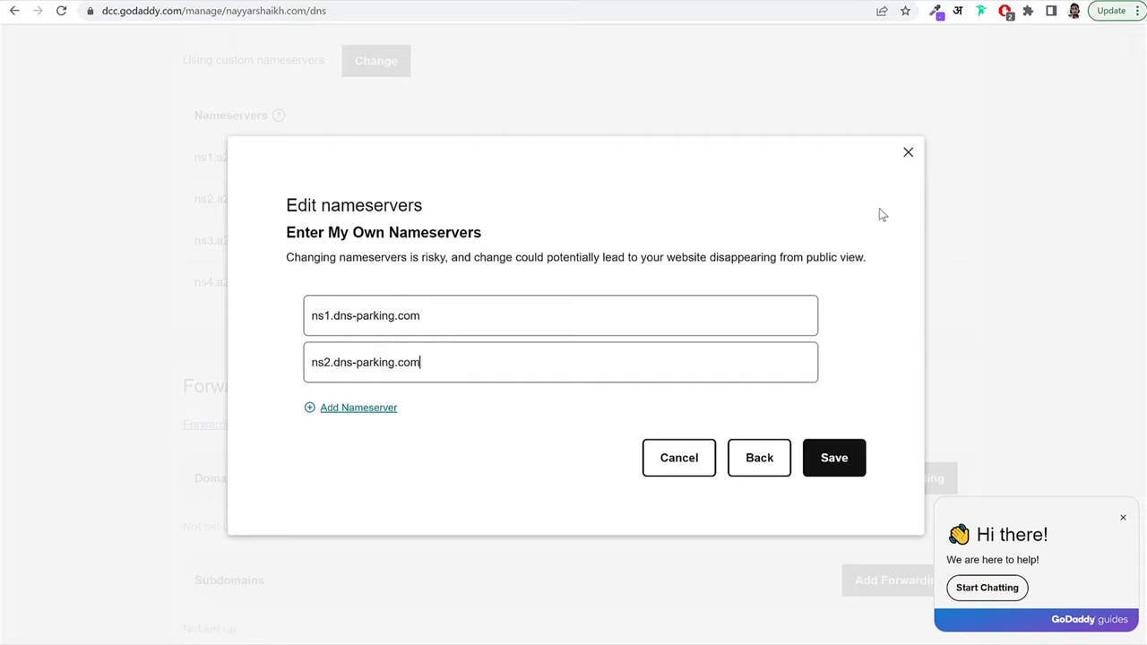
{"action": "left_click", "coordinate": [910, 157]}
Back in Hostinger, continue and finish the new website setup
{"action": "key", "text": "ctrl+Tab"}
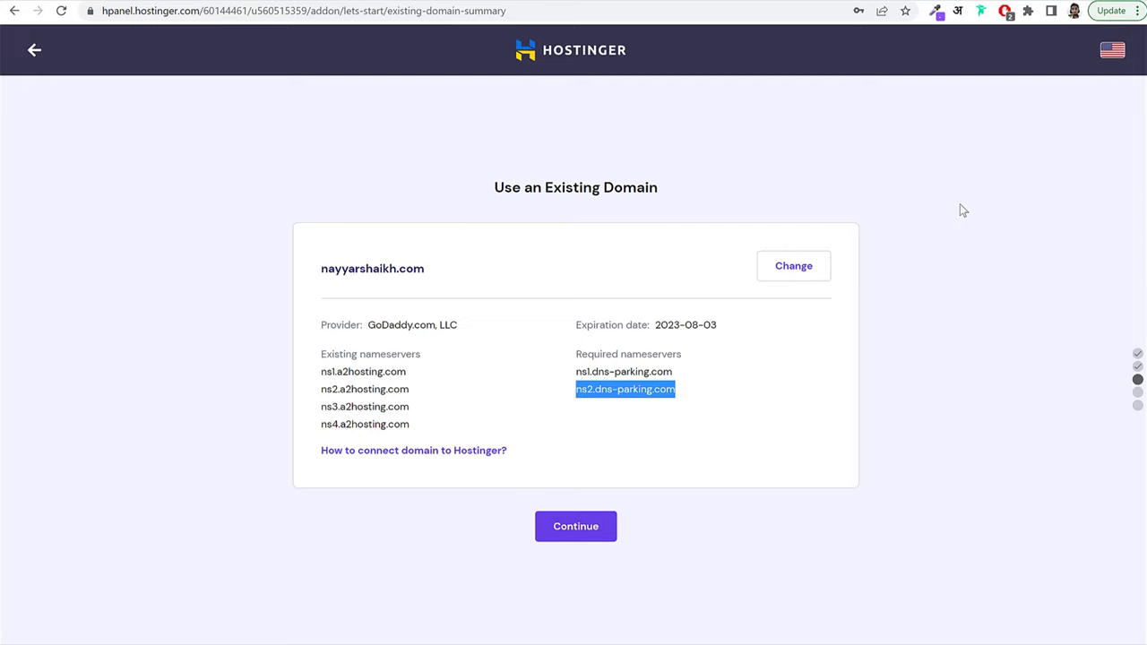
{"action": "left_click", "coordinate": [542, 533]}
{"action": "left_click", "coordinate": [615, 445]}
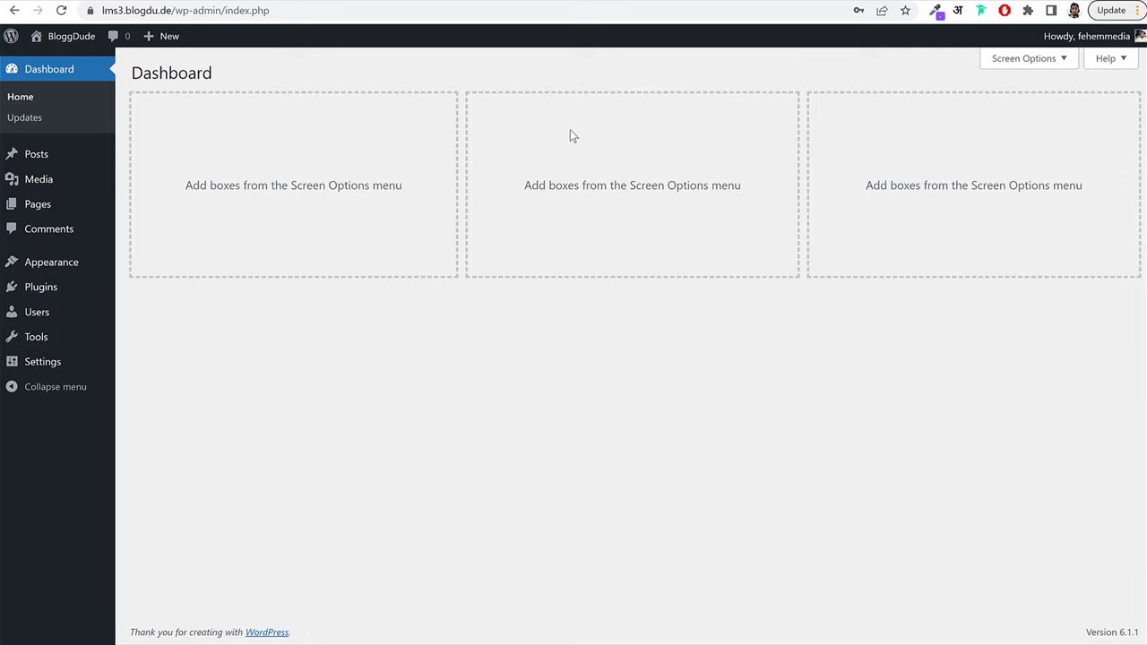
Open the lms3.blogdu.de front page in a new tab and view it
{"action": "right_click", "coordinate": [50, 36]}
{"action": "left_click", "coordinate": [397, 140]}
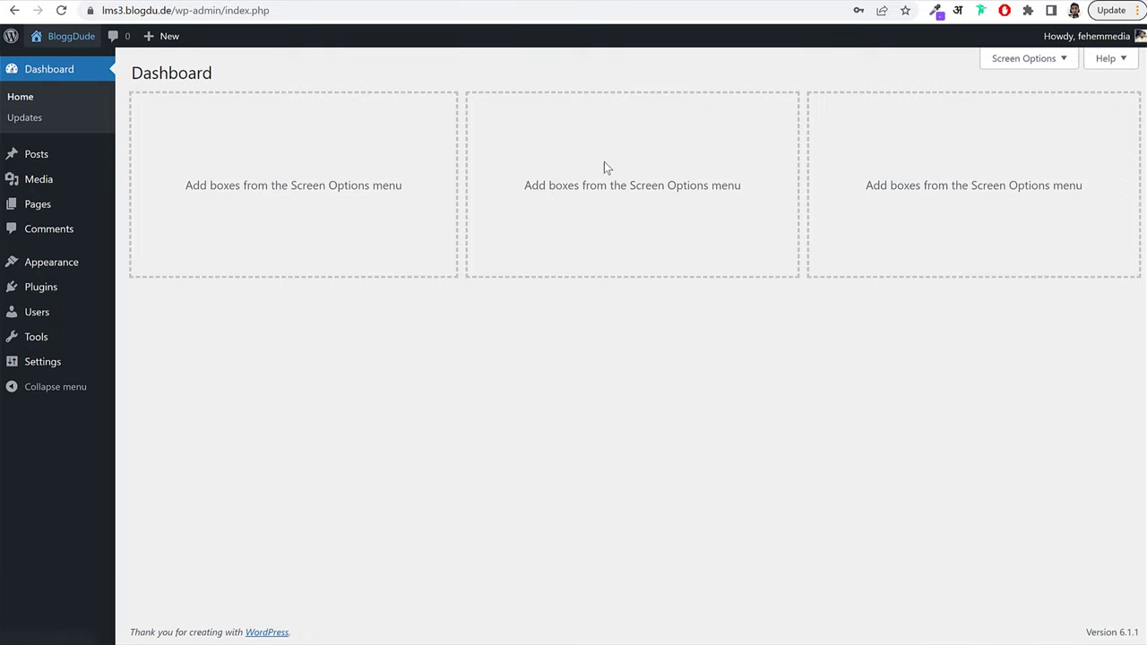
{"action": "key", "text": "ctrl+Tab"}
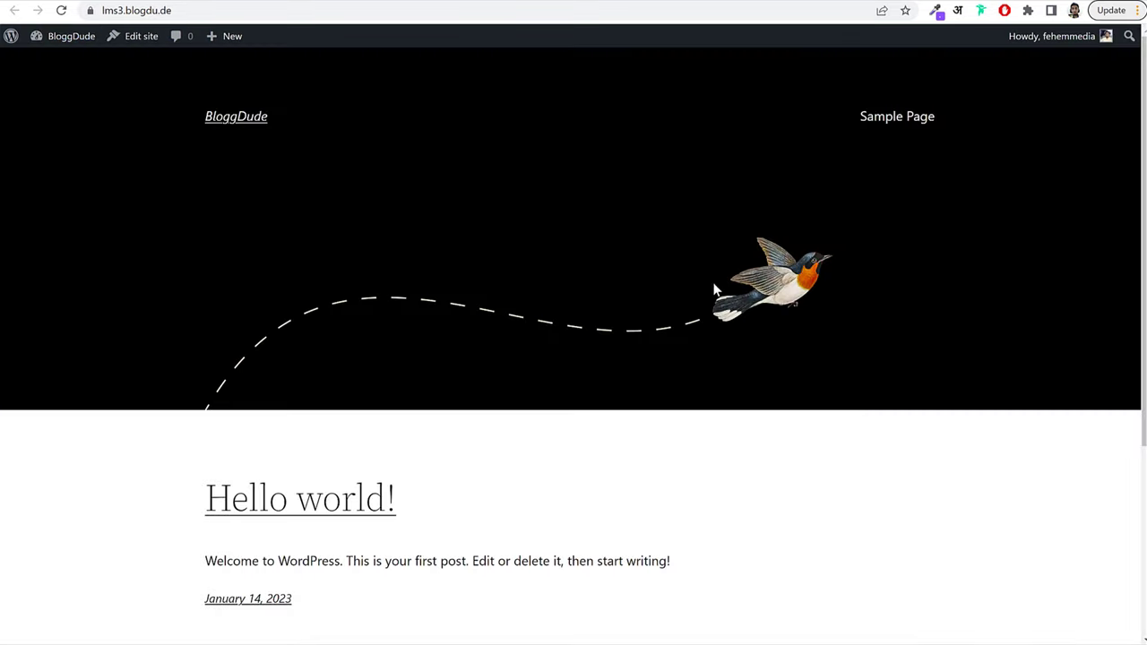
{"action": "key", "text": "ctrl+Tab"}
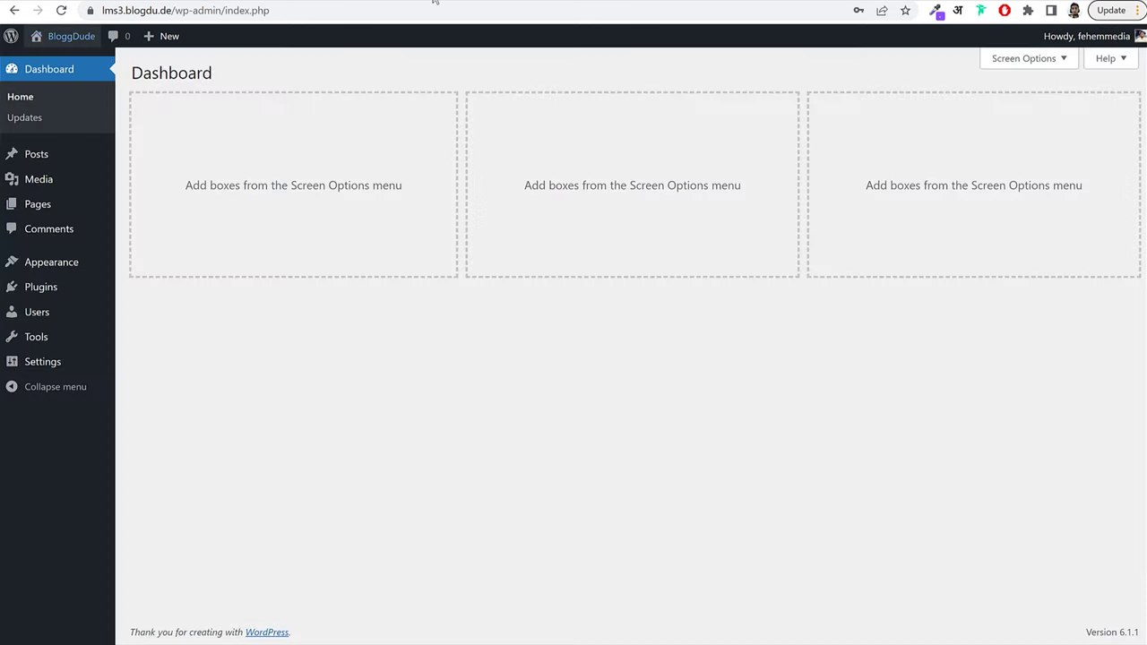
Scroll through the finished Tutor Starter course site for comparison
{"action": "key", "text": "ctrl+Tab"}
{"action": "scroll", "coordinate": [775, 354], "scroll_direction": "down", "scroll_amount": 3}
{"action": "scroll", "coordinate": [776, 367], "scroll_direction": "up", "scroll_amount": 3}
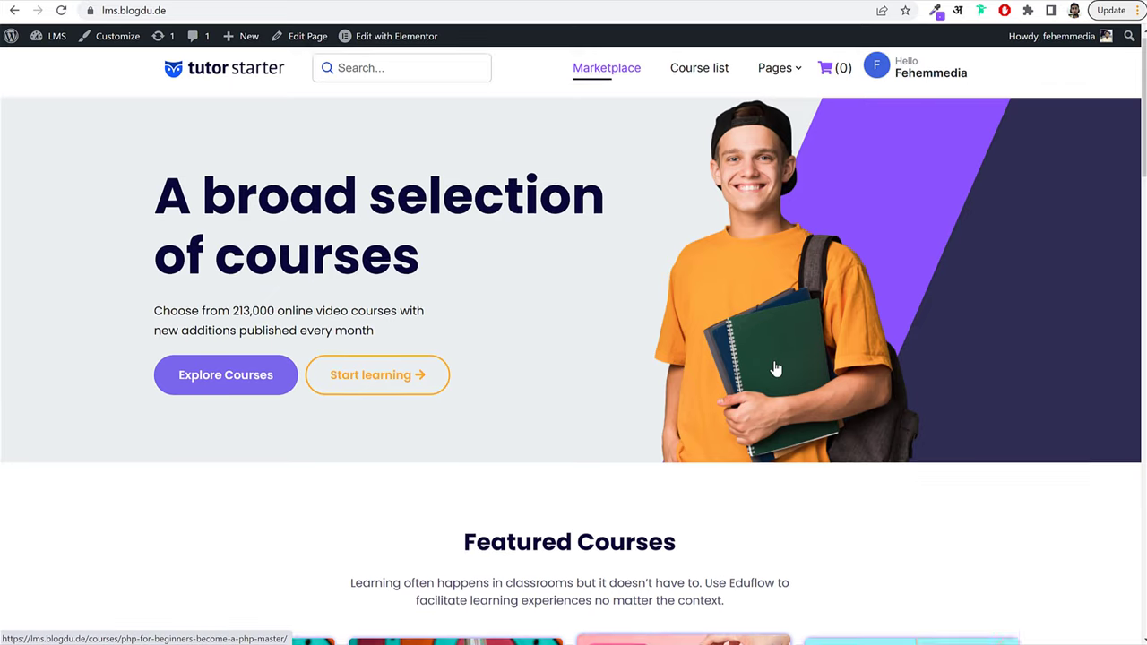
{"action": "scroll", "coordinate": [787, 363], "scroll_direction": "down", "scroll_amount": 5}
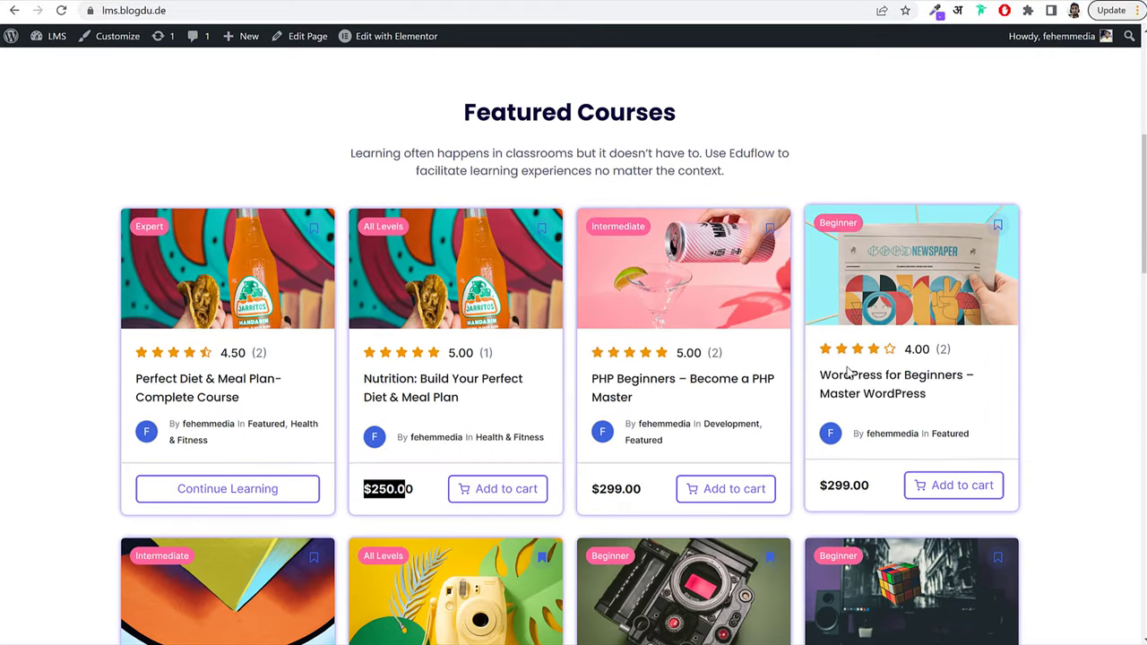
{"action": "scroll", "coordinate": [472, 395], "scroll_direction": "down", "scroll_amount": 1}
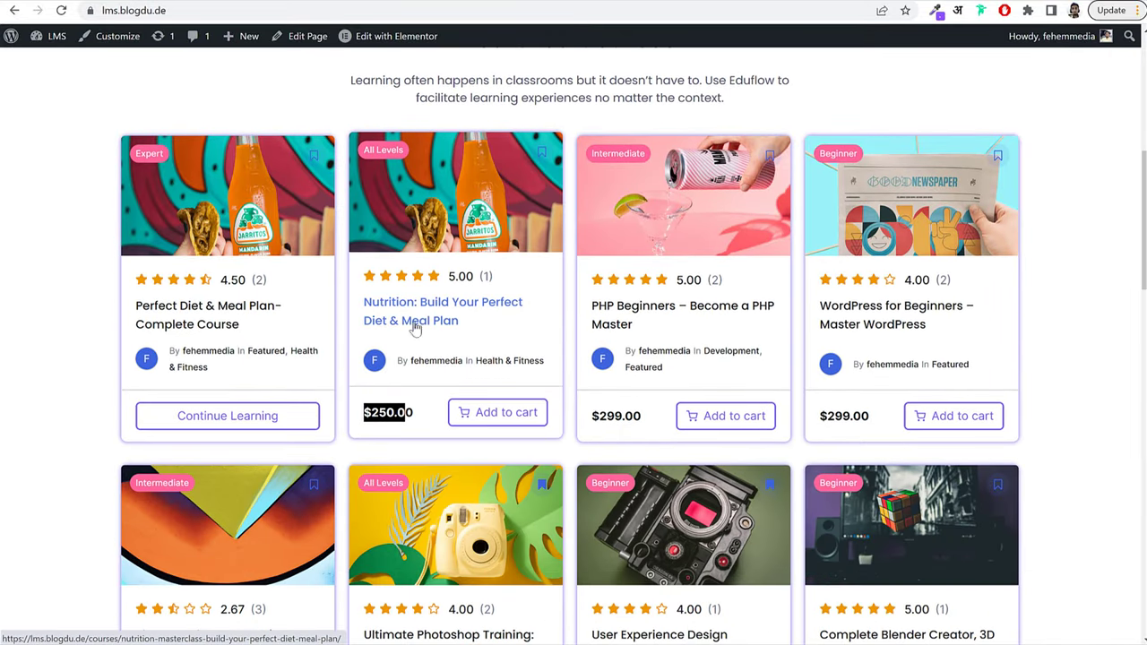
{"action": "scroll", "coordinate": [1109, 392], "scroll_direction": "down", "scroll_amount": 2}
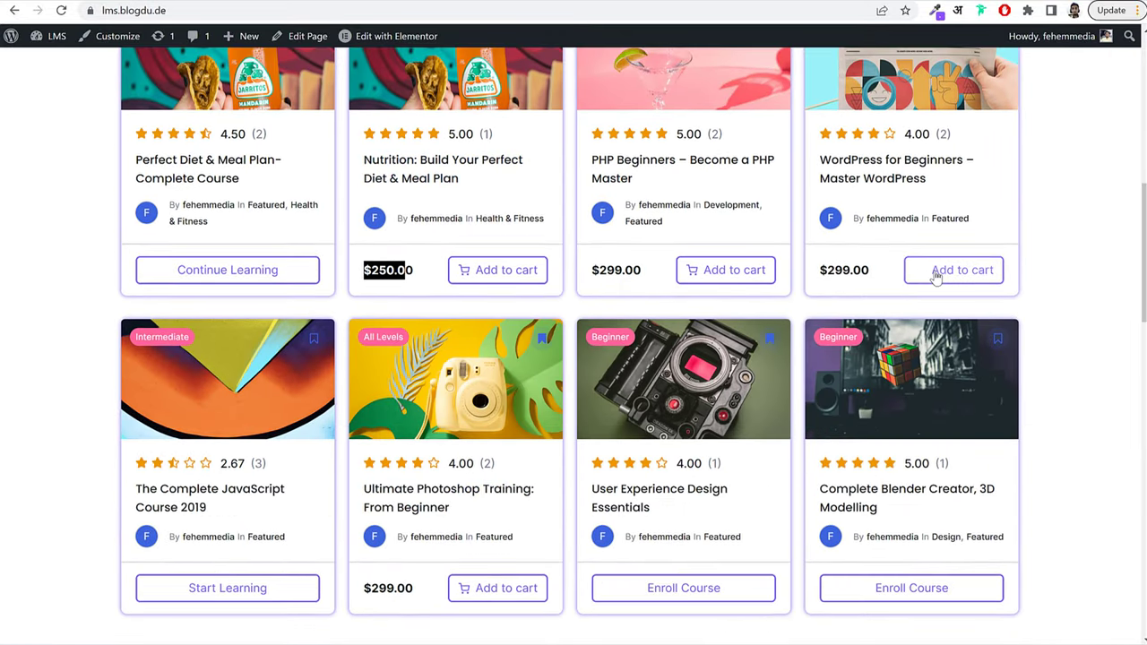
{"action": "scroll", "coordinate": [1035, 320], "scroll_direction": "up", "scroll_amount": 3}
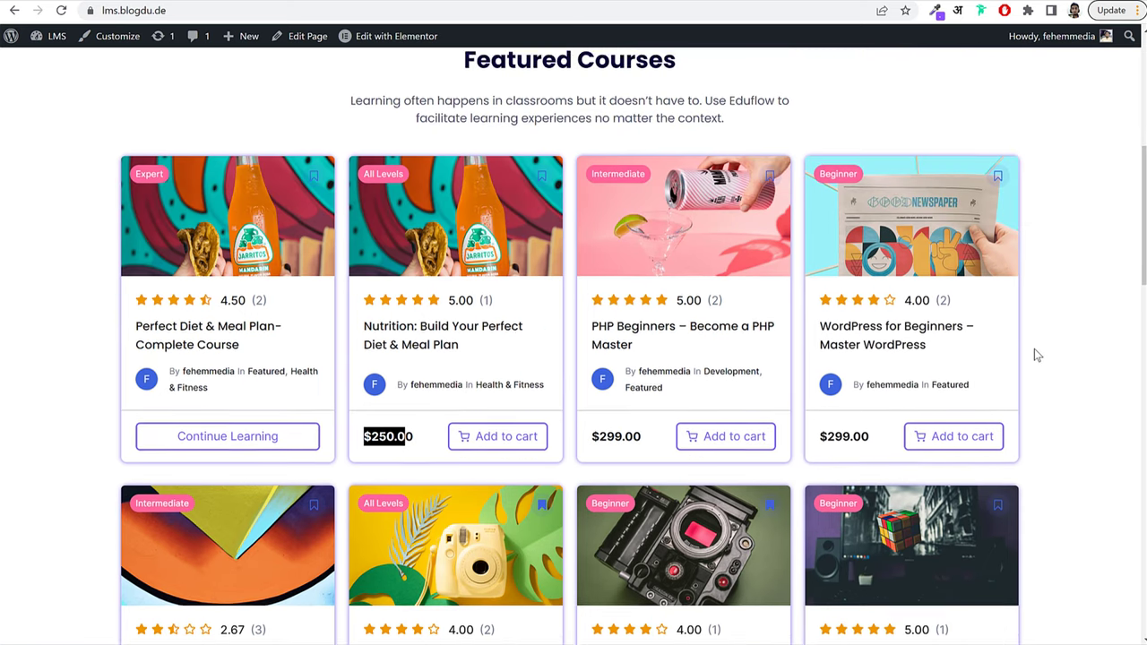
{"action": "scroll", "coordinate": [988, 391], "scroll_direction": "up", "scroll_amount": 6}
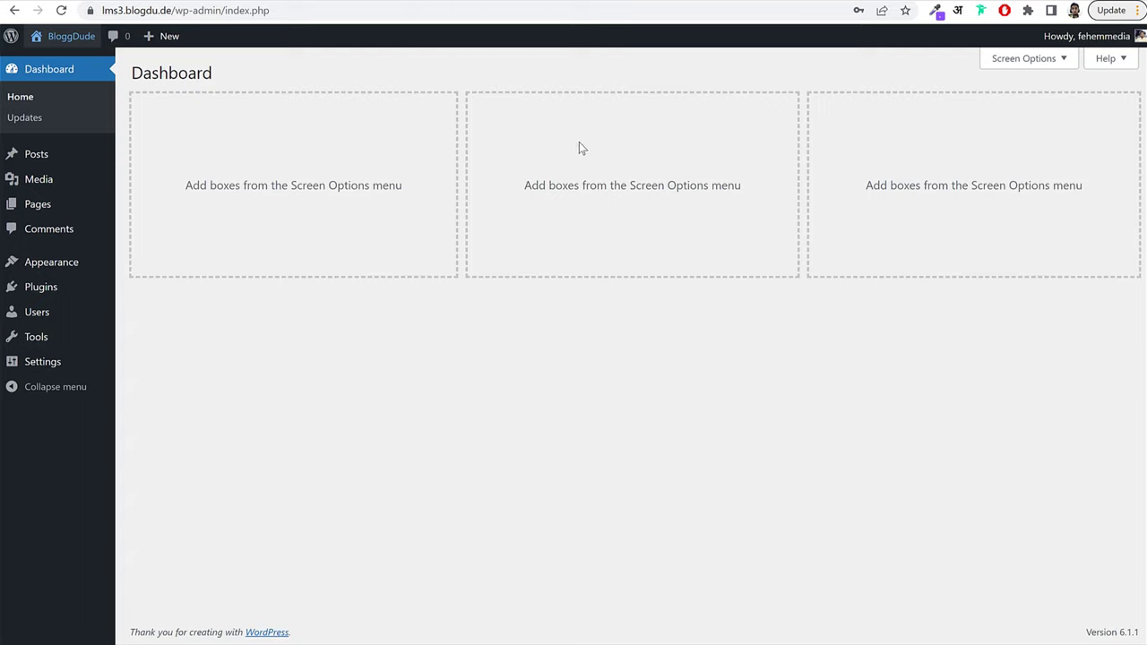
In a new tab, load the Tutor LMS product page from the bloggdude.com address suggestion
{"action": "key", "text": "ctrl+t"}
{"action": "type", "text": "bloggdude.com/tu"}
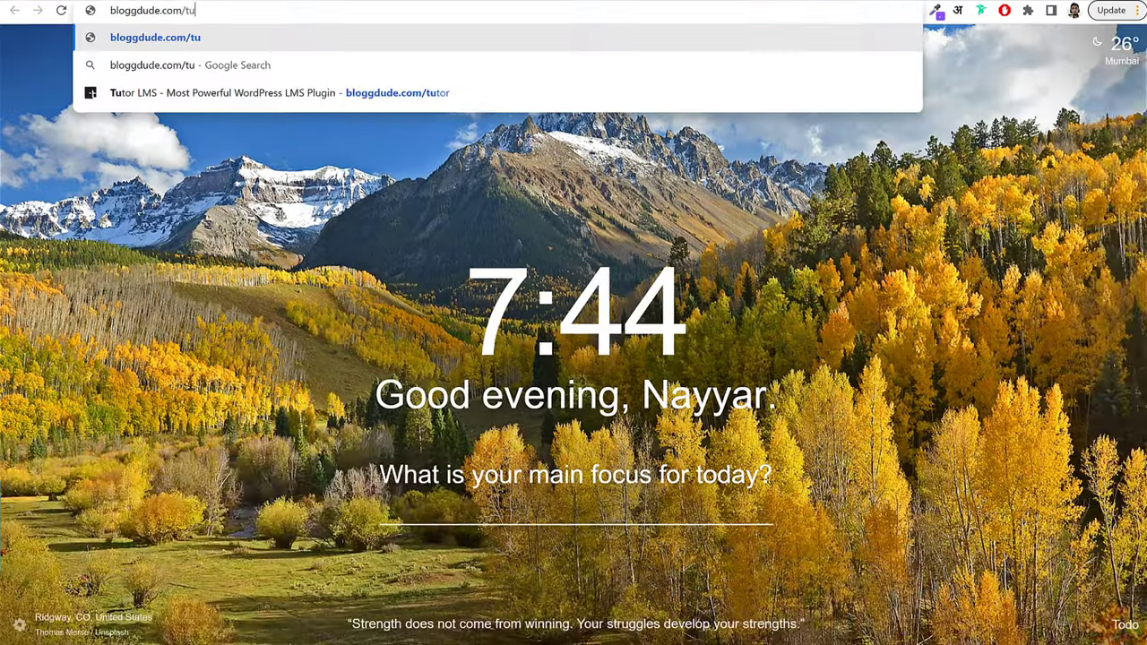
{"action": "key", "text": "Down"}
{"action": "key", "text": "Down"}
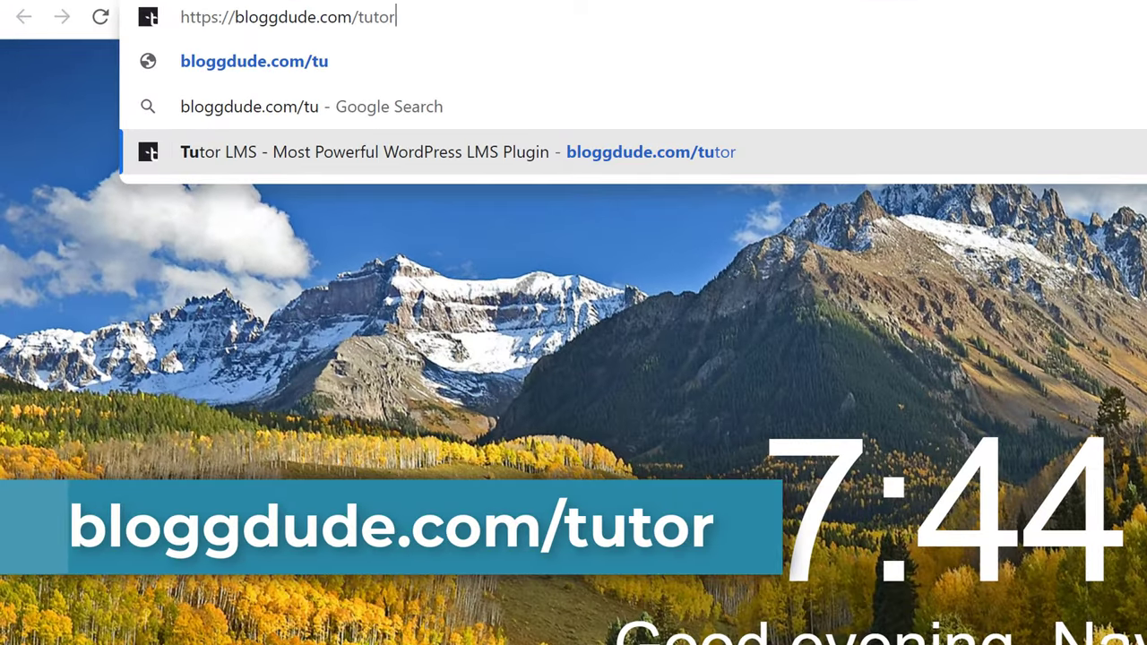
{"action": "key", "text": "Return"}
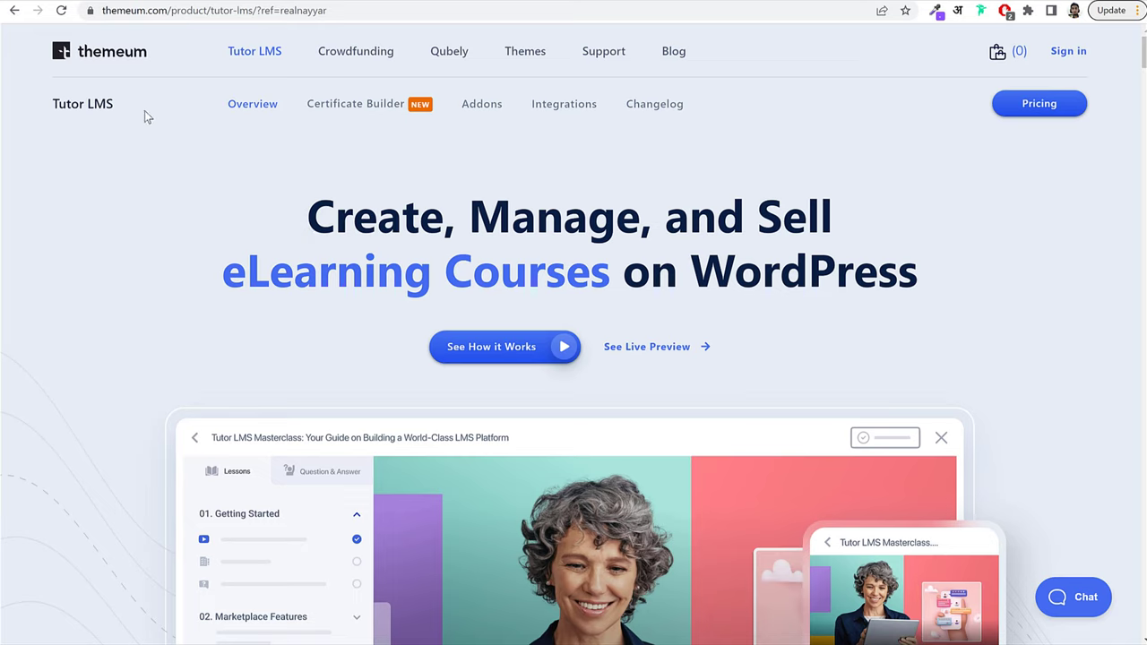
{"action": "left_click_drag", "start_coordinate": [144, 111], "coordinate": [42, 110]}
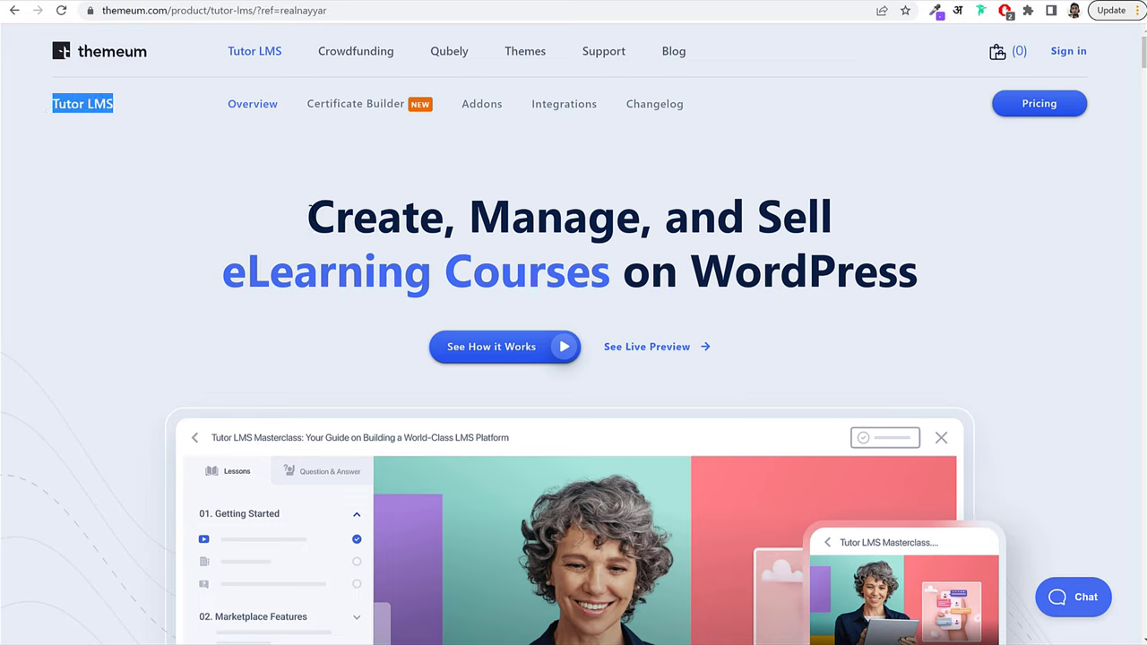
{"action": "left_click_drag", "start_coordinate": [215, 274], "coordinate": [491, 271]}
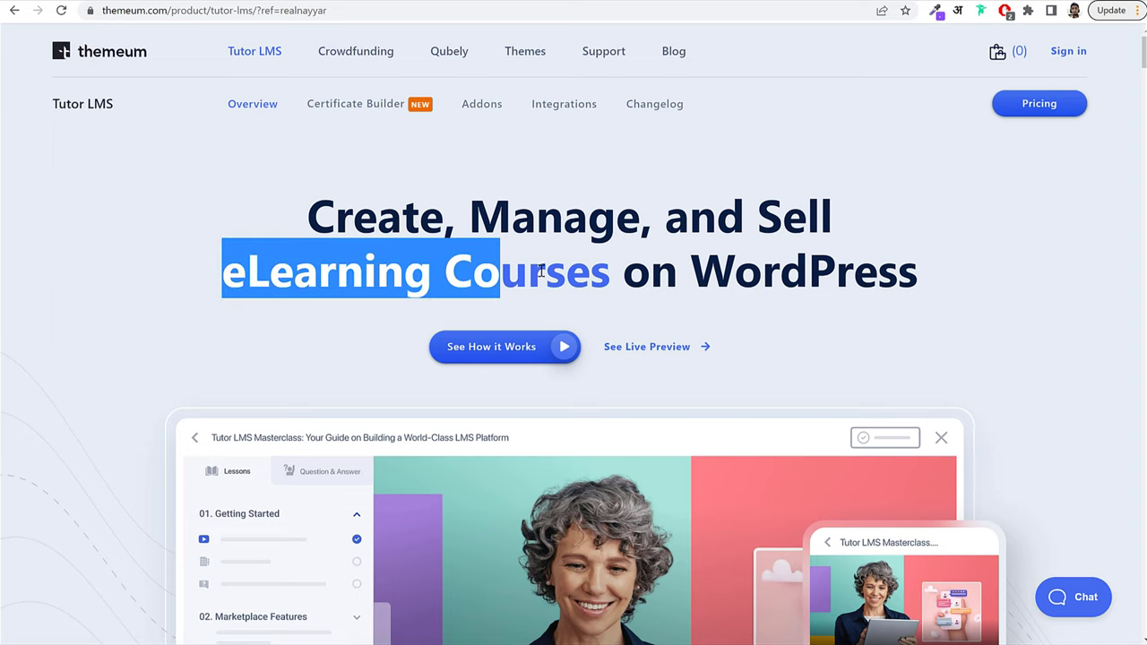
{"action": "left_click", "coordinate": [629, 260]}
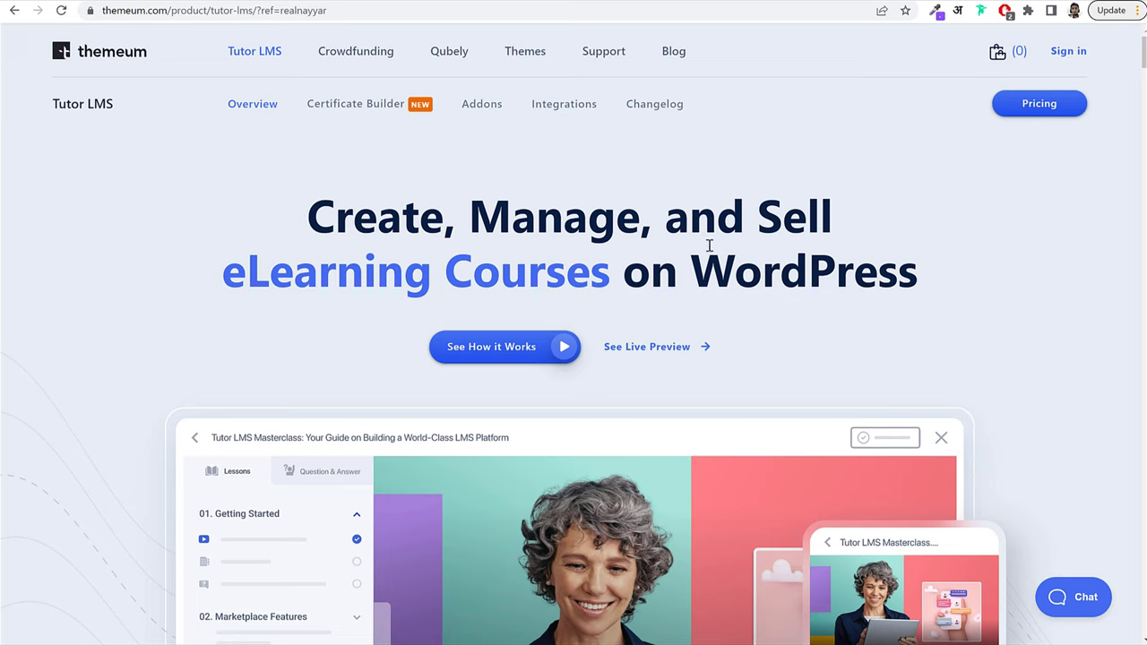
Browse the themes catalogue and open the free Tutor Starter theme's detail page
{"action": "left_click", "coordinate": [527, 54]}
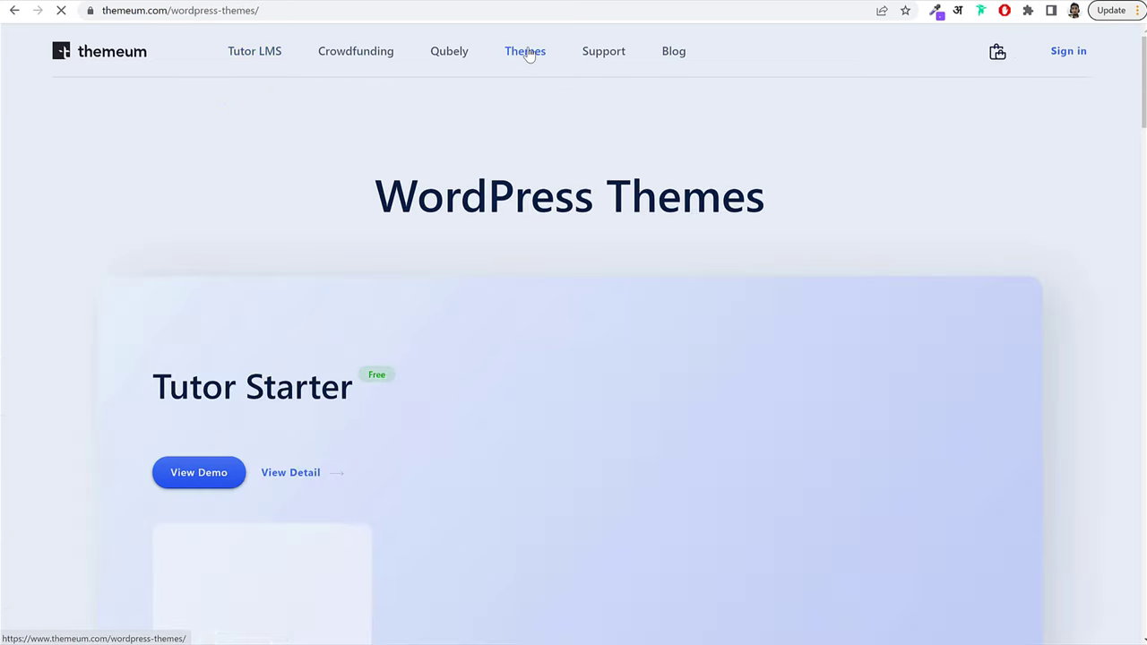
{"action": "scroll", "coordinate": [748, 247], "scroll_direction": "down", "scroll_amount": 1}
{"action": "scroll", "coordinate": [742, 251], "scroll_direction": "down", "scroll_amount": 1}
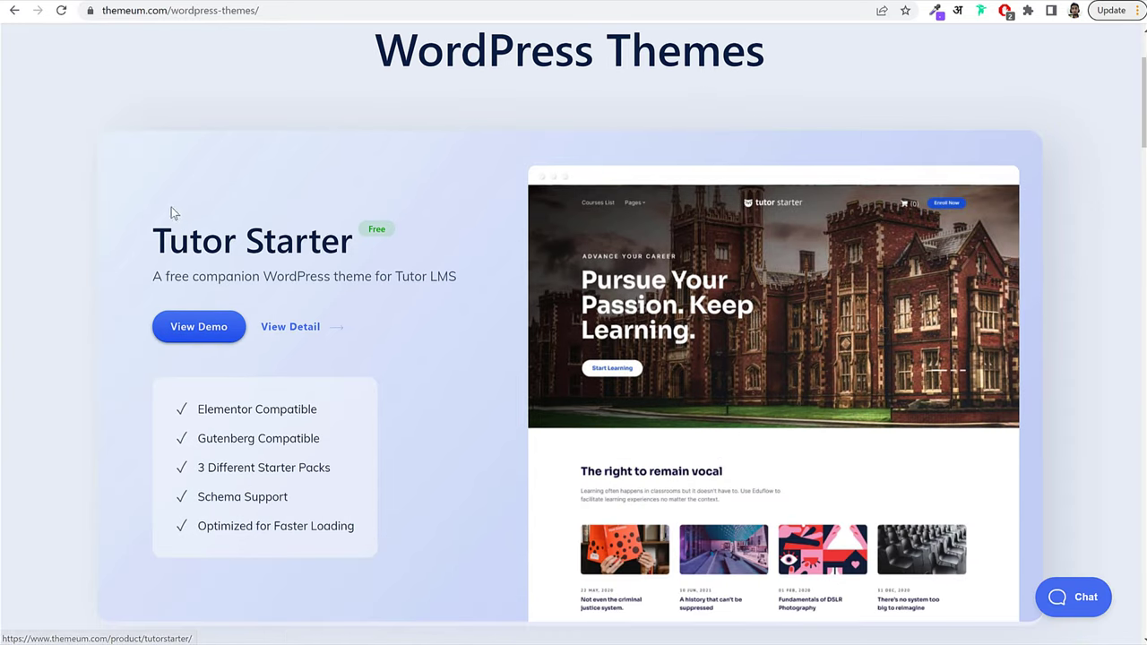
{"action": "left_click_drag", "start_coordinate": [150, 240], "coordinate": [369, 242]}
{"action": "left_click", "coordinate": [267, 260]}
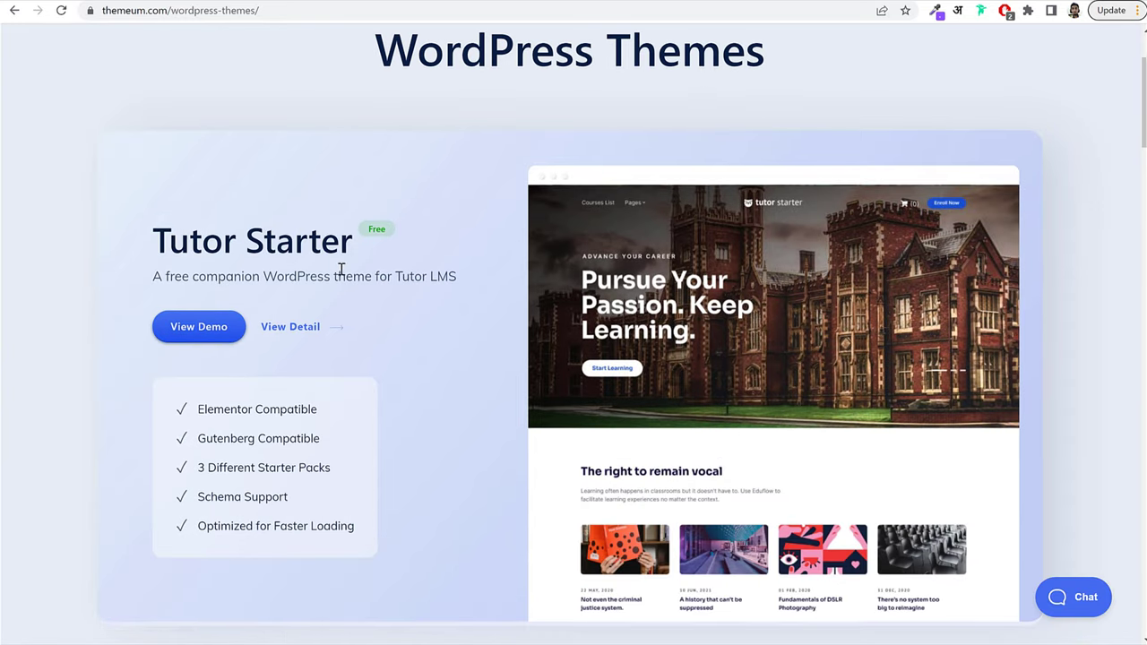
{"action": "left_click", "coordinate": [396, 231]}
{"action": "left_click", "coordinate": [296, 332]}
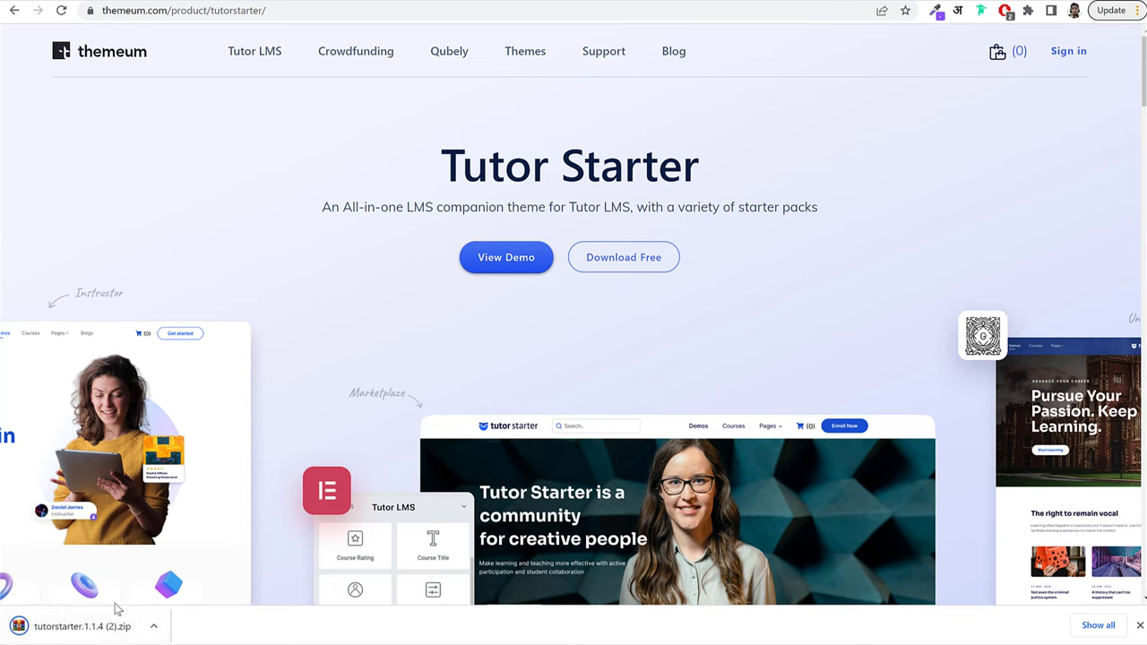
Upload tutorstarter.1.1.4 (2).zip as a new theme, install it and activate Tutor Starter
{"action": "left_click", "coordinate": [431, 4]}
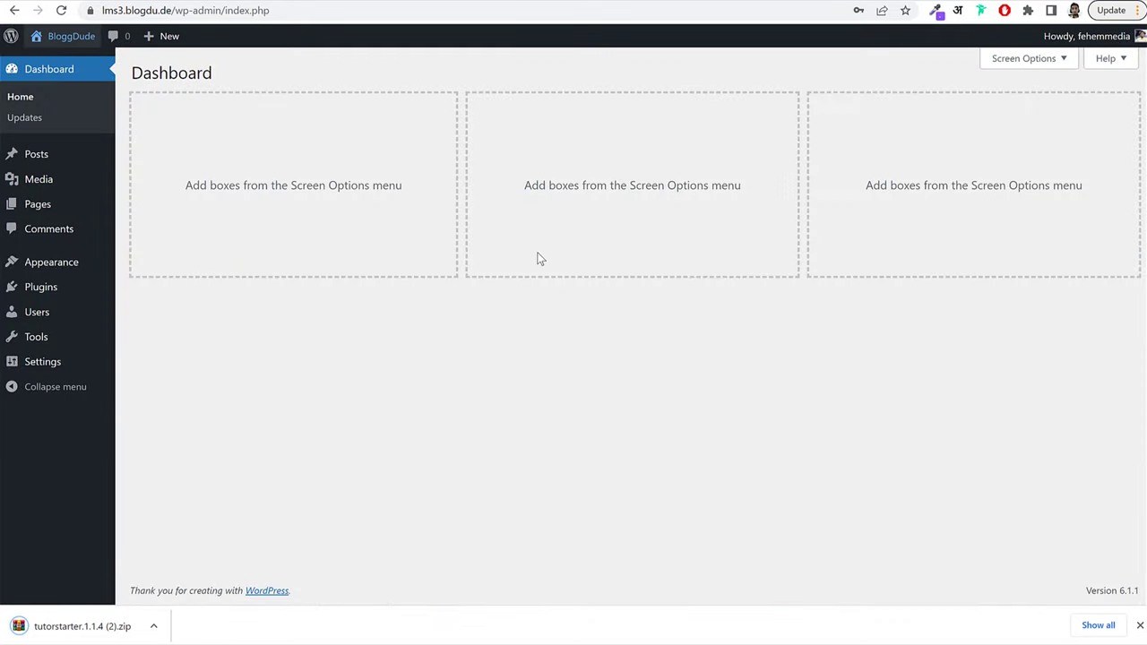
{"action": "left_click", "coordinate": [49, 260]}
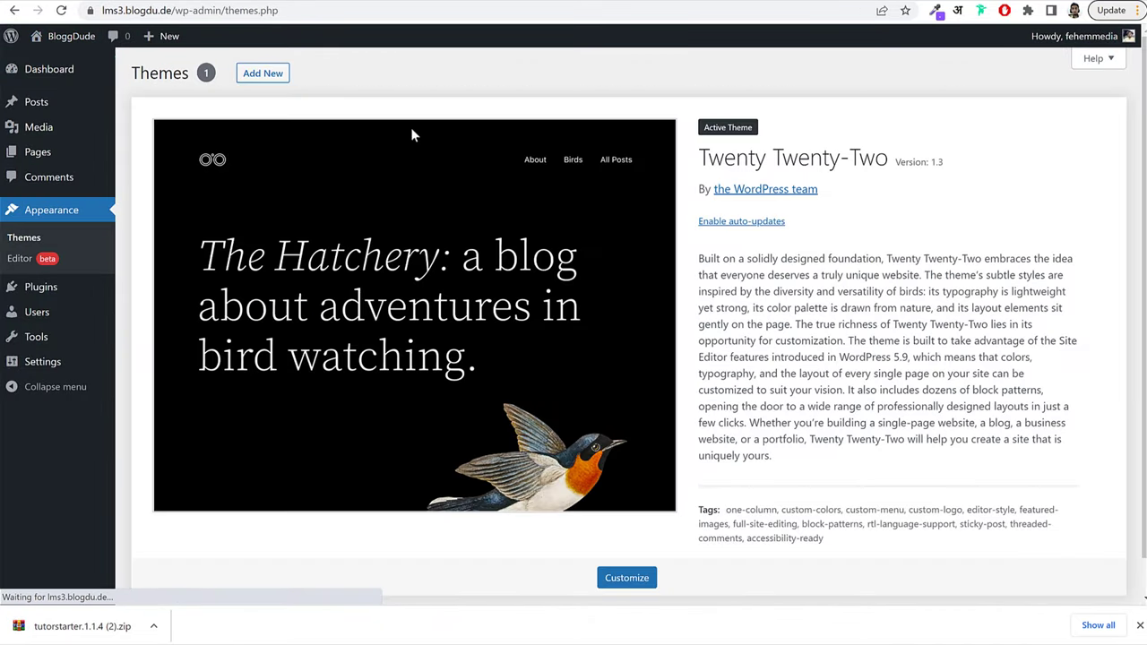
{"action": "left_click", "coordinate": [259, 73]}
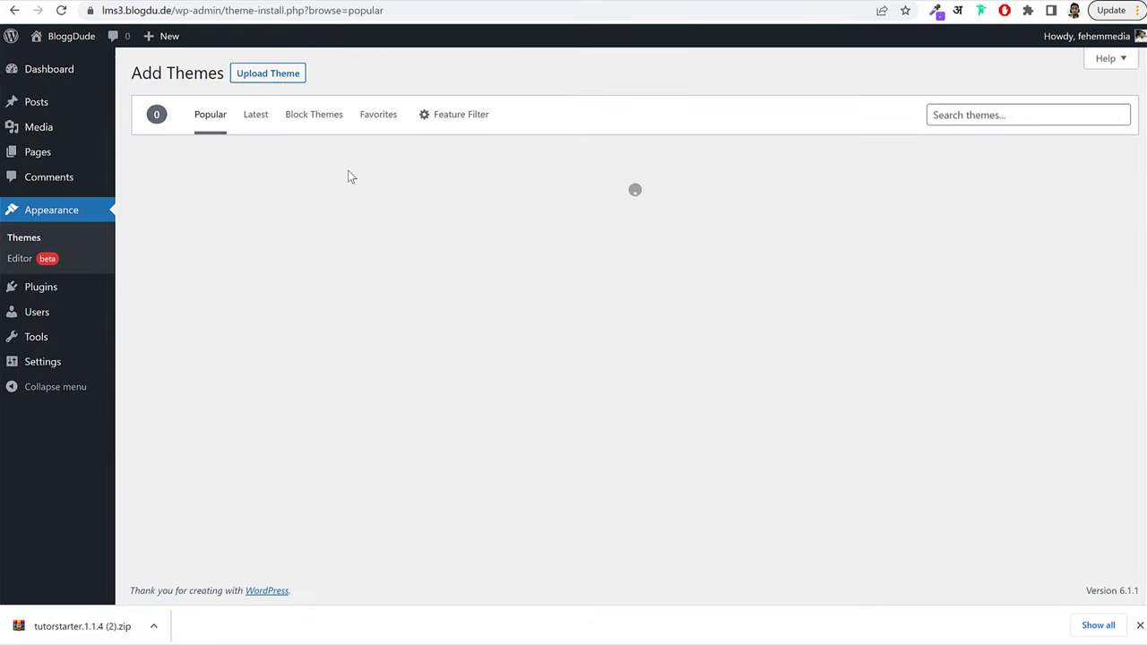
{"action": "left_click", "coordinate": [269, 73]}
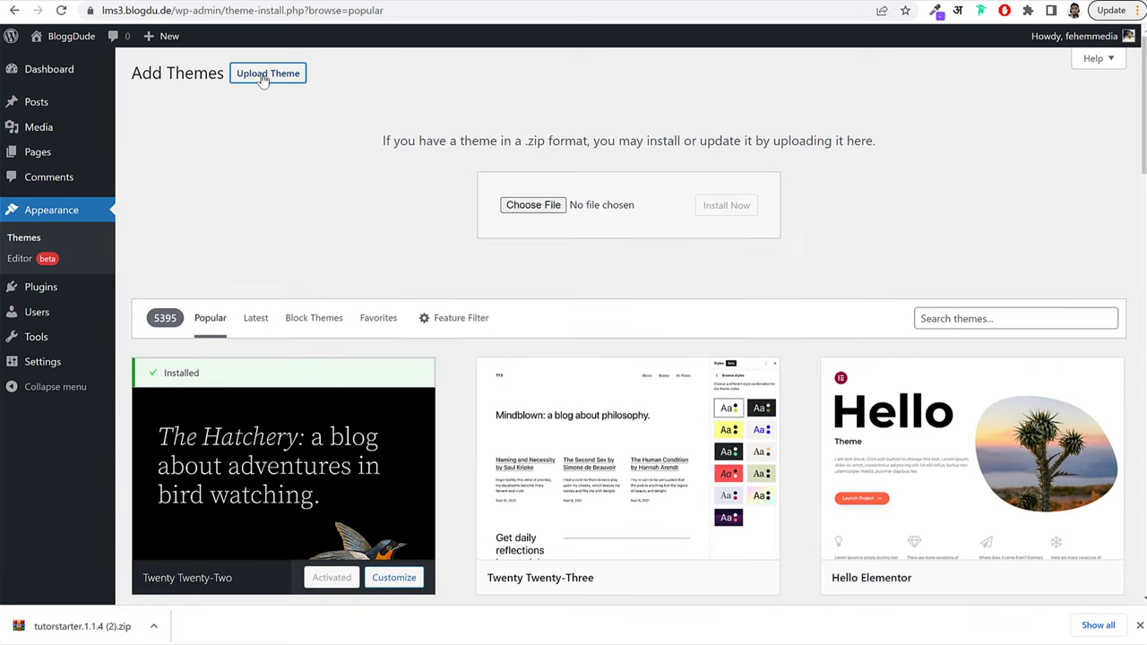
{"action": "left_click_drag", "start_coordinate": [81, 626], "coordinate": [534, 211]}
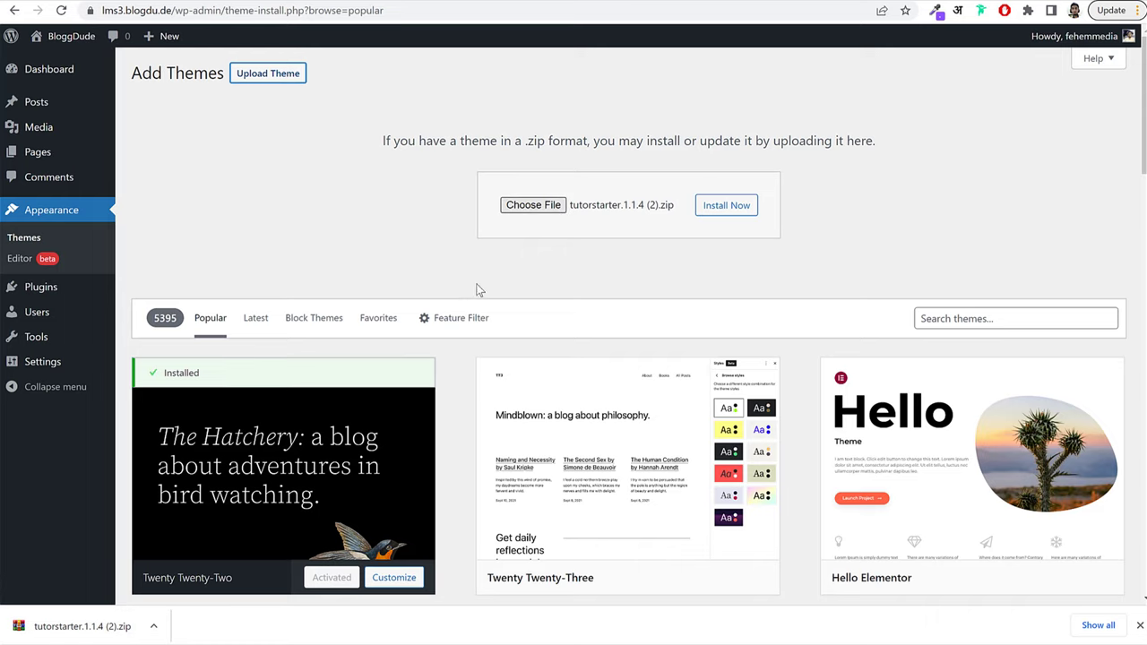
{"action": "left_click", "coordinate": [733, 207]}
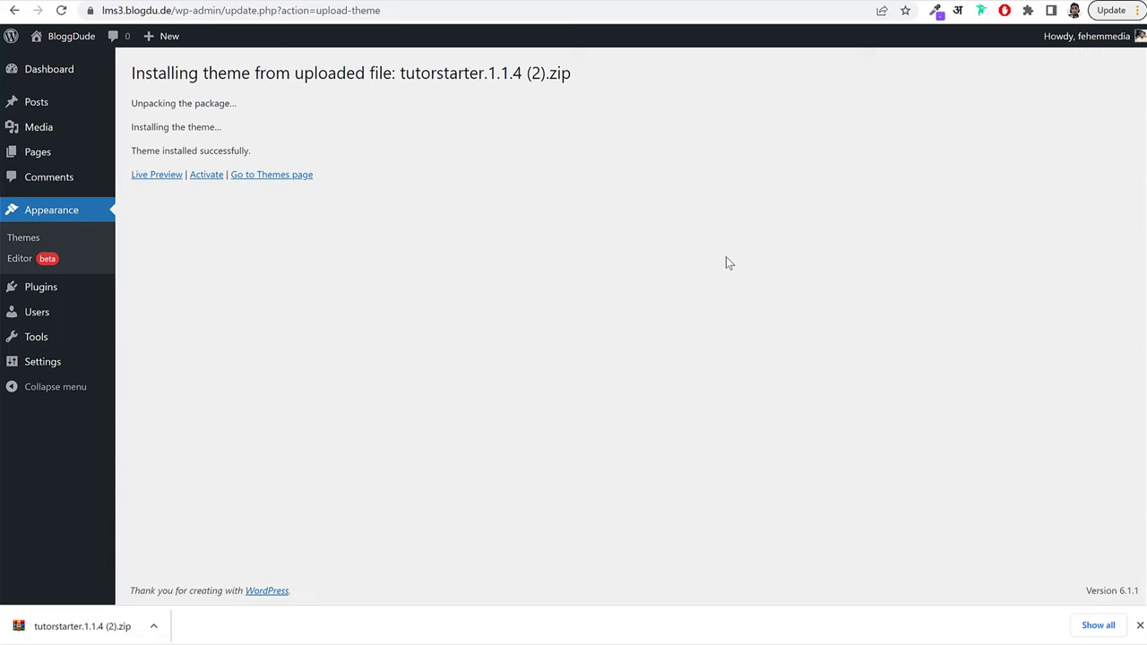
{"action": "left_click", "coordinate": [207, 177]}
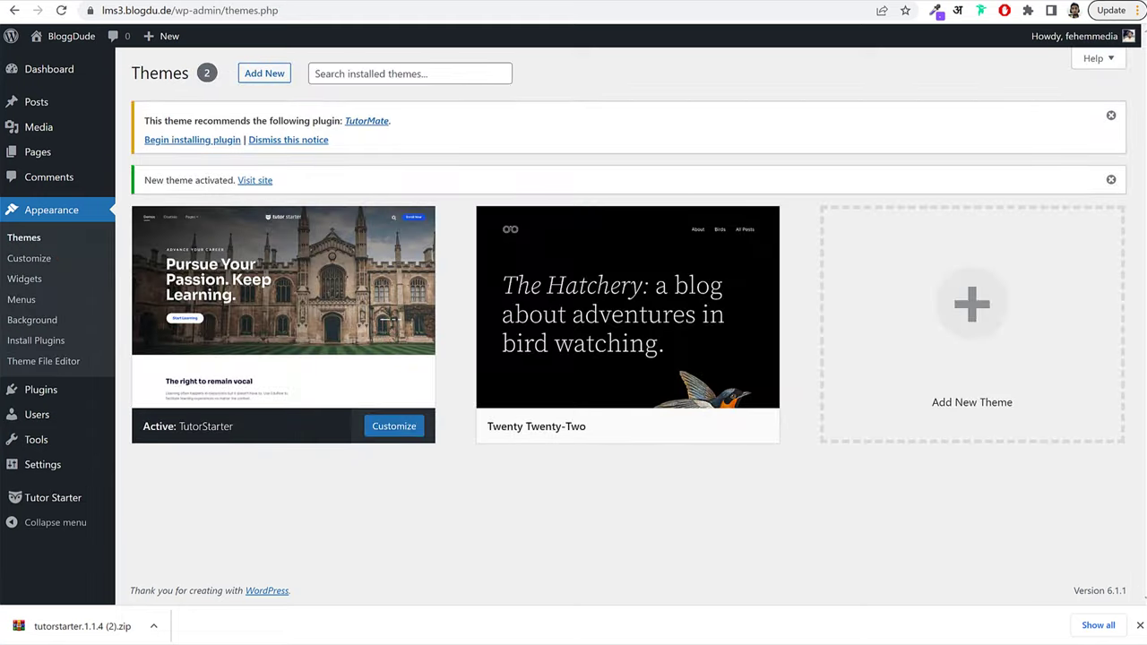
Refresh the live site to preview it with the TutorStarter theme
{"action": "key", "text": "ctrl+Tab"}
{"action": "left_click", "coordinate": [61, 10]}
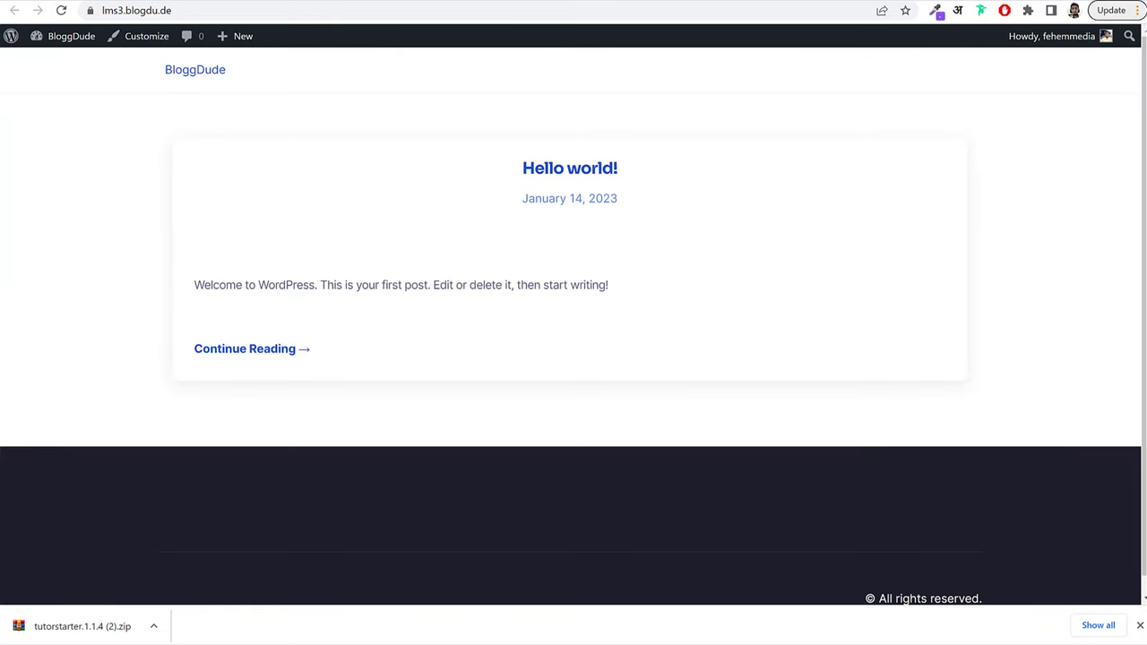
{"action": "key", "text": "ctrl+Tab"}
{"action": "key", "text": "ctrl+Tab"}
{"action": "key", "text": "ctrl+Tab"}
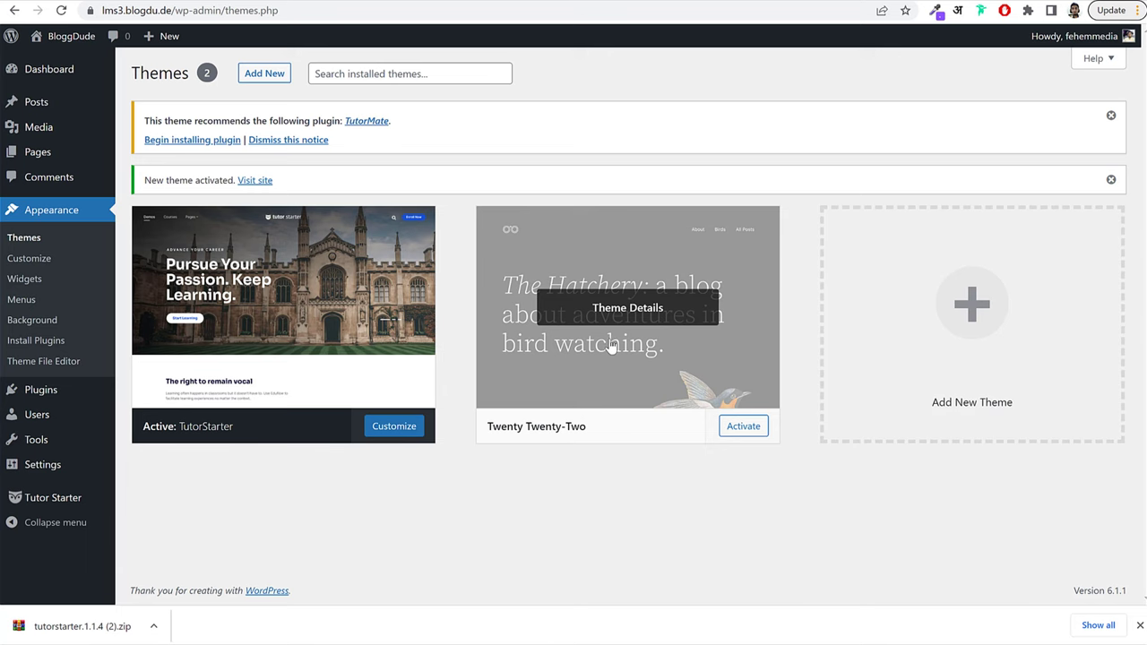
Delete the Twenty Twenty-Two theme from its theme details
{"action": "left_click", "coordinate": [611, 350]}
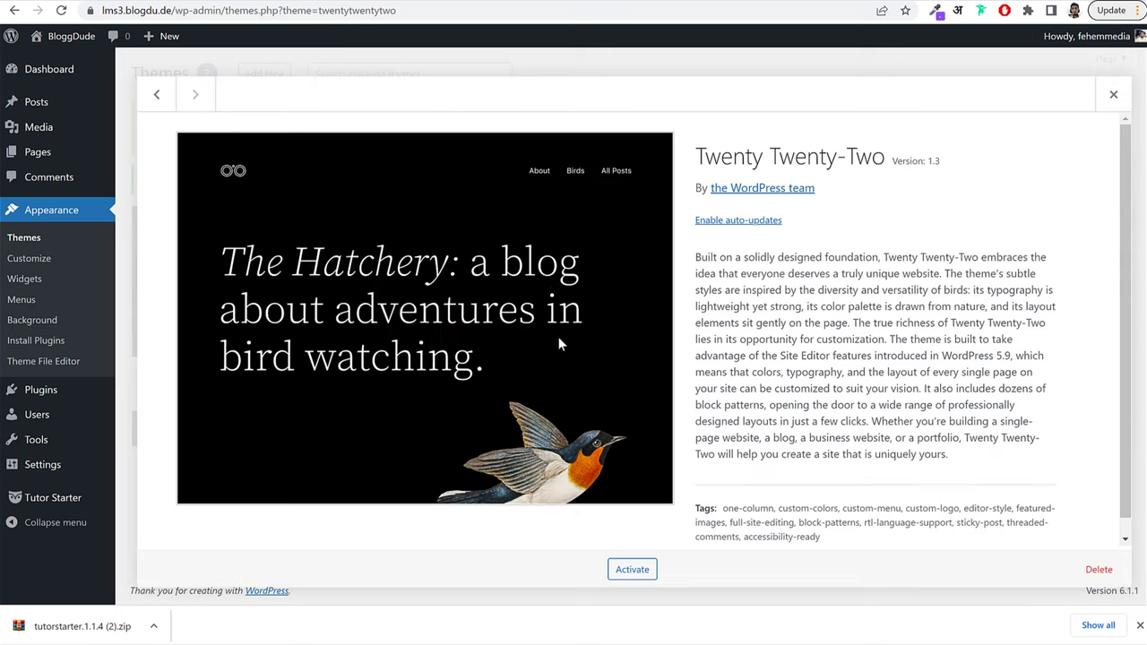
{"action": "left_click", "coordinate": [1099, 570]}
{"action": "left_click", "coordinate": [633, 121]}
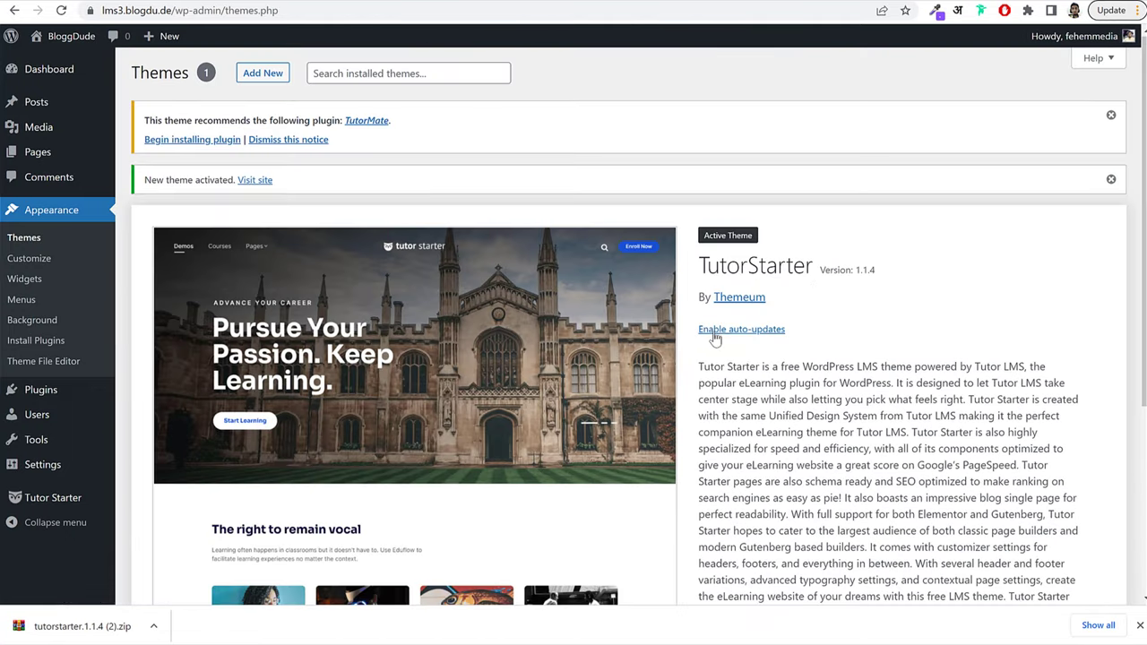
Enable auto-updates for the active TutorStarter 1.1.4 theme
{"action": "left_click", "coordinate": [718, 331]}
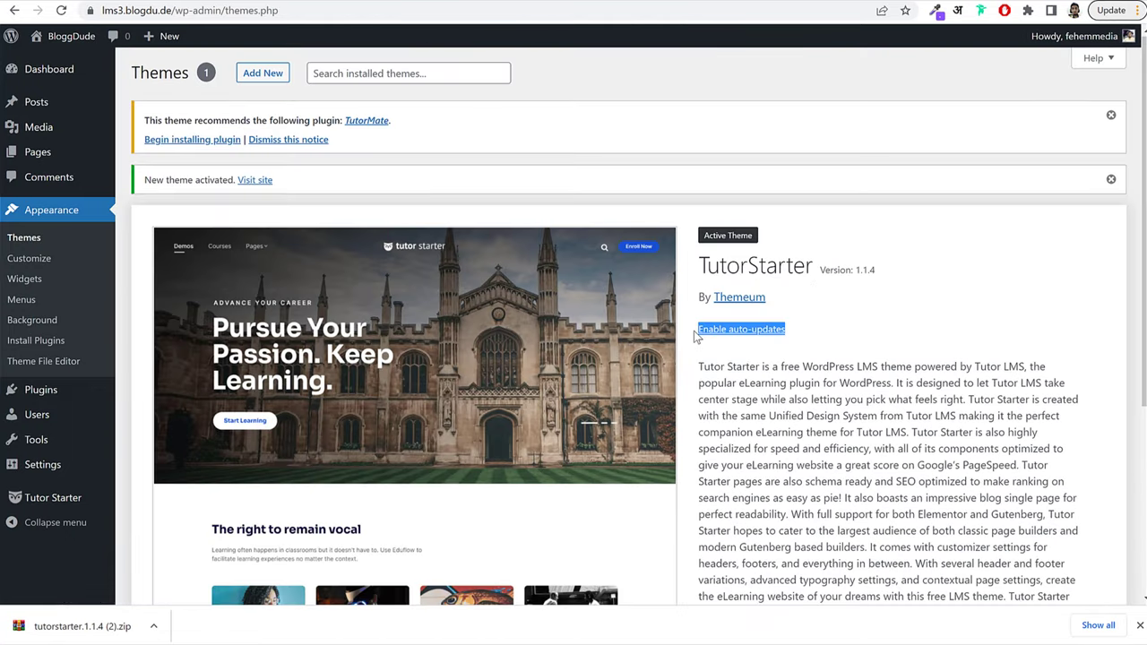
{"action": "left_click", "coordinate": [859, 346]}
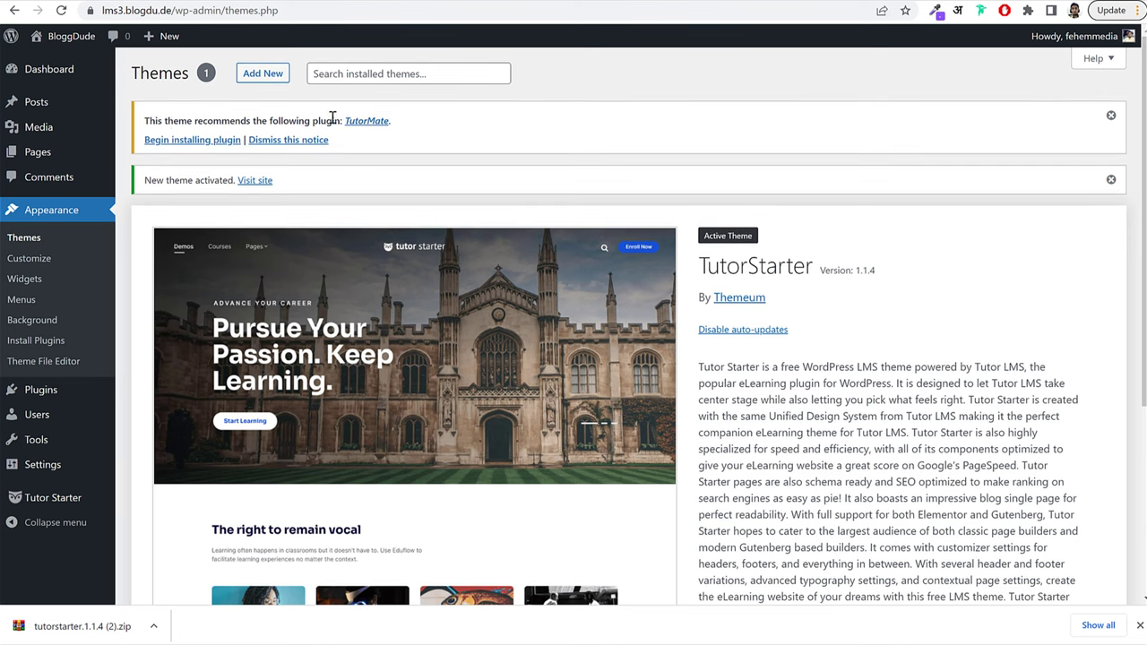
{"action": "left_click_drag", "start_coordinate": [144, 122], "coordinate": [377, 131]}
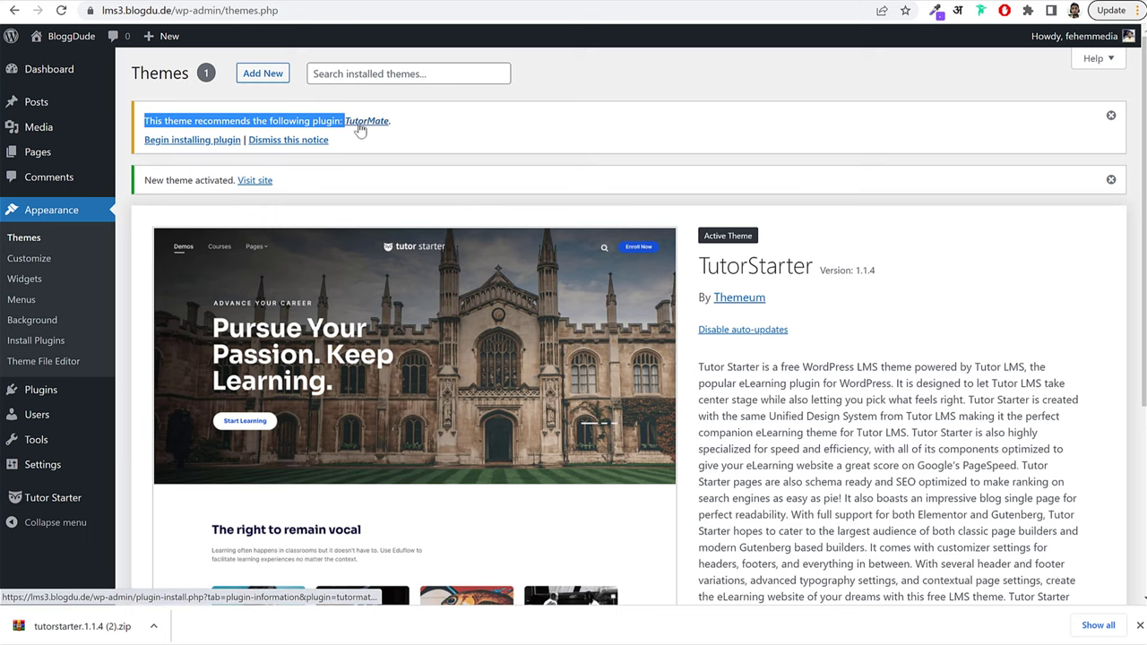
Install the TutorMate 1.0.4 plugin from the theme's recommended-plugin notice
{"action": "left_click", "coordinate": [167, 144]}
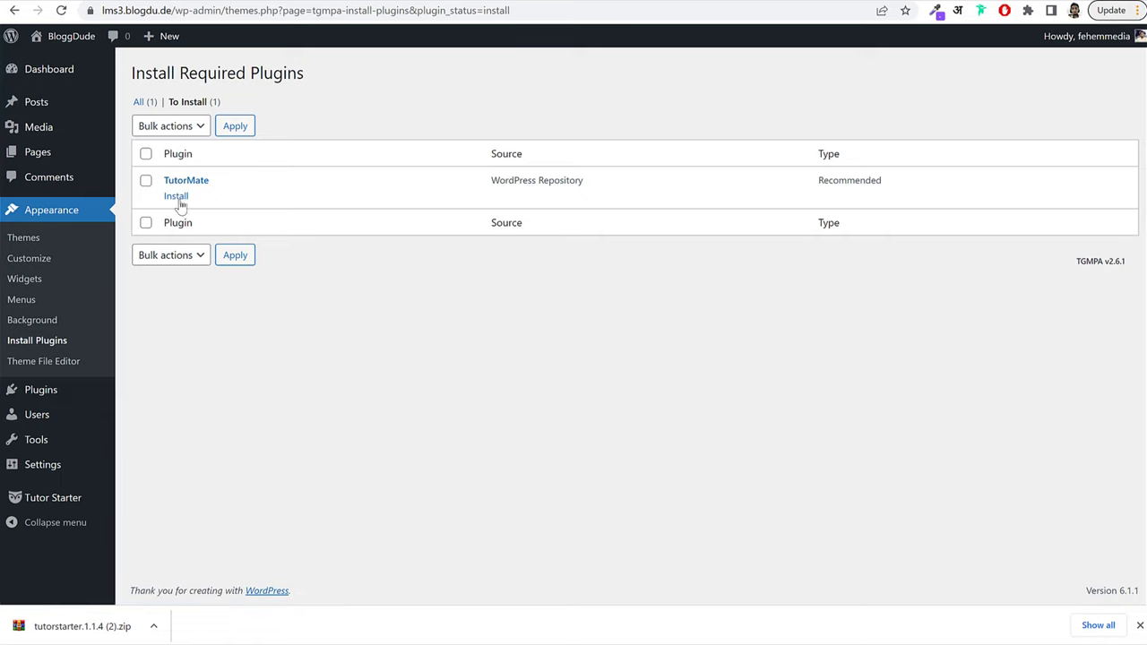
{"action": "left_click", "coordinate": [177, 198]}
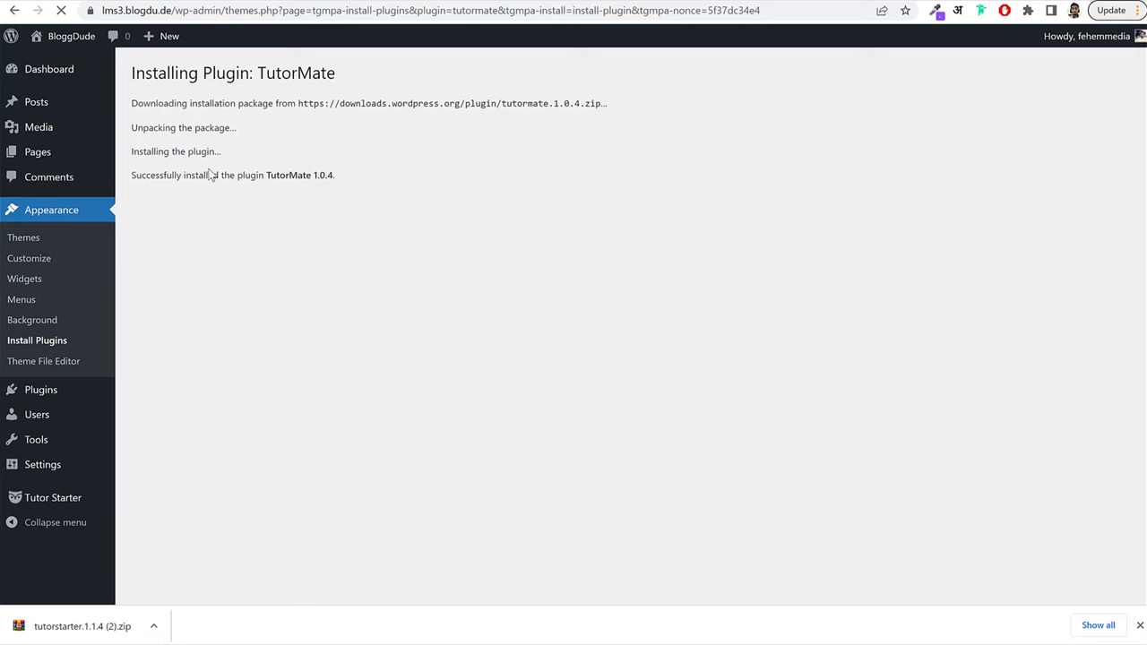
{"action": "left_click_drag", "start_coordinate": [149, 176], "coordinate": [427, 182]}
{"action": "left_click", "coordinate": [403, 194]}
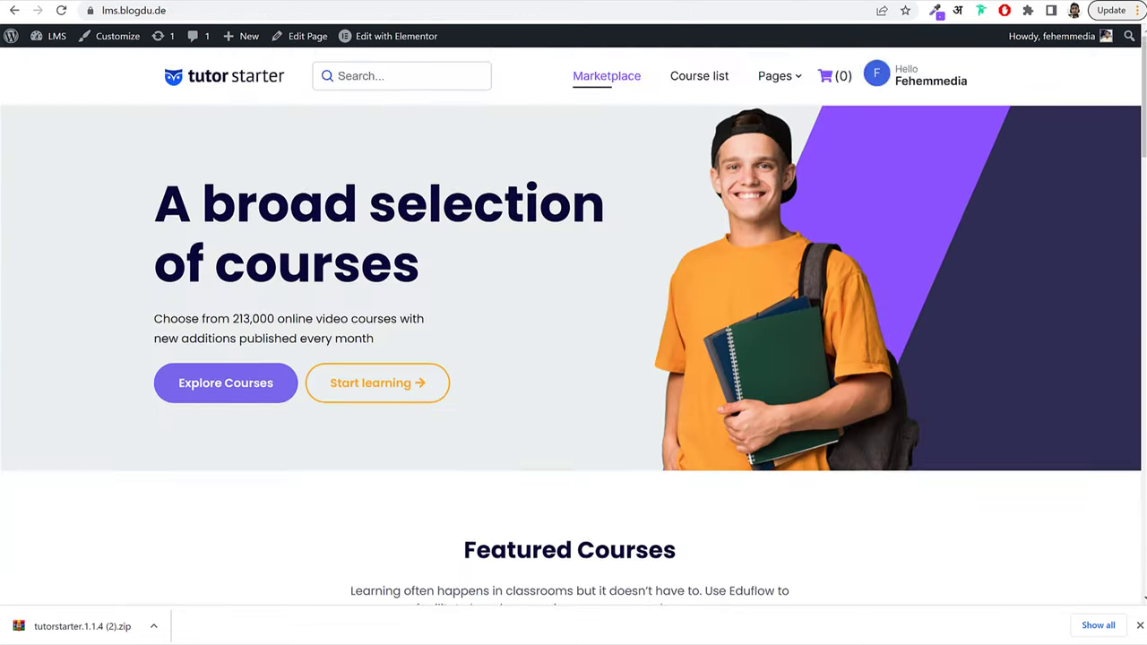
{"action": "scroll", "coordinate": [563, 431], "scroll_direction": "down", "scroll_amount": 6}
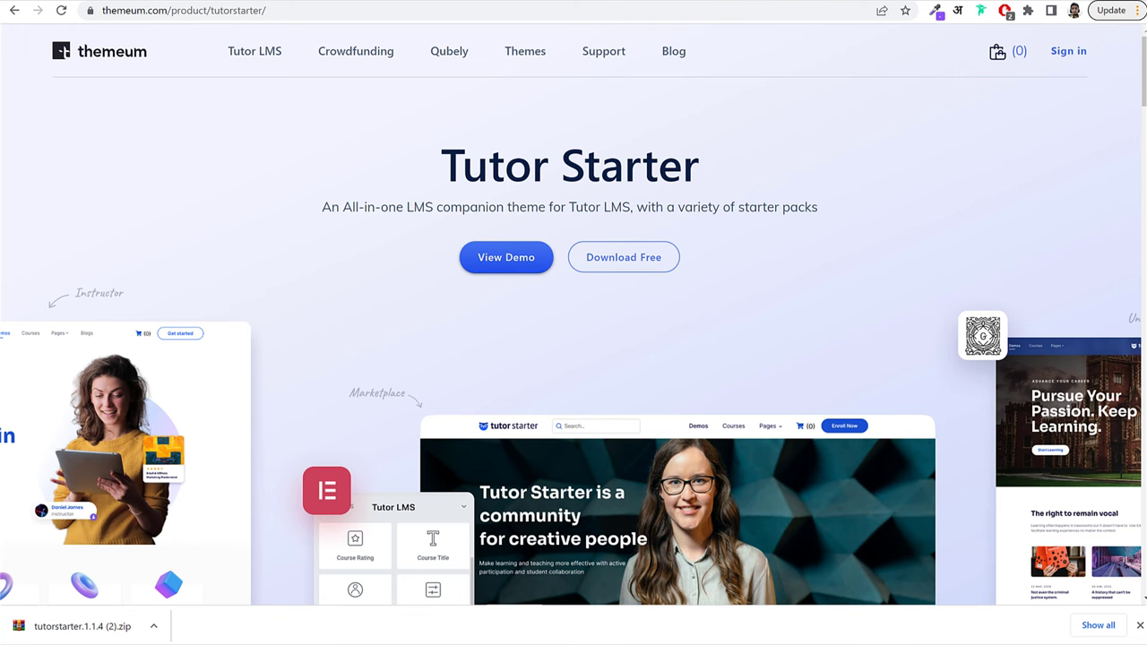
Open the Tutor LMS pricing plans and compare the annual and lifetime prices
{"action": "left_click", "coordinate": [258, 61]}
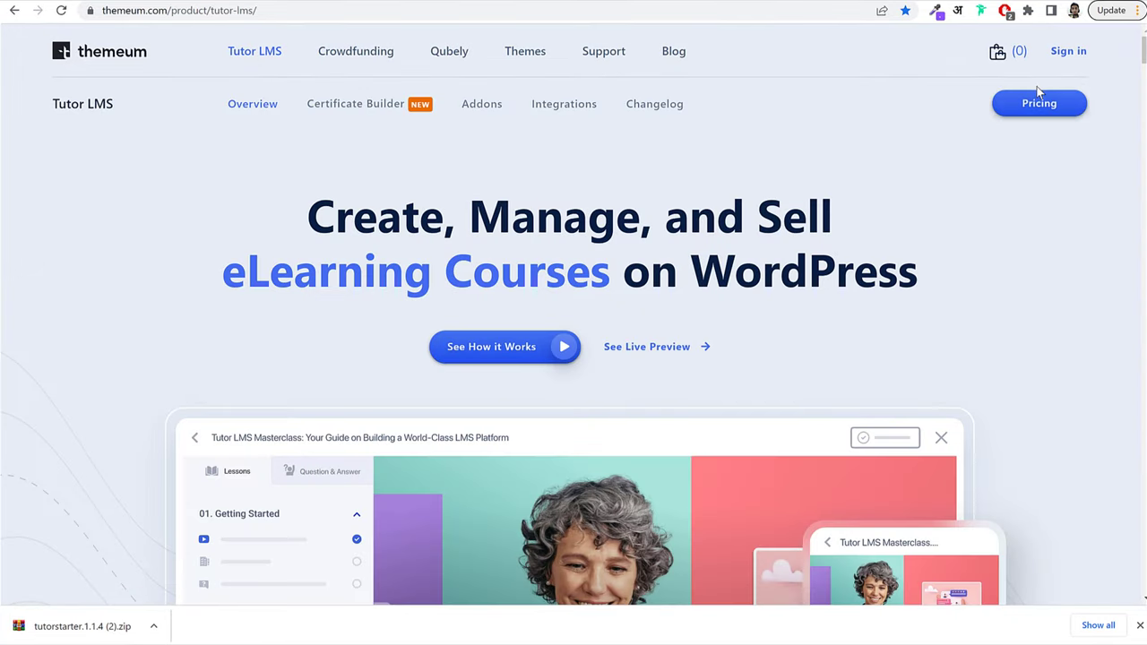
{"action": "left_click", "coordinate": [1042, 107]}
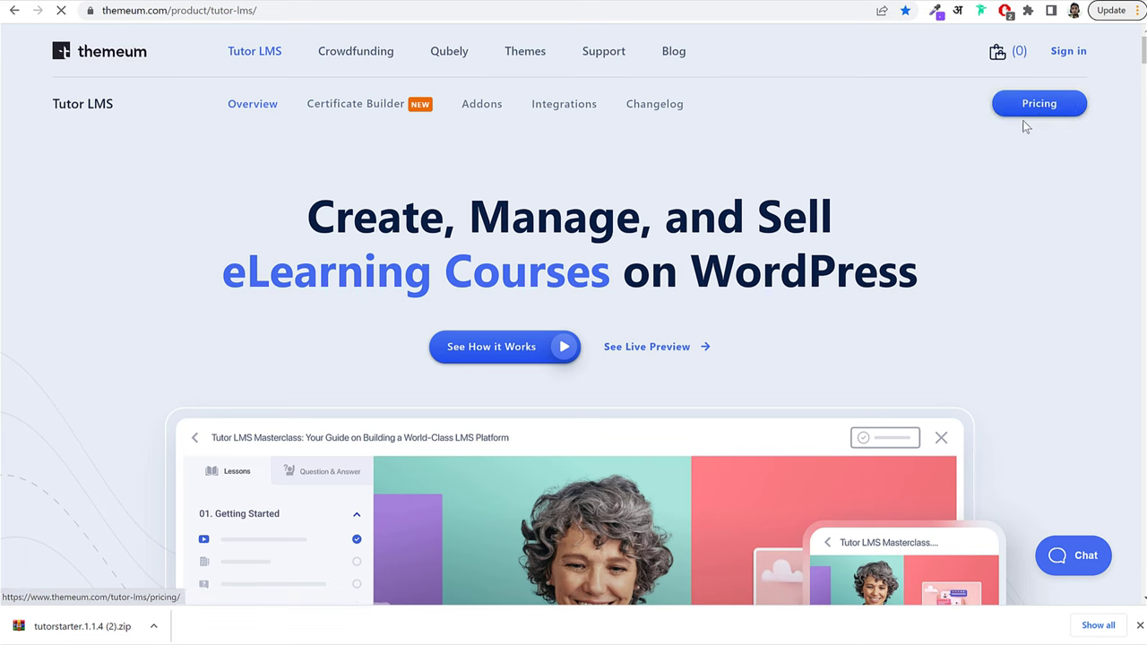
{"action": "scroll", "coordinate": [975, 252], "scroll_direction": "down", "scroll_amount": 3}
{"action": "scroll", "coordinate": [974, 252], "scroll_direction": "down", "scroll_amount": 1}
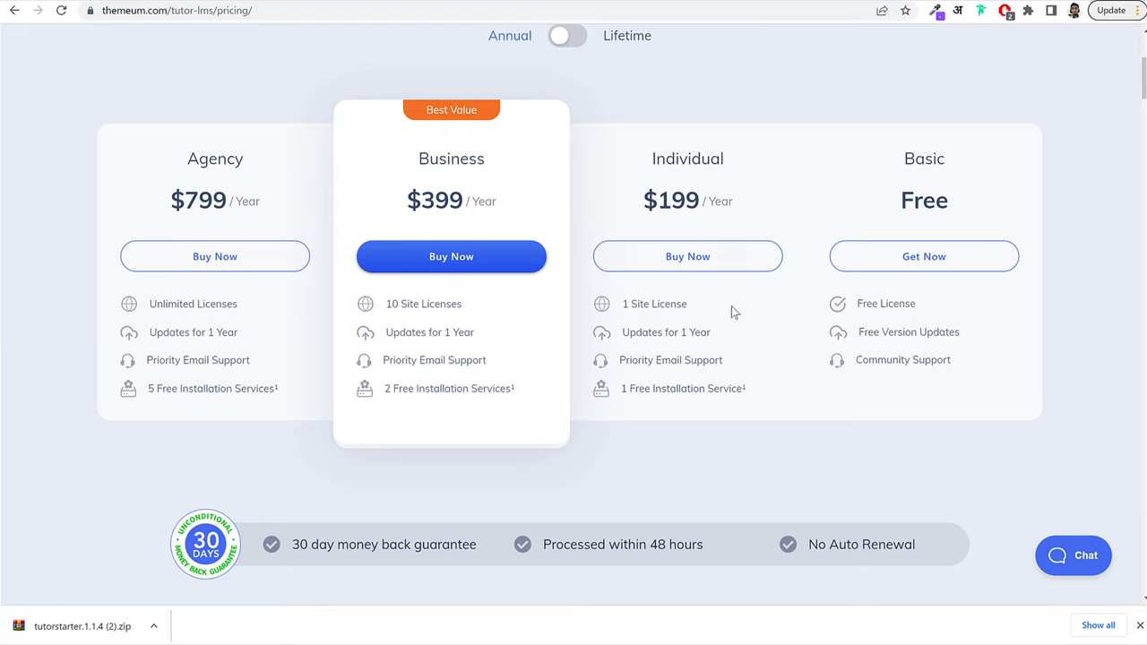
{"action": "left_click_drag", "start_coordinate": [636, 302], "coordinate": [623, 303]}
{"action": "left_click", "coordinate": [636, 299]}
{"action": "left_click_drag", "start_coordinate": [650, 158], "coordinate": [747, 169]}
{"action": "left_click", "coordinate": [749, 170]}
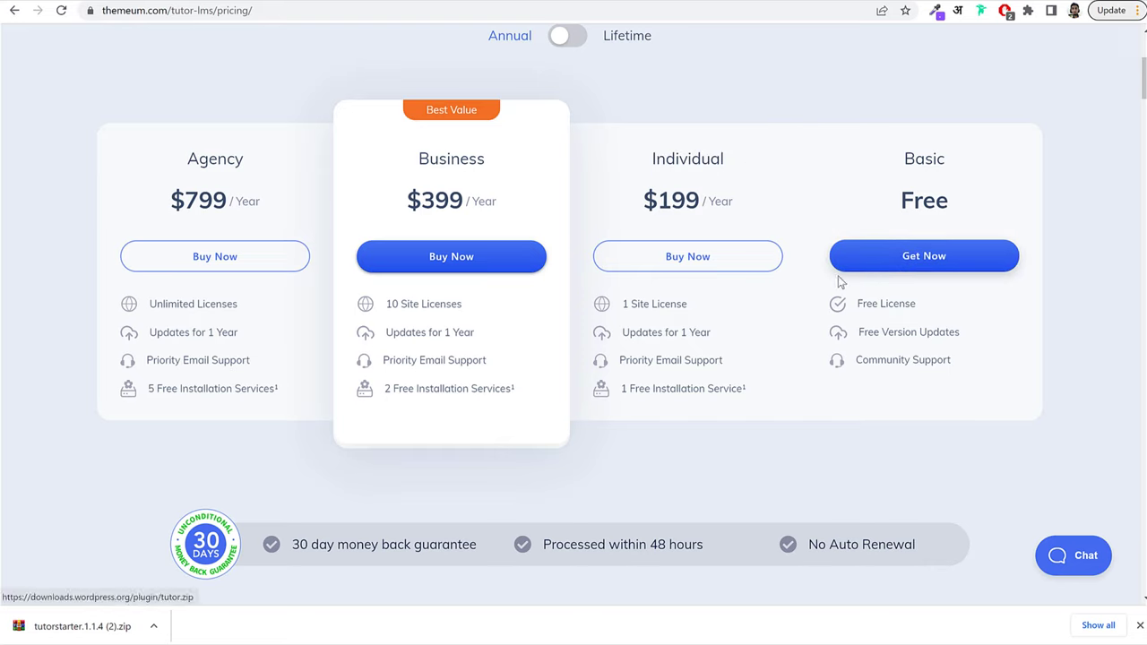
{"action": "left_click", "coordinate": [567, 43]}
{"action": "left_click", "coordinate": [564, 48]}
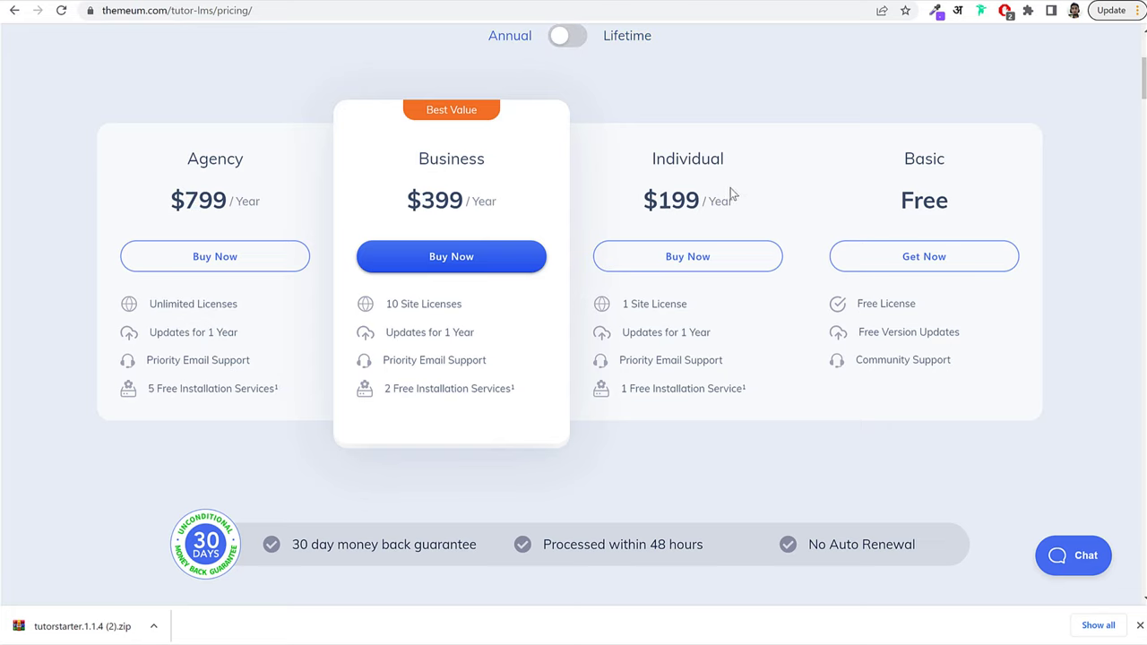
Download the free Basic Tutor LMS plugin as tutor (8).zip and return to WordPress
{"action": "scroll", "coordinate": [827, 372], "scroll_direction": "down", "scroll_amount": 15}
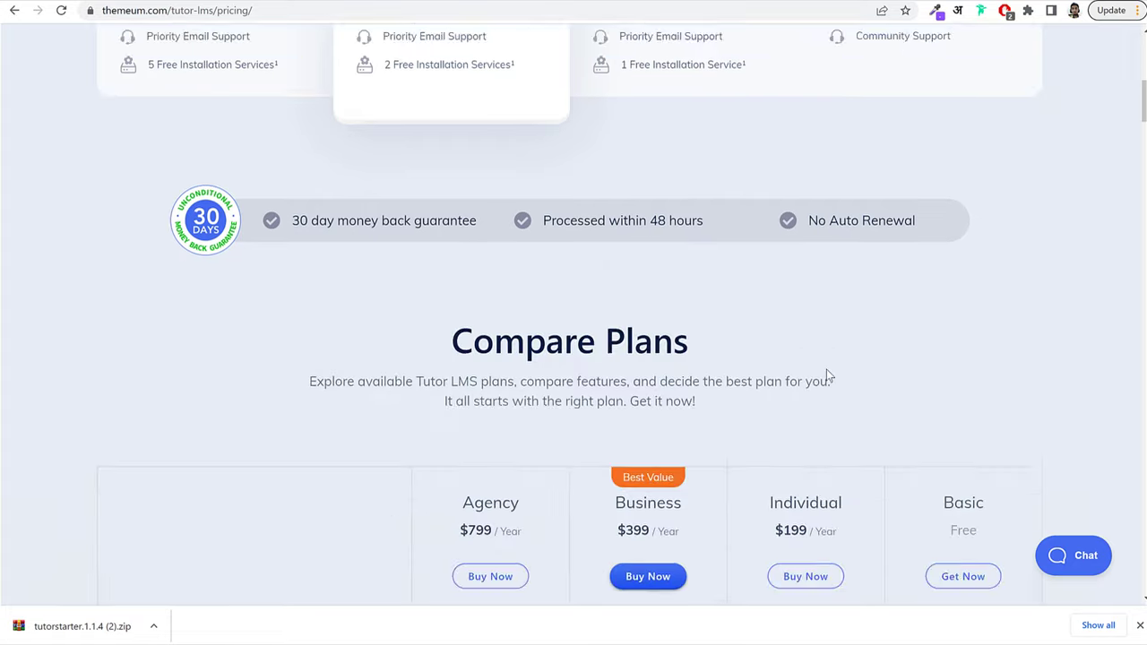
{"action": "scroll", "coordinate": [827, 375], "scroll_direction": "down", "scroll_amount": 15}
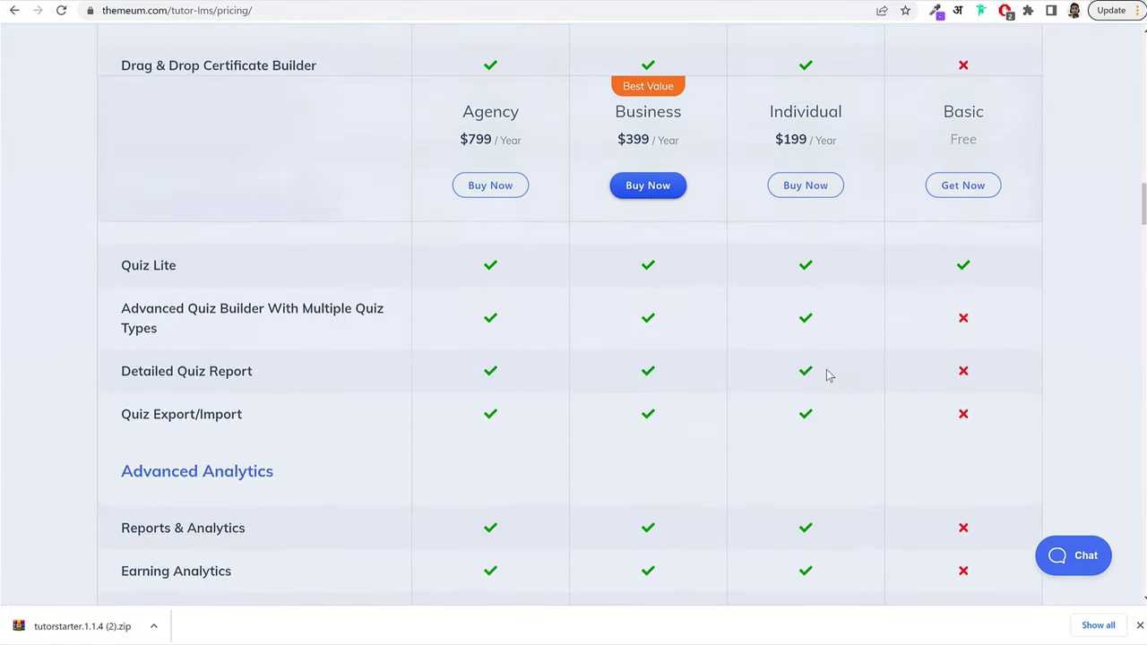
{"action": "scroll", "coordinate": [819, 395], "scroll_direction": "down", "scroll_amount": 15}
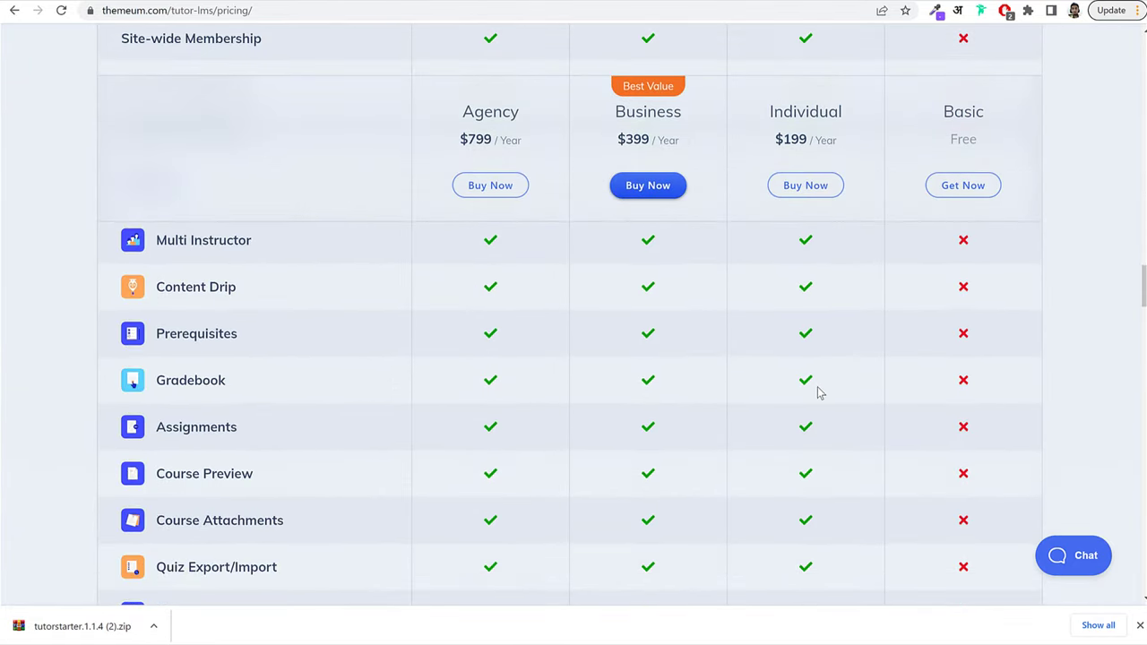
{"action": "scroll", "coordinate": [820, 385], "scroll_direction": "up", "scroll_amount": 20}
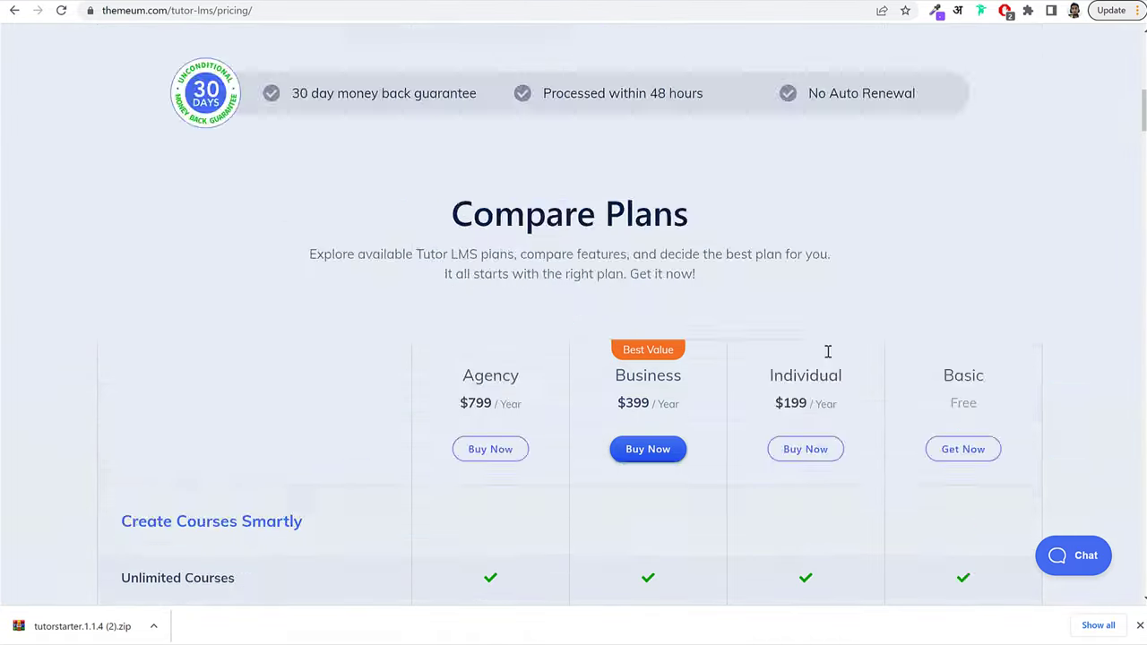
{"action": "scroll", "coordinate": [842, 343], "scroll_direction": "down", "scroll_amount": 3}
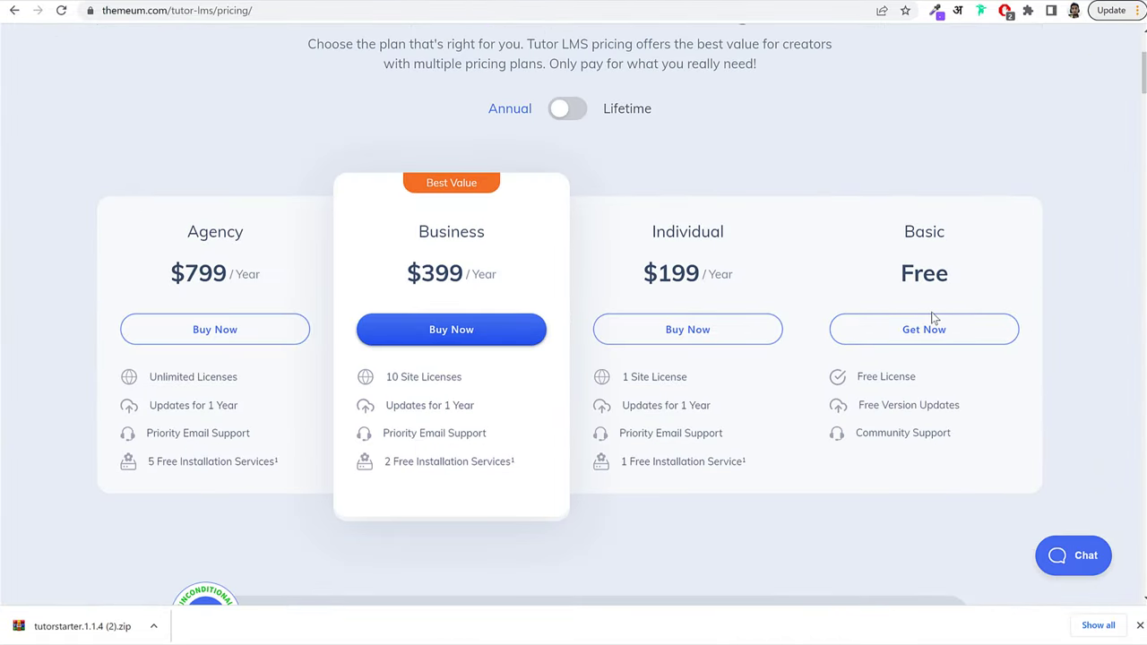
{"action": "left_click", "coordinate": [931, 331]}
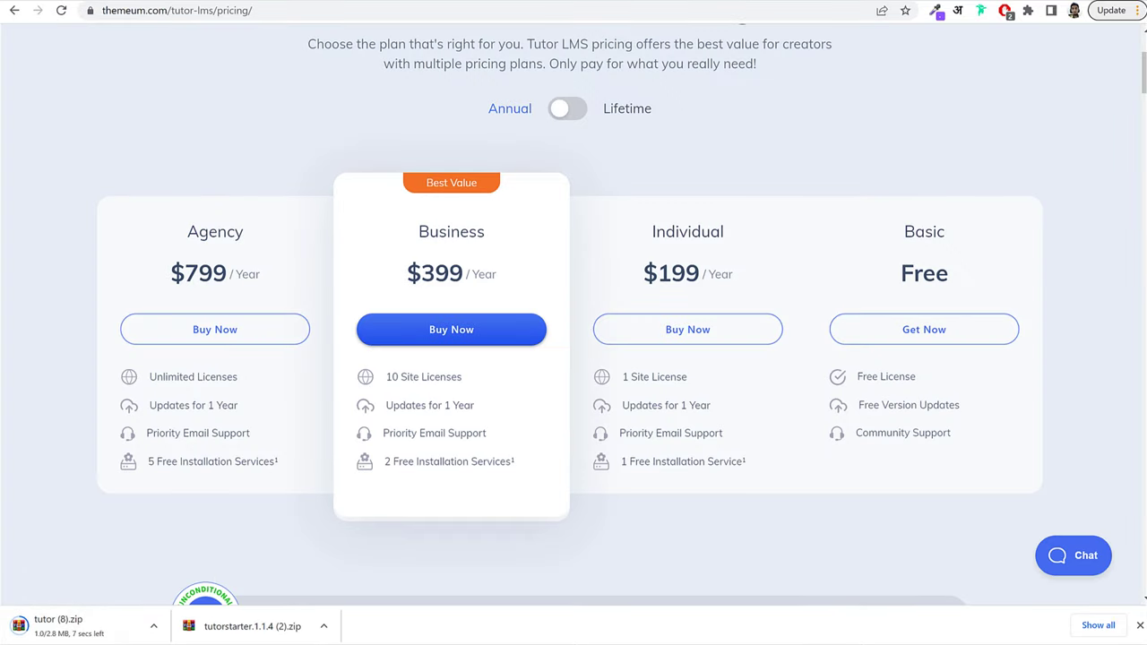
{"action": "key", "text": "ctrl+Tab"}
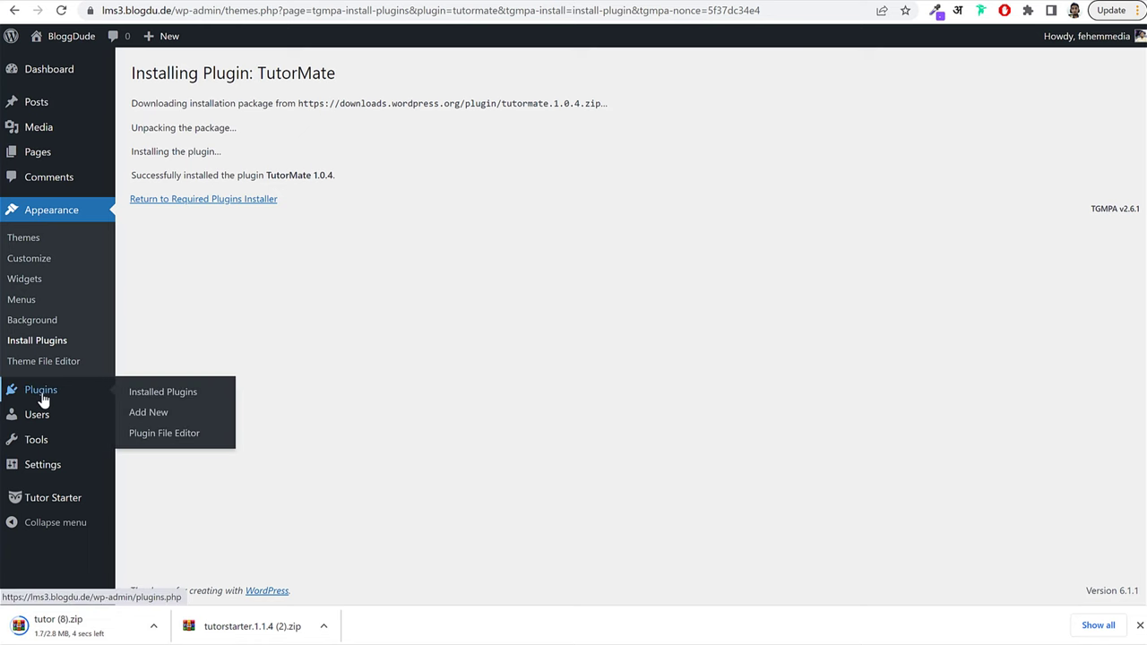
Upload tutor (8).zip as a new plugin and install Tutor LMS 2.1.6
{"action": "left_click", "coordinate": [51, 395]}
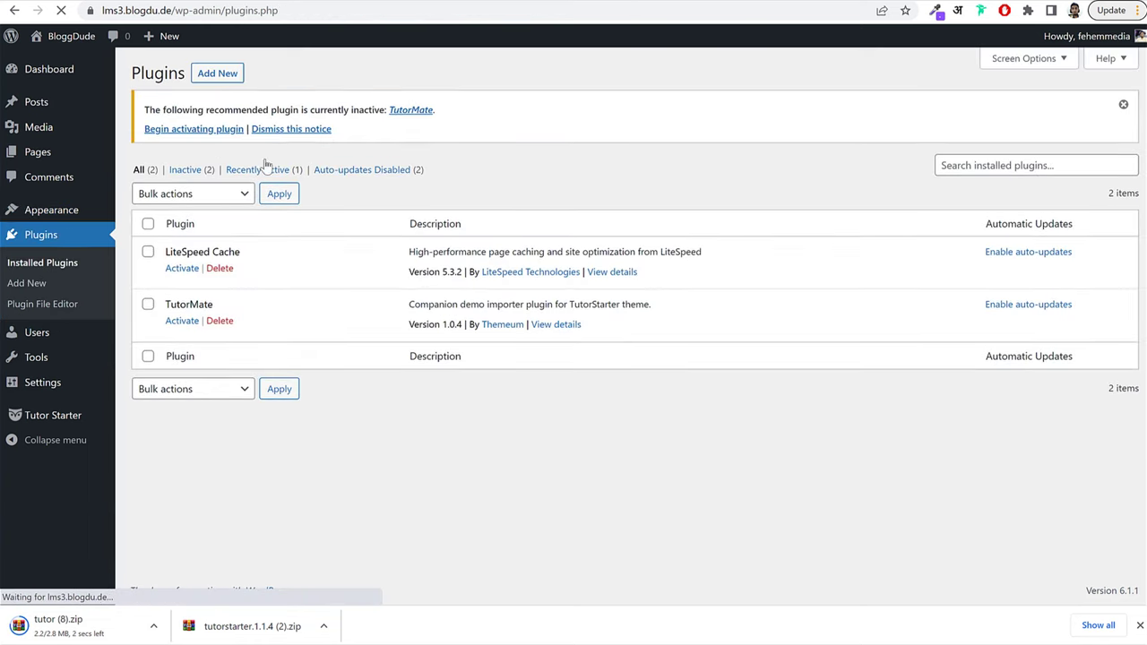
{"action": "left_click", "coordinate": [227, 71]}
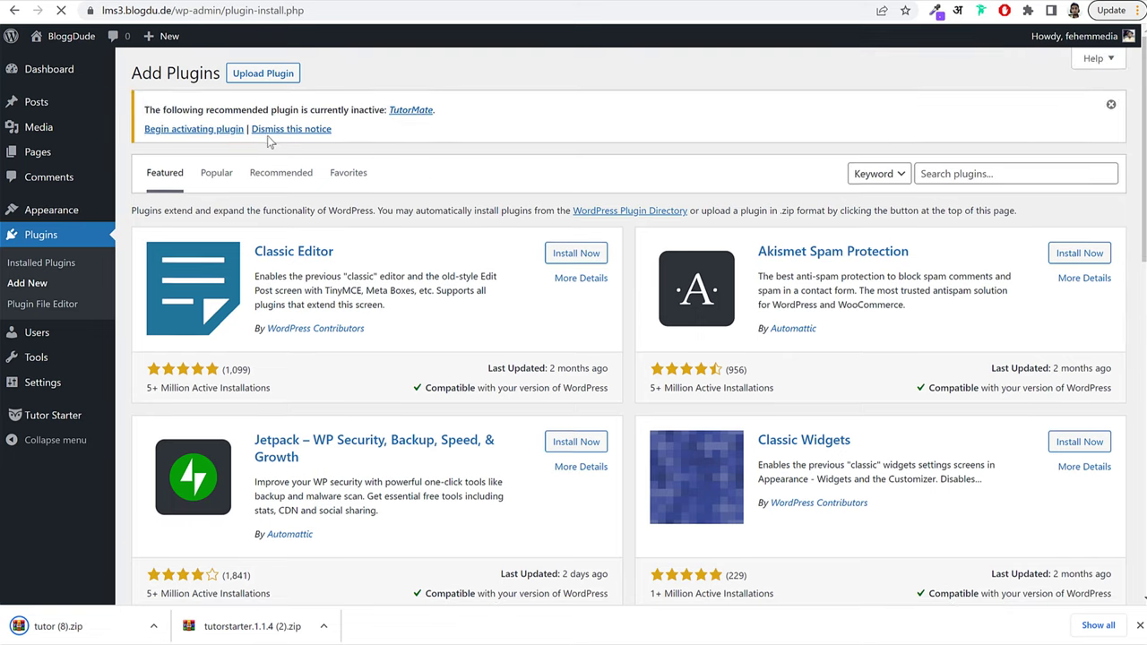
{"action": "left_click", "coordinate": [261, 76]}
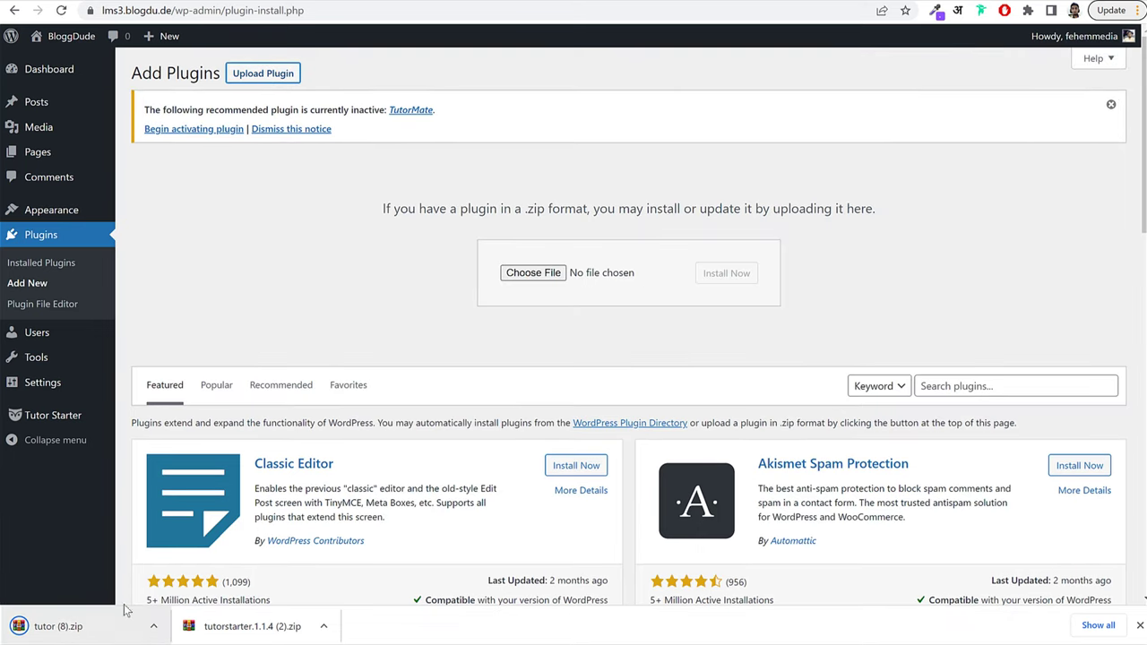
{"action": "left_click_drag", "start_coordinate": [51, 627], "coordinate": [538, 274]}
{"action": "left_click", "coordinate": [727, 275]}
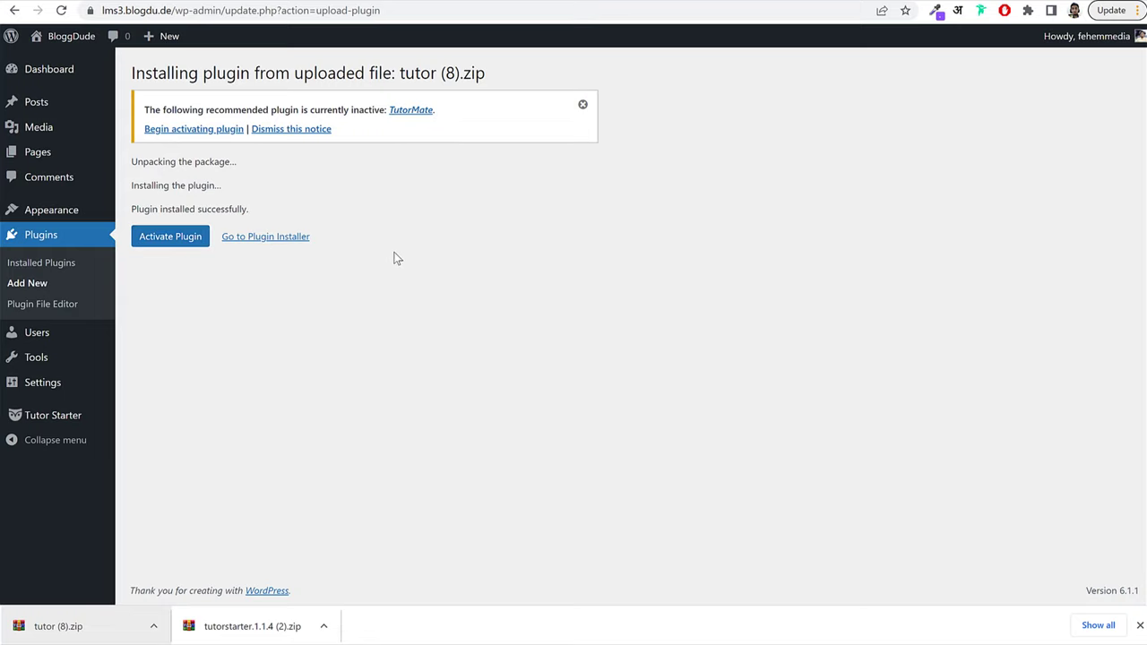
Check that Tutor LMS and TutorMate both appear among the installed plugins
{"action": "left_click", "coordinate": [264, 238]}
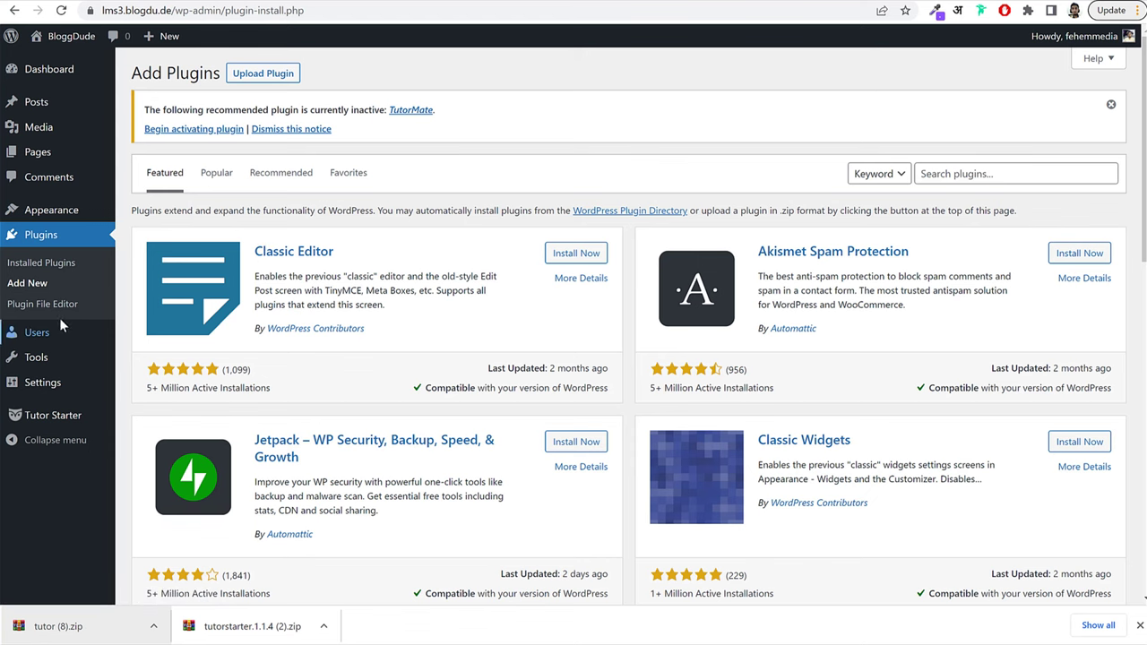
{"action": "left_click", "coordinate": [43, 242]}
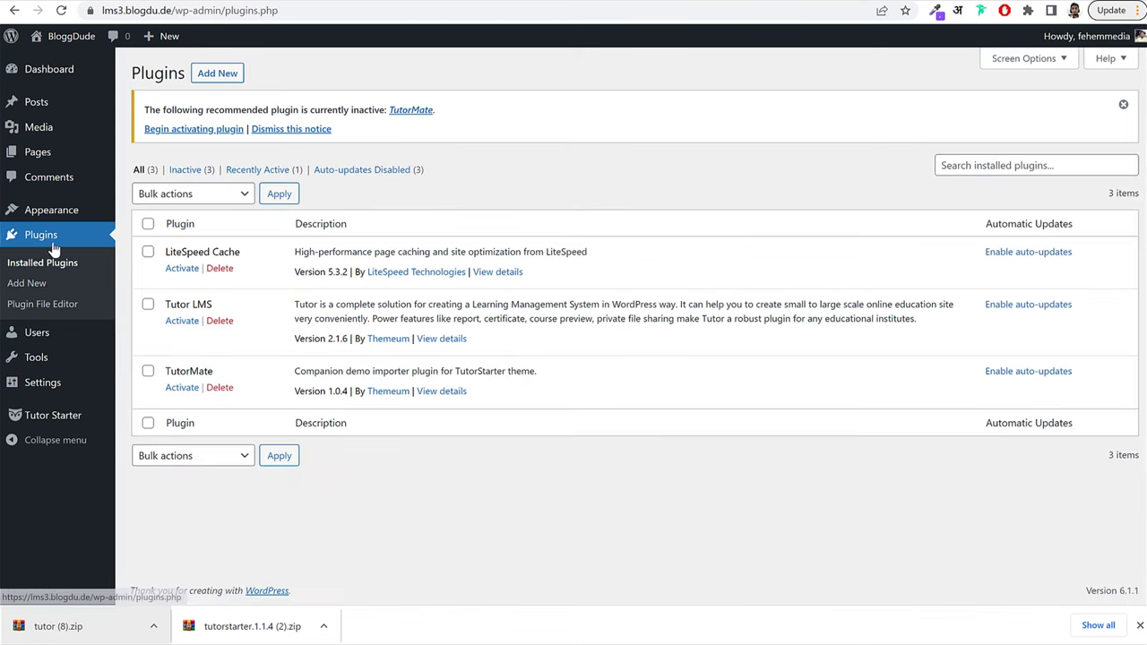
{"action": "left_click_drag", "start_coordinate": [227, 308], "coordinate": [162, 310]}
{"action": "left_click_drag", "start_coordinate": [164, 371], "coordinate": [249, 361]}
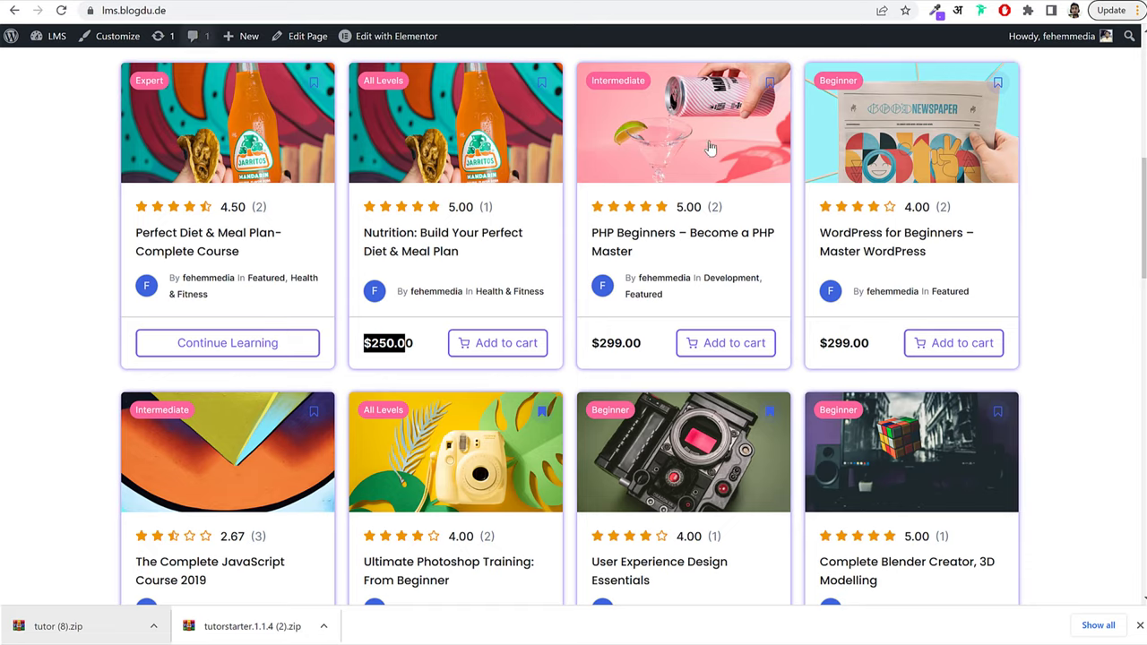
{"action": "scroll", "coordinate": [773, 316], "scroll_direction": "up", "scroll_amount": 6}
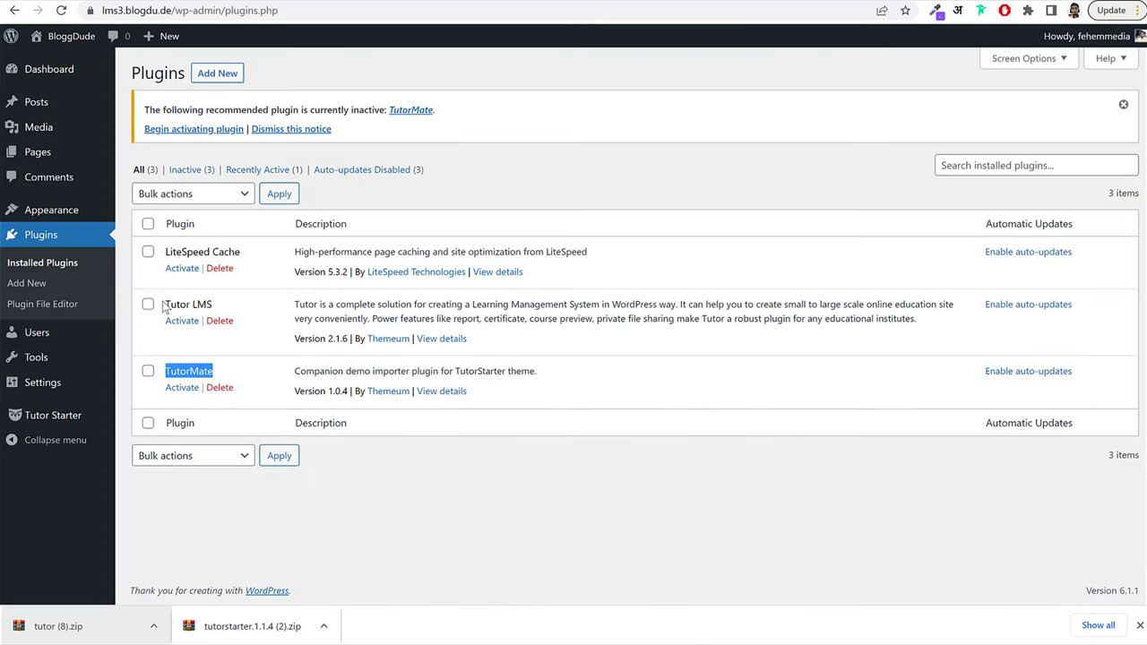
{"action": "left_click_drag", "start_coordinate": [165, 304], "coordinate": [213, 305]}
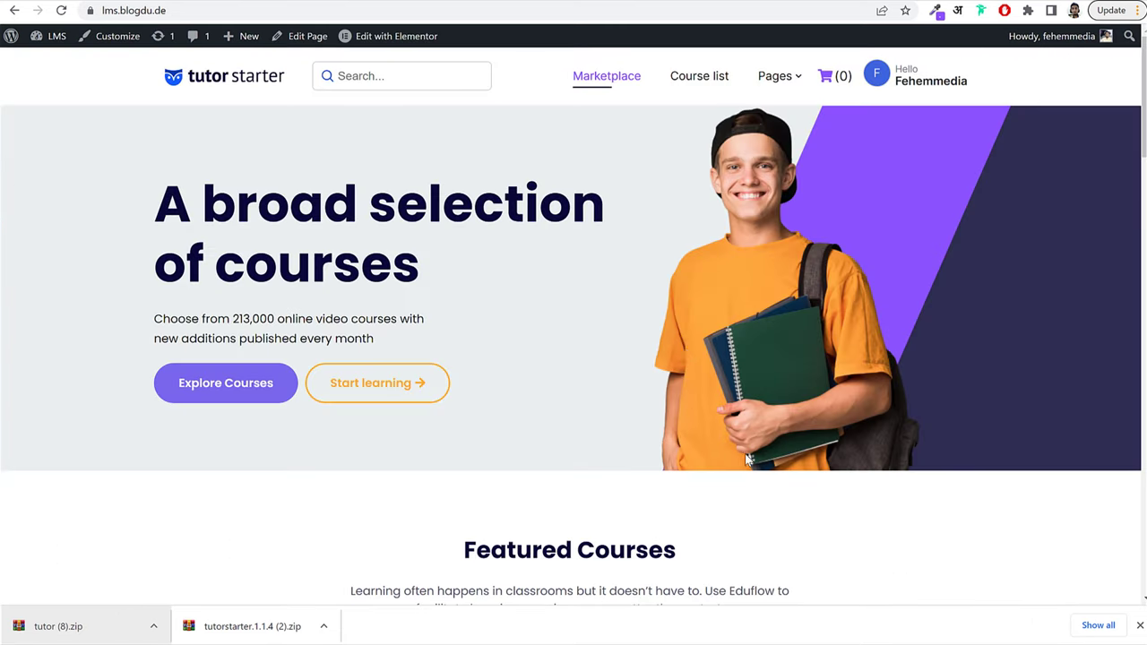
Scroll through the lms.blogdu.de demo course homepage
{"action": "scroll", "coordinate": [747, 458], "scroll_direction": "down", "scroll_amount": 12}
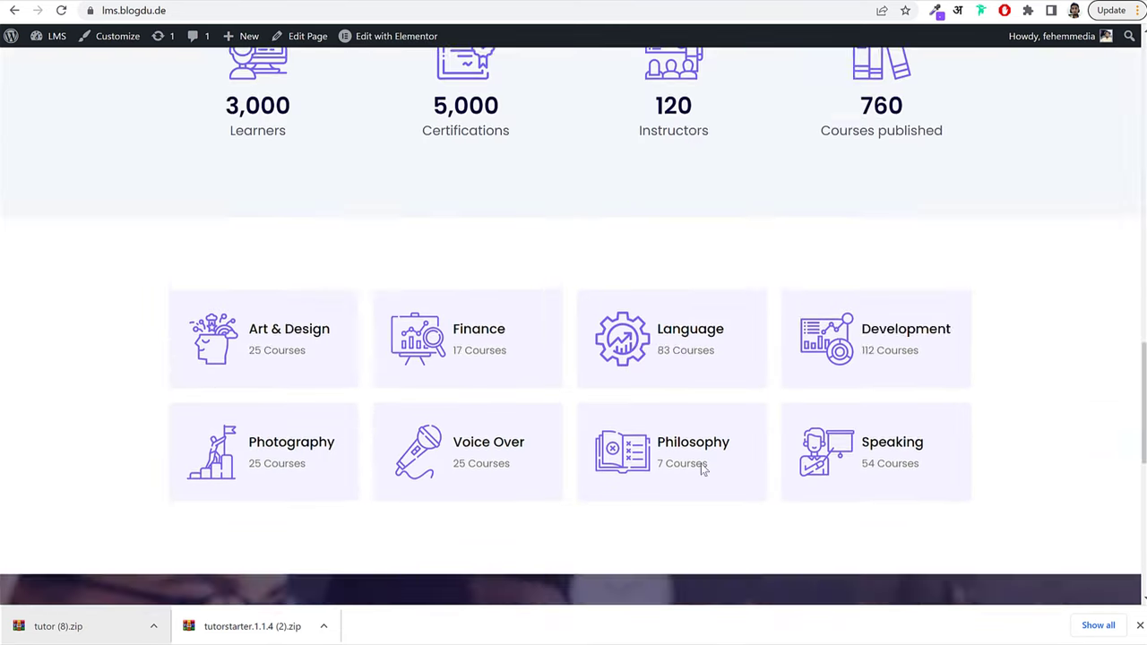
{"action": "scroll", "coordinate": [701, 463], "scroll_direction": "up", "scroll_amount": 15}
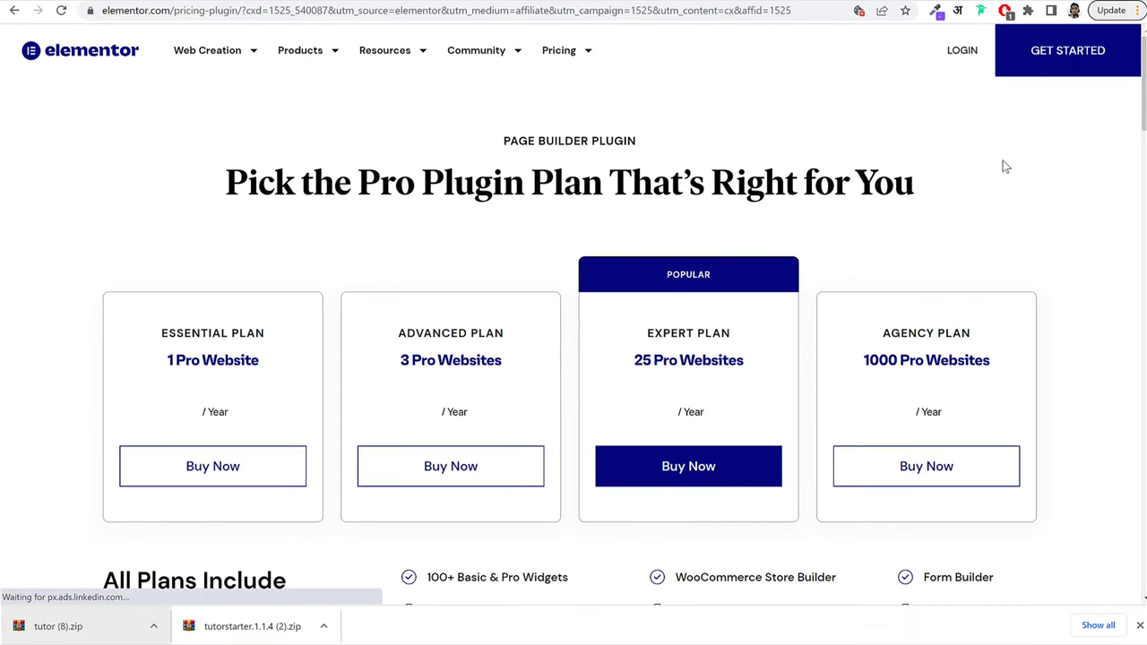
Close the downloads bar and examine the Essential plan with its 1 Pro Website
{"action": "left_click", "coordinate": [1140, 625]}
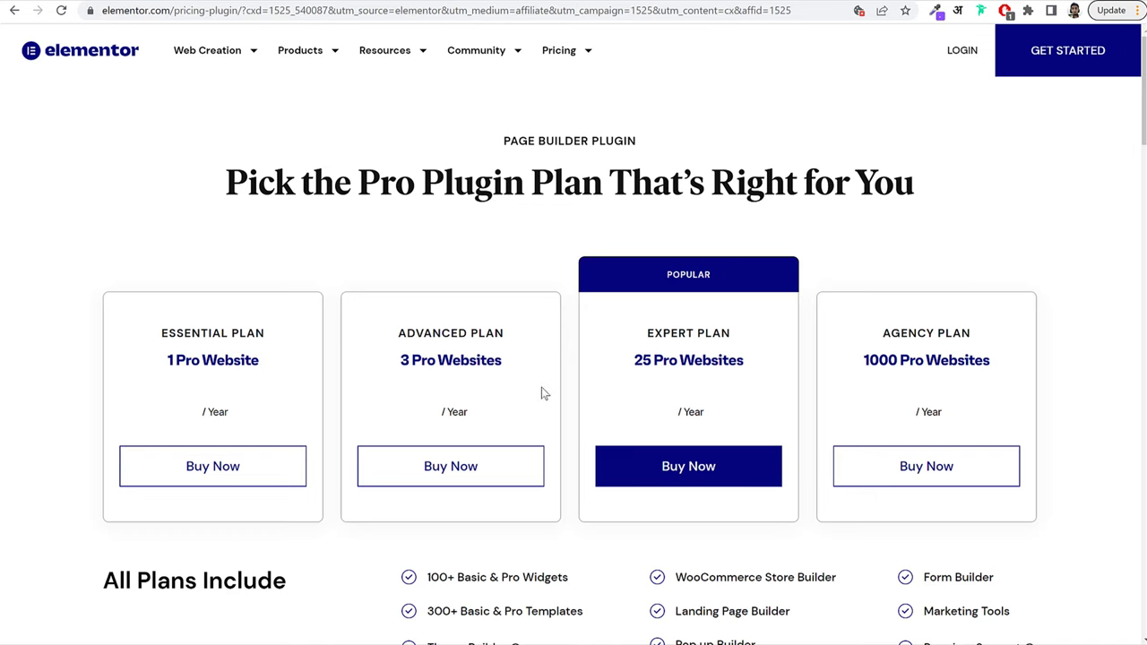
{"action": "scroll", "coordinate": [297, 335], "scroll_direction": "down", "scroll_amount": 1}
{"action": "left_click_drag", "start_coordinate": [161, 261], "coordinate": [275, 271]}
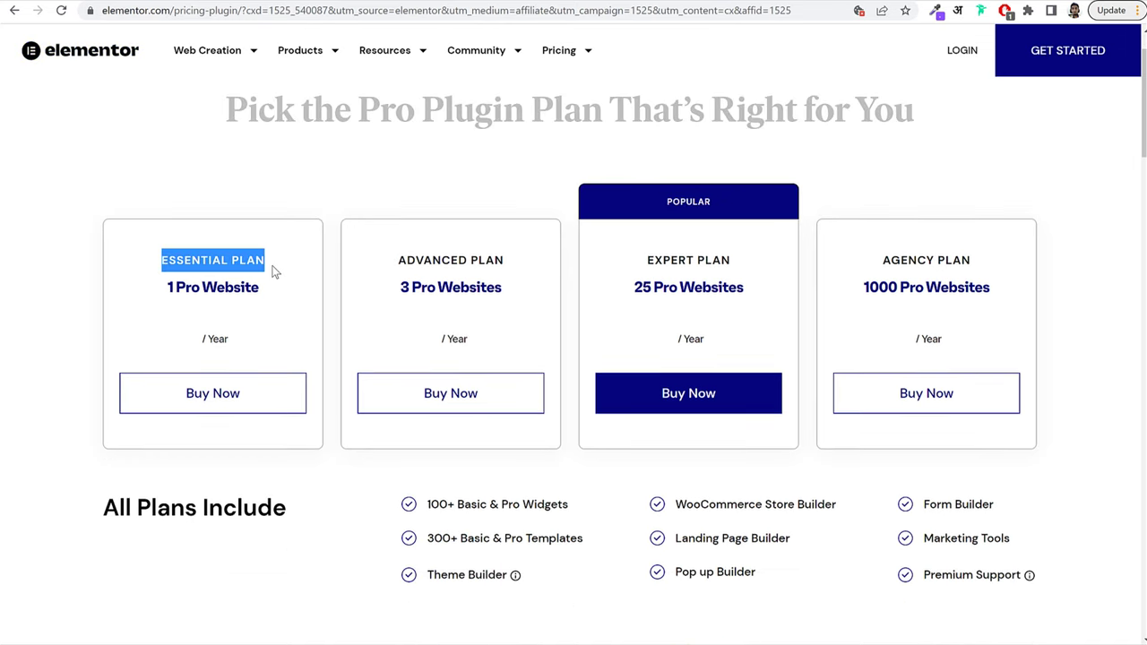
{"action": "left_click", "coordinate": [205, 278]}
{"action": "triple_click", "coordinate": [222, 265]}
{"action": "left_click", "coordinate": [218, 267]}
{"action": "left_click_drag", "start_coordinate": [283, 287], "coordinate": [245, 291]}
{"action": "left_click", "coordinate": [212, 299]}
Compare the Advanced, Expert and Agency plans covering 3, 25 and 1000 websites
{"action": "left_click", "coordinate": [499, 339]}
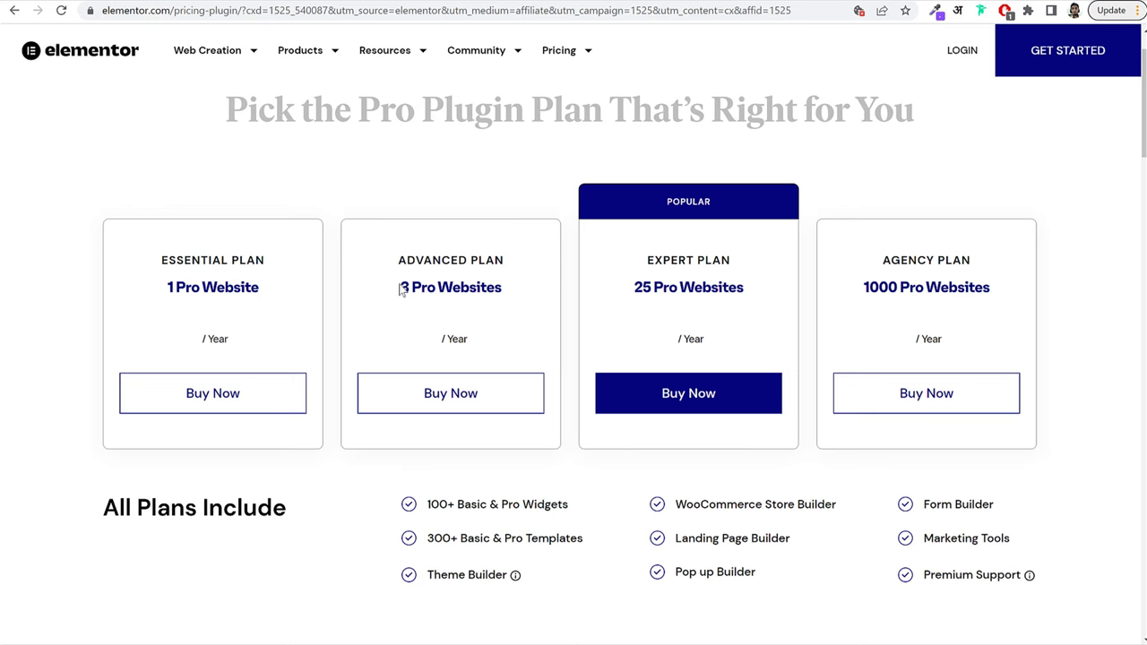
{"action": "left_click_drag", "start_coordinate": [403, 289], "coordinate": [463, 320]}
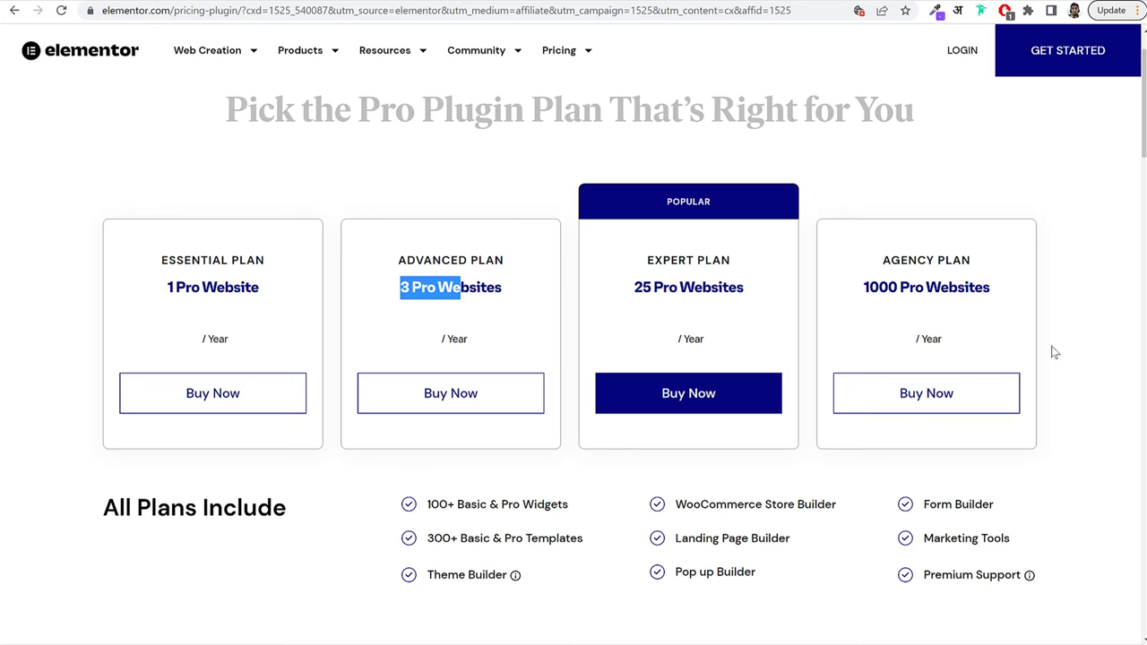
{"action": "scroll", "coordinate": [1037, 494], "scroll_direction": "down", "scroll_amount": 6}
{"action": "scroll", "coordinate": [1031, 509], "scroll_direction": "up", "scroll_amount": 6}
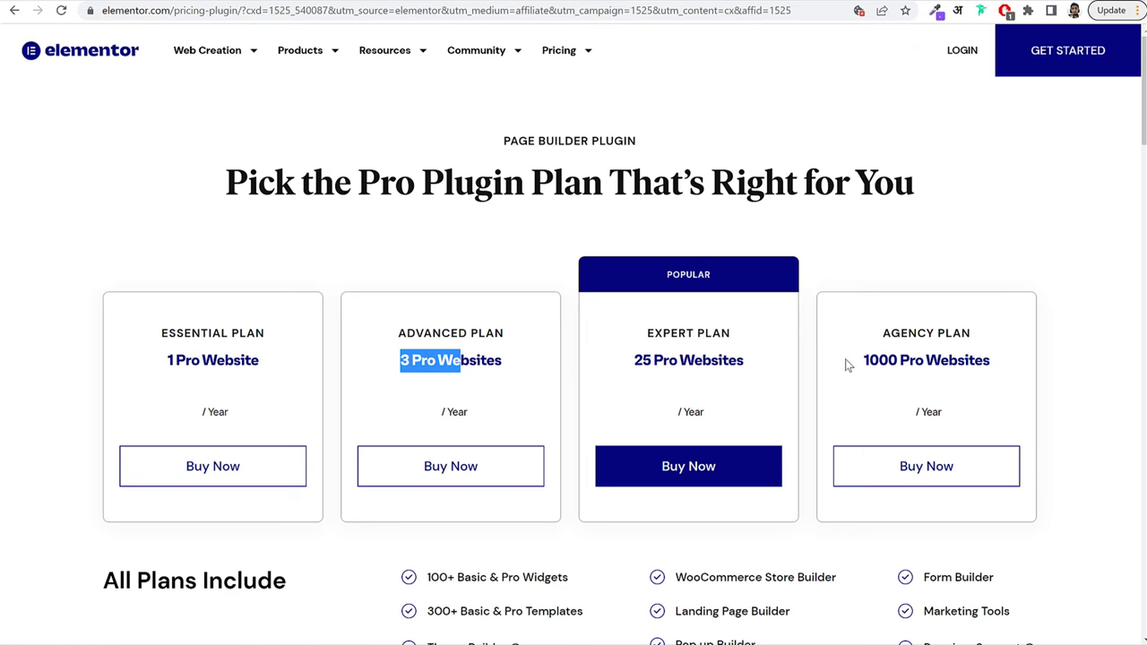
{"action": "scroll", "coordinate": [848, 364], "scroll_direction": "down", "scroll_amount": 4}
{"action": "scroll", "coordinate": [727, 417], "scroll_direction": "down", "scroll_amount": 10}
{"action": "scroll", "coordinate": [676, 471], "scroll_direction": "up", "scroll_amount": 14}
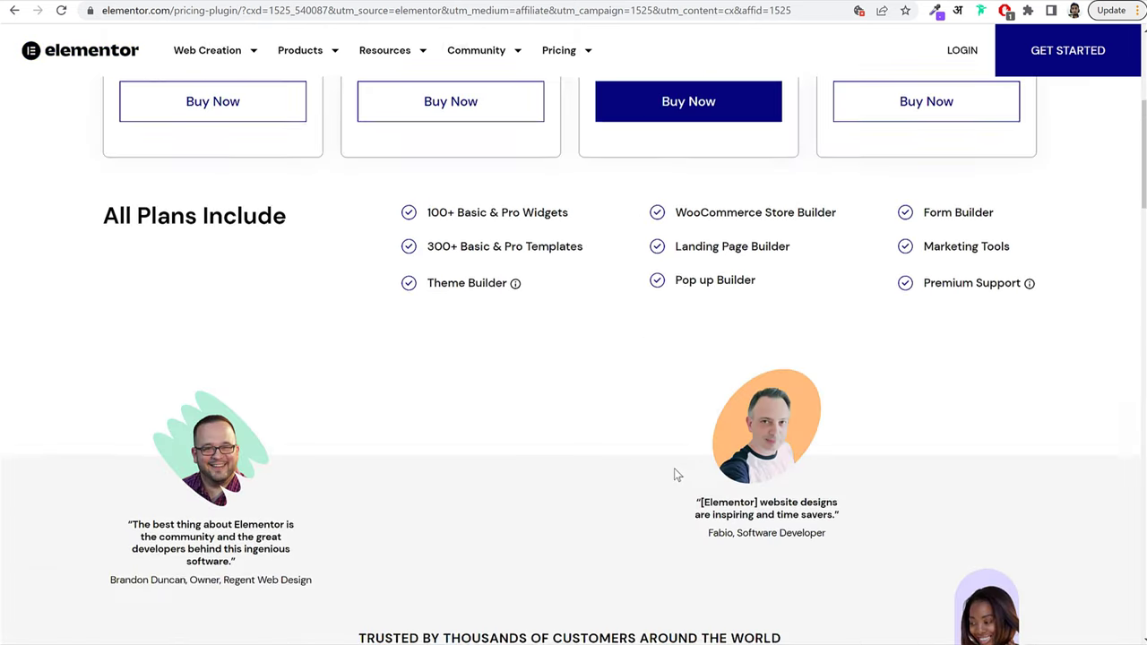
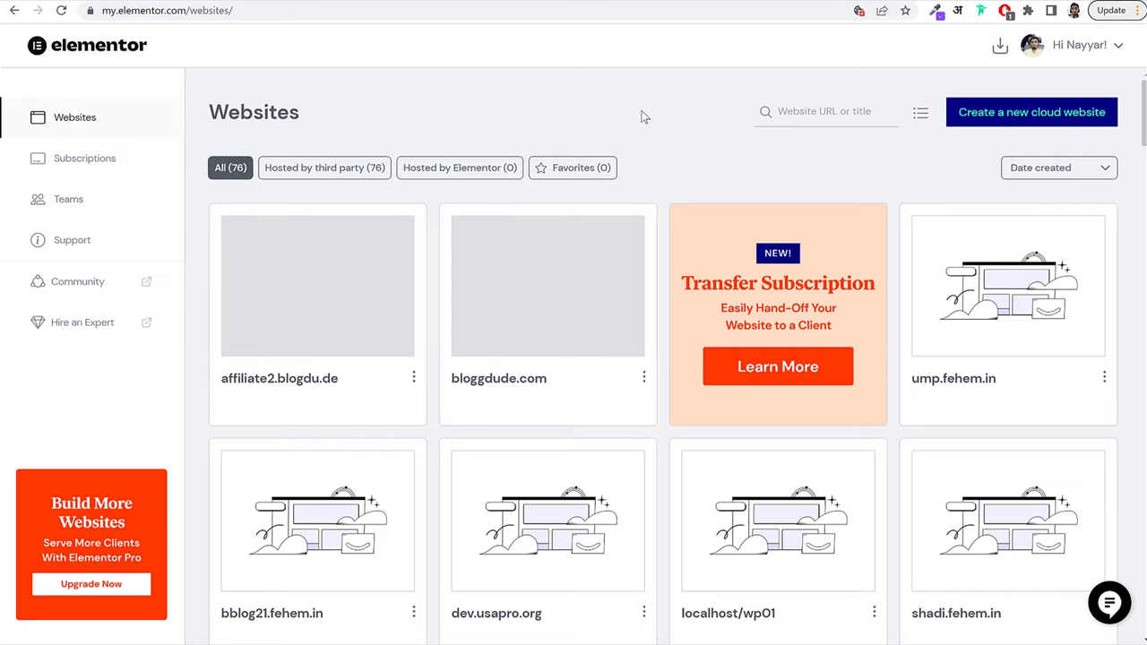
Remove 'websites/' from the Elementor account URL and go to the Auto Install page
{"action": "left_click", "coordinate": [189, 12]}
{"action": "left_click", "coordinate": [217, 10]}
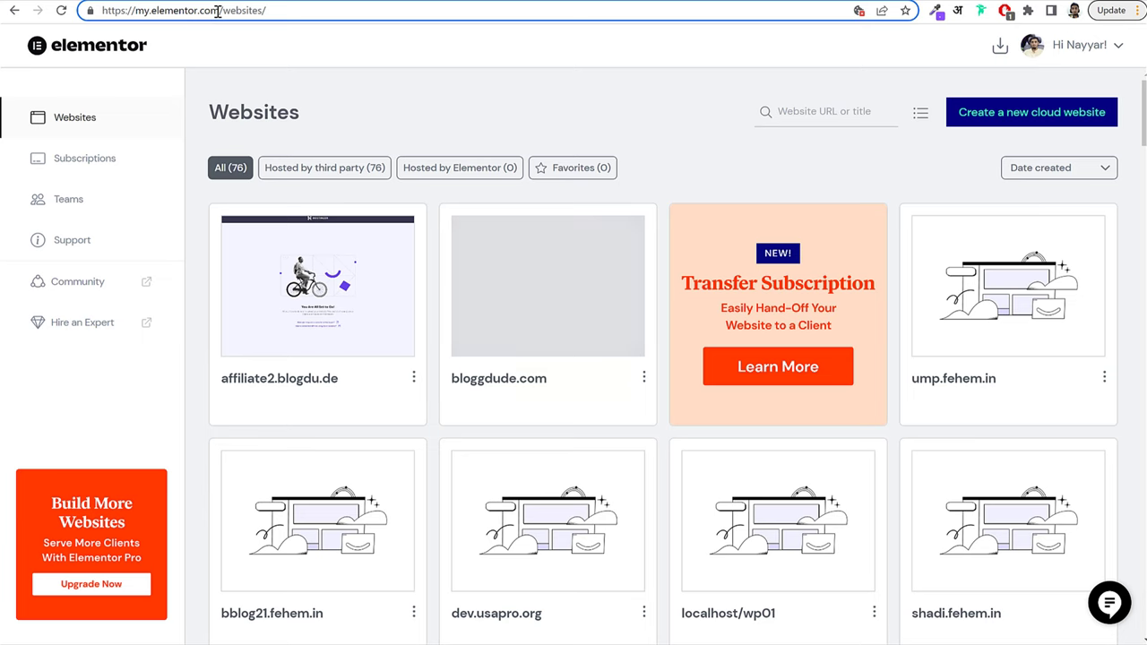
{"action": "key", "text": "shift+Home"}
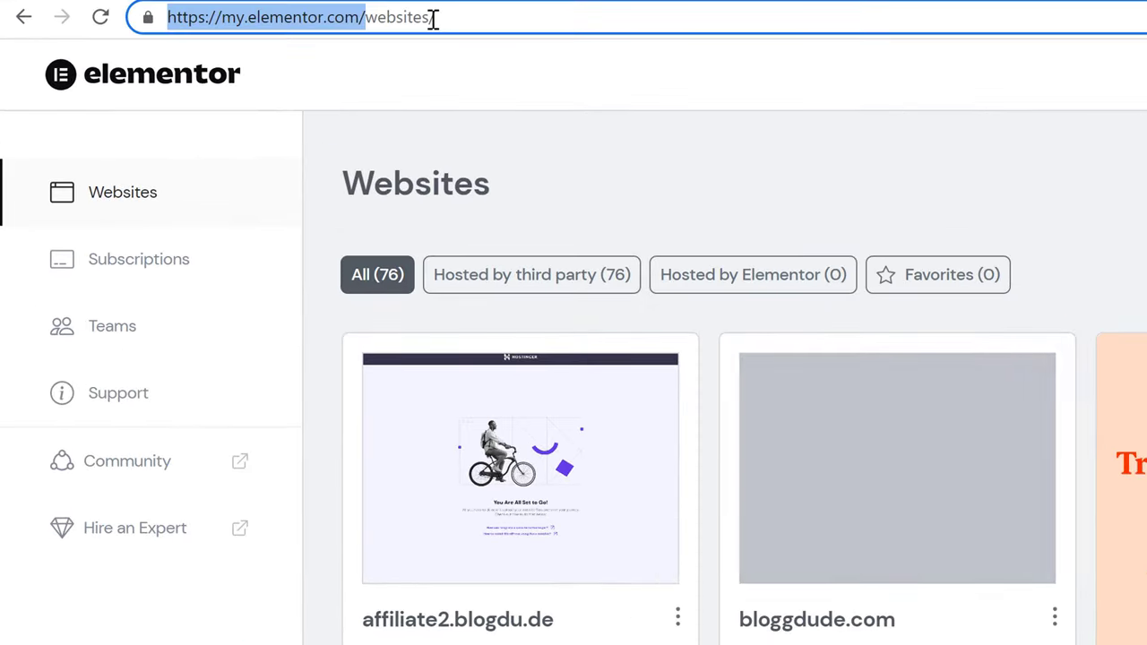
{"action": "left_click", "coordinate": [266, 11]}
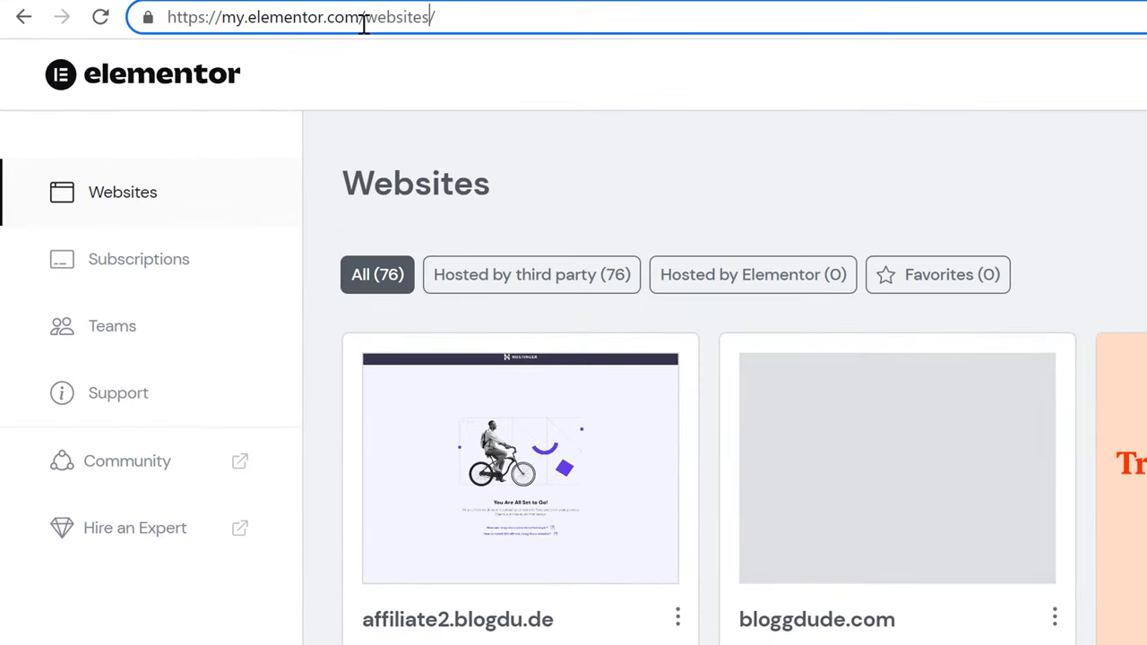
{"action": "left_click", "coordinate": [376, 16]}
{"action": "key", "text": "shift+Home"}
{"action": "left_click_drag", "start_coordinate": [366, 16], "coordinate": [873, 46]}
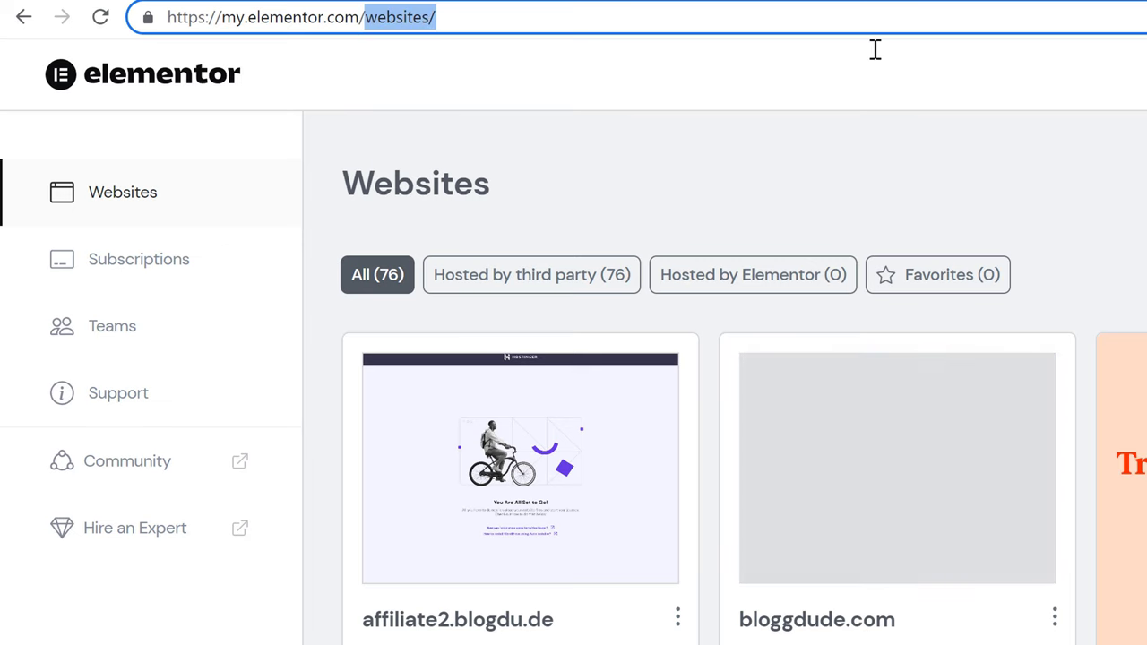
{"action": "key", "text": "BackSpace"}
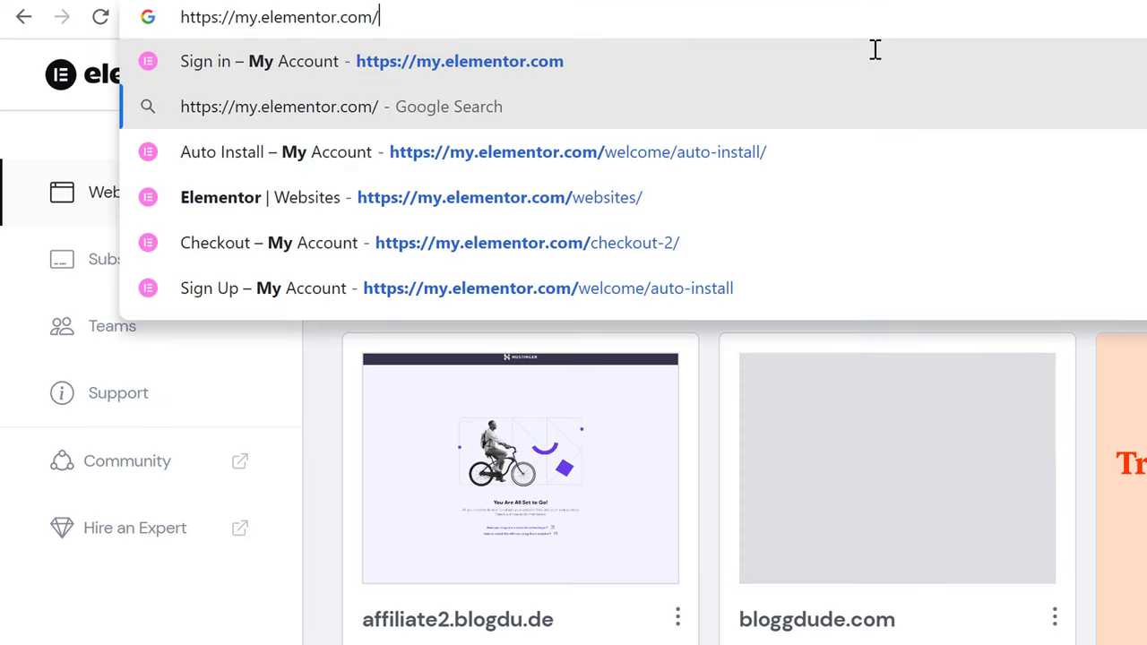
{"action": "key", "text": "Down"}
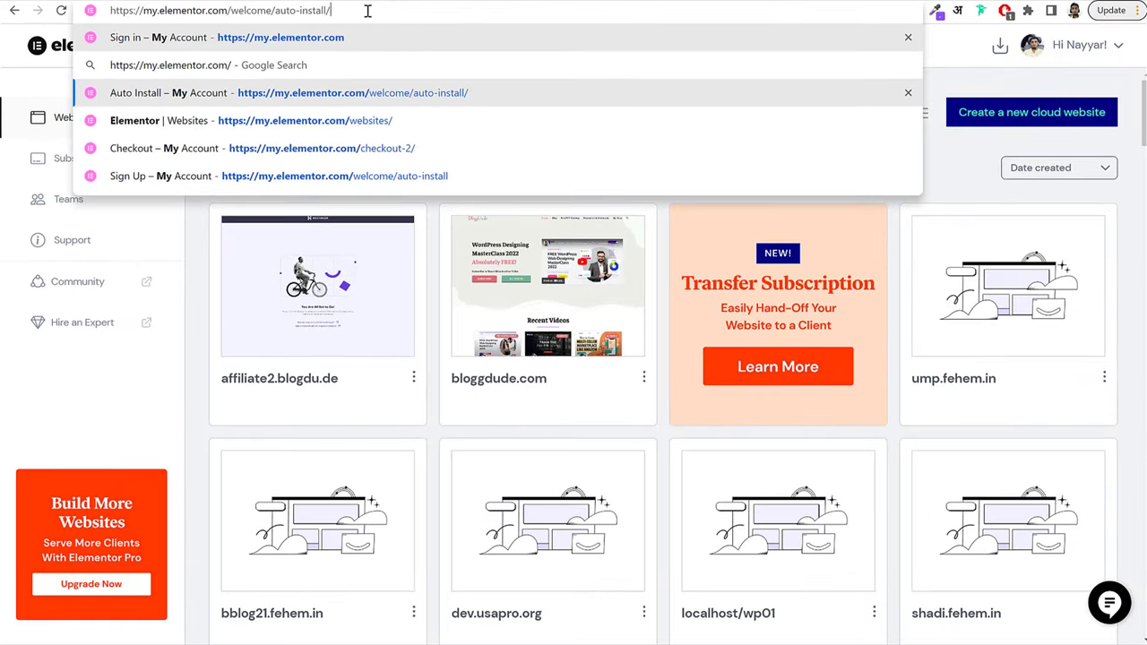
{"action": "key", "text": "Return"}
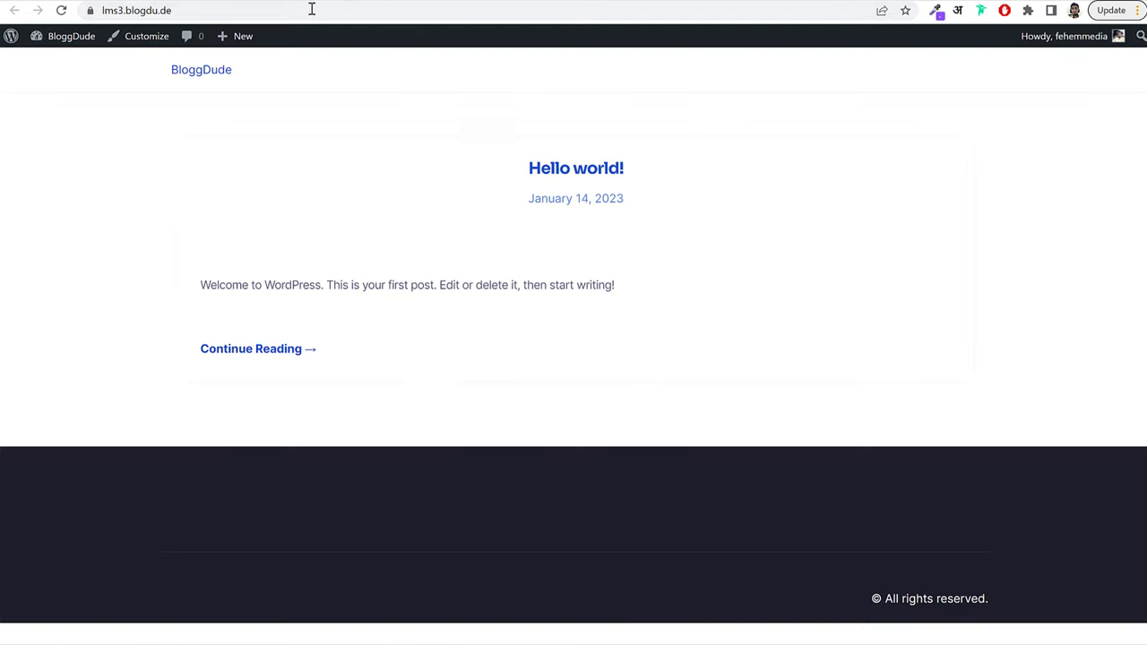
Copy the lms3.blogdu.de address into Elementor's domain field and check it for WordPress
{"action": "left_click", "coordinate": [135, 10]}
{"action": "right_click", "coordinate": [115, 10]}
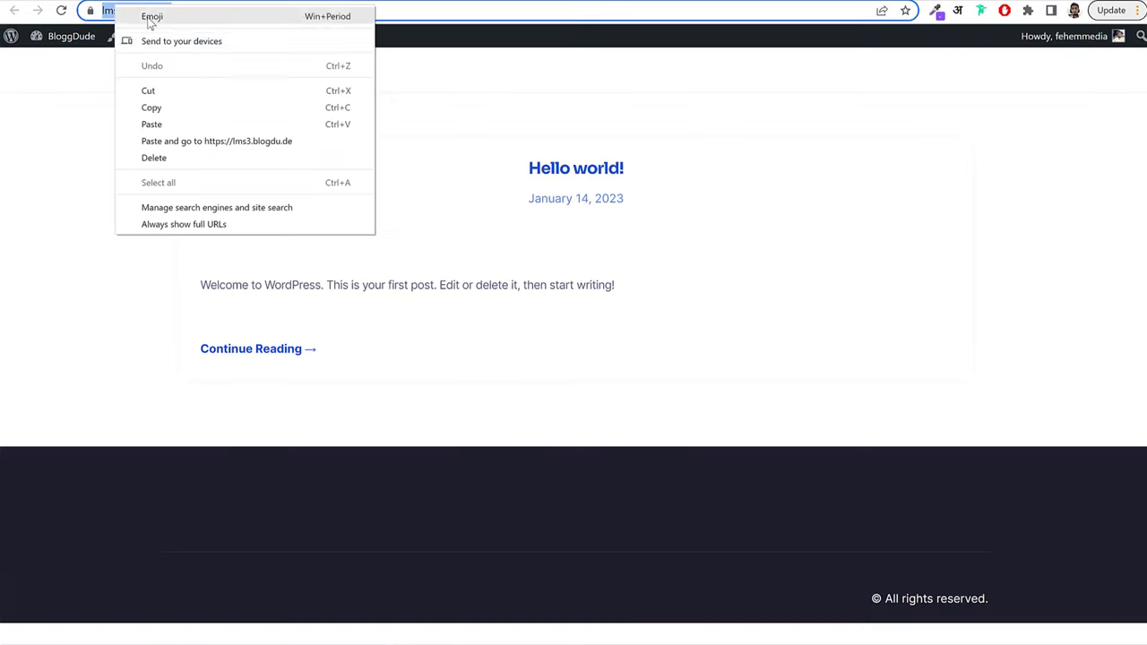
{"action": "left_click", "coordinate": [215, 106]}
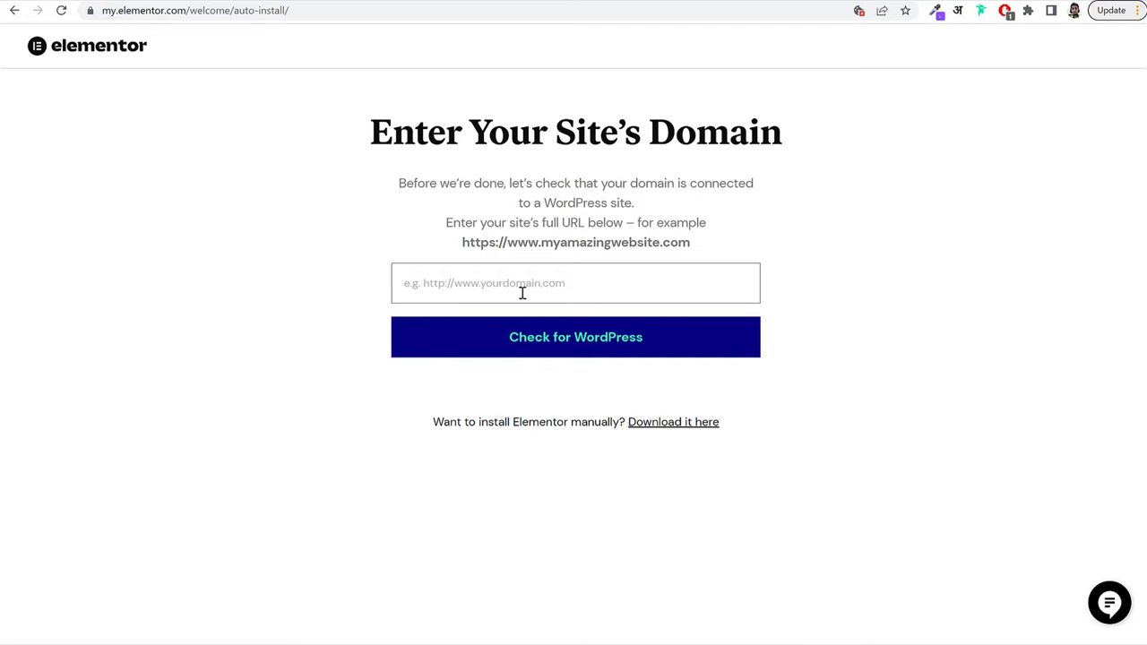
{"action": "left_click", "coordinate": [523, 293]}
{"action": "key", "text": "ctrl+v"}
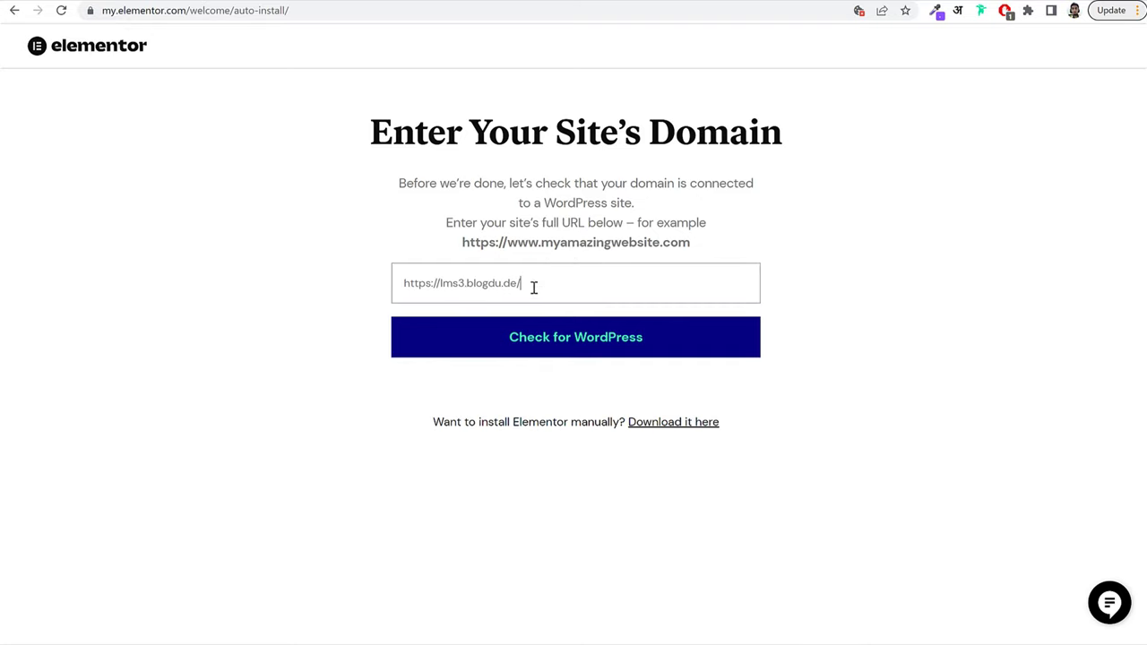
{"action": "left_click", "coordinate": [597, 356]}
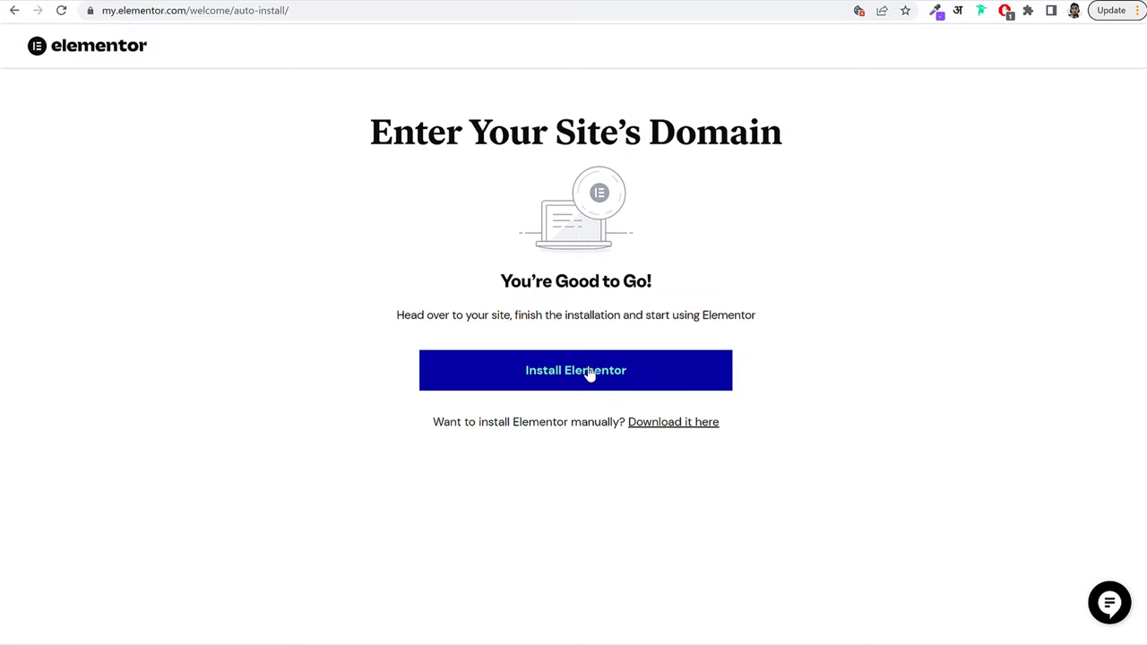
Download the Elementor plugin zip, recheck the domain, and proceed to Install Elementor
{"action": "left_click", "coordinate": [668, 428]}
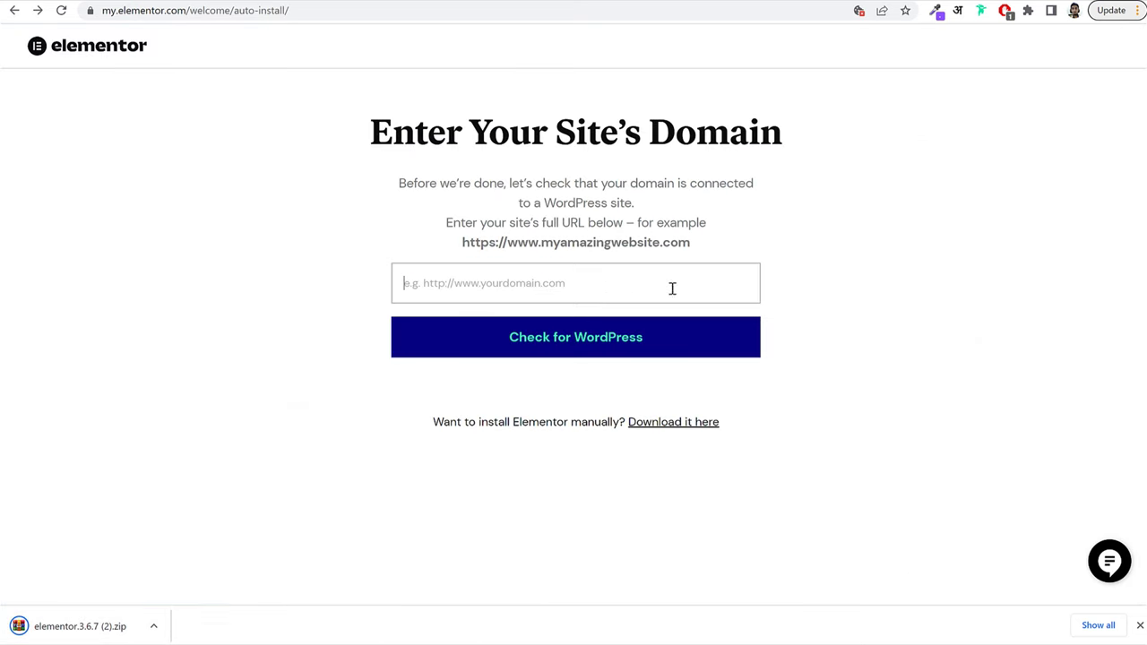
{"action": "left_click", "coordinate": [536, 291]}
{"action": "key", "text": "ctrl+v"}
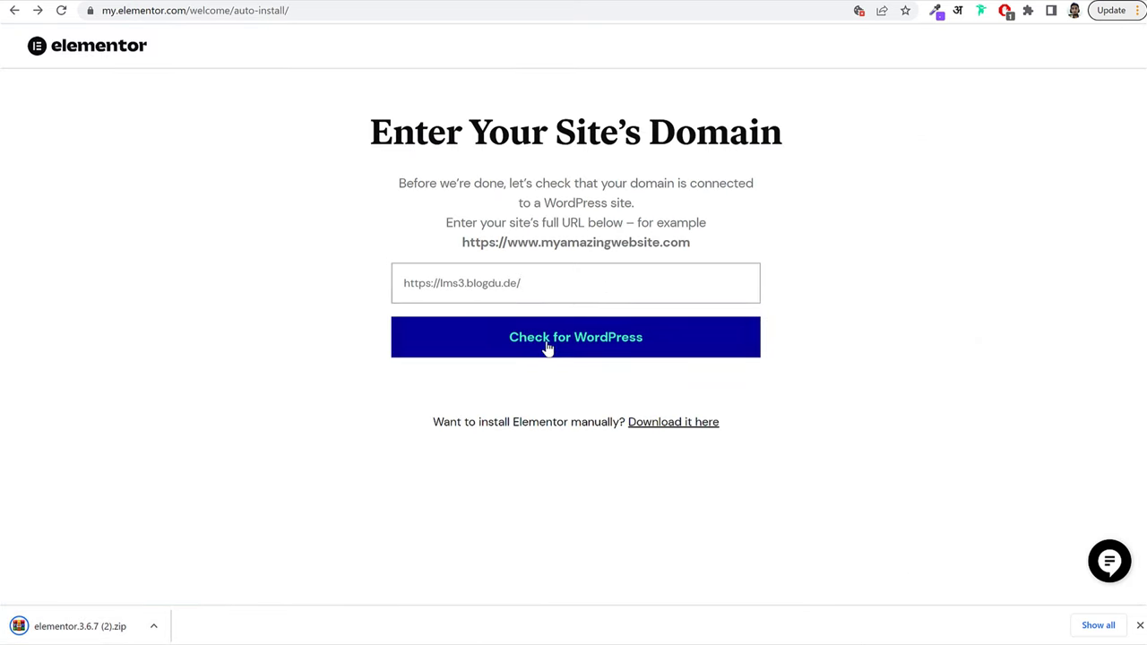
{"action": "left_click", "coordinate": [547, 344]}
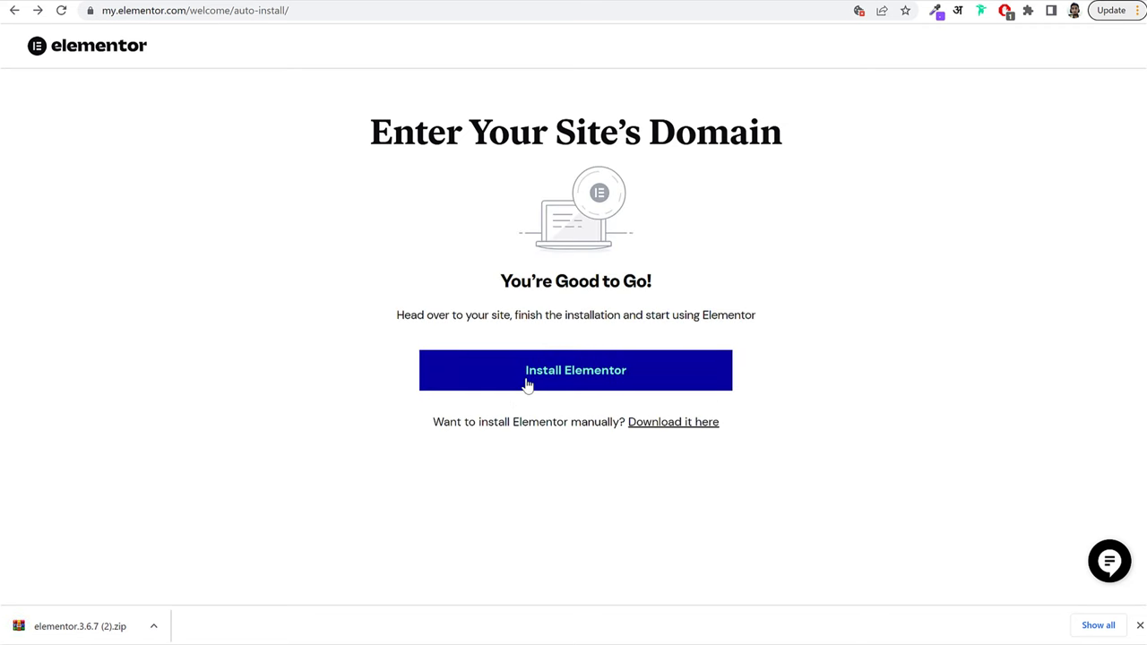
{"action": "left_click", "coordinate": [527, 385]}
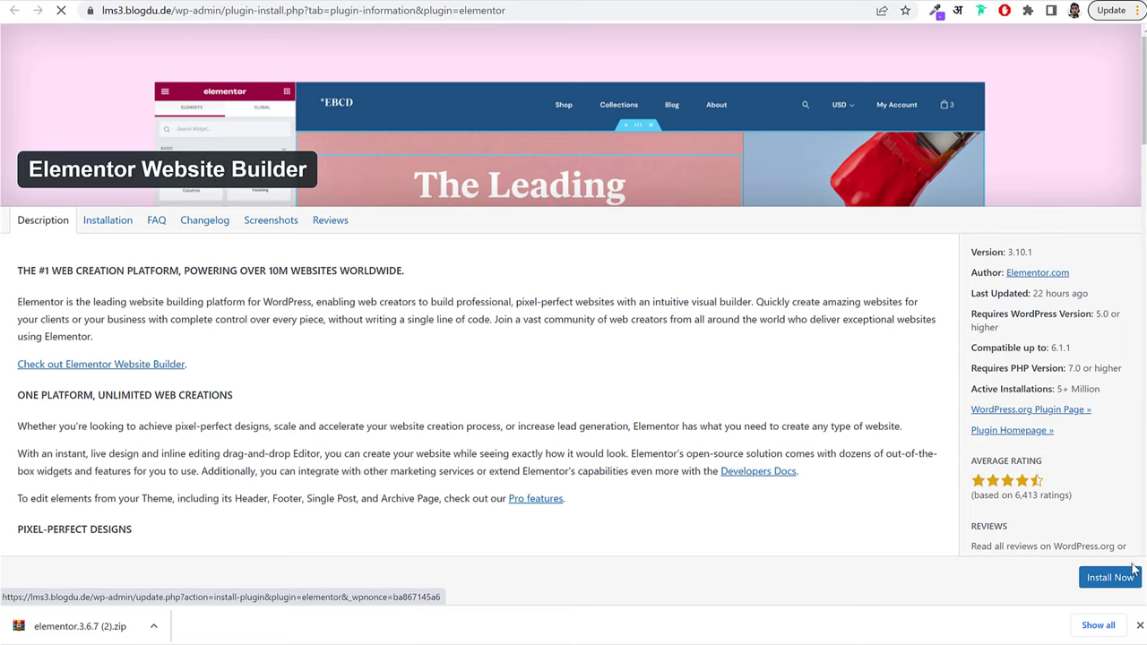
Install Elementor Website Builder, then browse the demo site's priced Featured Courses grid
{"action": "left_click", "coordinate": [1110, 581]}
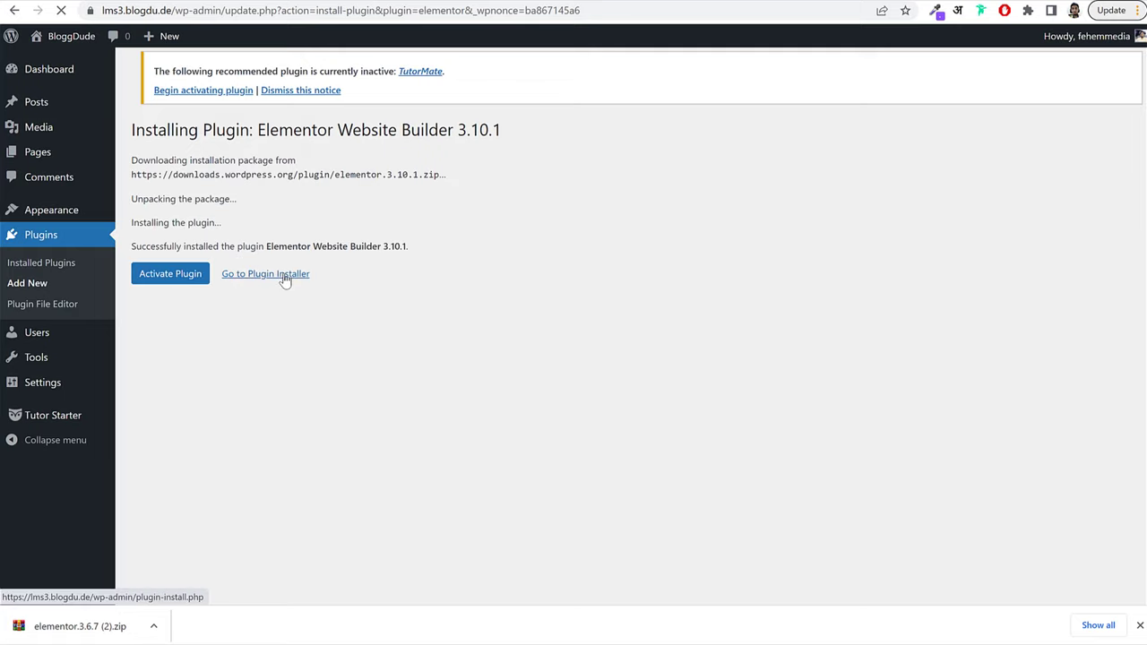
{"action": "left_click", "coordinate": [285, 278]}
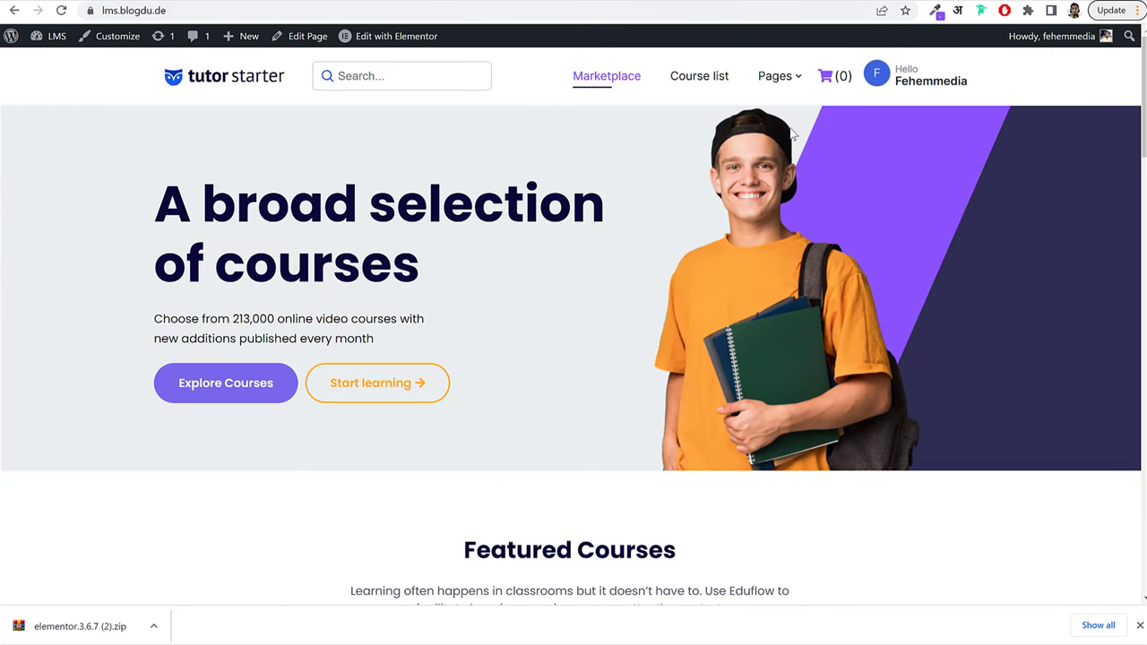
{"action": "scroll", "coordinate": [802, 361], "scroll_direction": "down", "scroll_amount": 7}
{"action": "left_click", "coordinate": [402, 340]}
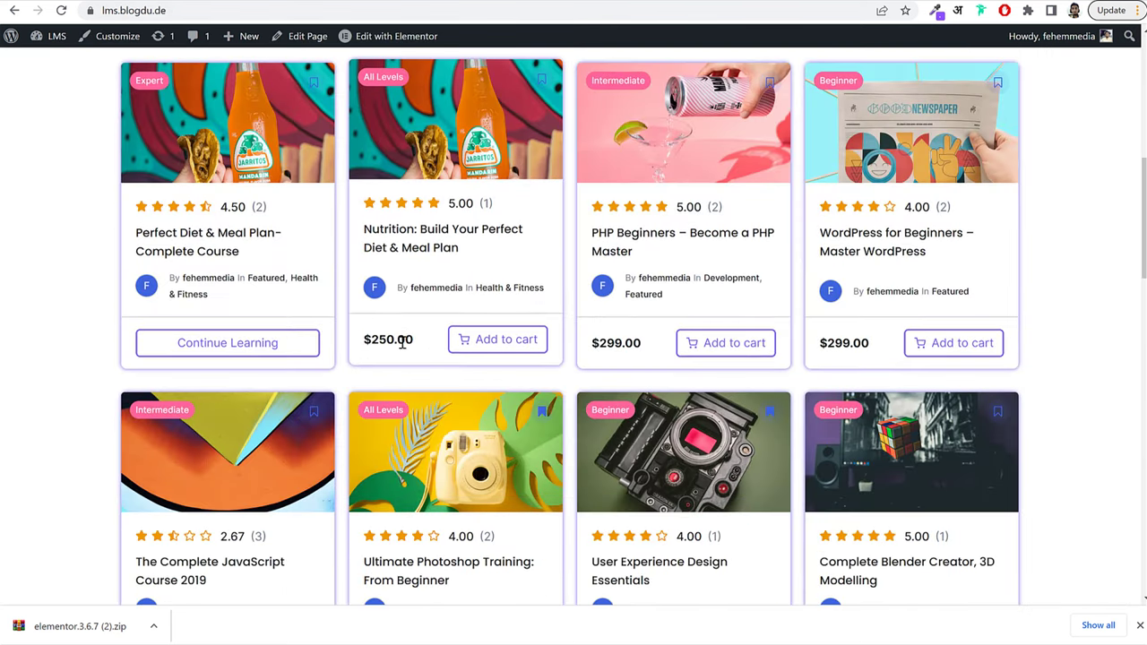
{"action": "scroll", "coordinate": [1129, 300], "scroll_direction": "up", "scroll_amount": 2}
{"action": "scroll", "coordinate": [1129, 300], "scroll_direction": "up", "scroll_amount": 1}
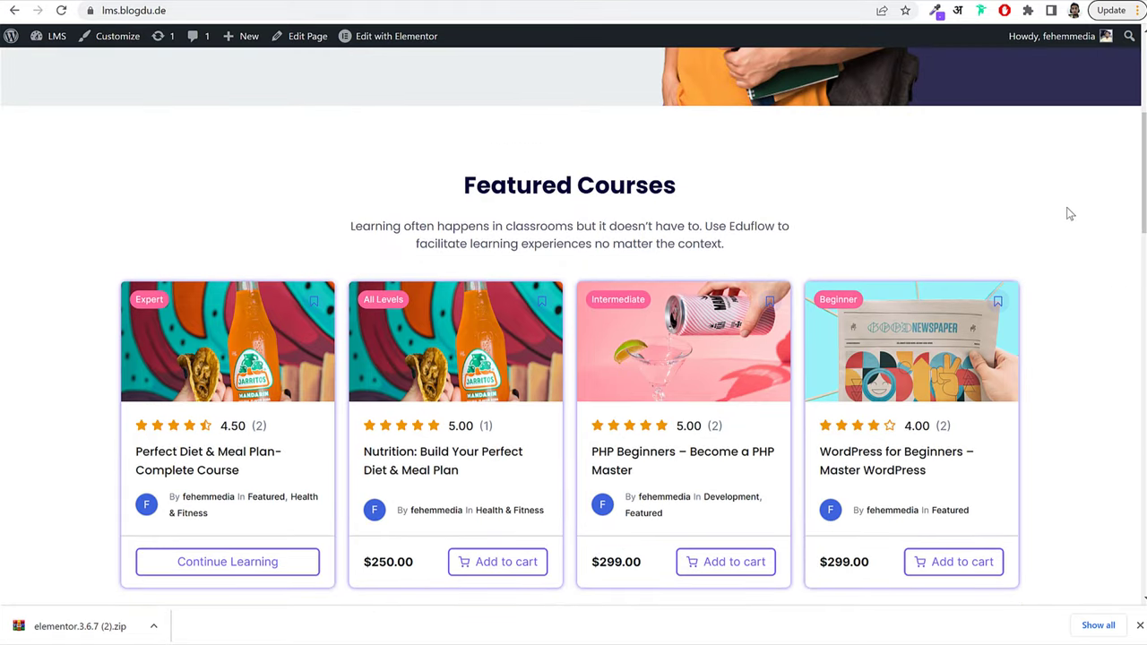
{"action": "scroll", "coordinate": [1070, 312], "scroll_direction": "down", "scroll_amount": 2}
{"action": "left_click_drag", "start_coordinate": [647, 347], "coordinate": [593, 340]}
{"action": "left_click", "coordinate": [690, 343]}
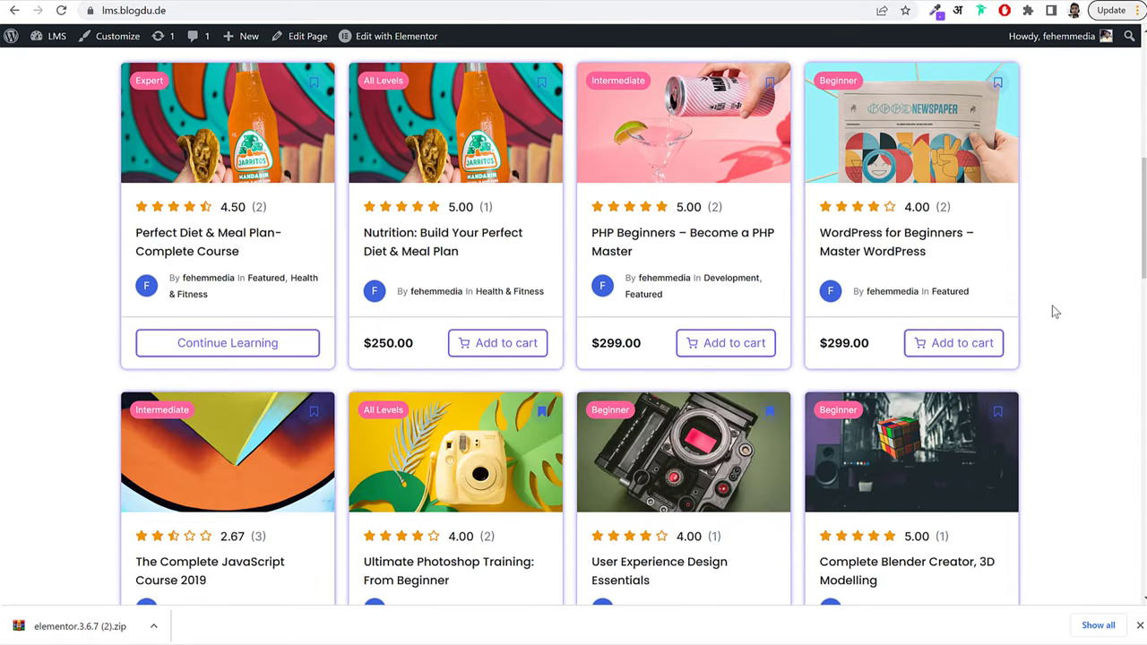
{"action": "scroll", "coordinate": [1055, 311], "scroll_direction": "up", "scroll_amount": 4}
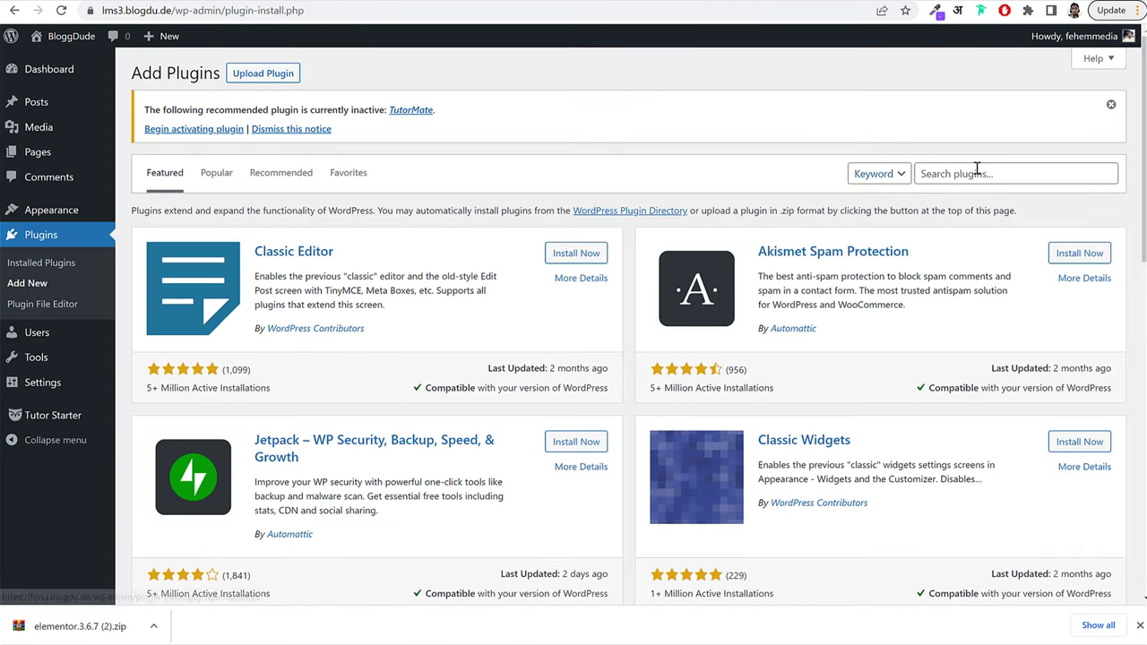
Search plugins for 'woocommerce' and install WooCommerce
{"action": "left_click", "coordinate": [977, 171]}
{"action": "type", "text": "wooco"}
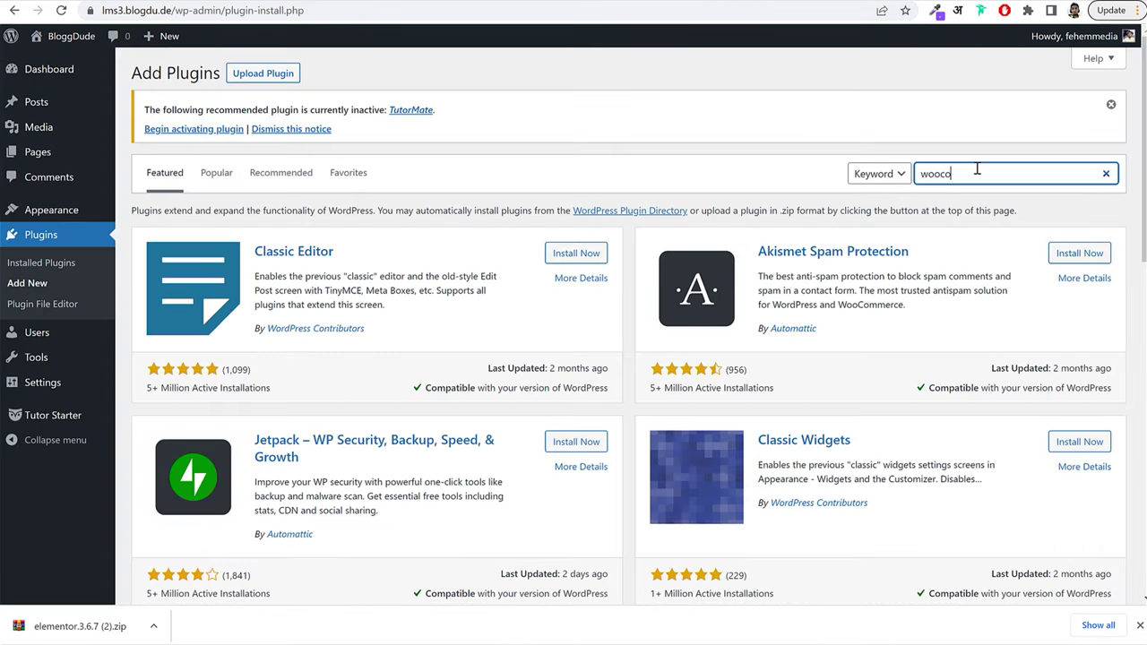
{"action": "type", "text": "mmerce"}
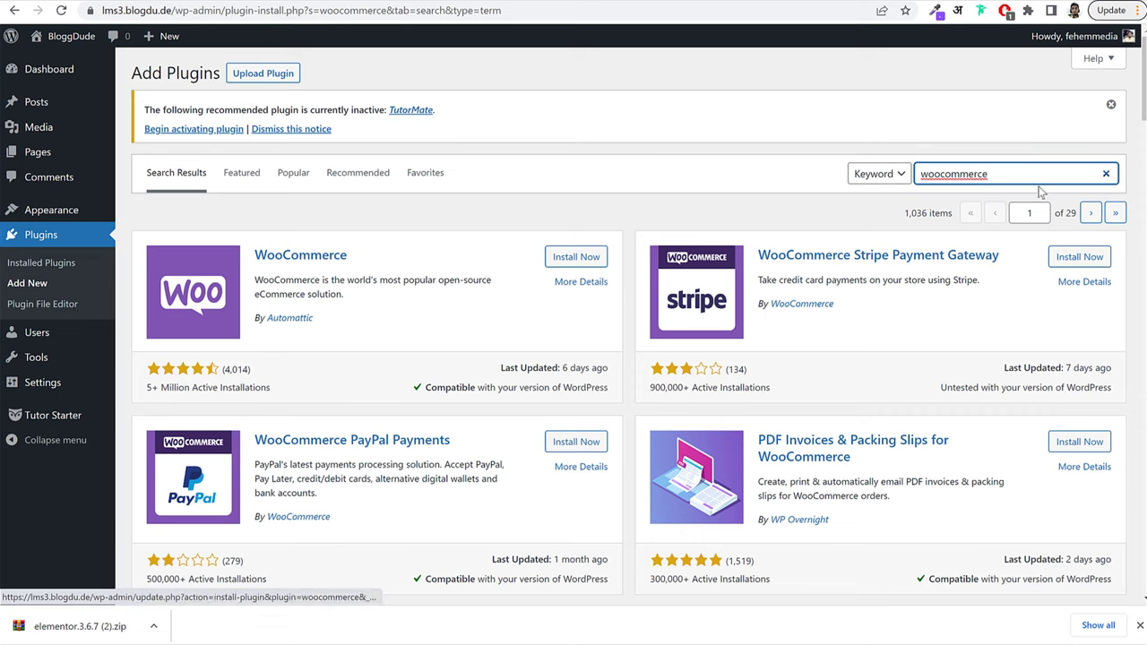
{"action": "left_click_drag", "start_coordinate": [354, 261], "coordinate": [253, 259]}
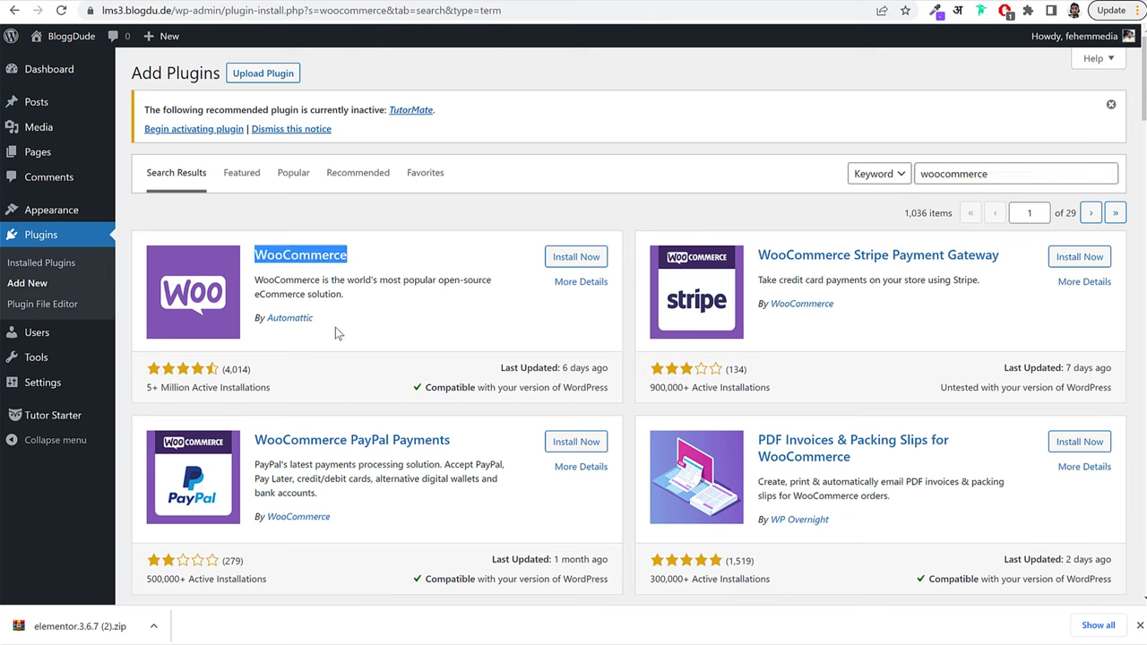
{"action": "left_click_drag", "start_coordinate": [335, 327], "coordinate": [271, 327]}
{"action": "left_click", "coordinate": [575, 257]}
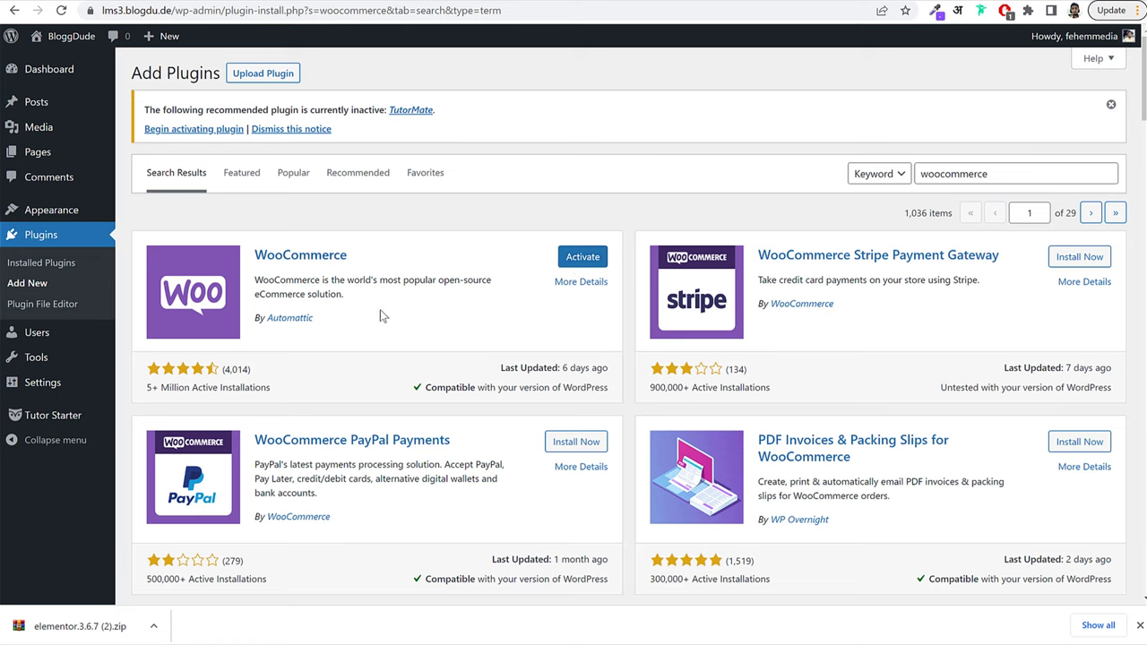
Search for 'tutor' and install the Tutor LMS Elementor Addons plugin by Themeum
{"action": "left_click", "coordinate": [1014, 175]}
{"action": "key", "text": "ctrl+a"}
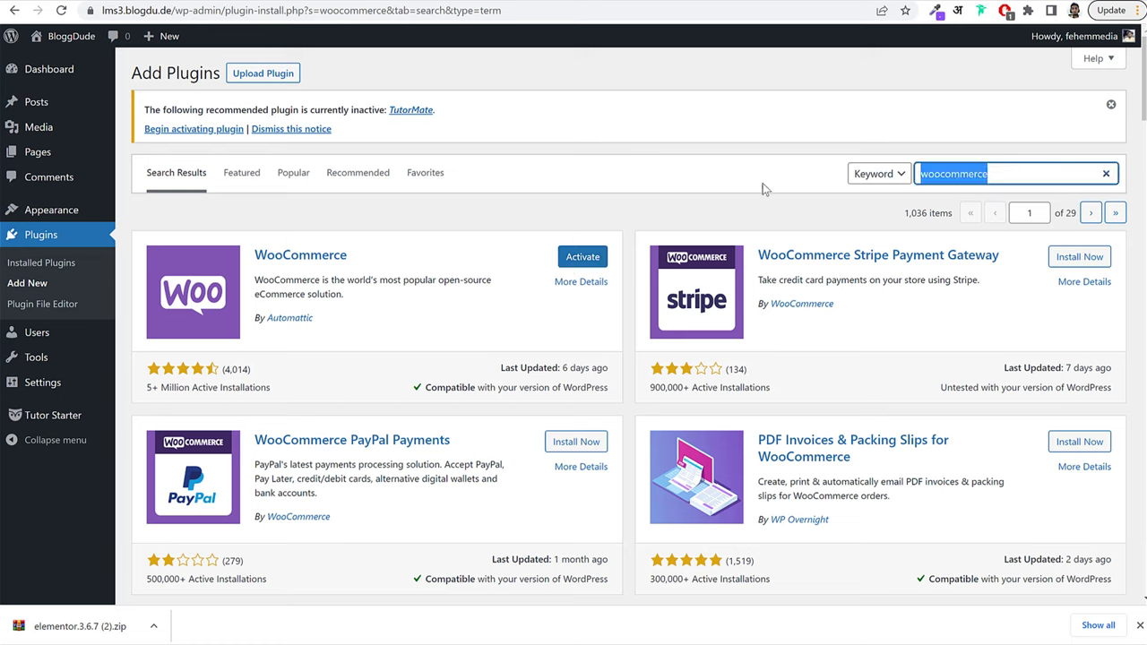
{"action": "type", "text": "tutor elementor"}
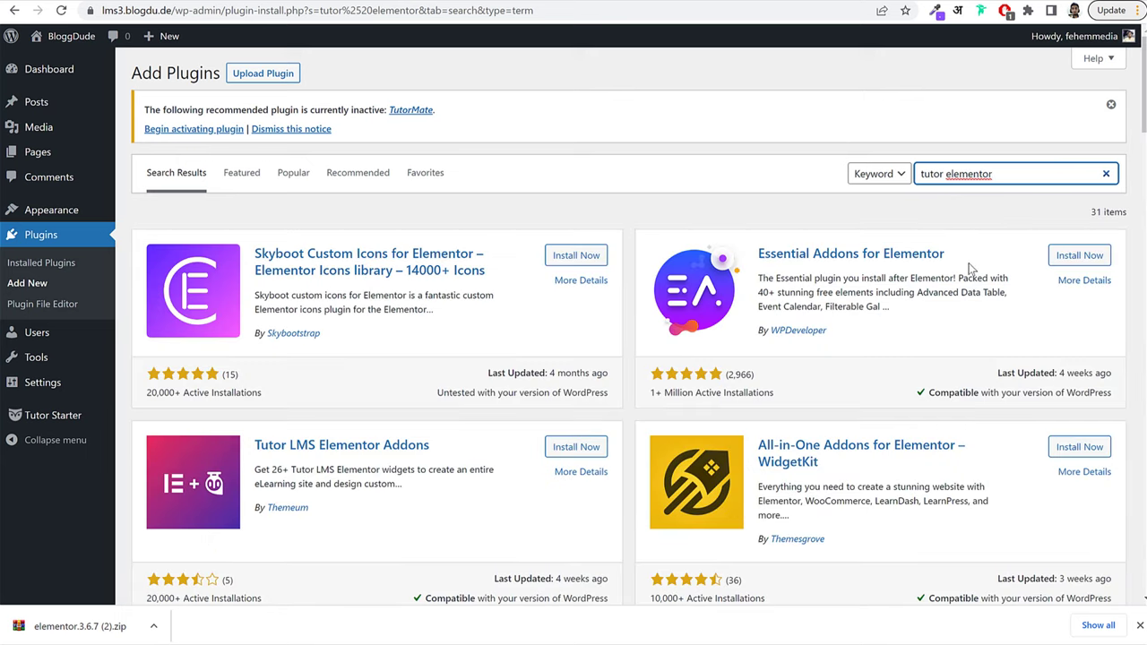
{"action": "scroll", "coordinate": [972, 269], "scroll_direction": "down", "scroll_amount": 3}
{"action": "left_click_drag", "start_coordinate": [254, 226], "coordinate": [439, 227]}
{"action": "left_click", "coordinate": [570, 230]}
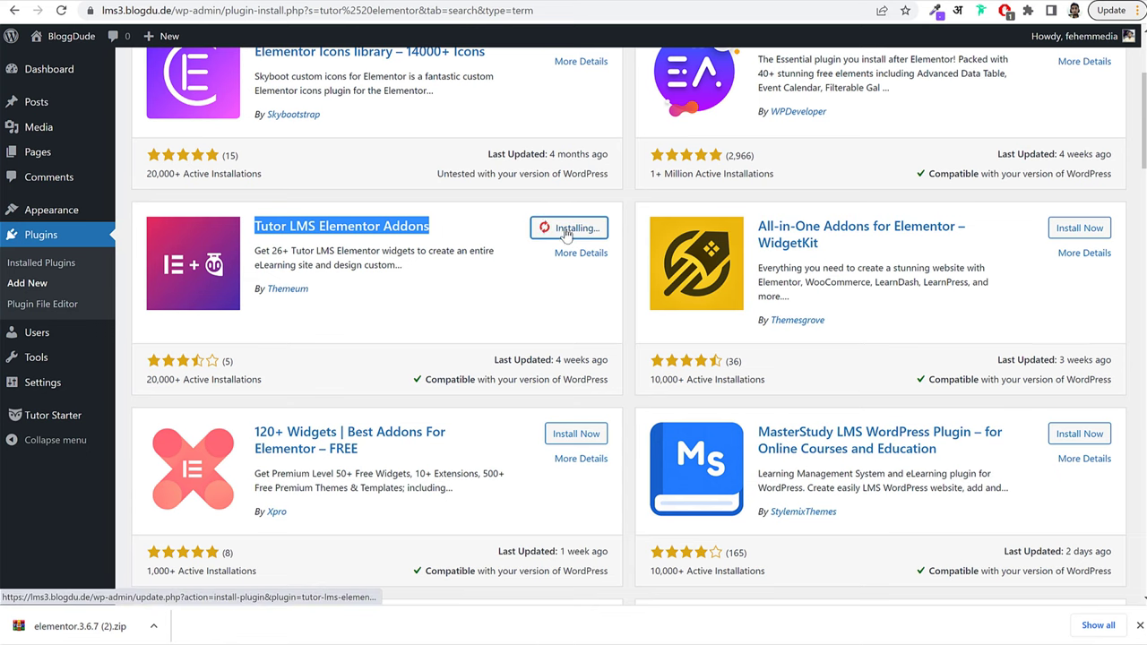
{"action": "left_click_drag", "start_coordinate": [369, 296], "coordinate": [256, 291]}
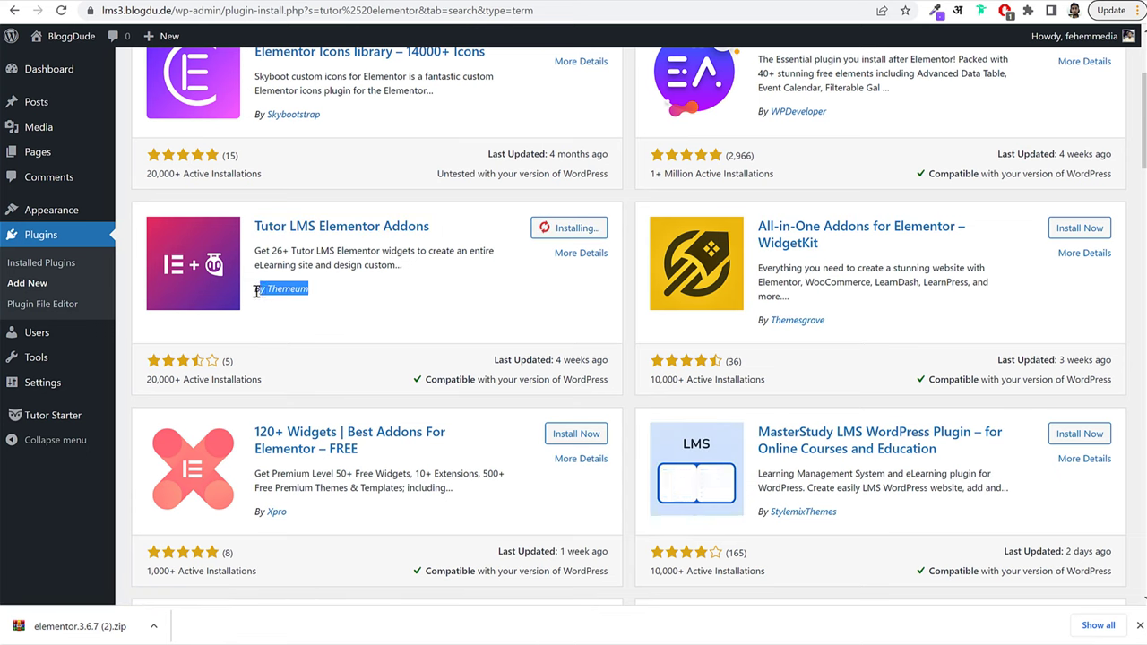
{"action": "left_click", "coordinate": [342, 244]}
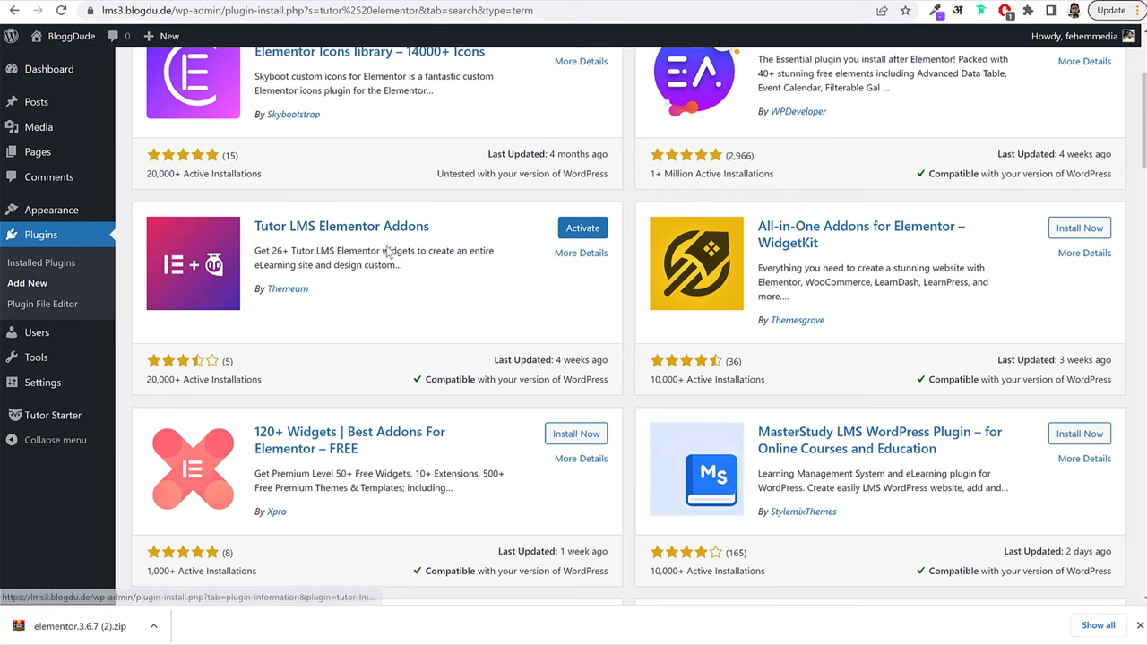
{"action": "scroll", "coordinate": [466, 294], "scroll_direction": "up", "scroll_amount": 3}
{"action": "scroll", "coordinate": [341, 452], "scroll_direction": "down", "scroll_amount": 2}
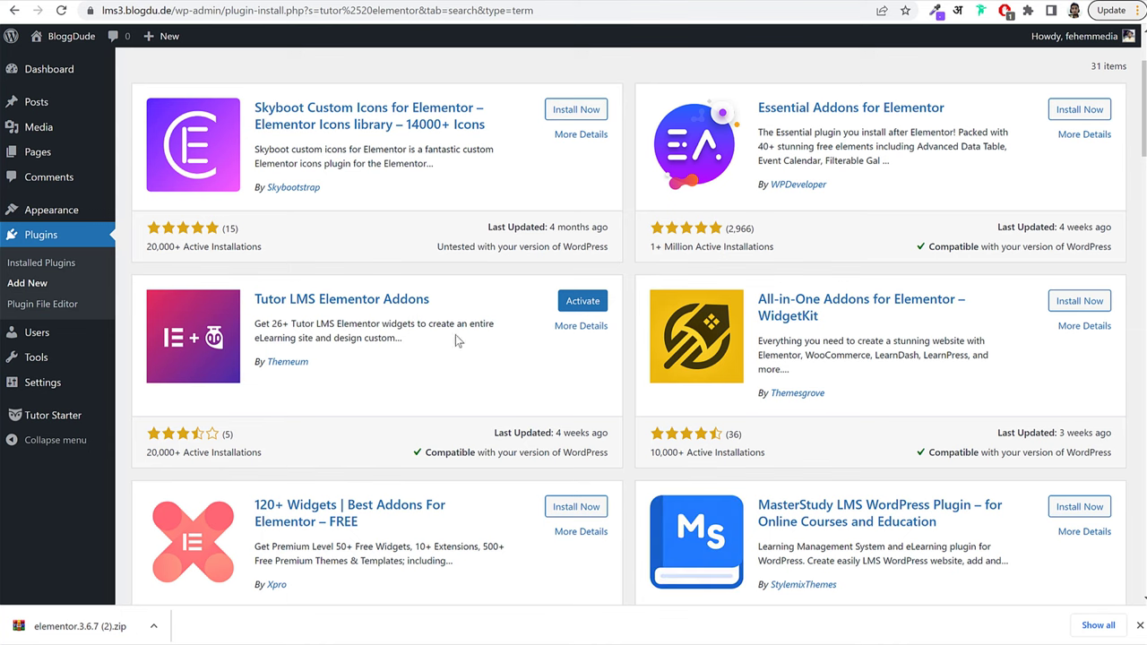
{"action": "scroll", "coordinate": [455, 335], "scroll_direction": "up", "scroll_amount": 2}
Search 'mc4wp', then install and activate MC4WP: Mailchimp for WordPress
{"action": "triple_click", "coordinate": [1034, 171]}
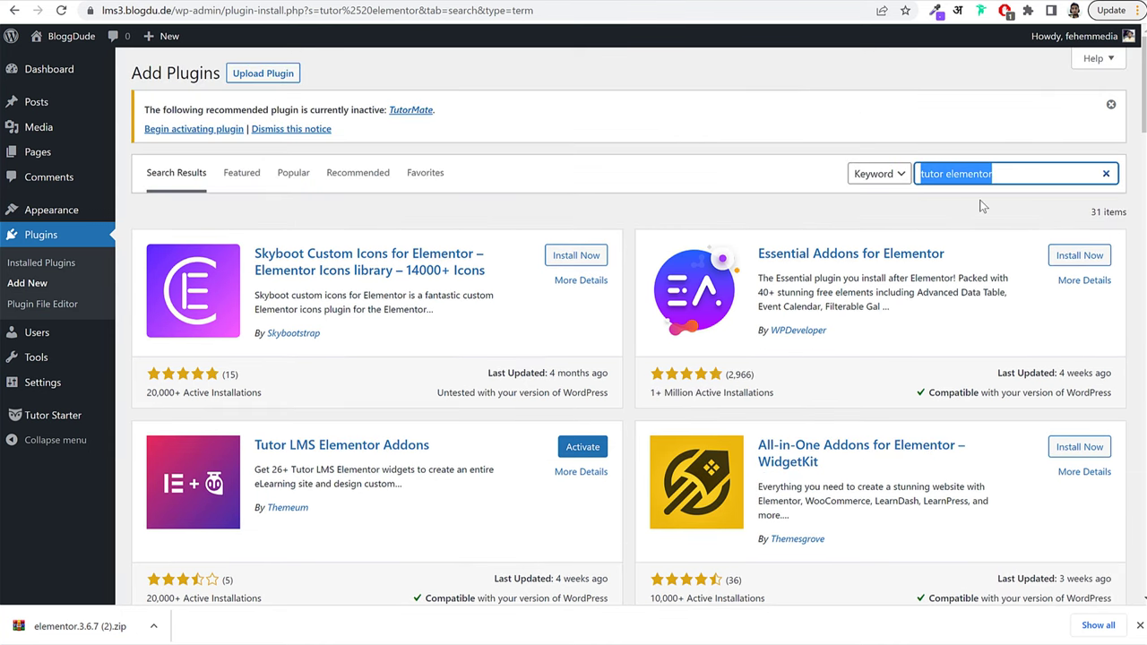
{"action": "type", "text": "mc4wp"}
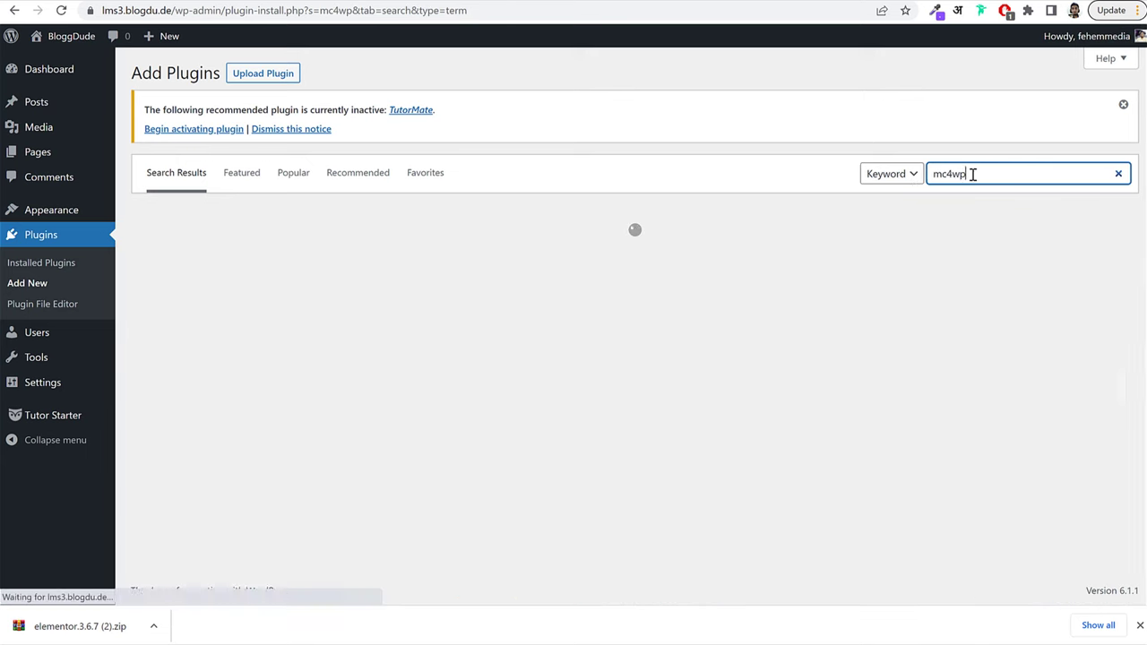
{"action": "triple_click", "coordinate": [973, 172]}
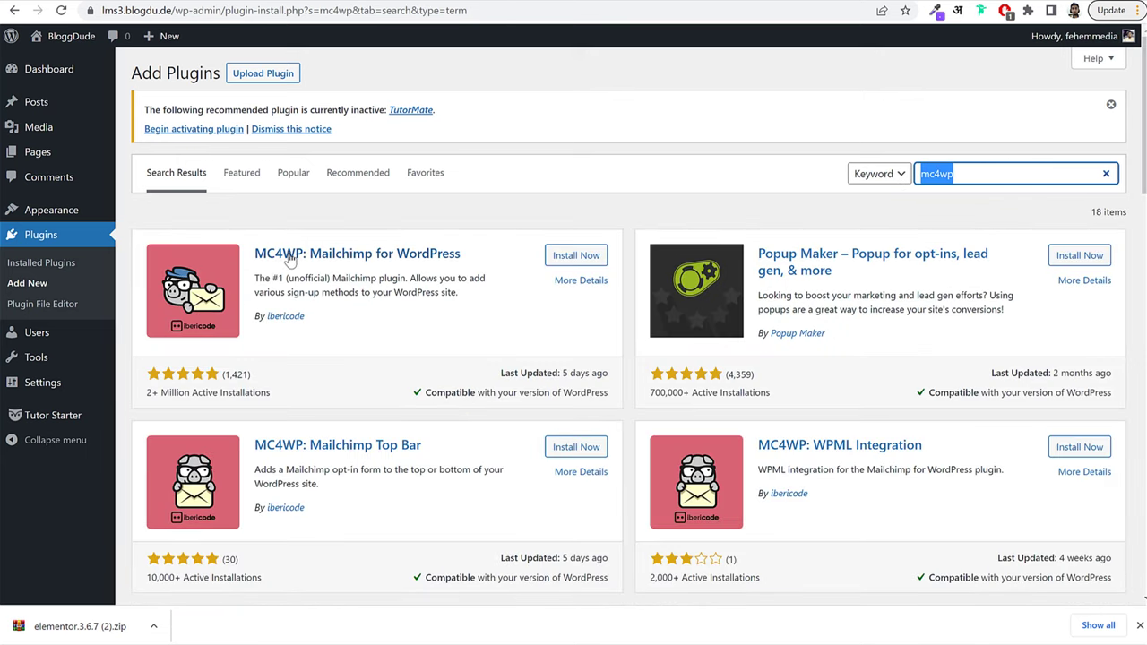
{"action": "left_click_drag", "start_coordinate": [489, 256], "coordinate": [257, 251]}
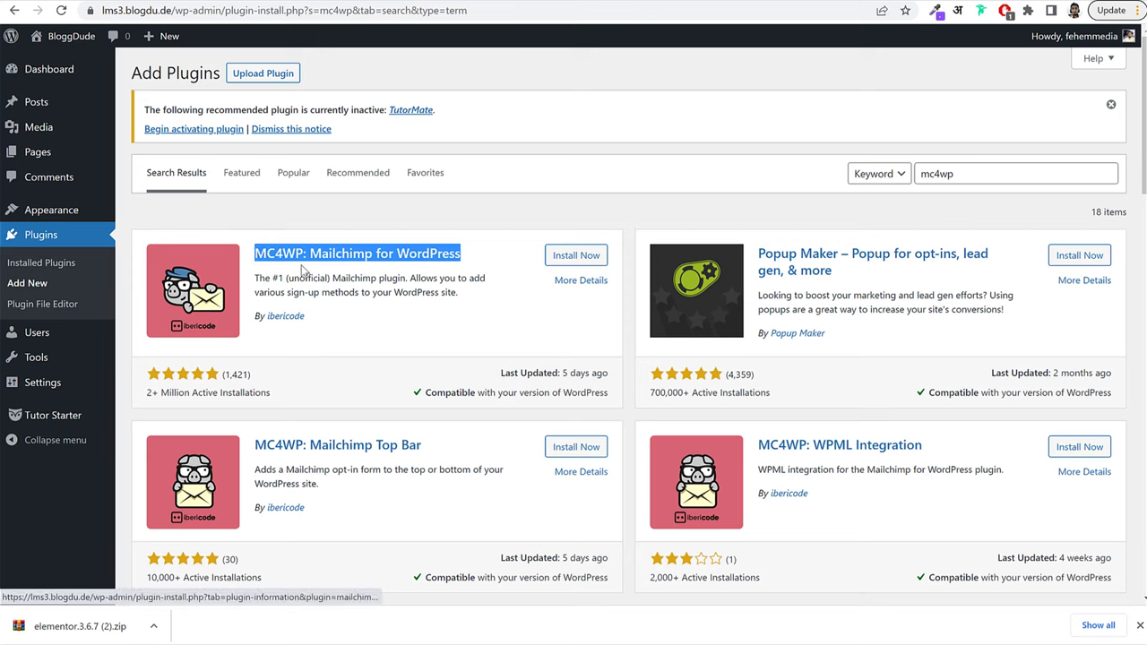
{"action": "left_click", "coordinate": [584, 257]}
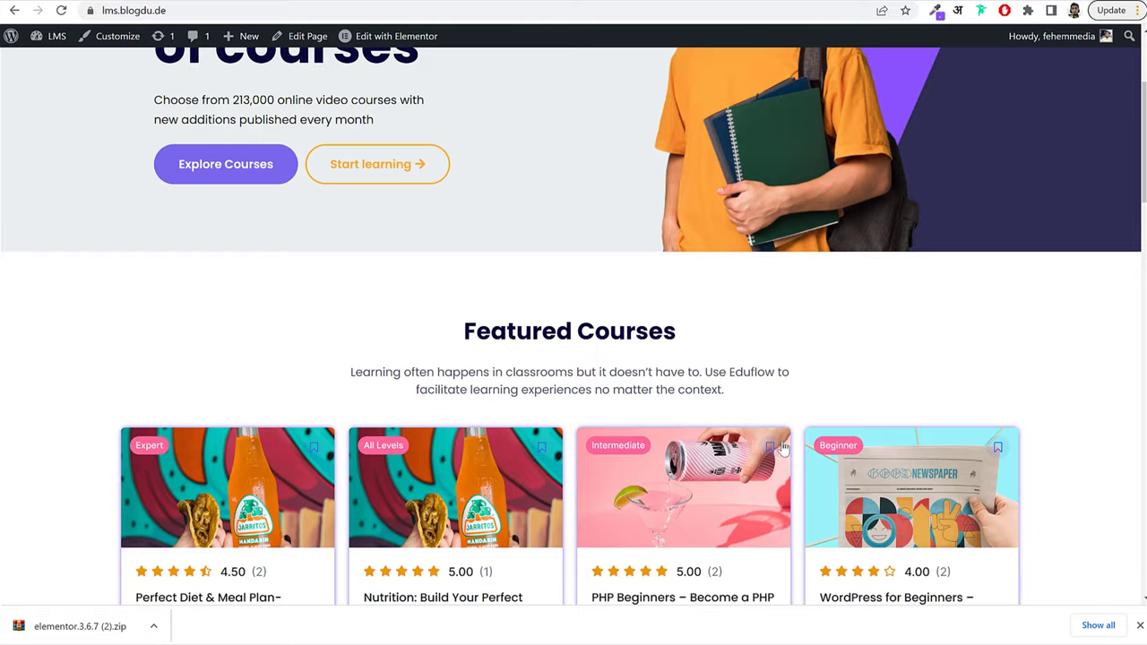
{"action": "scroll", "coordinate": [784, 450], "scroll_direction": "down", "scroll_amount": 6}
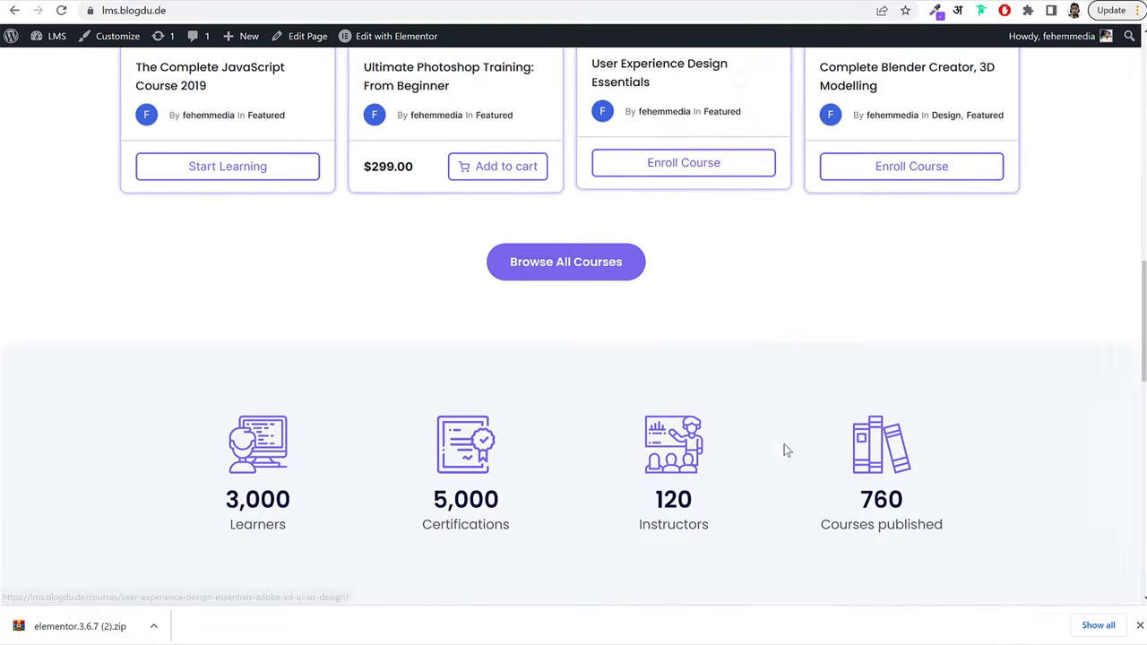
{"action": "scroll", "coordinate": [785, 450], "scroll_direction": "down", "scroll_amount": 10}
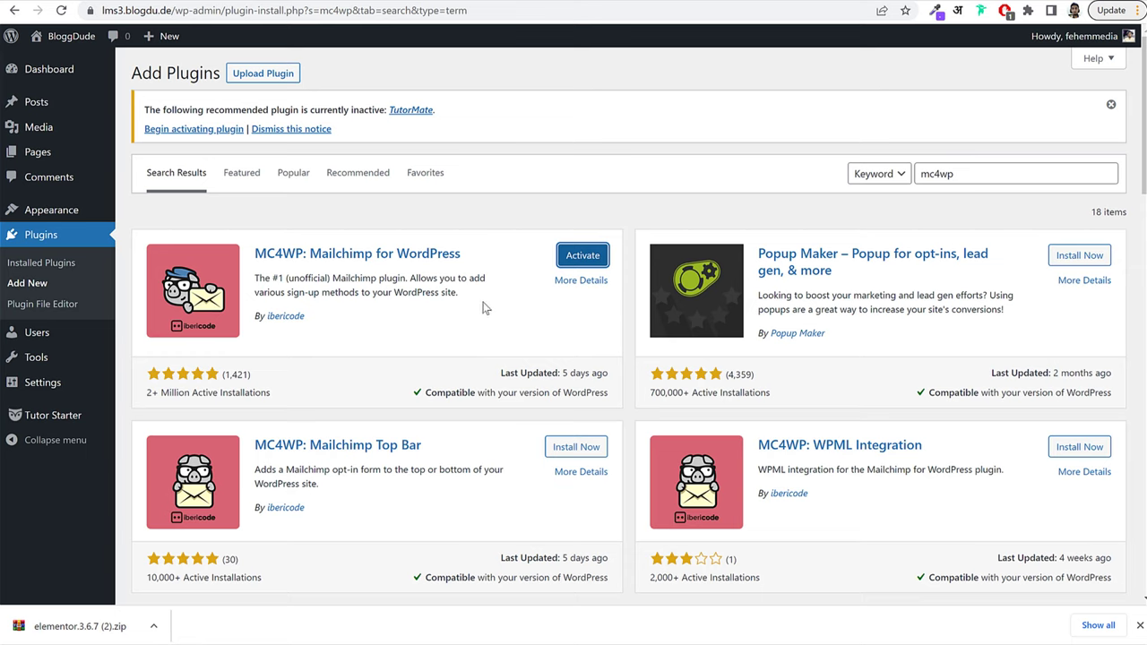
{"action": "left_click", "coordinate": [468, 298]}
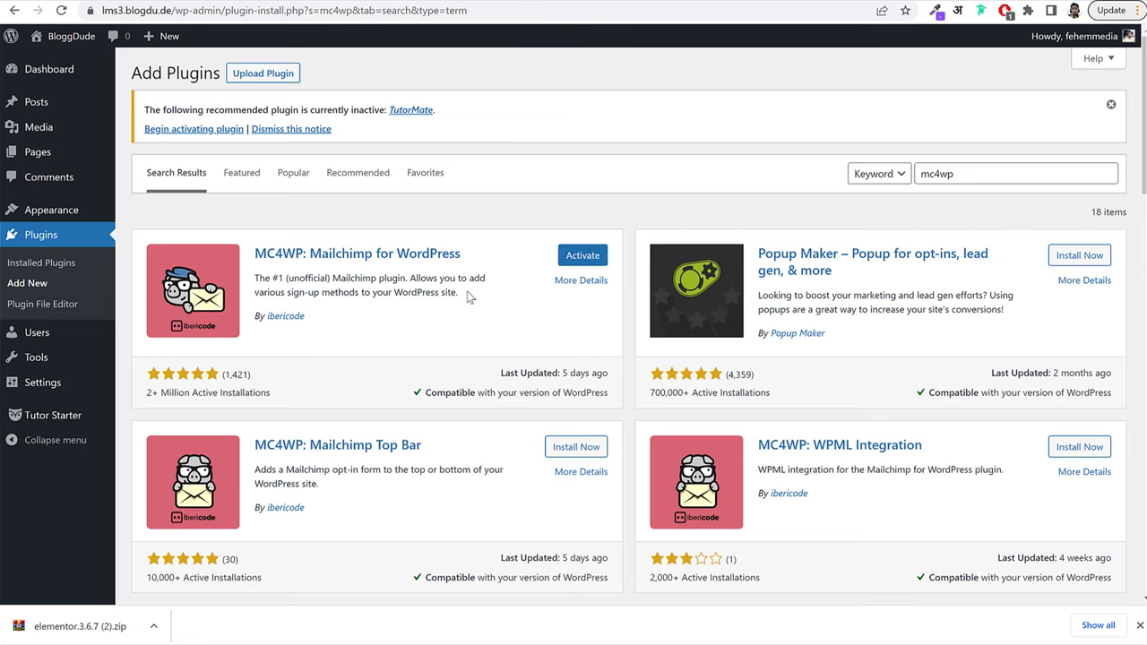
{"action": "left_click", "coordinate": [572, 258]}
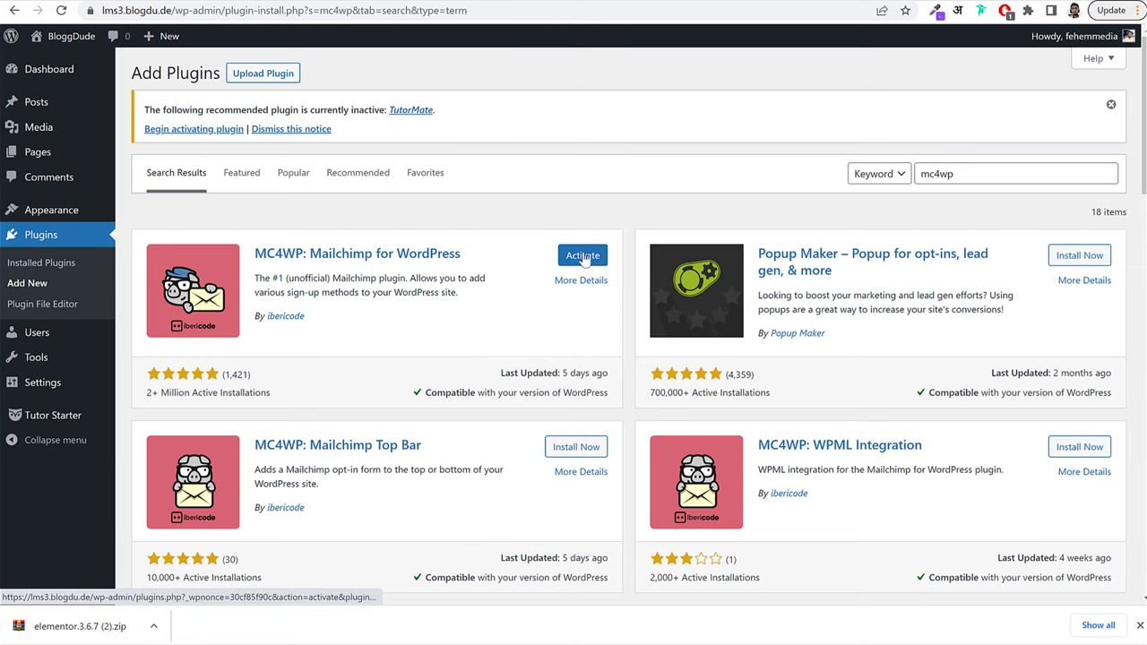
Search for 'contact' and install Contact Form 7
{"action": "double_click", "coordinate": [994, 176]}
{"action": "type", "text": "contact"}
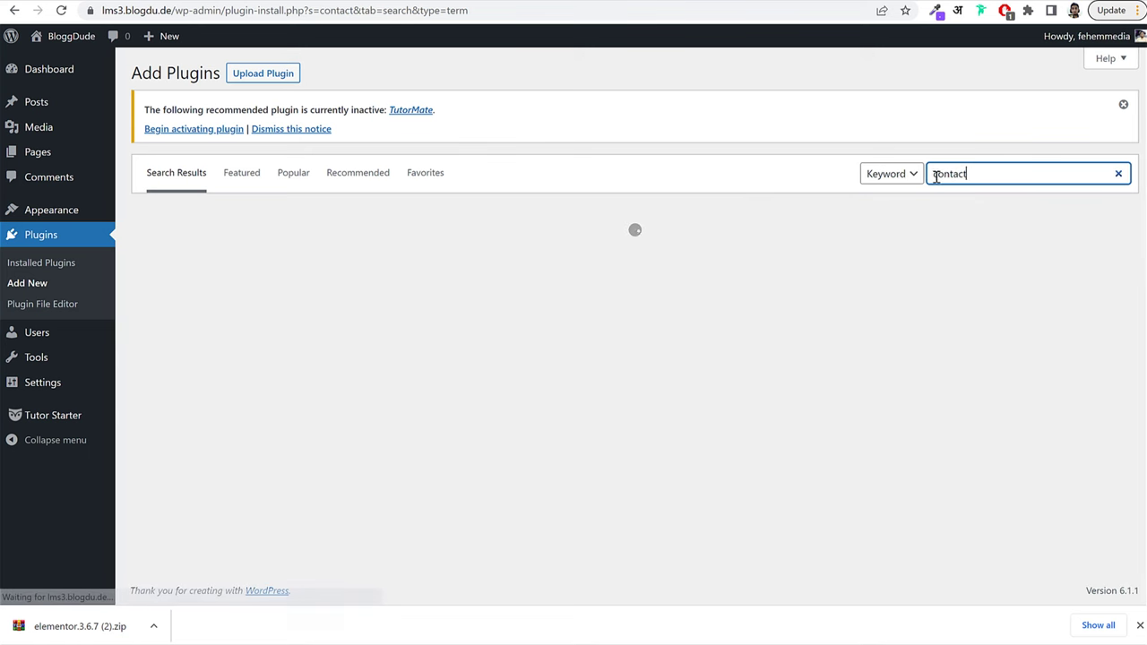
{"action": "key", "text": "ctrl+a"}
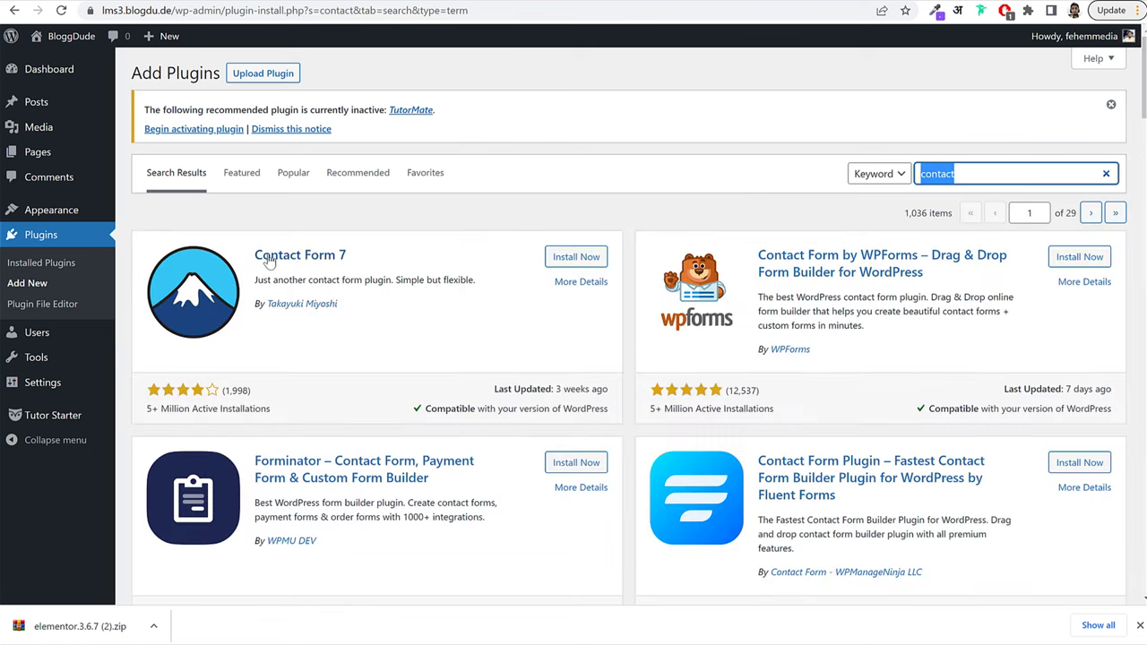
{"action": "left_click", "coordinate": [593, 258]}
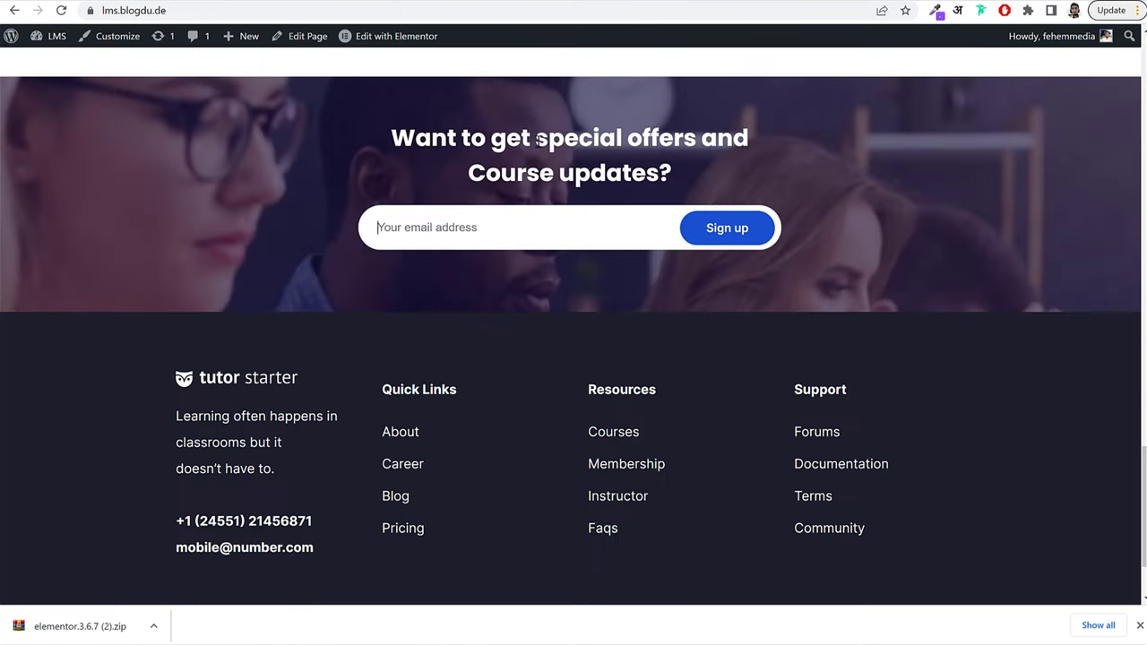
View the demo site's Contact page, then return to the Installed Plugins list
{"action": "scroll", "coordinate": [717, 308], "scroll_direction": "up", "scroll_amount": 20}
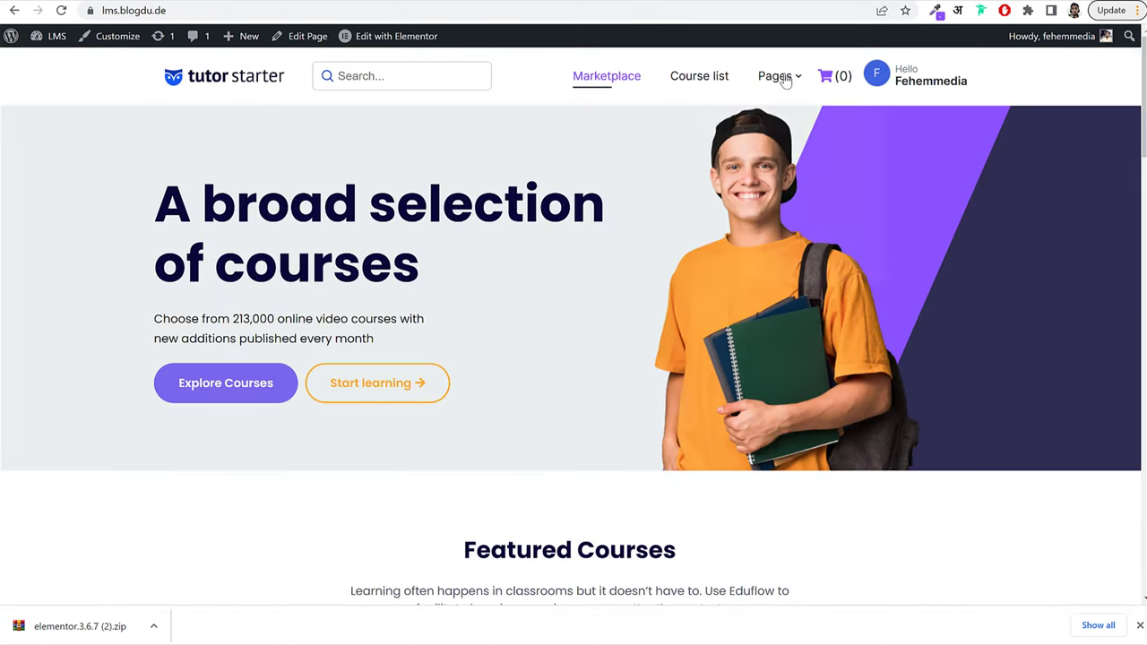
{"action": "mouse_move", "coordinate": [780, 75]}
{"action": "left_click", "coordinate": [796, 250]}
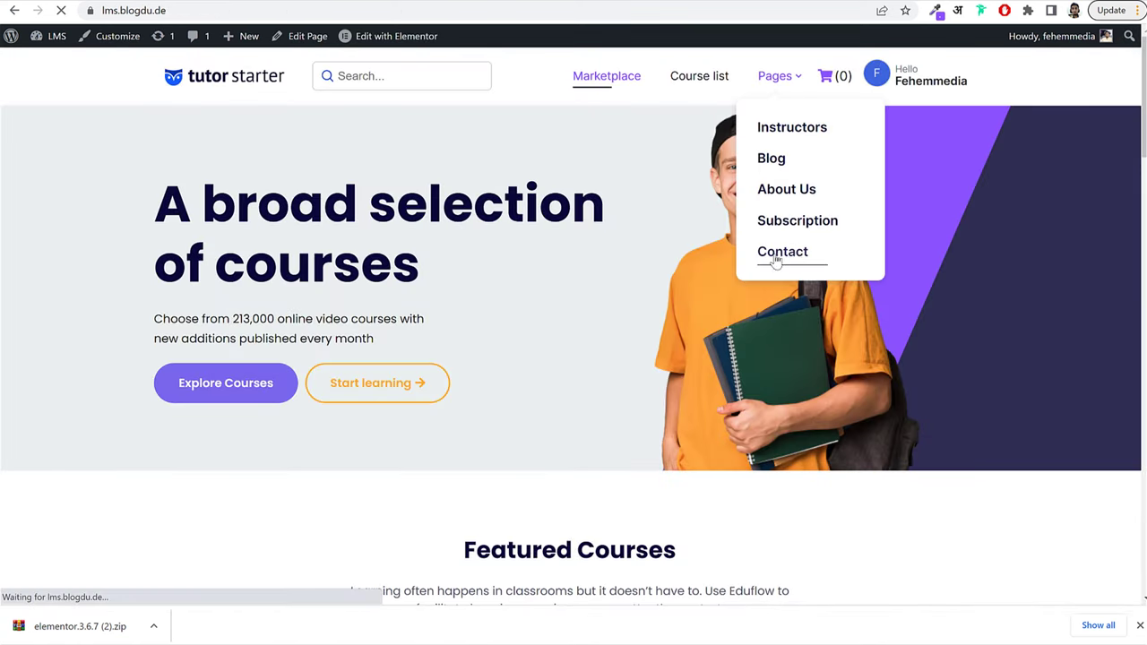
{"action": "scroll", "coordinate": [733, 234], "scroll_direction": "down", "scroll_amount": 5}
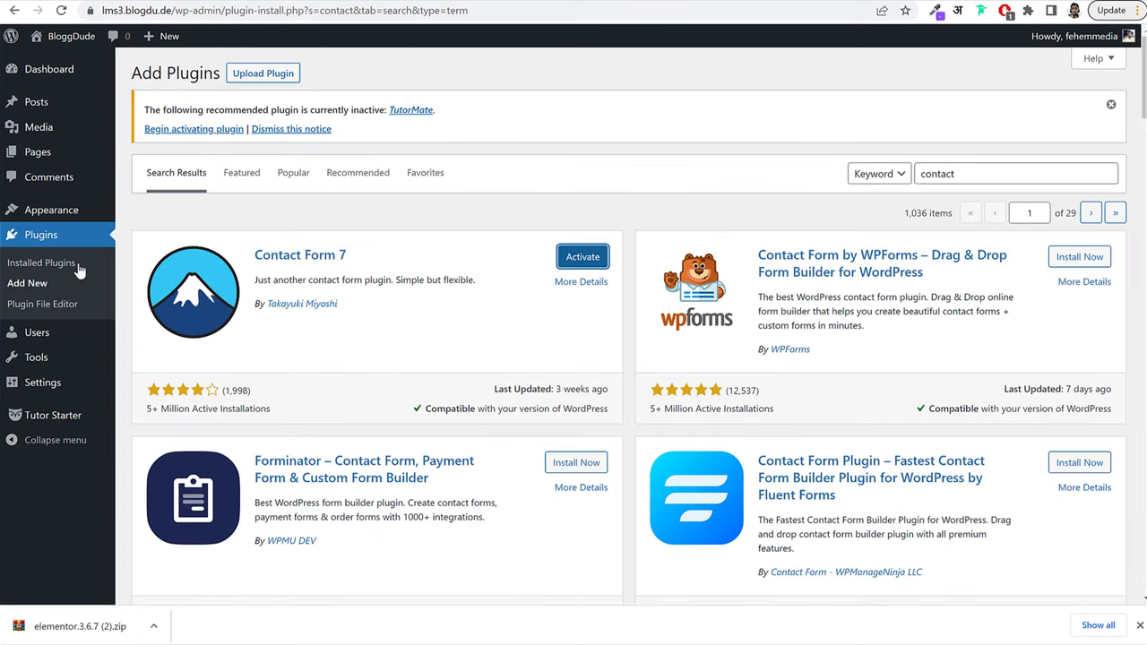
{"action": "left_click", "coordinate": [59, 246]}
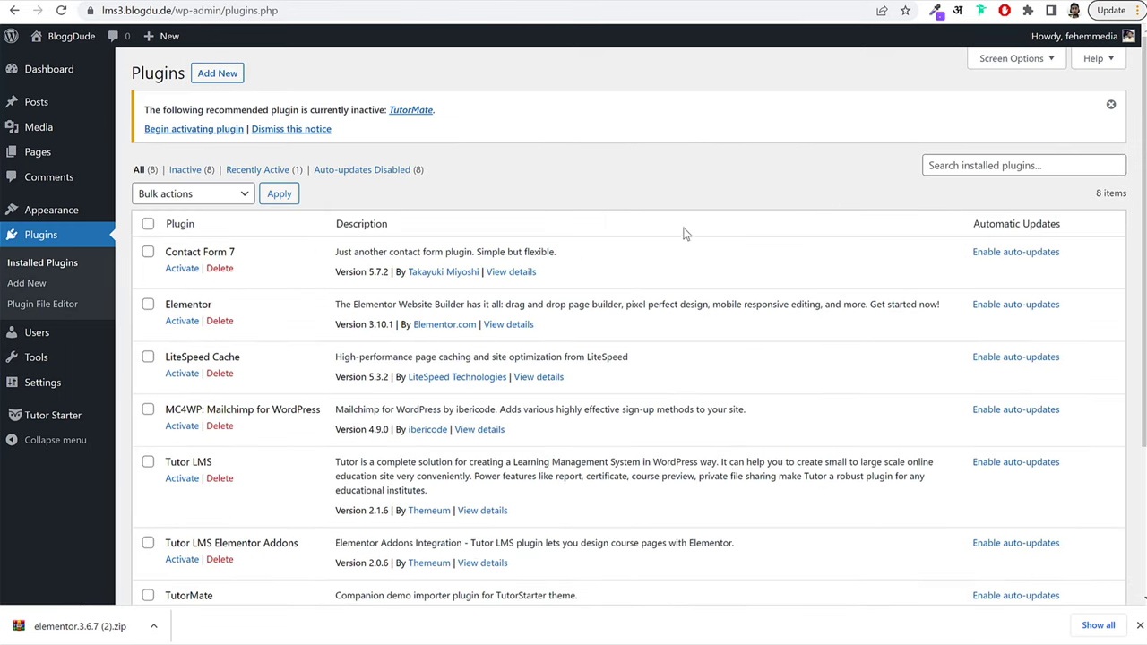
Select every installed plugin except LiteSpeed Cache and apply the Activate bulk action
{"action": "scroll", "coordinate": [250, 276], "scroll_direction": "down", "scroll_amount": 2}
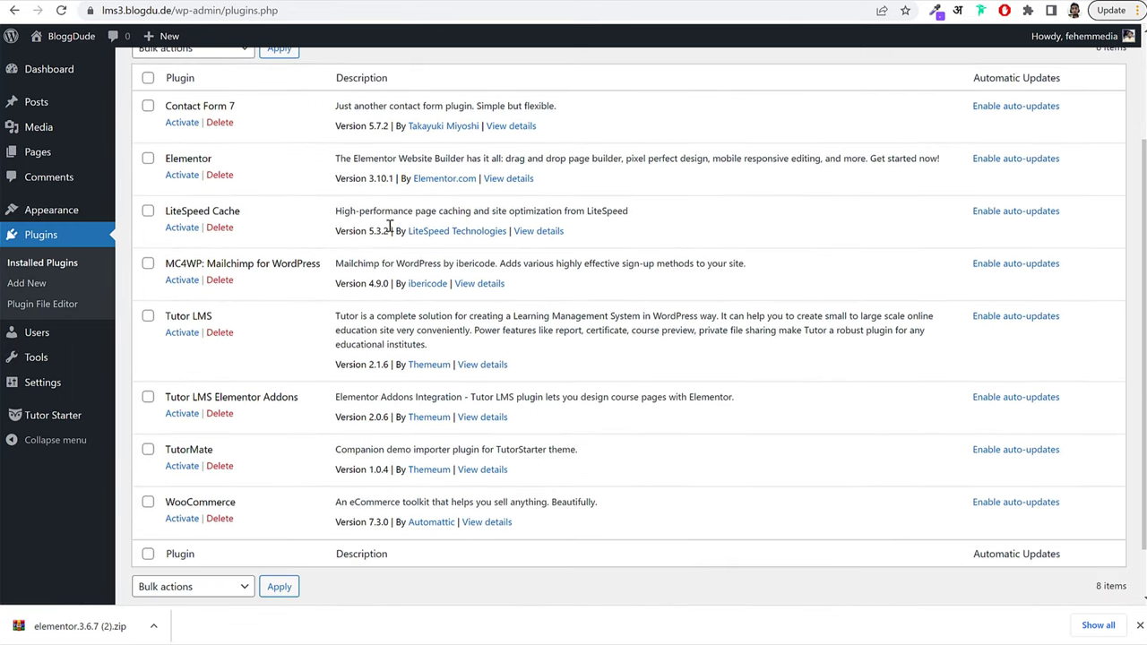
{"action": "left_click", "coordinate": [148, 78]}
{"action": "left_click", "coordinate": [1141, 627]}
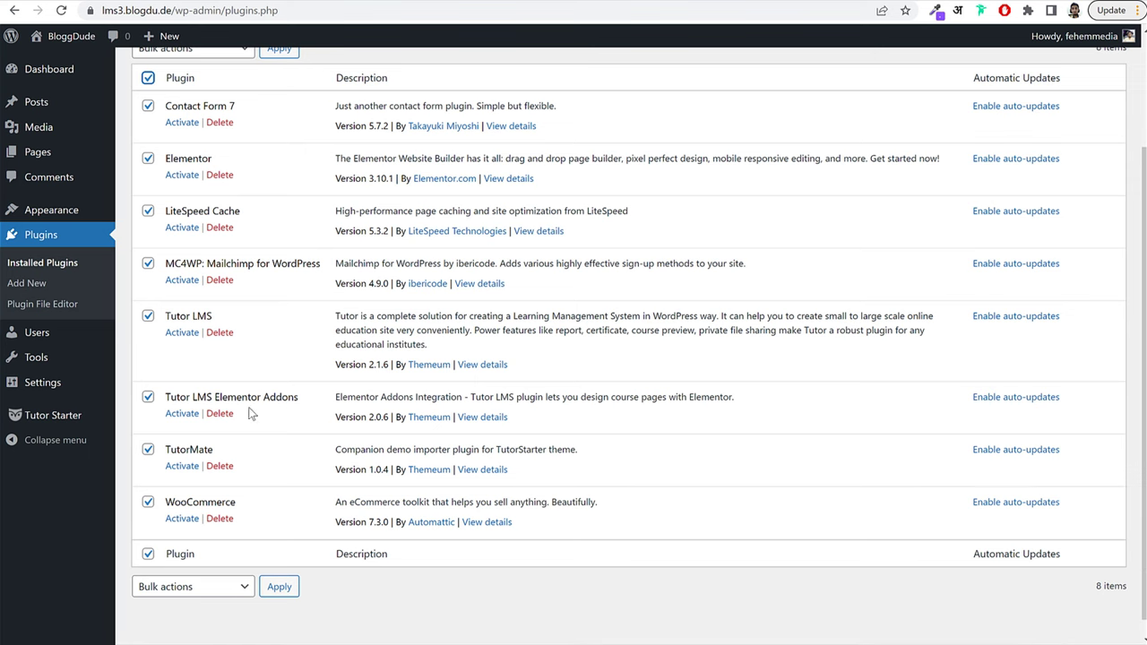
{"action": "scroll", "coordinate": [215, 401], "scroll_direction": "up", "scroll_amount": 1}
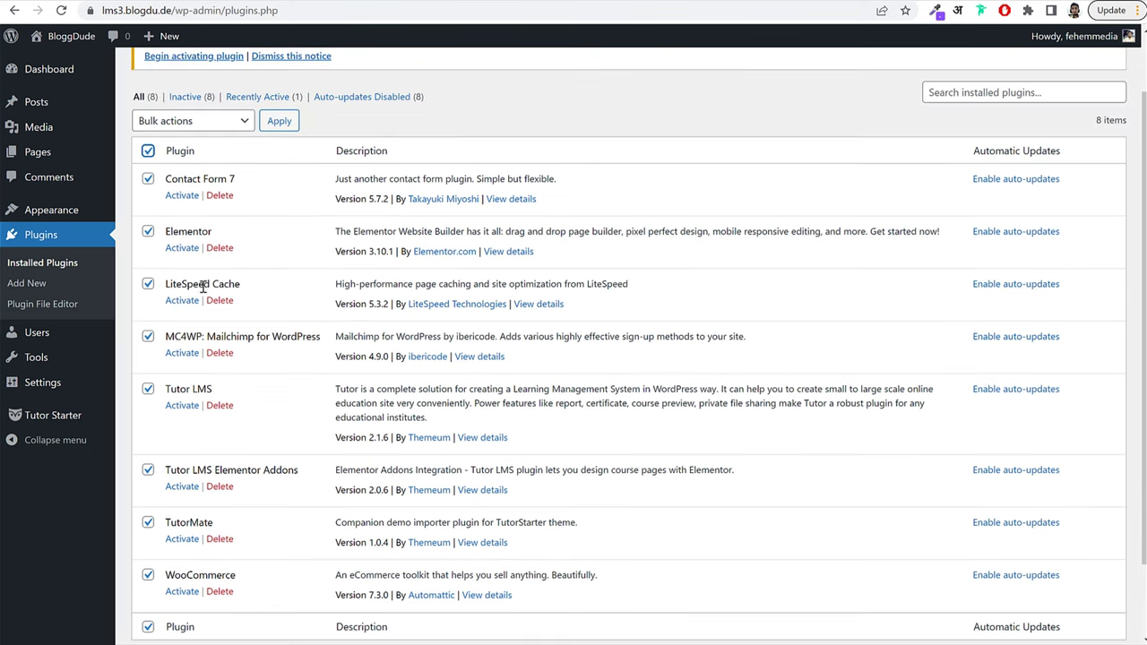
{"action": "left_click", "coordinate": [148, 284]}
{"action": "left_click_drag", "start_coordinate": [175, 284], "coordinate": [167, 285]}
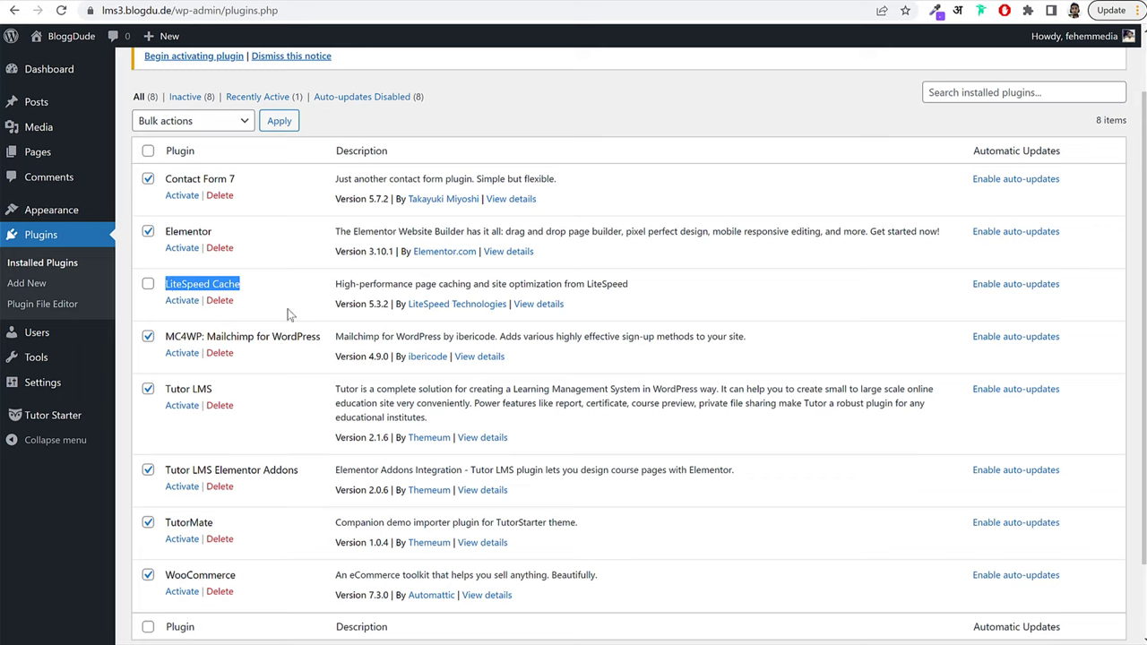
{"action": "left_click", "coordinate": [265, 292]}
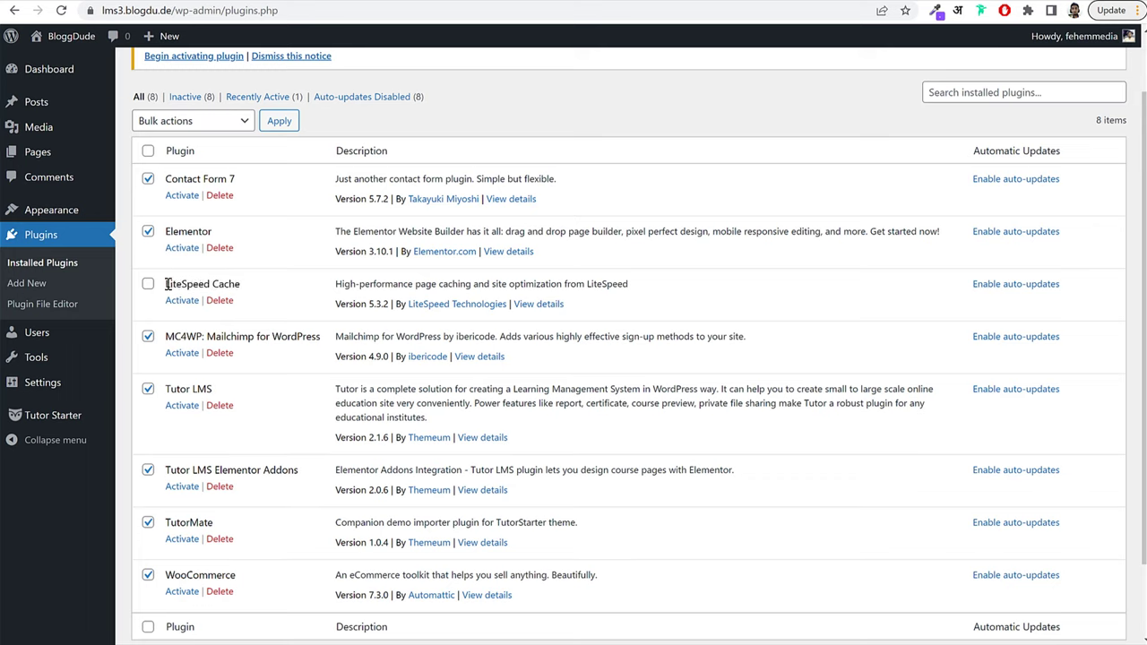
{"action": "left_click_drag", "start_coordinate": [167, 284], "coordinate": [253, 287]}
{"action": "left_click", "coordinate": [255, 287]}
{"action": "left_click", "coordinate": [174, 123]}
{"action": "left_click", "coordinate": [185, 153]}
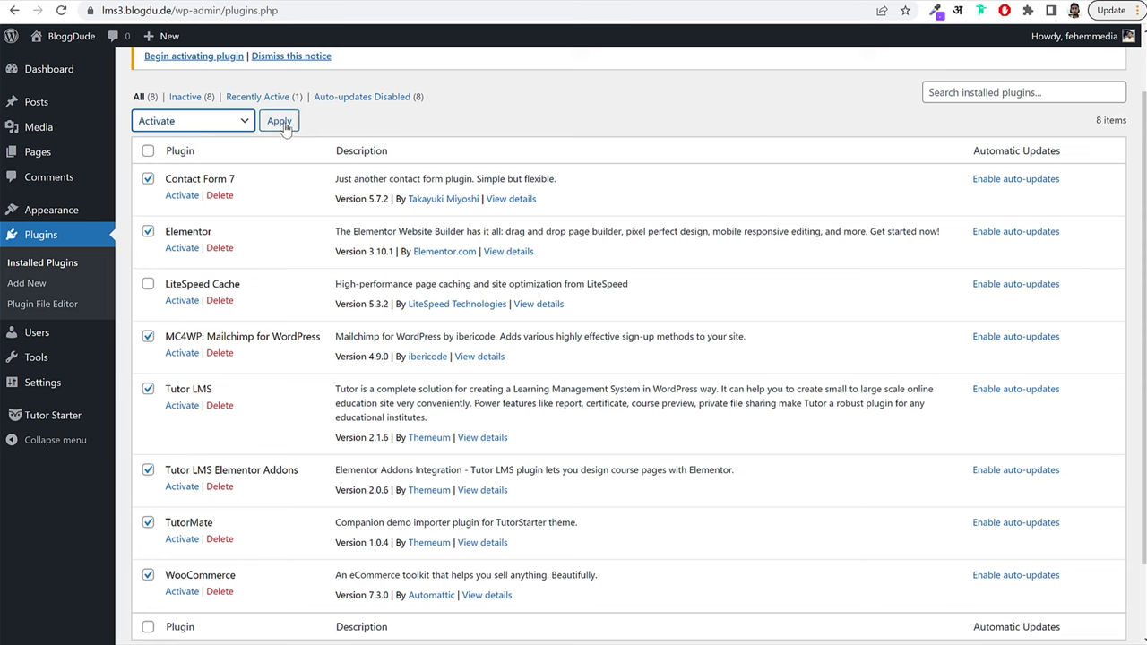
{"action": "left_click", "coordinate": [280, 122]}
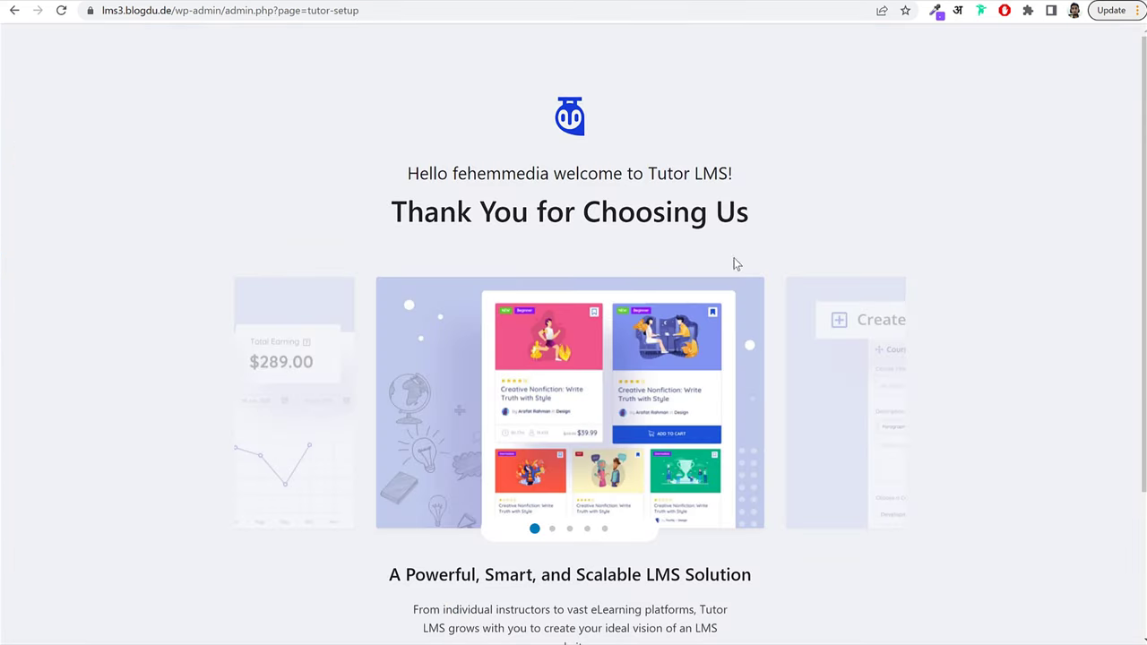
Start the Tutor LMS setup wizard from its welcome screen with Let's Start
{"action": "scroll", "coordinate": [737, 264], "scroll_direction": "down", "scroll_amount": 2}
{"action": "scroll", "coordinate": [794, 430], "scroll_direction": "up", "scroll_amount": 2}
{"action": "scroll", "coordinate": [619, 264], "scroll_direction": "down", "scroll_amount": 2}
{"action": "scroll", "coordinate": [579, 392], "scroll_direction": "up", "scroll_amount": 2}
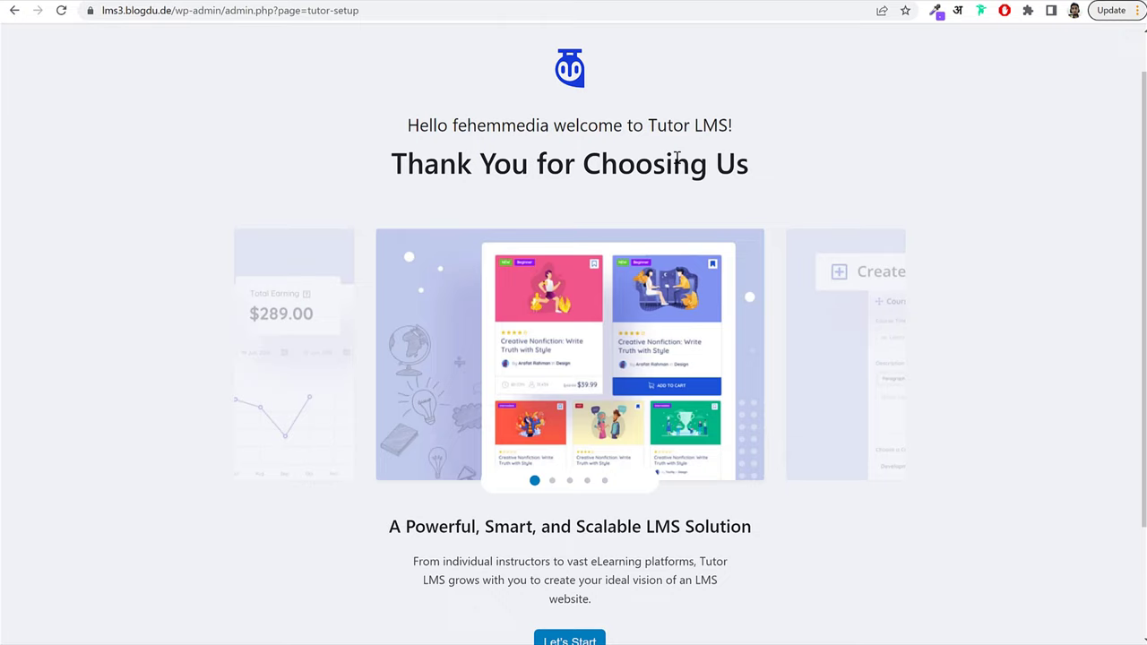
{"action": "scroll", "coordinate": [606, 272], "scroll_direction": "down", "scroll_amount": 2}
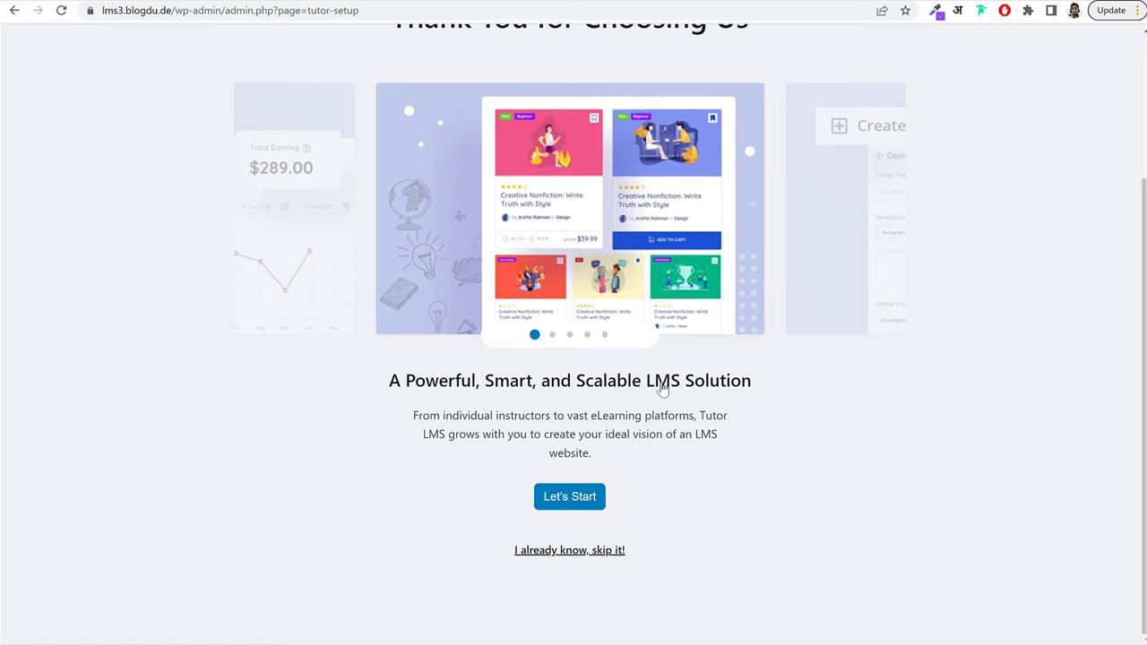
{"action": "scroll", "coordinate": [663, 395], "scroll_direction": "up", "scroll_amount": 2}
{"action": "scroll", "coordinate": [766, 260], "scroll_direction": "down", "scroll_amount": 1}
{"action": "scroll", "coordinate": [789, 276], "scroll_direction": "down", "scroll_amount": 2}
{"action": "left_click", "coordinate": [545, 508]}
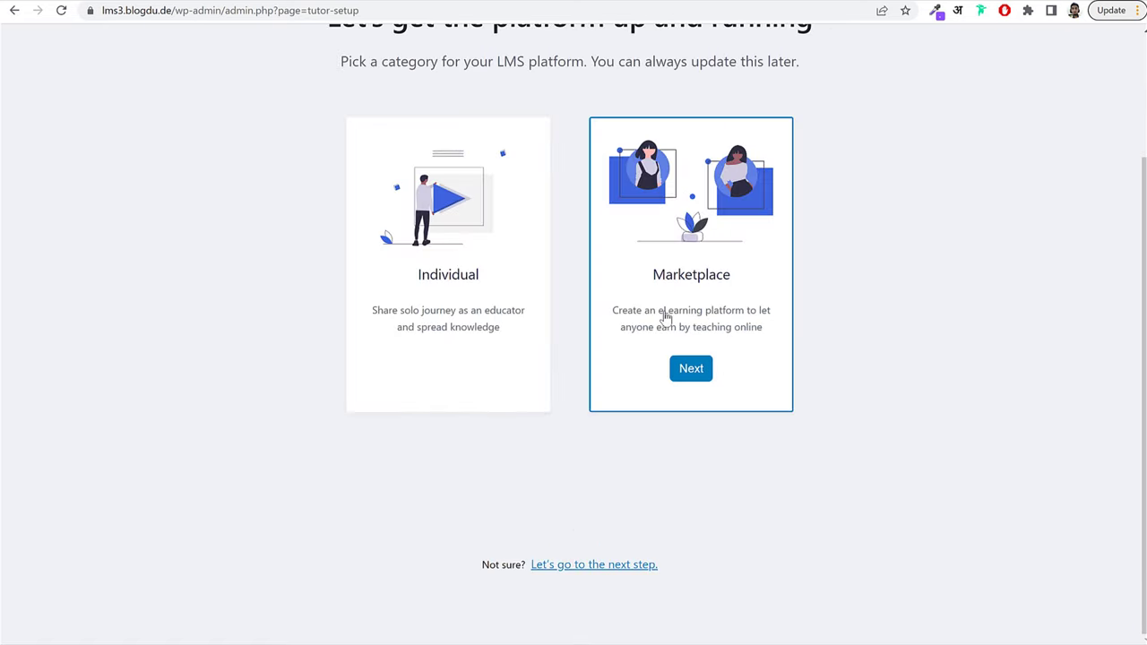
Choose Marketplace instead of Individual as the platform type and continue
{"action": "scroll", "coordinate": [888, 296], "scroll_direction": "up", "scroll_amount": 2}
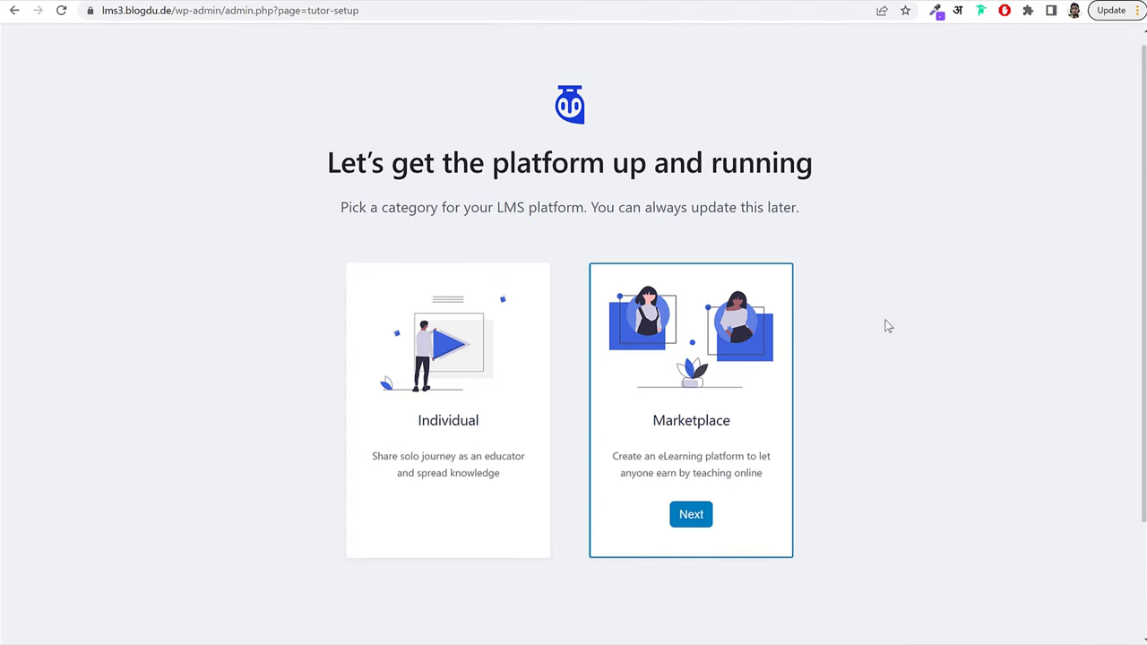
{"action": "scroll", "coordinate": [885, 326], "scroll_direction": "down", "scroll_amount": 1}
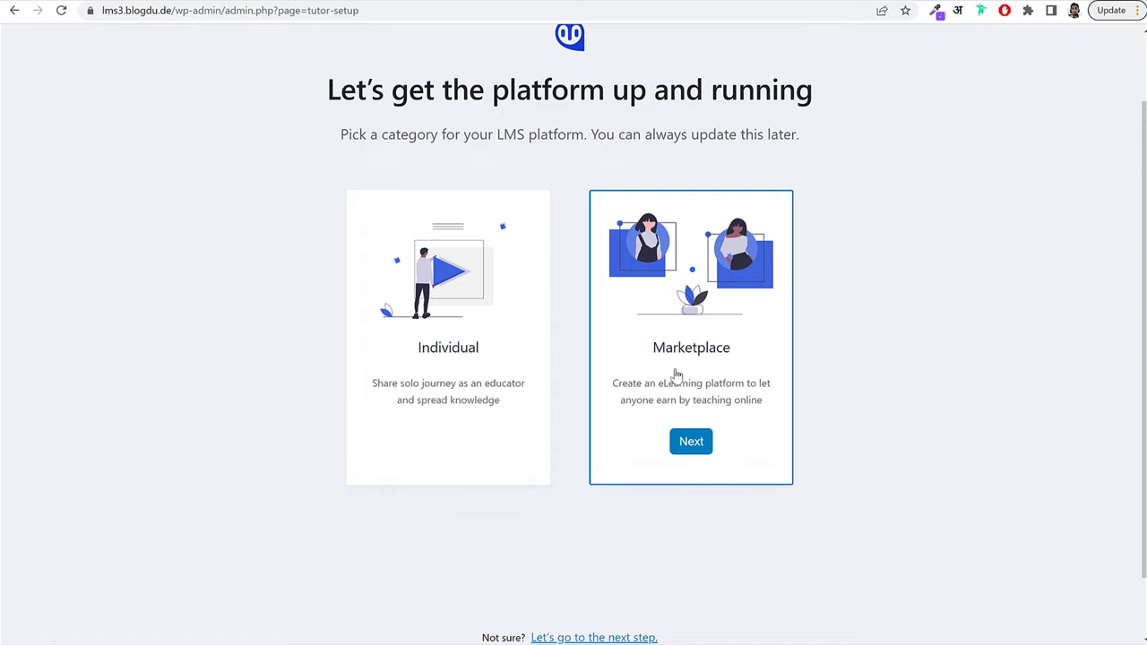
{"action": "left_click", "coordinate": [353, 397]}
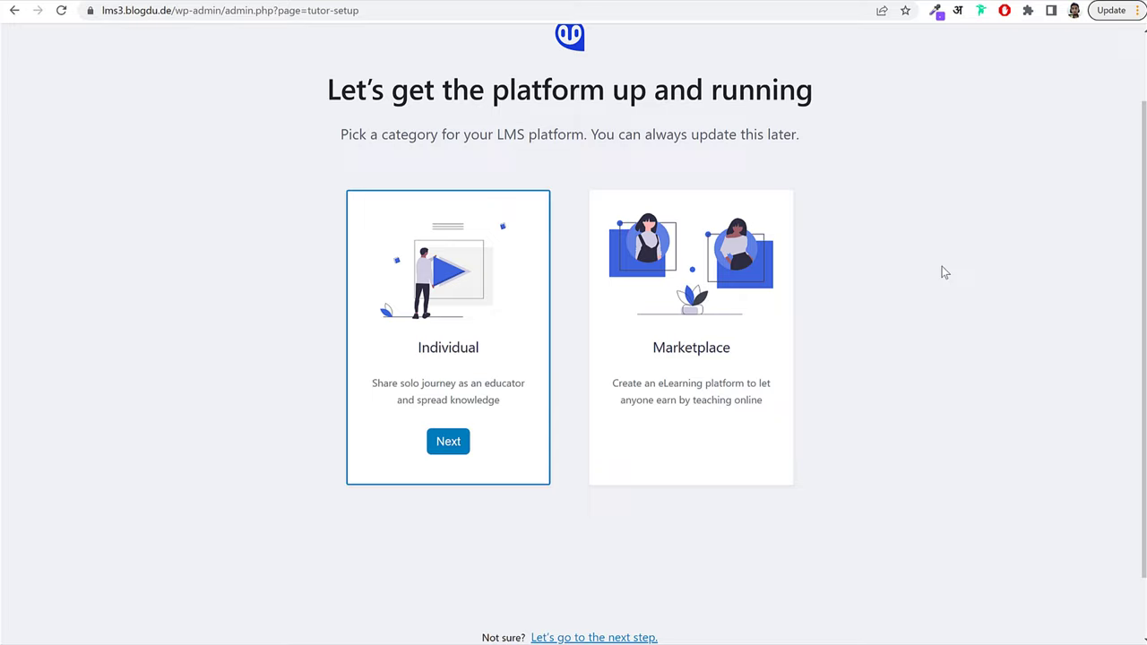
{"action": "left_click", "coordinate": [740, 355]}
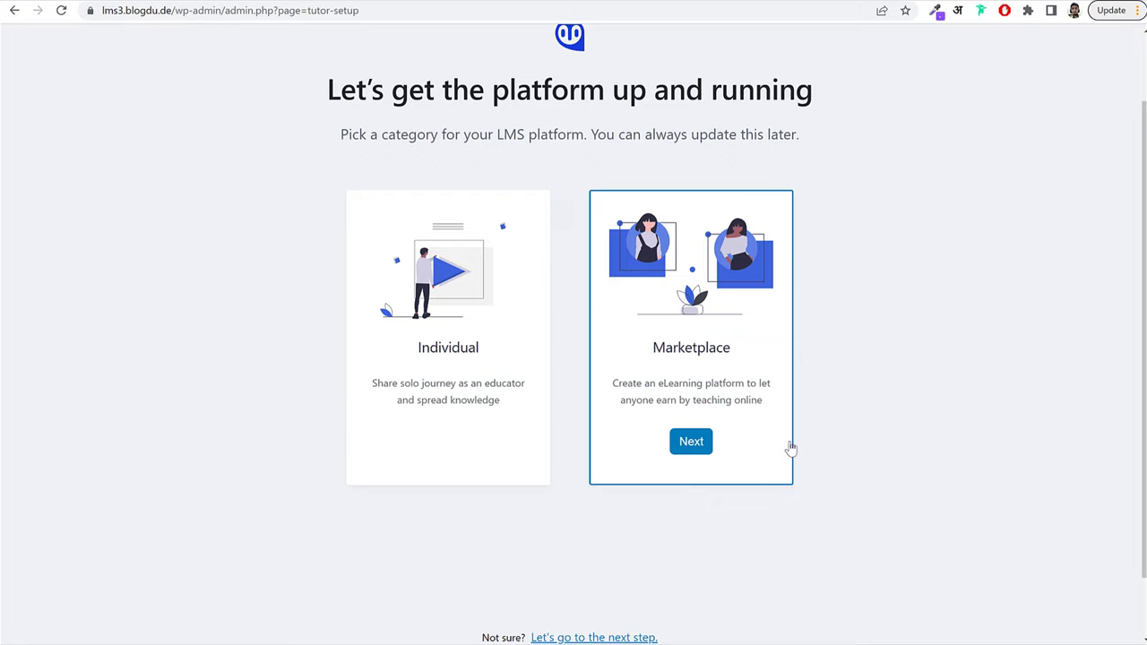
{"action": "left_click", "coordinate": [701, 446]}
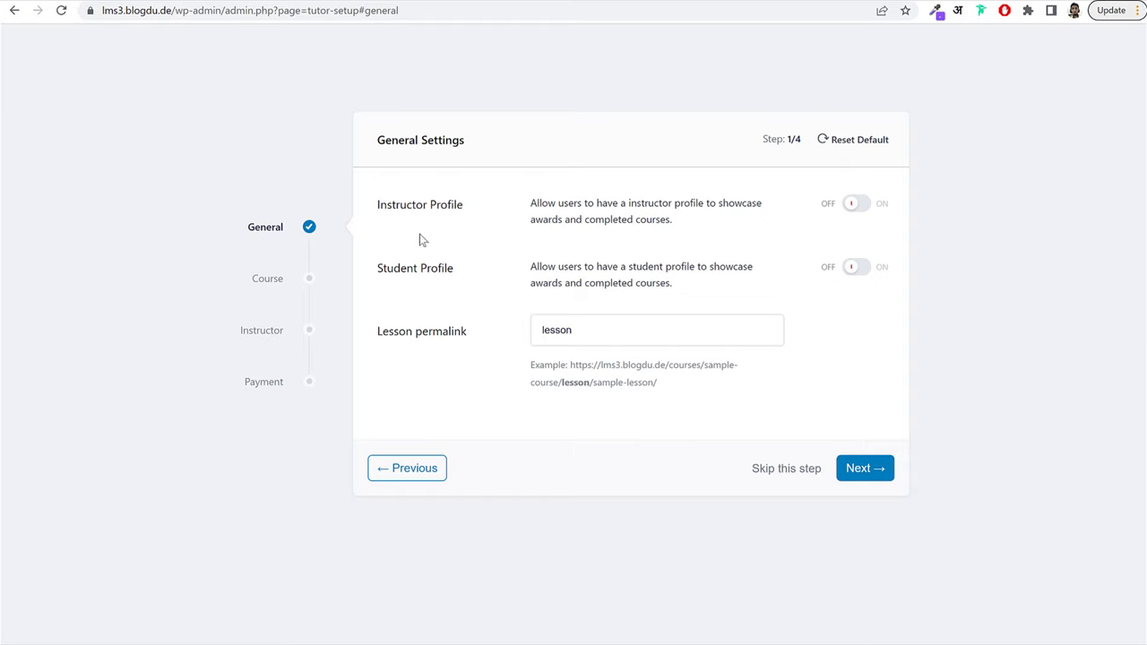
Turn on the Instructor Profile and Student Profile toggles
{"action": "left_click", "coordinate": [872, 208]}
{"action": "left_click", "coordinate": [856, 271]}
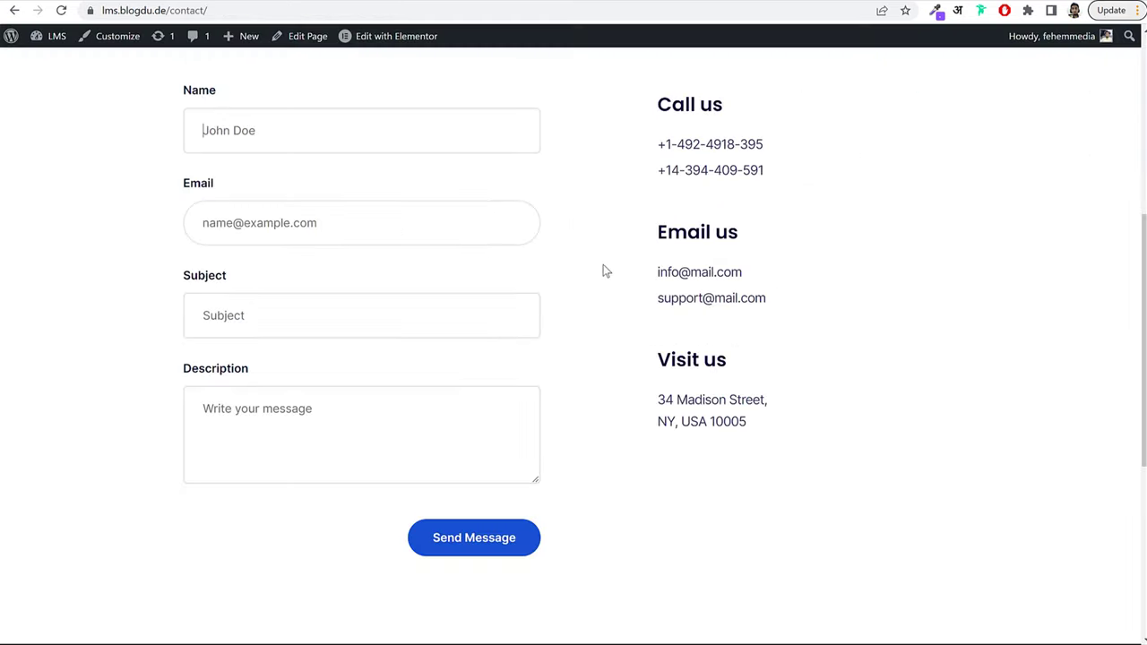
{"action": "scroll", "coordinate": [604, 269], "scroll_direction": "up", "scroll_amount": 5}
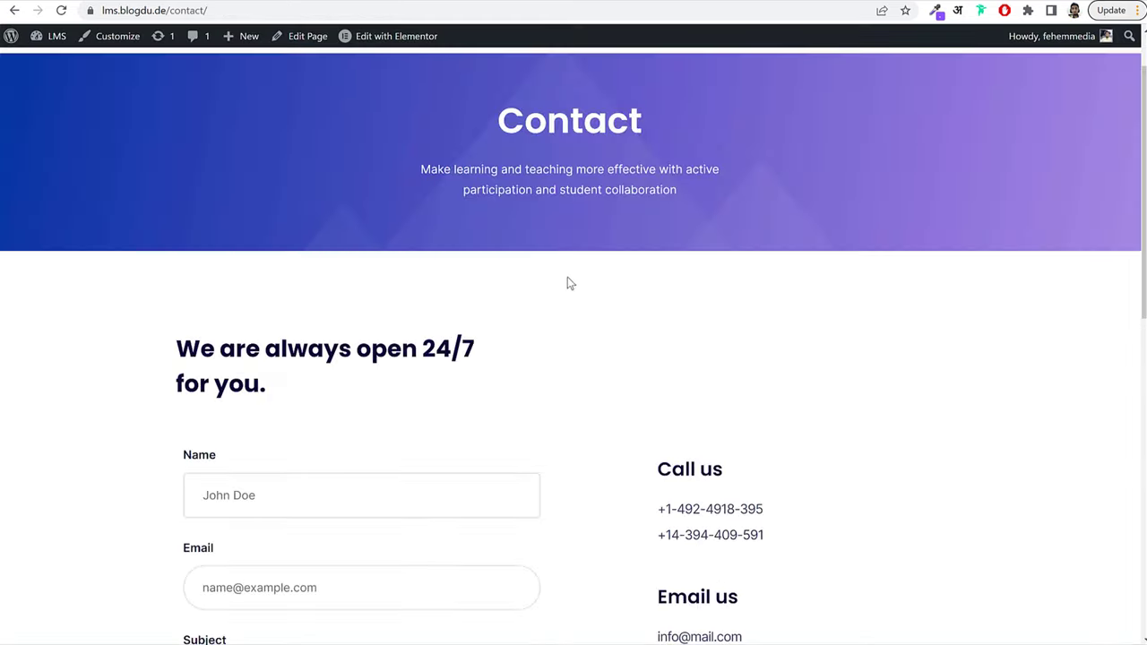
Preview the Perfect Diet & Meal Plan course and its instructor's profile on the marketplace
{"action": "left_click", "coordinate": [606, 100]}
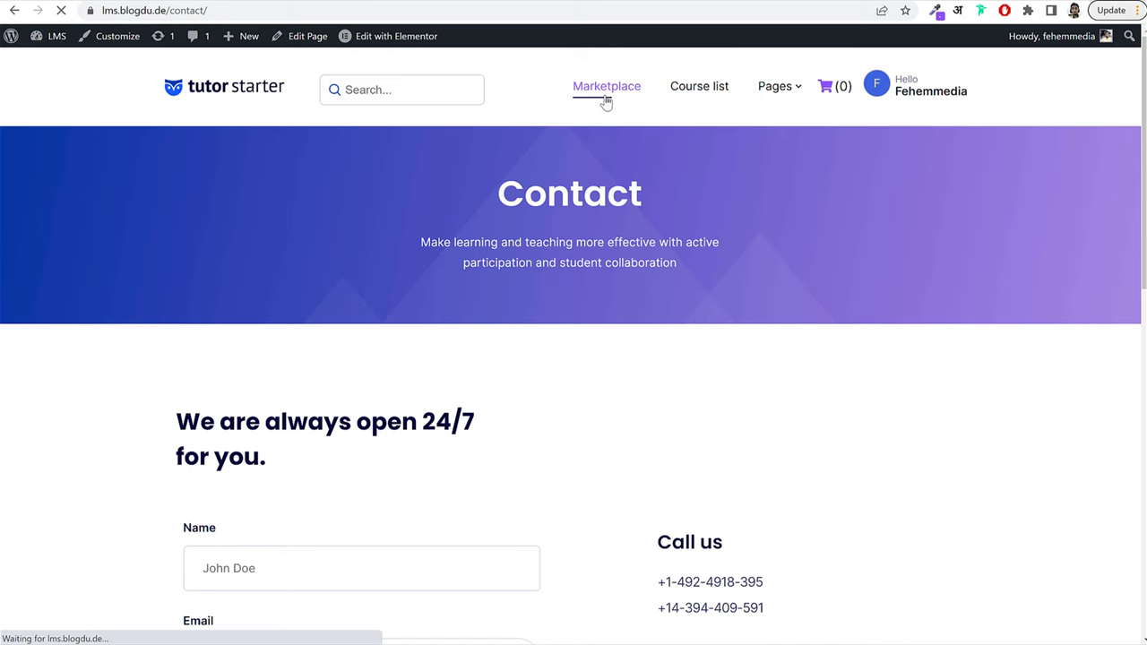
{"action": "scroll", "coordinate": [606, 316], "scroll_direction": "down", "scroll_amount": 4}
{"action": "scroll", "coordinate": [606, 316], "scroll_direction": "down", "scroll_amount": 3}
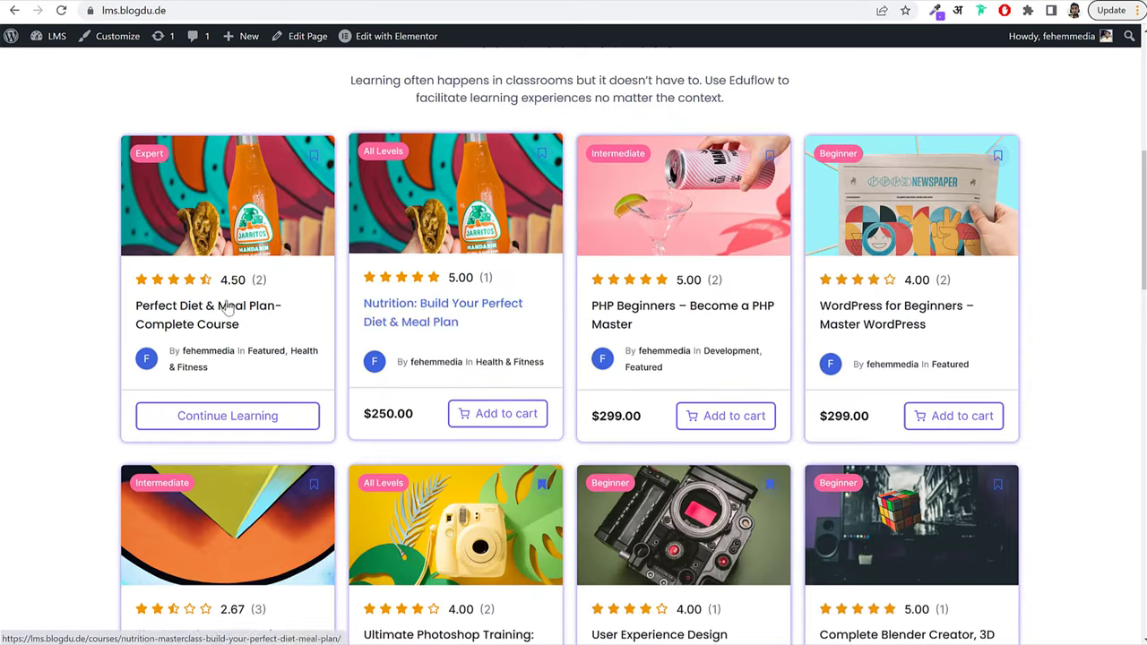
{"action": "left_click", "coordinate": [252, 310]}
{"action": "scroll", "coordinate": [956, 361], "scroll_direction": "down", "scroll_amount": 6}
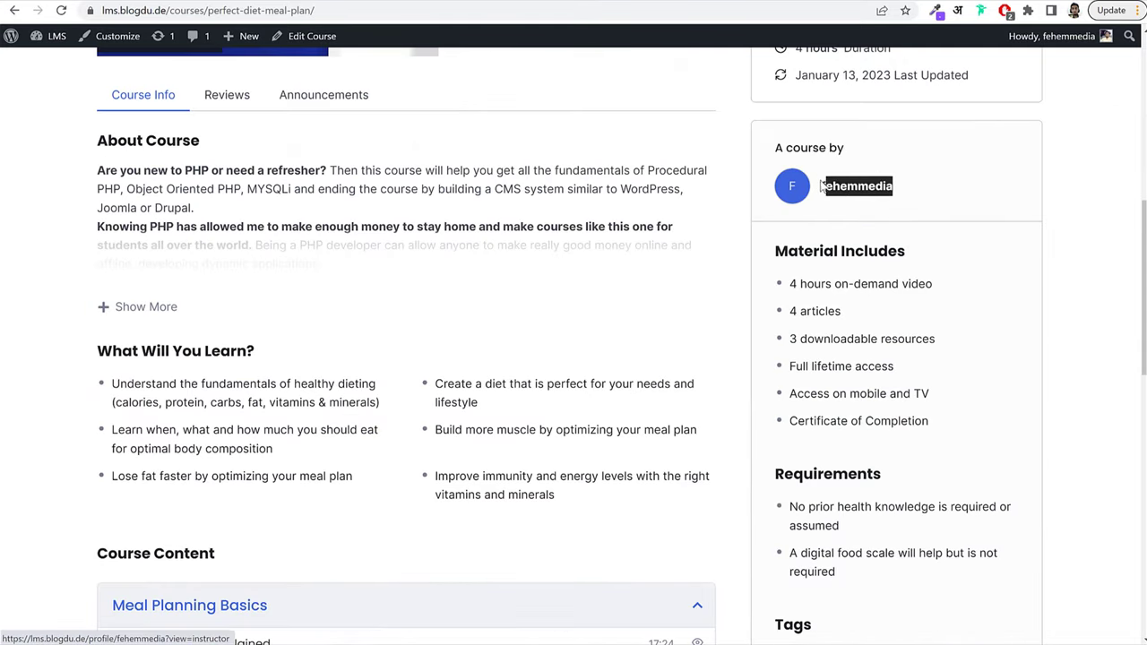
{"action": "left_click", "coordinate": [868, 190]}
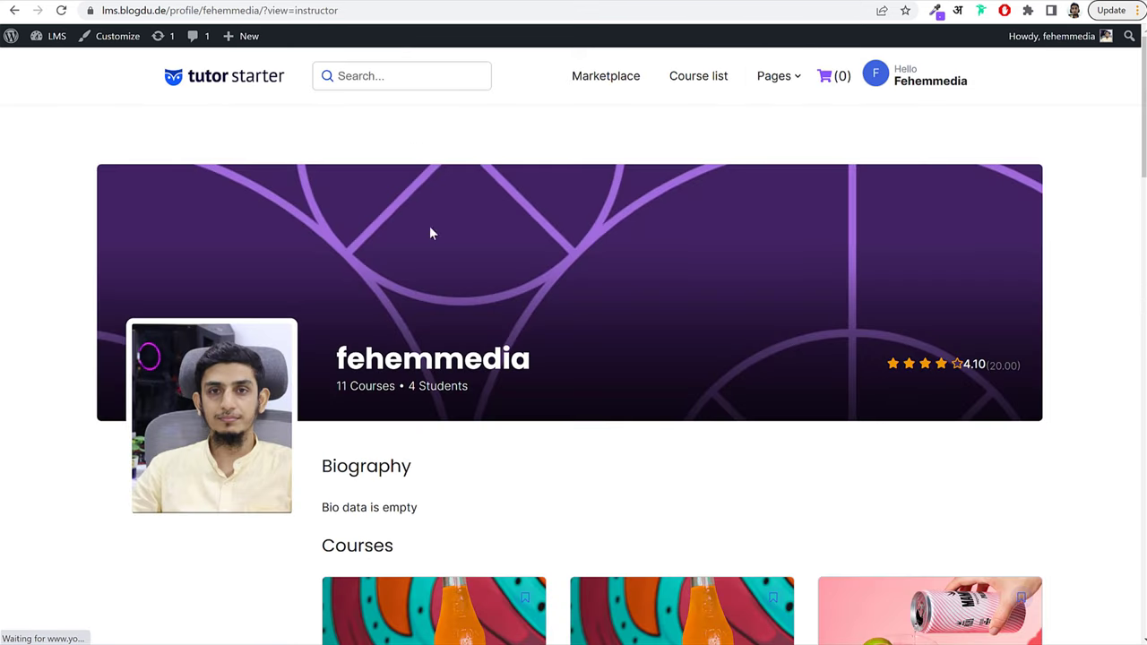
{"action": "scroll", "coordinate": [488, 290], "scroll_direction": "down", "scroll_amount": 3}
{"action": "scroll", "coordinate": [599, 340], "scroll_direction": "down", "scroll_amount": 15}
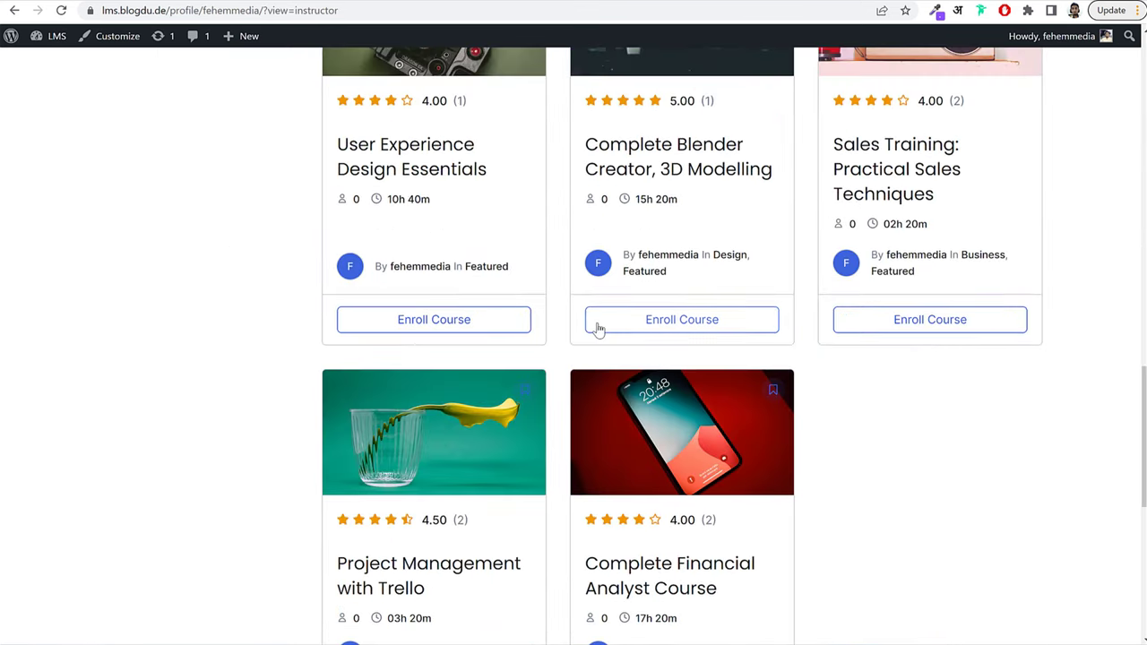
{"action": "scroll", "coordinate": [601, 358], "scroll_direction": "up", "scroll_amount": 9}
{"action": "scroll", "coordinate": [601, 358], "scroll_direction": "up", "scroll_amount": 9}
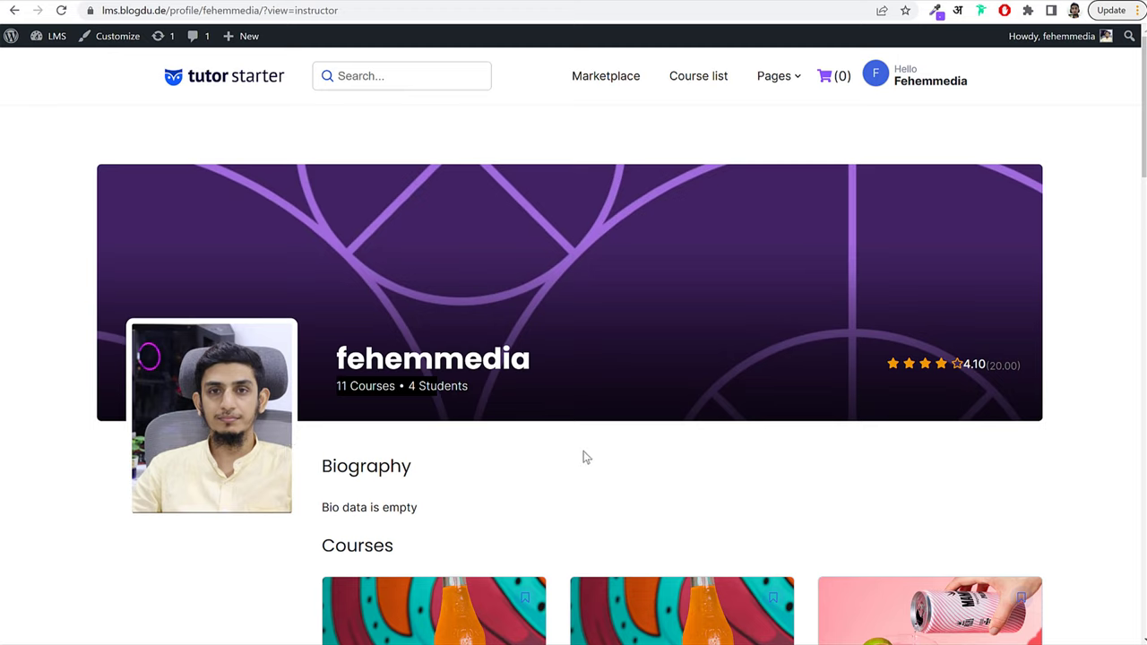
{"action": "left_click", "coordinate": [531, 486]}
{"action": "left_click_drag", "start_coordinate": [337, 386], "coordinate": [396, 387]}
{"action": "left_click", "coordinate": [544, 424]}
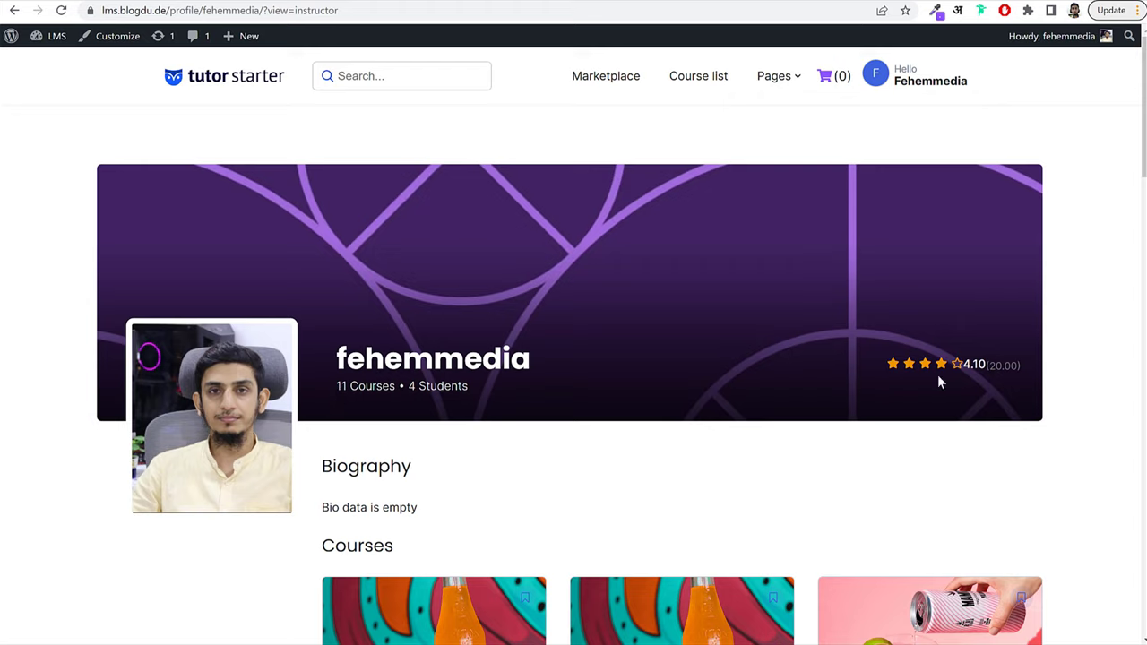
Keep the 'lesson' permalink and advance the wizard to Course Settings
{"action": "scroll", "coordinate": [990, 409], "scroll_direction": "down", "scroll_amount": 10}
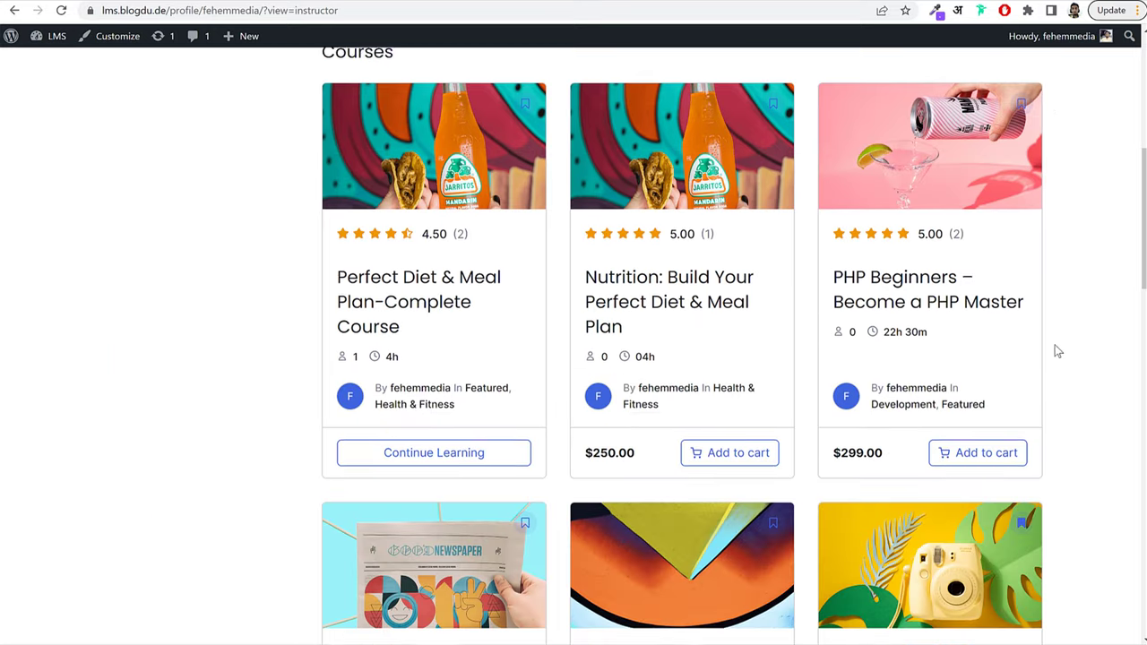
{"action": "scroll", "coordinate": [704, 368], "scroll_direction": "up", "scroll_amount": 10}
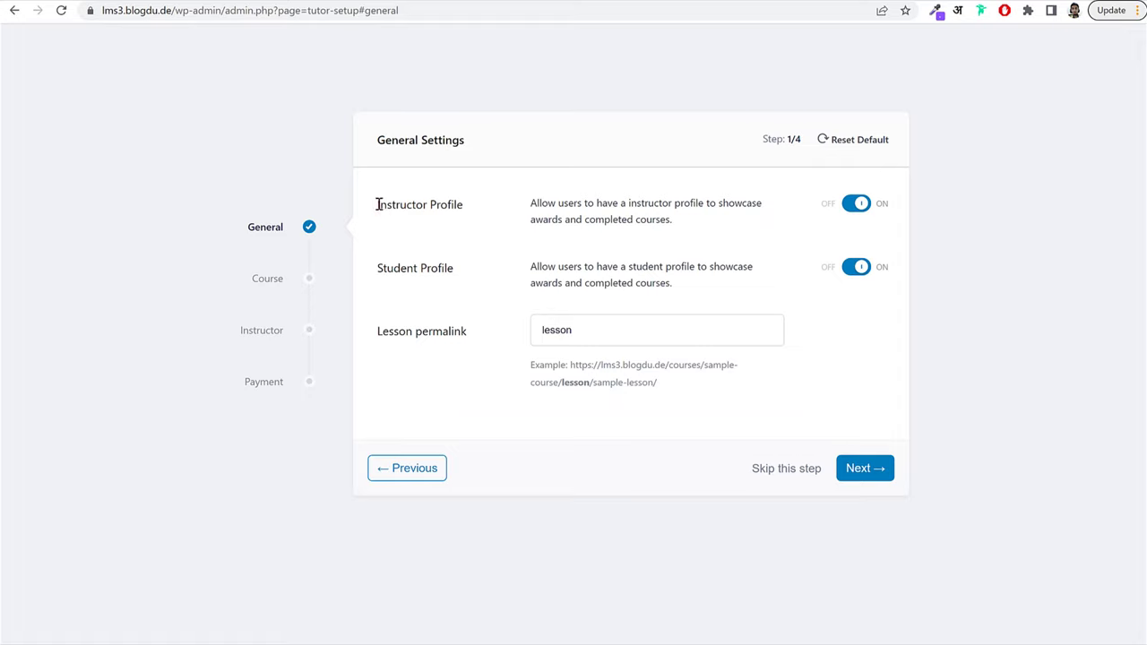
{"action": "left_click_drag", "start_coordinate": [377, 205], "coordinate": [471, 215]}
{"action": "left_click", "coordinate": [472, 216]}
{"action": "left_click_drag", "start_coordinate": [442, 275], "coordinate": [377, 272]}
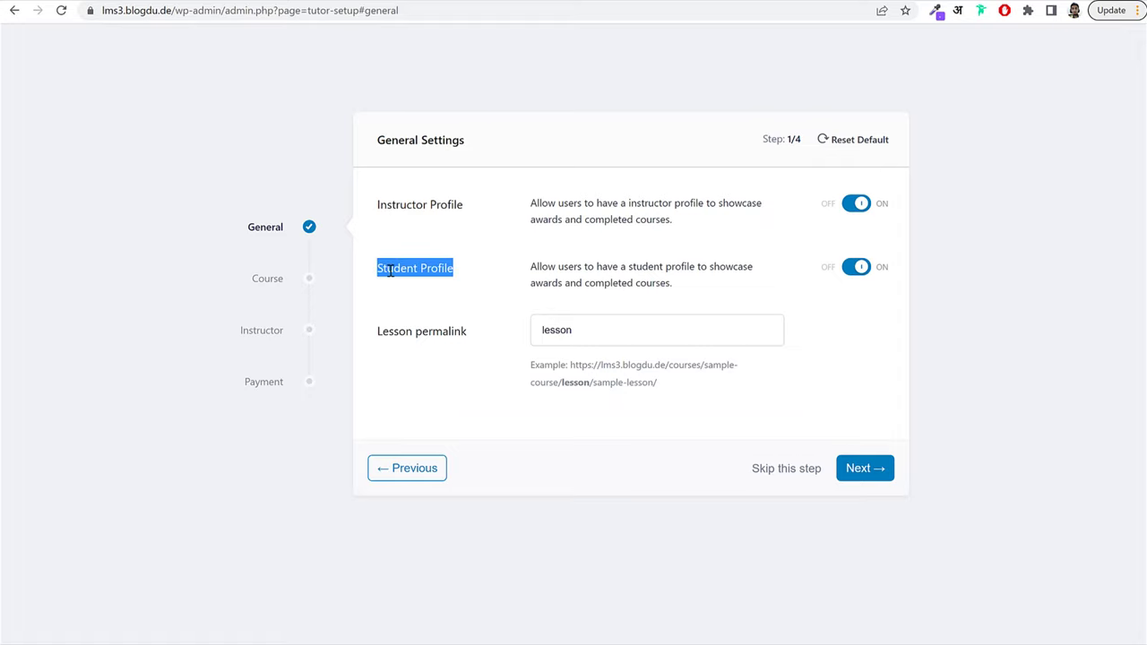
{"action": "left_click", "coordinate": [395, 271]}
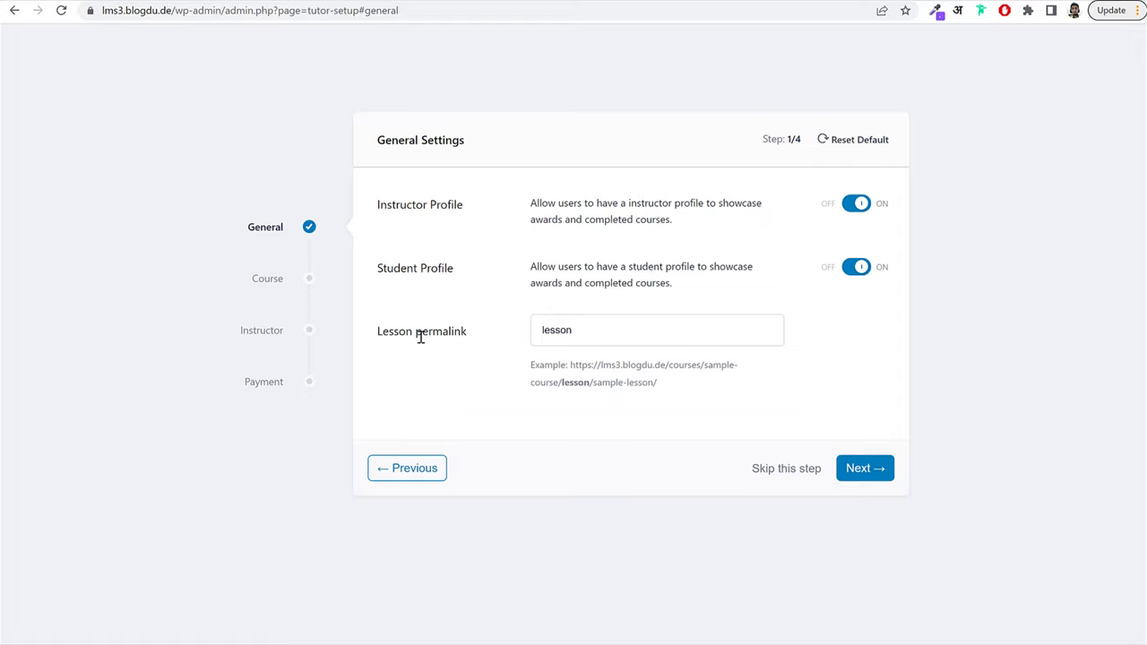
{"action": "left_click_drag", "start_coordinate": [373, 339], "coordinate": [466, 331]}
{"action": "left_click", "coordinate": [602, 326]}
{"action": "left_click_drag", "start_coordinate": [601, 325], "coordinate": [518, 328]}
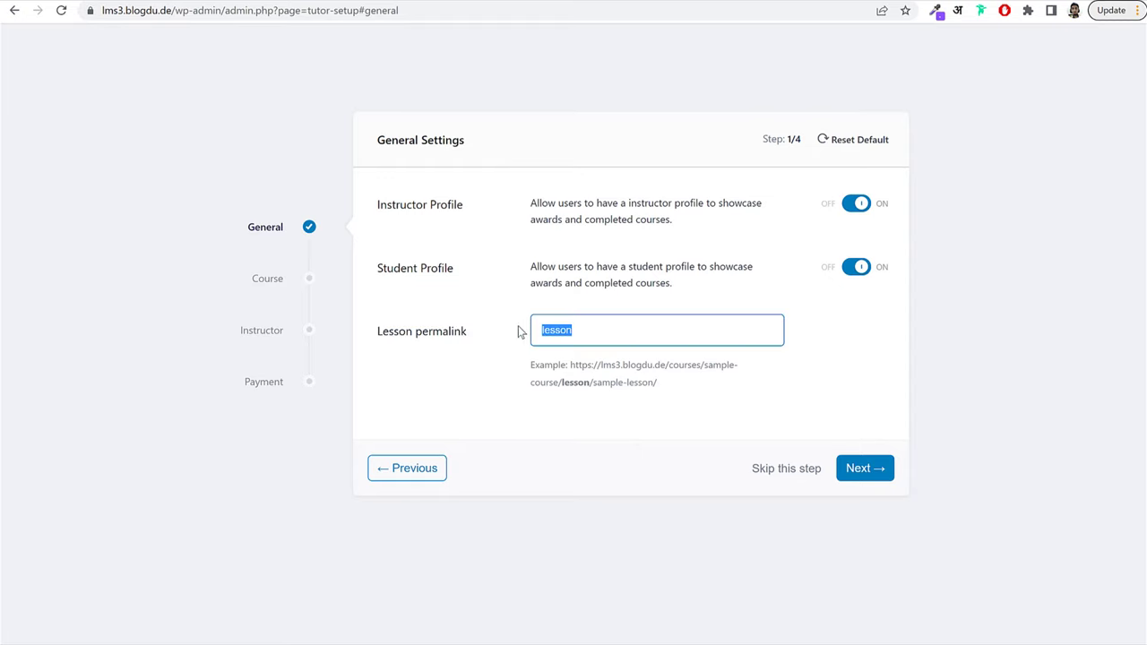
{"action": "left_click", "coordinate": [874, 470]}
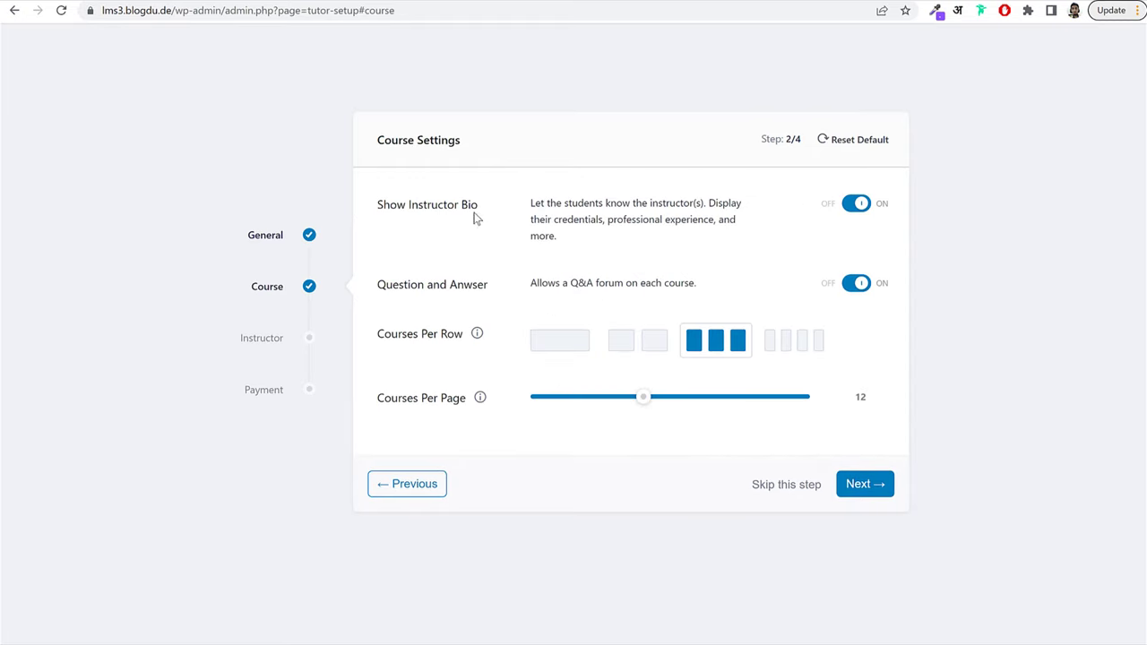
Leave Question and Answer, Show Instructor Bio and three courses per row unchanged
{"action": "left_click_drag", "start_coordinate": [406, 285], "coordinate": [691, 287]}
{"action": "left_click", "coordinate": [535, 292]}
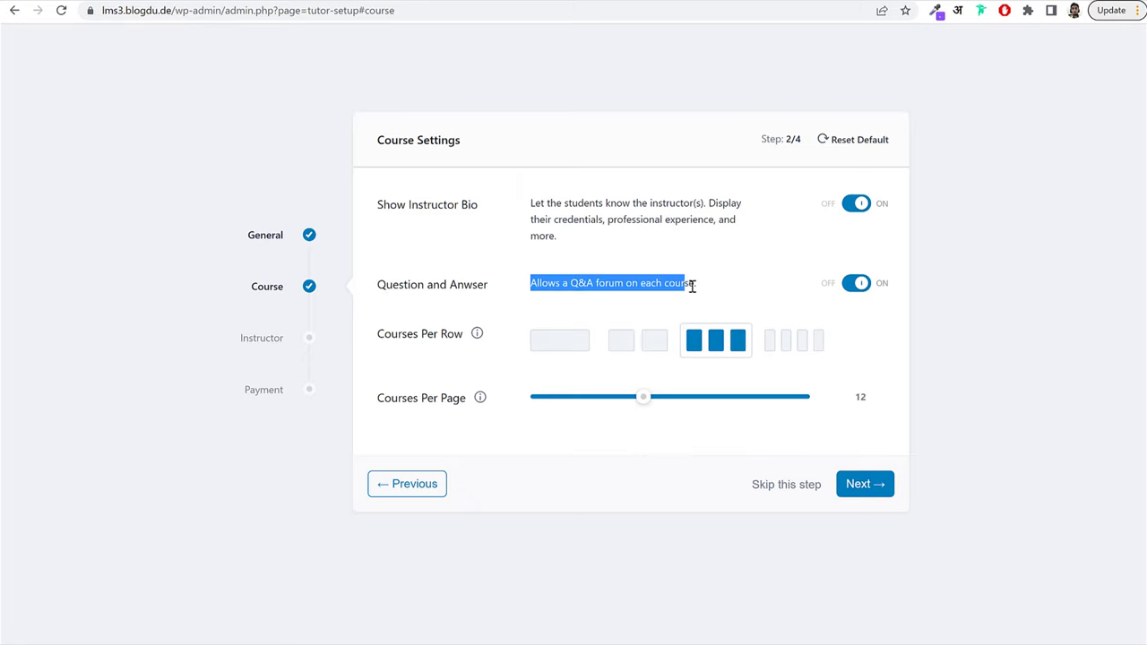
{"action": "left_click", "coordinate": [688, 287]}
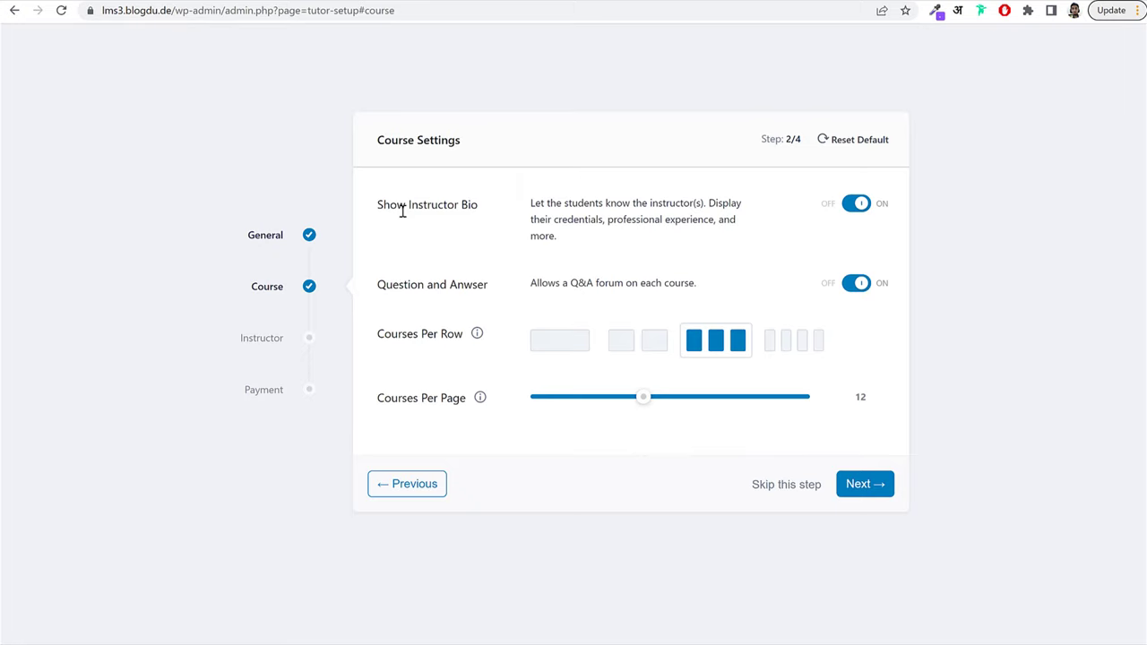
{"action": "left_click_drag", "start_coordinate": [382, 207], "coordinate": [505, 212]}
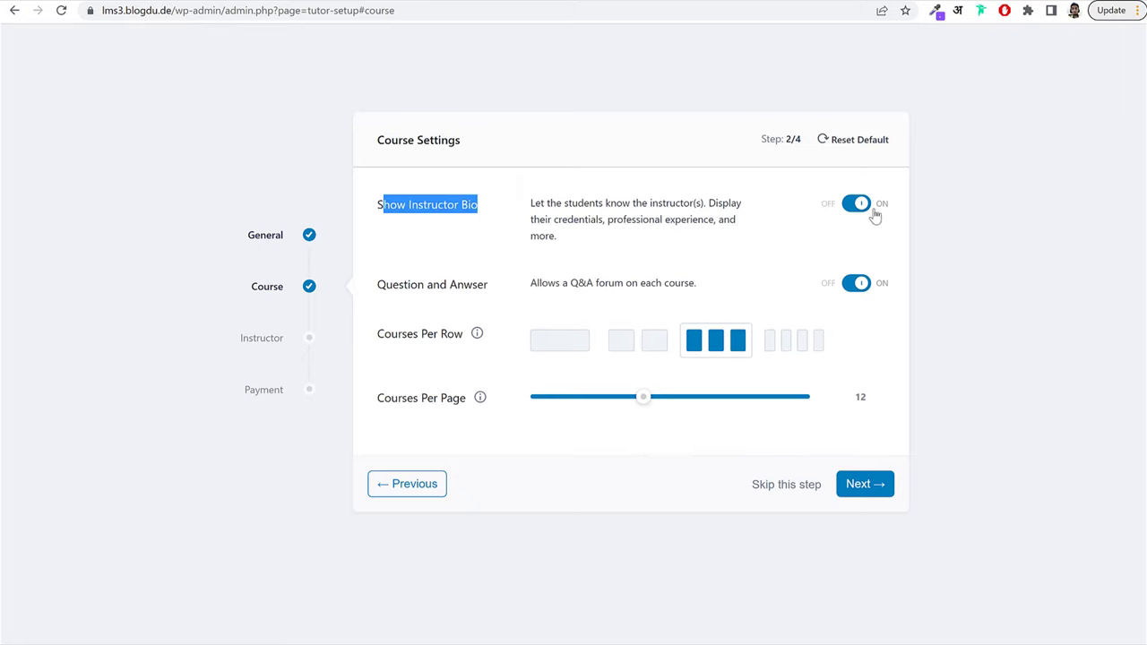
{"action": "left_click_drag", "start_coordinate": [376, 333], "coordinate": [466, 337]}
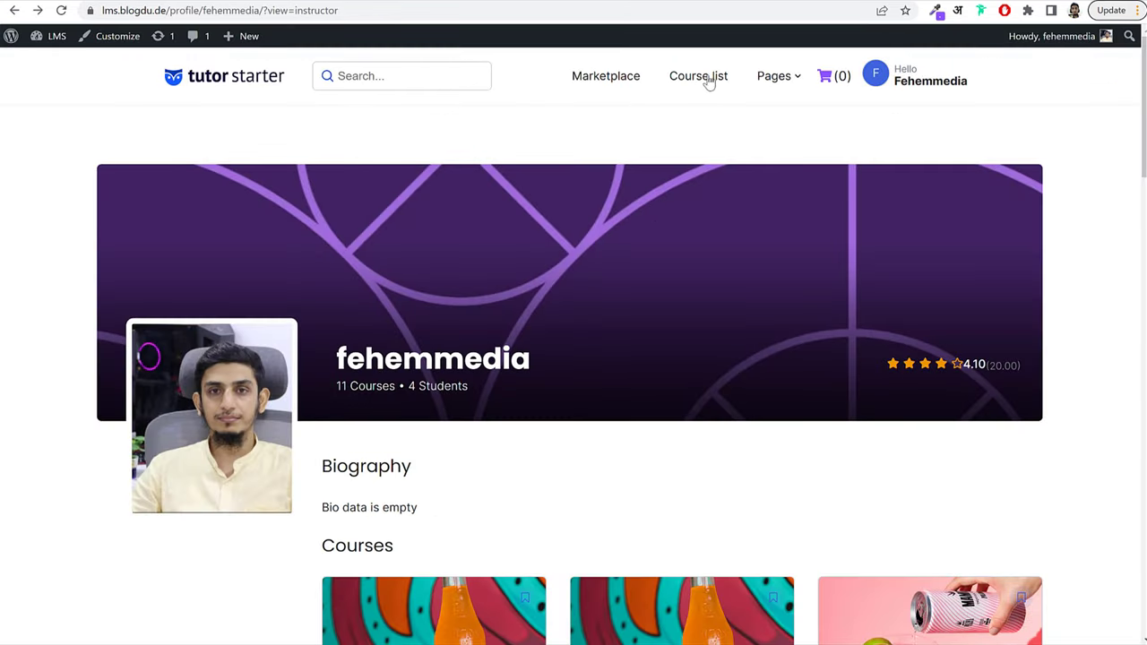
Check the course list, keep 12 courses per page, and advance to Instructor Settings
{"action": "left_click", "coordinate": [710, 79]}
{"action": "scroll", "coordinate": [501, 340], "scroll_direction": "down", "scroll_amount": 3}
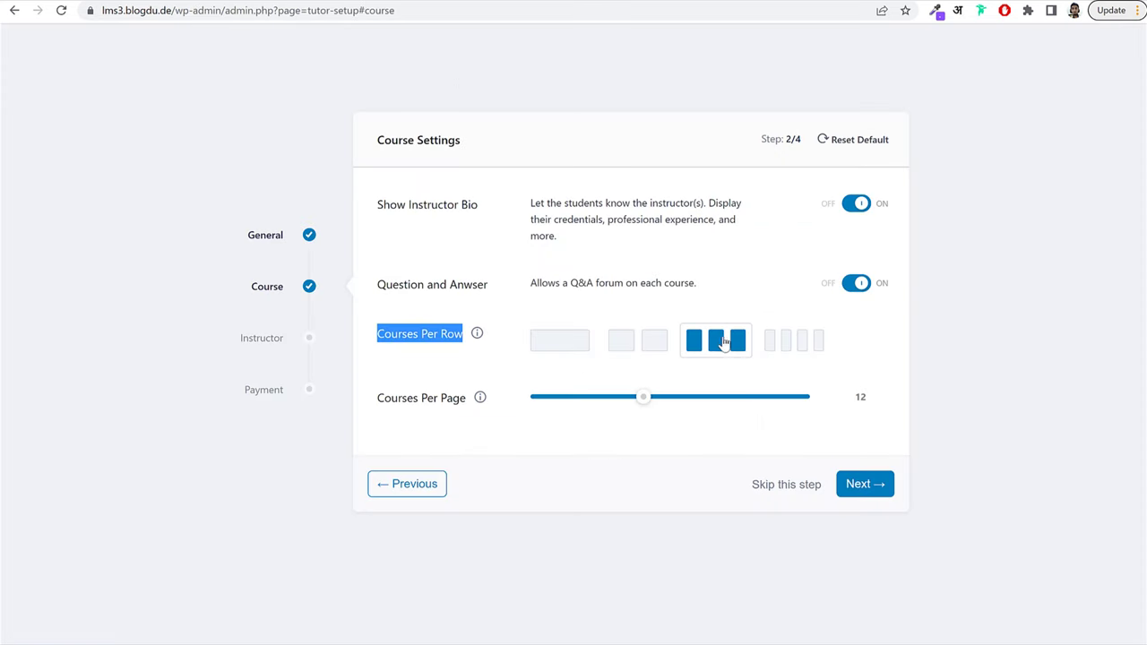
{"action": "left_click_drag", "start_coordinate": [380, 400], "coordinate": [481, 401]}
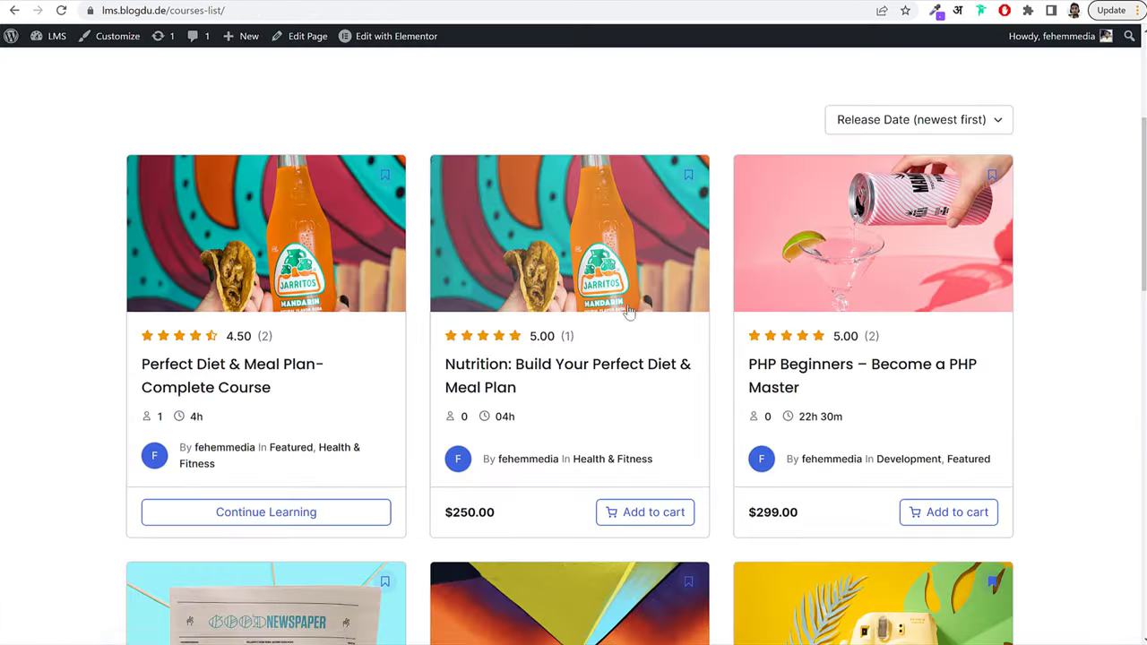
{"action": "scroll", "coordinate": [609, 276], "scroll_direction": "down", "scroll_amount": 8}
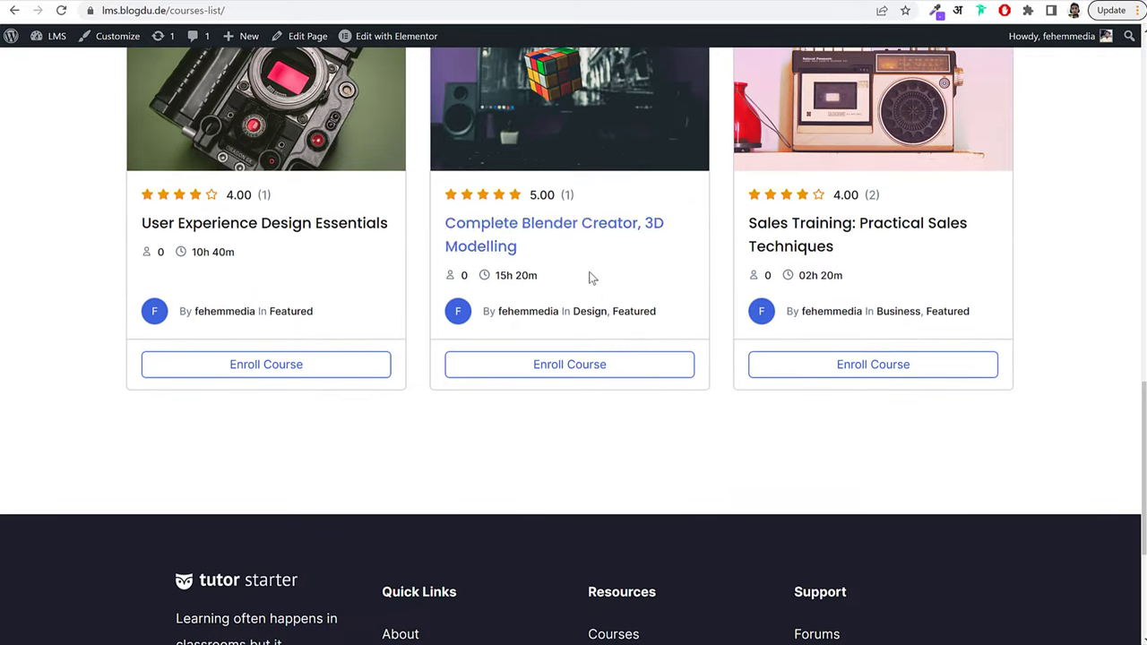
{"action": "scroll", "coordinate": [596, 305], "scroll_direction": "up", "scroll_amount": 12}
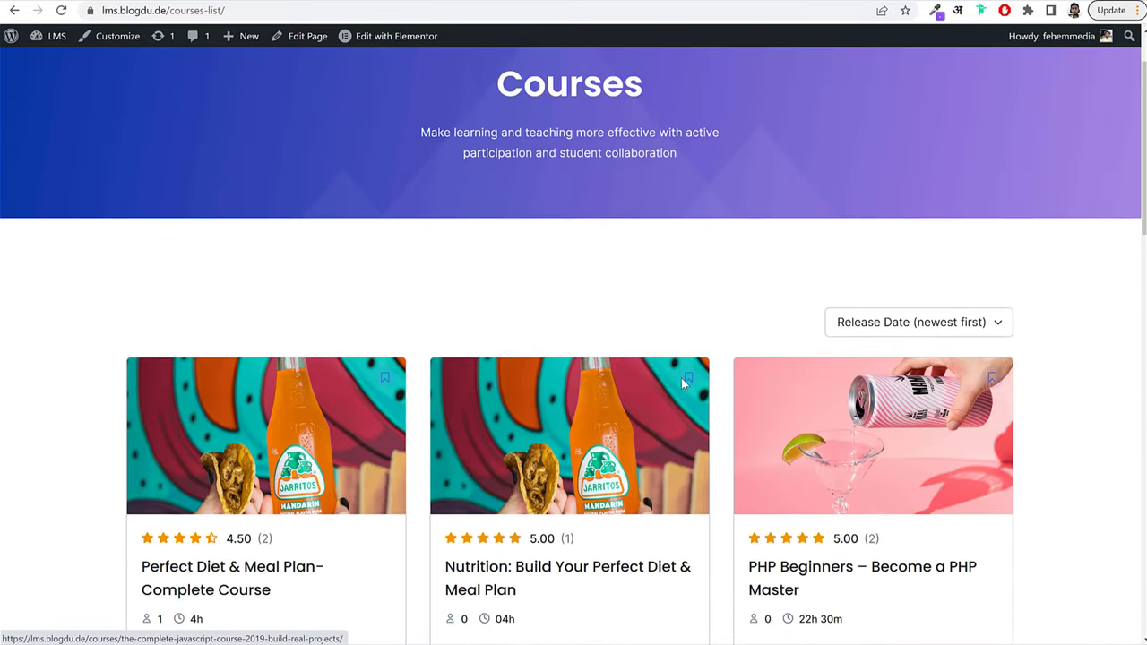
{"action": "scroll", "coordinate": [683, 384], "scroll_direction": "up", "scroll_amount": 2}
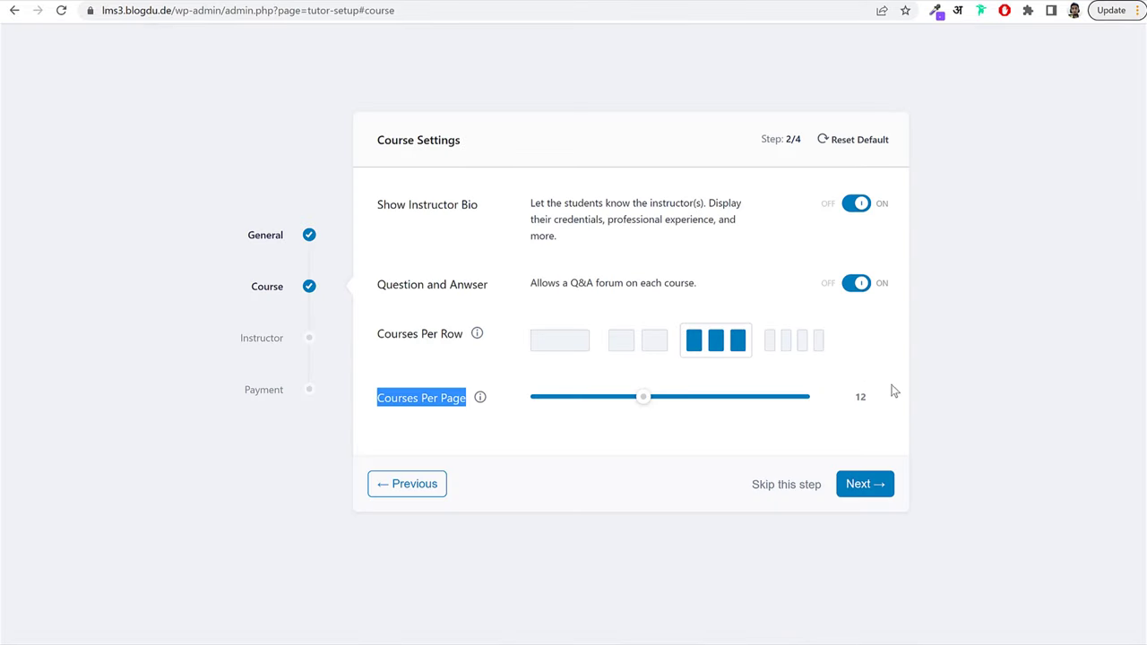
{"action": "double_click", "coordinate": [859, 397]}
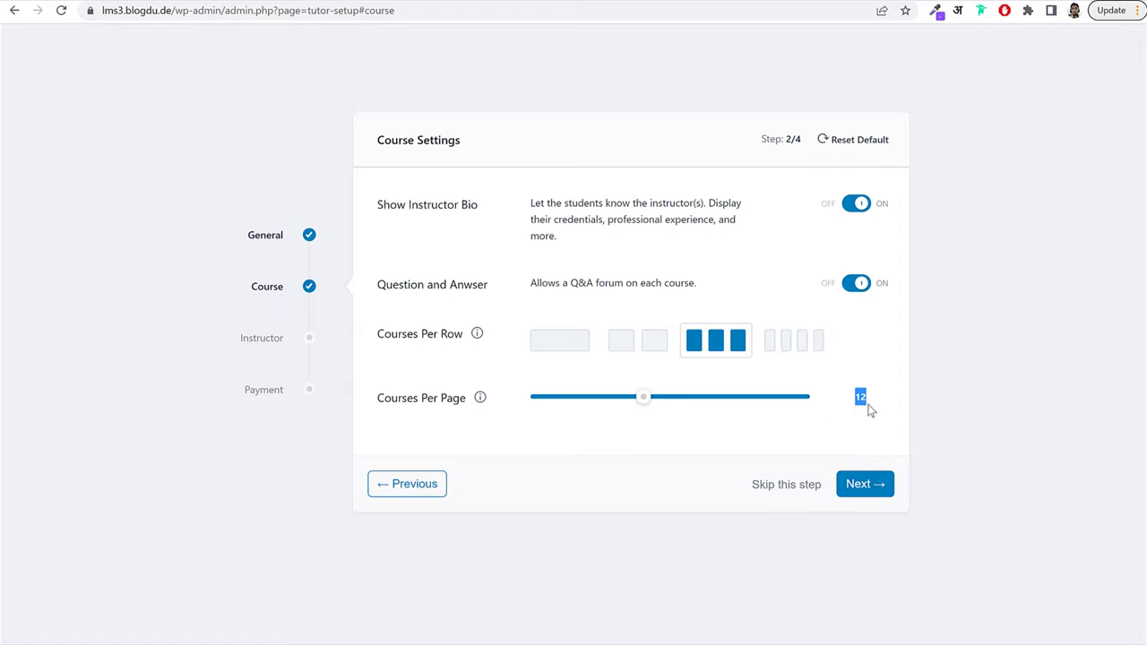
{"action": "left_click", "coordinate": [866, 489]}
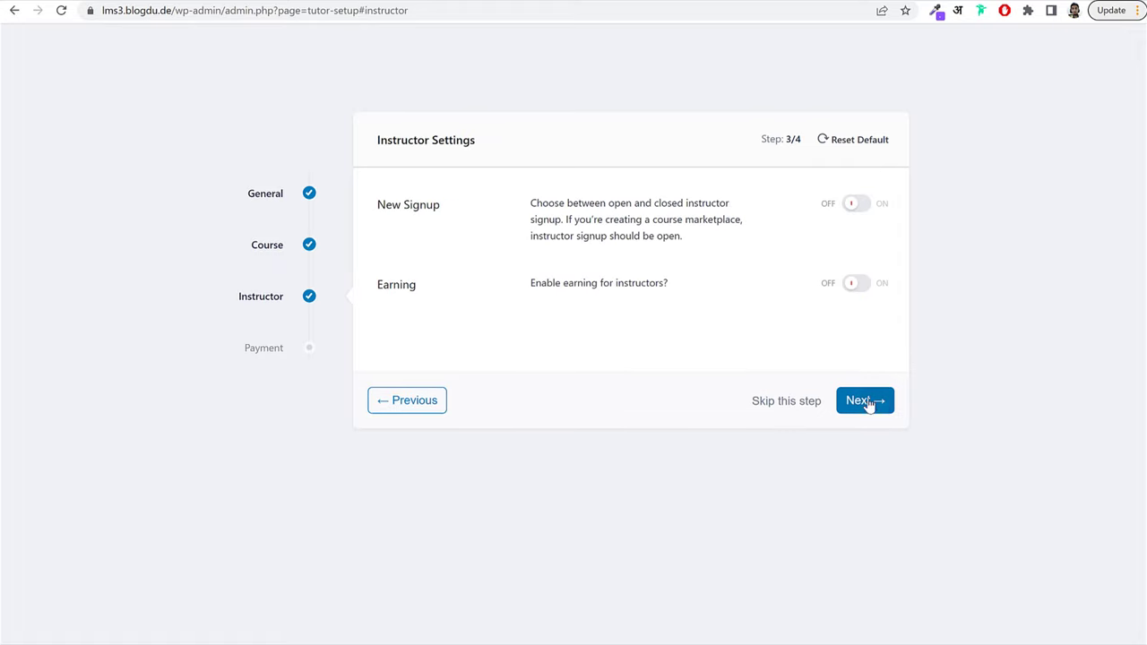
Switch New Signup and Earning to ON and continue to Payment Settings
{"action": "left_click", "coordinate": [852, 210]}
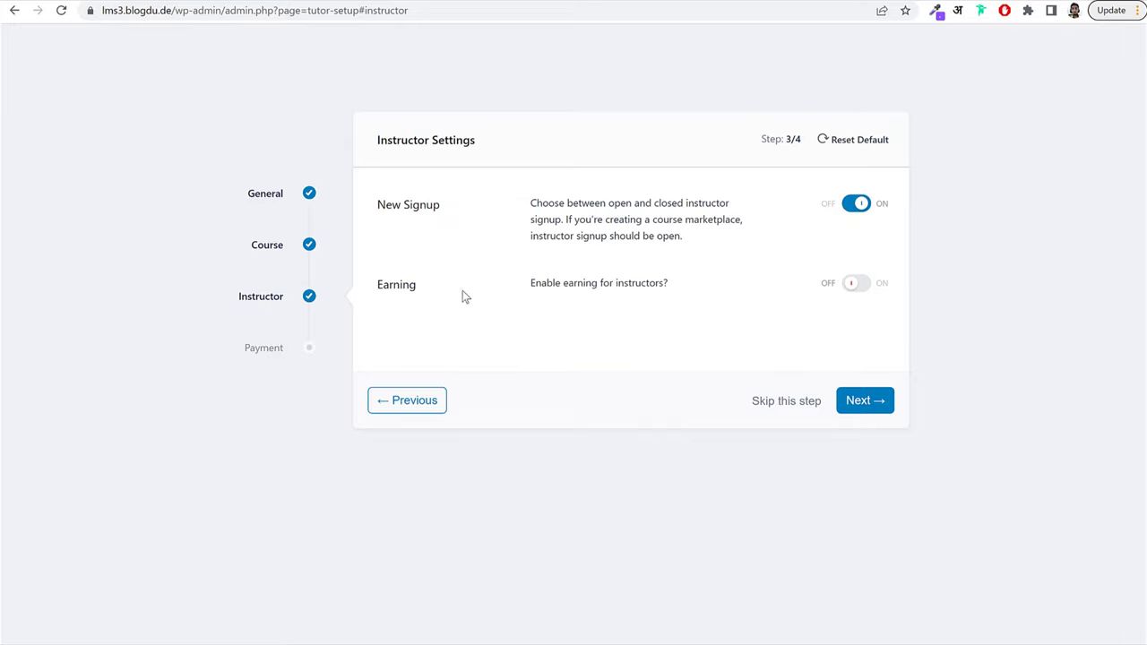
{"action": "left_click", "coordinate": [860, 286]}
{"action": "left_click", "coordinate": [862, 401]}
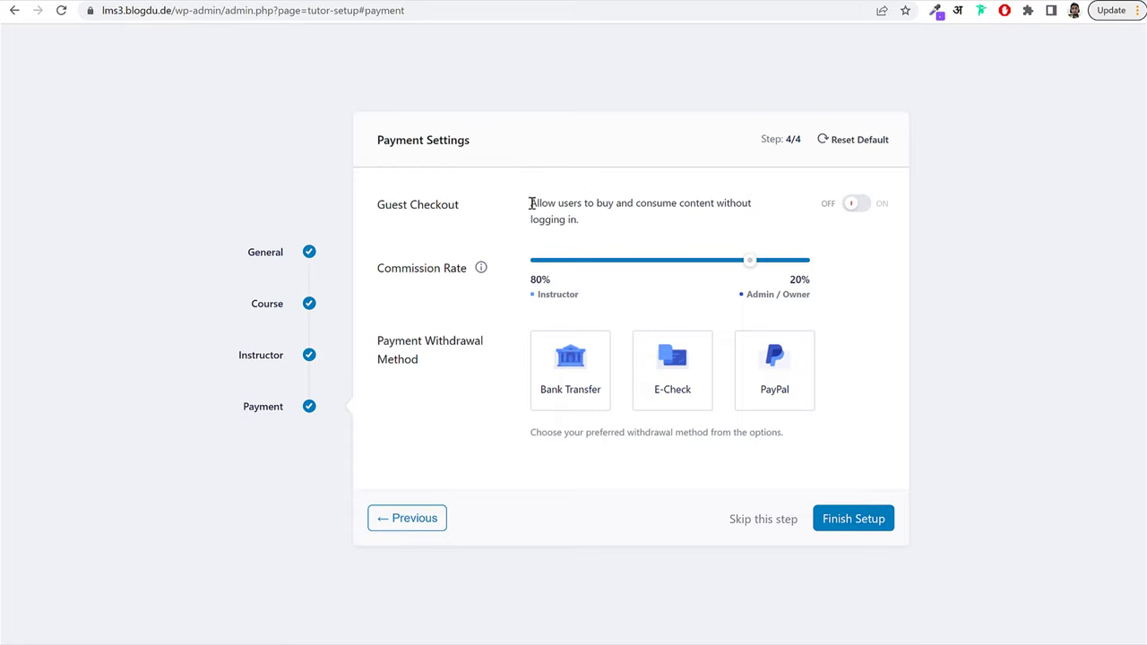
{"action": "left_click_drag", "start_coordinate": [531, 208], "coordinate": [591, 217]}
{"action": "left_click", "coordinate": [591, 217]}
{"action": "left_click_drag", "start_coordinate": [517, 203], "coordinate": [574, 208]}
{"action": "left_click", "coordinate": [591, 221]}
{"action": "left_click_drag", "start_coordinate": [529, 206], "coordinate": [584, 225]}
{"action": "left_click", "coordinate": [573, 225]}
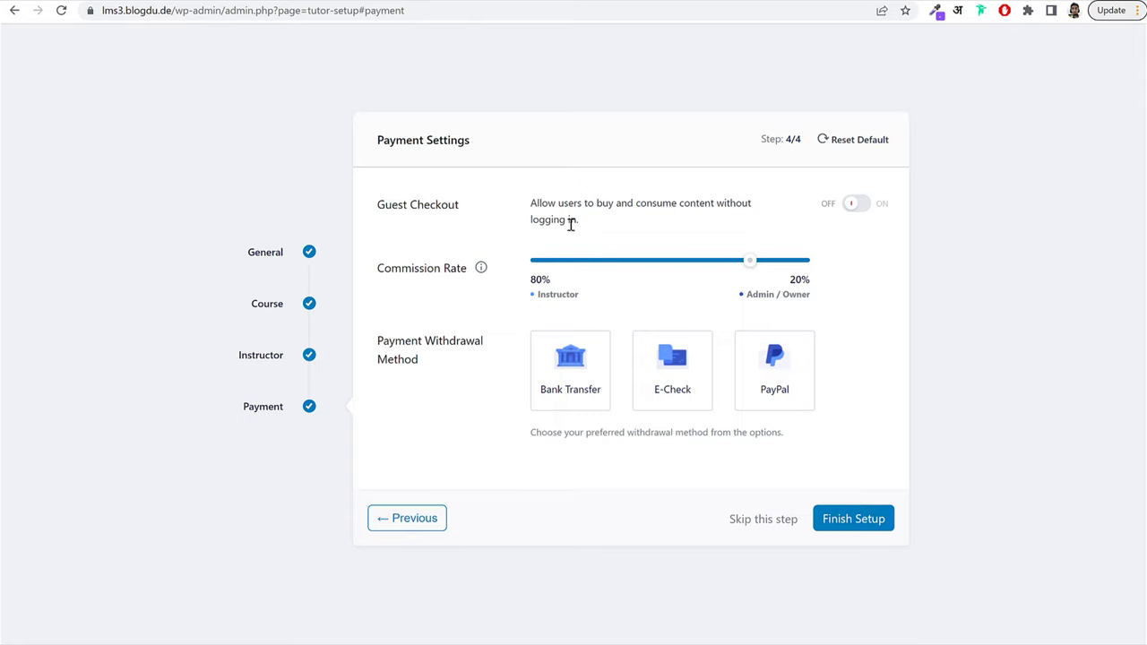
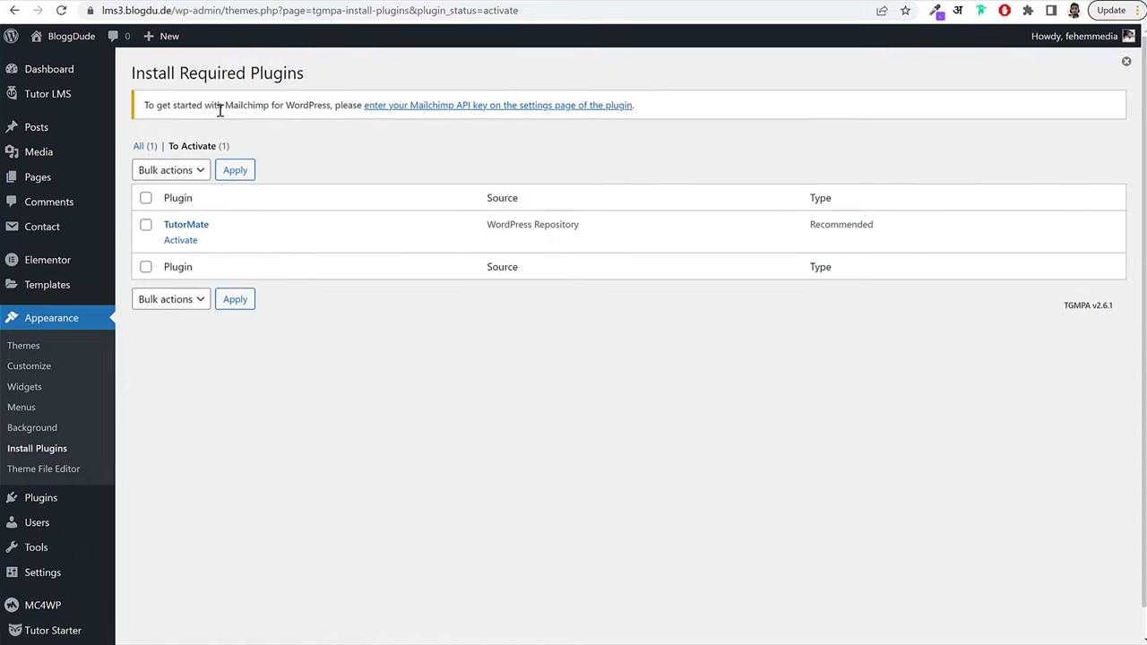
Activate TutorMate, hide the Dashboard's Elementor Overview box, and open Tutor LMS Settings
{"action": "left_click", "coordinate": [180, 240]}
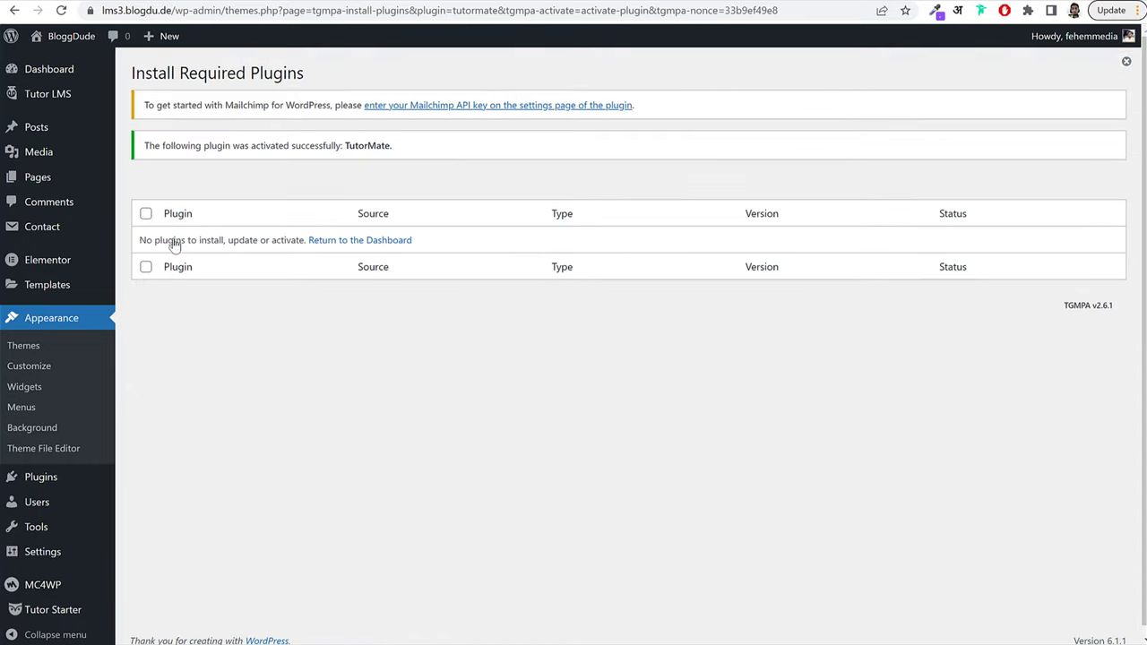
{"action": "left_click", "coordinate": [65, 79]}
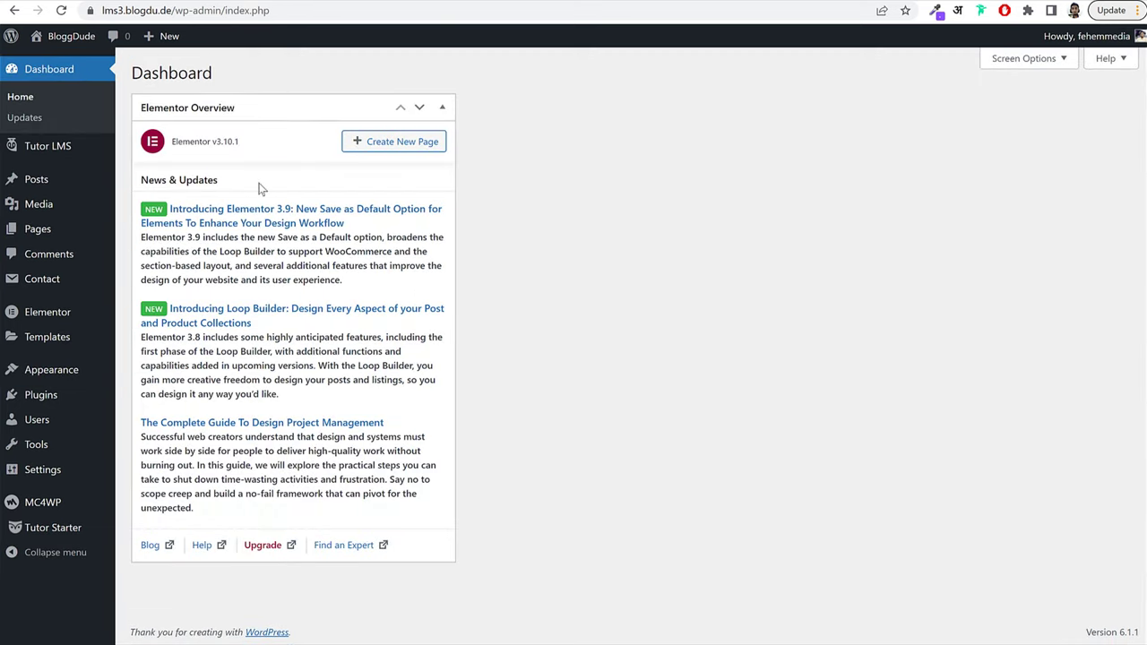
{"action": "left_click", "coordinate": [1004, 60]}
{"action": "left_click", "coordinate": [199, 123]}
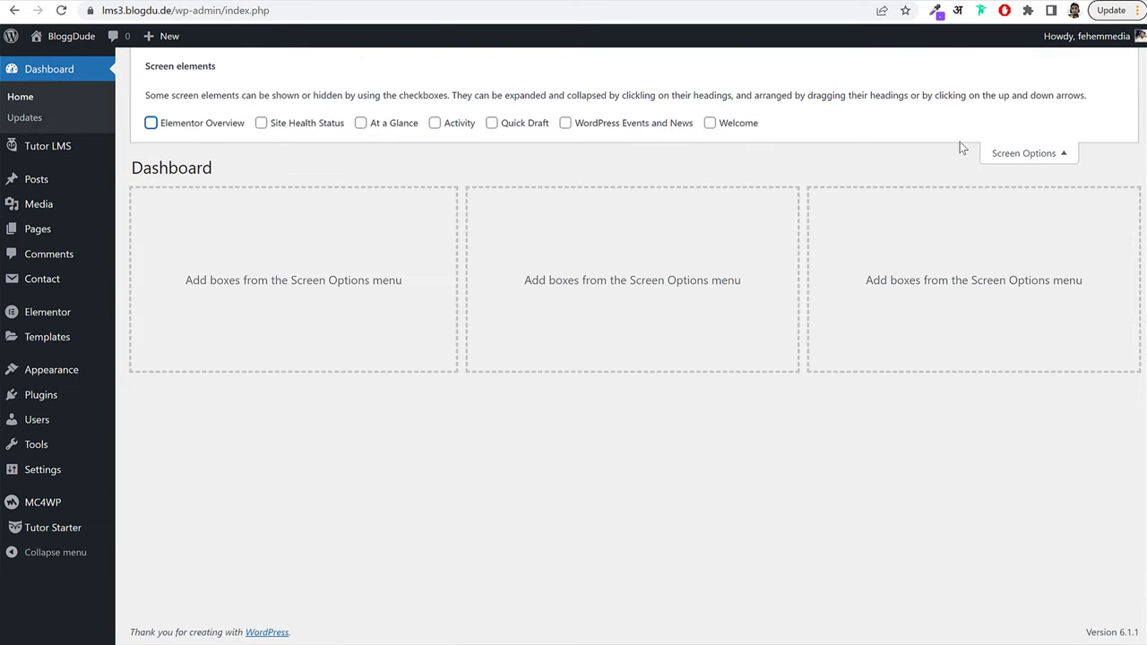
{"action": "left_click", "coordinate": [1004, 146]}
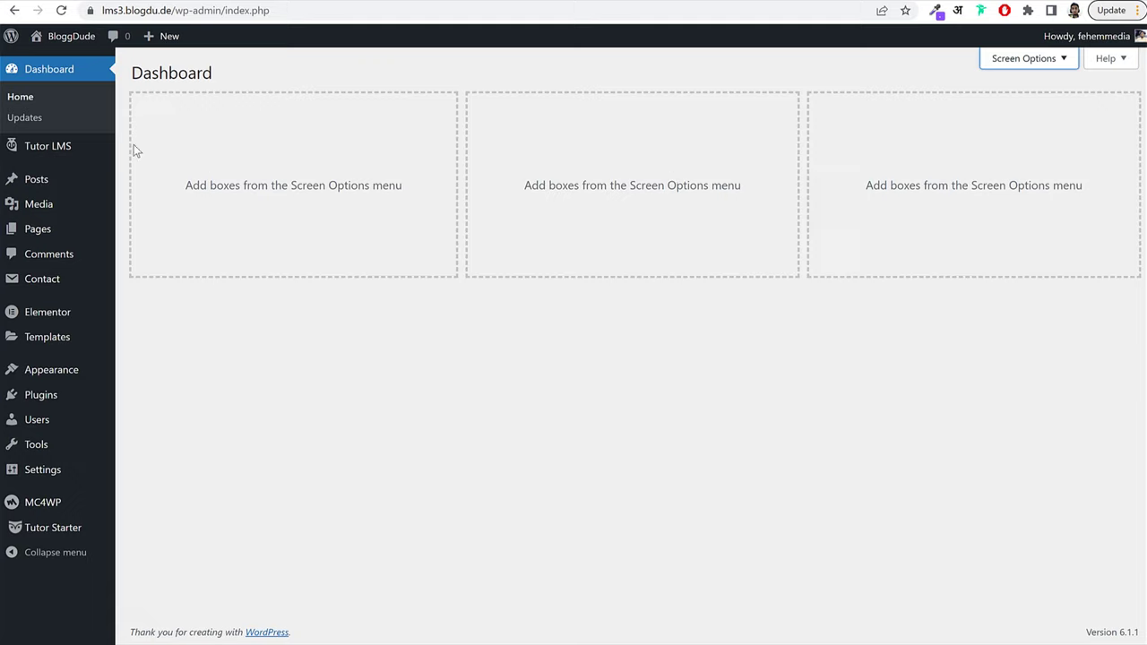
{"action": "mouse_move", "coordinate": [34, 147]}
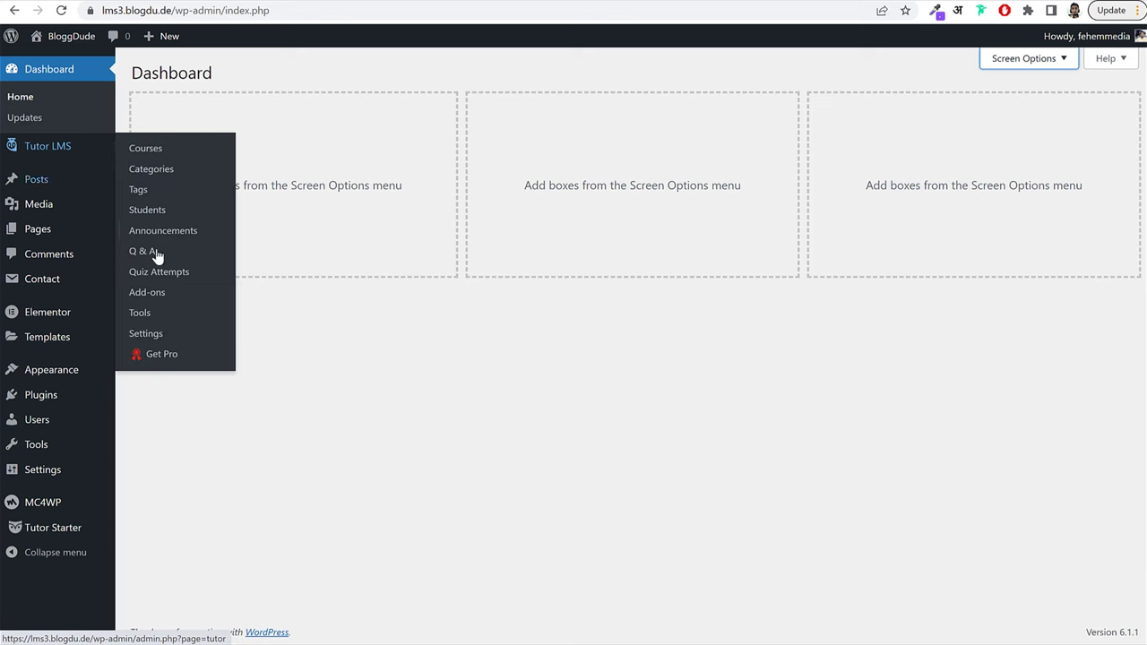
{"action": "left_click", "coordinate": [147, 337]}
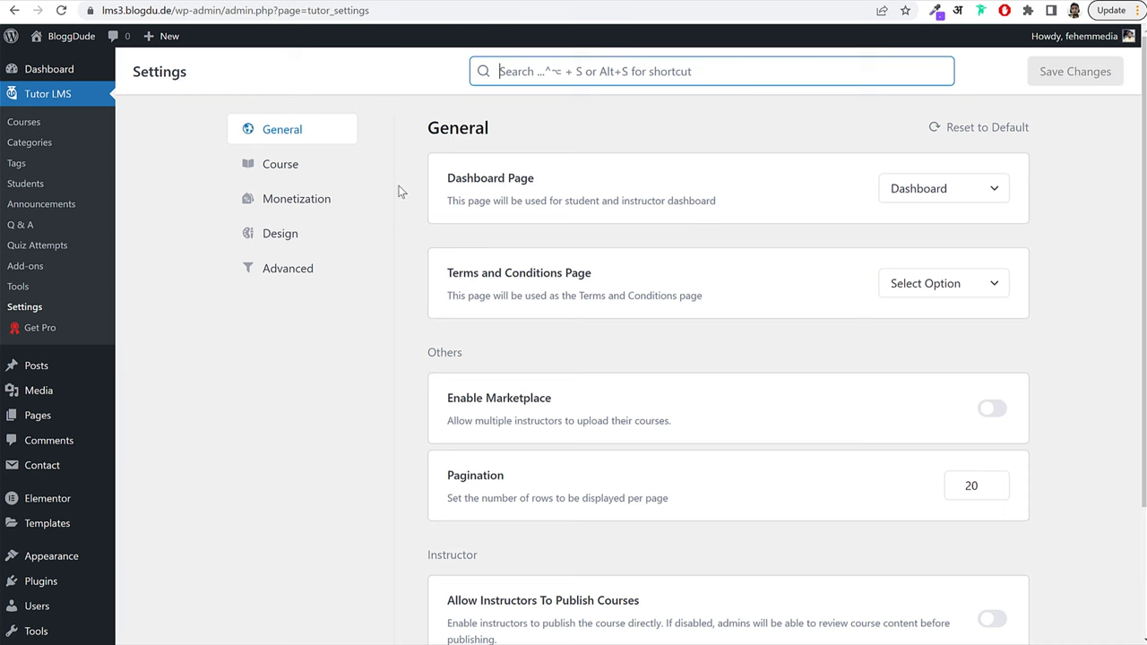
Review the Pages list, pointing out the Dashboard, Instructor Registration and Student Registration pages
{"action": "left_click", "coordinate": [52, 419]}
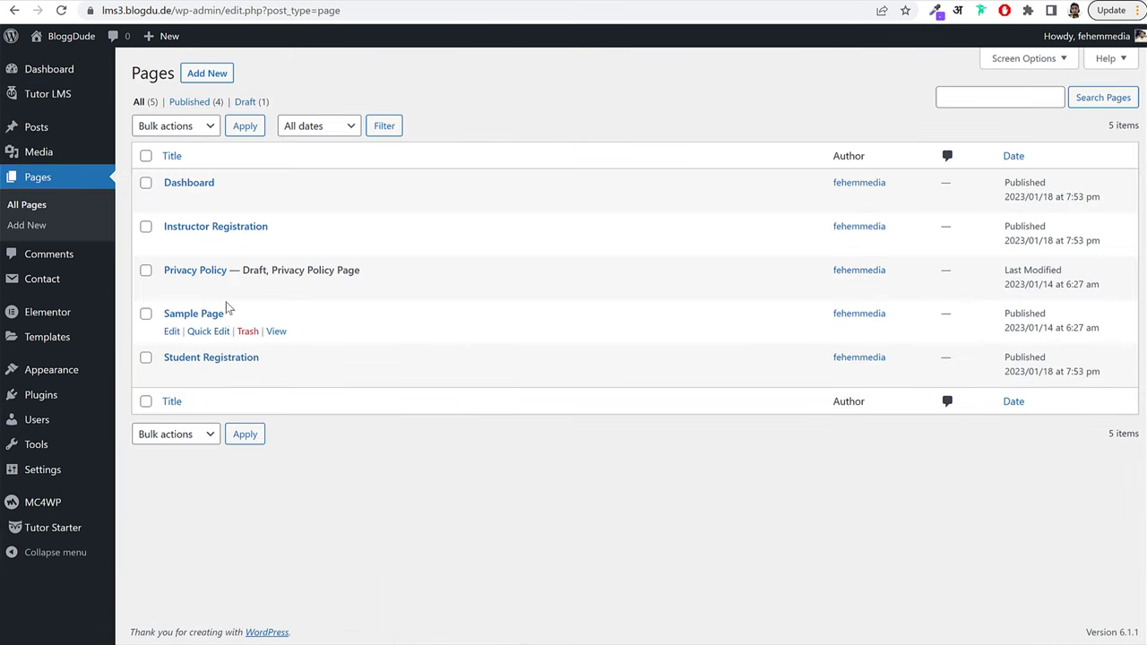
{"action": "left_click_drag", "start_coordinate": [164, 270], "coordinate": [277, 329]}
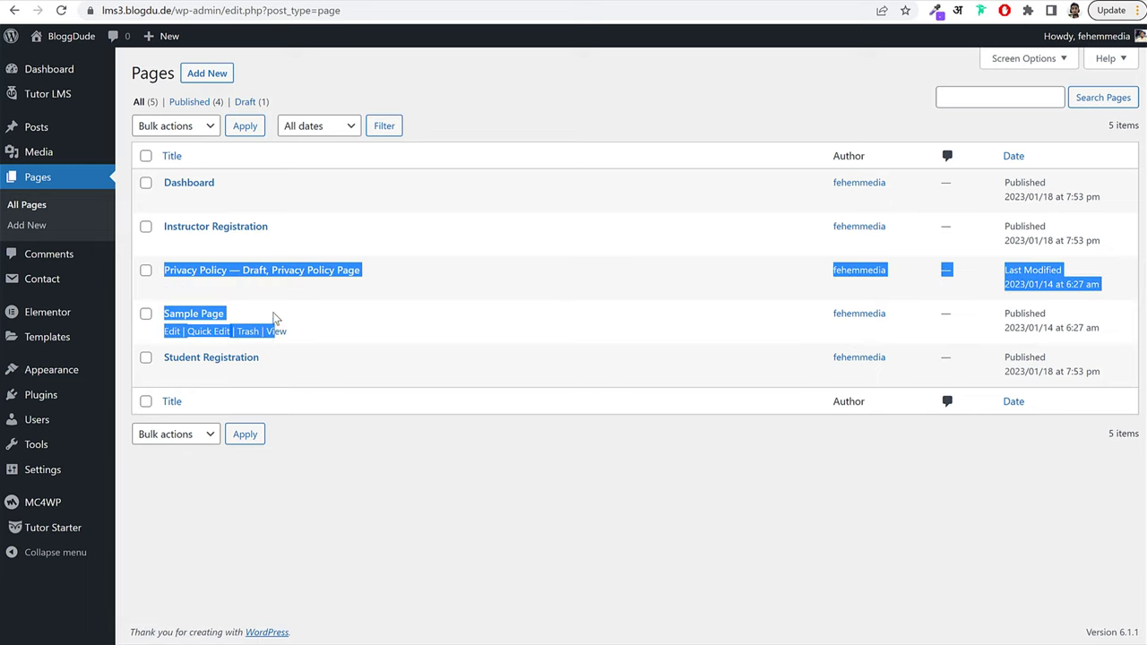
{"action": "left_click", "coordinate": [364, 328]}
{"action": "left_click_drag", "start_coordinate": [228, 184], "coordinate": [167, 185]}
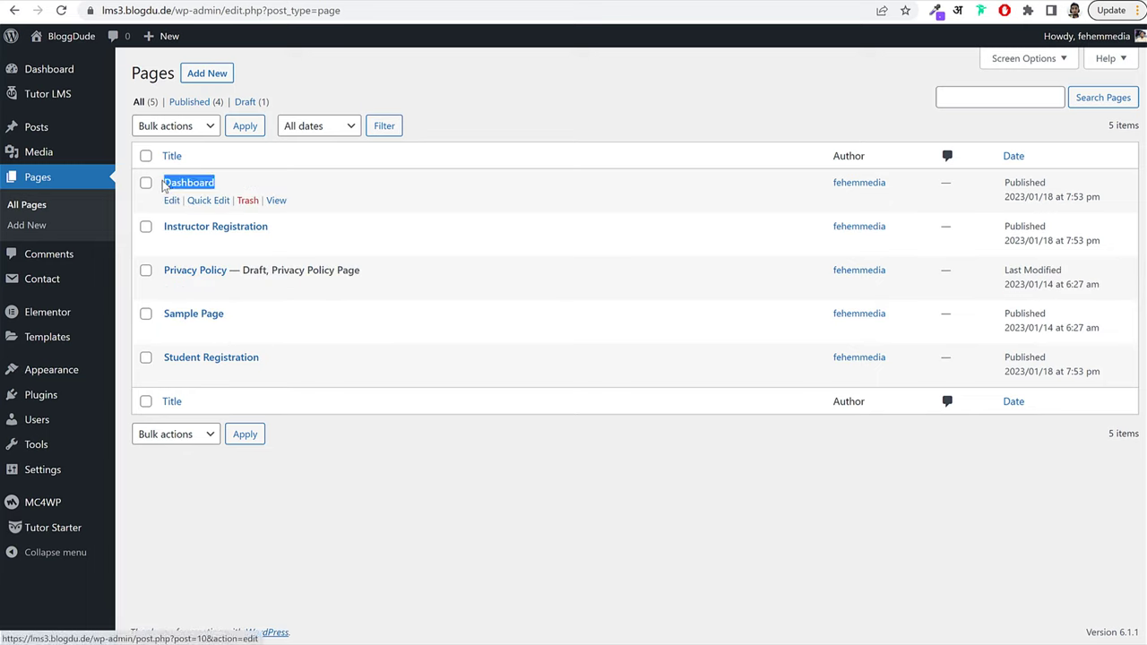
{"action": "left_click_drag", "start_coordinate": [268, 229], "coordinate": [162, 226]}
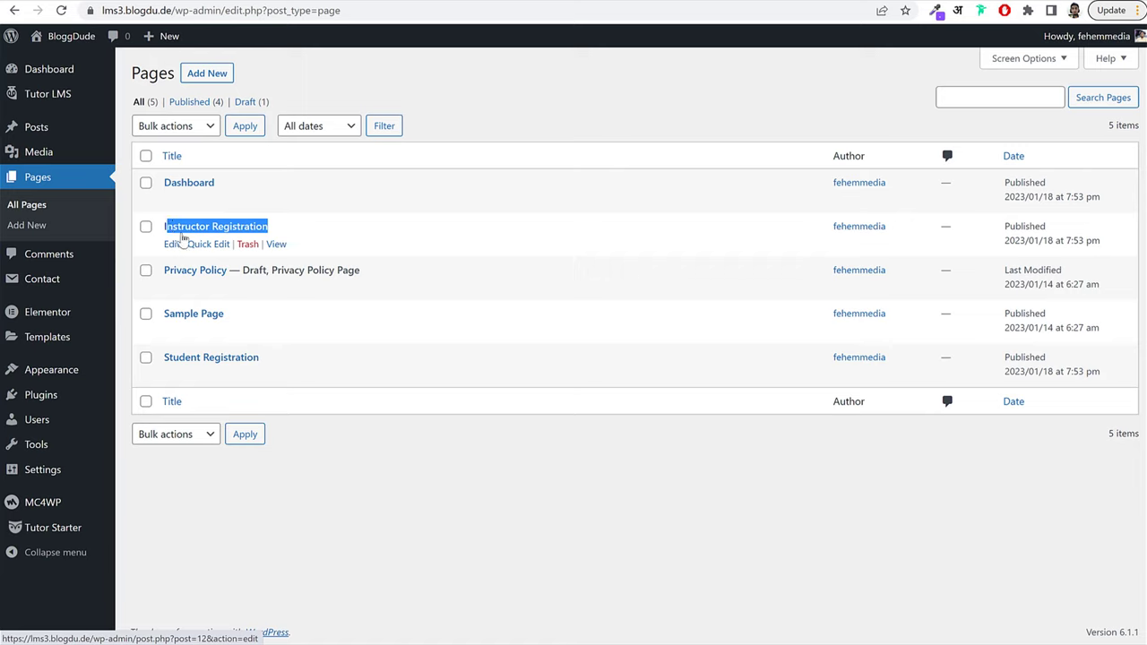
{"action": "left_click_drag", "start_coordinate": [261, 357], "coordinate": [162, 357]}
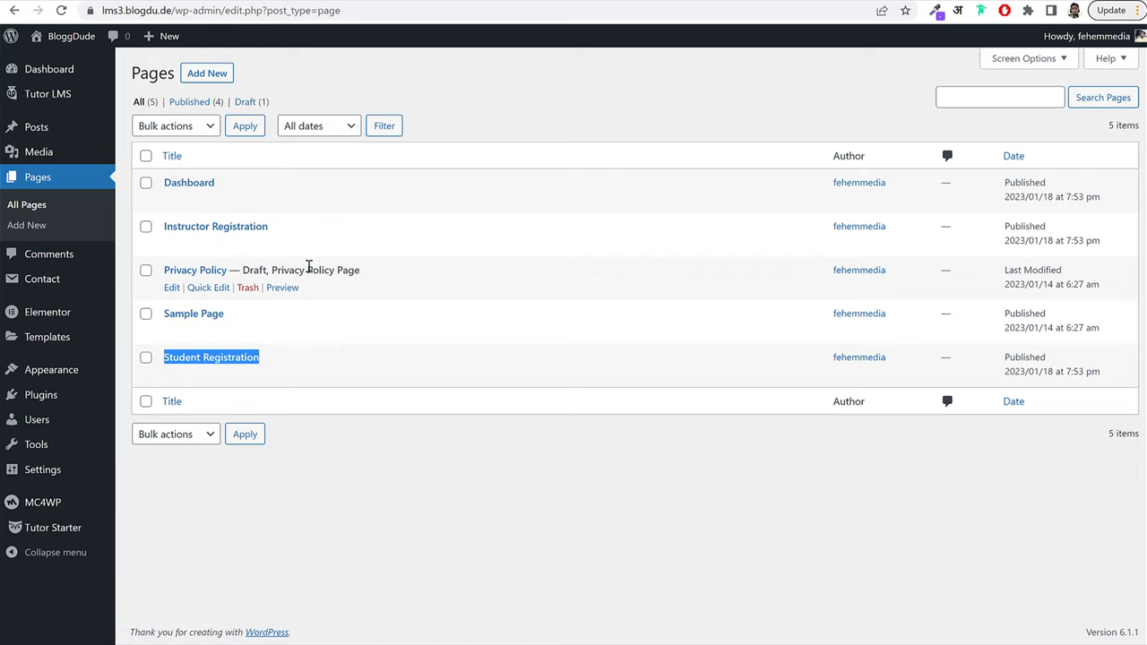
Activate the Tutor LMS Elementor Addons and WooCommerce plugins from the Plugins list
{"action": "left_click", "coordinate": [76, 403]}
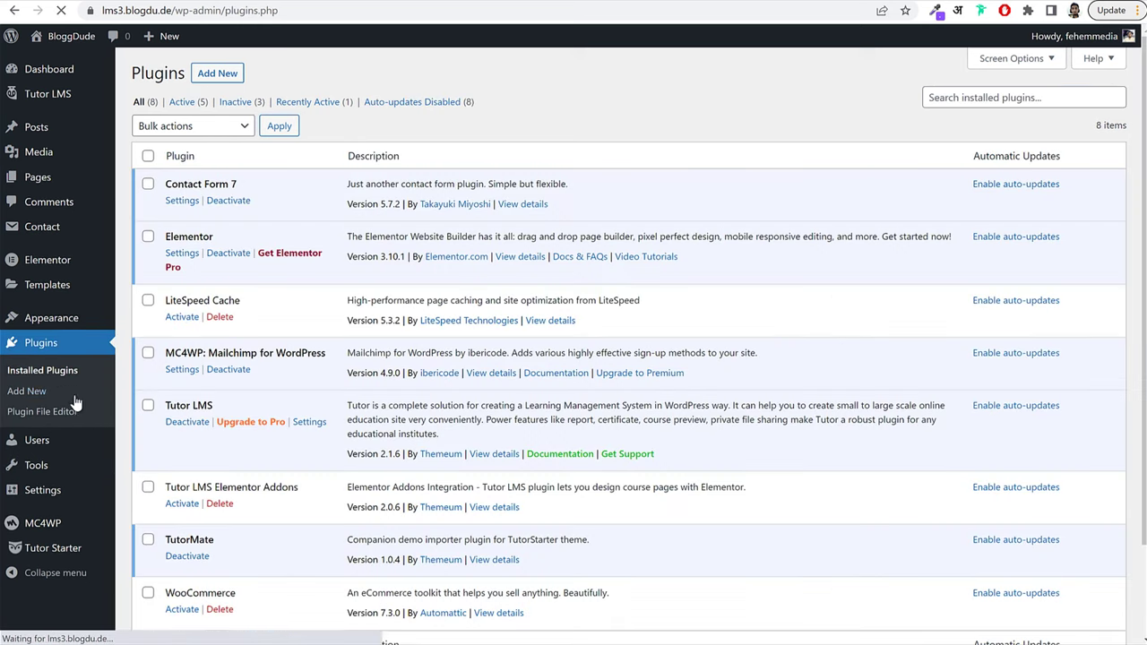
{"action": "scroll", "coordinate": [448, 358], "scroll_direction": "down", "scroll_amount": 2}
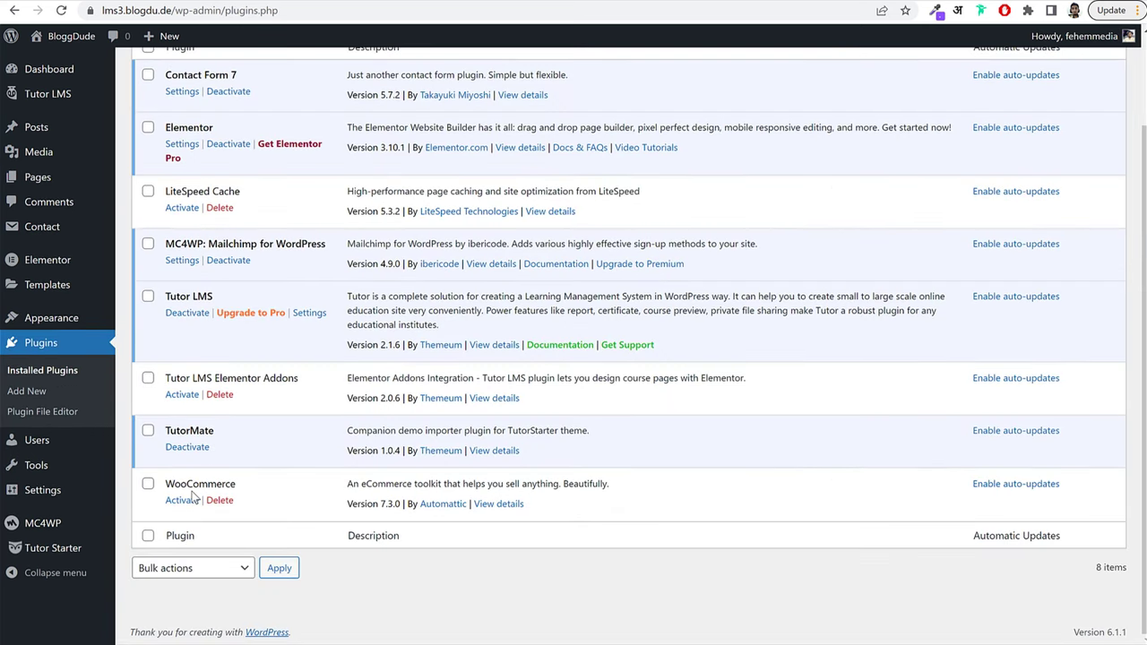
{"action": "mouse_move", "coordinate": [92, 320]}
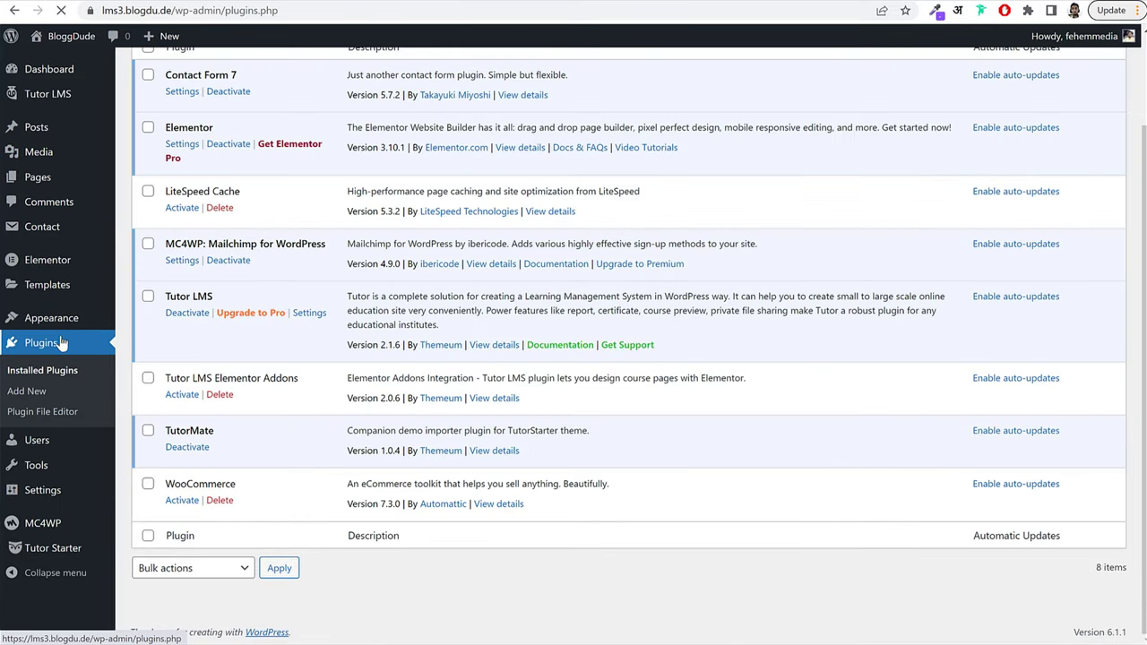
{"action": "scroll", "coordinate": [251, 399], "scroll_direction": "down", "scroll_amount": 3}
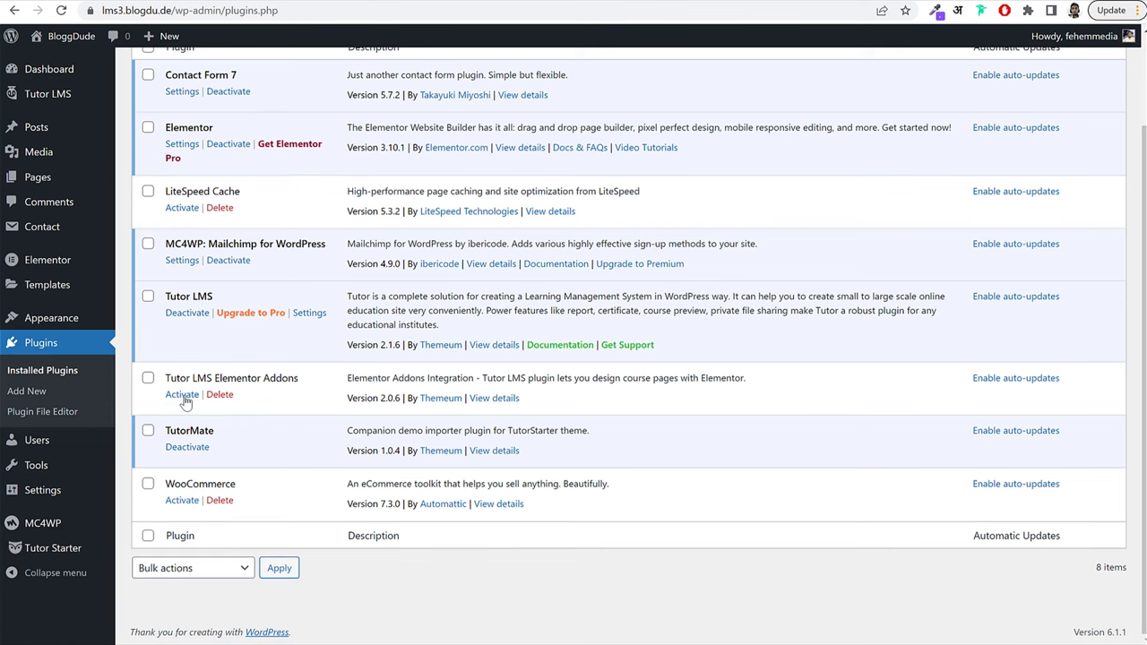
{"action": "left_click", "coordinate": [183, 398]}
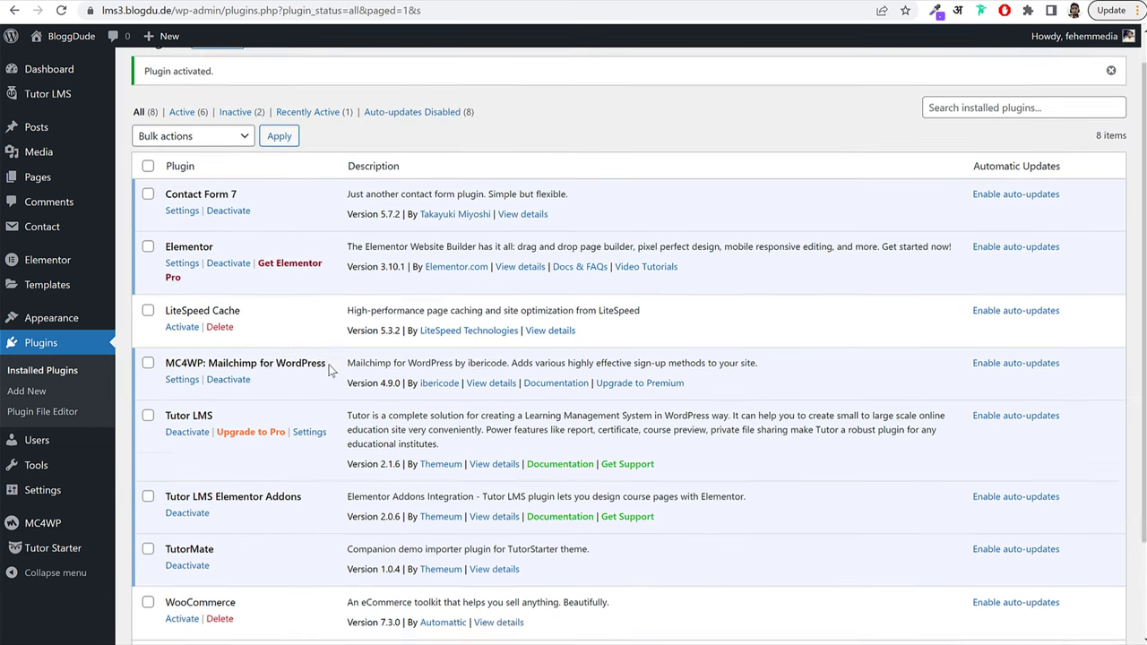
{"action": "scroll", "coordinate": [330, 371], "scroll_direction": "down", "scroll_amount": 2}
{"action": "left_click", "coordinate": [184, 503]}
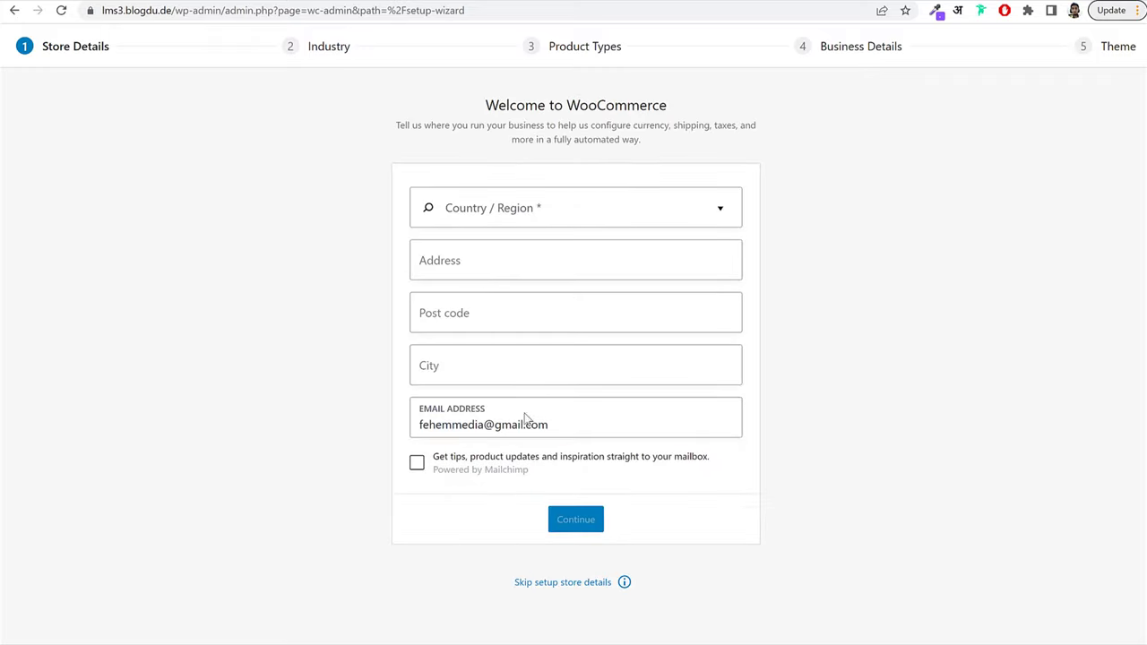
Skip the WooCommerce store details and decline usage tracking
{"action": "left_click_drag", "start_coordinate": [476, 592], "coordinate": [618, 597]}
{"action": "left_click", "coordinate": [556, 592]}
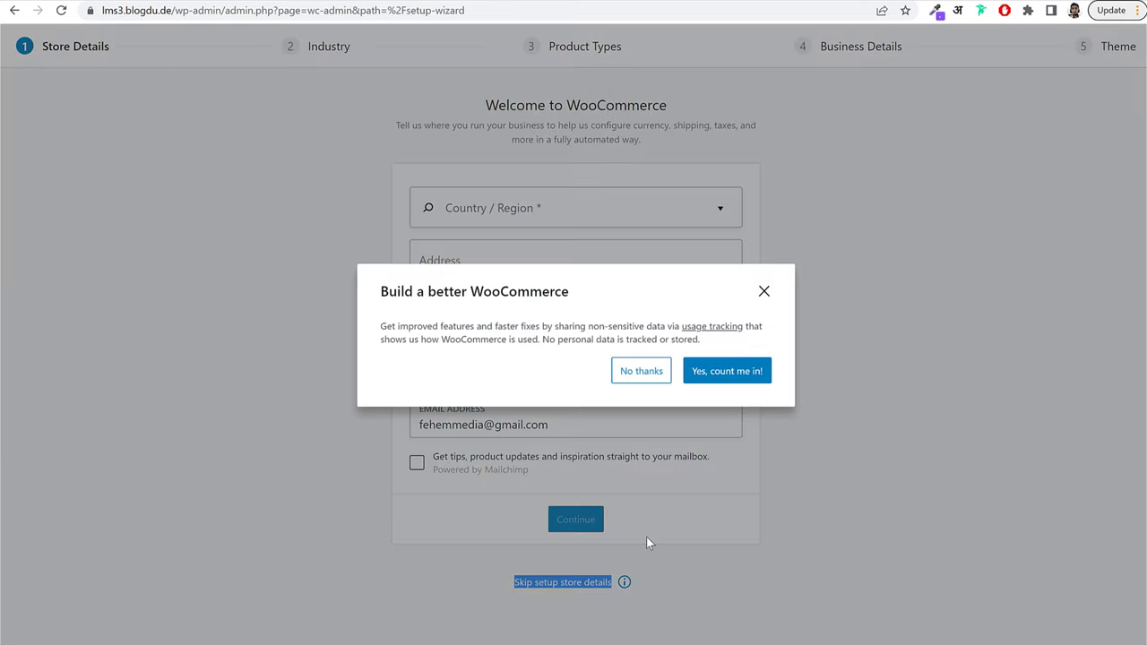
{"action": "left_click", "coordinate": [649, 373]}
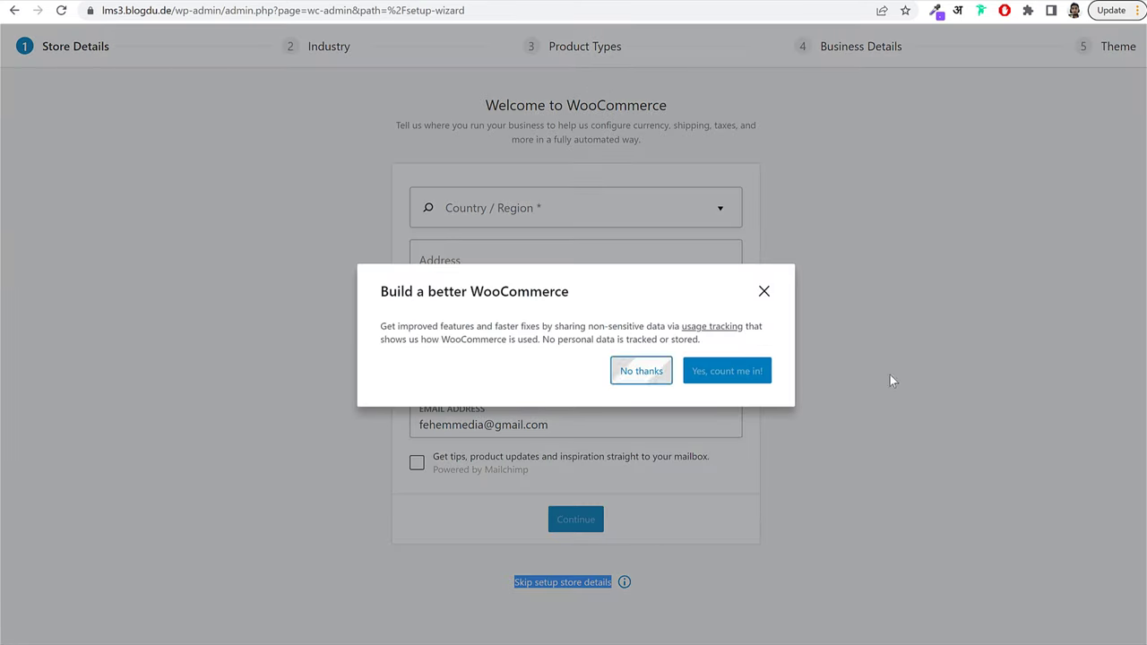
Check the new shop pages under All Pages, then return to Tutor LMS Settings
{"action": "mouse_move", "coordinate": [54, 175]}
{"action": "left_click", "coordinate": [143, 177]}
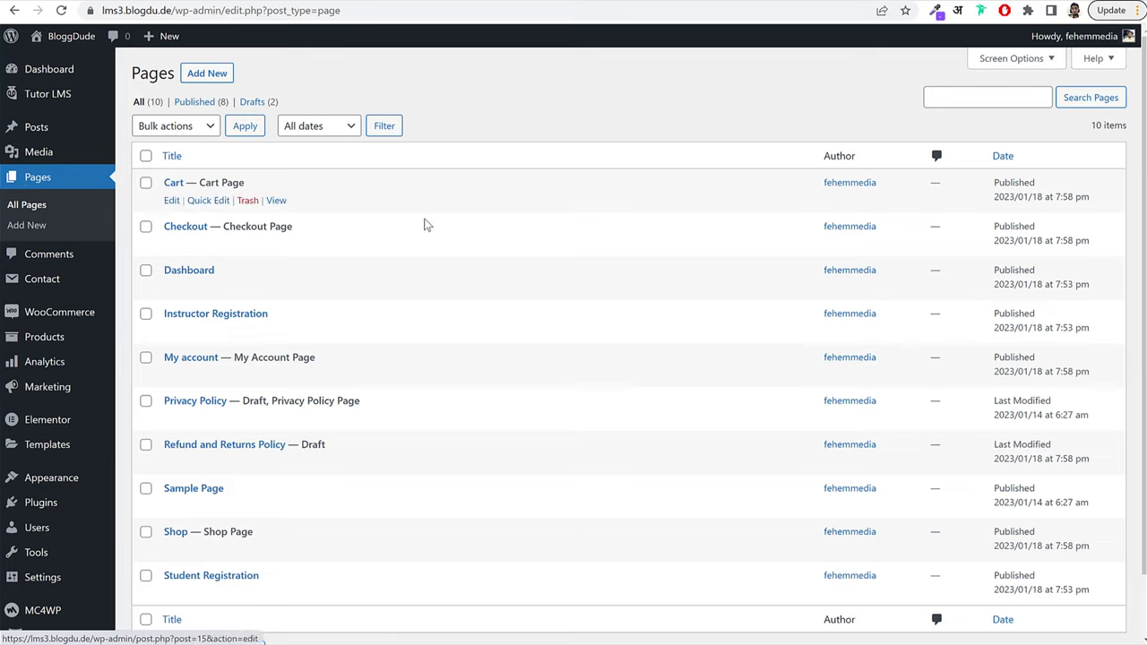
{"action": "scroll", "coordinate": [439, 237], "scroll_direction": "down", "scroll_amount": 2}
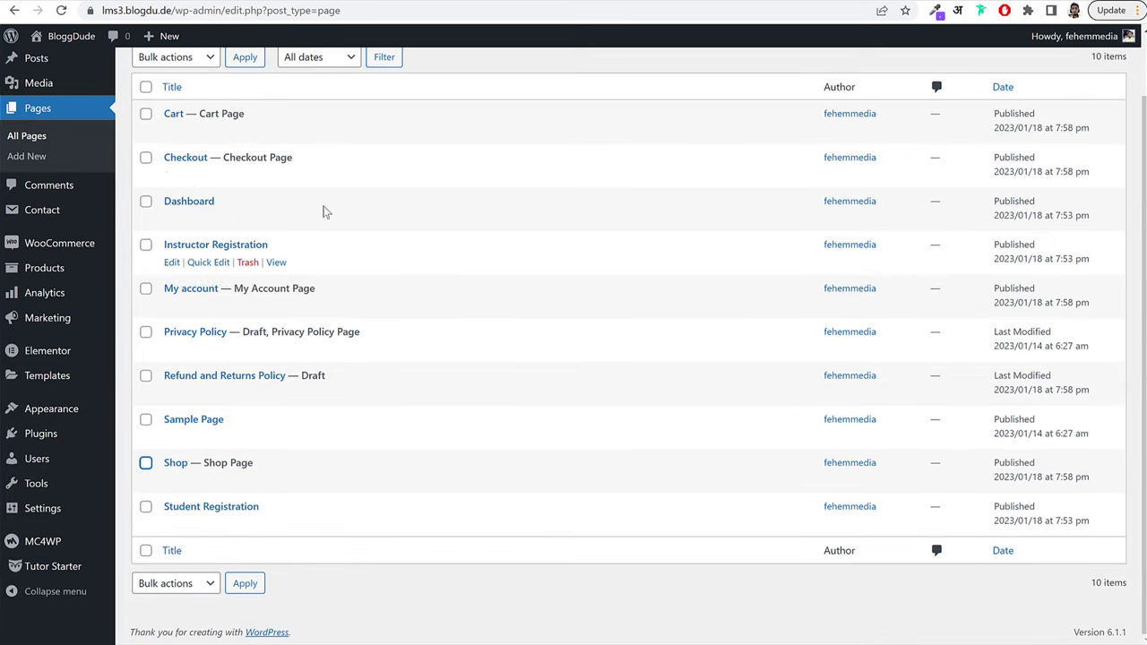
{"action": "scroll", "coordinate": [359, 300], "scroll_direction": "up", "scroll_amount": 2}
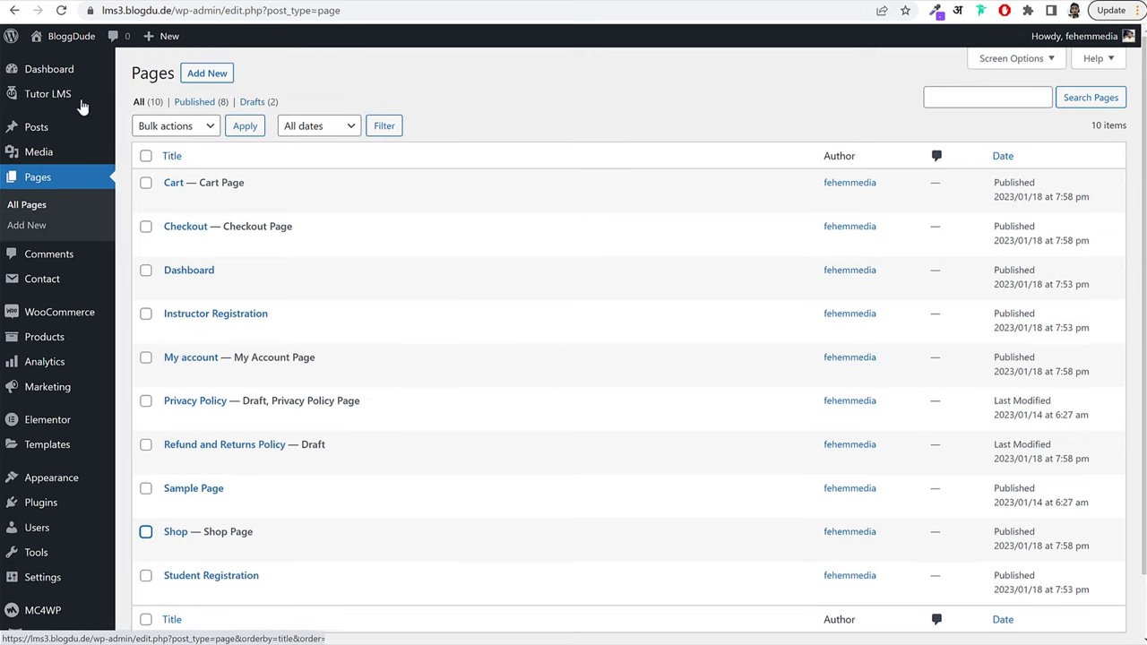
{"action": "mouse_move", "coordinate": [44, 104]}
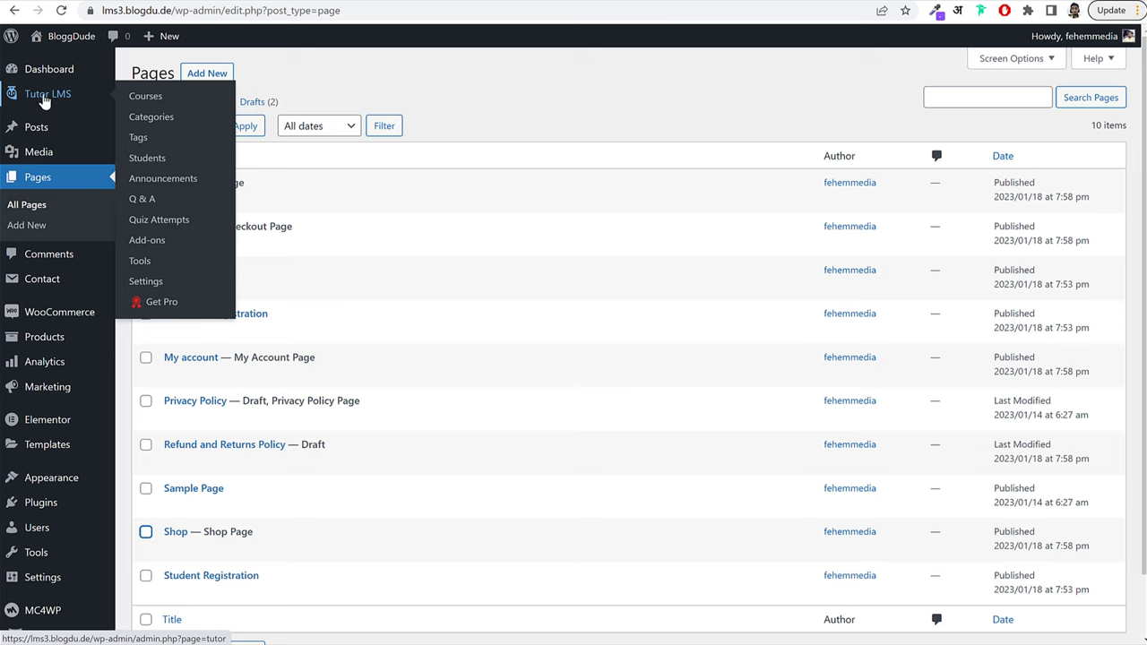
{"action": "left_click", "coordinate": [173, 285]}
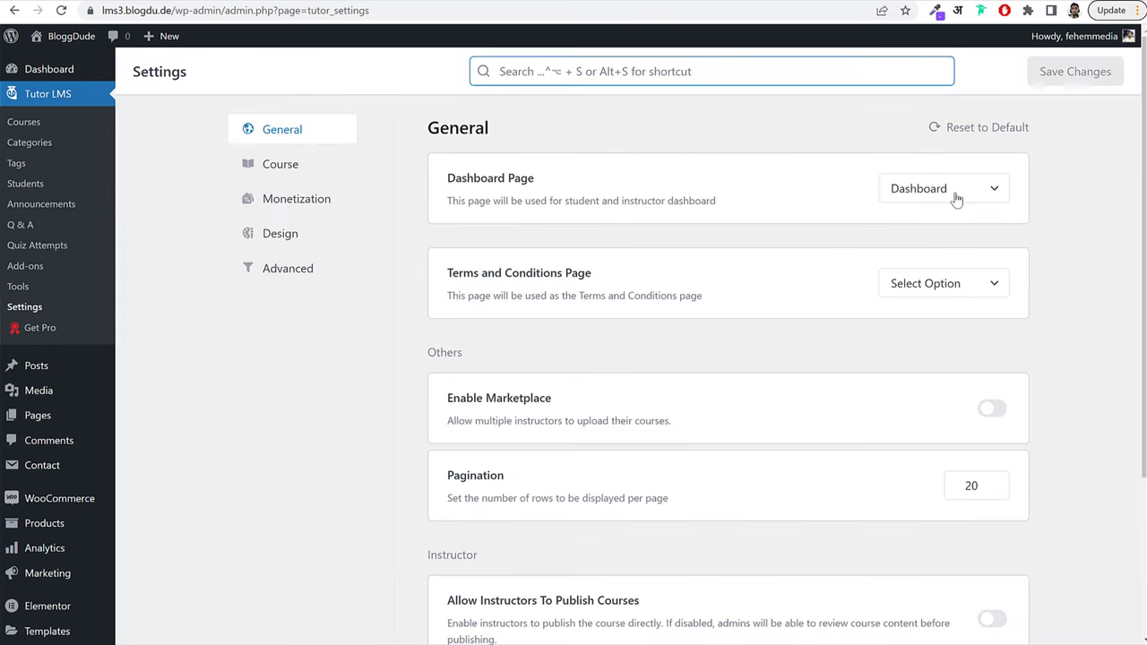
Check the available Dashboard Page and Terms and Conditions Page choices
{"action": "left_click", "coordinate": [957, 199]}
{"action": "left_click", "coordinate": [793, 206]}
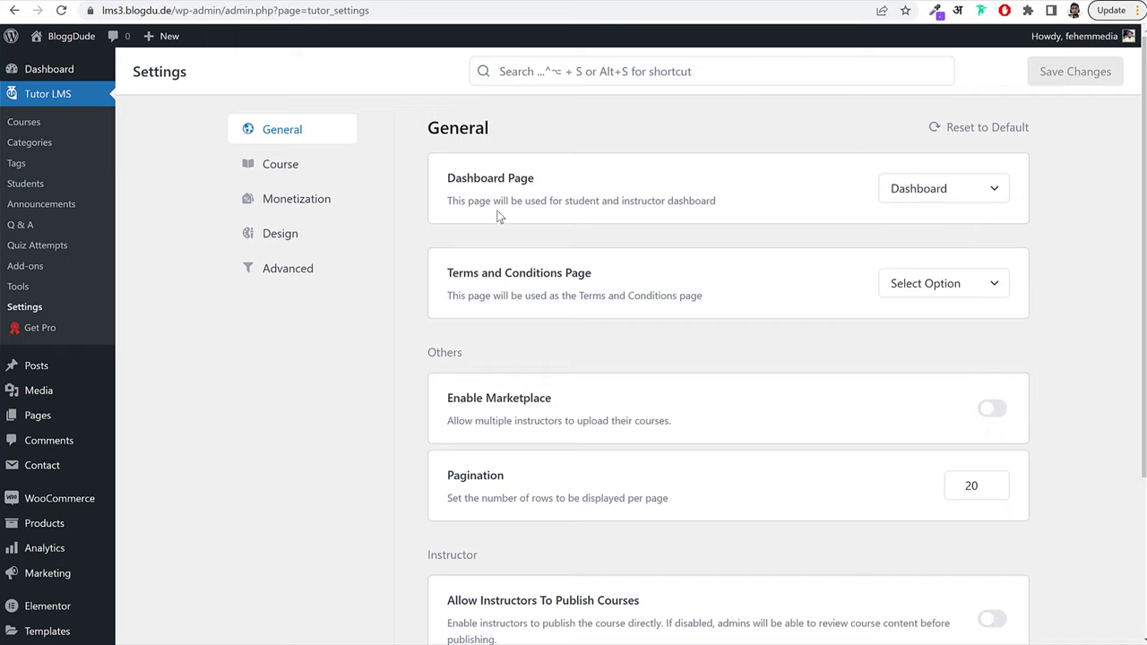
{"action": "left_click", "coordinate": [972, 294]}
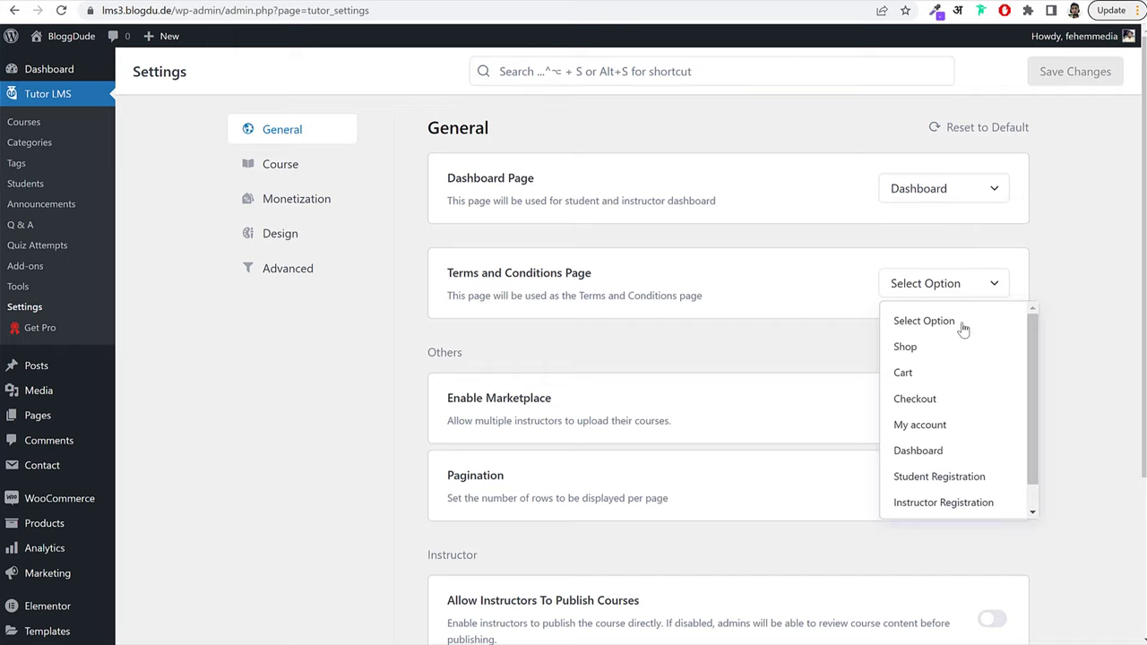
{"action": "scroll", "coordinate": [956, 448], "scroll_direction": "down", "scroll_amount": 1}
{"action": "scroll", "coordinate": [987, 468], "scroll_direction": "up", "scroll_amount": 1}
Publish the draft Privacy Policy page from the All Pages list
{"action": "right_click", "coordinate": [49, 417]}
{"action": "key", "text": "Escape"}
{"action": "left_click", "coordinate": [49, 417]}
{"action": "scroll", "coordinate": [269, 421], "scroll_direction": "down", "scroll_amount": 3}
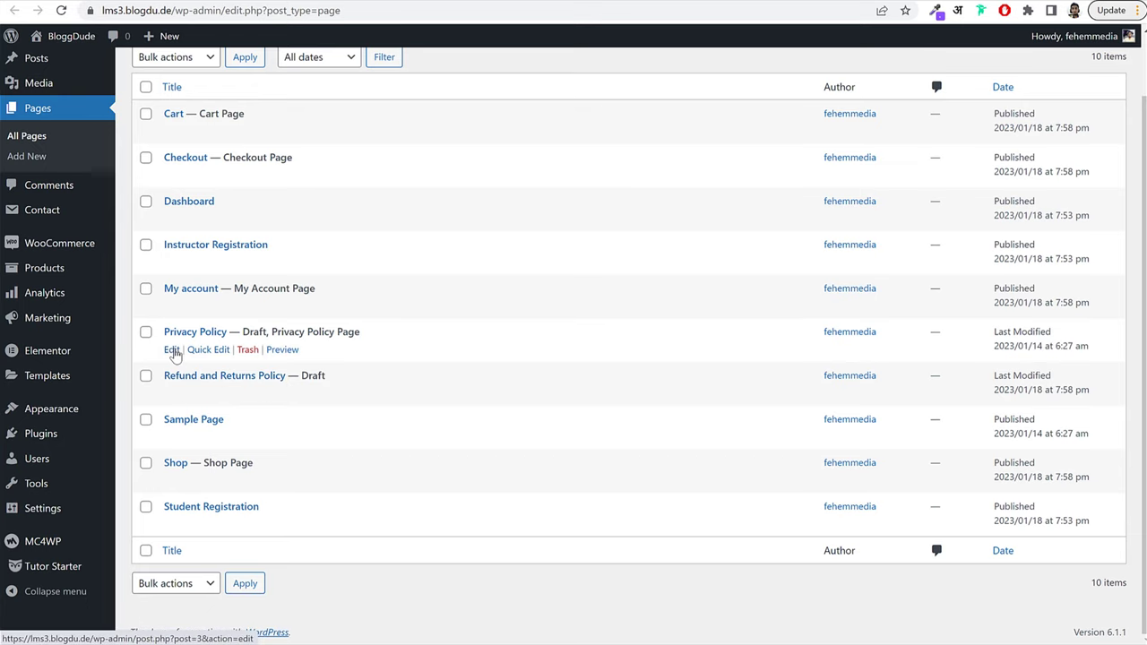
{"action": "left_click", "coordinate": [172, 351]}
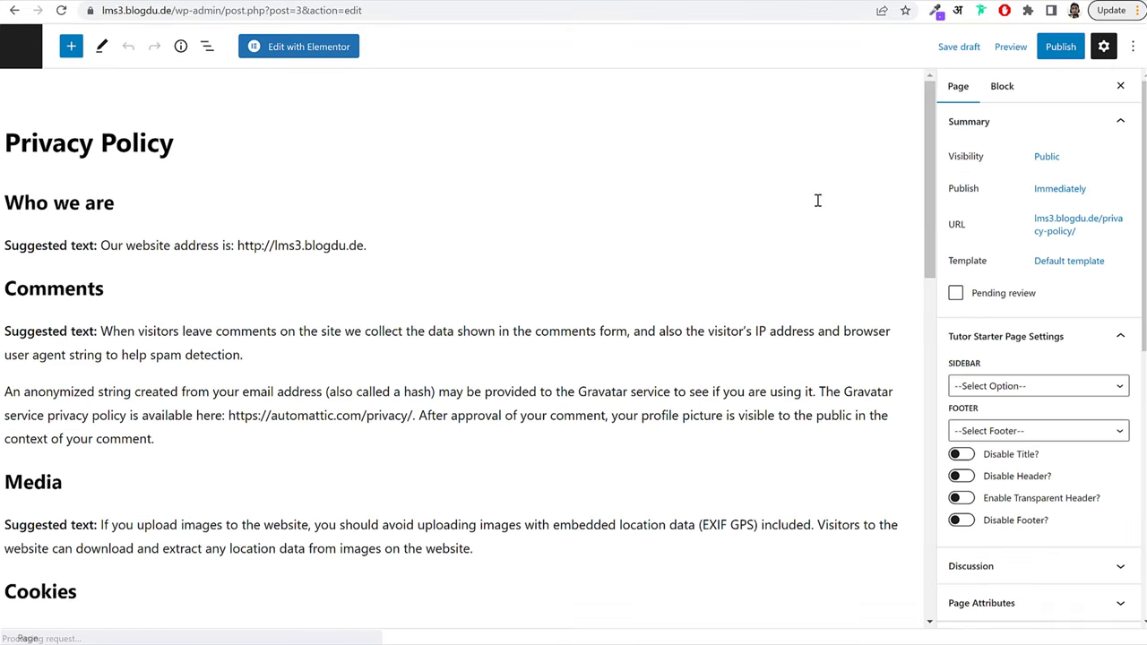
{"action": "left_click", "coordinate": [1045, 54]}
{"action": "left_click", "coordinate": [1013, 52]}
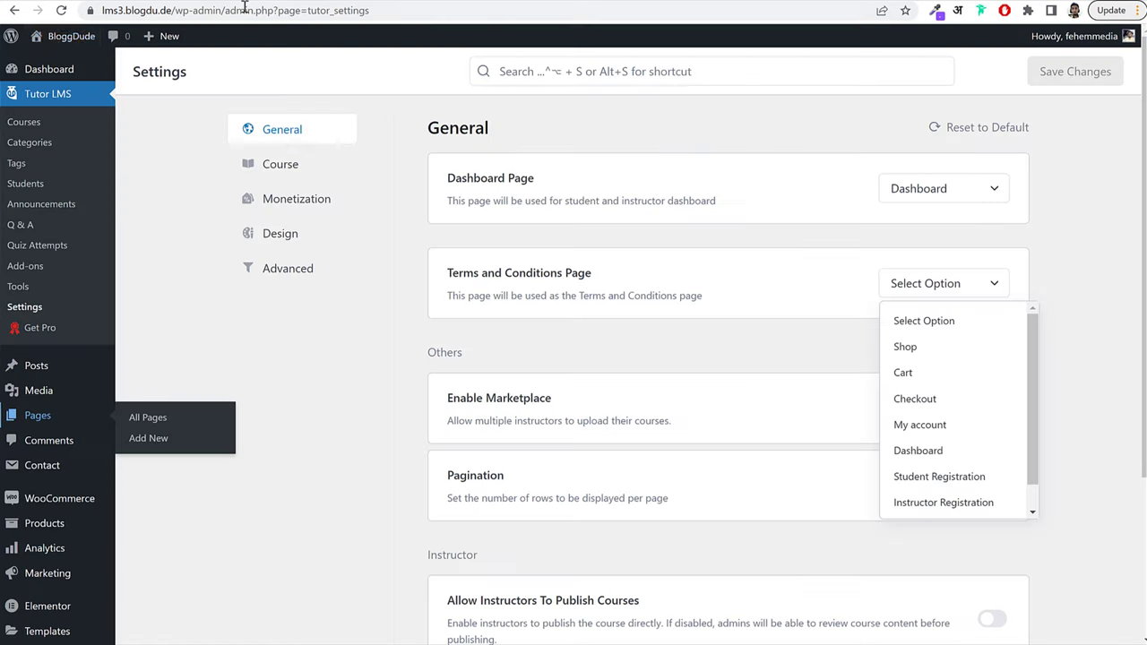
Reload the Terms and Conditions Page choices to show Privacy Policy listed
{"action": "left_click", "coordinate": [499, 287]}
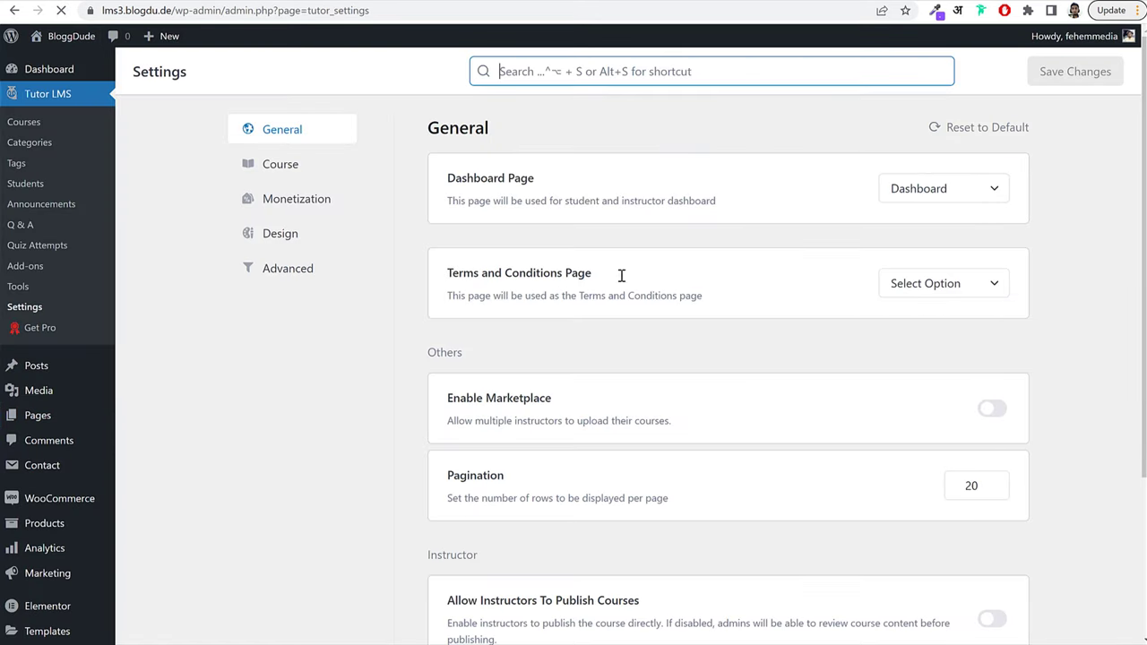
{"action": "left_click", "coordinate": [960, 287]}
{"action": "scroll", "coordinate": [986, 437], "scroll_direction": "down", "scroll_amount": 1}
{"action": "scroll", "coordinate": [986, 444], "scroll_direction": "down", "scroll_amount": 2}
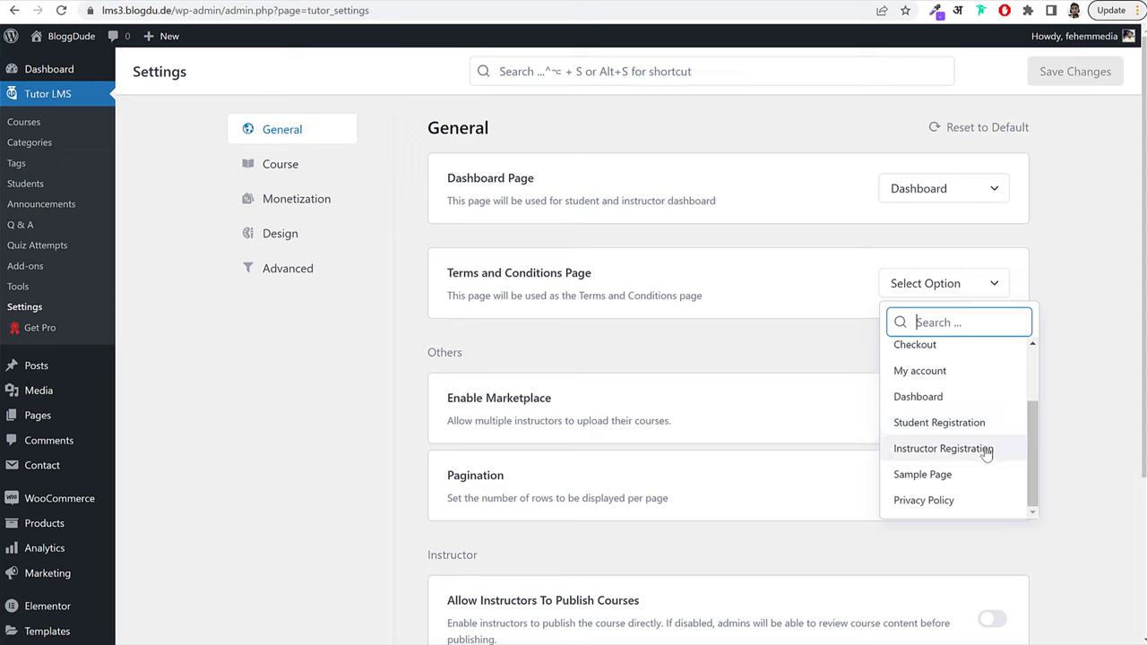
Set the Terms and Conditions page to Privacy Policy and turn on Enable Marketplace
{"action": "left_click", "coordinate": [959, 505]}
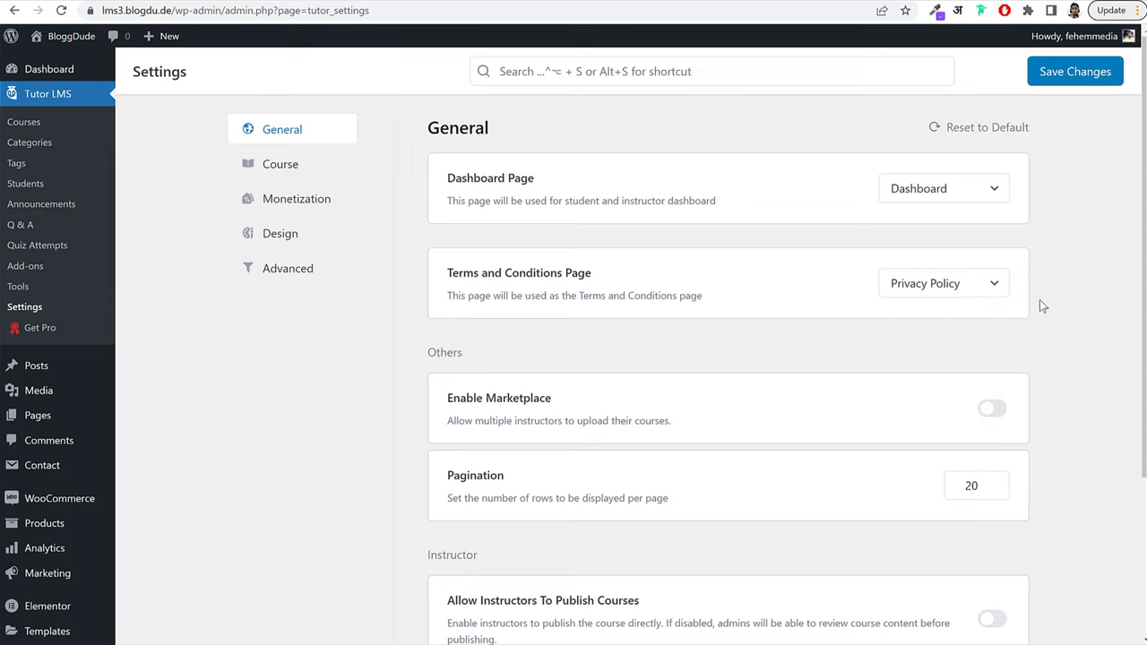
{"action": "scroll", "coordinate": [1040, 305], "scroll_direction": "down", "scroll_amount": 1}
{"action": "left_click_drag", "start_coordinate": [569, 324], "coordinate": [448, 325]}
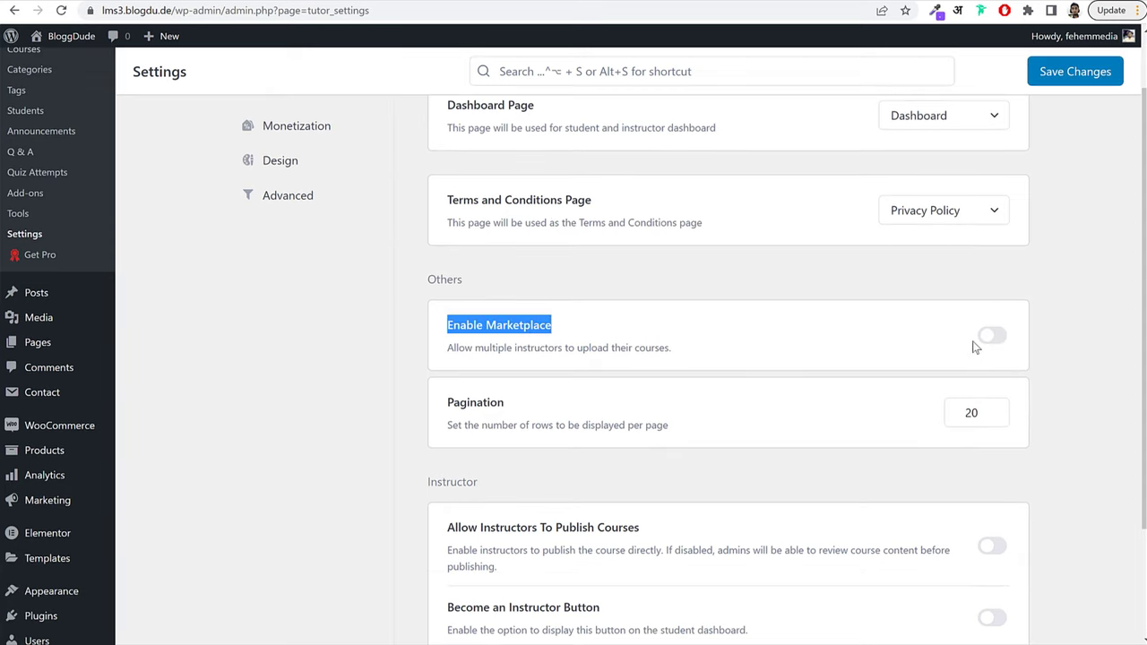
{"action": "left_click", "coordinate": [992, 335]}
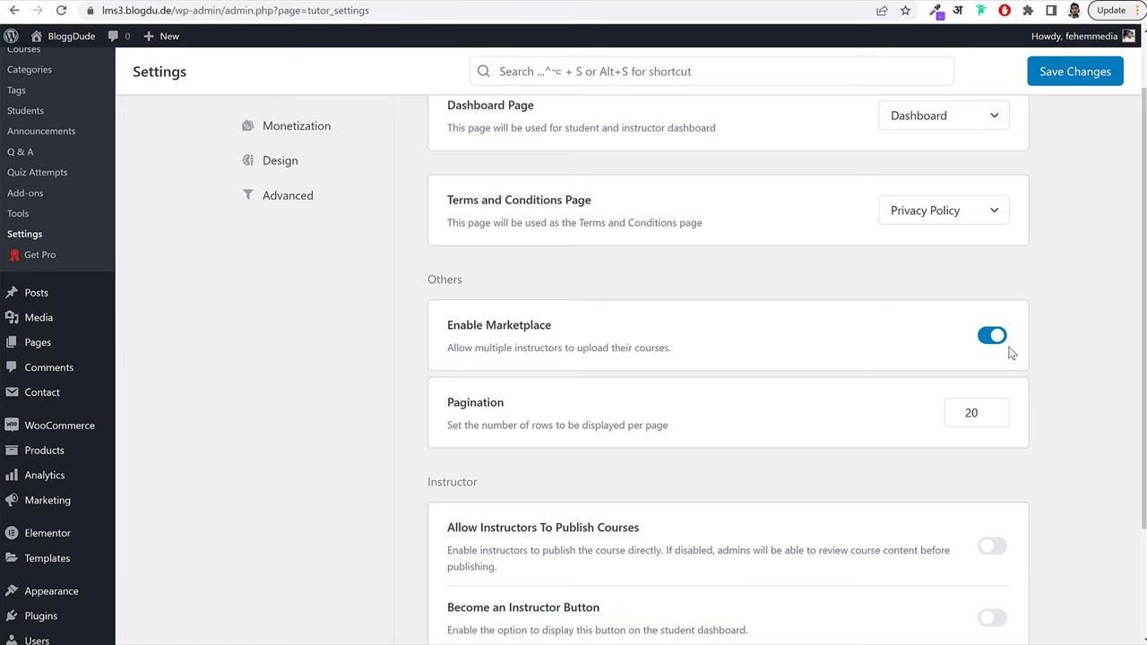
Switch on the Become an Instructor Button option
{"action": "scroll", "coordinate": [995, 355], "scroll_direction": "down", "scroll_amount": 2}
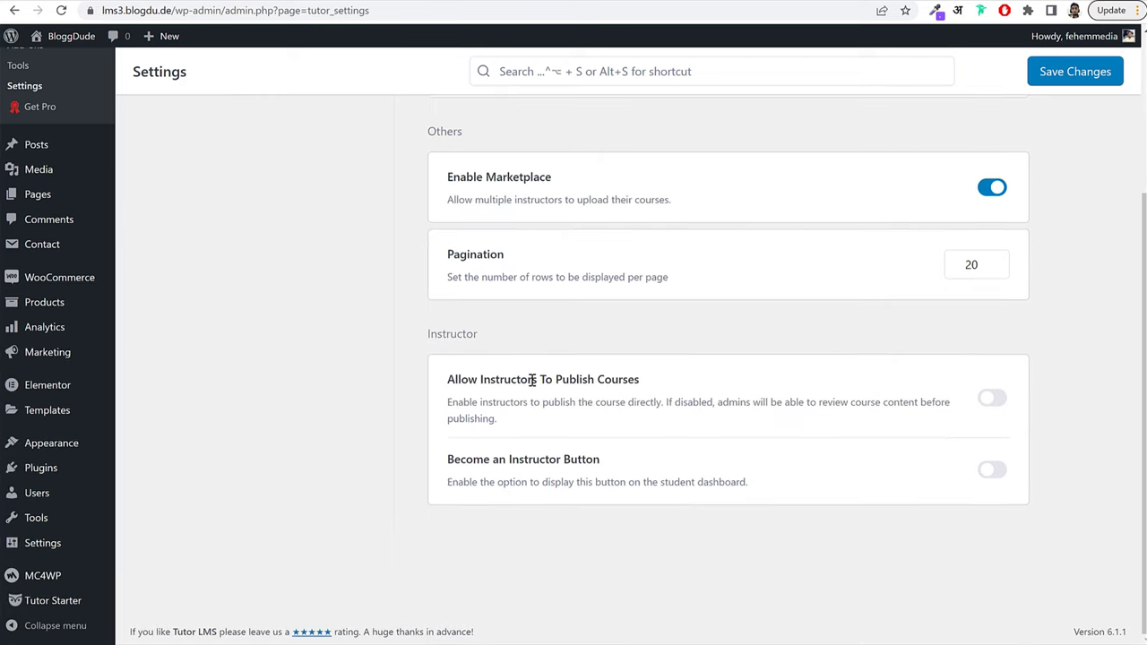
{"action": "left_click_drag", "start_coordinate": [533, 380], "coordinate": [706, 377]}
{"action": "left_click", "coordinate": [707, 377]}
{"action": "left_click", "coordinate": [992, 470]}
{"action": "left_click_drag", "start_coordinate": [459, 459], "coordinate": [607, 464]}
{"action": "left_click", "coordinate": [607, 465]}
Review the Allow Instructors To Publish Courses option and save the General settings
{"action": "left_click_drag", "start_coordinate": [443, 383], "coordinate": [679, 379]}
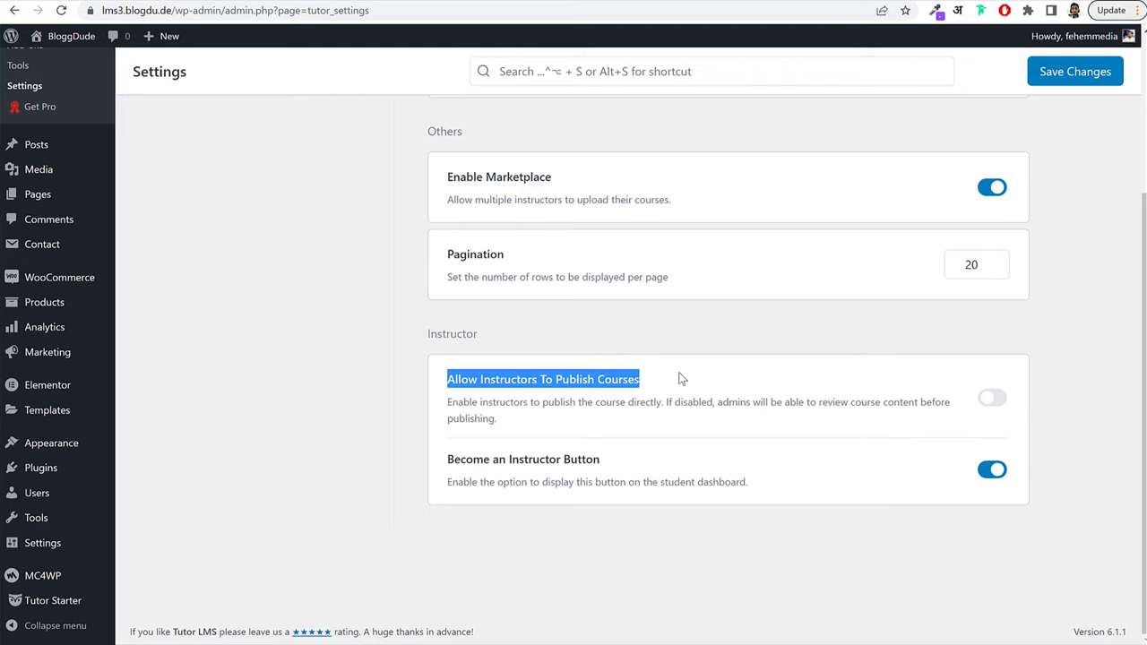
{"action": "left_click", "coordinate": [667, 383]}
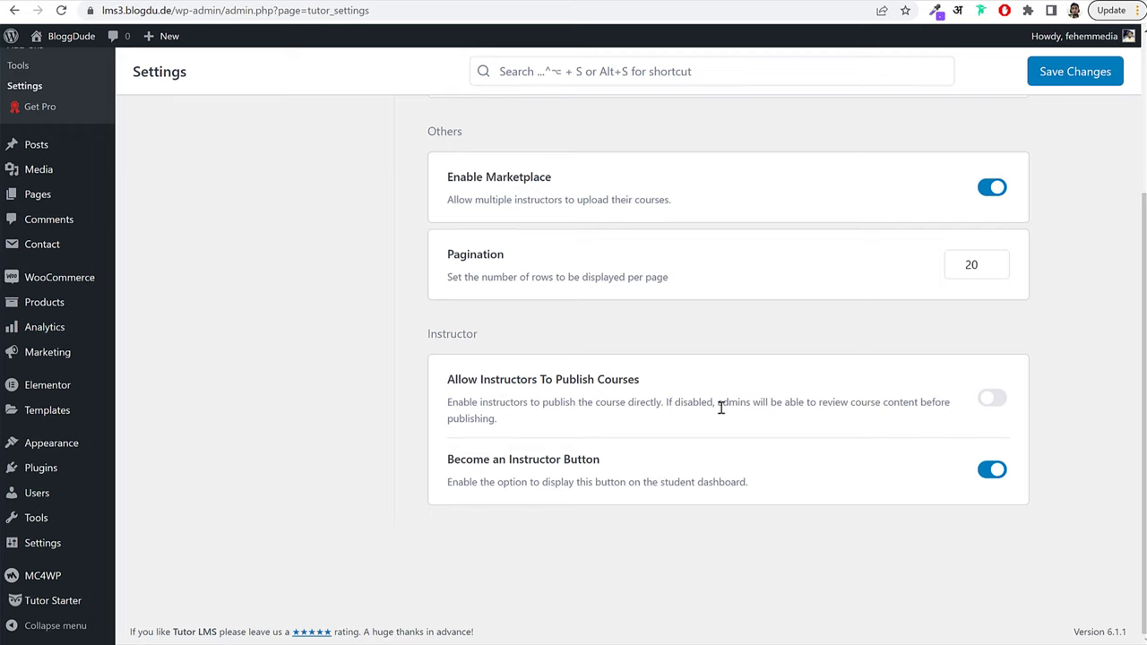
{"action": "left_click_drag", "start_coordinate": [451, 402], "coordinate": [496, 418]}
{"action": "left_click", "coordinate": [548, 424]}
{"action": "scroll", "coordinate": [895, 385], "scroll_direction": "up", "scroll_amount": 1}
{"action": "scroll", "coordinate": [894, 384], "scroll_direction": "up", "scroll_amount": 3}
{"action": "left_click", "coordinate": [1075, 74]}
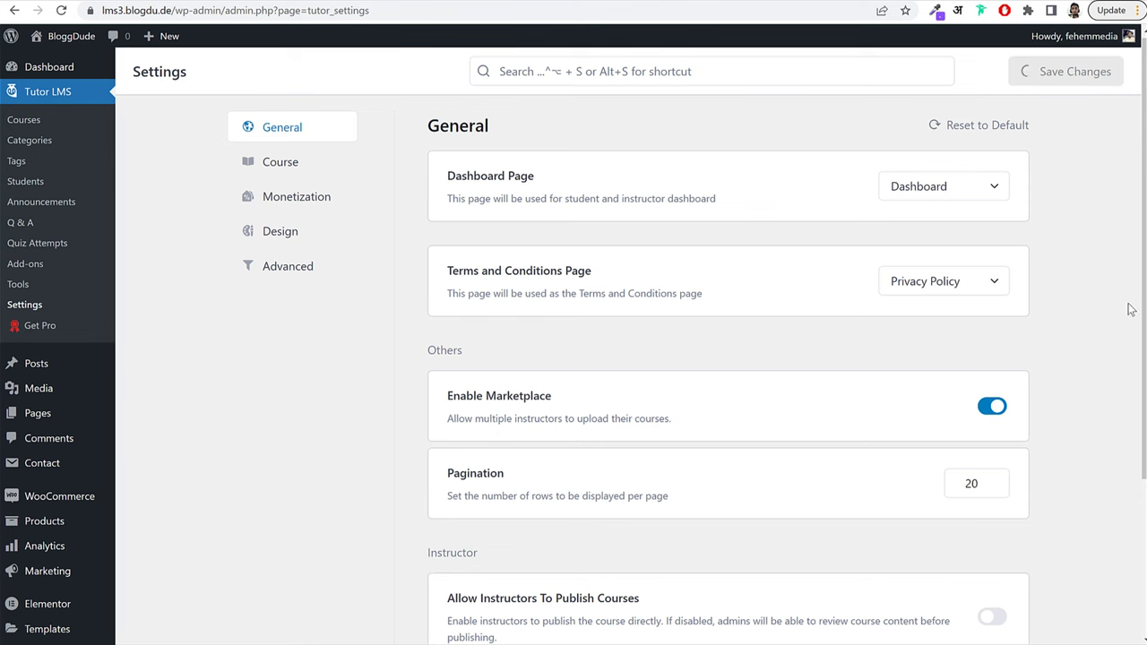
Switch to the Course settings and review Course Visibility and Course Content Access
{"action": "left_click", "coordinate": [276, 171]}
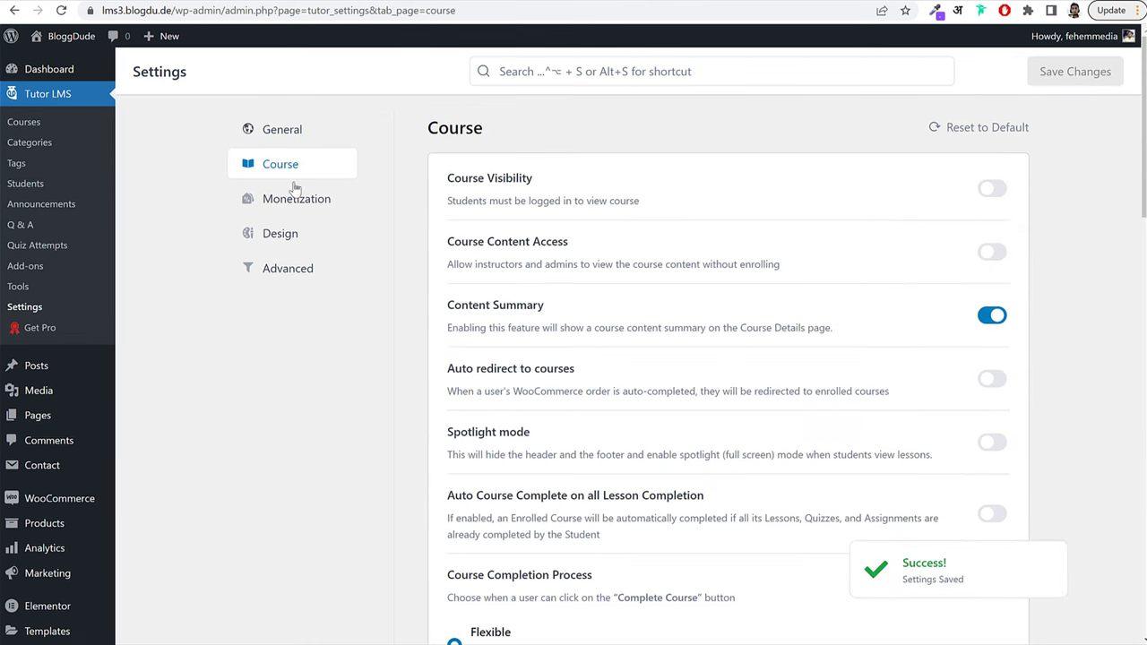
{"action": "left_click_drag", "start_coordinate": [455, 203], "coordinate": [669, 203]}
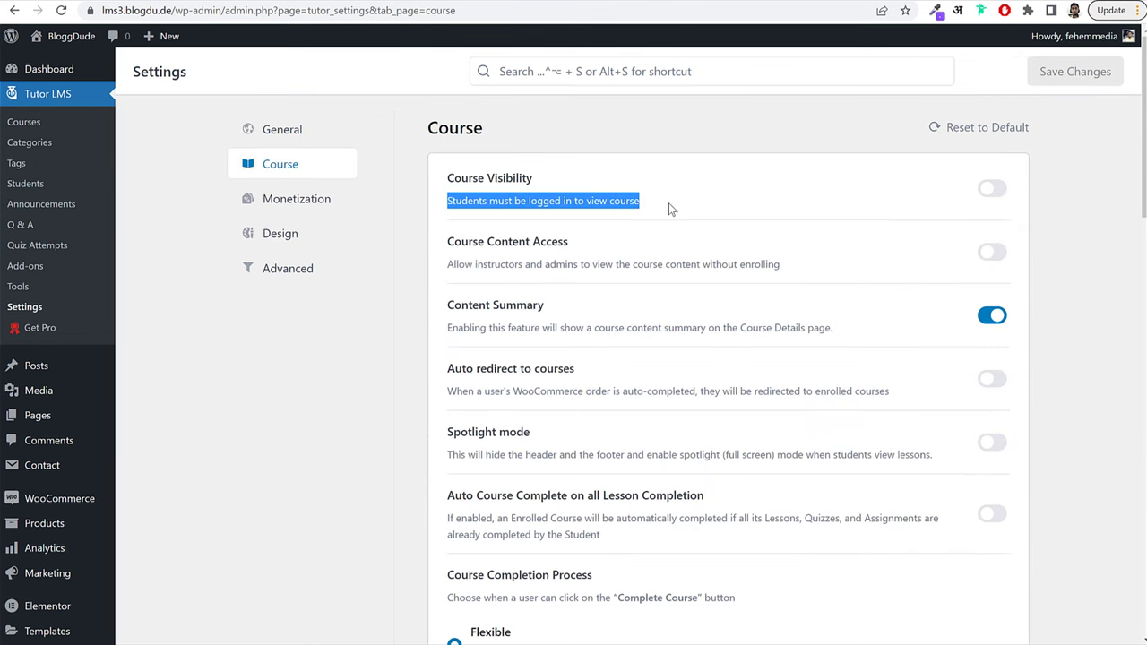
{"action": "left_click", "coordinate": [669, 202]}
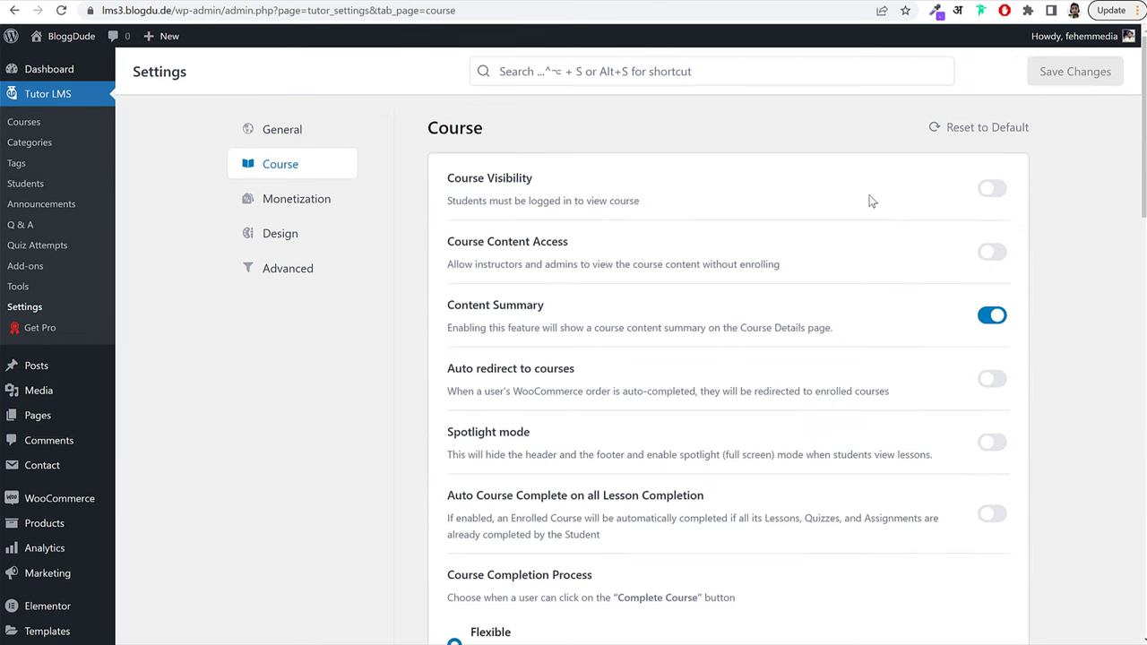
{"action": "left_click_drag", "start_coordinate": [447, 242], "coordinate": [676, 236]}
{"action": "left_click", "coordinate": [677, 236]}
Turn on Course Retake and Publish Course Review on Admin's Approval
{"action": "scroll", "coordinate": [859, 266], "scroll_direction": "down", "scroll_amount": 2}
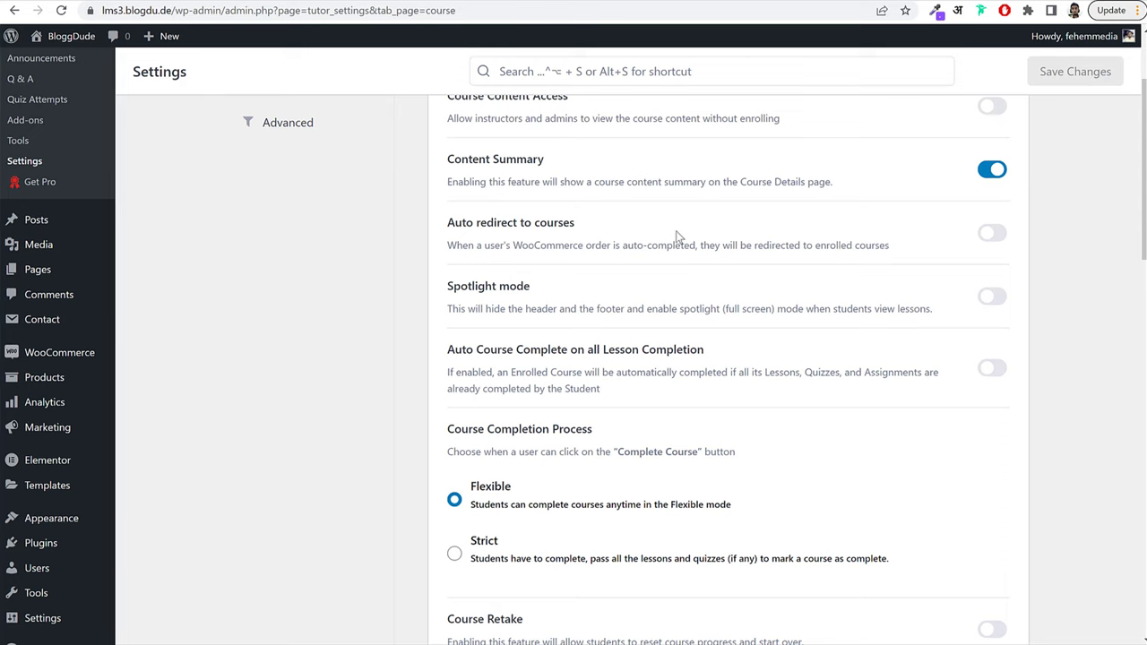
{"action": "scroll", "coordinate": [1035, 257], "scroll_direction": "down", "scroll_amount": 2}
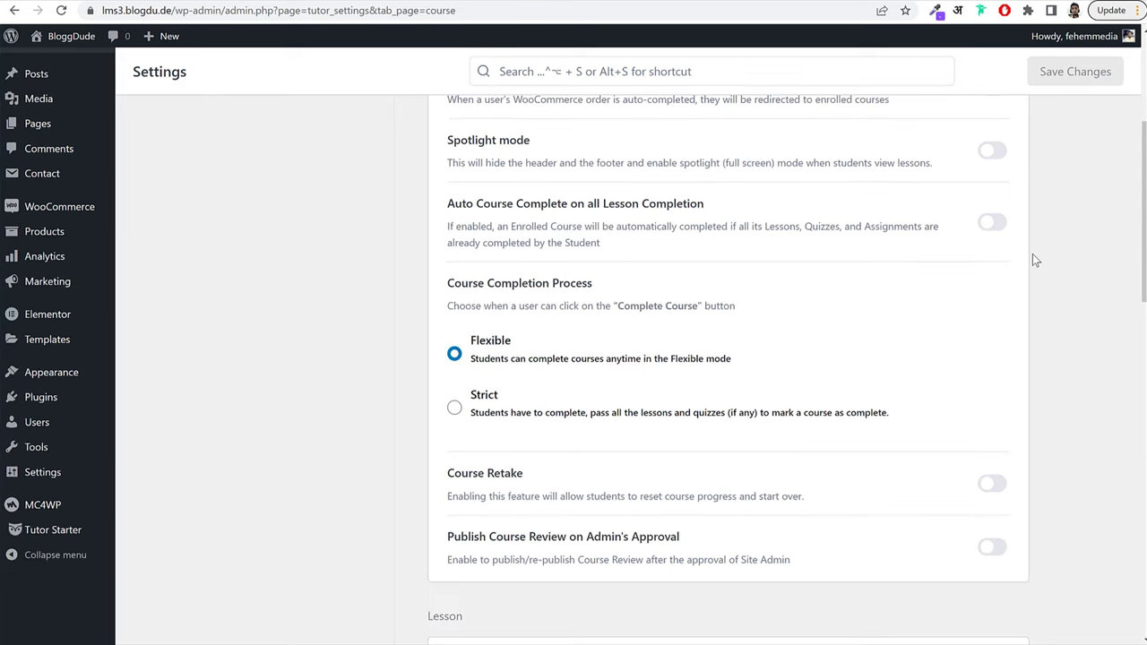
{"action": "scroll", "coordinate": [645, 226], "scroll_direction": "down", "scroll_amount": 4}
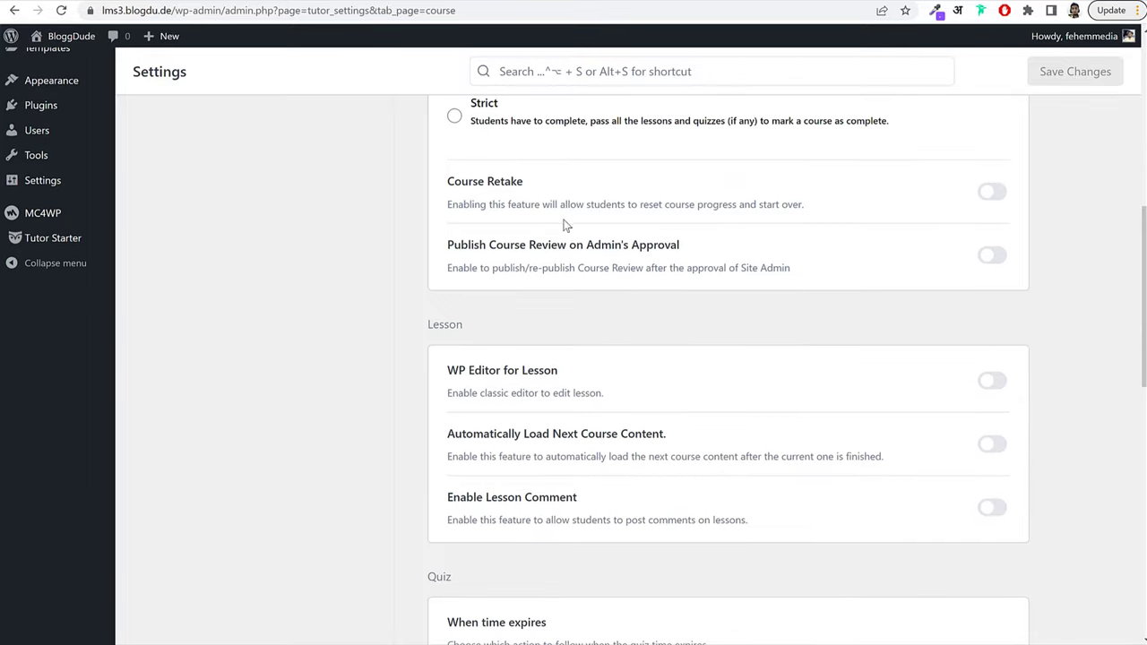
{"action": "left_click_drag", "start_coordinate": [485, 207], "coordinate": [630, 207]}
{"action": "left_click", "coordinate": [692, 206]}
{"action": "left_click", "coordinate": [990, 194]}
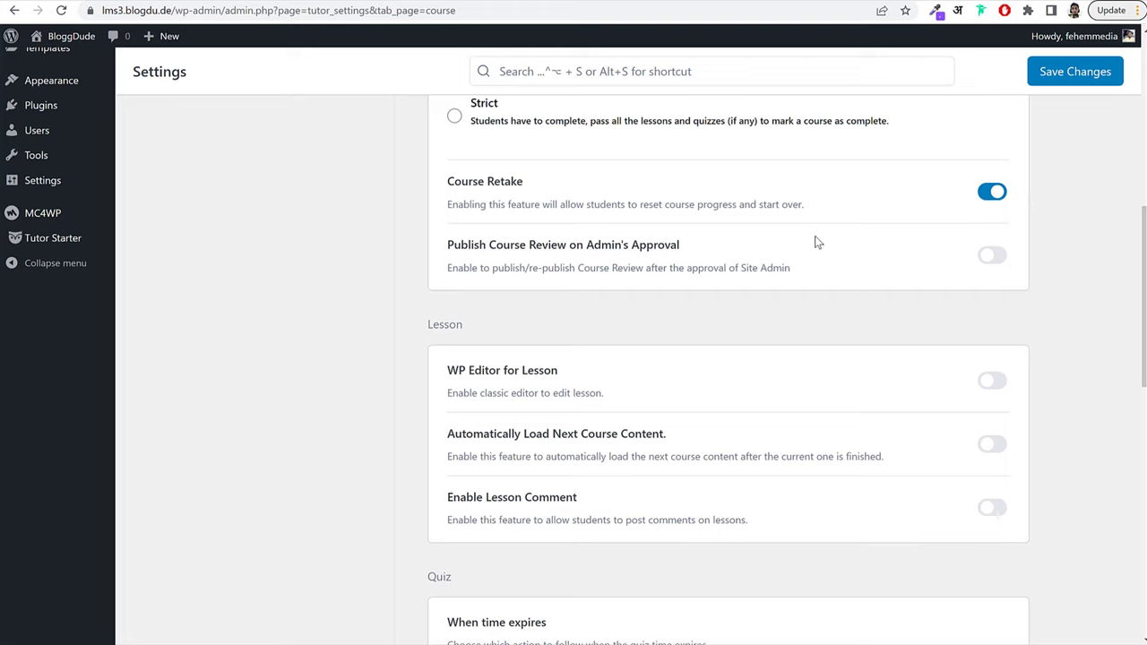
{"action": "left_click_drag", "start_coordinate": [448, 247], "coordinate": [714, 257]}
{"action": "left_click", "coordinate": [714, 257]}
{"action": "left_click", "coordinate": [1002, 260]}
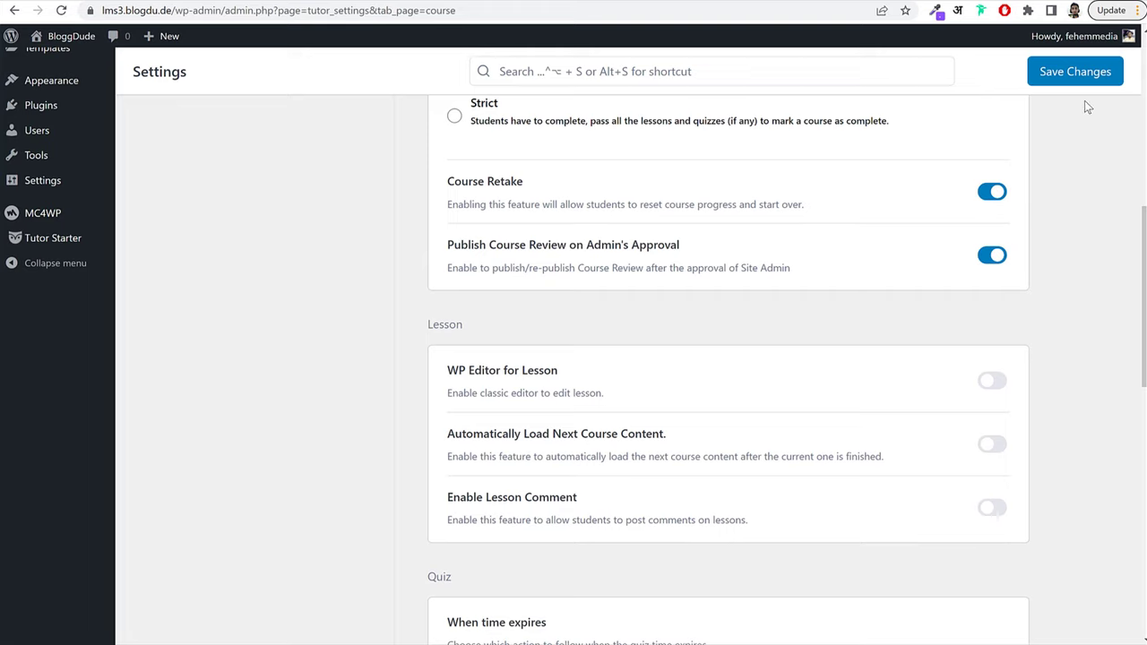
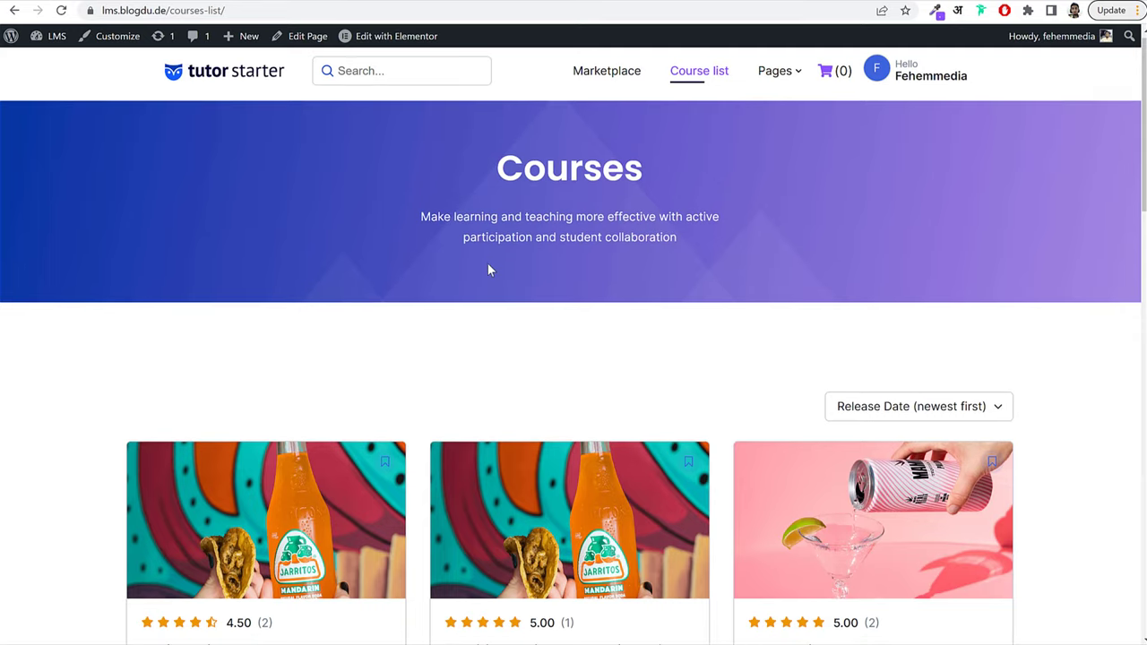
Set quizzes to auto-submit when their time limit expires
{"action": "scroll", "coordinate": [487, 264], "scroll_direction": "down", "scroll_amount": 4}
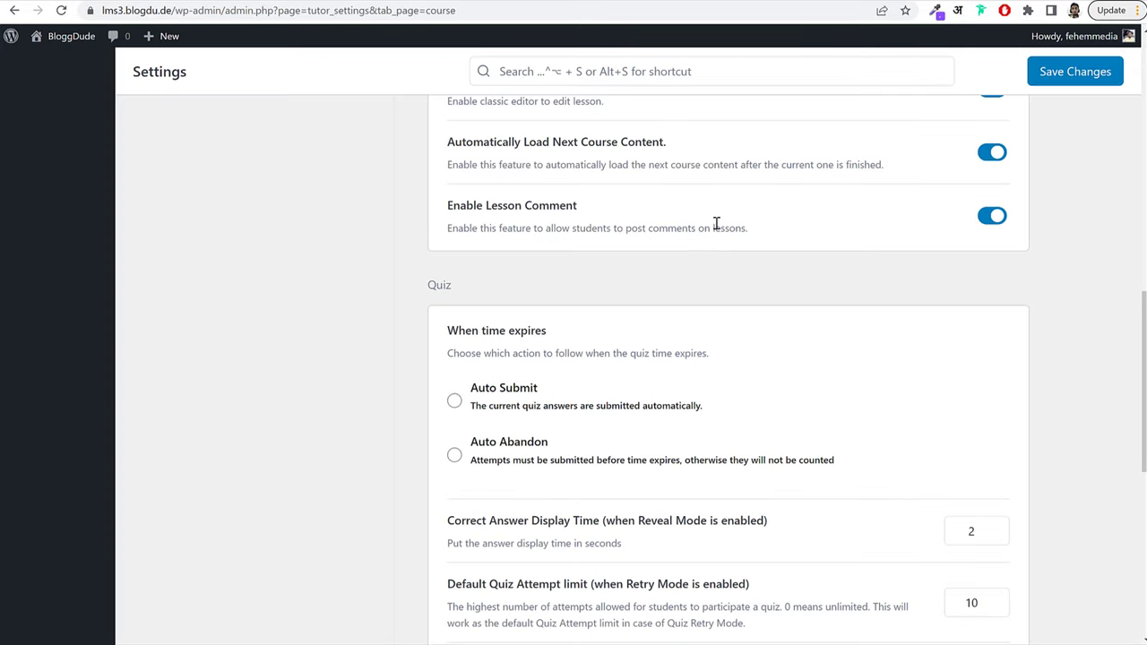
{"action": "scroll", "coordinate": [926, 286], "scroll_direction": "down", "scroll_amount": 1}
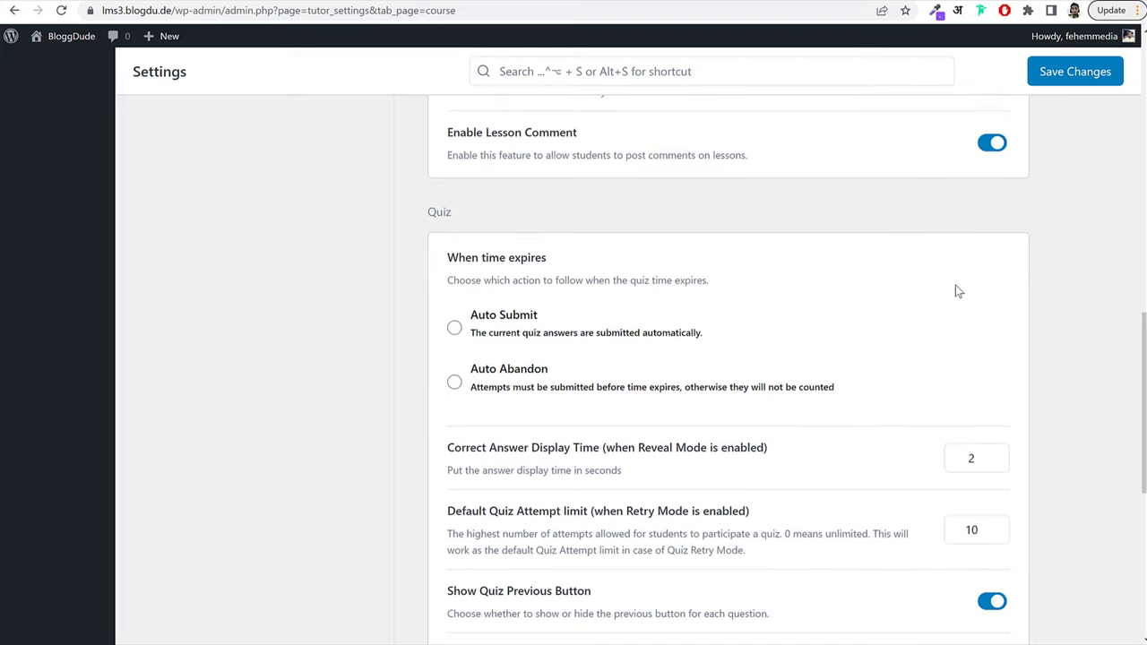
{"action": "scroll", "coordinate": [1051, 245], "scroll_direction": "down", "scroll_amount": 2}
{"action": "scroll", "coordinate": [1070, 253], "scroll_direction": "up", "scroll_amount": 2}
{"action": "left_click_drag", "start_coordinate": [423, 216], "coordinate": [525, 215]}
{"action": "left_click", "coordinate": [615, 279]}
{"action": "left_click", "coordinate": [455, 328]}
Allow HTML 5, External URL, Youtube, Vimeo, Embedded and Shortcode video sources, and save the settings
{"action": "left_click_drag", "start_coordinate": [541, 320], "coordinate": [469, 319]}
{"action": "scroll", "coordinate": [794, 290], "scroll_direction": "down", "scroll_amount": 3}
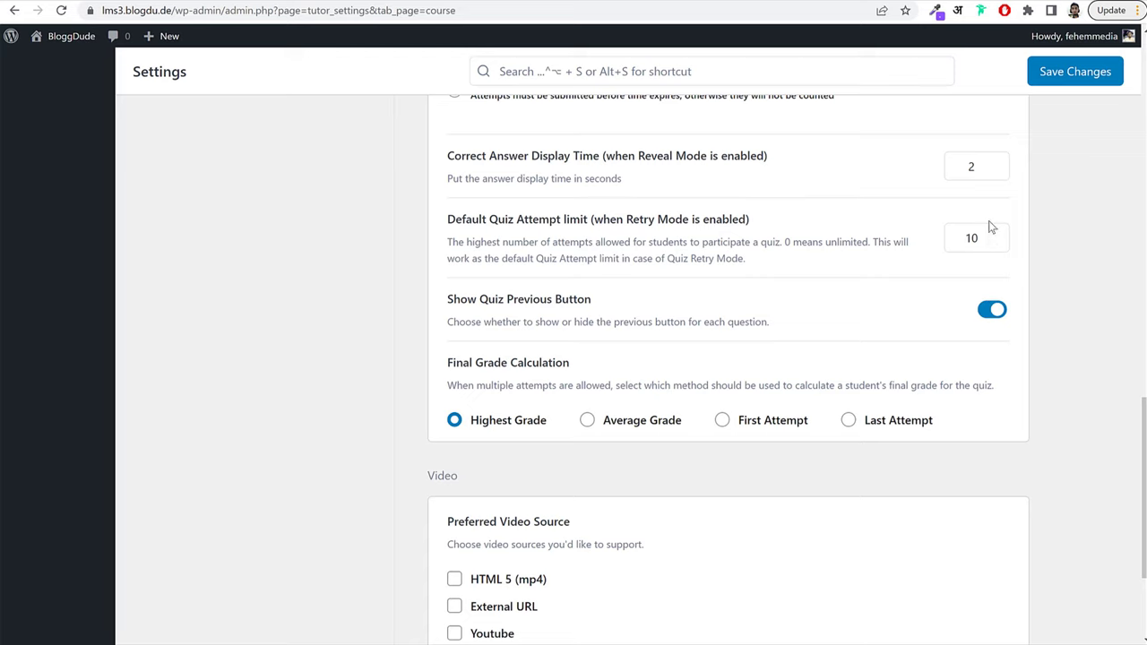
{"action": "scroll", "coordinate": [1094, 240], "scroll_direction": "down", "scroll_amount": 3}
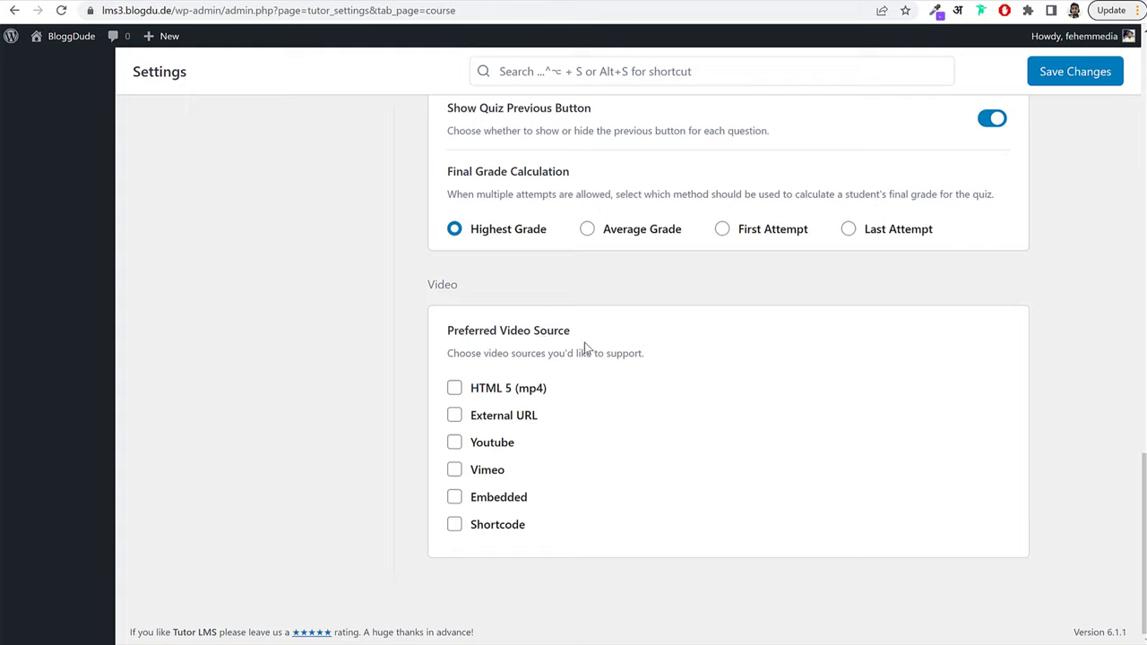
{"action": "left_click", "coordinate": [455, 389]}
{"action": "left_click", "coordinate": [454, 415]}
{"action": "left_click", "coordinate": [455, 442]}
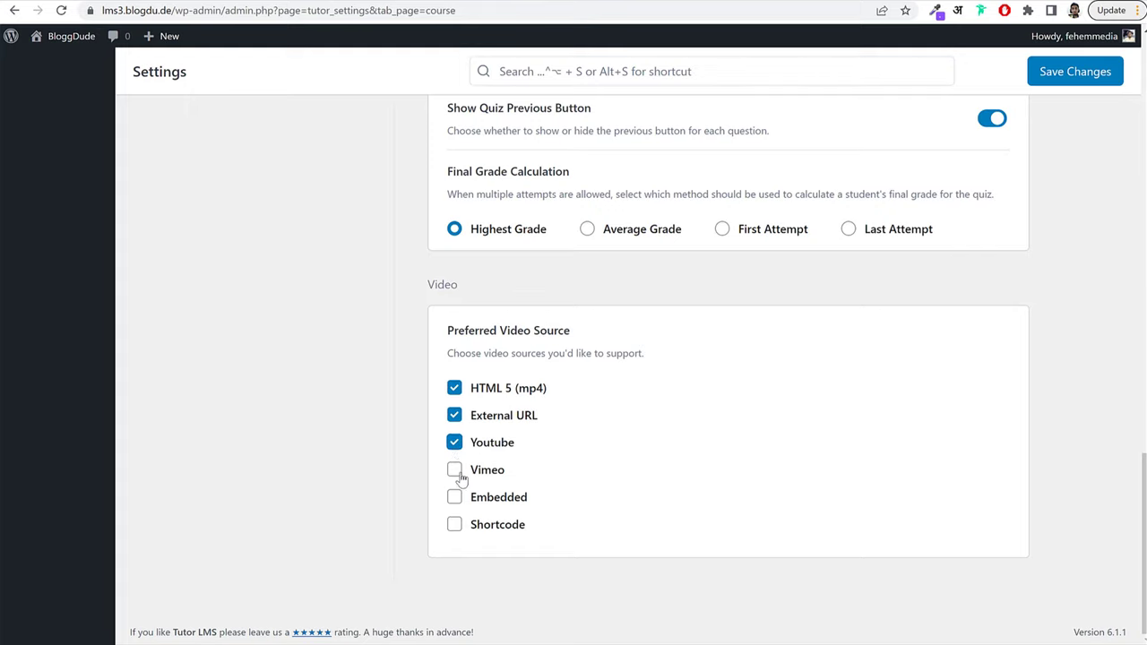
{"action": "left_click", "coordinate": [454, 470]}
{"action": "left_click", "coordinate": [455, 498]}
{"action": "left_click", "coordinate": [455, 524]}
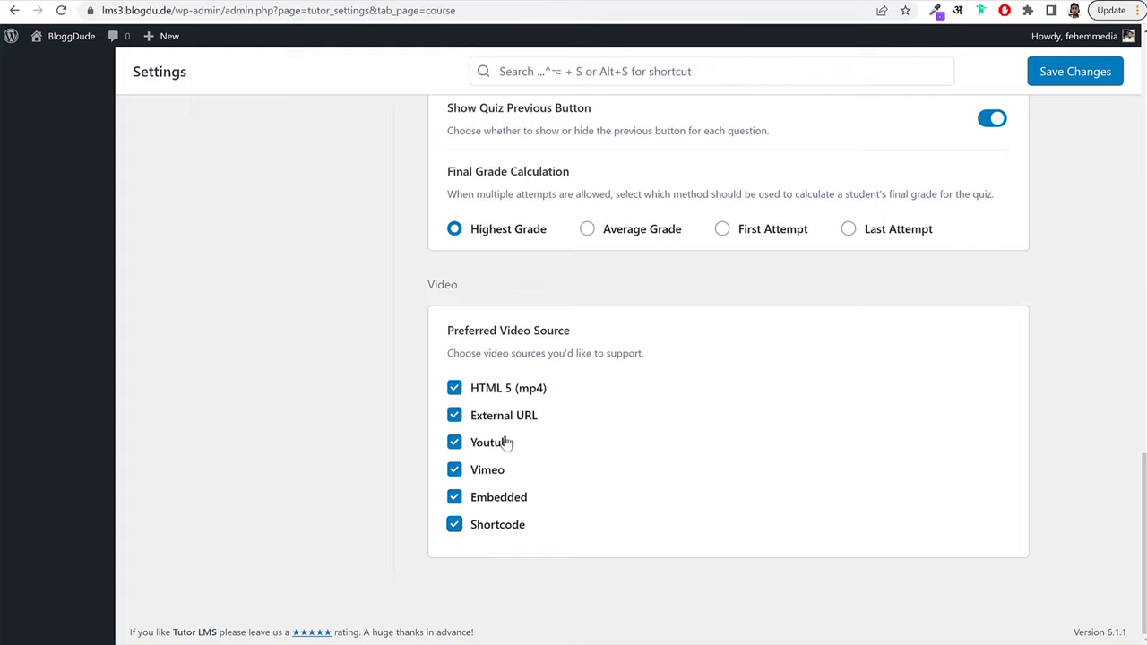
{"action": "scroll", "coordinate": [537, 403], "scroll_direction": "up", "scroll_amount": 15}
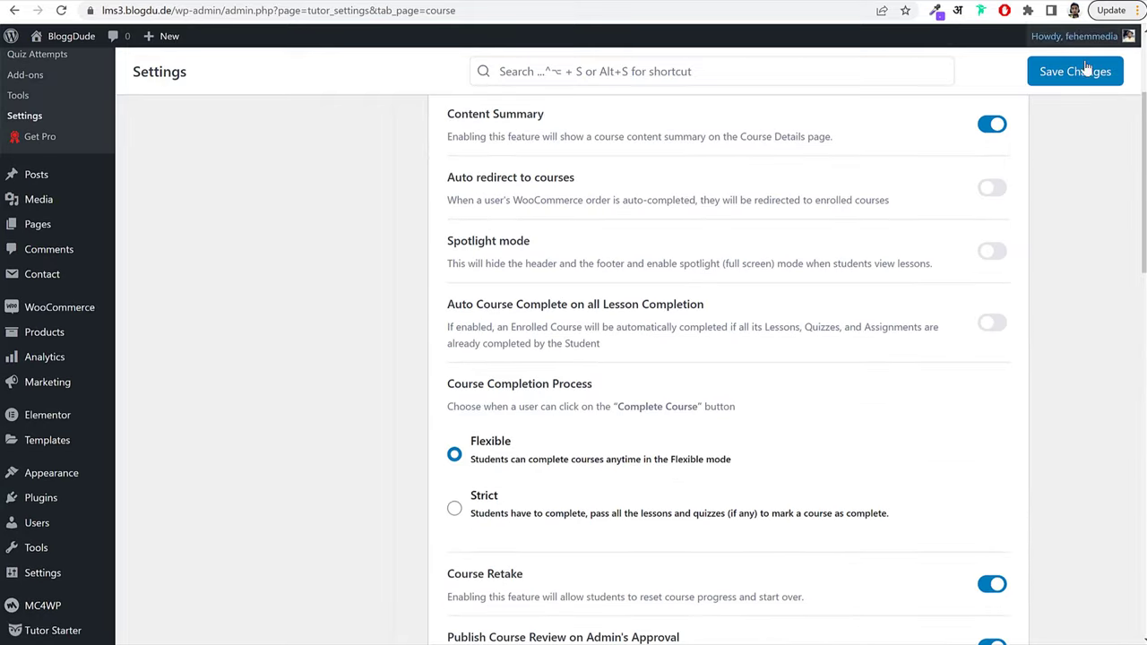
{"action": "left_click", "coordinate": [1087, 69]}
{"action": "scroll", "coordinate": [1092, 226], "scroll_direction": "up", "scroll_amount": 3}
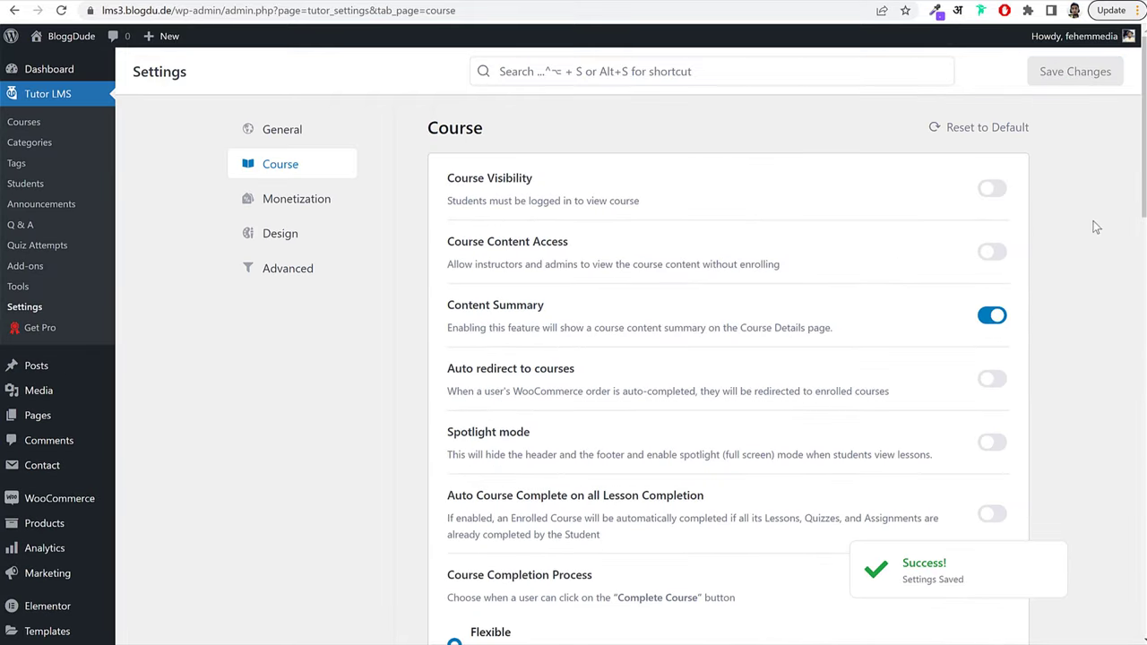
In Monetization, choose WooCommerce as the eCommerce engine with auto-complete orders enabled
{"action": "left_click", "coordinate": [329, 218]}
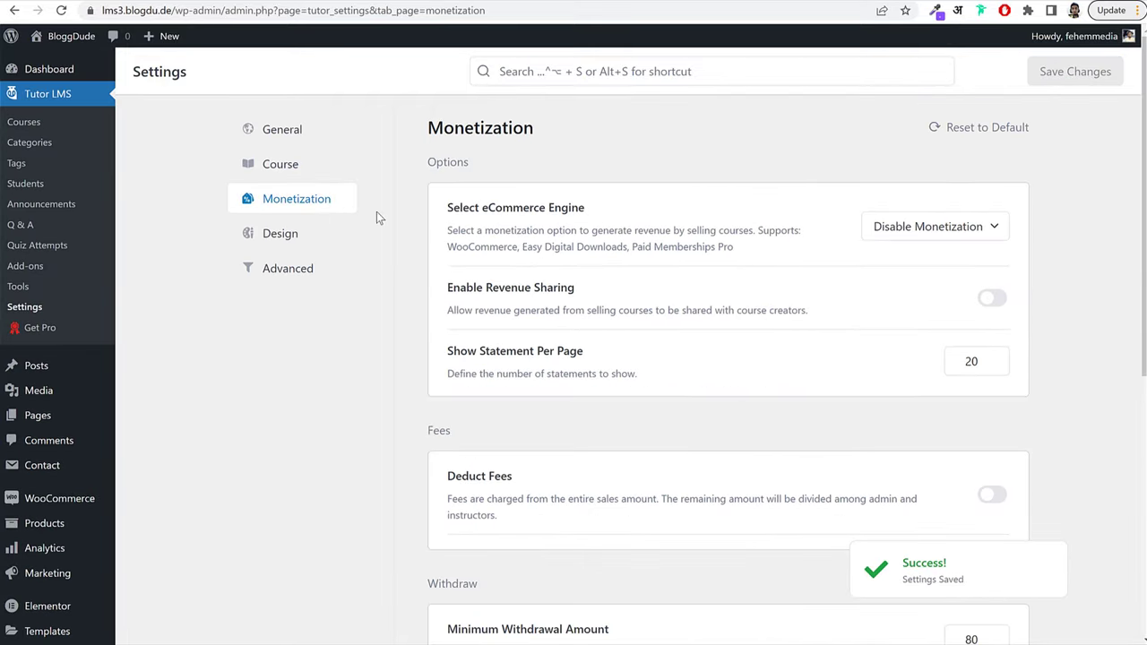
{"action": "left_click_drag", "start_coordinate": [465, 210], "coordinate": [891, 229]}
{"action": "left_click", "coordinate": [893, 230]}
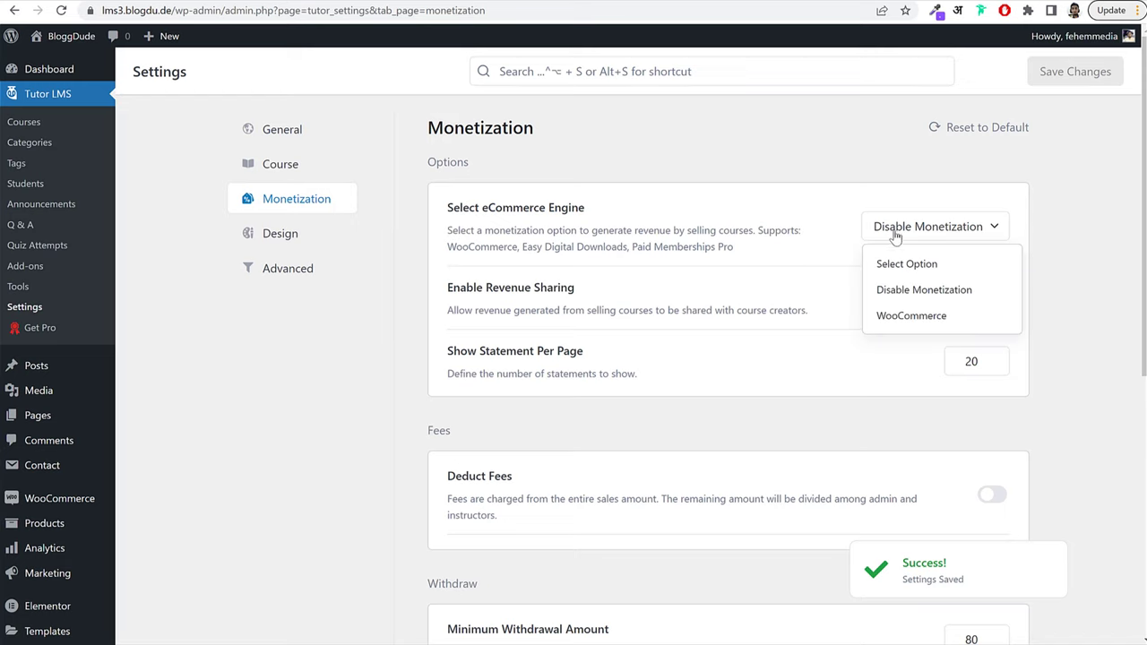
{"action": "left_click", "coordinate": [911, 318]}
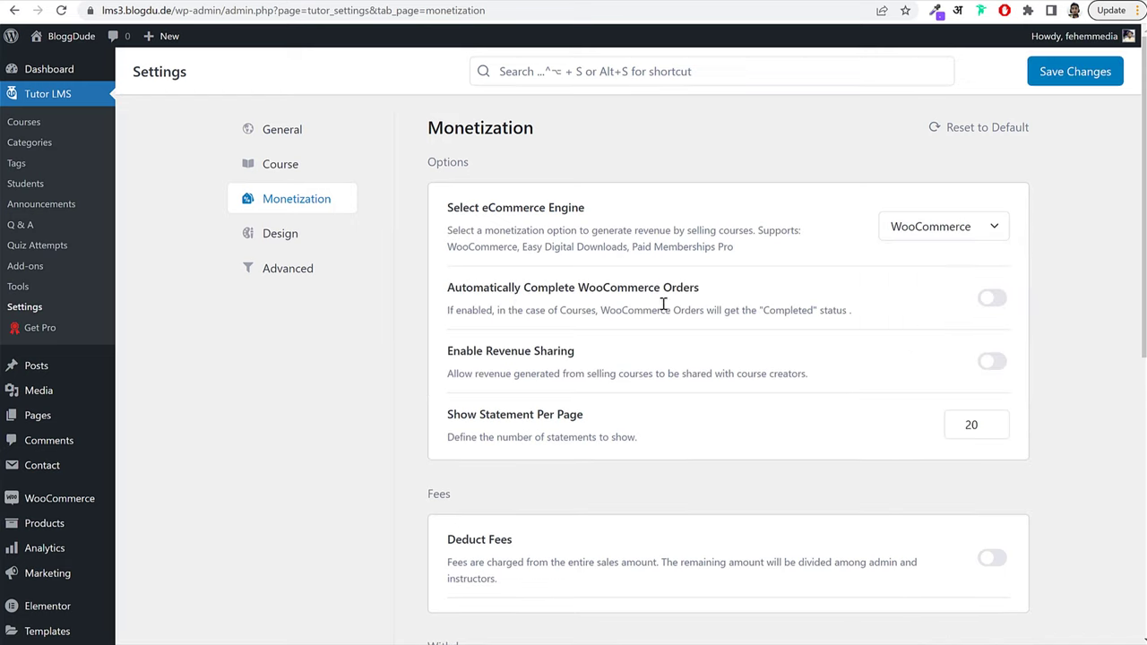
{"action": "left_click", "coordinate": [997, 299]}
{"action": "left_click_drag", "start_coordinate": [543, 292], "coordinate": [713, 292]}
{"action": "left_click", "coordinate": [714, 289]}
Enable revenue sharing with a 90 instructor and 10 admin split
{"action": "left_click", "coordinate": [995, 362]}
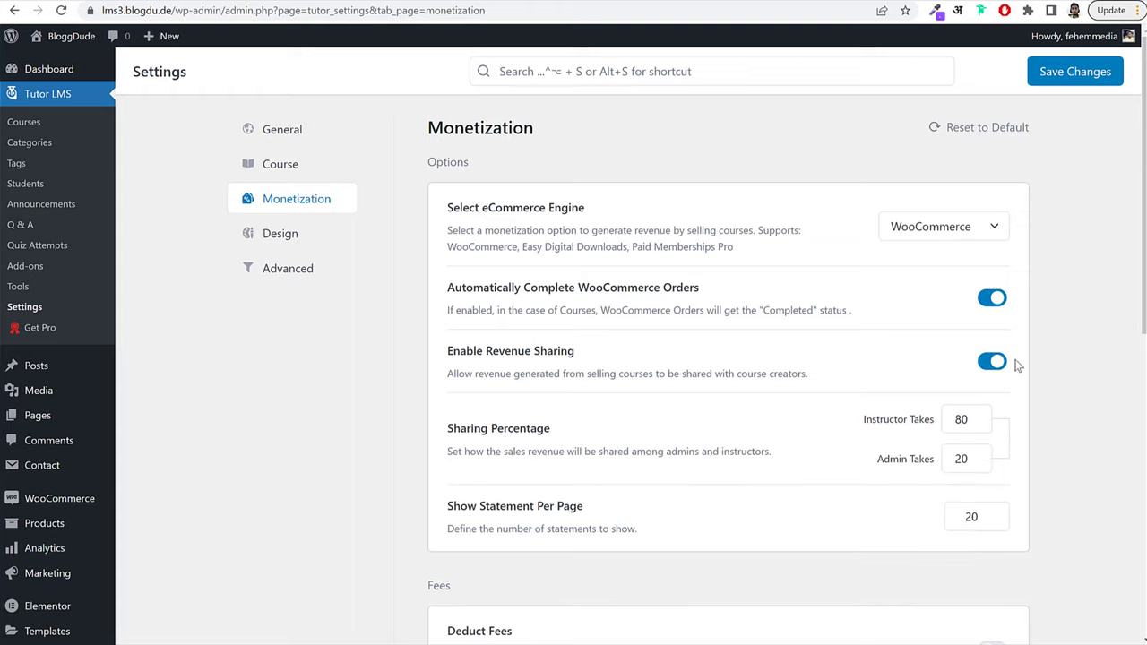
{"action": "left_click", "coordinate": [974, 416]}
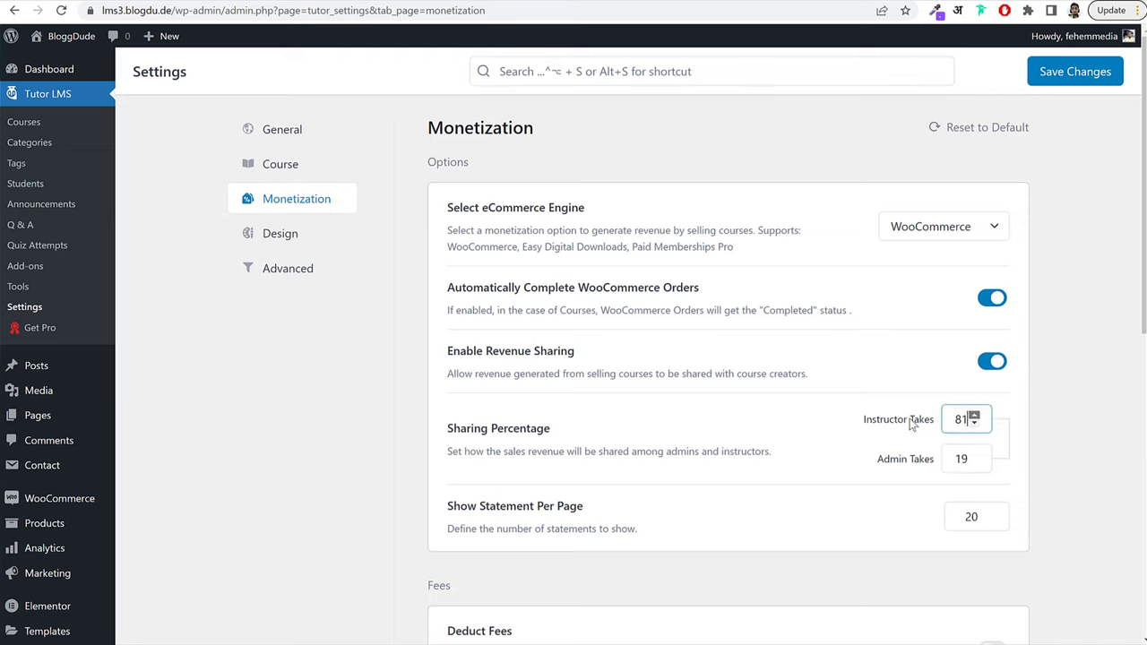
{"action": "double_click", "coordinate": [958, 418]}
{"action": "type", "text": "90"}
{"action": "left_click_drag", "start_coordinate": [965, 461], "coordinate": [945, 462]}
{"action": "left_click", "coordinate": [758, 472]}
Set the minimum days before withdrawal to 1
{"action": "scroll", "coordinate": [800, 460], "scroll_direction": "down", "scroll_amount": 2}
{"action": "scroll", "coordinate": [800, 459], "scroll_direction": "down", "scroll_amount": 2}
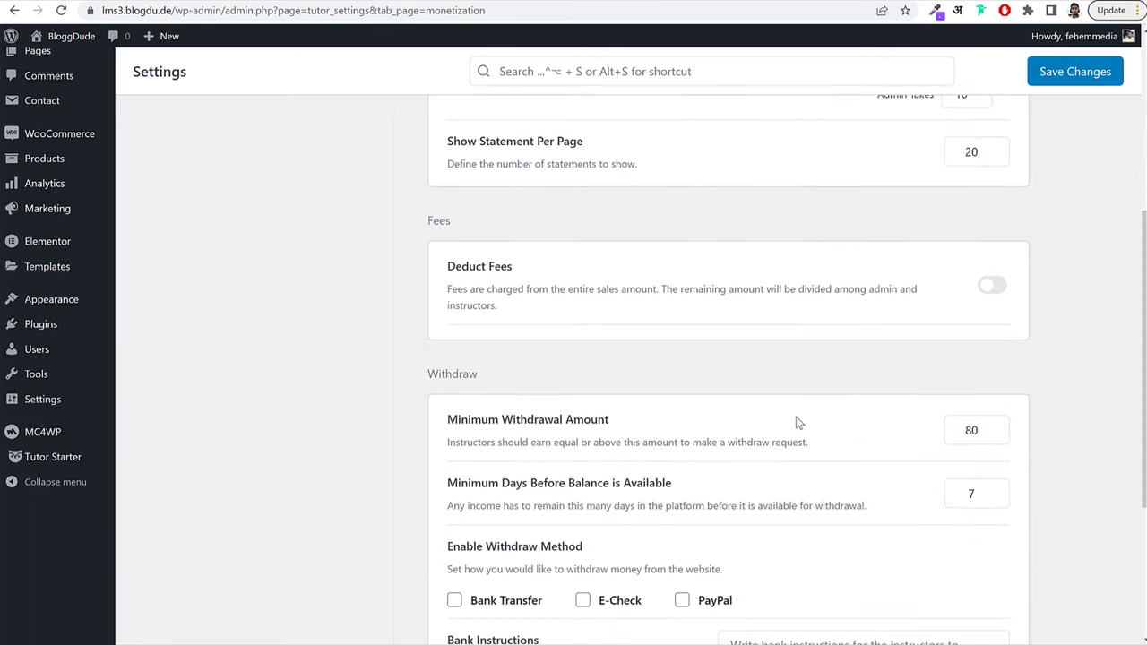
{"action": "scroll", "coordinate": [687, 302], "scroll_direction": "down", "scroll_amount": 2}
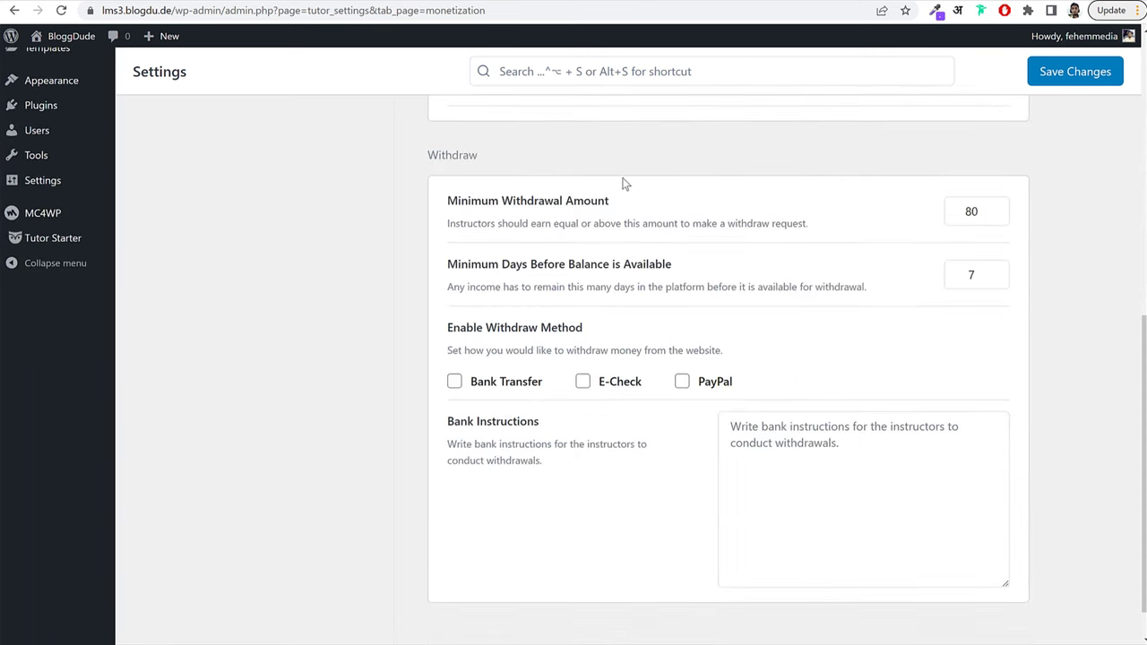
{"action": "left_click_drag", "start_coordinate": [448, 201], "coordinate": [630, 210]}
{"action": "left_click", "coordinate": [427, 159]}
{"action": "left_click_drag", "start_coordinate": [978, 211], "coordinate": [951, 212]}
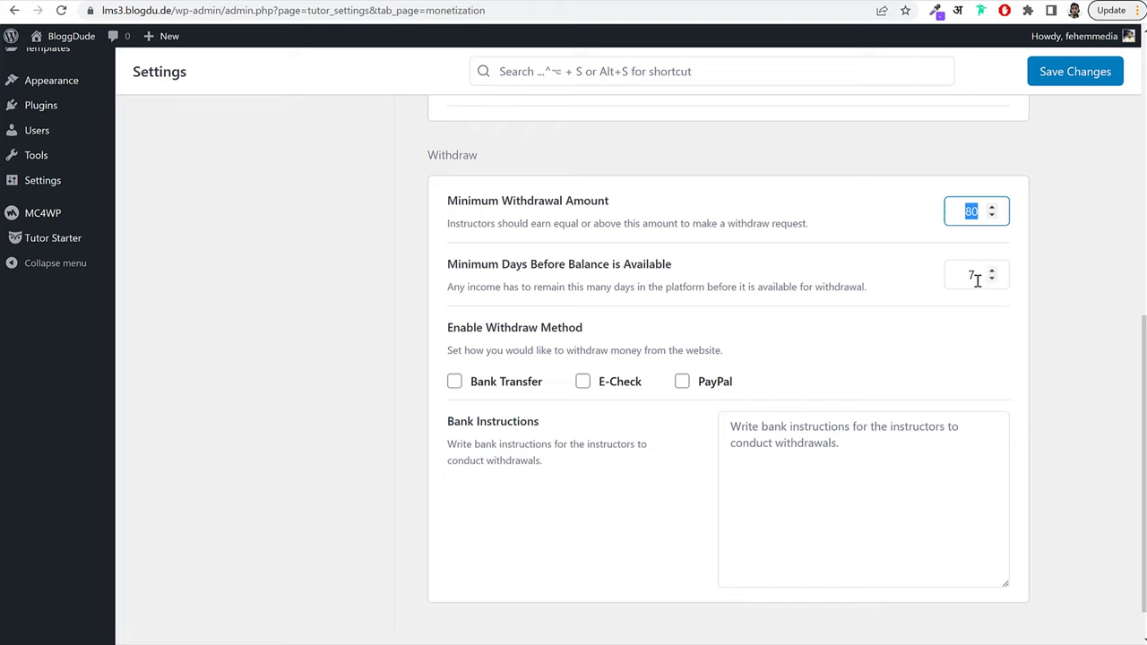
{"action": "double_click", "coordinate": [472, 280]}
{"action": "left_click", "coordinate": [610, 264]}
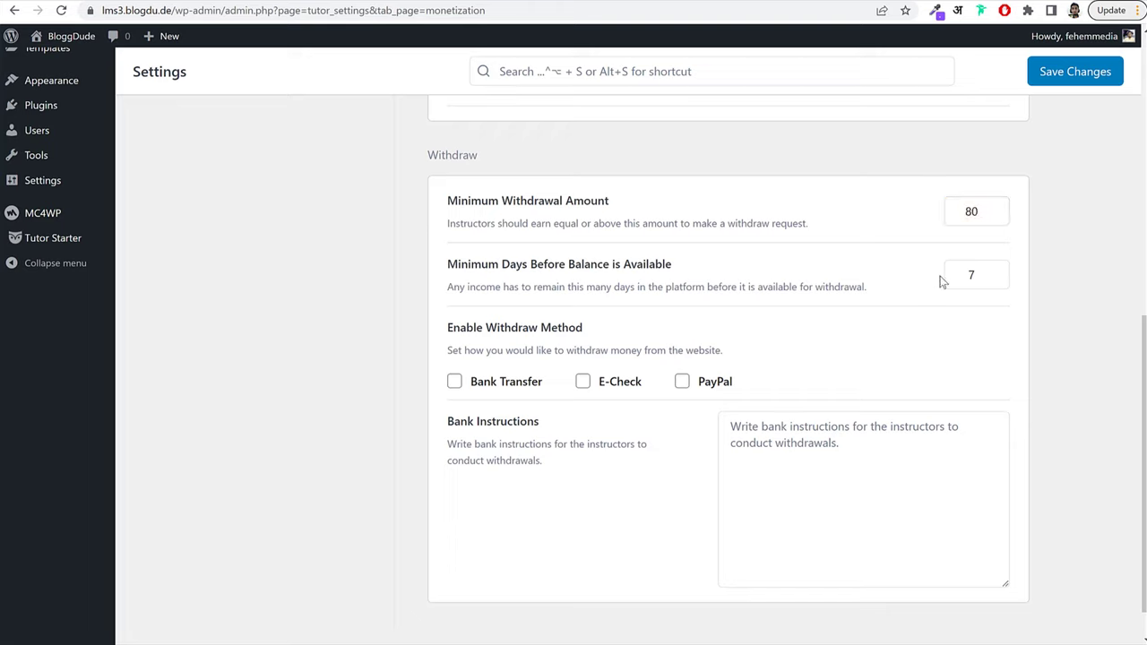
{"action": "left_click_drag", "start_coordinate": [972, 274], "coordinate": [925, 283]}
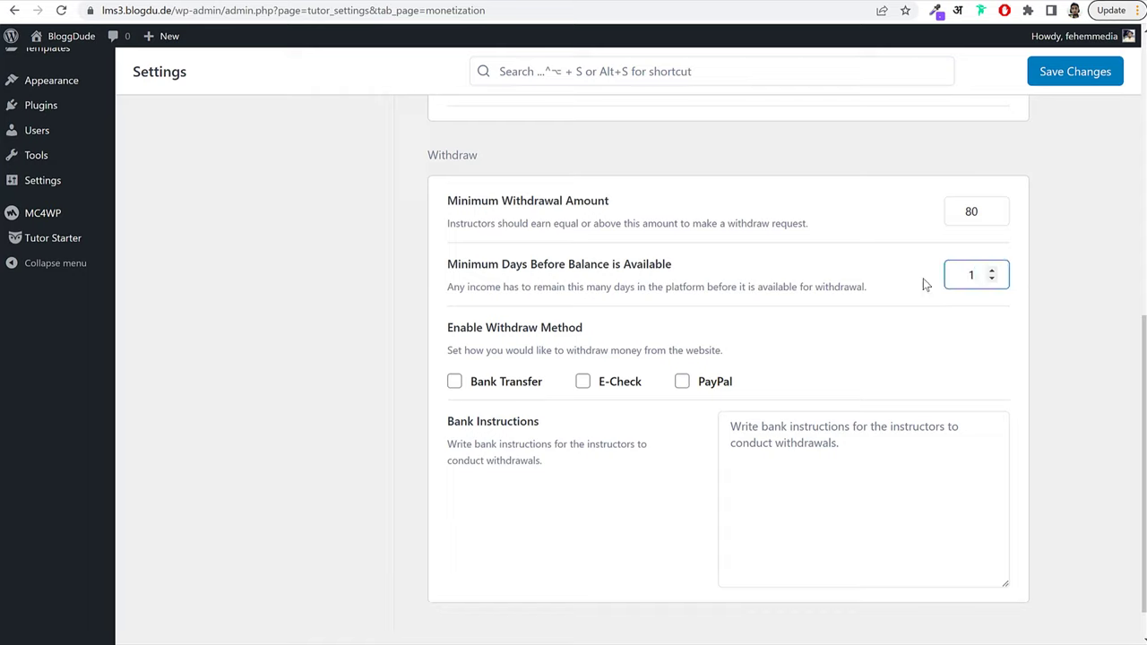
{"action": "type", "text": "1"}
{"action": "double_click", "coordinate": [947, 281]}
{"action": "left_click", "coordinate": [1047, 323]}
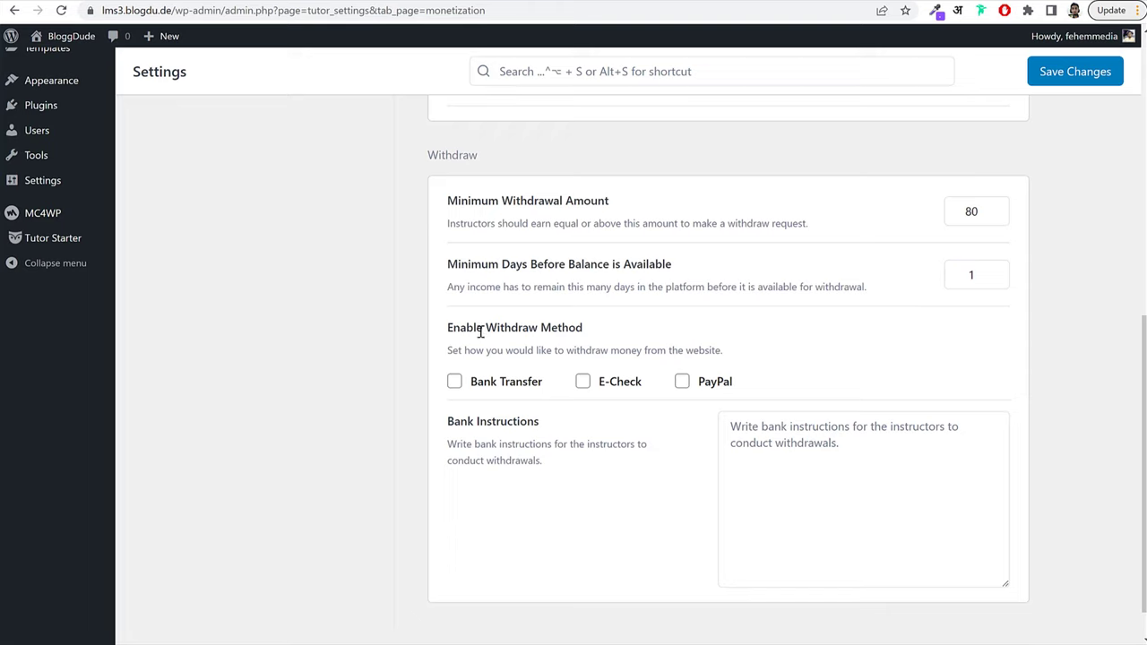
Allow withdrawals by Bank Transfer, E-Check and PayPal
{"action": "left_click_drag", "start_coordinate": [461, 330], "coordinate": [499, 376]}
{"action": "left_click", "coordinate": [506, 383]}
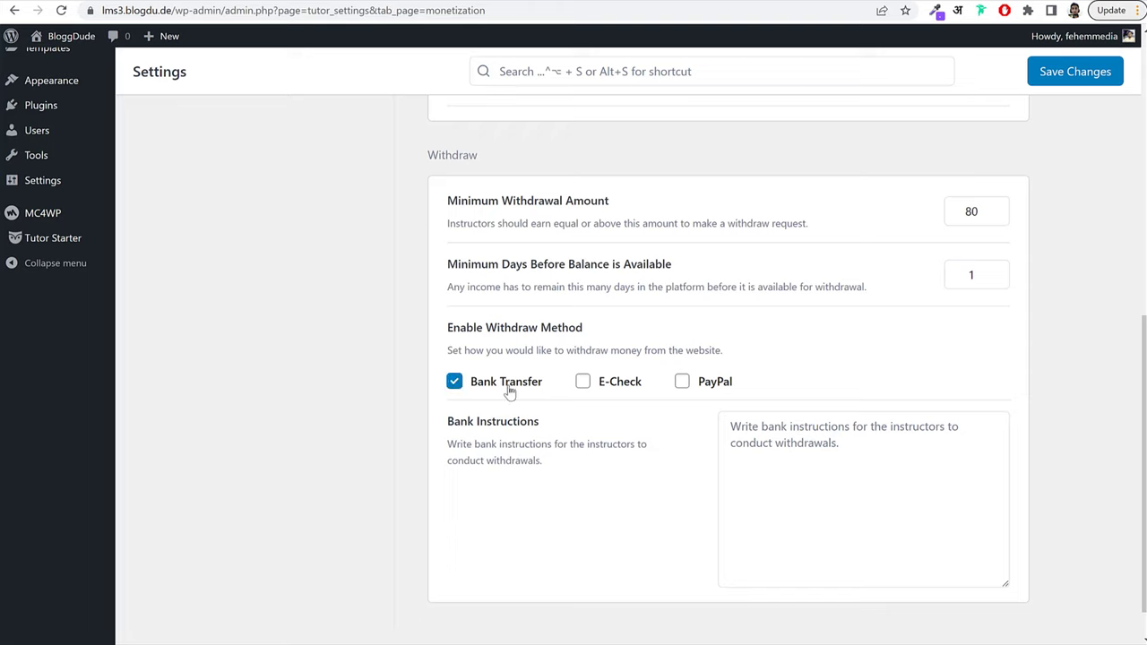
{"action": "left_click", "coordinate": [583, 382]}
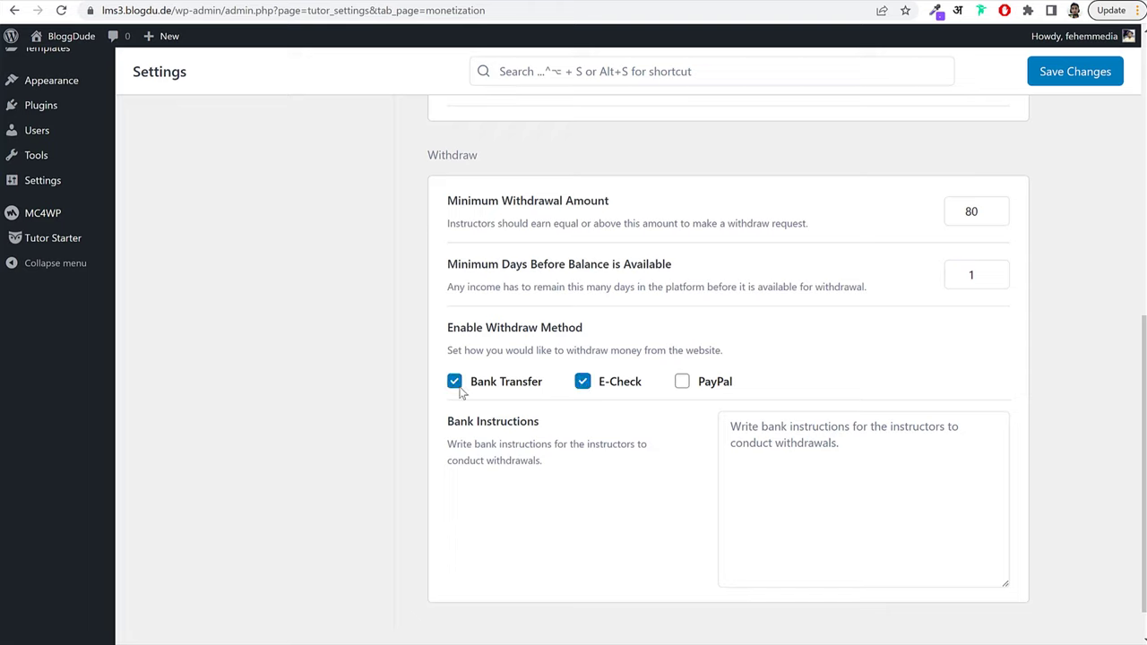
{"action": "left_click", "coordinate": [680, 383]}
Set the minimum withdrawal amount to 50 and save the monetization settings
{"action": "double_click", "coordinate": [965, 215]}
{"action": "type", "text": "50"}
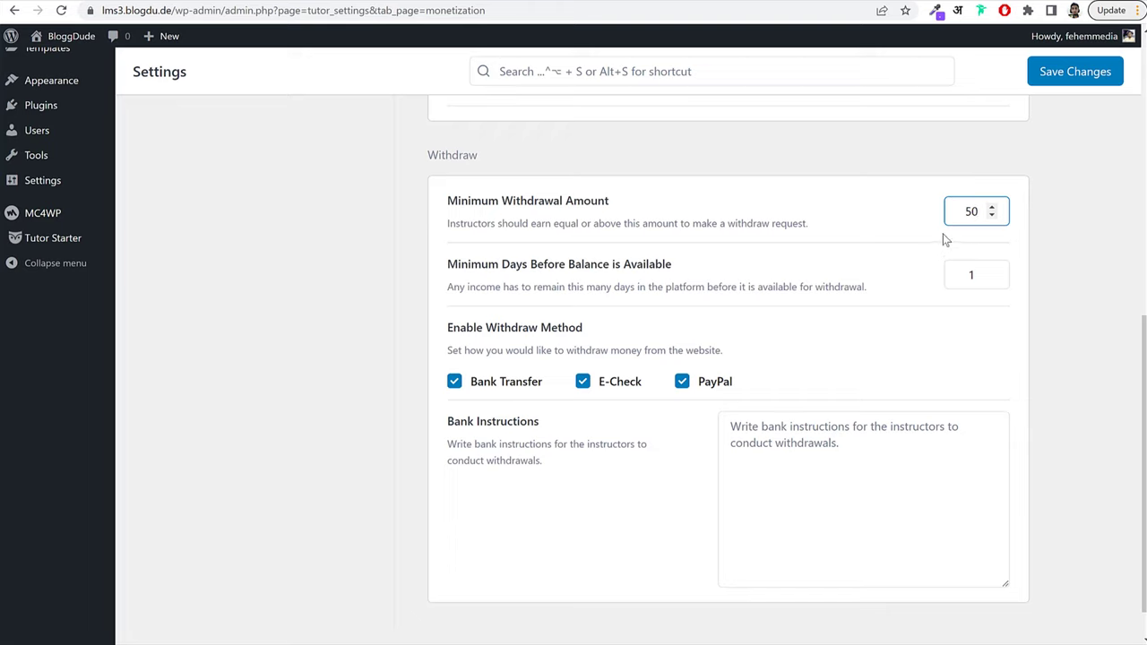
{"action": "double_click", "coordinate": [978, 213]}
{"action": "scroll", "coordinate": [977, 350], "scroll_direction": "up", "scroll_amount": 4}
{"action": "key", "text": "ctrl+s"}
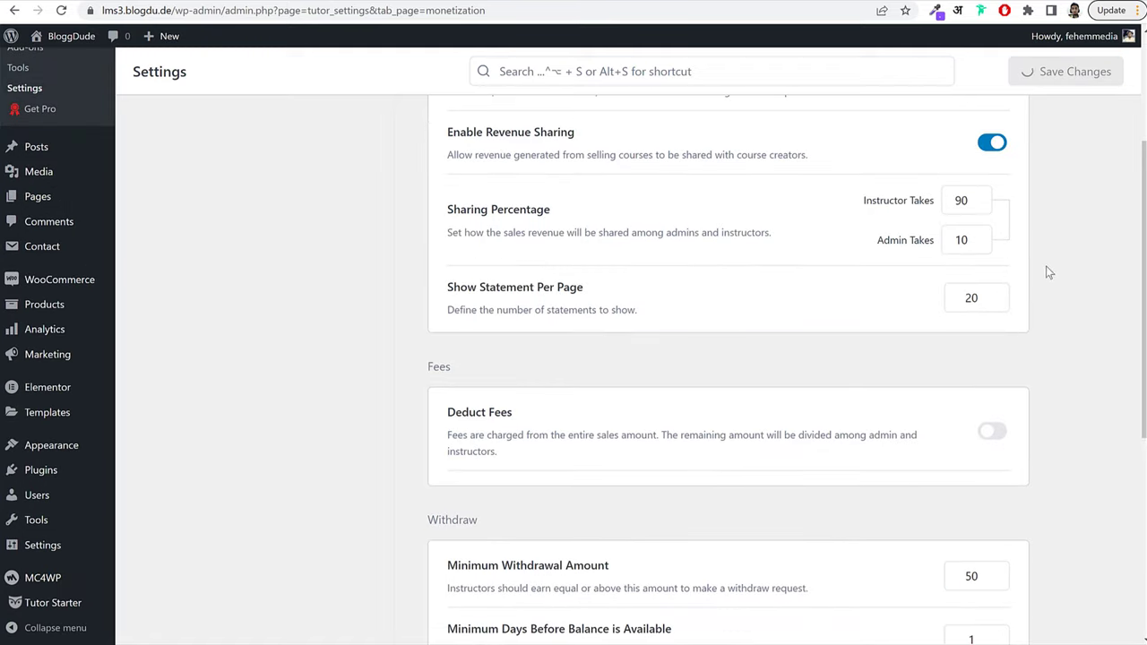
{"action": "scroll", "coordinate": [1045, 291], "scroll_direction": "up", "scroll_amount": 3}
{"action": "left_click", "coordinate": [315, 233]}
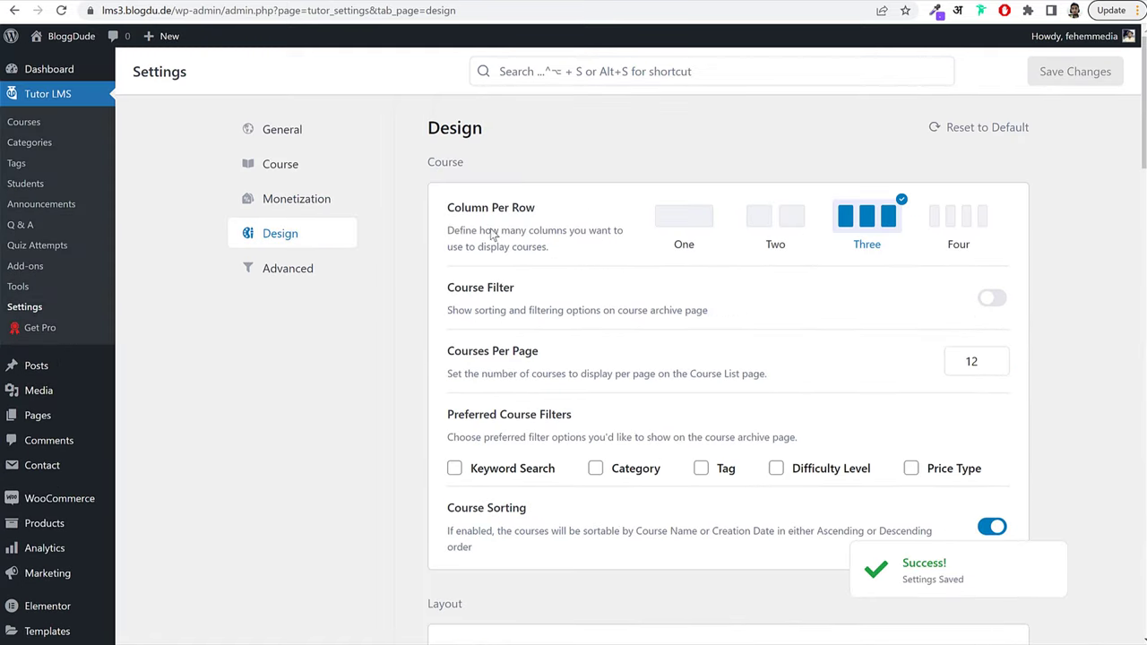
Enable course filtering with Keyword Search, Category, Tag, Difficulty Level and Price Type filters
{"action": "scroll", "coordinate": [912, 330], "scroll_direction": "down", "scroll_amount": 3}
{"action": "left_click_drag", "start_coordinate": [465, 273], "coordinate": [576, 279]}
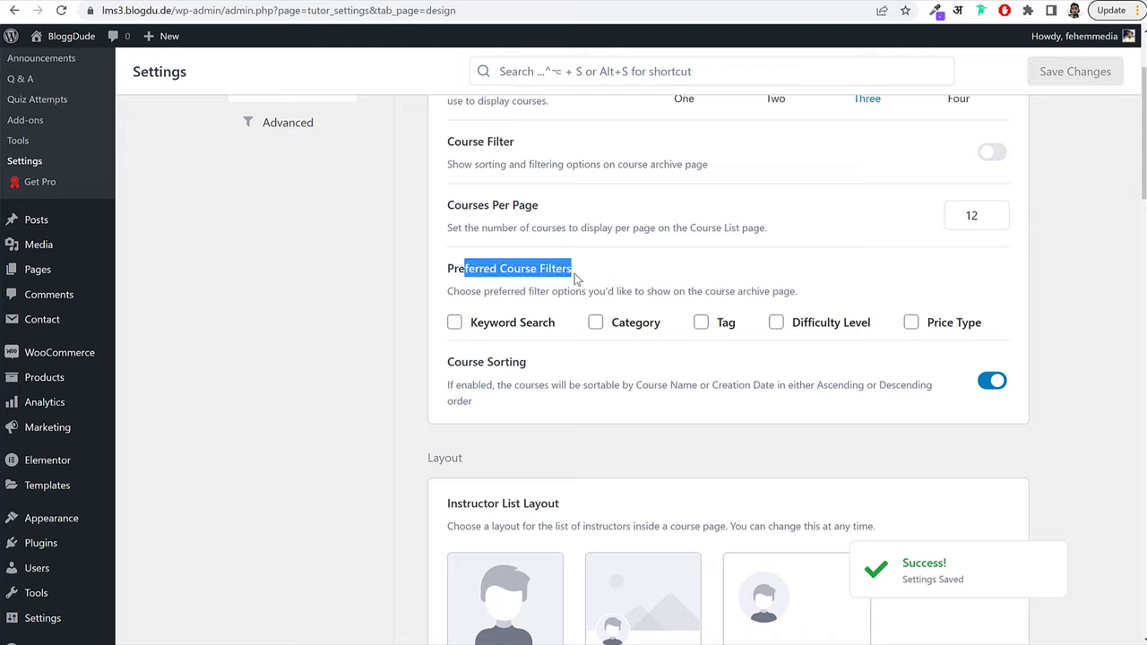
{"action": "left_click", "coordinate": [997, 156]}
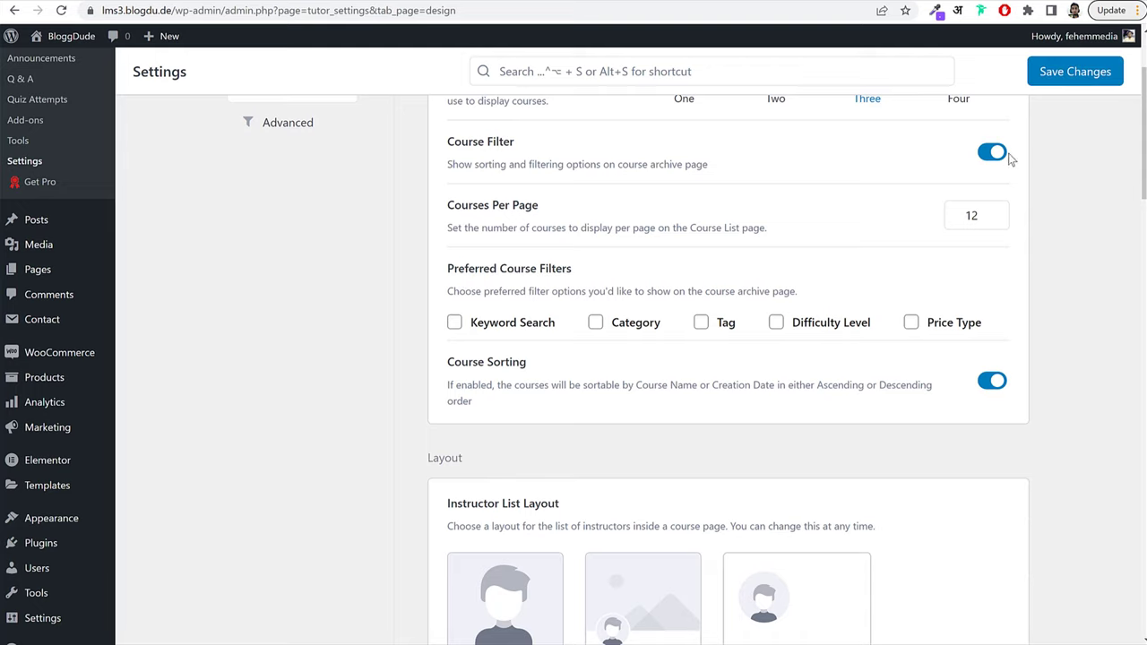
{"action": "left_click", "coordinate": [454, 322]}
{"action": "left_click", "coordinate": [596, 322]}
{"action": "left_click", "coordinate": [701, 322]}
{"action": "left_click", "coordinate": [776, 323]}
{"action": "left_click", "coordinate": [911, 322]}
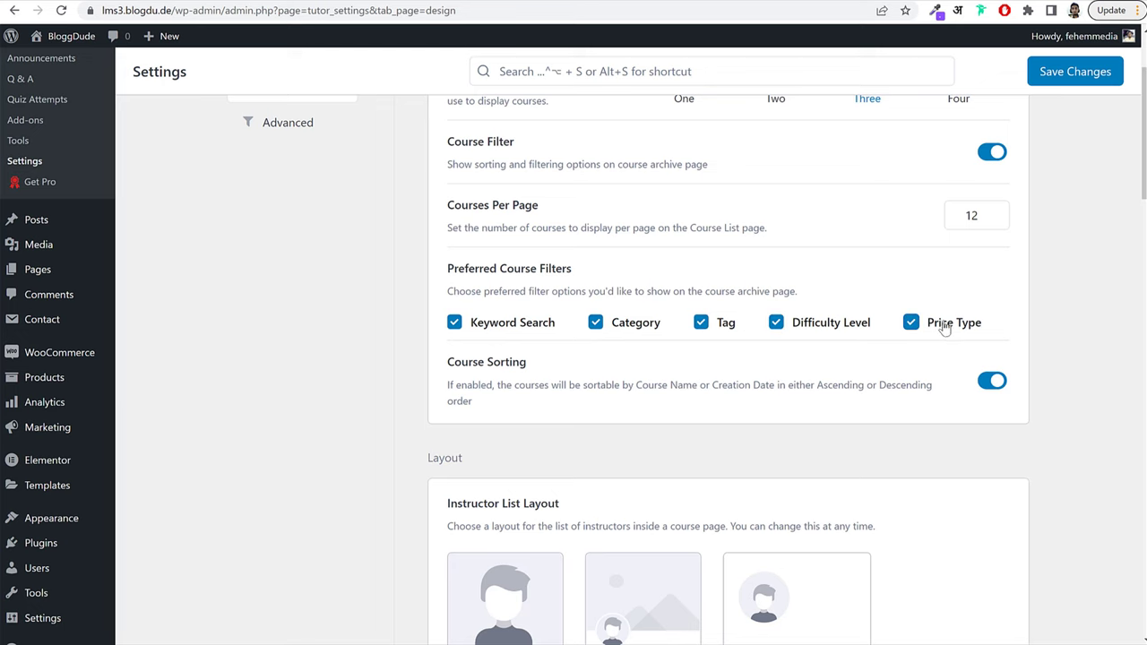
Open the course author's profile page
{"action": "scroll", "coordinate": [962, 387], "scroll_direction": "down", "scroll_amount": 4}
{"action": "scroll", "coordinate": [763, 288], "scroll_direction": "down", "scroll_amount": 3}
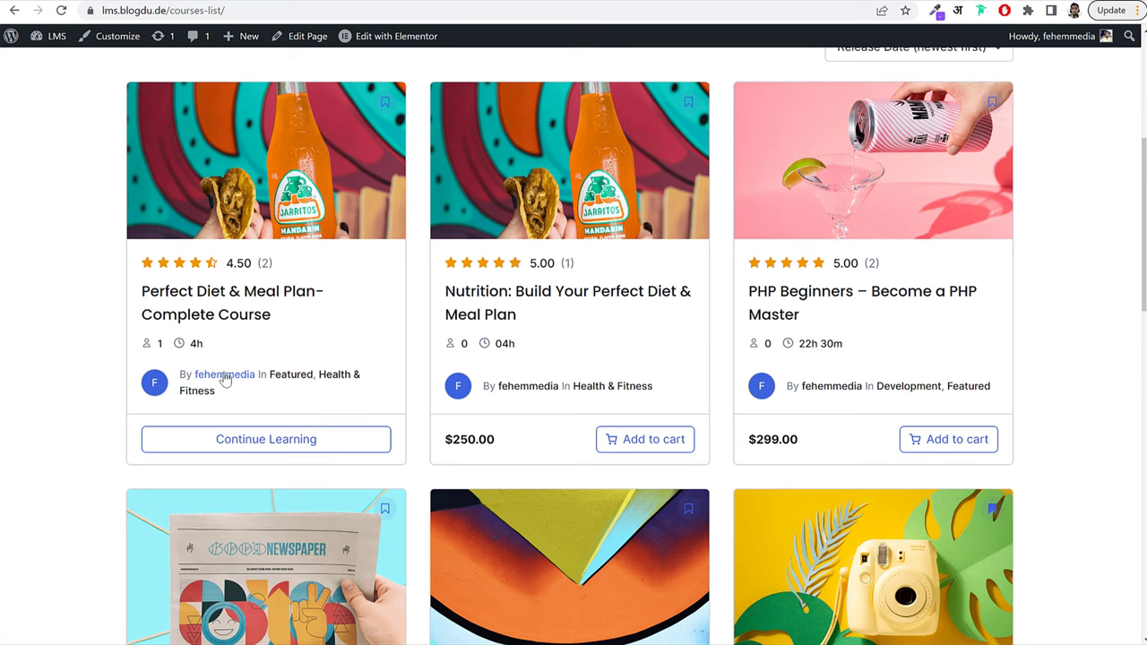
{"action": "left_click", "coordinate": [224, 377]}
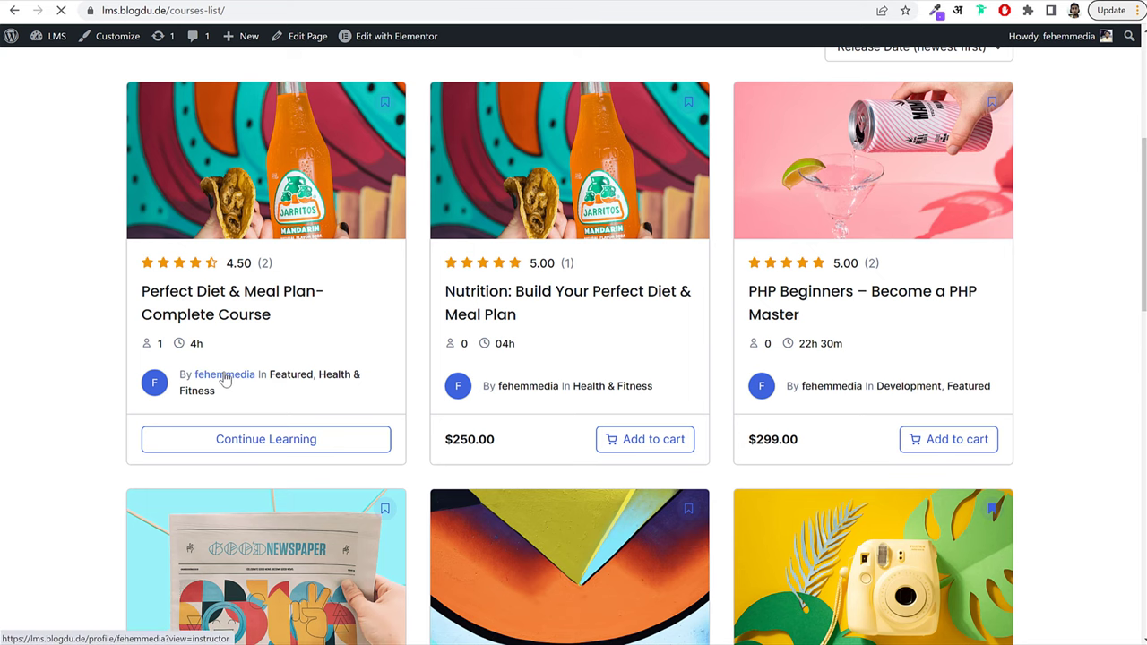
{"action": "scroll", "coordinate": [377, 340], "scroll_direction": "down", "scroll_amount": 2}
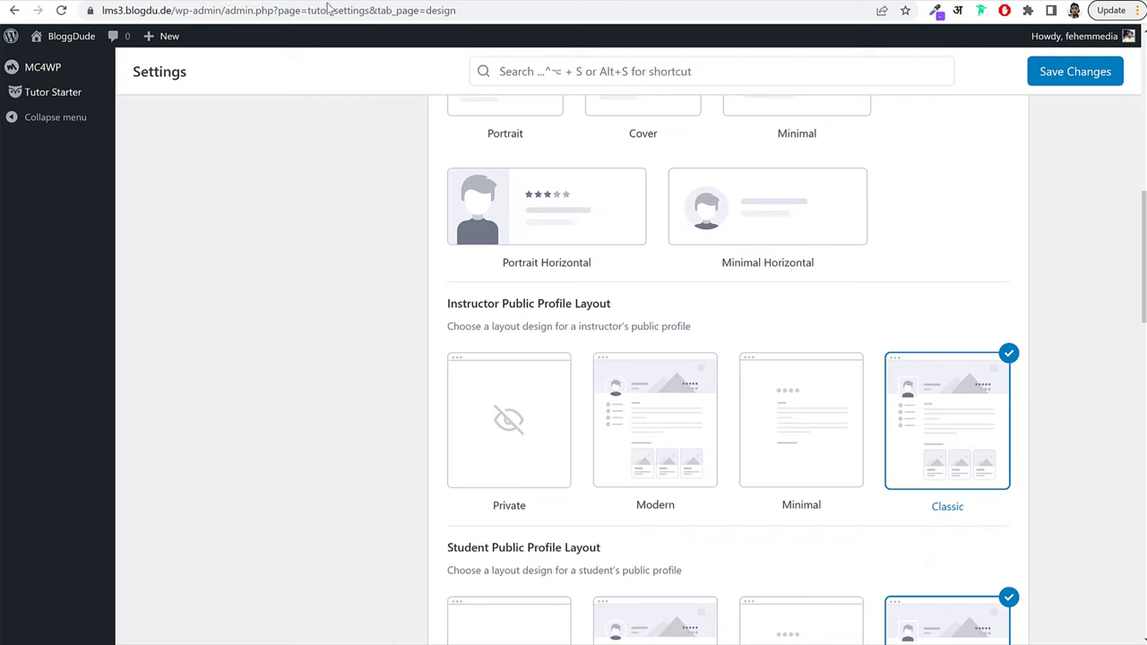
{"action": "scroll", "coordinate": [986, 341], "scroll_direction": "down", "scroll_amount": 3}
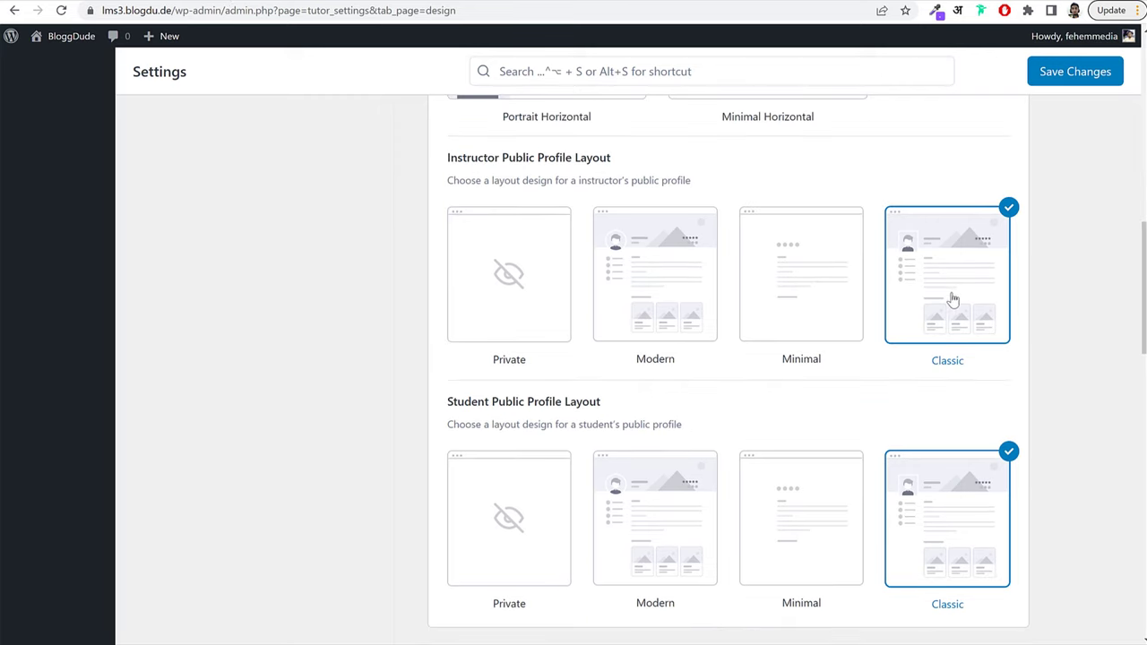
Switch the instructor and student profile layouts to Modern and save the design settings
{"action": "left_click", "coordinate": [649, 287]}
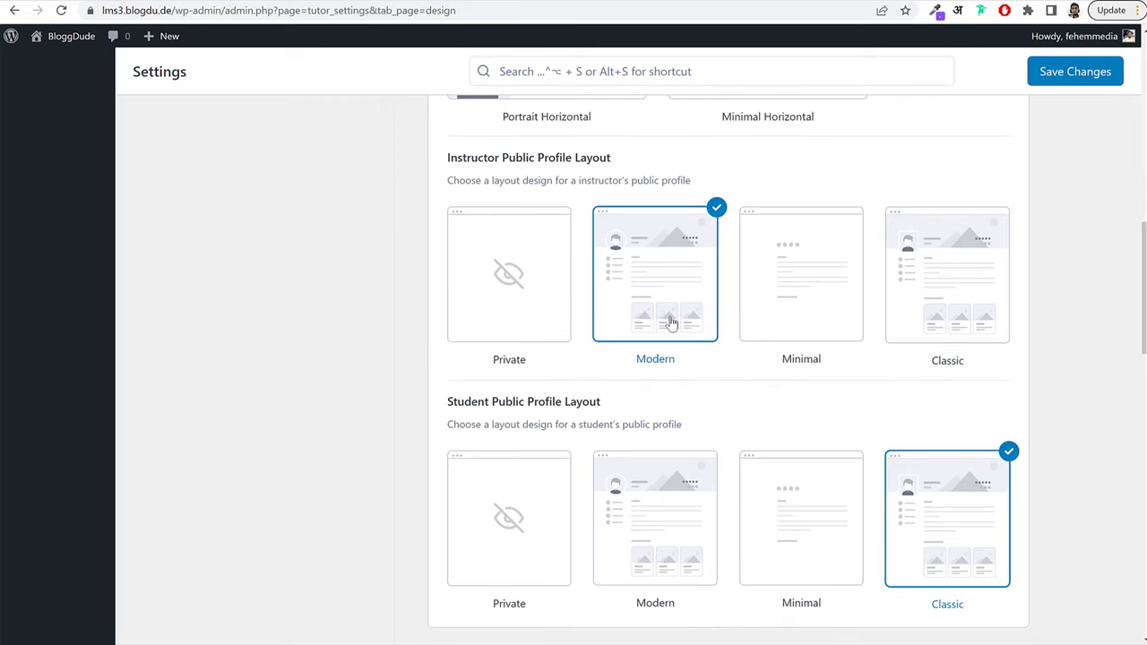
{"action": "scroll", "coordinate": [781, 433], "scroll_direction": "down", "scroll_amount": 3}
{"action": "left_click", "coordinate": [679, 410]}
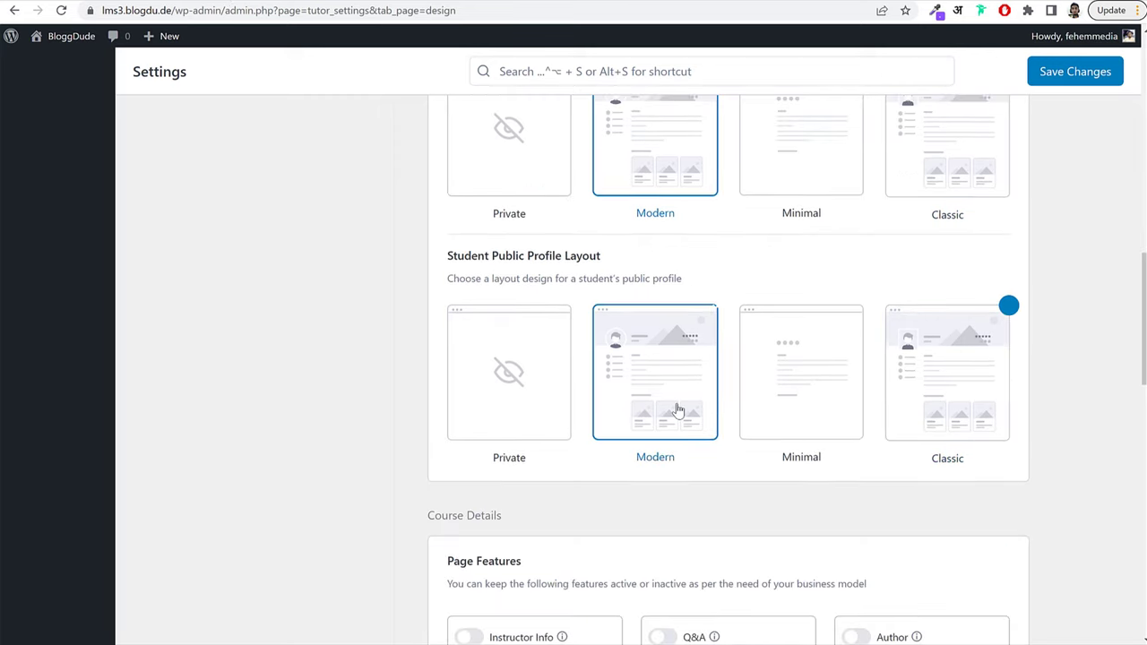
{"action": "scroll", "coordinate": [759, 427], "scroll_direction": "down", "scroll_amount": 3}
{"action": "scroll", "coordinate": [758, 424], "scroll_direction": "down", "scroll_amount": 10}
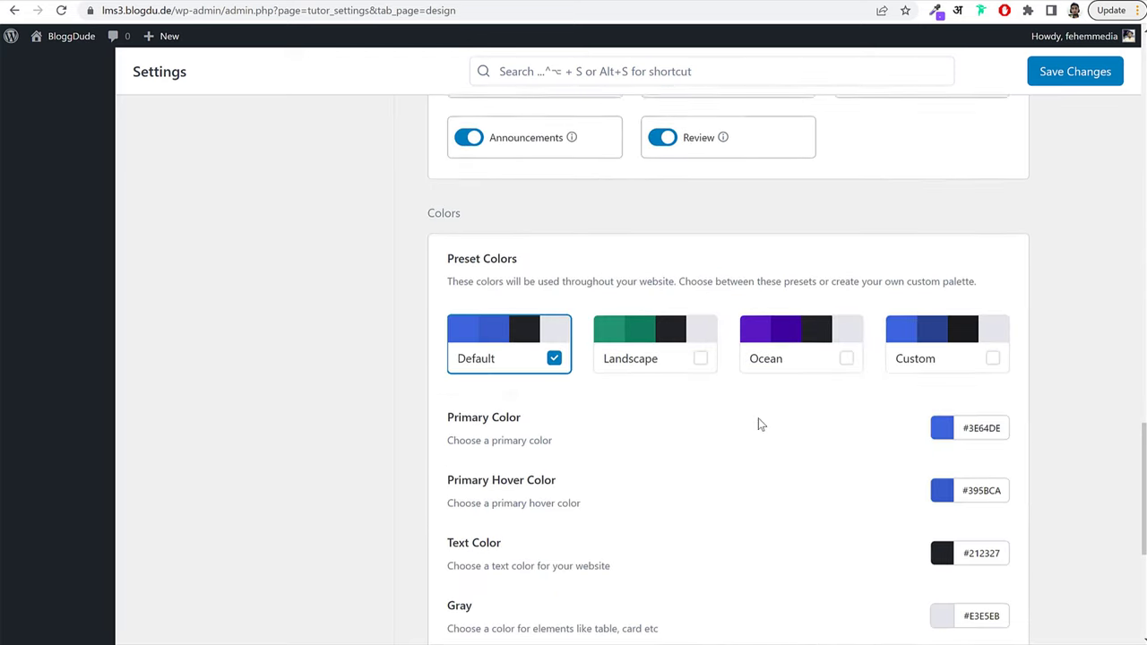
{"action": "scroll", "coordinate": [759, 424], "scroll_direction": "down", "scroll_amount": 1}
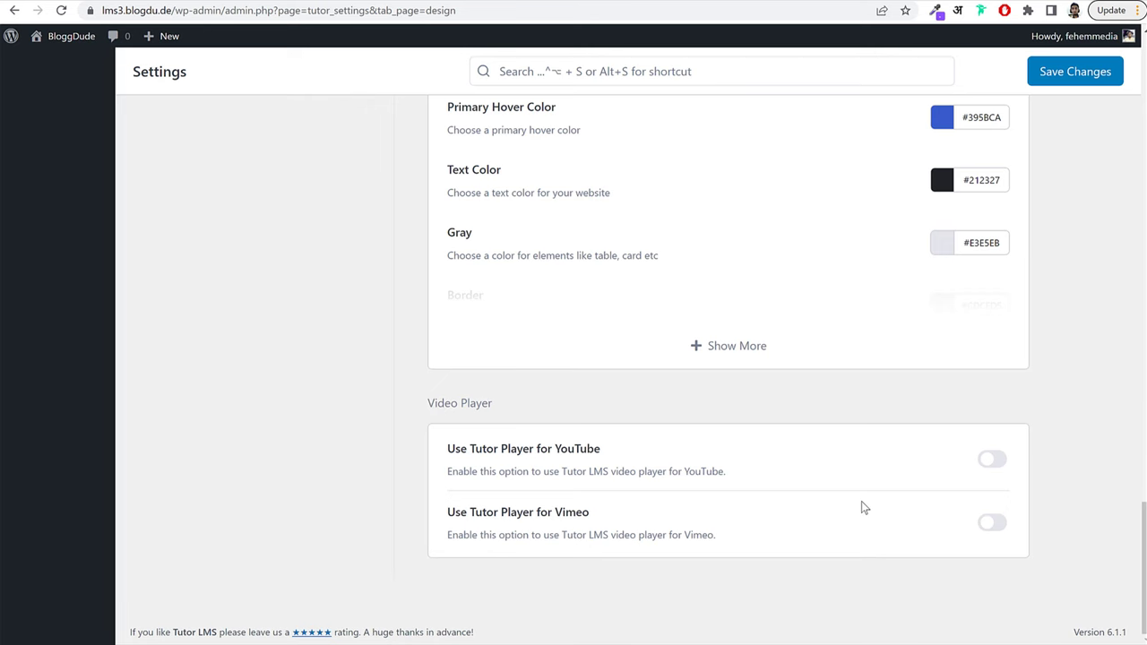
{"action": "scroll", "coordinate": [862, 413], "scroll_direction": "up", "scroll_amount": 15}
{"action": "left_click", "coordinate": [1058, 81]}
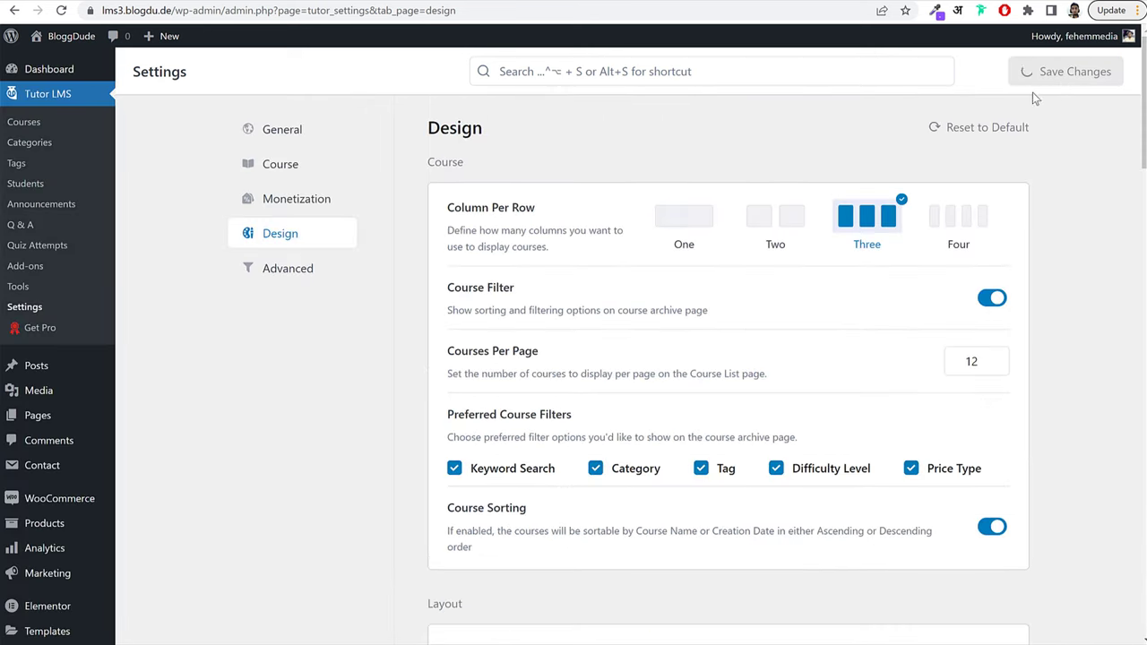
{"action": "left_click", "coordinate": [340, 279]}
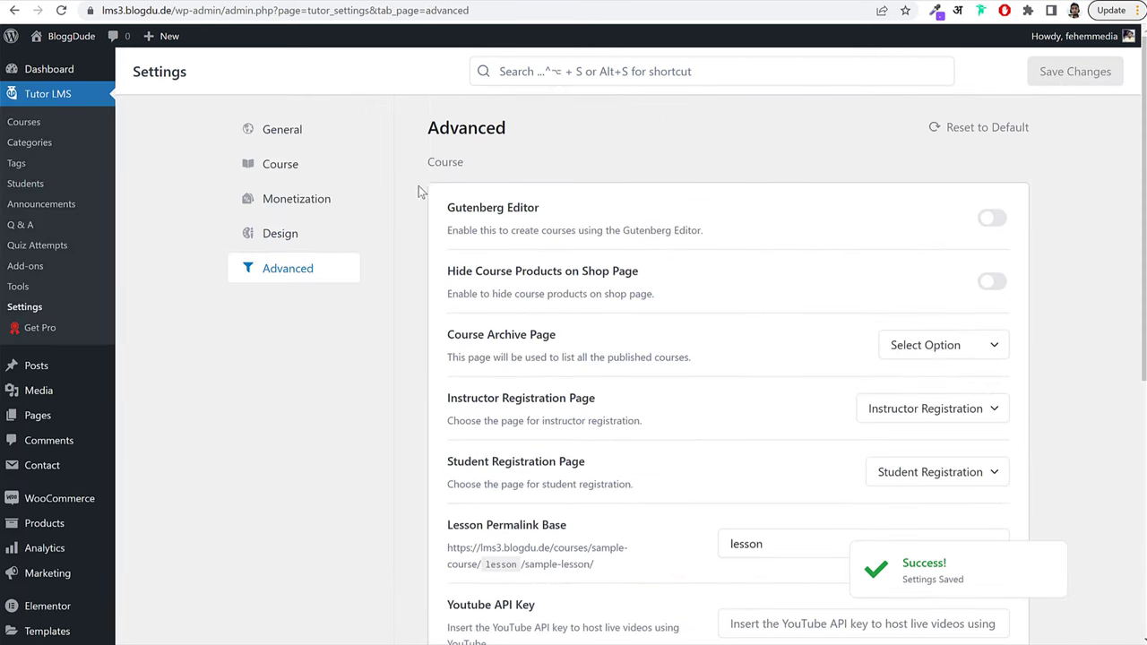
Browse the General, Course and Monetization settings pages, ending back on General
{"action": "scroll", "coordinate": [1107, 333], "scroll_direction": "down", "scroll_amount": 2}
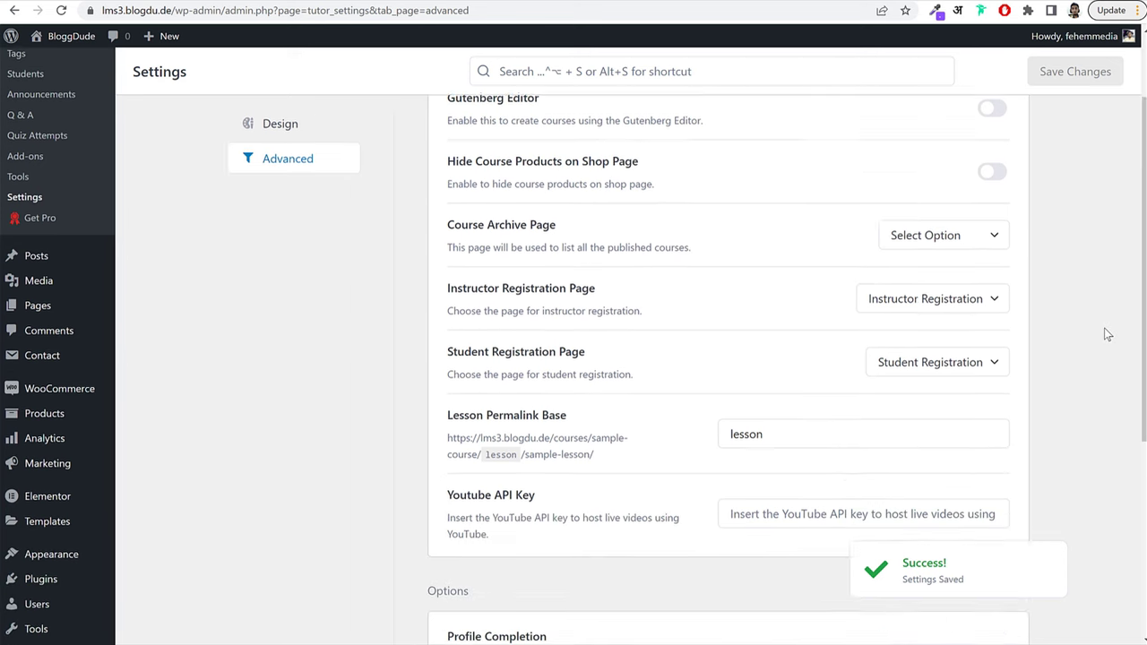
{"action": "scroll", "coordinate": [958, 236], "scroll_direction": "up", "scroll_amount": 2}
{"action": "left_click", "coordinate": [337, 141]}
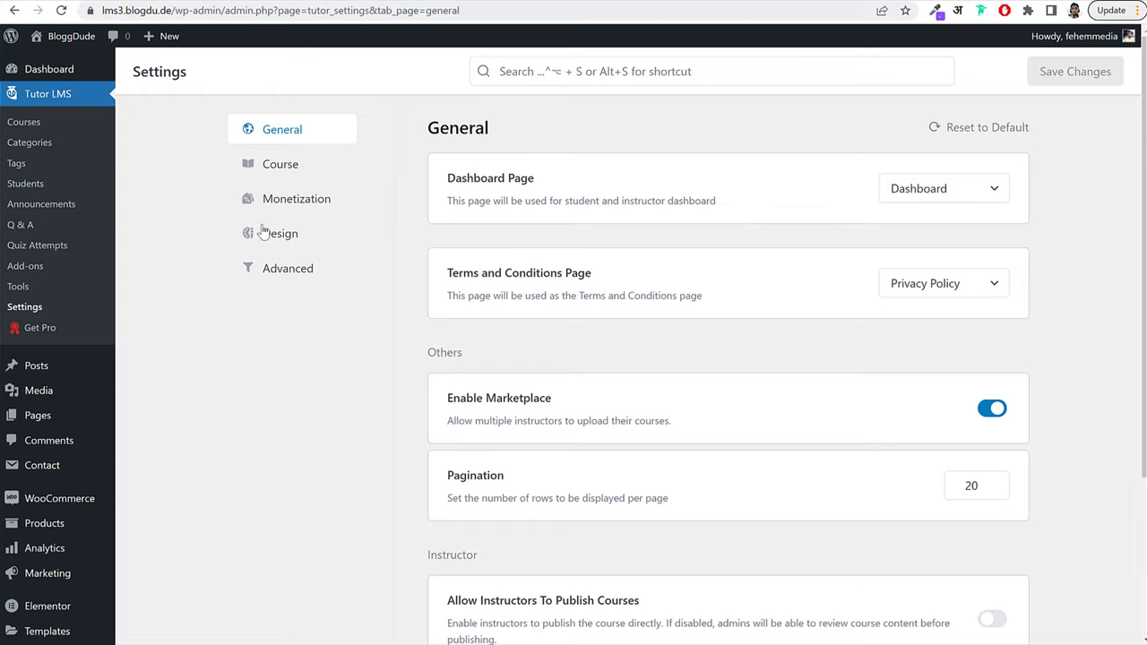
{"action": "left_click", "coordinate": [292, 174]}
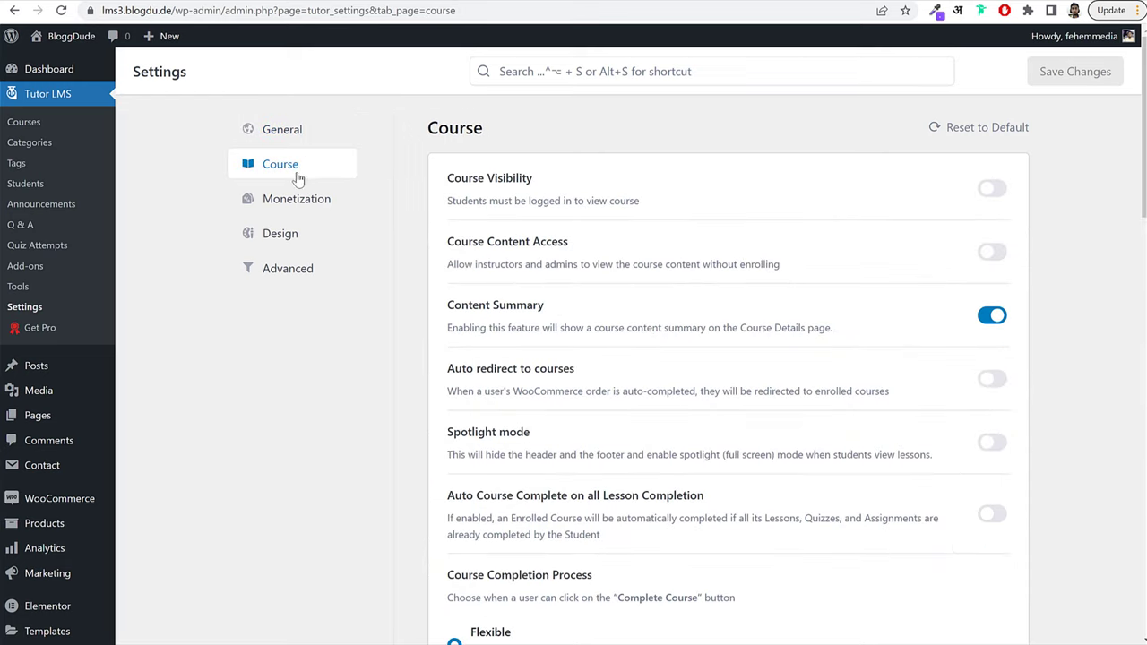
{"action": "scroll", "coordinate": [833, 361], "scroll_direction": "down", "scroll_amount": 5}
{"action": "scroll", "coordinate": [646, 299], "scroll_direction": "down", "scroll_amount": 4}
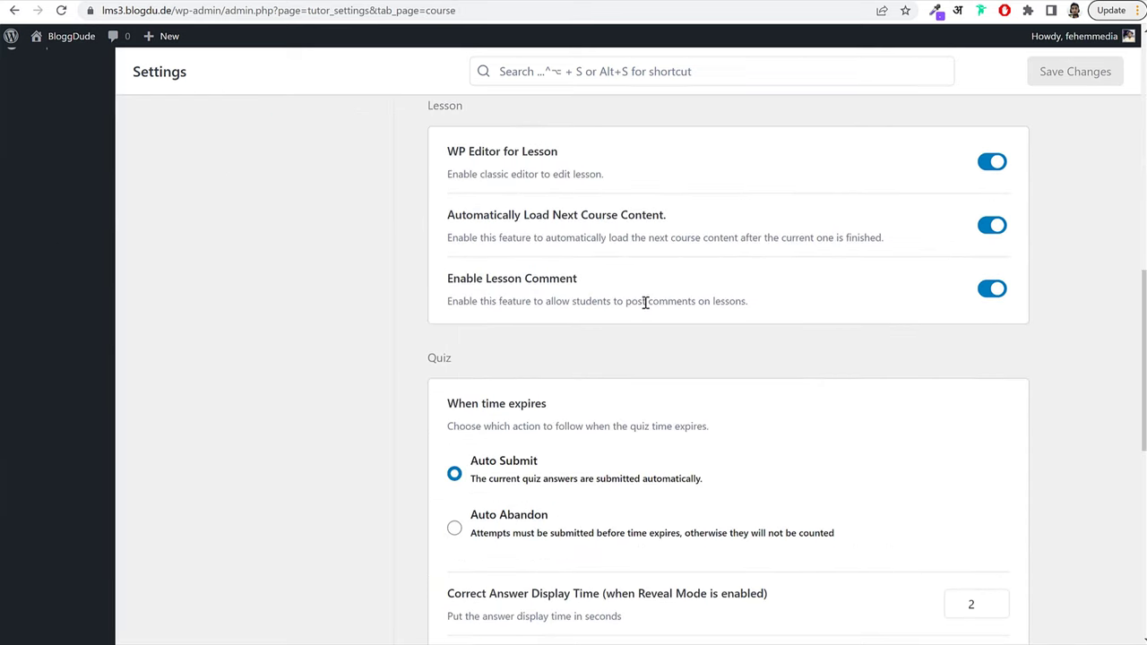
{"action": "scroll", "coordinate": [627, 309], "scroll_direction": "up", "scroll_amount": 9}
{"action": "left_click", "coordinate": [282, 202]}
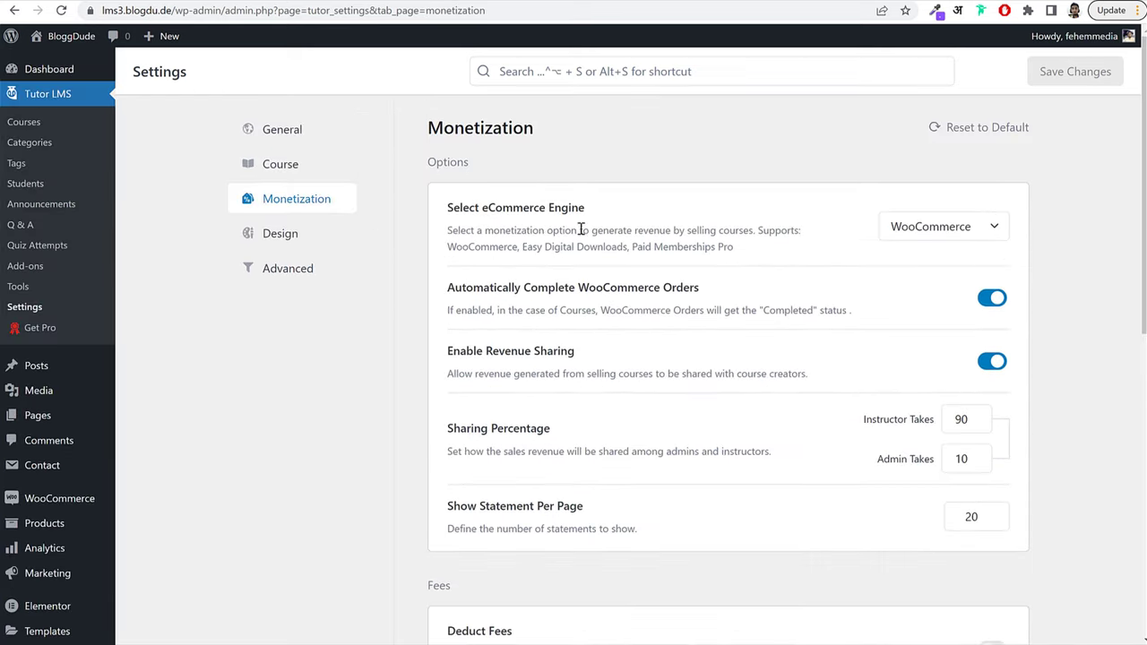
{"action": "left_click", "coordinate": [290, 136]}
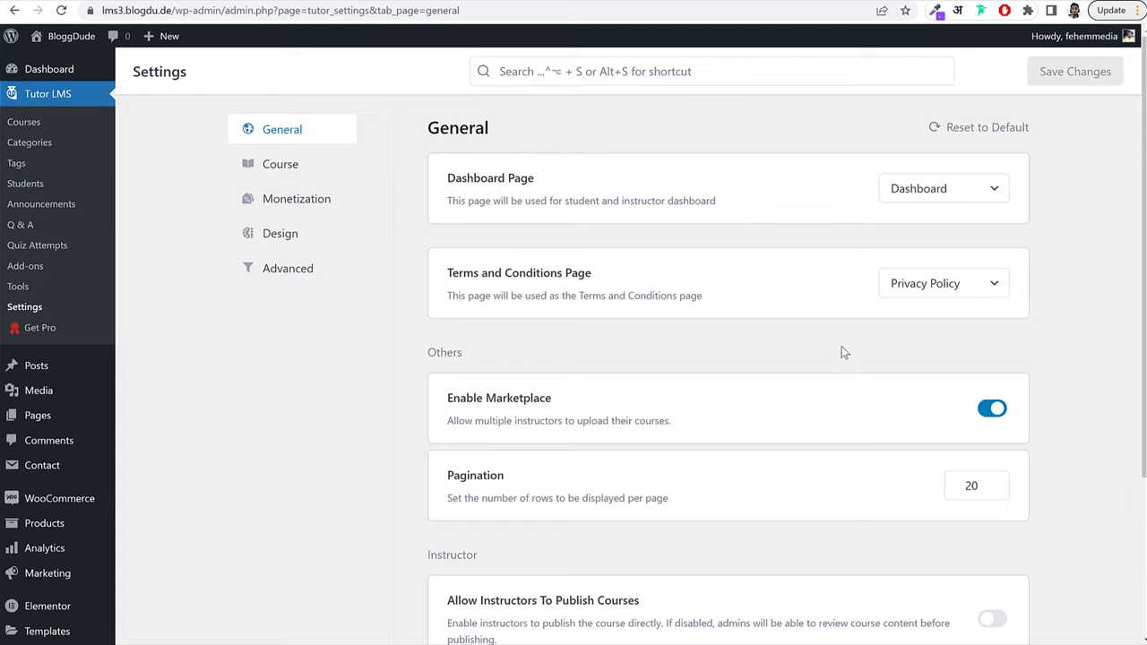
Go to the empty Tutor LMS Courses list and start a new course
{"action": "left_click", "coordinate": [23, 126]}
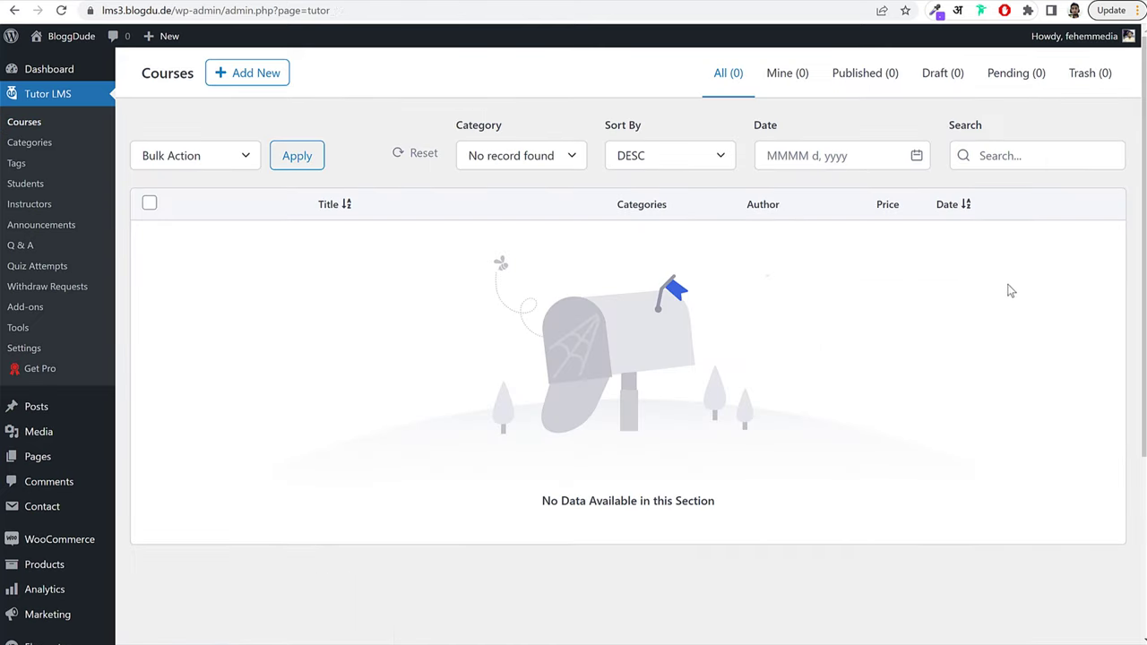
{"action": "left_click", "coordinate": [243, 79]}
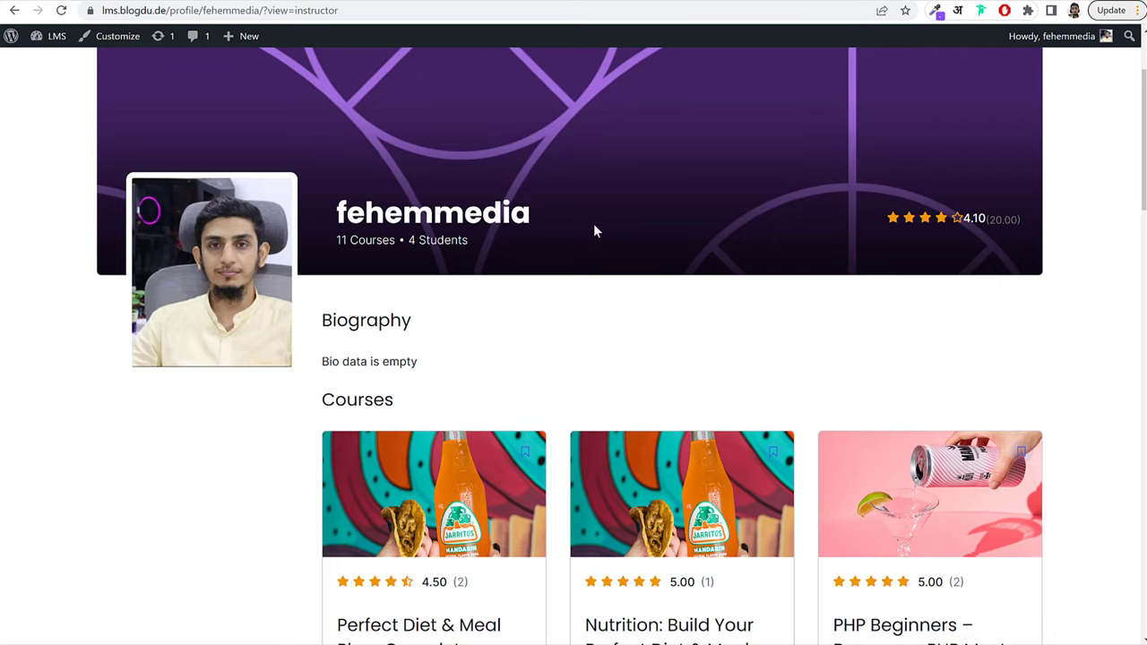
Open the live Perfect Diet & Meal Plan-Complete Course page and expand its full About Course description
{"action": "scroll", "coordinate": [711, 309], "scroll_direction": "down", "scroll_amount": 3}
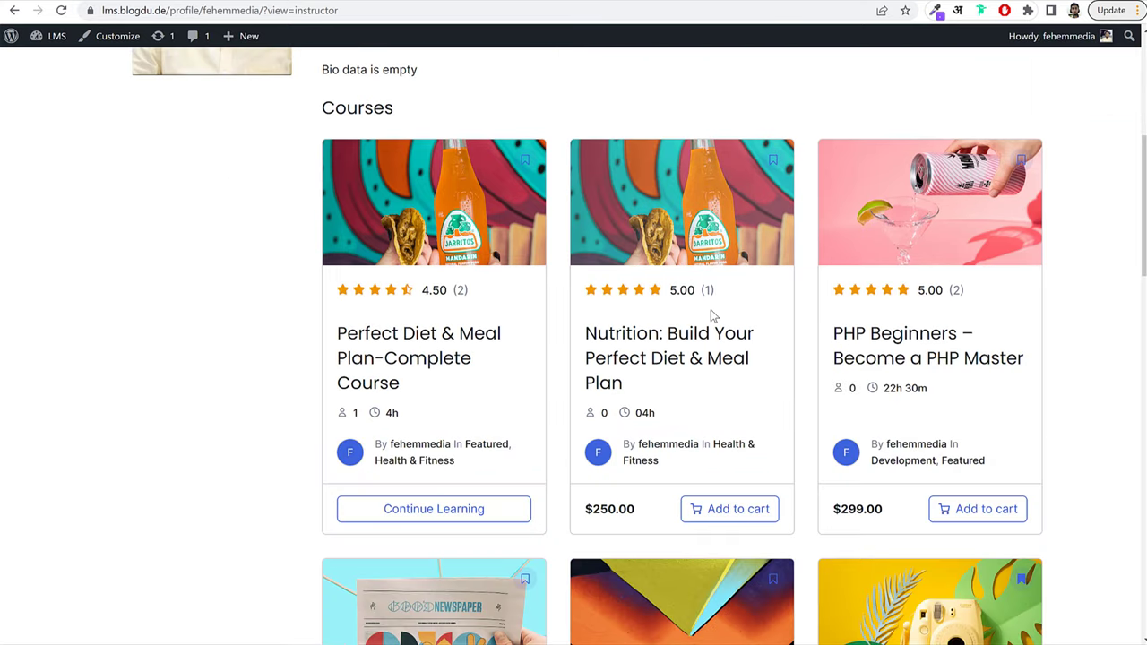
{"action": "left_click", "coordinate": [418, 347]}
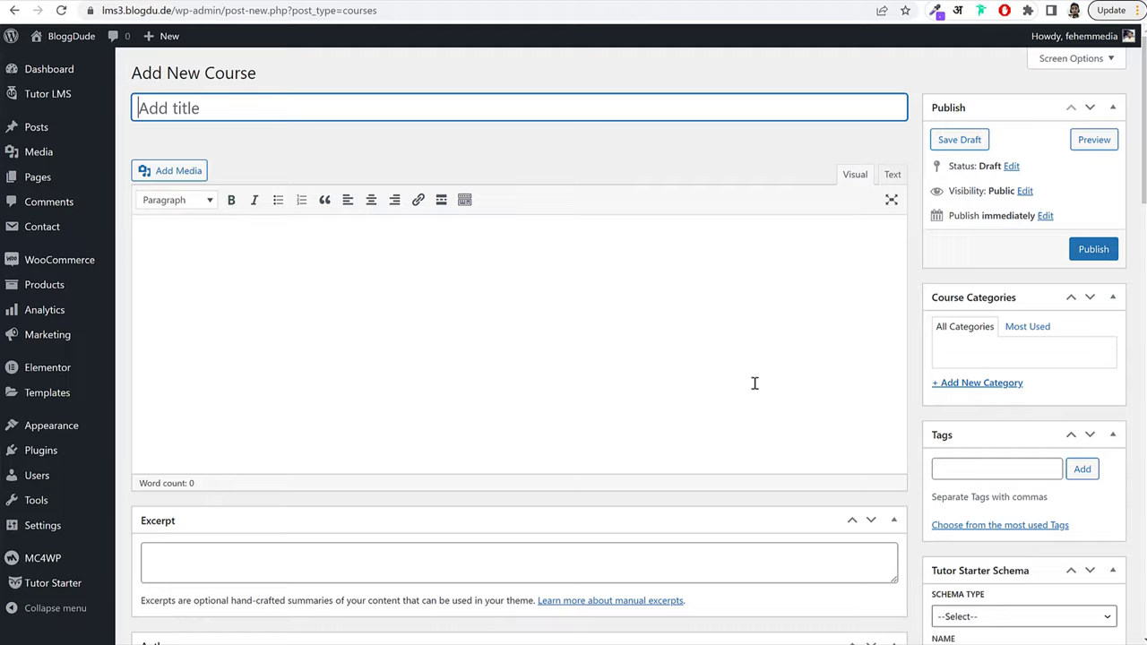
{"action": "scroll", "coordinate": [751, 394], "scroll_direction": "down", "scroll_amount": 5}
{"action": "scroll", "coordinate": [739, 423], "scroll_direction": "up", "scroll_amount": 5}
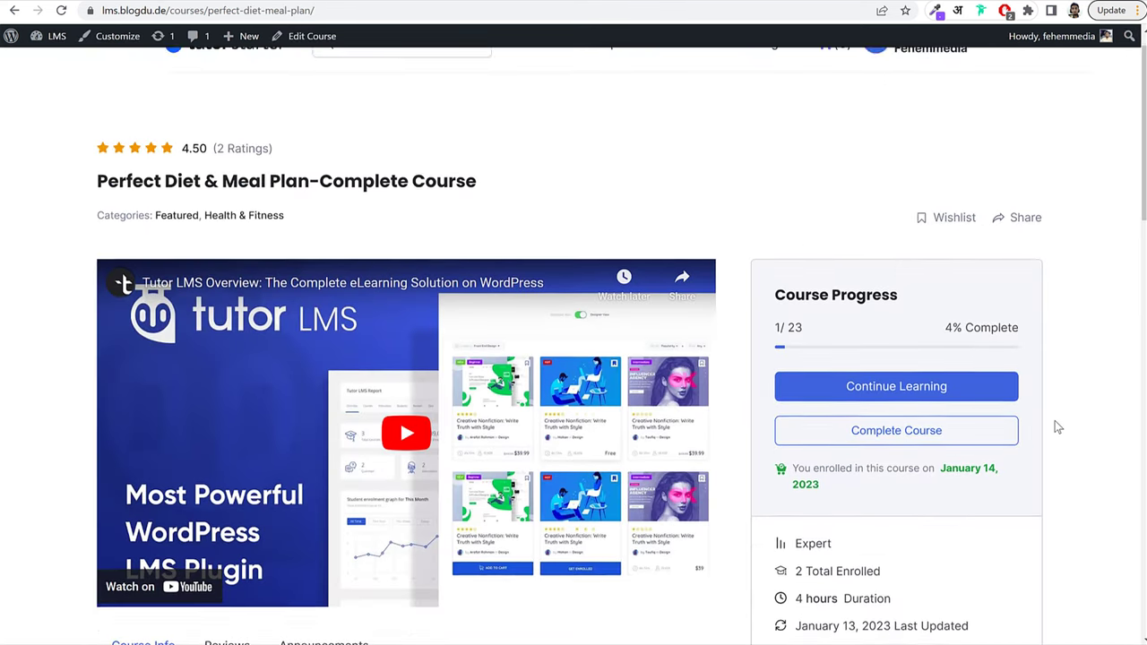
{"action": "scroll", "coordinate": [1056, 421], "scroll_direction": "down", "scroll_amount": 5}
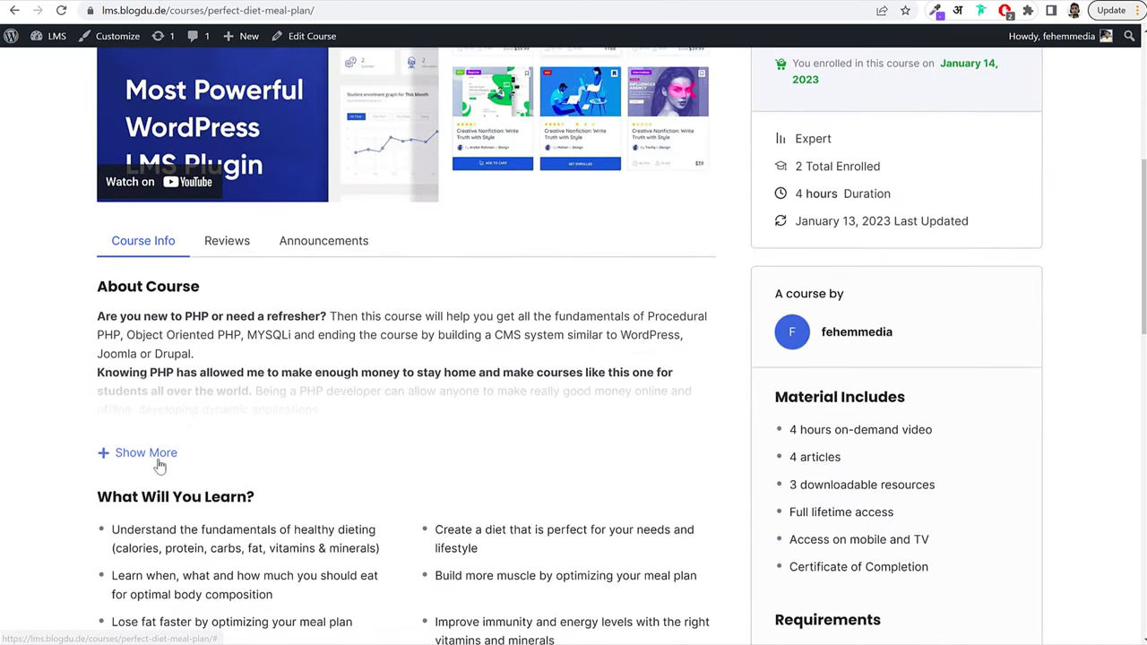
{"action": "left_click", "coordinate": [157, 455]}
{"action": "scroll", "coordinate": [448, 377], "scroll_direction": "up", "scroll_amount": 3}
{"action": "scroll", "coordinate": [446, 340], "scroll_direction": "up", "scroll_amount": 2}
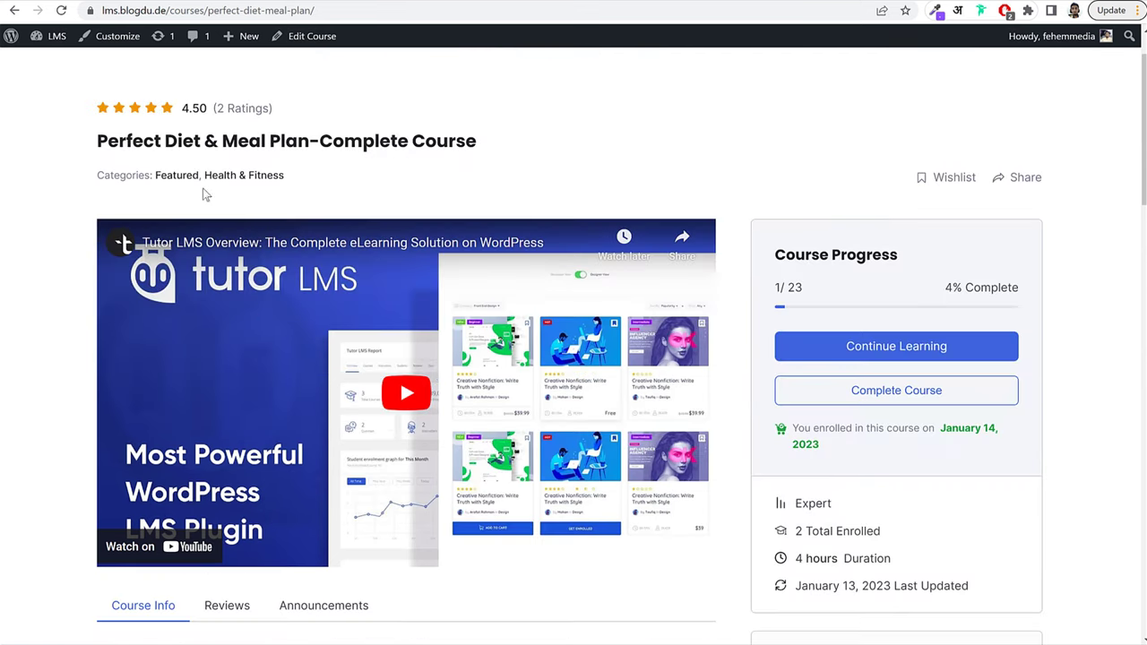
Paste the copied title 'Perfect Diet & Meal Plan-Complete Course' into the new course
{"action": "left_click_drag", "start_coordinate": [98, 136], "coordinate": [510, 128]}
{"action": "key", "text": "ctrl+c"}
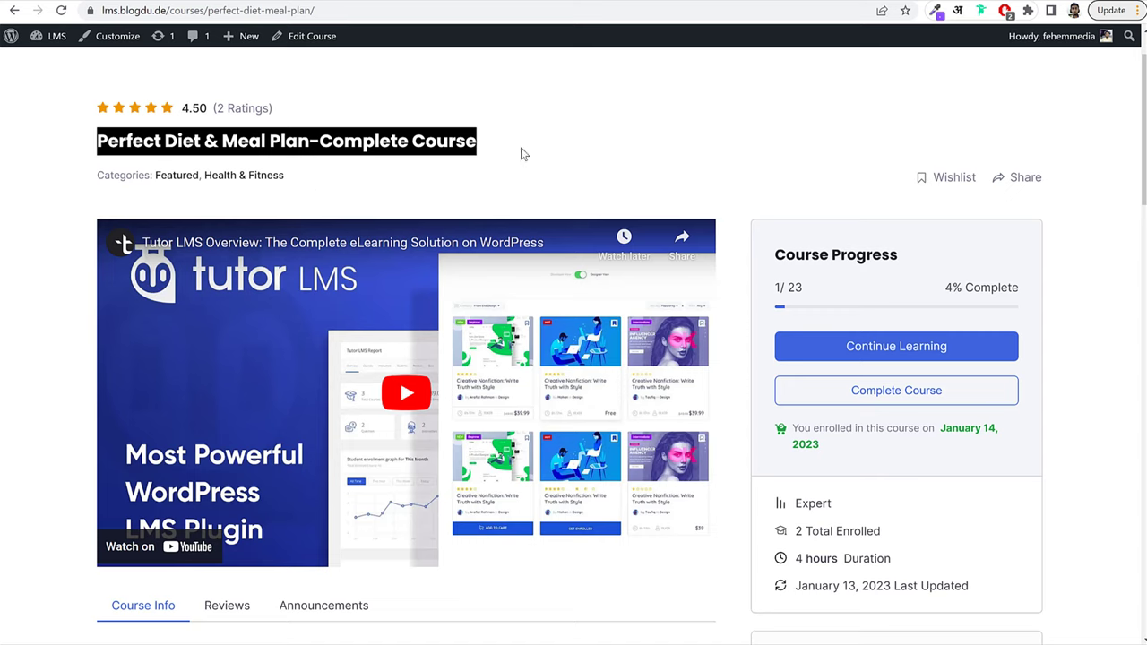
{"action": "left_click", "coordinate": [177, 140]}
{"action": "left_click_drag", "start_coordinate": [106, 140], "coordinate": [224, 141]}
{"action": "left_click", "coordinate": [205, 140]}
{"action": "triple_click", "coordinate": [205, 141]}
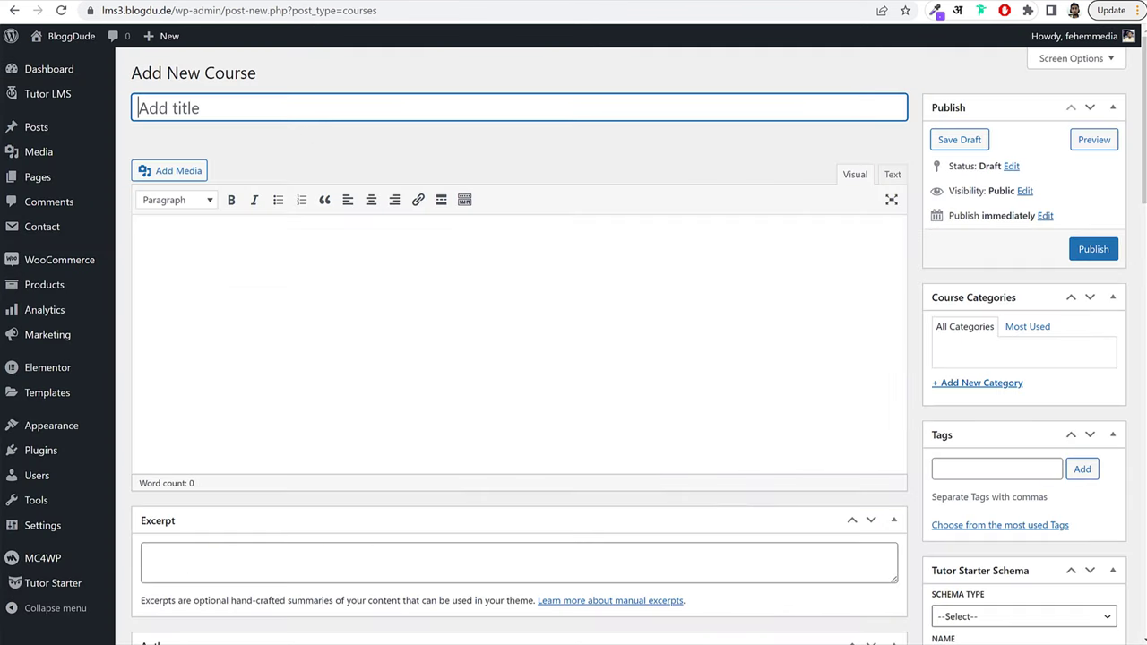
{"action": "key", "text": "ctrl+v"}
{"action": "left_click_drag", "start_coordinate": [471, 108], "coordinate": [133, 108]}
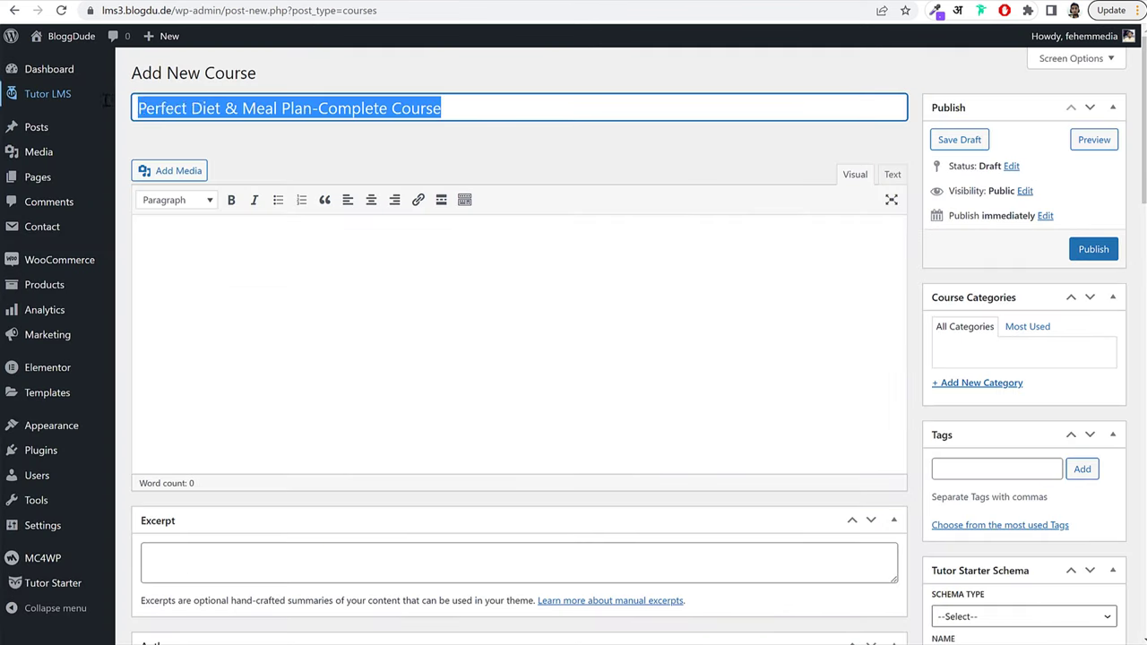
{"action": "left_click", "coordinate": [435, 286]}
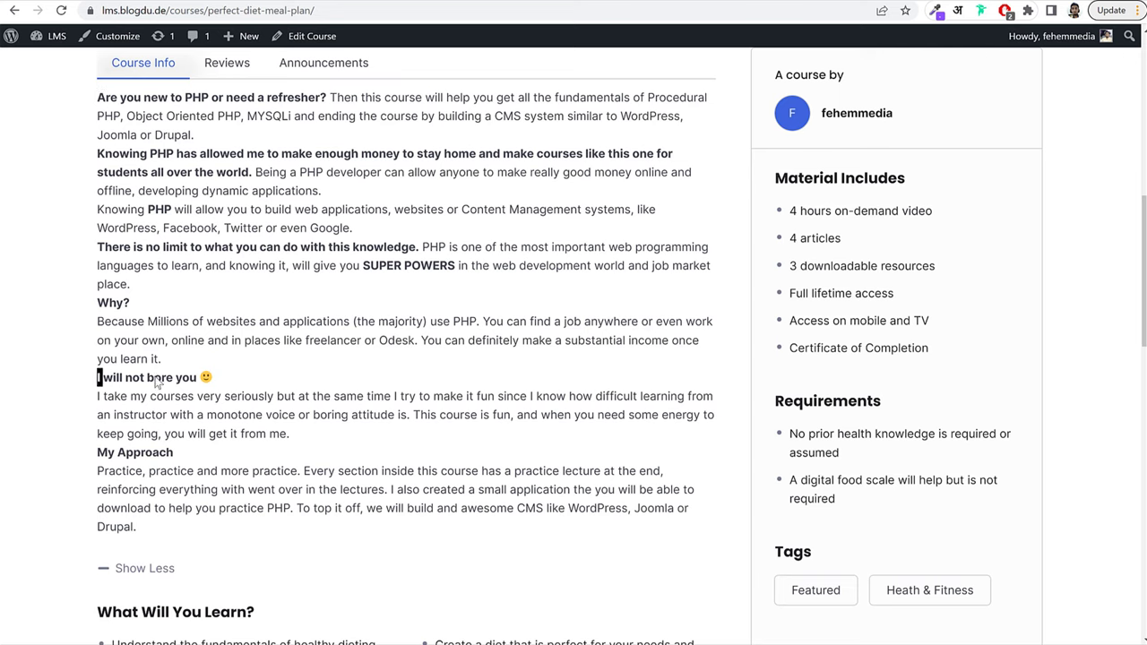
Copy the live course's entire About Course text into the new course's editor body
{"action": "left_click_drag", "start_coordinate": [99, 378], "coordinate": [206, 379]}
{"action": "left_click", "coordinate": [218, 382]}
{"action": "left_click_drag", "start_coordinate": [99, 96], "coordinate": [253, 529]}
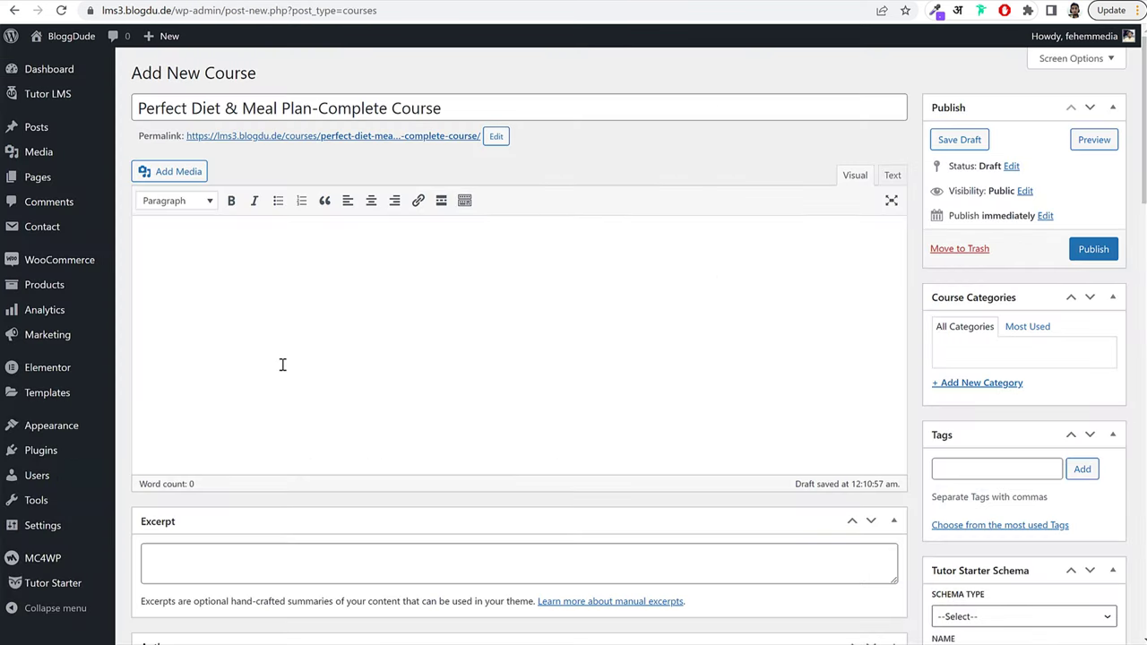
{"action": "key", "text": "ctrl+v"}
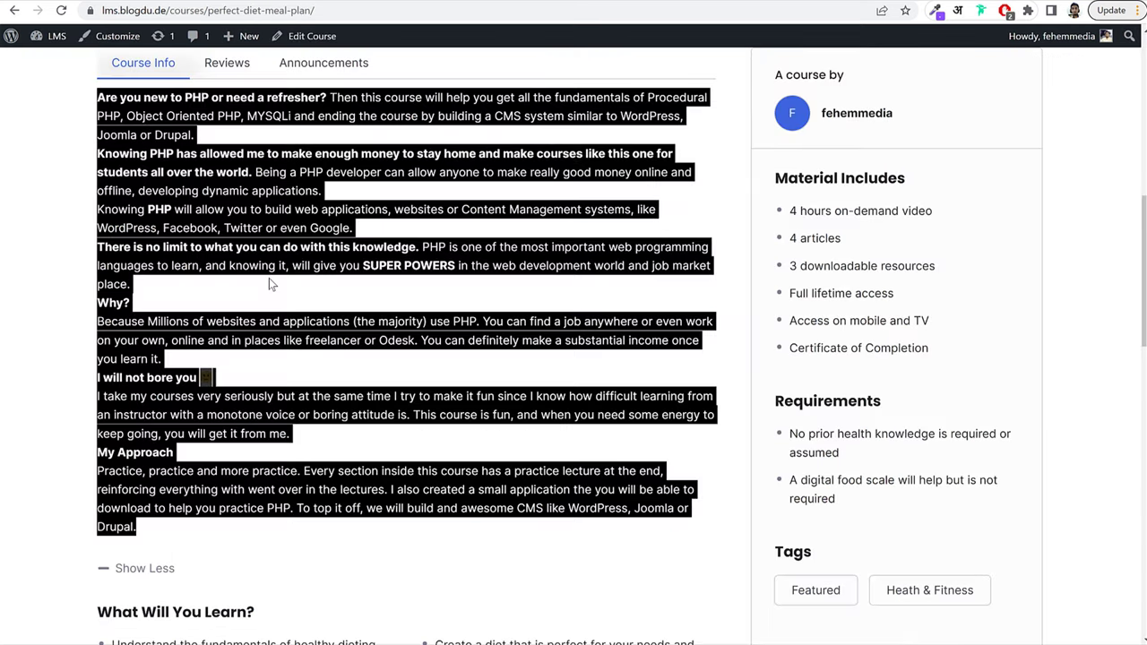
{"action": "left_click", "coordinate": [269, 278]}
{"action": "scroll", "coordinate": [283, 266], "scroll_direction": "up", "scroll_amount": 1}
{"action": "left_click_drag", "start_coordinate": [100, 248], "coordinate": [332, 245]}
{"action": "left_click", "coordinate": [333, 245]}
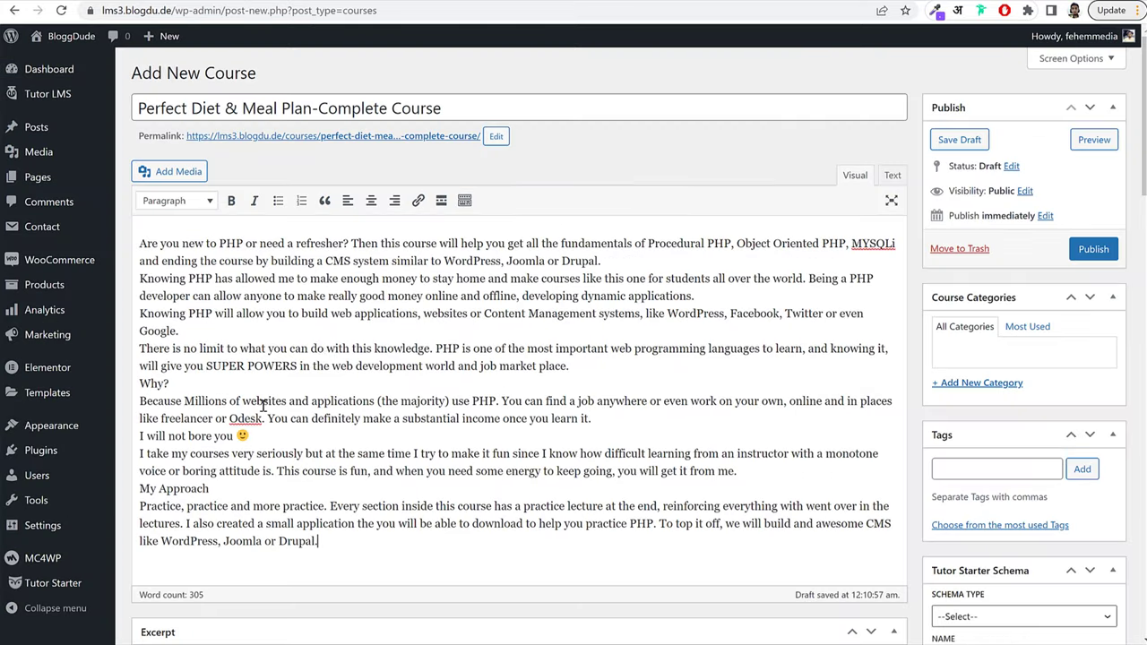
Bold the opening question and color the rest of the first paragraph red
{"action": "left_click_drag", "start_coordinate": [350, 243], "coordinate": [137, 243]}
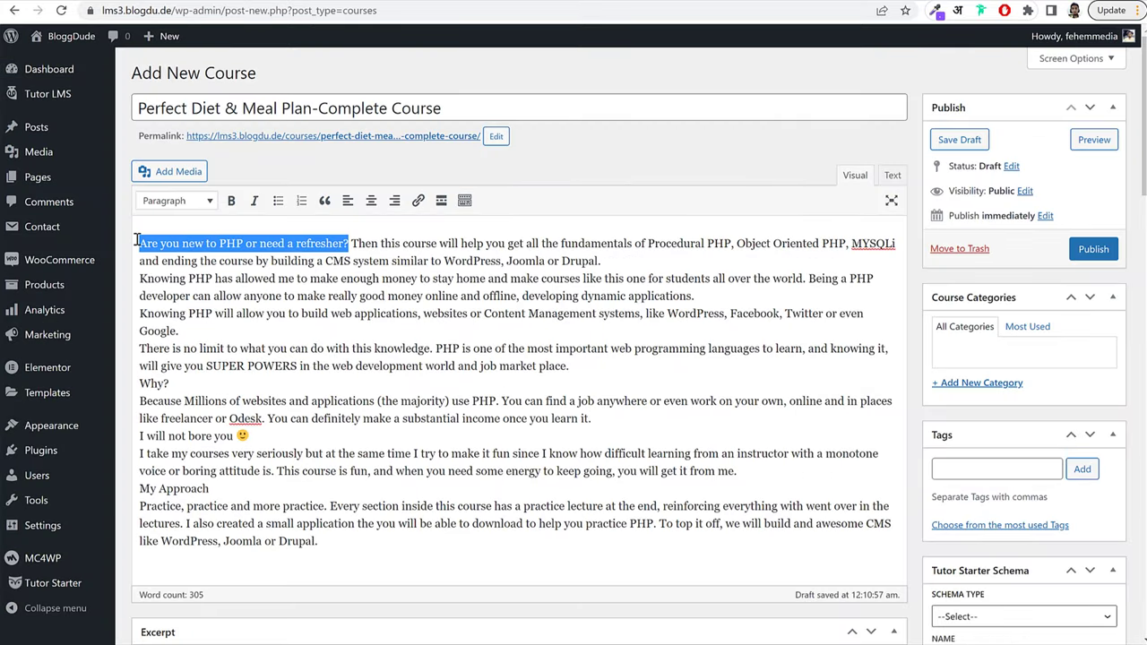
{"action": "left_click", "coordinate": [231, 201]}
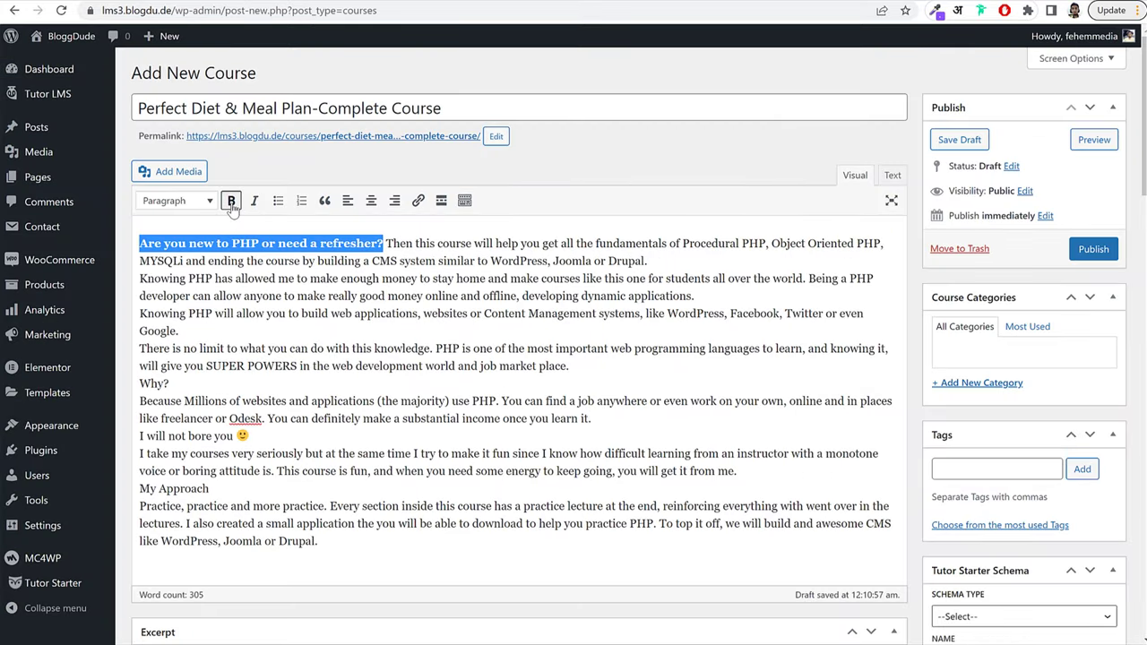
{"action": "left_click", "coordinate": [326, 296]}
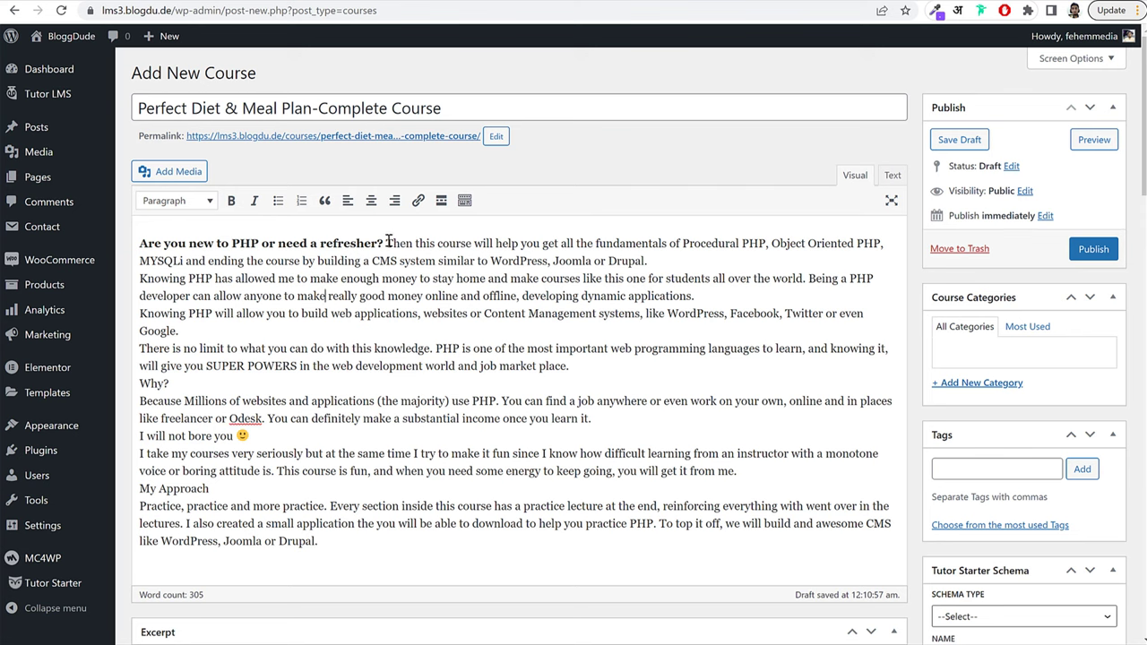
{"action": "left_click_drag", "start_coordinate": [391, 243], "coordinate": [655, 260]}
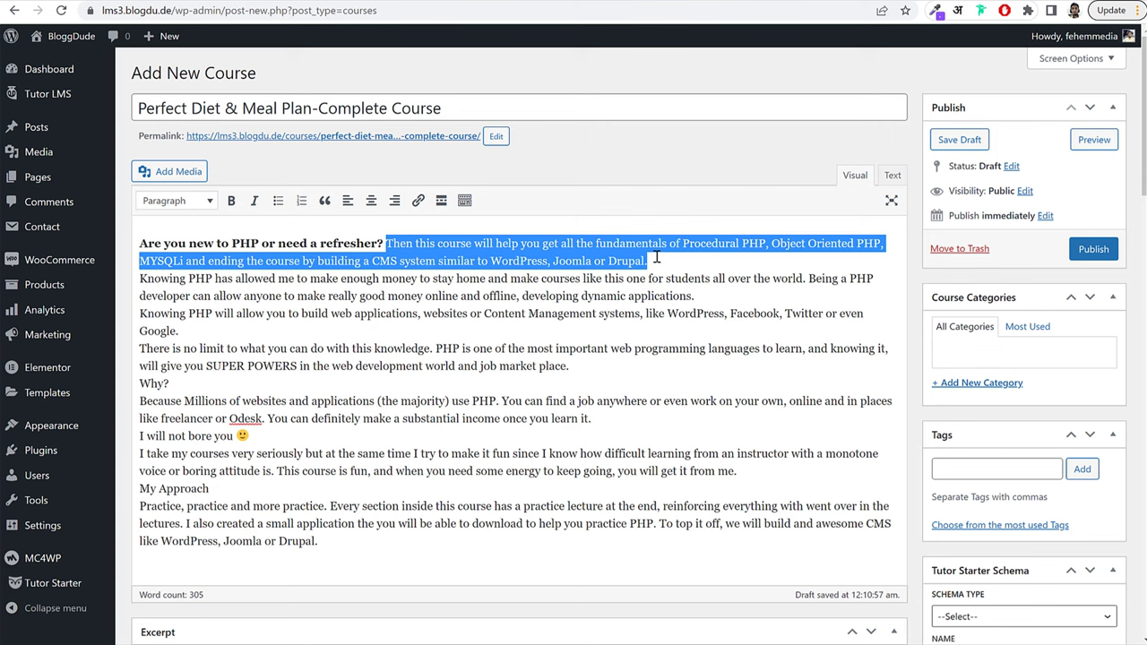
{"action": "left_click", "coordinate": [465, 201]}
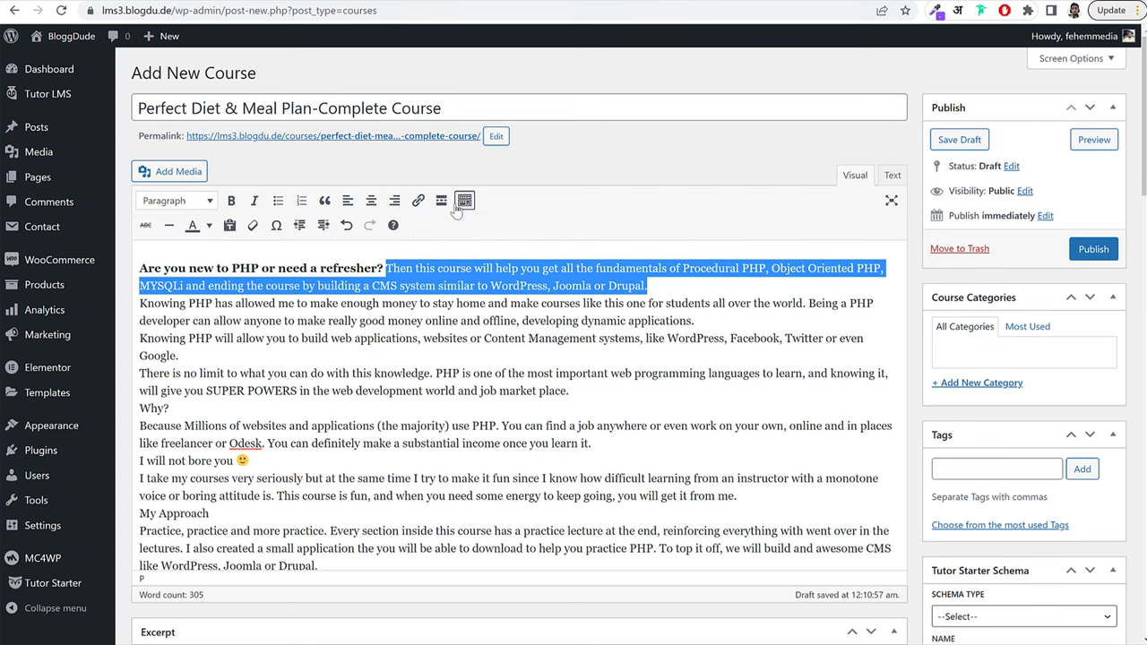
{"action": "left_click", "coordinate": [210, 227]}
{"action": "left_click", "coordinate": [161, 278]}
{"action": "left_click", "coordinate": [558, 326]}
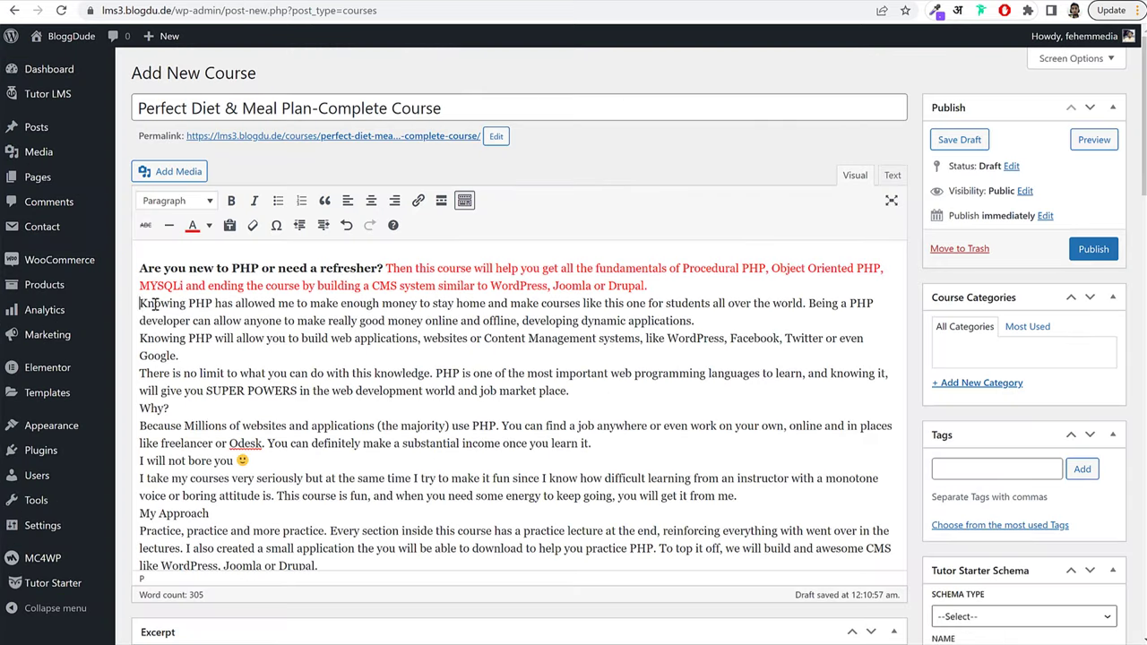
Bold the phrase 'Knowing PHP has allowed me to make enough money'
{"action": "left_click_drag", "start_coordinate": [140, 304], "coordinate": [421, 305]}
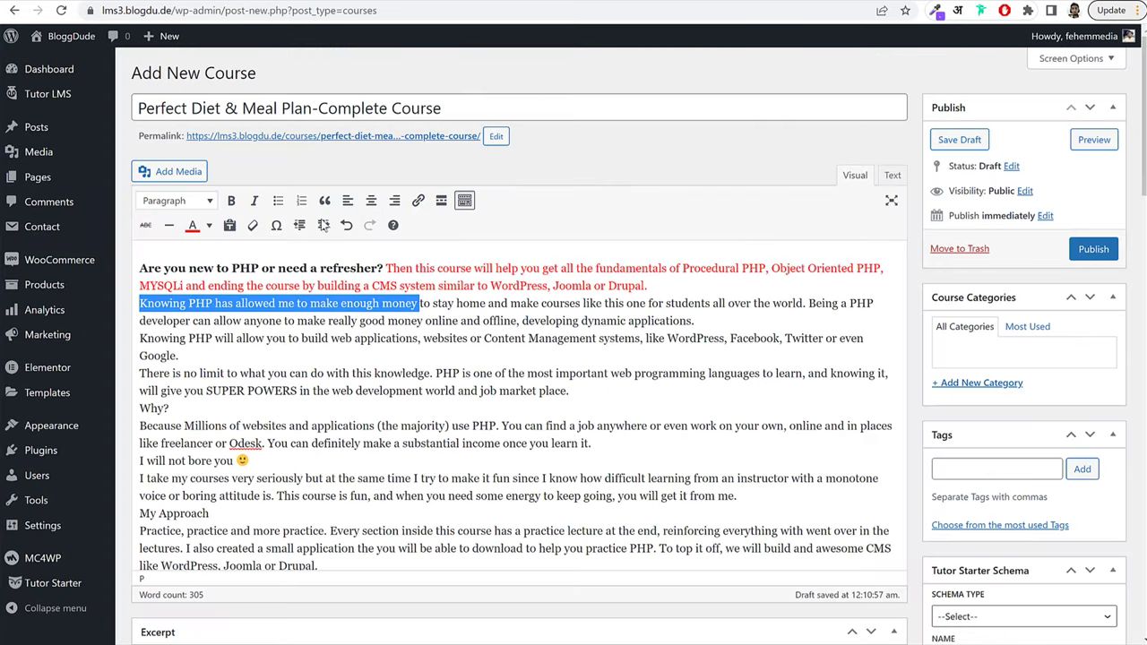
{"action": "left_click", "coordinate": [232, 201]}
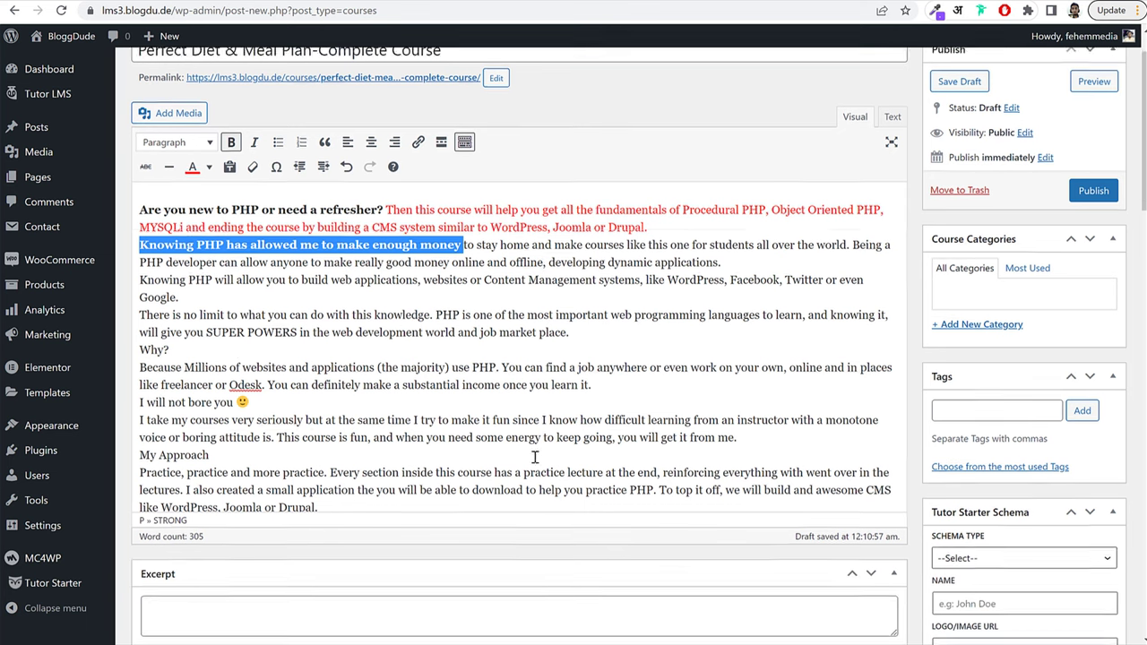
{"action": "scroll", "coordinate": [516, 433], "scroll_direction": "down", "scroll_amount": 2}
{"action": "left_click", "coordinate": [483, 251]}
{"action": "scroll", "coordinate": [489, 310], "scroll_direction": "up", "scroll_amount": 2}
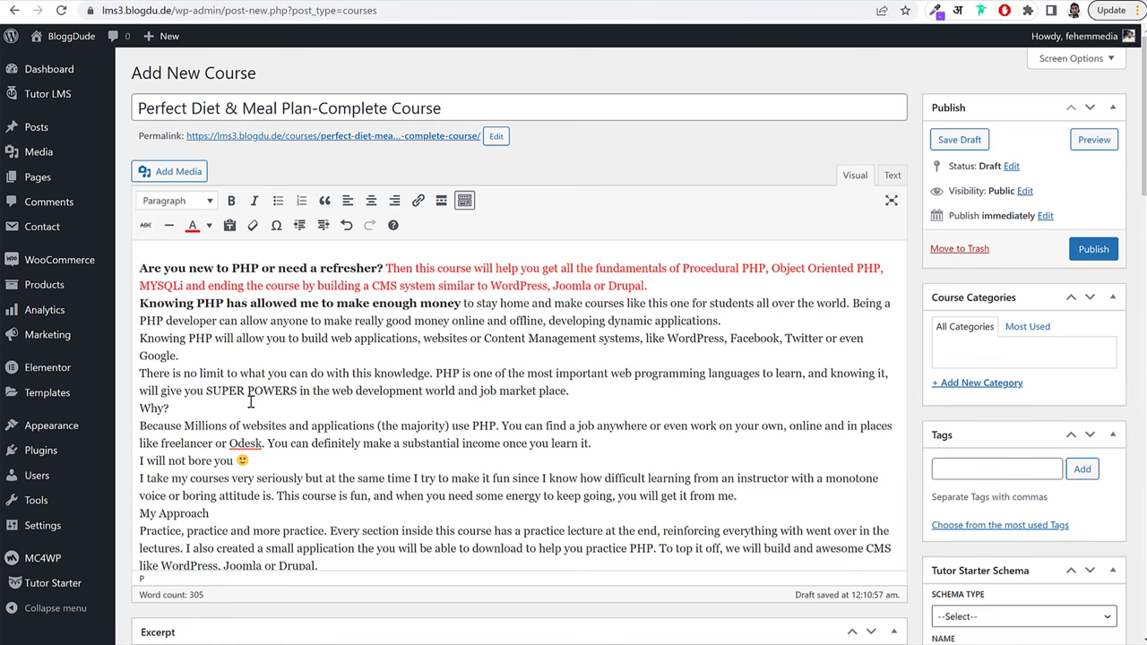
{"action": "left_click_drag", "start_coordinate": [283, 321], "coordinate": [447, 324]}
{"action": "left_click", "coordinate": [446, 324]}
{"action": "left_click_drag", "start_coordinate": [142, 268], "coordinate": [404, 511]}
{"action": "left_click", "coordinate": [403, 512]}
Keep the only available author as the course author
{"action": "scroll", "coordinate": [335, 409], "scroll_direction": "down", "scroll_amount": 2}
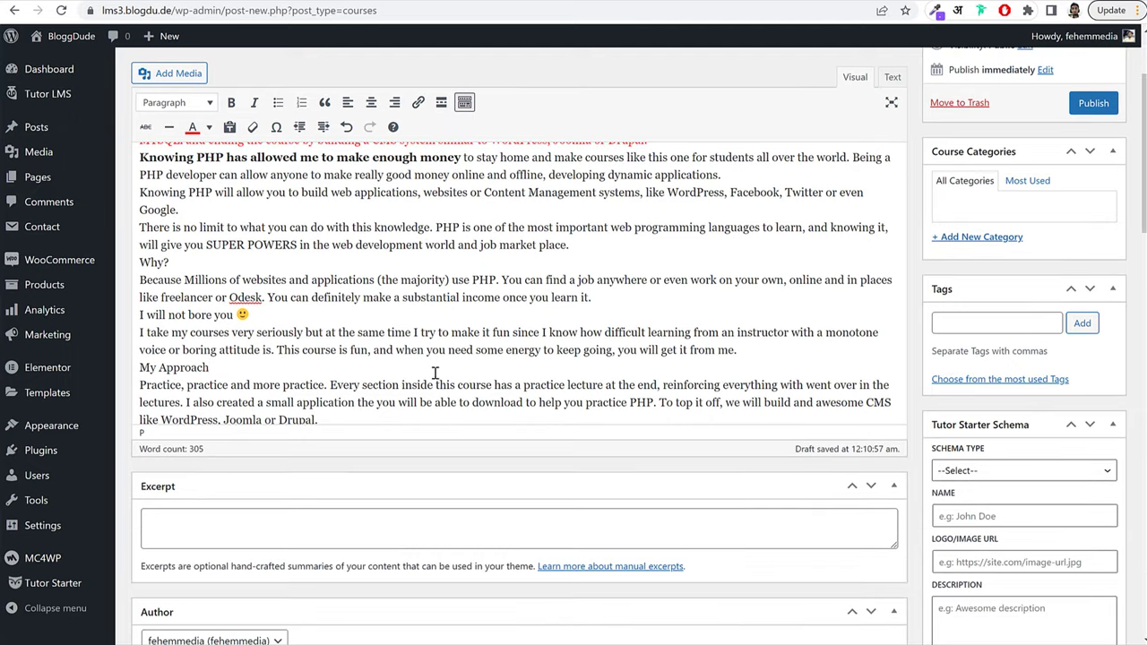
{"action": "scroll", "coordinate": [507, 414], "scroll_direction": "down", "scroll_amount": 6}
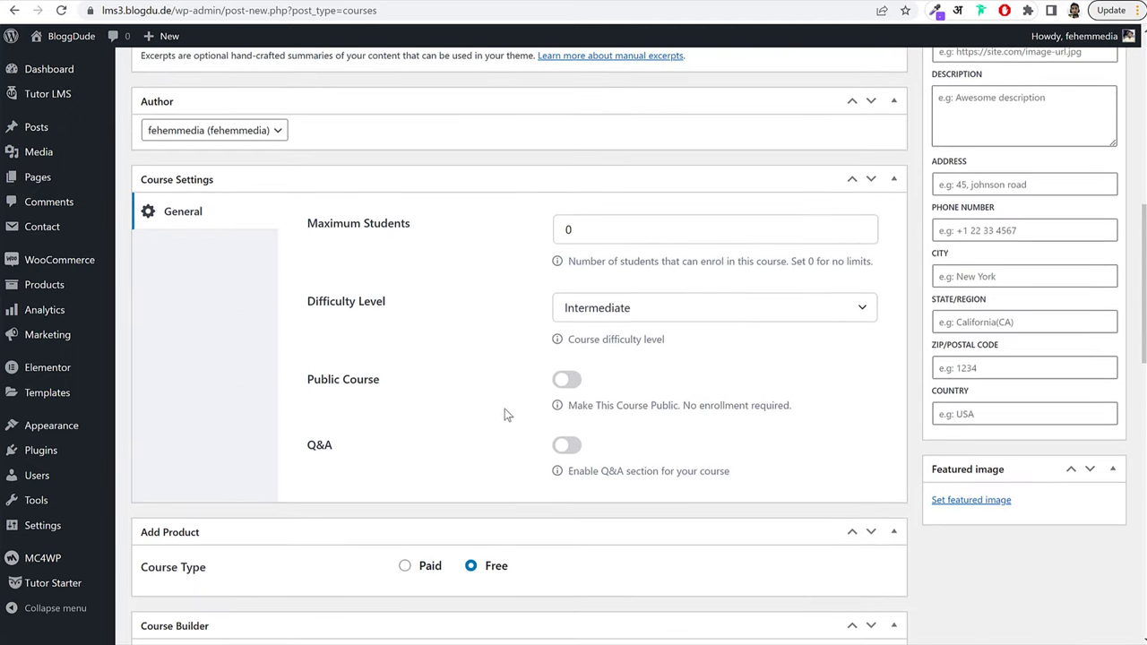
{"action": "left_click", "coordinate": [255, 131]}
{"action": "left_click", "coordinate": [230, 149]}
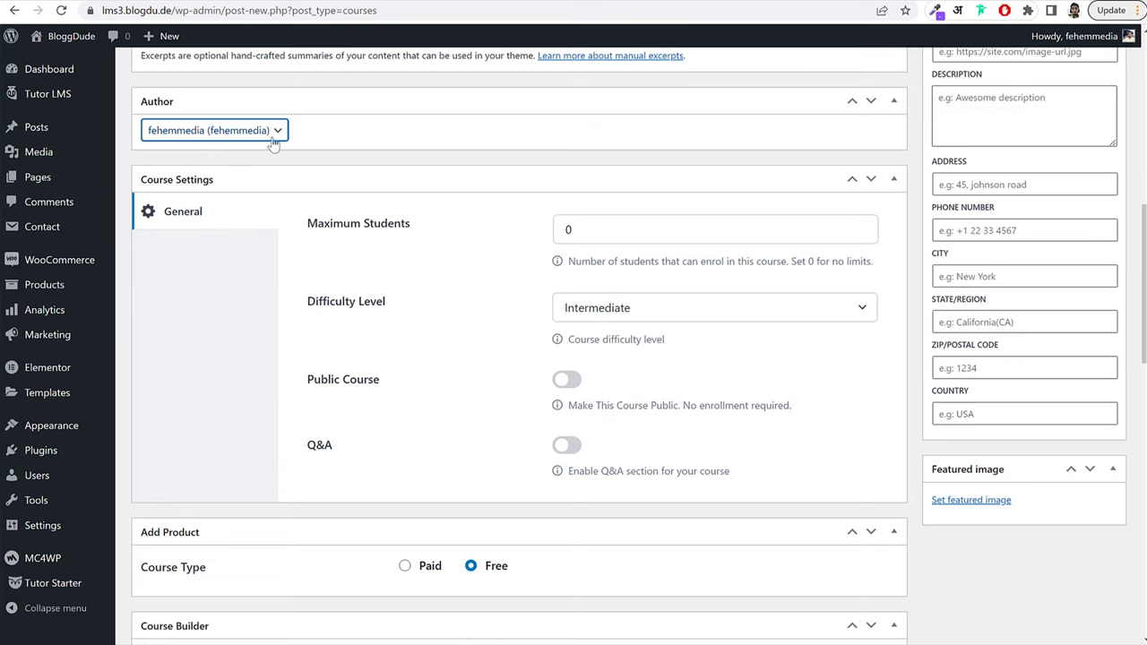
Set Maximum Students to 0 so student numbers stay unlimited
{"action": "scroll", "coordinate": [636, 260], "scroll_direction": "down", "scroll_amount": 1}
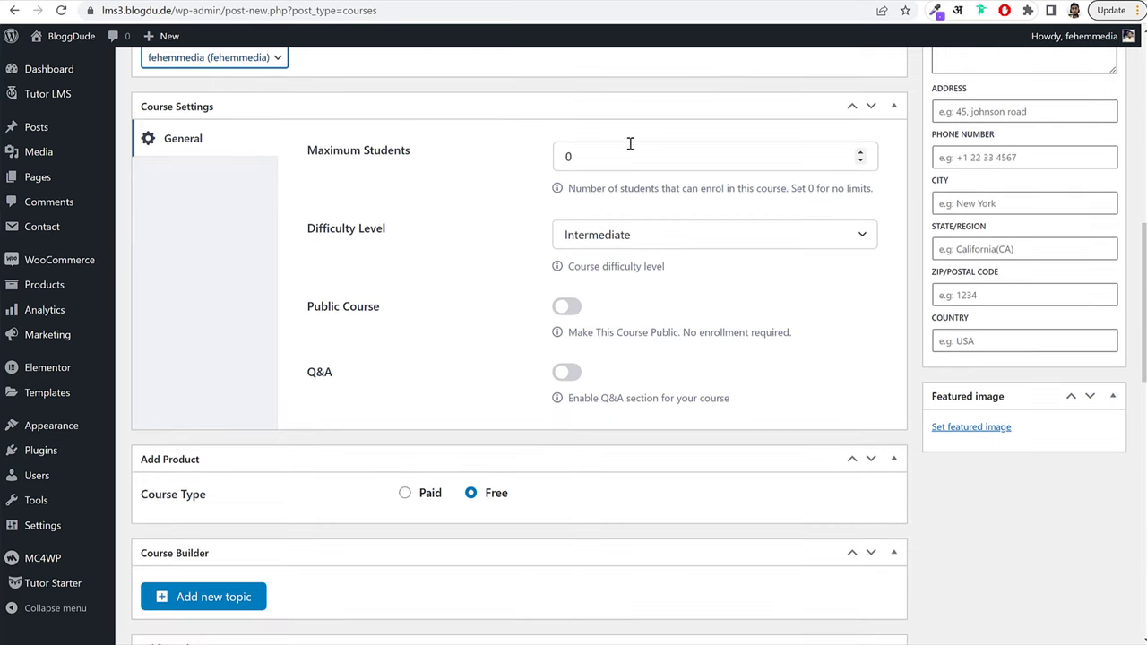
{"action": "left_click_drag", "start_coordinate": [600, 159], "coordinate": [555, 179]}
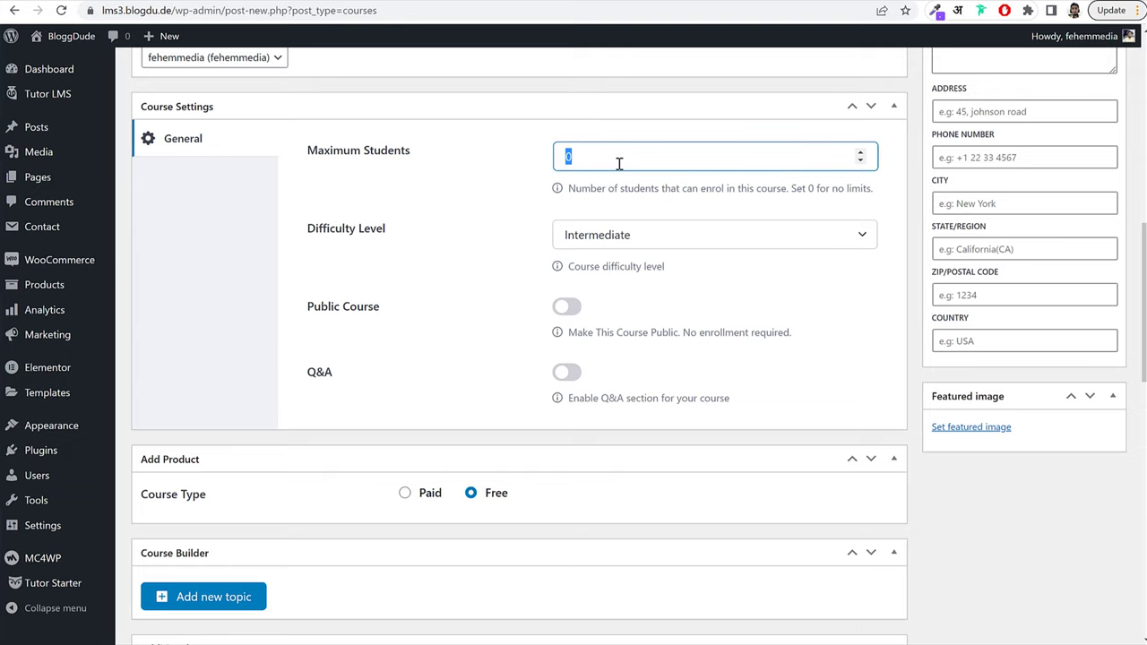
{"action": "type", "text": "100"}
{"action": "left_click_drag", "start_coordinate": [632, 154], "coordinate": [520, 157]}
{"action": "type", "text": "0"}
{"action": "left_click_drag", "start_coordinate": [794, 189], "coordinate": [878, 197]}
{"action": "left_click", "coordinate": [808, 188]}
{"action": "left_click_drag", "start_coordinate": [791, 187], "coordinate": [873, 186]}
{"action": "left_click", "coordinate": [873, 187]}
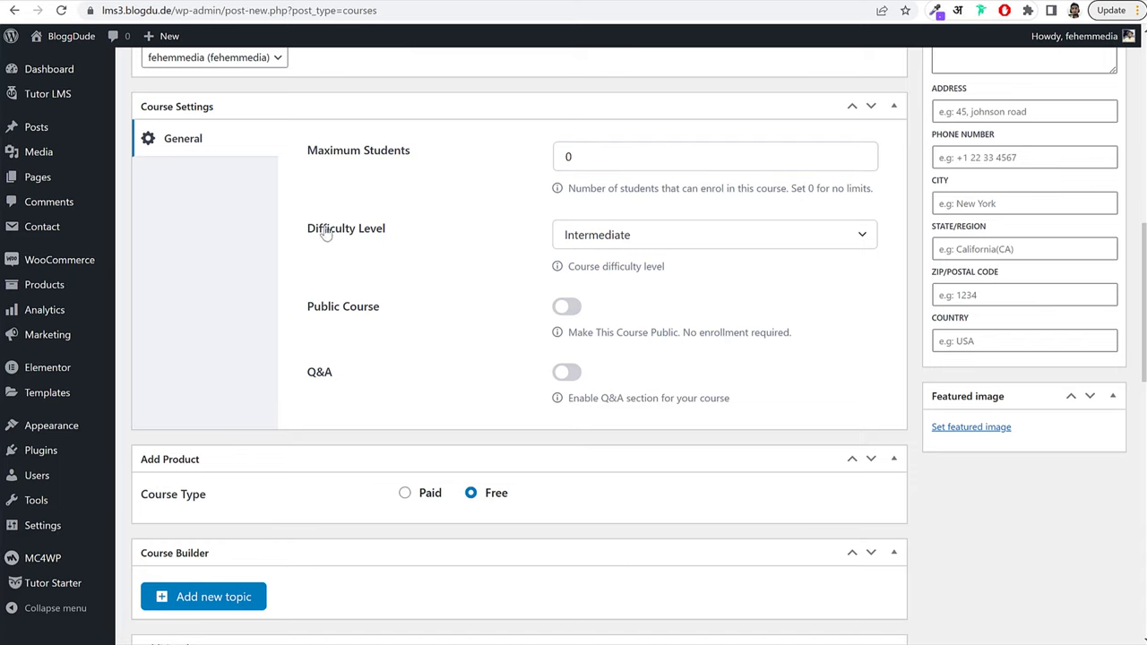
Set the course Difficulty Level to All Levels
{"action": "left_click_drag", "start_coordinate": [306, 229], "coordinate": [435, 232]}
{"action": "left_click", "coordinate": [659, 244]}
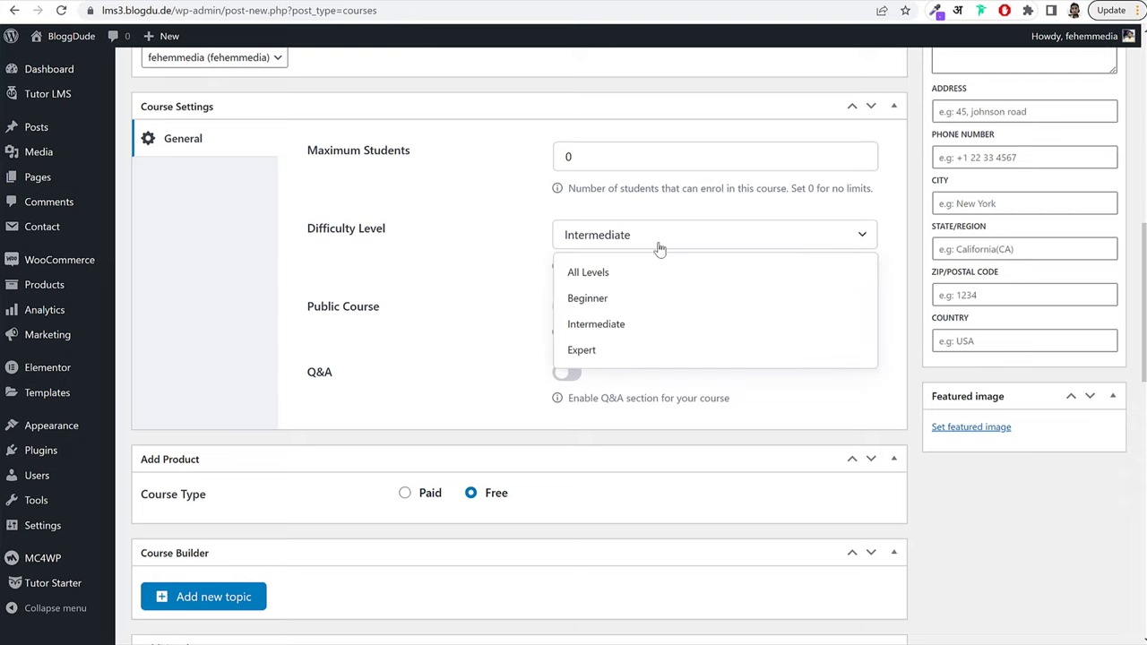
{"action": "left_click", "coordinate": [605, 273]}
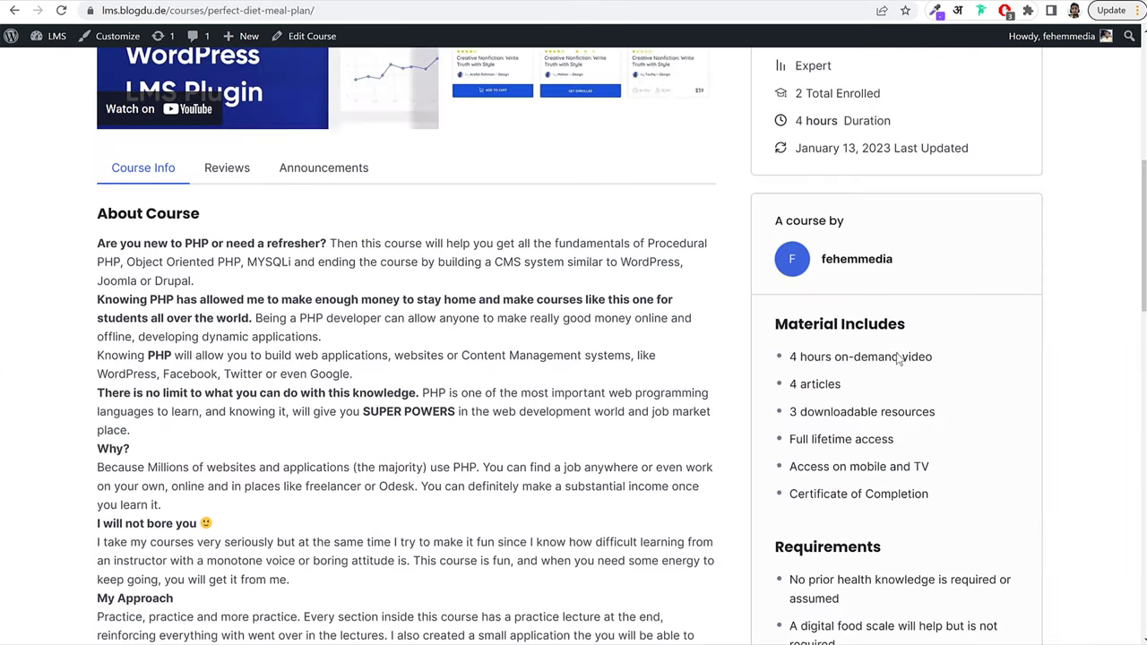
Switch on the course Q&A section and review the remaining settings
{"action": "scroll", "coordinate": [907, 394], "scroll_direction": "up", "scroll_amount": 5}
{"action": "scroll", "coordinate": [905, 373], "scroll_direction": "up", "scroll_amount": 1}
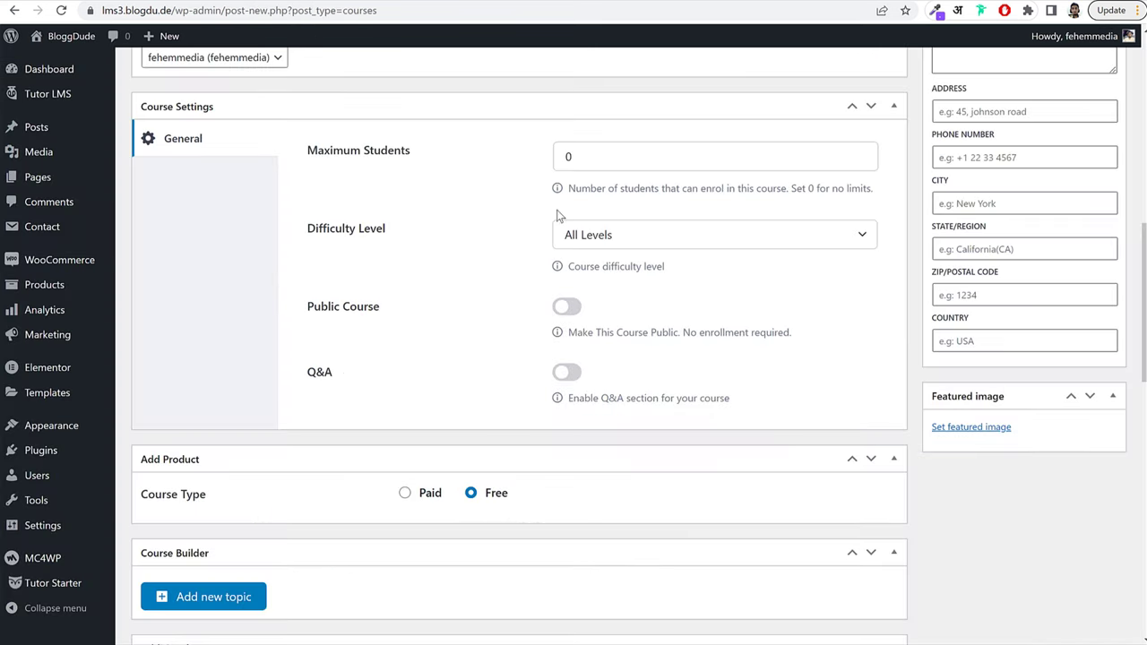
{"action": "scroll", "coordinate": [561, 215], "scroll_direction": "down", "scroll_amount": 3}
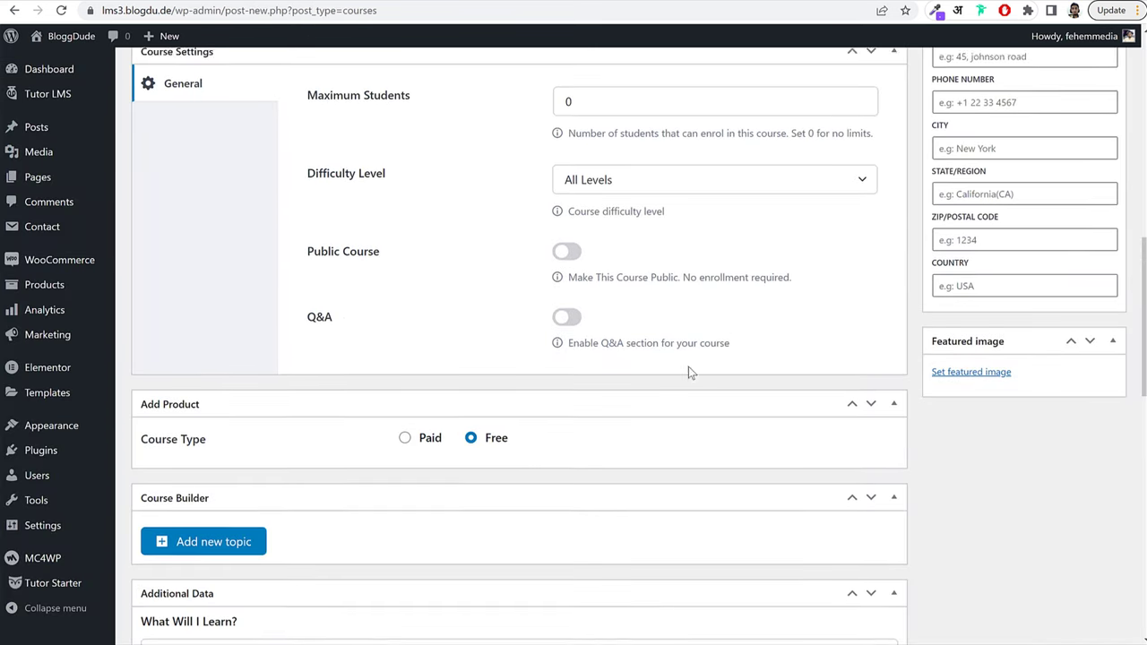
{"action": "left_click", "coordinate": [566, 300]}
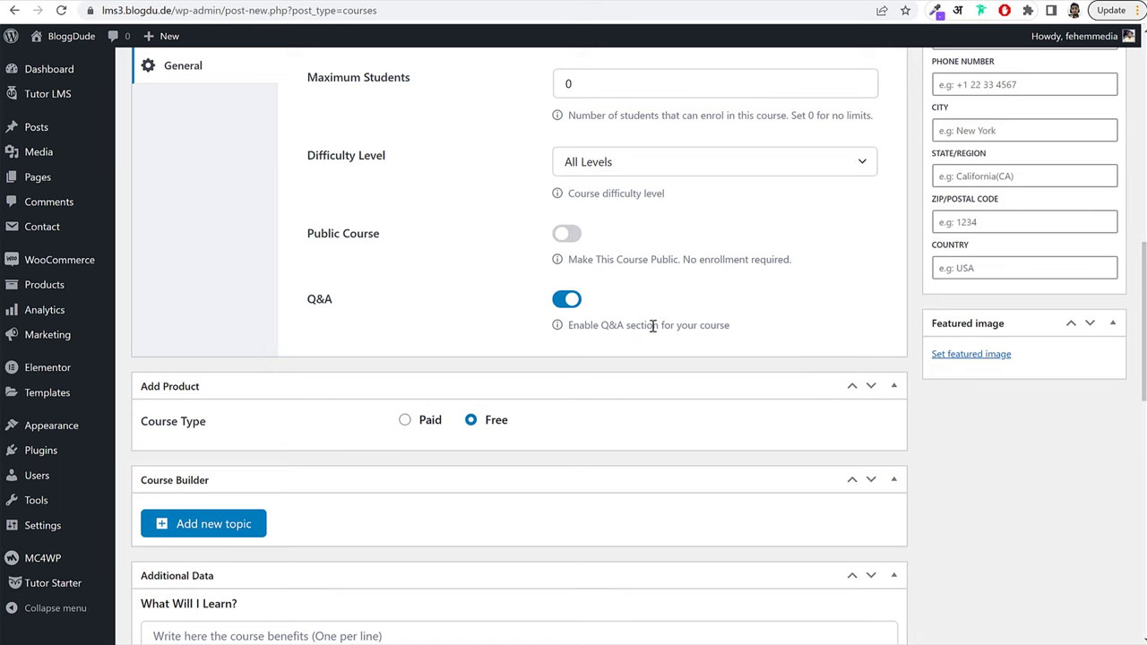
{"action": "scroll", "coordinate": [684, 308], "scroll_direction": "down", "scroll_amount": 2}
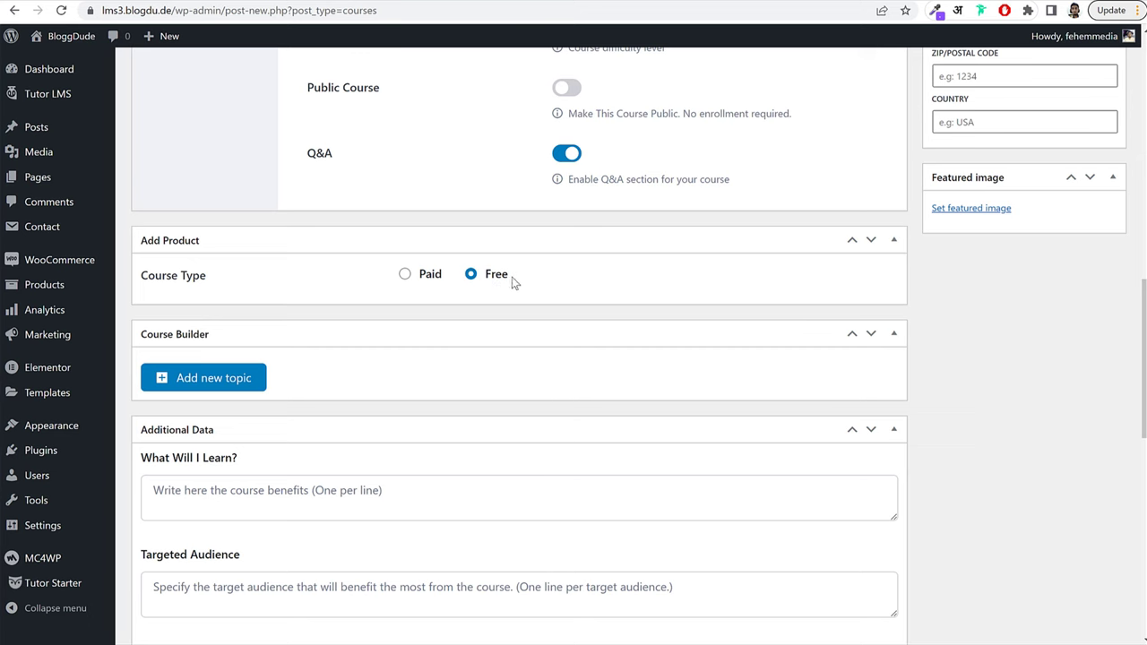
{"action": "scroll", "coordinate": [599, 277], "scroll_direction": "down", "scroll_amount": 2}
{"action": "scroll", "coordinate": [599, 277], "scroll_direction": "down", "scroll_amount": 3}
{"action": "scroll", "coordinate": [583, 277], "scroll_direction": "up", "scroll_amount": 3}
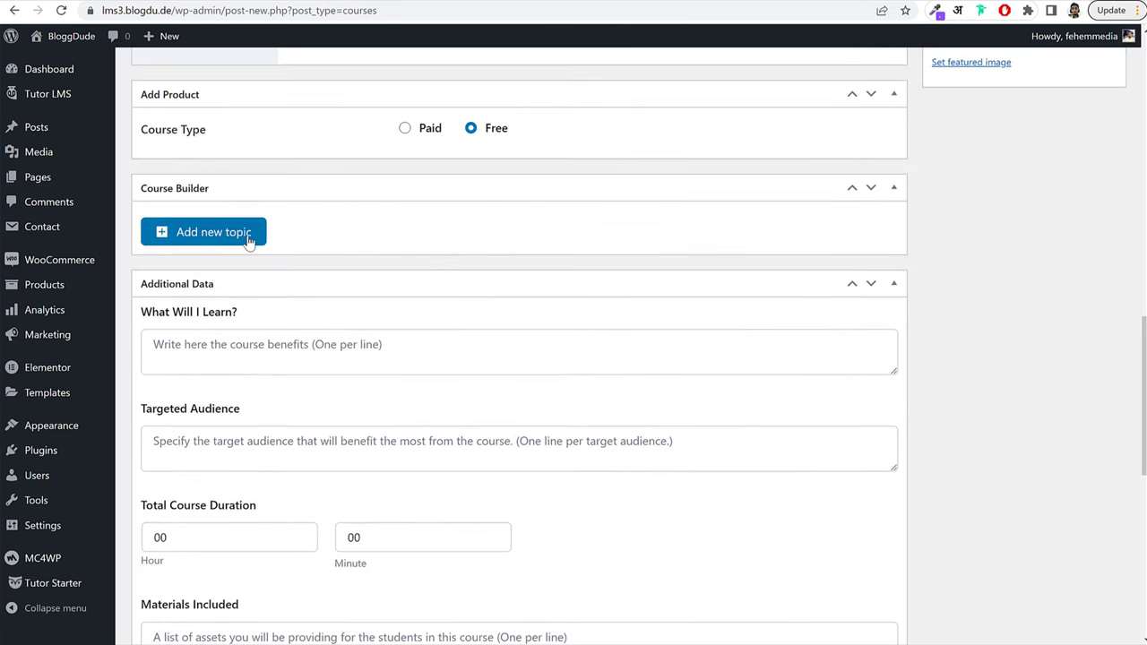
{"action": "scroll", "coordinate": [316, 302], "scroll_direction": "down", "scroll_amount": 3}
{"action": "scroll", "coordinate": [315, 302], "scroll_direction": "down", "scroll_amount": 3}
{"action": "scroll", "coordinate": [317, 309], "scroll_direction": "up", "scroll_amount": 12}
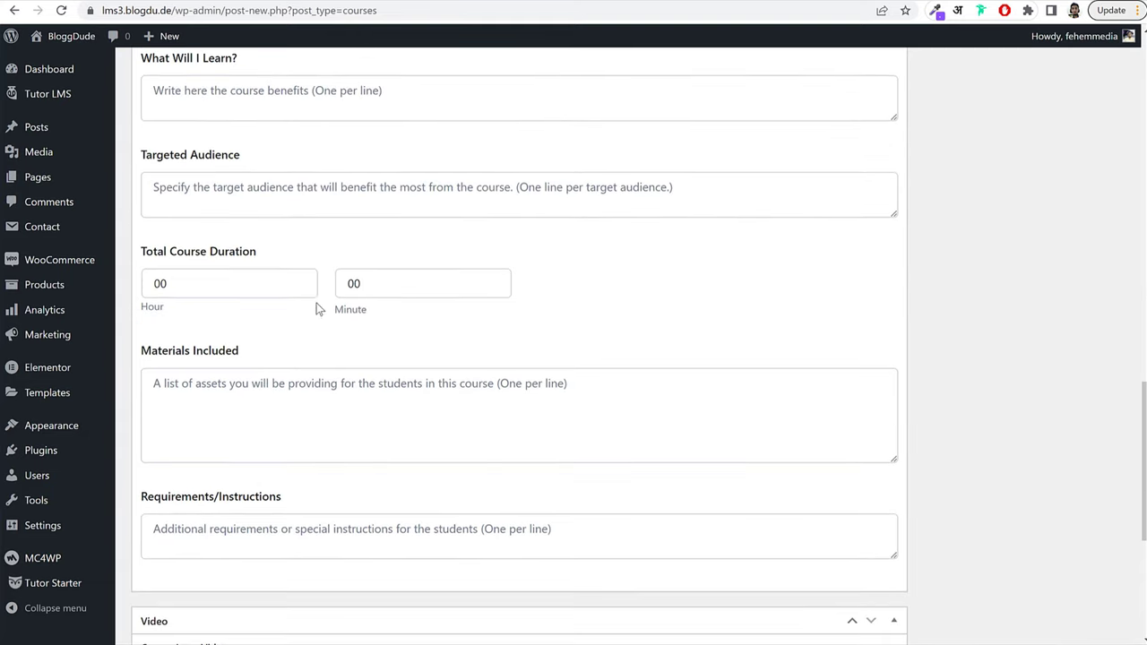
{"action": "scroll", "coordinate": [317, 309], "scroll_direction": "up", "scroll_amount": 4}
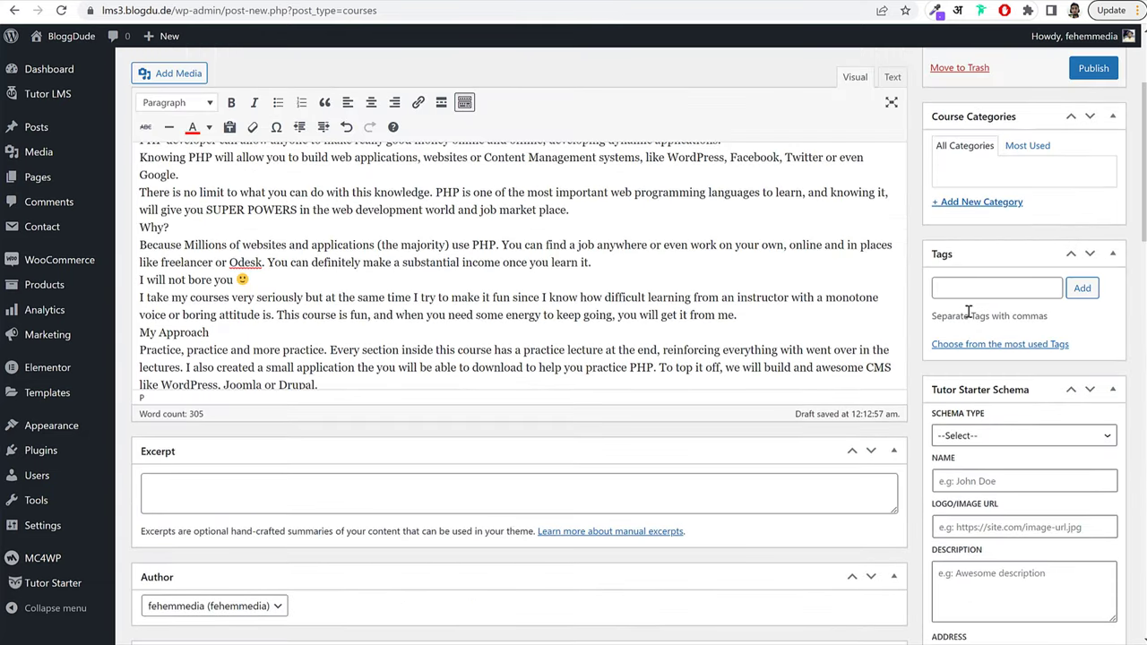
Copy 'Health & Fitness' from the live course page and add it as a new course category
{"action": "left_click", "coordinate": [1042, 389]}
{"action": "scroll", "coordinate": [1045, 395], "scroll_direction": "up", "scroll_amount": 2}
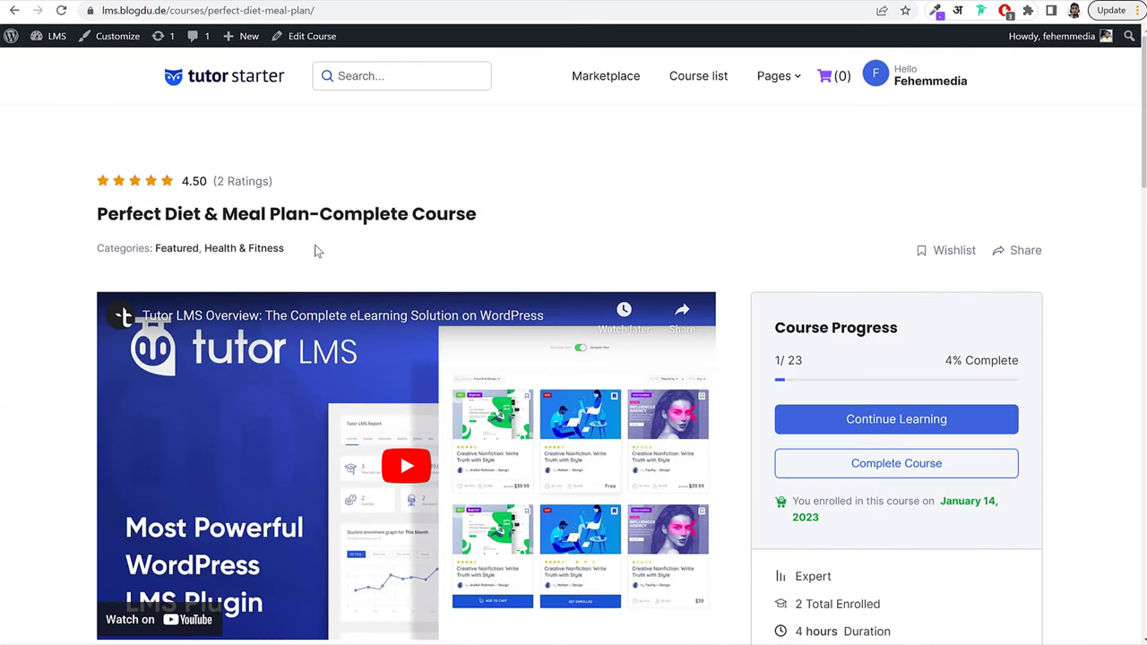
{"action": "left_click_drag", "start_coordinate": [316, 248], "coordinate": [205, 248]}
{"action": "key", "text": "ctrl+c"}
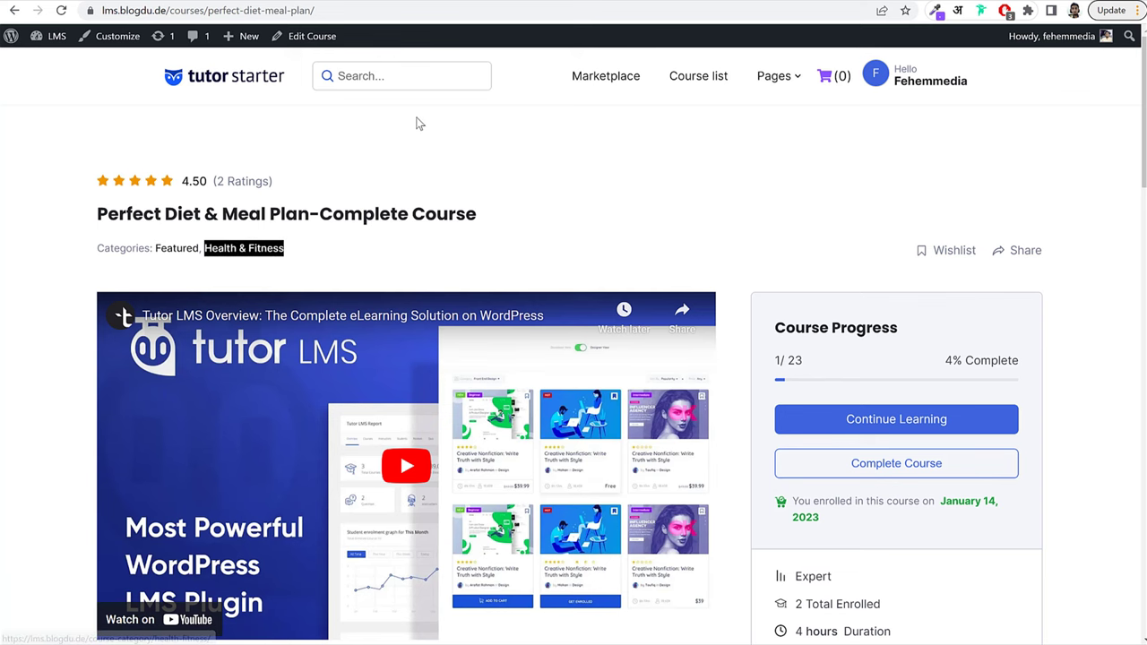
{"action": "left_click", "coordinate": [257, 2]}
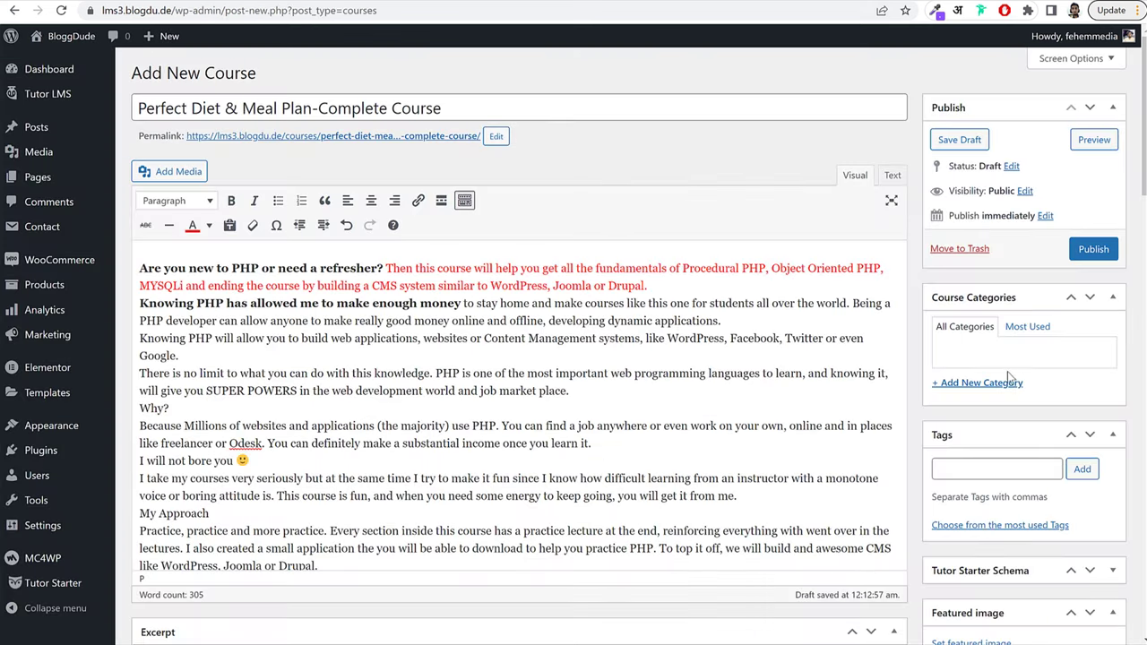
{"action": "left_click", "coordinate": [961, 384]}
{"action": "key", "text": "ctrl+v"}
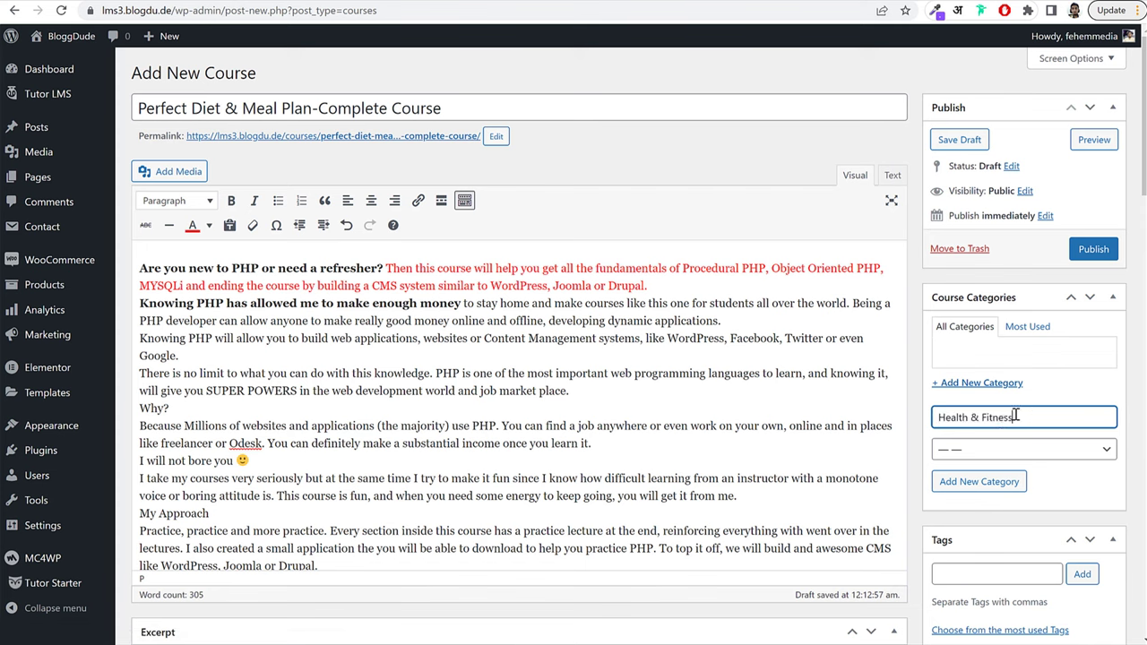
{"action": "left_click", "coordinate": [991, 485]}
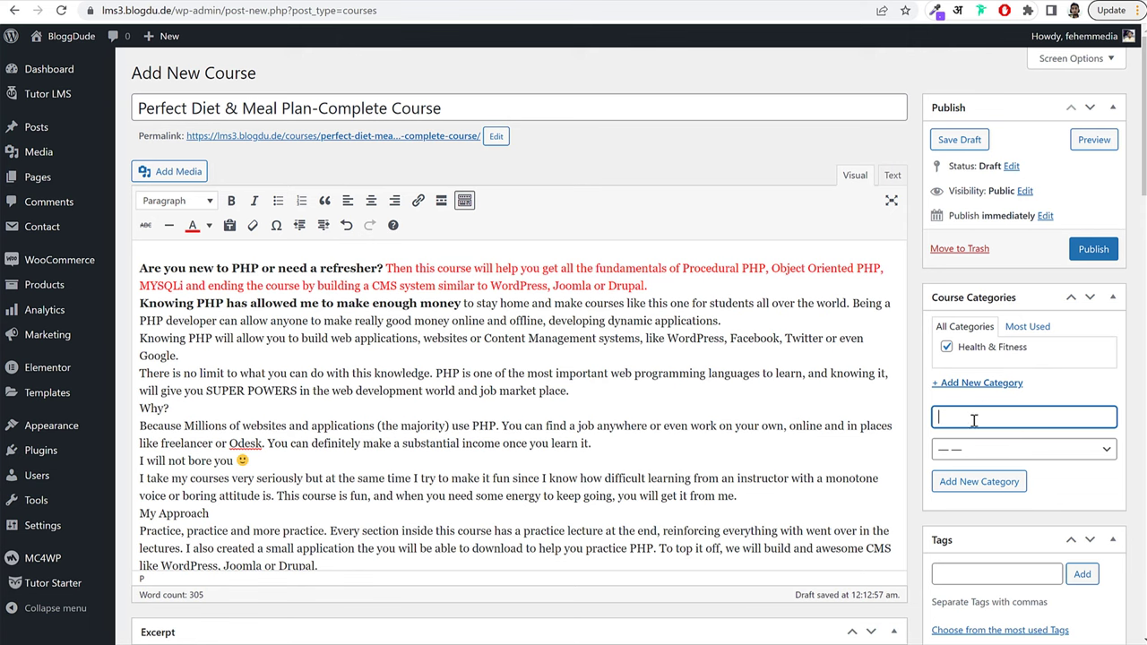
{"action": "scroll", "coordinate": [986, 404], "scroll_direction": "down", "scroll_amount": 3}
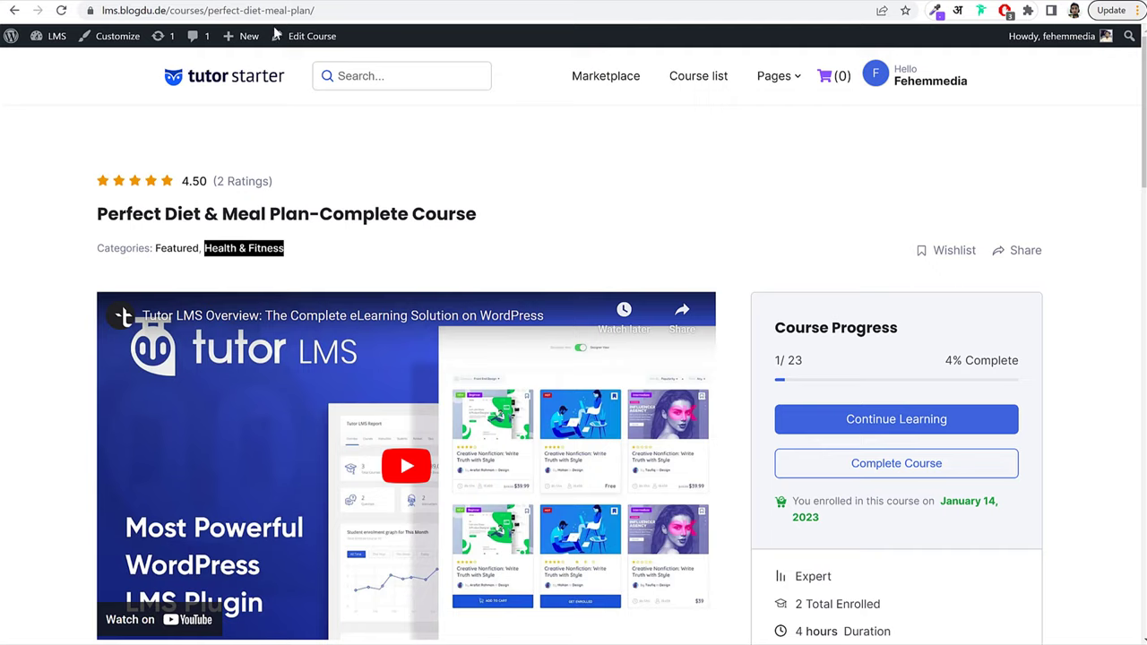
{"action": "scroll", "coordinate": [548, 295], "scroll_direction": "down", "scroll_amount": 10}
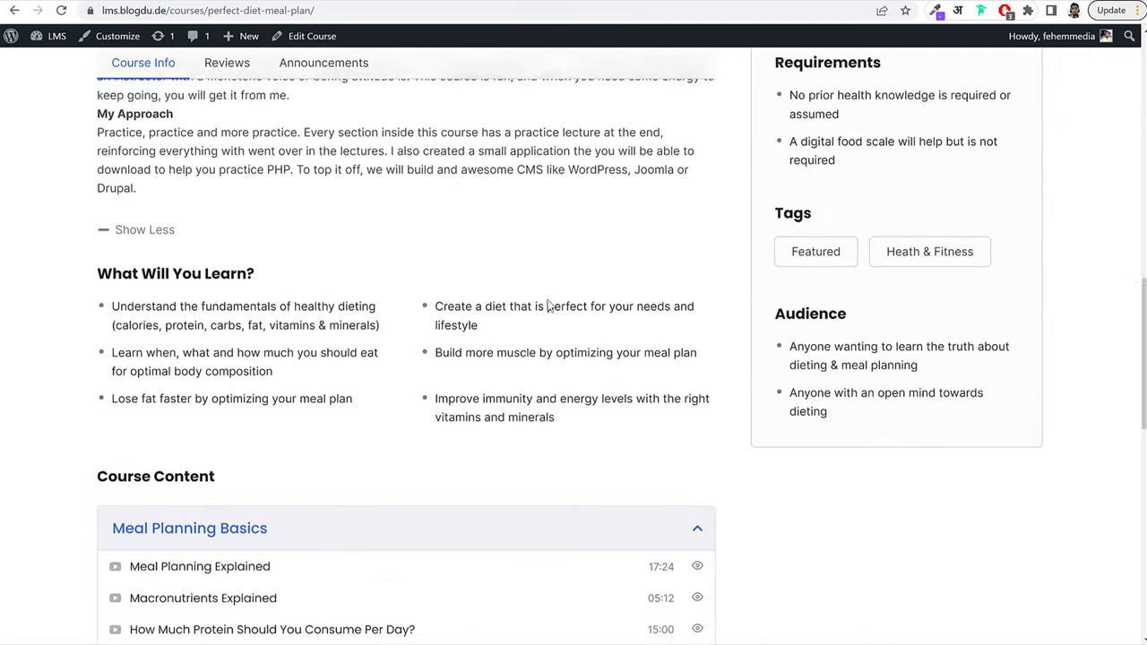
{"action": "scroll", "coordinate": [548, 306], "scroll_direction": "up", "scroll_amount": 10}
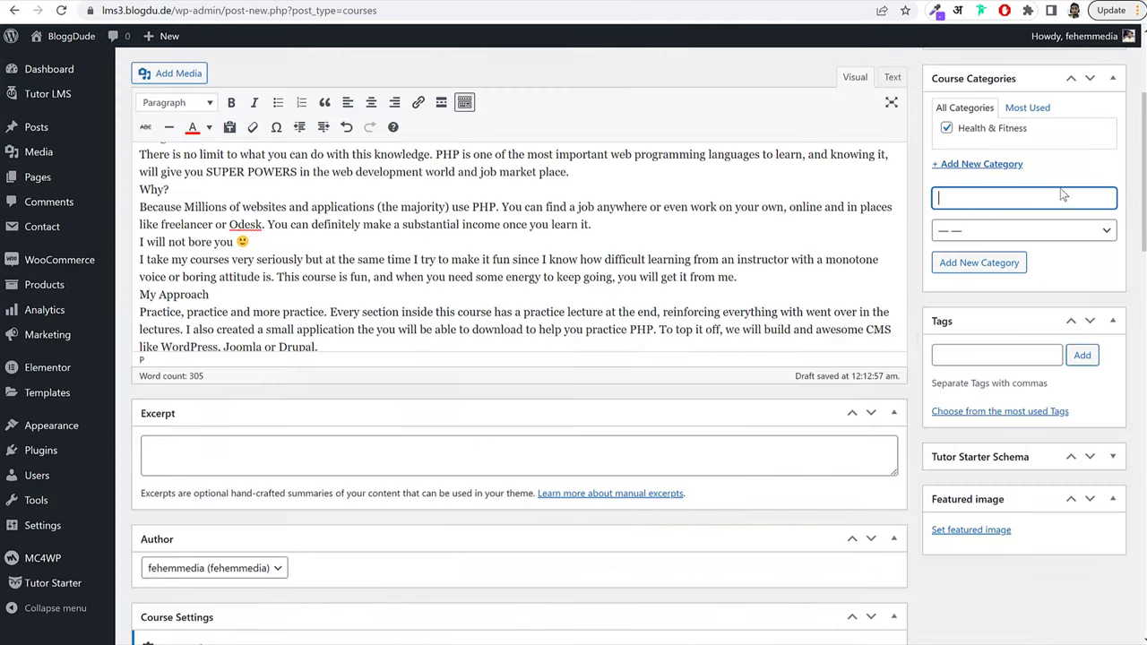
{"action": "scroll", "coordinate": [537, 307], "scroll_direction": "up", "scroll_amount": 3}
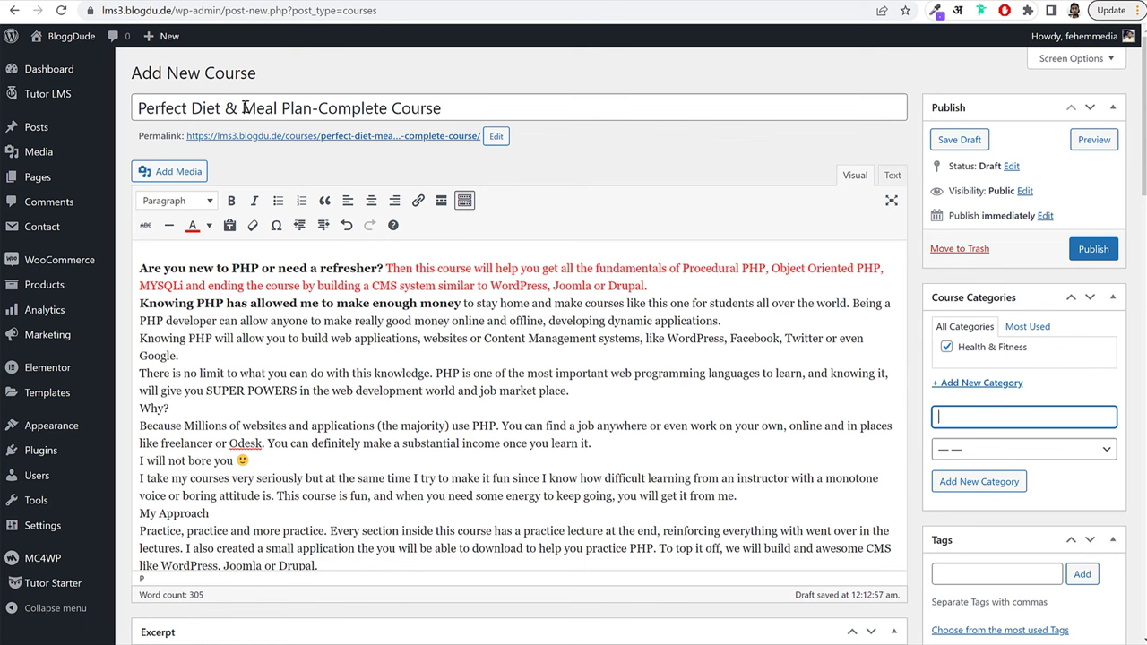
{"action": "left_click_drag", "start_coordinate": [245, 107], "coordinate": [314, 107]}
Add the tags Meal Planning, Diet and Health, then go back to the instructor profile
{"action": "scroll", "coordinate": [975, 404], "scroll_direction": "down", "scroll_amount": 3}
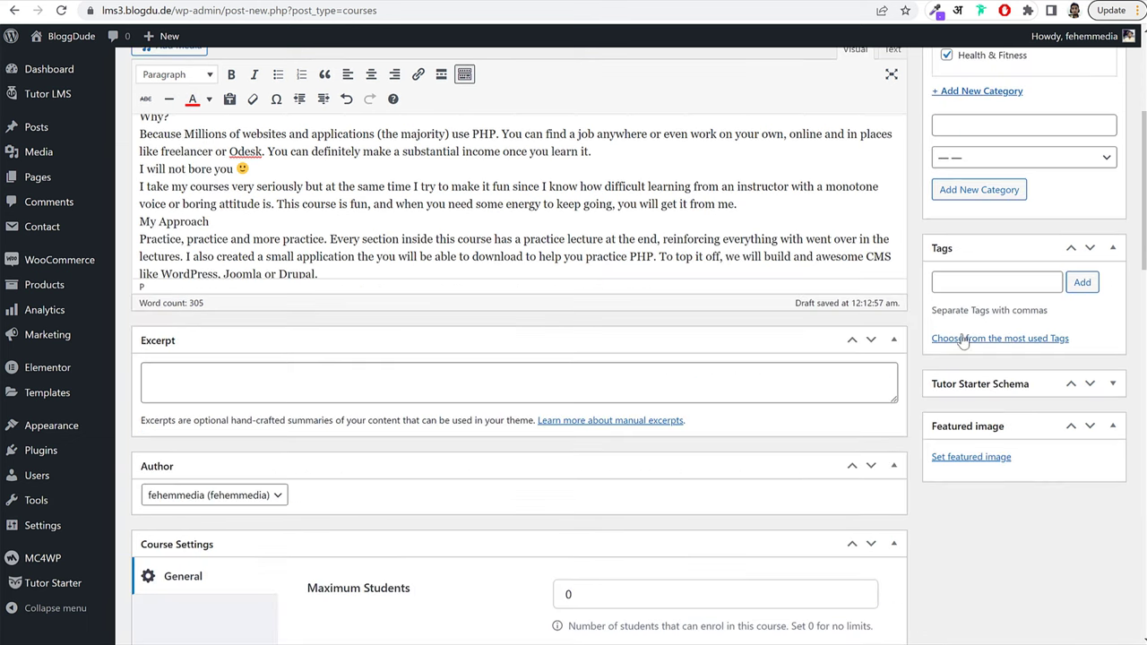
{"action": "left_click", "coordinate": [986, 287]}
{"action": "type", "text": "Meal Plann"}
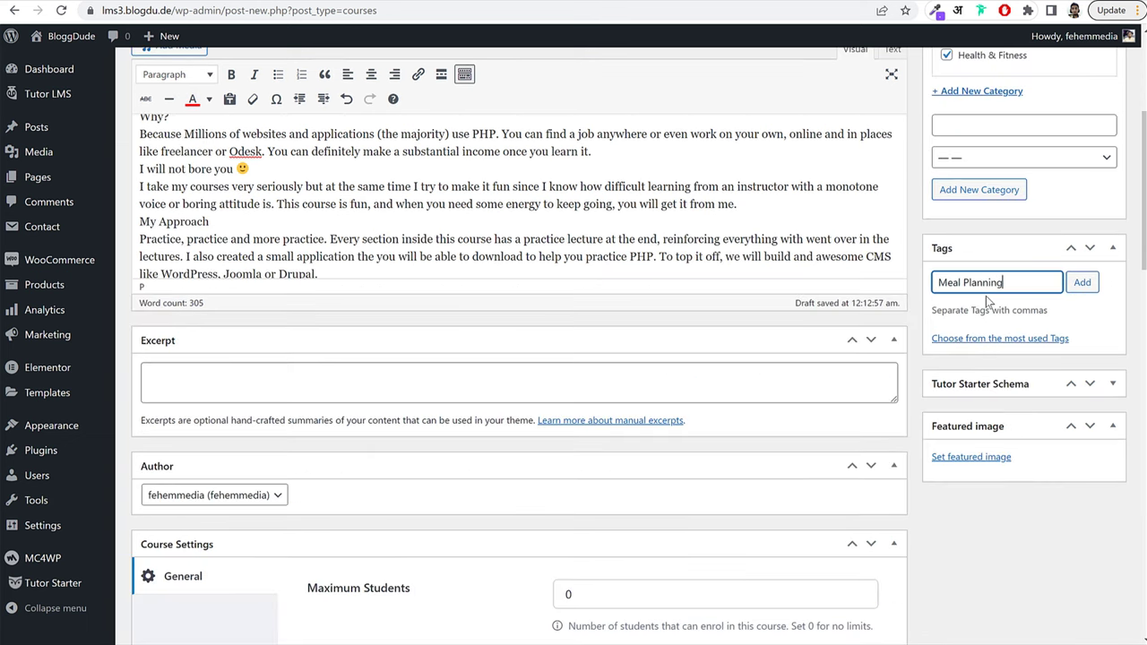
{"action": "left_click", "coordinate": [1082, 284]}
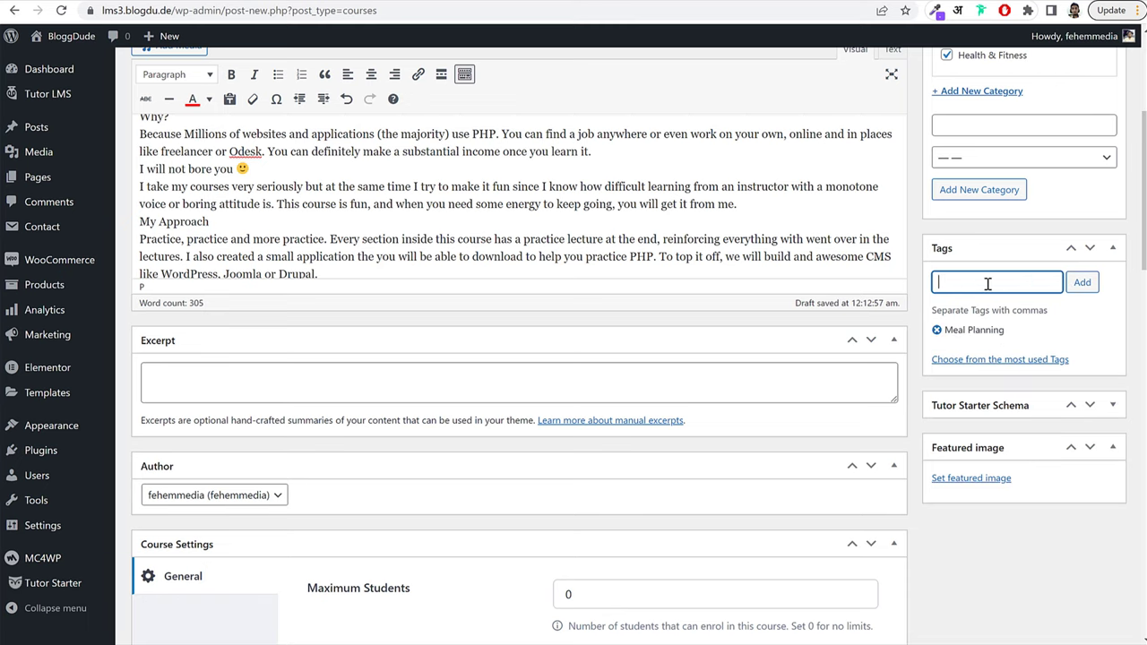
{"action": "key", "text": "Return"}
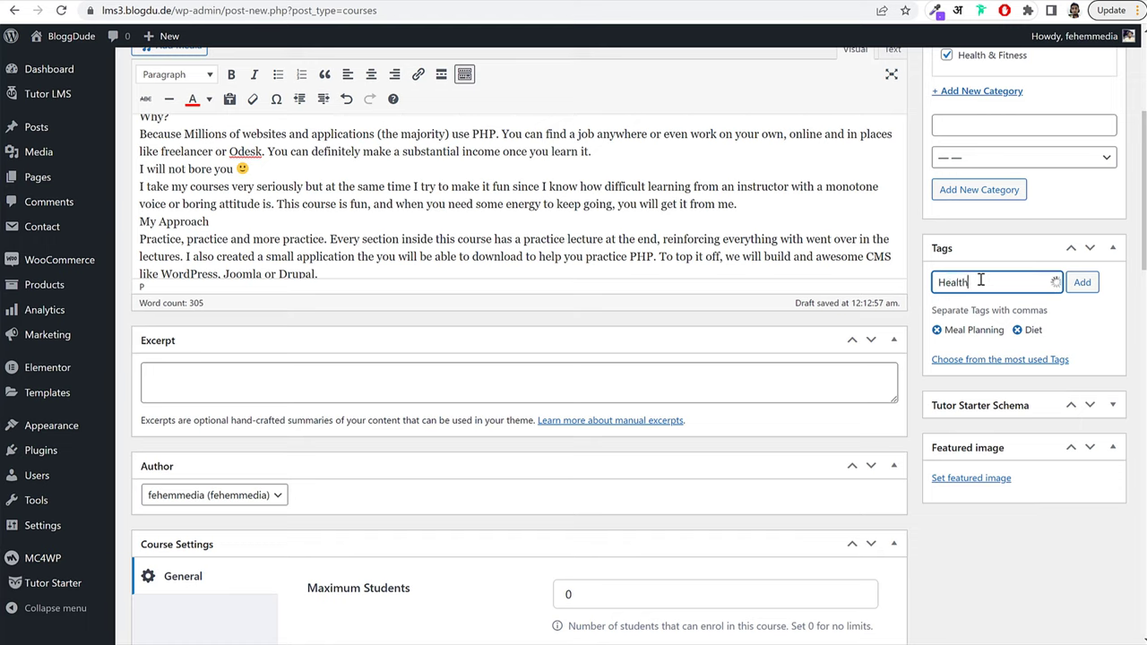
{"action": "key", "text": "Return"}
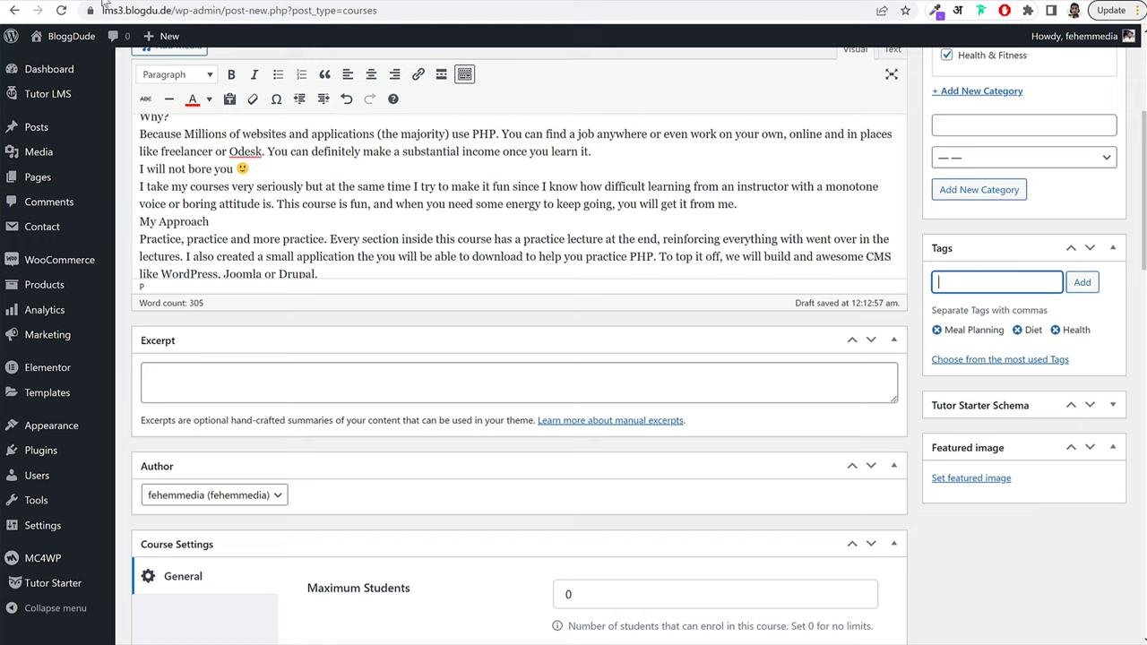
{"action": "scroll", "coordinate": [991, 428], "scroll_direction": "down", "scroll_amount": 3}
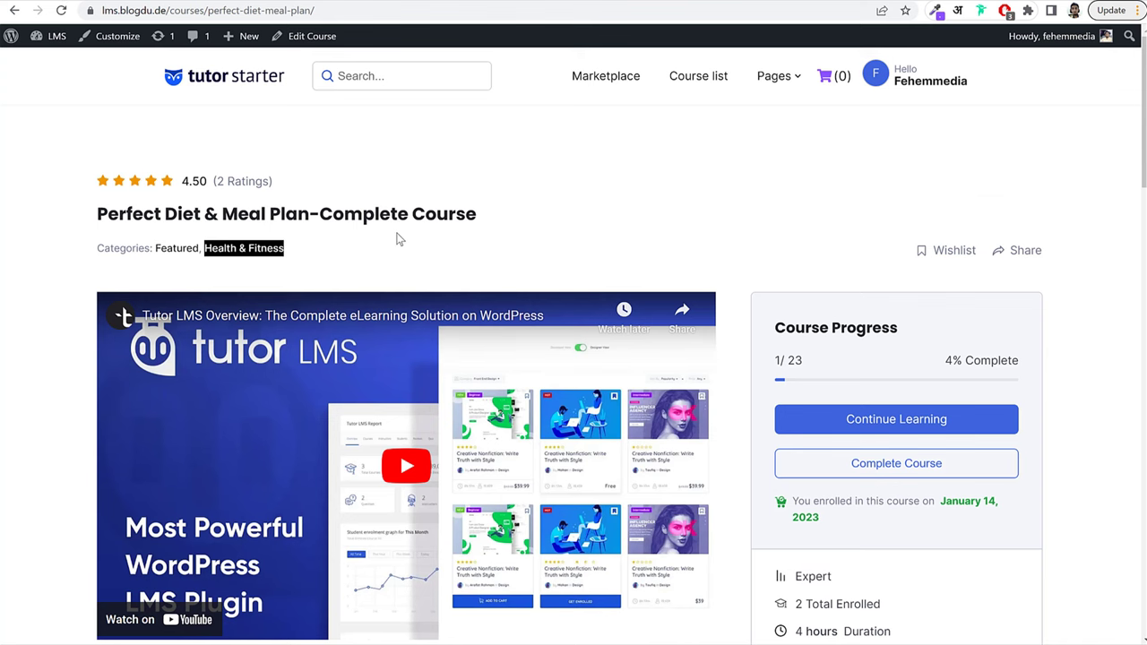
{"action": "key", "text": "alt+Left"}
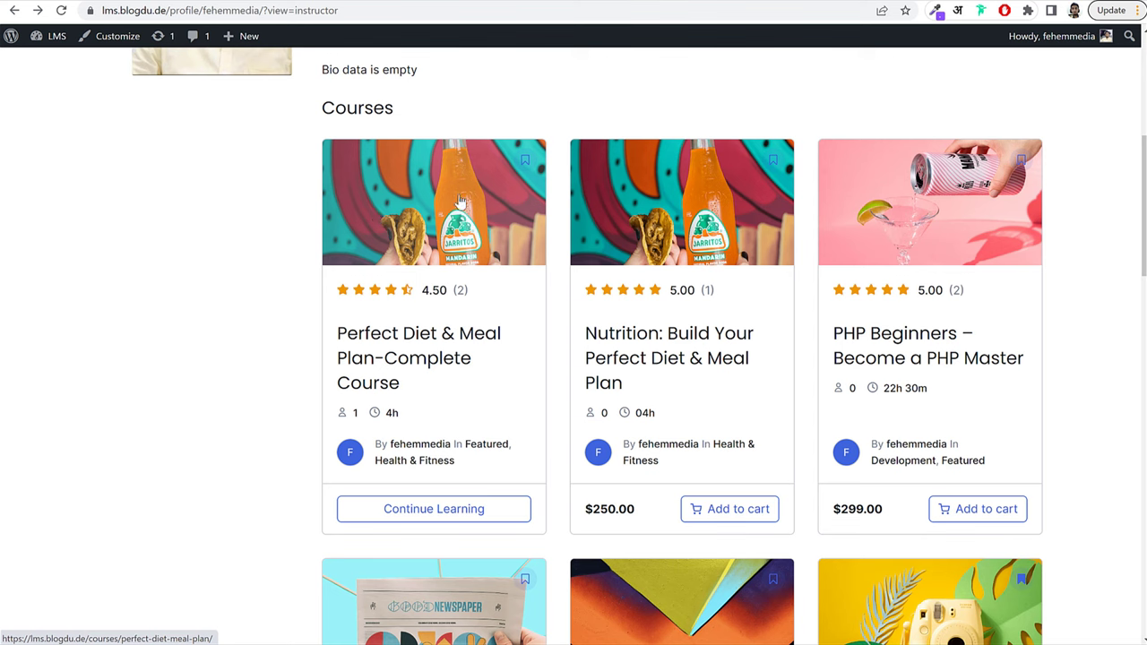
Open Perfect Diet & Meal Plan-Complete Course from the instructor's Courses grid
{"action": "scroll", "coordinate": [710, 397], "scroll_direction": "down", "scroll_amount": 3}
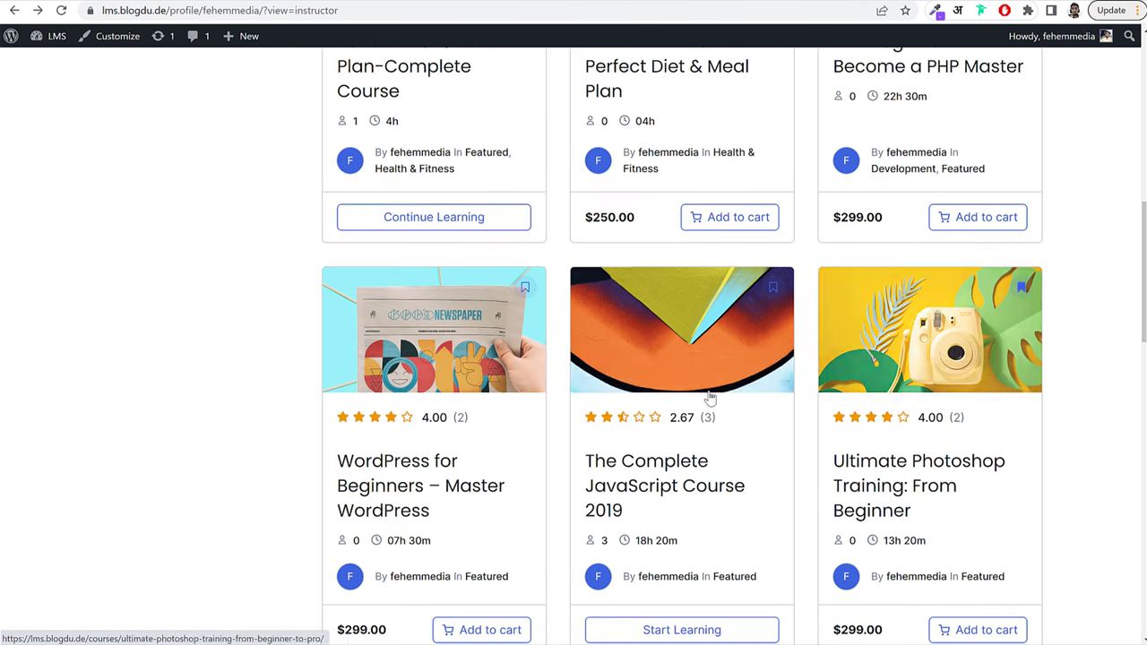
{"action": "scroll", "coordinate": [468, 396], "scroll_direction": "up", "scroll_amount": 4}
{"action": "left_click", "coordinate": [468, 396]}
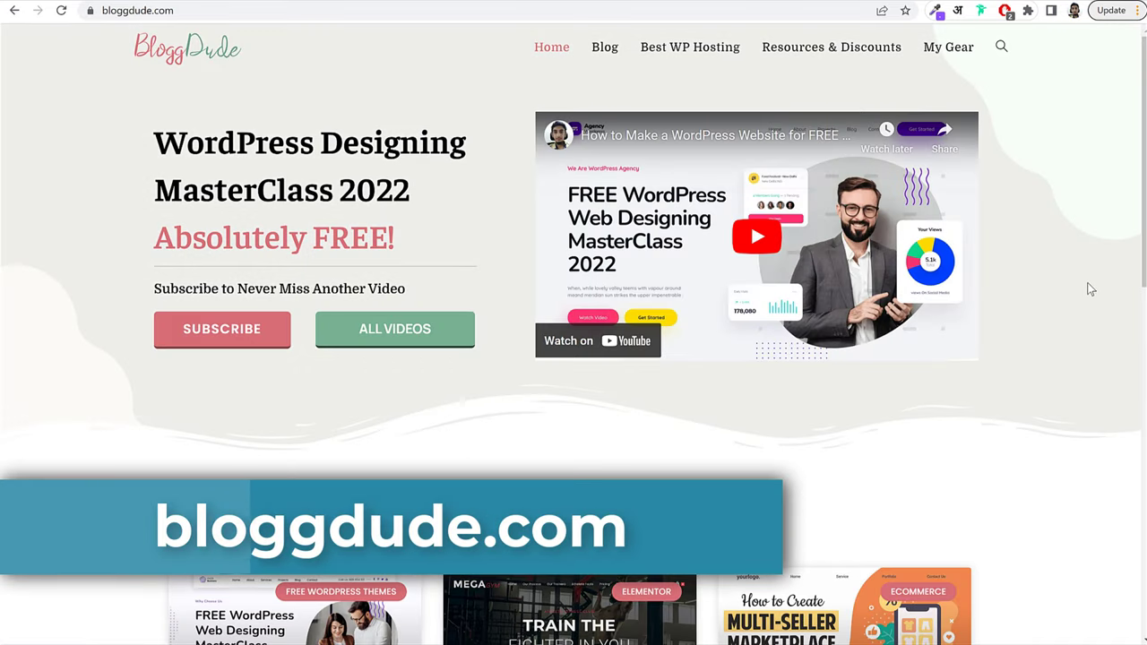
Open the first Recent Videos article, How to Make a WordPress Website for FREE 2023
{"action": "scroll", "coordinate": [1091, 290], "scroll_direction": "down", "scroll_amount": 3}
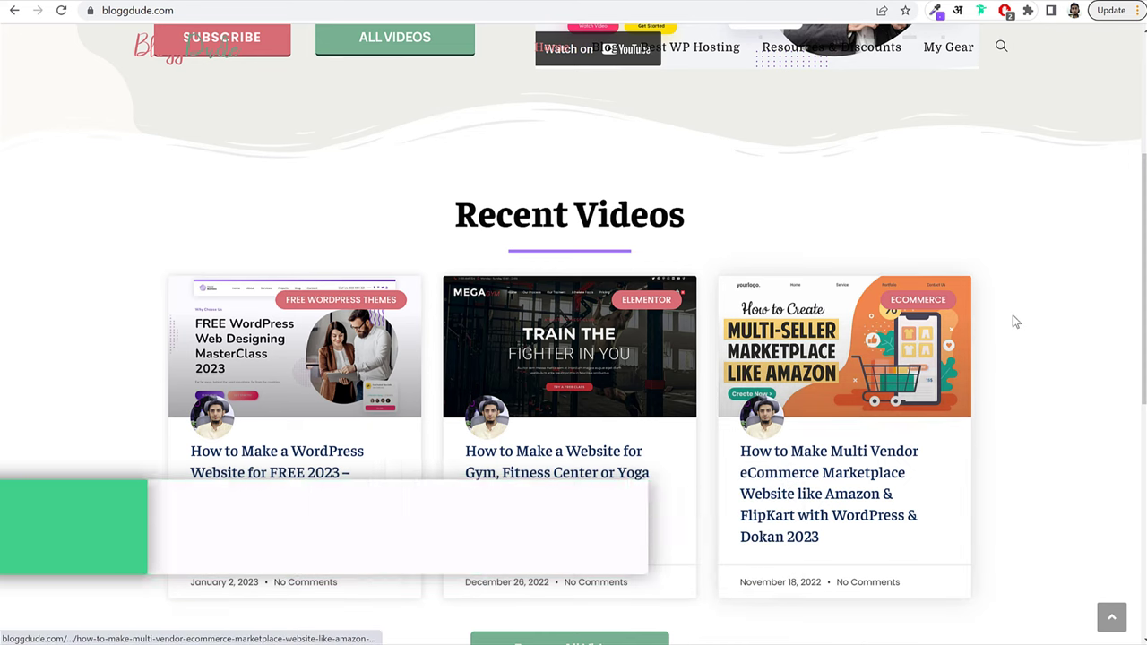
{"action": "scroll", "coordinate": [1014, 321], "scroll_direction": "down", "scroll_amount": 1}
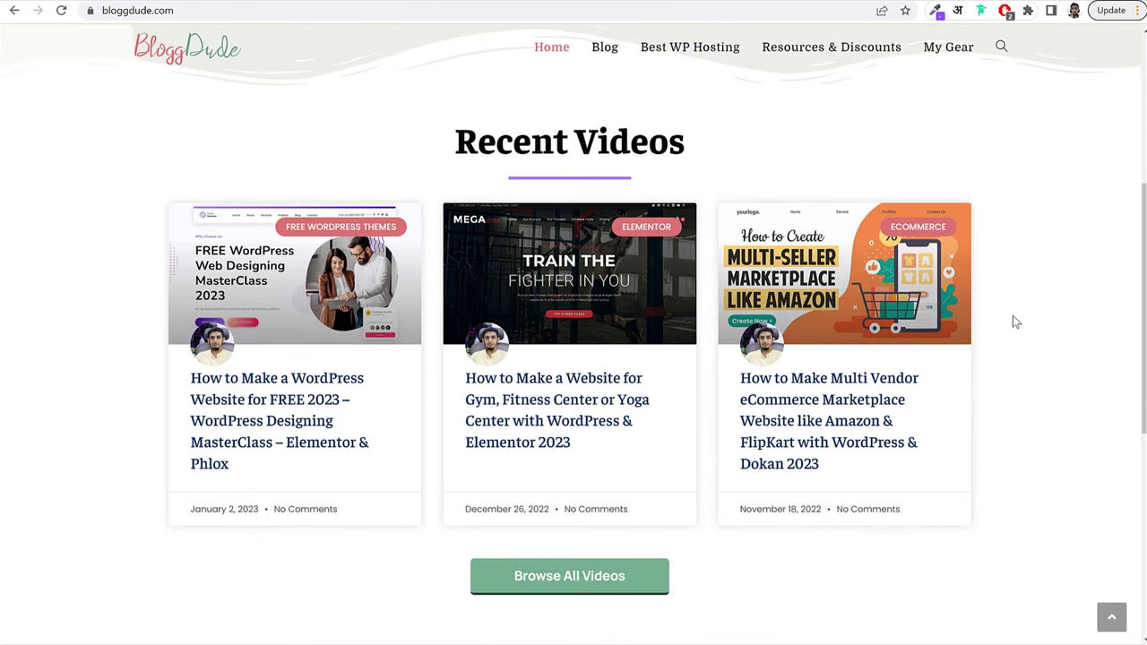
{"action": "left_click", "coordinate": [311, 402]}
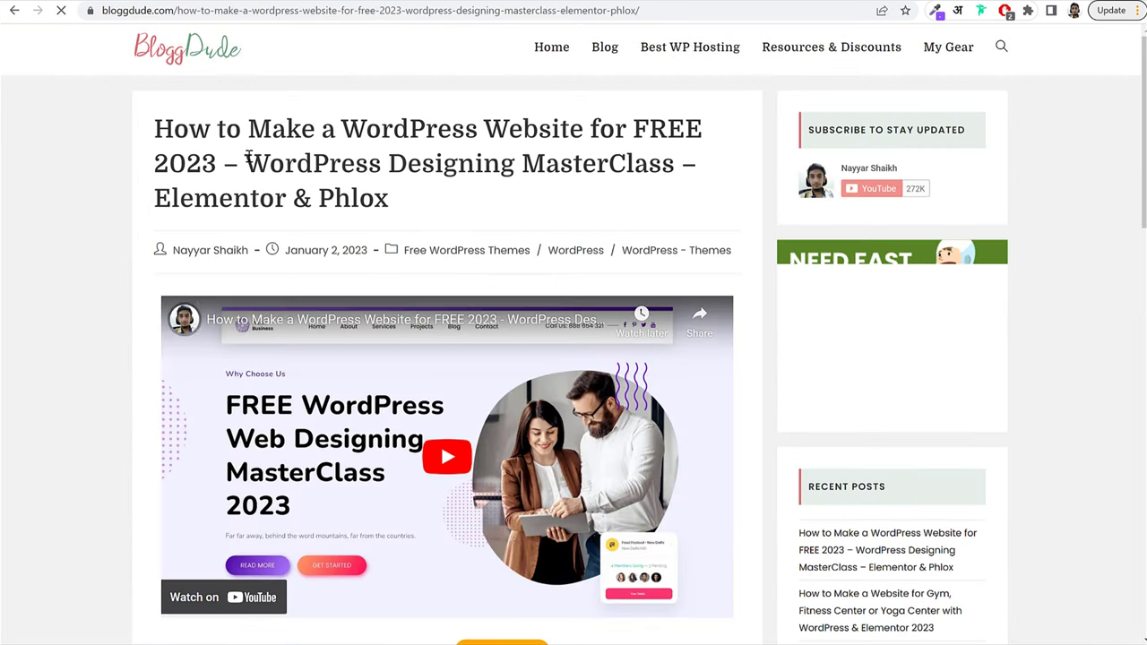
{"action": "left_click_drag", "start_coordinate": [246, 163], "coordinate": [686, 164]}
{"action": "left_click", "coordinate": [740, 179]}
Review the article's download links down to Download Free Images, then switch to File Explorer
{"action": "scroll", "coordinate": [755, 312], "scroll_direction": "down", "scroll_amount": 1}
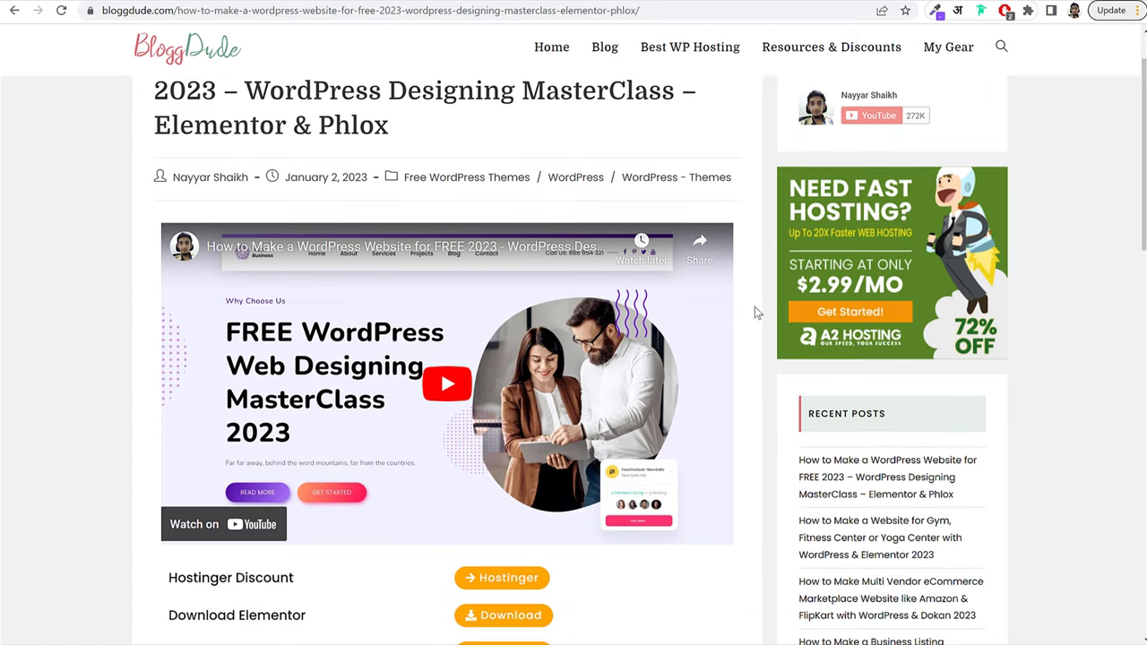
{"action": "scroll", "coordinate": [755, 312], "scroll_direction": "down", "scroll_amount": 2}
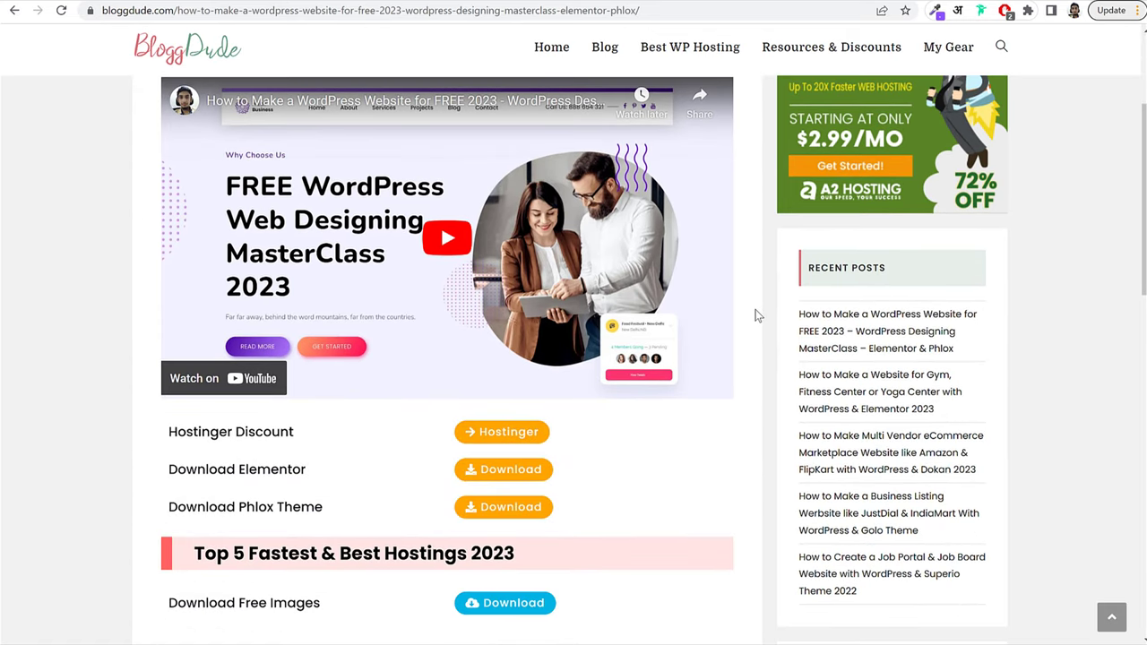
{"action": "scroll", "coordinate": [755, 316], "scroll_direction": "up", "scroll_amount": 2}
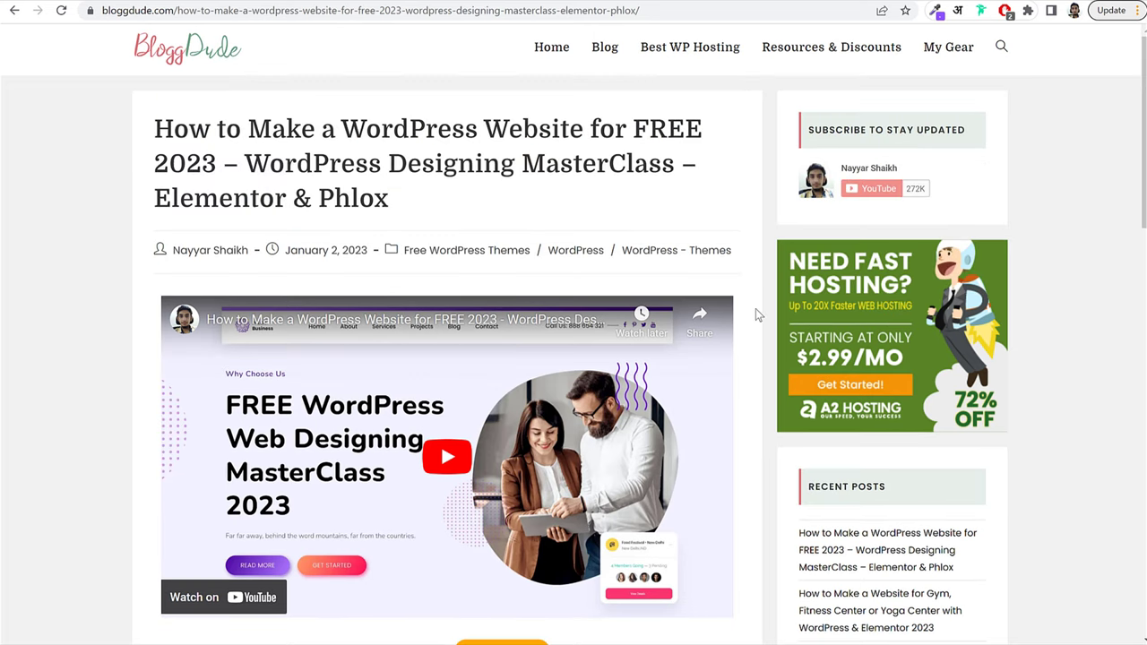
{"action": "scroll", "coordinate": [757, 312], "scroll_direction": "down", "scroll_amount": 1}
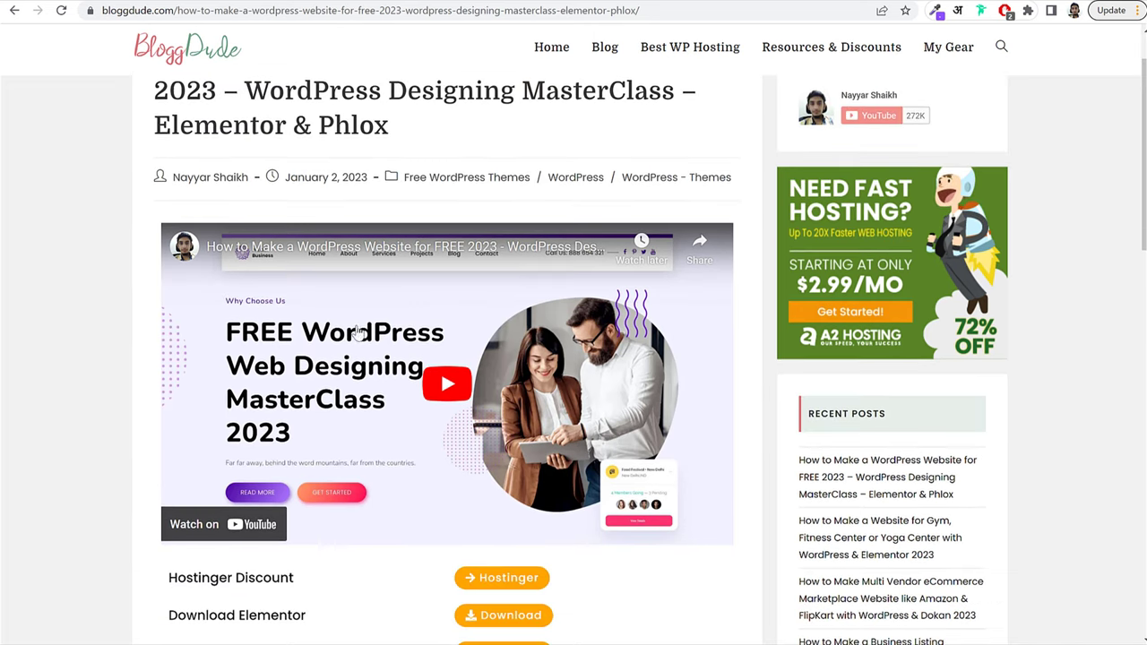
{"action": "scroll", "coordinate": [708, 313], "scroll_direction": "up", "scroll_amount": 1}
{"action": "scroll", "coordinate": [768, 309], "scroll_direction": "down", "scroll_amount": 2}
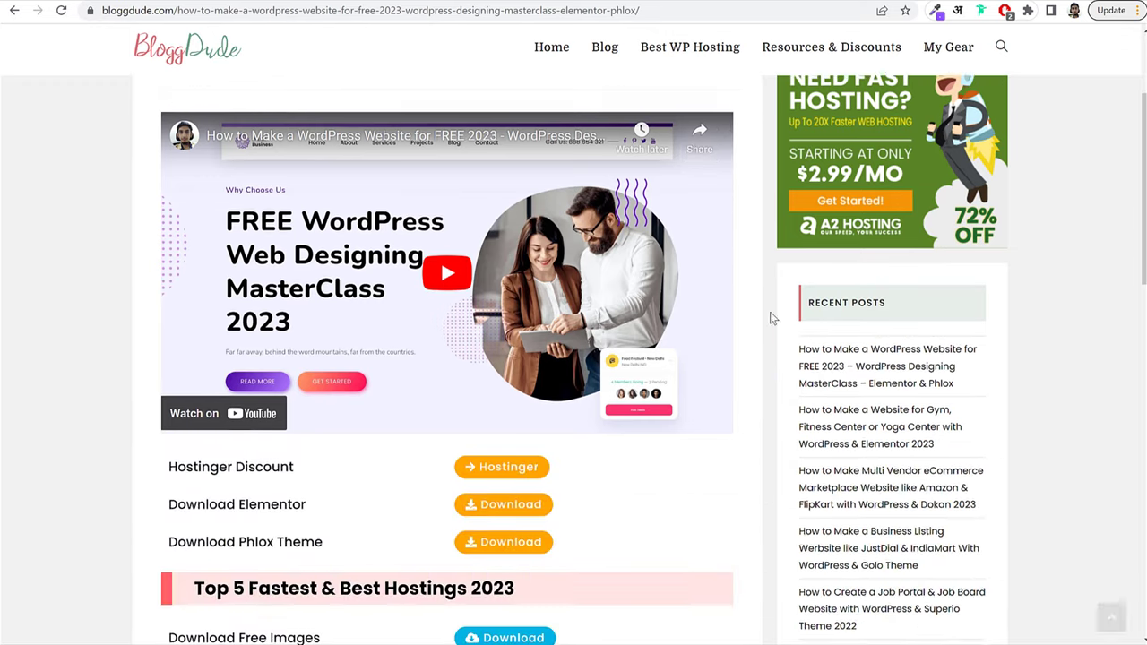
{"action": "scroll", "coordinate": [199, 308], "scroll_direction": "down", "scroll_amount": 1}
{"action": "left_click_drag", "start_coordinate": [165, 280], "coordinate": [401, 353]}
{"action": "left_click", "coordinate": [401, 351]}
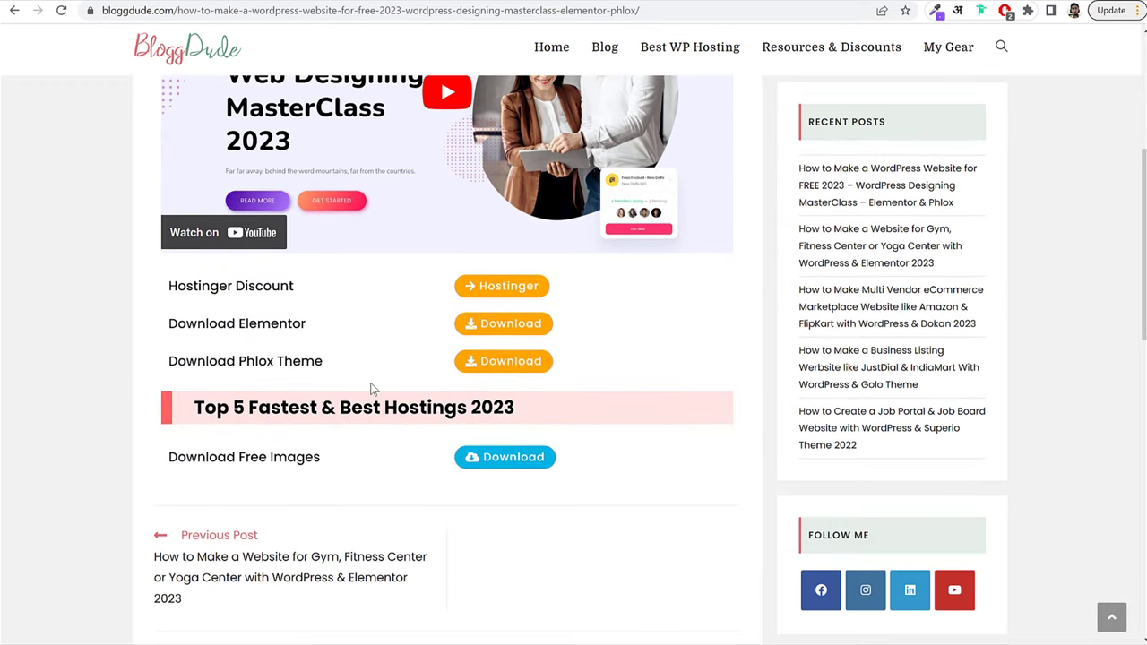
{"action": "scroll", "coordinate": [371, 390], "scroll_direction": "down", "scroll_amount": 1}
{"action": "left_click_drag", "start_coordinate": [167, 386], "coordinate": [316, 386]}
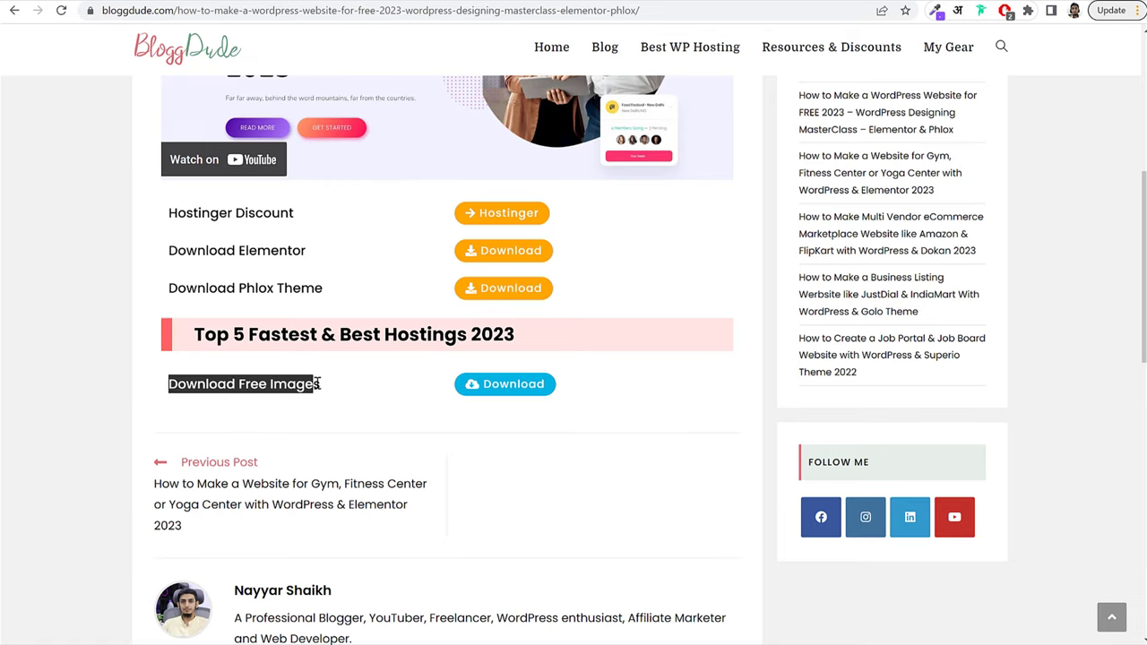
{"action": "left_click", "coordinate": [367, 414]}
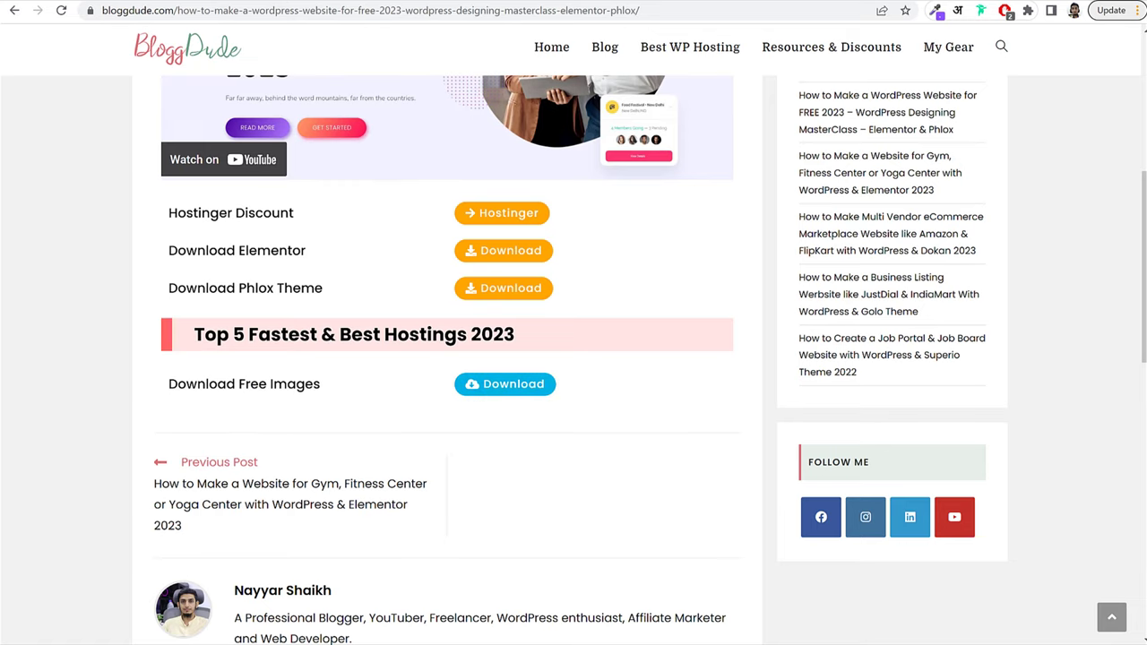
{"action": "key", "text": "alt+Tab"}
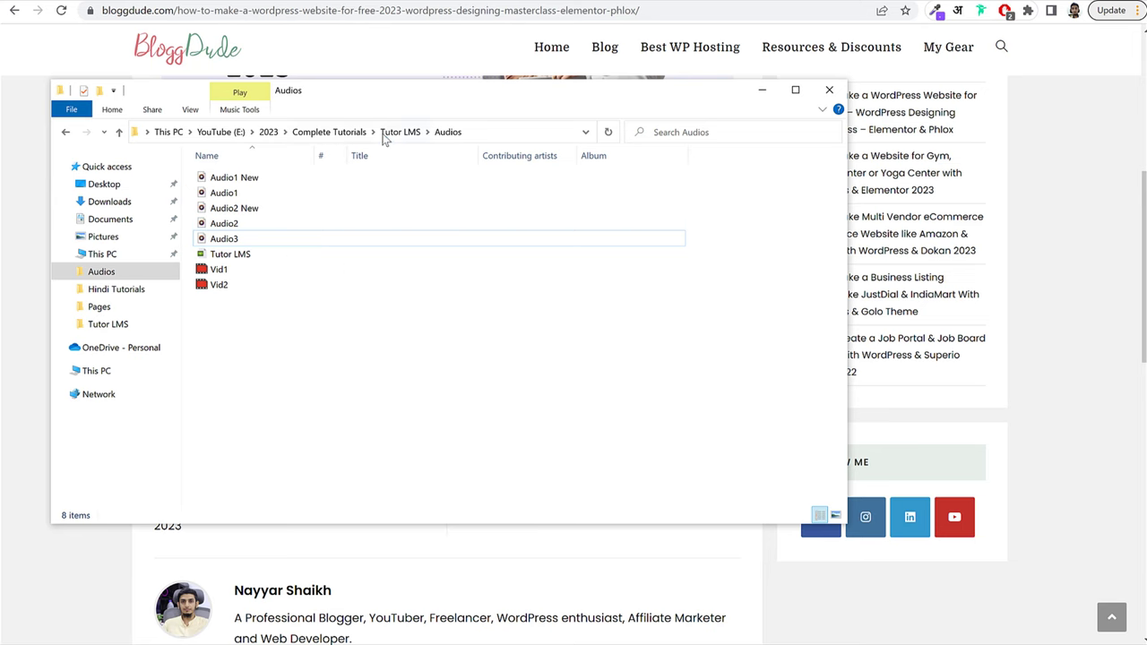
Go up to the Tutor LMS folder and check the tutorstarter.1.1.4 archive's actions
{"action": "left_click", "coordinate": [391, 135]}
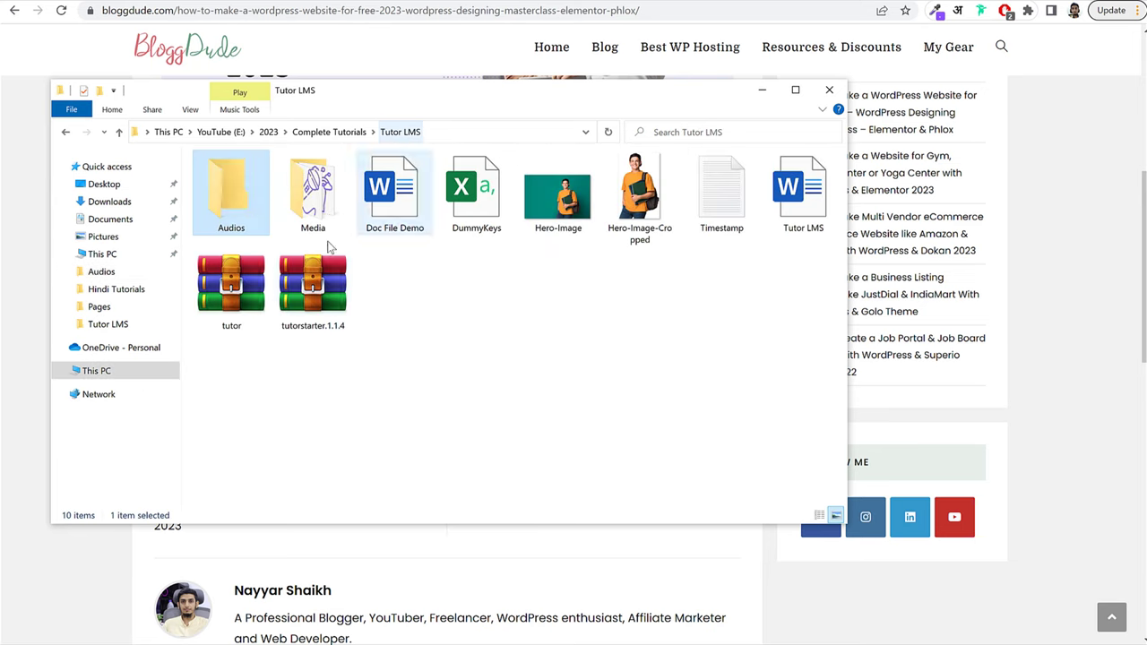
{"action": "left_click", "coordinate": [325, 300]}
{"action": "right_click", "coordinate": [297, 284]}
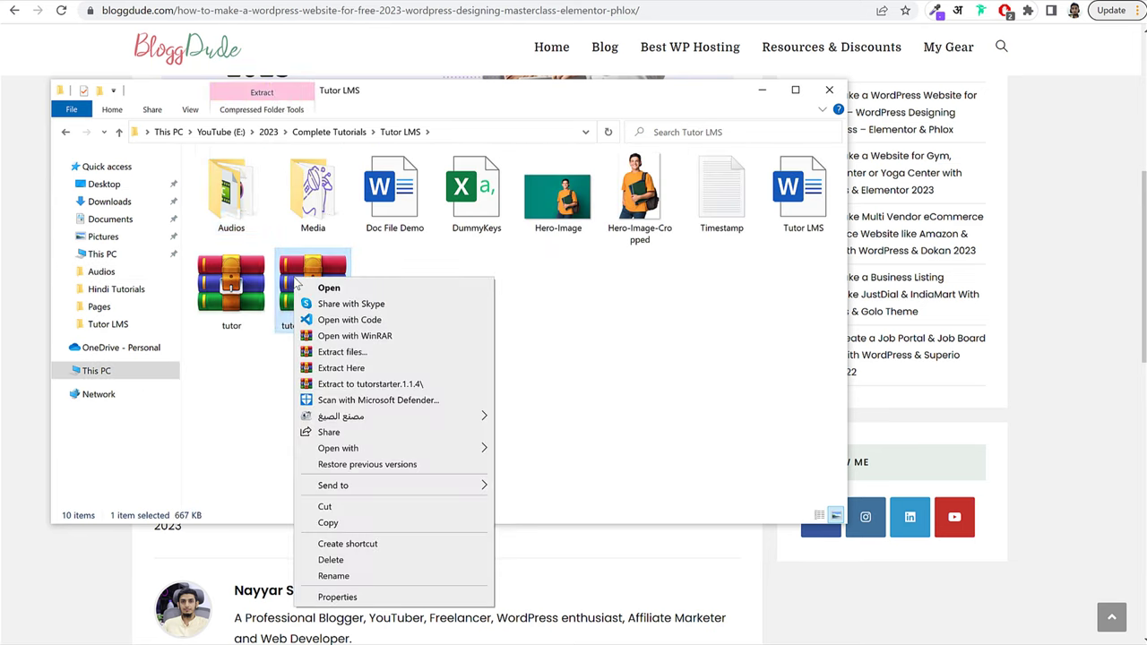
{"action": "left_click", "coordinate": [615, 335]}
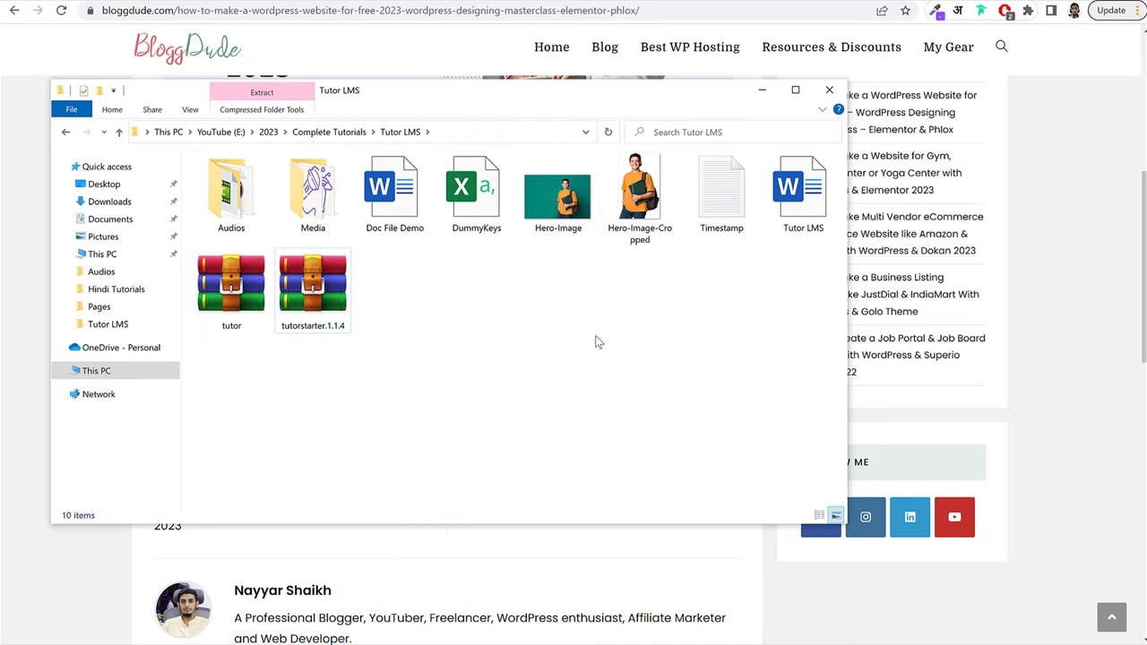
{"action": "left_click", "coordinate": [615, 335]}
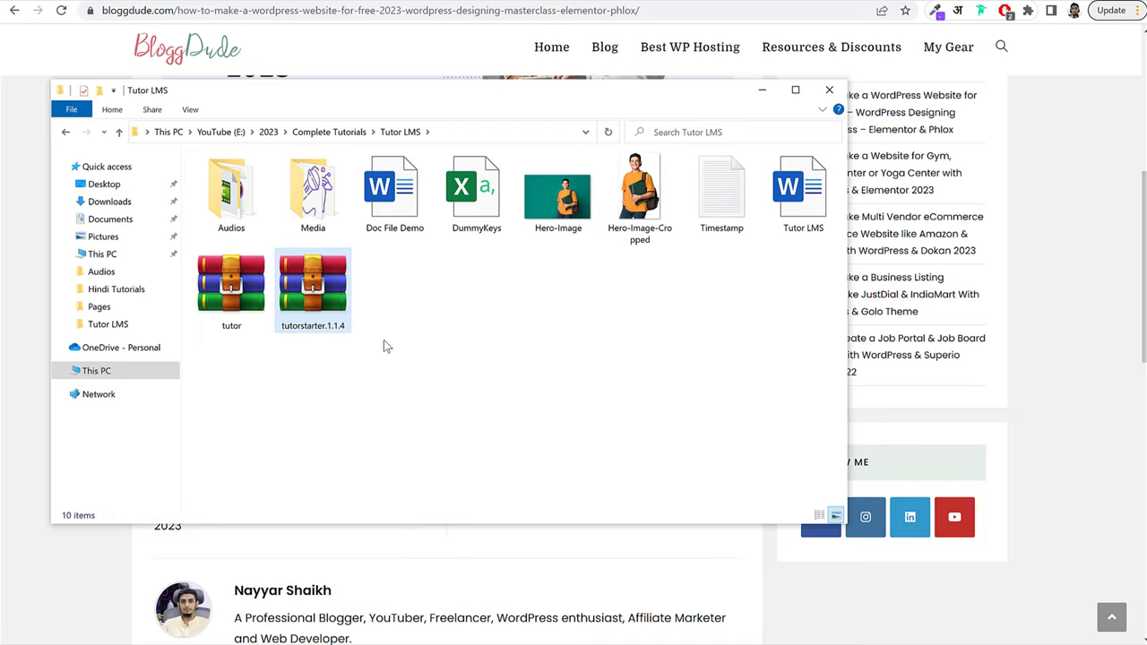
Open the Media folder's 25 images, then begin setting the course's featured image
{"action": "left_click", "coordinate": [330, 201]}
{"action": "double_click", "coordinate": [294, 206]}
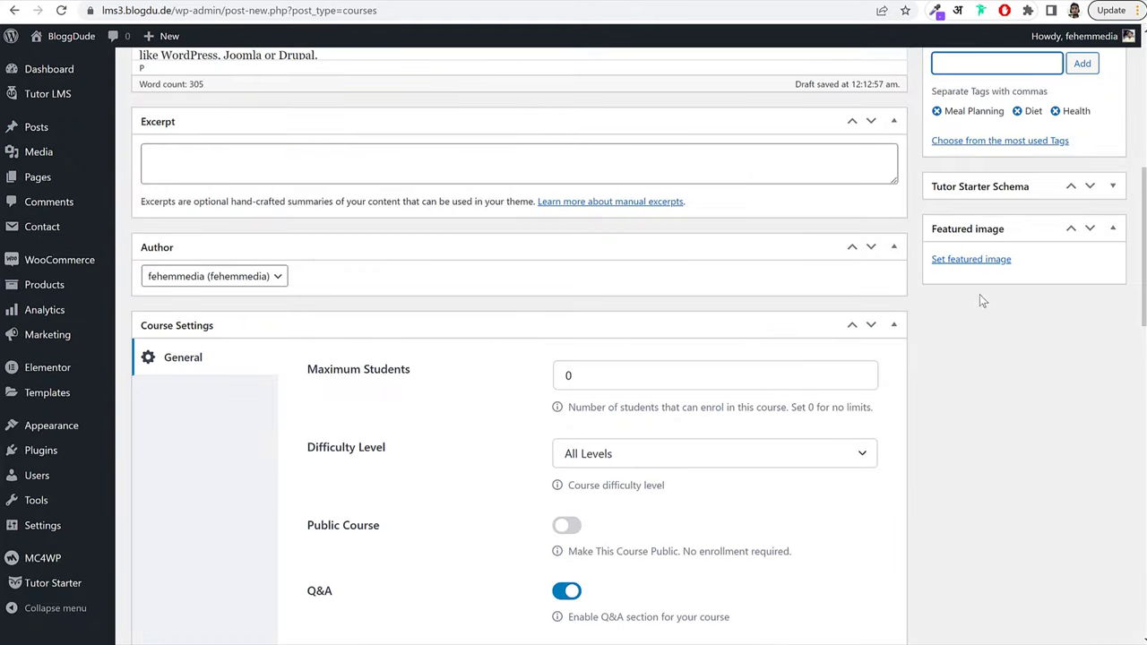
{"action": "left_click", "coordinate": [970, 261]}
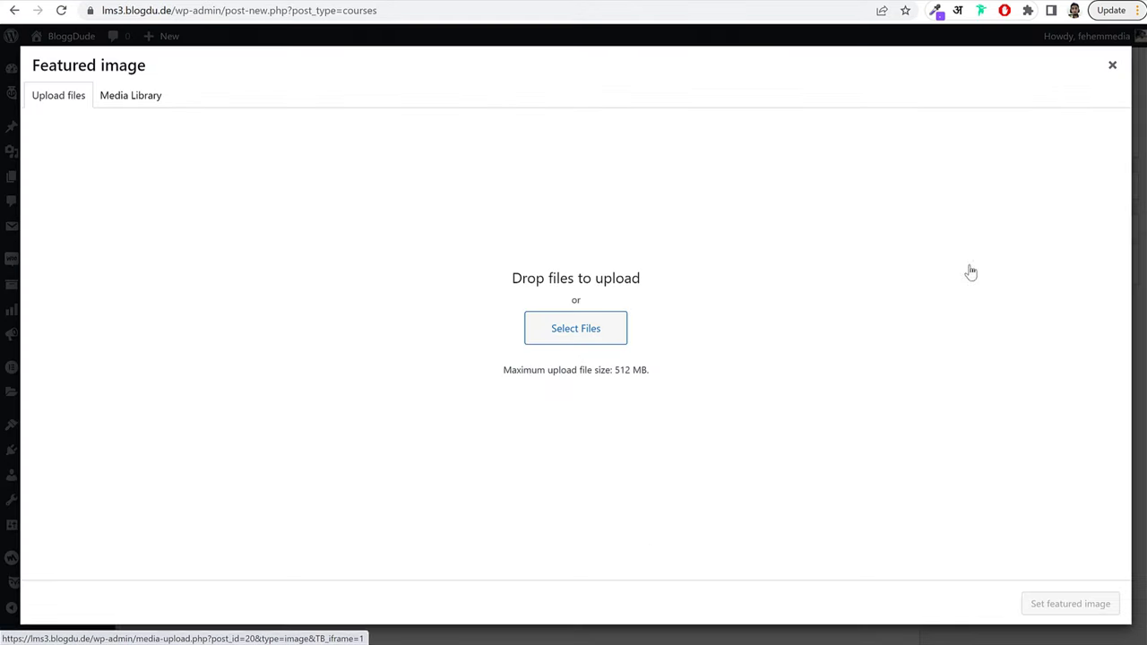
Upload marketplace-blog5.png from the Media folder and set it as the featured image
{"action": "left_click", "coordinate": [579, 337]}
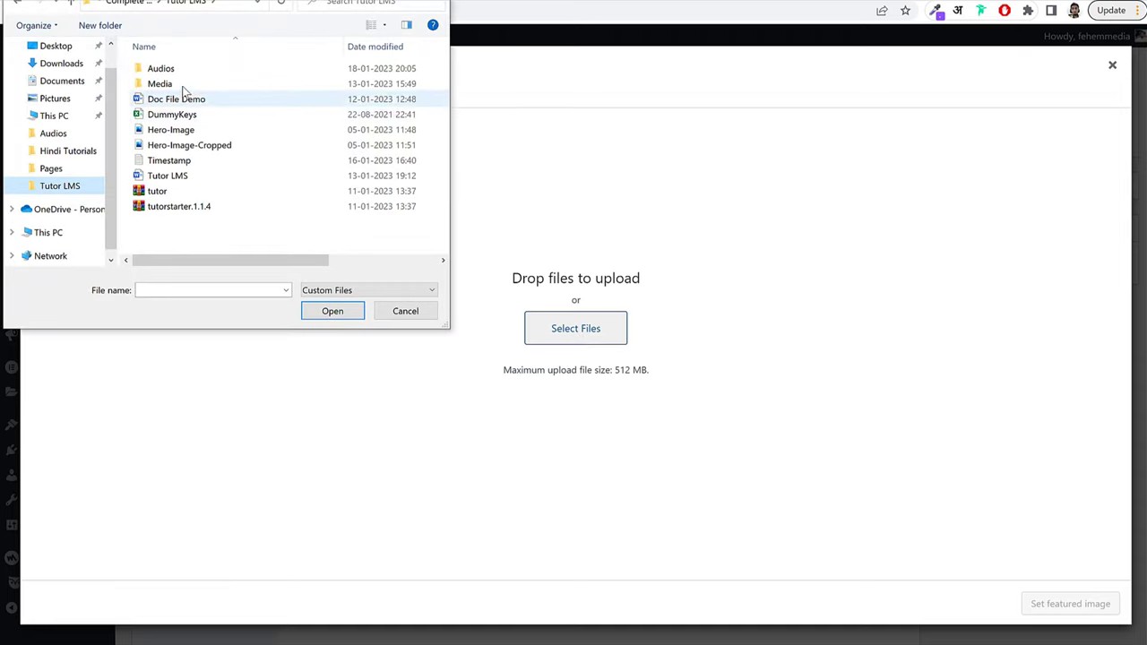
{"action": "double_click", "coordinate": [173, 82]}
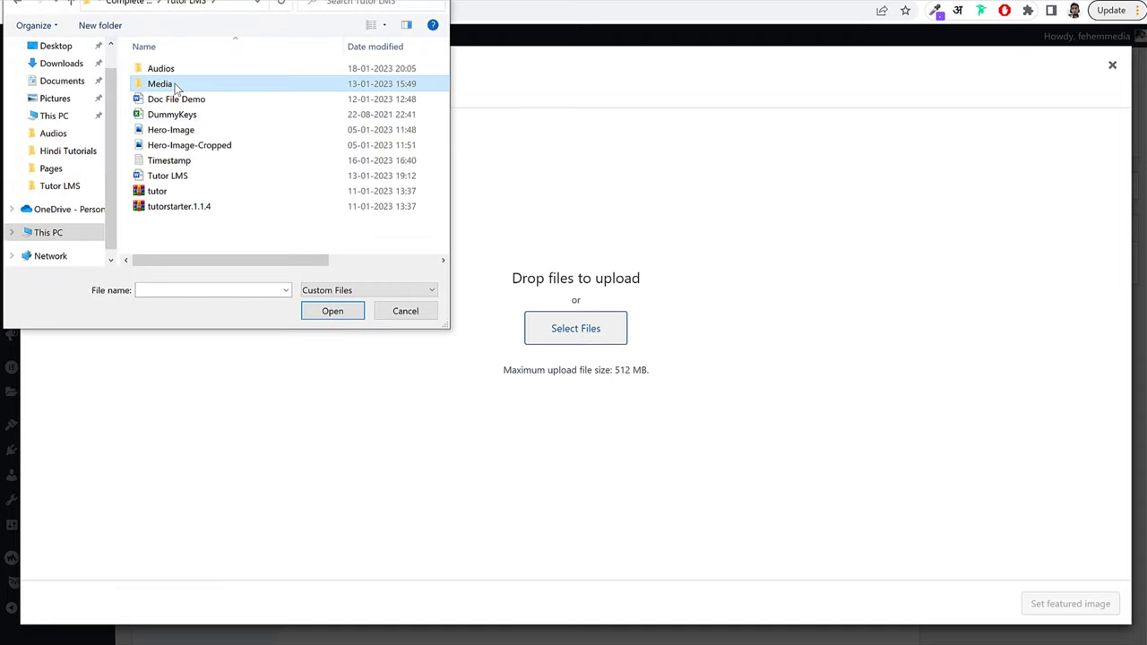
{"action": "scroll", "coordinate": [412, 202], "scroll_direction": "down", "scroll_amount": 1}
{"action": "scroll", "coordinate": [411, 199], "scroll_direction": "down", "scroll_amount": 2}
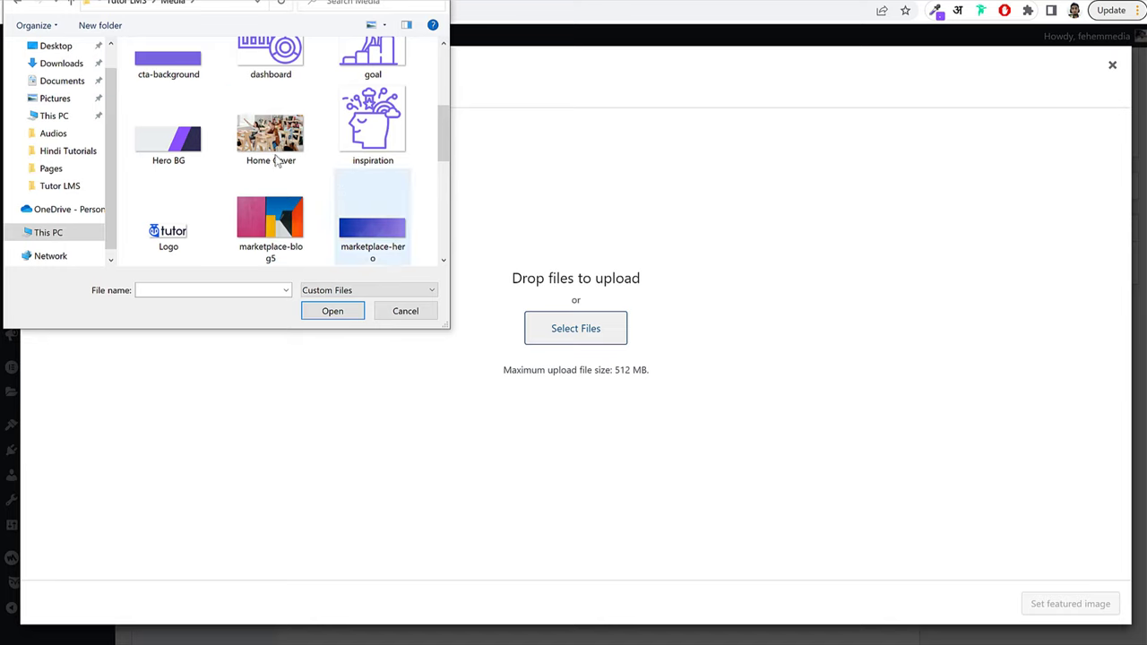
{"action": "left_click", "coordinate": [277, 157]}
{"action": "scroll", "coordinate": [433, 191], "scroll_direction": "down", "scroll_amount": 2}
{"action": "left_click", "coordinate": [271, 78]}
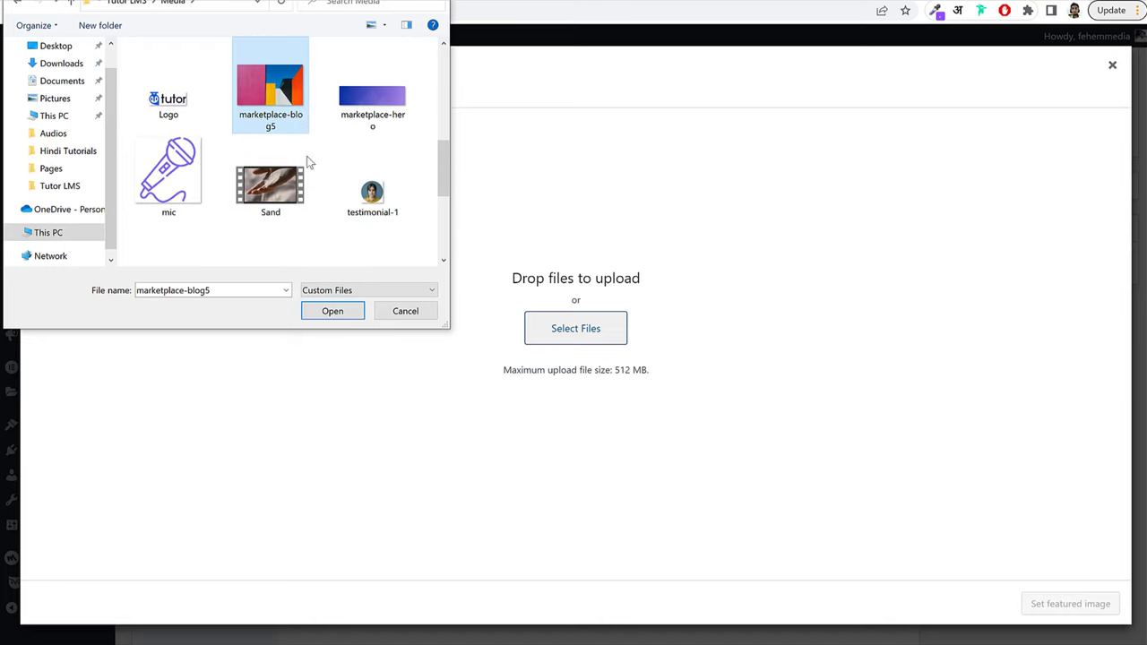
{"action": "left_click", "coordinate": [328, 315]}
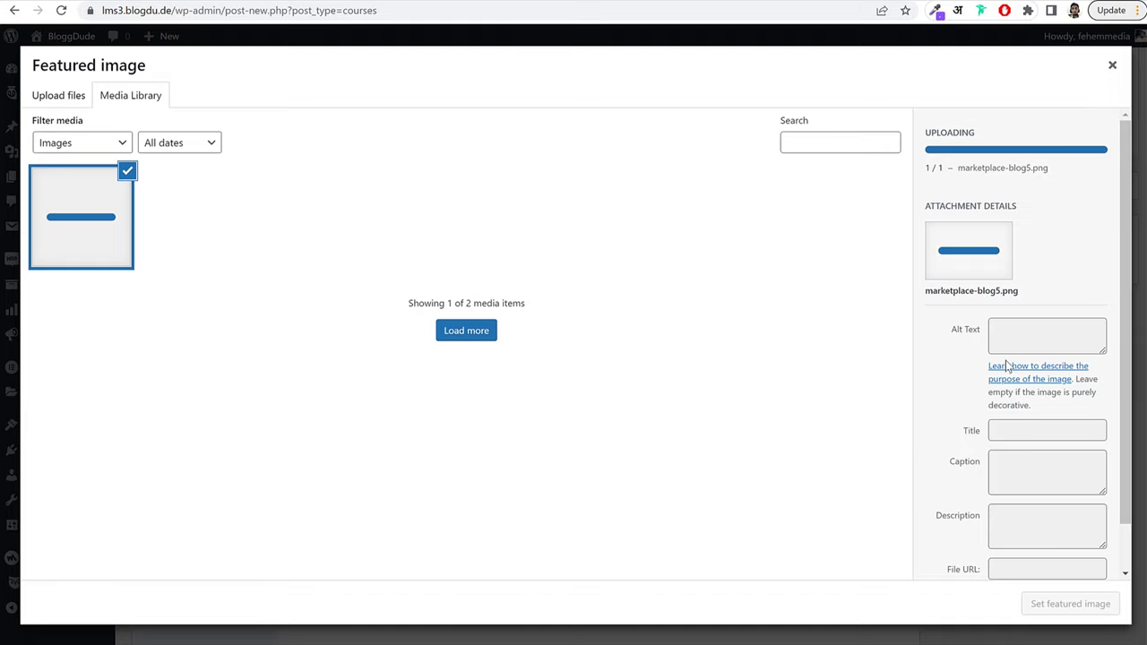
{"action": "left_click", "coordinate": [1071, 604]}
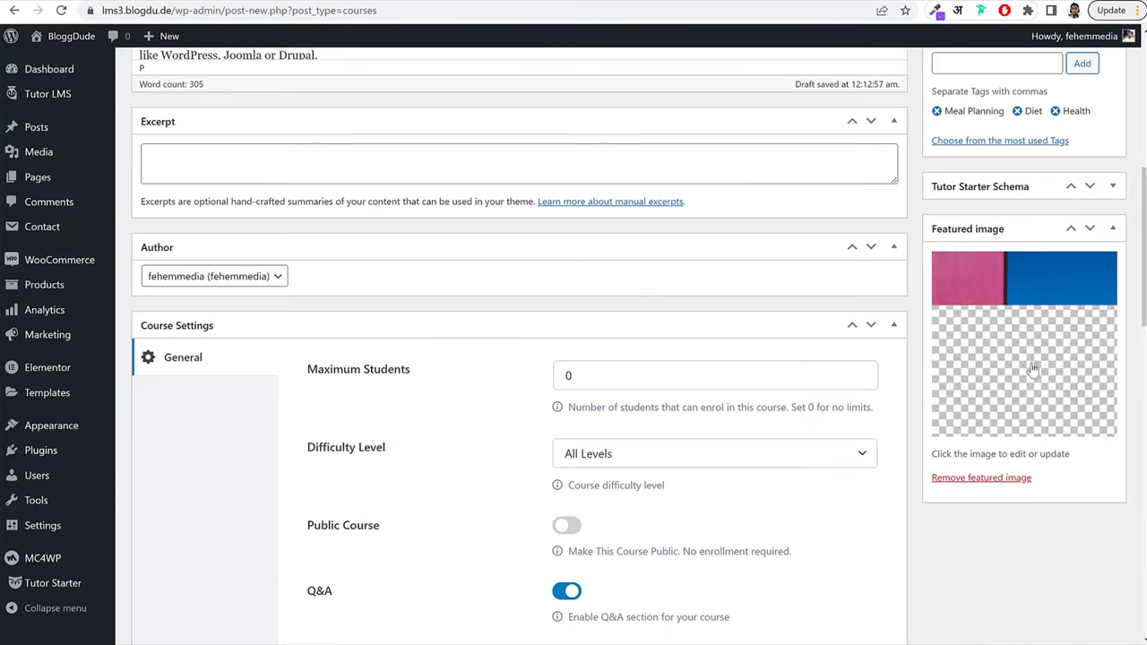
{"action": "scroll", "coordinate": [1037, 364], "scroll_direction": "down", "scroll_amount": 5}
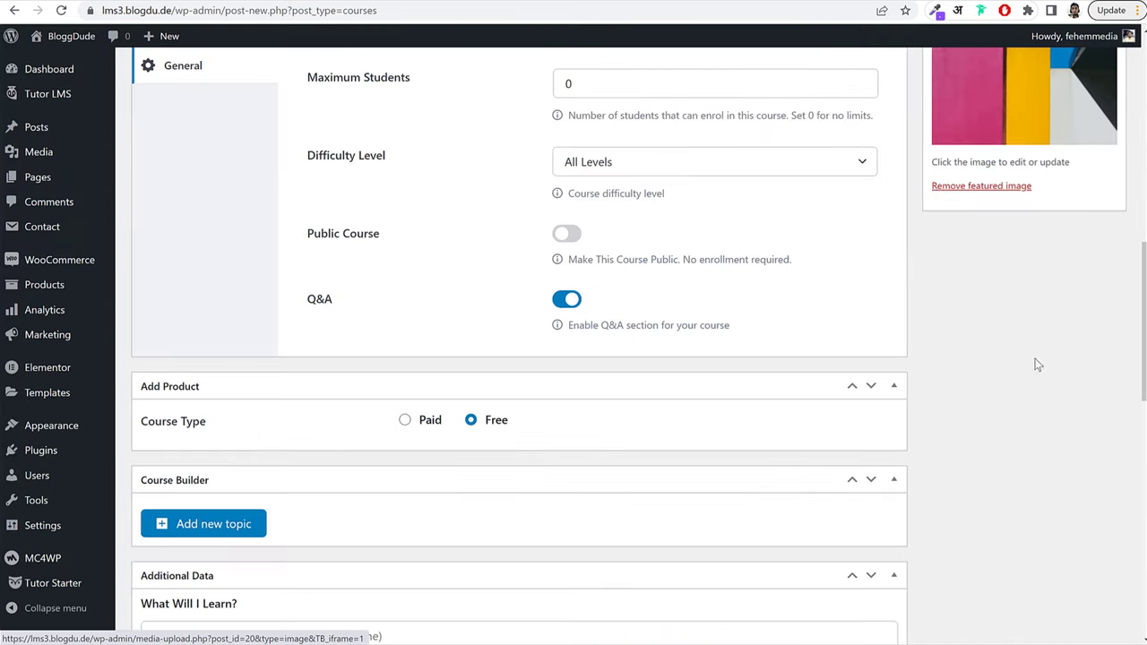
Paste the first three learning points, including Lose fat faster, into What Will I Learn?
{"action": "left_click", "coordinate": [300, 135]}
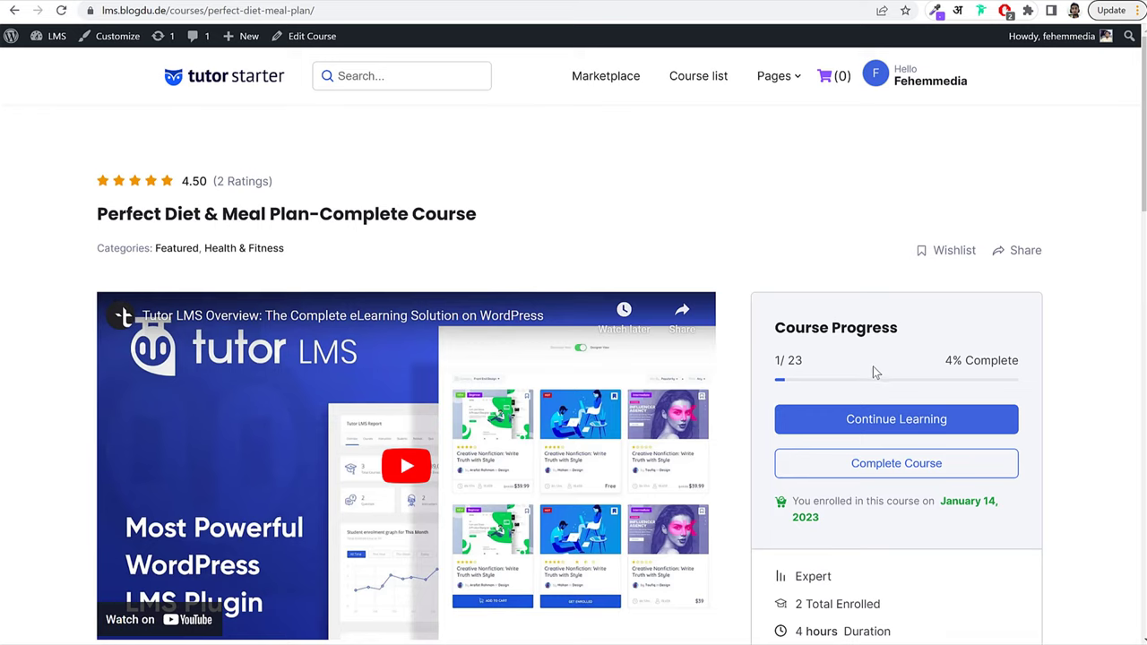
{"action": "scroll", "coordinate": [876, 371], "scroll_direction": "down", "scroll_amount": 10}
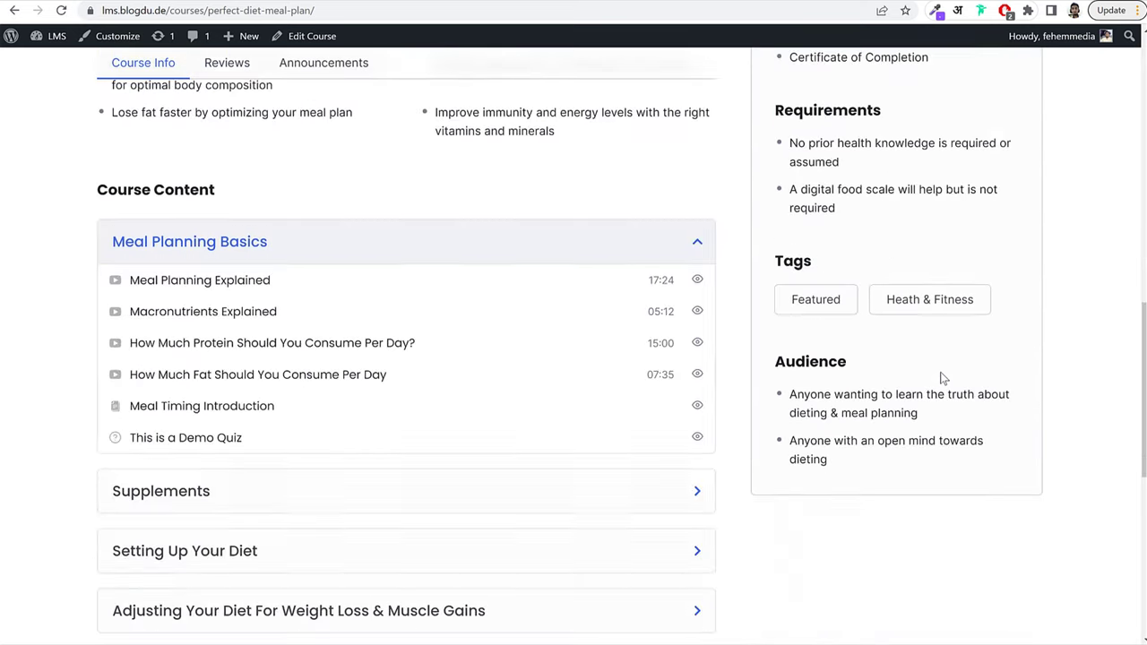
{"action": "scroll", "coordinate": [941, 378], "scroll_direction": "down", "scroll_amount": 2}
{"action": "scroll", "coordinate": [942, 378], "scroll_direction": "up", "scroll_amount": 5}
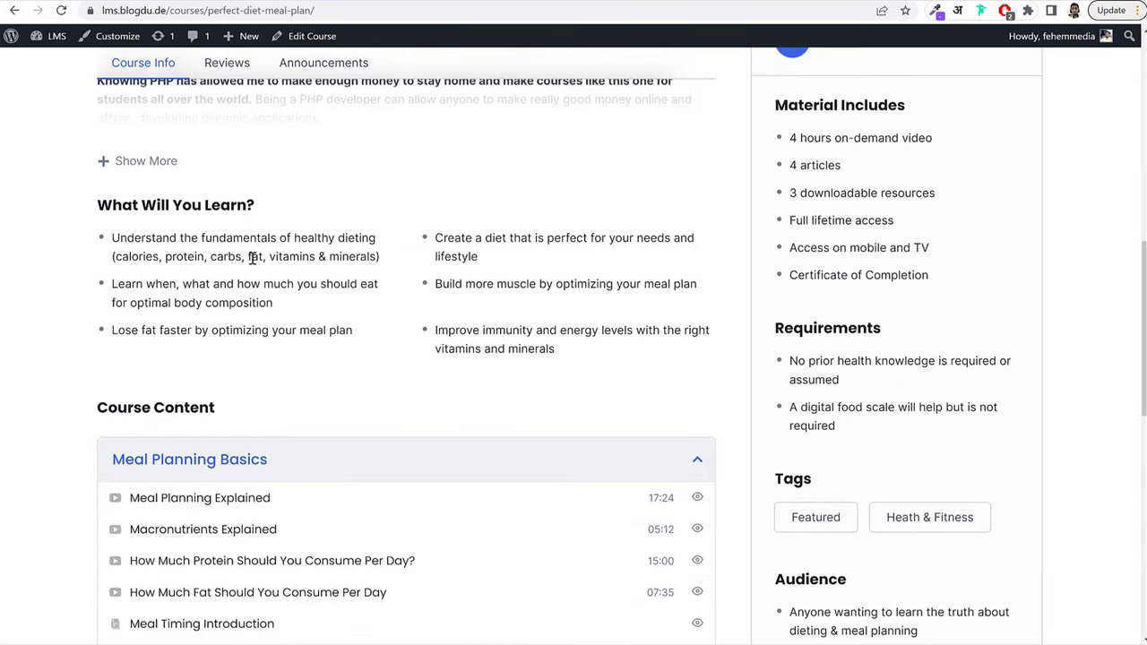
{"action": "left_click_drag", "start_coordinate": [110, 235], "coordinate": [397, 262]}
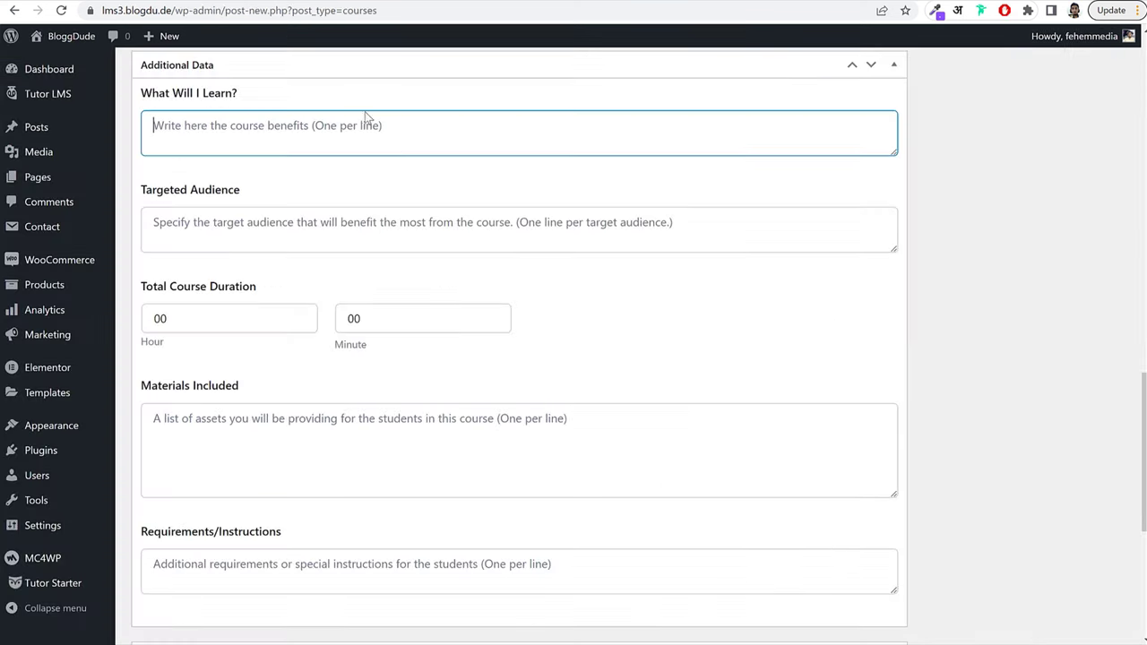
{"action": "type", "text": "Understand the fundamentals of healthy dieting (calories, protein, carbs, fat, vitamins & minerals)"}
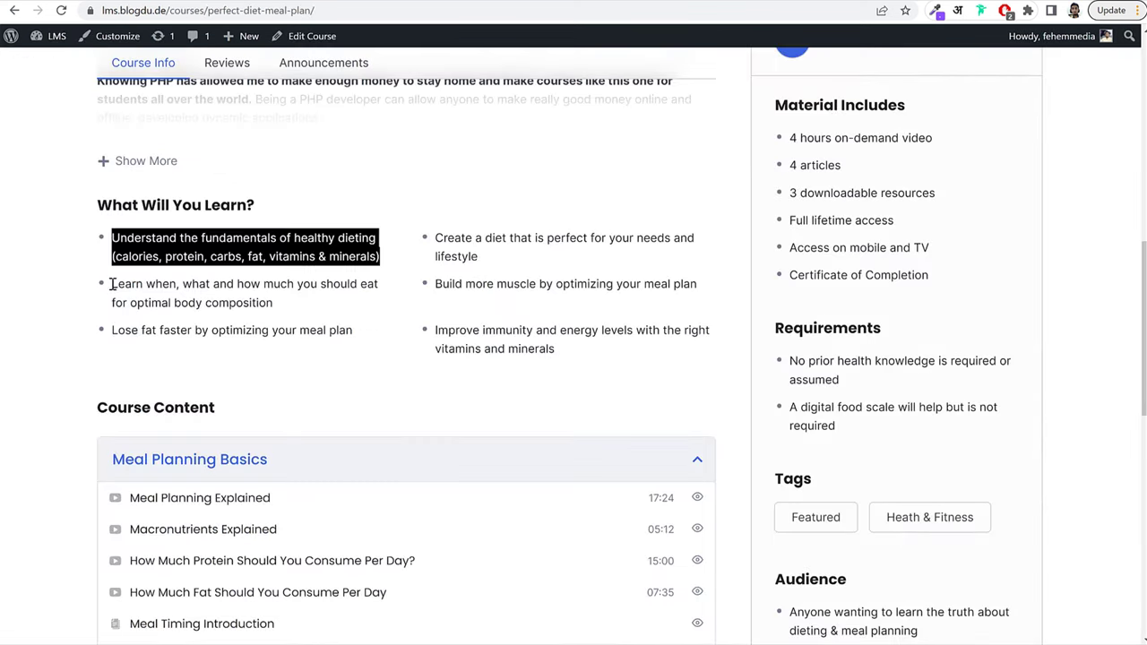
{"action": "left_click_drag", "start_coordinate": [111, 284], "coordinate": [274, 303]}
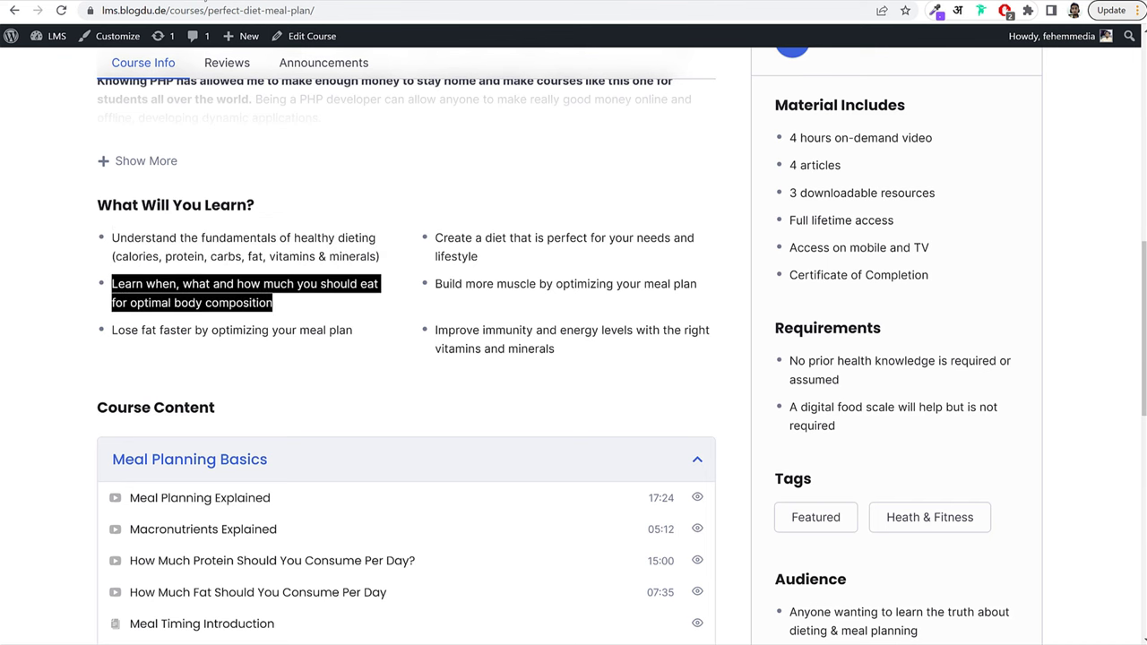
{"action": "type", "text": "Learn when, what and how much you should eat for optimal body composition"}
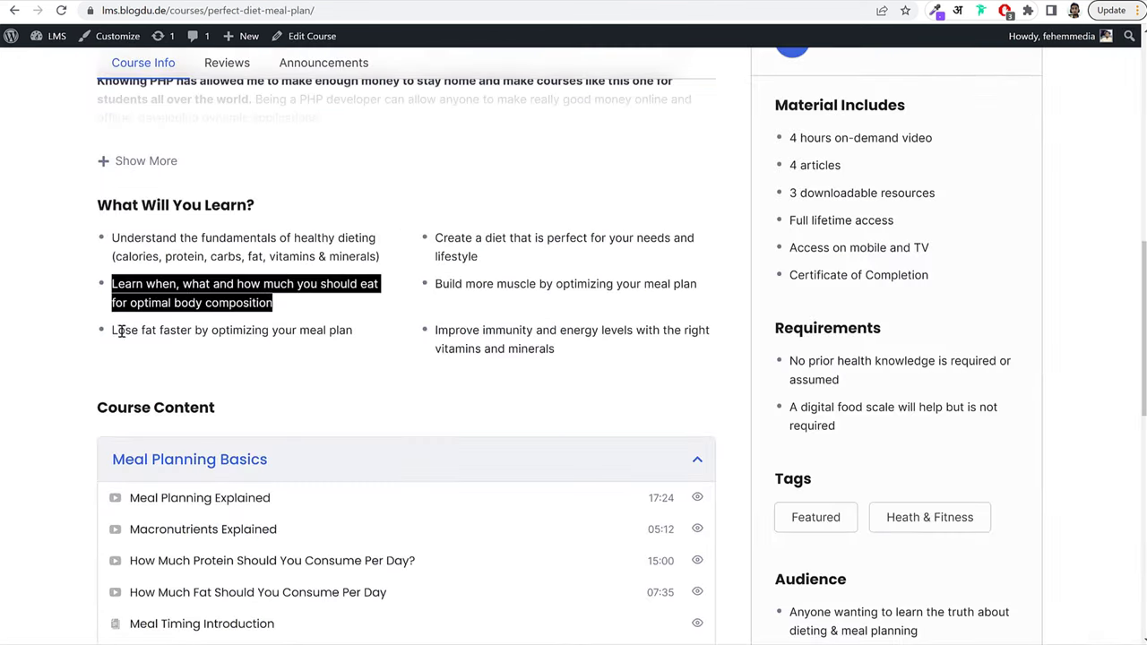
{"action": "left_click_drag", "start_coordinate": [121, 331], "coordinate": [380, 334]}
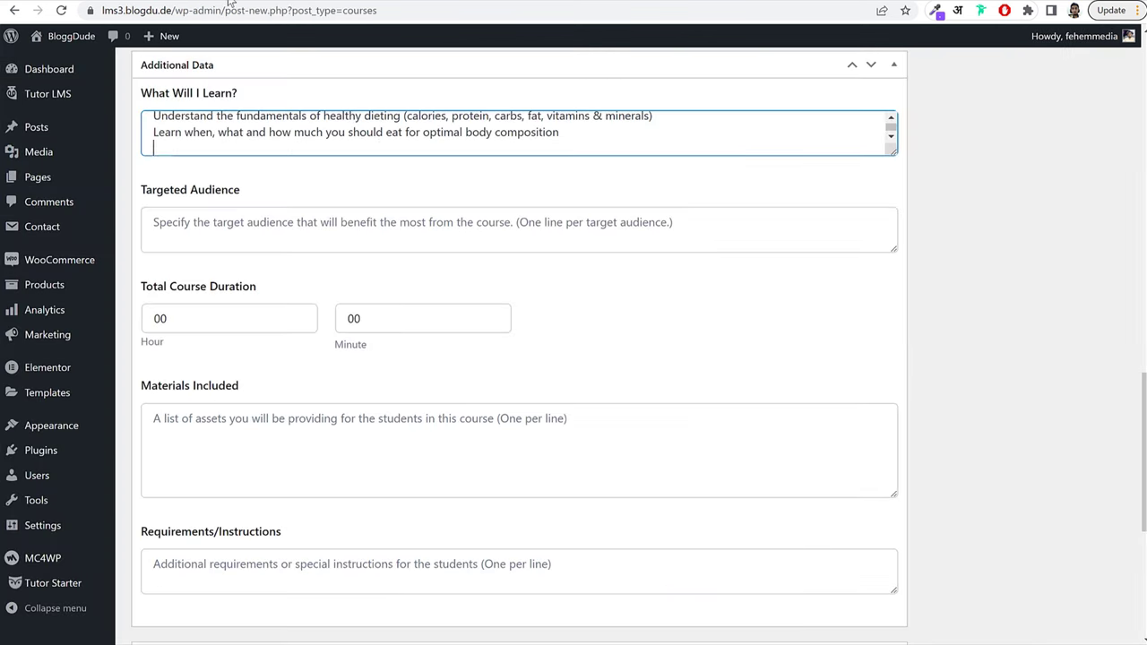
{"action": "type", "text": "Lose fat faster by optimizing your meal plan"}
{"action": "key", "text": "Return"}
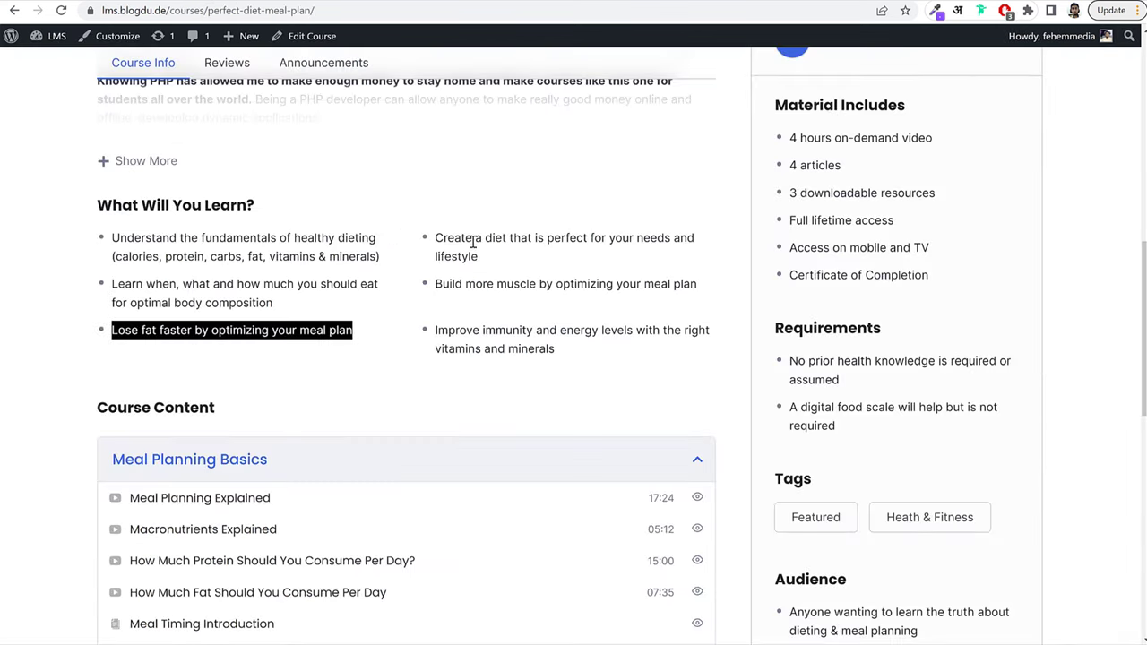
Replace the What Will I Learn? contents with all six learning points from the course page
{"action": "left_click_drag", "start_coordinate": [436, 238], "coordinate": [579, 345]}
{"action": "left_click", "coordinate": [579, 345]}
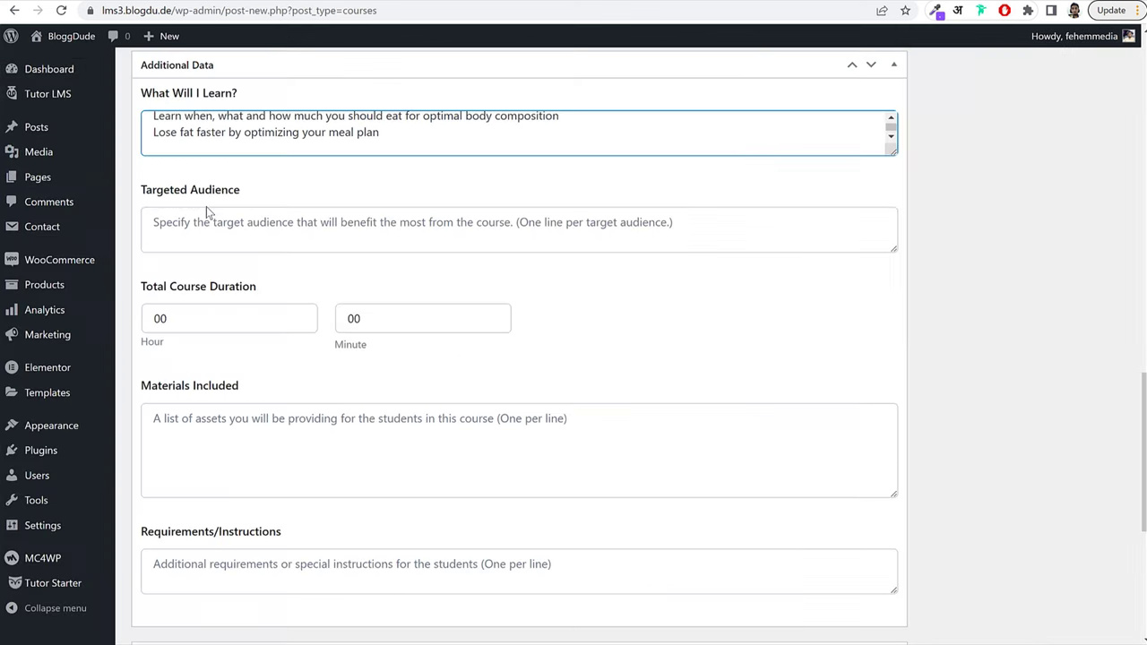
{"action": "scroll", "coordinate": [206, 206], "scroll_direction": "up", "scroll_amount": 1}
{"action": "key", "text": "ctrl+a"}
{"action": "key", "text": "ctrl+v"}
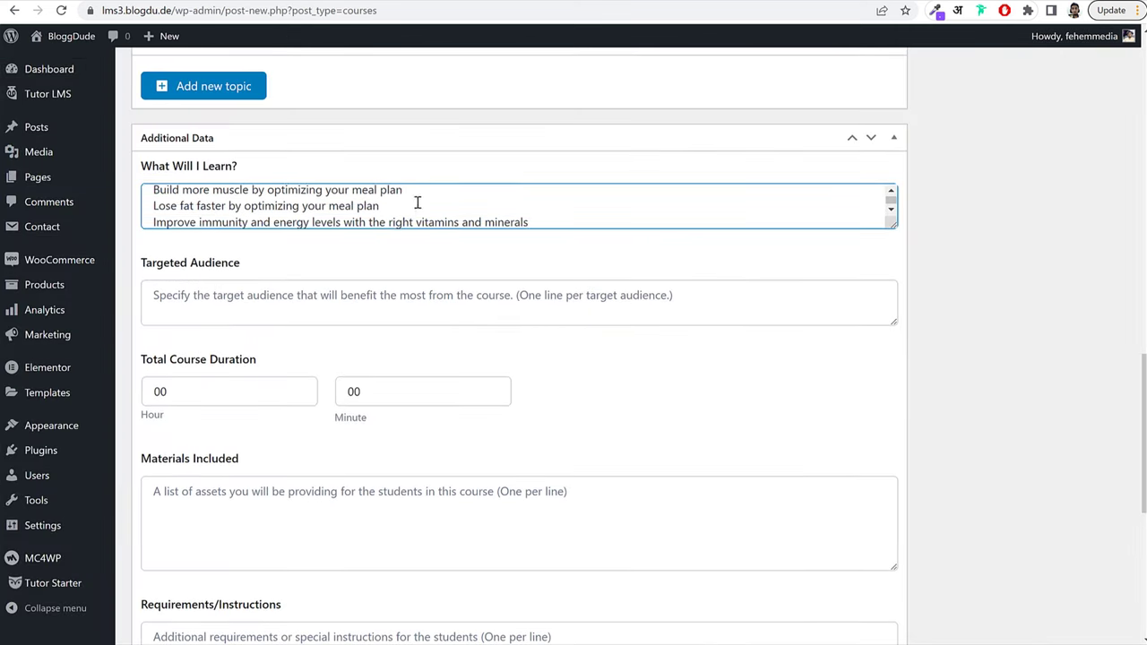
{"action": "scroll", "coordinate": [494, 208], "scroll_direction": "up", "scroll_amount": 2}
{"action": "scroll", "coordinate": [586, 259], "scroll_direction": "down", "scroll_amount": 2}
{"action": "scroll", "coordinate": [587, 259], "scroll_direction": "up", "scroll_amount": 2}
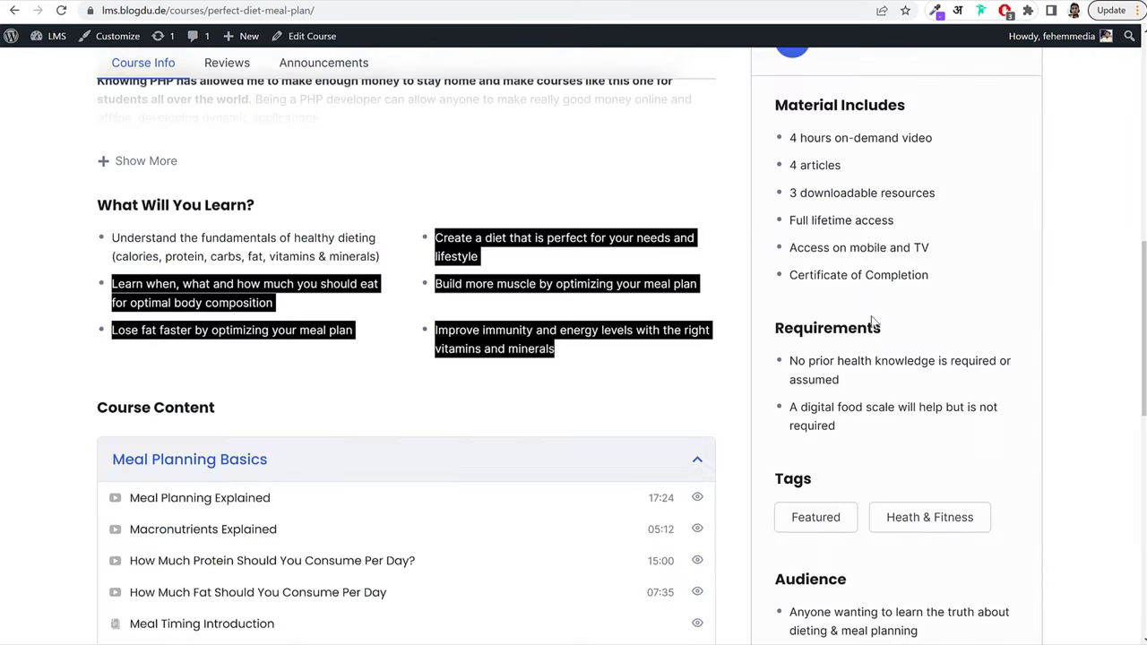
{"action": "scroll", "coordinate": [877, 314], "scroll_direction": "down", "scroll_amount": 3}
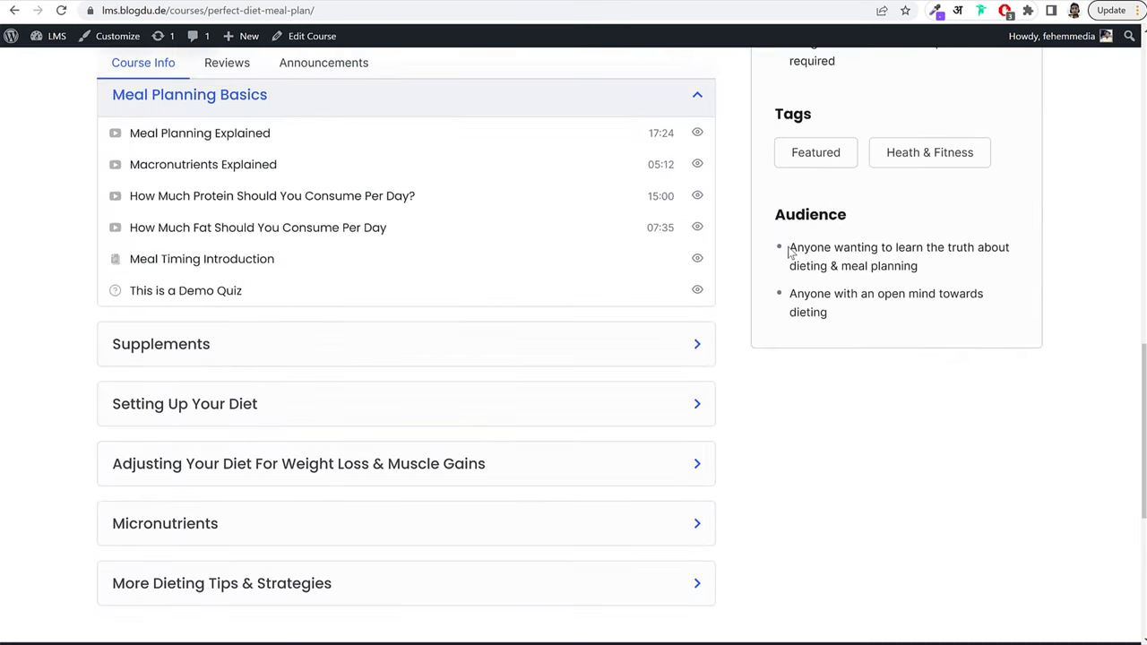
Paste the two audience lines into Targeted Audience and select the duration hours value
{"action": "left_click_drag", "start_coordinate": [788, 251], "coordinate": [858, 317]}
{"action": "key", "text": "ctrl+c"}
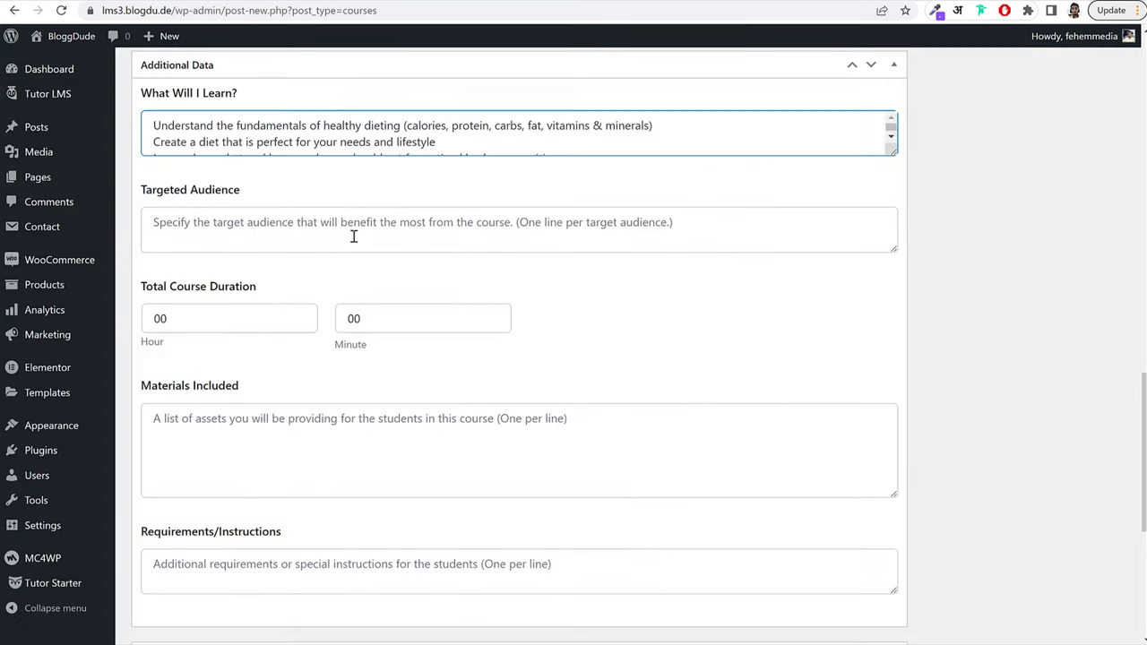
{"action": "left_click", "coordinate": [282, 226]}
{"action": "key", "text": "ctrl+v"}
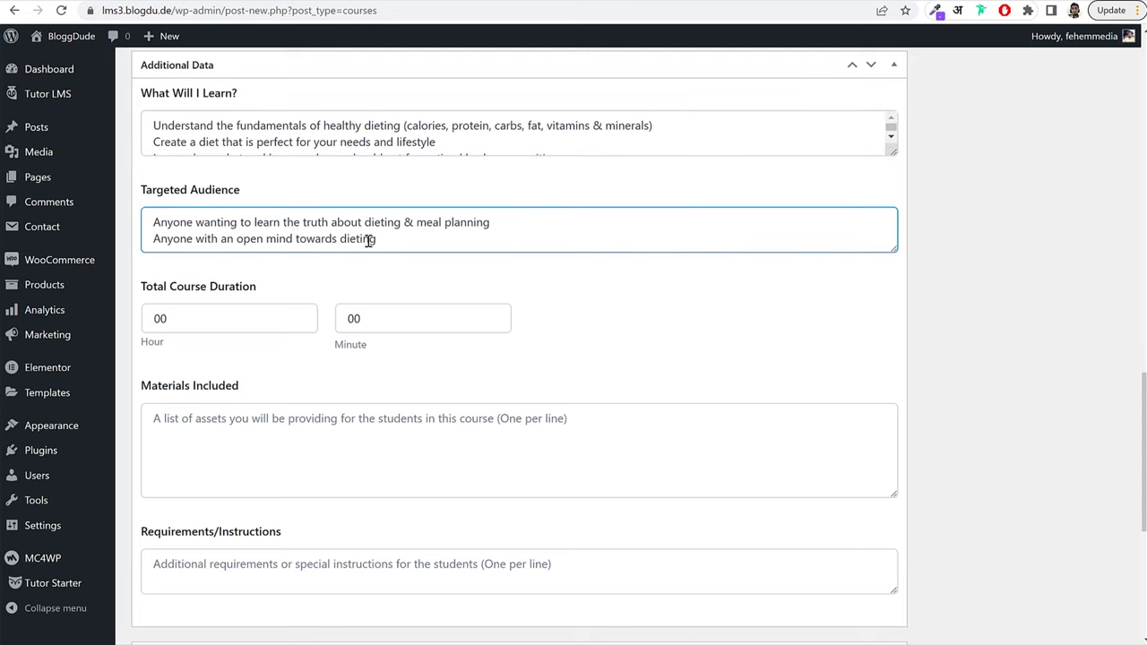
{"action": "left_click", "coordinate": [232, 318]}
{"action": "double_click", "coordinate": [231, 318]}
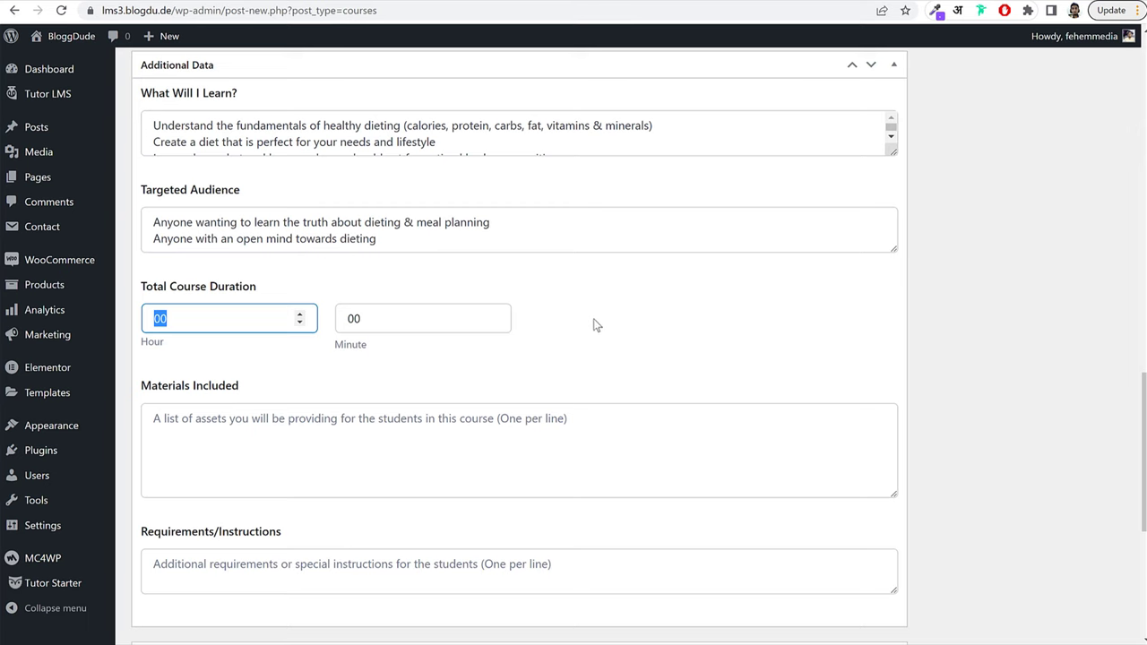
Start Materials Included by selecting the six Material Includes items on the course page
{"action": "scroll", "coordinate": [691, 361], "scroll_direction": "down", "scroll_amount": 1}
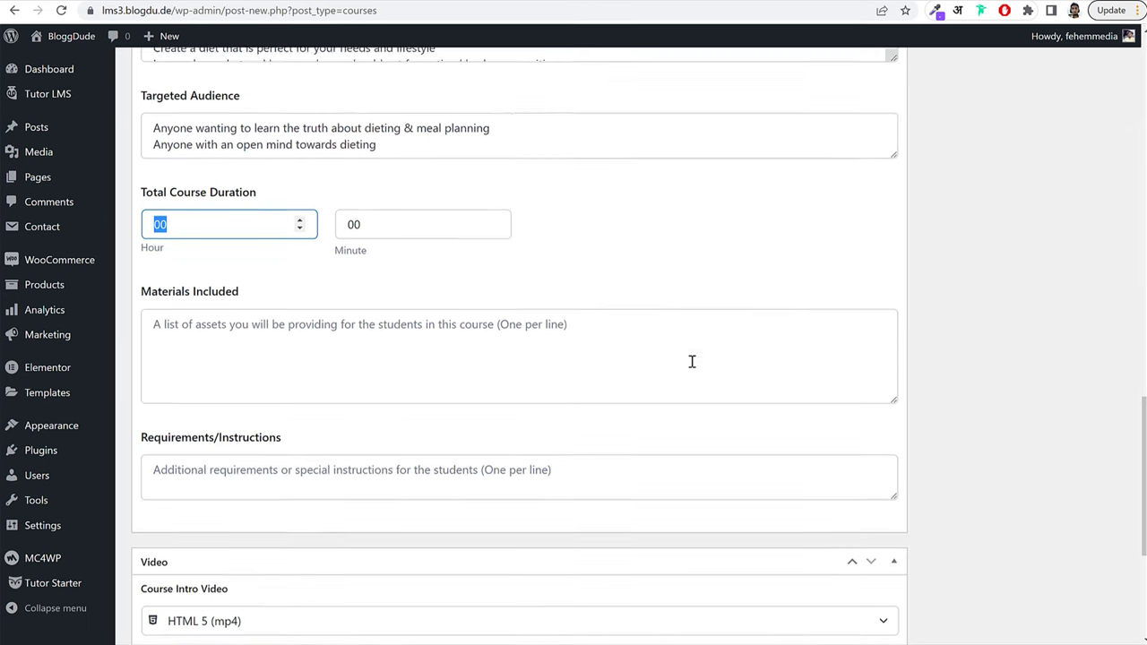
{"action": "scroll", "coordinate": [691, 361], "scroll_direction": "up", "scroll_amount": 3}
{"action": "scroll", "coordinate": [223, 407], "scroll_direction": "up", "scroll_amount": 2}
{"action": "scroll", "coordinate": [191, 473], "scroll_direction": "down", "scroll_amount": 2}
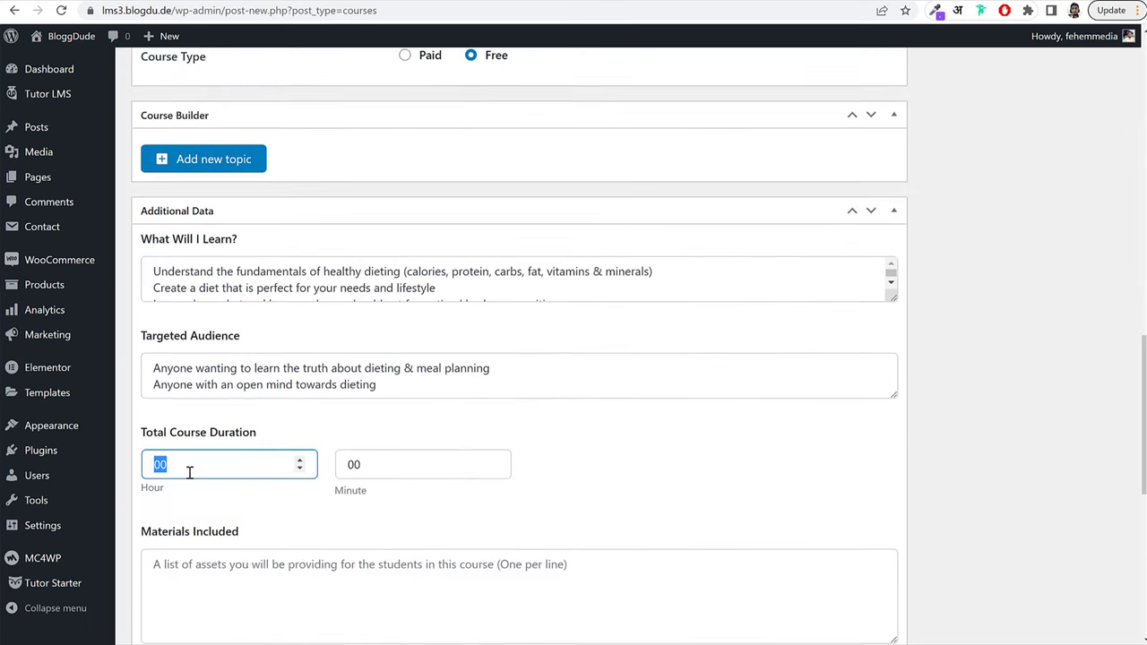
{"action": "middle_click", "coordinate": [248, 464]}
{"action": "scroll", "coordinate": [248, 463], "scroll_direction": "up", "scroll_amount": 2}
{"action": "scroll", "coordinate": [321, 361], "scroll_direction": "down", "scroll_amount": 6}
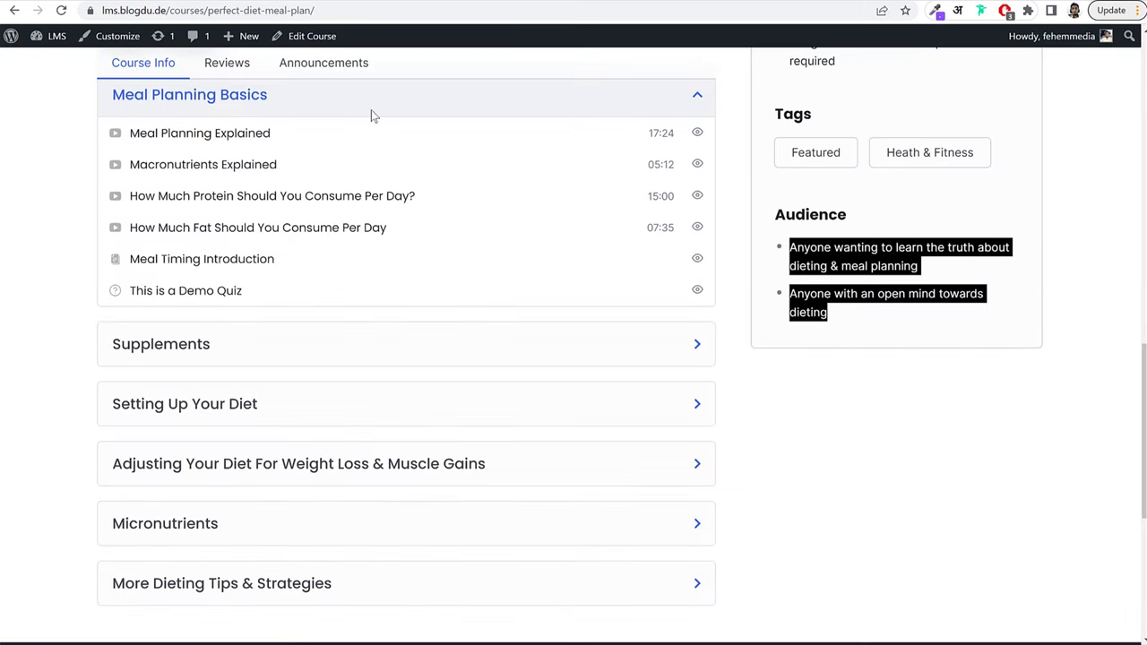
{"action": "scroll", "coordinate": [239, 314], "scroll_direction": "up", "scroll_amount": 2}
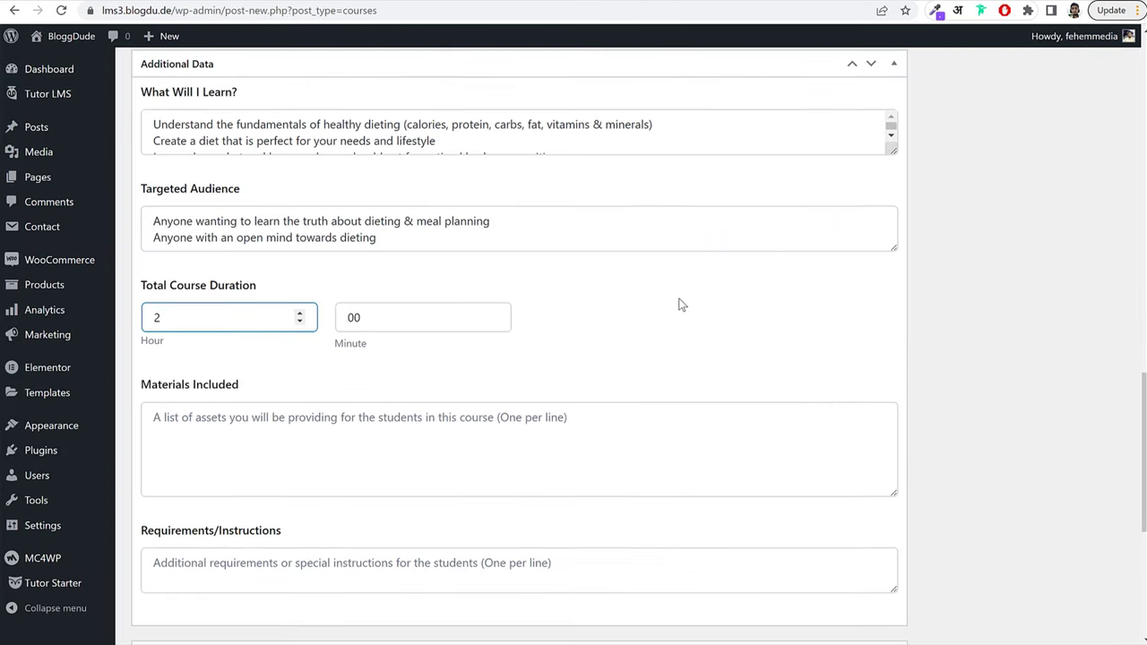
{"action": "scroll", "coordinate": [678, 303], "scroll_direction": "down", "scroll_amount": 2}
{"action": "left_click", "coordinate": [310, 277]}
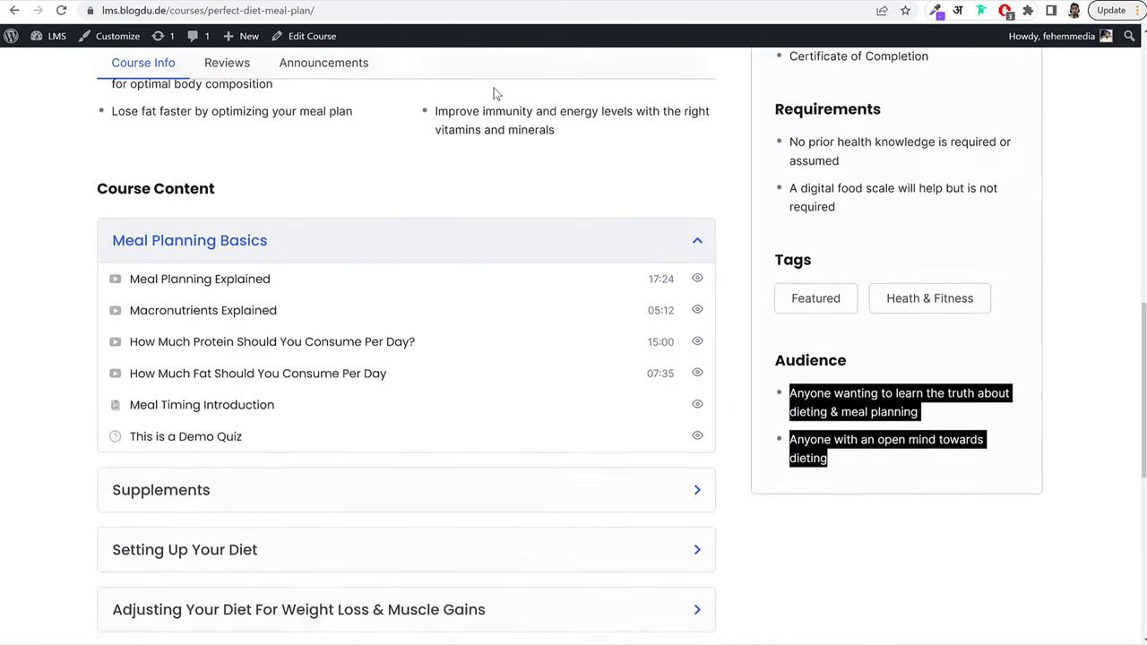
{"action": "scroll", "coordinate": [944, 268], "scroll_direction": "up", "scroll_amount": 5}
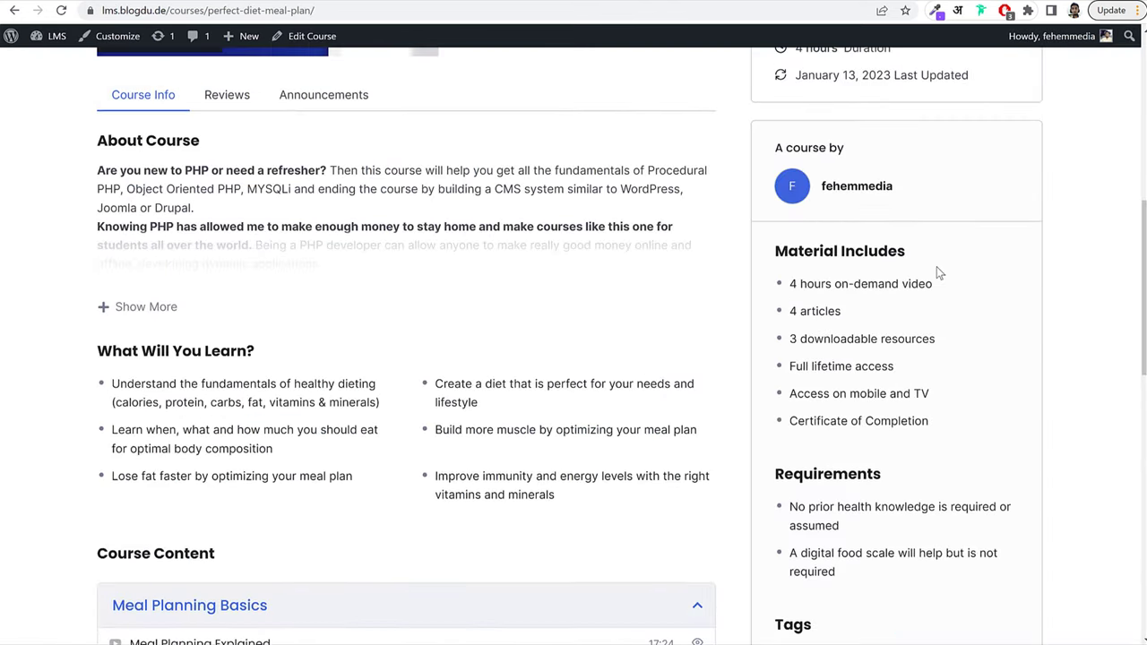
{"action": "left_click_drag", "start_coordinate": [791, 283], "coordinate": [947, 421]}
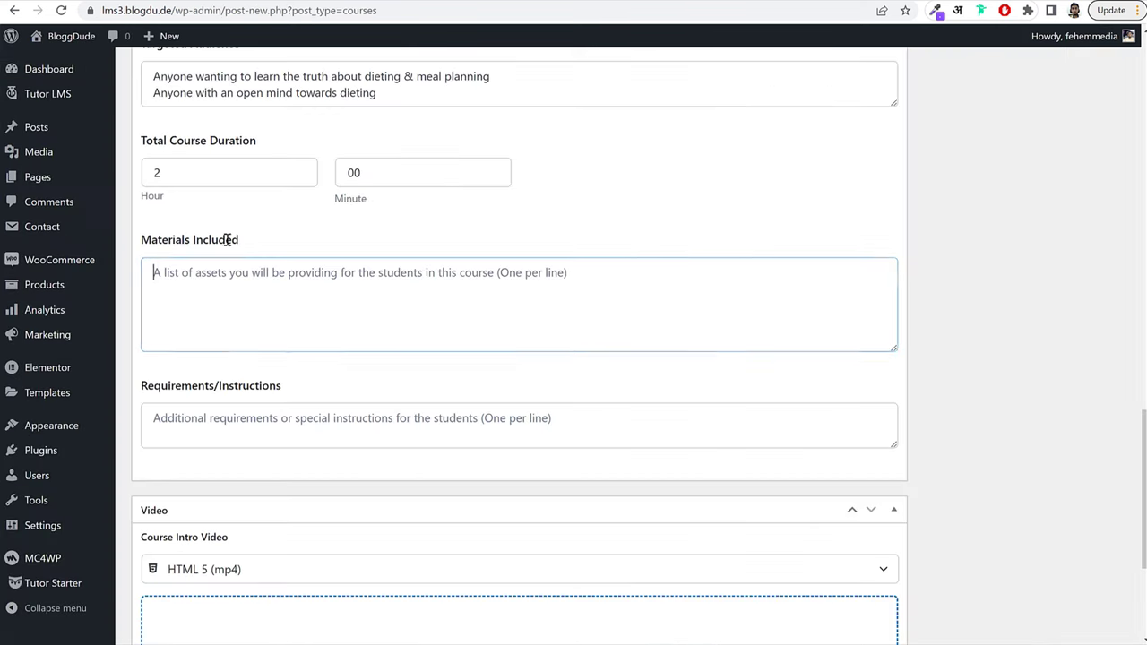
Paste the six materials into Materials Included and check the pasted lines
{"action": "type", "text": "4 hours on-demand video 4 articles 3 downloadable resources Full lifetime access Access on mobile and TV Certificate of Completion"}
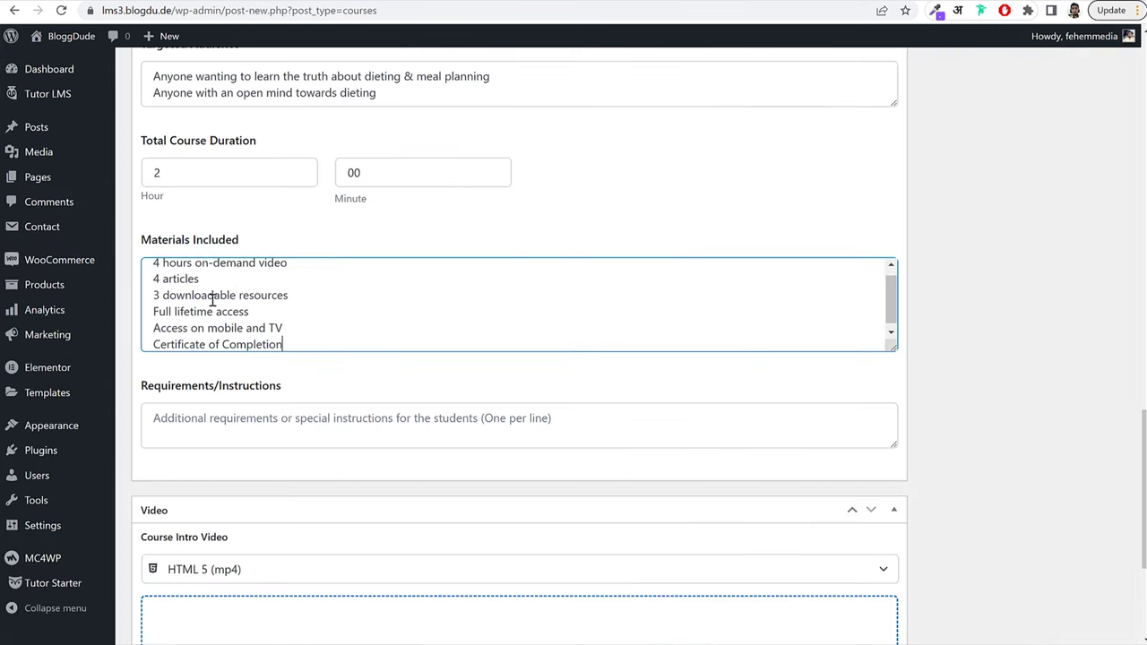
{"action": "left_click_drag", "start_coordinate": [241, 263], "coordinate": [148, 259]}
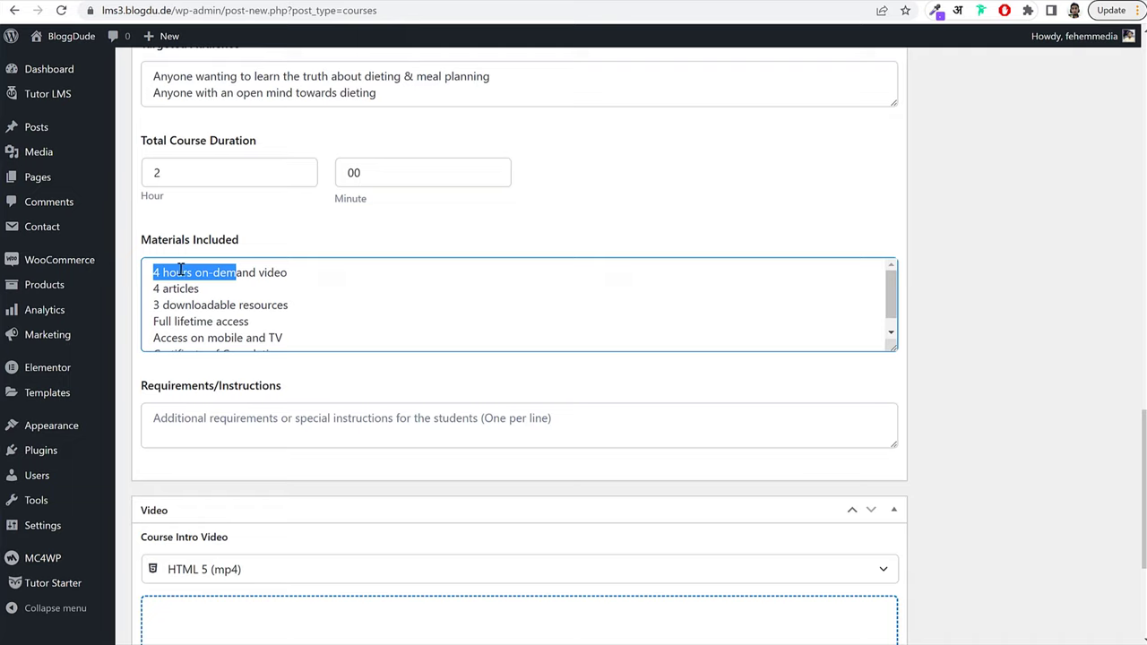
{"action": "left_click", "coordinate": [181, 271]}
{"action": "triple_click", "coordinate": [159, 291]}
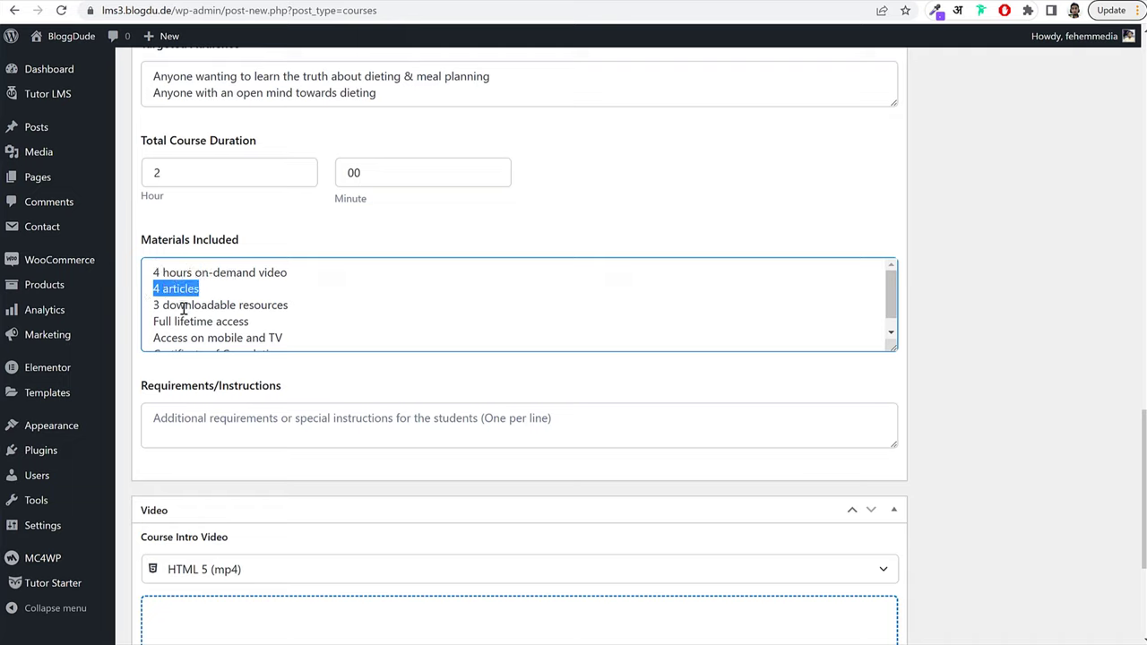
{"action": "left_click", "coordinate": [183, 306]}
{"action": "left_click_drag", "start_coordinate": [291, 305], "coordinate": [144, 310]}
{"action": "left_click", "coordinate": [179, 314]}
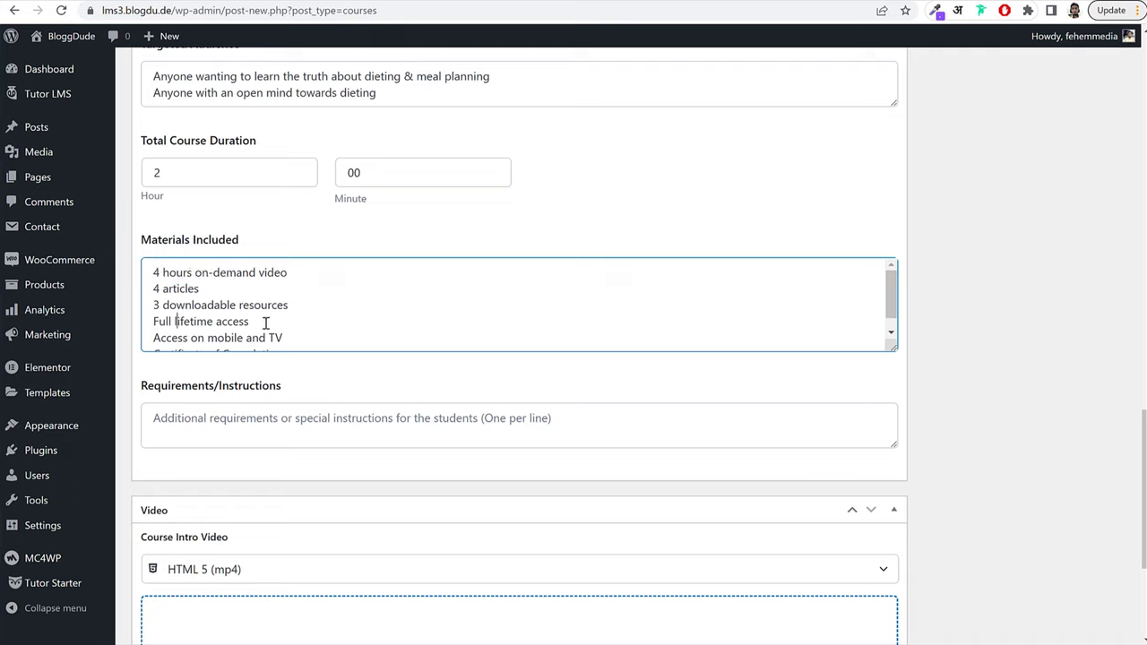
Copy both requirement lines from the existing course into Requirements/Instructions
{"action": "scroll", "coordinate": [277, 320], "scroll_direction": "down", "scroll_amount": 1}
{"action": "scroll", "coordinate": [294, 330], "scroll_direction": "down", "scroll_amount": 1}
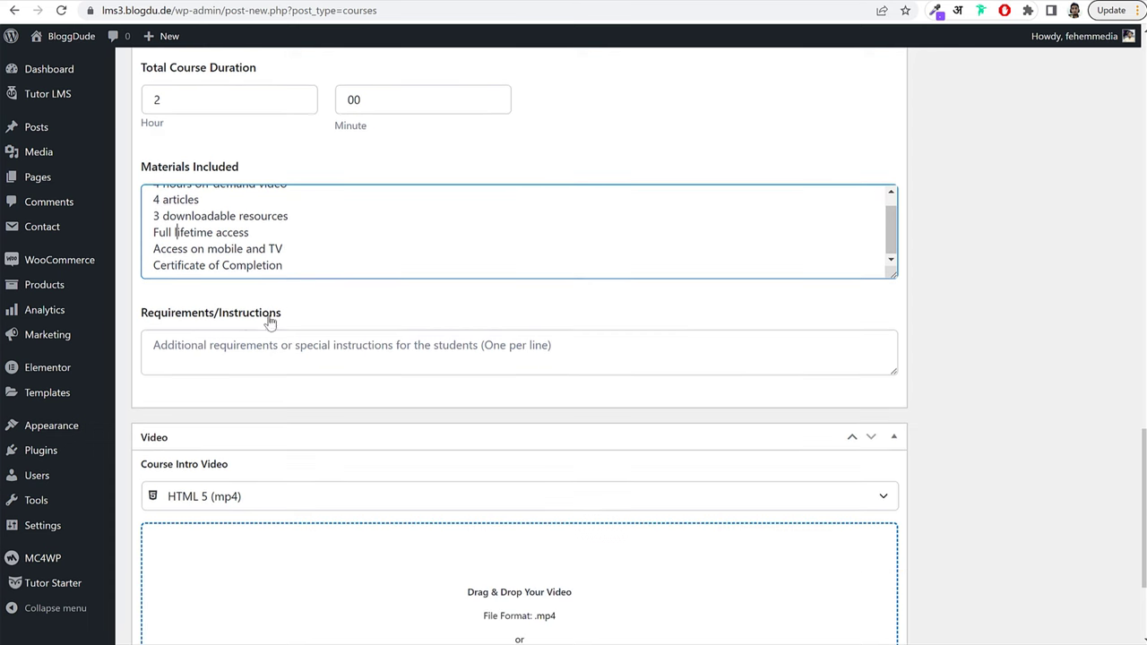
{"action": "scroll", "coordinate": [286, 323], "scroll_direction": "down", "scroll_amount": 1}
{"action": "left_click", "coordinate": [275, 275]}
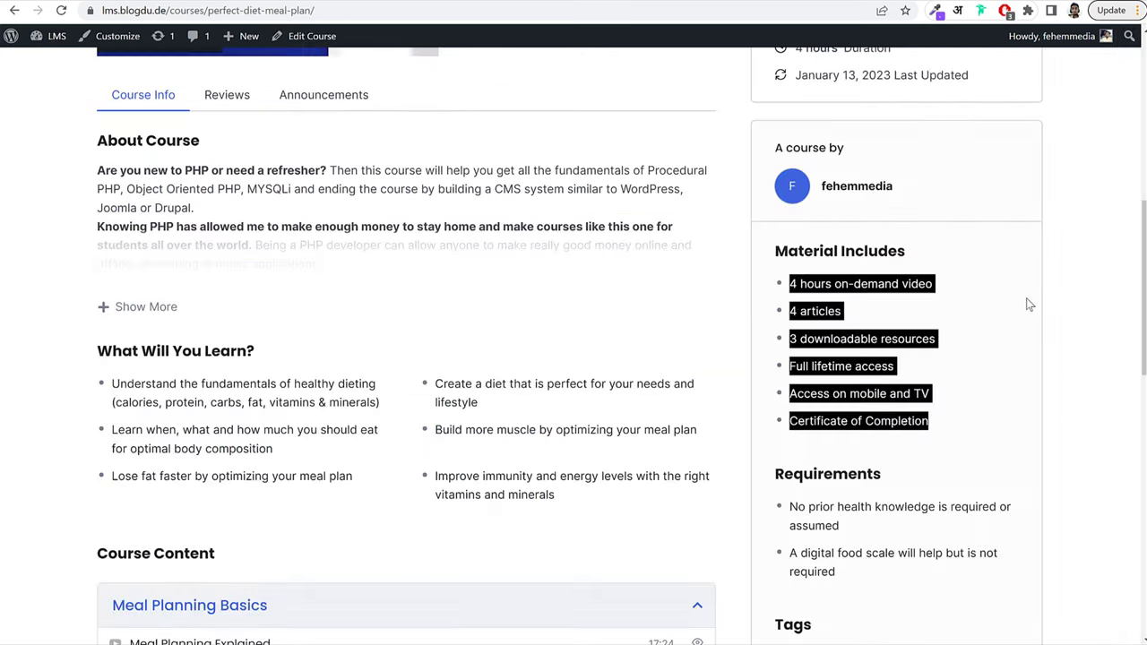
{"action": "scroll", "coordinate": [1029, 305], "scroll_direction": "down", "scroll_amount": 3}
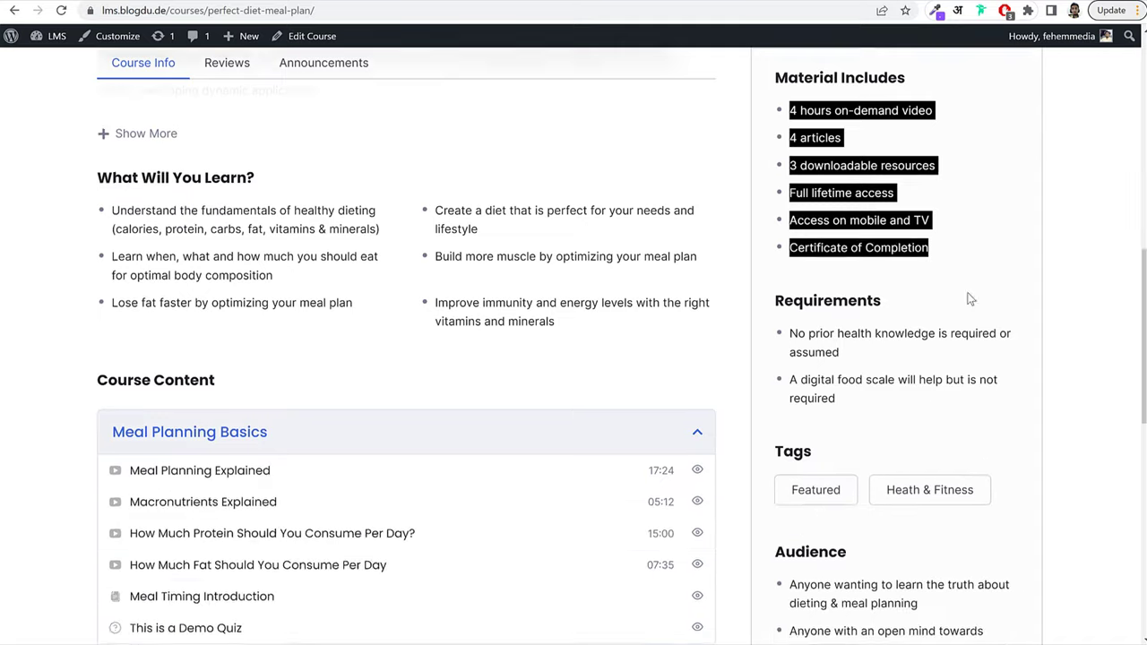
{"action": "left_click_drag", "start_coordinate": [793, 213], "coordinate": [858, 285]}
{"action": "key", "text": "ctrl+c"}
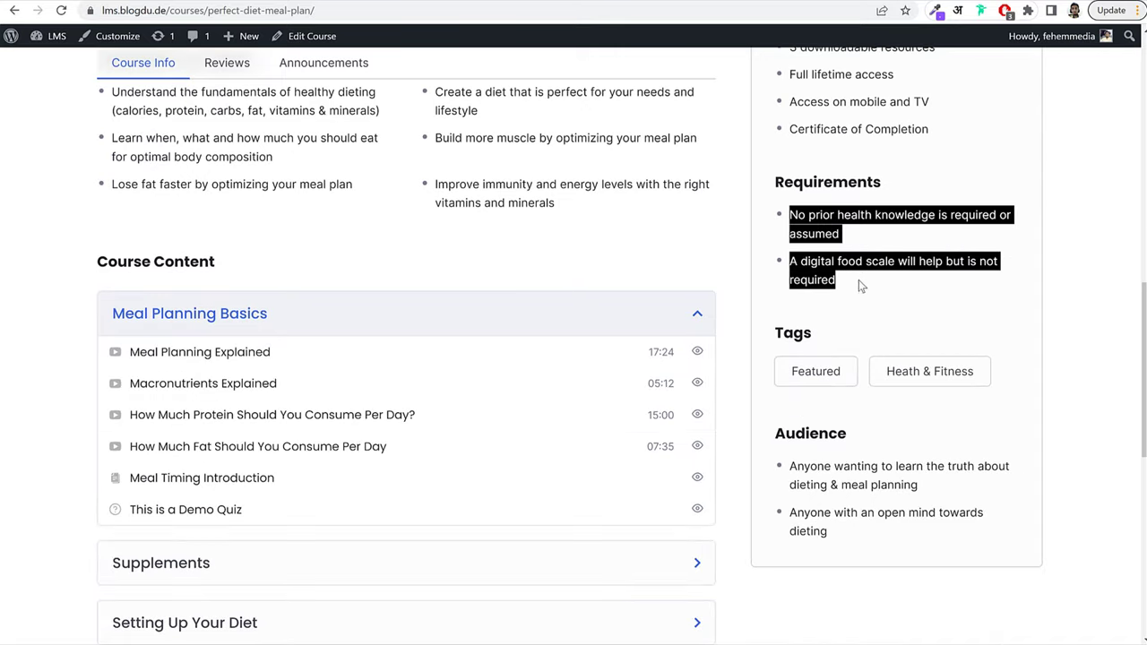
{"action": "left_click", "coordinate": [359, 291]}
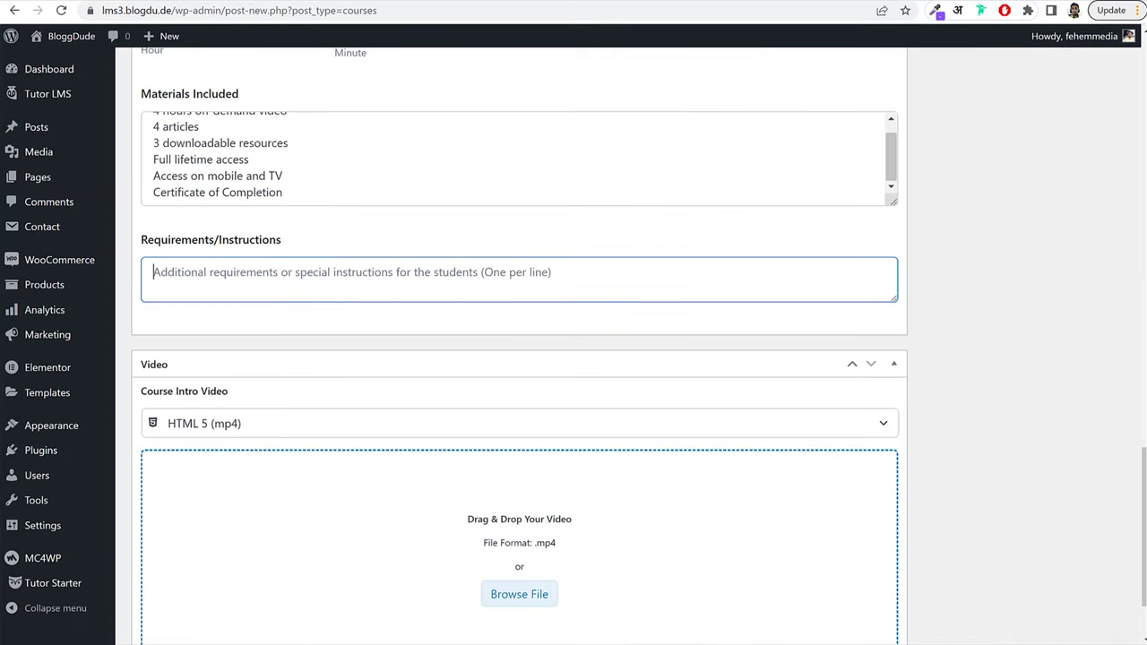
{"action": "key", "text": "ctrl+v"}
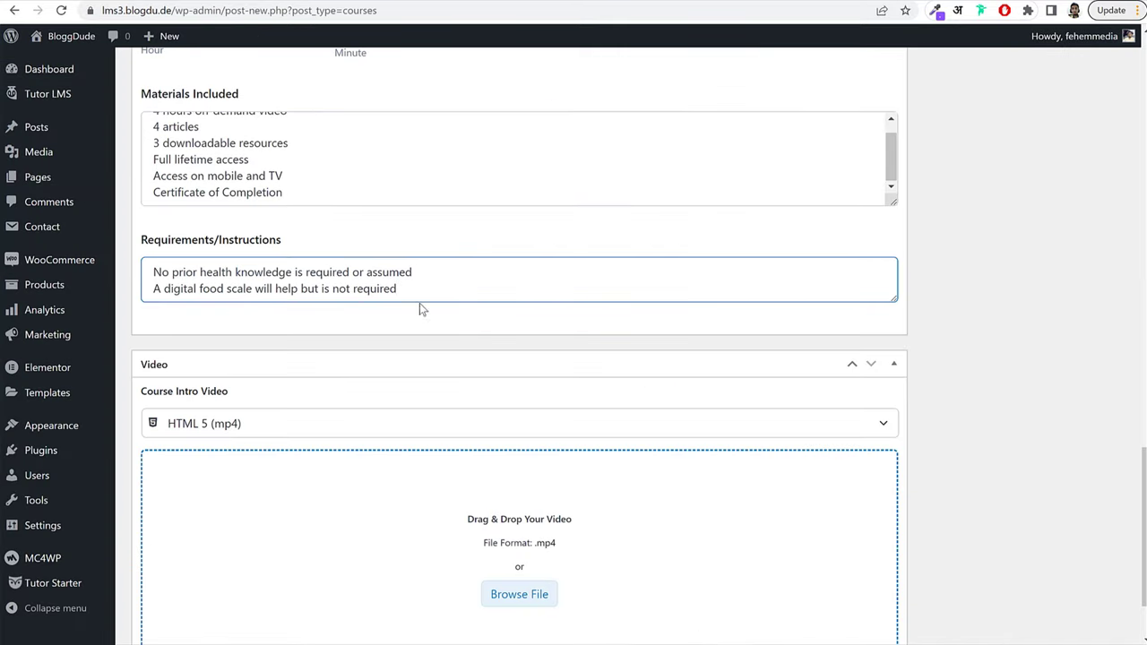
{"action": "scroll", "coordinate": [421, 309], "scroll_direction": "down", "scroll_amount": 3}
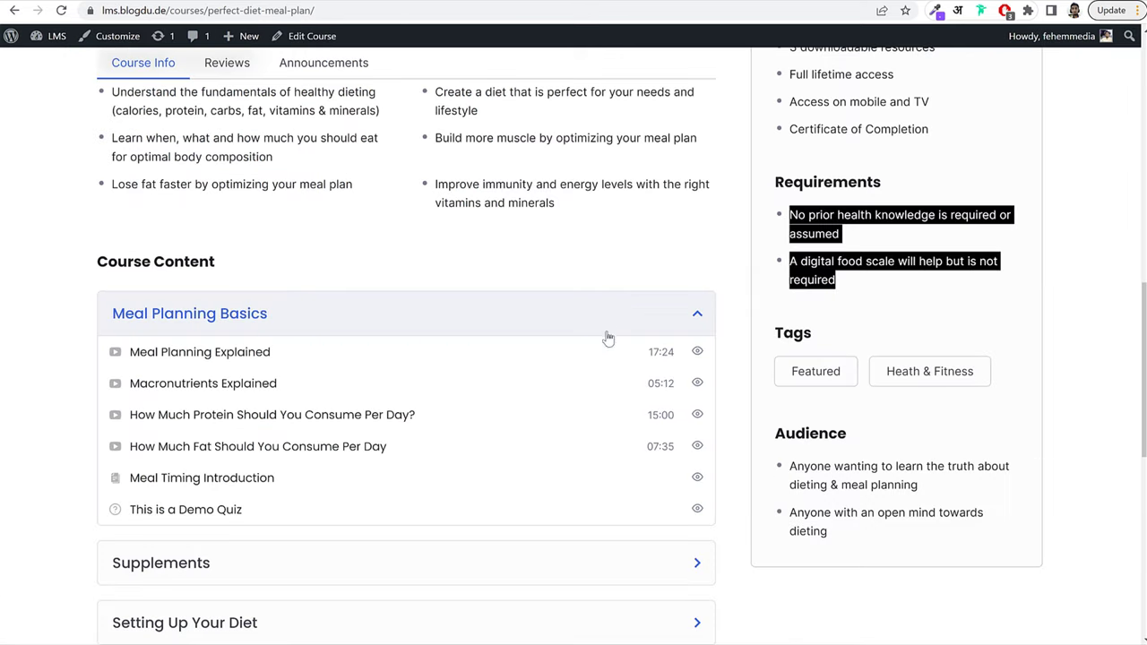
{"action": "scroll", "coordinate": [608, 338], "scroll_direction": "up", "scroll_amount": 6}
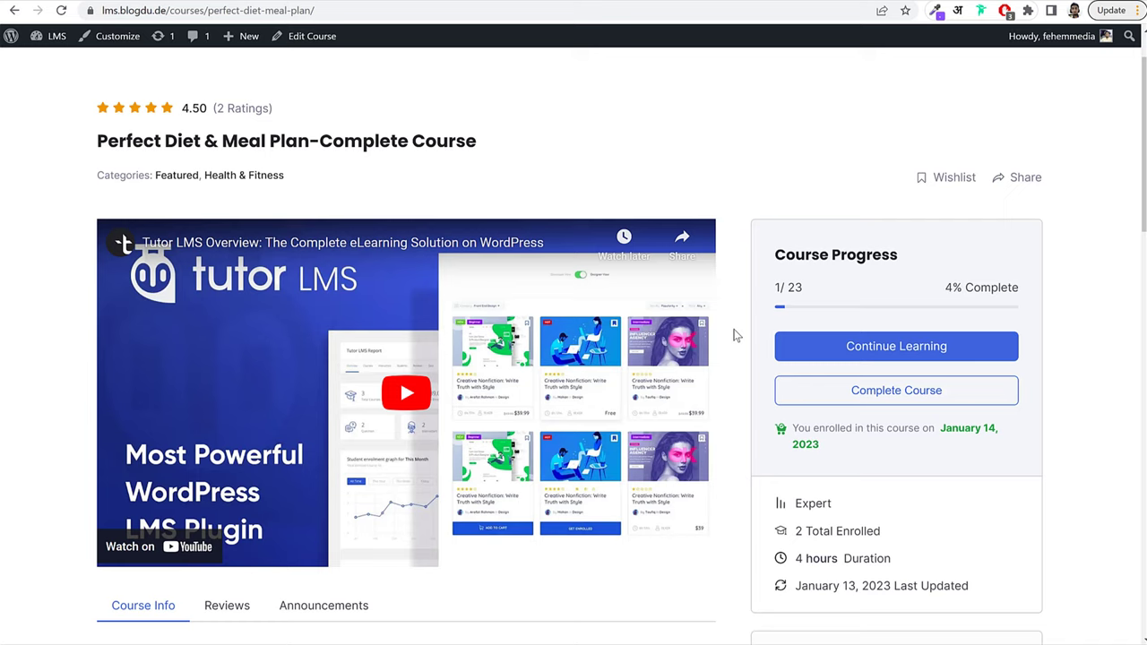
{"action": "scroll", "coordinate": [742, 348], "scroll_direction": "down", "scroll_amount": 10}
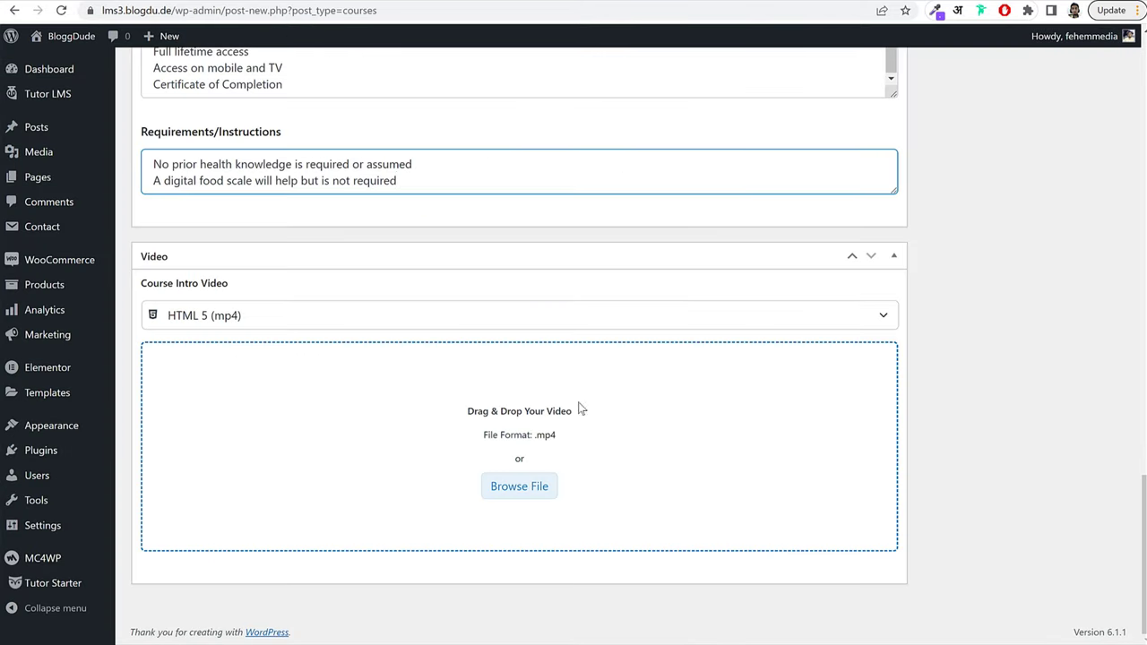
Keep HTML 5 (mp4) as the intro video source
{"action": "left_click", "coordinate": [528, 484]}
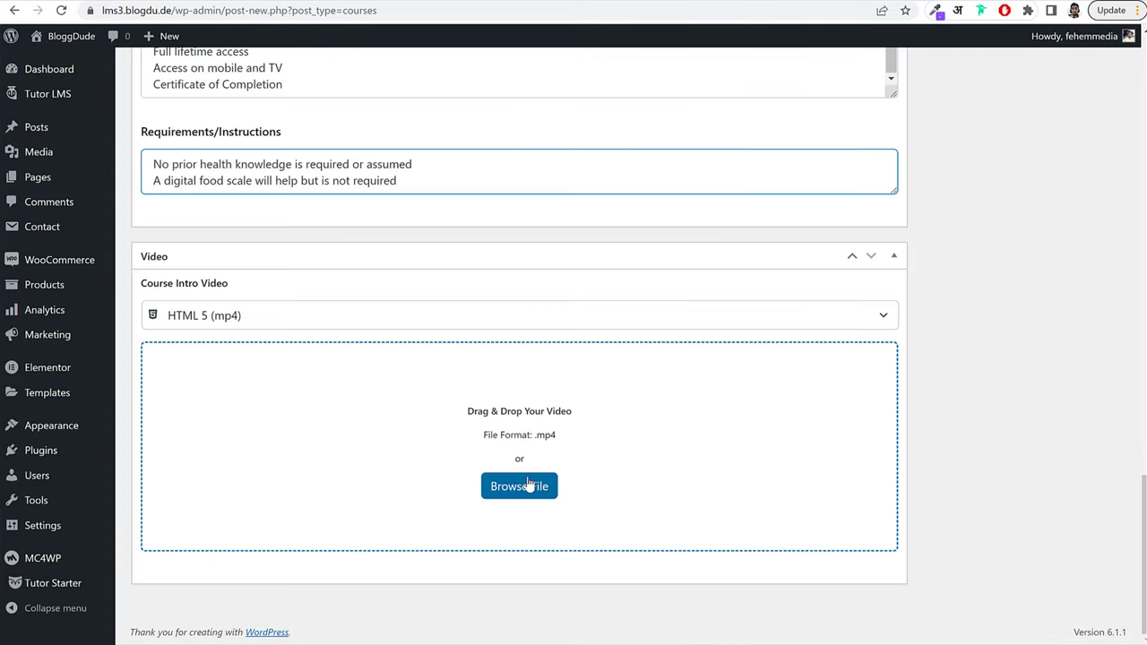
{"action": "left_click", "coordinate": [305, 319]}
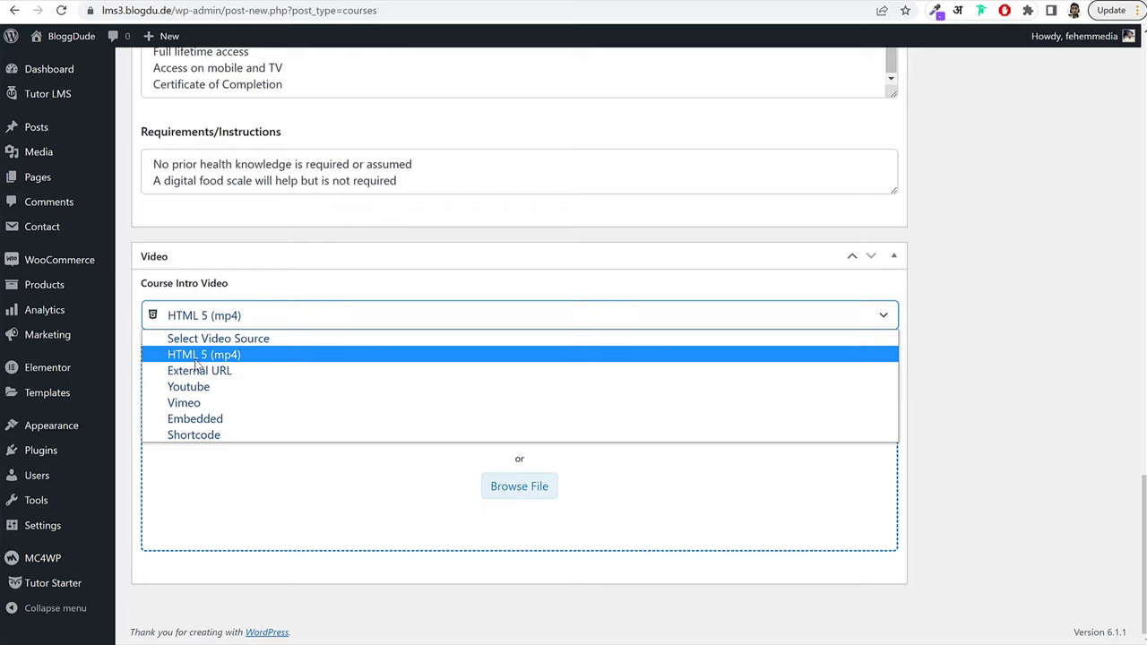
{"action": "left_click", "coordinate": [250, 355]}
{"action": "left_click", "coordinate": [643, 473]}
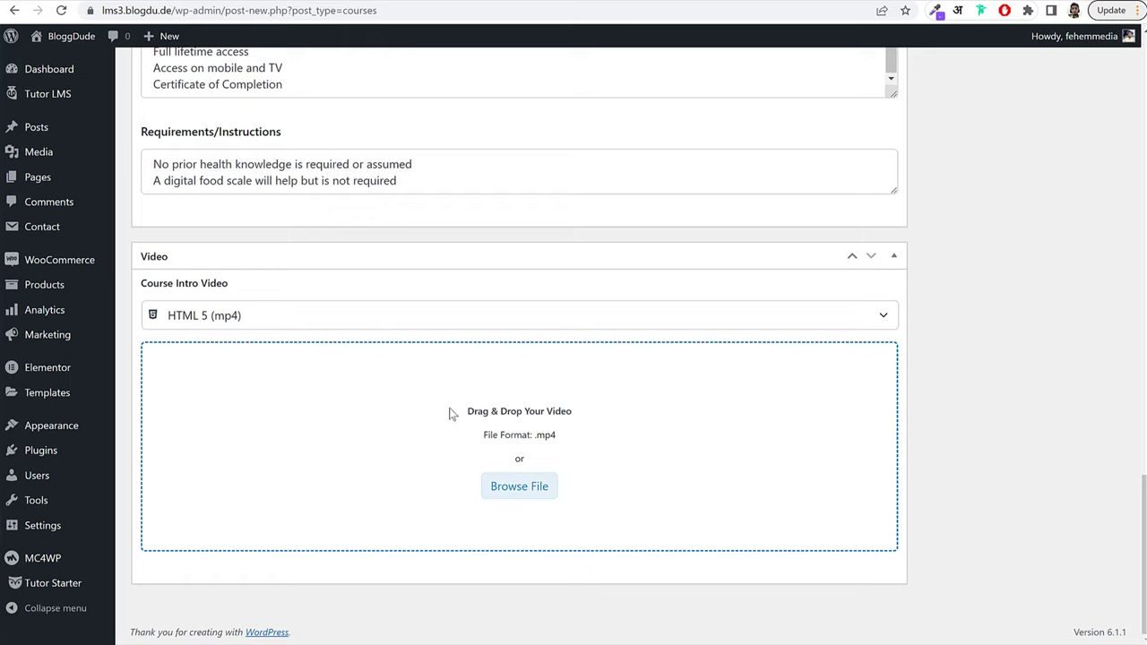
Upload Sand.mp4 from the computer into the media library
{"action": "left_click", "coordinate": [511, 488]}
{"action": "left_click", "coordinate": [578, 346]}
{"action": "scroll", "coordinate": [401, 233], "scroll_direction": "down", "scroll_amount": 3}
{"action": "scroll", "coordinate": [400, 232], "scroll_direction": "down", "scroll_amount": 4}
{"action": "scroll", "coordinate": [400, 232], "scroll_direction": "up", "scroll_amount": 3}
{"action": "left_click", "coordinate": [281, 160]}
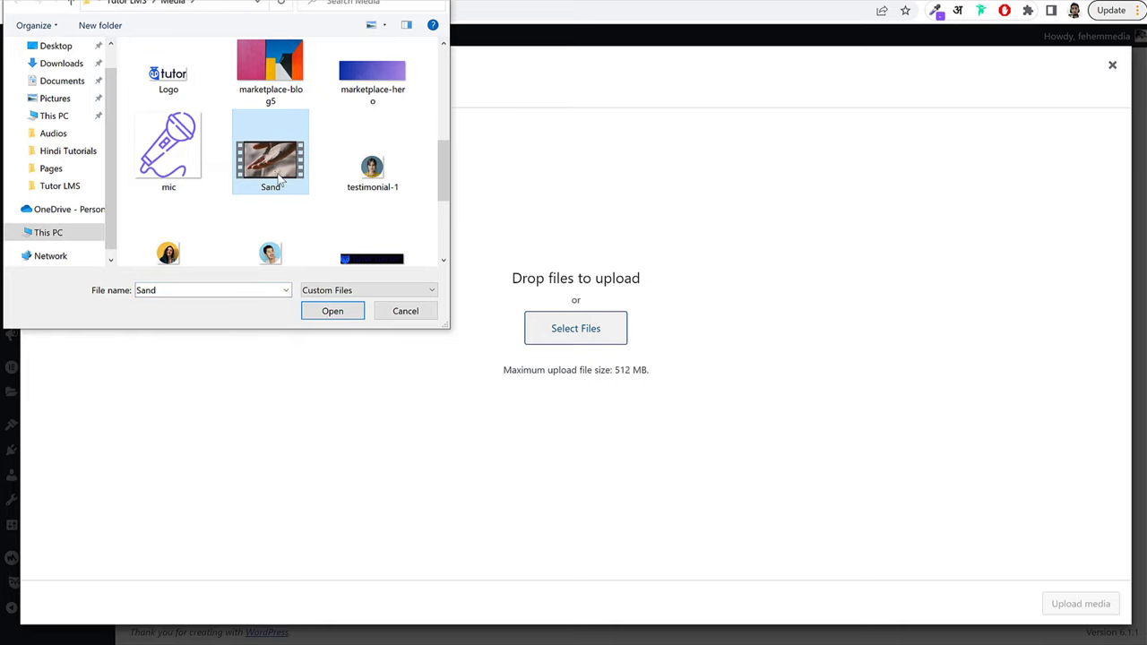
{"action": "left_click", "coordinate": [330, 313]}
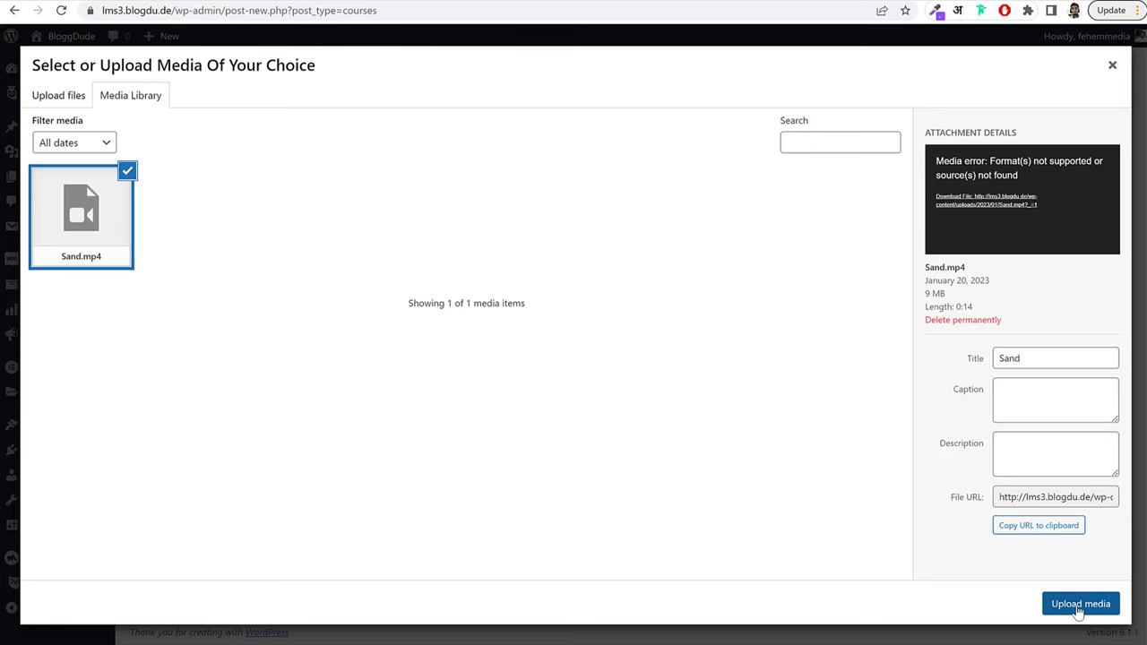
Use Sand.mp4 as the intro video with marketplace-blog5 as its poster
{"action": "left_click", "coordinate": [1079, 606]}
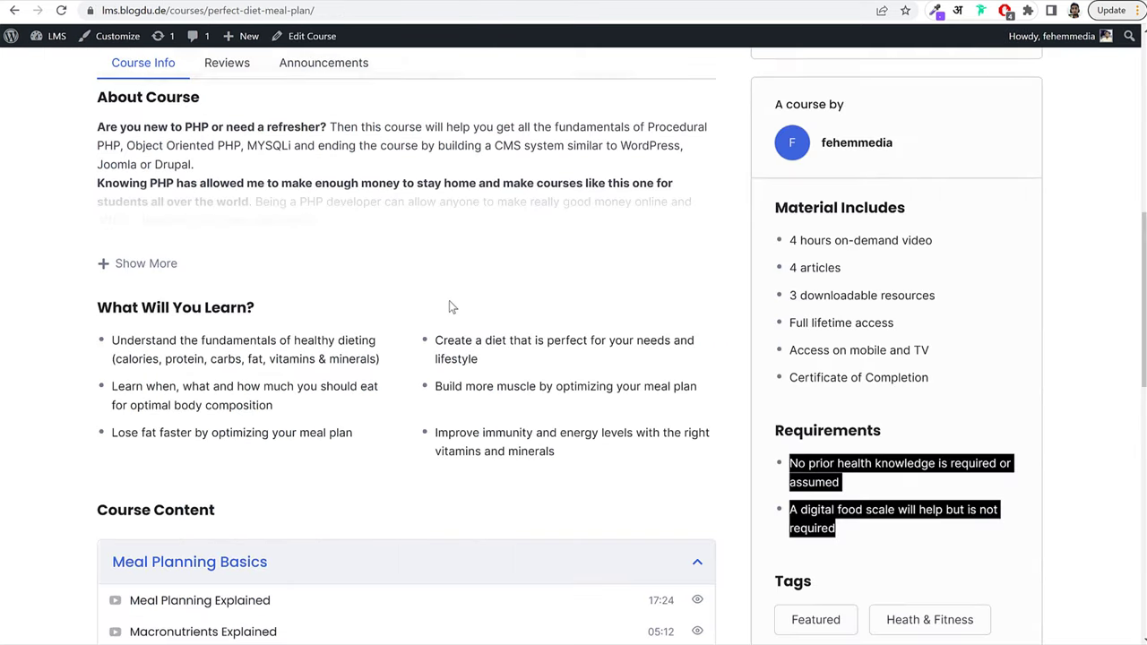
{"action": "scroll", "coordinate": [450, 304], "scroll_direction": "up", "scroll_amount": 5}
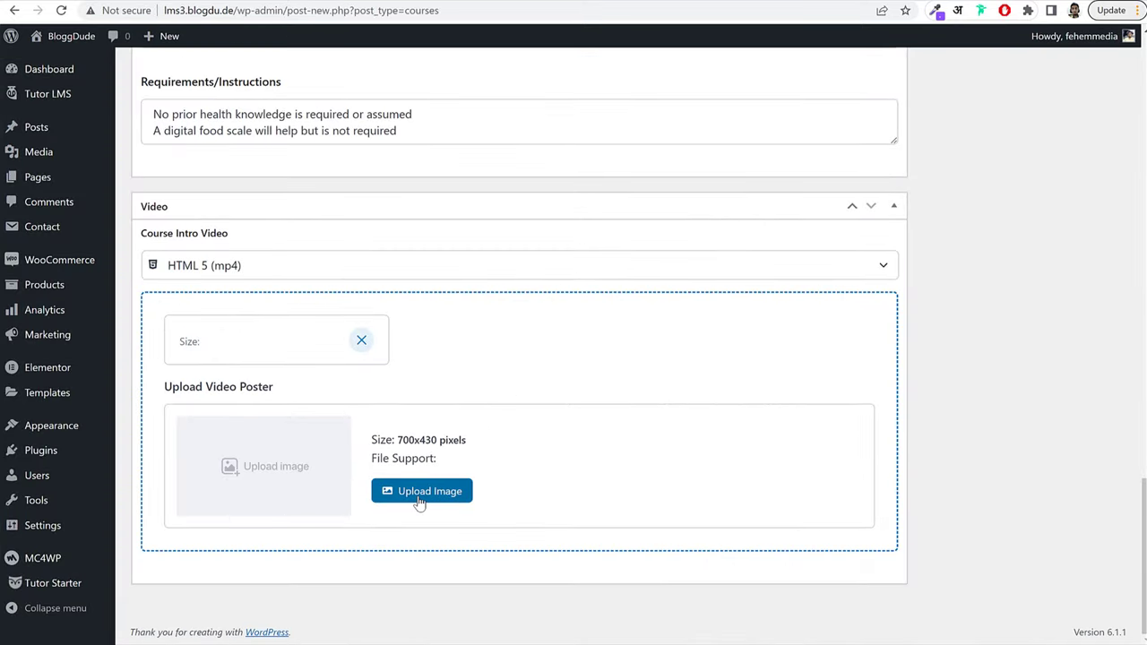
{"action": "left_click", "coordinate": [419, 498]}
{"action": "left_click", "coordinate": [94, 231]}
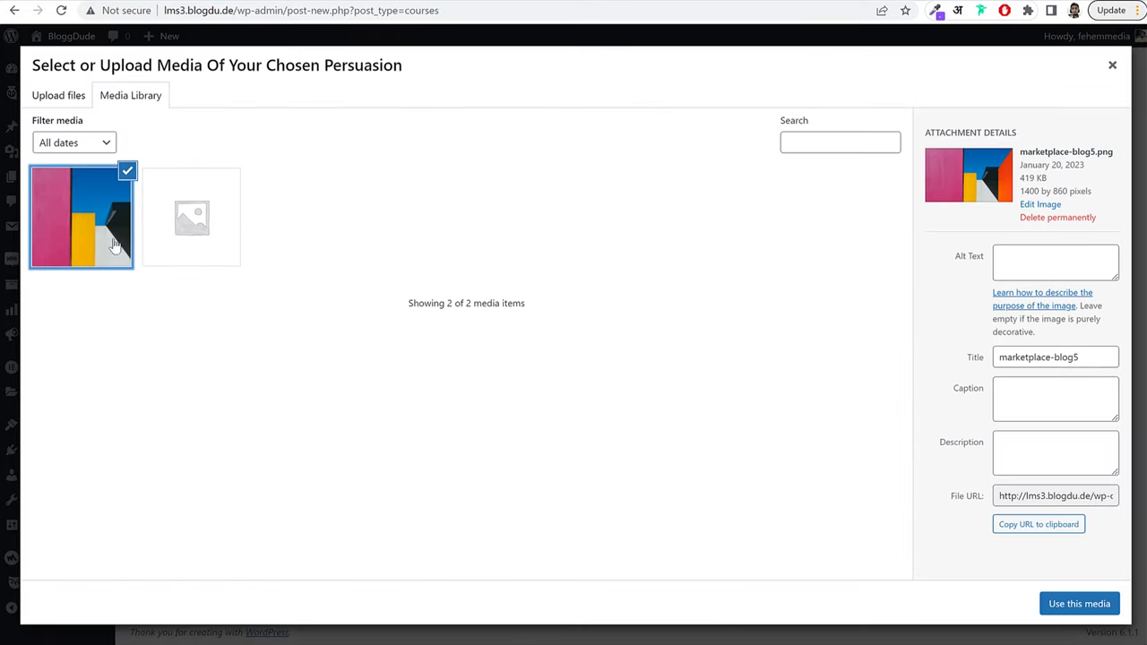
{"action": "left_click", "coordinate": [1102, 614]}
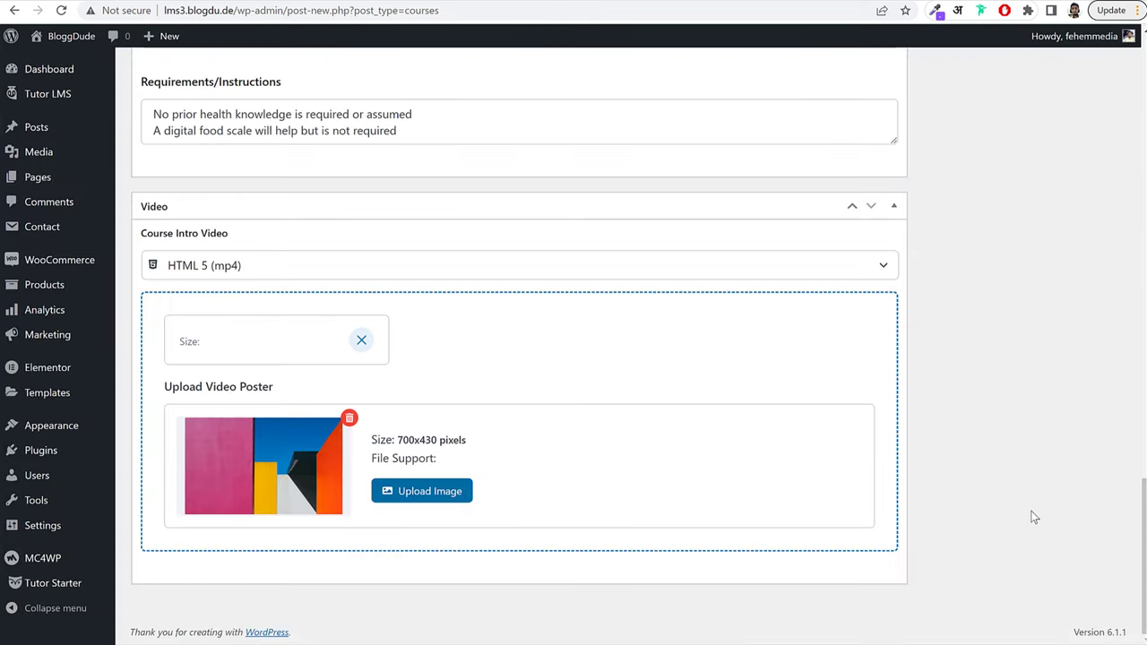
Publish the Perfect Diet & Meal Plan-Complete Course
{"action": "scroll", "coordinate": [1031, 518], "scroll_direction": "up", "scroll_amount": 12}
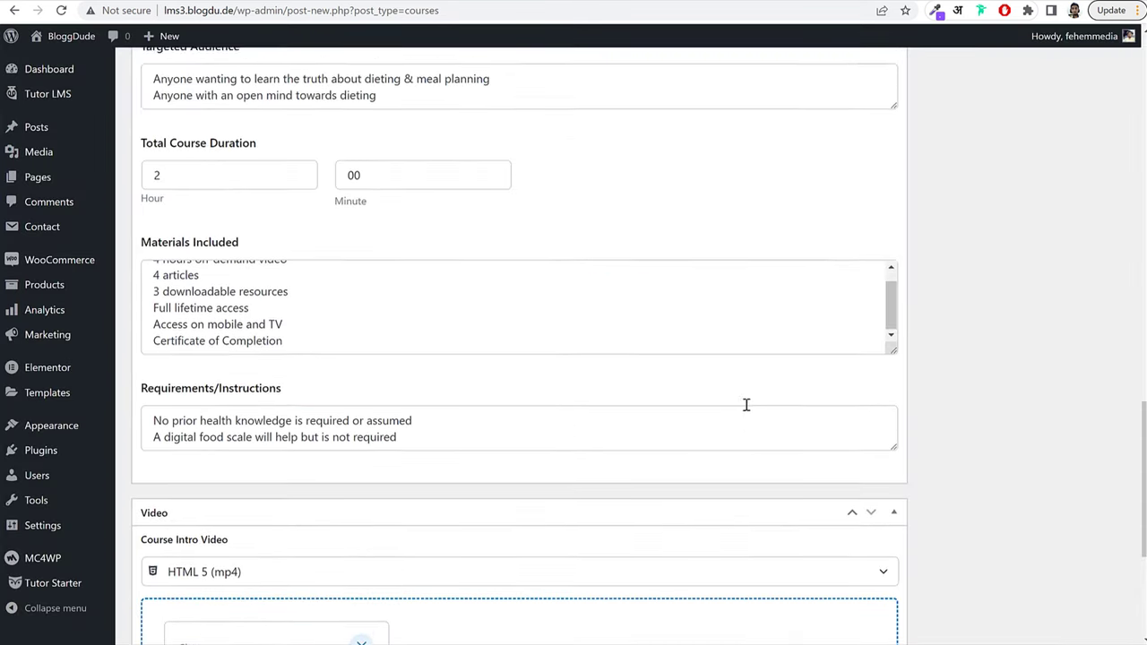
{"action": "scroll", "coordinate": [431, 265], "scroll_direction": "up", "scroll_amount": 10}
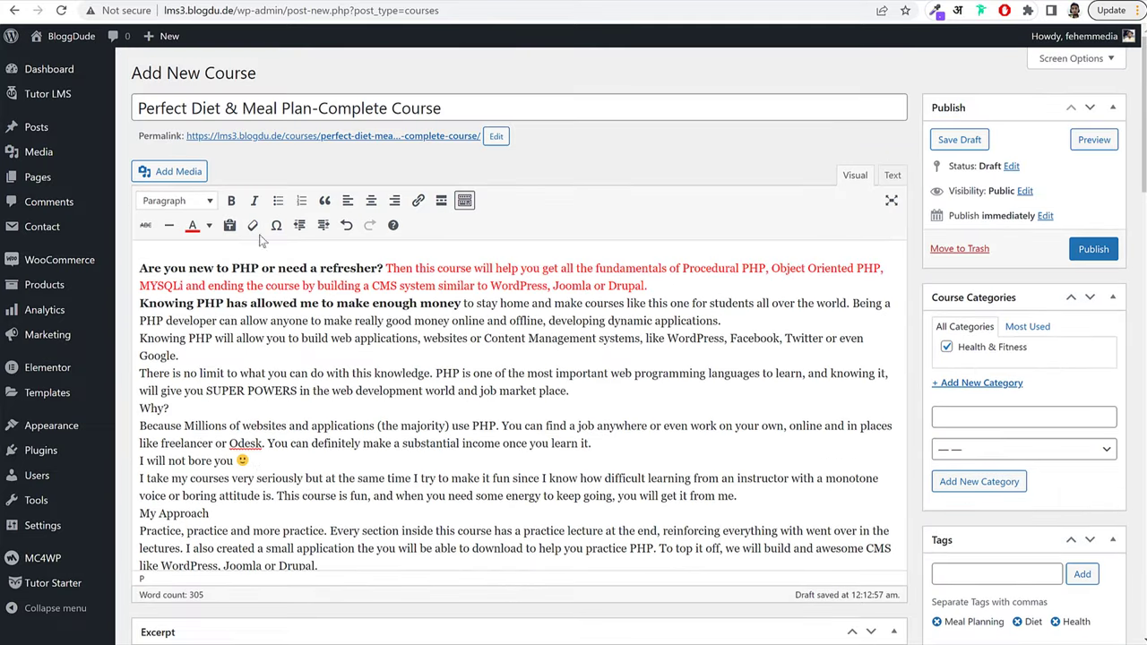
{"action": "left_click", "coordinate": [1095, 252]}
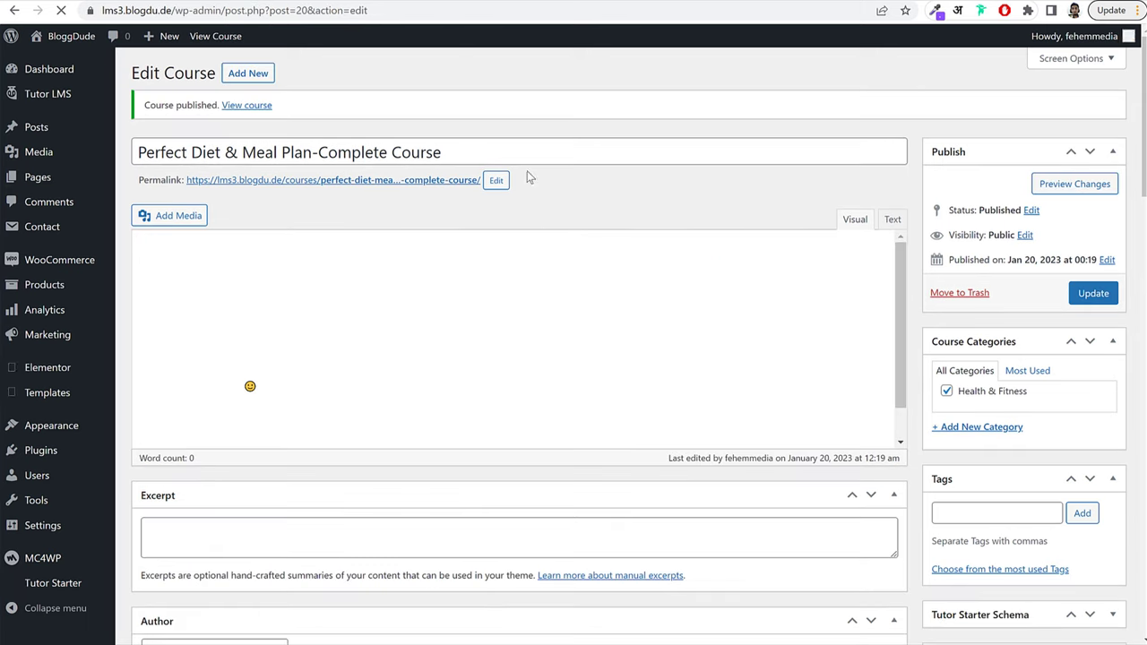
{"action": "right_click", "coordinate": [248, 107]}
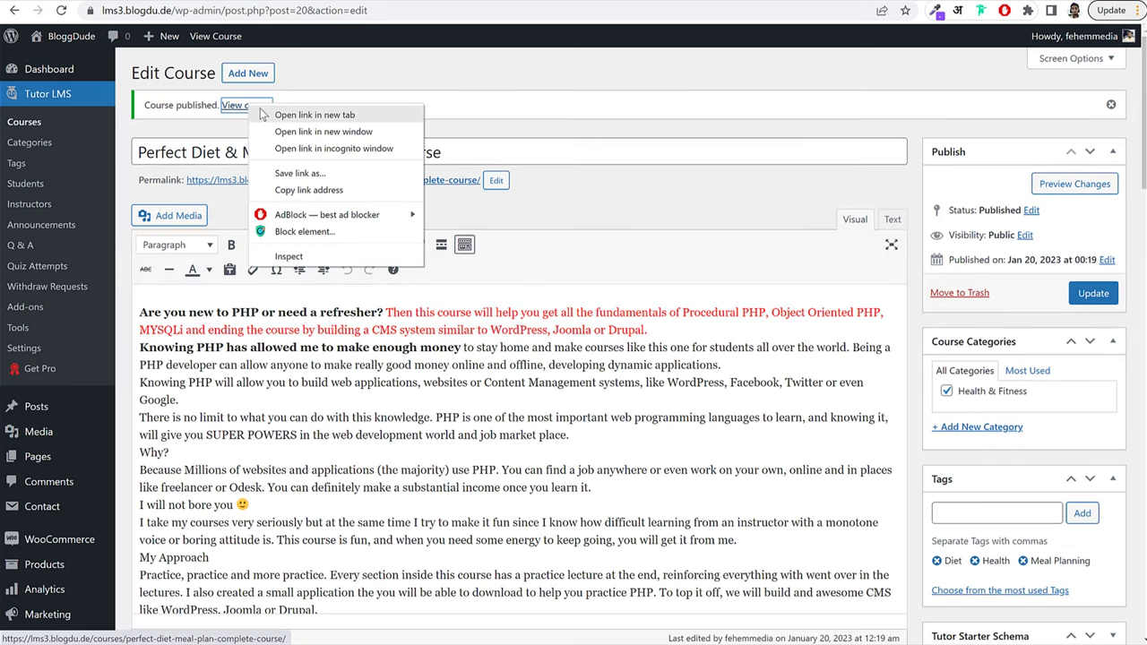
{"action": "left_click", "coordinate": [369, 45]}
{"action": "left_click", "coordinate": [247, 106]}
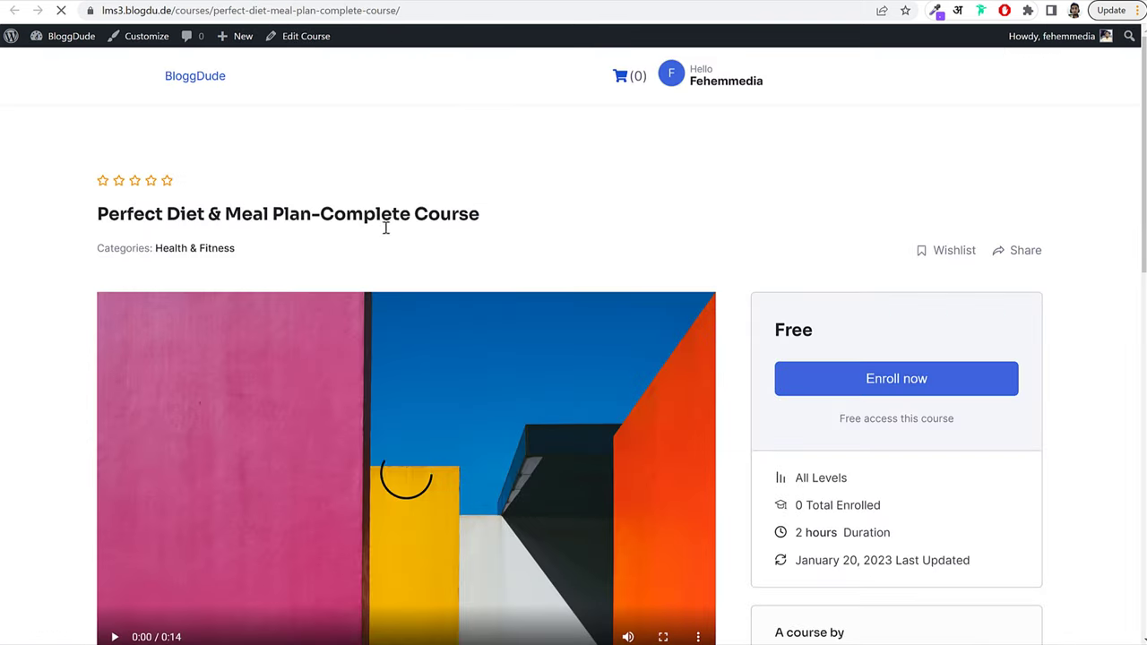
{"action": "left_click_drag", "start_coordinate": [100, 213], "coordinate": [460, 213]}
{"action": "left_click", "coordinate": [156, 256]}
{"action": "left_click_drag", "start_coordinate": [266, 248], "coordinate": [137, 251]}
{"action": "left_click", "coordinate": [331, 251]}
{"action": "scroll", "coordinate": [509, 242], "scroll_direction": "down", "scroll_amount": 3}
{"action": "left_click", "coordinate": [405, 263]}
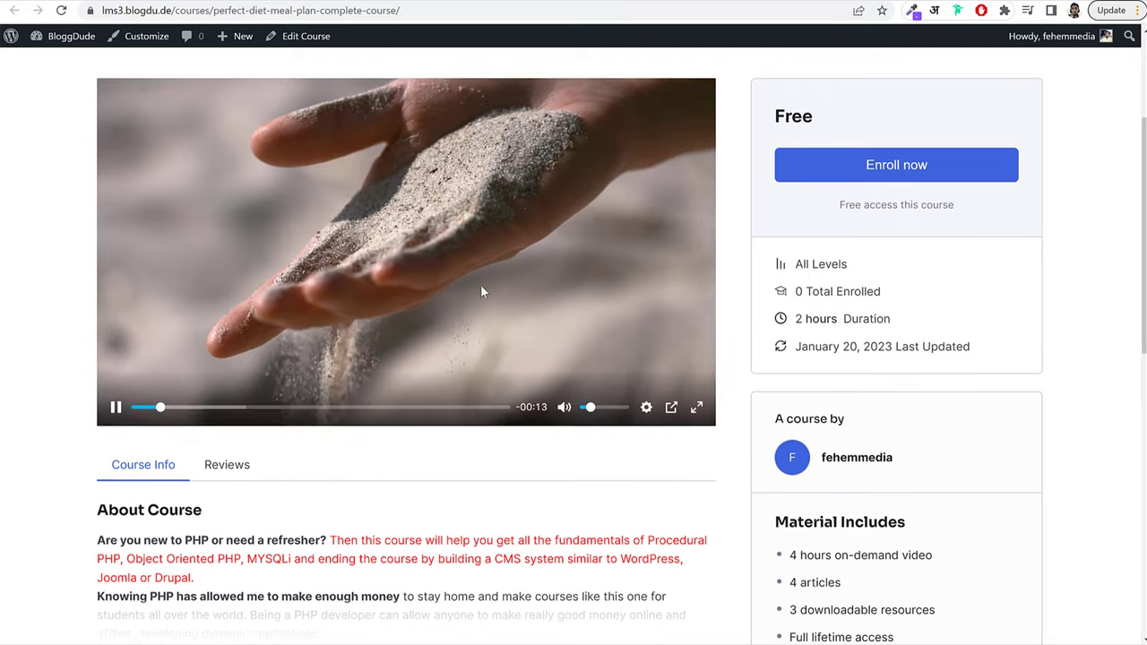
{"action": "scroll", "coordinate": [481, 284], "scroll_direction": "up", "scroll_amount": 1}
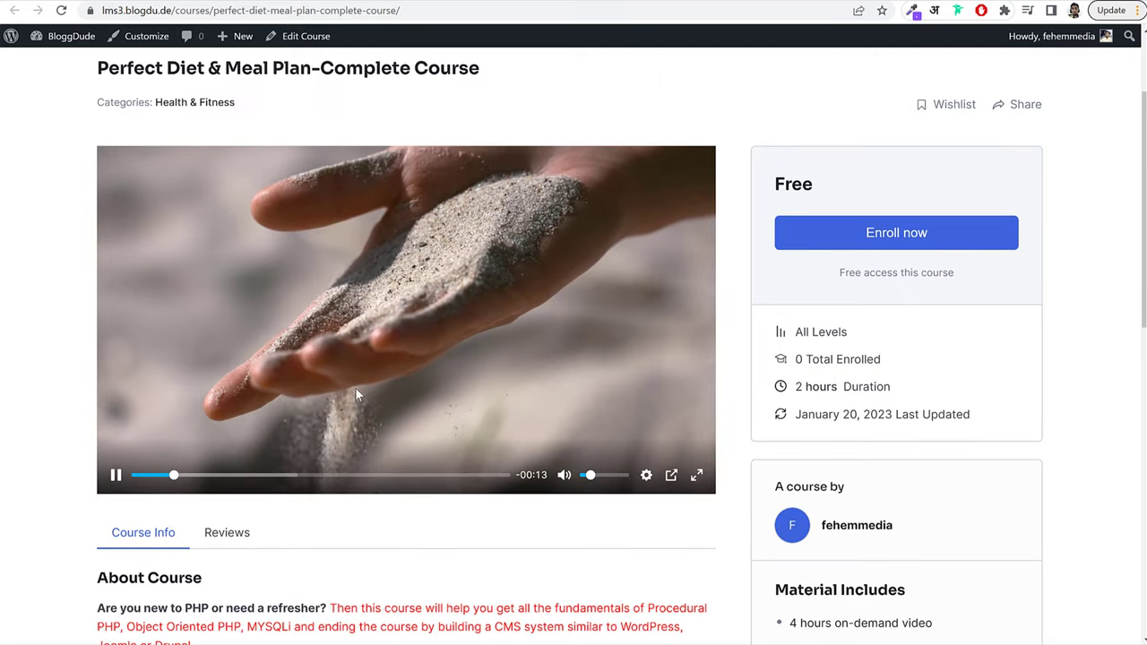
{"action": "left_click", "coordinate": [116, 475]}
{"action": "left_click", "coordinate": [646, 475]}
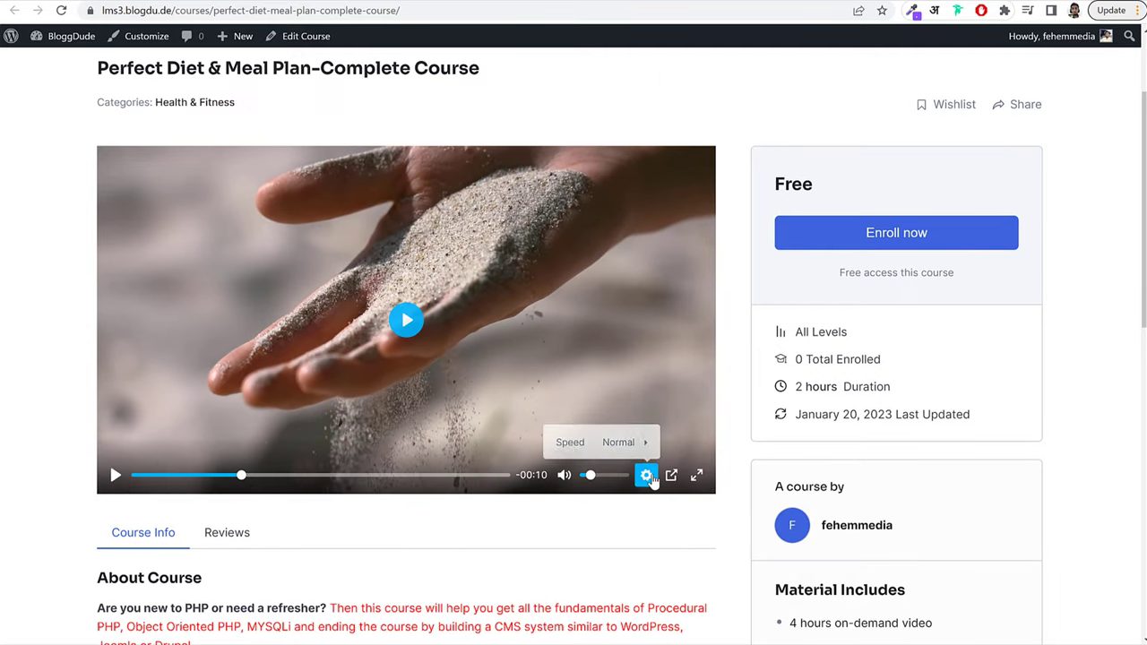
{"action": "left_click", "coordinate": [618, 440]}
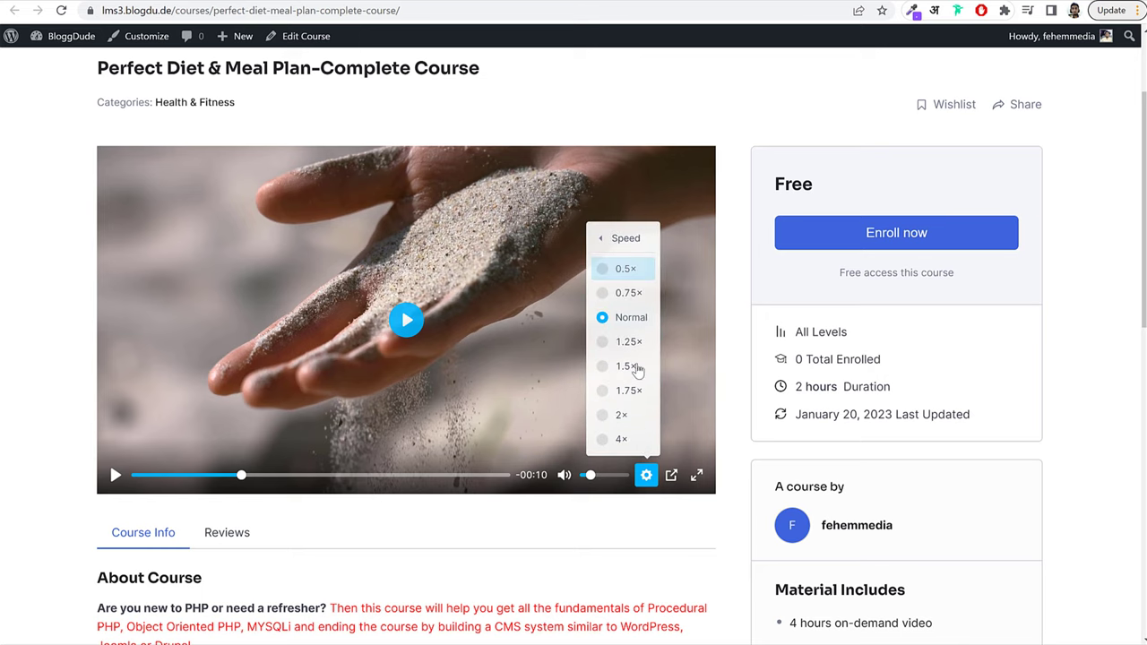
{"action": "left_click", "coordinate": [730, 477]}
{"action": "scroll", "coordinate": [732, 463], "scroll_direction": "down", "scroll_amount": 4}
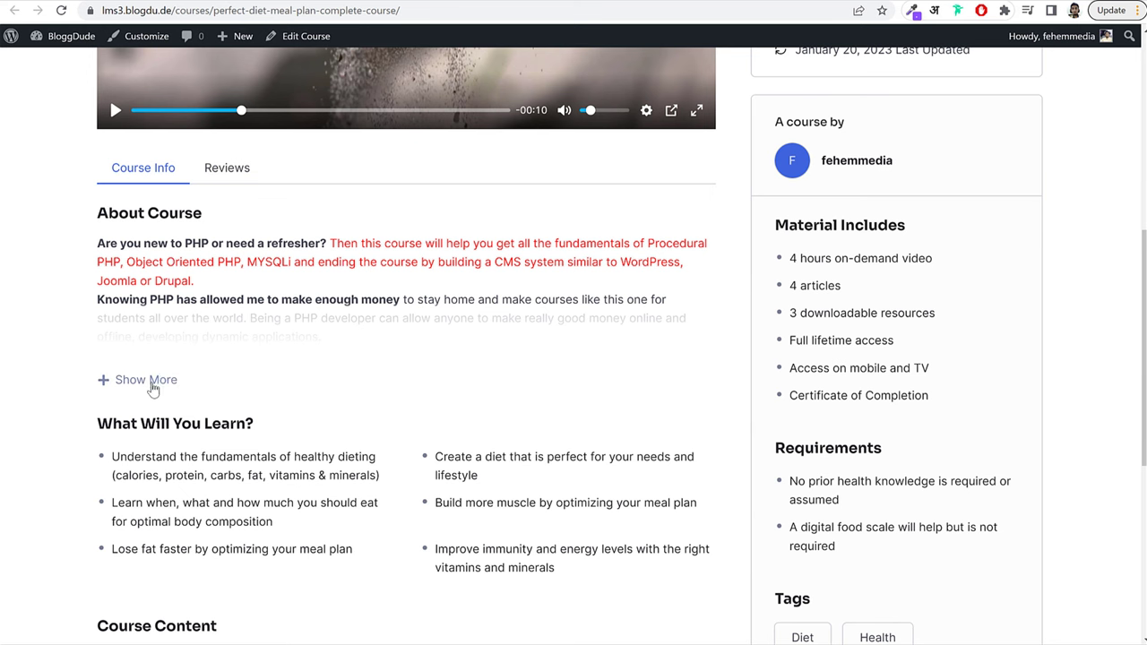
{"action": "left_click", "coordinate": [149, 380]}
{"action": "left_click_drag", "start_coordinate": [110, 244], "coordinate": [269, 356]}
{"action": "left_click", "coordinate": [285, 373]}
{"action": "scroll", "coordinate": [350, 373], "scroll_direction": "down", "scroll_amount": 6}
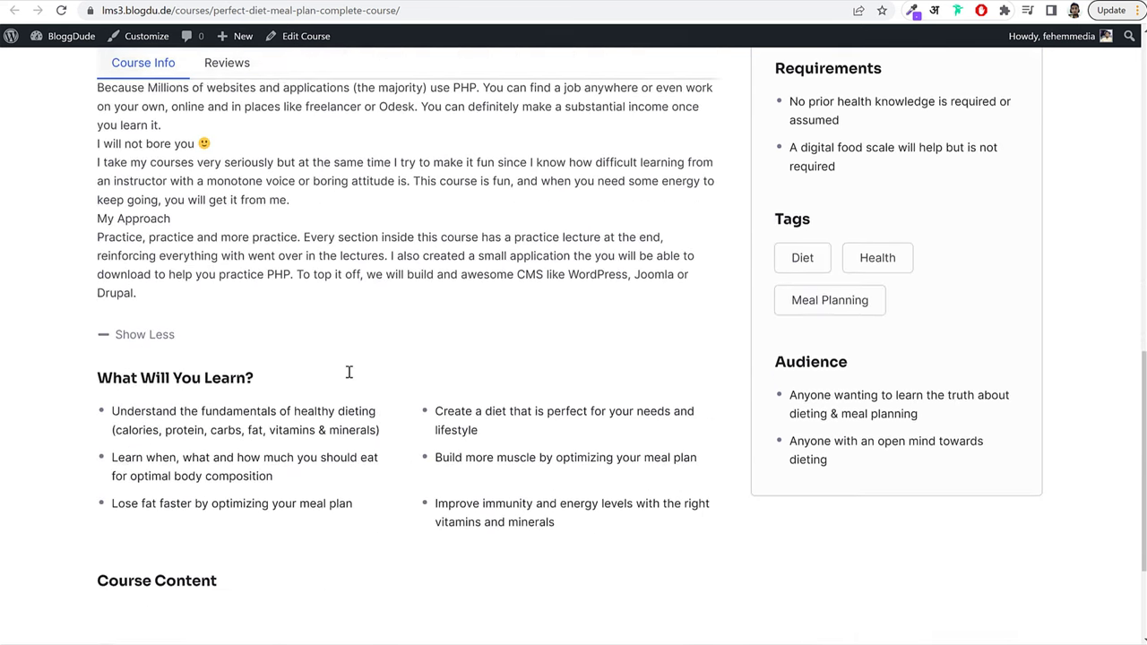
{"action": "left_click_drag", "start_coordinate": [97, 281], "coordinate": [341, 373]}
{"action": "left_click", "coordinate": [731, 364]}
{"action": "scroll", "coordinate": [731, 364], "scroll_direction": "up", "scroll_amount": 2}
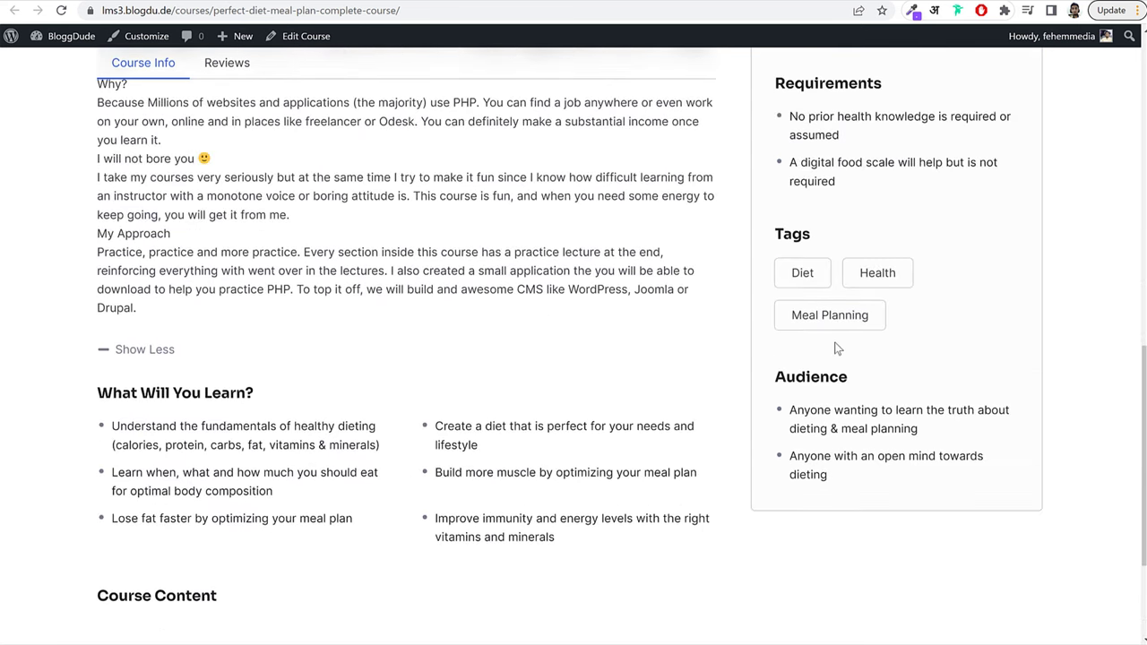
{"action": "scroll", "coordinate": [861, 336], "scroll_direction": "up", "scroll_amount": 3}
{"action": "scroll", "coordinate": [861, 311], "scroll_direction": "up", "scroll_amount": 6}
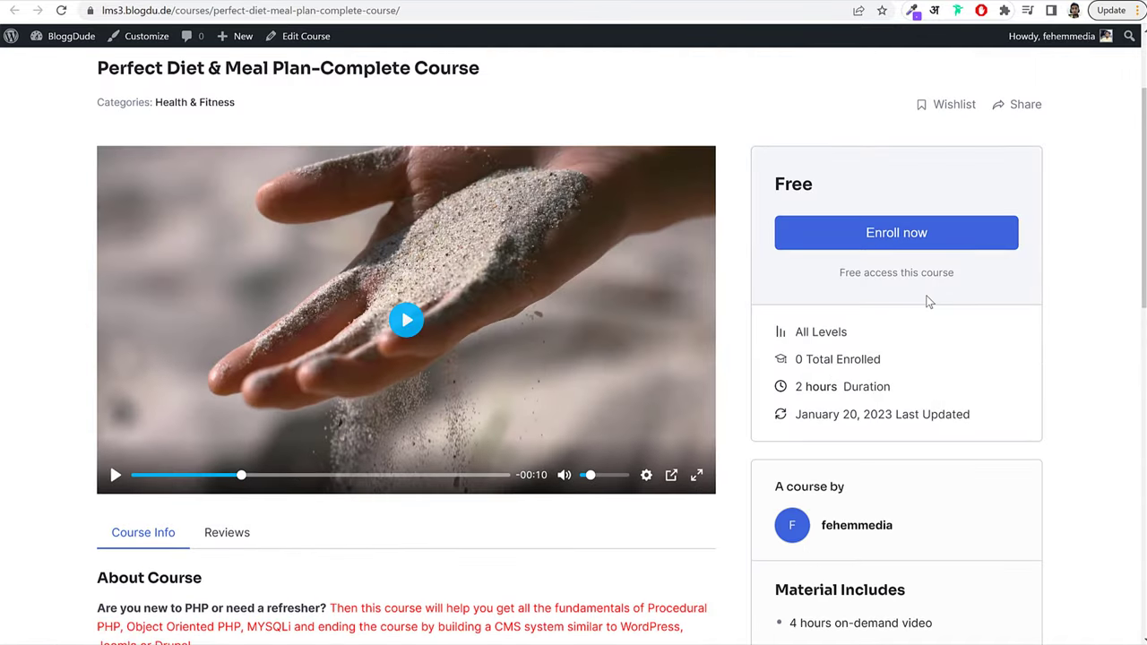
{"action": "scroll", "coordinate": [941, 381], "scroll_direction": "down", "scroll_amount": 10}
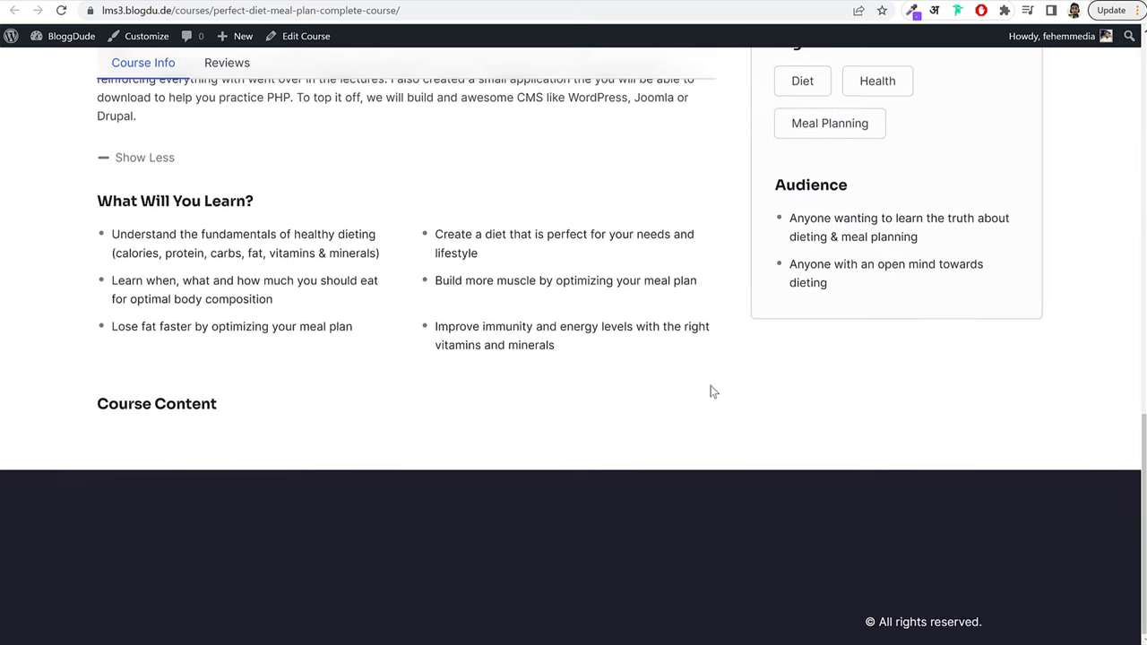
{"action": "left_click_drag", "start_coordinate": [147, 410], "coordinate": [297, 415]}
{"action": "left_click", "coordinate": [307, 411]}
{"action": "left_click", "coordinate": [274, 36]}
{"action": "scroll", "coordinate": [505, 261], "scroll_direction": "down", "scroll_amount": 4}
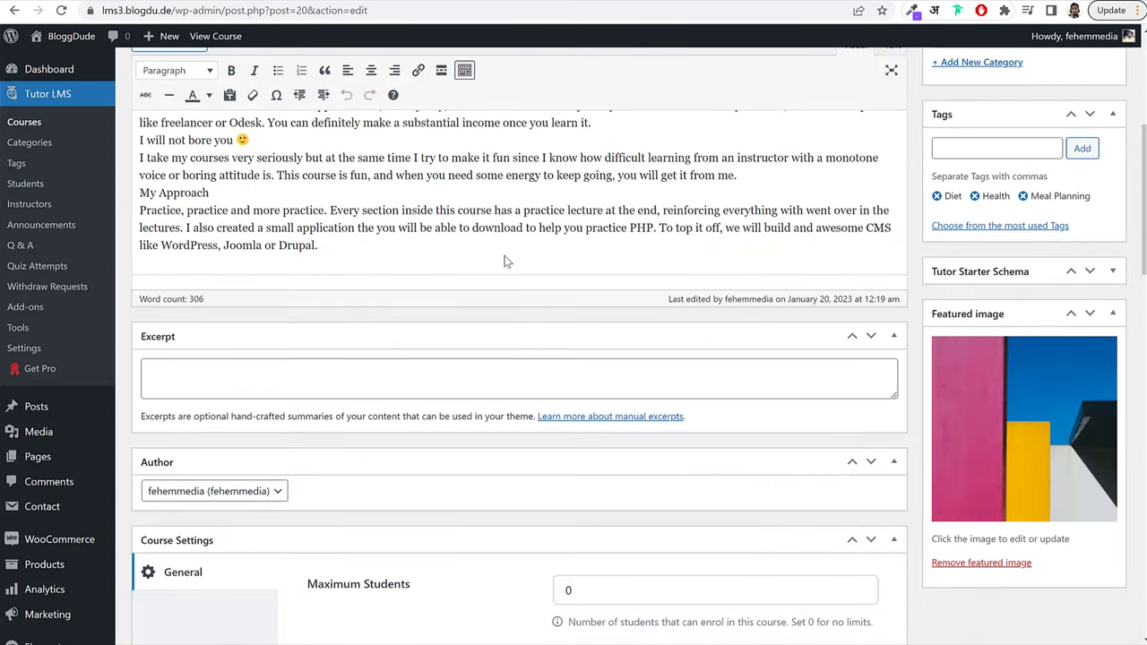
{"action": "scroll", "coordinate": [852, 410], "scroll_direction": "down", "scroll_amount": 7}
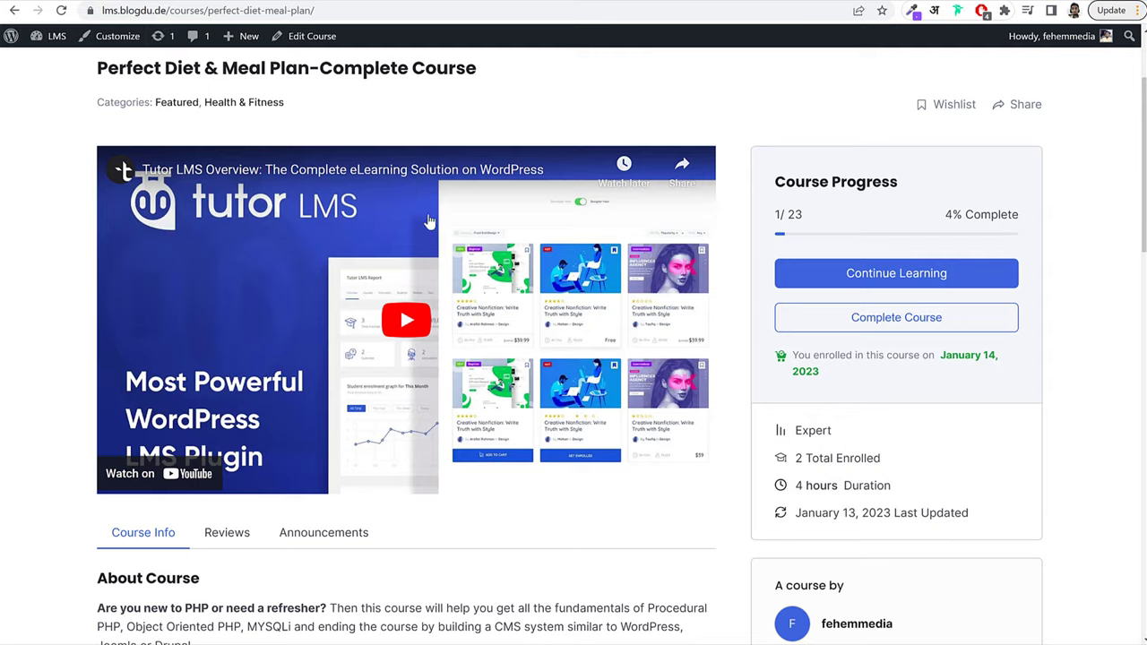
Review the reference course's Meal Planning Basics lessons, like Meal Planning Explained (17:24) and Macronutrients Explained
{"action": "scroll", "coordinate": [538, 366], "scroll_direction": "down", "scroll_amount": 5}
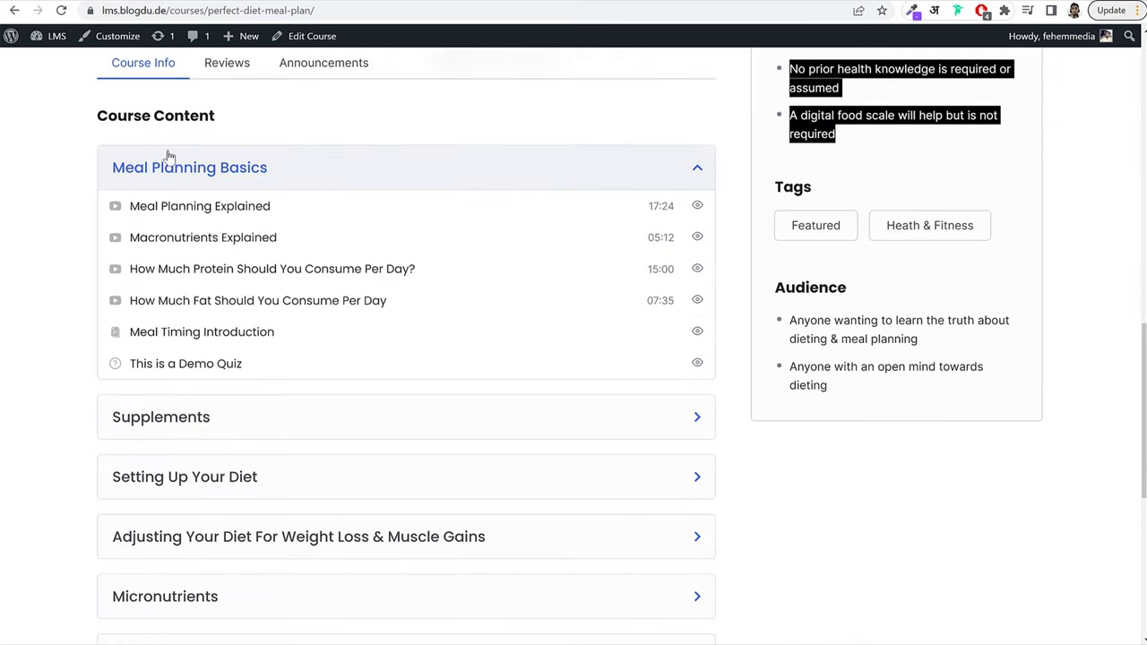
{"action": "left_click", "coordinate": [170, 166]}
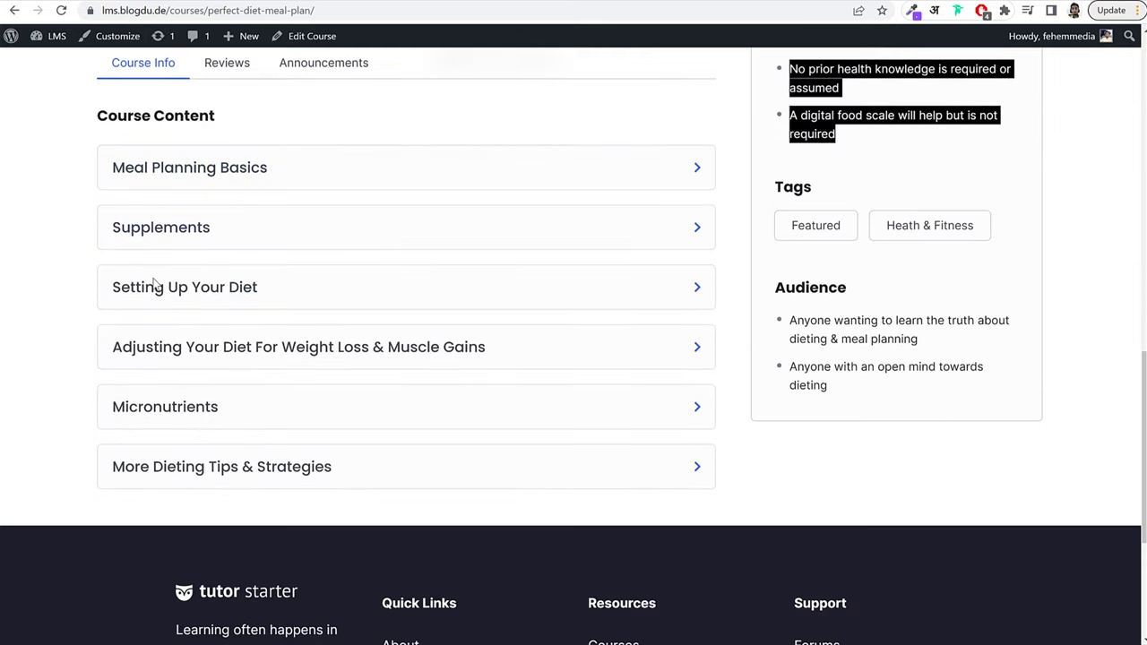
{"action": "left_click", "coordinate": [226, 169]}
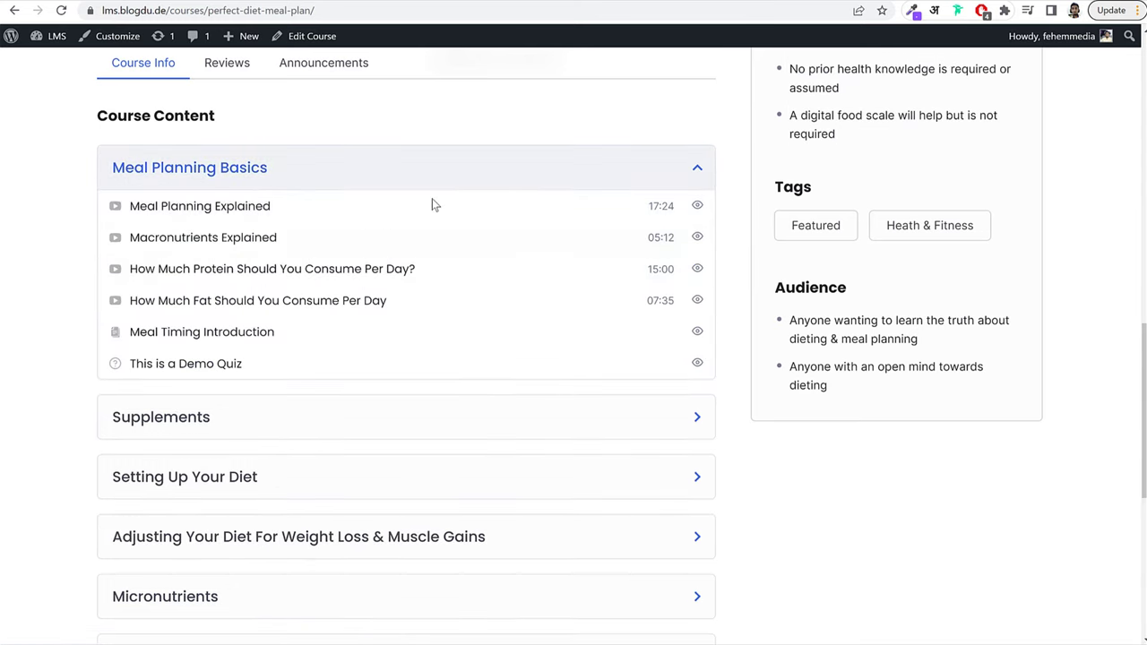
{"action": "left_click_drag", "start_coordinate": [292, 206], "coordinate": [113, 207]}
{"action": "left_click", "coordinate": [136, 170]}
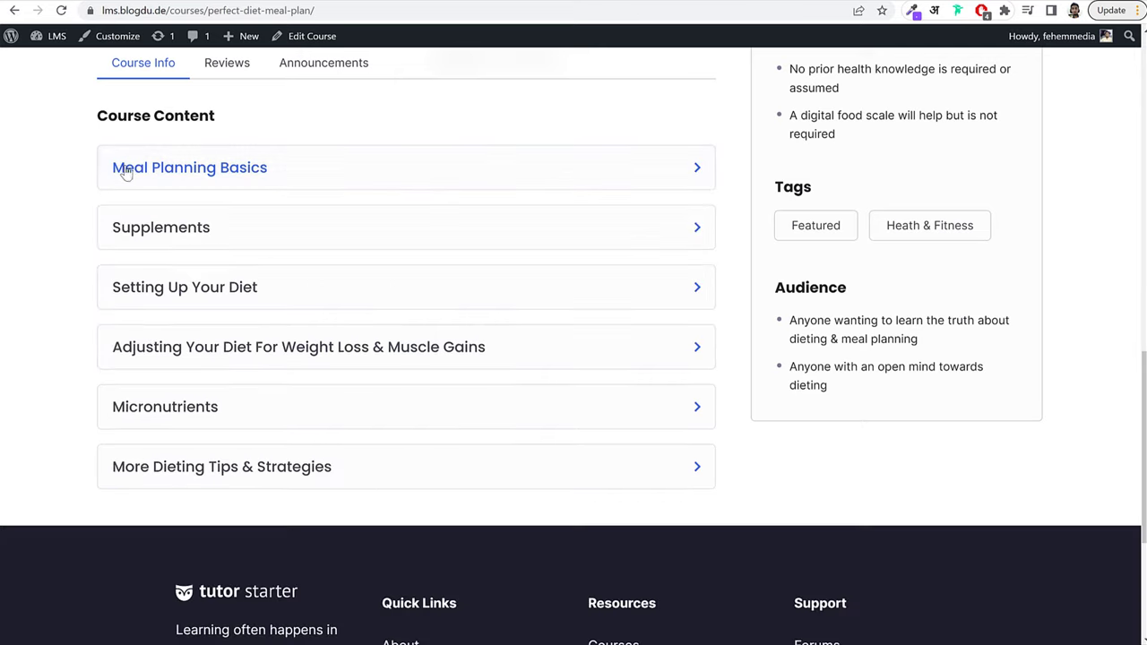
{"action": "left_click", "coordinate": [117, 167]}
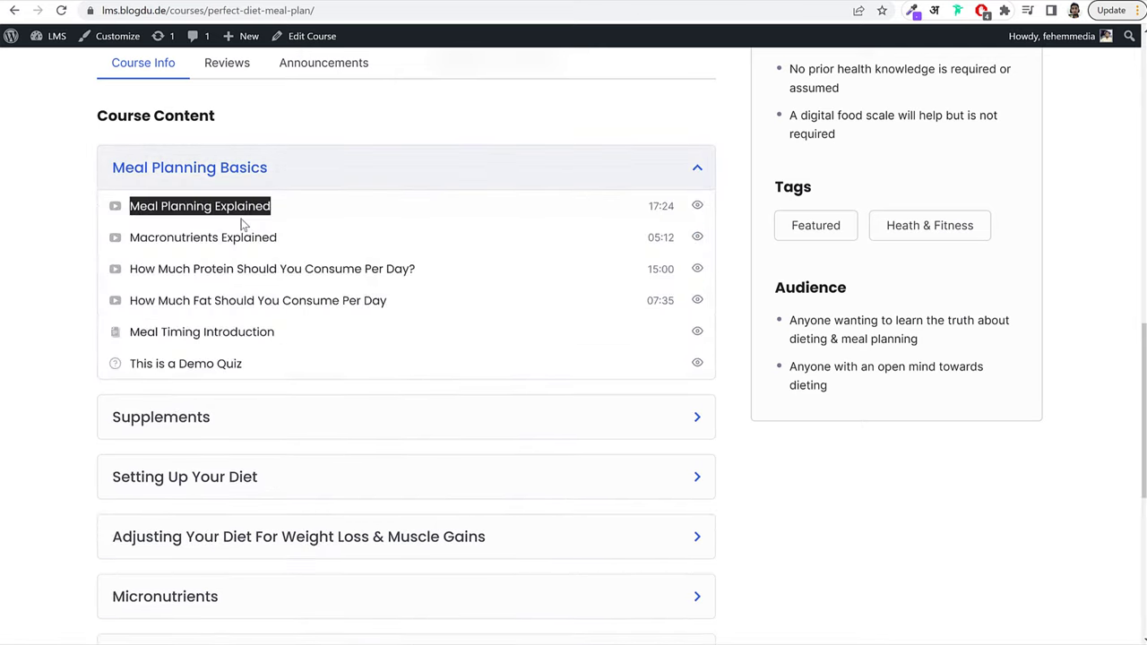
{"action": "left_click", "coordinate": [326, 216]}
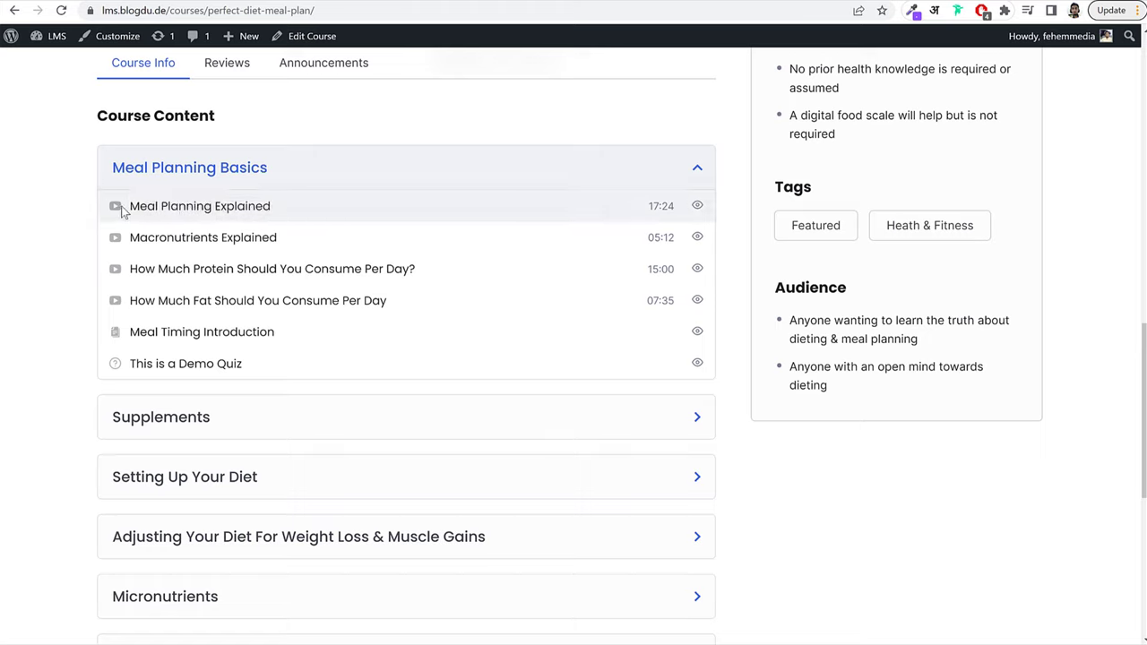
{"action": "left_click_drag", "start_coordinate": [646, 206], "coordinate": [677, 206]}
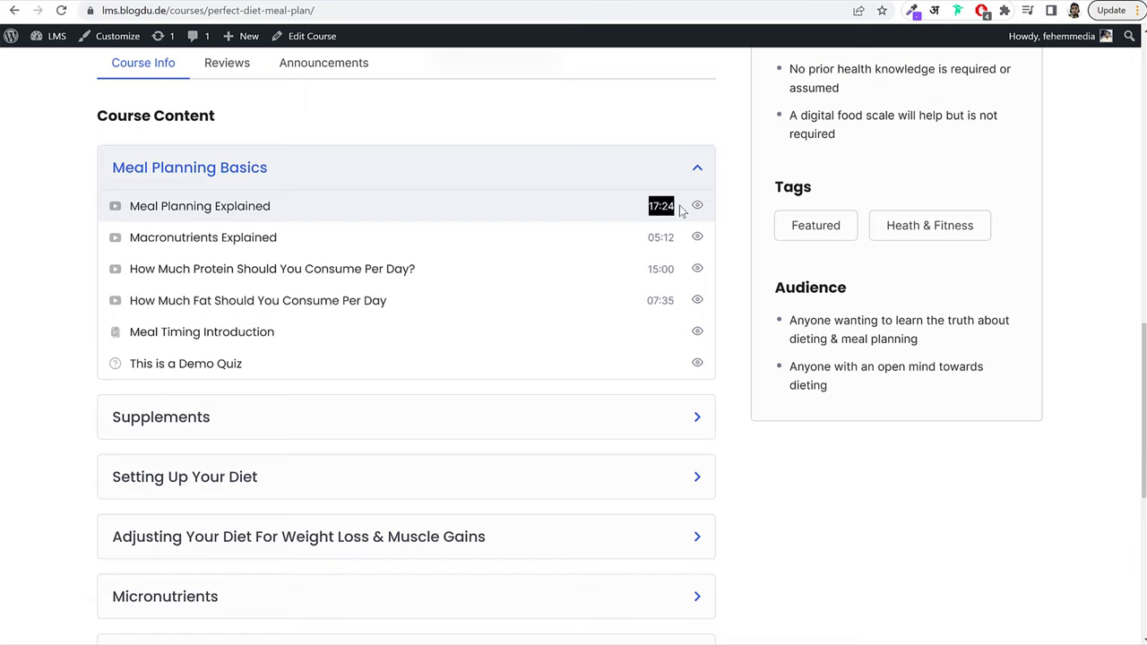
{"action": "left_click", "coordinate": [274, 251]}
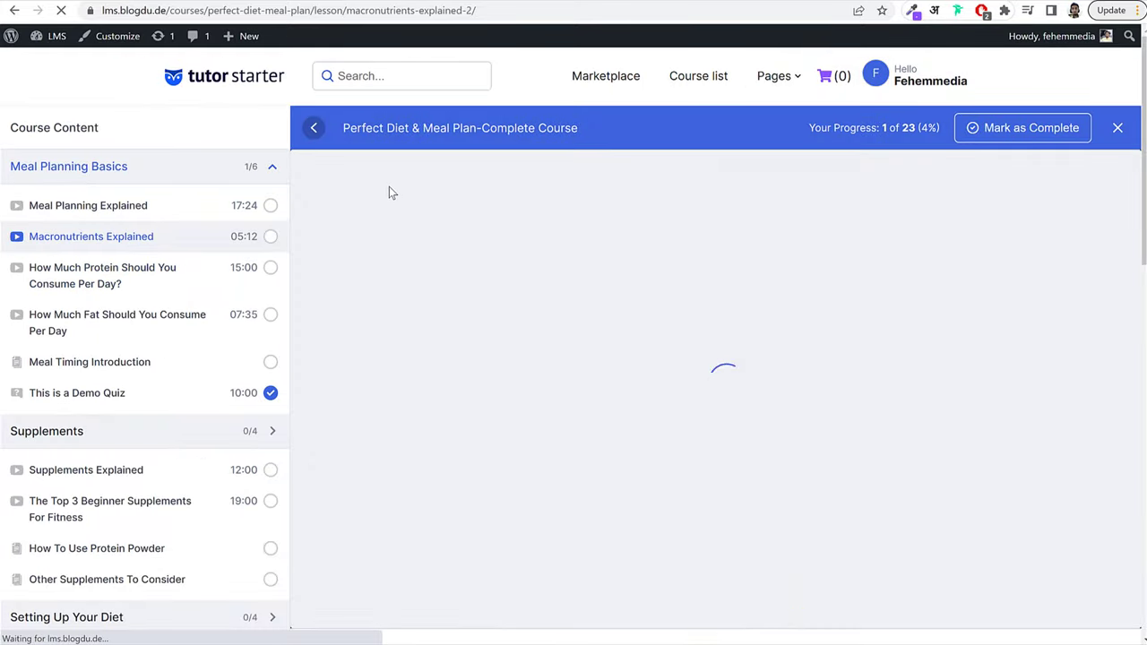
{"action": "key", "text": "alt+Left"}
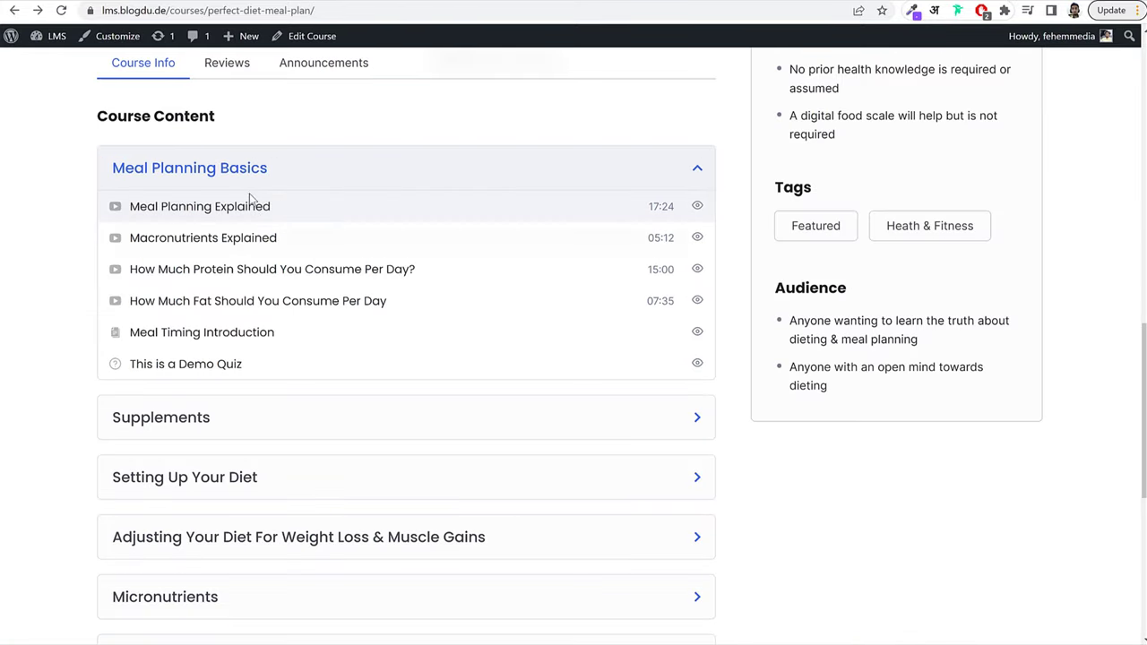
{"action": "left_click", "coordinate": [229, 166]}
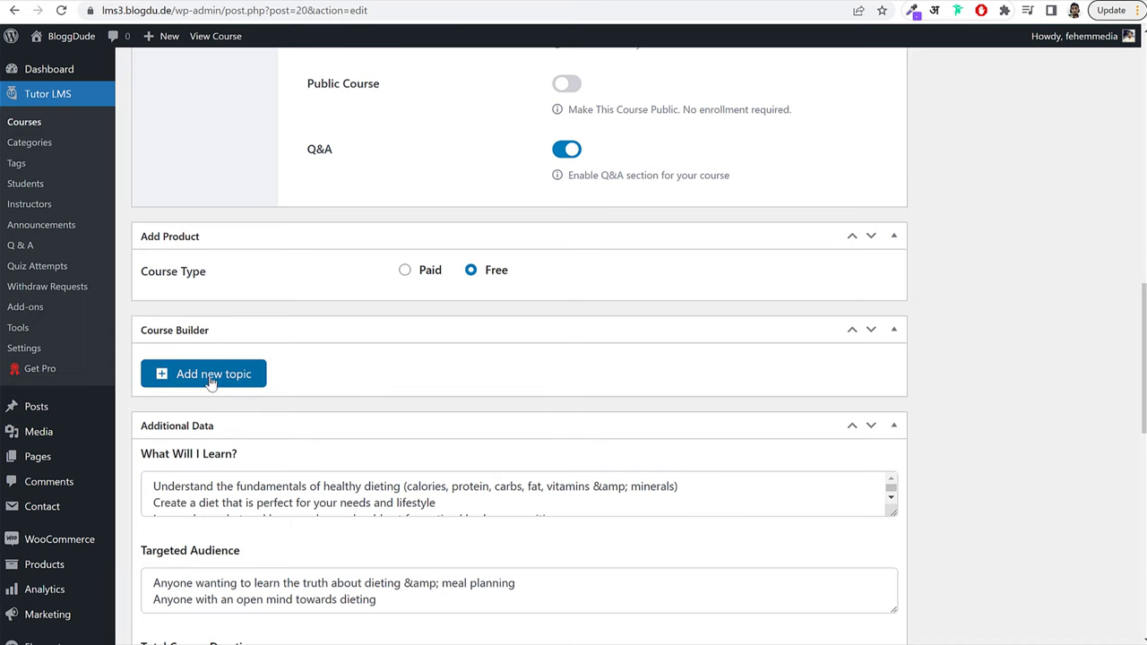
Add the Meal Planning Basics topic to the course
{"action": "left_click", "coordinate": [213, 382]}
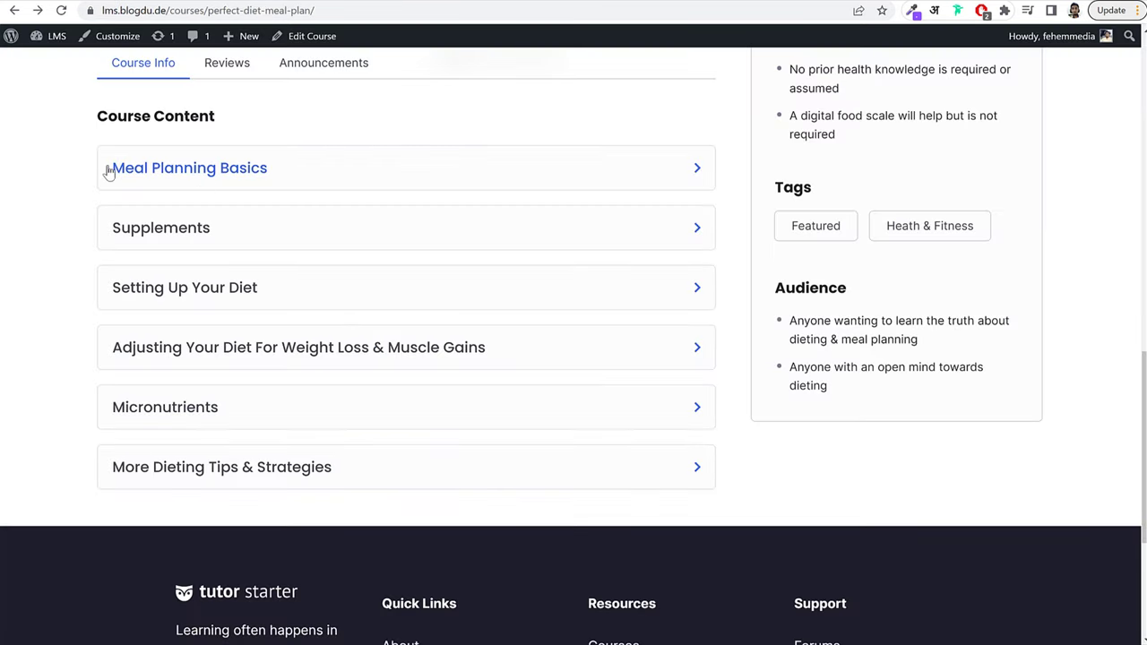
{"action": "left_click", "coordinate": [108, 170]}
{"action": "left_click", "coordinate": [174, 143]}
{"action": "left_click_drag", "start_coordinate": [85, 135], "coordinate": [233, 173]}
{"action": "left_click", "coordinate": [318, 135]}
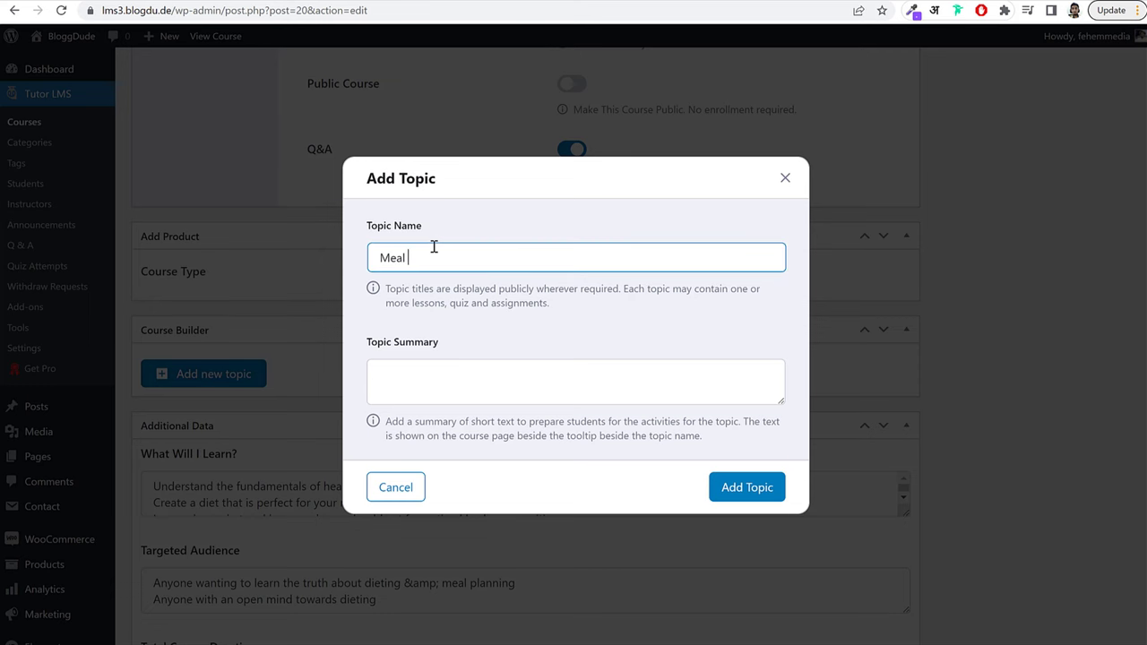
{"action": "left_click", "coordinate": [434, 246]}
{"action": "type", "text": "Meal Planning Basics"}
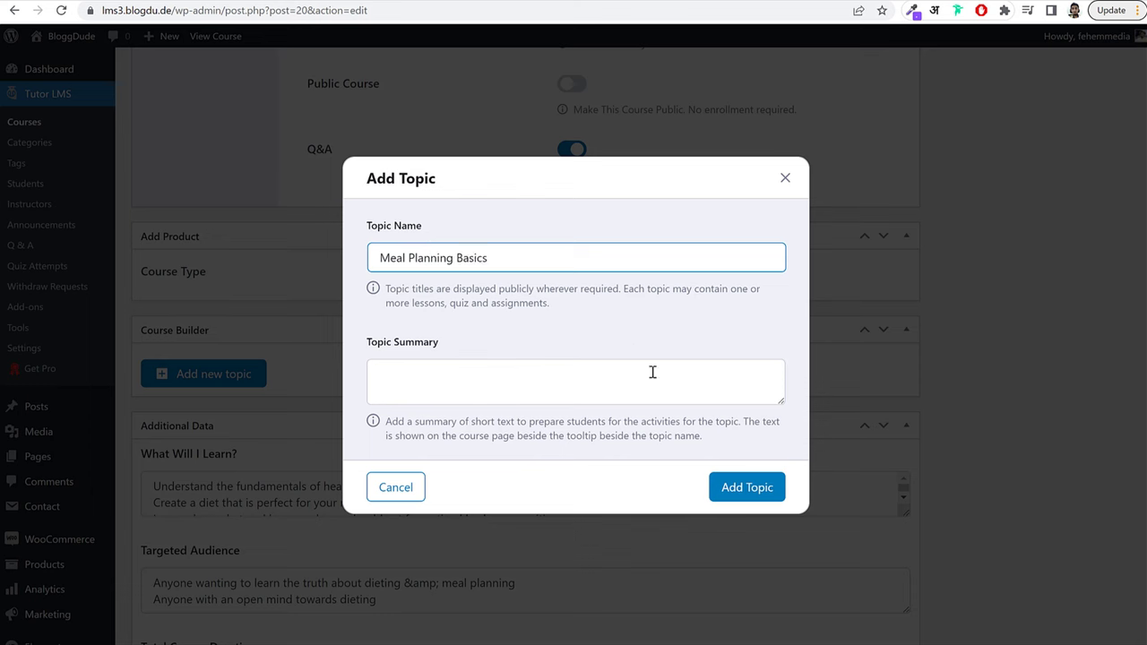
{"action": "left_click", "coordinate": [737, 486]}
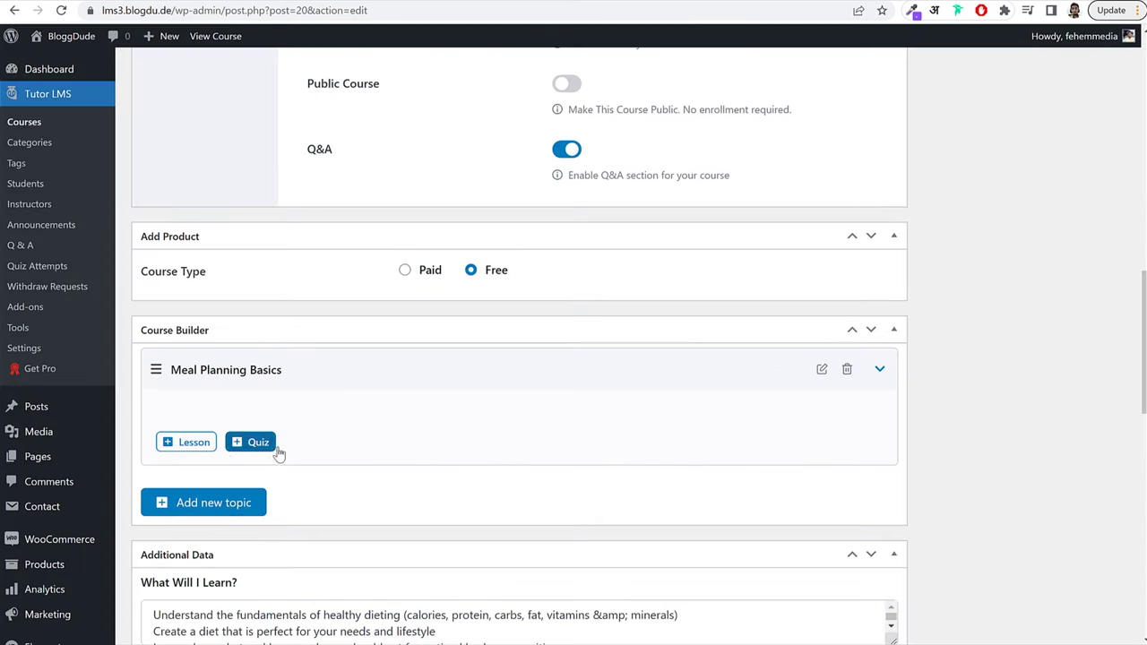
Add the Supplements and Setting Up Your Diet topics
{"action": "scroll", "coordinate": [401, 425], "scroll_direction": "down", "scroll_amount": 2}
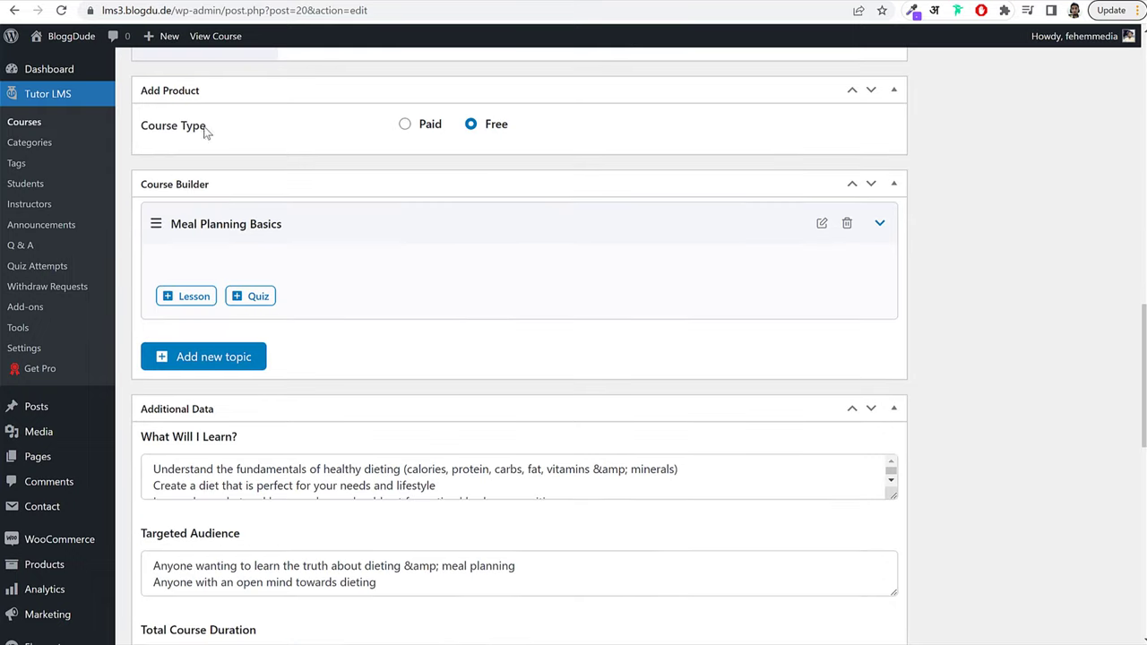
{"action": "left_click", "coordinate": [205, 363]}
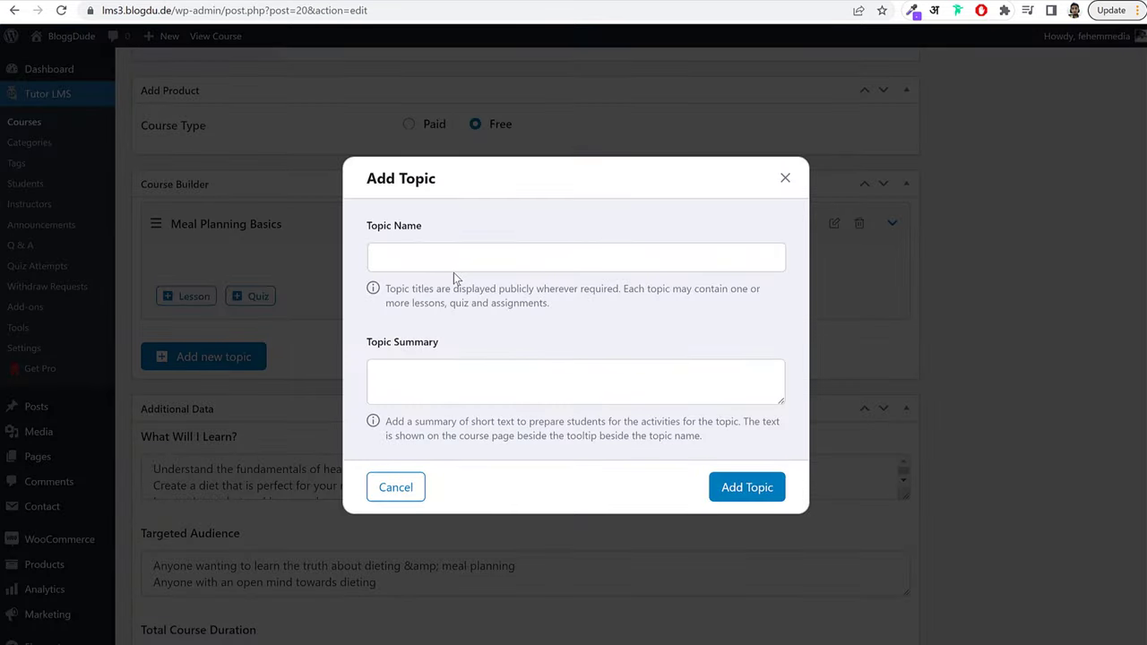
{"action": "left_click", "coordinate": [458, 264]}
{"action": "type", "text": "Sup"}
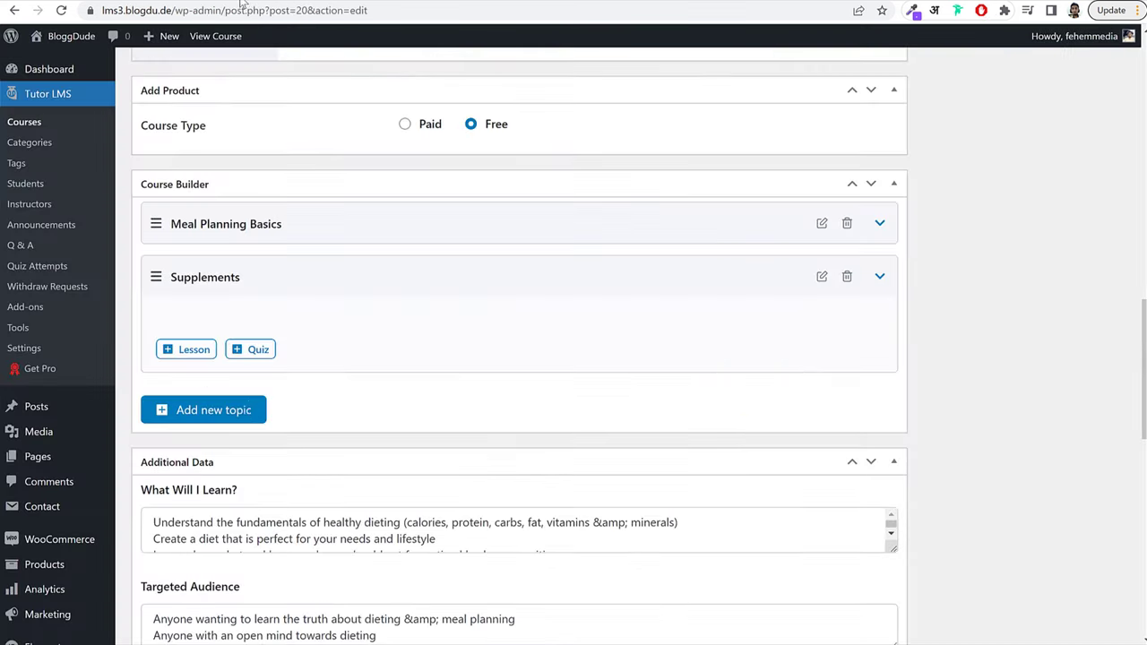
{"action": "left_click", "coordinate": [212, 410]}
{"action": "left_click", "coordinate": [456, 258]}
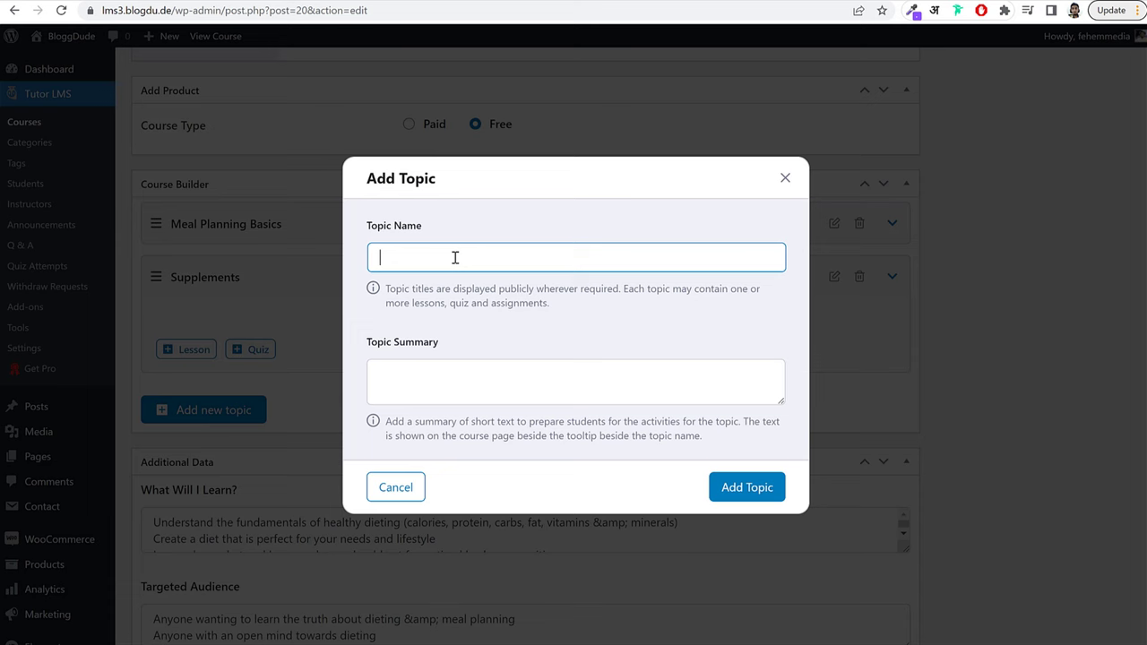
{"action": "type", "text": "Setting Up Your Diet"}
{"action": "left_click", "coordinate": [766, 492]}
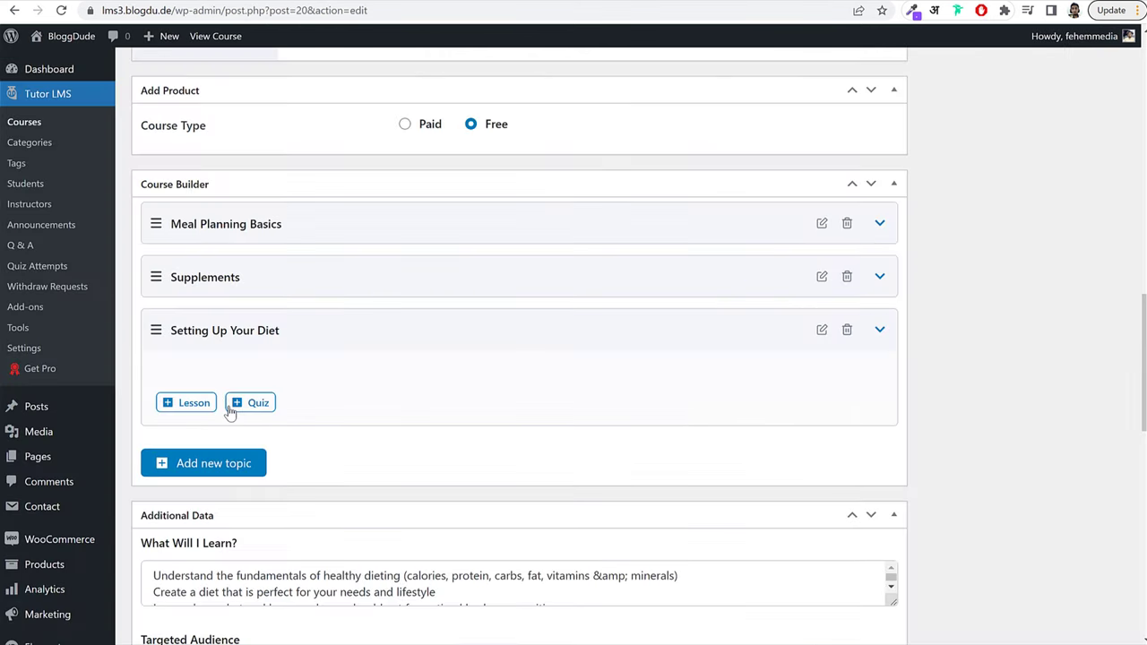
Add the Micronutrients and More Dieting Tips & Strategies topics
{"action": "left_click", "coordinate": [262, 461]}
{"action": "left_click", "coordinate": [473, 259]}
{"action": "type", "text": "Micronutrients"}
{"action": "left_click", "coordinate": [761, 492]}
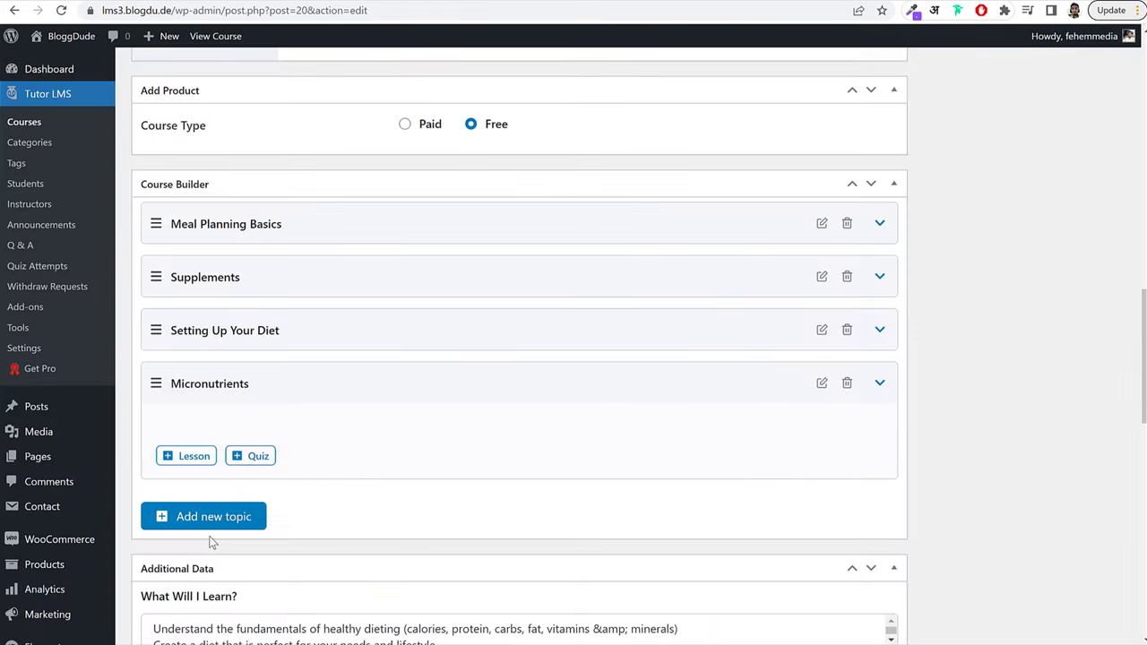
{"action": "left_click", "coordinate": [207, 517]}
{"action": "left_click", "coordinate": [481, 255]}
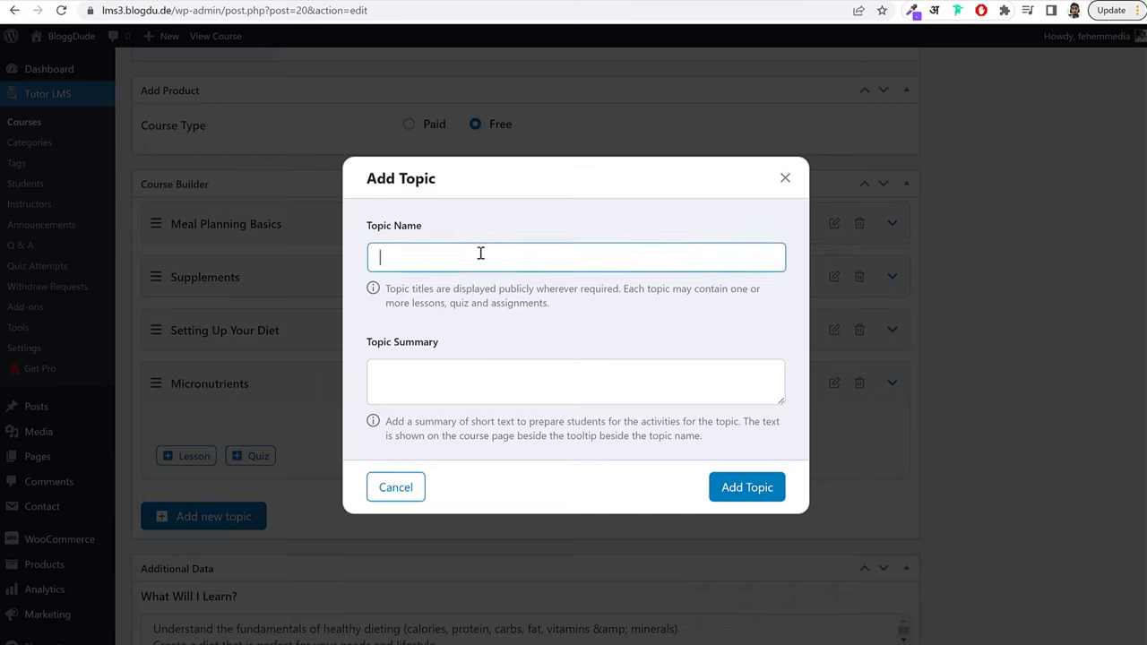
{"action": "type", "text": "More Dieting Tips & Strategies"}
{"action": "left_click", "coordinate": [747, 487]}
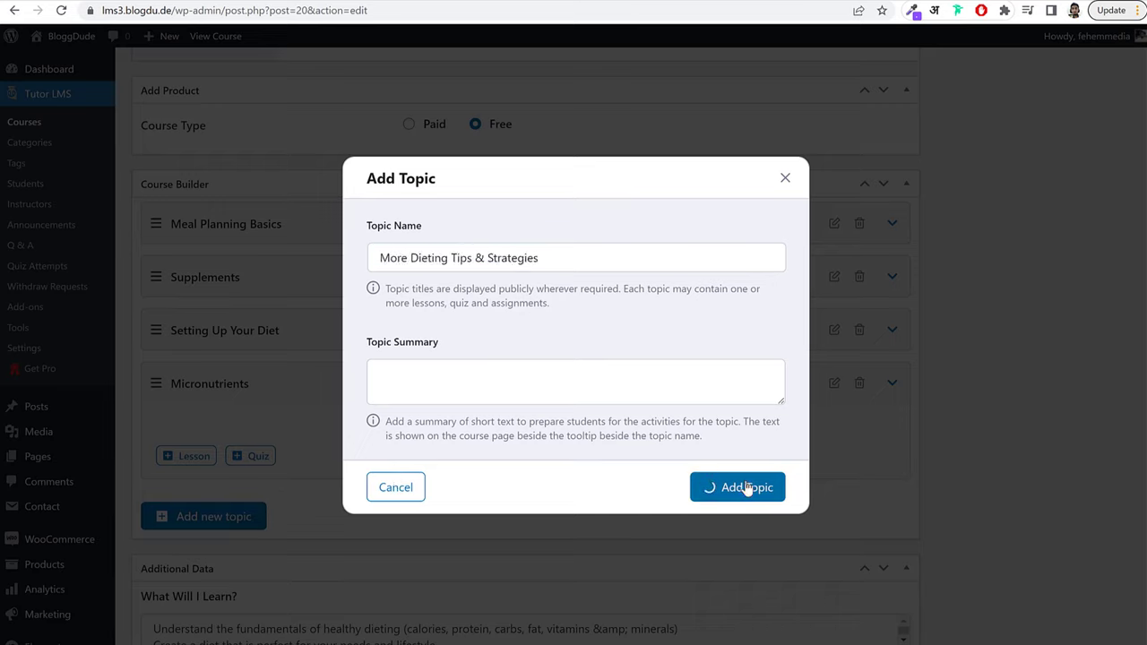
{"action": "scroll", "coordinate": [911, 371], "scroll_direction": "up", "scroll_amount": 15}
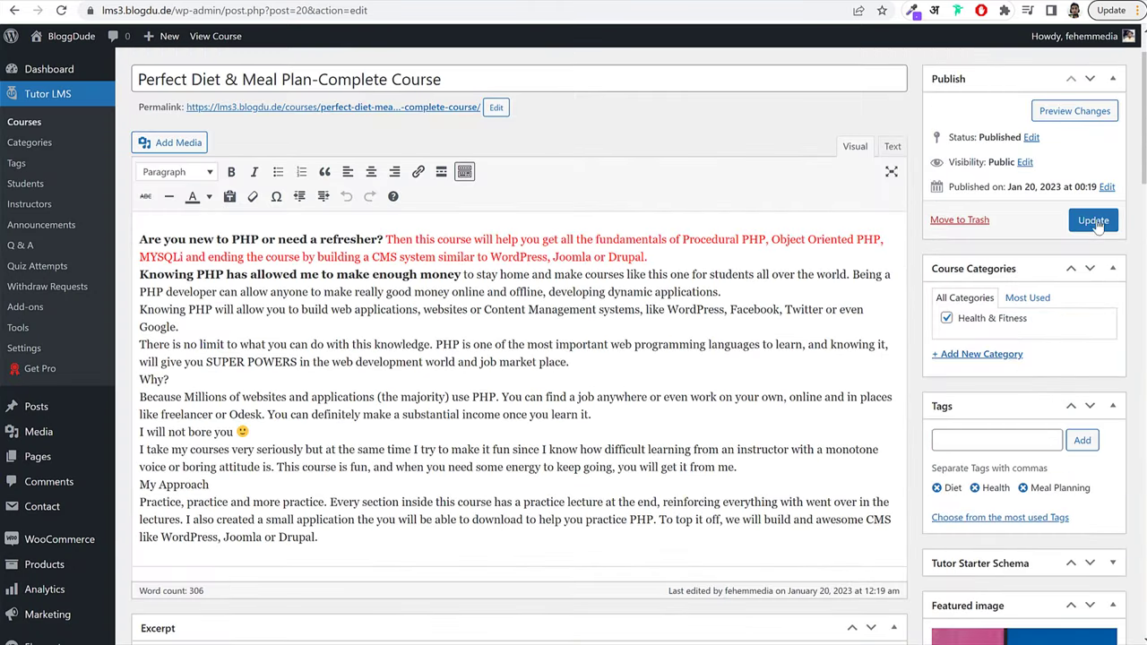
Update the course and reload the live course page
{"action": "left_click", "coordinate": [1094, 221]}
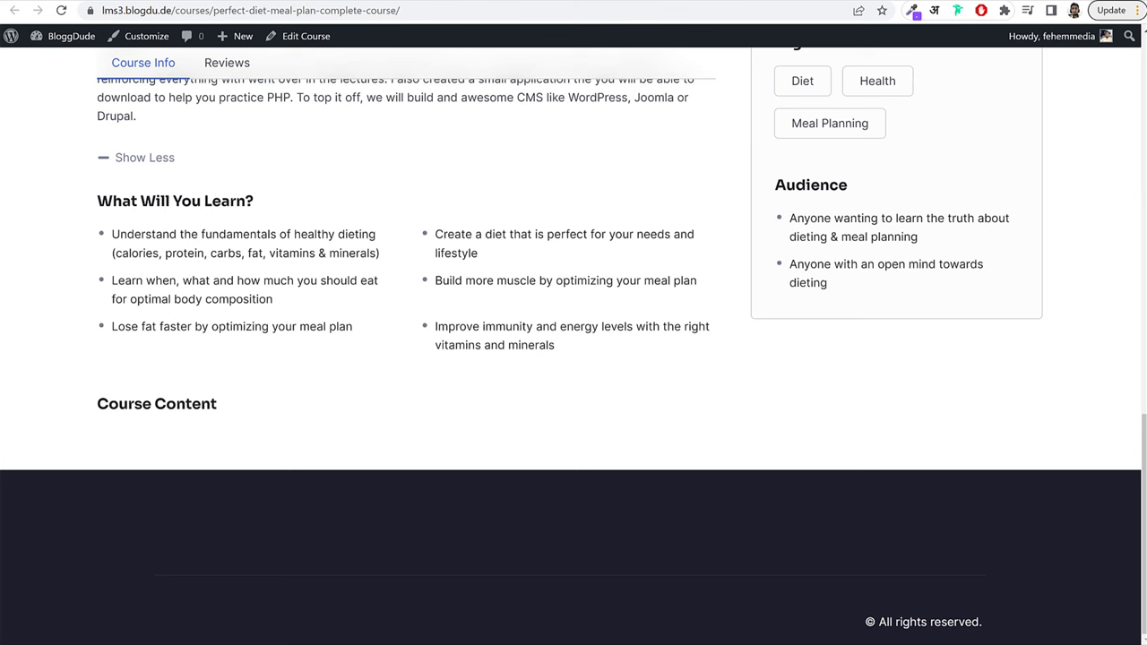
{"action": "left_click", "coordinate": [439, 12]}
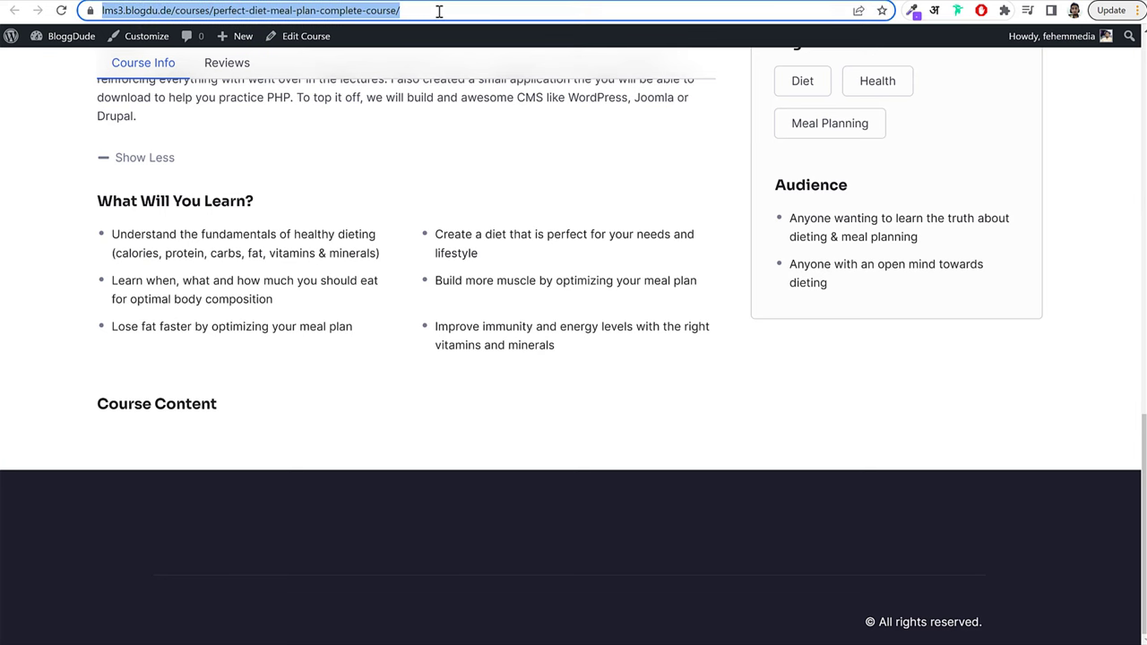
{"action": "key", "text": "Return"}
{"action": "scroll", "coordinate": [507, 233], "scroll_direction": "down", "scroll_amount": 15}
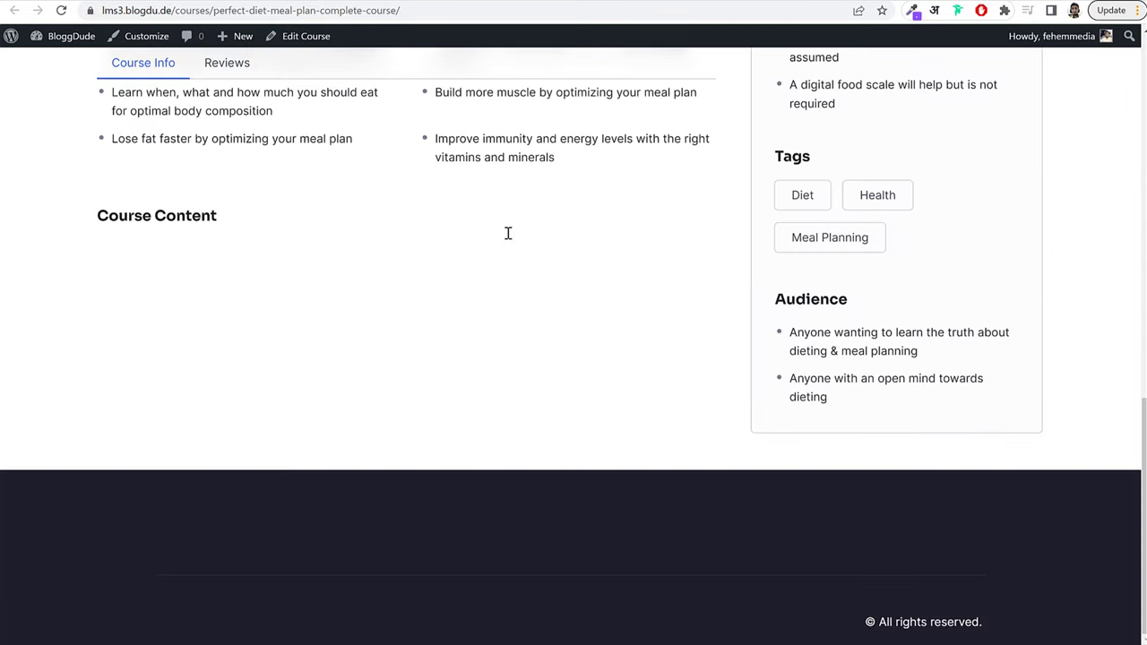
{"action": "left_click", "coordinate": [389, 10]}
{"action": "key", "text": "Return"}
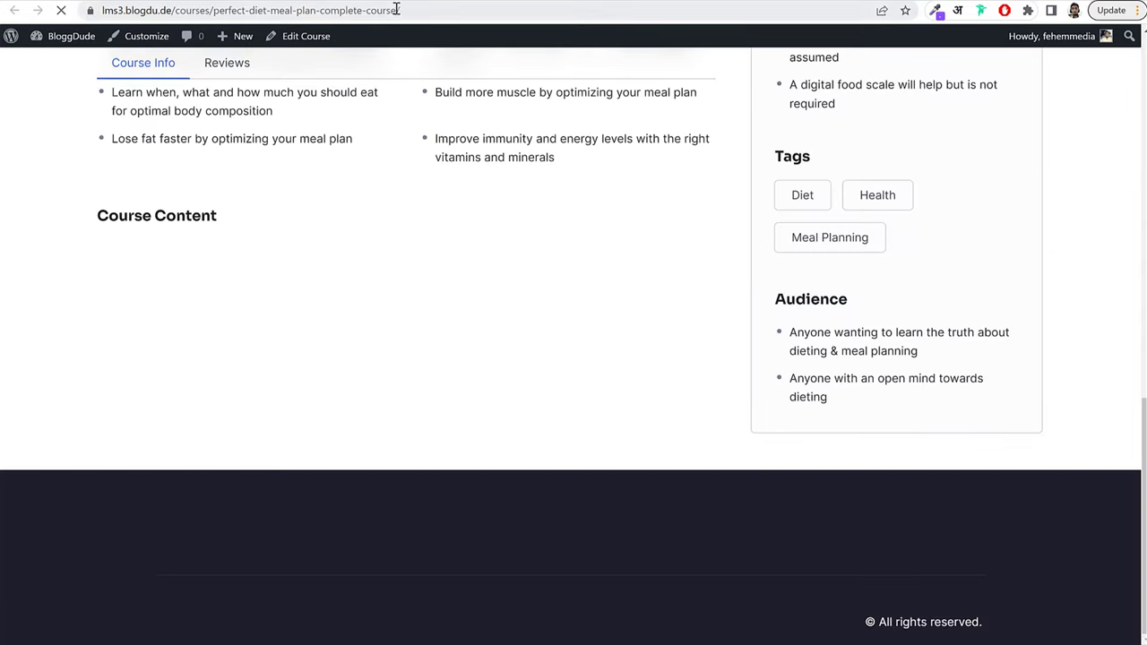
{"action": "scroll", "coordinate": [442, 130], "scroll_direction": "down", "scroll_amount": 1}
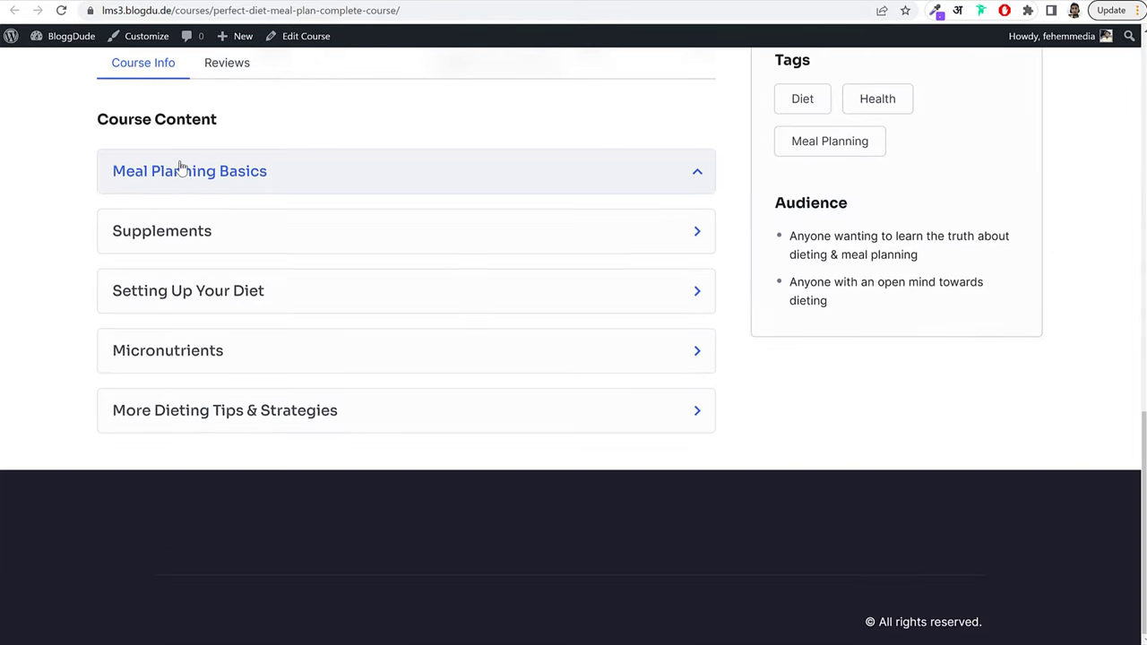
Expand the Supplements and Meal Planning Basics topics on the live page to verify them
{"action": "left_click", "coordinate": [613, 222]}
{"action": "left_click", "coordinate": [328, 187]}
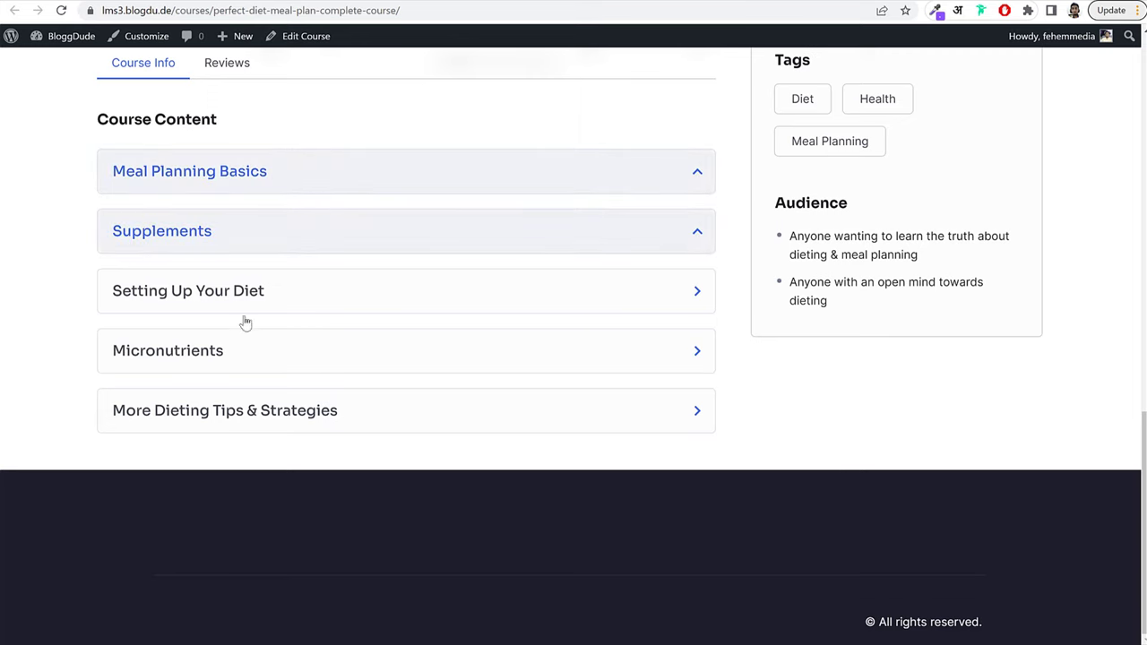
{"action": "left_click", "coordinate": [235, 179]}
{"action": "left_click", "coordinate": [597, 235]}
{"action": "left_click", "coordinate": [591, 187]}
{"action": "left_click", "coordinate": [522, 240]}
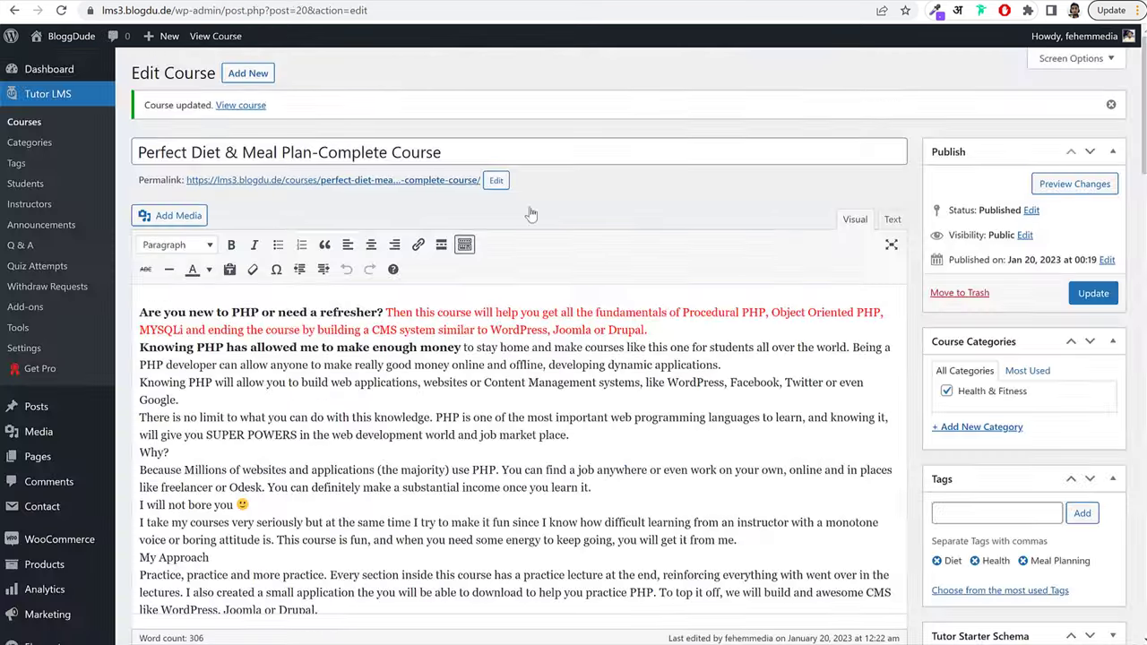
{"action": "scroll", "coordinate": [668, 317], "scroll_direction": "down", "scroll_amount": 4}
{"action": "scroll", "coordinate": [667, 316], "scroll_direction": "down", "scroll_amount": 10}
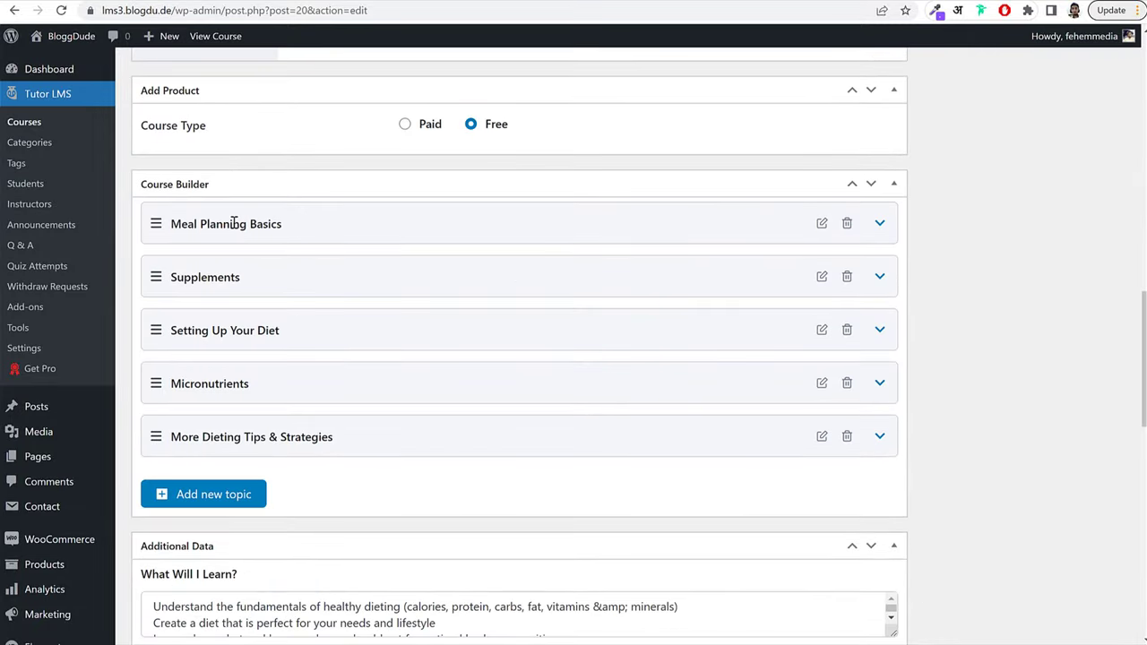
Open the reference Meal Planning Explained lesson and select its About Lesson paragraph
{"action": "left_click", "coordinate": [234, 223]}
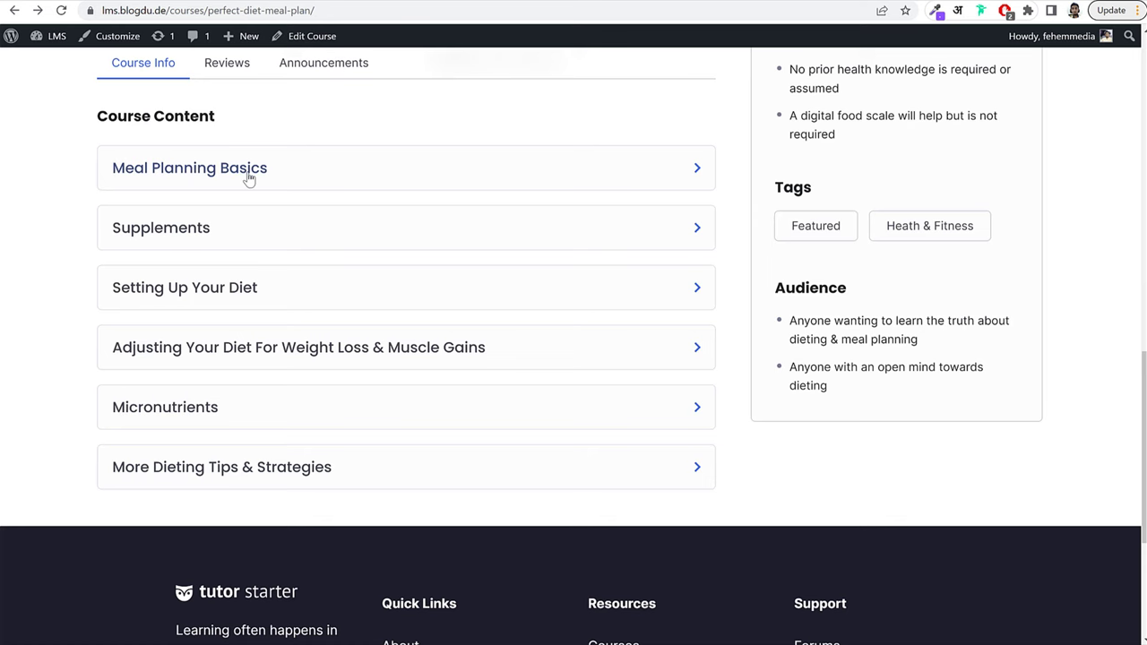
{"action": "left_click", "coordinate": [246, 170]}
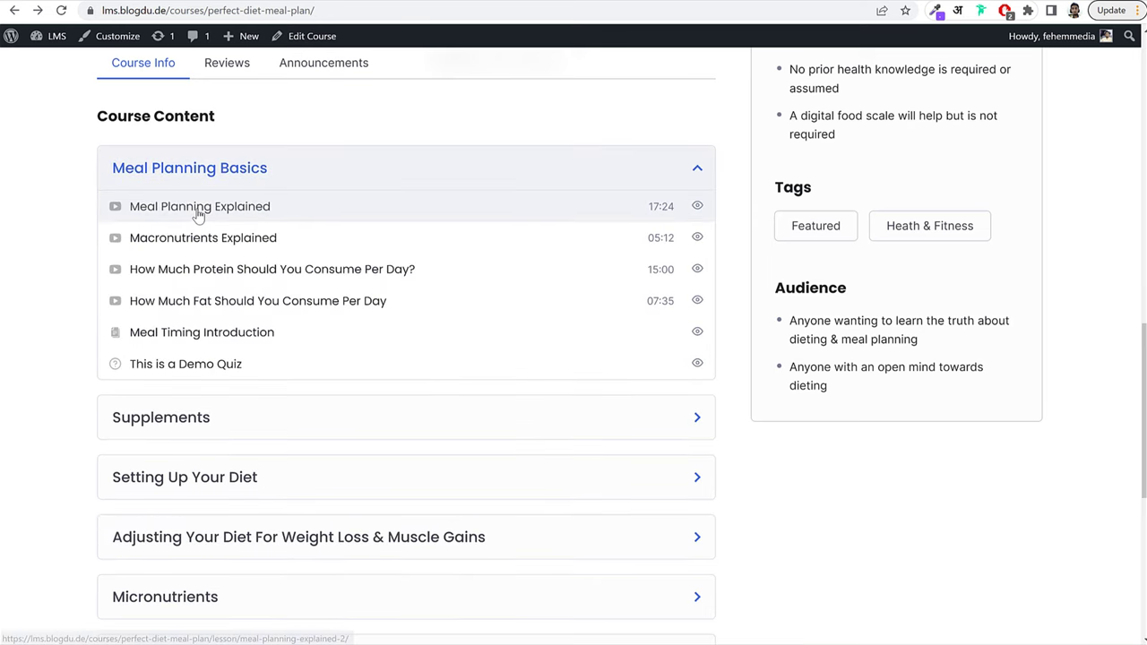
{"action": "left_click", "coordinate": [199, 213]}
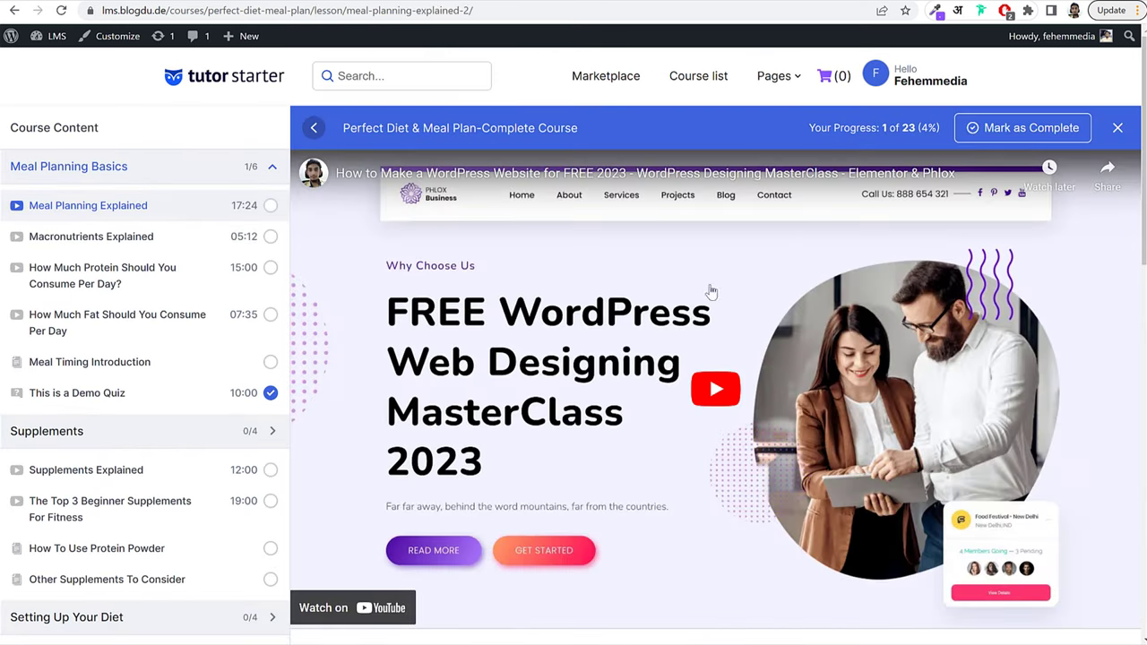
{"action": "scroll", "coordinate": [717, 358], "scroll_direction": "down", "scroll_amount": 4}
{"action": "mouse_move", "coordinate": [440, 333]}
{"action": "left_mouse_down"}
{"action": "mouse_move", "coordinate": [523, 345]}
{"action": "mouse_move", "coordinate": [615, 395]}
{"action": "mouse_move", "coordinate": [502, 366]}
{"action": "mouse_move", "coordinate": [441, 330]}
{"action": "left_mouse_up"}
{"action": "key", "text": "ctrl+c"}
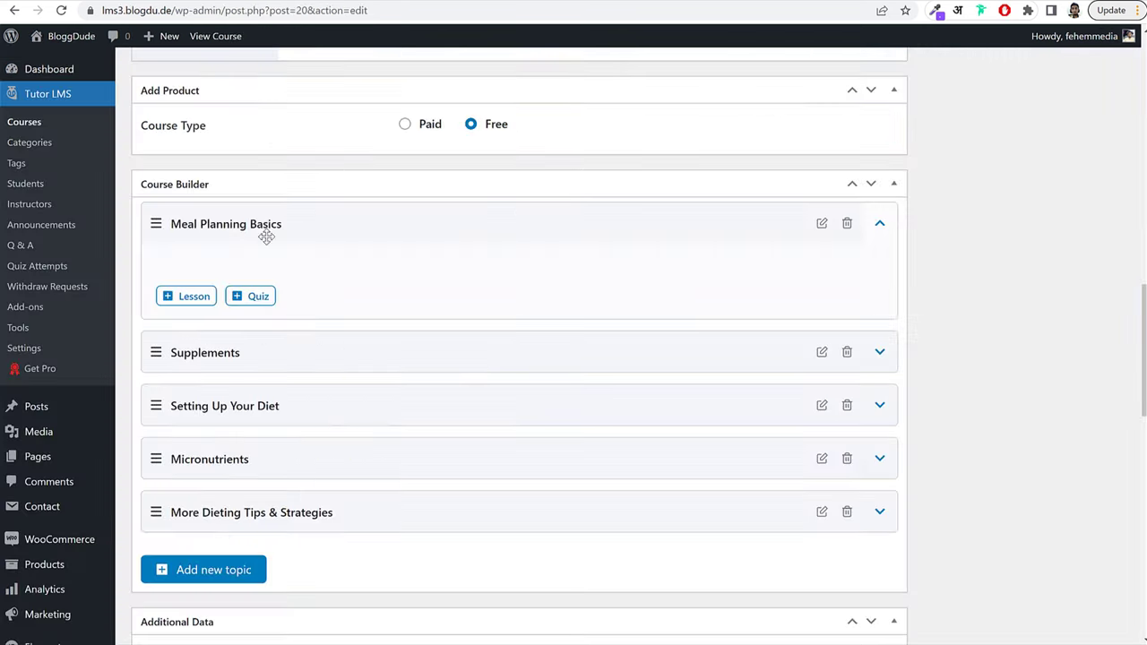
Add a lesson under Meal Planning Basics named Meal Planning Explained
{"action": "left_click", "coordinate": [186, 298]}
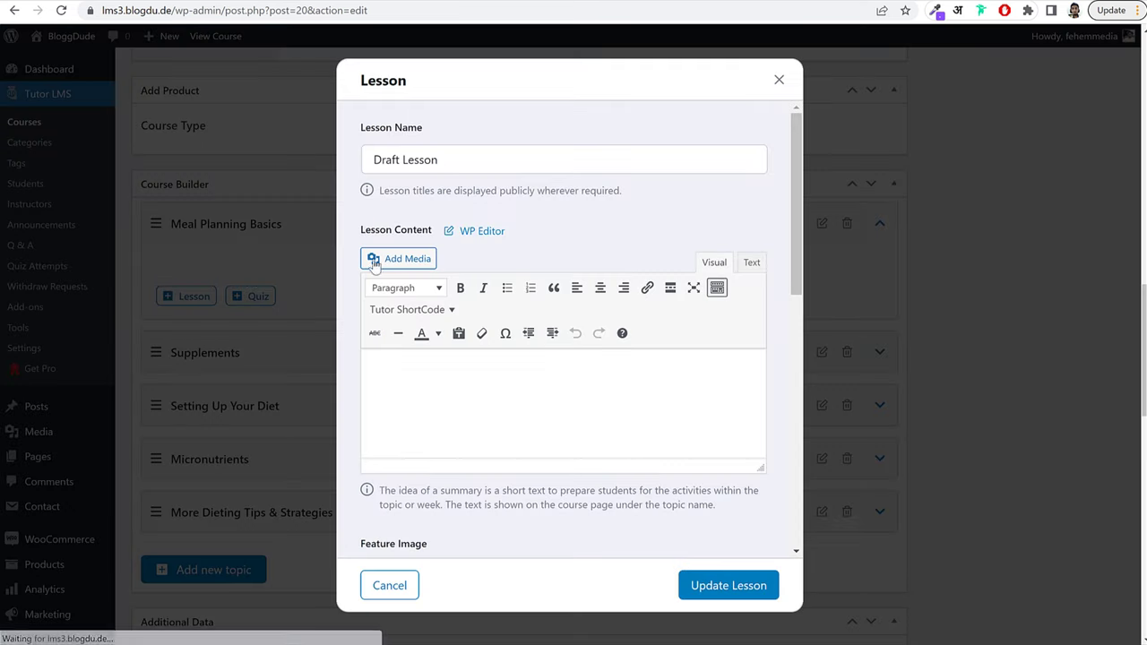
{"action": "left_click_drag", "start_coordinate": [460, 159], "coordinate": [378, 185]}
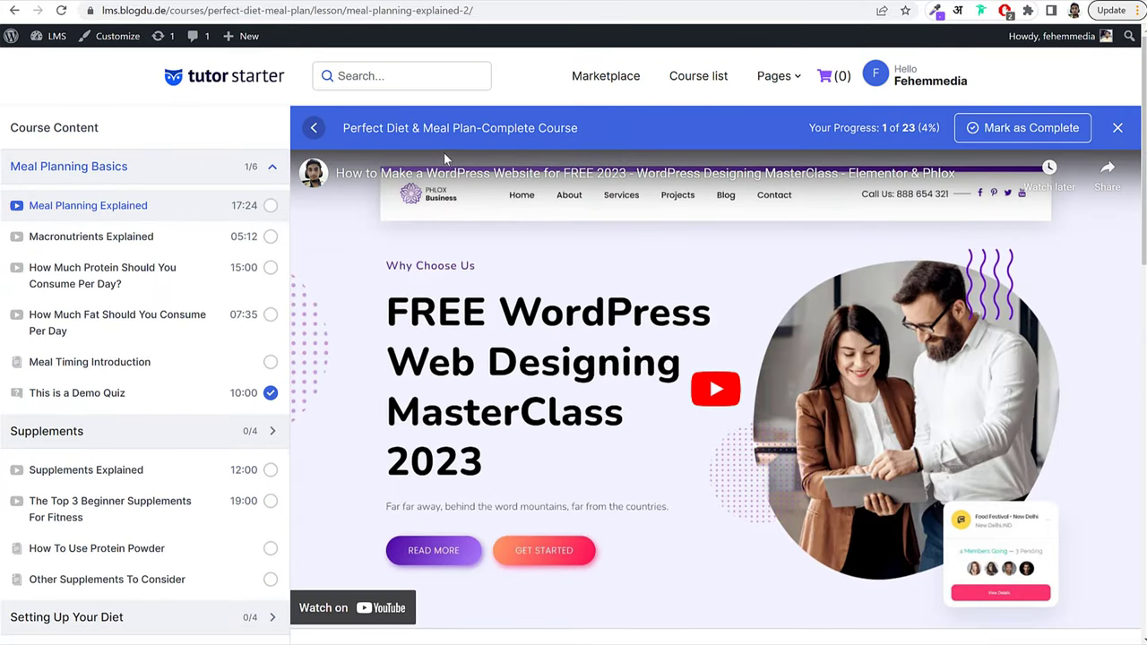
{"action": "scroll", "coordinate": [733, 369], "scroll_direction": "down", "scroll_amount": 5}
{"action": "scroll", "coordinate": [733, 370], "scroll_direction": "up", "scroll_amount": 5}
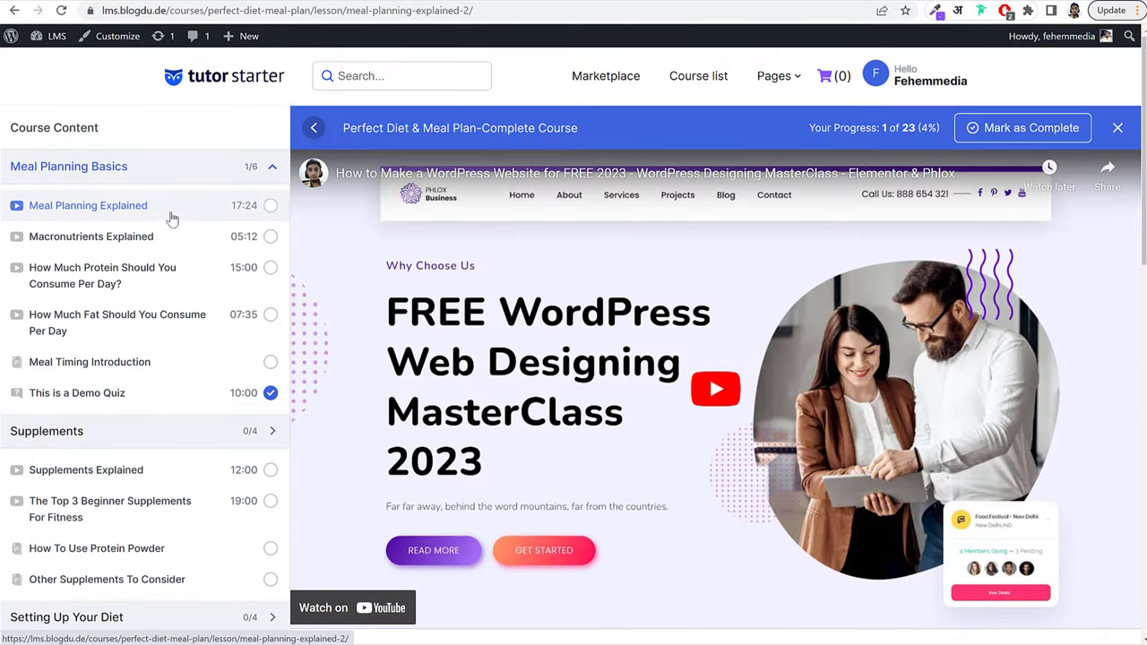
{"action": "left_click_drag", "start_coordinate": [32, 199], "coordinate": [159, 197]}
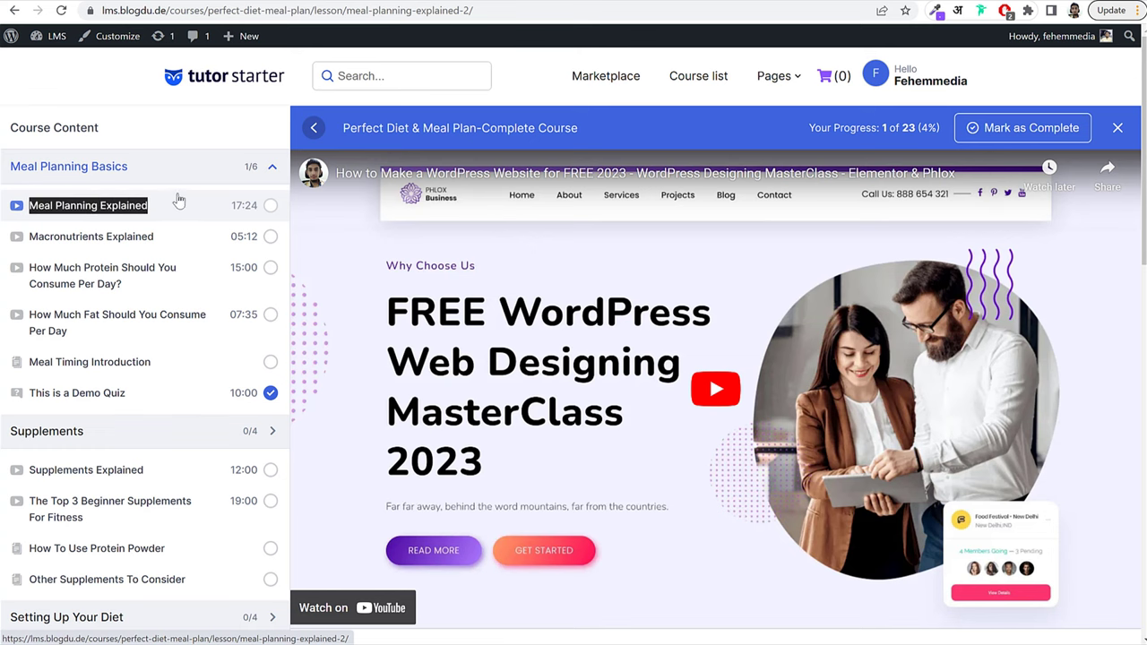
{"action": "triple_click", "coordinate": [173, 197]}
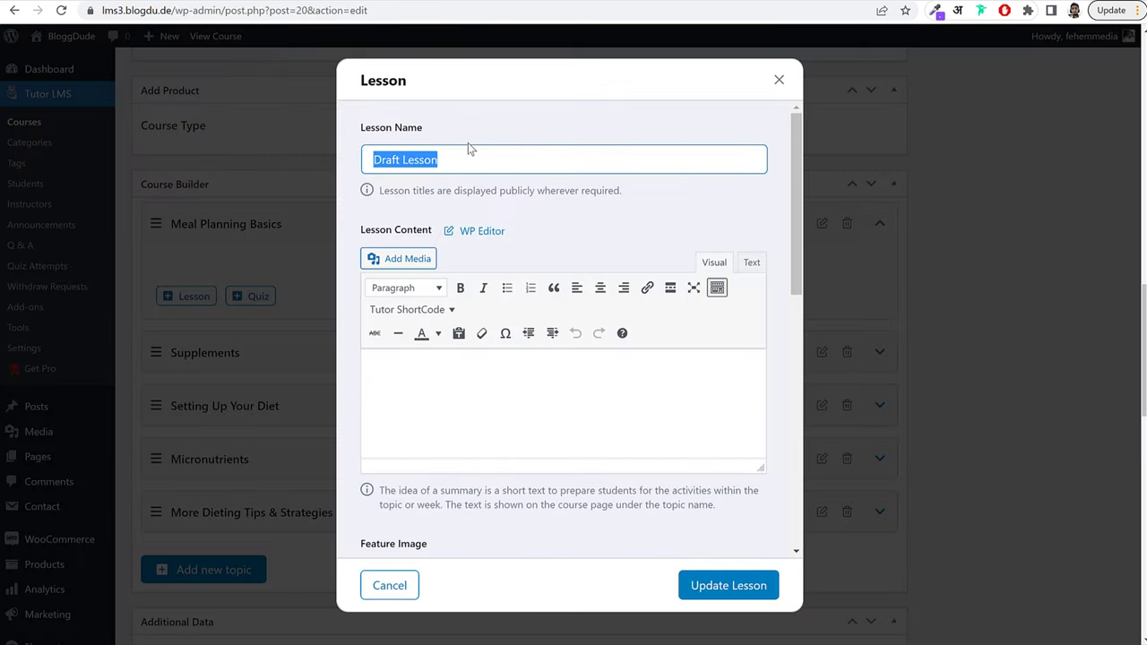
{"action": "type", "text": "Meal Planning Explained"}
{"action": "left_click_drag", "start_coordinate": [402, 160], "coordinate": [287, 155]}
{"action": "left_click", "coordinate": [578, 166]}
{"action": "double_click", "coordinate": [578, 167]}
Paste the About Lesson paragraph into the lesson content editor
{"action": "left_click", "coordinate": [515, 402]}
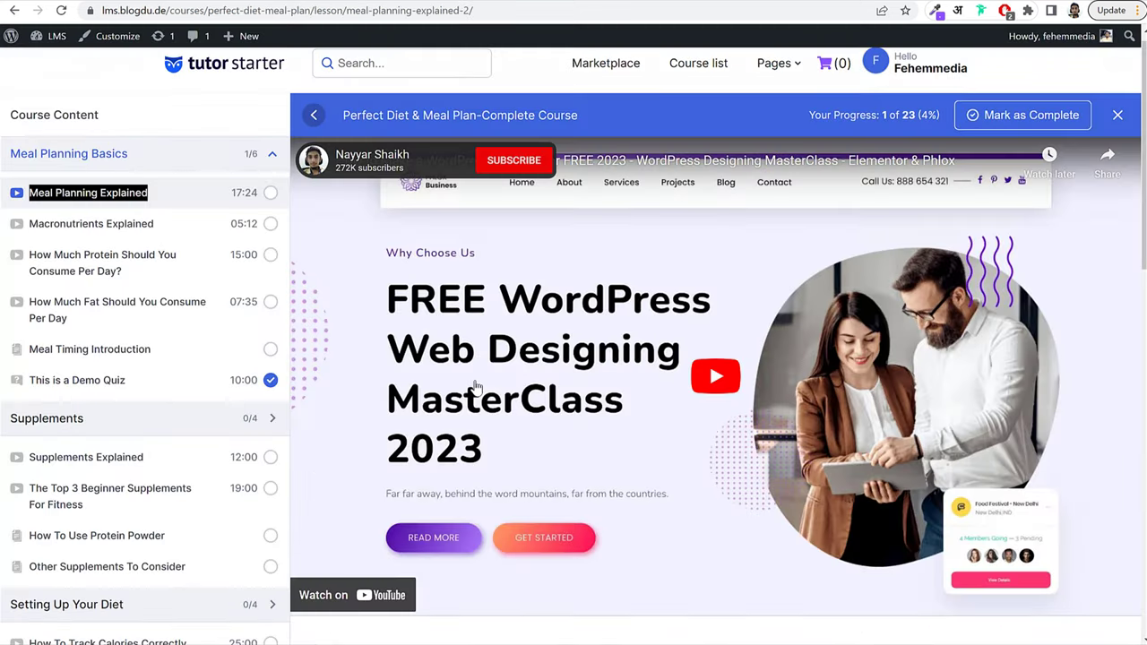
{"action": "scroll", "coordinate": [475, 332], "scroll_direction": "down", "scroll_amount": 5}
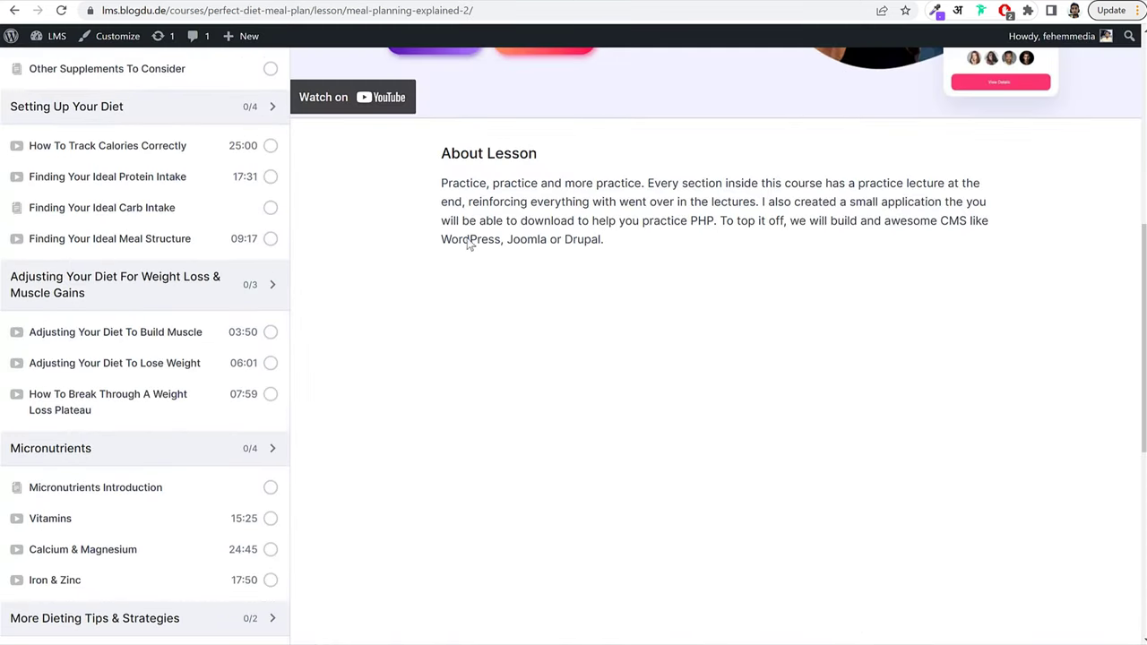
{"action": "left_click_drag", "start_coordinate": [441, 188], "coordinate": [606, 239]}
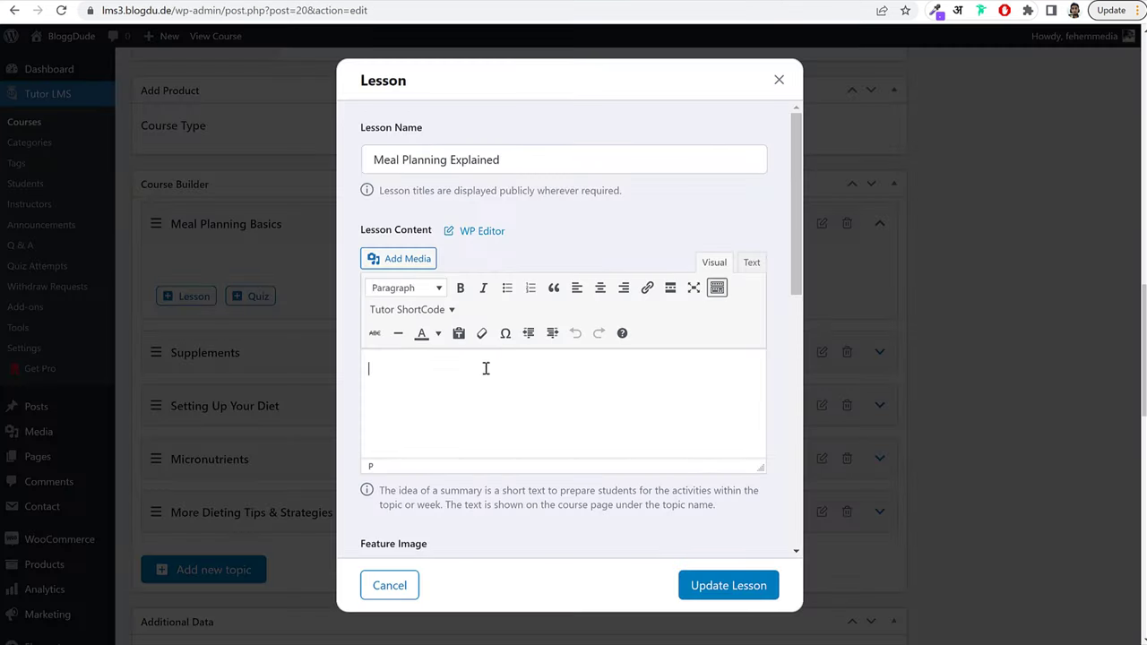
{"action": "key", "text": "ctrl+v"}
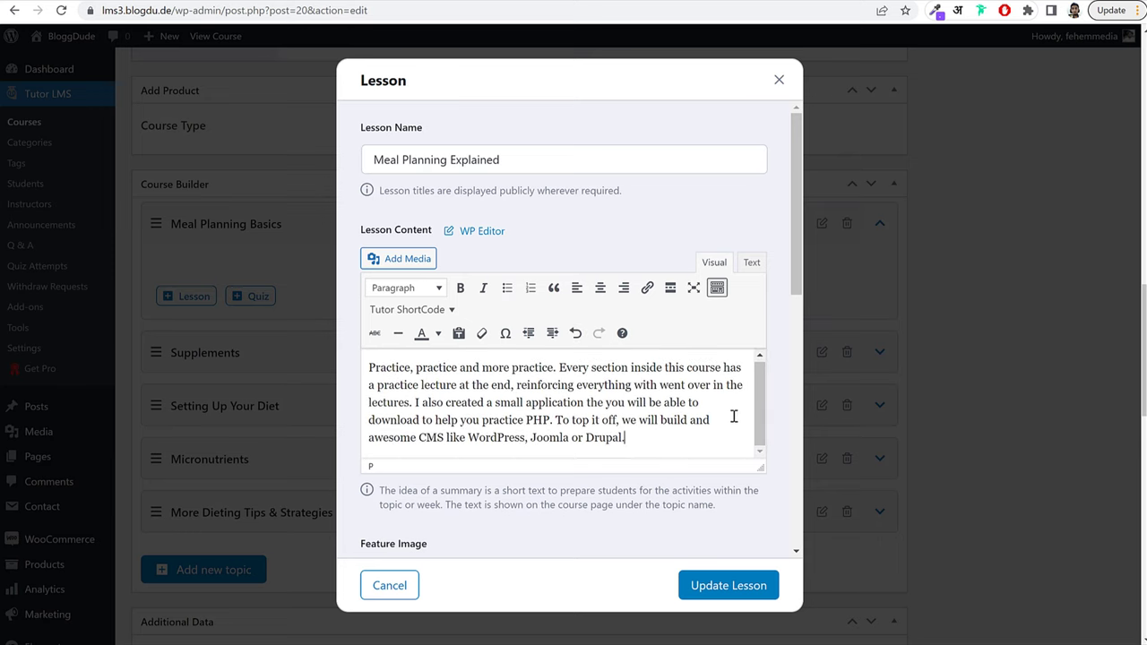
{"action": "scroll", "coordinate": [717, 414], "scroll_direction": "down", "scroll_amount": 1}
{"action": "scroll", "coordinate": [764, 417], "scroll_direction": "up", "scroll_amount": 1}
{"action": "scroll", "coordinate": [764, 419], "scroll_direction": "down", "scroll_amount": 3}
{"action": "scroll", "coordinate": [764, 417], "scroll_direction": "down", "scroll_amount": 2}
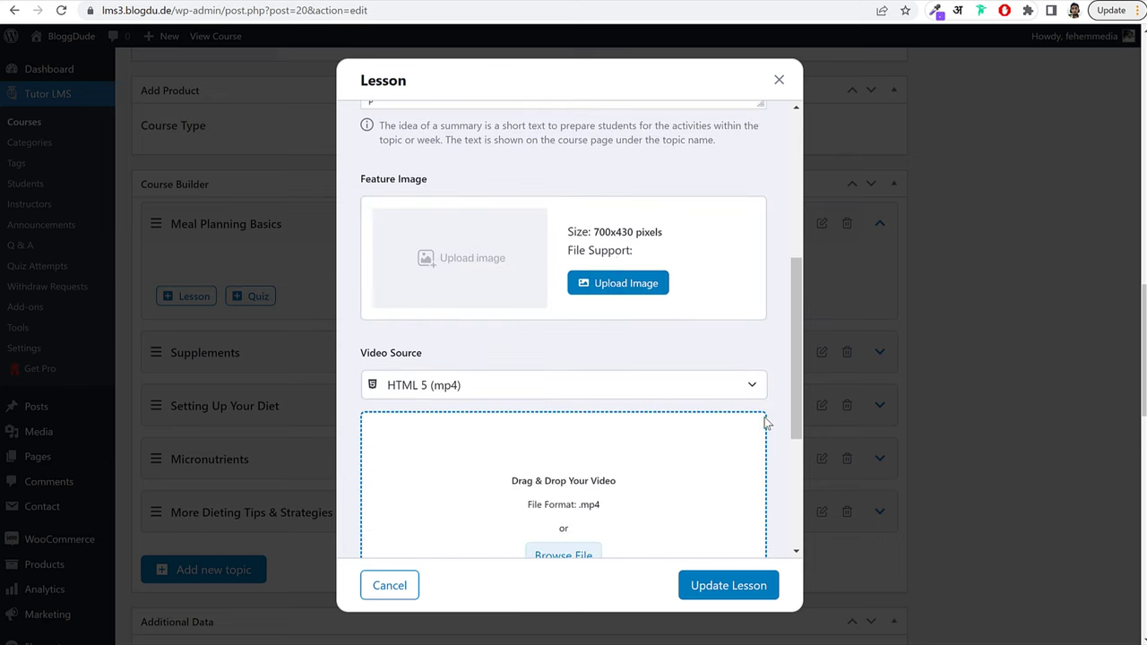
{"action": "scroll", "coordinate": [758, 339], "scroll_direction": "down", "scroll_amount": 3}
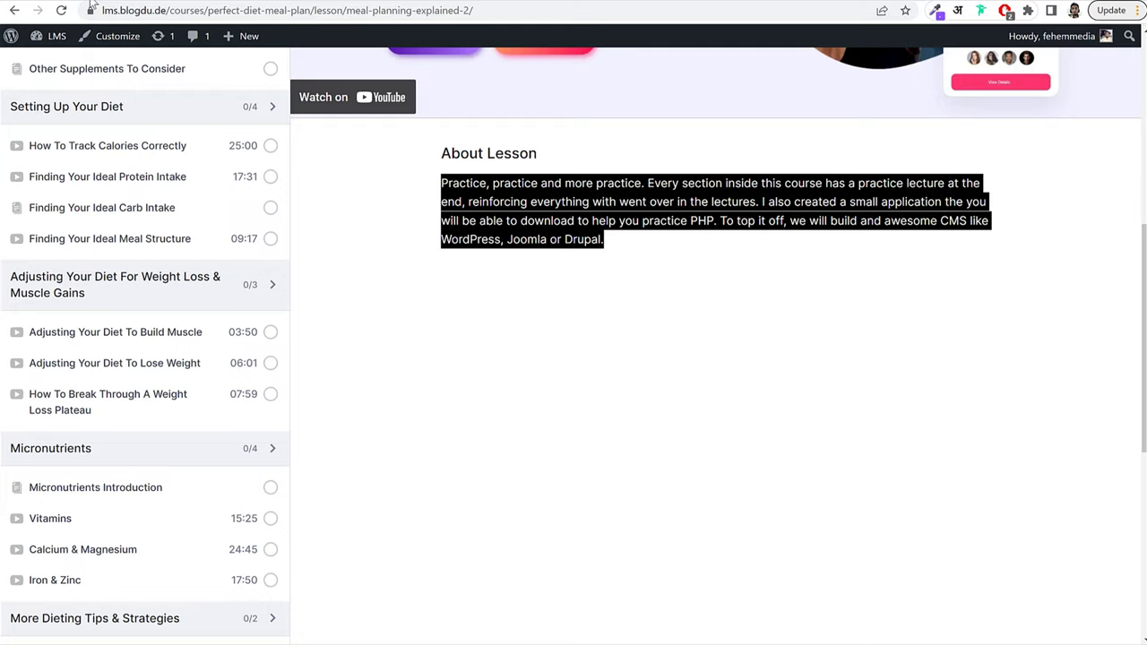
{"action": "scroll", "coordinate": [748, 346], "scroll_direction": "up", "scroll_amount": 6}
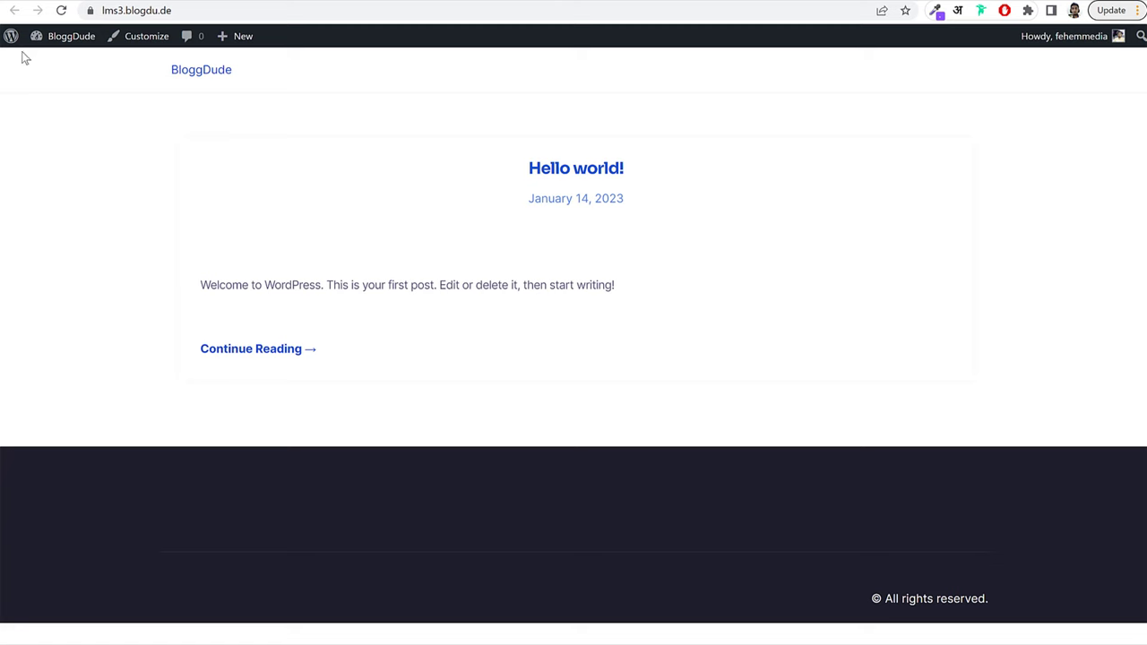
Go to the admin dashboard and open the Media library
{"action": "left_click", "coordinate": [70, 35]}
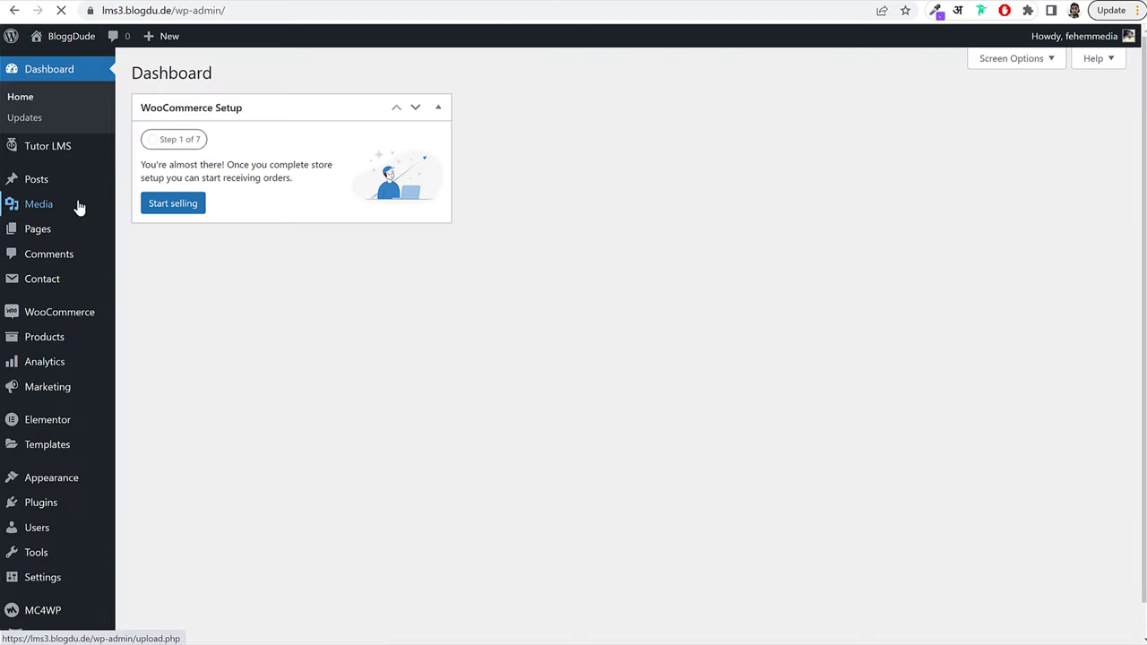
{"action": "left_click", "coordinate": [77, 204]}
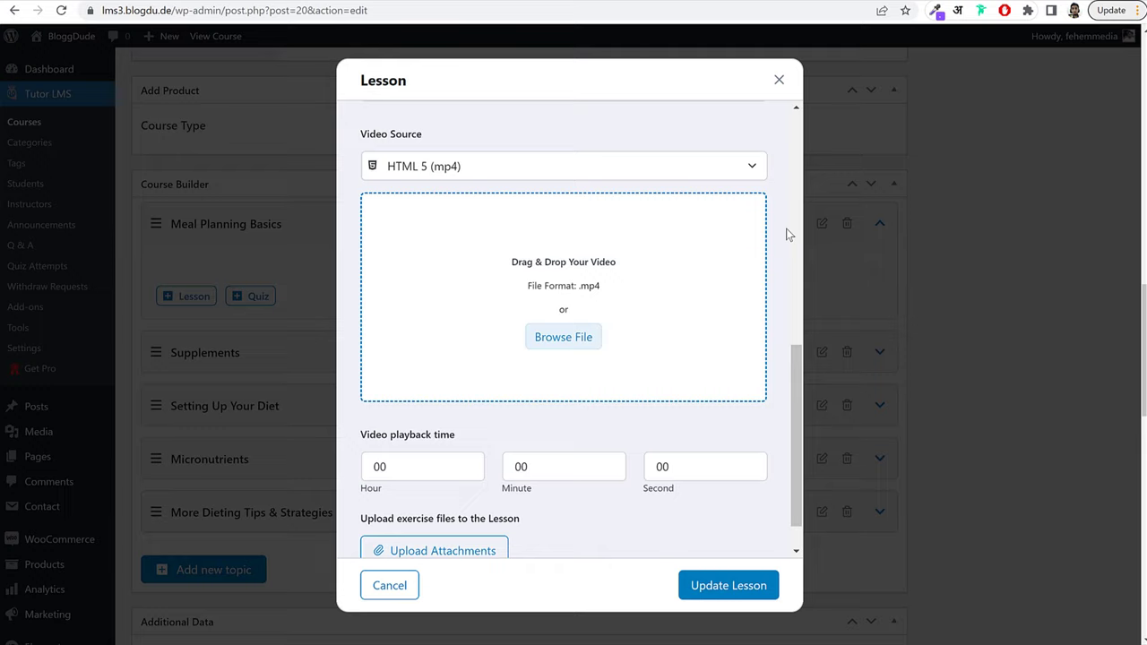
Set the lesson's video source to Vimeo after briefly trying External URL
{"action": "left_click", "coordinate": [719, 162]}
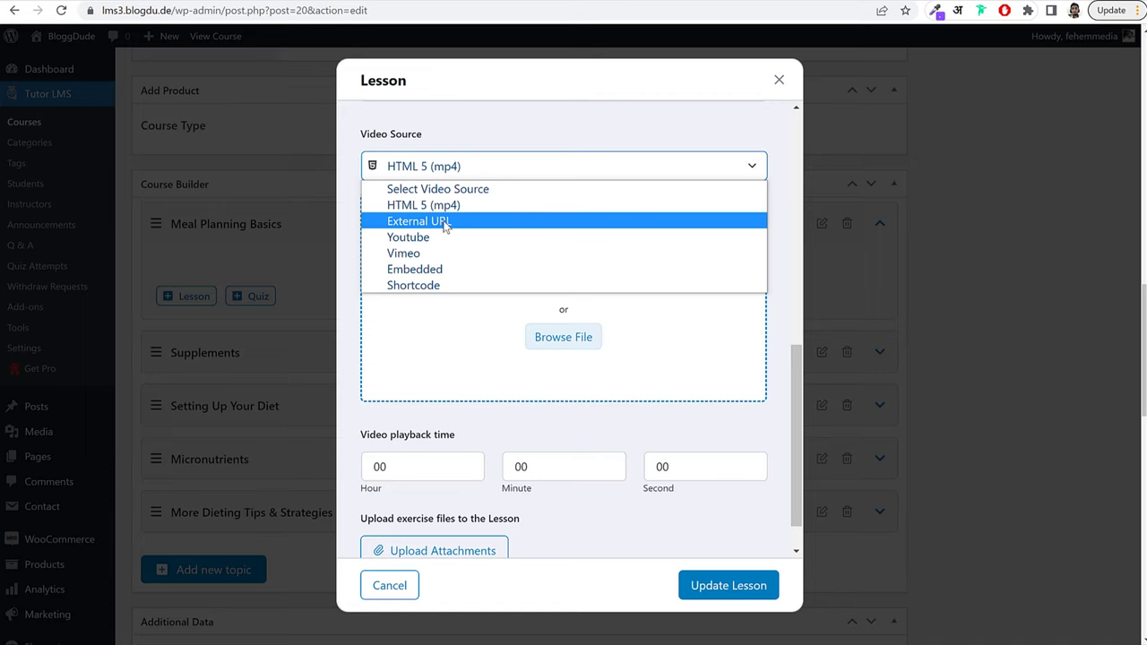
{"action": "left_click", "coordinate": [447, 229]}
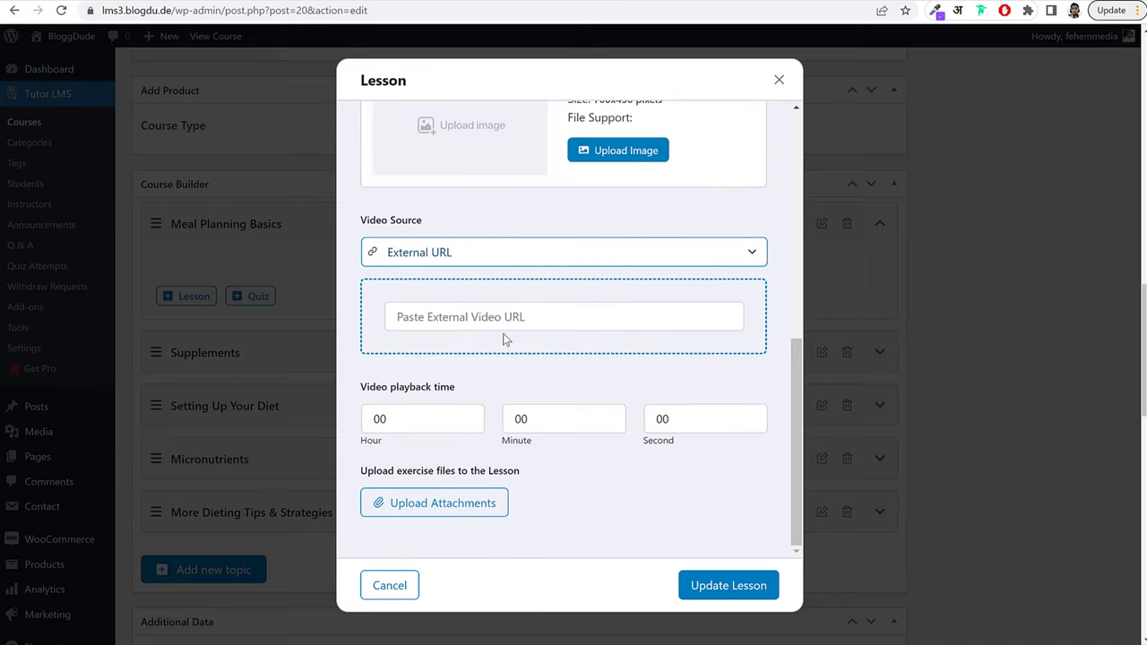
{"action": "left_click", "coordinate": [492, 258]}
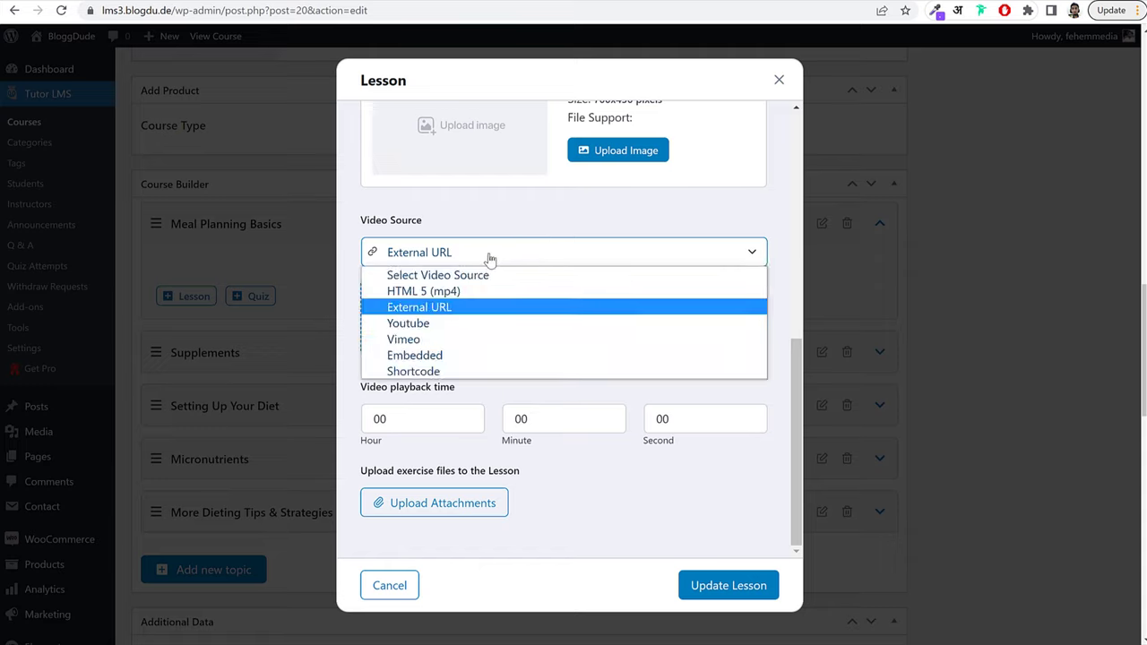
{"action": "left_click", "coordinate": [452, 344]}
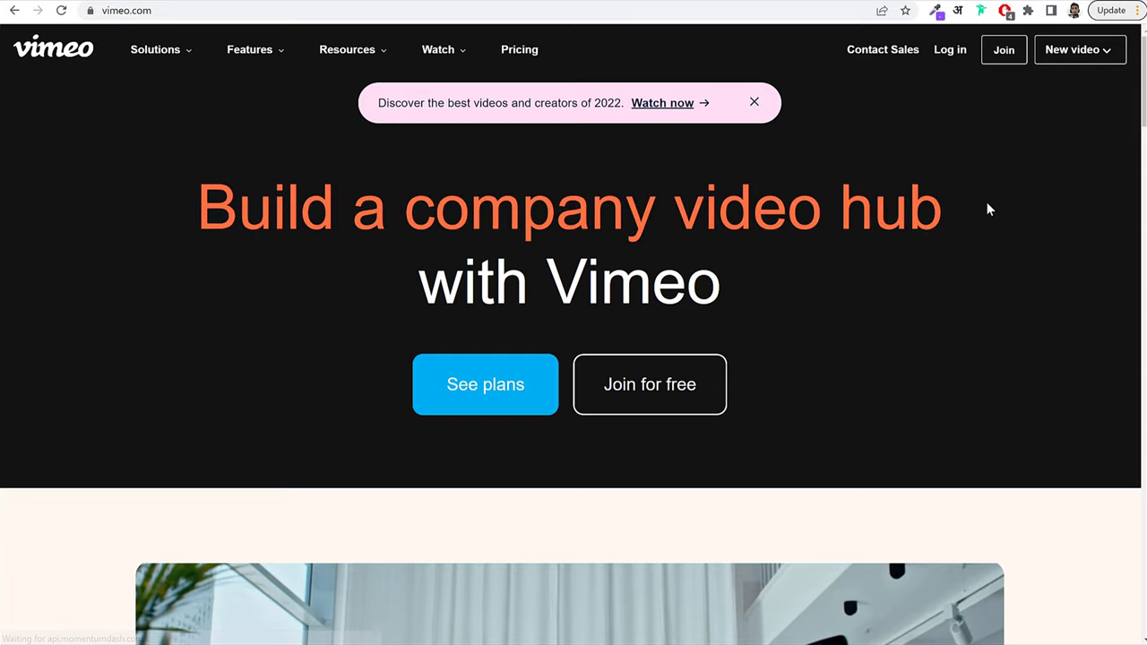
Look over Vimeo's pricing plans, then return to the homepage
{"action": "left_click", "coordinate": [447, 393]}
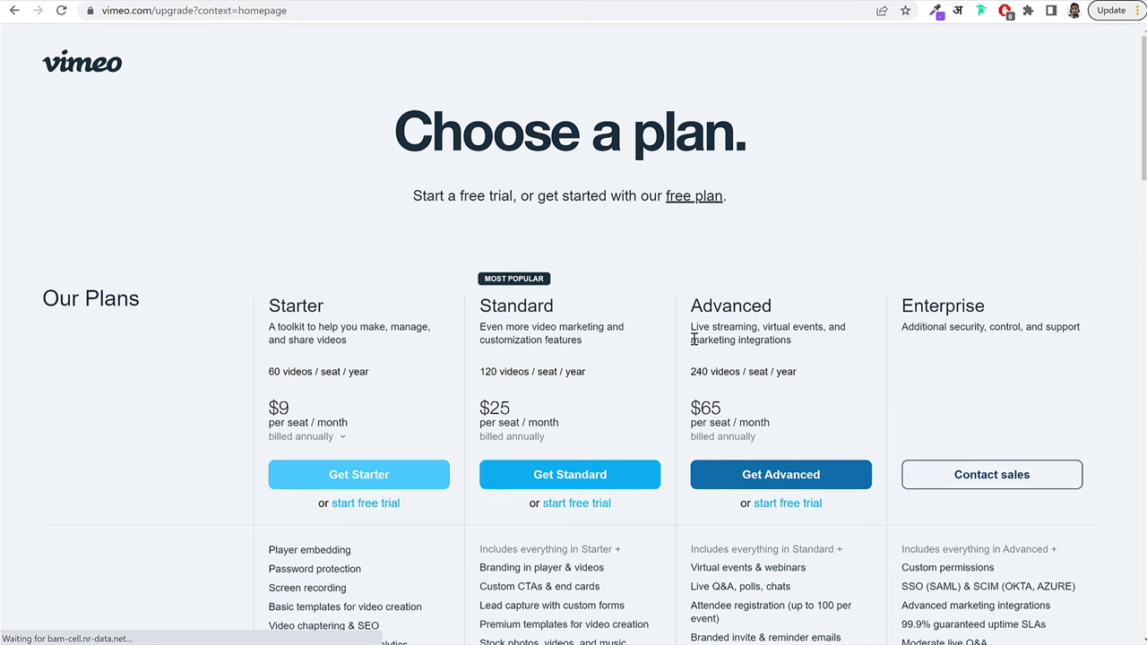
{"action": "scroll", "coordinate": [535, 394], "scroll_direction": "down", "scroll_amount": 1}
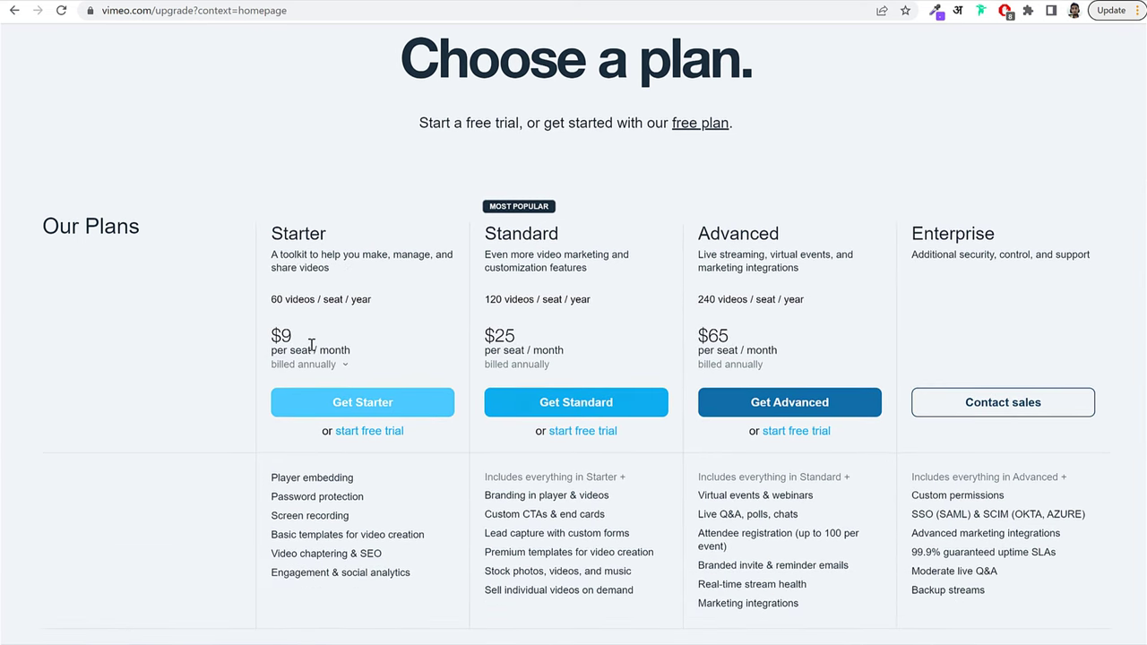
{"action": "scroll", "coordinate": [448, 386], "scroll_direction": "down", "scroll_amount": 2}
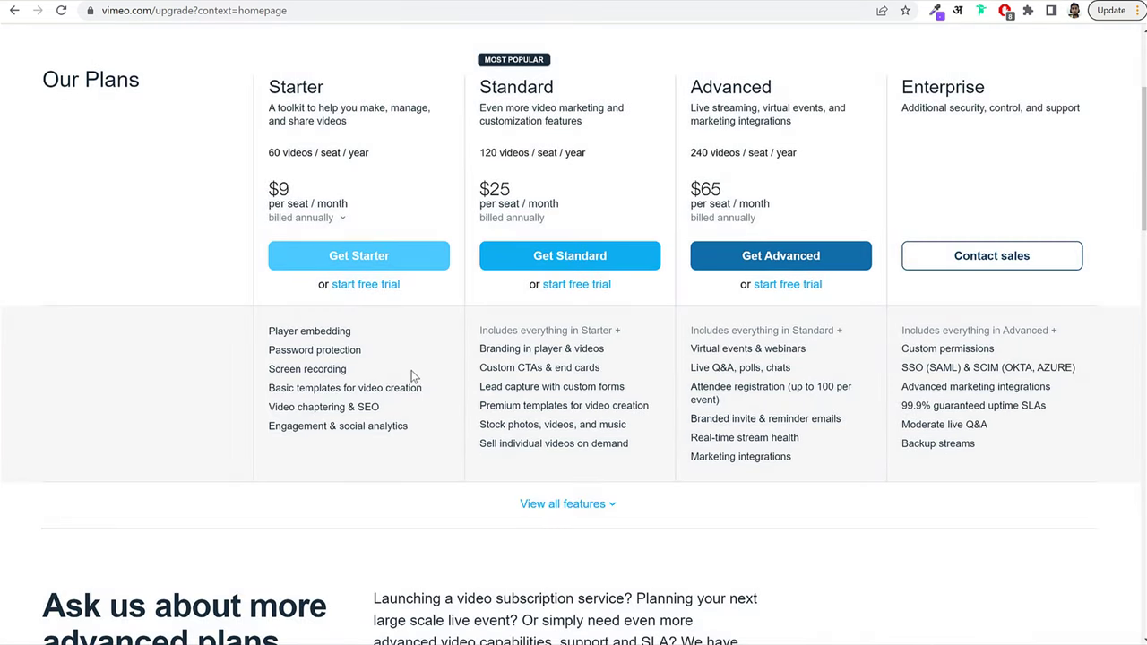
{"action": "scroll", "coordinate": [420, 394], "scroll_direction": "down", "scroll_amount": 3}
{"action": "scroll", "coordinate": [428, 410], "scroll_direction": "up", "scroll_amount": 6}
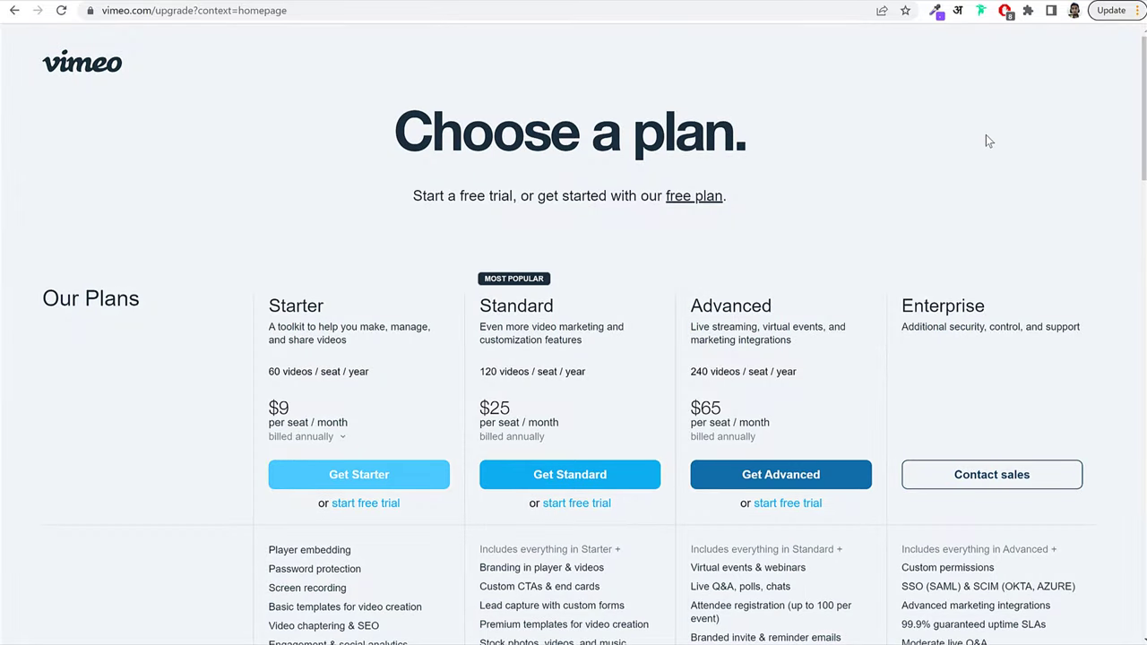
{"action": "key", "text": "alt+Left"}
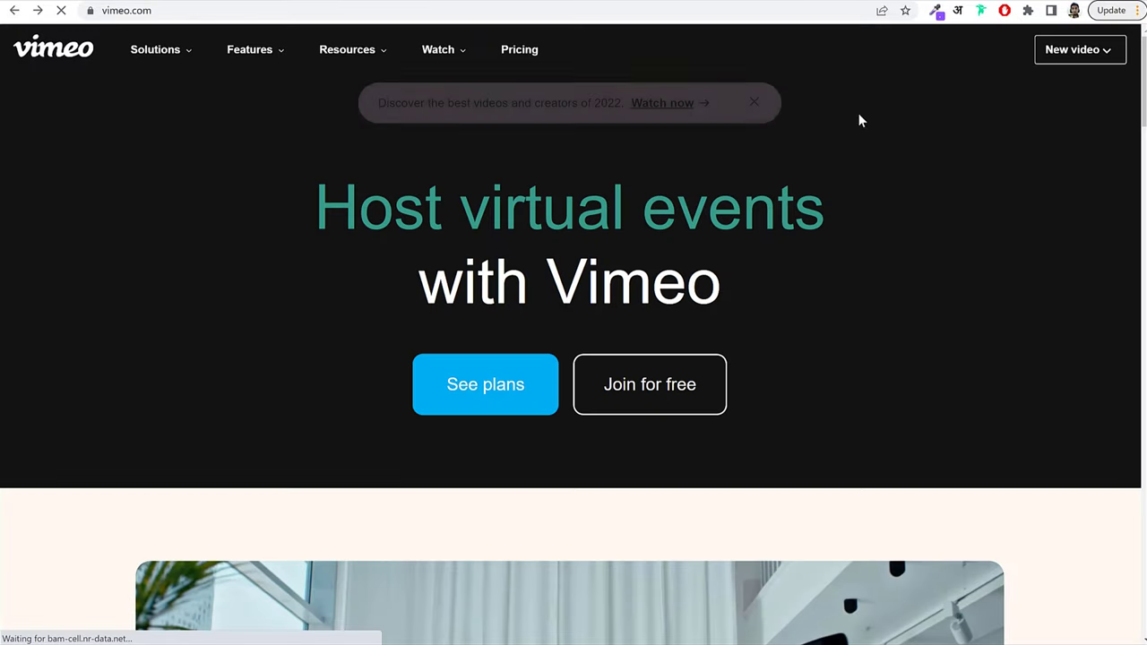
Log in to Vimeo with email and dismiss the dashboard onboarding tip
{"action": "left_click", "coordinate": [1004, 51]}
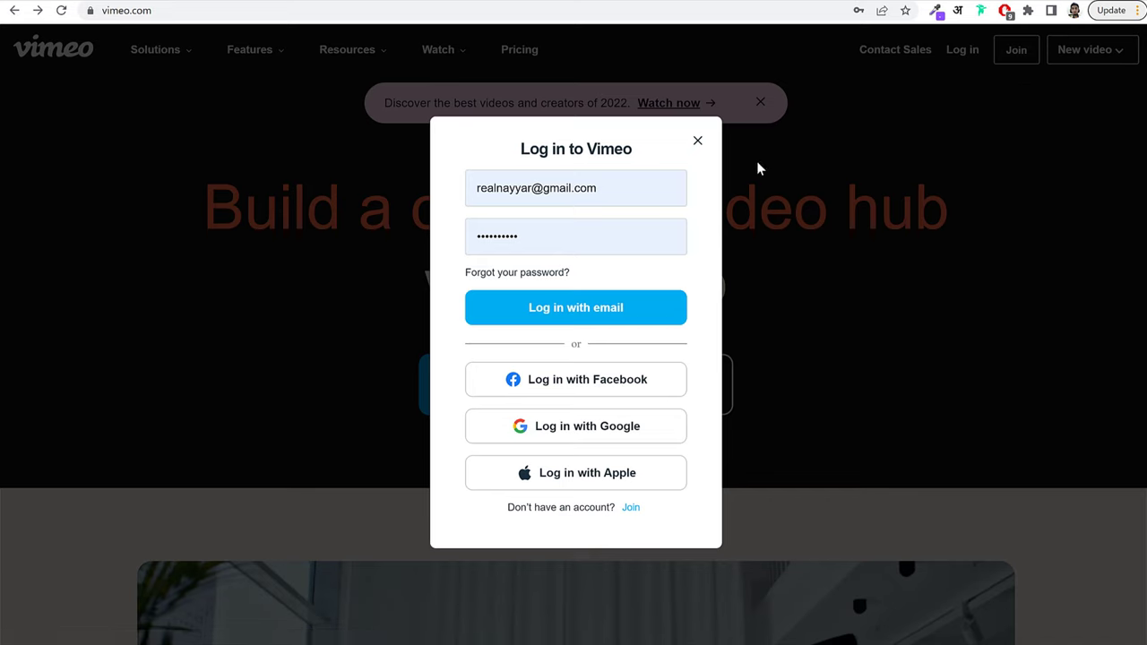
{"action": "left_click", "coordinate": [601, 311]}
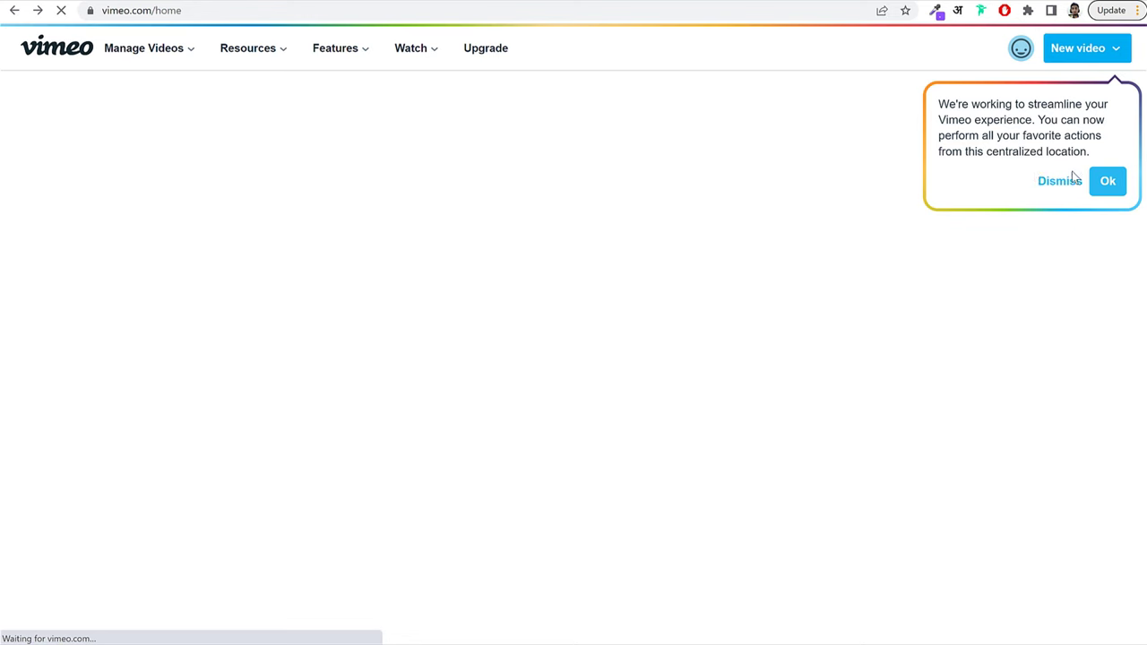
{"action": "left_click", "coordinate": [1110, 183]}
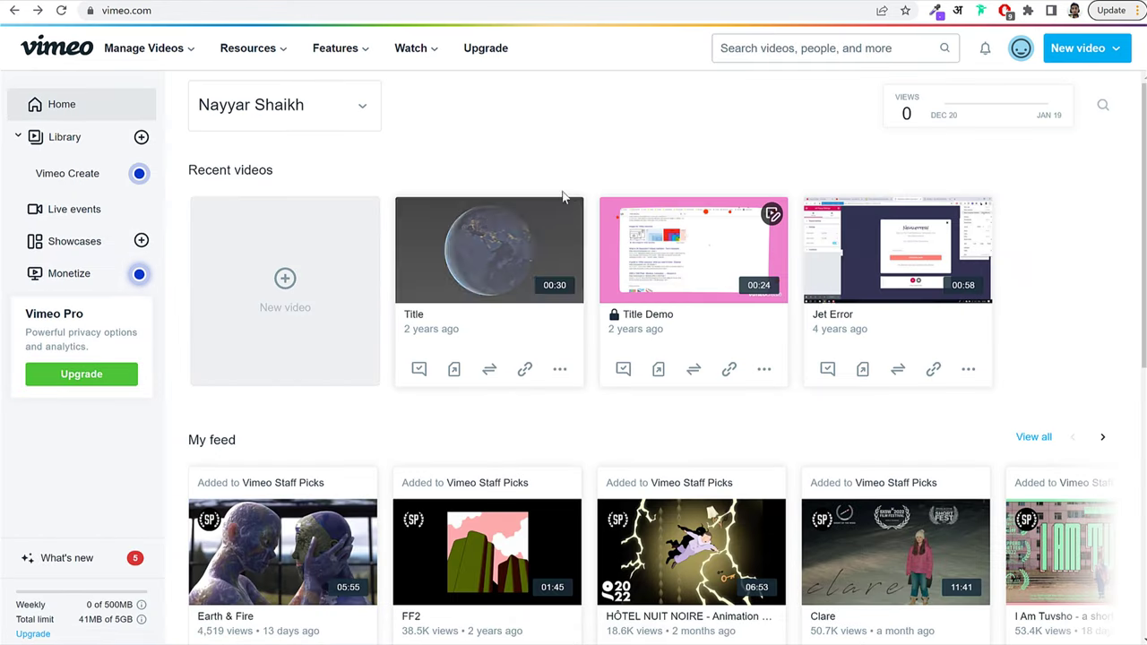
Upload the Sand video file to Vimeo
{"action": "left_click", "coordinate": [291, 260]}
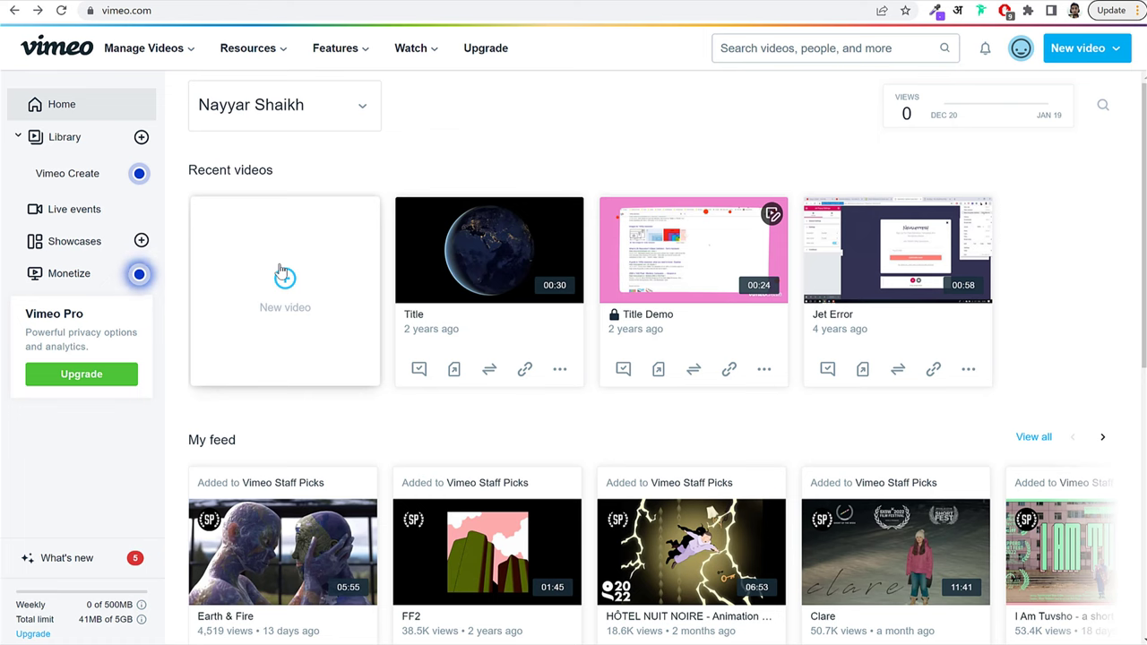
{"action": "scroll", "coordinate": [278, 197], "scroll_direction": "down", "scroll_amount": 5}
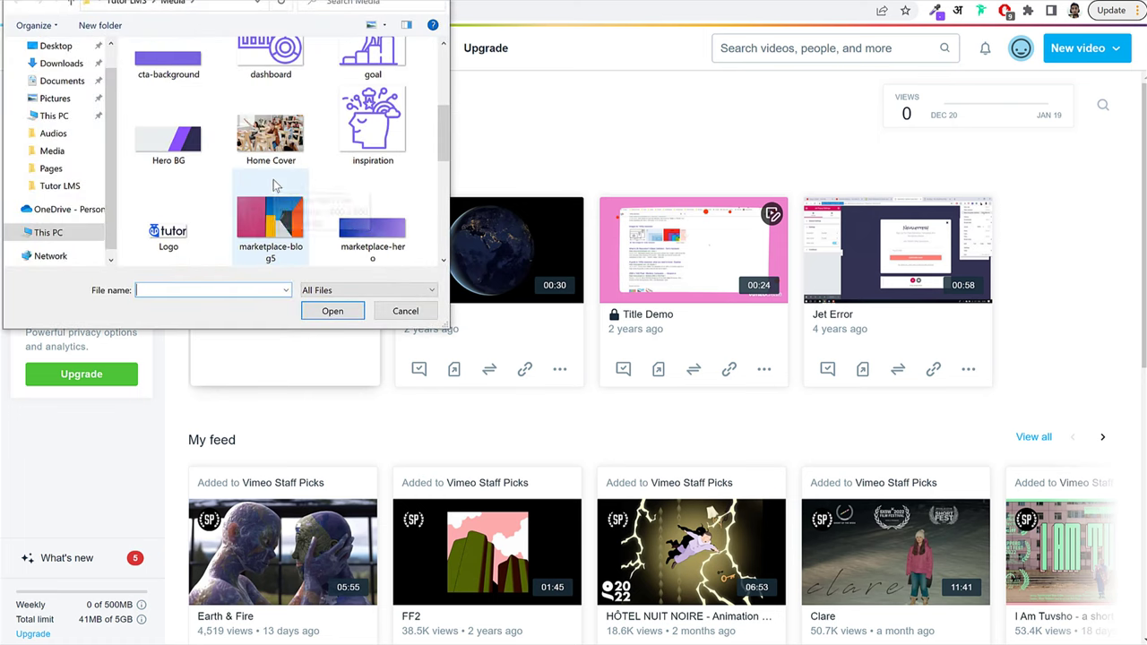
{"action": "left_click", "coordinate": [285, 170]}
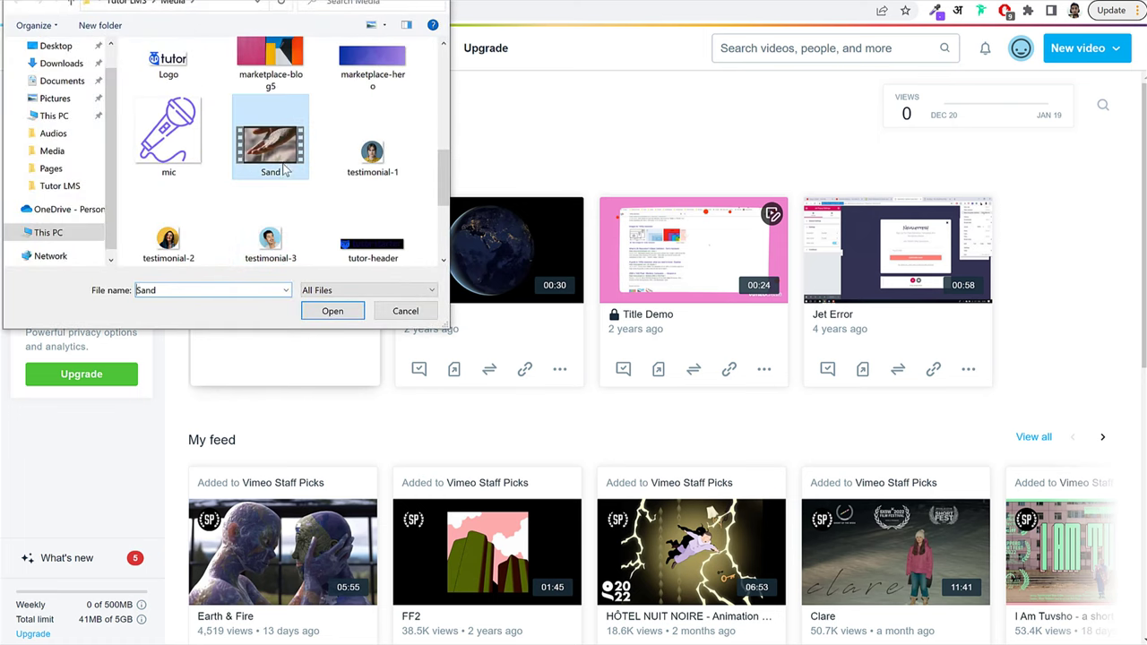
{"action": "left_click", "coordinate": [333, 311]}
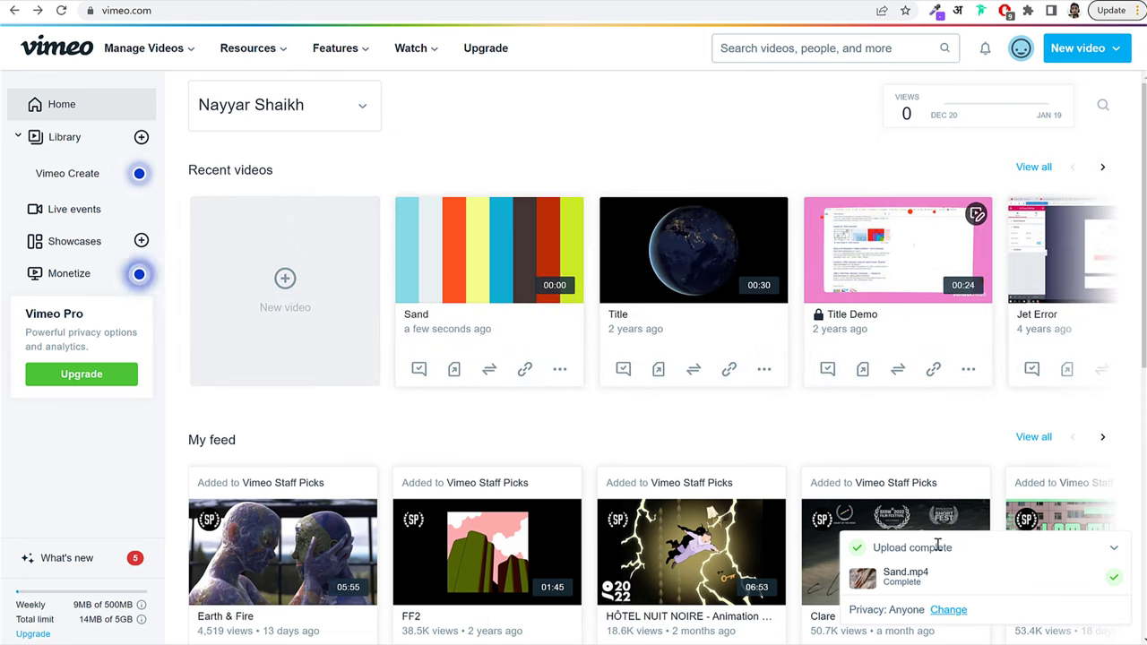
Copy the uploaded Sand video's share link and paste it into the lesson's video URL field
{"action": "left_click", "coordinate": [488, 288]}
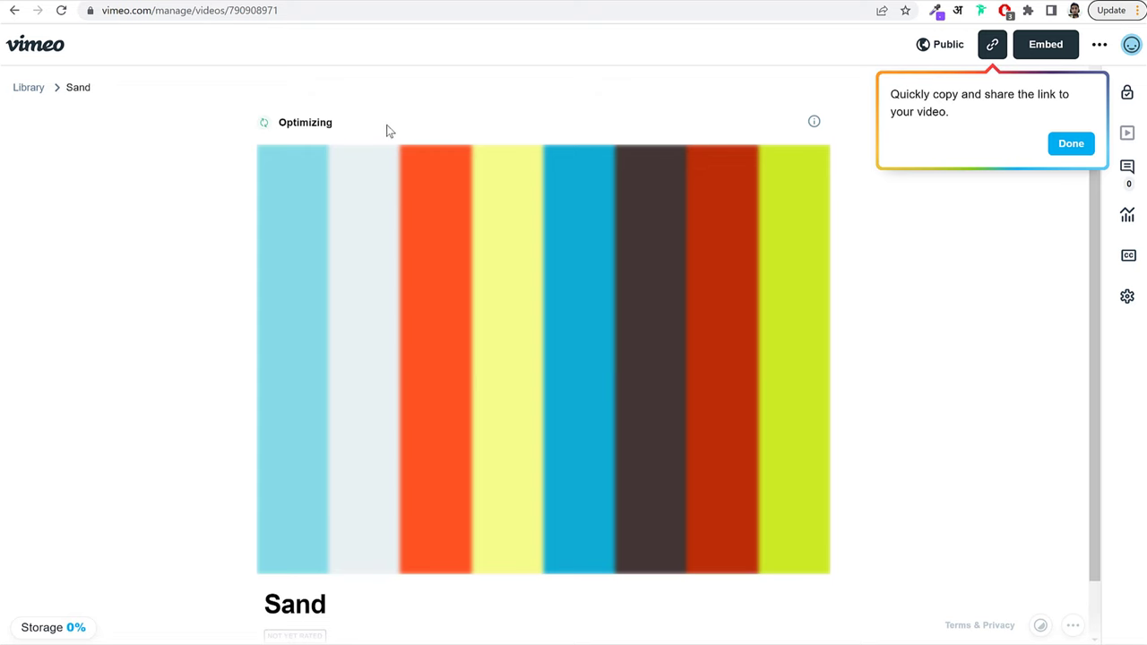
{"action": "left_click_drag", "start_coordinate": [386, 131], "coordinate": [280, 129]}
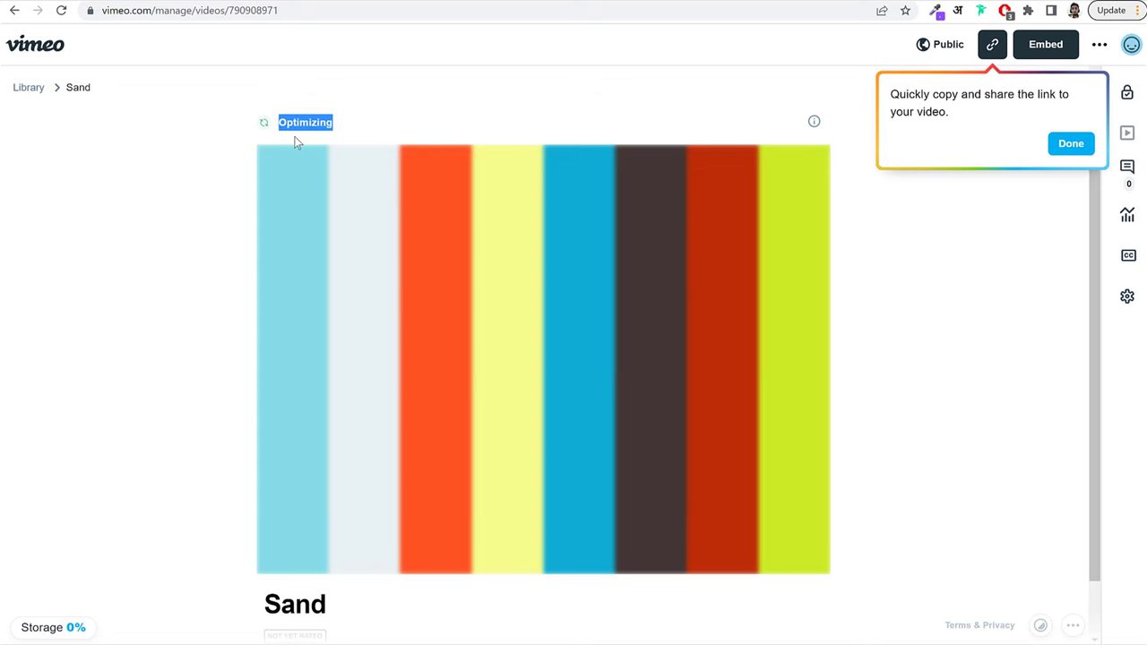
{"action": "left_click", "coordinate": [1075, 145]}
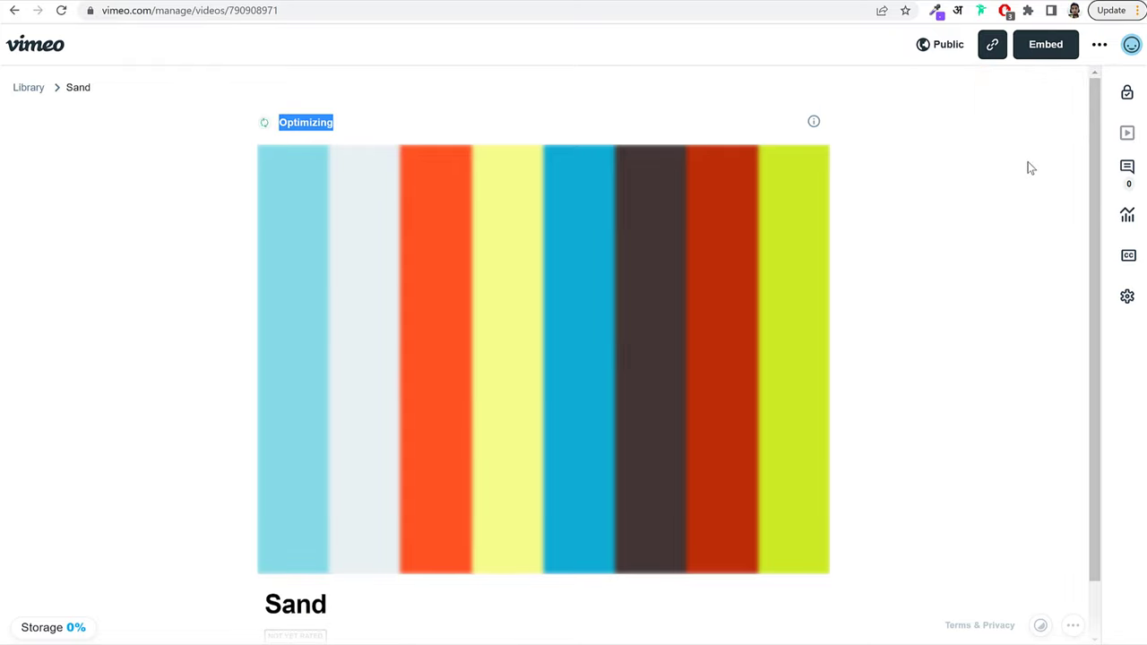
{"action": "left_click", "coordinate": [992, 47]}
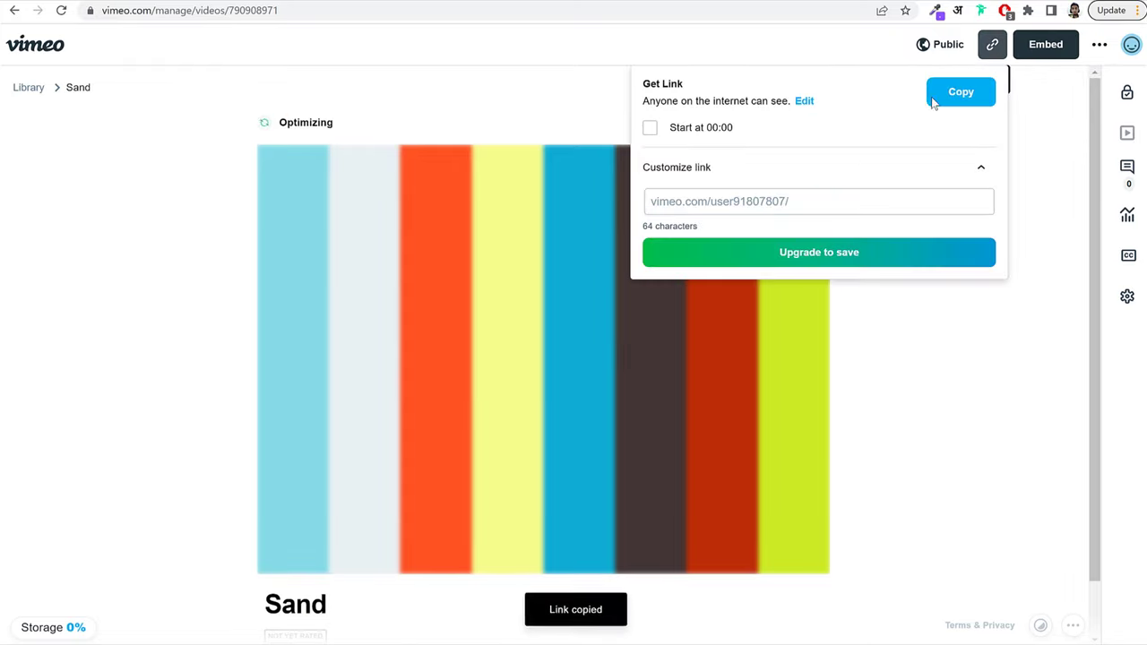
{"action": "left_click", "coordinate": [767, 202]}
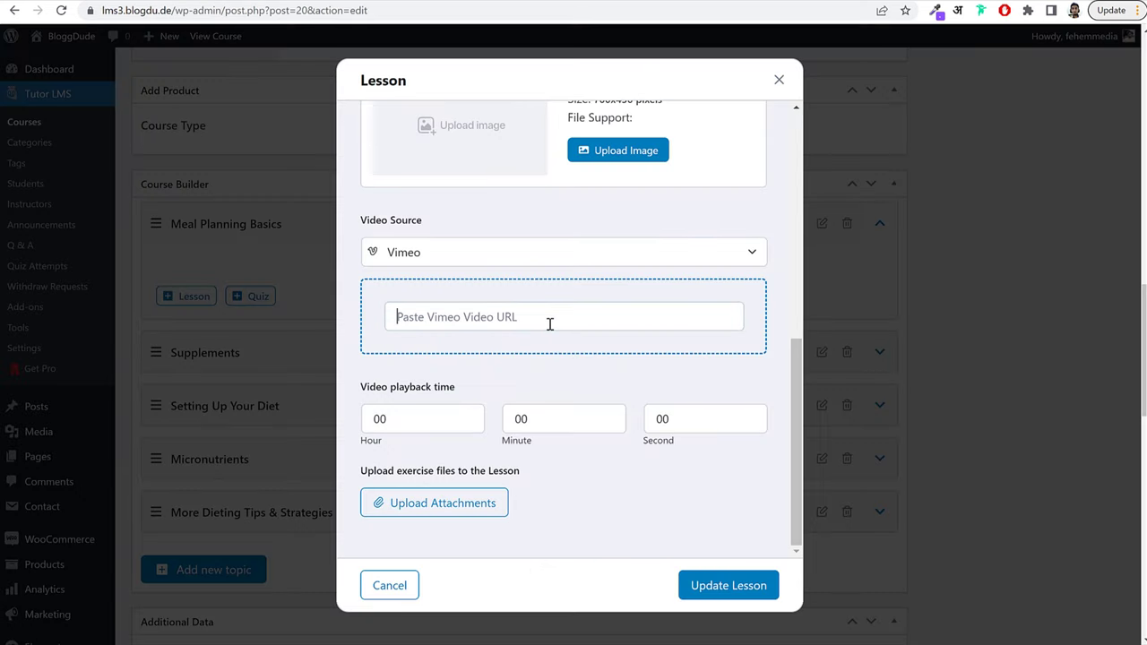
{"action": "key", "text": "ctrl+v"}
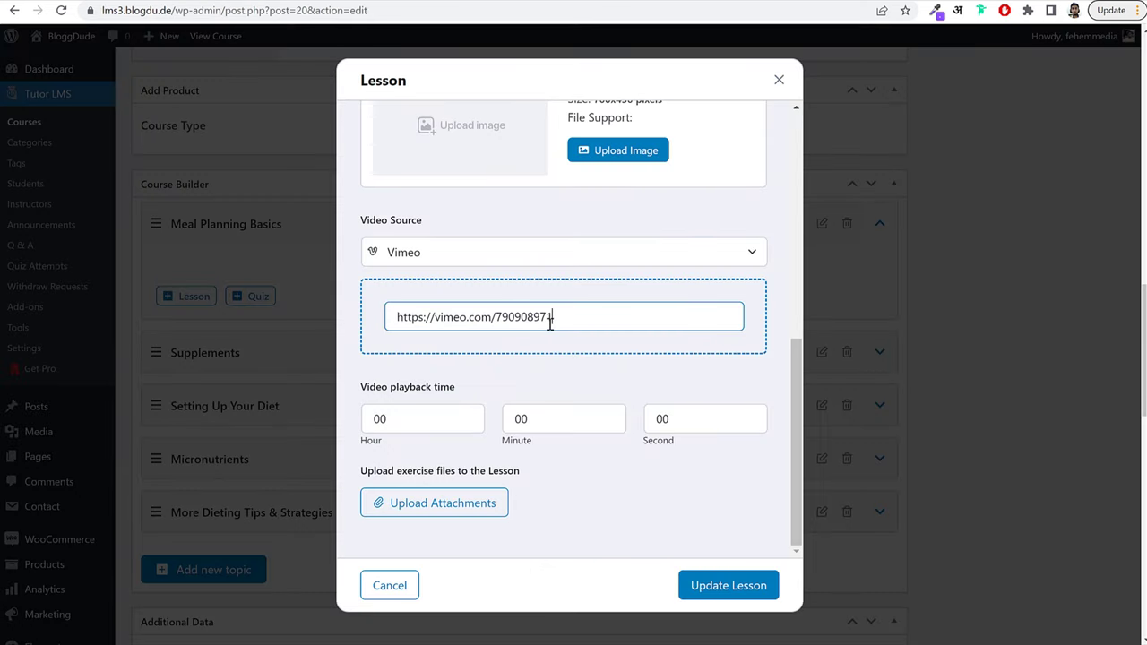
Set the lesson video's playback time to 14 seconds
{"action": "triple_click", "coordinate": [413, 323]}
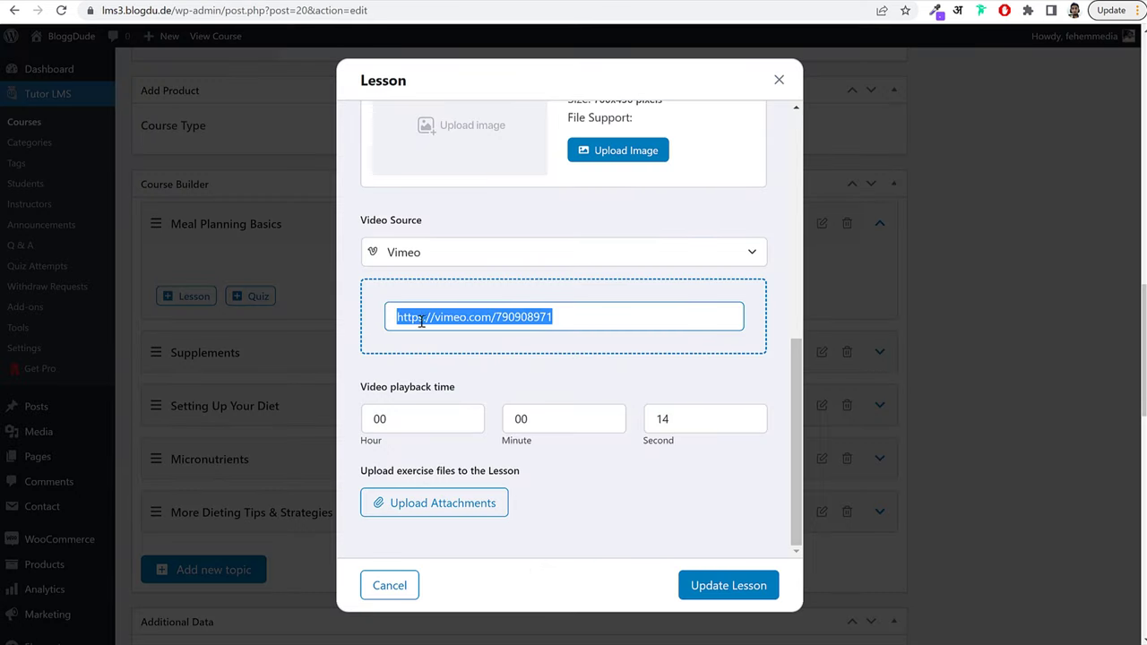
{"action": "left_click", "coordinate": [689, 415]}
{"action": "left_click_drag", "start_coordinate": [689, 415], "coordinate": [516, 343]}
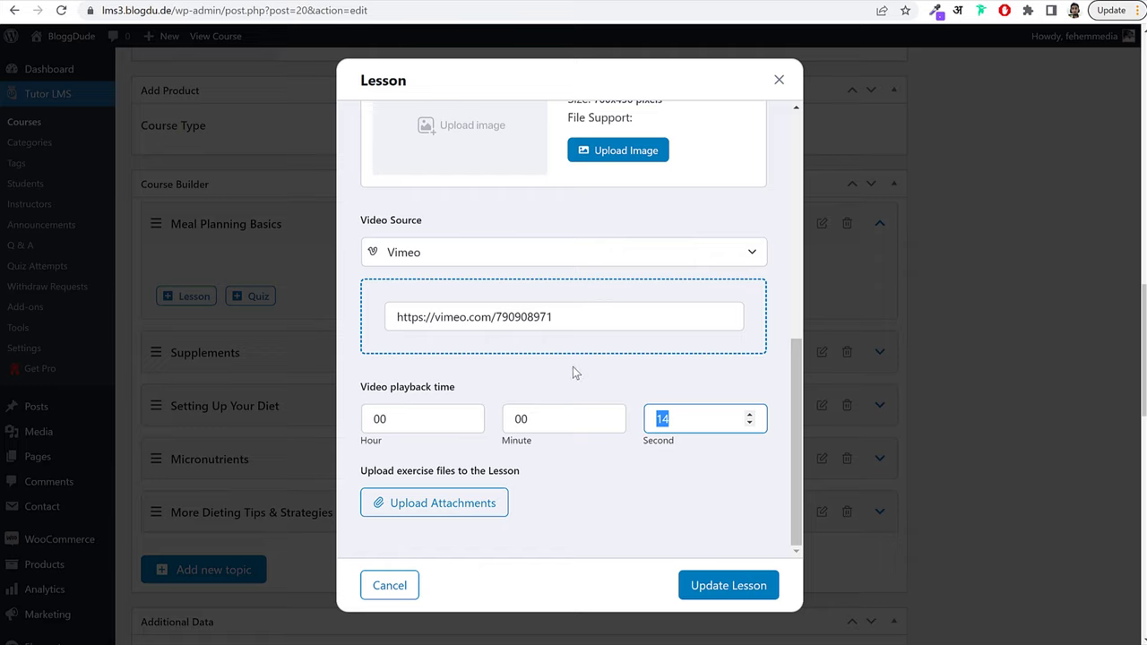
Recheck the Sand video link on Vimeo and update the Meal Planning Explained lesson
{"action": "left_click", "coordinate": [859, 2]}
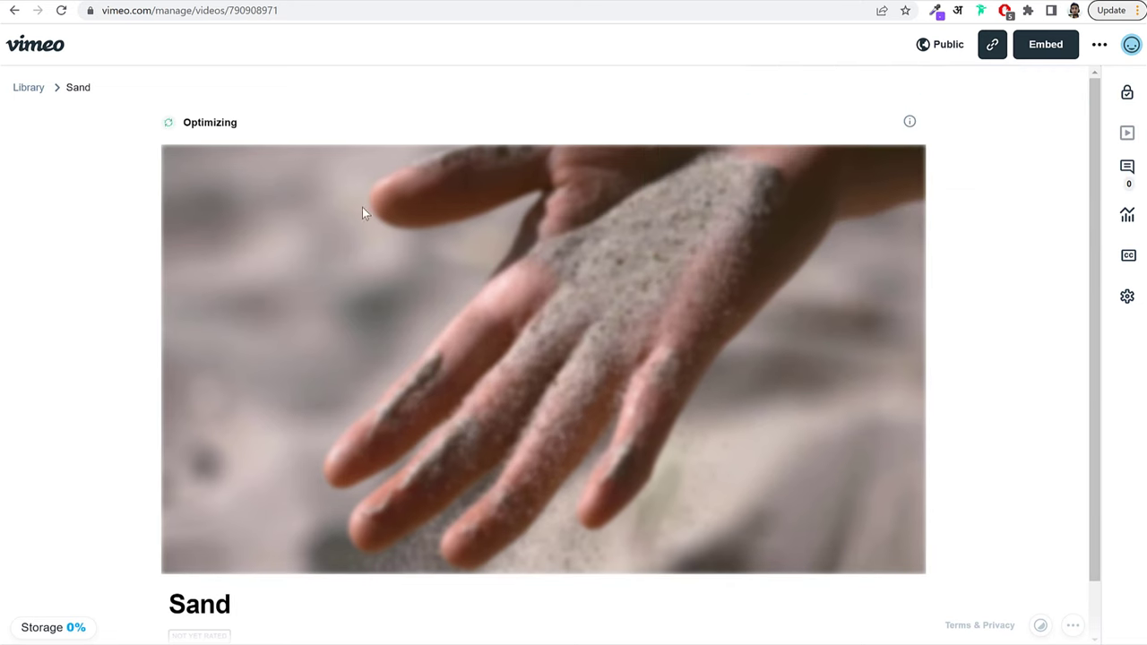
{"action": "left_click", "coordinate": [992, 44]}
{"action": "left_click", "coordinate": [394, 2]}
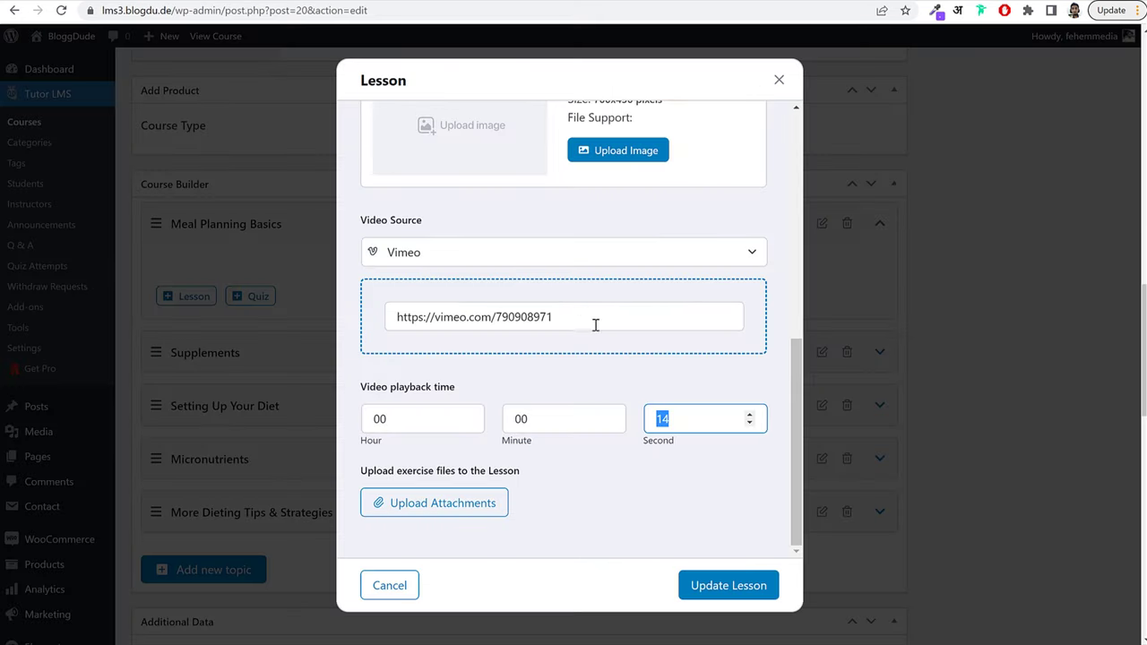
{"action": "scroll", "coordinate": [744, 484], "scroll_direction": "down", "scroll_amount": 2}
{"action": "scroll", "coordinate": [743, 492], "scroll_direction": "up", "scroll_amount": 3}
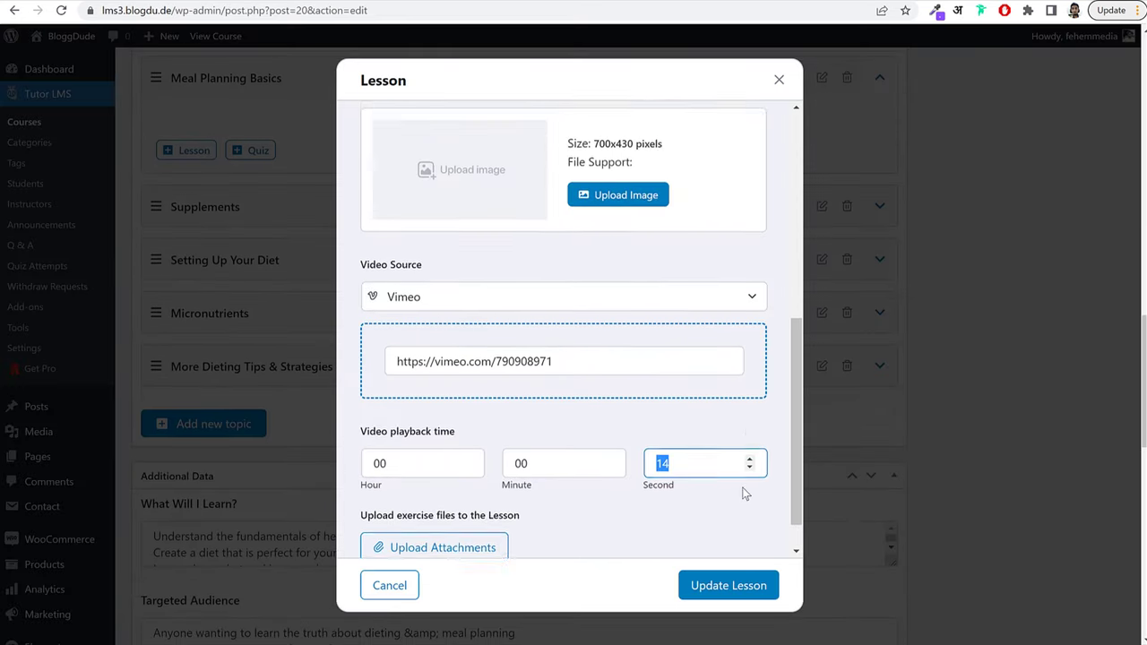
{"action": "scroll", "coordinate": [678, 397], "scroll_direction": "up", "scroll_amount": 2}
{"action": "scroll", "coordinate": [409, 425], "scroll_direction": "down", "scroll_amount": 4}
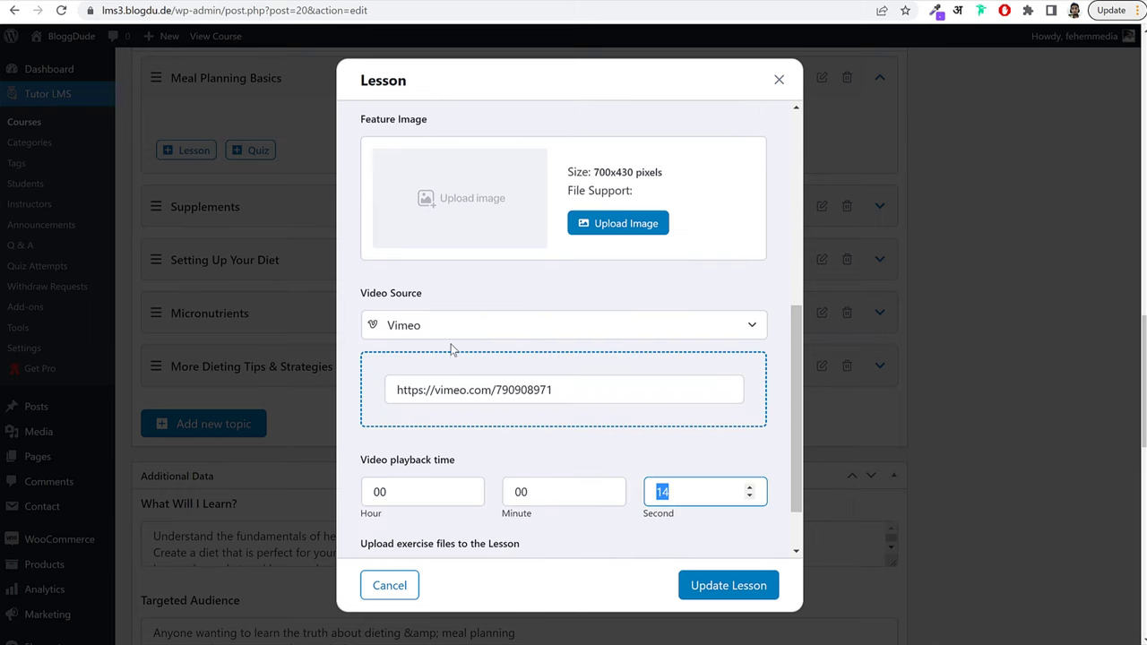
{"action": "left_click", "coordinate": [740, 594]}
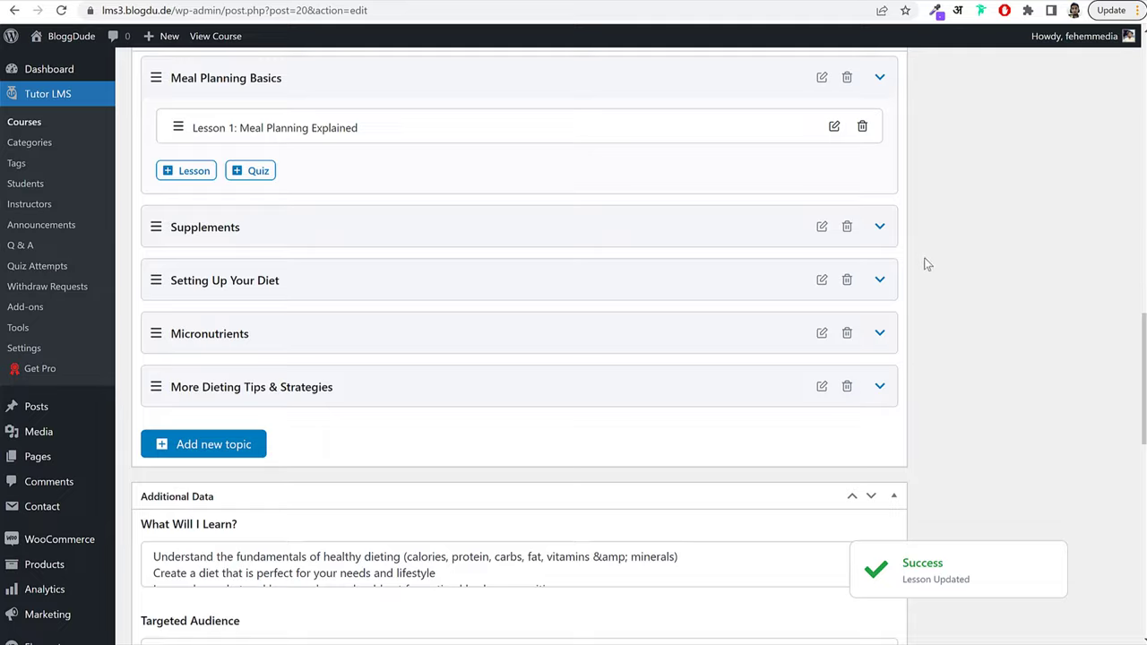
Add a new lesson named Micronutrients Explained under Meal Planning Basics
{"action": "scroll", "coordinate": [932, 269], "scroll_direction": "up", "scroll_amount": 2}
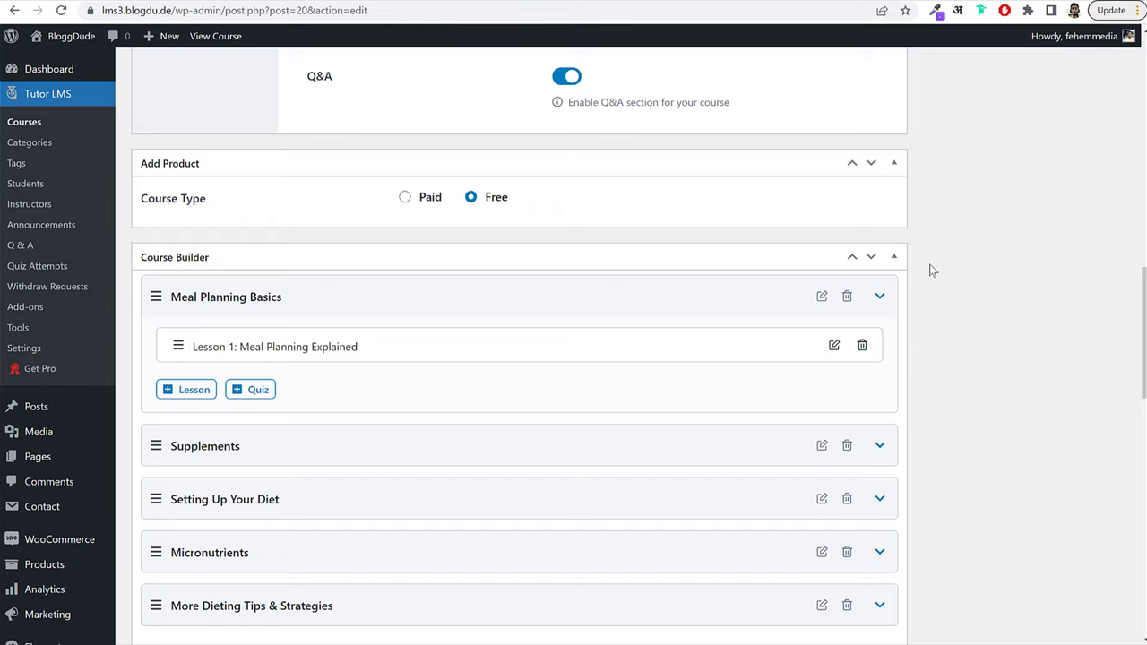
{"action": "left_click", "coordinate": [197, 393]}
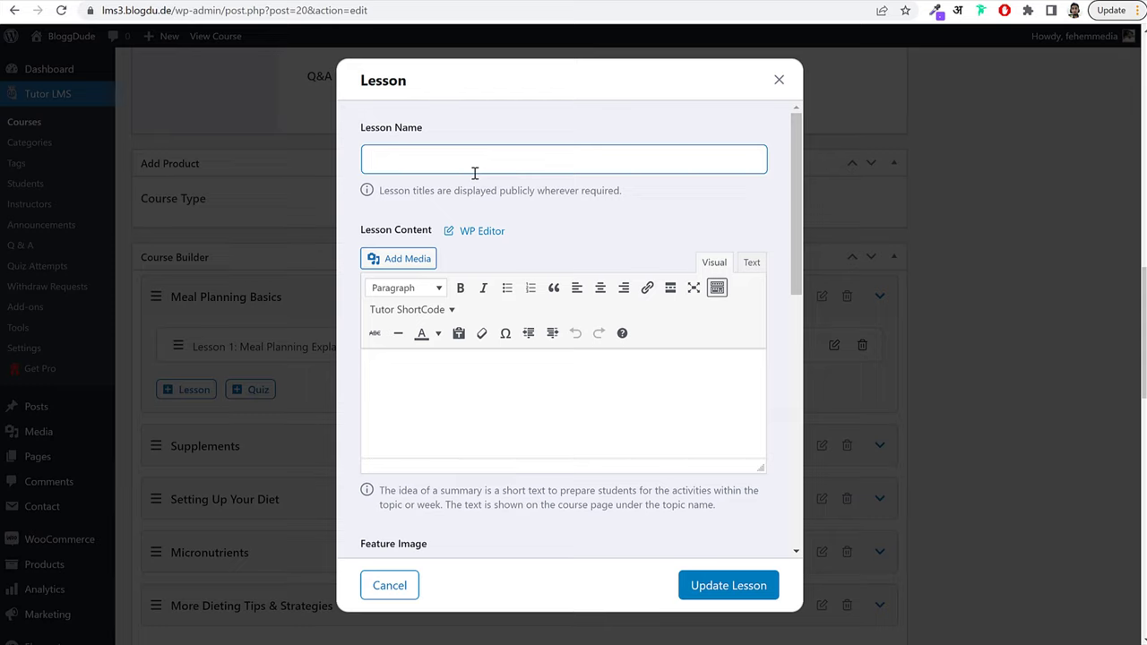
{"action": "type", "text": "Miocro"}
{"action": "key", "text": "BackSpace"}
{"action": "type", "text": "cronutrients Explained"}
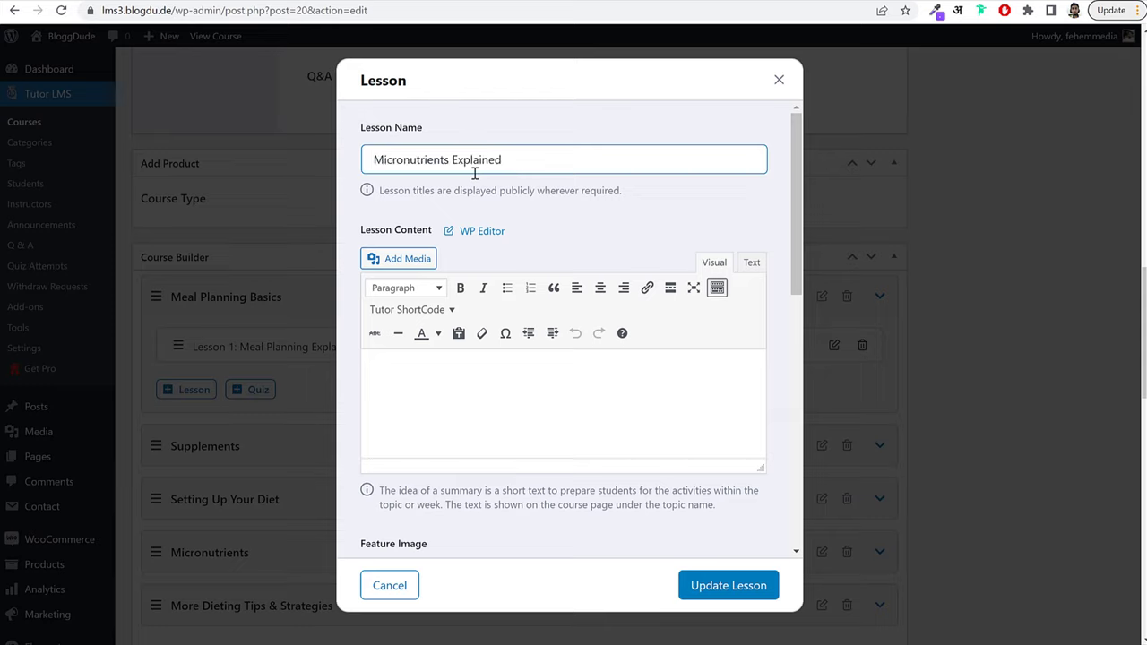
Show the available video sources for the Micronutrients Explained lesson
{"action": "scroll", "coordinate": [505, 358], "scroll_direction": "down", "scroll_amount": 2}
{"action": "left_click", "coordinate": [480, 277]}
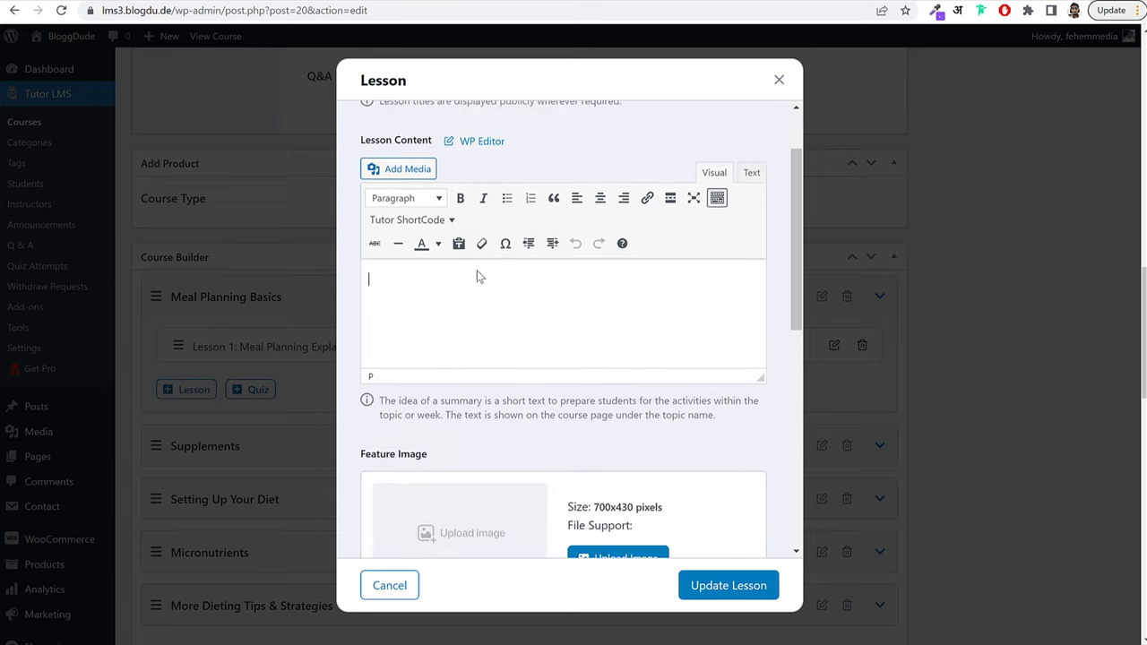
{"action": "scroll", "coordinate": [502, 305], "scroll_direction": "up", "scroll_amount": 1}
{"action": "scroll", "coordinate": [494, 385], "scroll_direction": "down", "scroll_amount": 3}
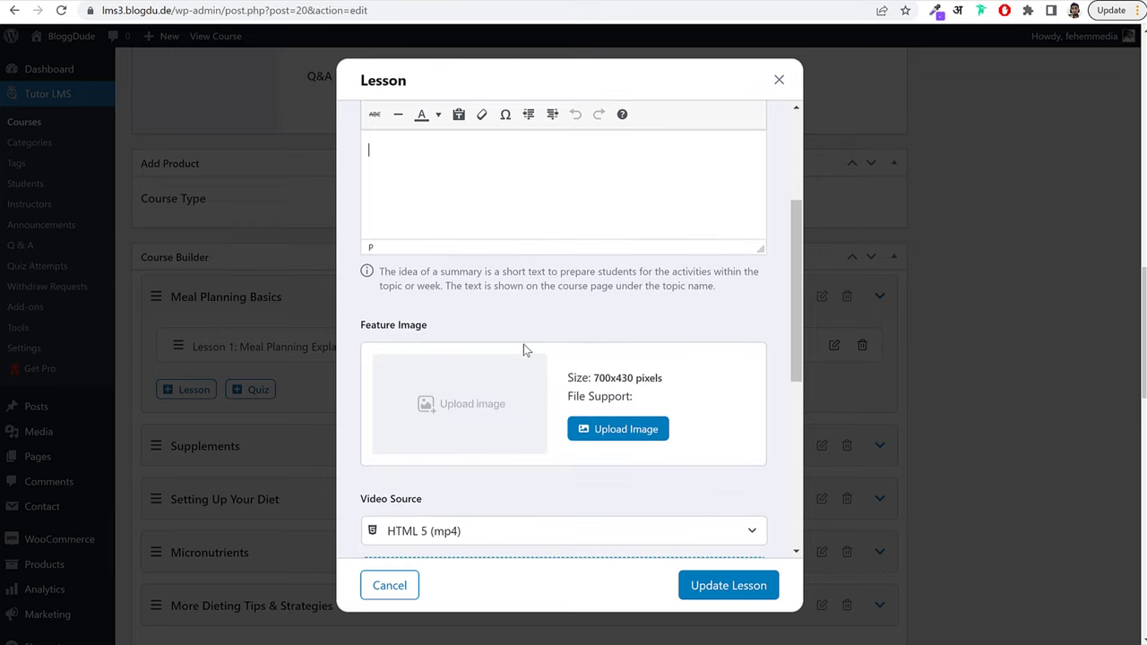
{"action": "scroll", "coordinate": [525, 350], "scroll_direction": "down", "scroll_amount": 4}
{"action": "left_click", "coordinate": [500, 240]}
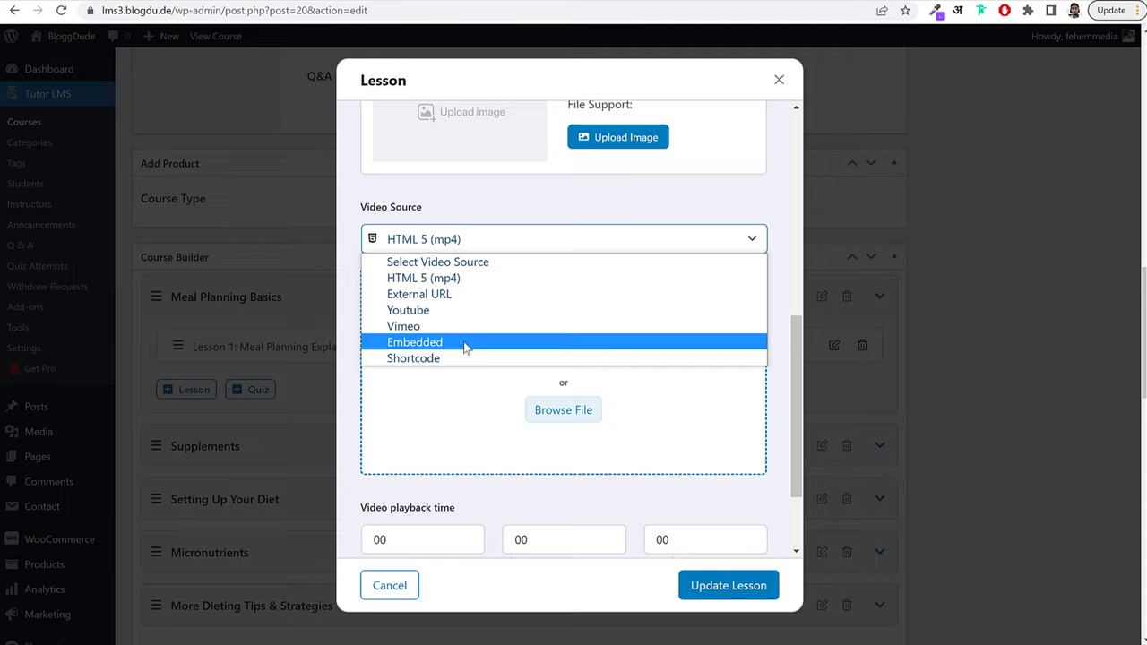
Copy the Sand video's Vimeo embed code and set the lesson's video source to External URL
{"action": "left_click", "coordinate": [449, 348]}
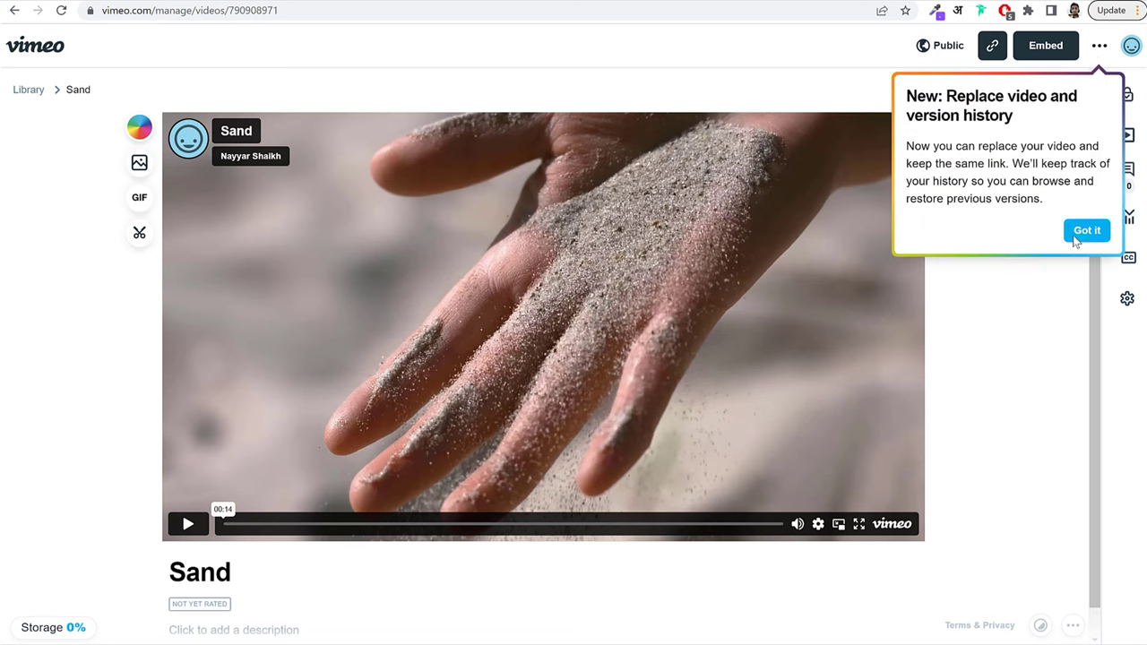
{"action": "left_click", "coordinate": [1088, 232]}
{"action": "left_click", "coordinate": [1042, 52]}
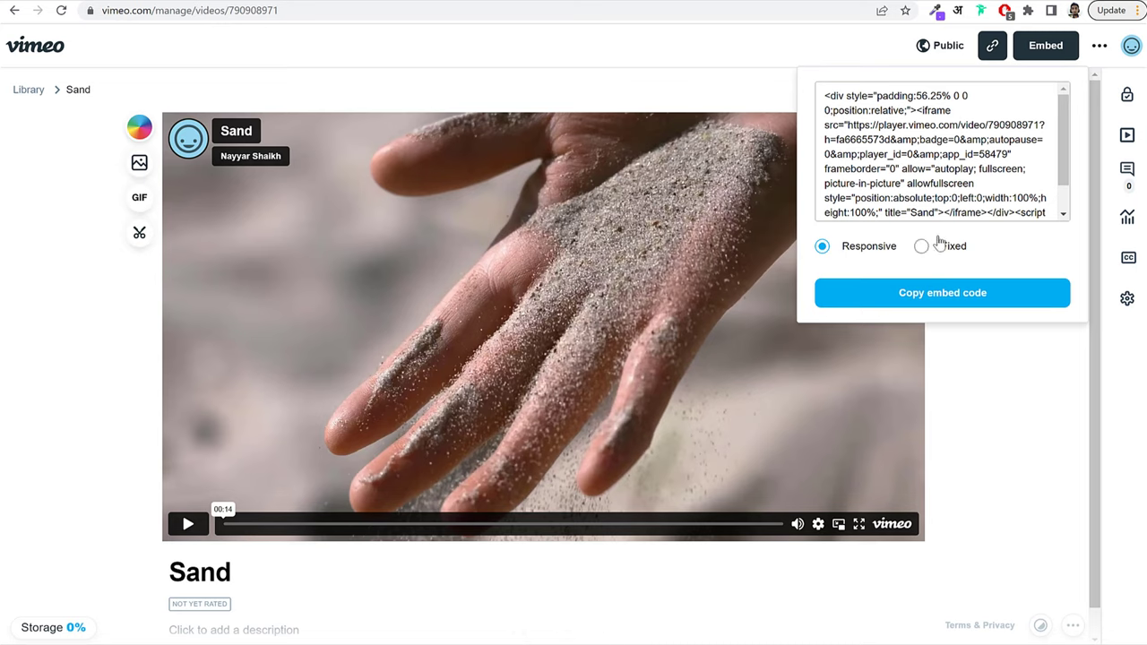
{"action": "left_click", "coordinate": [1058, 55]}
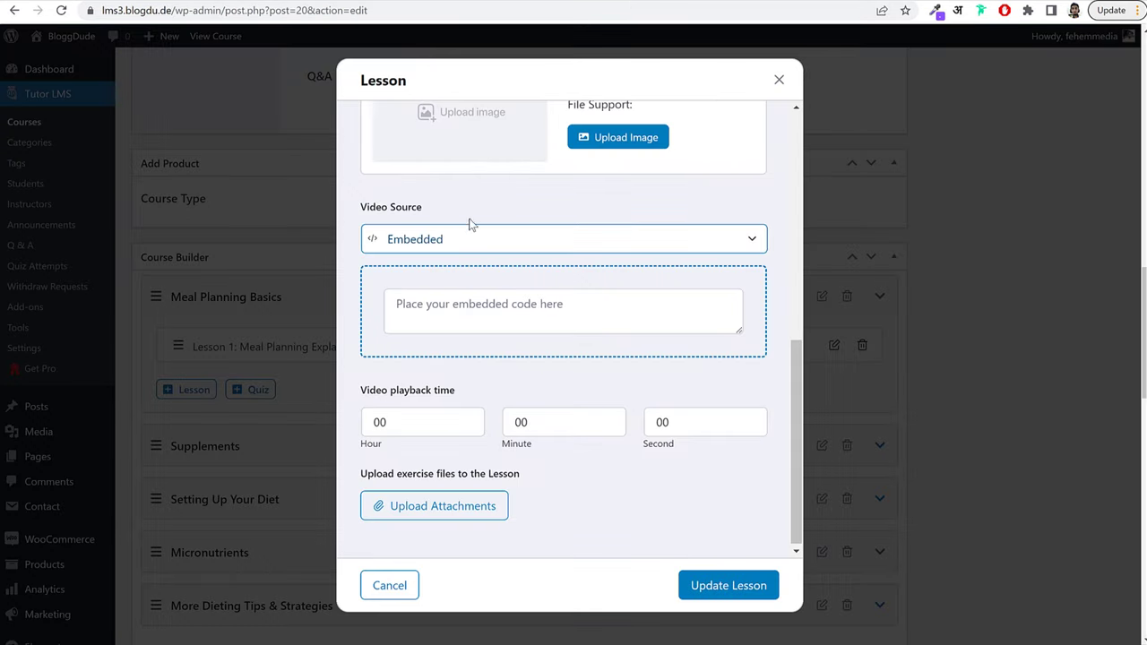
{"action": "left_click", "coordinate": [462, 244]}
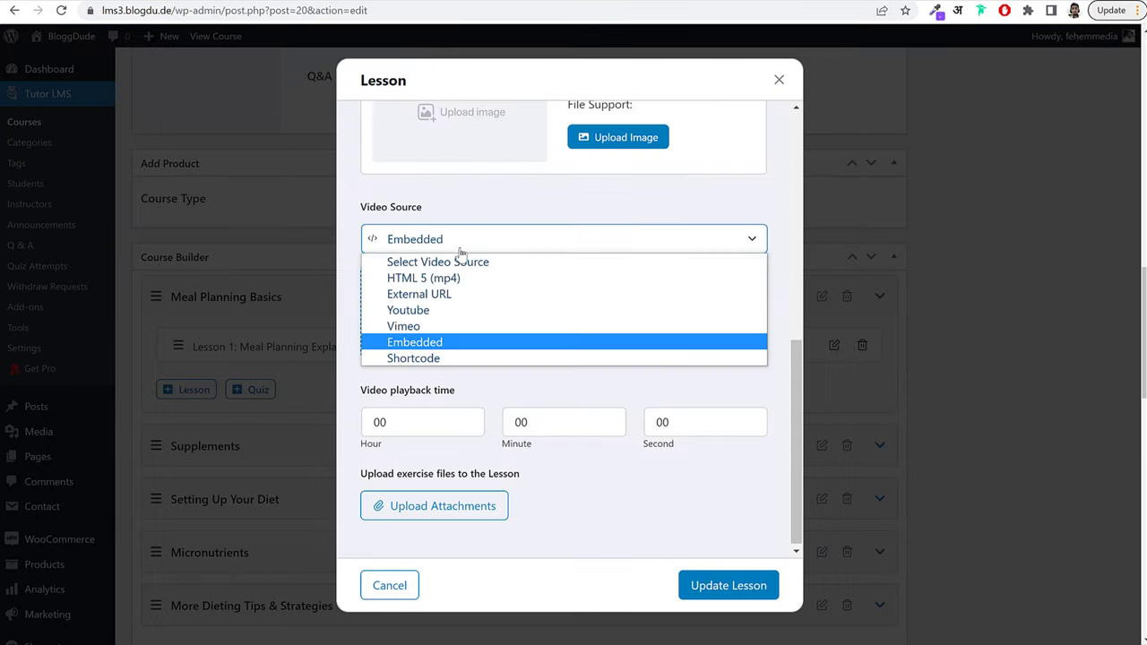
{"action": "left_click", "coordinate": [448, 294]}
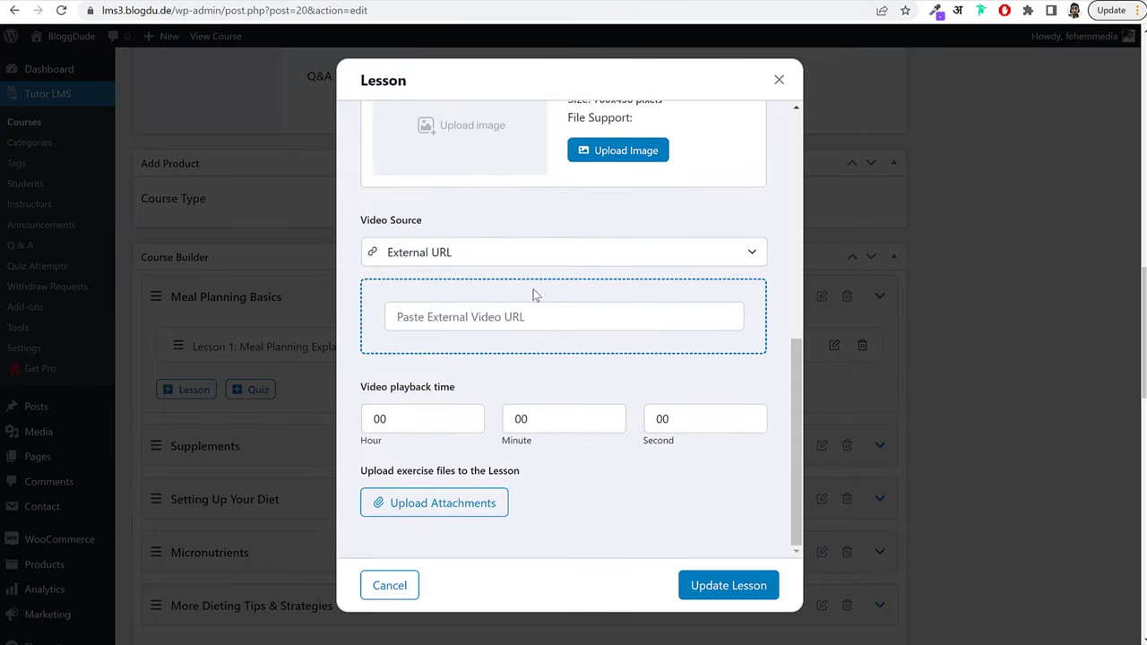
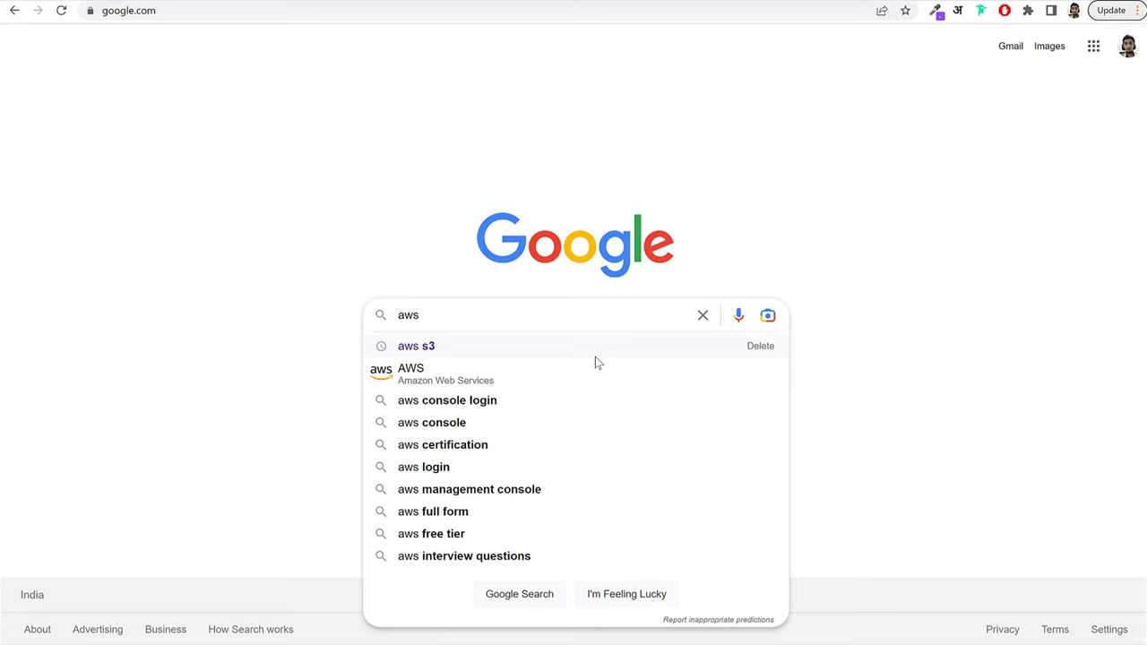
Search Google for 'aws s3' and open the Amazon S3 – Cloud Object Storage result
{"action": "type", "text": "s3"}
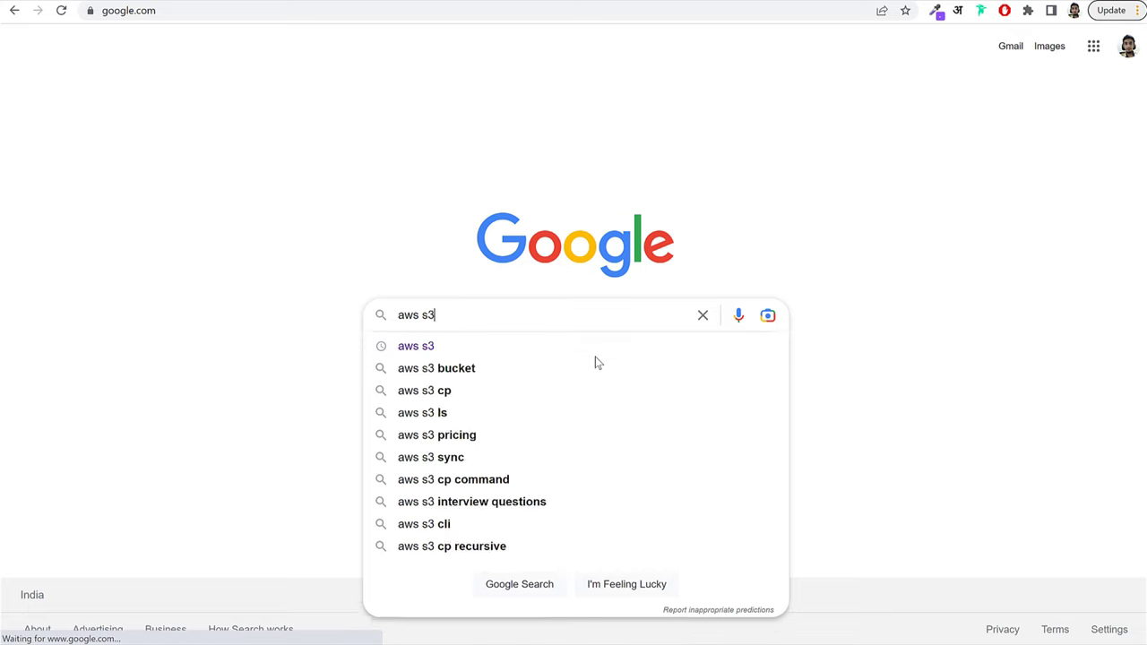
{"action": "key", "text": "Return"}
{"action": "scroll", "coordinate": [612, 363], "scroll_direction": "down", "scroll_amount": 3}
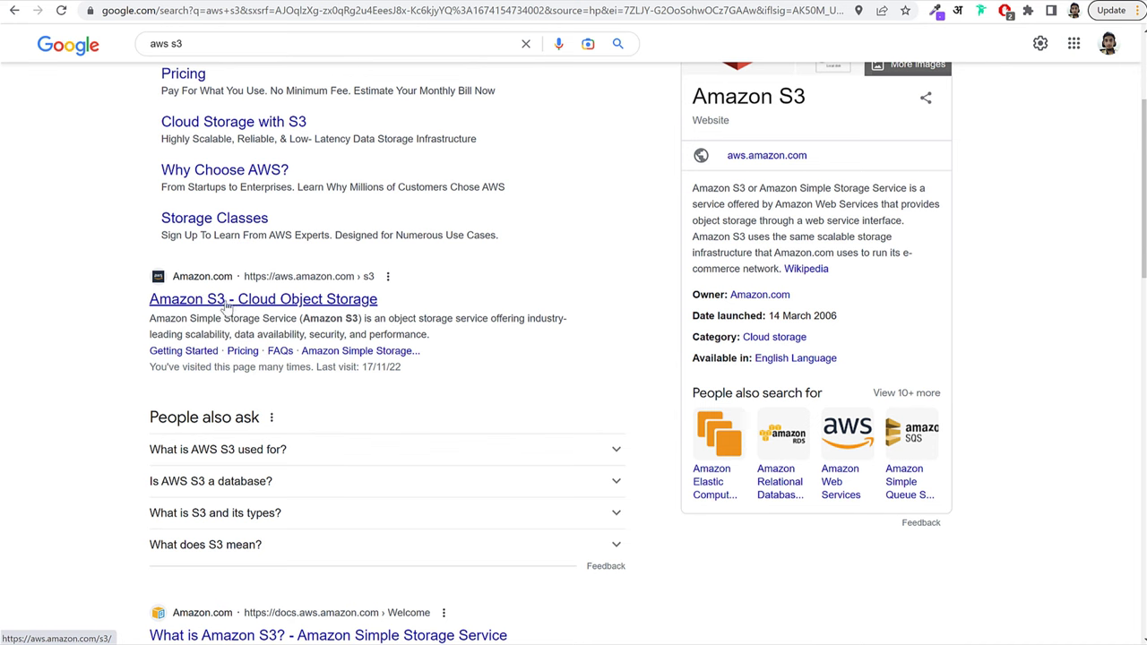
{"action": "left_click", "coordinate": [242, 303]}
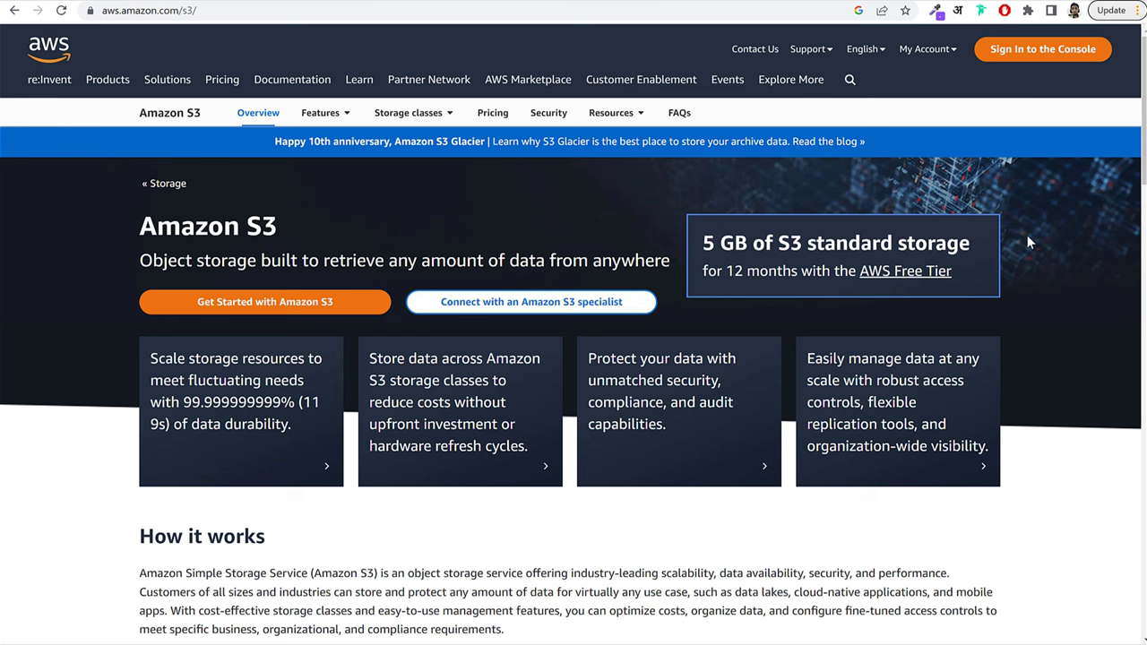
Go to the Amazon S3 Pricing page
{"action": "scroll", "coordinate": [1054, 350], "scroll_direction": "down", "scroll_amount": 6}
{"action": "scroll", "coordinate": [1038, 355], "scroll_direction": "down", "scroll_amount": 8}
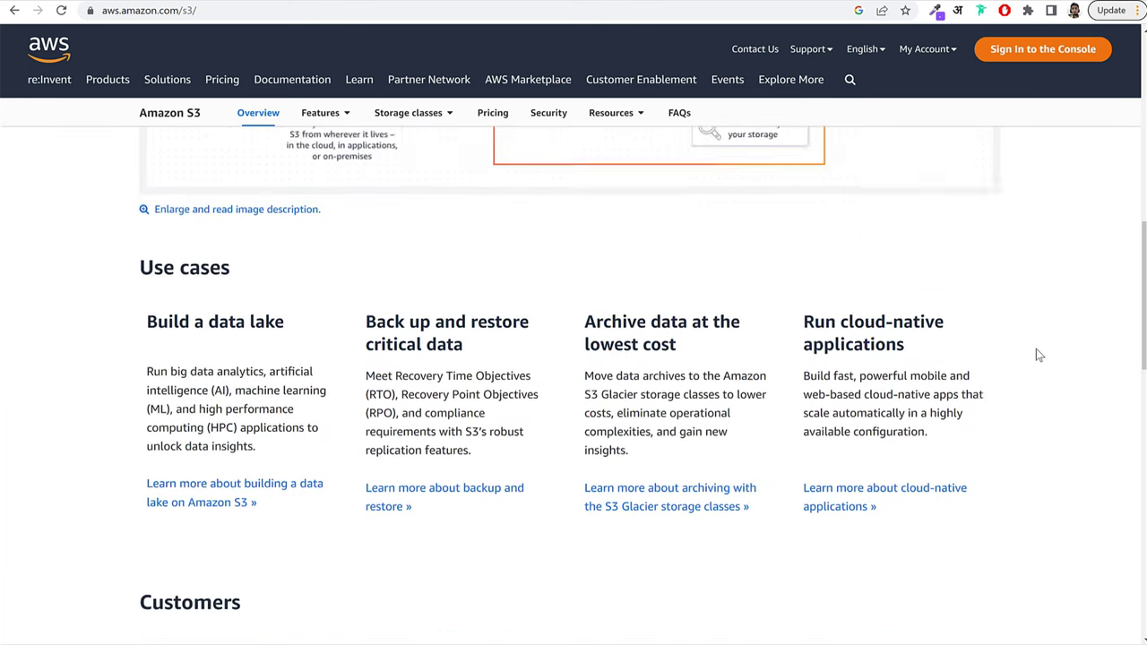
{"action": "scroll", "coordinate": [1038, 355], "scroll_direction": "up", "scroll_amount": 4}
{"action": "scroll", "coordinate": [1036, 355], "scroll_direction": "up", "scroll_amount": 8}
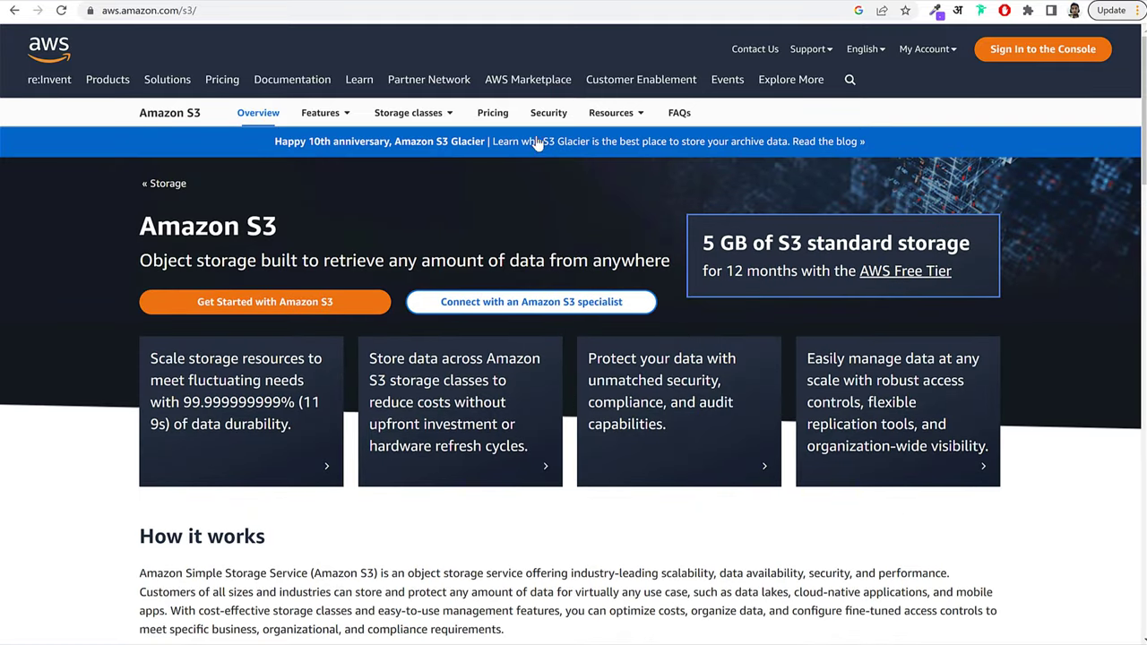
{"action": "left_click", "coordinate": [492, 112]}
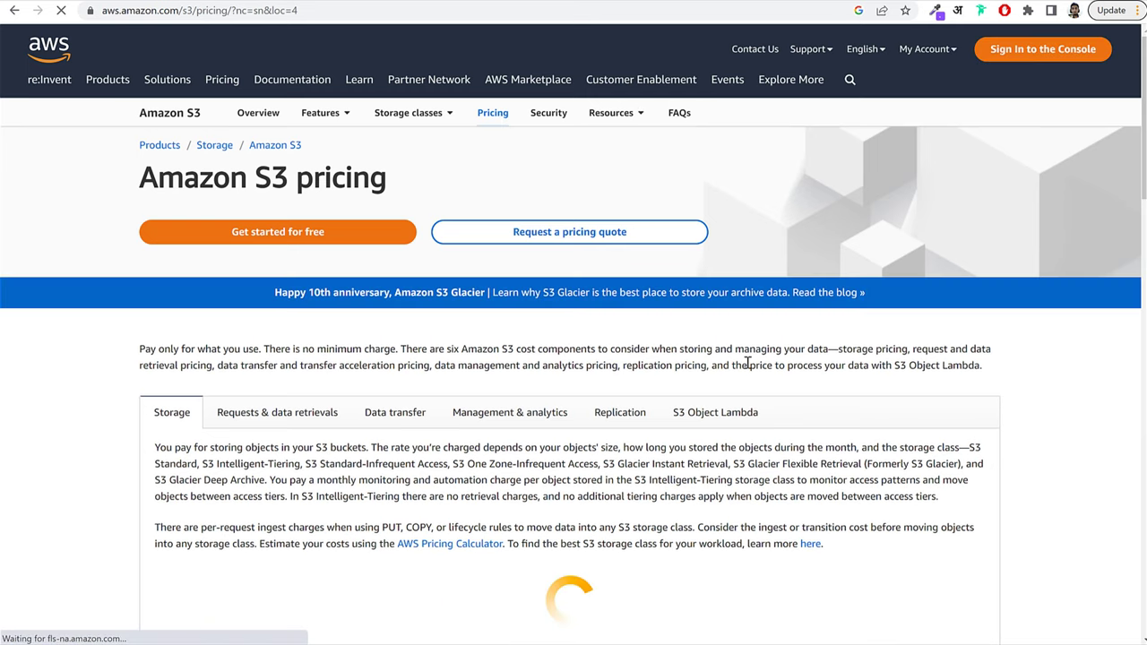
Review the storage pricing tiers: First 50 TB at $0.023 per GB, Next 450 TB, Over 500 TB
{"action": "scroll", "coordinate": [747, 360], "scroll_direction": "down", "scroll_amount": 3}
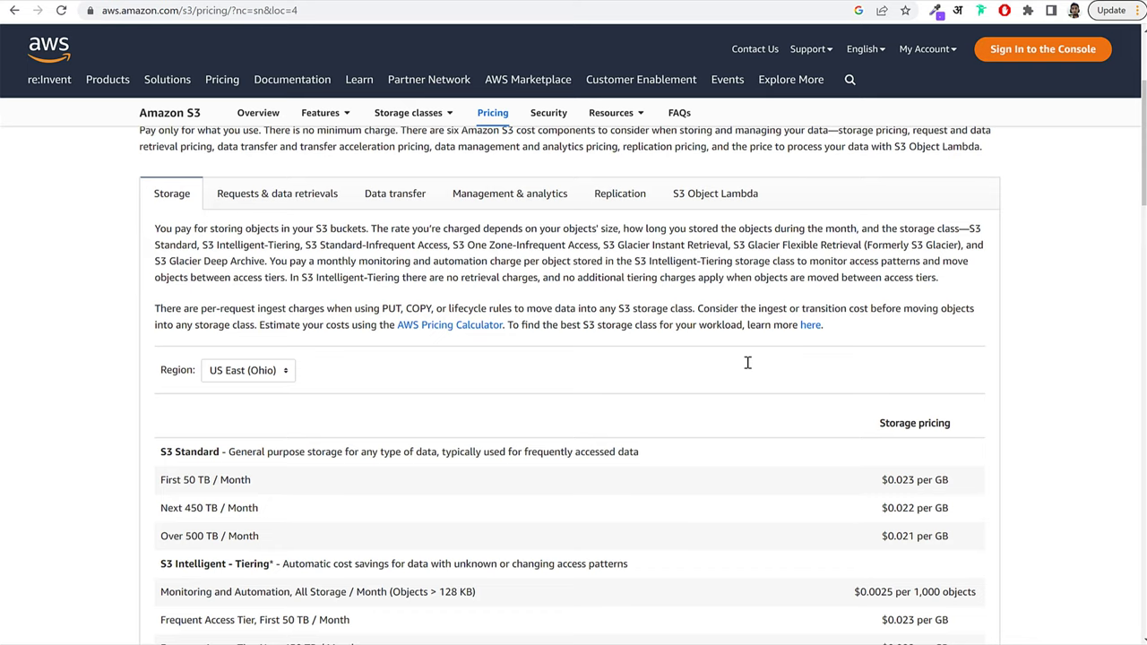
{"action": "scroll", "coordinate": [468, 260], "scroll_direction": "down", "scroll_amount": 3}
{"action": "mouse_move", "coordinate": [222, 262]}
{"action": "left_mouse_down"}
{"action": "mouse_move", "coordinate": [164, 261]}
{"action": "mouse_move", "coordinate": [201, 258]}
{"action": "left_mouse_up"}
{"action": "left_click", "coordinate": [211, 269]}
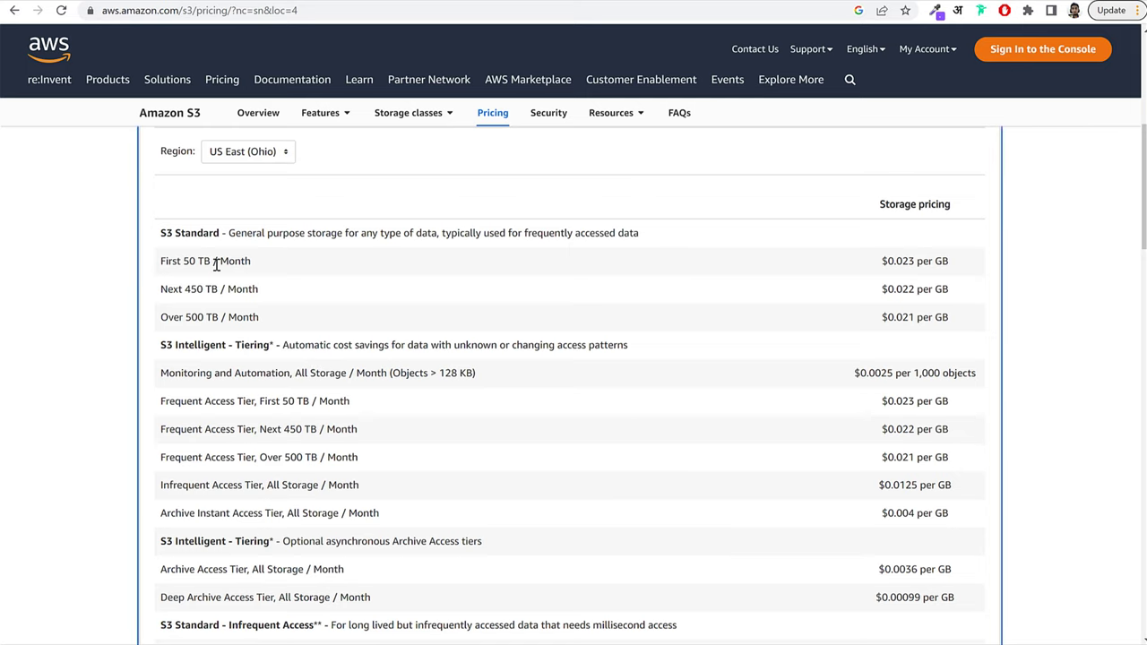
{"action": "left_click", "coordinate": [161, 259], "text": "shift"}
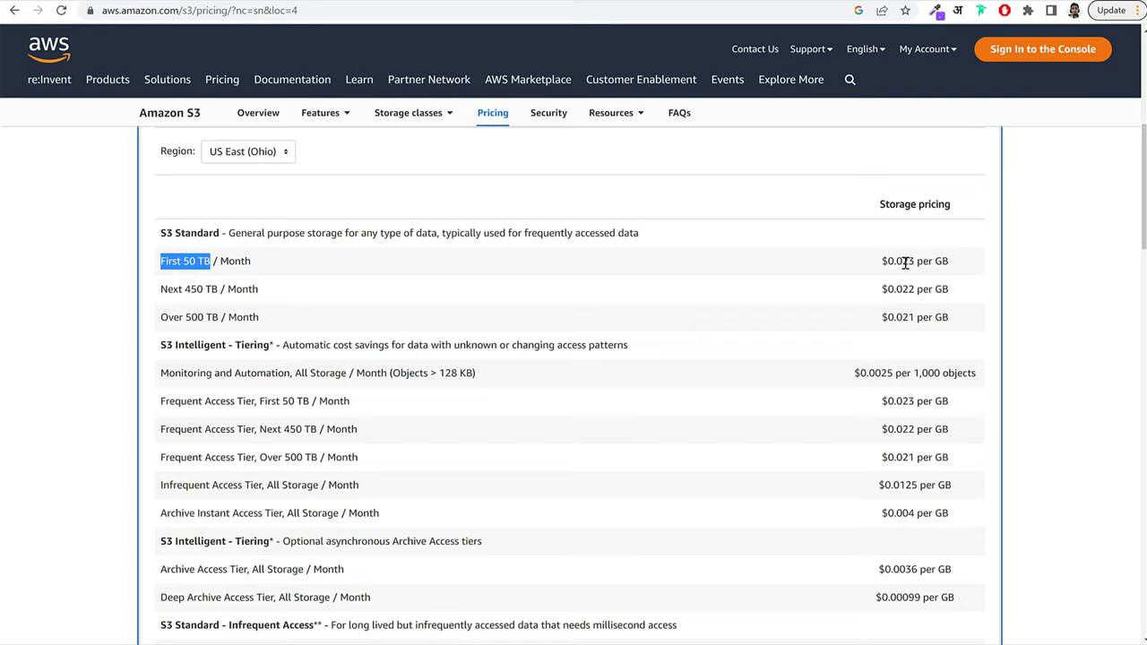
{"action": "left_click_drag", "start_coordinate": [902, 262], "coordinate": [950, 262]}
{"action": "left_click", "coordinate": [957, 268]}
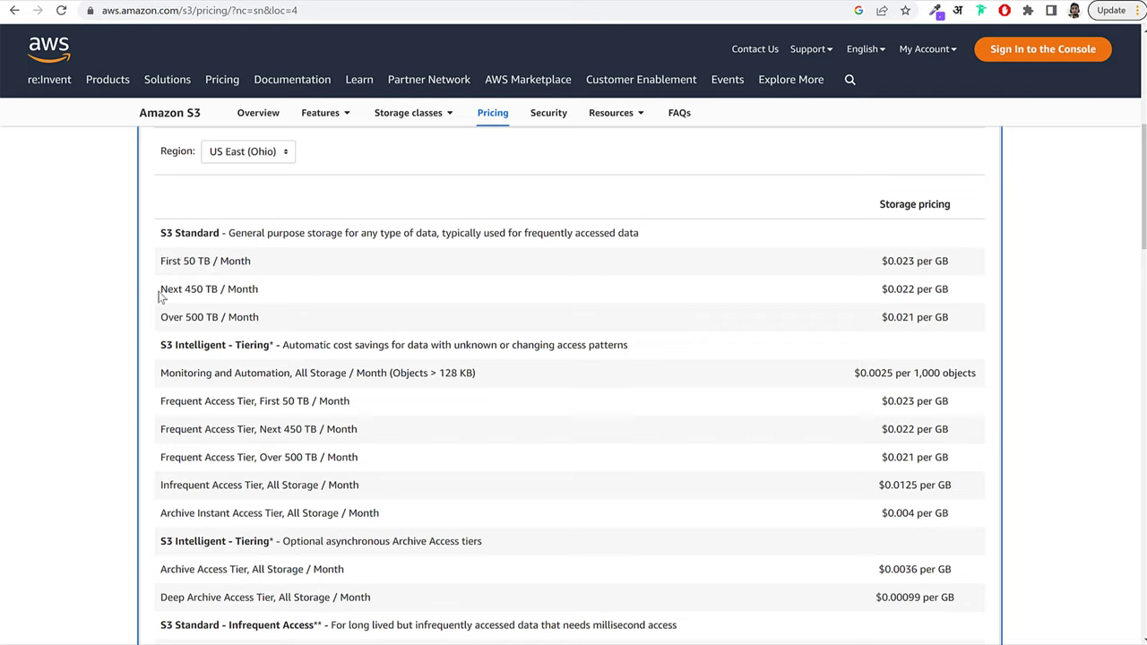
{"action": "left_click_drag", "start_coordinate": [173, 290], "coordinate": [233, 318]}
{"action": "left_click", "coordinate": [233, 318]}
{"action": "scroll", "coordinate": [952, 363], "scroll_direction": "down", "scroll_amount": 3}
{"action": "scroll", "coordinate": [954, 357], "scroll_direction": "down", "scroll_amount": 6}
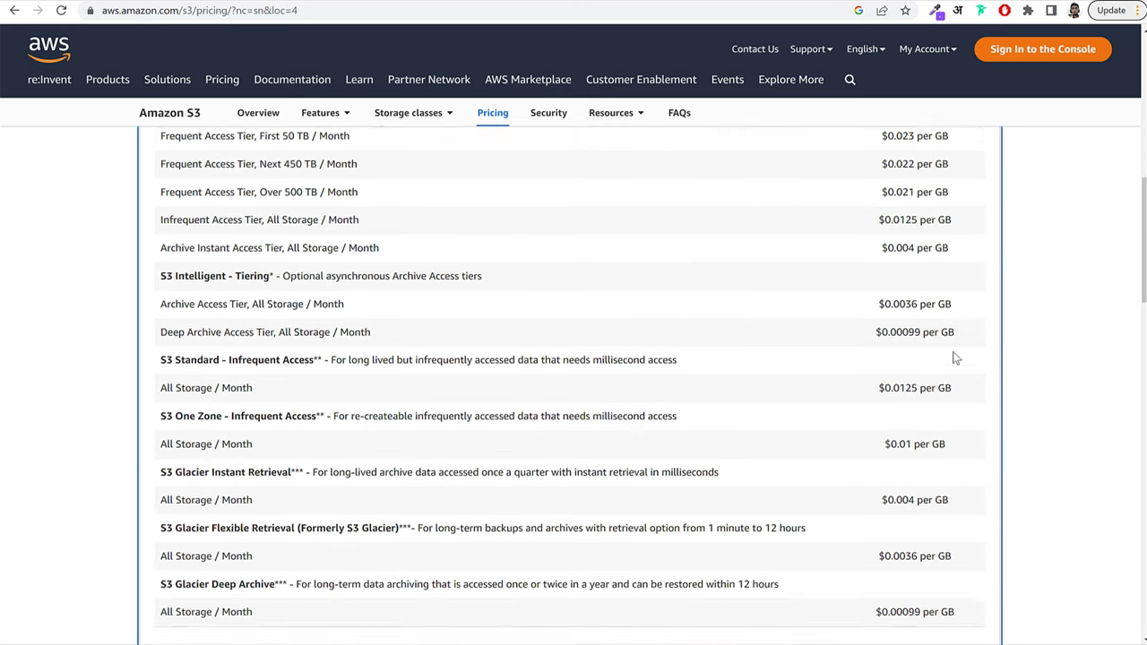
{"action": "scroll", "coordinate": [960, 422], "scroll_direction": "up", "scroll_amount": 10}
{"action": "scroll", "coordinate": [960, 427], "scroll_direction": "up", "scroll_amount": 5}
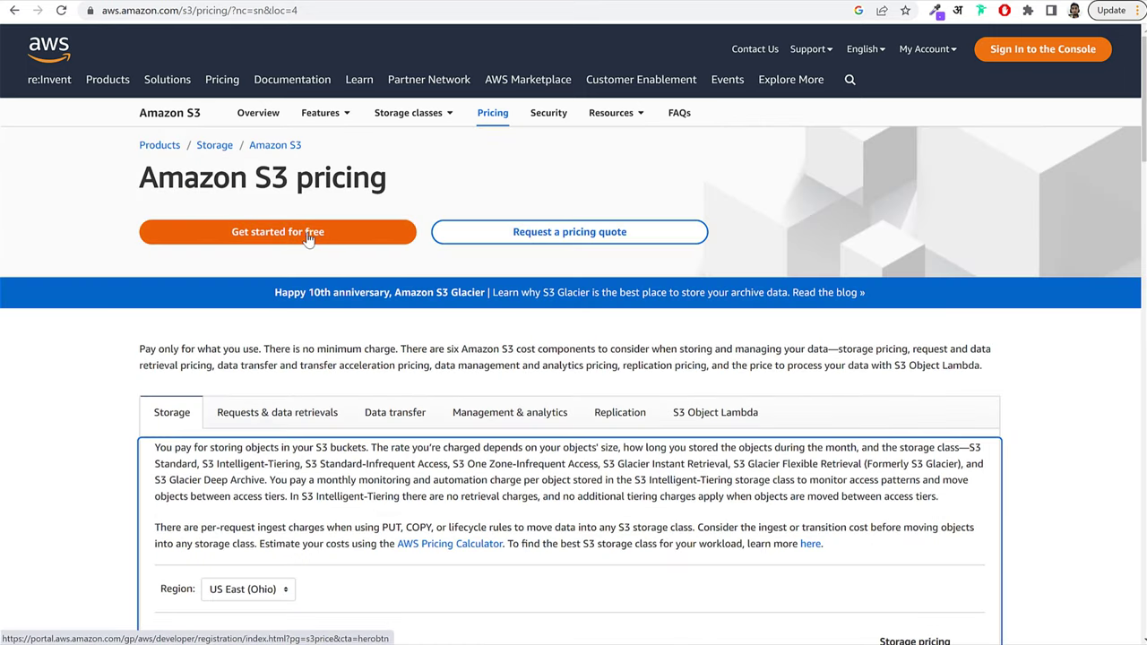
Sign in to the AWS console, open S3 from recently visited services, and start a new bucket
{"action": "left_click", "coordinate": [1053, 55]}
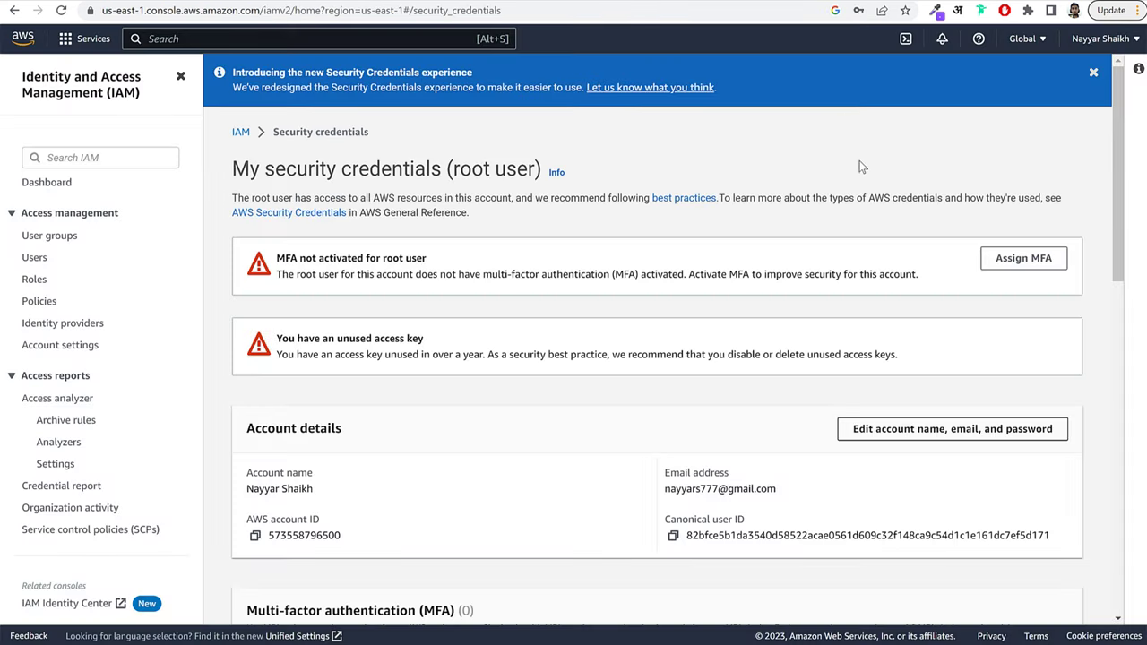
{"action": "left_click", "coordinate": [88, 39]}
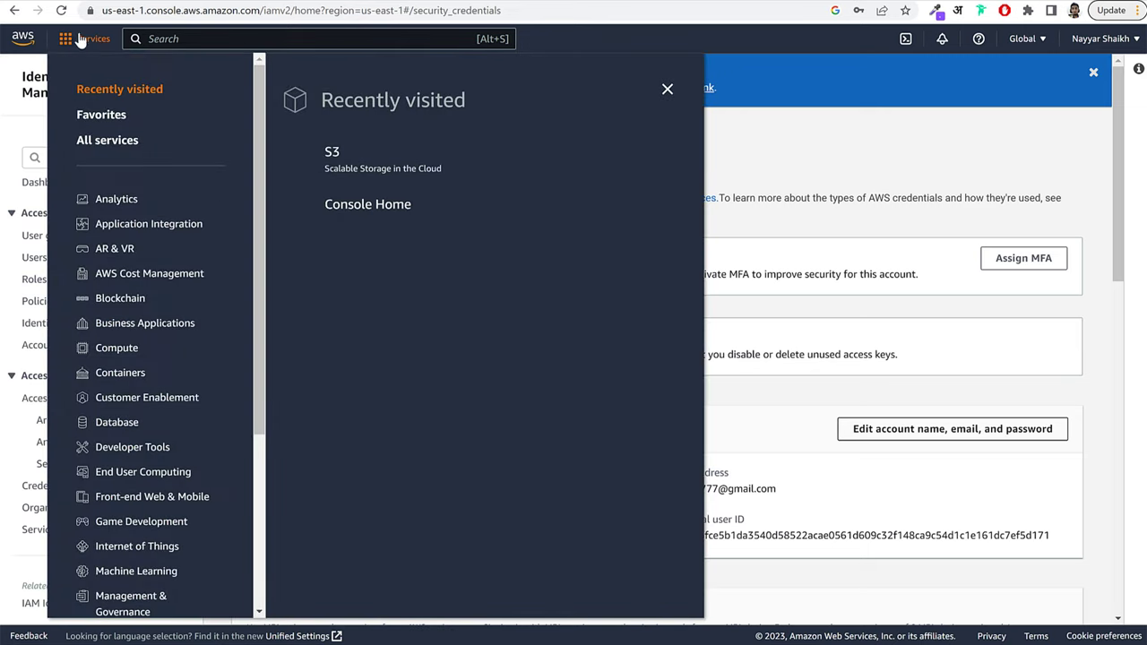
{"action": "left_click", "coordinate": [344, 164]}
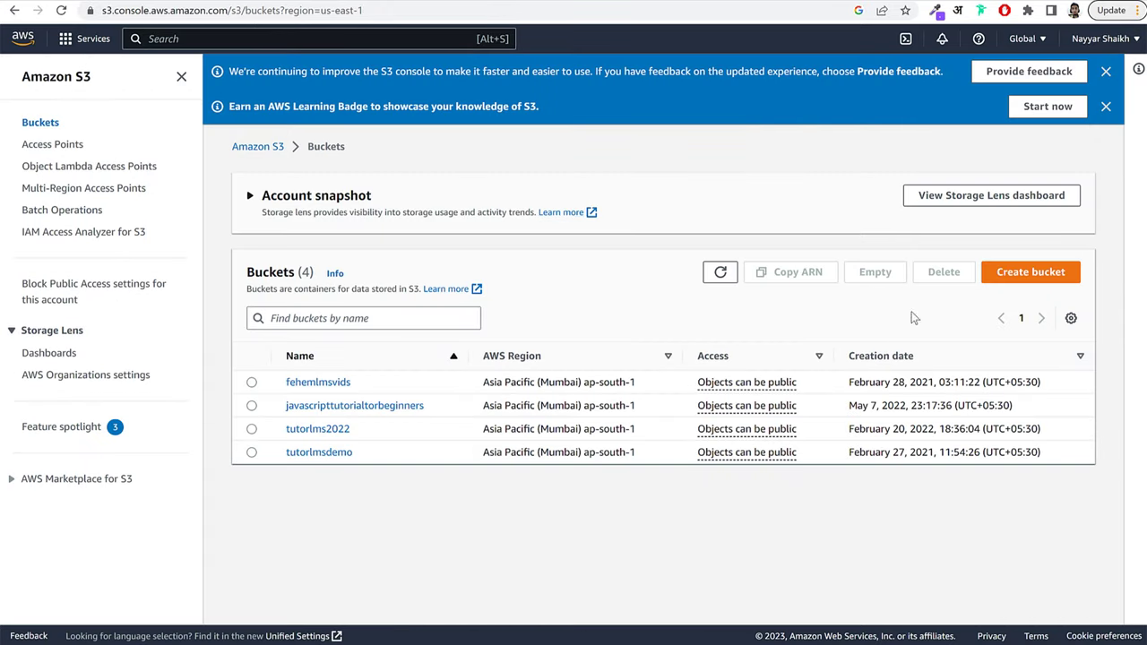
{"action": "left_click", "coordinate": [1032, 272]}
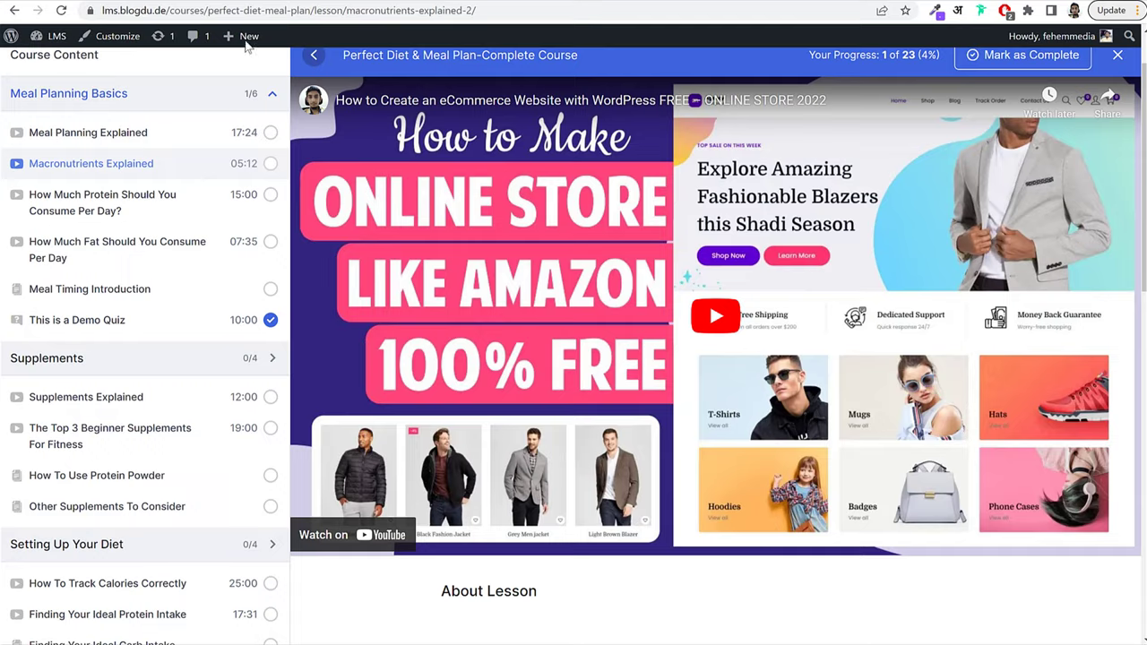
Copy the course title 'Perfect Diet & Meal Plan-Complete Course' and paste it as the bucket name
{"action": "scroll", "coordinate": [248, 46], "scroll_direction": "up", "scroll_amount": 1}
{"action": "left_click", "coordinate": [313, 127]}
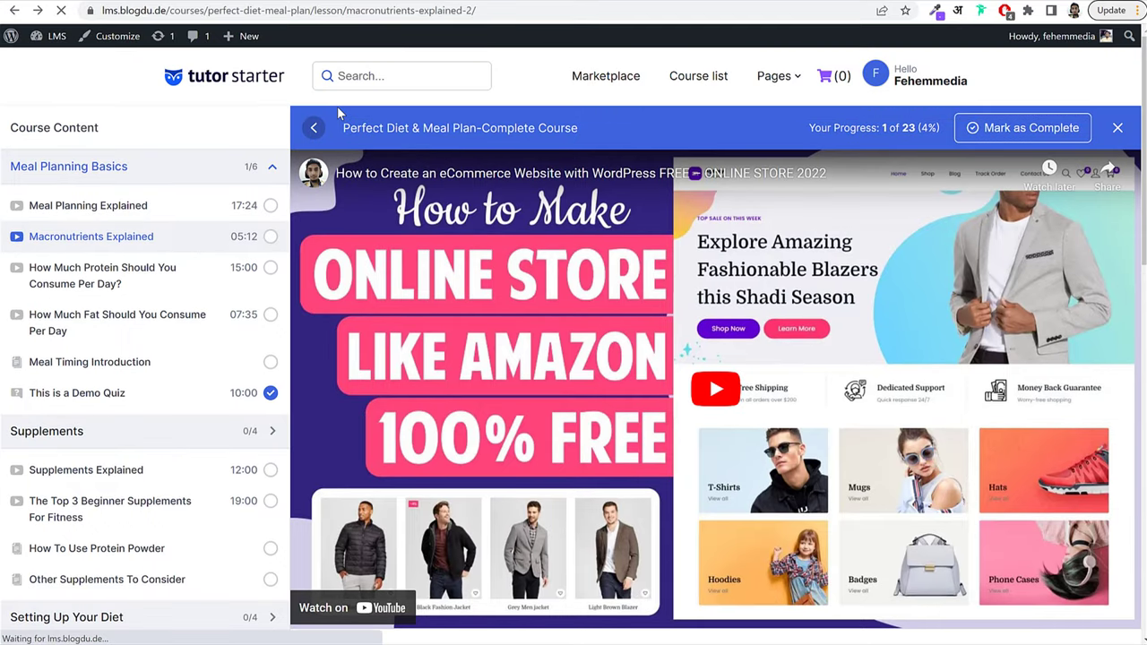
{"action": "left_click_drag", "start_coordinate": [614, 134], "coordinate": [343, 127]}
{"action": "key", "text": "ctrl+c"}
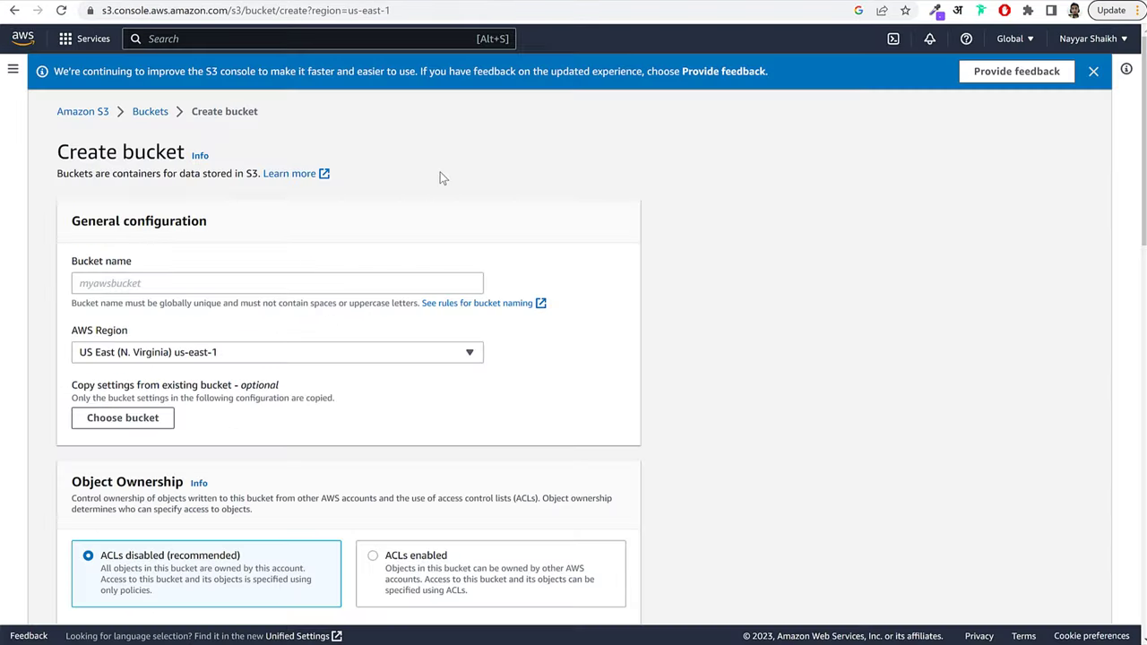
{"action": "left_click", "coordinate": [253, 275]}
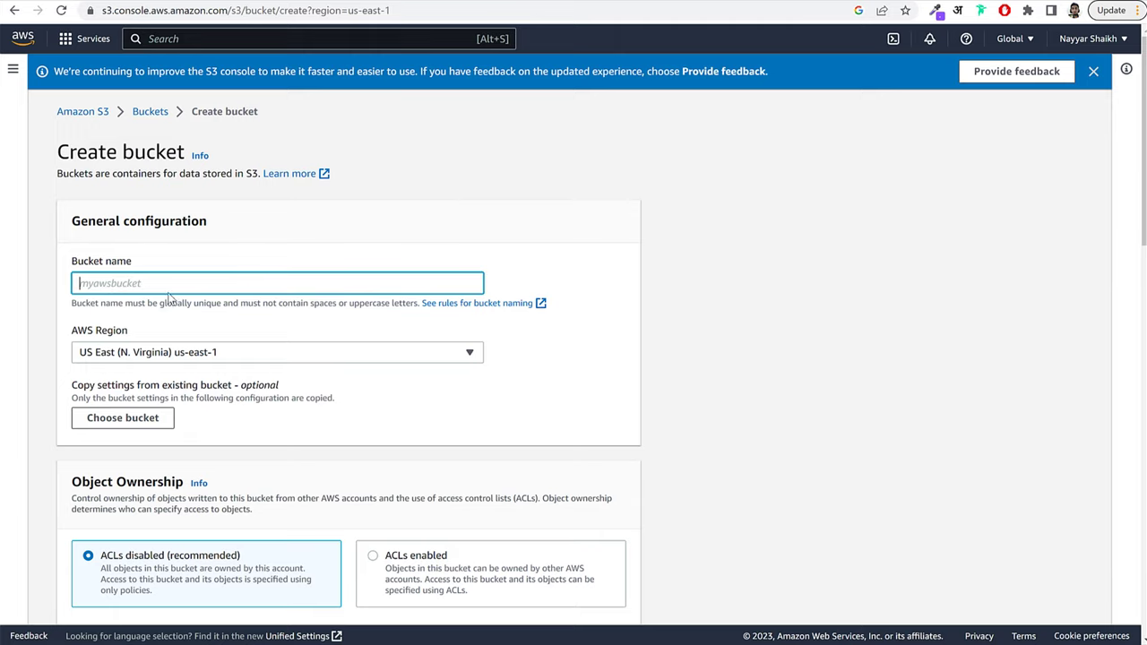
{"action": "left_click_drag", "start_coordinate": [73, 305], "coordinate": [424, 310]}
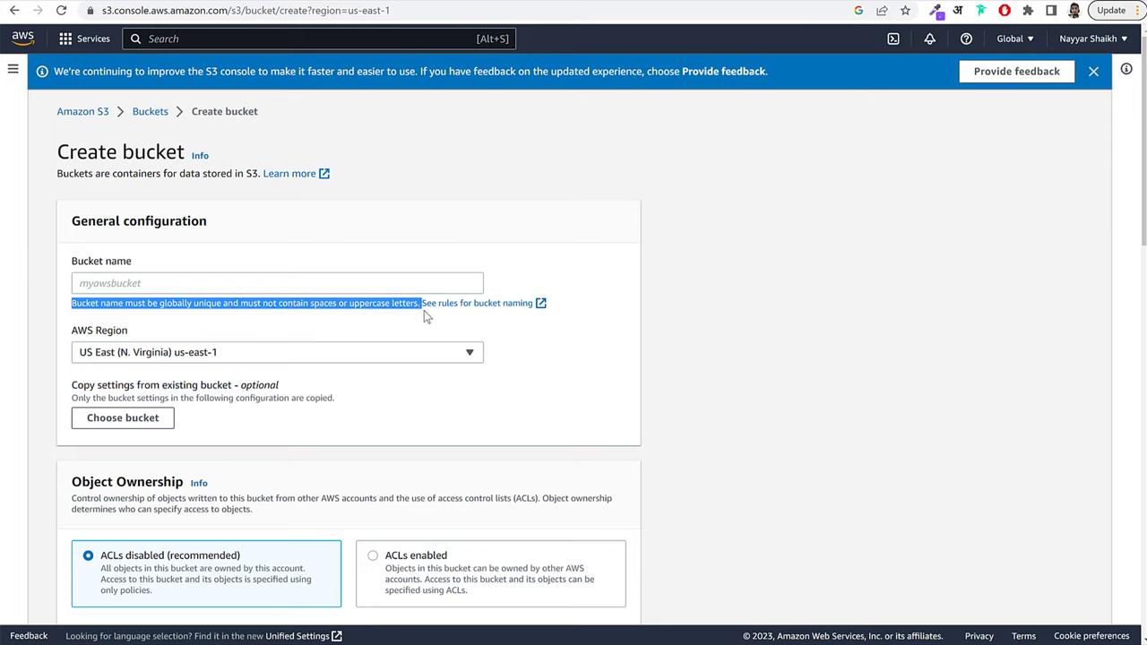
{"action": "left_click", "coordinate": [202, 279]}
{"action": "key", "text": "ctrl+v"}
Edit the bucket name into perfect-diet-meal-plan-complete-course
{"action": "left_click_drag", "start_coordinate": [87, 283], "coordinate": [60, 285]}
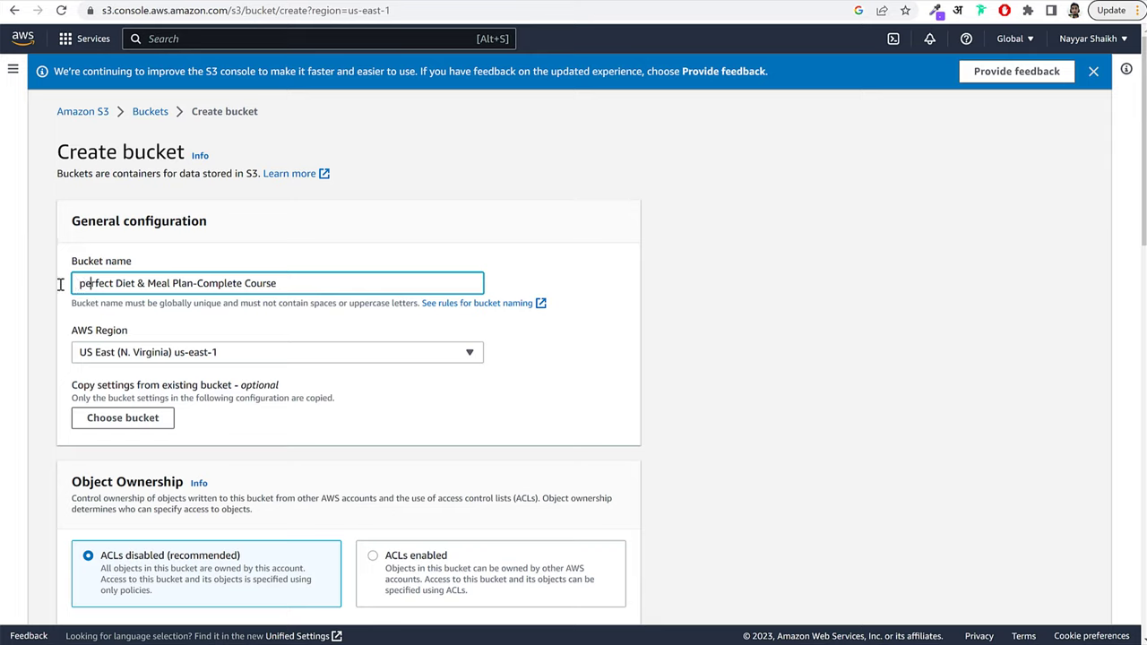
{"action": "type", "text": "p"}
{"action": "key", "text": "Delete"}
{"action": "type", "text": "-"}
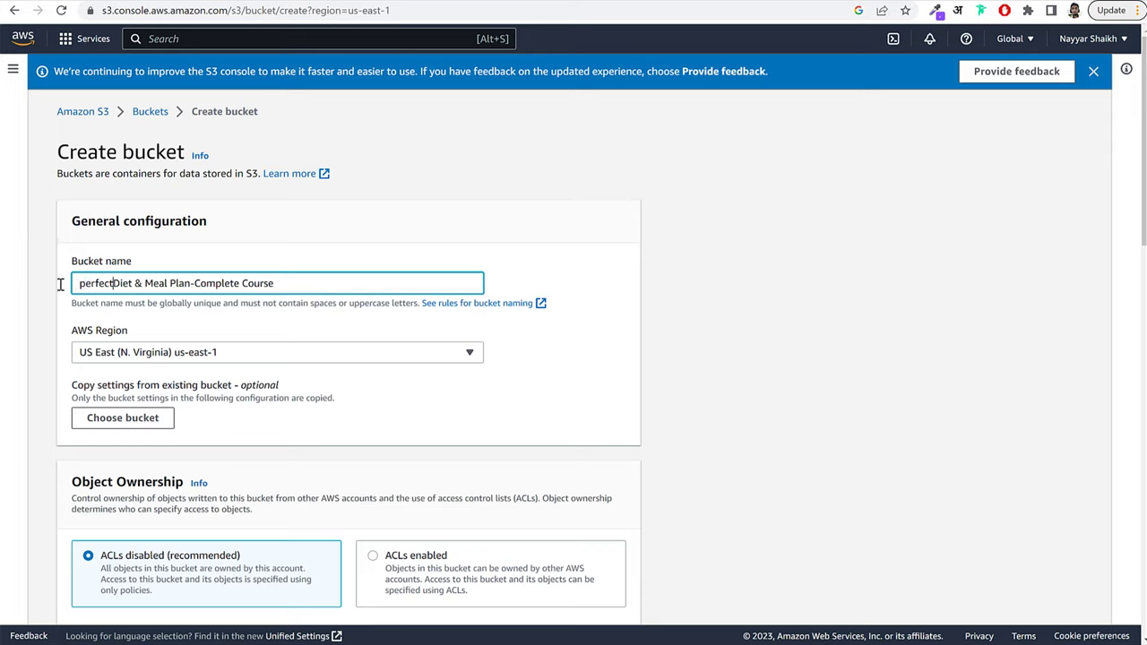
{"action": "type", "text": "diet-meal-plan"}
{"action": "key", "text": "Delete"}
{"action": "type", "text": "c"}
{"action": "key", "text": "Right"}
{"action": "key", "text": "Right"}
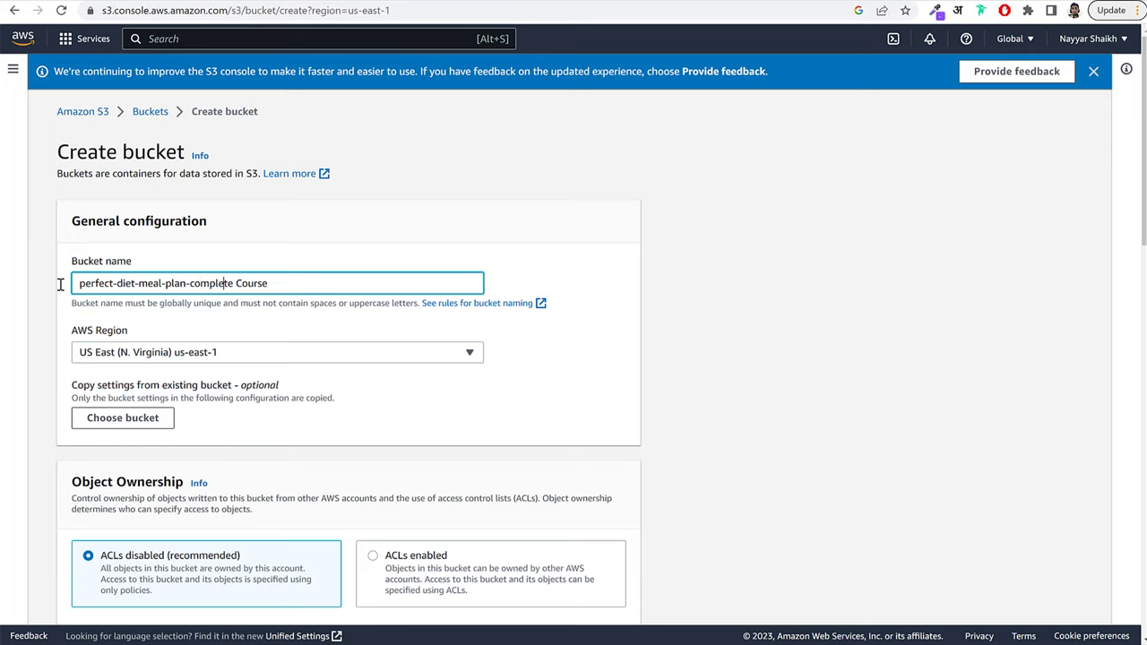
{"action": "key", "text": "Delete"}
{"action": "key", "text": "Delete"}
{"action": "type", "text": "-"}
{"action": "left_click", "coordinate": [234, 359]}
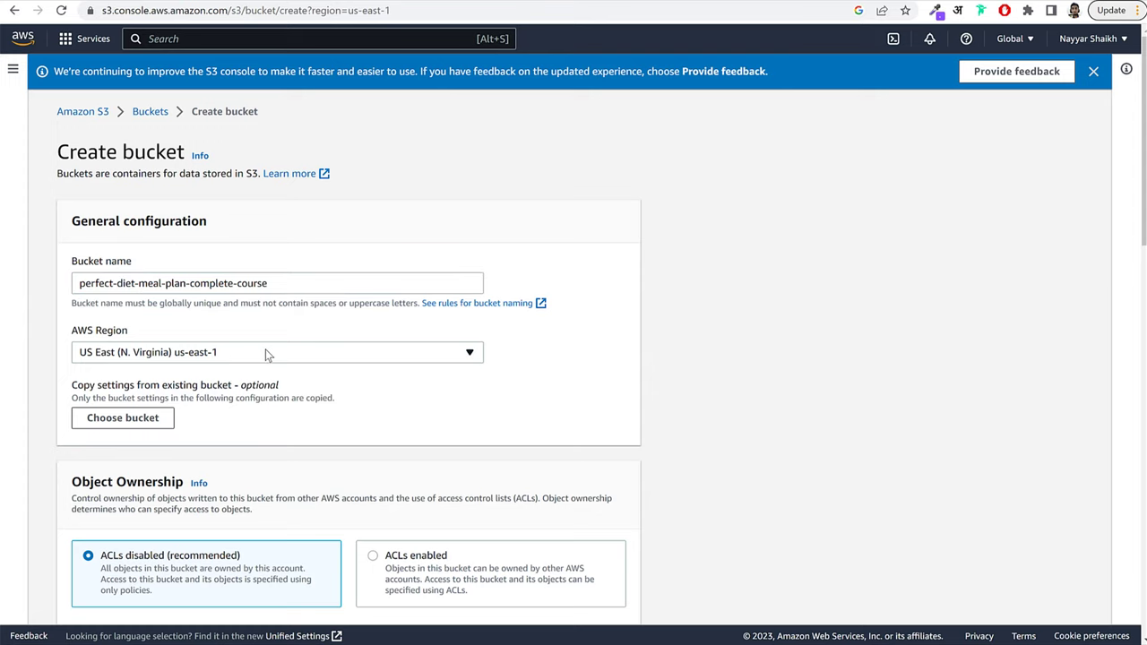
Keep the bucket region at US East (N. Virginia) us-east-1
{"action": "left_click", "coordinate": [266, 354]}
{"action": "scroll", "coordinate": [265, 280], "scroll_direction": "down", "scroll_amount": 3}
{"action": "scroll", "coordinate": [243, 256], "scroll_direction": "up", "scroll_amount": 2}
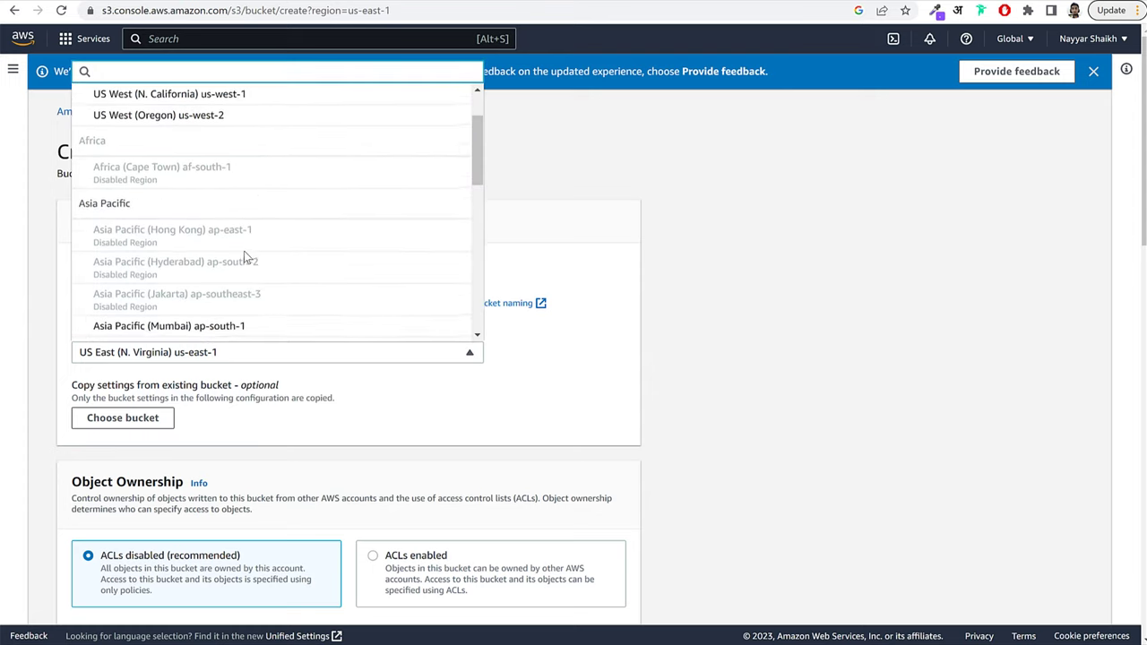
{"action": "scroll", "coordinate": [243, 264], "scroll_direction": "down", "scroll_amount": 8}
{"action": "scroll", "coordinate": [500, 270], "scroll_direction": "down", "scroll_amount": 2}
{"action": "left_click", "coordinate": [500, 270]}
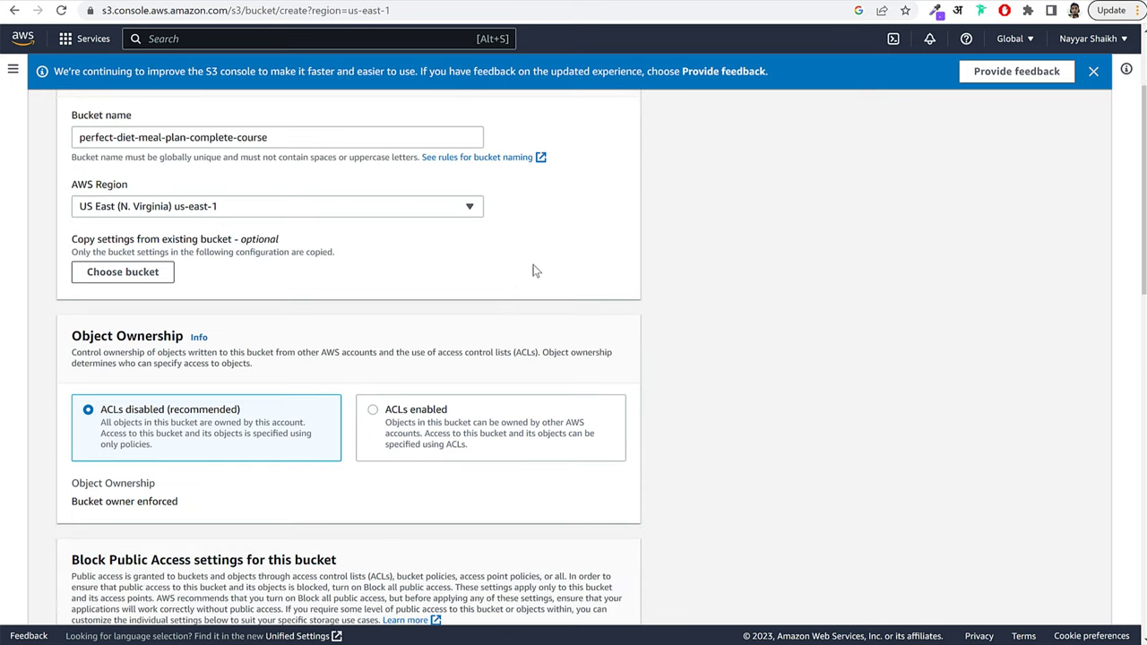
Review the Advanced settings and create the bucket with default options
{"action": "scroll", "coordinate": [505, 280], "scroll_direction": "up", "scroll_amount": 1}
{"action": "scroll", "coordinate": [288, 335], "scroll_direction": "down", "scroll_amount": 1}
{"action": "scroll", "coordinate": [289, 335], "scroll_direction": "down", "scroll_amount": 3}
{"action": "scroll", "coordinate": [266, 311], "scroll_direction": "down", "scroll_amount": 10}
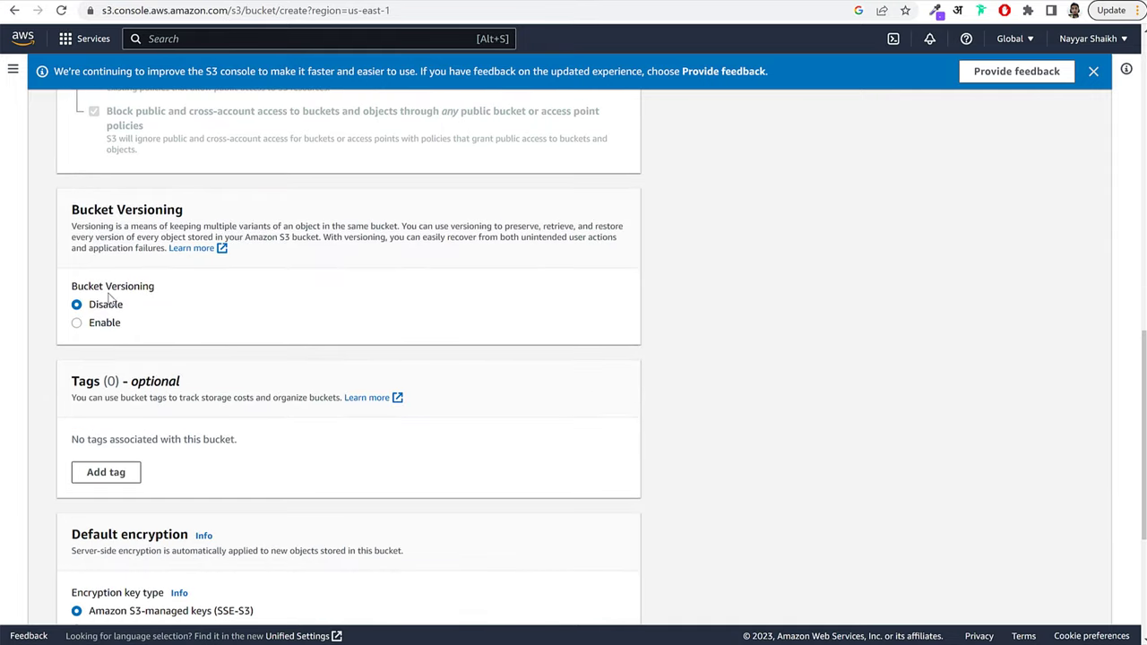
{"action": "scroll", "coordinate": [256, 304], "scroll_direction": "down", "scroll_amount": 4}
{"action": "scroll", "coordinate": [170, 305], "scroll_direction": "down", "scroll_amount": 1}
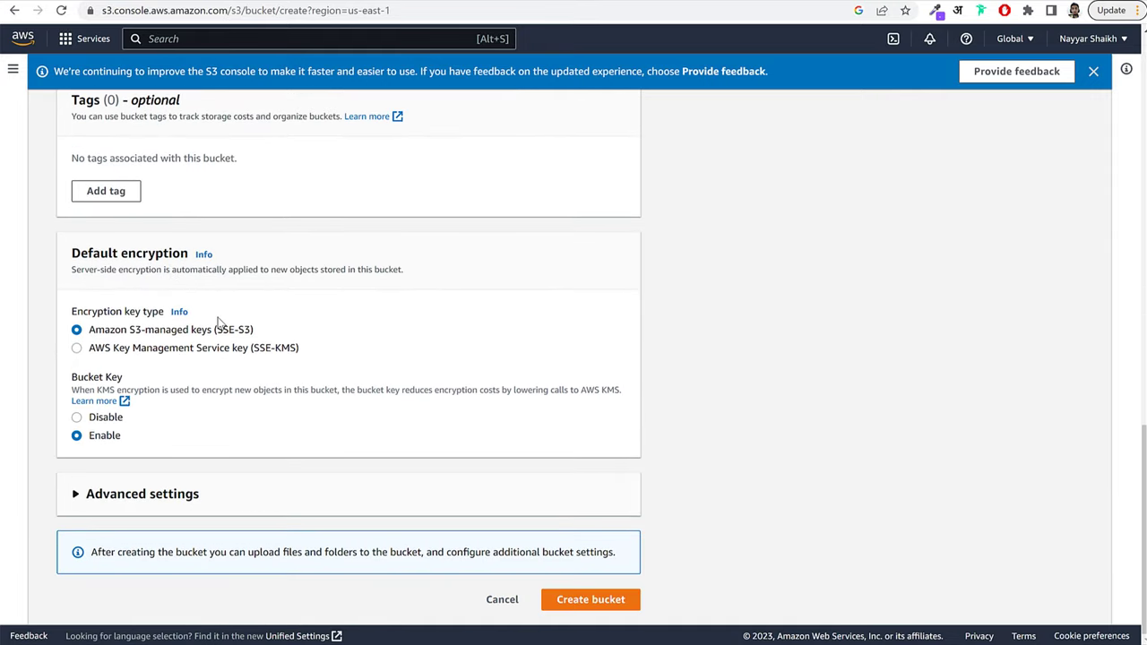
{"action": "left_click", "coordinate": [147, 488]}
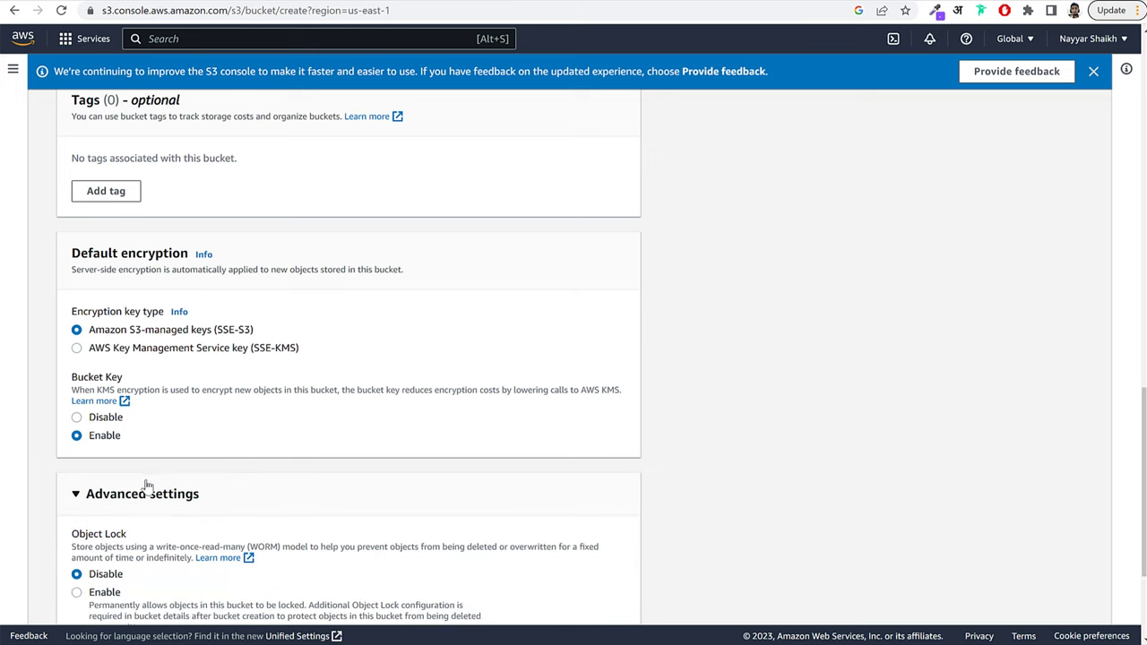
{"action": "scroll", "coordinate": [376, 452], "scroll_direction": "down", "scroll_amount": 1}
{"action": "scroll", "coordinate": [386, 451], "scroll_direction": "down", "scroll_amount": 2}
{"action": "scroll", "coordinate": [387, 445], "scroll_direction": "up", "scroll_amount": 10}
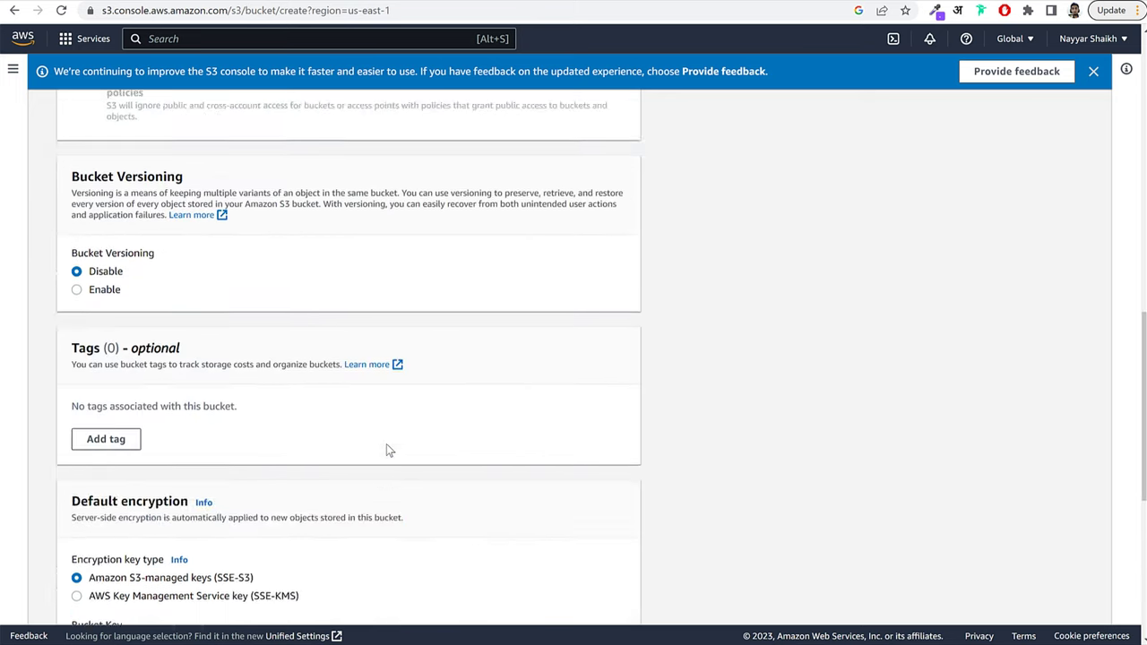
{"action": "scroll", "coordinate": [386, 444], "scroll_direction": "up", "scroll_amount": 5}
{"action": "scroll", "coordinate": [386, 448], "scroll_direction": "down", "scroll_amount": 10}
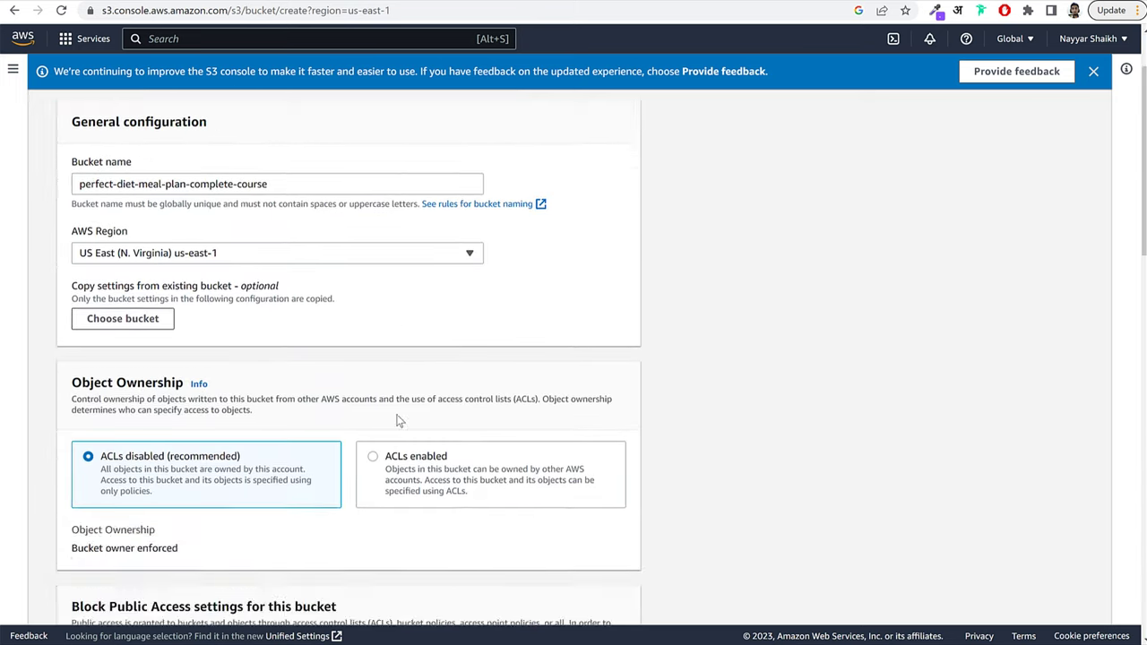
{"action": "scroll", "coordinate": [408, 428], "scroll_direction": "down", "scroll_amount": 5}
{"action": "left_click", "coordinate": [594, 599]}
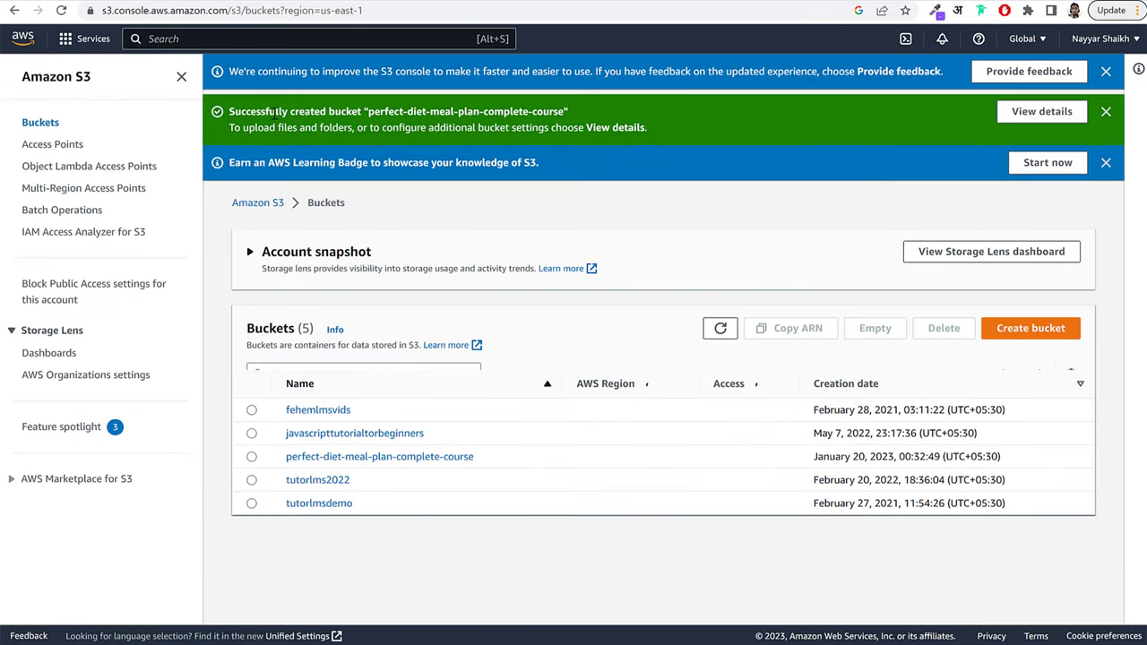
Open the perfect-diet-meal-plan-complete-course bucket from the bucket list
{"action": "left_click_drag", "start_coordinate": [251, 112], "coordinate": [520, 115]}
{"action": "left_click", "coordinate": [520, 115]}
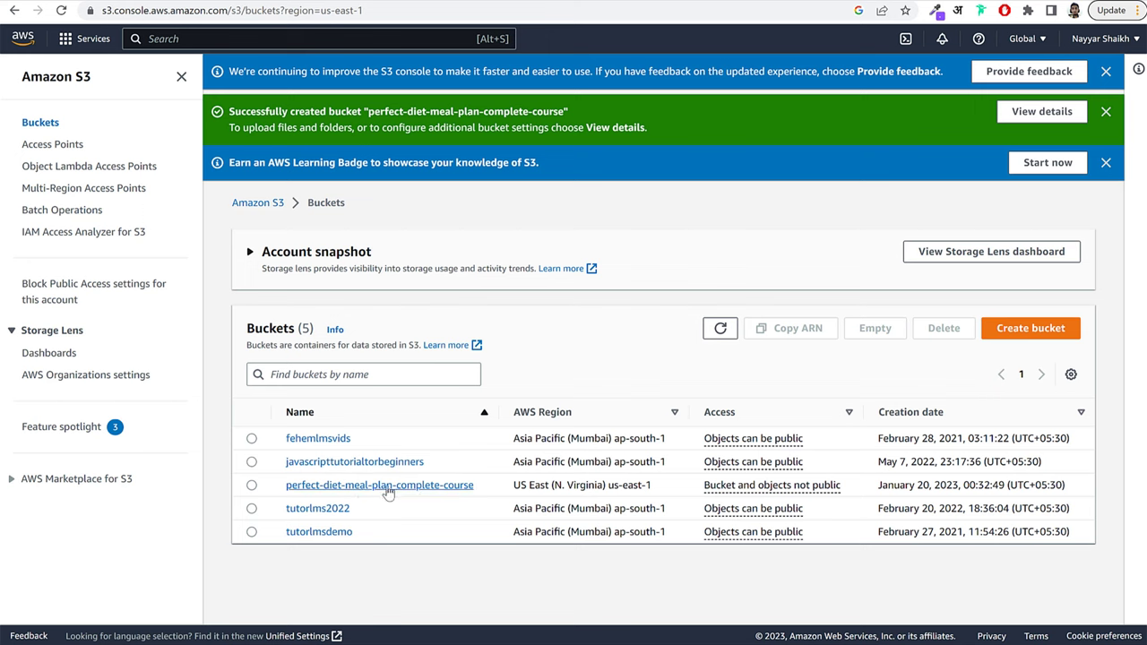
{"action": "left_click", "coordinate": [430, 486]}
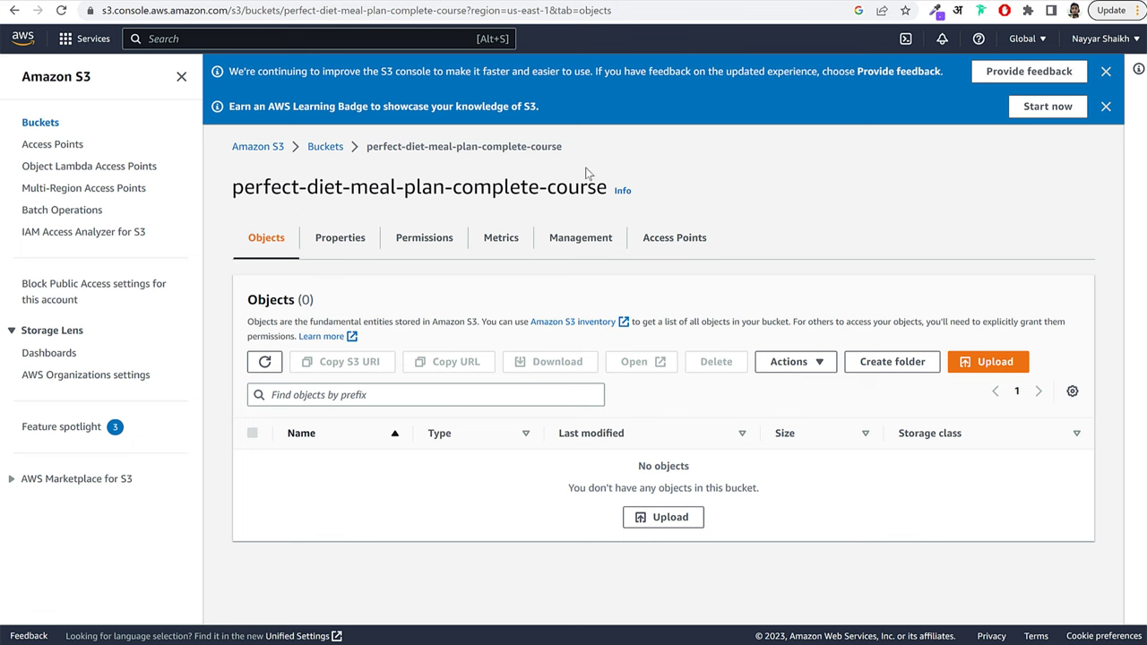
Create a folder named meal-planning in the bucket and open it
{"action": "left_click", "coordinate": [901, 367]}
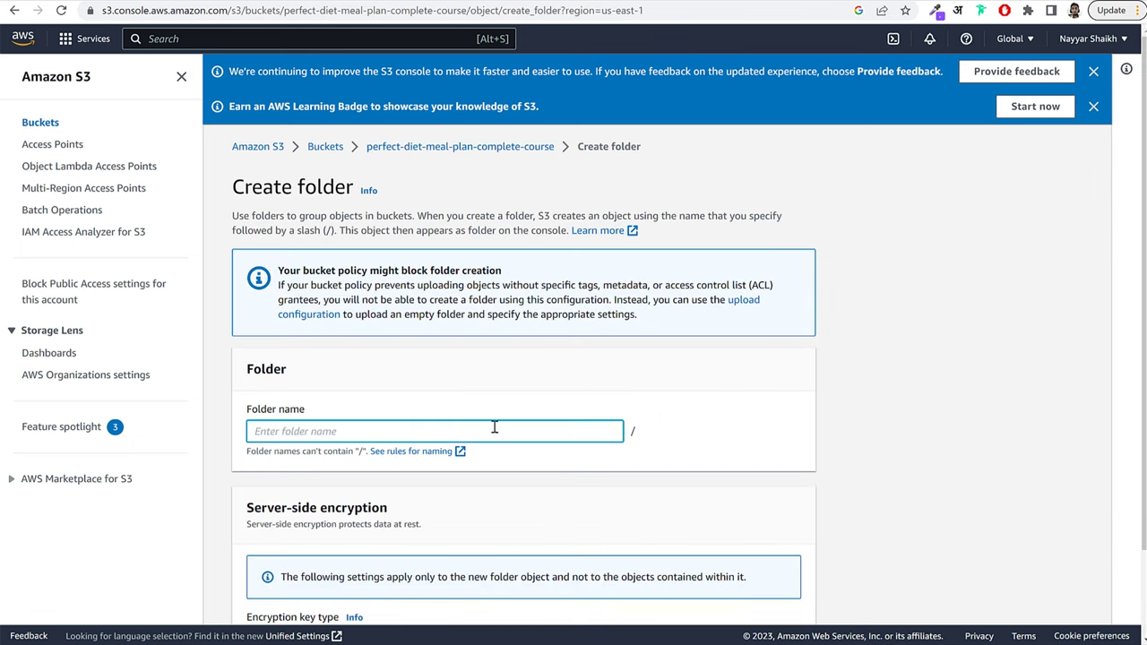
{"action": "type", "text": "meal-planning"}
{"action": "scroll", "coordinate": [576, 454], "scroll_direction": "down", "scroll_amount": 2}
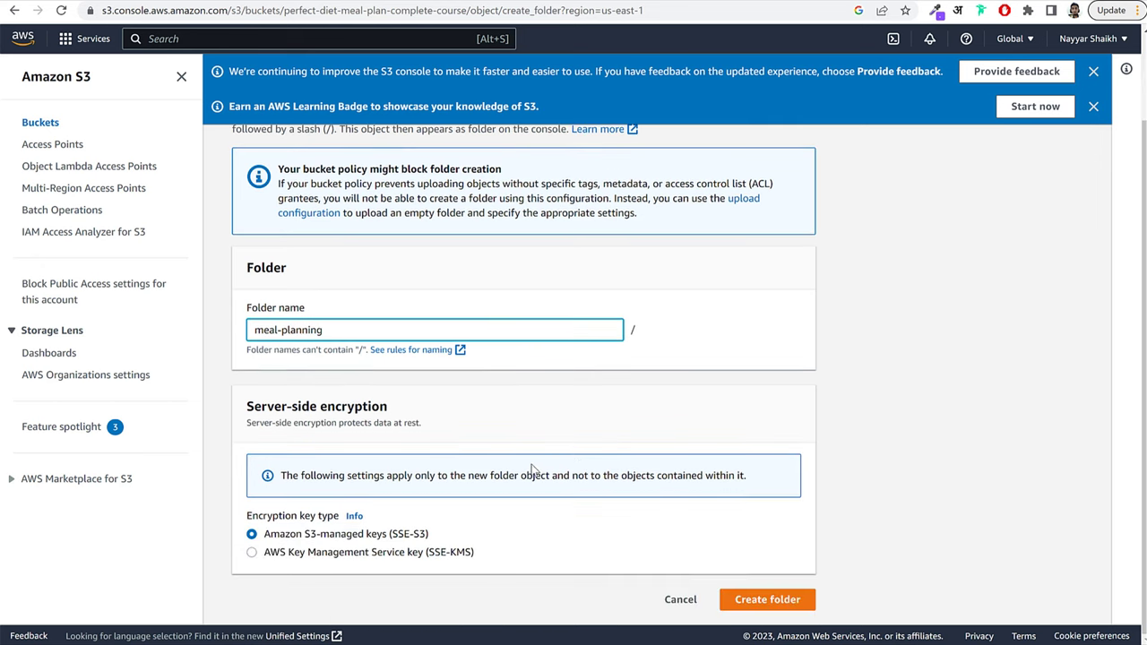
{"action": "left_click", "coordinate": [768, 600]}
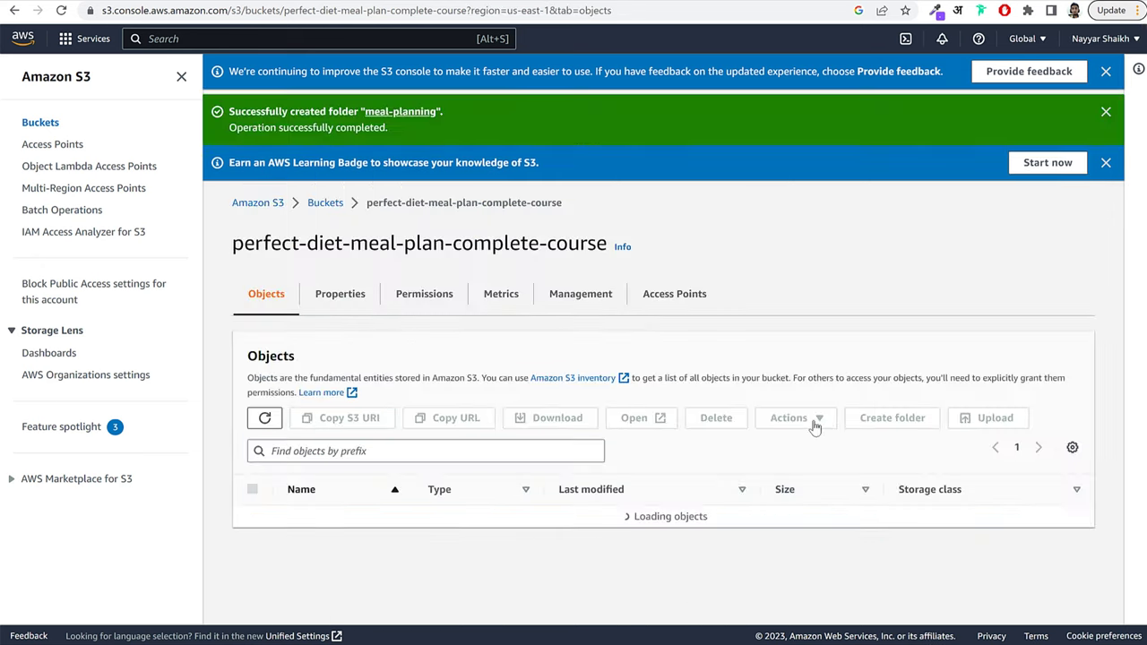
{"action": "left_click", "coordinate": [349, 517]}
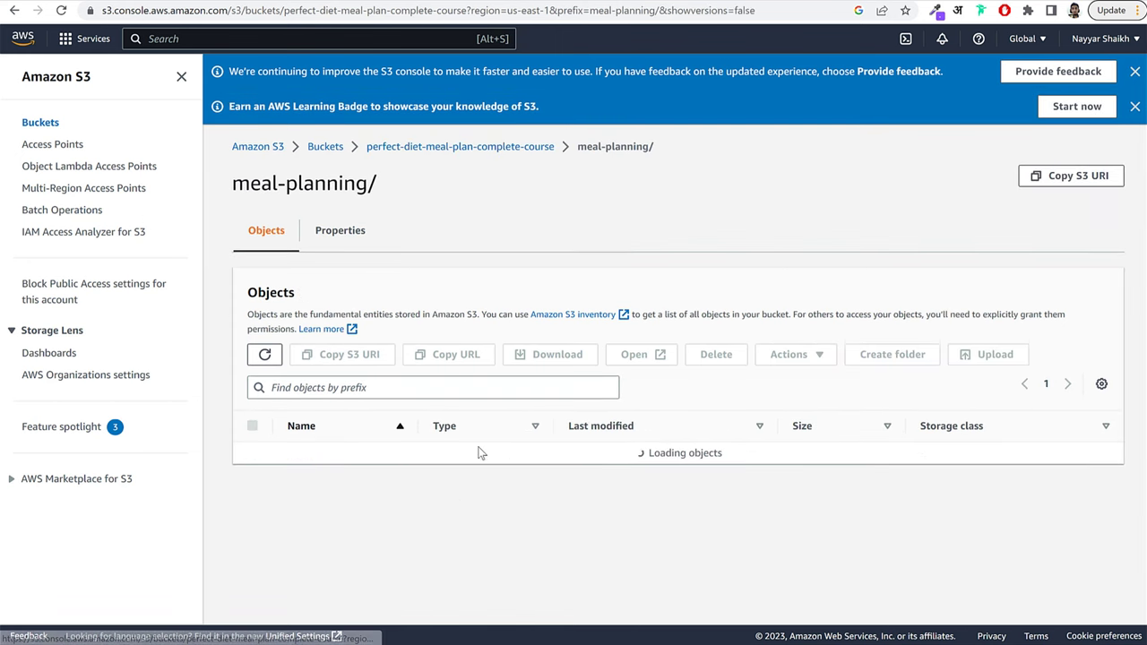
Add the Sand video file to the upload list
{"action": "left_click", "coordinate": [694, 513]}
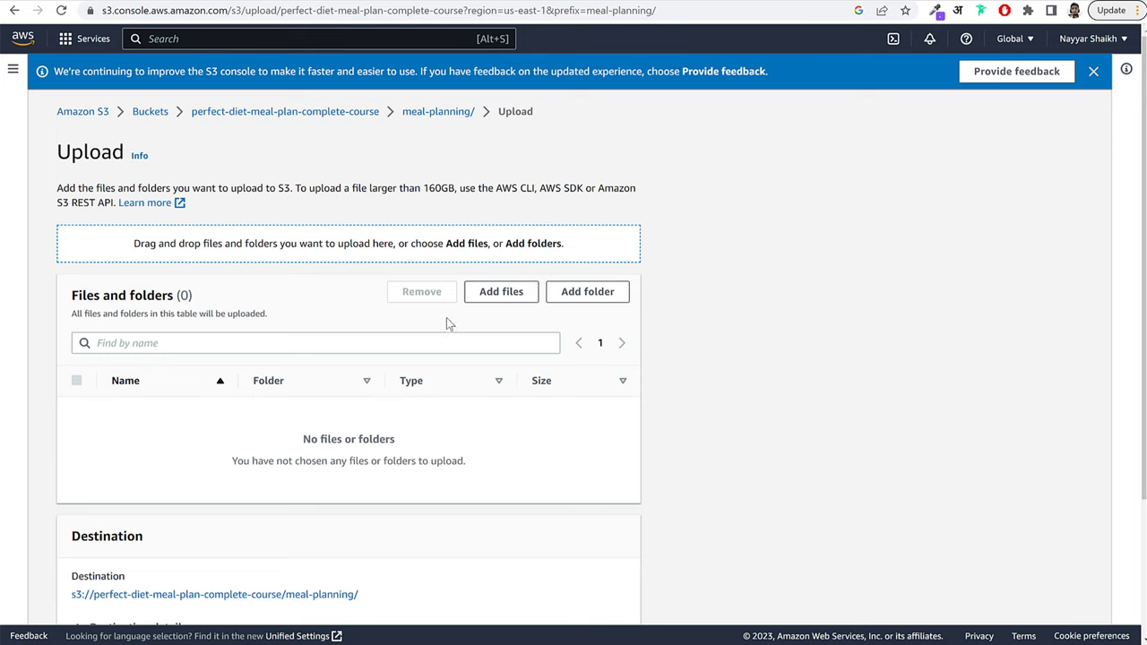
{"action": "scroll", "coordinate": [479, 256], "scroll_direction": "down", "scroll_amount": 1}
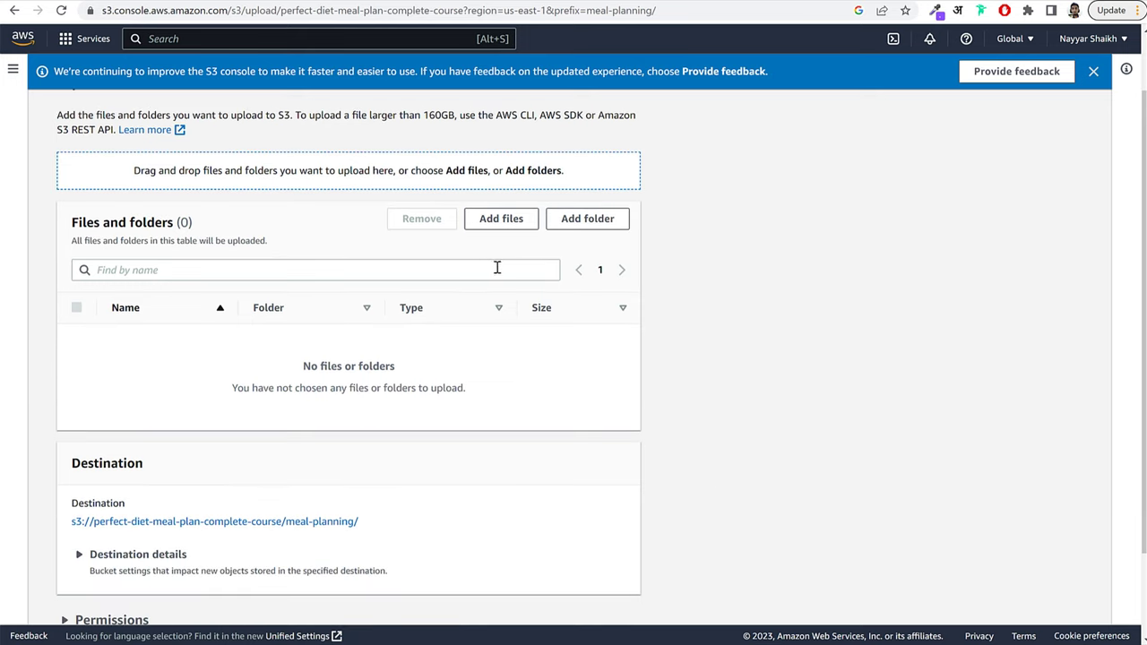
{"action": "scroll", "coordinate": [527, 269], "scroll_direction": "up", "scroll_amount": 1}
{"action": "left_click", "coordinate": [498, 296]}
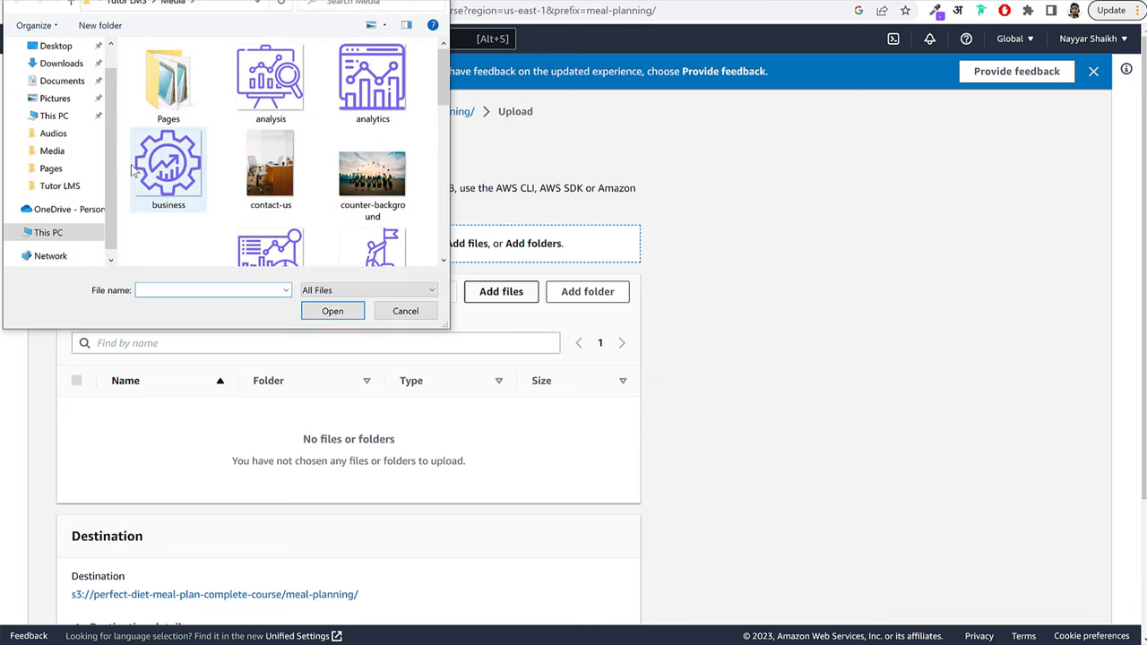
{"action": "scroll", "coordinate": [632, 224], "scroll_direction": "down", "scroll_amount": 5}
{"action": "left_click", "coordinate": [535, 285]}
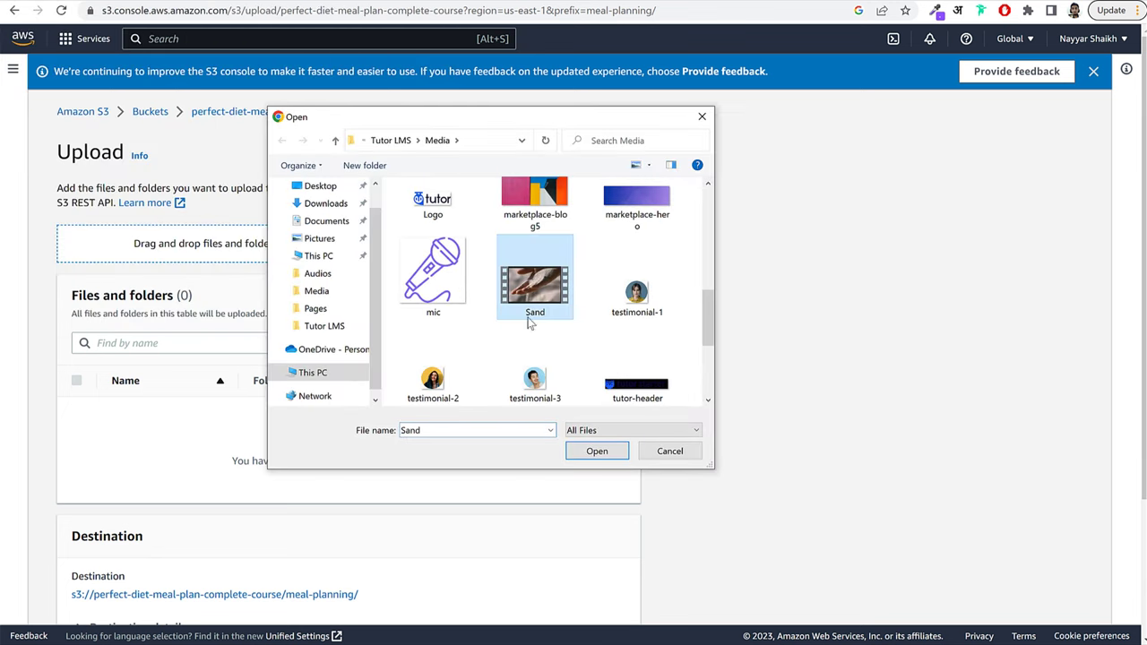
{"action": "left_click", "coordinate": [579, 456]}
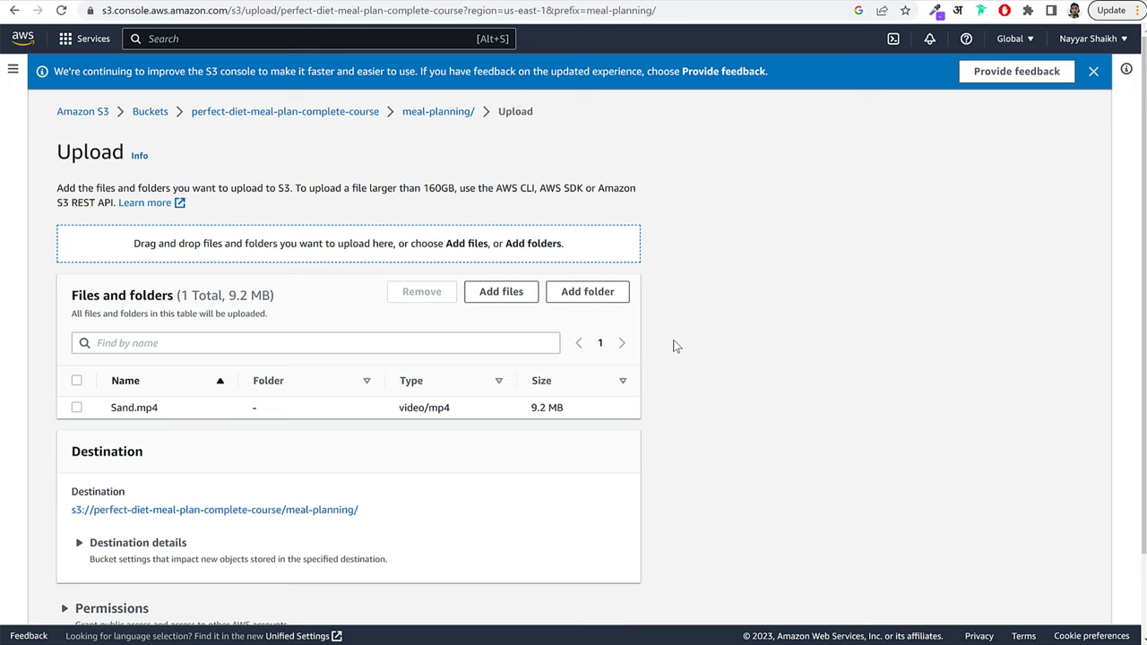
Check Destination details, Permissions and Properties, then upload Sand.mp4 to meal-planning
{"action": "scroll", "coordinate": [674, 342], "scroll_direction": "down", "scroll_amount": 1}
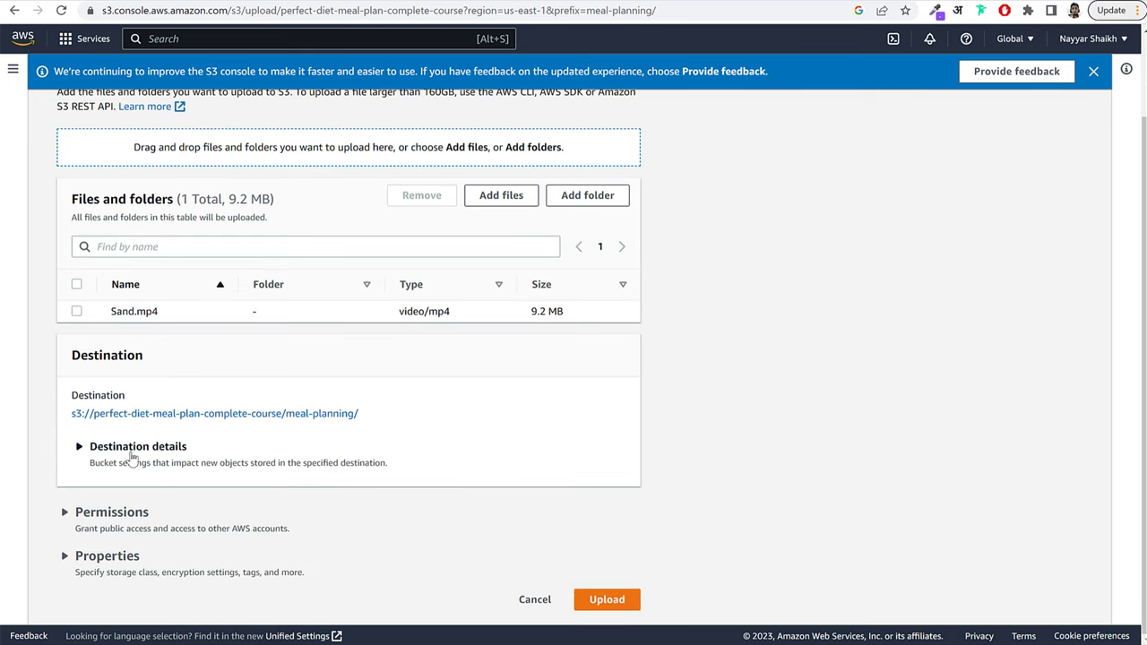
{"action": "left_click", "coordinate": [126, 448]}
{"action": "scroll", "coordinate": [373, 457], "scroll_direction": "down", "scroll_amount": 2}
{"action": "scroll", "coordinate": [373, 458], "scroll_direction": "down", "scroll_amount": 1}
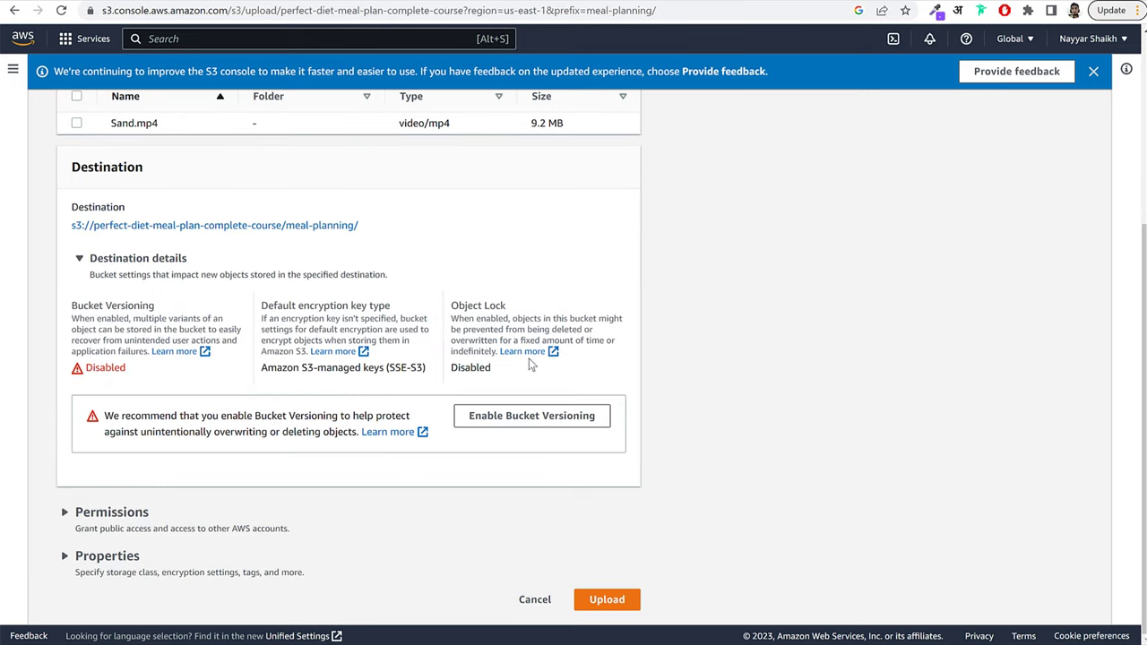
{"action": "left_click", "coordinate": [99, 516]}
{"action": "scroll", "coordinate": [398, 492], "scroll_direction": "down", "scroll_amount": 2}
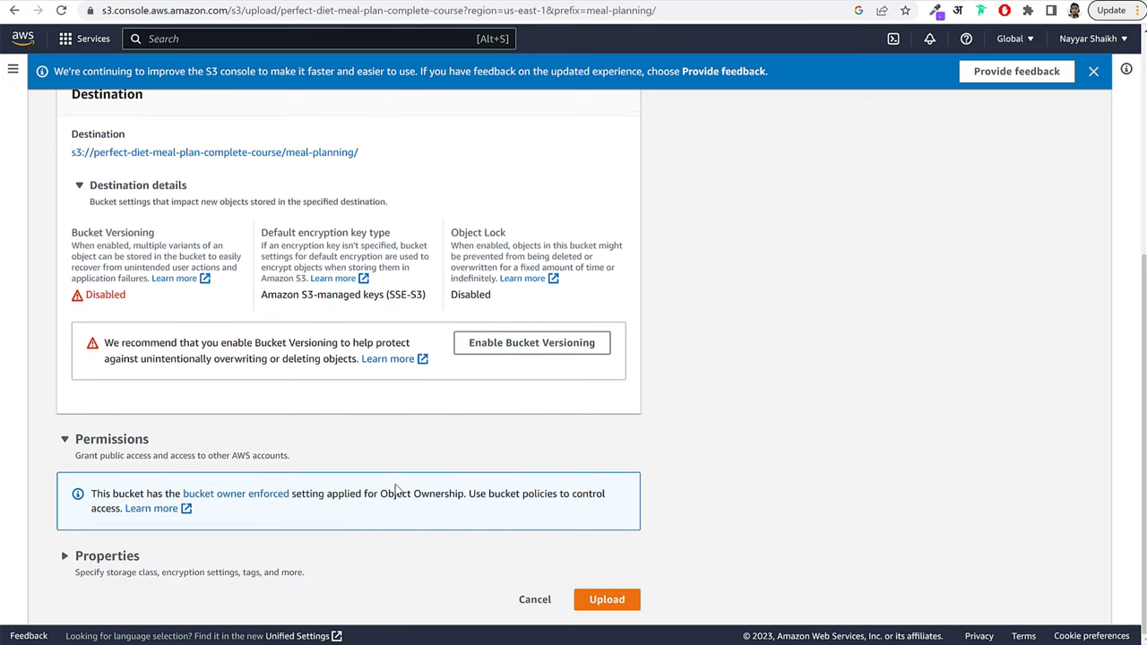
{"action": "left_click", "coordinate": [152, 558]}
{"action": "scroll", "coordinate": [361, 535], "scroll_direction": "down", "scroll_amount": 4}
{"action": "scroll", "coordinate": [361, 530], "scroll_direction": "down", "scroll_amount": 8}
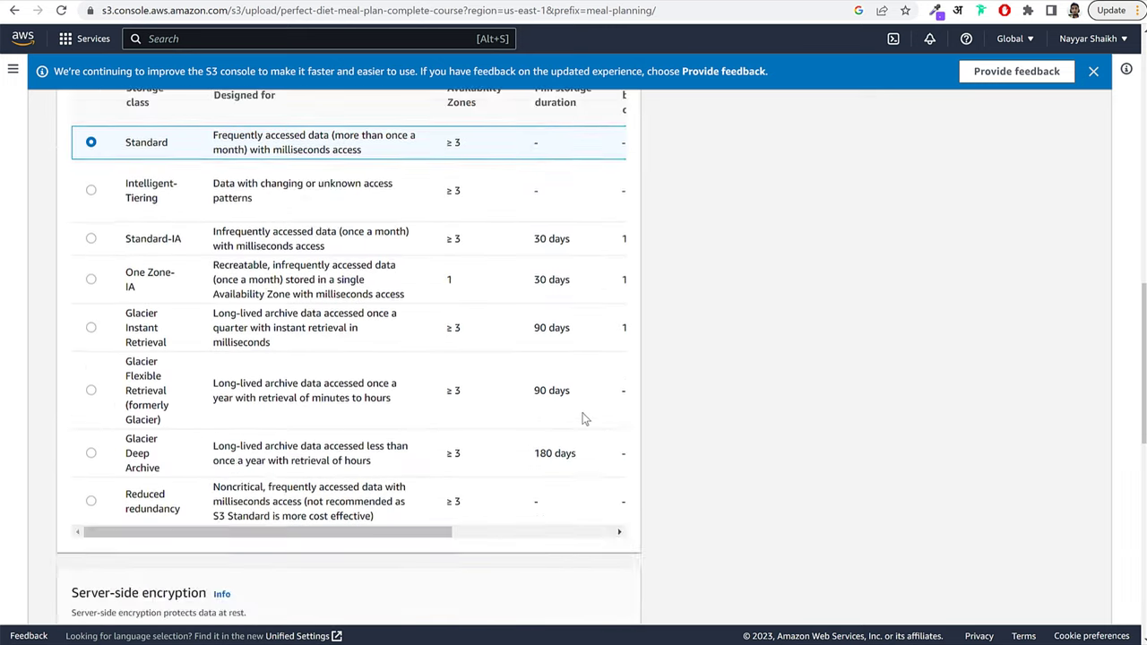
{"action": "scroll", "coordinate": [601, 423], "scroll_direction": "down", "scroll_amount": 3}
{"action": "scroll", "coordinate": [601, 422], "scroll_direction": "up", "scroll_amount": 4}
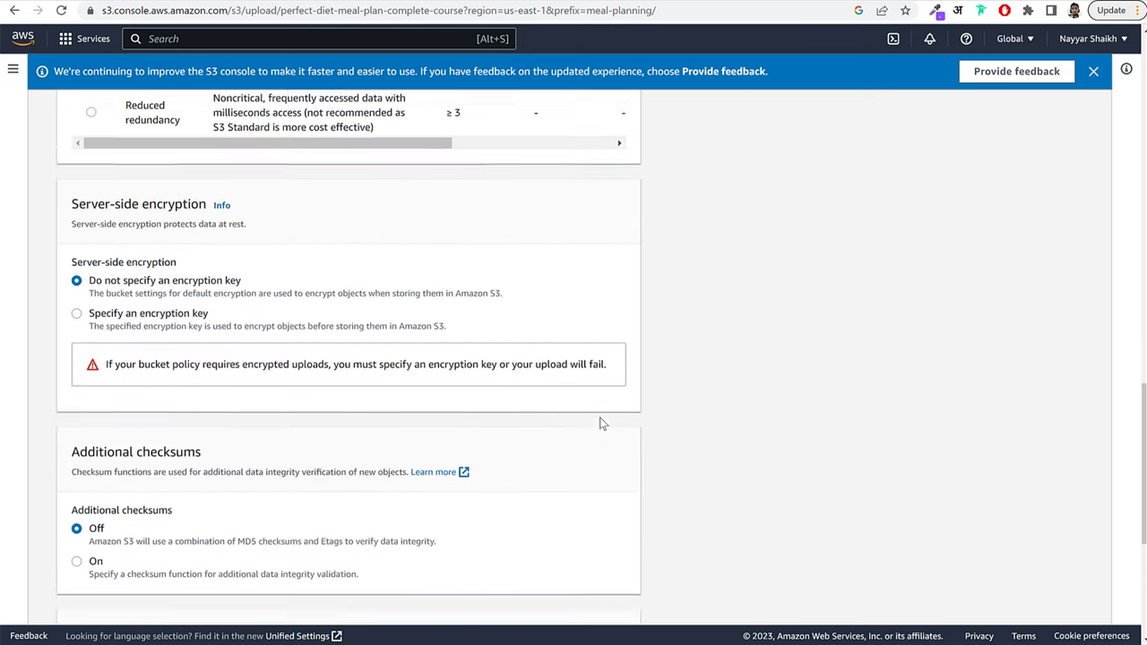
{"action": "scroll", "coordinate": [618, 502], "scroll_direction": "down", "scroll_amount": 4}
{"action": "left_click", "coordinate": [619, 602]}
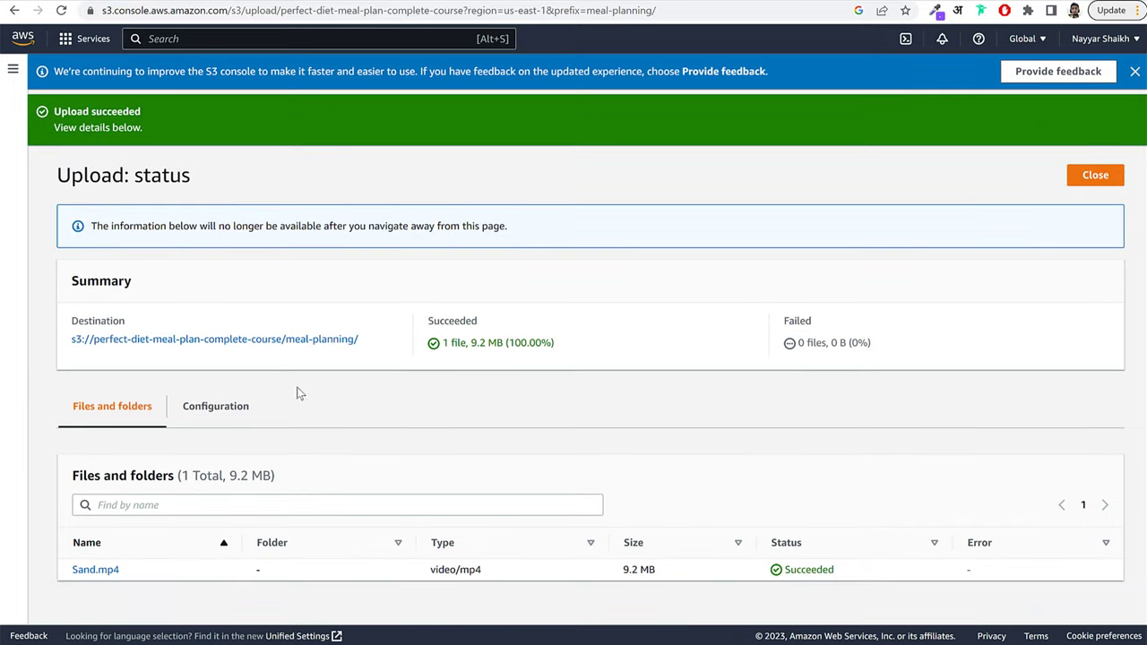
Copy Sand.mp4's S3 URI and preview the video playing in the browser
{"action": "left_click", "coordinate": [97, 571]}
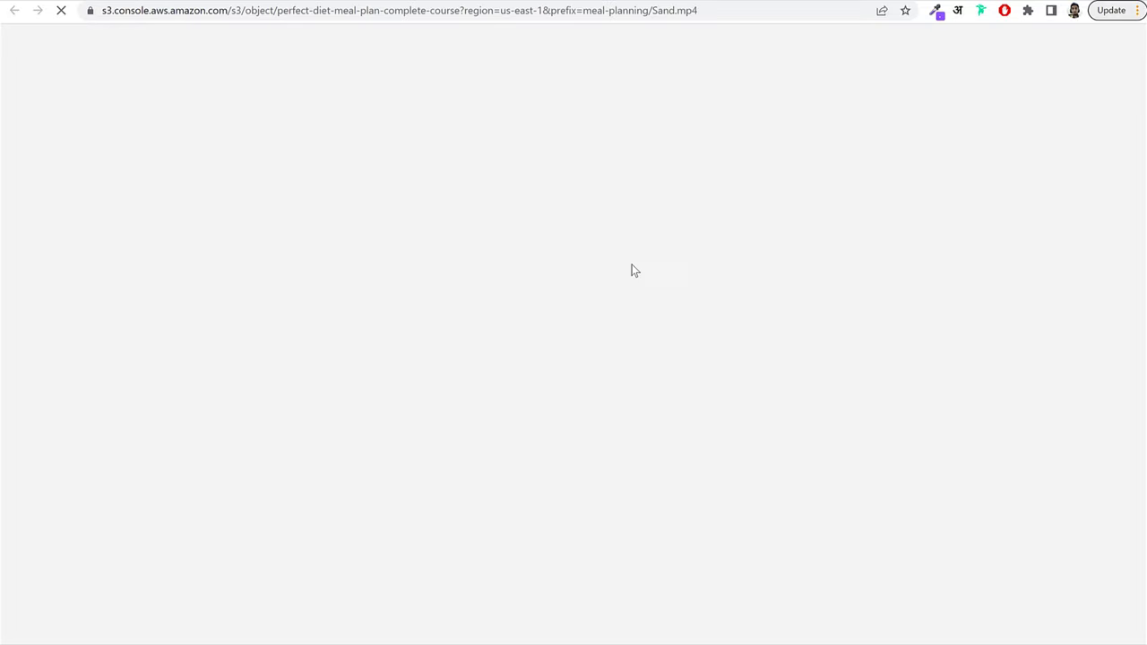
{"action": "left_click", "coordinate": [728, 145]}
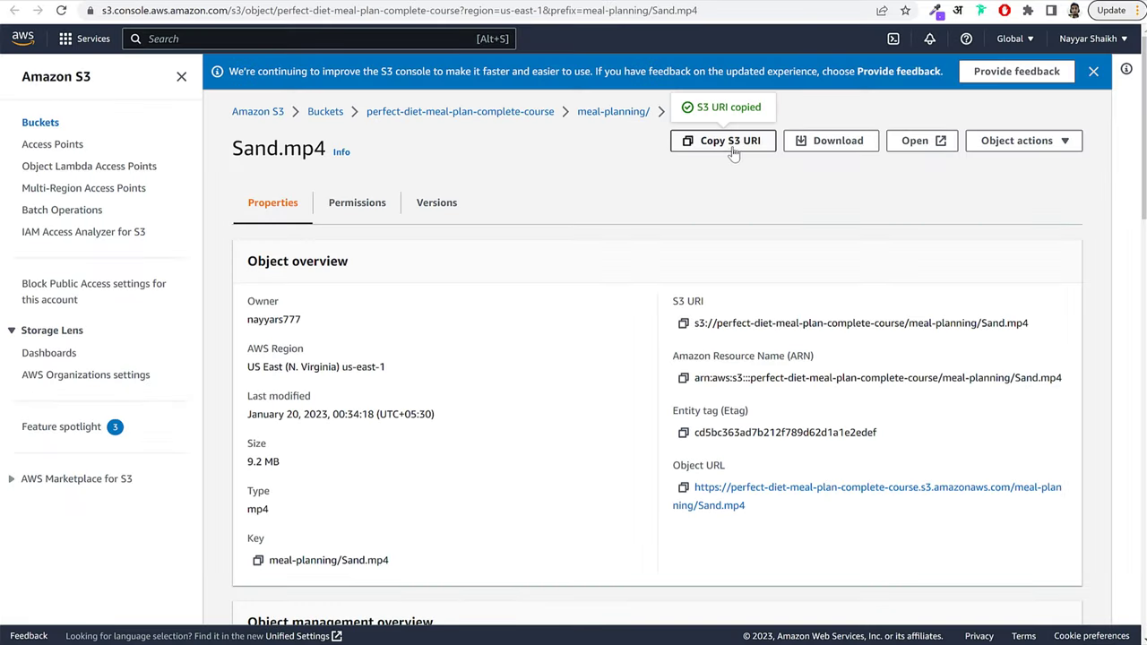
{"action": "left_click", "coordinate": [922, 149]}
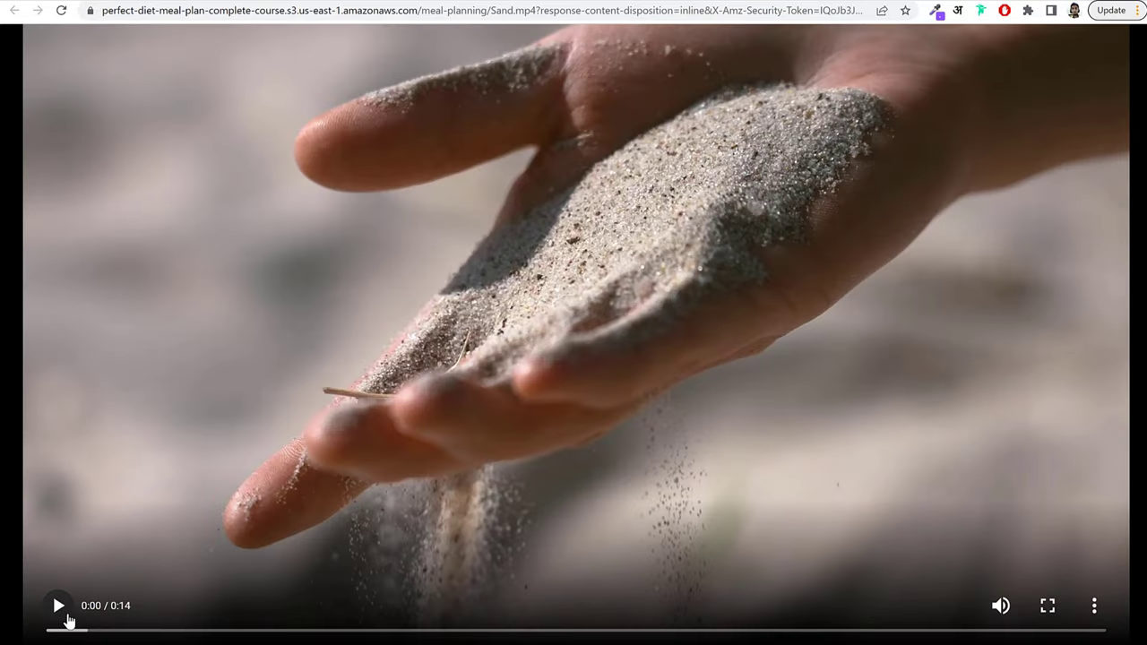
{"action": "left_click", "coordinate": [55, 605]}
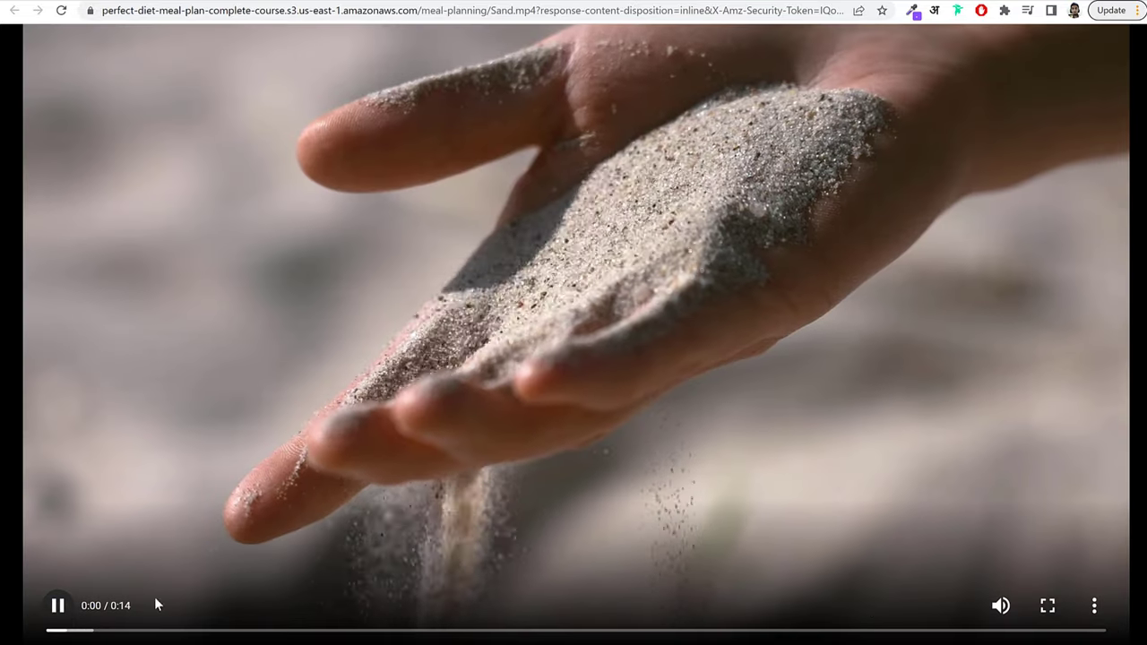
{"action": "left_click", "coordinate": [57, 606]}
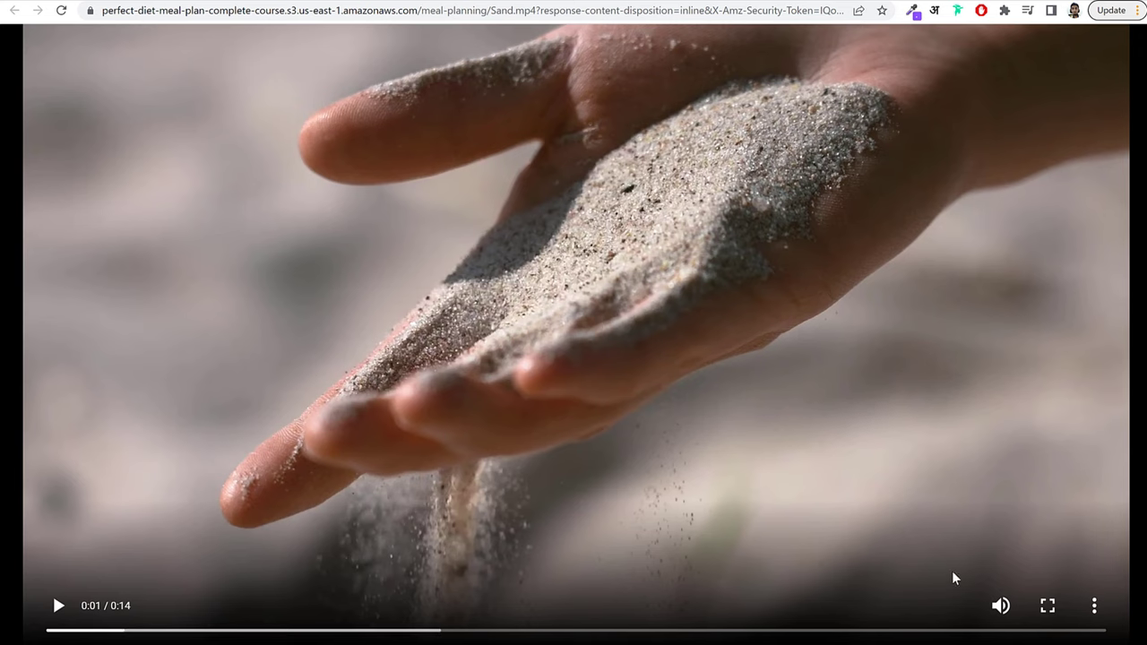
{"action": "left_click", "coordinate": [1095, 608]}
{"action": "left_click", "coordinate": [943, 361]}
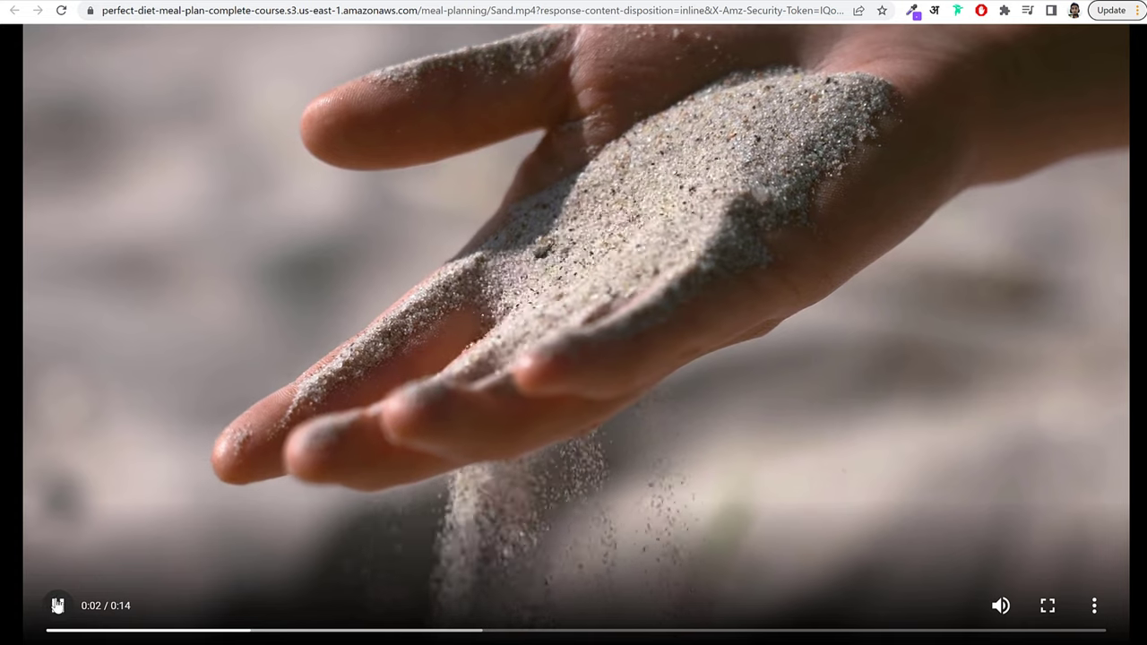
{"action": "left_click", "coordinate": [58, 606]}
Copy the video's web address and return to the WordPress lesson editor
{"action": "left_click", "coordinate": [236, 12]}
{"action": "right_click", "coordinate": [349, 13]}
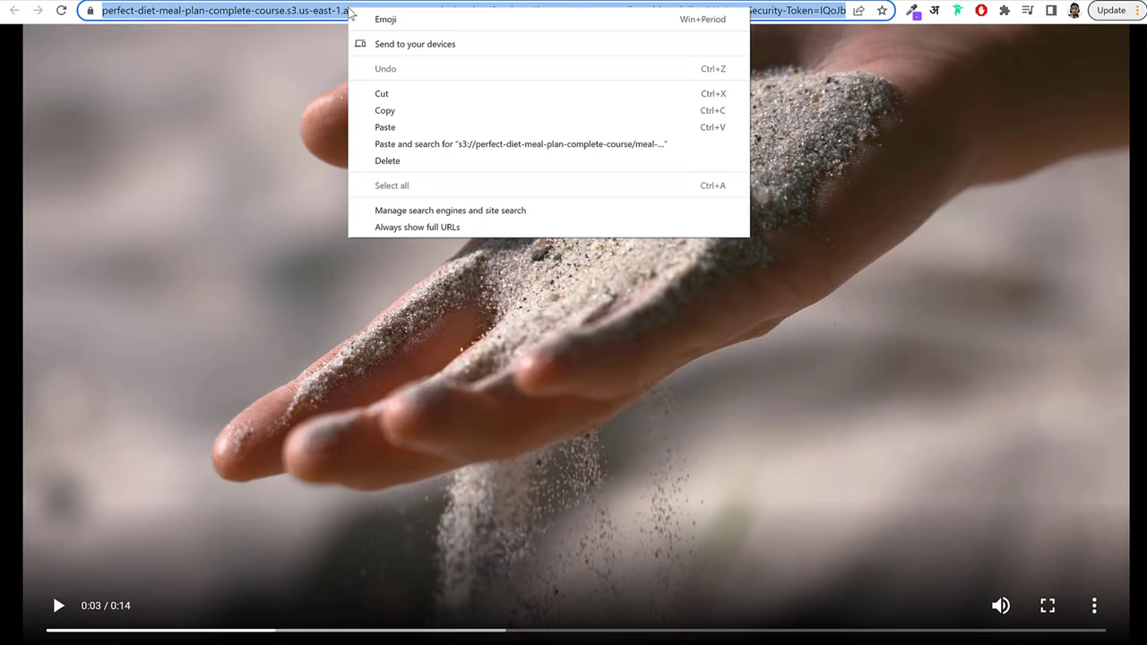
{"action": "left_click", "coordinate": [410, 111]}
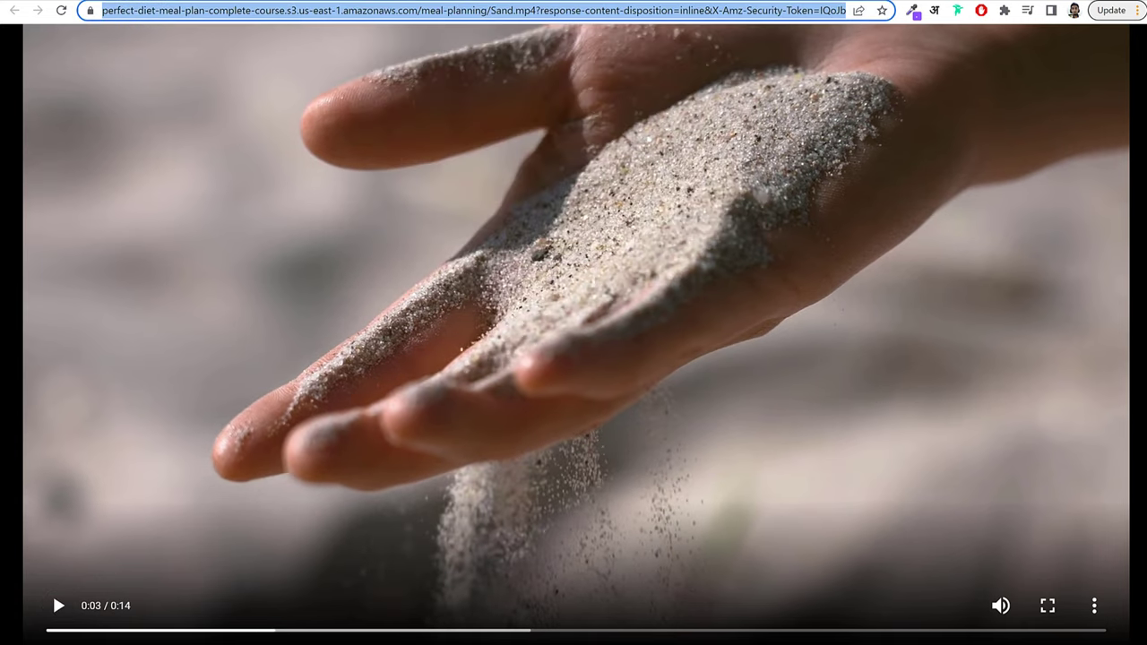
{"action": "key", "text": "ctrl+Tab"}
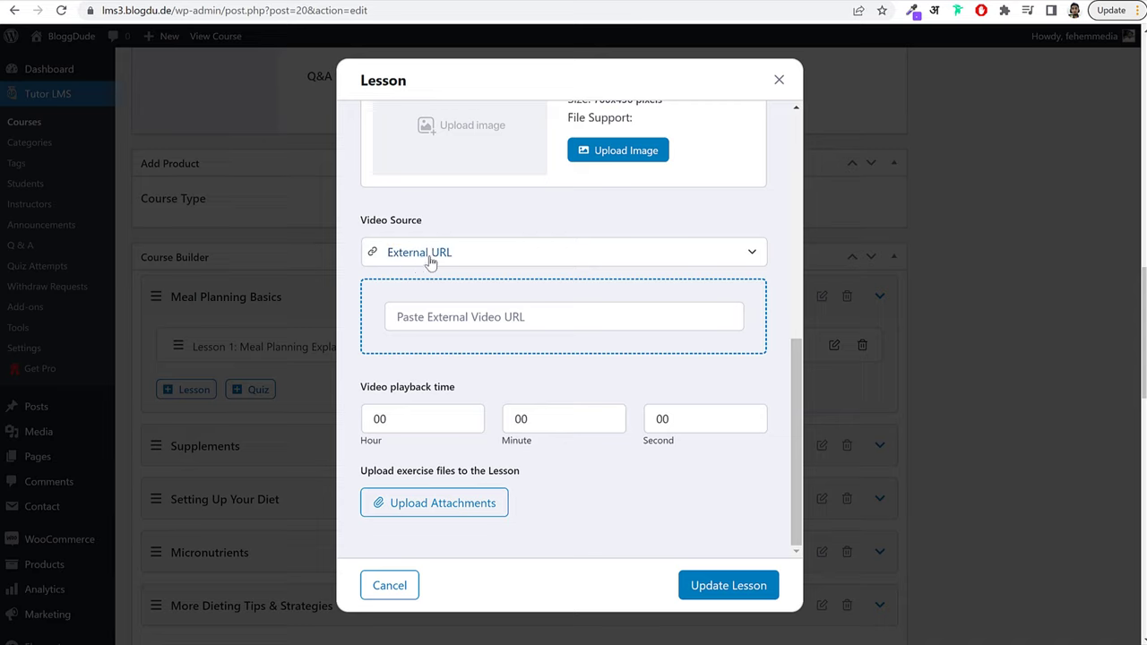
Paste the S3 video link as the lesson's external URL, keep 14 seconds, and update the lesson
{"action": "left_click", "coordinate": [474, 319]}
{"action": "key", "text": "ctrl+v"}
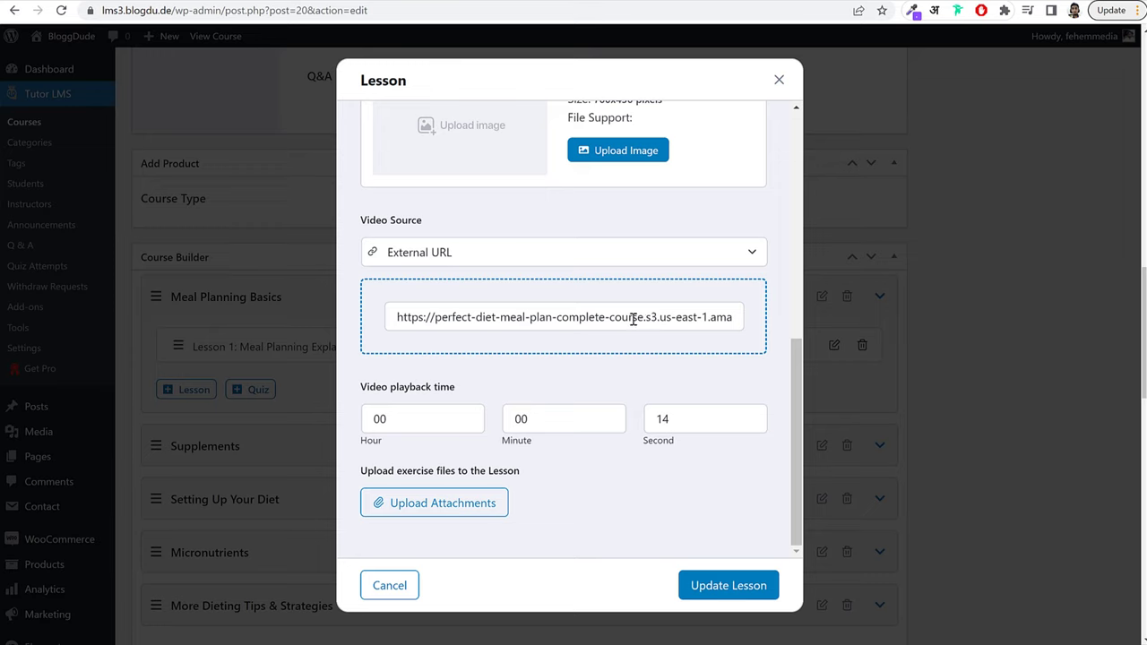
{"action": "left_click_drag", "start_coordinate": [535, 316], "coordinate": [714, 408]}
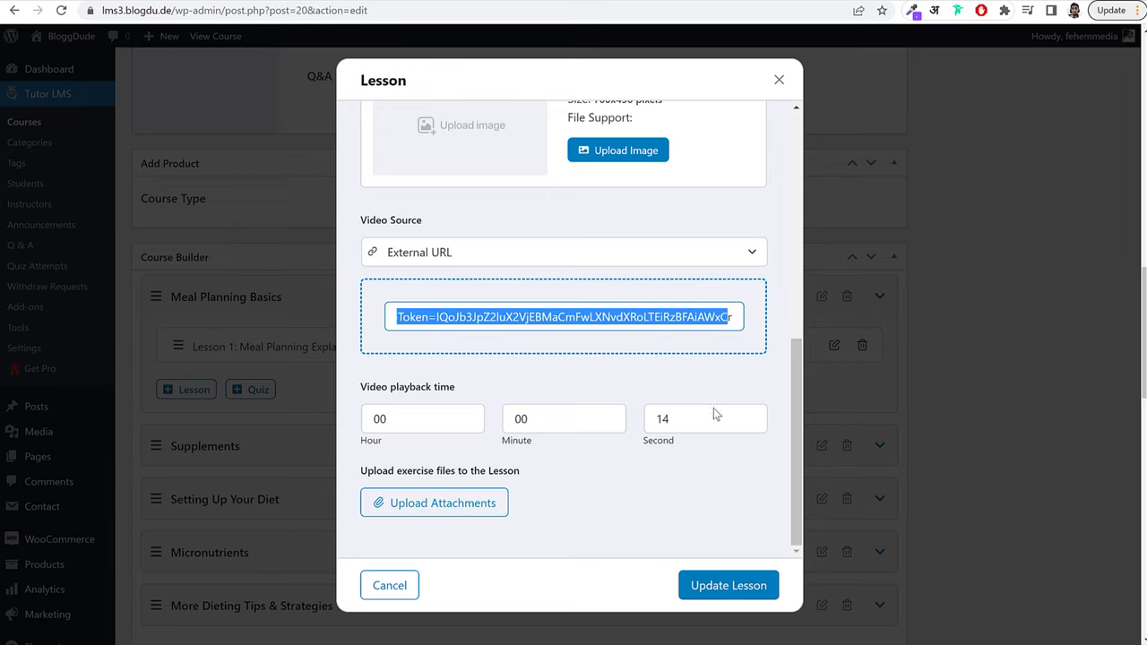
{"action": "left_click", "coordinate": [691, 418]}
{"action": "double_click", "coordinate": [681, 419]}
{"action": "left_click", "coordinate": [614, 477]}
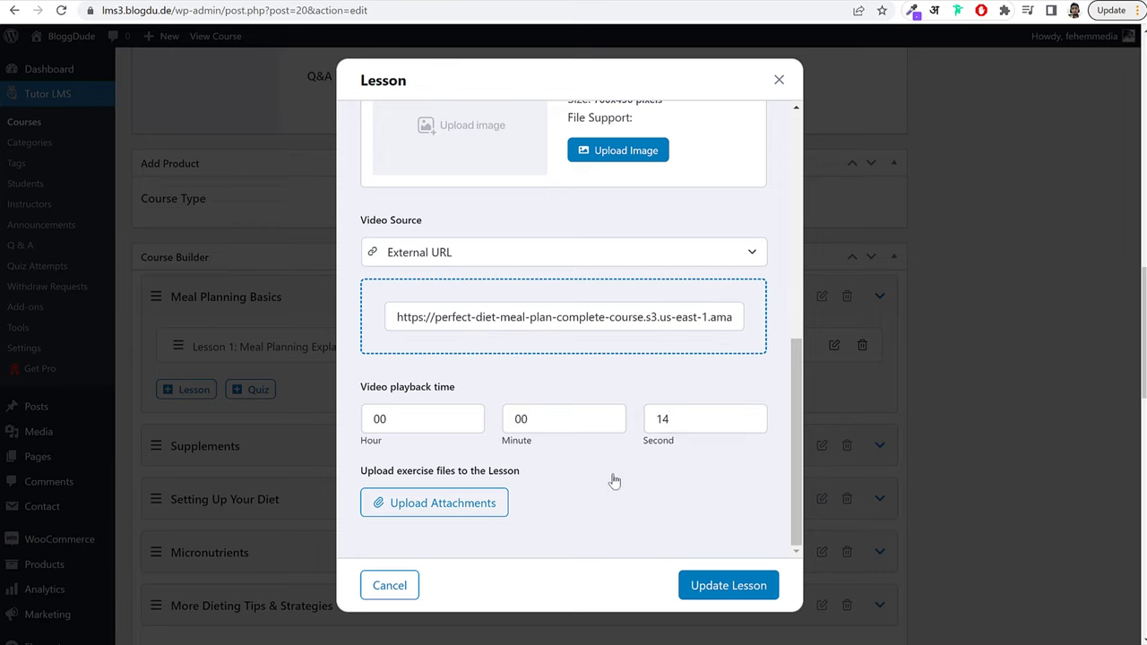
{"action": "scroll", "coordinate": [687, 469], "scroll_direction": "down", "scroll_amount": 3}
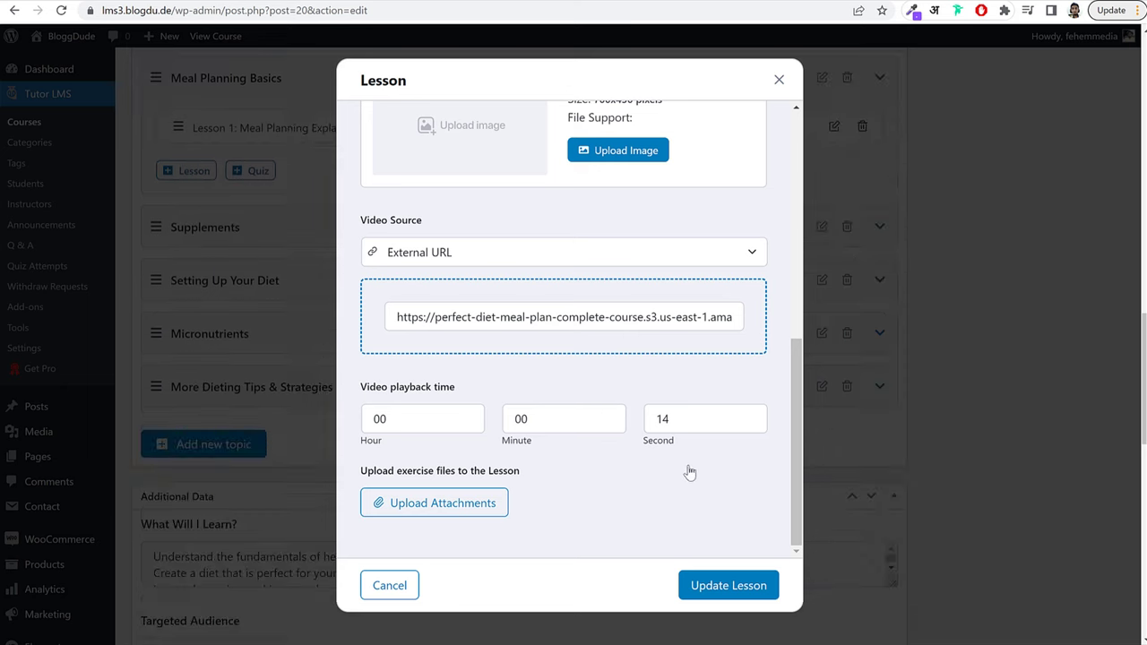
{"action": "scroll", "coordinate": [717, 528], "scroll_direction": "up", "scroll_amount": 4}
{"action": "left_click", "coordinate": [753, 586]}
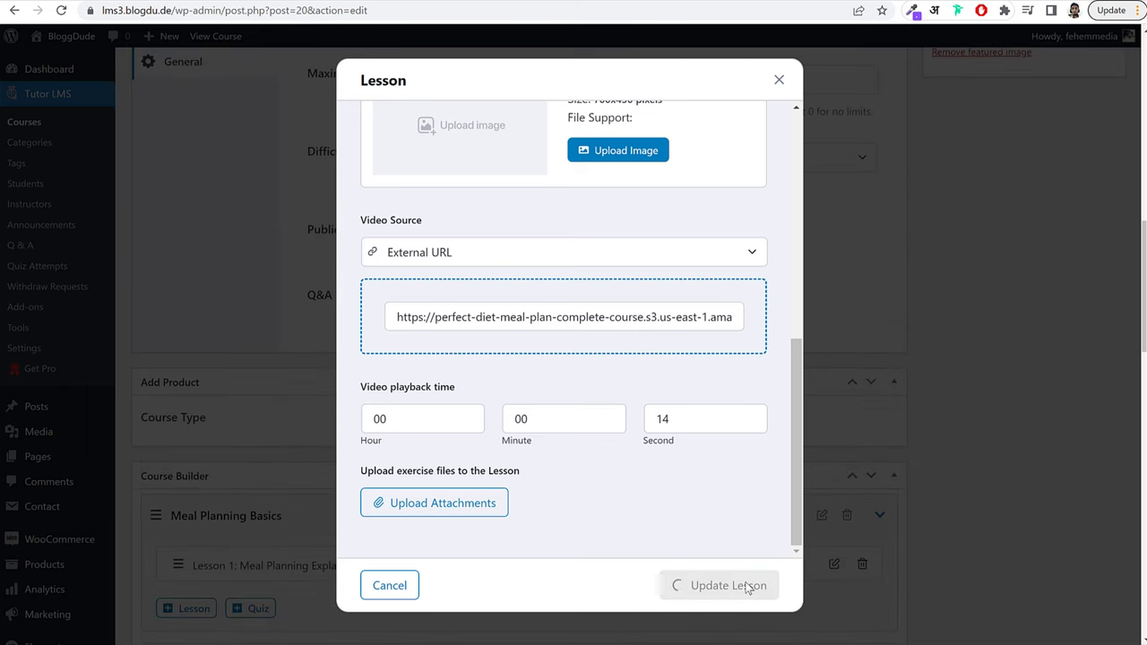
{"action": "scroll", "coordinate": [974, 439], "scroll_direction": "down", "scroll_amount": 3}
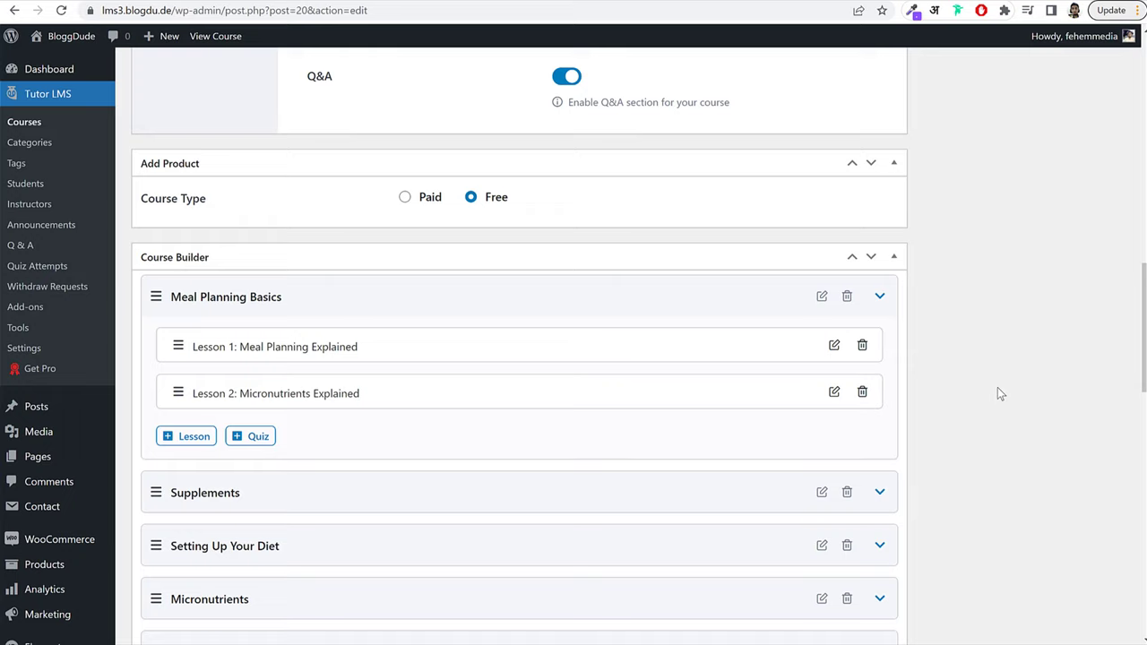
Switch to the YouTube channel tab and scroll down to its Videos row
{"action": "key", "text": "ctrl+Tab"}
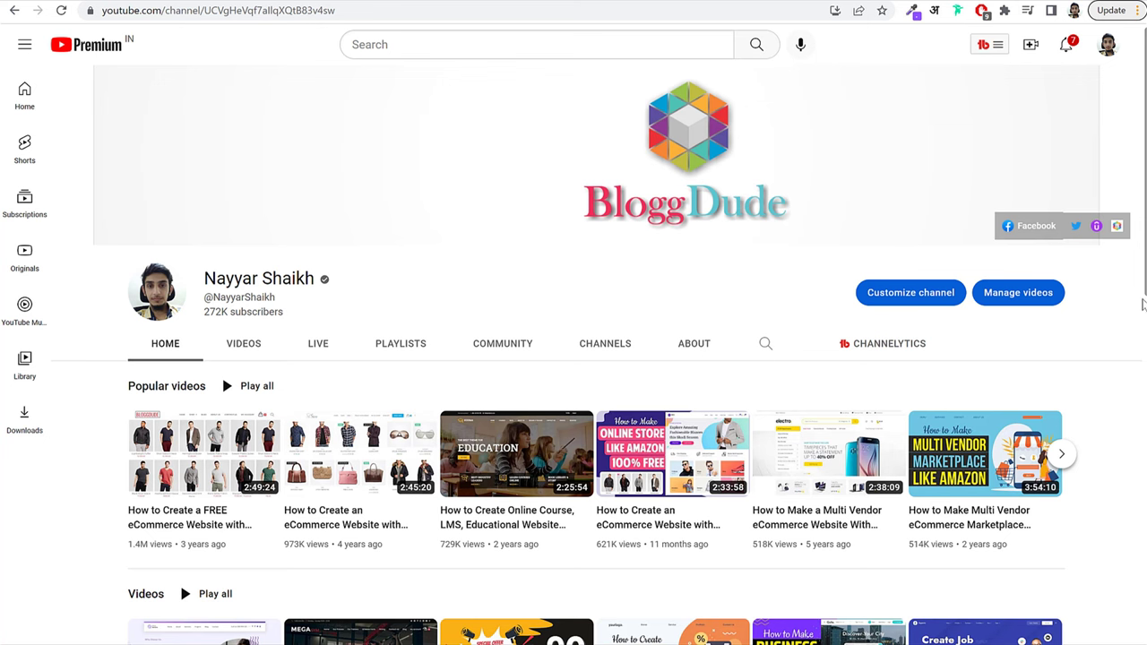
{"action": "scroll", "coordinate": [1142, 360], "scroll_direction": "down", "scroll_amount": 2}
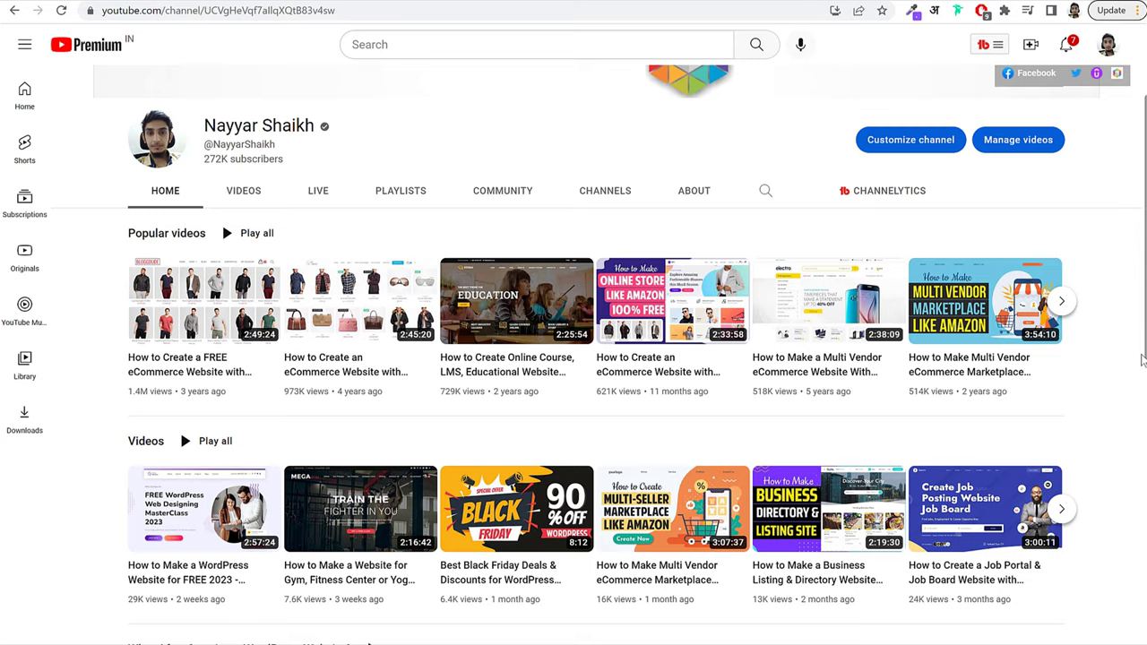
{"action": "left_click_drag", "start_coordinate": [1142, 359], "coordinate": [1144, 377]}
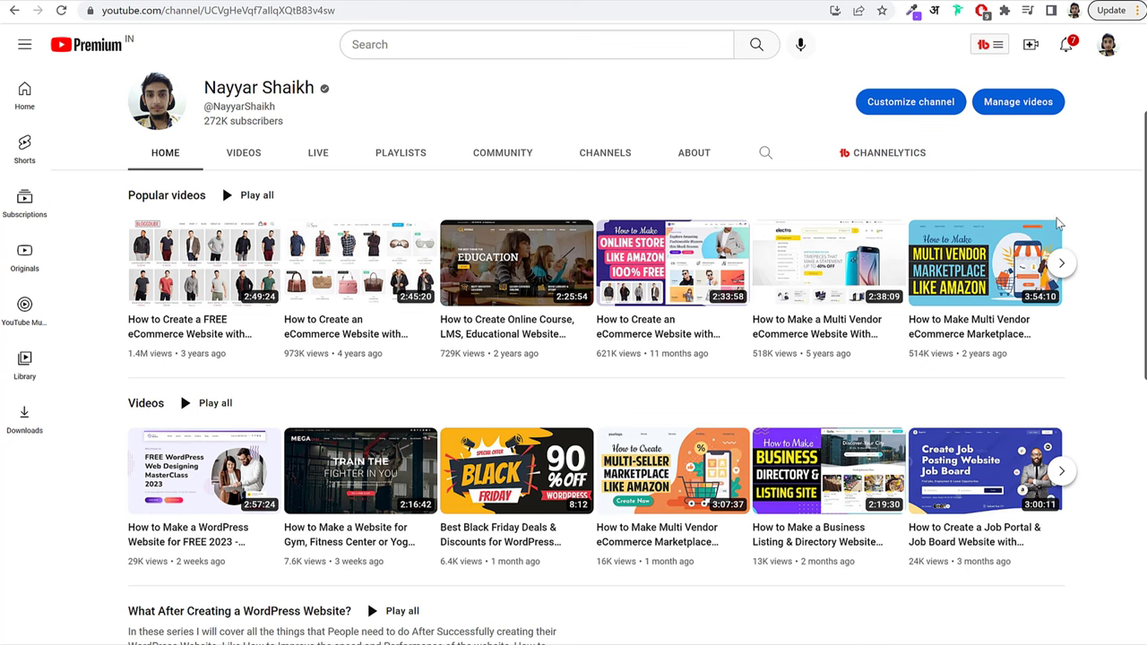
Upload the Sand video file through Create > Upload video
{"action": "left_click", "coordinate": [1031, 43]}
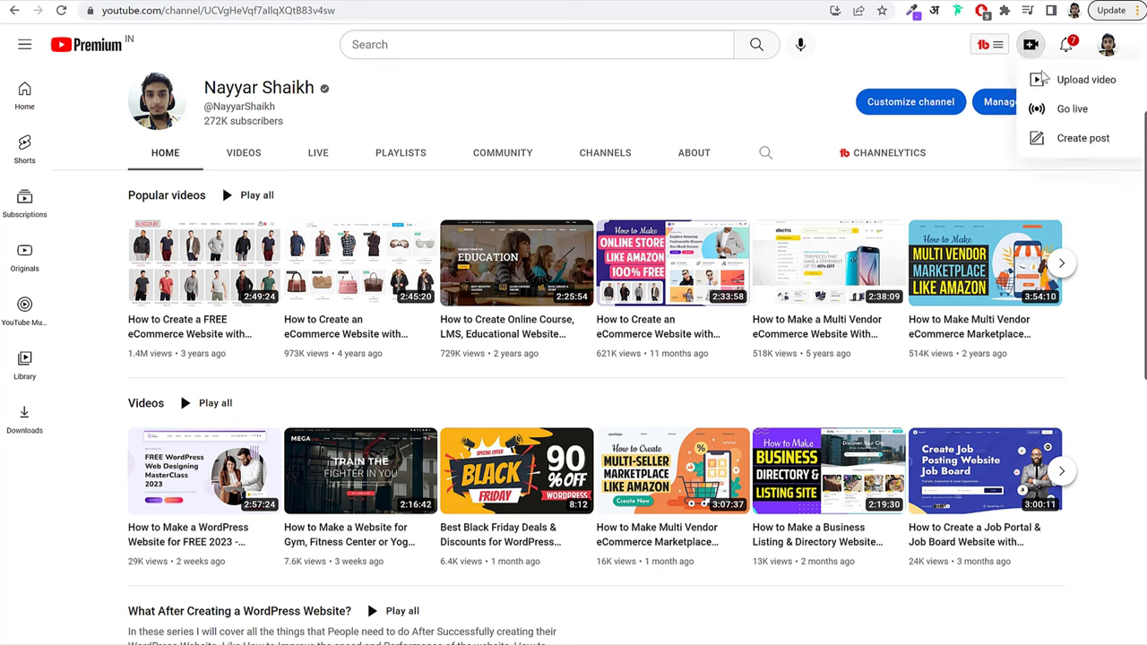
{"action": "left_click", "coordinate": [1071, 82]}
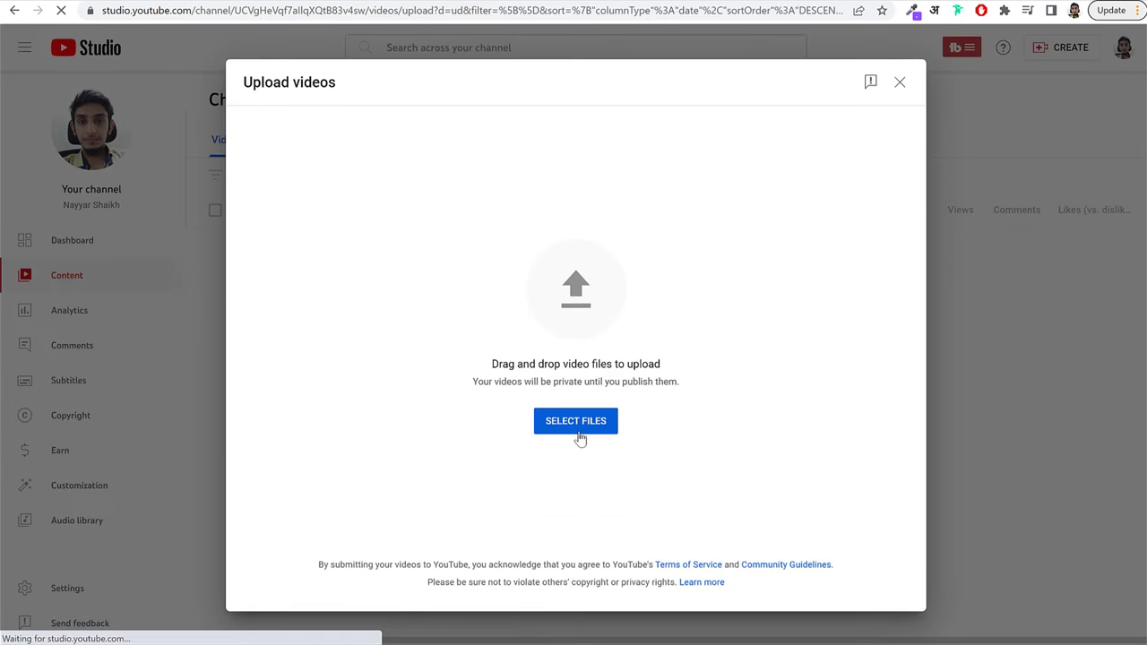
{"action": "left_click", "coordinate": [576, 421]}
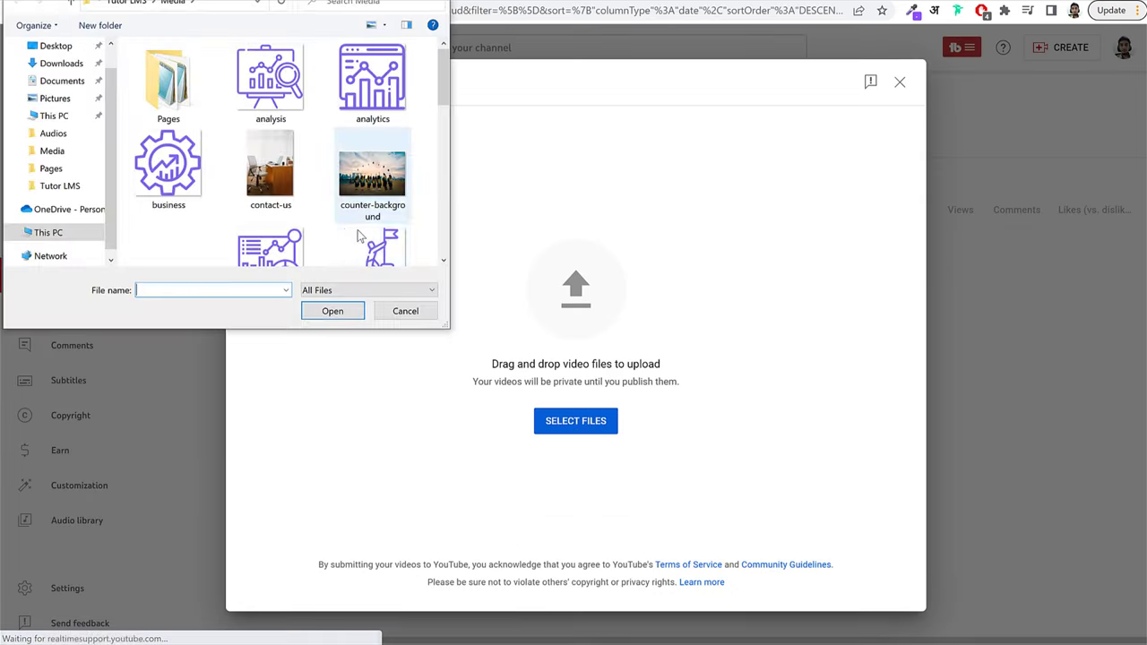
{"action": "scroll", "coordinate": [368, 219], "scroll_direction": "down", "scroll_amount": 5}
{"action": "scroll", "coordinate": [364, 216], "scroll_direction": "down", "scroll_amount": 1}
{"action": "left_click", "coordinate": [305, 154]}
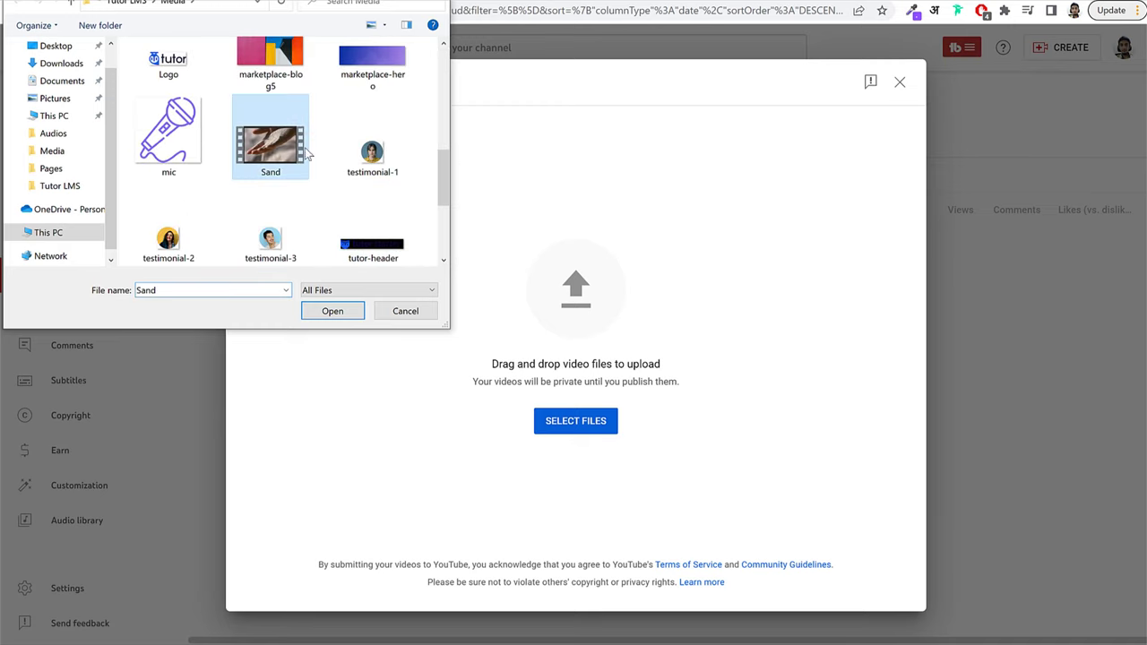
{"action": "left_click", "coordinate": [333, 311]}
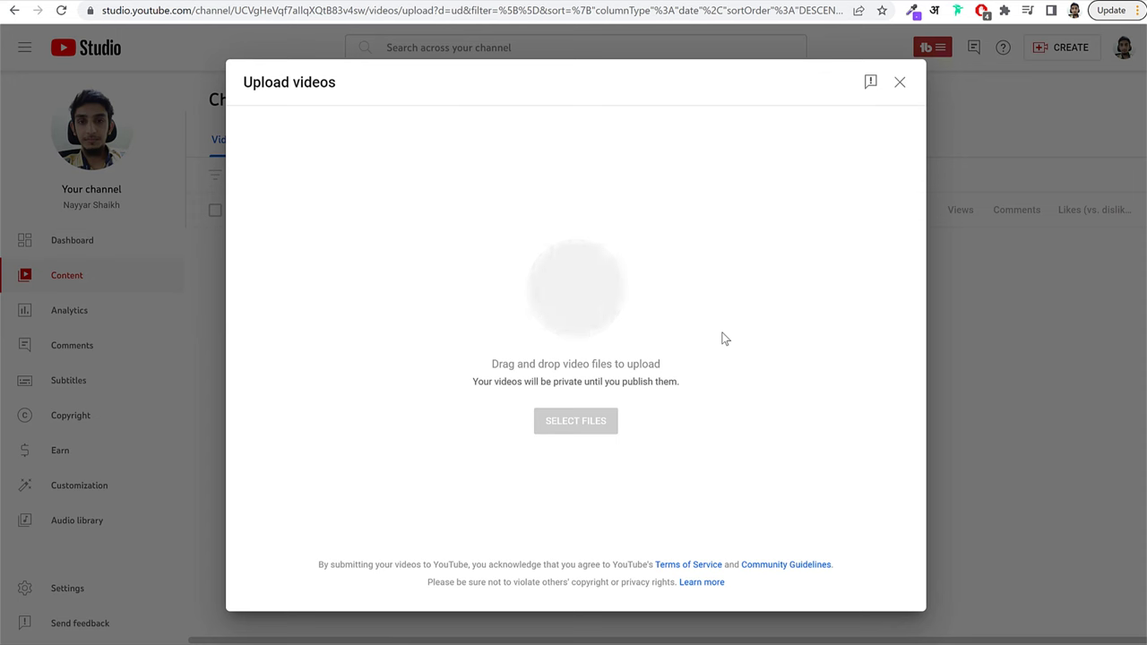
Clear the description, keep the title Sand, and review the Details step
{"action": "left_click", "coordinate": [432, 341]}
{"action": "key", "text": "ctrl+a"}
{"action": "key", "text": "BackSpace"}
{"action": "left_click", "coordinate": [351, 235]}
{"action": "key", "text": "ctrl+a"}
{"action": "scroll", "coordinate": [626, 431], "scroll_direction": "down", "scroll_amount": 3}
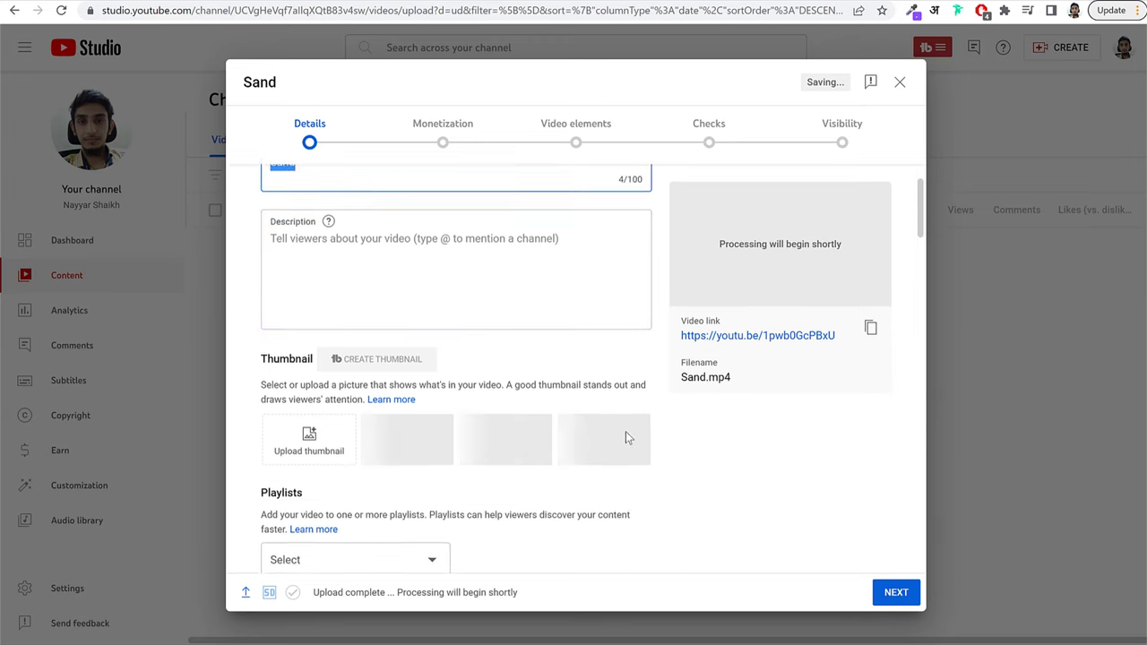
{"action": "scroll", "coordinate": [607, 363], "scroll_direction": "down", "scroll_amount": 5}
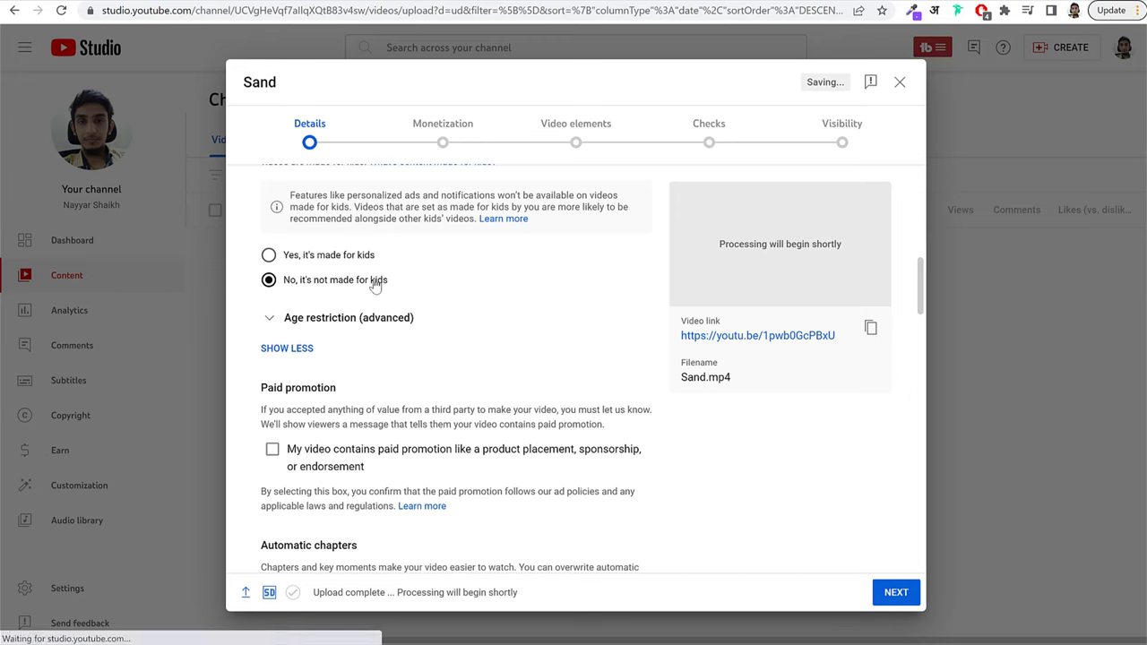
{"action": "scroll", "coordinate": [427, 290], "scroll_direction": "down", "scroll_amount": 8}
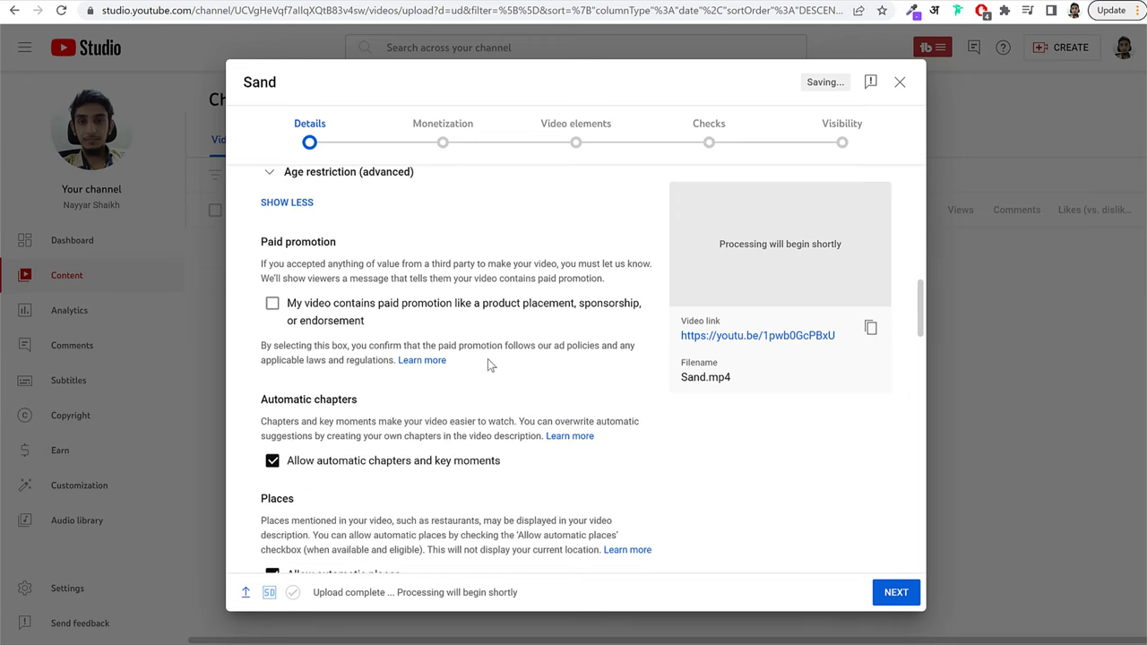
{"action": "scroll", "coordinate": [518, 369], "scroll_direction": "up", "scroll_amount": 15}
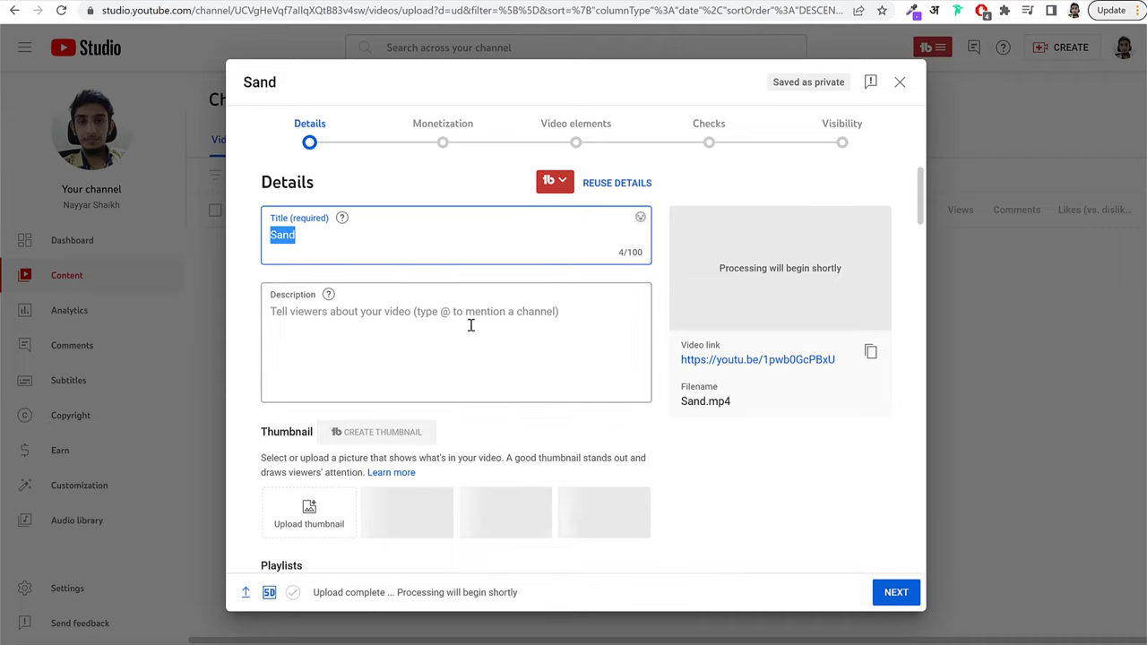
{"action": "left_click_drag", "start_coordinate": [323, 594], "coordinate": [502, 595]}
{"action": "left_click", "coordinate": [482, 596]}
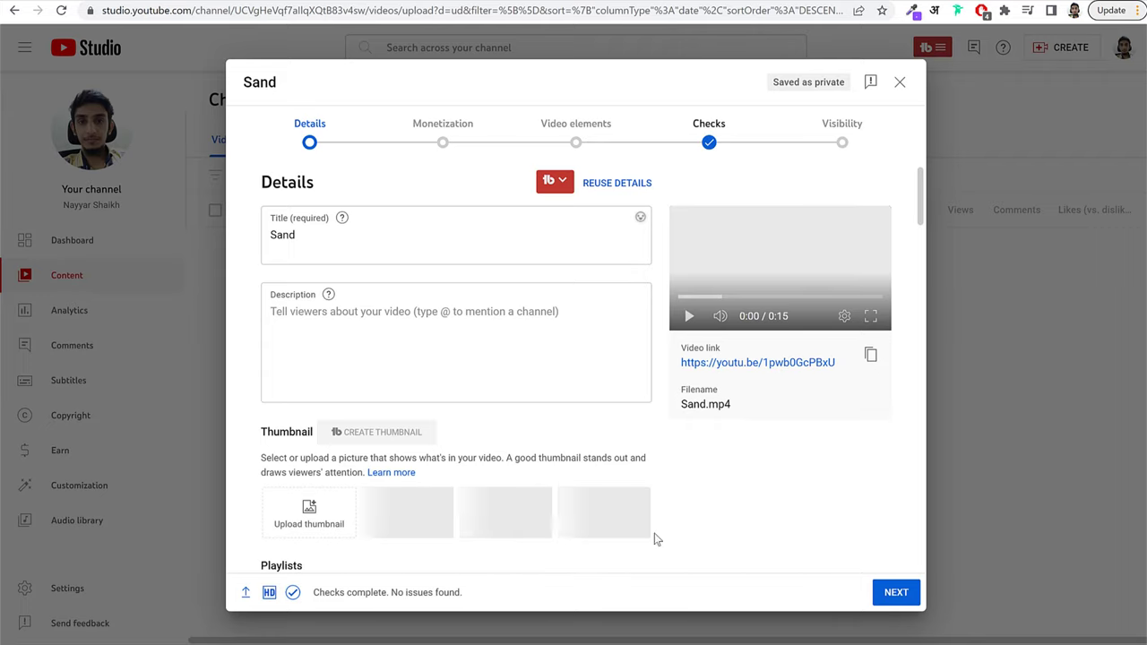
Turn monetization off for the Sand video
{"action": "left_click", "coordinate": [894, 598]}
{"action": "left_click", "coordinate": [435, 259]}
{"action": "left_click", "coordinate": [289, 283]}
{"action": "left_click", "coordinate": [466, 326]}
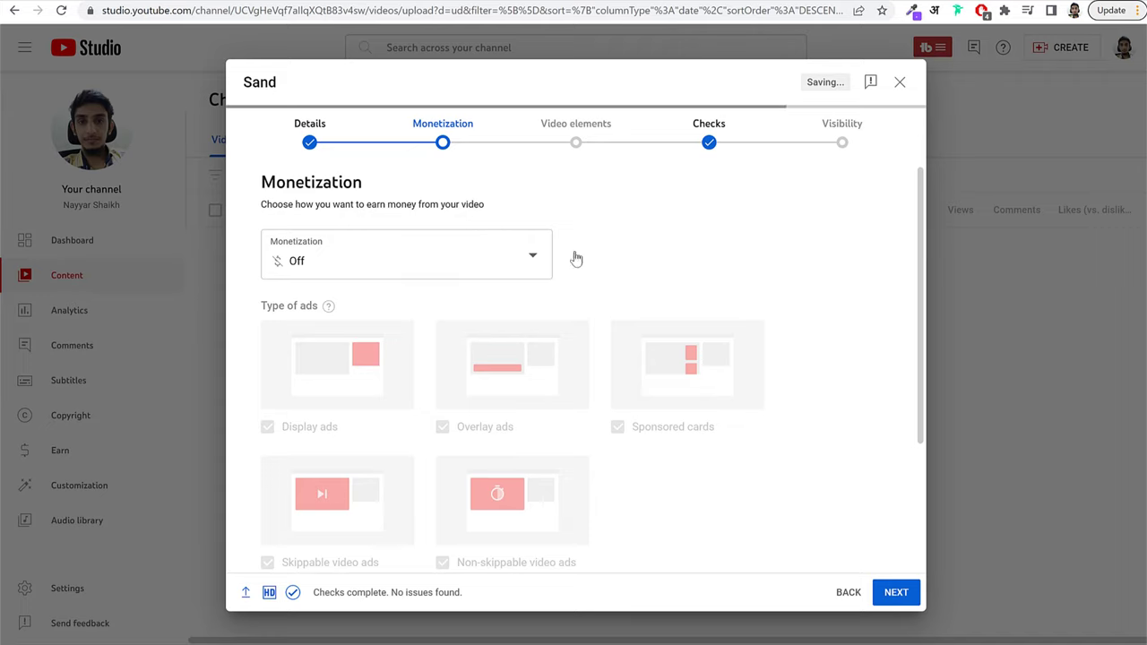
Advance past the checks and set the Sand video's visibility to Unlisted
{"action": "left_click", "coordinate": [916, 594]}
{"action": "left_click", "coordinate": [915, 595]}
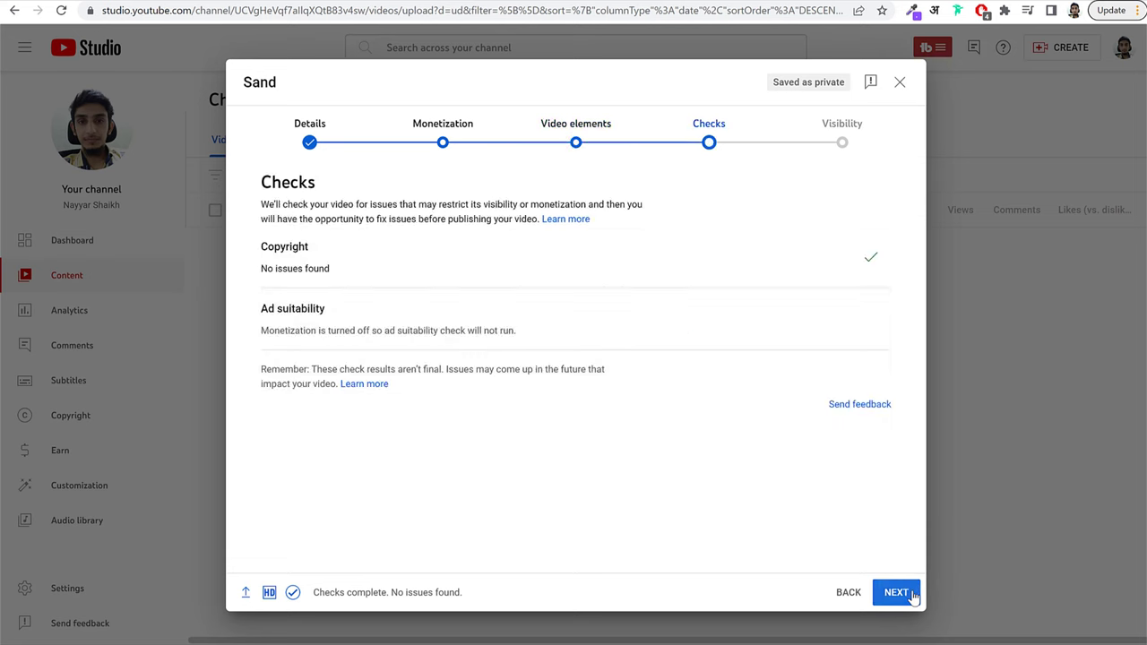
{"action": "left_click", "coordinate": [914, 595]}
{"action": "left_click", "coordinate": [910, 595]}
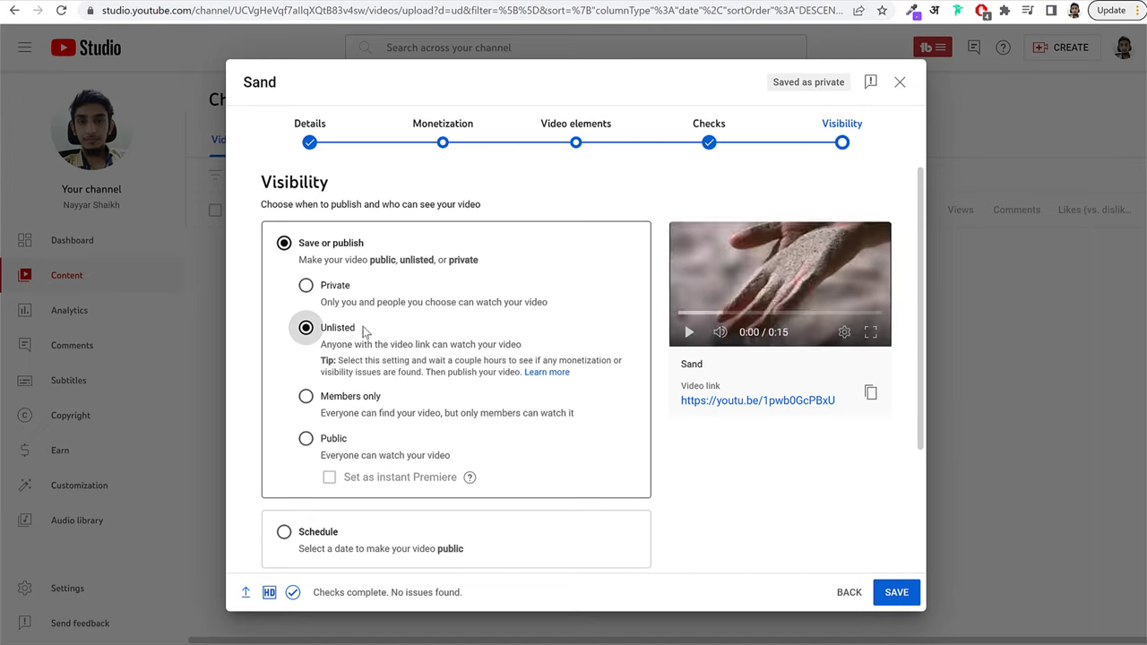
{"action": "left_click", "coordinate": [326, 287]}
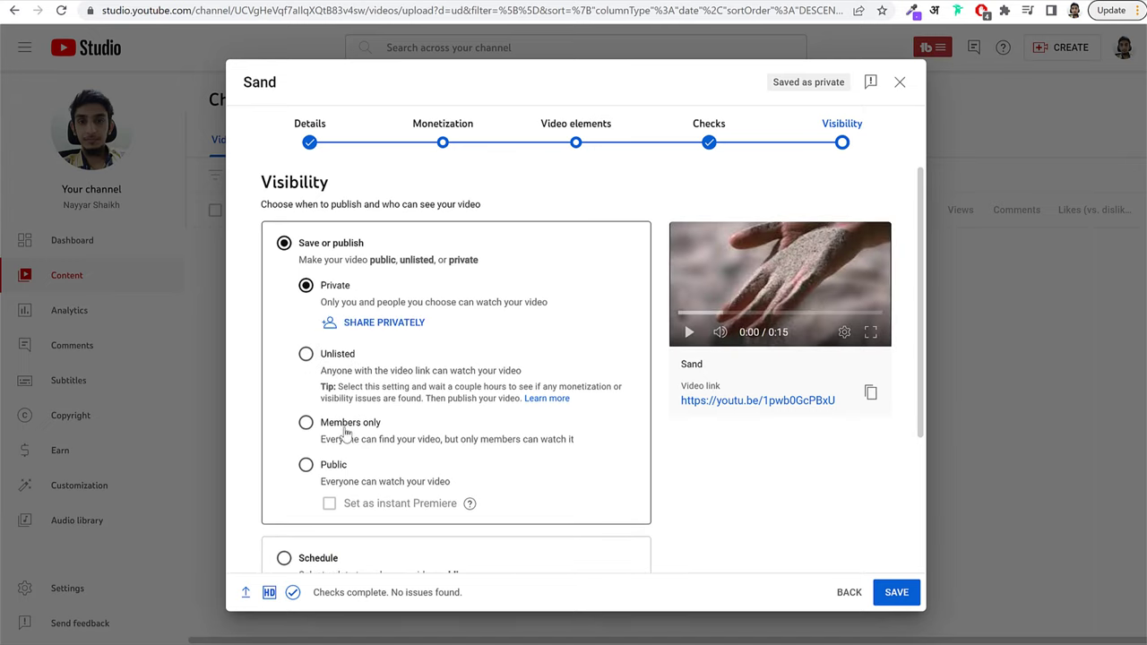
{"action": "left_click", "coordinate": [343, 430]}
{"action": "left_click", "coordinate": [394, 441]}
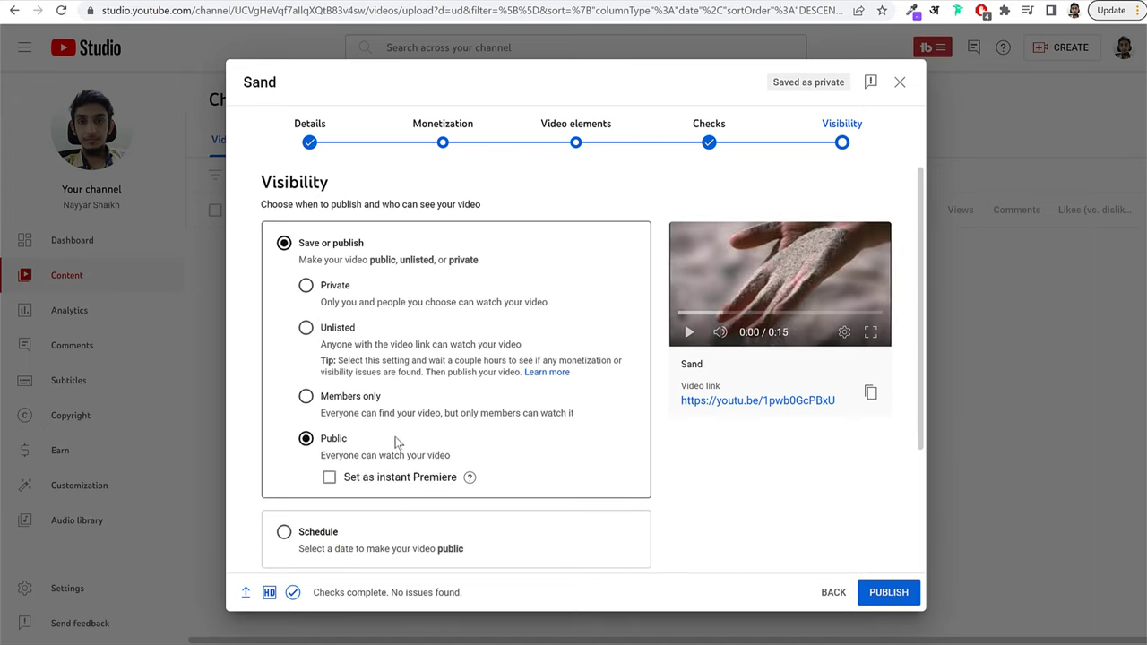
{"action": "left_click", "coordinate": [337, 330]}
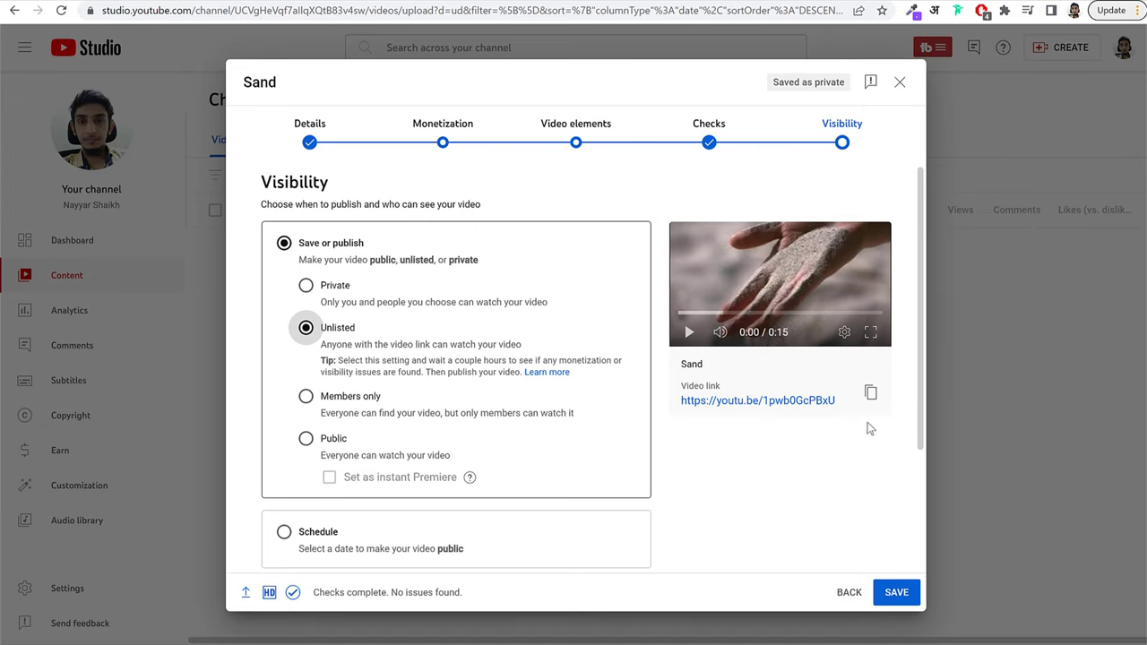
Copy the Sand video's share link and save the video
{"action": "left_click", "coordinate": [870, 393]}
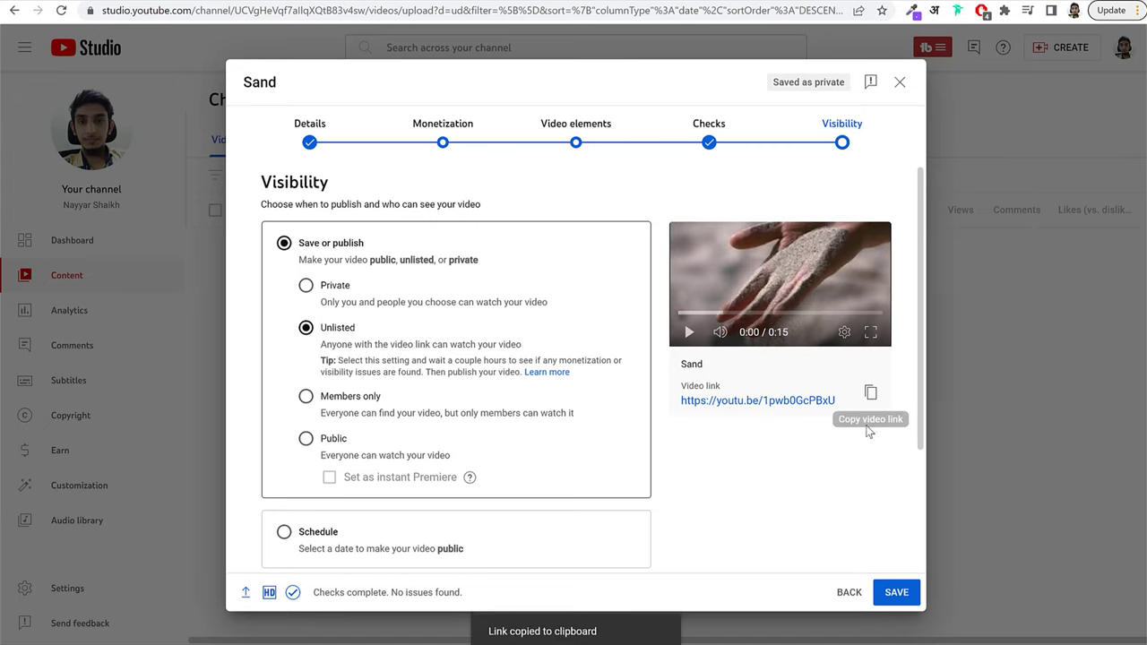
{"action": "left_click", "coordinate": [895, 594]}
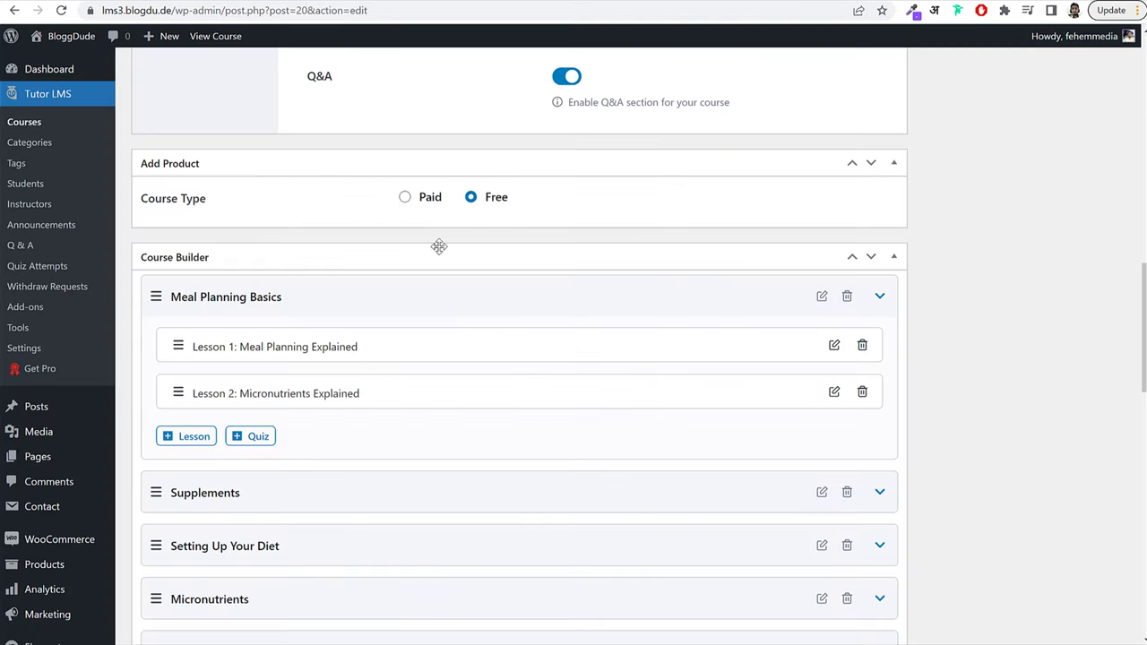
{"action": "scroll", "coordinate": [440, 247], "scroll_direction": "down", "scroll_amount": 1}
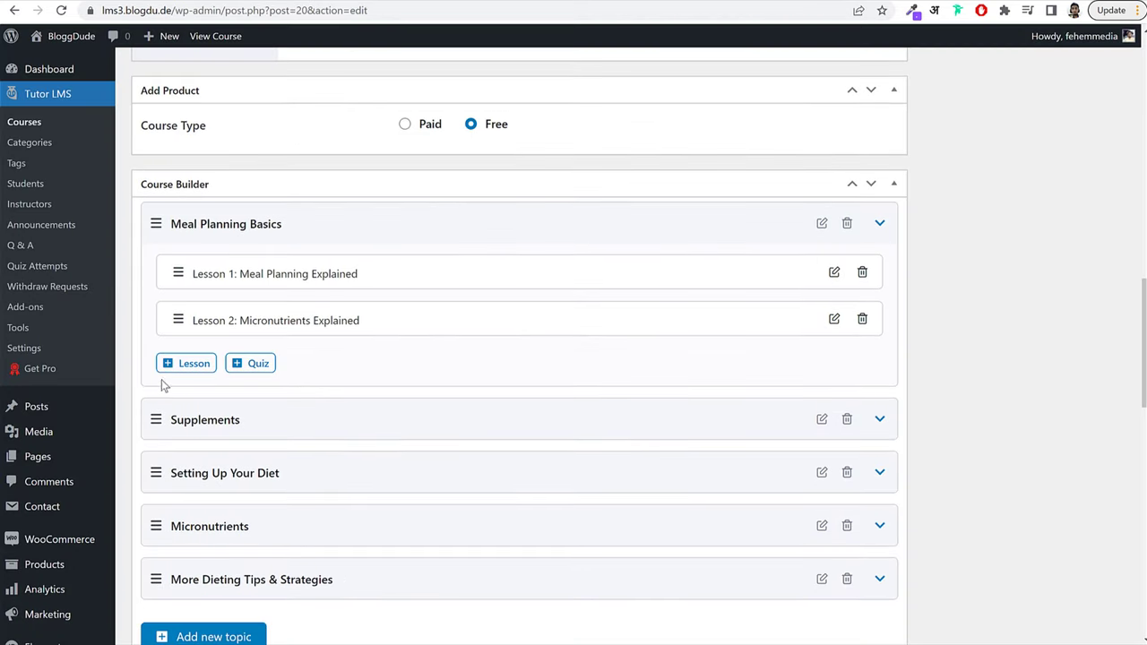
Add a new lesson under Meal Planning Basics with YouTube as source and the pasted video link
{"action": "left_click", "coordinate": [185, 363]}
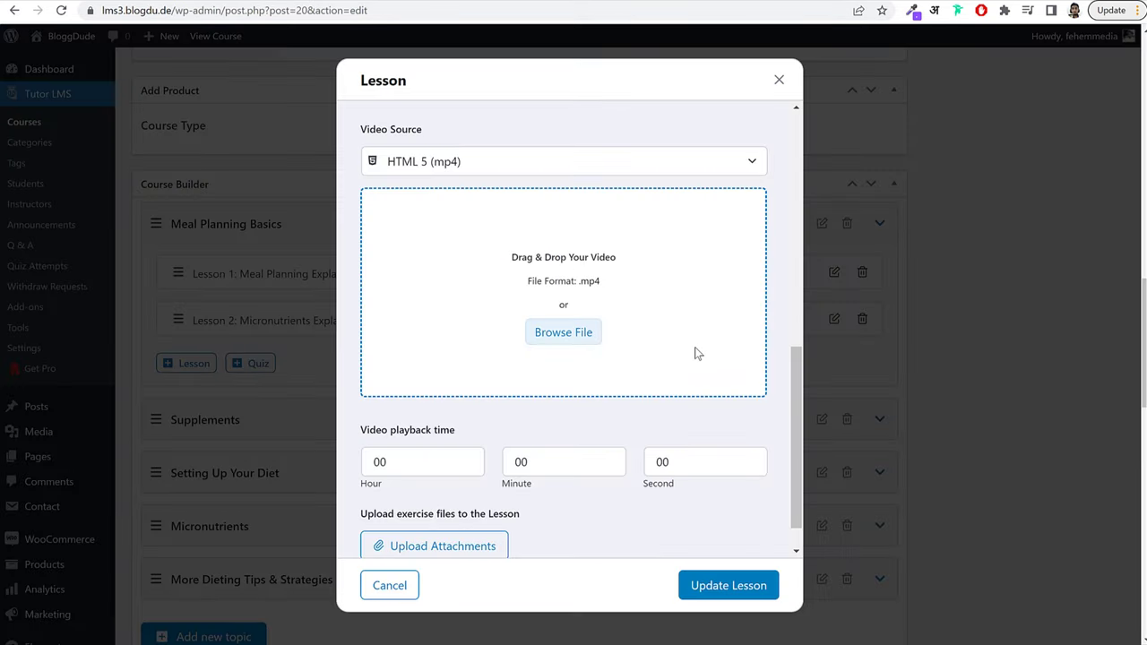
{"action": "scroll", "coordinate": [695, 352], "scroll_direction": "down", "scroll_amount": 1}
{"action": "scroll", "coordinate": [513, 370], "scroll_direction": "up", "scroll_amount": 3}
{"action": "left_click", "coordinate": [482, 263]}
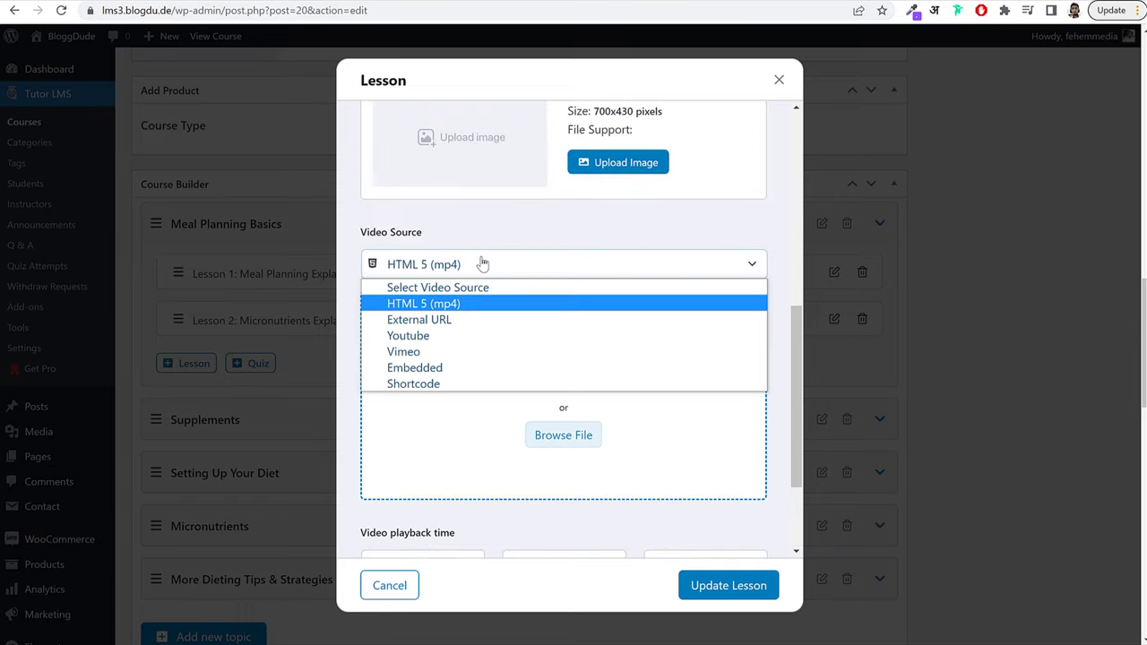
{"action": "left_click", "coordinate": [480, 335]}
{"action": "left_click", "coordinate": [479, 332]}
{"action": "key", "text": "ctrl+v"}
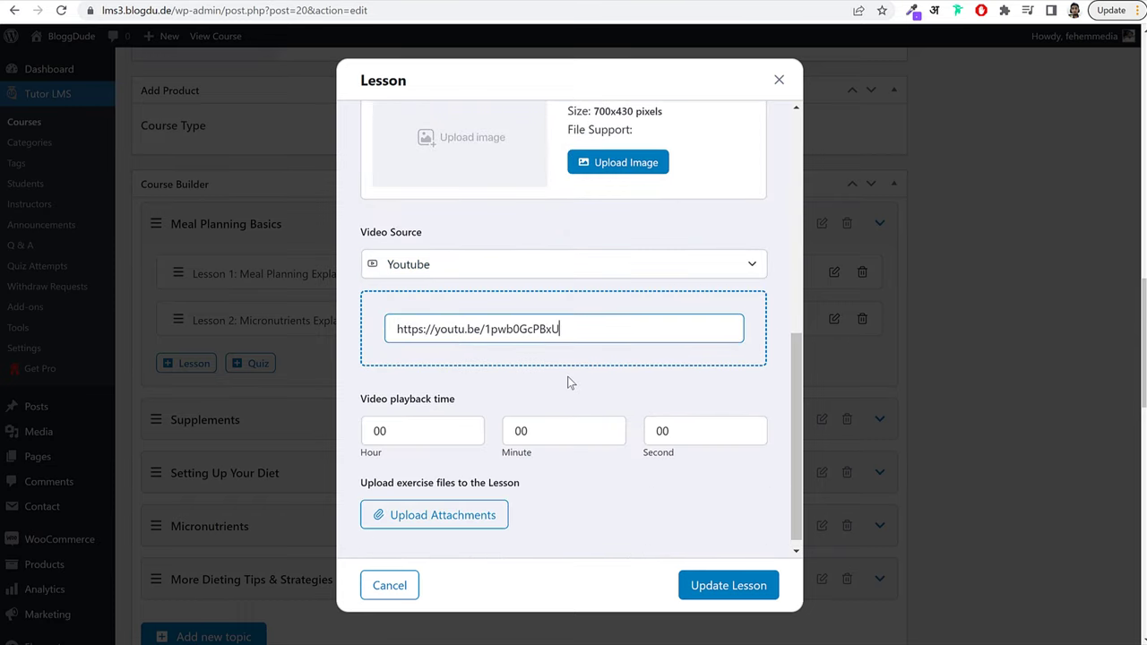
{"action": "left_click", "coordinate": [570, 379]}
{"action": "left_click_drag", "start_coordinate": [617, 323], "coordinate": [315, 335]}
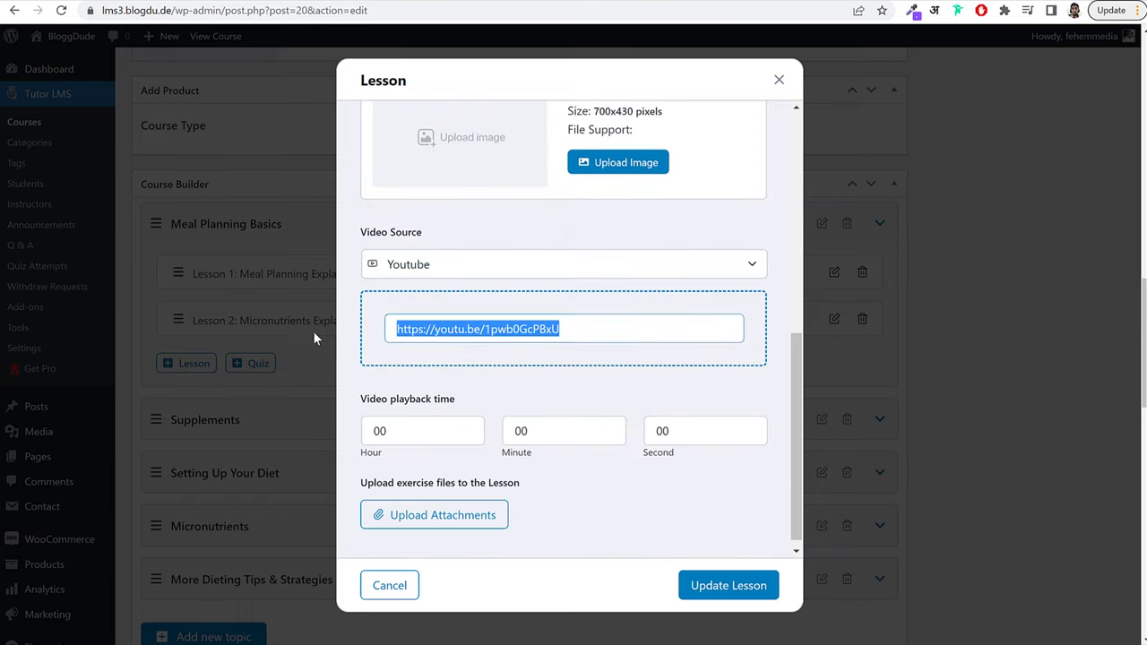
Name the lesson 'How Much Protein Should You Consume Per Day?' and save it
{"action": "scroll", "coordinate": [540, 366], "scroll_direction": "up", "scroll_amount": 5}
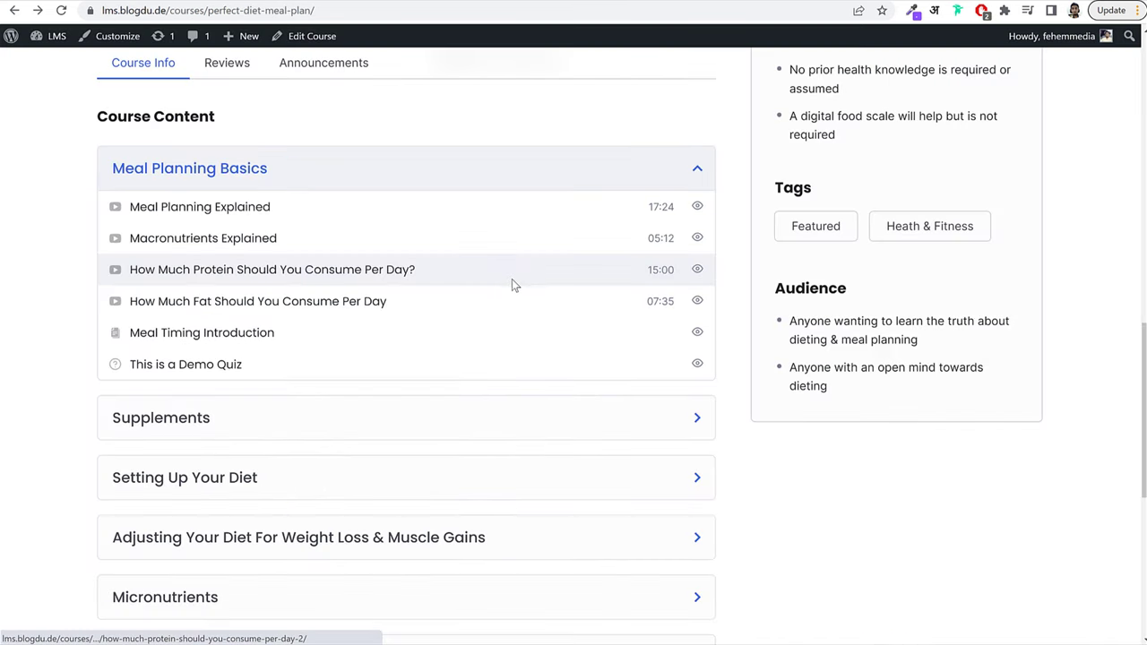
{"action": "left_click_drag", "start_coordinate": [511, 272], "coordinate": [134, 269]}
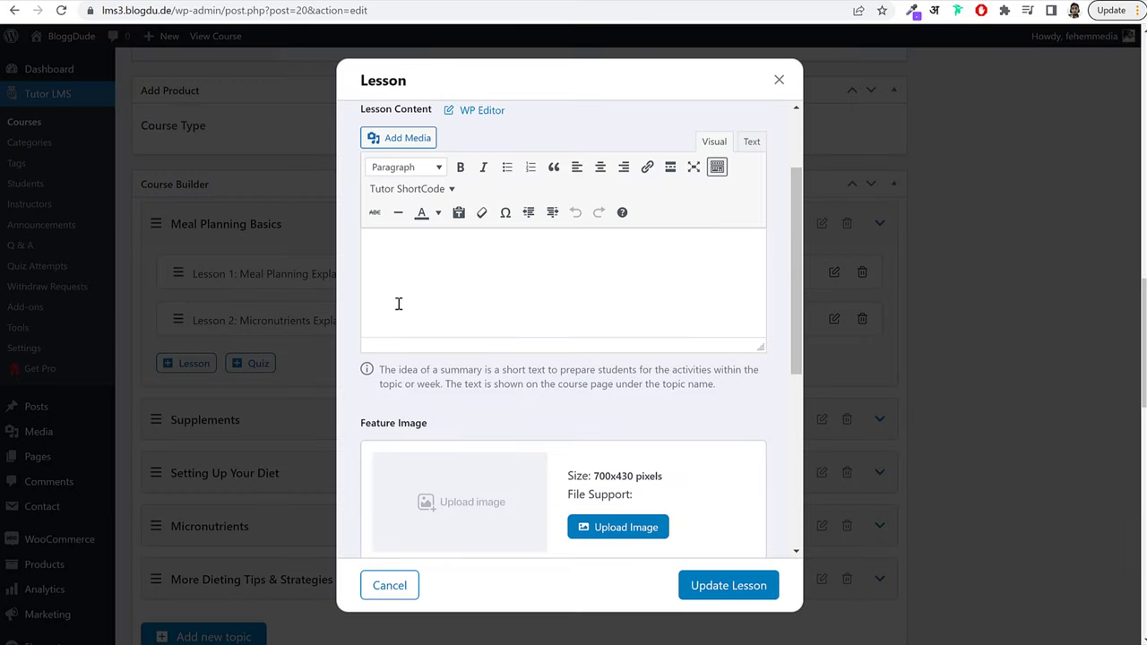
{"action": "scroll", "coordinate": [485, 176], "scroll_direction": "up", "scroll_amount": 2}
{"action": "left_click", "coordinate": [490, 163]}
{"action": "key", "text": "ctrl+a"}
{"action": "key", "text": "ctrl+v"}
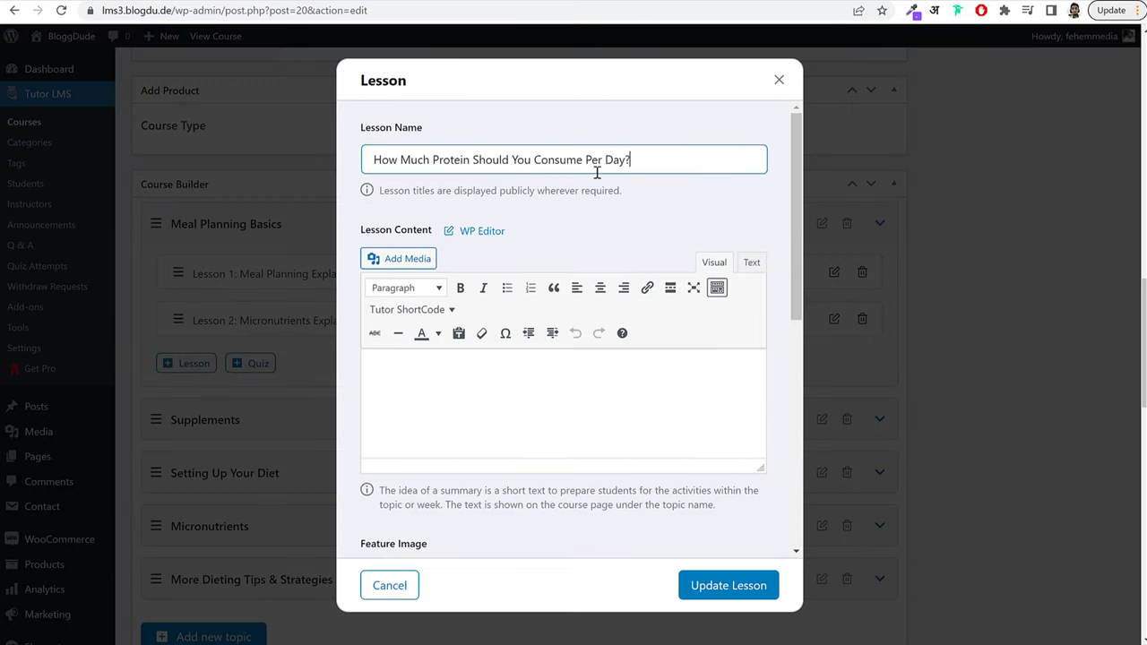
{"action": "scroll", "coordinate": [725, 404], "scroll_direction": "down", "scroll_amount": 4}
{"action": "left_click", "coordinate": [727, 585]}
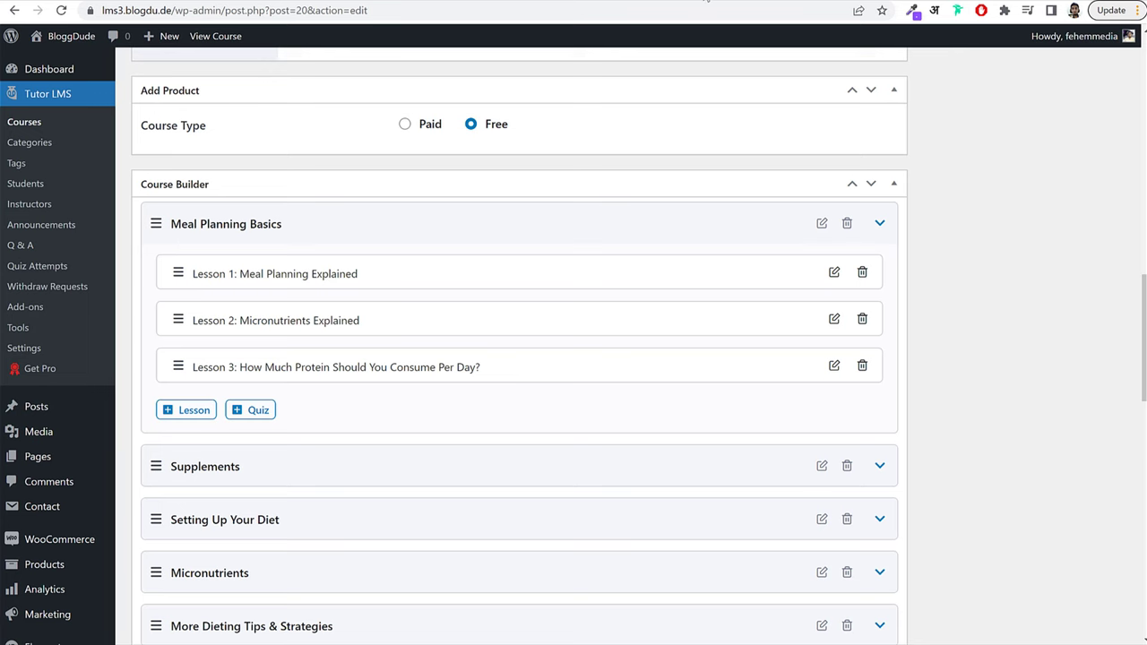
{"action": "left_click", "coordinate": [709, 3]}
{"action": "left_click", "coordinate": [806, 3]}
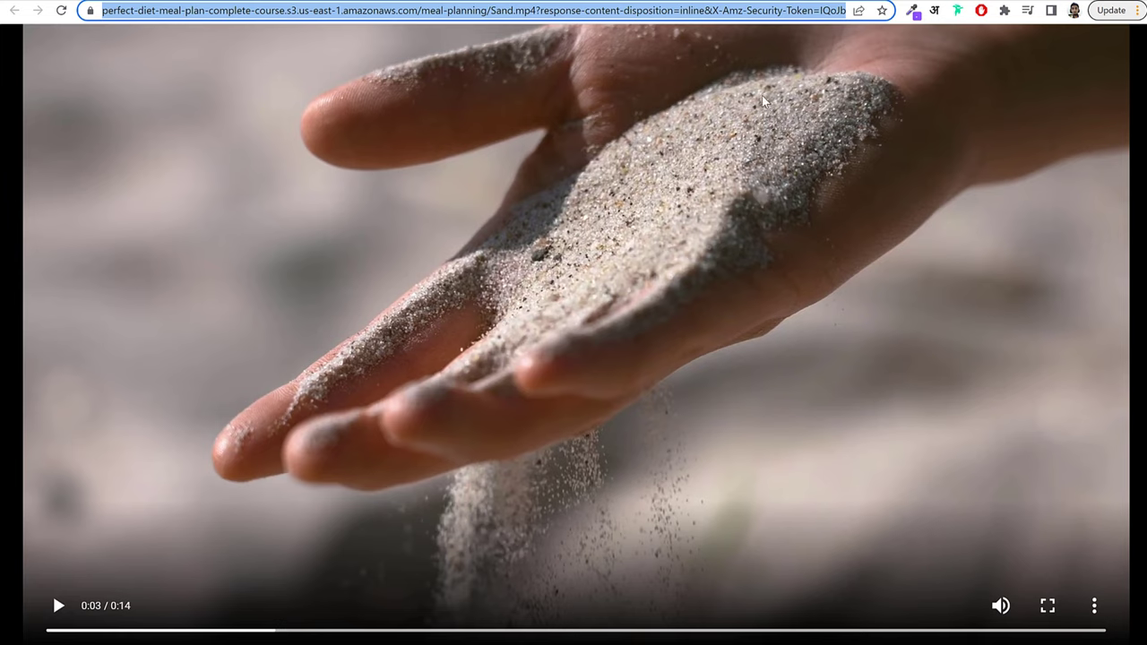
{"action": "key", "text": "ctrl+w"}
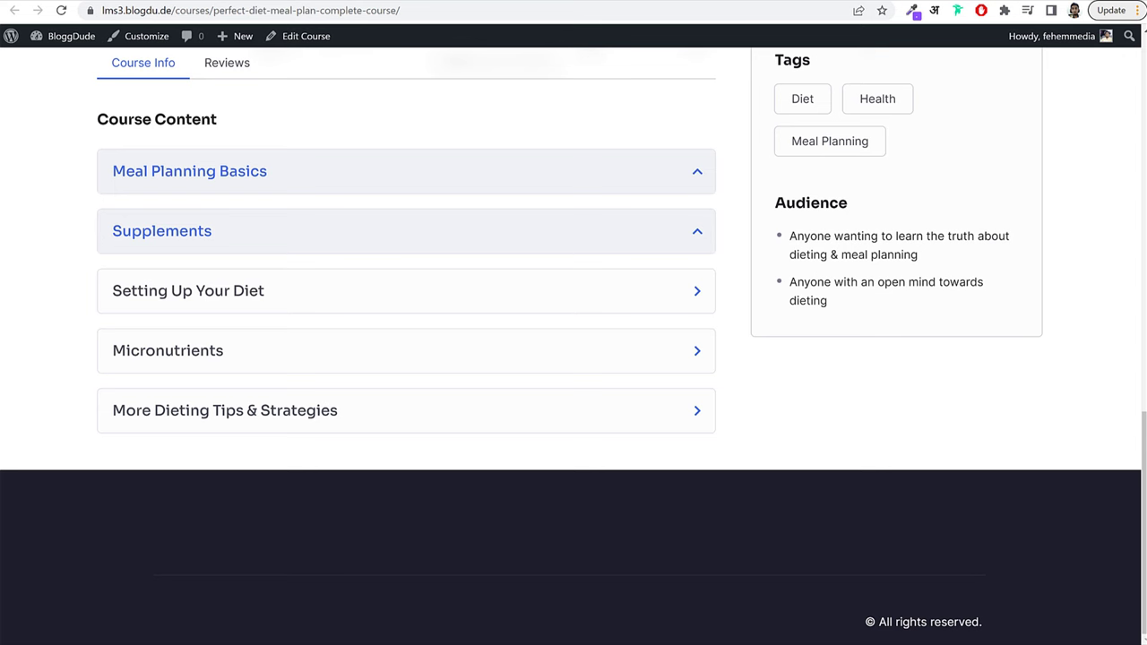
{"action": "left_click", "coordinate": [736, 0]}
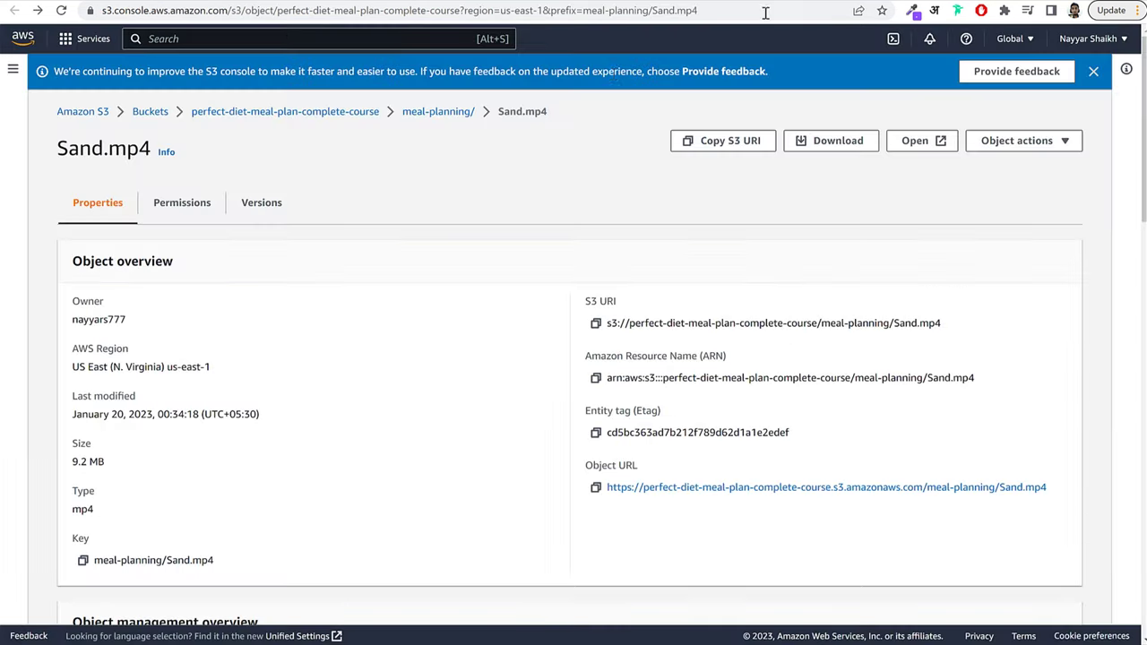
{"action": "key", "text": "ctrl+Tab"}
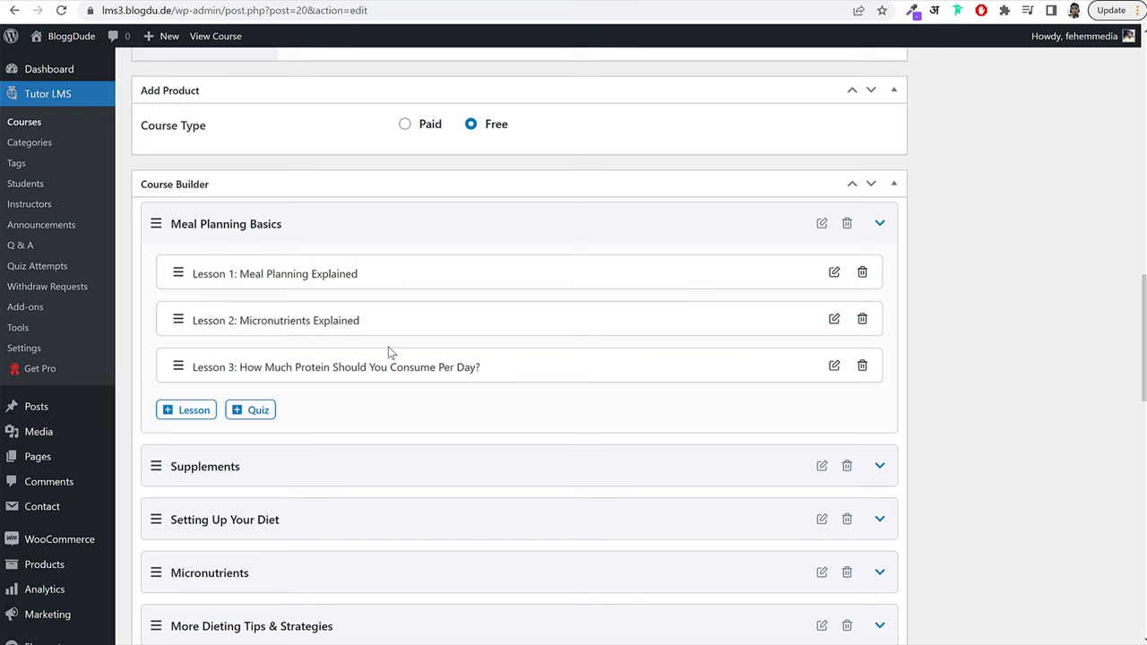
{"action": "key", "text": "ctrl+shift+Tab"}
Add a new lesson to Meal Planning Basics named 'Meal Timing Introduction'
{"action": "left_click", "coordinate": [175, 411]}
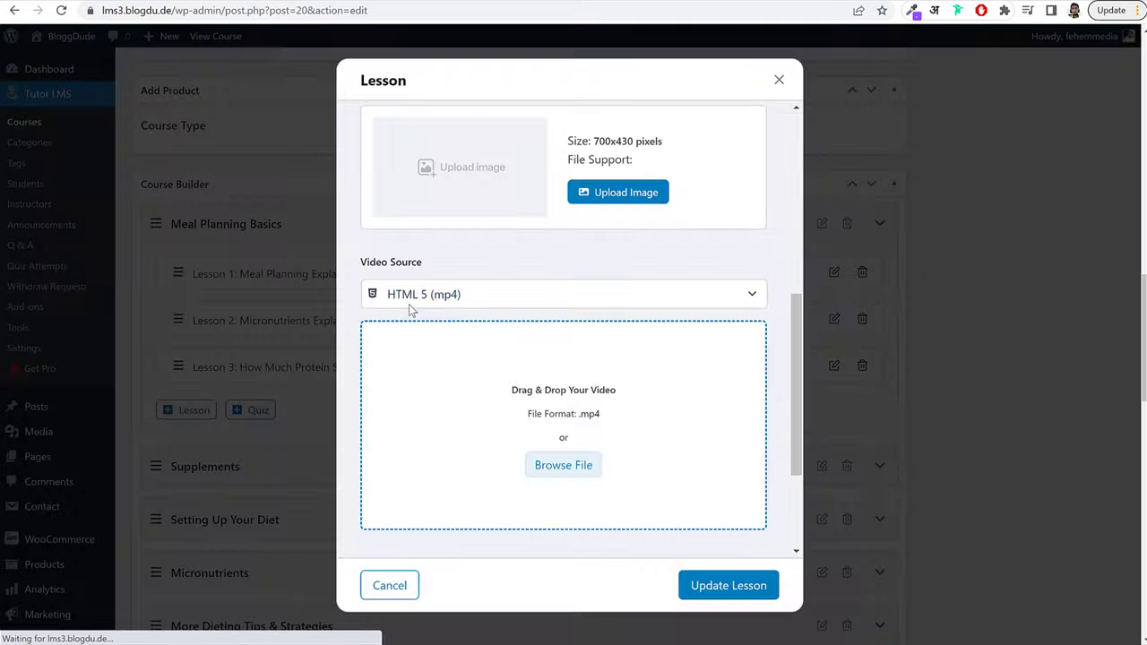
{"action": "scroll", "coordinate": [466, 224], "scroll_direction": "up", "scroll_amount": 10}
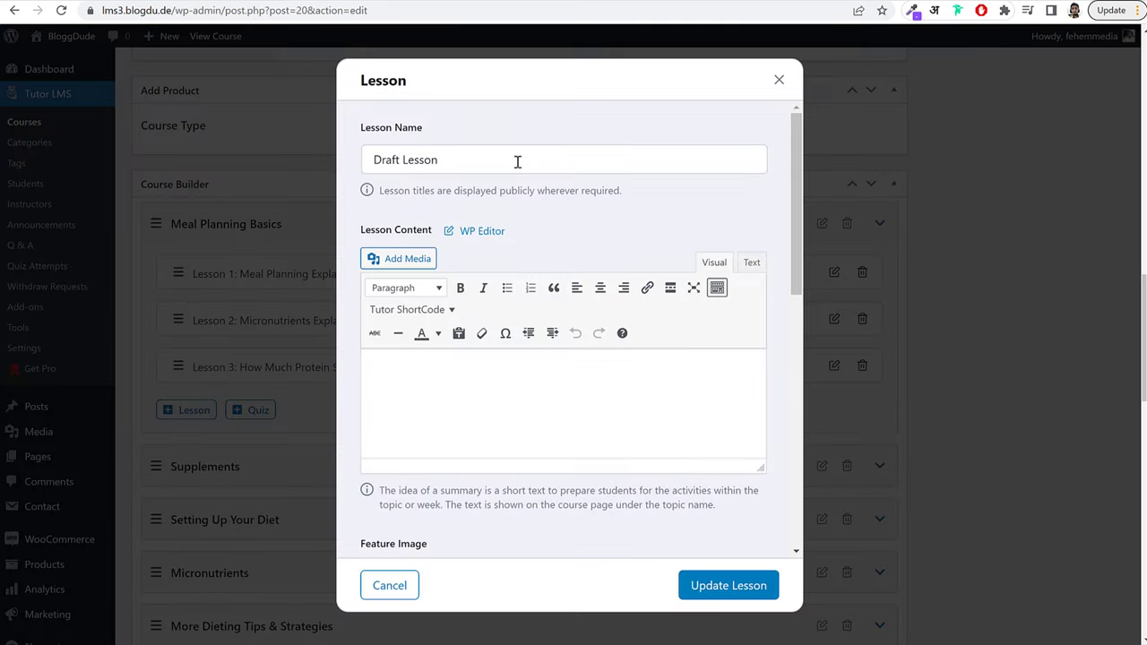
{"action": "left_click", "coordinate": [518, 161]}
{"action": "key", "text": "ctrl+a"}
{"action": "key", "text": "ctrl+v"}
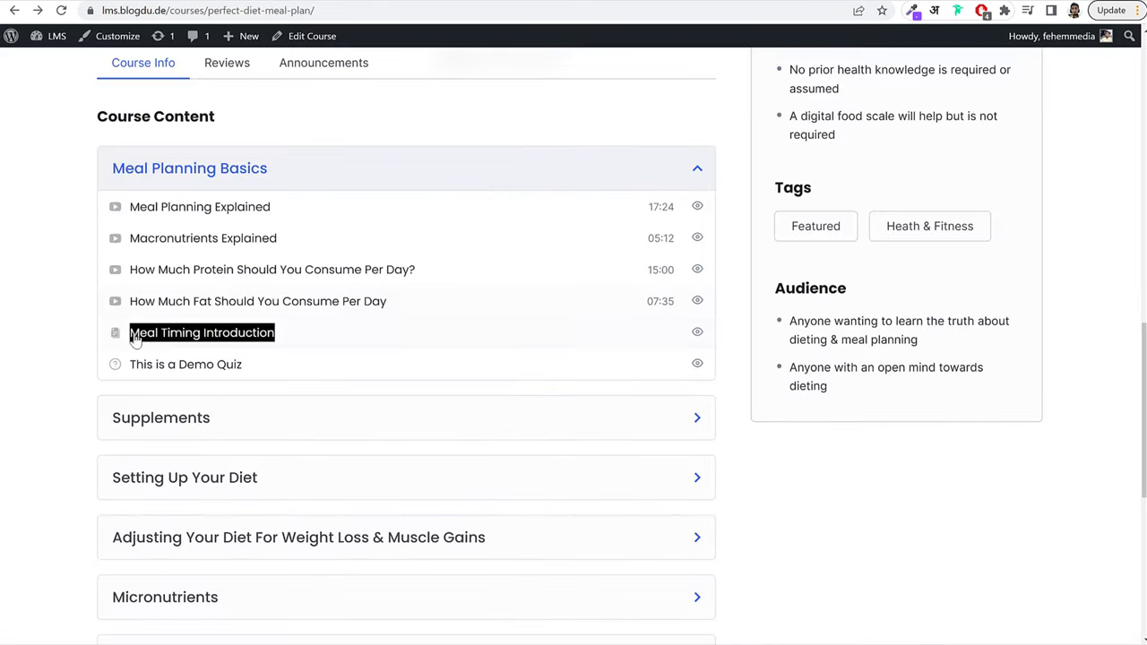
Copy the body text from the public Meal Timing Introduction page into the lesson content
{"action": "left_click", "coordinate": [133, 342]}
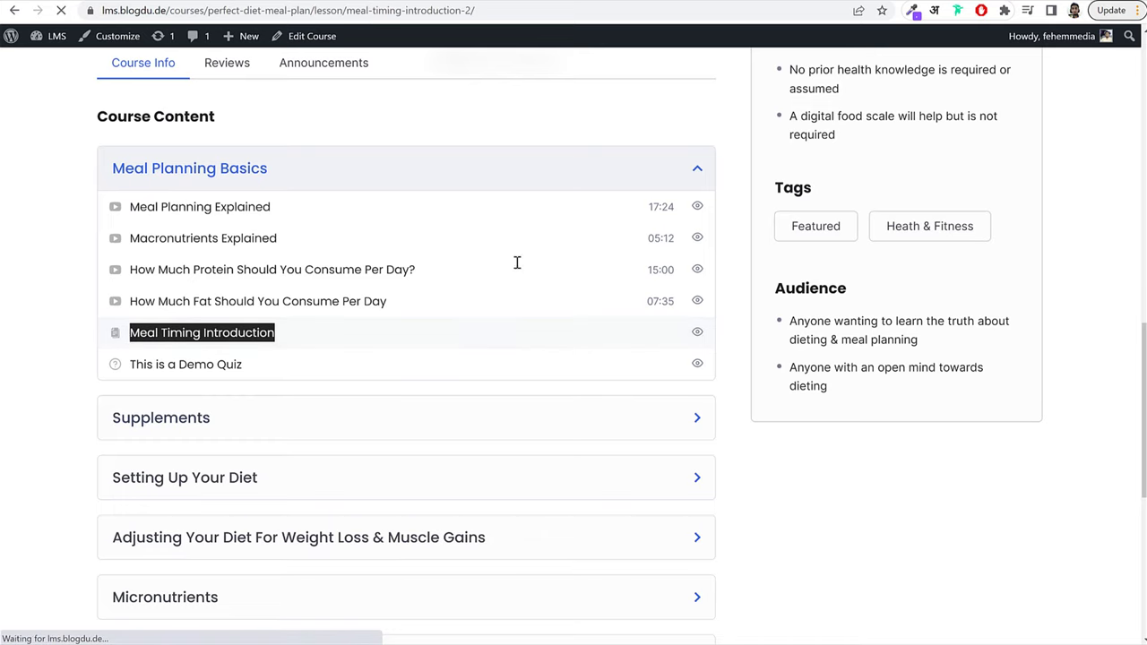
{"action": "left_click_drag", "start_coordinate": [443, 246], "coordinate": [704, 326]}
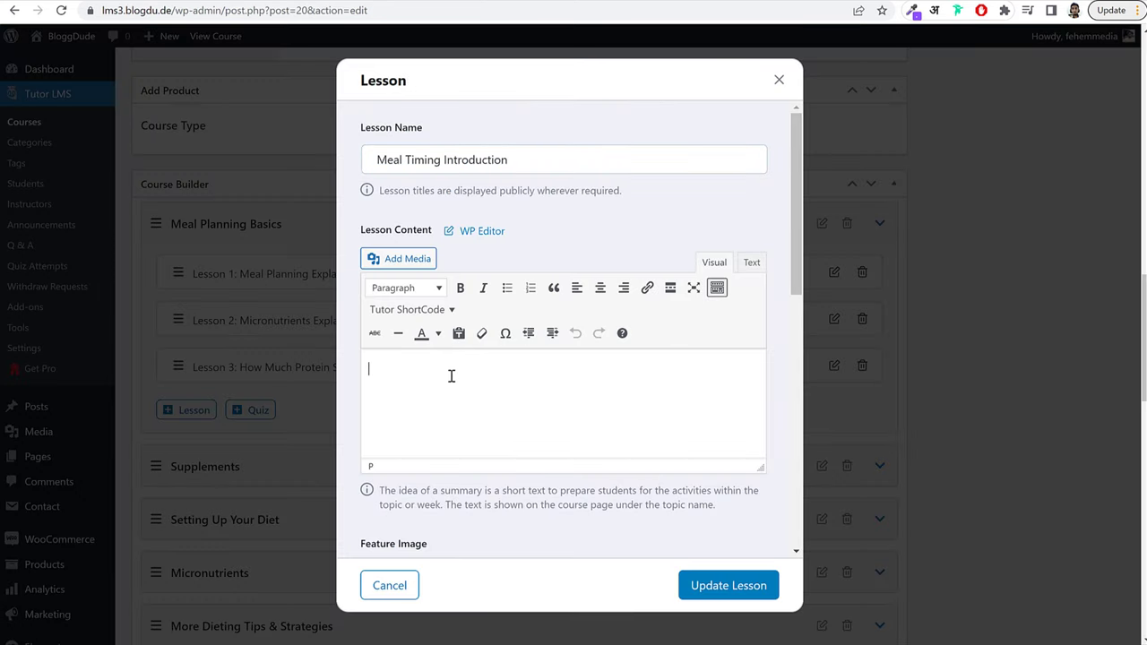
{"action": "key", "text": "ctrl+v"}
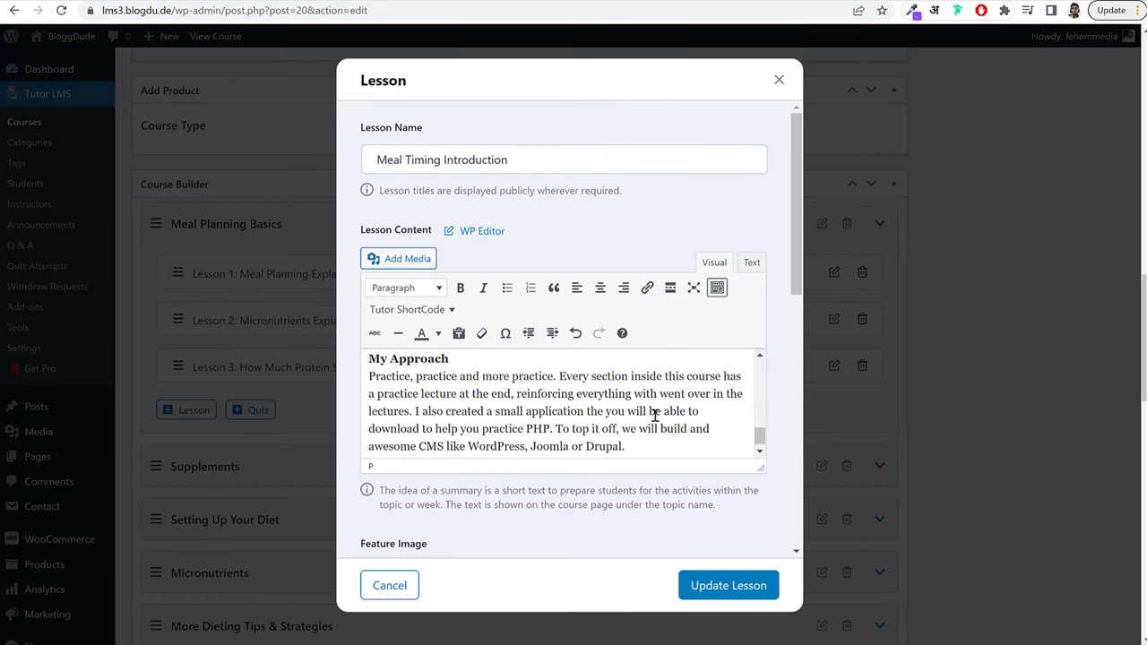
{"action": "scroll", "coordinate": [656, 415], "scroll_direction": "up", "scroll_amount": 5}
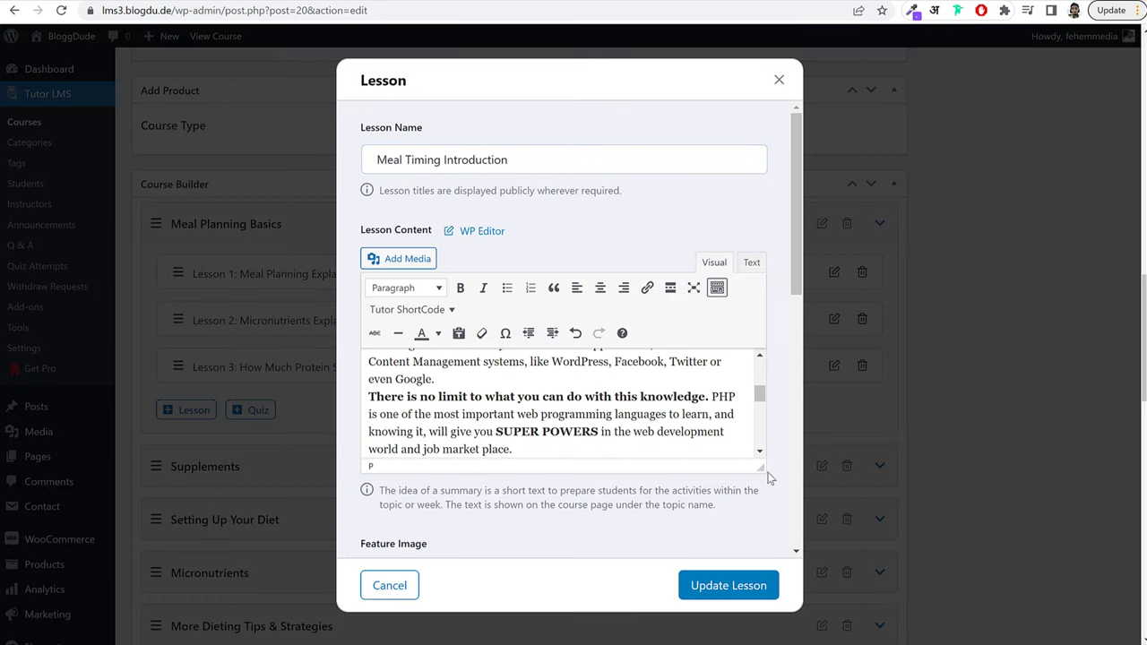
{"action": "left_click_drag", "start_coordinate": [769, 478], "coordinate": [776, 578]}
{"action": "scroll", "coordinate": [718, 435], "scroll_direction": "down", "scroll_amount": 3}
{"action": "scroll", "coordinate": [791, 416], "scroll_direction": "down", "scroll_amount": 2}
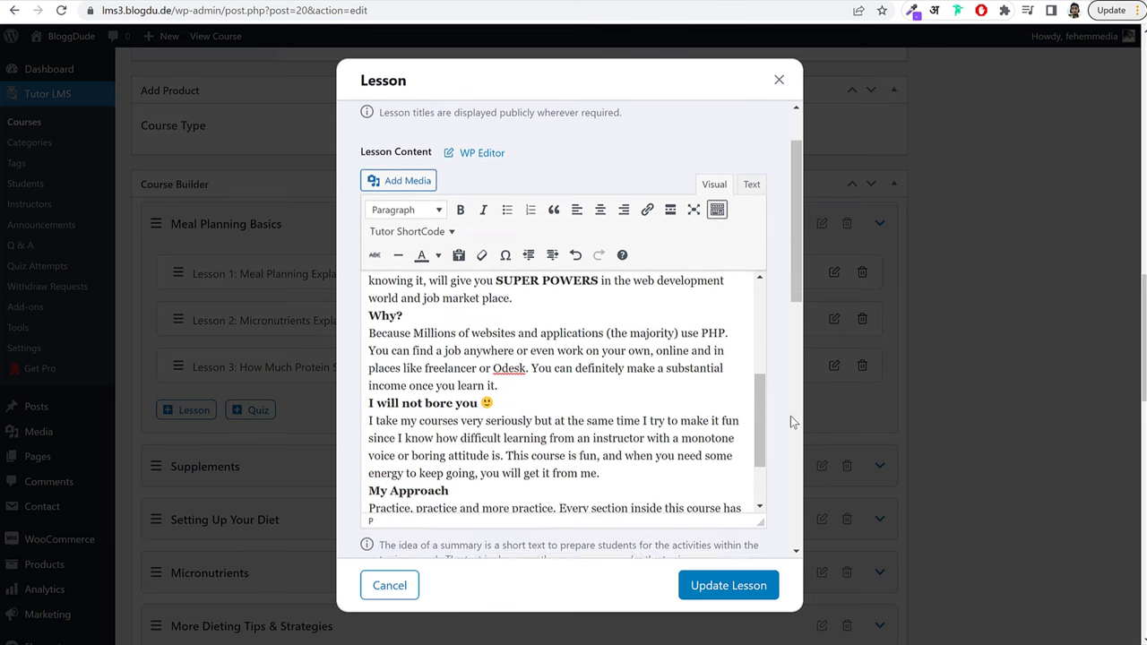
{"action": "scroll", "coordinate": [791, 416], "scroll_direction": "down", "scroll_amount": 1}
{"action": "scroll", "coordinate": [734, 395], "scroll_direction": "up", "scroll_amount": 2}
Start a new empty line after the SUPER POWERS paragraph
{"action": "left_click", "coordinate": [482, 313]}
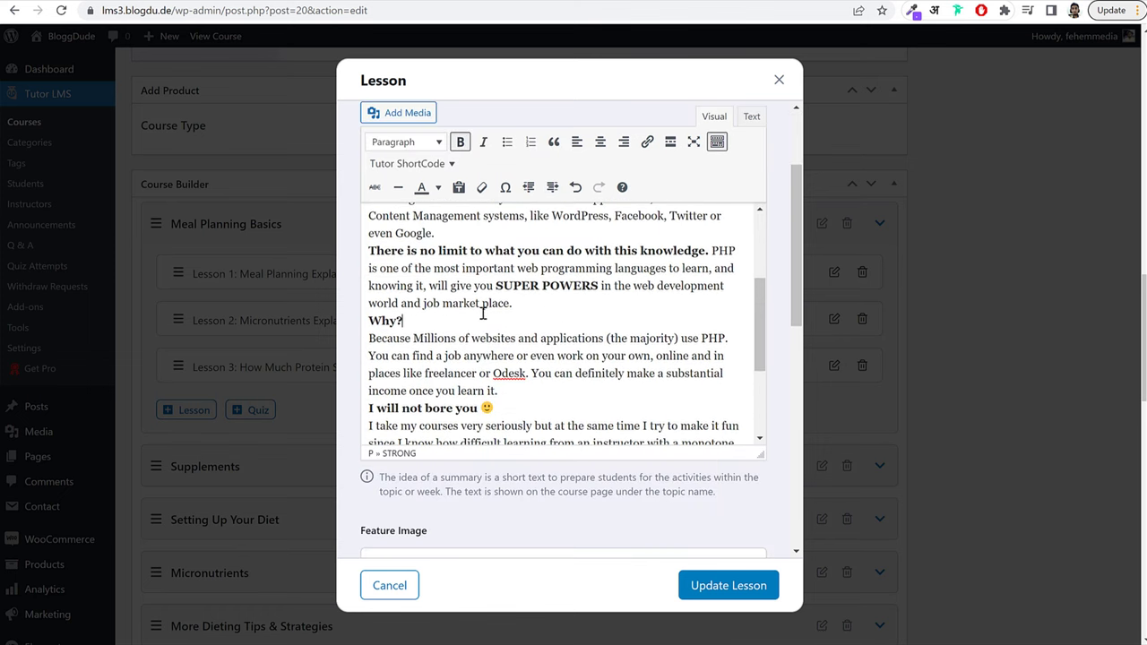
{"action": "left_click", "coordinate": [528, 303]}
{"action": "key", "text": "Return"}
Upload marketplace-hero.png and insert it into the lesson text
{"action": "left_click", "coordinate": [399, 113]}
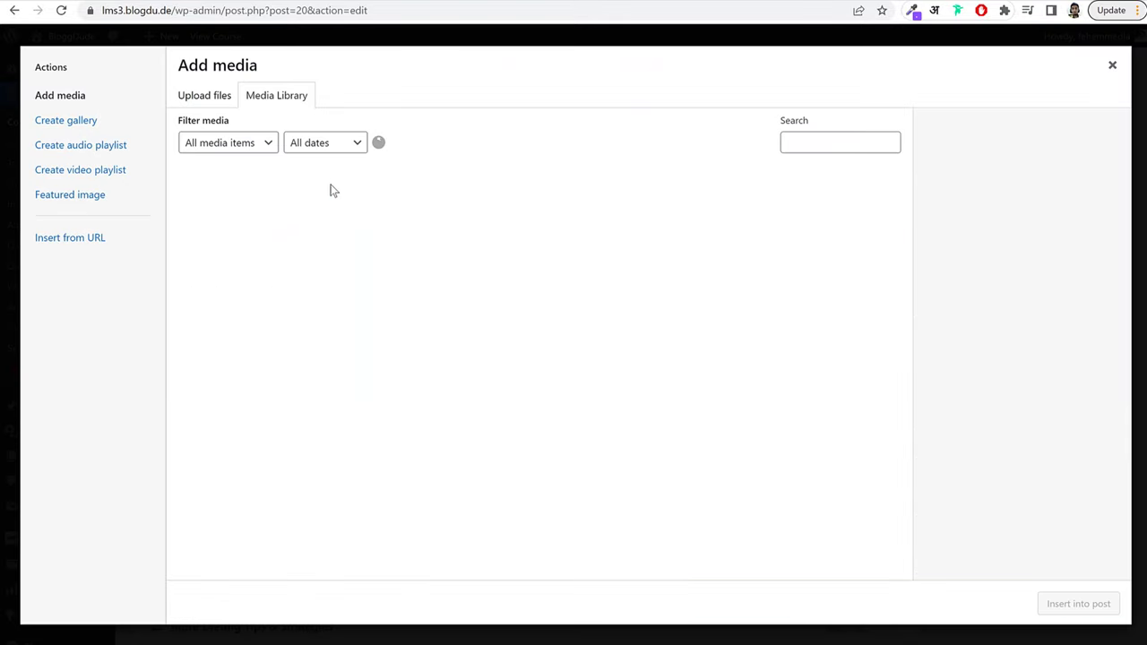
{"action": "left_click", "coordinate": [204, 95]}
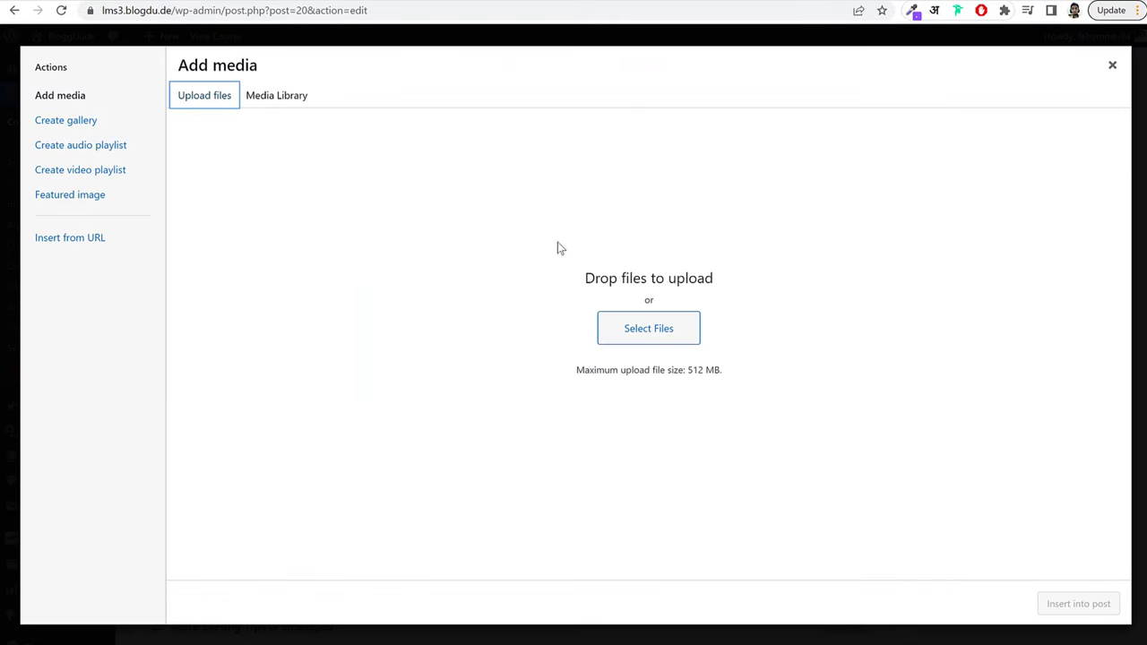
{"action": "left_click", "coordinate": [679, 328]}
{"action": "scroll", "coordinate": [390, 192], "scroll_direction": "down", "scroll_amount": 6}
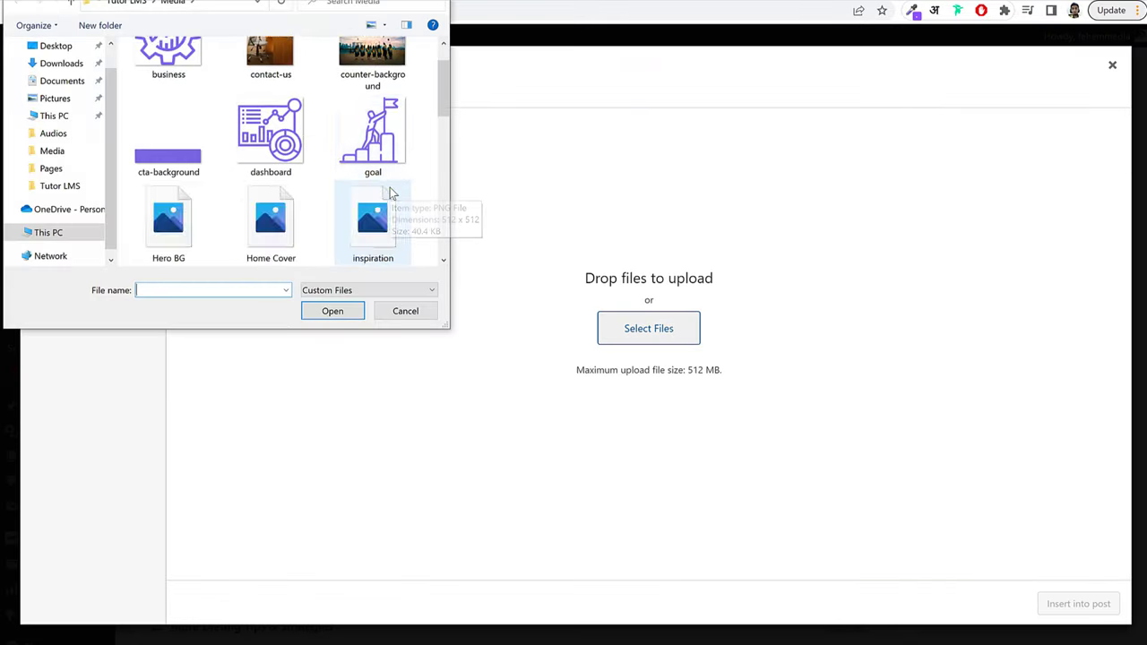
{"action": "left_click", "coordinate": [384, 158]}
{"action": "left_click", "coordinate": [337, 314]}
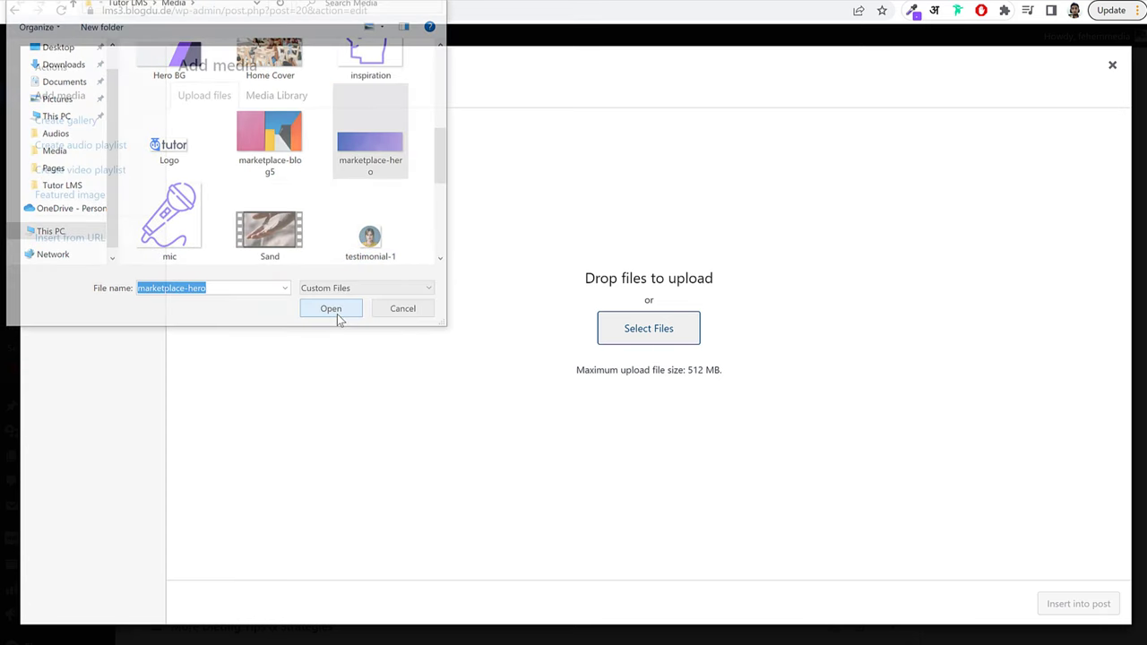
{"action": "left_click", "coordinate": [1088, 605]}
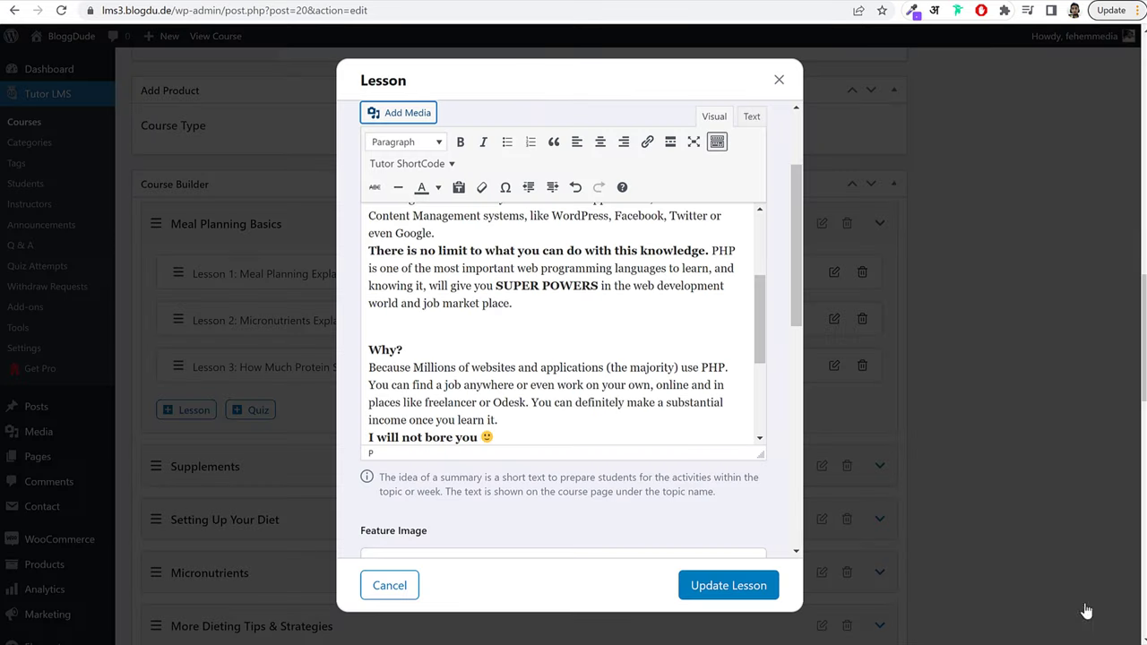
Centre the image and set its size to Full Size 1440 × 421
{"action": "left_click", "coordinate": [535, 363]}
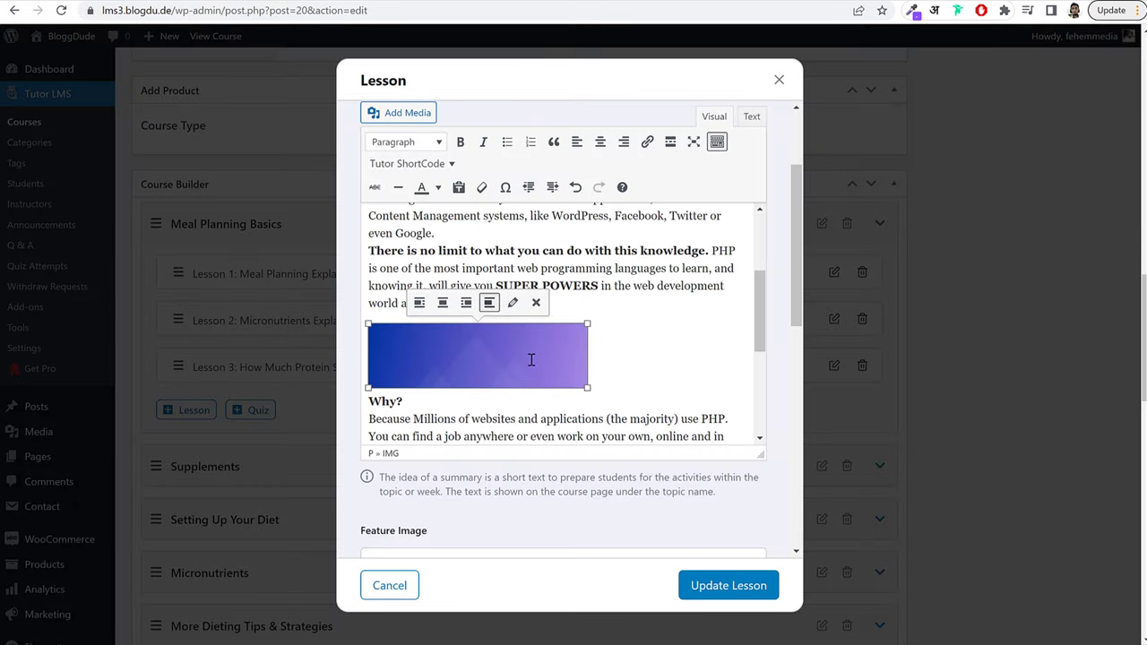
{"action": "left_click", "coordinate": [443, 304]}
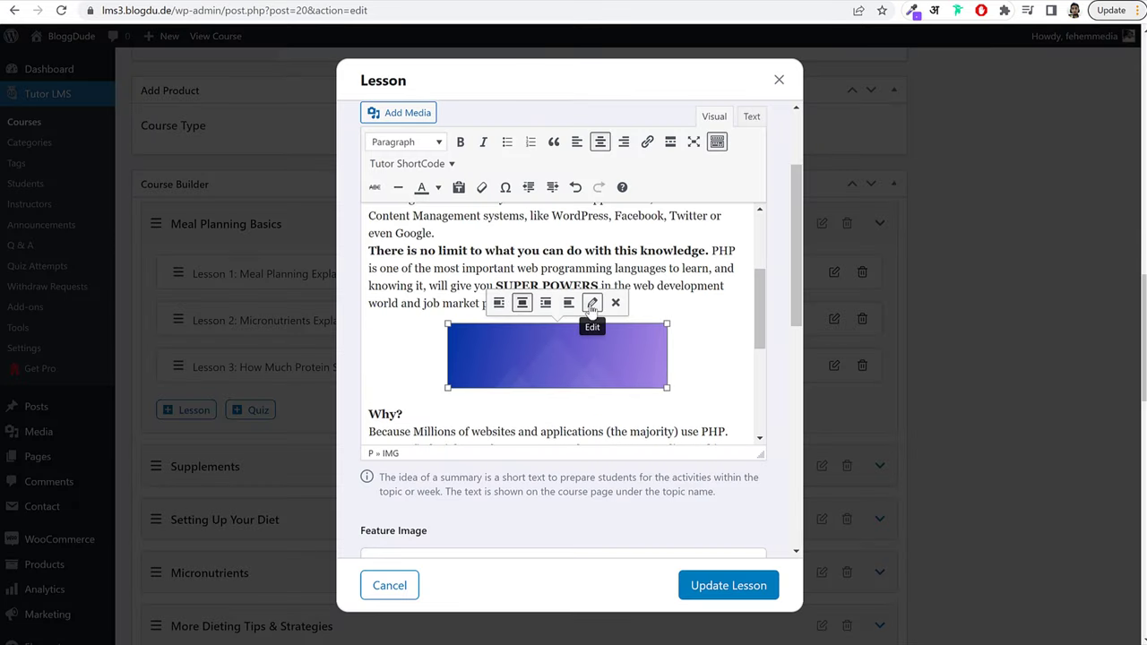
{"action": "left_click", "coordinate": [592, 302]}
{"action": "left_click", "coordinate": [314, 303]}
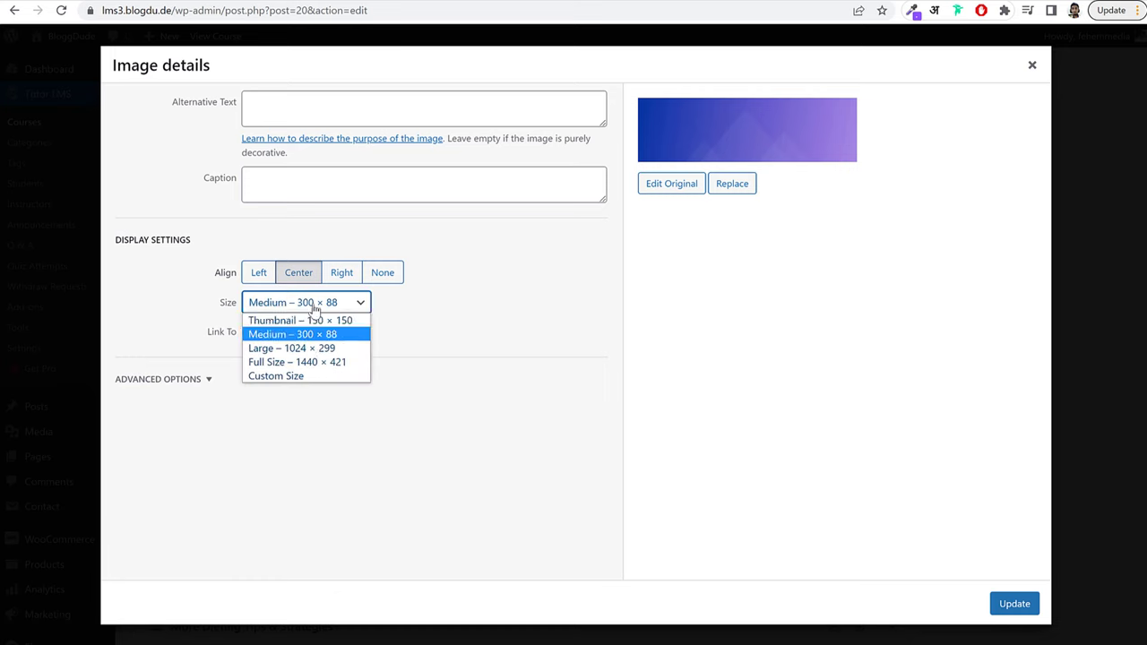
{"action": "left_click", "coordinate": [315, 362]}
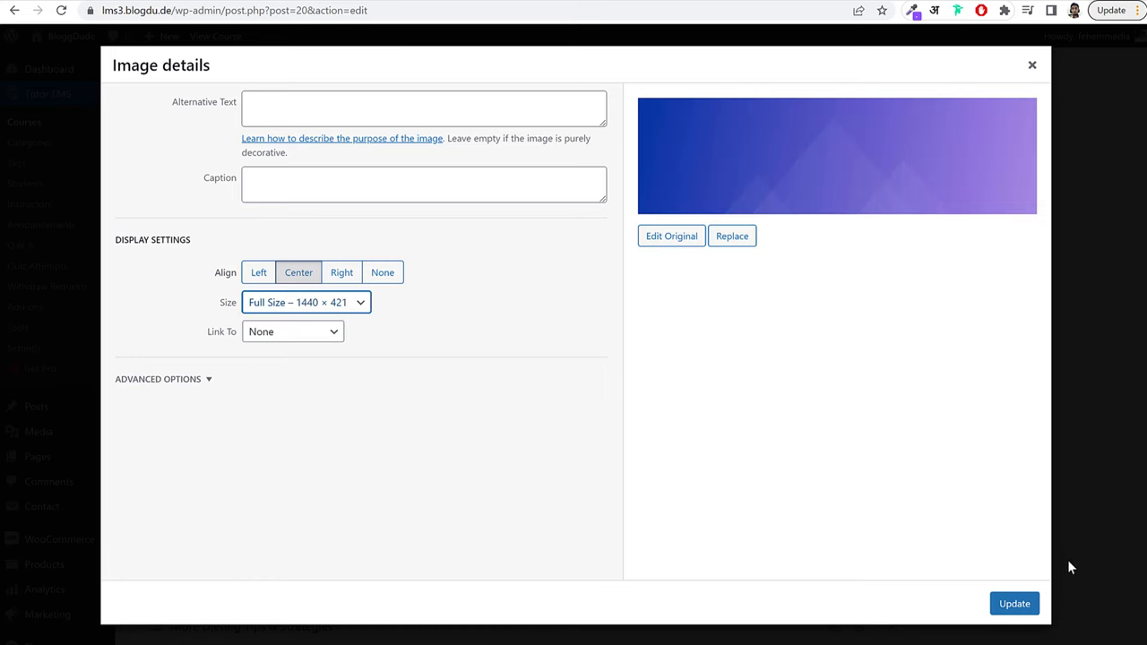
{"action": "left_click", "coordinate": [1014, 604]}
{"action": "scroll", "coordinate": [745, 374], "scroll_direction": "down", "scroll_amount": 10}
{"action": "left_click", "coordinate": [712, 366]}
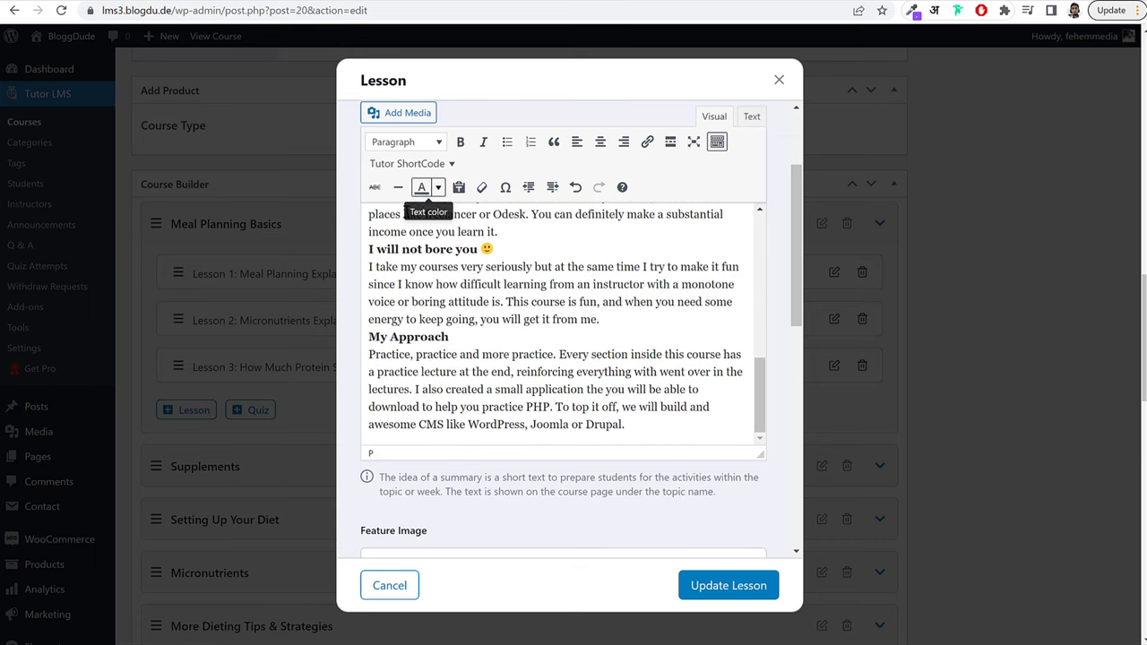
Set the lesson's Video Source to 'Select Video Source' (no video) and update the lesson
{"action": "scroll", "coordinate": [723, 387], "scroll_direction": "down", "scroll_amount": 6}
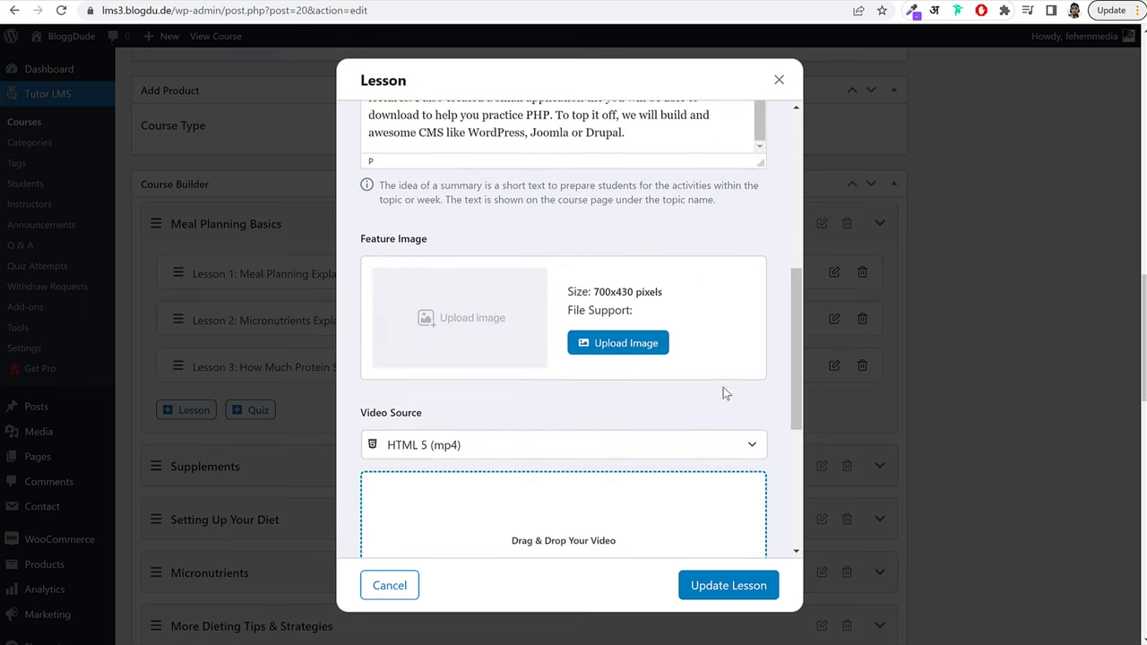
{"action": "scroll", "coordinate": [724, 388], "scroll_direction": "up", "scroll_amount": 3}
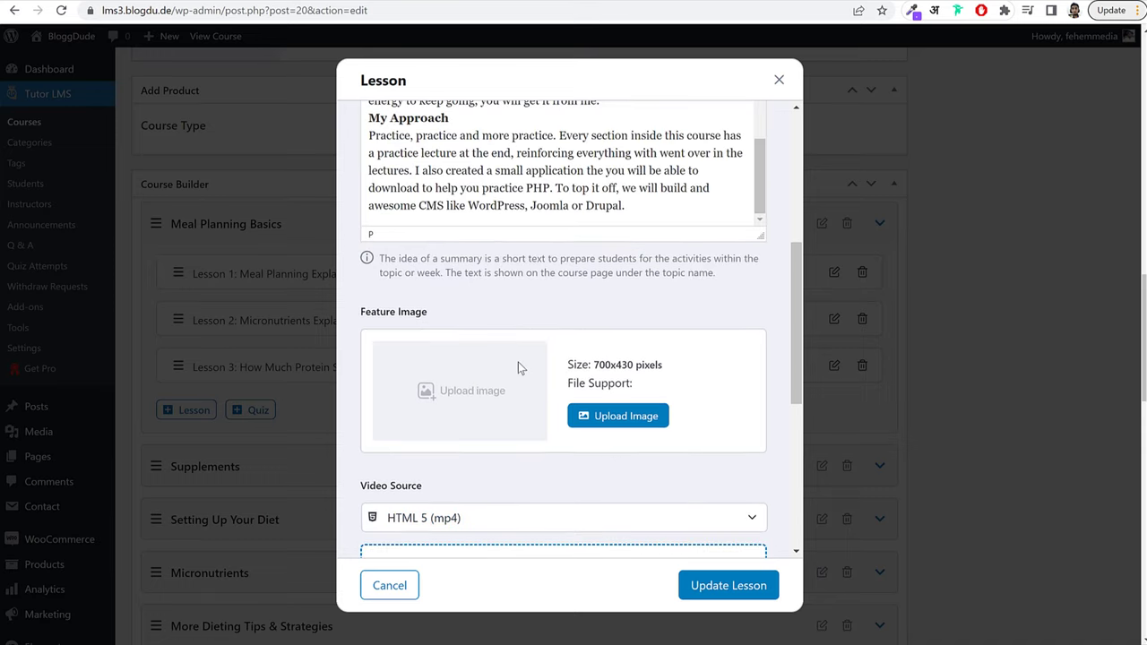
{"action": "scroll", "coordinate": [516, 362], "scroll_direction": "down", "scroll_amount": 2}
{"action": "left_click", "coordinate": [453, 301]}
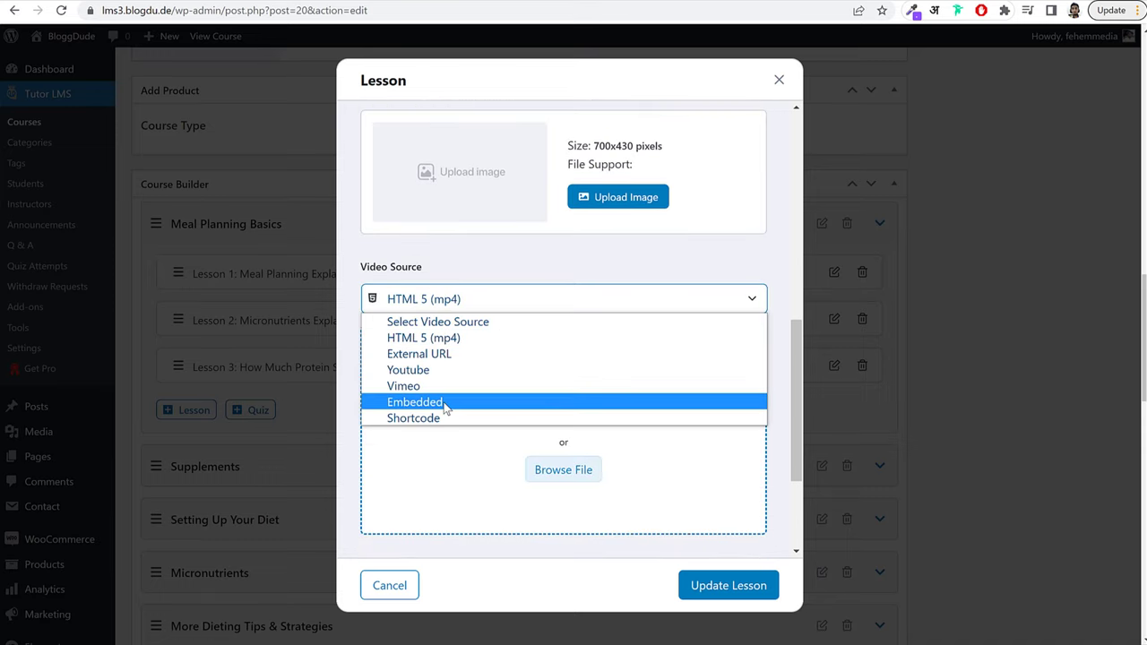
{"action": "left_click", "coordinate": [434, 322]}
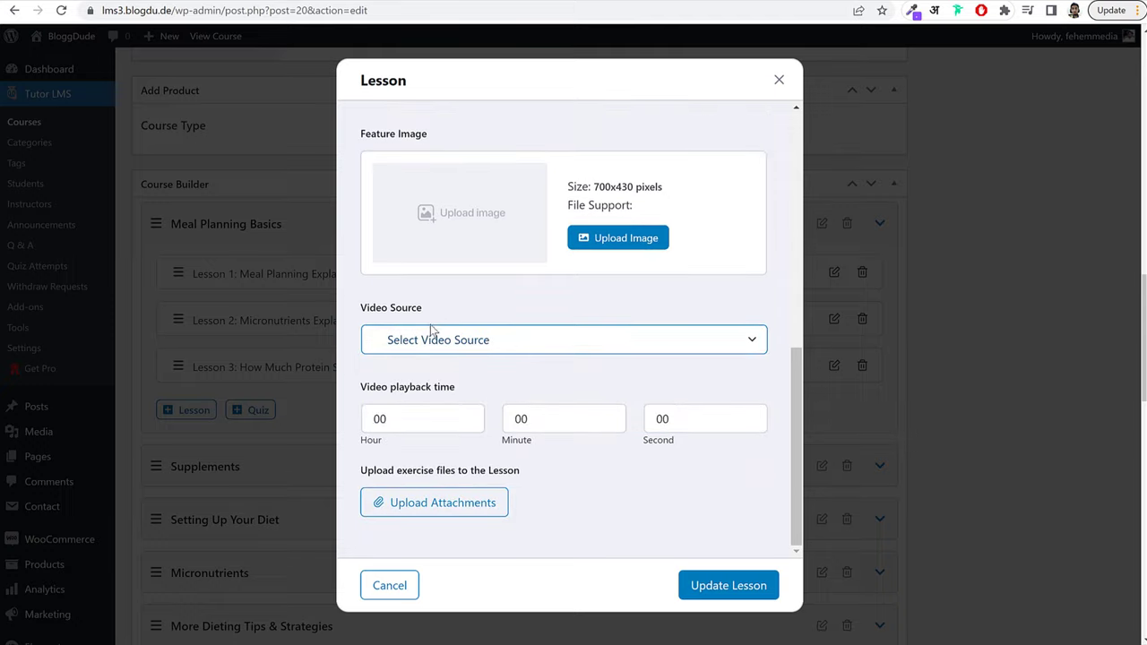
{"action": "left_click", "coordinate": [493, 348]}
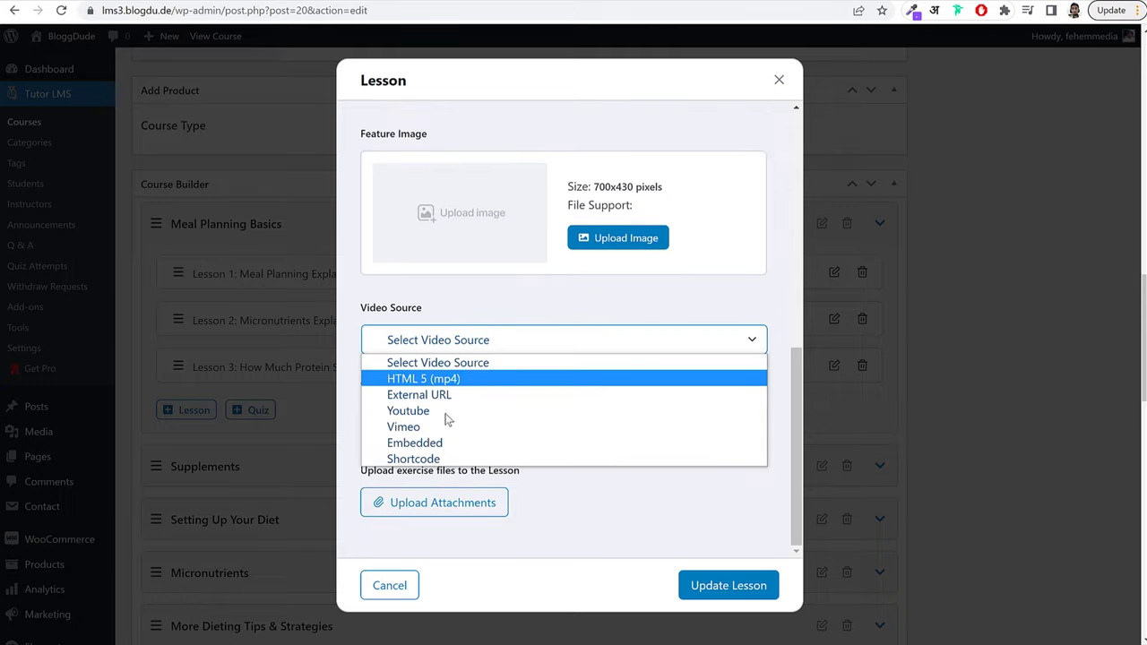
{"action": "left_click", "coordinate": [458, 363]}
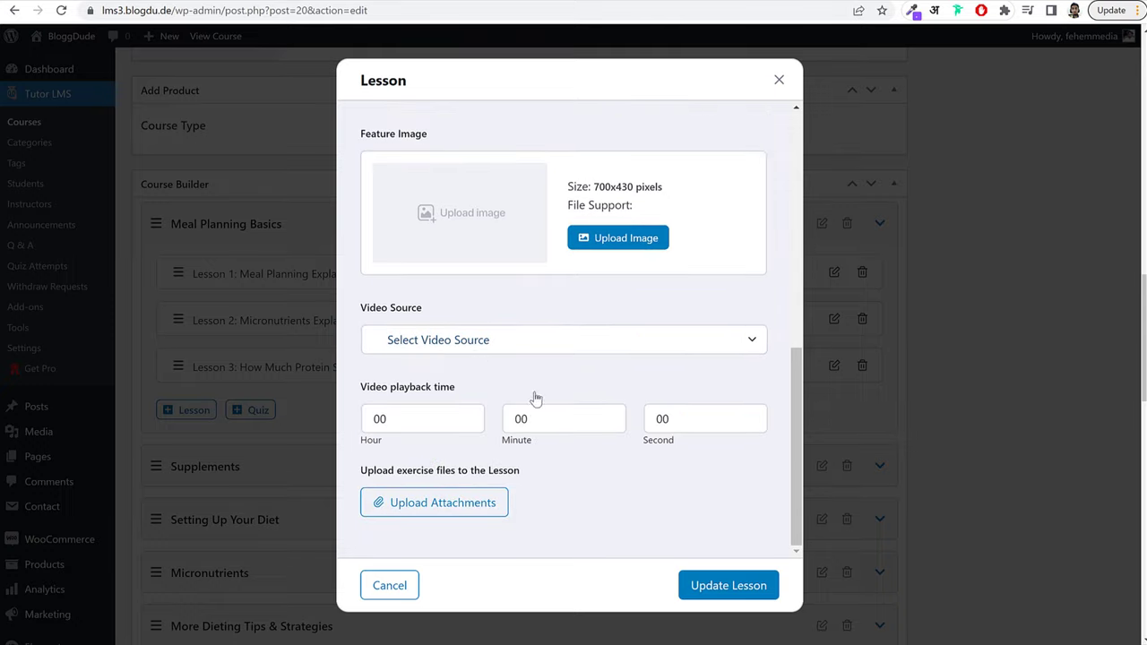
{"action": "scroll", "coordinate": [618, 404], "scroll_direction": "up", "scroll_amount": 10}
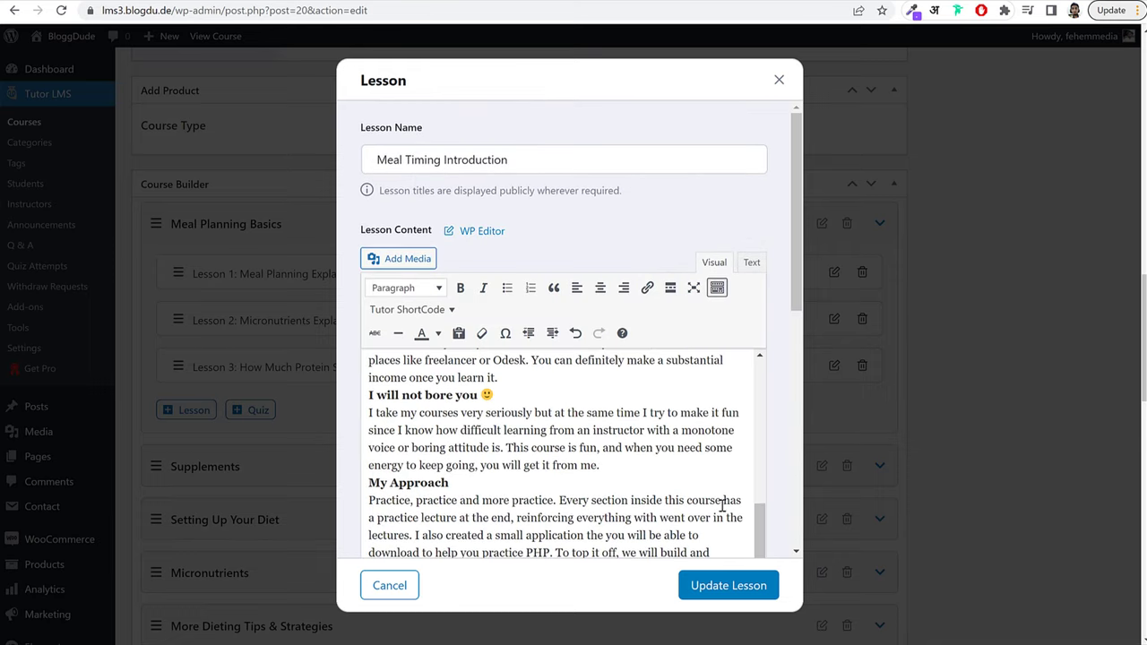
{"action": "left_click", "coordinate": [750, 592]}
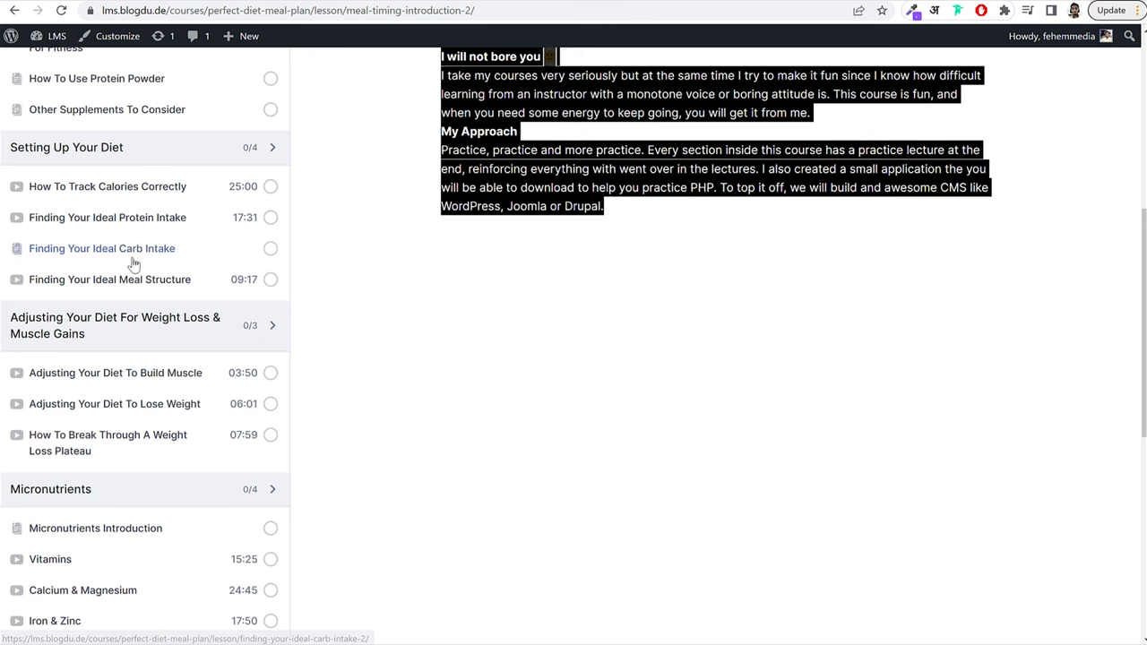
Add a quiz titled 'This is a Demo Quiz', copied from the course page, and Save & Next
{"action": "left_click", "coordinate": [135, 257]}
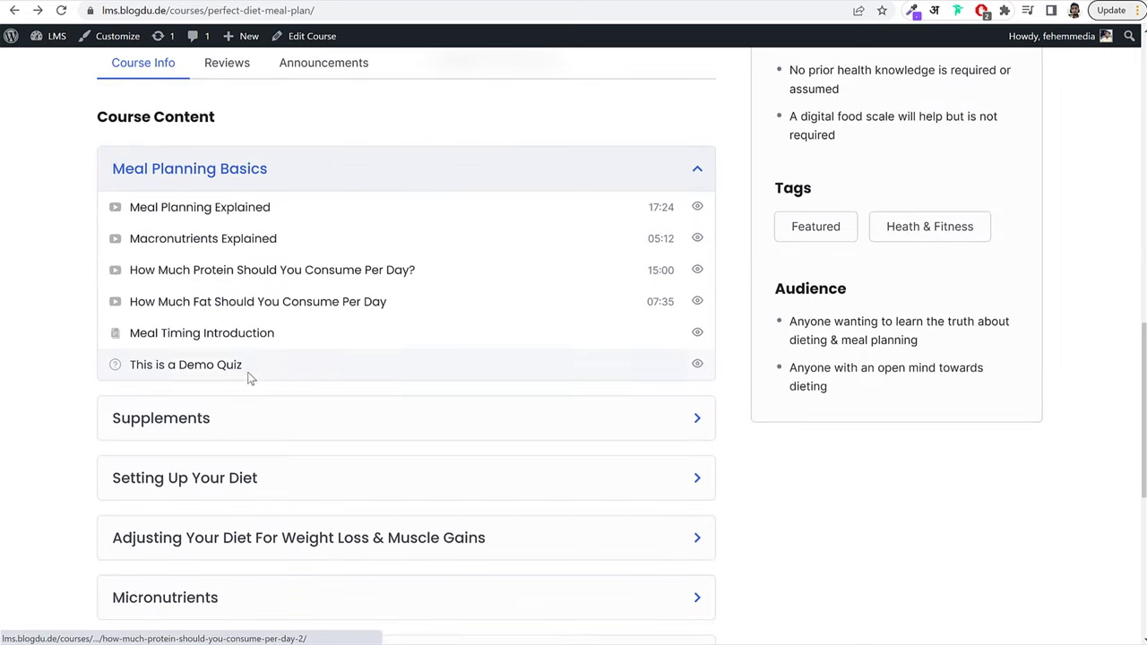
{"action": "left_click_drag", "start_coordinate": [245, 367], "coordinate": [128, 370]}
{"action": "key", "text": "ctrl+c"}
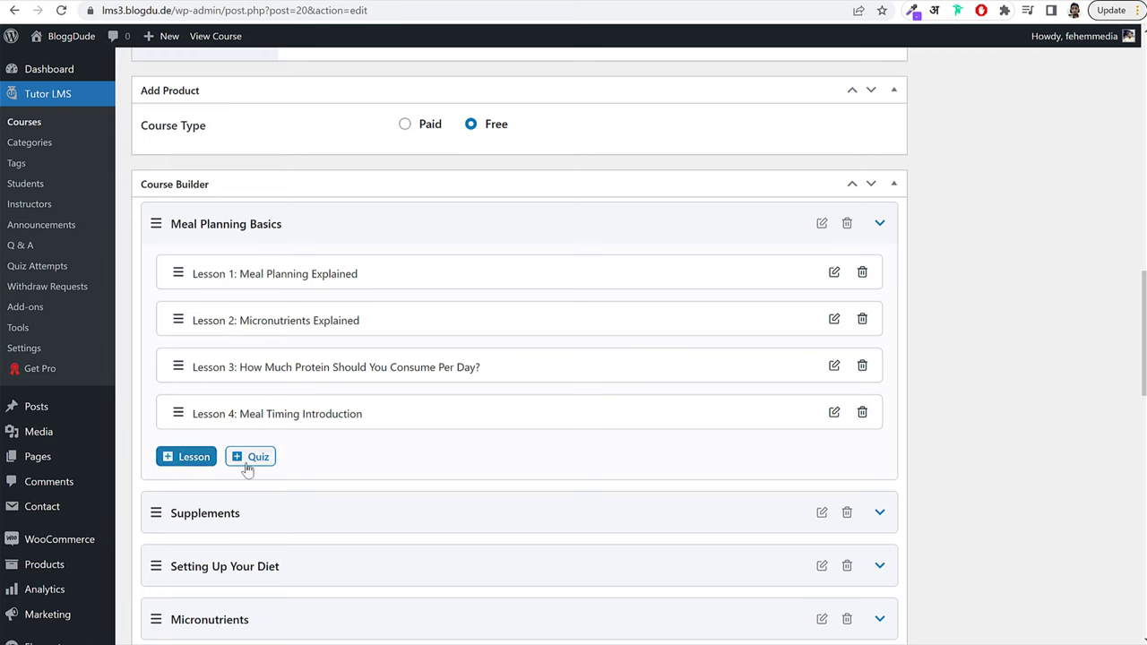
{"action": "left_click", "coordinate": [244, 458]}
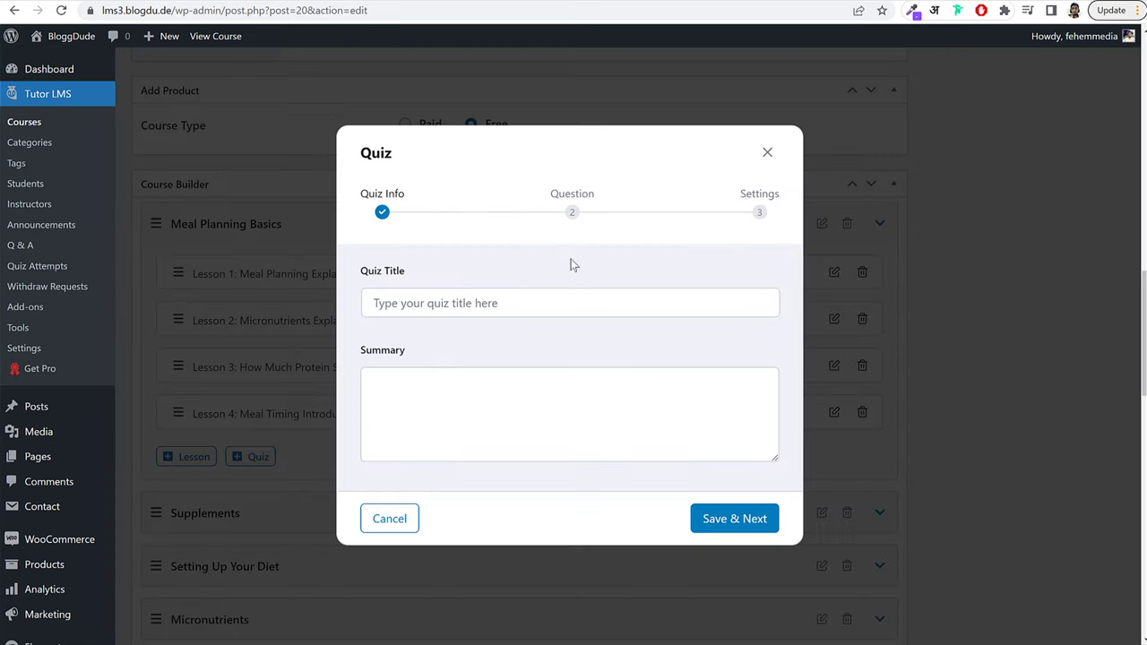
{"action": "left_click", "coordinate": [450, 303]}
{"action": "key", "text": "ctrl+v"}
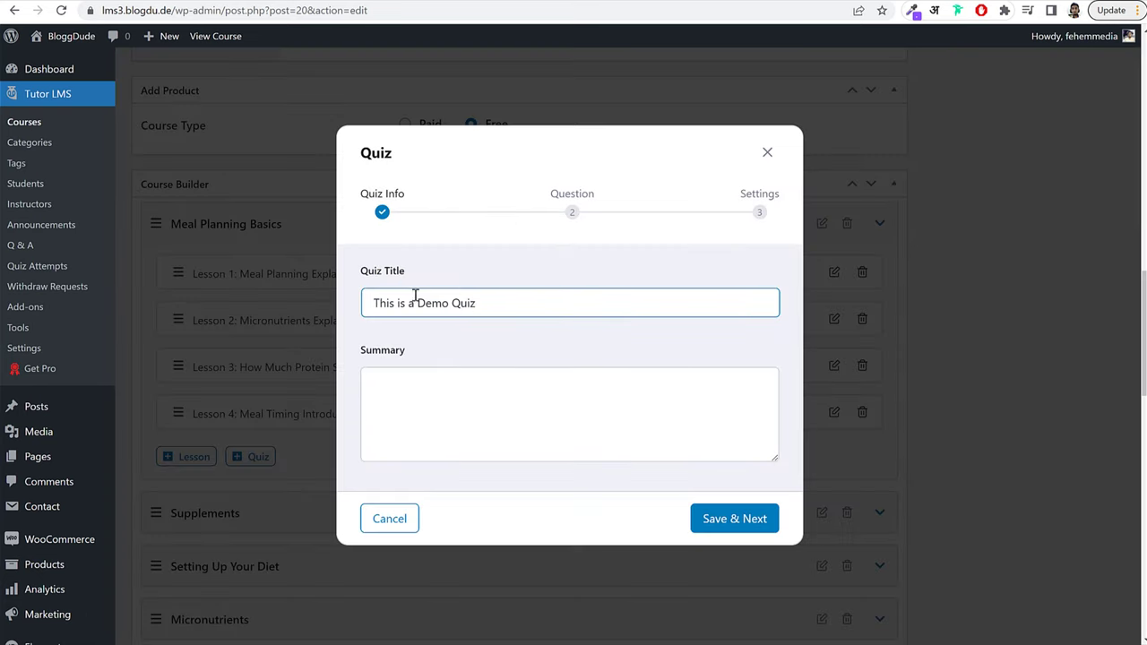
{"action": "left_click_drag", "start_coordinate": [510, 307], "coordinate": [288, 328]}
{"action": "left_click", "coordinate": [751, 527]}
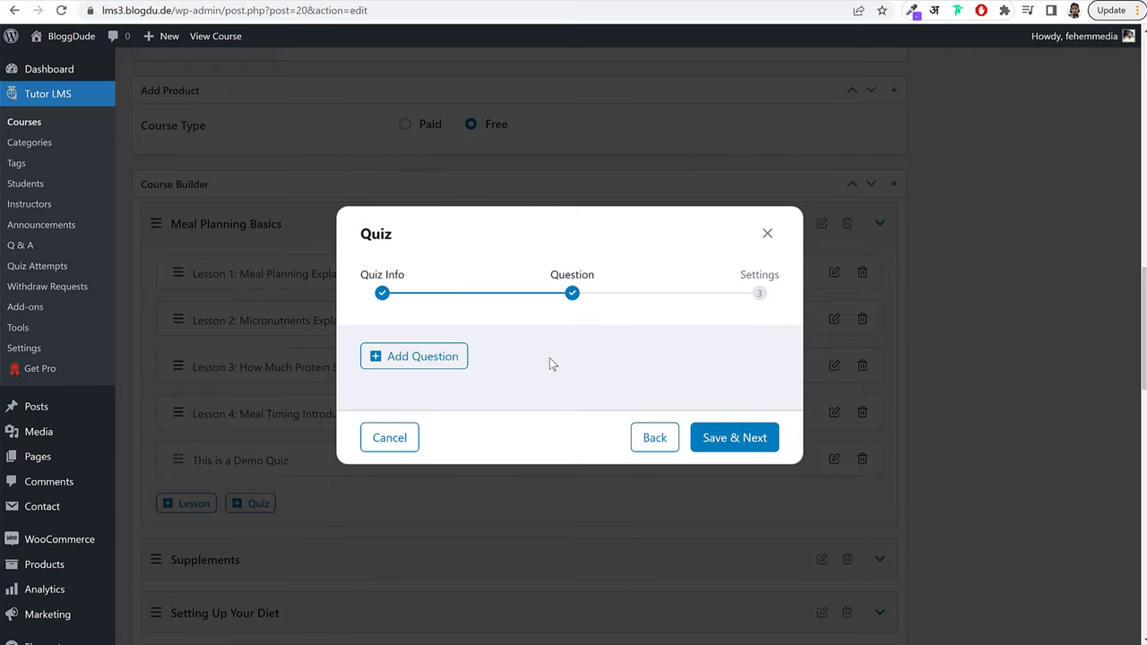
Add a first quiz question with the text 'True or False Question.'
{"action": "left_click", "coordinate": [438, 362]}
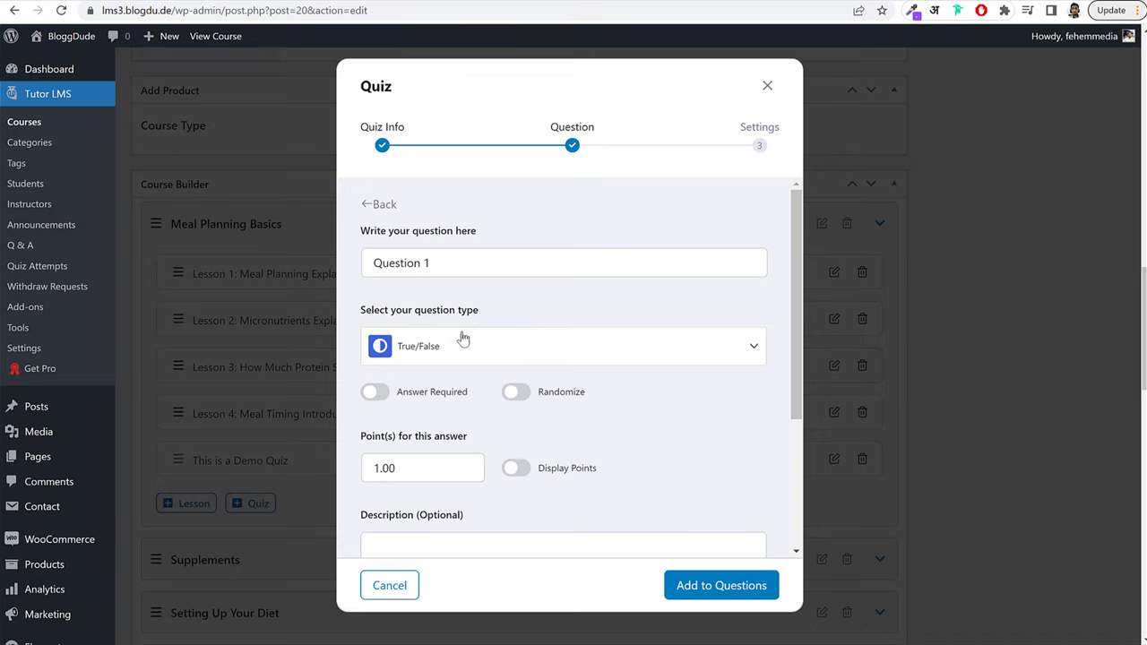
{"action": "left_click", "coordinate": [455, 356]}
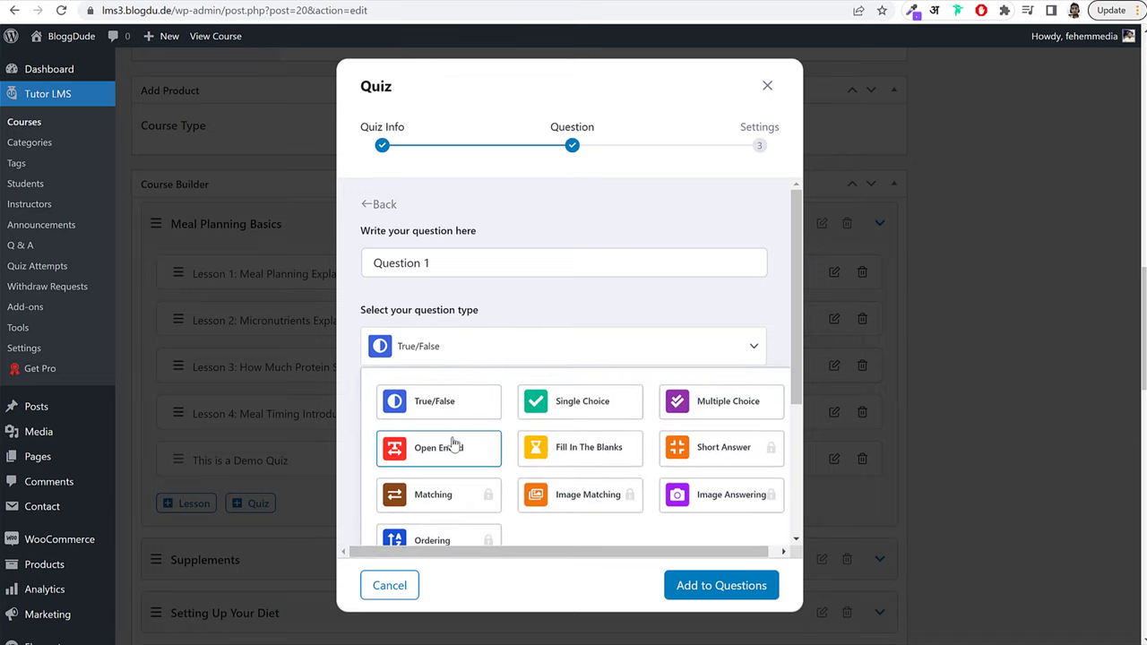
{"action": "scroll", "coordinate": [679, 414], "scroll_direction": "down", "scroll_amount": 2}
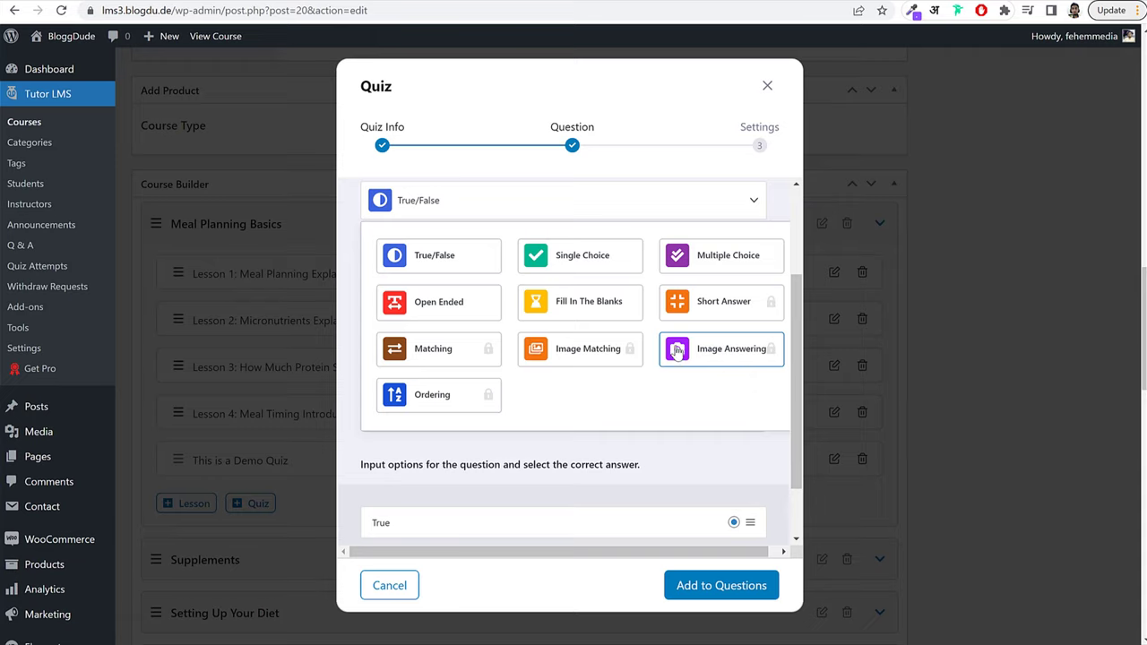
{"action": "scroll", "coordinate": [556, 314], "scroll_direction": "up", "scroll_amount": 3}
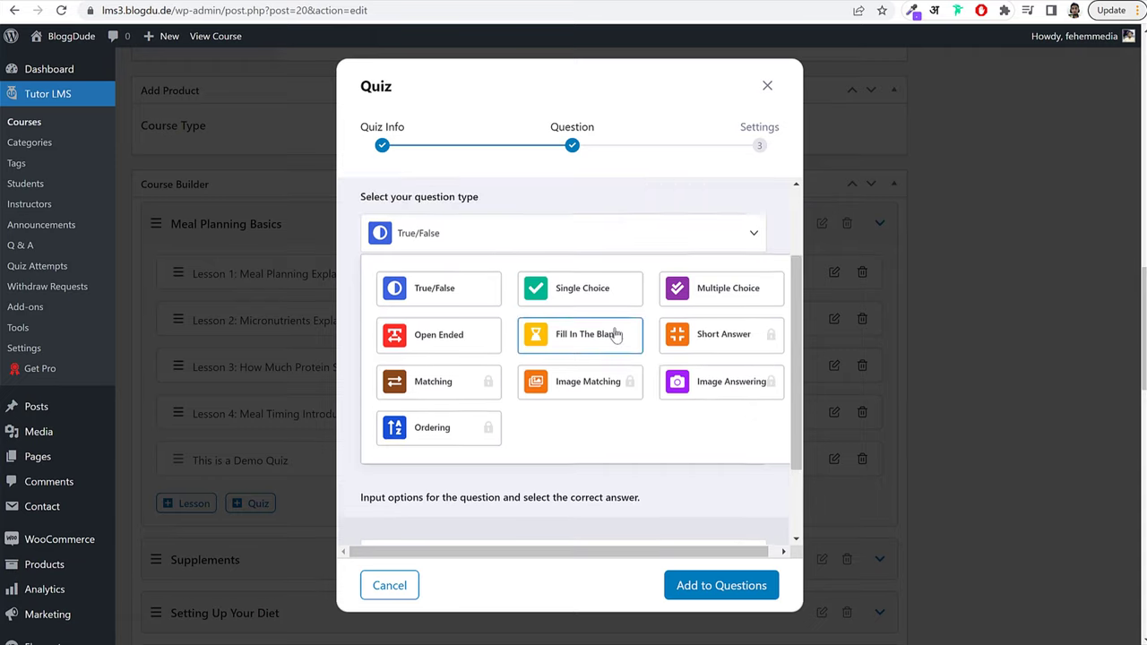
{"action": "left_click", "coordinate": [265, 289]}
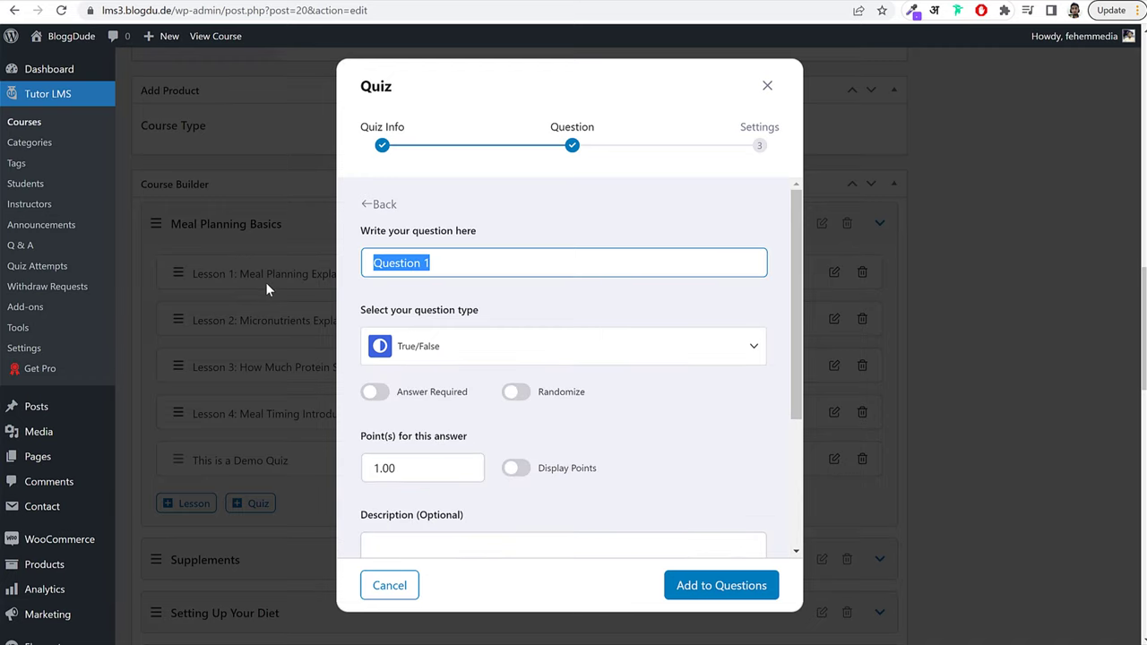
{"action": "type", "text": "True or Flase"}
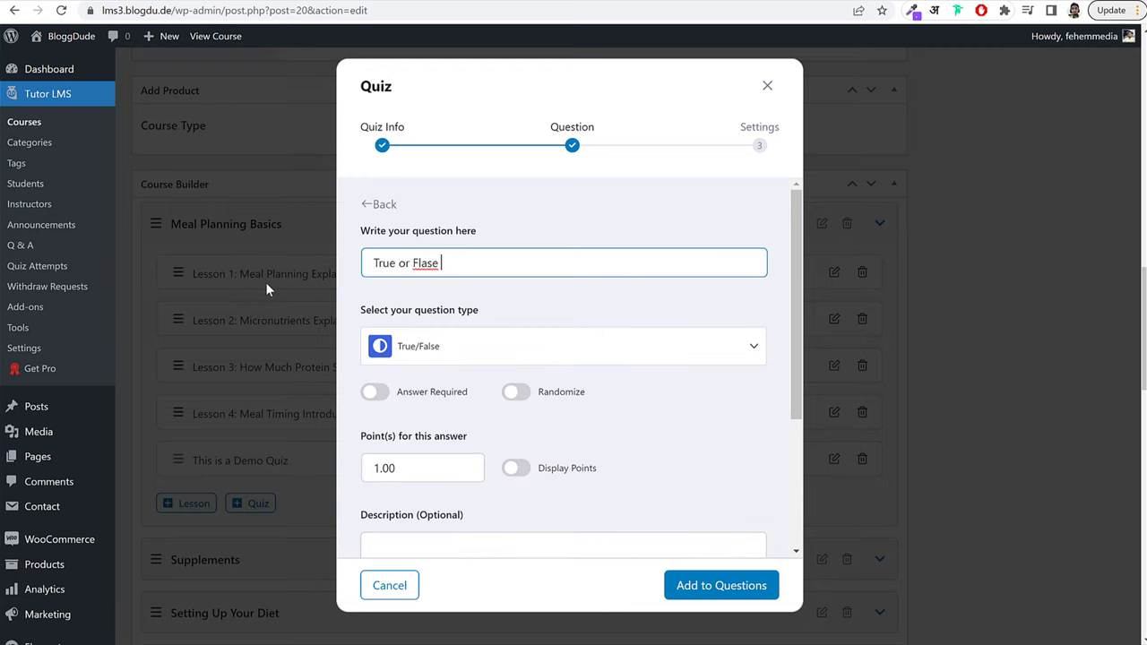
{"action": "left_click_drag", "start_coordinate": [456, 259], "coordinate": [270, 257]}
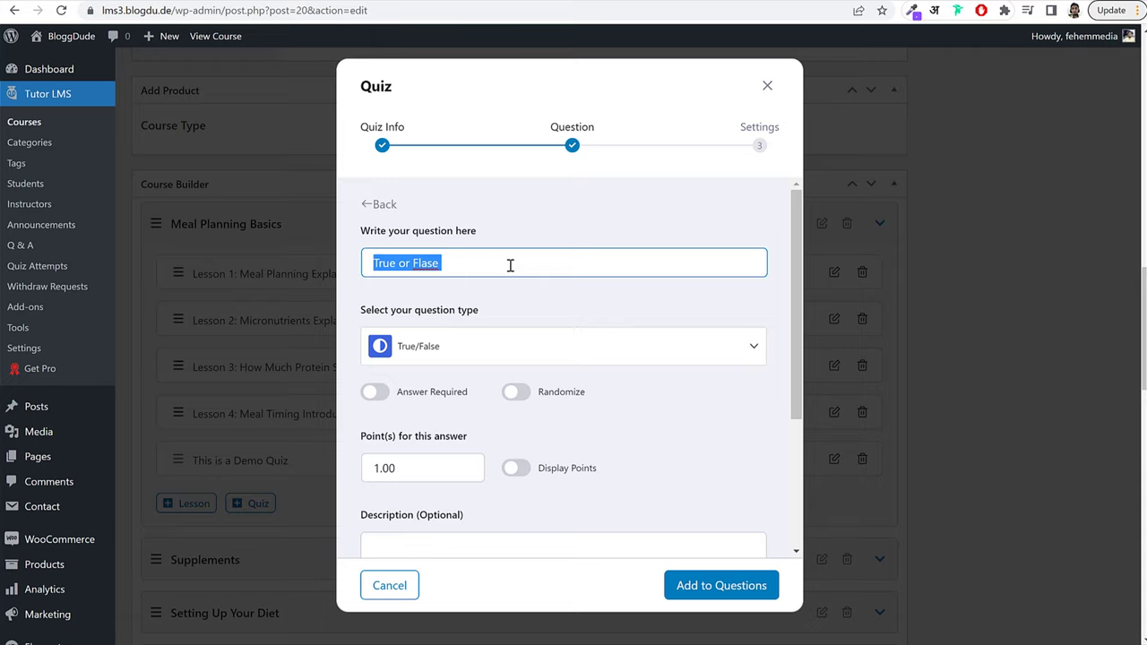
{"action": "type", "text": "True or False Questi"}
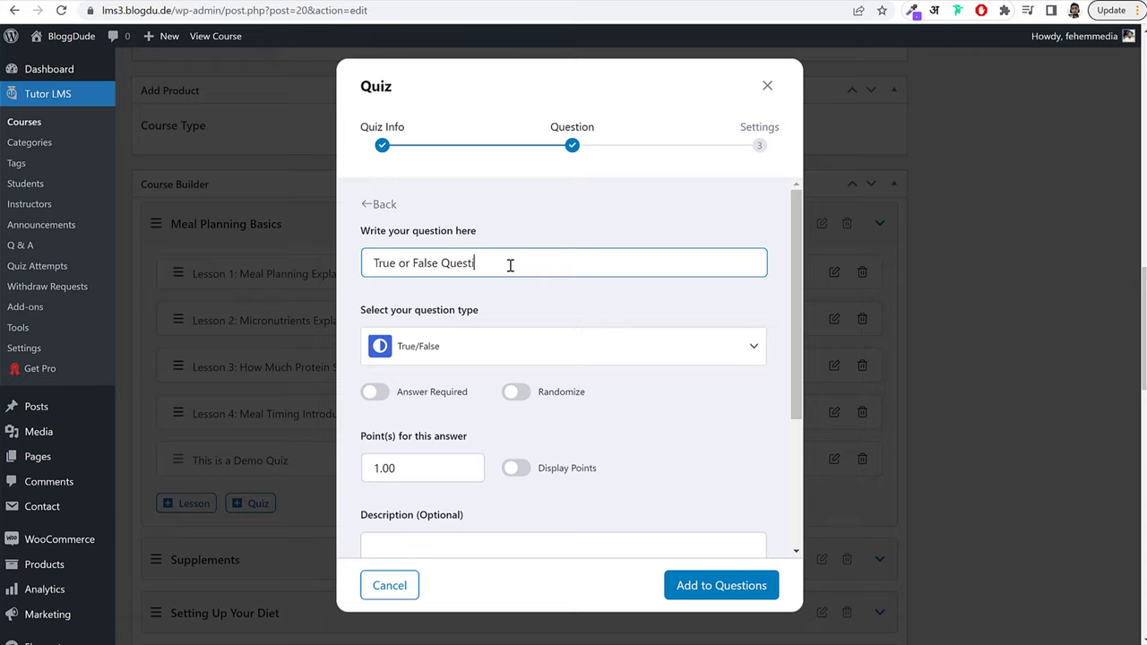
{"action": "type", "text": "on."}
Keep True/False as the question's type
{"action": "triple_click", "coordinate": [487, 259]}
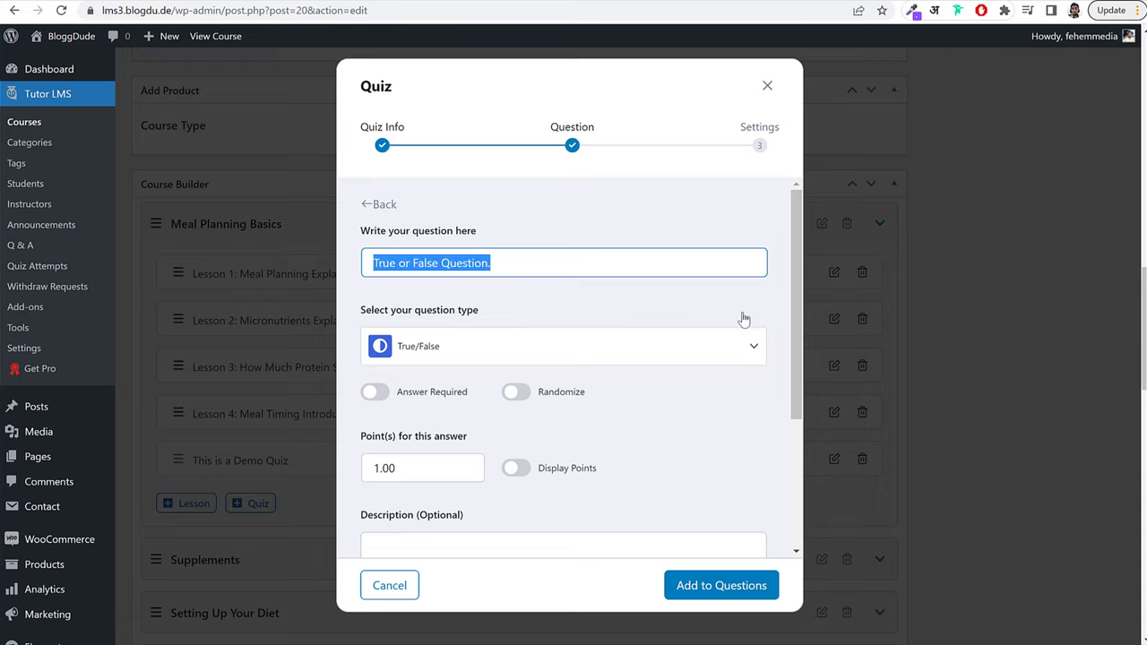
{"action": "left_click", "coordinate": [576, 259]}
{"action": "triple_click", "coordinate": [431, 260]}
{"action": "left_click", "coordinate": [582, 298]}
{"action": "scroll", "coordinate": [517, 295], "scroll_direction": "down", "scroll_amount": 1}
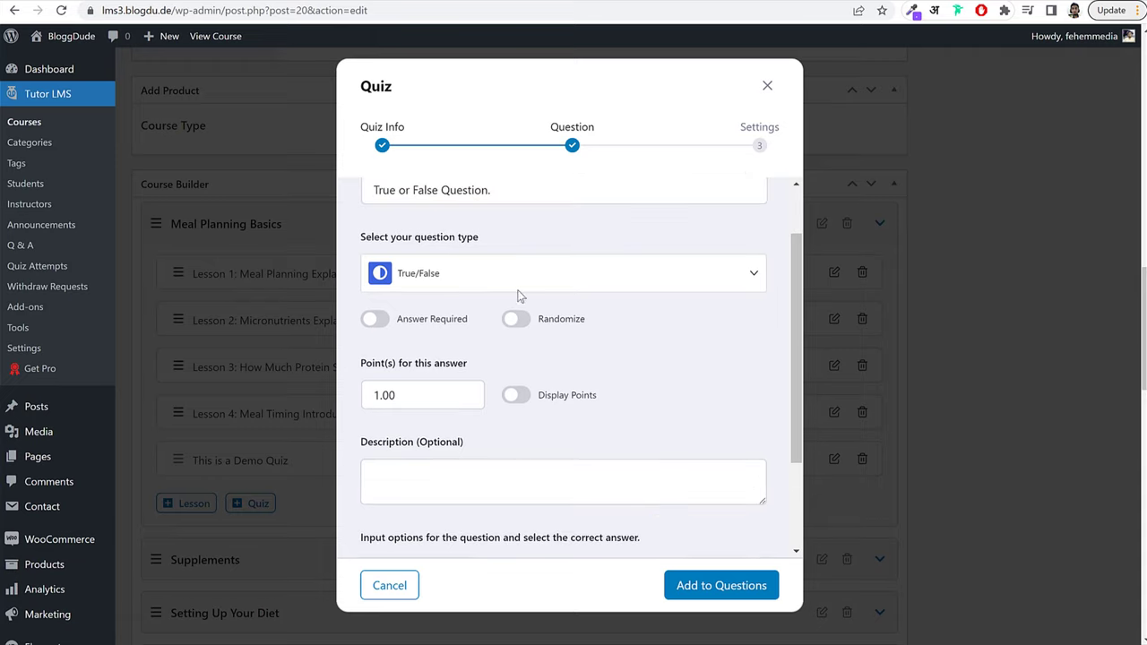
{"action": "left_click", "coordinate": [474, 273]}
{"action": "left_click", "coordinate": [440, 332]}
{"action": "scroll", "coordinate": [512, 260], "scroll_direction": "down", "scroll_amount": 1}
{"action": "scroll", "coordinate": [482, 287], "scroll_direction": "up", "scroll_amount": 1}
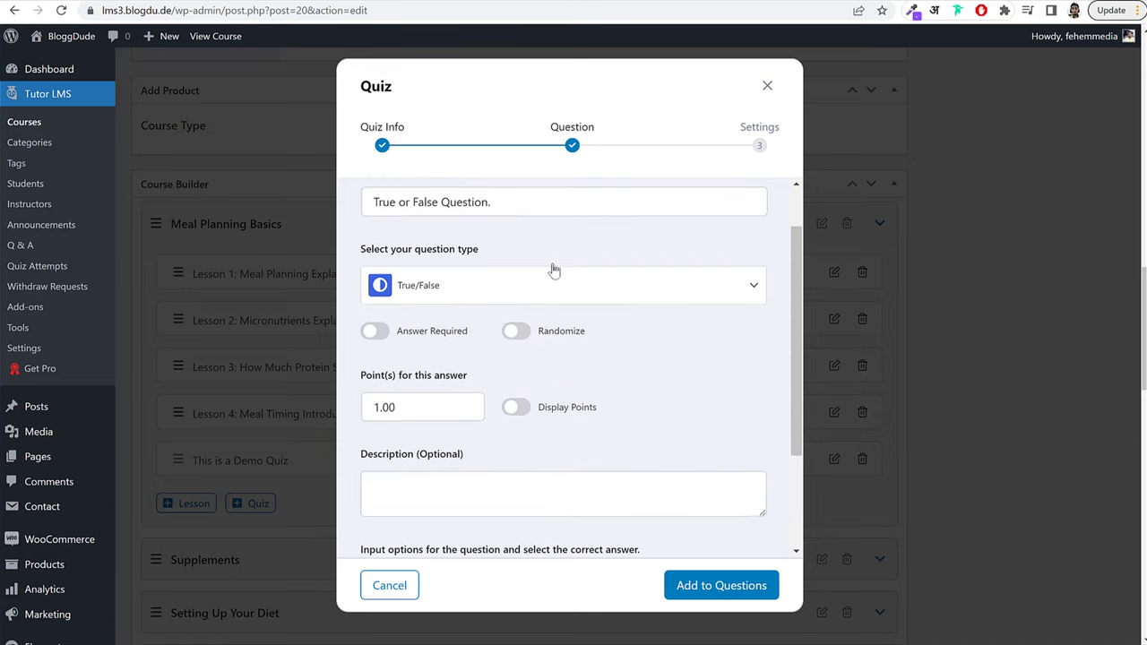
Make the question required, worth 3.00 points, with randomized answers
{"action": "left_click", "coordinate": [377, 333]}
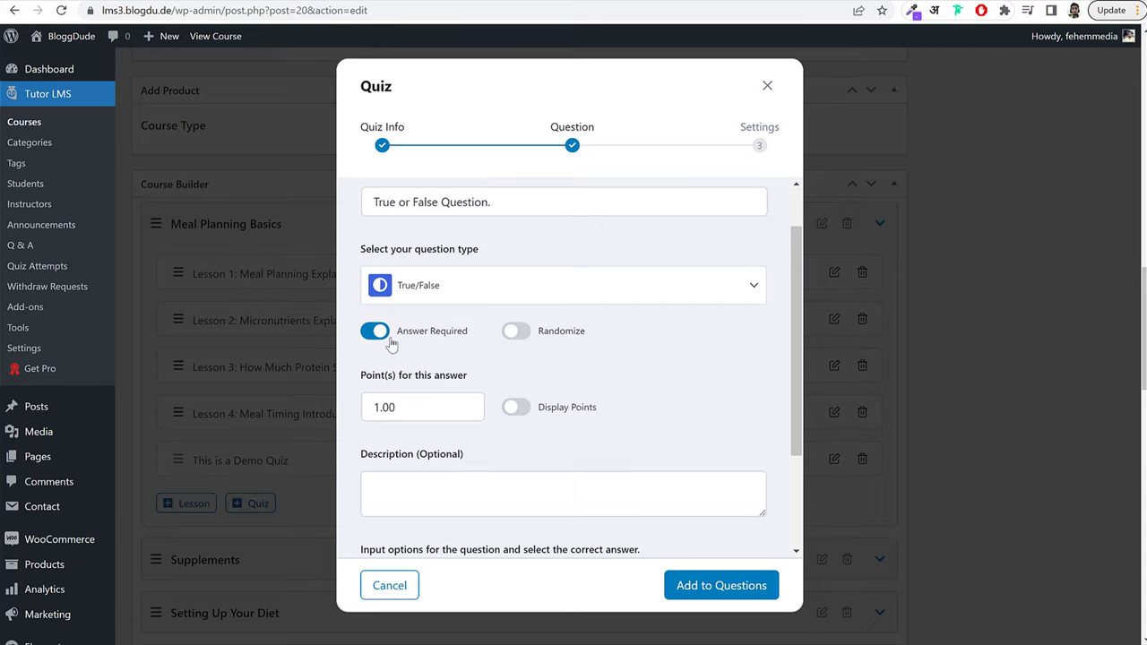
{"action": "left_click_drag", "start_coordinate": [380, 408], "coordinate": [364, 412]}
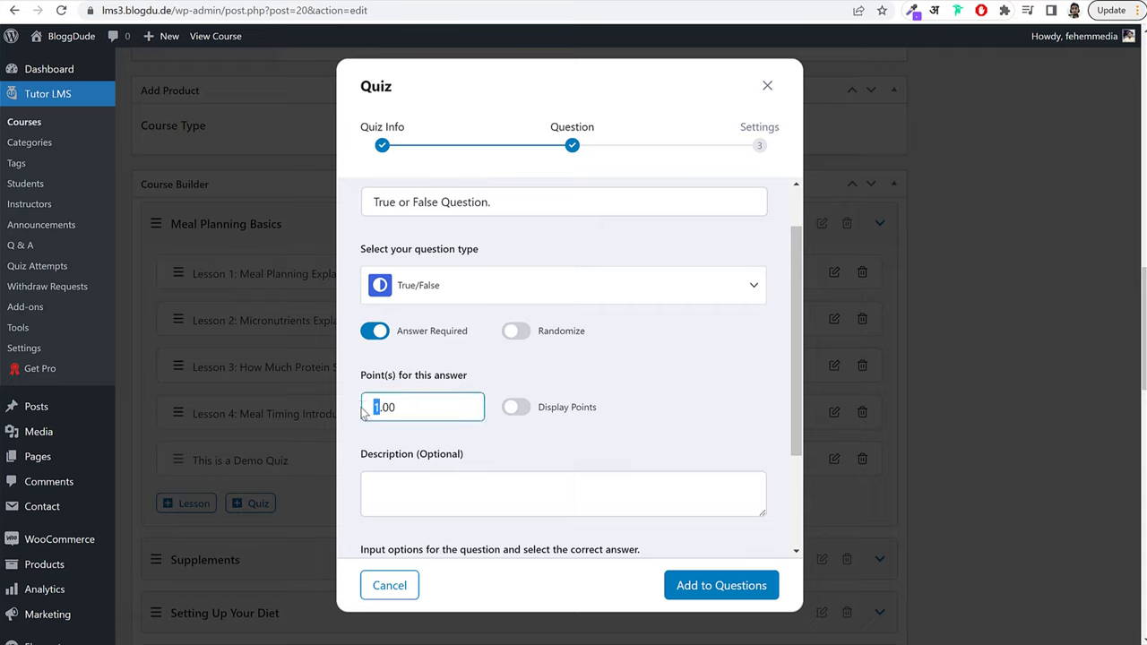
{"action": "left_click", "coordinate": [667, 391]}
{"action": "left_click", "coordinate": [518, 332]}
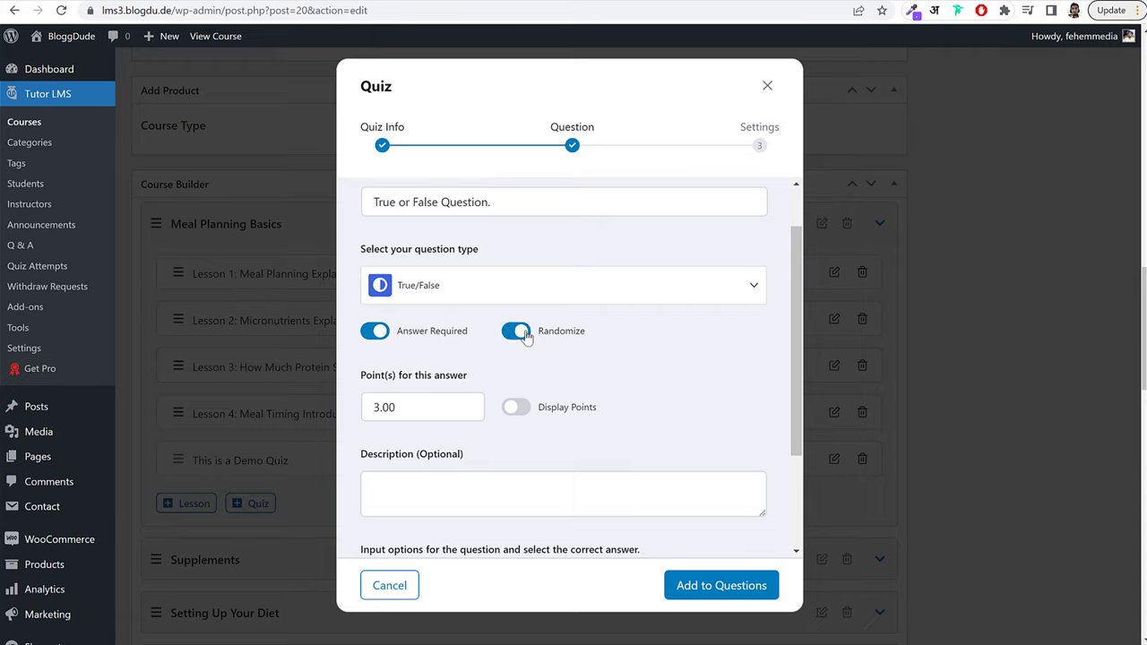
{"action": "left_click", "coordinate": [520, 332]}
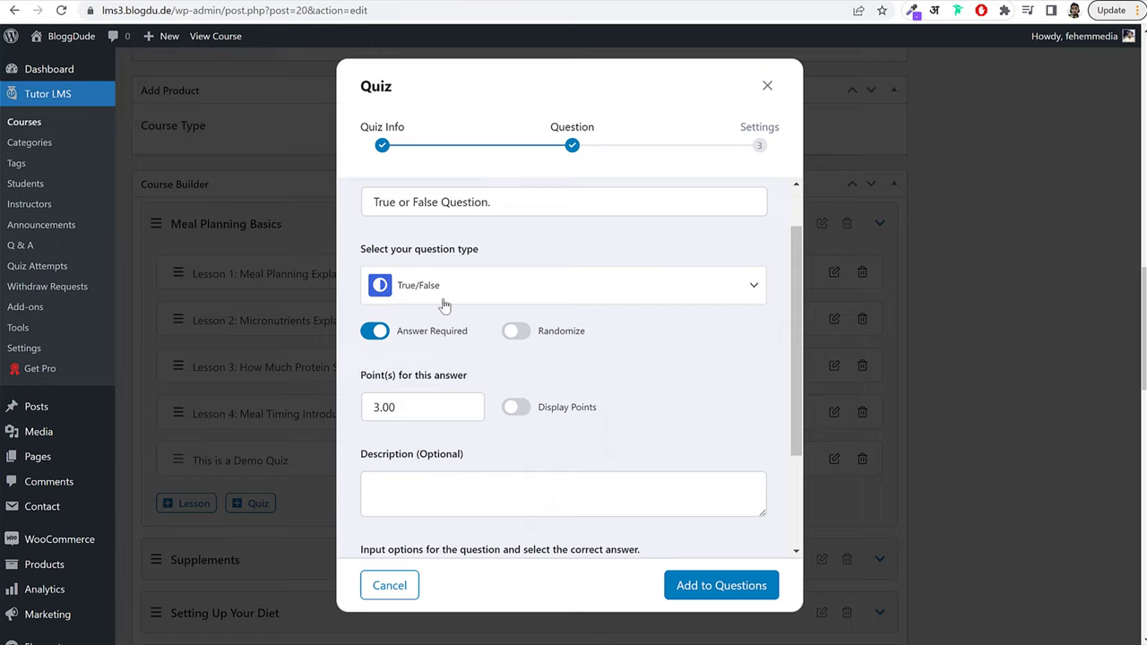
{"action": "left_click", "coordinate": [515, 334]}
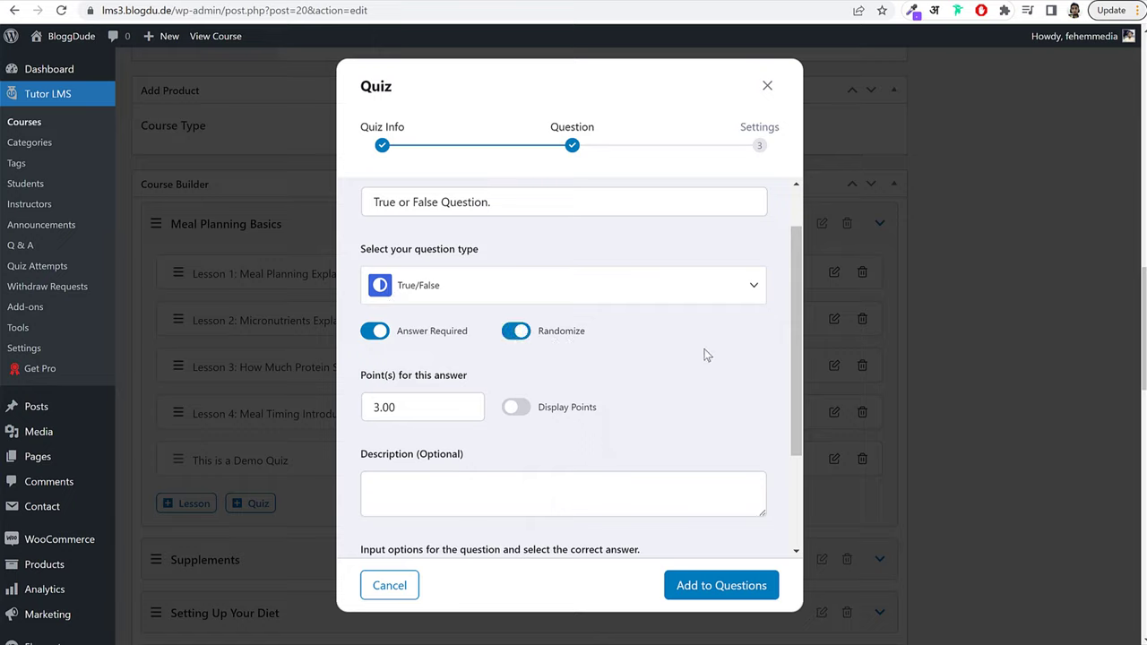
Display the points, mark True as the correct answer, and add the question to the quiz
{"action": "scroll", "coordinate": [708, 359], "scroll_direction": "down", "scroll_amount": 2}
{"action": "left_click", "coordinate": [518, 262]}
{"action": "left_click_drag", "start_coordinate": [593, 267], "coordinate": [502, 294]}
{"action": "scroll", "coordinate": [516, 327], "scroll_direction": "up", "scroll_amount": 3}
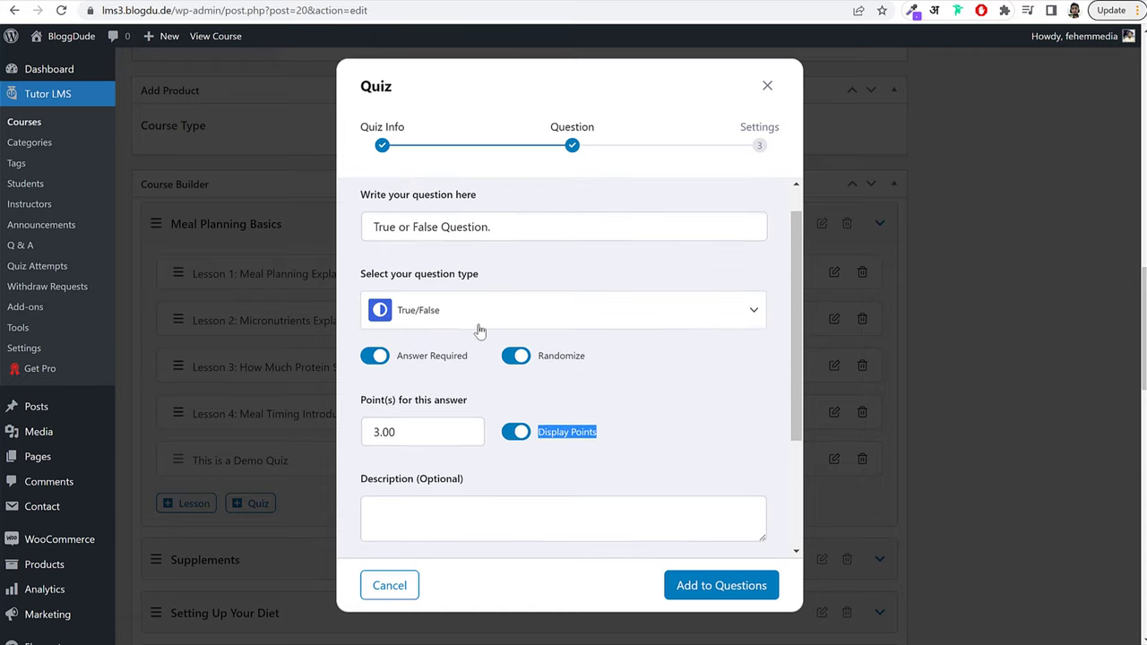
{"action": "scroll", "coordinate": [549, 332], "scroll_direction": "down", "scroll_amount": 1}
{"action": "scroll", "coordinate": [552, 336], "scroll_direction": "down", "scroll_amount": 1}
{"action": "scroll", "coordinate": [628, 318], "scroll_direction": "down", "scroll_amount": 1}
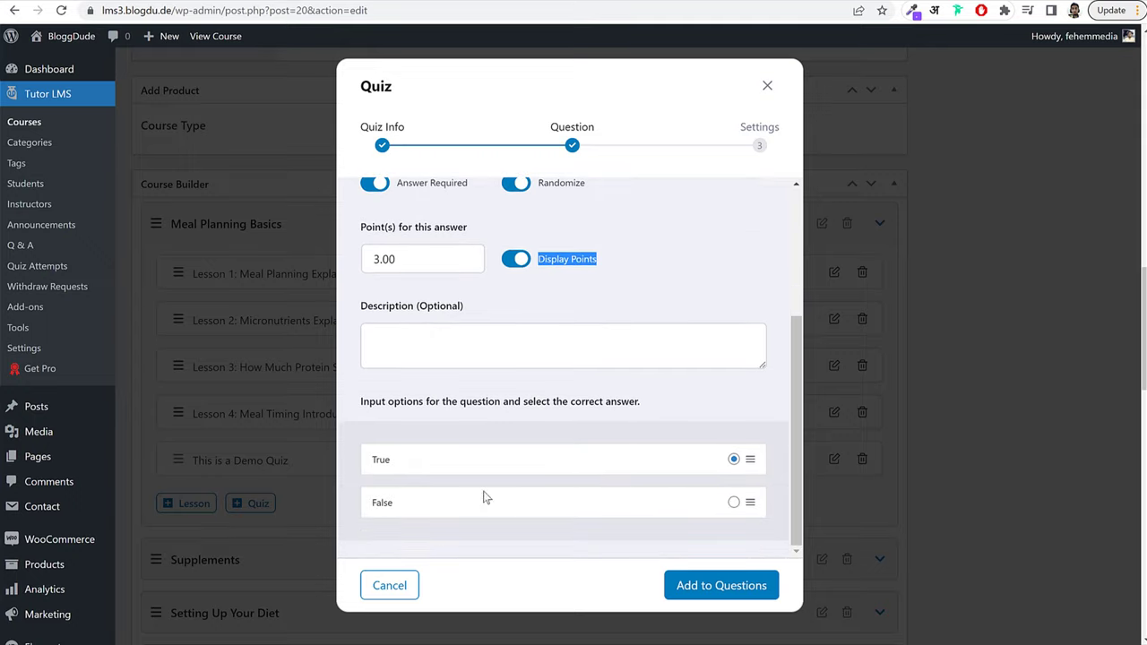
{"action": "left_click", "coordinate": [734, 502]}
{"action": "left_click", "coordinate": [734, 460]}
{"action": "left_click", "coordinate": [731, 588]}
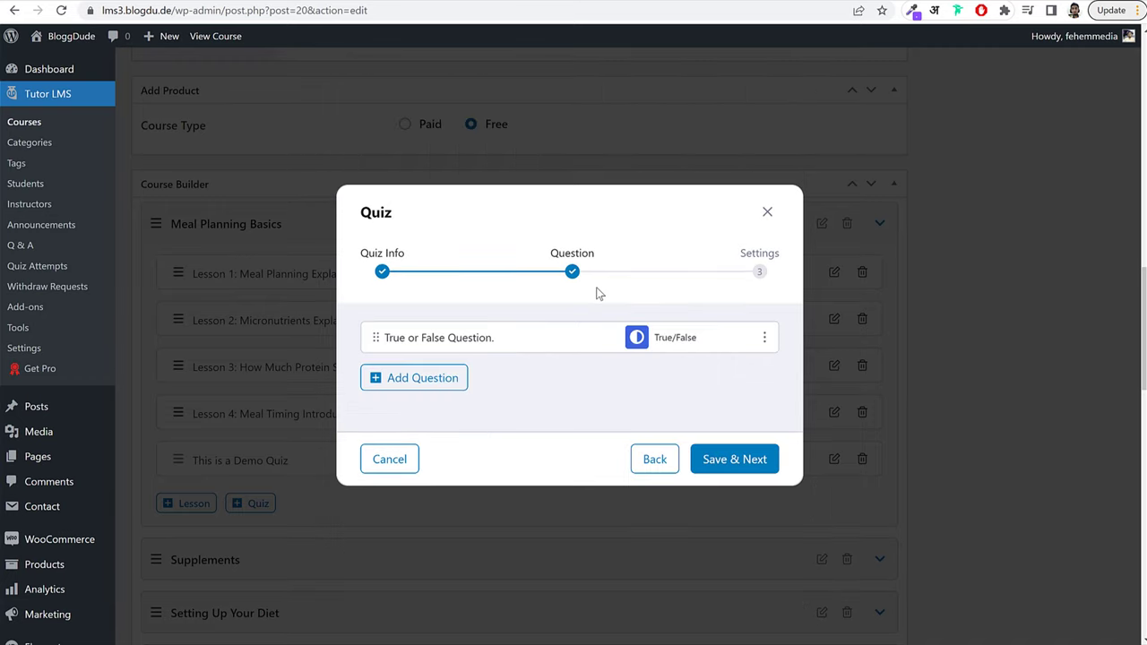
Start a new Single Choice question with the text 'What is WordPress?'
{"action": "left_click", "coordinate": [422, 382]}
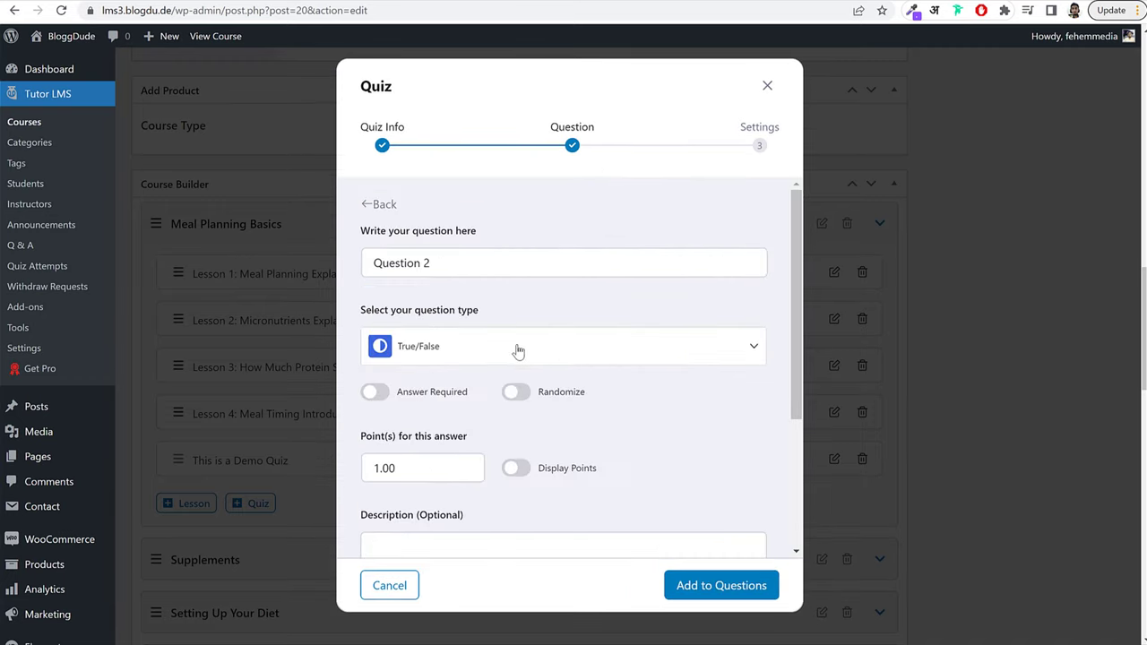
{"action": "left_click", "coordinate": [514, 351]}
{"action": "left_click", "coordinate": [570, 405]}
{"action": "scroll", "coordinate": [539, 359], "scroll_direction": "down", "scroll_amount": 3}
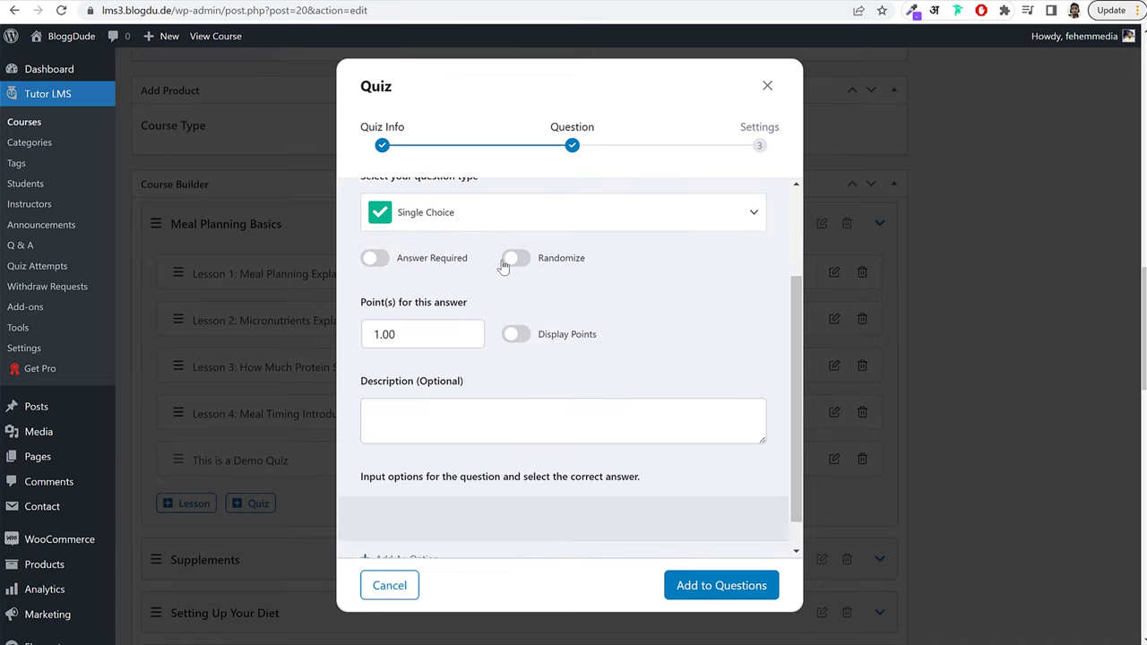
{"action": "scroll", "coordinate": [520, 323], "scroll_direction": "up", "scroll_amount": 3}
{"action": "left_click_drag", "start_coordinate": [490, 259], "coordinate": [131, 269]}
{"action": "type", "text": "Single Choice Question"}
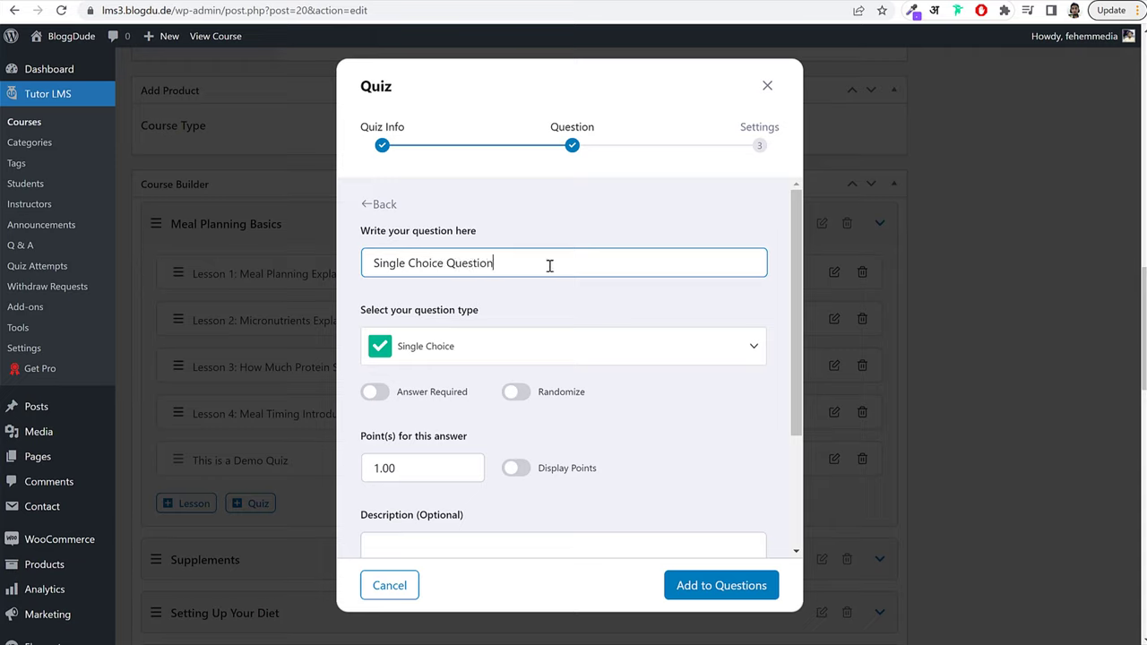
{"action": "left_click_drag", "start_coordinate": [518, 265], "coordinate": [363, 268]}
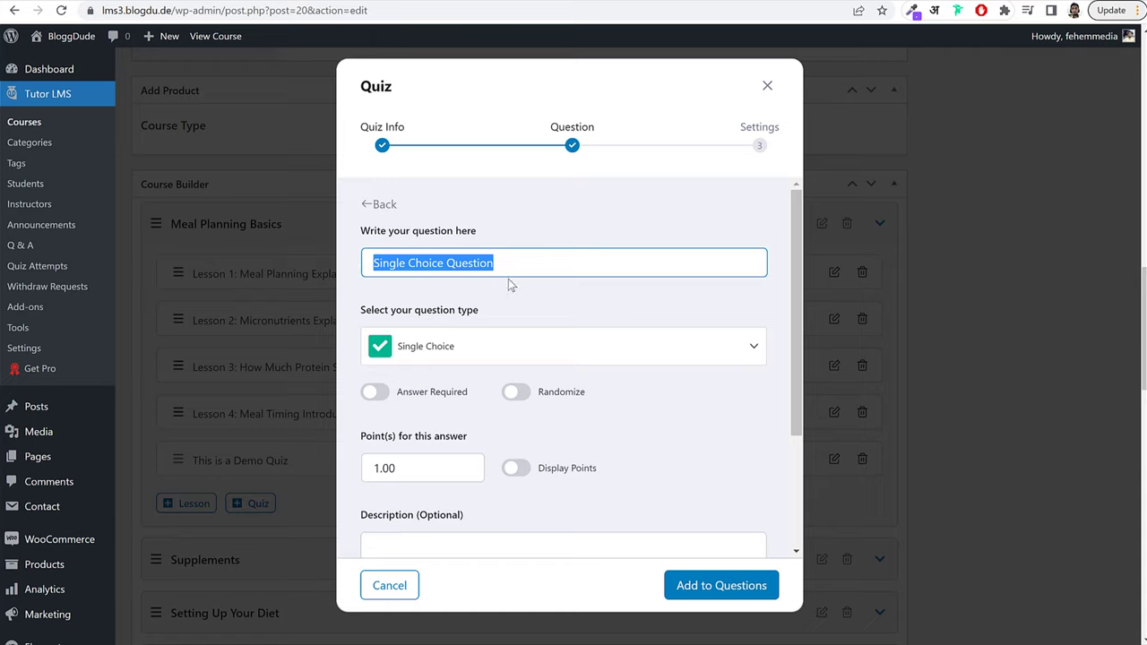
{"action": "type", "text": "What is W"}
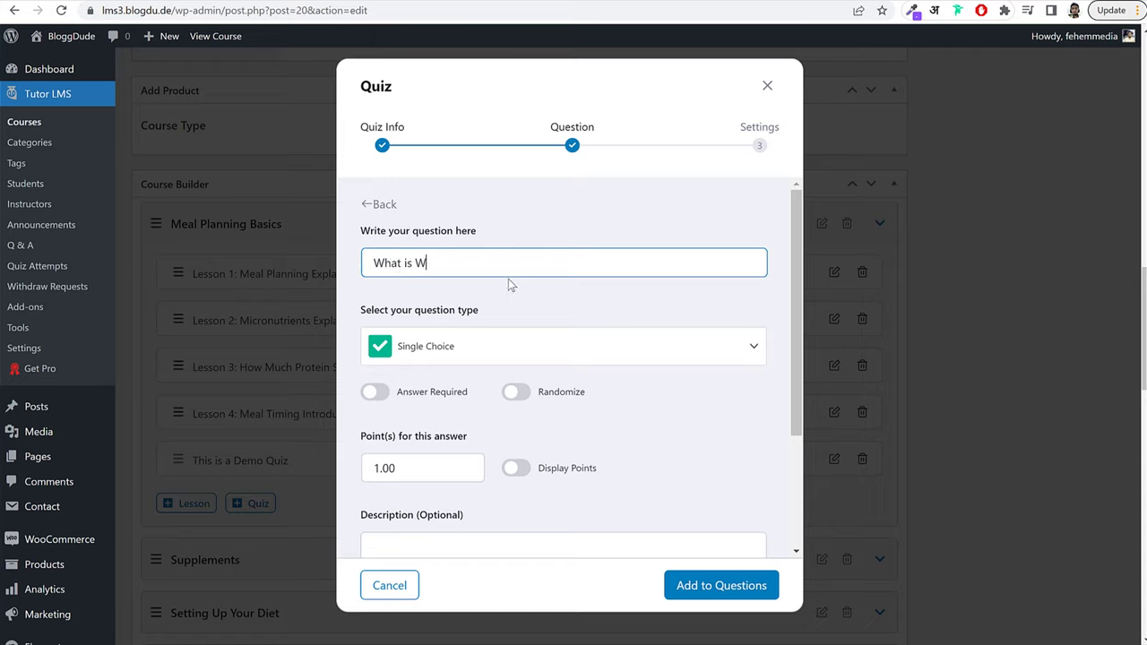
{"action": "type", "text": "ordPress?"}
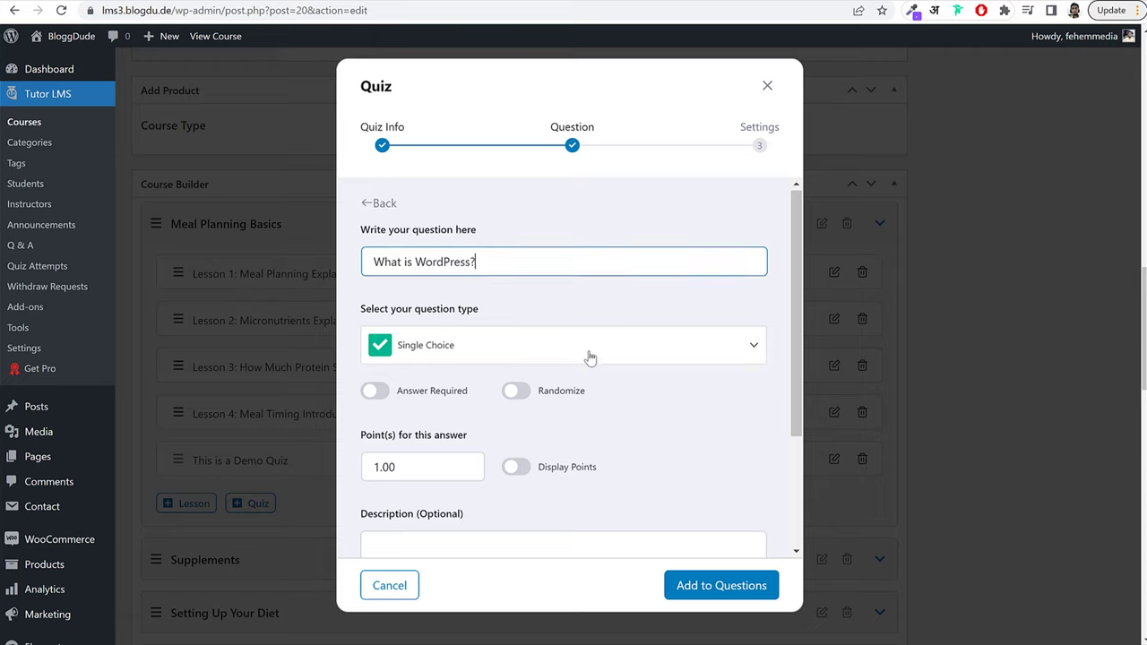
Make the question required with randomized answer order
{"action": "scroll", "coordinate": [590, 358], "scroll_direction": "down", "scroll_amount": 1}
{"action": "left_click", "coordinate": [375, 319]}
{"action": "left_click", "coordinate": [517, 319]}
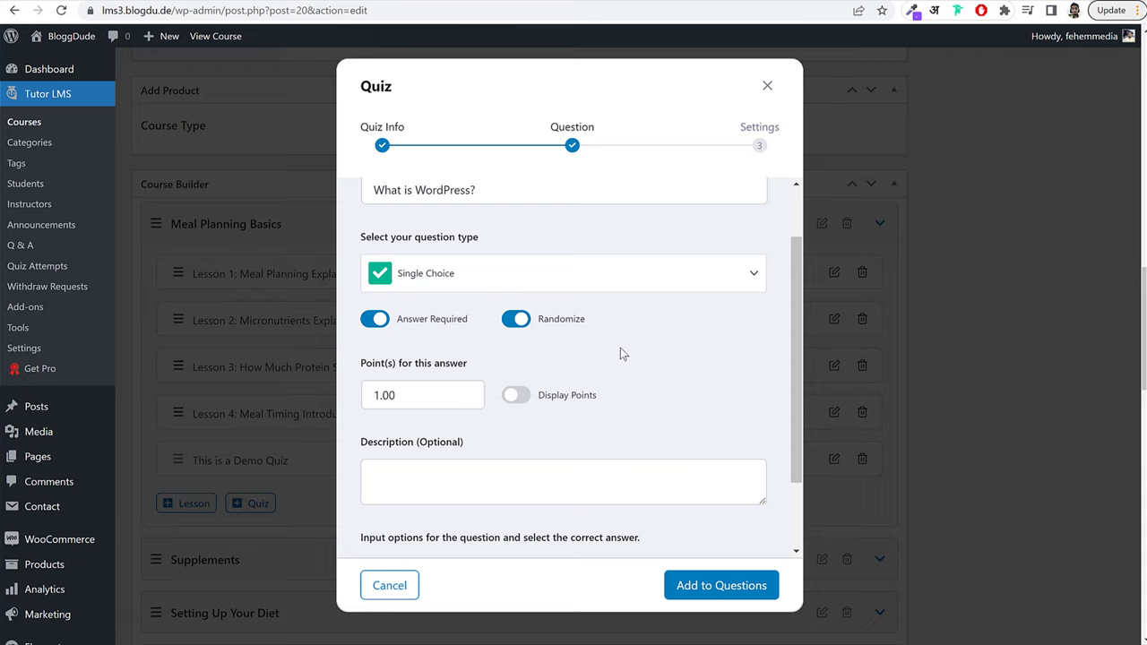
{"action": "scroll", "coordinate": [619, 354], "scroll_direction": "down", "scroll_amount": 1}
{"action": "scroll", "coordinate": [502, 430], "scroll_direction": "down", "scroll_amount": 1}
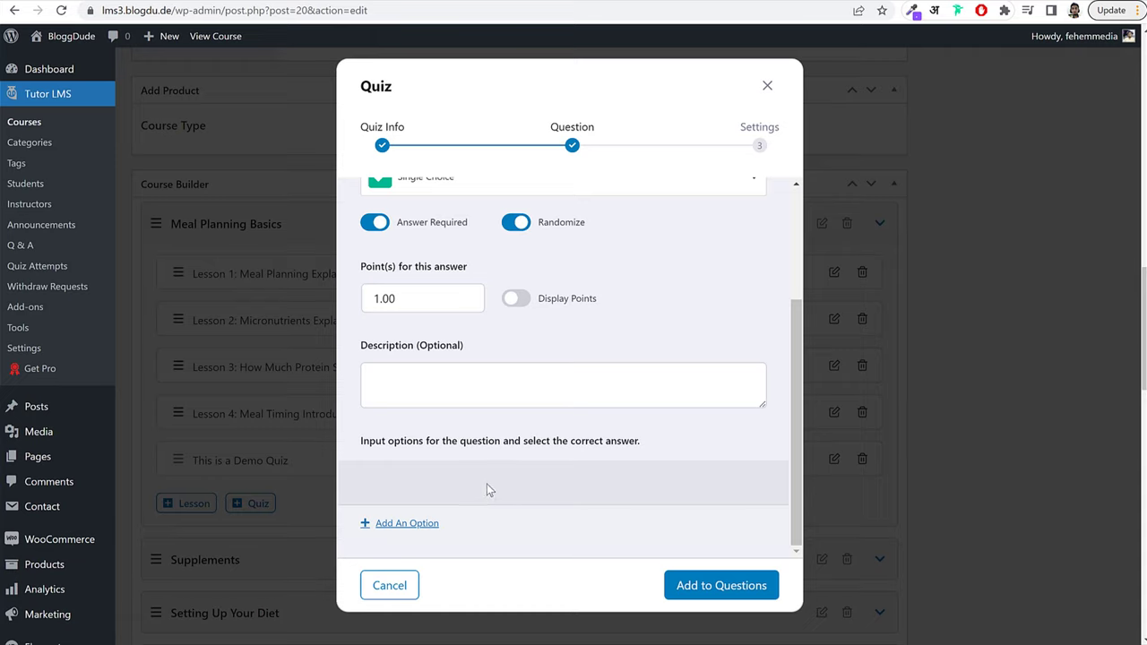
{"action": "scroll", "coordinate": [627, 401], "scroll_direction": "up", "scroll_amount": 3}
{"action": "left_click_drag", "start_coordinate": [600, 372], "coordinate": [535, 379]}
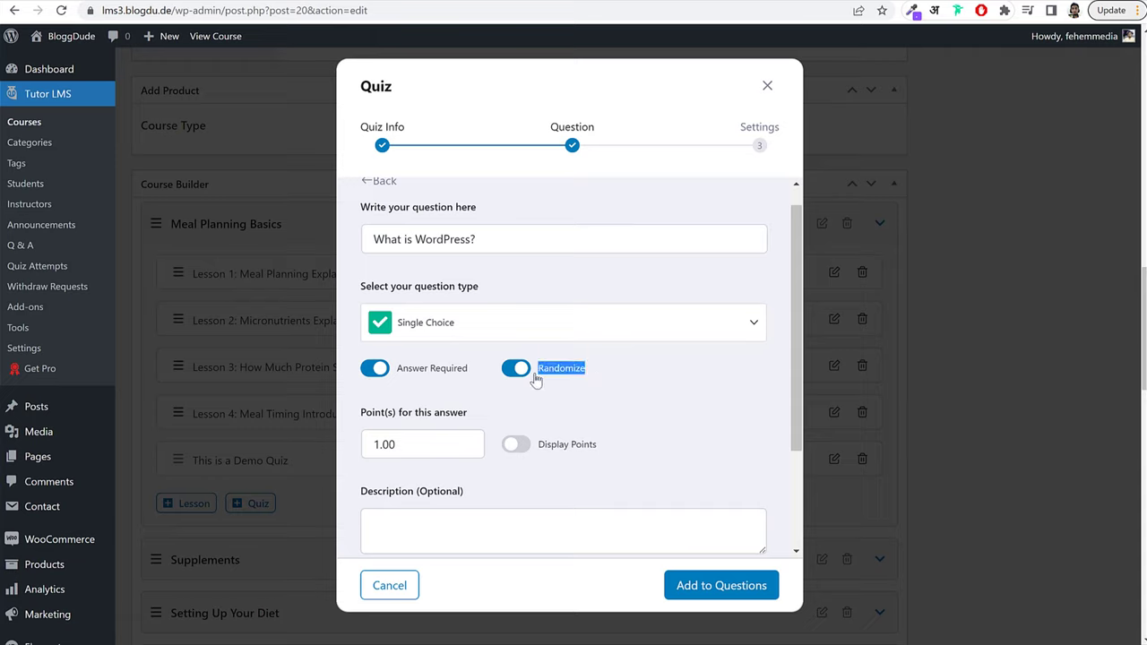
Set the question to 4 displayed points and add an answer option
{"action": "left_click_drag", "start_coordinate": [381, 445], "coordinate": [353, 451]}
{"action": "type", "text": "4"}
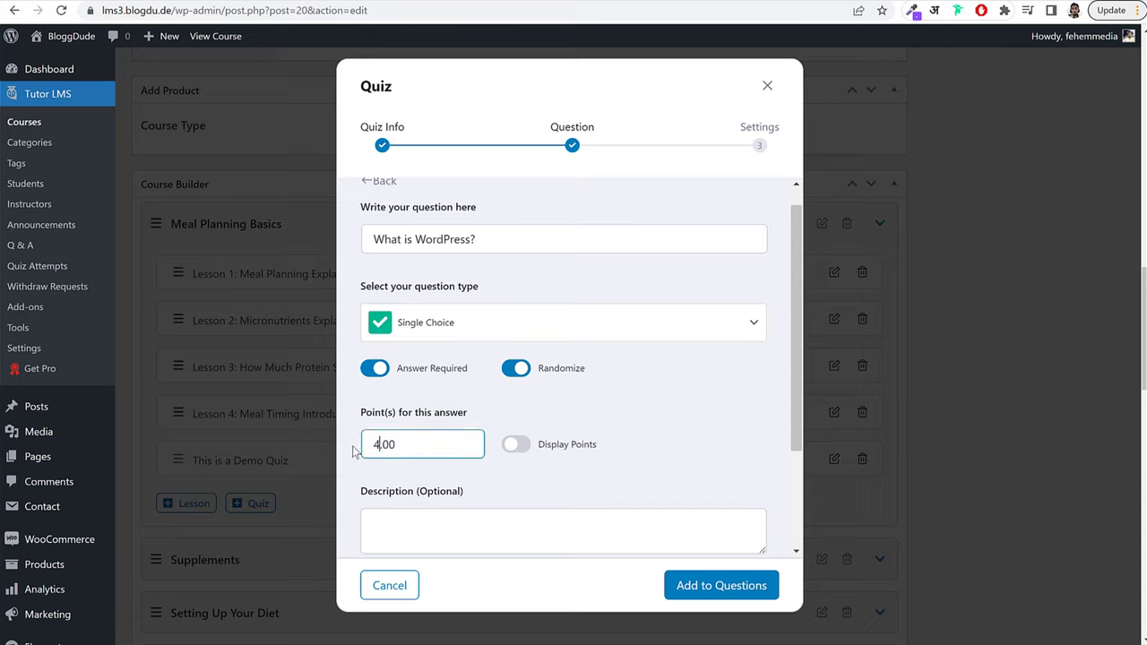
{"action": "left_click", "coordinate": [712, 419]}
{"action": "scroll", "coordinate": [618, 360], "scroll_direction": "down", "scroll_amount": 2}
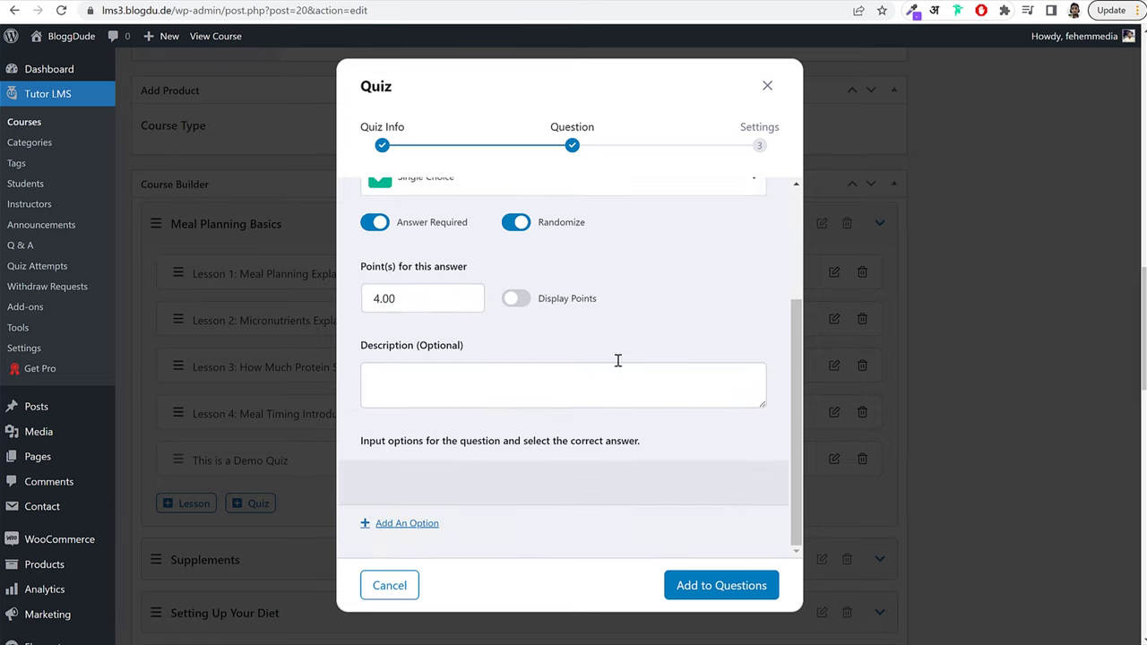
{"action": "left_click", "coordinate": [520, 301]}
{"action": "left_click", "coordinate": [422, 525]}
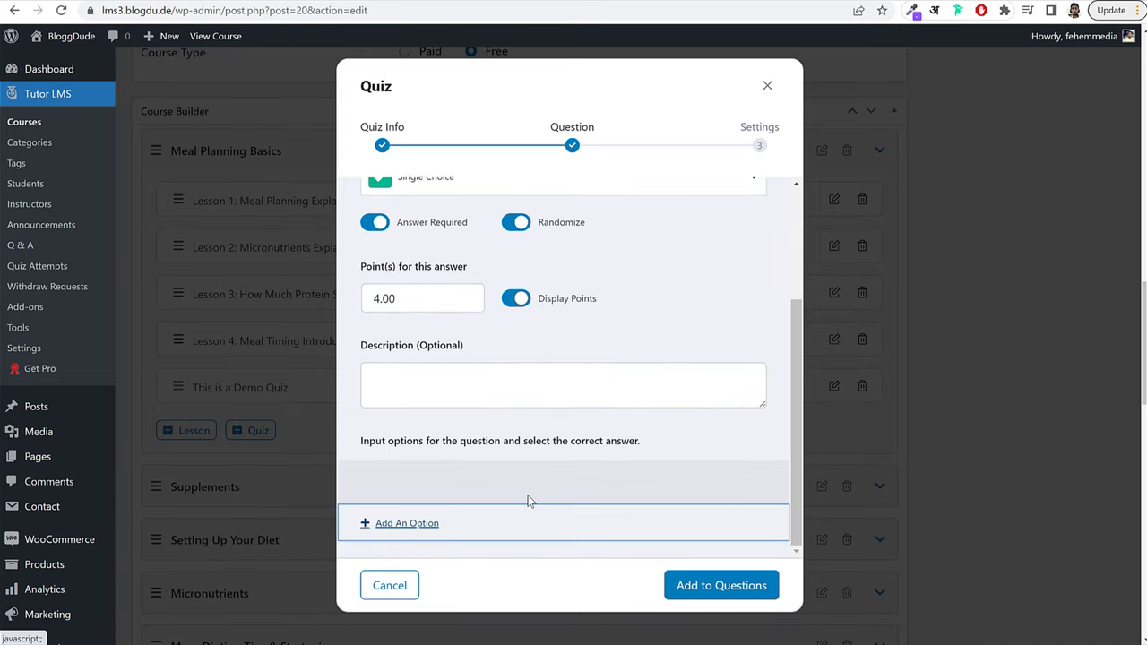
Add CMS and Blog as the first two answer options
{"action": "scroll", "coordinate": [554, 486], "scroll_direction": "down", "scroll_amount": 3}
{"action": "left_click", "coordinate": [442, 362]}
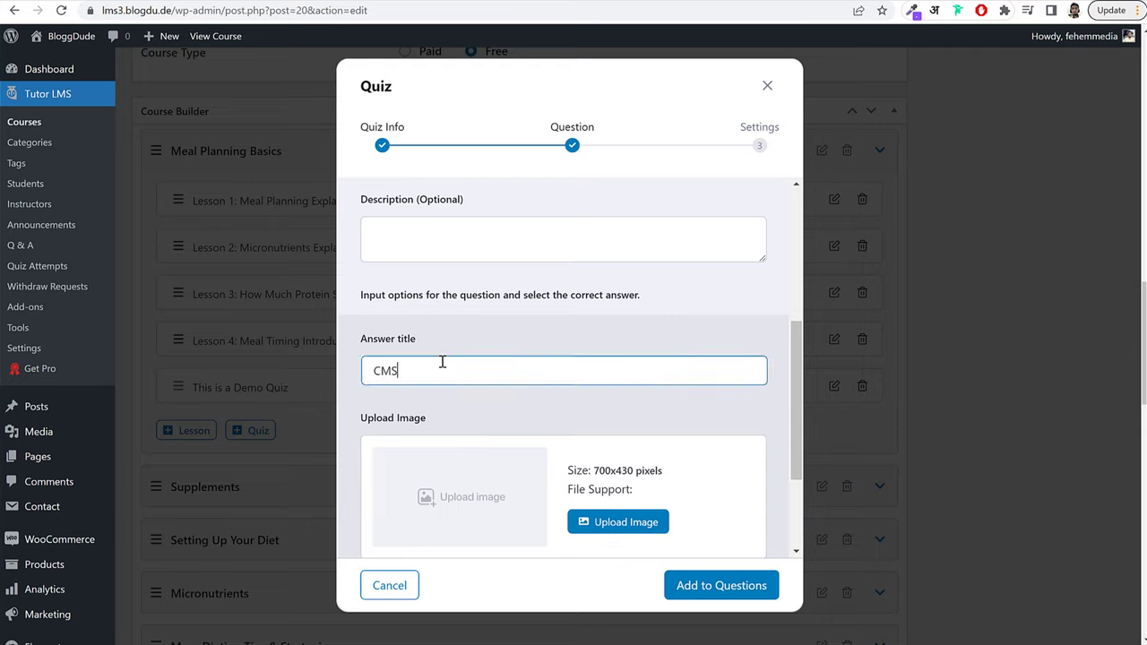
{"action": "scroll", "coordinate": [583, 356], "scroll_direction": "down", "scroll_amount": 3}
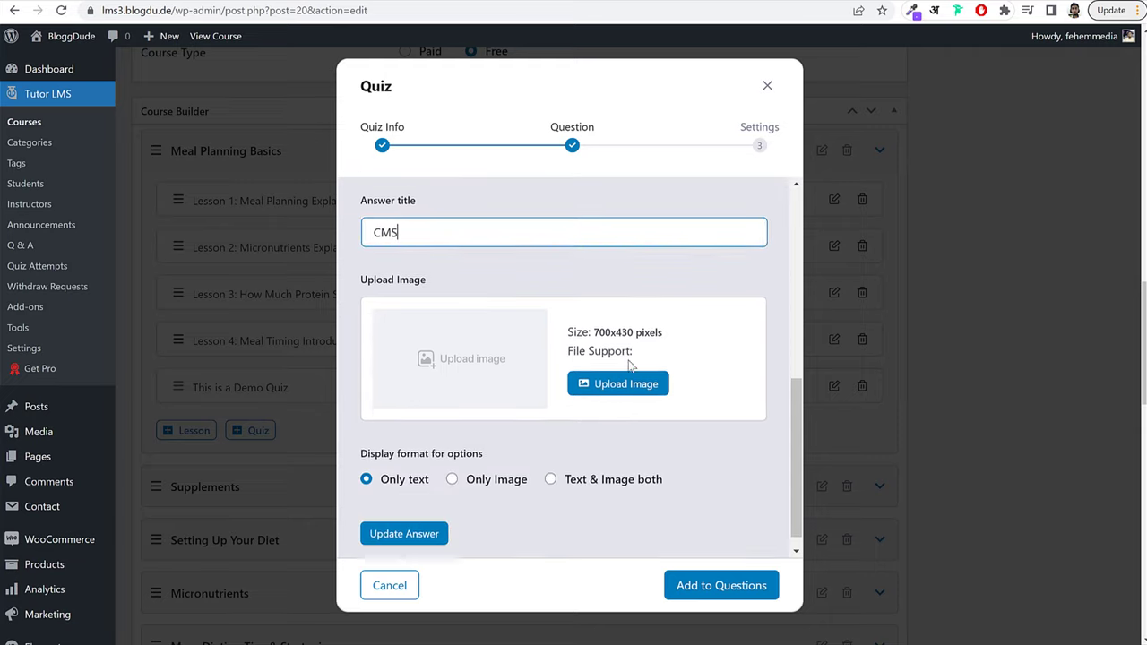
{"action": "scroll", "coordinate": [547, 489], "scroll_direction": "down", "scroll_amount": 1}
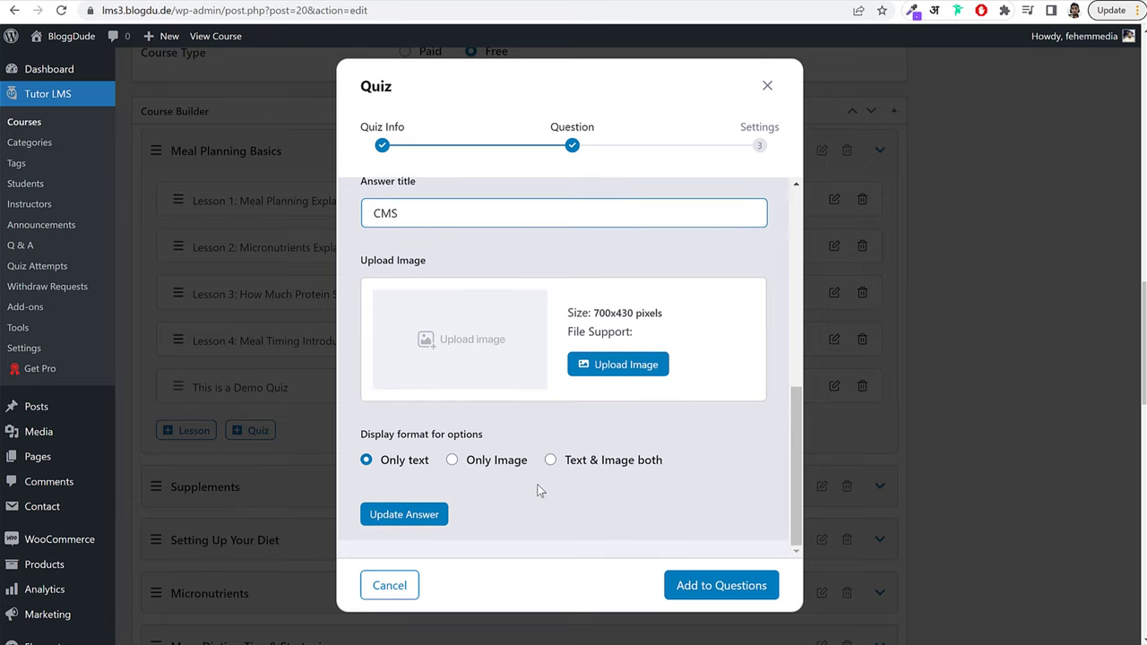
{"action": "scroll", "coordinate": [538, 487], "scroll_direction": "up", "scroll_amount": 3}
{"action": "scroll", "coordinate": [538, 487], "scroll_direction": "down", "scroll_amount": 3}
{"action": "left_click", "coordinate": [405, 515]}
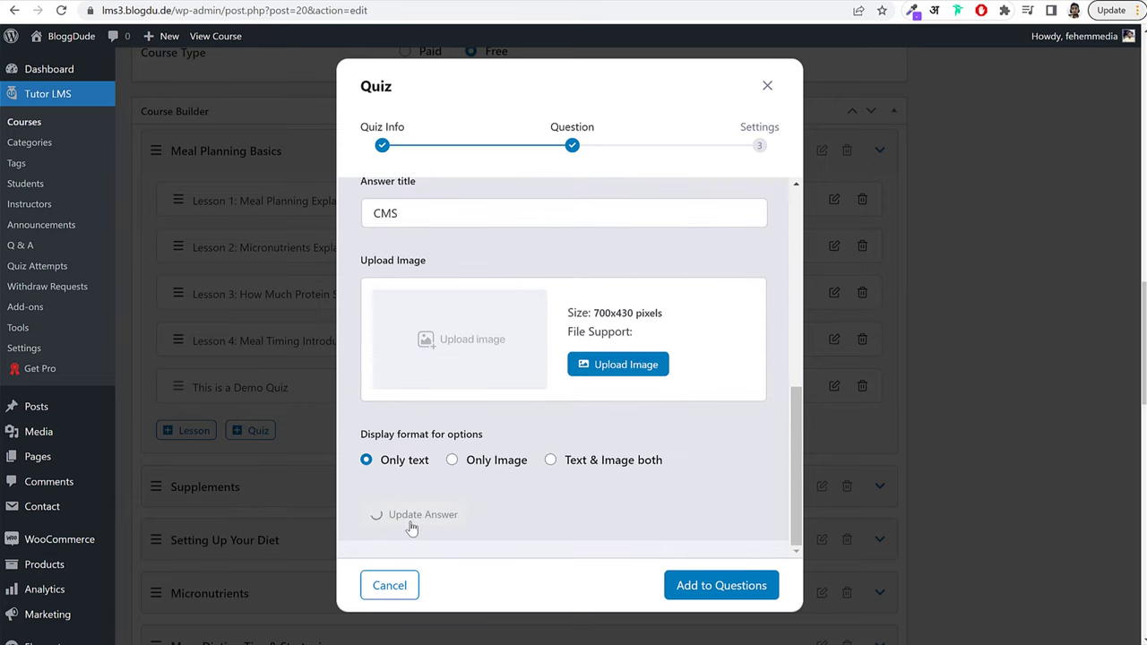
{"action": "scroll", "coordinate": [488, 459], "scroll_direction": "down", "scroll_amount": 2}
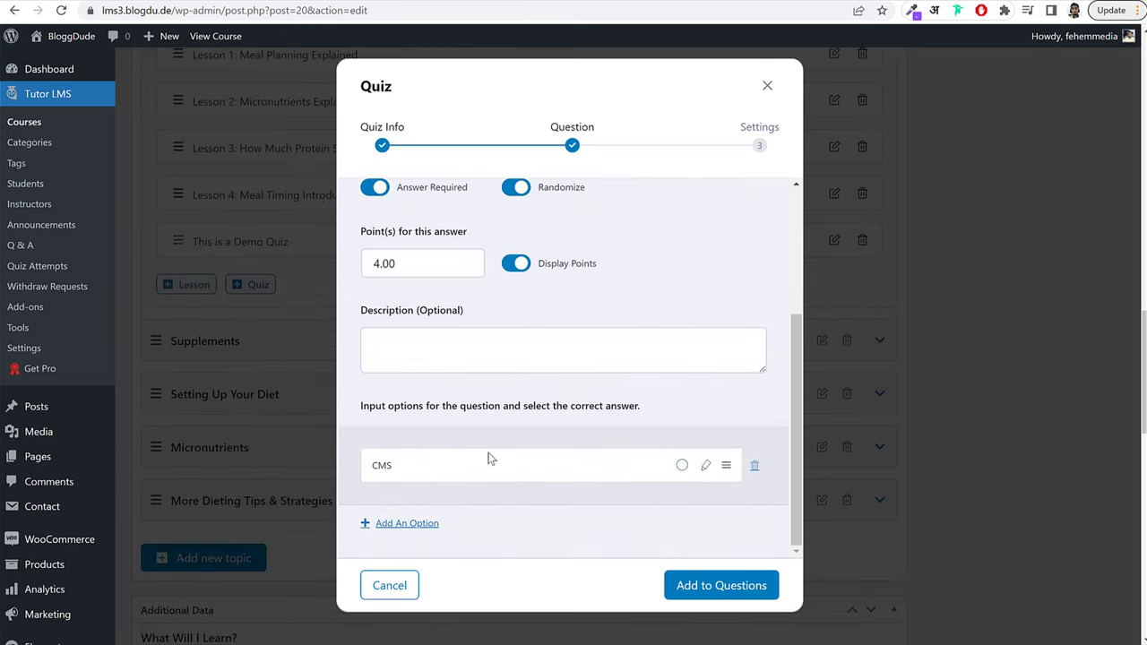
{"action": "left_click", "coordinate": [399, 524]}
{"action": "scroll", "coordinate": [505, 473], "scroll_direction": "down", "scroll_amount": 2}
{"action": "left_click", "coordinate": [449, 336]}
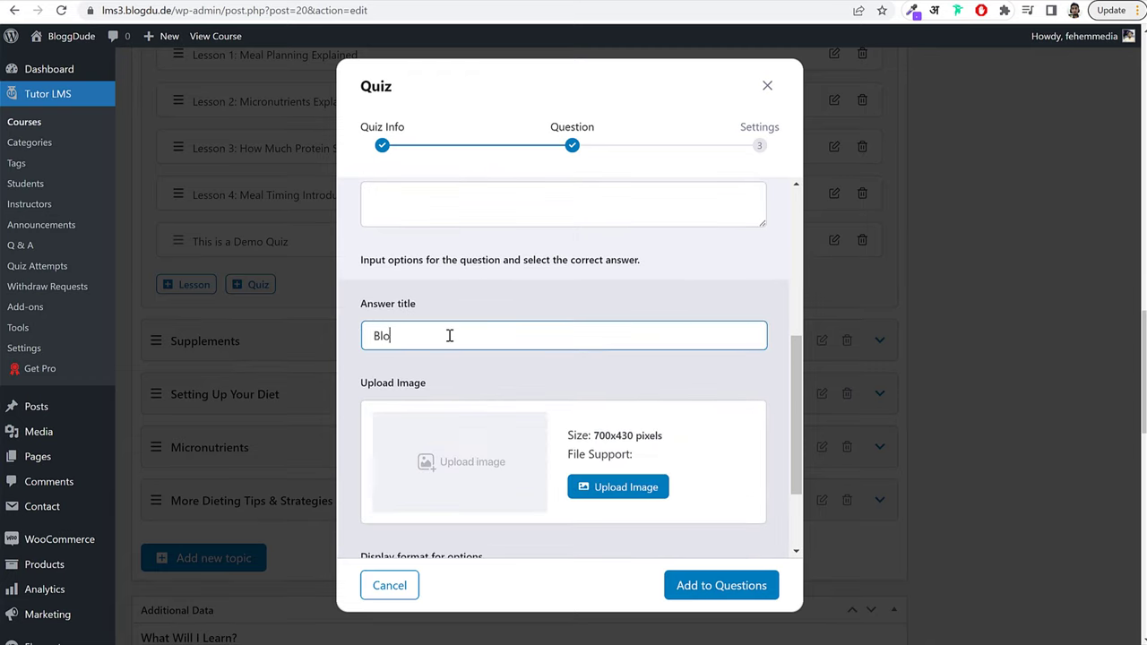
{"action": "scroll", "coordinate": [619, 340], "scroll_direction": "down", "scroll_amount": 3}
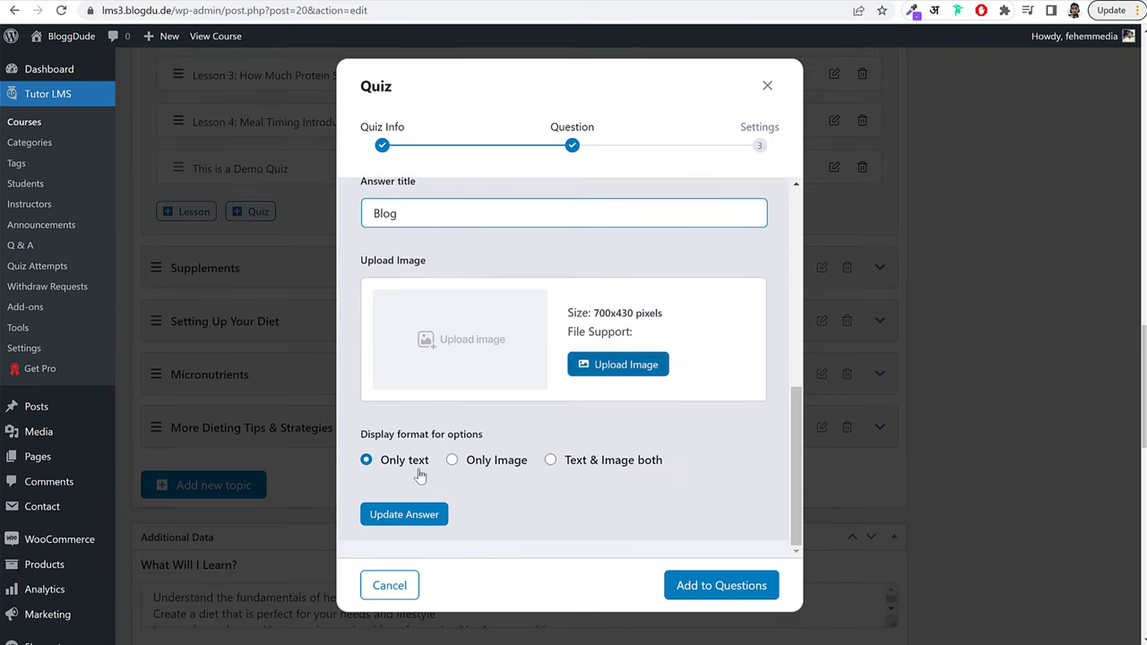
{"action": "left_click", "coordinate": [416, 525]}
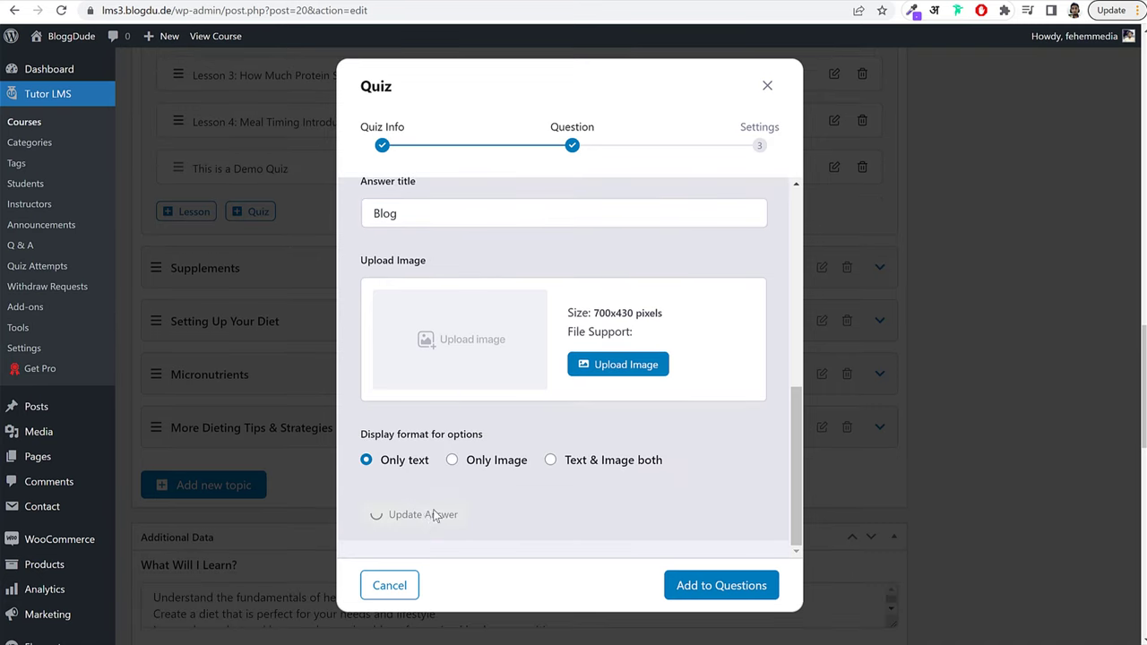
Add Machine as a third answer option
{"action": "scroll", "coordinate": [502, 394], "scroll_direction": "down", "scroll_amount": 1}
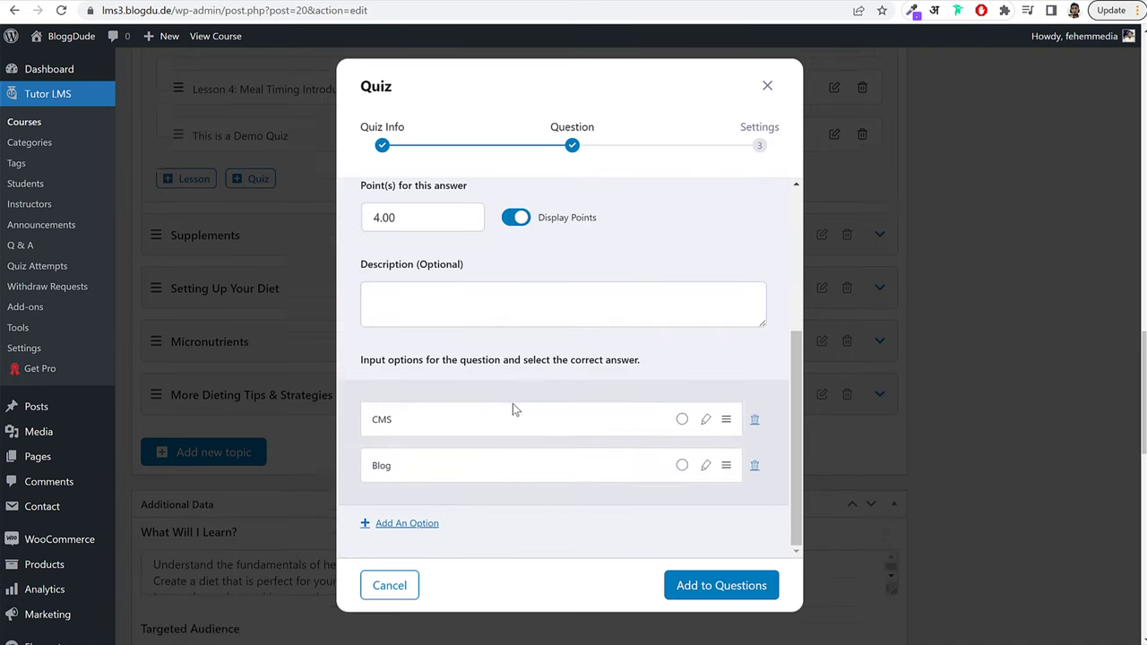
{"action": "left_click", "coordinate": [415, 526]}
{"action": "scroll", "coordinate": [507, 429], "scroll_direction": "down", "scroll_amount": 1}
{"action": "left_click", "coordinate": [463, 360]}
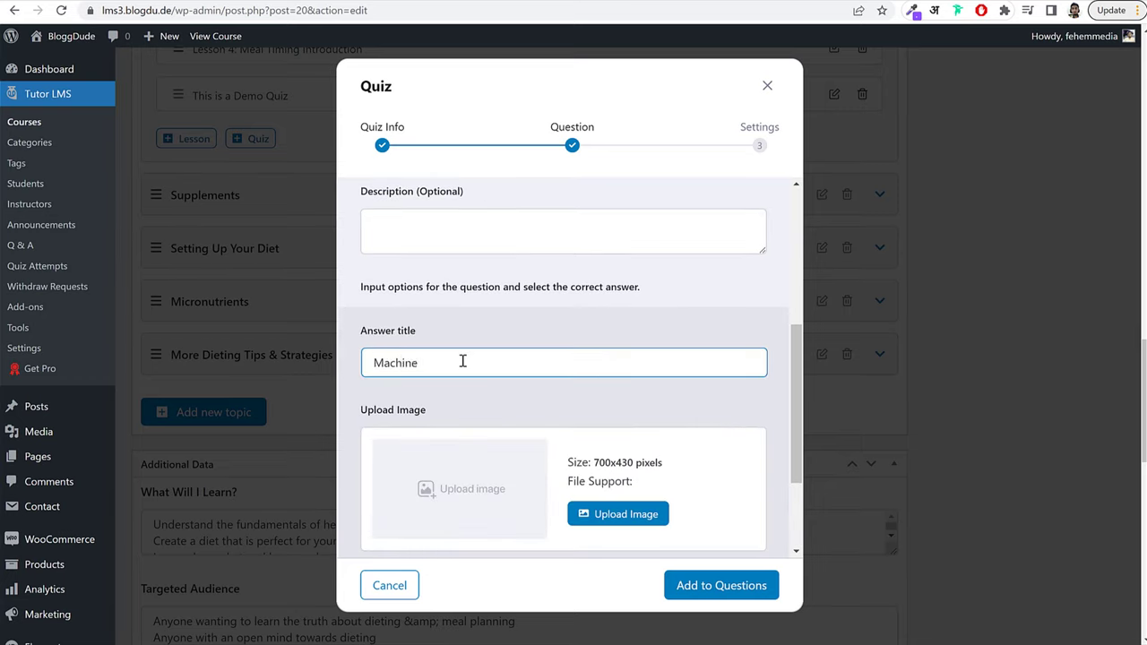
{"action": "scroll", "coordinate": [463, 360], "scroll_direction": "down", "scroll_amount": 2}
{"action": "left_click", "coordinate": [405, 518]}
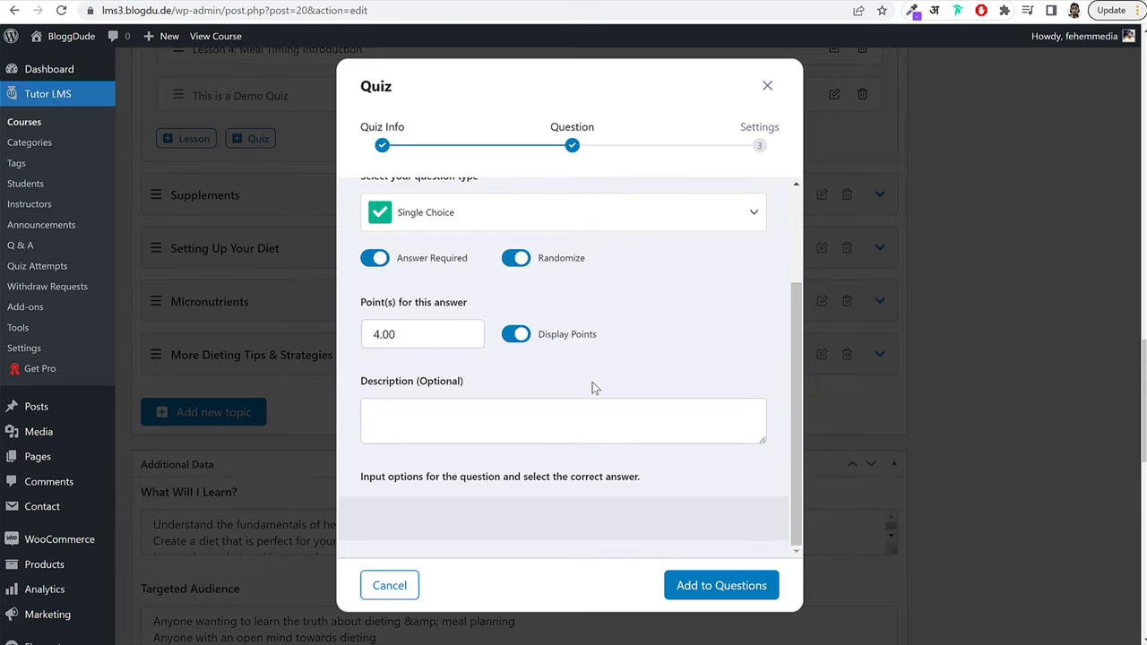
Mark CMS as the correct answer and add the question to the quiz
{"action": "scroll", "coordinate": [627, 377], "scroll_direction": "down", "scroll_amount": 2}
{"action": "left_click", "coordinate": [683, 374]}
{"action": "scroll", "coordinate": [612, 395], "scroll_direction": "up", "scroll_amount": 4}
{"action": "left_click", "coordinate": [717, 584]}
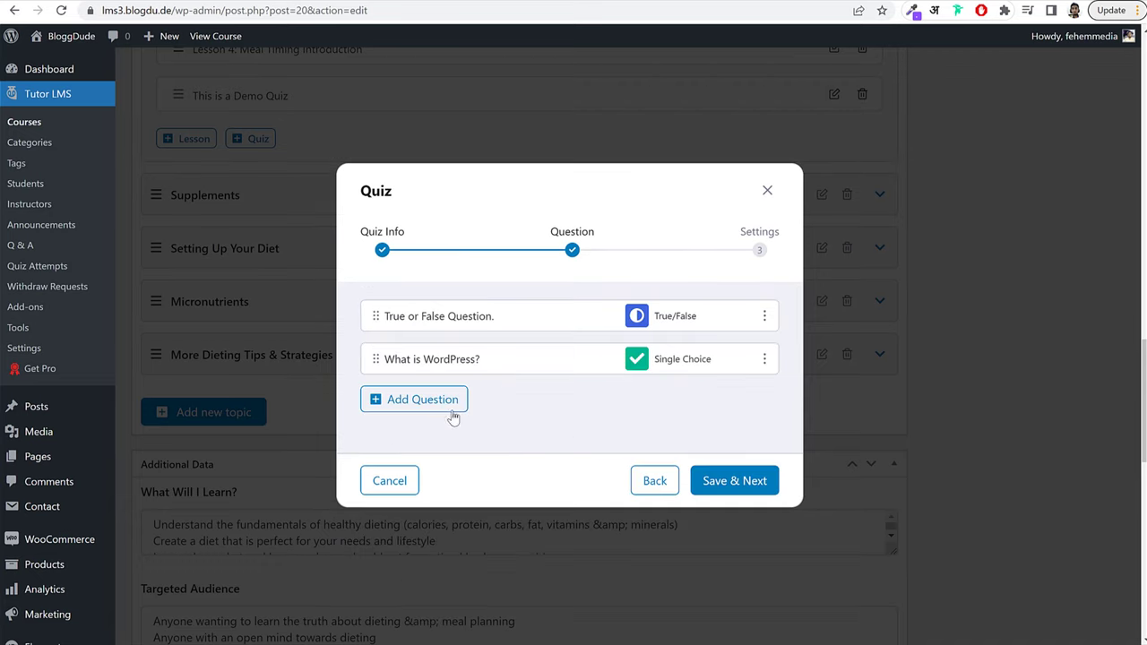
Start a third question 'What is the Capital of India?' as a Fill In The Blanks type
{"action": "left_click", "coordinate": [453, 411]}
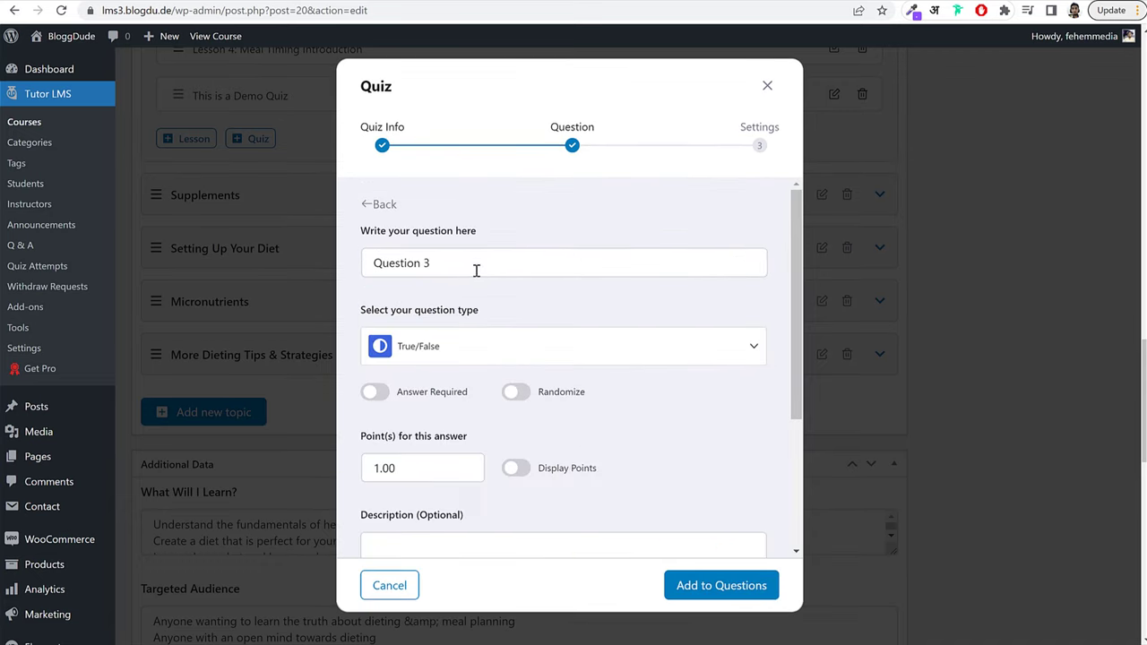
{"action": "triple_click", "coordinate": [476, 265]}
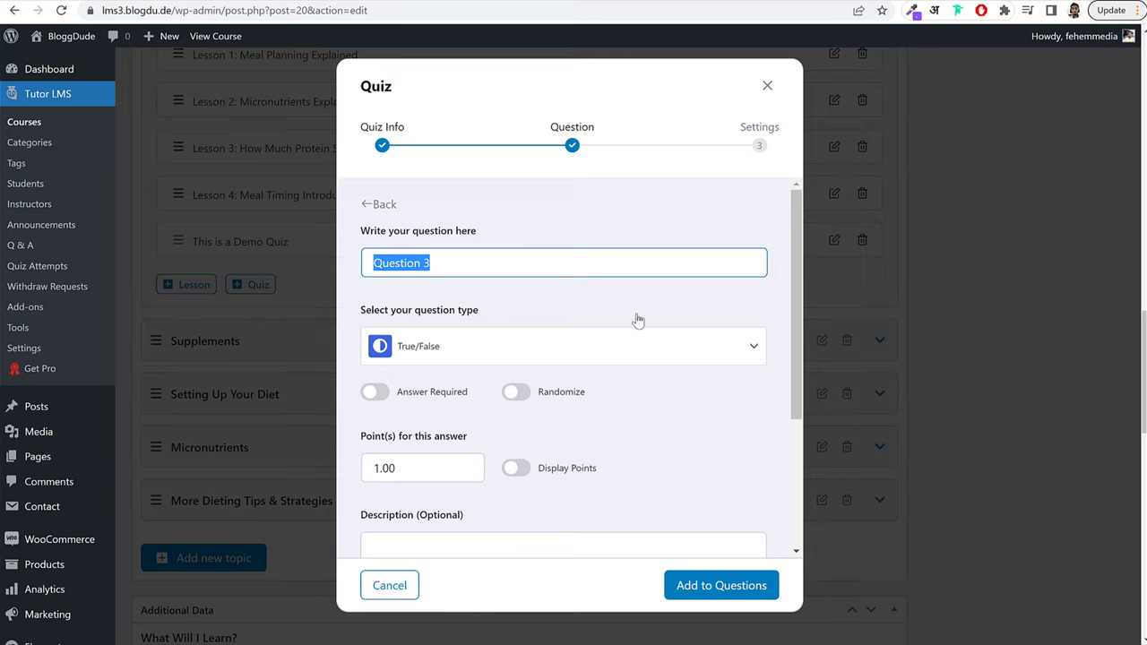
{"action": "key", "text": "ctrl+v"}
{"action": "key", "text": "ctrl+a"}
{"action": "key", "text": "BackSpace"}
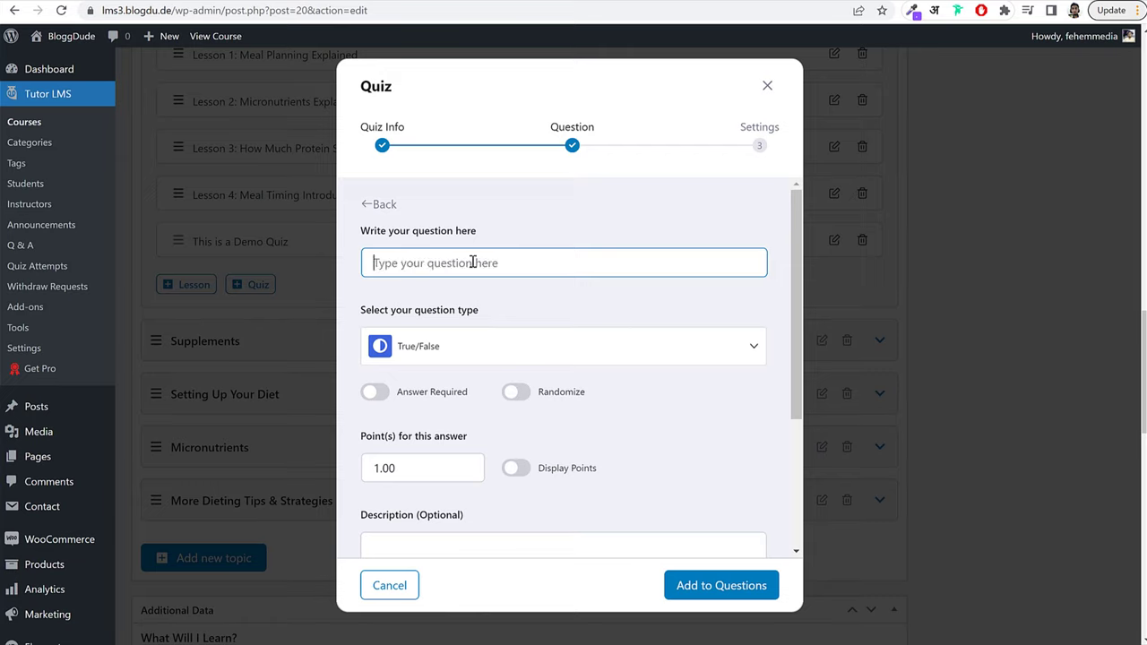
{"action": "key", "text": "ctrl+z"}
{"action": "left_click", "coordinate": [474, 356]}
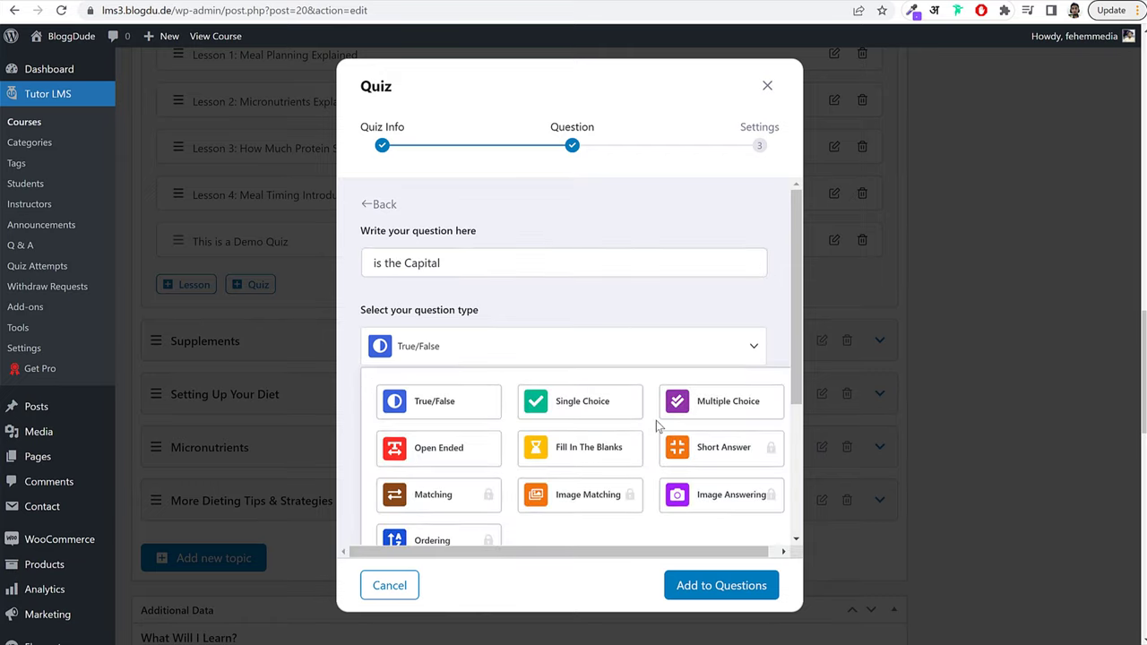
{"action": "left_click", "coordinate": [585, 451]}
Turn on Randomize and Display Points and set the question to 4 points
{"action": "scroll", "coordinate": [600, 421], "scroll_direction": "down", "scroll_amount": 1}
{"action": "scroll", "coordinate": [618, 399], "scroll_direction": "up", "scroll_amount": 2}
{"action": "scroll", "coordinate": [626, 410], "scroll_direction": "down", "scroll_amount": 2}
{"action": "scroll", "coordinate": [606, 435], "scroll_direction": "up", "scroll_amount": 2}
{"action": "scroll", "coordinate": [603, 456], "scroll_direction": "up", "scroll_amount": 1}
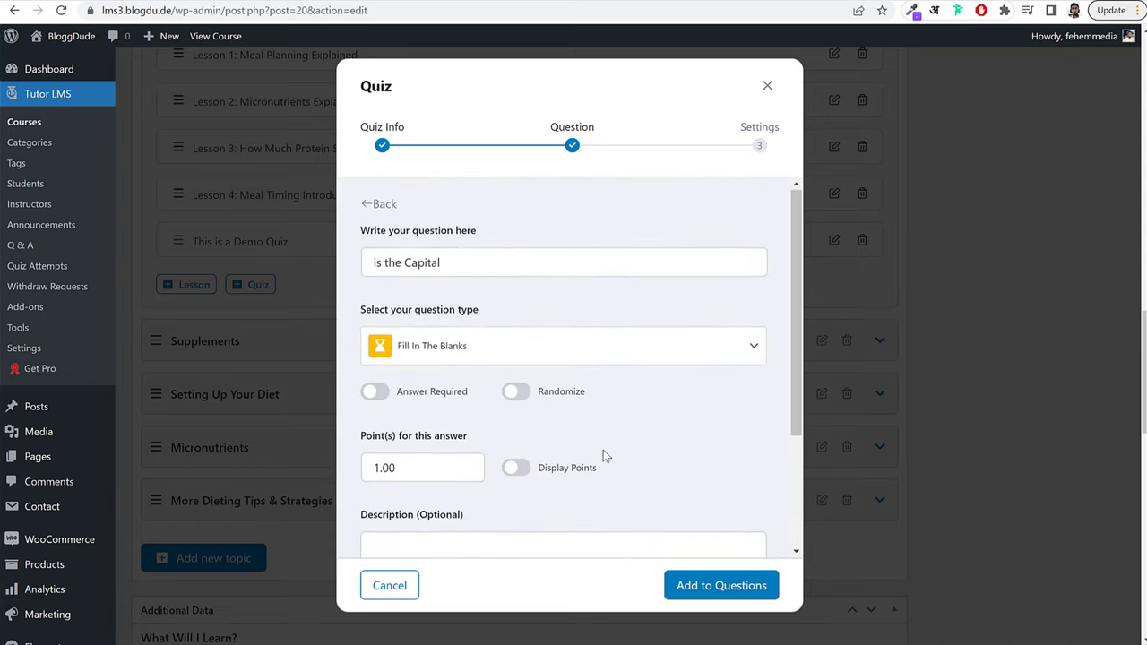
{"action": "left_click", "coordinate": [456, 260]}
{"action": "key", "text": "ctrl+a"}
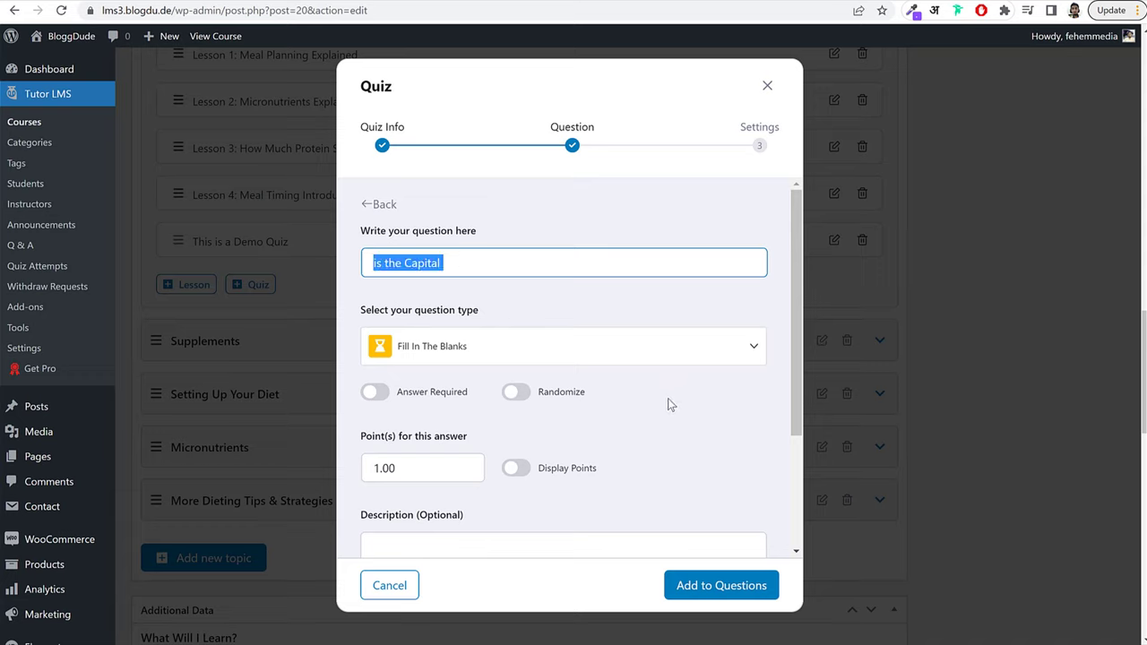
{"action": "scroll", "coordinate": [671, 405], "scroll_direction": "down", "scroll_amount": 2}
{"action": "scroll", "coordinate": [669, 403], "scroll_direction": "up", "scroll_amount": 2}
{"action": "left_click", "coordinate": [510, 269]}
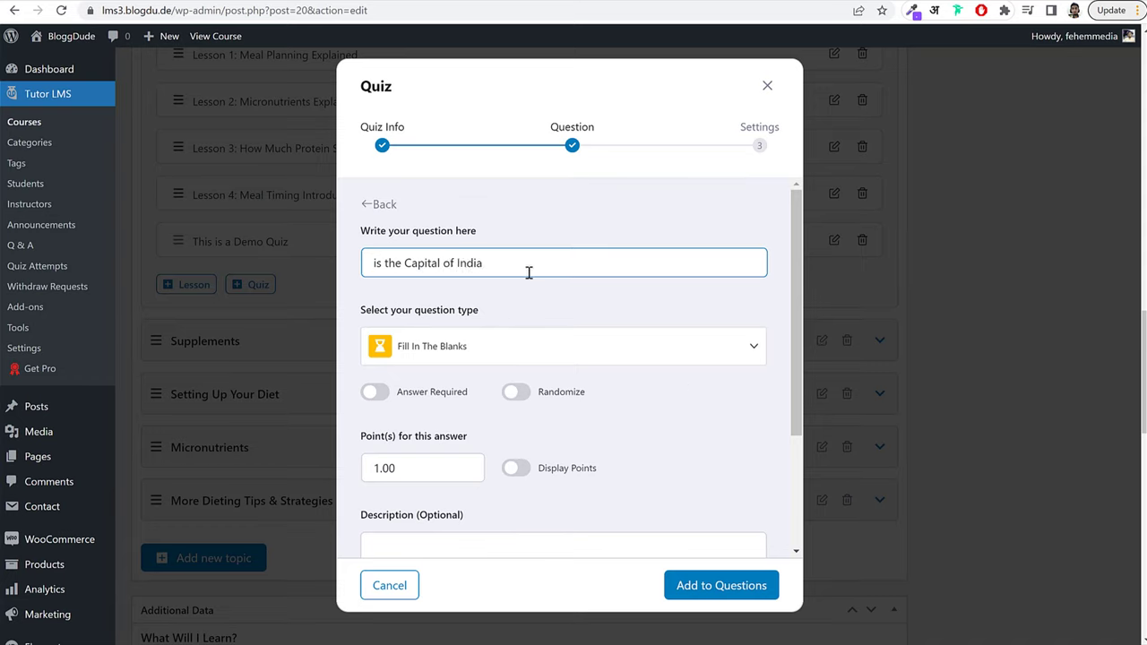
{"action": "scroll", "coordinate": [520, 282], "scroll_direction": "down", "scroll_amount": 1}
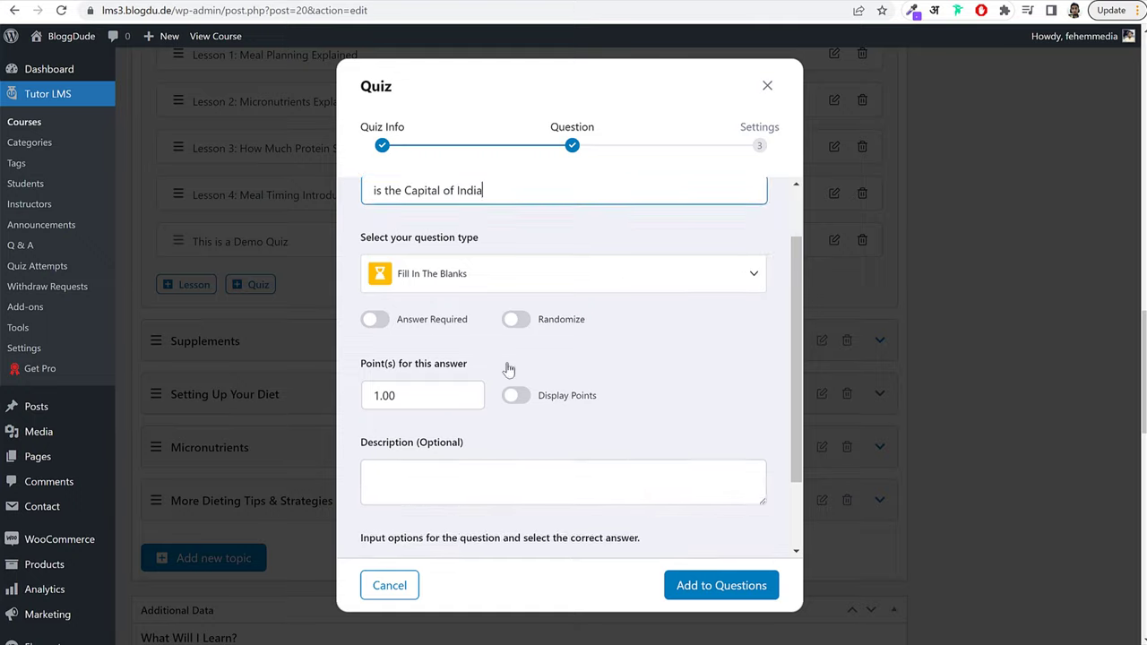
{"action": "left_click", "coordinate": [516, 318]}
{"action": "left_click_drag", "start_coordinate": [381, 395], "coordinate": [345, 402]}
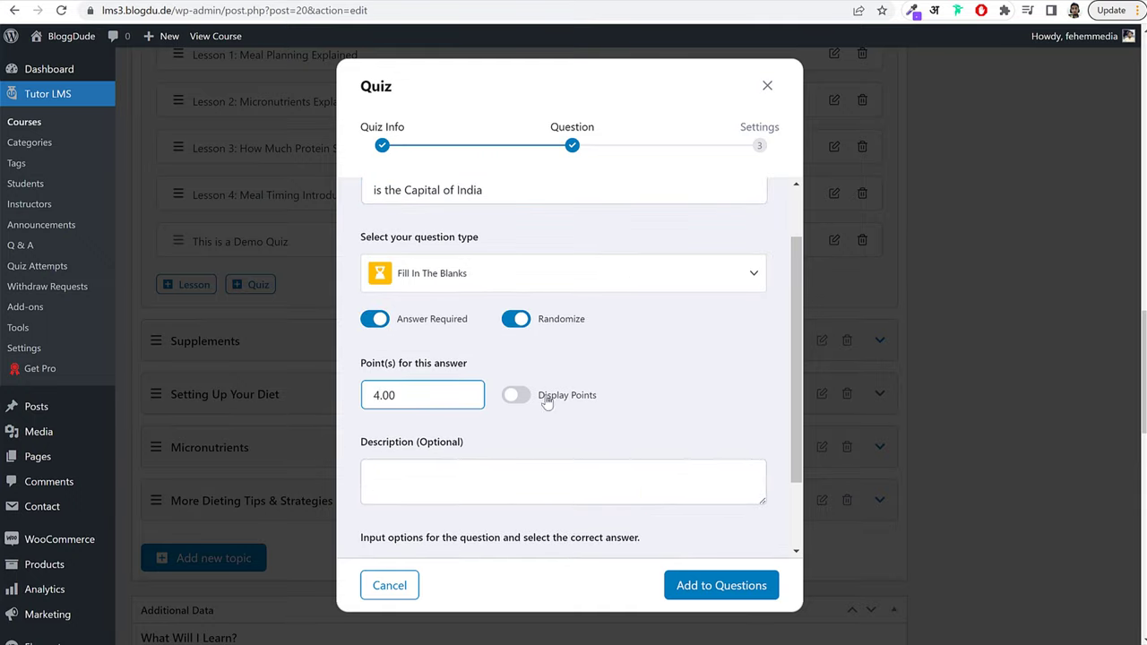
{"action": "left_click", "coordinate": [518, 395]}
{"action": "scroll", "coordinate": [689, 364], "scroll_direction": "down", "scroll_amount": 2}
Add a blank answer option and restore 'What' at the start of the question text
{"action": "left_click", "coordinate": [417, 524]}
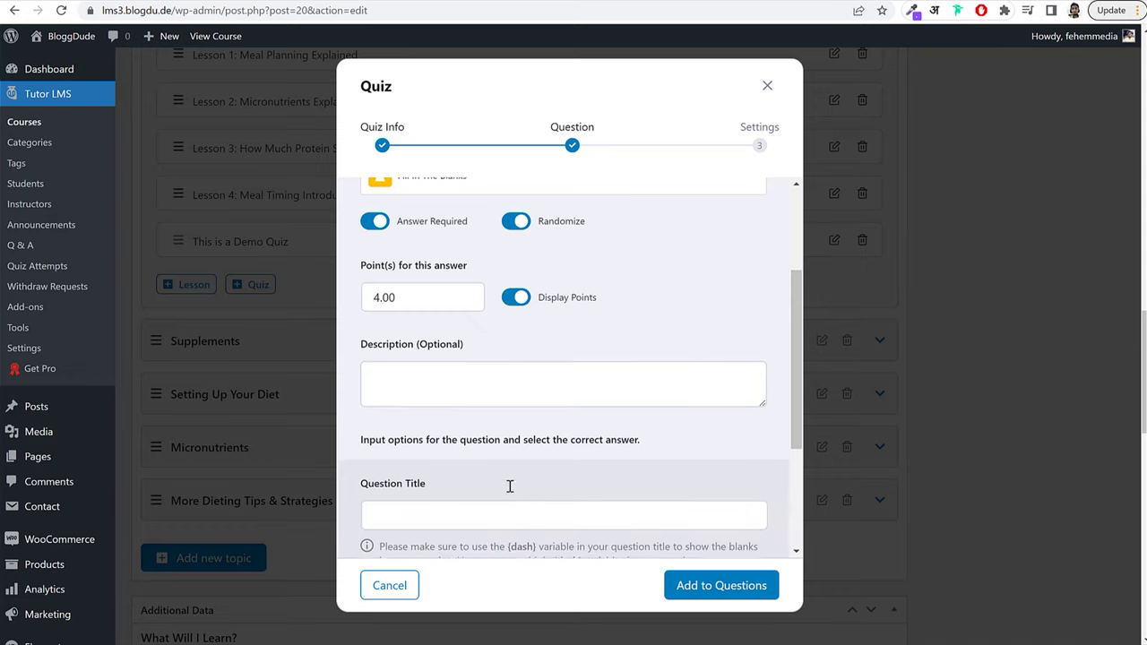
{"action": "scroll", "coordinate": [507, 484], "scroll_direction": "down", "scroll_amount": 3}
{"action": "scroll", "coordinate": [443, 348], "scroll_direction": "up", "scroll_amount": 5}
{"action": "left_click", "coordinate": [376, 264]}
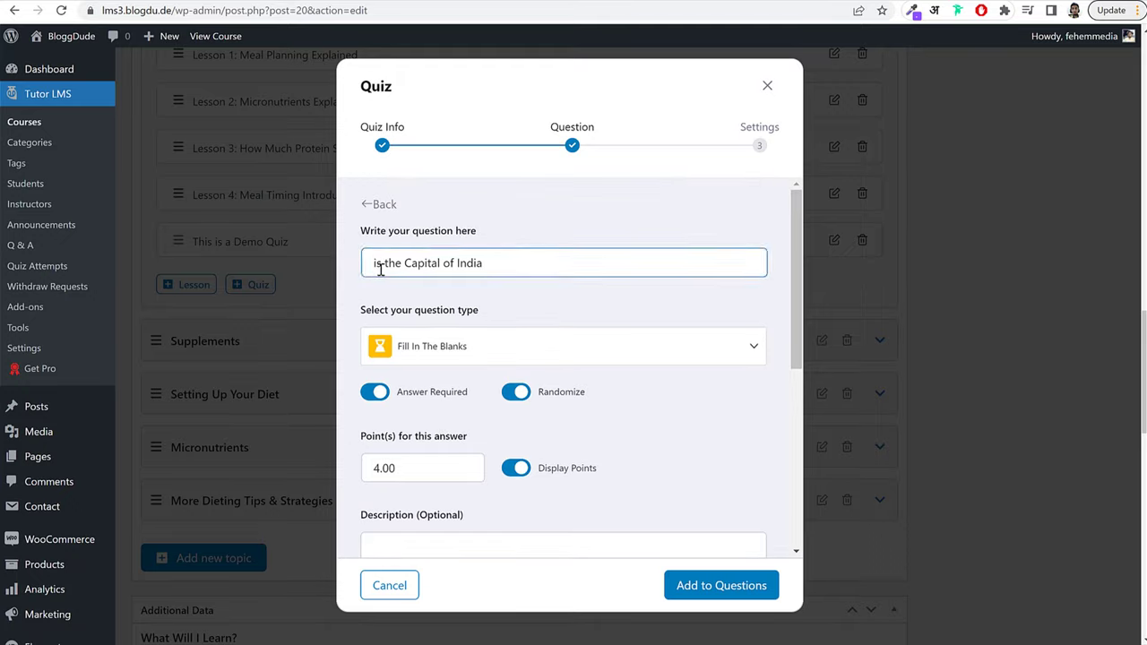
{"action": "type", "text": "What"}
{"action": "left_click_drag", "start_coordinate": [376, 262], "coordinate": [502, 289]}
{"action": "key", "text": "ctrl+c"}
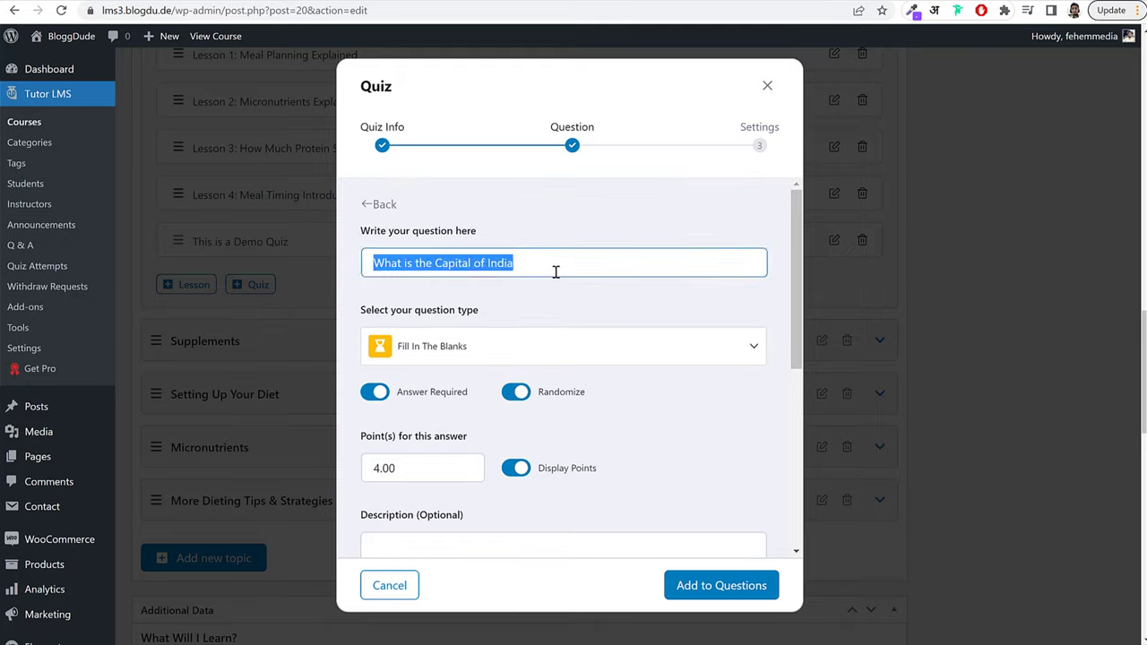
{"action": "left_click", "coordinate": [556, 267]}
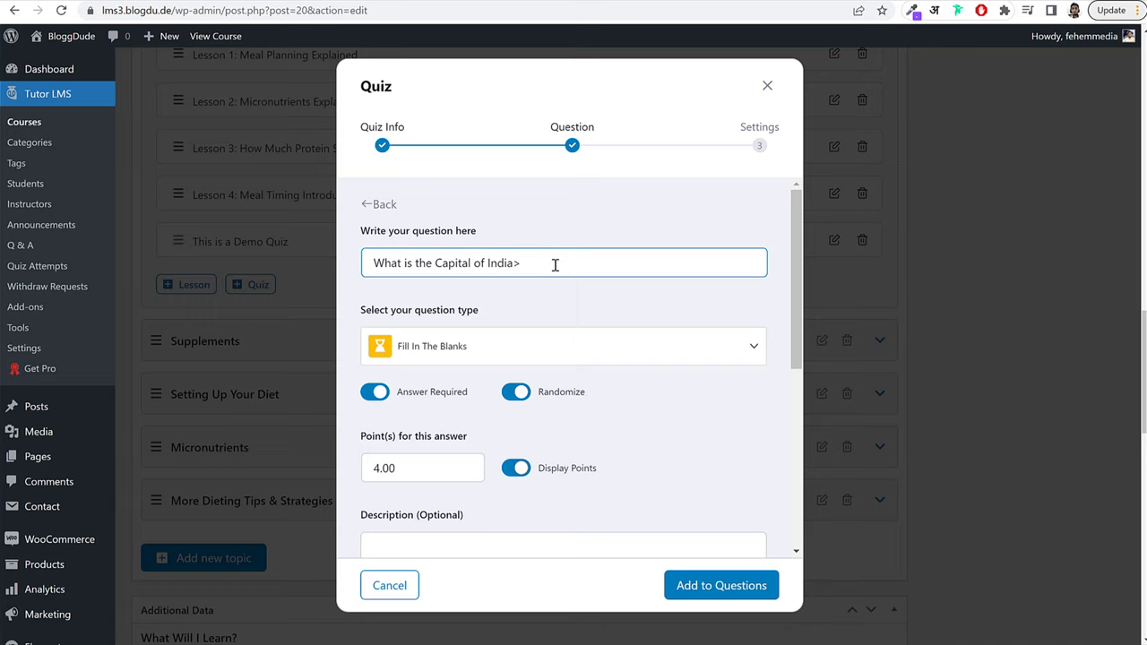
Title the blank option '{dash} is the Capital of India'
{"action": "scroll", "coordinate": [561, 300], "scroll_direction": "down", "scroll_amount": 5}
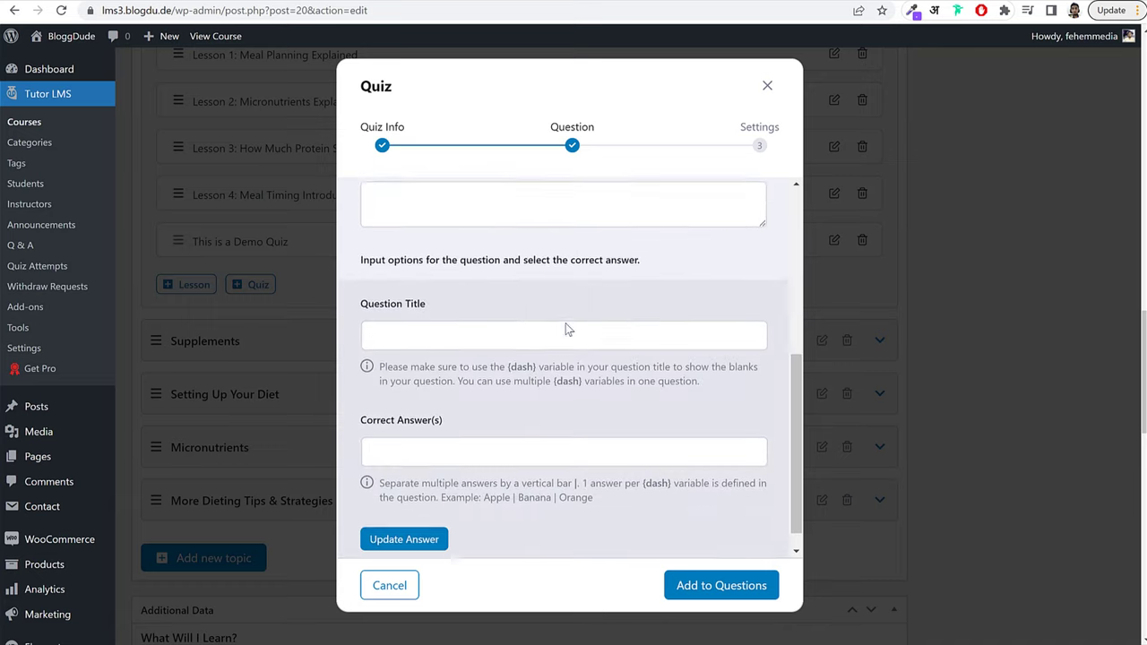
{"action": "left_click", "coordinate": [565, 310]}
{"action": "key", "text": "ctrl+v"}
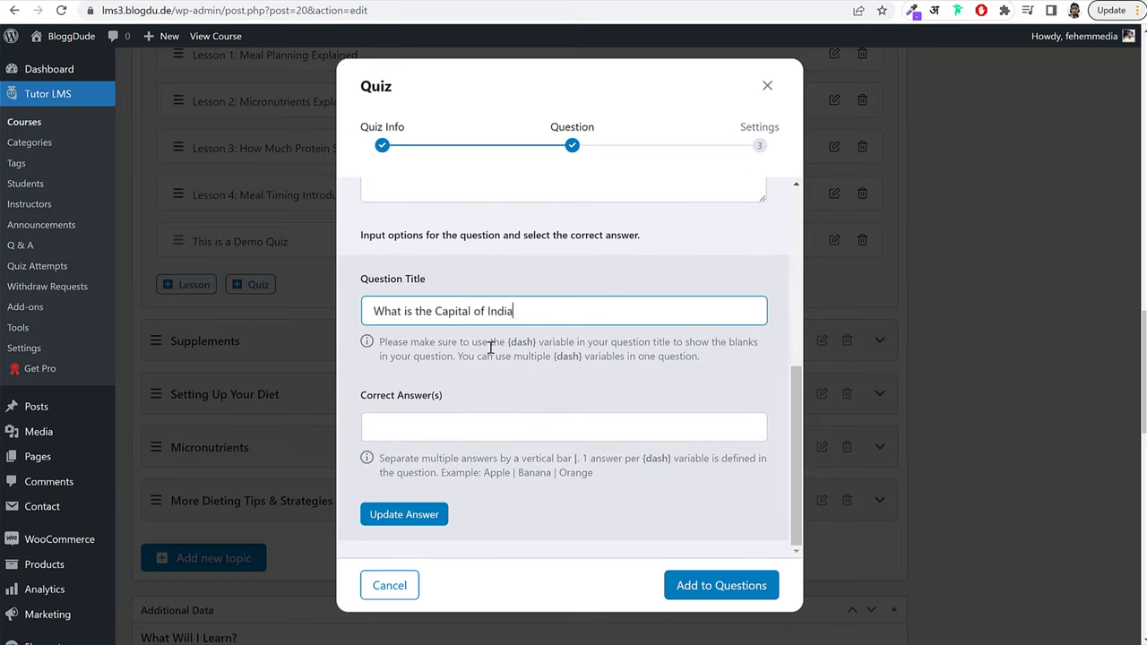
{"action": "left_click_drag", "start_coordinate": [508, 341], "coordinate": [536, 339]}
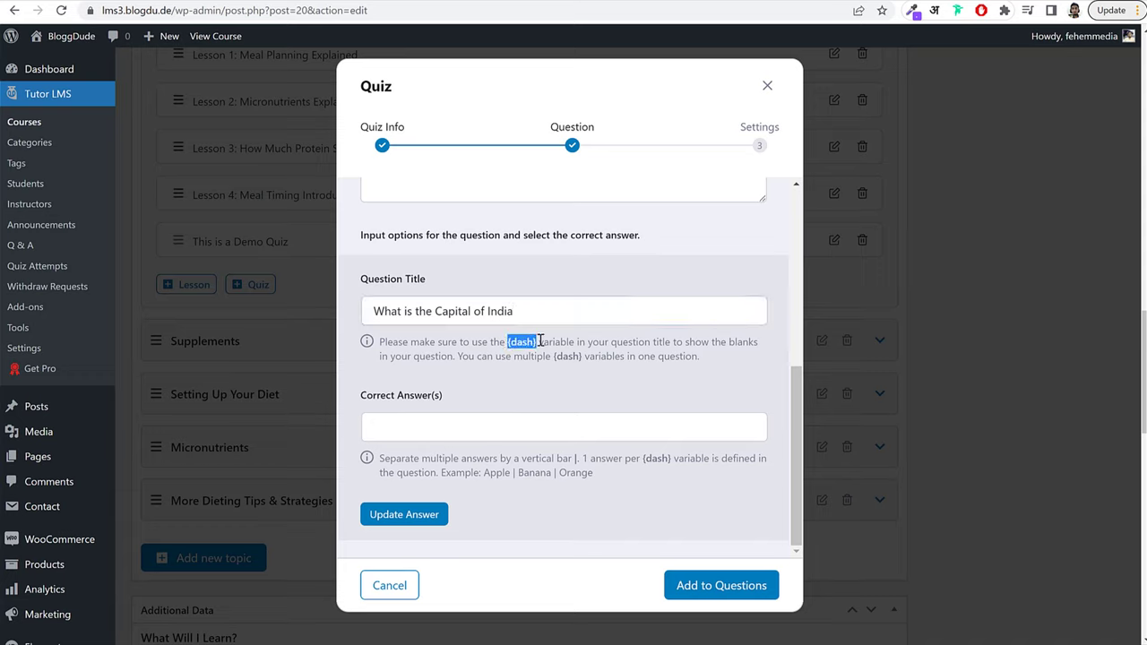
{"action": "double_click", "coordinate": [401, 311]}
{"action": "type", "text": "{dash}"}
{"action": "left_click_drag", "start_coordinate": [409, 312], "coordinate": [380, 312]}
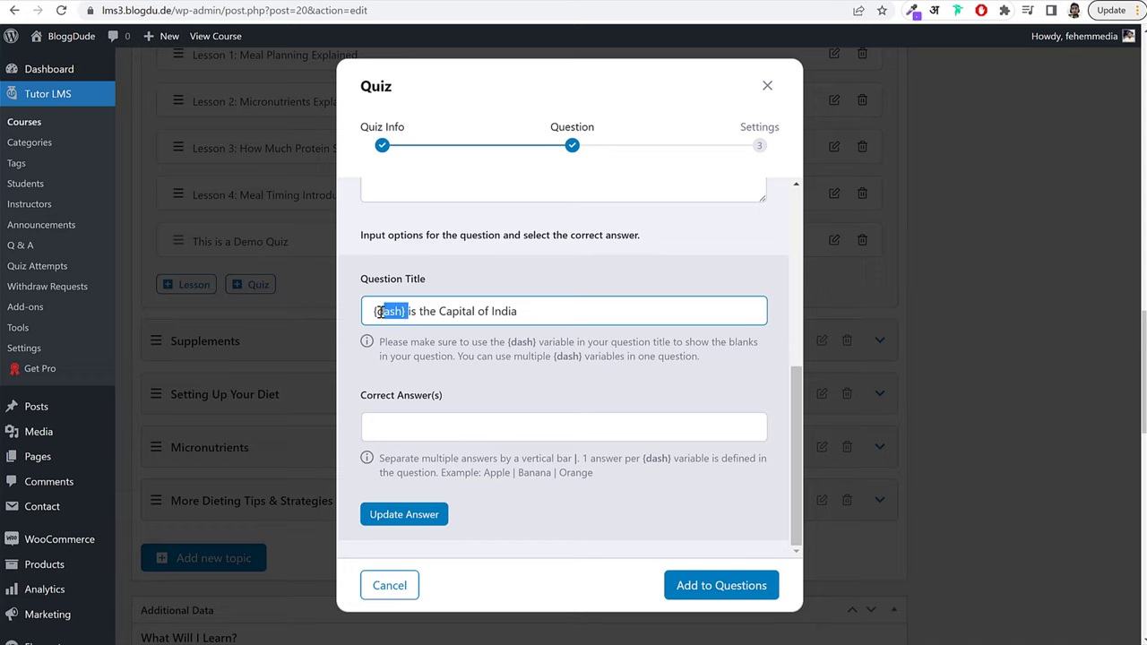
{"action": "left_click", "coordinate": [411, 311]}
{"action": "key", "text": "Left"}
{"action": "key", "text": "Left"}
{"action": "key", "text": "Left"}
{"action": "double_click", "coordinate": [406, 311]}
Save Delhi as the blank's correct answer and add the question to the quiz
{"action": "left_click", "coordinate": [455, 428]}
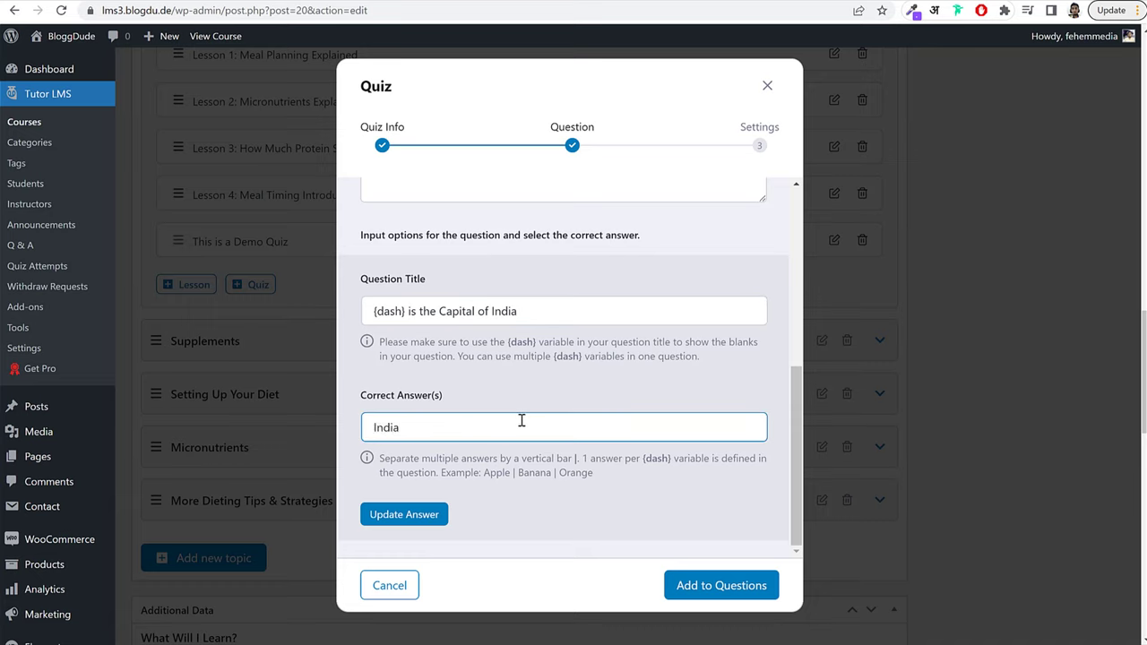
{"action": "type", "text": "India"}
{"action": "key", "text": "ctrl+a"}
{"action": "type", "text": "D"}
{"action": "left_click", "coordinate": [404, 514]}
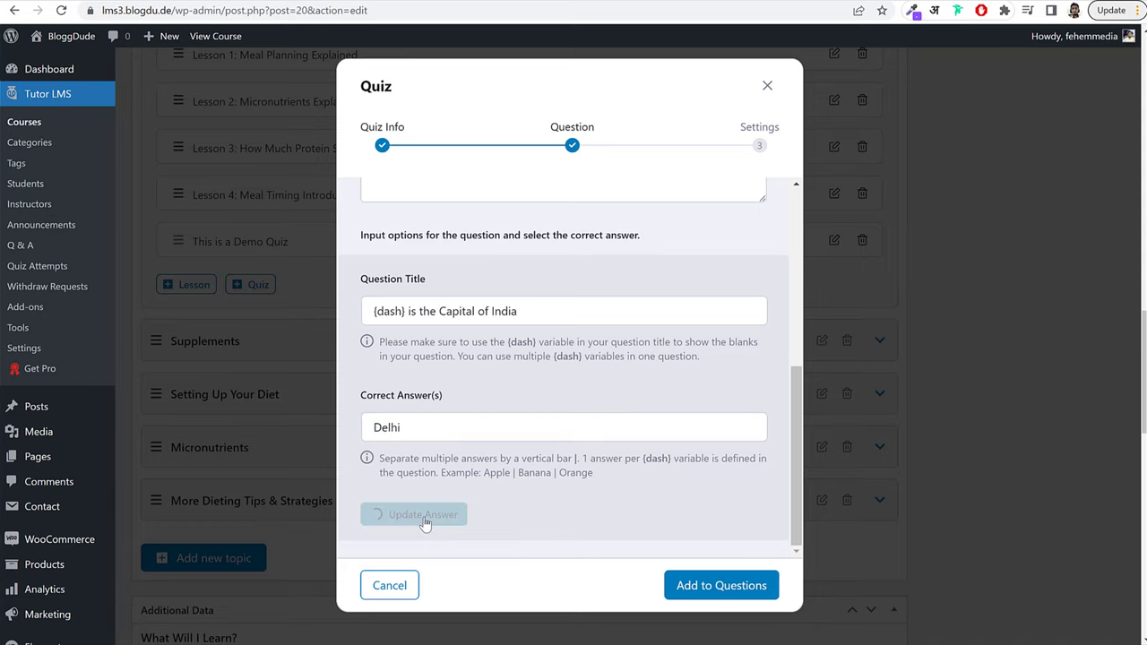
{"action": "scroll", "coordinate": [573, 346], "scroll_direction": "up", "scroll_amount": 3}
{"action": "left_click", "coordinate": [717, 585]}
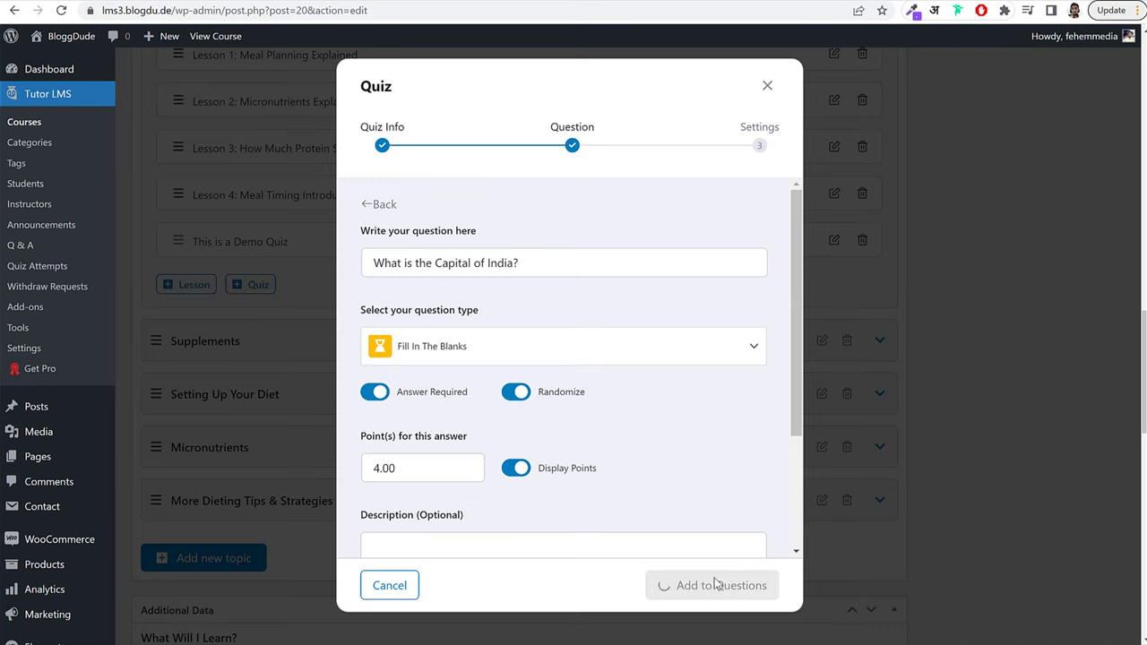
In quiz settings, set the time limit to 10 minutes and the passing grade to 60%
{"action": "left_click", "coordinate": [735, 502]}
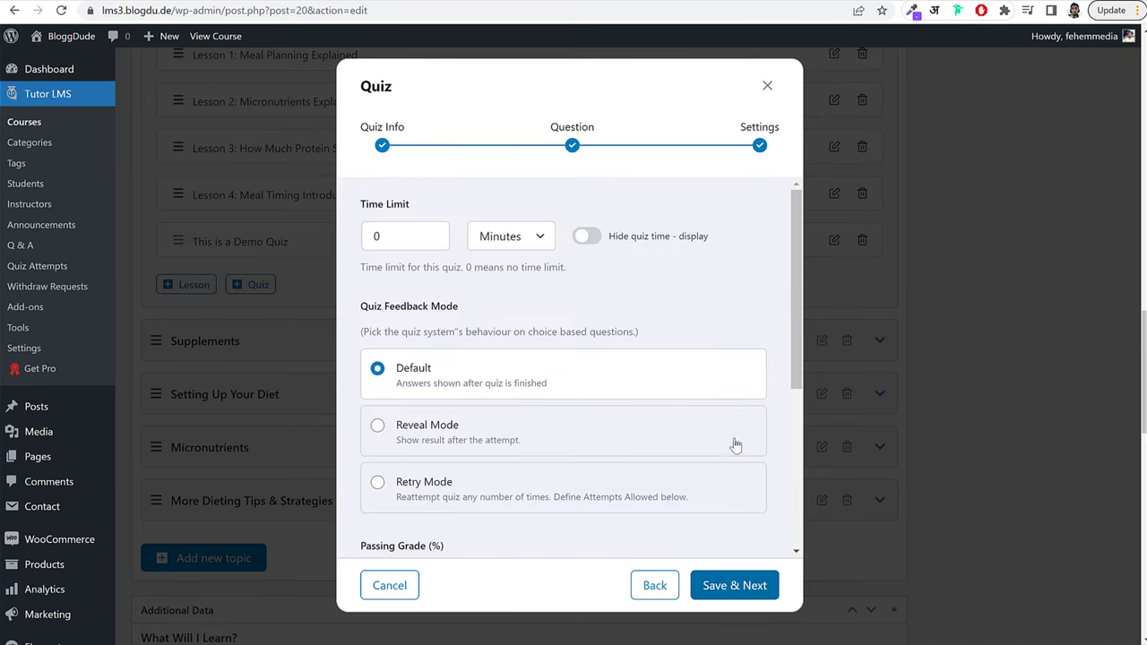
{"action": "double_click", "coordinate": [376, 235]}
{"action": "type", "text": "10"}
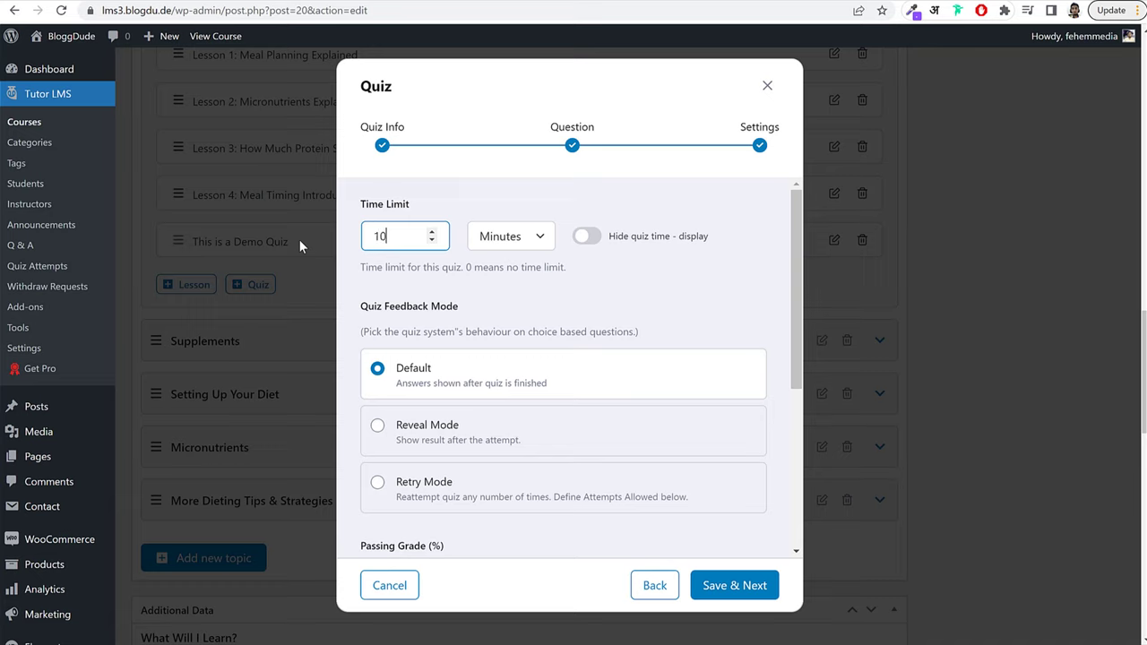
{"action": "scroll", "coordinate": [585, 314], "scroll_direction": "down", "scroll_amount": 3}
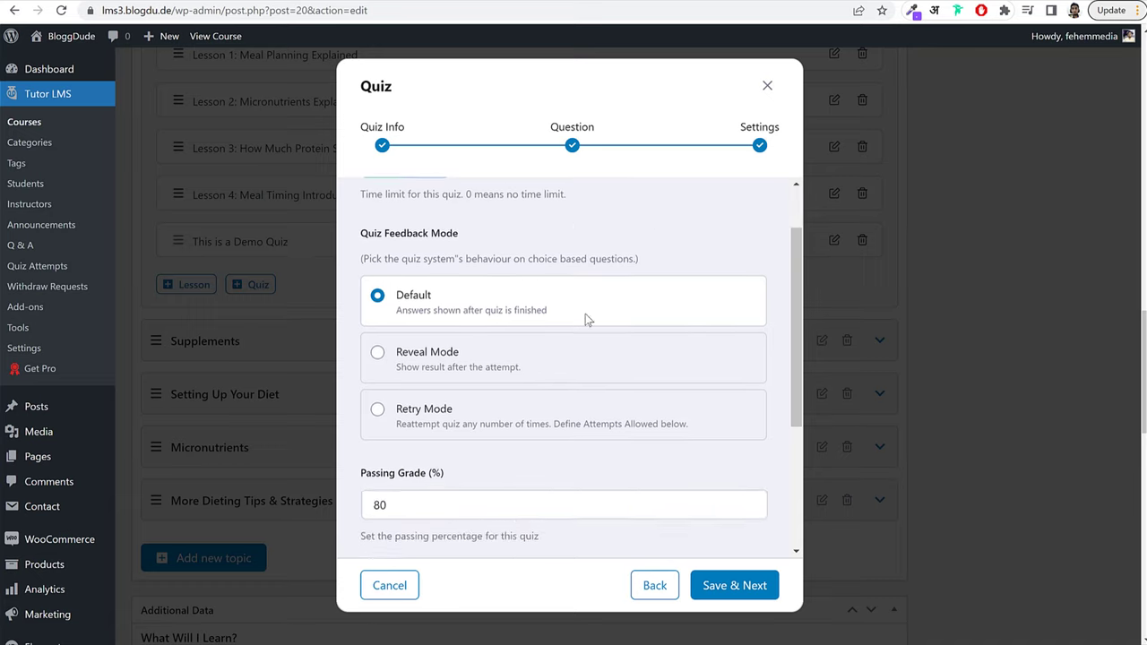
{"action": "scroll", "coordinate": [569, 294], "scroll_direction": "down", "scroll_amount": 3}
{"action": "double_click", "coordinate": [427, 287]}
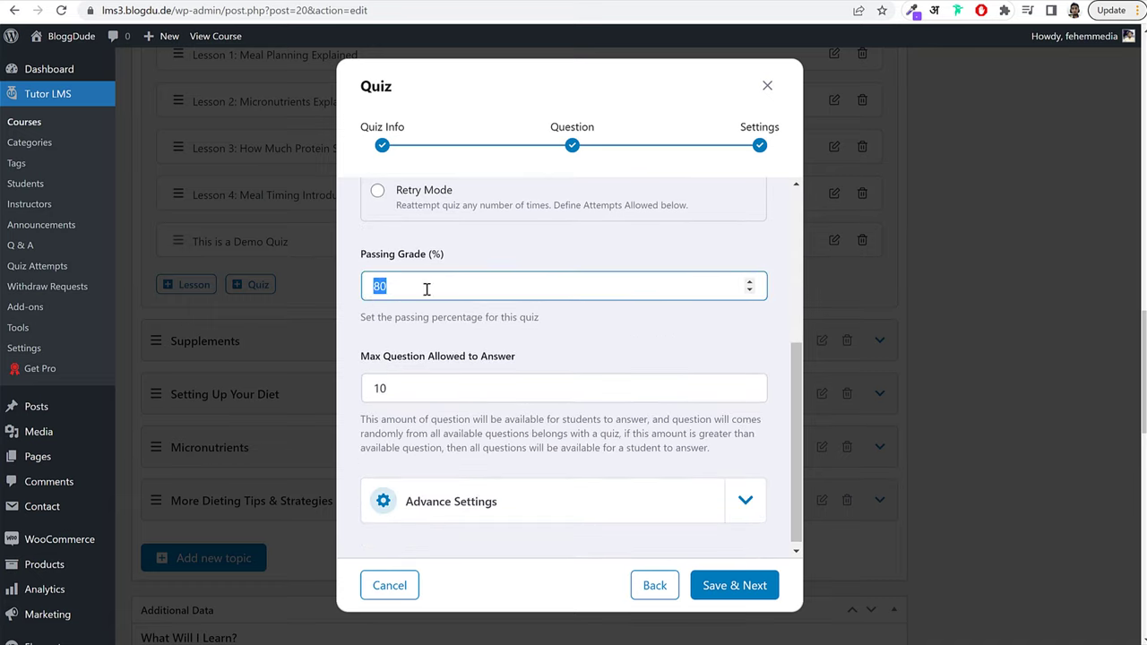
{"action": "type", "text": "60"}
{"action": "left_click", "coordinate": [495, 364]}
{"action": "triple_click", "coordinate": [536, 364]}
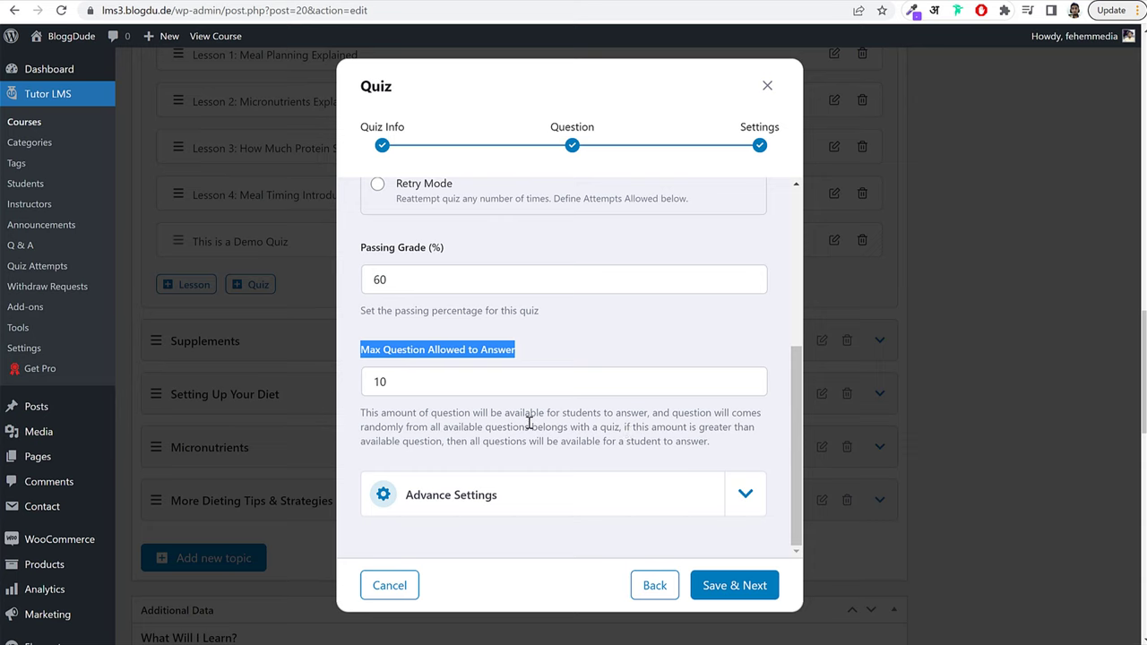
Review the Advance Settings and save the quiz
{"action": "scroll", "coordinate": [538, 429], "scroll_direction": "up", "scroll_amount": 3}
{"action": "scroll", "coordinate": [543, 434], "scroll_direction": "up", "scroll_amount": 2}
{"action": "scroll", "coordinate": [543, 436], "scroll_direction": "down", "scroll_amount": 5}
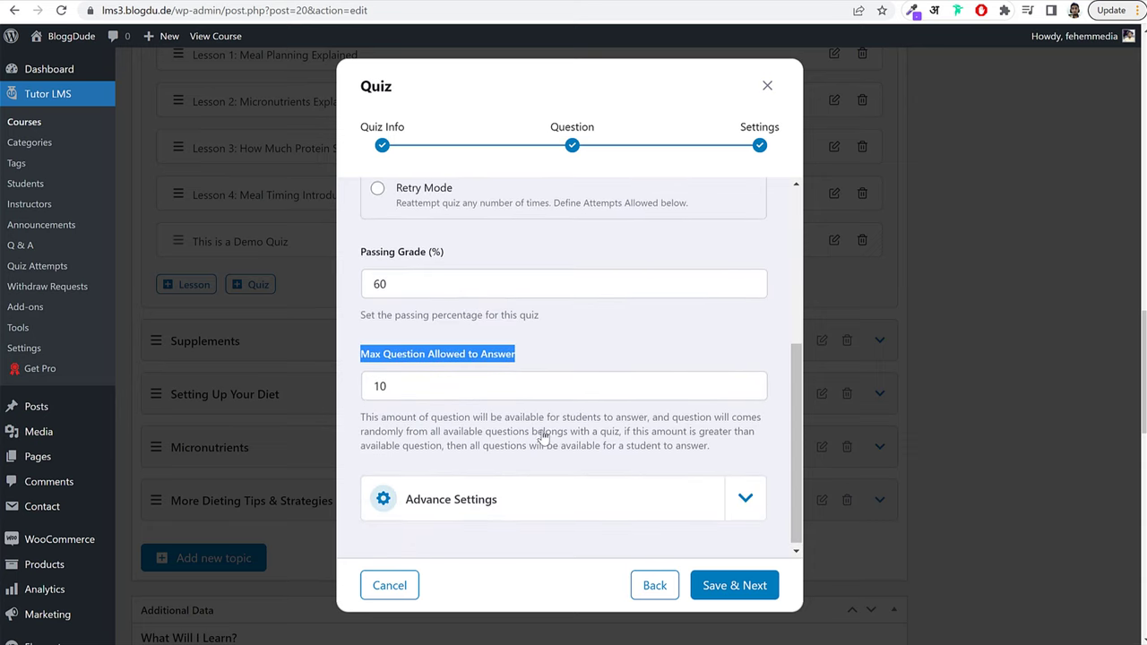
{"action": "left_click", "coordinate": [563, 506]}
{"action": "scroll", "coordinate": [690, 497], "scroll_direction": "down", "scroll_amount": 4}
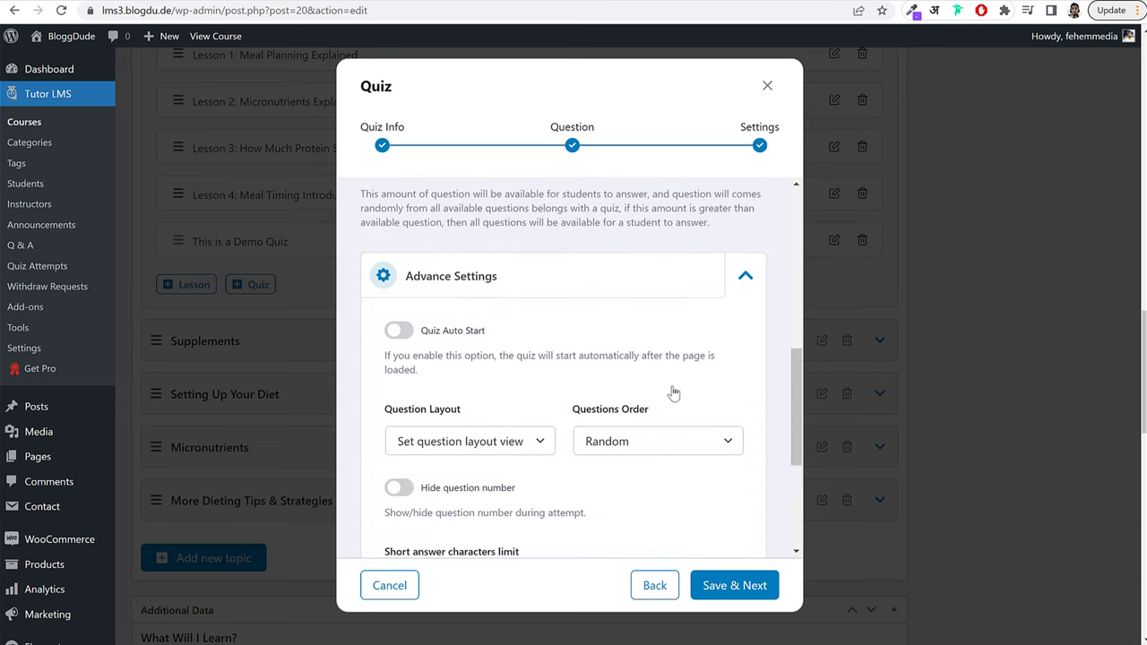
{"action": "scroll", "coordinate": [708, 426], "scroll_direction": "down", "scroll_amount": 2}
{"action": "scroll", "coordinate": [711, 430], "scroll_direction": "down", "scroll_amount": 1}
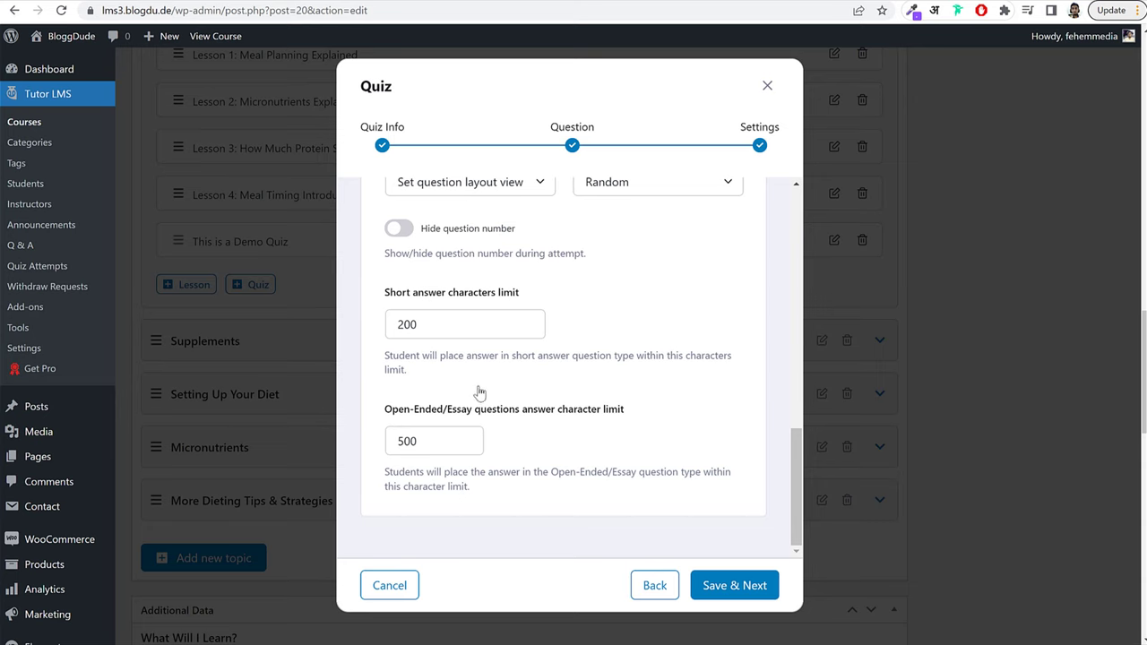
{"action": "scroll", "coordinate": [674, 464], "scroll_direction": "up", "scroll_amount": 6}
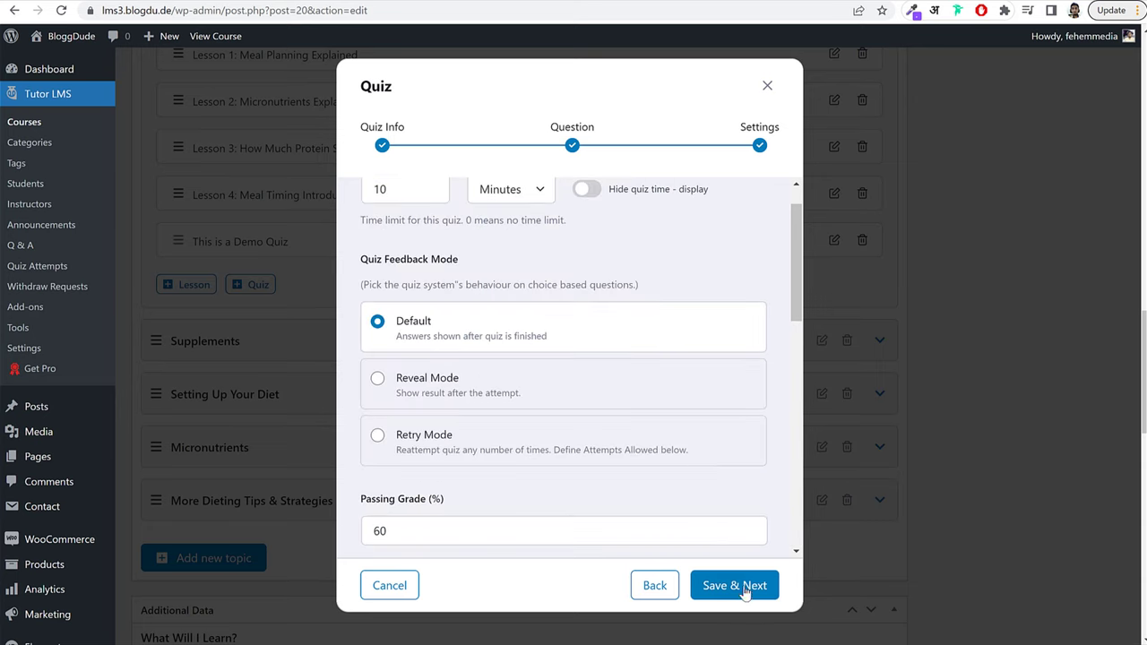
{"action": "left_click", "coordinate": [744, 591]}
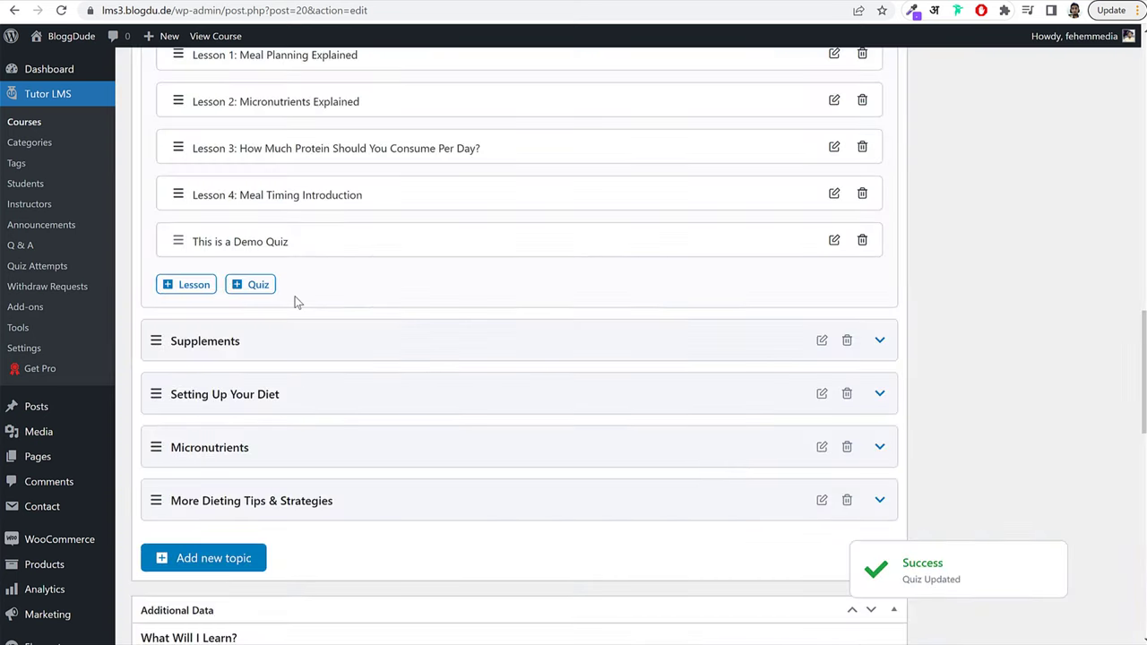
Update the course and check the quiz on the public course page
{"action": "scroll", "coordinate": [1027, 426], "scroll_direction": "up", "scroll_amount": 15}
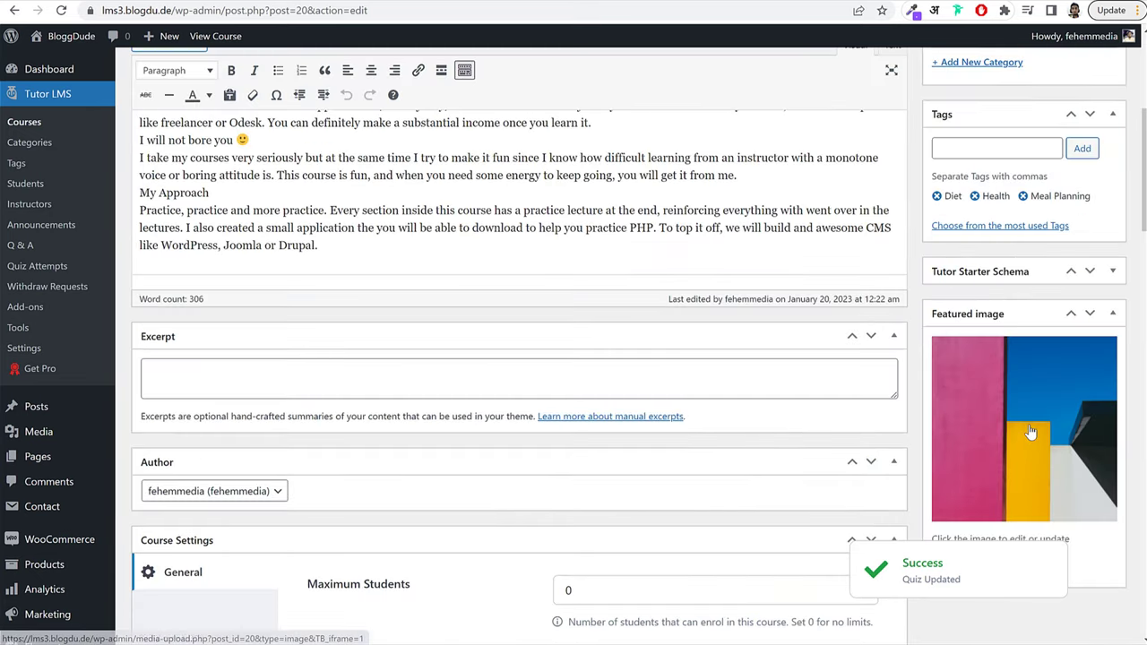
{"action": "scroll", "coordinate": [1031, 433], "scroll_direction": "up", "scroll_amount": 4}
{"action": "left_click", "coordinate": [1093, 294]}
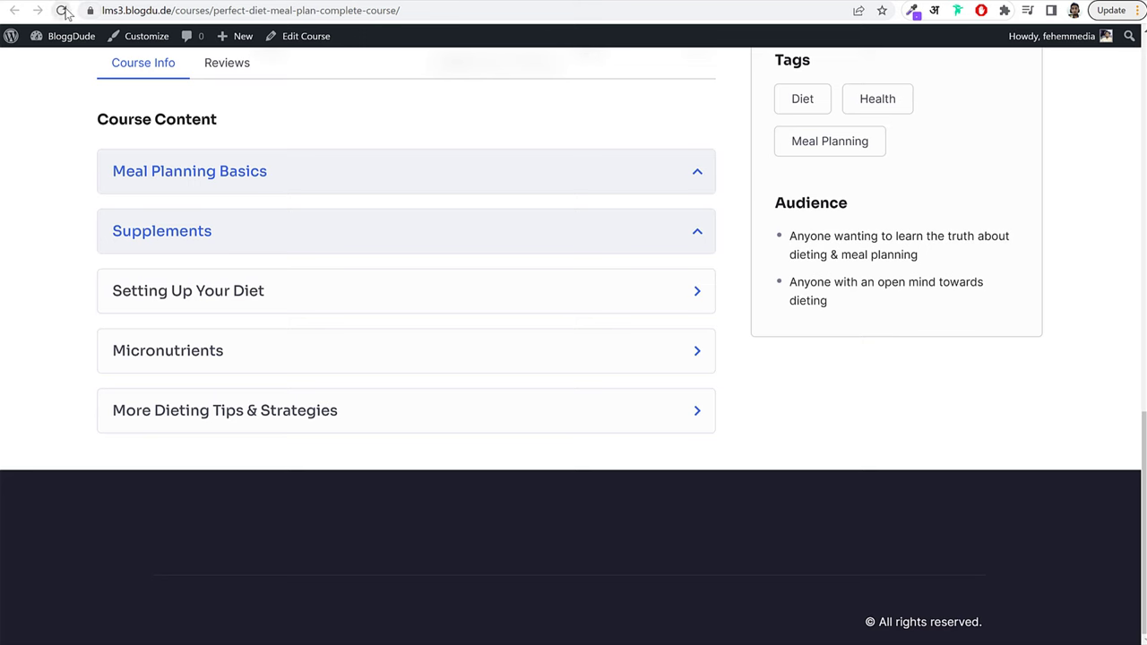
{"action": "left_click", "coordinate": [60, 11]}
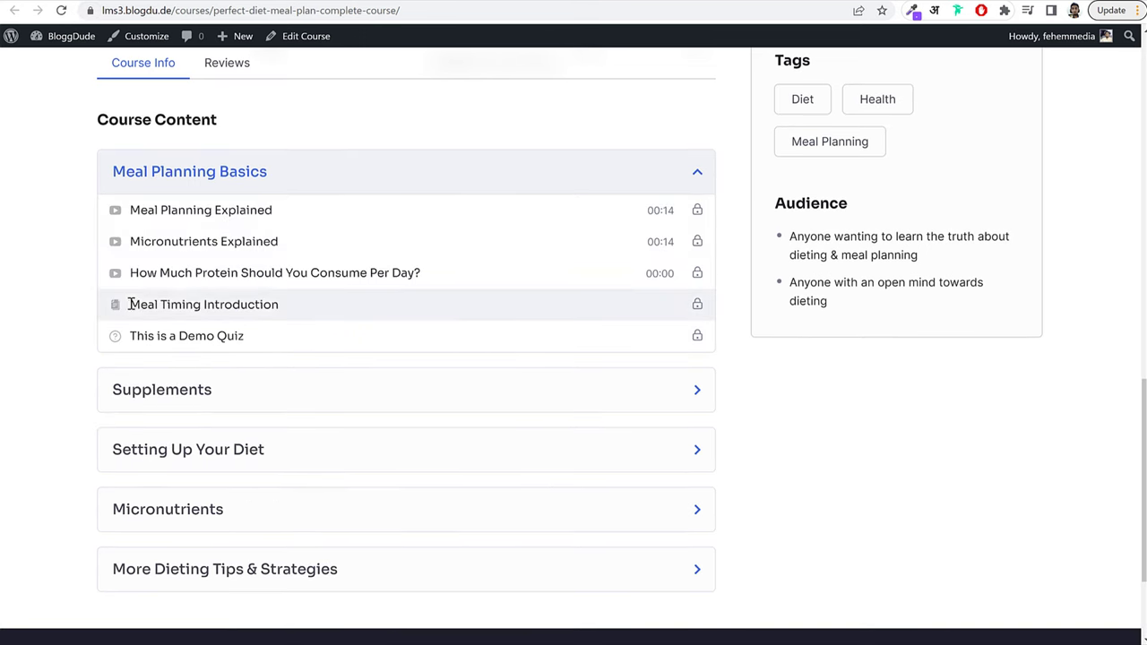
{"action": "left_click_drag", "start_coordinate": [128, 304], "coordinate": [330, 311]}
{"action": "left_click", "coordinate": [330, 311]}
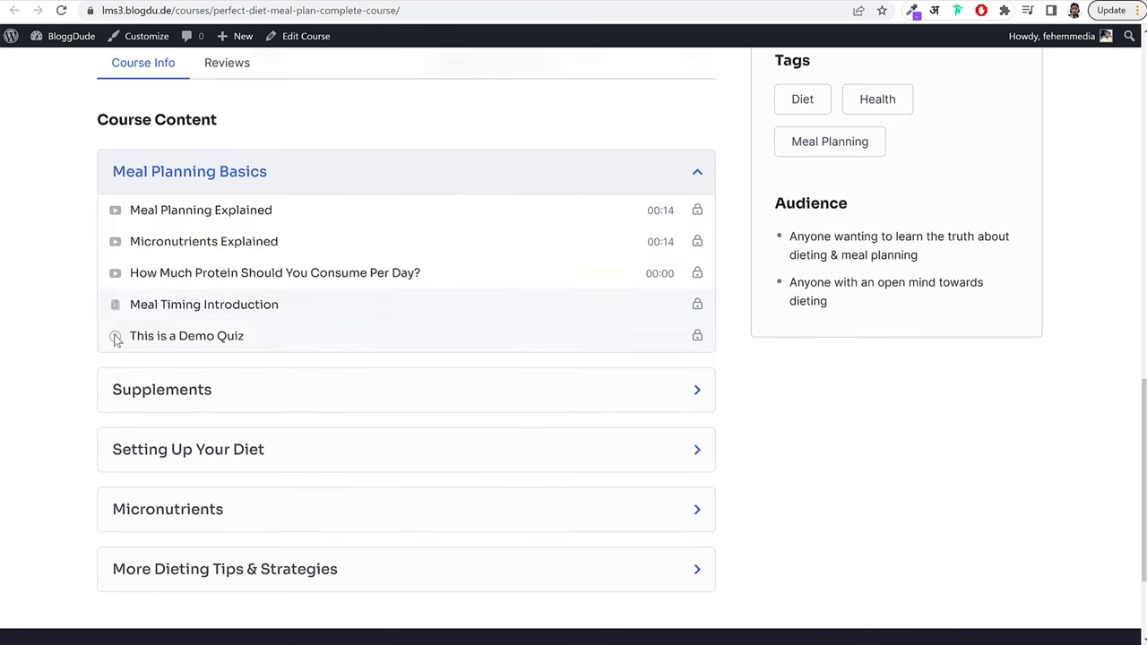
{"action": "scroll", "coordinate": [481, 357], "scroll_direction": "up", "scroll_amount": 6}
{"action": "scroll", "coordinate": [488, 364], "scroll_direction": "up", "scroll_amount": 4}
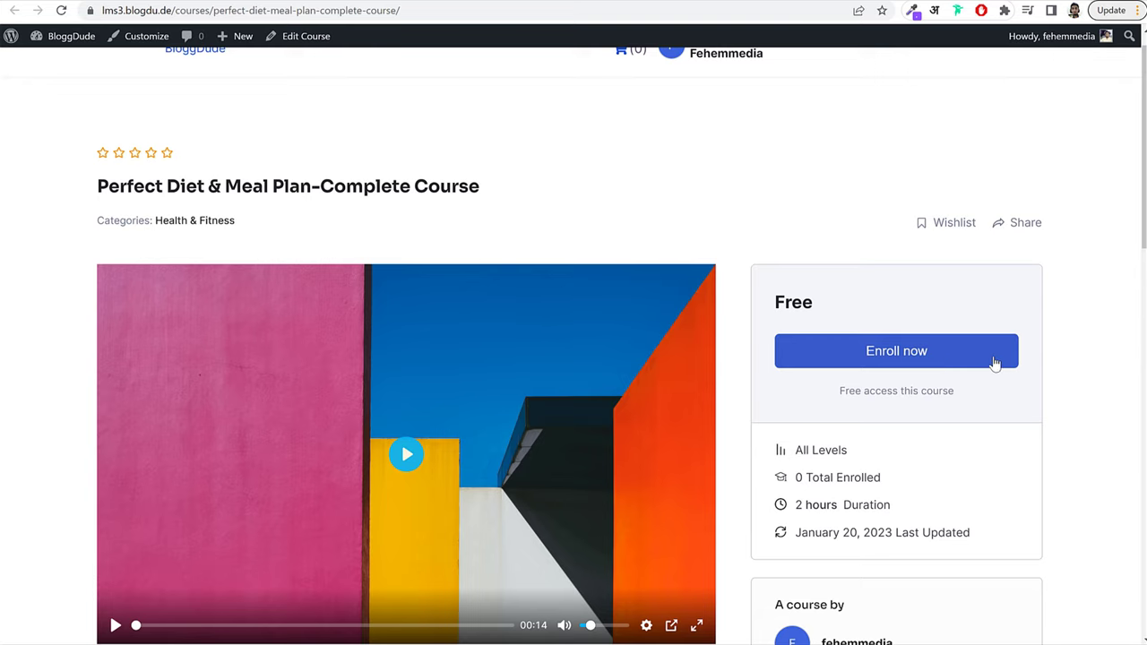
Back in the editor, expand Meal Planning Basics in Course Builder to confirm its quiz
{"action": "key", "text": "alt+Left"}
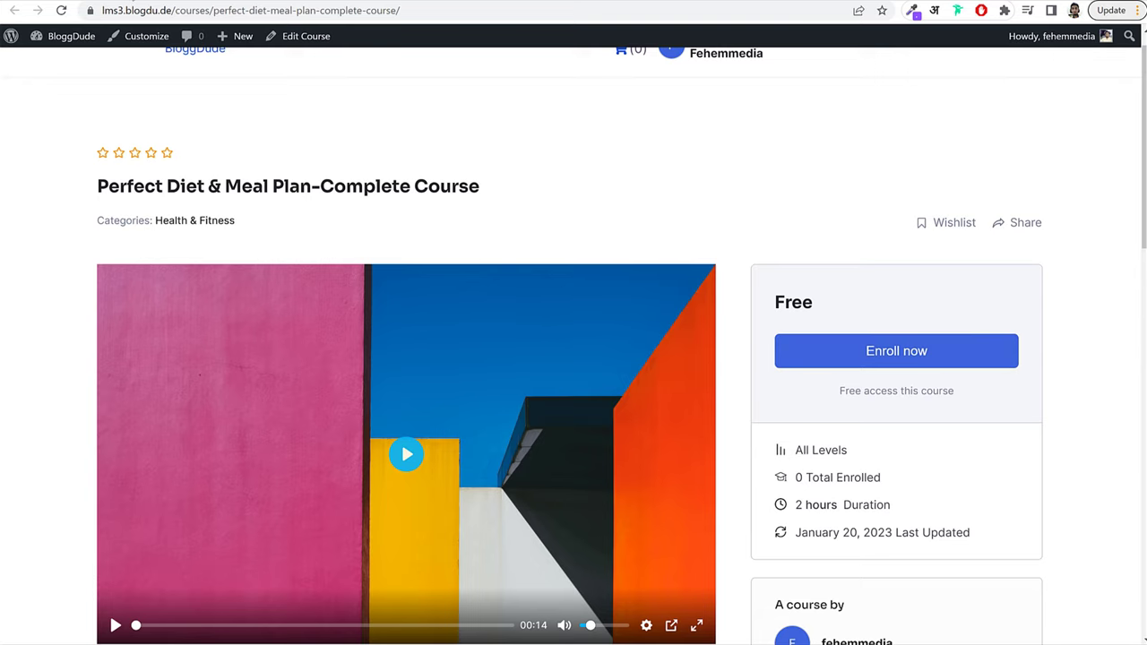
{"action": "scroll", "coordinate": [407, 404], "scroll_direction": "down", "scroll_amount": 15}
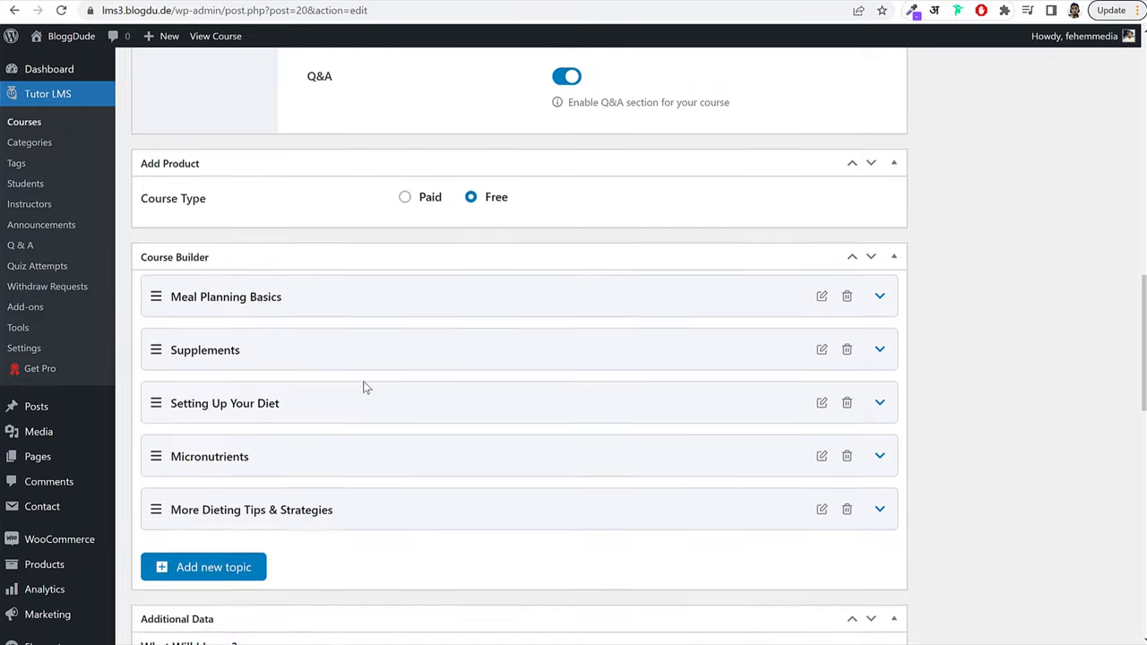
{"action": "scroll", "coordinate": [320, 307], "scroll_direction": "down", "scroll_amount": 2}
{"action": "left_click", "coordinate": [173, 153]}
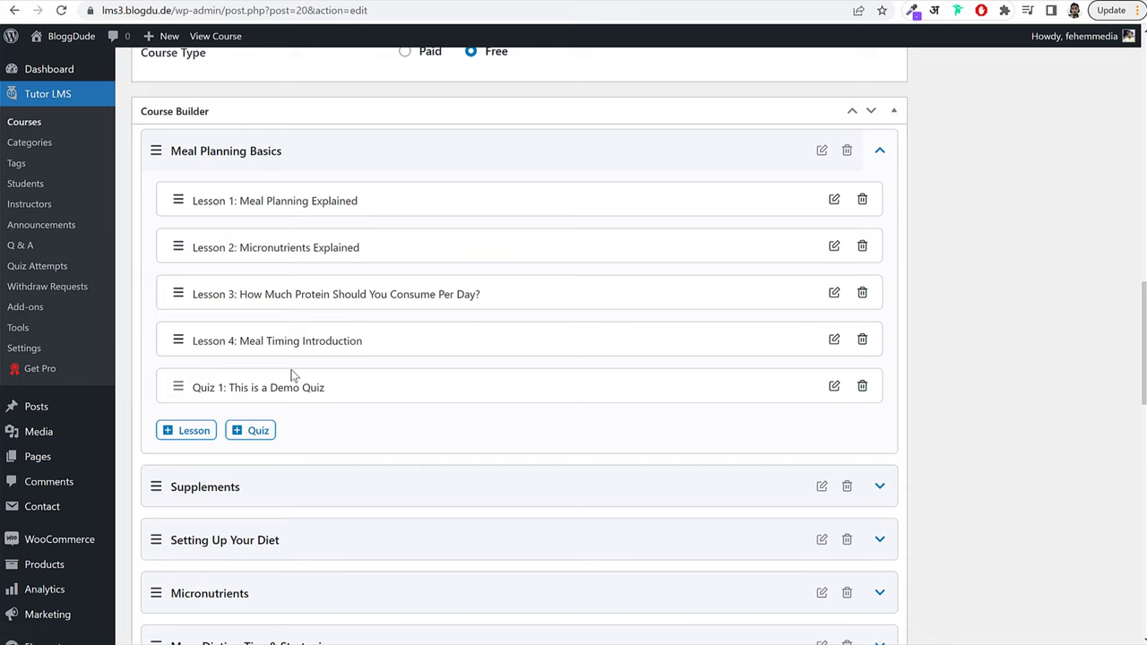
{"action": "left_click", "coordinate": [282, 115]}
{"action": "scroll", "coordinate": [671, 325], "scroll_direction": "up", "scroll_amount": 3}
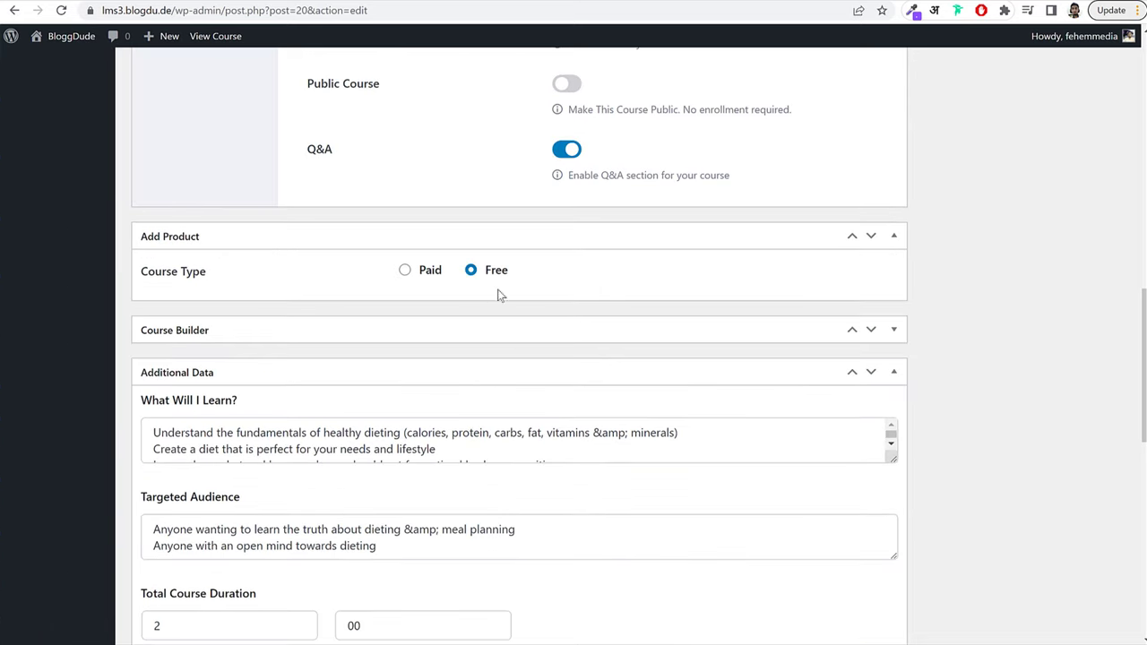
{"action": "scroll", "coordinate": [451, 280], "scroll_direction": "up", "scroll_amount": 12}
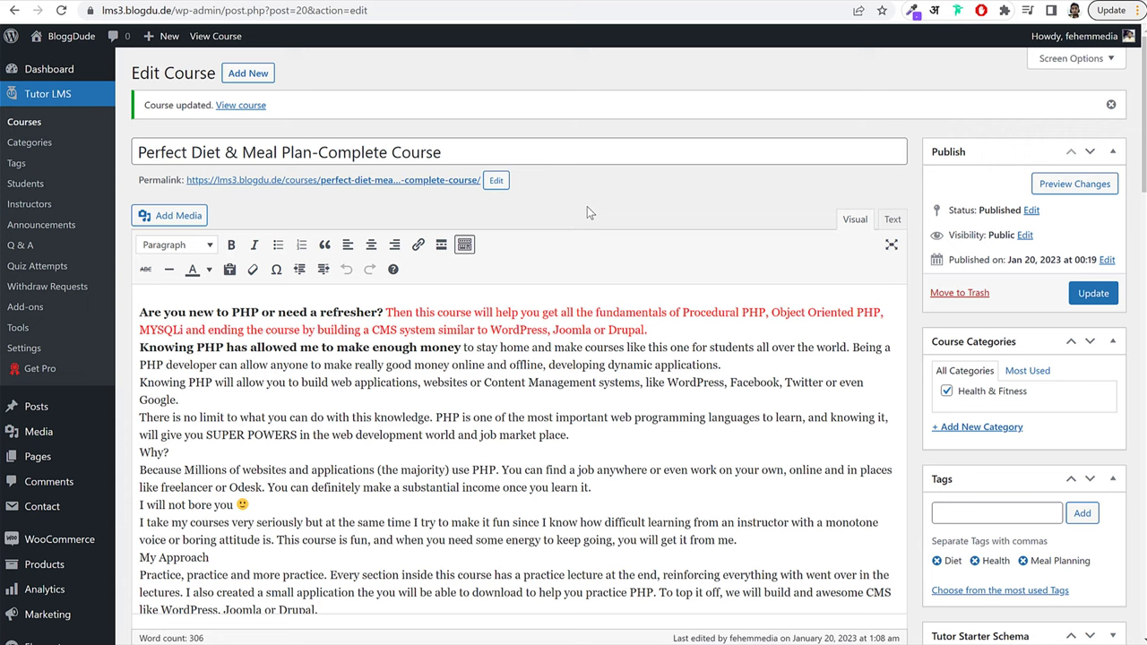
{"action": "mouse_move", "coordinate": [52, 543]}
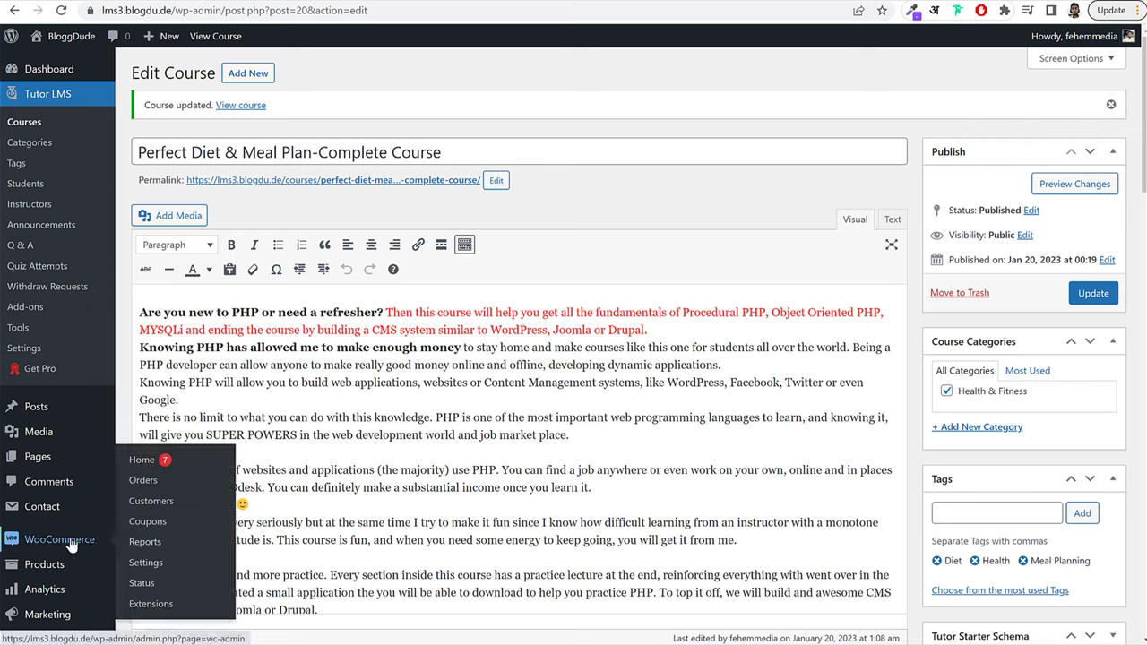
Open WooCommerce Settings in a new tab and fill in the store's address lines and city
{"action": "right_click", "coordinate": [144, 571]}
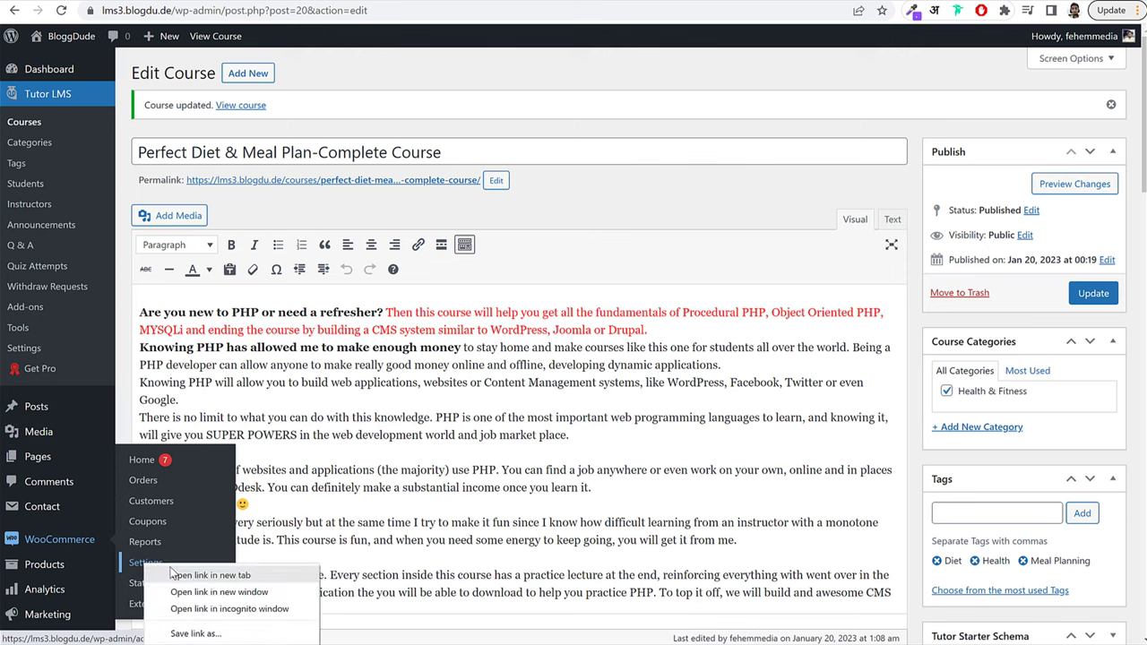
{"action": "left_click", "coordinate": [210, 575]}
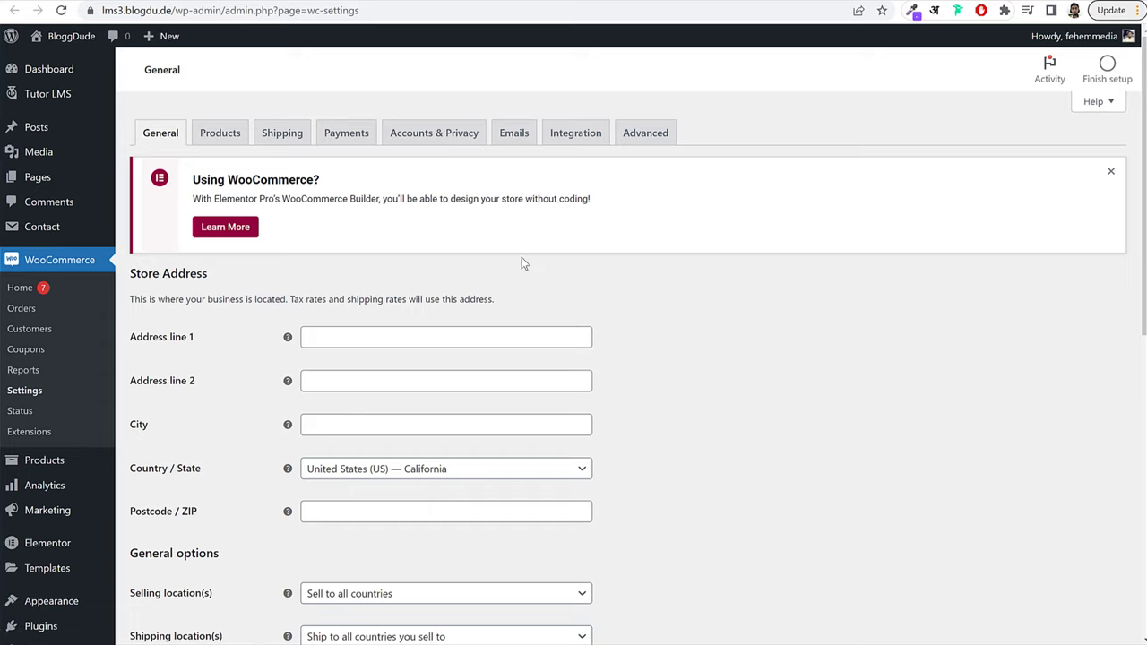
{"action": "left_click_drag", "start_coordinate": [191, 336], "coordinate": [126, 339]}
{"action": "left_click", "coordinate": [410, 324]}
{"action": "left_click", "coordinate": [571, 330]}
{"action": "scroll", "coordinate": [795, 309], "scroll_direction": "down", "scroll_amount": 2}
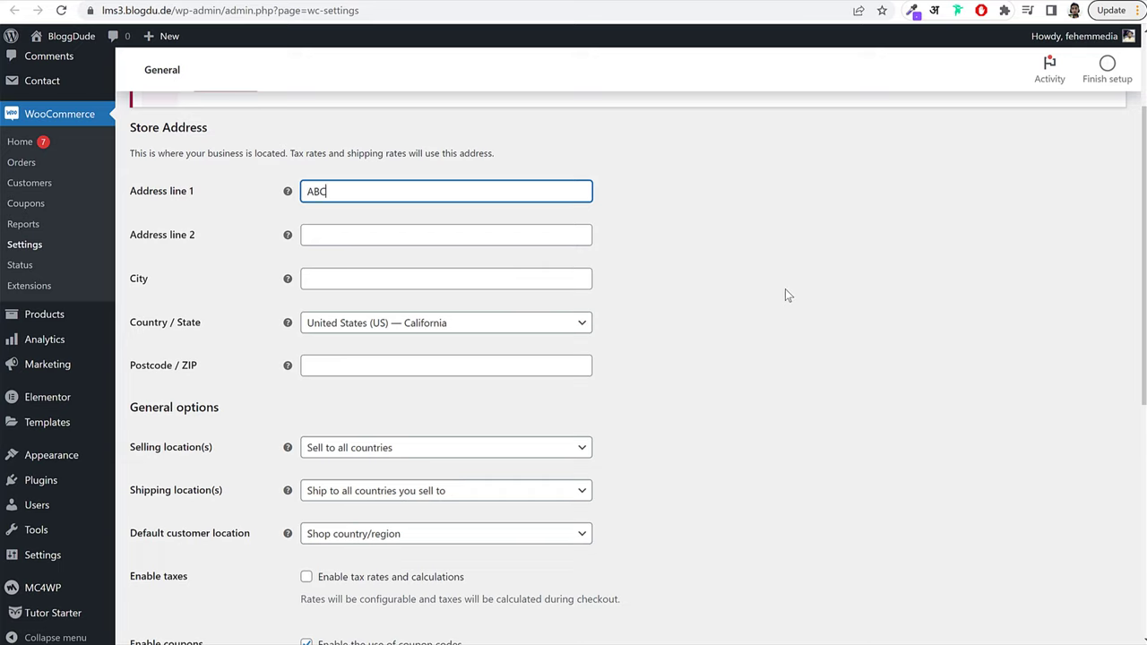
{"action": "key", "text": "Tab"}
{"action": "key", "text": "Tab"}
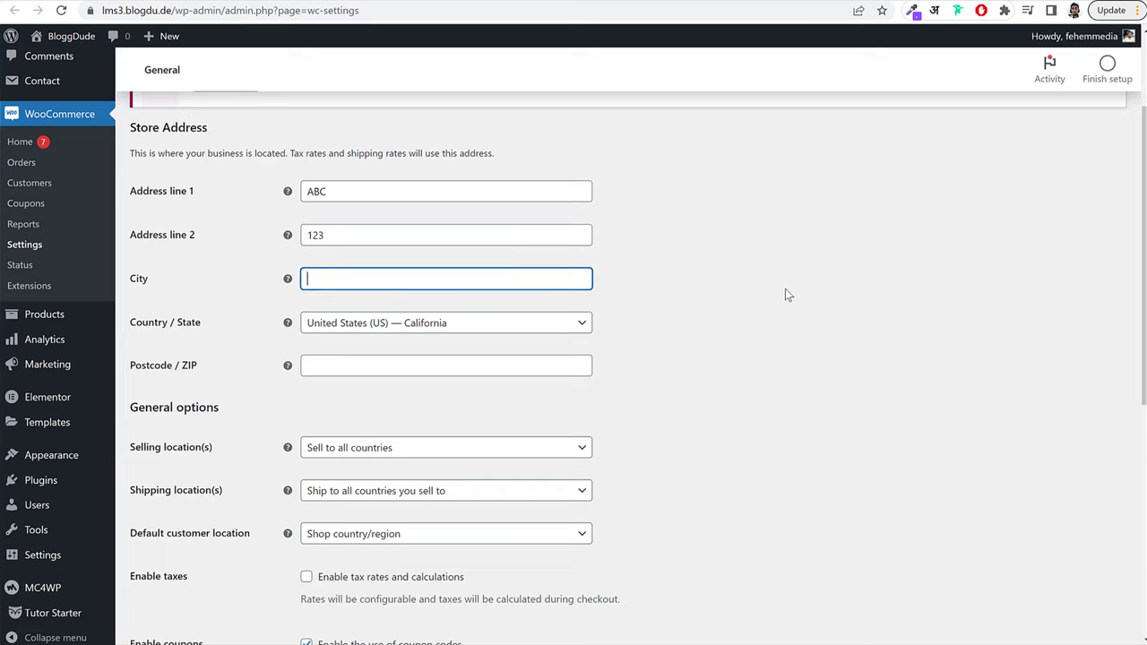
{"action": "key", "text": "Tab"}
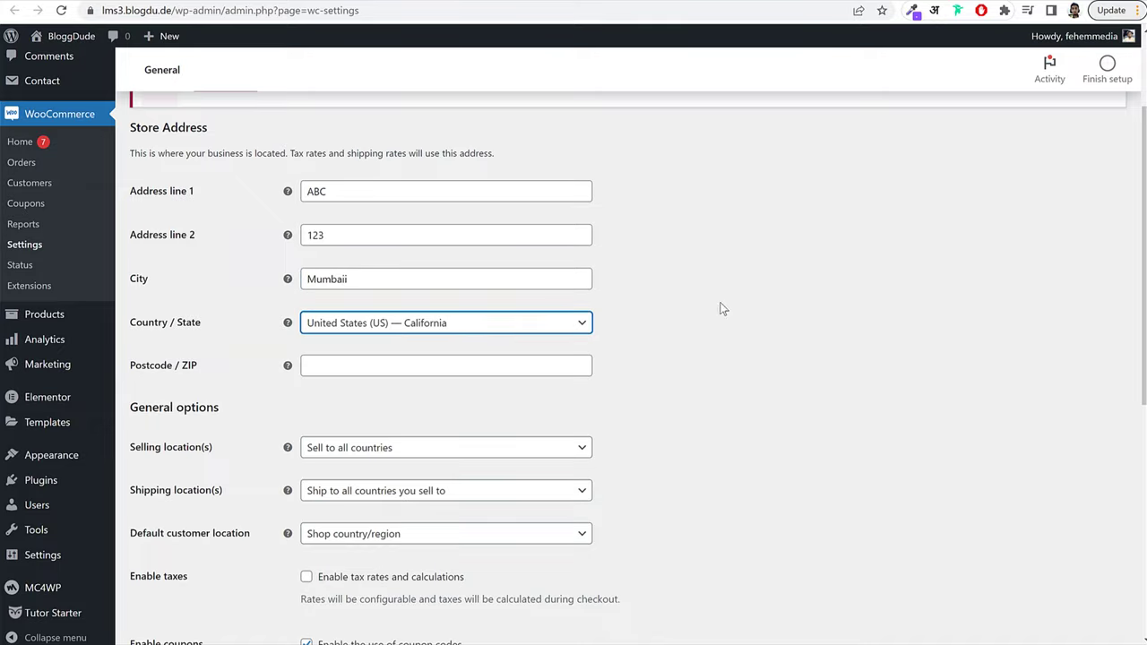
{"action": "left_click", "coordinate": [392, 277]}
{"action": "key", "text": "Tab"}
Set country/state to India — Maharashtra and enter the postcode
{"action": "type", "text": "maha"}
{"action": "key", "text": "Return"}
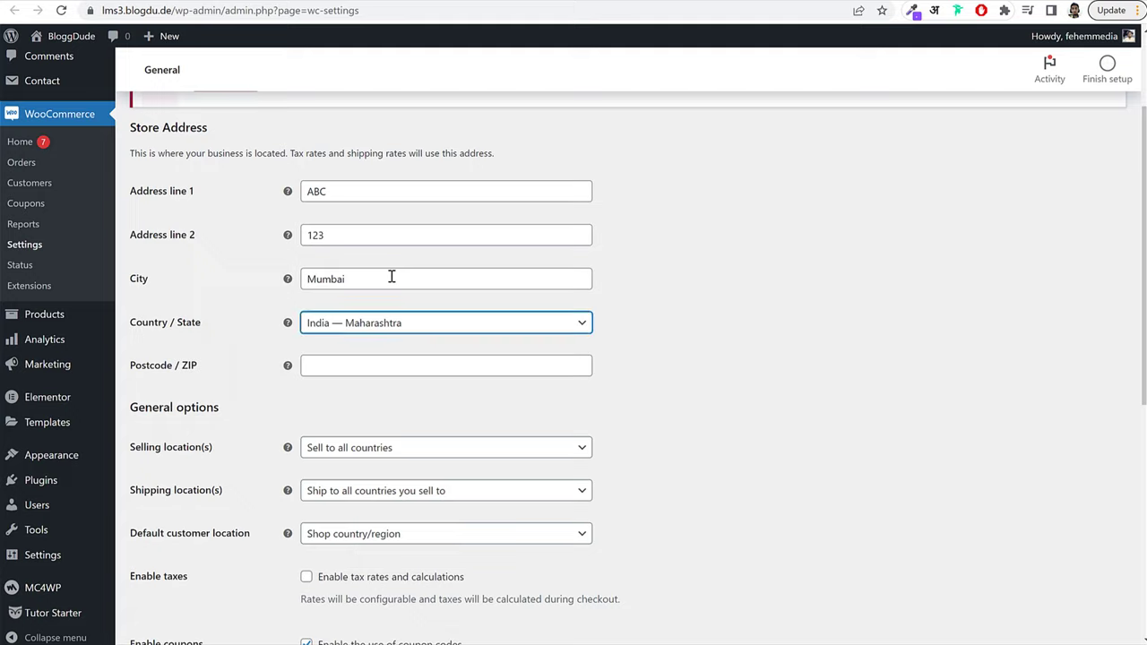
{"action": "left_click", "coordinate": [405, 363]}
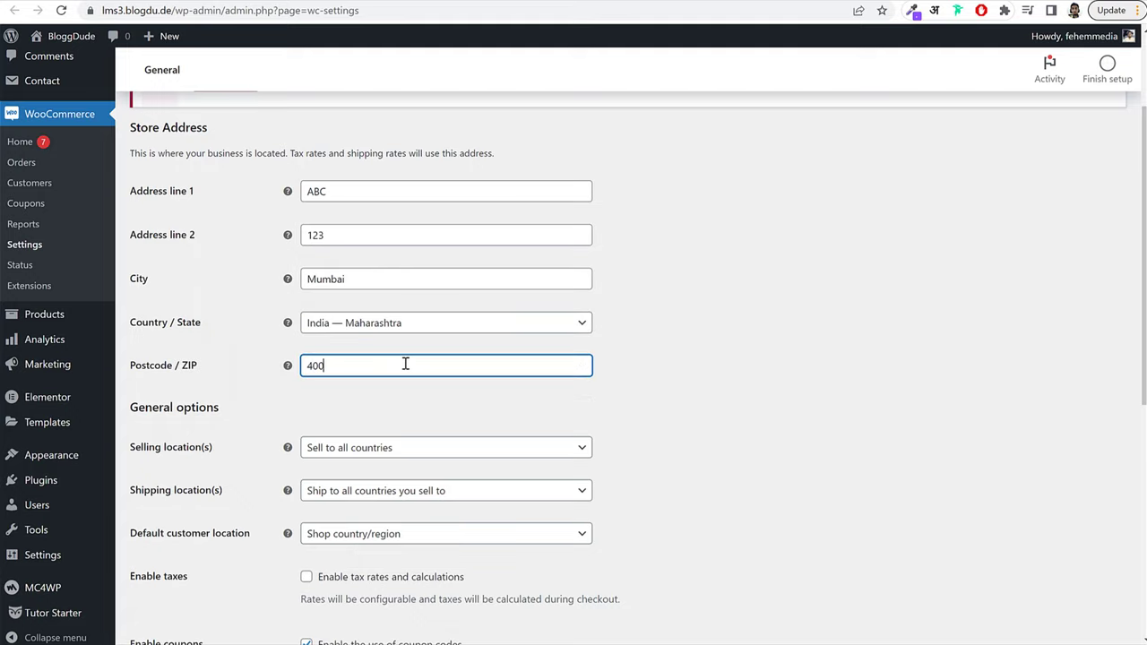
{"action": "scroll", "coordinate": [401, 364], "scroll_direction": "down", "scroll_amount": 3}
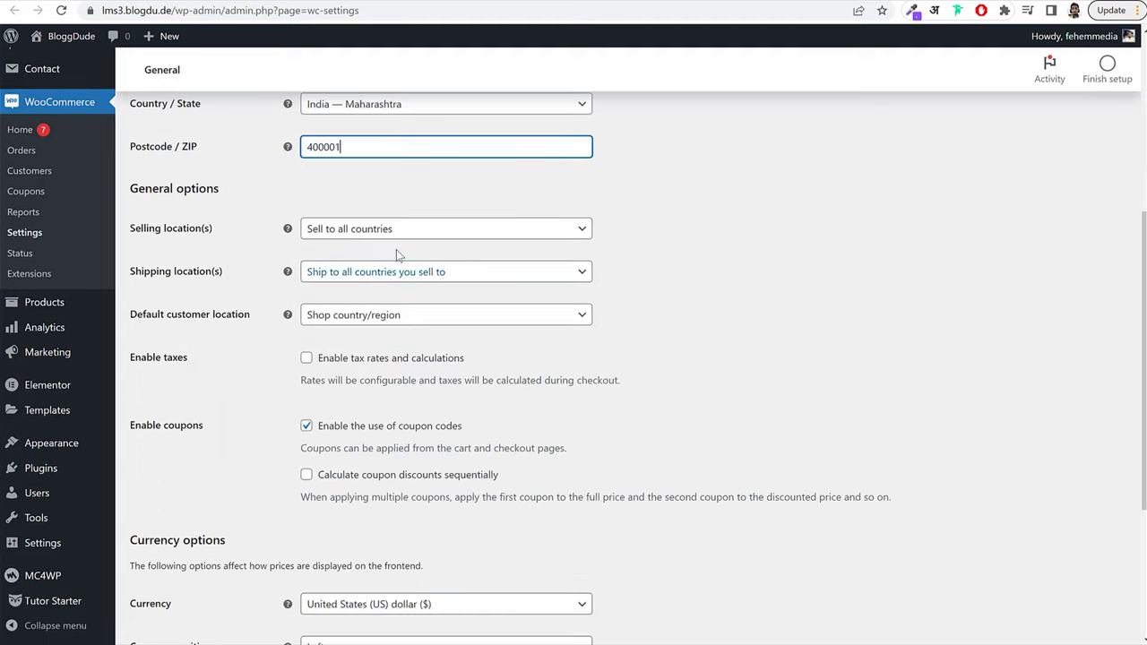
{"action": "scroll", "coordinate": [620, 377], "scroll_direction": "down", "scroll_amount": 2}
Set the currency to United States (US) dollar after briefly choosing Indian rupee
{"action": "left_click", "coordinate": [396, 387]}
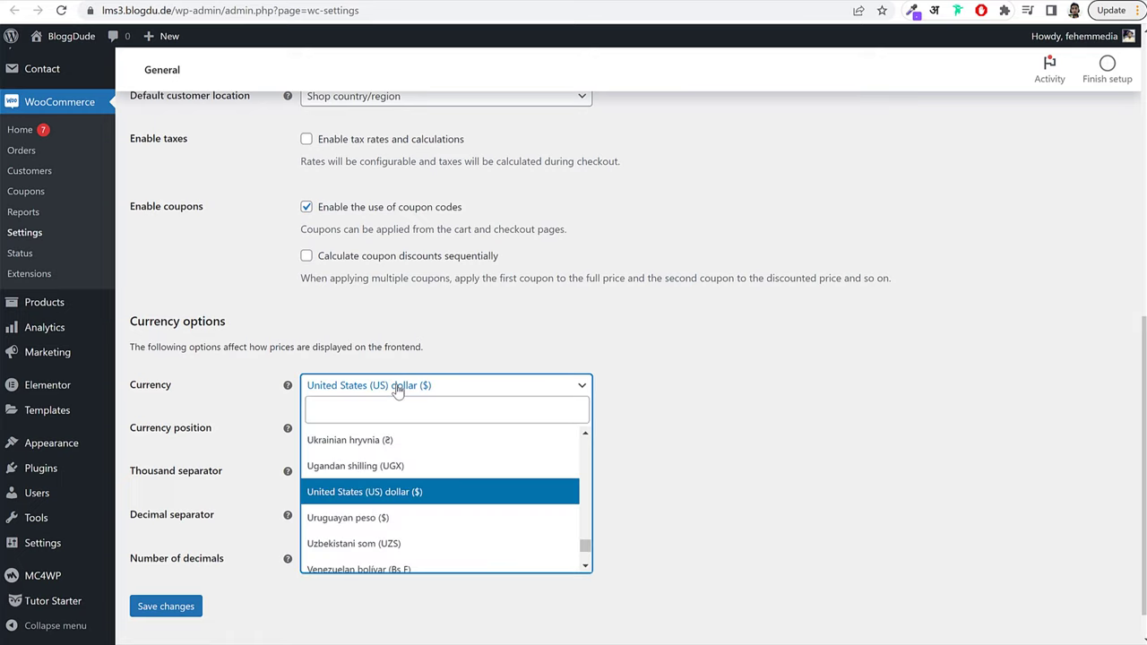
{"action": "type", "text": "indi"}
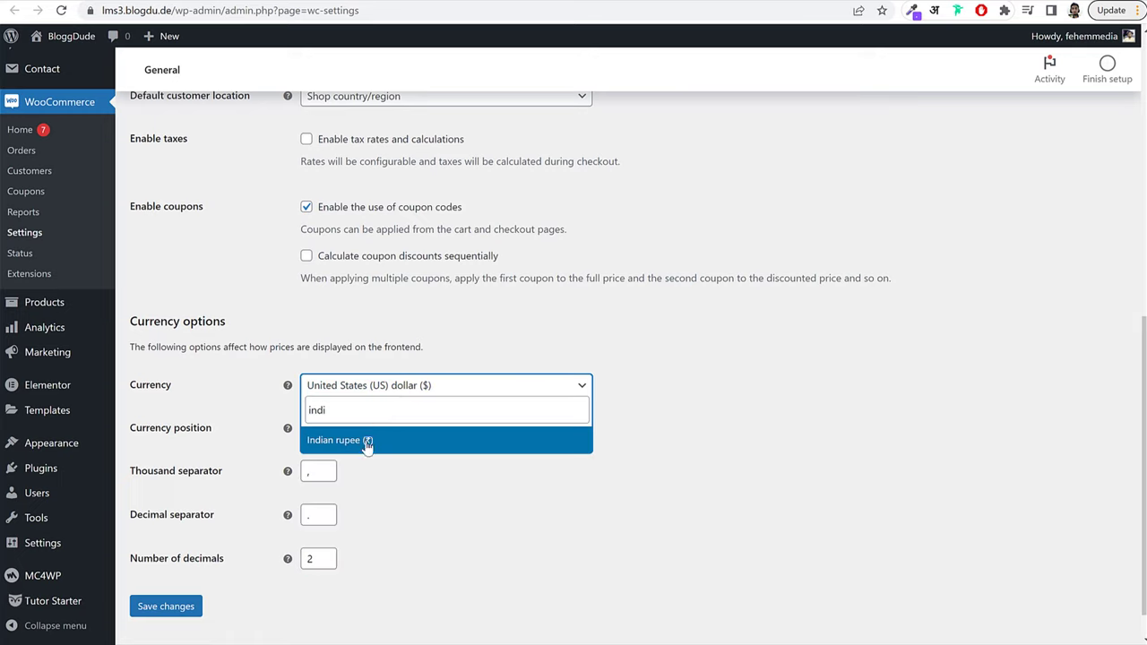
{"action": "left_click", "coordinate": [367, 440]}
{"action": "left_click", "coordinate": [385, 389]}
{"action": "left_click", "coordinate": [372, 414]}
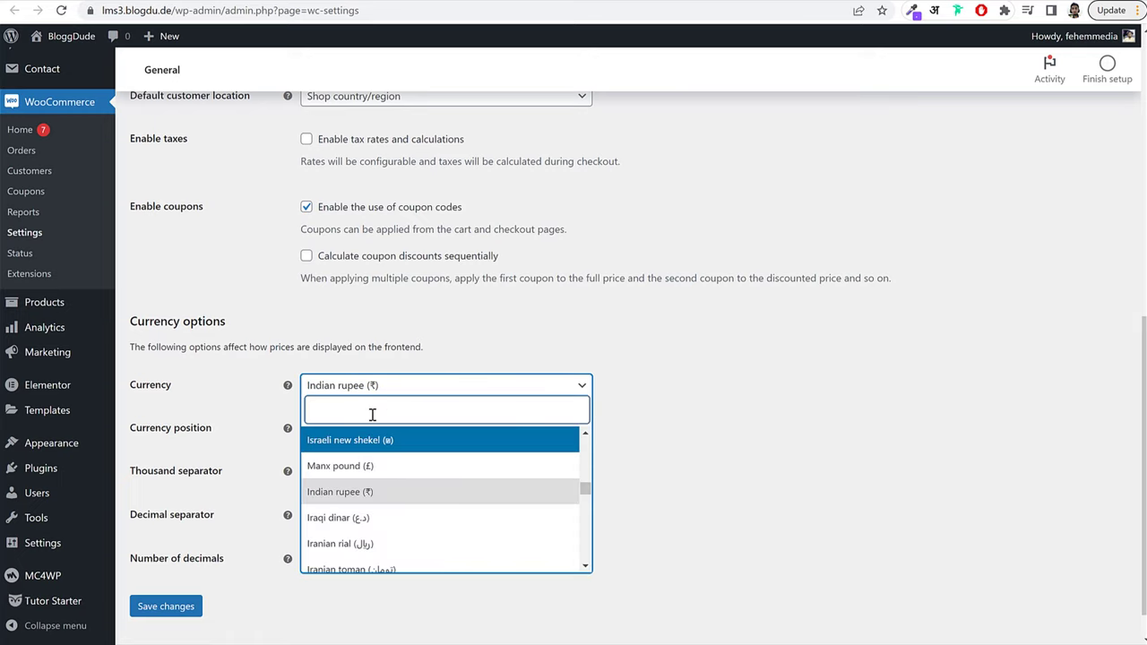
{"action": "type", "text": "uni"}
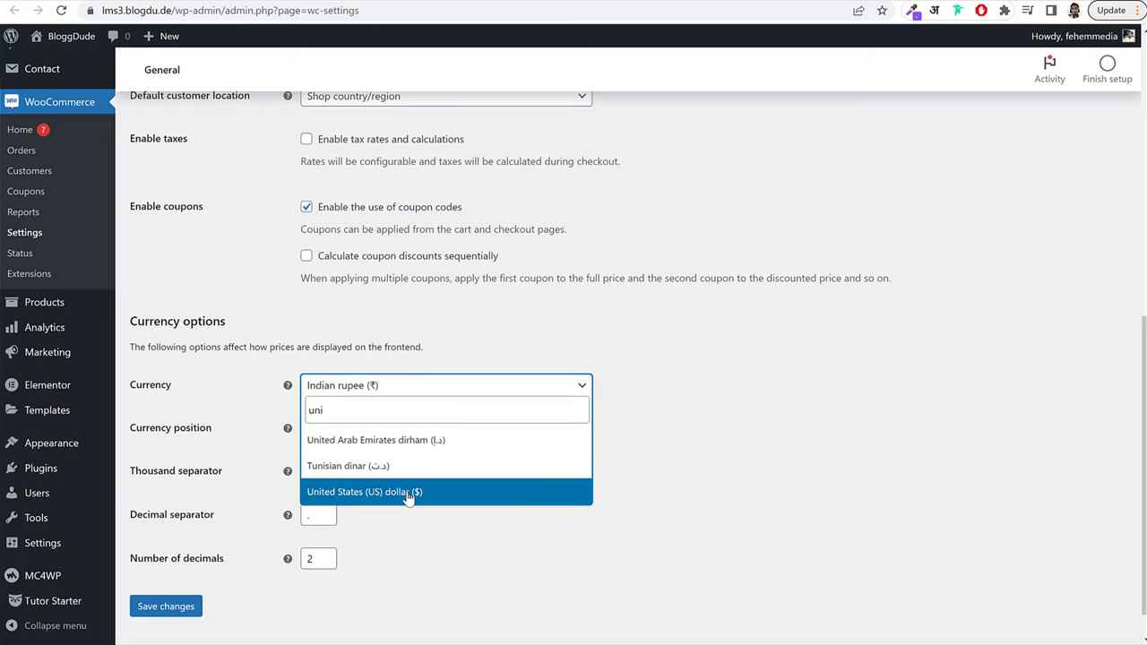
{"action": "left_click", "coordinate": [408, 496]}
Clear the thousand separator, set the decimal separator to '.', and save the settings
{"action": "double_click", "coordinate": [319, 474]}
{"action": "left_click", "coordinate": [443, 474]}
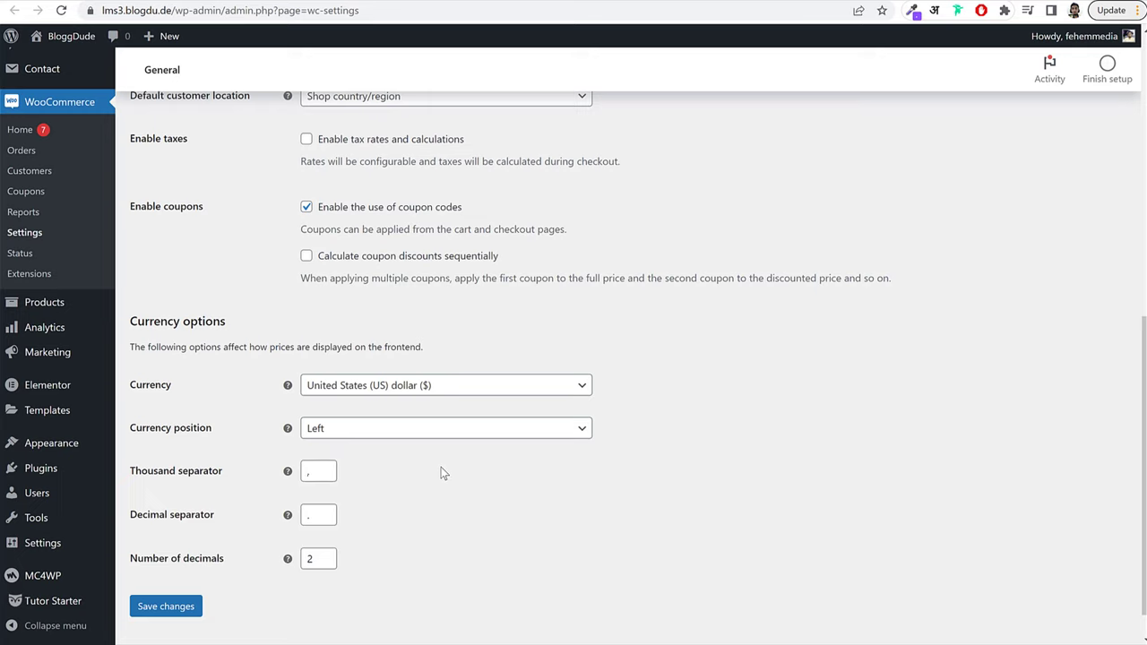
{"action": "double_click", "coordinate": [310, 467]}
{"action": "key", "text": "BackSpace"}
{"action": "double_click", "coordinate": [310, 517]}
{"action": "type", "text": "."}
{"action": "left_click", "coordinate": [387, 534]}
{"action": "left_click", "coordinate": [165, 605]}
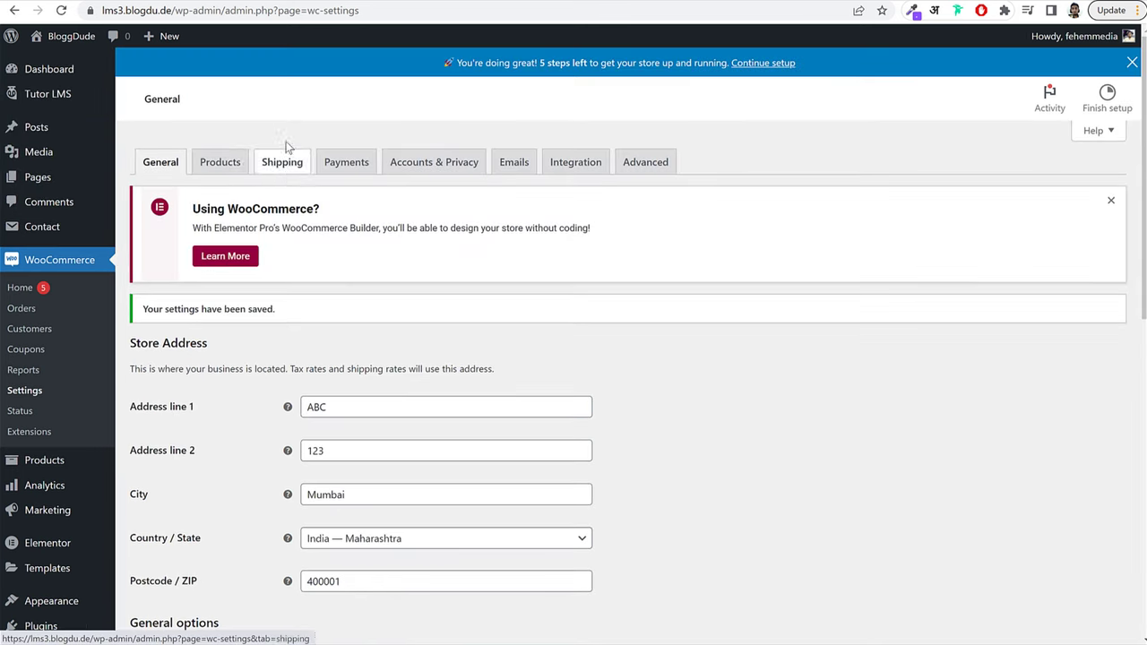
{"action": "left_click", "coordinate": [1130, 64]}
{"action": "left_click", "coordinate": [348, 135]}
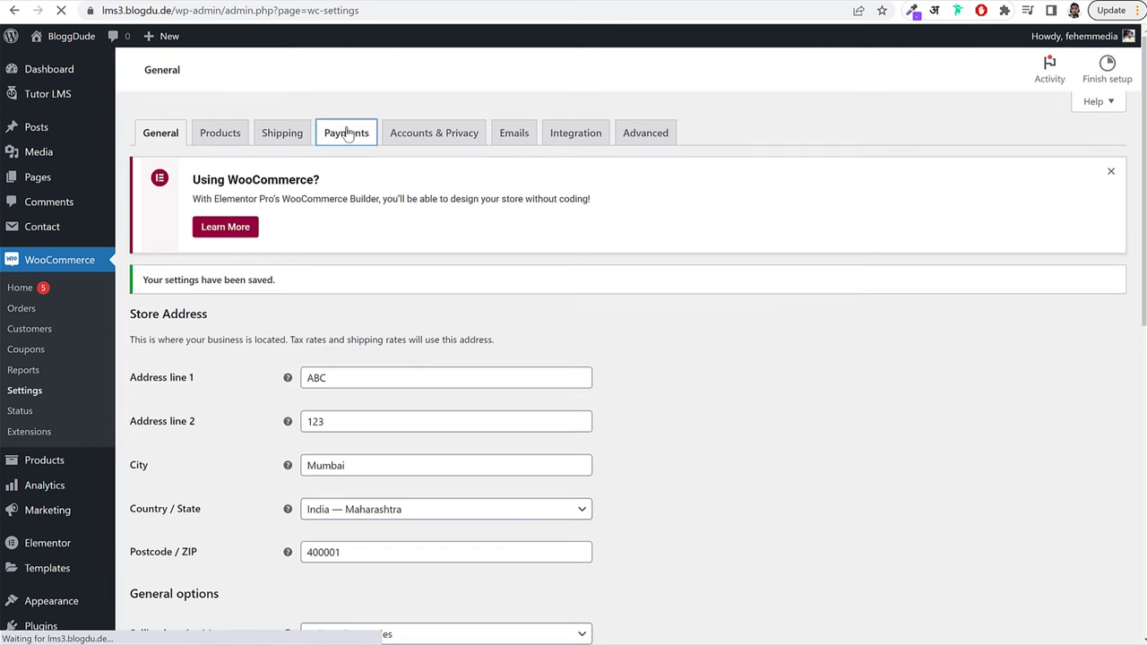
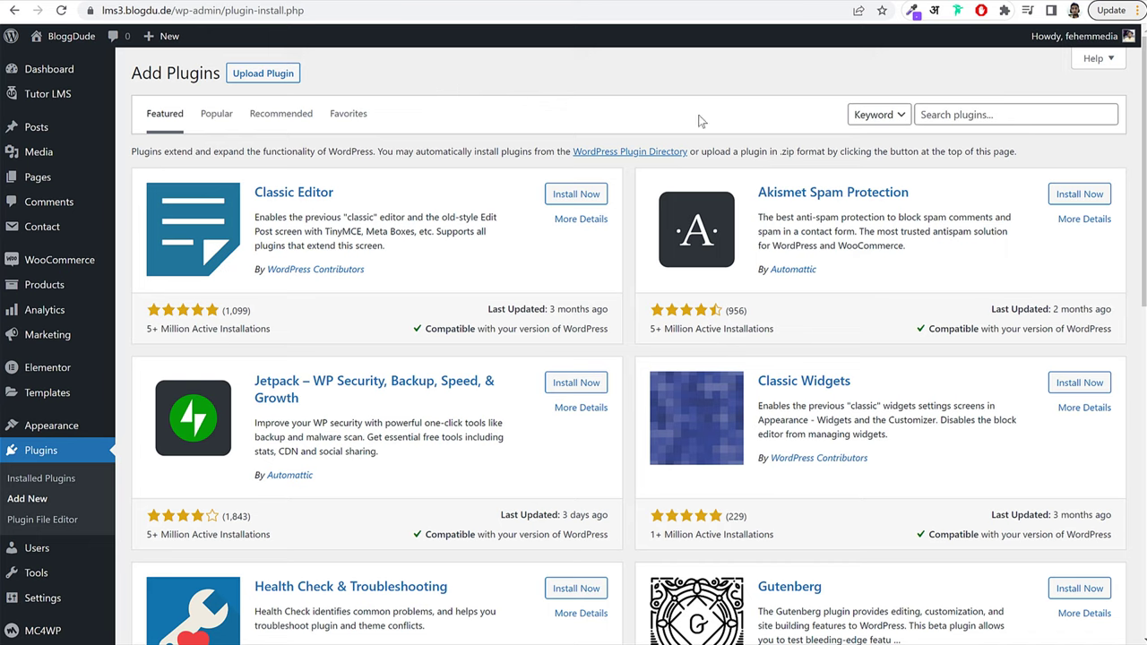
Search the plugin directory for 'stripe' and install Payment Plugins for Stripe WooCommerce
{"action": "left_click", "coordinate": [1010, 115]}
{"action": "type", "text": "stripe"}
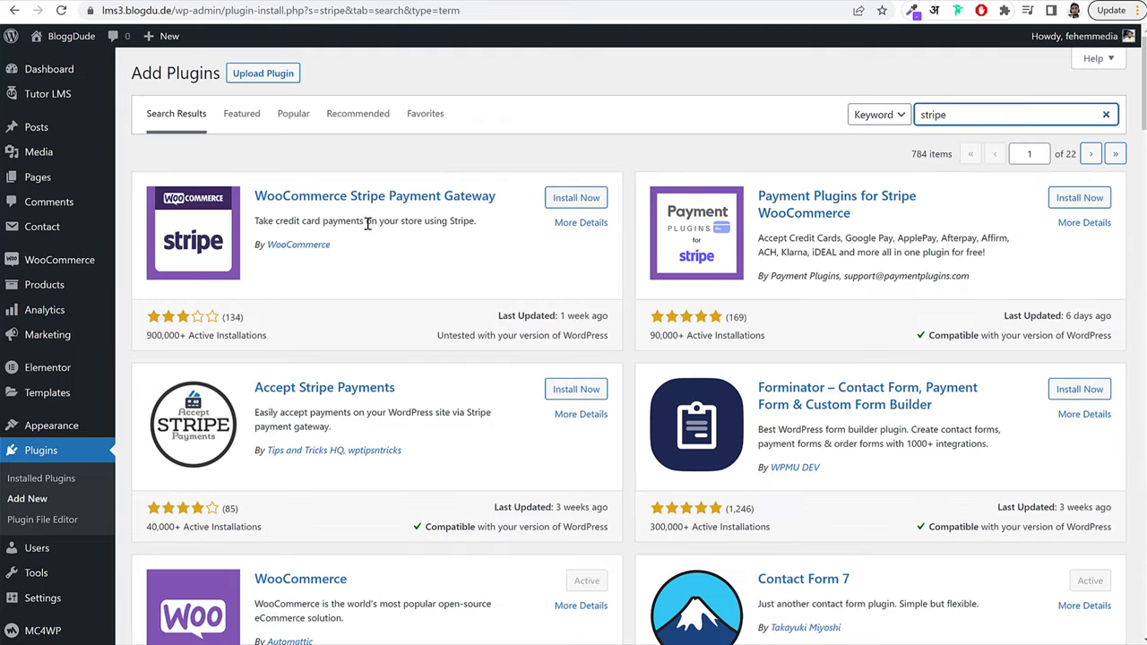
{"action": "scroll", "coordinate": [633, 368], "scroll_direction": "down", "scroll_amount": 8}
{"action": "scroll", "coordinate": [629, 383], "scroll_direction": "up", "scroll_amount": 8}
{"action": "left_click_drag", "start_coordinate": [879, 216], "coordinate": [755, 194]}
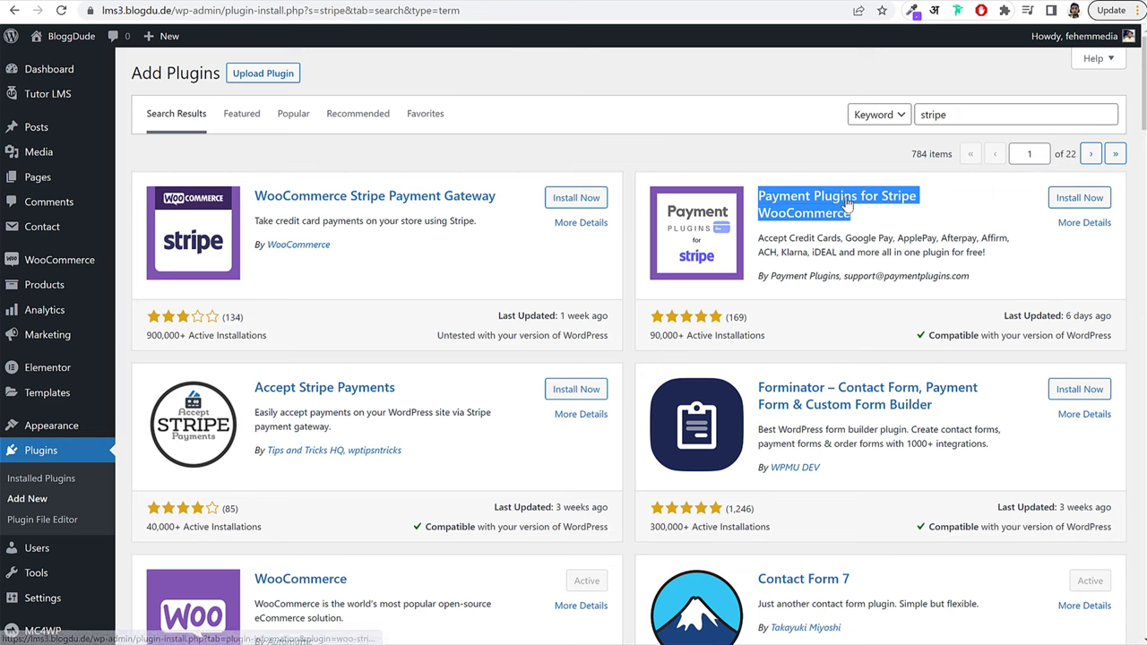
{"action": "left_click", "coordinate": [915, 215]}
{"action": "left_click", "coordinate": [1080, 197]}
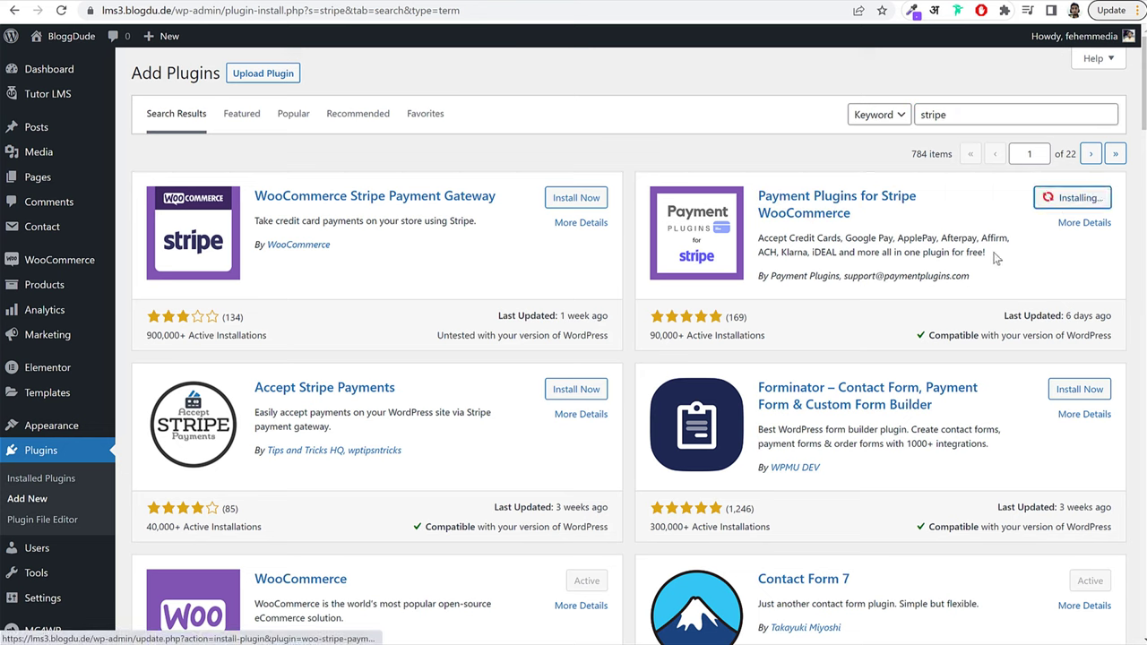
{"action": "left_click_drag", "start_coordinate": [979, 277], "coordinate": [766, 277]}
{"action": "left_click", "coordinate": [1057, 267]}
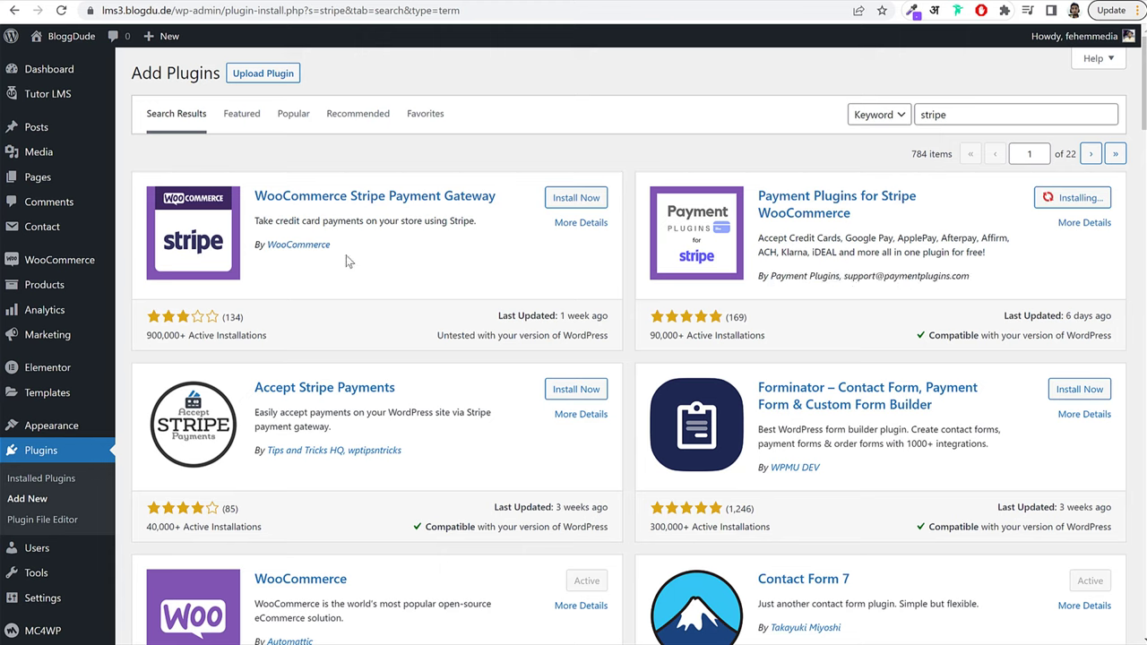
{"action": "left_click_drag", "start_coordinate": [349, 261], "coordinate": [259, 192]}
{"action": "left_click", "coordinate": [278, 264]}
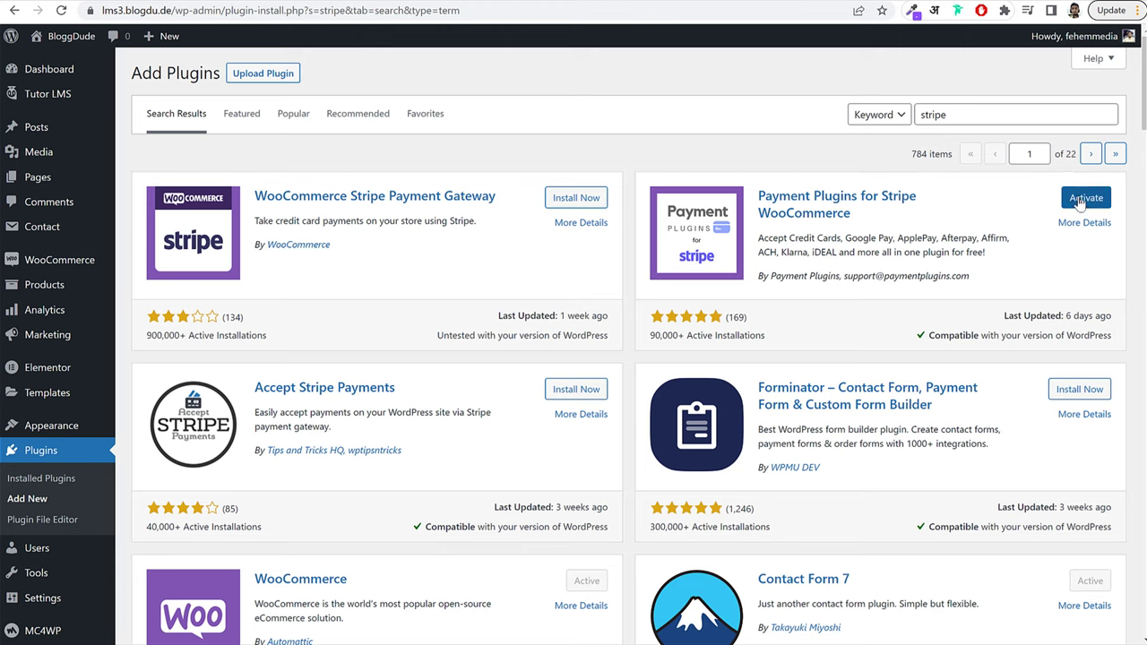
Search for 'razorpay' and install Razorpay for WooCommerce
{"action": "double_click", "coordinate": [978, 110]}
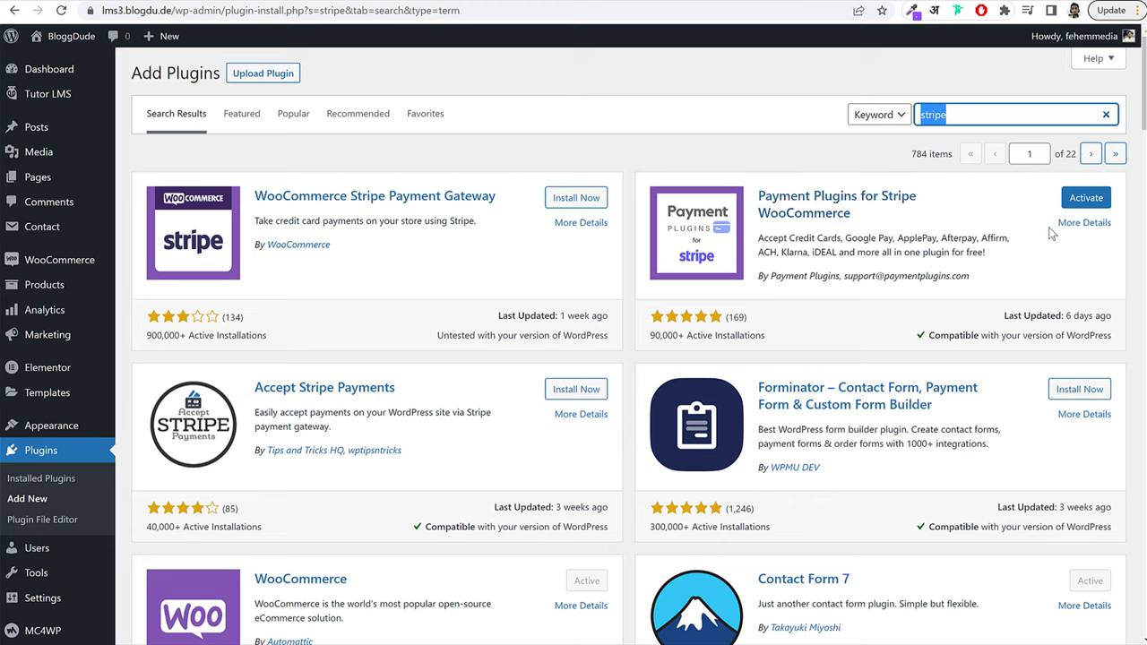
{"action": "type", "text": "razorpay"}
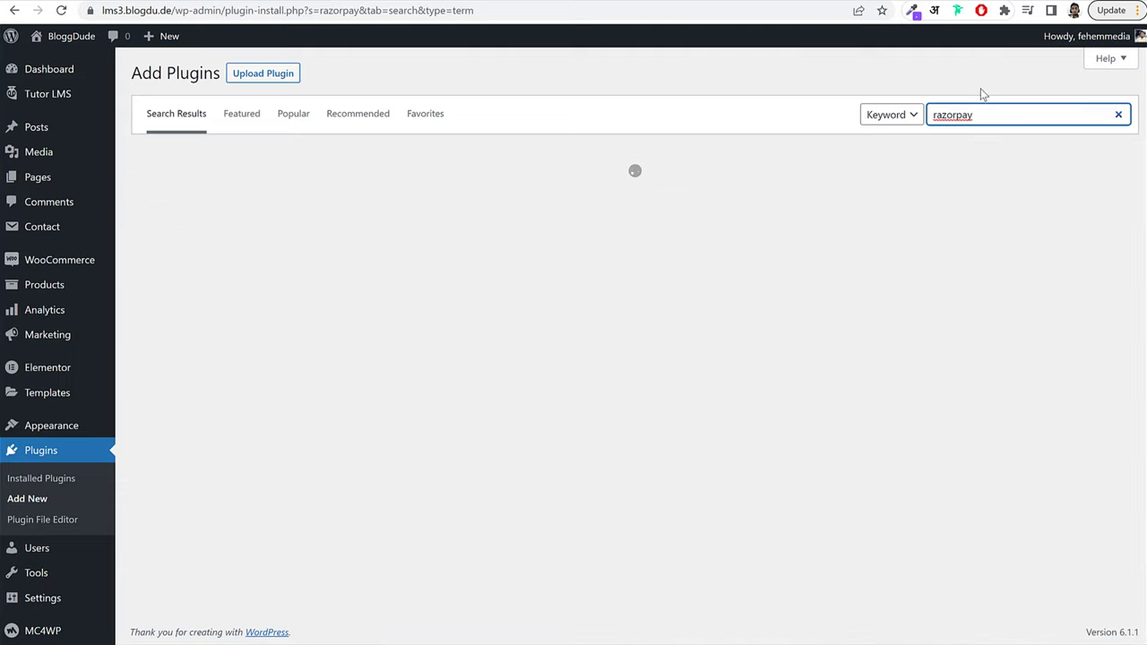
{"action": "double_click", "coordinate": [985, 115]}
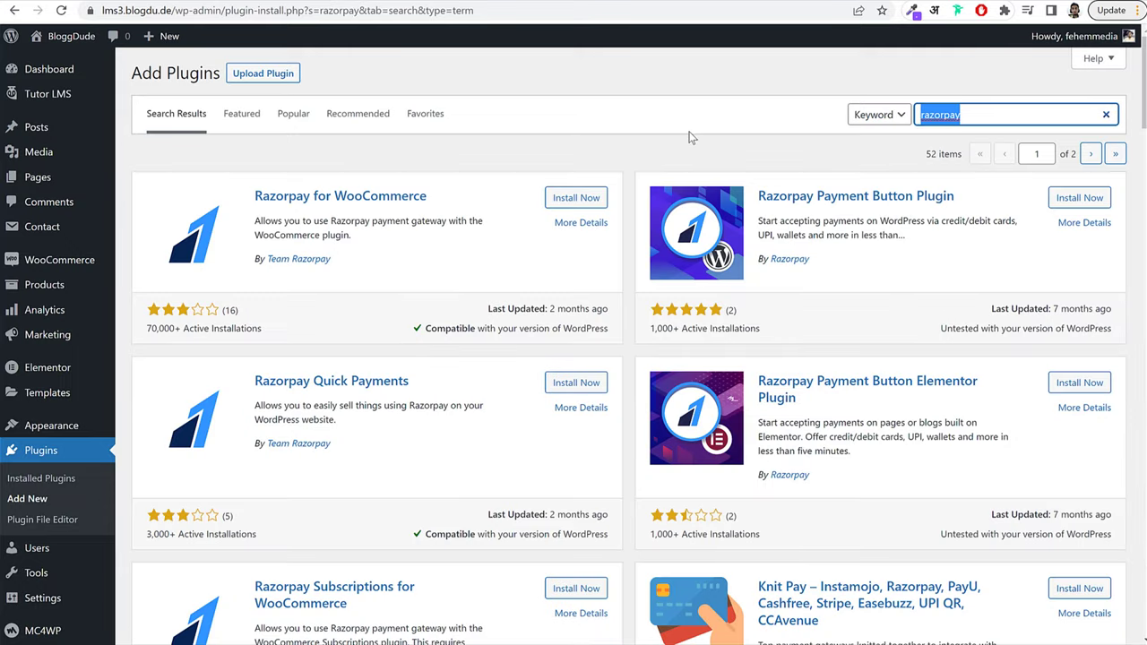
{"action": "left_click", "coordinate": [691, 134]}
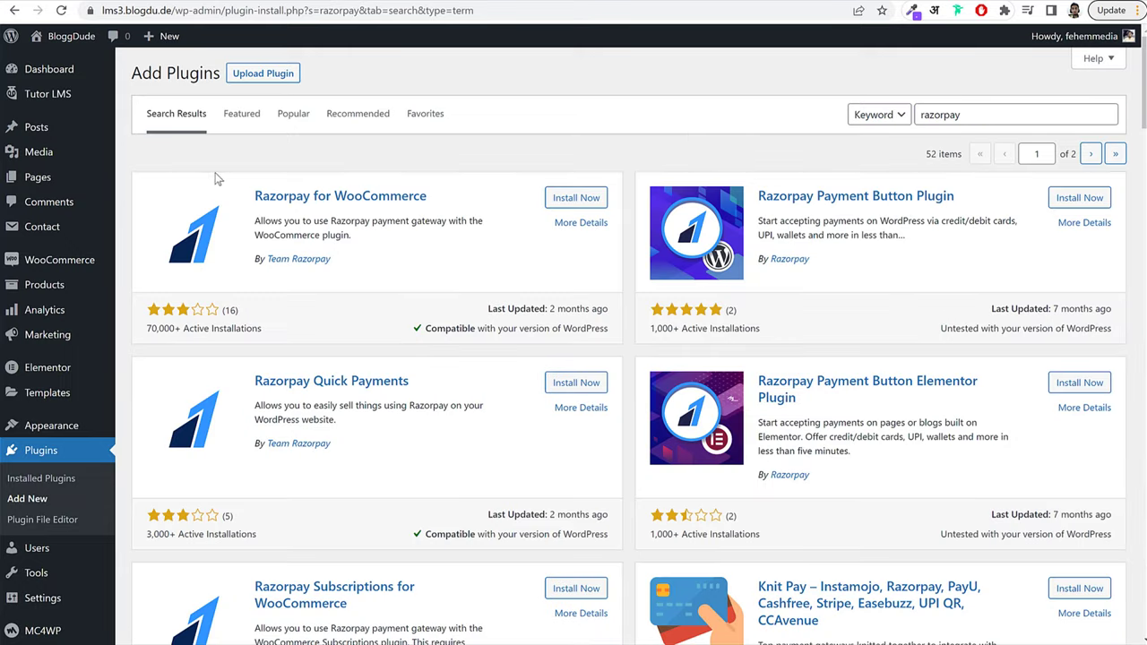
{"action": "left_click_drag", "start_coordinate": [456, 199], "coordinate": [234, 188]}
{"action": "left_click", "coordinate": [459, 175]}
{"action": "left_click", "coordinate": [565, 197]}
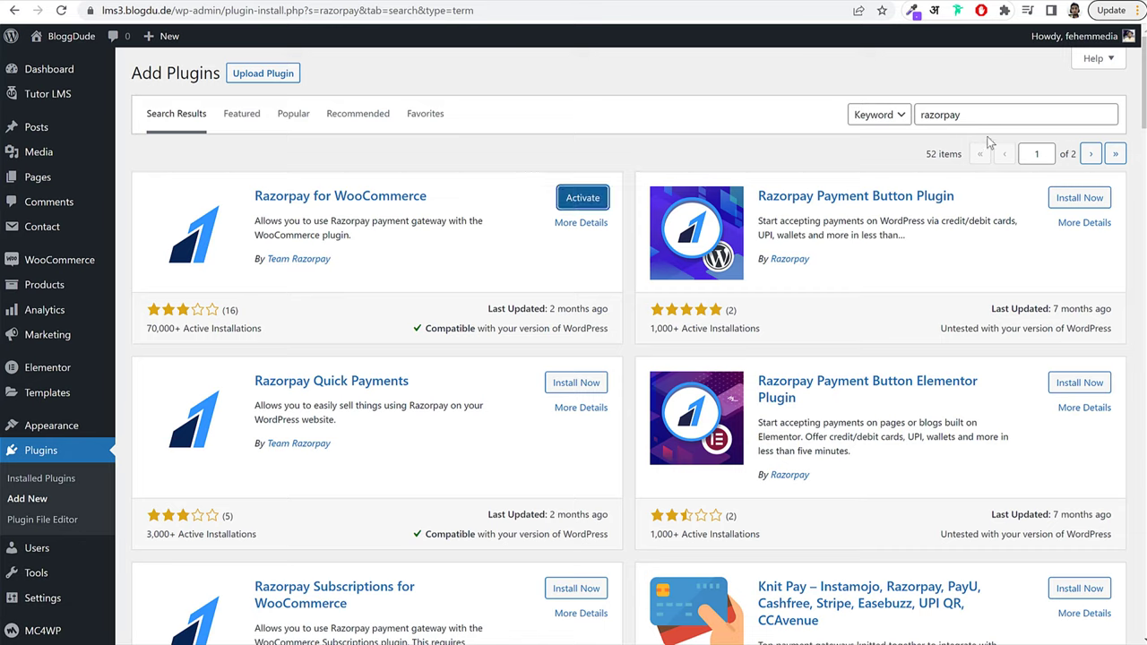
Search 'paypal', install Payment Plugins for PayPal WooCommerce, and view the installed plugins list
{"action": "type", "text": "paypal"}
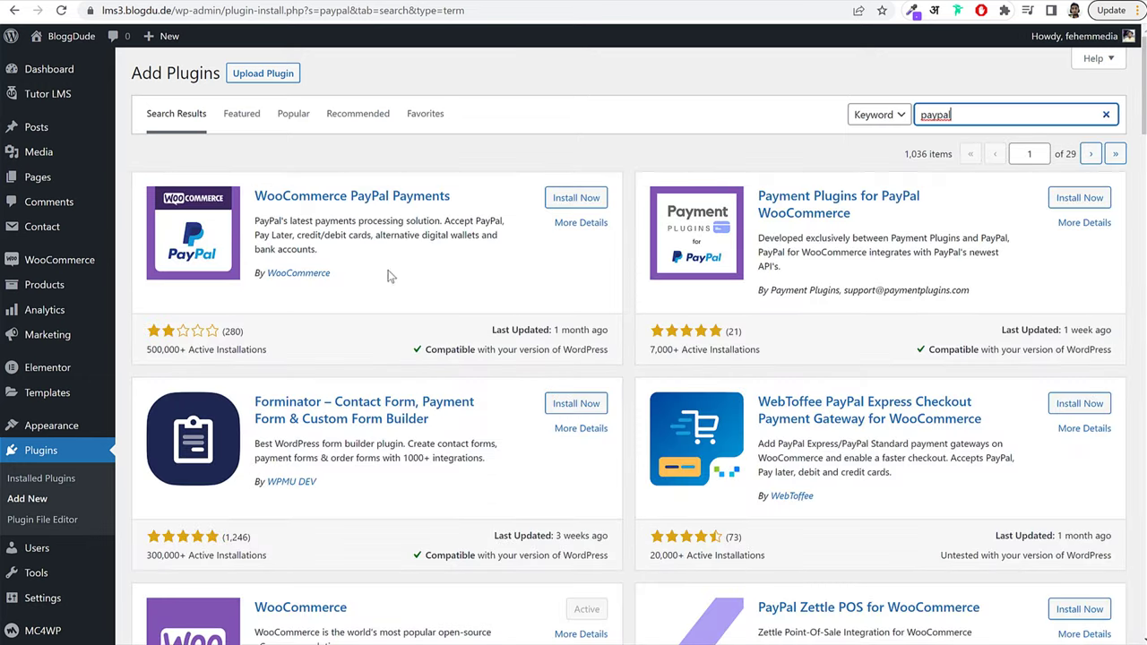
{"action": "left_click_drag", "start_coordinate": [390, 276], "coordinate": [269, 206]}
{"action": "left_click", "coordinate": [337, 249]}
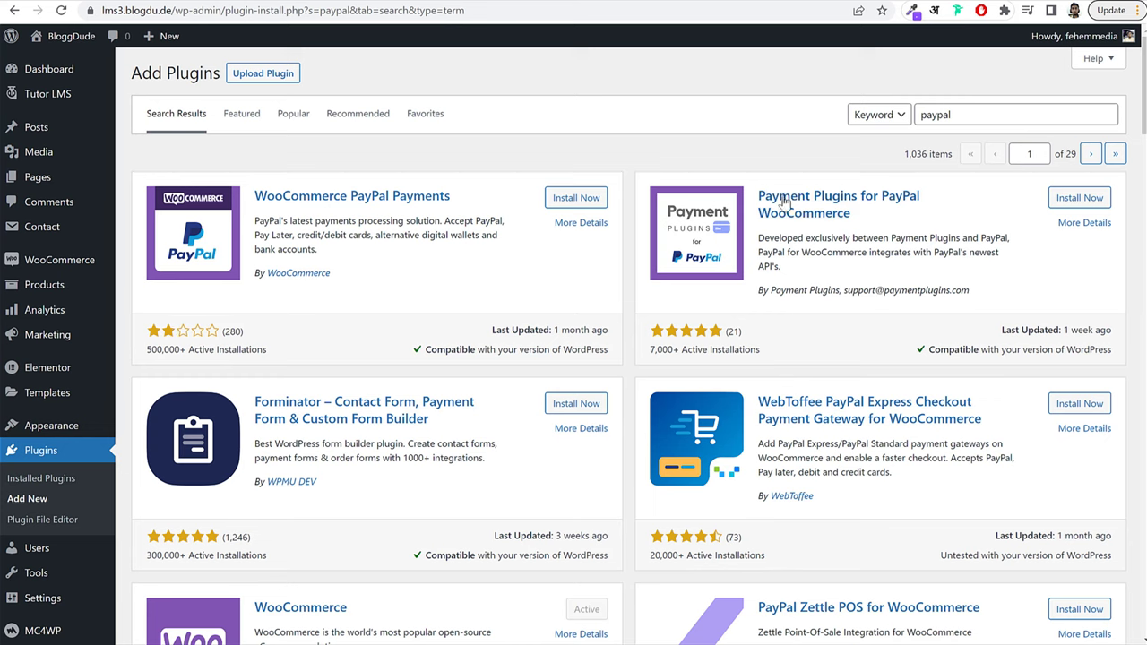
{"action": "left_click_drag", "start_coordinate": [753, 188], "coordinate": [1005, 215]}
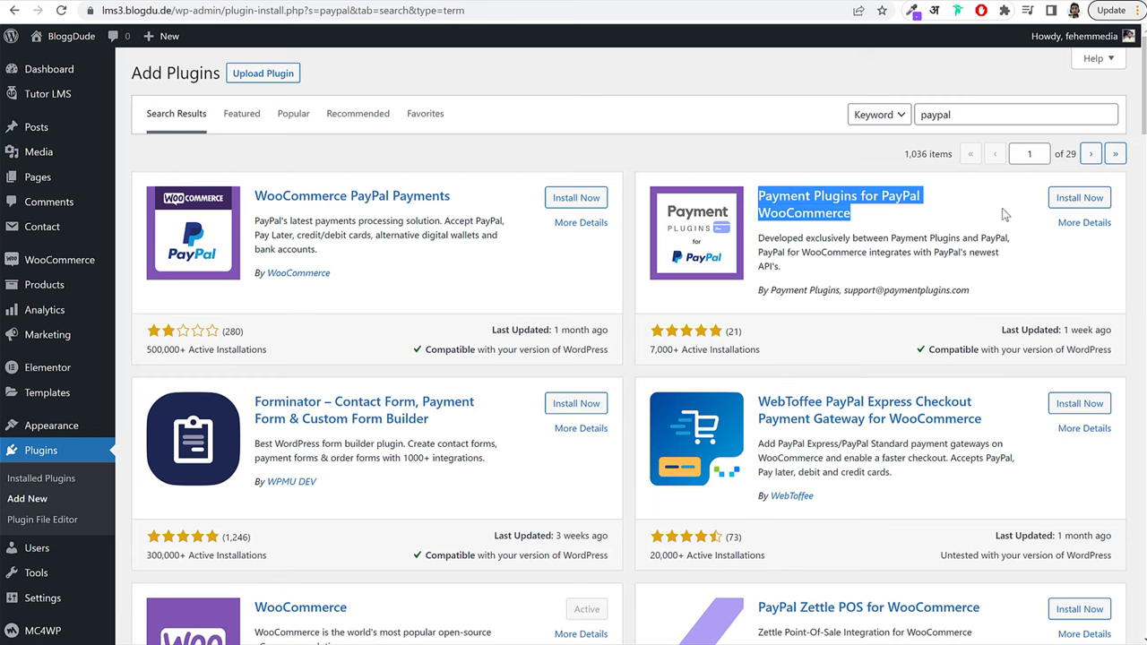
{"action": "left_click", "coordinate": [1080, 198]}
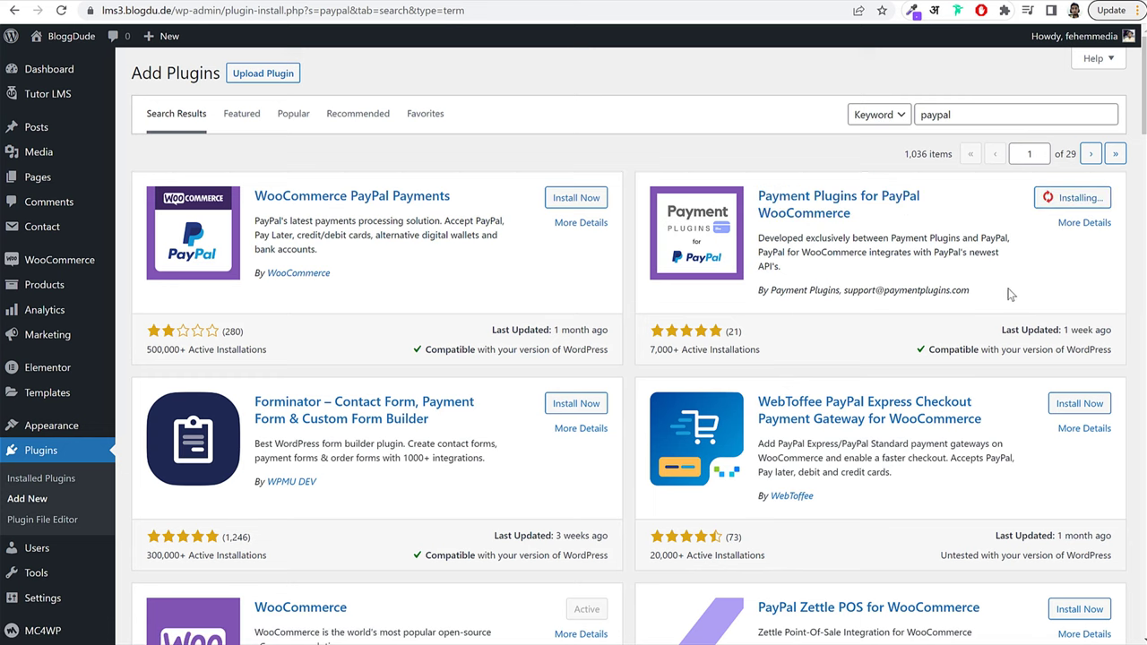
{"action": "left_click_drag", "start_coordinate": [996, 295], "coordinate": [751, 290]}
{"action": "left_click", "coordinate": [830, 288]}
{"action": "left_click", "coordinate": [50, 455]}
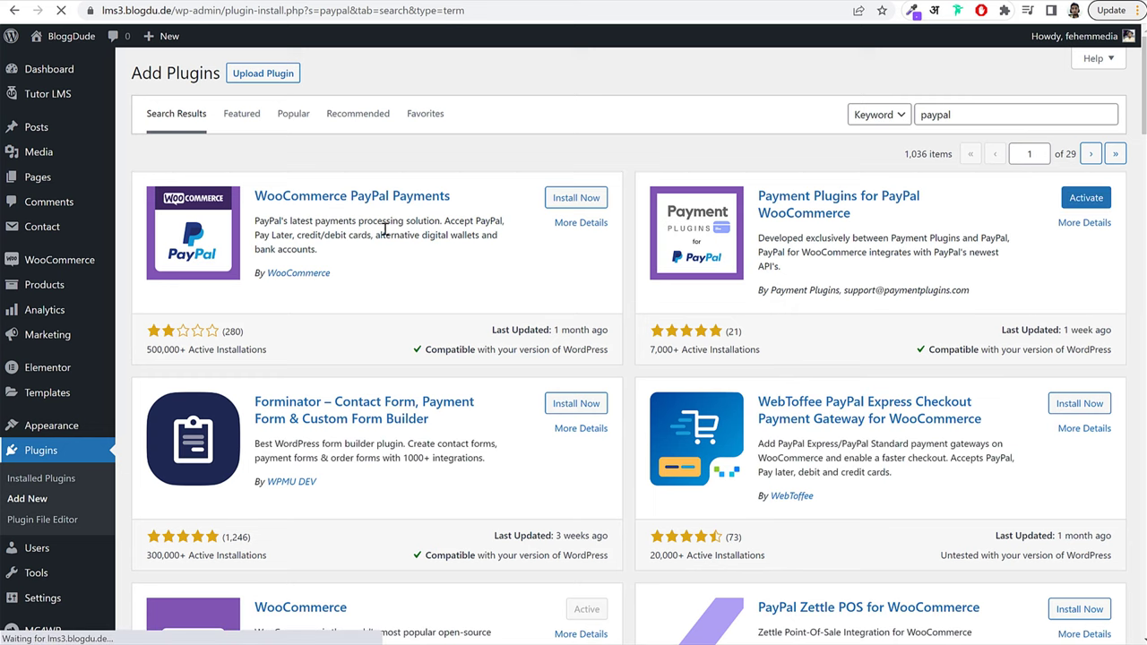
{"action": "scroll", "coordinate": [158, 295], "scroll_direction": "down", "scroll_amount": 2}
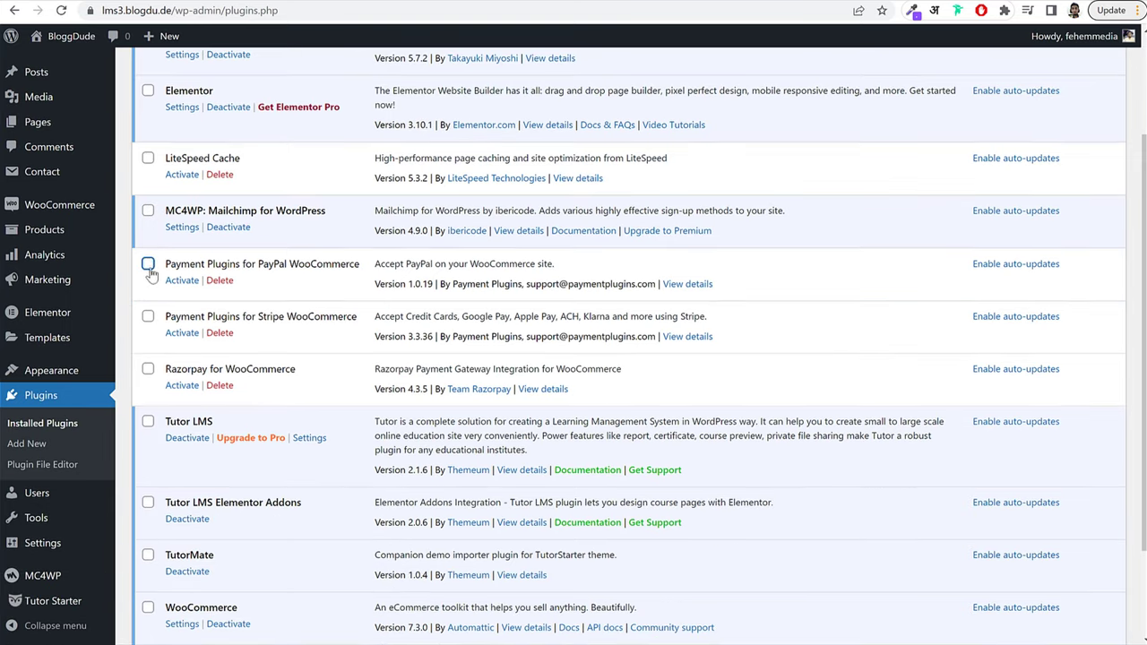
Bulk-activate the PayPal, Stripe and Razorpay payment plugins
{"action": "left_click", "coordinate": [148, 264]}
{"action": "left_click", "coordinate": [148, 316]}
{"action": "left_click", "coordinate": [148, 369]}
{"action": "scroll", "coordinate": [308, 321], "scroll_direction": "down", "scroll_amount": 2}
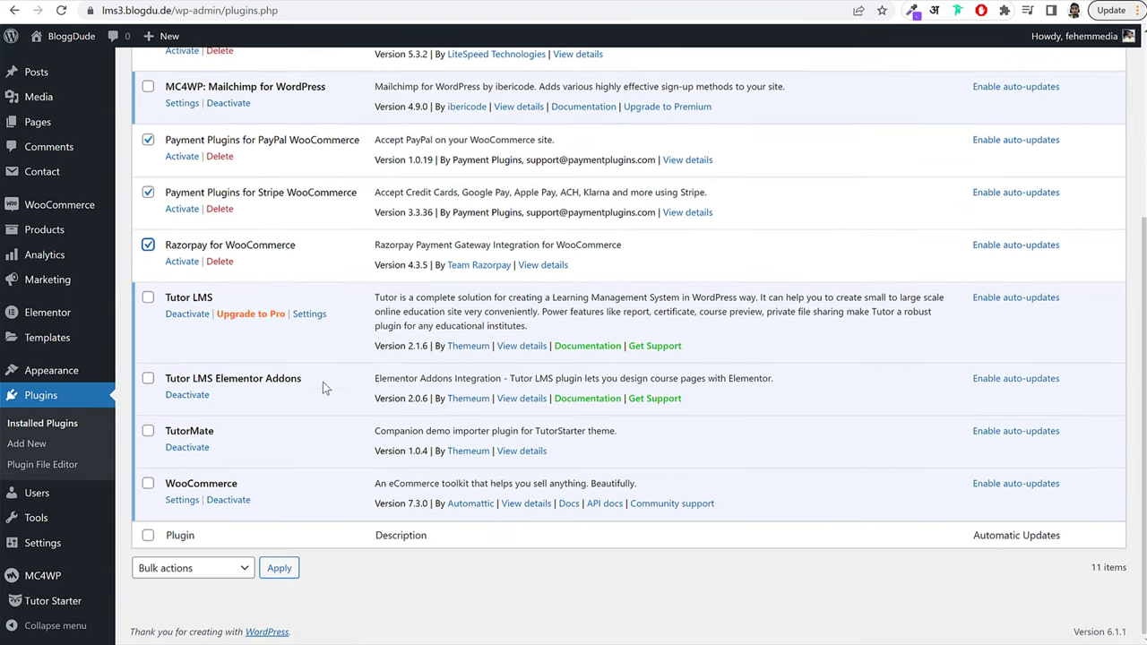
{"action": "left_click", "coordinate": [206, 578]}
{"action": "left_click", "coordinate": [204, 596]}
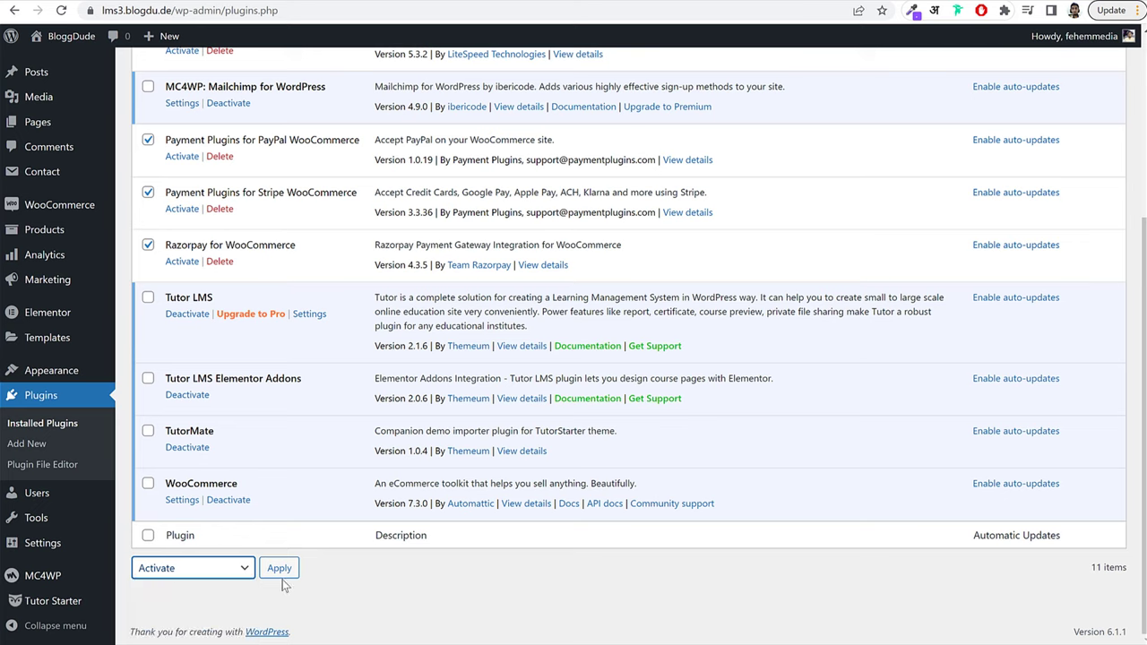
{"action": "left_click", "coordinate": [285, 578]}
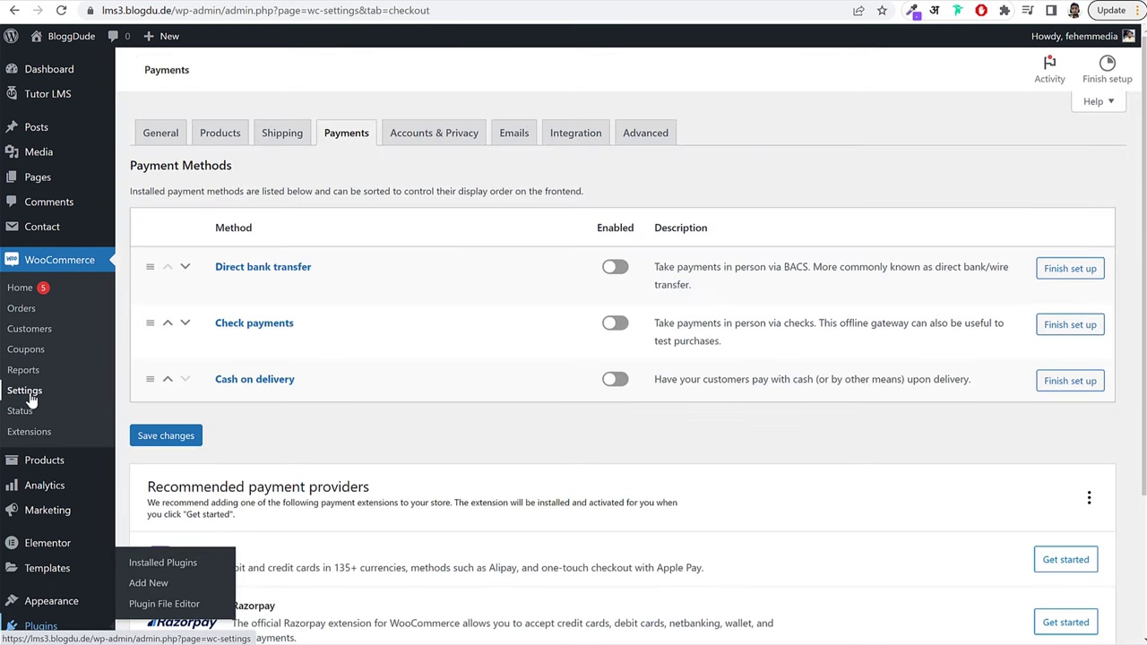
Enable the PayPal Gateway in WooCommerce payment methods, save, and open its settings
{"action": "left_click", "coordinate": [346, 135]}
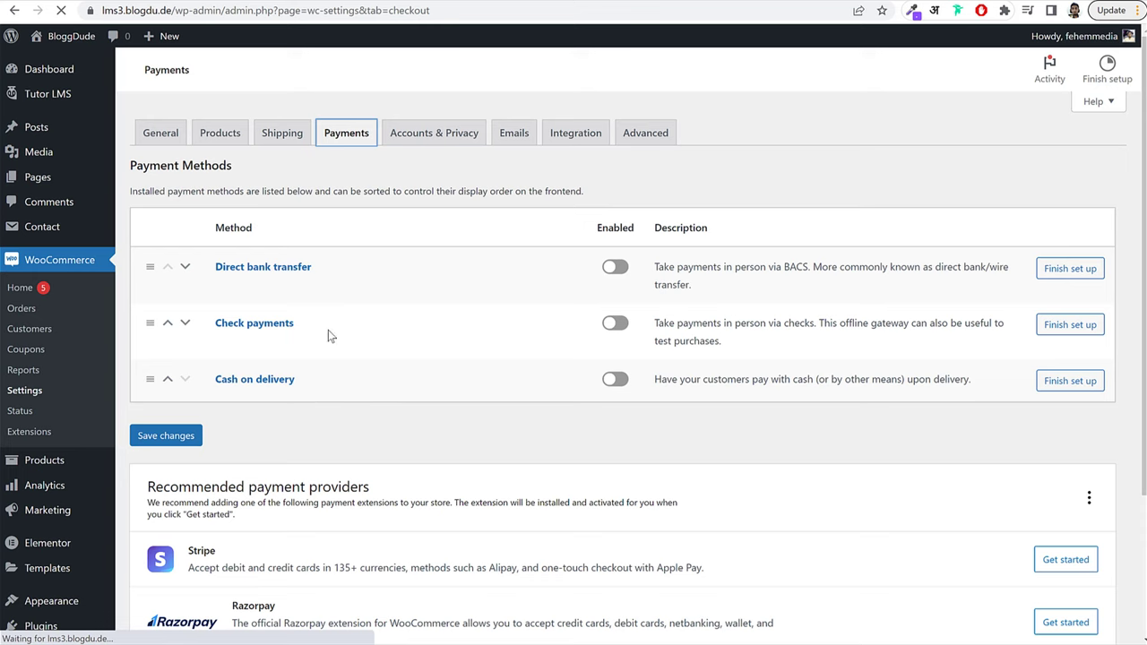
{"action": "scroll", "coordinate": [386, 332], "scroll_direction": "down", "scroll_amount": 2}
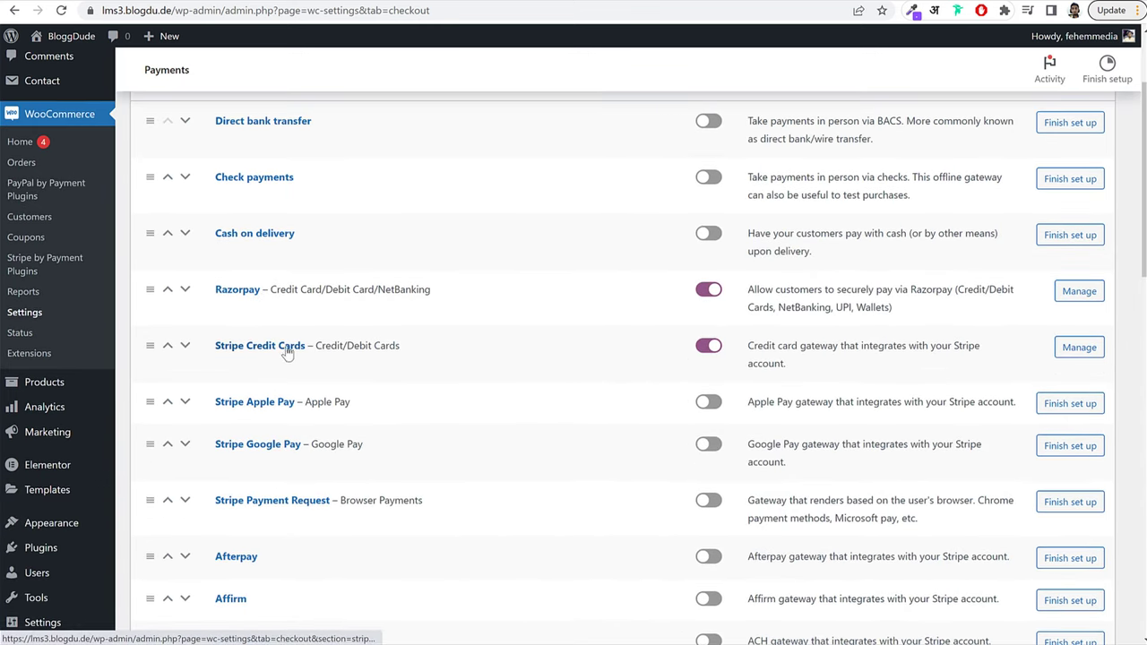
{"action": "scroll", "coordinate": [399, 343], "scroll_direction": "down", "scroll_amount": 10}
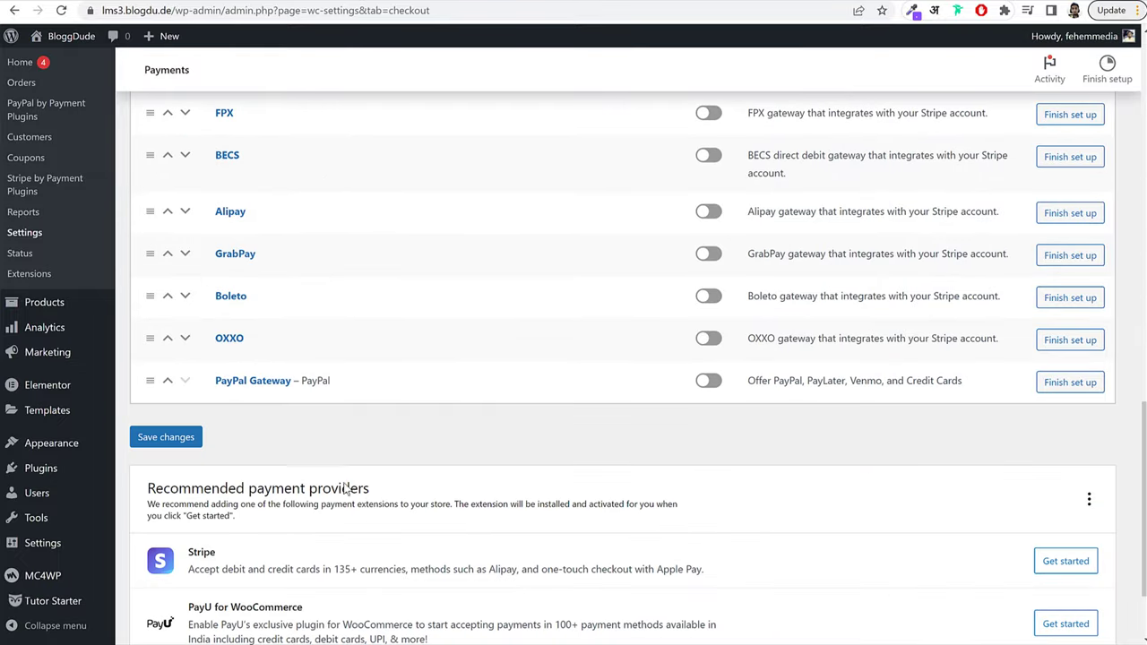
{"action": "left_click", "coordinate": [709, 382]}
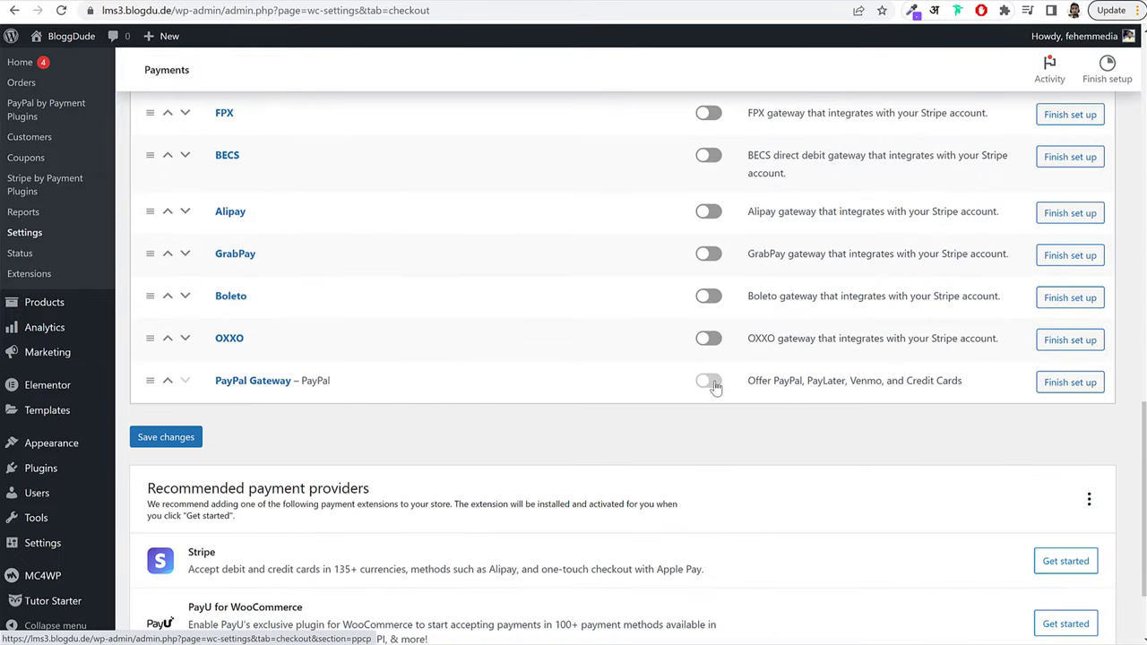
{"action": "left_click", "coordinate": [171, 439]}
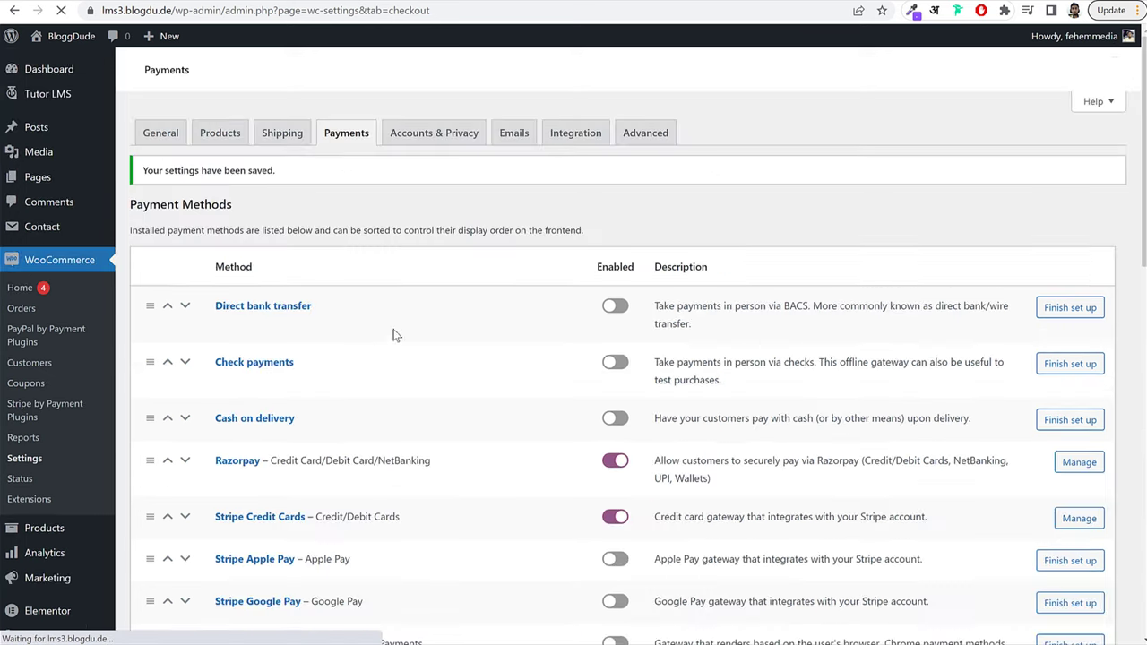
{"action": "scroll", "coordinate": [418, 384], "scroll_direction": "down", "scroll_amount": 8}
{"action": "scroll", "coordinate": [416, 385], "scroll_direction": "down", "scroll_amount": 5}
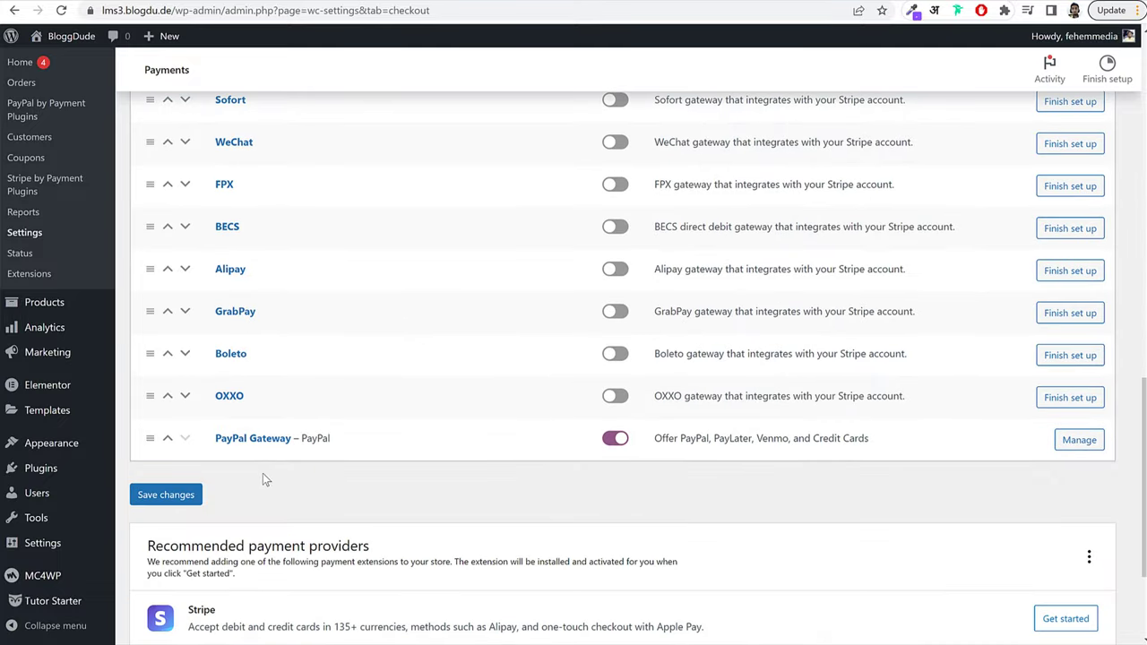
{"action": "left_click", "coordinate": [265, 443]}
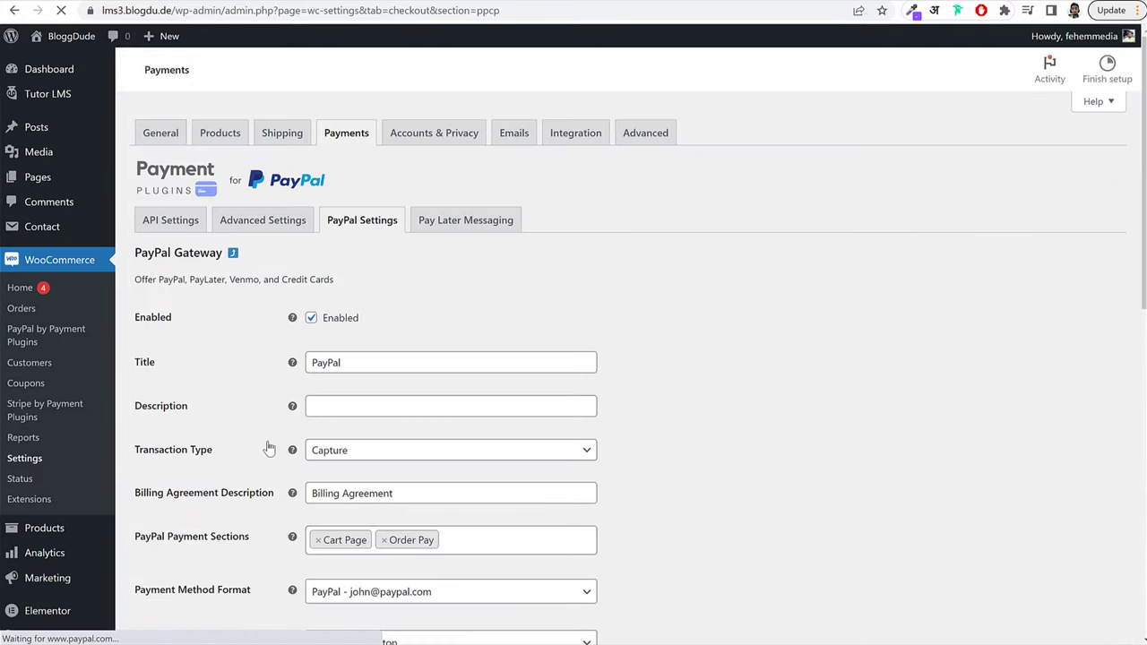
In PayPal API settings, keep the environment on production and start connecting an account
{"action": "left_click", "coordinate": [154, 222]}
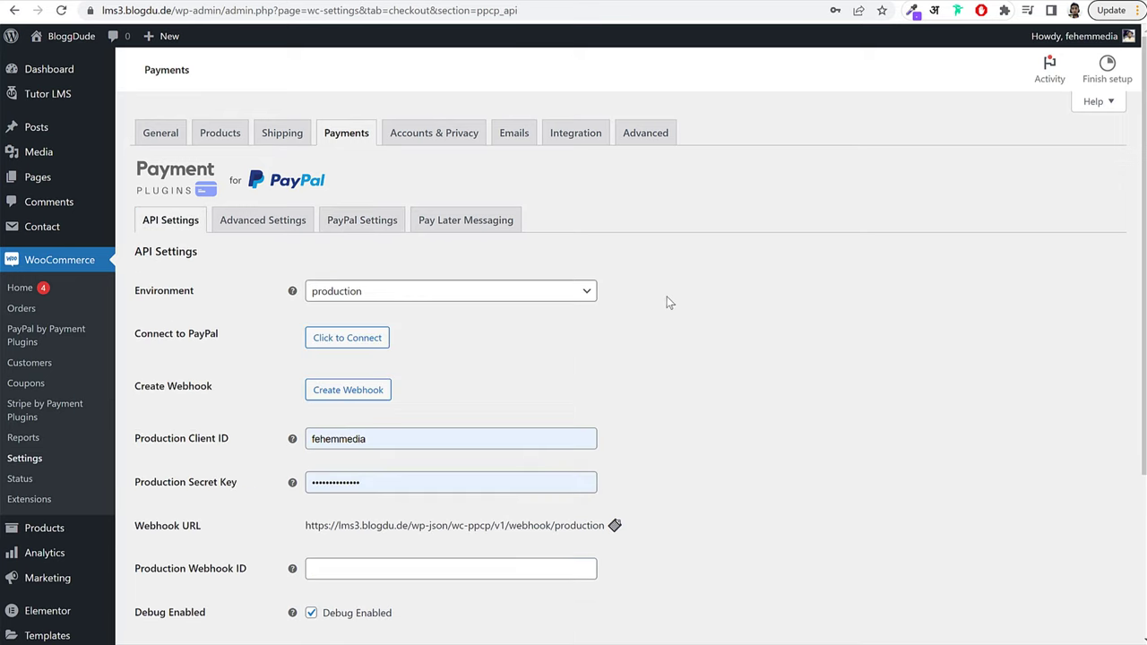
{"action": "left_click", "coordinate": [377, 295]}
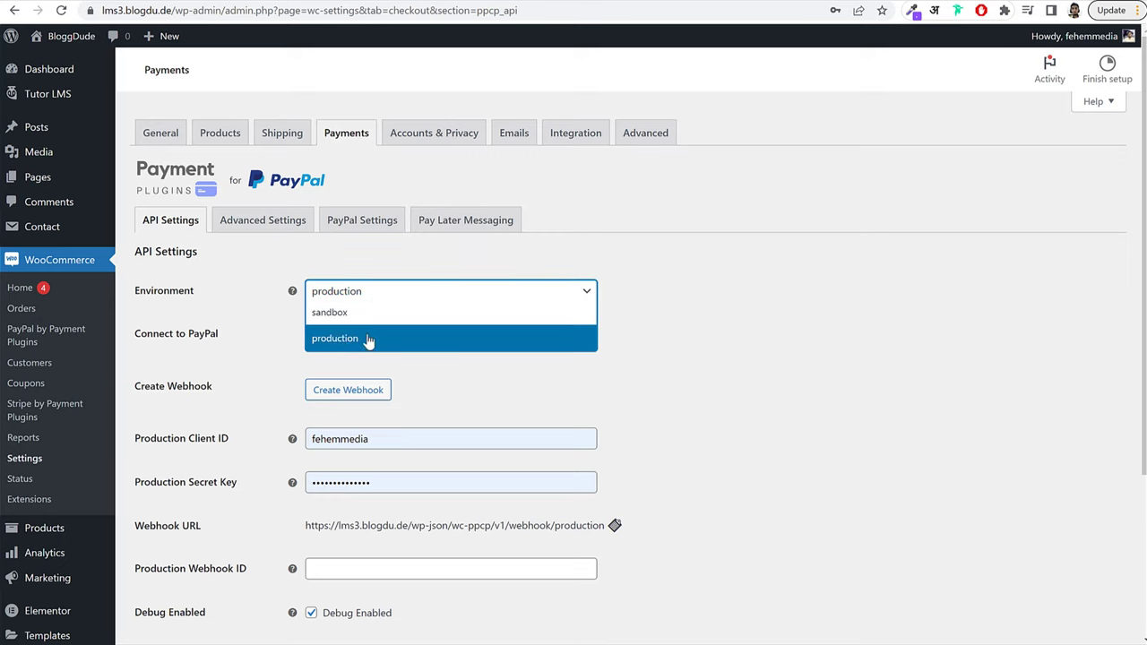
{"action": "left_click", "coordinate": [371, 338]}
{"action": "scroll", "coordinate": [739, 321], "scroll_direction": "down", "scroll_amount": 1}
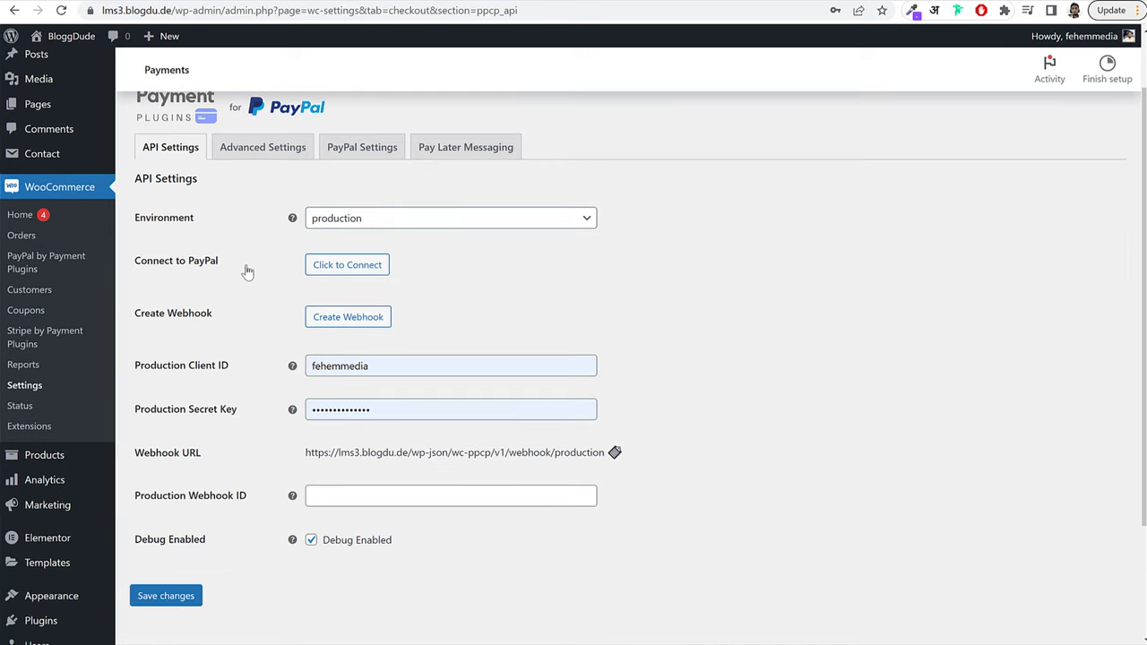
{"action": "left_click_drag", "start_coordinate": [134, 267], "coordinate": [265, 270]}
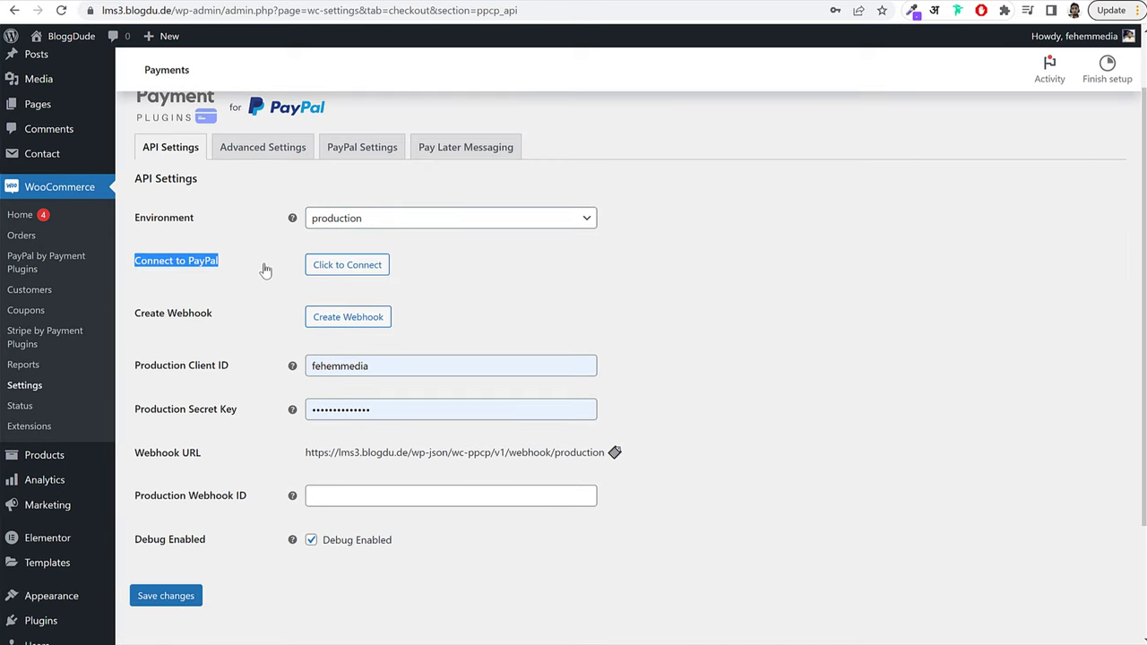
{"action": "left_click", "coordinate": [365, 272]}
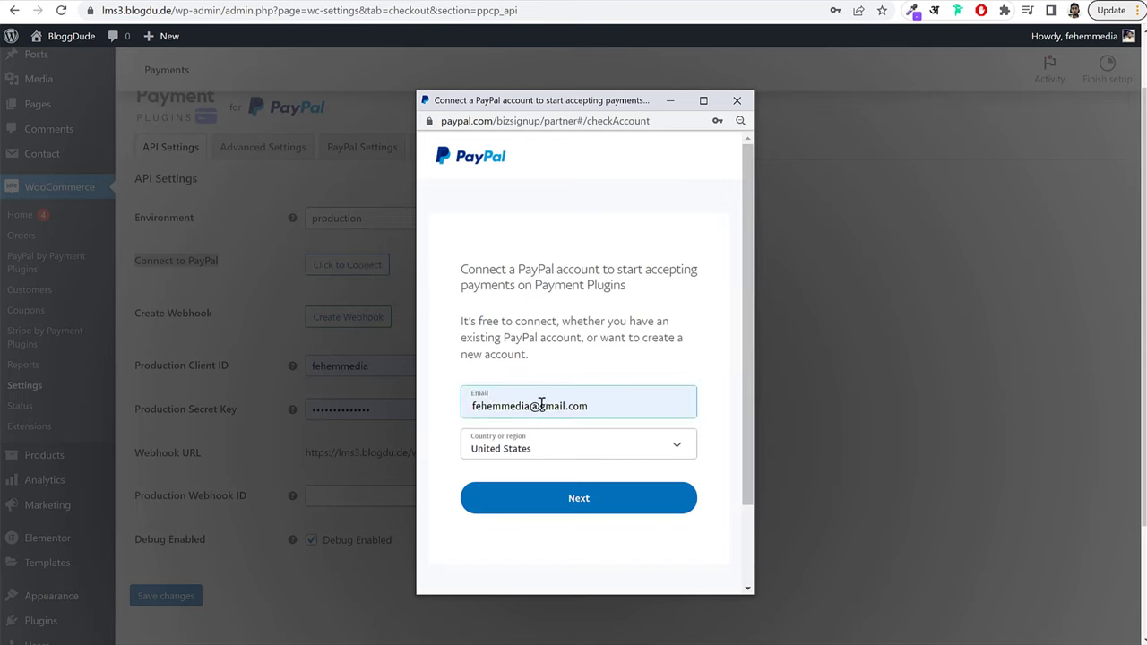
Log in to PayPal with the saved account e-mail and allow the plugin to connect
{"action": "left_click", "coordinate": [500, 406]}
{"action": "left_click", "coordinate": [430, 458]}
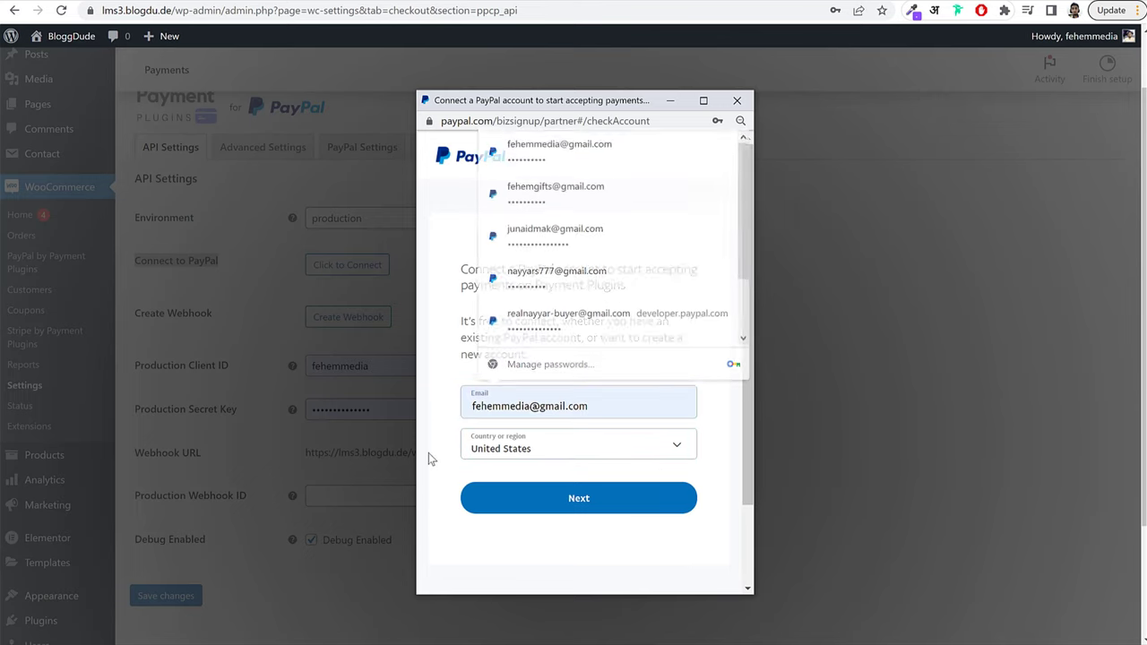
{"action": "left_click", "coordinate": [532, 497]}
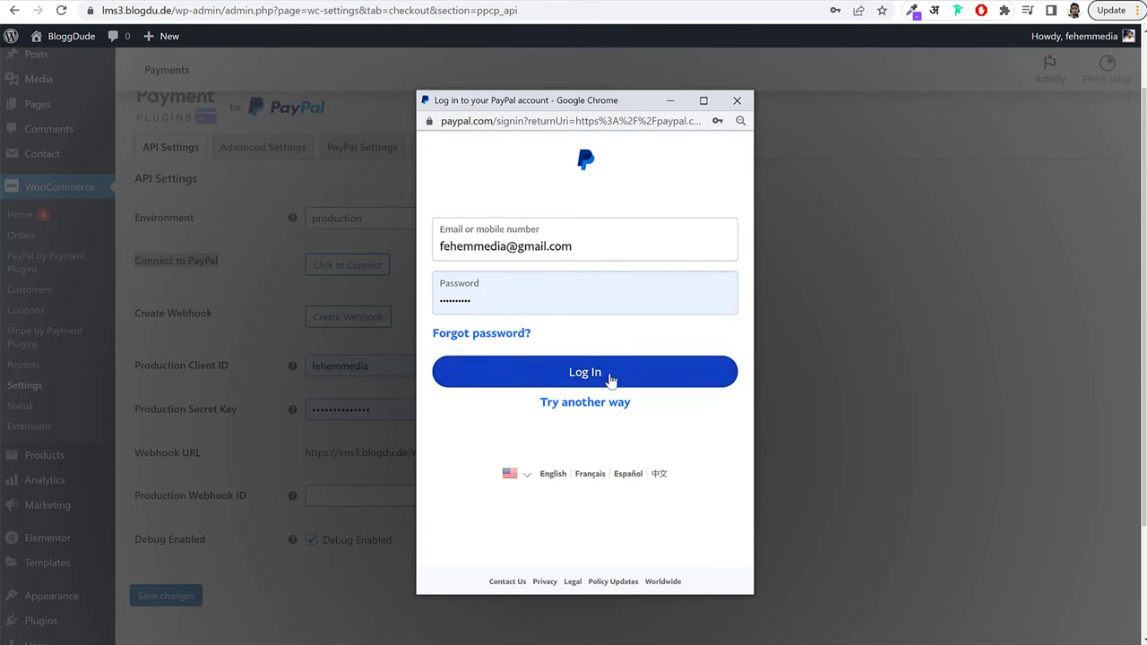
{"action": "left_click", "coordinate": [586, 373]}
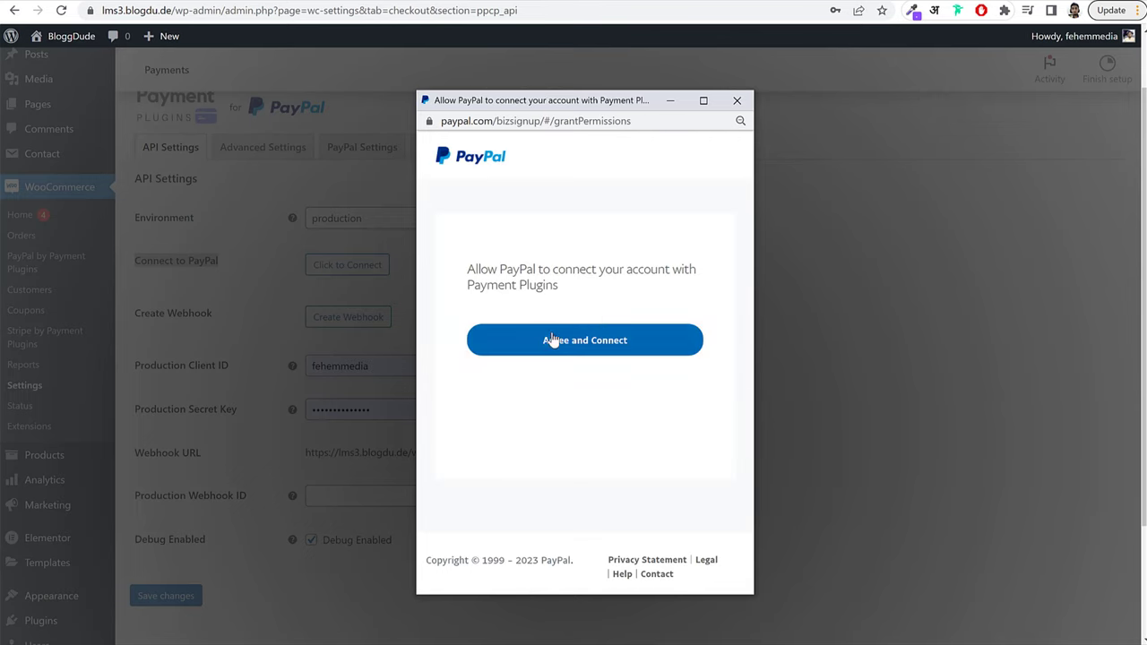
{"action": "left_click", "coordinate": [553, 340]}
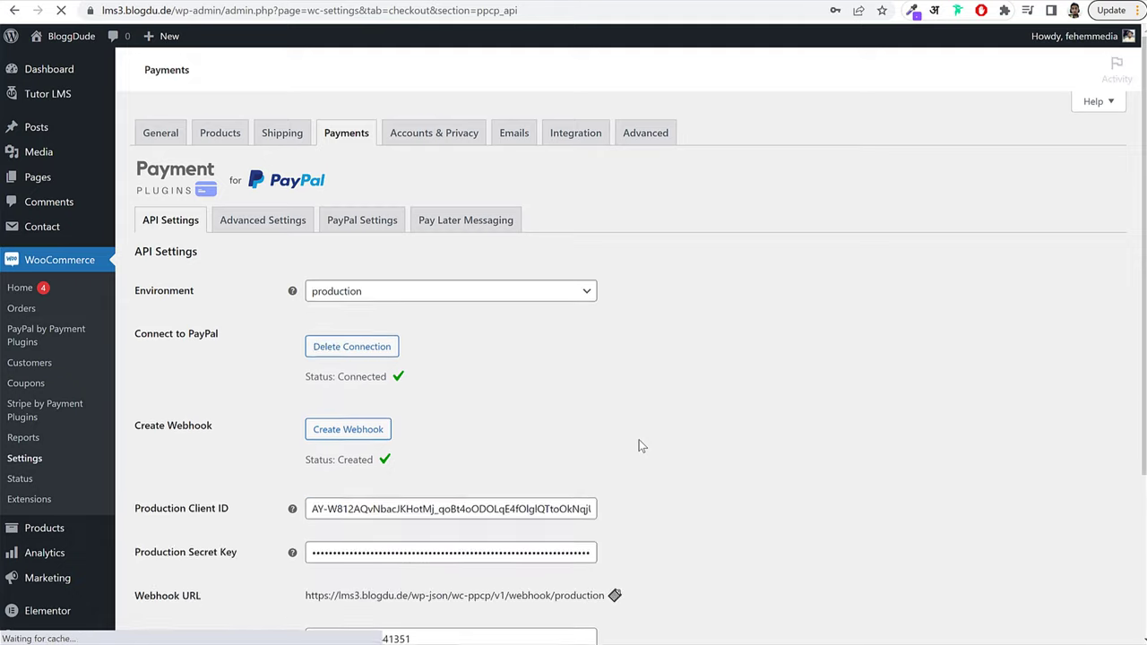
Save the connected PayPal API settings and return to the payment methods list
{"action": "scroll", "coordinate": [540, 423], "scroll_direction": "down", "scroll_amount": 2}
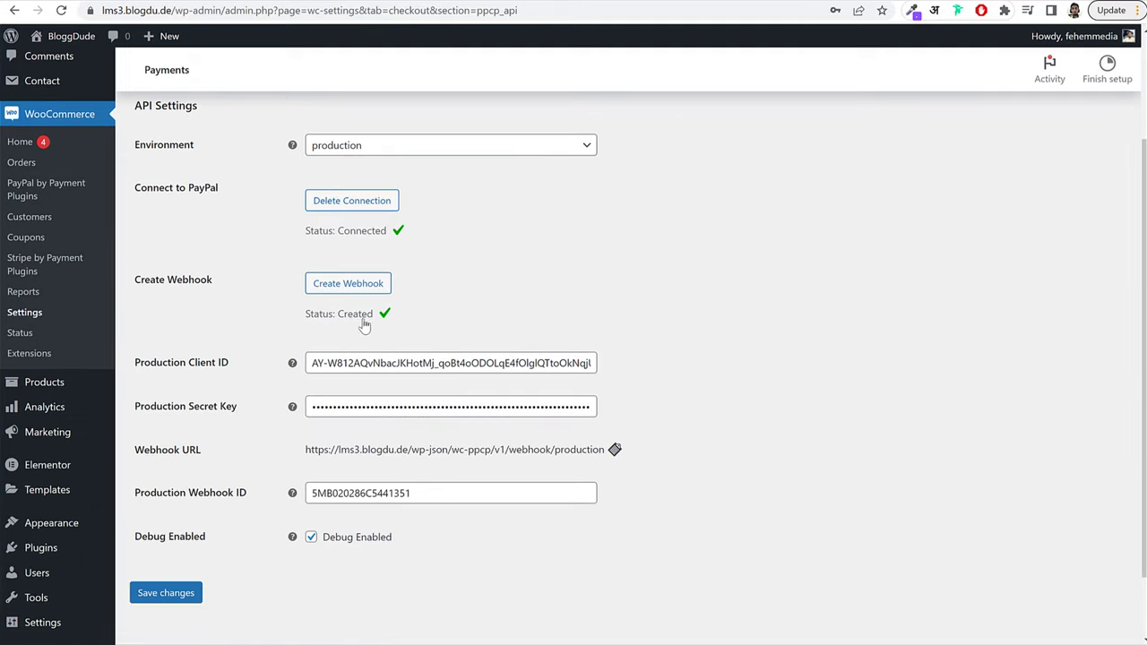
{"action": "left_click_drag", "start_coordinate": [373, 315], "coordinate": [309, 315]}
{"action": "left_click_drag", "start_coordinate": [296, 190], "coordinate": [621, 249]}
{"action": "left_click", "coordinate": [621, 248]}
{"action": "left_click", "coordinate": [157, 595]}
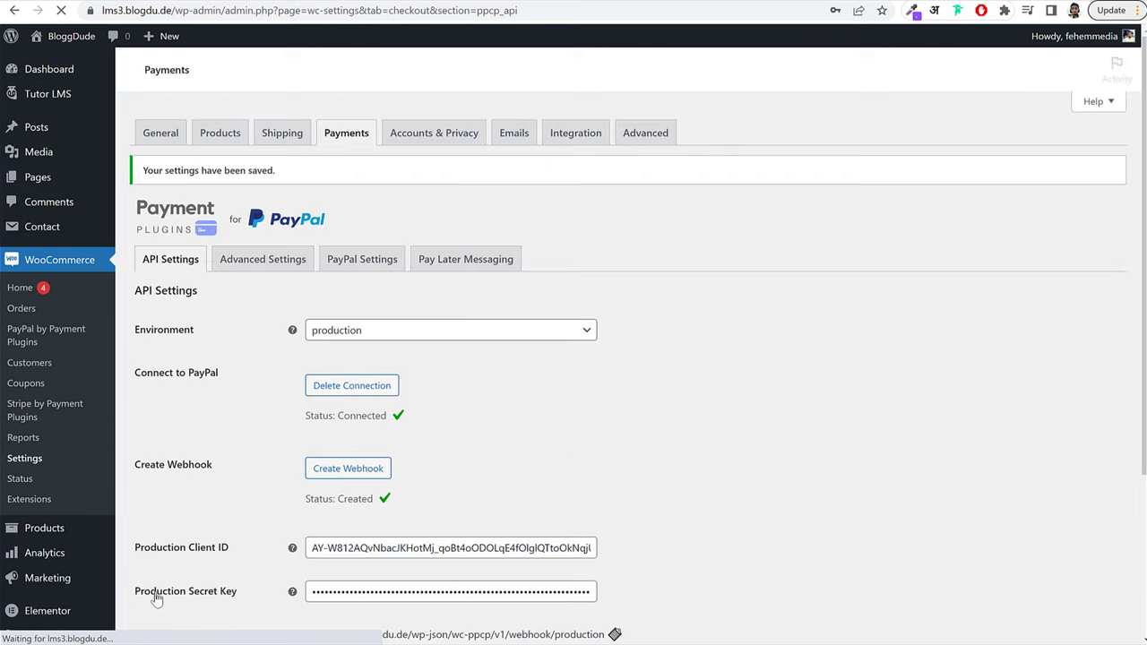
{"action": "left_click", "coordinate": [338, 138]}
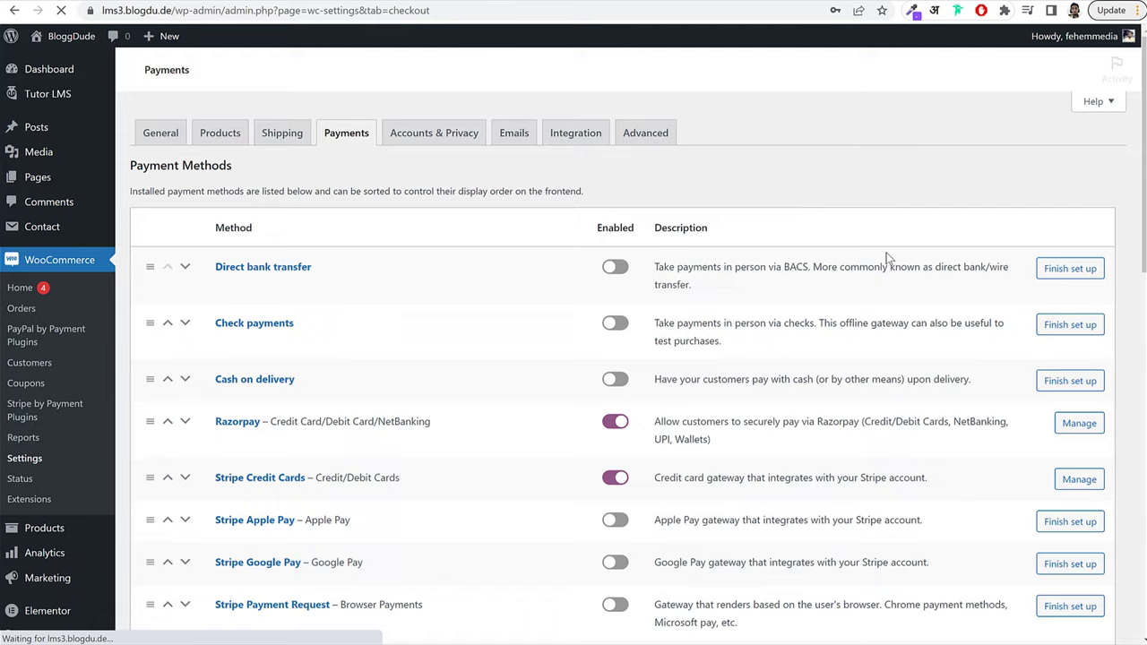
{"action": "scroll", "coordinate": [281, 313], "scroll_direction": "down", "scroll_amount": 2}
Switch the Stripe Credit Cards API mode from Test to Live and save it
{"action": "left_click", "coordinate": [266, 333]}
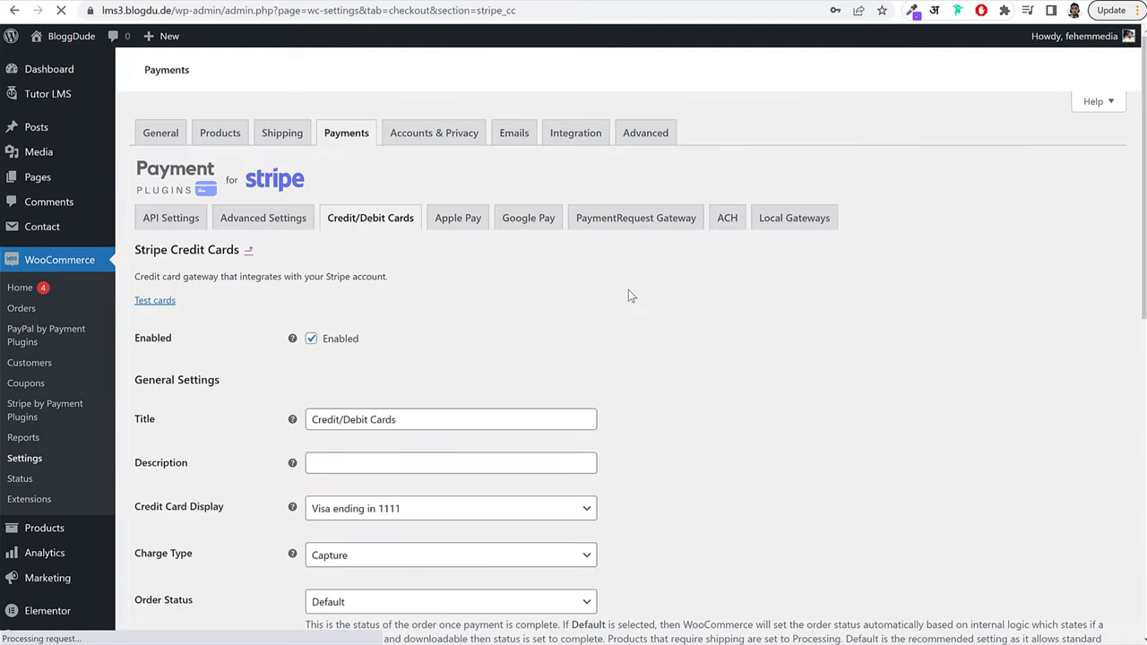
{"action": "left_click", "coordinate": [147, 229]}
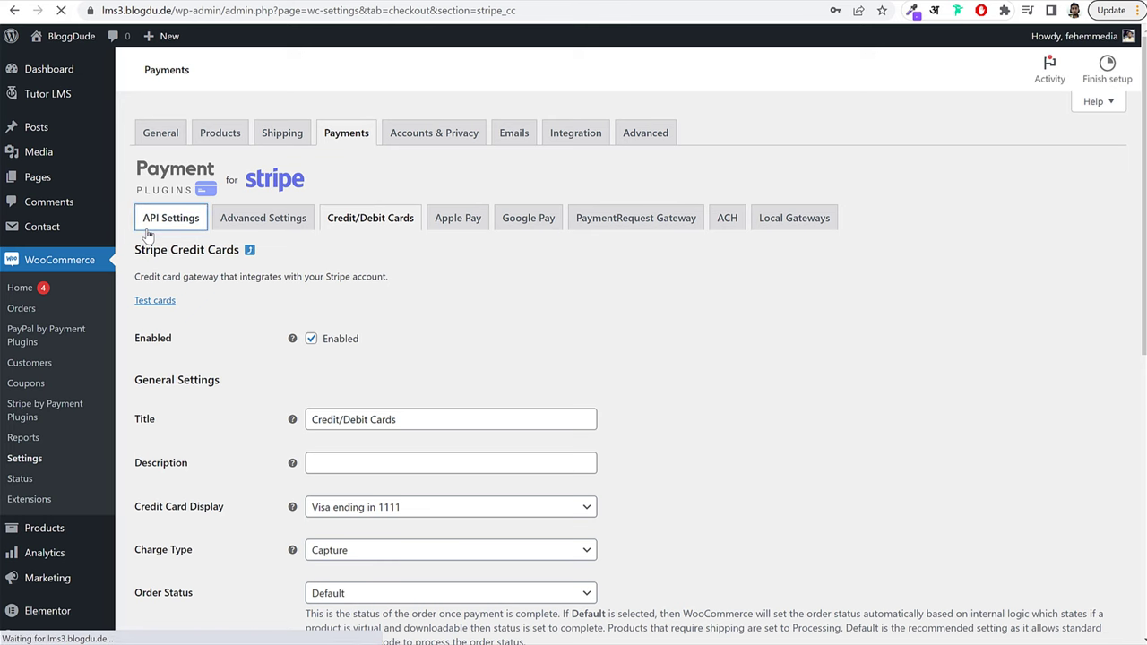
{"action": "left_click", "coordinate": [387, 320]}
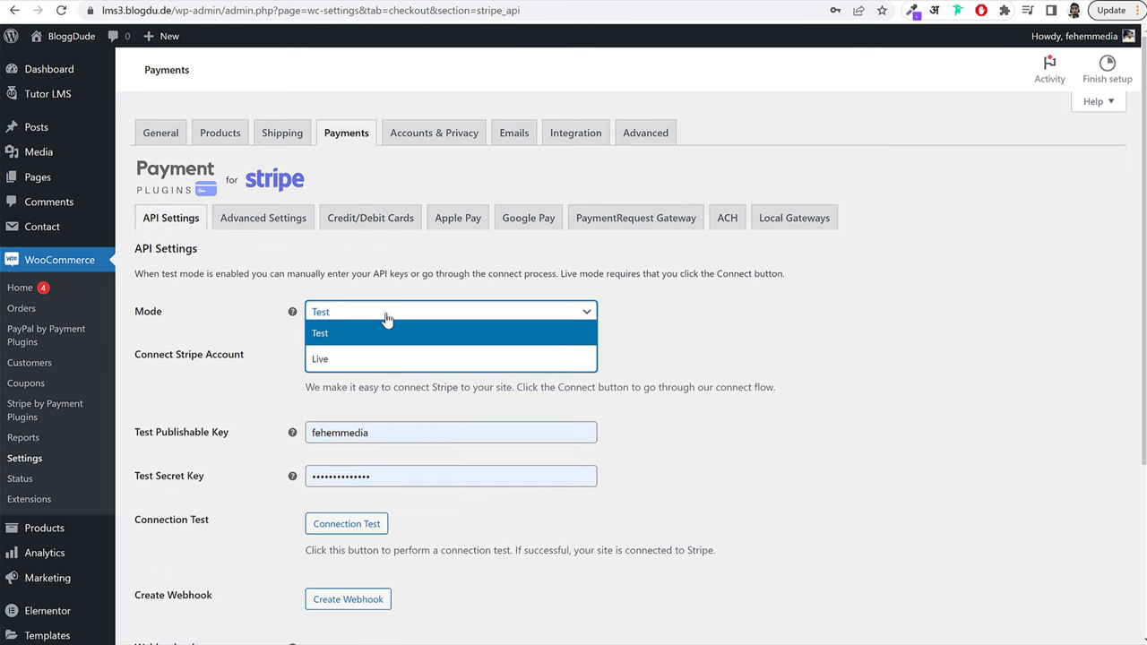
{"action": "left_click", "coordinate": [367, 359]}
{"action": "scroll", "coordinate": [501, 260], "scroll_direction": "down", "scroll_amount": 2}
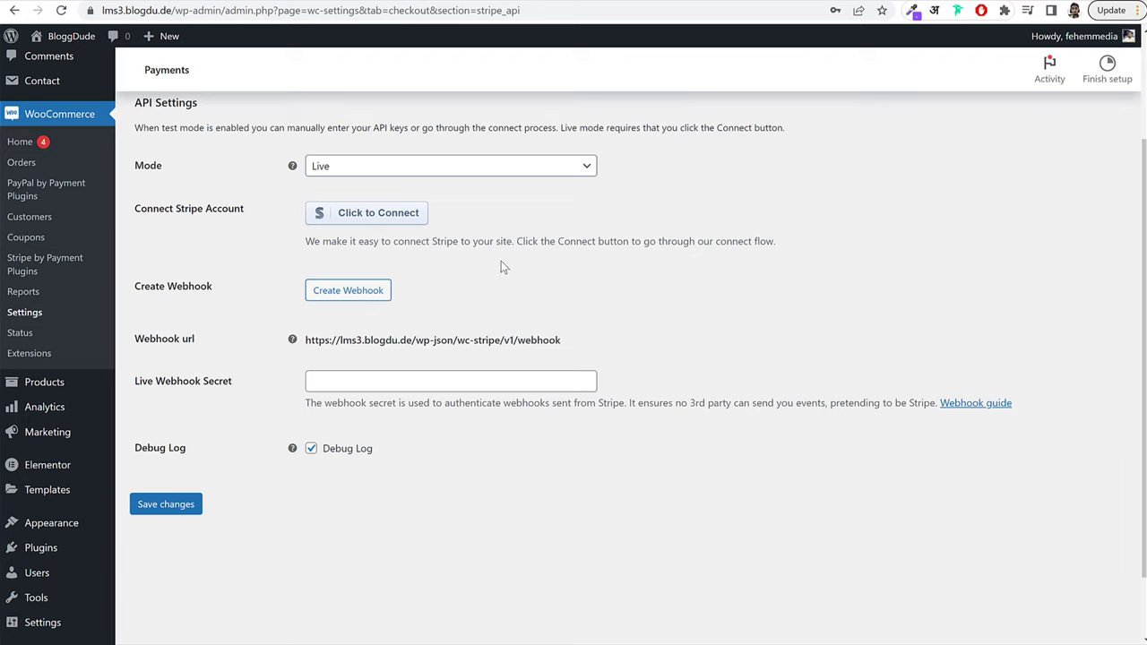
{"action": "left_click", "coordinate": [384, 218]}
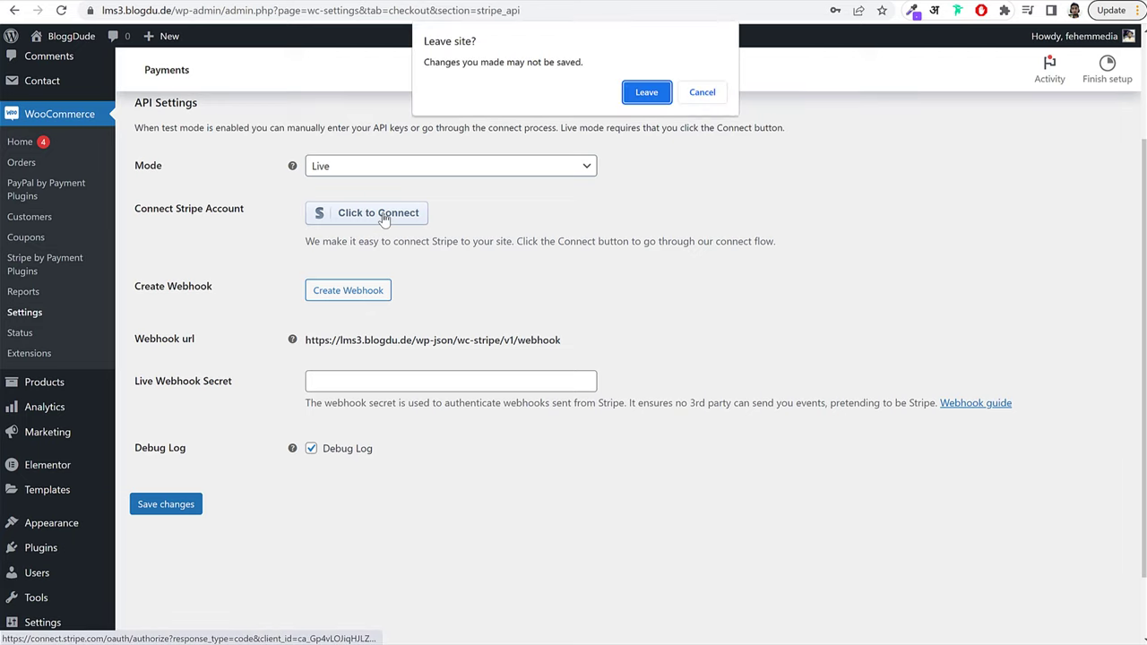
{"action": "left_click", "coordinate": [702, 92]}
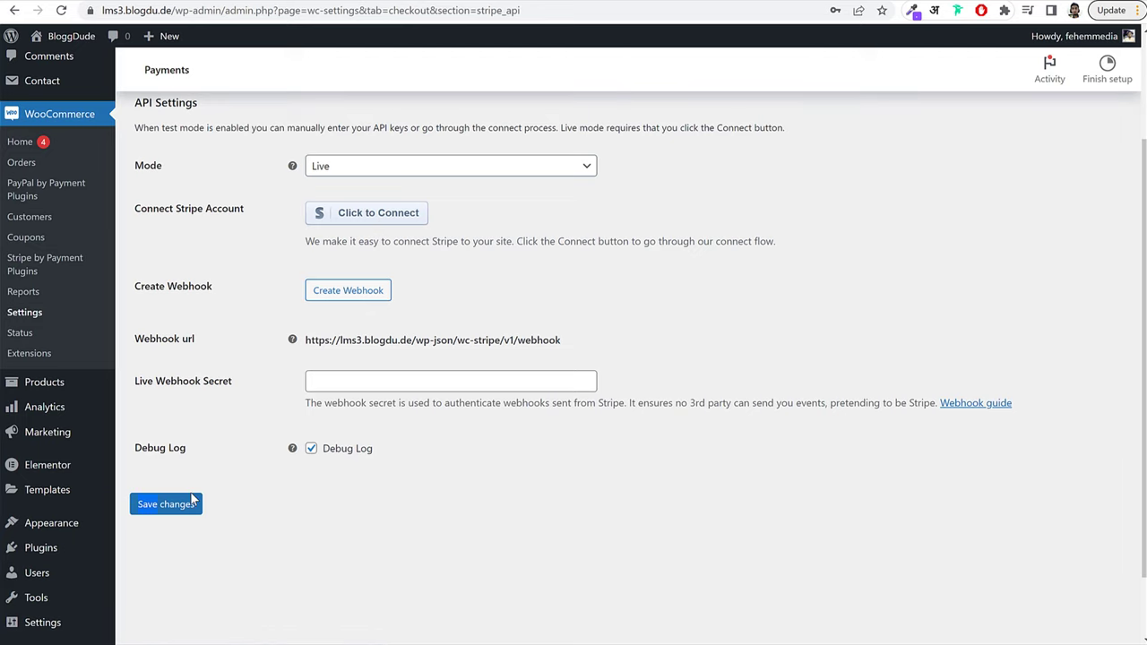
{"action": "left_click", "coordinate": [192, 502]}
{"action": "scroll", "coordinate": [550, 343], "scroll_direction": "down", "scroll_amount": 2}
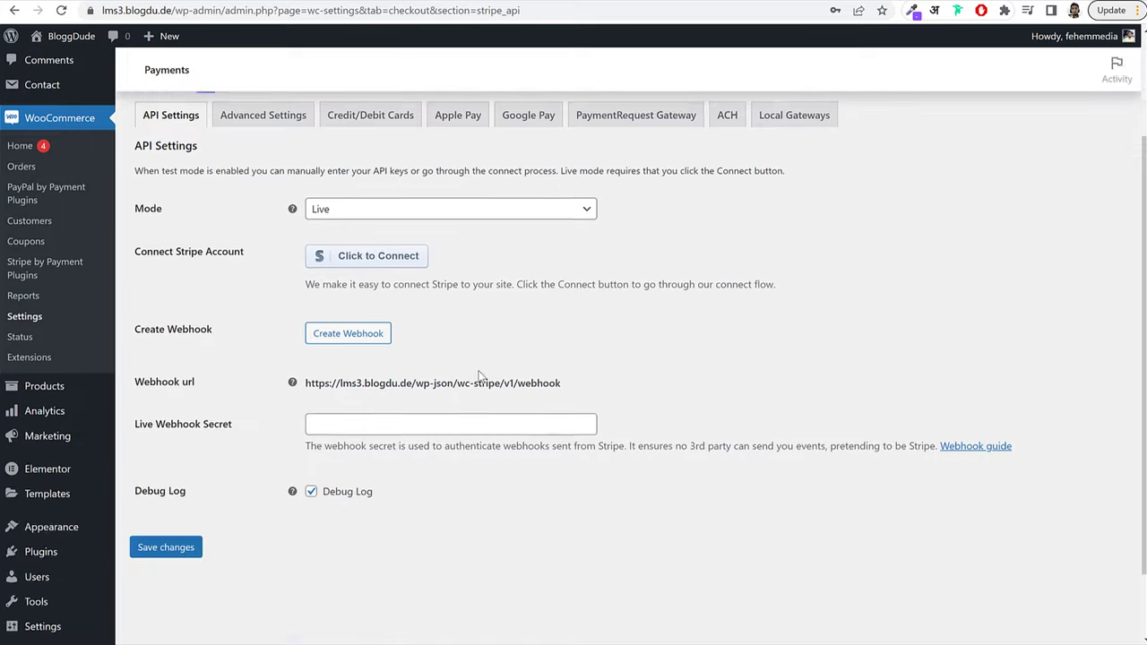
Log in to Stripe with the saved account e-mail and password and connect the account
{"action": "left_click", "coordinate": [373, 260]}
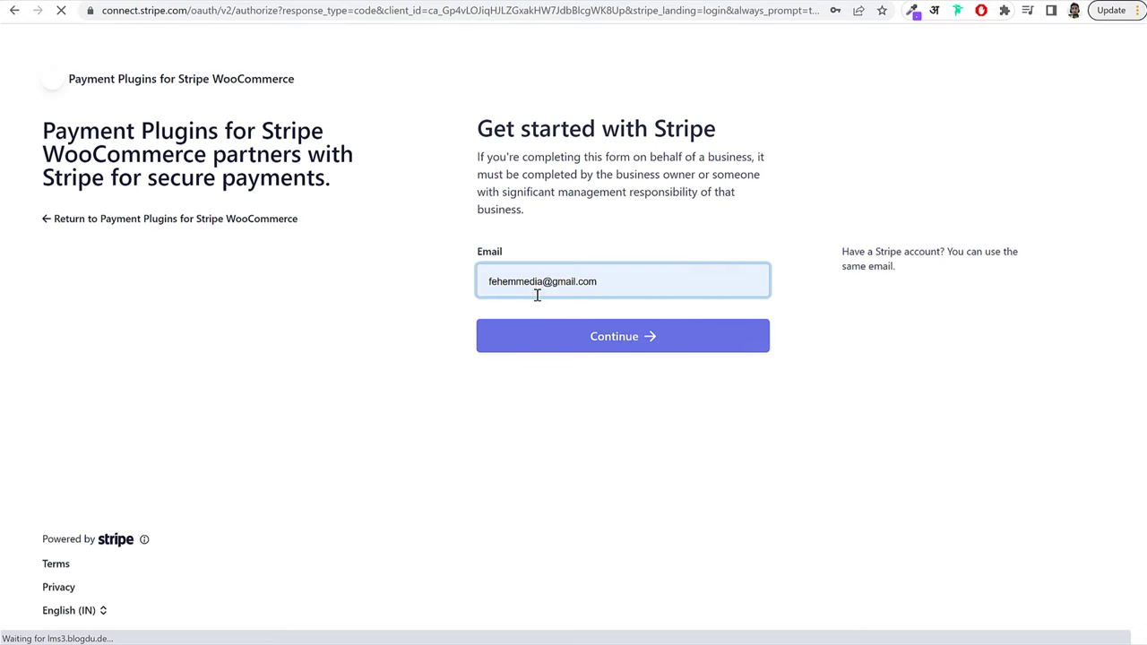
{"action": "left_click", "coordinate": [598, 337]}
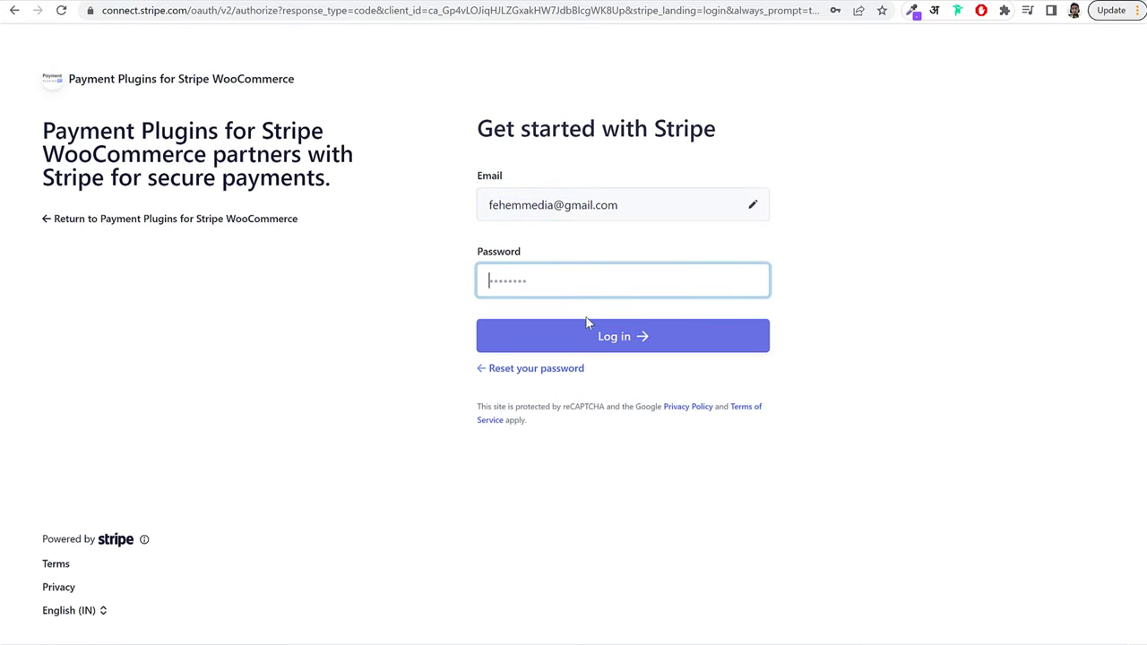
{"action": "left_click", "coordinate": [553, 271]}
{"action": "left_click", "coordinate": [618, 327]}
{"action": "left_click", "coordinate": [581, 350]}
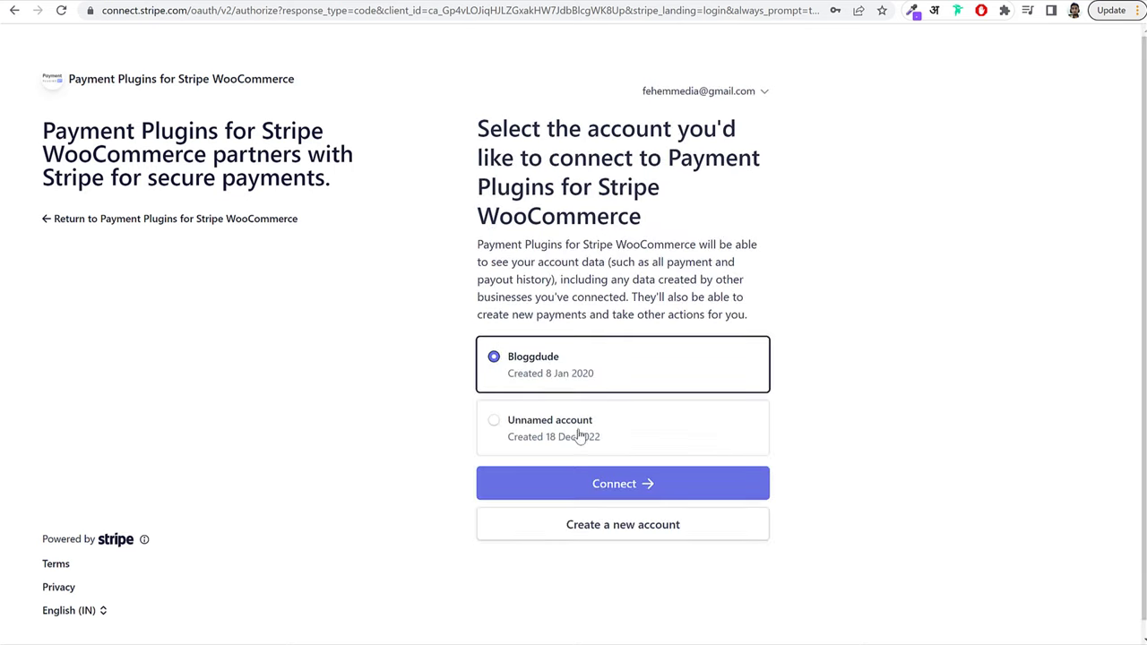
{"action": "left_click", "coordinate": [617, 490]}
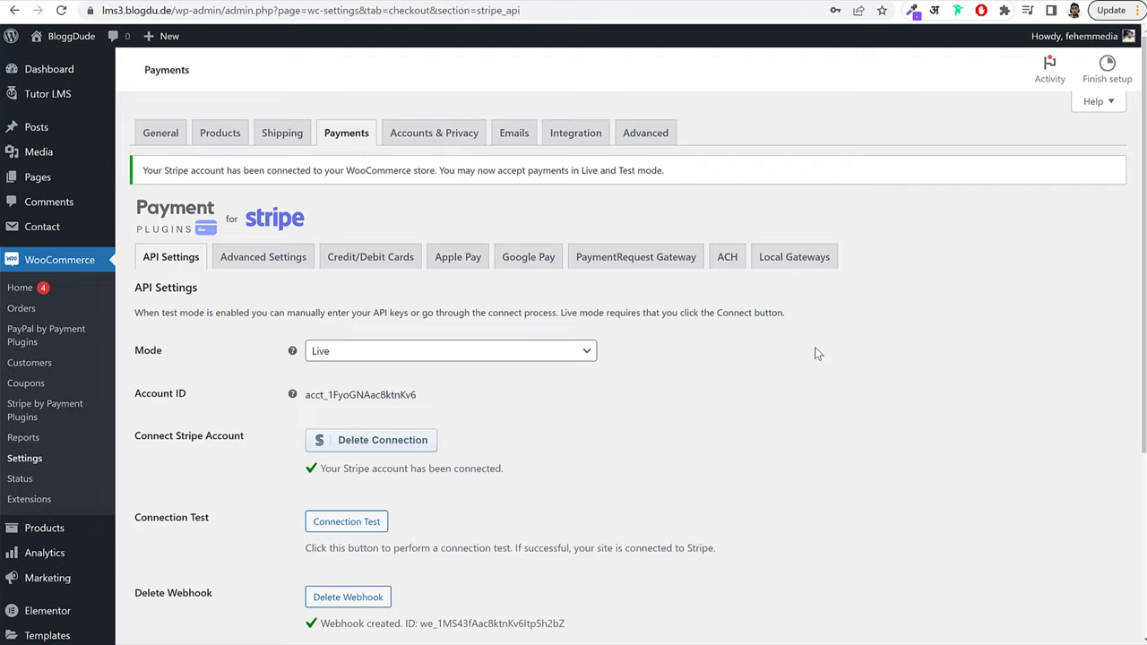
Save the Stripe connection settings and open the Razorpay gateway settings
{"action": "scroll", "coordinate": [557, 356], "scroll_direction": "down", "scroll_amount": 3}
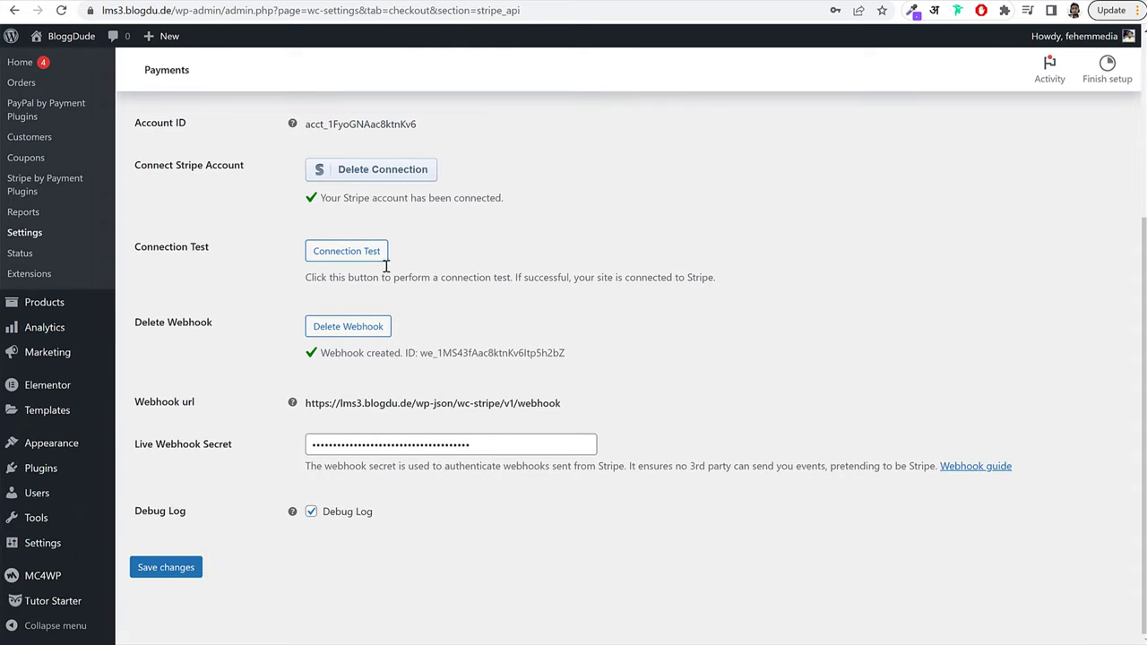
{"action": "left_click", "coordinate": [181, 572]}
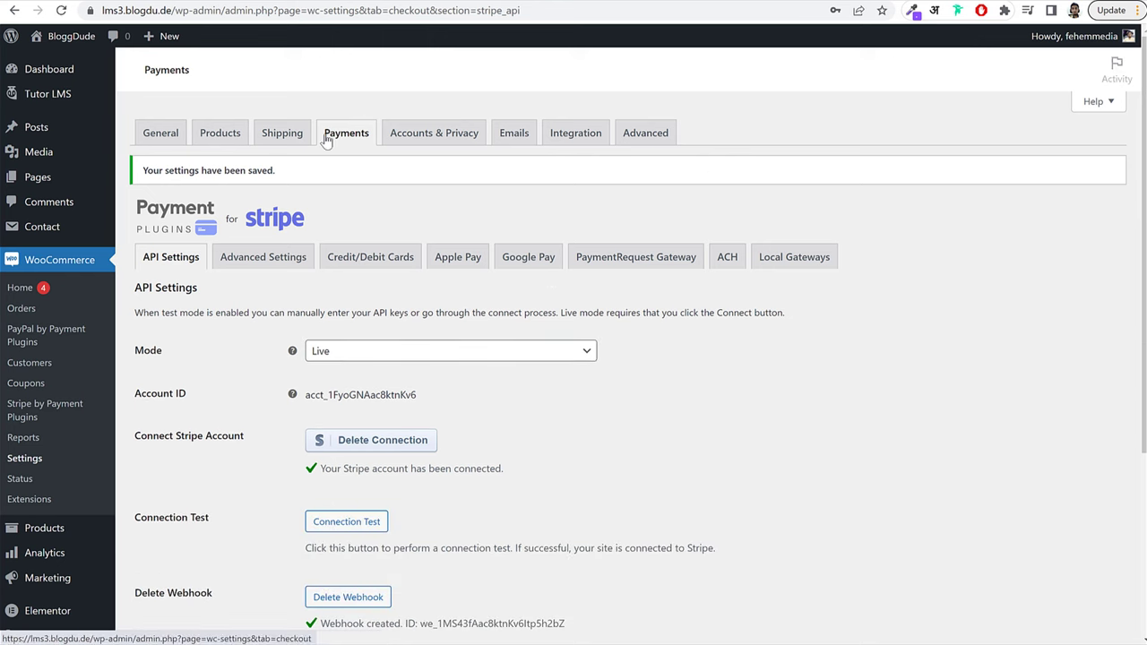
{"action": "left_click", "coordinate": [327, 134]}
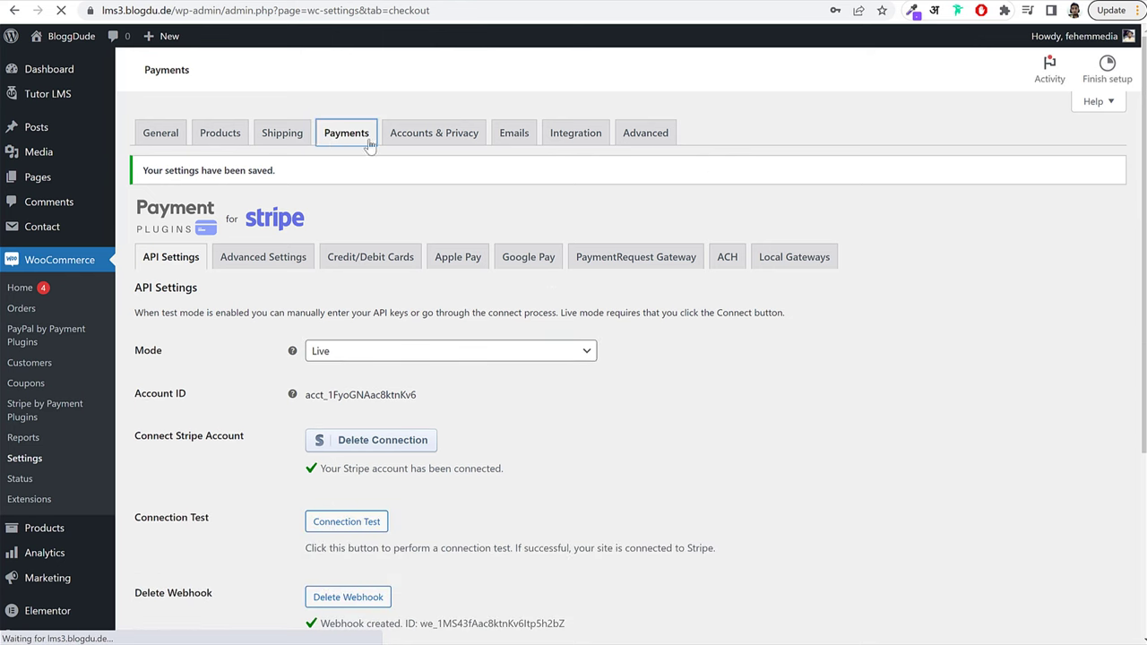
{"action": "scroll", "coordinate": [798, 325], "scroll_direction": "down", "scroll_amount": 4}
{"action": "scroll", "coordinate": [785, 332], "scroll_direction": "down", "scroll_amount": 1}
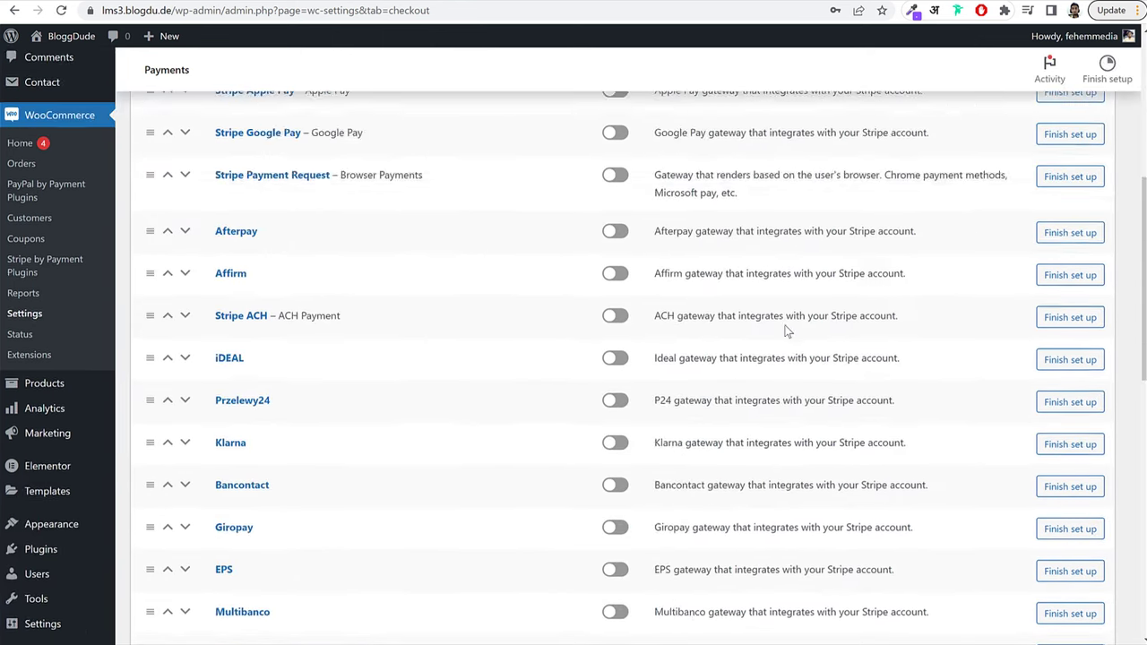
{"action": "scroll", "coordinate": [574, 269], "scroll_direction": "up", "scroll_amount": 2}
{"action": "left_click", "coordinate": [235, 208]}
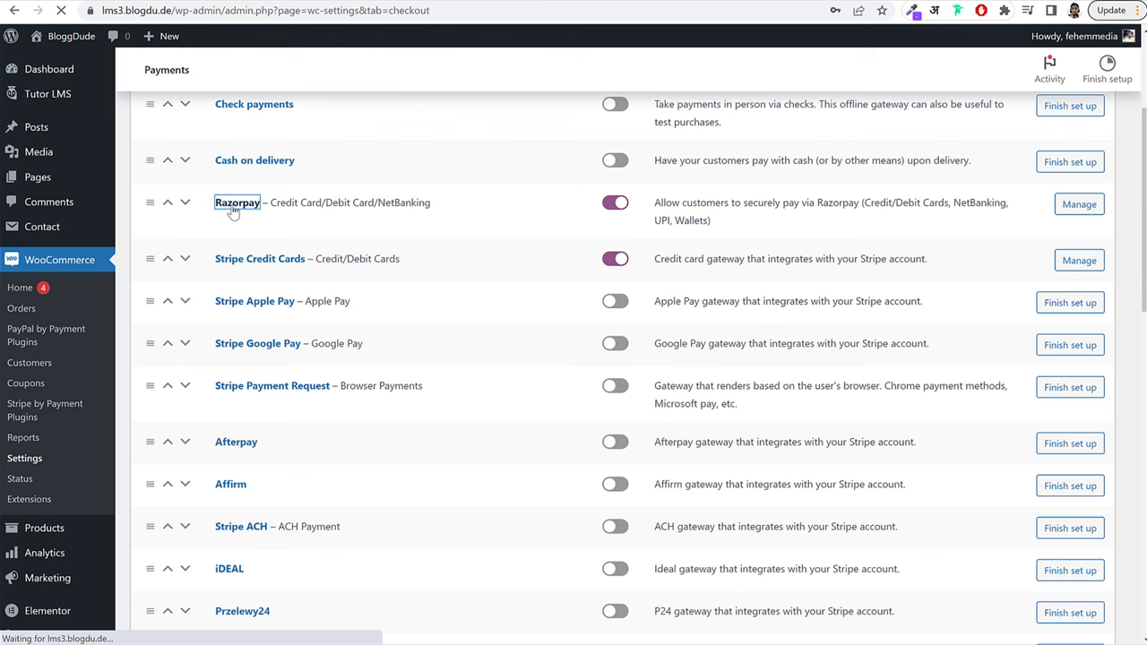
Check the empty Key ID and Key Secret fields and open the Razorpay merchant dashboard
{"action": "scroll", "coordinate": [748, 269], "scroll_direction": "down", "scroll_amount": 3}
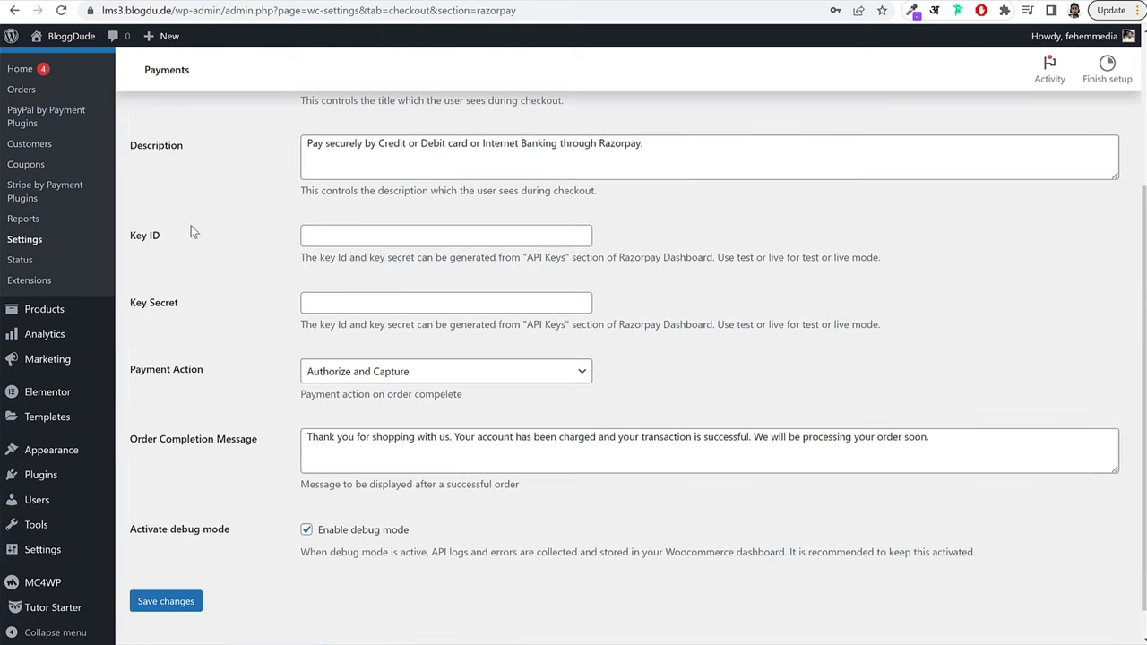
{"action": "left_click_drag", "start_coordinate": [131, 229], "coordinate": [206, 308]}
{"action": "left_click", "coordinate": [205, 307]}
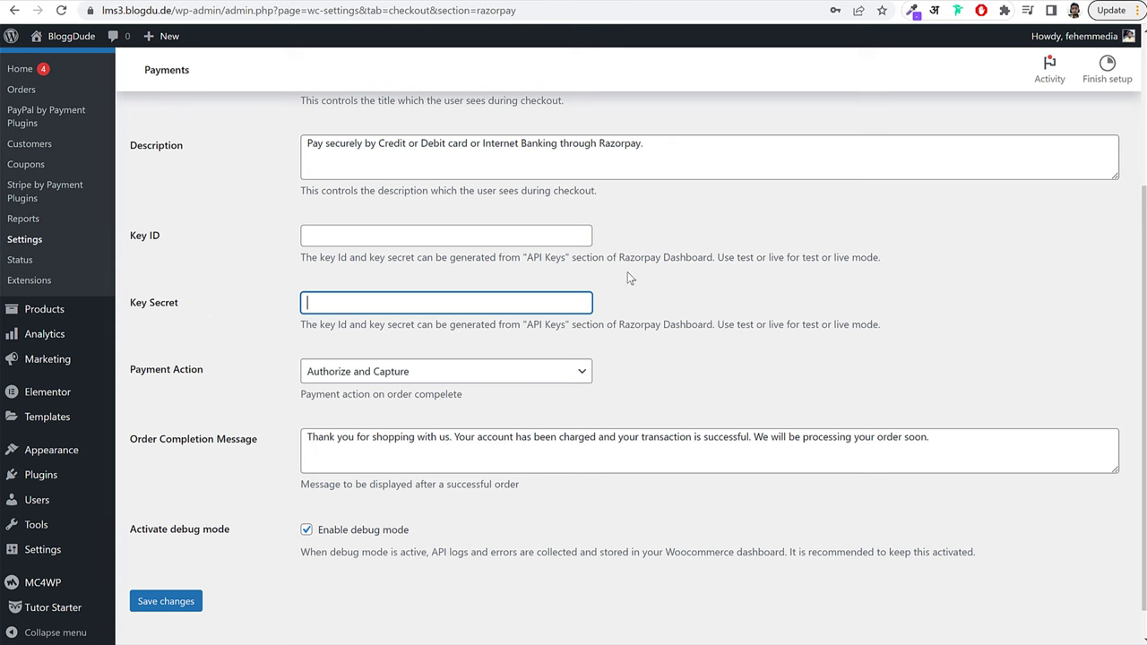
{"action": "scroll", "coordinate": [627, 271], "scroll_direction": "up", "scroll_amount": 3}
{"action": "scroll", "coordinate": [774, 328], "scroll_direction": "down", "scroll_amount": 3}
{"action": "left_click", "coordinate": [529, 196]}
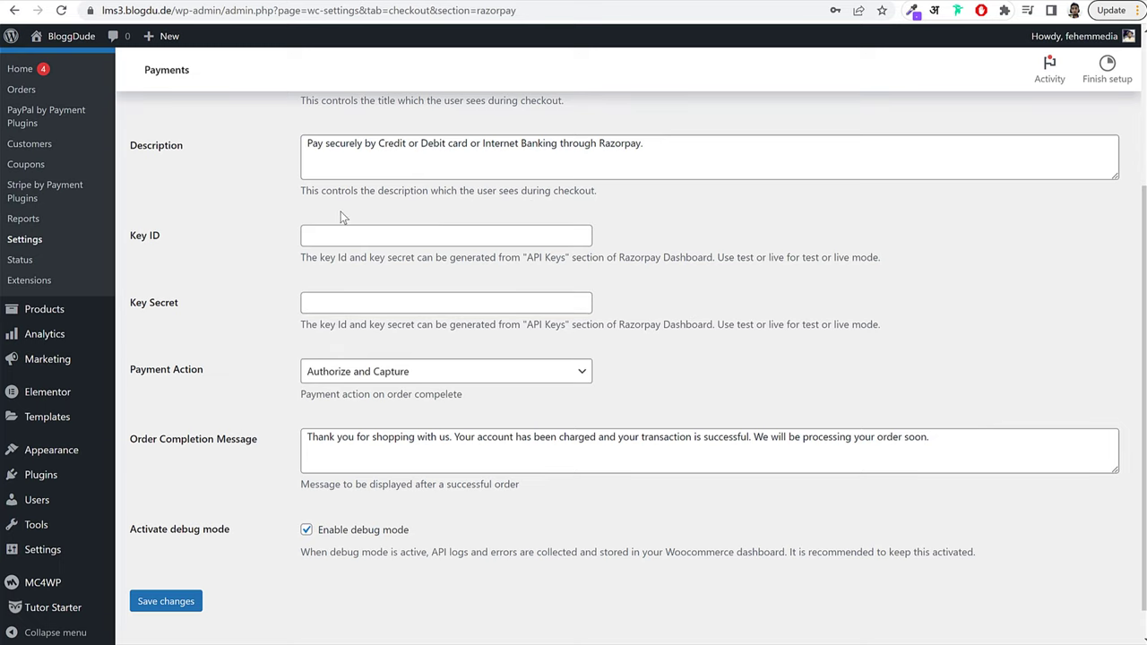
{"action": "scroll", "coordinate": [540, 296], "scroll_direction": "up", "scroll_amount": 3}
{"action": "scroll", "coordinate": [527, 272], "scroll_direction": "down", "scroll_amount": 2}
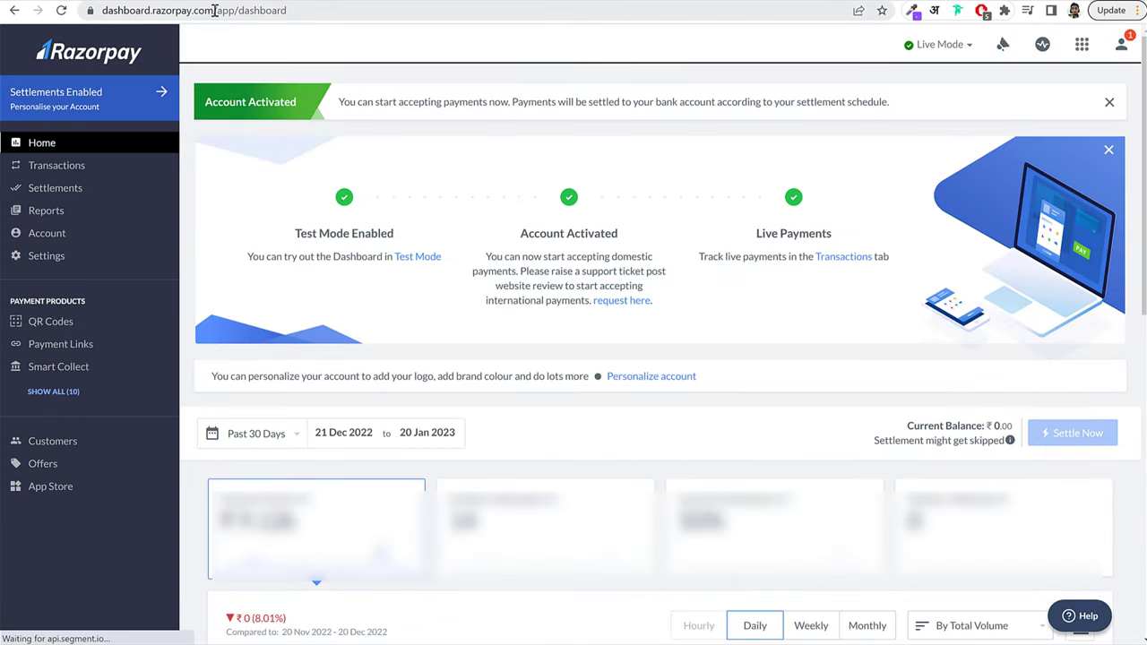
View the live key on Razorpay's Settings > API Keys page, then switch to File Explorer
{"action": "left_click_drag", "start_coordinate": [215, 10], "coordinate": [203, 25]}
{"action": "left_click", "coordinate": [250, 10]}
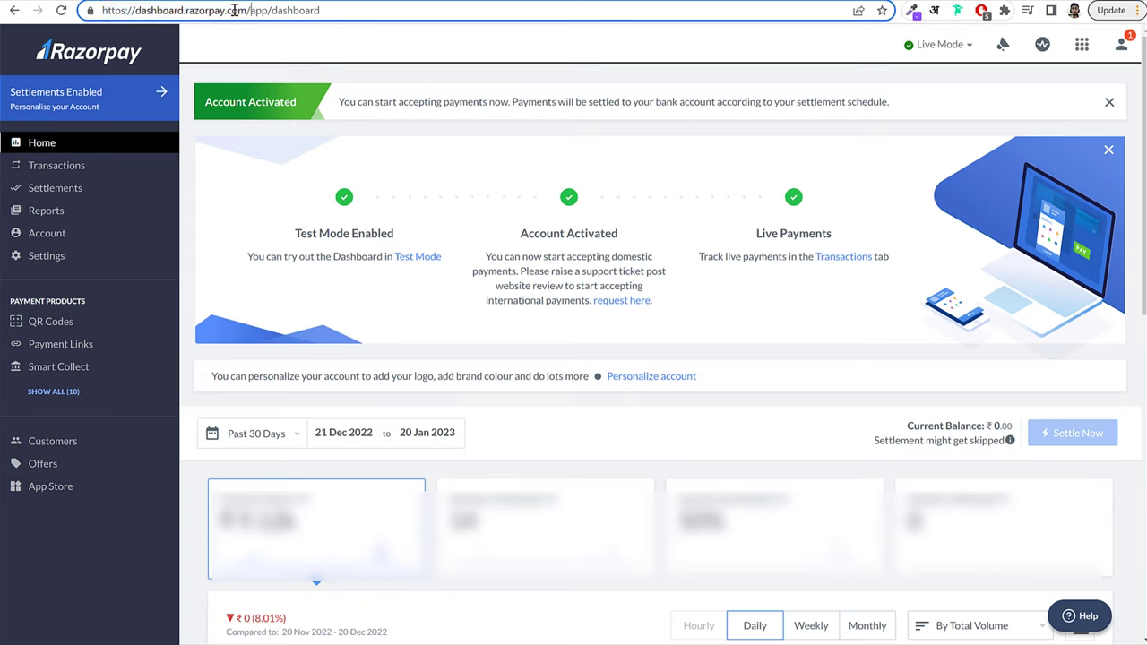
{"action": "left_click_drag", "start_coordinate": [269, 10], "coordinate": [143, 18]}
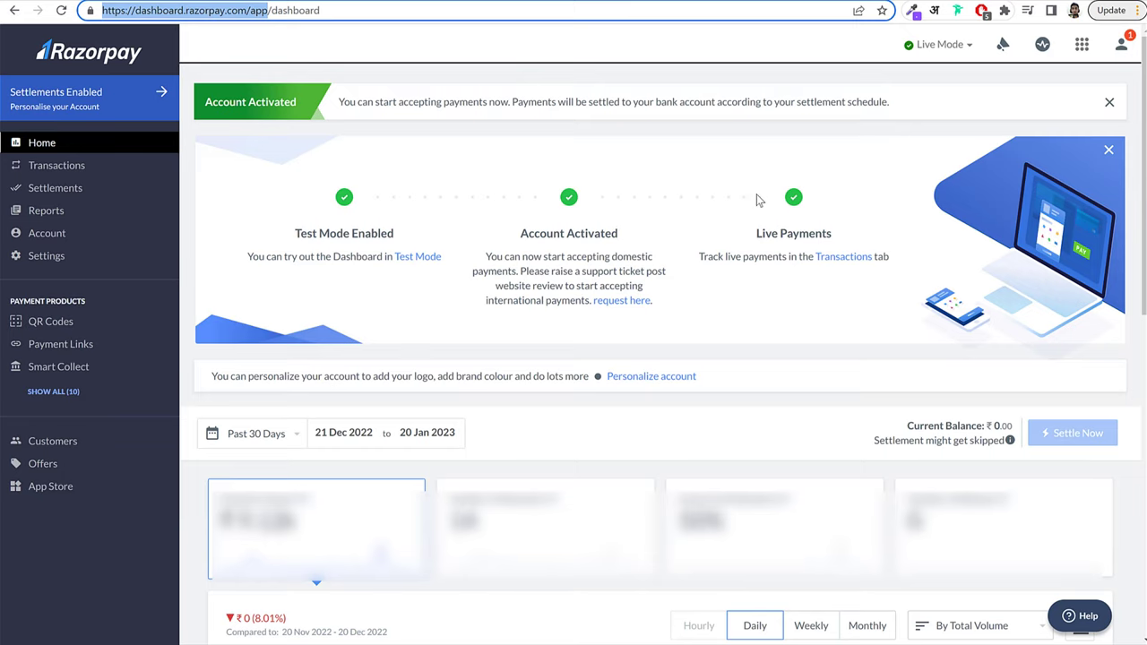
{"action": "left_click", "coordinate": [52, 258]}
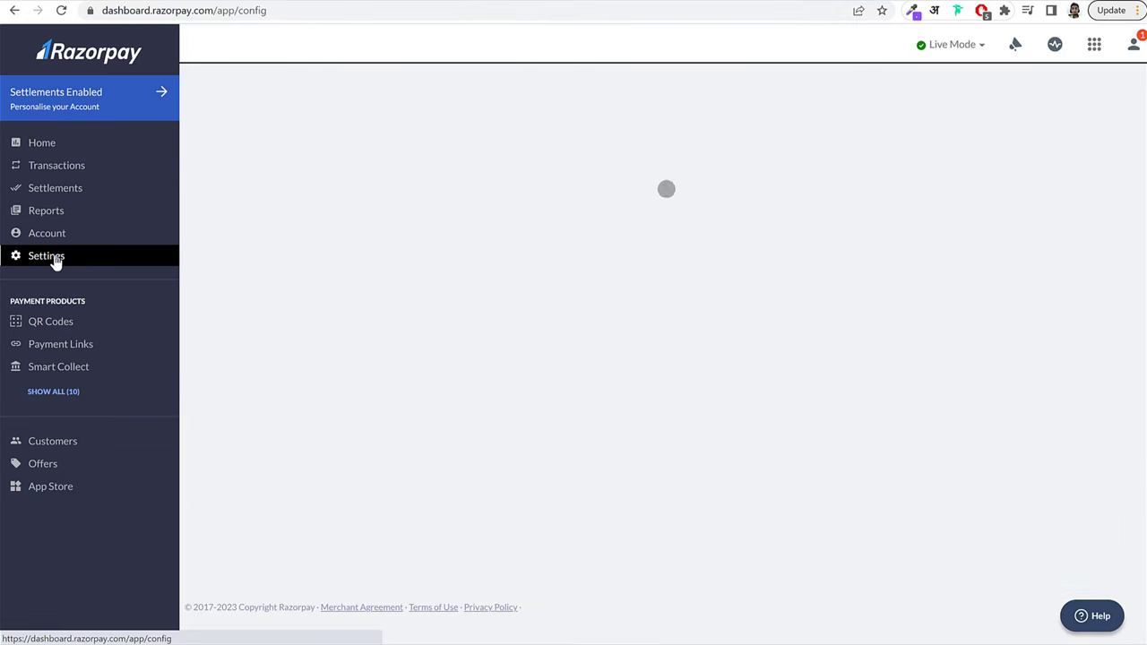
{"action": "left_click", "coordinate": [384, 101]}
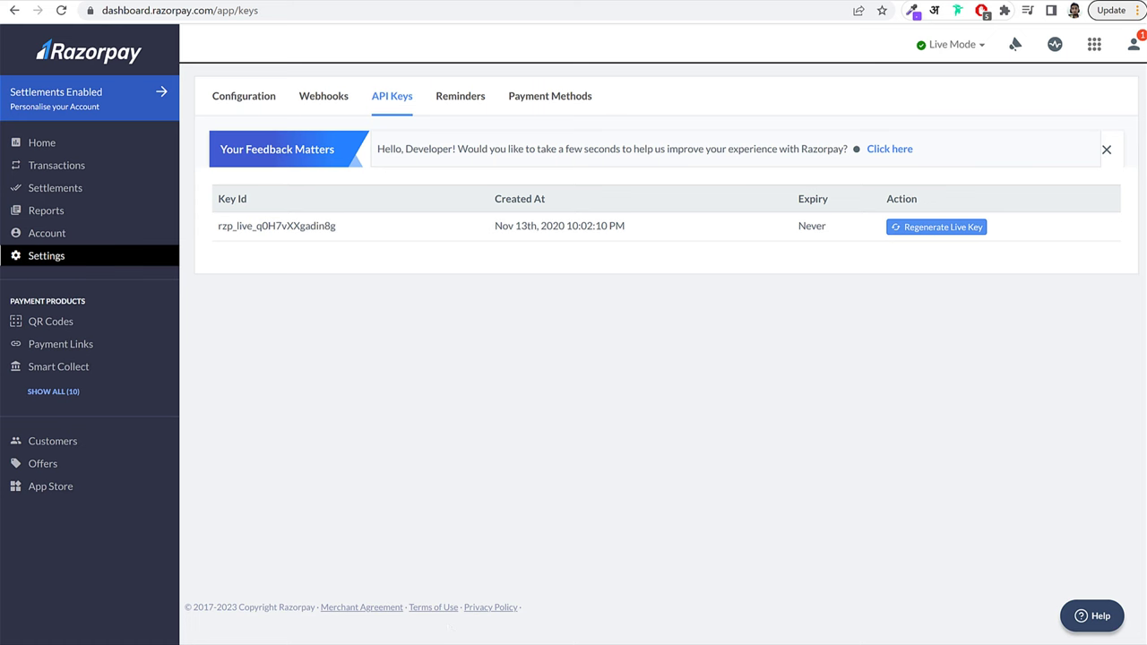
{"action": "key", "text": "alt+Tab"}
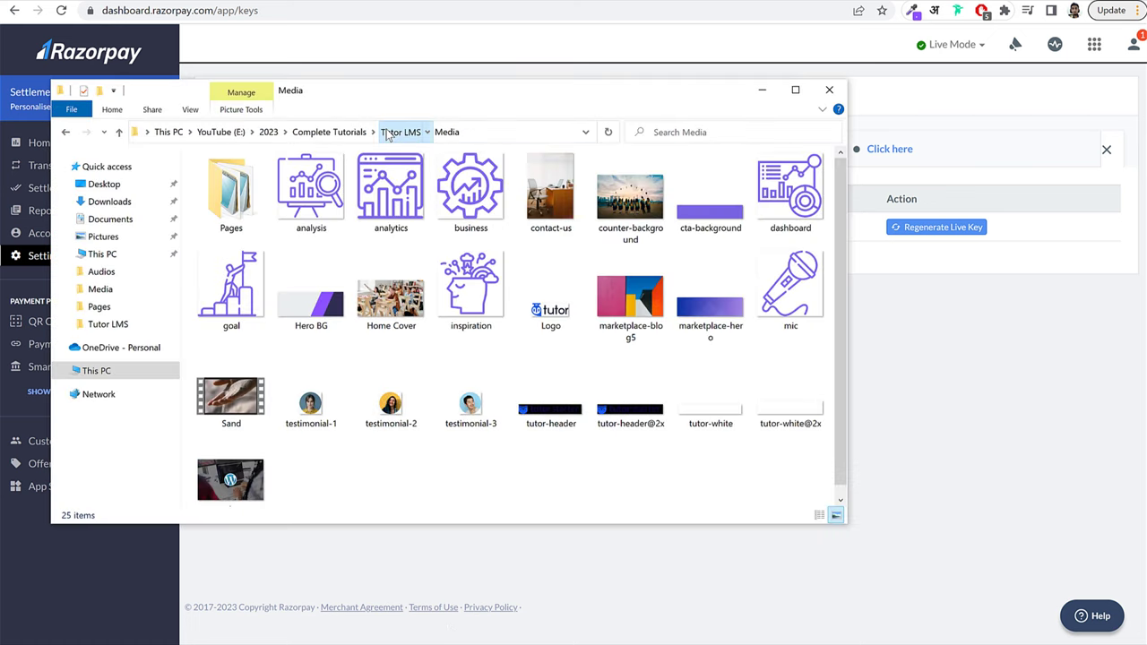
Open DummyKeys from the Tutor LMS folder, autofit column A, and take A2's key ID to Key ID
{"action": "left_click", "coordinate": [400, 131]}
{"action": "left_click", "coordinate": [477, 215]}
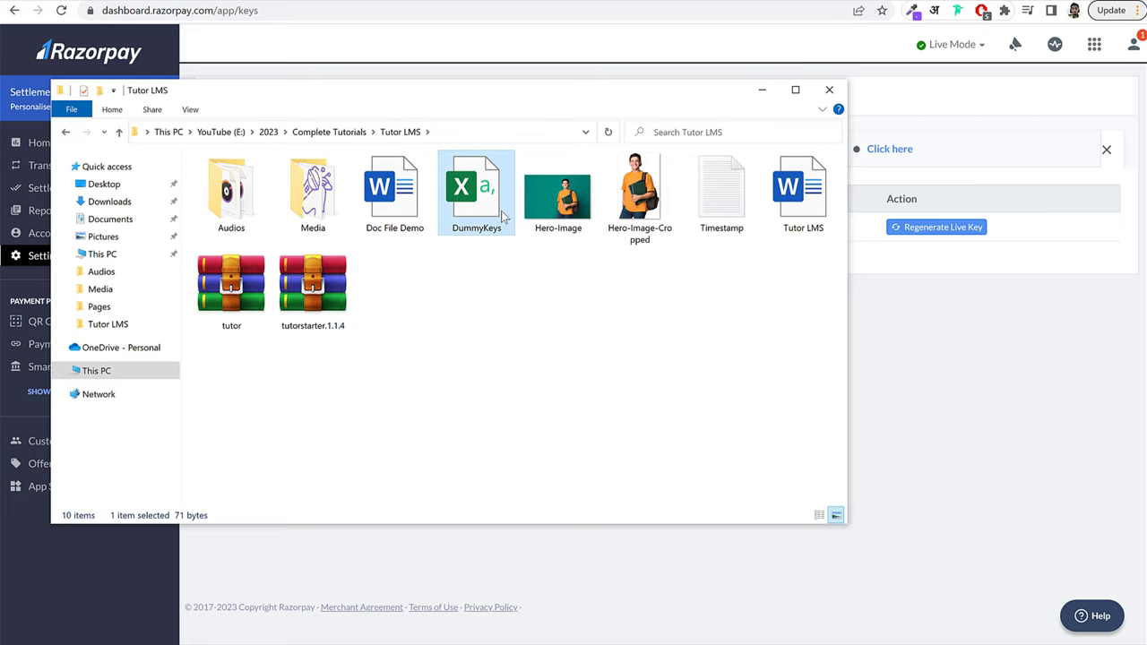
{"action": "double_click", "coordinate": [502, 214]}
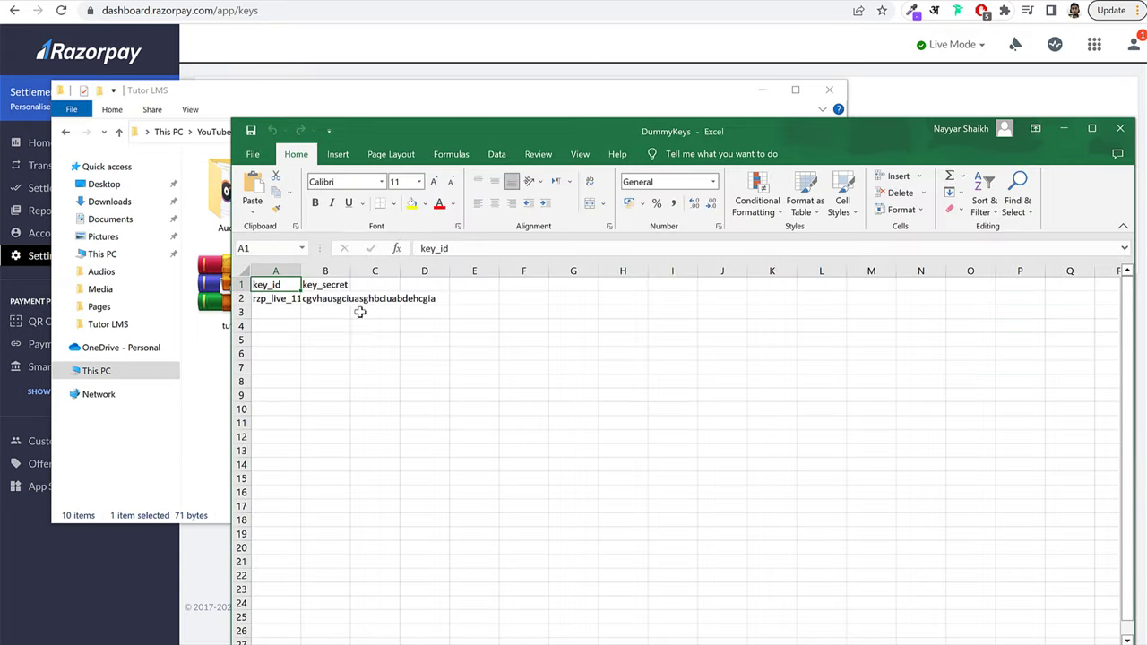
{"action": "double_click", "coordinate": [305, 269]}
{"action": "double_click", "coordinate": [304, 300]}
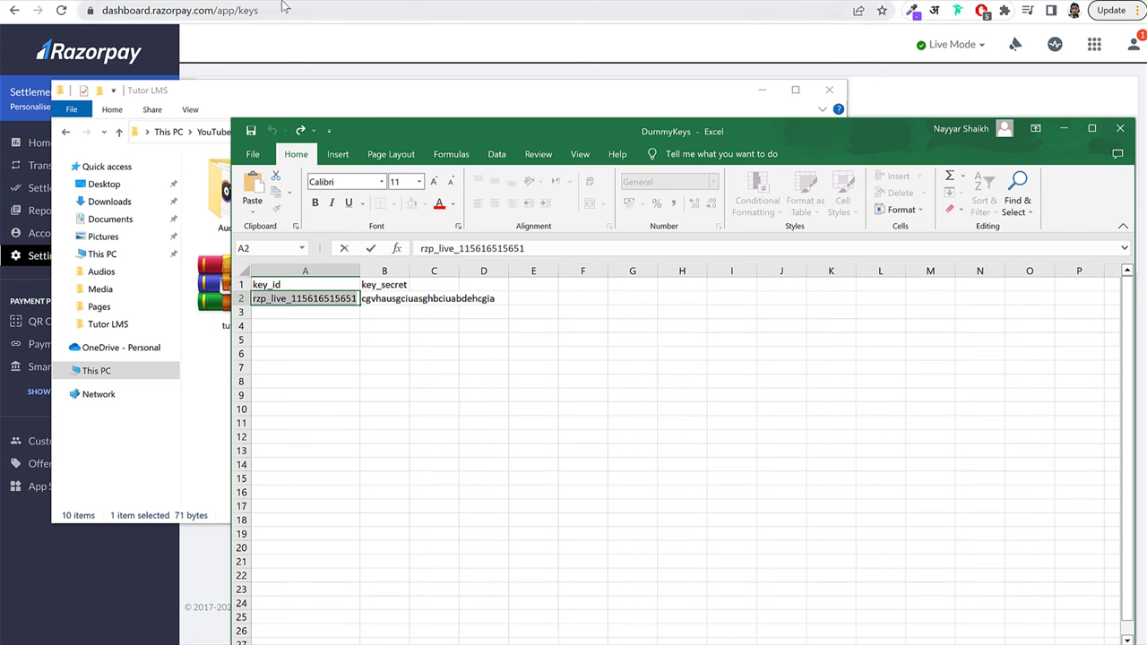
{"action": "left_click", "coordinate": [858, 11]}
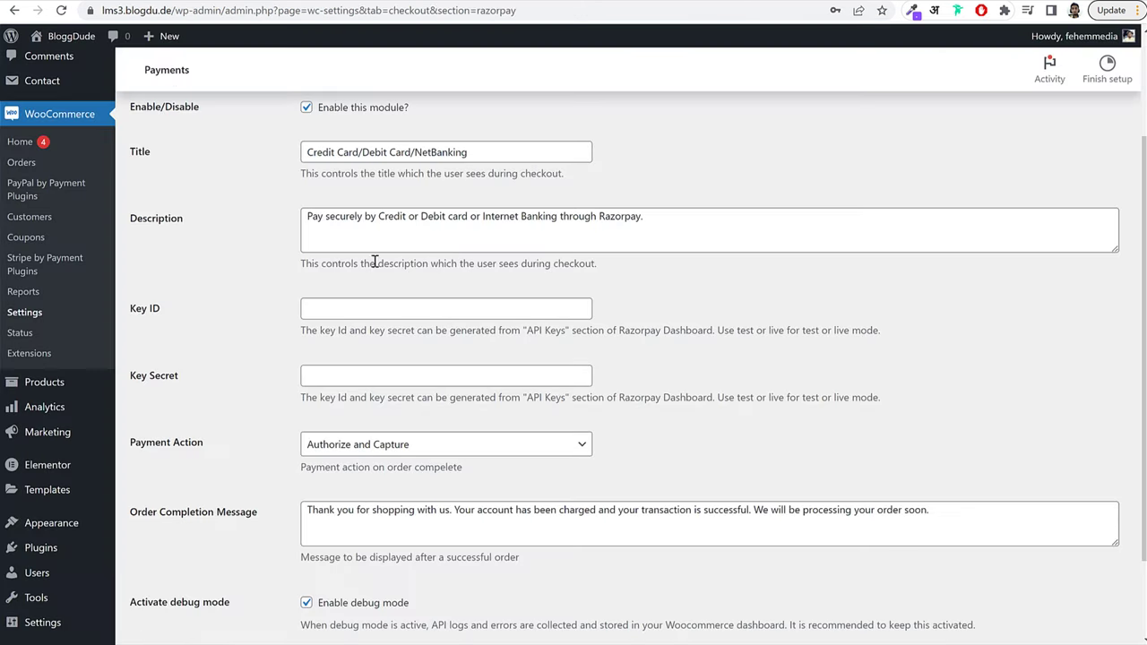
{"action": "left_click", "coordinate": [333, 309]}
Paste the key ID, copy cell B2 into Key Secret, and save the Razorpay settings
{"action": "key", "text": "ctrl+v"}
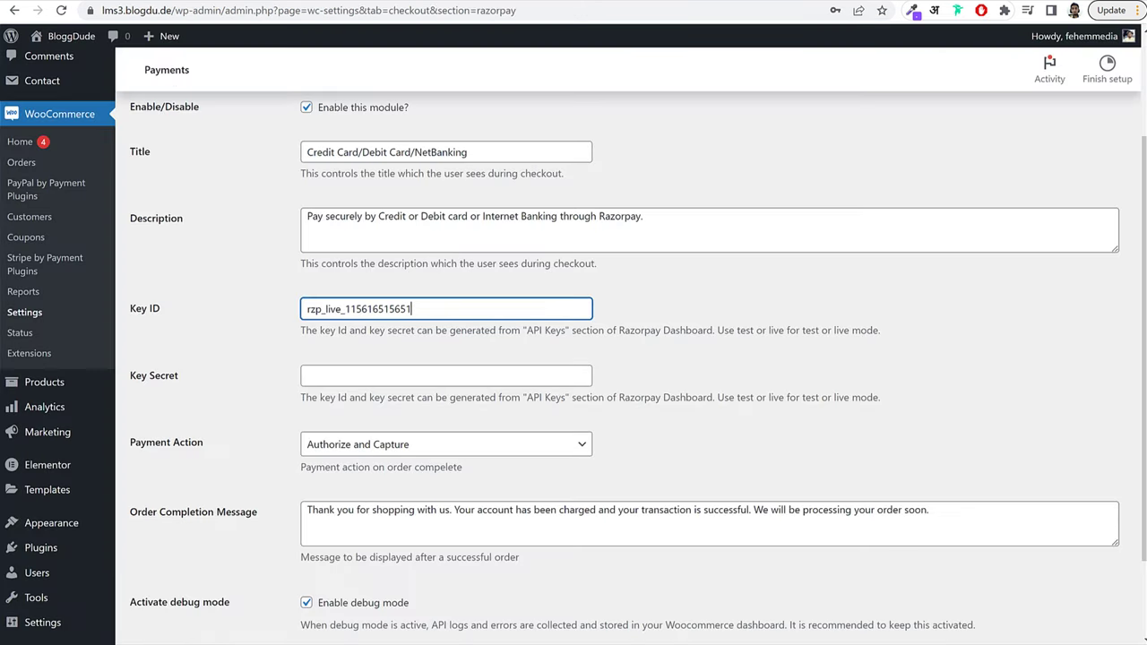
{"action": "key", "text": "alt+Tab"}
{"action": "left_click", "coordinate": [373, 302]}
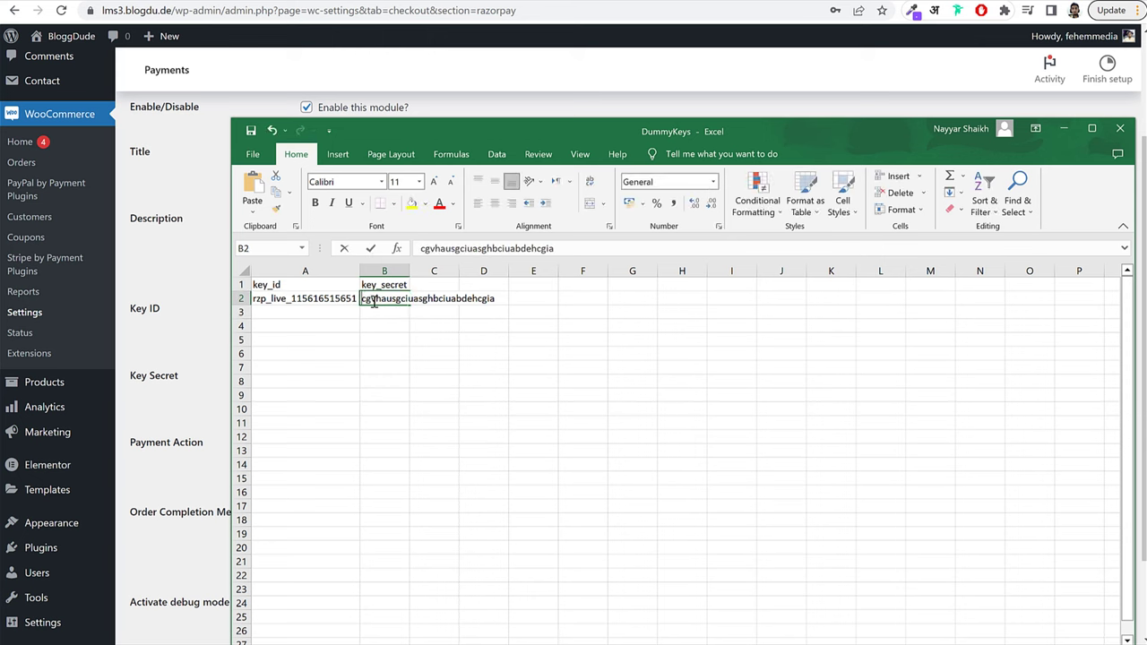
{"action": "key", "text": "ctrl+c"}
{"action": "left_click", "coordinate": [384, 386]}
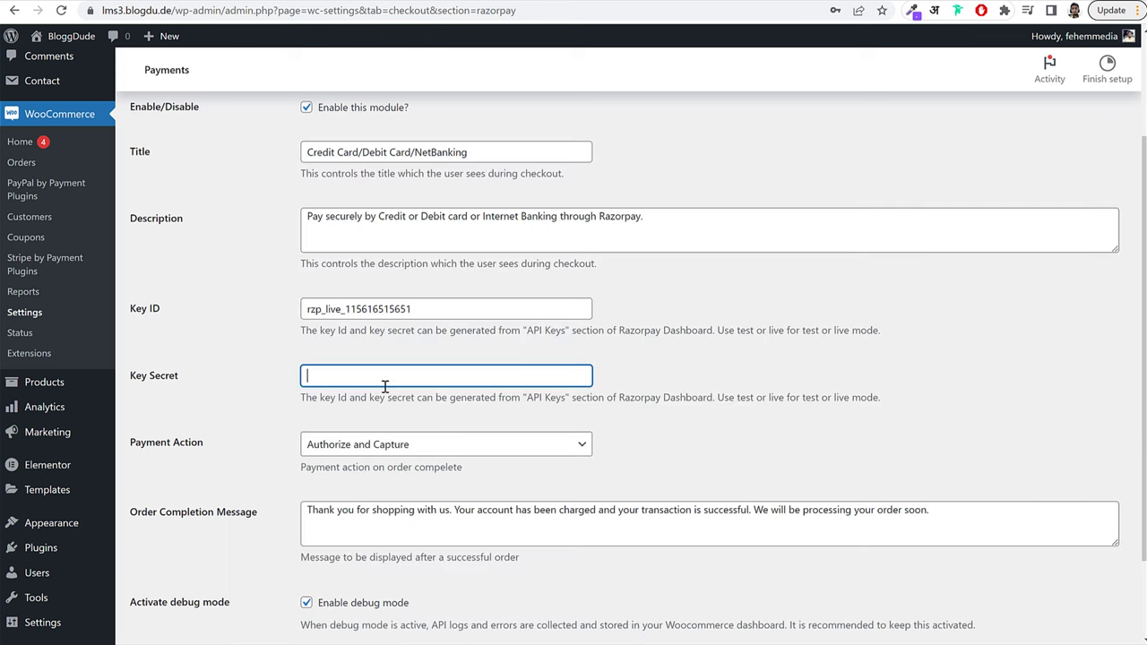
{"action": "key", "text": "ctrl+v"}
{"action": "scroll", "coordinate": [540, 416], "scroll_direction": "down", "scroll_amount": 1}
{"action": "left_click", "coordinate": [190, 567]}
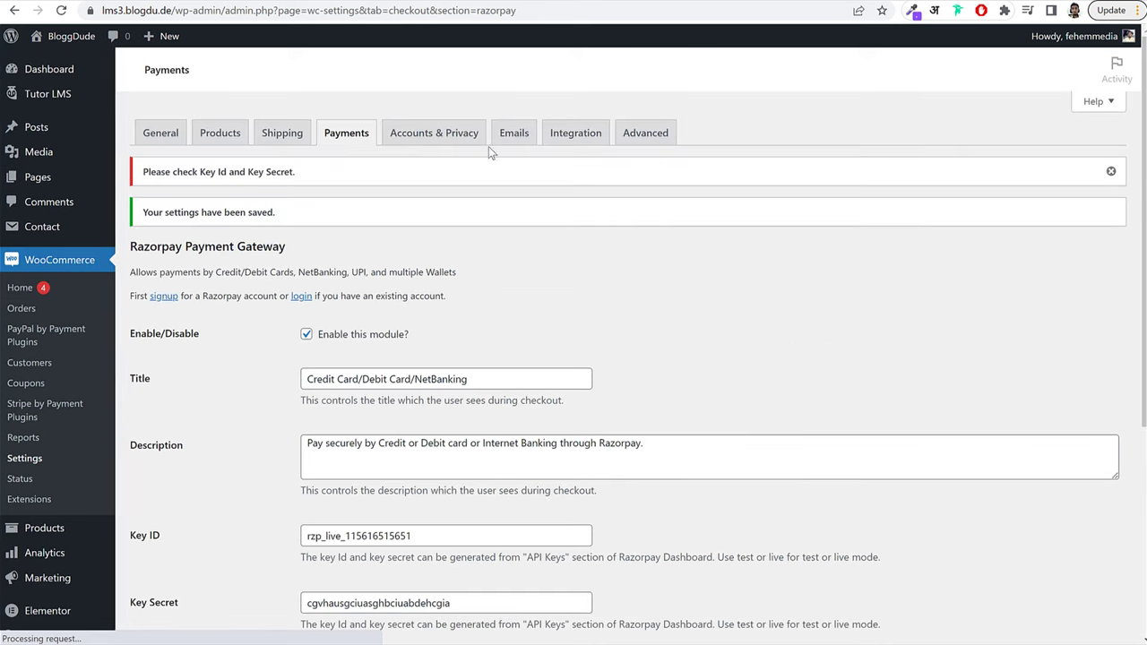
{"action": "left_click", "coordinate": [458, 136]}
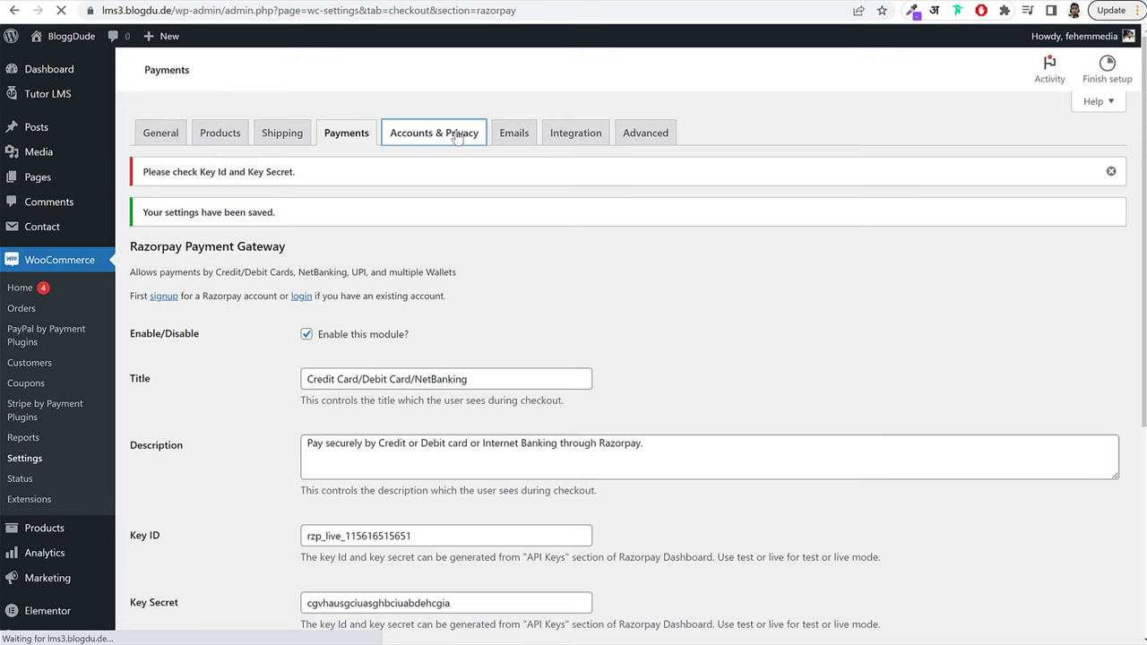
Allow checkout login and account creation at checkout and My account; disable auto-usernames and password links; save
{"action": "left_click", "coordinate": [376, 213]}
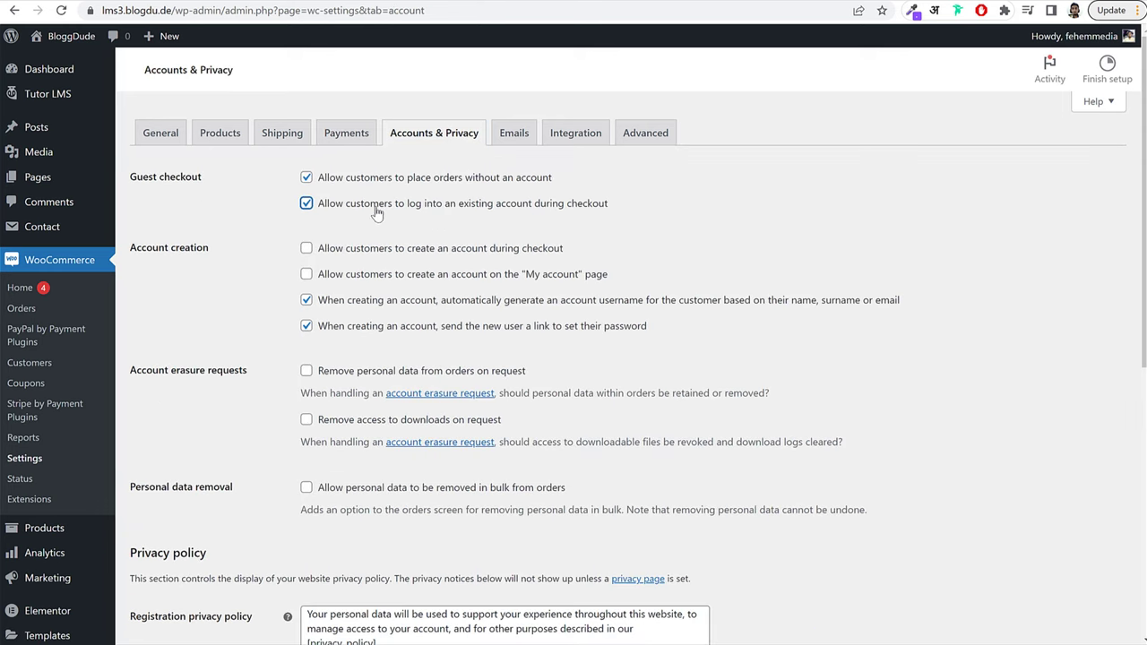
{"action": "left_click_drag", "start_coordinate": [335, 206], "coordinate": [568, 215]}
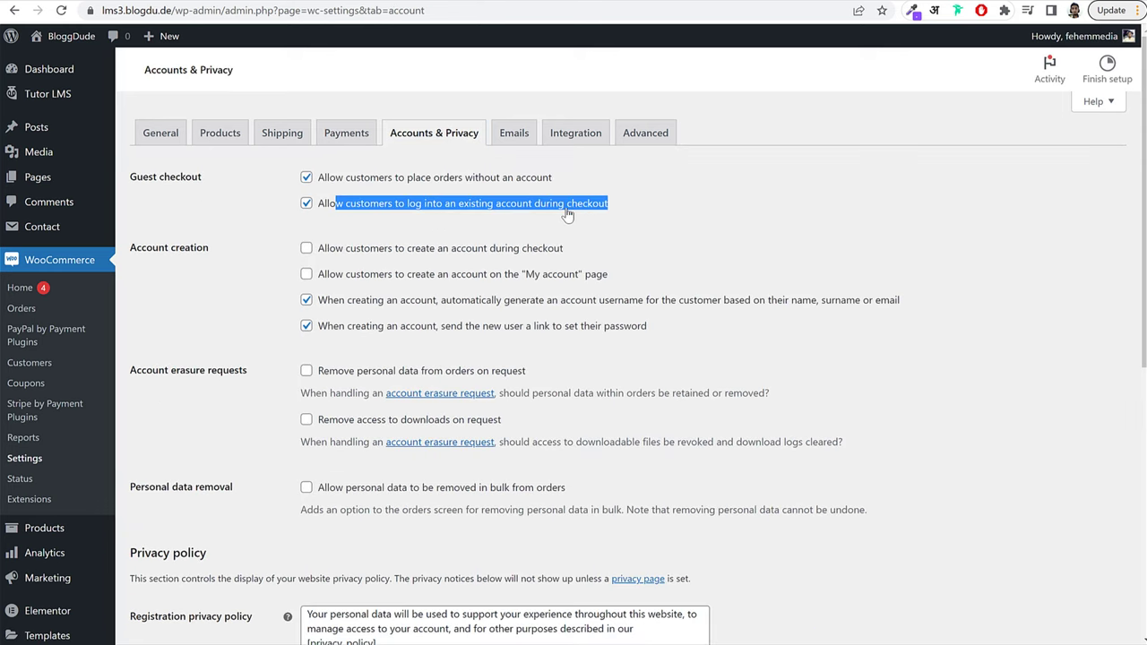
{"action": "left_click", "coordinate": [351, 252]}
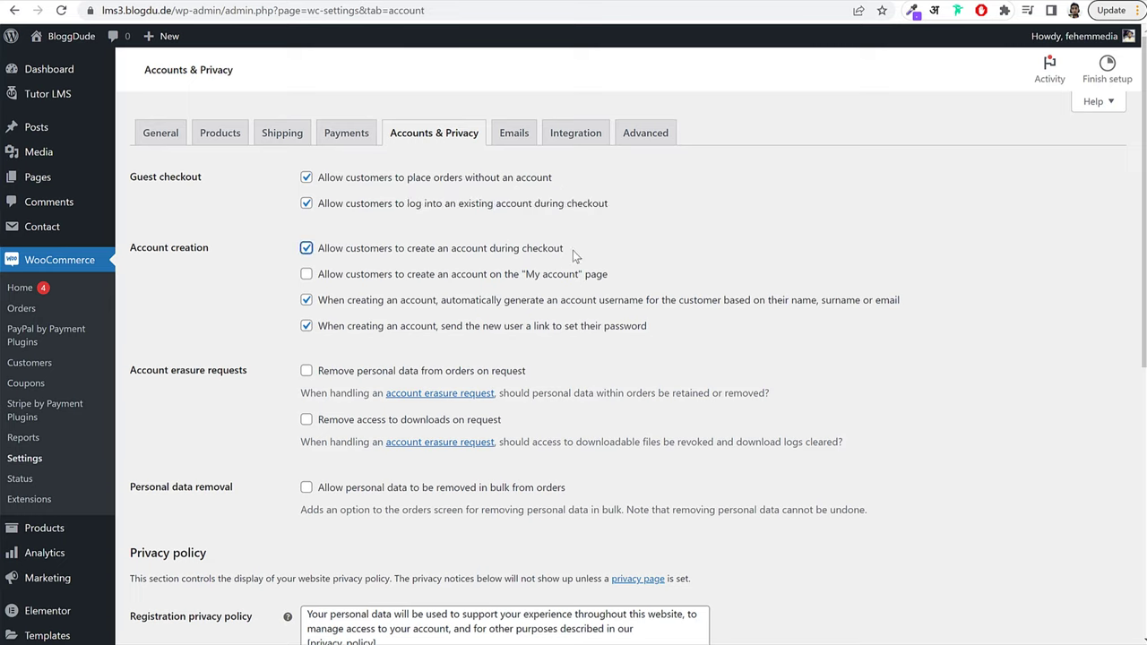
{"action": "left_click", "coordinate": [308, 275]}
{"action": "left_click", "coordinate": [307, 300]}
{"action": "left_click", "coordinate": [307, 325]}
{"action": "left_click_drag", "start_coordinate": [335, 302], "coordinate": [625, 328]}
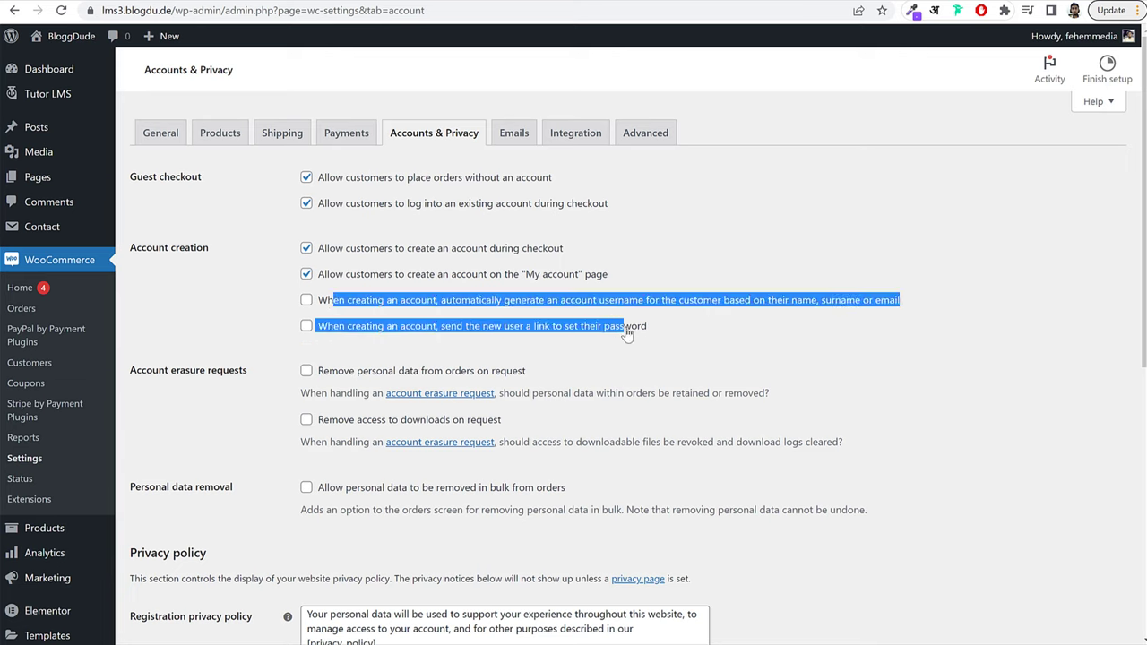
{"action": "left_click", "coordinate": [428, 309]}
{"action": "left_click", "coordinate": [428, 310]}
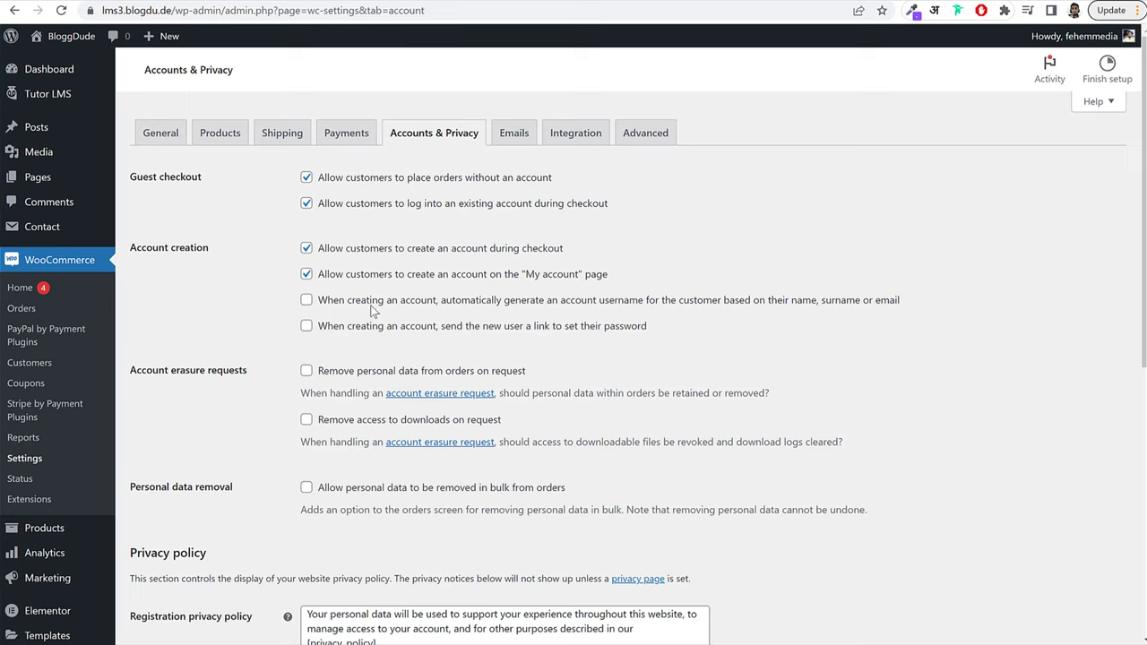
{"action": "scroll", "coordinate": [380, 310], "scroll_direction": "down", "scroll_amount": 6}
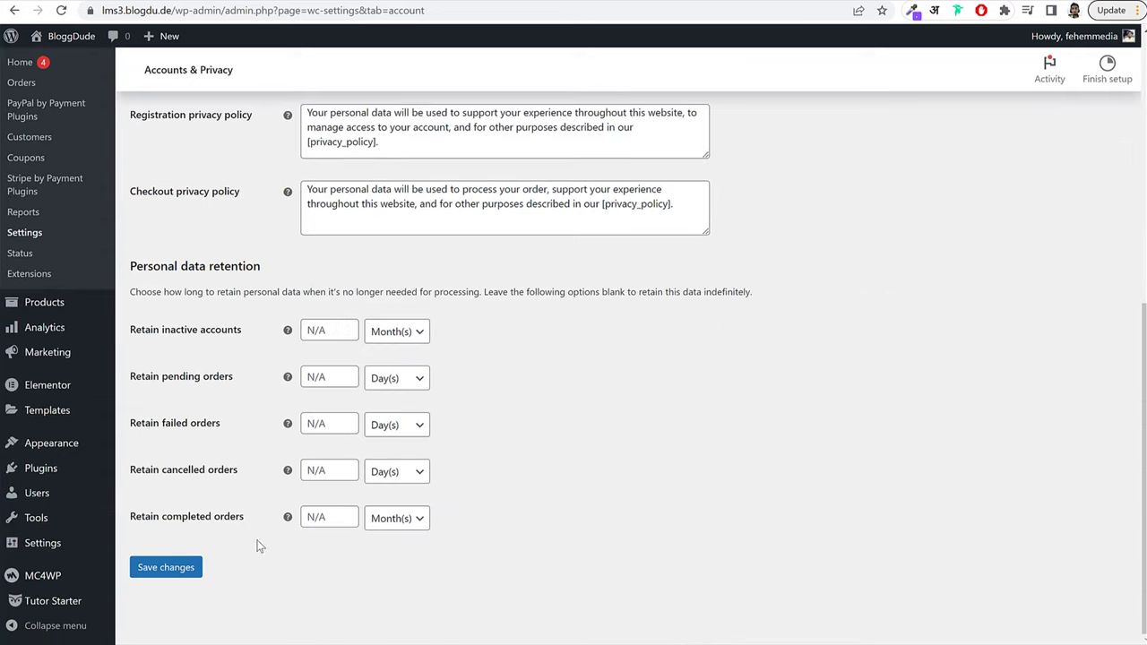
{"action": "left_click", "coordinate": [166, 567]}
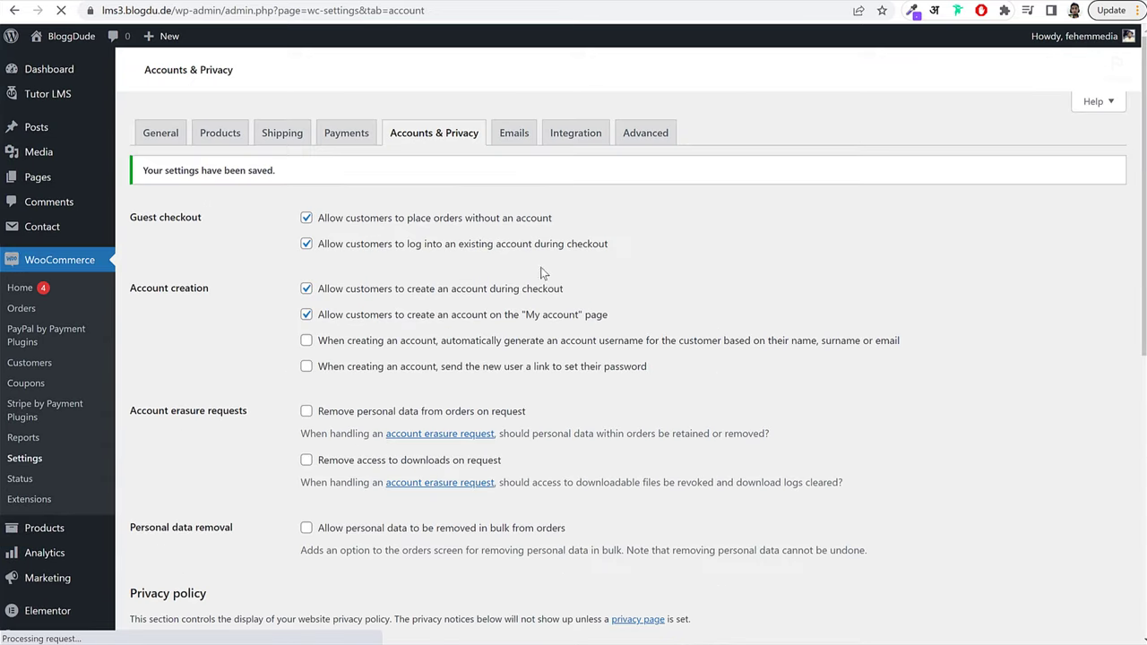
Point out the Cart and Checkout page assignments in WooCommerce Advanced settings
{"action": "left_click", "coordinate": [637, 137]}
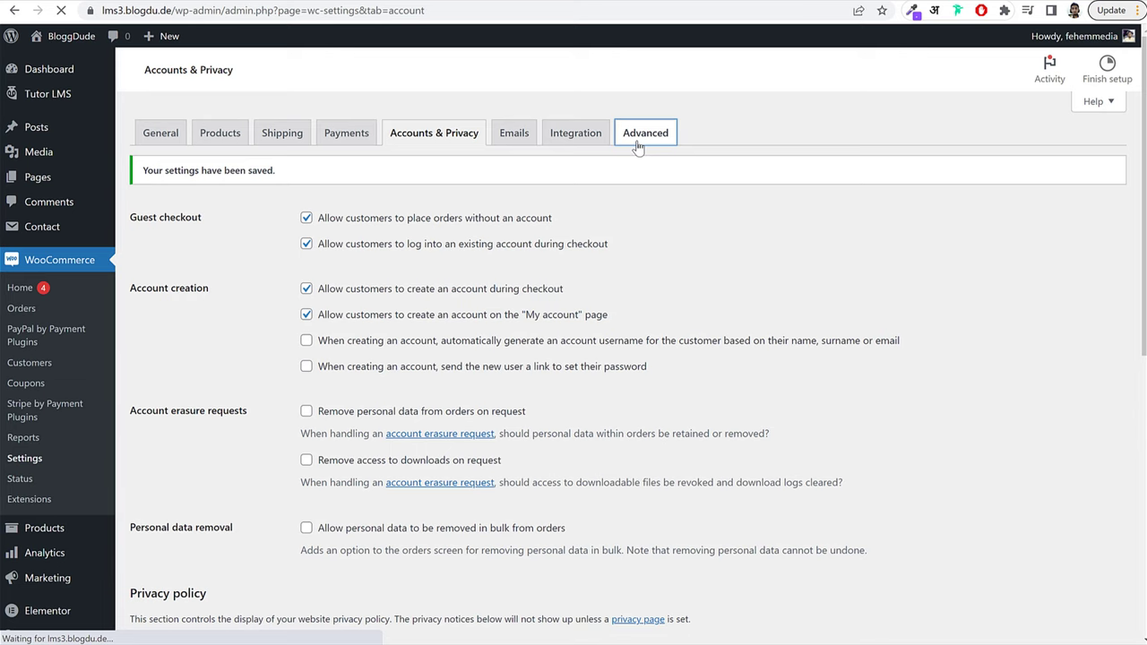
{"action": "left_click_drag", "start_coordinate": [141, 252], "coordinate": [390, 260]}
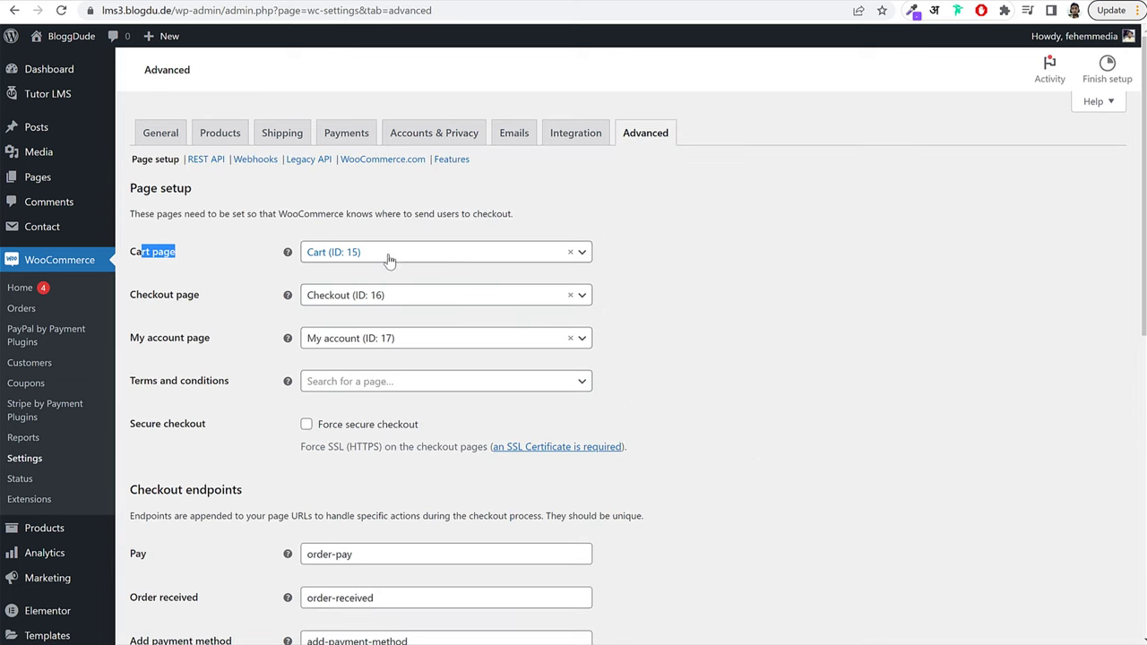
{"action": "left_click_drag", "start_coordinate": [137, 296], "coordinate": [362, 303]}
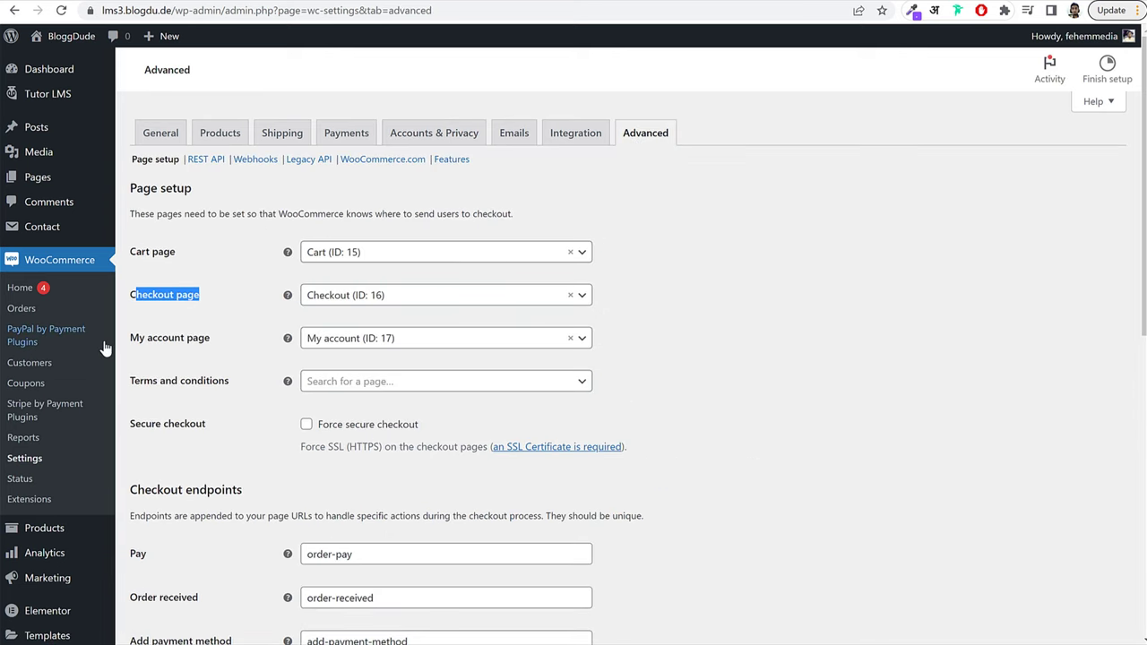
{"action": "left_click_drag", "start_coordinate": [131, 245], "coordinate": [371, 339]}
{"action": "left_click", "coordinate": [228, 365]}
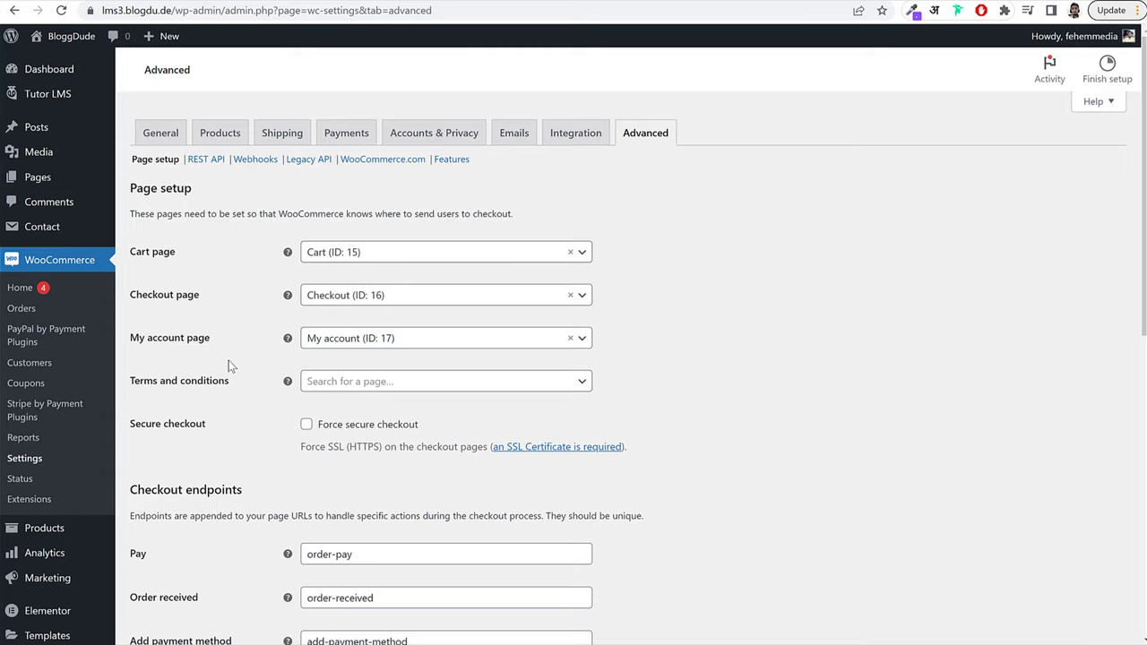
Set Terms and conditions to Privacy Policy, save, and enable Cash on delivery
{"action": "left_click", "coordinate": [427, 383]}
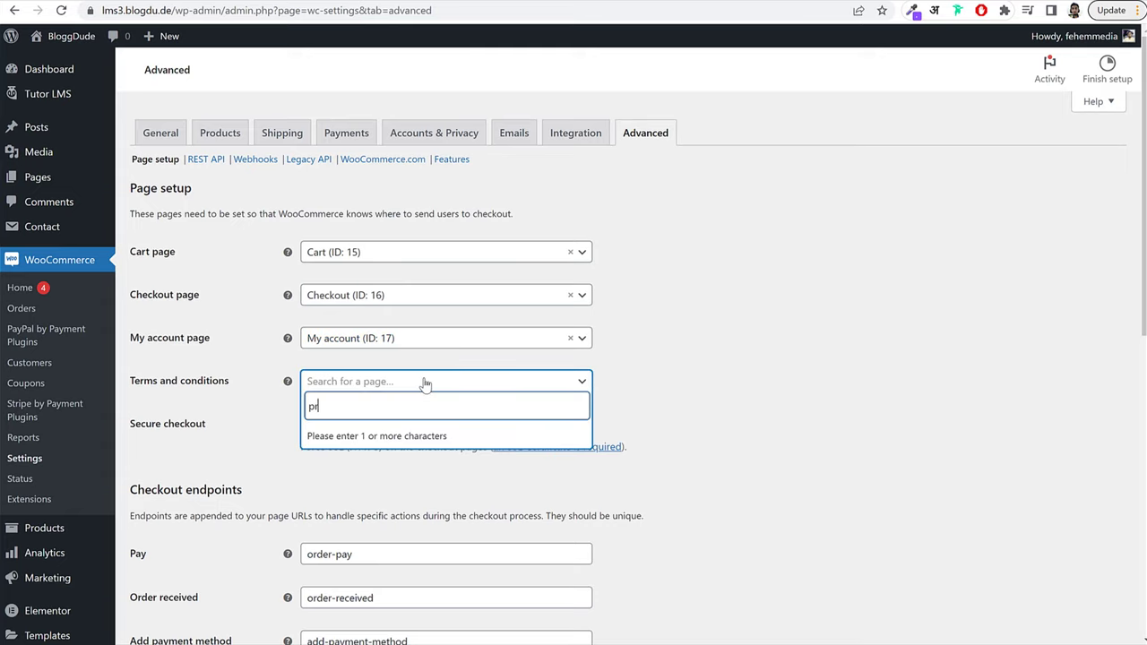
{"action": "type", "text": "pri"}
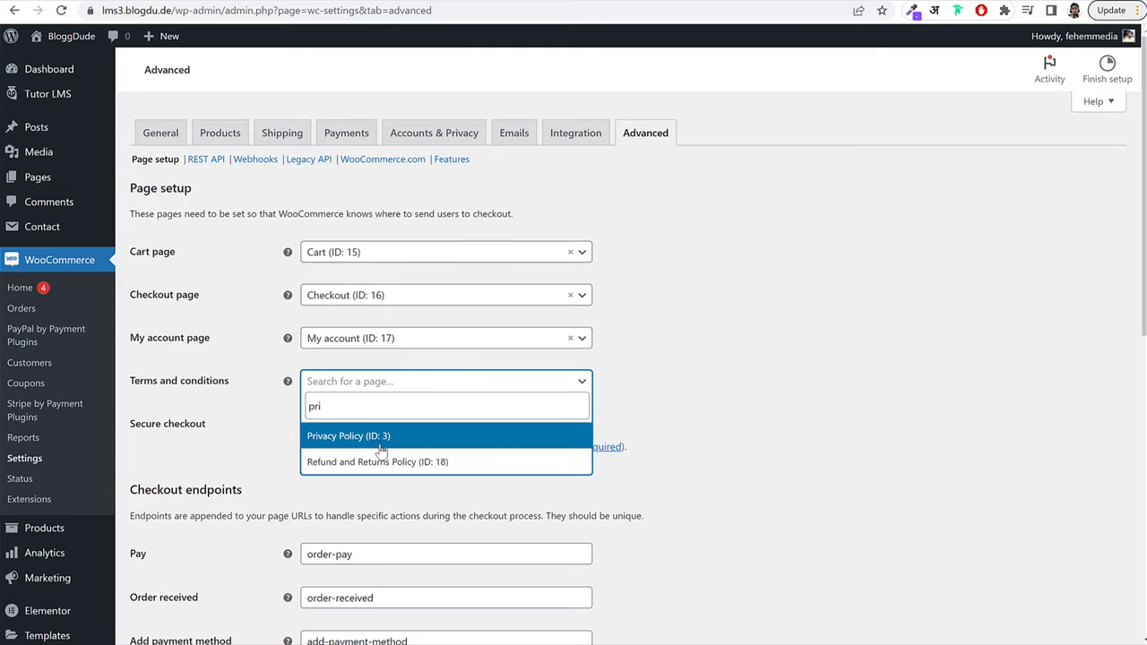
{"action": "left_click", "coordinate": [381, 437]}
{"action": "left_click", "coordinate": [624, 394]}
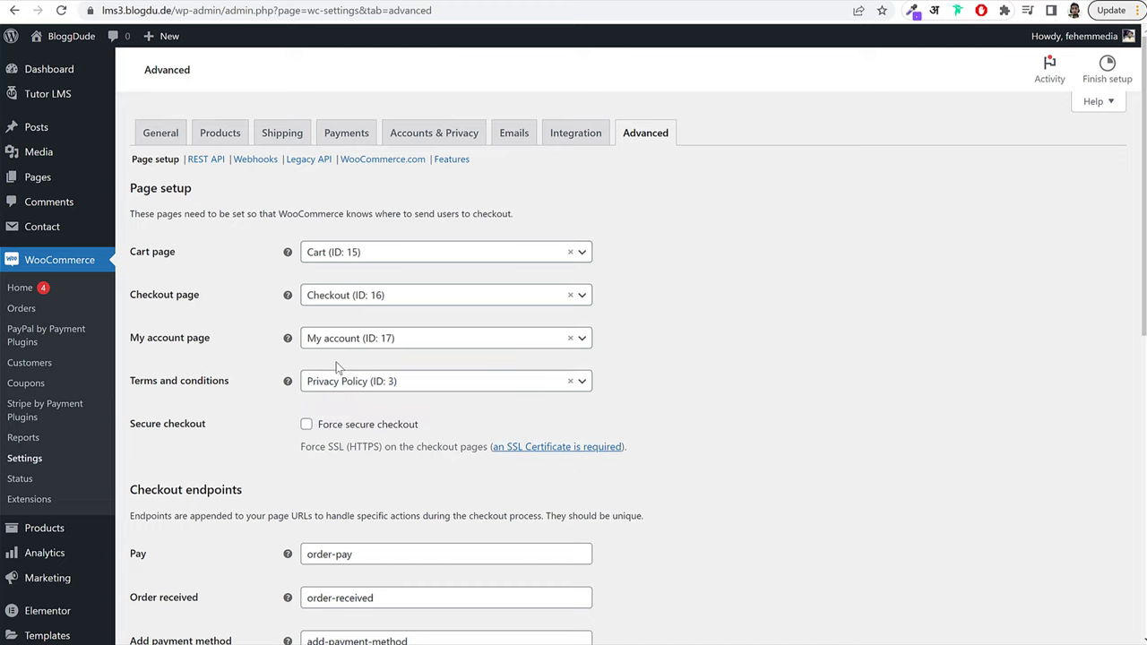
{"action": "scroll", "coordinate": [289, 375], "scroll_direction": "down", "scroll_amount": 7}
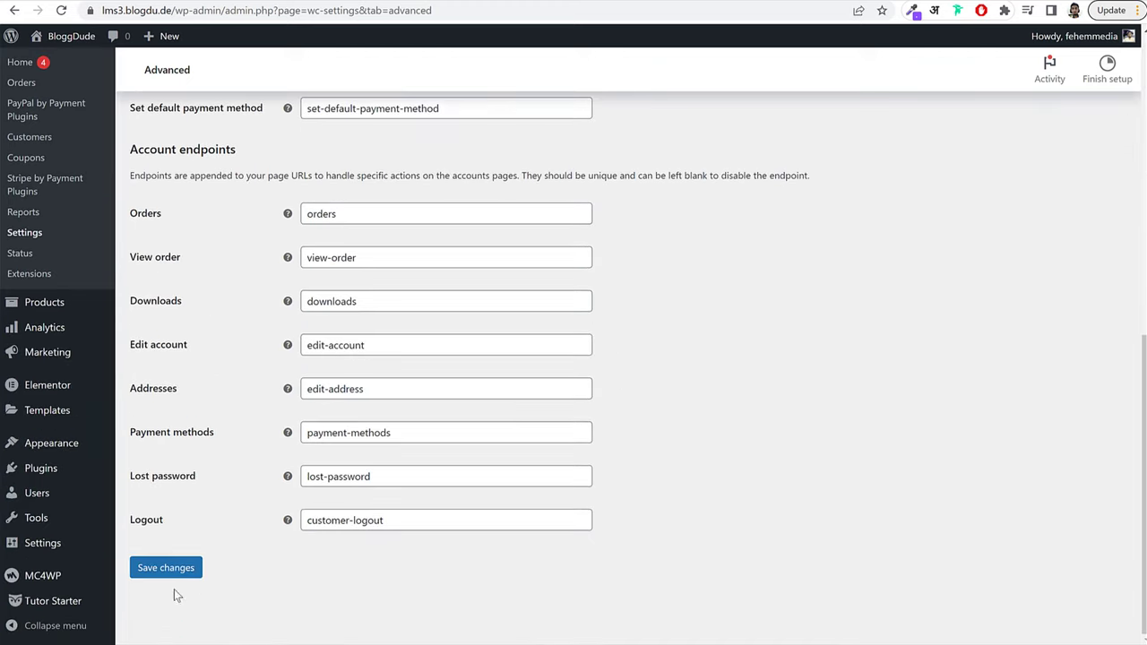
{"action": "left_click", "coordinate": [172, 574]}
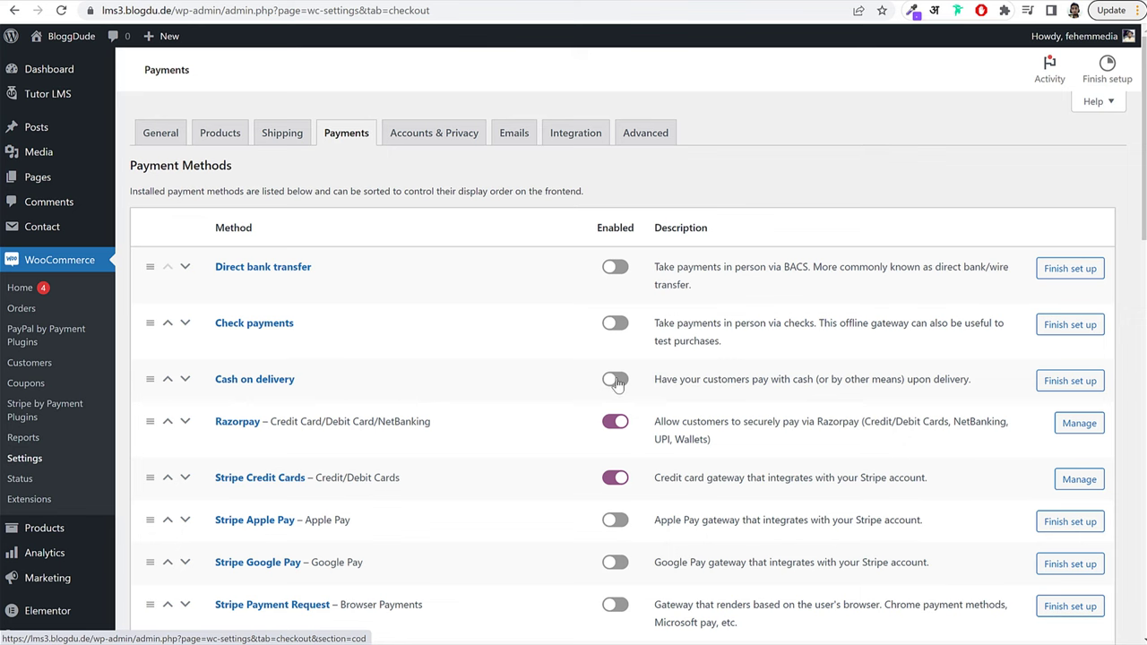
{"action": "left_click", "coordinate": [616, 380]}
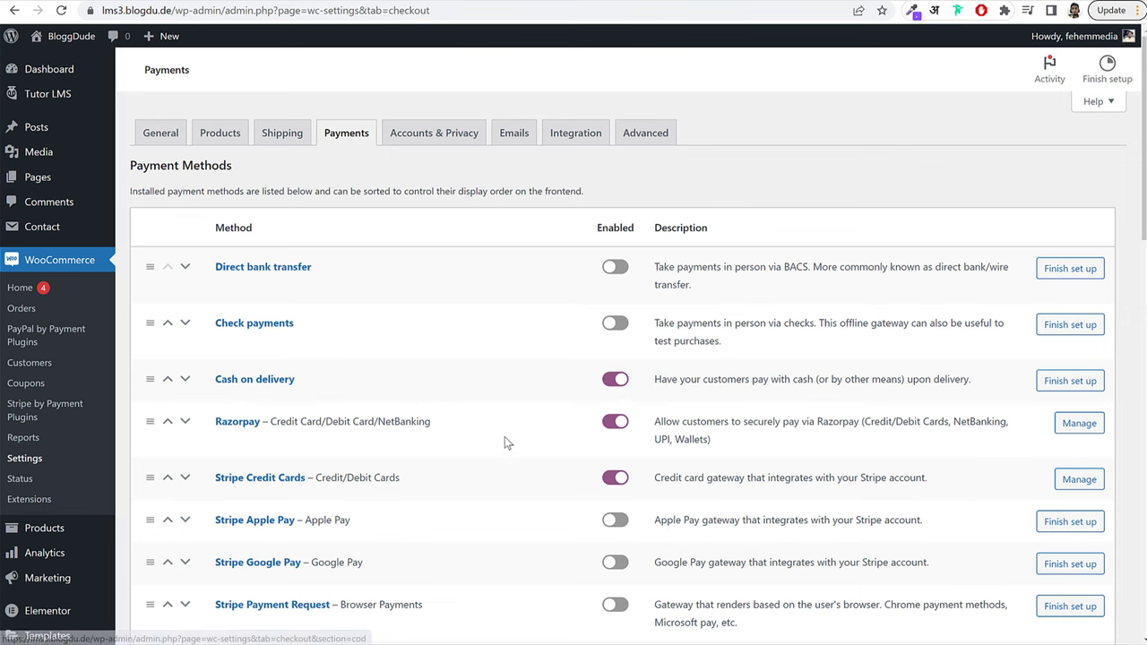
Save the payment settings, then try making the course paid and linking a product
{"action": "scroll", "coordinate": [504, 438], "scroll_direction": "down", "scroll_amount": 10}
{"action": "left_click", "coordinate": [171, 428]}
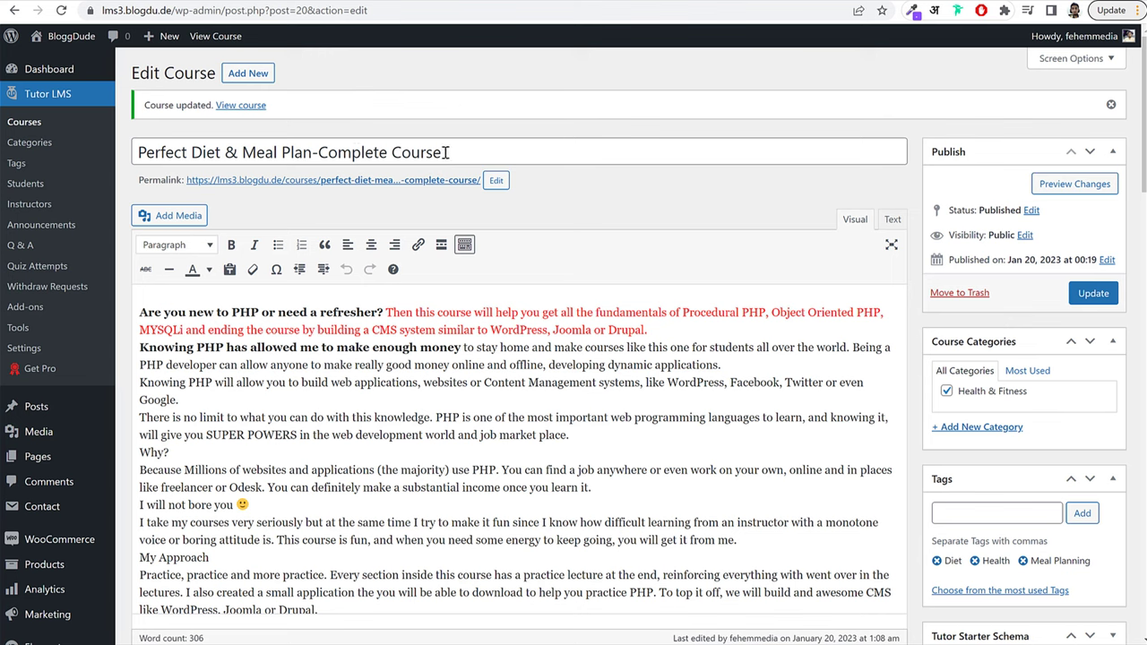
{"action": "scroll", "coordinate": [594, 334], "scroll_direction": "down", "scroll_amount": 20}
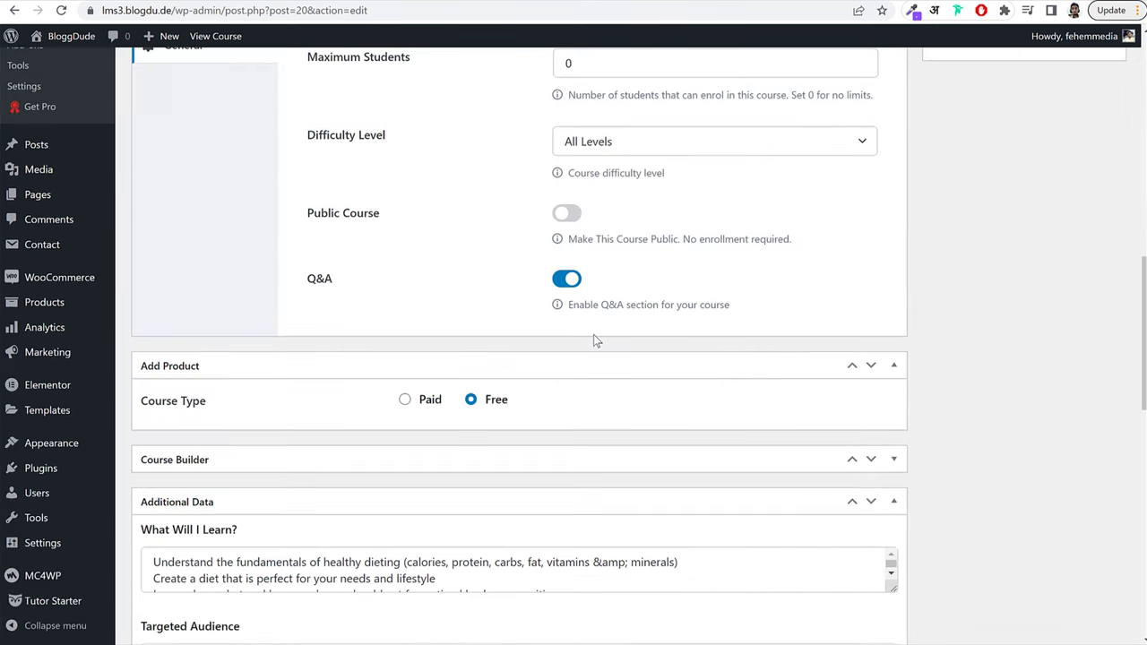
{"action": "left_click", "coordinate": [405, 343]}
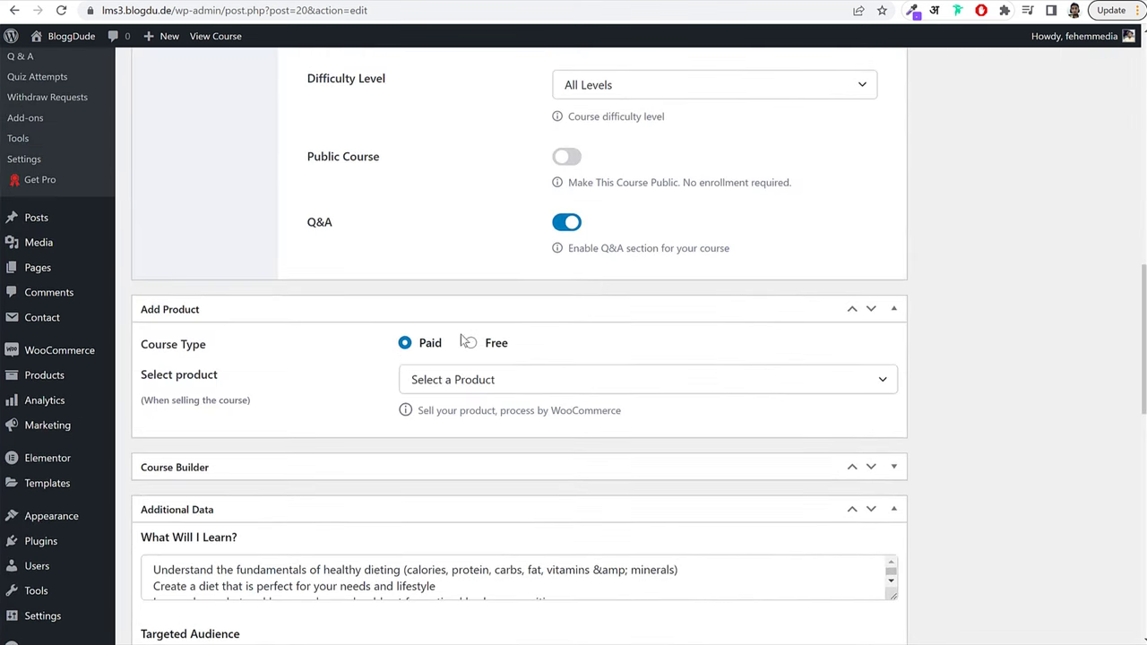
{"action": "left_click", "coordinate": [480, 392]}
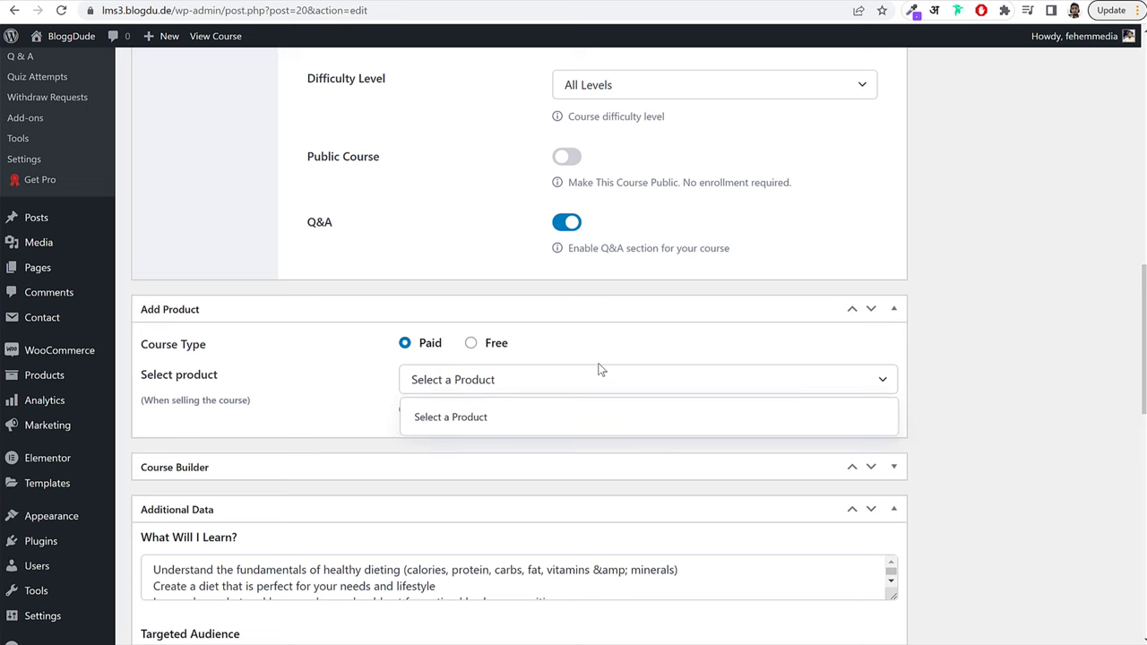
Select the full course title and go to the empty WooCommerce Products list
{"action": "scroll", "coordinate": [601, 370], "scroll_direction": "up", "scroll_amount": 20}
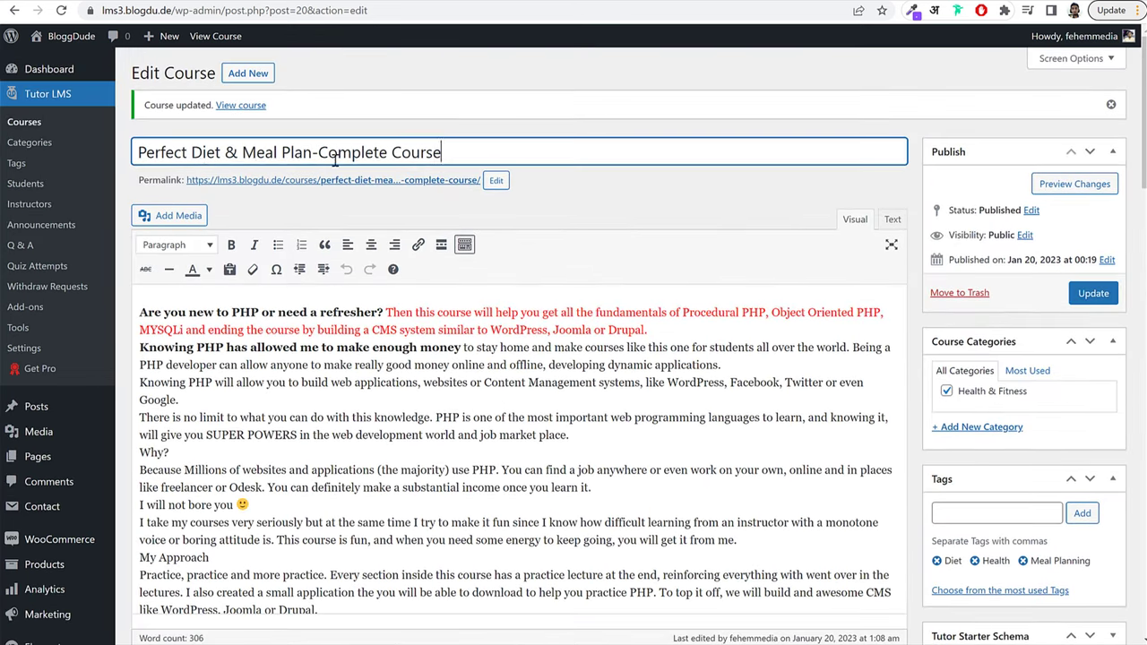
{"action": "left_click_drag", "start_coordinate": [444, 154], "coordinate": [128, 160]}
{"action": "key", "text": "ctrl+c"}
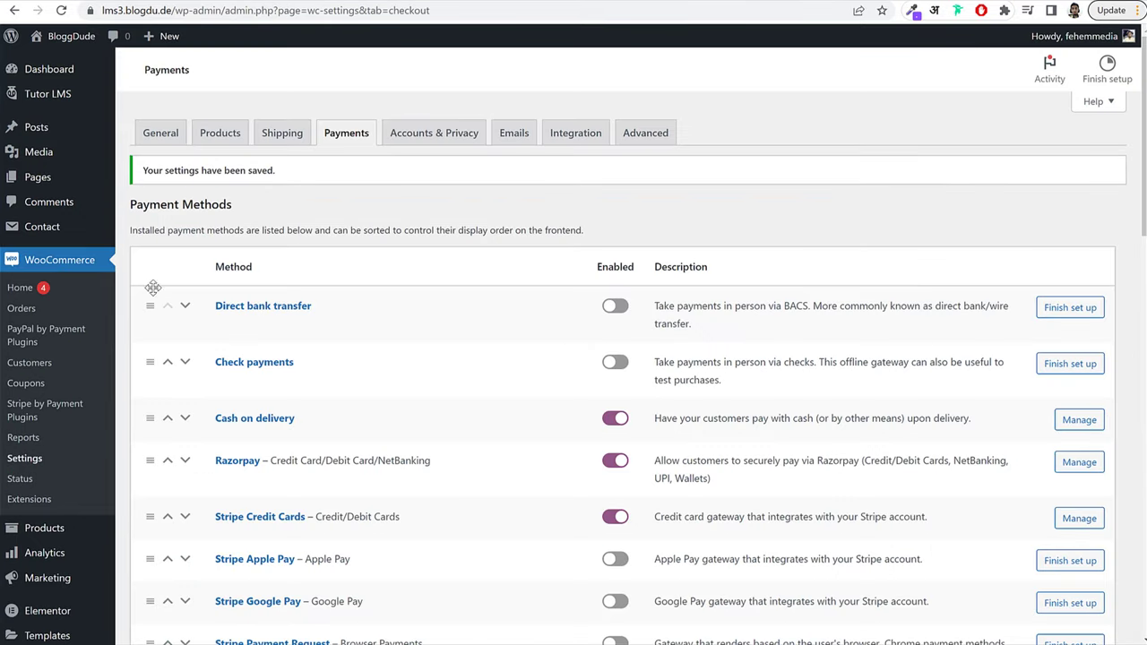
{"action": "scroll", "coordinate": [153, 288], "scroll_direction": "down", "scroll_amount": 3}
{"action": "left_click", "coordinate": [42, 305]}
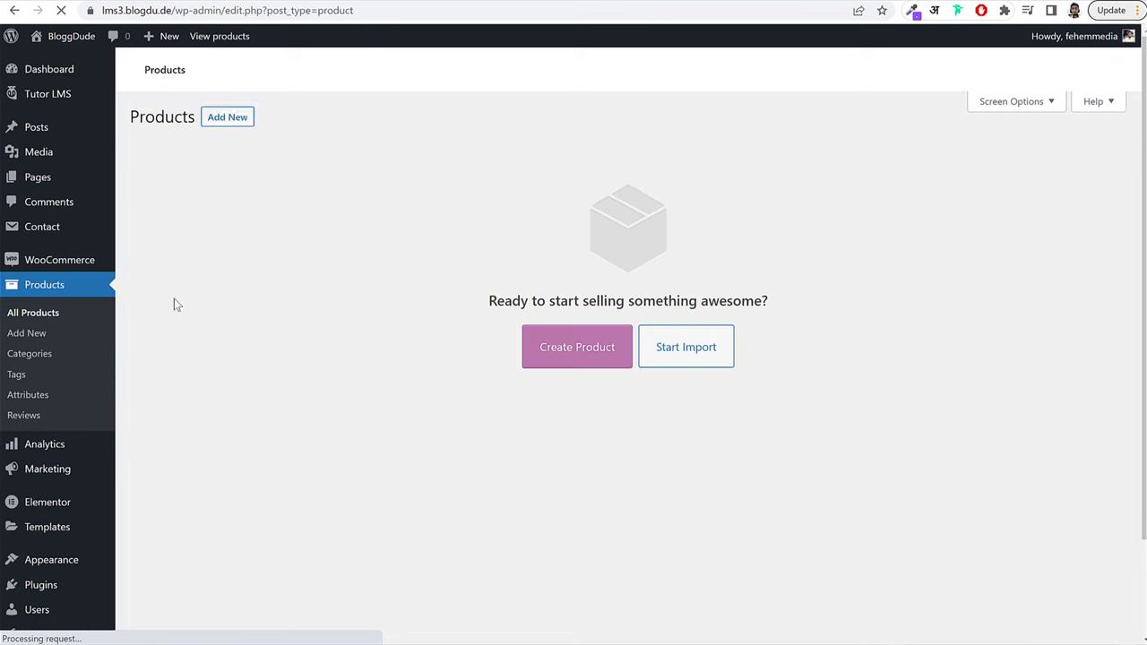
Start a new product named Perfect Diet & Meal Plan-Complete Course from the pasted title
{"action": "left_click", "coordinate": [583, 359]}
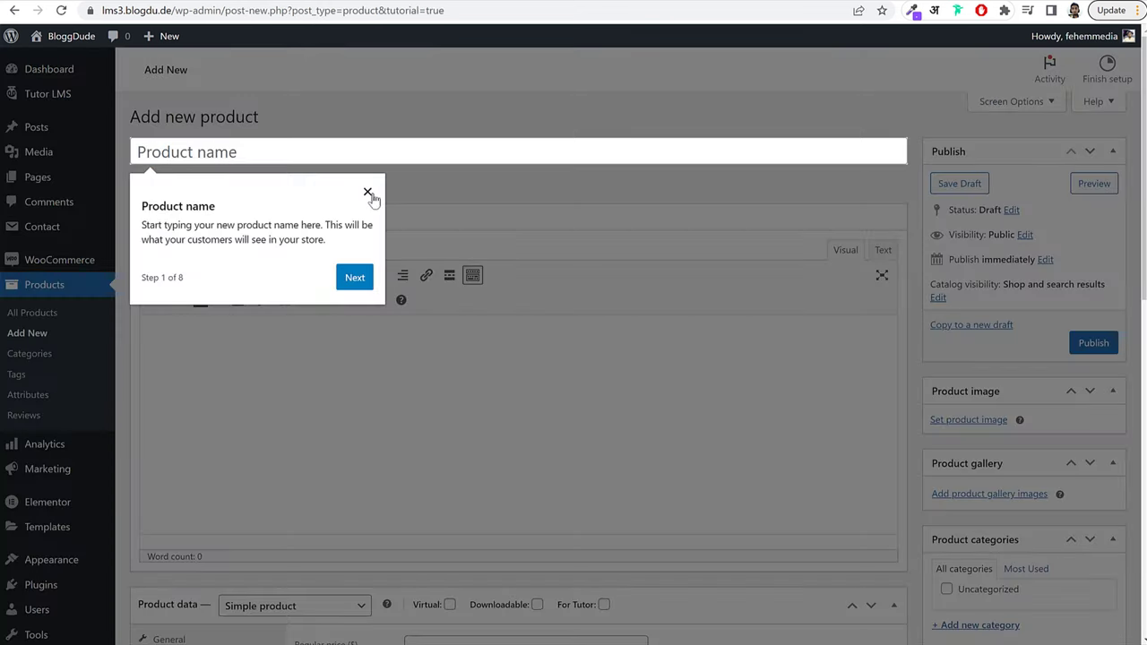
{"action": "left_click", "coordinate": [369, 191]}
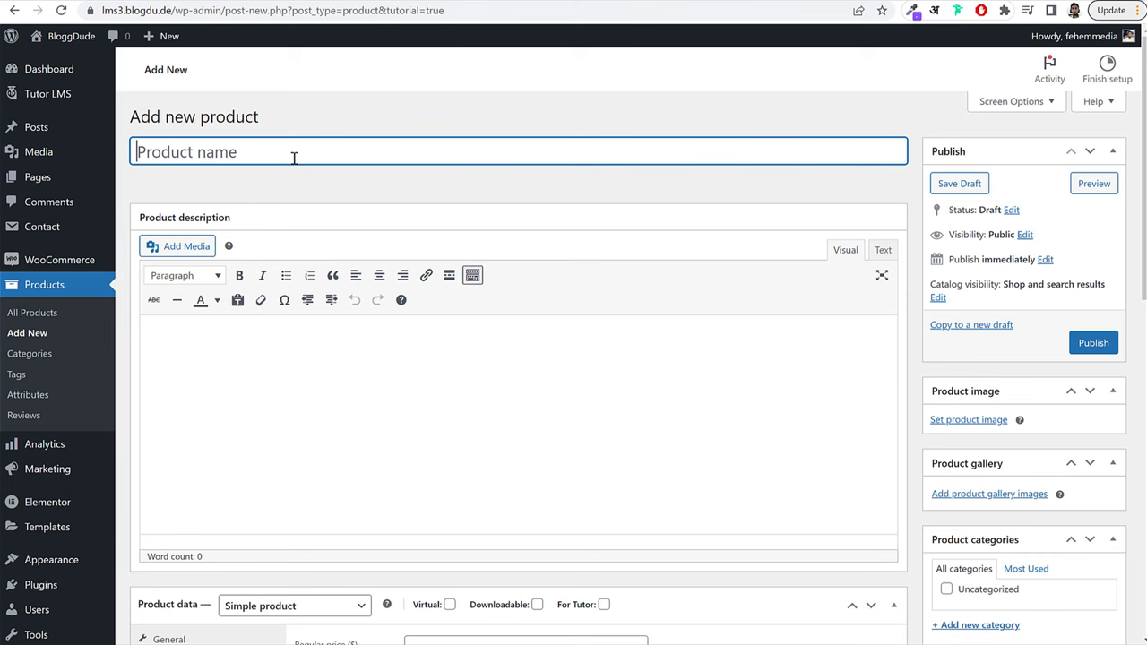
{"action": "key", "text": "ctrl+v"}
{"action": "key", "text": "ctrl+a"}
{"action": "triple_click", "coordinate": [322, 143]}
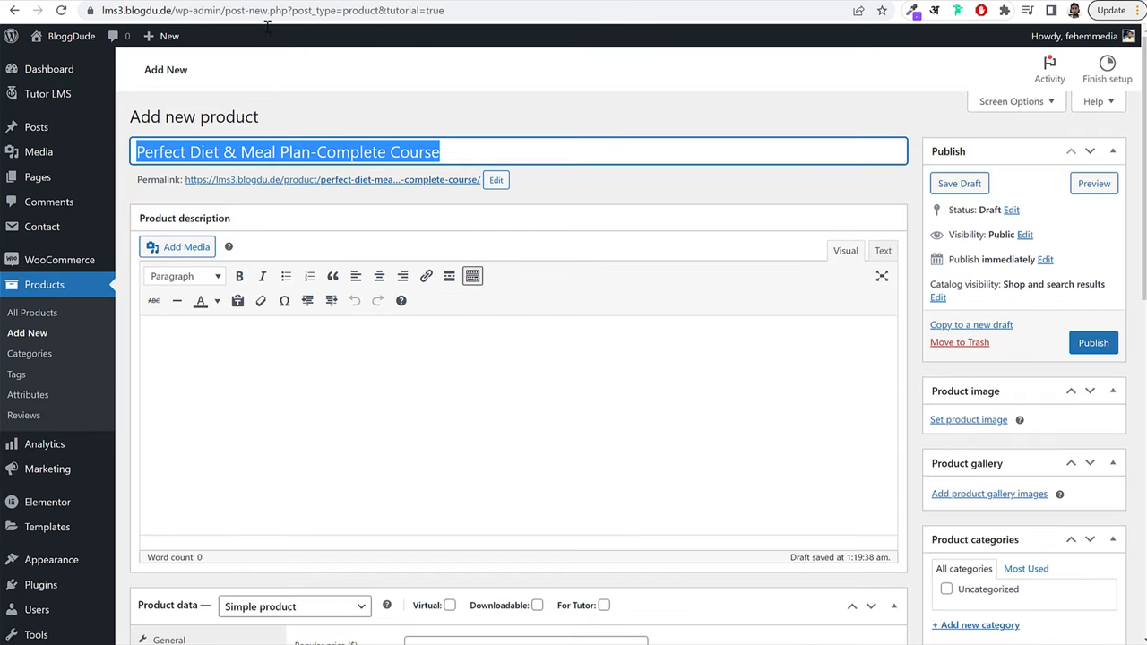
{"action": "left_click", "coordinate": [644, 185]}
{"action": "scroll", "coordinate": [574, 296], "scroll_direction": "down", "scroll_amount": 4}
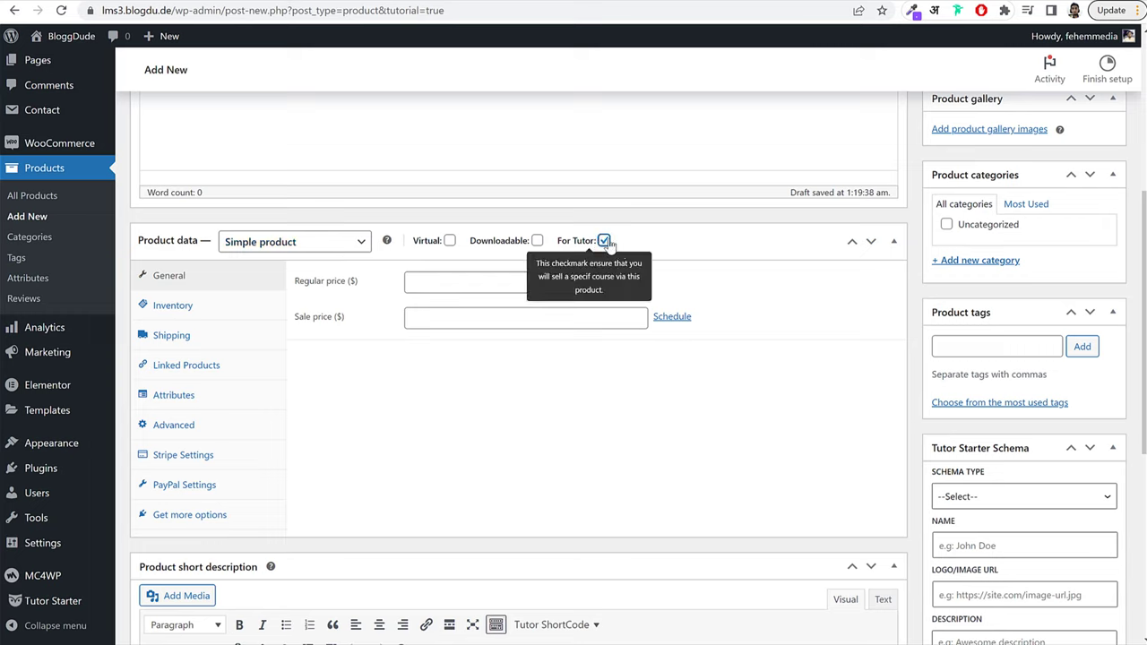
Mark the product Virtual, set its regular price to 100, and publish it
{"action": "left_click", "coordinate": [450, 240]}
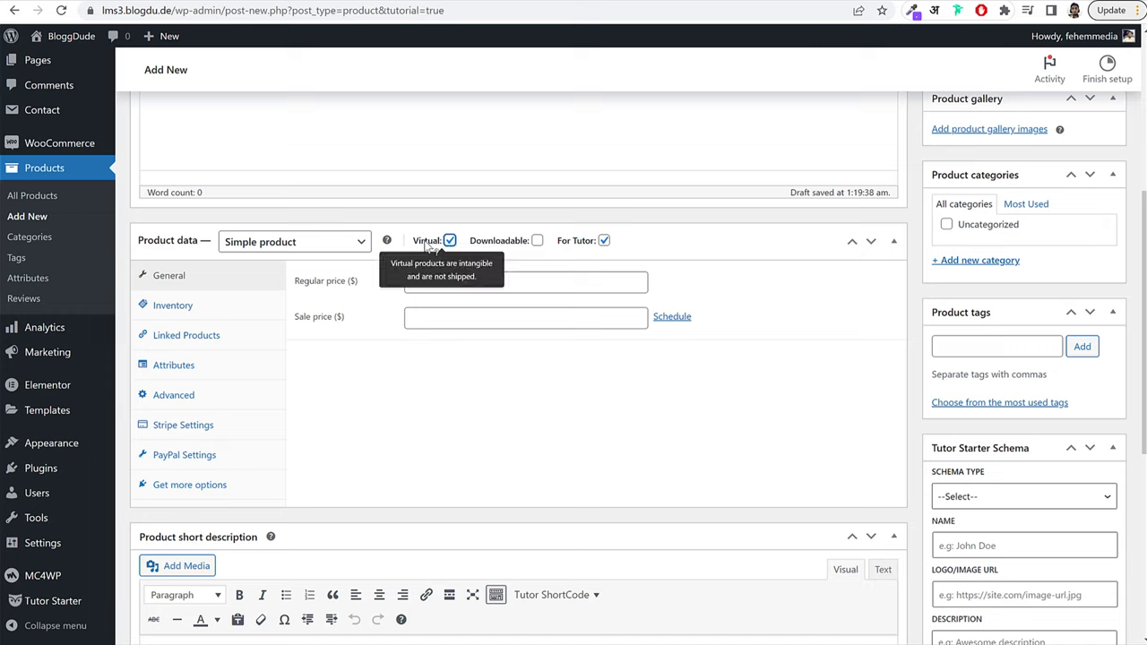
{"action": "left_click", "coordinate": [488, 282]}
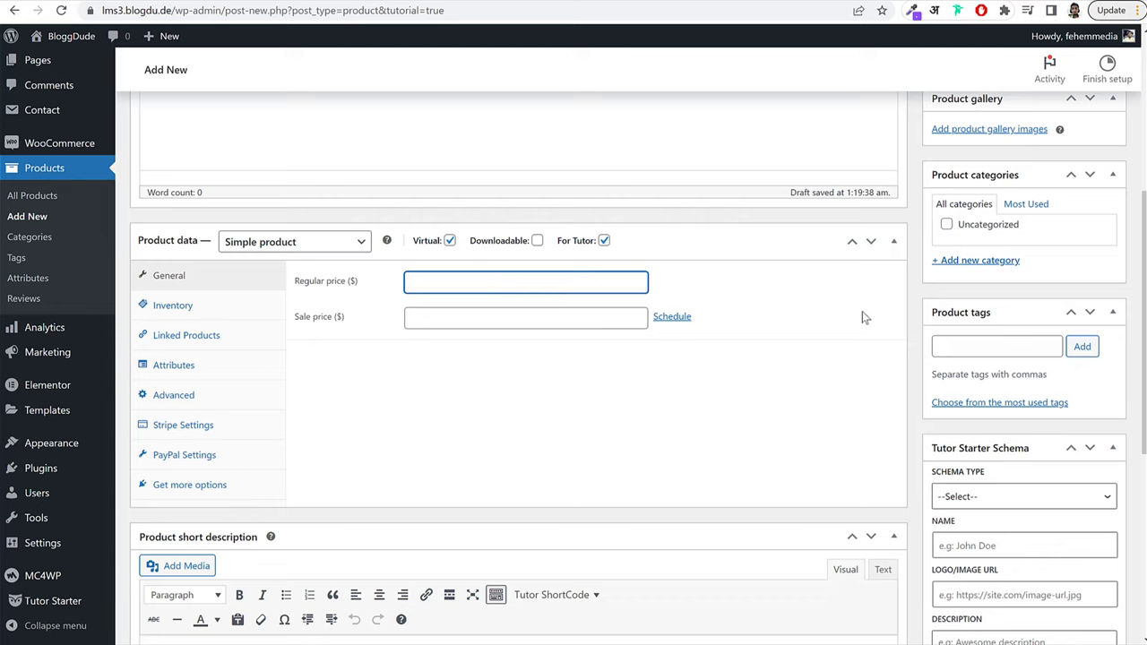
{"action": "type", "text": "100"}
{"action": "scroll", "coordinate": [487, 349], "scroll_direction": "down", "scroll_amount": 3}
{"action": "scroll", "coordinate": [513, 424], "scroll_direction": "up", "scroll_amount": 4}
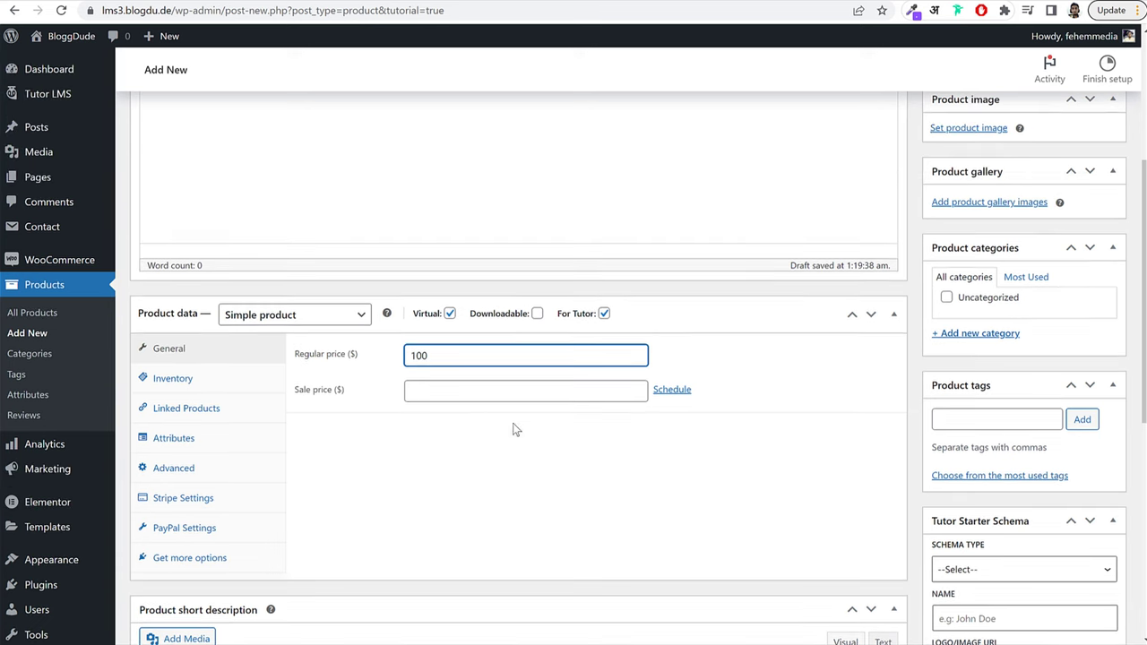
{"action": "scroll", "coordinate": [575, 396], "scroll_direction": "up", "scroll_amount": 4}
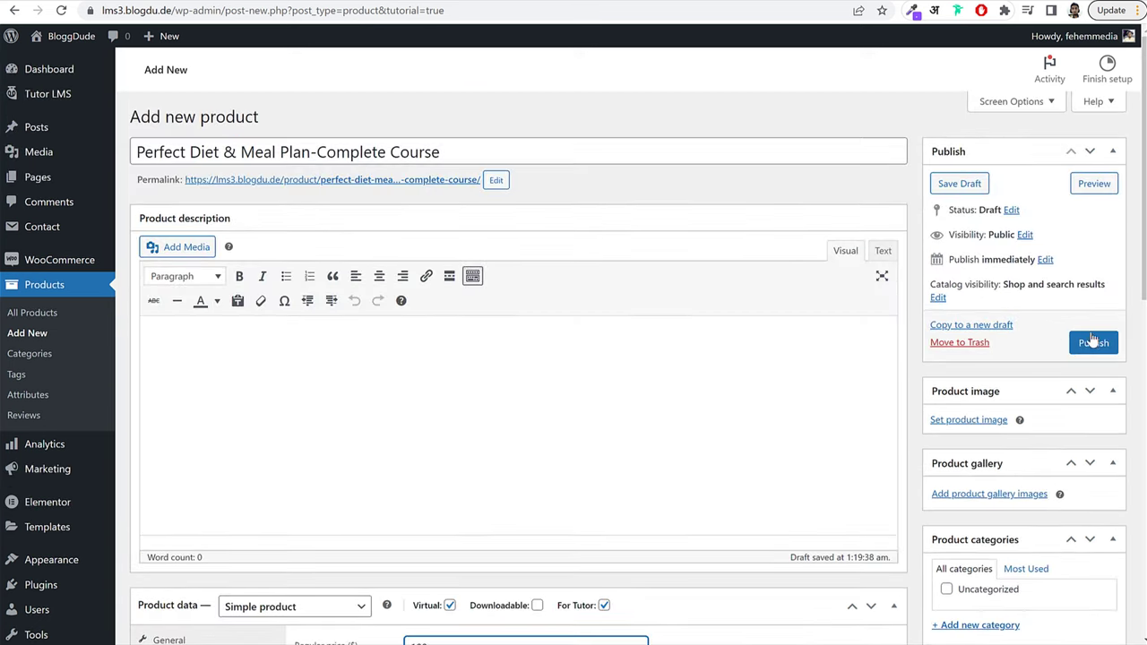
{"action": "left_click", "coordinate": [1094, 344]}
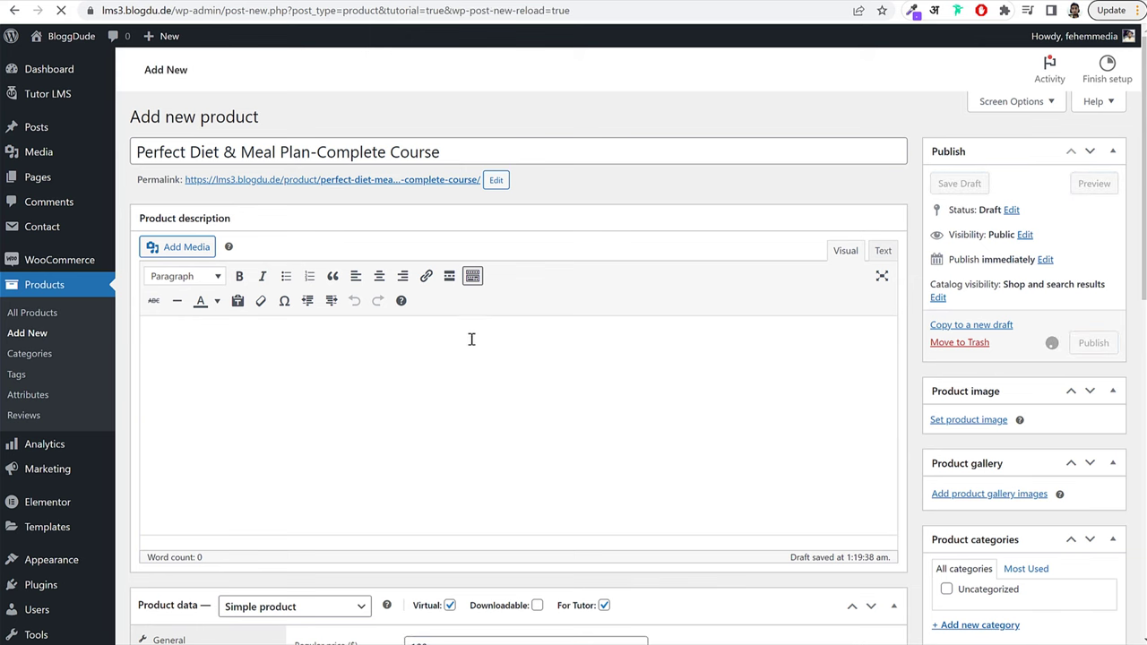
{"action": "scroll", "coordinate": [471, 339], "scroll_direction": "down", "scroll_amount": 4}
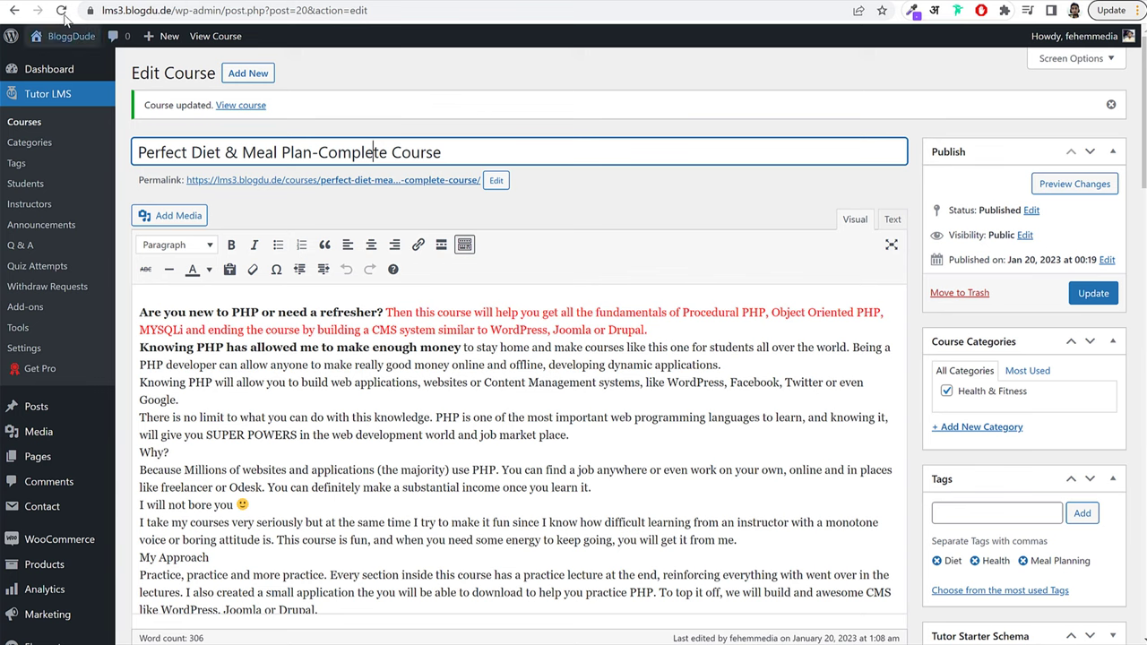
Make the course Paid, link it to the Perfect Diet product, and update it
{"action": "left_click", "coordinate": [62, 12]}
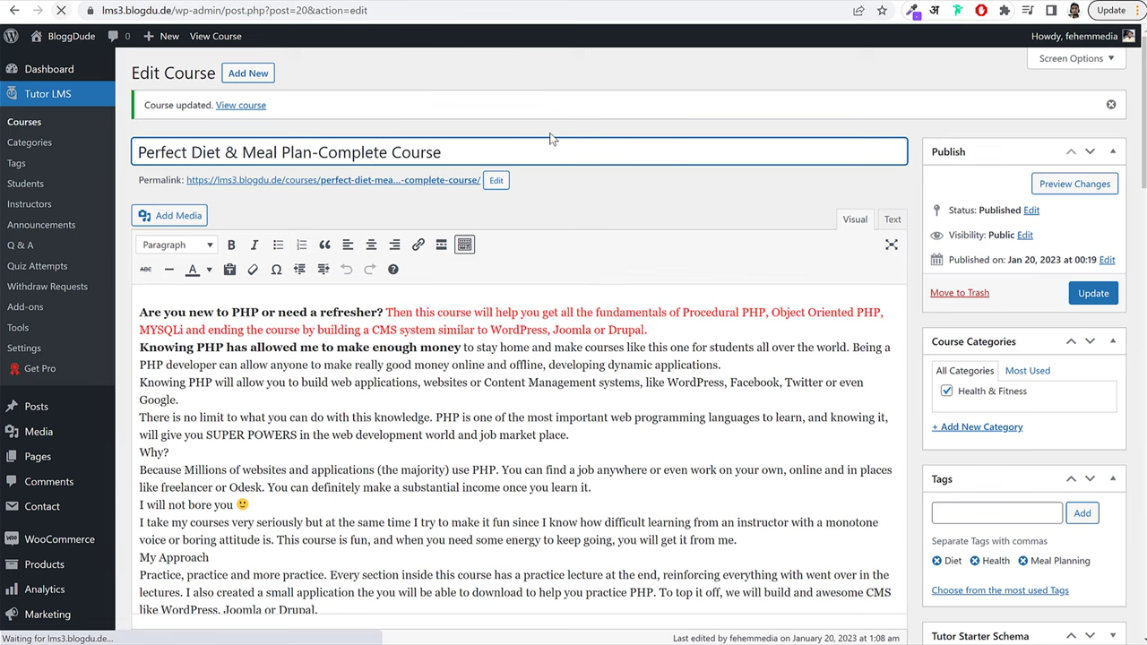
{"action": "scroll", "coordinate": [586, 254], "scroll_direction": "down", "scroll_amount": 9}
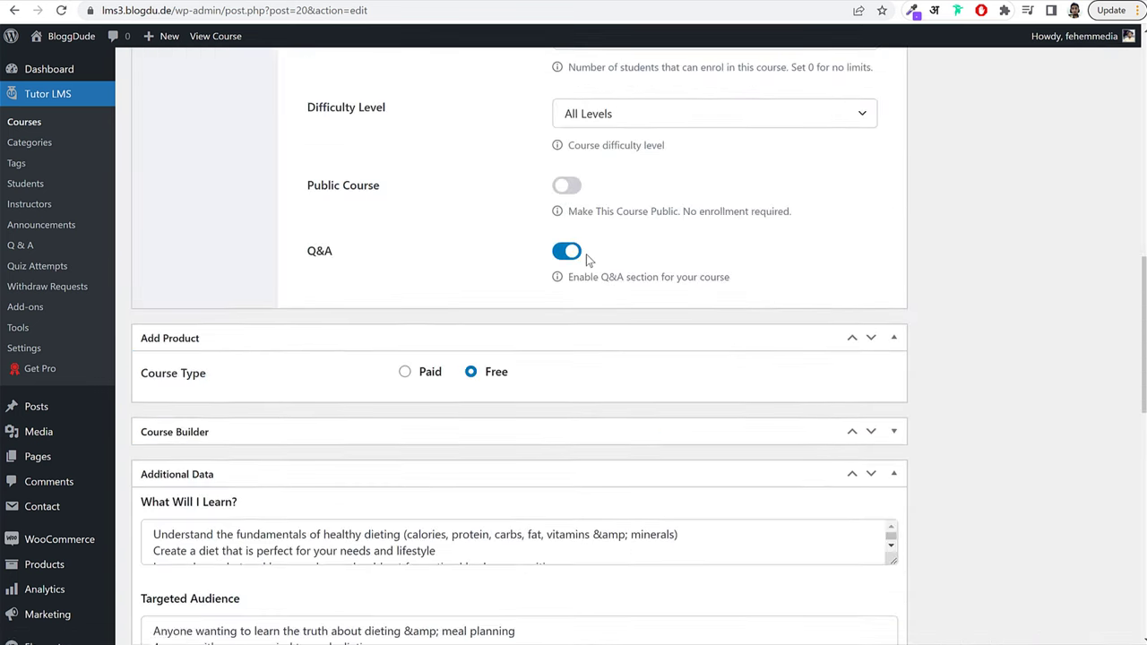
{"action": "scroll", "coordinate": [587, 254], "scroll_direction": "down", "scroll_amount": 2}
{"action": "left_click", "coordinate": [405, 226]}
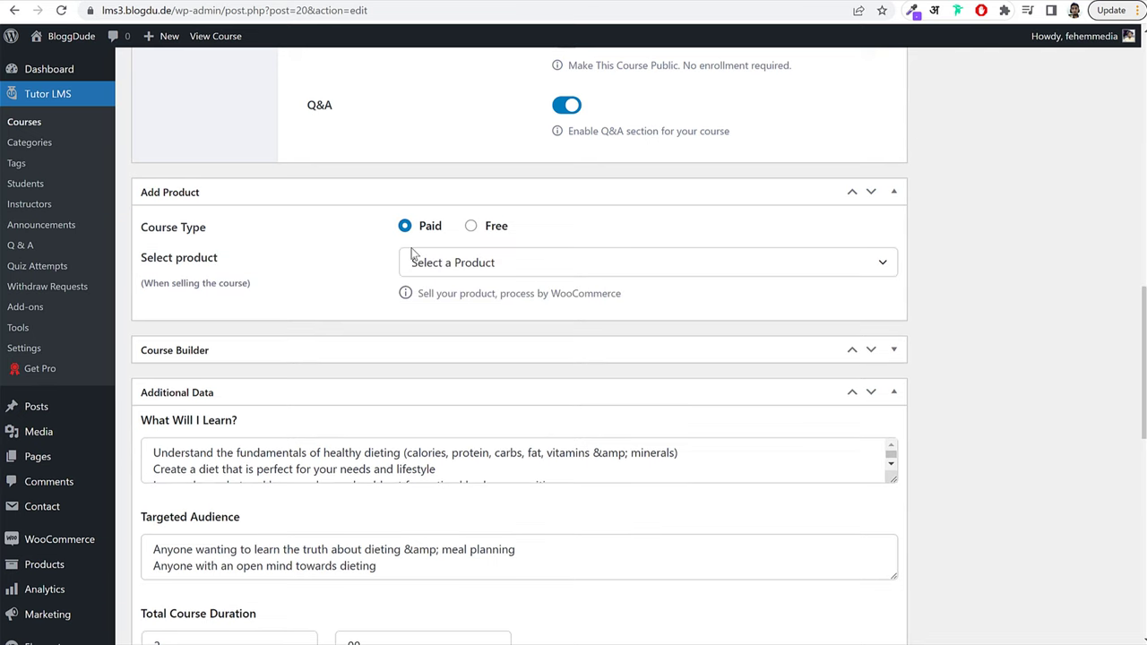
{"action": "left_click", "coordinate": [542, 269]}
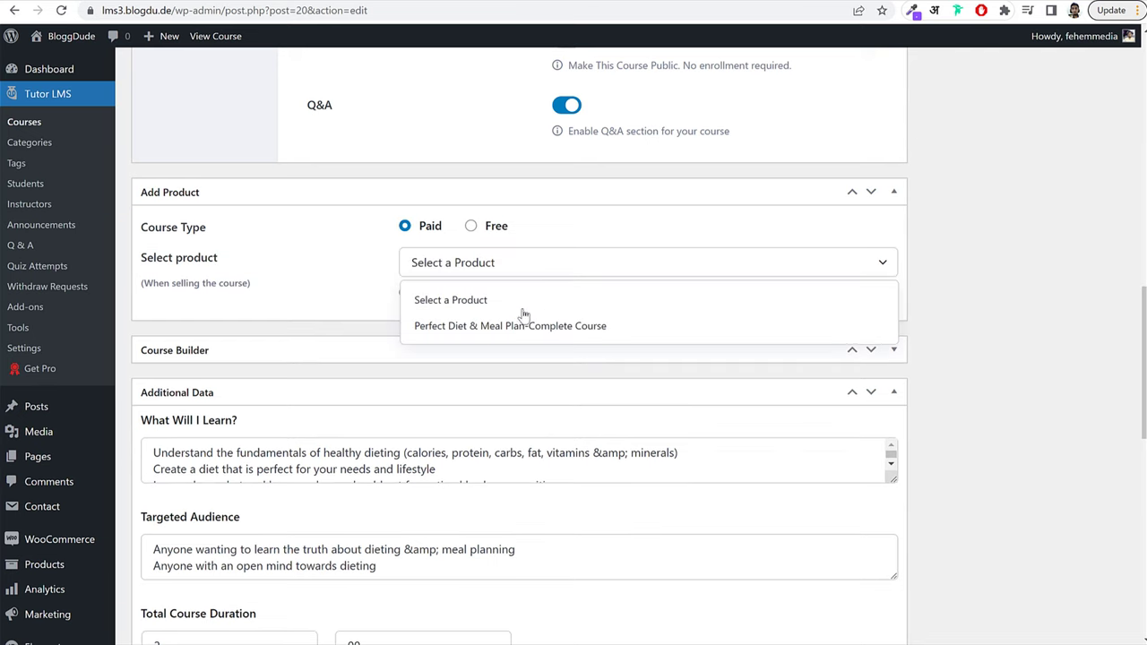
{"action": "left_click", "coordinate": [465, 328]}
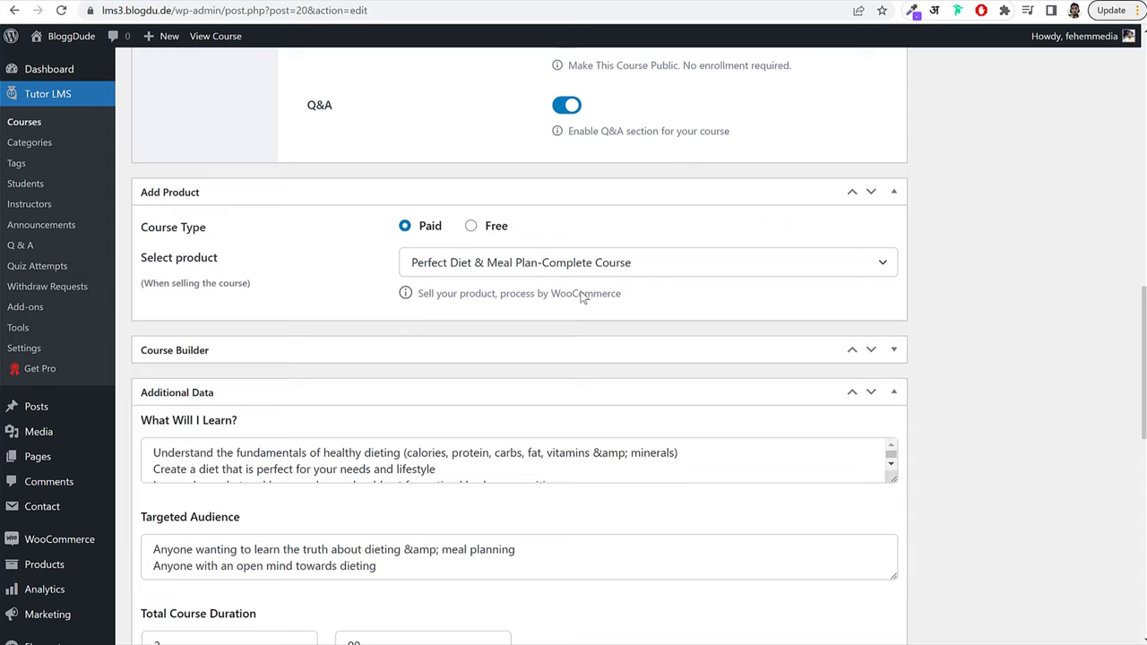
{"action": "scroll", "coordinate": [582, 296], "scroll_direction": "up", "scroll_amount": 20}
{"action": "scroll", "coordinate": [487, 243], "scroll_direction": "down", "scroll_amount": 8}
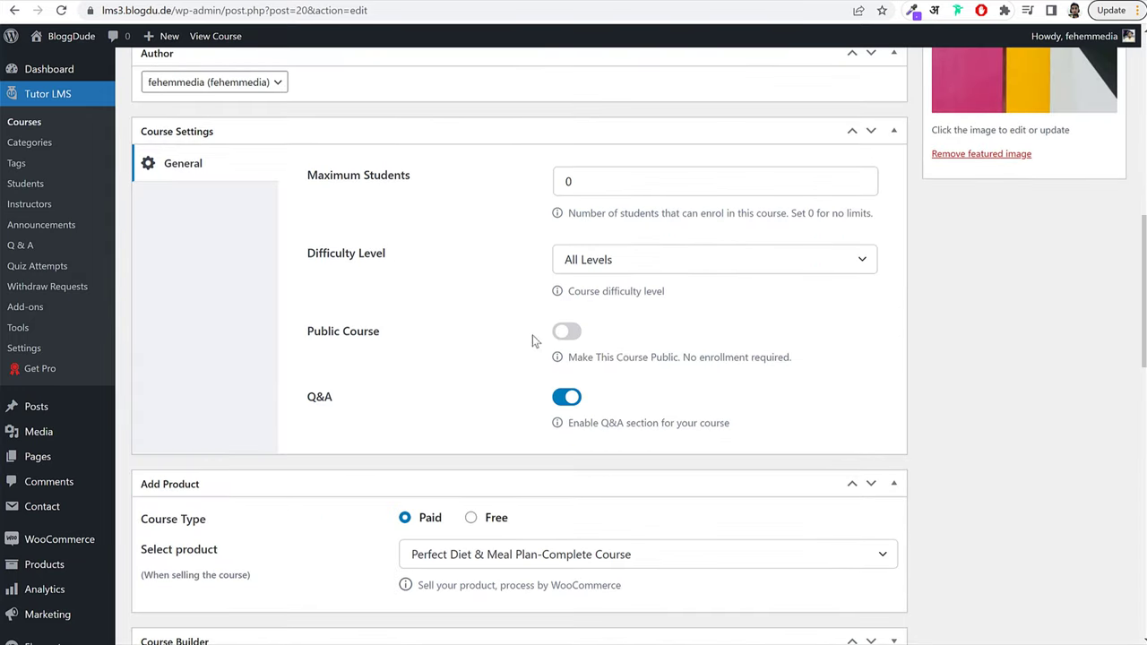
{"action": "scroll", "coordinate": [529, 525], "scroll_direction": "up", "scroll_amount": 10}
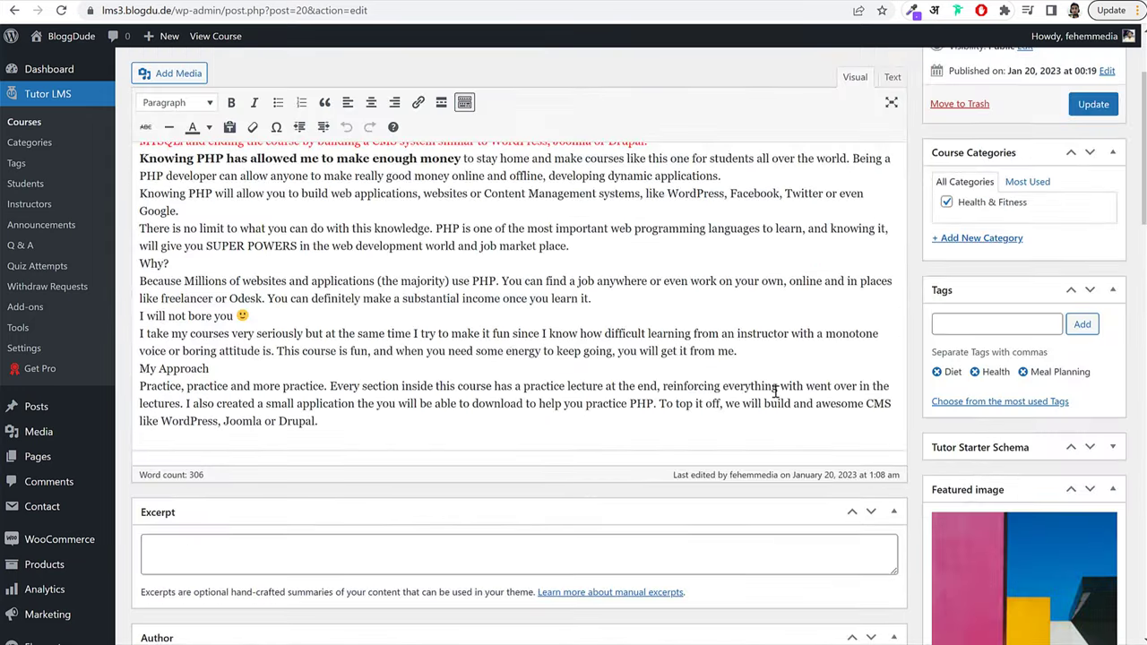
{"action": "left_click", "coordinate": [1092, 249]}
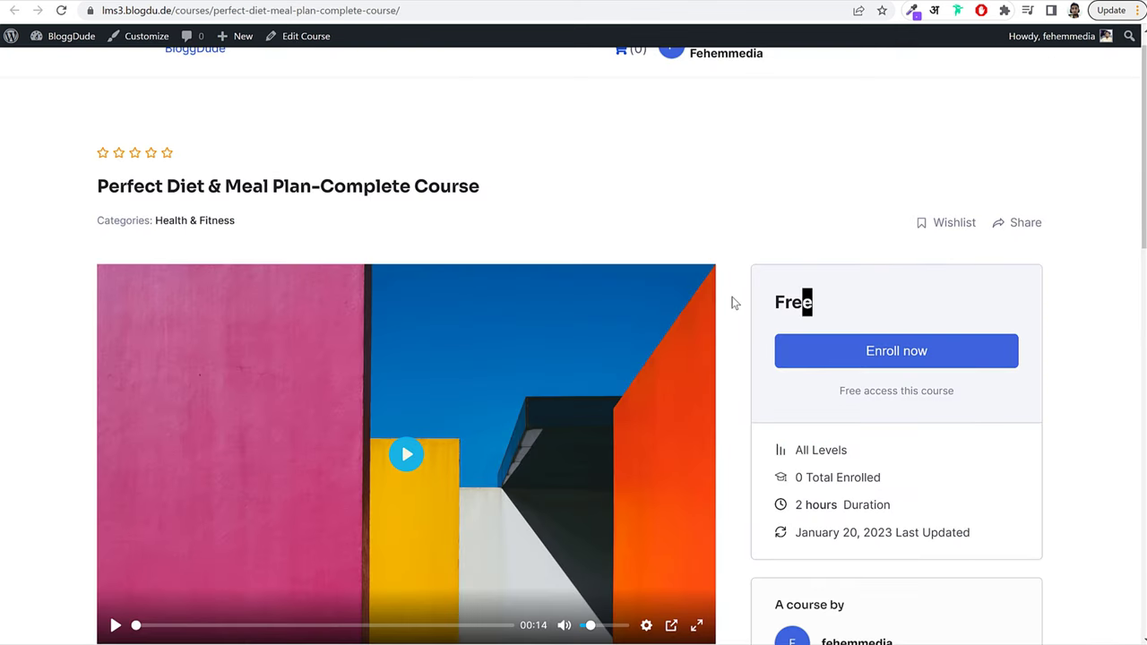
Confirm the course shows $100.00 and check it sits in the cart
{"action": "left_click", "coordinate": [65, 11]}
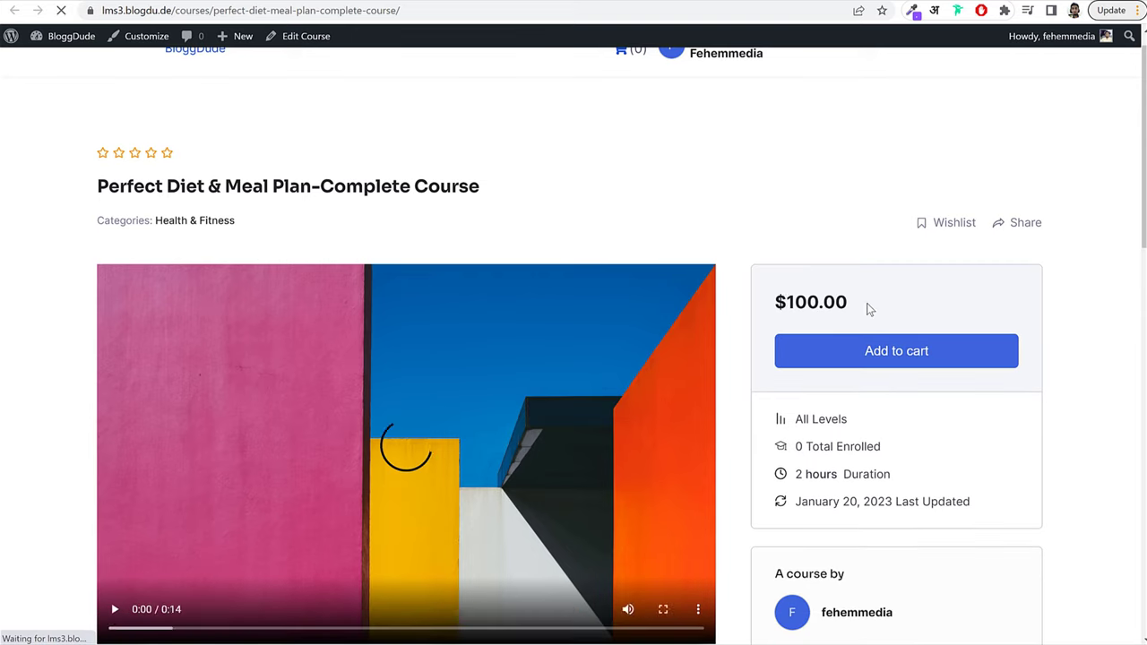
{"action": "left_click_drag", "start_coordinate": [856, 305], "coordinate": [776, 302]}
{"action": "left_click", "coordinate": [833, 300]}
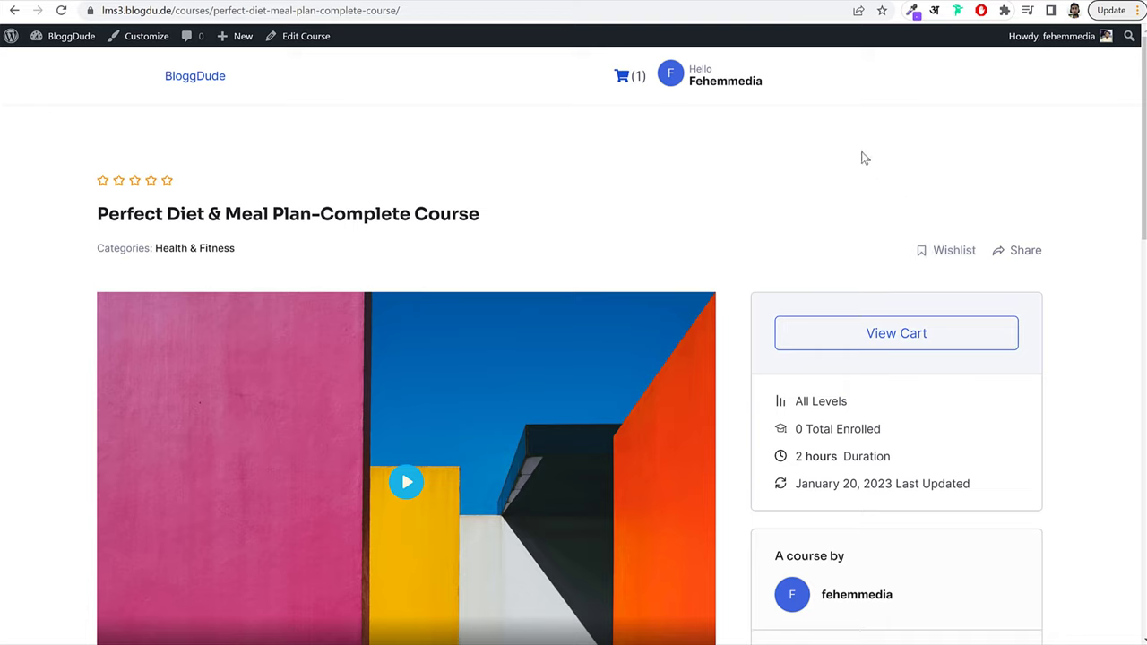
{"action": "left_click", "coordinate": [637, 85]}
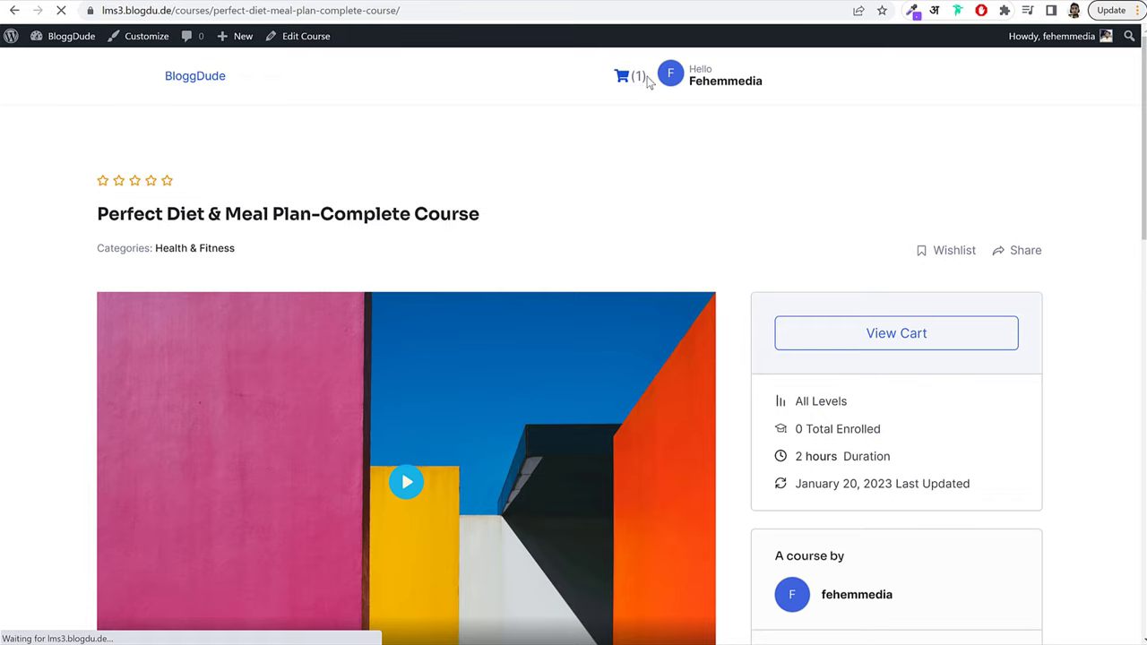
{"action": "left_click_drag", "start_coordinate": [307, 259], "coordinate": [564, 281]}
{"action": "left_click", "coordinate": [578, 292]}
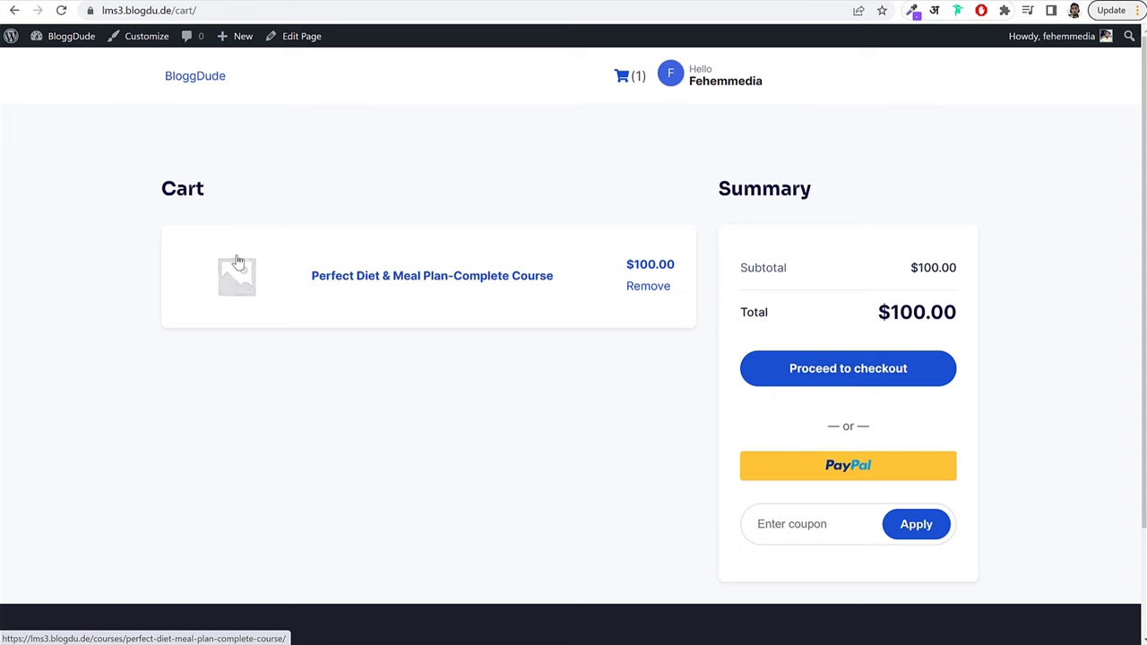
Give the Perfect Diet product an image, update it, and check the cart thumbnail
{"action": "key", "text": "ctrl+shift+Tab"}
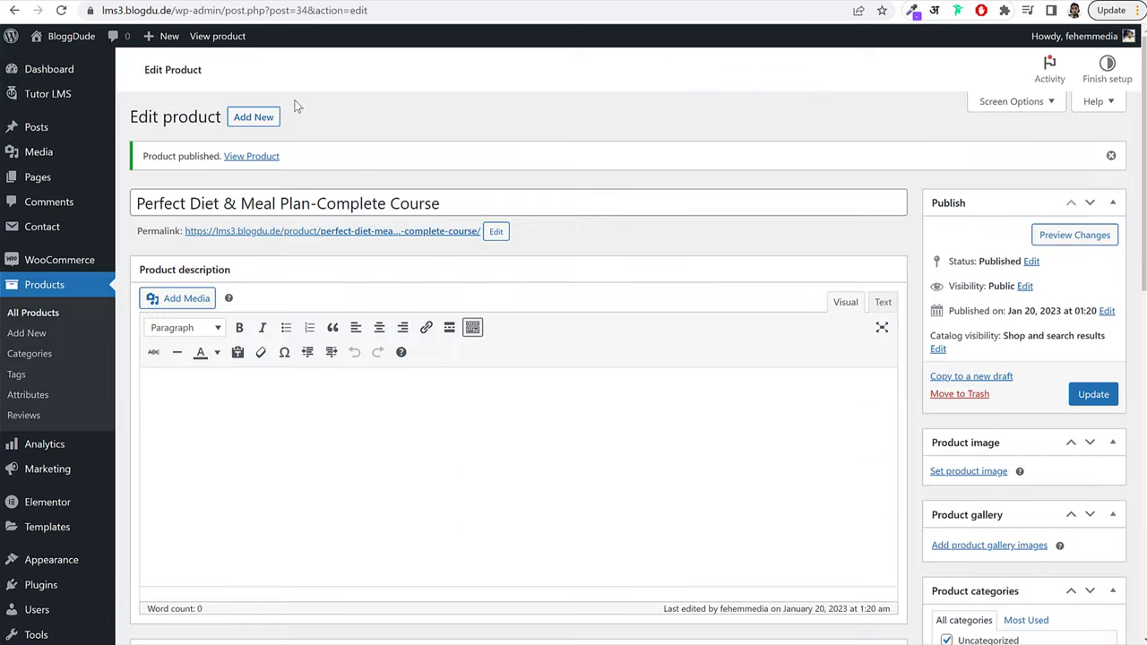
{"action": "scroll", "coordinate": [1058, 333], "scroll_direction": "down", "scroll_amount": 8}
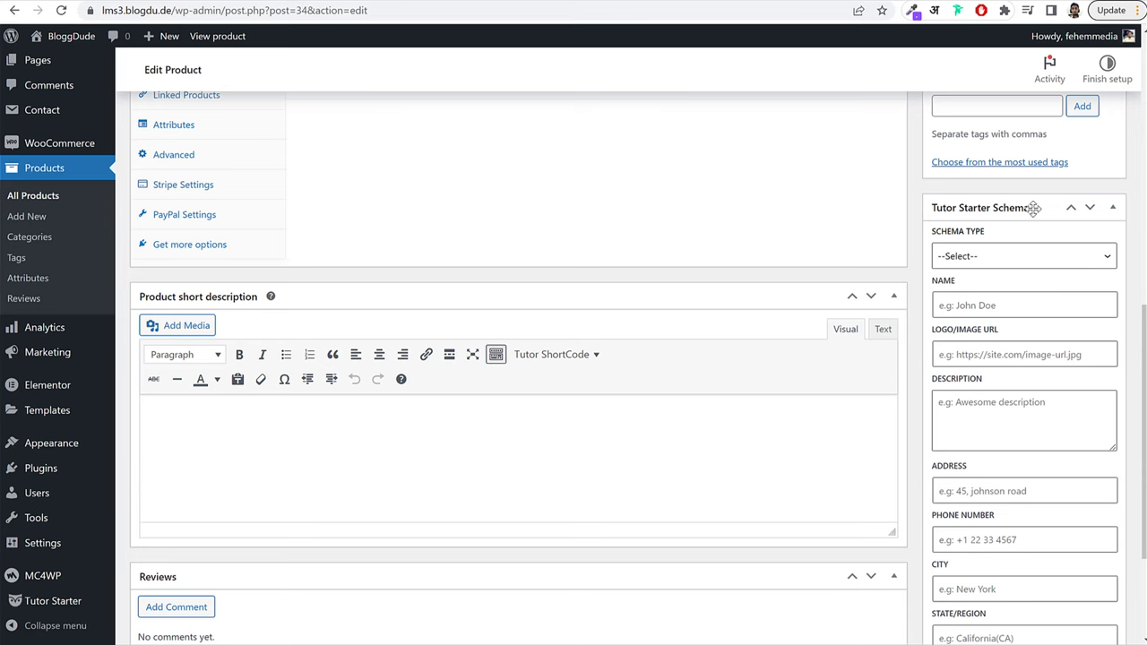
{"action": "left_click", "coordinate": [1033, 208]}
{"action": "scroll", "coordinate": [1022, 234], "scroll_direction": "up", "scroll_amount": 5}
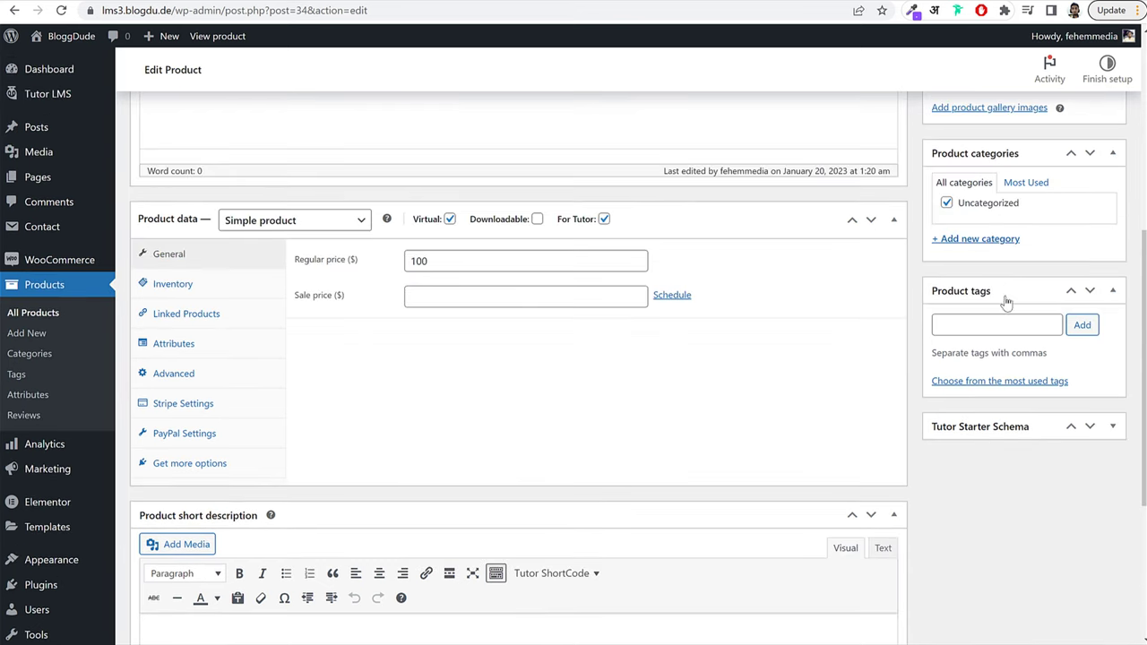
{"action": "scroll", "coordinate": [1009, 302], "scroll_direction": "up", "scroll_amount": 1}
{"action": "left_click", "coordinate": [969, 328]}
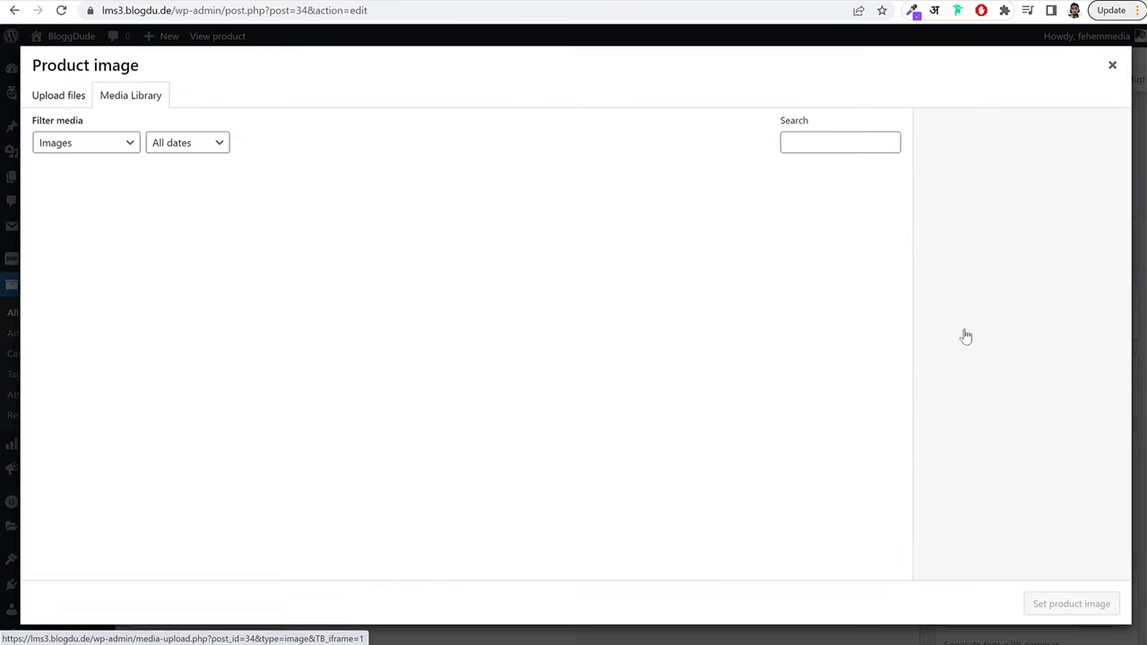
{"action": "left_click", "coordinate": [1075, 602]}
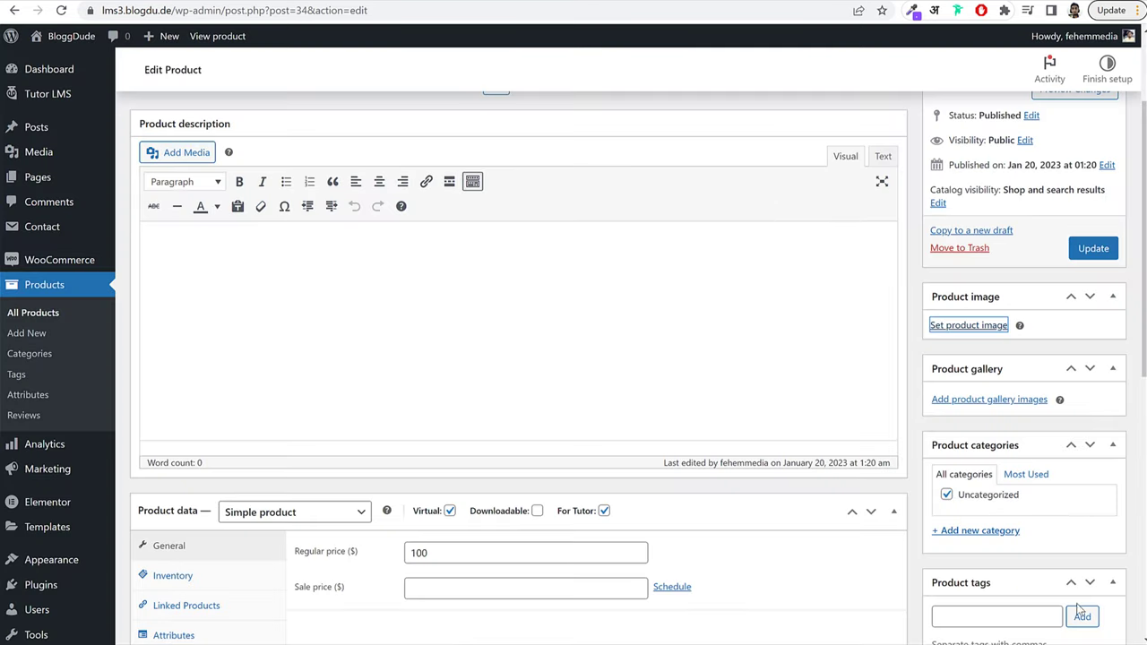
{"action": "left_click", "coordinate": [1086, 251]}
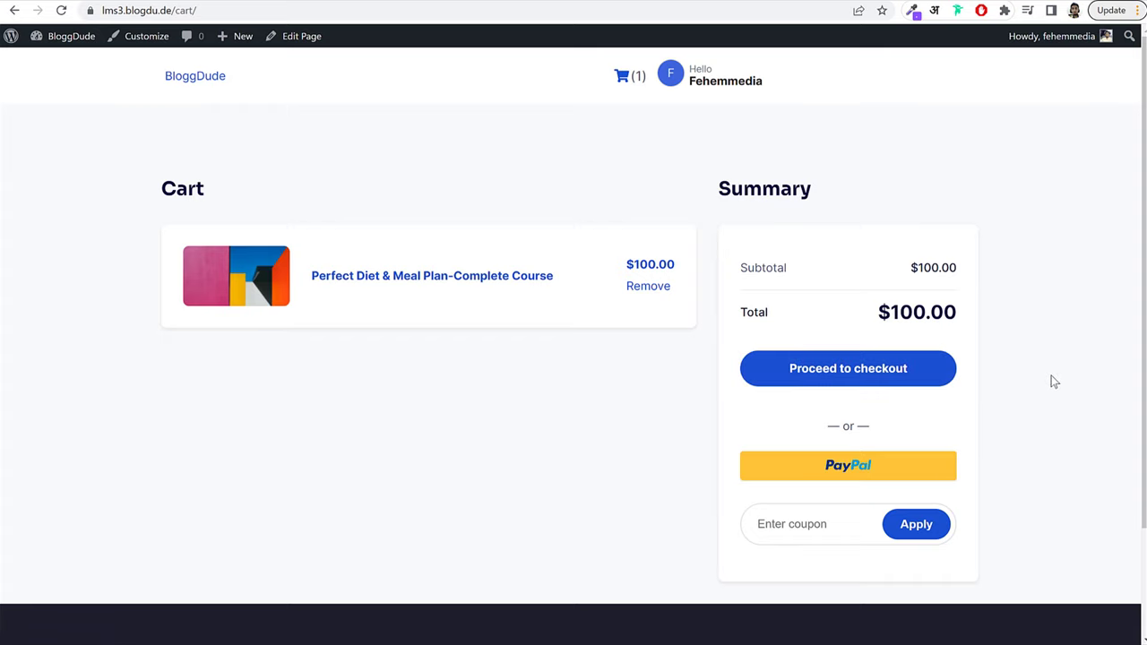
{"action": "left_click", "coordinate": [806, 539]}
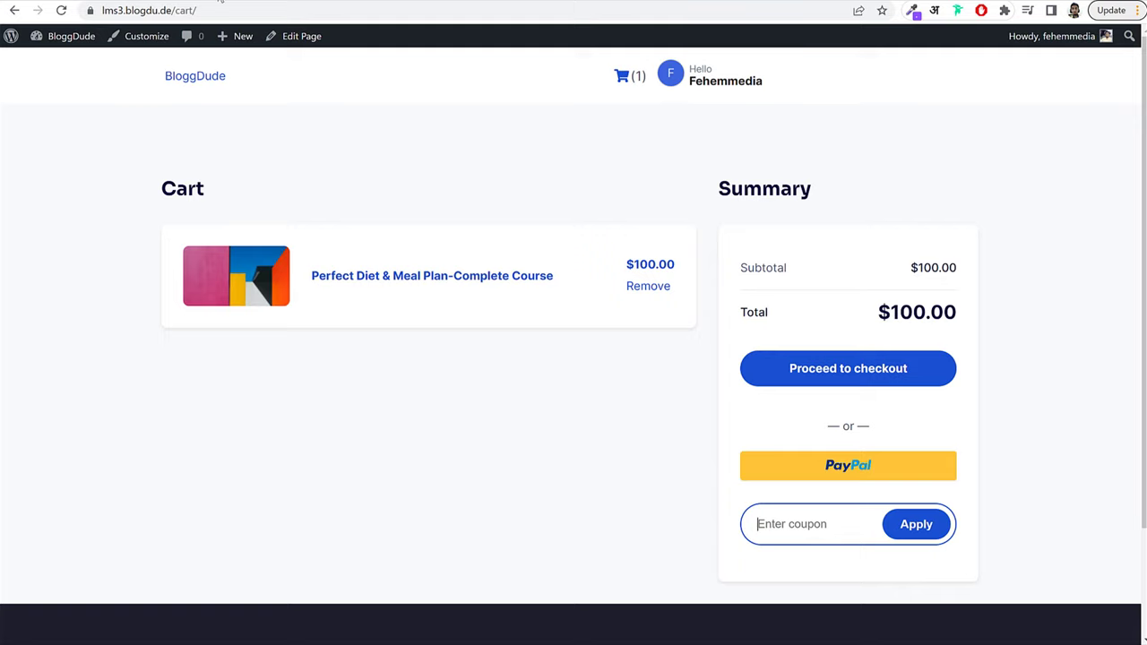
{"action": "left_click", "coordinate": [219, 3]}
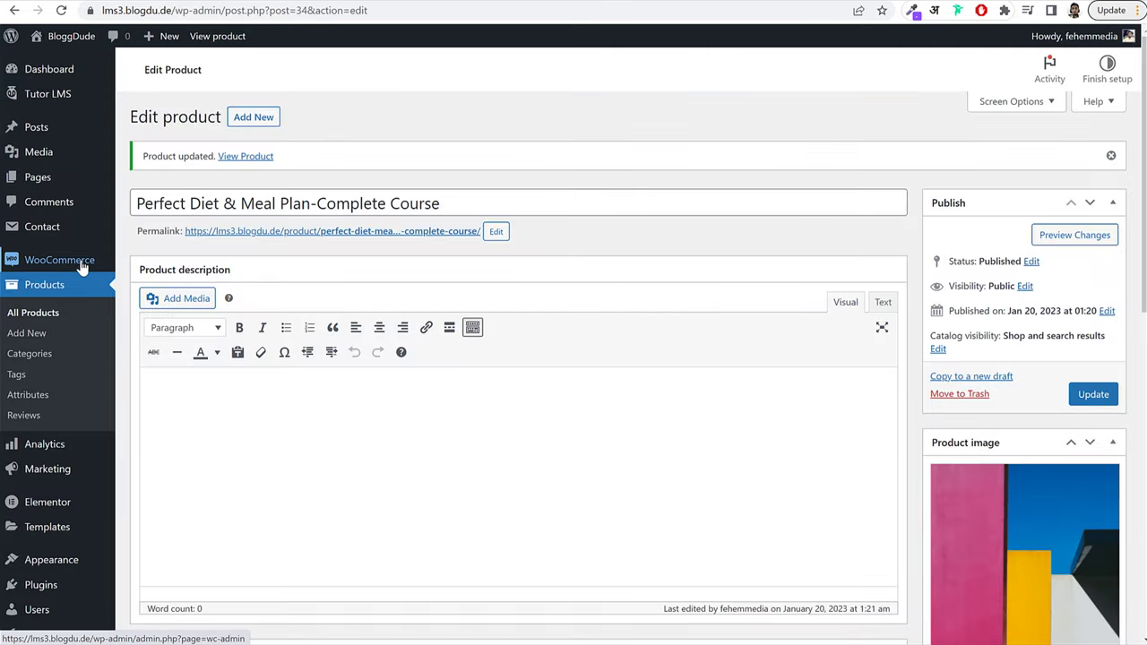
Start a new WooCommerce coupon with the code 10OFF
{"action": "mouse_move", "coordinate": [81, 265]}
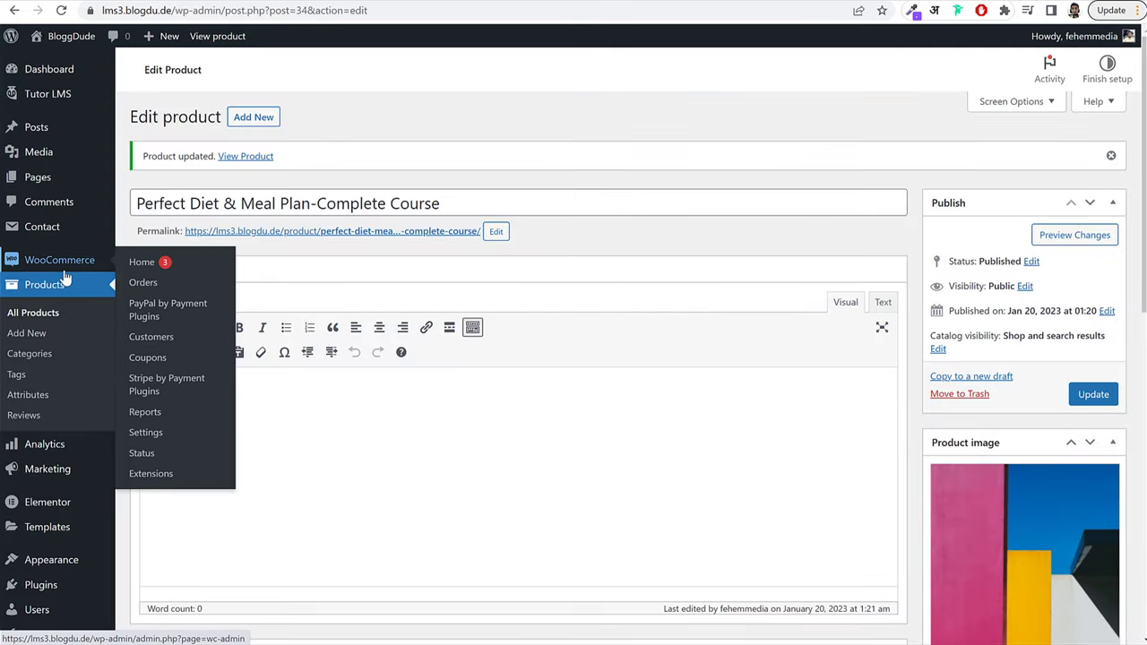
{"action": "left_click", "coordinate": [148, 362]}
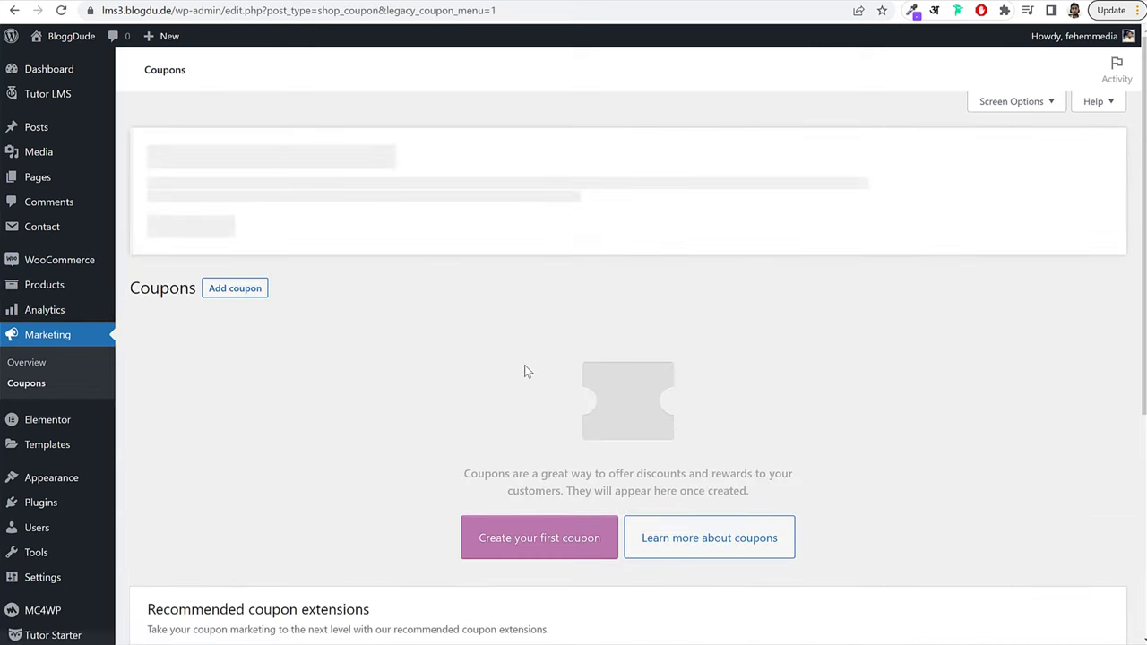
{"action": "scroll", "coordinate": [529, 358], "scroll_direction": "down", "scroll_amount": 2}
{"action": "scroll", "coordinate": [310, 215], "scroll_direction": "up", "scroll_amount": 3}
{"action": "left_click", "coordinate": [236, 213]}
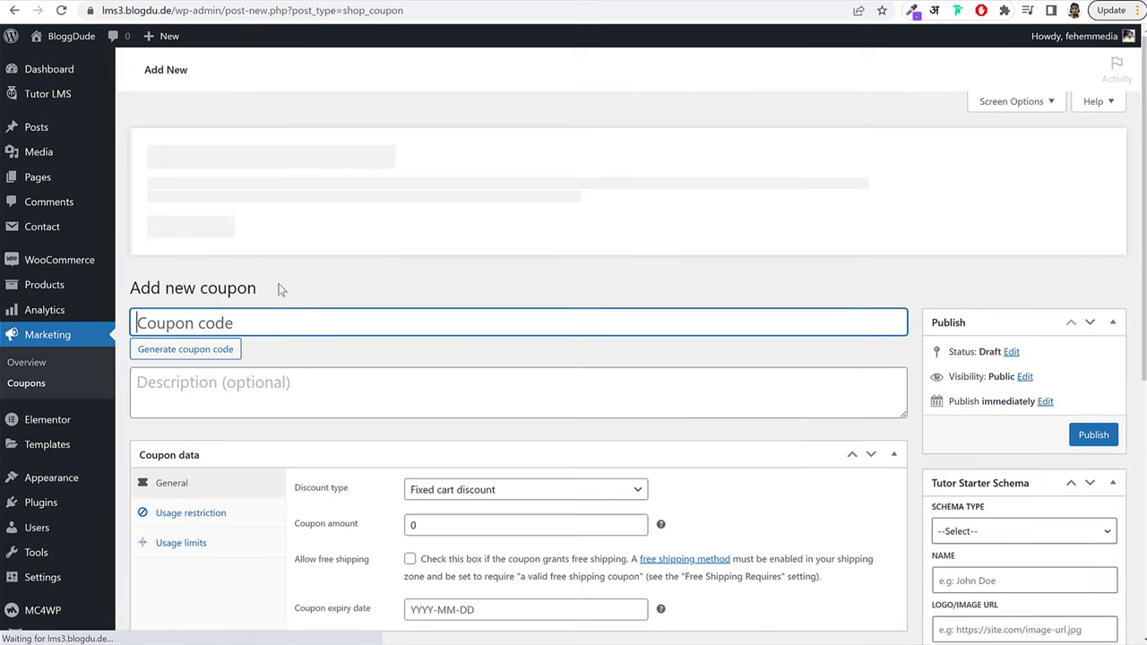
{"action": "type", "text": "10"}
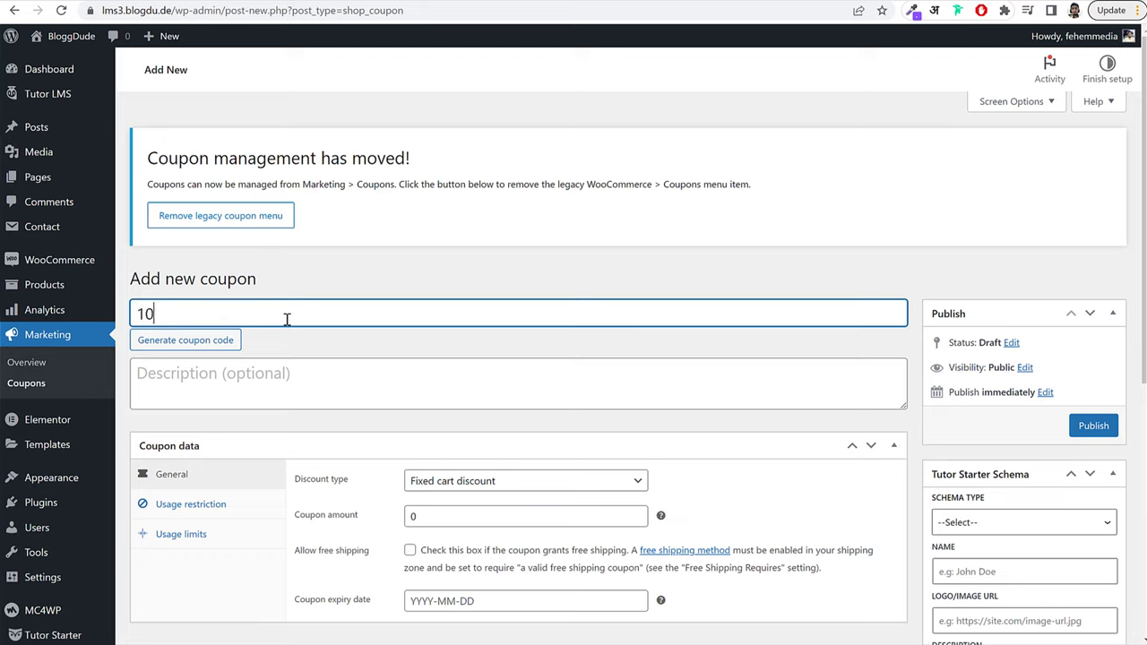
{"action": "left_click", "coordinate": [216, 351]}
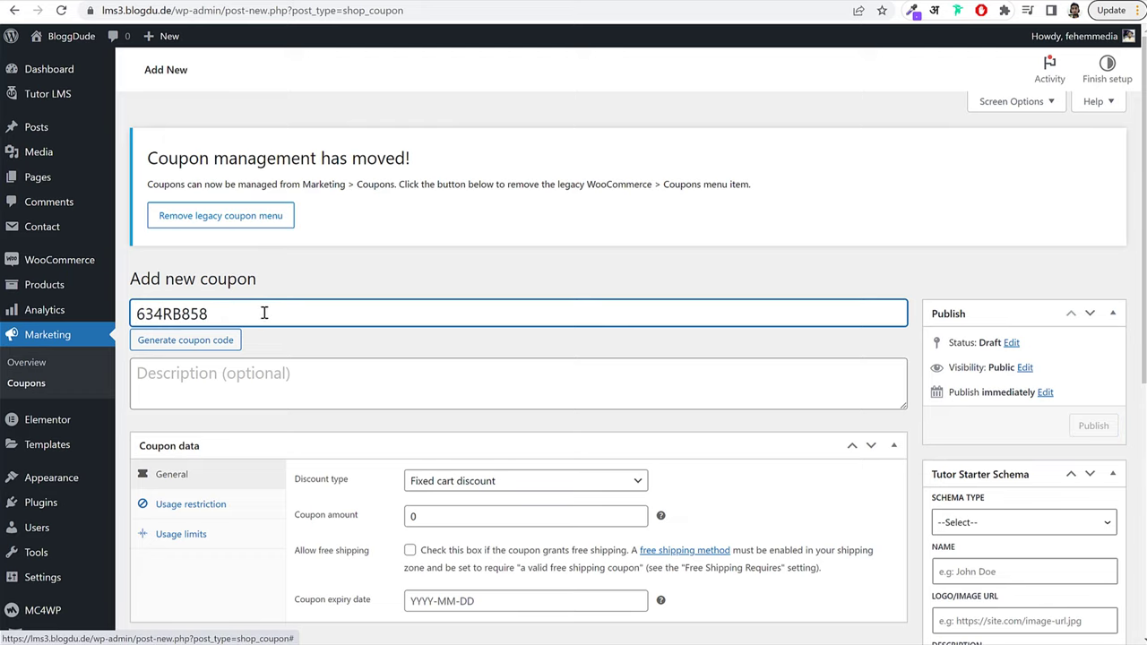
{"action": "double_click", "coordinate": [156, 311]}
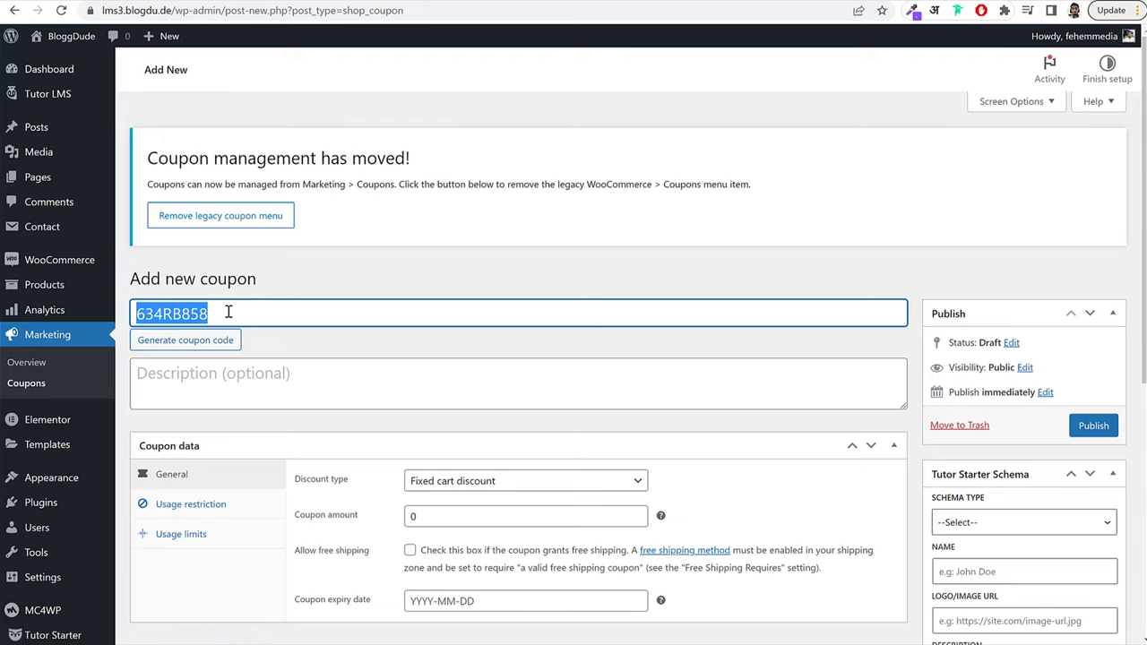
{"action": "type", "text": "10OFF"}
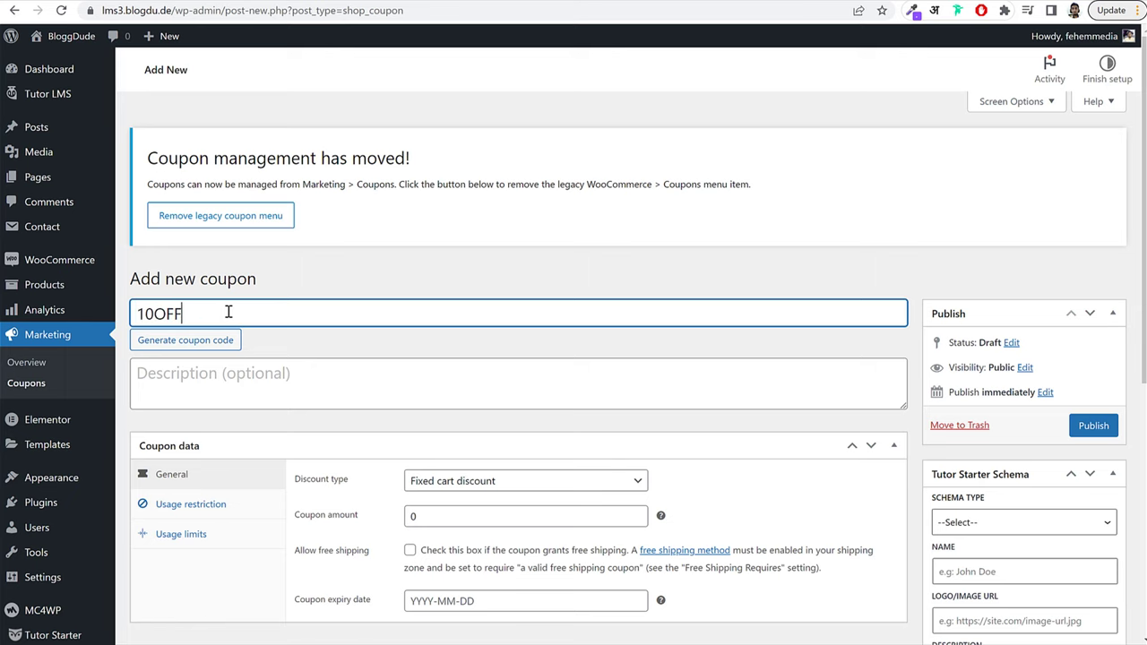
Make 10OFF a Percentage discount with an amount of 10
{"action": "scroll", "coordinate": [363, 301], "scroll_direction": "down", "scroll_amount": 2}
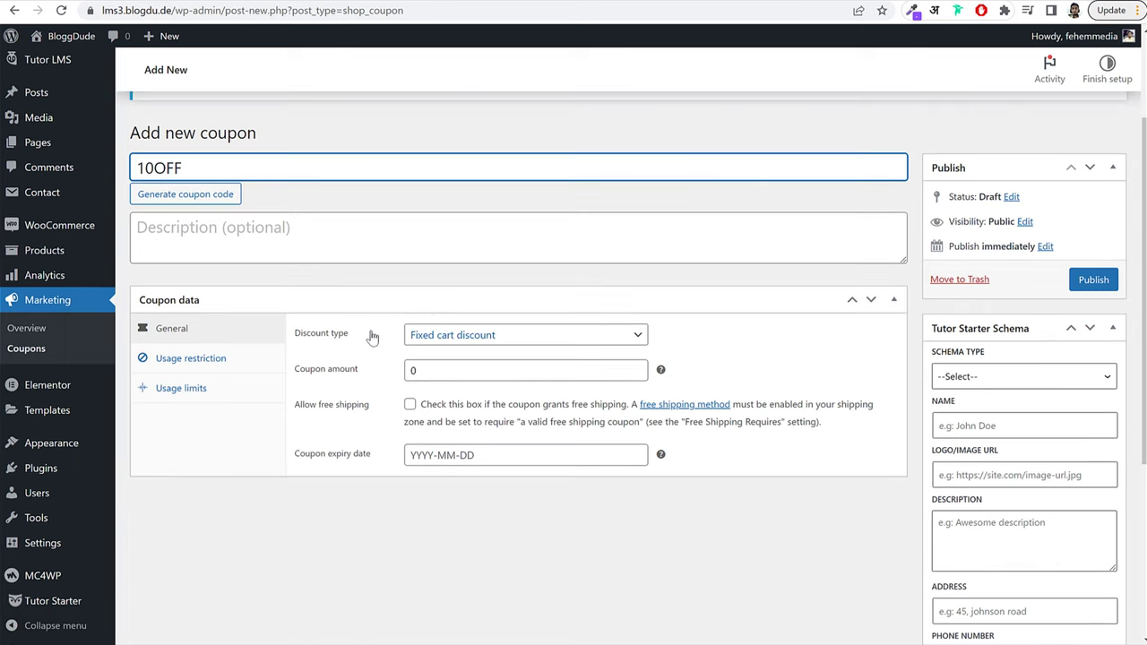
{"action": "left_click", "coordinate": [468, 338]}
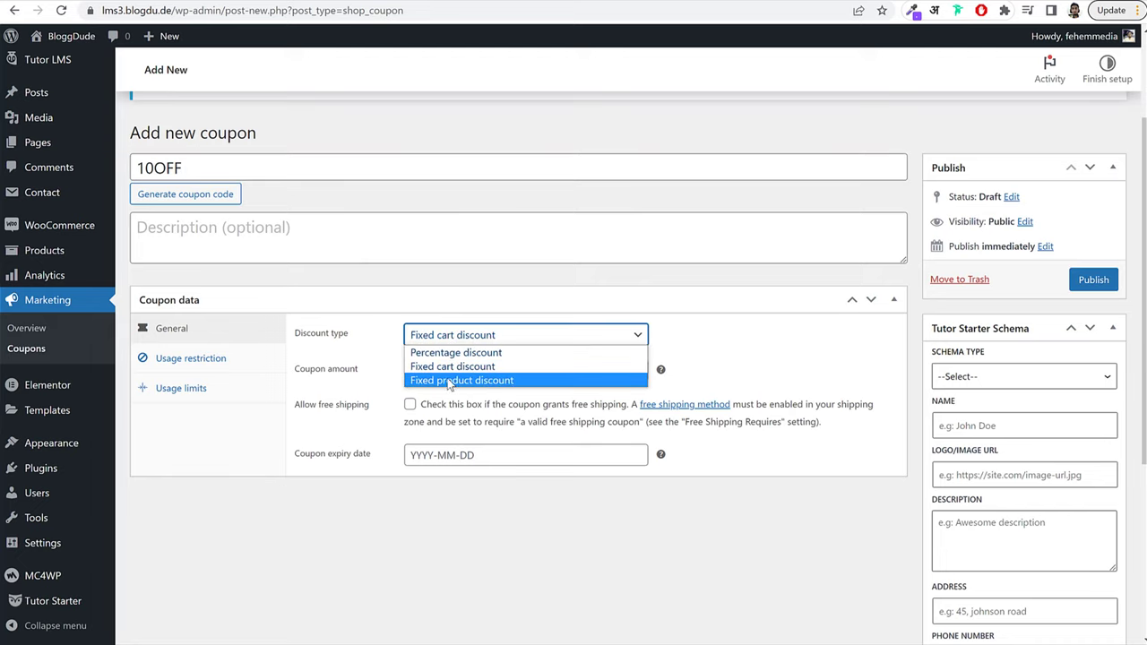
{"action": "left_click", "coordinate": [471, 355]}
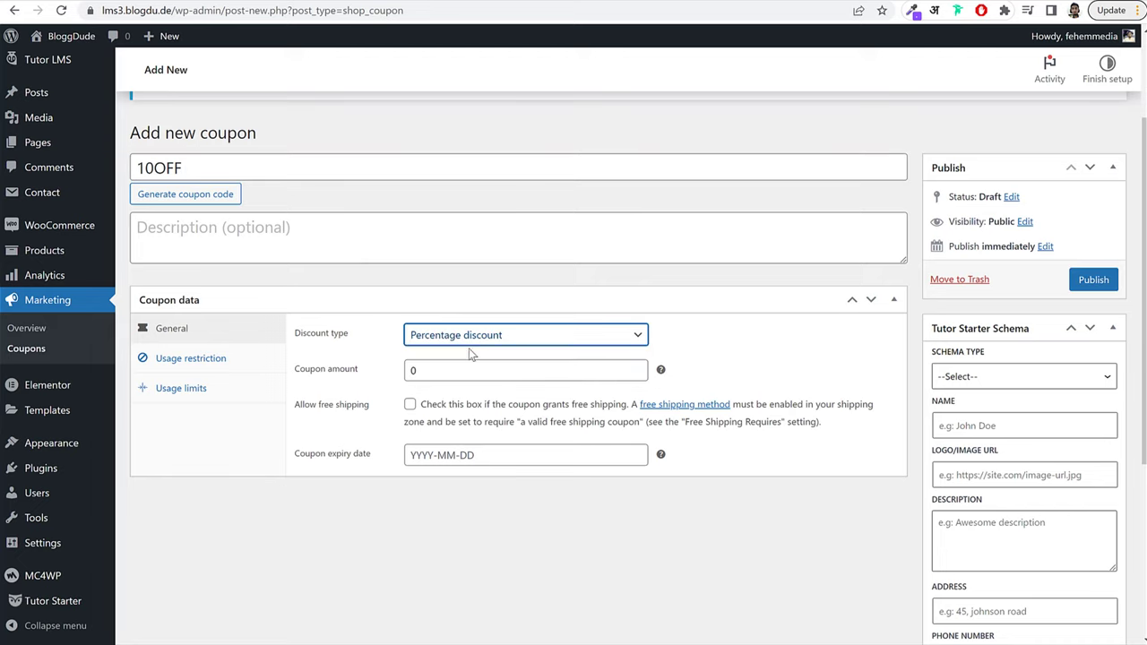
{"action": "double_click", "coordinate": [205, 172]}
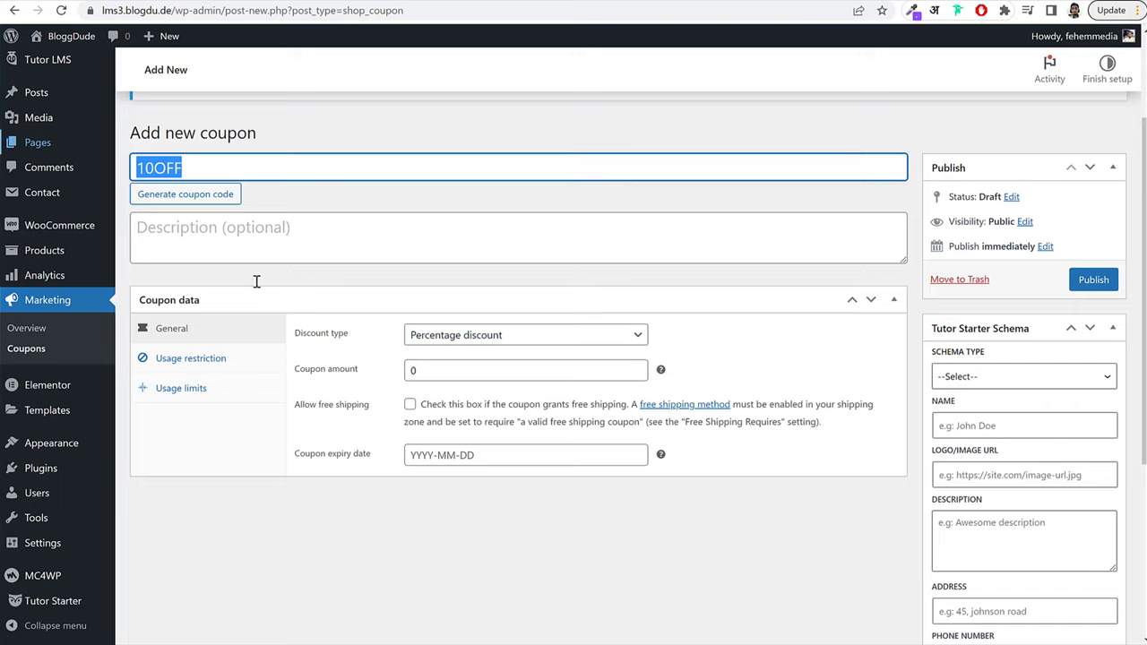
{"action": "left_click", "coordinate": [364, 371]}
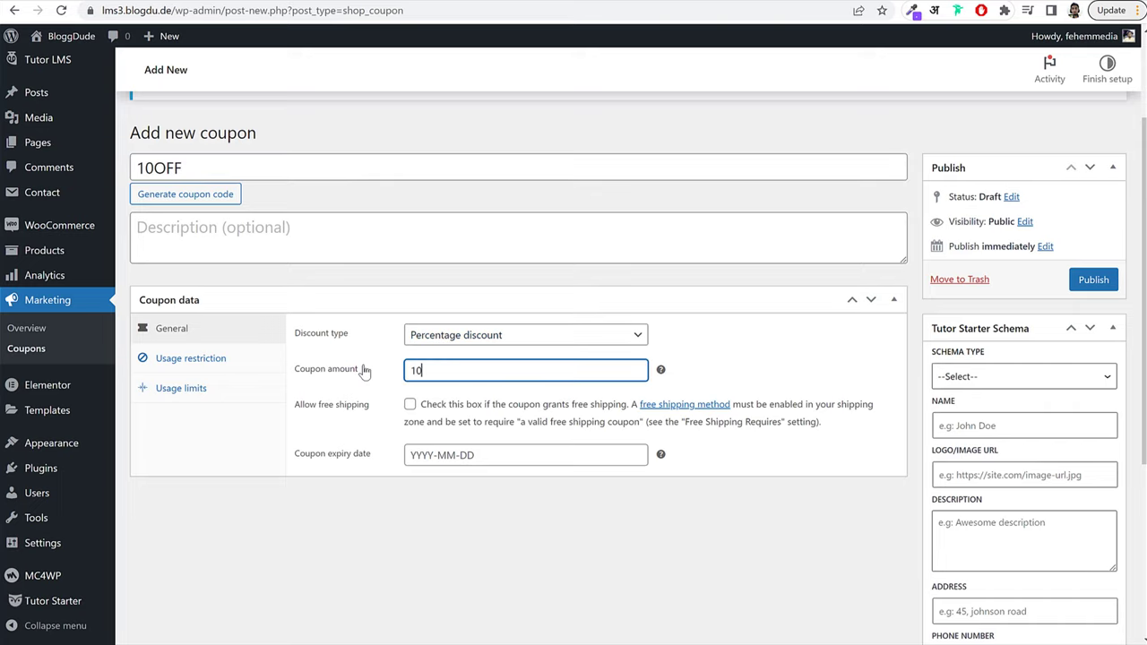
{"action": "double_click", "coordinate": [403, 369]}
Restrict the 10OFF coupon to individual use only
{"action": "left_click", "coordinate": [205, 364]}
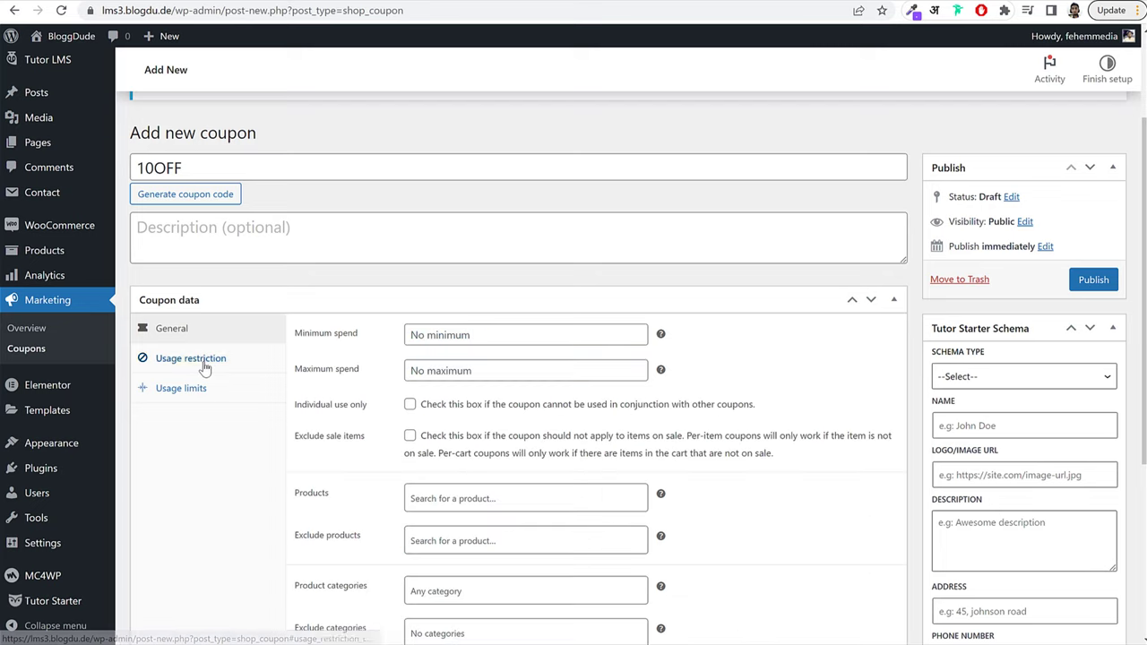
{"action": "scroll", "coordinate": [613, 437], "scroll_direction": "down", "scroll_amount": 1}
{"action": "left_click", "coordinate": [409, 331]}
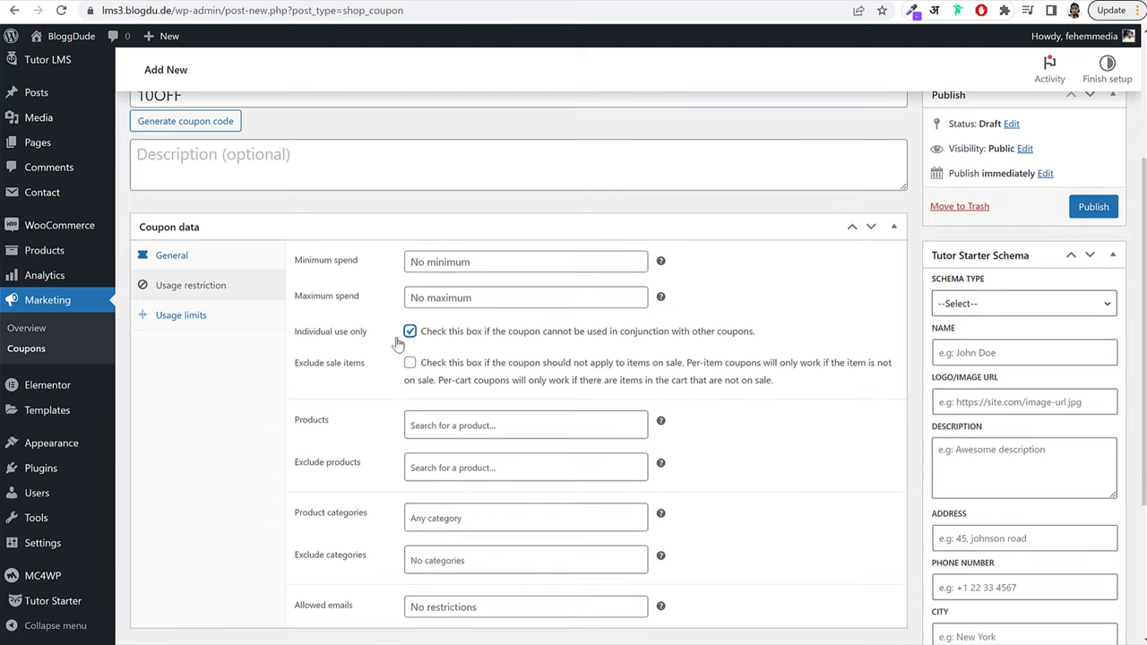
{"action": "mouse_move", "coordinate": [312, 334]}
{"action": "left_mouse_down"}
{"action": "mouse_move", "coordinate": [347, 340]}
{"action": "mouse_move", "coordinate": [302, 338]}
{"action": "left_mouse_up"}
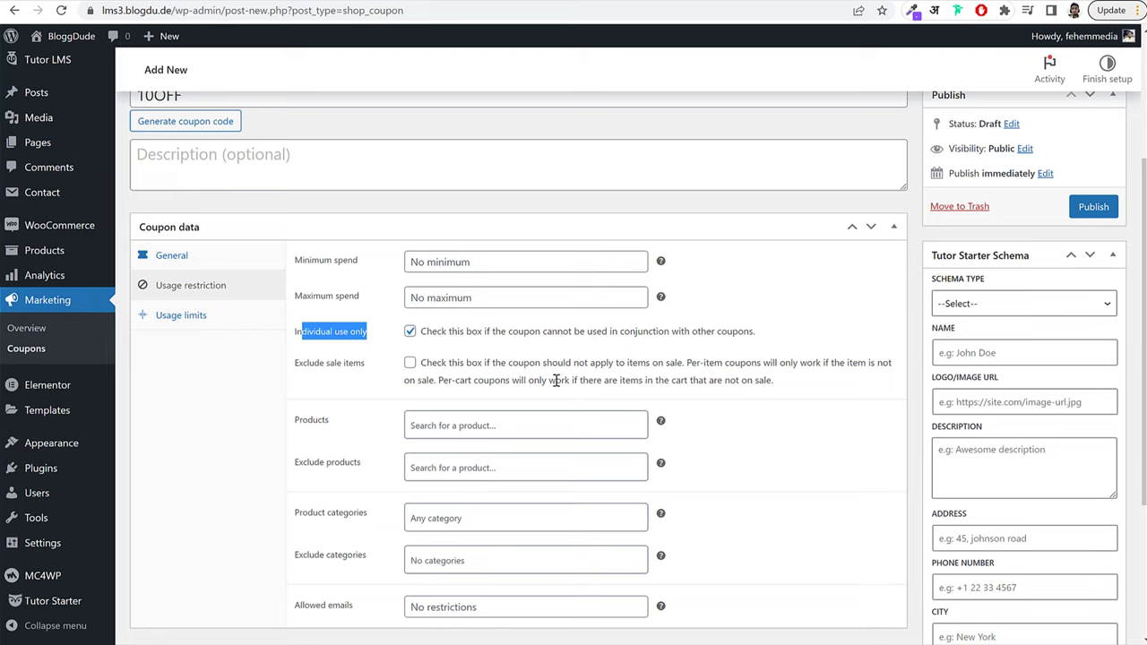
{"action": "scroll", "coordinate": [837, 502], "scroll_direction": "down", "scroll_amount": 1}
{"action": "scroll", "coordinate": [289, 490], "scroll_direction": "up", "scroll_amount": 2}
Limit the coupon to 1 use per user and publish it
{"action": "left_click", "coordinate": [224, 389]}
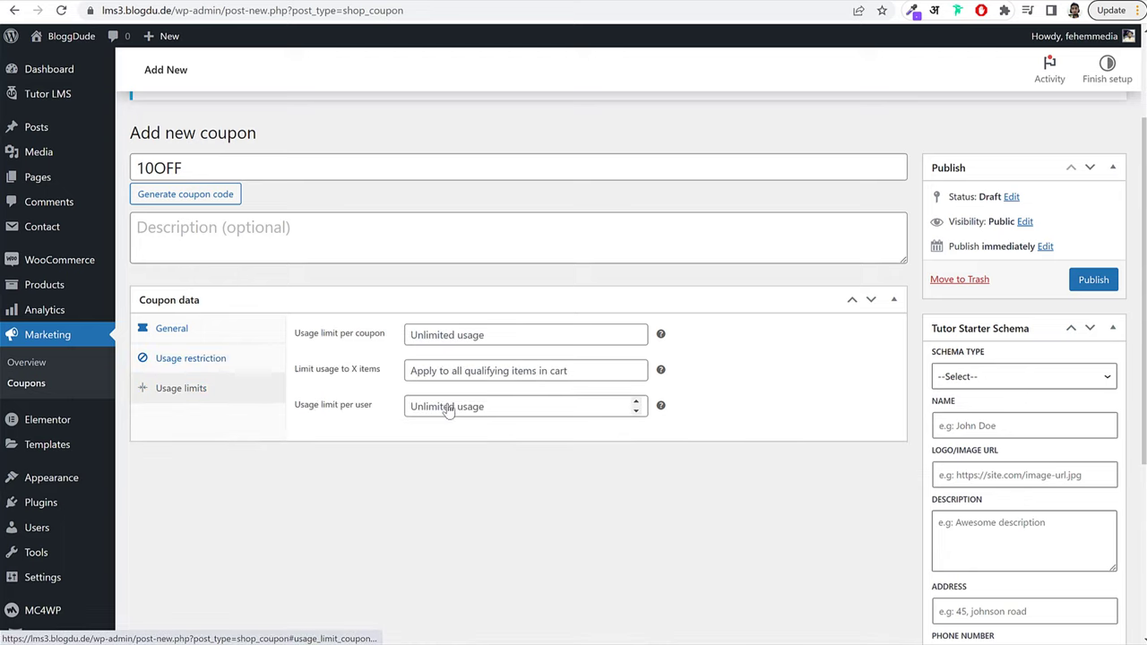
{"action": "left_click", "coordinate": [455, 336]}
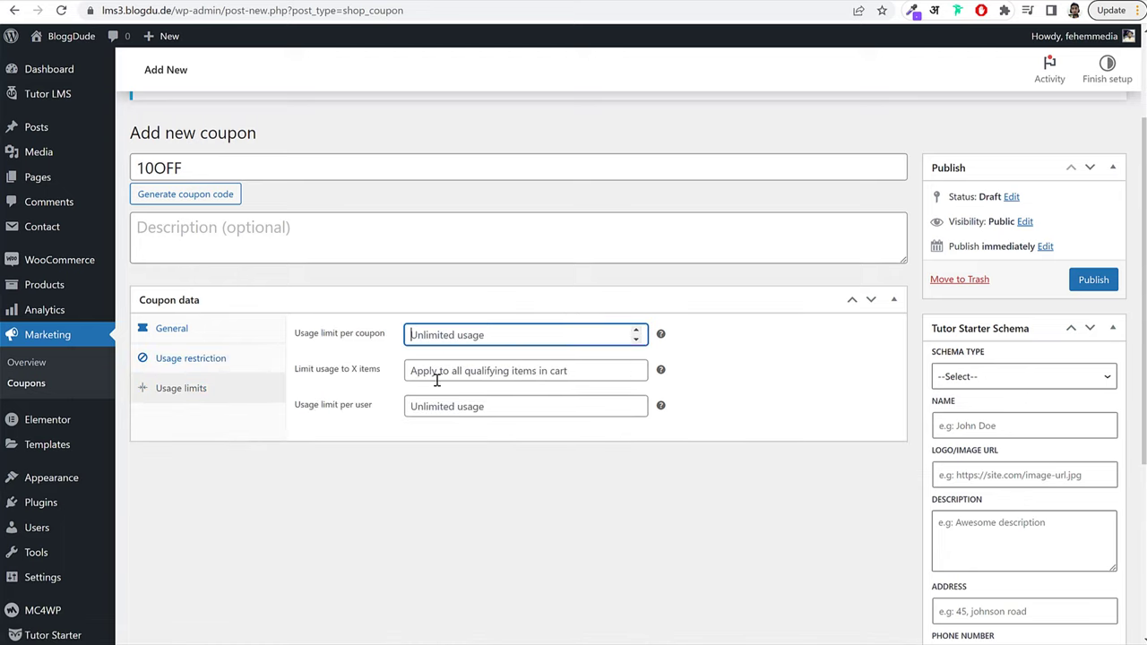
{"action": "left_click", "coordinate": [435, 406]}
{"action": "type", "text": "1"}
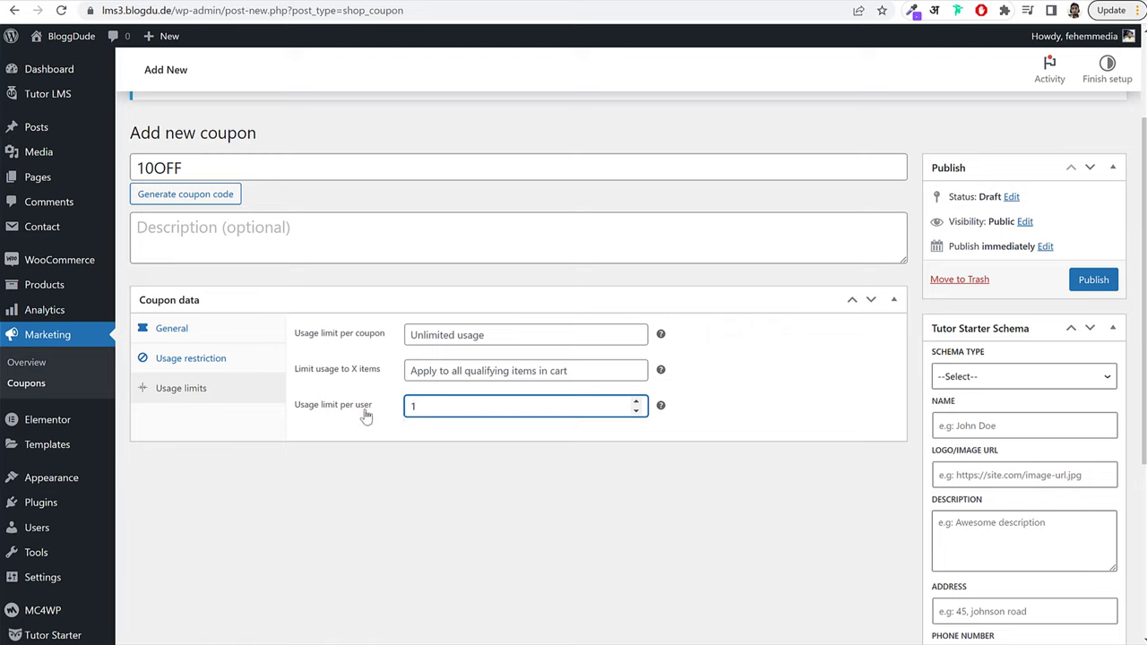
{"action": "left_click", "coordinate": [383, 414]}
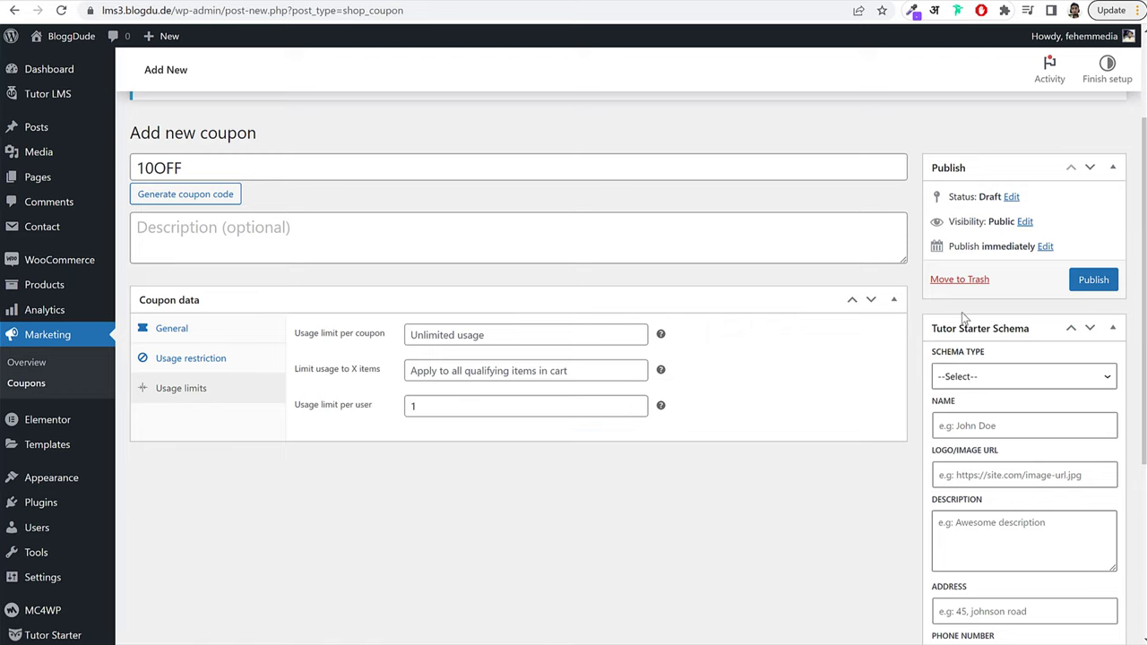
{"action": "left_click", "coordinate": [1080, 281]}
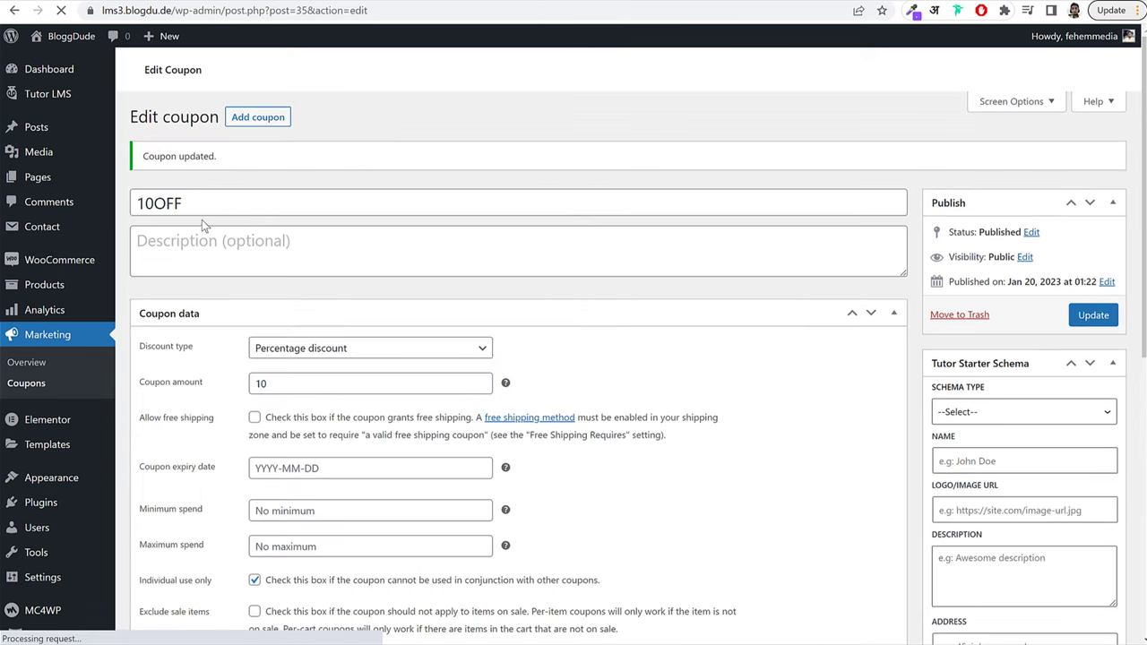
Apply the 10OFF coupon to the cart
{"action": "double_click", "coordinate": [205, 204]}
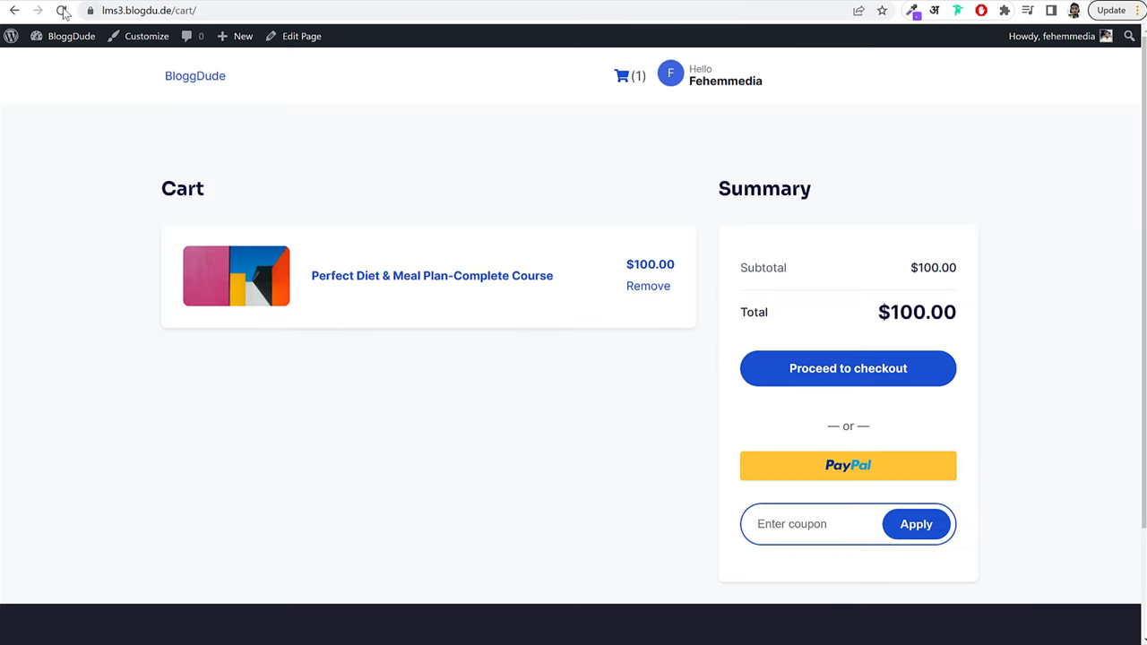
{"action": "left_click", "coordinate": [62, 11]}
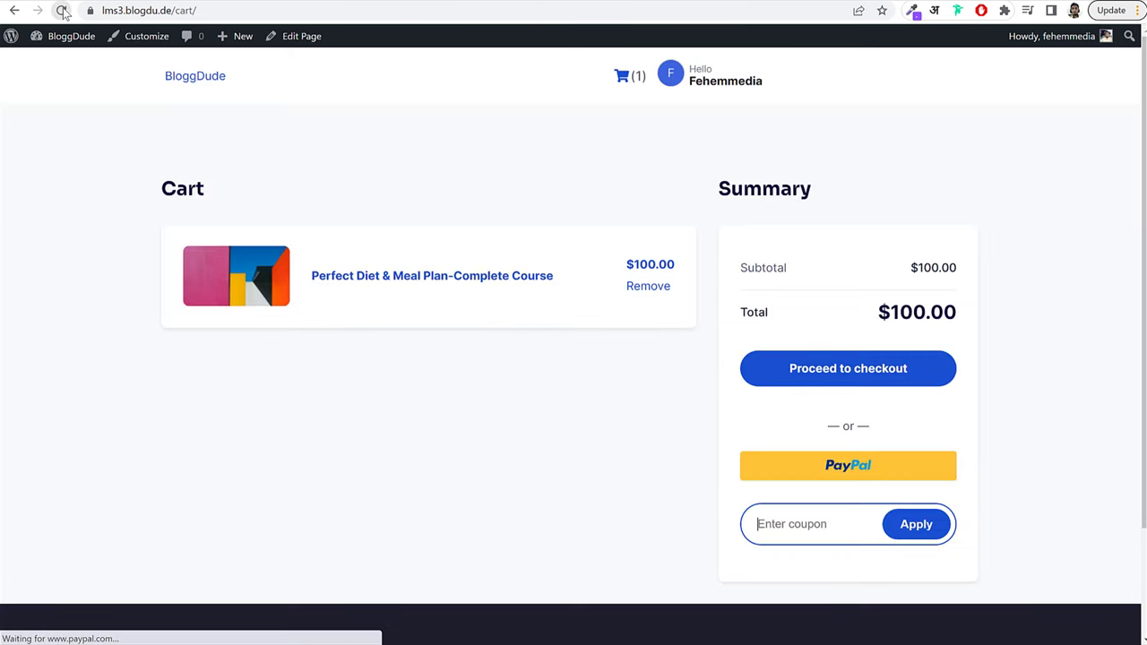
{"action": "left_click", "coordinate": [789, 522]}
{"action": "type", "text": "10OFF"}
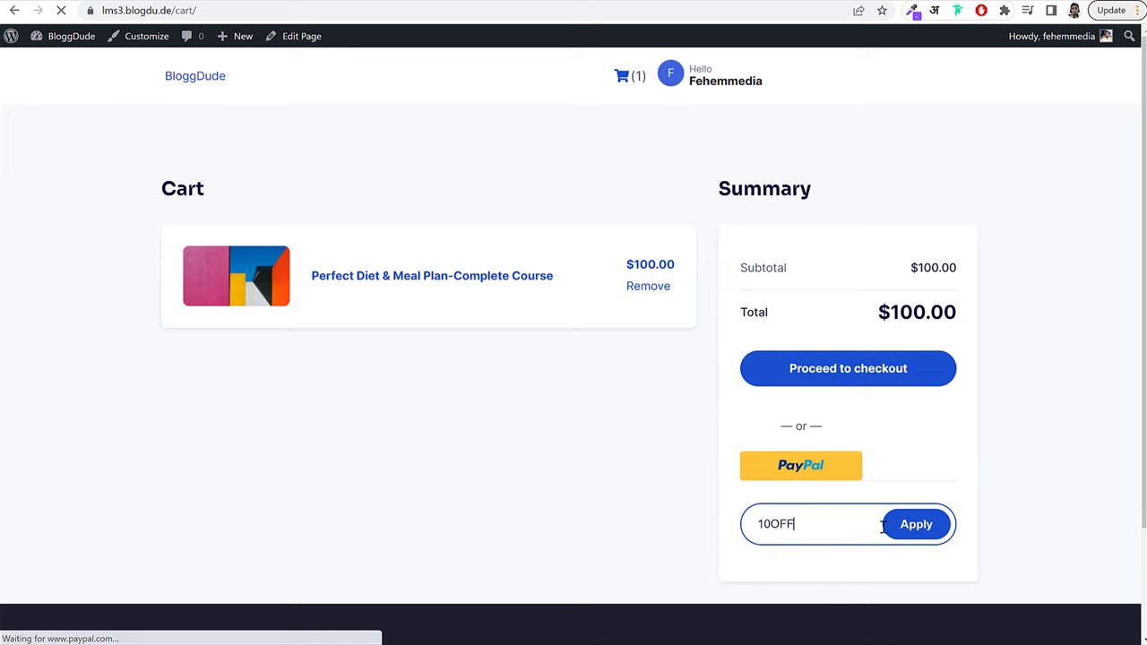
{"action": "left_click", "coordinate": [903, 530]}
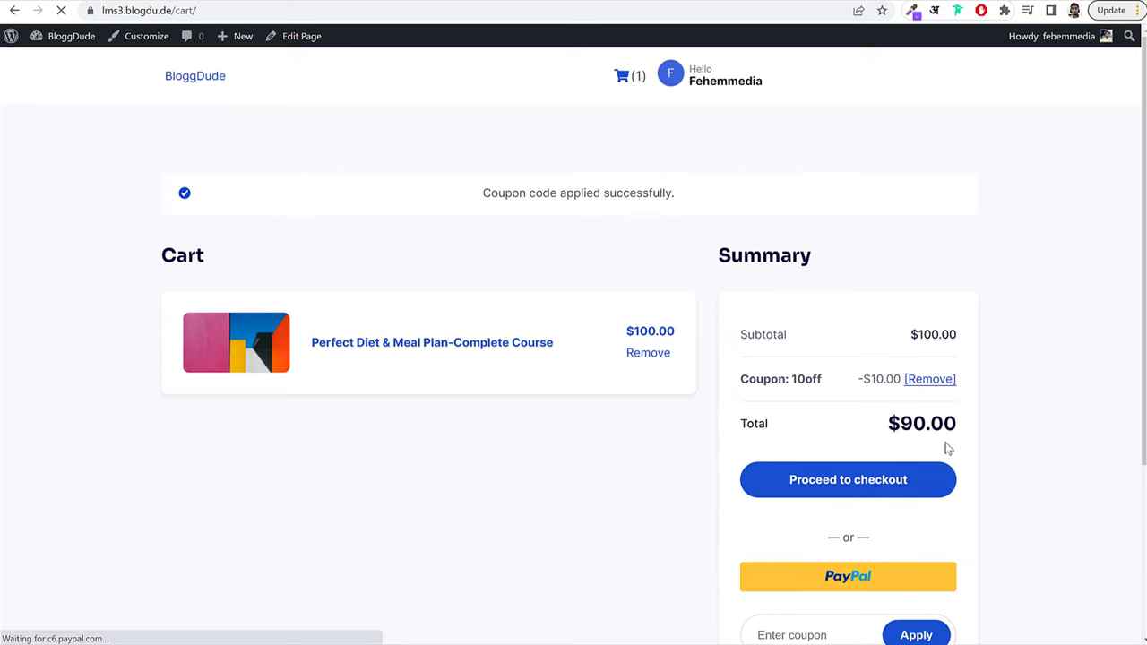
Confirm the -$10.00 discount and $90.00 total, then proceed to checkout
{"action": "left_click_drag", "start_coordinate": [900, 379], "coordinate": [847, 381]}
{"action": "left_click", "coordinate": [847, 381]}
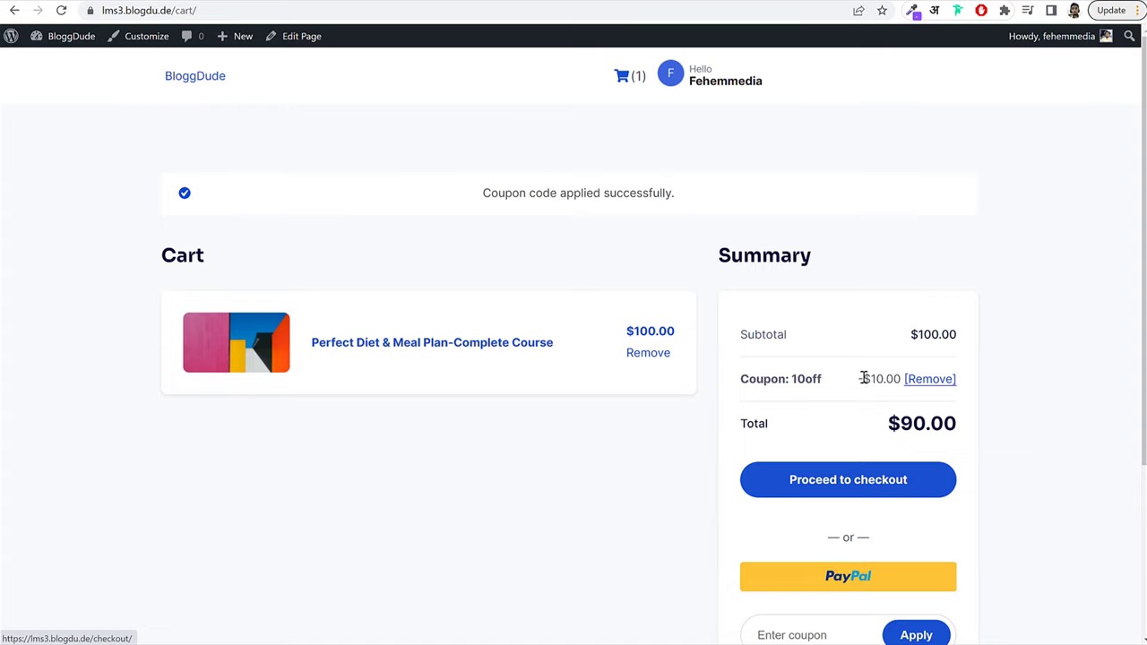
{"action": "left_click_drag", "start_coordinate": [886, 423], "coordinate": [936, 424]}
{"action": "left_click", "coordinate": [1018, 432]}
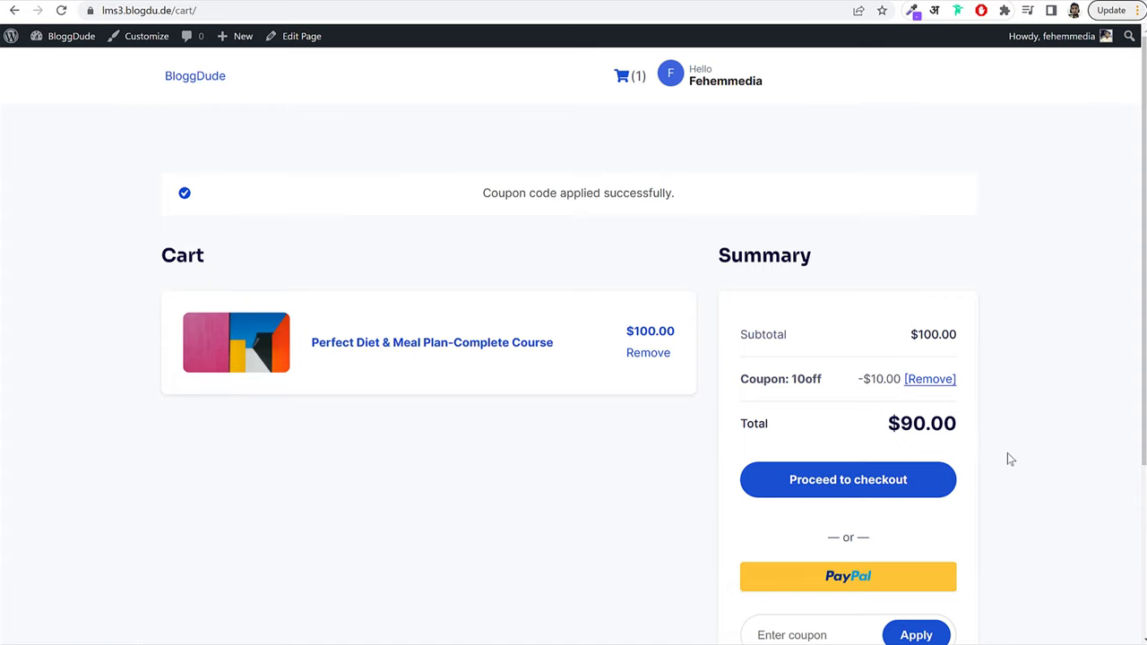
{"action": "scroll", "coordinate": [1007, 454], "scroll_direction": "down", "scroll_amount": 3}
{"action": "left_click", "coordinate": [863, 345]}
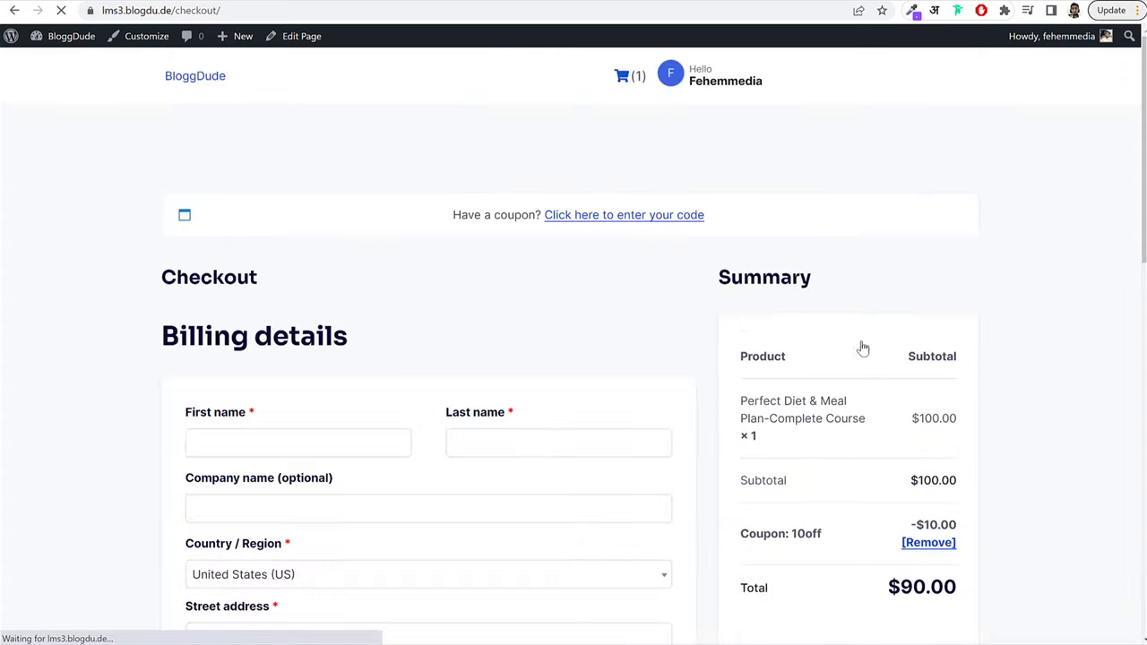
Enter the billing first and last name and choose India as the country
{"action": "scroll", "coordinate": [267, 225], "scroll_direction": "down", "scroll_amount": 3}
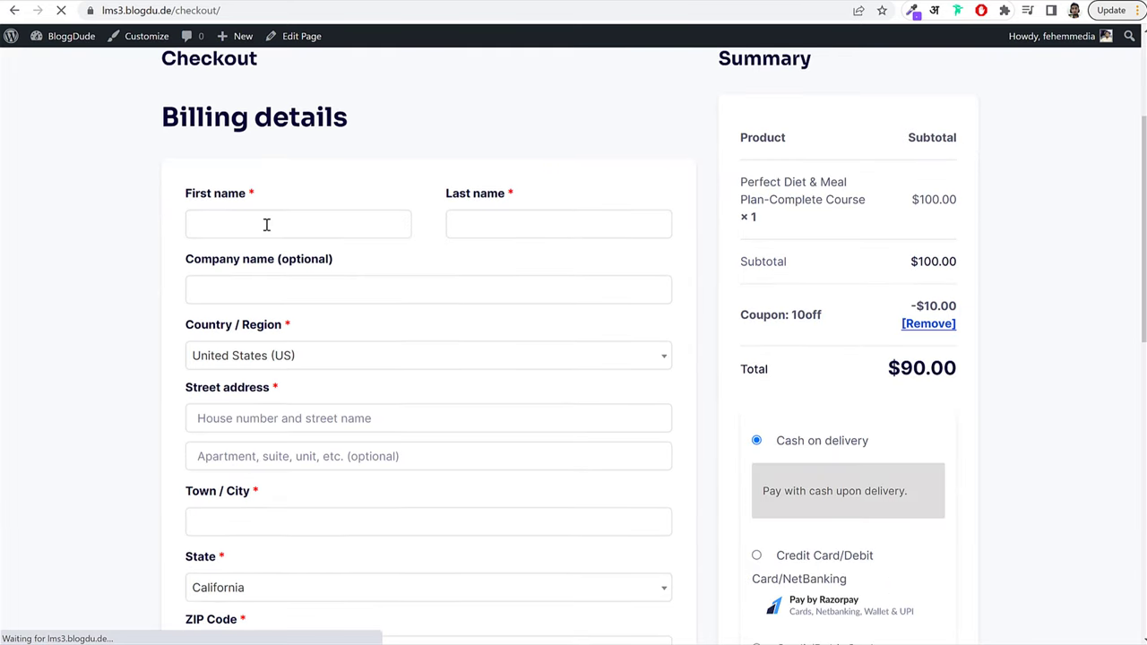
{"action": "left_click", "coordinate": [266, 225]}
{"action": "key", "text": "Tab"}
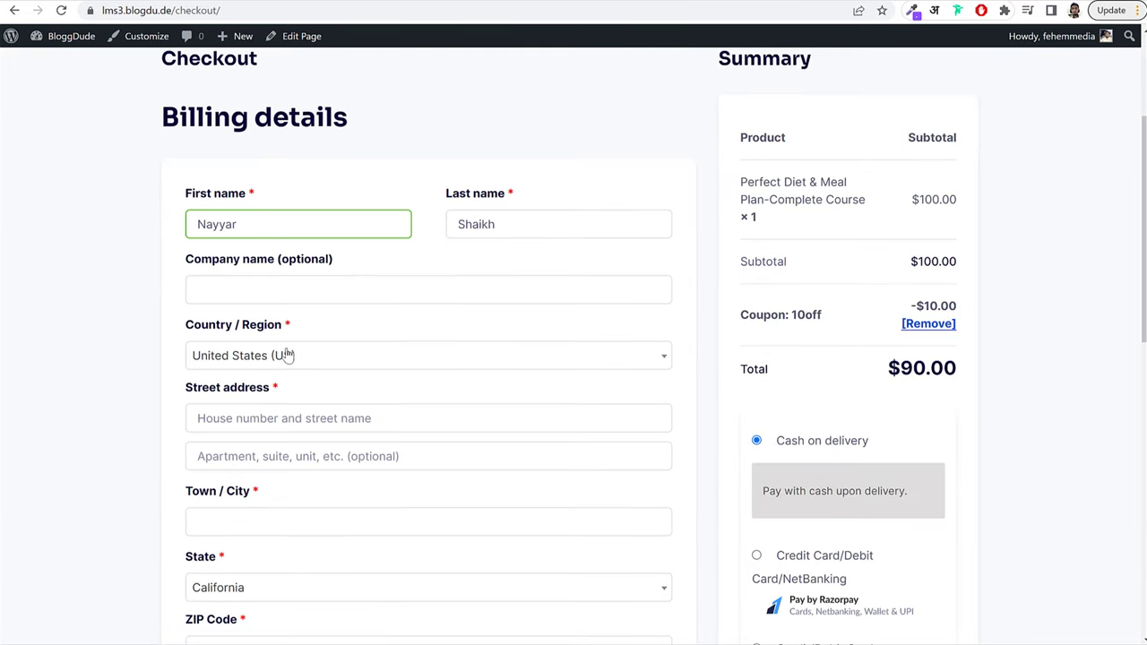
{"action": "left_click", "coordinate": [287, 356]}
{"action": "type", "text": "maha"}
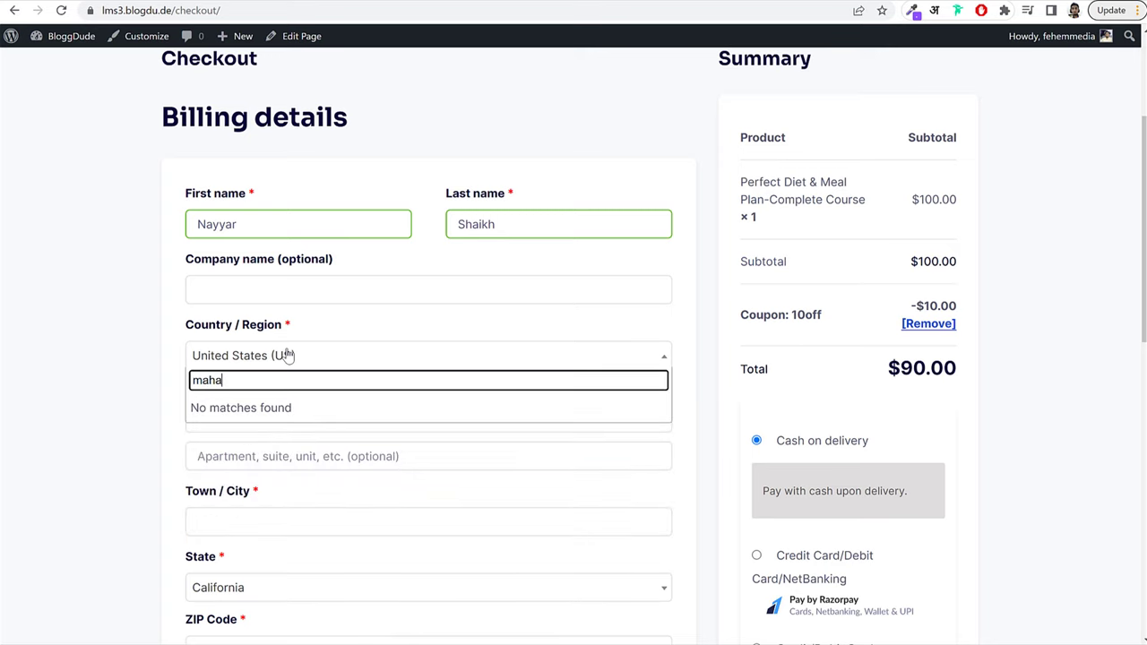
{"action": "key", "text": "BackSpace"}
{"action": "key", "text": "BackSpace"}
{"action": "key", "text": "BackSpace"}
{"action": "key", "text": "BackSpace"}
{"action": "type", "text": "ind"}
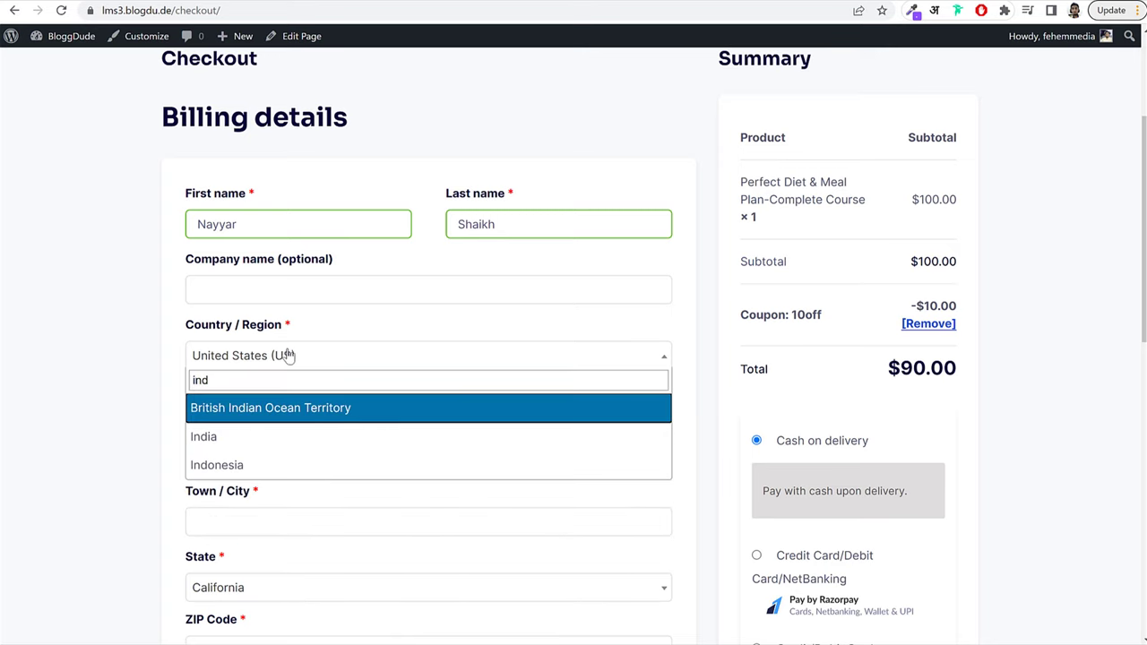
Fill in the street address, apartment, town, and Maharashtra as the state
{"action": "left_click", "coordinate": [245, 439]}
{"action": "left_click", "coordinate": [297, 412]}
{"action": "type", "text": "123"}
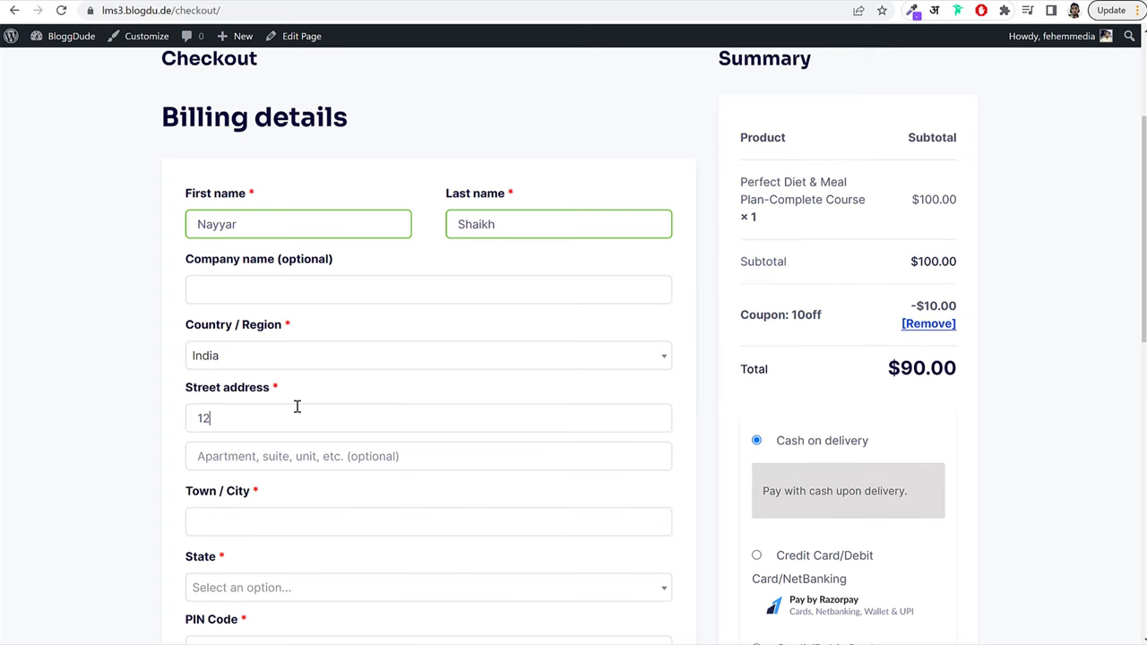
{"action": "key", "text": "Tab"}
{"action": "type", "text": "AB"}
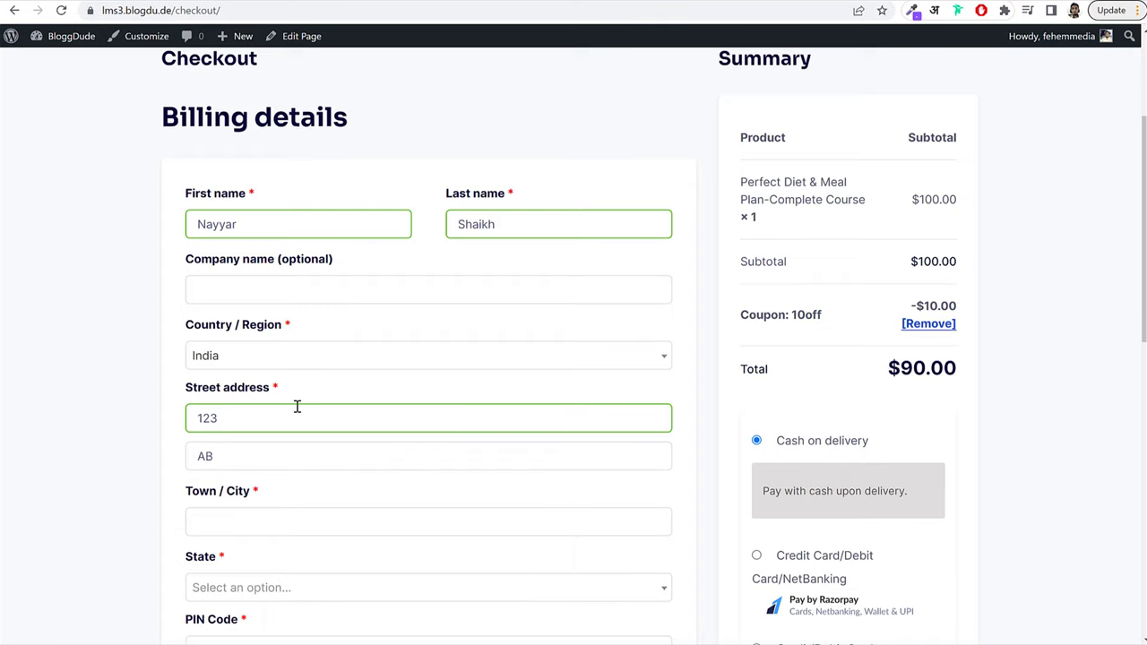
{"action": "type", "text": "C"}
{"action": "key", "text": "Tab"}
{"action": "type", "text": "M"}
{"action": "key", "text": "Tab"}
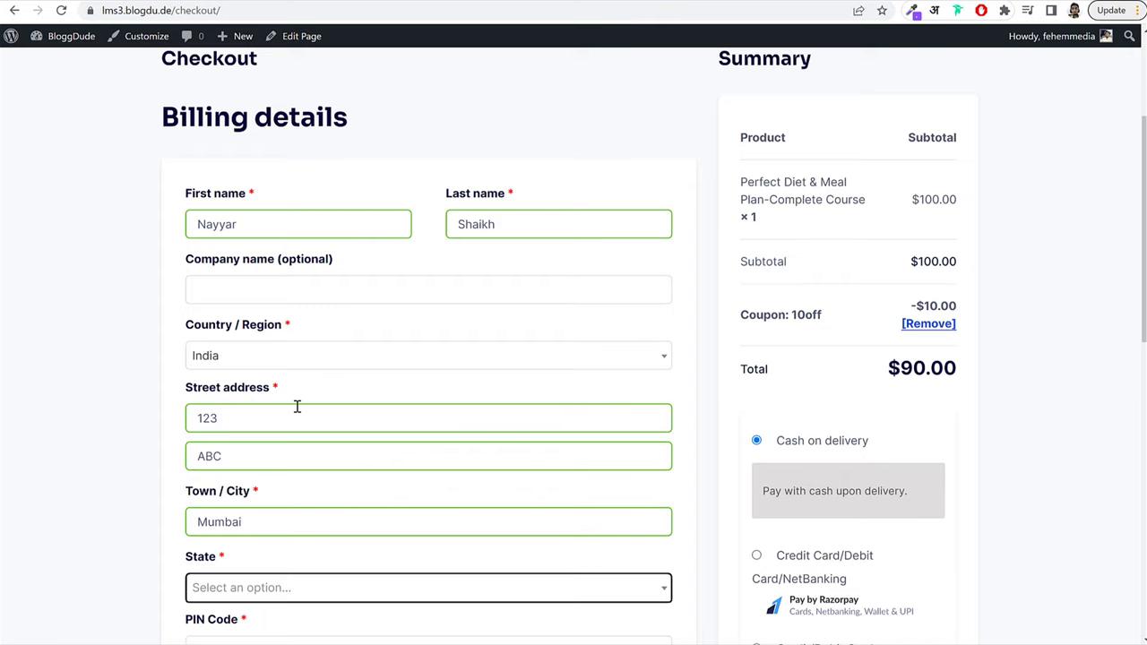
{"action": "type", "text": "maha"}
{"action": "key", "text": "Return"}
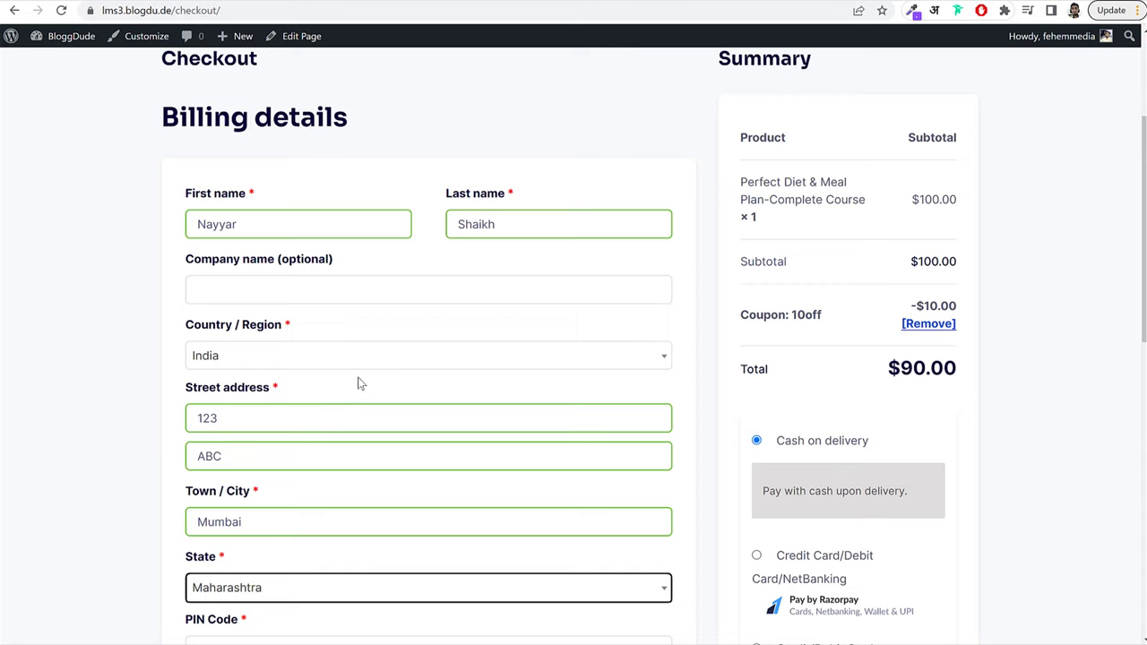
Enter the billing PIN code and phone number
{"action": "scroll", "coordinate": [357, 384], "scroll_direction": "down", "scroll_amount": 4}
{"action": "left_click", "coordinate": [303, 285]}
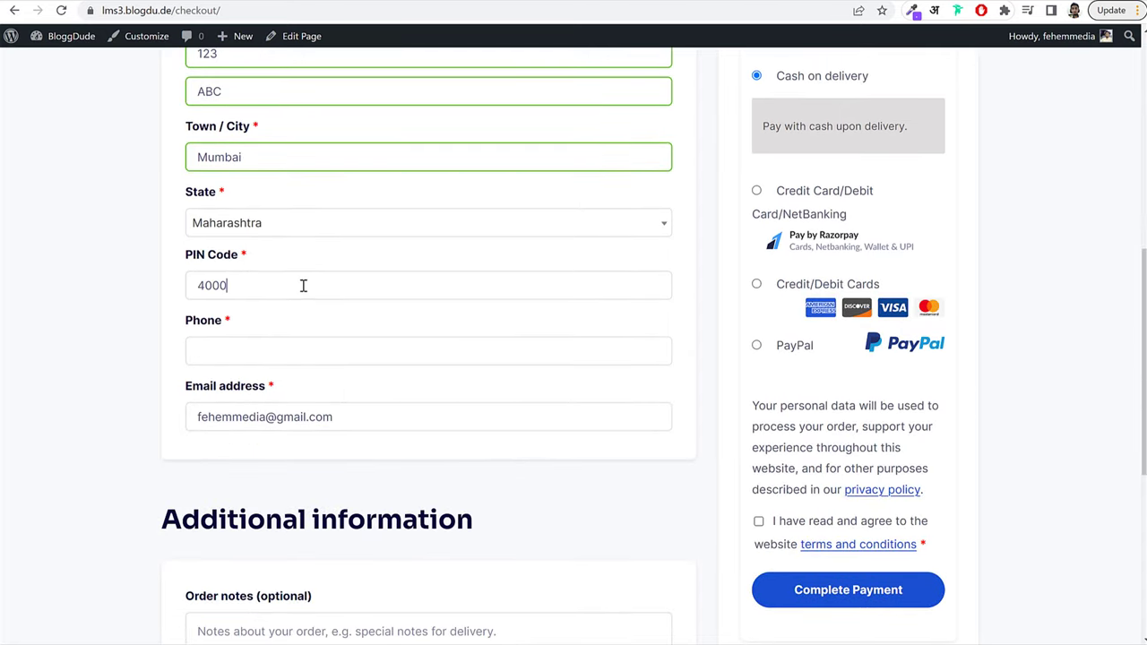
{"action": "key", "text": "Tab"}
{"action": "type", "text": "78965"}
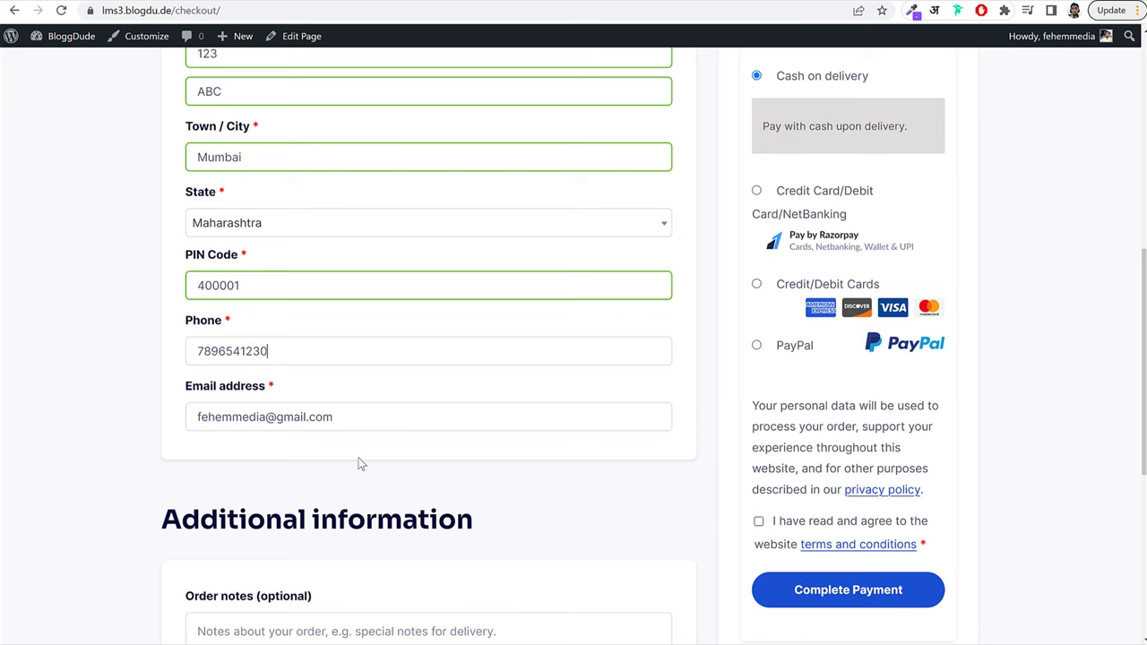
{"action": "scroll", "coordinate": [358, 464], "scroll_direction": "down", "scroll_amount": 3}
{"action": "scroll", "coordinate": [466, 455], "scroll_direction": "up", "scroll_amount": 4}
{"action": "scroll", "coordinate": [456, 464], "scroll_direction": "up", "scroll_amount": 5}
{"action": "scroll", "coordinate": [913, 346], "scroll_direction": "down", "scroll_amount": 5}
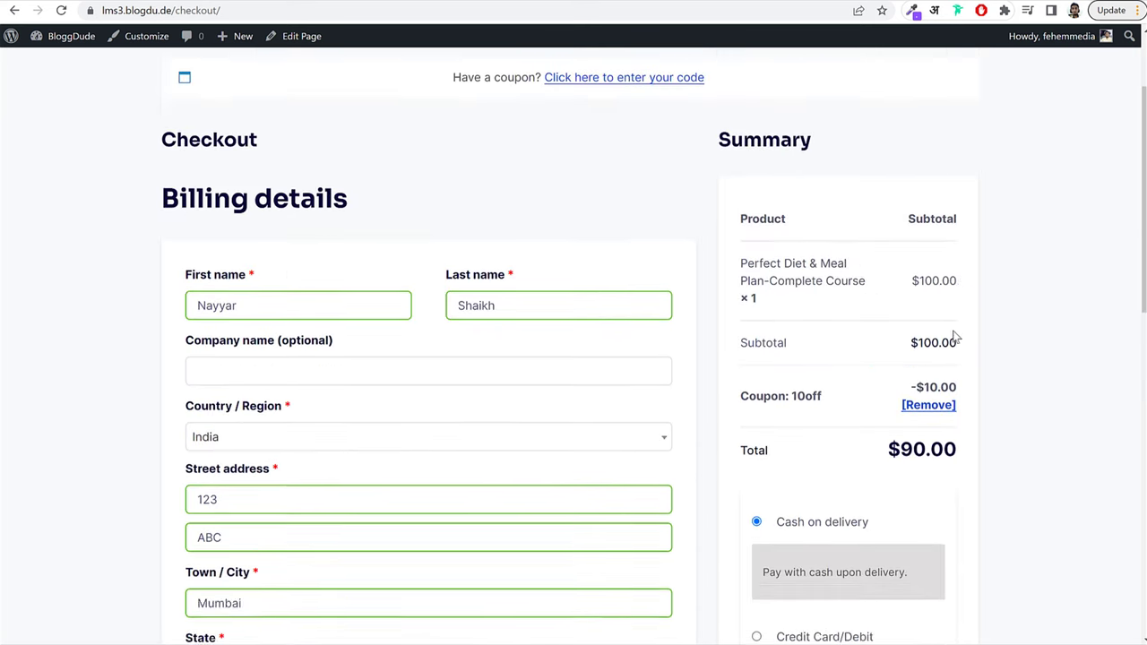
Choose Cash on delivery after trying other payment options, accept the terms, and place the order
{"action": "left_click", "coordinate": [756, 265]}
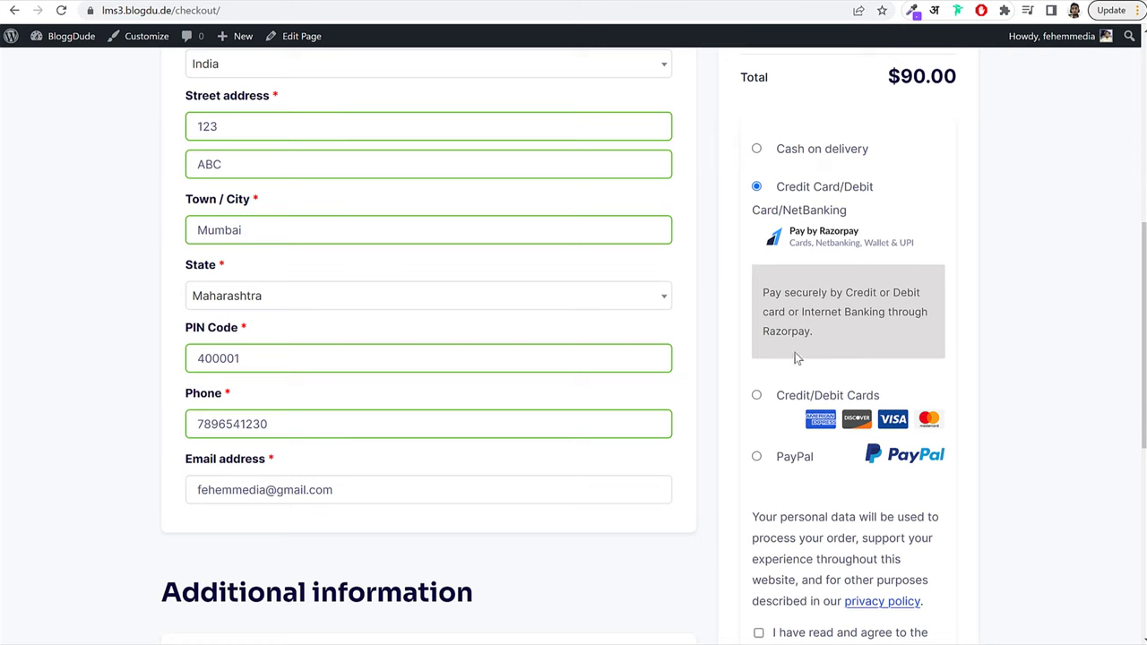
{"action": "left_click", "coordinate": [757, 395]}
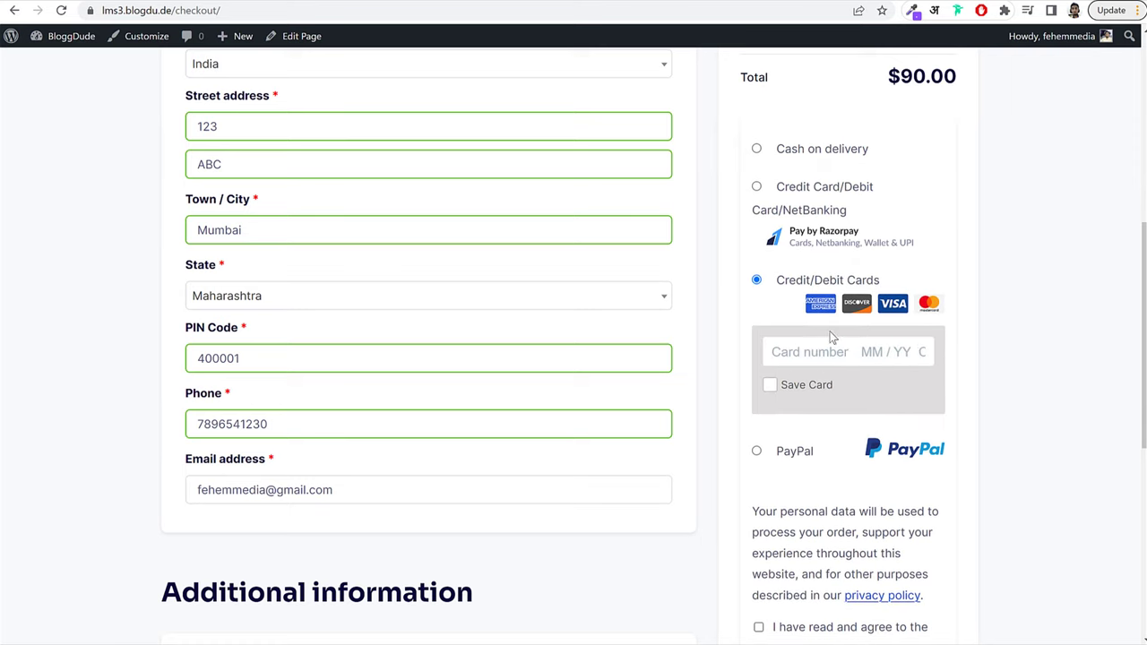
{"action": "left_click", "coordinate": [758, 452]}
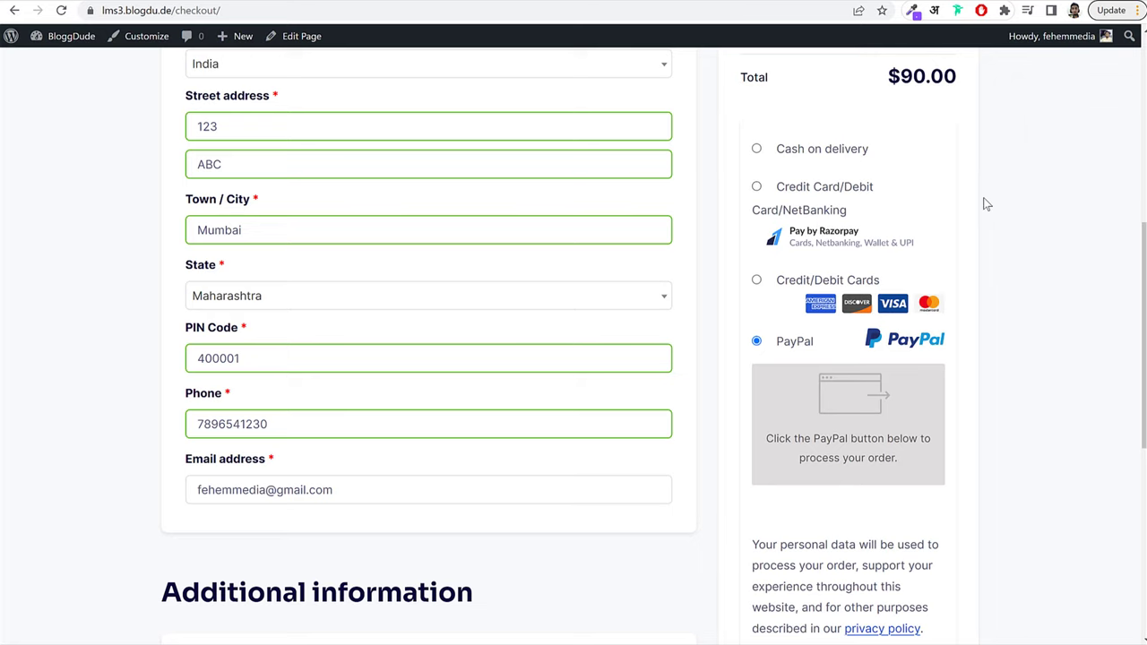
{"action": "left_click", "coordinate": [757, 150]}
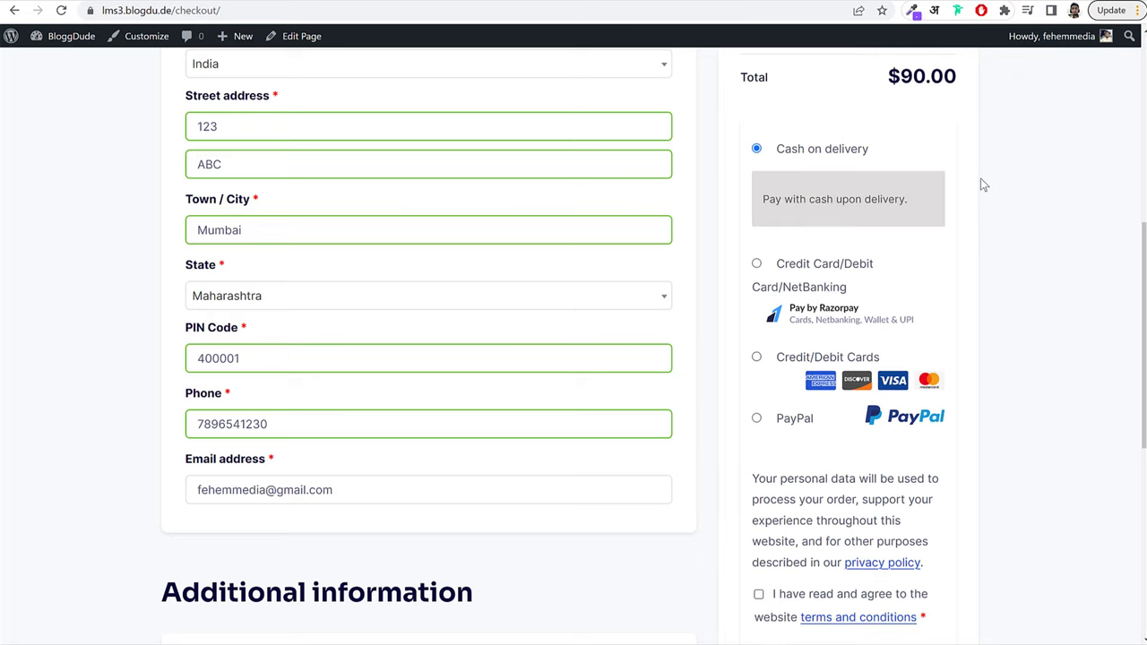
{"action": "scroll", "coordinate": [978, 177], "scroll_direction": "down", "scroll_amount": 3}
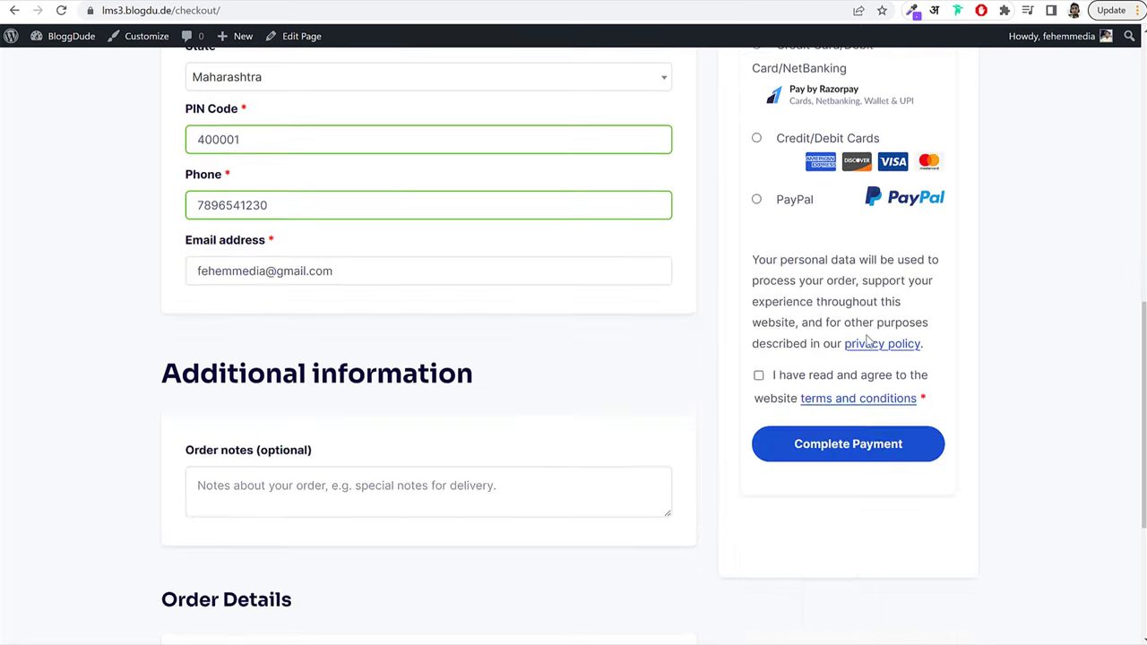
{"action": "left_click", "coordinate": [759, 376]}
{"action": "left_click", "coordinate": [872, 451]}
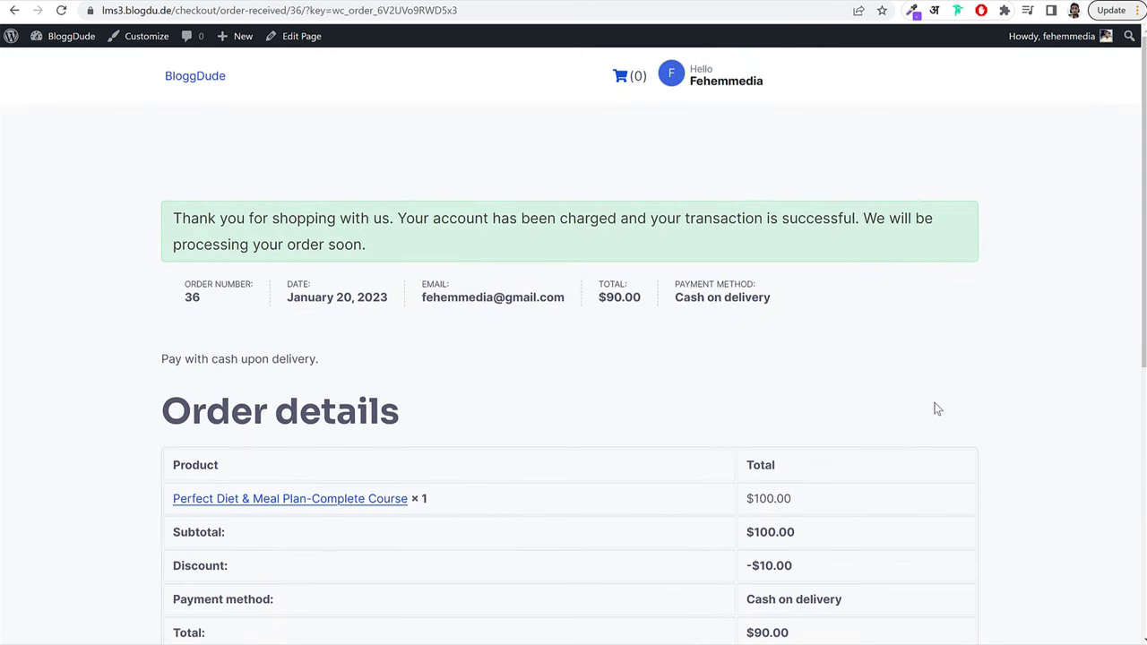
Visit the purchased course from the confirmation page, return, and open WooCommerce Orders
{"action": "scroll", "coordinate": [231, 410], "scroll_direction": "down", "scroll_amount": 3}
{"action": "left_click", "coordinate": [253, 285]}
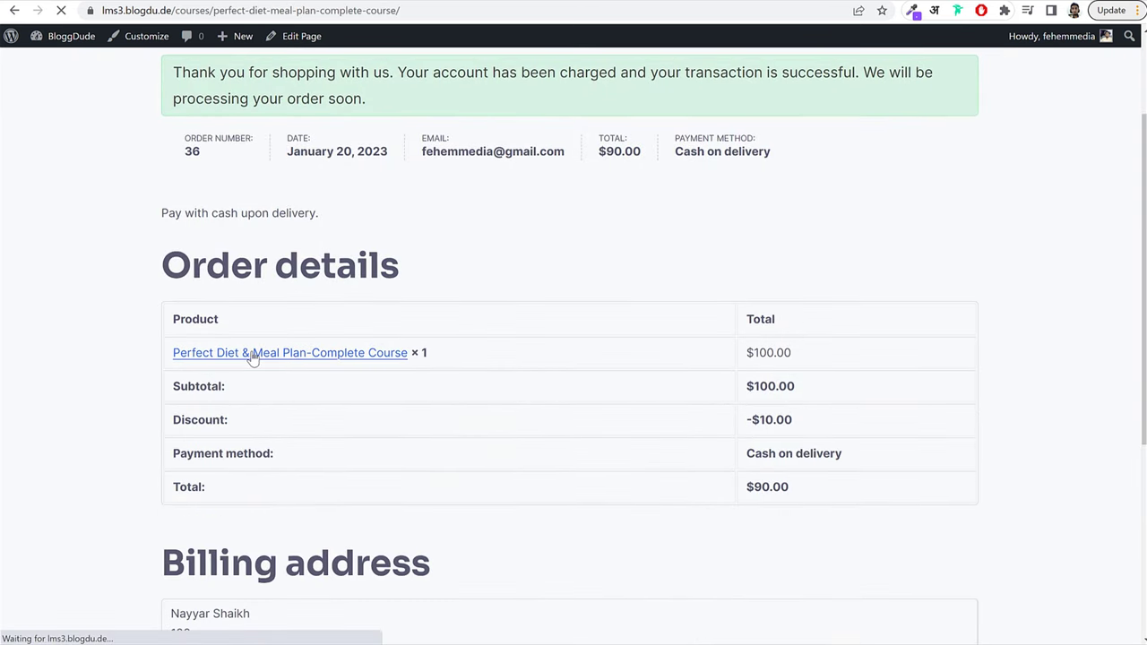
{"action": "key", "text": "alt+Left"}
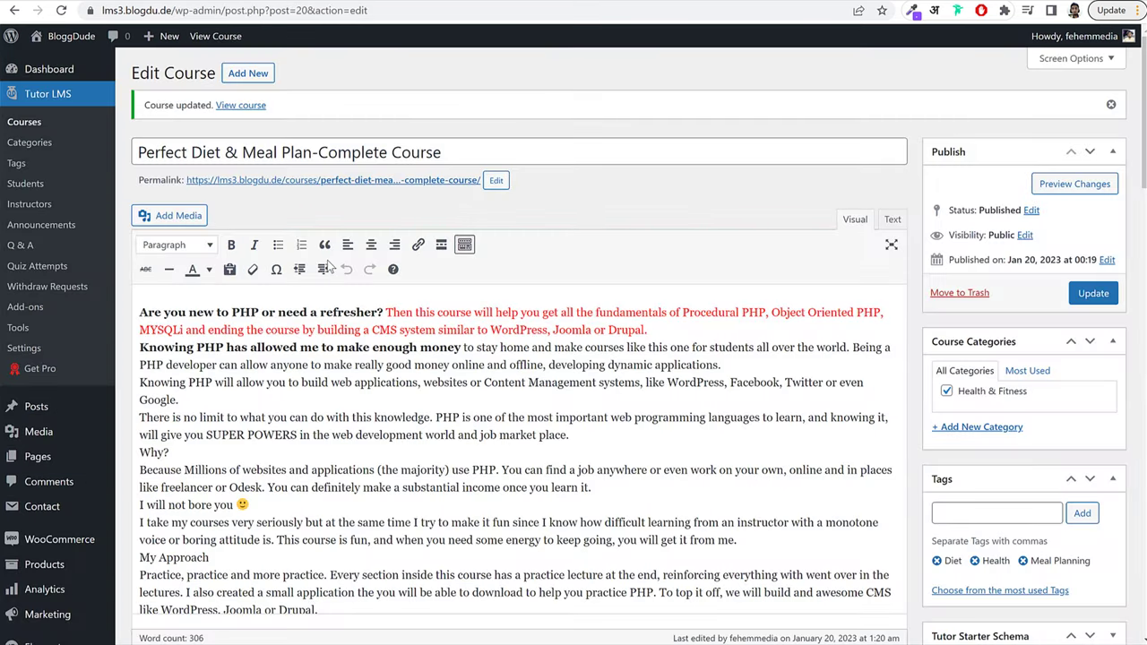
{"action": "scroll", "coordinate": [328, 266], "scroll_direction": "down", "scroll_amount": 3}
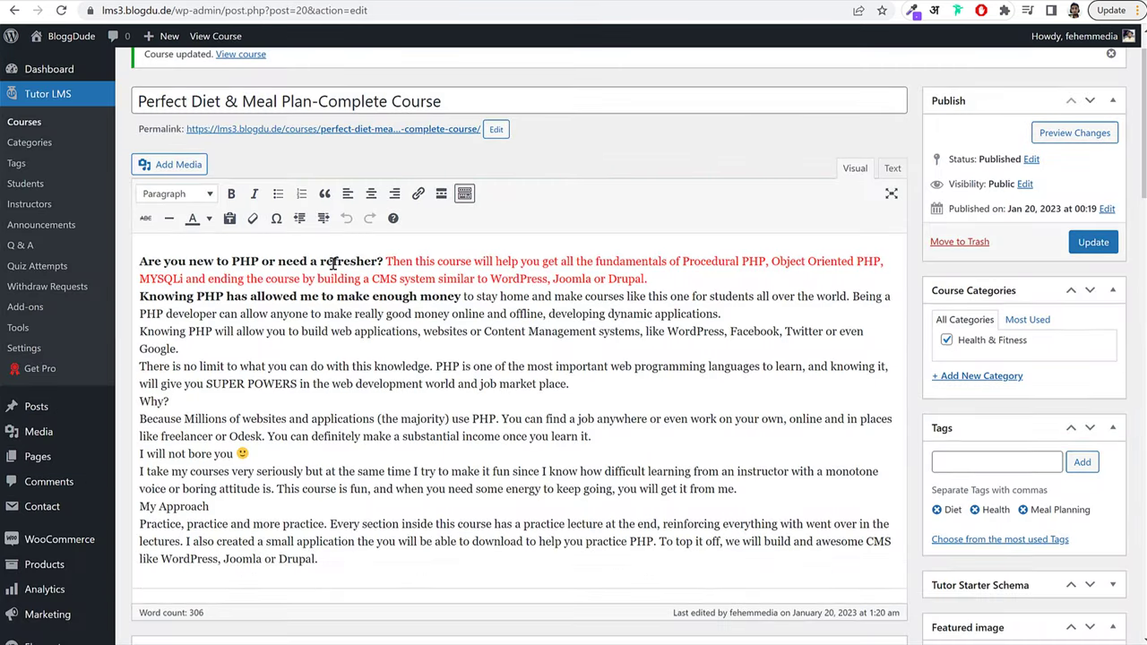
{"action": "mouse_move", "coordinate": [36, 541]}
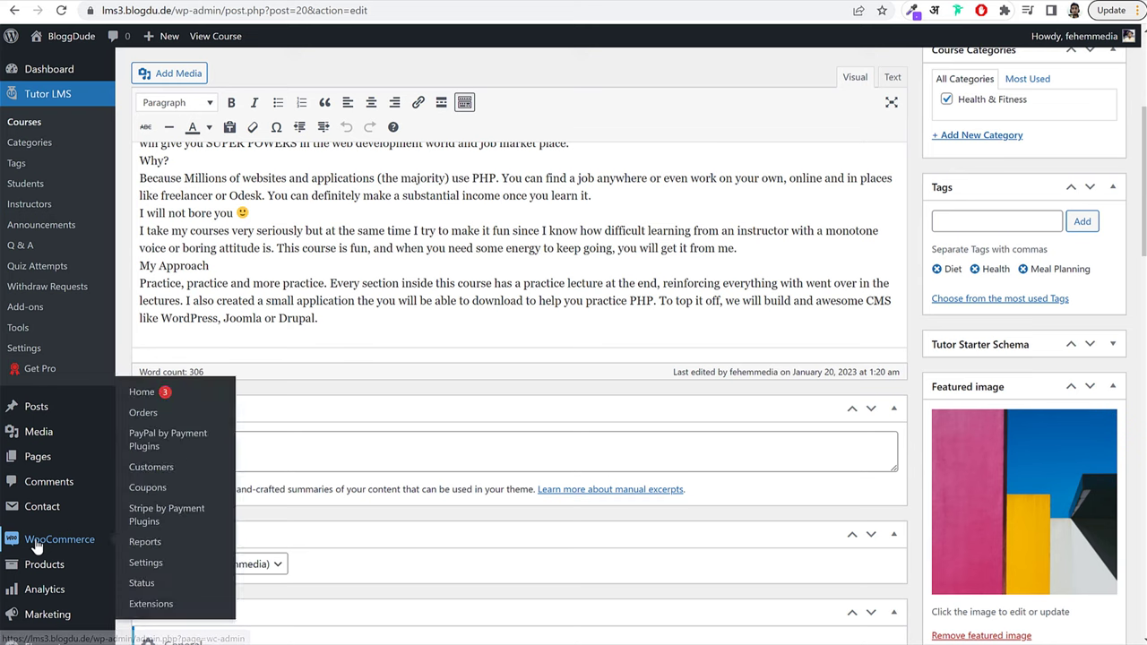
{"action": "left_click", "coordinate": [160, 418]}
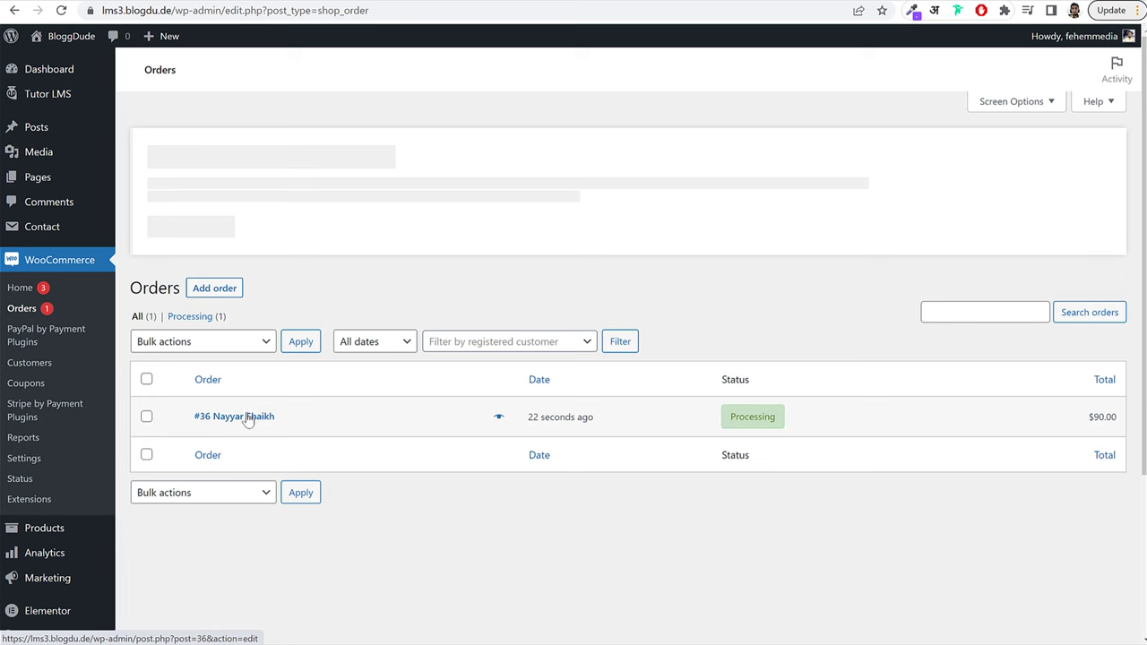
Change course order #36's status to Completed and update the order
{"action": "left_click", "coordinate": [235, 410]}
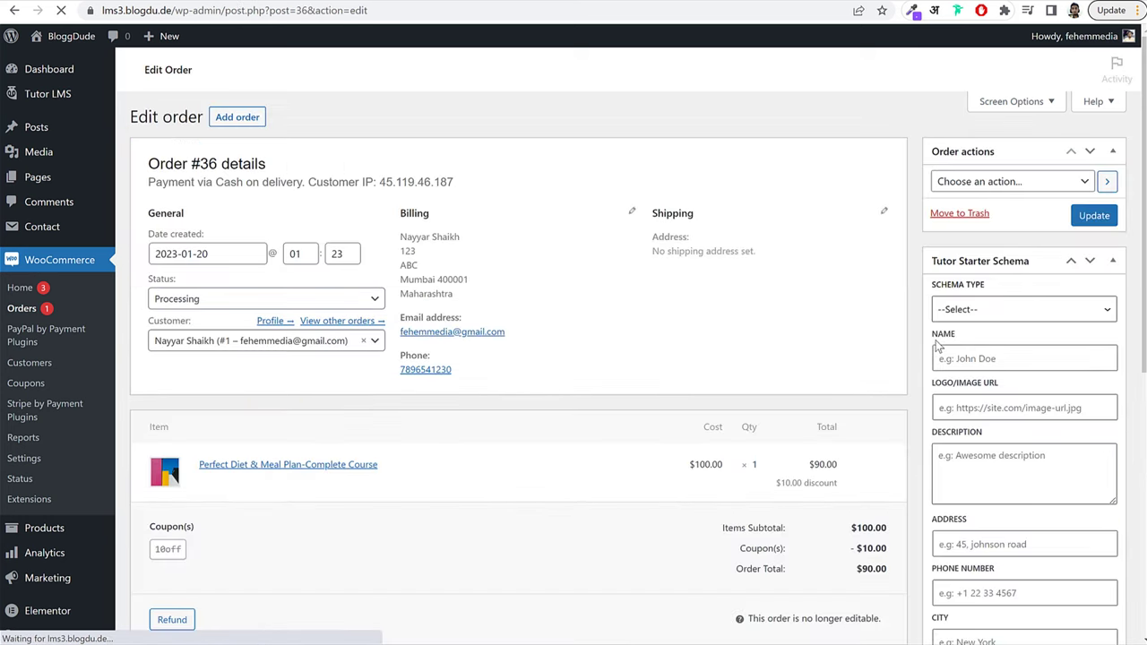
{"action": "left_click", "coordinate": [1003, 420]}
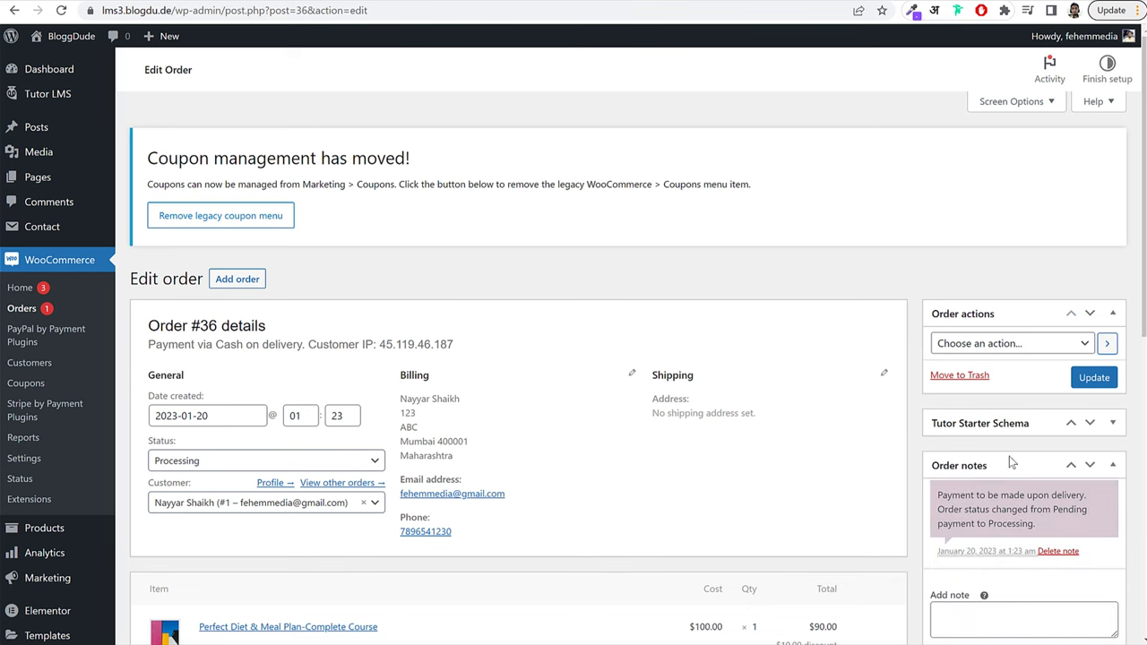
{"action": "scroll", "coordinate": [1022, 475], "scroll_direction": "down", "scroll_amount": 2}
{"action": "scroll", "coordinate": [1028, 493], "scroll_direction": "down", "scroll_amount": 1}
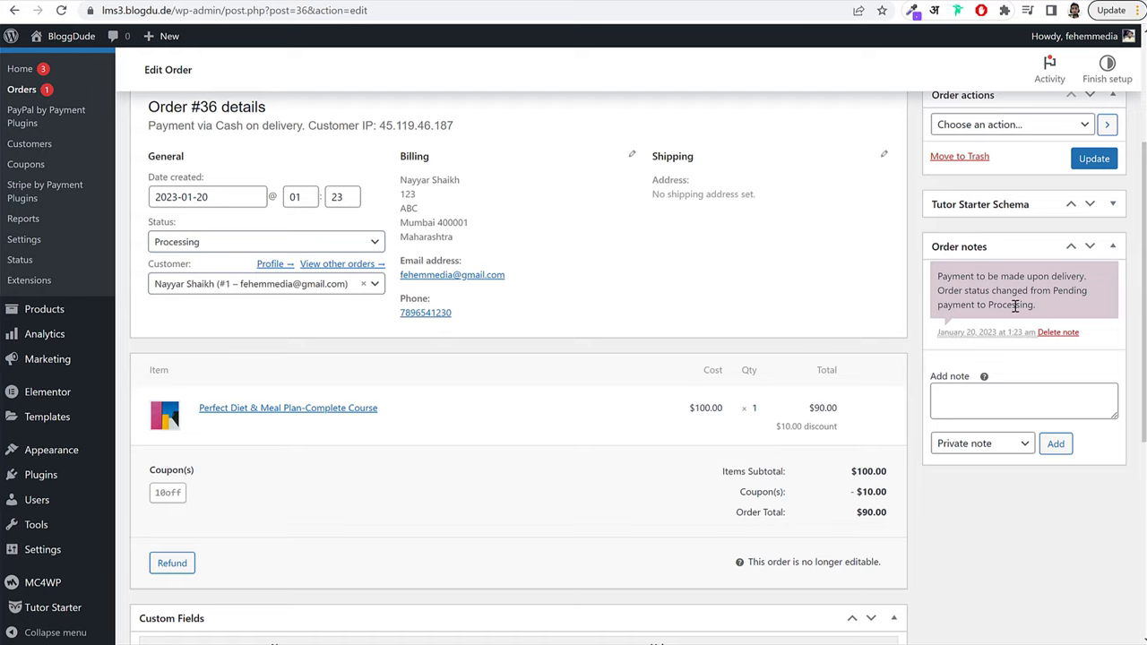
{"action": "left_click_drag", "start_coordinate": [199, 230], "coordinate": [141, 228]}
{"action": "left_click", "coordinate": [190, 244]}
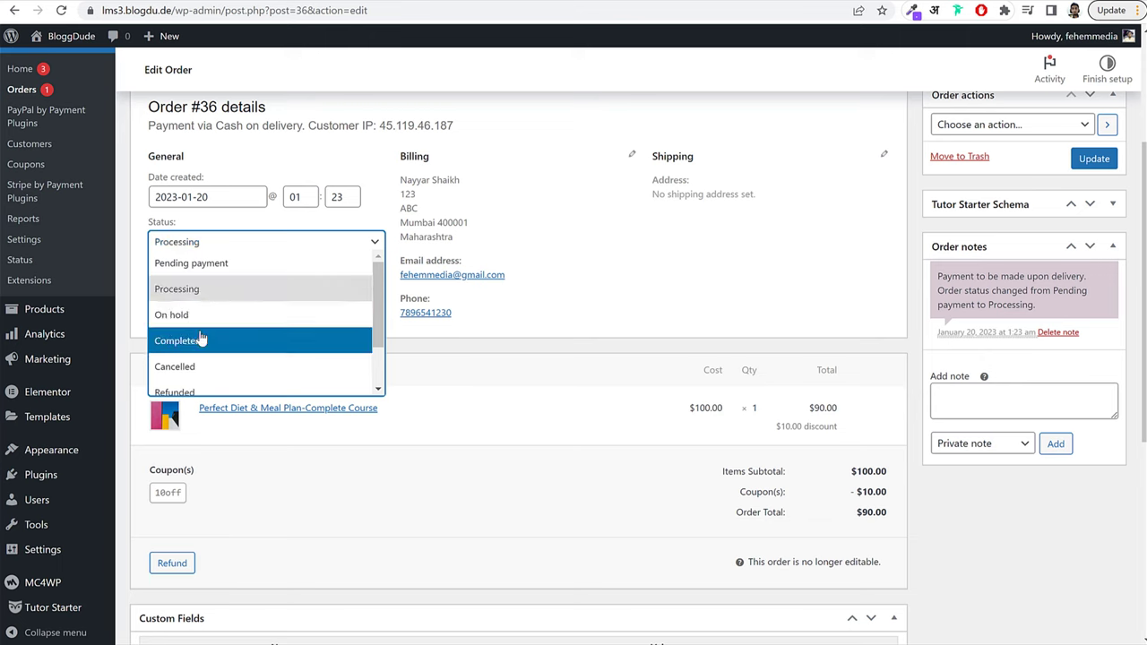
{"action": "left_click", "coordinate": [184, 341]}
{"action": "scroll", "coordinate": [538, 296], "scroll_direction": "up", "scroll_amount": 1}
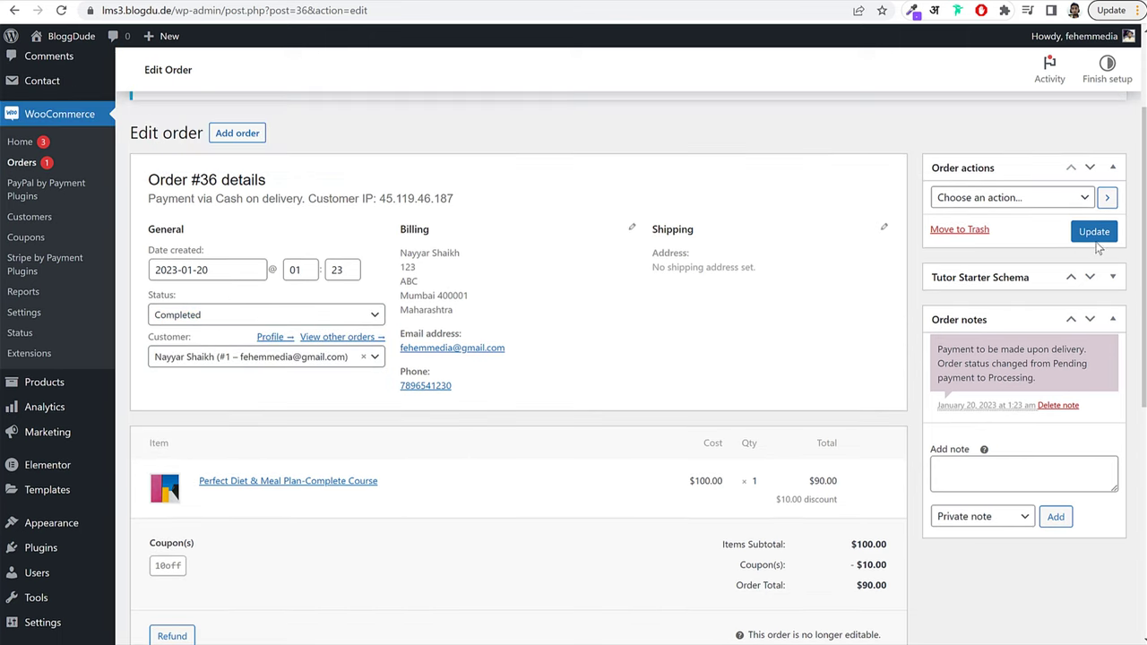
{"action": "left_click", "coordinate": [1095, 244]}
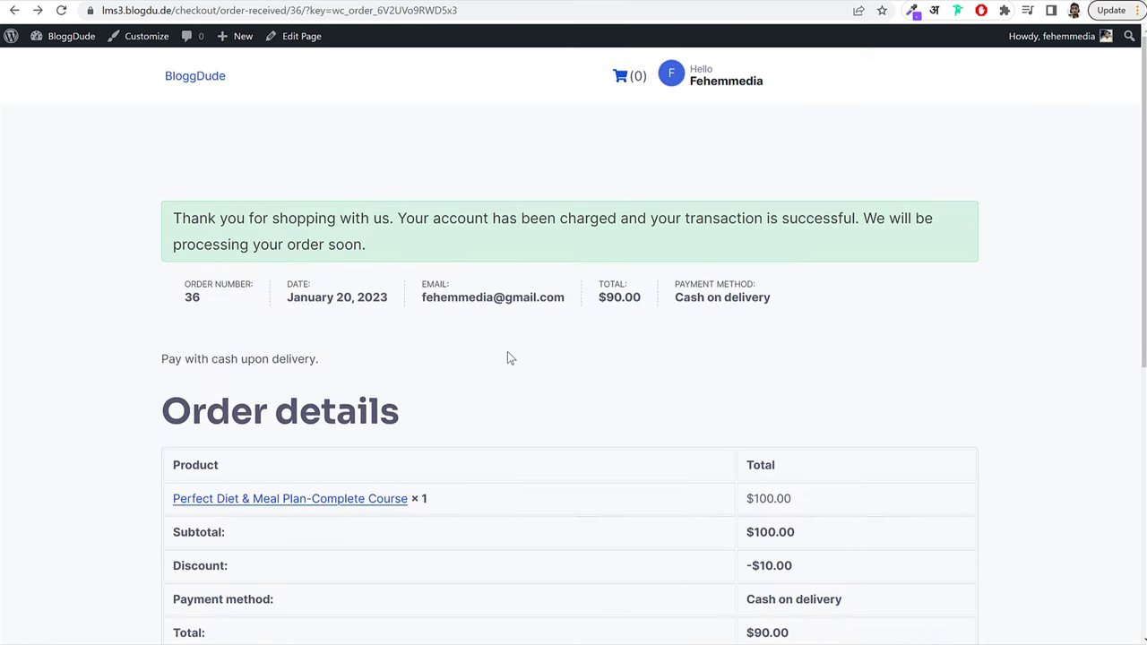
Open the purchased course and start its first lesson, glancing at the lesson comments
{"action": "scroll", "coordinate": [507, 359], "scroll_direction": "down", "scroll_amount": 2}
{"action": "left_click", "coordinate": [244, 355]}
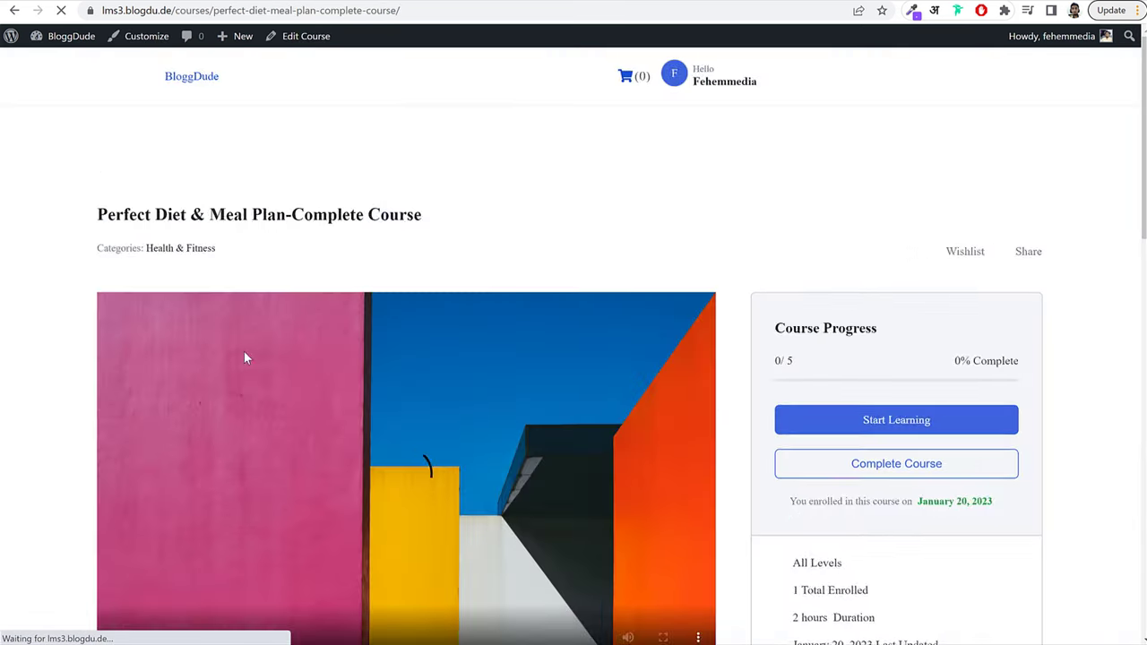
{"action": "scroll", "coordinate": [901, 358], "scroll_direction": "down", "scroll_amount": 2}
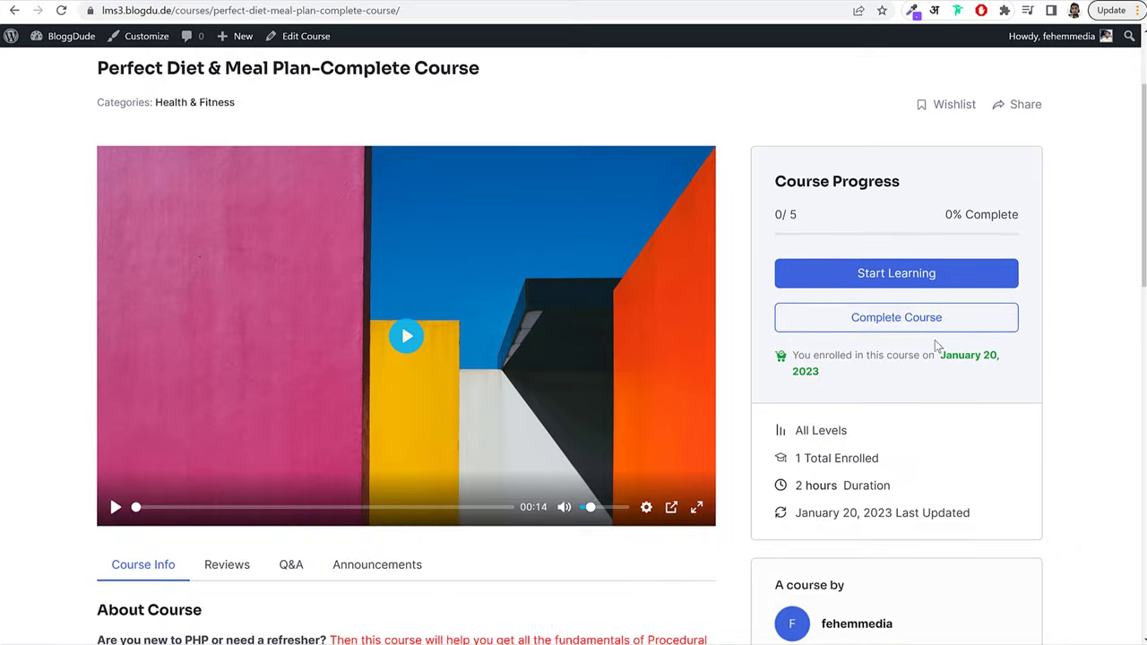
{"action": "left_click", "coordinate": [909, 281]}
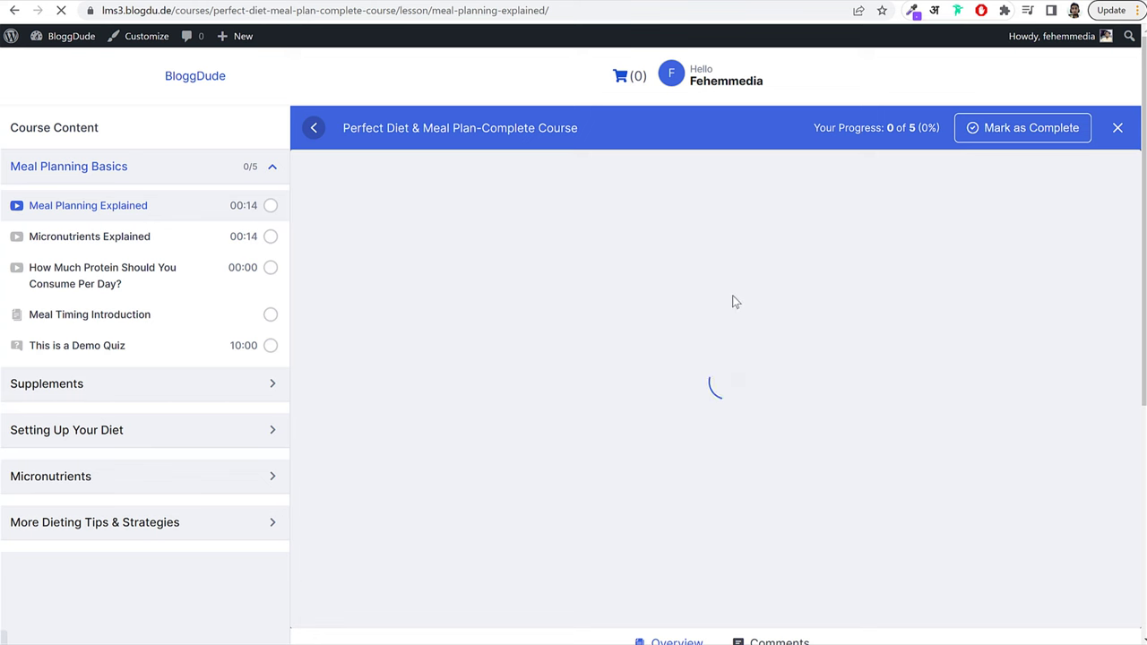
{"action": "scroll", "coordinate": [879, 301], "scroll_direction": "down", "scroll_amount": 4}
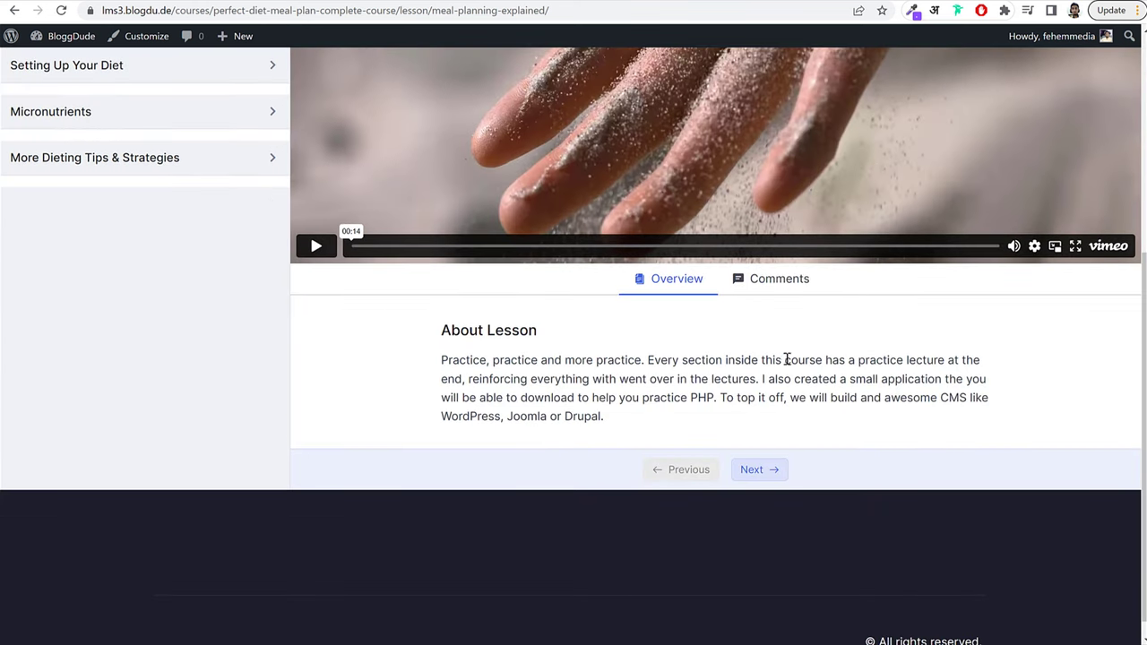
{"action": "left_click", "coordinate": [776, 283]}
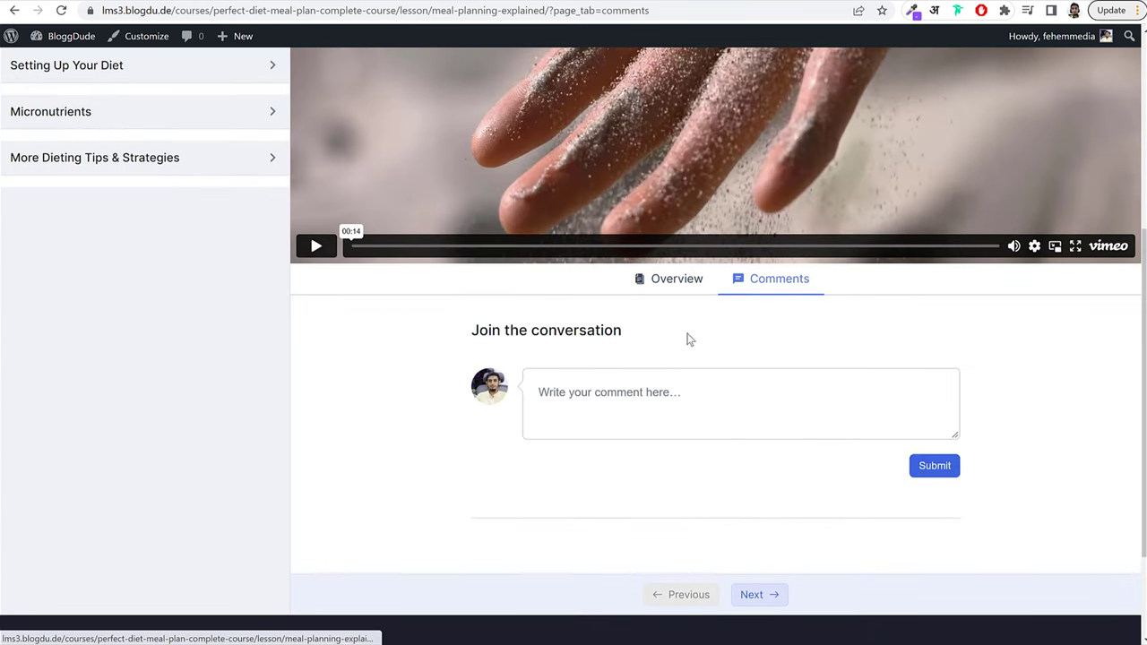
{"action": "left_click", "coordinate": [677, 387]}
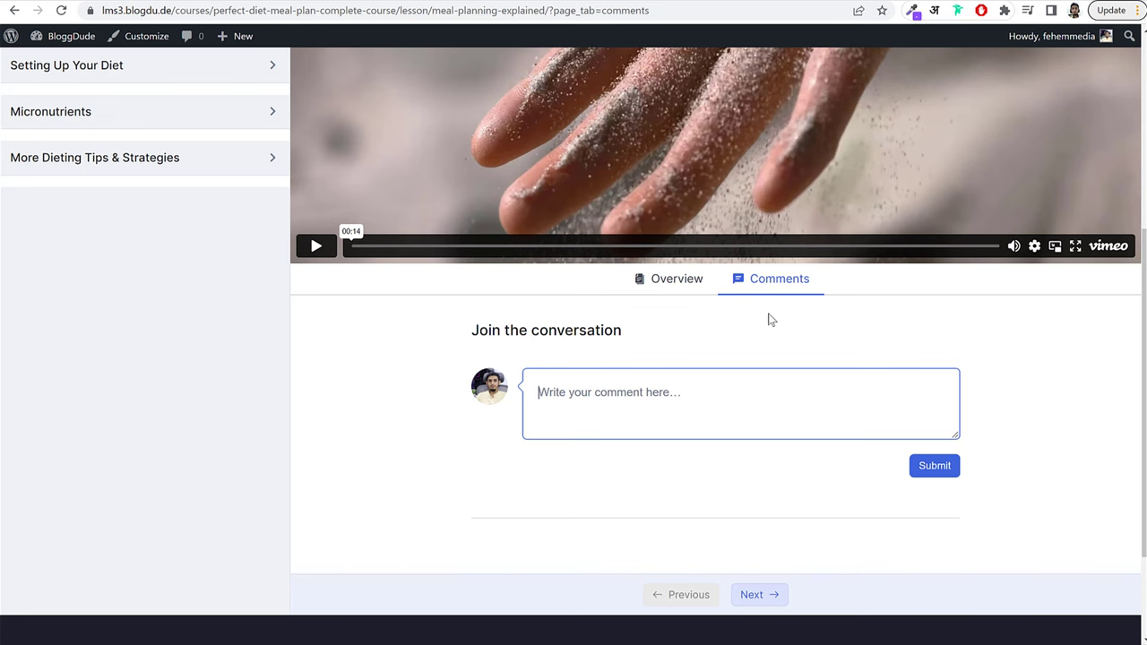
{"action": "left_click", "coordinate": [667, 282]}
{"action": "scroll", "coordinate": [735, 324], "scroll_direction": "up", "scroll_amount": 4}
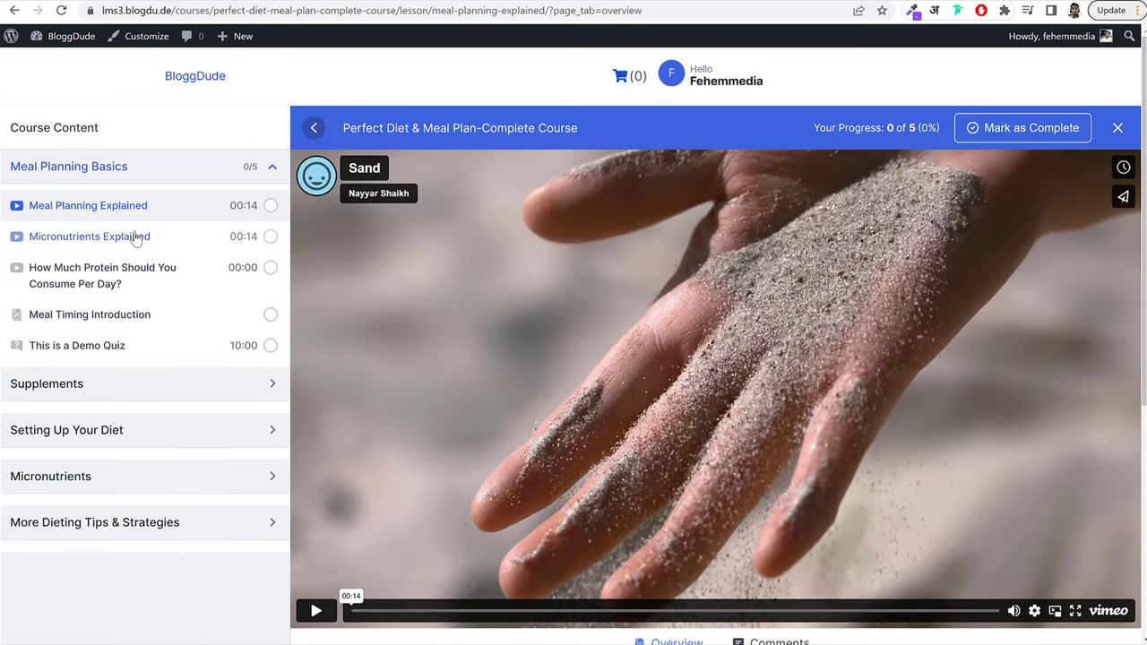
Step through the Protein, Micronutrients and Meal Timing lessons to This is a Demo Quiz
{"action": "left_click", "coordinate": [123, 279]}
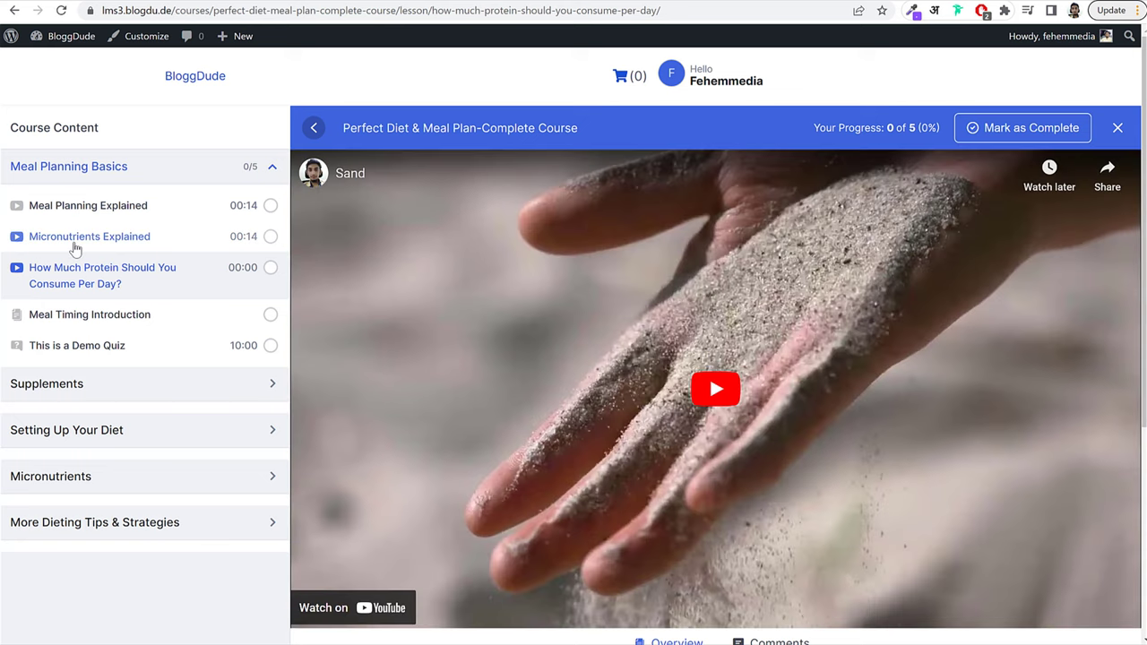
{"action": "left_click", "coordinate": [75, 250]}
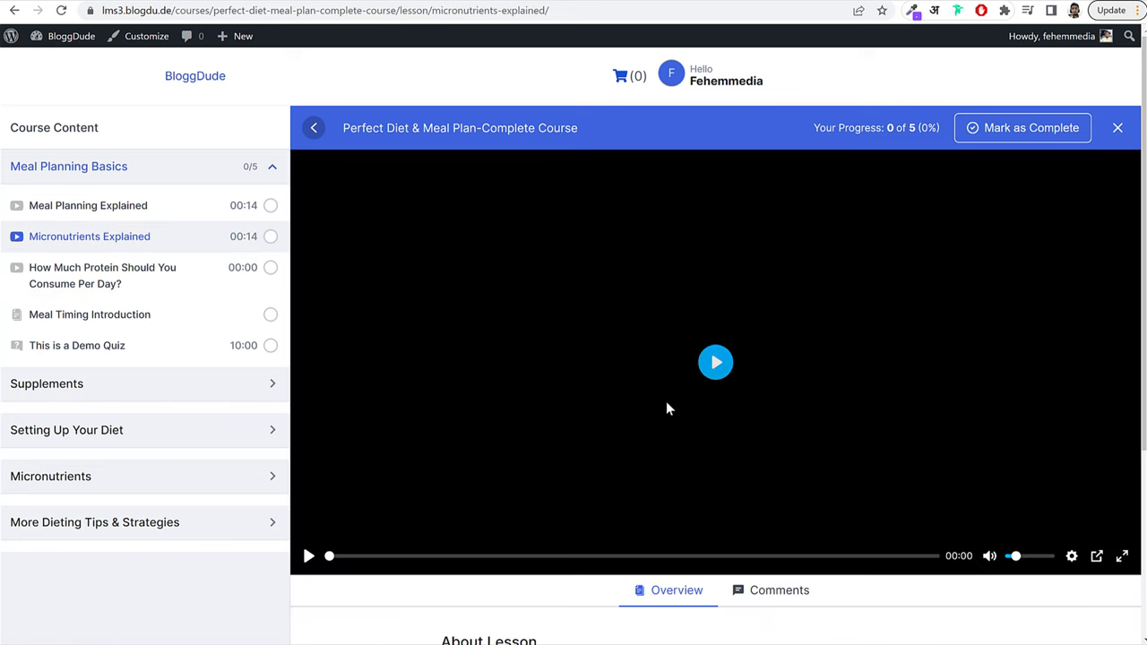
{"action": "left_click", "coordinate": [141, 315]}
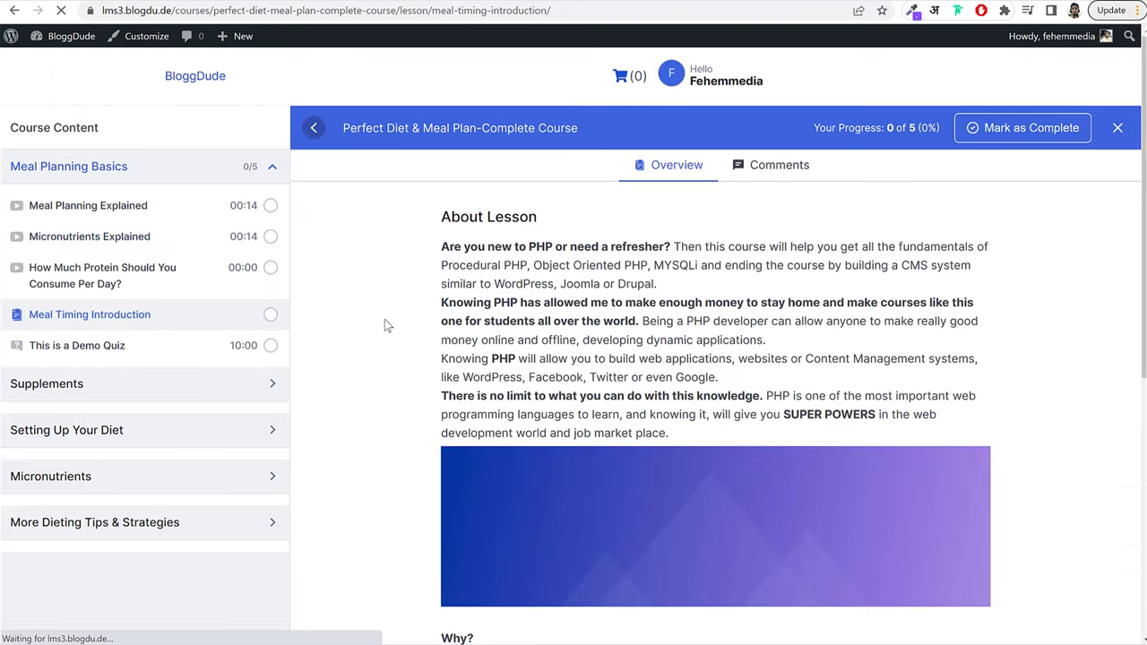
{"action": "scroll", "coordinate": [775, 416], "scroll_direction": "down", "scroll_amount": 5}
{"action": "scroll", "coordinate": [755, 410], "scroll_direction": "up", "scroll_amount": 4}
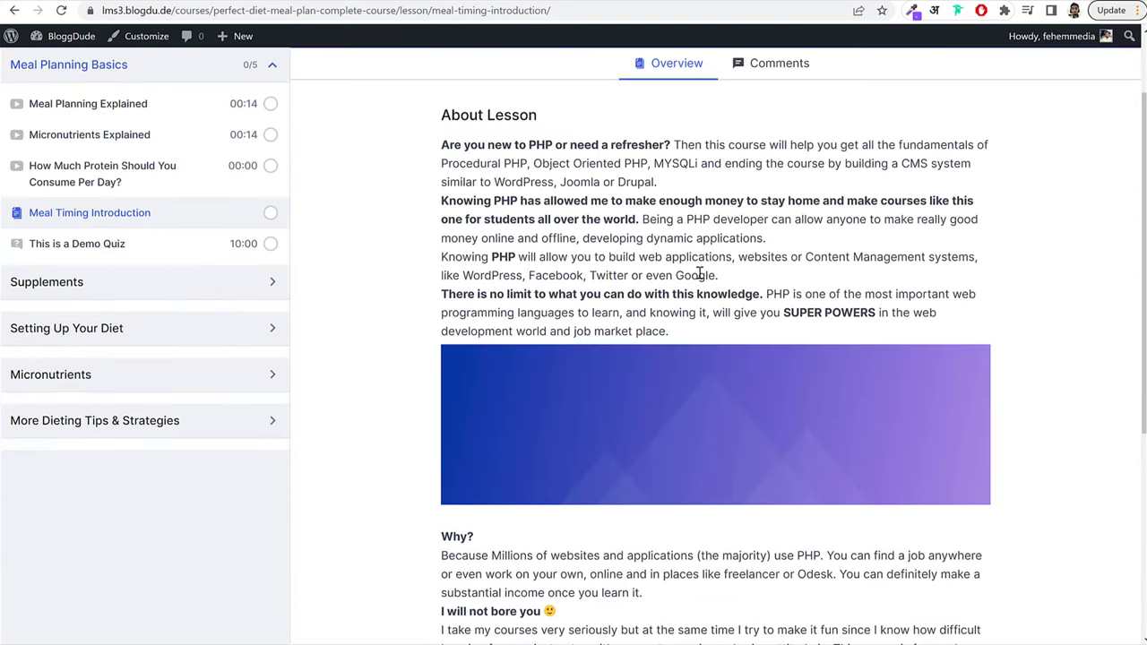
{"action": "left_click", "coordinate": [94, 249]}
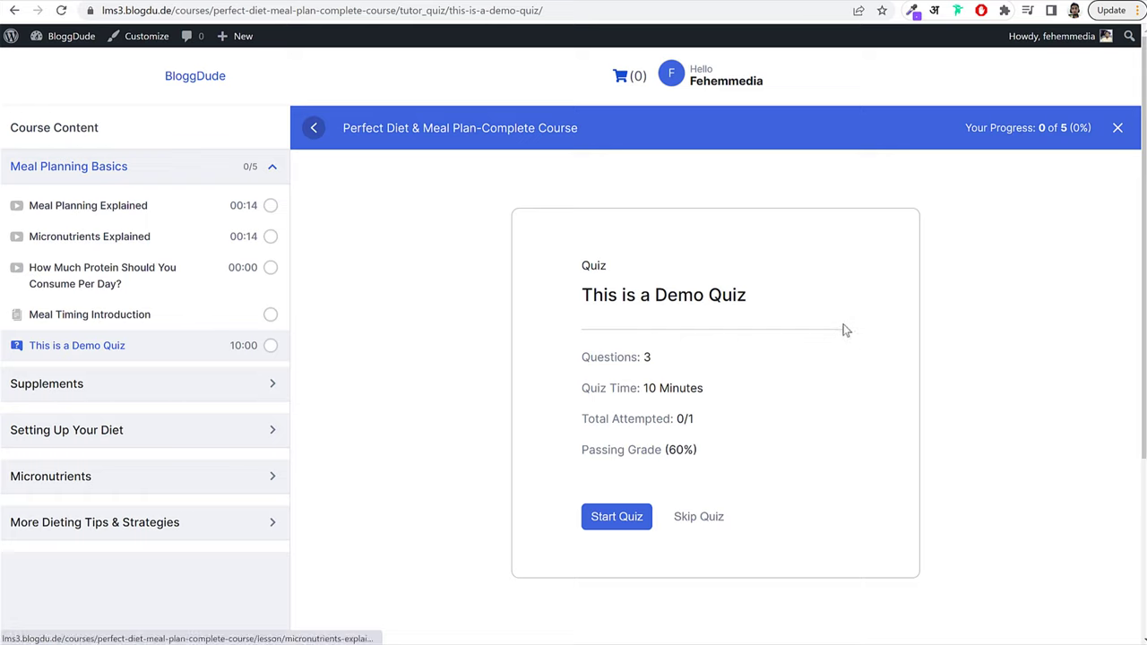
Take the demo quiz answering CMS, Delhi and True, then submit it
{"action": "left_click", "coordinate": [616, 517]}
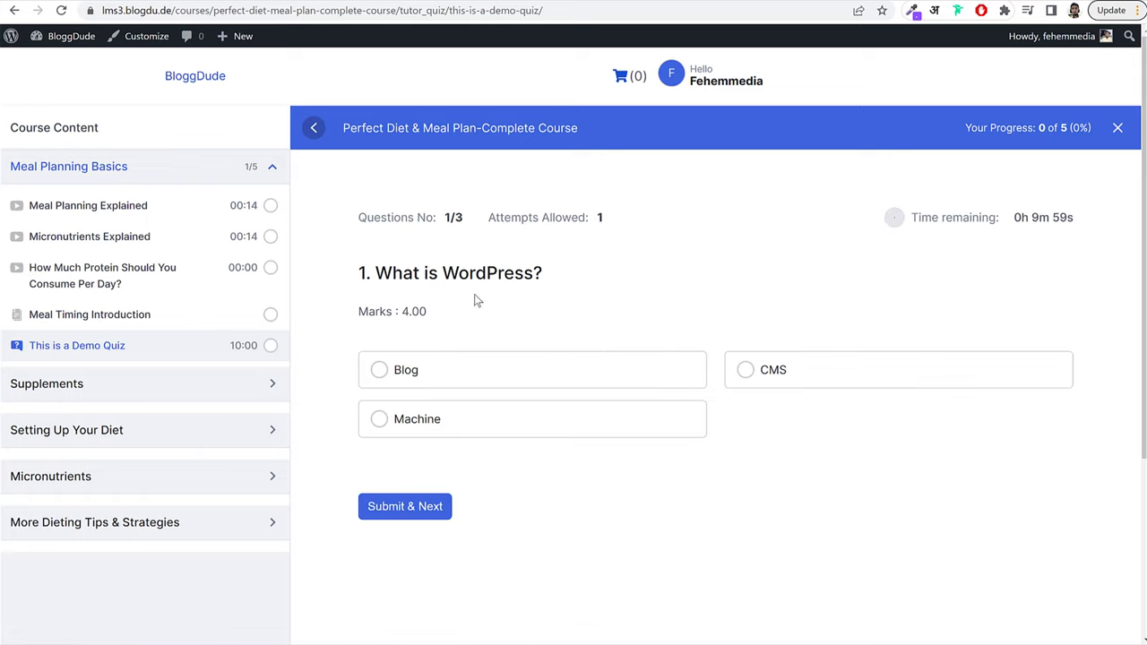
{"action": "left_click", "coordinate": [746, 370]}
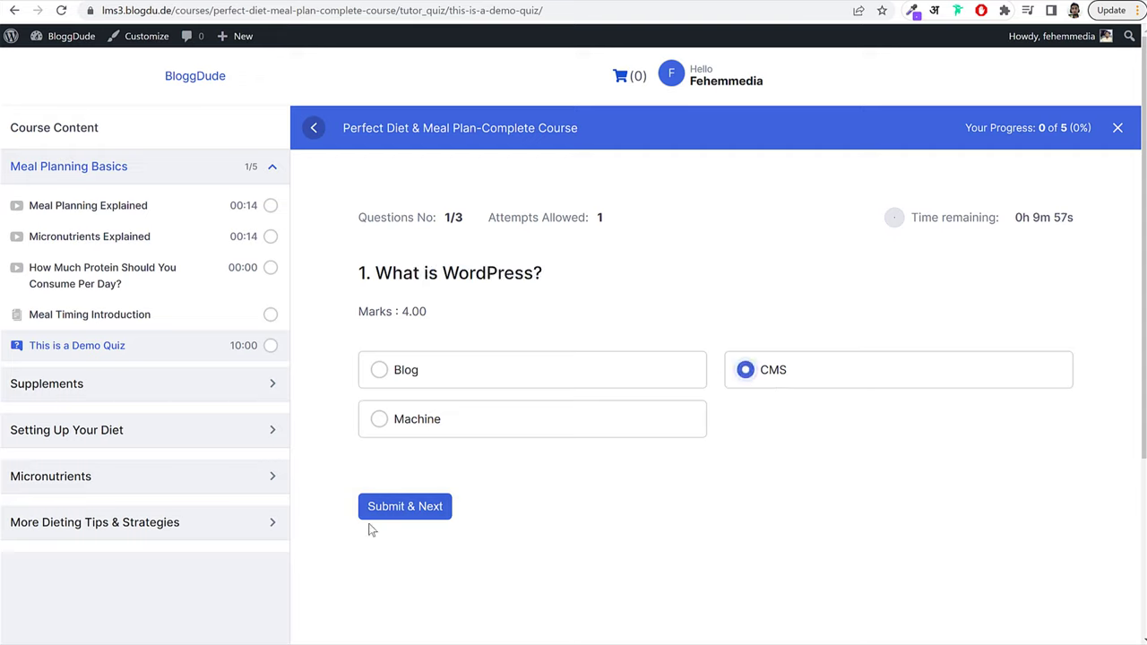
{"action": "left_click", "coordinate": [403, 512]}
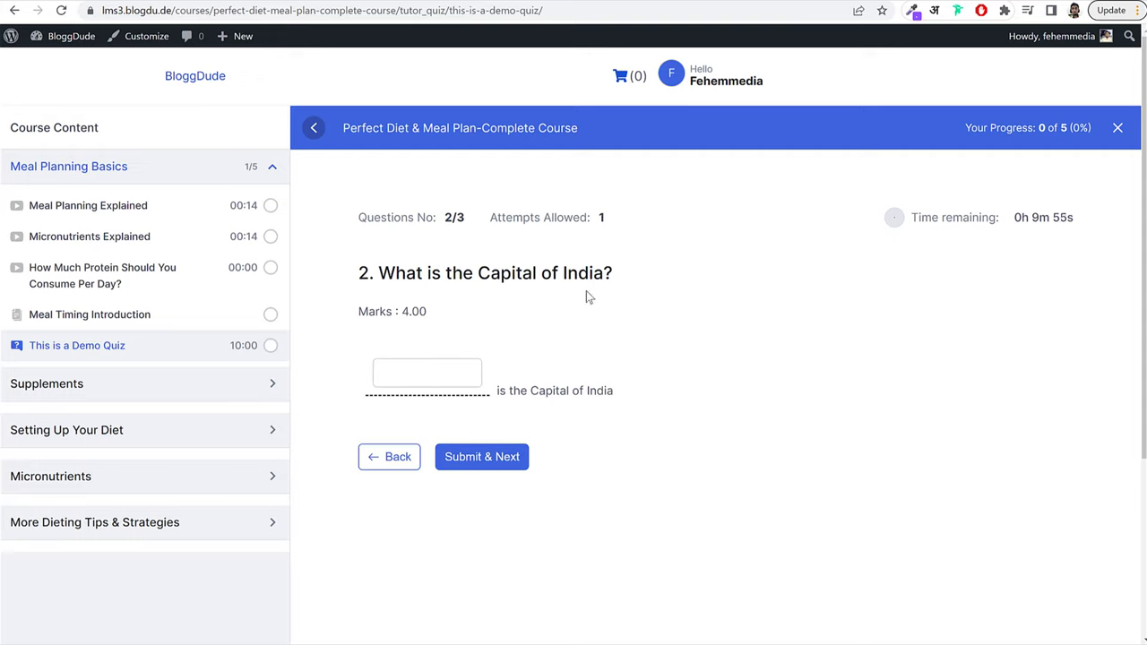
{"action": "left_click", "coordinate": [419, 377]}
{"action": "type", "text": "Delhi"}
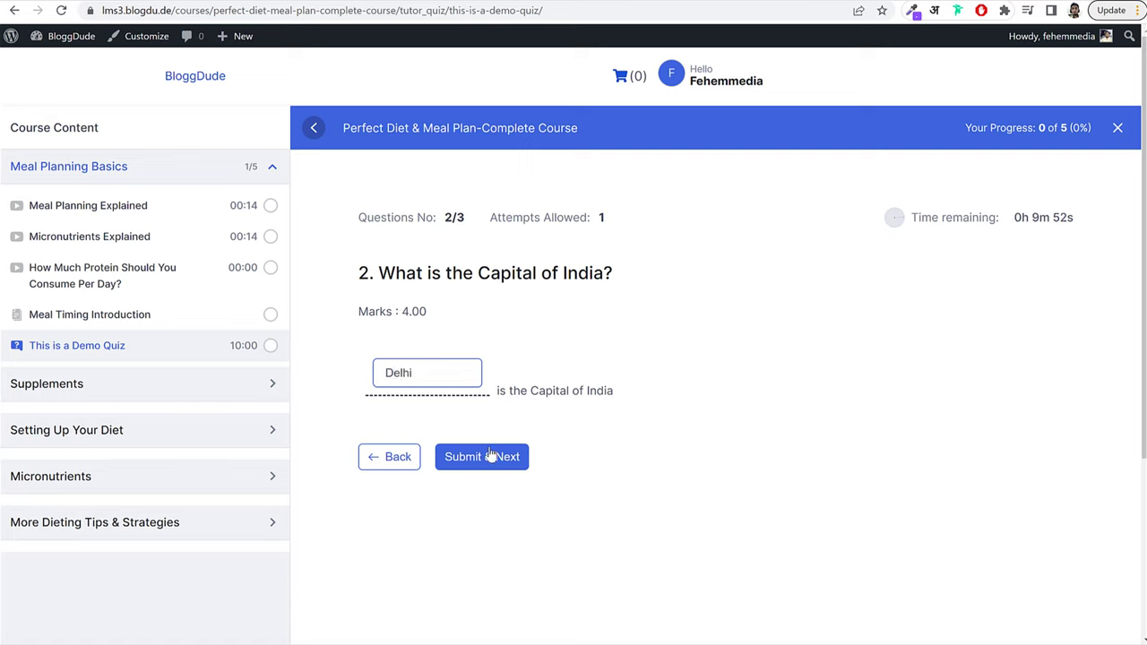
{"action": "left_click", "coordinate": [491, 456]}
{"action": "left_click", "coordinate": [405, 384]}
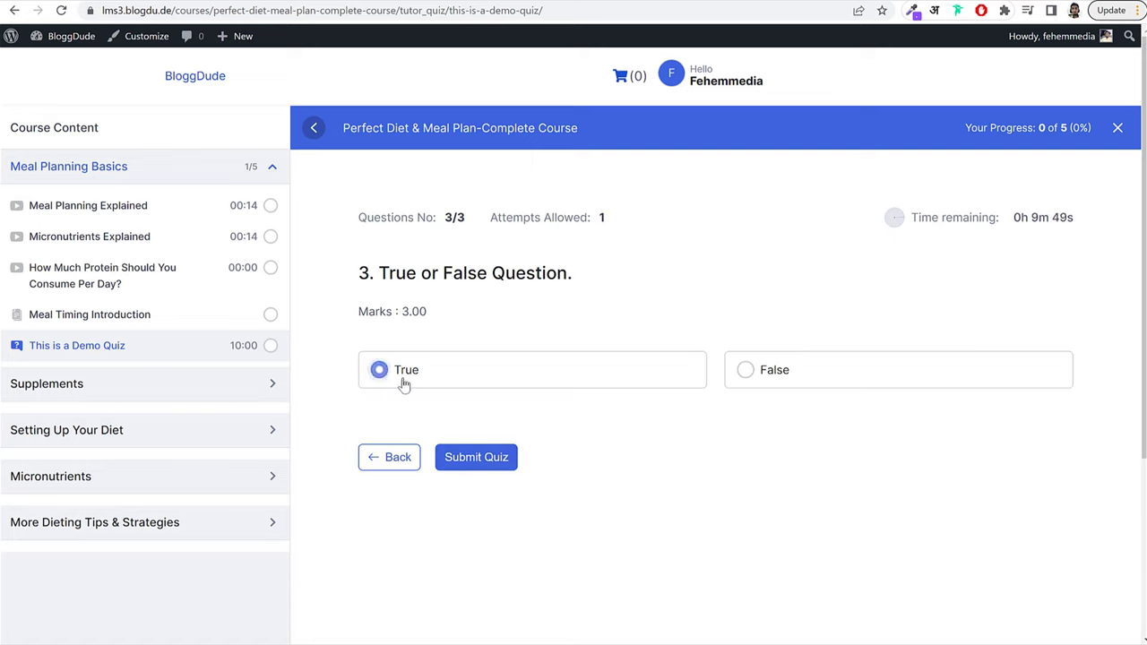
{"action": "left_click", "coordinate": [472, 472]}
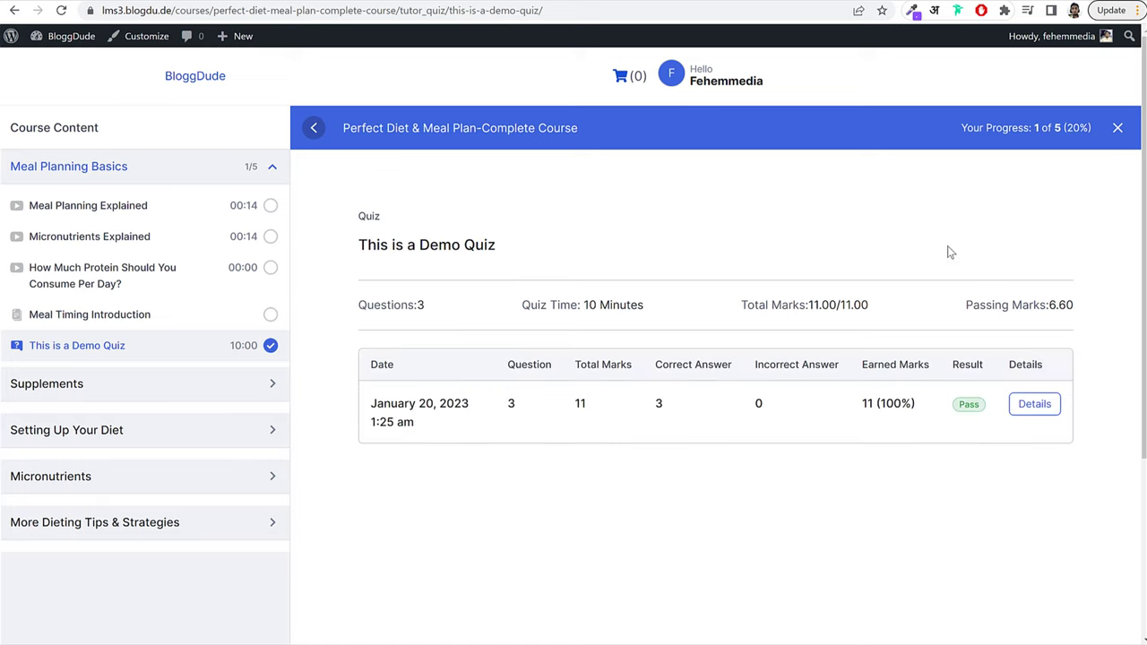
Highlight the result's question count, total marks 11, 3 correct answers and 11 (100%) earned
{"action": "double_click", "coordinate": [510, 409]}
{"action": "double_click", "coordinate": [576, 406]}
{"action": "double_click", "coordinate": [664, 405]}
{"action": "left_click_drag", "start_coordinate": [923, 410], "coordinate": [857, 405]}
{"action": "left_click", "coordinate": [901, 397]}
View the attempt's details, highlighting the given and correct answers CMS and Delhi
{"action": "left_click", "coordinate": [1035, 404]}
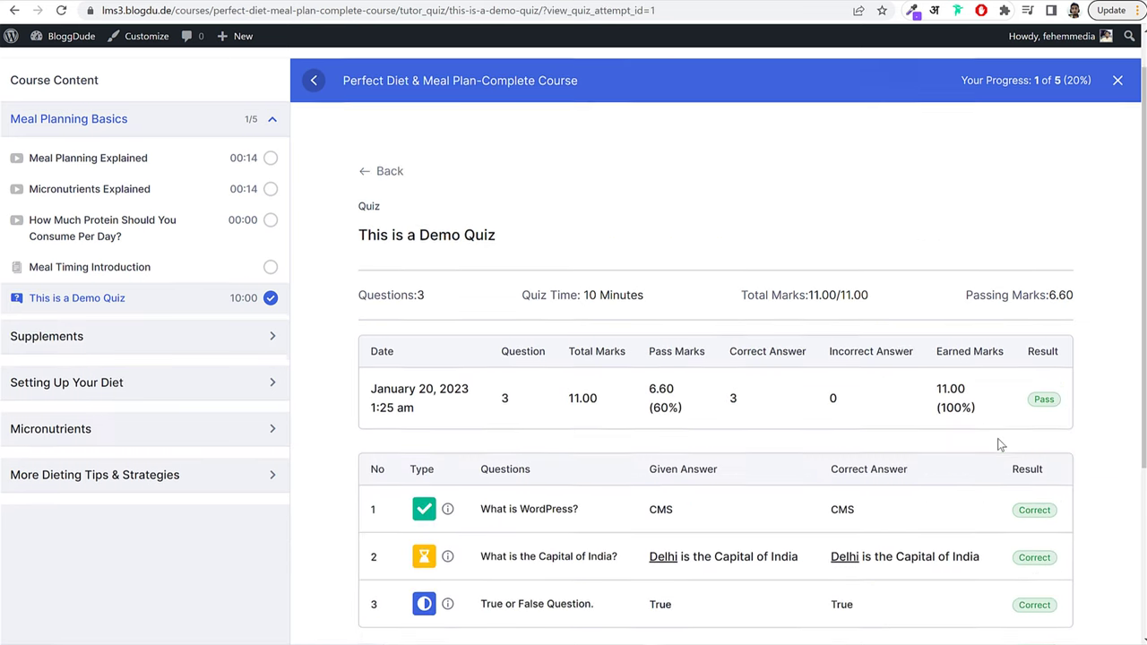
{"action": "scroll", "coordinate": [1001, 445], "scroll_direction": "down", "scroll_amount": 3}
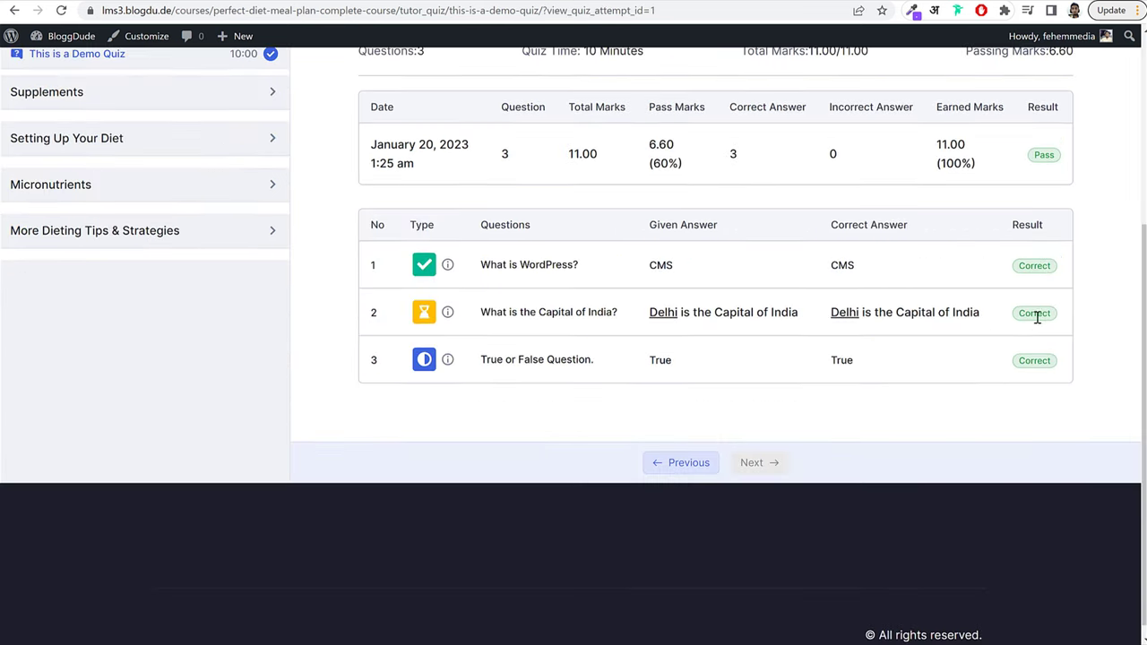
{"action": "double_click", "coordinate": [672, 266]}
{"action": "left_click", "coordinate": [830, 271]}
{"action": "double_click", "coordinate": [840, 267]}
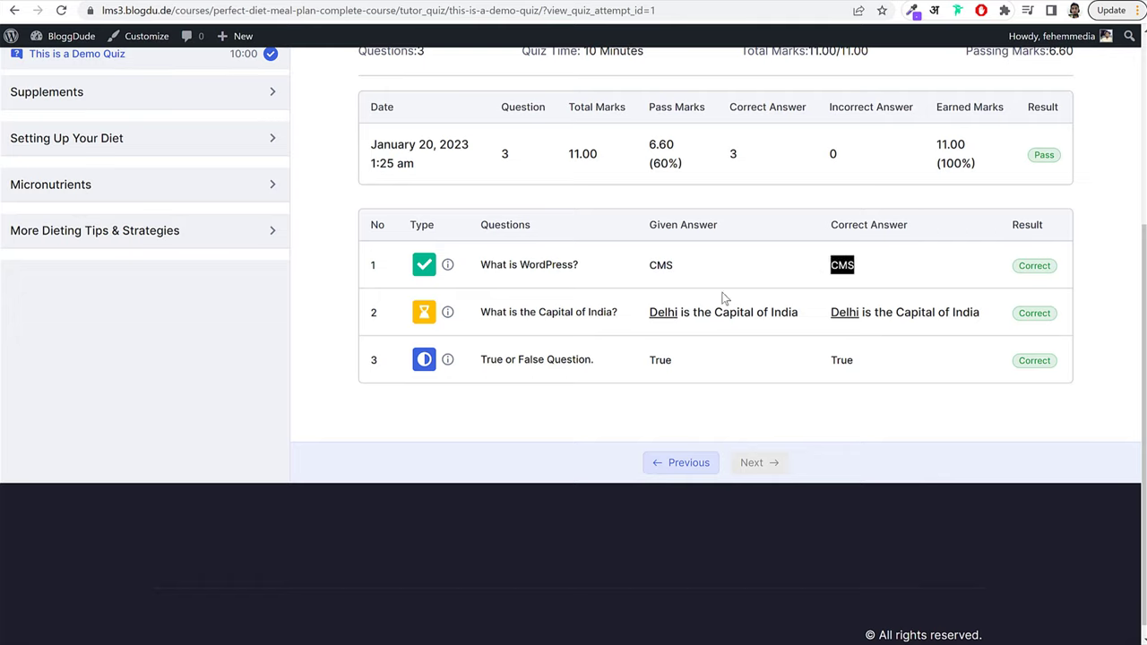
{"action": "double_click", "coordinate": [659, 312]}
{"action": "left_click", "coordinate": [874, 312]}
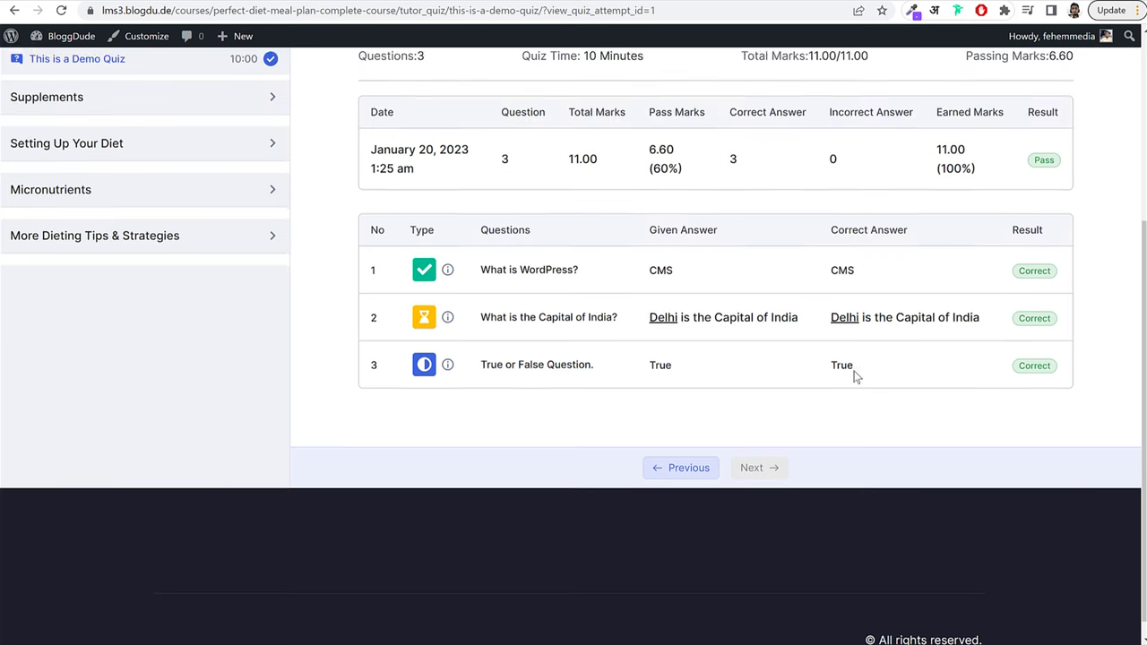
{"action": "scroll", "coordinate": [853, 377], "scroll_direction": "up", "scroll_amount": 3}
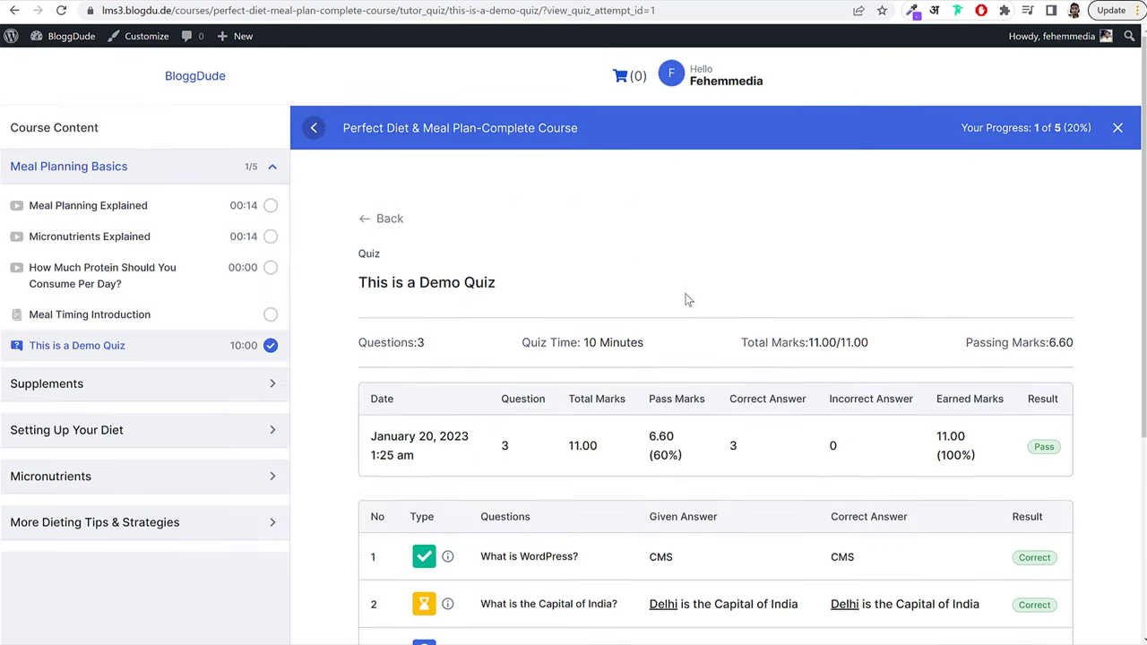
{"action": "scroll", "coordinate": [687, 300], "scroll_direction": "down", "scroll_amount": 3}
Mark the How Much Protein Should You Consume lesson as complete
{"action": "scroll", "coordinate": [746, 465], "scroll_direction": "up", "scroll_amount": 4}
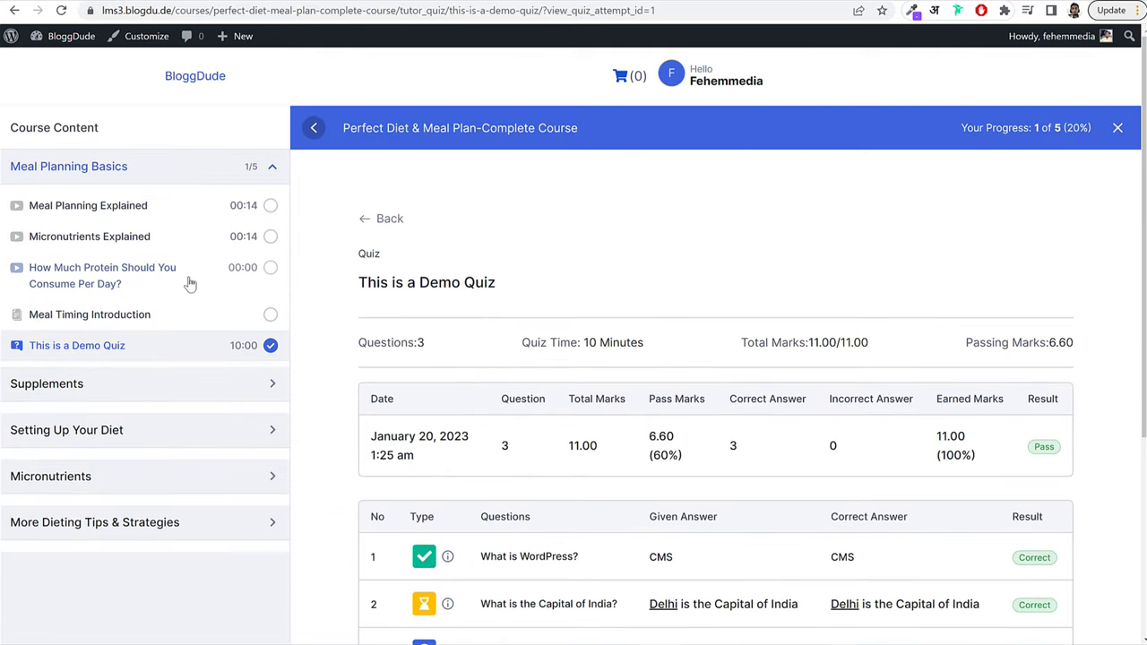
{"action": "left_click", "coordinate": [210, 283]}
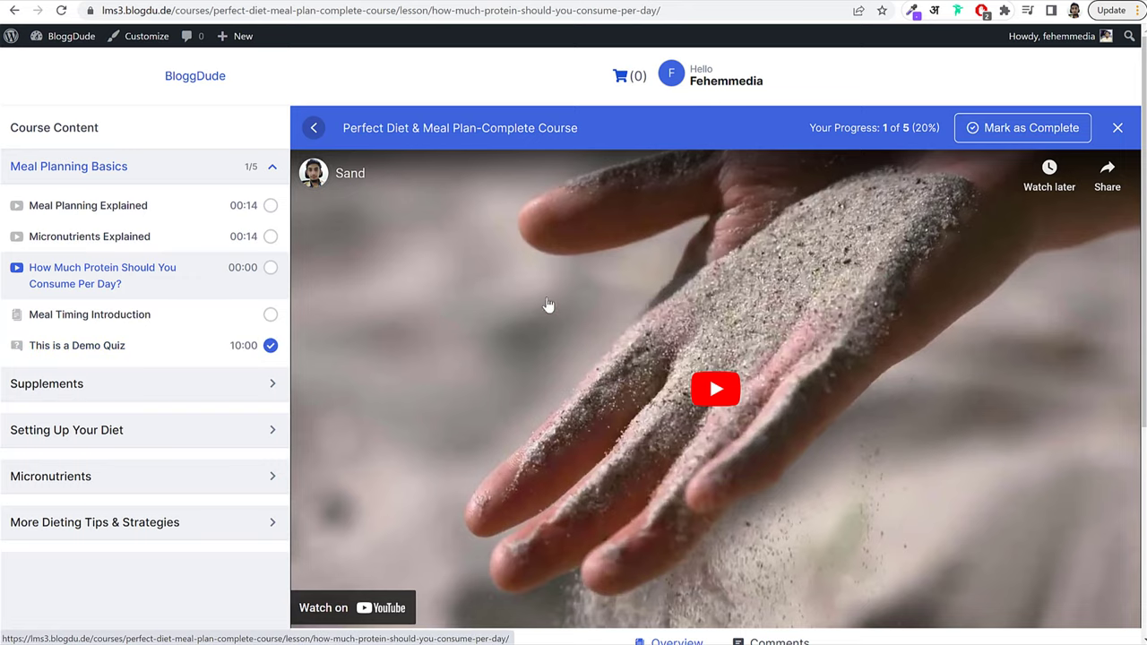
{"action": "scroll", "coordinate": [548, 308], "scroll_direction": "down", "scroll_amount": 2}
{"action": "scroll", "coordinate": [712, 328], "scroll_direction": "up", "scroll_amount": 2}
{"action": "scroll", "coordinate": [709, 310], "scroll_direction": "down", "scroll_amount": 2}
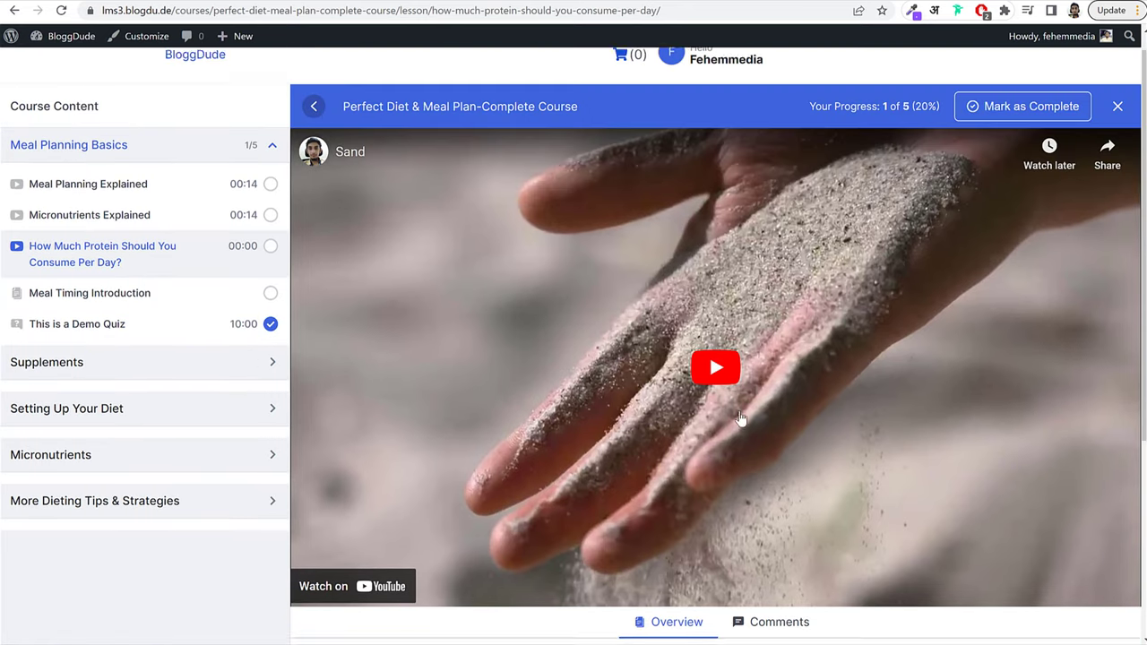
{"action": "scroll", "coordinate": [648, 310], "scroll_direction": "up", "scroll_amount": 2}
{"action": "left_click", "coordinate": [988, 131]}
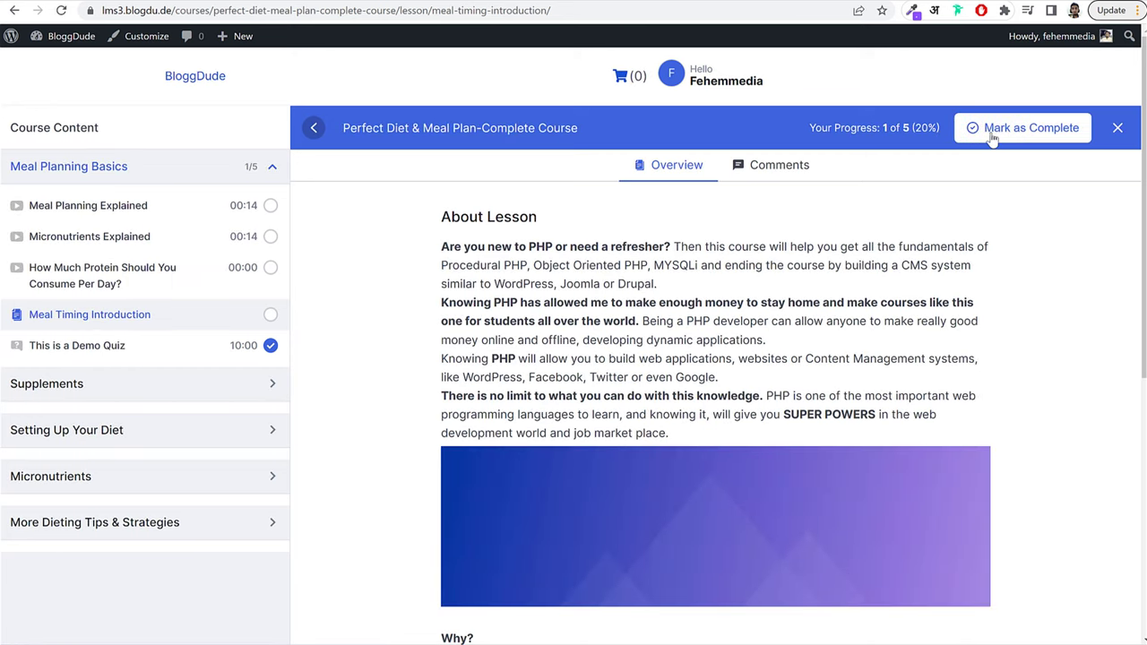
{"action": "scroll", "coordinate": [687, 370], "scroll_direction": "down", "scroll_amount": 3}
{"action": "scroll", "coordinate": [688, 370], "scroll_direction": "up", "scroll_amount": 3}
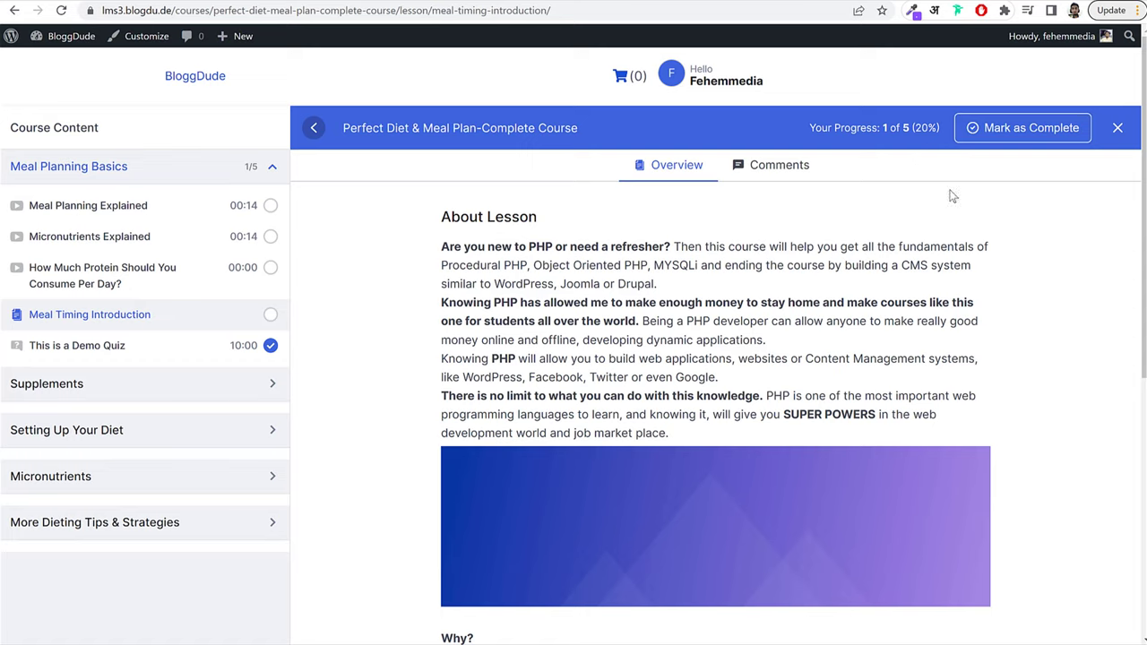
Post the comment 'Question' on the Meal Timing Introduction lesson, then return home
{"action": "left_click", "coordinate": [777, 166]}
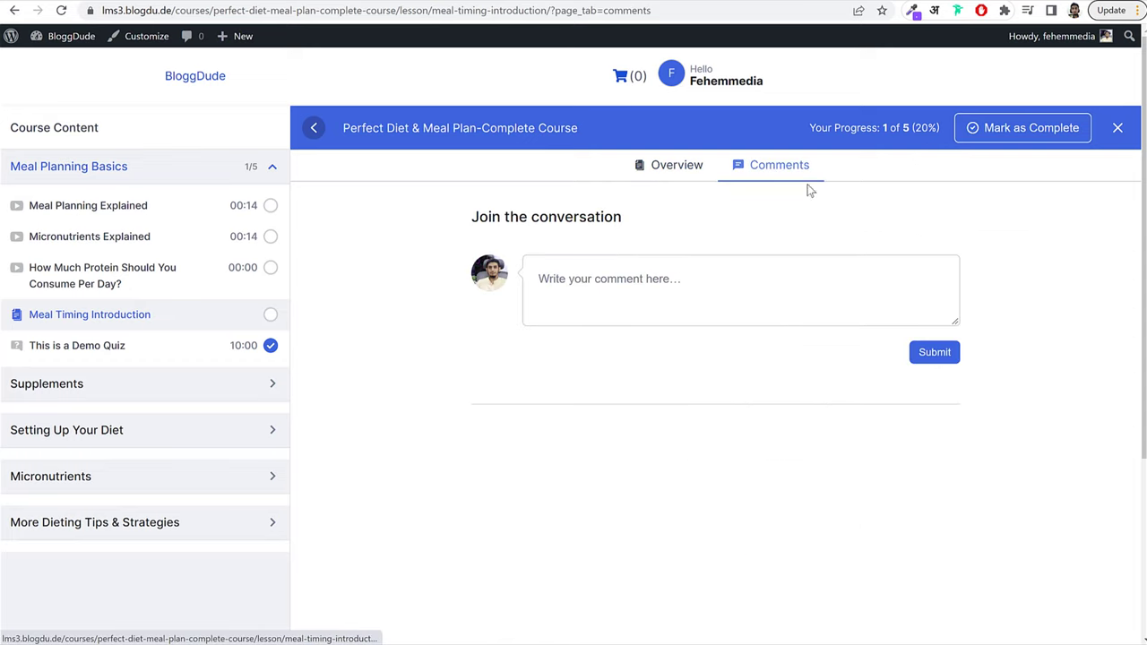
{"action": "left_click", "coordinate": [686, 282]}
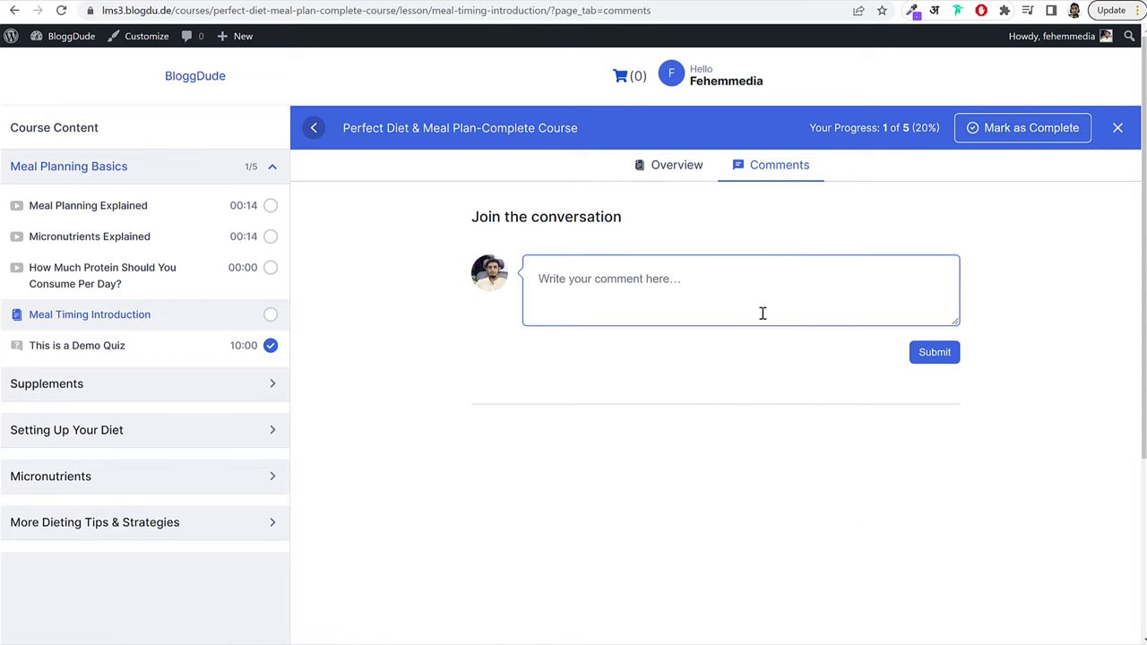
{"action": "type", "text": "Q"}
{"action": "key", "text": "BackSpace"}
{"action": "type", "text": "Question"}
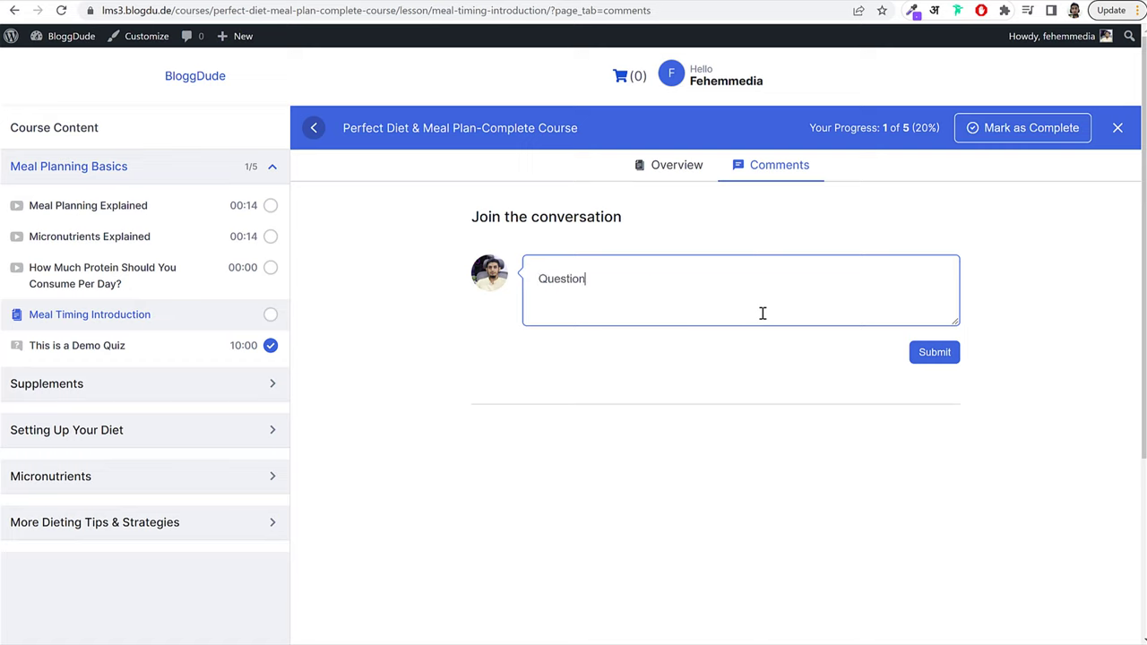
{"action": "left_click", "coordinate": [932, 354]}
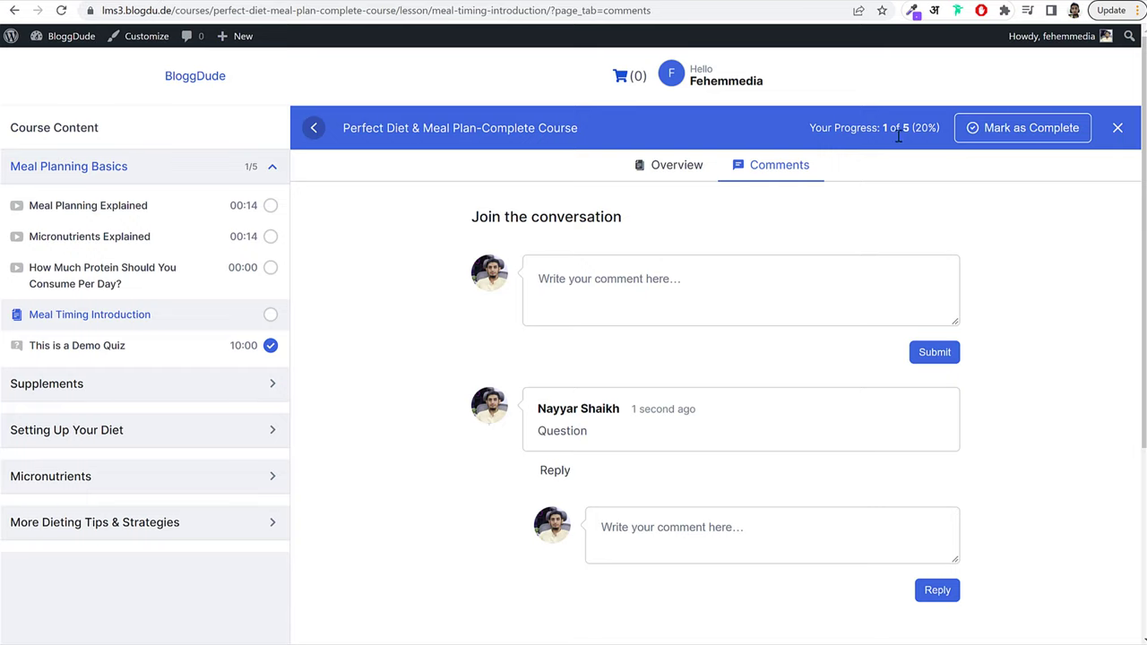
{"action": "left_click", "coordinate": [180, 81]}
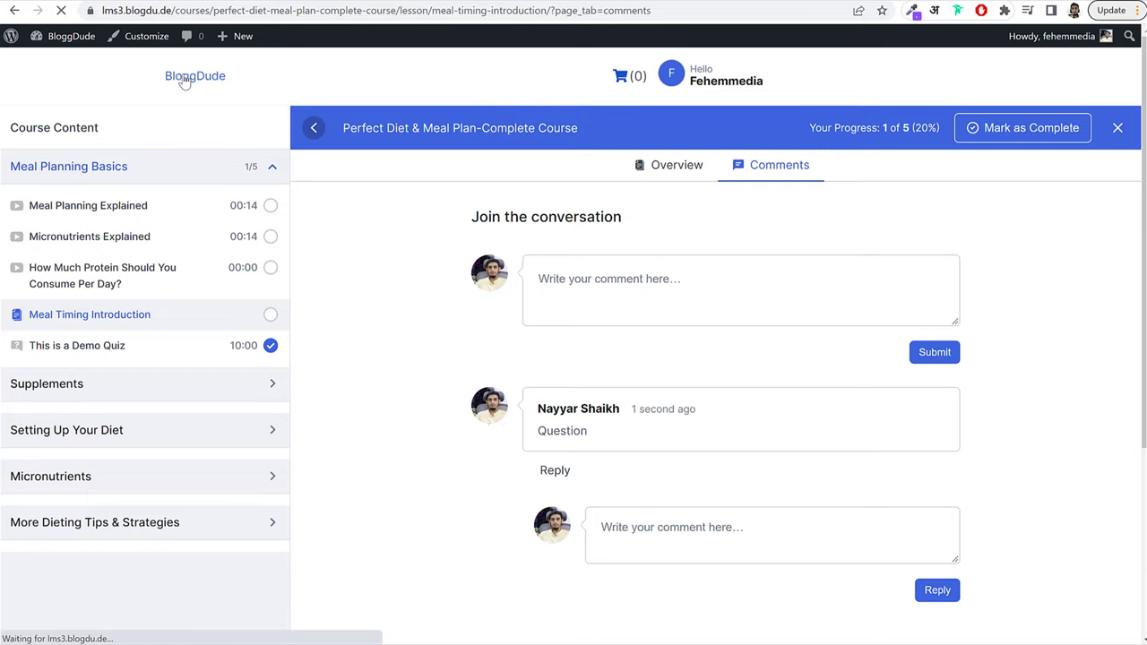
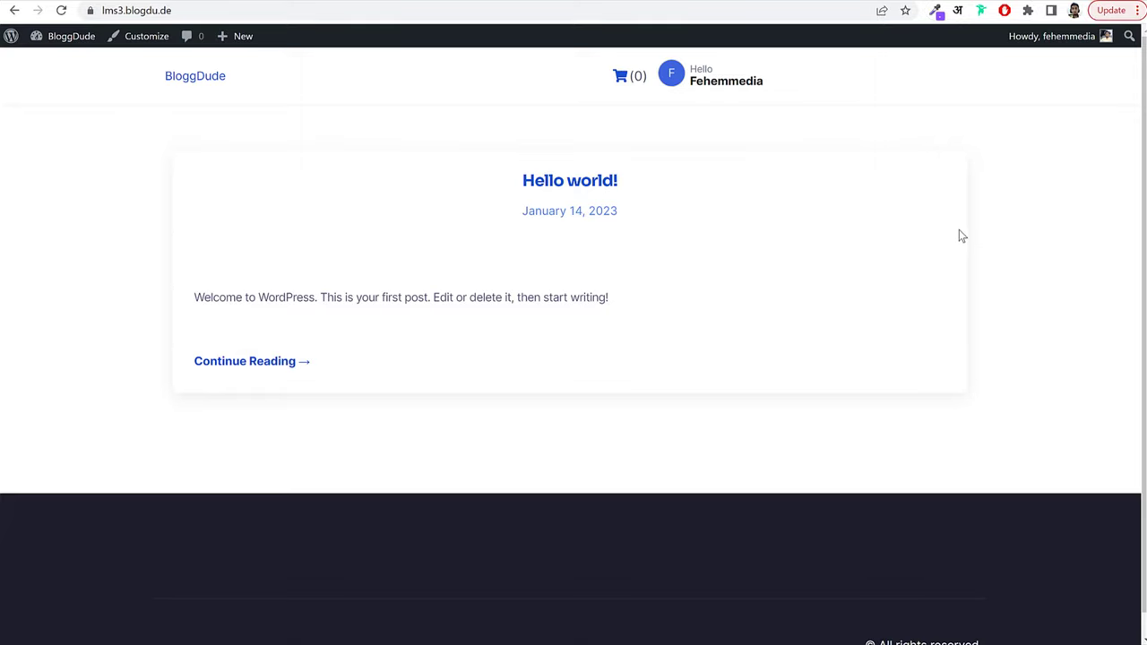
From the dashboard, go to Pages > All Pages and start a new blank page
{"action": "left_click", "coordinate": [63, 43]}
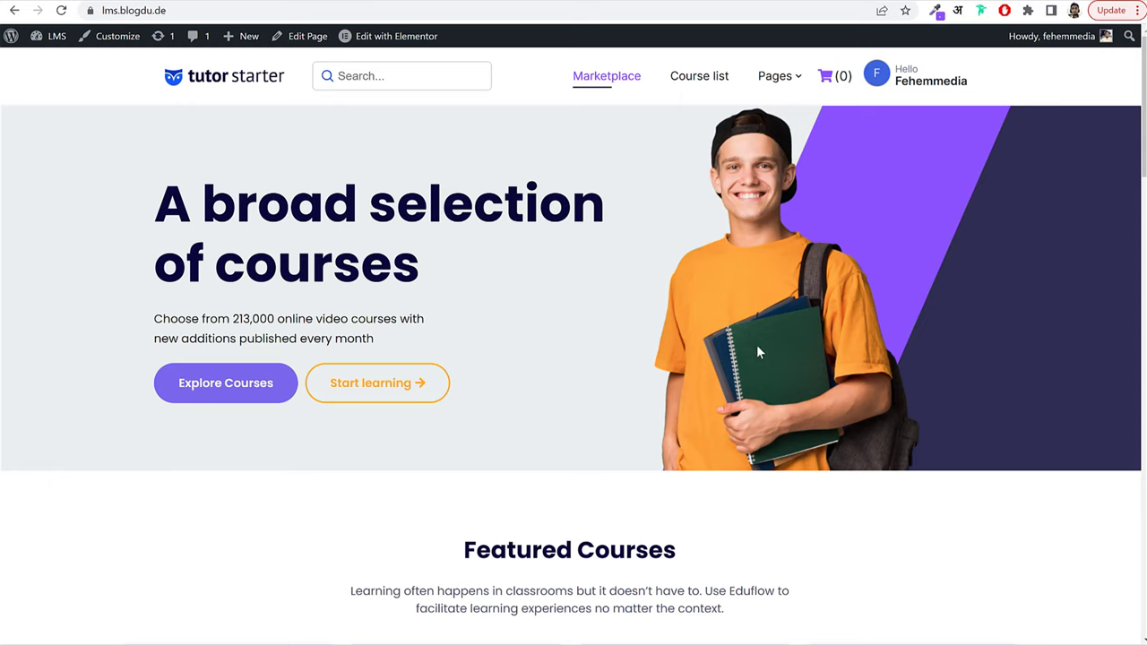
{"action": "scroll", "coordinate": [757, 347], "scroll_direction": "down", "scroll_amount": 3}
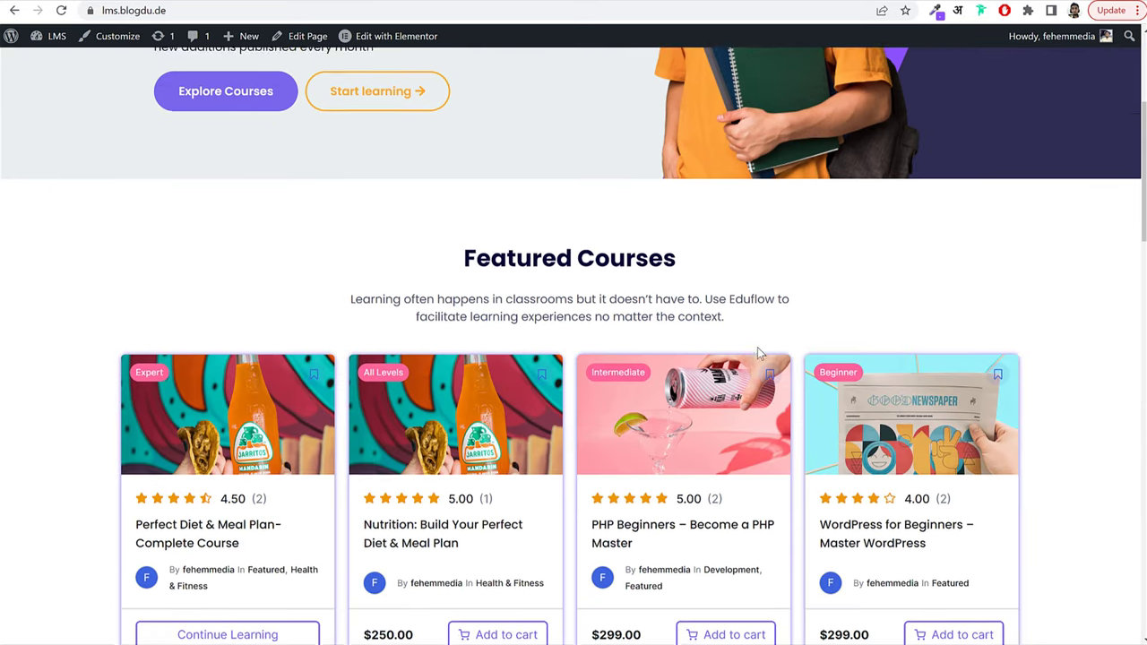
{"action": "scroll", "coordinate": [758, 347], "scroll_direction": "down", "scroll_amount": 3}
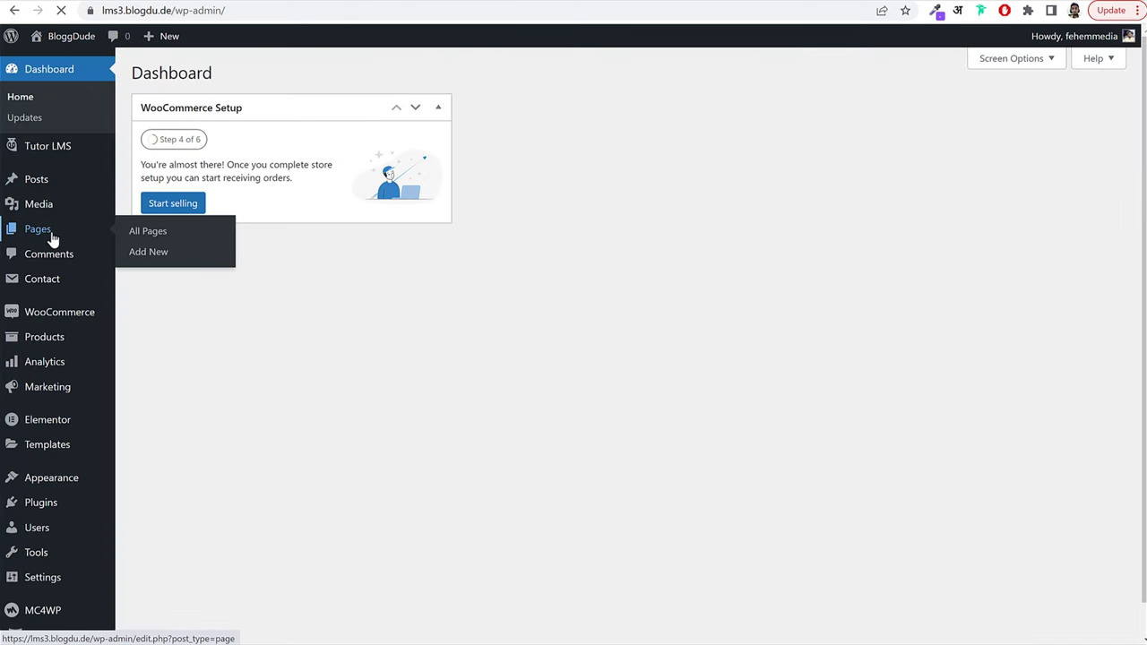
{"action": "left_click", "coordinate": [46, 238]}
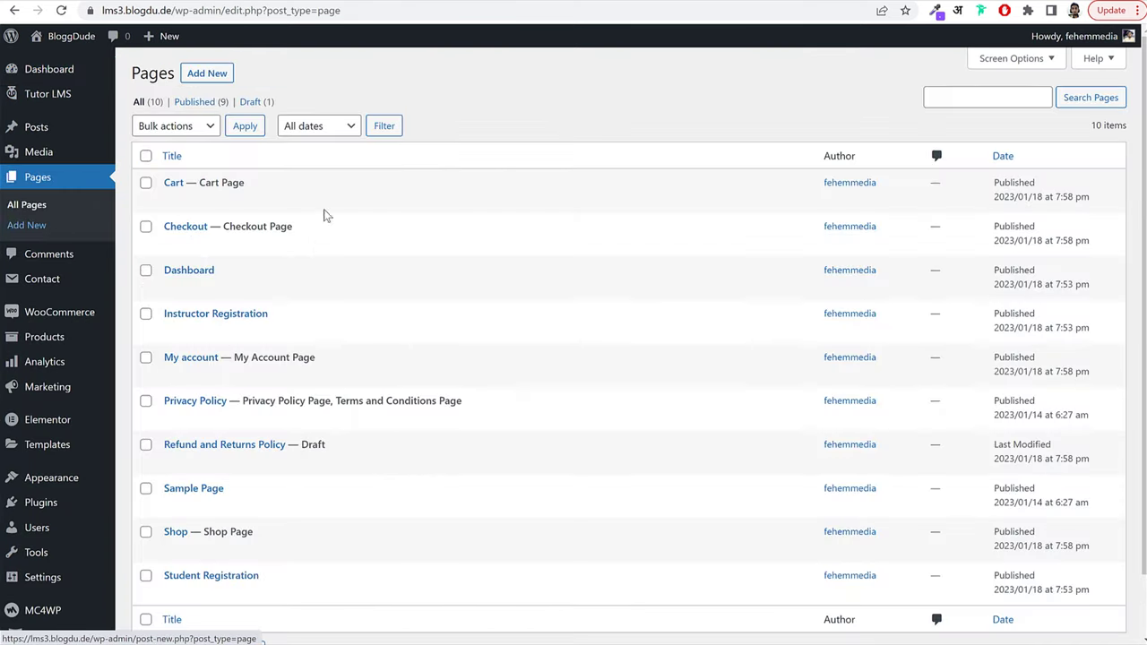
{"action": "left_click", "coordinate": [221, 75]}
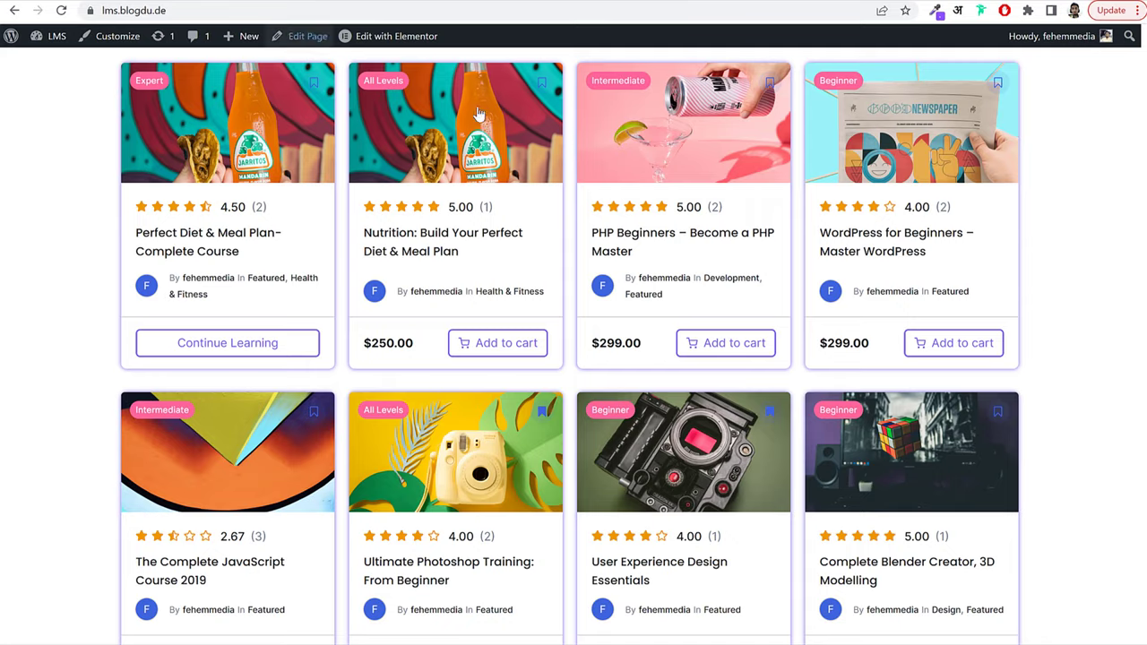
{"action": "scroll", "coordinate": [466, 217], "scroll_direction": "up", "scroll_amount": 6}
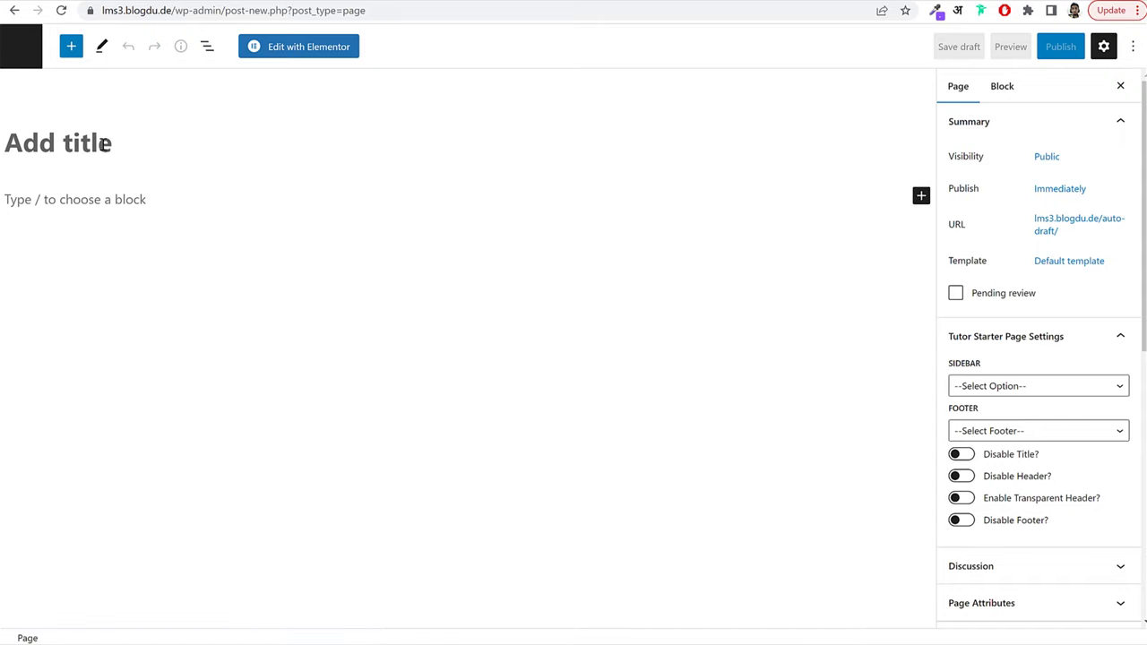
Title the page 'Home', apply the Elementor Full Width template, publish it and view it live
{"action": "type", "text": "Home"}
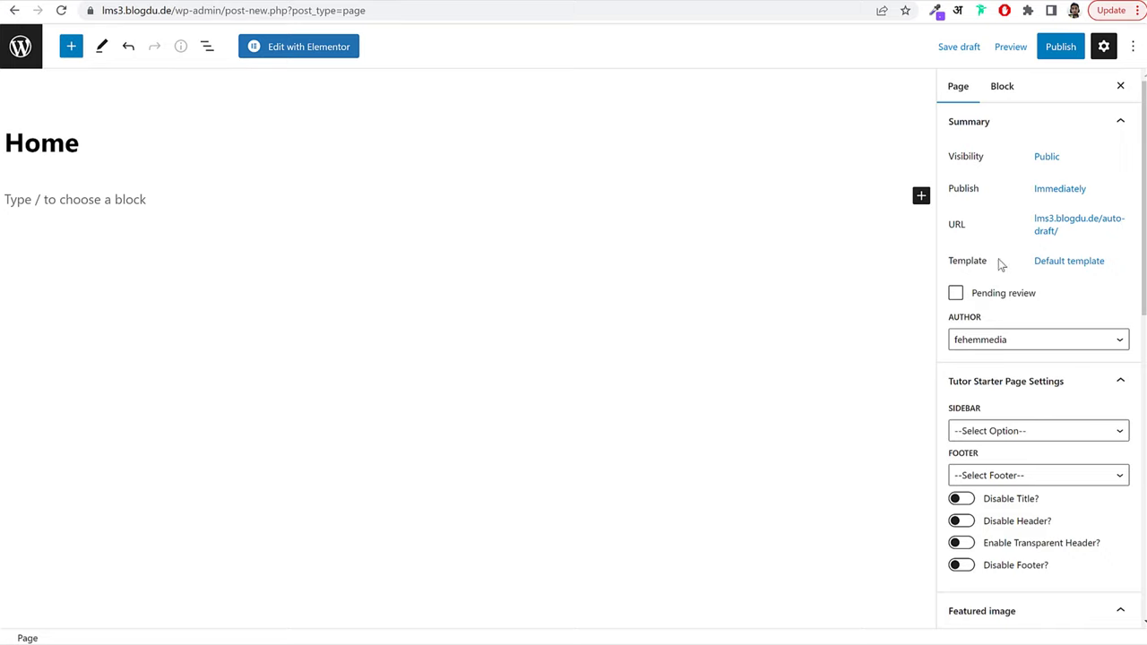
{"action": "left_click_drag", "start_coordinate": [990, 264], "coordinate": [948, 262]}
{"action": "left_click", "coordinate": [1064, 266]}
{"action": "left_click", "coordinate": [1038, 367]}
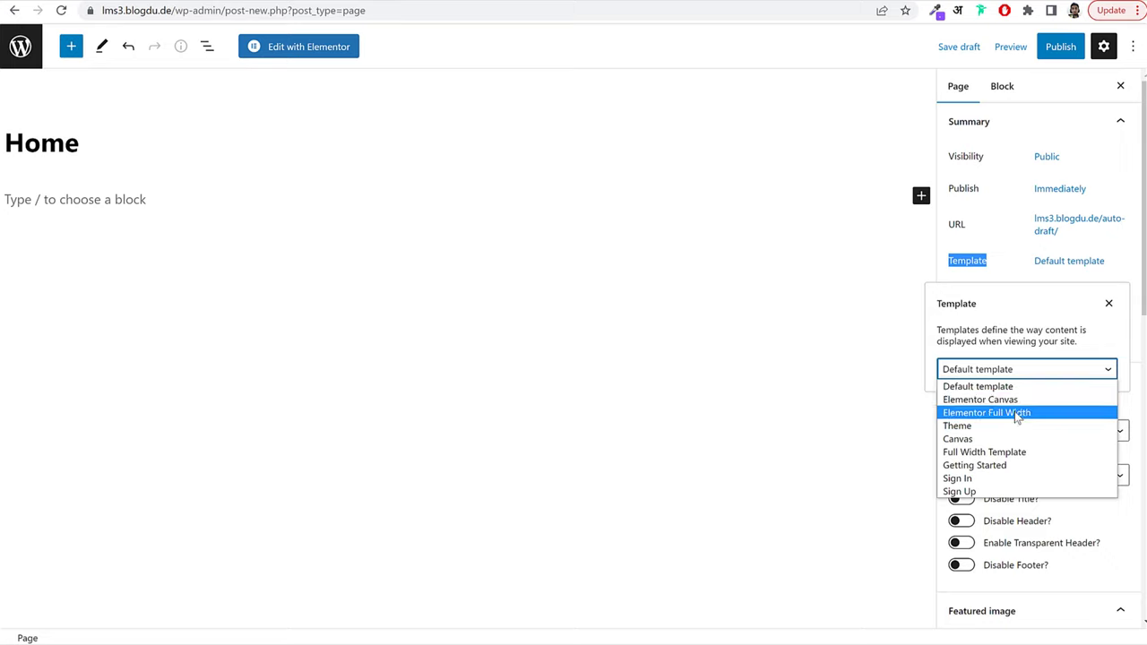
{"action": "left_click", "coordinate": [1018, 414]}
{"action": "left_click", "coordinate": [1056, 46]}
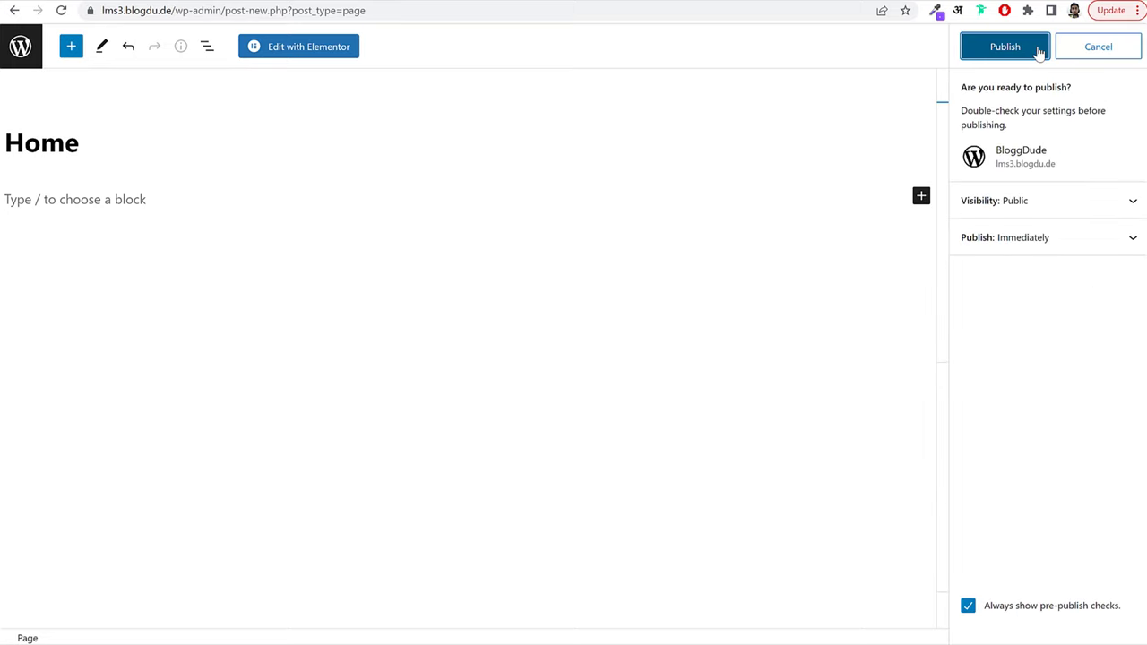
{"action": "left_click", "coordinate": [1038, 50]}
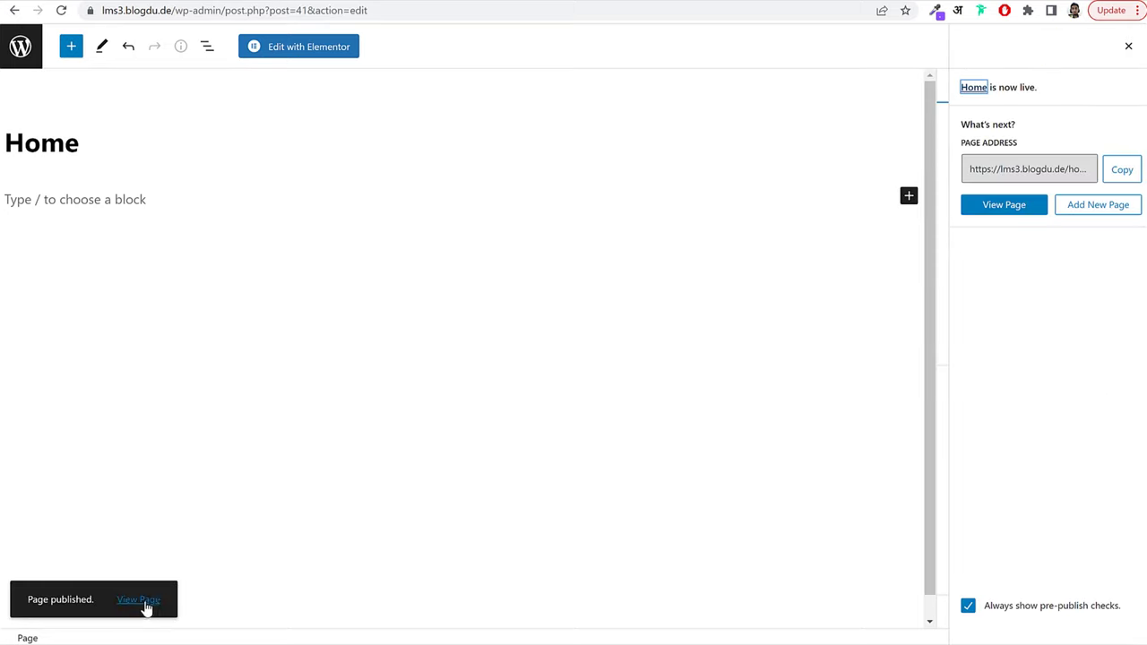
{"action": "right_click", "coordinate": [143, 603]}
{"action": "left_click", "coordinate": [212, 449]}
{"action": "left_click", "coordinate": [450, 2]}
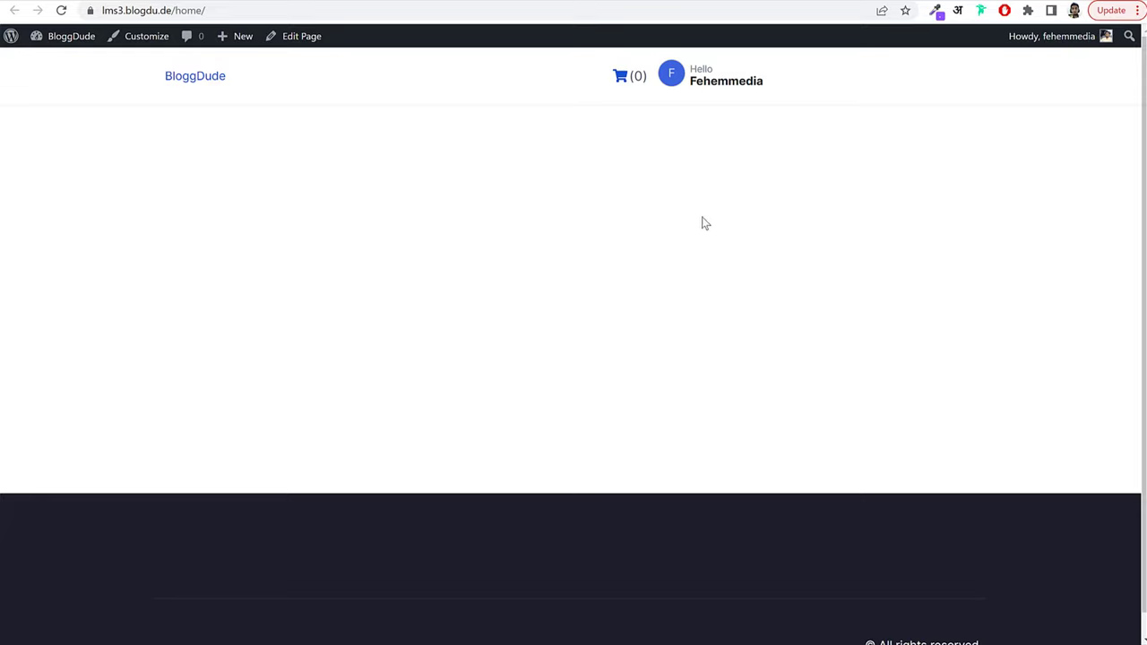
{"action": "left_click", "coordinate": [204, 10]}
{"action": "left_click", "coordinate": [205, 10]}
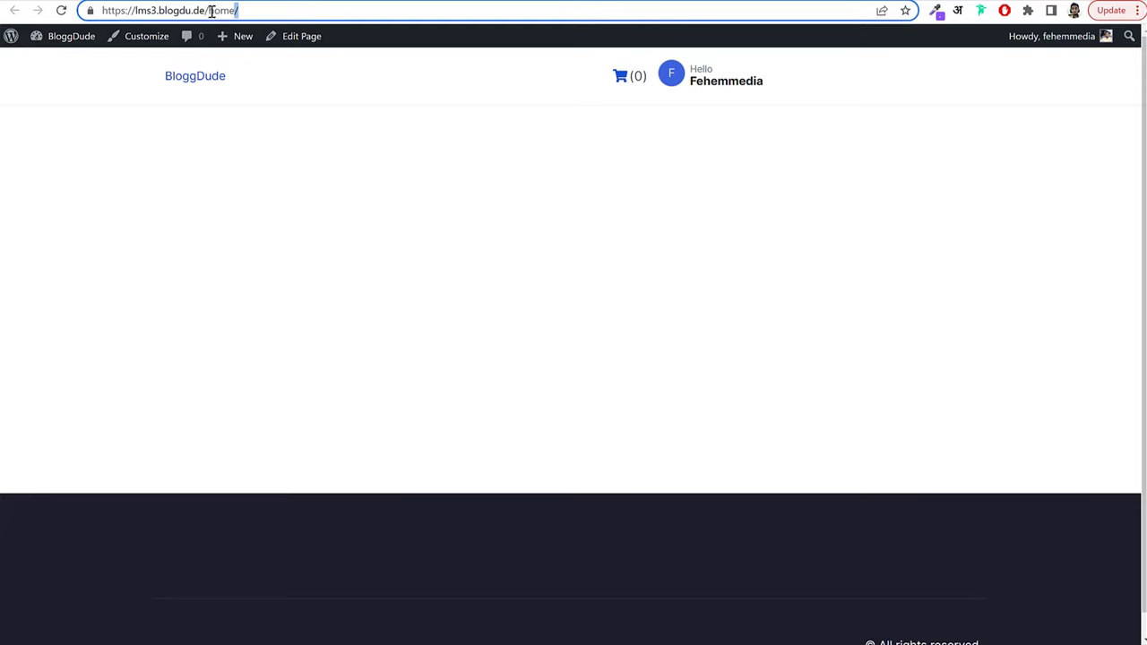
{"action": "mouse_move", "coordinate": [206, 10]}
{"action": "left_mouse_down"}
{"action": "mouse_move", "coordinate": [93, 9]}
{"action": "mouse_move", "coordinate": [233, 11]}
{"action": "mouse_move", "coordinate": [184, 11]}
{"action": "mouse_move", "coordinate": [205, 10]}
{"action": "left_mouse_up"}
{"action": "left_click", "coordinate": [230, 11]}
{"action": "left_click", "coordinate": [417, 168]}
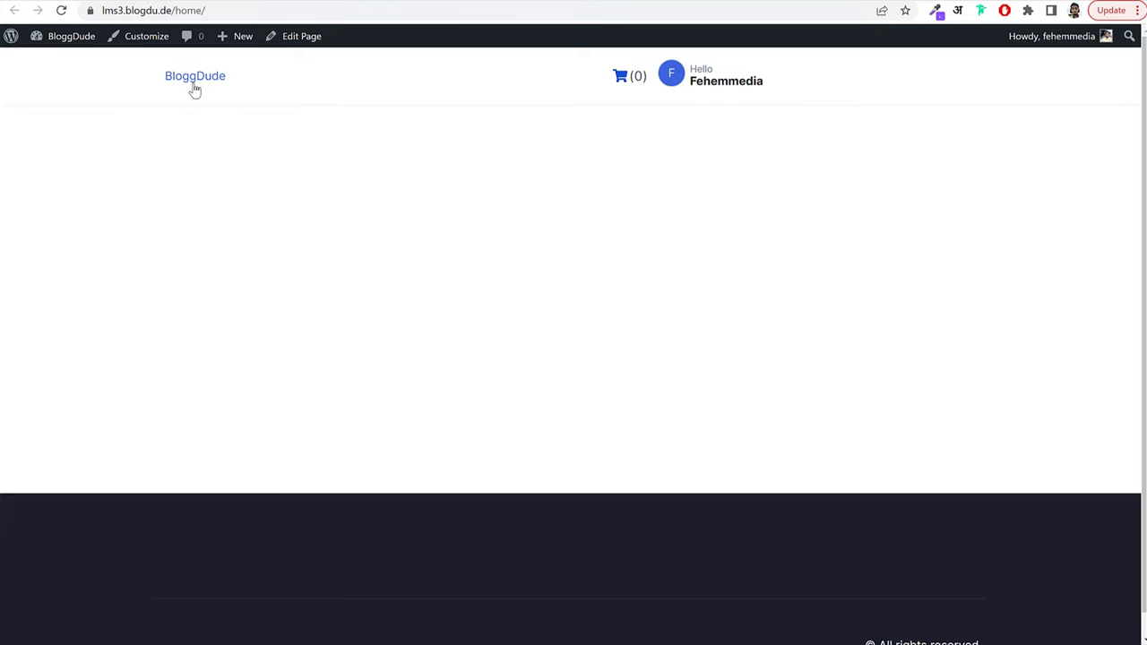
{"action": "left_click", "coordinate": [203, 87]}
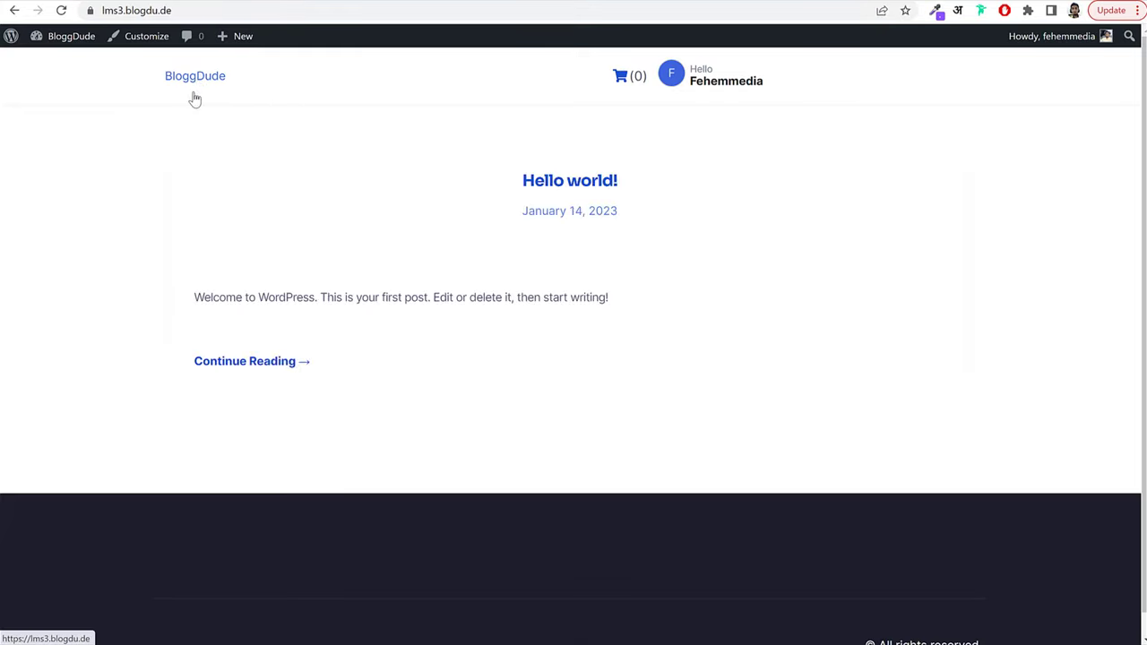
{"action": "key", "text": "alt+Left"}
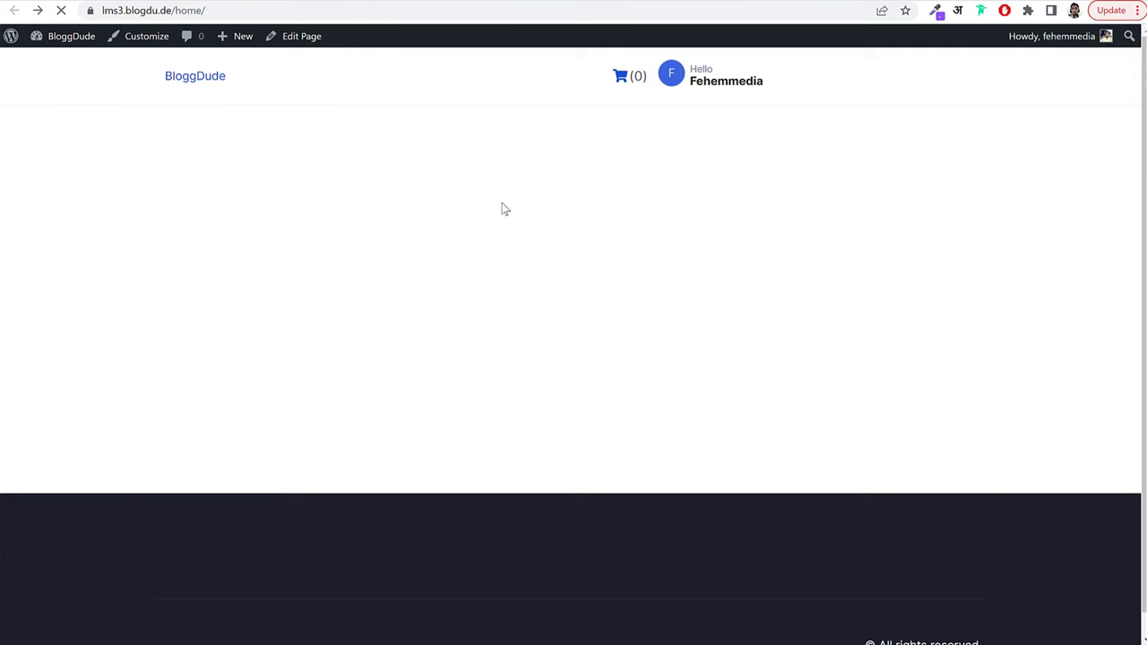
{"action": "left_click", "coordinate": [259, 10]}
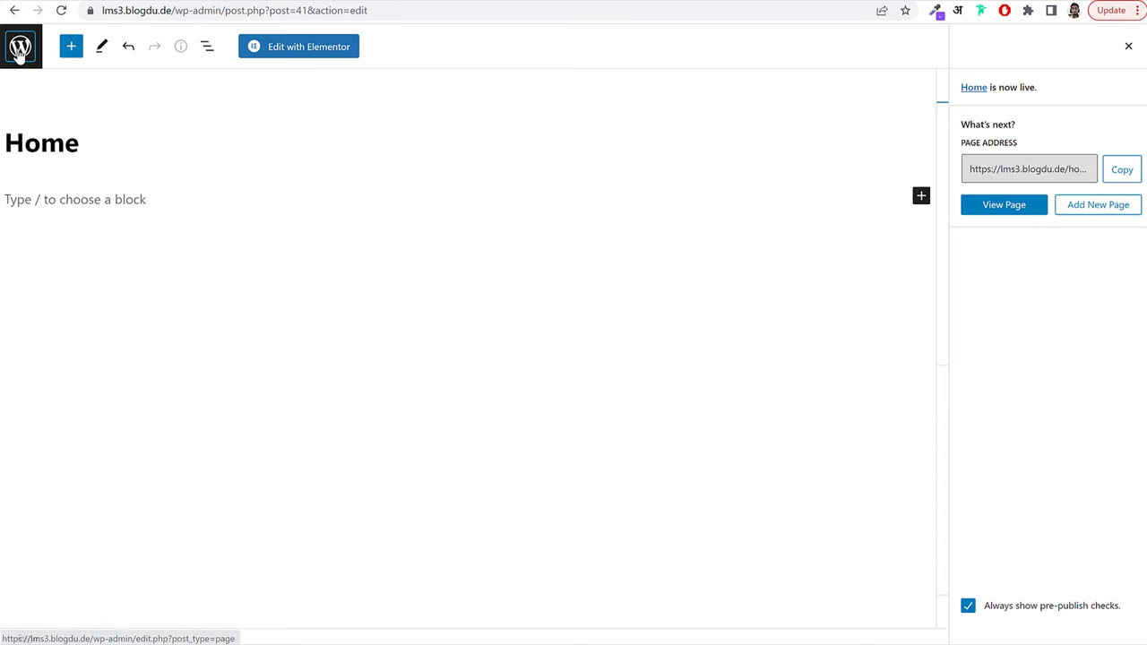
In Reading settings, make the homepage a static page set to 'Home' and save
{"action": "left_click", "coordinate": [20, 49]}
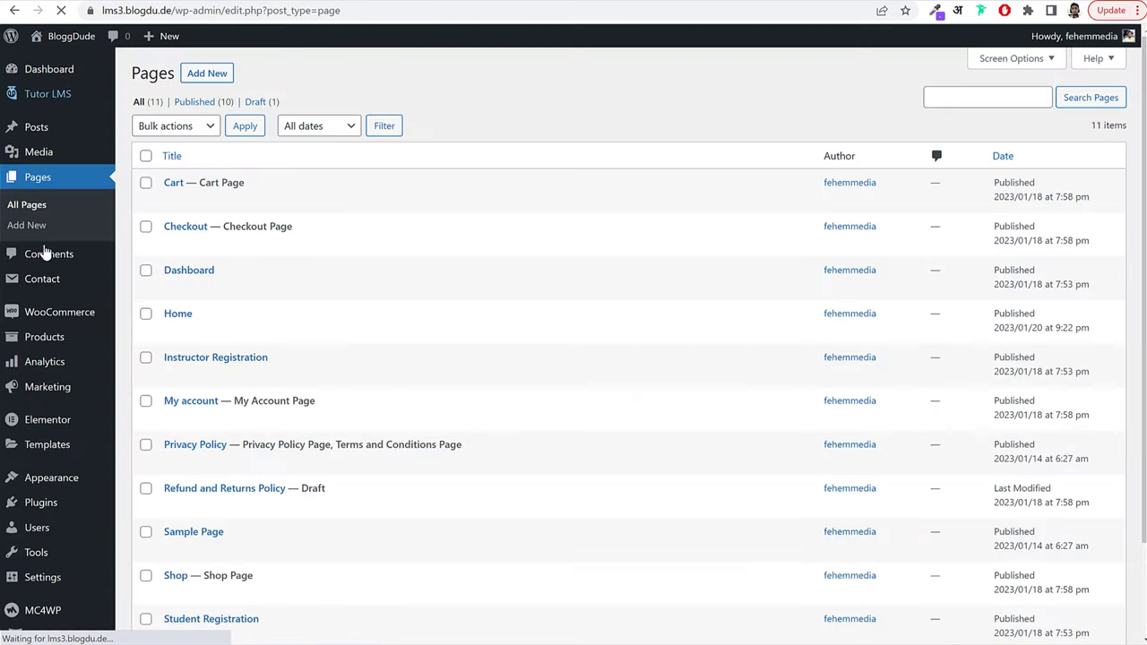
{"action": "mouse_move", "coordinate": [62, 576]}
{"action": "scroll", "coordinate": [62, 577], "scroll_direction": "down", "scroll_amount": 2}
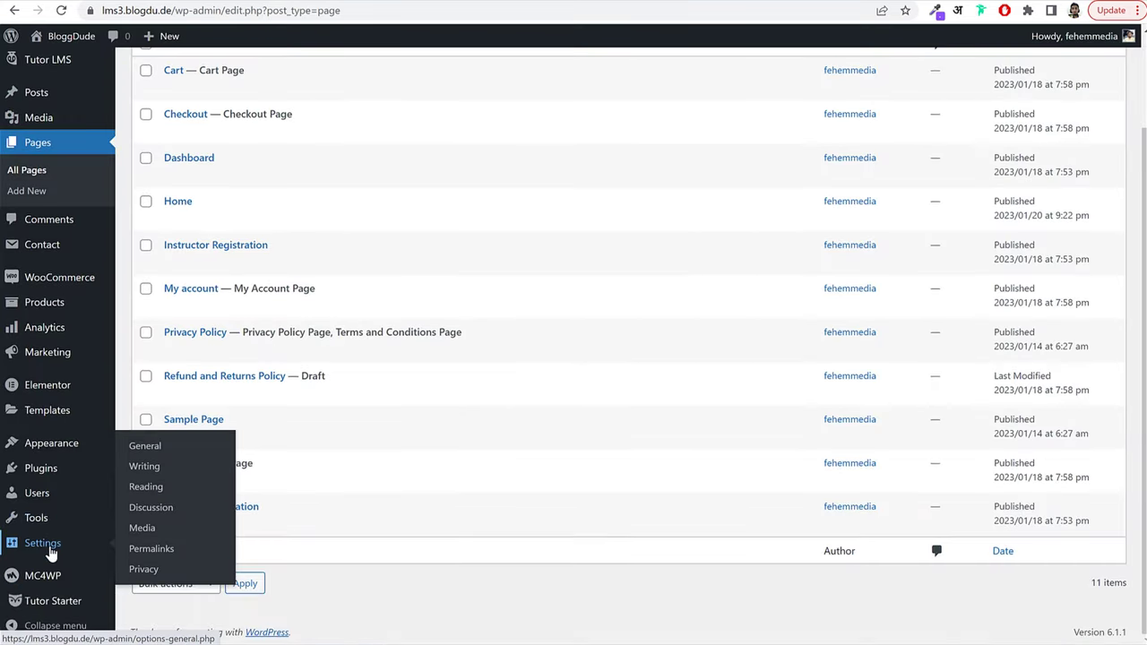
{"action": "left_click", "coordinate": [168, 493]}
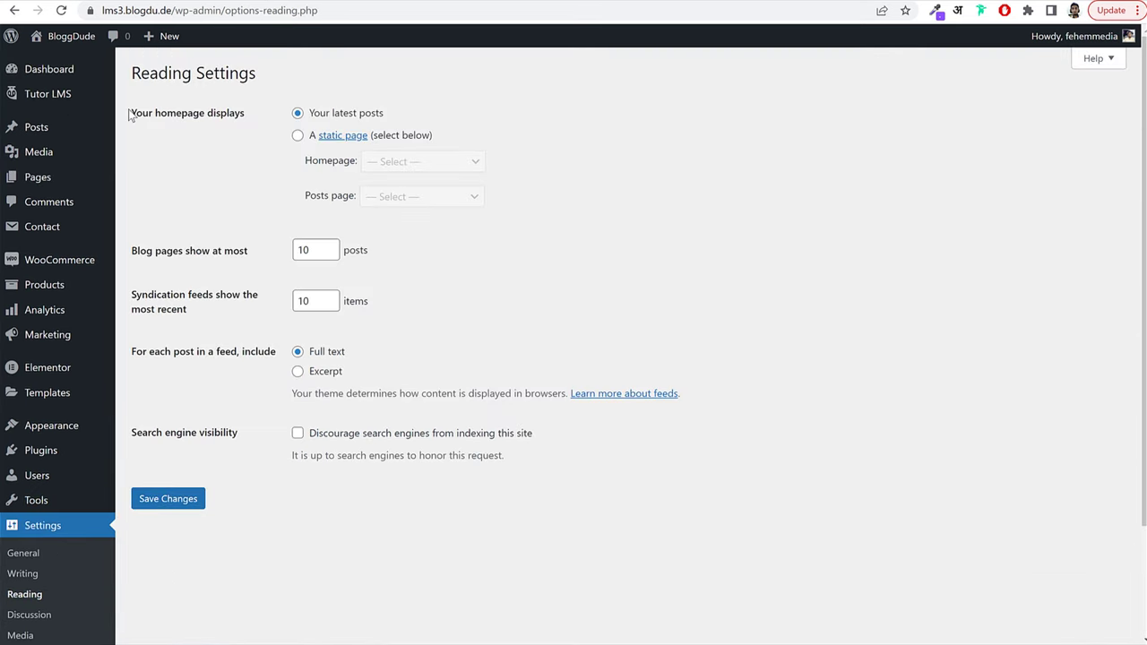
{"action": "left_click_drag", "start_coordinate": [130, 115], "coordinate": [253, 113]}
{"action": "left_click", "coordinate": [235, 113]}
{"action": "left_click", "coordinate": [296, 136]}
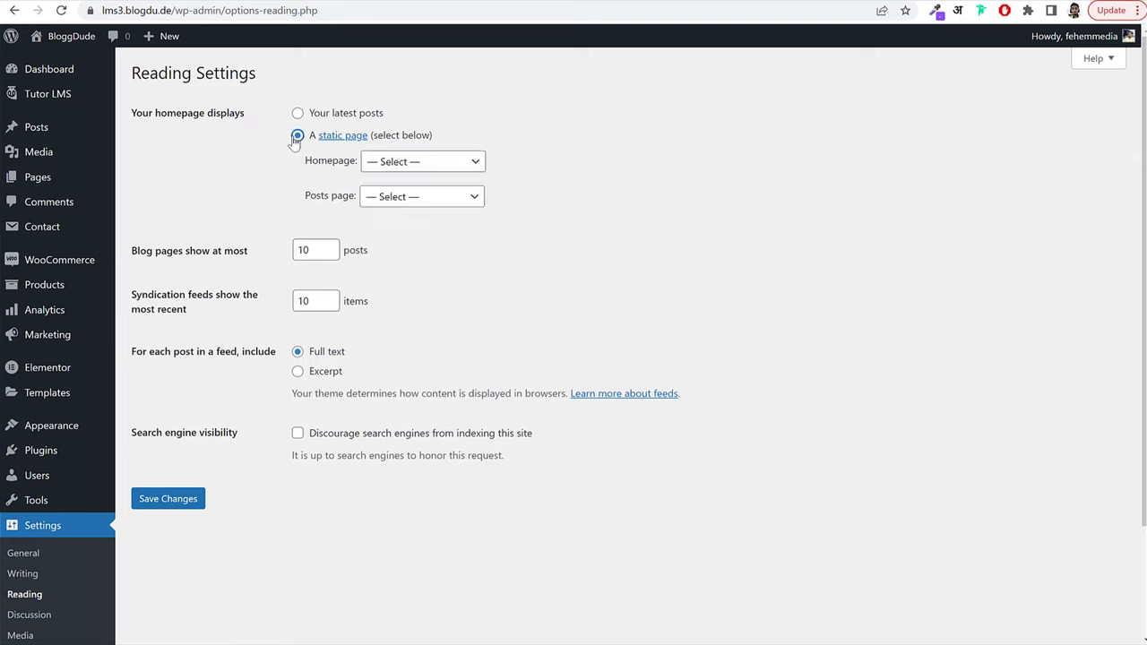
{"action": "left_click_drag", "start_coordinate": [348, 166], "coordinate": [384, 170]}
{"action": "left_click", "coordinate": [415, 167]}
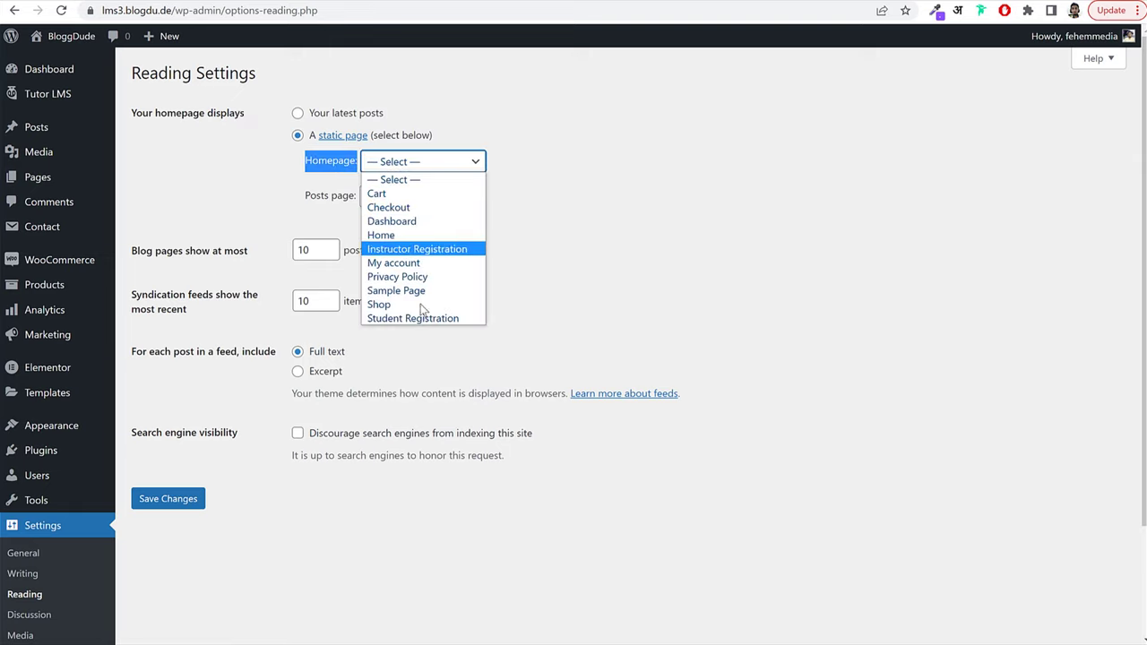
{"action": "left_click", "coordinate": [396, 235]}
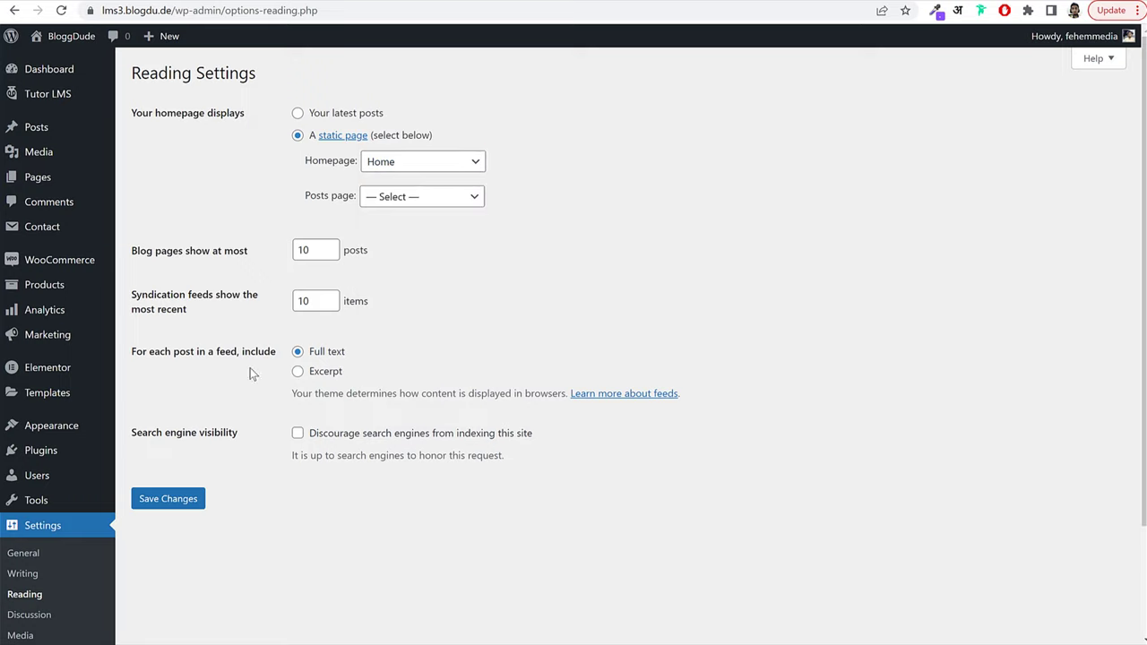
{"action": "left_click", "coordinate": [161, 499]}
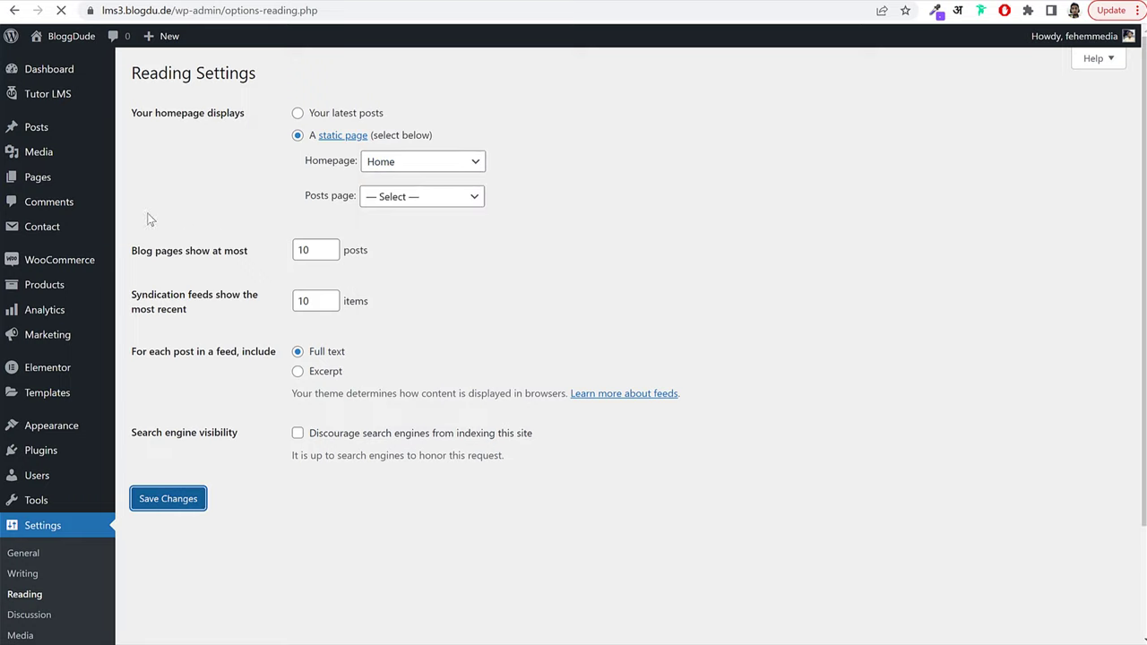
Open the Home page for editing from the All Pages list
{"action": "left_click", "coordinate": [39, 176]}
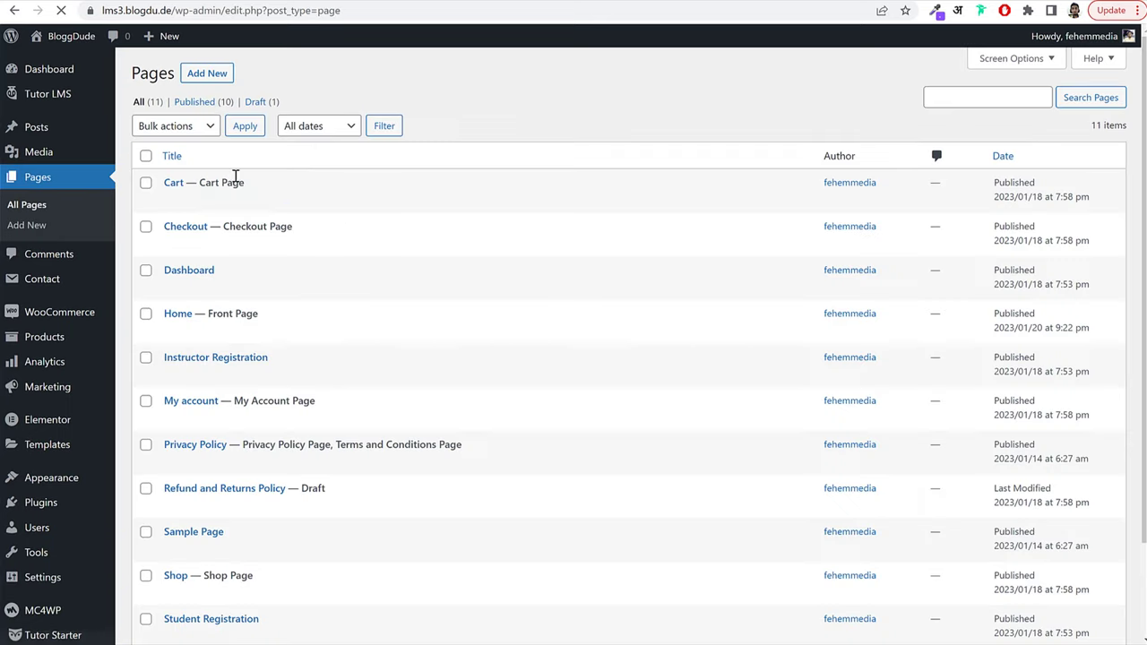
{"action": "scroll", "coordinate": [420, 269], "scroll_direction": "down", "scroll_amount": 1}
{"action": "left_click_drag", "start_coordinate": [258, 240], "coordinate": [208, 241]}
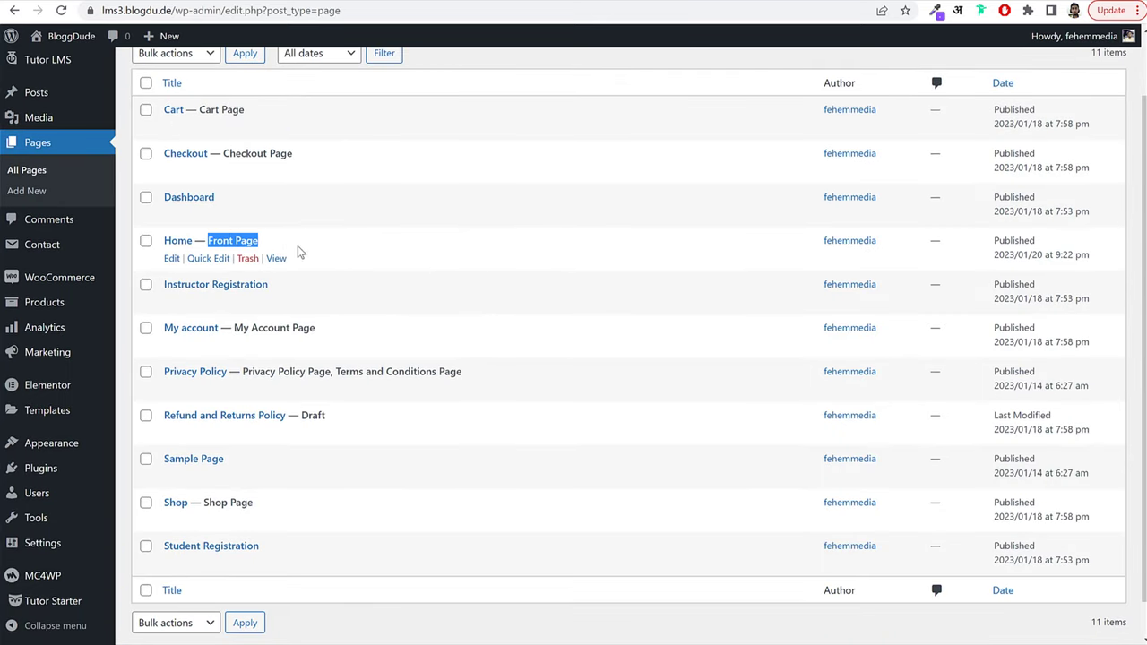
{"action": "left_click", "coordinate": [176, 258]}
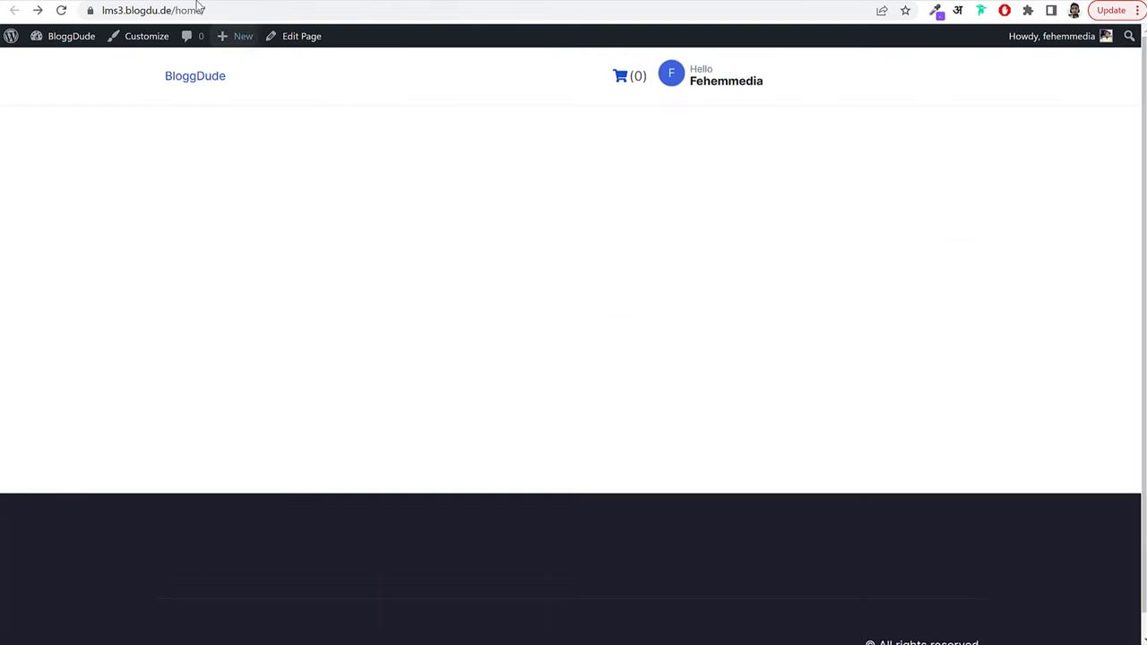
Reload the site's root address to show the empty Home page
{"action": "left_click_drag", "start_coordinate": [174, 9], "coordinate": [256, 13]}
{"action": "left_click", "coordinate": [274, 12]}
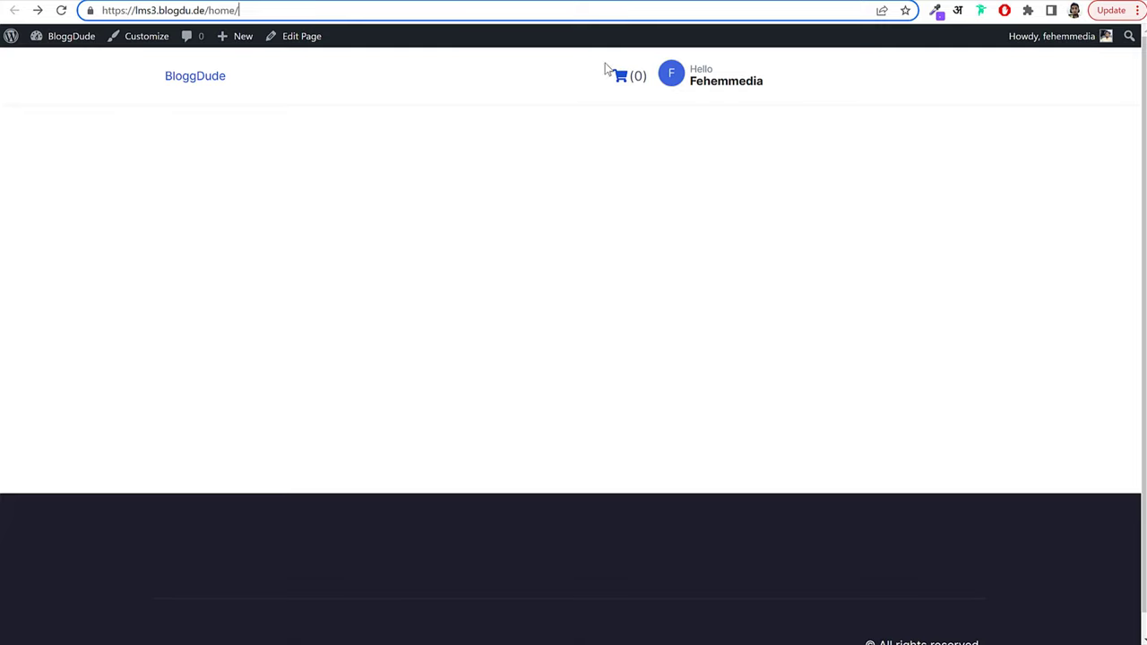
{"action": "left_click", "coordinate": [61, 11]}
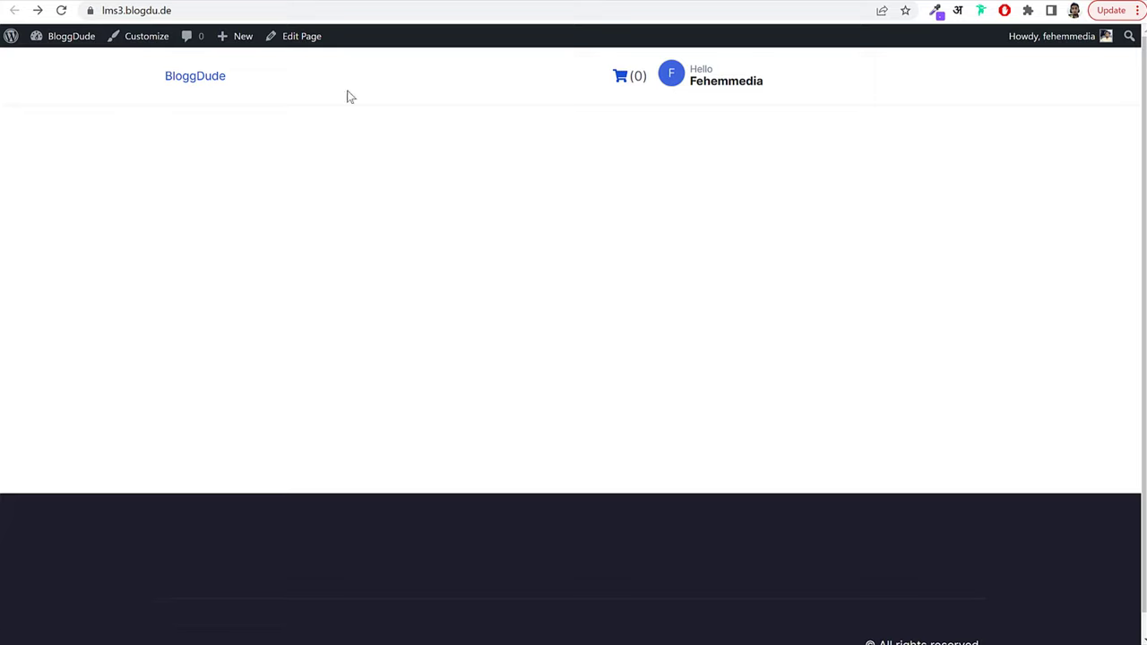
{"action": "left_click", "coordinate": [226, 9]}
{"action": "left_click", "coordinate": [215, 105]}
{"action": "left_click", "coordinate": [181, 85]}
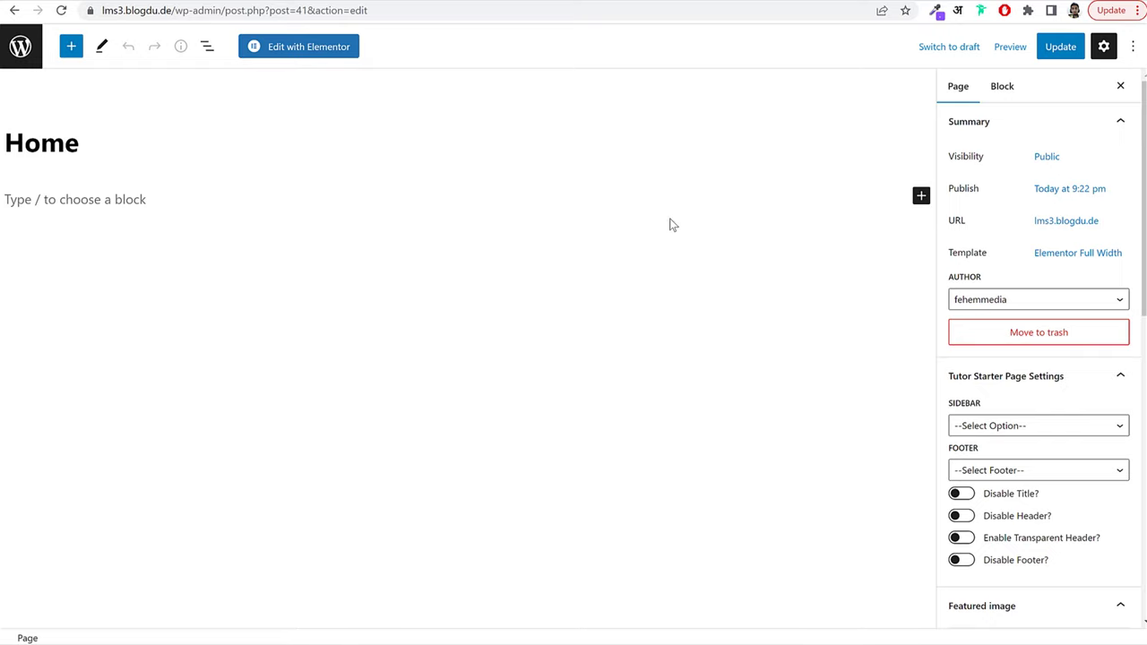
Open the Home page in Elementor and close the Navigator panel
{"action": "left_click", "coordinate": [310, 56]}
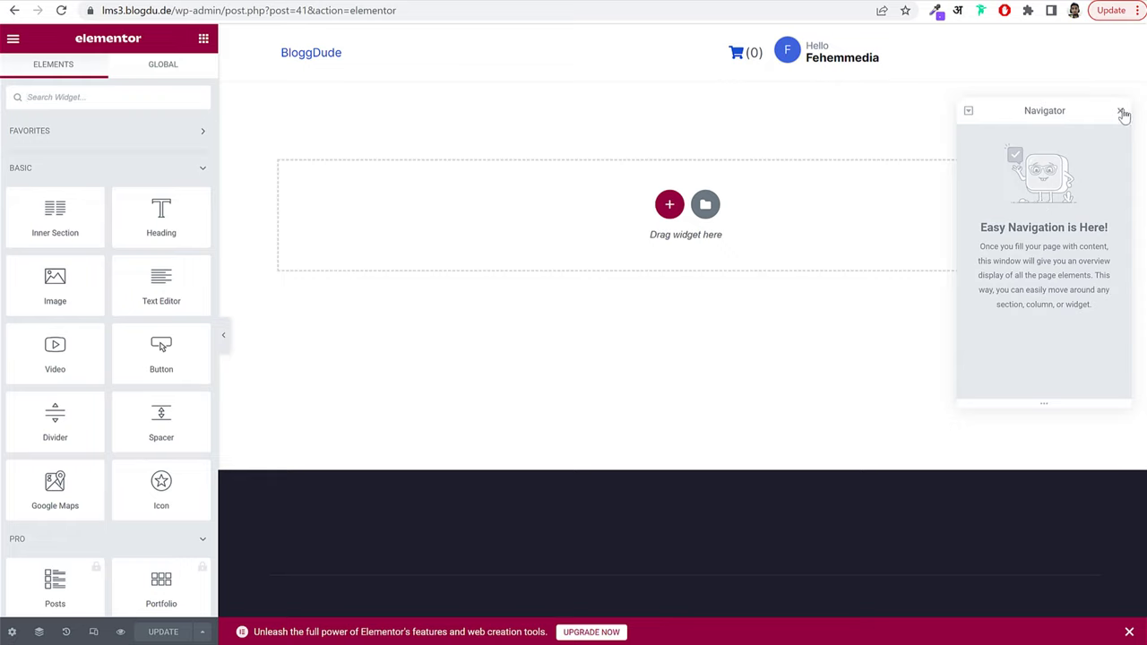
{"action": "left_click", "coordinate": [1121, 111]}
{"action": "scroll", "coordinate": [114, 484], "scroll_direction": "down", "scroll_amount": 10}
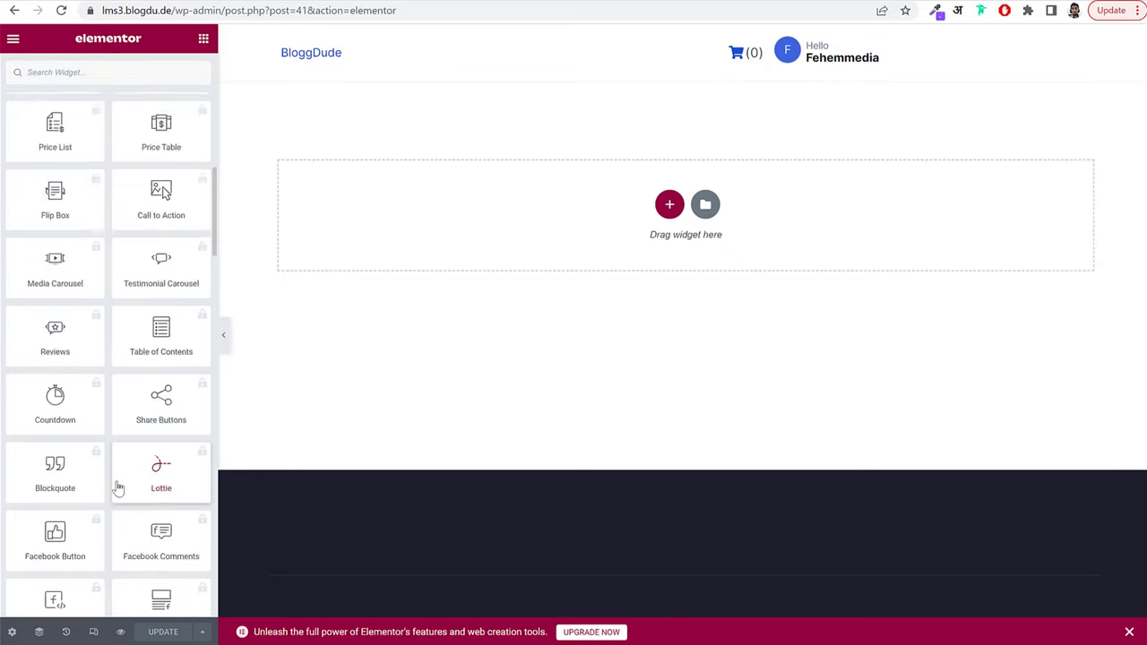
{"action": "scroll", "coordinate": [115, 480], "scroll_direction": "up", "scroll_amount": 10}
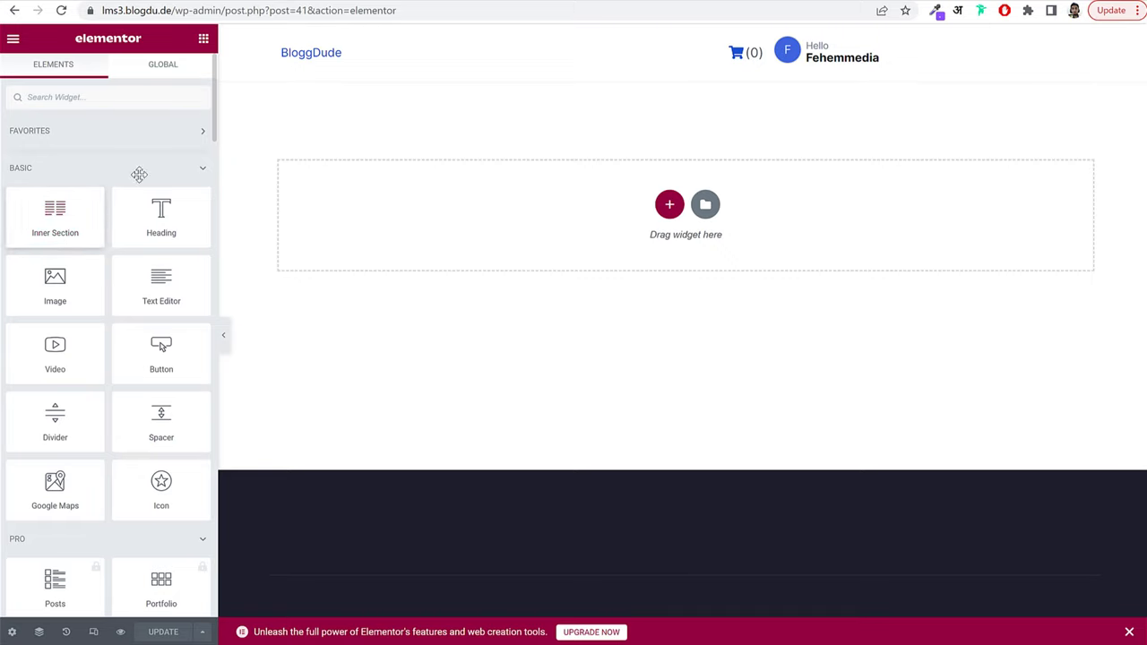
{"action": "scroll", "coordinate": [133, 278], "scroll_direction": "down", "scroll_amount": 10}
{"action": "scroll", "coordinate": [121, 353], "scroll_direction": "up", "scroll_amount": 10}
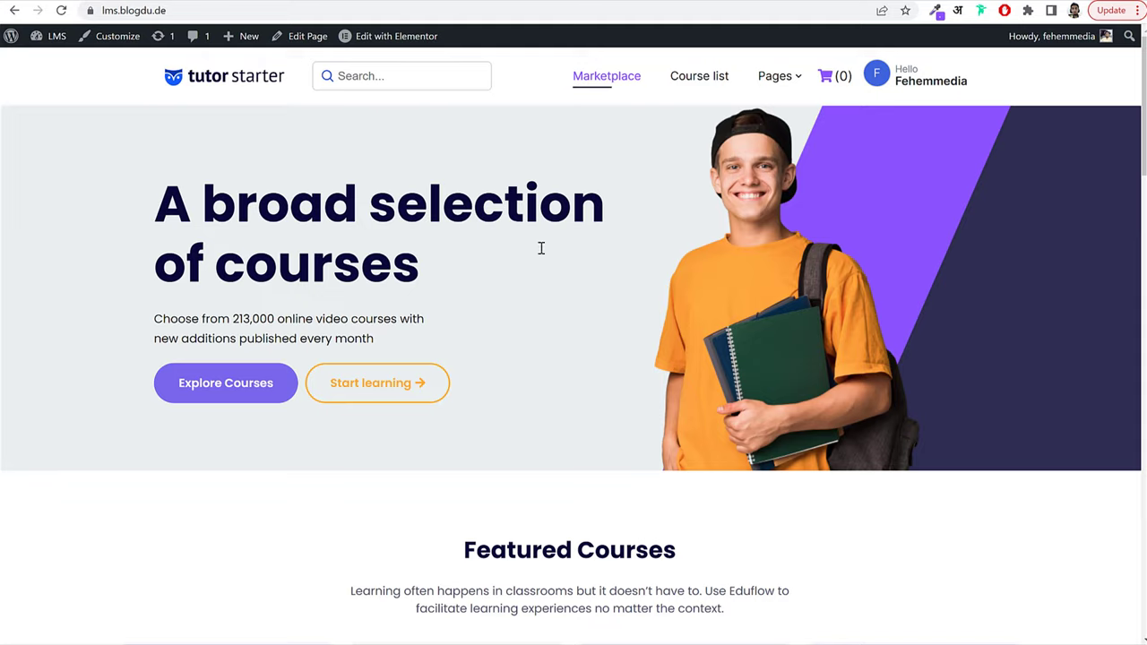
{"action": "scroll", "coordinate": [653, 397], "scroll_direction": "down", "scroll_amount": 6}
{"action": "scroll", "coordinate": [625, 385], "scroll_direction": "down", "scroll_amount": 8}
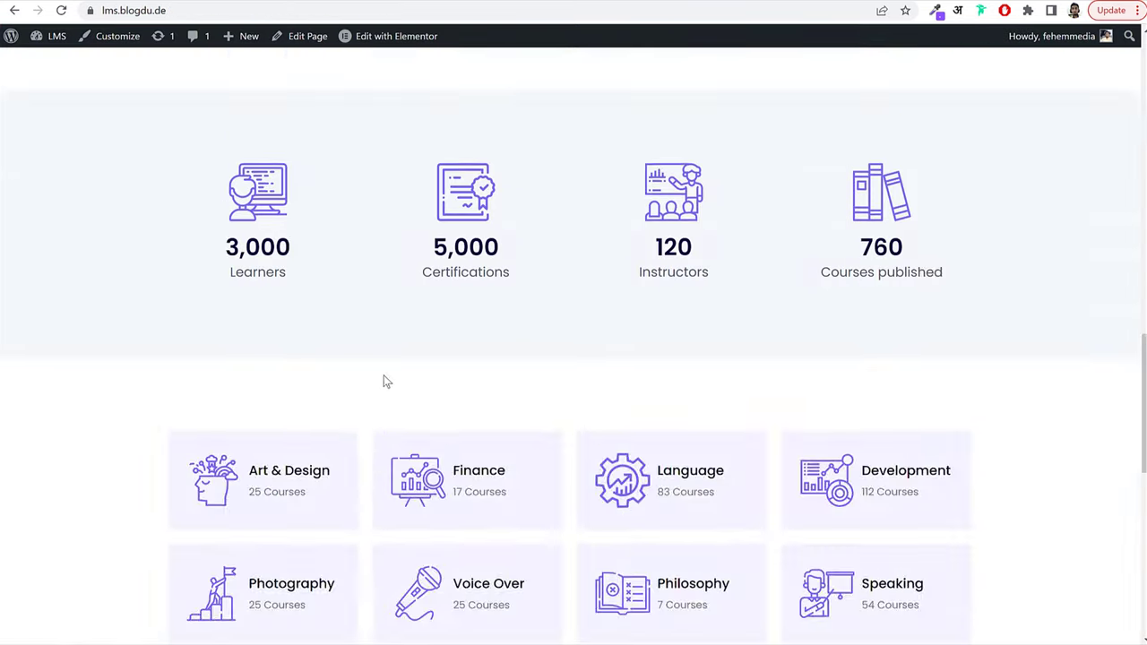
{"action": "scroll", "coordinate": [385, 379], "scroll_direction": "up", "scroll_amount": 10}
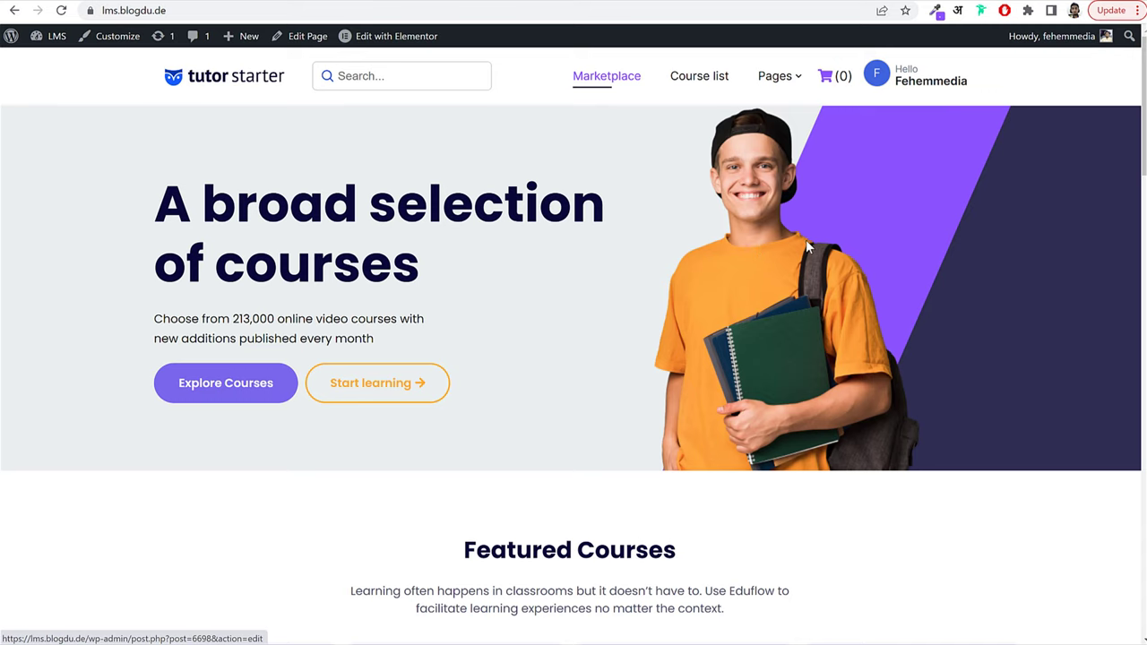
Add a new three-column section to the page body
{"action": "left_click_drag", "start_coordinate": [176, 184], "coordinate": [701, 314]}
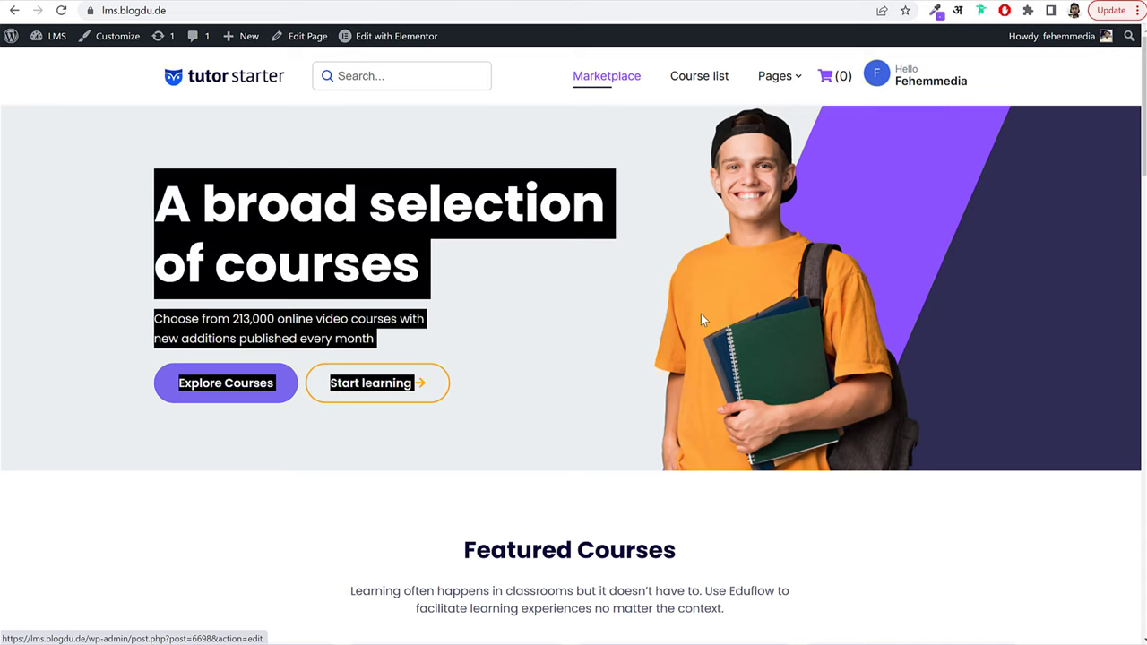
{"action": "left_click", "coordinate": [701, 314]}
{"action": "scroll", "coordinate": [872, 284], "scroll_direction": "down", "scroll_amount": 4}
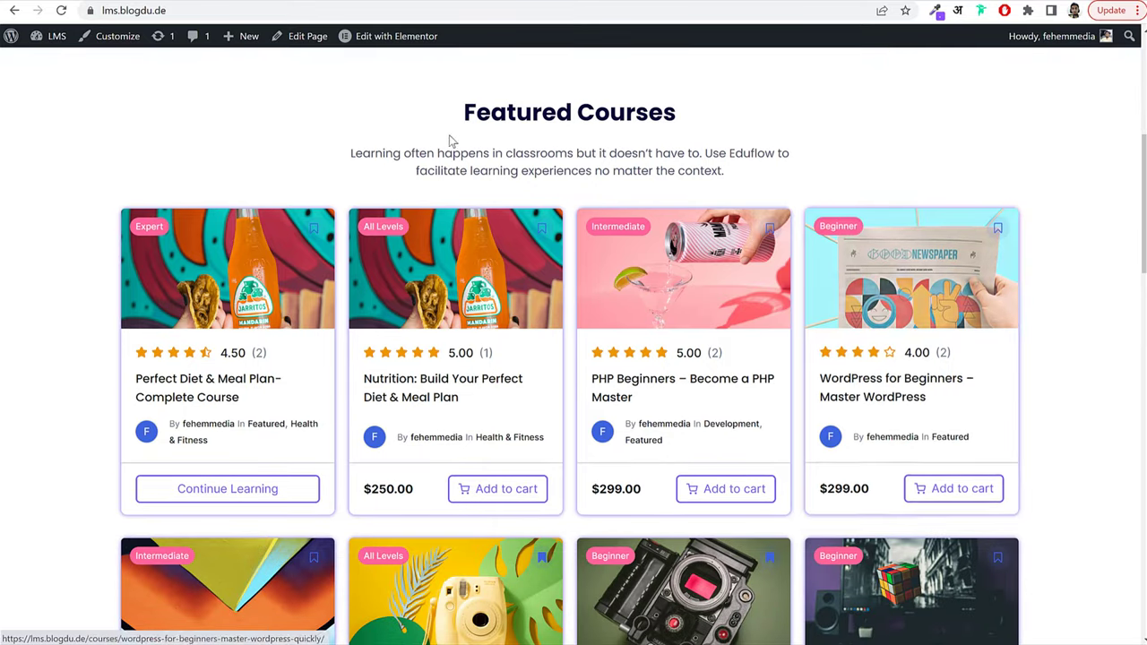
{"action": "scroll", "coordinate": [557, 292], "scroll_direction": "down", "scroll_amount": 7}
{"action": "scroll", "coordinate": [557, 292], "scroll_direction": "down", "scroll_amount": 3}
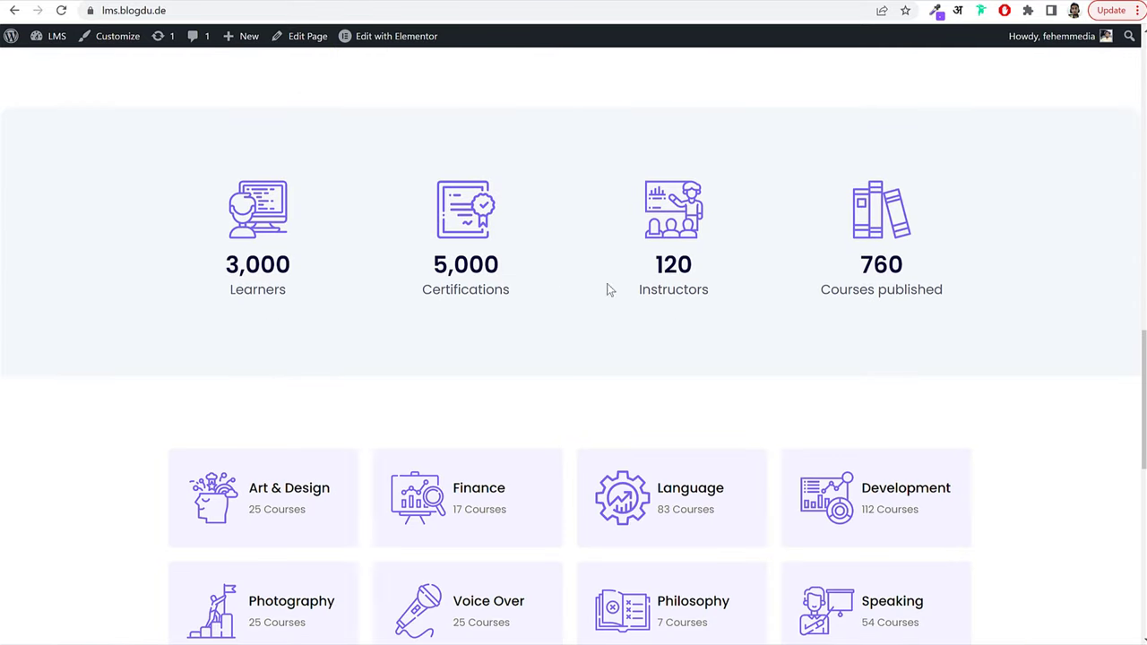
{"action": "scroll", "coordinate": [1088, 282], "scroll_direction": "down", "scroll_amount": 3}
{"action": "scroll", "coordinate": [932, 300], "scroll_direction": "down", "scroll_amount": 4}
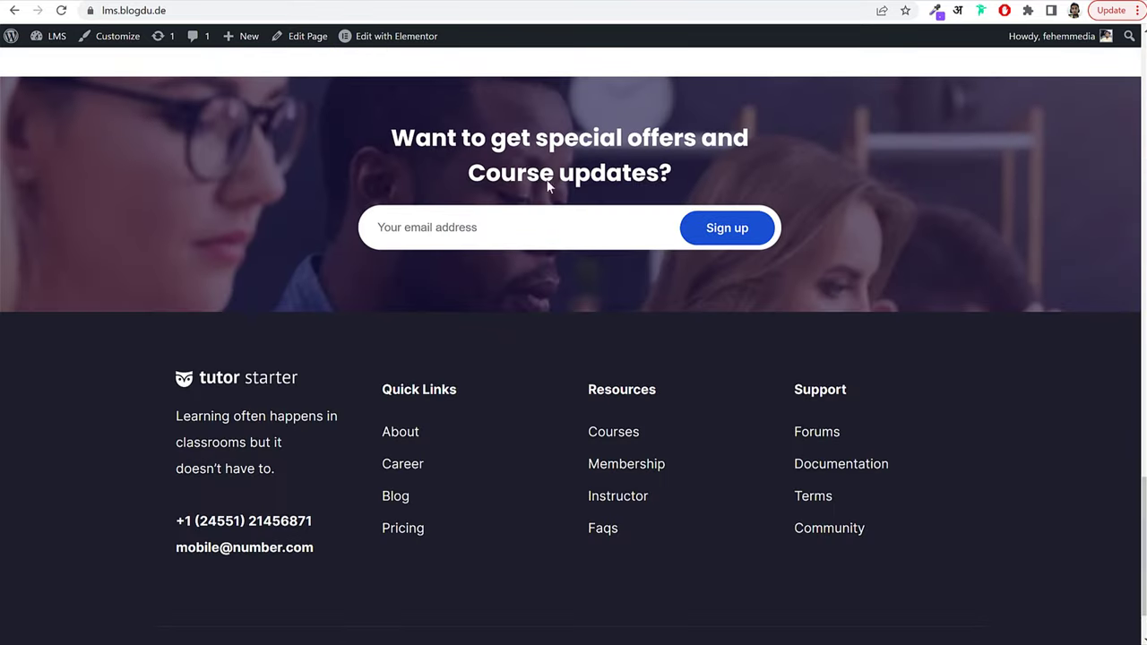
{"action": "scroll", "coordinate": [747, 302], "scroll_direction": "up", "scroll_amount": 20}
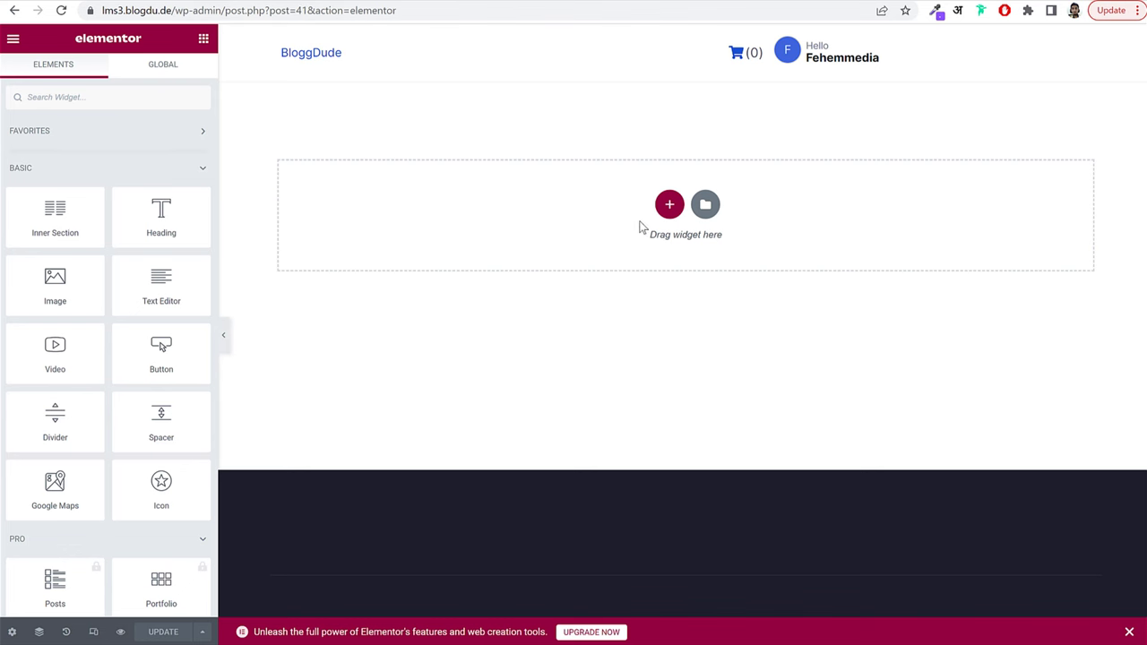
{"action": "left_click", "coordinate": [668, 204]}
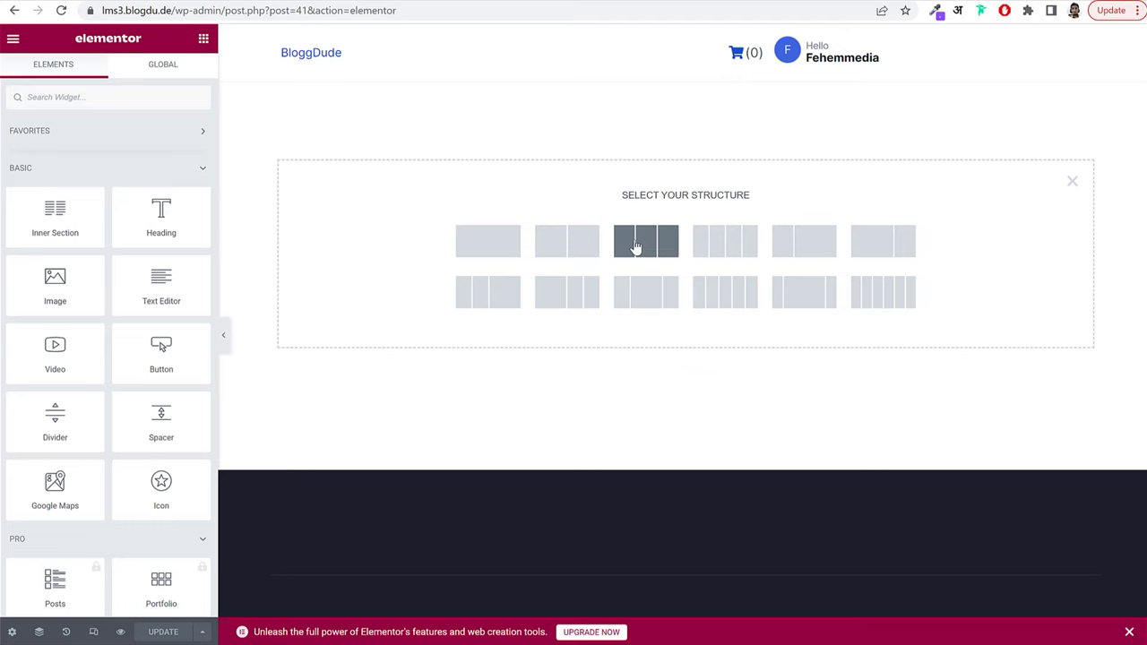
{"action": "left_click", "coordinate": [635, 248]}
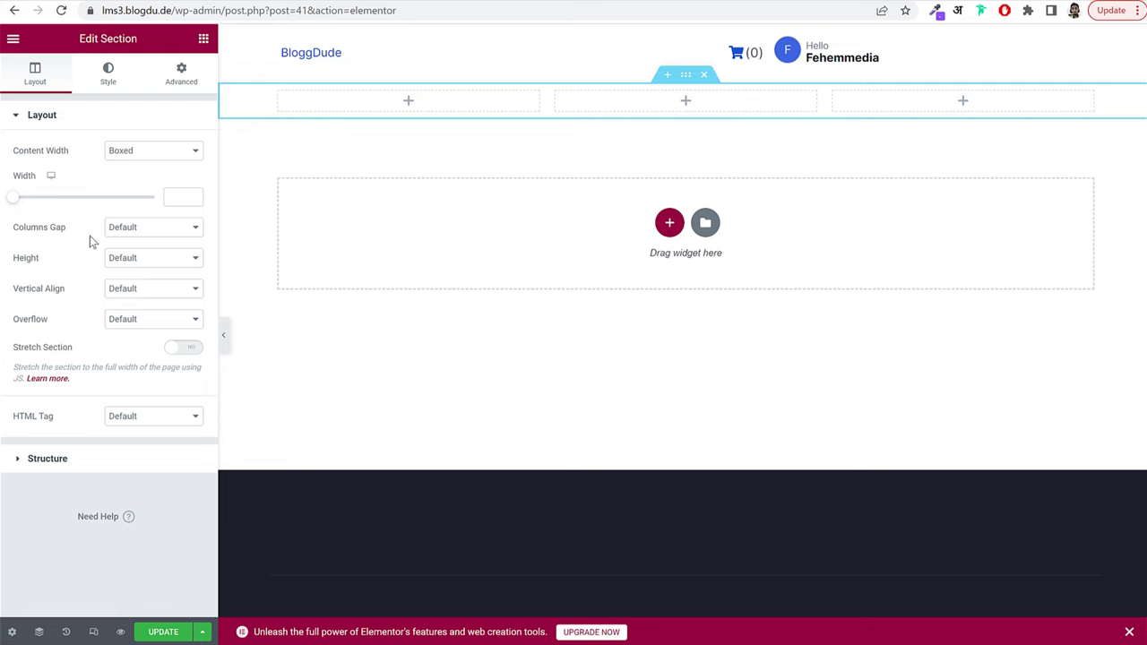
Place a Button widget in the first column of the new section
{"action": "triple_click", "coordinate": [148, 45]}
{"action": "left_click", "coordinate": [148, 45]}
{"action": "left_click", "coordinate": [203, 42]}
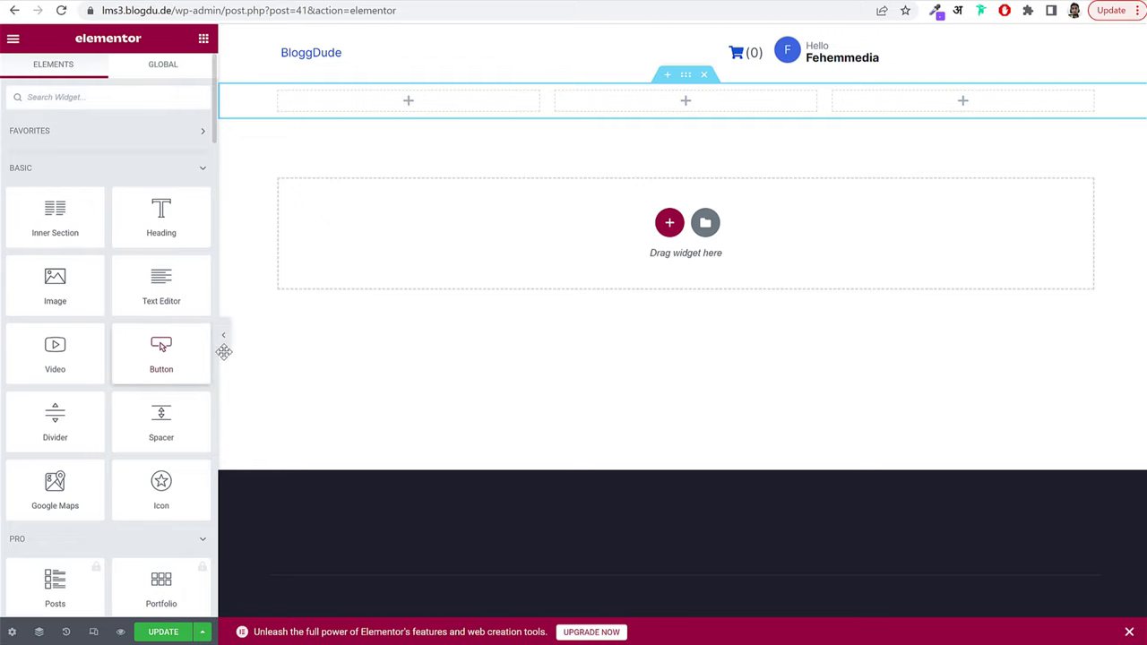
{"action": "left_click_drag", "start_coordinate": [191, 346], "coordinate": [466, 114]}
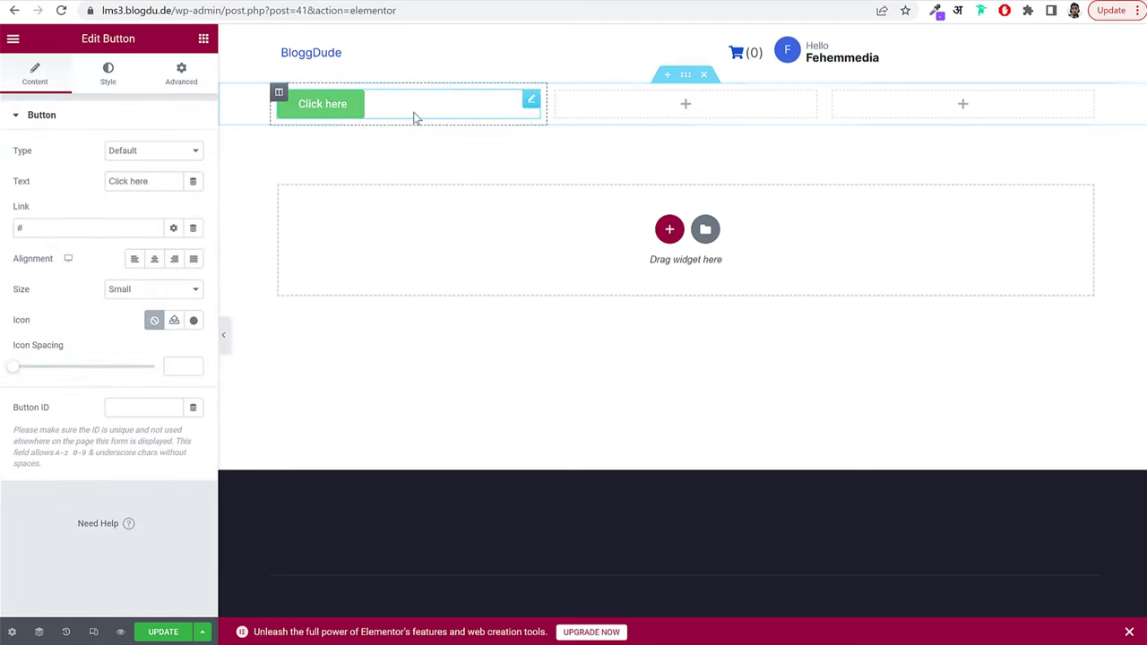
{"action": "left_click_drag", "start_coordinate": [161, 181], "coordinate": [71, 180]}
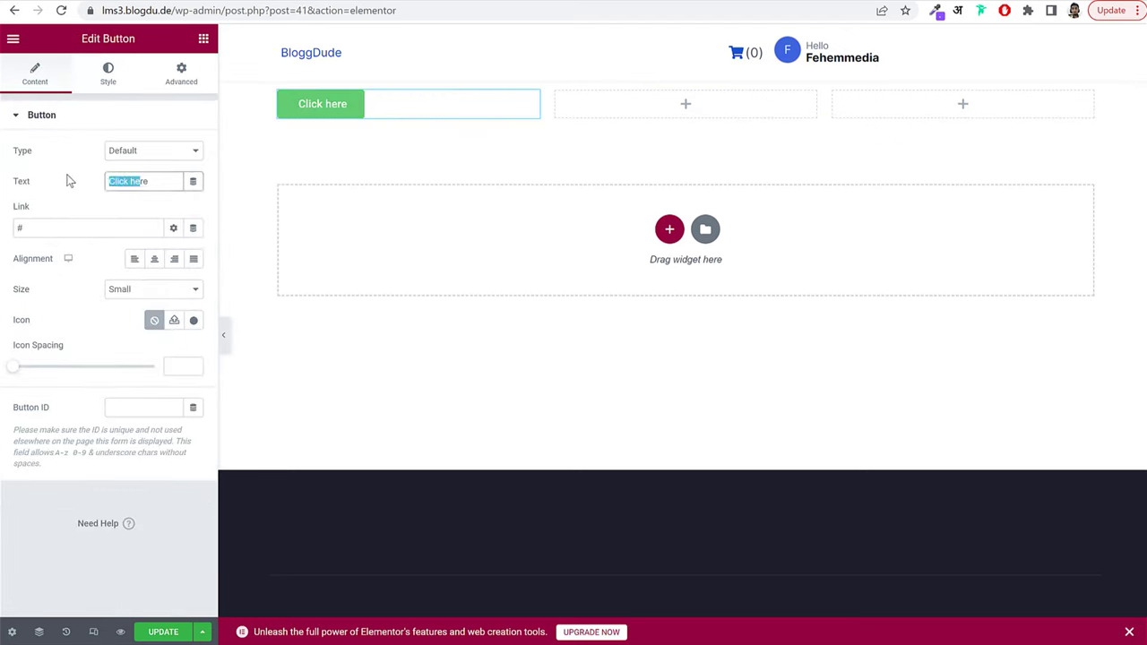
{"action": "left_click", "coordinate": [108, 181]}
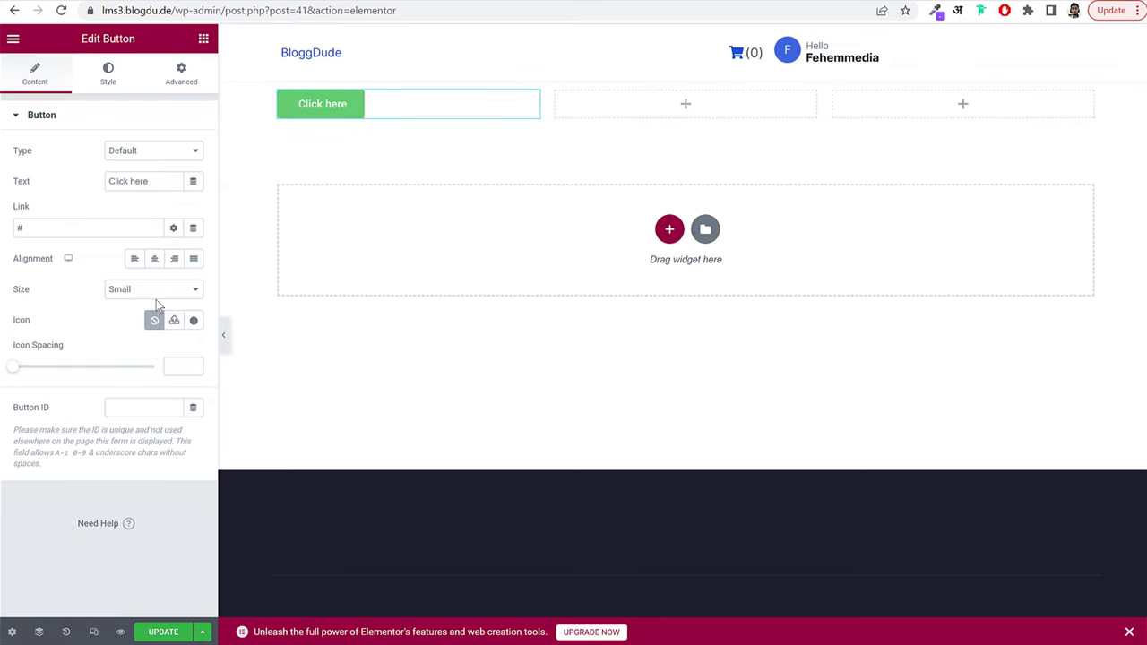
{"action": "left_click", "coordinate": [349, 115]}
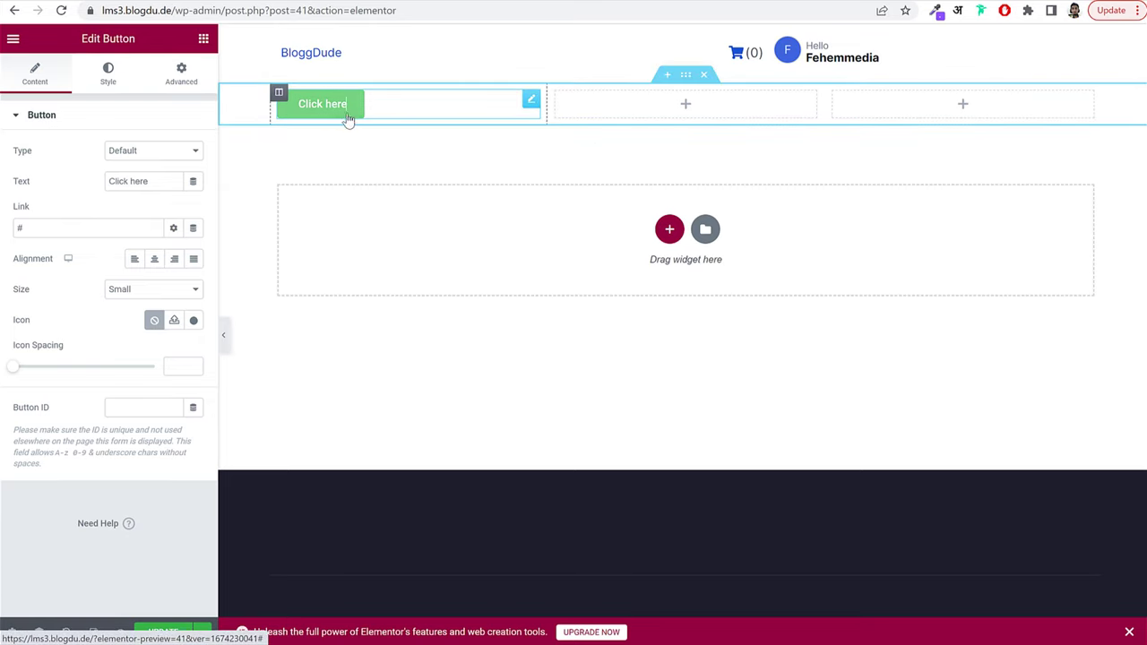
Change the button label to 'Read More'
{"action": "left_click_drag", "start_coordinate": [68, 39], "coordinate": [146, 36]}
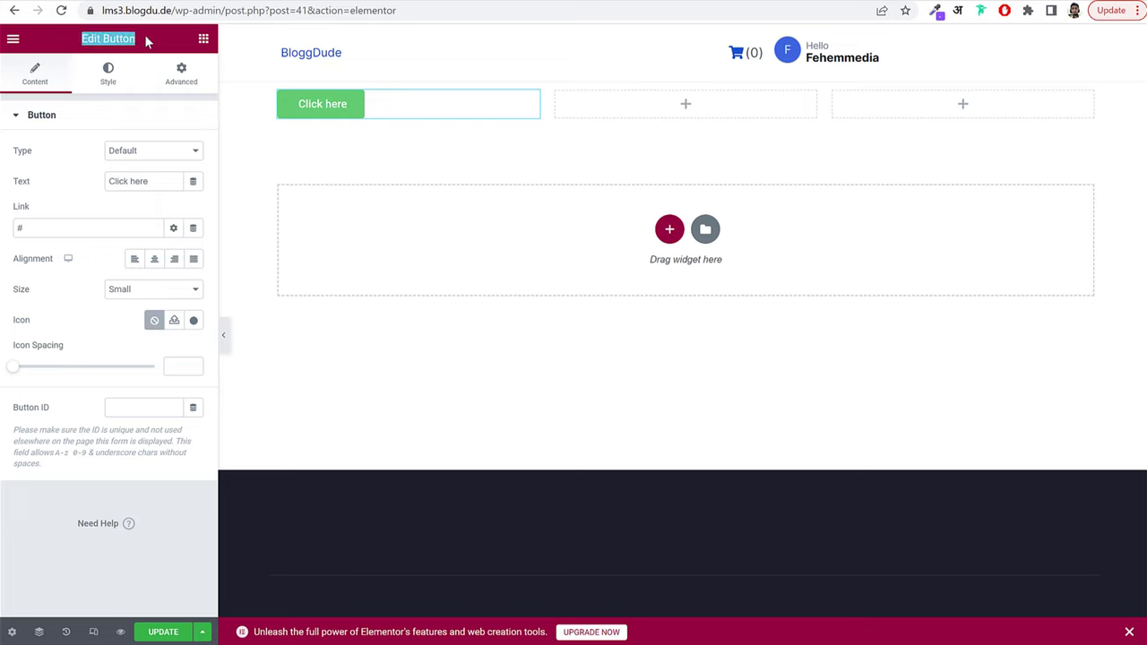
{"action": "left_click", "coordinate": [146, 36]}
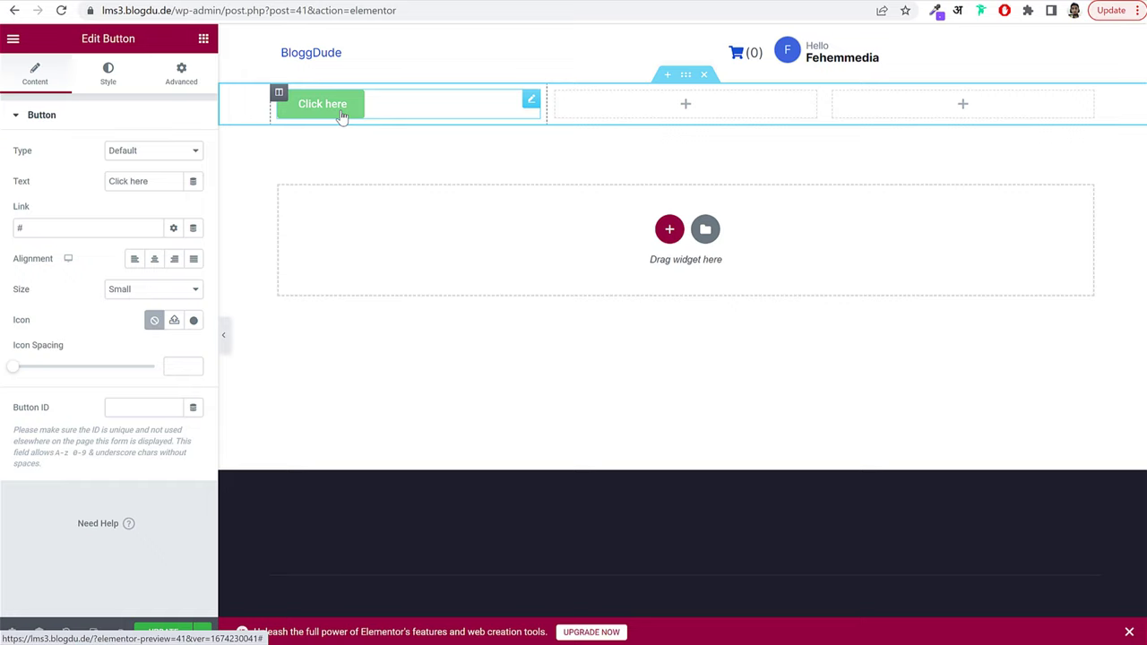
{"action": "left_click", "coordinate": [106, 73]}
{"action": "left_click", "coordinate": [181, 76]}
{"action": "left_click", "coordinate": [35, 75]}
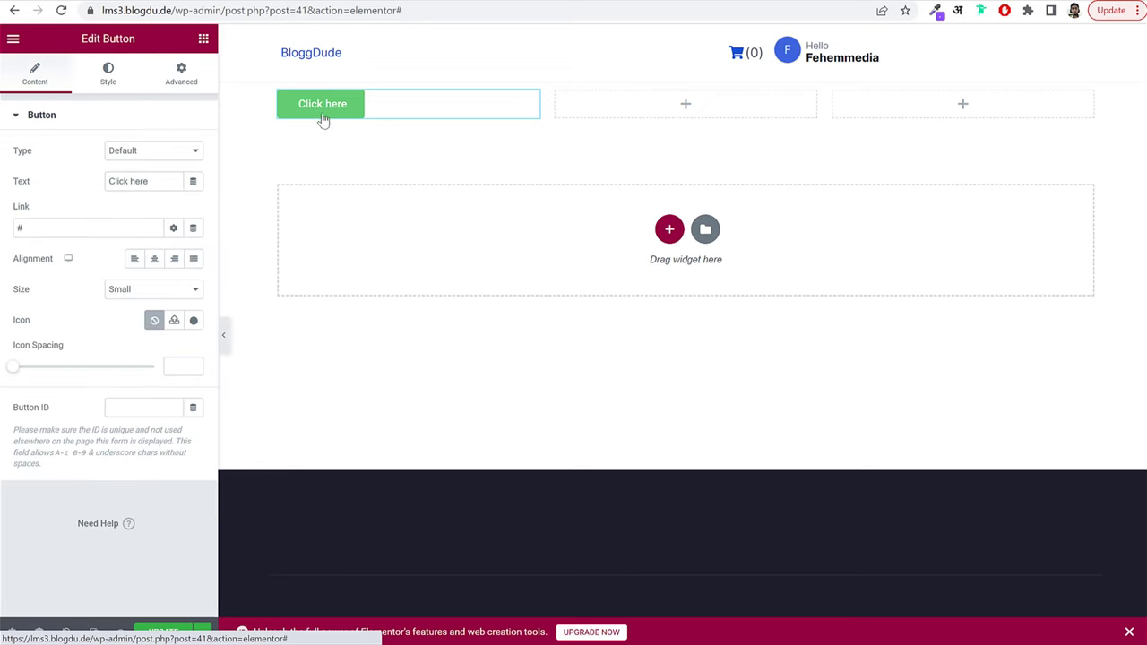
{"action": "left_click_drag", "start_coordinate": [143, 182], "coordinate": [6, 181]}
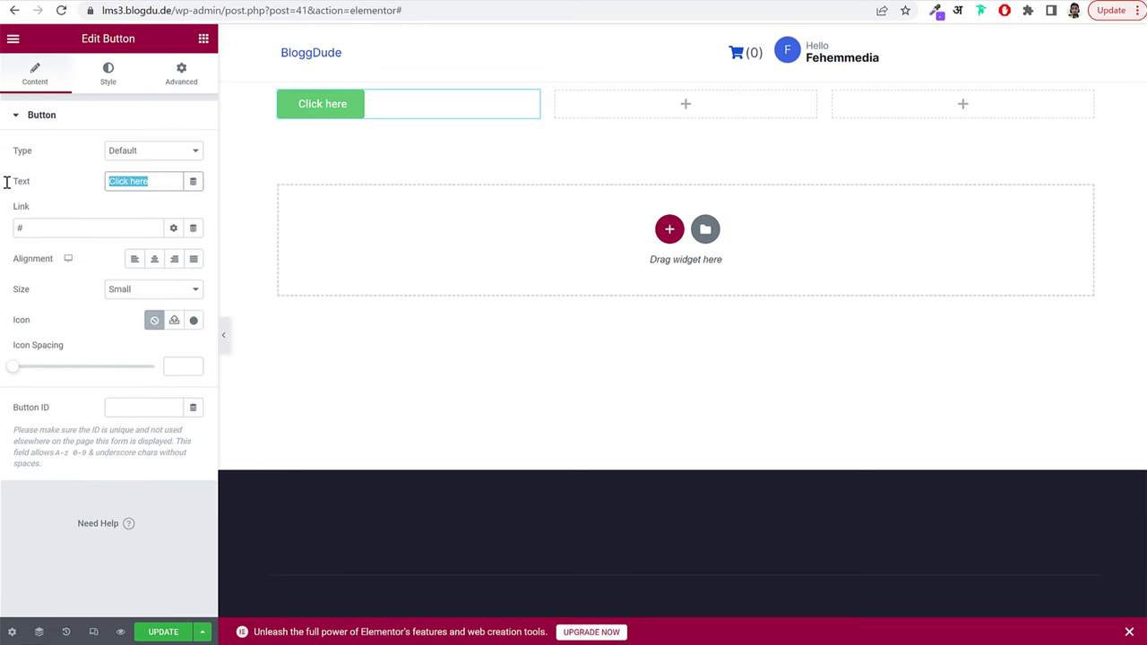
{"action": "type", "text": "Read More"}
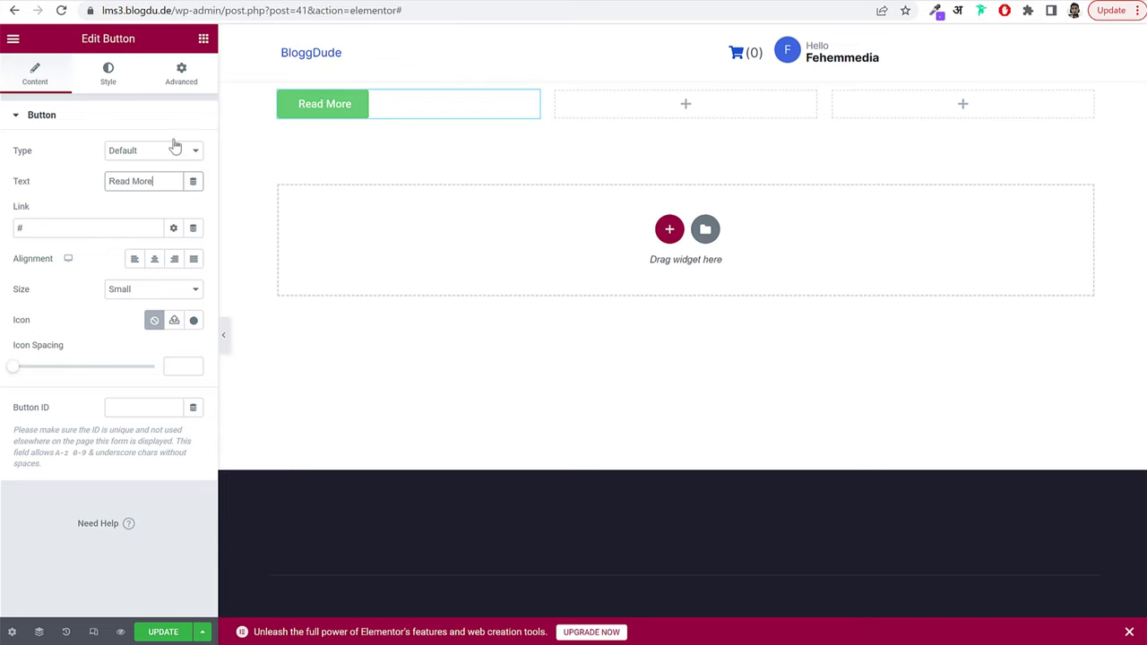
Style the button text at size 24, line height 45, with a #CE6189 pink background
{"action": "left_click", "coordinate": [112, 77]}
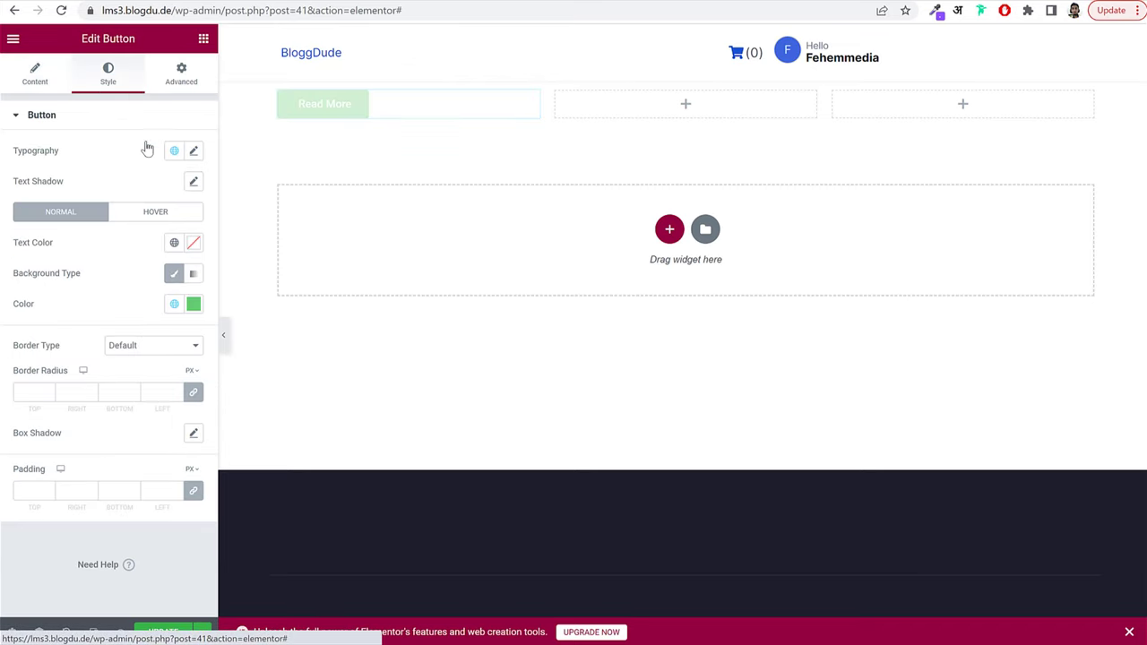
{"action": "left_click", "coordinate": [194, 150]}
{"action": "mouse_move", "coordinate": [26, 267]}
{"action": "left_mouse_down"}
{"action": "mouse_move", "coordinate": [57, 269]}
{"action": "mouse_move", "coordinate": [37, 273]}
{"action": "left_mouse_up"}
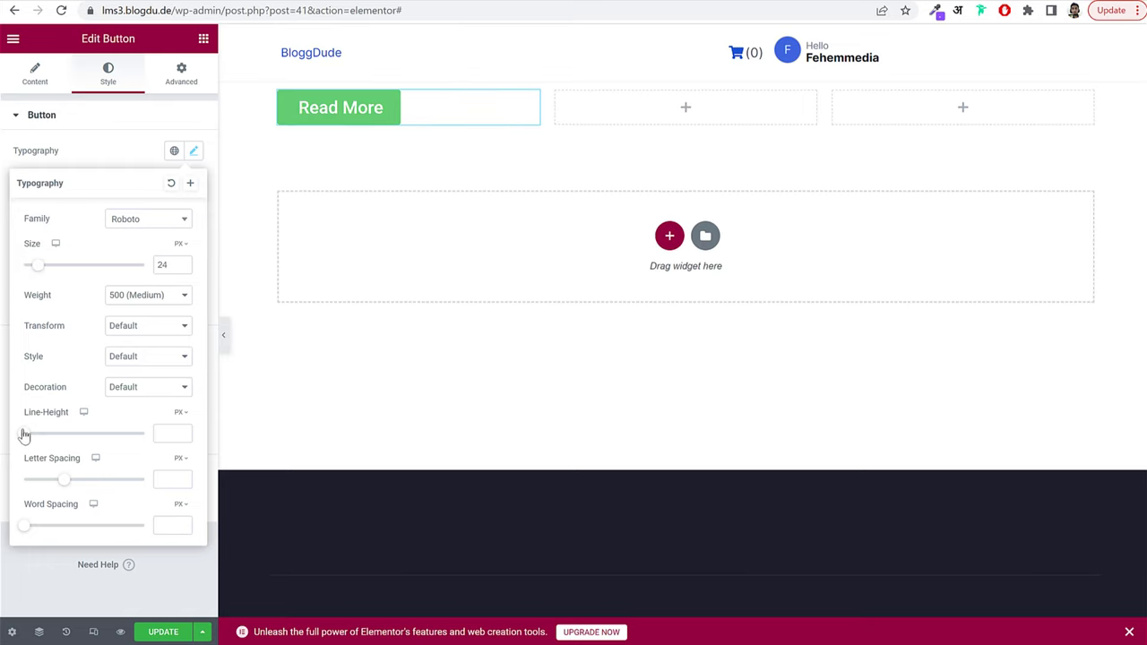
{"action": "left_click_drag", "start_coordinate": [24, 435], "coordinate": [78, 434]}
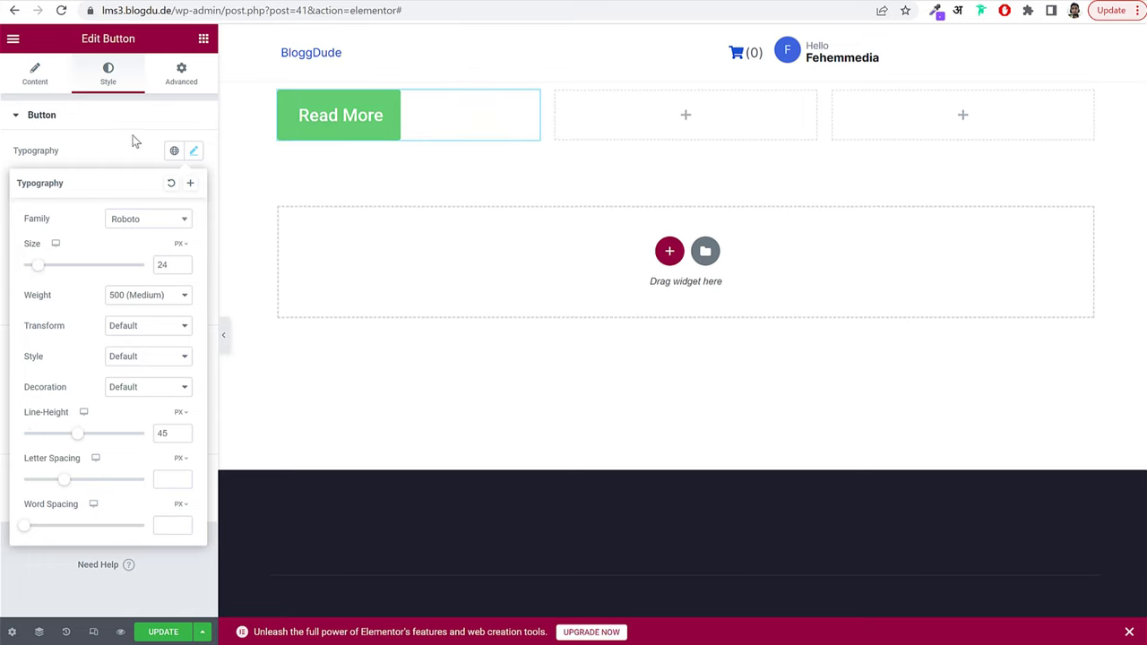
{"action": "left_click", "coordinate": [132, 140]}
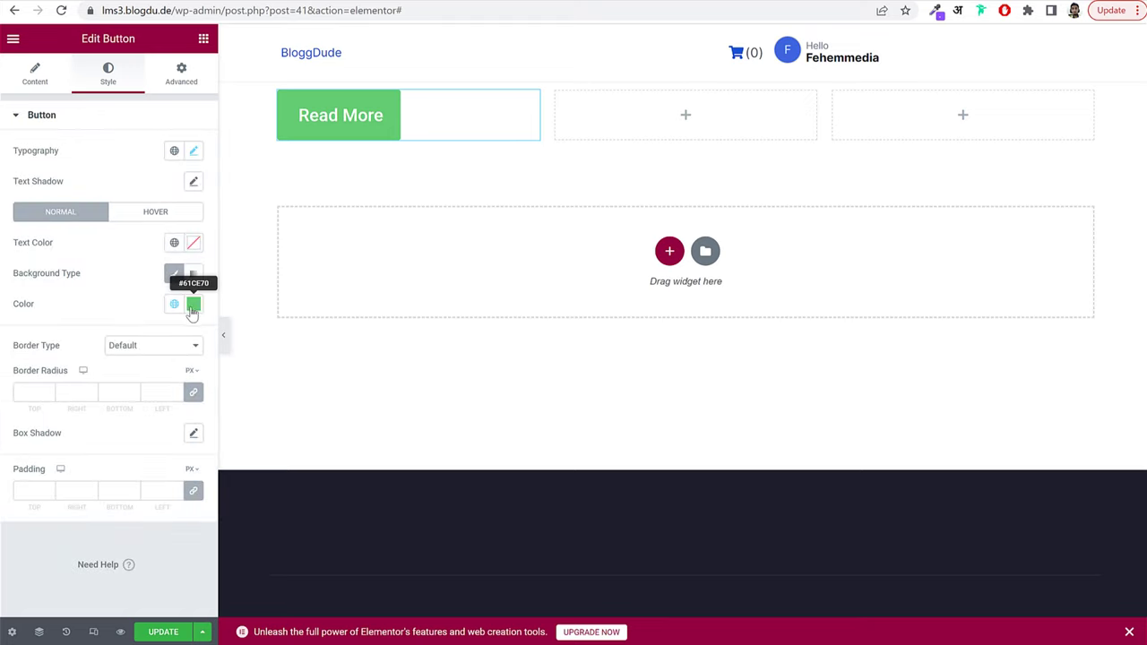
{"action": "left_click", "coordinate": [192, 305]}
{"action": "mouse_move", "coordinate": [183, 492]}
{"action": "left_mouse_down"}
{"action": "mouse_move", "coordinate": [123, 492]}
{"action": "mouse_move", "coordinate": [182, 487]}
{"action": "left_mouse_up"}
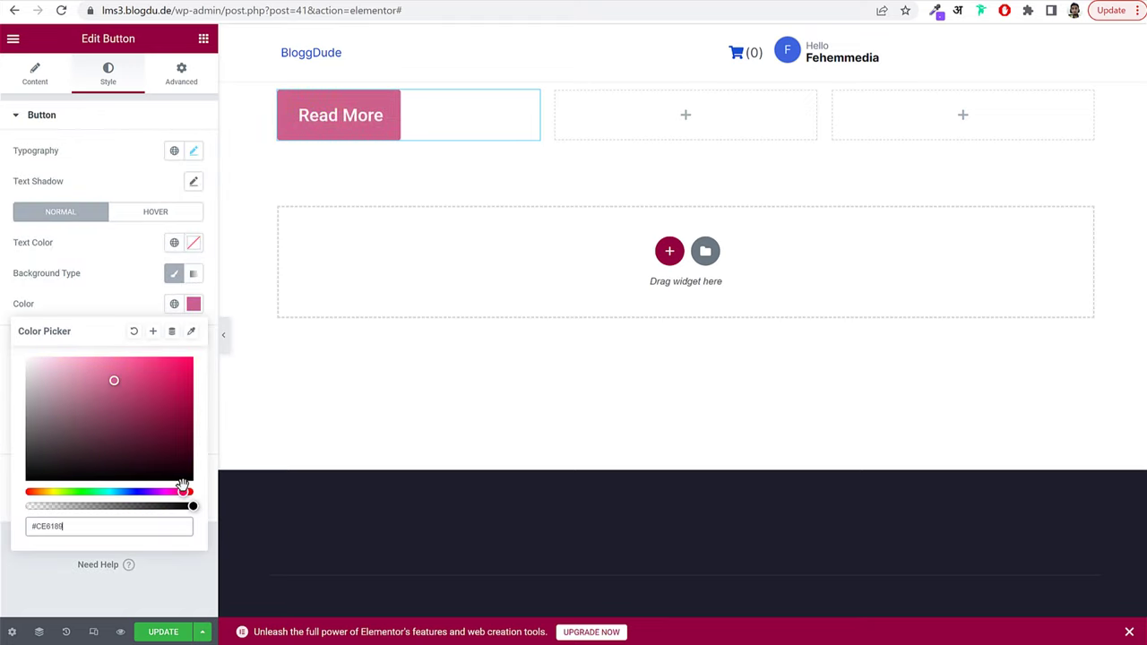
{"action": "left_click", "coordinate": [193, 304]}
{"action": "left_click", "coordinate": [182, 79]}
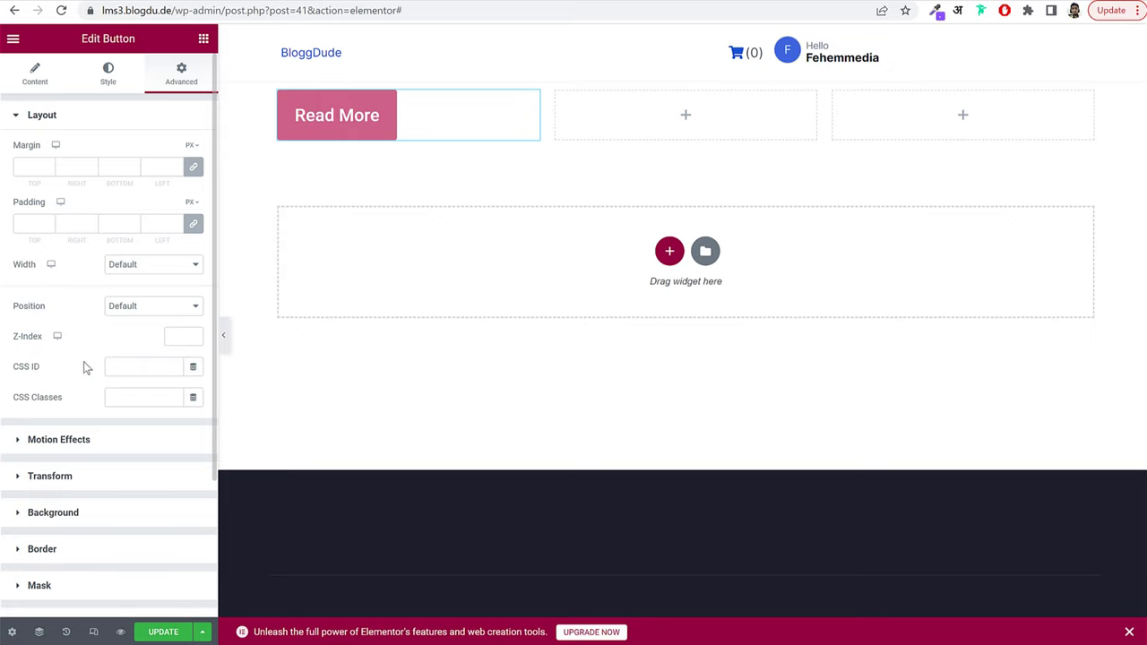
{"action": "left_click", "coordinate": [204, 41]}
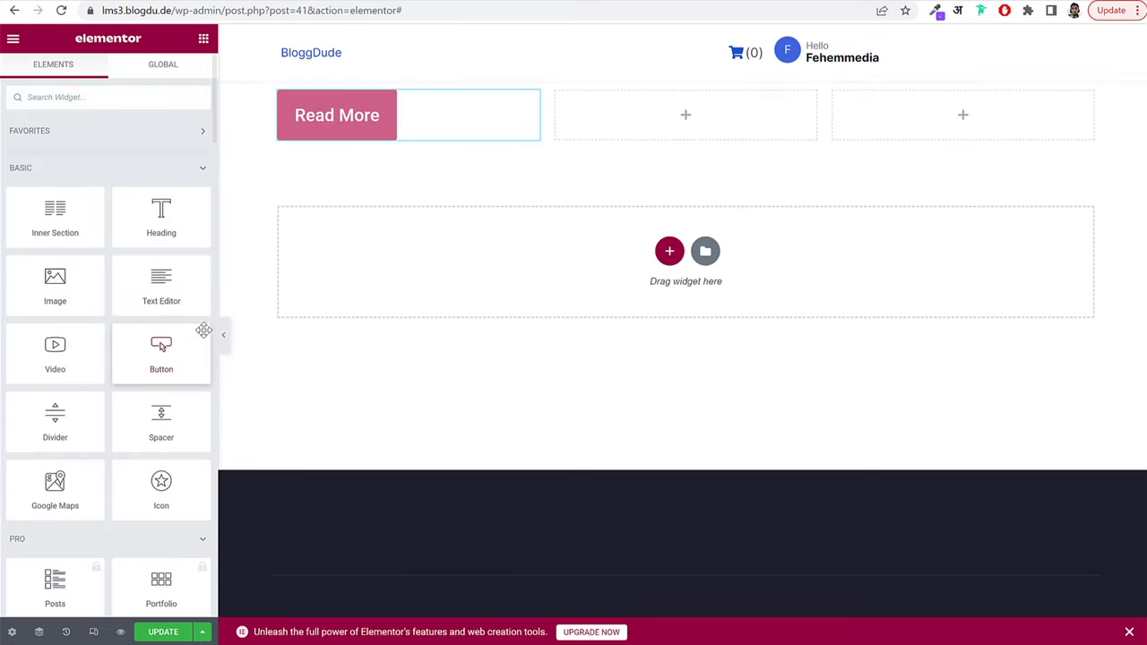
Add an Icon widget to the middle column and set its icon to Taxi
{"action": "left_click_drag", "start_coordinate": [159, 488], "coordinate": [724, 108]}
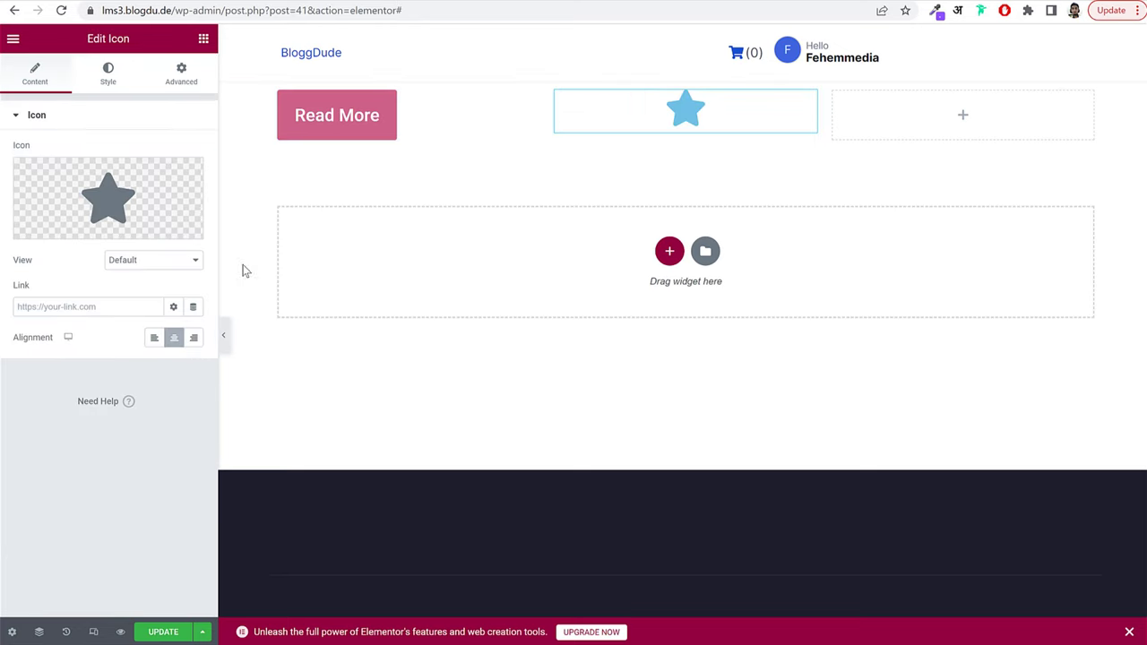
{"action": "left_click_drag", "start_coordinate": [88, 38], "coordinate": [152, 45]}
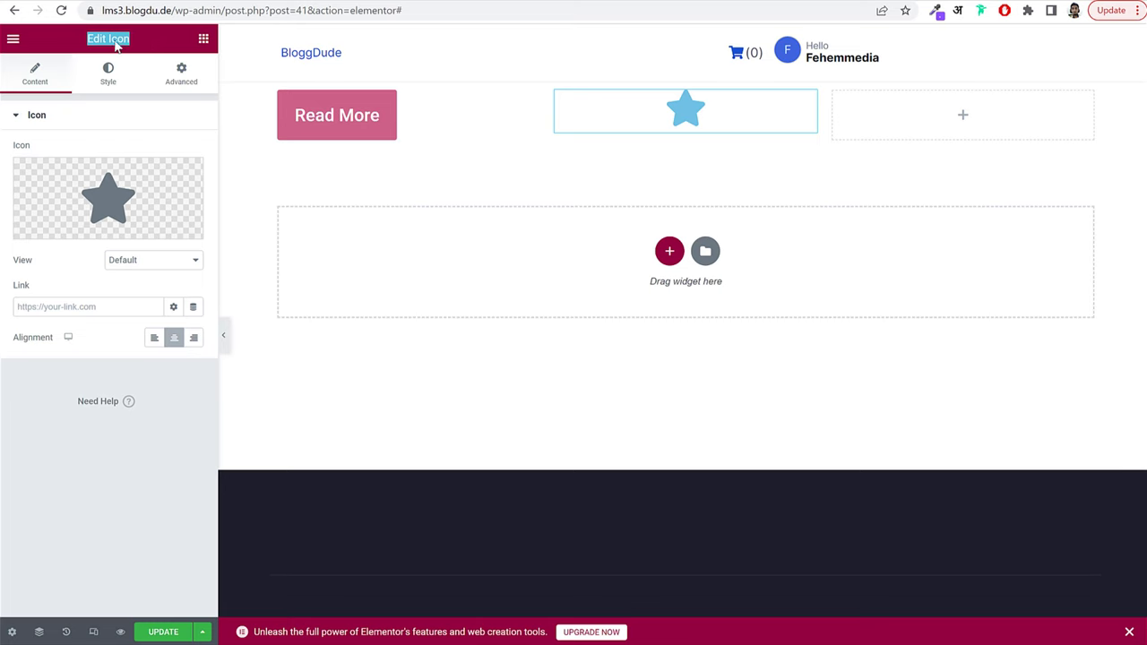
{"action": "left_click", "coordinate": [108, 204]}
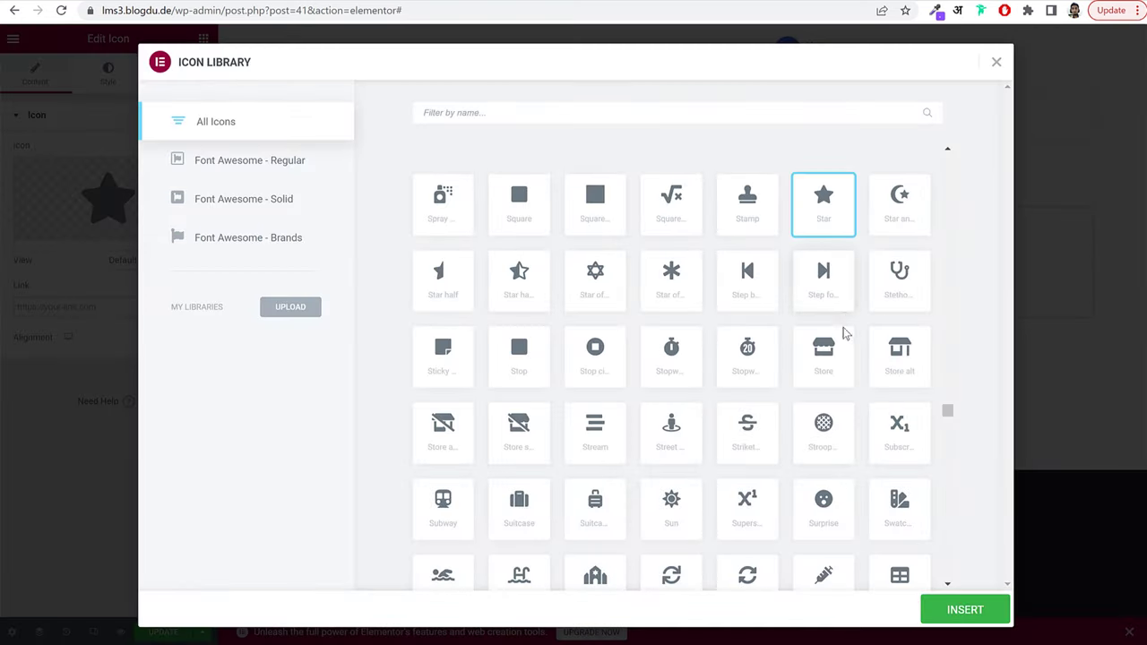
{"action": "scroll", "coordinate": [843, 333], "scroll_direction": "down", "scroll_amount": 4}
{"action": "left_click", "coordinate": [683, 381]}
{"action": "left_click", "coordinate": [601, 377]}
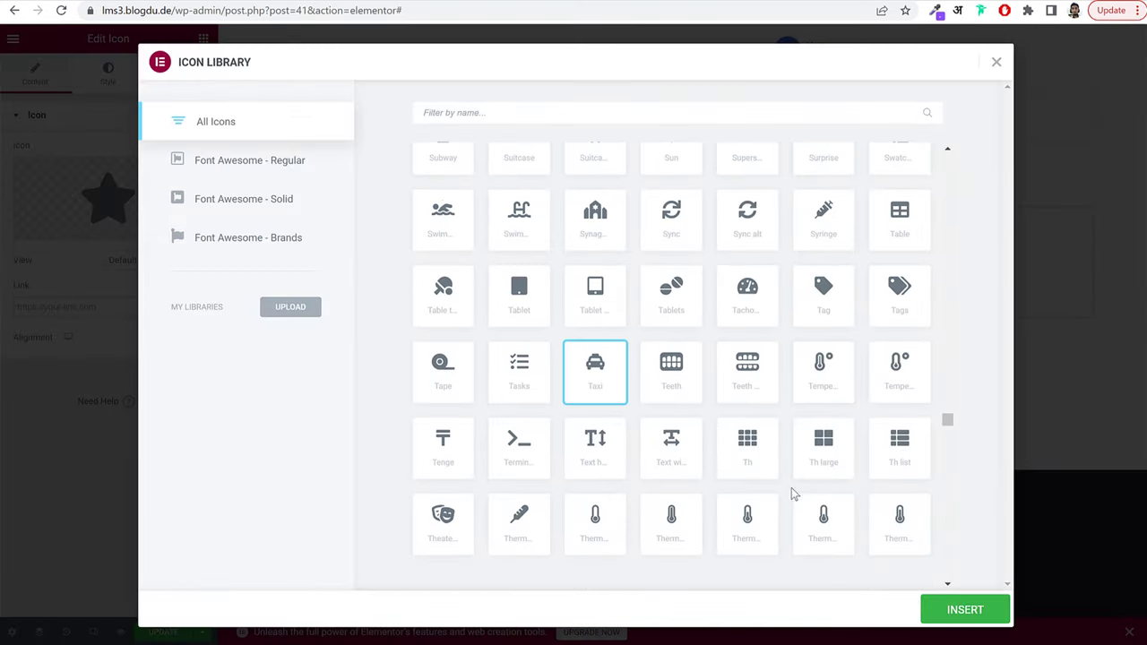
{"action": "left_click", "coordinate": [995, 606]}
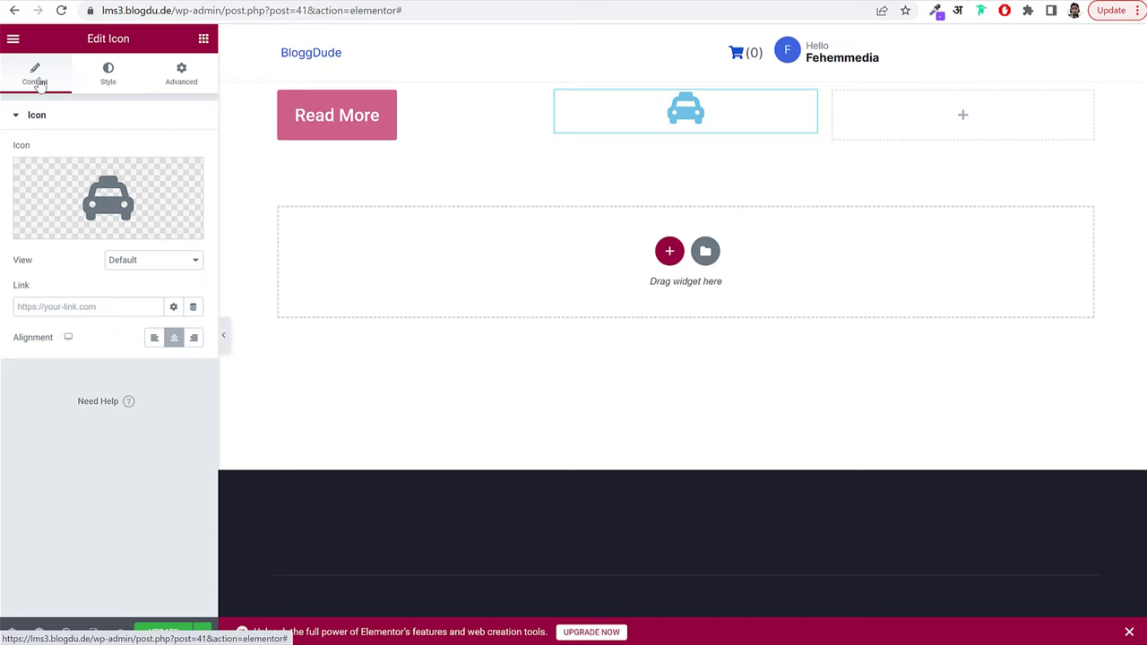
Color the taxi icon #E46E90, size 142, rotate 72°, then delete the test section
{"action": "left_click", "coordinate": [107, 77]}
{"action": "left_click", "coordinate": [195, 79]}
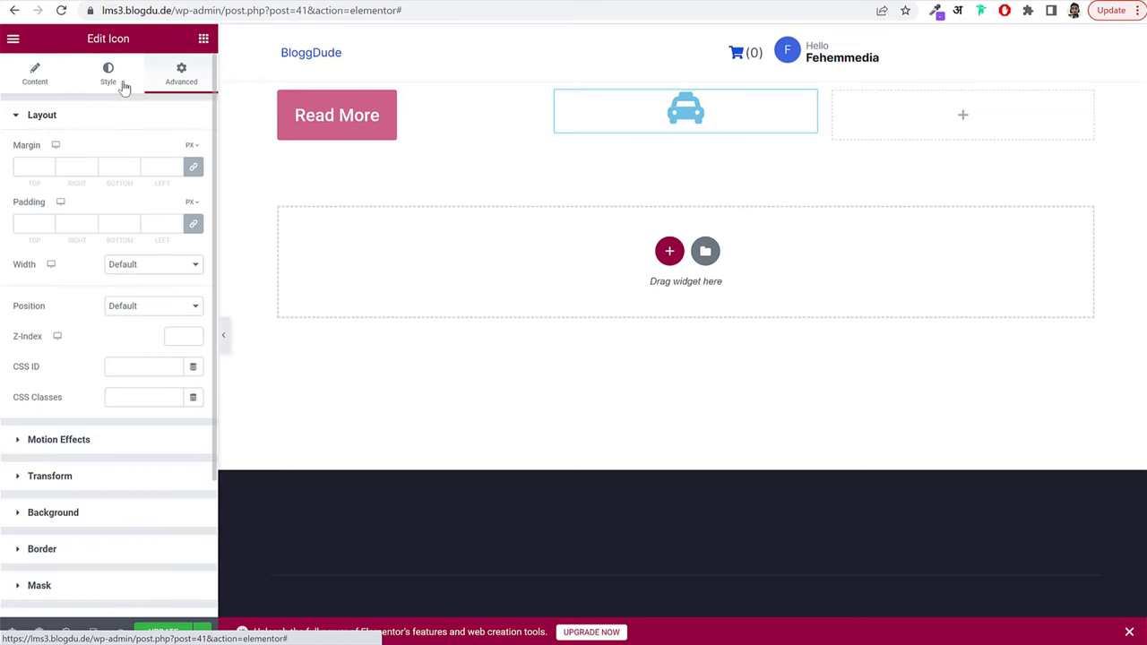
{"action": "left_click", "coordinate": [124, 85]}
{"action": "left_click", "coordinate": [194, 182]}
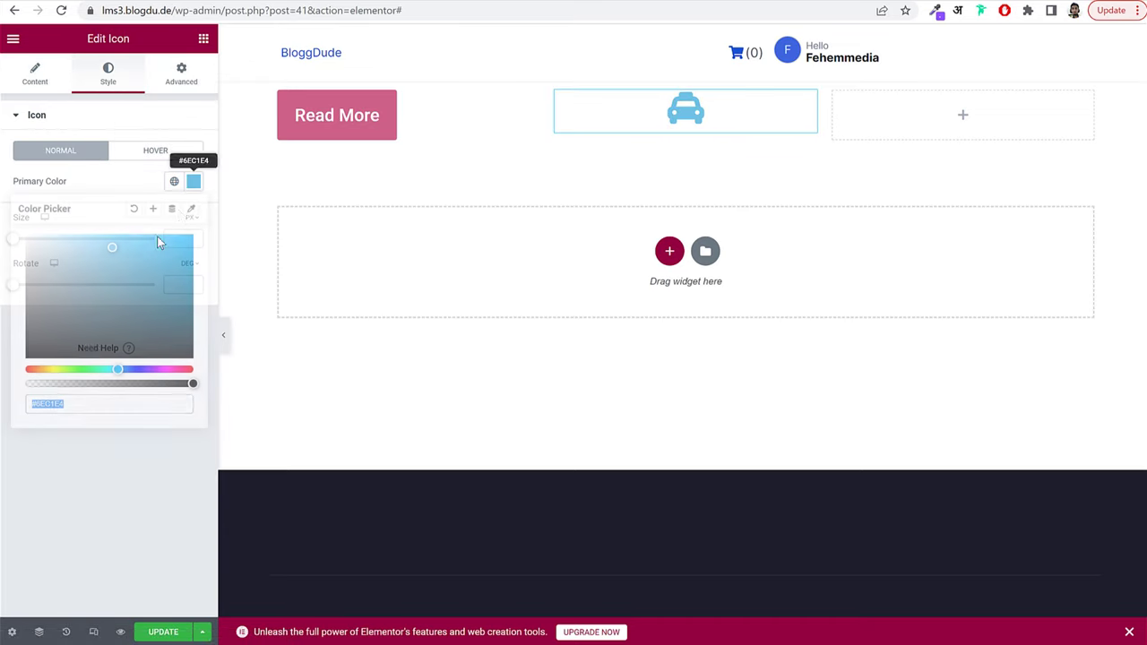
{"action": "type", "text": "#E46E90"}
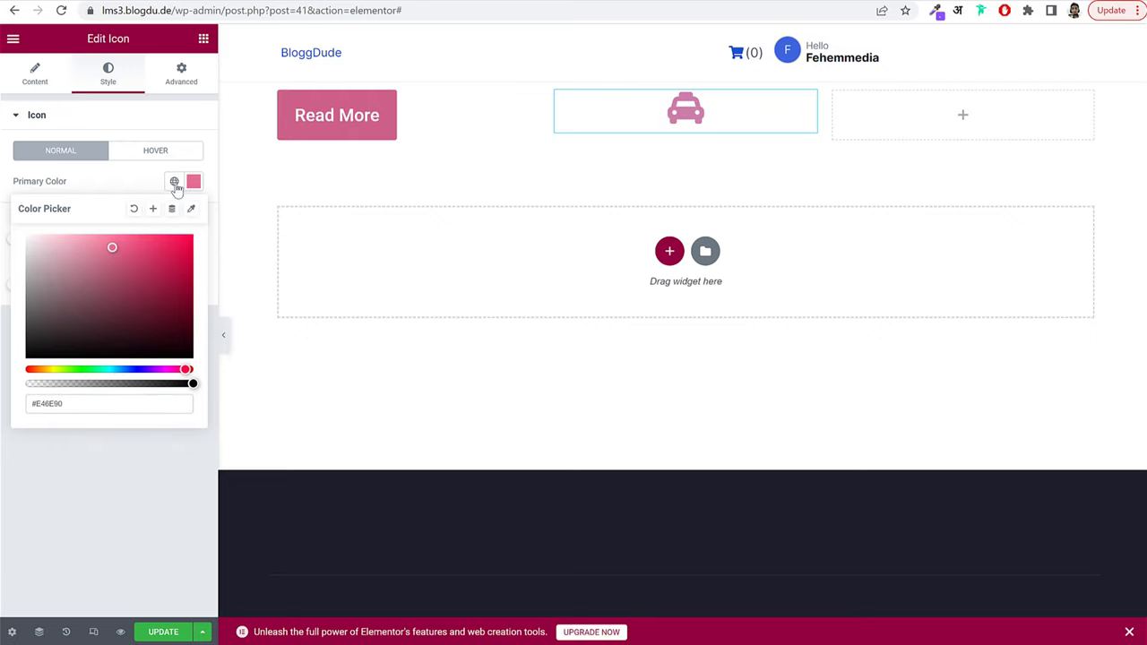
{"action": "left_click", "coordinate": [93, 179]}
{"action": "left_click_drag", "start_coordinate": [12, 239], "coordinate": [78, 239]}
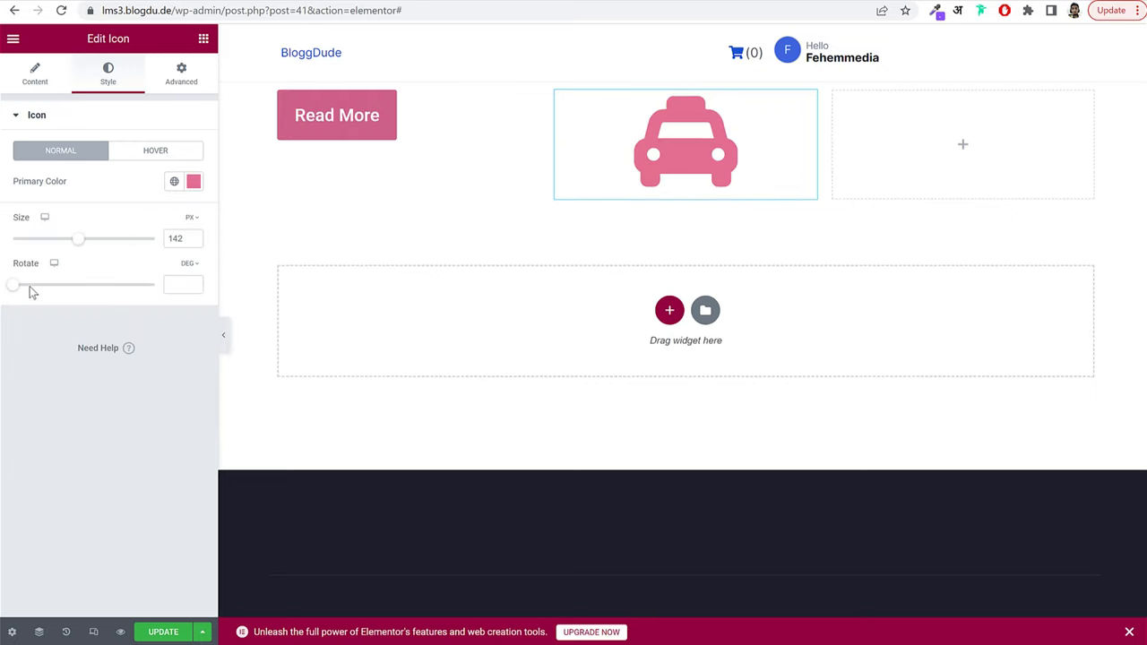
{"action": "left_click_drag", "start_coordinate": [11, 288], "coordinate": [42, 287]}
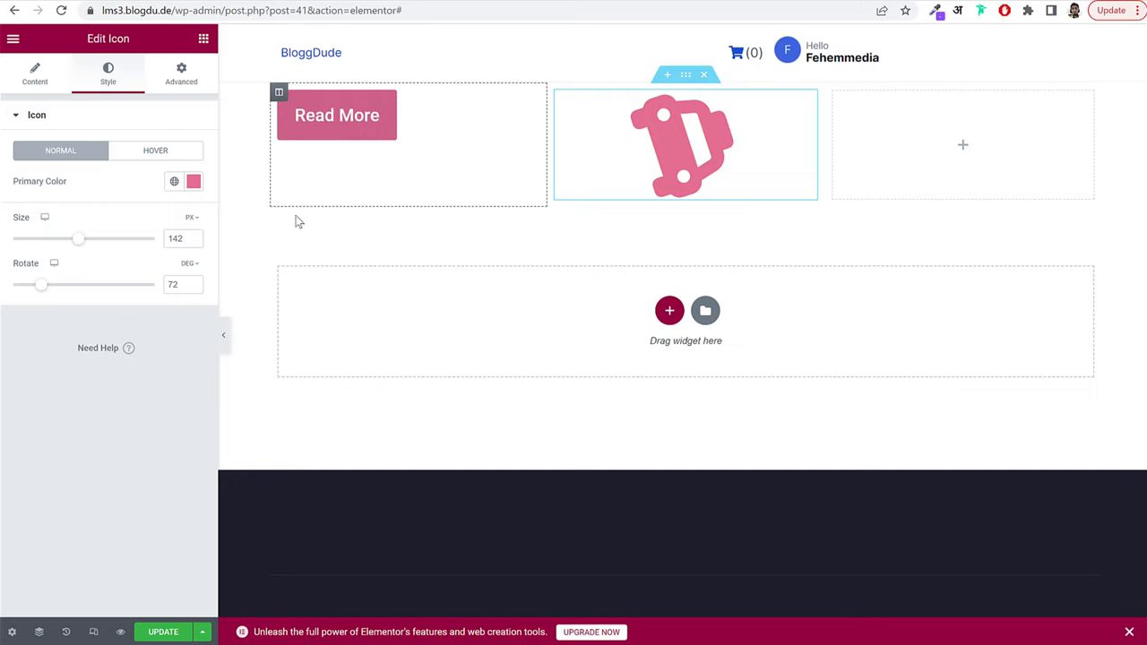
{"action": "left_click", "coordinate": [1129, 633]}
{"action": "left_click", "coordinate": [703, 75]}
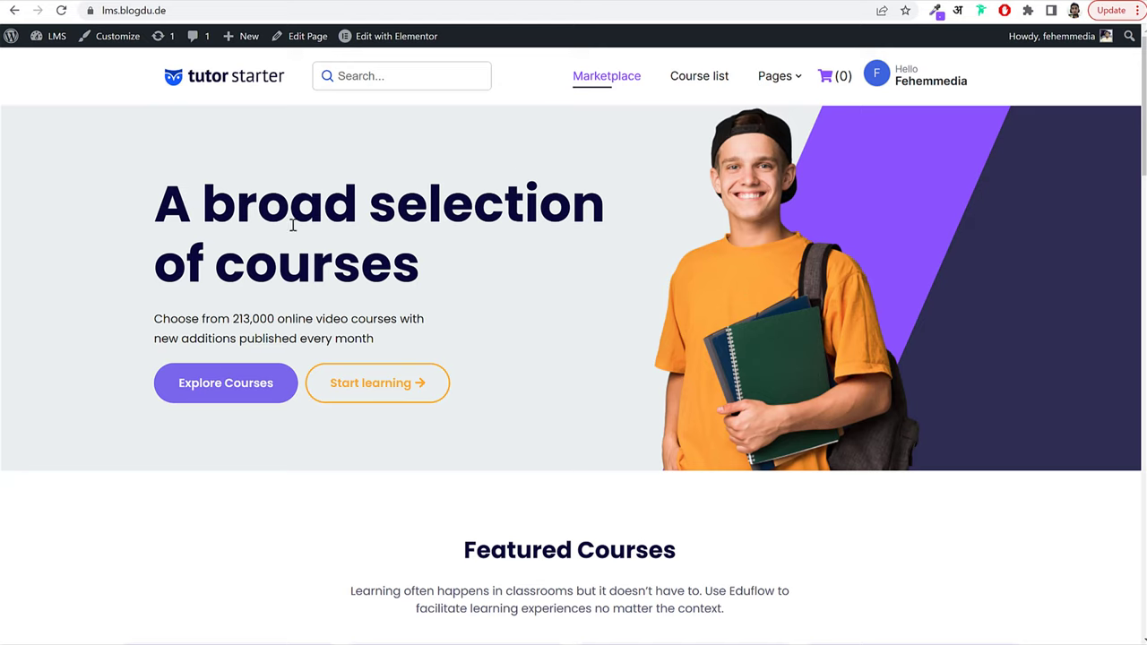
Select the reference page's hero heading and paragraph text
{"action": "left_click_drag", "start_coordinate": [154, 184], "coordinate": [494, 350]}
{"action": "left_click", "coordinate": [271, 210]}
{"action": "triple_click", "coordinate": [175, 318]}
{"action": "left_click", "coordinate": [350, 339]}
{"action": "left_click_drag", "start_coordinate": [141, 204], "coordinate": [553, 274]}
{"action": "key", "text": "ctrl+c"}
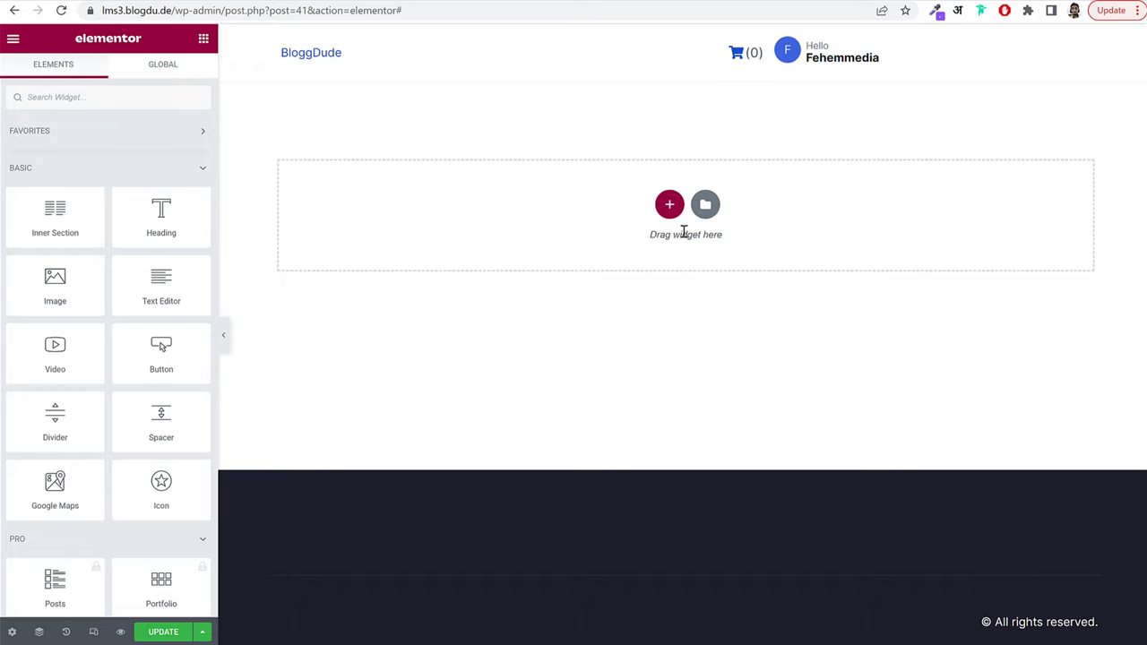
Add a two-column section and set the left column width to 55%
{"action": "left_click", "coordinate": [669, 204]}
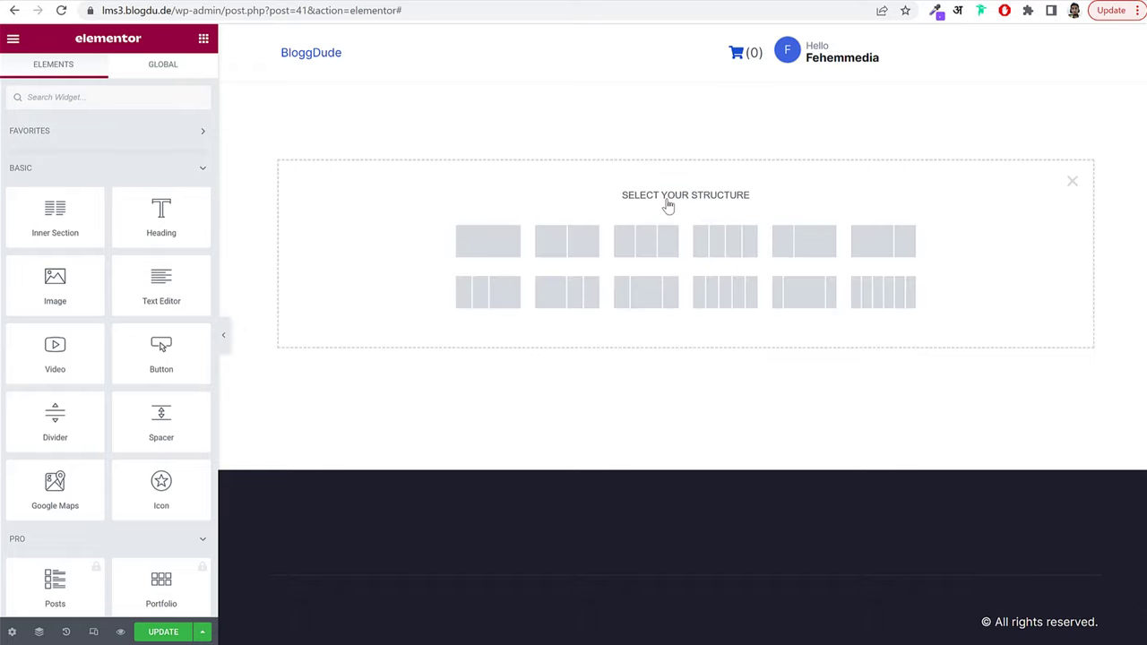
{"action": "left_click", "coordinate": [579, 252]}
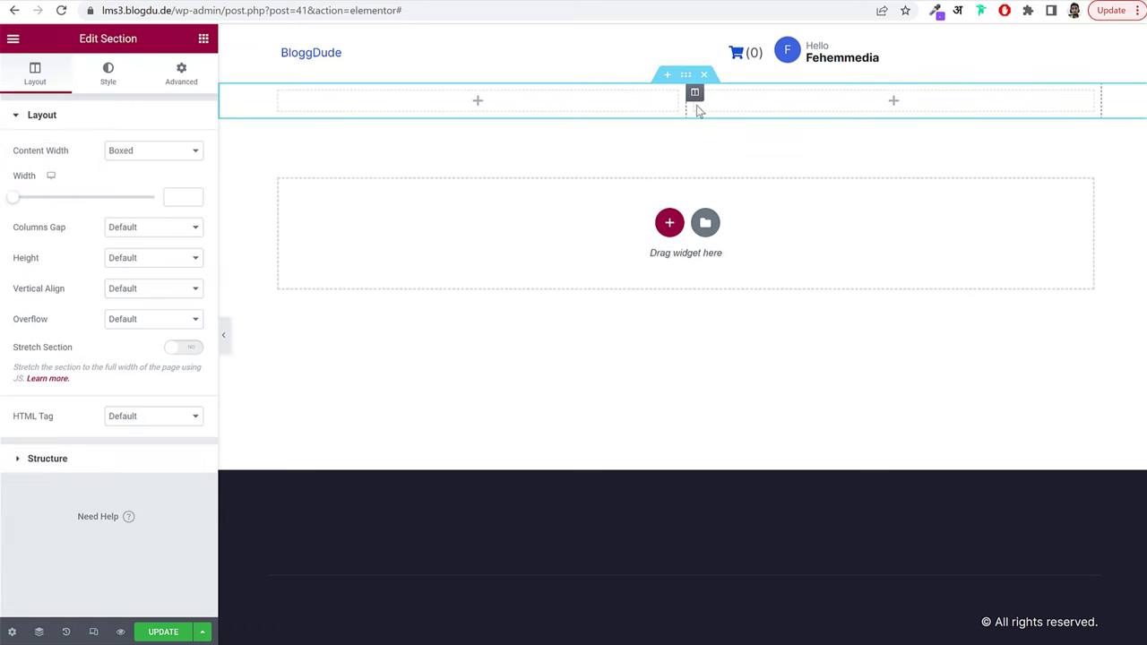
{"action": "left_click", "coordinate": [279, 95]}
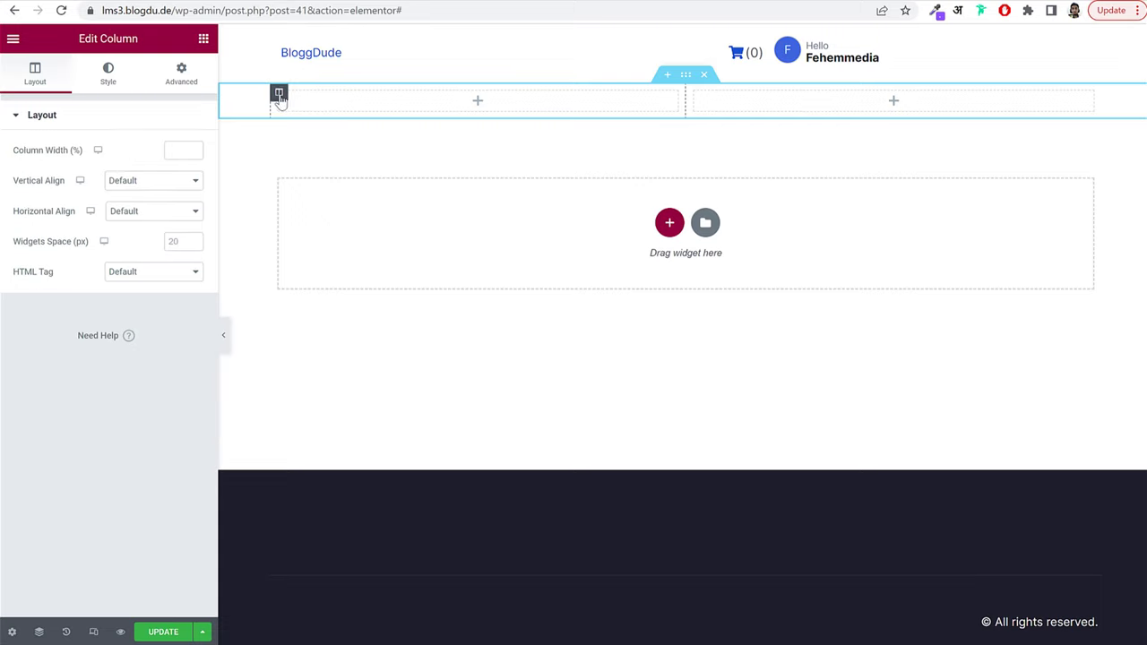
{"action": "left_click", "coordinate": [172, 151]}
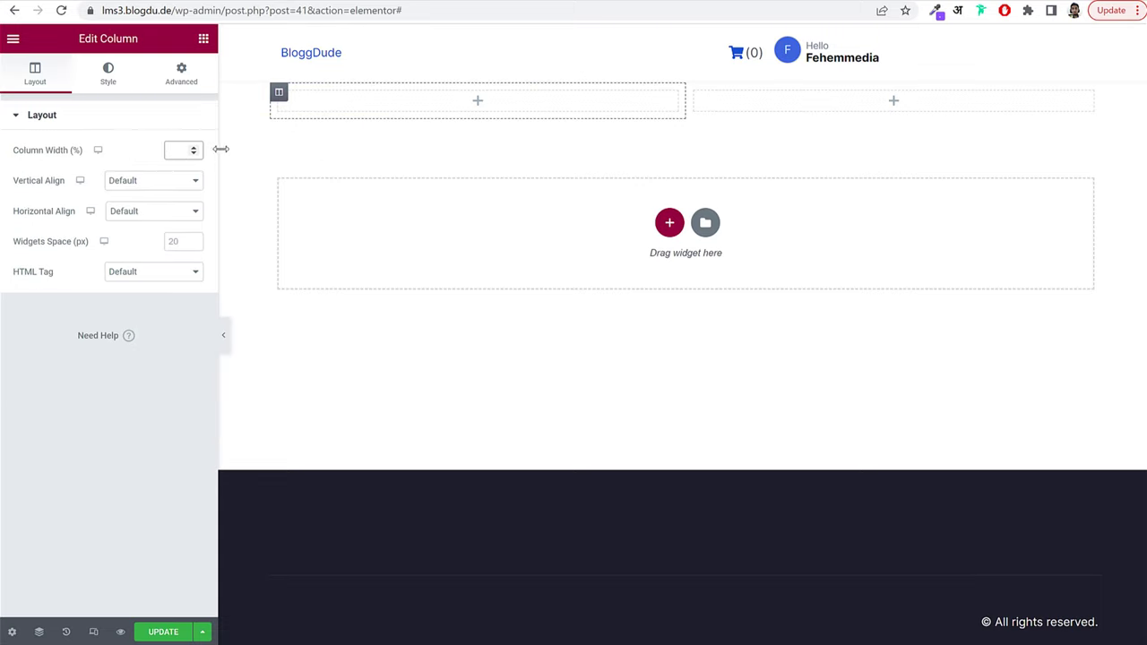
{"action": "type", "text": "60"}
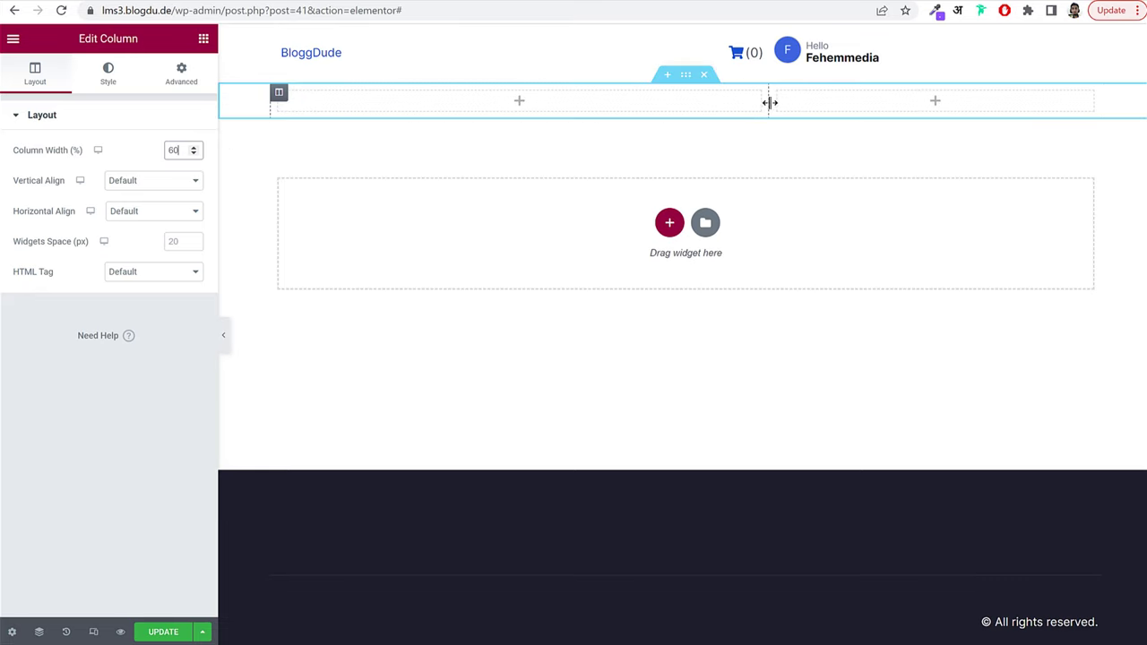
{"action": "mouse_move", "coordinate": [770, 102]}
{"action": "left_mouse_down"}
{"action": "mouse_move", "coordinate": [655, 116]}
{"action": "mouse_move", "coordinate": [713, 112]}
{"action": "mouse_move", "coordinate": [584, 107]}
{"action": "mouse_move", "coordinate": [750, 108]}
{"action": "left_mouse_up"}
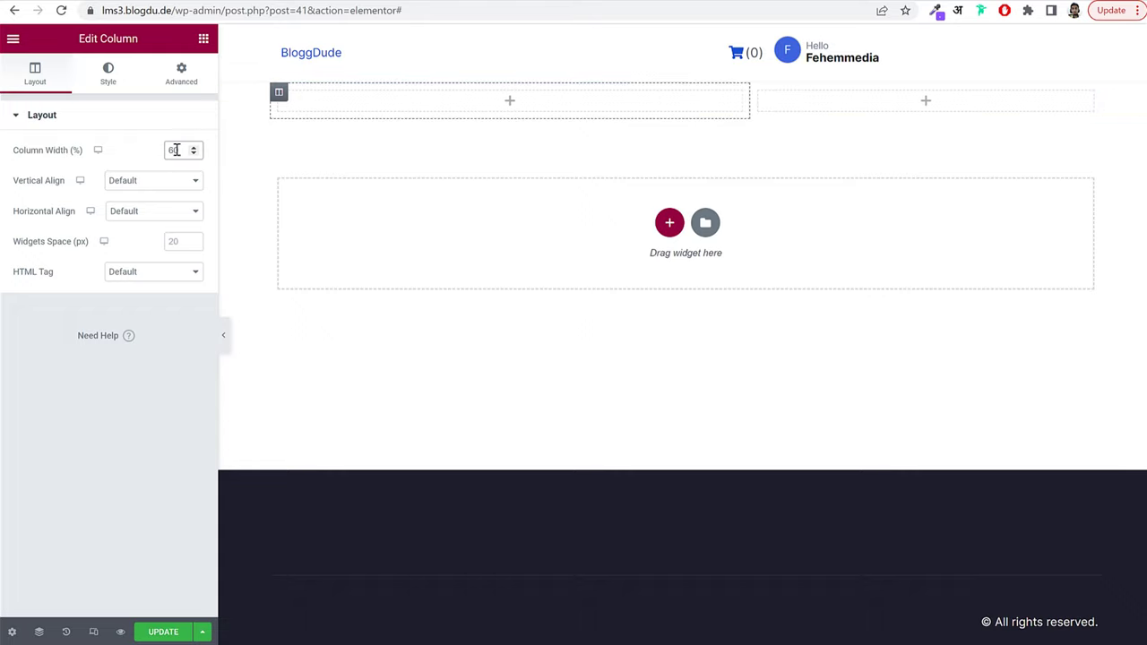
{"action": "type", "text": "55"}
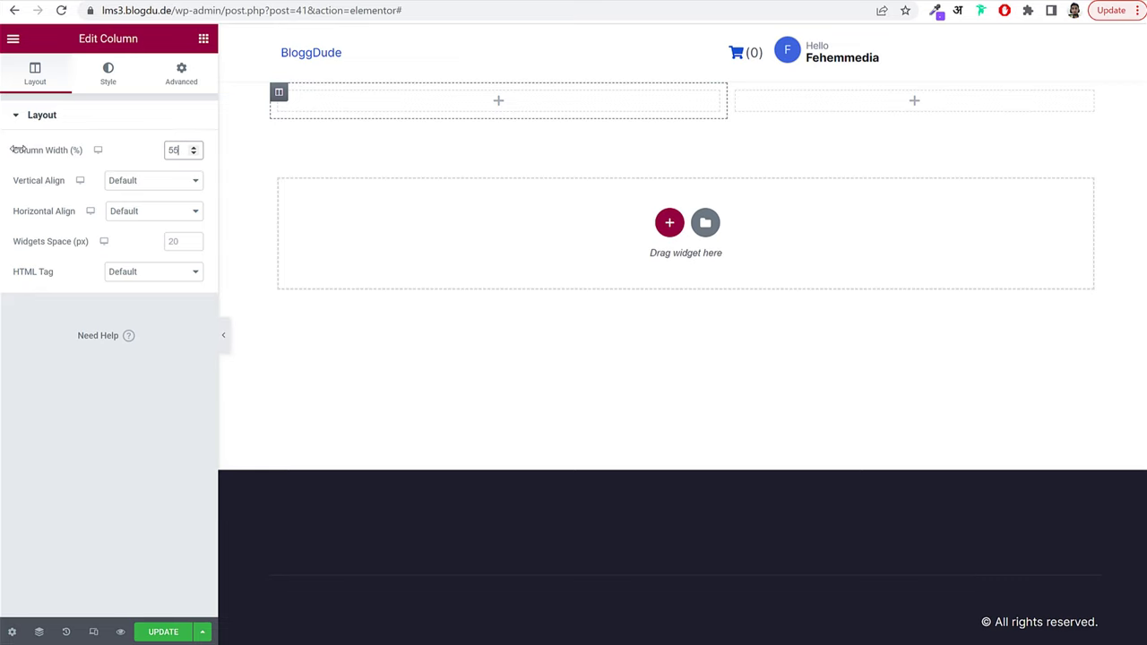
{"action": "left_click_drag", "start_coordinate": [18, 150], "coordinate": [95, 153]}
{"action": "double_click", "coordinate": [188, 153]}
{"action": "left_click", "coordinate": [204, 41]}
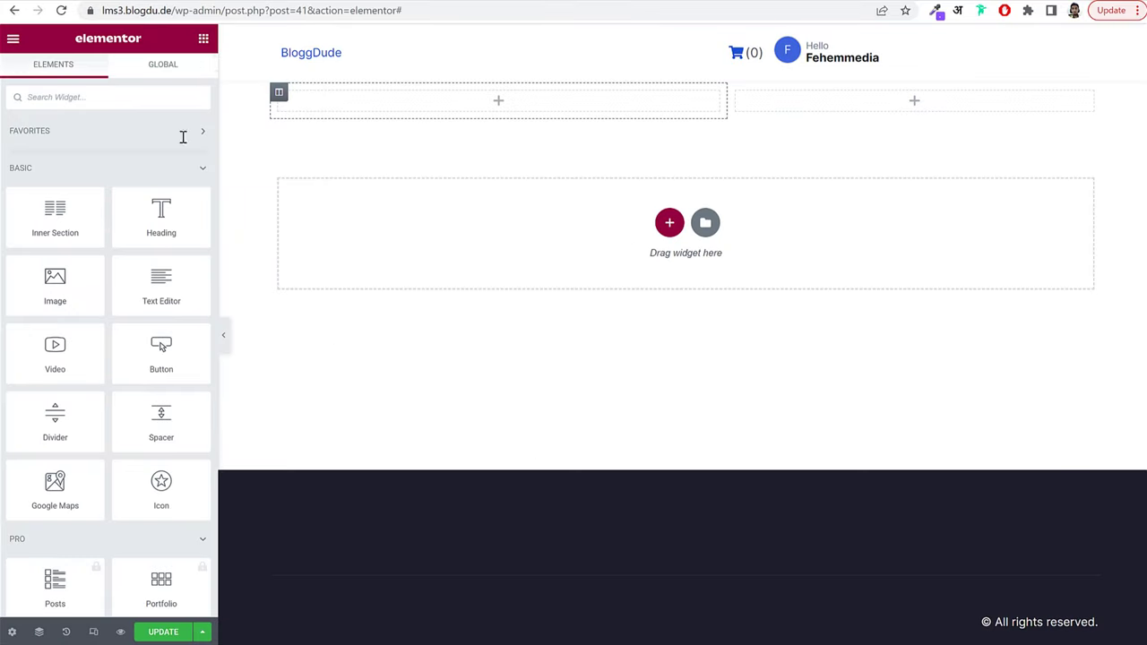
Add a Heading widget to the left column reading 'A broad selection of courses'
{"action": "left_click_drag", "start_coordinate": [159, 224], "coordinate": [410, 99]}
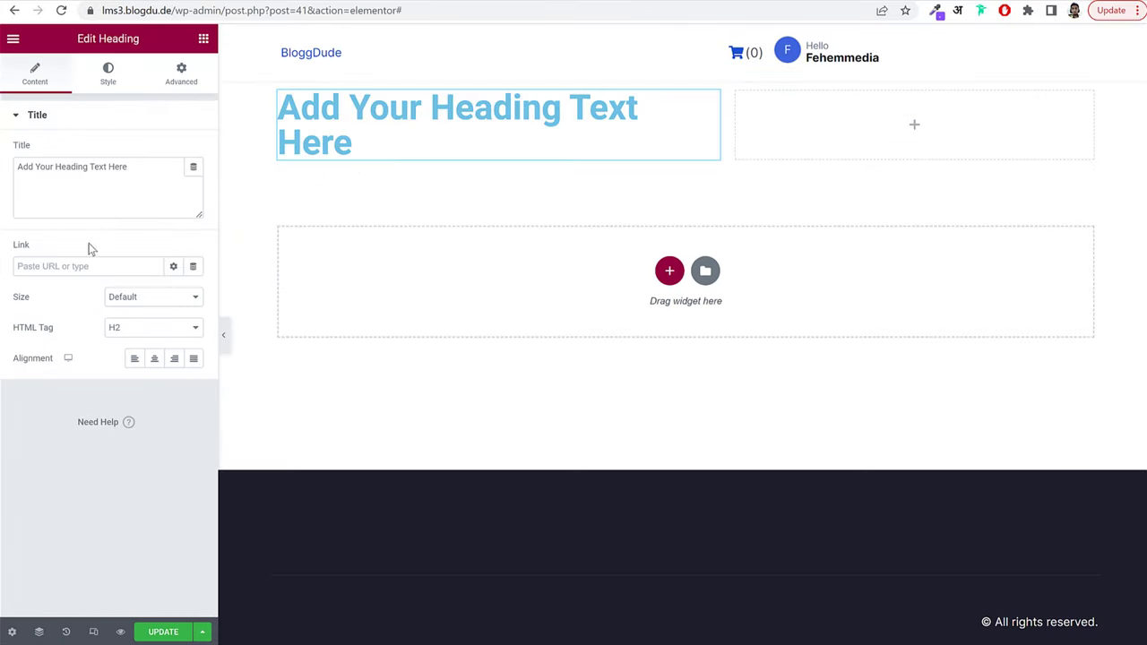
{"action": "triple_click", "coordinate": [61, 175]}
{"action": "key", "text": "ctrl+v"}
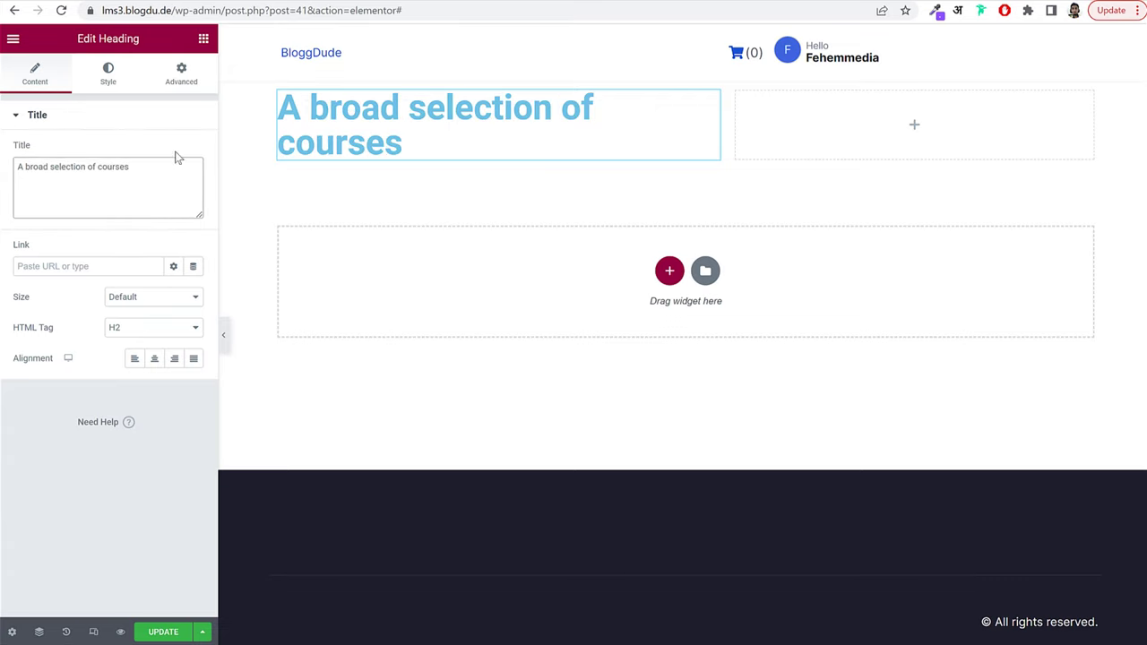
{"action": "left_click", "coordinate": [109, 74]}
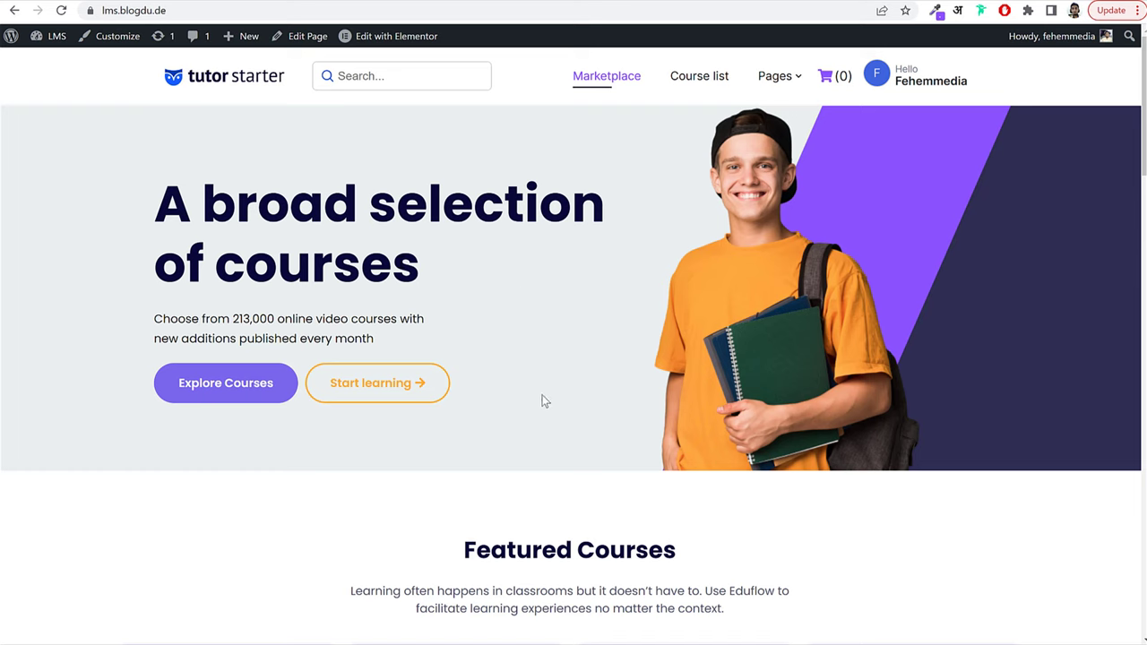
{"action": "scroll", "coordinate": [542, 400], "scroll_direction": "down", "scroll_amount": 6}
Copy the reference heading's colour #0A083B from DevTools and open the heading's text colour picker
{"action": "scroll", "coordinate": [542, 425], "scroll_direction": "up", "scroll_amount": 6}
{"action": "left_click_drag", "start_coordinate": [231, 200], "coordinate": [535, 259]}
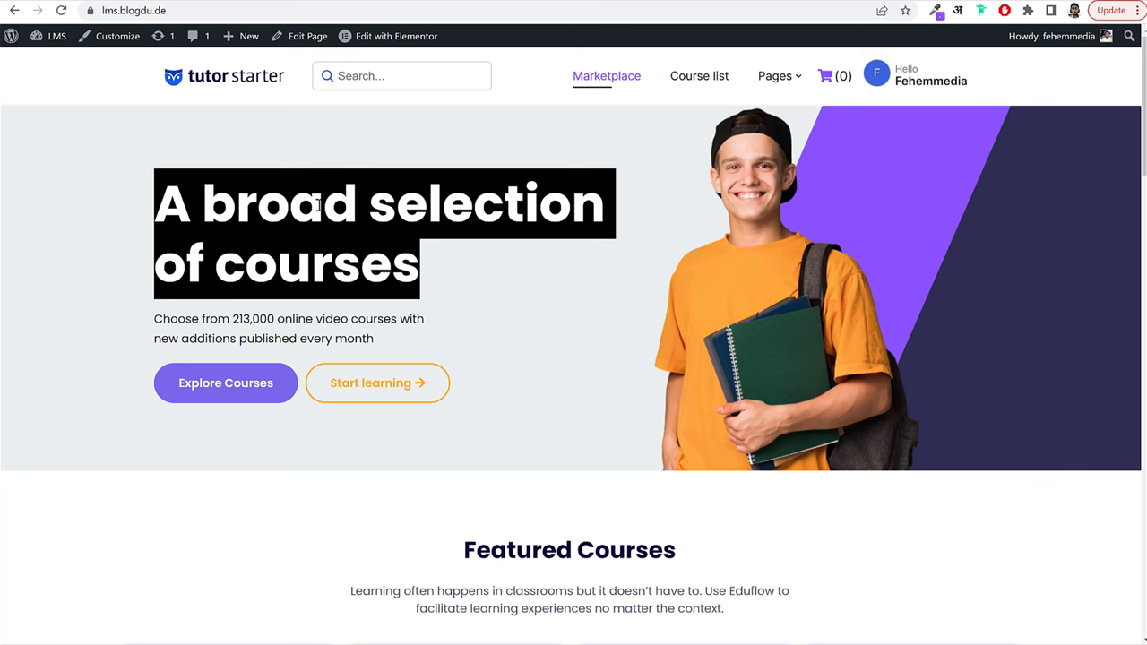
{"action": "right_click", "coordinate": [317, 205]}
{"action": "left_click", "coordinate": [387, 336]}
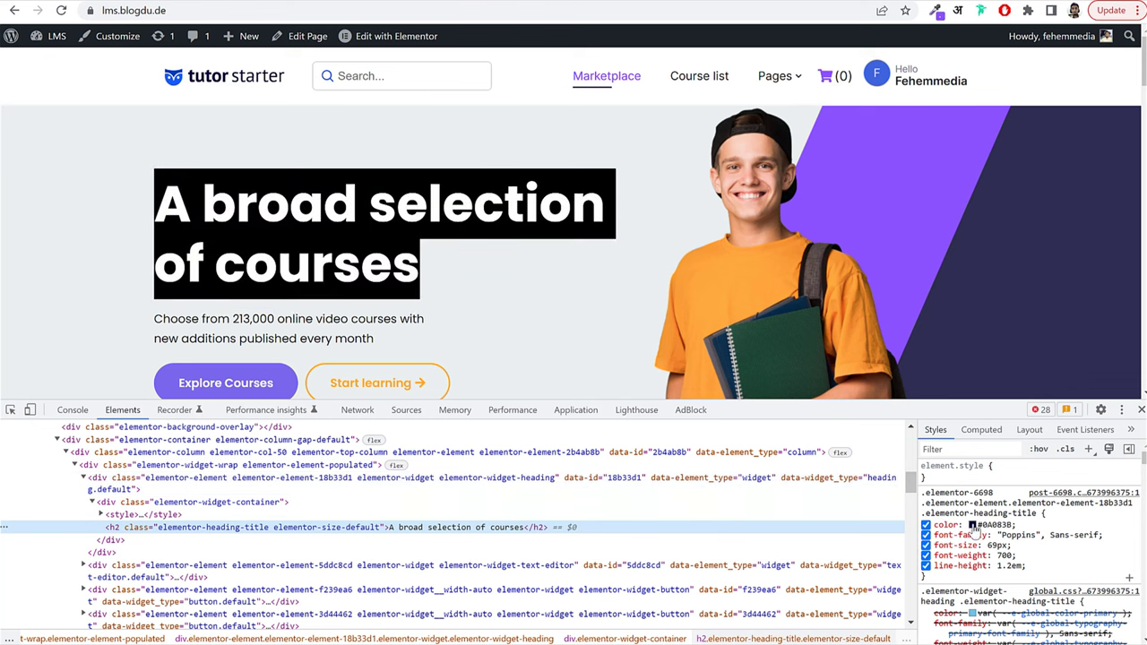
{"action": "left_click", "coordinate": [1002, 526]}
{"action": "key", "text": "ctrl+c"}
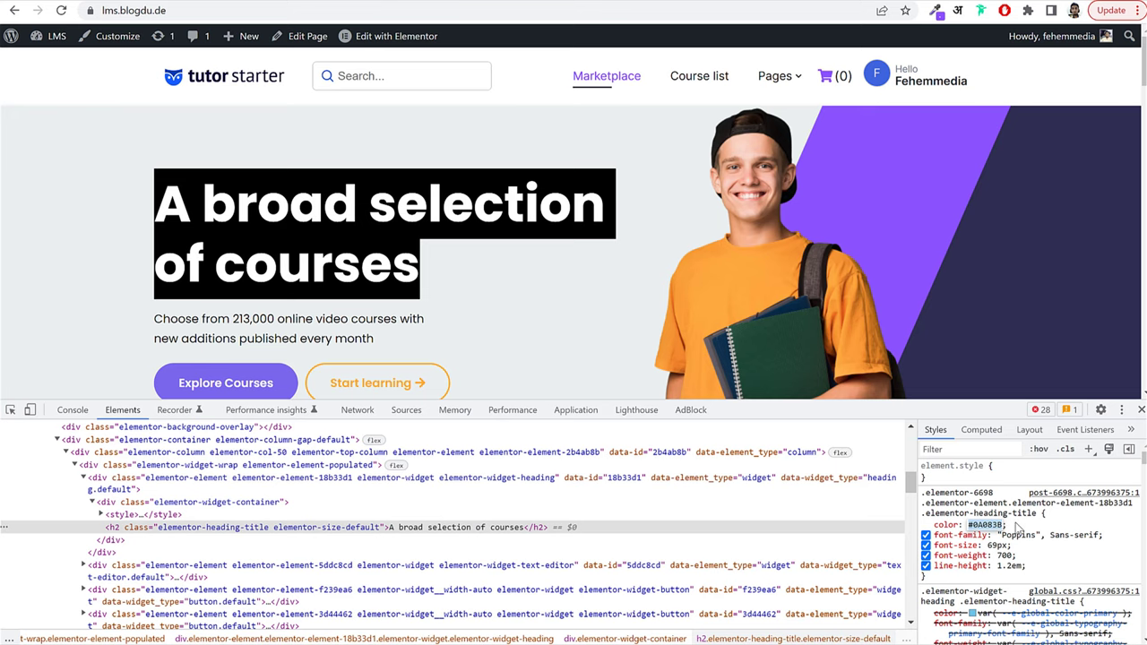
{"action": "left_click", "coordinate": [1141, 410]}
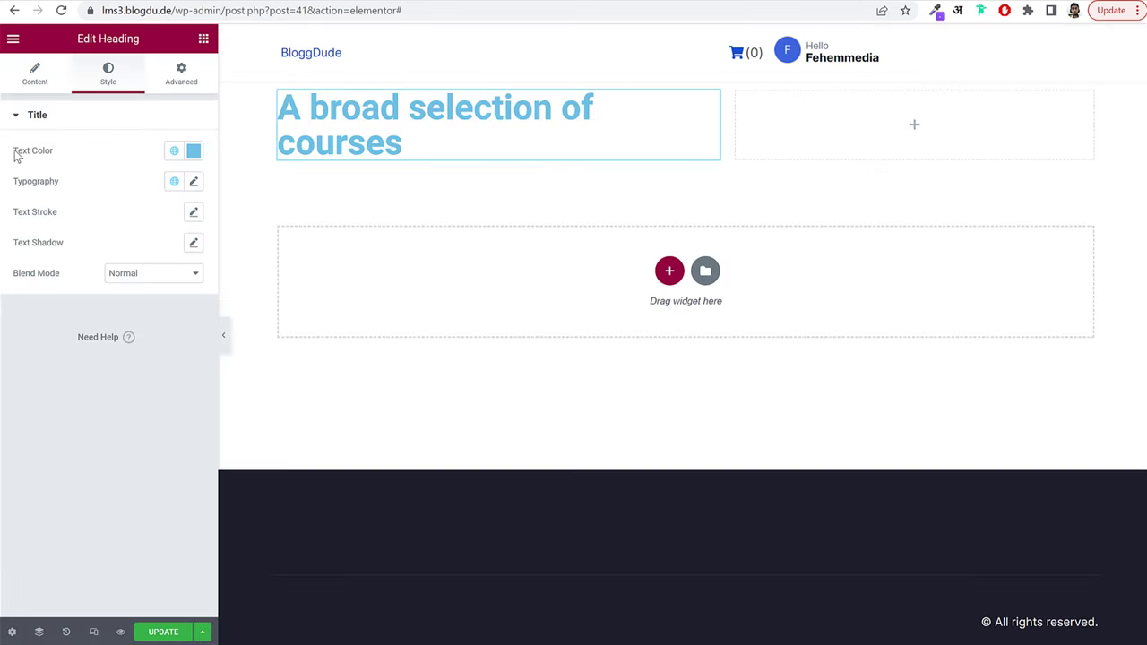
{"action": "left_click_drag", "start_coordinate": [16, 155], "coordinate": [76, 158]}
{"action": "left_click", "coordinate": [197, 154]}
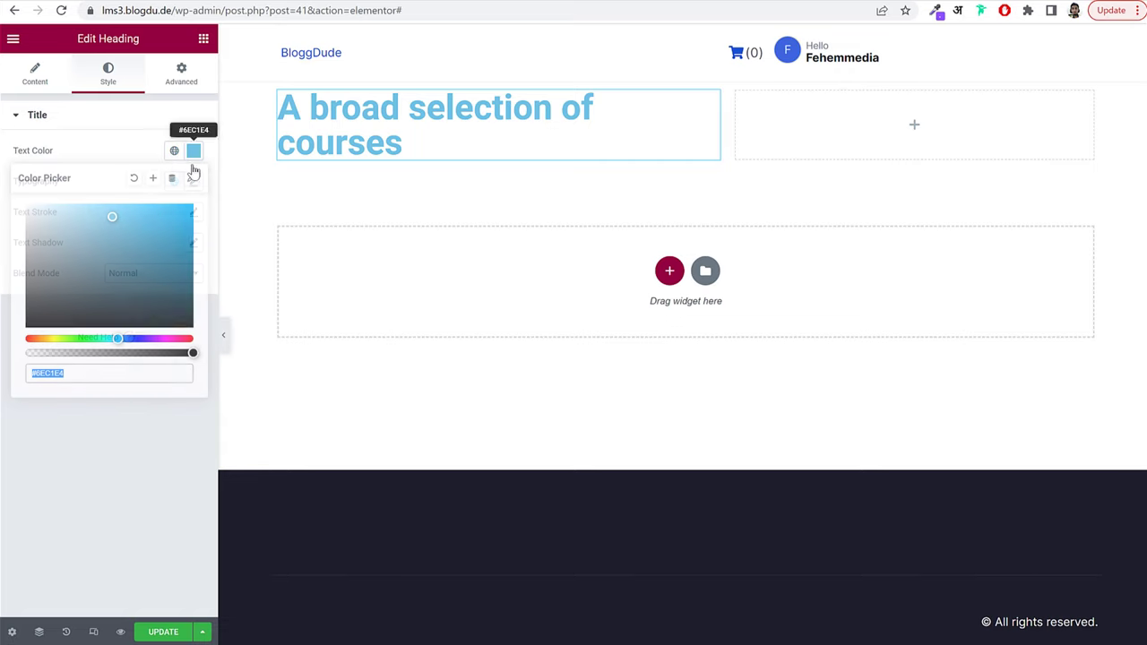
Set the heading text colour to navy #0A083B
{"action": "left_click", "coordinate": [63, 371]}
{"action": "left_click_drag", "start_coordinate": [11, 371], "coordinate": [77, 371]}
{"action": "key", "text": "ctrl+v"}
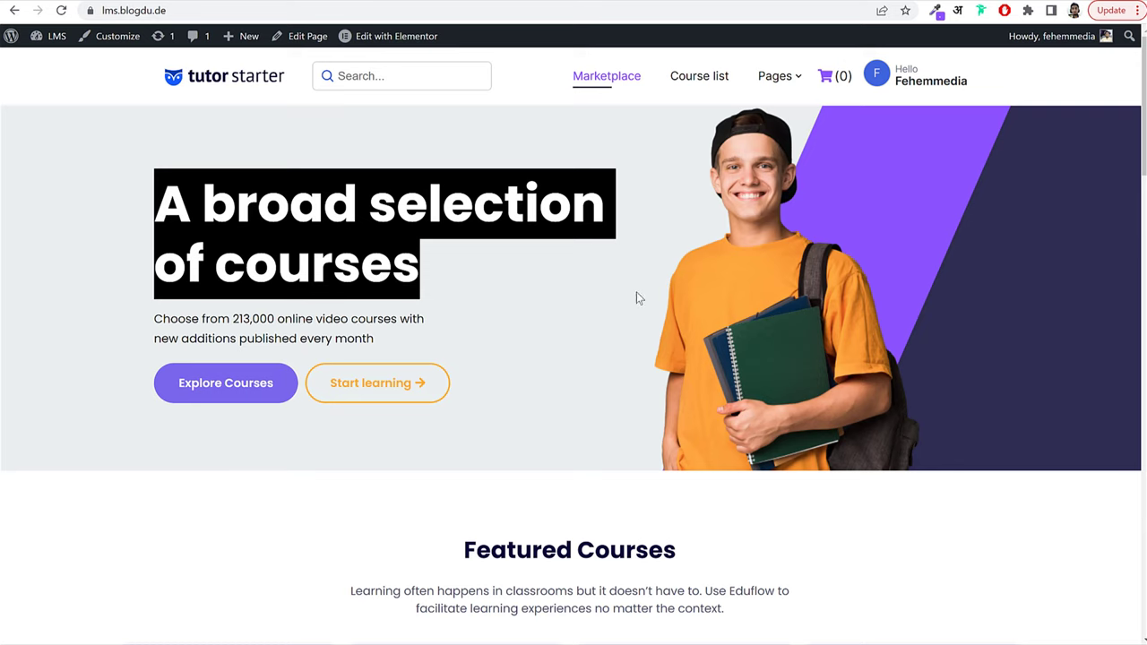
{"action": "scroll", "coordinate": [726, 379], "scroll_direction": "down", "scroll_amount": 3}
{"action": "left_click_drag", "start_coordinate": [451, 260], "coordinate": [784, 266]}
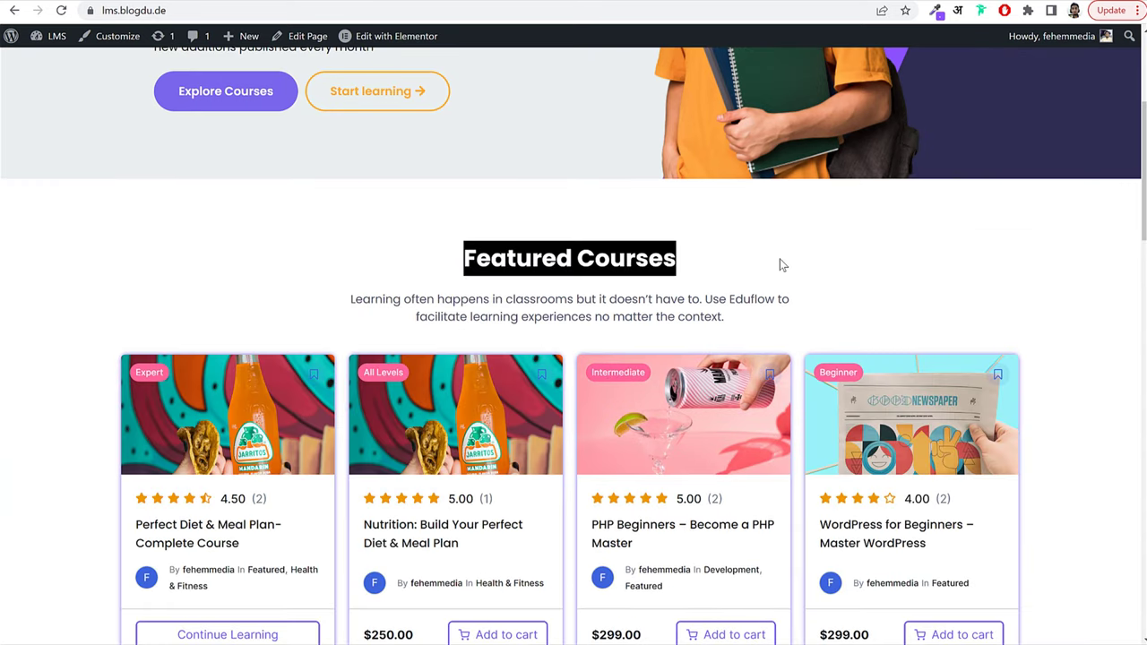
{"action": "left_click", "coordinate": [784, 266]}
{"action": "scroll", "coordinate": [691, 272], "scroll_direction": "down", "scroll_amount": 3}
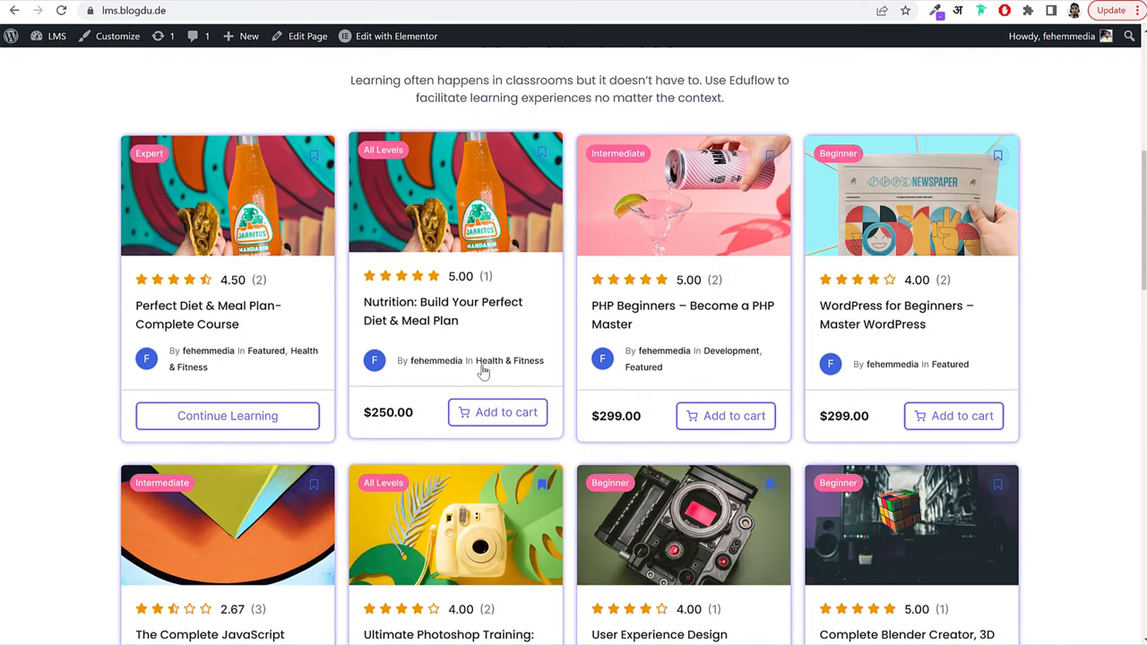
{"action": "scroll", "coordinate": [500, 370], "scroll_direction": "down", "scroll_amount": 3}
{"action": "scroll", "coordinate": [500, 371], "scroll_direction": "down", "scroll_amount": 5}
{"action": "scroll", "coordinate": [556, 392], "scroll_direction": "up", "scroll_amount": 15}
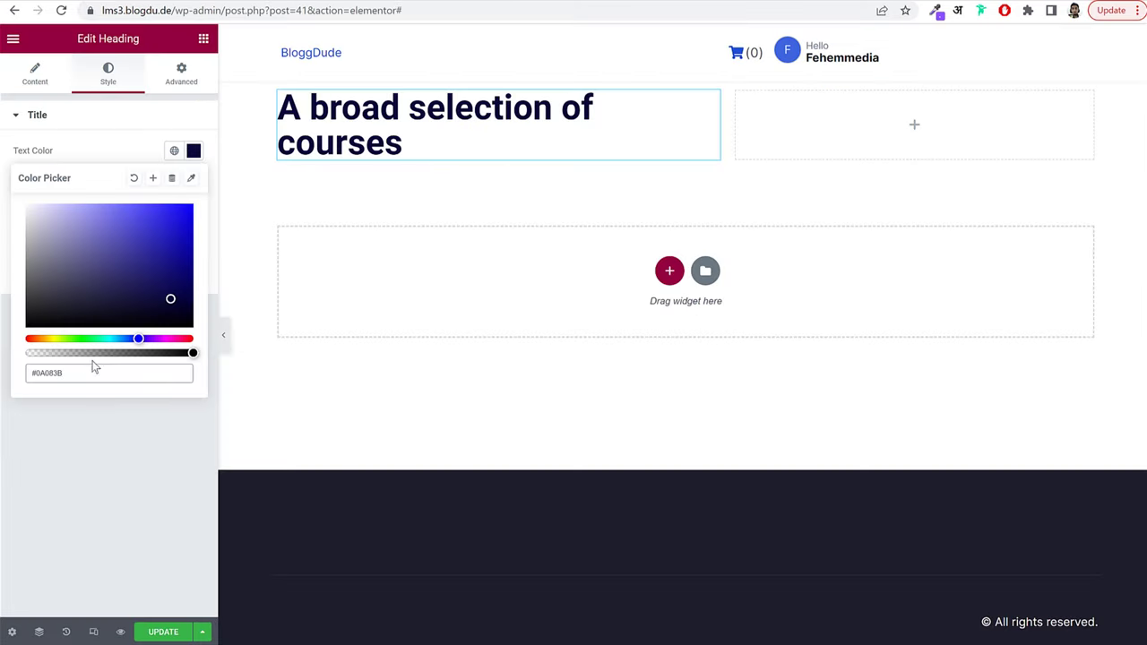
Save #0A083B as a new global colour named 'Dark Blue'
{"action": "left_click", "coordinate": [151, 179]}
{"action": "triple_click", "coordinate": [478, 337]}
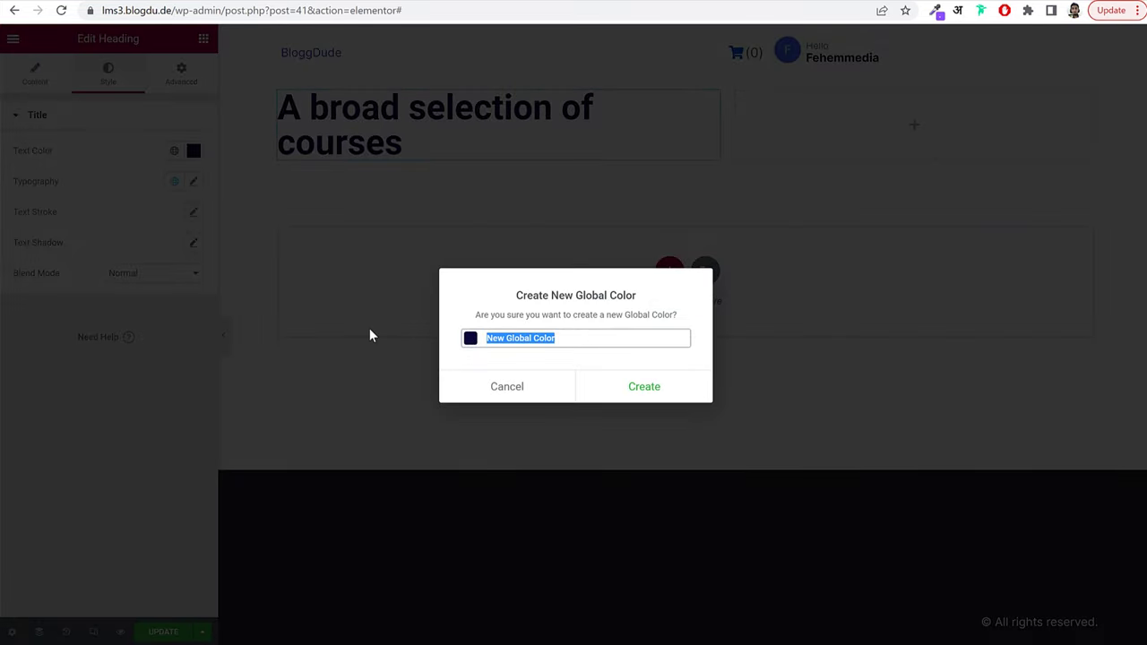
{"action": "type", "text": "Dark"}
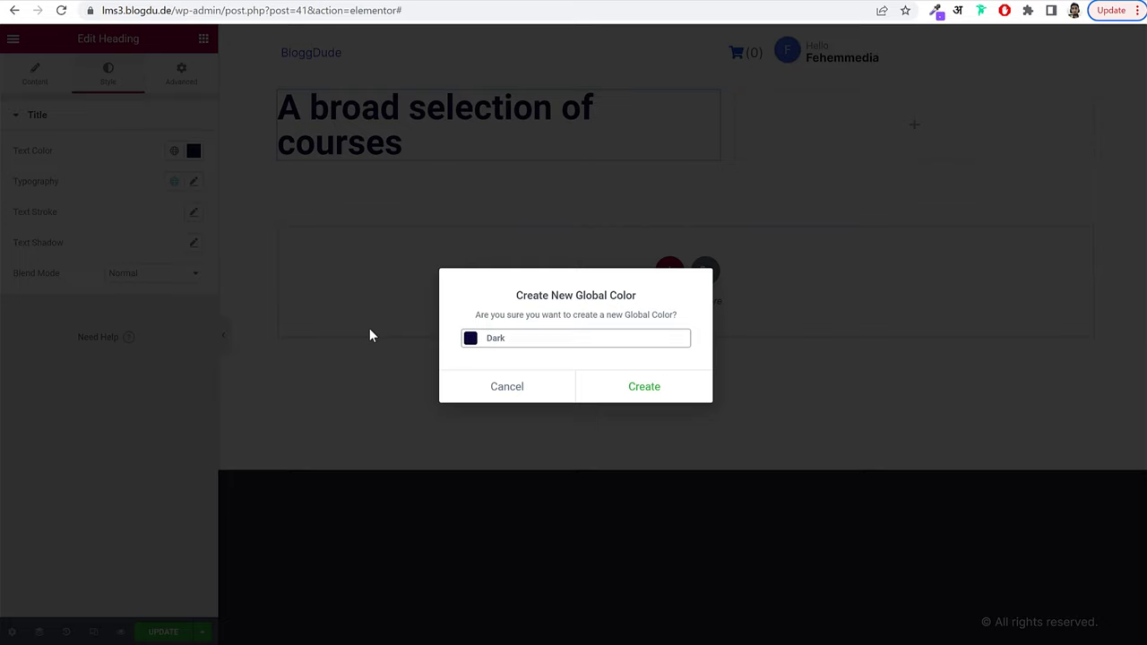
{"action": "type", "text": " Blue"}
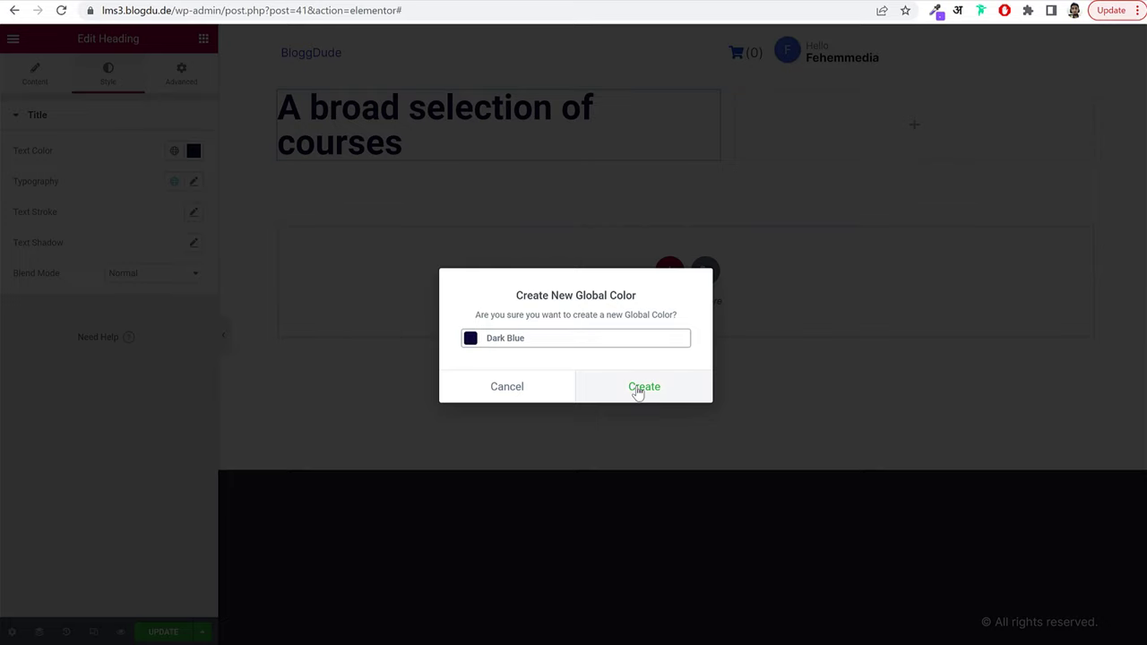
{"action": "left_click", "coordinate": [636, 389]}
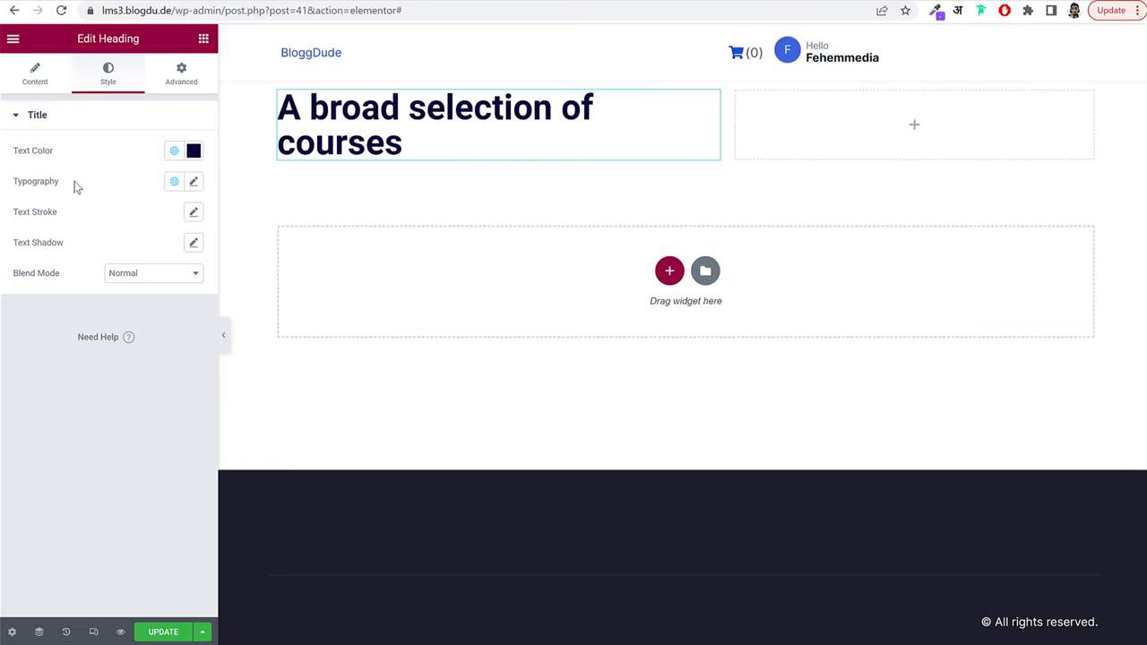
Set the heading font to Poppins at 66 px
{"action": "left_click", "coordinate": [194, 183]}
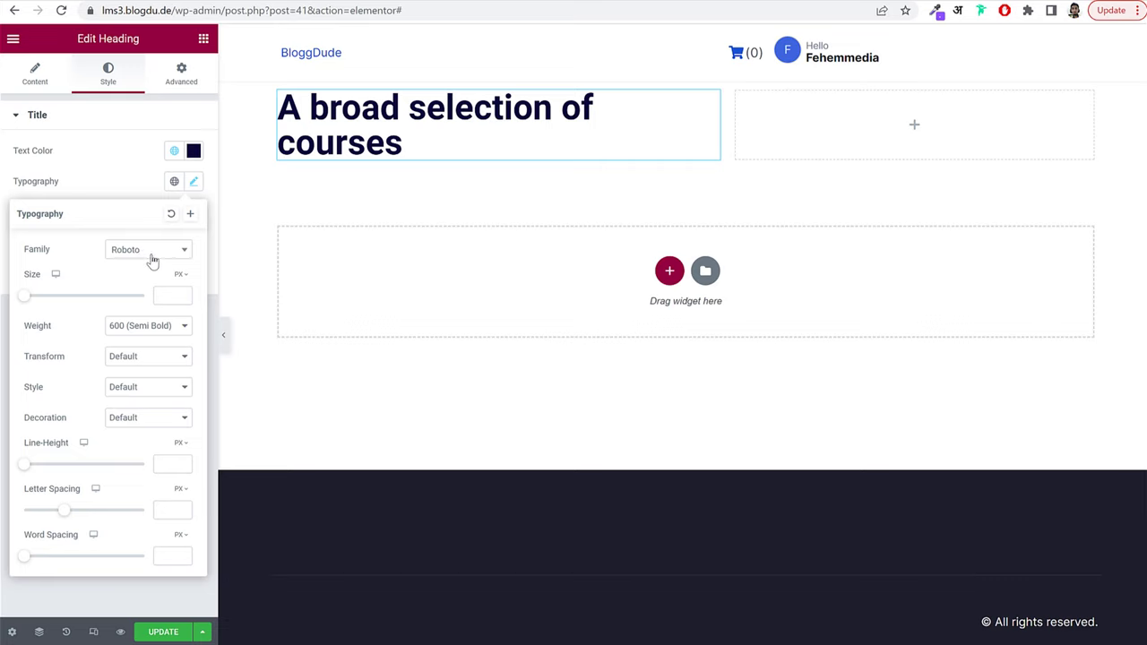
{"action": "left_click", "coordinate": [149, 253]}
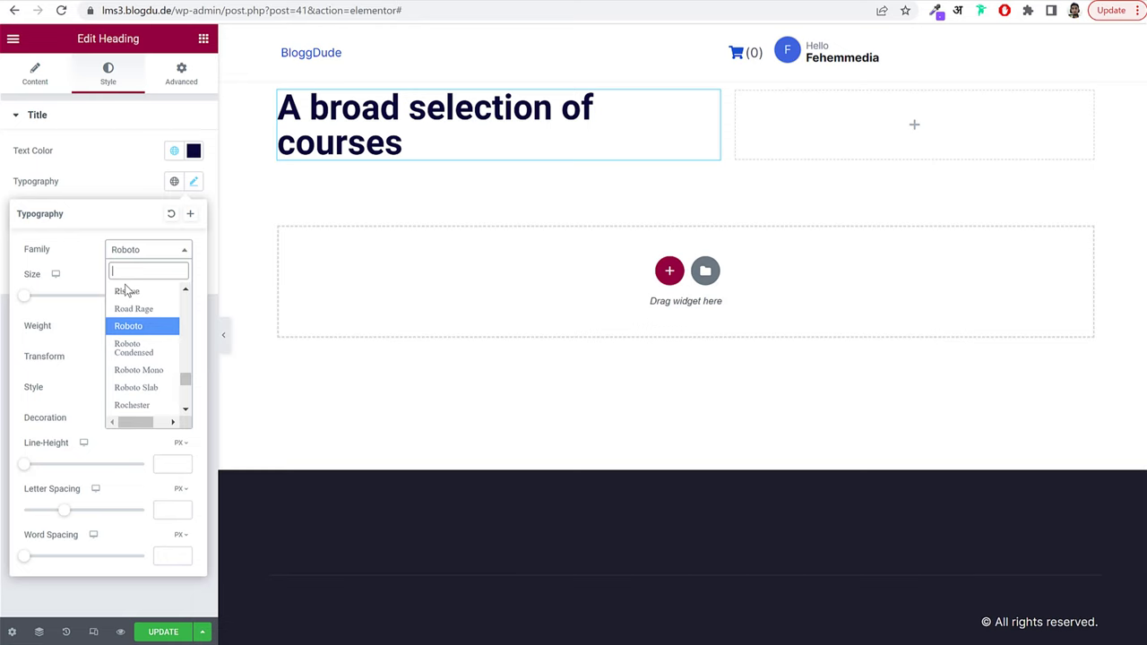
{"action": "type", "text": "popp"}
{"action": "key", "text": "Return"}
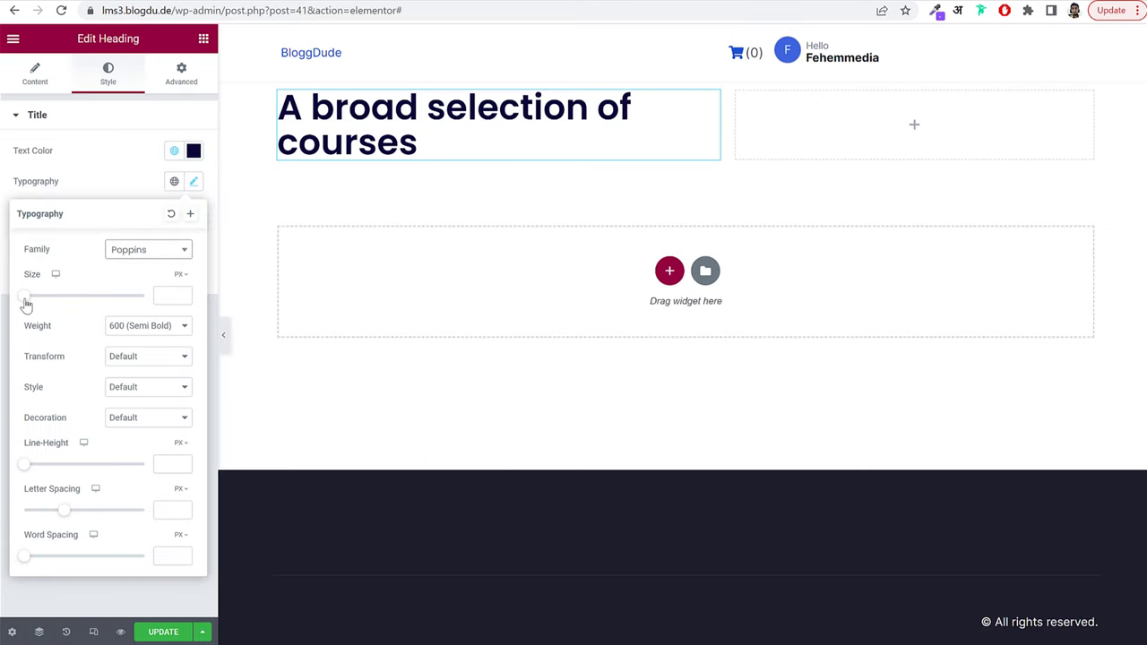
{"action": "left_click_drag", "start_coordinate": [26, 304], "coordinate": [65, 312]}
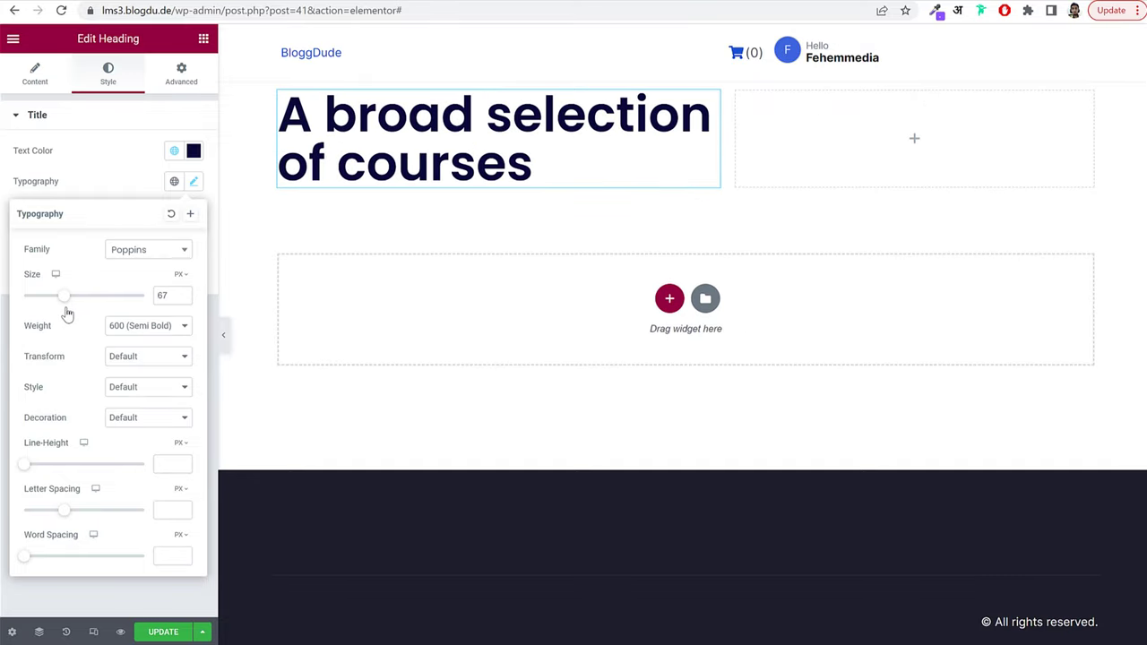
{"action": "left_click", "coordinate": [183, 293]}
{"action": "left_click", "coordinate": [183, 293]}
{"action": "left_click", "coordinate": [183, 293]}
{"action": "left_click", "coordinate": [183, 293]}
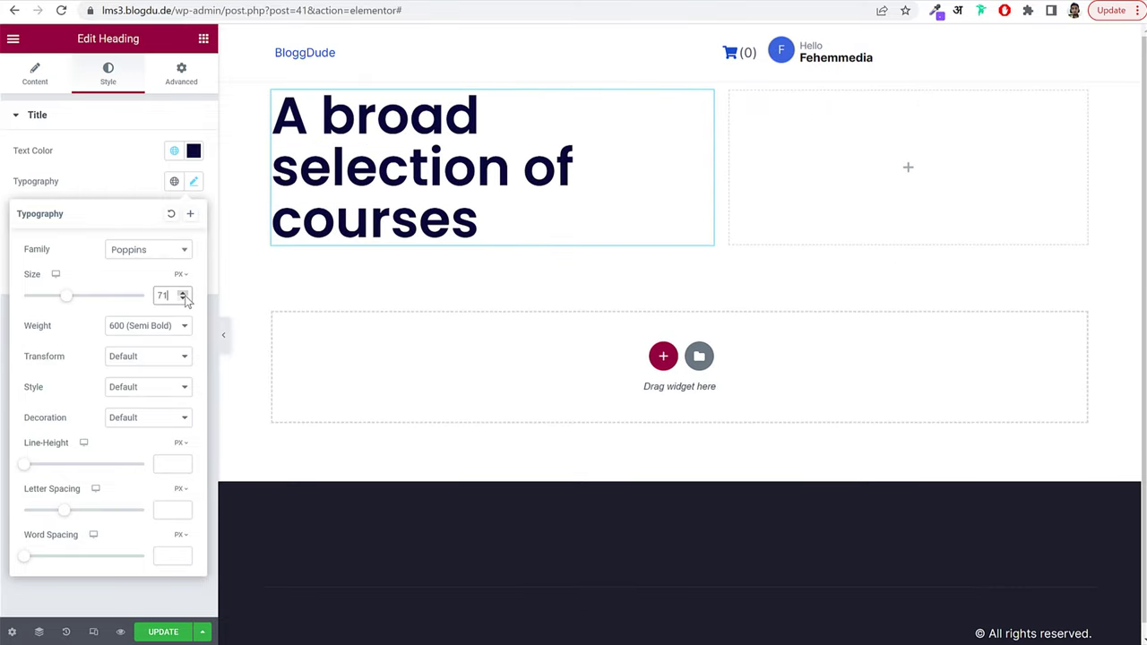
{"action": "left_click", "coordinate": [183, 300]}
{"action": "left_click", "coordinate": [183, 299]}
{"action": "left_click", "coordinate": [183, 299]}
{"action": "left_click", "coordinate": [183, 299]}
{"action": "left_click", "coordinate": [184, 299]}
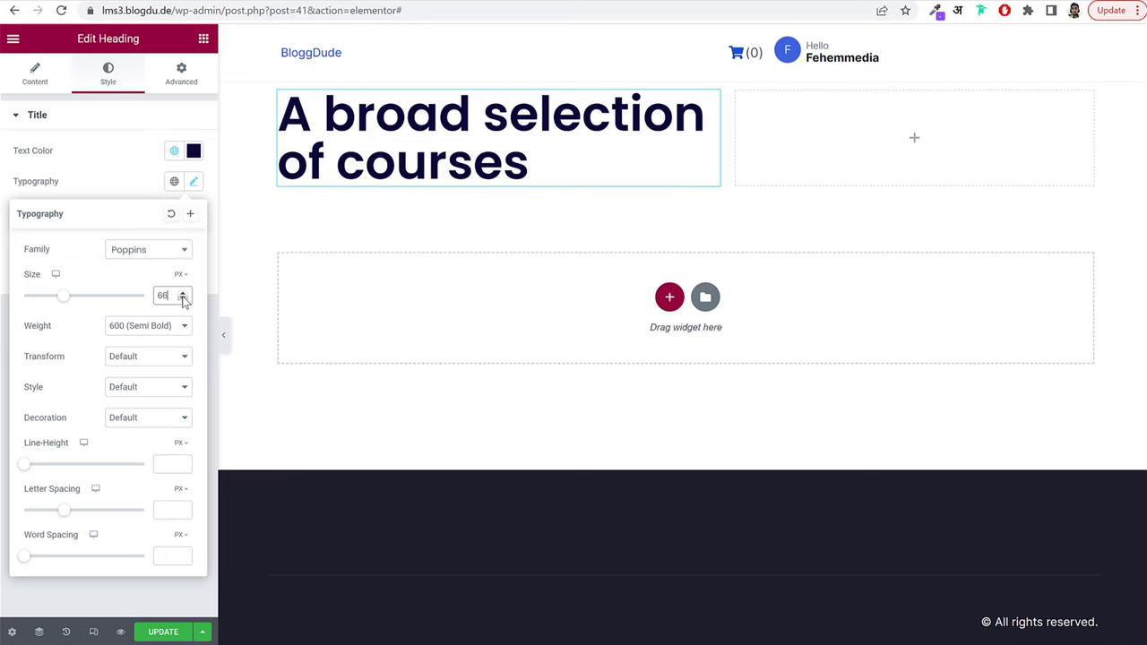
{"action": "left_click", "coordinate": [183, 293]}
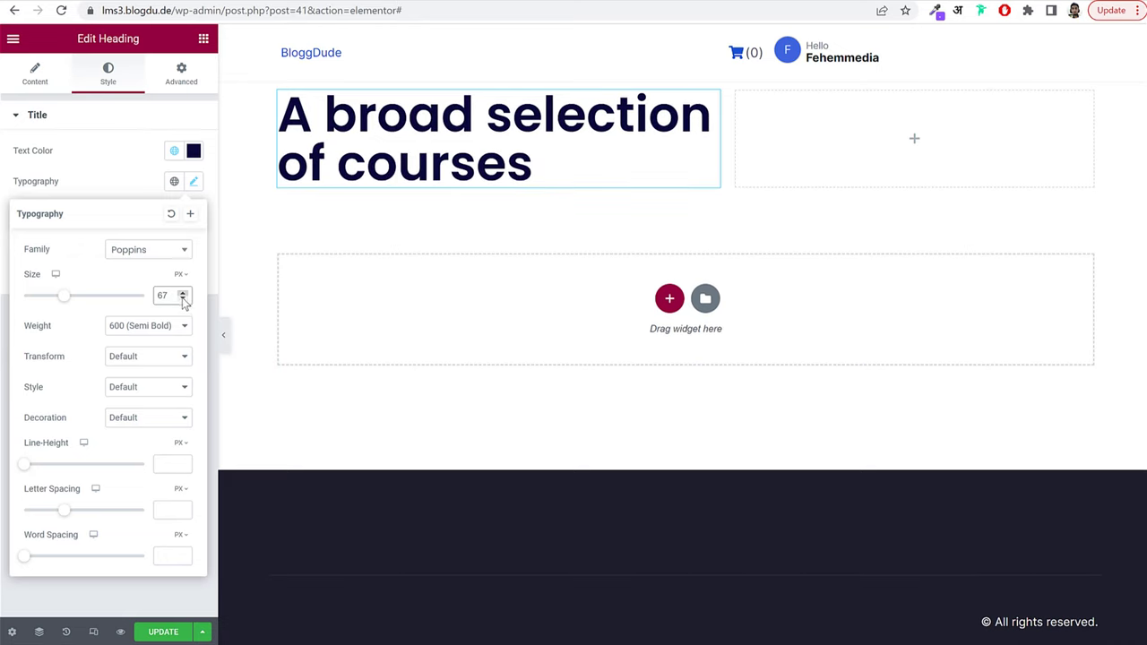
{"action": "left_click", "coordinate": [183, 300]}
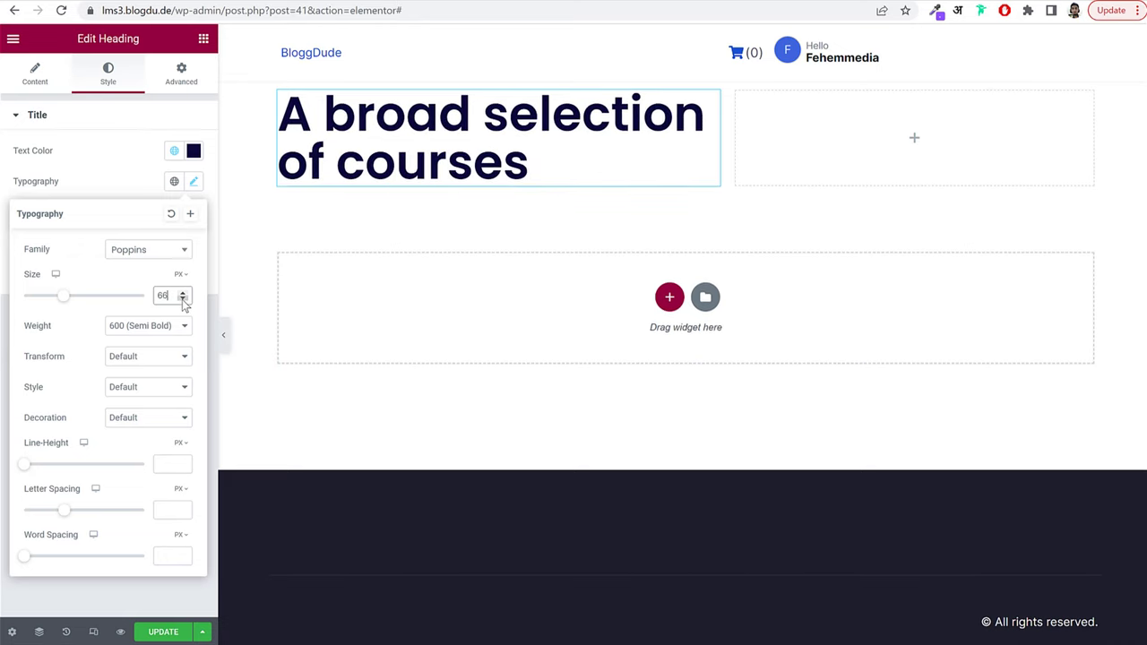
Make the heading weight 700 Bold with a 1.2 em line height, then select the subtitle text
{"action": "left_click", "coordinate": [127, 328]}
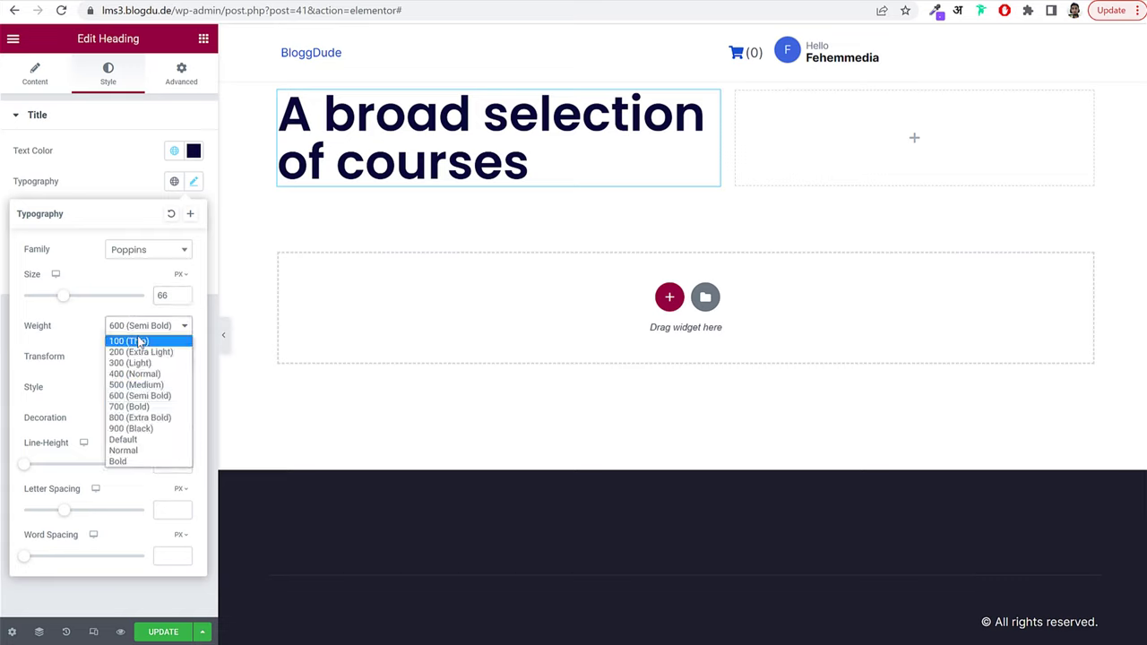
{"action": "left_click", "coordinate": [128, 342]}
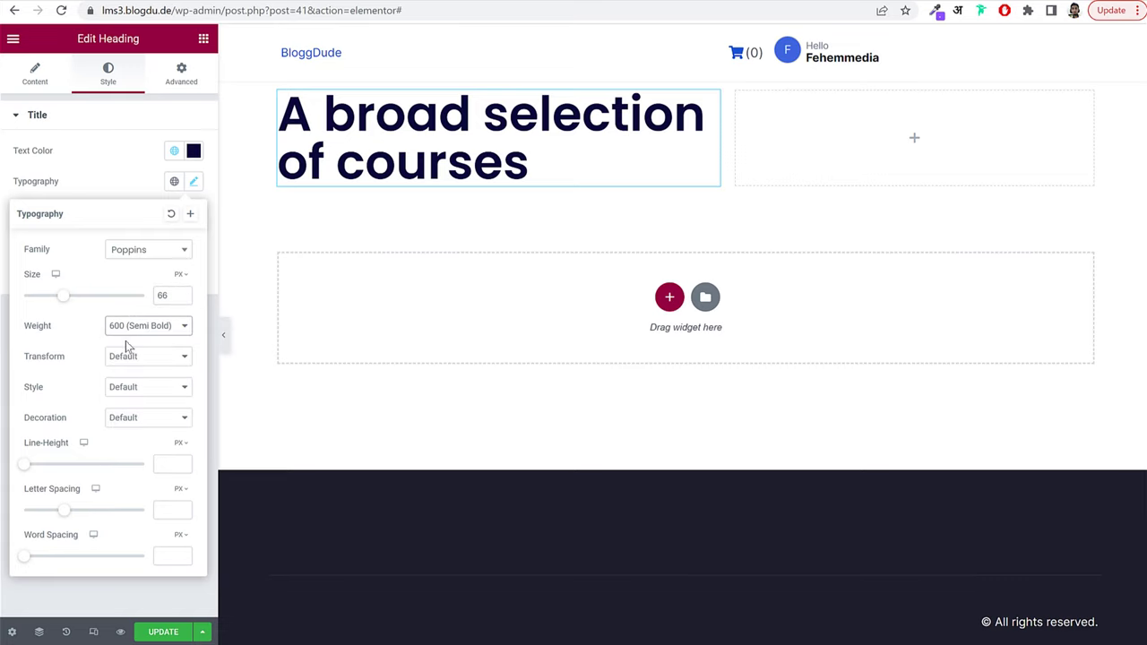
{"action": "left_click", "coordinate": [139, 328]}
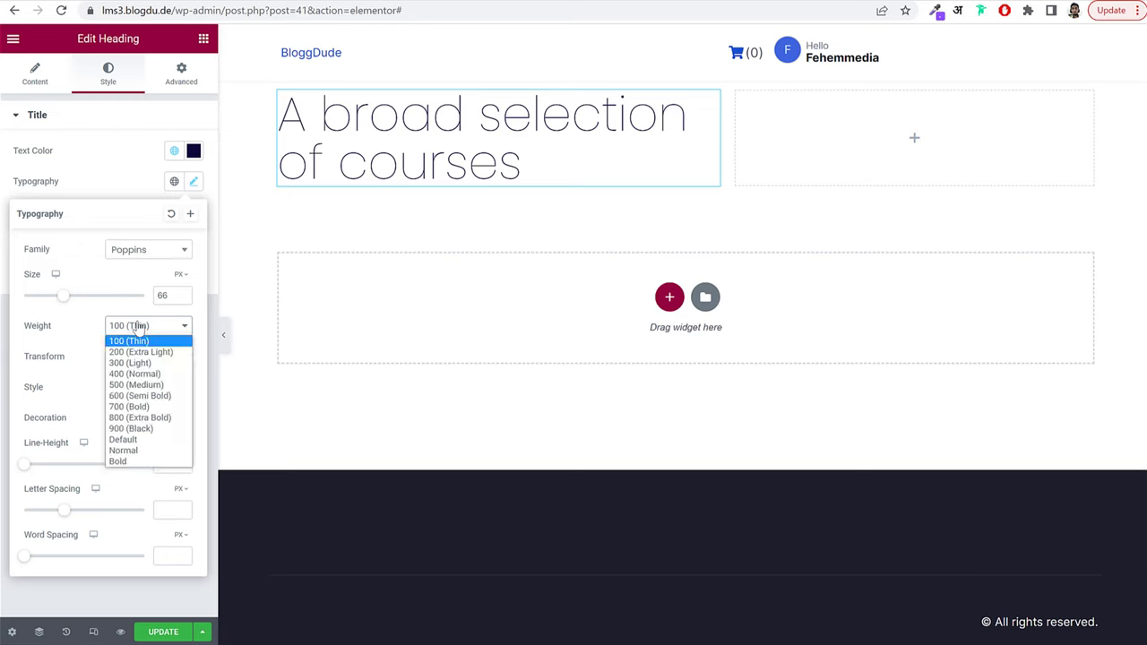
{"action": "left_click", "coordinate": [164, 411]}
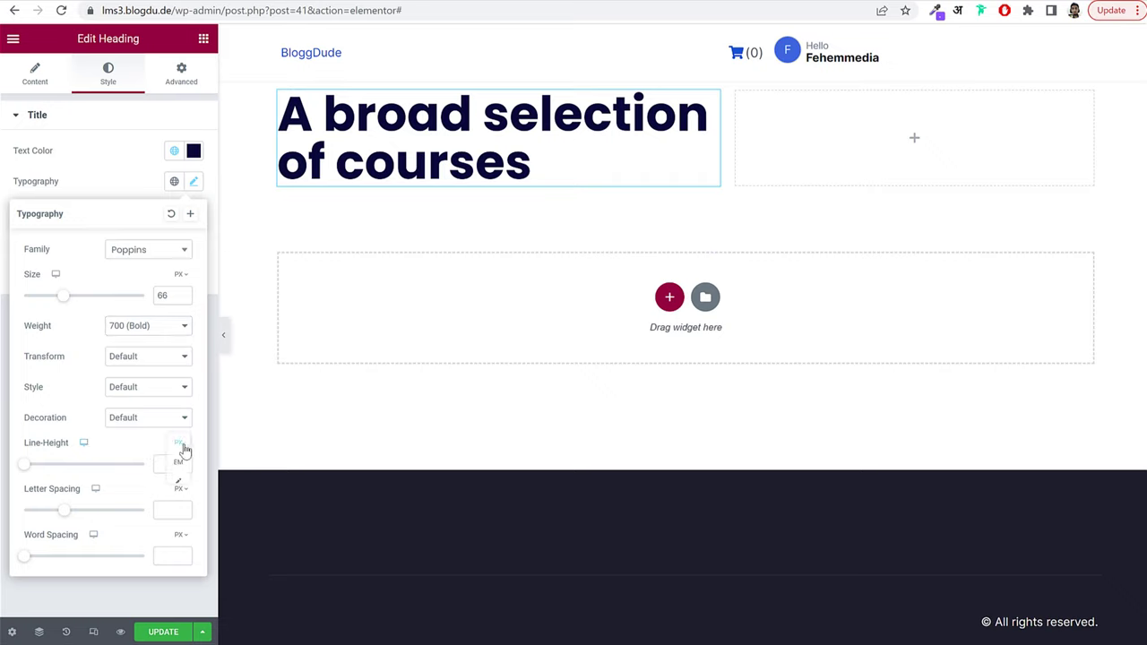
{"action": "left_click", "coordinate": [182, 448]}
{"action": "left_click", "coordinate": [179, 464]}
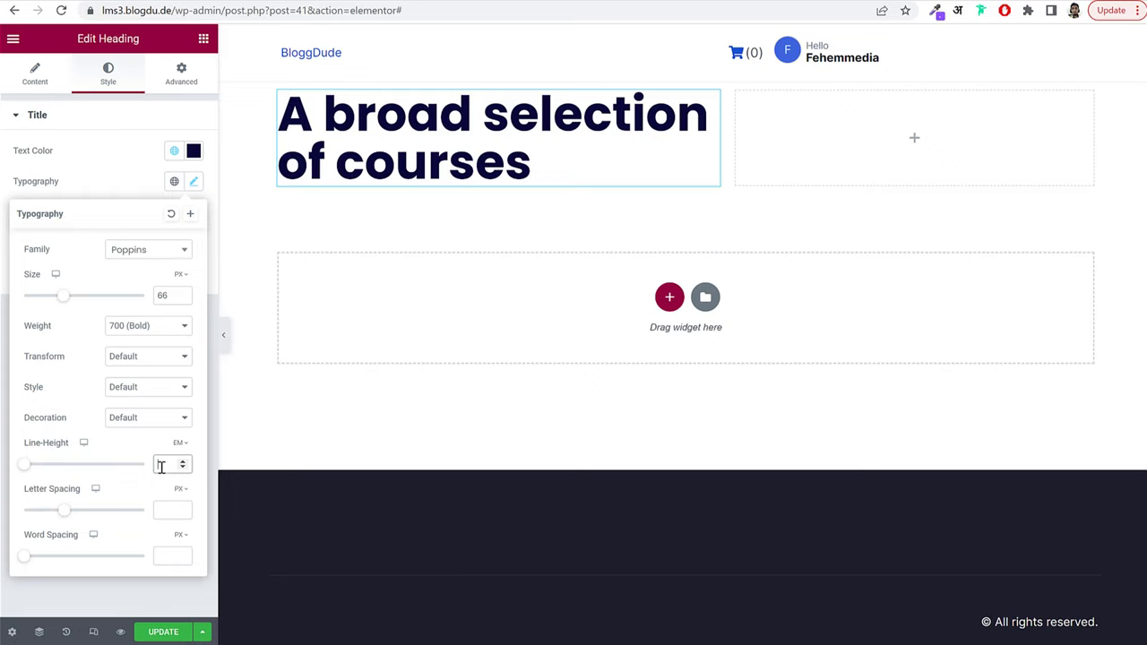
{"action": "type", "text": ".2"}
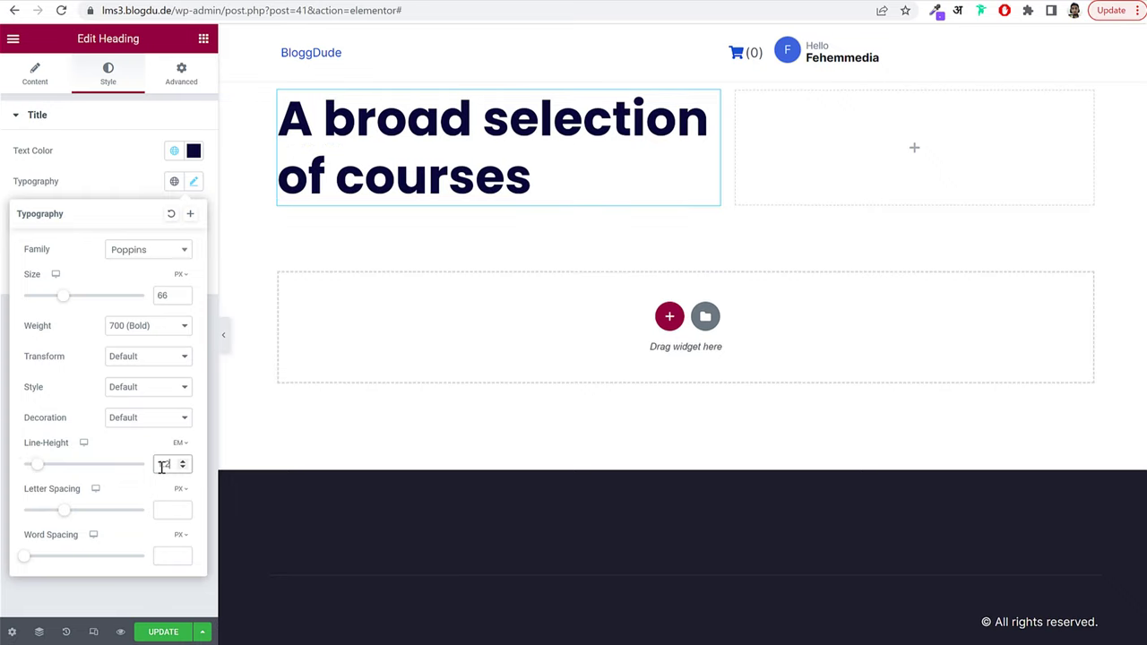
{"action": "key", "text": "Up"}
{"action": "key", "text": "Up"}
{"action": "key", "text": "Up"}
{"action": "key", "text": "Up"}
{"action": "key", "text": "Up"}
{"action": "key", "text": "Up"}
{"action": "key", "text": "Up"}
{"action": "key", "text": "Up"}
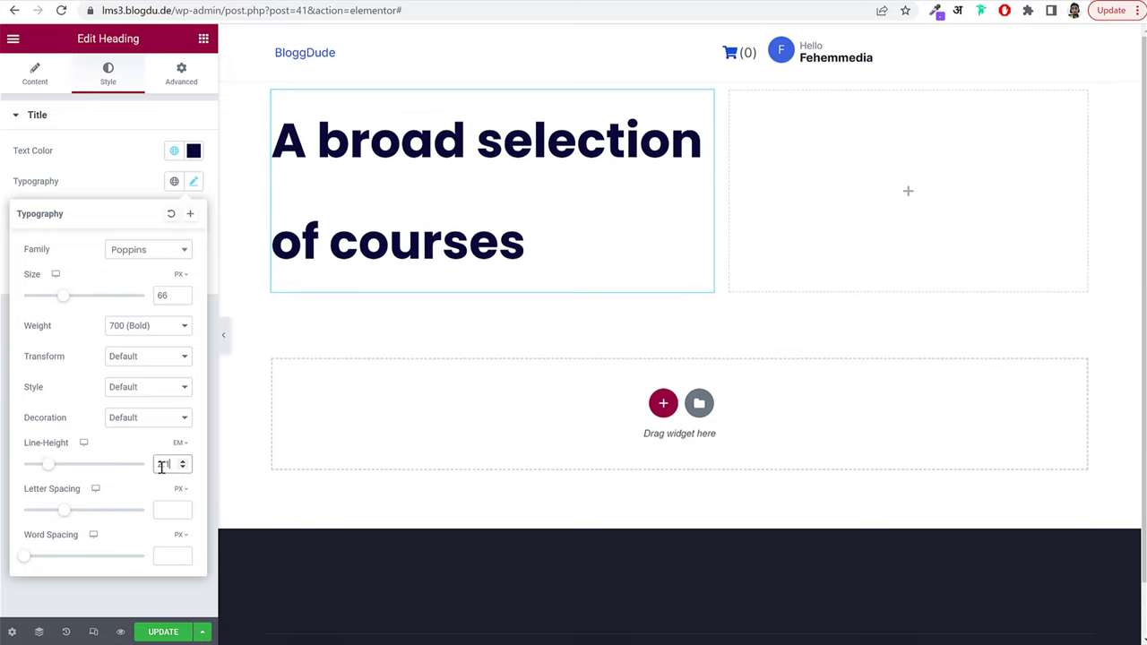
{"action": "key", "text": "Down"}
{"action": "key", "text": "Down"}
{"action": "key", "text": "Down"}
{"action": "key", "text": "Down"}
{"action": "key", "text": "Down"}
{"action": "key", "text": "Down"}
{"action": "key", "text": "Down"}
{"action": "key", "text": "Down"}
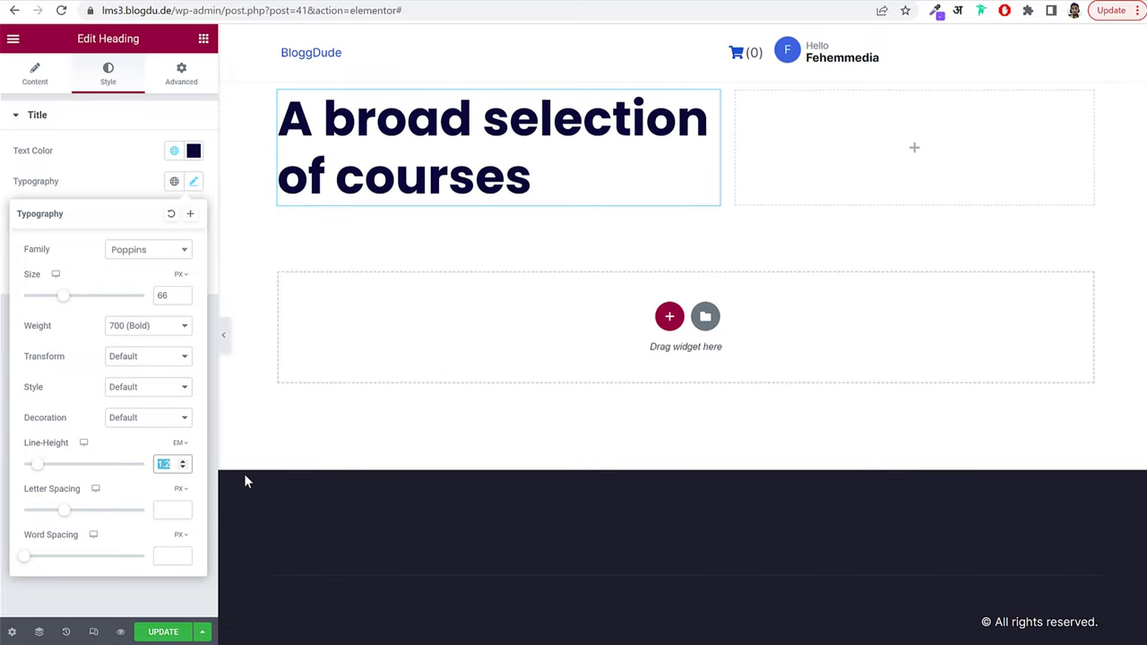
{"action": "left_click", "coordinate": [196, 182]}
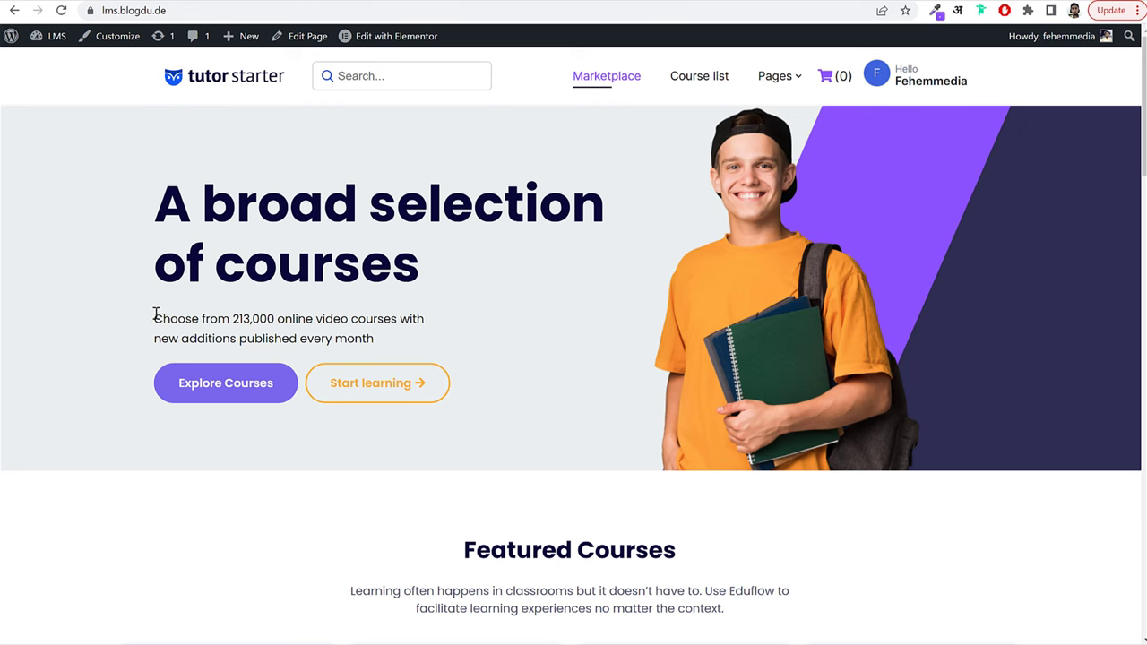
{"action": "left_click_drag", "start_coordinate": [155, 314], "coordinate": [402, 348]}
{"action": "key", "text": "ctrl+c"}
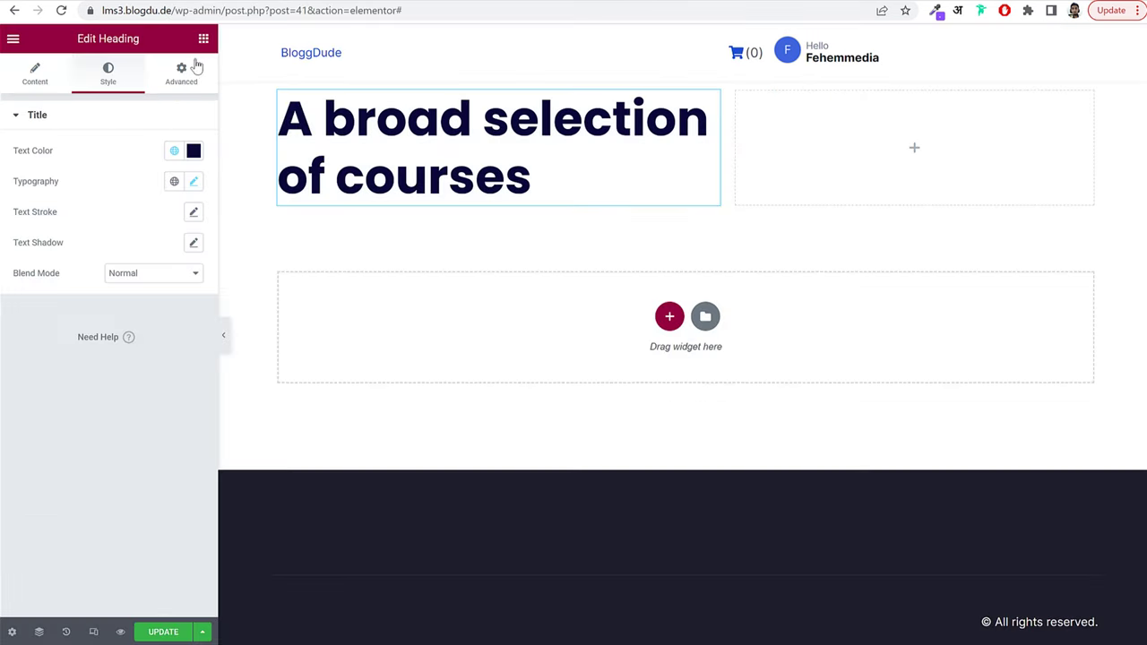
Add a text widget below the heading, paste the subtitle and break it after 'with'
{"action": "left_click", "coordinate": [204, 39]}
{"action": "left_click_drag", "start_coordinate": [139, 298], "coordinate": [366, 197]}
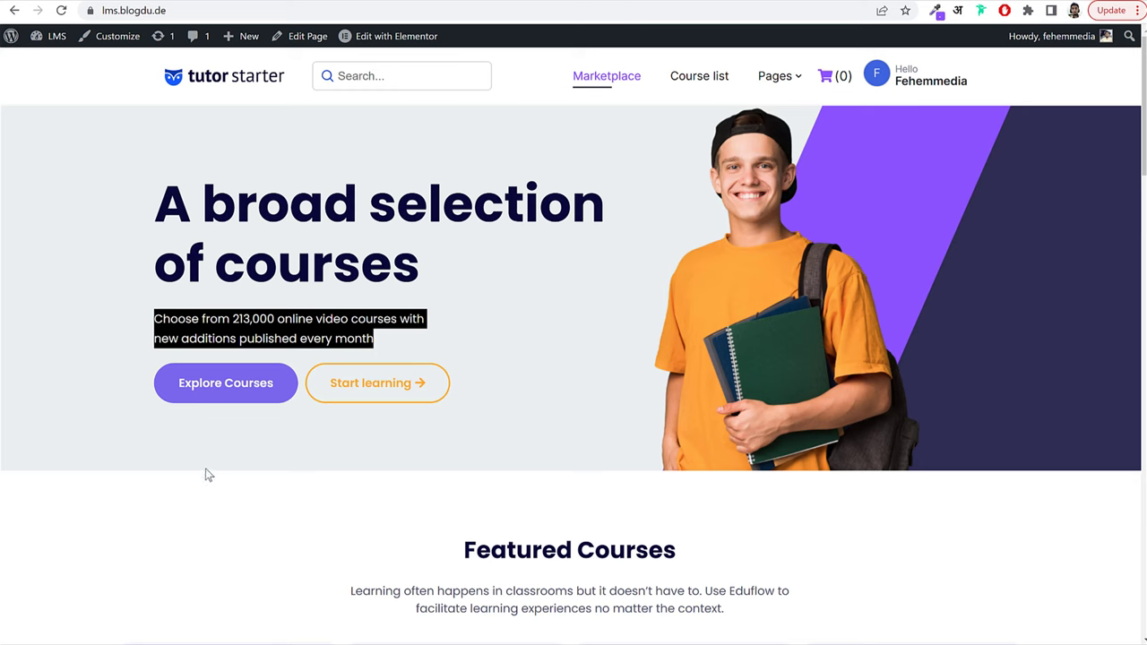
{"action": "left_click", "coordinate": [236, 313]}
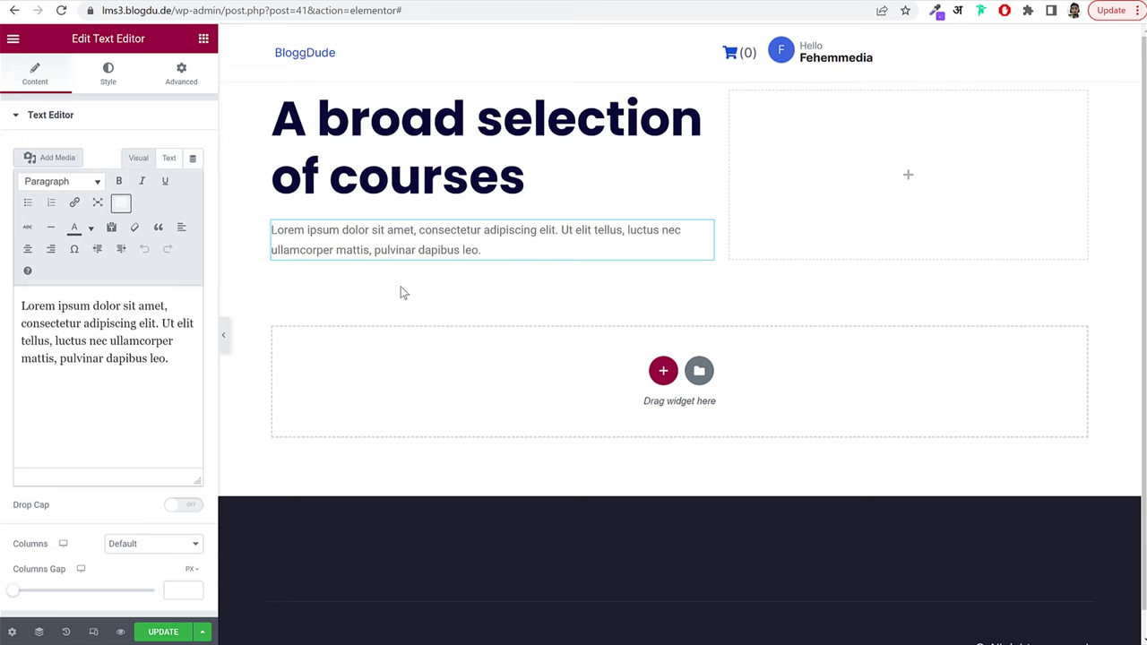
{"action": "left_click_drag", "start_coordinate": [188, 364], "coordinate": [26, 254]}
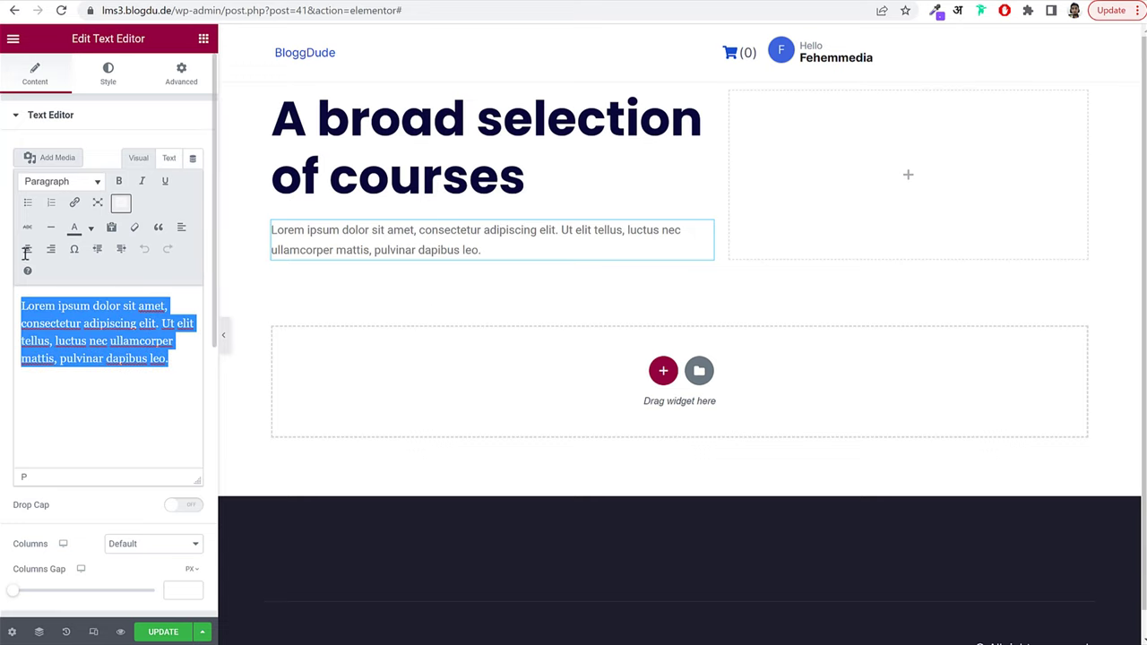
{"action": "key", "text": "ctrl+v"}
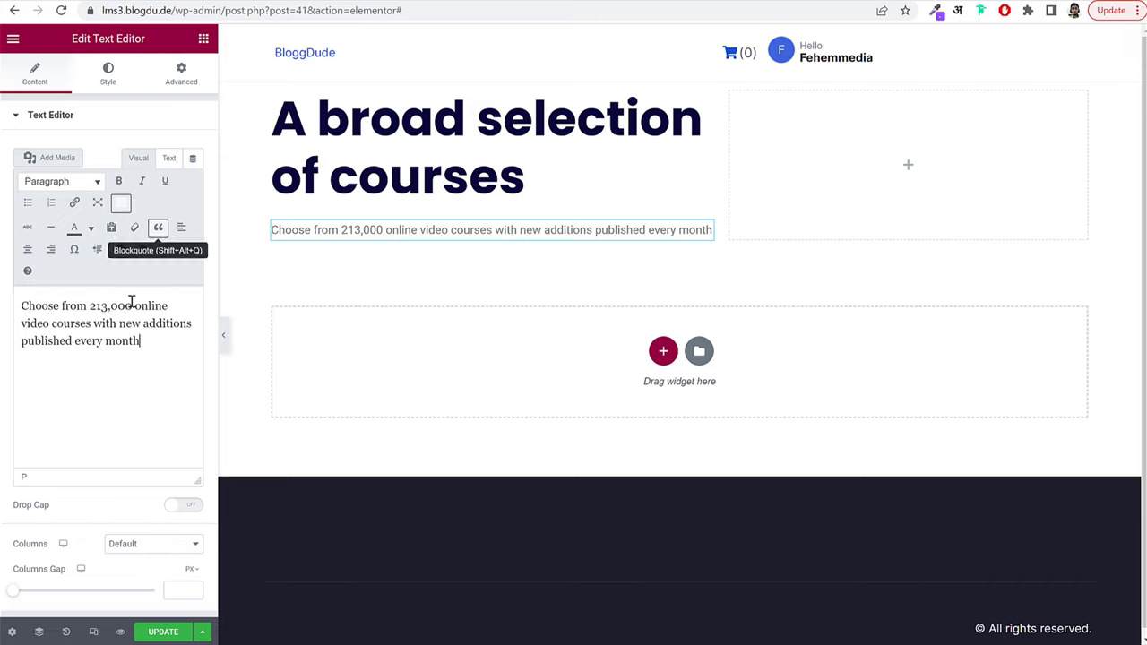
{"action": "key", "text": "Return"}
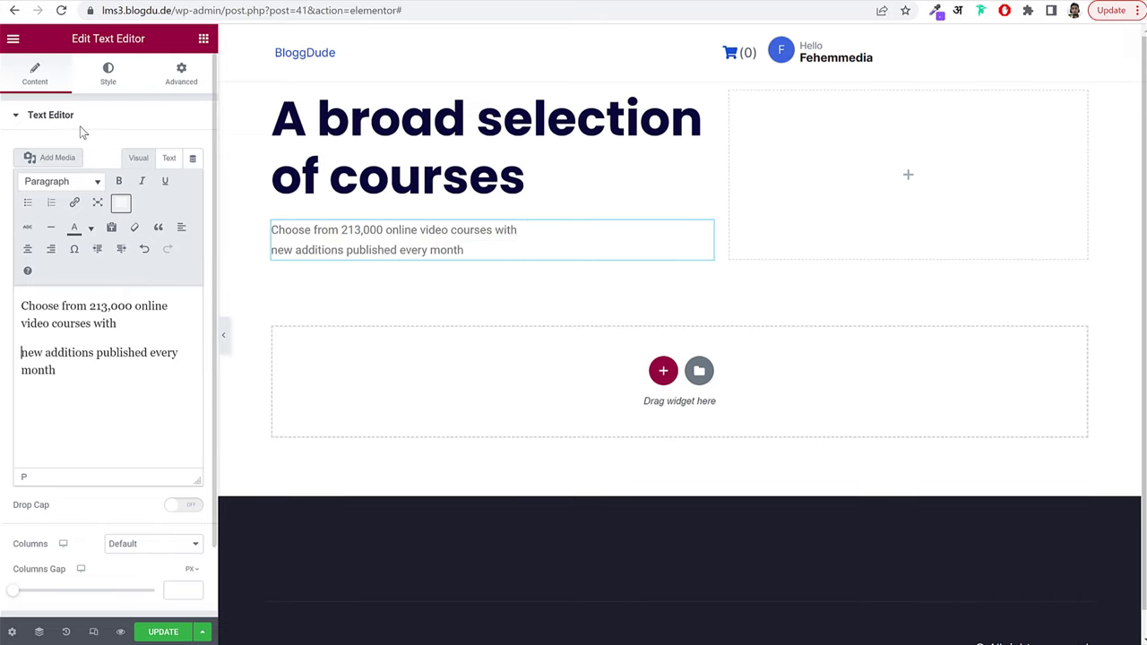
{"action": "left_click", "coordinate": [102, 75]}
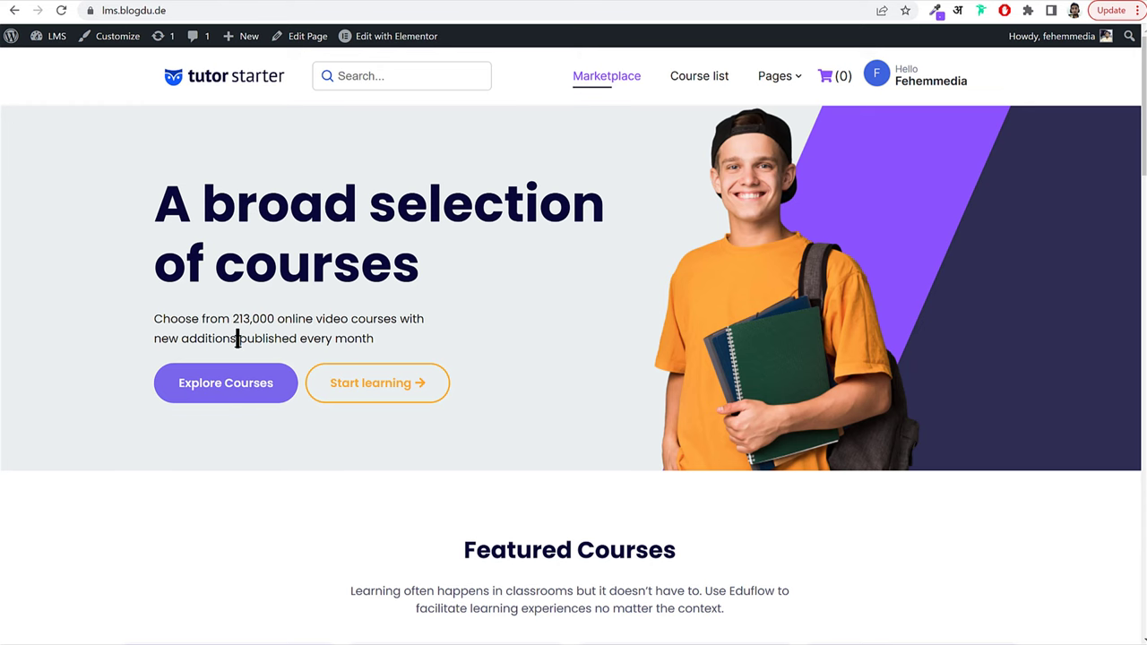
Make the subtitle #000000 black and save it as global colour 'Black'
{"action": "triple_click", "coordinate": [238, 339]}
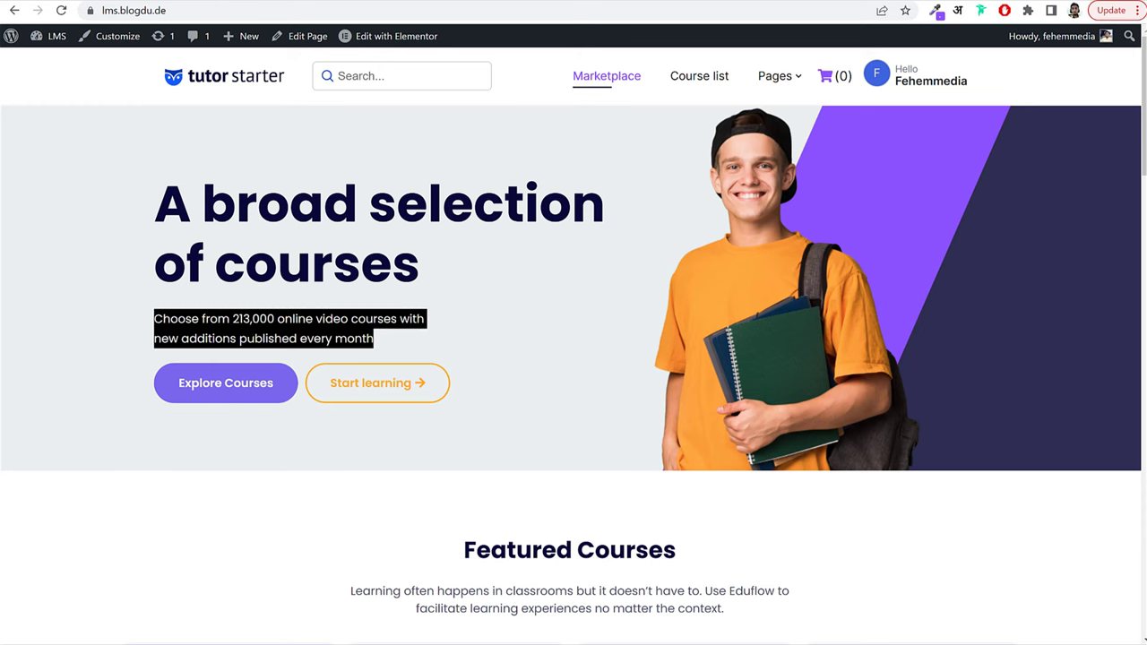
{"action": "left_click", "coordinate": [396, 36]}
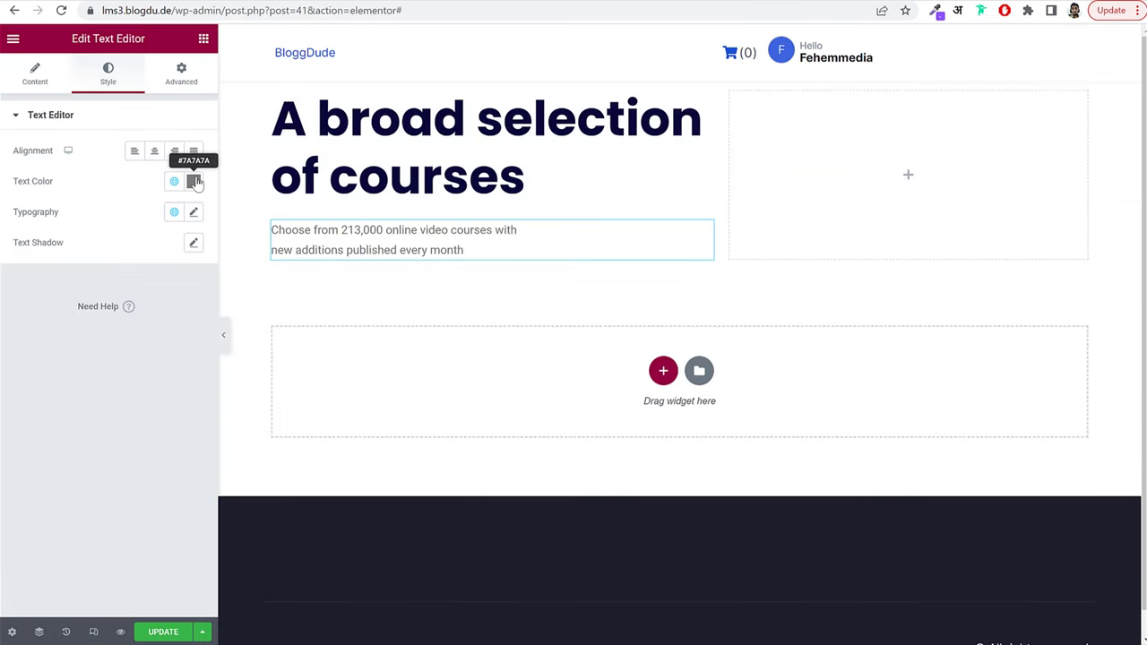
{"action": "left_click", "coordinate": [193, 181]}
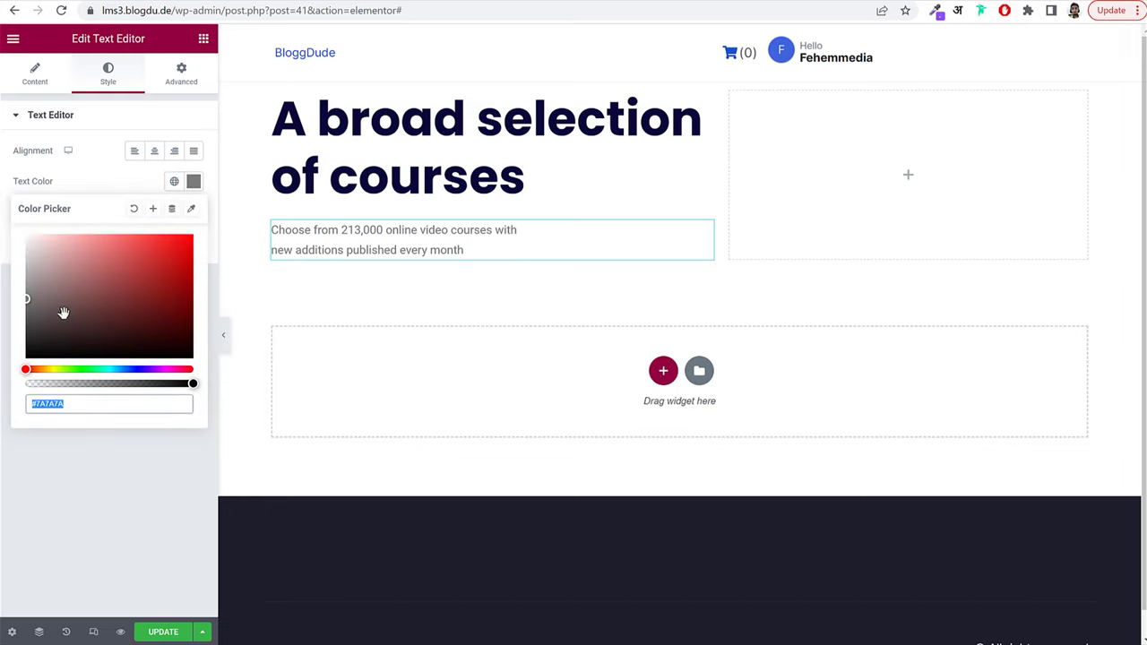
{"action": "type", "text": "#000000"}
{"action": "mouse_move", "coordinate": [143, 354]}
{"action": "left_mouse_down"}
{"action": "mouse_move", "coordinate": [151, 340]}
{"action": "mouse_move", "coordinate": [165, 360]}
{"action": "mouse_move", "coordinate": [164, 277]}
{"action": "mouse_move", "coordinate": [148, 359]}
{"action": "left_mouse_up"}
{"action": "left_click_drag", "start_coordinate": [80, 404], "coordinate": [12, 410]}
{"action": "left_click", "coordinate": [64, 403]}
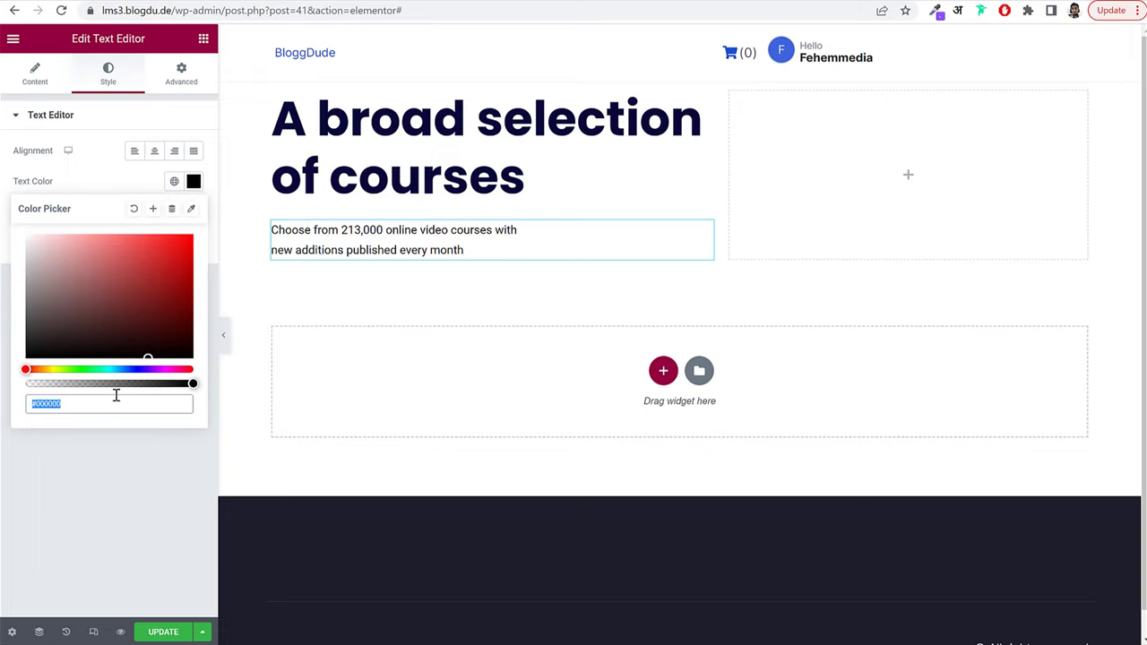
{"action": "left_click", "coordinate": [154, 210]}
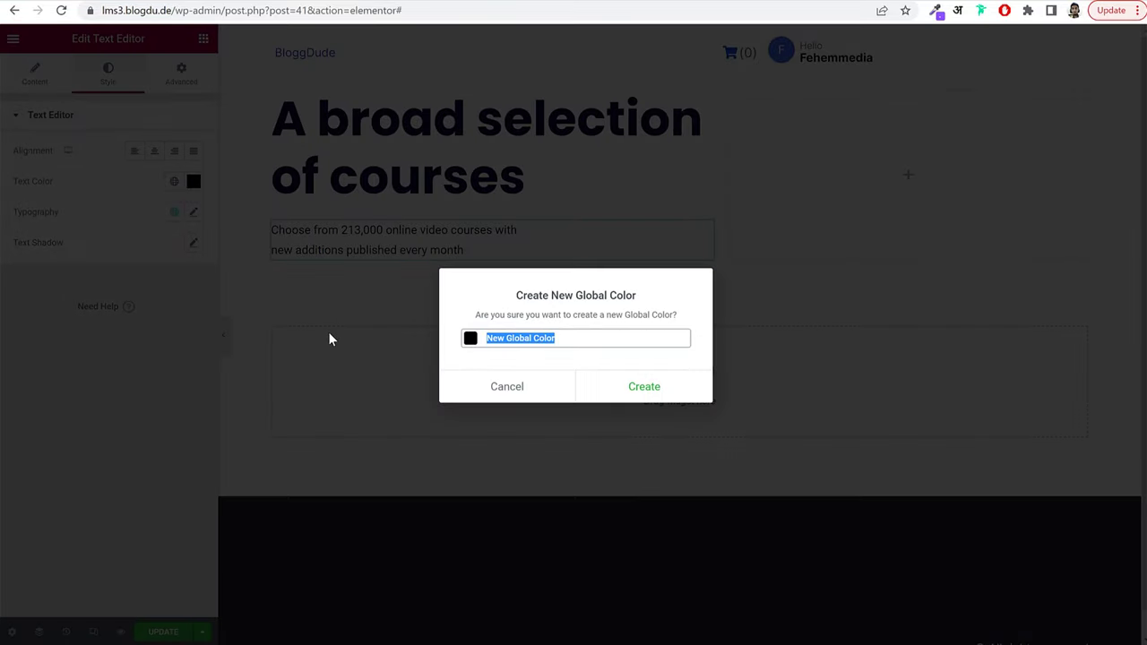
{"action": "type", "text": "Black"}
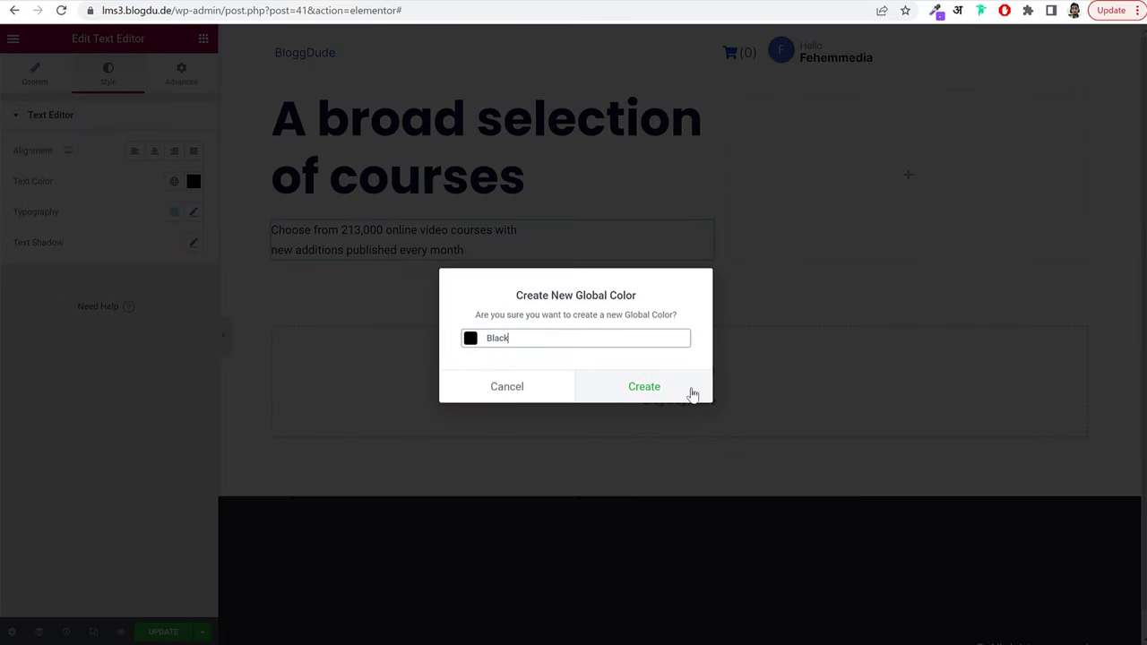
{"action": "left_click", "coordinate": [691, 392]}
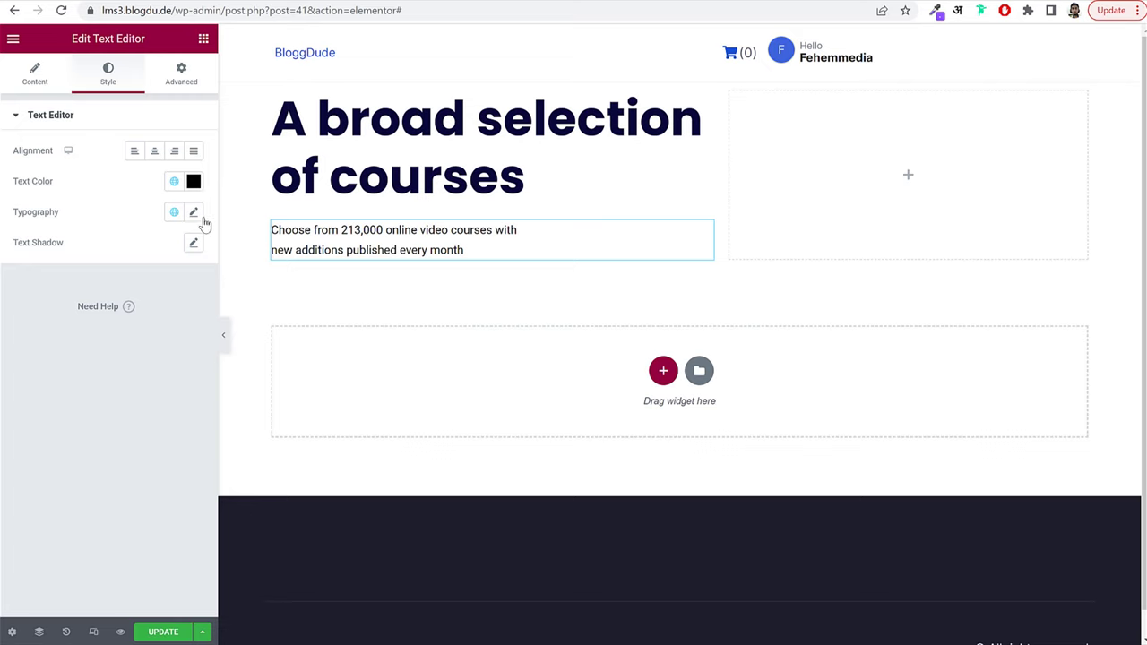
Set the subtitle typography to Poppins, 16 px, with a 1.7 em line height
{"action": "left_click", "coordinate": [195, 212]}
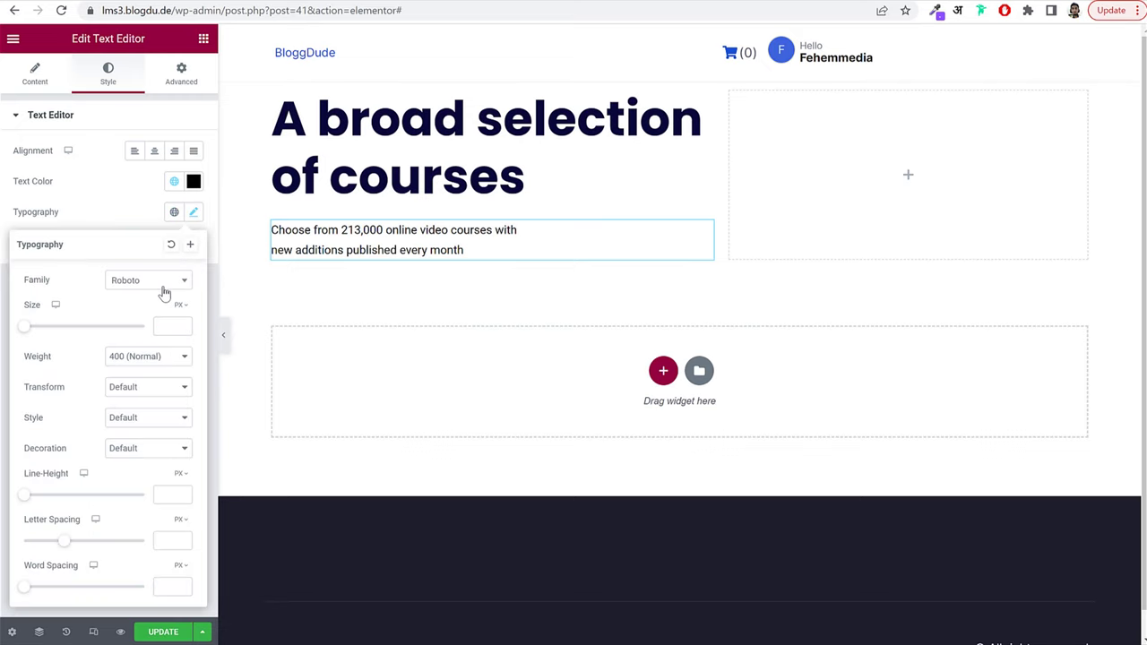
{"action": "left_click", "coordinate": [130, 284]}
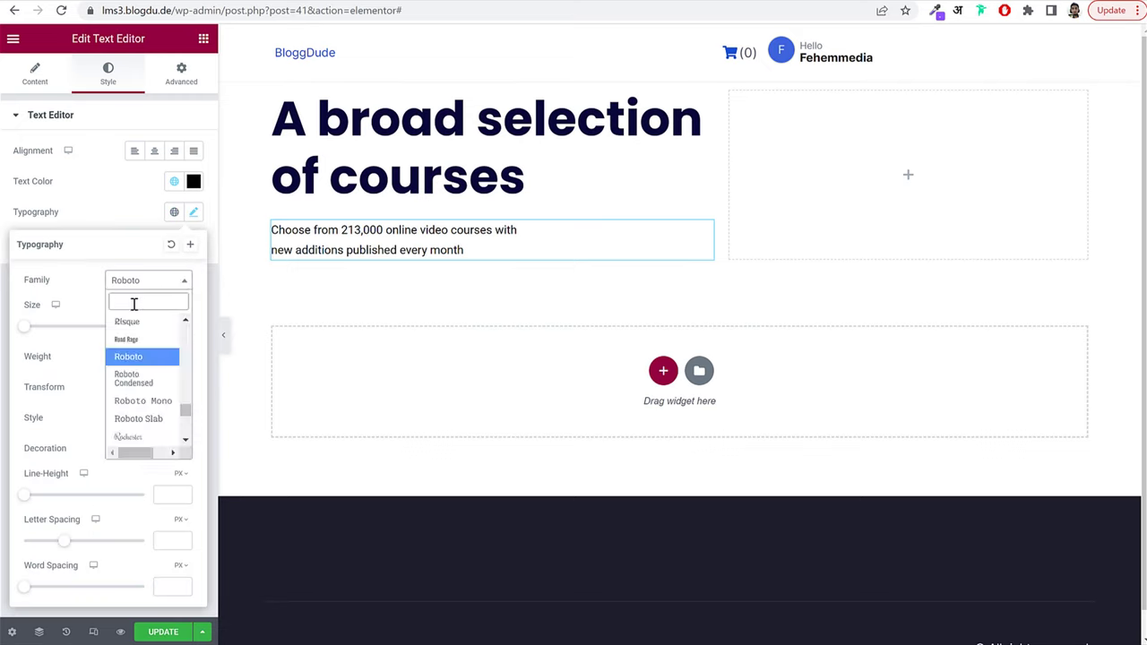
{"action": "type", "text": "popp"}
{"action": "key", "text": "Return"}
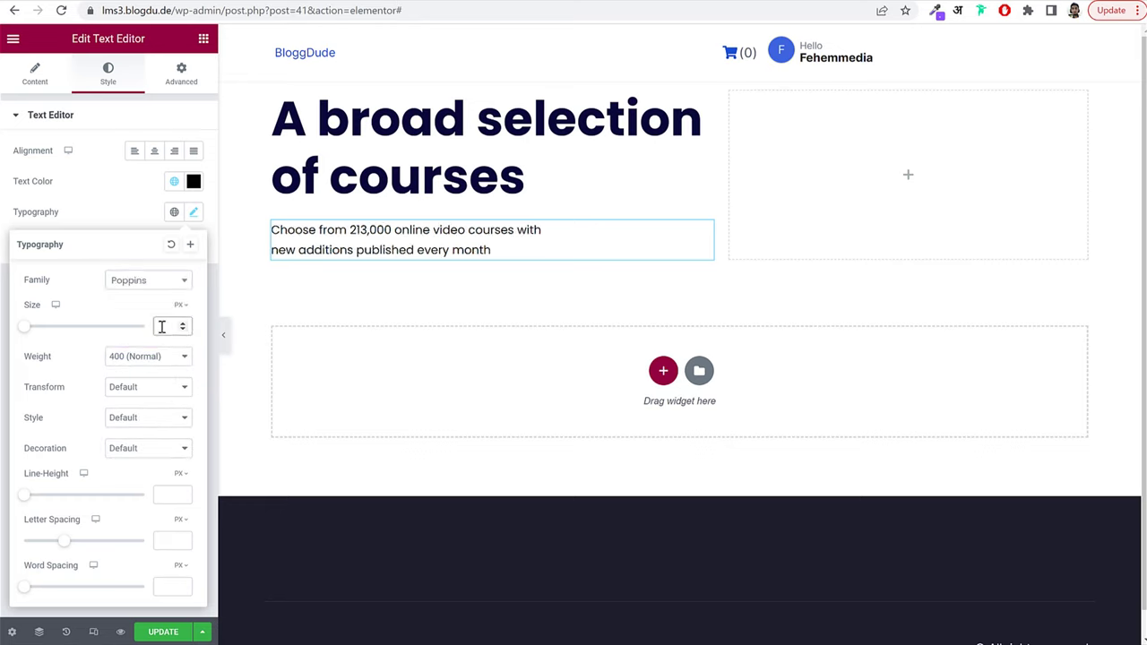
{"action": "left_click", "coordinate": [162, 327]}
{"action": "type", "text": "16"}
{"action": "left_click", "coordinate": [157, 496]}
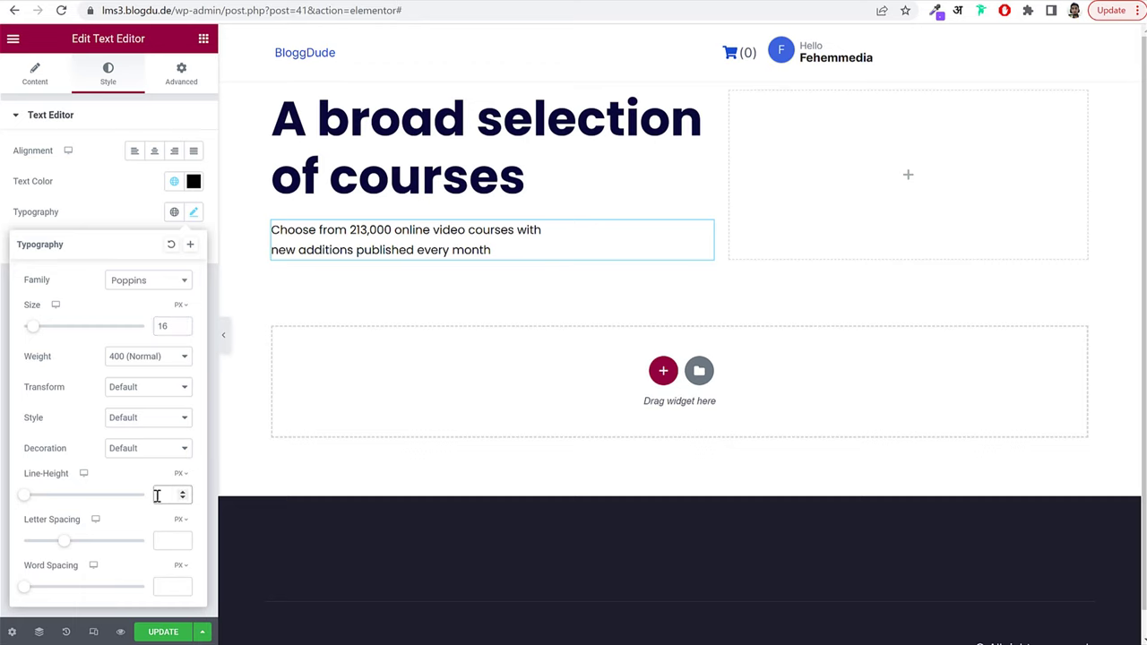
{"action": "type", "text": "1.7"}
Add an 'Explore Courses' button below the subtitle and start editing its link
{"action": "left_click", "coordinate": [203, 39]}
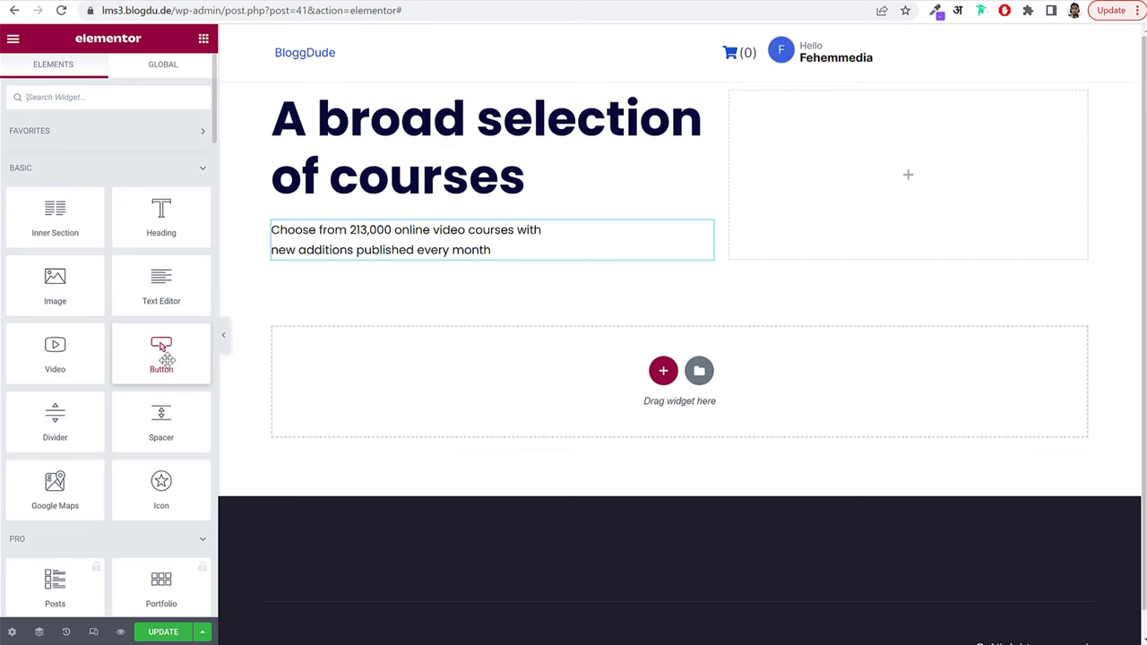
{"action": "left_click_drag", "start_coordinate": [152, 354], "coordinate": [403, 254]}
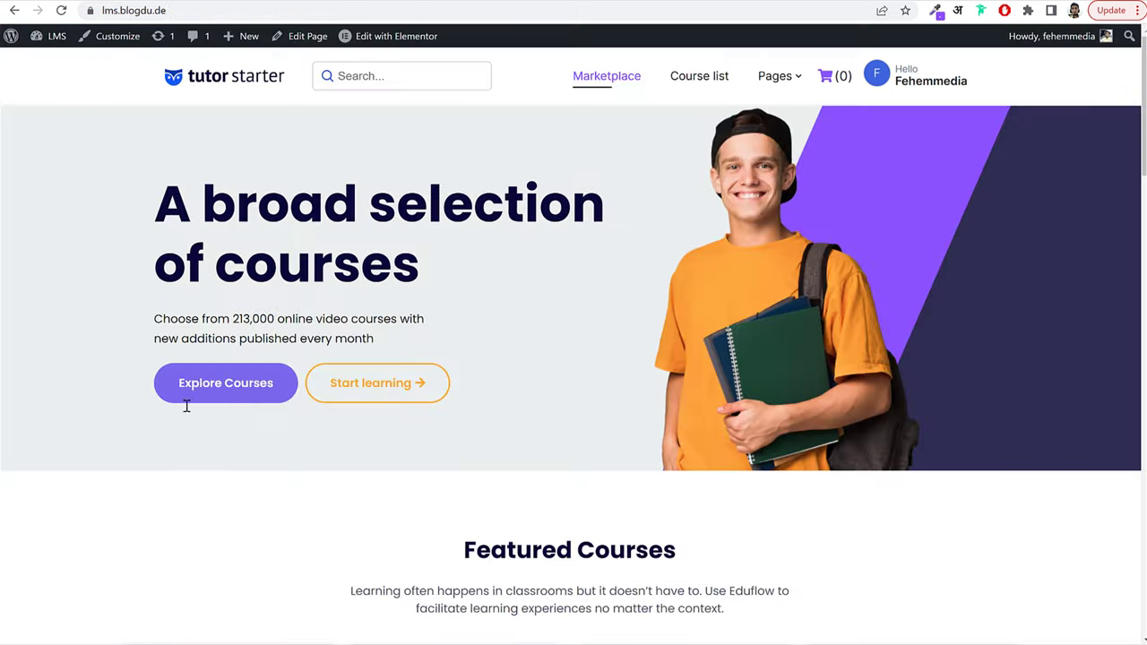
{"action": "left_click", "coordinate": [231, 402]}
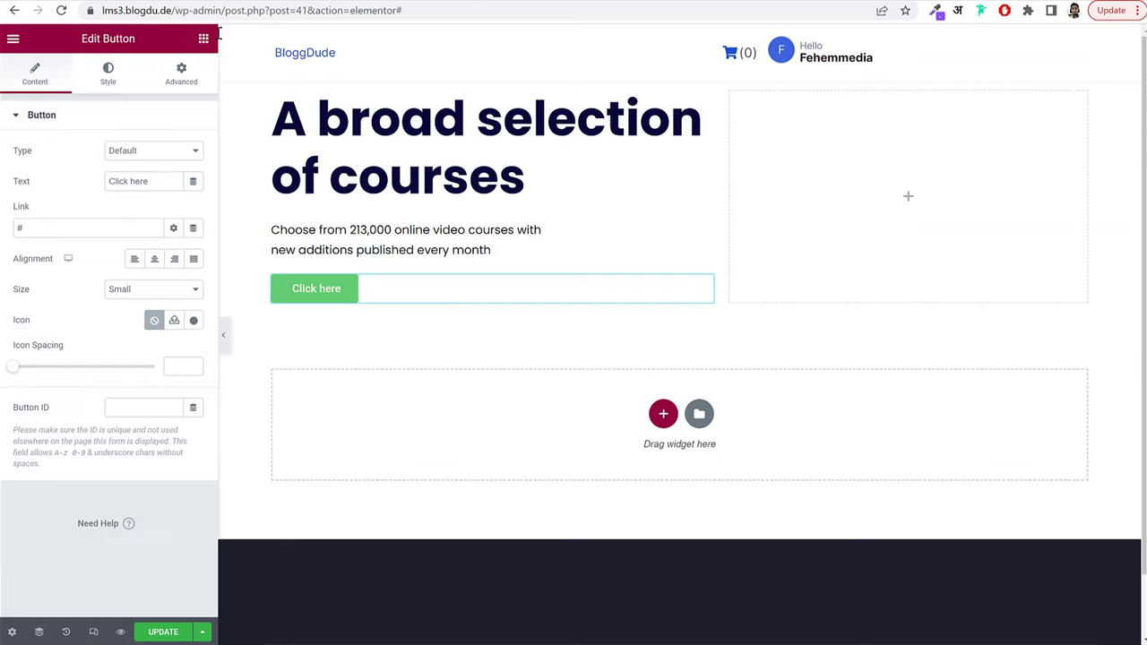
{"action": "left_click_drag", "start_coordinate": [162, 180], "coordinate": [41, 182]}
{"action": "type", "text": "Explore Courses"}
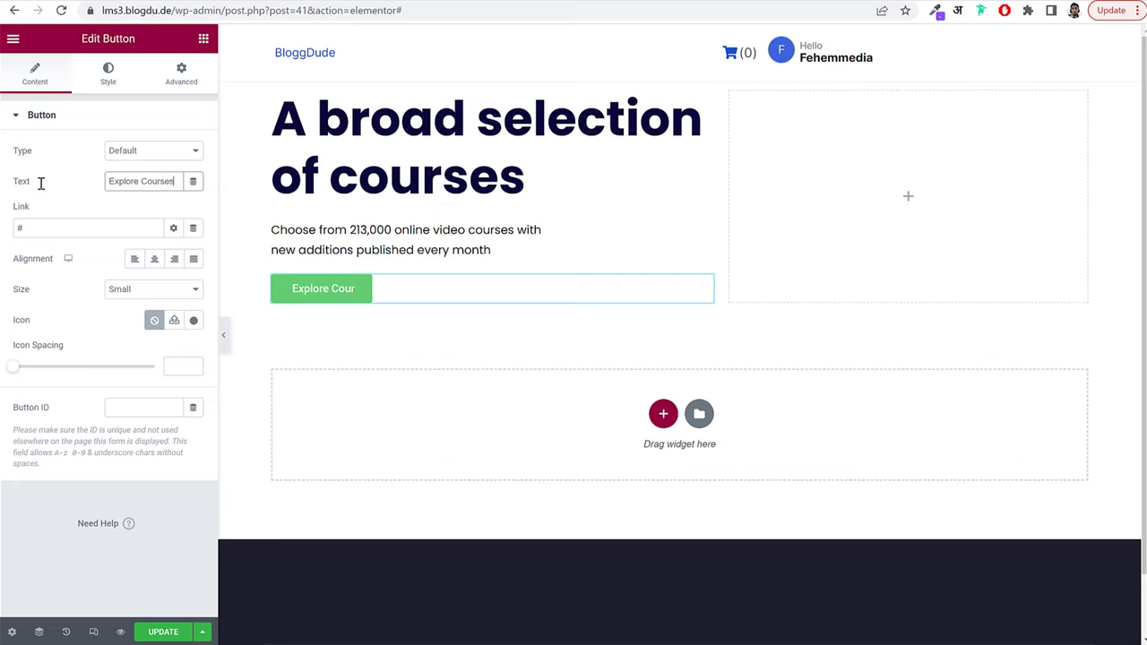
{"action": "left_click", "coordinate": [36, 318]}
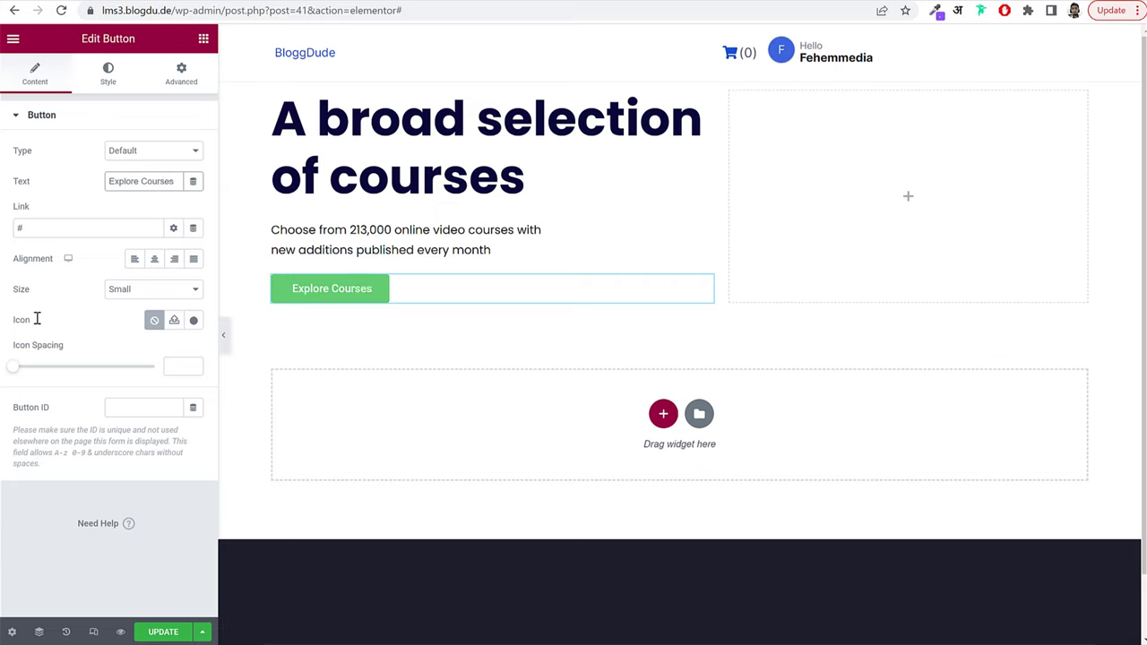
{"action": "left_click", "coordinate": [58, 227]}
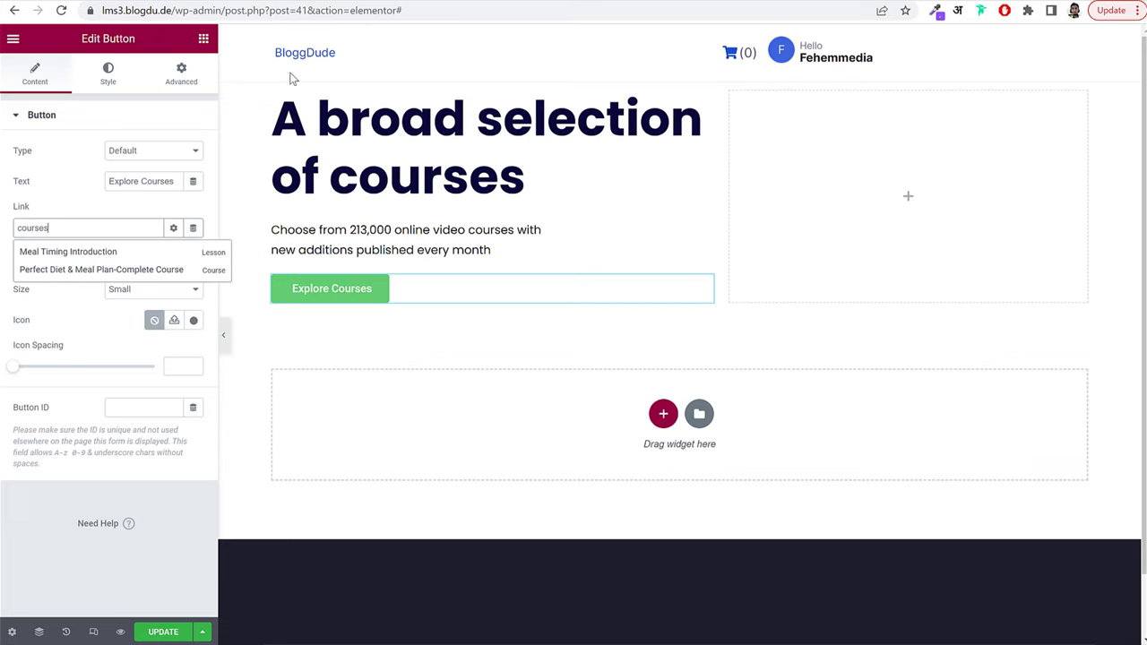
{"action": "left_click", "coordinate": [450, 0]}
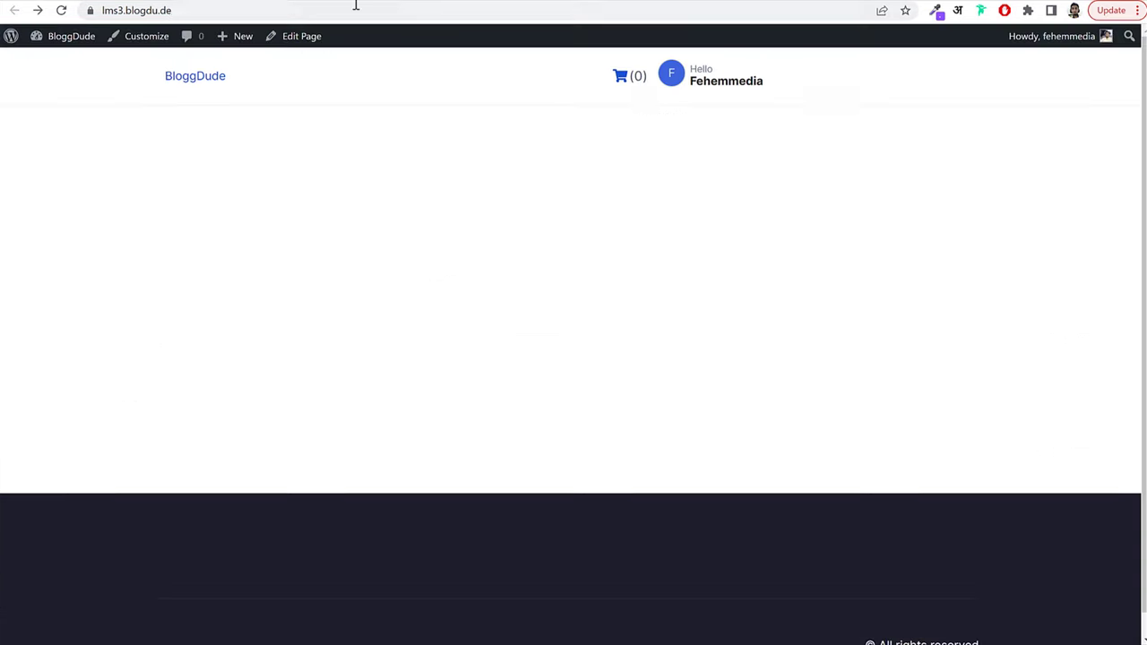
{"action": "left_click", "coordinate": [299, 8]}
{"action": "left_click", "coordinate": [304, 10]}
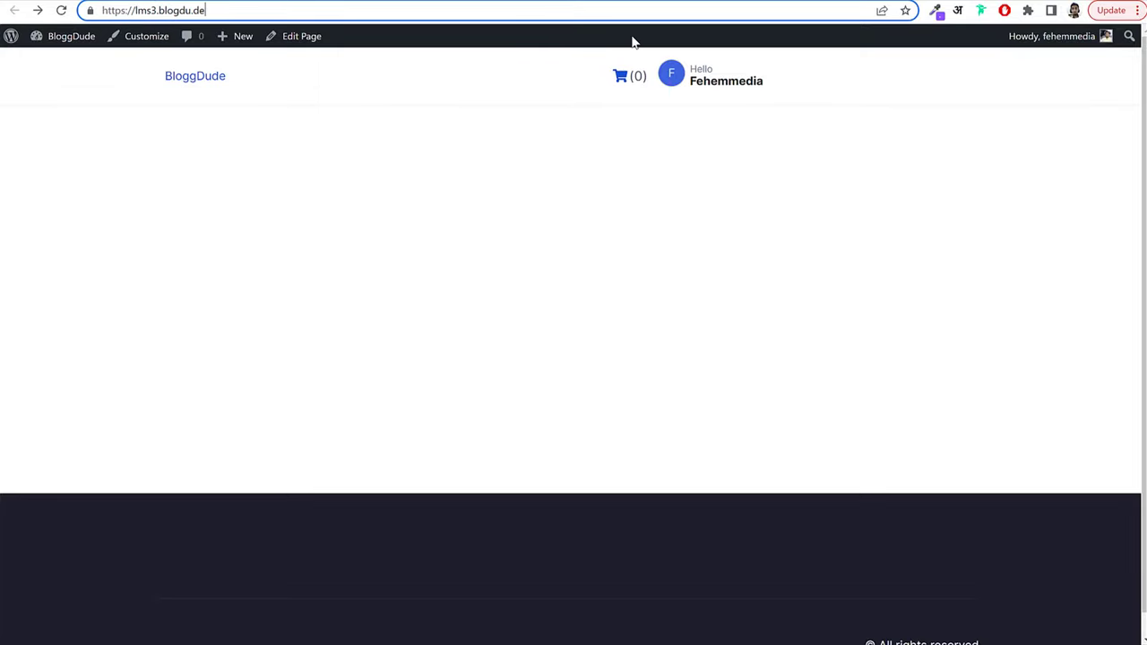
{"action": "type", "text": "/"}
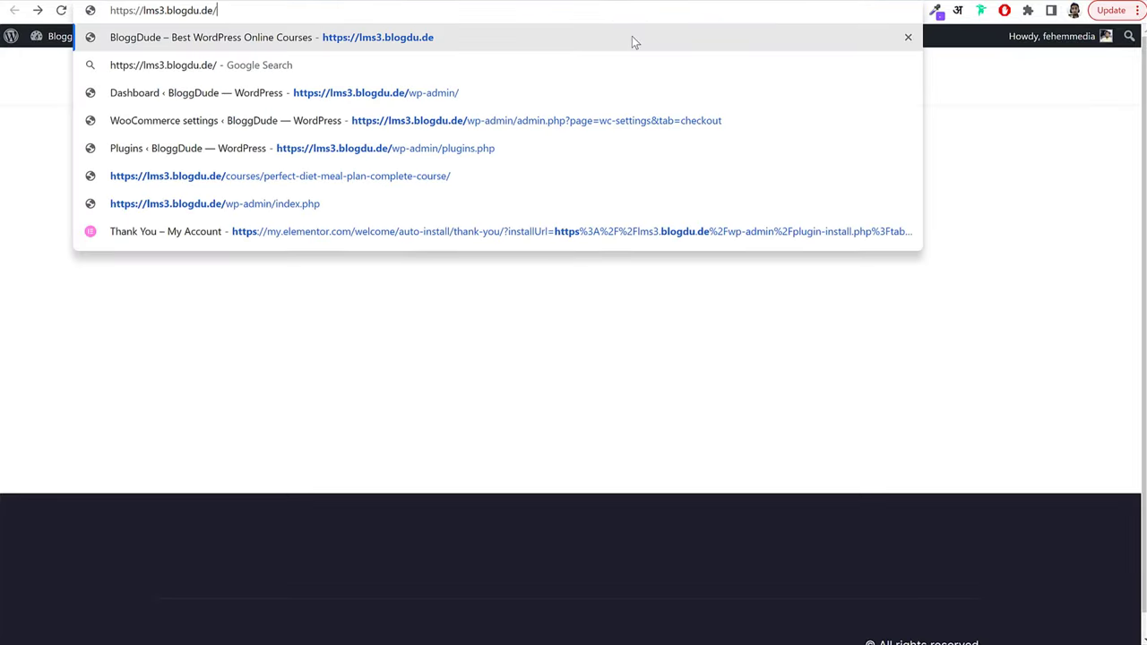
{"action": "type", "text": "coursae"}
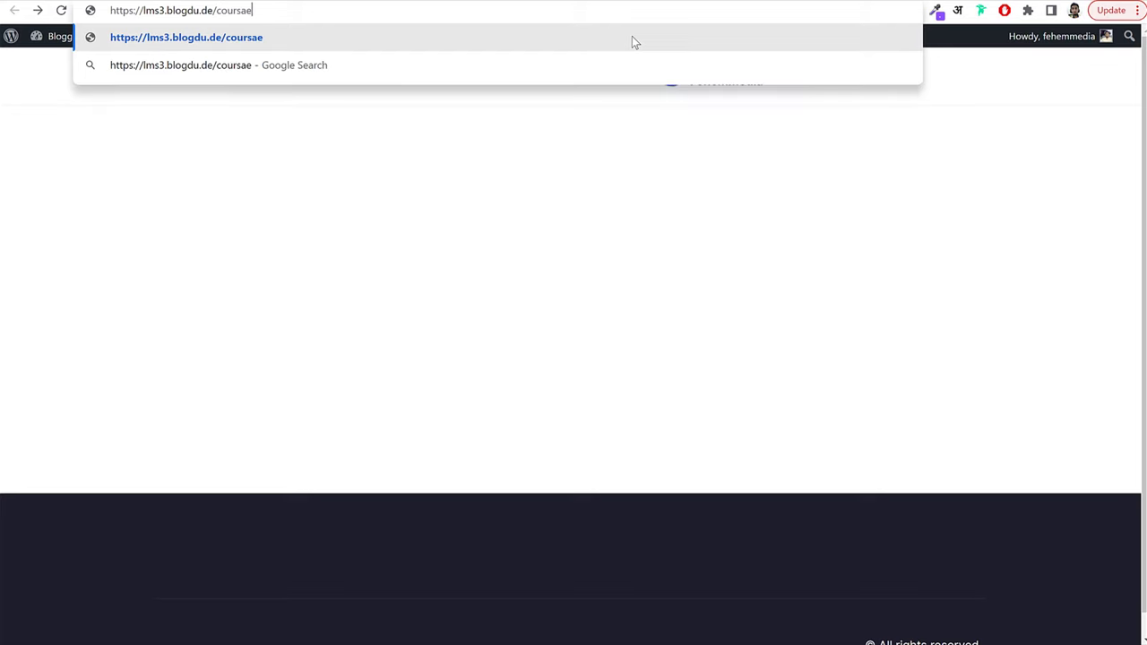
{"action": "key", "text": "BackSpace"}
{"action": "key", "text": "BackSpace"}
{"action": "type", "text": "es"}
{"action": "key", "text": "Return"}
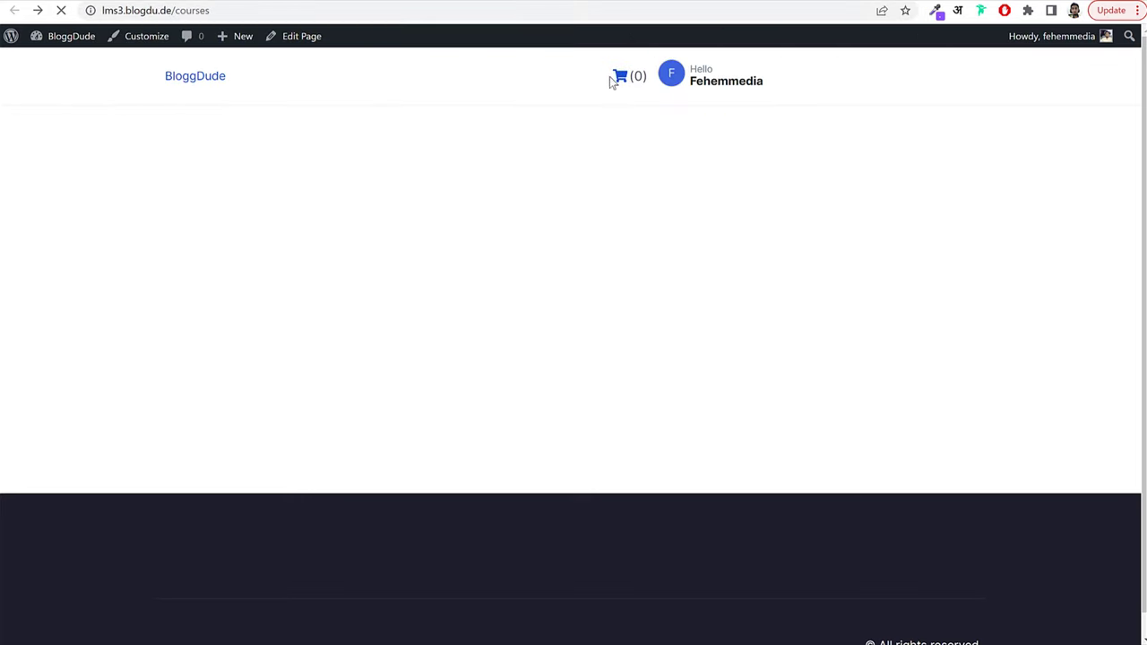
{"action": "scroll", "coordinate": [618, 305], "scroll_direction": "down", "scroll_amount": 1}
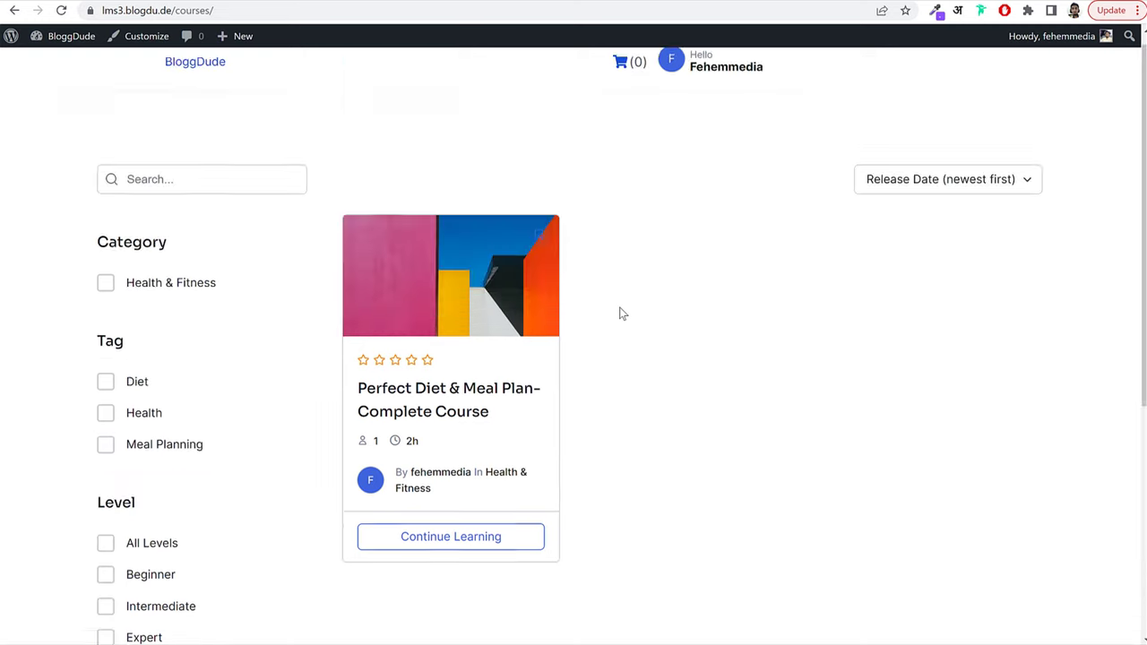
{"action": "scroll", "coordinate": [619, 314], "scroll_direction": "up", "scroll_amount": 1}
{"action": "left_click", "coordinate": [257, 7]}
{"action": "key", "text": "ctrl+c"}
{"action": "left_click", "coordinate": [135, 230]}
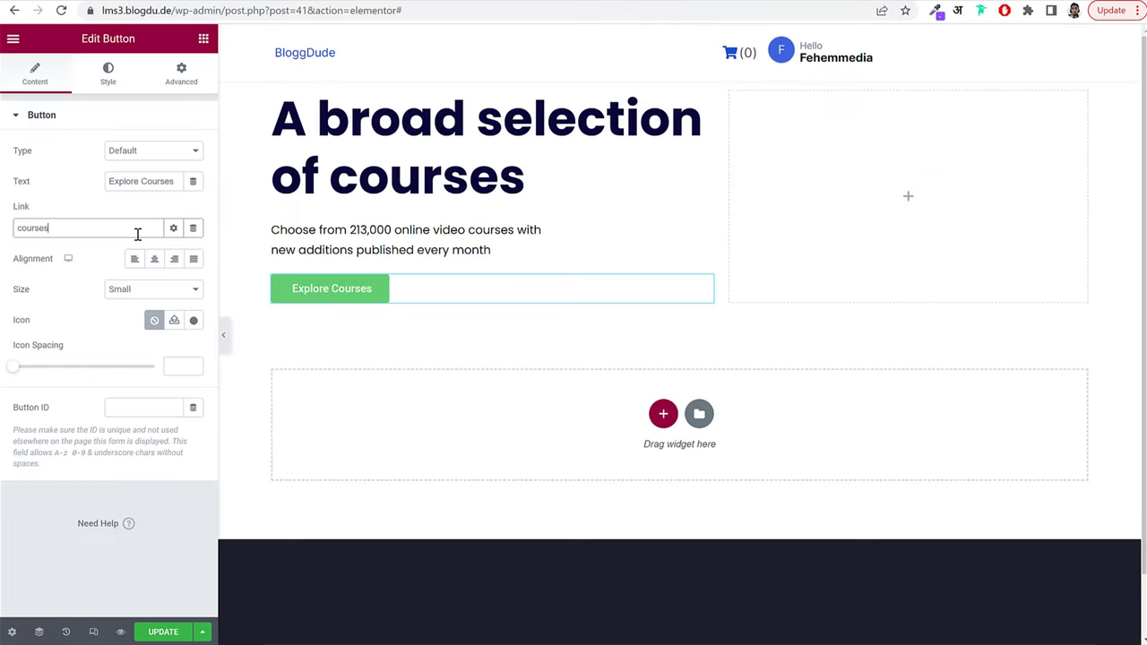
{"action": "key", "text": "ctrl+a"}
{"action": "key", "text": "ctrl+v"}
Inspect the reference Explore Courses button and copy its #7B68EE background colour
{"action": "left_click", "coordinate": [111, 79]}
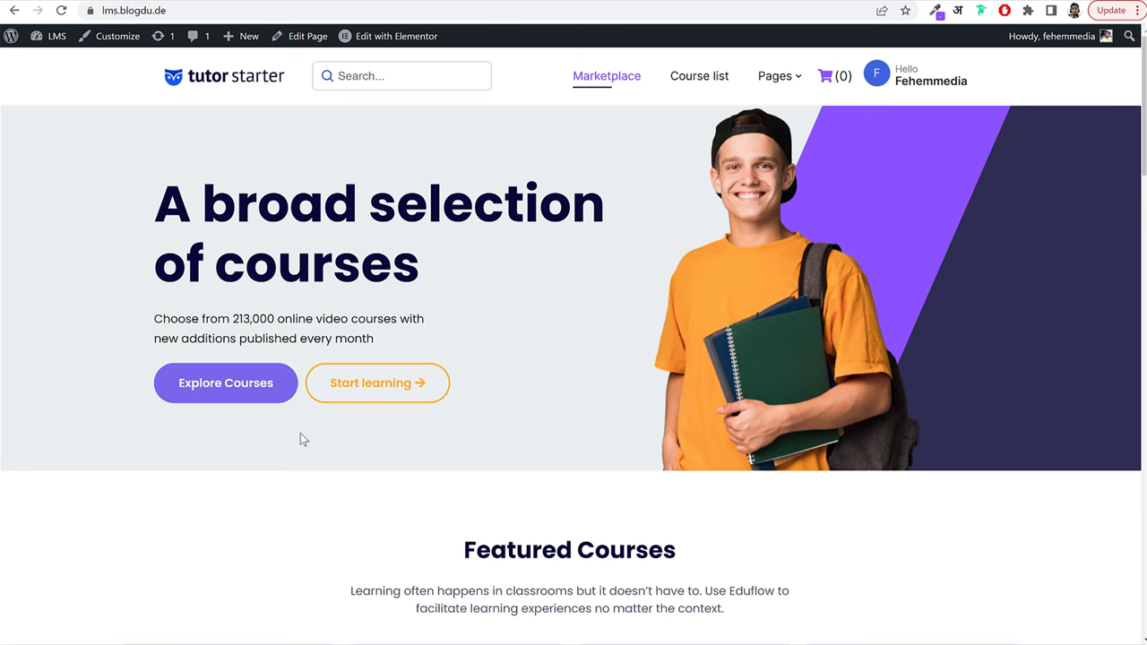
{"action": "right_click", "coordinate": [285, 396]}
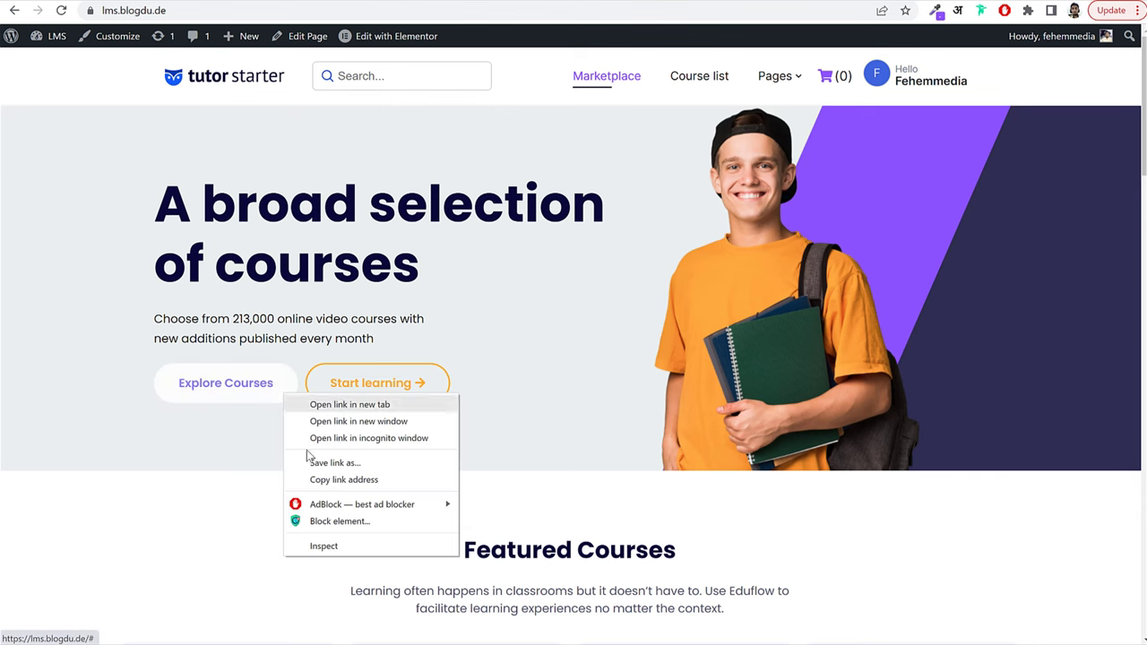
{"action": "left_click", "coordinate": [330, 554]}
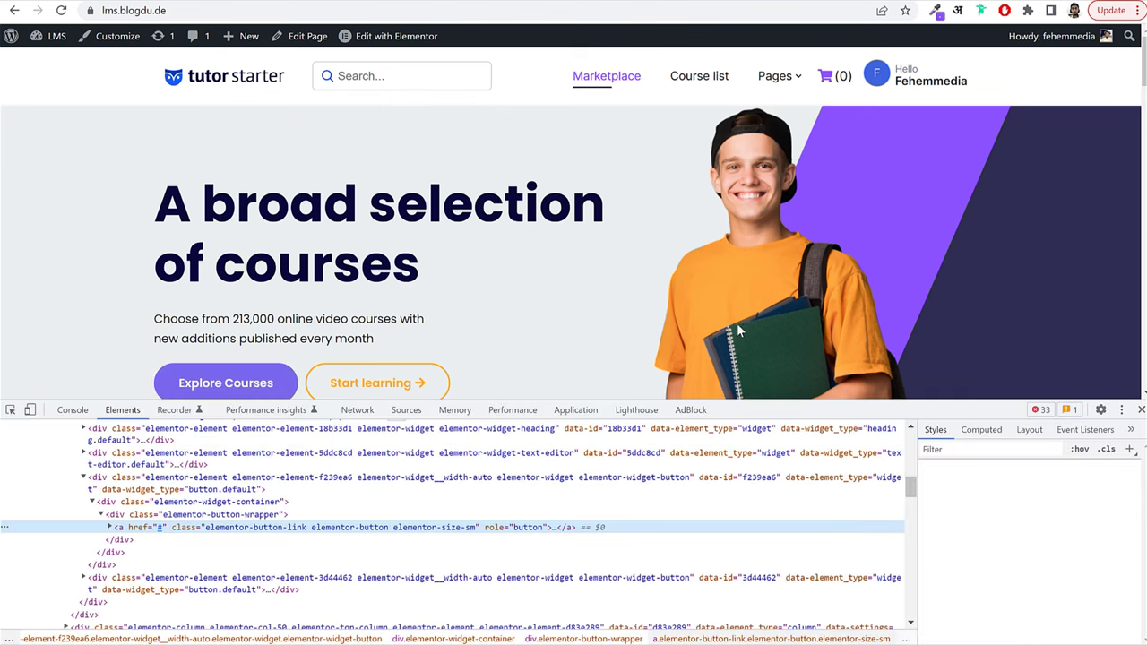
{"action": "scroll", "coordinate": [1076, 583], "scroll_direction": "down", "scroll_amount": 2}
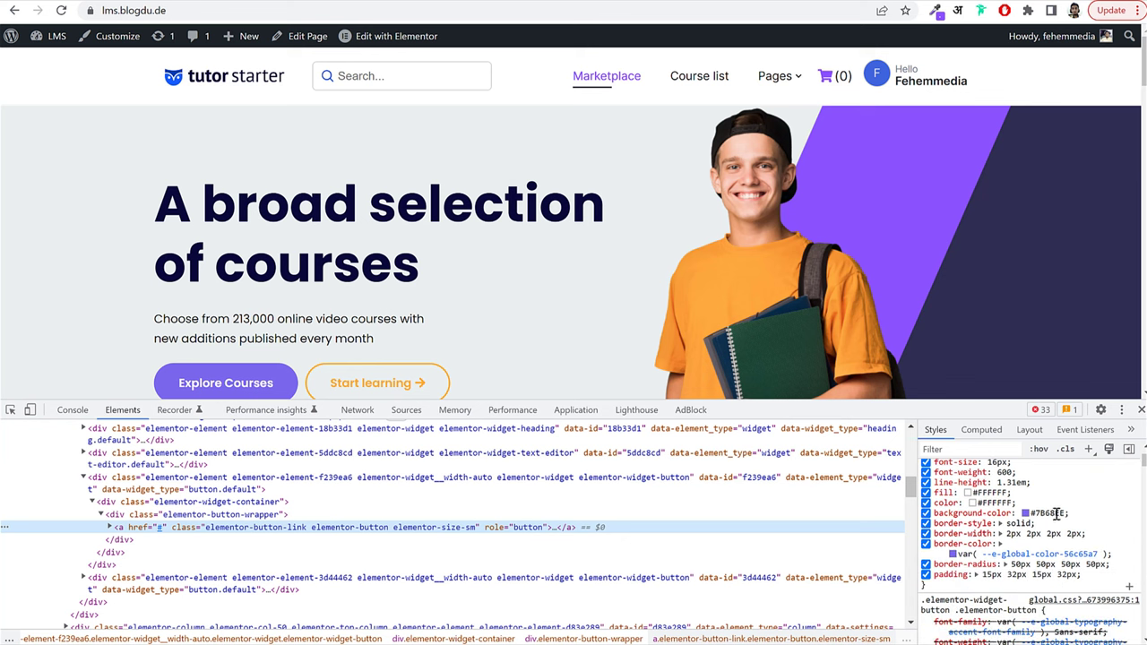
{"action": "left_click", "coordinate": [1057, 513]}
{"action": "key", "text": "ctrl+c"}
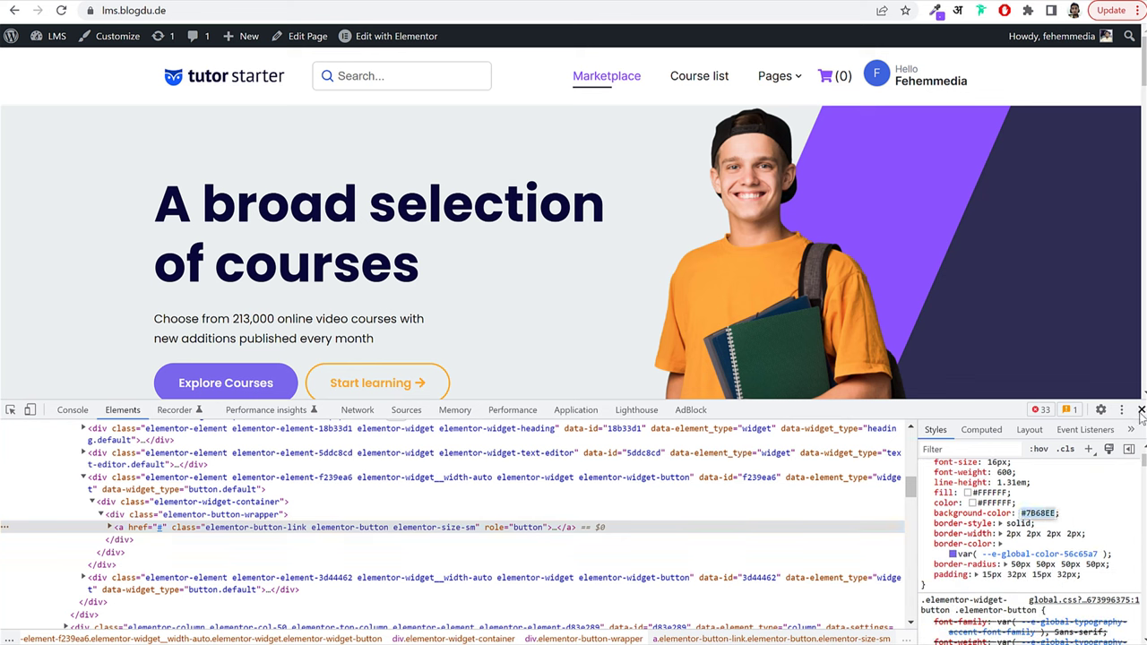
{"action": "left_click", "coordinate": [1142, 410]}
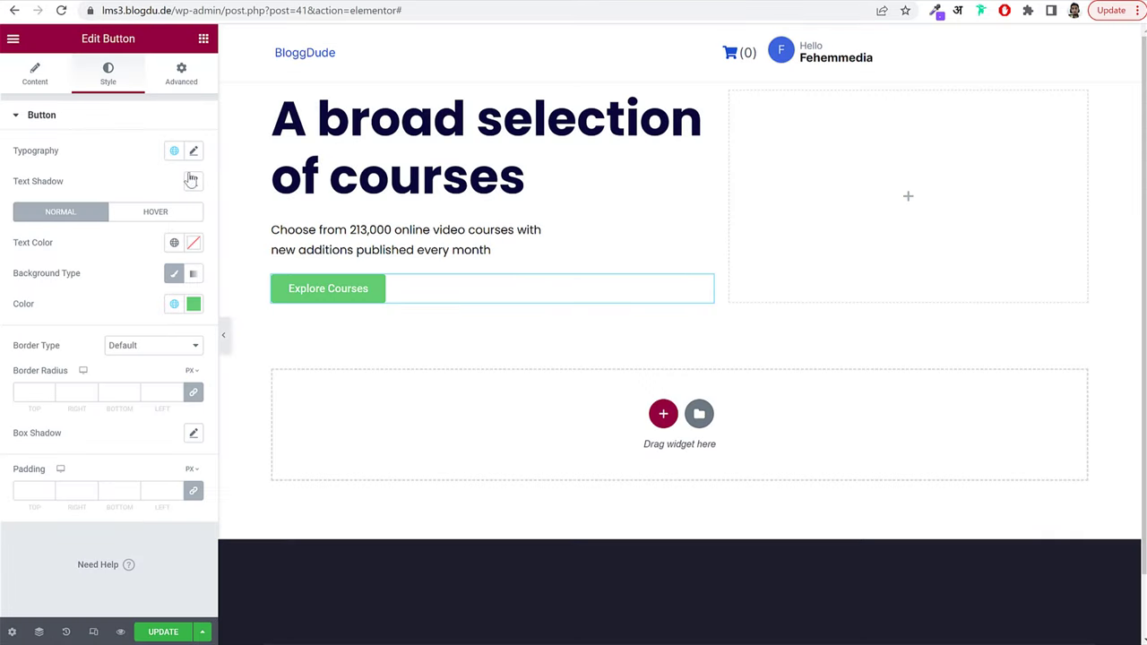
Give the button a #7B68EE background and save it as global colour 'Purple'
{"action": "left_click", "coordinate": [193, 304]}
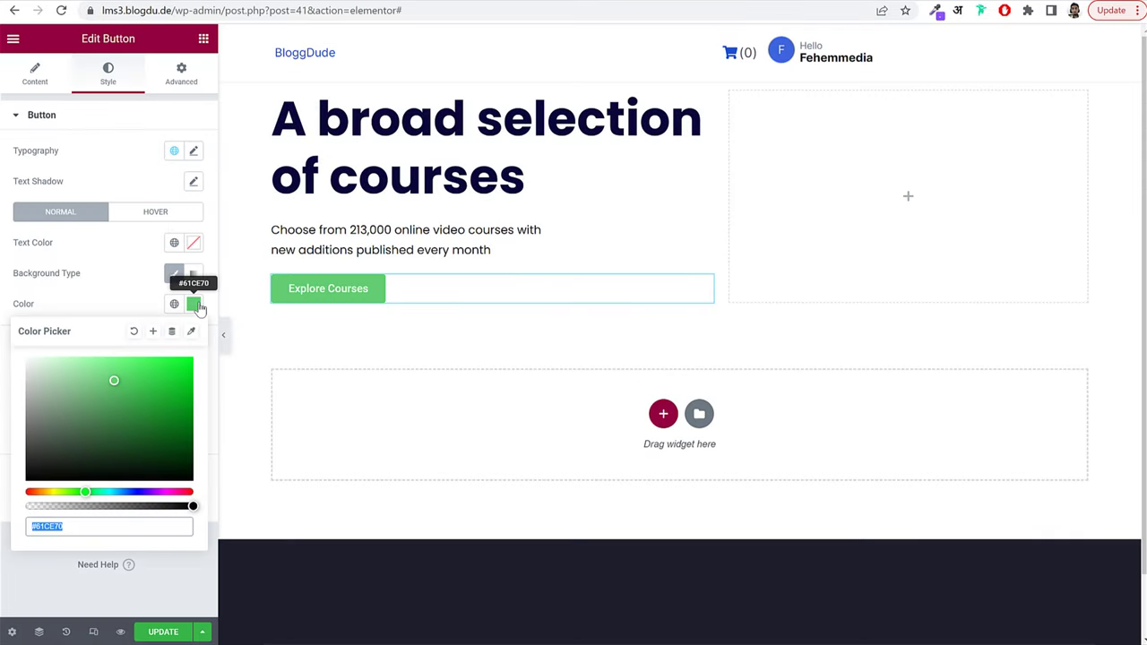
{"action": "key", "text": "ctrl+v"}
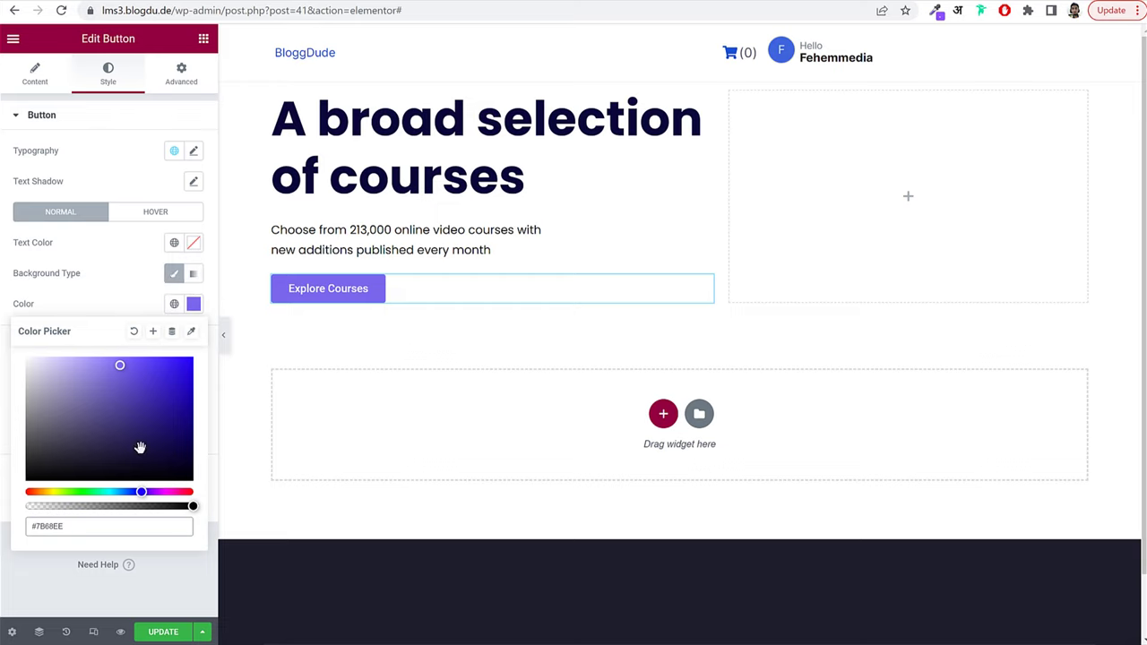
{"action": "left_click", "coordinate": [152, 334]}
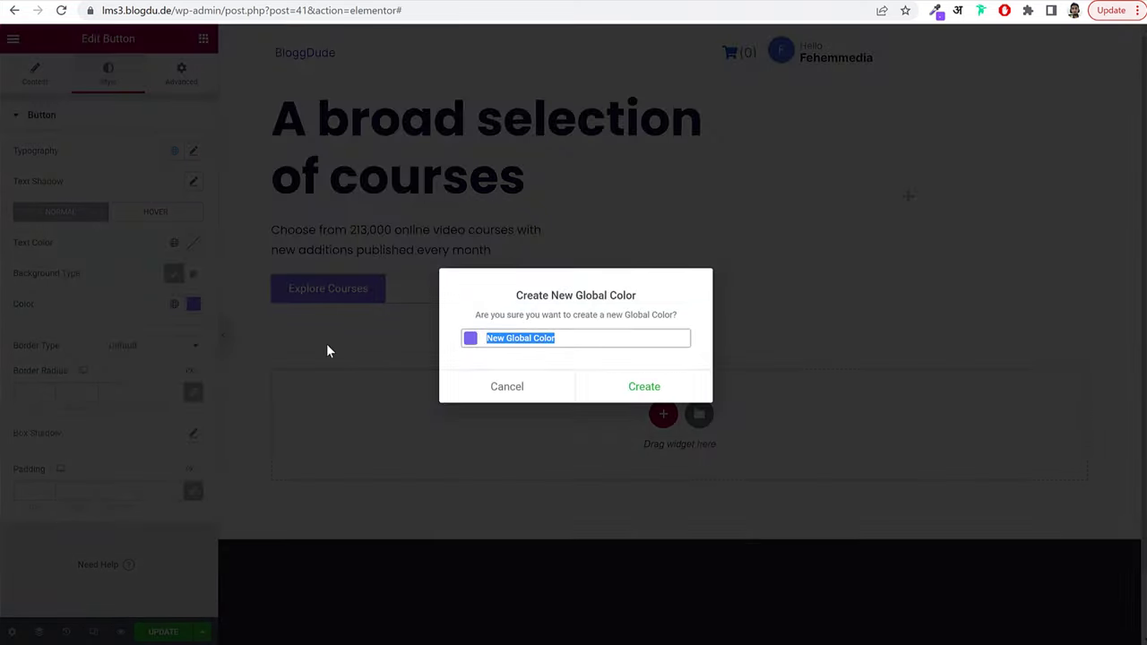
{"action": "type", "text": "Purple"}
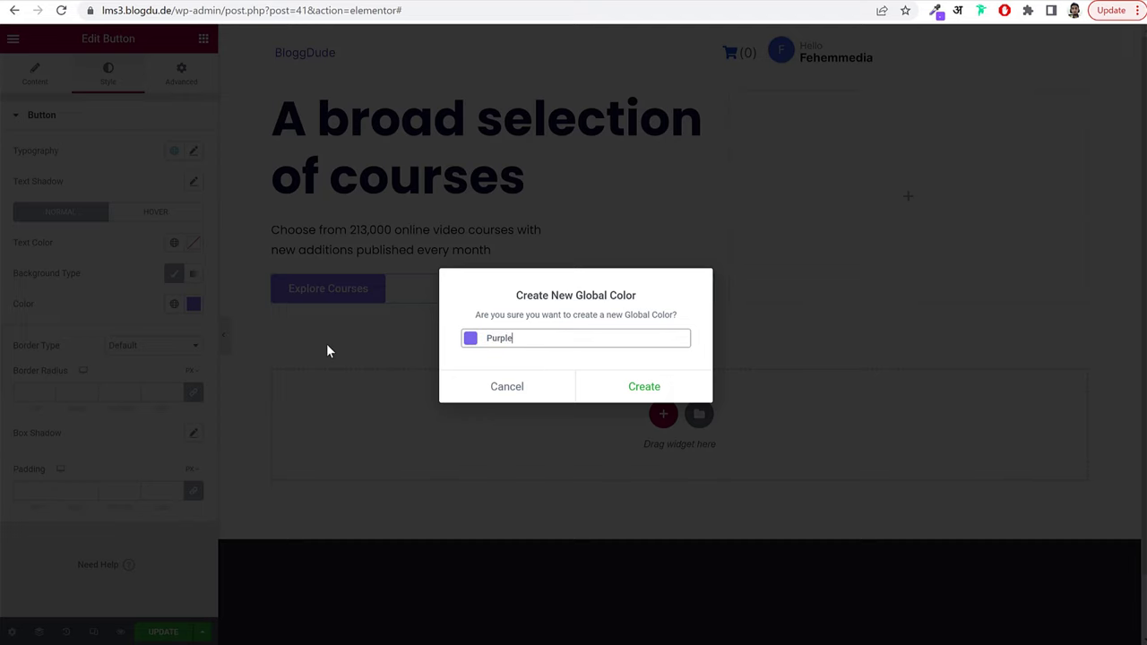
{"action": "left_click", "coordinate": [660, 386]}
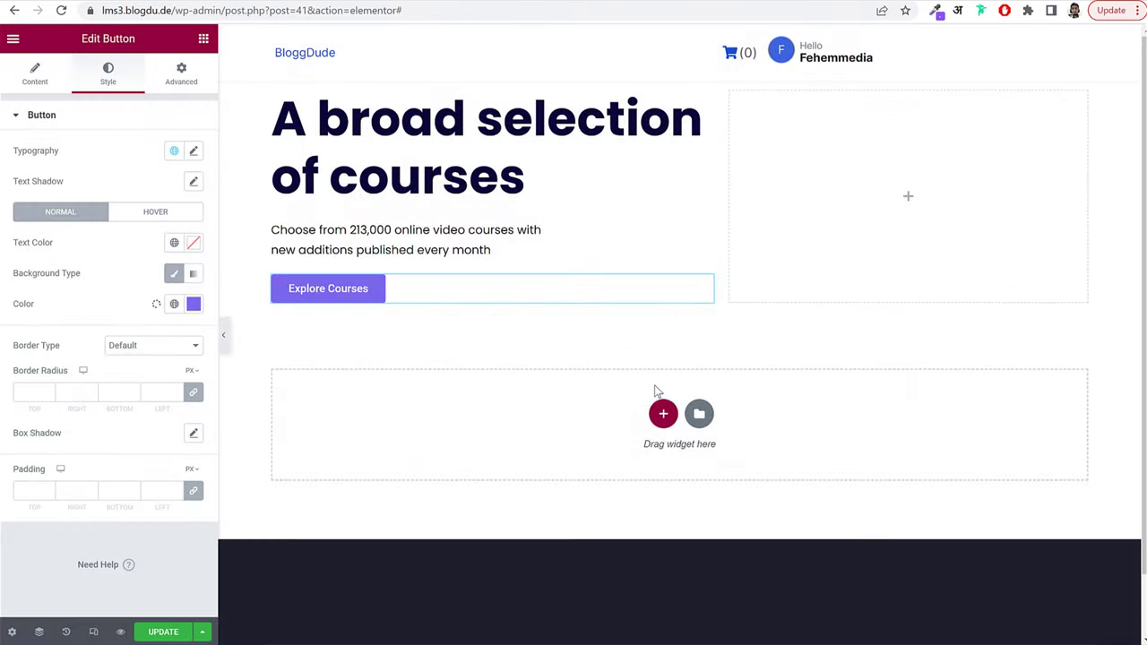
Set the button label to Poppins, 16 px, 600 Semi Bold, with 1.3 em line height
{"action": "left_click", "coordinate": [194, 153]}
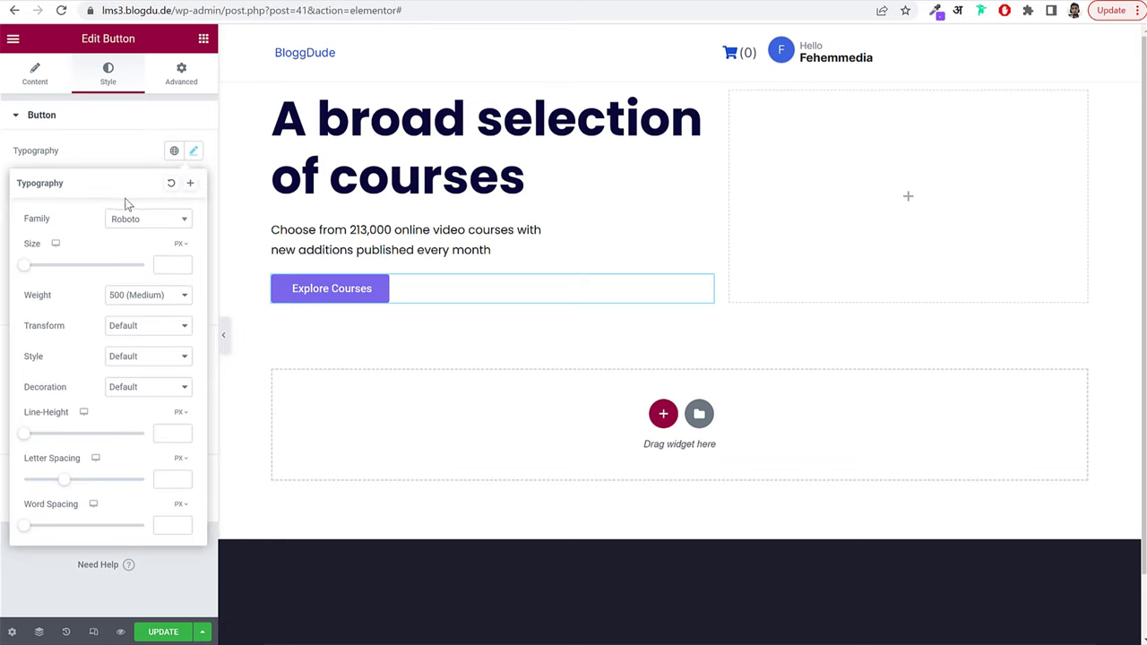
{"action": "left_click", "coordinate": [134, 224]}
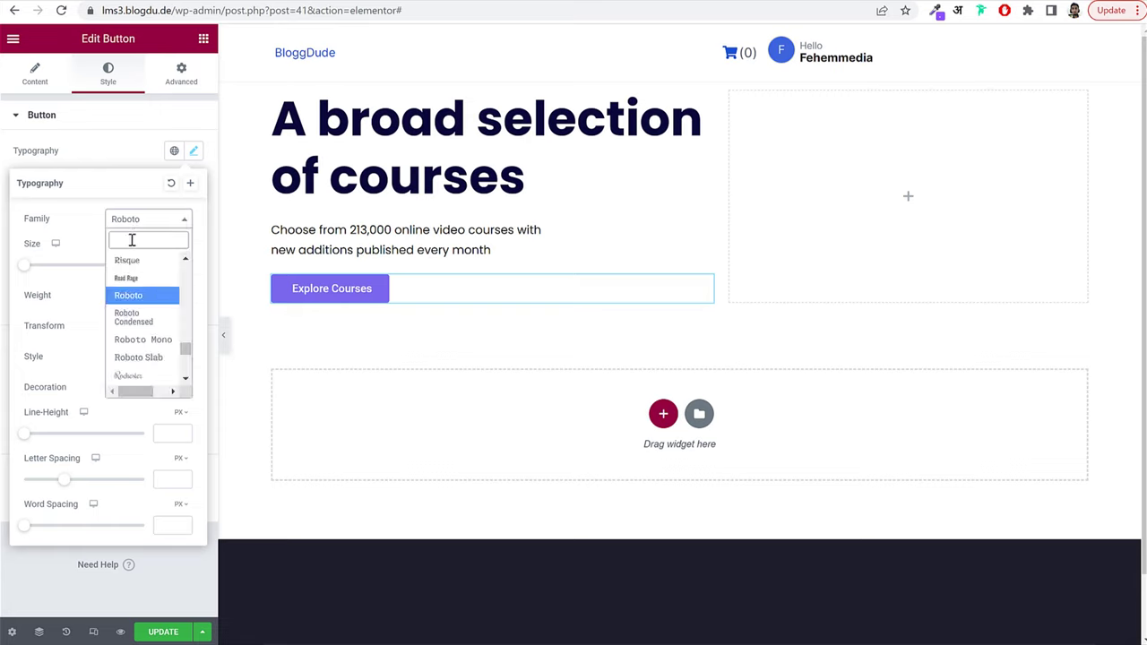
{"action": "type", "text": "poppn"}
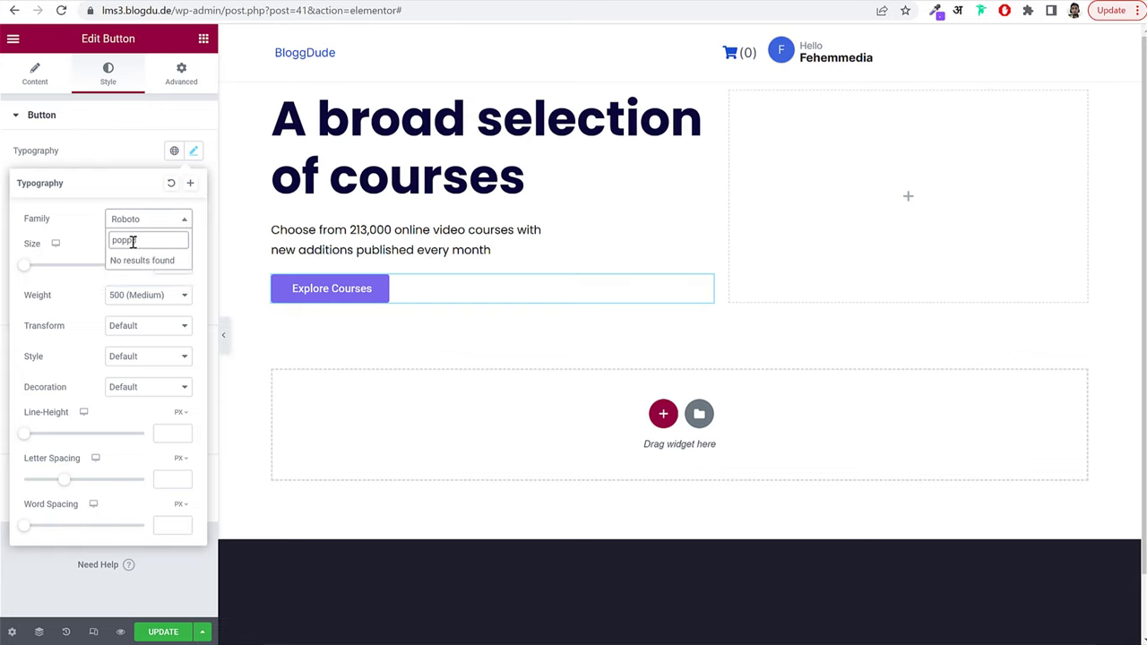
{"action": "key", "text": "BackSpace"}
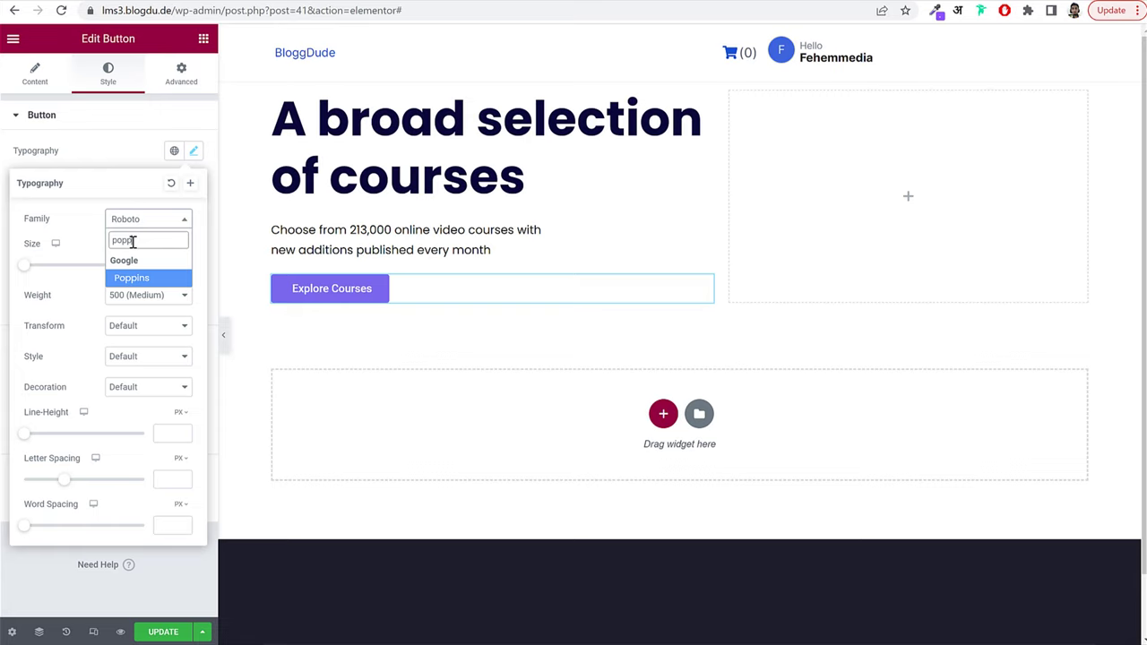
{"action": "key", "text": "Return"}
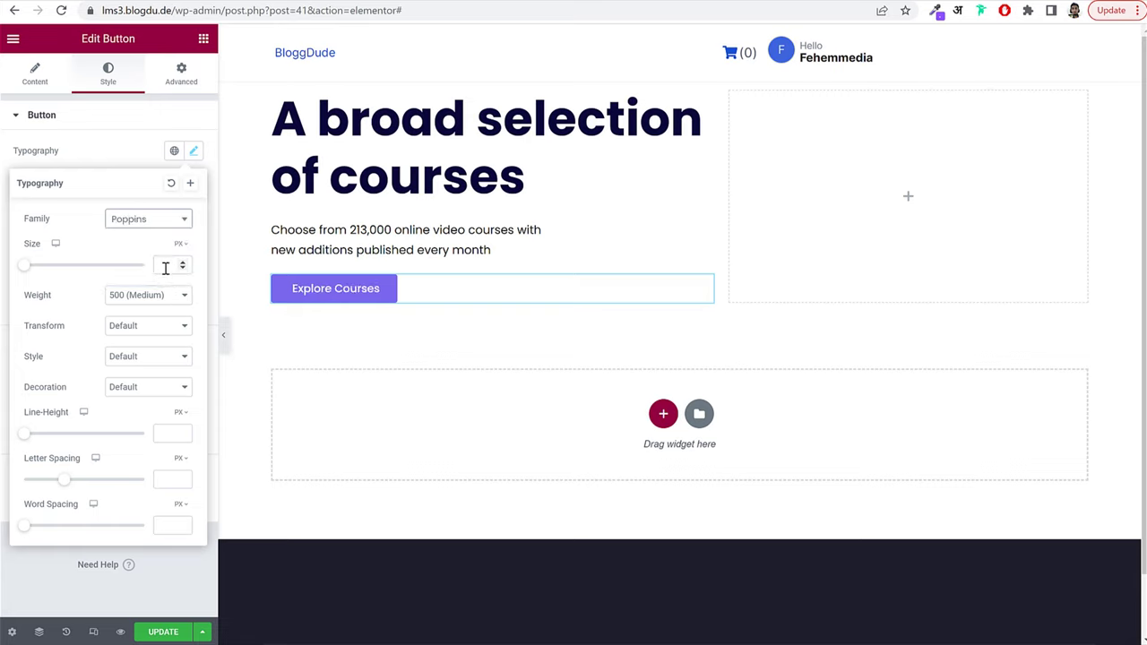
{"action": "left_click", "coordinate": [165, 267]}
{"action": "type", "text": "16"}
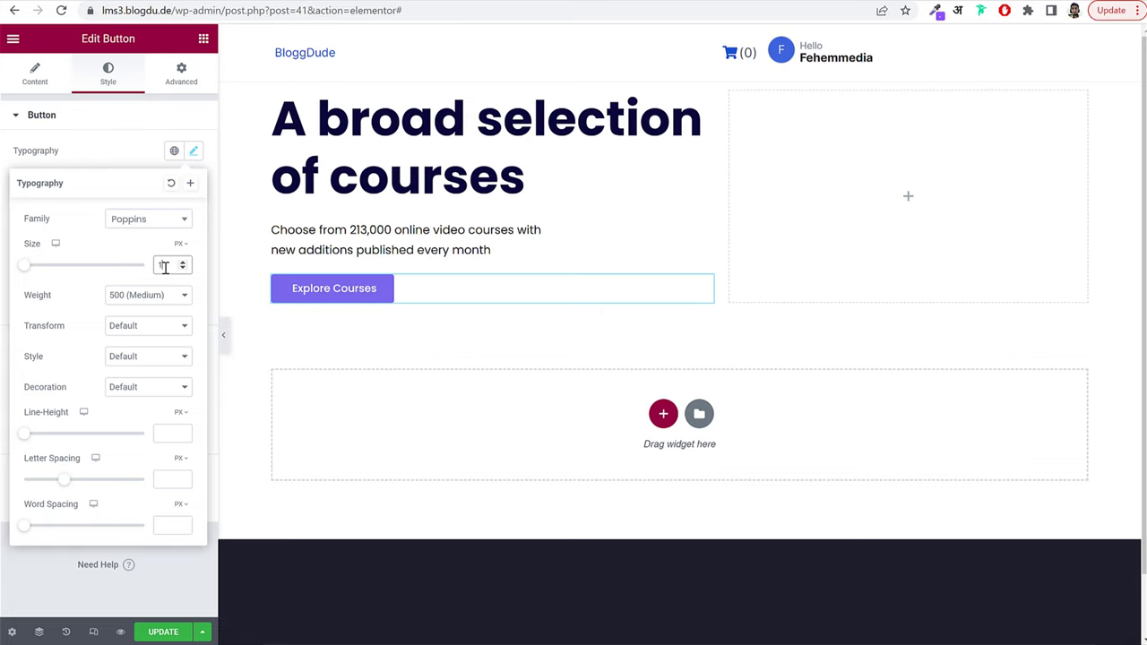
{"action": "left_click", "coordinate": [149, 294]}
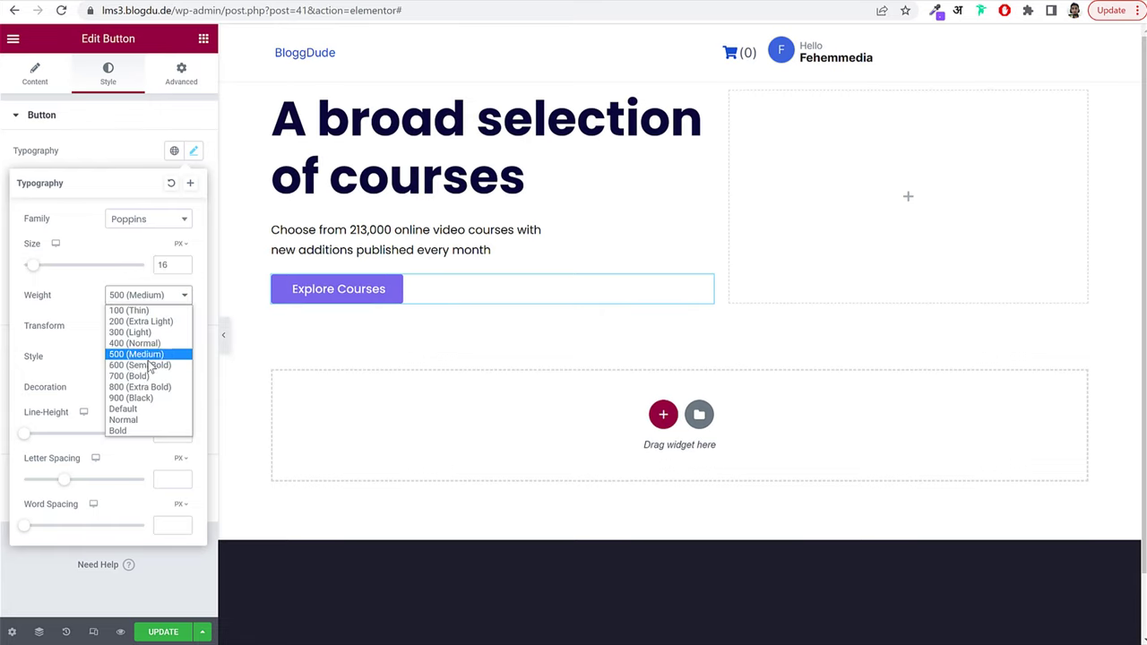
{"action": "left_click", "coordinate": [144, 366]}
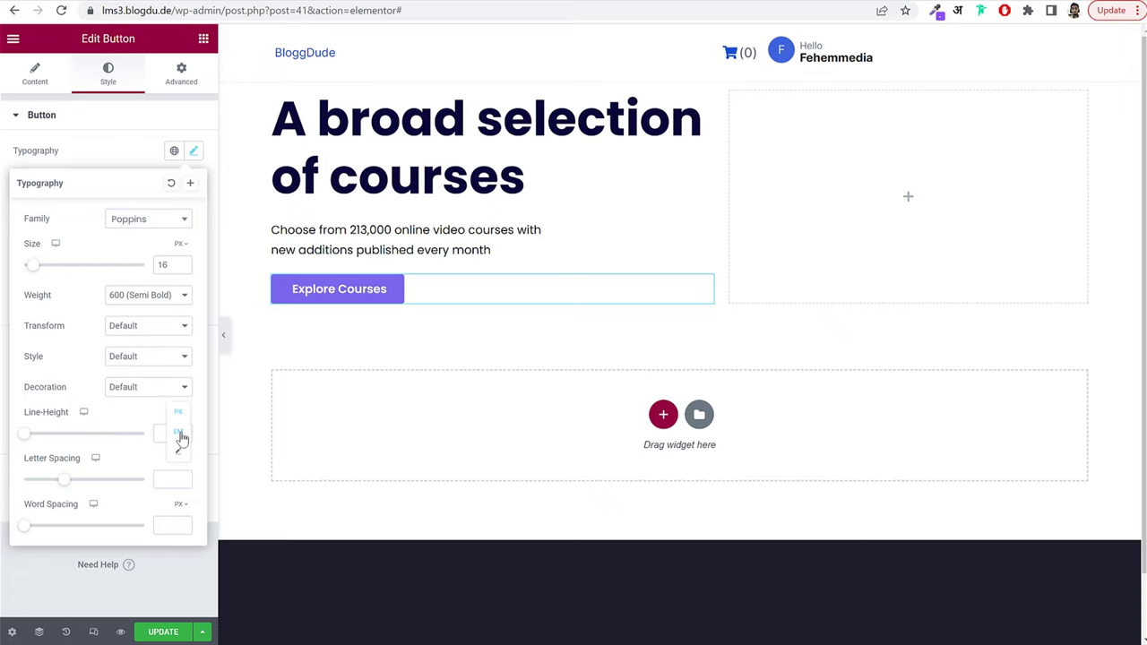
{"action": "left_click", "coordinate": [179, 425]}
{"action": "left_click", "coordinate": [156, 433]}
{"action": "type", "text": "1.3"}
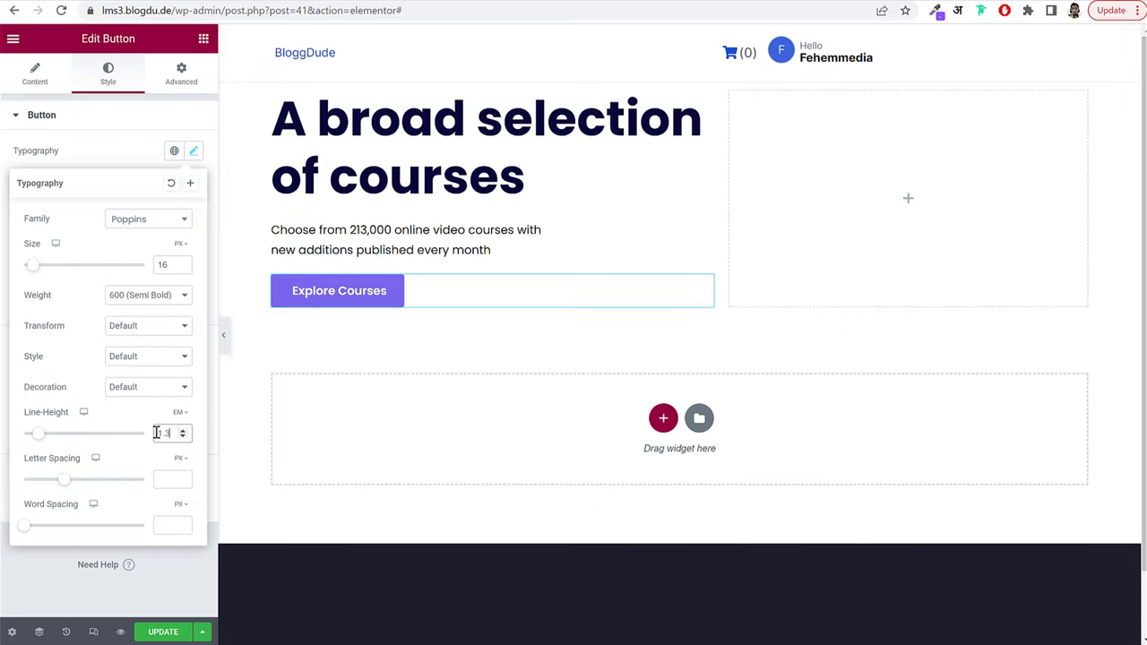
{"action": "left_click", "coordinate": [198, 153]}
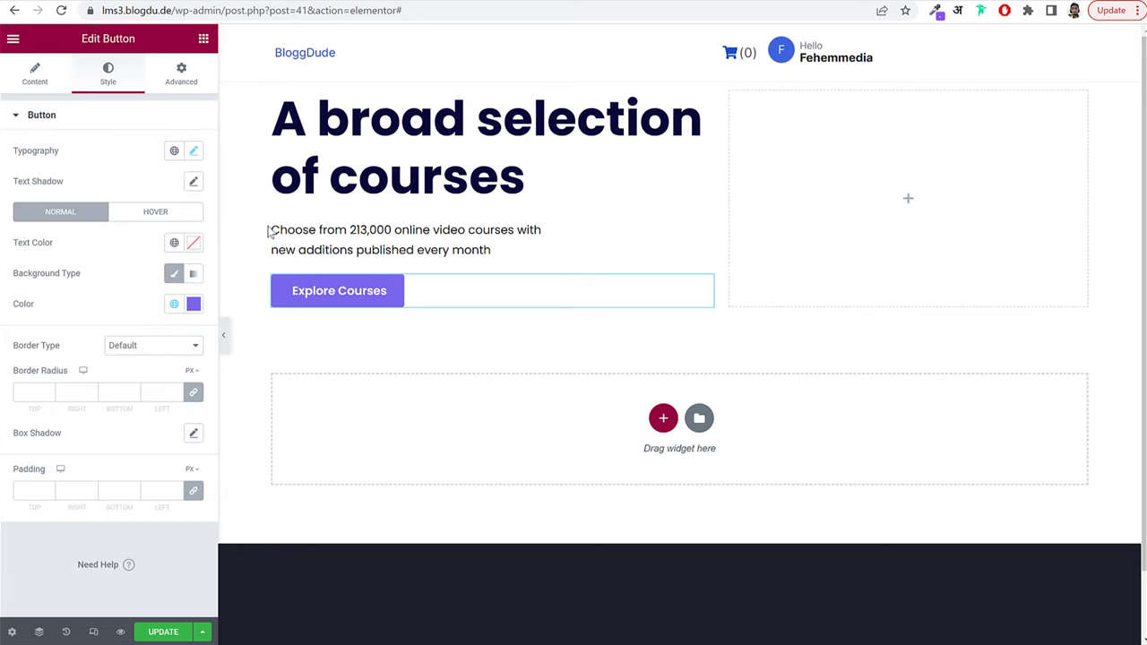
Round the button's corners with a 50 px border radius
{"action": "left_click", "coordinate": [224, 337]}
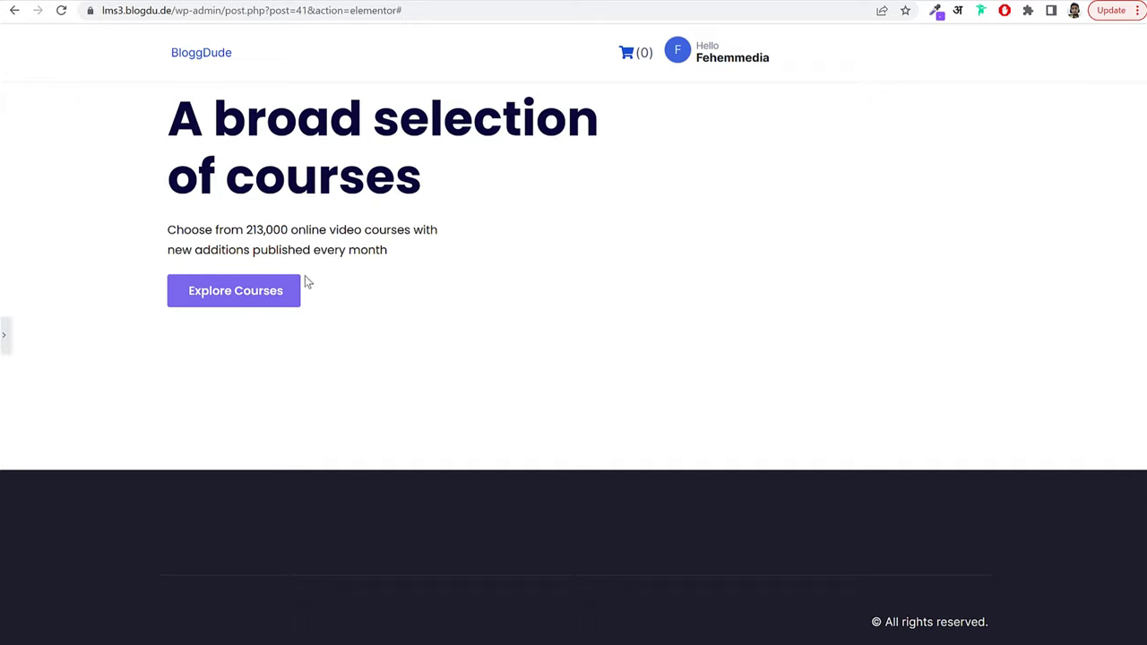
{"action": "left_click", "coordinate": [5, 333]}
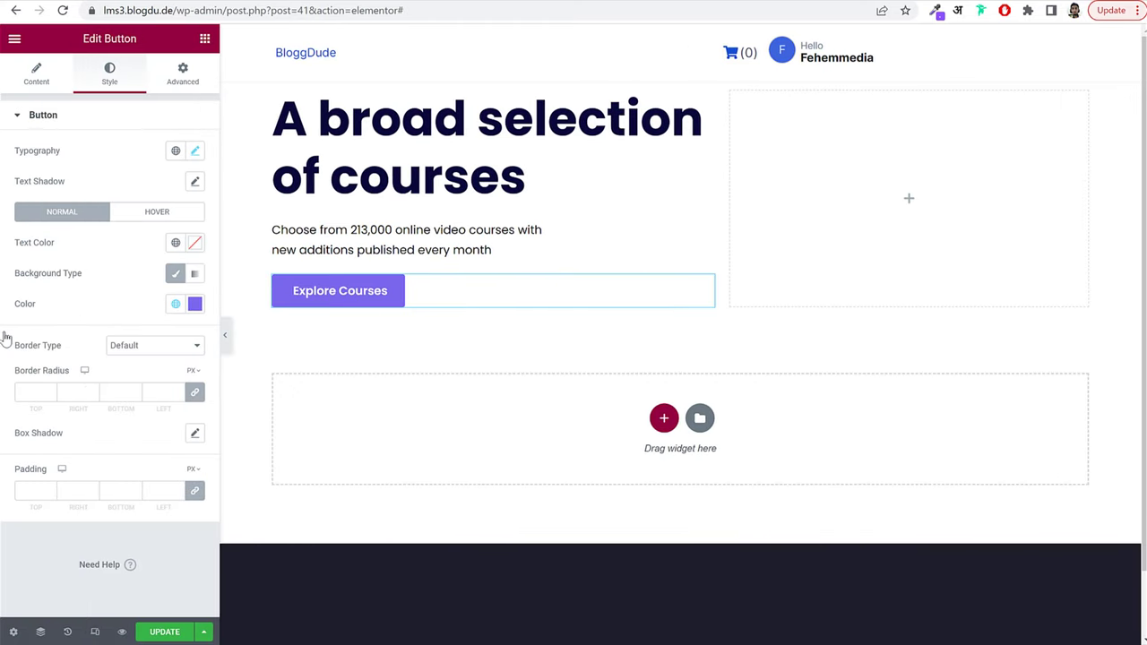
{"action": "left_click", "coordinate": [29, 398]}
{"action": "left_click", "coordinate": [225, 337]}
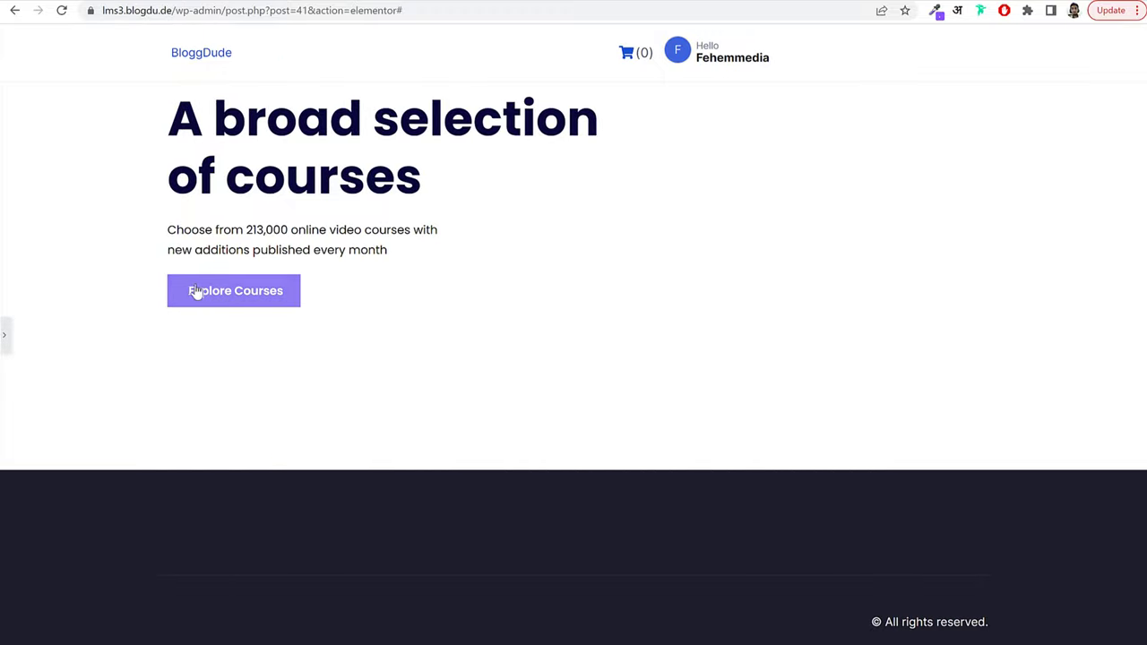
{"action": "left_click", "coordinate": [4, 336]}
{"action": "left_click", "coordinate": [30, 392]}
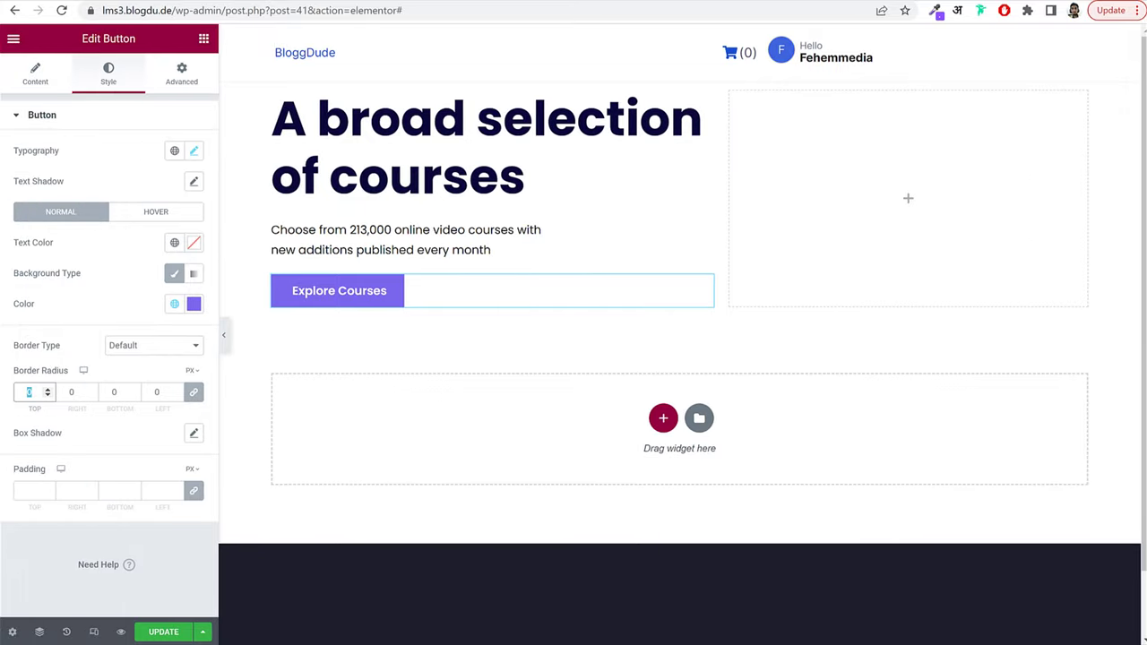
{"action": "type", "text": "50"}
{"action": "left_click", "coordinate": [225, 337]}
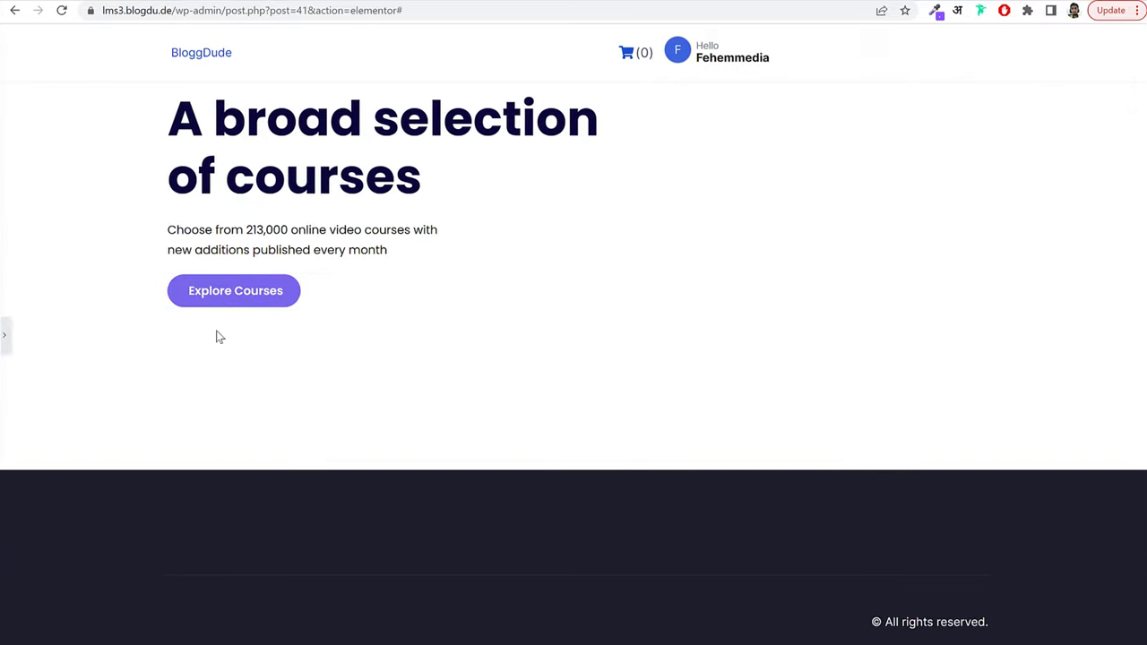
{"action": "left_click", "coordinate": [7, 336]}
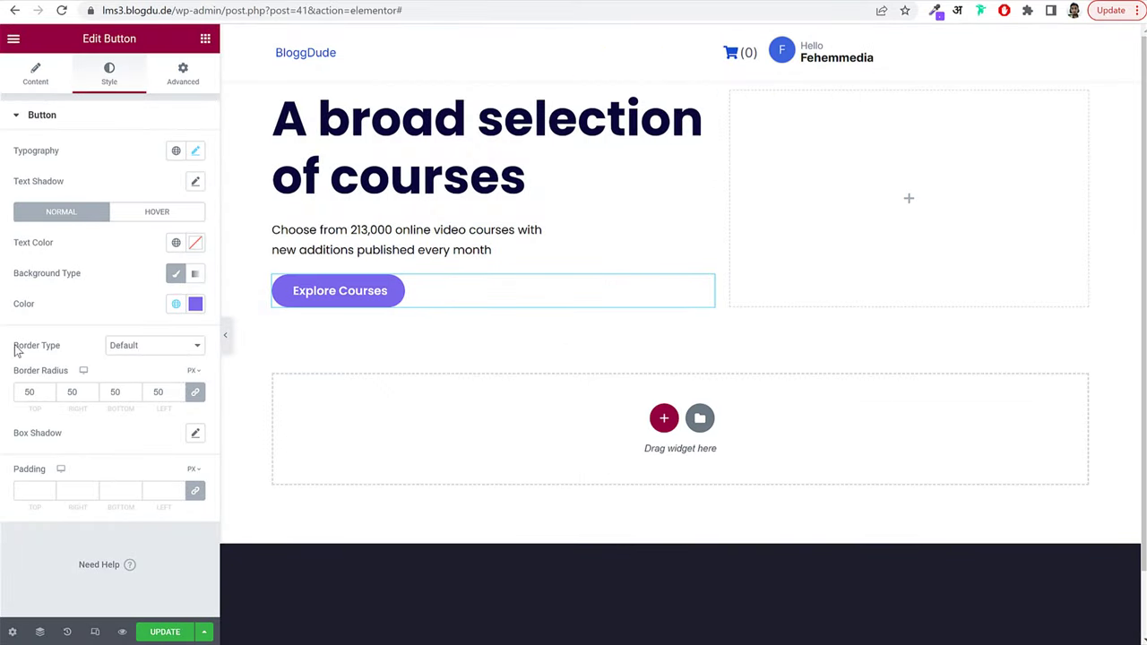
Give the button a solid 2 px border in the Purple global colour
{"action": "left_click_drag", "start_coordinate": [14, 347], "coordinate": [123, 356]}
{"action": "left_click", "coordinate": [127, 354]}
{"action": "left_click", "coordinate": [142, 383]}
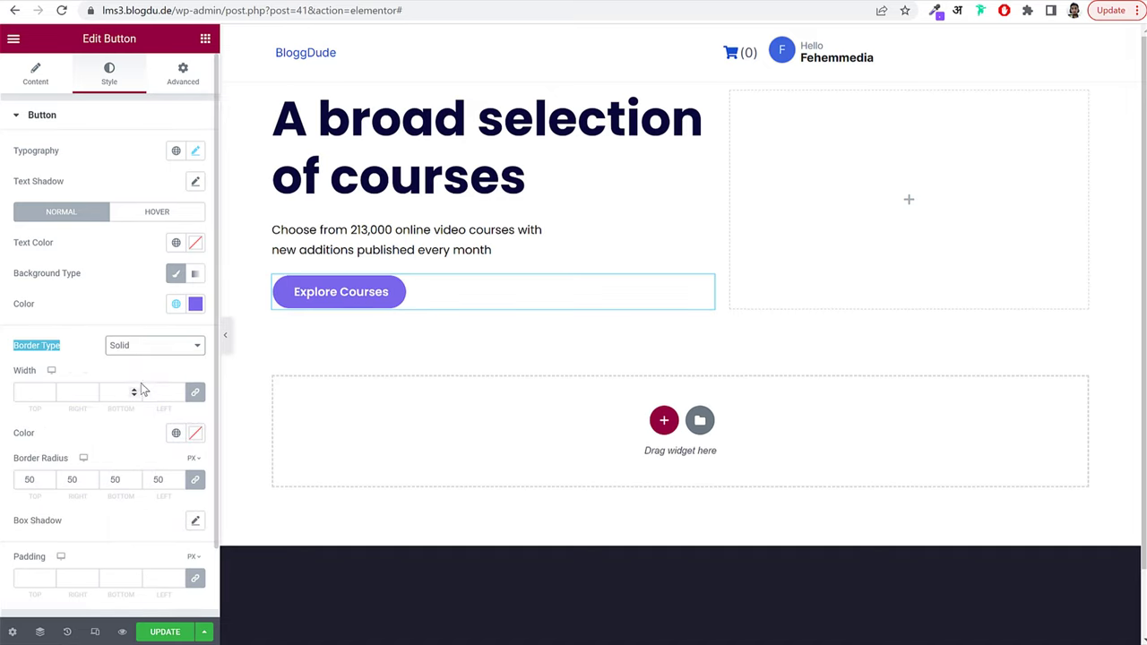
{"action": "left_click", "coordinate": [42, 392]}
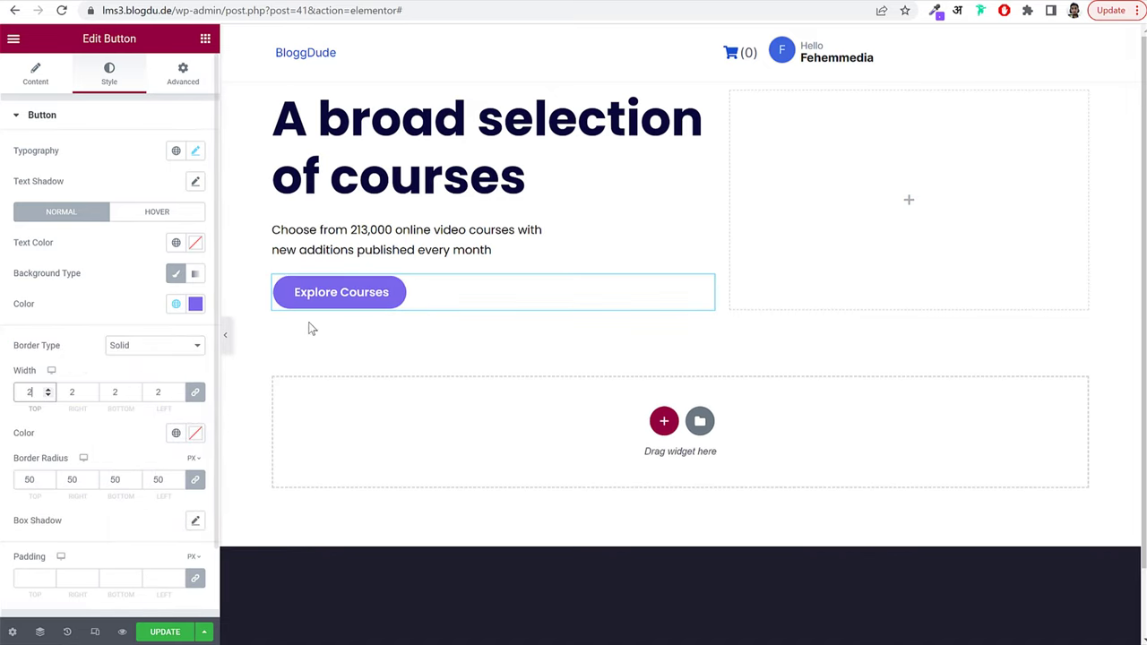
{"action": "double_click", "coordinate": [20, 435]}
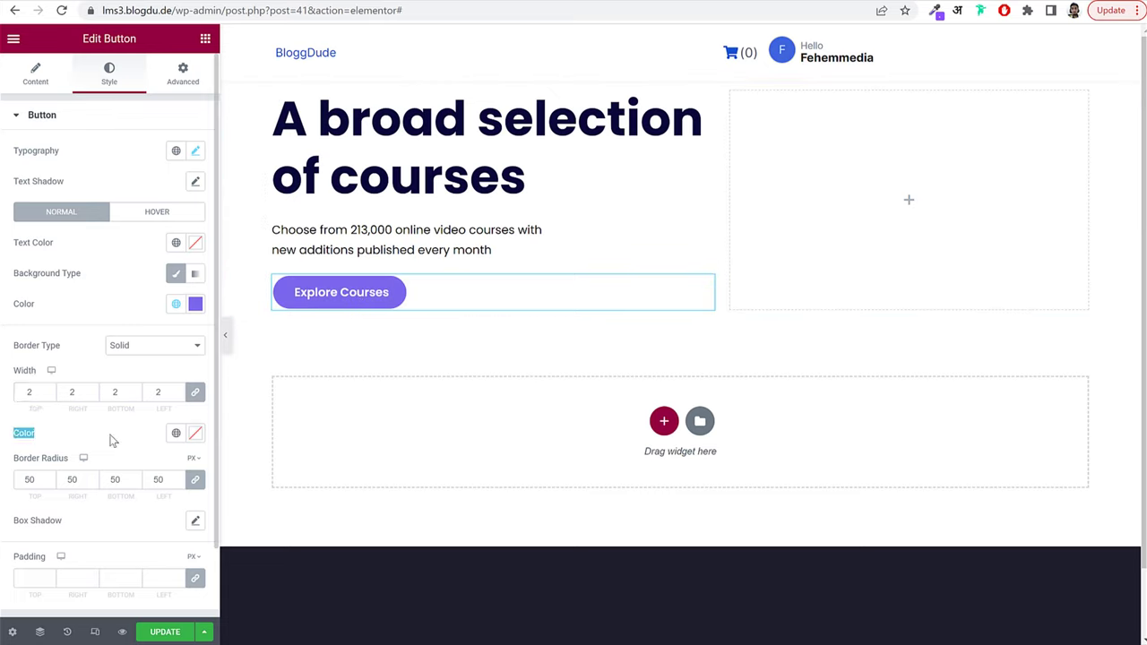
{"action": "left_click", "coordinate": [177, 434]}
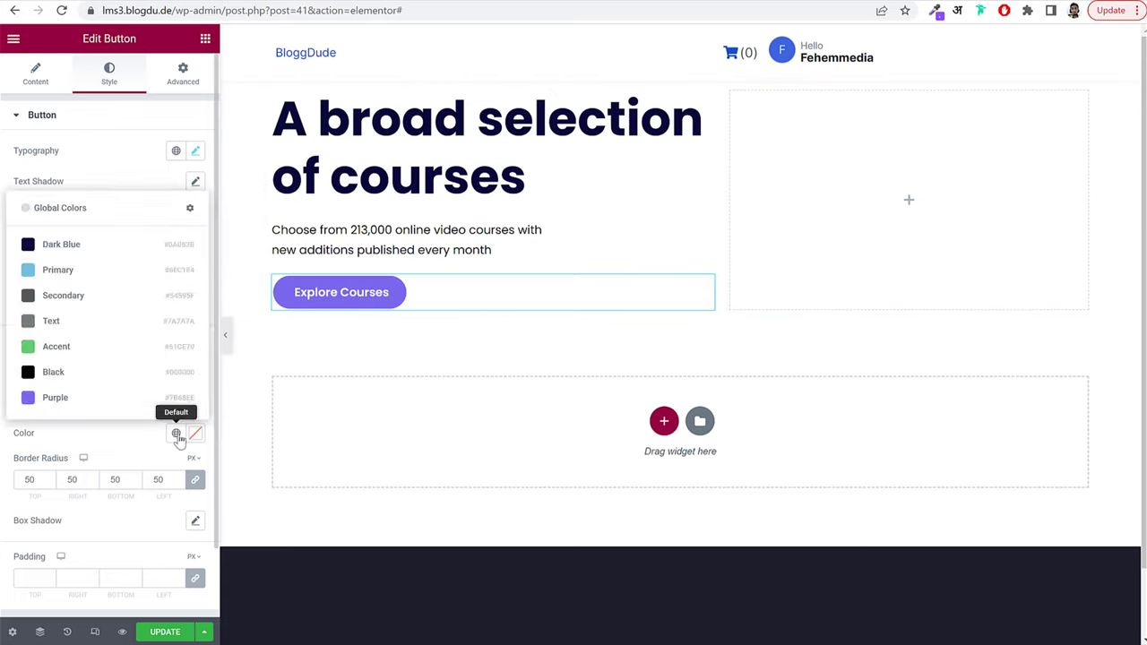
{"action": "left_click", "coordinate": [50, 402]}
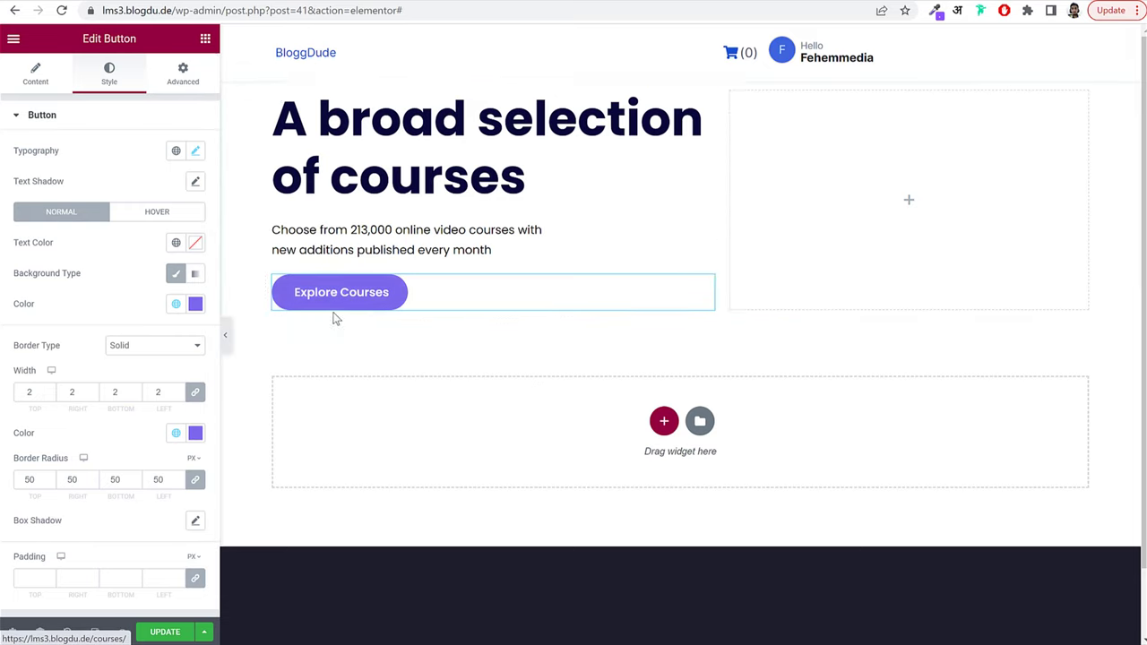
Set the button padding to 15 px top/bottom and 32 px left/right
{"action": "left_click", "coordinate": [116, 478]}
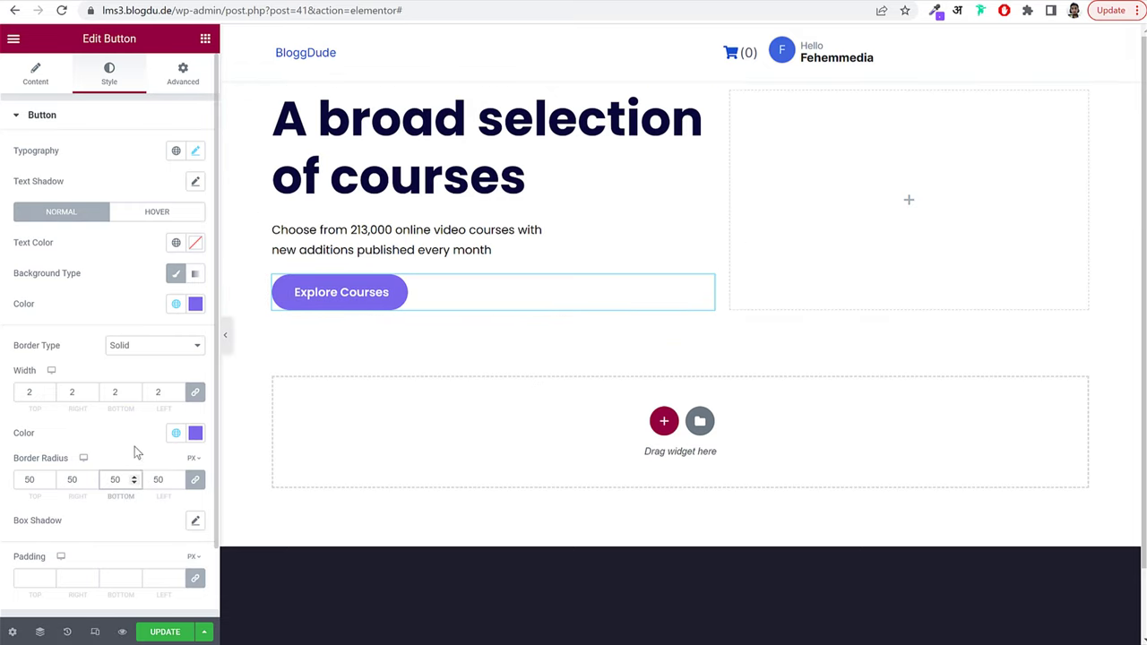
{"action": "scroll", "coordinate": [152, 544], "scroll_direction": "down", "scroll_amount": 2}
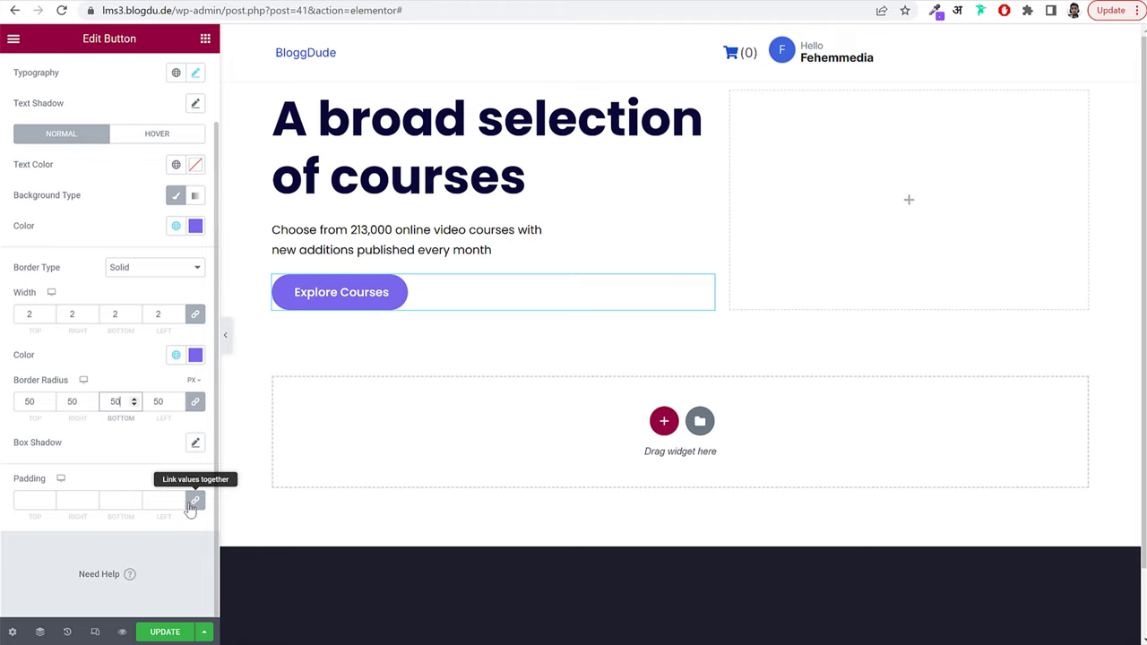
{"action": "left_click_drag", "start_coordinate": [47, 480], "coordinate": [18, 479]}
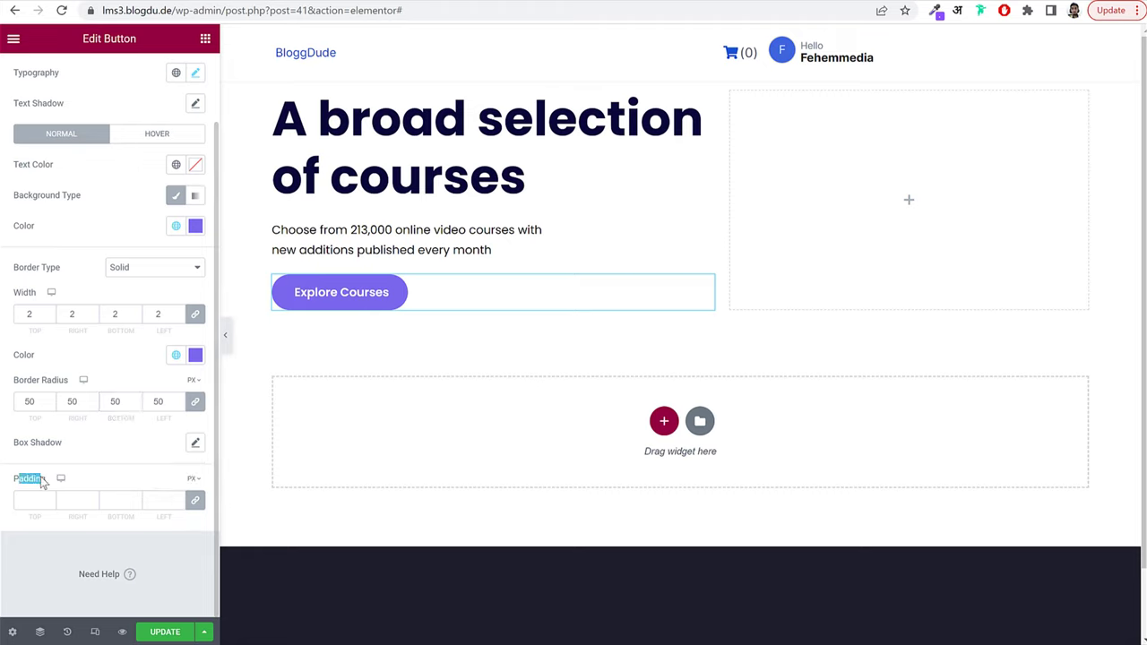
{"action": "left_click", "coordinate": [198, 504]}
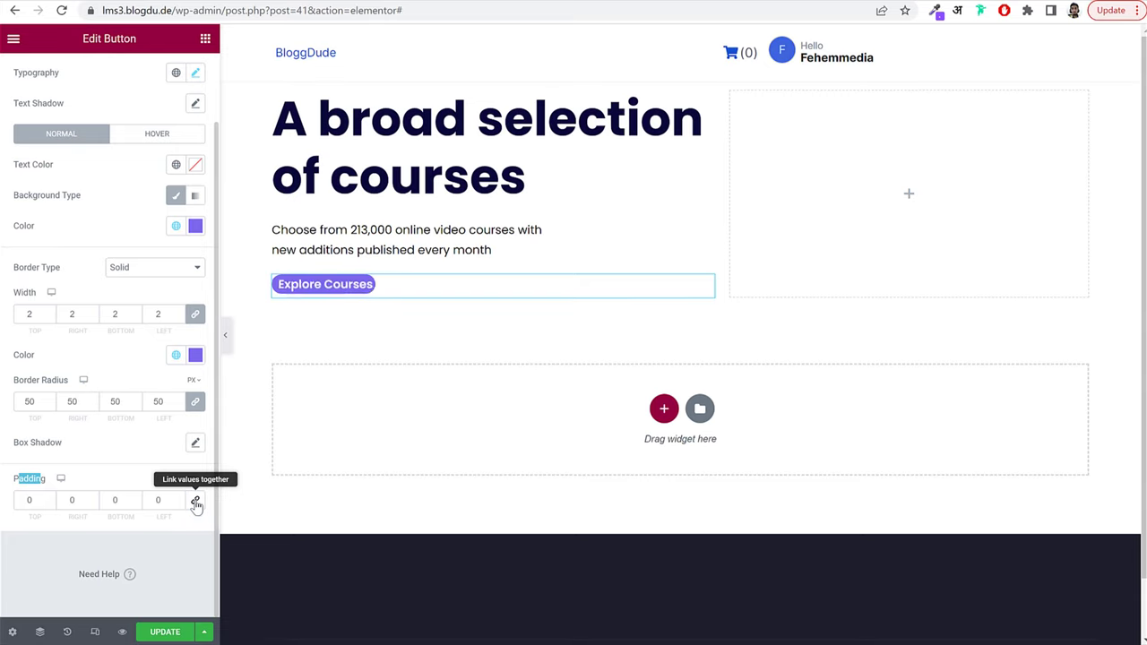
{"action": "double_click", "coordinate": [29, 500]}
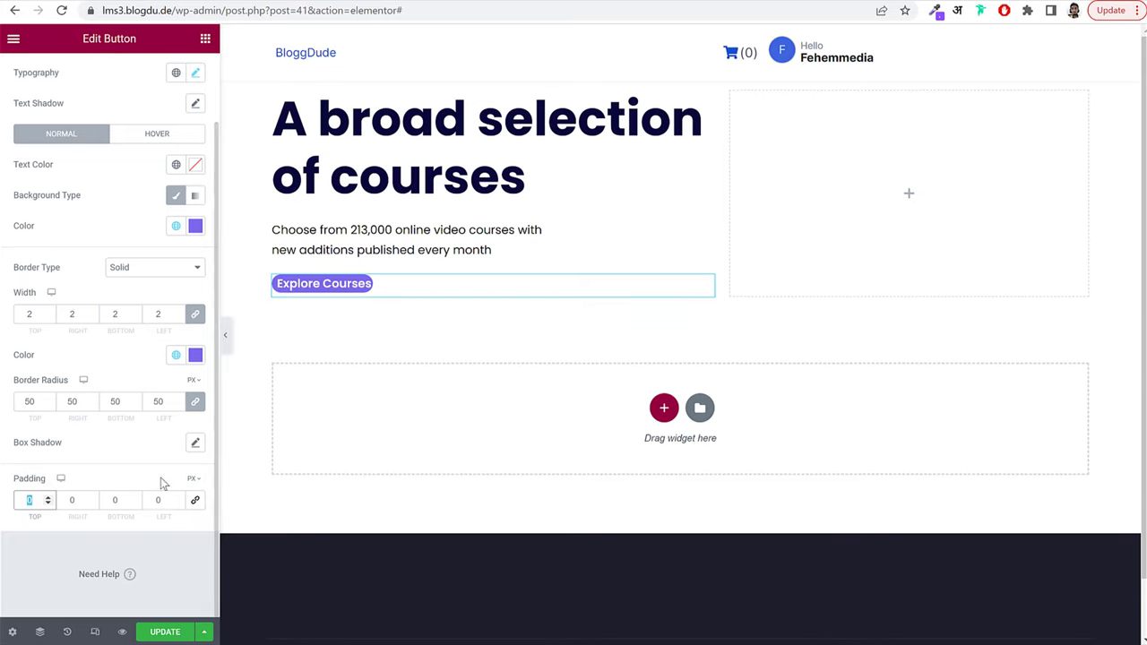
{"action": "type", "text": "15"}
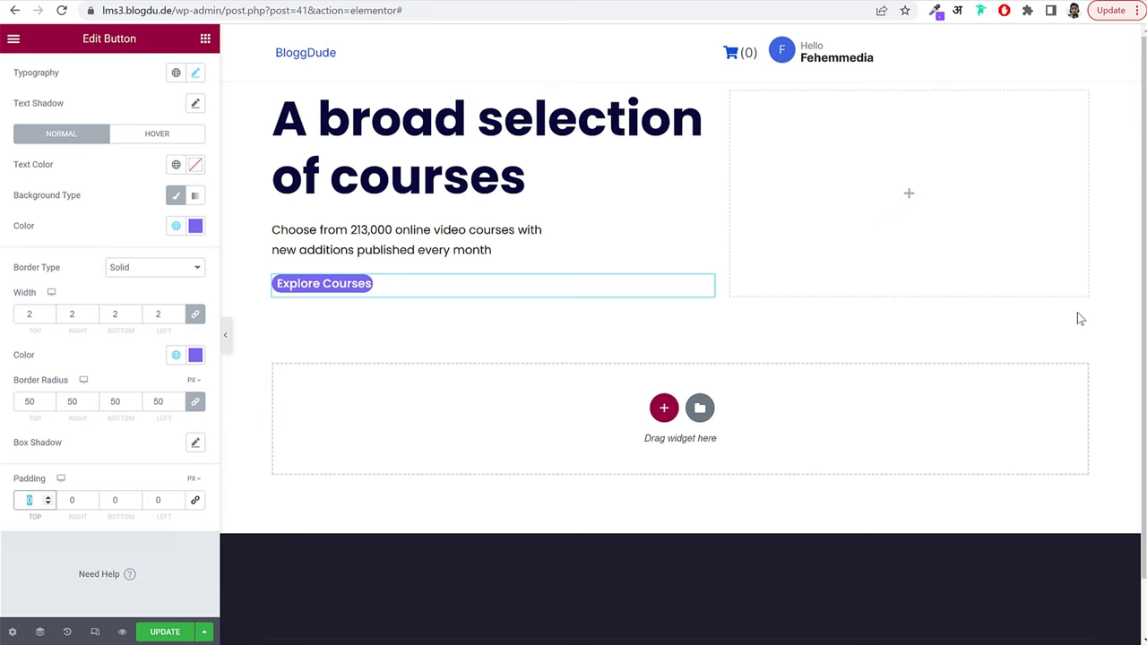
{"action": "key", "text": "Tab"}
{"action": "type", "text": "3"}
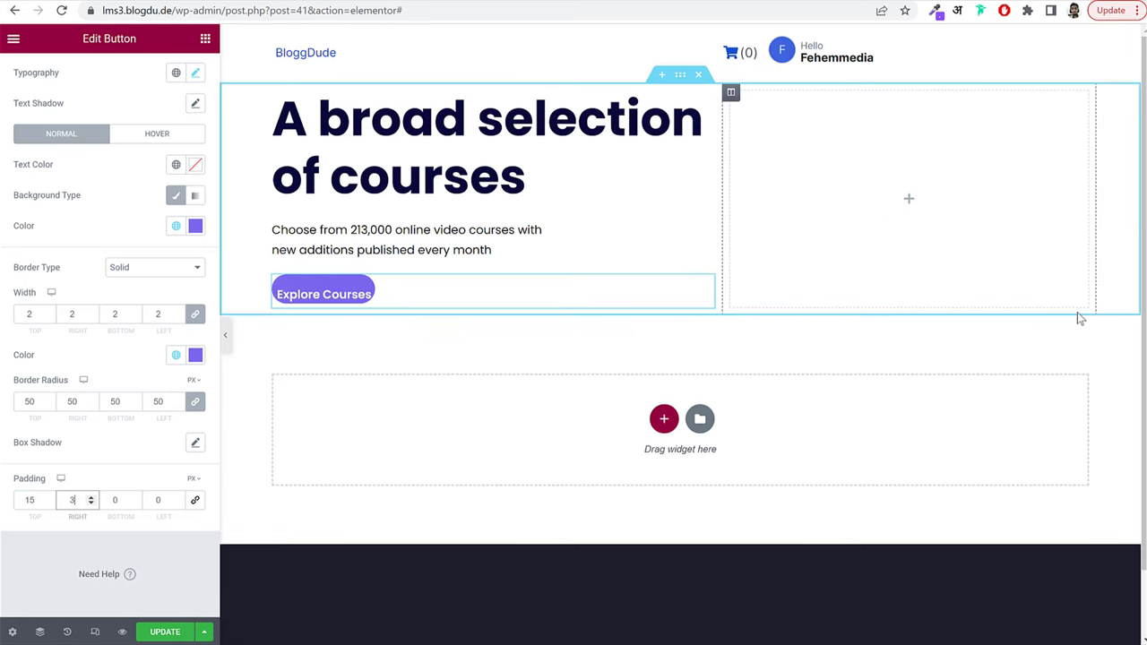
{"action": "type", "text": "2"}
{"action": "key", "text": "Tab"}
{"action": "type", "text": "15"}
{"action": "key", "text": "Tab"}
{"action": "type", "text": "32"}
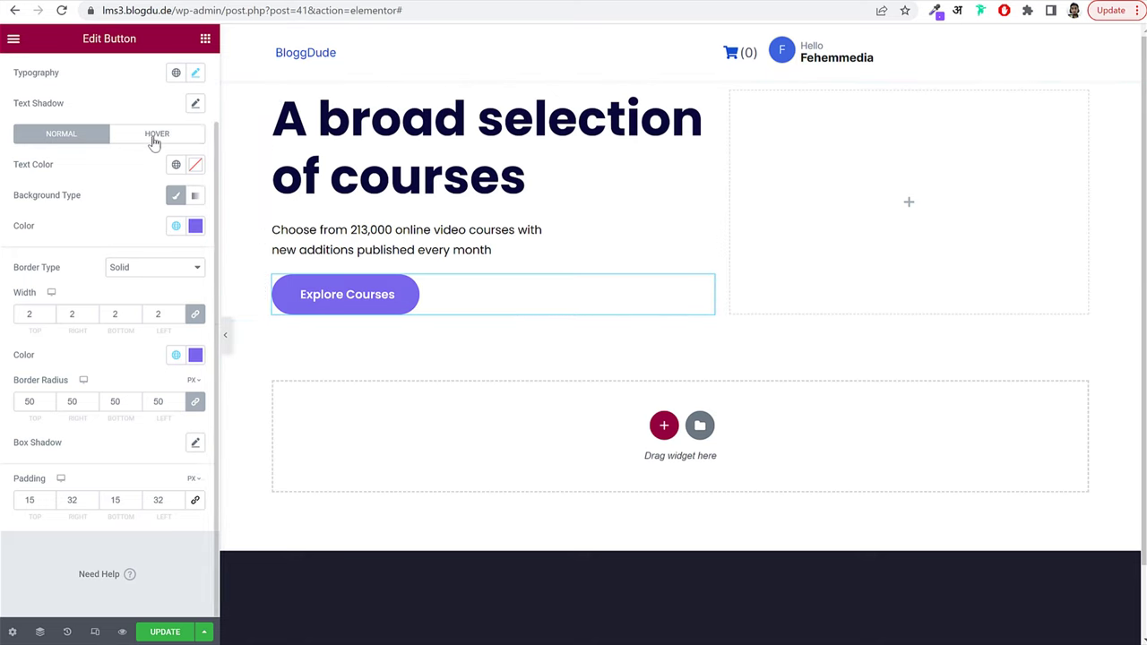
Set the Explore Courses hover background and border colour to the global Dark Blue
{"action": "left_click", "coordinate": [154, 136]}
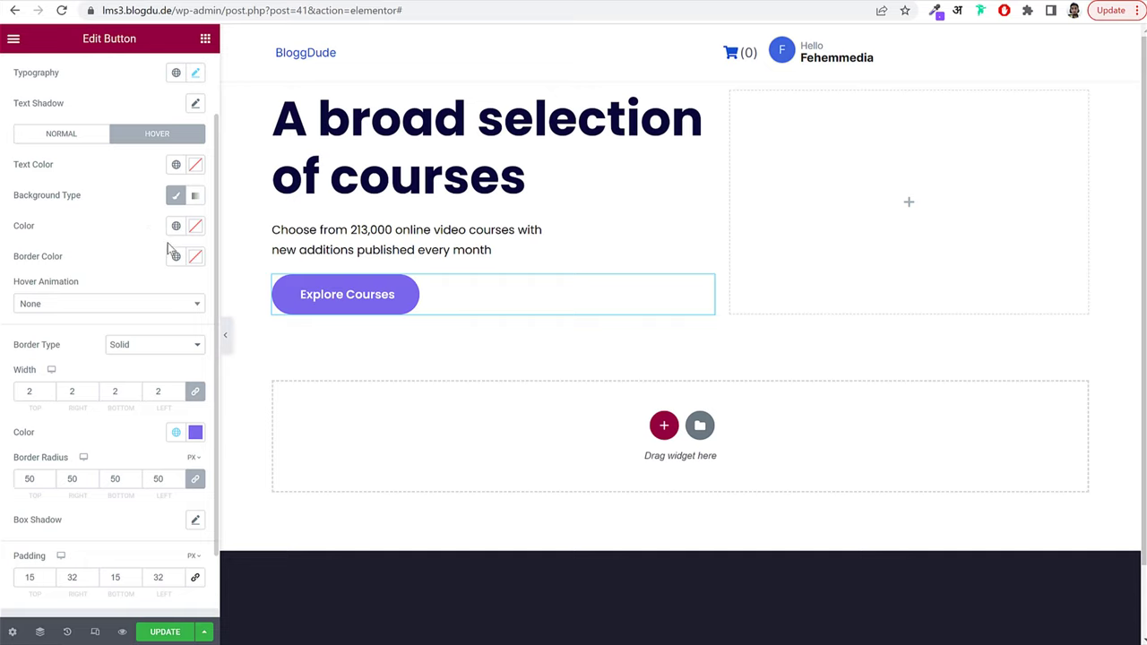
{"action": "double_click", "coordinate": [23, 228]}
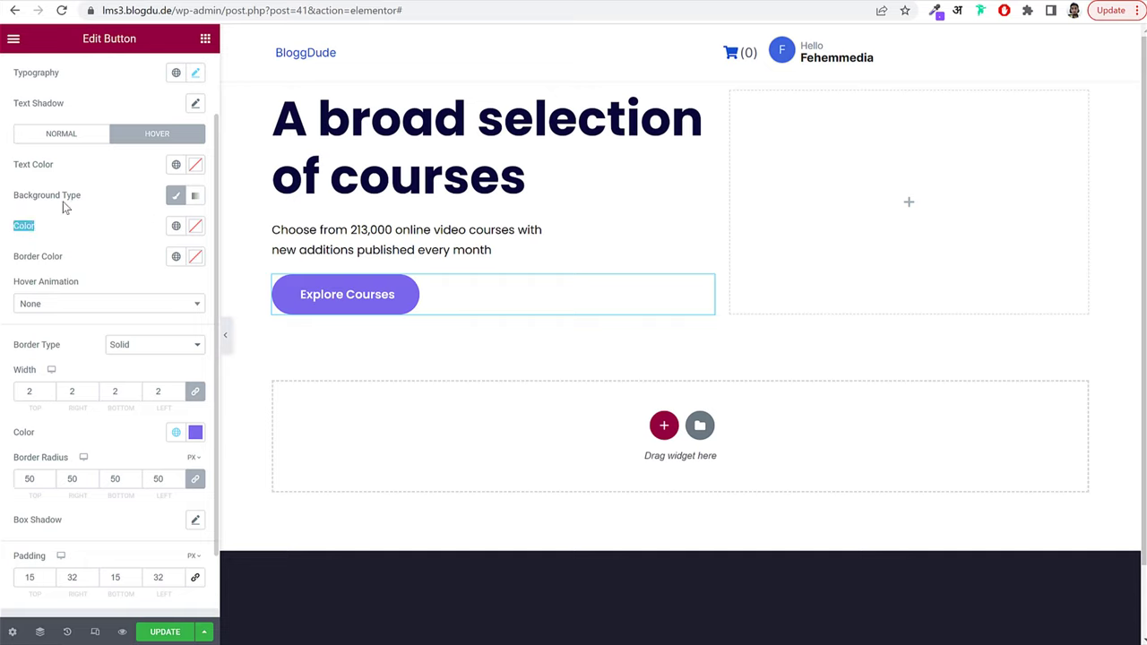
{"action": "left_click", "coordinate": [176, 228]}
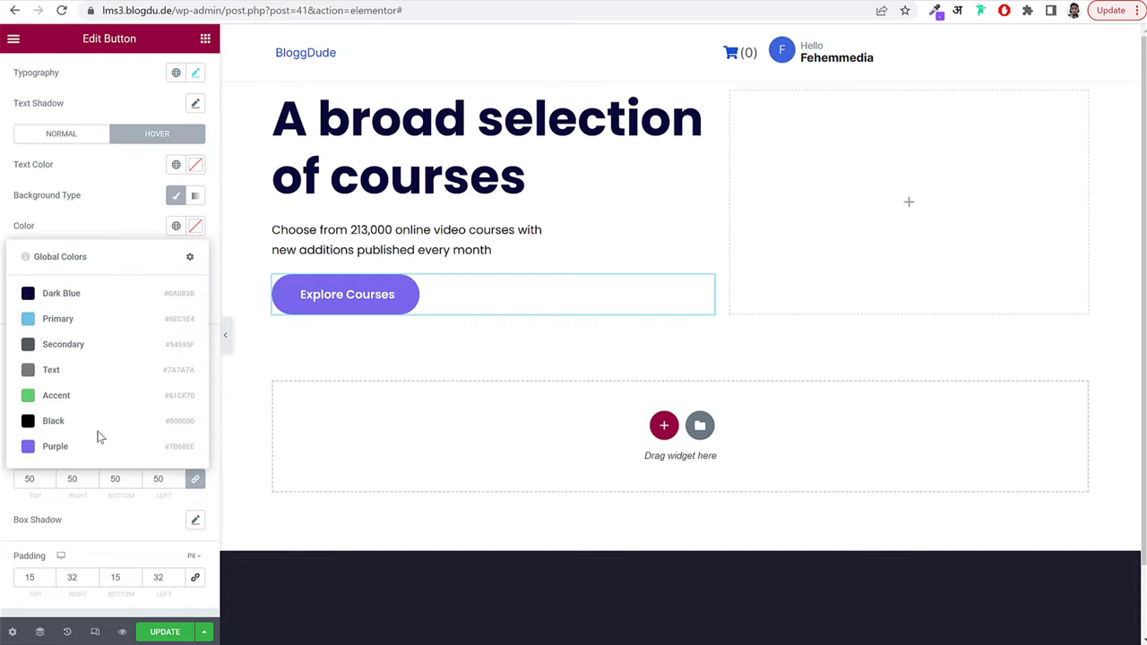
{"action": "left_click", "coordinate": [100, 296]}
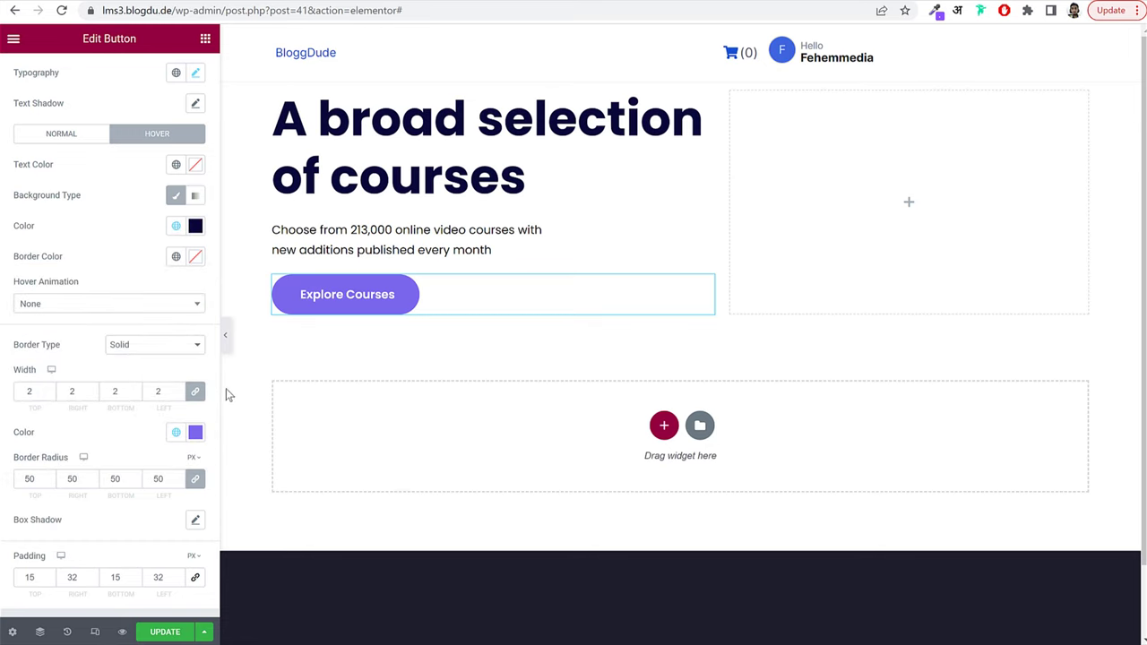
{"action": "left_click", "coordinate": [177, 433]}
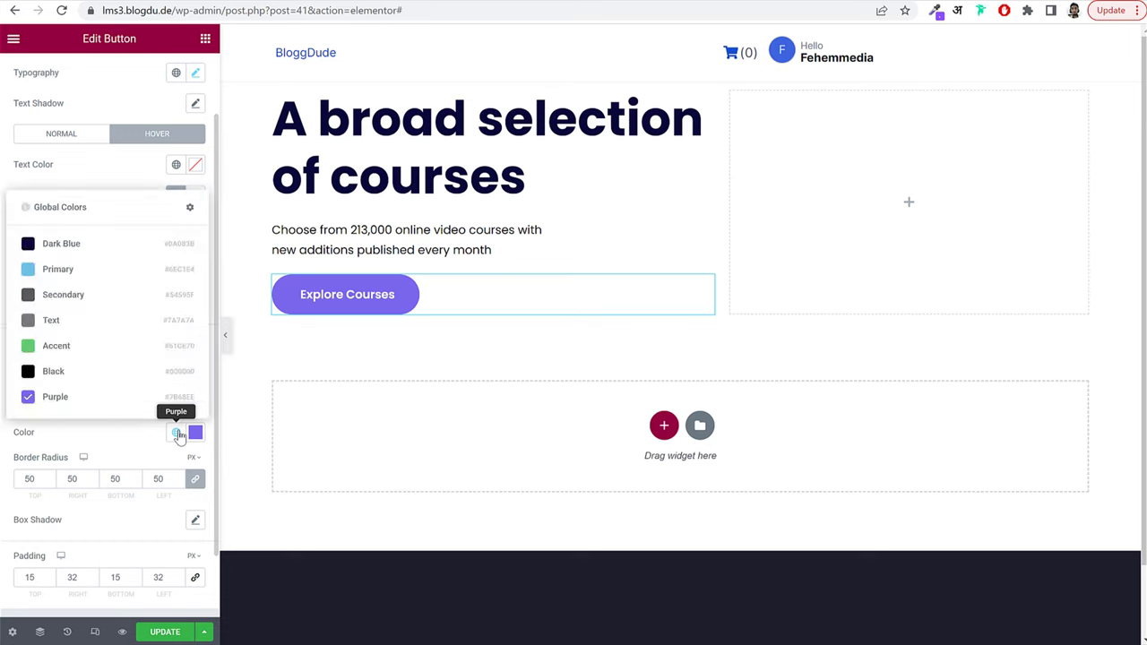
{"action": "left_click", "coordinate": [94, 255]}
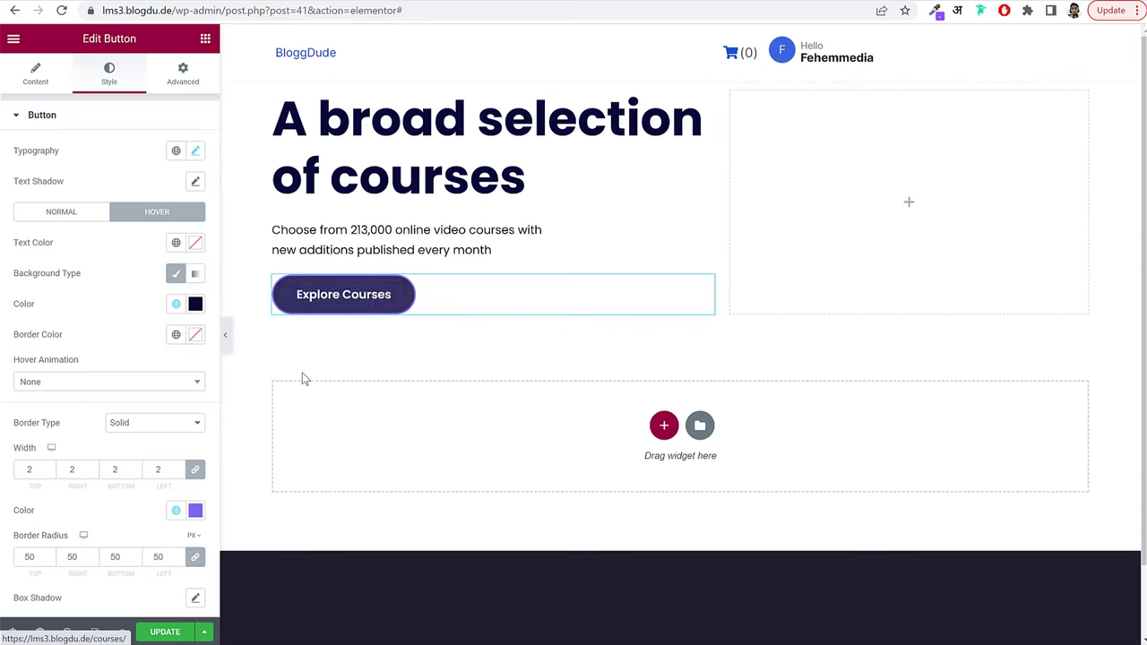
Check the live course site homepage for comparison
{"action": "scroll", "coordinate": [229, 466], "scroll_direction": "down", "scroll_amount": 1}
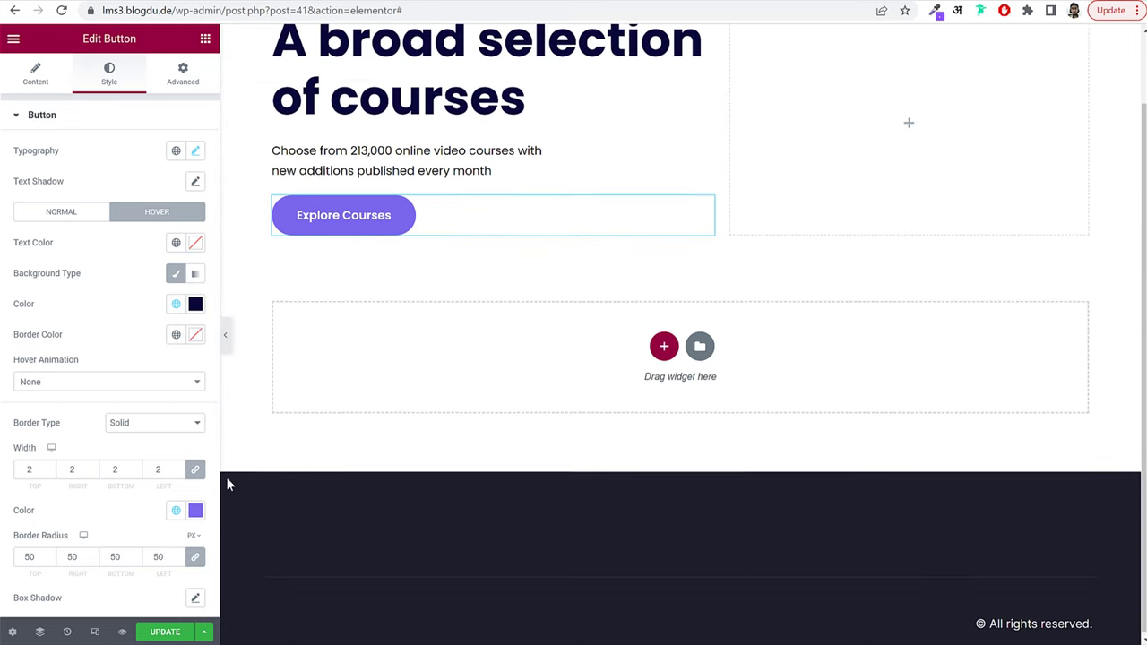
{"action": "scroll", "coordinate": [359, 454], "scroll_direction": "up", "scroll_amount": 1}
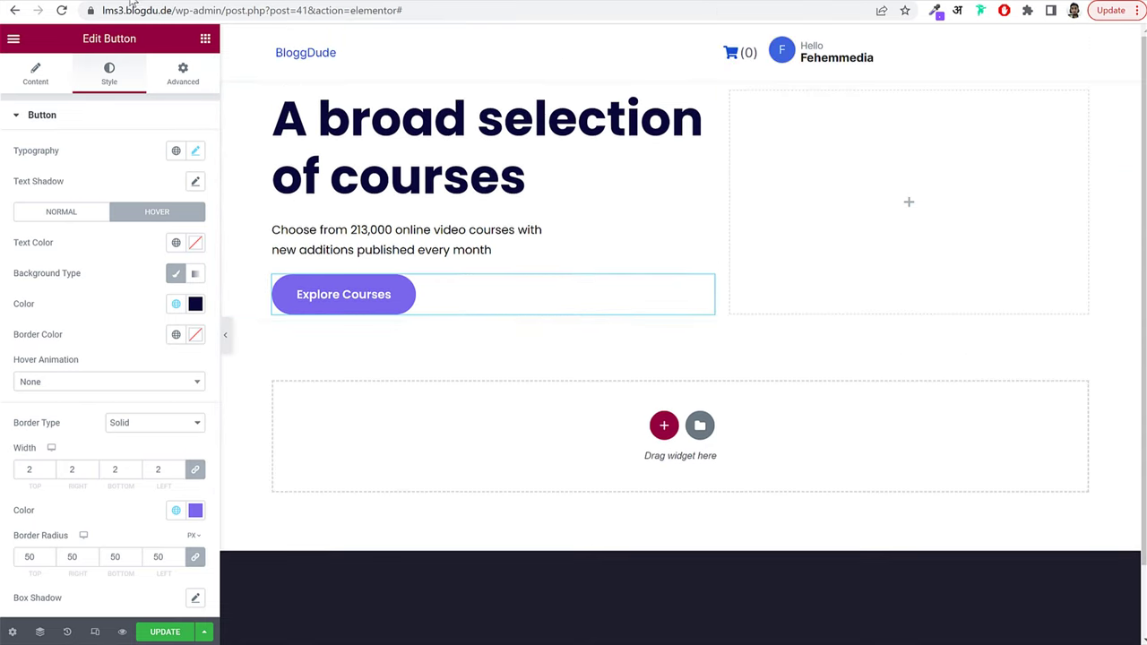
{"action": "left_click", "coordinate": [132, 4]}
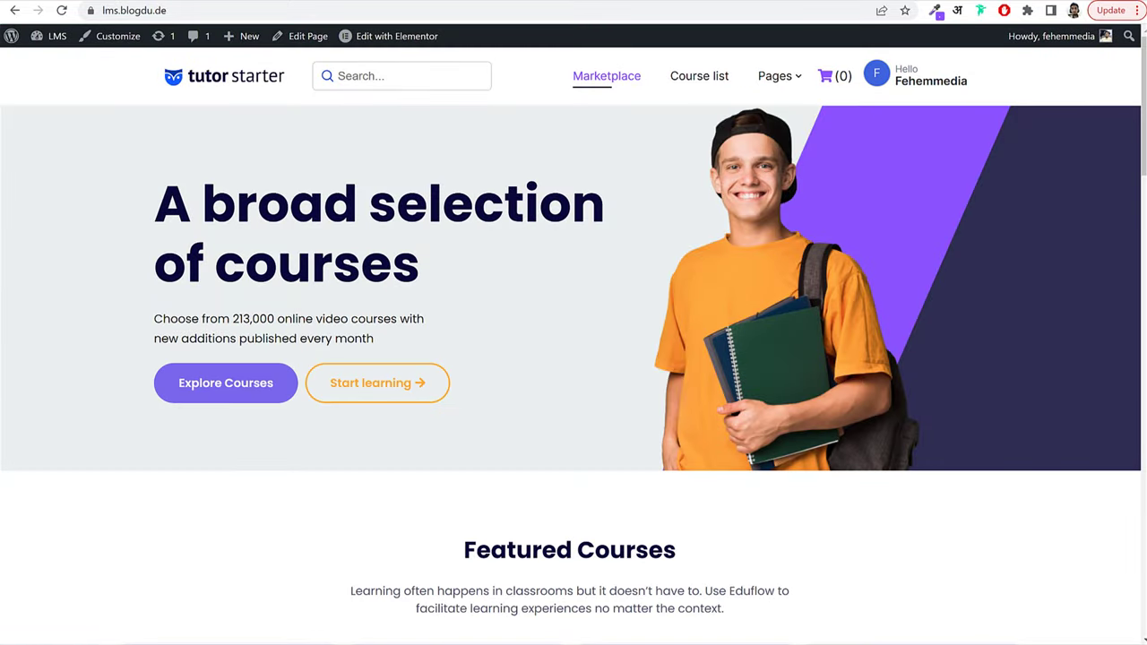
Back in the Elementor editor, save the page changes with Update
{"action": "key", "text": "ctrl+Tab"}
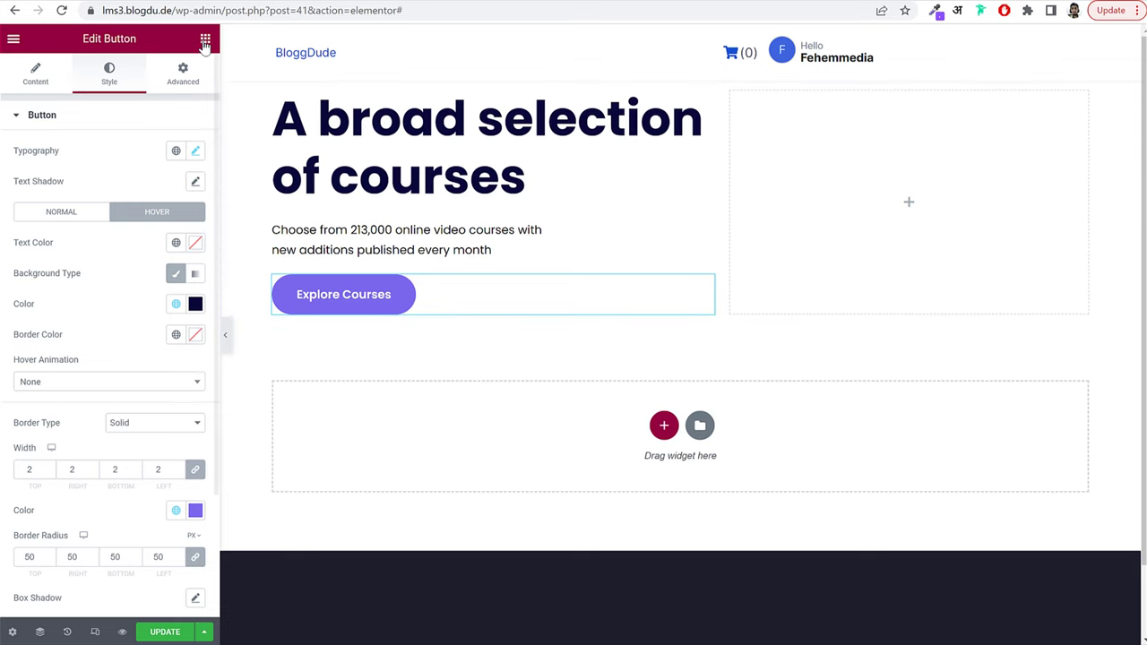
{"action": "left_click", "coordinate": [205, 41]}
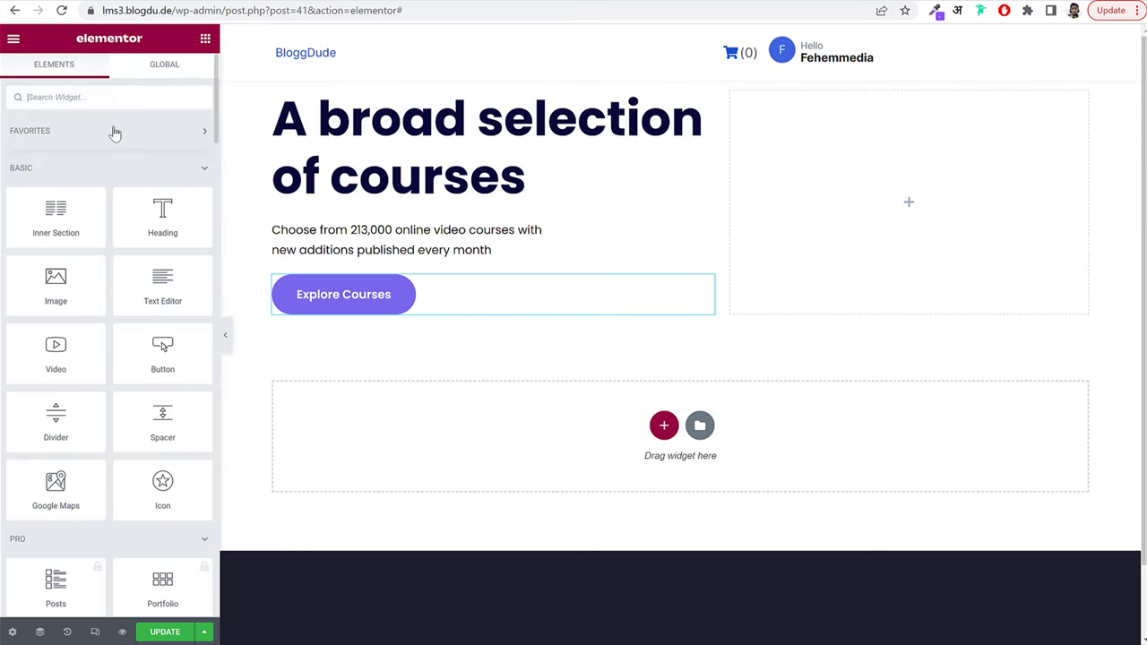
{"action": "mouse_move", "coordinate": [162, 354]}
{"action": "left_mouse_down"}
{"action": "mouse_move", "coordinate": [456, 296]}
{"action": "mouse_move", "coordinate": [171, 345]}
{"action": "left_mouse_up"}
{"action": "left_click", "coordinate": [157, 632]}
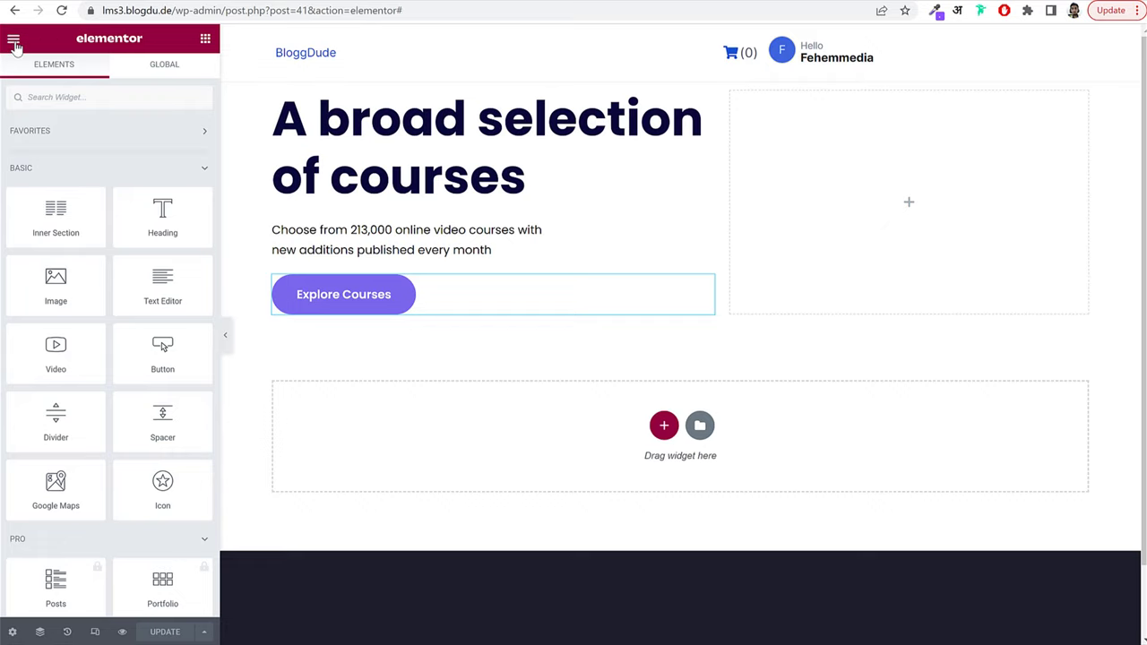
In Site Settings > Global Fonts, set the Primary font family to Poppins
{"action": "left_click", "coordinate": [13, 40]}
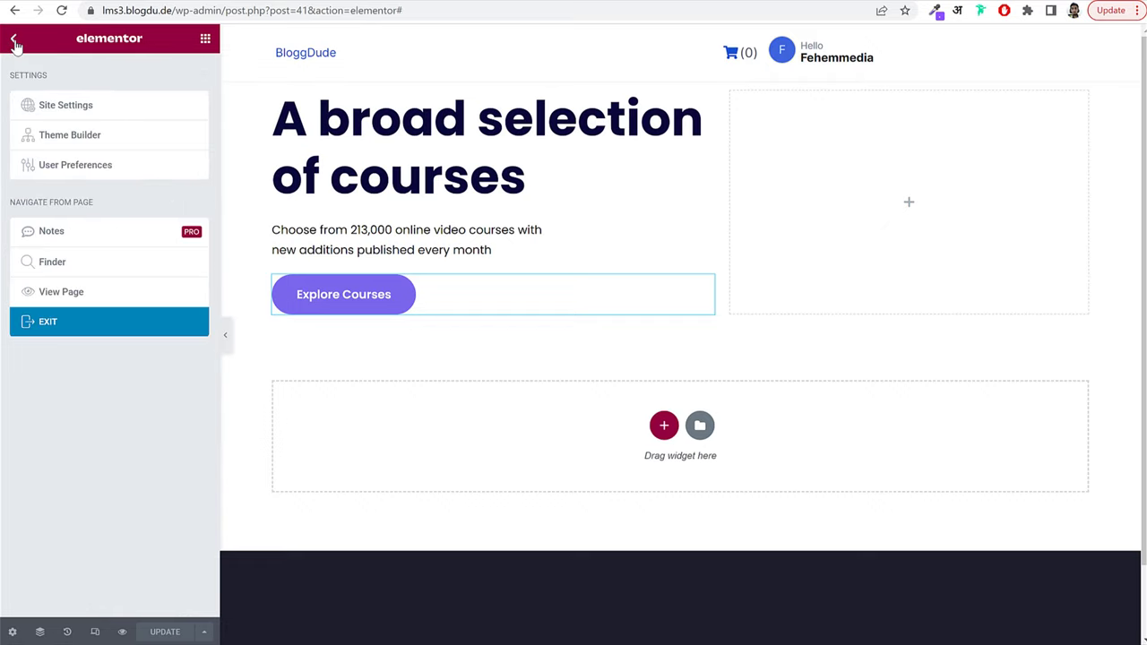
{"action": "left_click", "coordinate": [88, 109]}
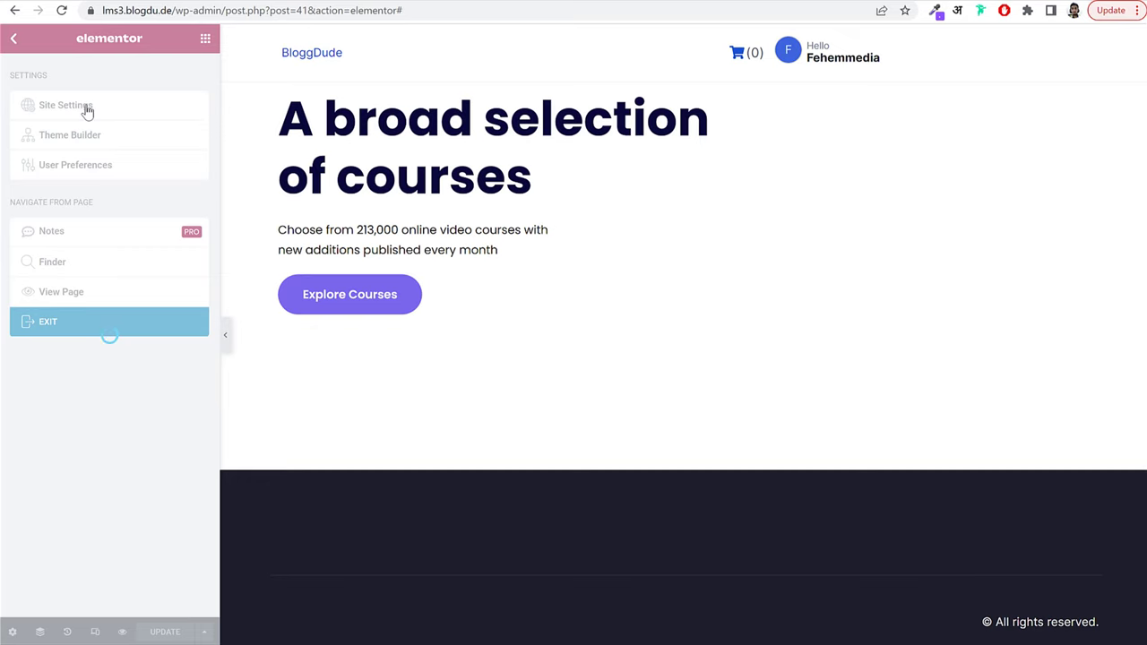
{"action": "left_click", "coordinate": [95, 144]}
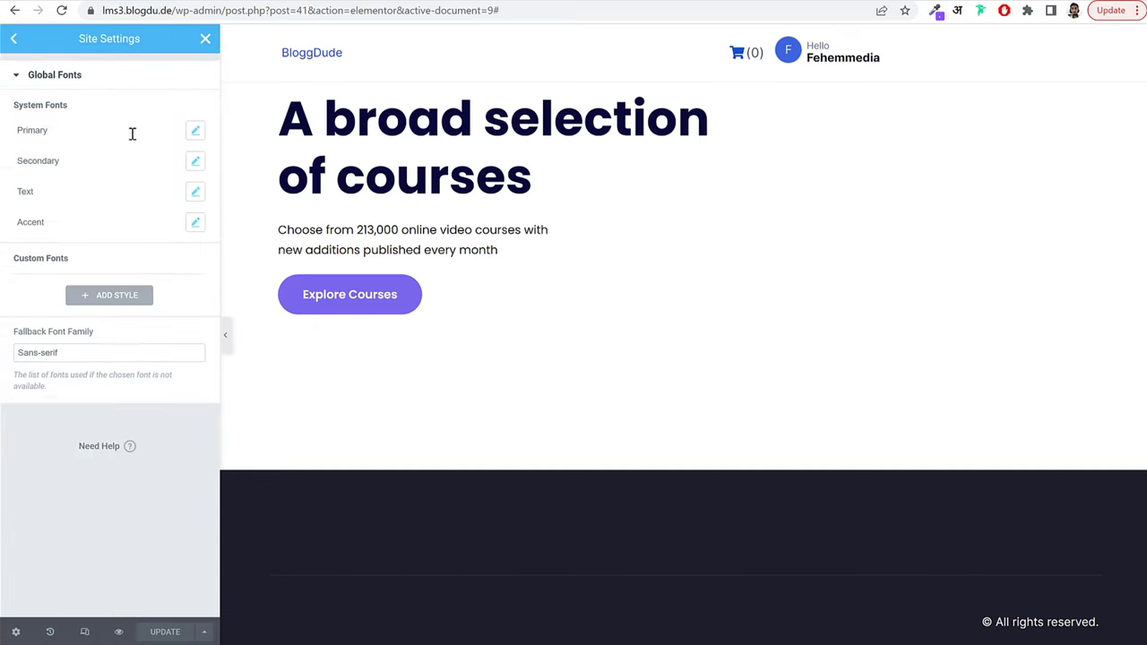
{"action": "left_click", "coordinate": [194, 131]}
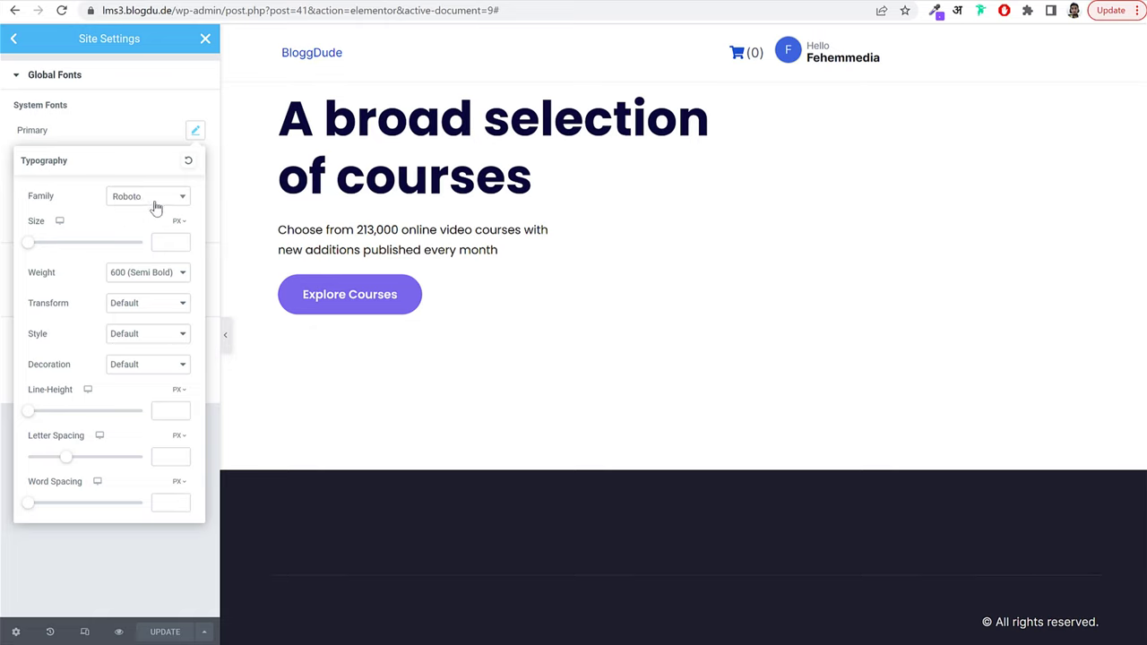
{"action": "left_click", "coordinate": [145, 199]}
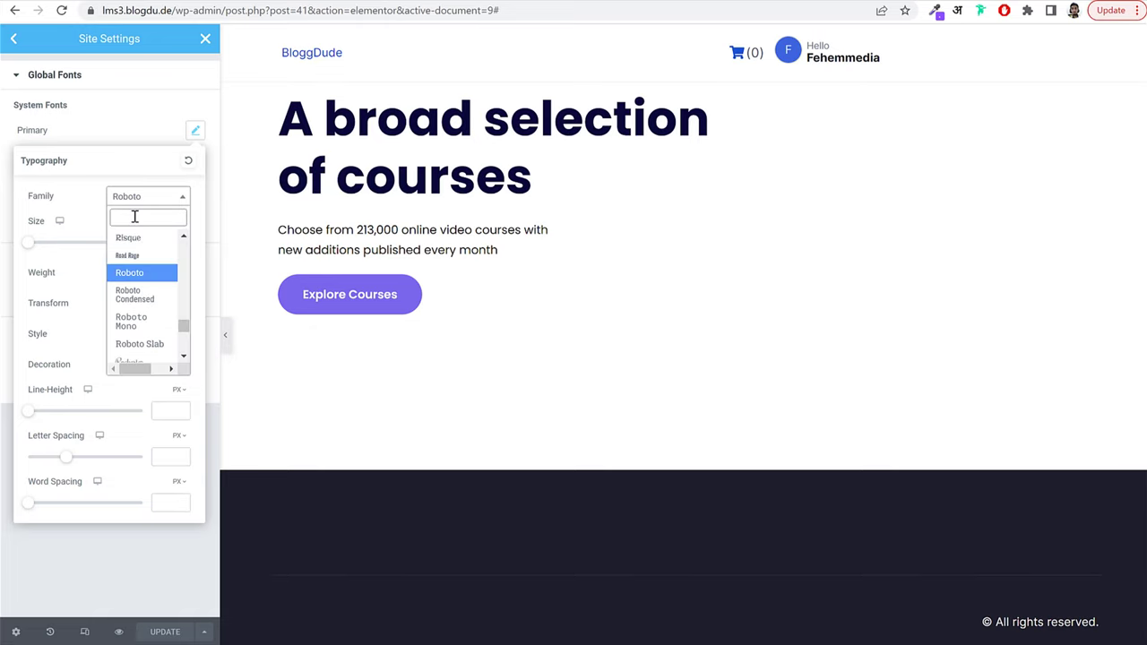
{"action": "type", "text": "popp"}
{"action": "key", "text": "Return"}
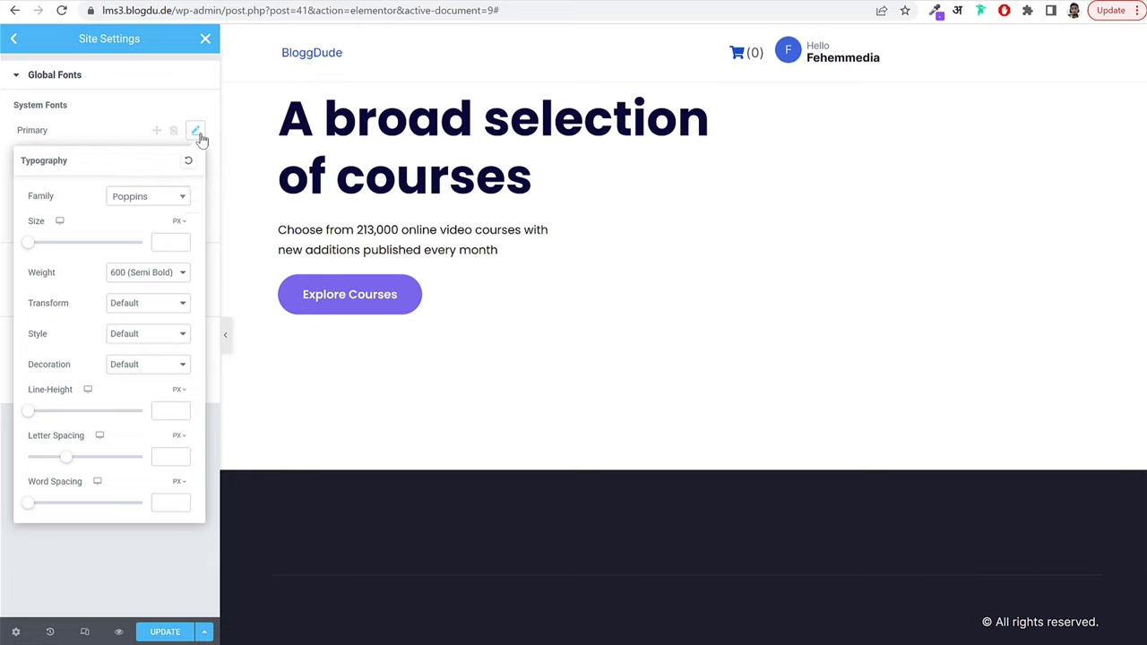
{"action": "left_click", "coordinate": [194, 131]}
Set the Secondary and Text global font families to Poppins
{"action": "left_click", "coordinate": [196, 162]}
{"action": "left_click", "coordinate": [168, 230]}
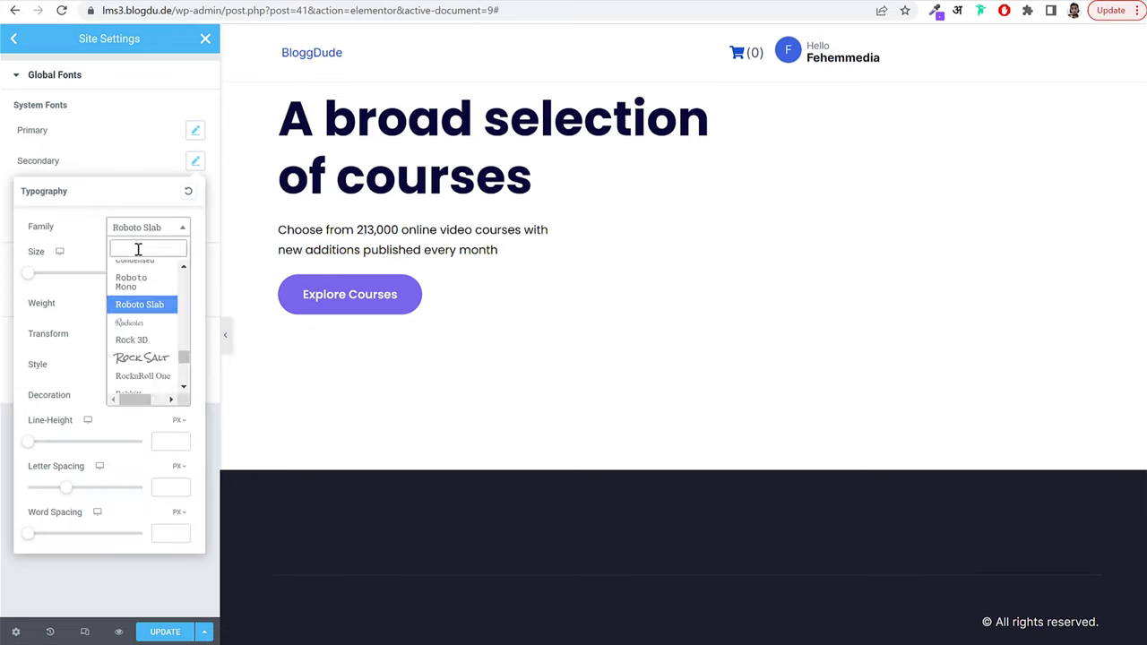
{"action": "type", "text": "pop"}
{"action": "key", "text": "Return"}
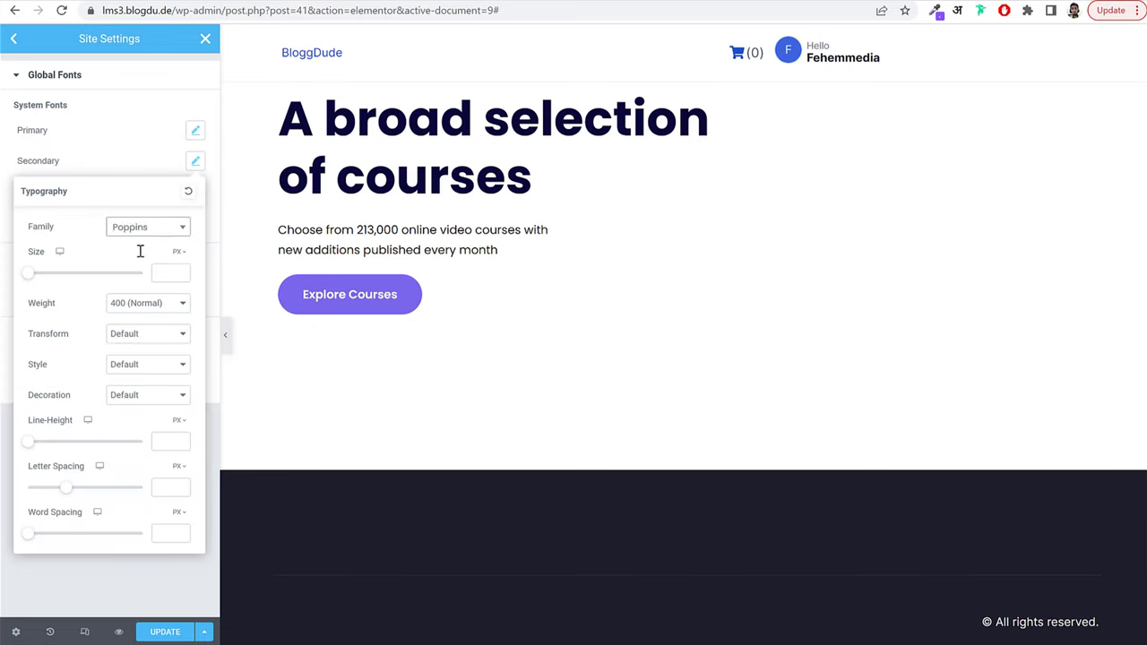
{"action": "left_click", "coordinate": [197, 161]}
{"action": "left_click", "coordinate": [195, 192]}
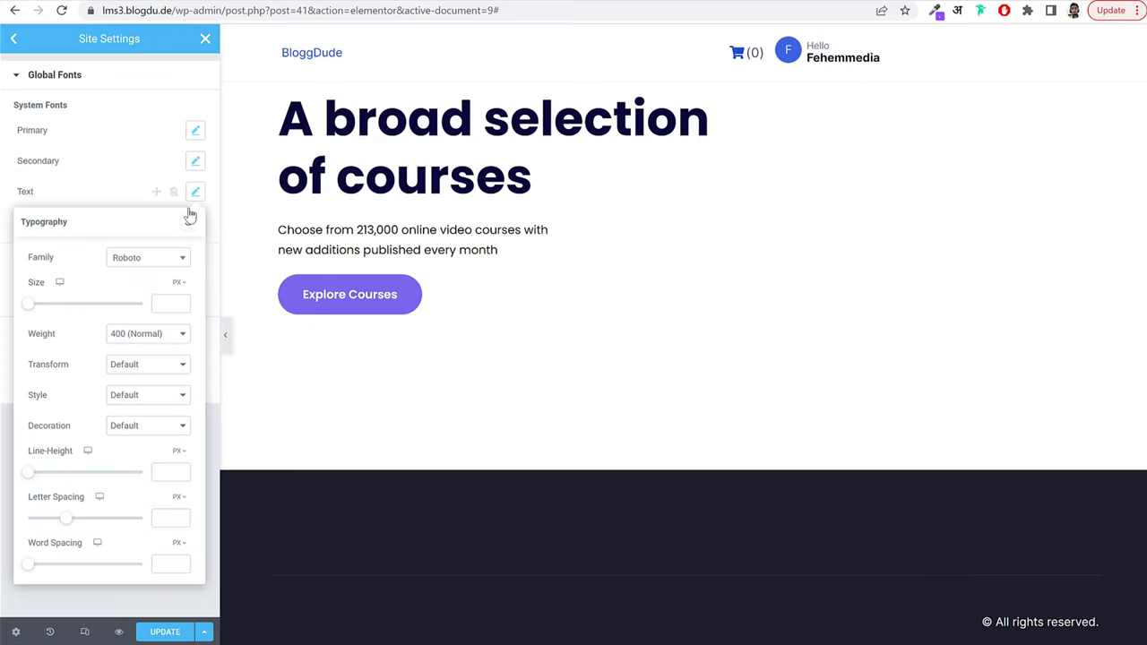
{"action": "left_click", "coordinate": [142, 260]}
{"action": "type", "text": "pop"}
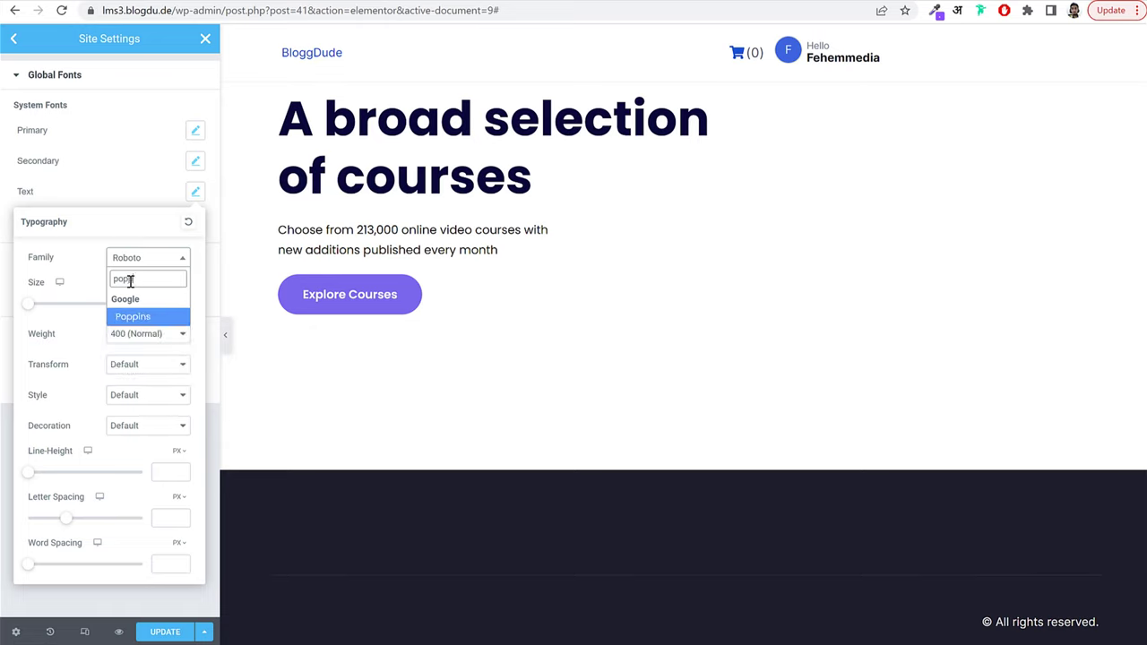
{"action": "key", "text": "Return"}
{"action": "left_click", "coordinate": [192, 195]}
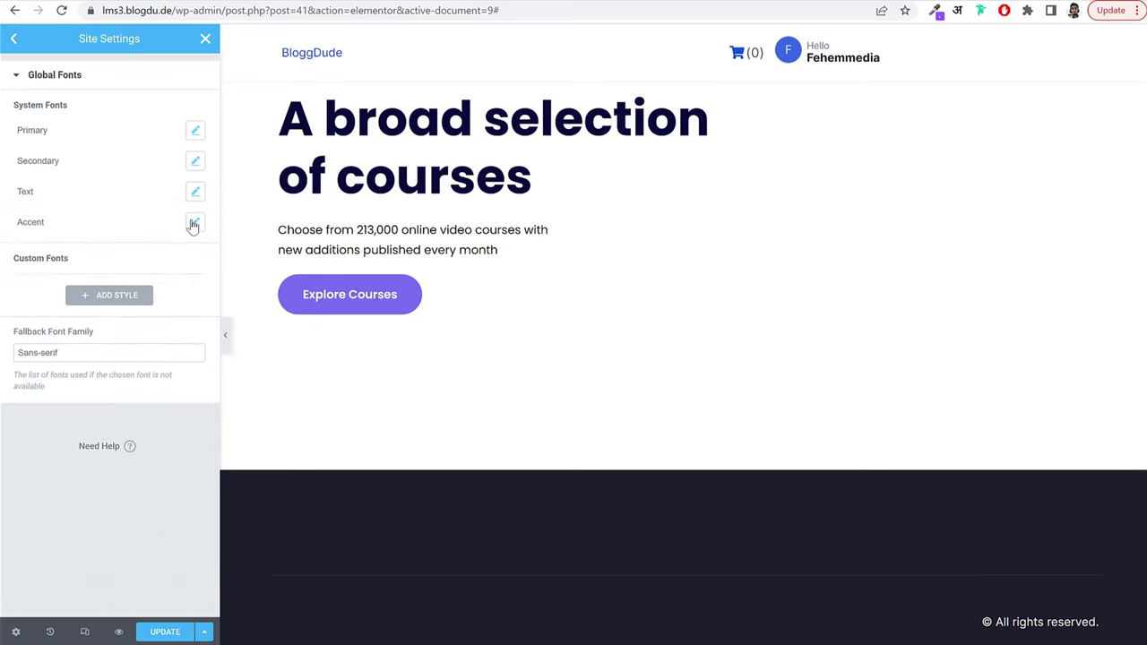
Set the Accent font family to Poppins, save, and close Site Settings
{"action": "left_click", "coordinate": [194, 222]}
{"action": "left_click", "coordinate": [144, 292]}
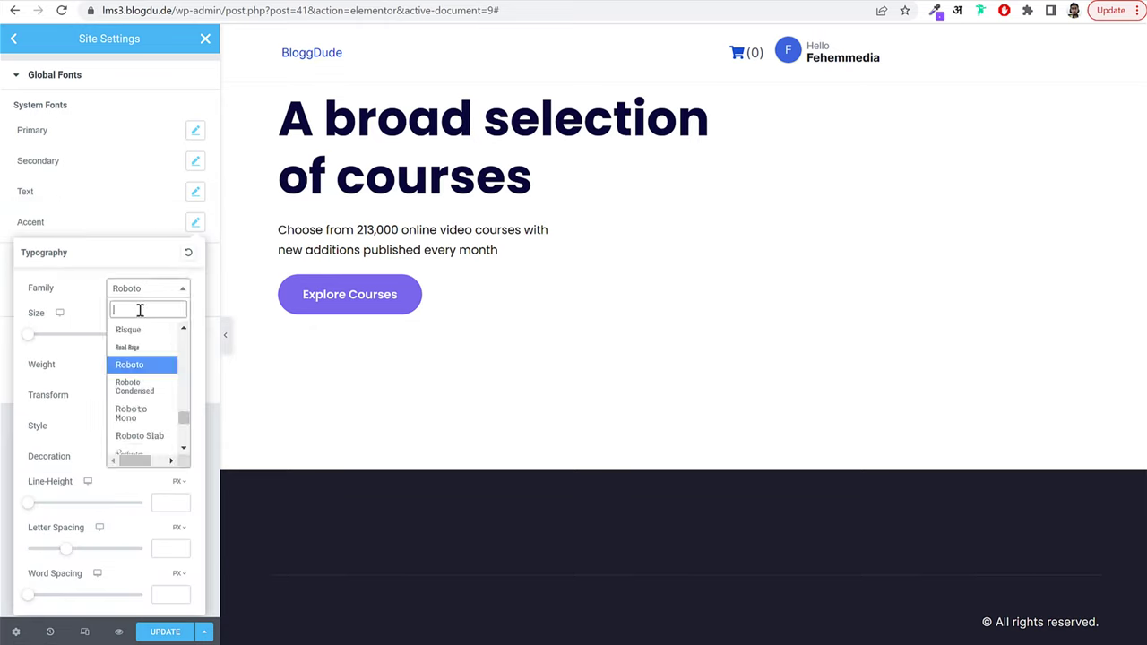
{"action": "type", "text": "pop"}
{"action": "key", "text": "Return"}
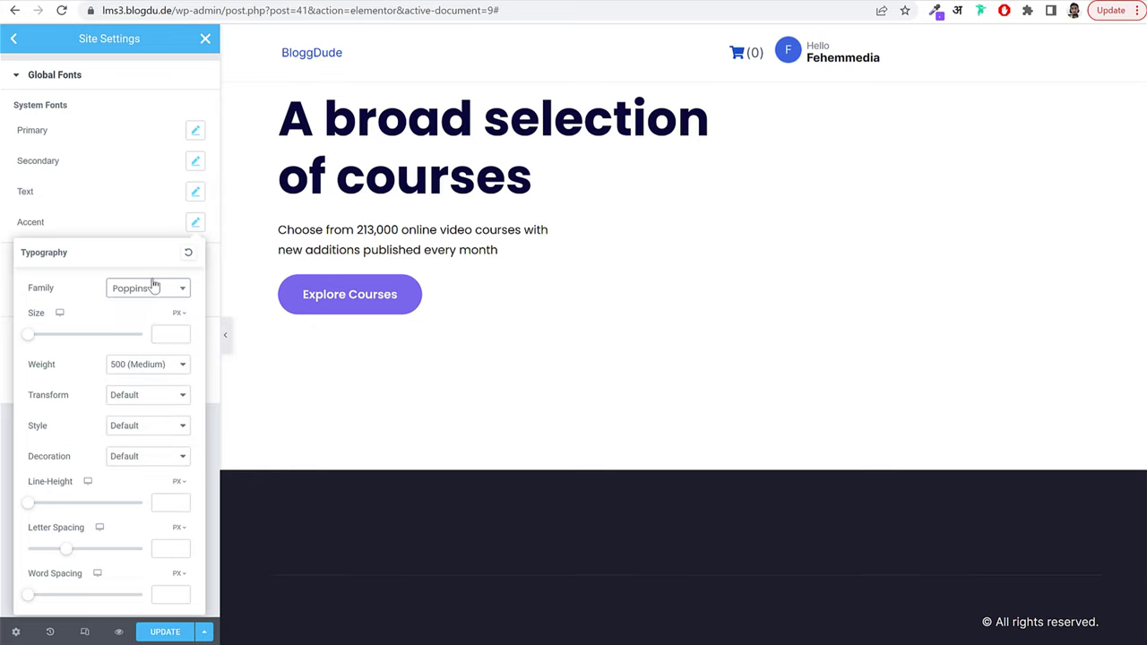
{"action": "left_click", "coordinate": [195, 224]}
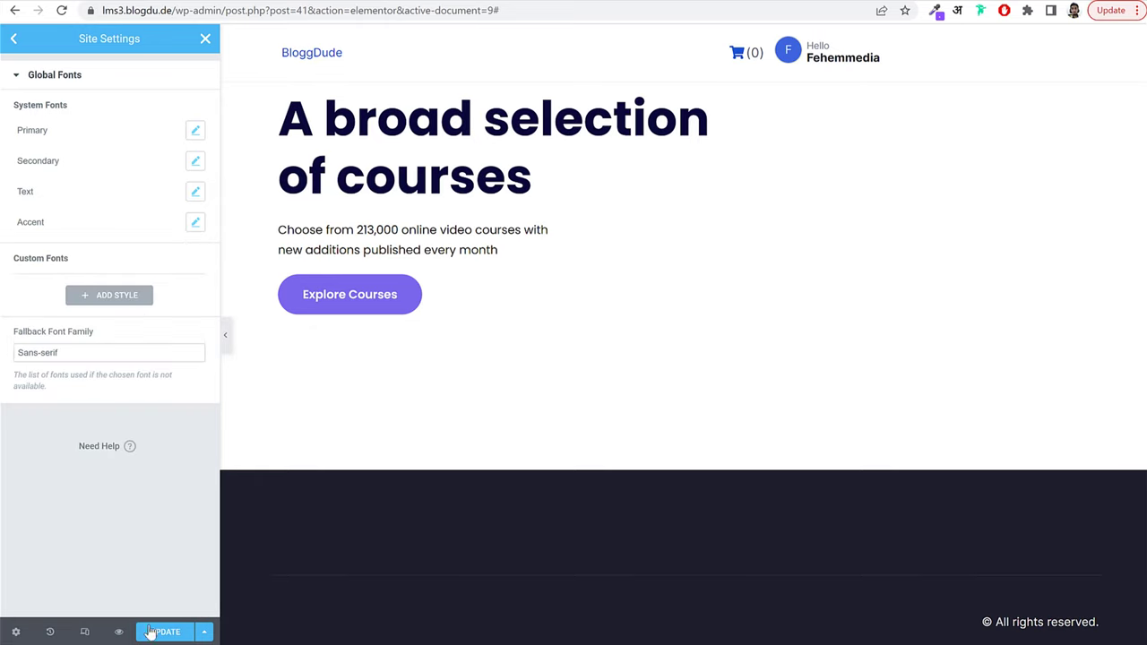
{"action": "left_click", "coordinate": [205, 41]}
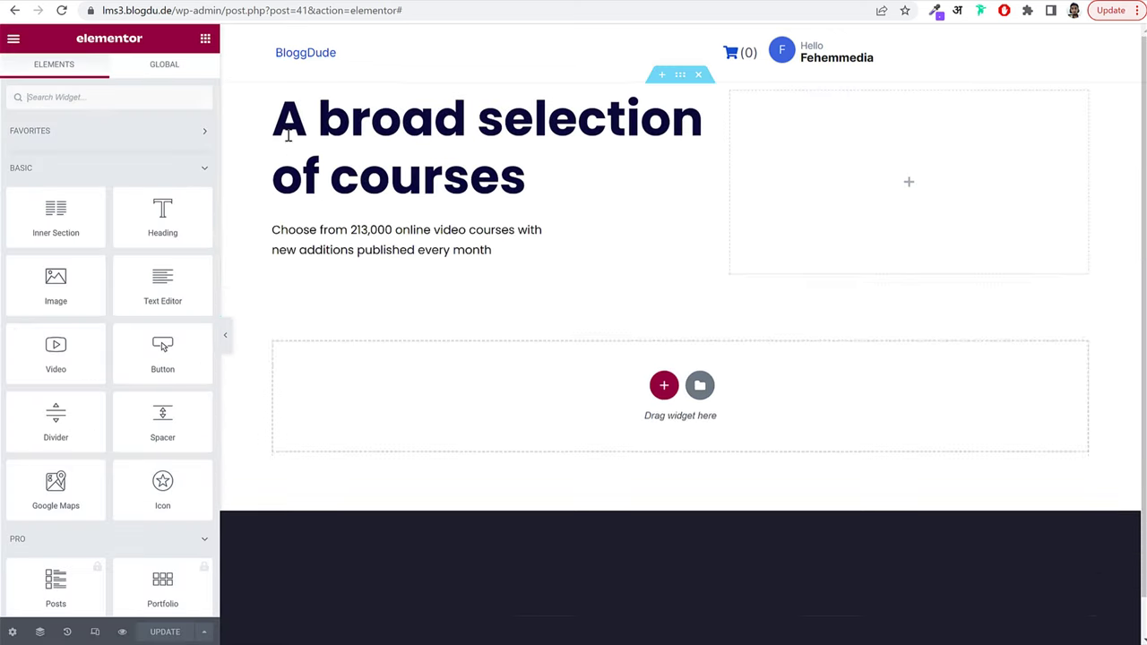
Add a Button widget below Explore Courses and inspect the reference Start learning button's styles
{"action": "left_click_drag", "start_coordinate": [188, 358], "coordinate": [463, 318]}
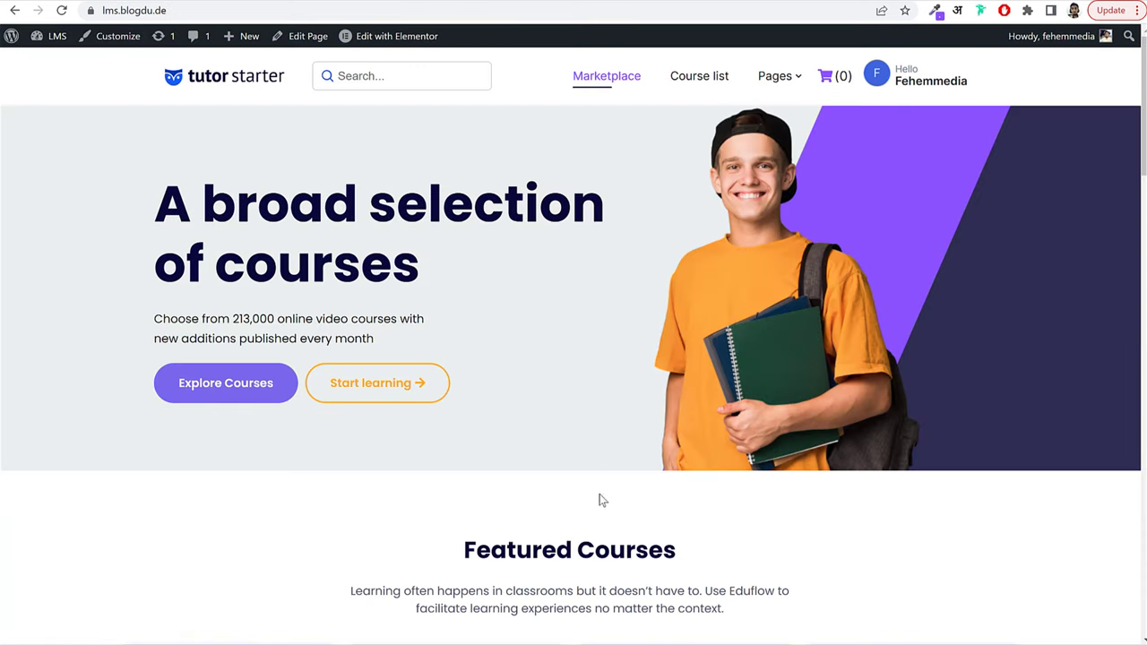
{"action": "right_click", "coordinate": [418, 383]}
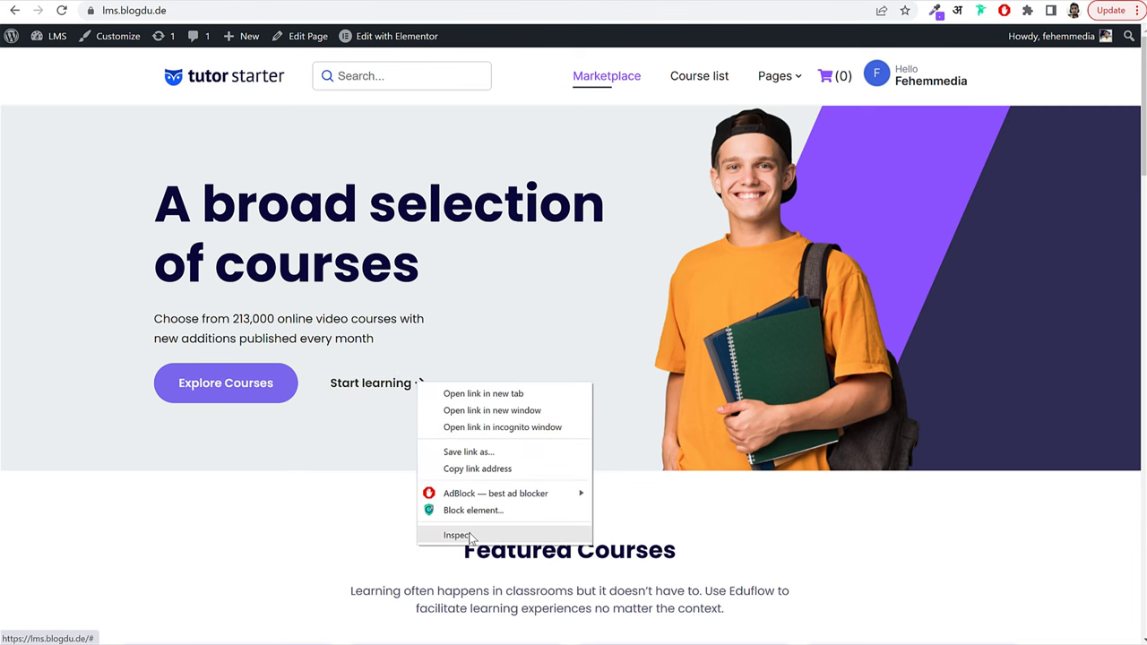
{"action": "key", "text": "Escape"}
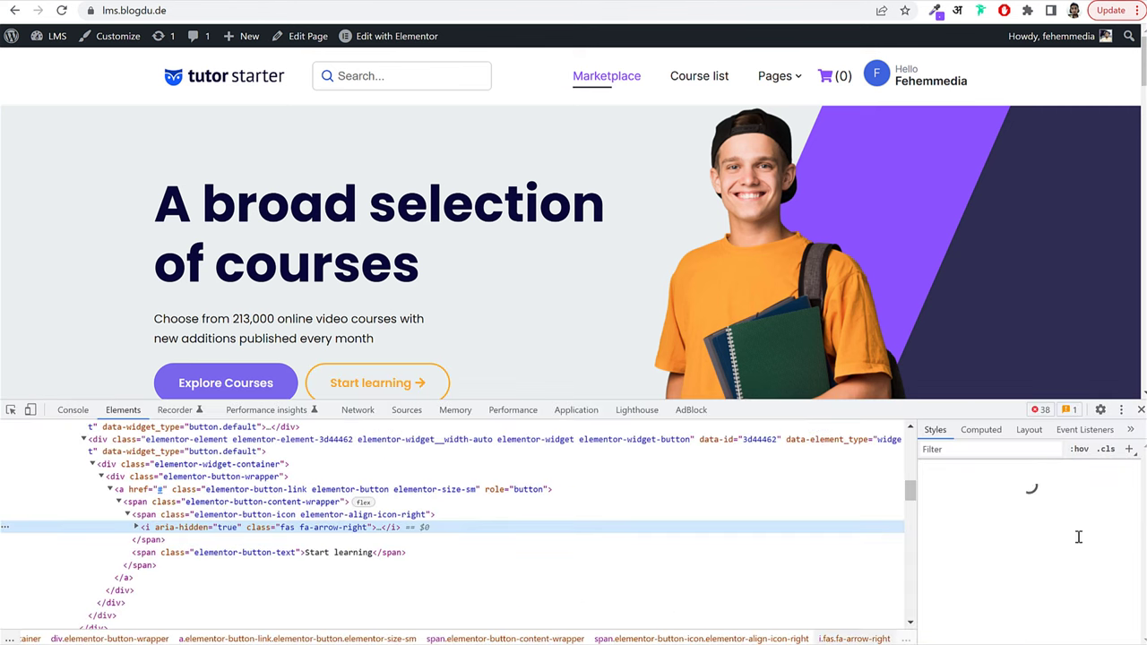
{"action": "scroll", "coordinate": [1067, 589], "scroll_direction": "down", "scroll_amount": 5}
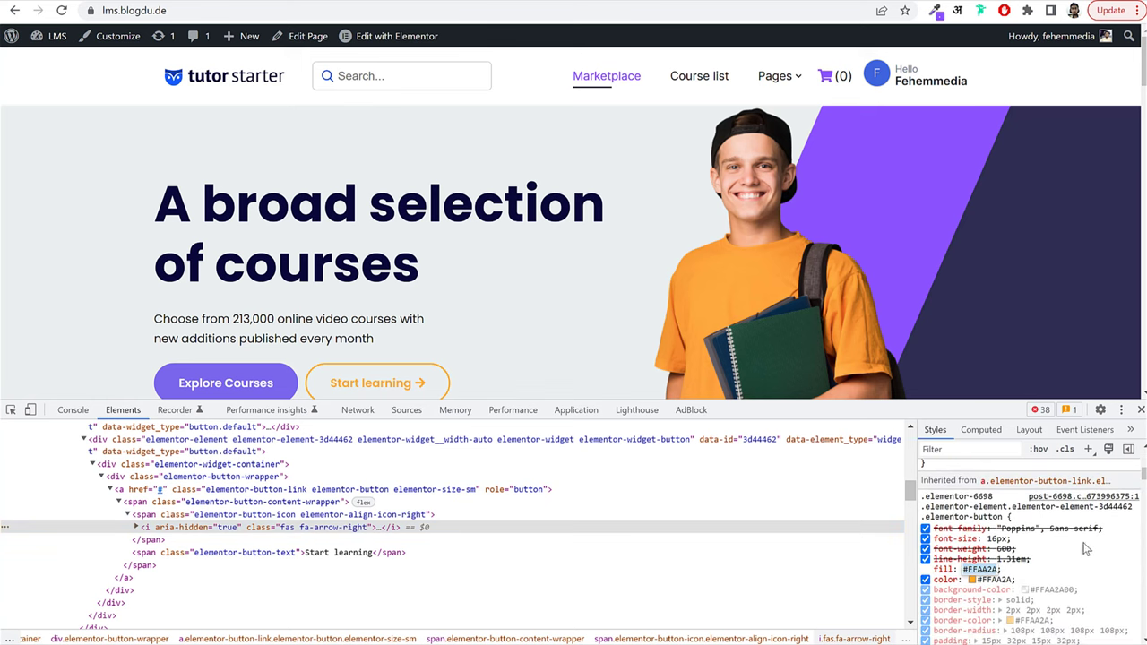
{"action": "left_click", "coordinate": [1141, 409]}
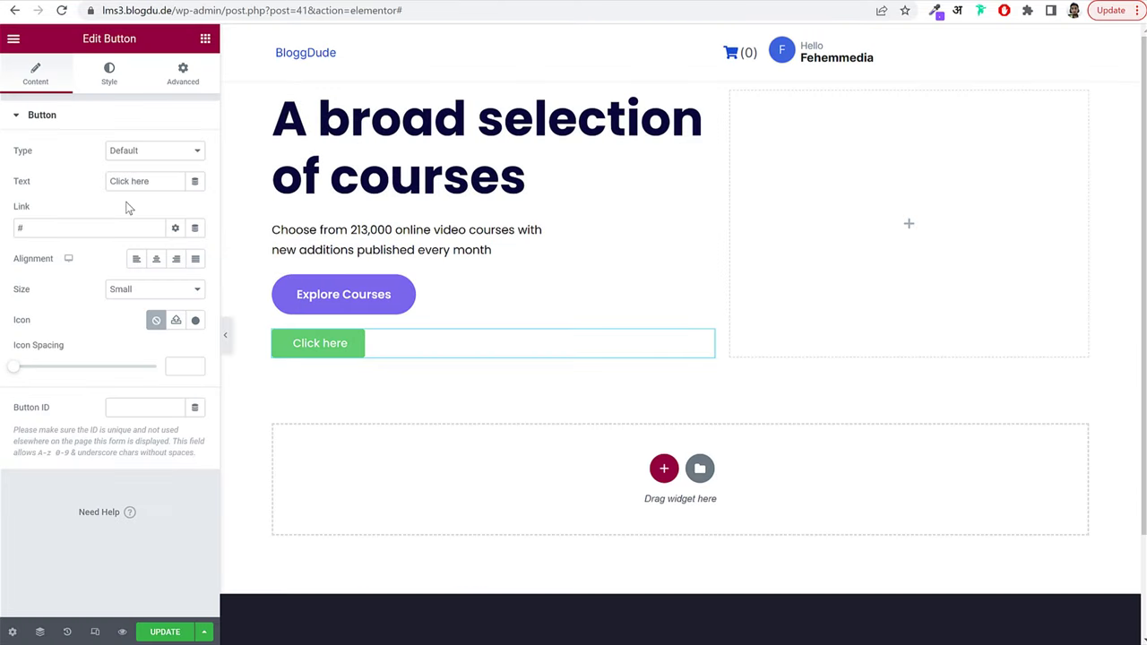
Label the new button 'Start Learning' and add an Arrow right icon positioned after the text
{"action": "left_click_drag", "start_coordinate": [146, 181], "coordinate": [69, 183]}
{"action": "type", "text": "Start Lea"}
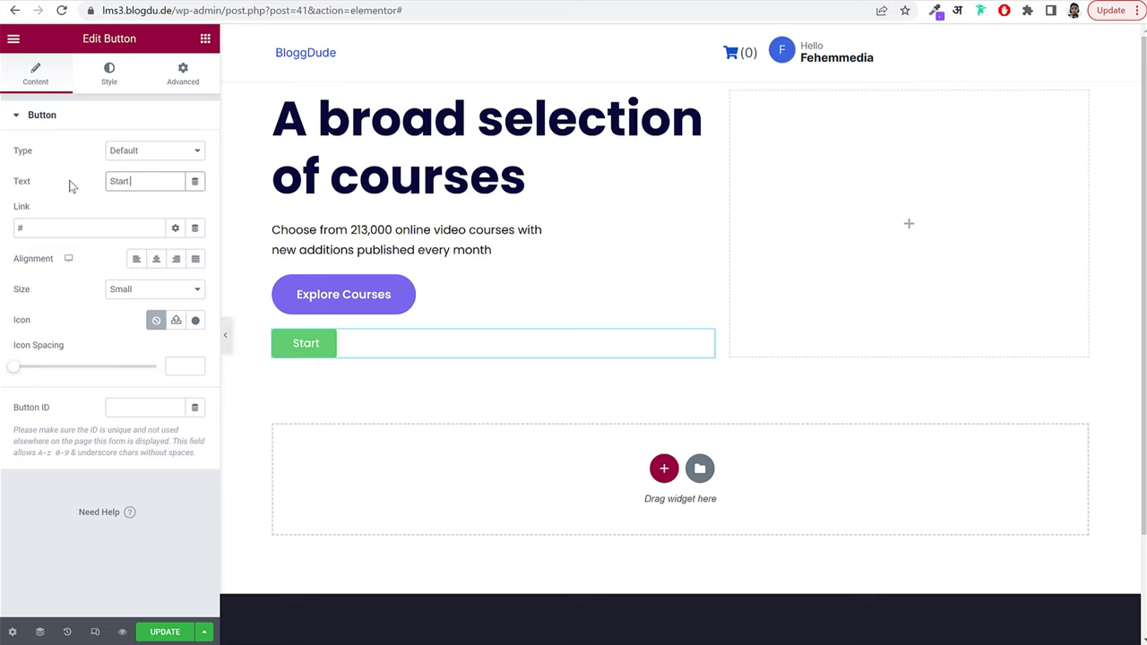
{"action": "type", "text": "rning"}
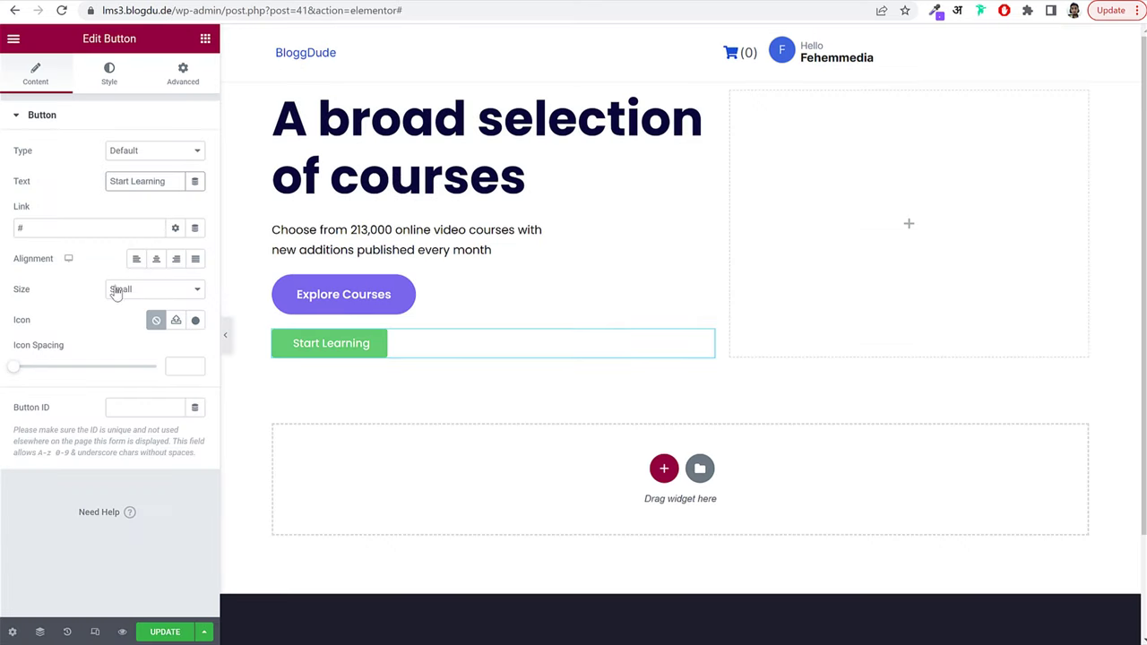
{"action": "double_click", "coordinate": [21, 320]}
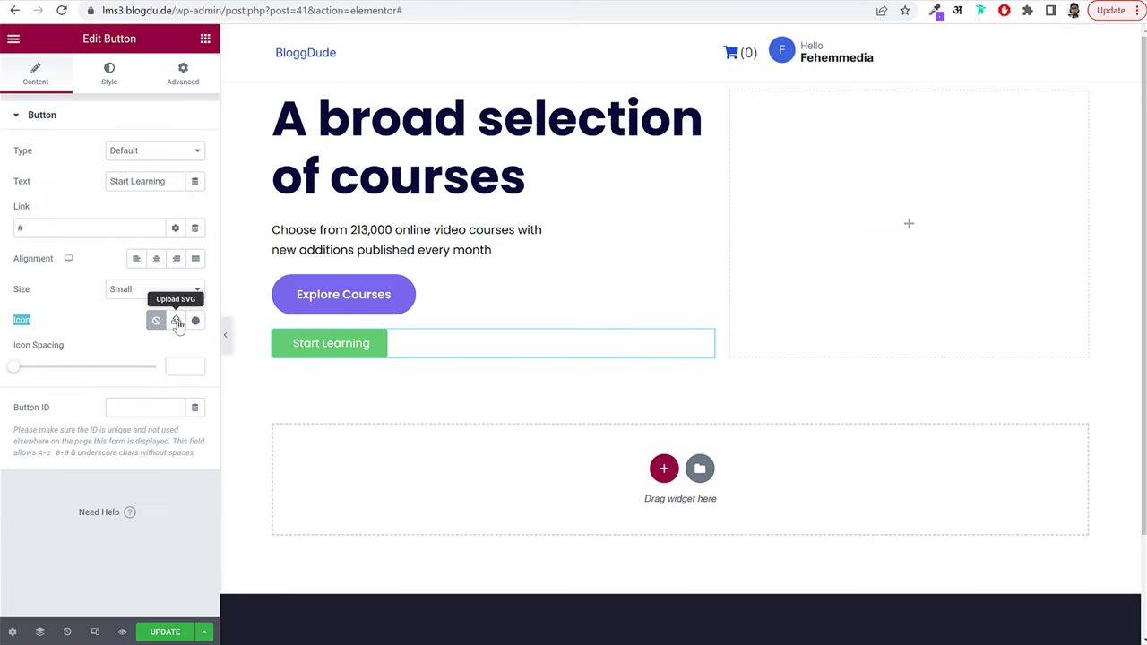
{"action": "left_click", "coordinate": [197, 321]}
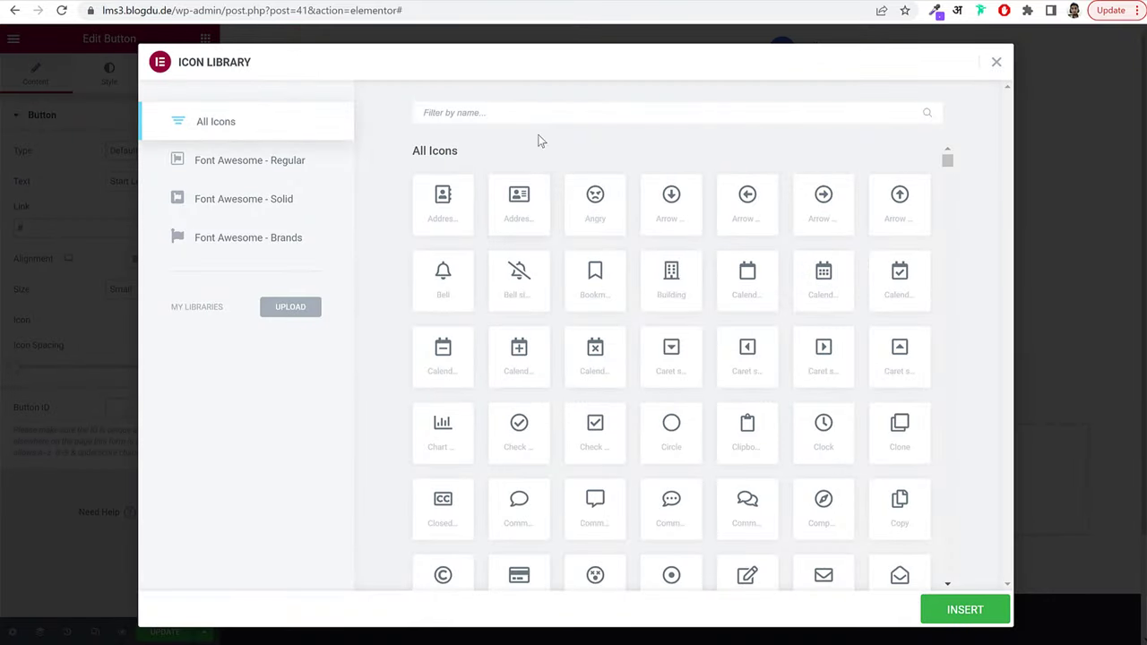
{"action": "type", "text": "arrow"}
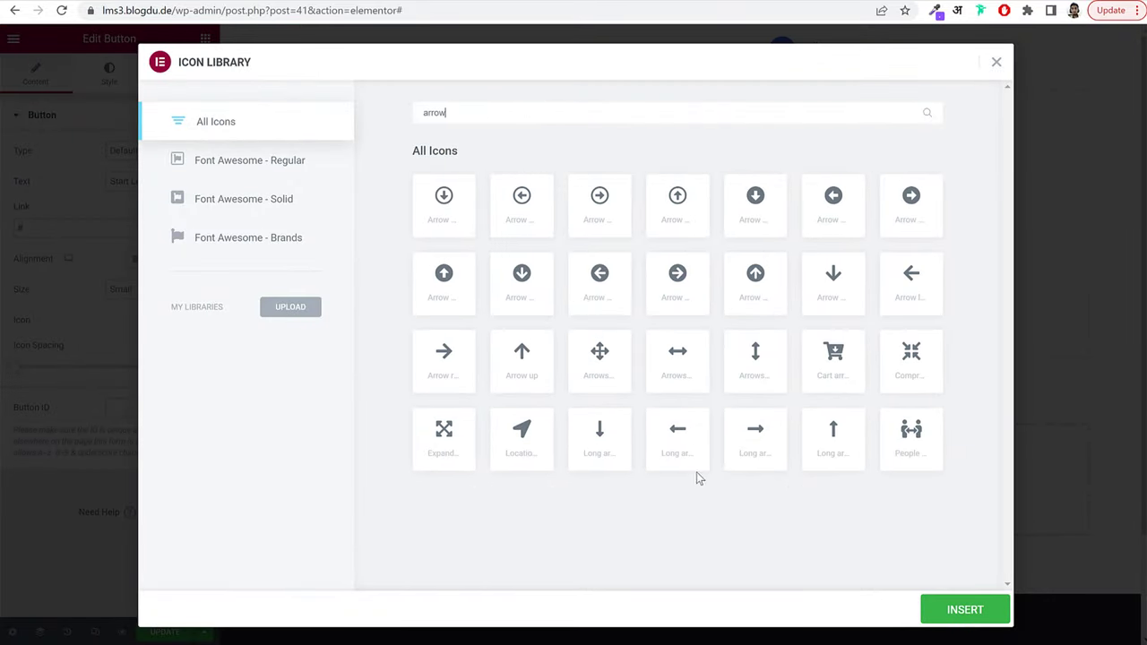
{"action": "left_click", "coordinate": [466, 370]}
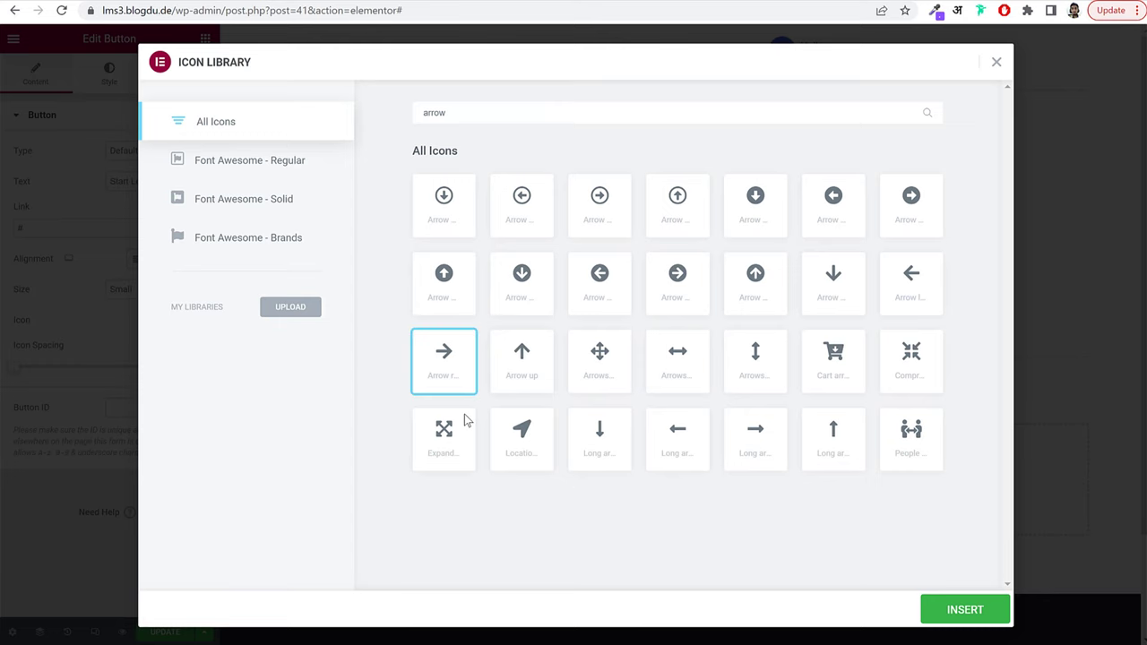
{"action": "left_click", "coordinate": [955, 602]}
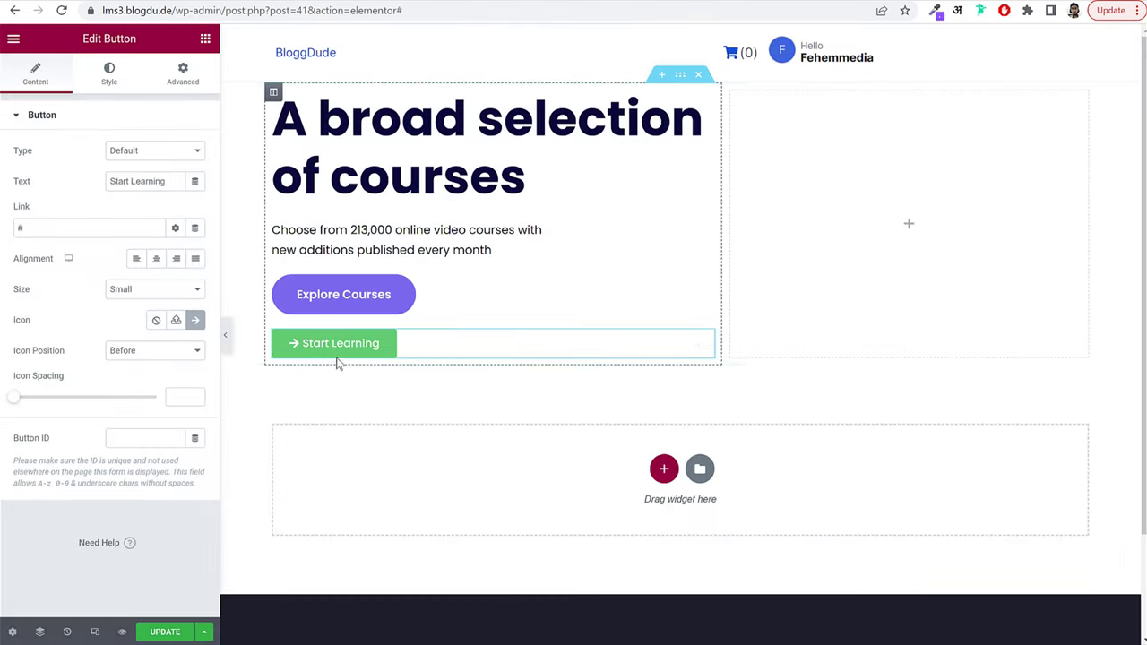
{"action": "left_click_drag", "start_coordinate": [13, 355], "coordinate": [87, 360]}
{"action": "left_click", "coordinate": [147, 356]}
{"action": "left_click", "coordinate": [154, 377]}
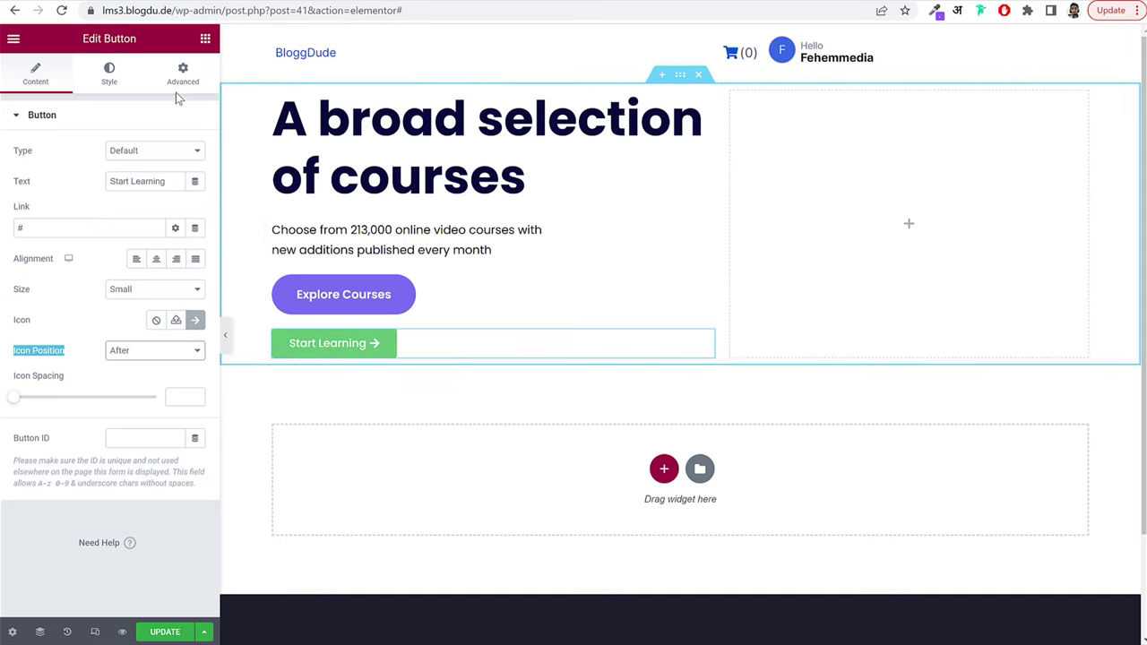
Give the button typography of size 16, weight 600 Semi Bold and line height 1.5 em
{"action": "left_click", "coordinate": [111, 76]}
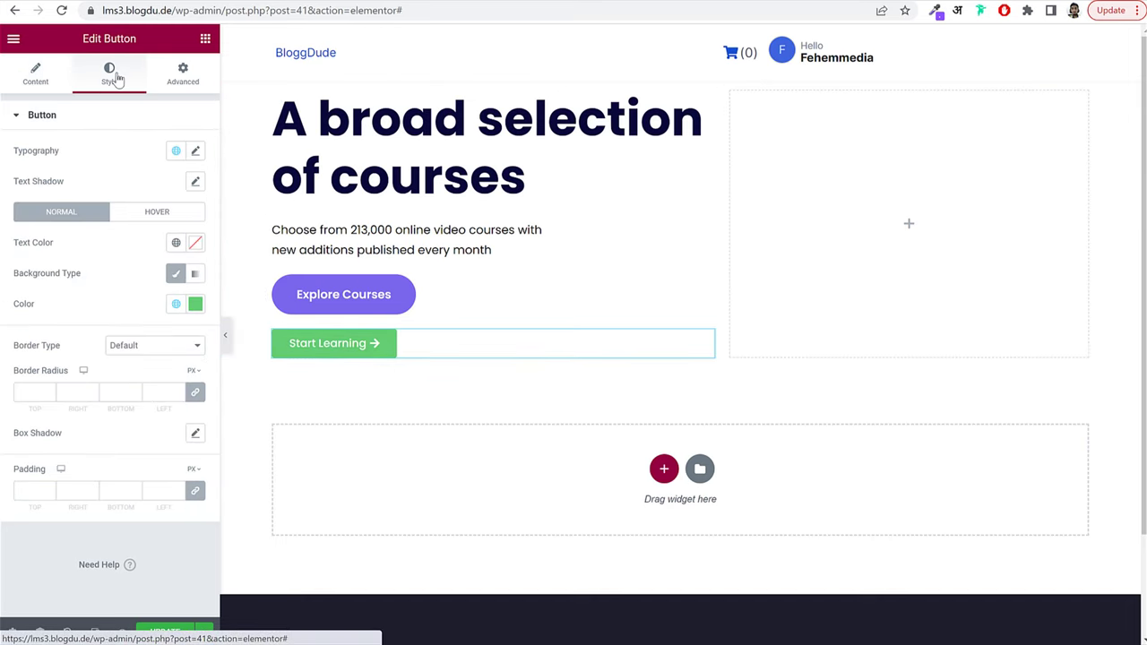
{"action": "left_click", "coordinate": [195, 155]}
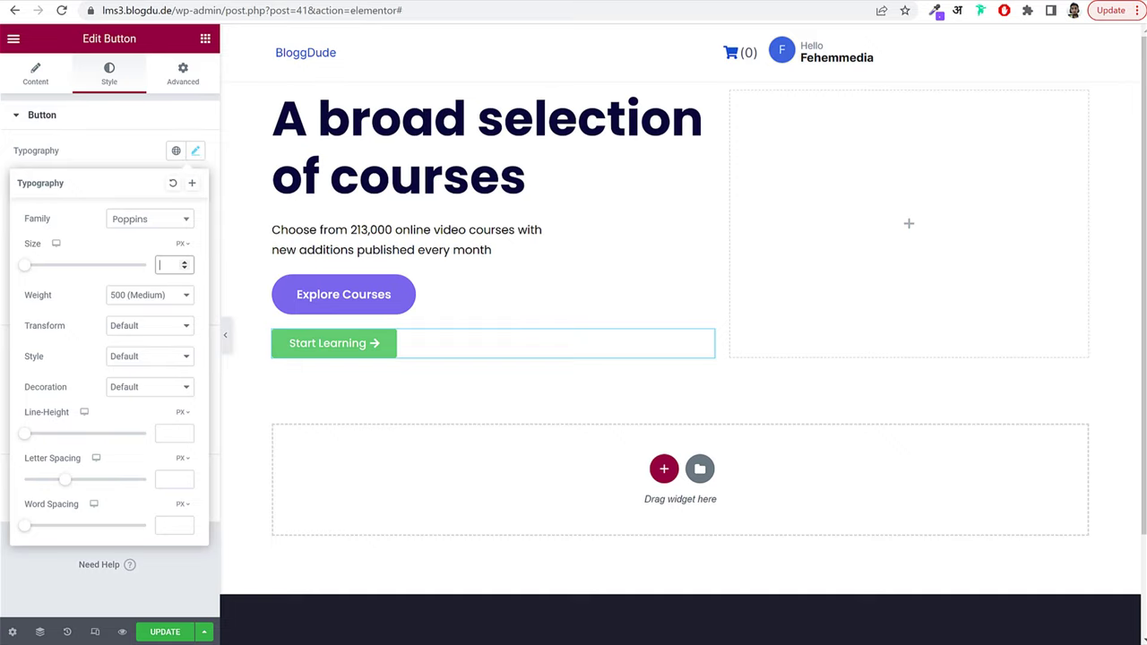
{"action": "type", "text": "16"}
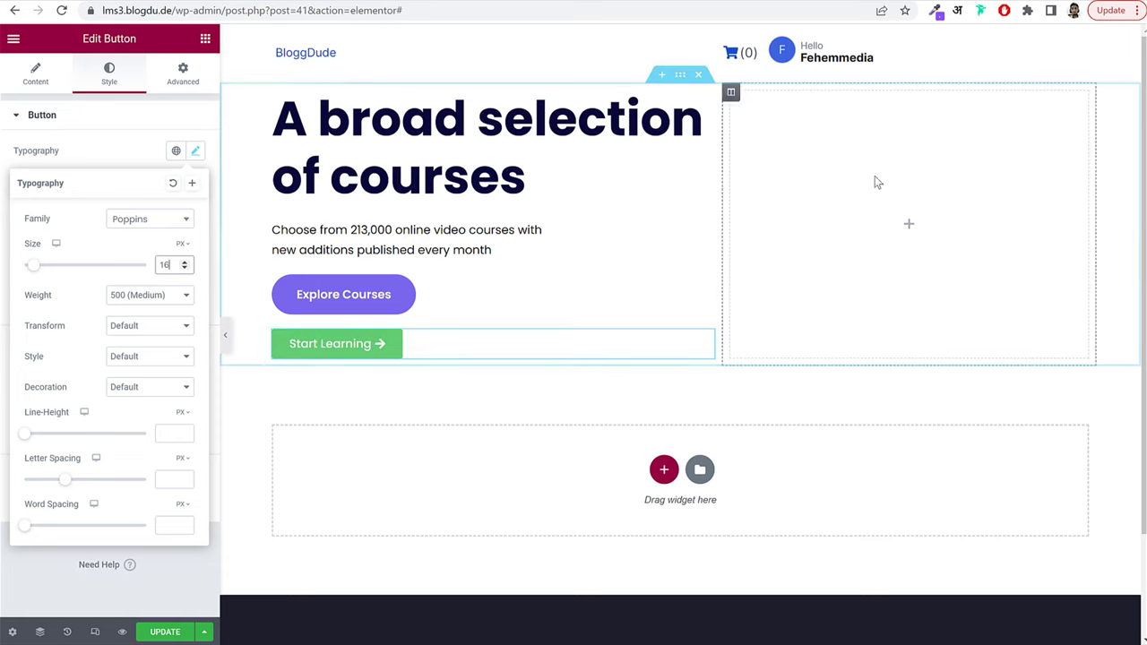
{"action": "left_click", "coordinate": [163, 296]}
{"action": "left_click", "coordinate": [165, 365]}
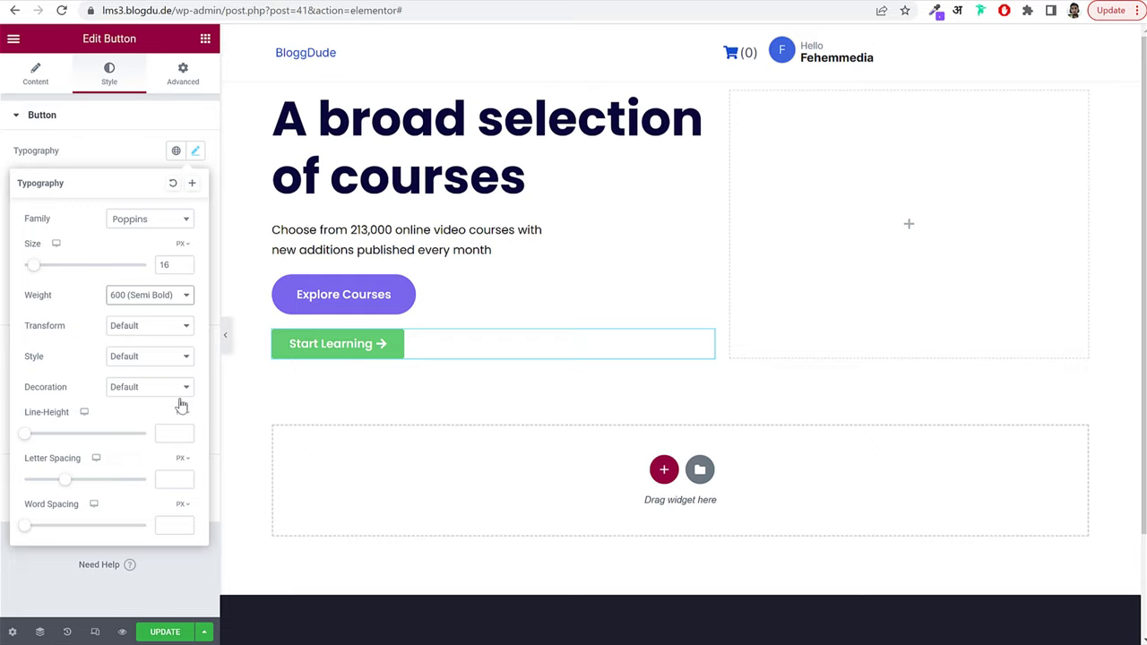
{"action": "left_click", "coordinate": [179, 429]}
{"action": "left_click", "coordinate": [171, 436]}
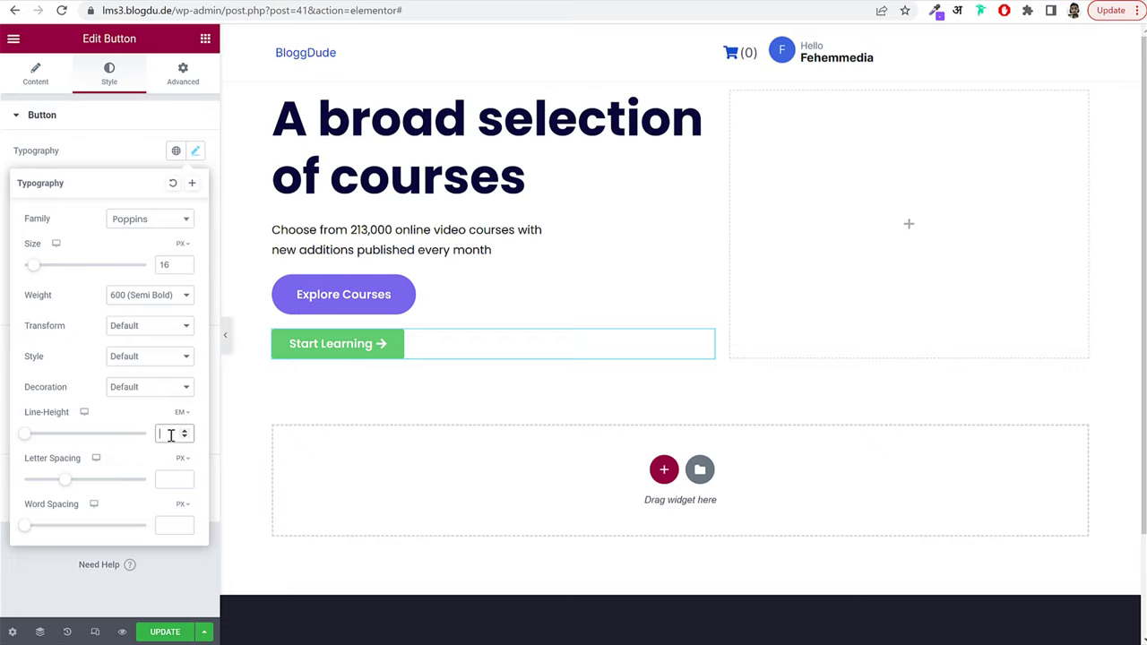
{"action": "type", "text": "1.5"}
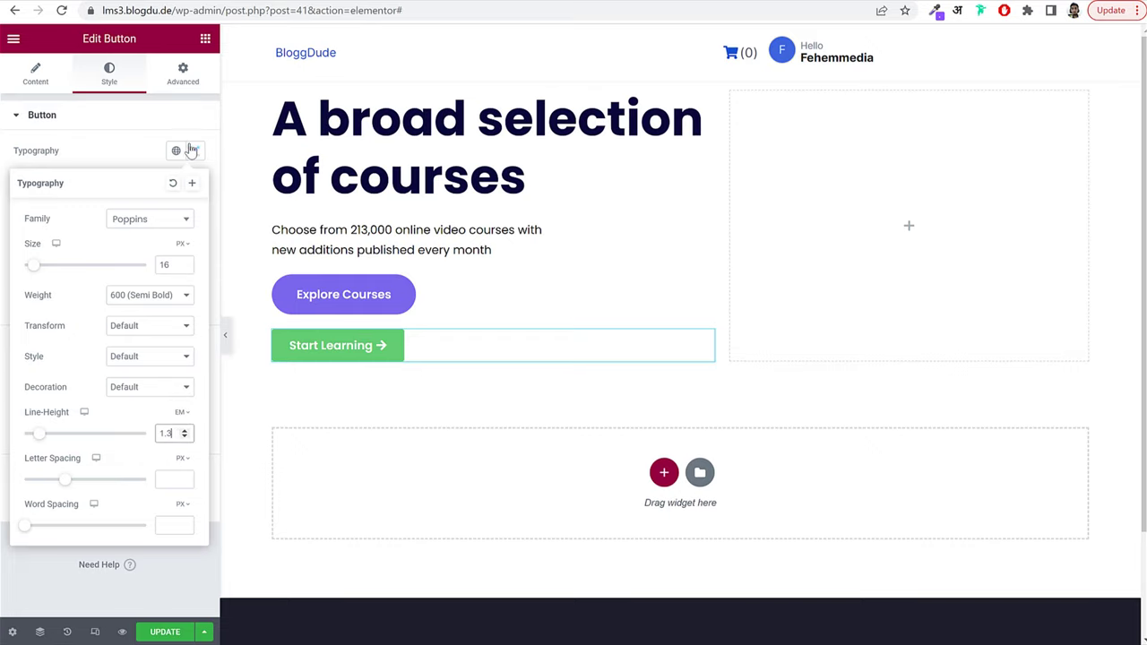
{"action": "left_click", "coordinate": [195, 151]}
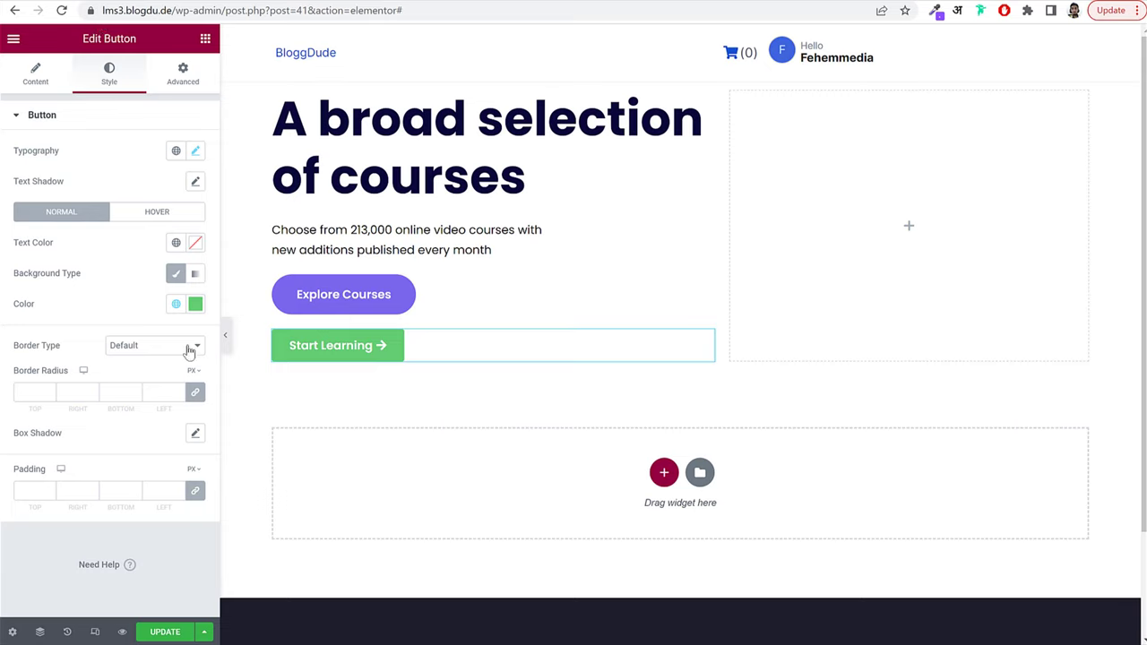
Make the button background fully transparent by setting its alpha to 0
{"action": "left_click", "coordinate": [196, 305]}
{"action": "type", "text": "#FFAA2A"}
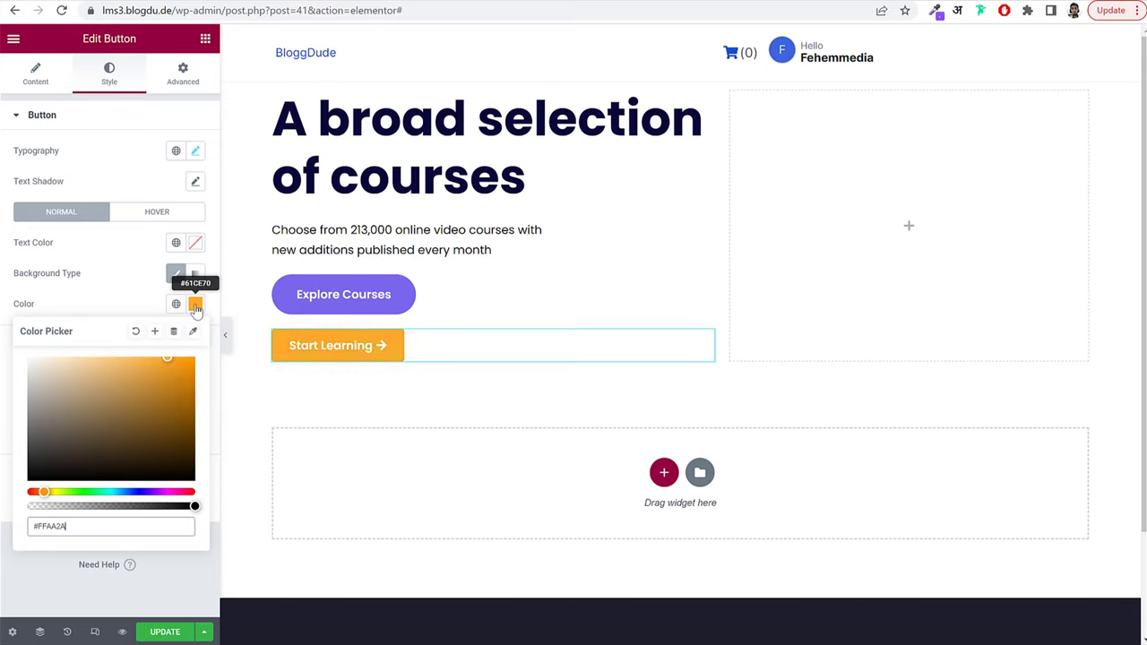
{"action": "left_click", "coordinate": [100, 302]}
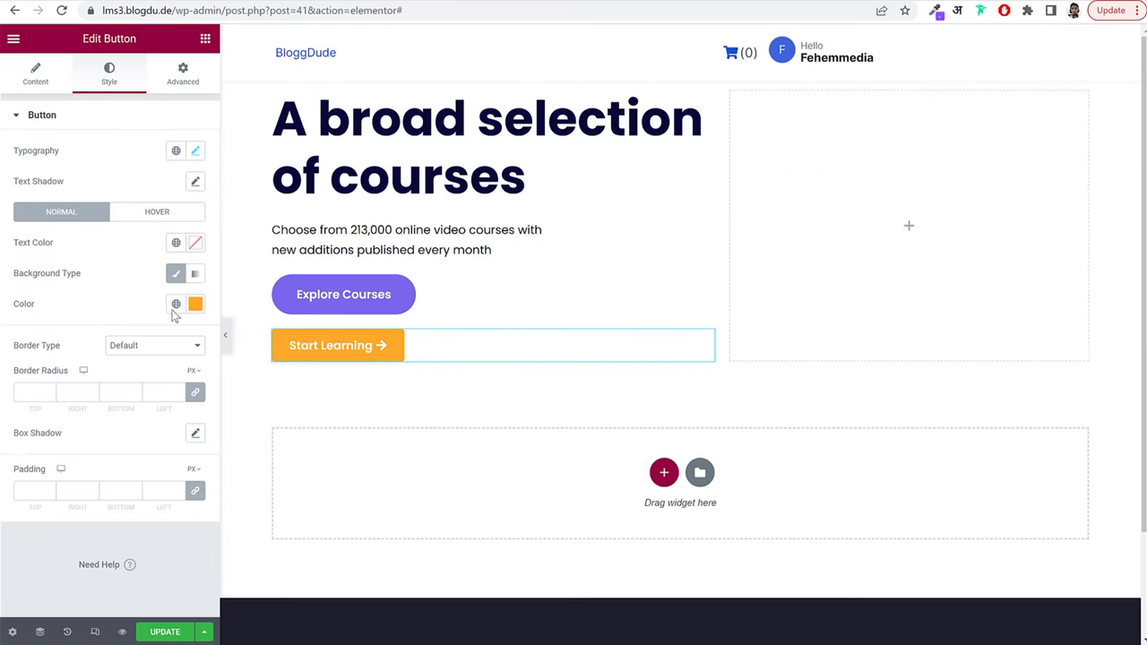
{"action": "left_click", "coordinate": [176, 304]}
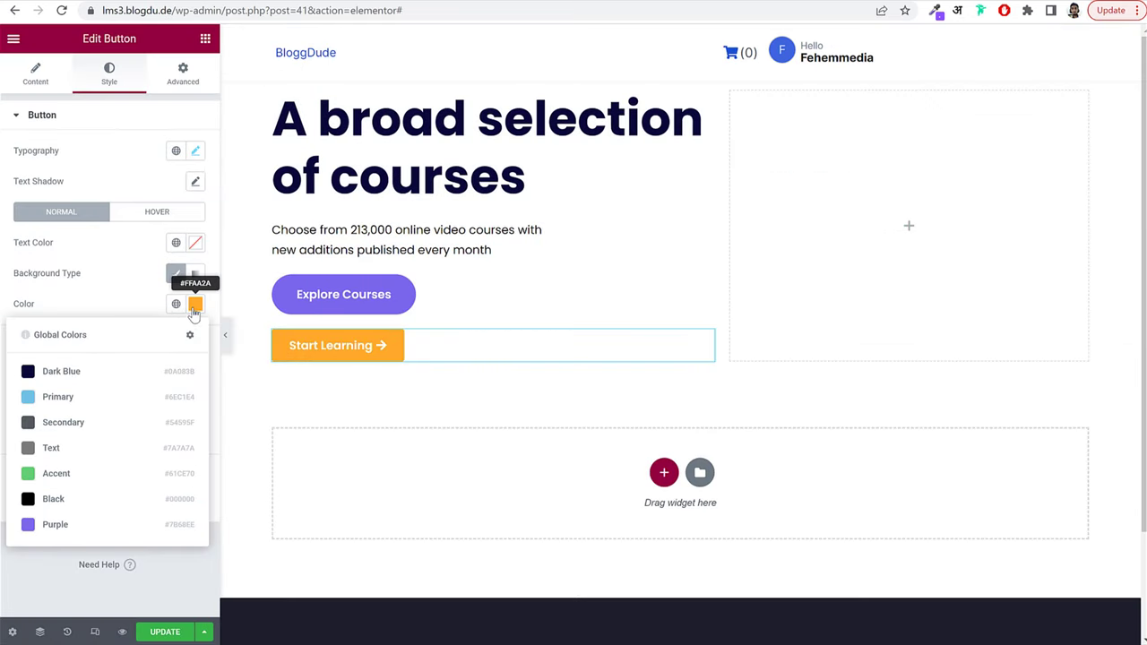
{"action": "left_click", "coordinate": [196, 303]}
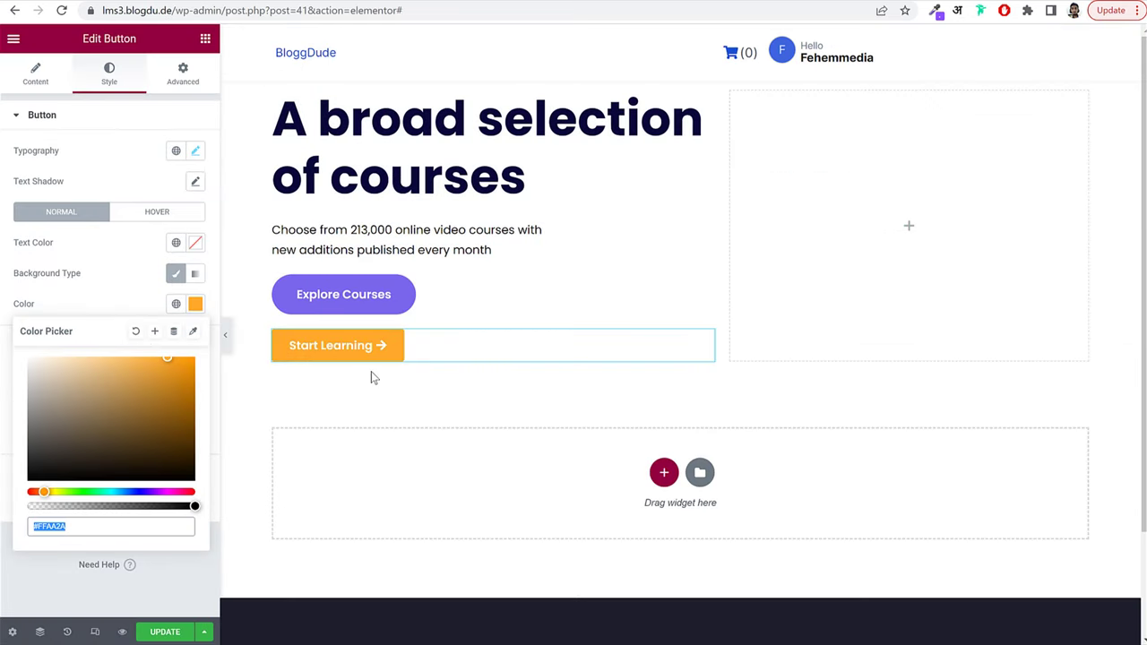
{"action": "left_click", "coordinate": [90, 306]}
{"action": "left_click", "coordinate": [194, 303]}
{"action": "key", "text": "ctrl+c"}
{"action": "left_click_drag", "start_coordinate": [122, 491], "coordinate": [2, 504]}
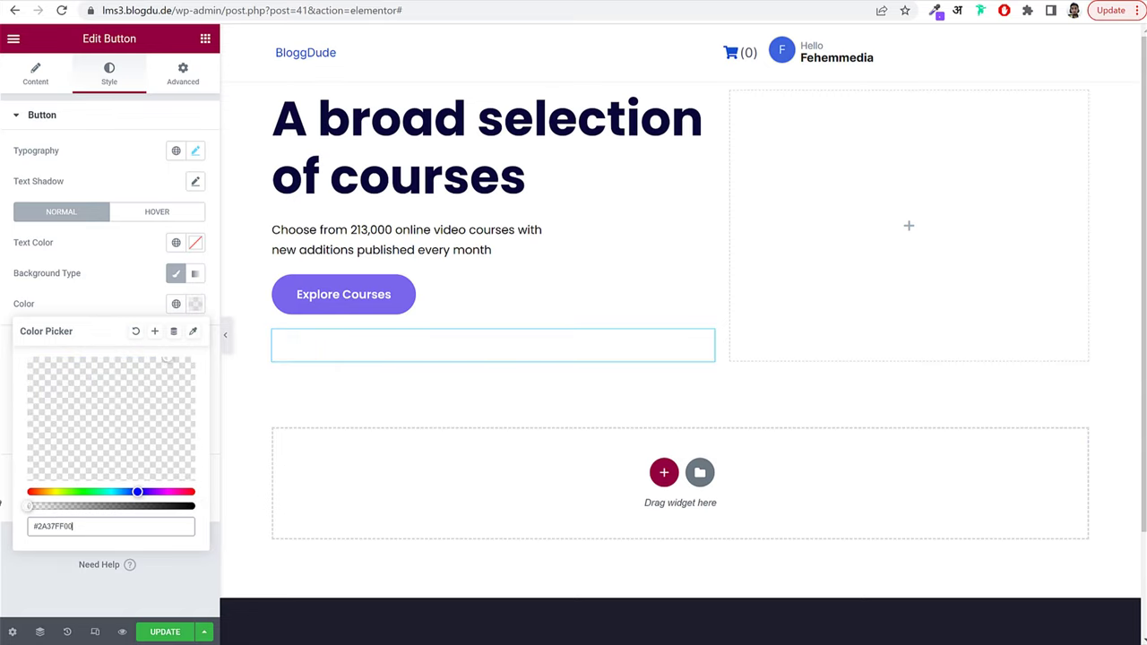
{"action": "left_click", "coordinate": [115, 294]}
Set the text colour to #FFAA2A and add a solid 2 px border
{"action": "left_click", "coordinate": [195, 243]}
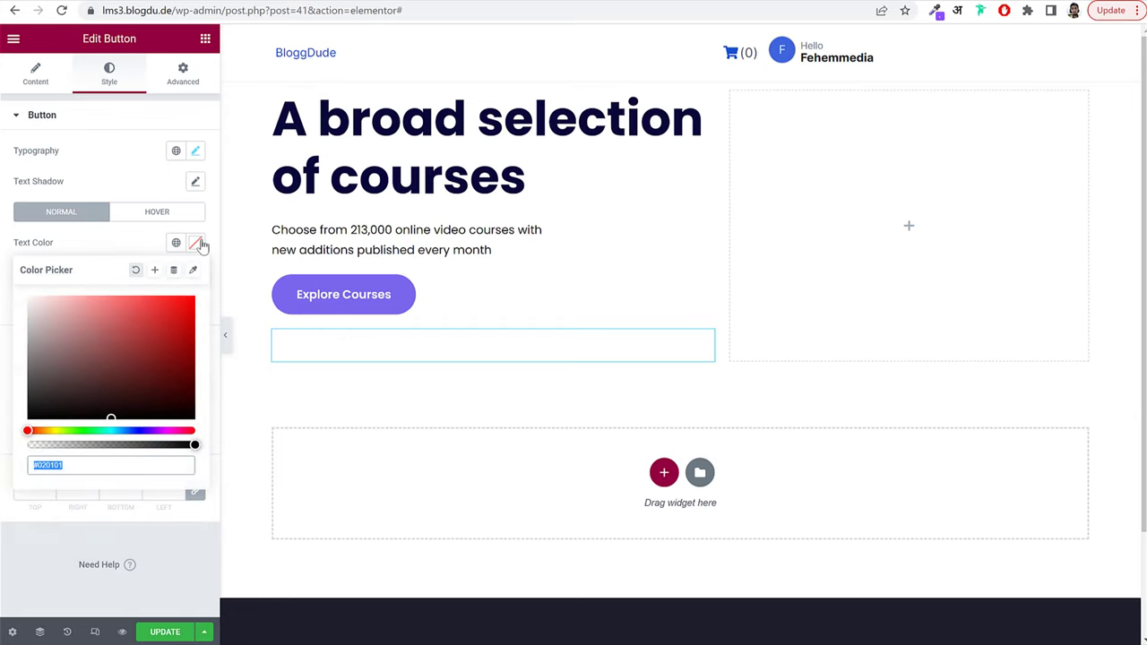
{"action": "key", "text": "ctrl+v"}
{"action": "left_click", "coordinate": [196, 244]}
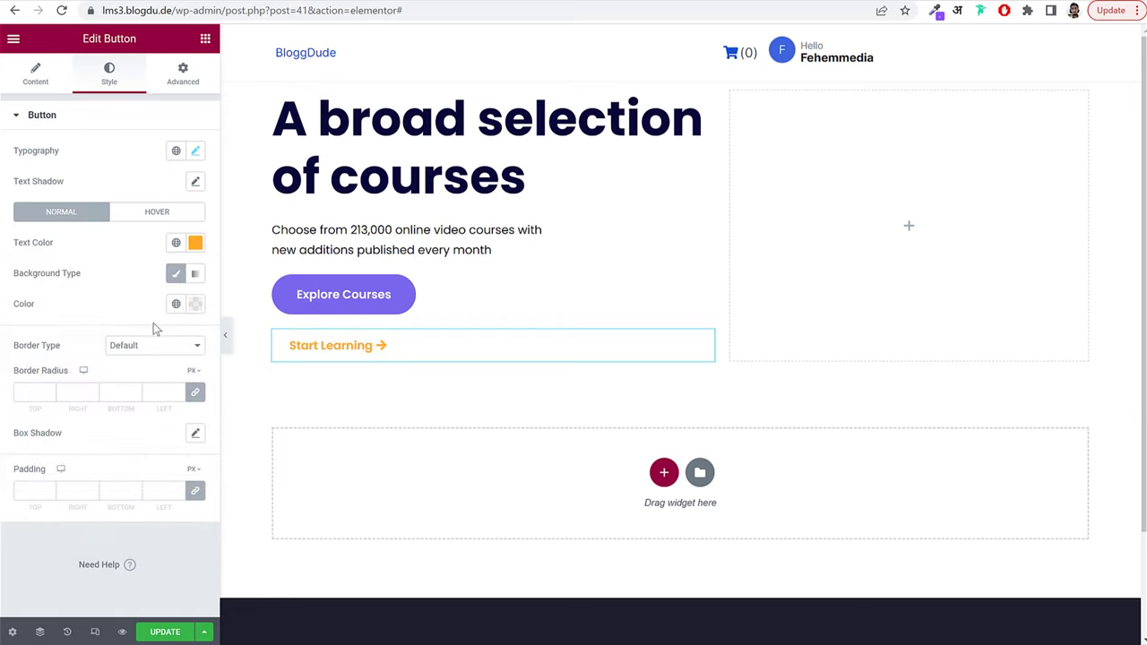
{"action": "left_click", "coordinate": [175, 348]}
{"action": "left_click", "coordinate": [153, 380]}
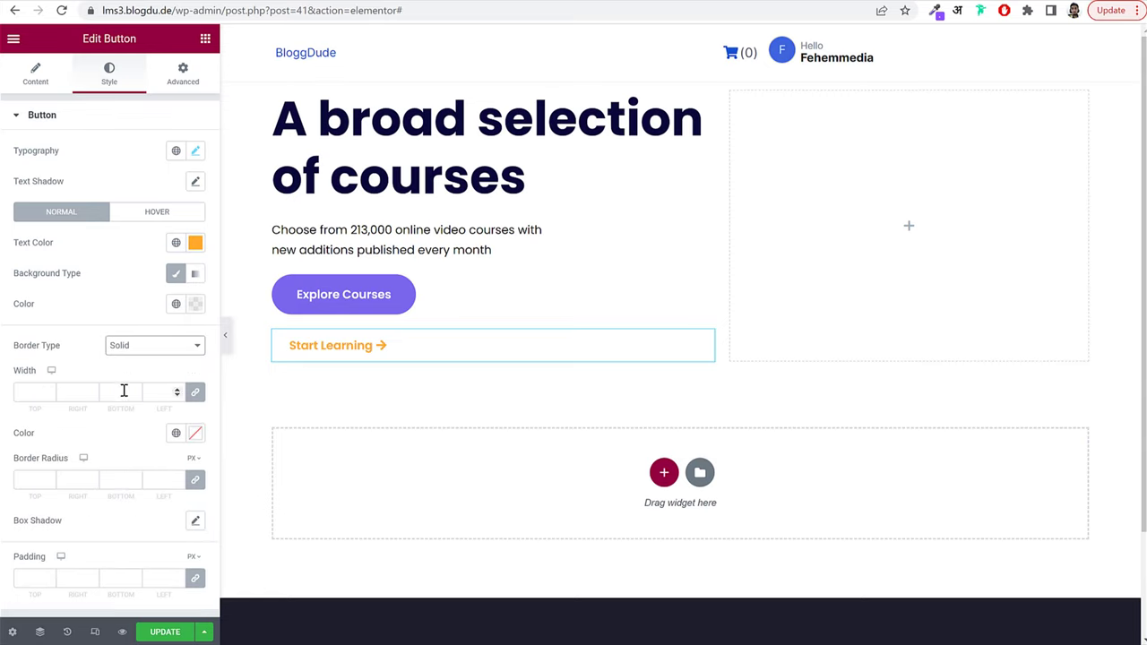
{"action": "left_click", "coordinate": [34, 395]}
{"action": "type", "text": "2"}
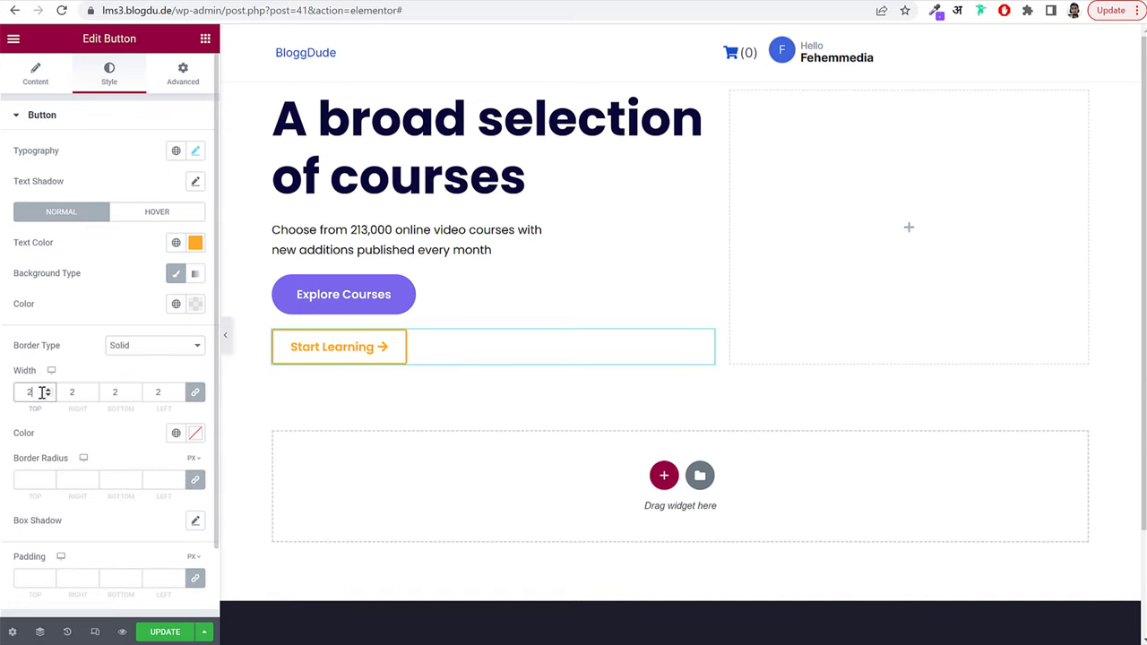
{"action": "left_click", "coordinate": [226, 335]}
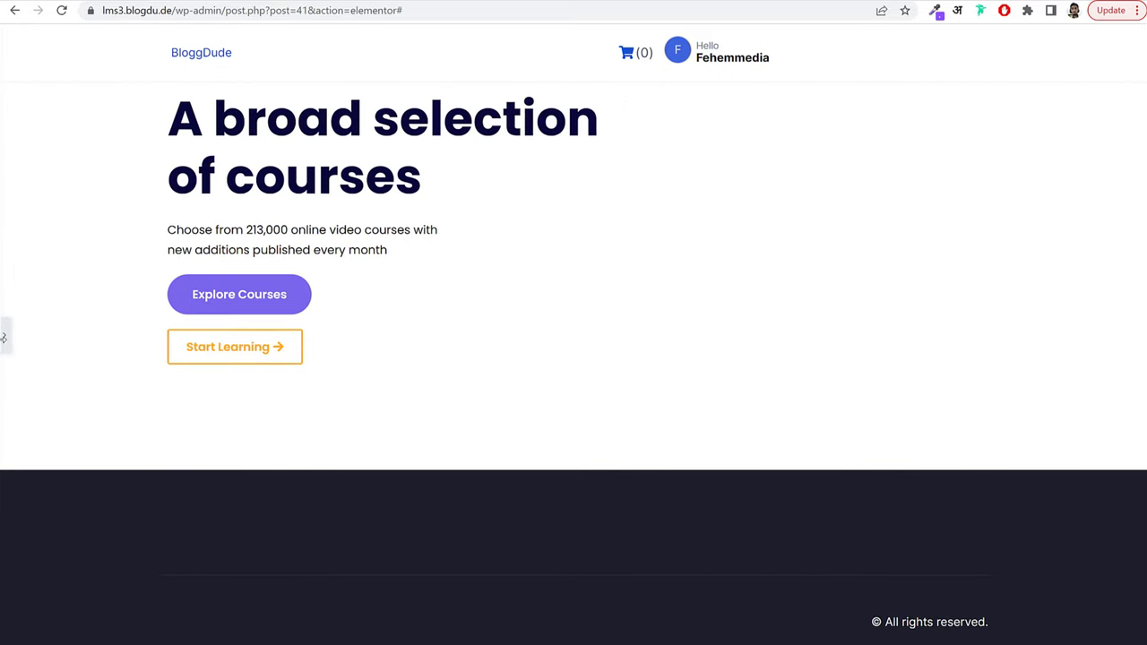
{"action": "left_click", "coordinate": [4, 338]}
Round the corners to 50 and set unlinked padding to 15/32/15/32
{"action": "left_click", "coordinate": [29, 479]}
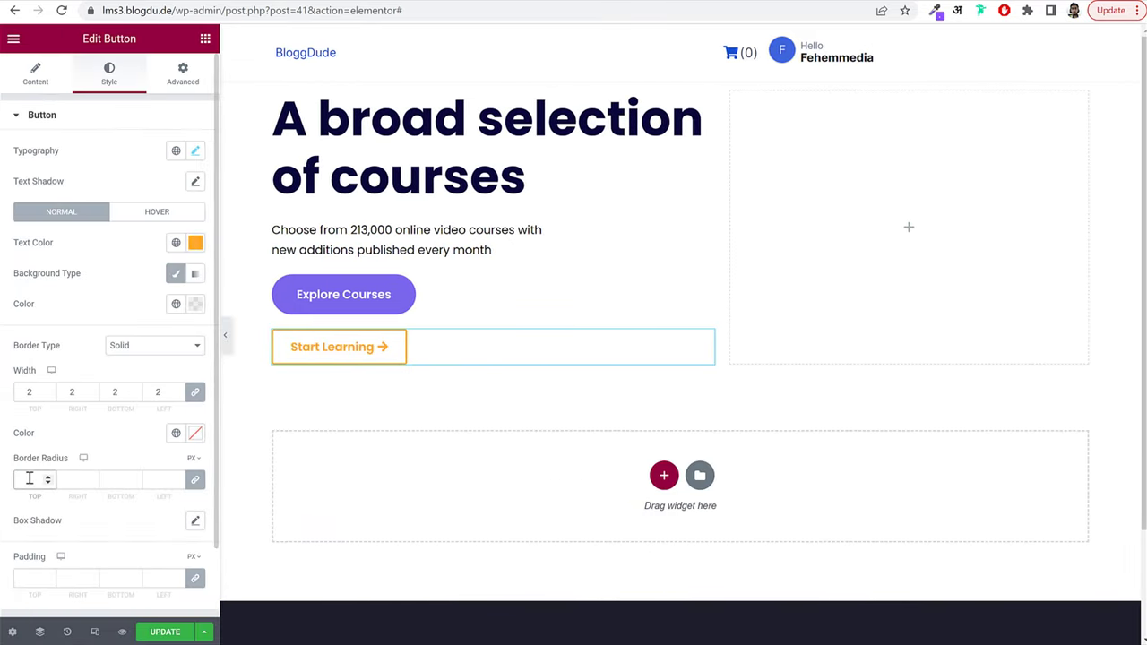
{"action": "type", "text": "50"}
{"action": "scroll", "coordinate": [107, 466], "scroll_direction": "down", "scroll_amount": 2}
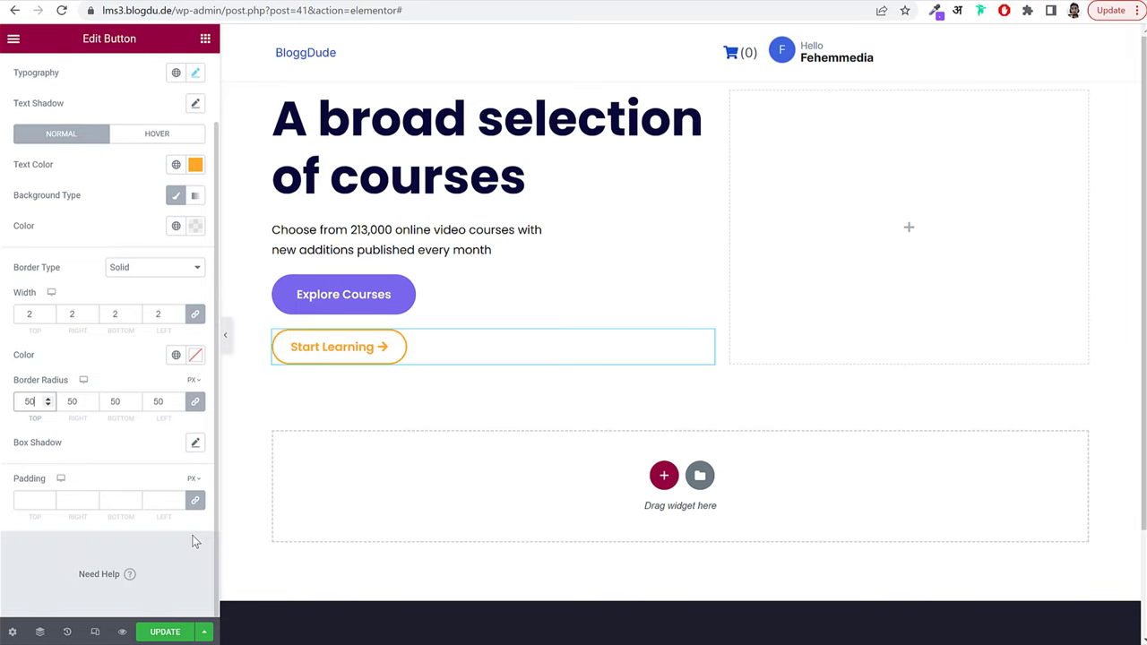
{"action": "left_click", "coordinate": [194, 500]}
{"action": "left_click", "coordinate": [27, 500]}
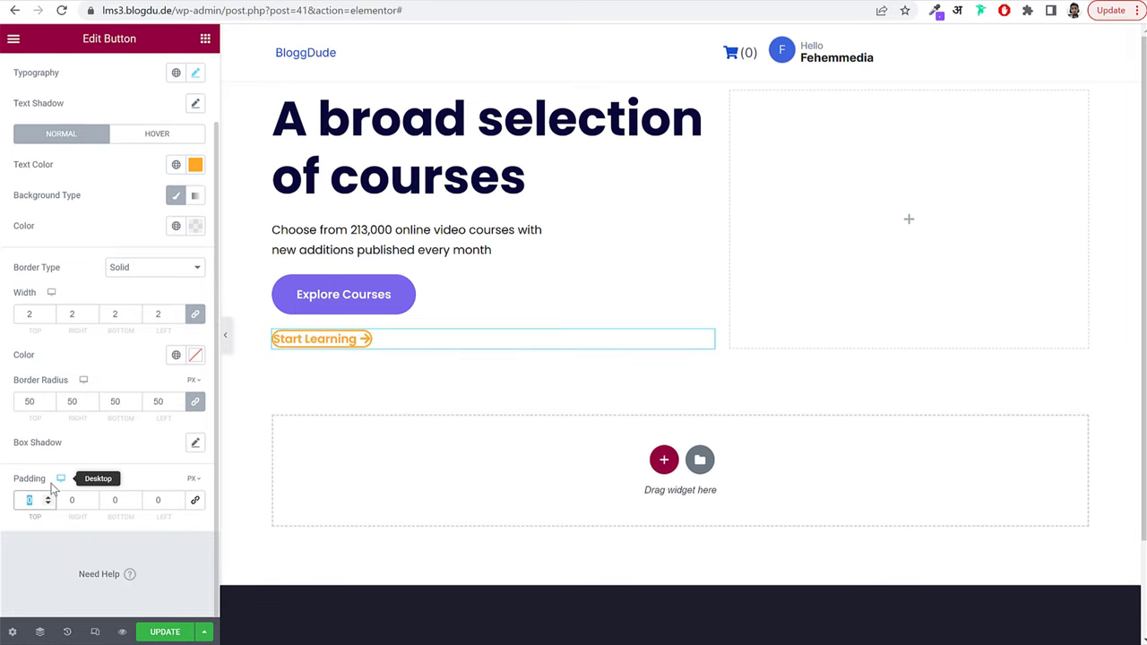
{"action": "type", "text": "15"}
{"action": "key", "text": "Tab"}
{"action": "type", "text": "32"}
{"action": "key", "text": "Tab"}
{"action": "type", "text": "15"}
{"action": "key", "text": "Tab"}
{"action": "type", "text": "3"}
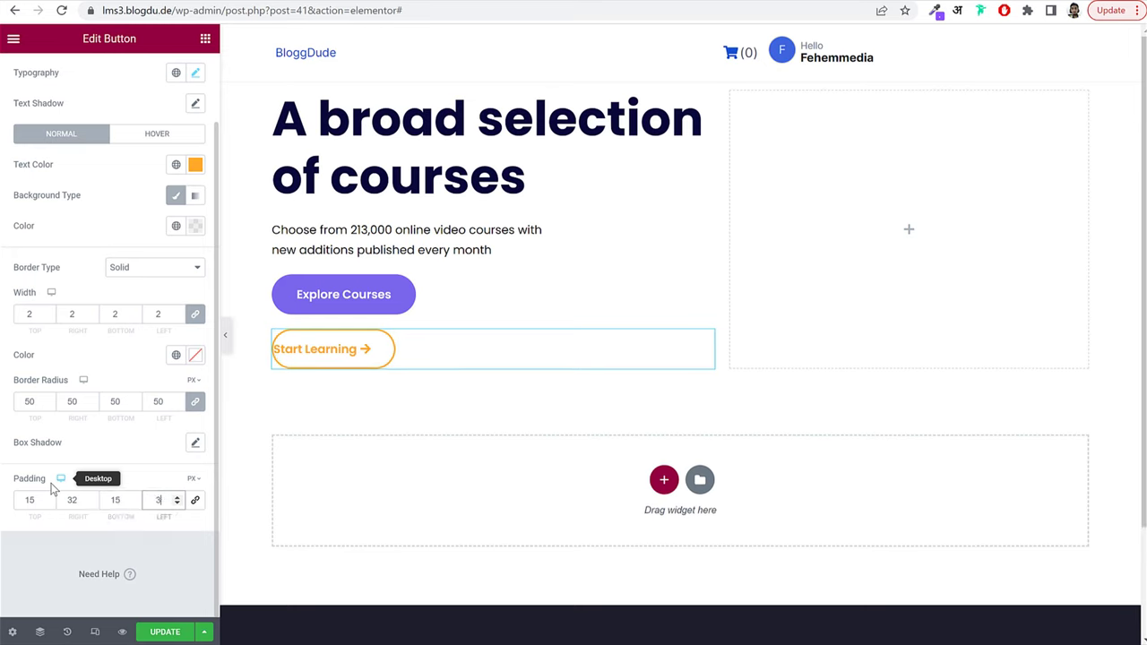
{"action": "type", "text": "2"}
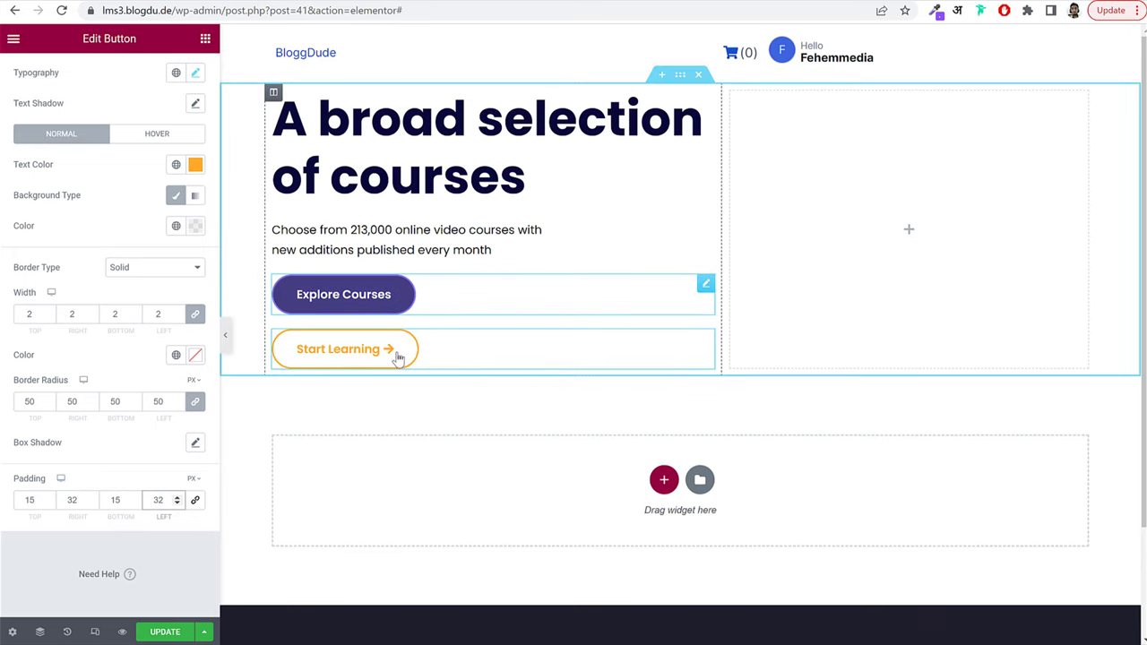
Set both Explore Courses and Start Learning widths to Inline (auto)
{"action": "left_click", "coordinate": [425, 293]}
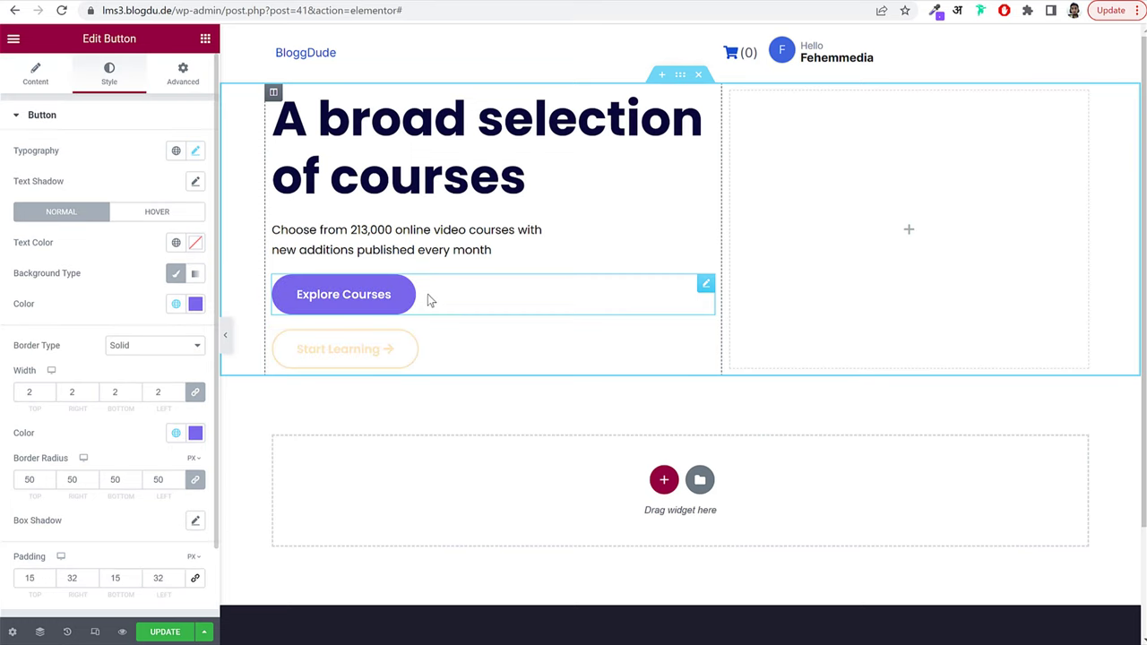
{"action": "left_click", "coordinate": [184, 79]}
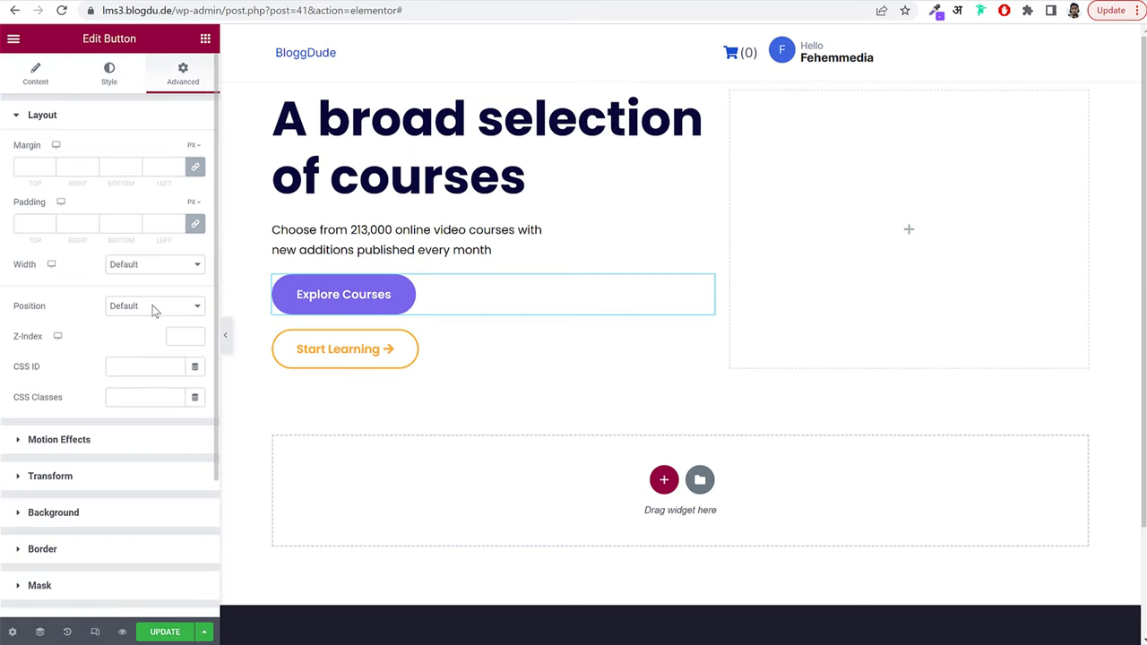
{"action": "left_click_drag", "start_coordinate": [30, 273], "coordinate": [146, 267]}
{"action": "left_click", "coordinate": [148, 266]}
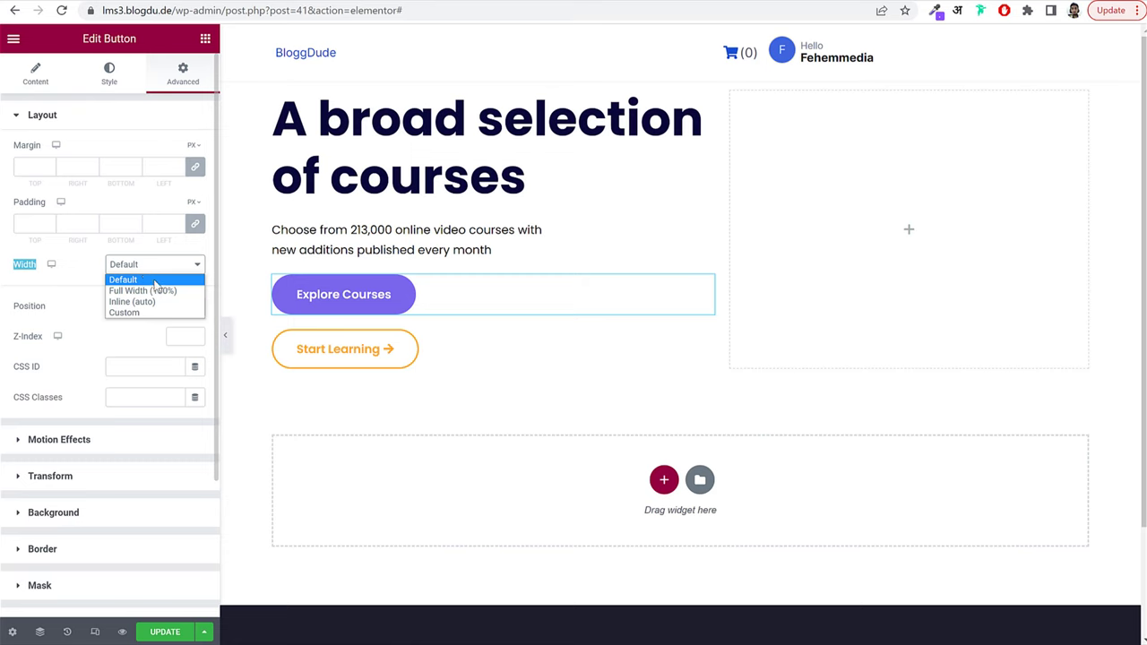
{"action": "left_click", "coordinate": [138, 303]}
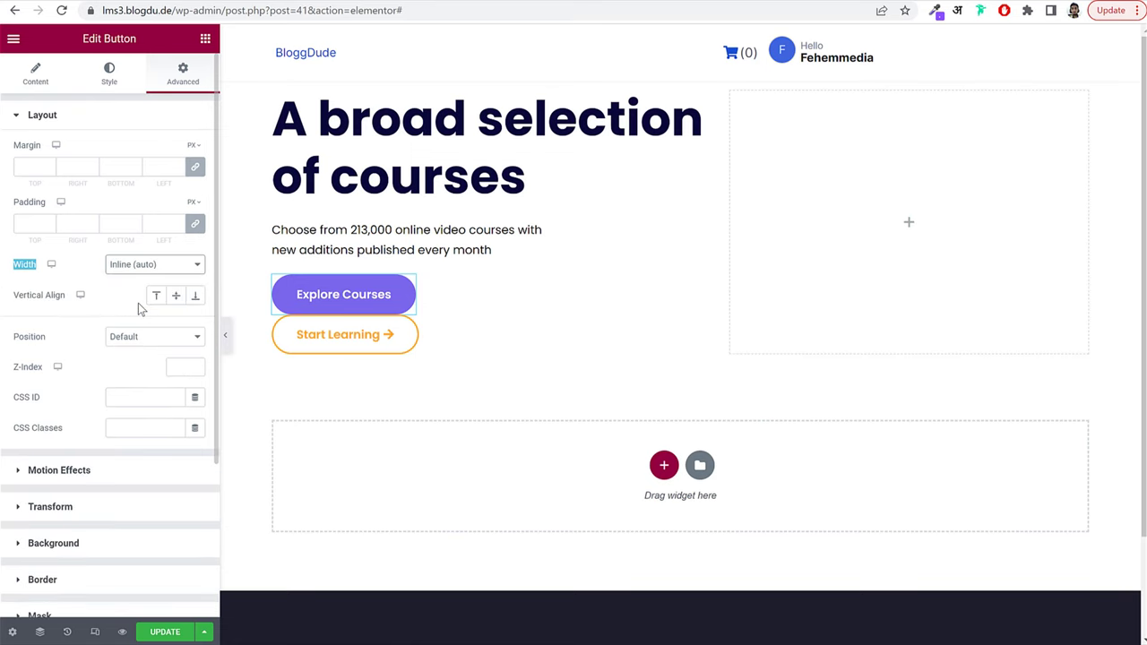
{"action": "left_click", "coordinate": [440, 342]}
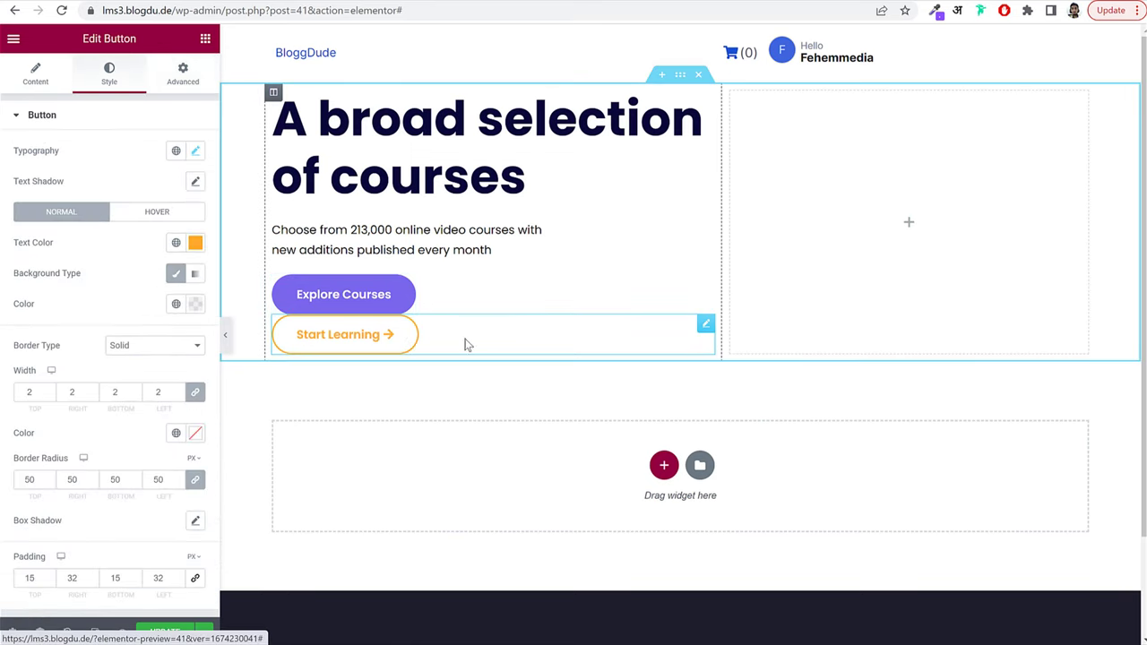
{"action": "left_click", "coordinate": [179, 80]}
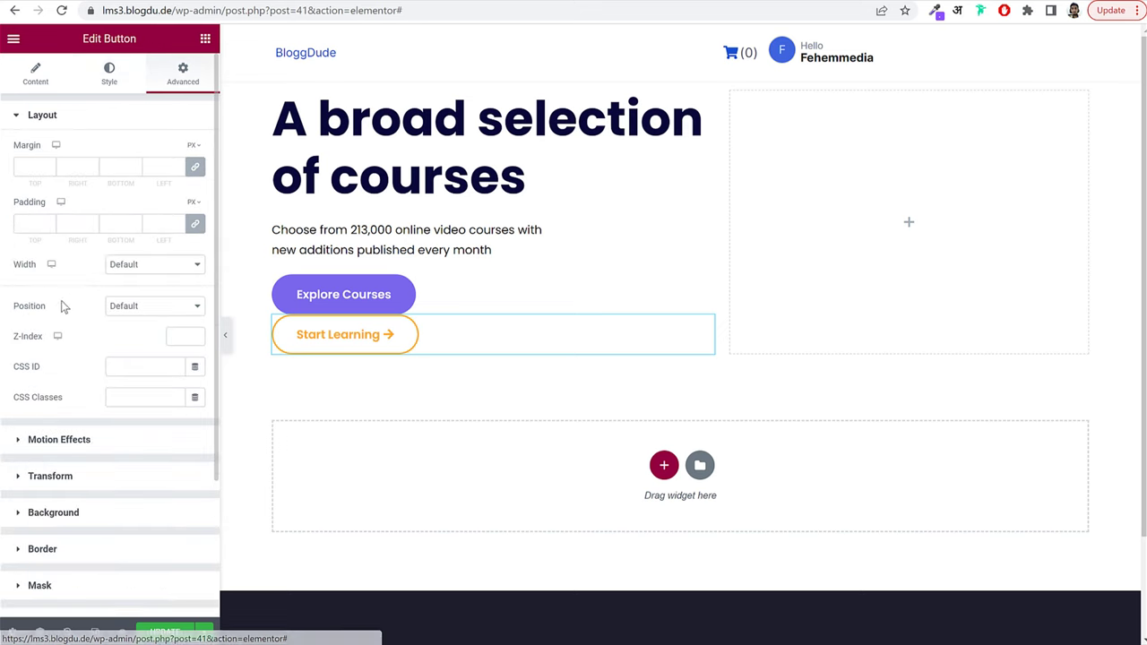
{"action": "left_click", "coordinate": [143, 267]}
{"action": "left_click", "coordinate": [148, 303]}
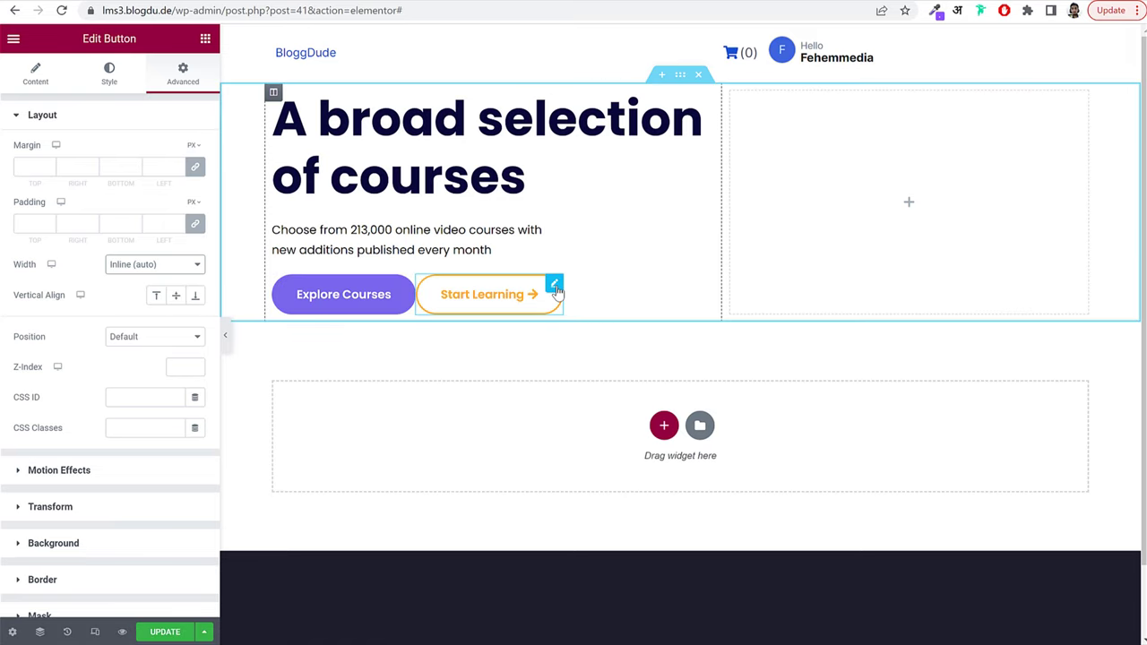
Give Start Learning a 10 px left margin, preview the result, and save the page
{"action": "left_click", "coordinate": [195, 168]}
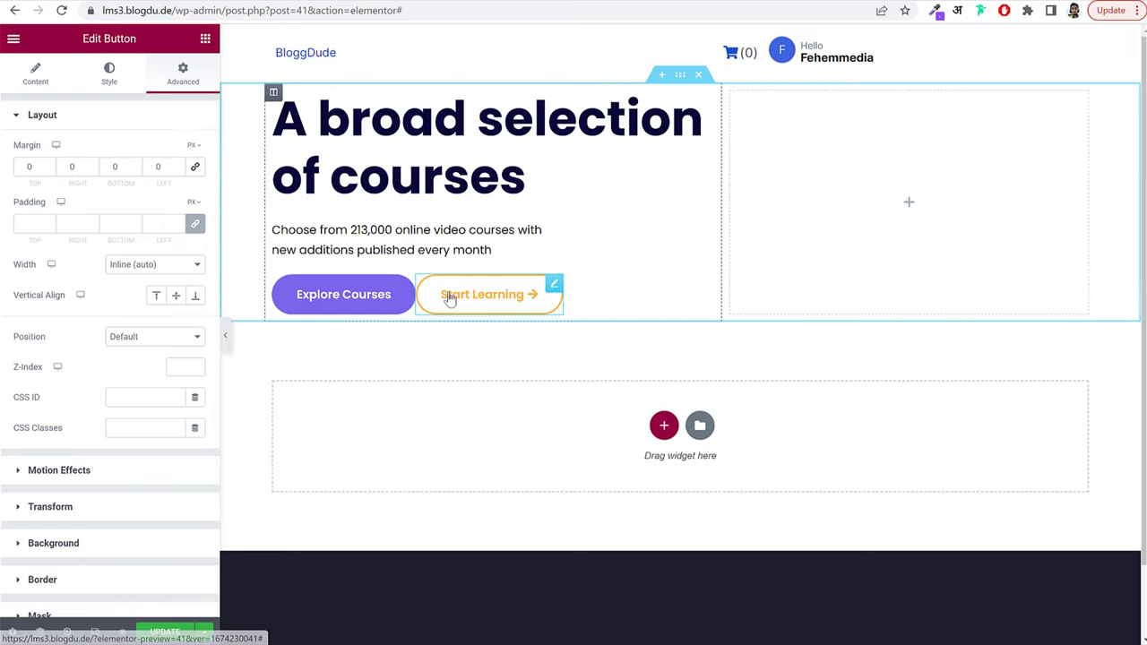
{"action": "left_click", "coordinate": [144, 166]}
{"action": "type", "text": "10"}
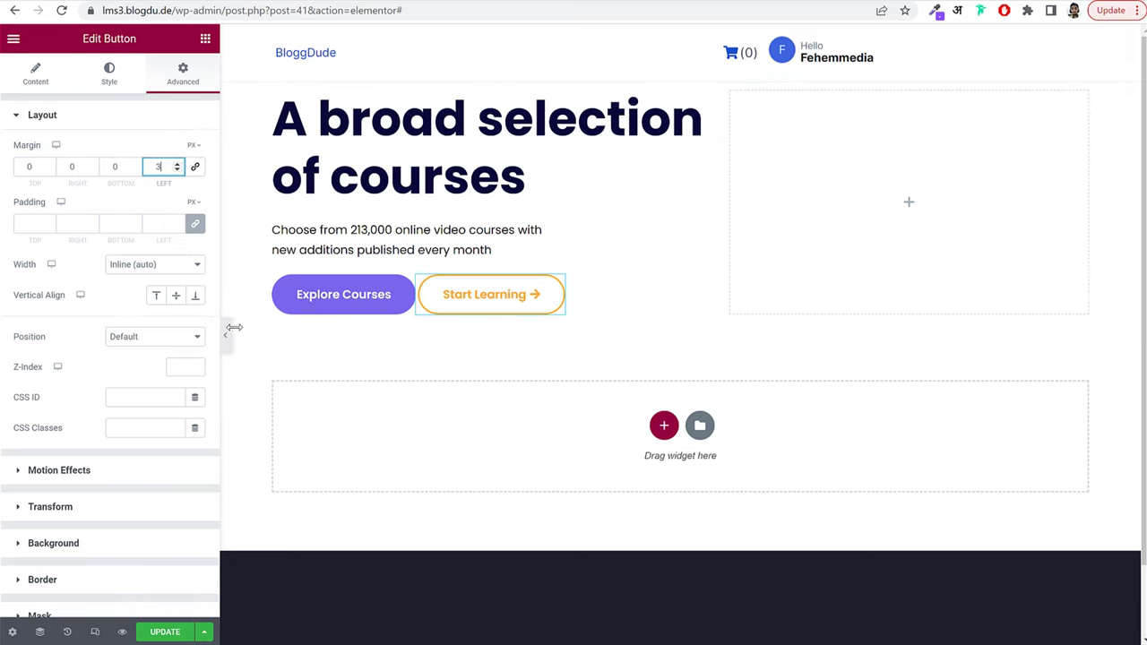
{"action": "left_click_drag", "start_coordinate": [172, 168], "coordinate": [159, 169]}
{"action": "double_click", "coordinate": [158, 168]}
{"action": "type", "text": "10"}
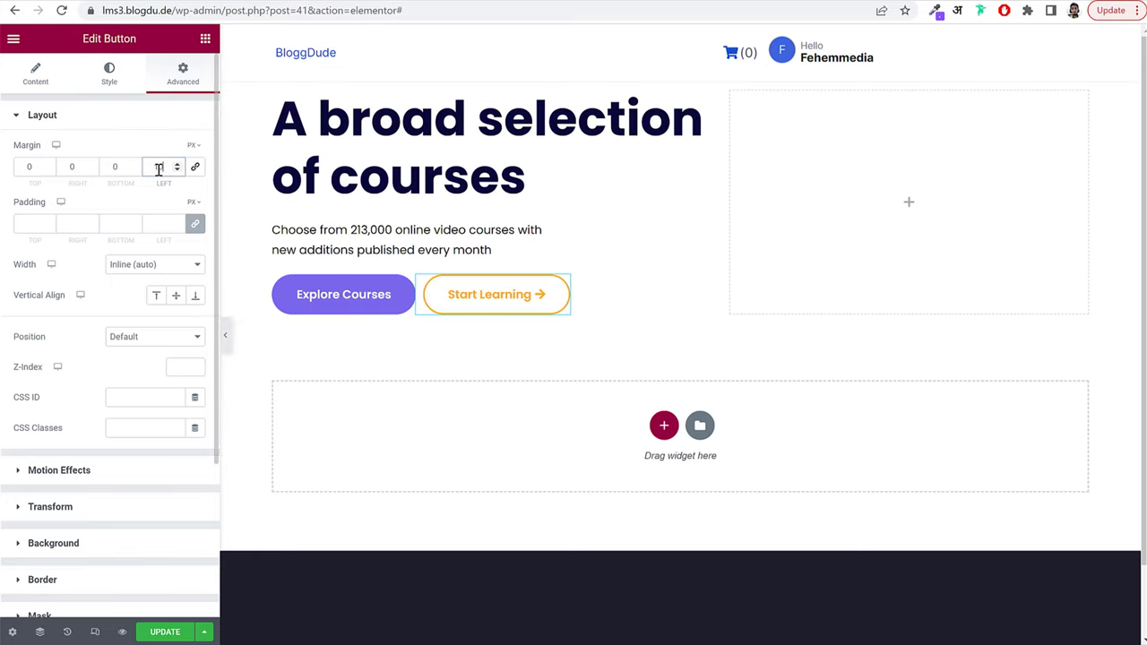
{"action": "left_click", "coordinate": [225, 335]}
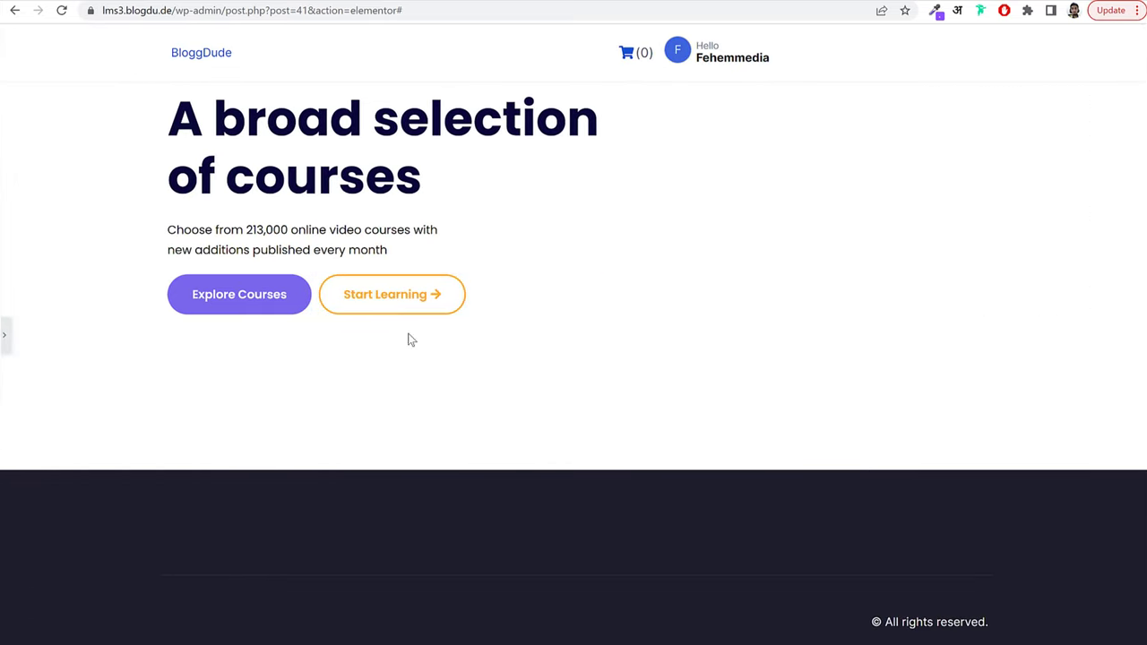
{"action": "left_click", "coordinate": [4, 336]}
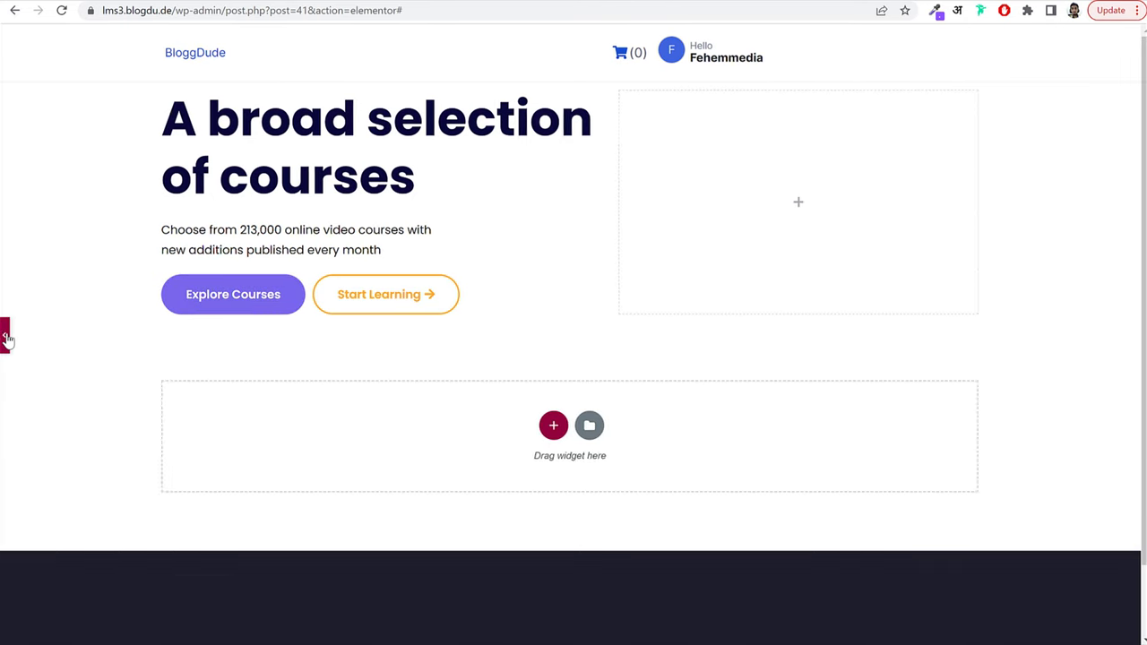
{"action": "key", "text": "ctrl+s"}
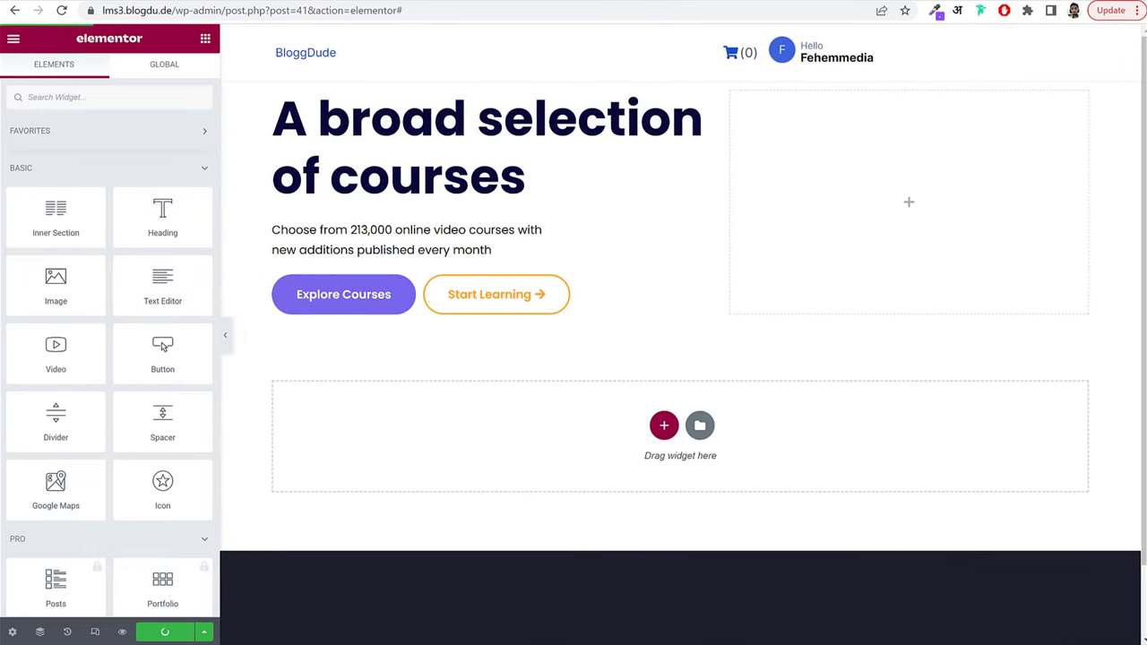
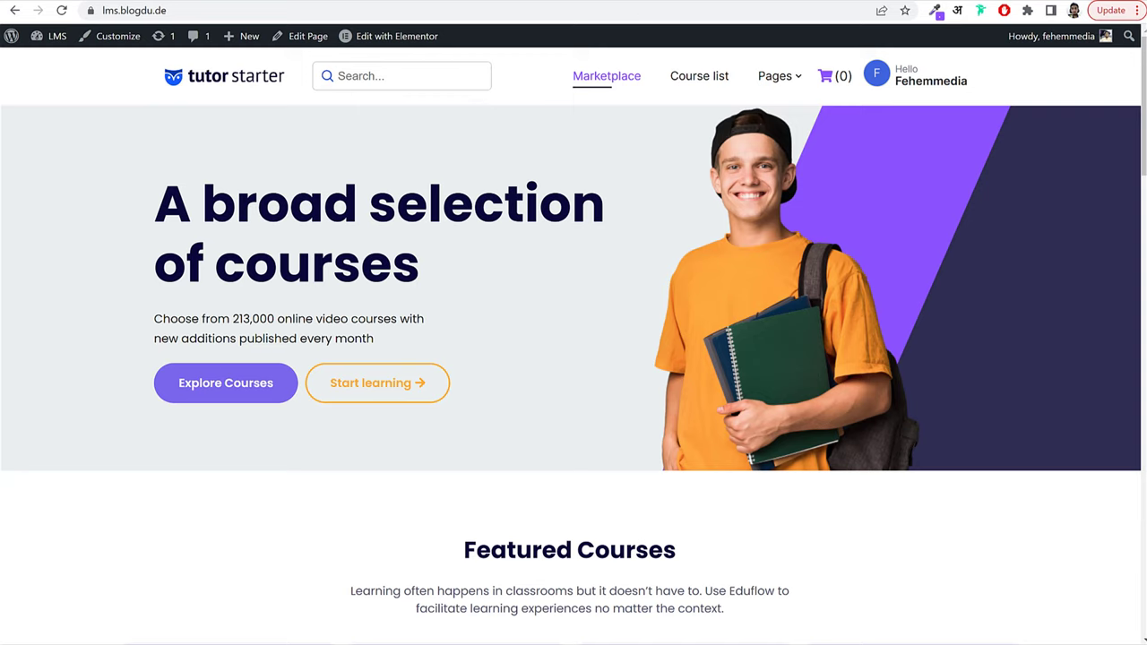
Open unsplash.com, pexels.com and freepik.com, each in its own new browser tab
{"action": "key", "text": "ctrl+t"}
{"action": "type", "text": "unsplash.com"}
{"action": "key", "text": "Return"}
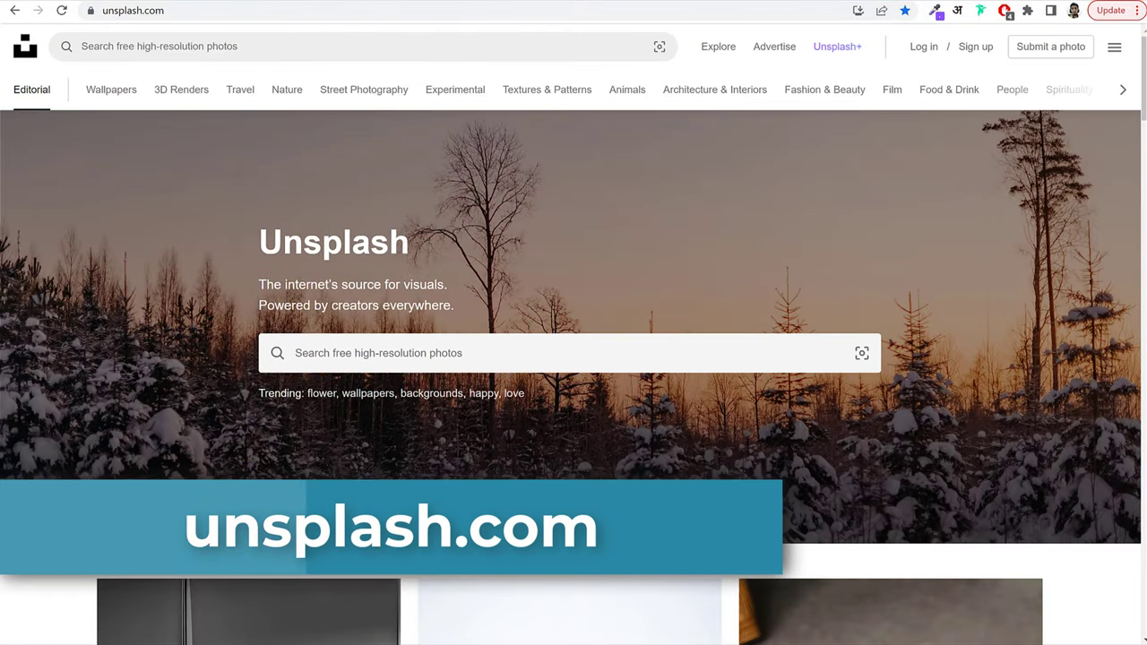
{"action": "key", "text": "ctrl+t"}
{"action": "type", "text": "pexels.com"}
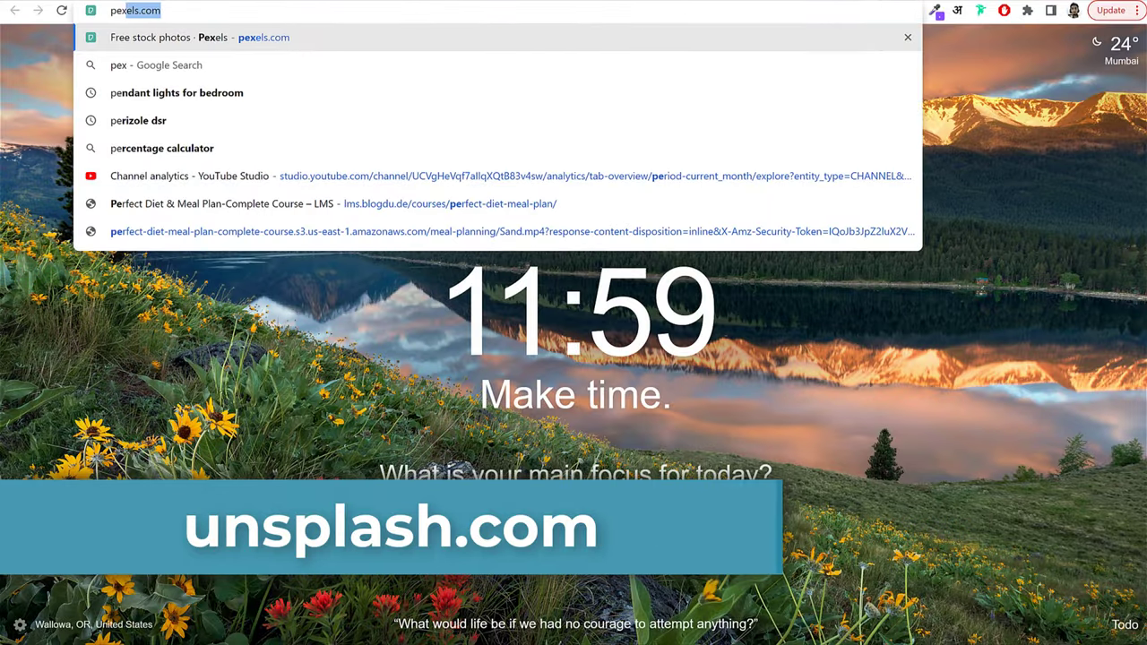
{"action": "key", "text": "Return"}
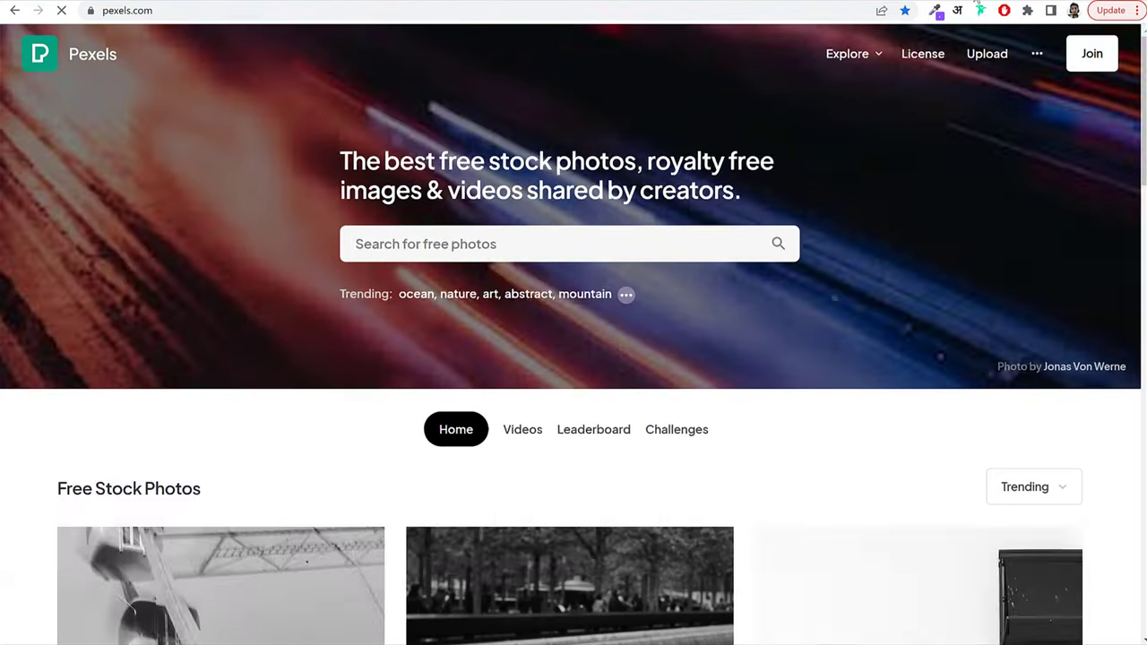
{"action": "key", "text": "ctrl+t"}
{"action": "type", "text": "freepik.com"}
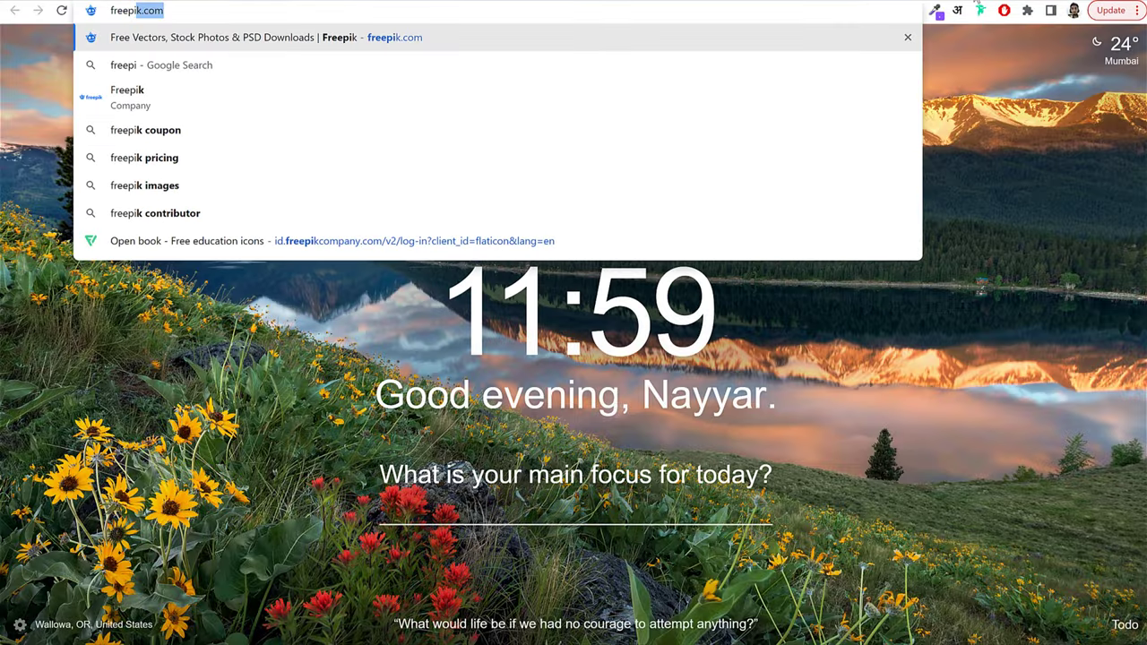
{"action": "key", "text": "Return"}
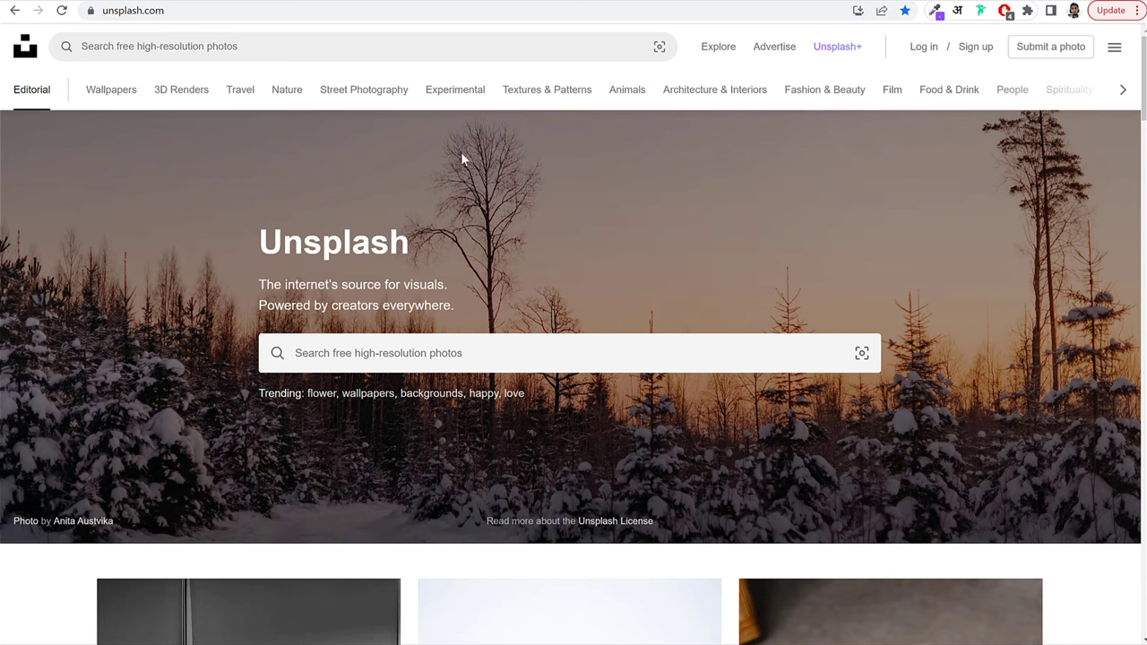
Search Unsplash for 'student' and scroll through the photo results
{"action": "left_click", "coordinate": [436, 349]}
{"action": "scroll", "coordinate": [675, 268], "scroll_direction": "down", "scroll_amount": 1}
{"action": "scroll", "coordinate": [676, 268], "scroll_direction": "up", "scroll_amount": 1}
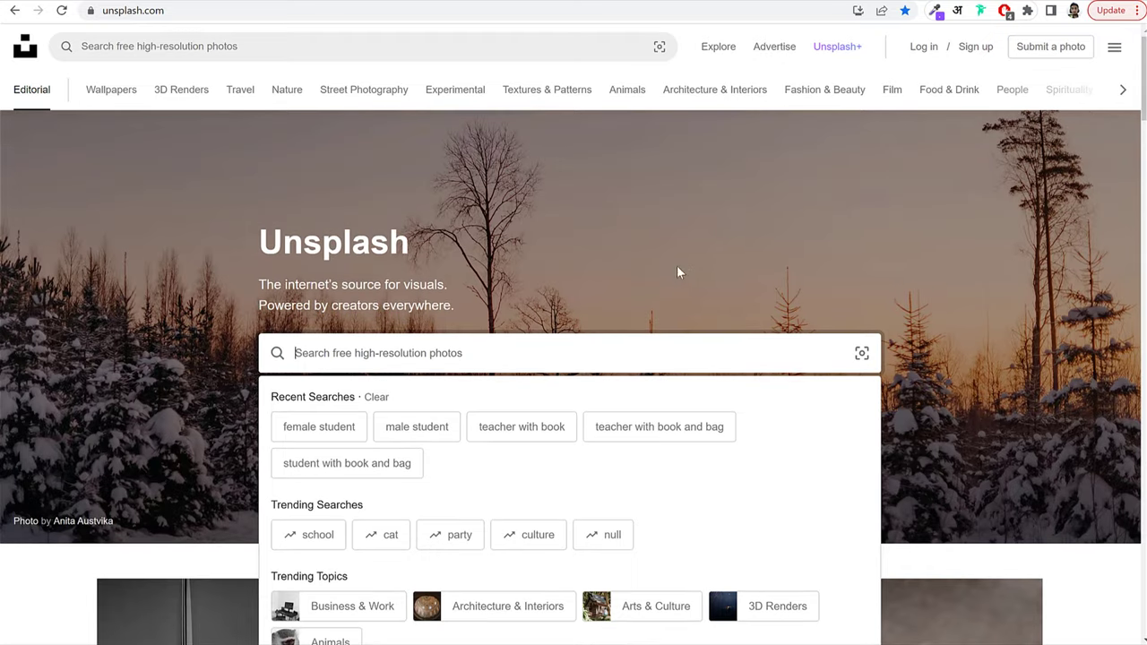
{"action": "type", "text": "student"}
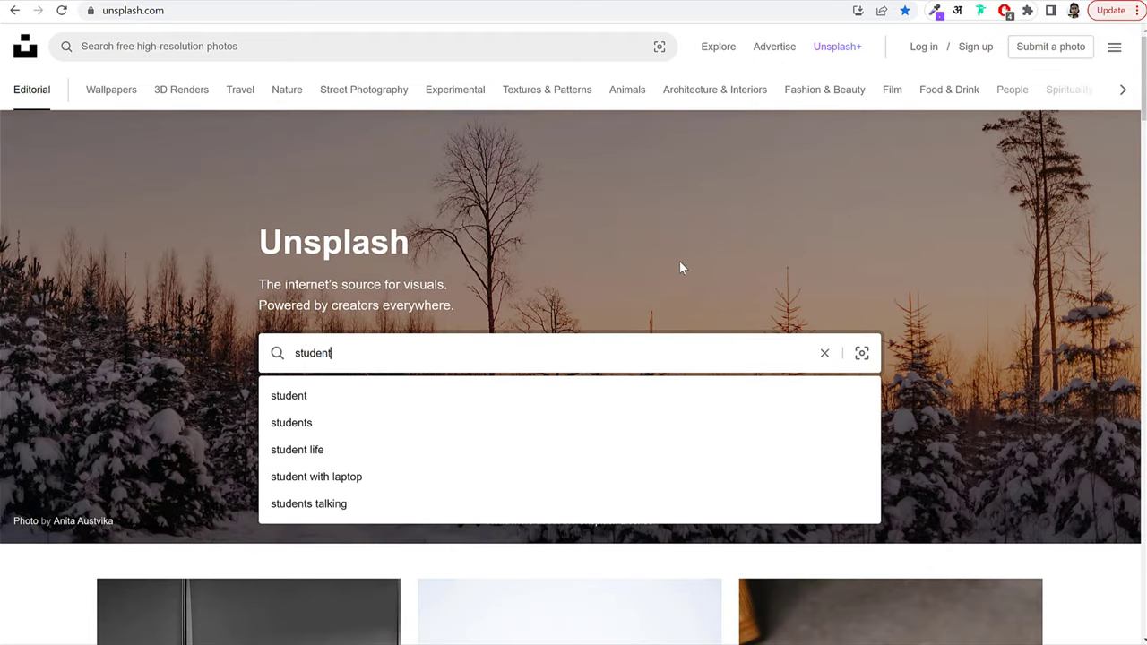
{"action": "key", "text": "Return"}
{"action": "scroll", "coordinate": [888, 274], "scroll_direction": "down", "scroll_amount": 2}
{"action": "scroll", "coordinate": [888, 273], "scroll_direction": "down", "scroll_amount": 5}
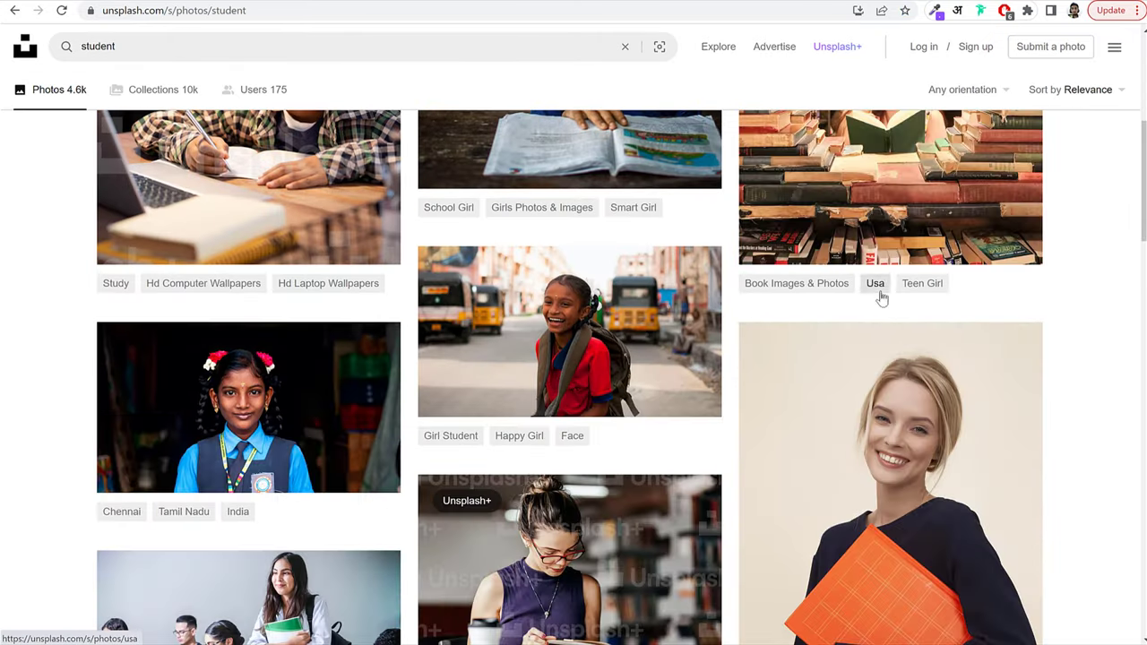
{"action": "scroll", "coordinate": [1035, 266], "scroll_direction": "down", "scroll_amount": 12}
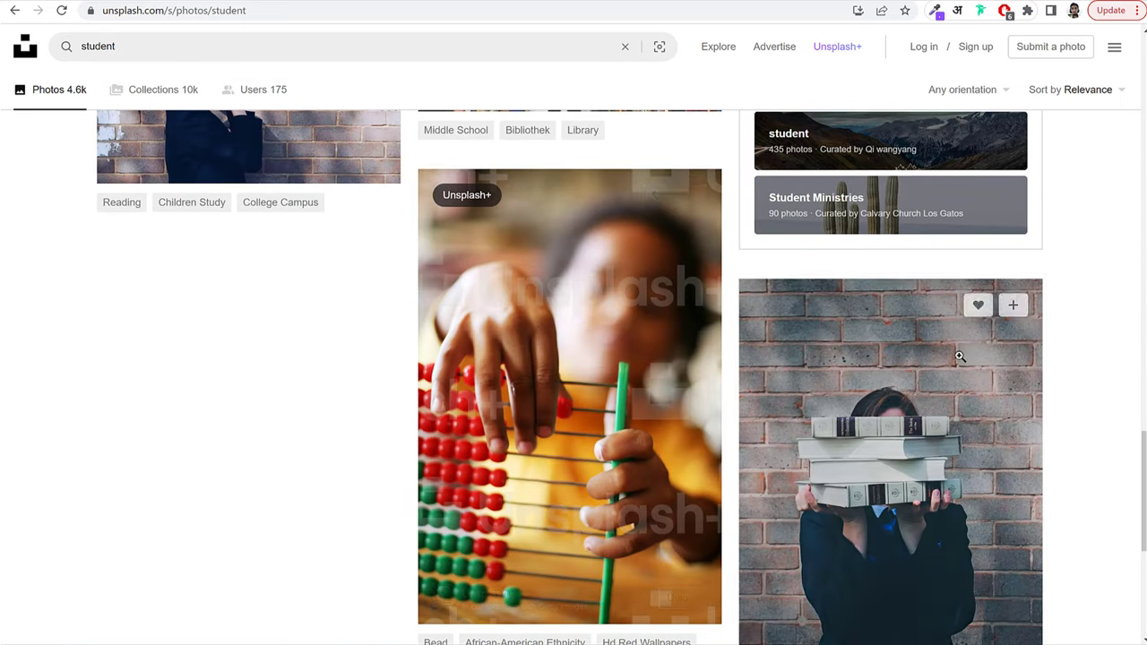
Replace the search with 'teacher' and browse the teacher photo results
{"action": "left_click", "coordinate": [305, 44]}
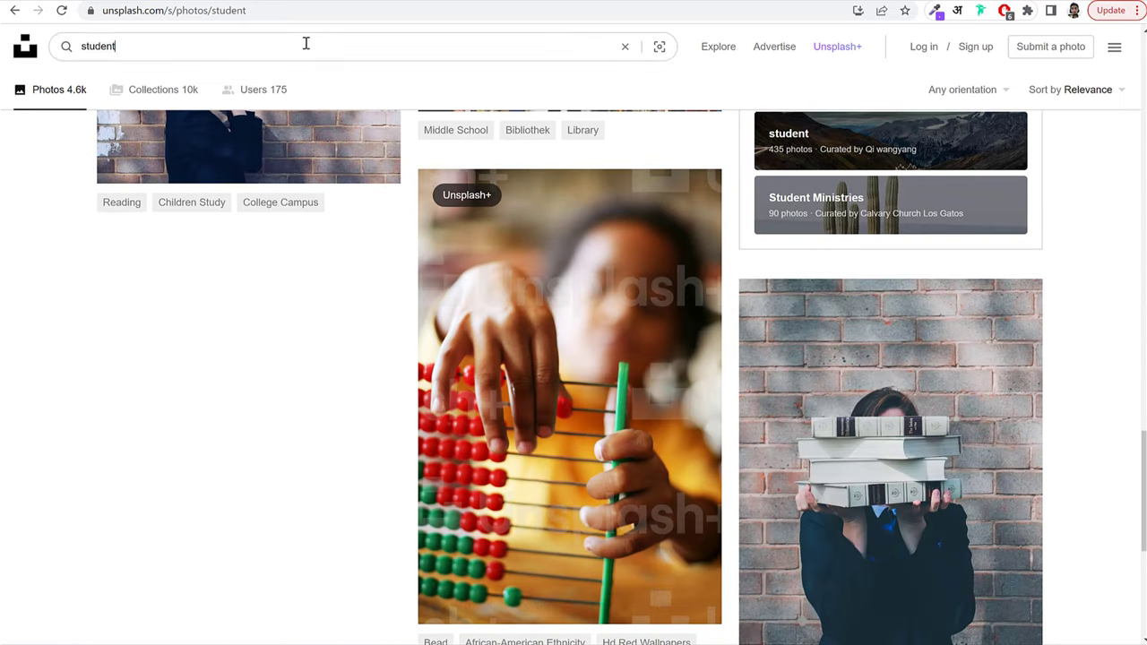
{"action": "type", "text": "teacher"}
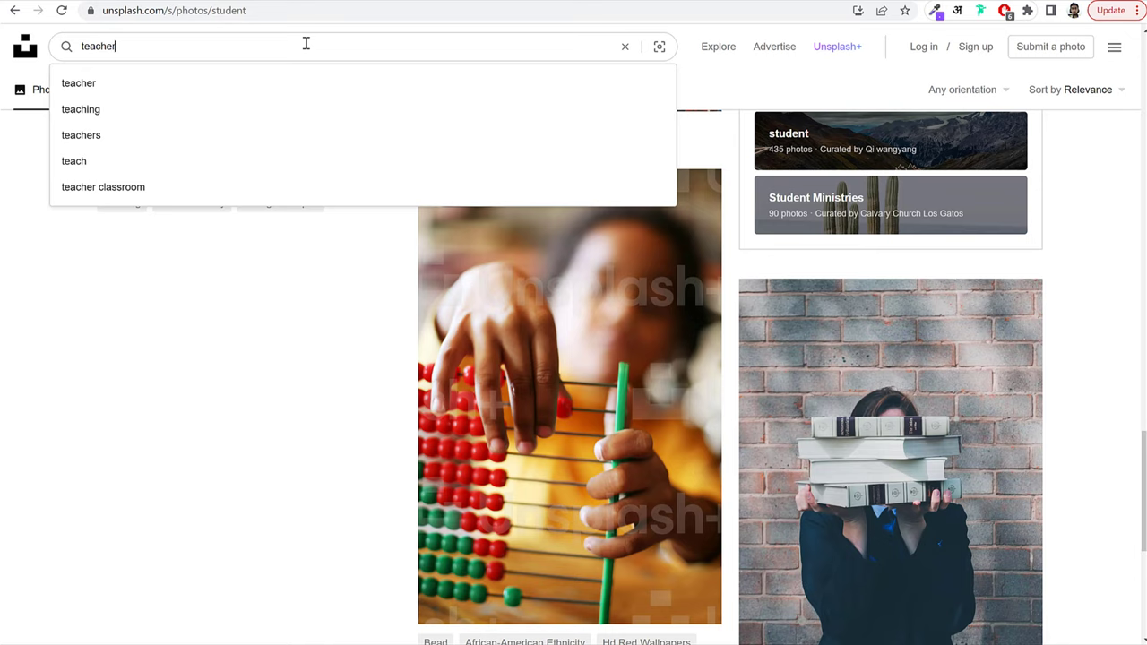
{"action": "key", "text": "Return"}
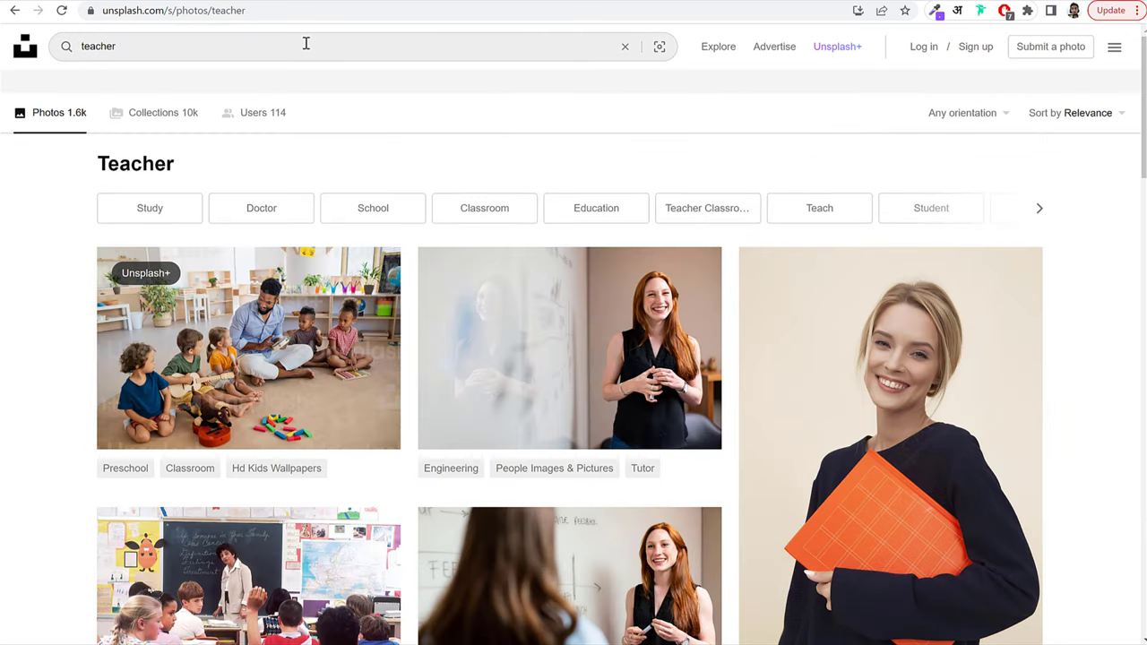
{"action": "scroll", "coordinate": [607, 314], "scroll_direction": "down", "scroll_amount": 6}
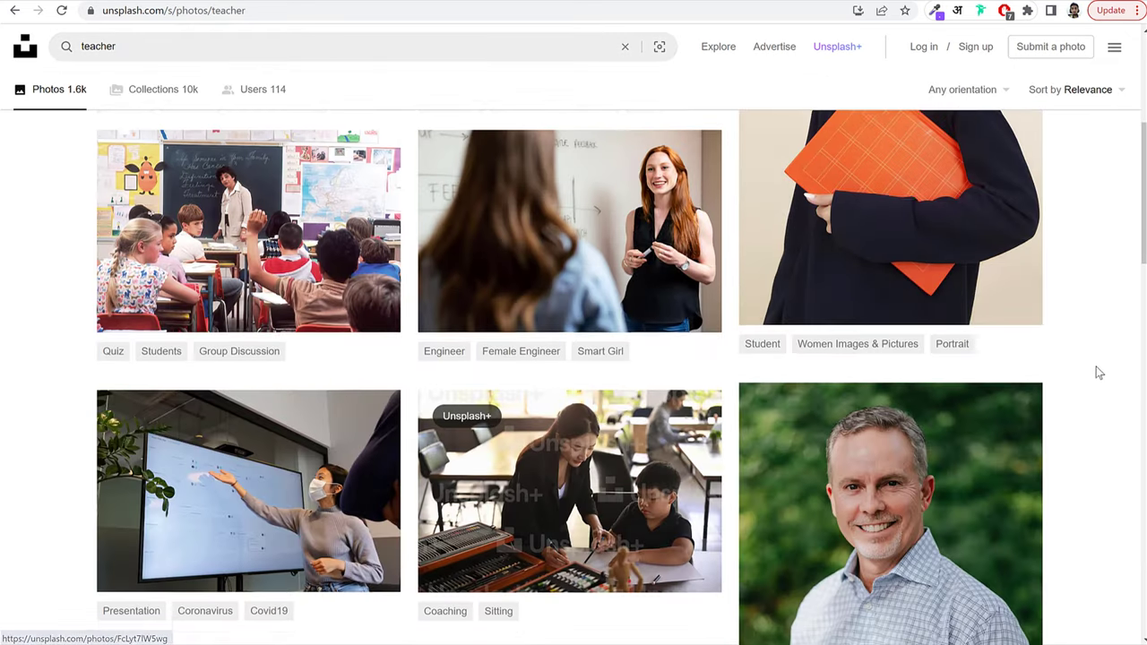
{"action": "scroll", "coordinate": [1100, 373], "scroll_direction": "down", "scroll_amount": 8}
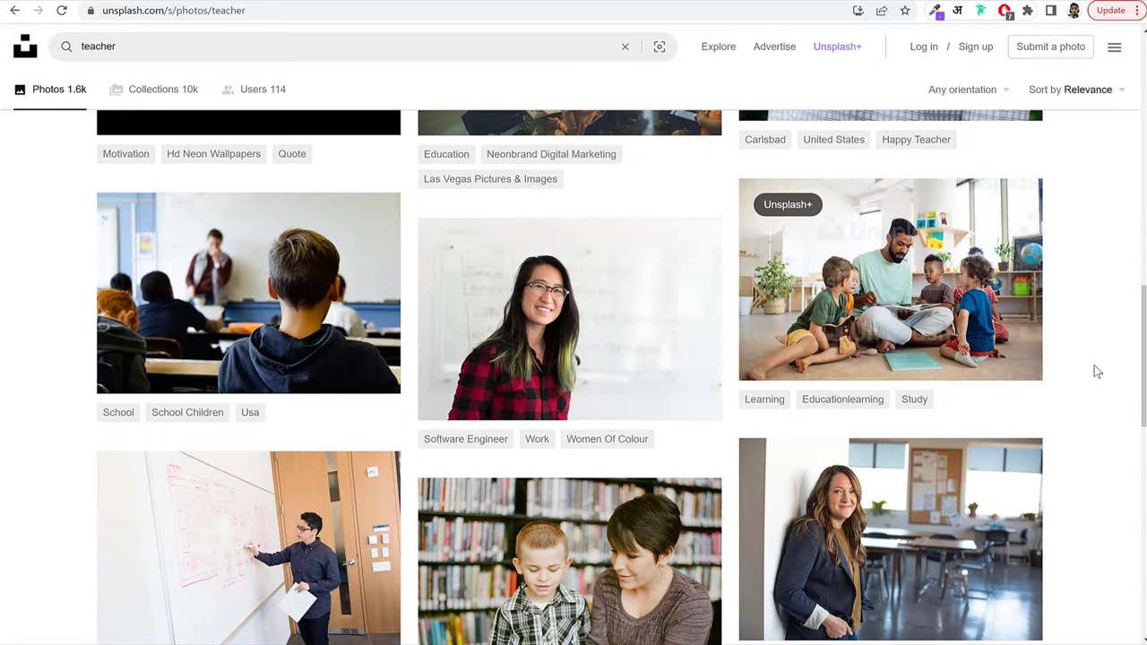
{"action": "scroll", "coordinate": [1129, 384], "scroll_direction": "down", "scroll_amount": 4}
{"action": "scroll", "coordinate": [484, 405], "scroll_direction": "down", "scroll_amount": 3}
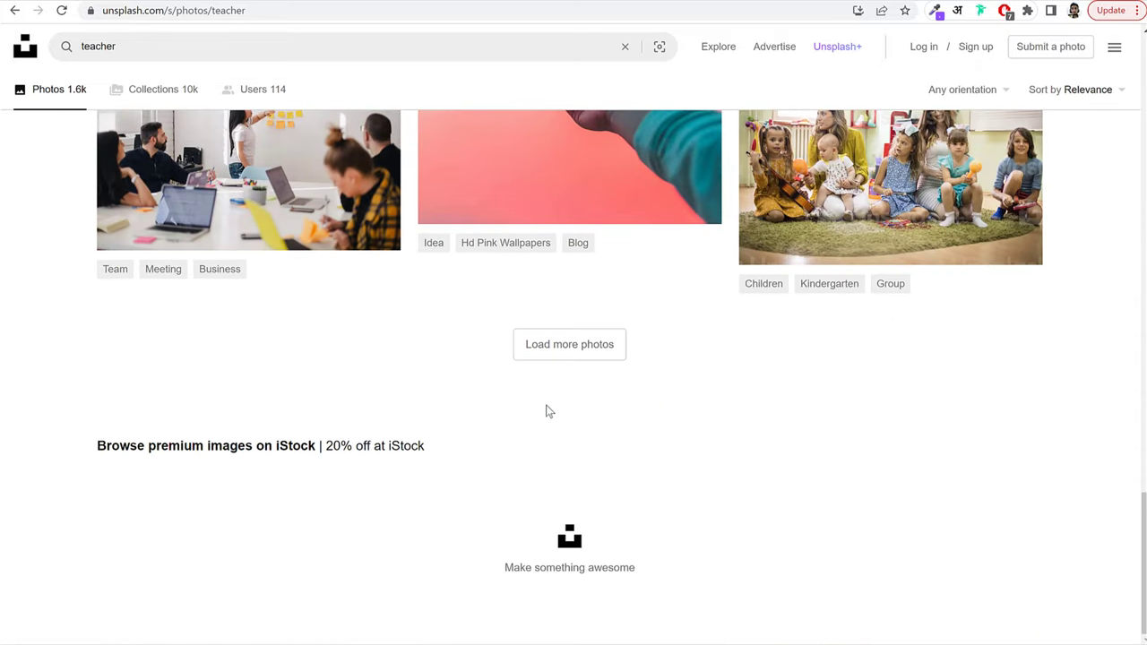
{"action": "scroll", "coordinate": [555, 409], "scroll_direction": "up", "scroll_amount": 9}
{"action": "scroll", "coordinate": [555, 408], "scroll_direction": "up", "scroll_amount": 10}
{"action": "scroll", "coordinate": [555, 408], "scroll_direction": "down", "scroll_amount": 2}
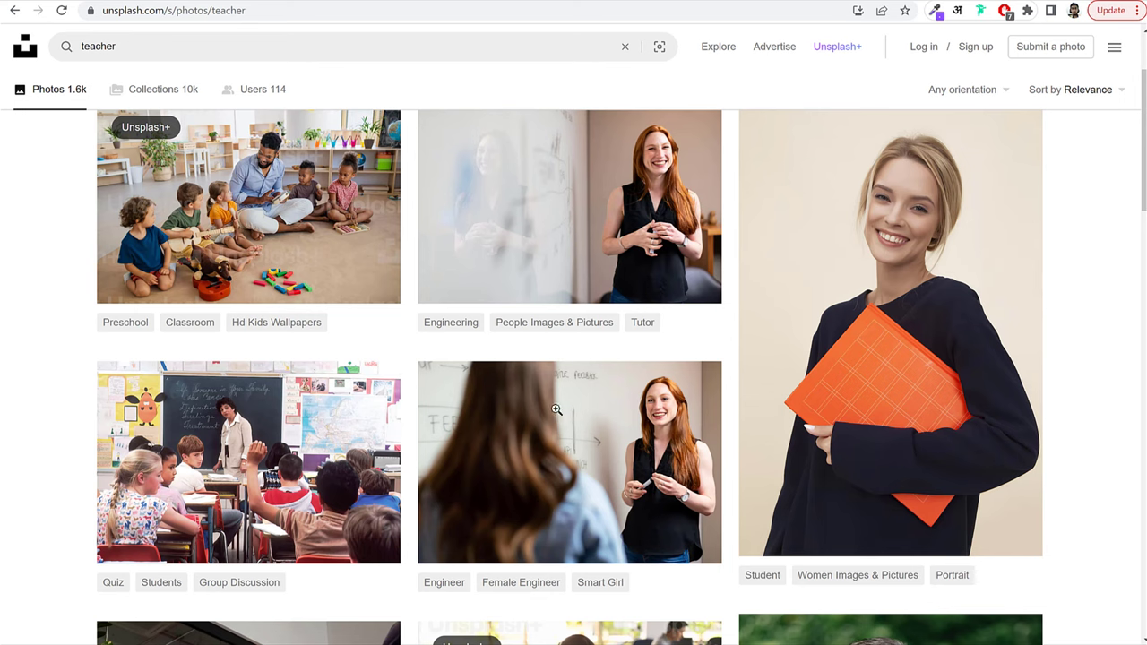
{"action": "scroll", "coordinate": [981, 210], "scroll_direction": "down", "scroll_amount": 5}
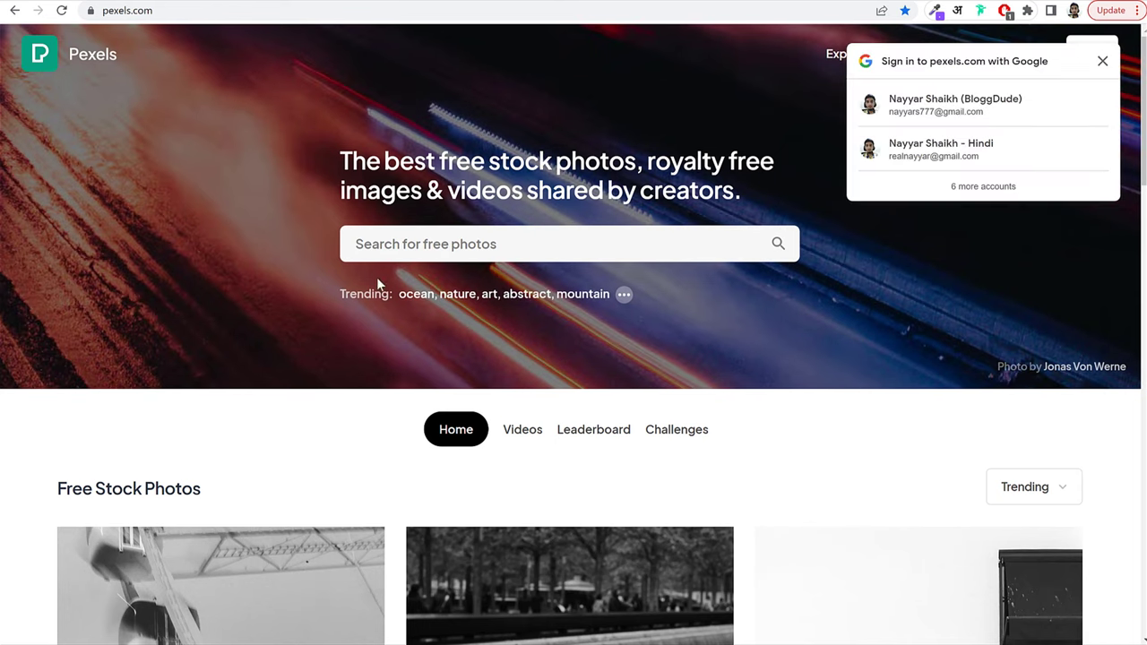
Search Pexels for 'teacher' and scroll through the photo results
{"action": "left_click", "coordinate": [464, 244]}
{"action": "type", "text": "t"}
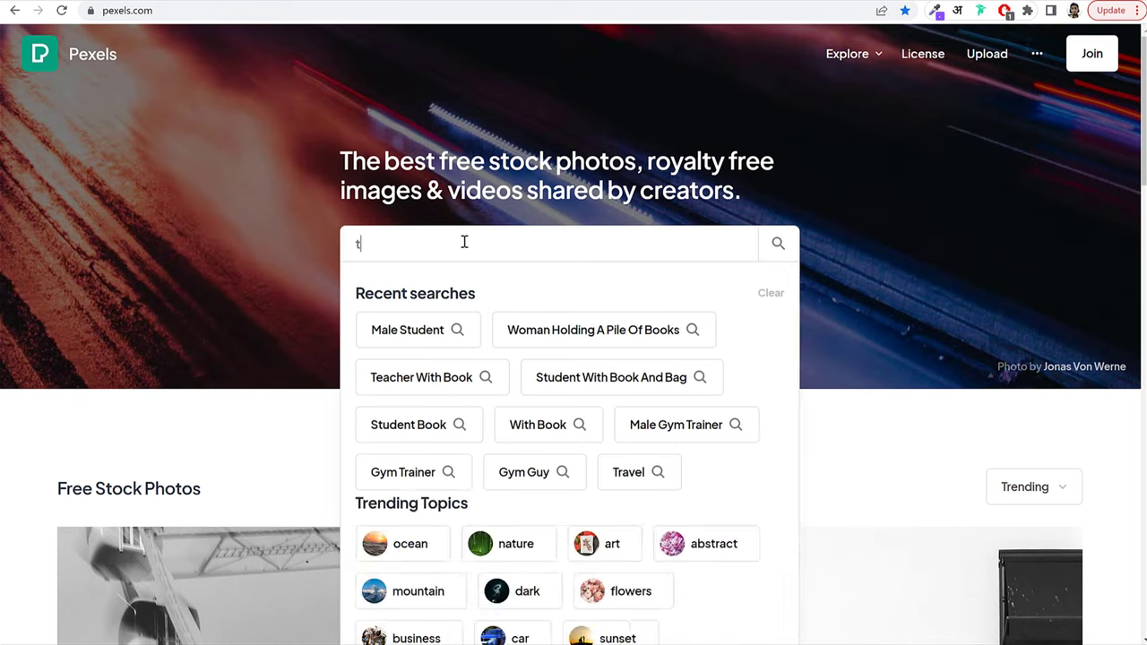
{"action": "type", "text": "eacher"}
{"action": "key", "text": "Return"}
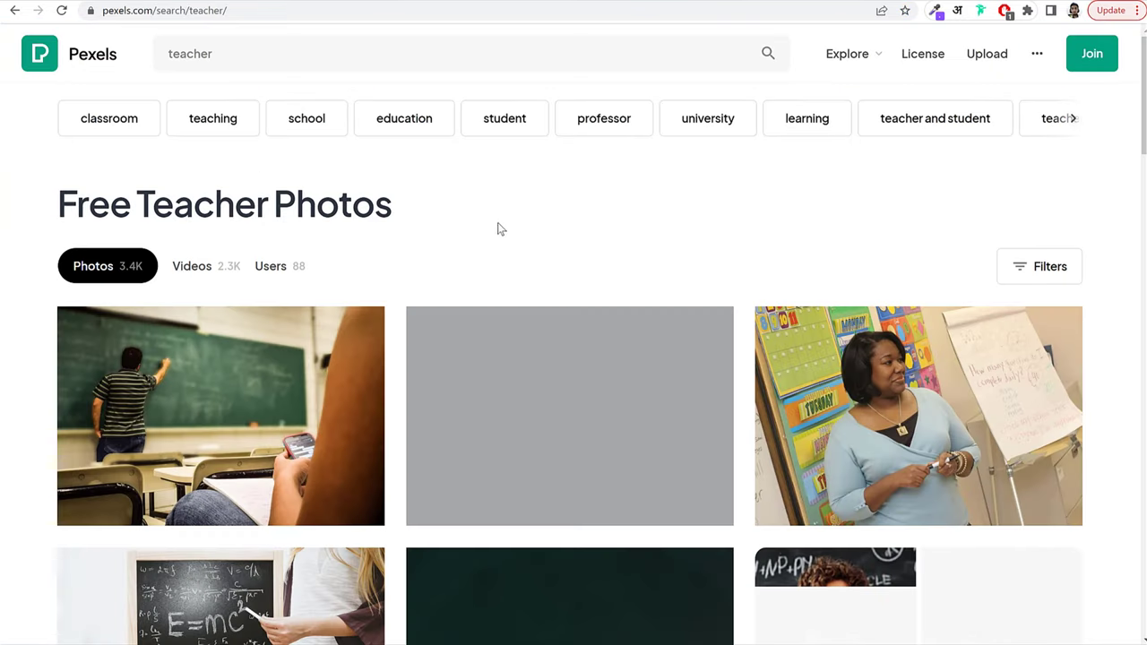
{"action": "scroll", "coordinate": [910, 267], "scroll_direction": "down", "scroll_amount": 3}
{"action": "scroll", "coordinate": [909, 266], "scroll_direction": "down", "scroll_amount": 2}
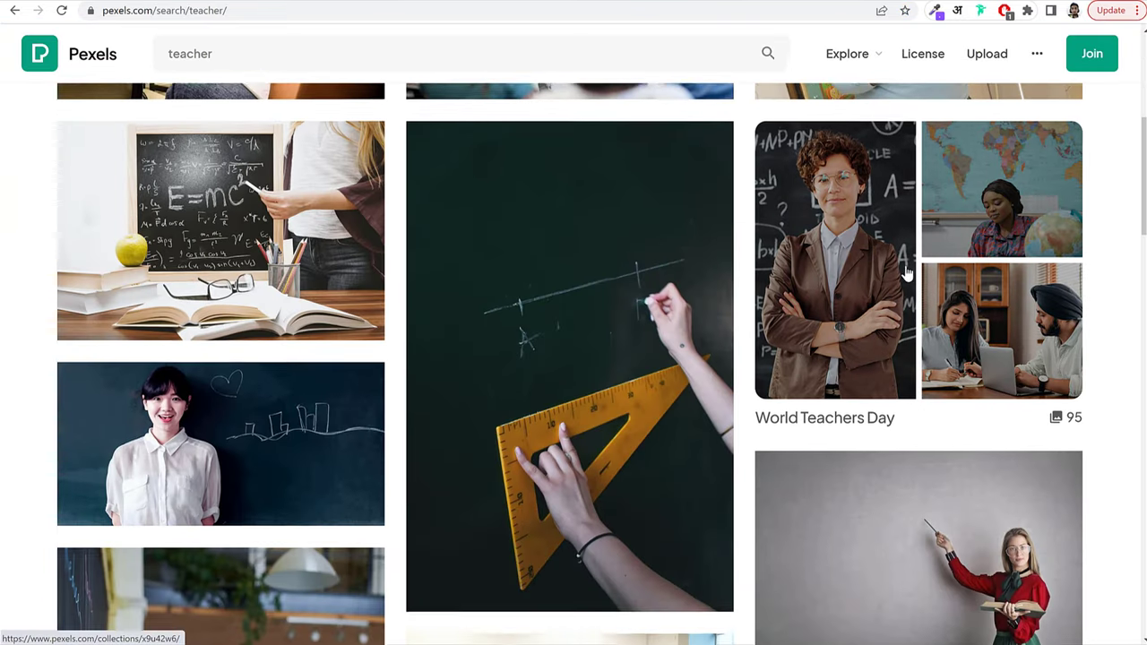
{"action": "scroll", "coordinate": [910, 266], "scroll_direction": "down", "scroll_amount": 2}
{"action": "scroll", "coordinate": [910, 269], "scroll_direction": "down", "scroll_amount": 2}
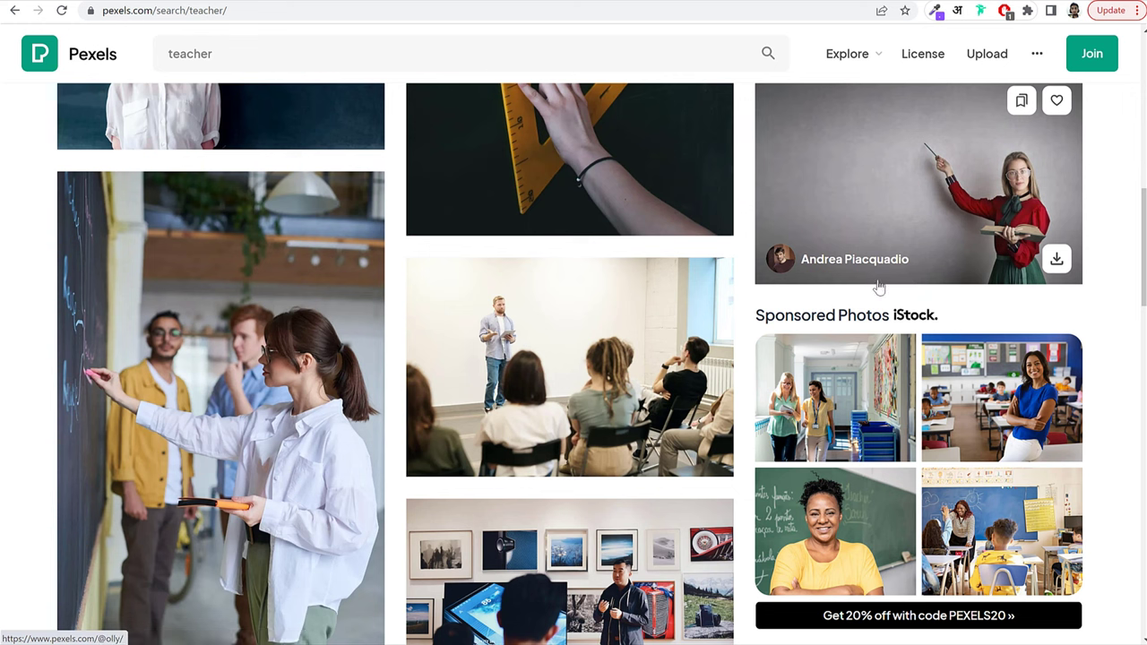
{"action": "mouse_move", "coordinate": [999, 182]}
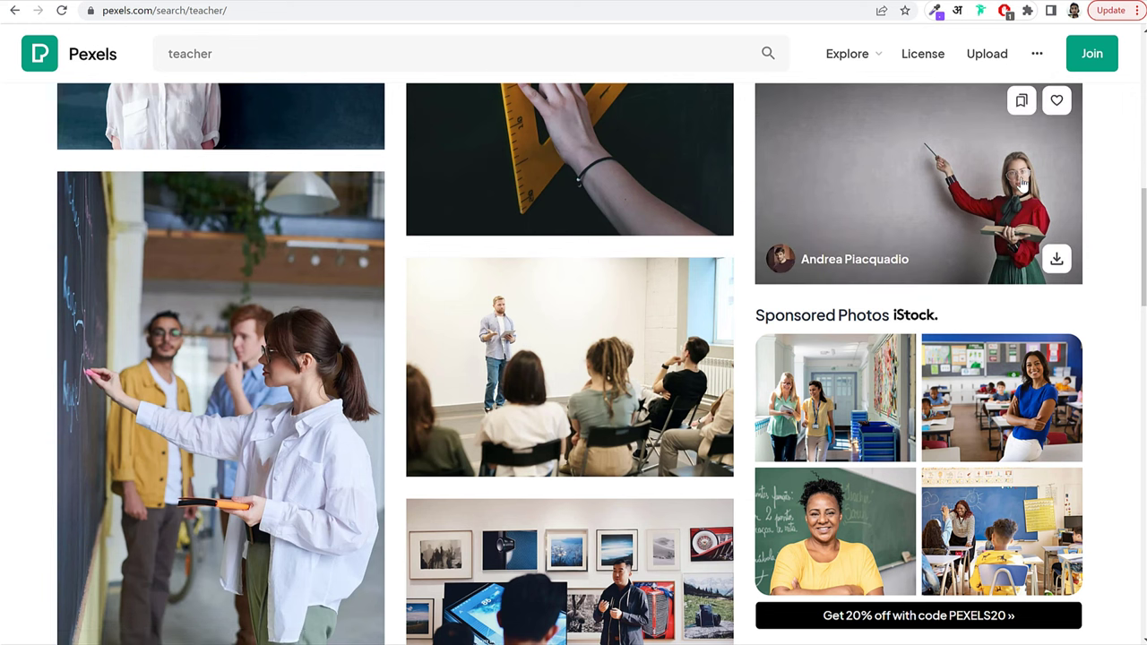
{"action": "scroll", "coordinate": [671, 287], "scroll_direction": "down", "scroll_amount": 9}
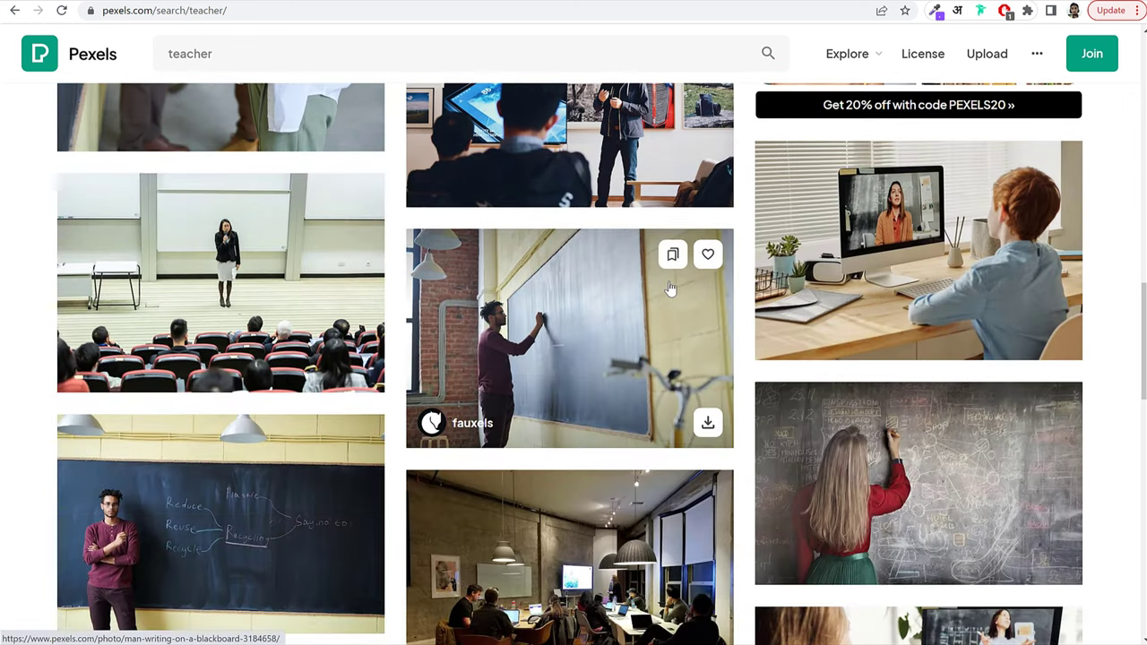
{"action": "scroll", "coordinate": [668, 308], "scroll_direction": "up", "scroll_amount": 10}
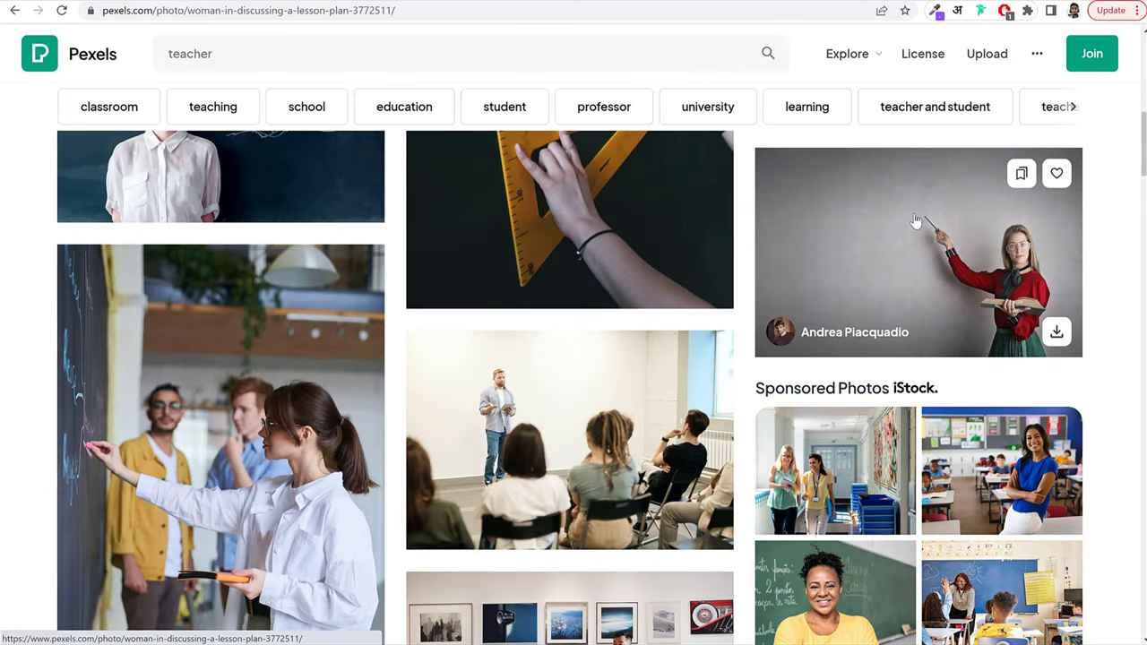
Preview the pointing-teacher photo, close it, and return to the Unsplash tab
{"action": "left_click", "coordinate": [911, 214]}
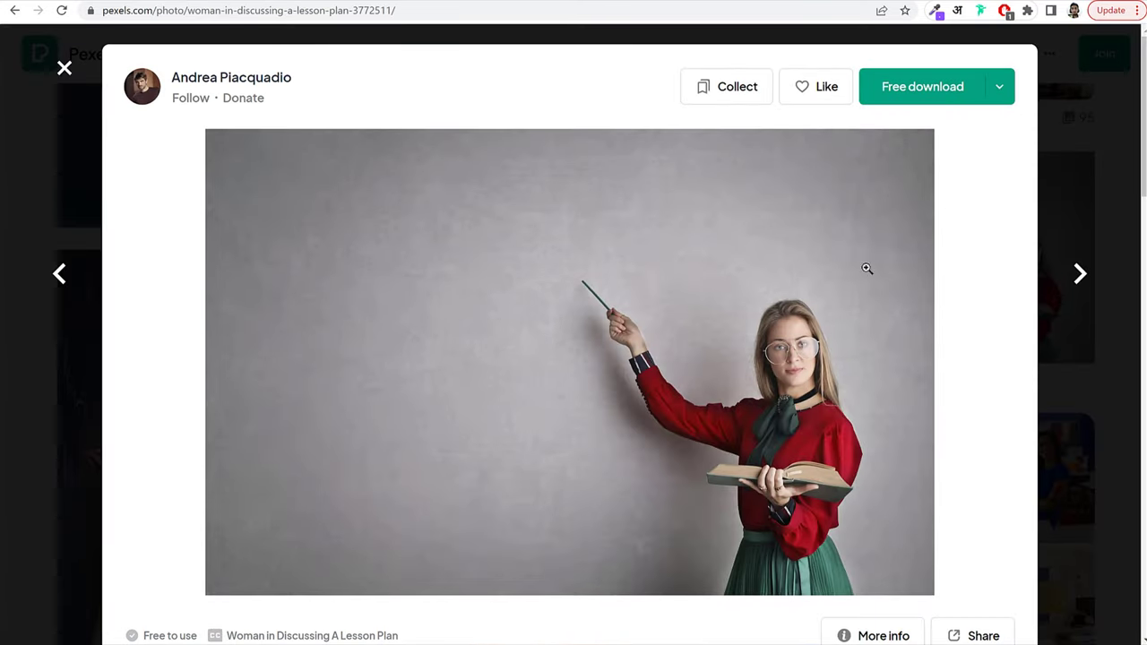
{"action": "left_click", "coordinate": [1040, 130]}
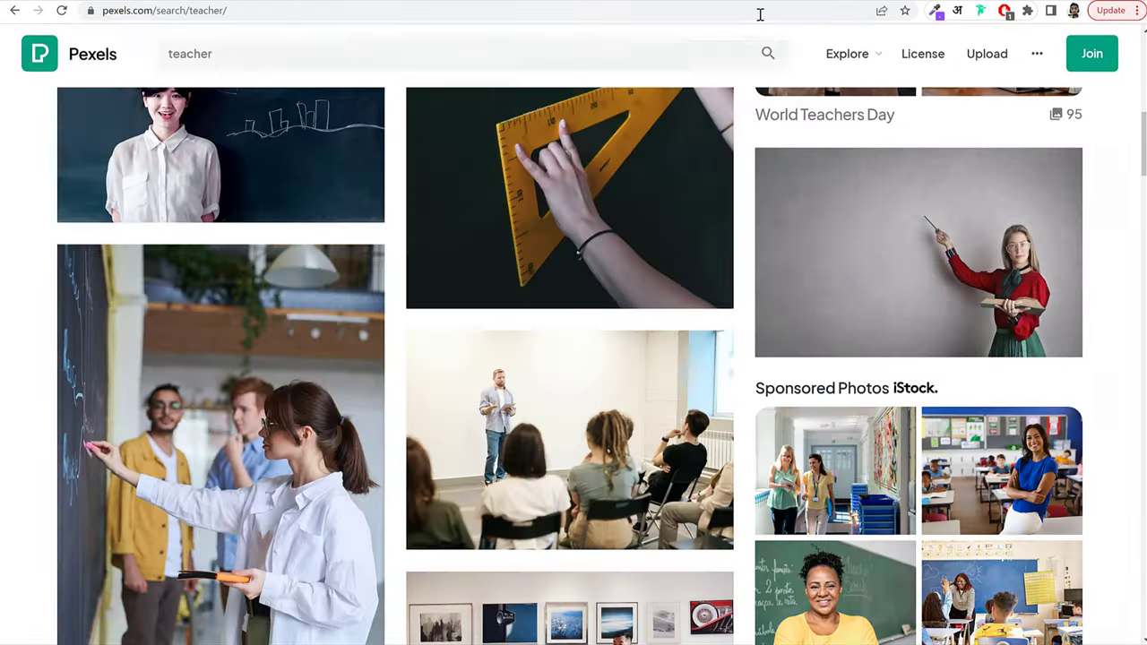
{"action": "key", "text": "ctrl+Tab"}
Download the Unsplash photo of the woman holding an orange folder
{"action": "scroll", "coordinate": [1068, 373], "scroll_direction": "up", "scroll_amount": 3}
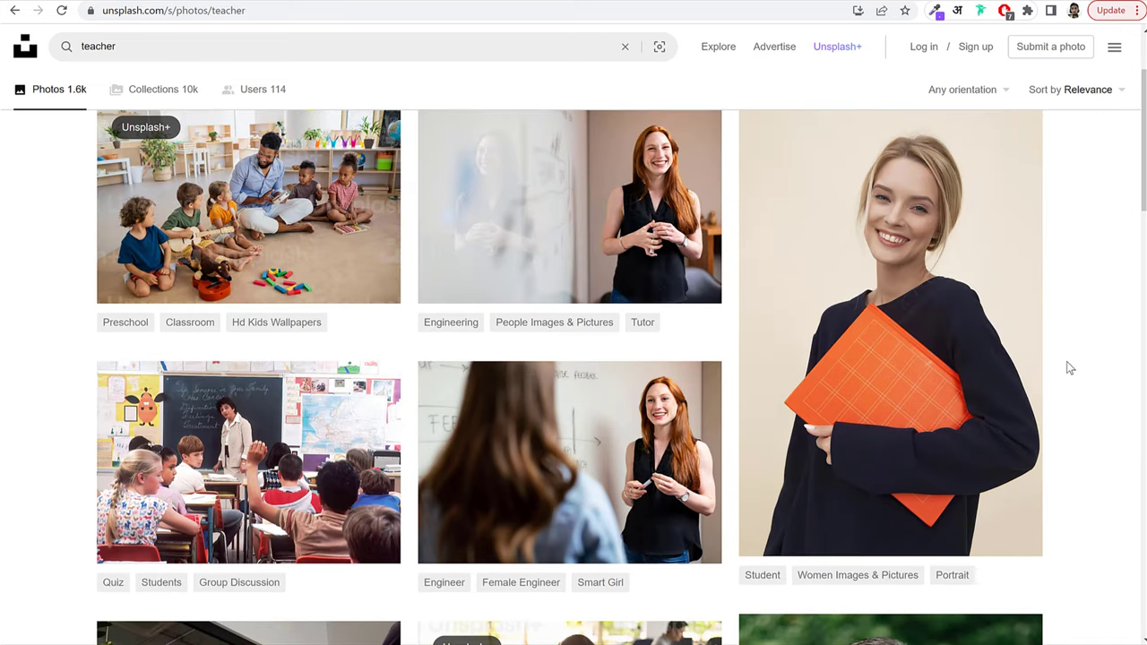
{"action": "left_click", "coordinate": [917, 327]}
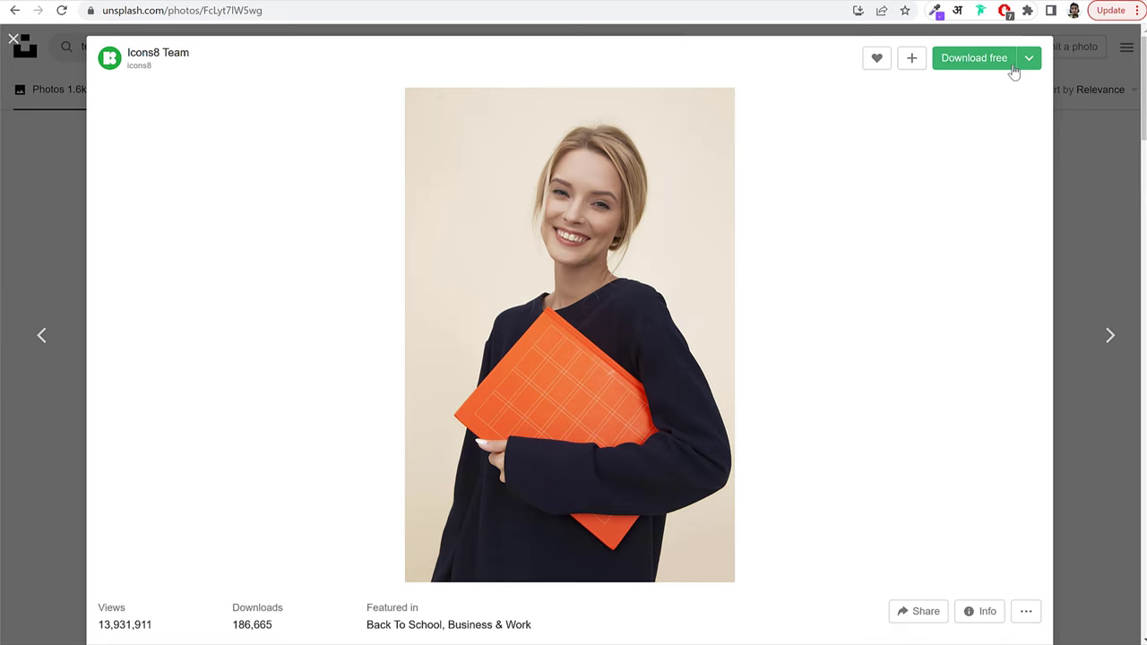
{"action": "left_click", "coordinate": [974, 59]}
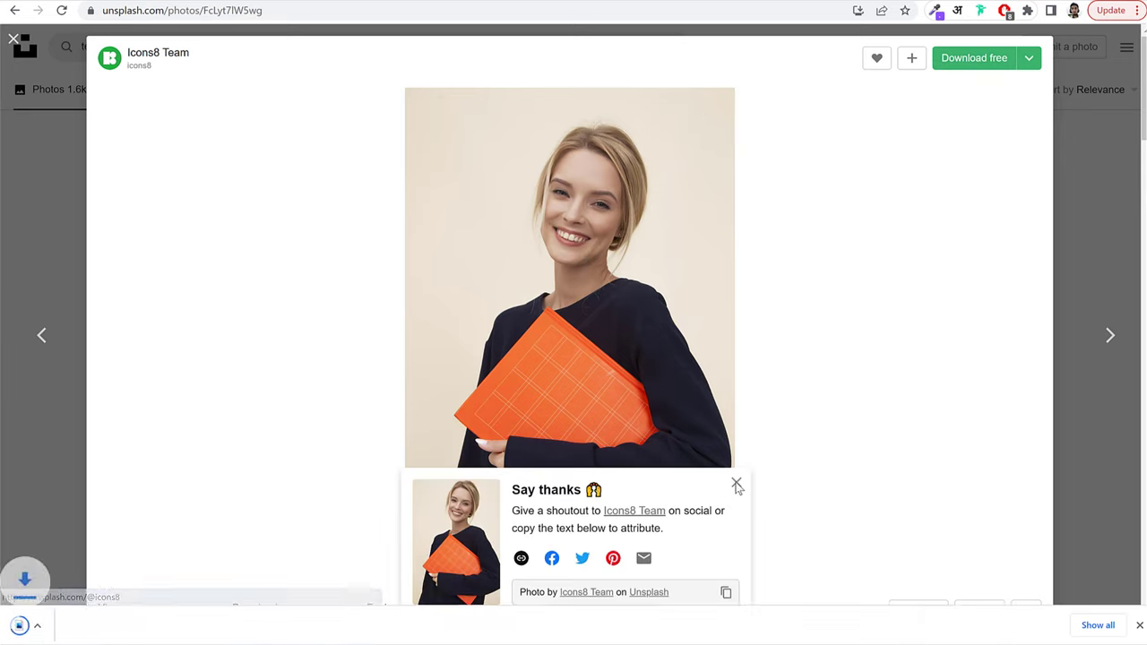
{"action": "left_click", "coordinate": [740, 444]}
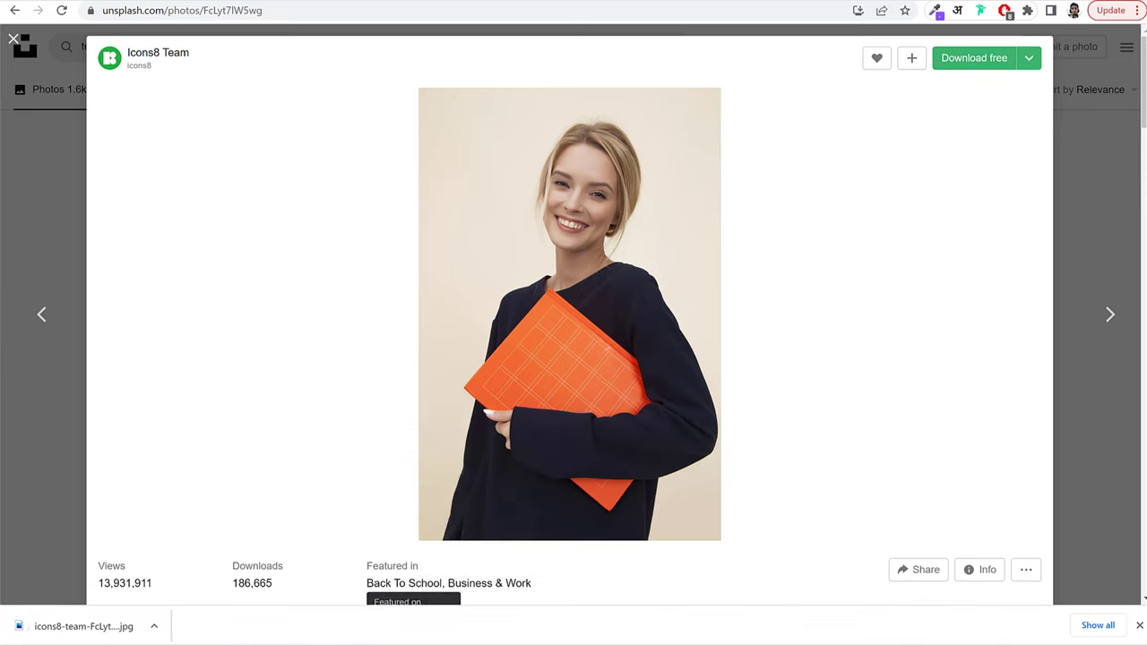
Check the download sizes, then return to the teacher results and dismiss the sign-in popup
{"action": "left_click", "coordinate": [1030, 59]}
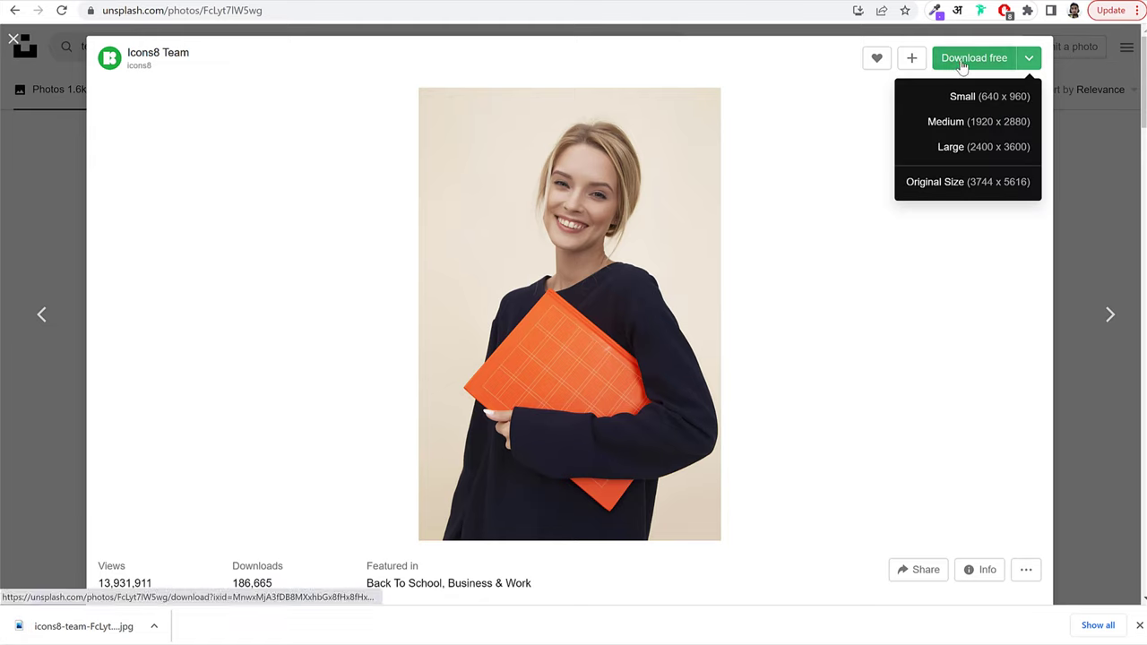
{"action": "left_click", "coordinate": [913, 239]}
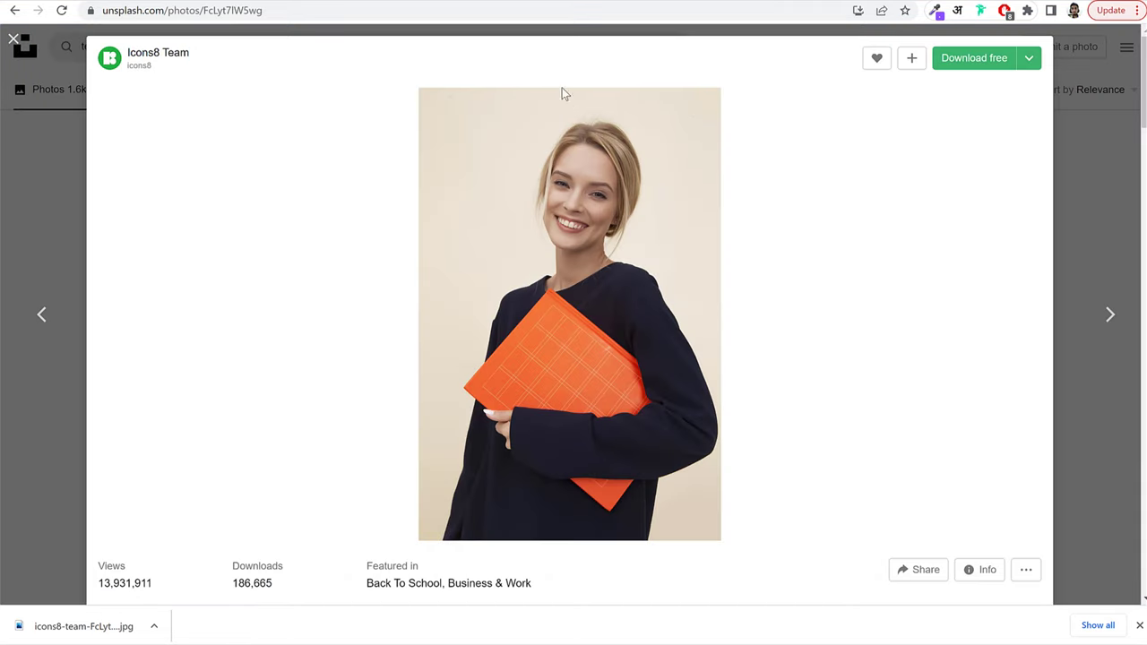
{"action": "left_click", "coordinate": [1088, 77]}
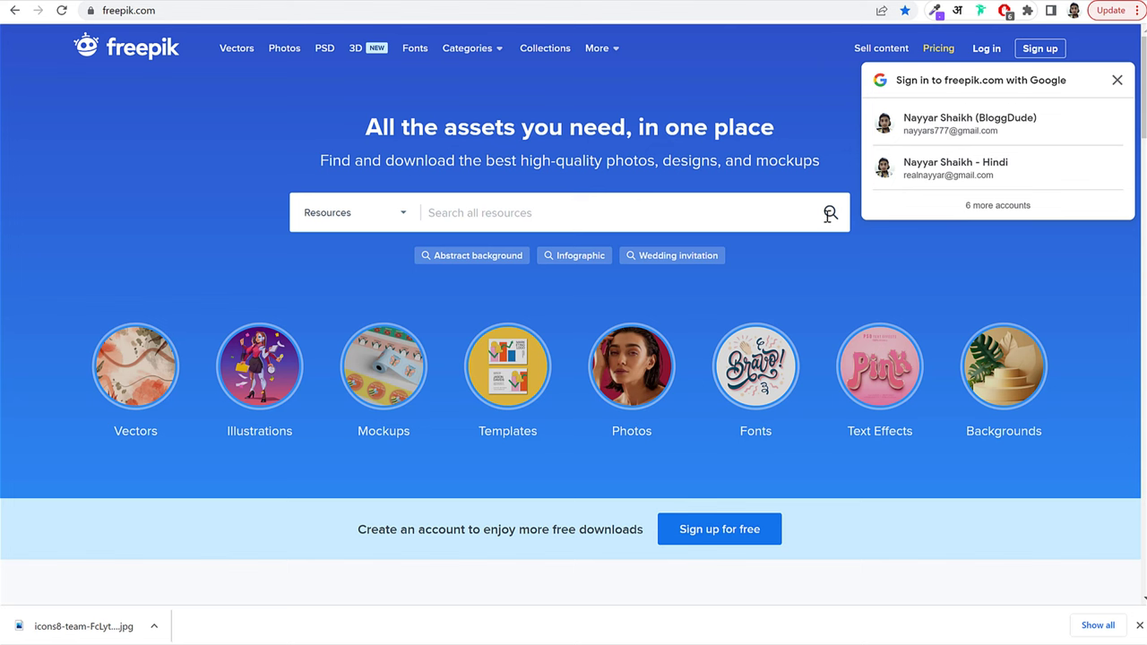
{"action": "left_click", "coordinate": [1117, 80]}
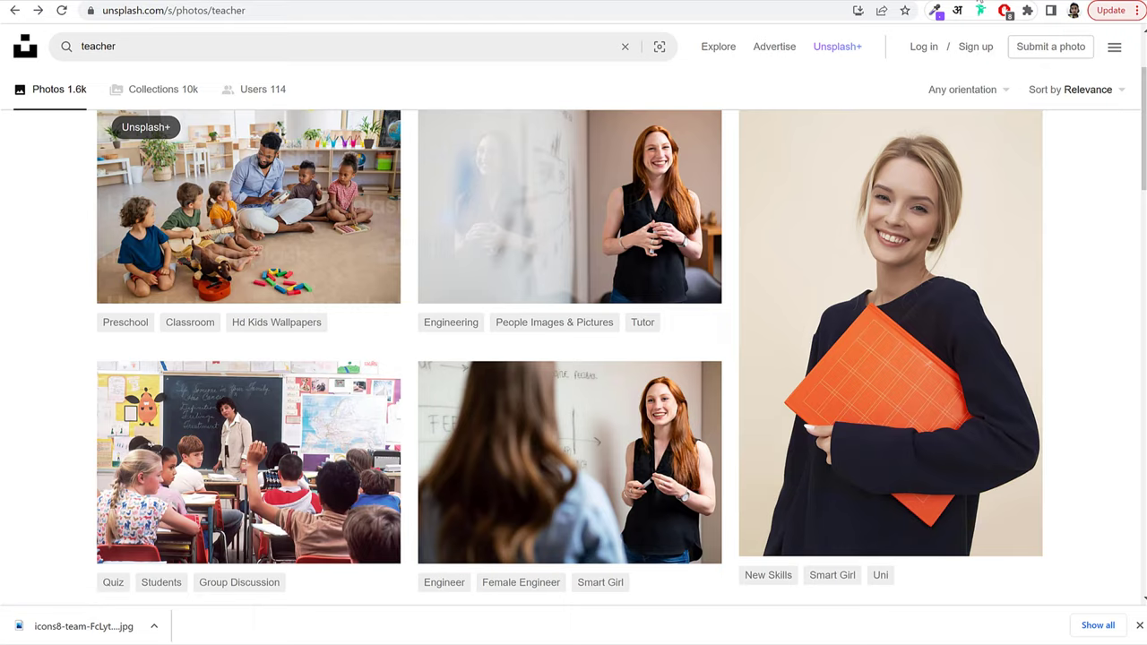
Remove the background of the downloaded teacher JPG on remove.bg and download the PNG
{"action": "key", "text": "ctrl+t"}
{"action": "type", "text": "remove.bg"}
{"action": "key", "text": "Return"}
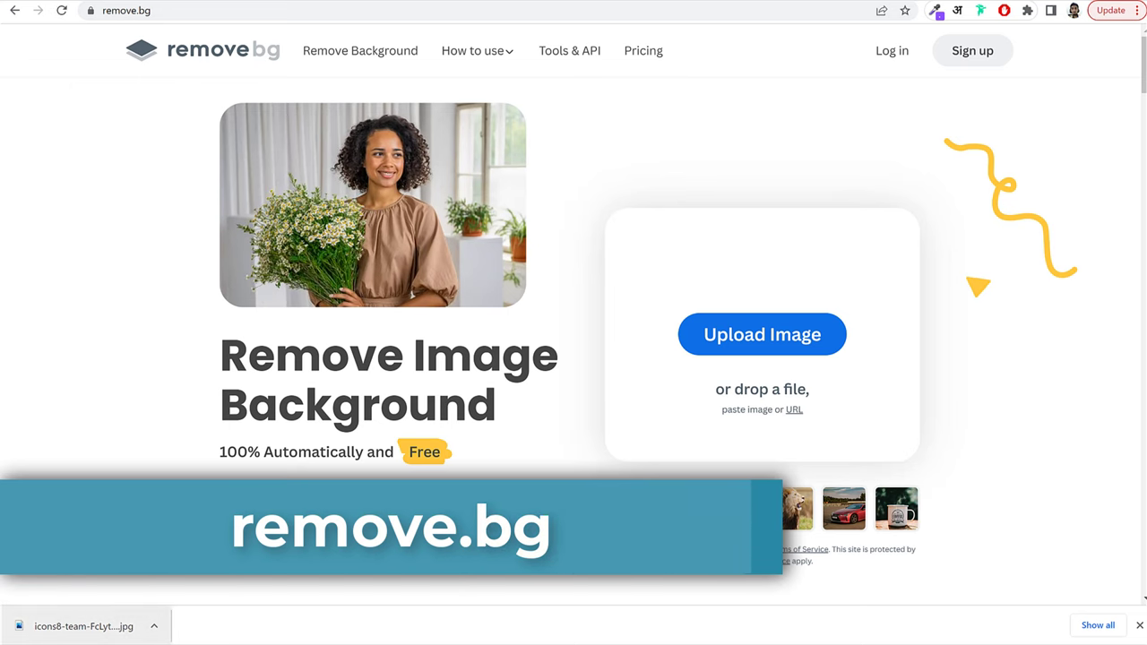
{"action": "left_click_drag", "start_coordinate": [24, 630], "coordinate": [758, 359]}
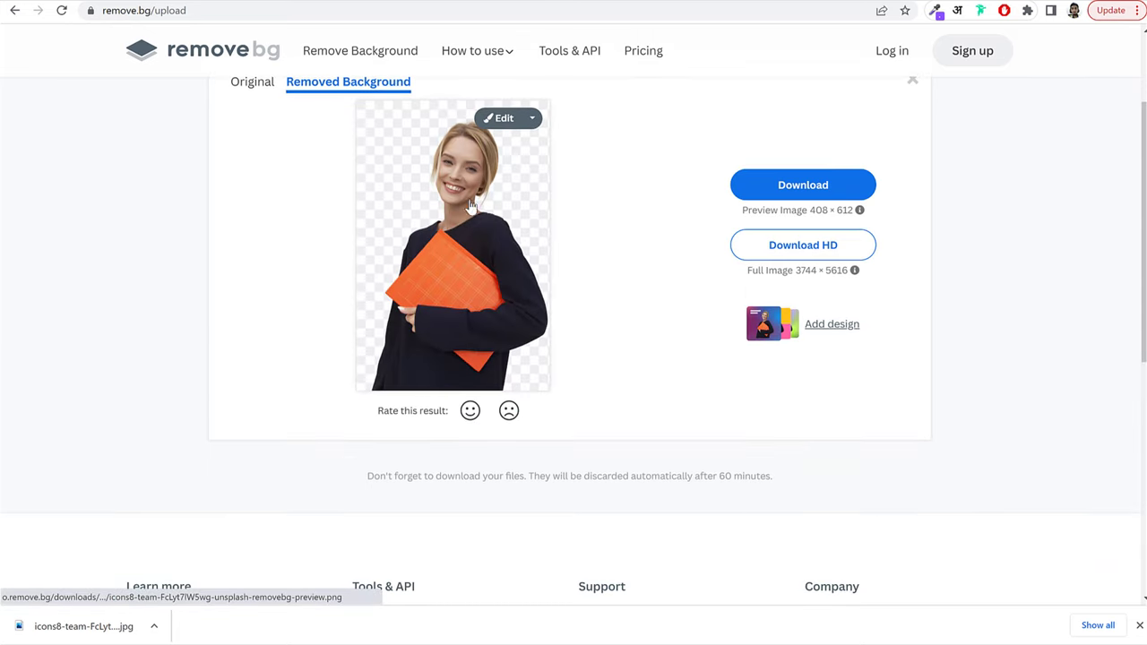
{"action": "left_click", "coordinate": [760, 190]}
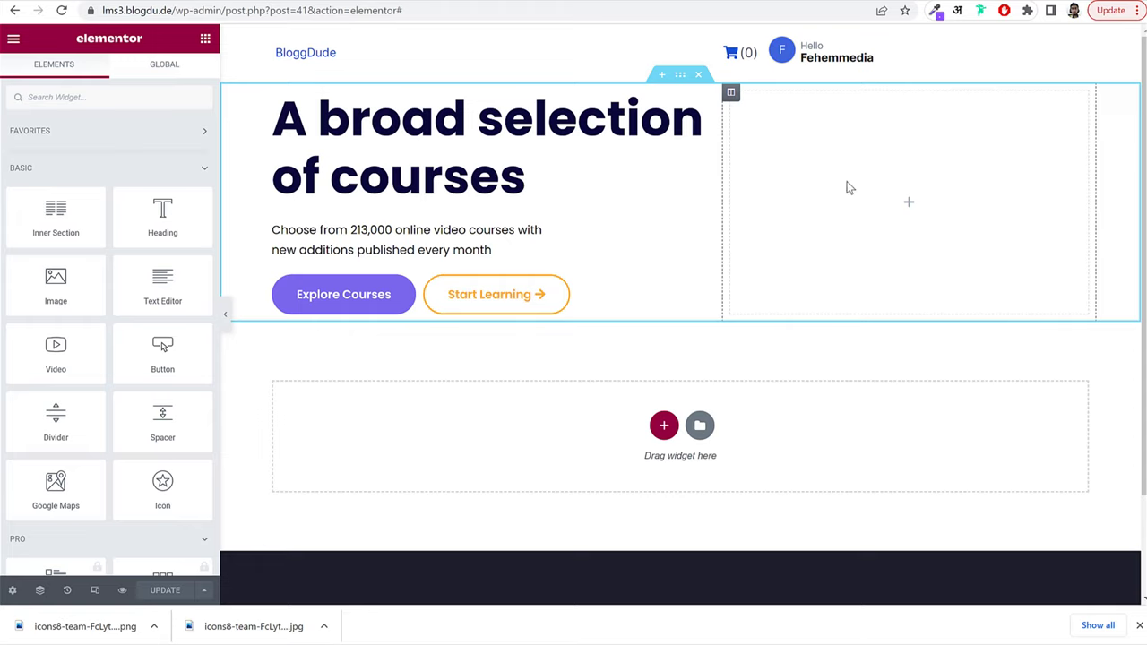
Give the hero's right column a Classic background type in its Style settings
{"action": "left_click", "coordinate": [1139, 626]}
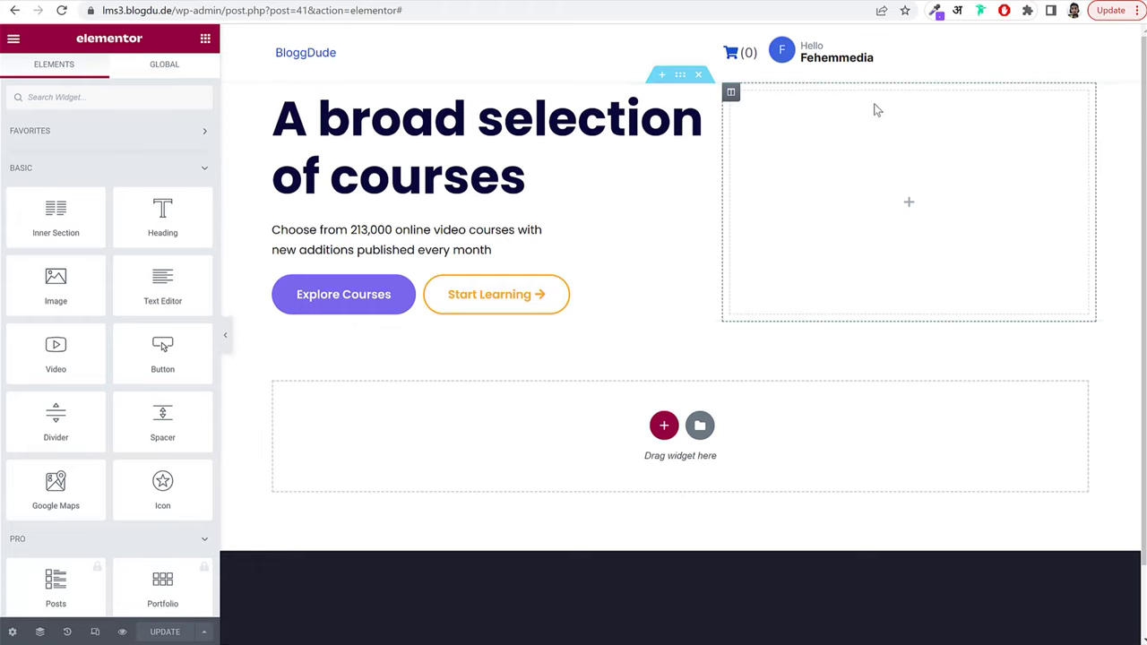
{"action": "left_click", "coordinate": [731, 93]}
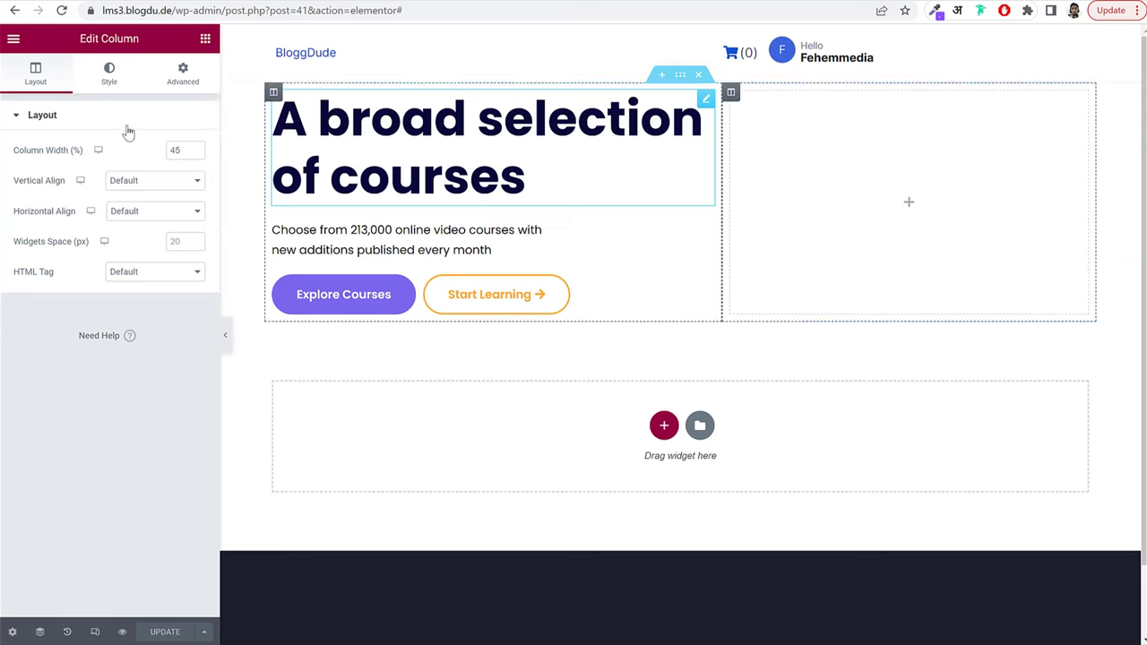
{"action": "left_click", "coordinate": [111, 76]}
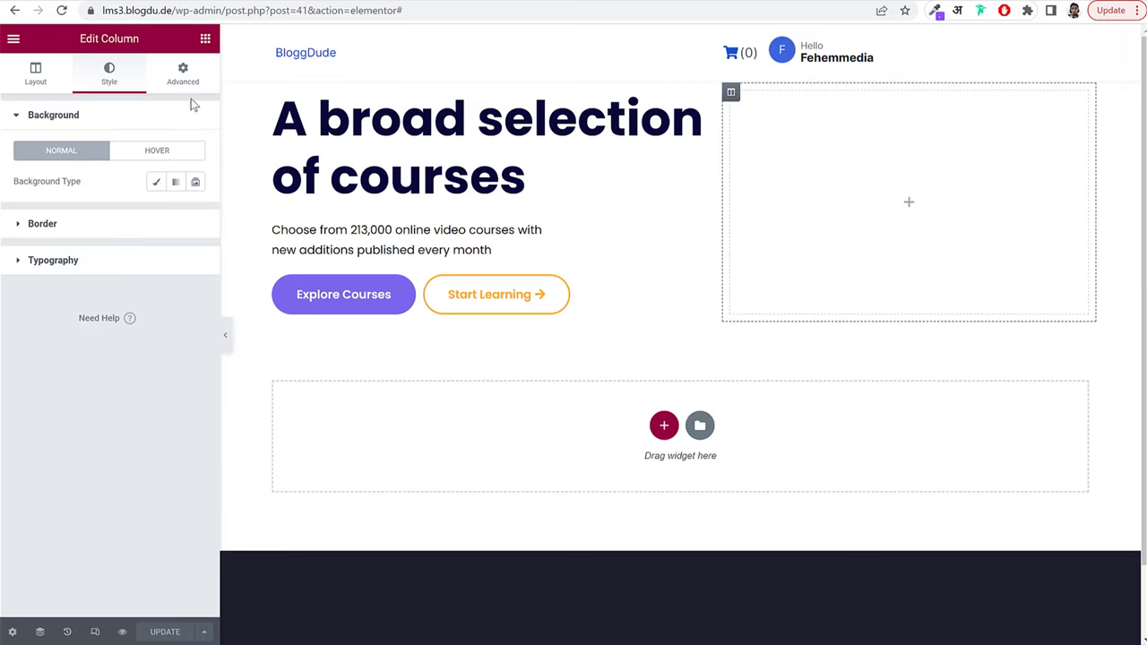
{"action": "left_click", "coordinate": [154, 183]}
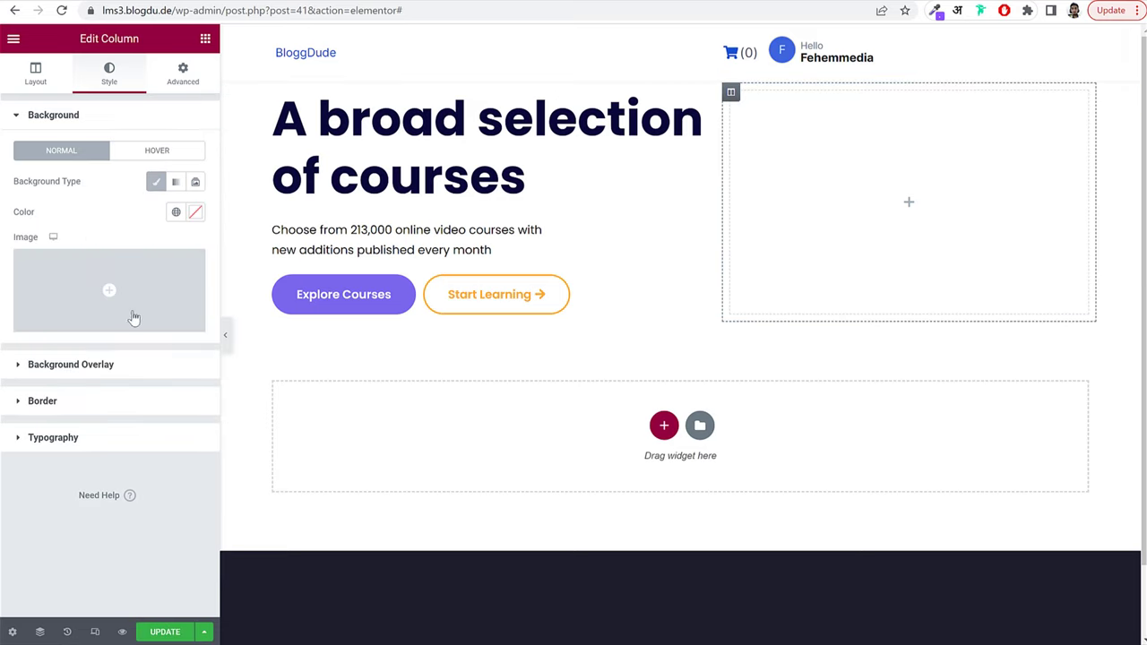
{"action": "left_click", "coordinate": [144, 284]}
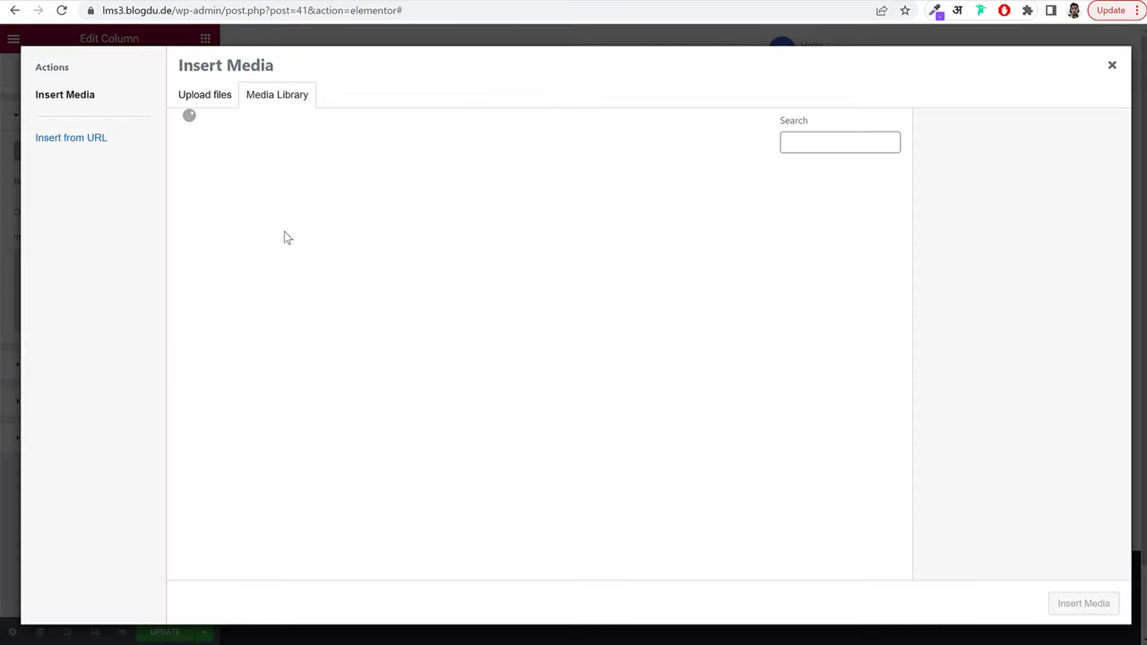
Upload Hero-Image-Cropped and insert it as the column's background image
{"action": "left_click", "coordinate": [216, 104]}
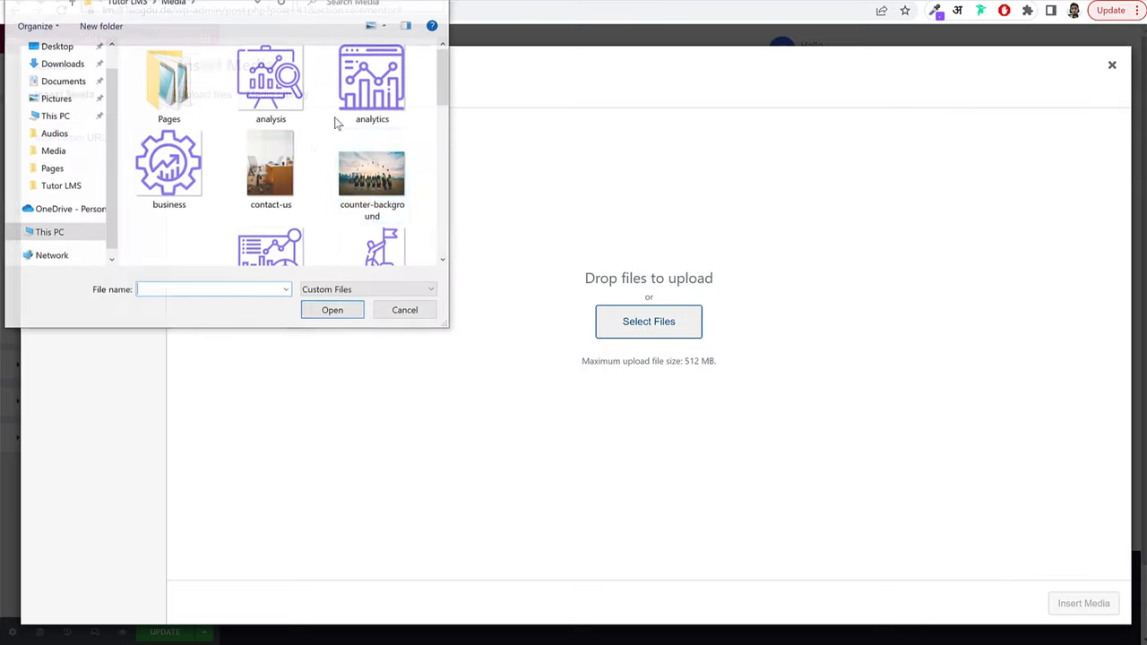
{"action": "scroll", "coordinate": [357, 197], "scroll_direction": "down", "scroll_amount": 10}
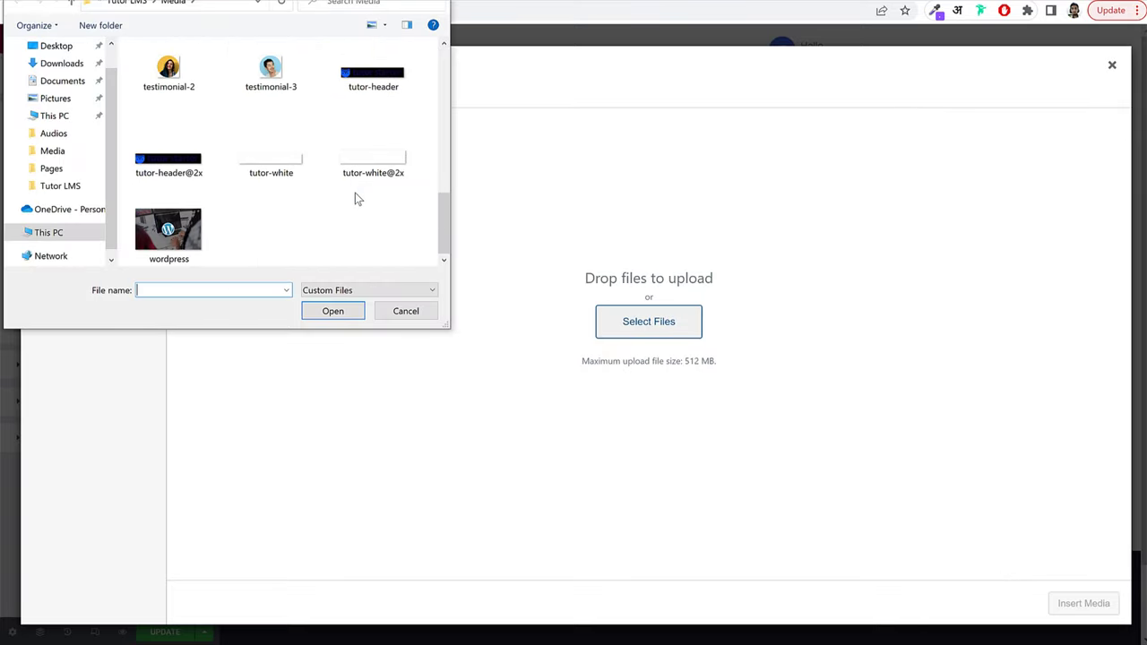
{"action": "scroll", "coordinate": [357, 198], "scroll_direction": "up", "scroll_amount": 5}
{"action": "scroll", "coordinate": [357, 199], "scroll_direction": "down", "scroll_amount": 2}
{"action": "scroll", "coordinate": [357, 199], "scroll_direction": "down", "scroll_amount": 2}
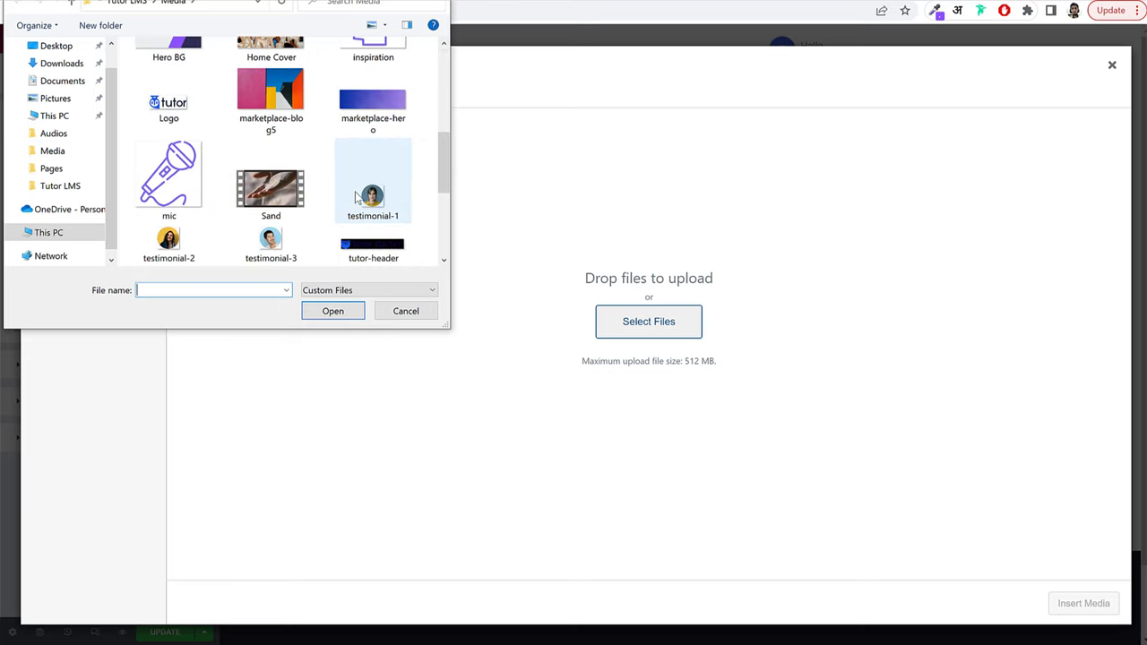
{"action": "scroll", "coordinate": [357, 199], "scroll_direction": "up", "scroll_amount": 5}
{"action": "left_click", "coordinate": [126, 2]}
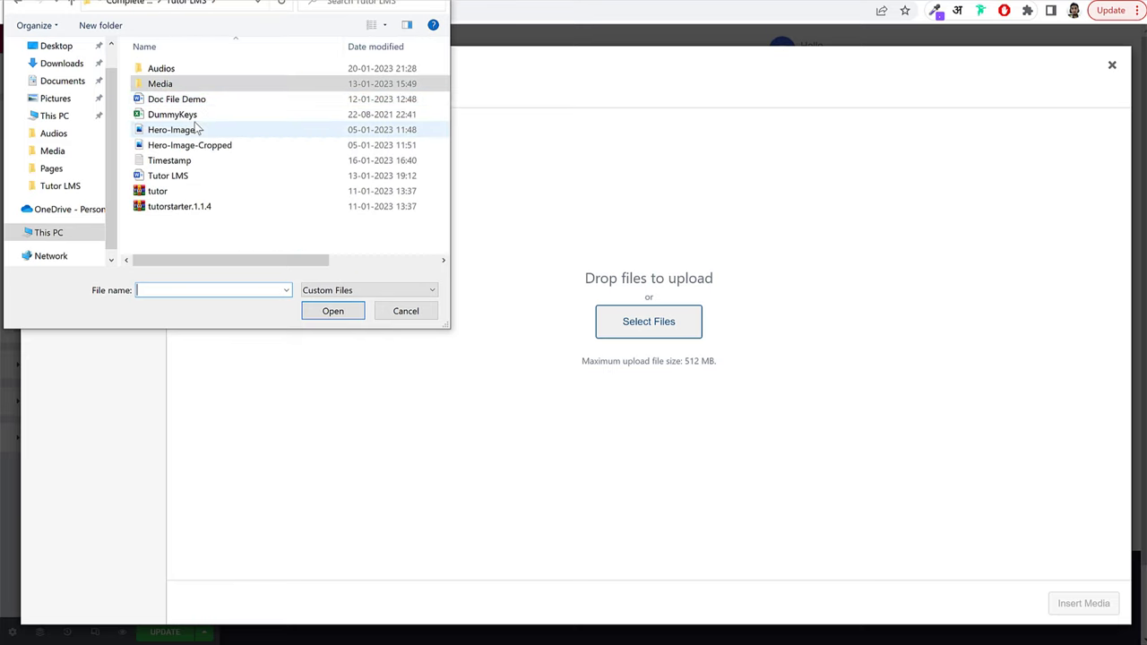
{"action": "left_click", "coordinate": [199, 131]}
{"action": "left_click", "coordinate": [211, 146]}
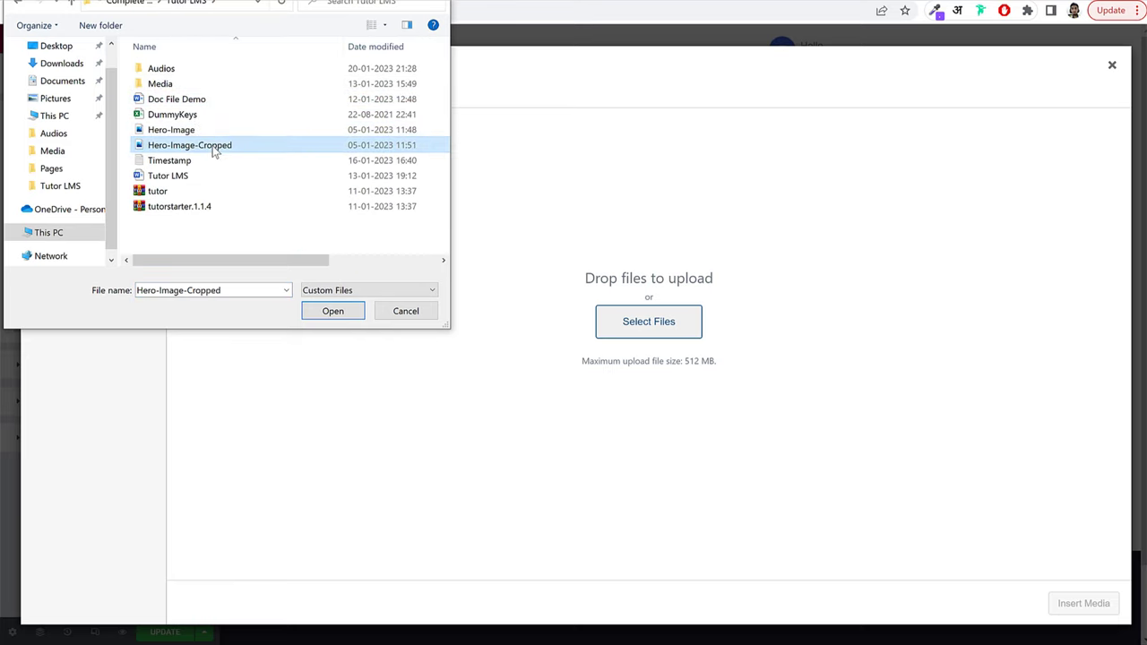
{"action": "double_click", "coordinate": [215, 152]}
{"action": "left_click", "coordinate": [1085, 604]}
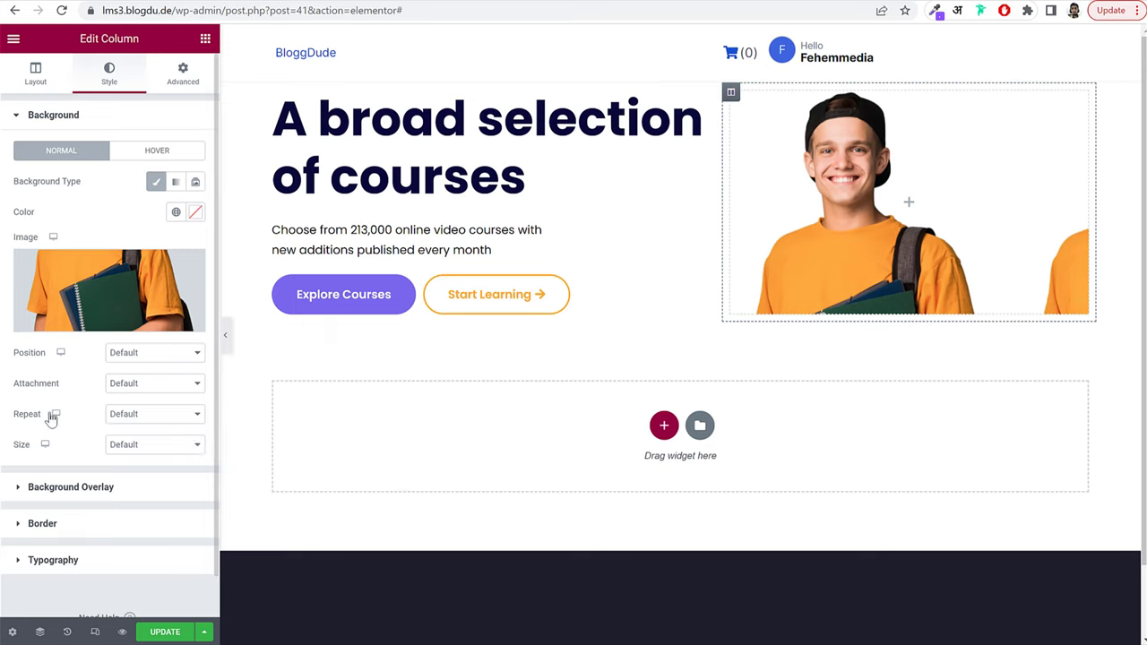
Set the background to No-repeat with a Custom size of 66% width
{"action": "left_click", "coordinate": [143, 418]}
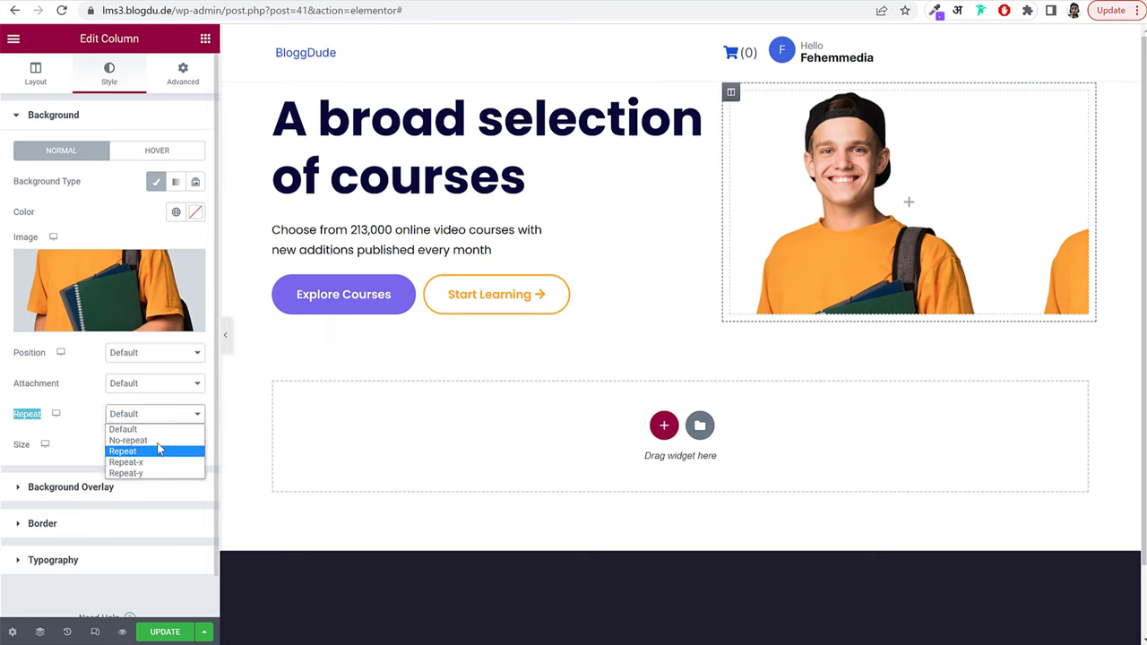
{"action": "left_click", "coordinate": [159, 441]}
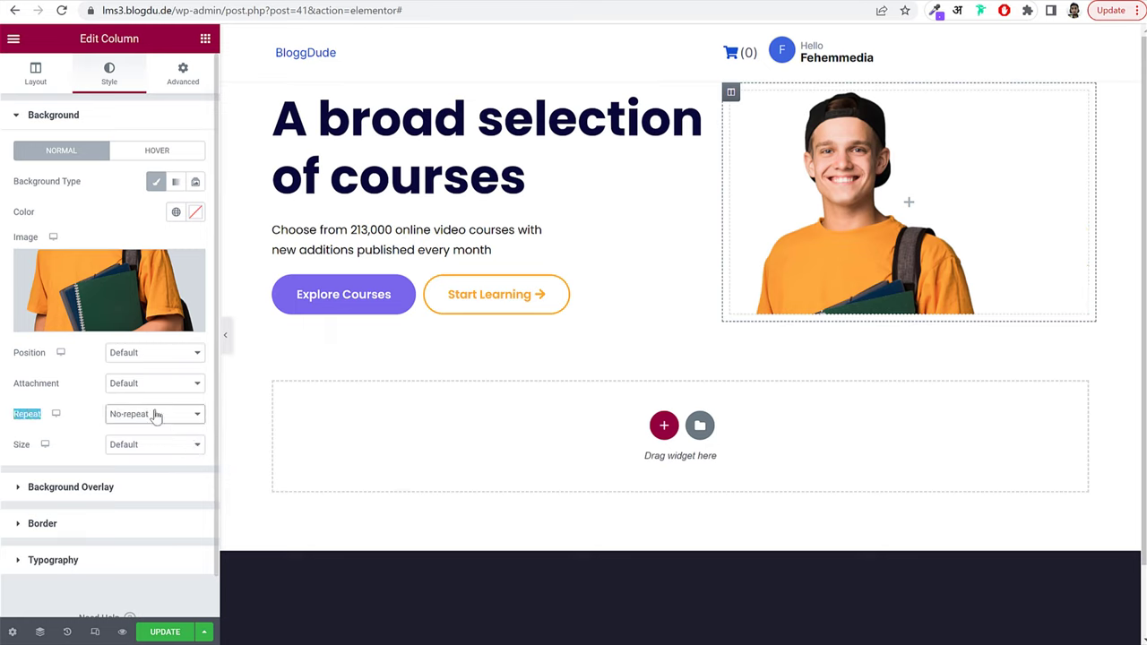
{"action": "left_click", "coordinate": [153, 442]}
{"action": "left_click", "coordinate": [151, 486]}
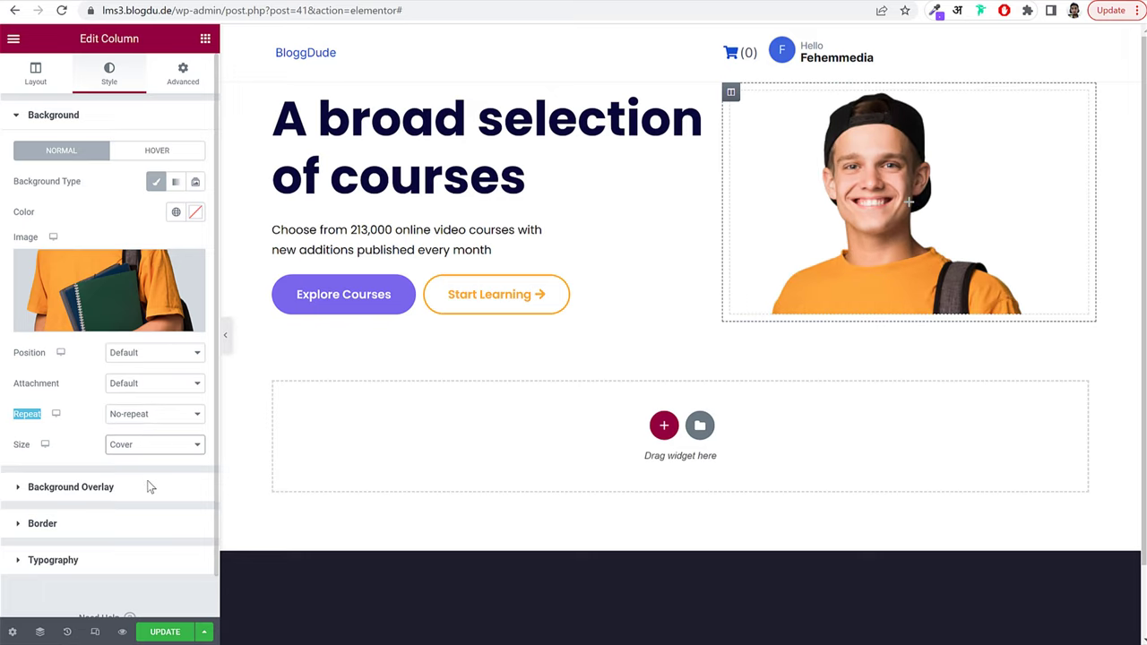
{"action": "left_click", "coordinate": [152, 445]}
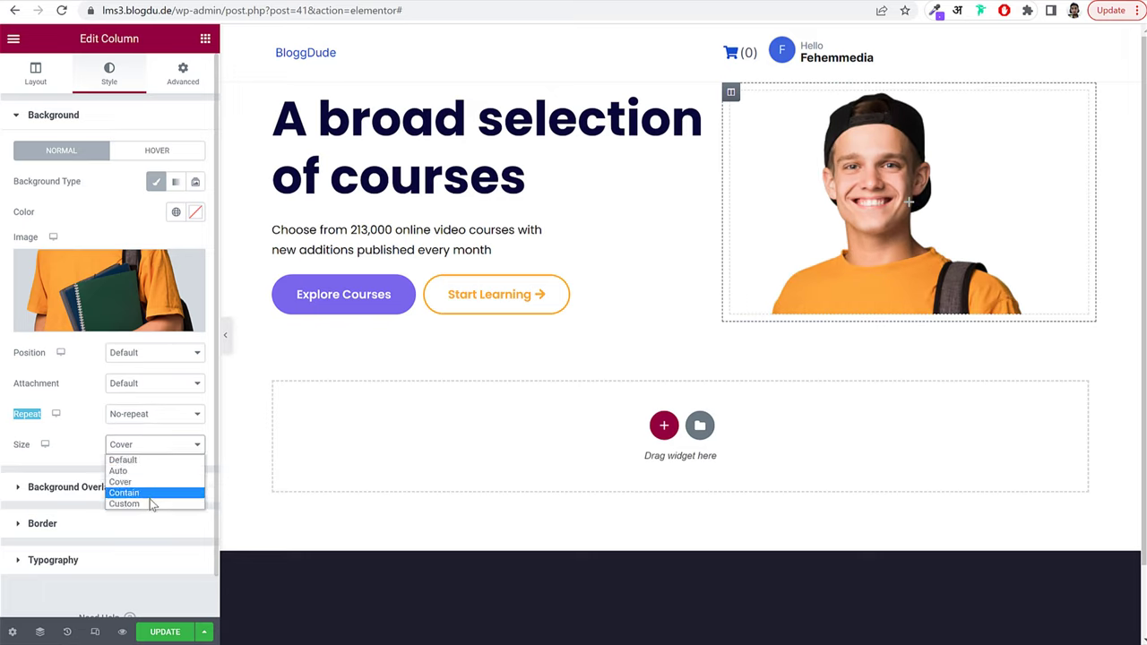
{"action": "left_click", "coordinate": [151, 495]}
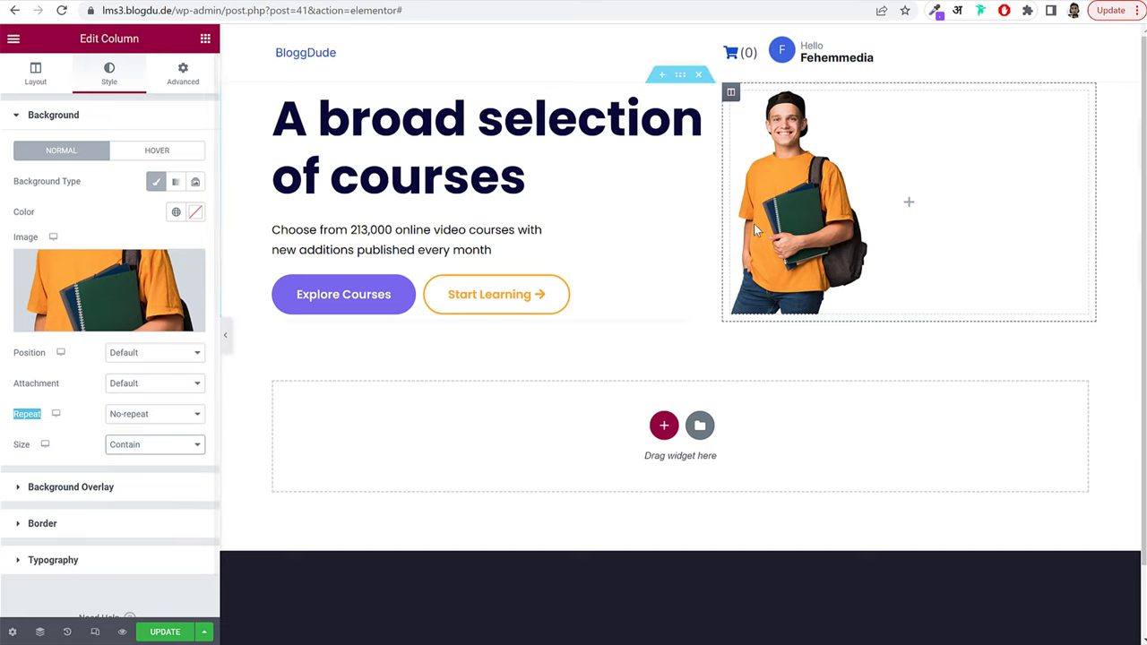
{"action": "left_click", "coordinate": [144, 446]}
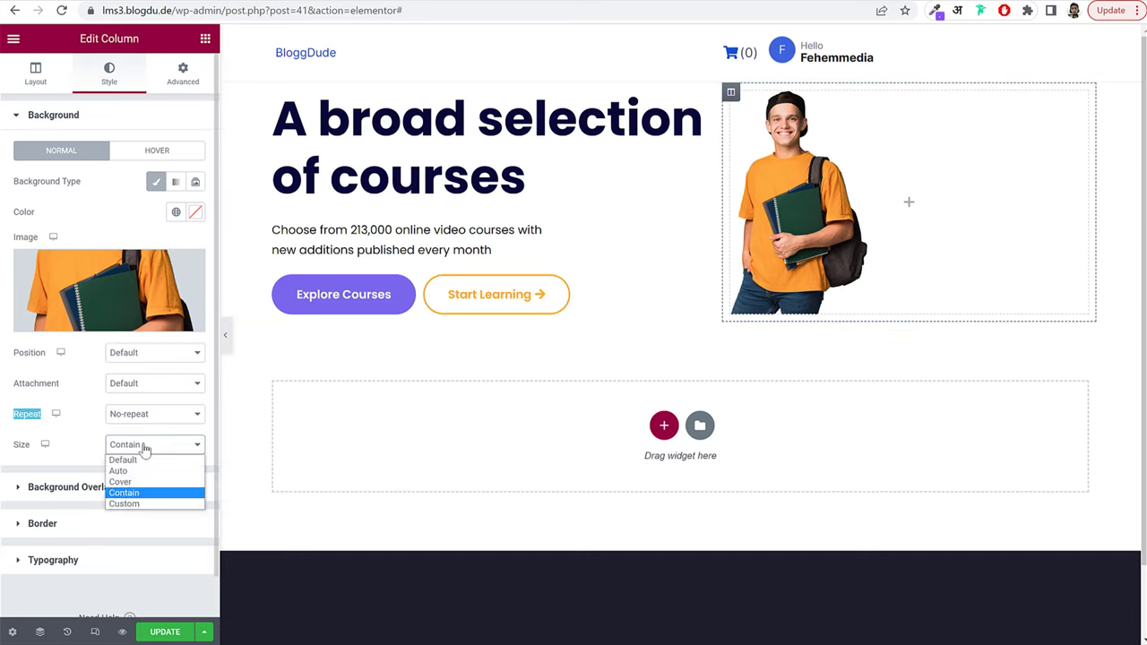
{"action": "left_click", "coordinate": [145, 471]}
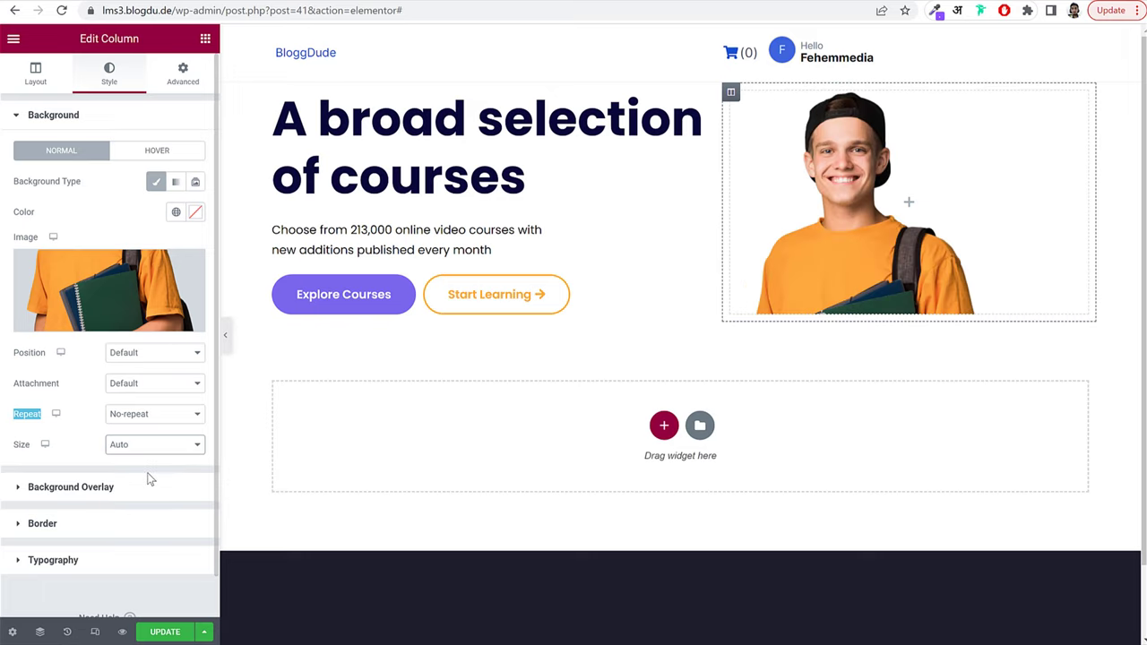
{"action": "left_click", "coordinate": [152, 449]}
{"action": "left_click", "coordinate": [155, 460]}
{"action": "left_click", "coordinate": [161, 499]}
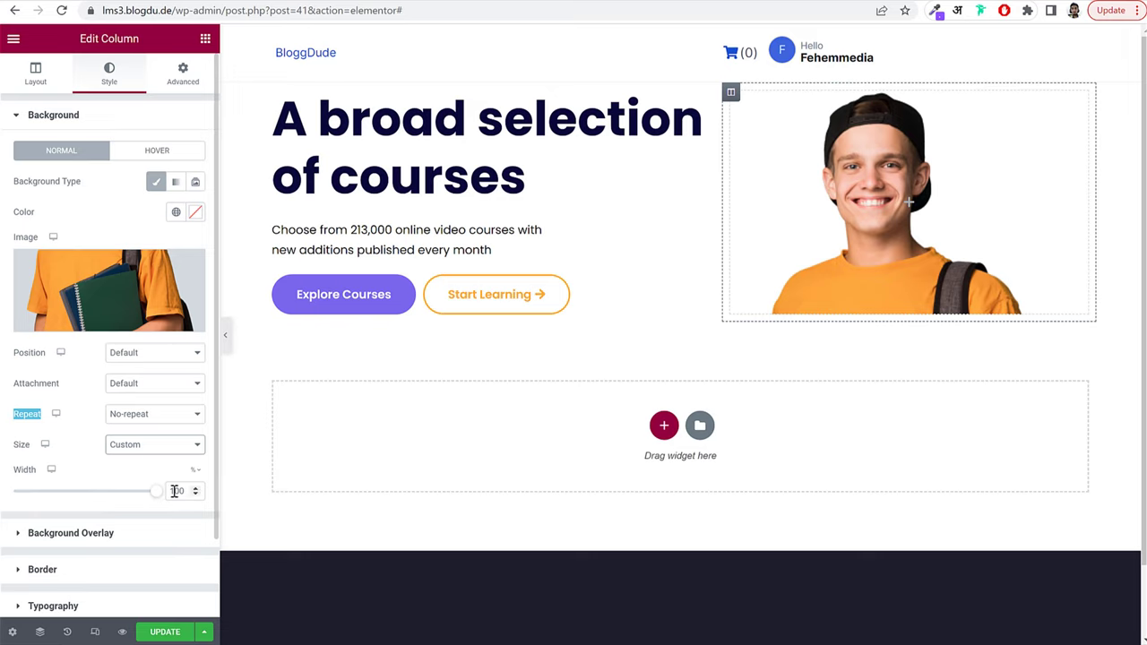
{"action": "left_click_drag", "start_coordinate": [158, 499], "coordinate": [111, 511]}
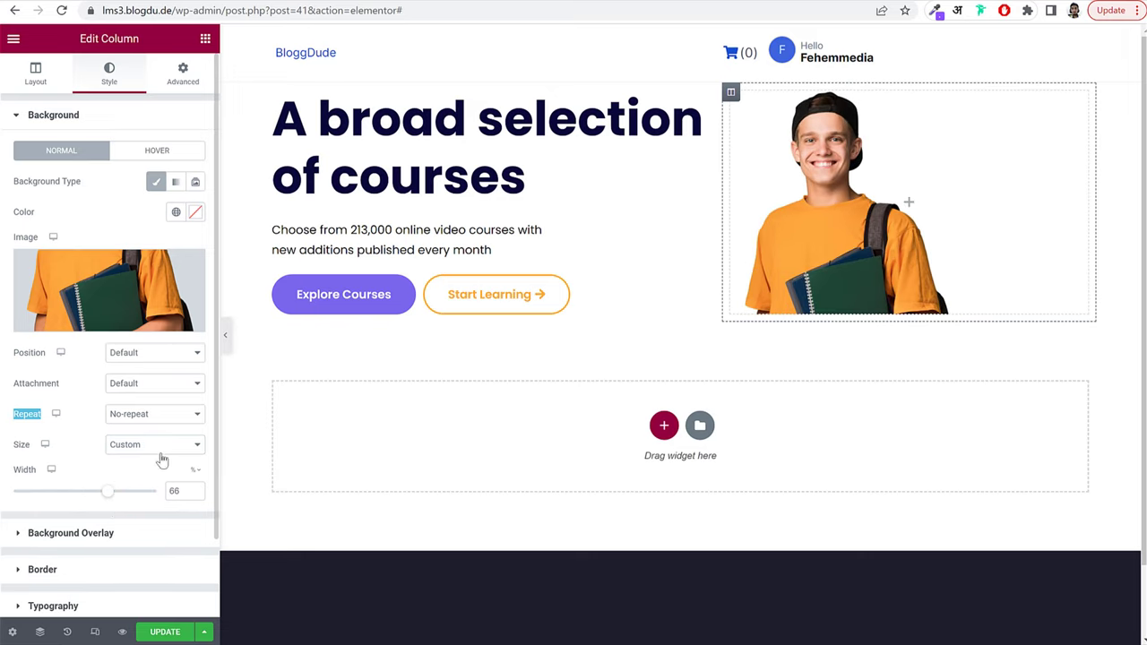
Give the background a Custom position with X at 49 px
{"action": "left_click", "coordinate": [164, 356]}
{"action": "left_click", "coordinate": [157, 394]}
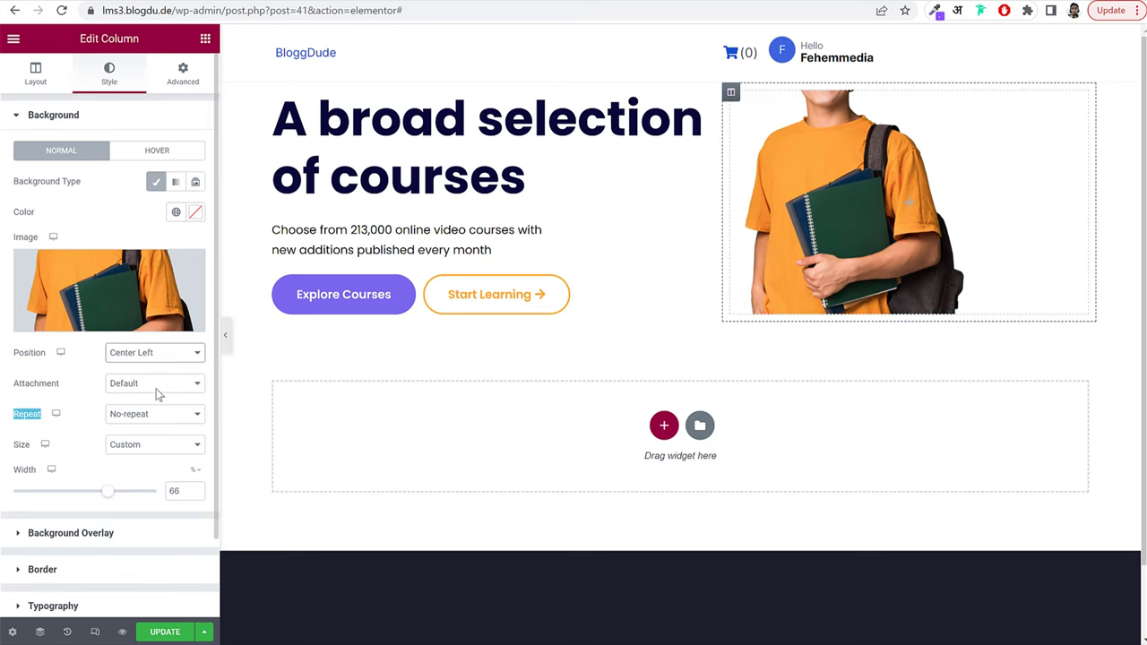
{"action": "left_click", "coordinate": [170, 353]}
{"action": "left_click", "coordinate": [171, 429]}
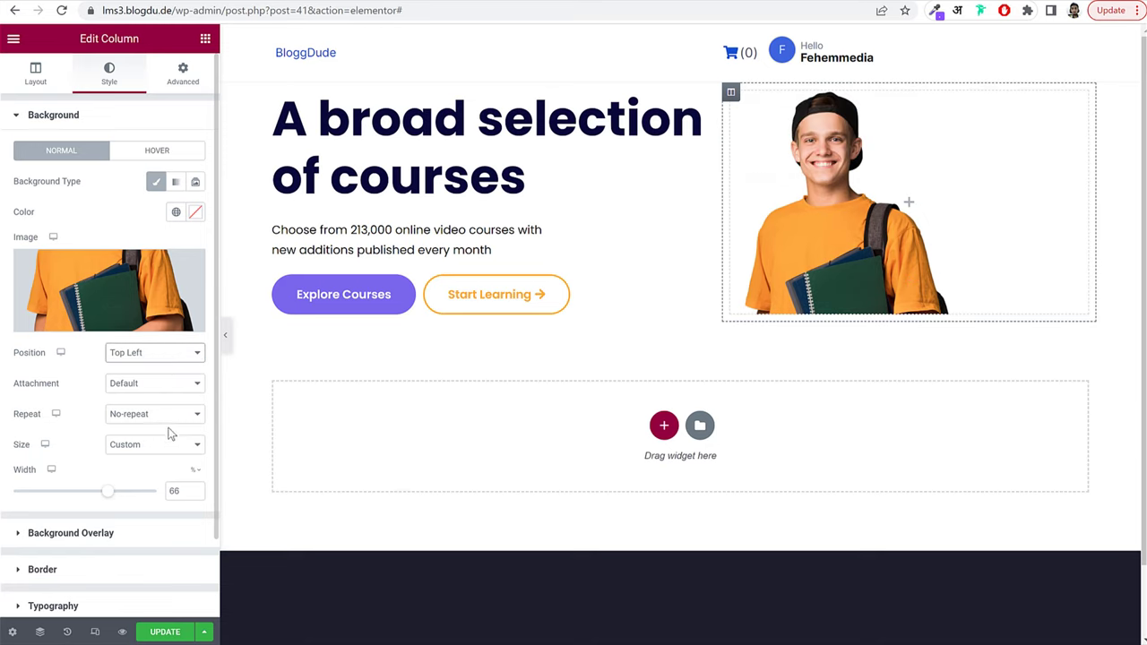
{"action": "left_click", "coordinate": [183, 353]}
{"action": "left_click", "coordinate": [149, 477]}
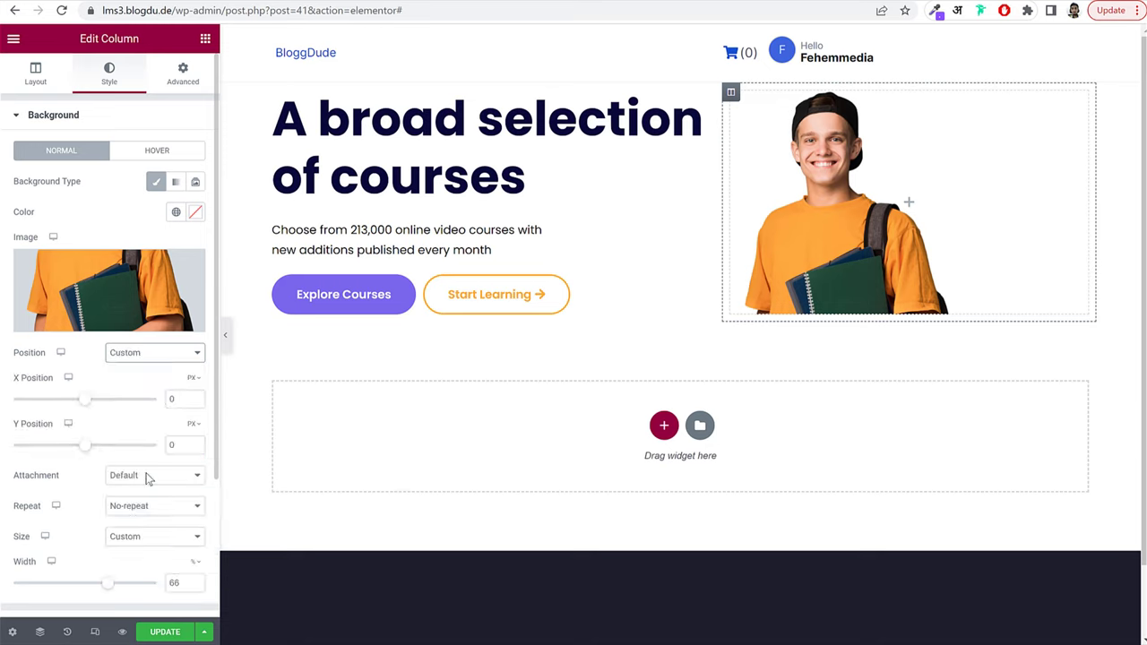
{"action": "mouse_move", "coordinate": [81, 405]}
{"action": "left_mouse_down"}
{"action": "mouse_move", "coordinate": [72, 403]}
{"action": "mouse_move", "coordinate": [97, 410]}
{"action": "mouse_move", "coordinate": [79, 412]}
{"action": "mouse_move", "coordinate": [93, 418]}
{"action": "left_mouse_up"}
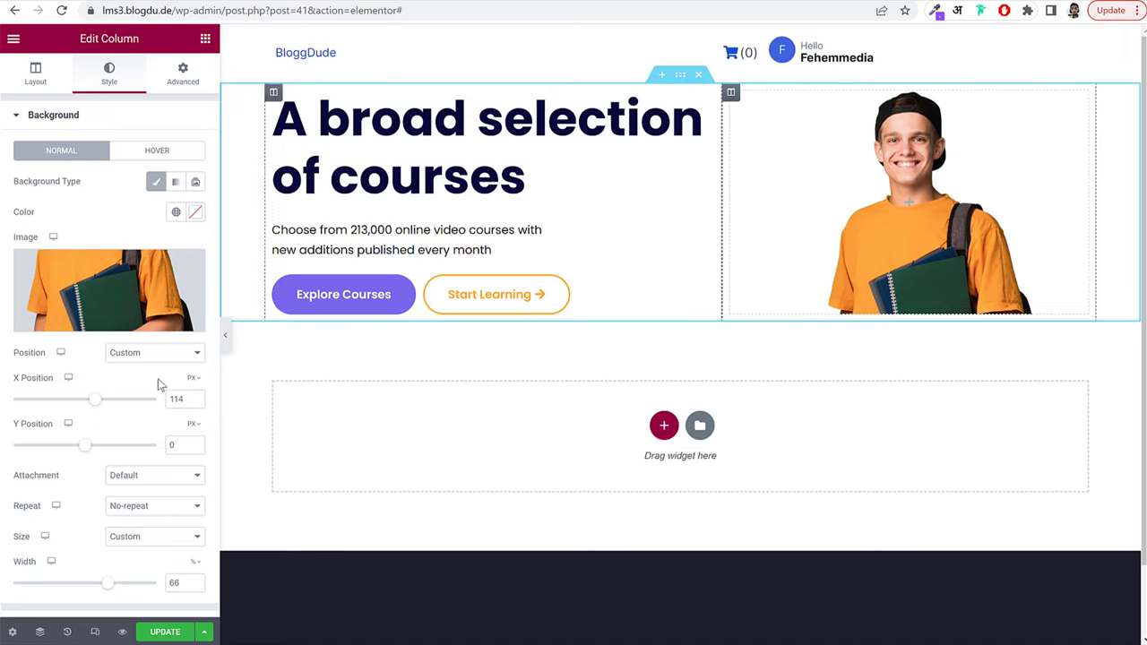
{"action": "left_click_drag", "start_coordinate": [95, 403], "coordinate": [93, 406]}
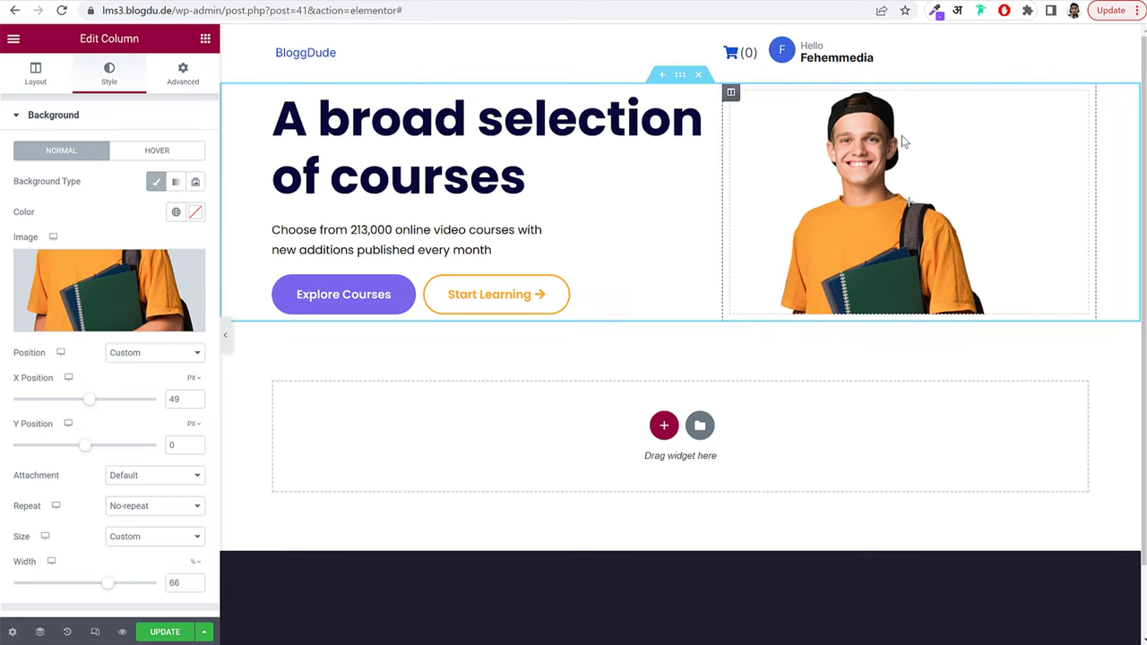
Add a Spacer to the hero's image column and set its space to 500
{"action": "left_click", "coordinate": [847, 158]}
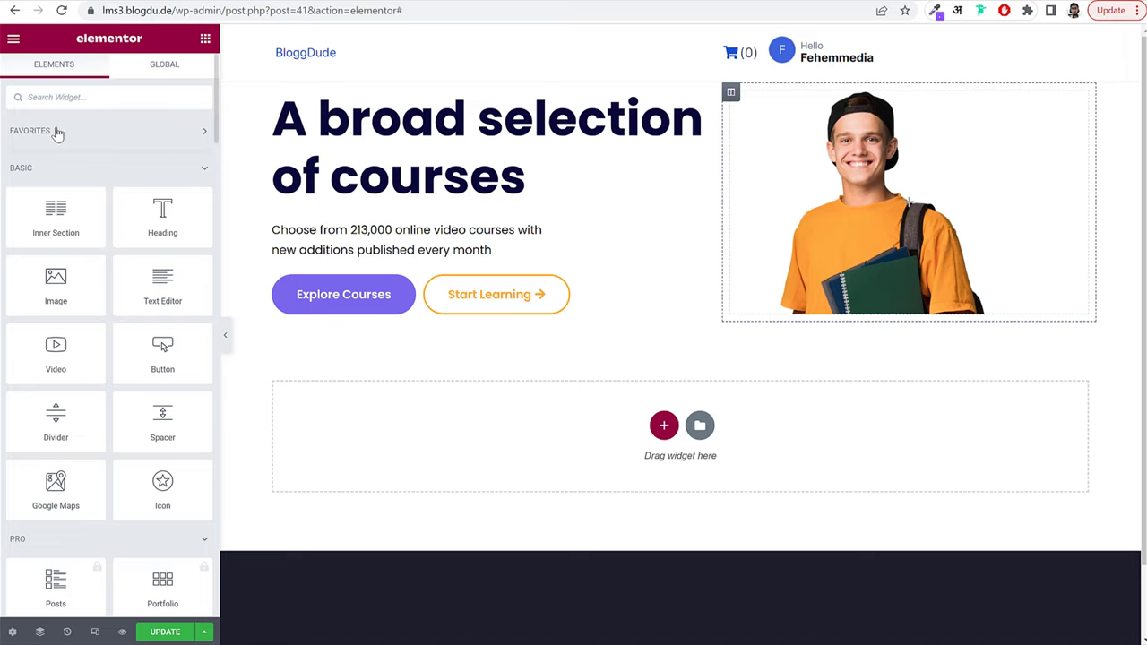
{"action": "type", "text": "spa"}
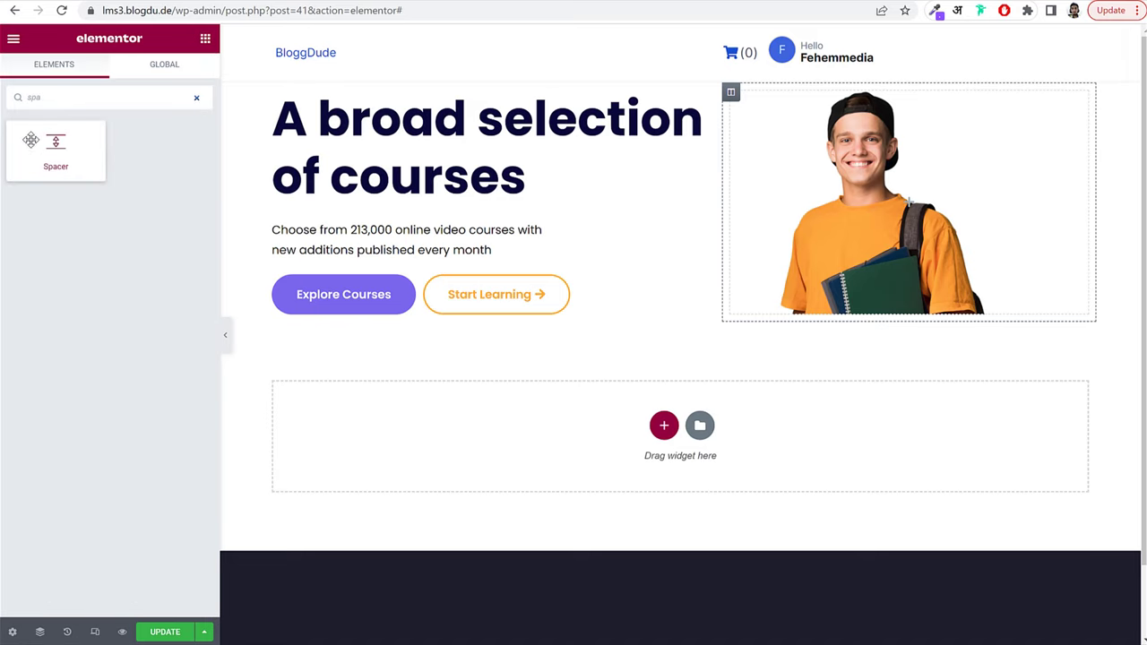
{"action": "left_click_drag", "start_coordinate": [56, 148], "coordinate": [887, 178]}
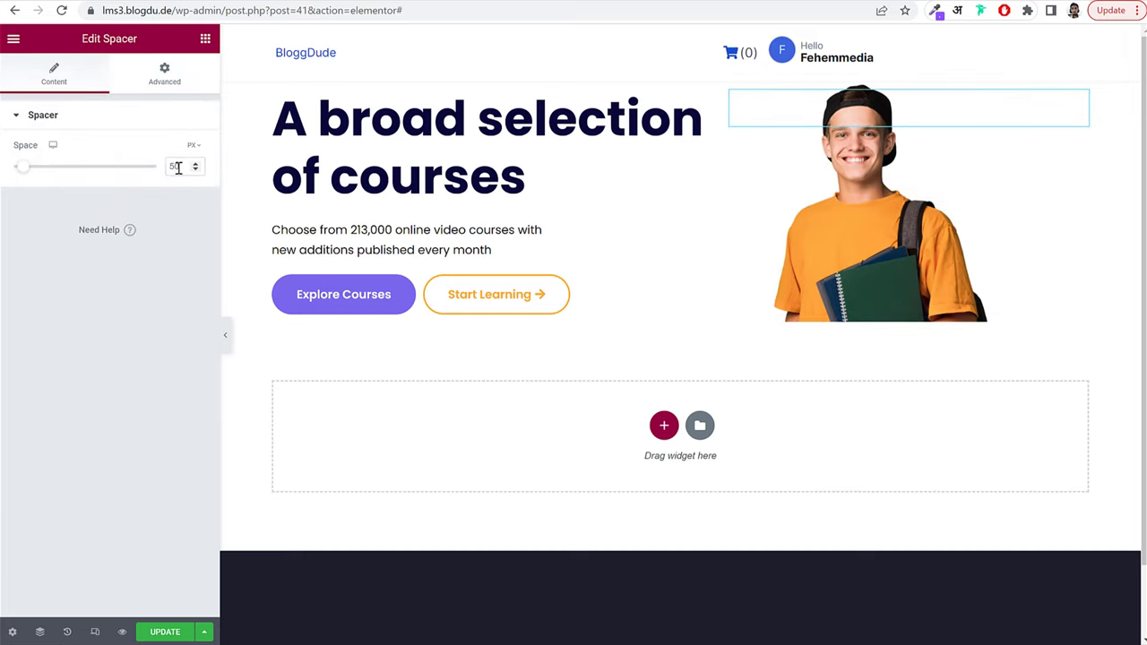
{"action": "left_click_drag", "start_coordinate": [178, 167], "coordinate": [112, 162]}
{"action": "type", "text": "500"}
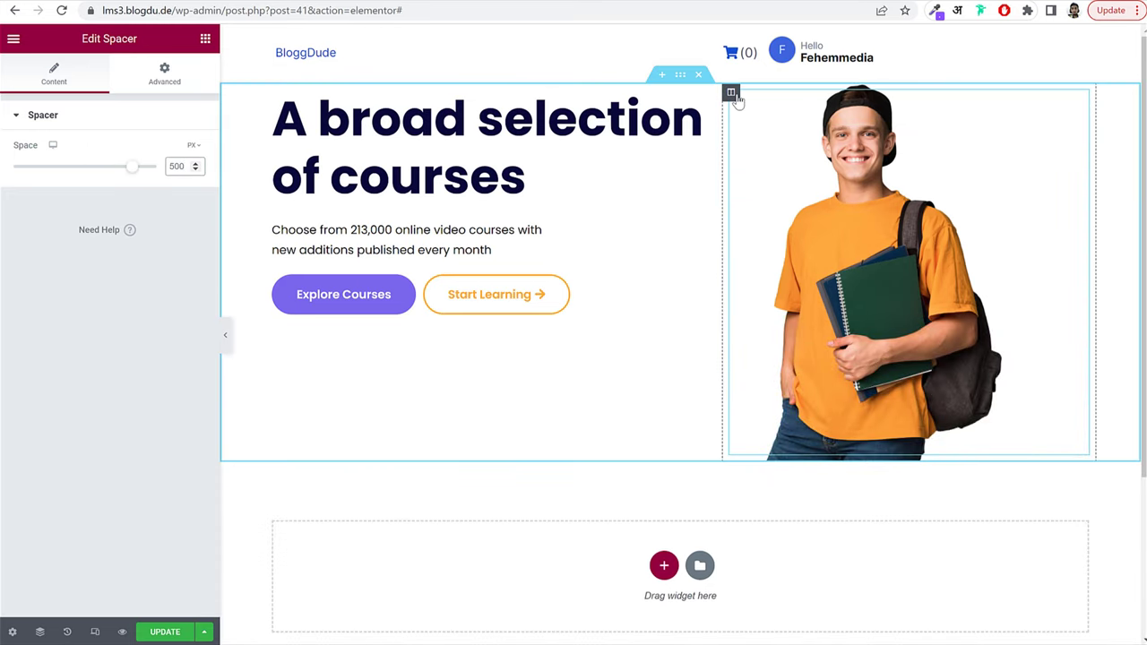
Change the column's background image size to Auto
{"action": "left_click", "coordinate": [732, 94]}
{"action": "scroll", "coordinate": [164, 366], "scroll_direction": "down", "scroll_amount": 3}
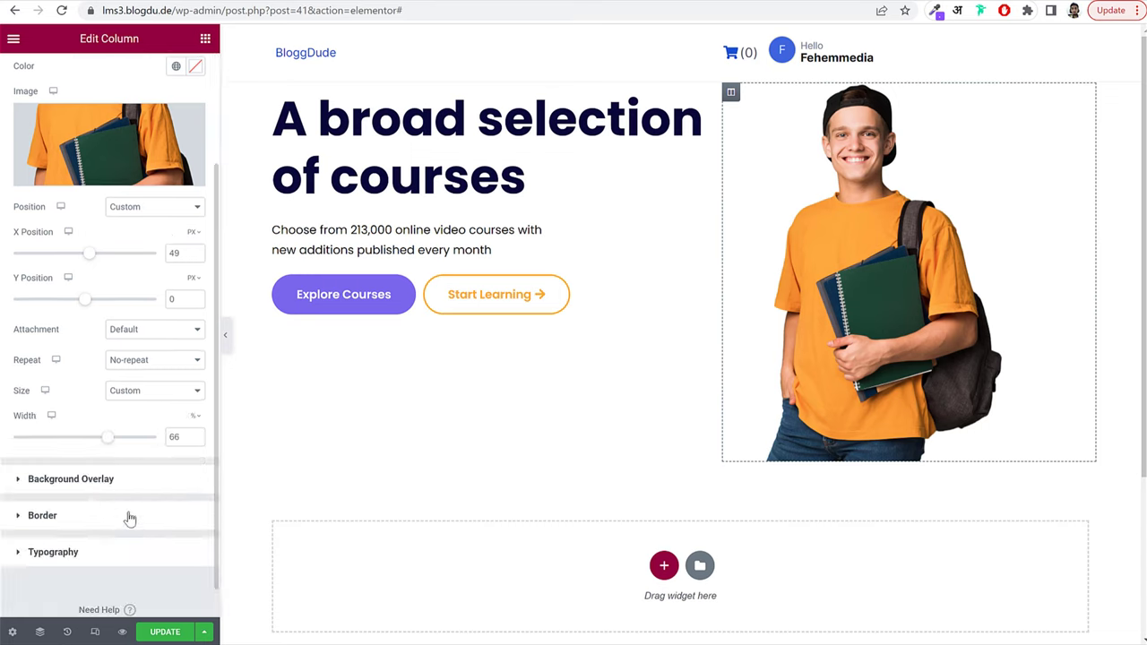
{"action": "left_click", "coordinate": [159, 393]}
{"action": "left_click", "coordinate": [143, 417]}
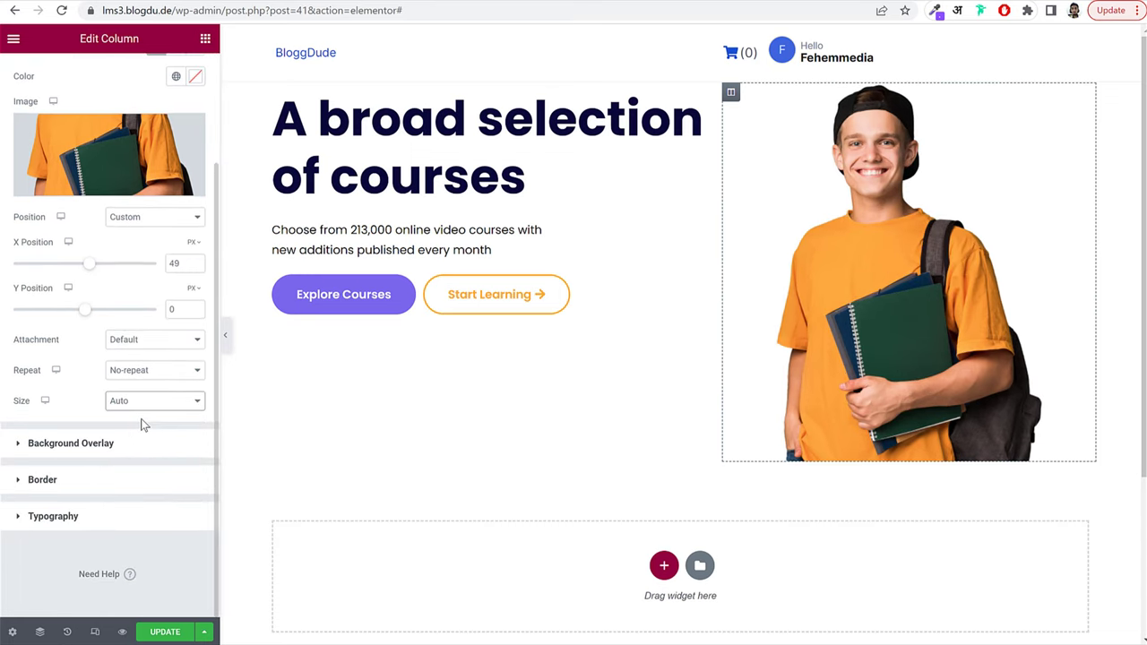
{"action": "scroll", "coordinate": [197, 251], "scroll_direction": "up", "scroll_amount": 3}
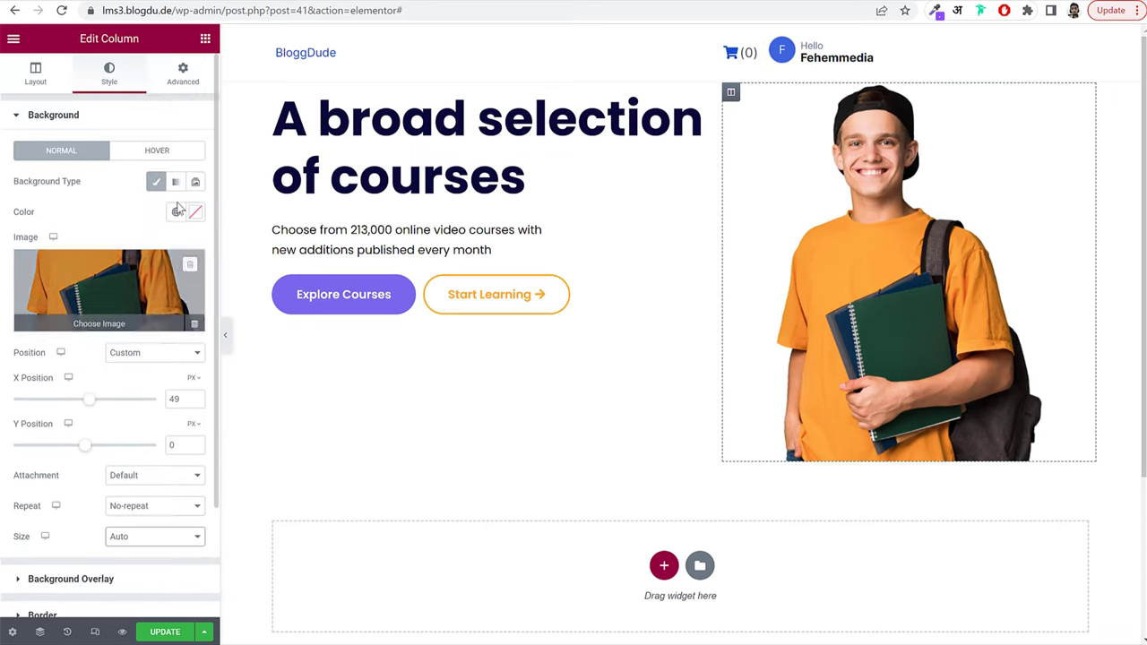
Set the column's margin and padding to 0 on all sides
{"action": "left_click", "coordinate": [181, 76]}
{"action": "left_click", "coordinate": [27, 168]}
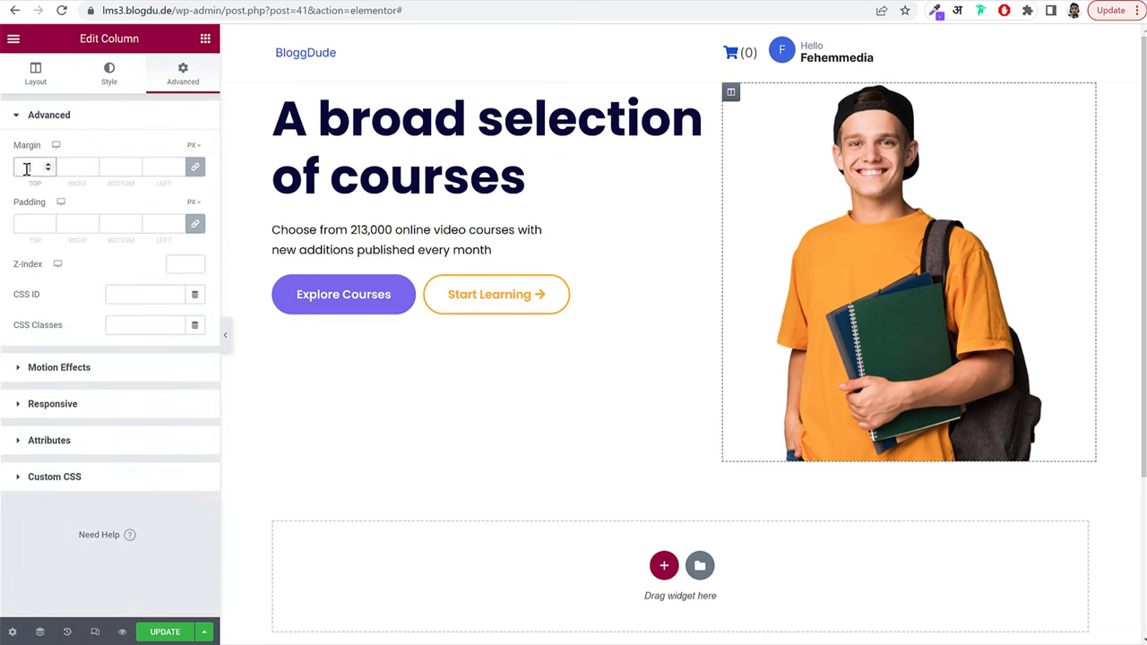
{"action": "type", "text": "0"}
{"action": "left_click", "coordinate": [27, 225]}
{"action": "type", "text": "0"}
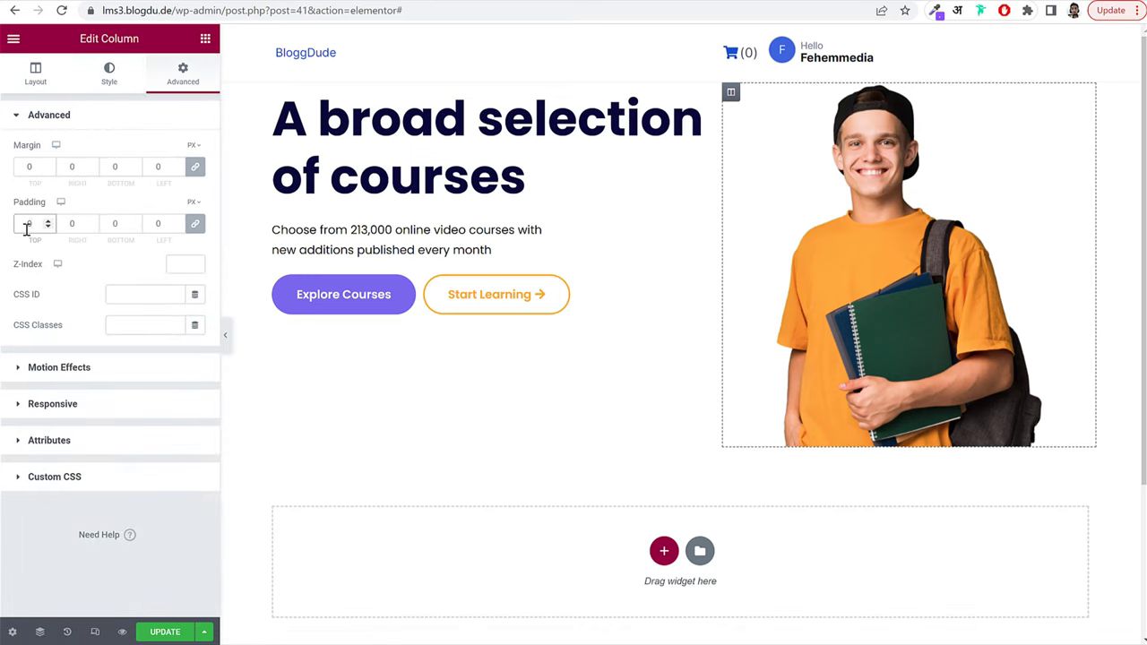
{"action": "type", "text": "00"}
{"action": "type", "text": "0"}
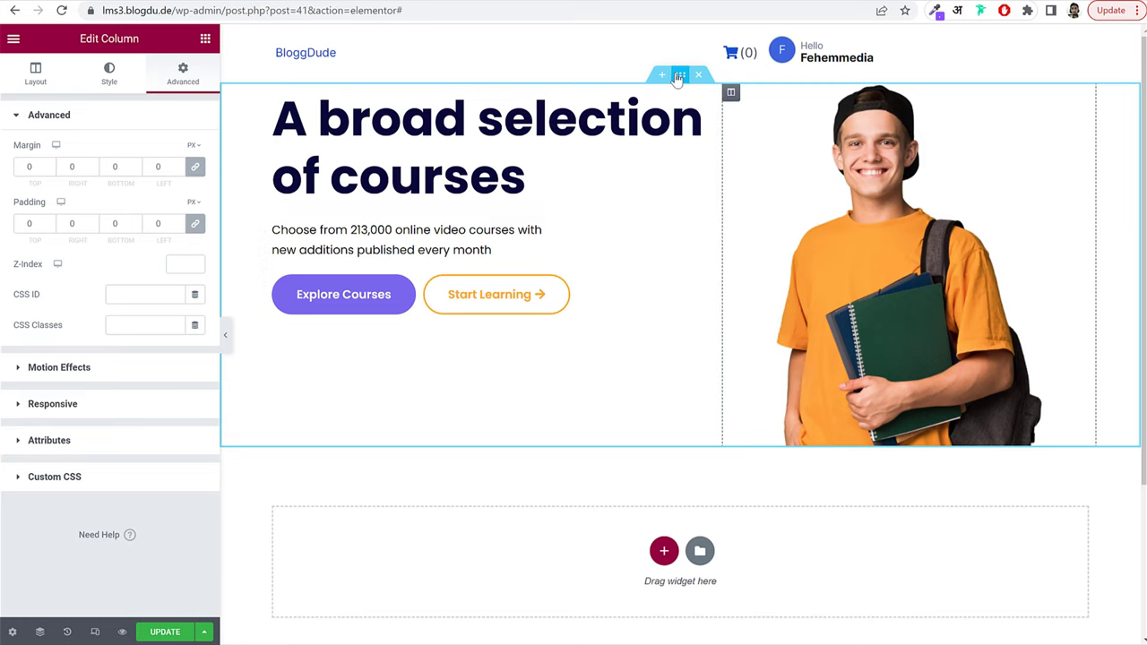
Set the hero section's Vertical Align to Middle and update the page
{"action": "left_click", "coordinate": [680, 76]}
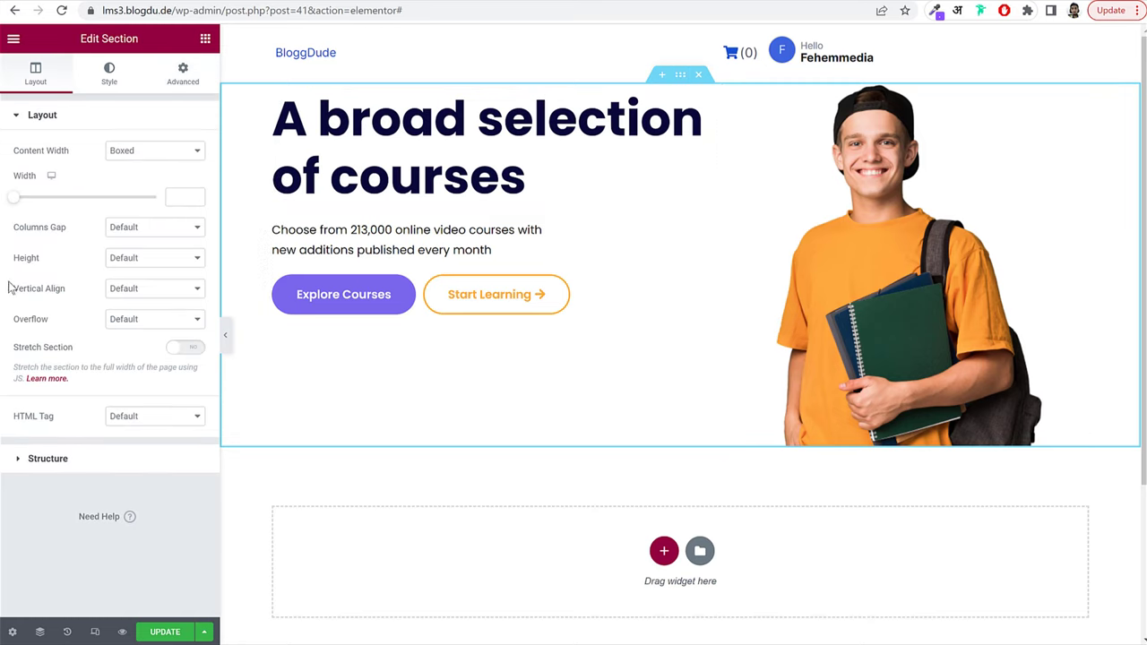
{"action": "left_click_drag", "start_coordinate": [22, 293], "coordinate": [66, 290]}
{"action": "left_click", "coordinate": [154, 289]}
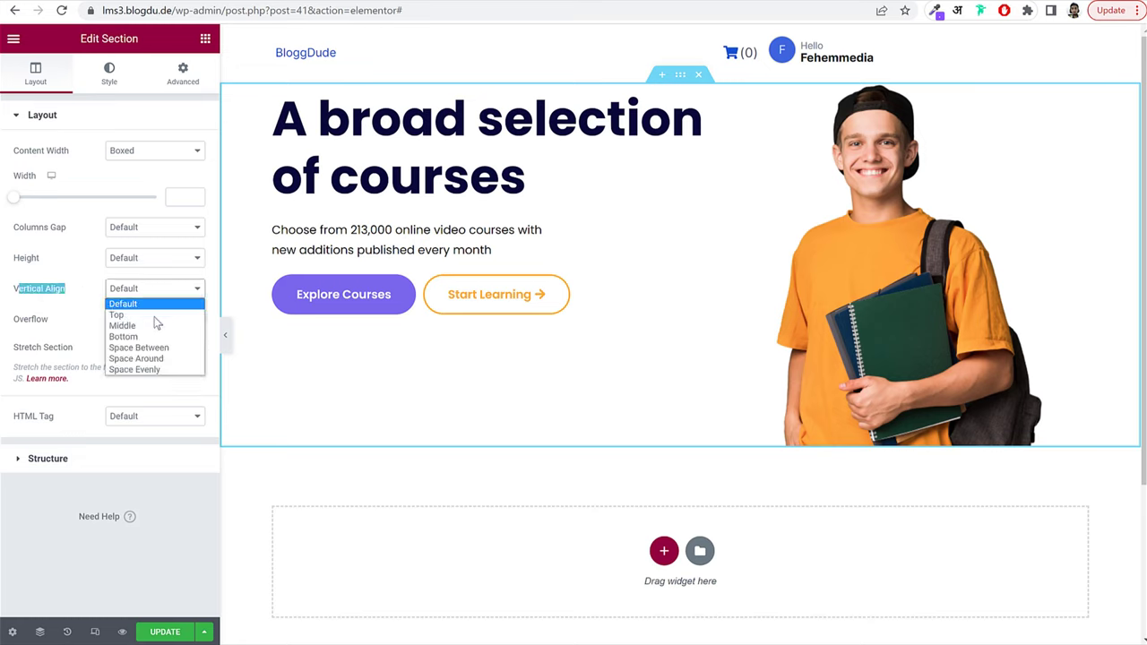
{"action": "left_click", "coordinate": [149, 326]}
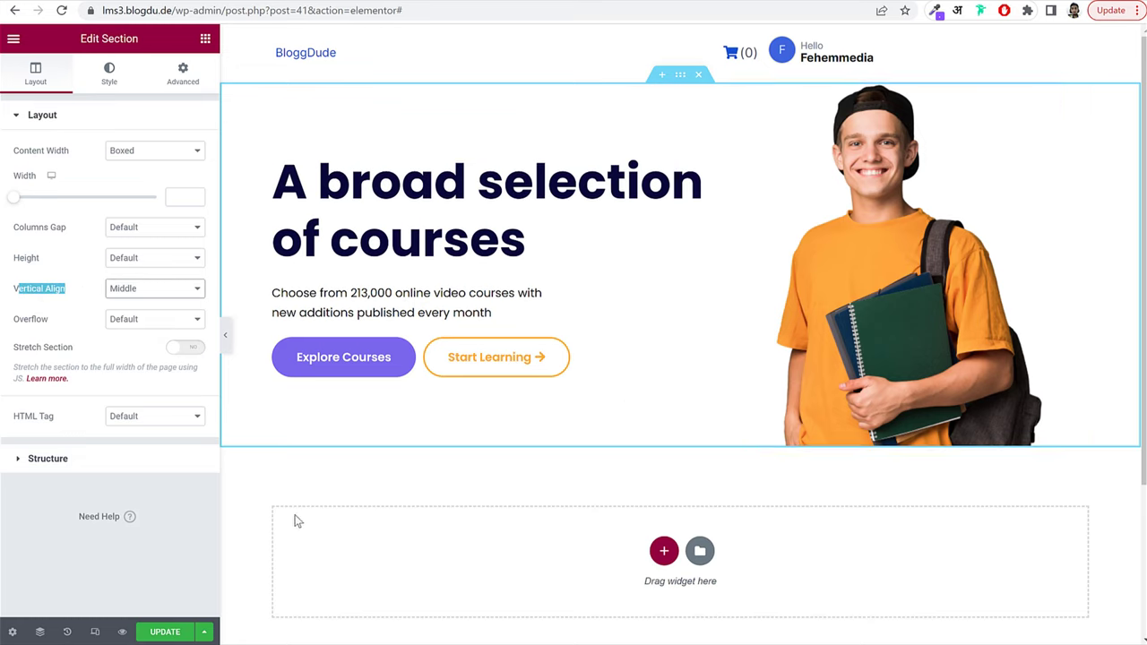
{"action": "left_click", "coordinate": [154, 634]}
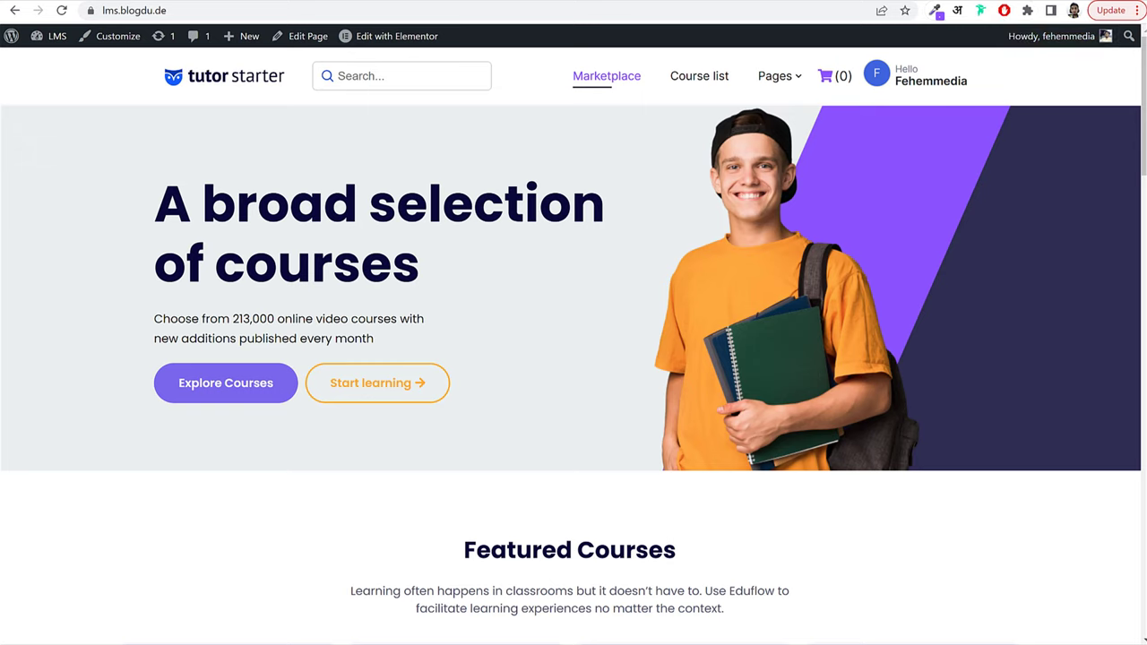
Open canva.com in a new tab
{"action": "key", "text": "ctrl+t"}
{"action": "type", "text": "canva.com"}
{"action": "key", "text": "Return"}
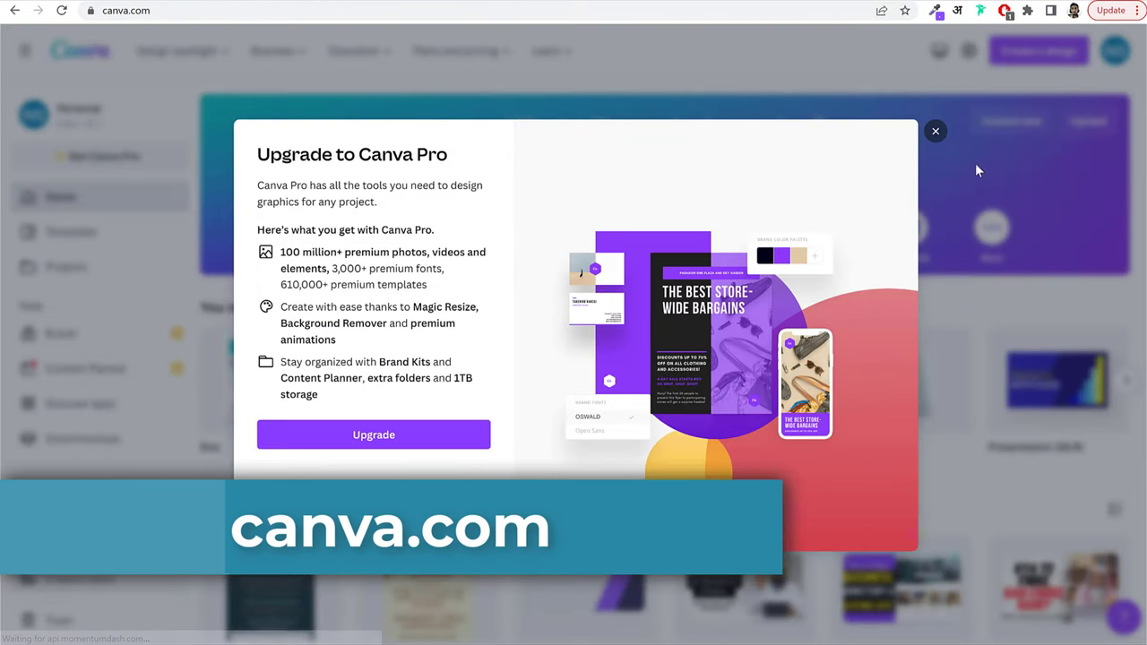
Dismiss the Canva Pro offer and choose to create a custom-size design
{"action": "left_click", "coordinate": [936, 133]}
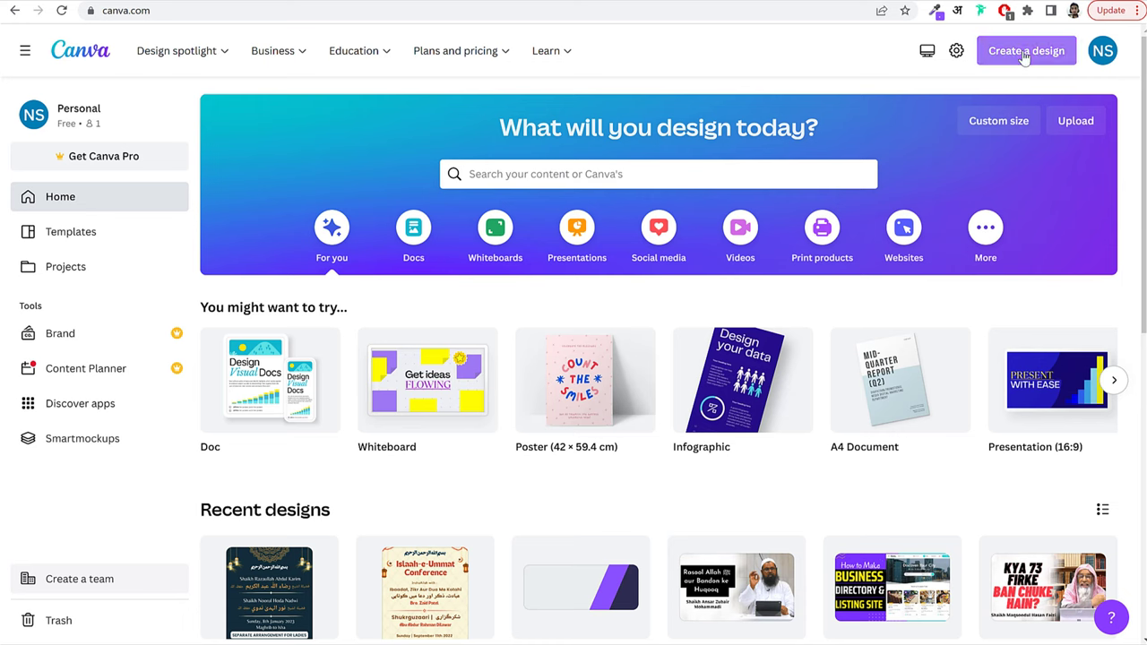
{"action": "left_click", "coordinate": [1024, 53]}
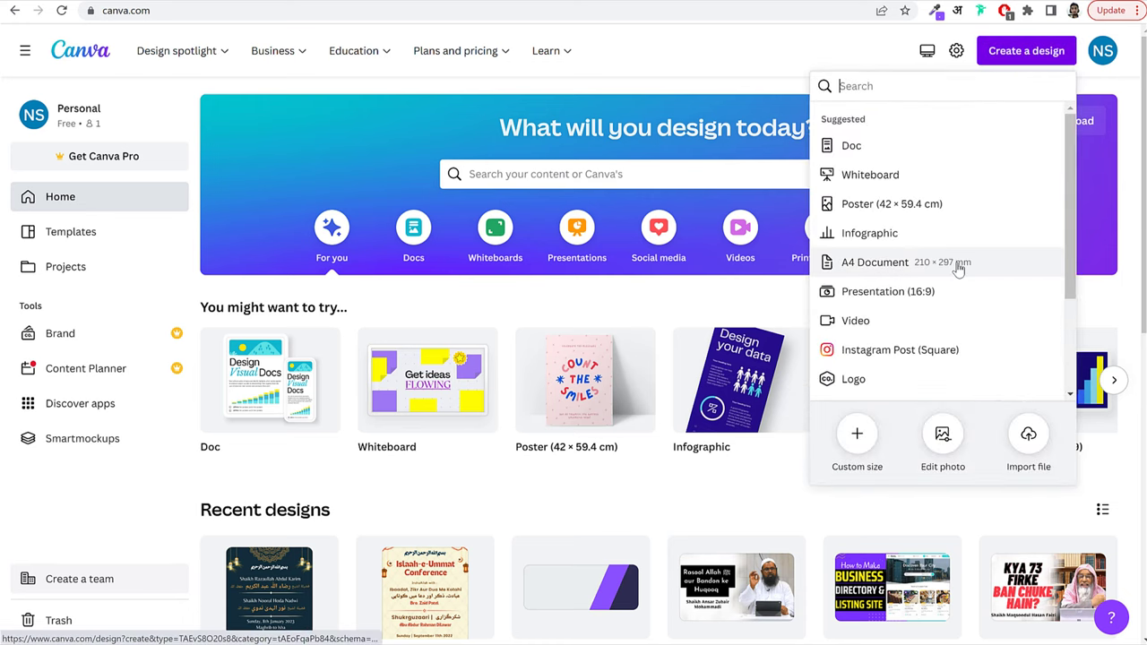
{"action": "scroll", "coordinate": [955, 261], "scroll_direction": "down", "scroll_amount": 2}
{"action": "scroll", "coordinate": [952, 322], "scroll_direction": "up", "scroll_amount": 2}
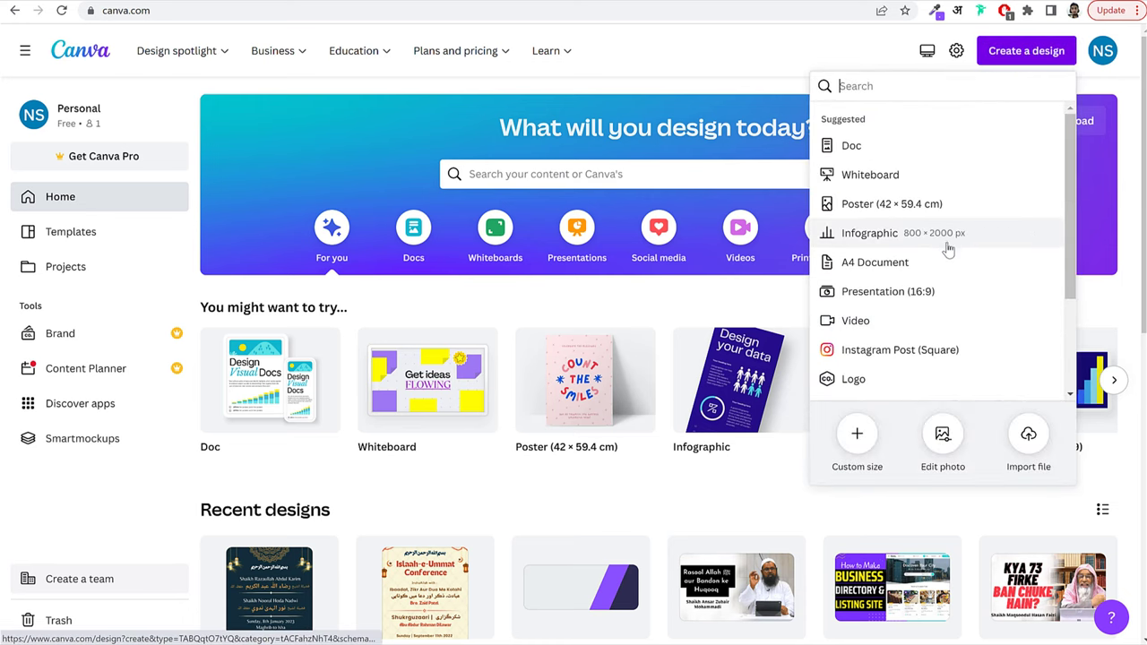
{"action": "scroll", "coordinate": [923, 269], "scroll_direction": "down", "scroll_amount": 2}
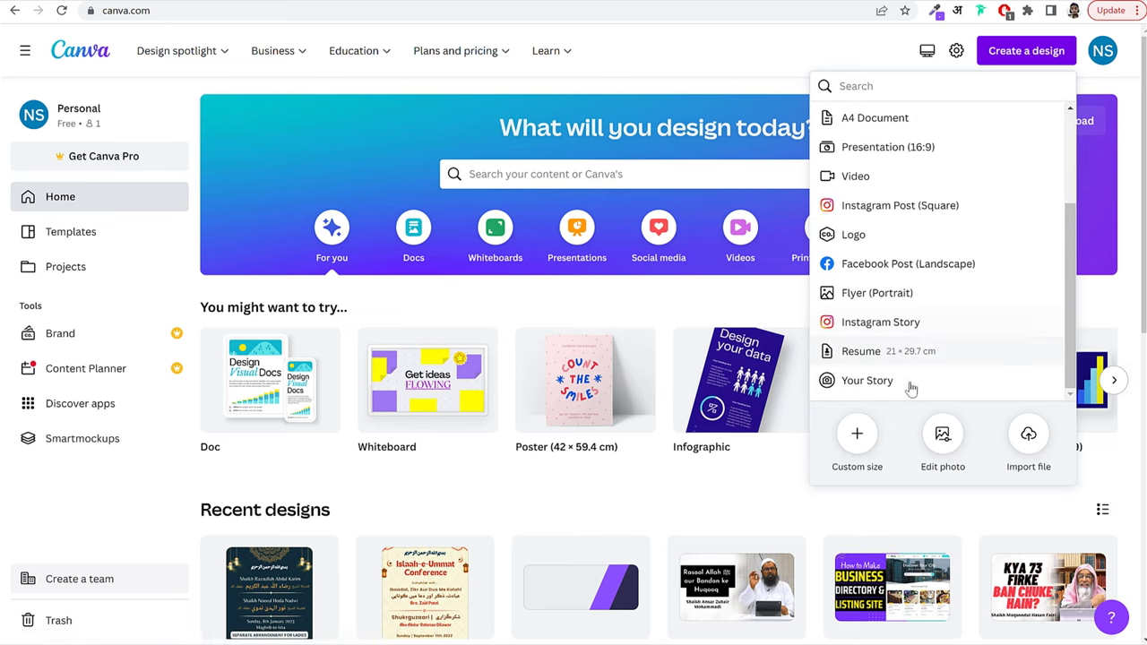
{"action": "scroll", "coordinate": [913, 377], "scroll_direction": "up", "scroll_amount": 3}
{"action": "left_click", "coordinate": [862, 438]}
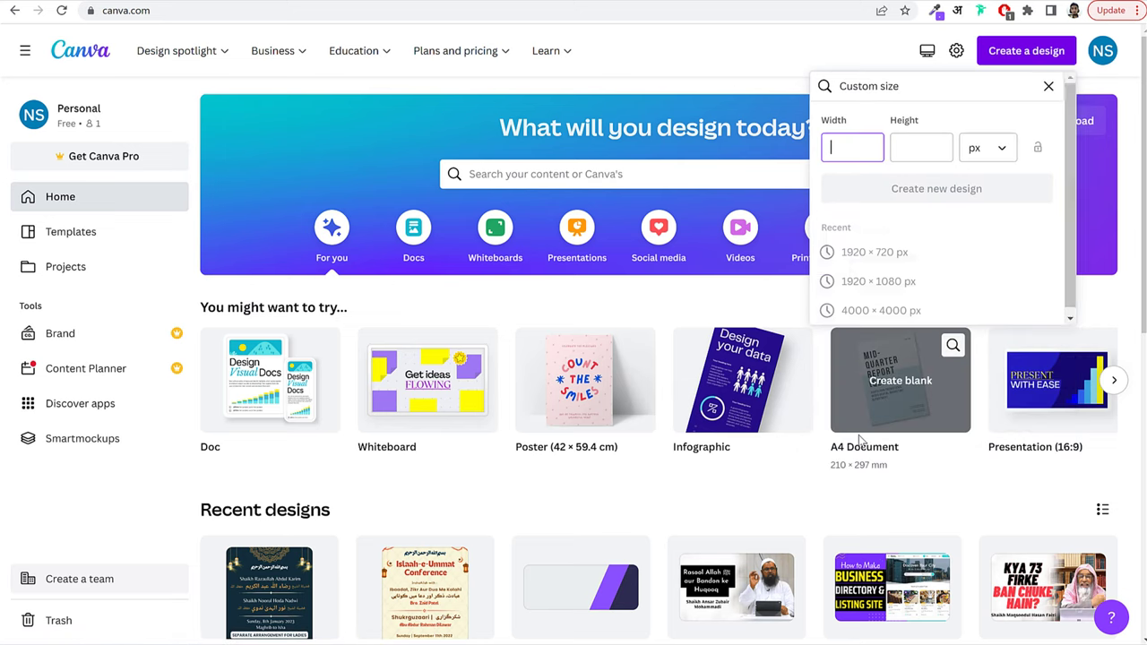
Create a new design sized 1920 × 700 px
{"action": "type", "text": "1920"}
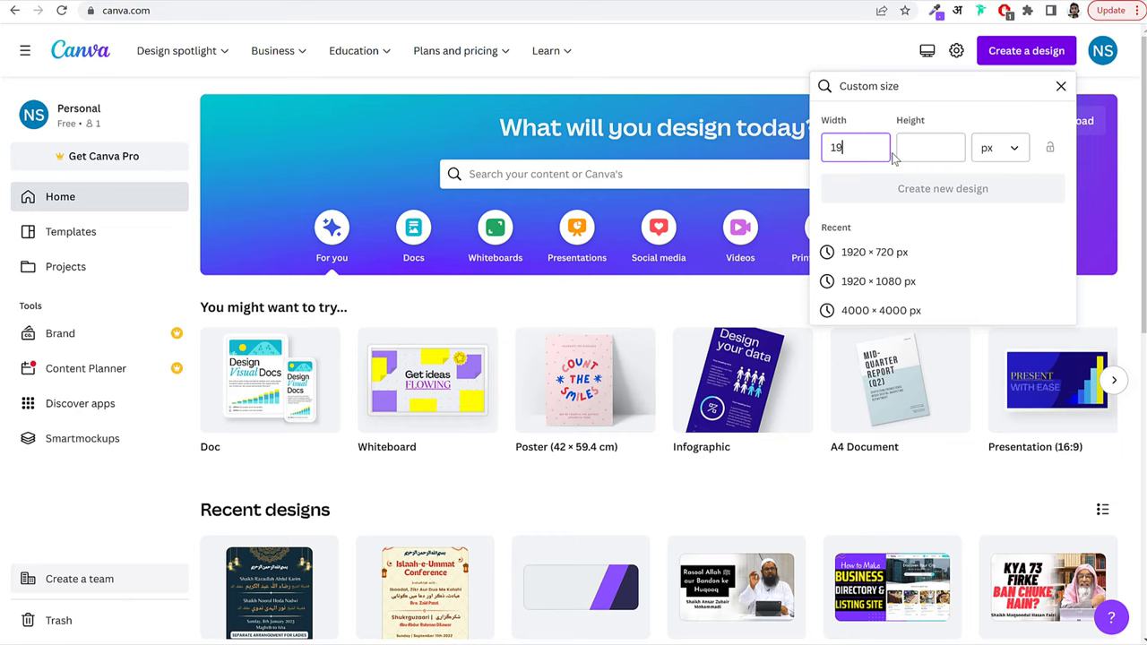
{"action": "left_click", "coordinate": [908, 147]}
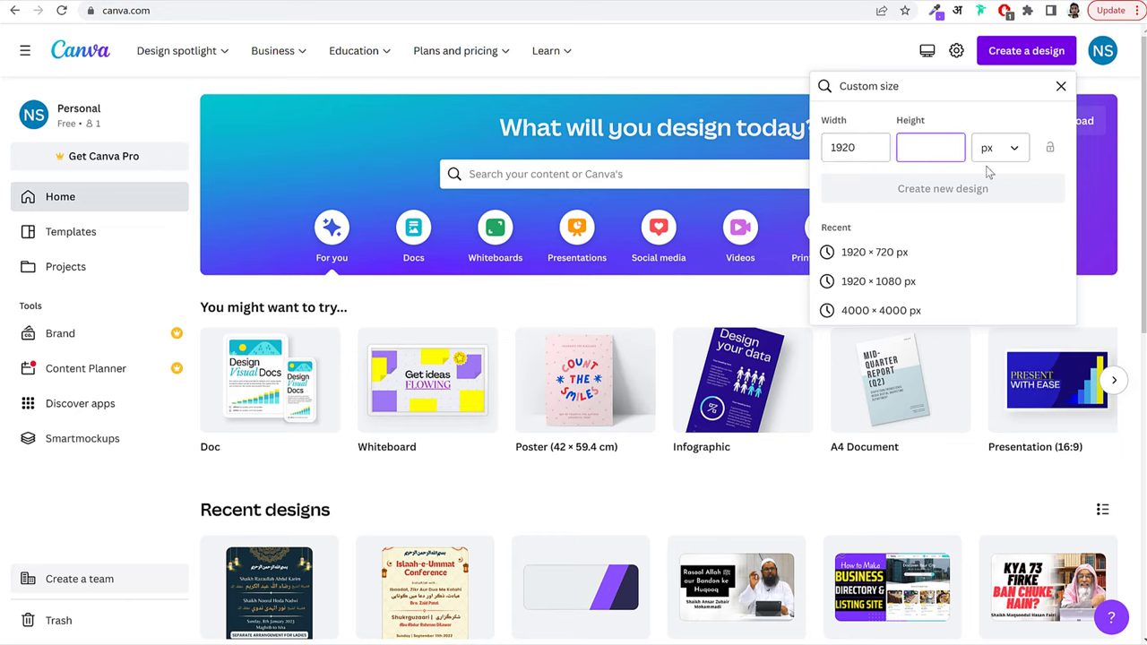
{"action": "type", "text": "700"}
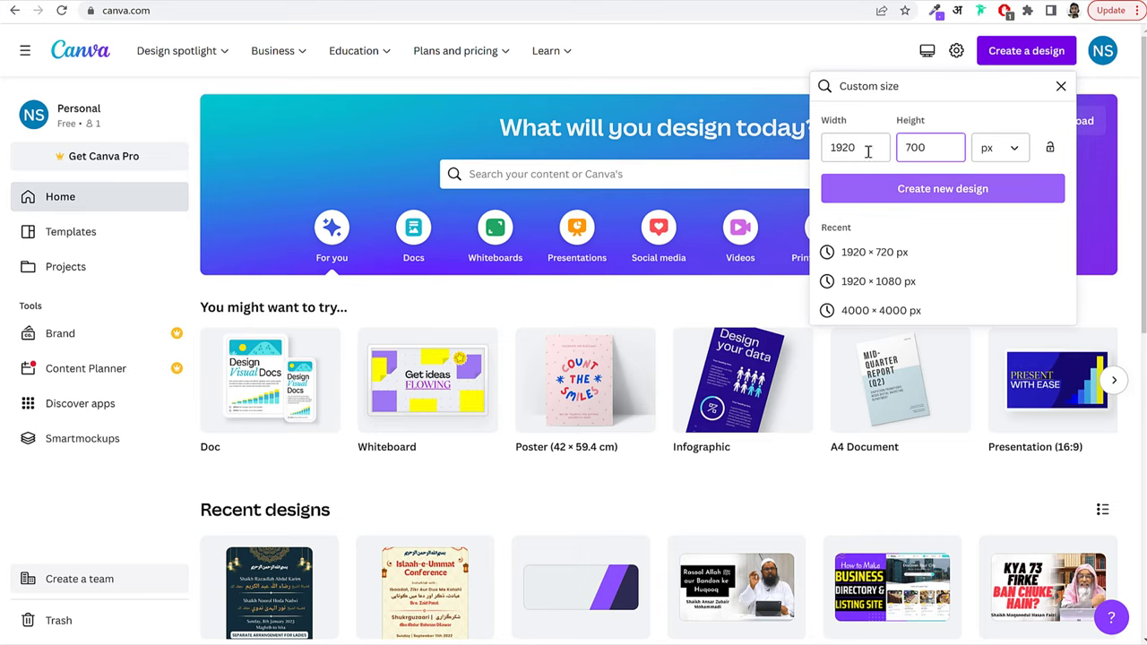
{"action": "left_click", "coordinate": [874, 148]}
{"action": "left_click", "coordinate": [933, 189]}
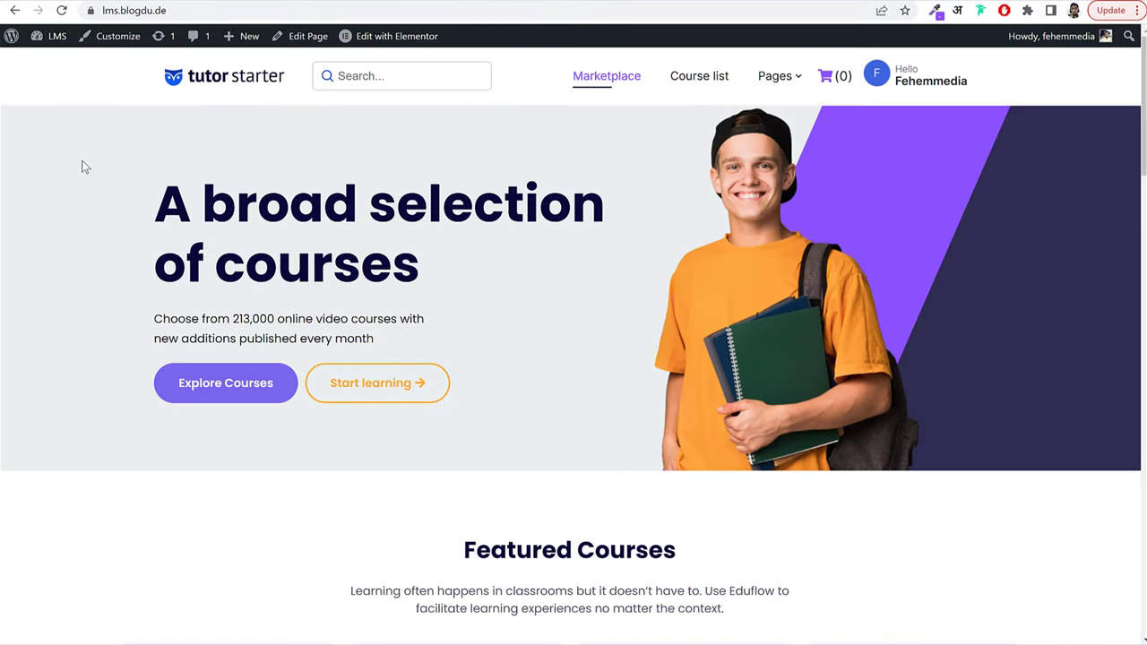
Copy the live hero's light grey background #EBEFF0 with ColorZilla, then return to the Canva design
{"action": "left_click", "coordinate": [936, 12]}
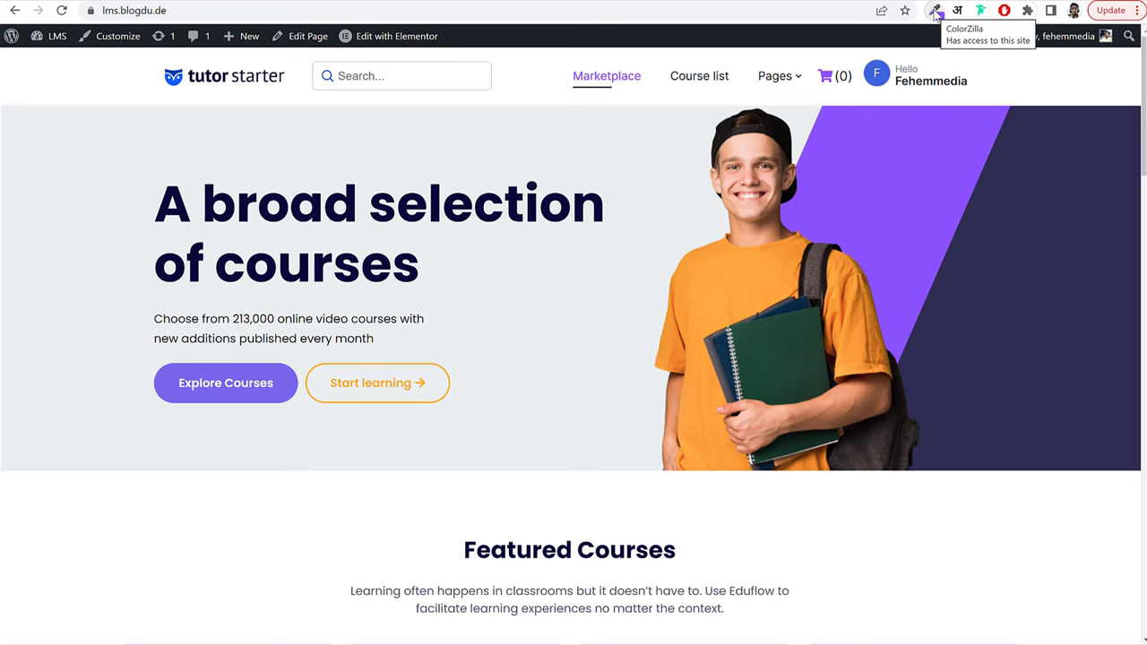
{"action": "left_click", "coordinate": [936, 12]}
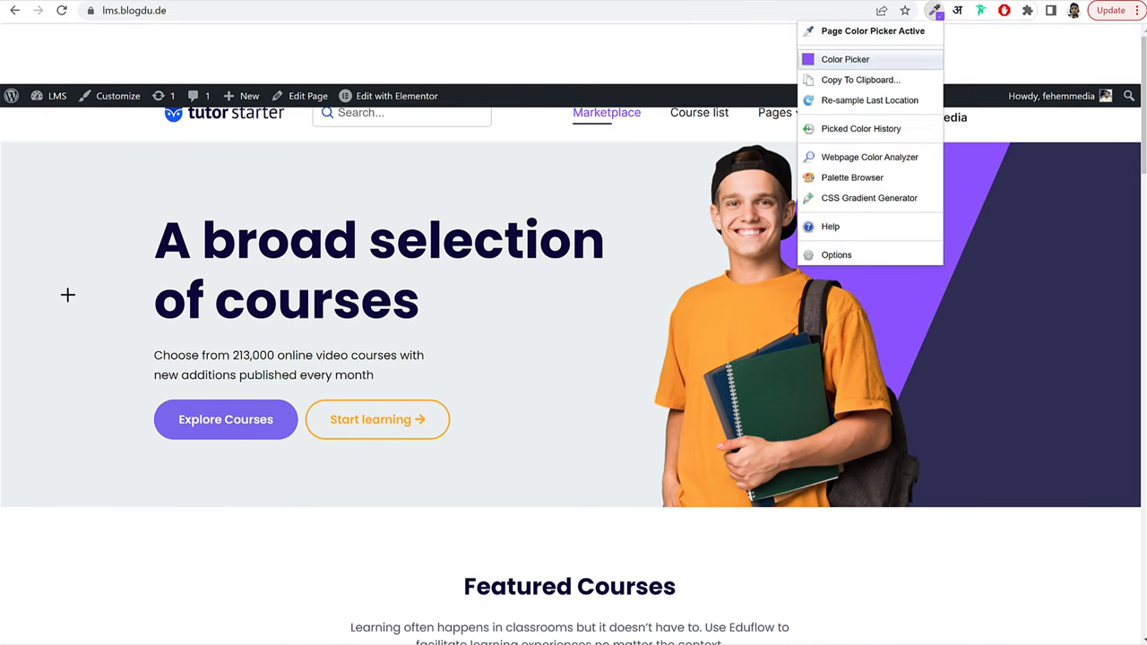
{"action": "left_click", "coordinate": [93, 265]}
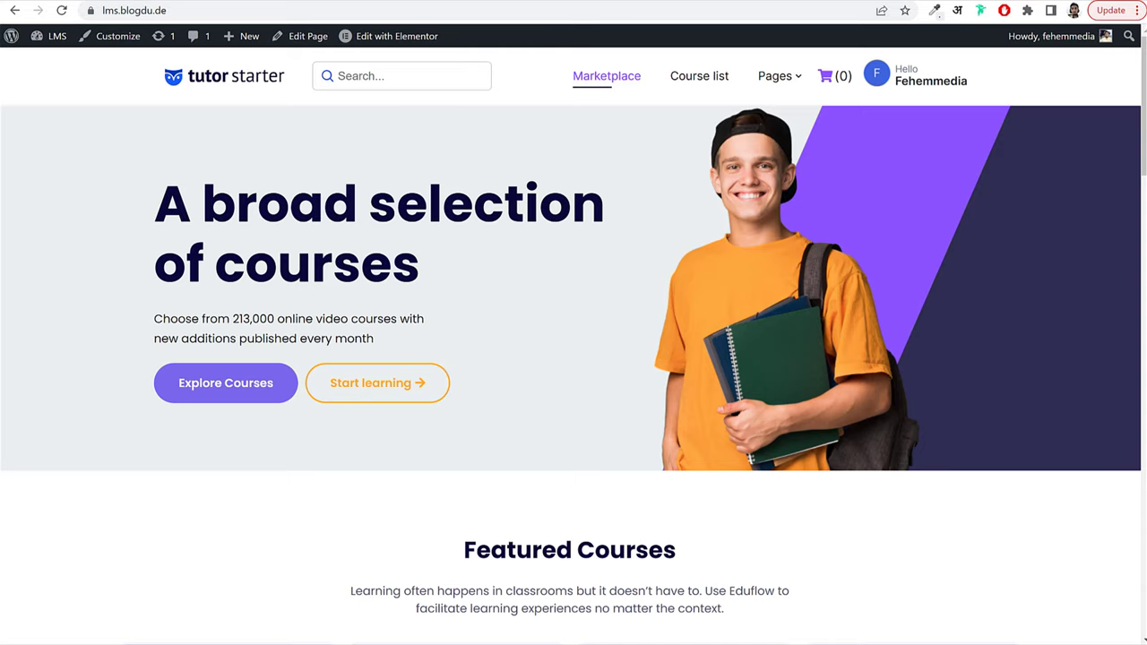
{"action": "key", "text": "ctrl+Tab"}
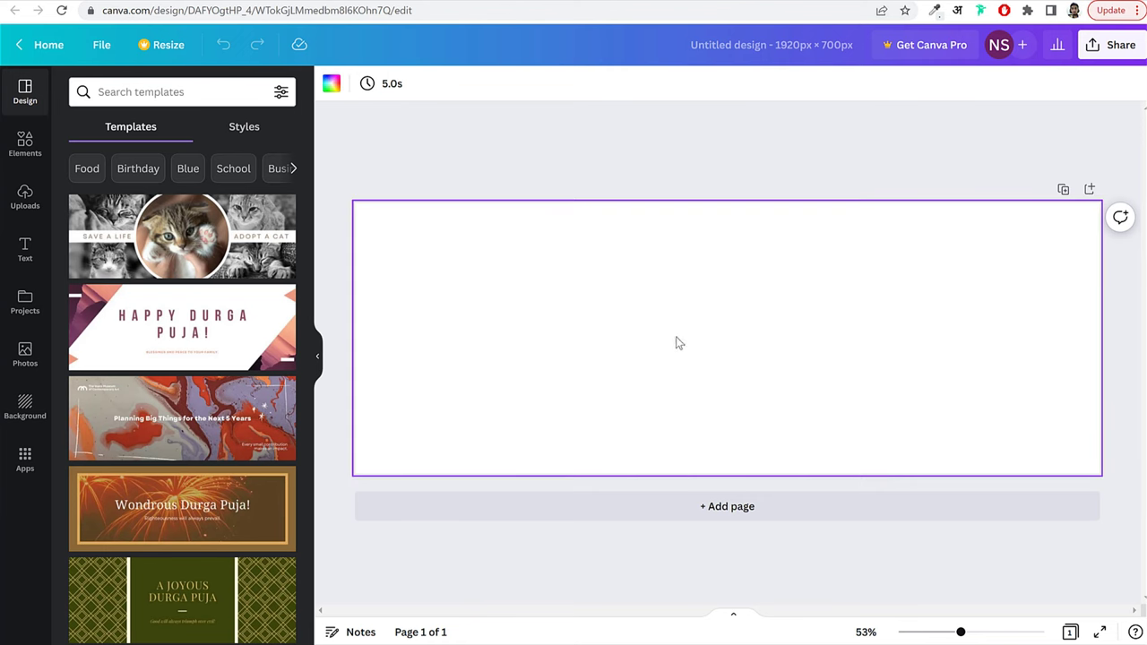
Set the Canva page background to the pasted custom colour #EBEFF0
{"action": "left_click", "coordinate": [331, 87]}
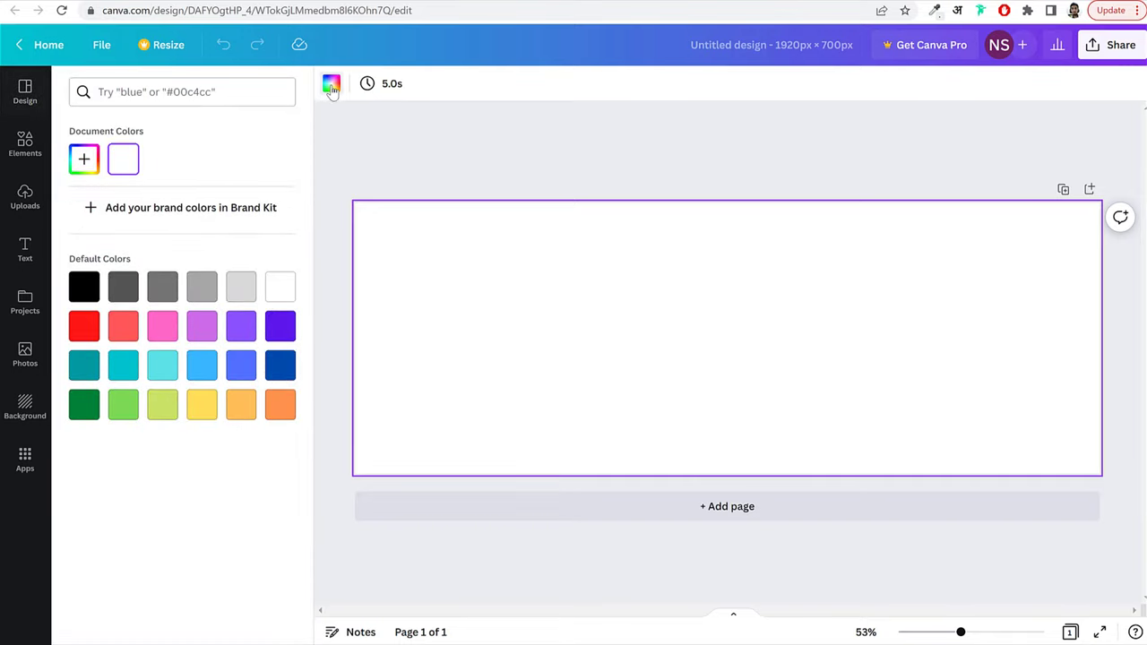
{"action": "left_click", "coordinate": [84, 162]}
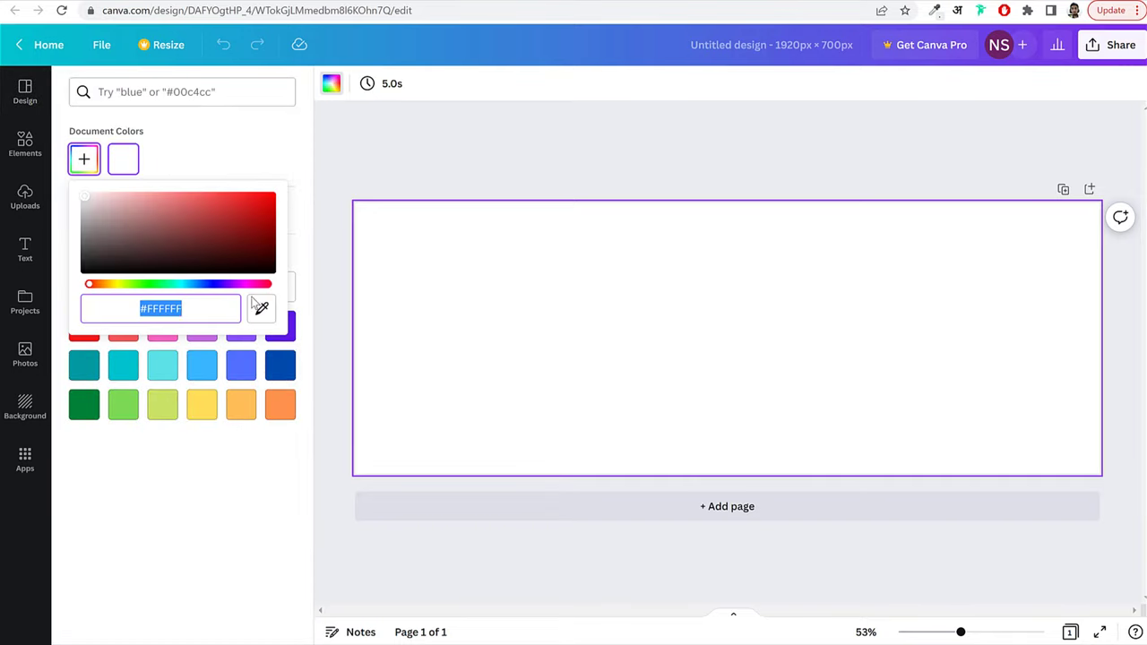
{"action": "key", "text": "ctrl+v"}
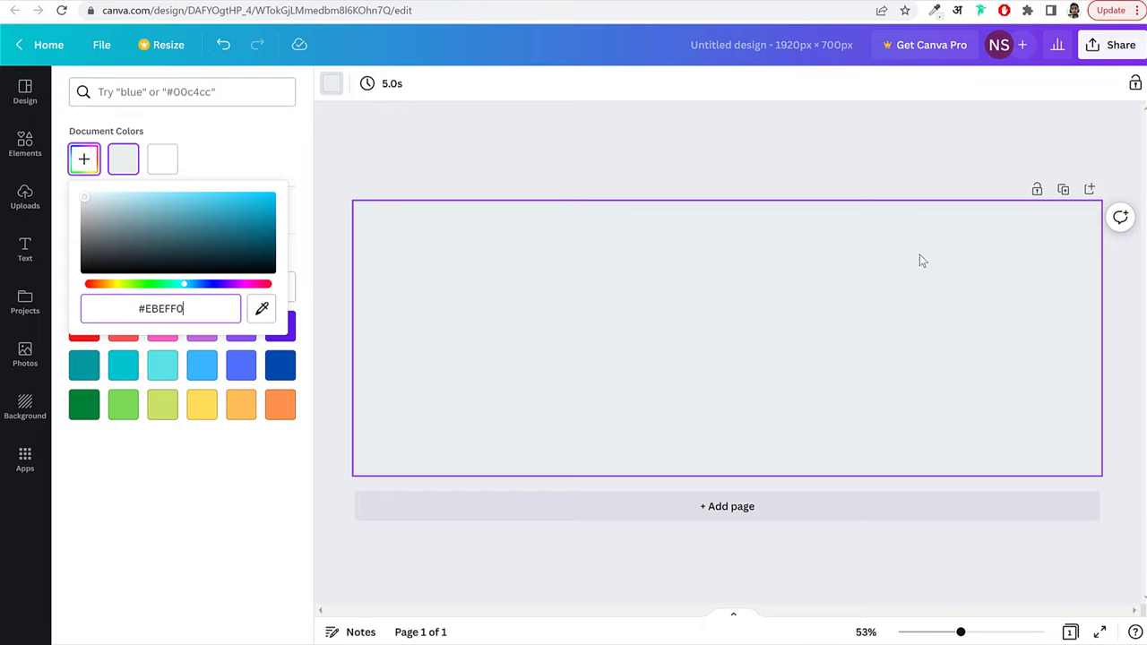
{"action": "left_click", "coordinate": [266, 130]}
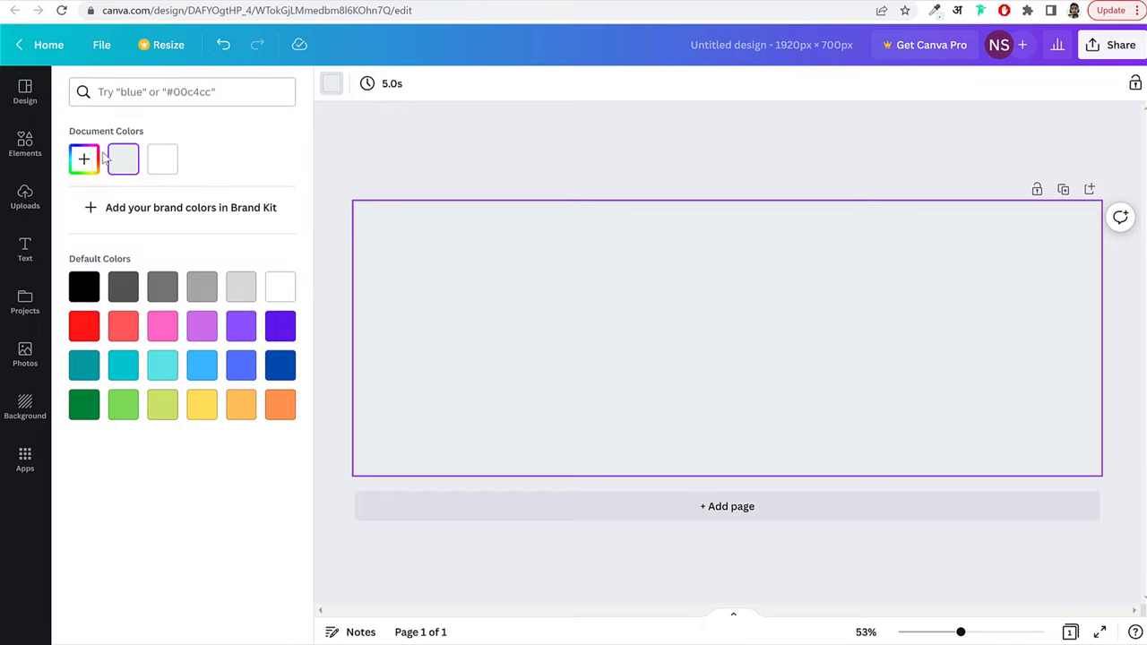
{"action": "left_click", "coordinate": [27, 148]}
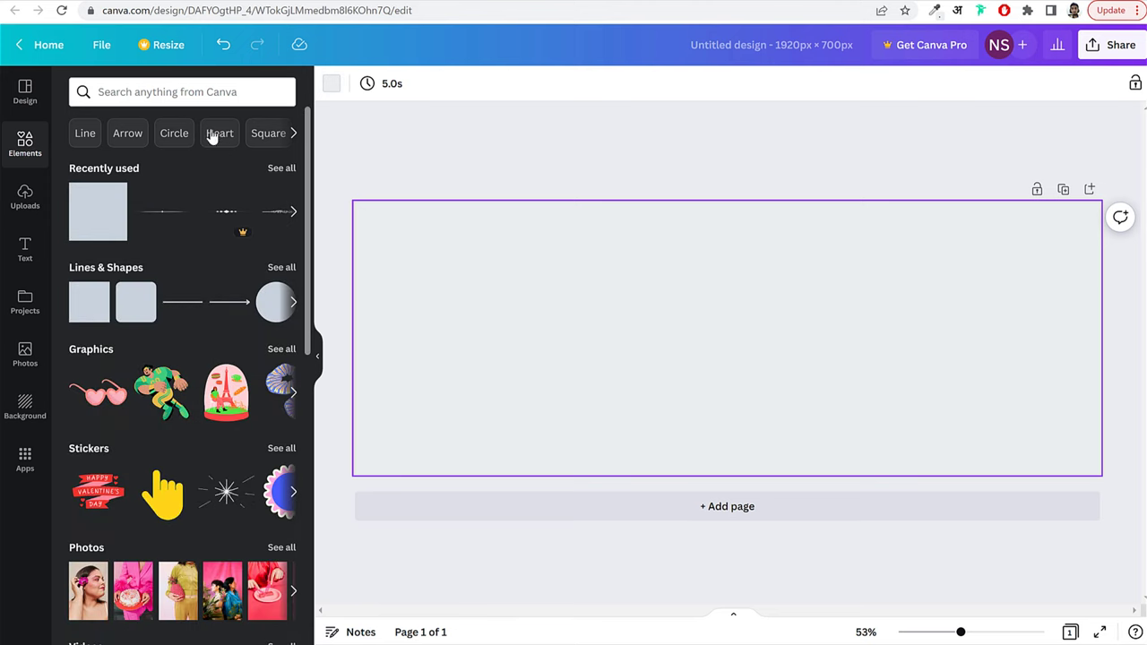
Add a Rectangle element and enlarge it into a tall rectangle at the page centre
{"action": "left_click", "coordinate": [144, 93]}
{"action": "type", "text": "re"}
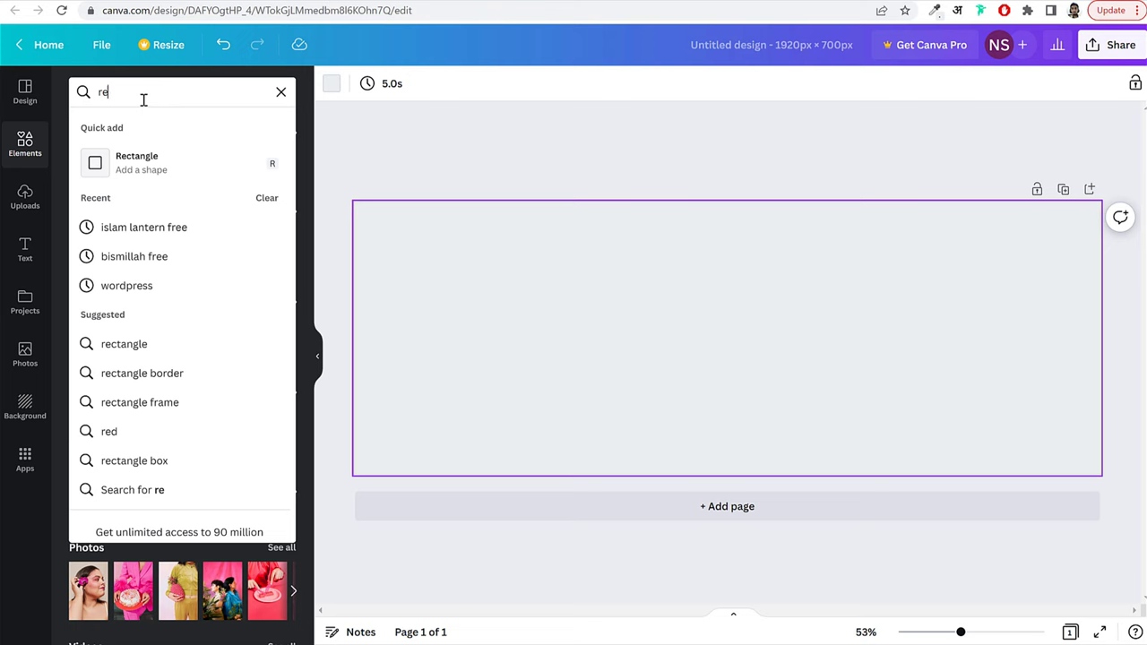
{"action": "left_click", "coordinate": [192, 171]}
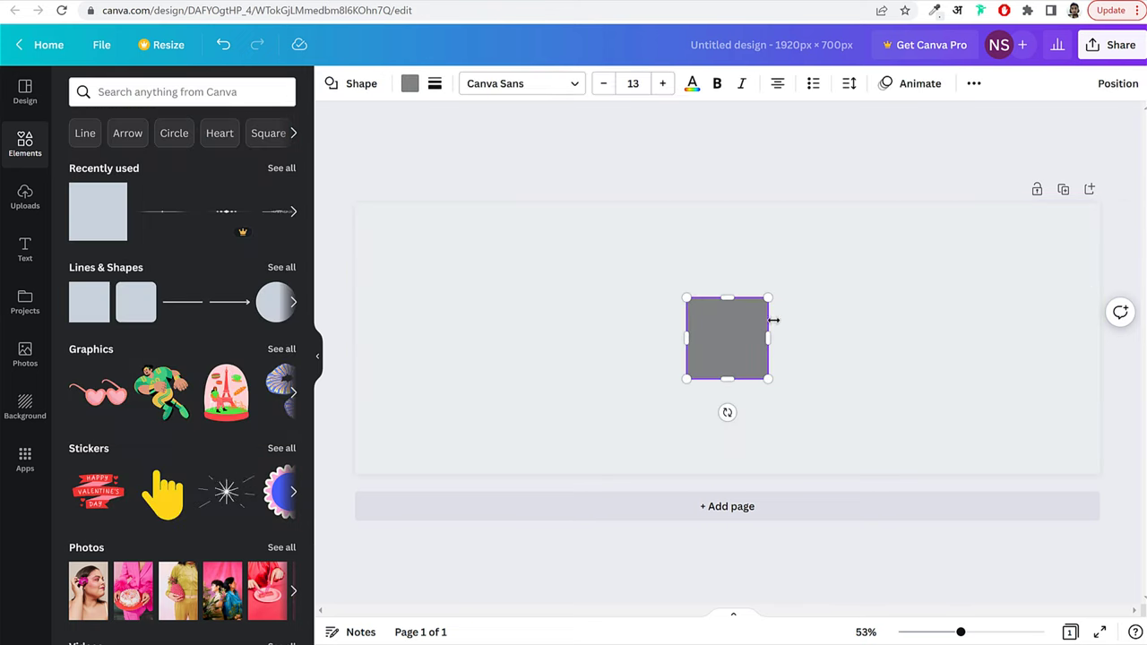
{"action": "left_click_drag", "start_coordinate": [743, 323], "coordinate": [593, 208]}
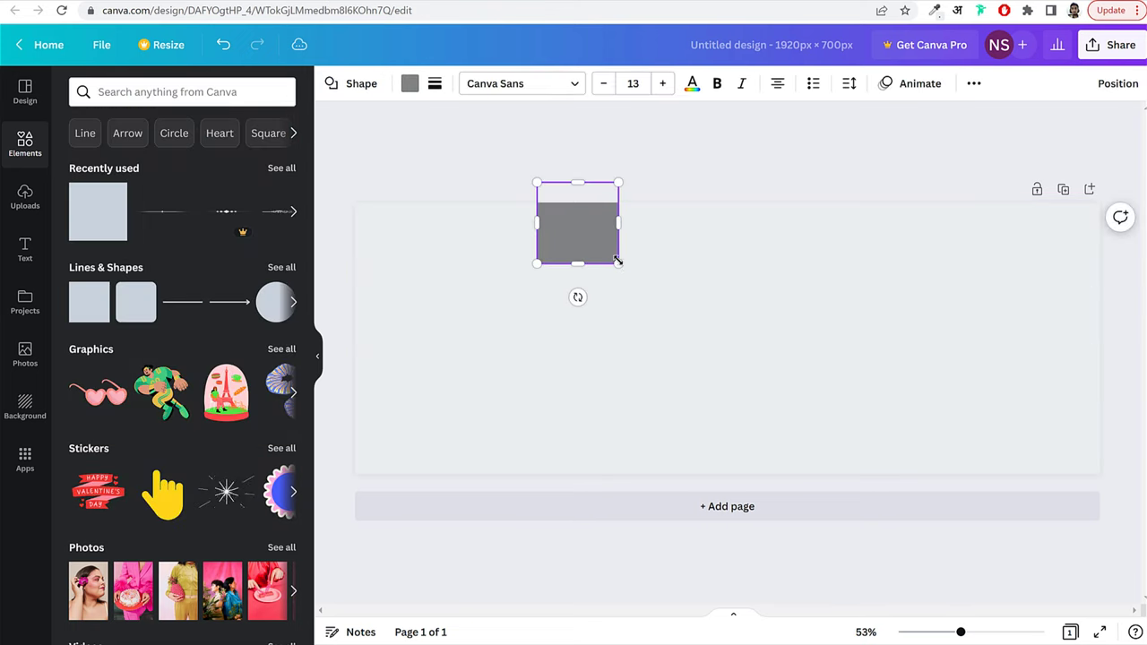
{"action": "left_click_drag", "start_coordinate": [617, 261], "coordinate": [743, 547]}
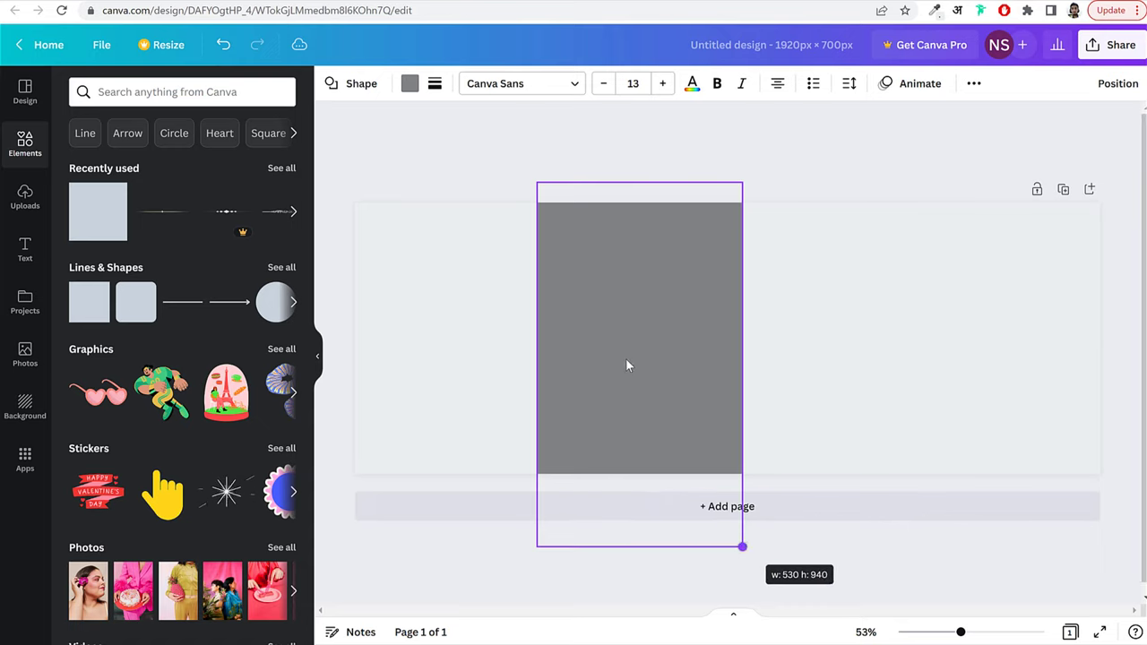
{"action": "left_click_drag", "start_coordinate": [628, 365], "coordinate": [820, 325]}
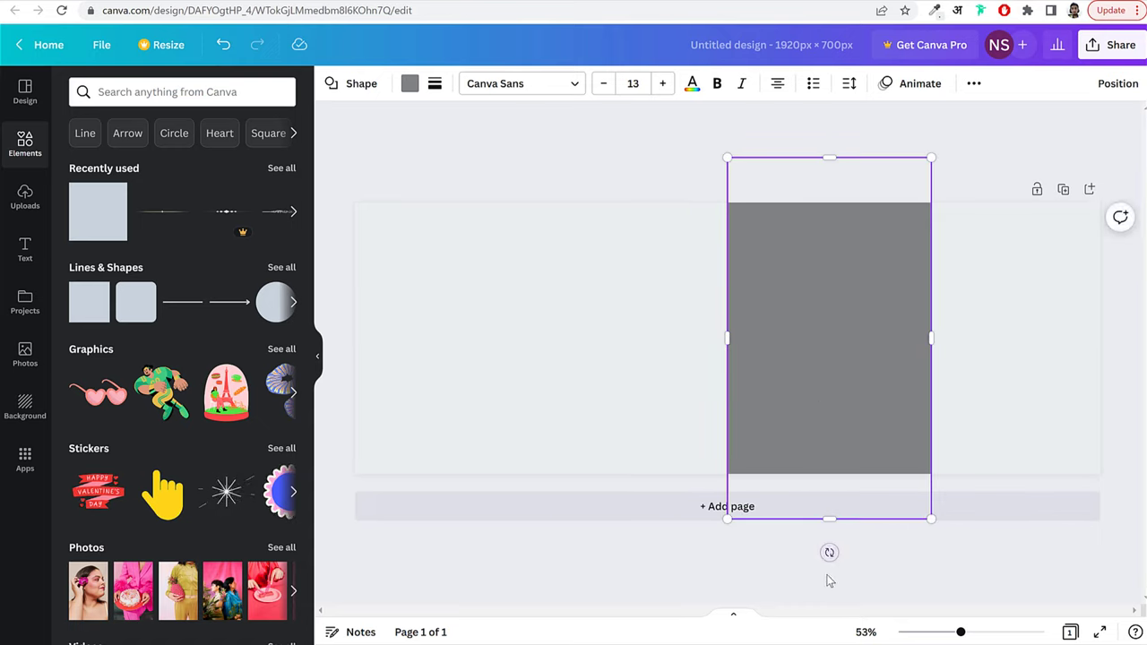
Tilt the rectangle about 25°, stretch it past the page top and bottom, and shift it right
{"action": "left_click_drag", "start_coordinate": [829, 552], "coordinate": [767, 457]}
{"action": "left_click_drag", "start_coordinate": [924, 187], "coordinate": [977, 90]}
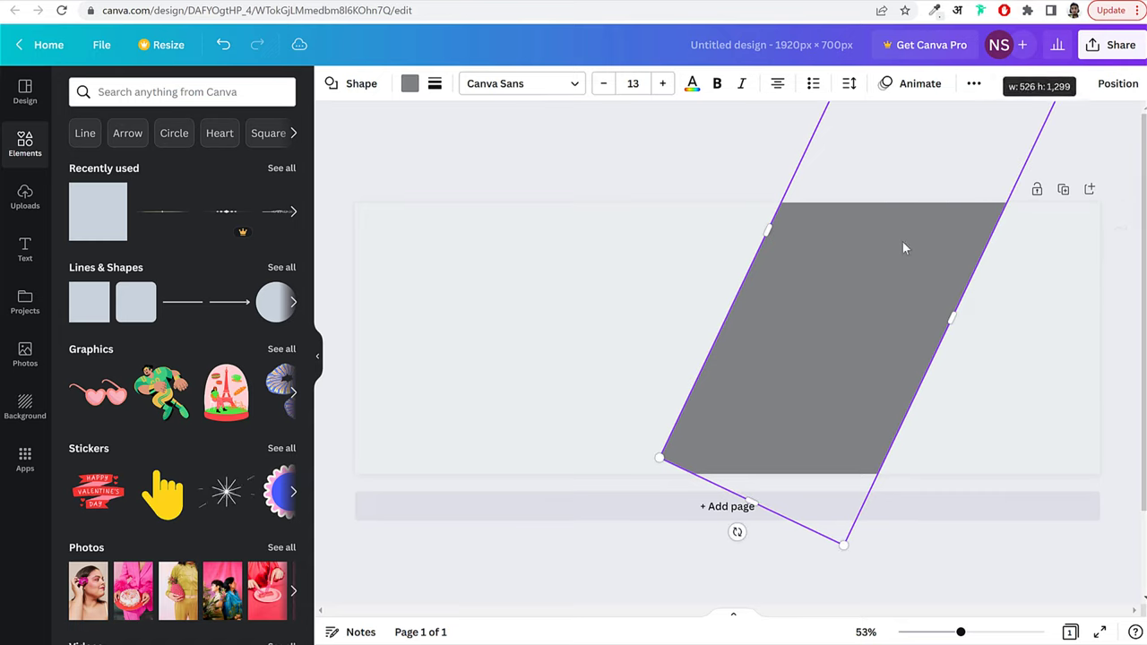
{"action": "left_click_drag", "start_coordinate": [751, 502], "coordinate": [700, 610]}
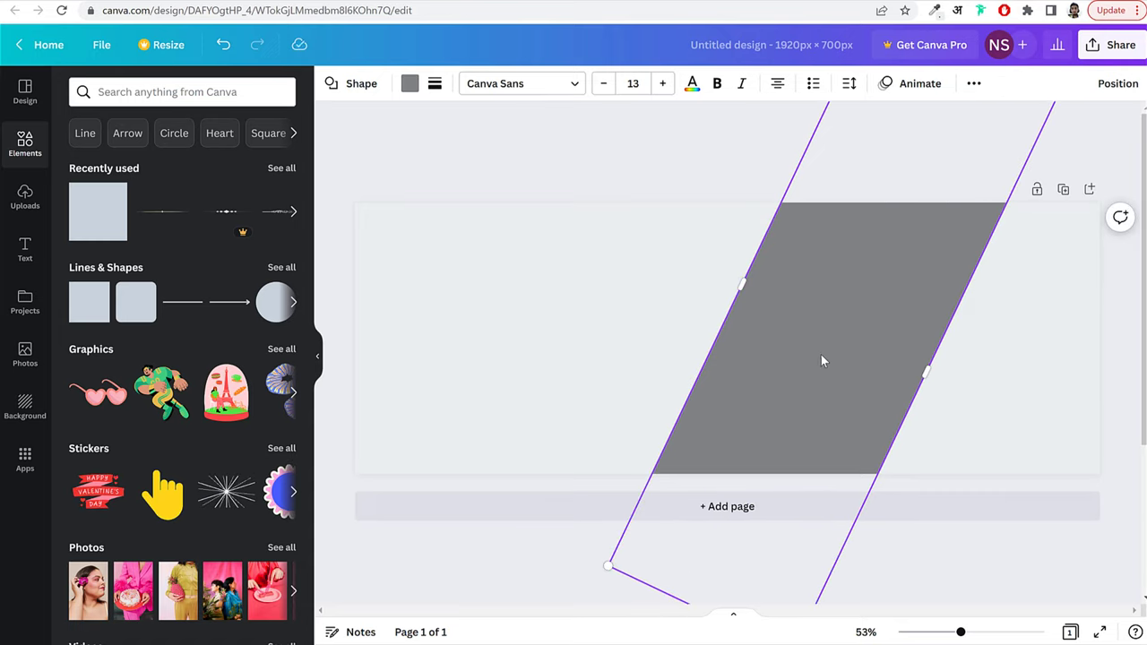
{"action": "left_click_drag", "start_coordinate": [822, 362], "coordinate": [1014, 397]}
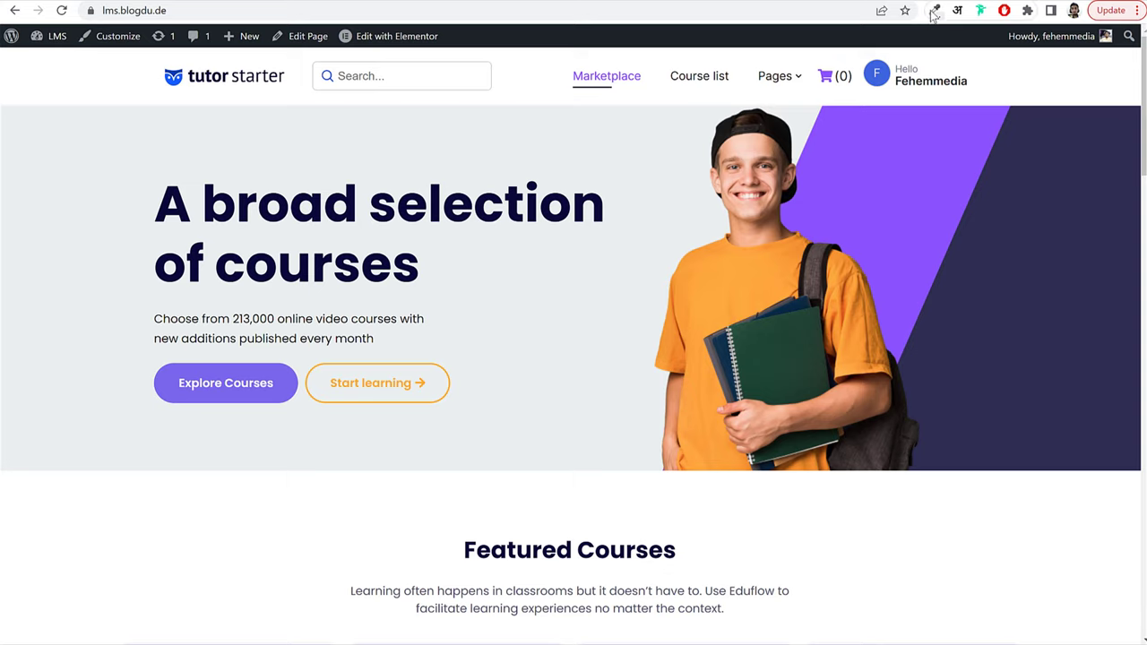
Colour the slanted band dark navy #2F2D52, picked from the live hero
{"action": "left_click", "coordinate": [935, 9]}
{"action": "left_click", "coordinate": [1046, 282]}
{"action": "key", "text": "ctrl+Tab"}
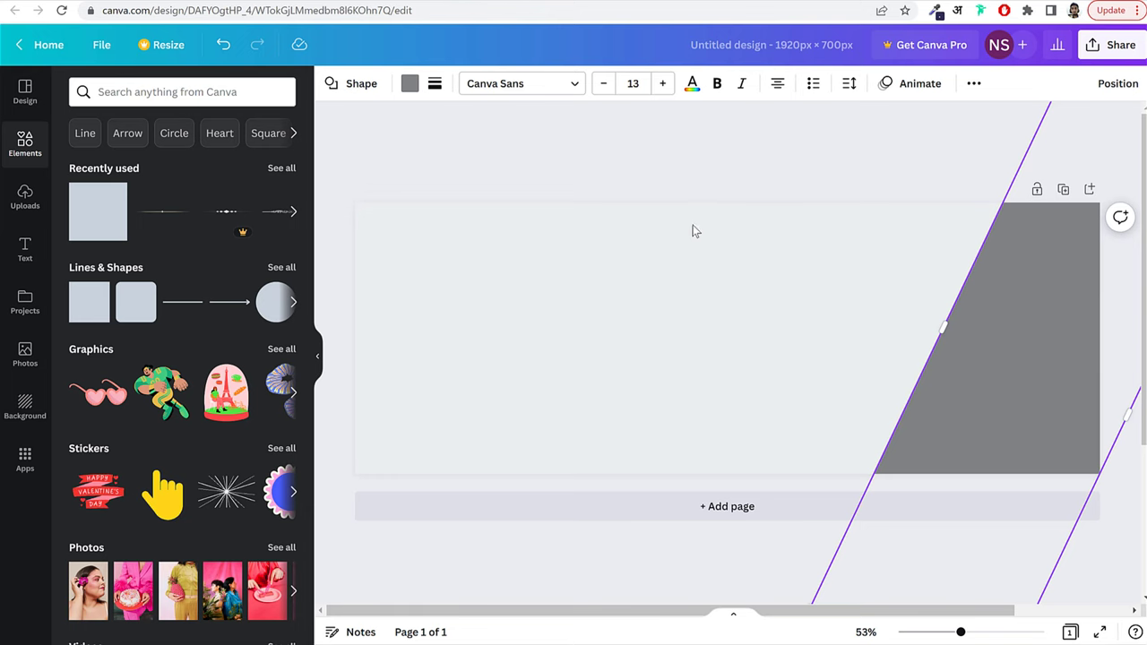
{"action": "left_click", "coordinate": [409, 84]}
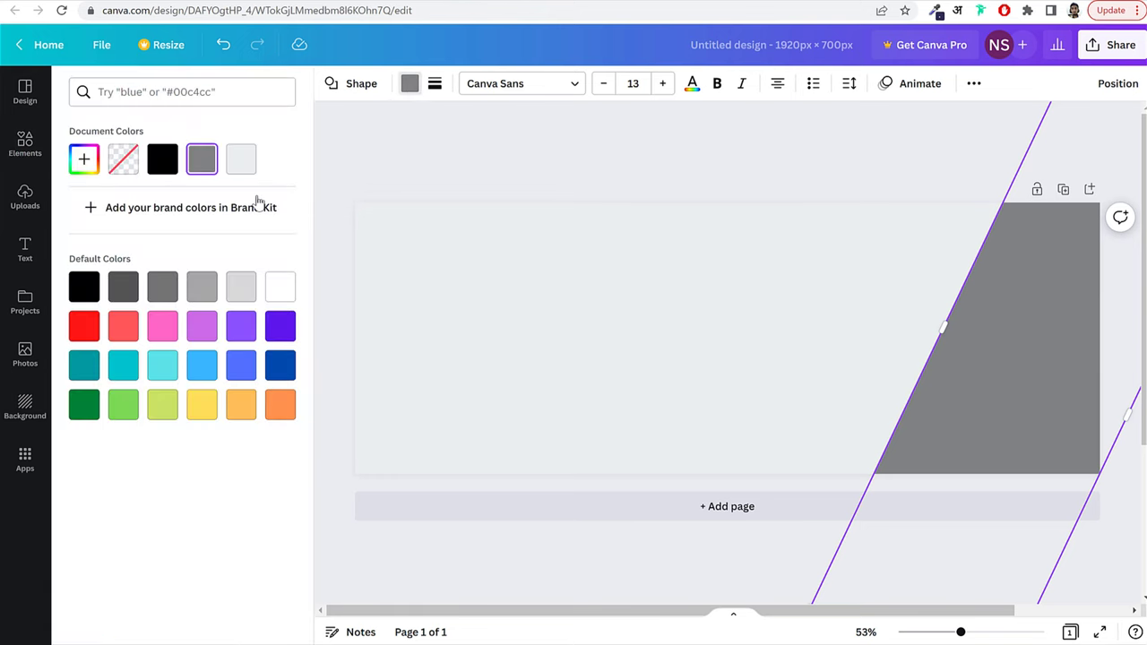
{"action": "left_click", "coordinate": [87, 164]}
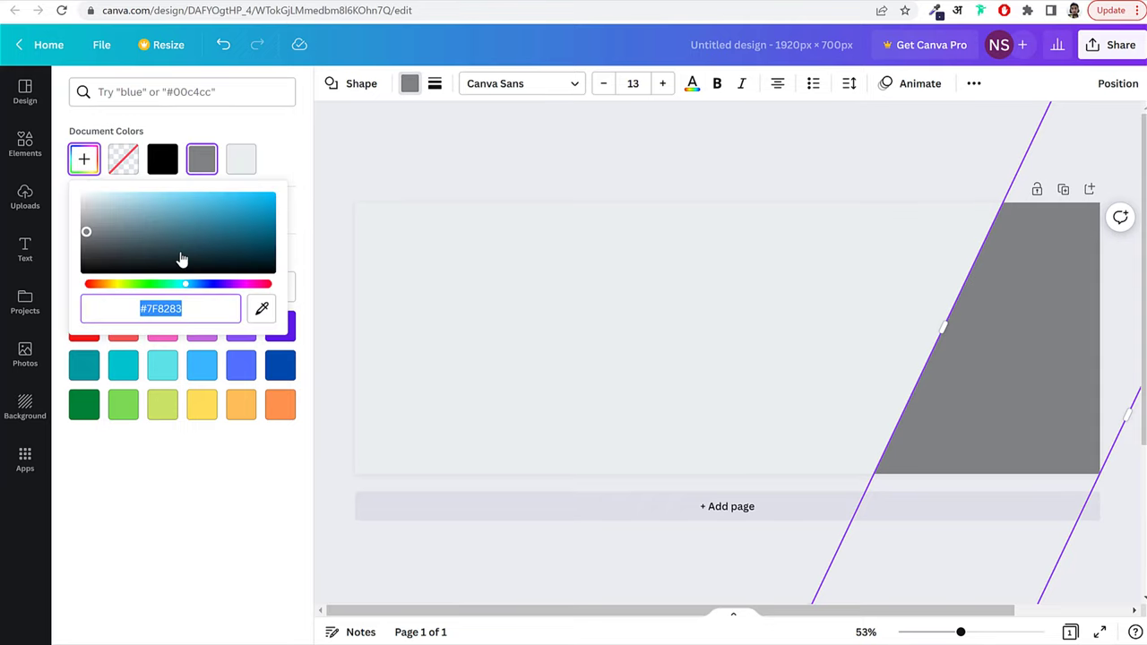
{"action": "left_click", "coordinate": [179, 255]}
{"action": "left_click_drag", "start_coordinate": [215, 308], "coordinate": [136, 311]}
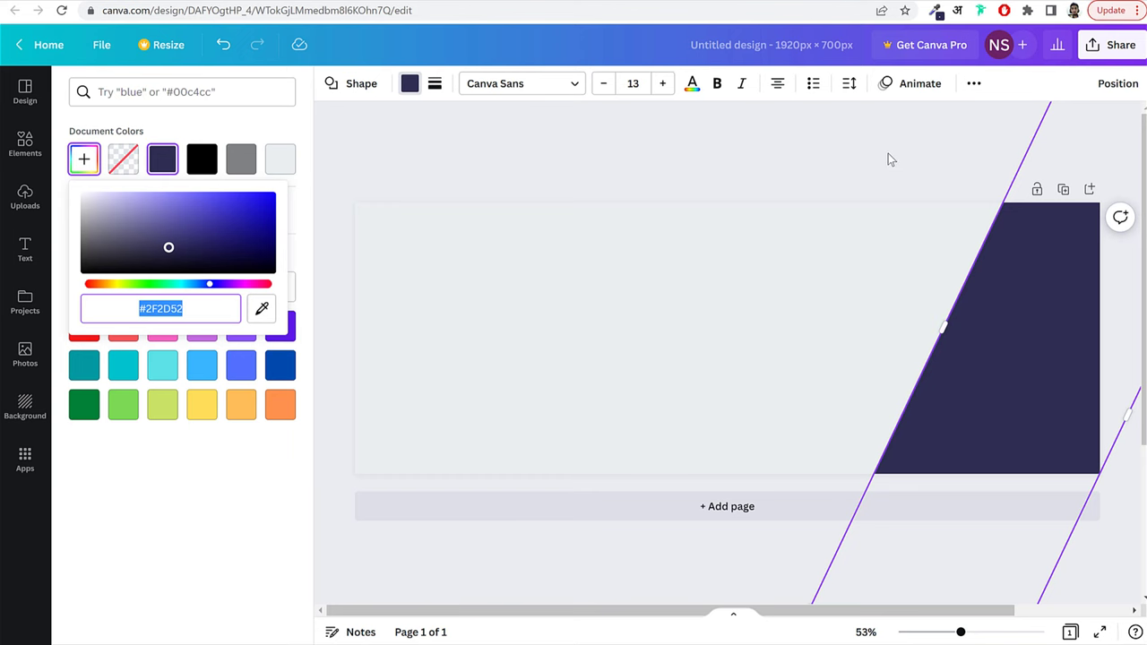
{"action": "key", "text": "Escape"}
Duplicate the navy band and drag the copy to its left
{"action": "right_click", "coordinate": [1000, 328]}
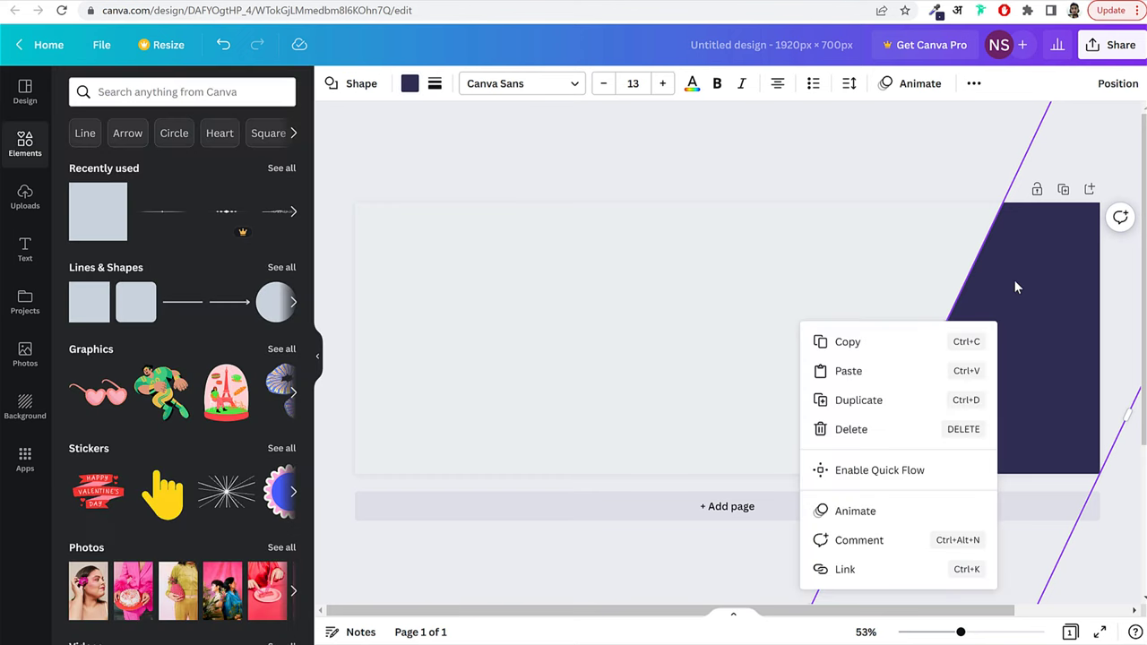
{"action": "left_click", "coordinate": [896, 400]}
{"action": "left_click_drag", "start_coordinate": [1019, 389], "coordinate": [703, 332]}
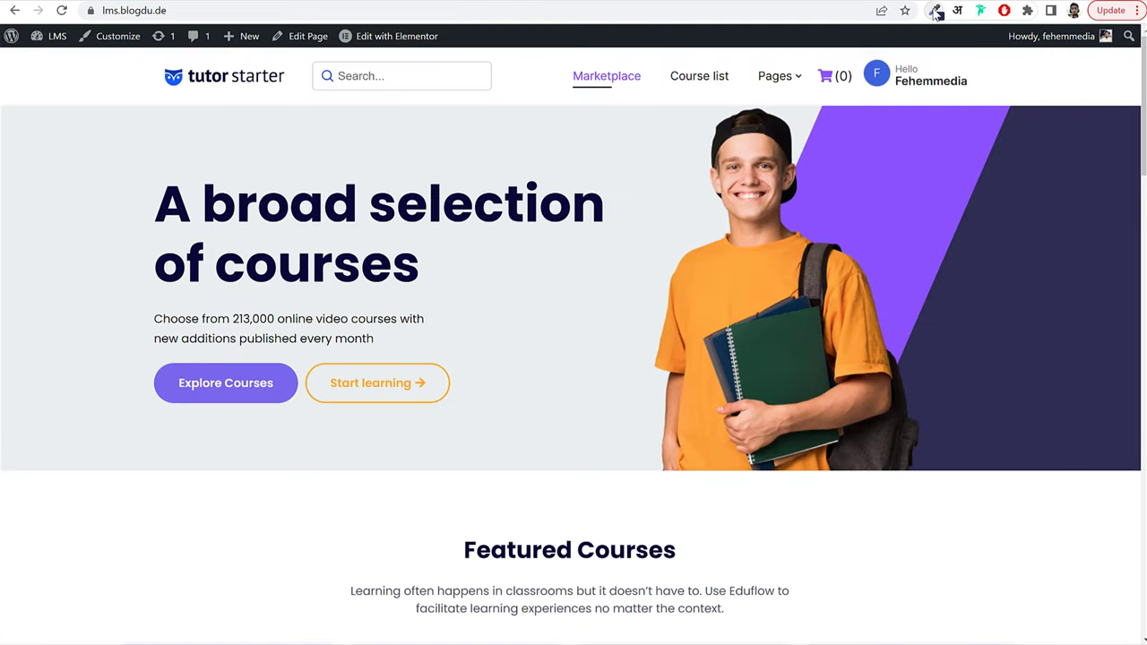
Pick the navy hero colour again, then copy the purple band colour #8C52FF from the live site
{"action": "left_click", "coordinate": [936, 10]}
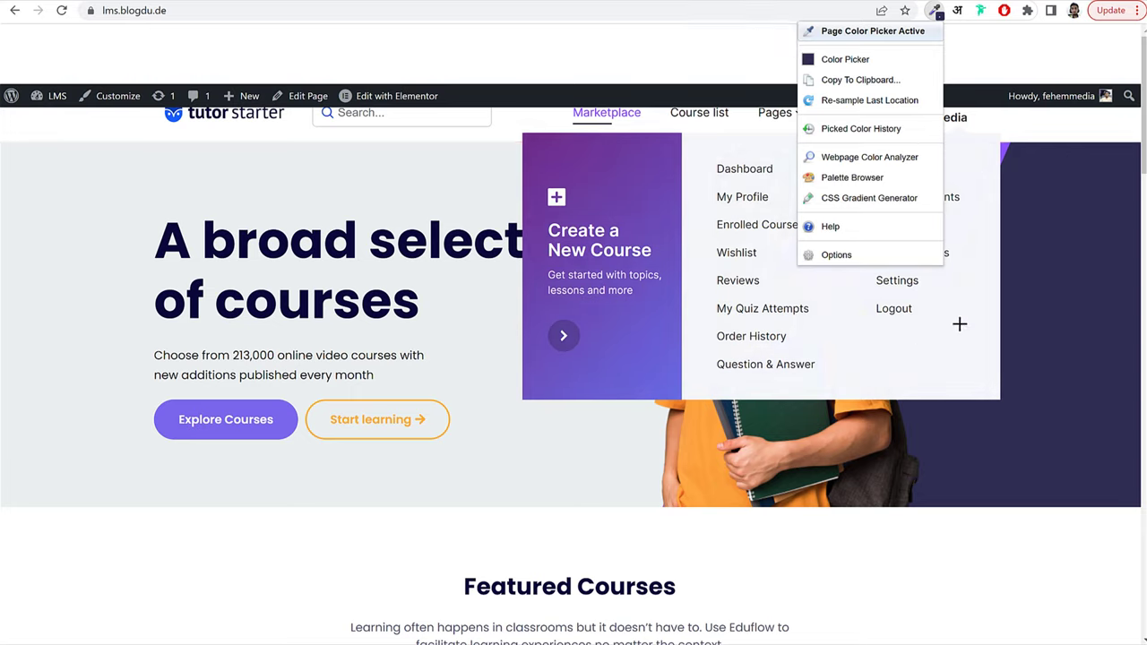
{"action": "left_click", "coordinate": [1005, 146]}
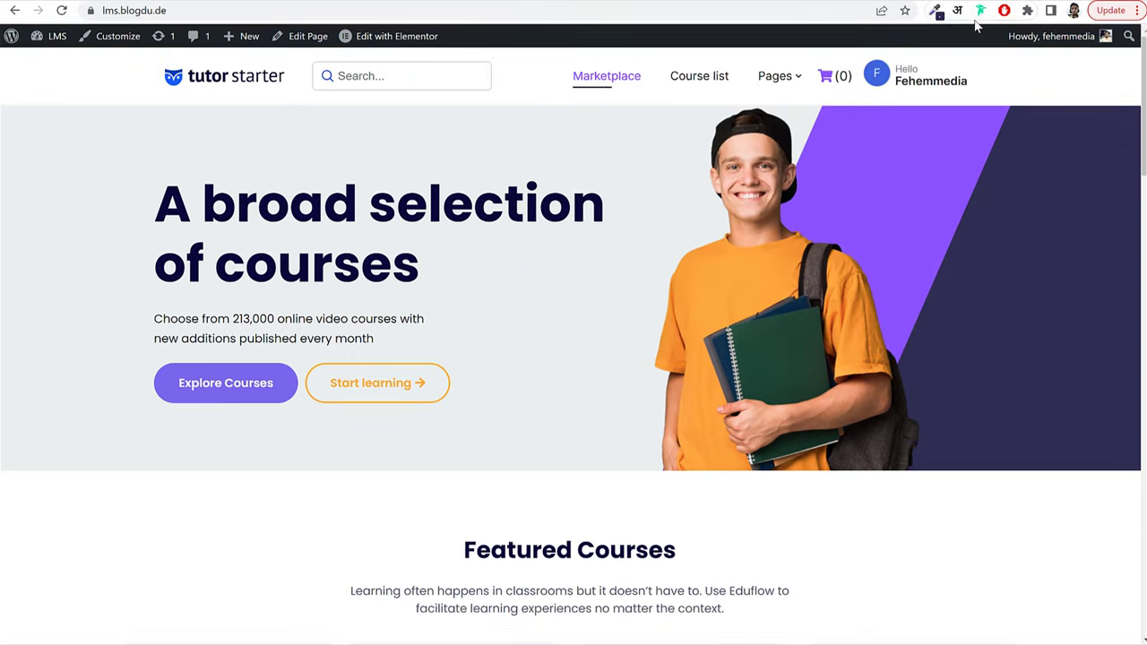
{"action": "left_click", "coordinate": [936, 13]}
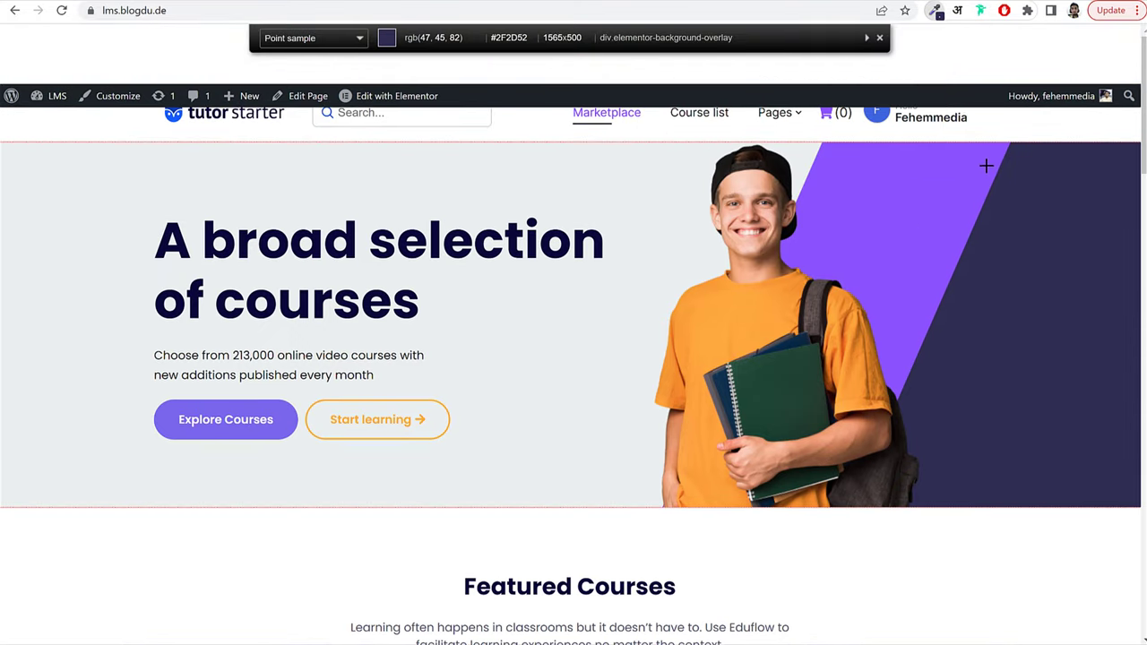
{"action": "left_click", "coordinate": [966, 182]}
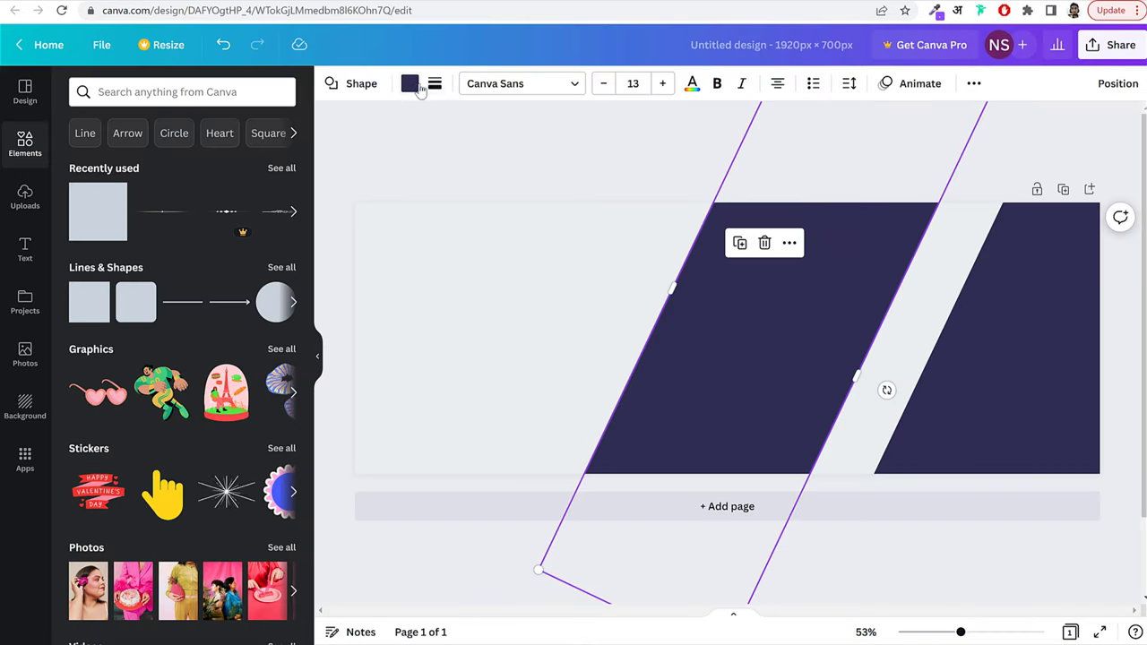
Colour the band copy purple #8C52FF and shift it to the right
{"action": "left_click", "coordinate": [413, 85]}
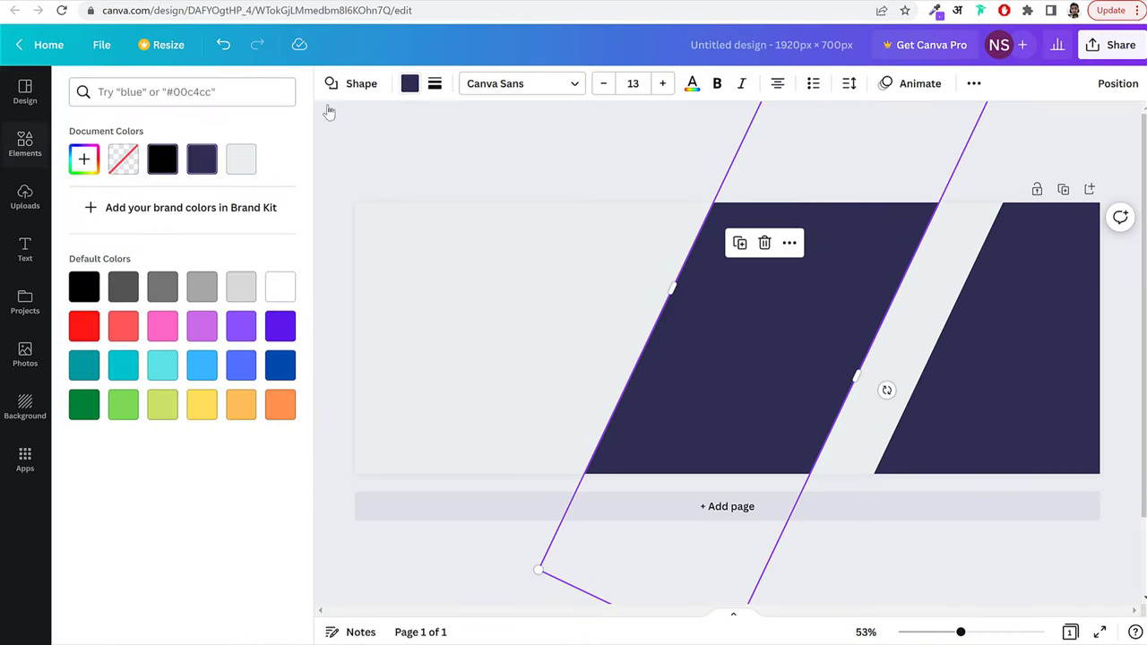
{"action": "left_click", "coordinate": [84, 159]}
{"action": "key", "text": "ctrl+v"}
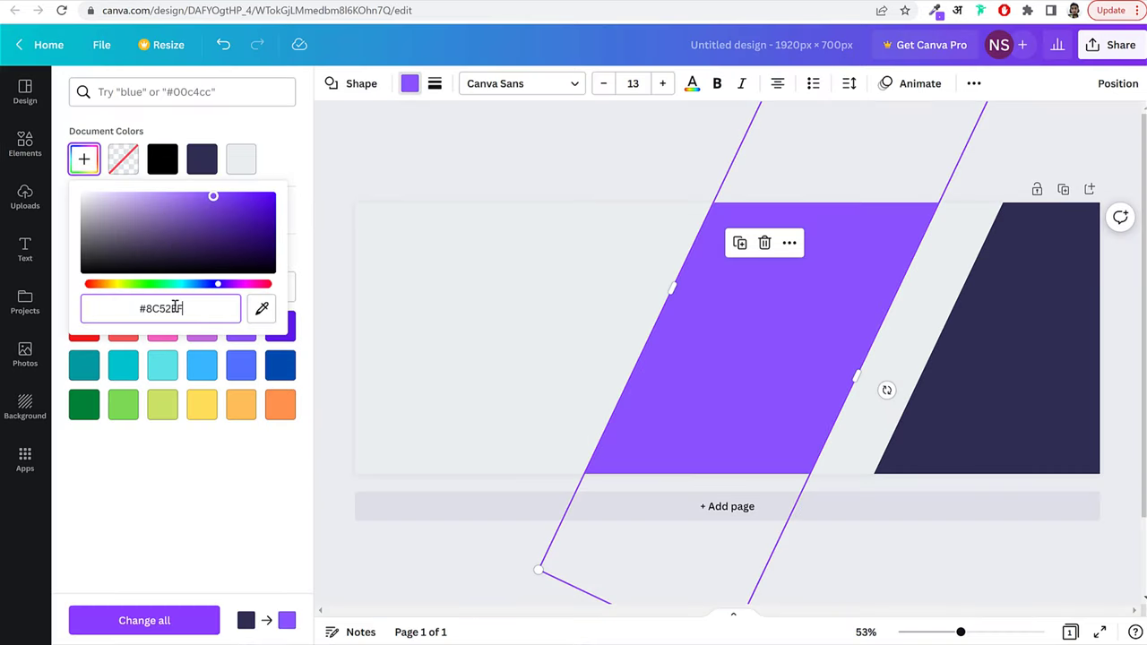
{"action": "left_click_drag", "start_coordinate": [796, 359], "coordinate": [888, 364]}
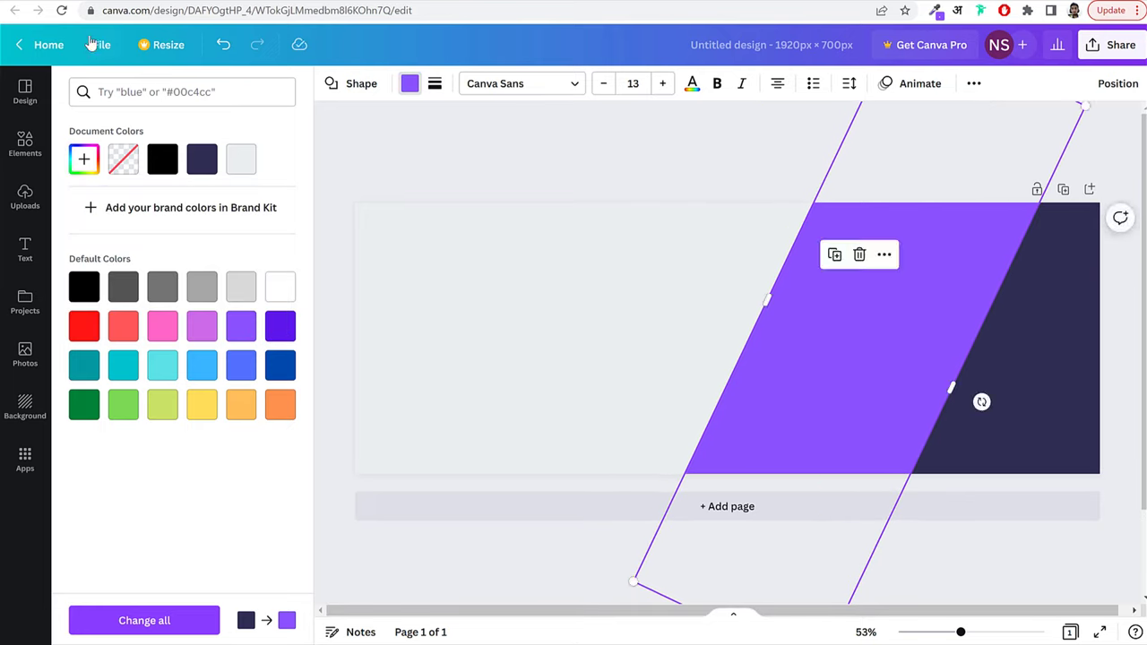
Narrow the purple band from both sides so it sits beside the navy band, then deselect
{"action": "left_click", "coordinate": [1054, 348]}
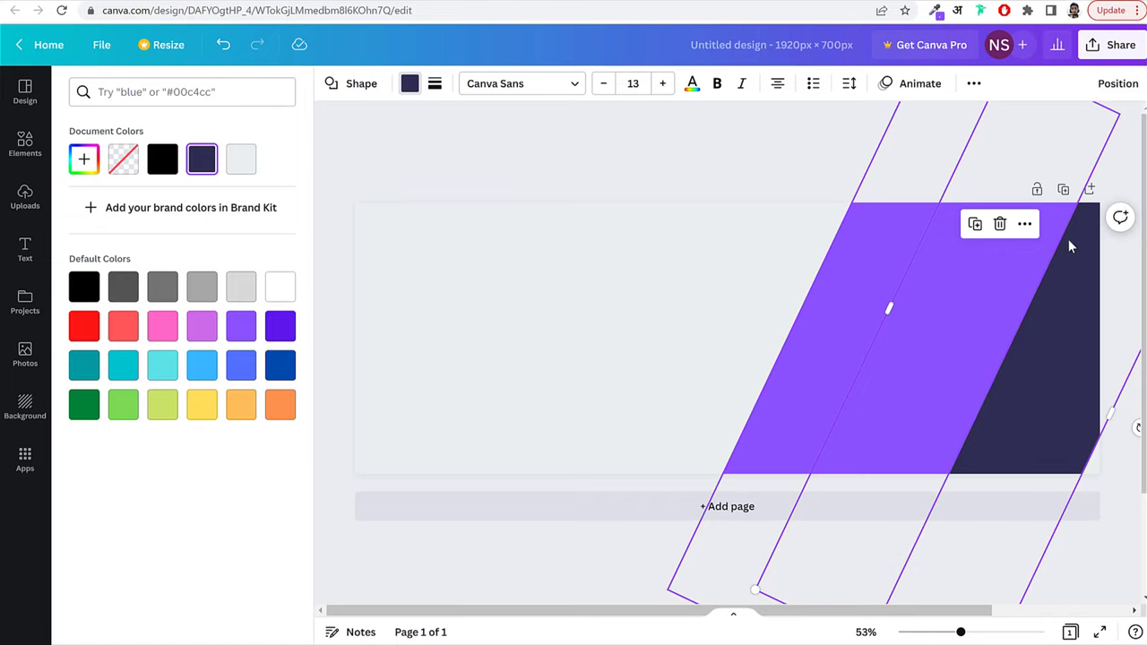
{"action": "left_click", "coordinate": [1071, 343]}
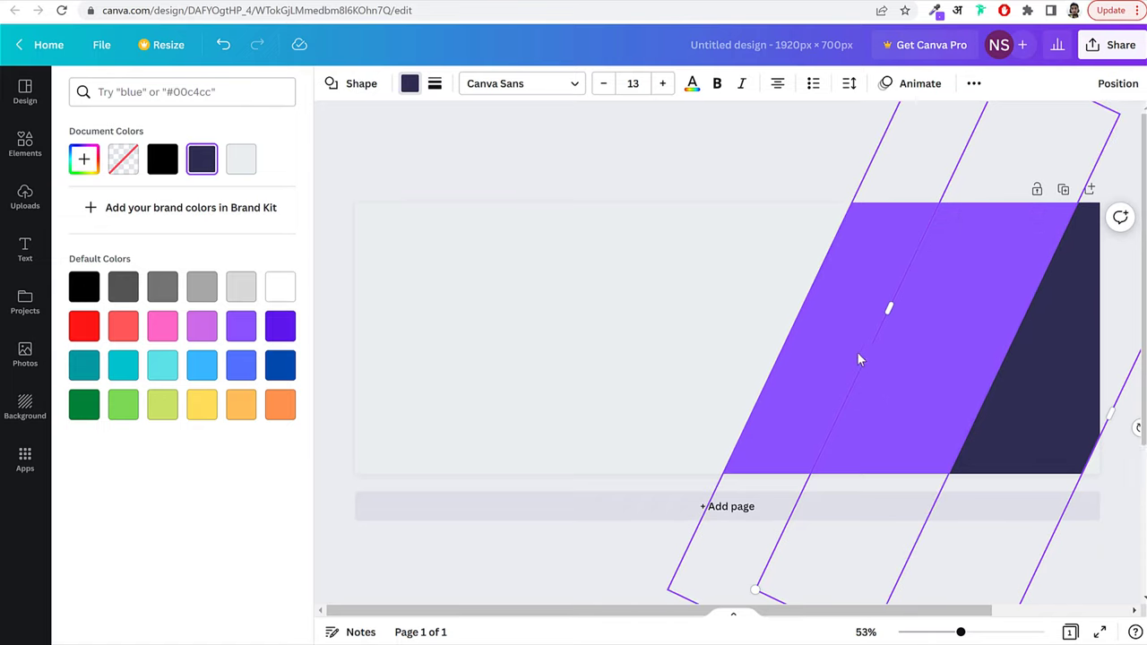
{"action": "left_click", "coordinate": [942, 335]}
{"action": "left_click_drag", "start_coordinate": [993, 389], "coordinate": [858, 379]}
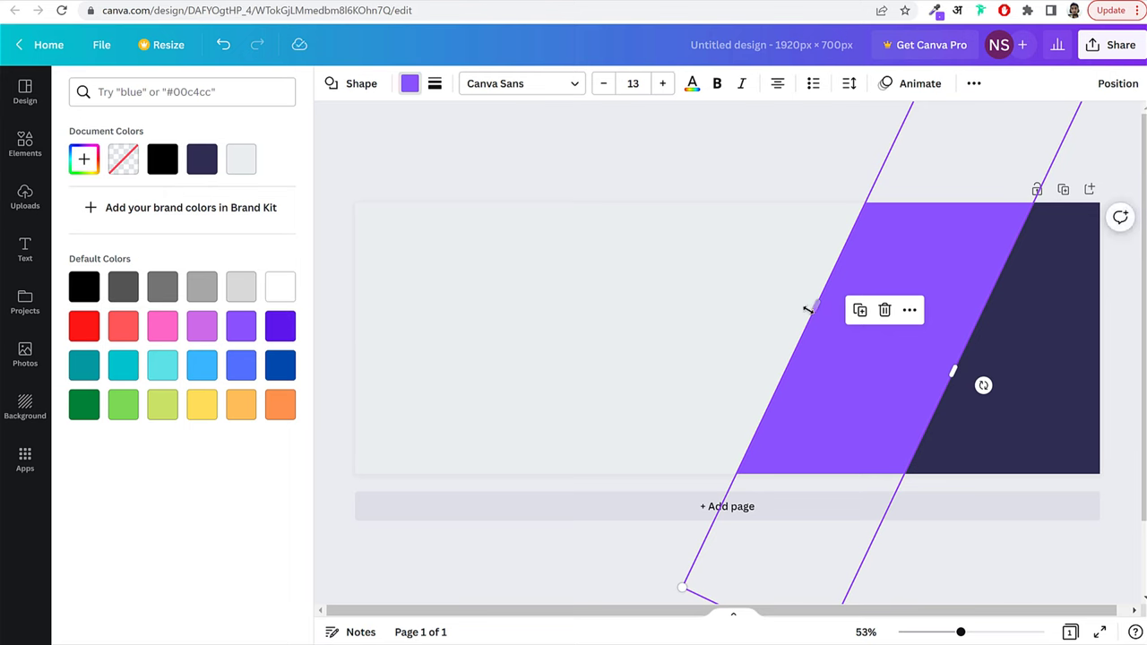
{"action": "left_click_drag", "start_coordinate": [809, 311], "coordinate": [834, 303]}
{"action": "key", "text": "Escape"}
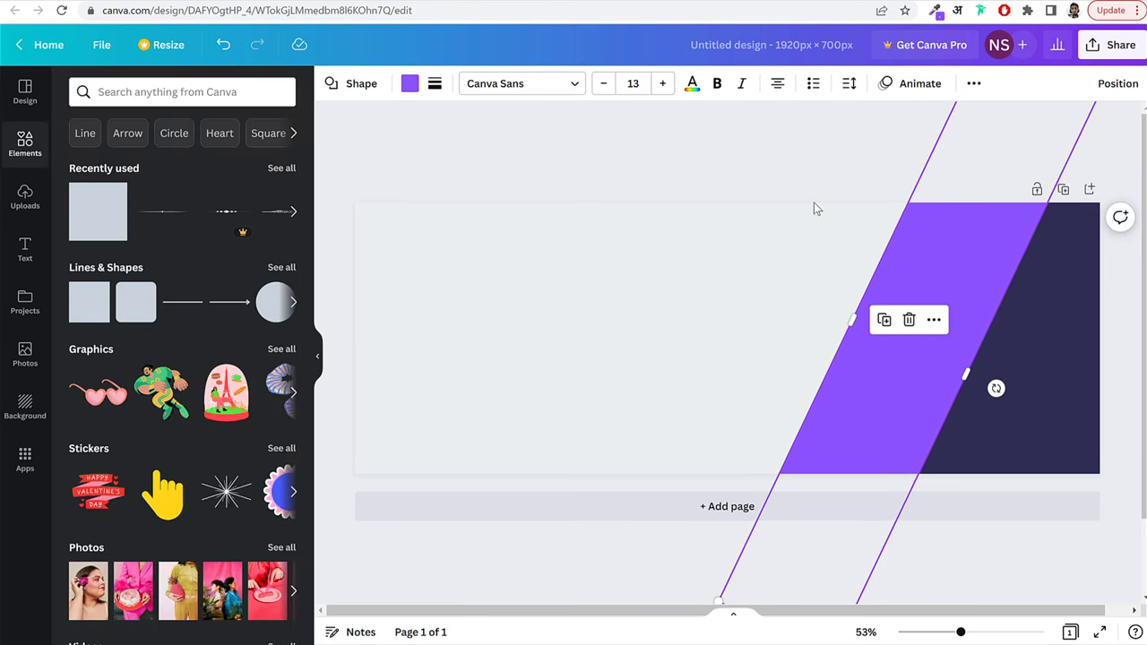
{"action": "left_click", "coordinate": [820, 186]}
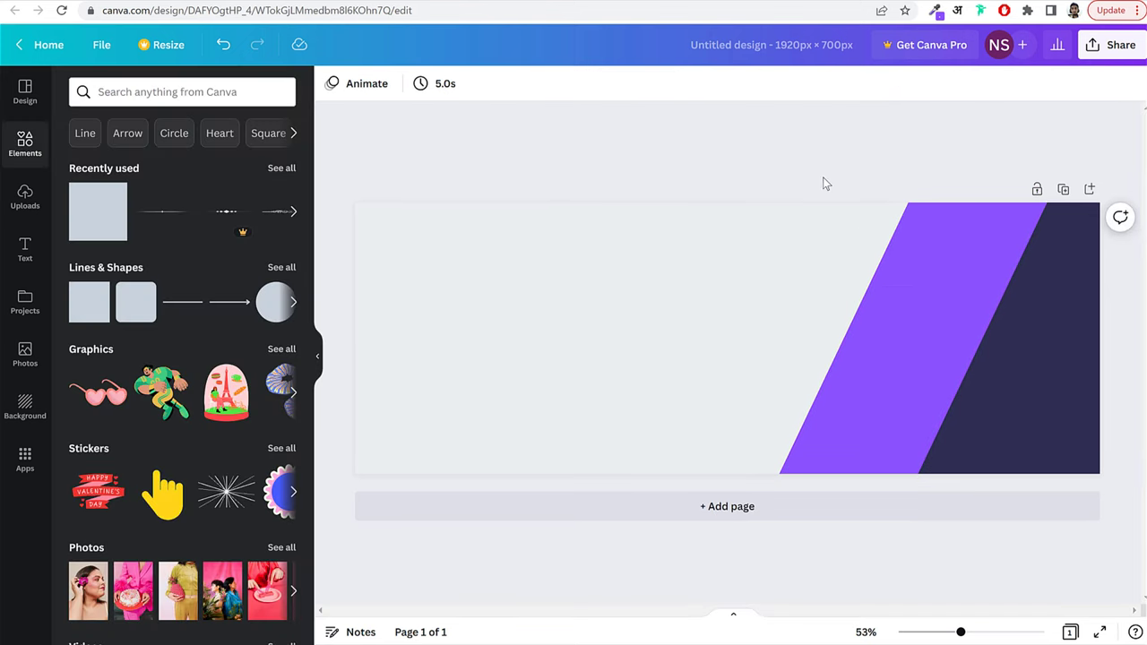
Download the purple and navy slanted-band design as a PNG file
{"action": "left_click", "coordinate": [1114, 47]}
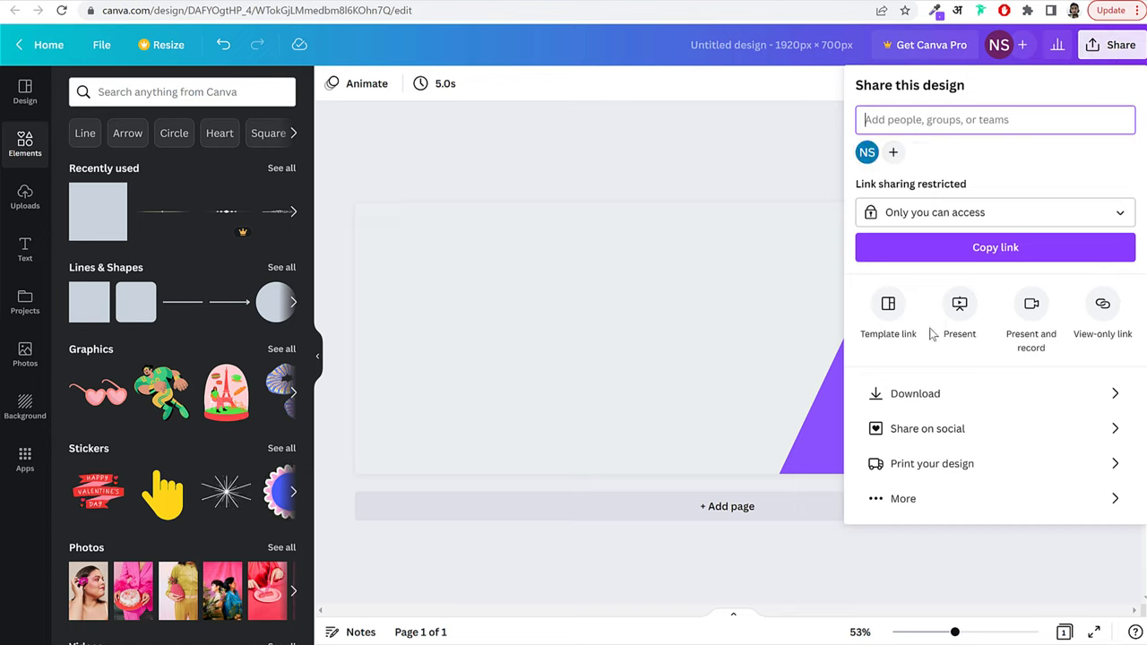
{"action": "left_click", "coordinate": [941, 404]}
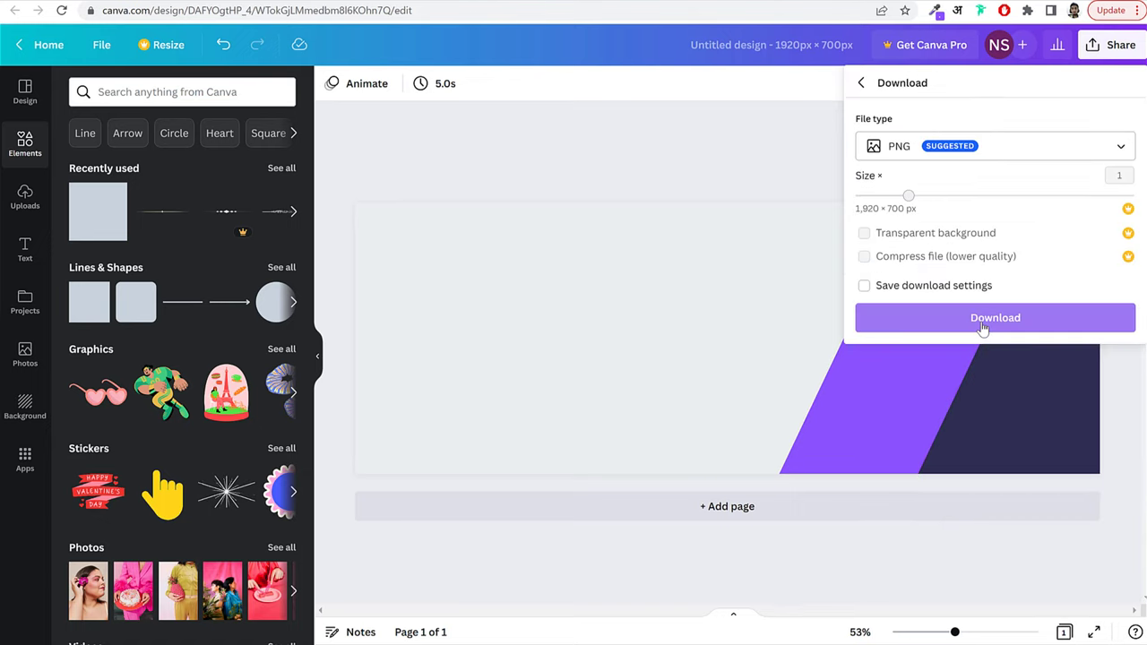
{"action": "left_click", "coordinate": [983, 321]}
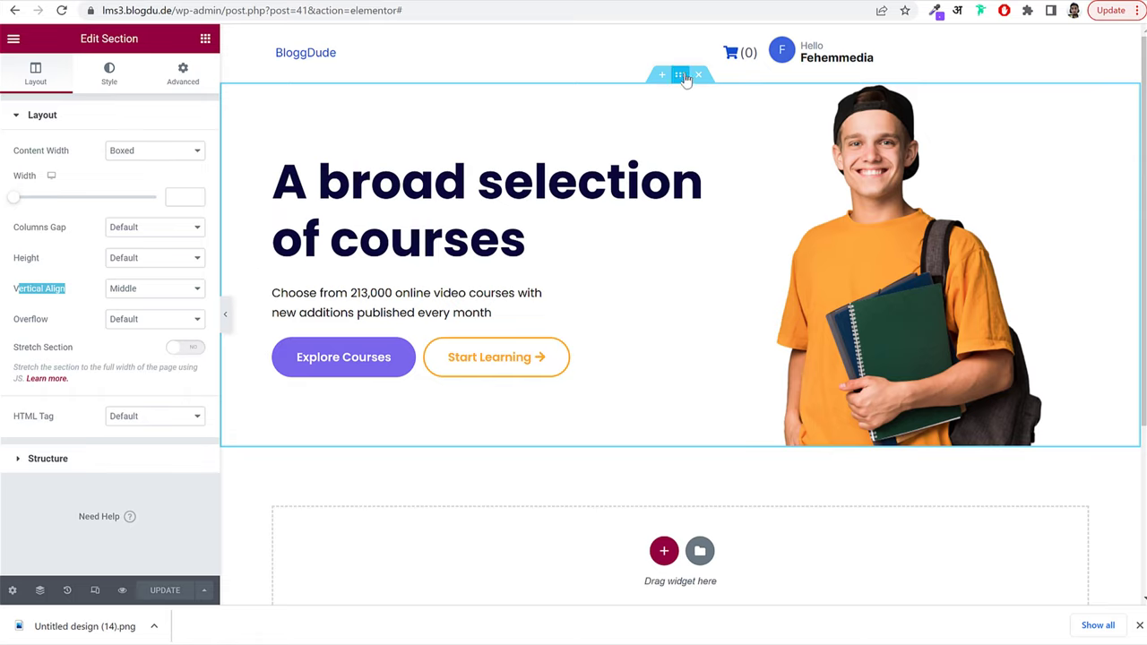
Upload Hero BG.png from the Media folder and insert it as the hero section's classic background image
{"action": "left_click", "coordinate": [103, 87]}
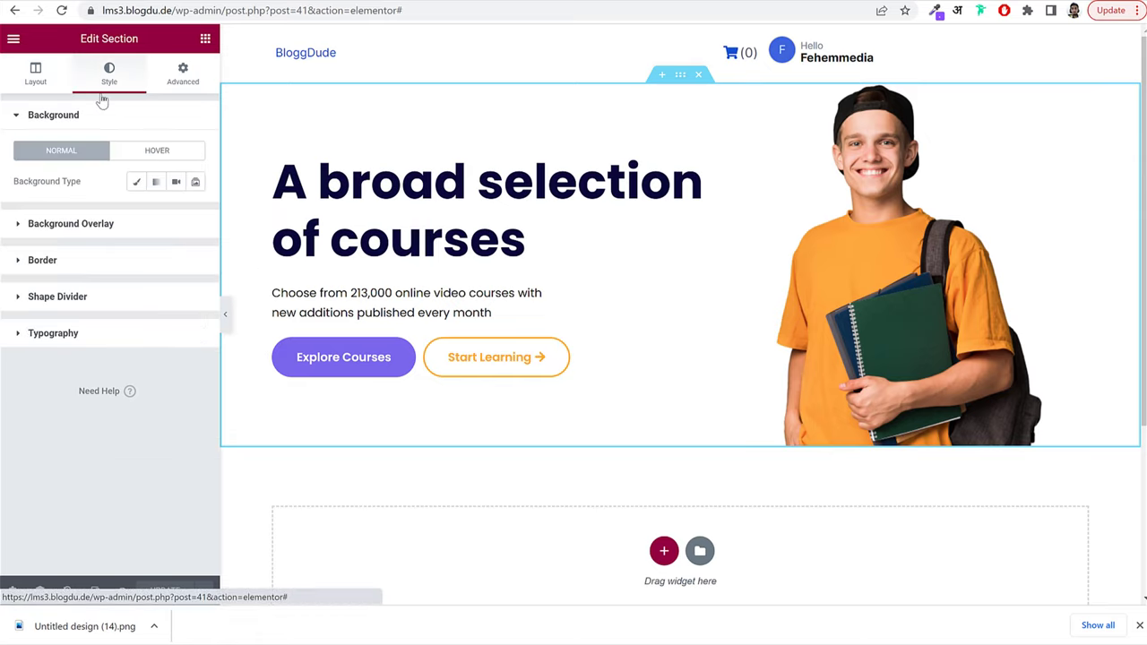
{"action": "left_click", "coordinate": [135, 184]}
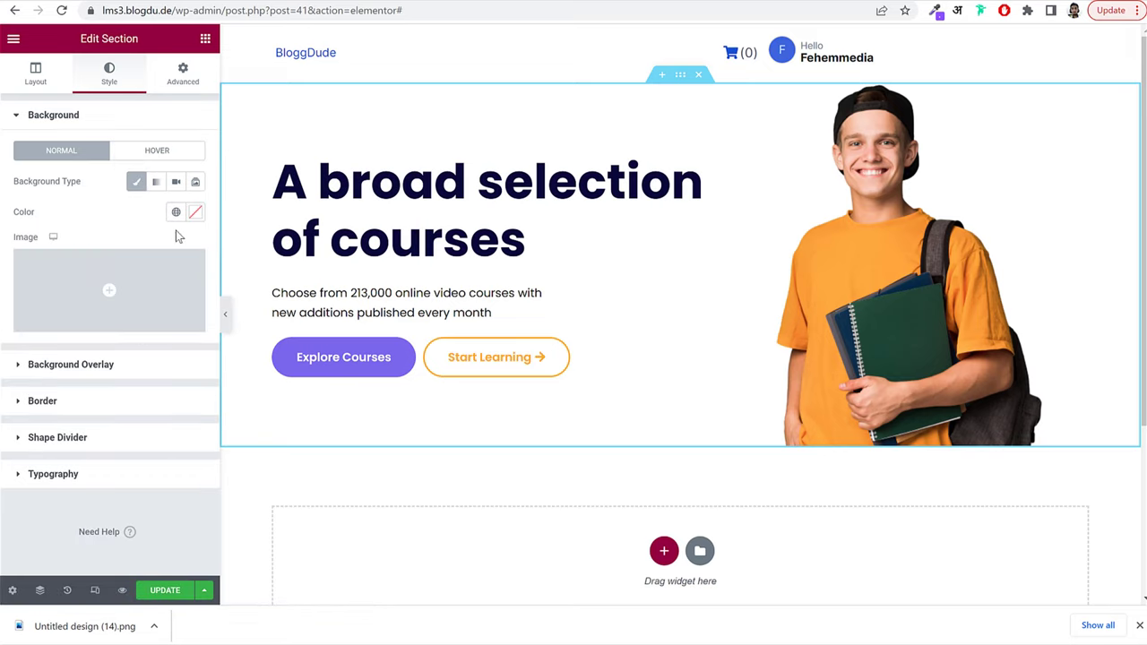
{"action": "left_click", "coordinate": [141, 285]}
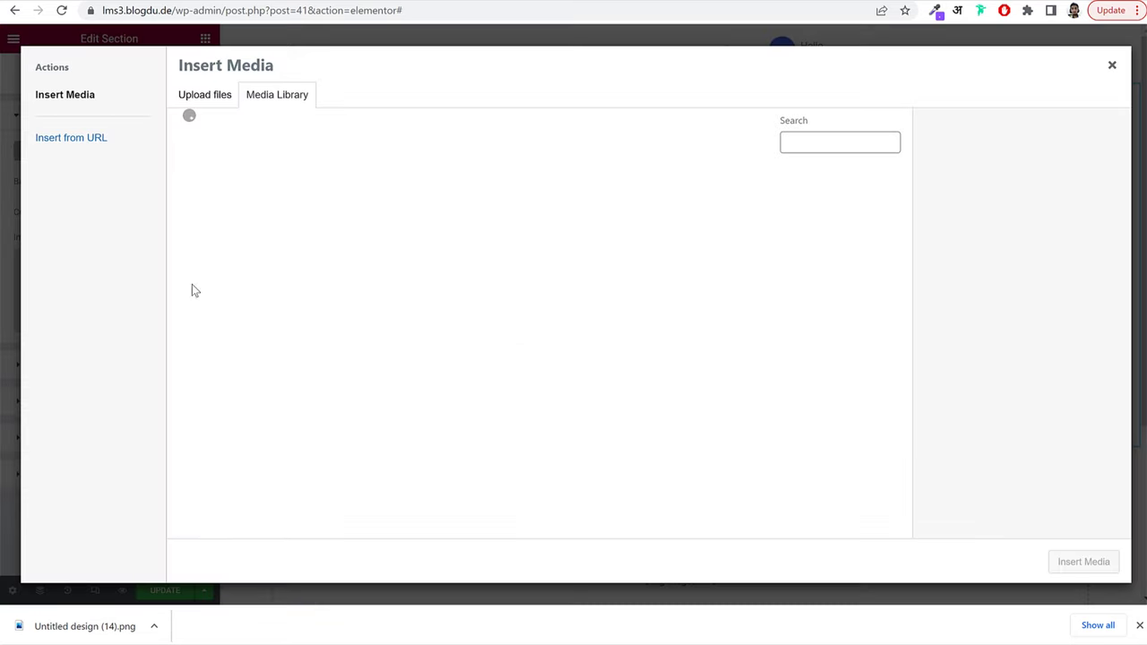
{"action": "left_click", "coordinate": [220, 99]}
{"action": "left_click", "coordinate": [644, 313]}
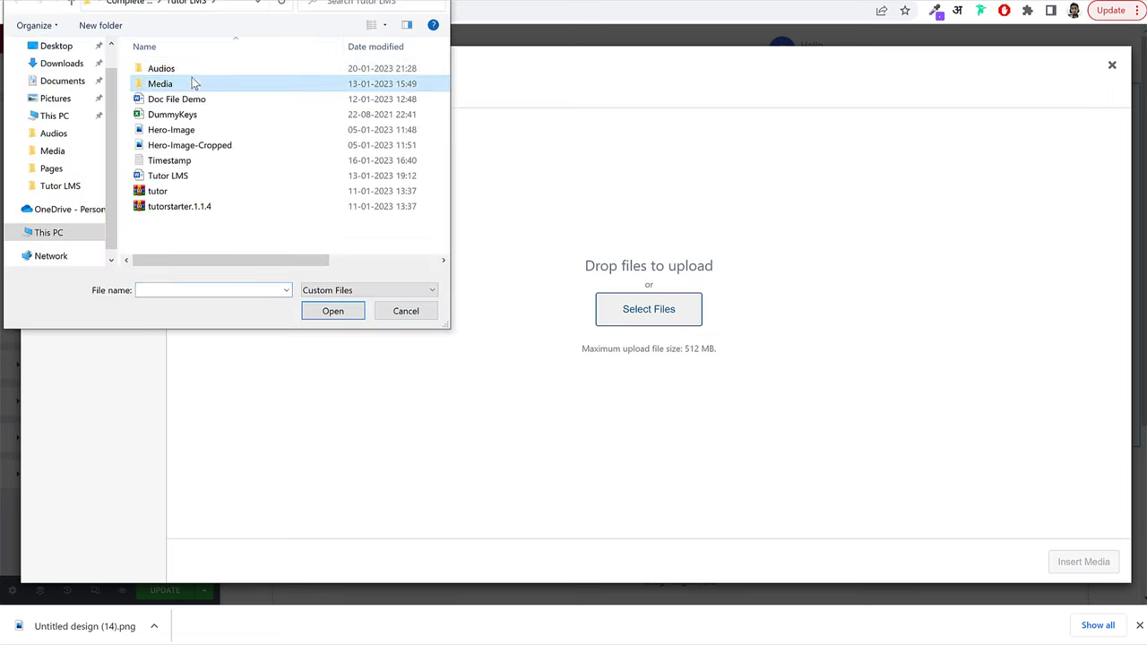
{"action": "double_click", "coordinate": [192, 84]}
{"action": "scroll", "coordinate": [370, 204], "scroll_direction": "down", "scroll_amount": 2}
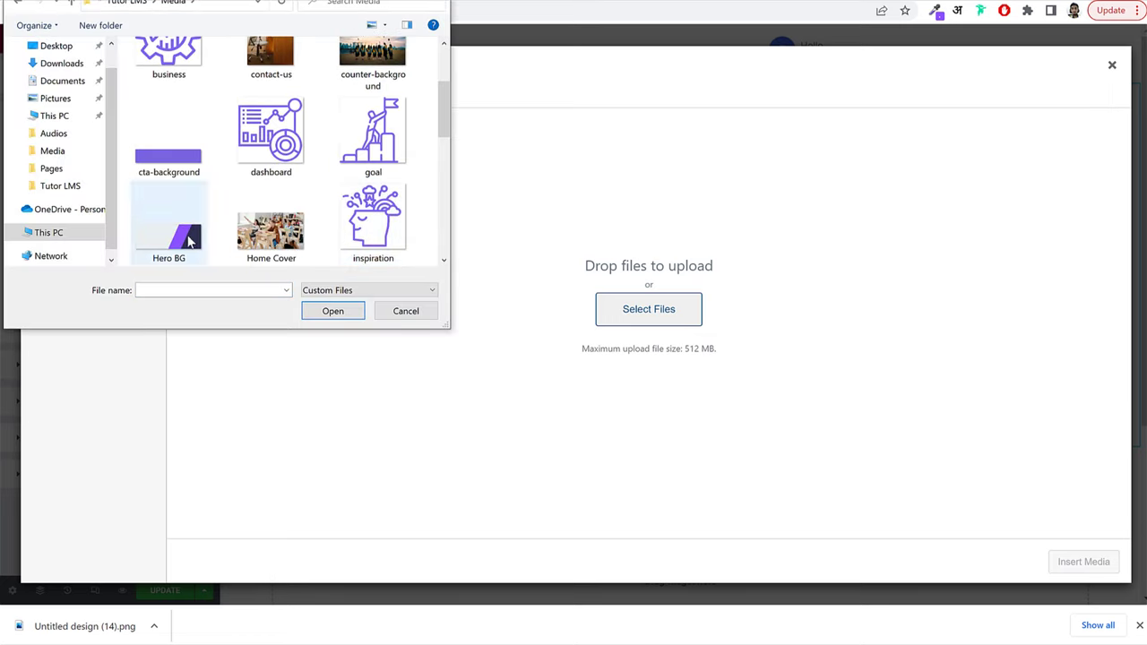
{"action": "left_click", "coordinate": [163, 242]}
{"action": "left_click", "coordinate": [338, 318]}
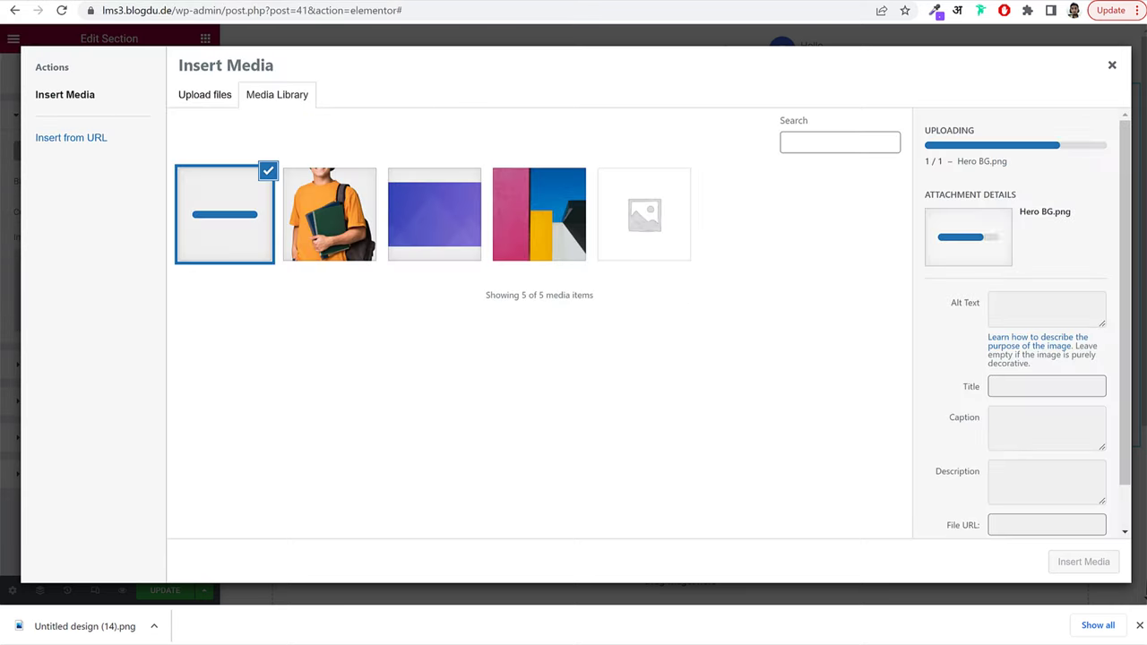
{"action": "left_click", "coordinate": [1140, 626]}
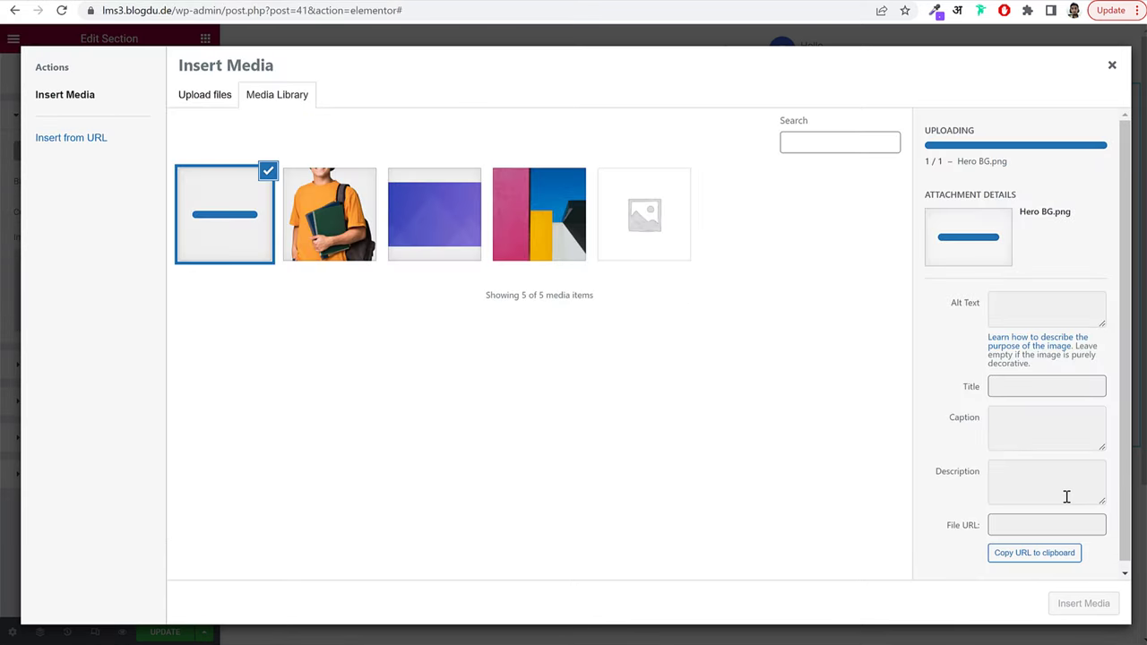
{"action": "left_click", "coordinate": [1082, 603]}
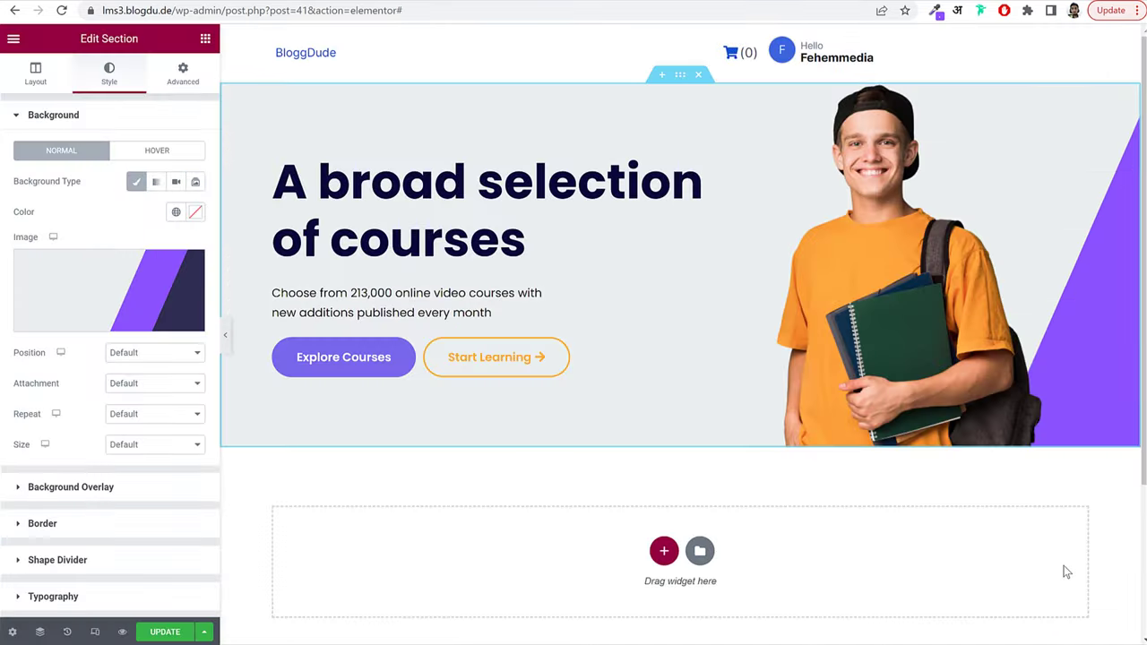
Set the background size to Cover and hide the panel to preview the hero
{"action": "left_click", "coordinate": [158, 449]}
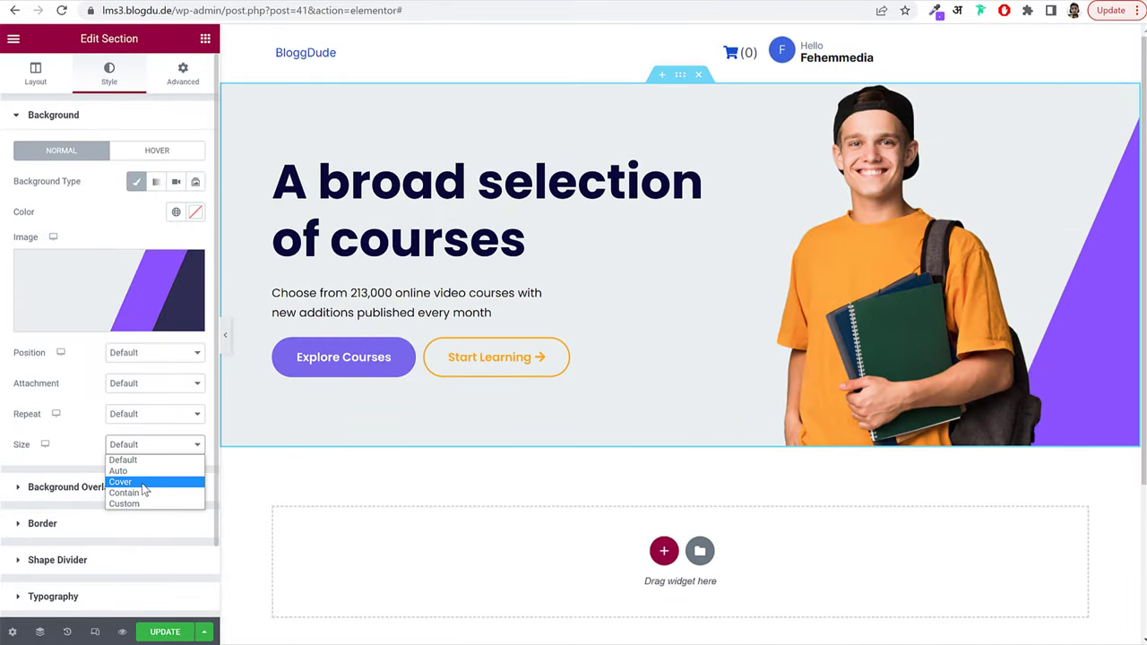
{"action": "left_click", "coordinate": [141, 480]}
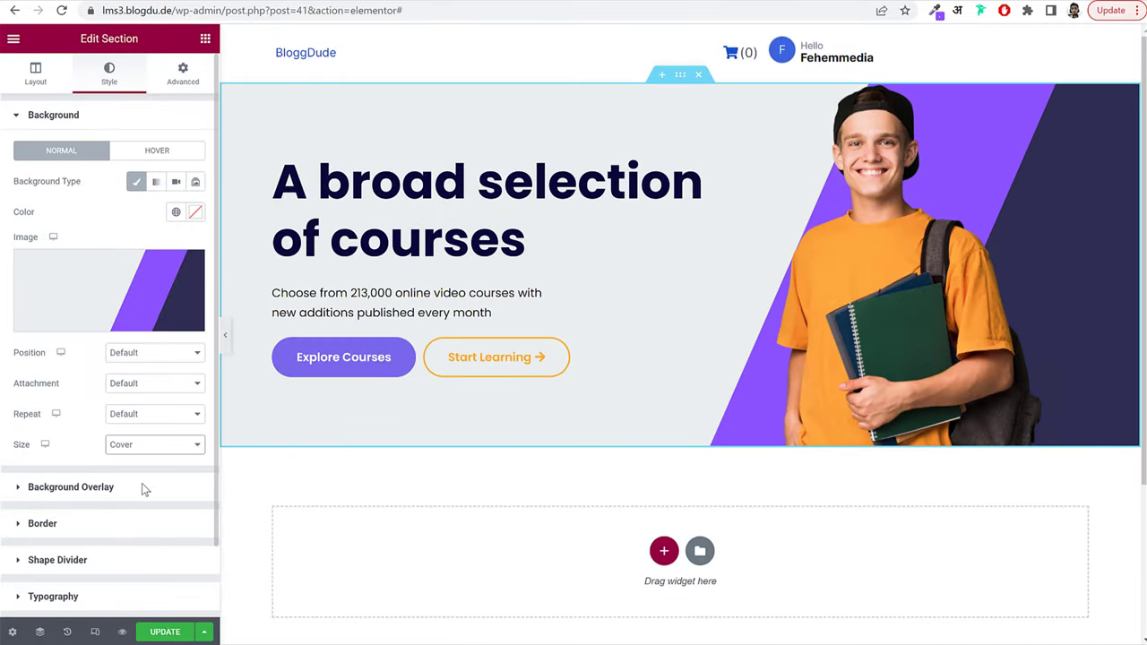
{"action": "left_click", "coordinate": [225, 335]}
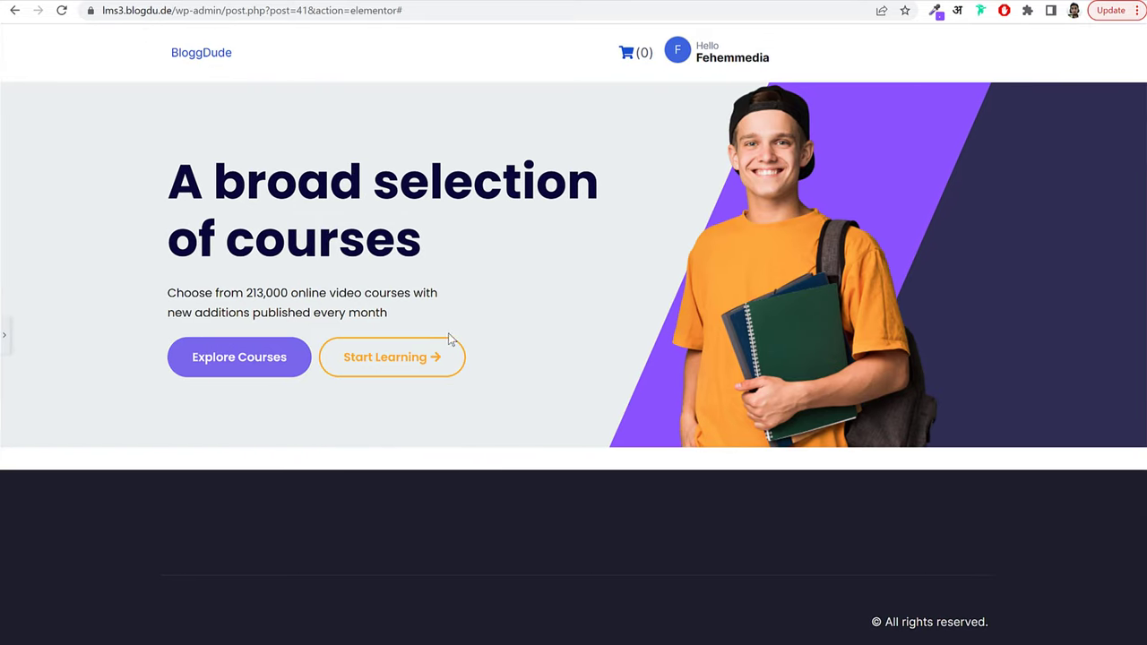
Restore the editing panel, select the live site's Featured Courses heading text, and scroll to the empty section
{"action": "left_click", "coordinate": [5, 337]}
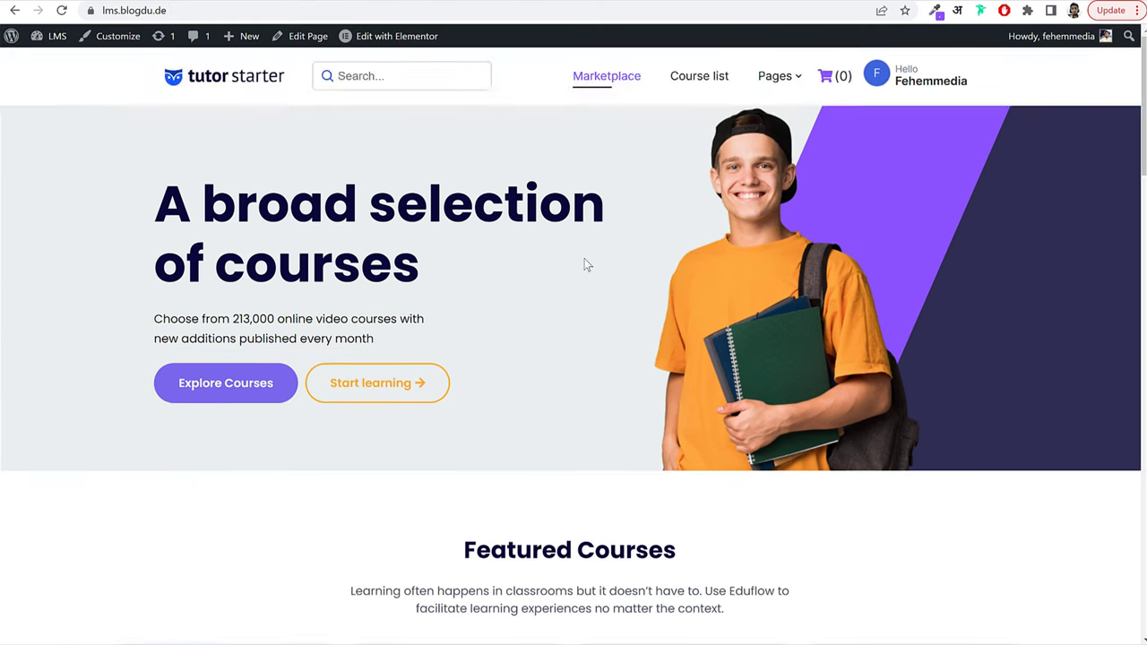
{"action": "scroll", "coordinate": [584, 258], "scroll_direction": "down", "scroll_amount": 6}
{"action": "scroll", "coordinate": [516, 202], "scroll_direction": "up", "scroll_amount": 2}
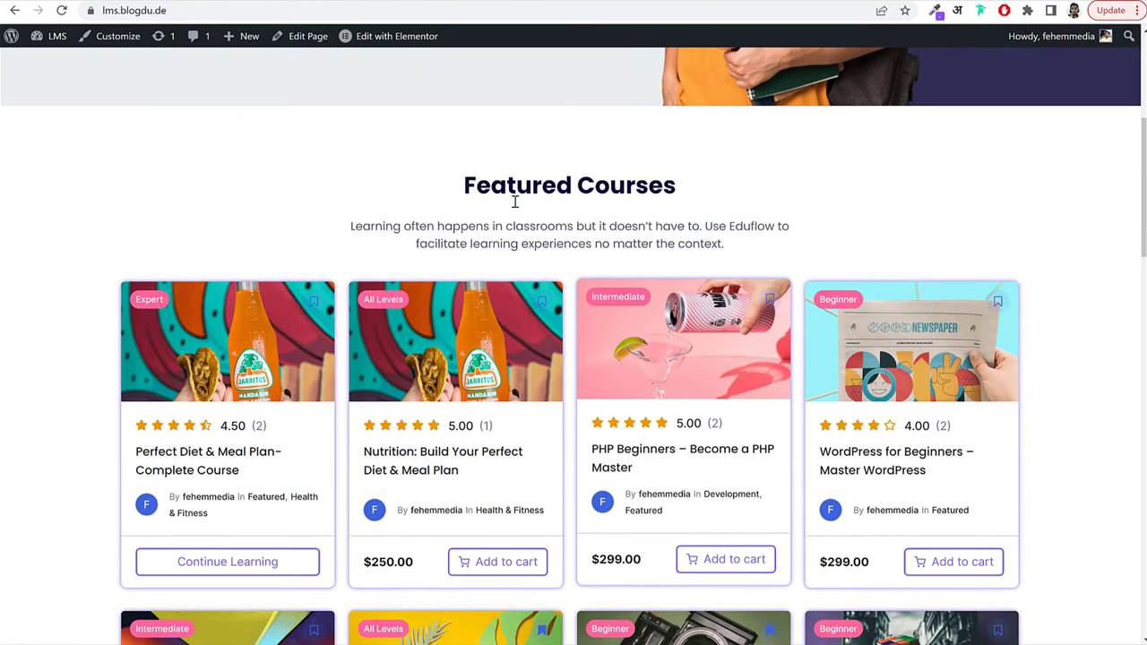
{"action": "triple_click", "coordinate": [652, 194]}
{"action": "key", "text": "ctrl+c"}
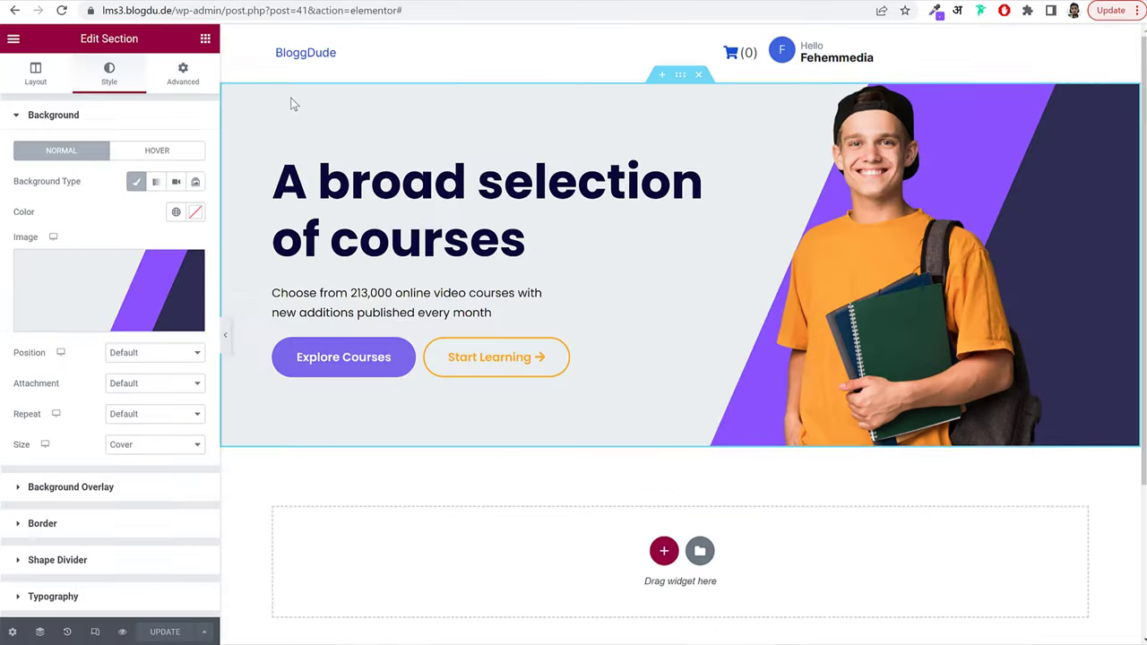
{"action": "scroll", "coordinate": [751, 244], "scroll_direction": "down", "scroll_amount": 2}
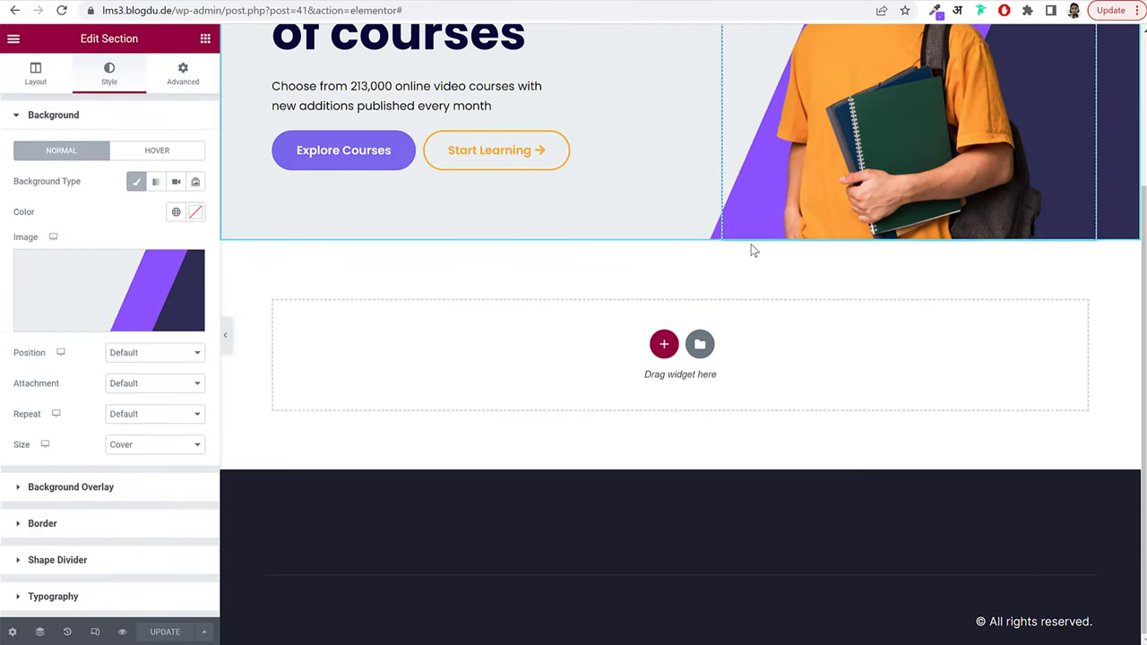
Add a one-column section below the hero and place a Heading widget in it
{"action": "left_click", "coordinate": [664, 344]}
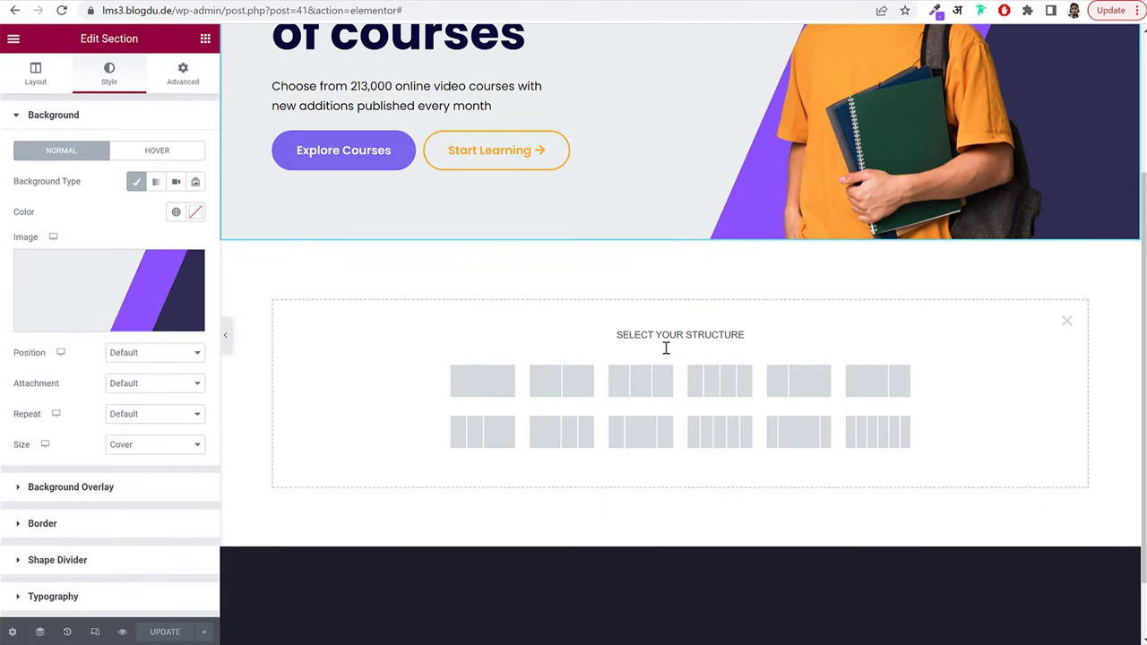
{"action": "left_click", "coordinate": [480, 386]}
{"action": "left_click", "coordinate": [204, 39]}
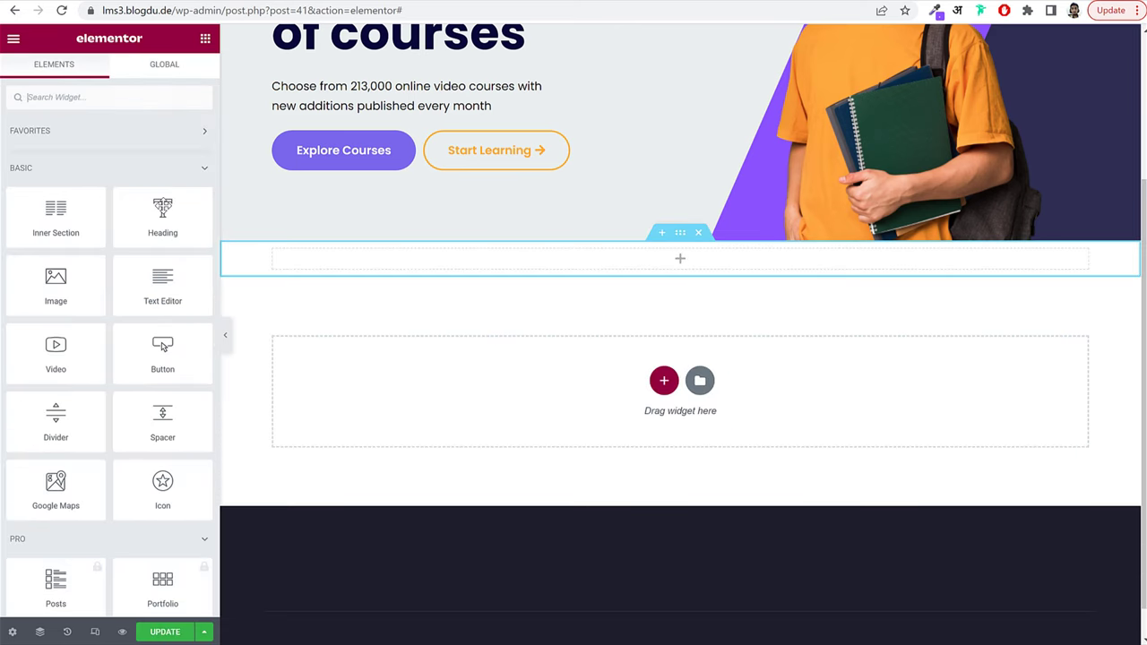
{"action": "left_click_drag", "start_coordinate": [162, 216], "coordinate": [659, 265]}
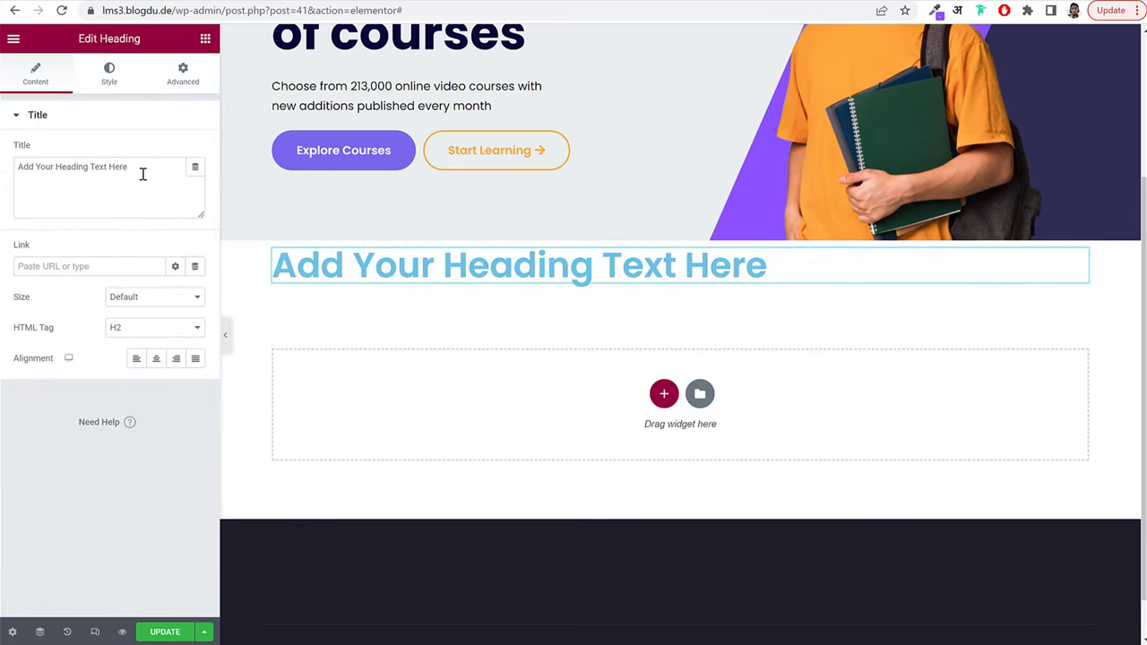
Title the heading 'Featured Courses', centre-align it, and update the page
{"action": "left_click_drag", "start_coordinate": [141, 170], "coordinate": [70, 167]}
{"action": "key", "text": "ctrl+v"}
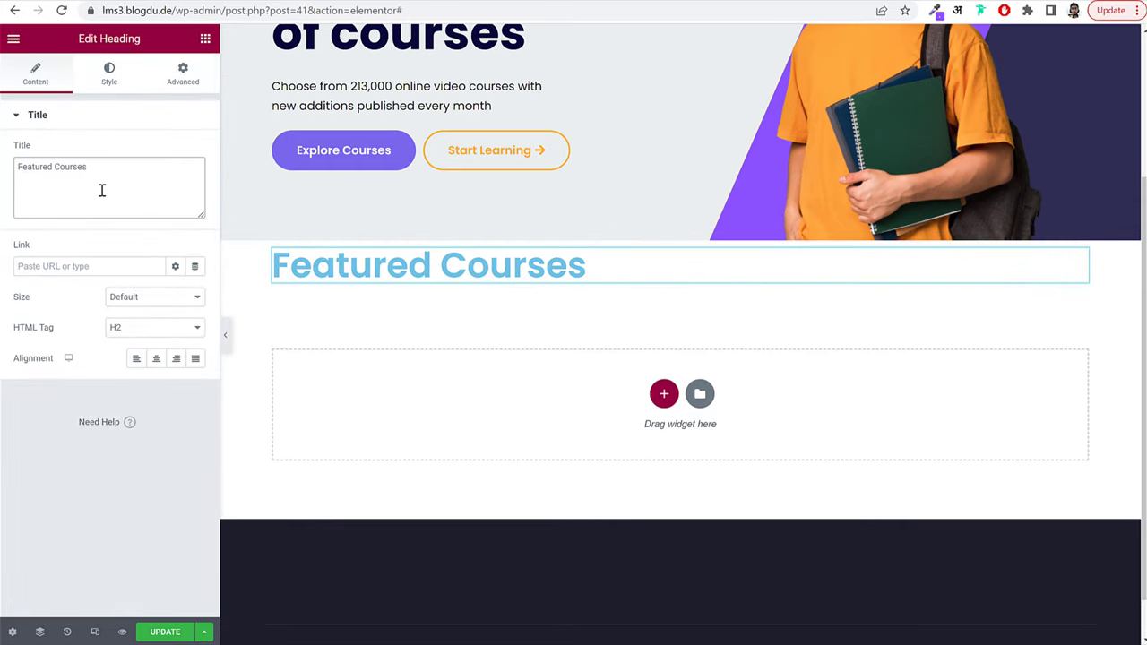
{"action": "left_click", "coordinate": [156, 362]}
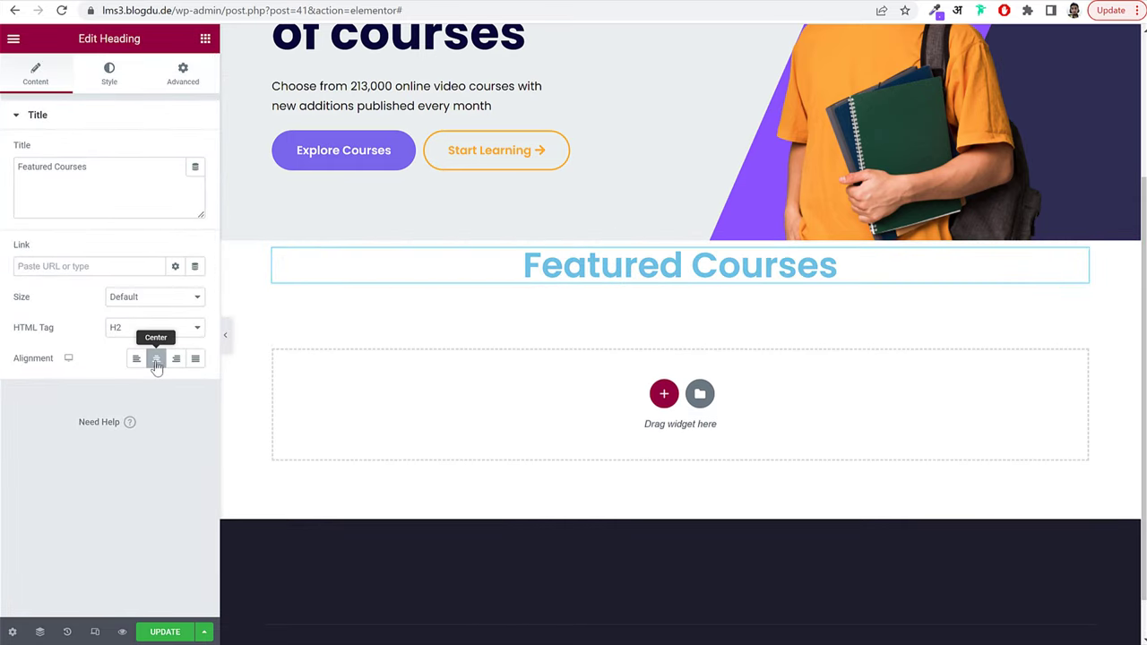
{"action": "scroll", "coordinate": [762, 332], "scroll_direction": "up", "scroll_amount": 2}
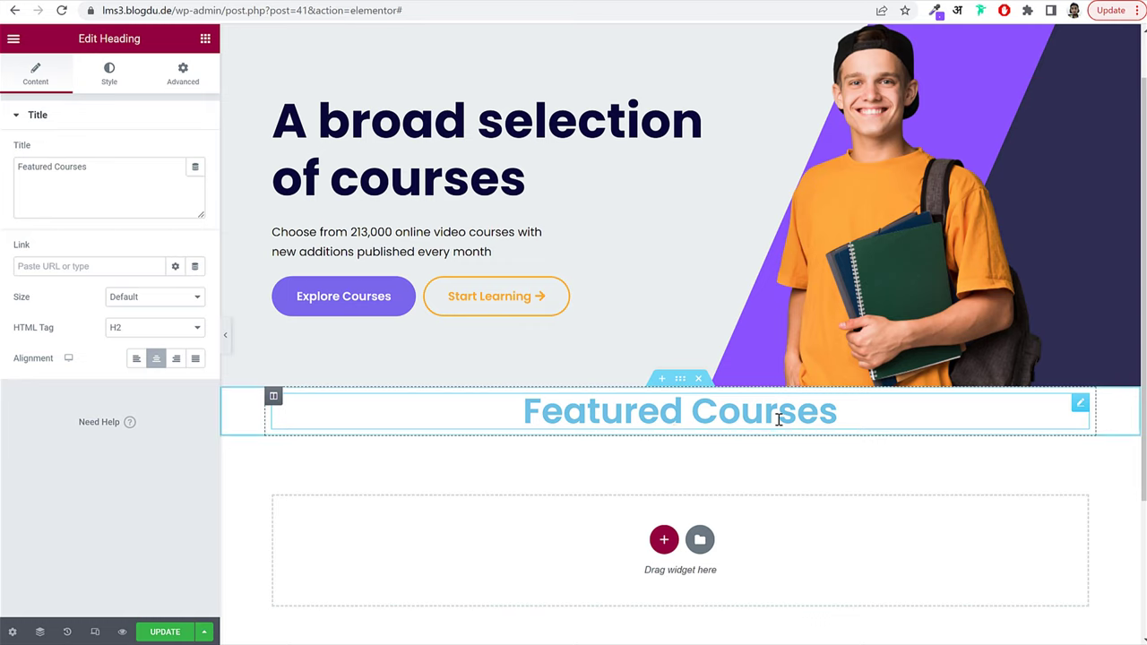
{"action": "left_click", "coordinate": [169, 632]}
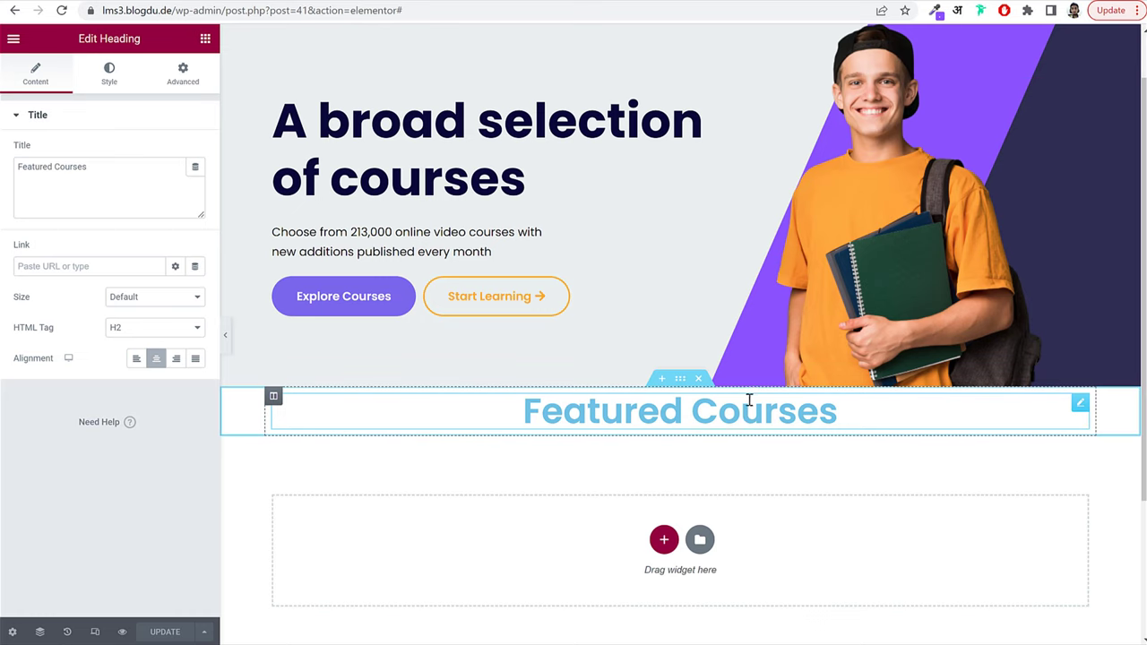
In Site Settings > Global Colors, set Primary and Secondary to dark blue #0A083B
{"action": "left_click", "coordinate": [14, 41]}
{"action": "left_click", "coordinate": [69, 109]}
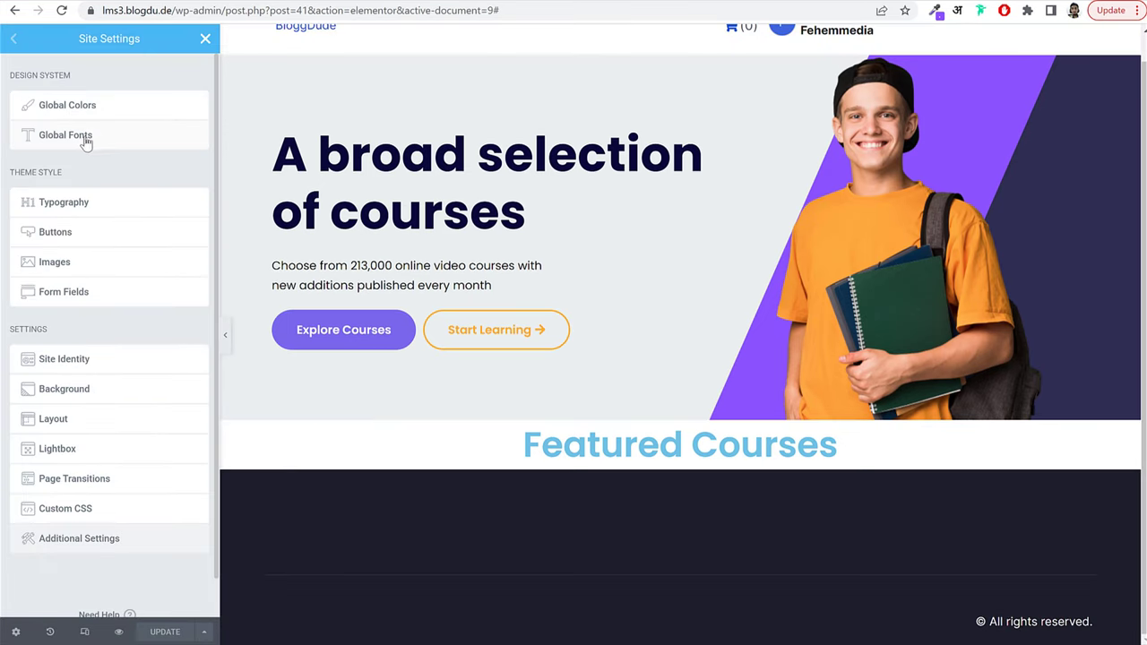
{"action": "left_click", "coordinate": [72, 108]}
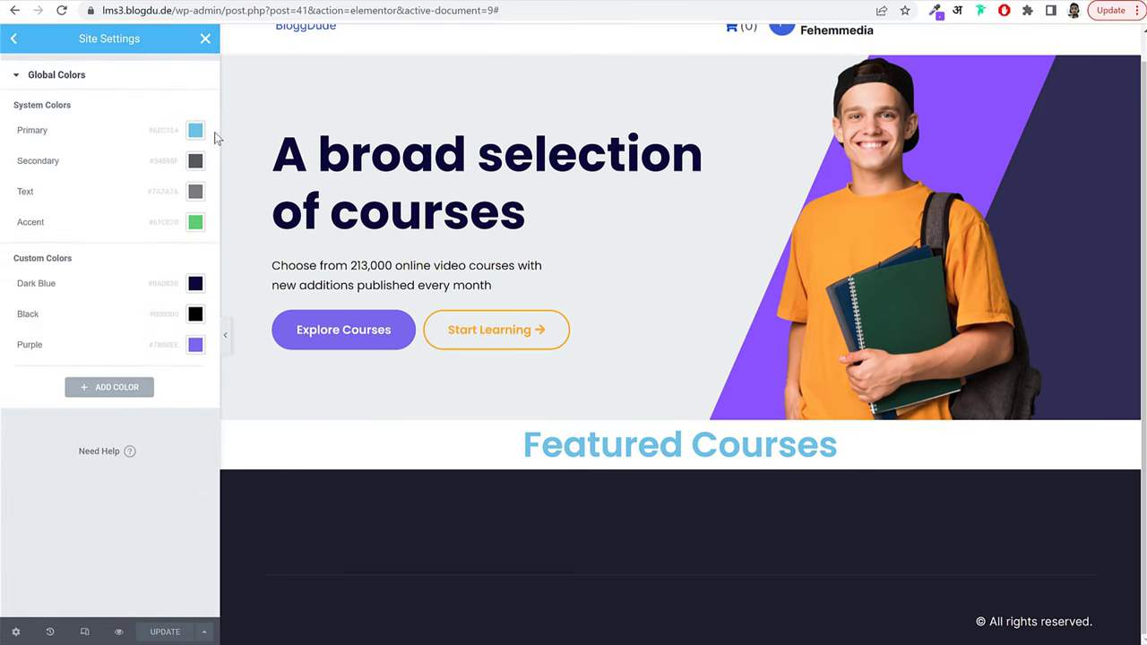
{"action": "left_click", "coordinate": [195, 285]}
{"action": "key", "text": "ctrl+c"}
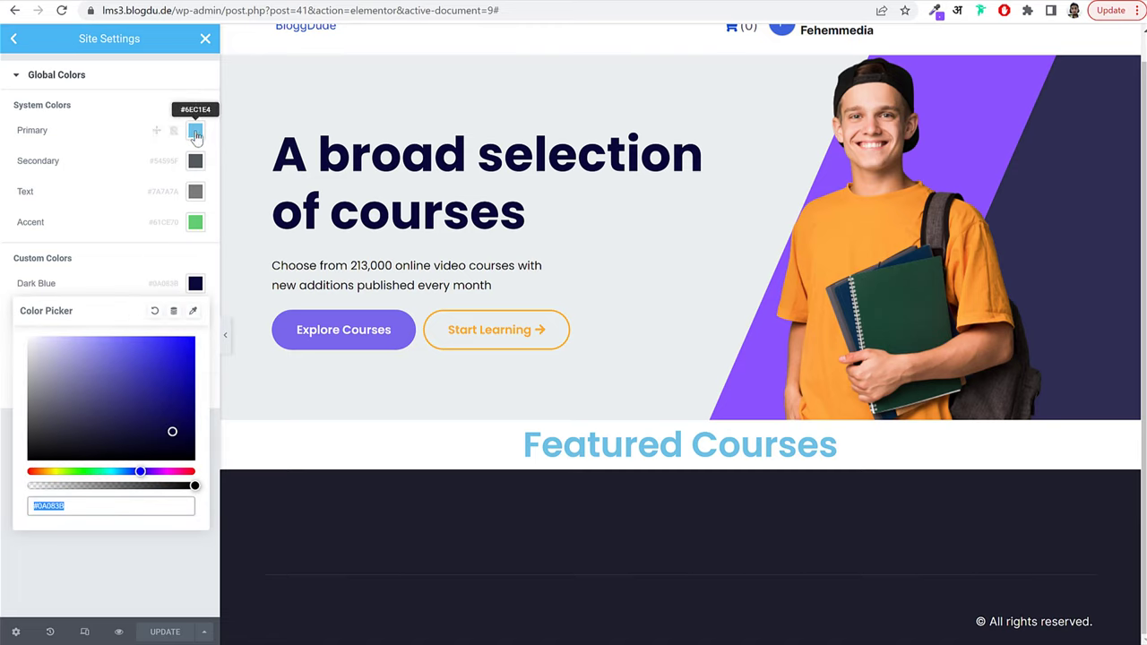
{"action": "left_click", "coordinate": [195, 130]}
{"action": "key", "text": "ctrl+v"}
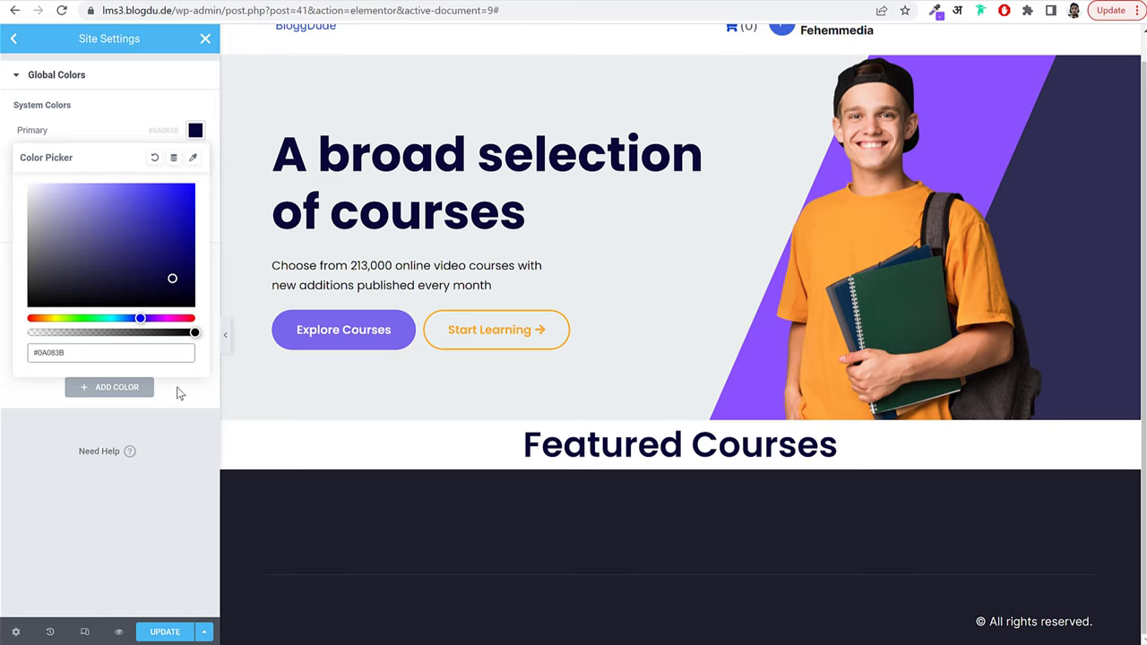
{"action": "left_click", "coordinate": [37, 426]}
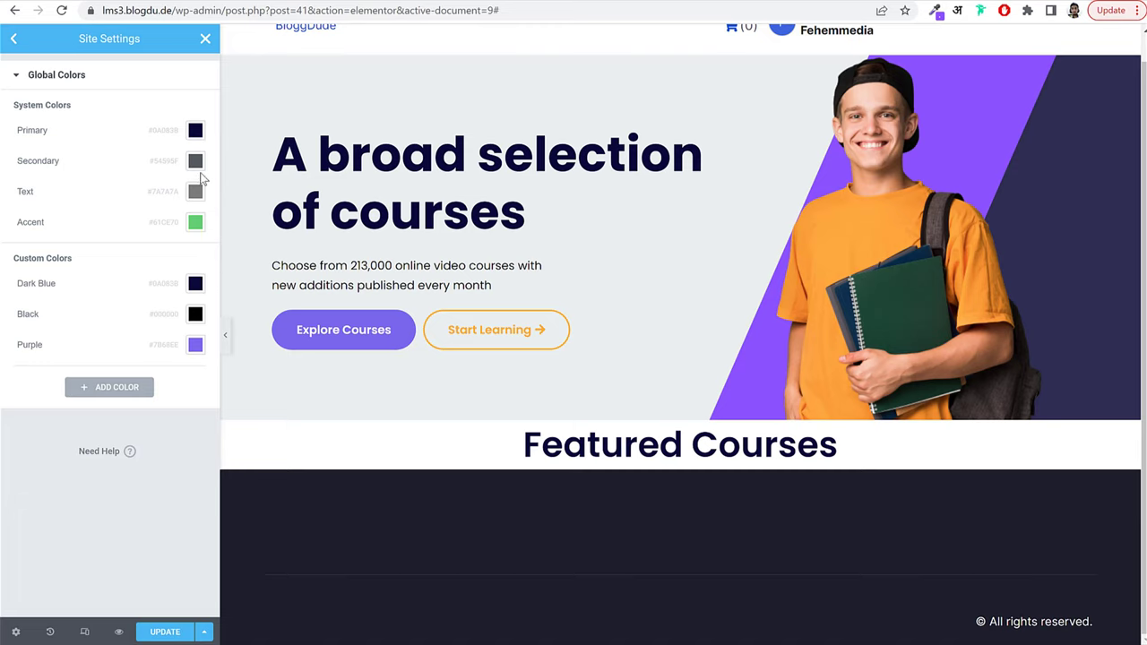
{"action": "left_click", "coordinate": [196, 161]}
{"action": "key", "text": "ctrl+v"}
{"action": "left_click", "coordinate": [212, 262]}
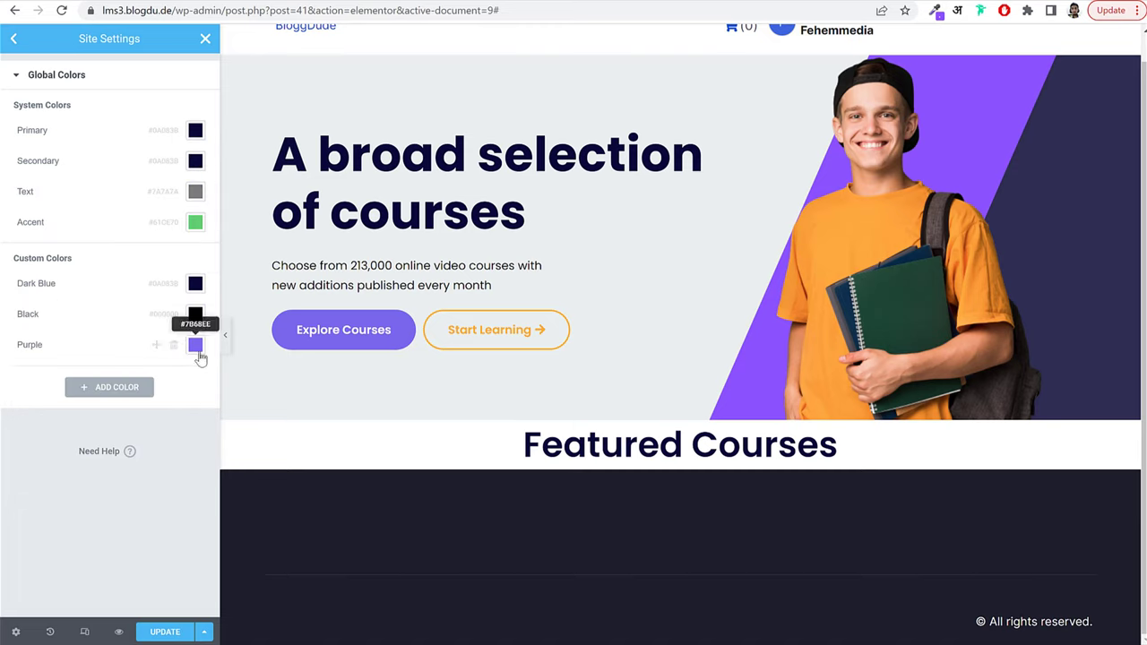
Set the Accent global colour to purple #7B68EE and save the site settings
{"action": "left_click", "coordinate": [196, 346]}
{"action": "key", "text": "ctrl+c"}
{"action": "left_click", "coordinate": [195, 223]}
{"action": "left_click", "coordinate": [195, 222]}
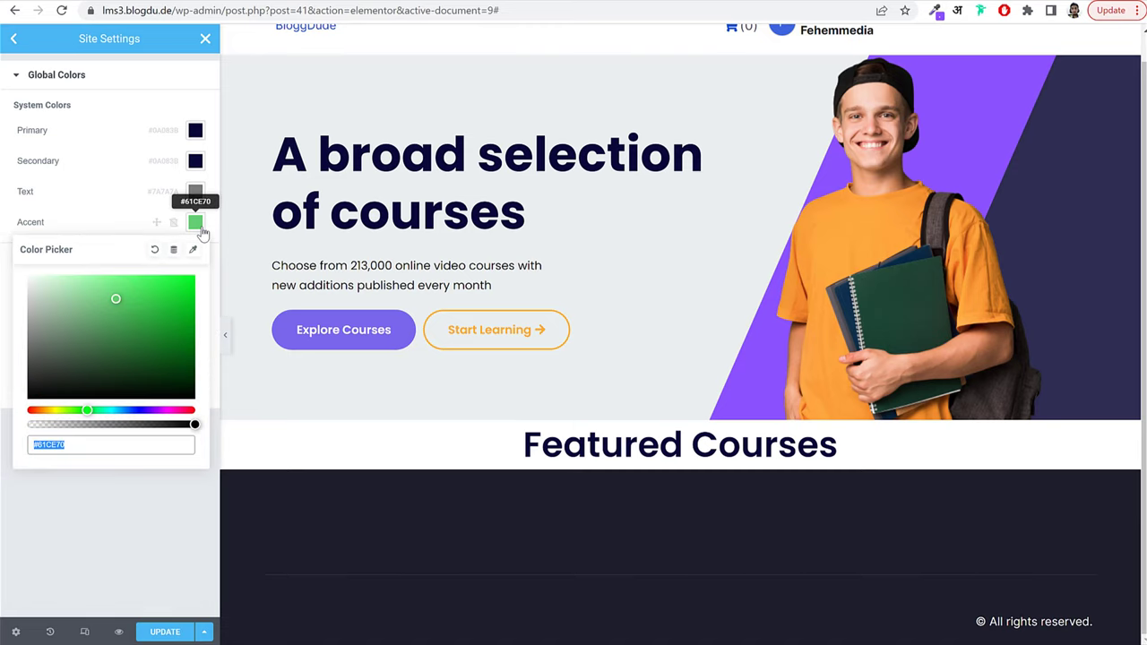
{"action": "key", "text": "ctrl+v"}
{"action": "left_click", "coordinate": [176, 579]}
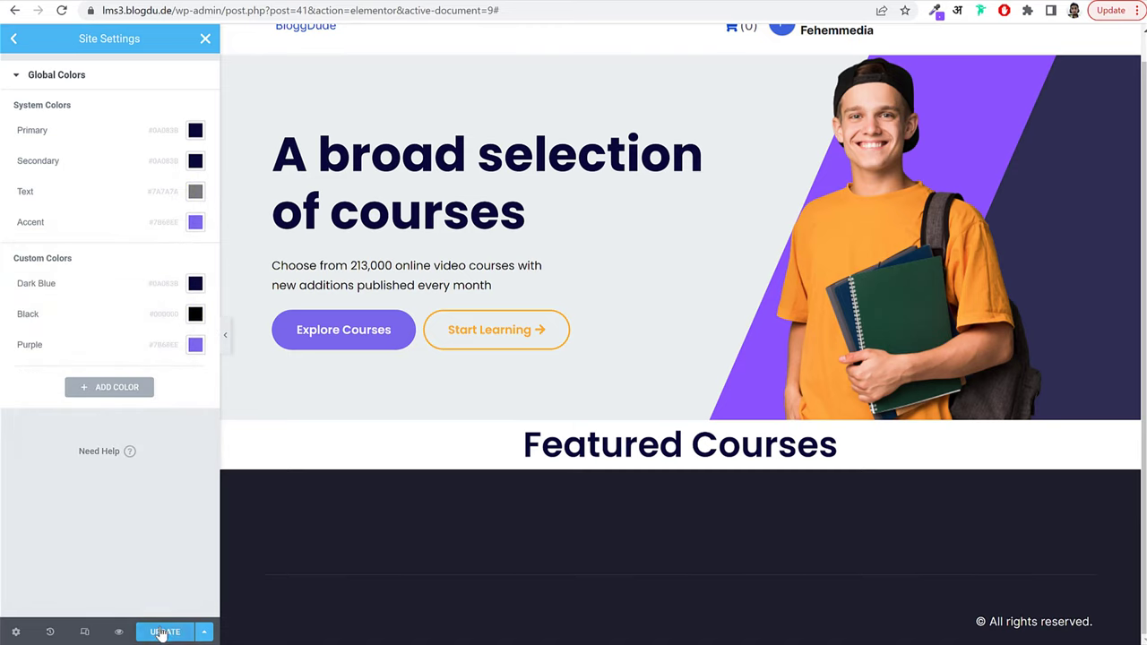
{"action": "left_click", "coordinate": [184, 591]}
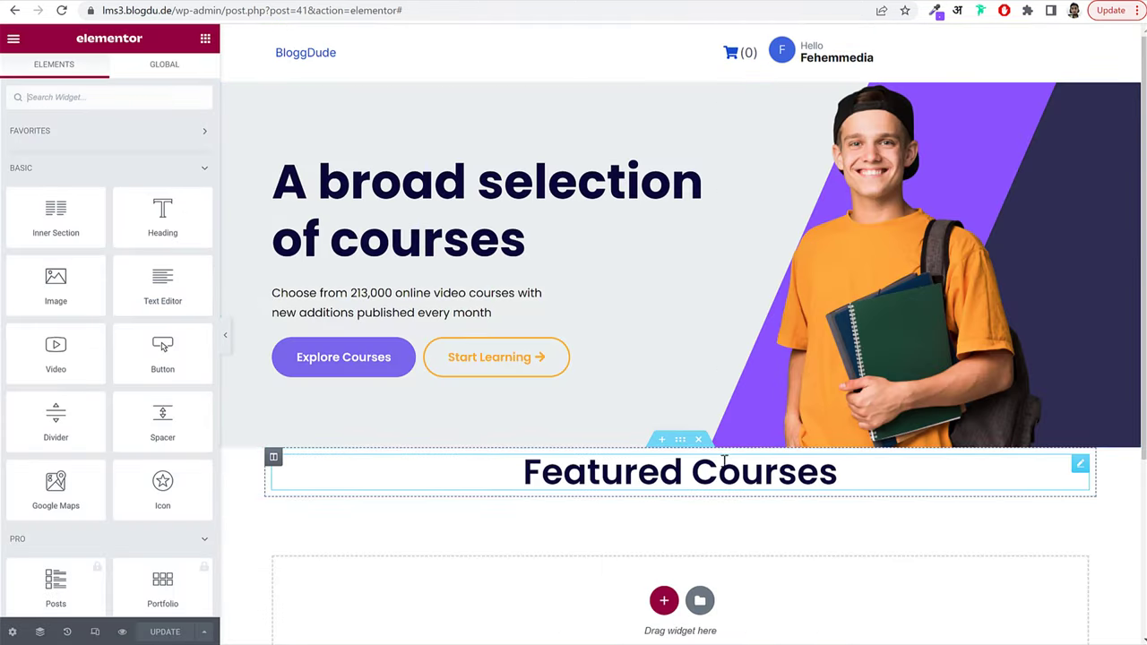
{"action": "left_click", "coordinate": [697, 474]}
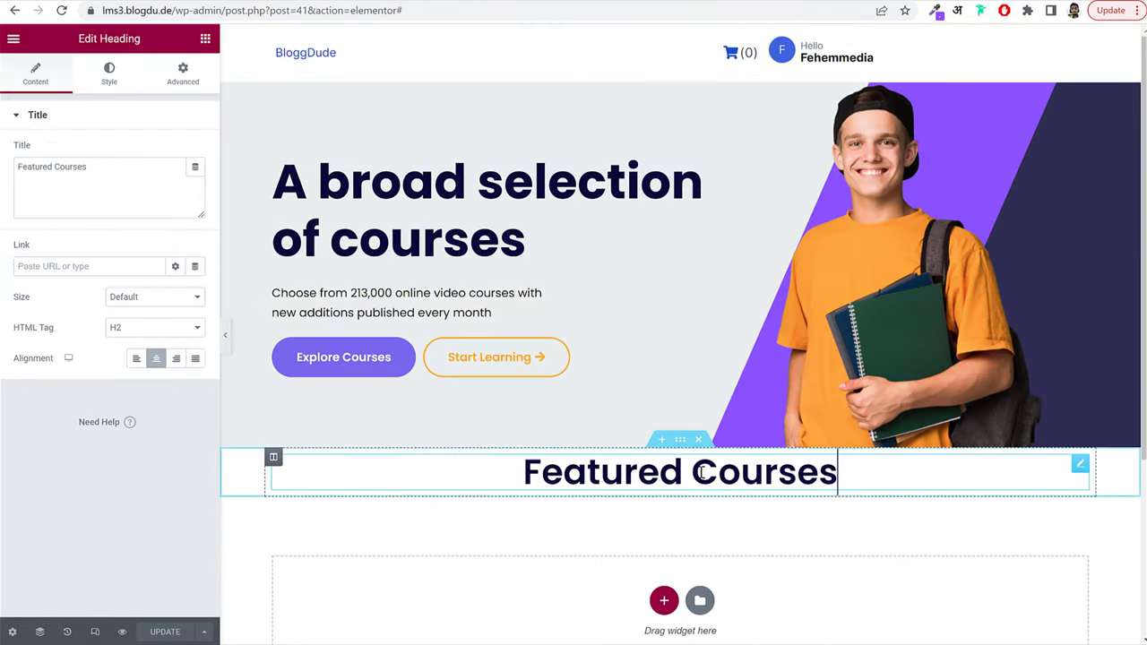
Load the live homepage in the browser
{"action": "left_click", "coordinate": [173, 16]}
{"action": "key", "text": "shift+End"}
{"action": "key", "text": "BackSpace"}
{"action": "key", "text": "Return"}
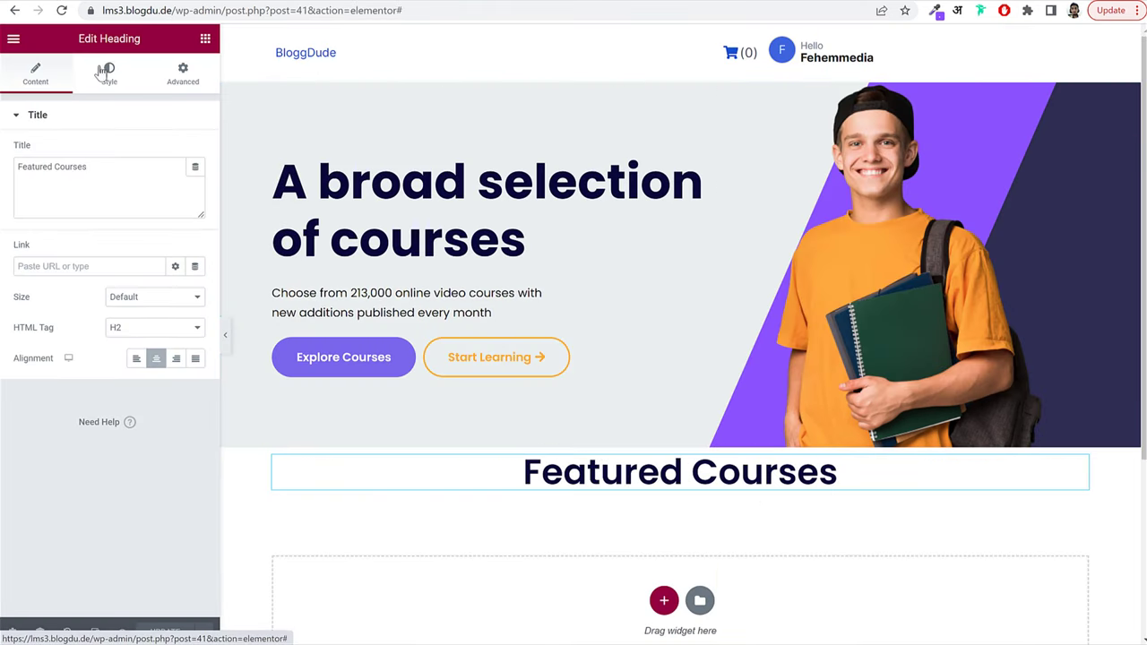
Give the Featured Courses heading 32 px size, 700 Bold weight and 1.5 em line height
{"action": "left_click", "coordinate": [106, 72]}
{"action": "left_click", "coordinate": [196, 182]}
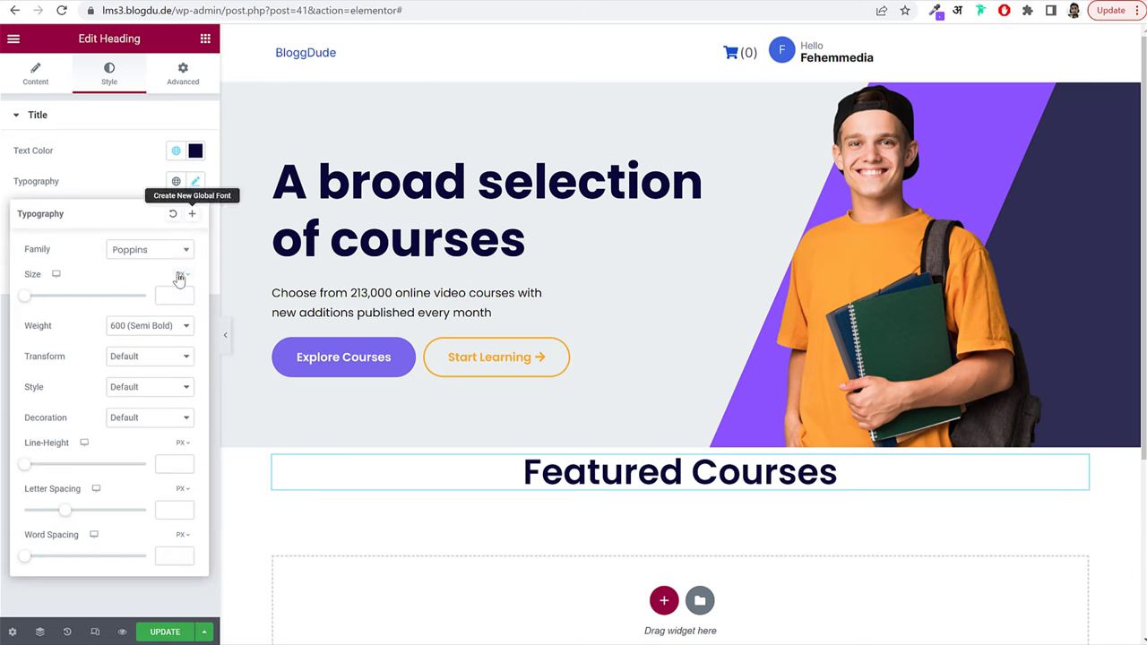
{"action": "left_click", "coordinate": [162, 294]}
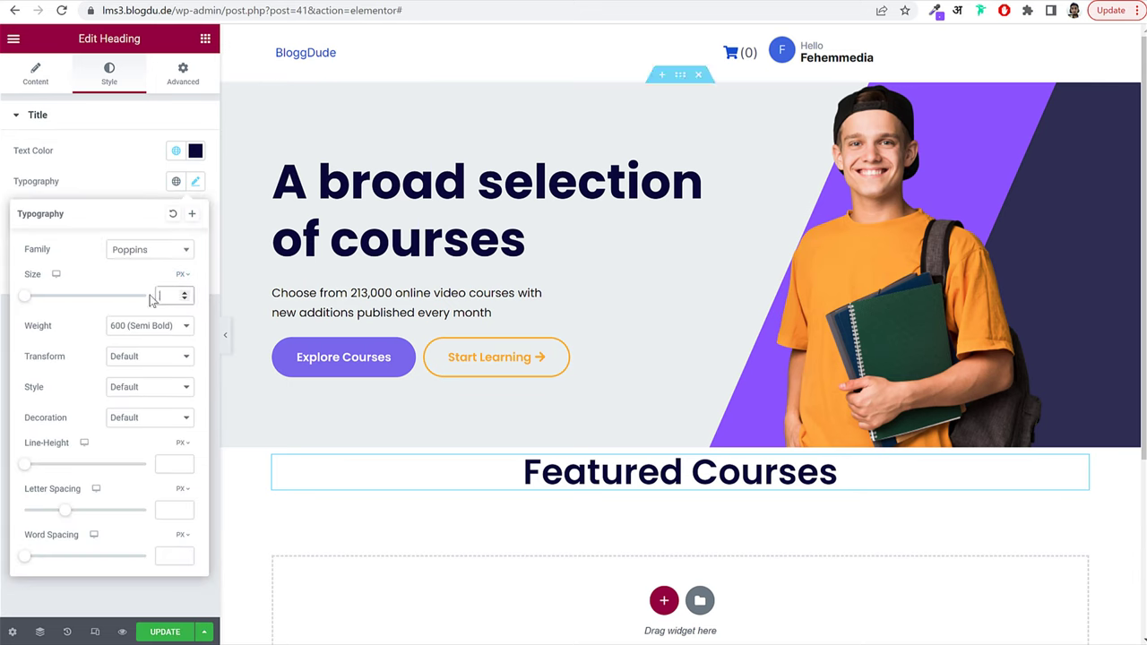
{"action": "type", "text": "32"}
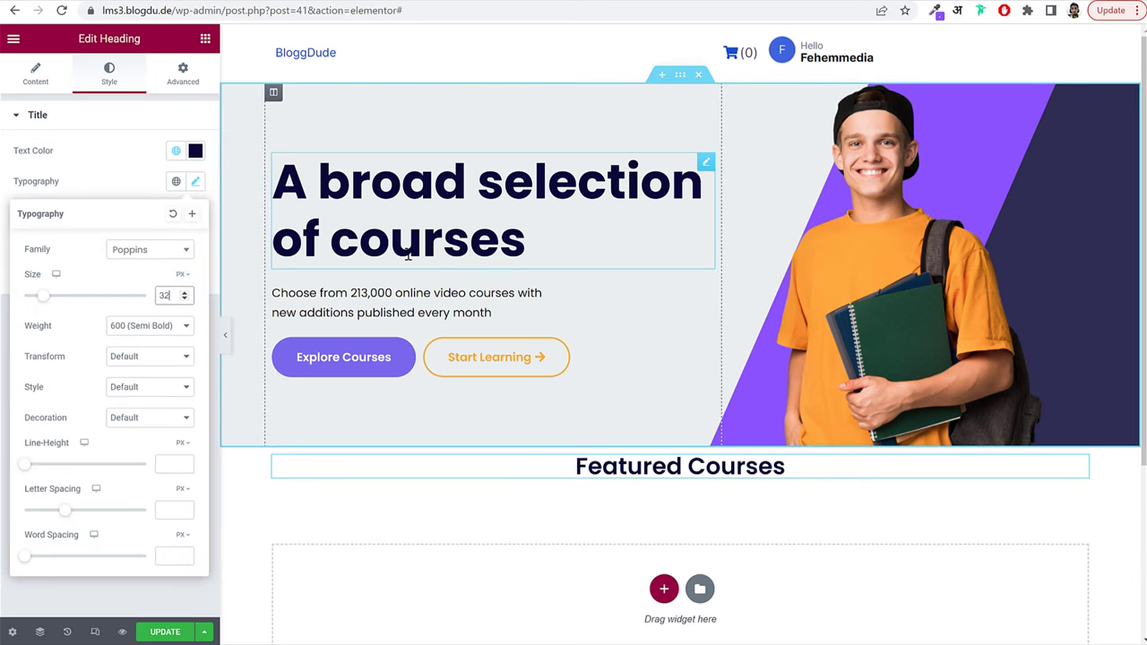
{"action": "left_click", "coordinate": [150, 326]}
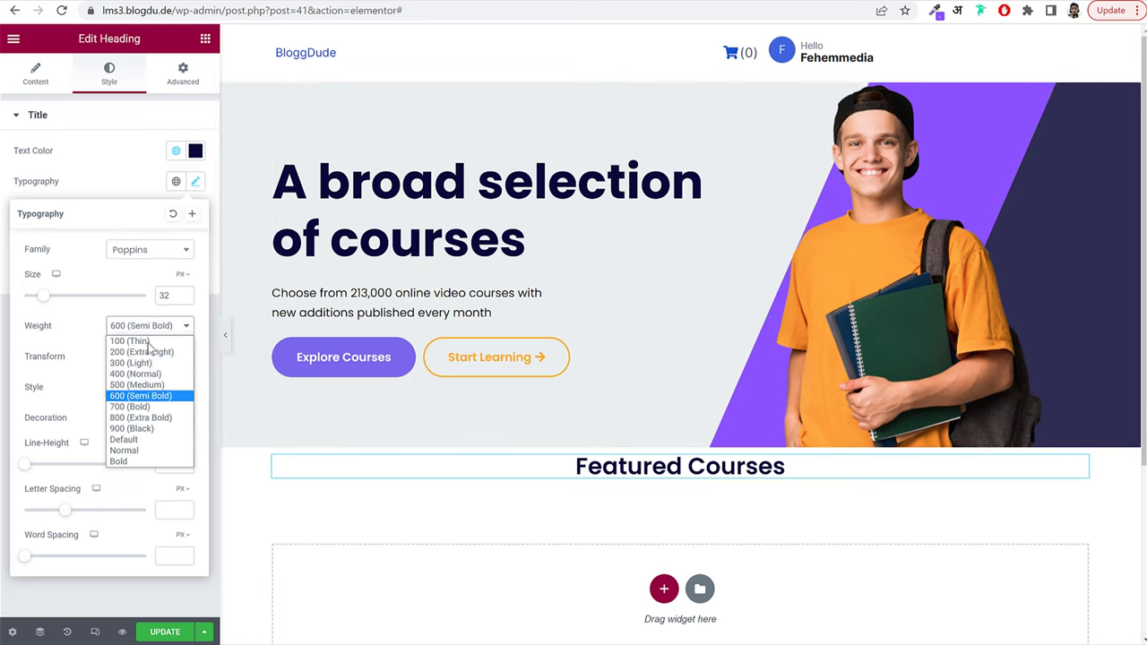
{"action": "left_click", "coordinate": [131, 406]}
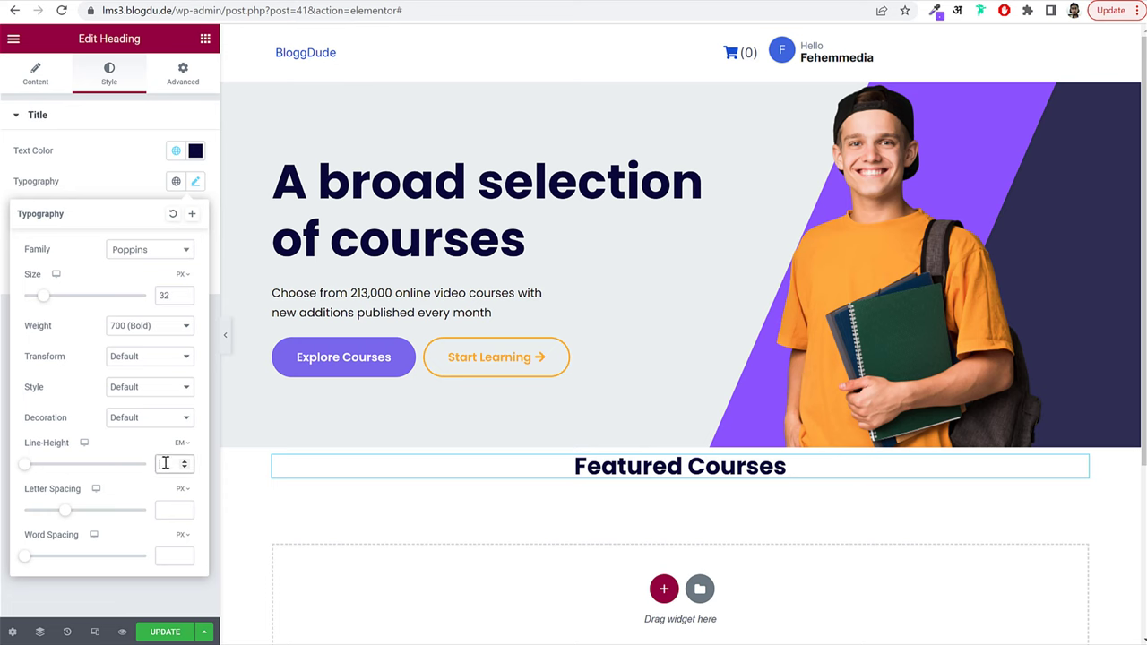
{"action": "left_click", "coordinate": [165, 463]}
{"action": "type", "text": "1.5"}
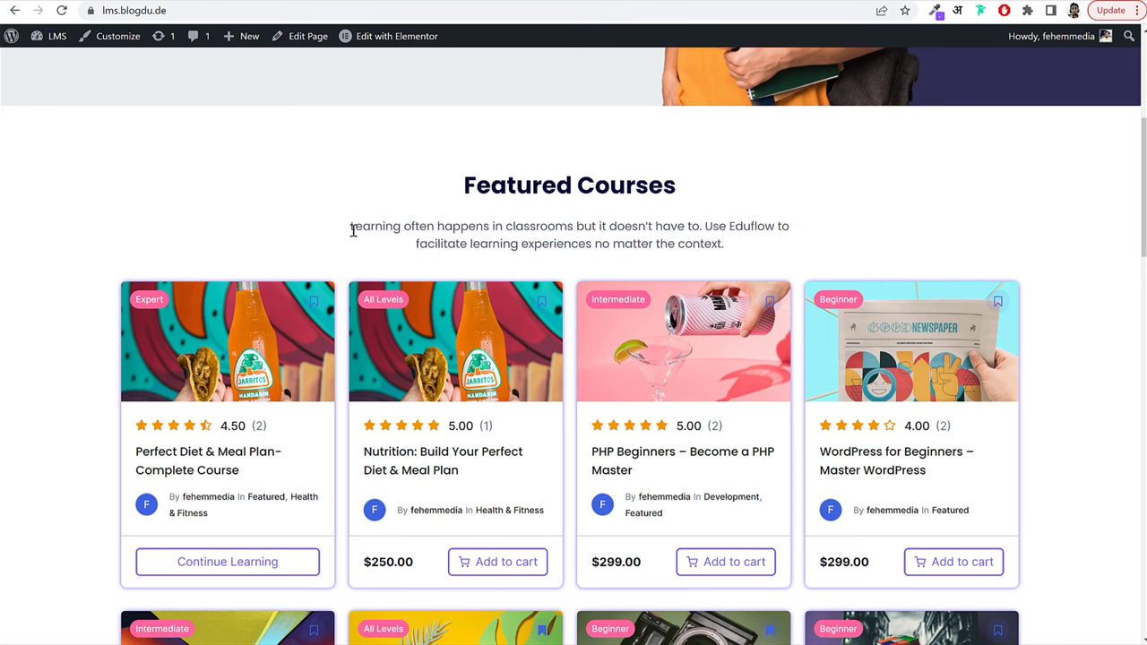
{"action": "left_click_drag", "start_coordinate": [349, 227], "coordinate": [725, 244]}
{"action": "key", "text": "ctrl+c"}
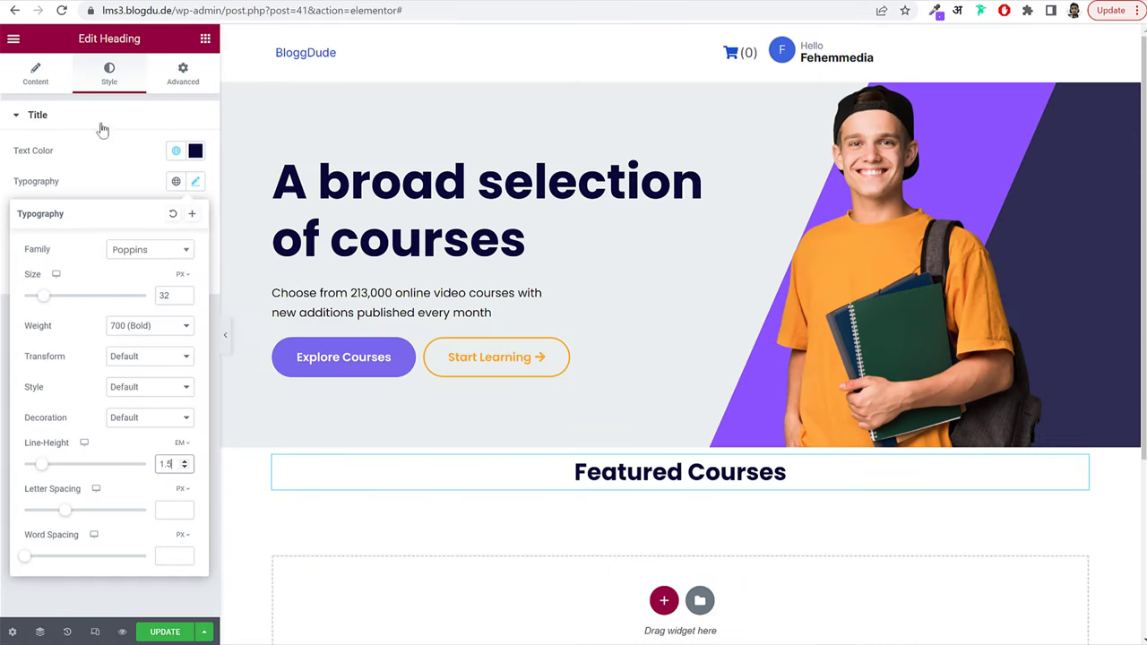
Add a Text Editor under Featured Courses and replace the Lorem text with the Eduflow intro
{"action": "left_click", "coordinate": [205, 40]}
{"action": "left_click_drag", "start_coordinate": [157, 289], "coordinate": [713, 489]}
{"action": "left_click", "coordinate": [126, 342]}
{"action": "key", "text": "ctrl+a"}
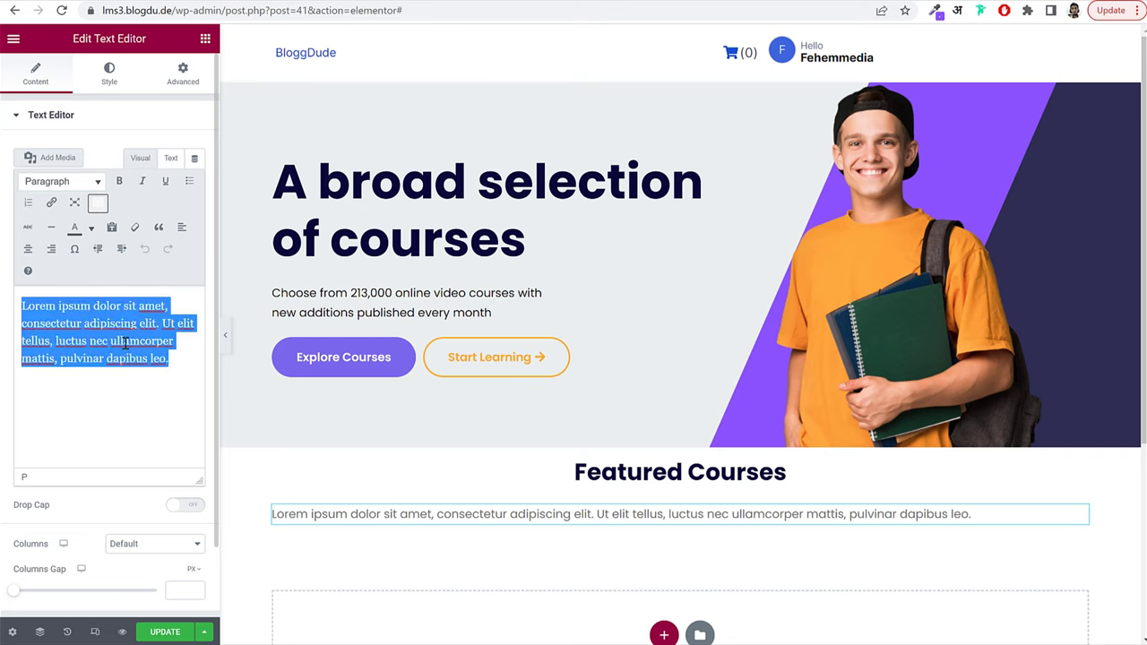
{"action": "key", "text": "ctrl+v"}
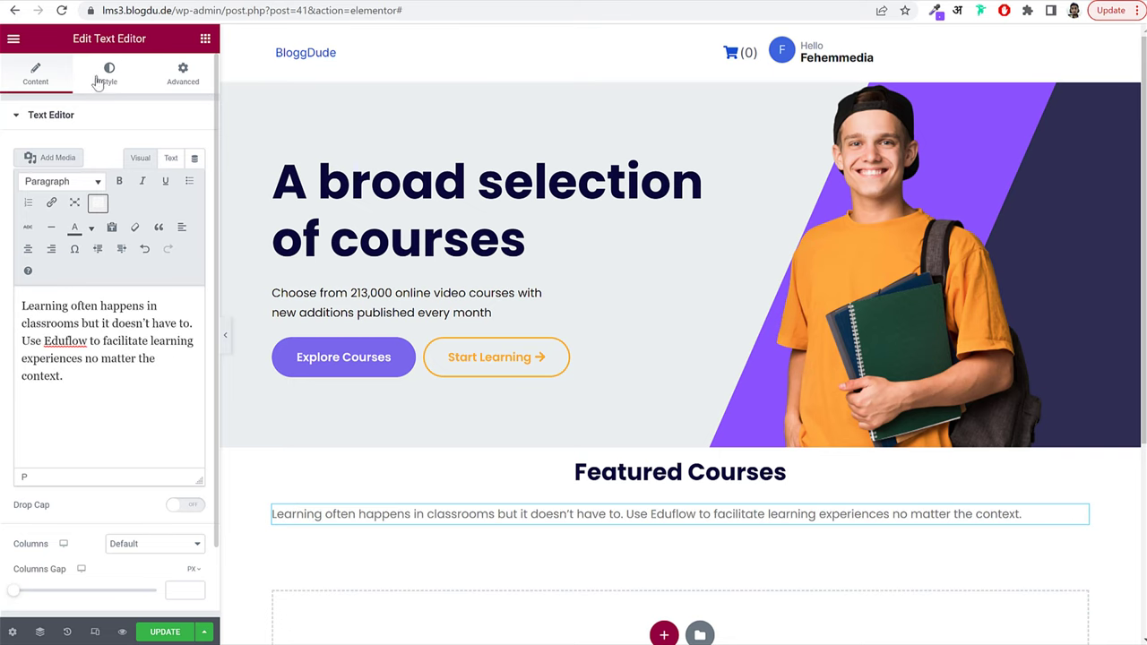
Centre the paragraph and colour it with the Primary global colour
{"action": "left_click", "coordinate": [103, 79]}
{"action": "left_click", "coordinate": [156, 150]}
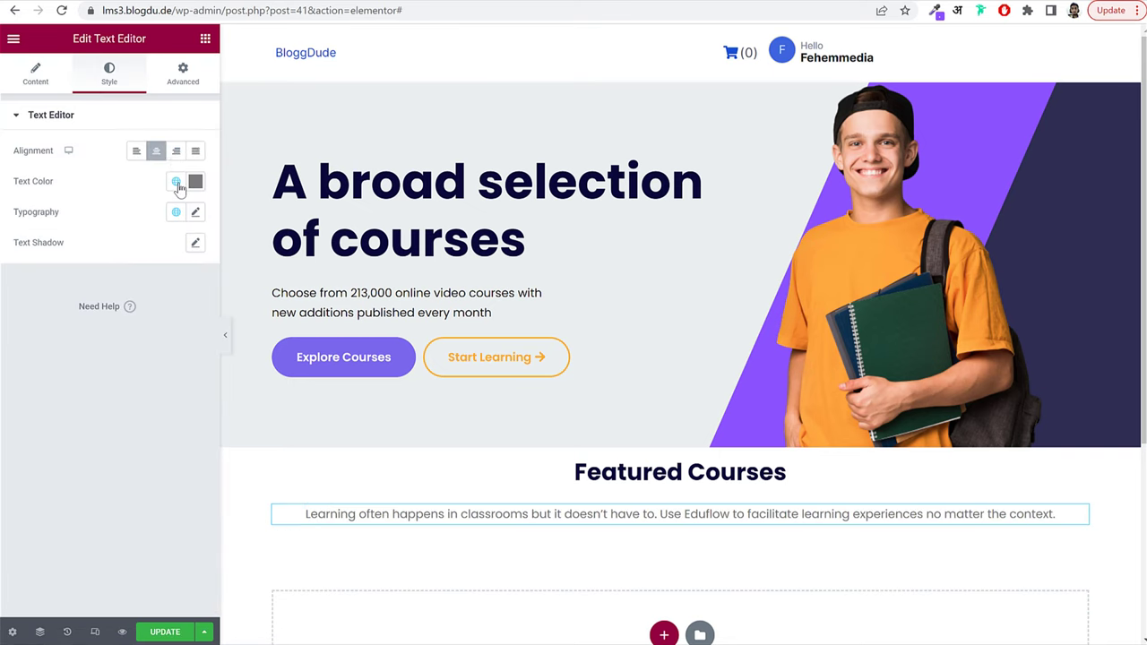
{"action": "left_click", "coordinate": [177, 183]}
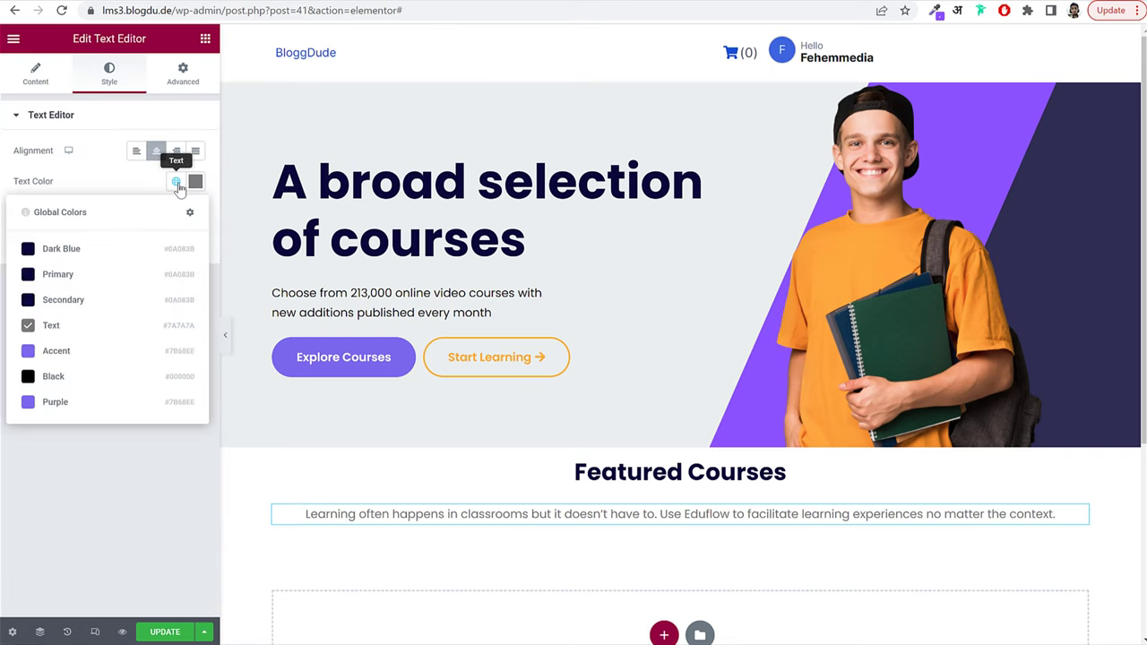
{"action": "left_click", "coordinate": [84, 277]}
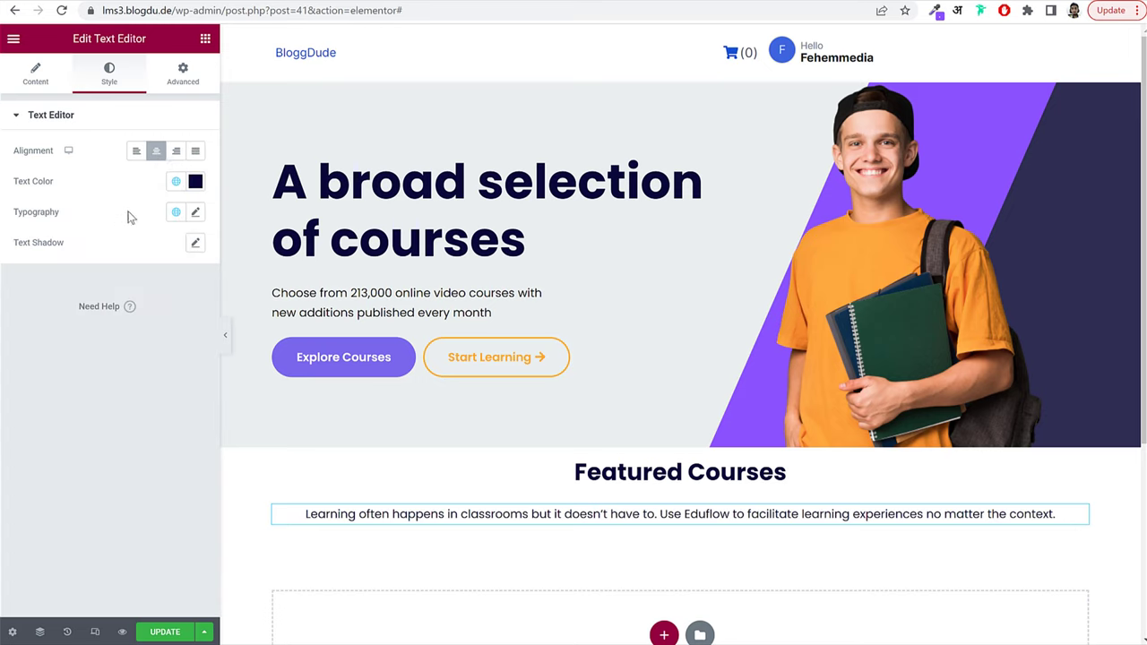
Try the grey global colour, then inspect the live paragraph to find its text colour
{"action": "left_click", "coordinate": [177, 183]}
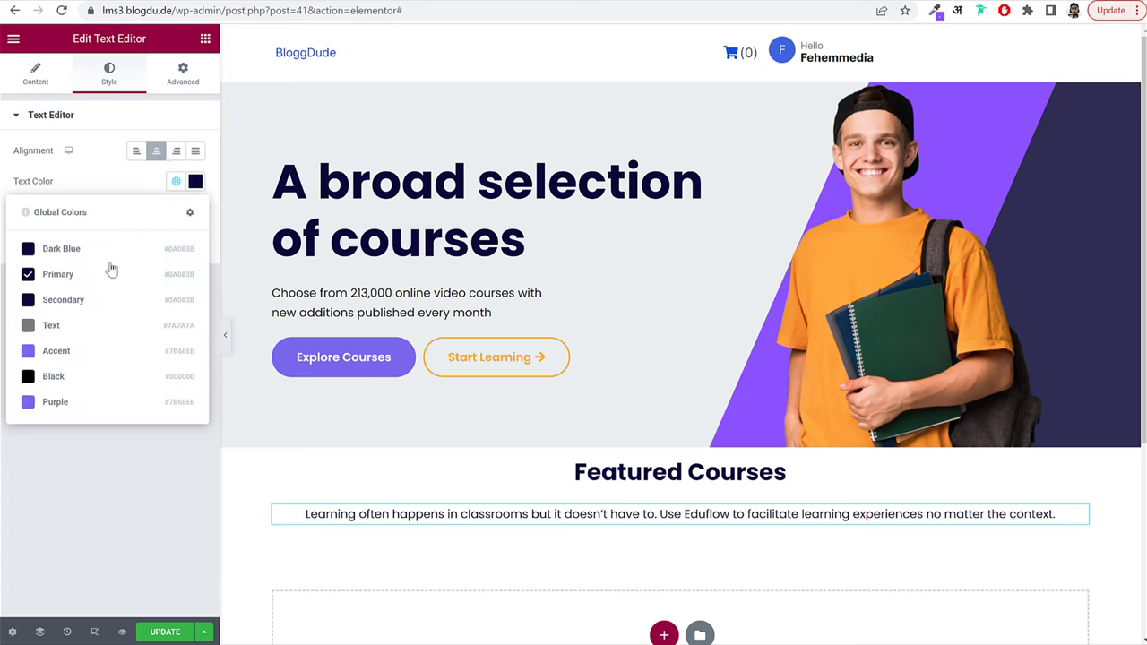
{"action": "left_click", "coordinate": [93, 329]}
{"action": "left_click", "coordinate": [195, 181]}
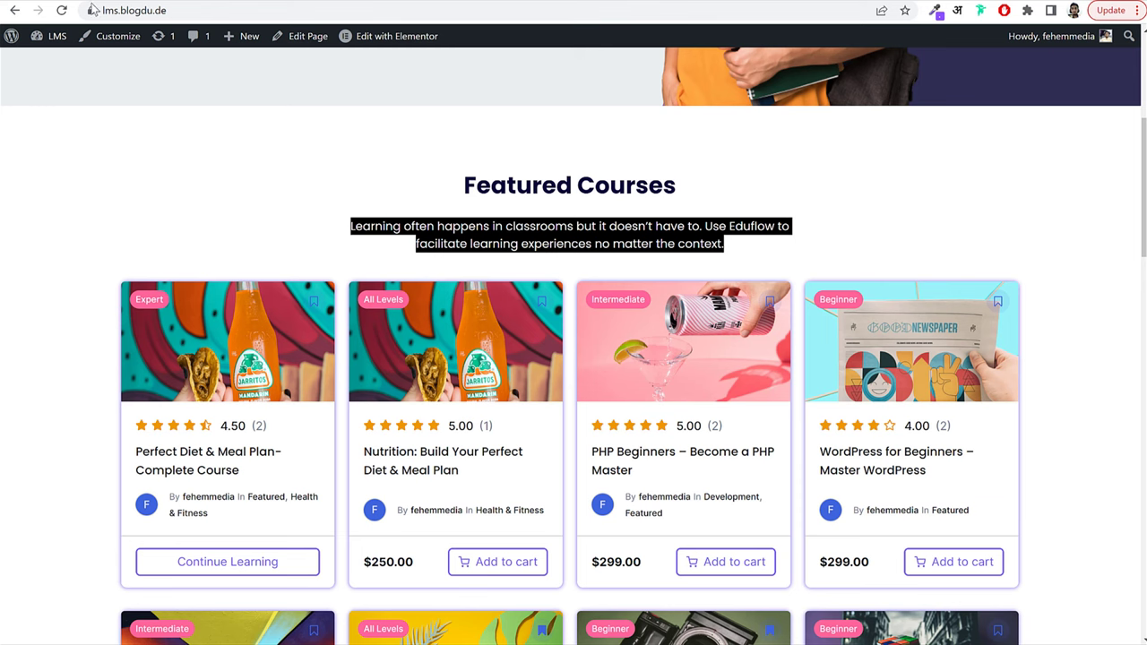
{"action": "left_click", "coordinate": [568, 219]}
{"action": "triple_click", "coordinate": [575, 226]}
{"action": "right_click", "coordinate": [568, 228]}
{"action": "left_click", "coordinate": [641, 360]}
{"action": "scroll", "coordinate": [1045, 539], "scroll_direction": "down", "scroll_amount": 1}
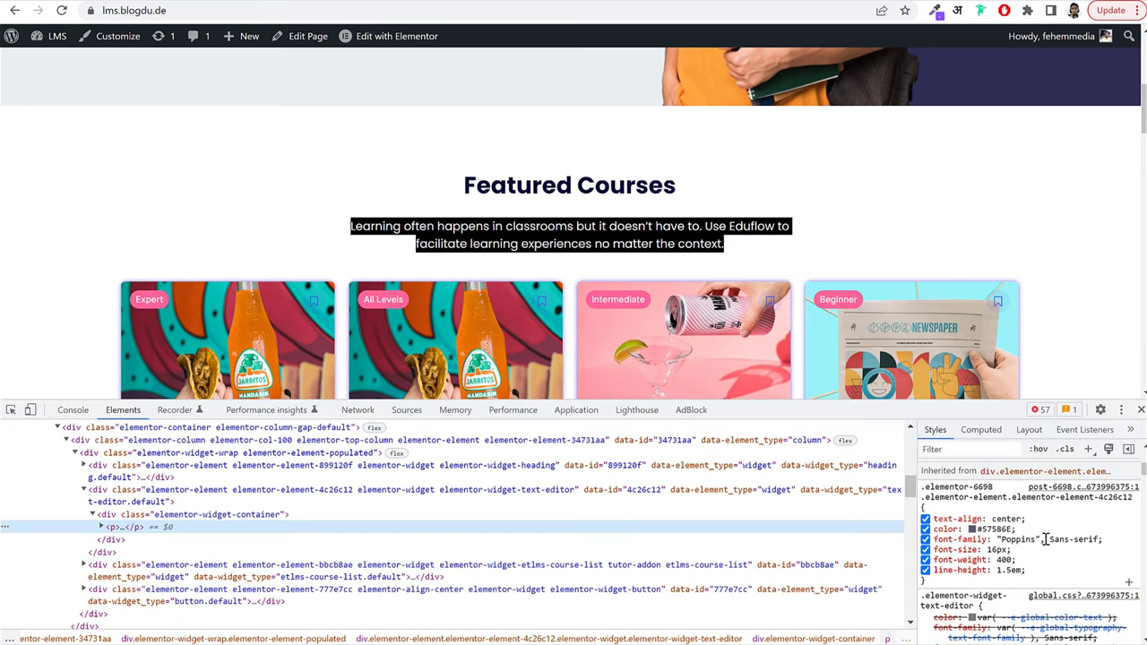
{"action": "left_click", "coordinate": [1141, 410]}
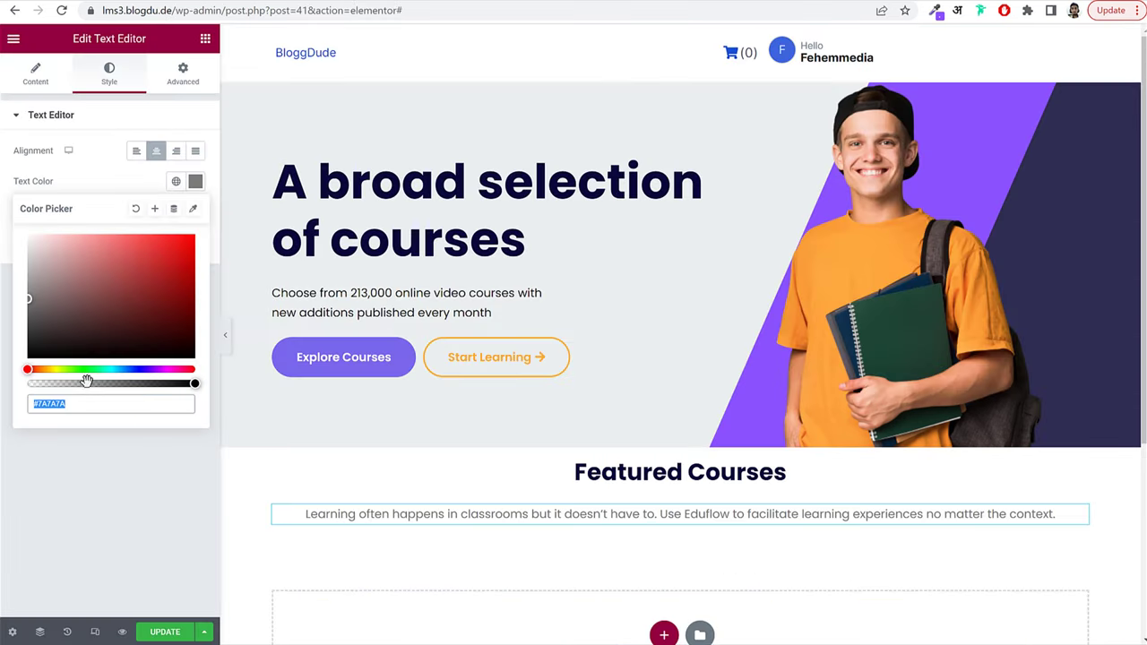
Apply #57586E to the paragraph and save it as a new global colour 'Text Color'
{"action": "type", "text": "#57586E"}
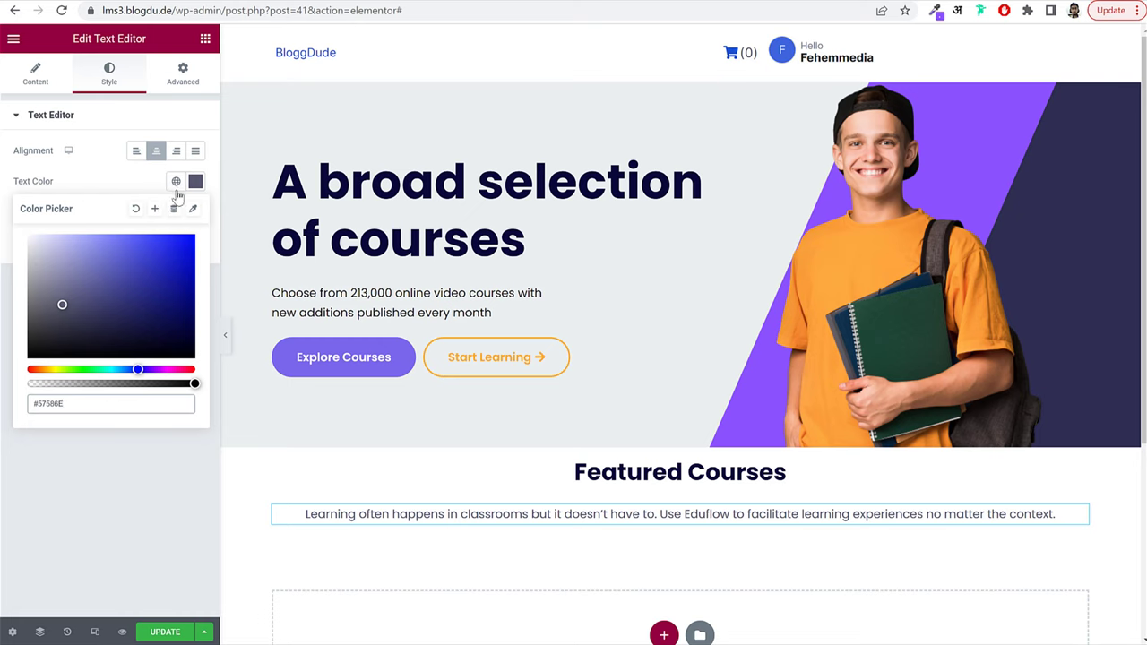
{"action": "left_click", "coordinate": [154, 208]}
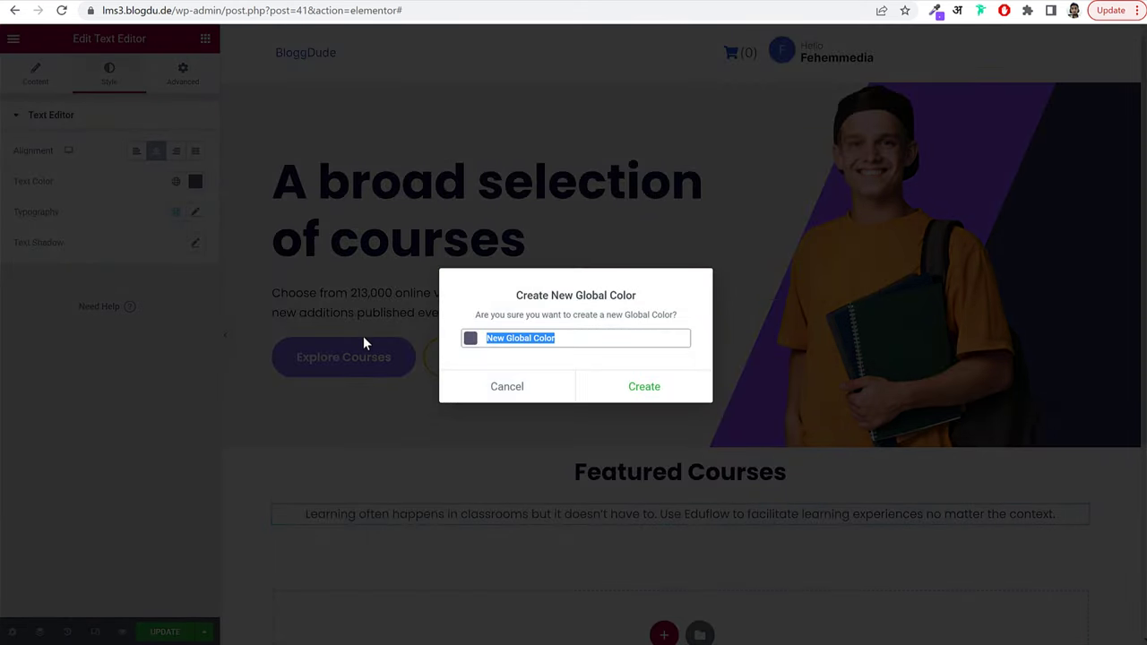
{"action": "type", "text": "Text"}
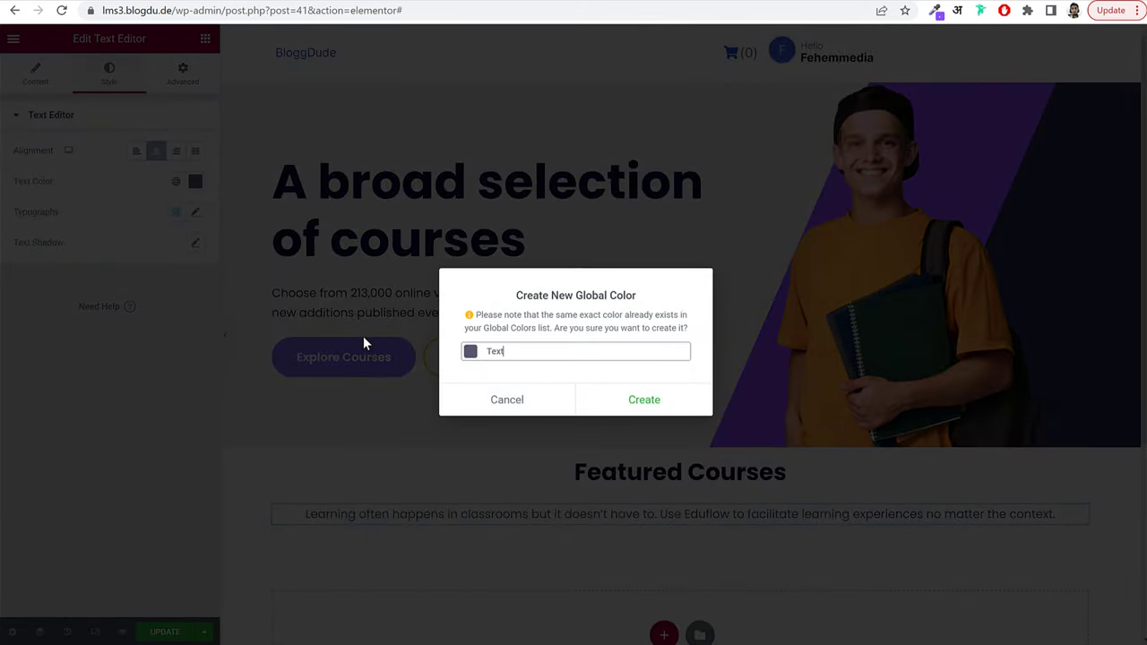
{"action": "type", "text": " Color"}
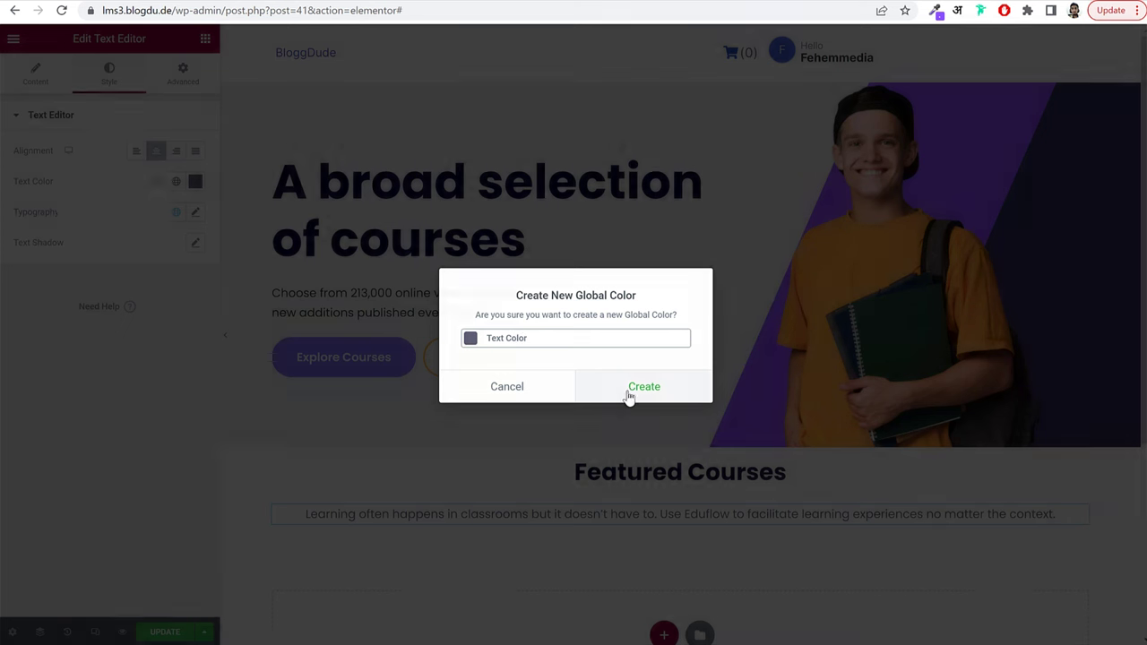
{"action": "left_click", "coordinate": [630, 395]}
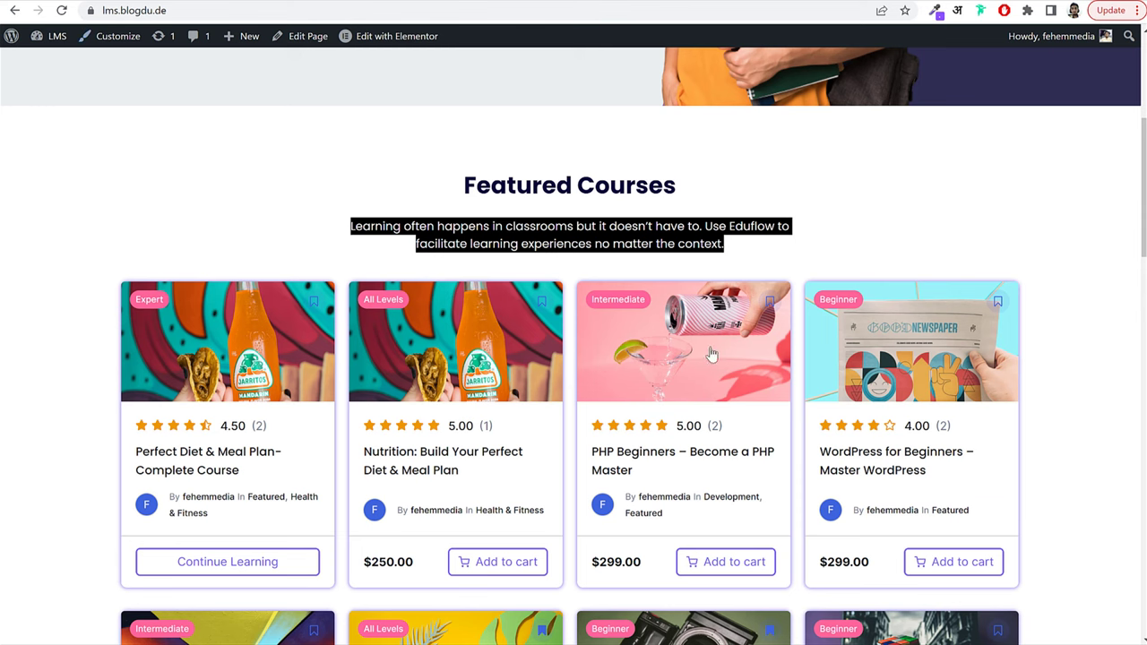
{"action": "left_click", "coordinate": [804, 238]}
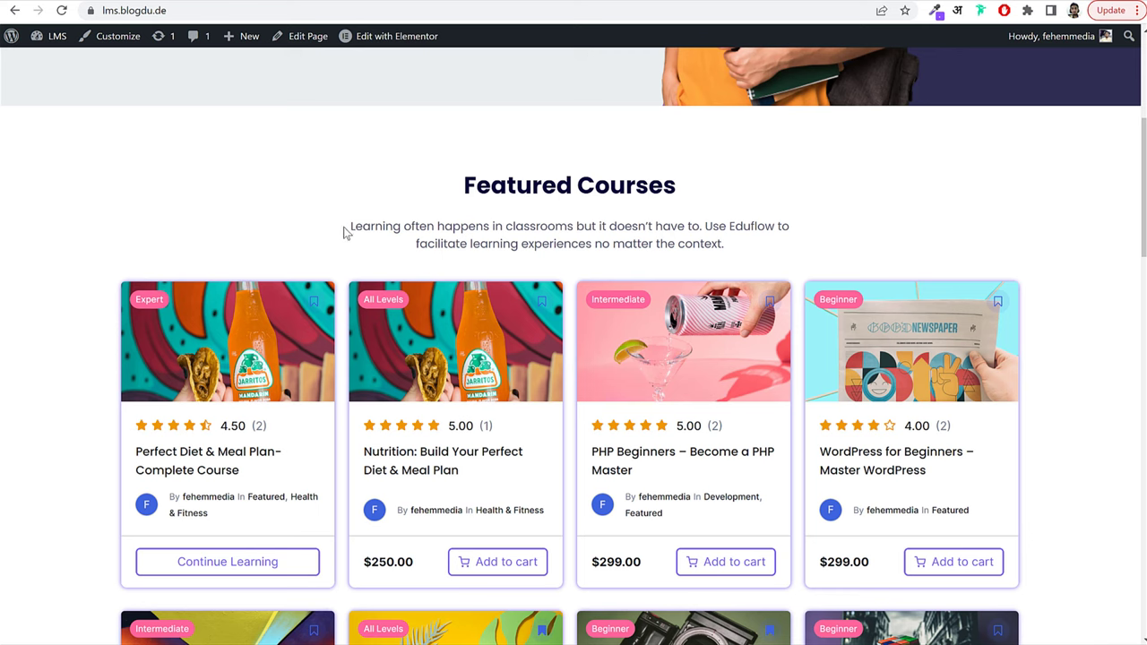
{"action": "left_click_drag", "start_coordinate": [343, 231], "coordinate": [735, 246]}
{"action": "left_click", "coordinate": [754, 246]}
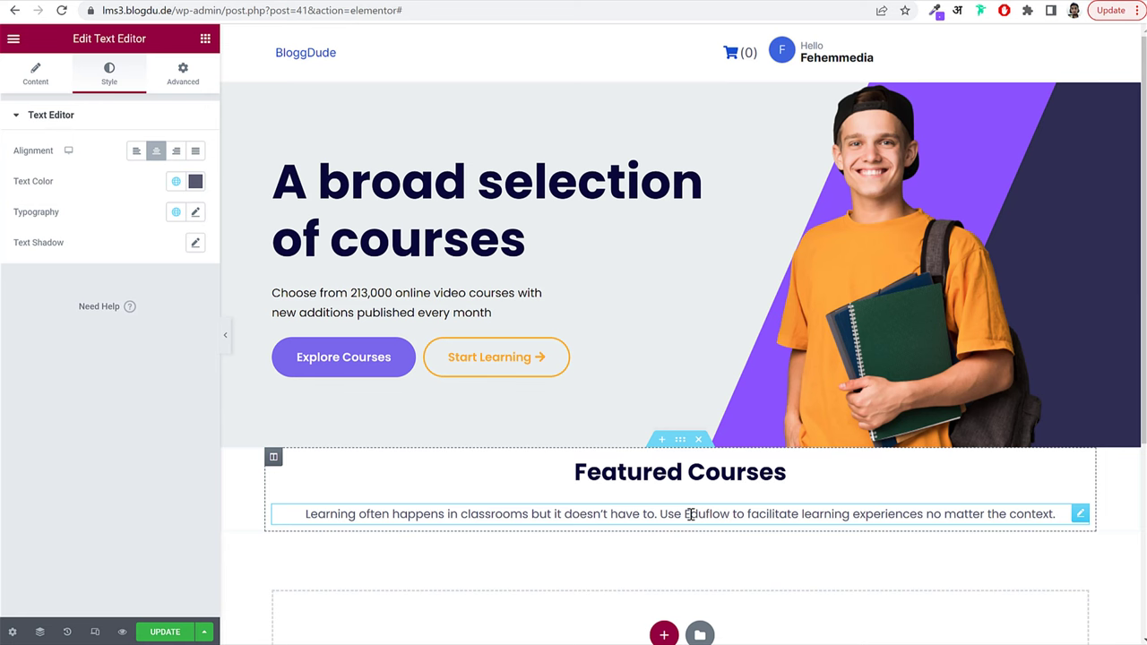
Try adding a period and paragraph break to the intro text, then undo the split
{"action": "left_click", "coordinate": [690, 513]}
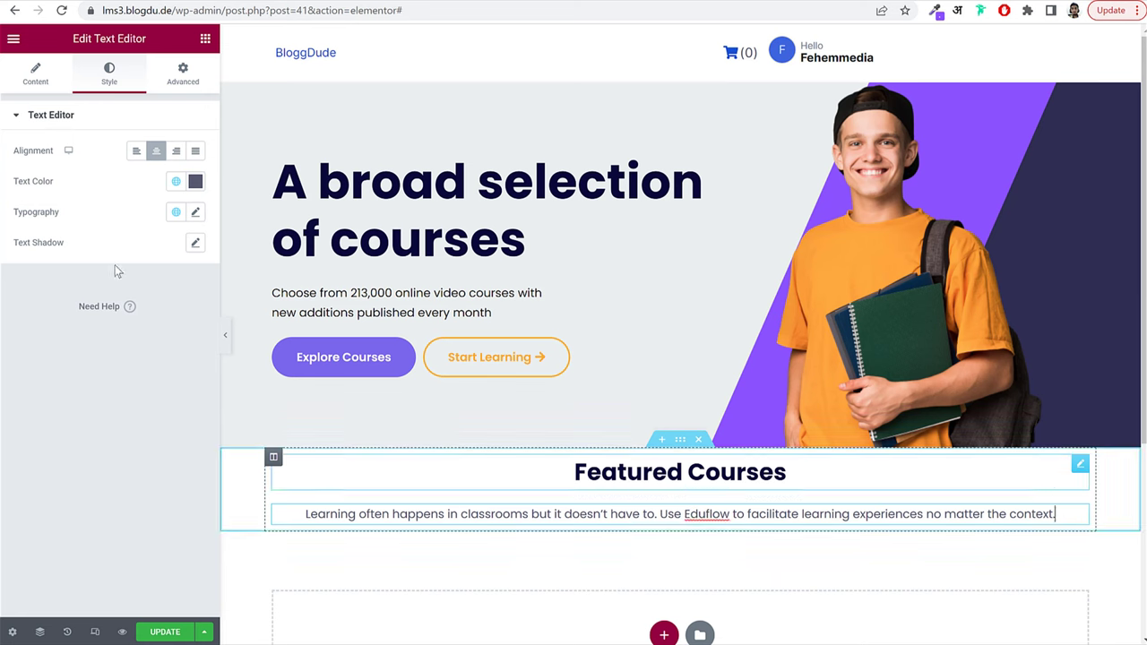
{"action": "left_click", "coordinate": [36, 74]}
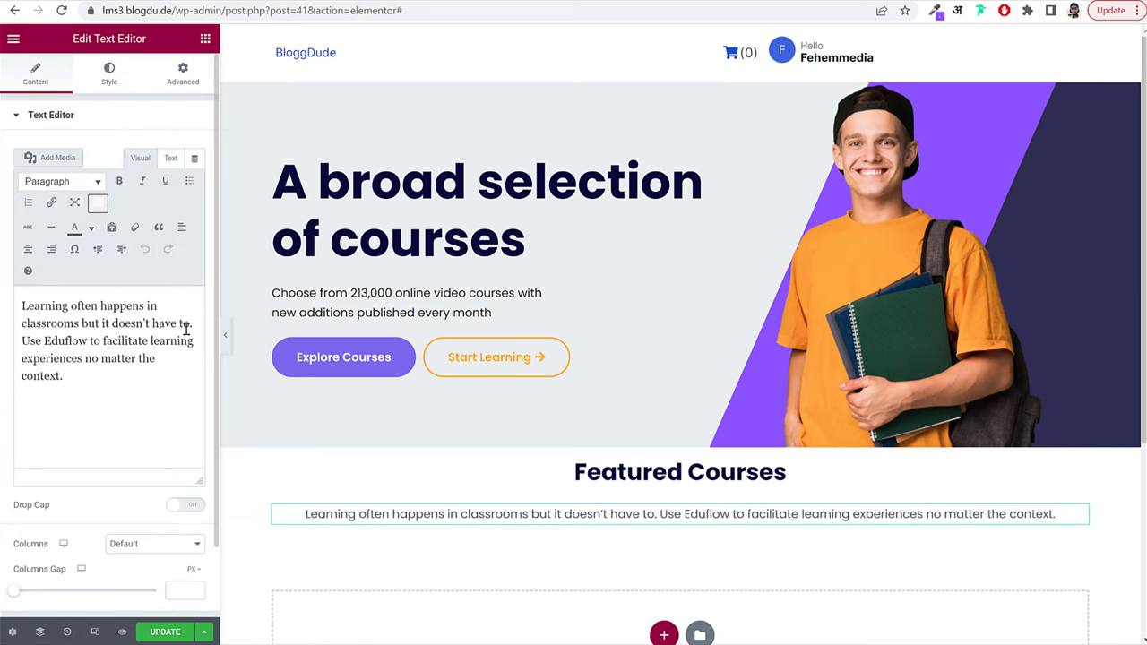
{"action": "left_click", "coordinate": [193, 324]}
{"action": "type", "text": "."}
{"action": "key", "text": "Return"}
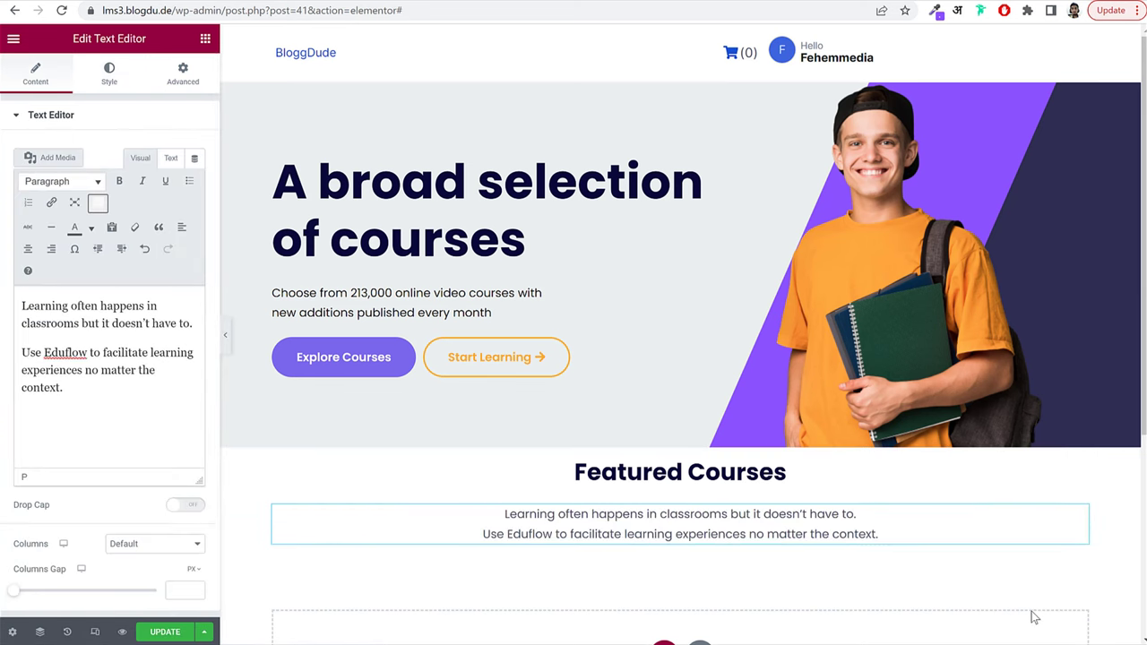
{"action": "key", "text": "ctrl+z"}
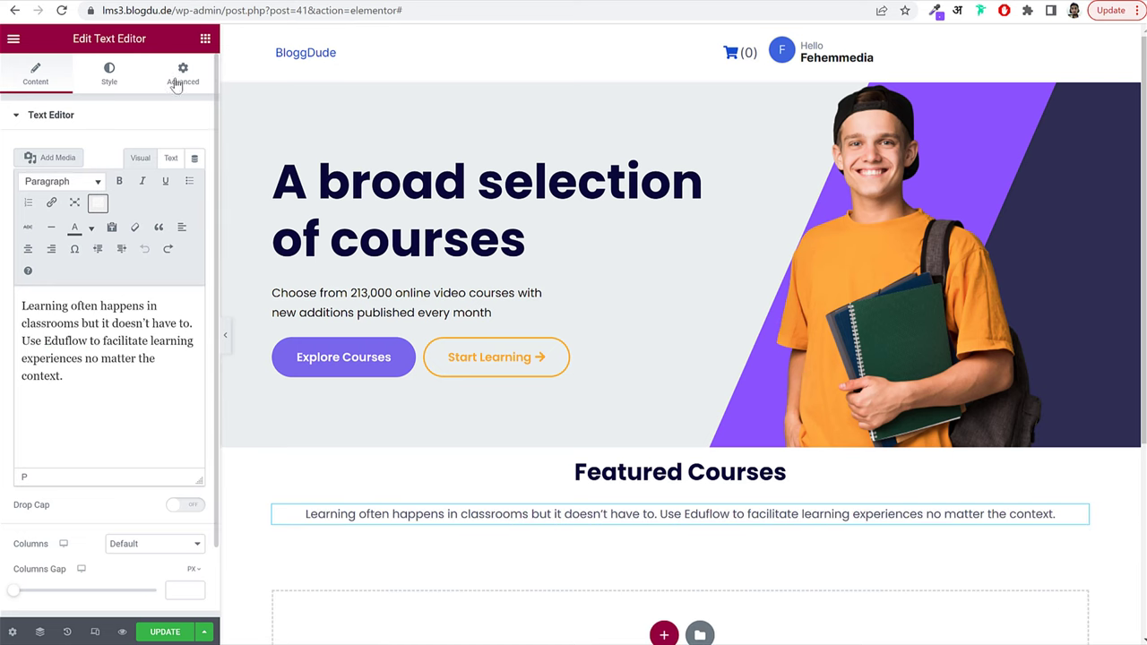
Set the intro paragraph's left and right margins to 15%, after first trying 25%
{"action": "left_click", "coordinate": [179, 79]}
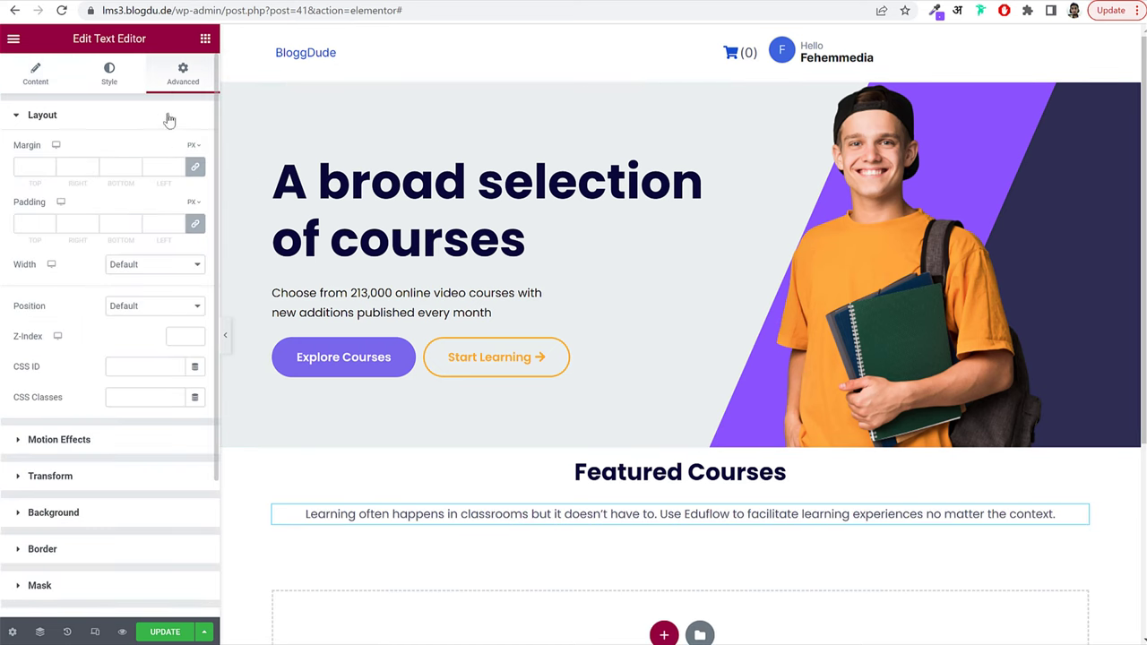
{"action": "left_click", "coordinate": [192, 145]}
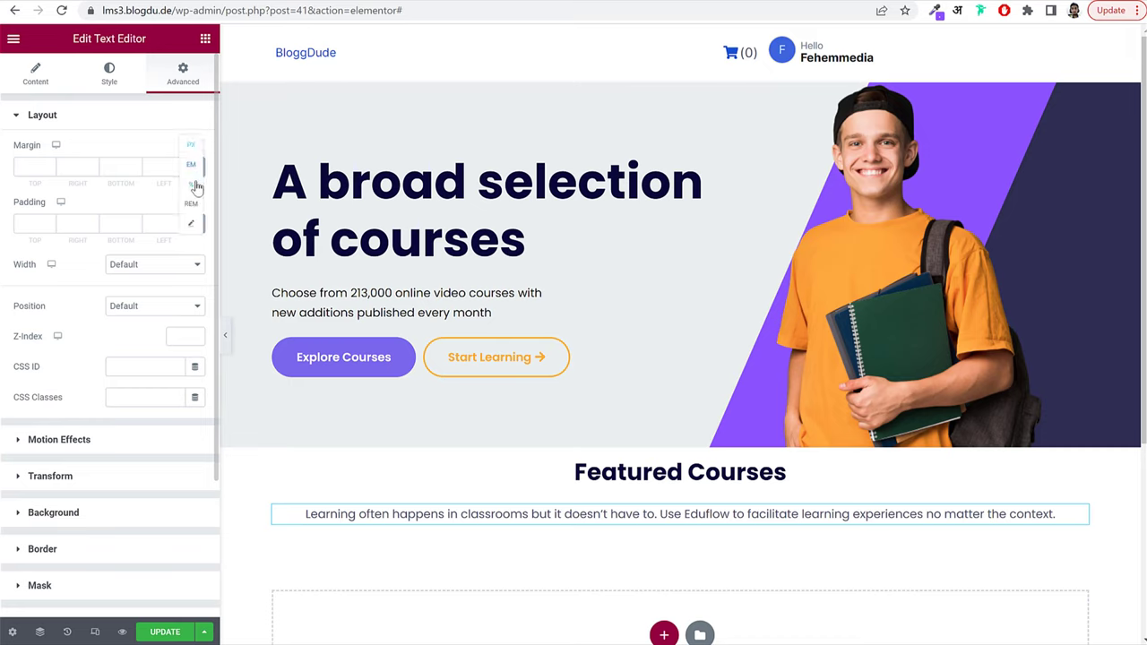
{"action": "left_click", "coordinate": [197, 187]}
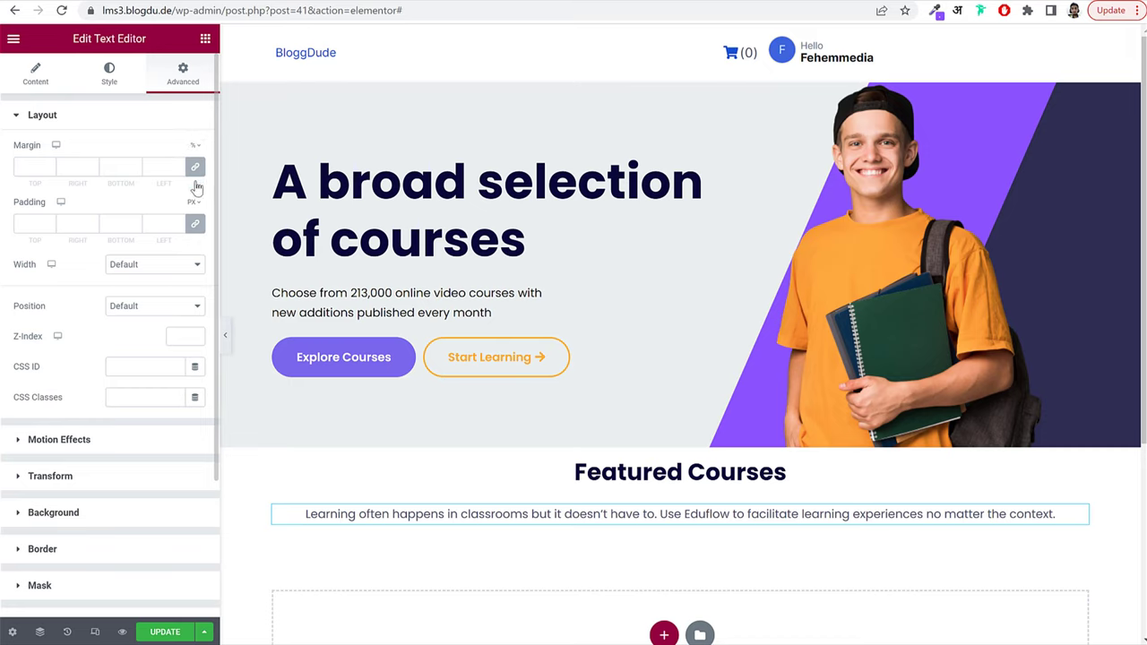
{"action": "double_click", "coordinate": [75, 169]}
{"action": "type", "text": "25"}
{"action": "key", "text": "Tab"}
{"action": "key", "text": "Tab"}
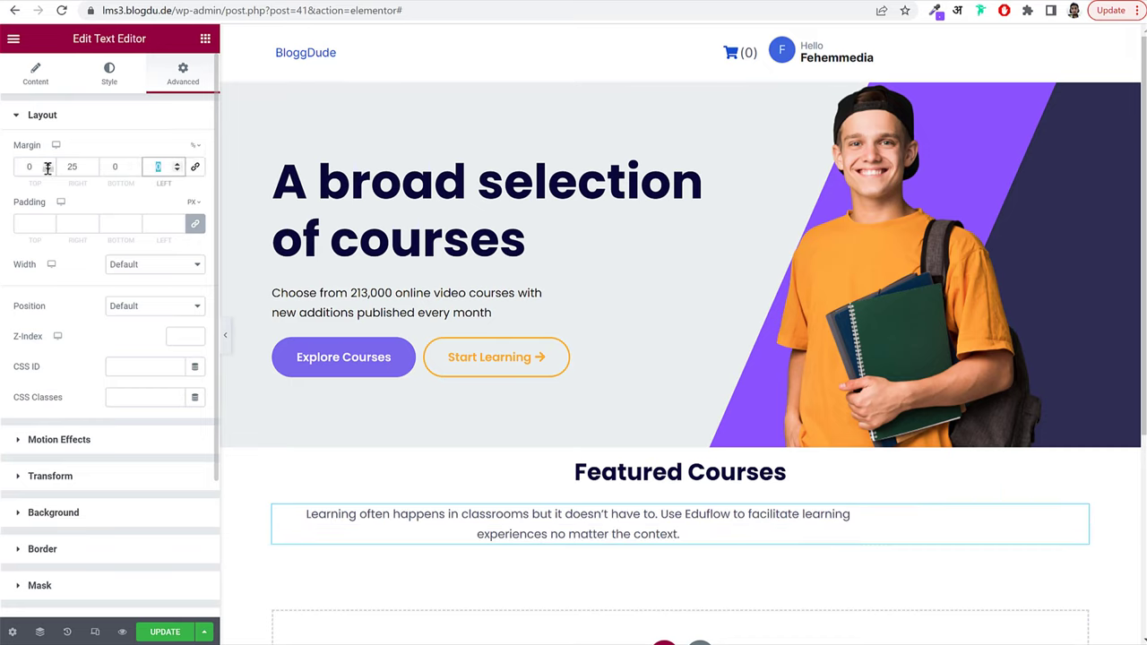
{"action": "type", "text": "25"}
{"action": "double_click", "coordinate": [70, 167]}
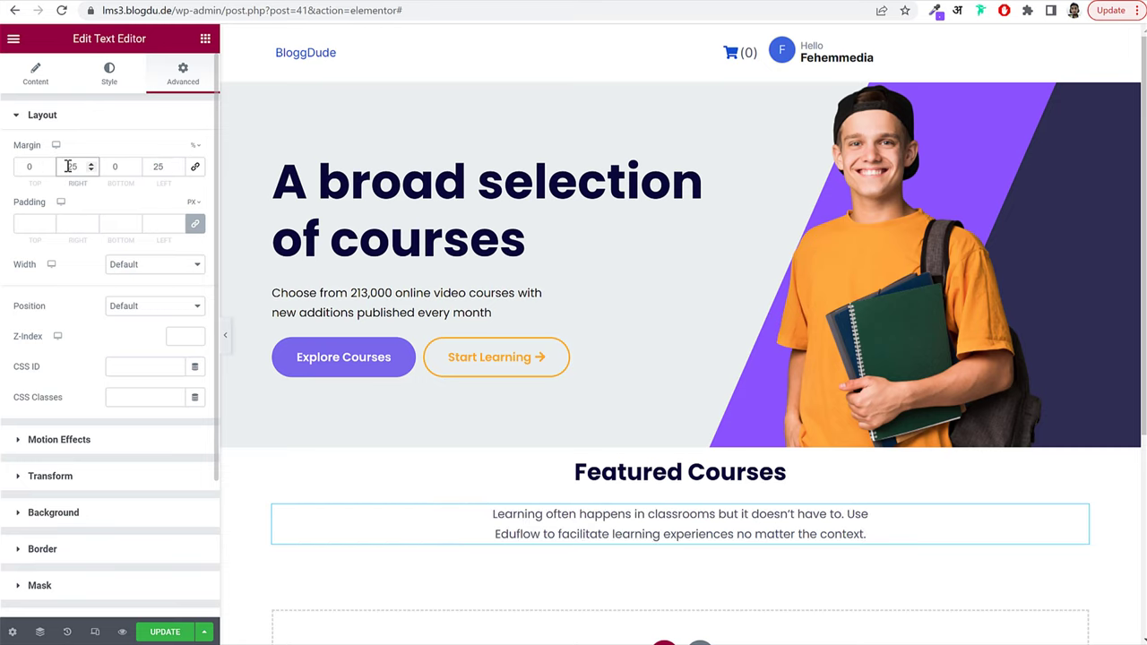
{"action": "type", "text": "15"}
{"action": "key", "text": "Tab"}
{"action": "key", "text": "Tab"}
{"action": "type", "text": "15"}
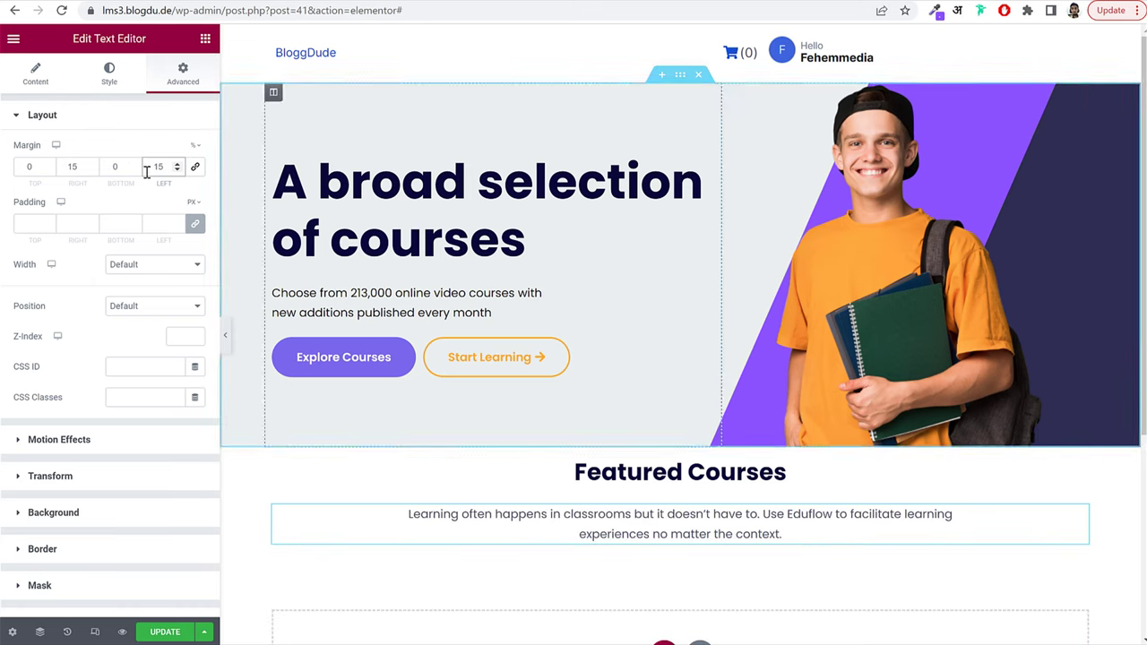
{"action": "double_click", "coordinate": [77, 165]}
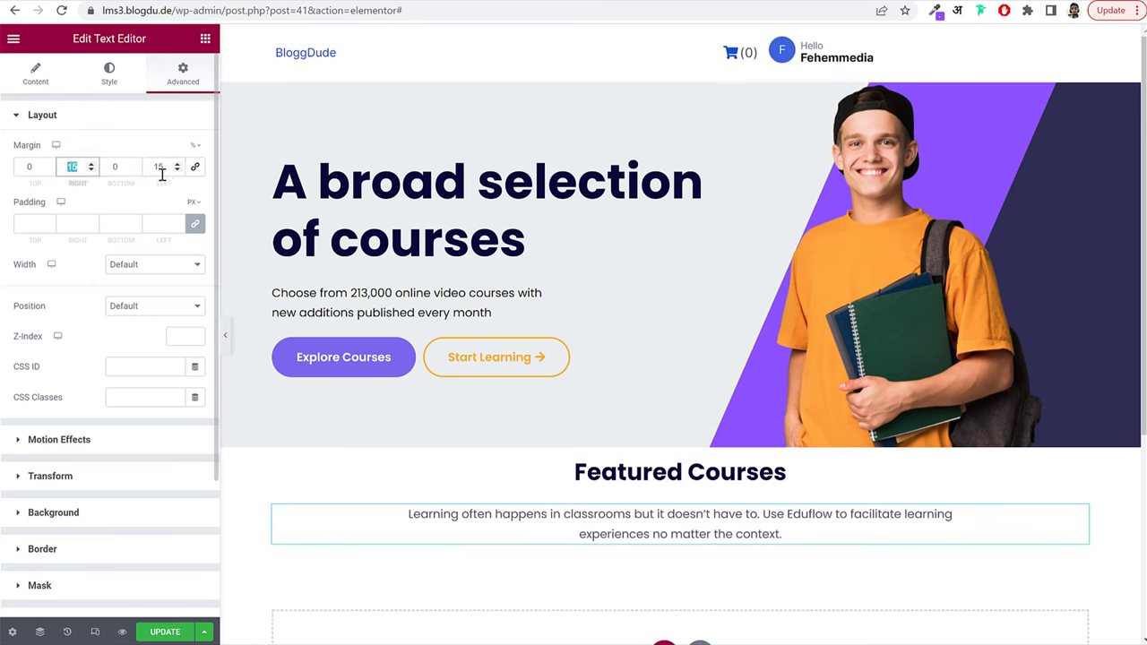
Save the page and select the hero description paragraph
{"action": "left_click", "coordinate": [38, 78]}
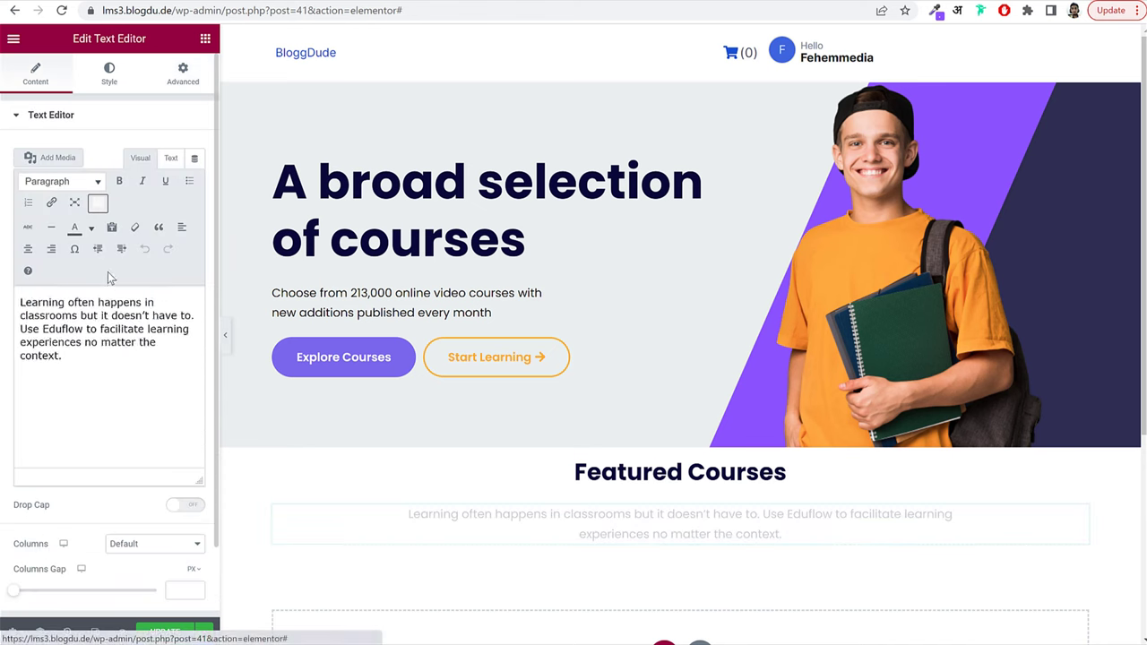
{"action": "left_click", "coordinate": [167, 632]}
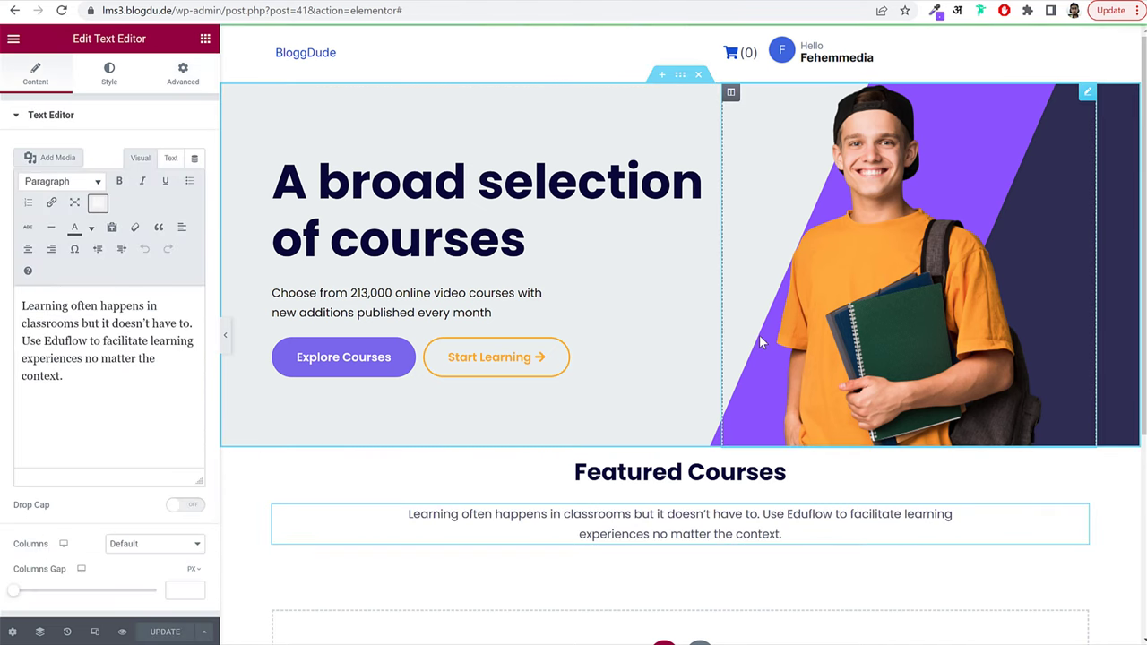
{"action": "left_click", "coordinate": [109, 74]}
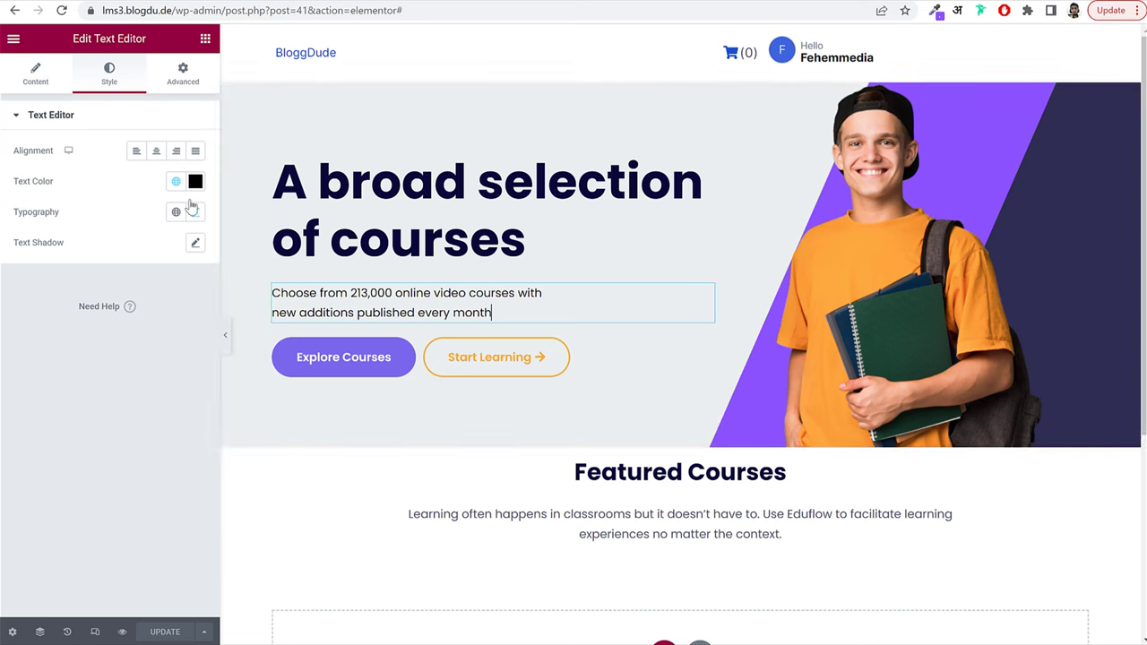
Join the hero description into one paragraph and give it an unlinked 30% right margin
{"action": "left_click", "coordinate": [36, 74]}
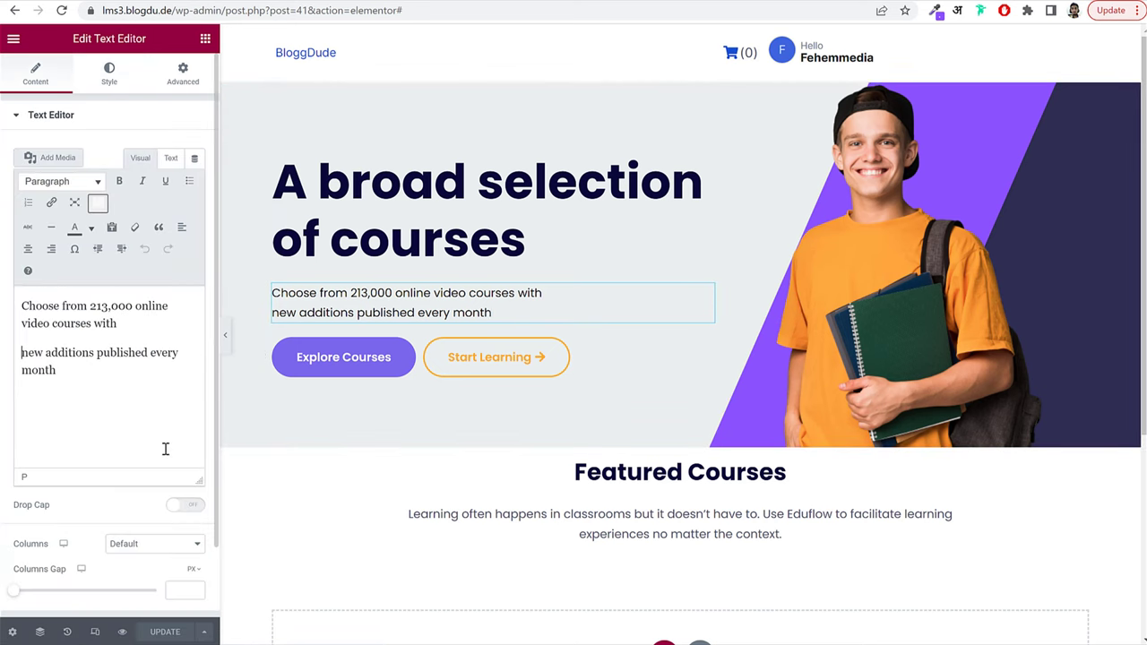
{"action": "key", "text": "BackSpace"}
{"action": "left_click", "coordinate": [197, 71]}
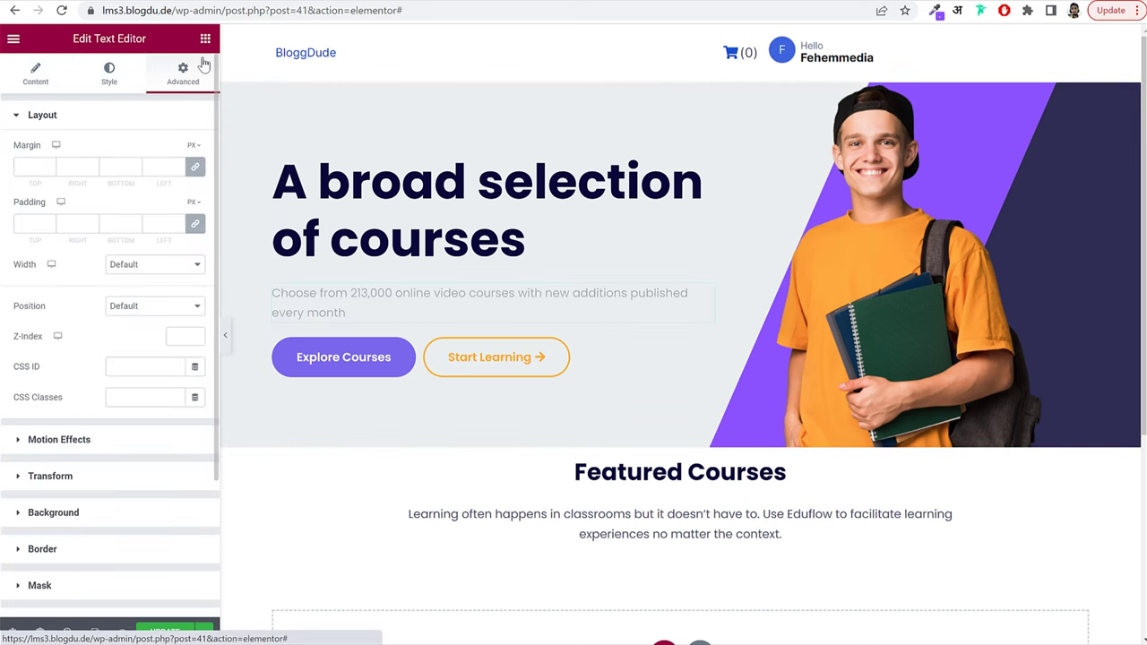
{"action": "left_click", "coordinate": [194, 167]}
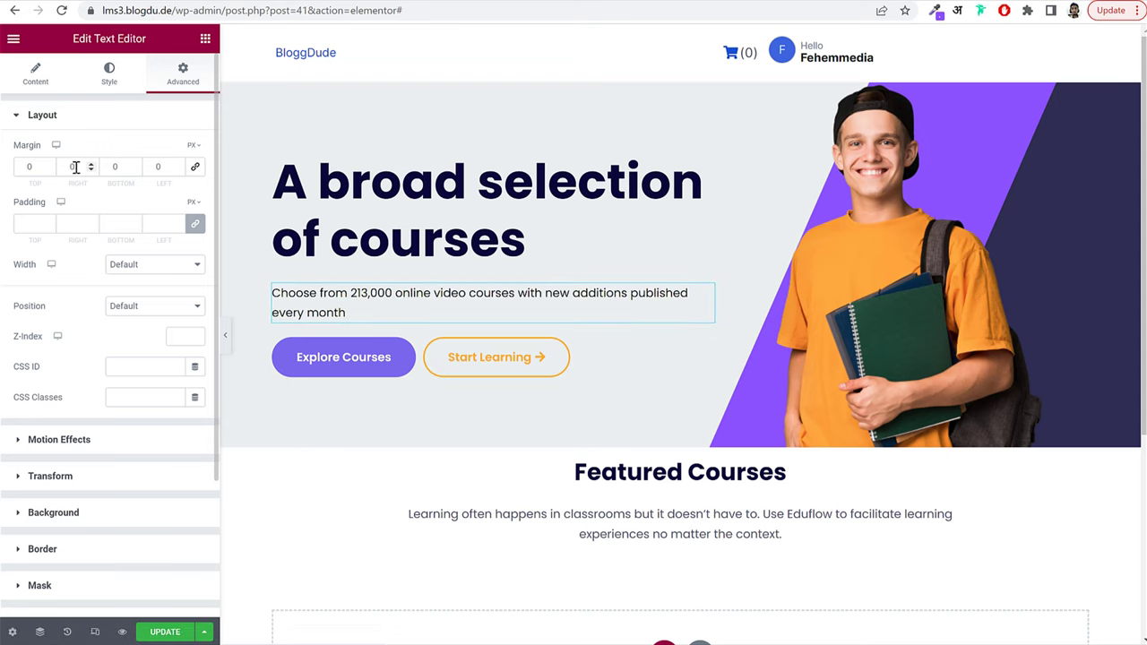
{"action": "left_click", "coordinate": [191, 144]}
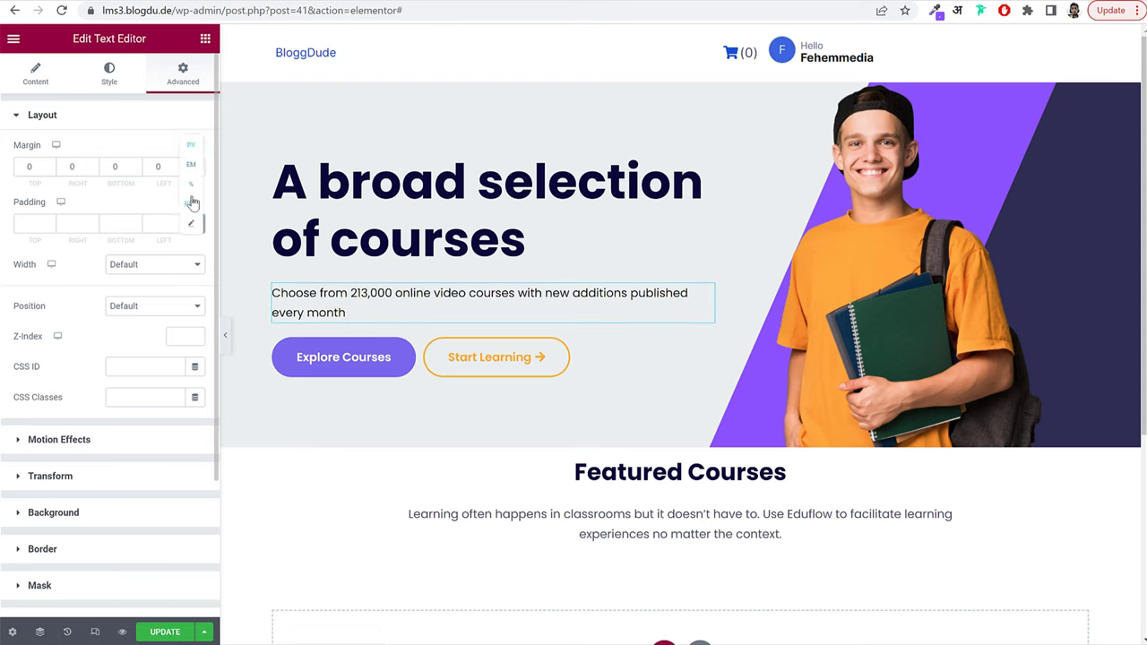
{"action": "left_click", "coordinate": [190, 196]}
{"action": "left_click", "coordinate": [75, 166]}
{"action": "type", "text": "50"}
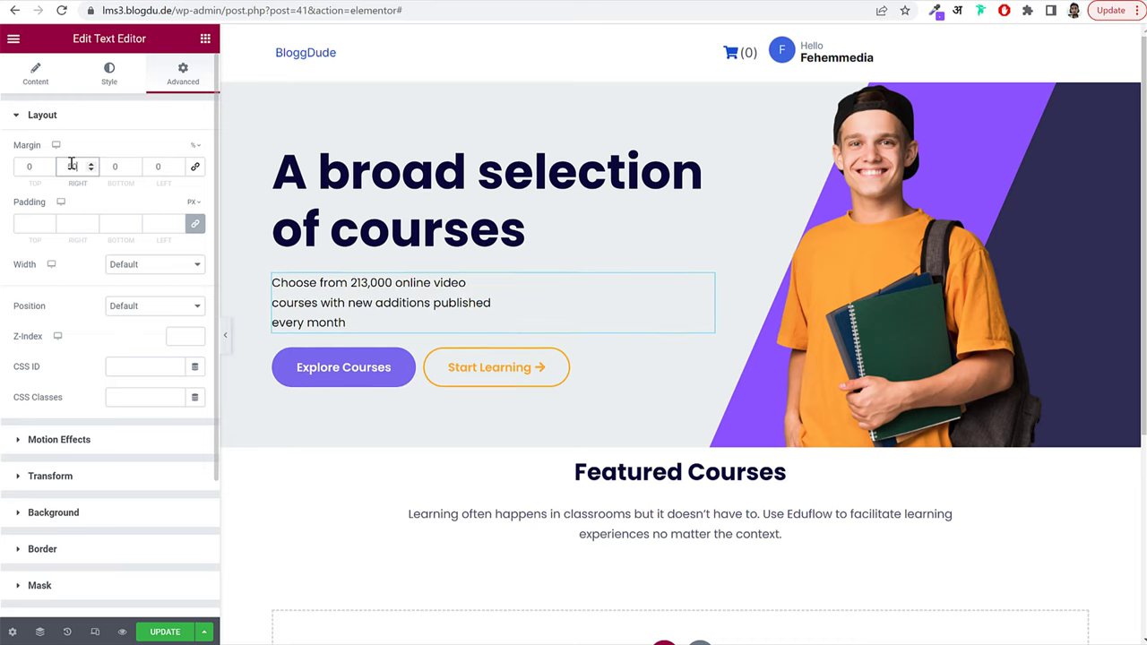
{"action": "type", "text": "30"}
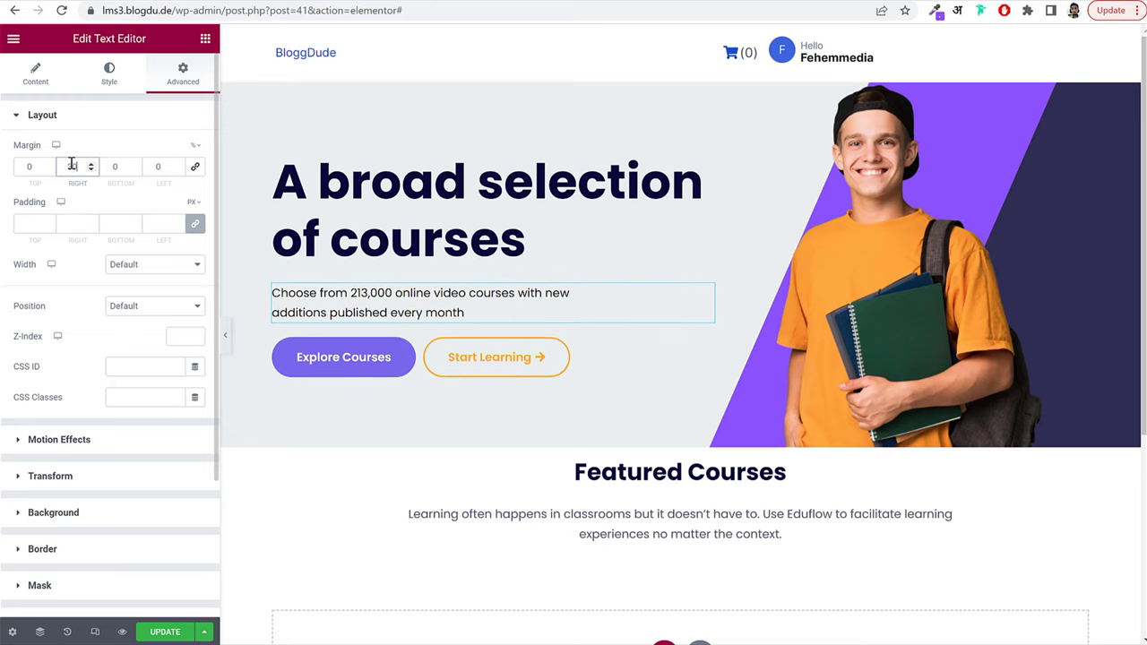
Save the hero margin change and review the page
{"action": "left_click", "coordinate": [163, 632]}
{"action": "scroll", "coordinate": [497, 431], "scroll_direction": "down", "scroll_amount": 2}
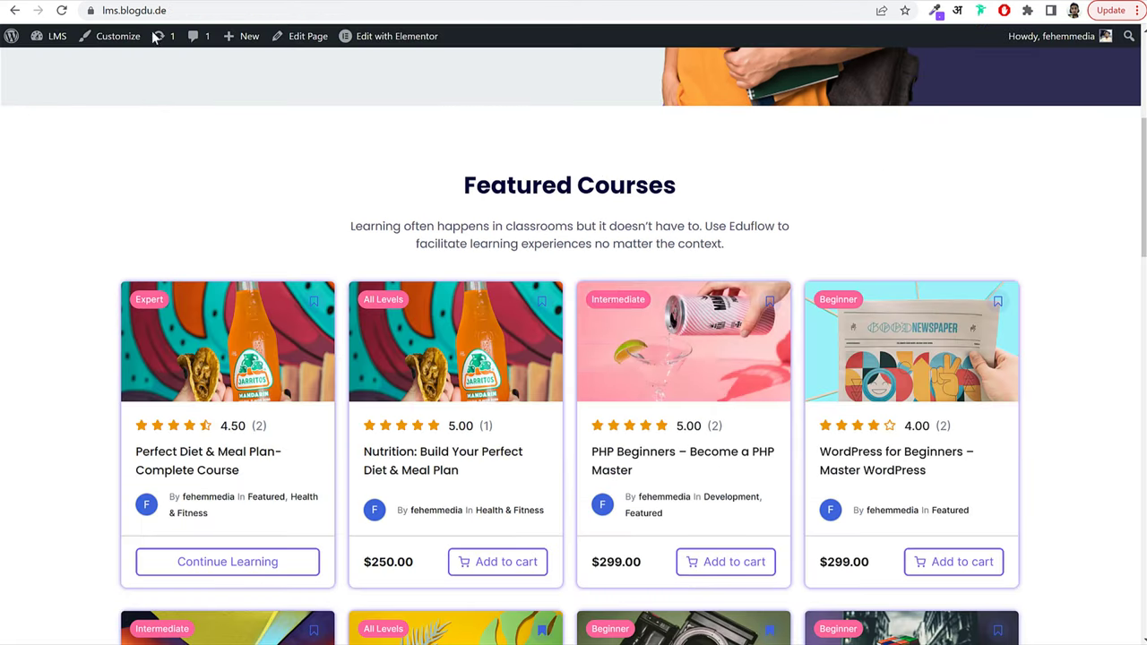
{"action": "scroll", "coordinate": [609, 443], "scroll_direction": "down", "scroll_amount": 2}
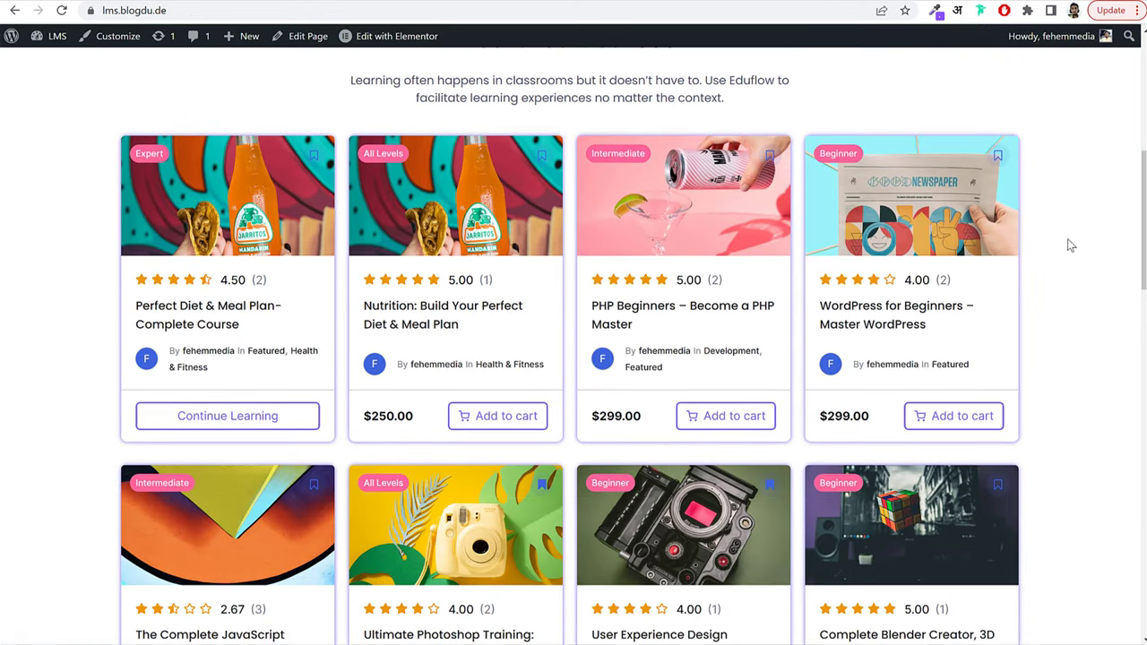
{"action": "scroll", "coordinate": [1072, 246], "scroll_direction": "up", "scroll_amount": 1}
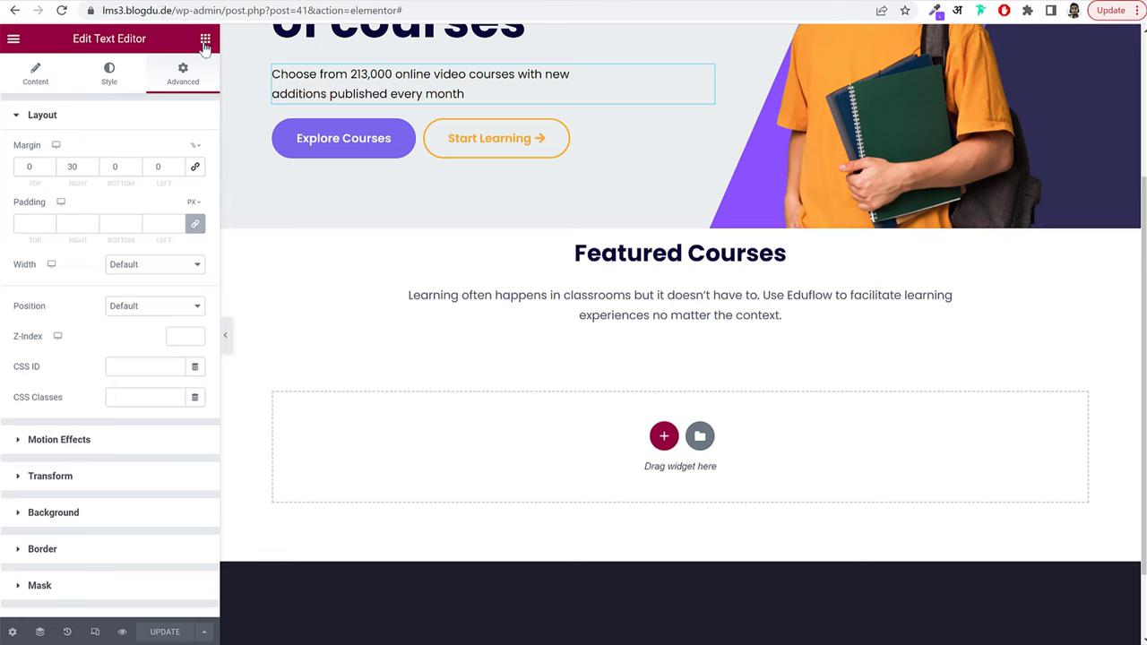
{"action": "left_click", "coordinate": [204, 41]}
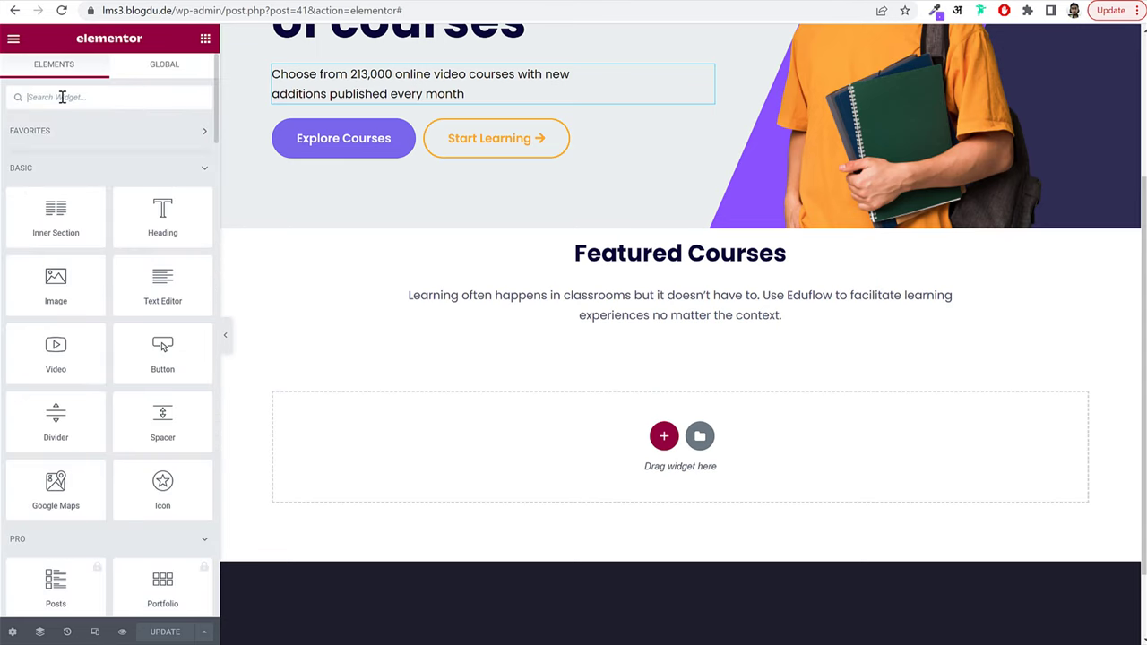
Find the Course List widget by searching 'list' and place it under the intro text
{"action": "type", "text": "cours"}
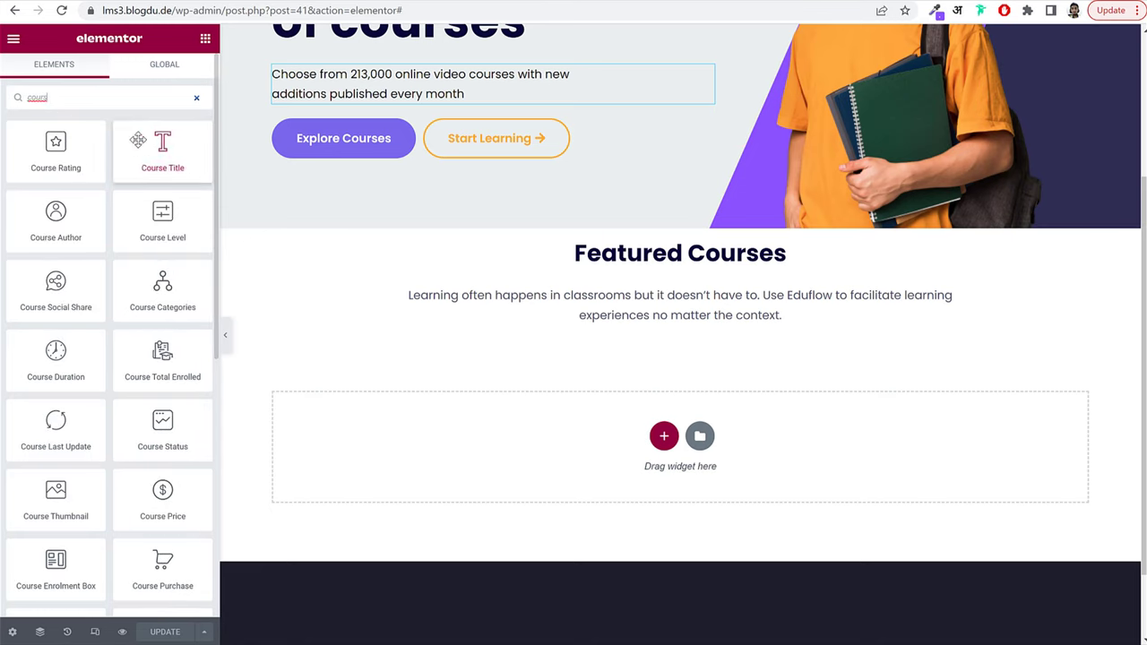
{"action": "scroll", "coordinate": [164, 350], "scroll_direction": "down", "scroll_amount": 3}
{"action": "scroll", "coordinate": [164, 341], "scroll_direction": "up", "scroll_amount": 3}
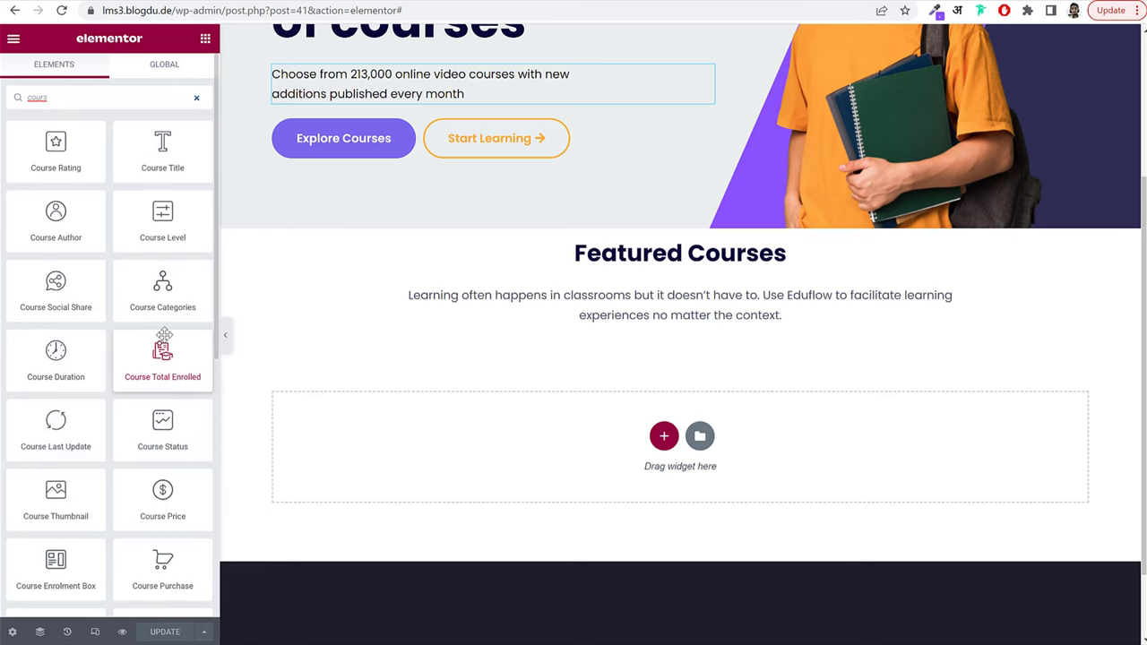
{"action": "type", "text": "list"}
{"action": "key", "text": "ctrl+a"}
{"action": "key", "text": "BackSpace"}
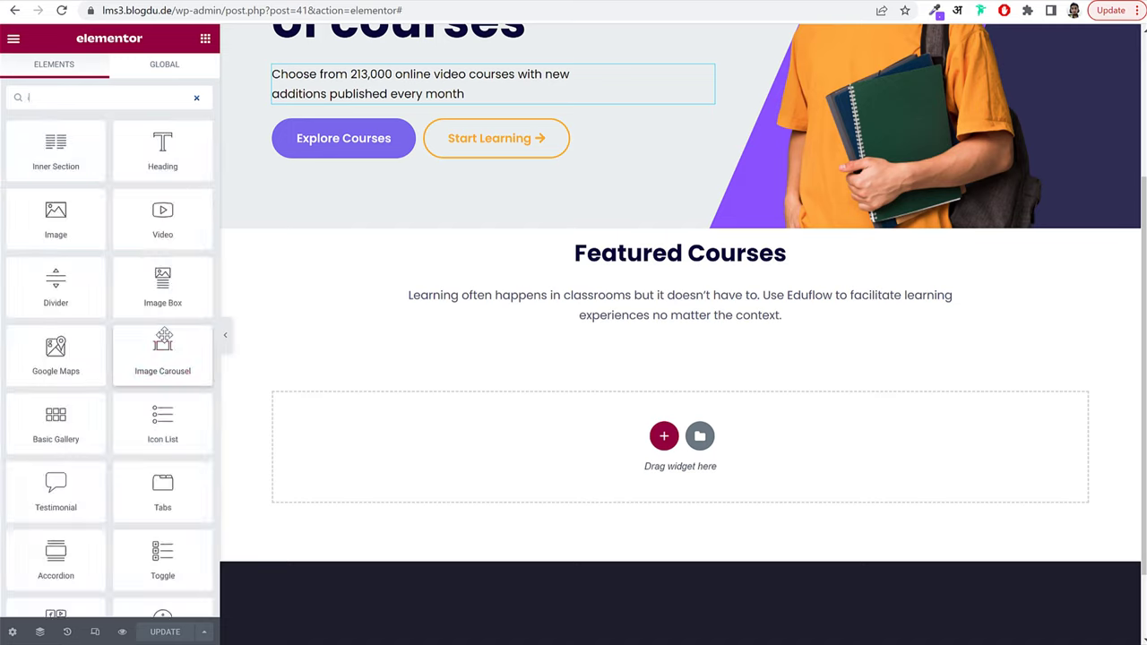
{"action": "type", "text": "list"}
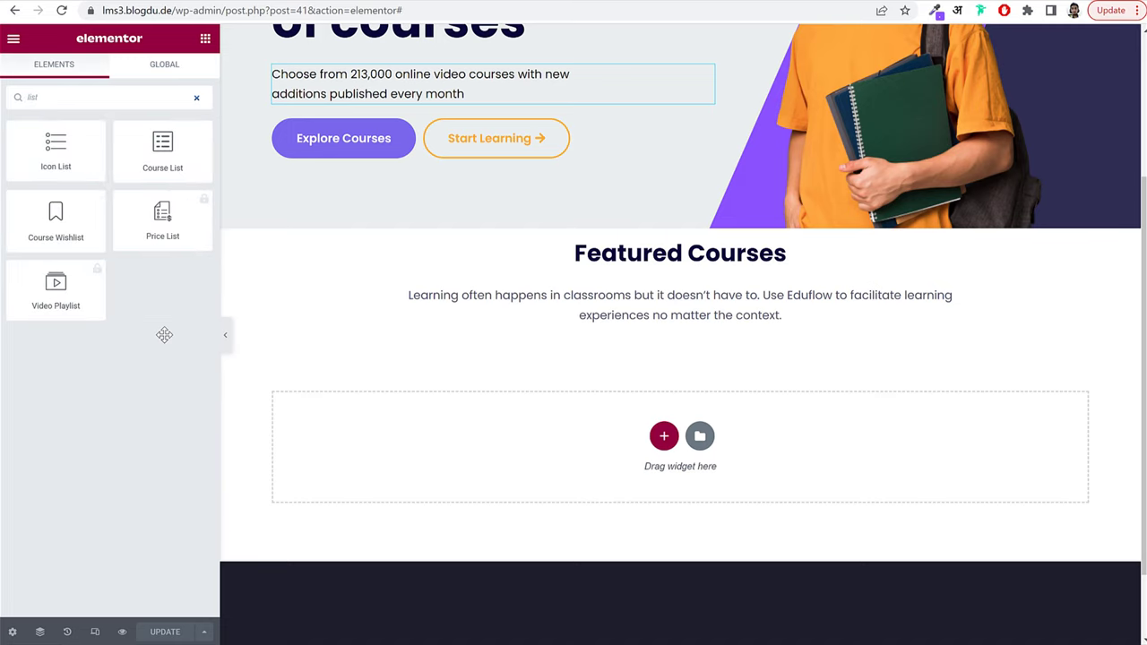
{"action": "left_click_drag", "start_coordinate": [162, 150], "coordinate": [661, 315]}
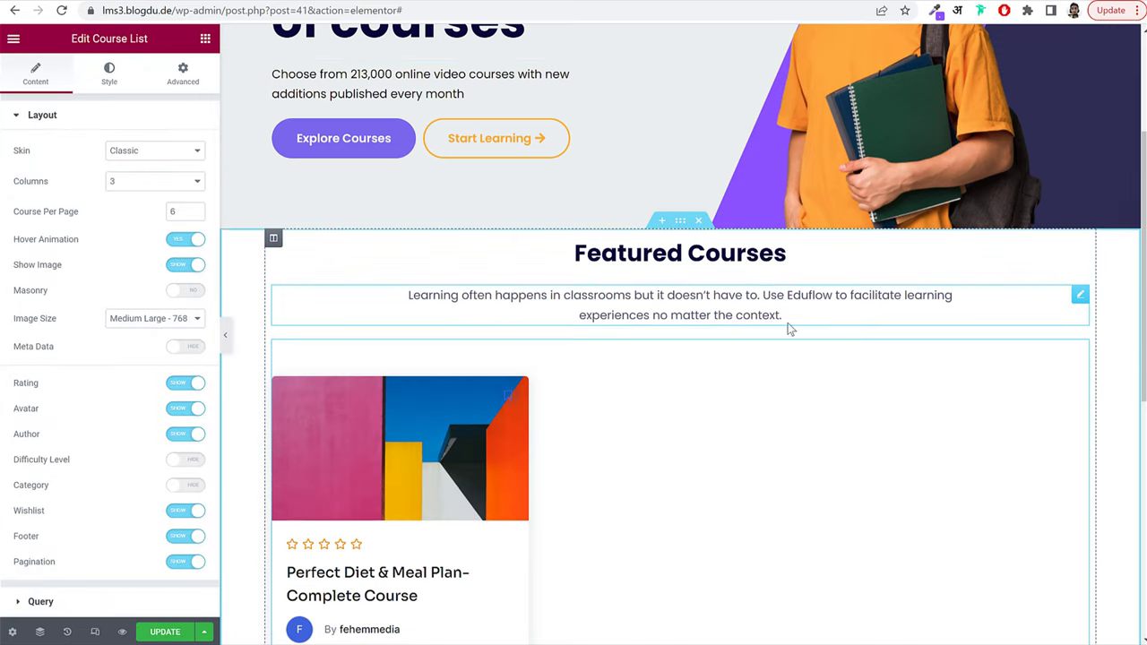
Try 1 and 2 columns for the Course List, then settle on 3 columns
{"action": "scroll", "coordinate": [788, 330], "scroll_direction": "down", "scroll_amount": 3}
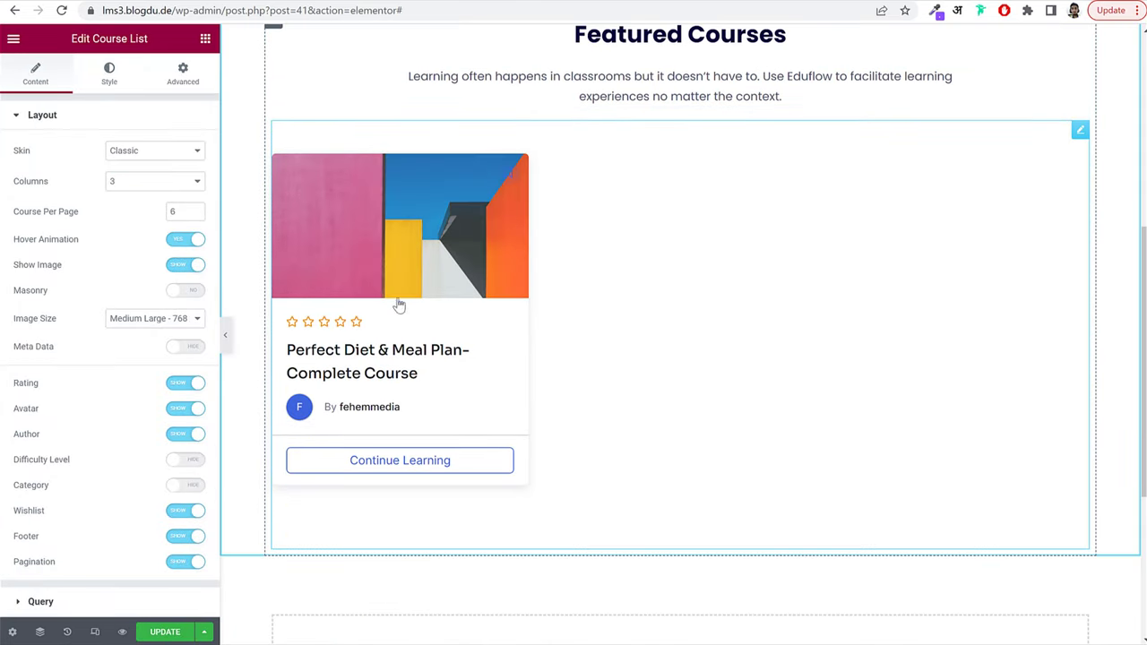
{"action": "left_click", "coordinate": [155, 182]}
{"action": "left_click", "coordinate": [140, 215]}
{"action": "left_click", "coordinate": [141, 181]}
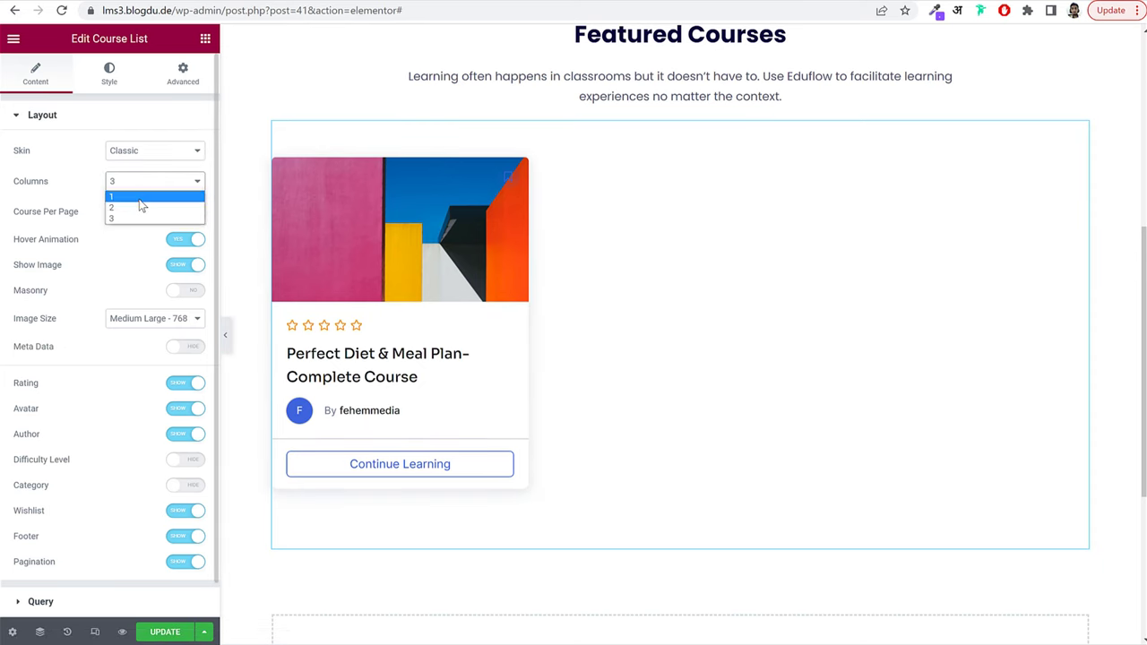
{"action": "left_click", "coordinate": [139, 198]}
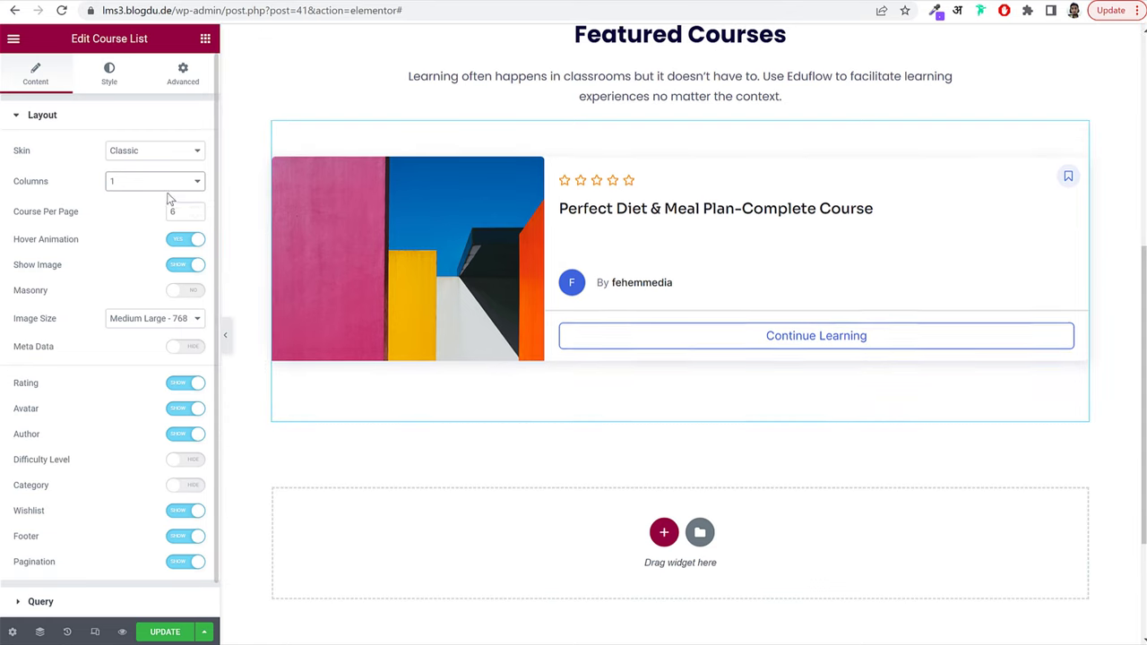
{"action": "left_click", "coordinate": [160, 183]}
{"action": "left_click", "coordinate": [156, 209]}
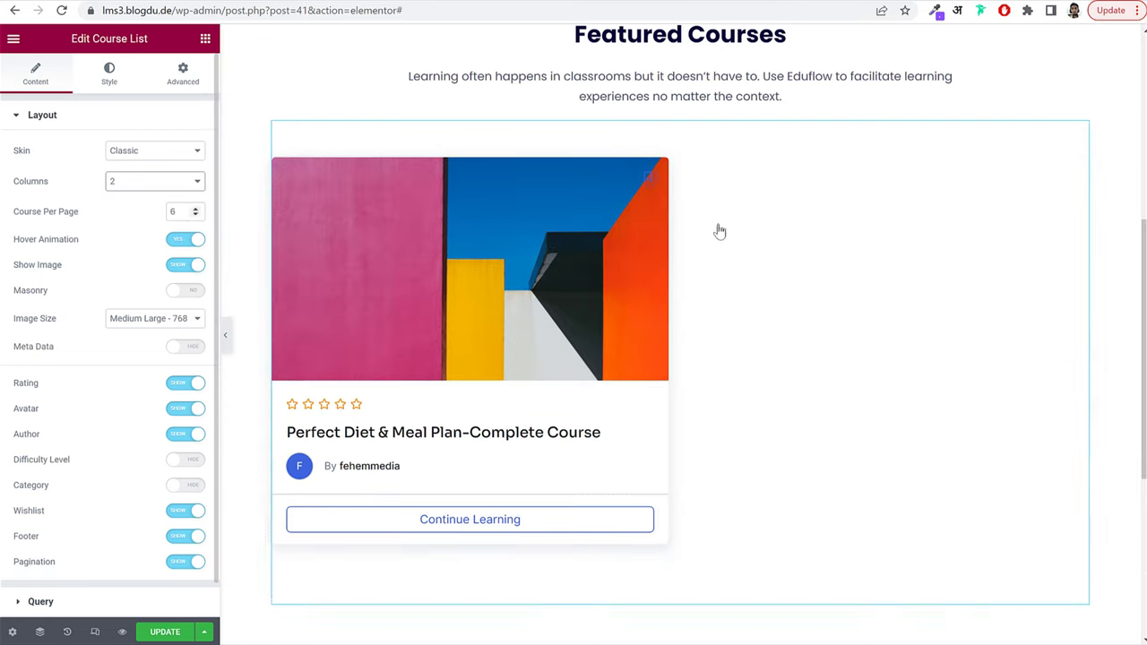
{"action": "left_click", "coordinate": [170, 182]}
{"action": "left_click", "coordinate": [148, 218]}
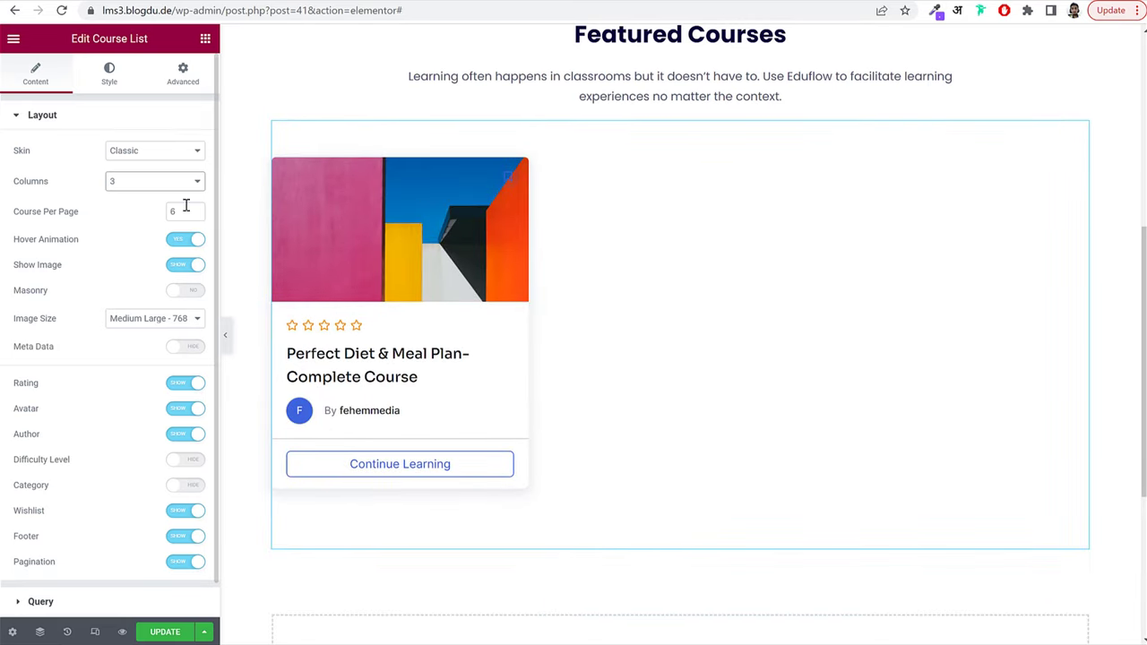
{"action": "double_click", "coordinate": [170, 210]}
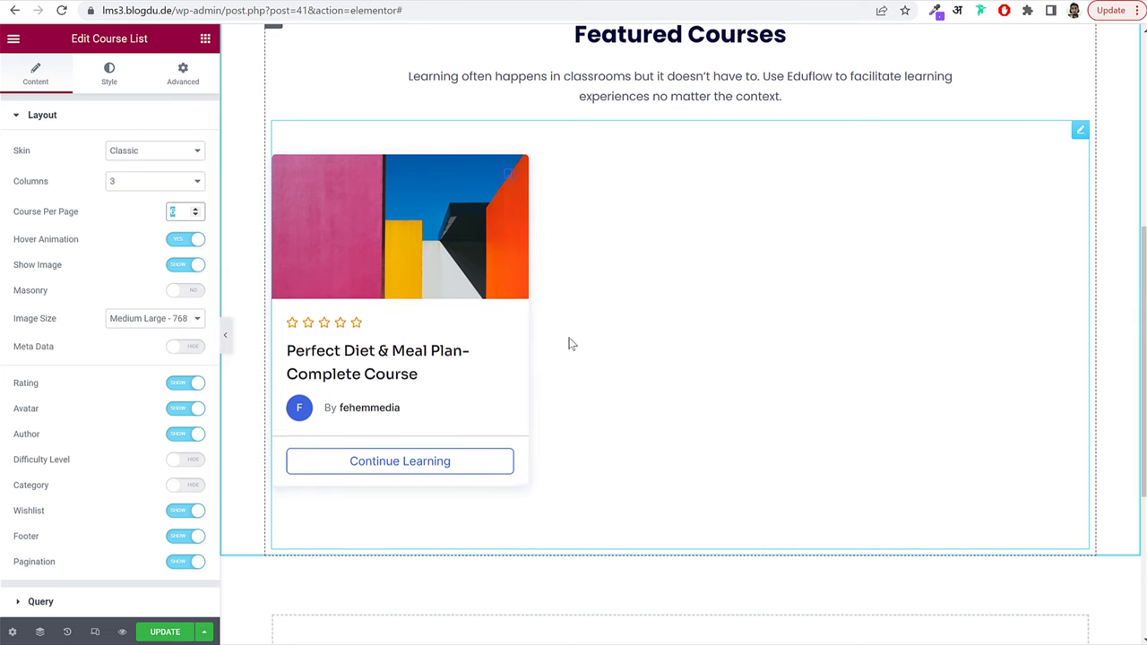
{"action": "left_click", "coordinate": [144, 117]}
Try the Card, Stacked and Overlayed course card skins, then return to Classic
{"action": "left_click", "coordinate": [143, 118]}
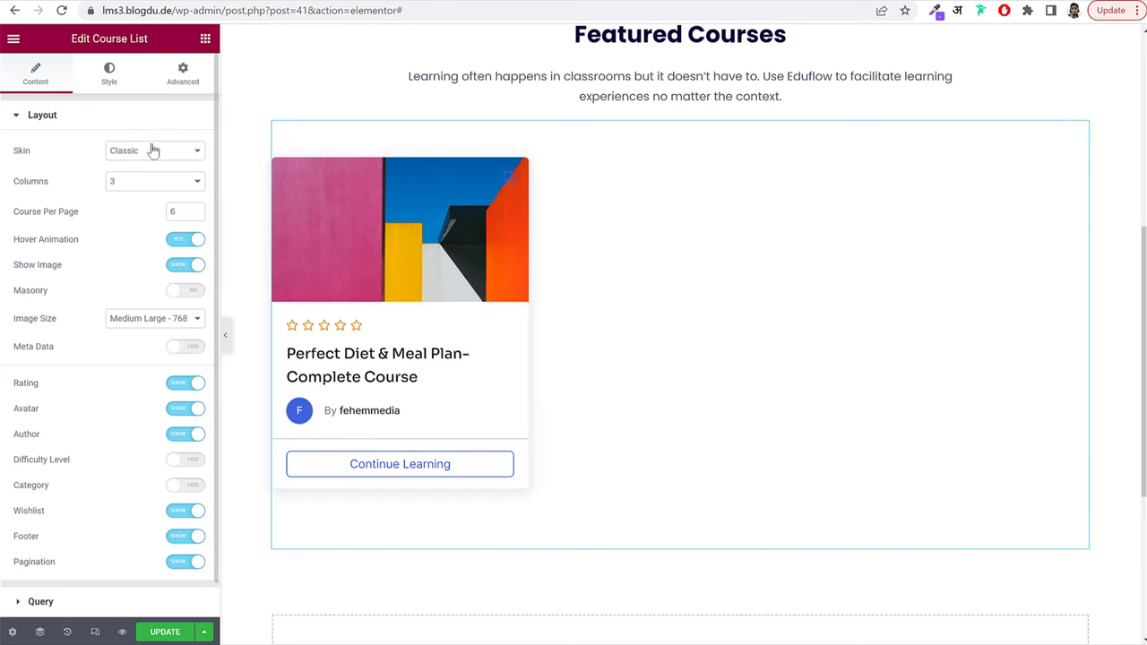
{"action": "left_click", "coordinate": [155, 150]}
{"action": "left_click", "coordinate": [152, 179]}
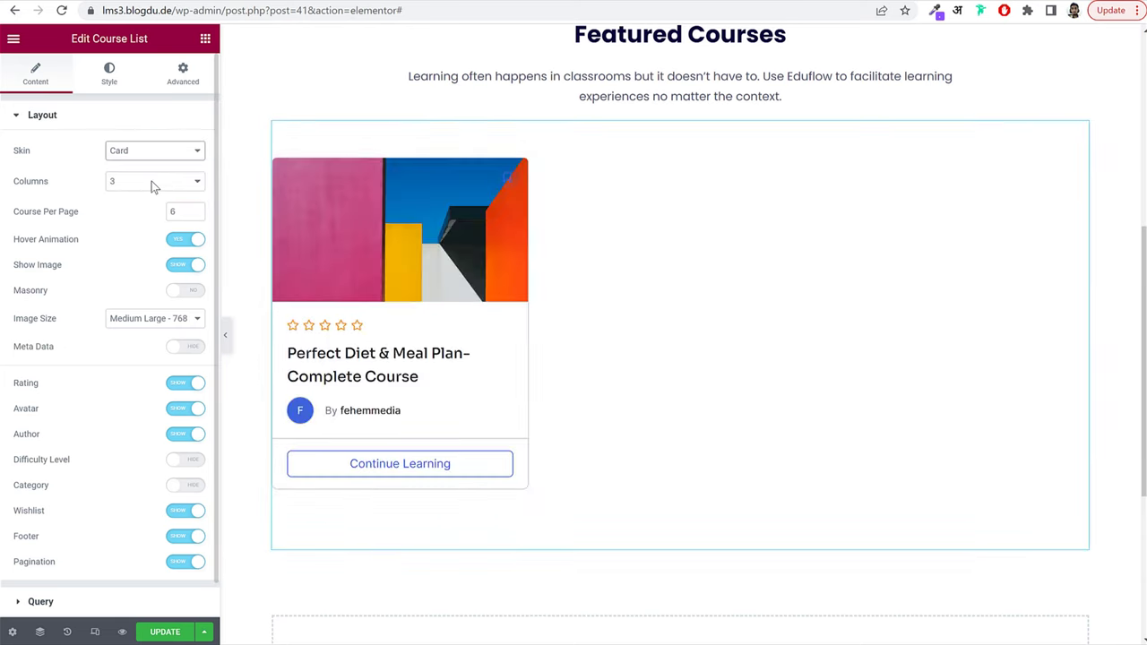
{"action": "left_click", "coordinate": [154, 153]}
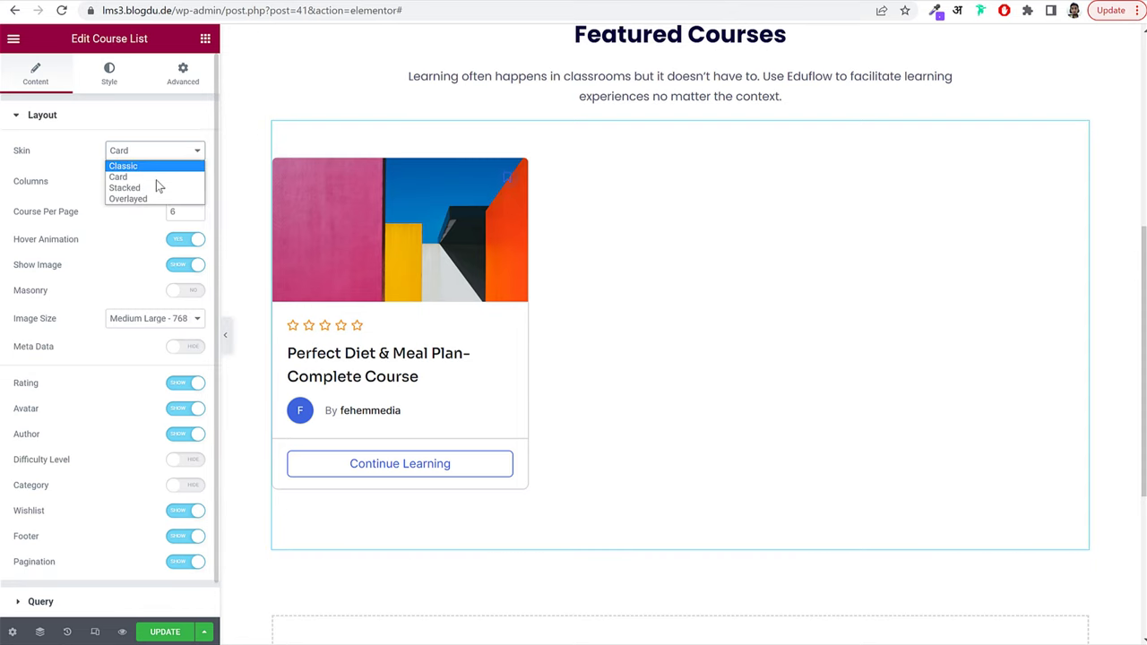
{"action": "left_click", "coordinate": [156, 187]}
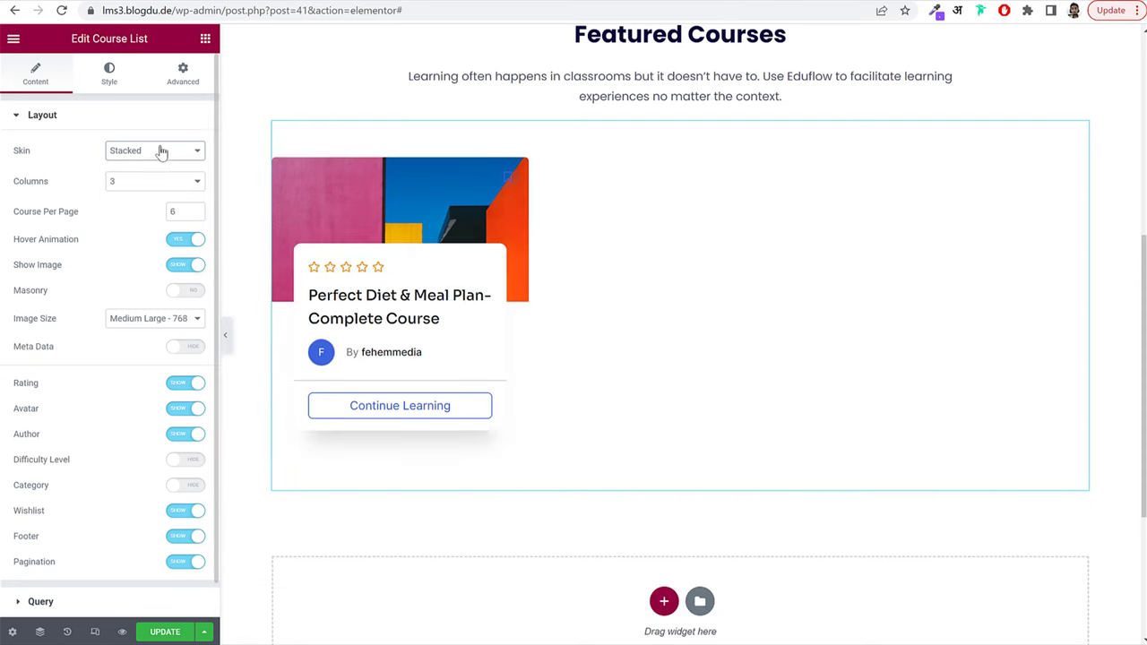
{"action": "left_click", "coordinate": [154, 150]}
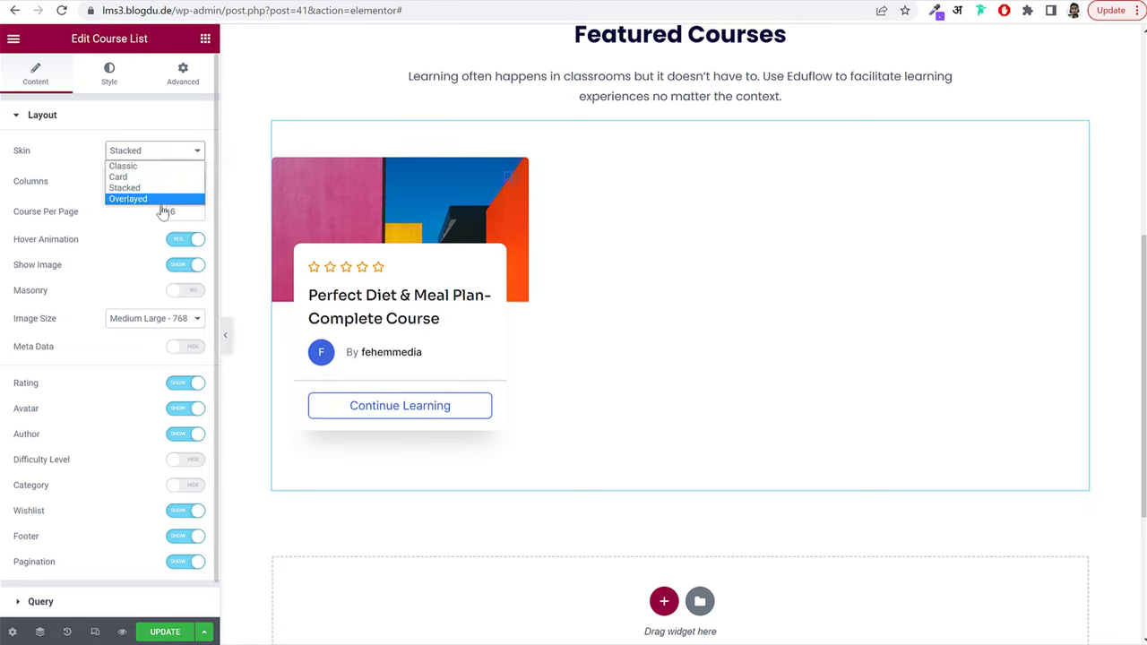
{"action": "left_click", "coordinate": [158, 153]}
{"action": "left_click", "coordinate": [156, 152]}
{"action": "left_click", "coordinate": [129, 199]}
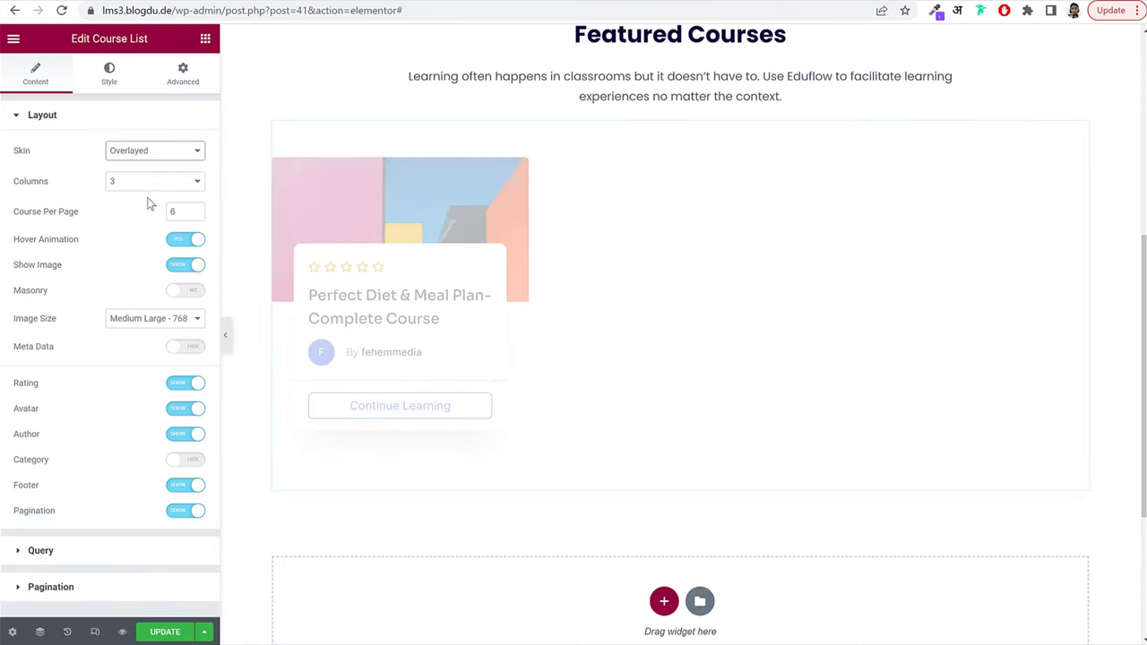
{"action": "left_click", "coordinate": [155, 150]}
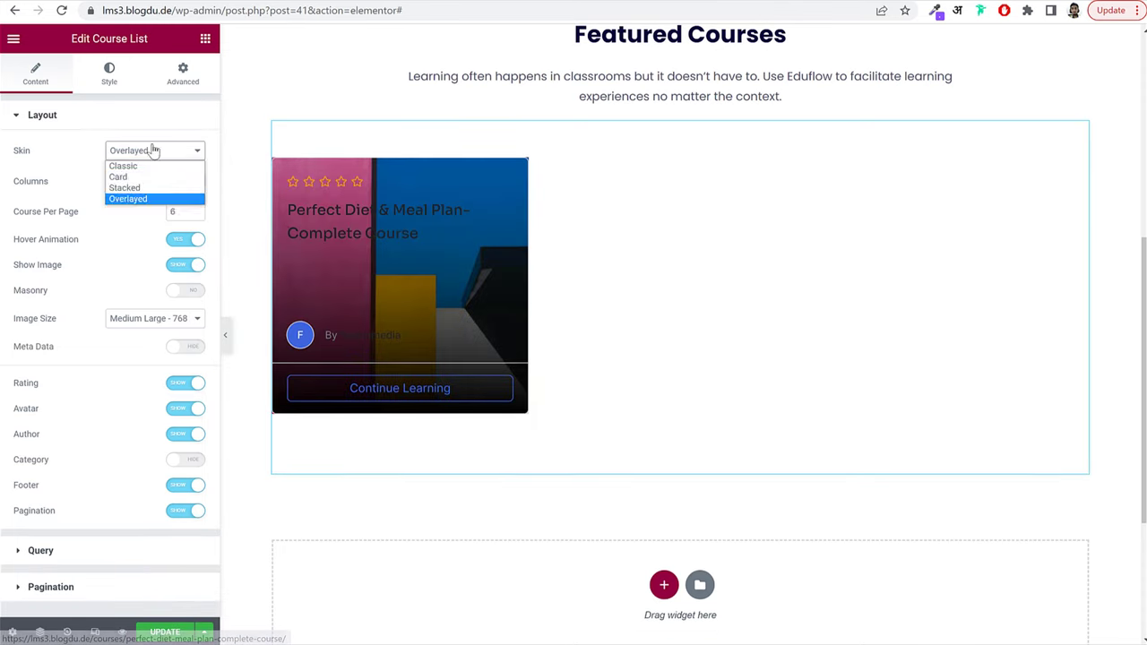
{"action": "left_click", "coordinate": [137, 170]}
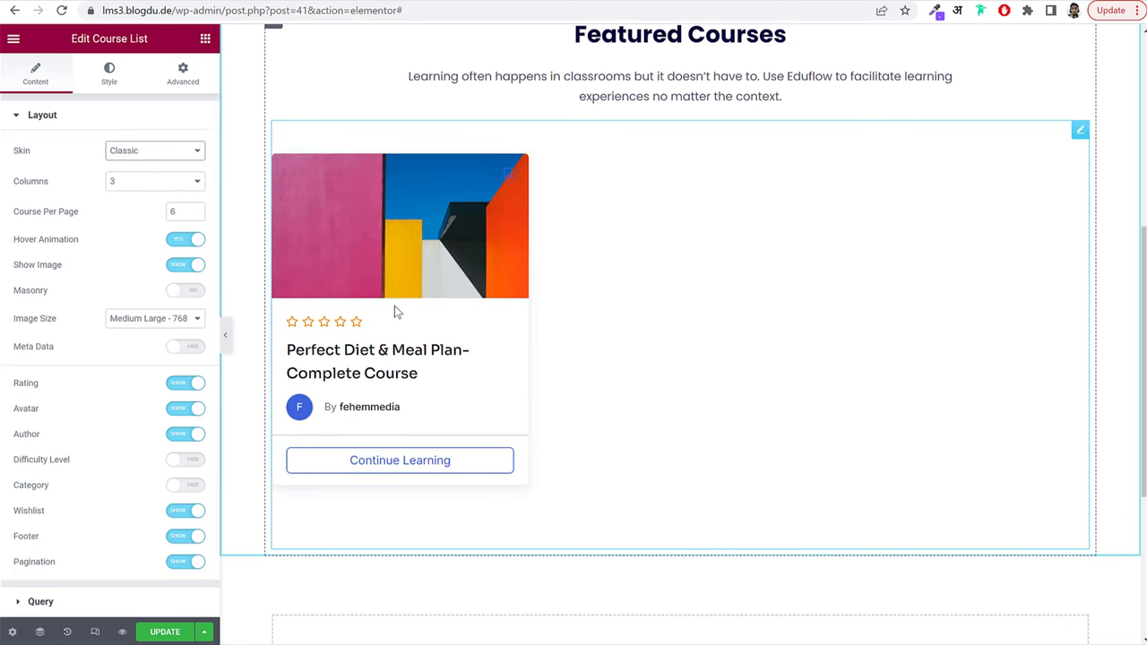
{"action": "scroll", "coordinate": [54, 362], "scroll_direction": "down", "scroll_amount": 2}
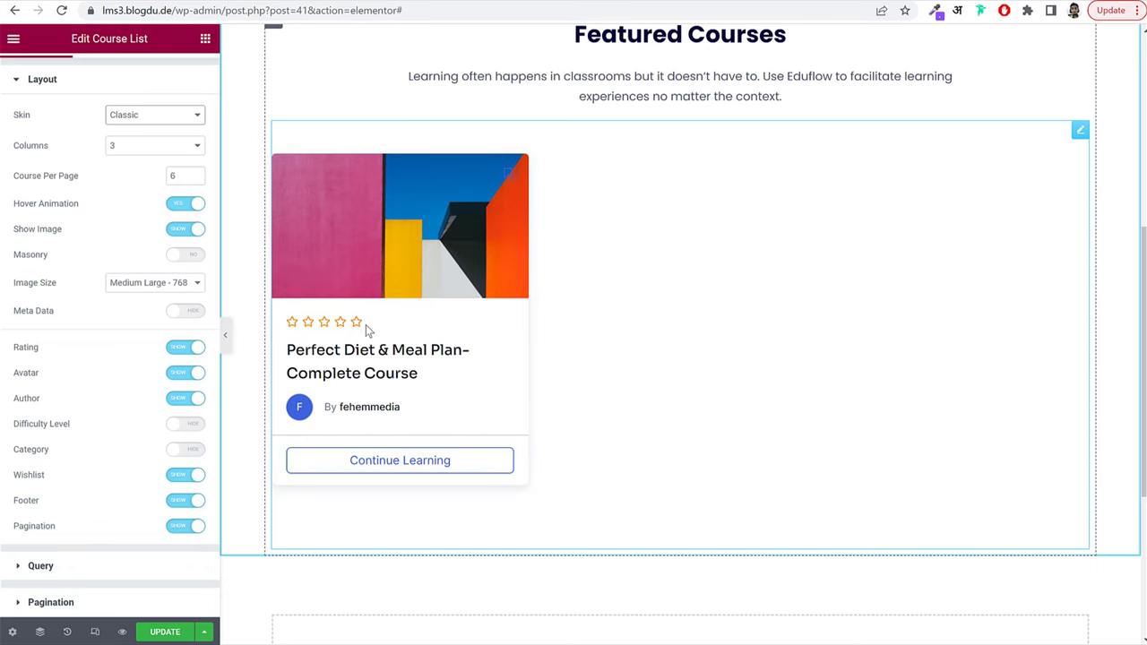
Show the difficulty level badge and category on course cards, keeping rating and author visible
{"action": "left_click", "coordinate": [186, 350]}
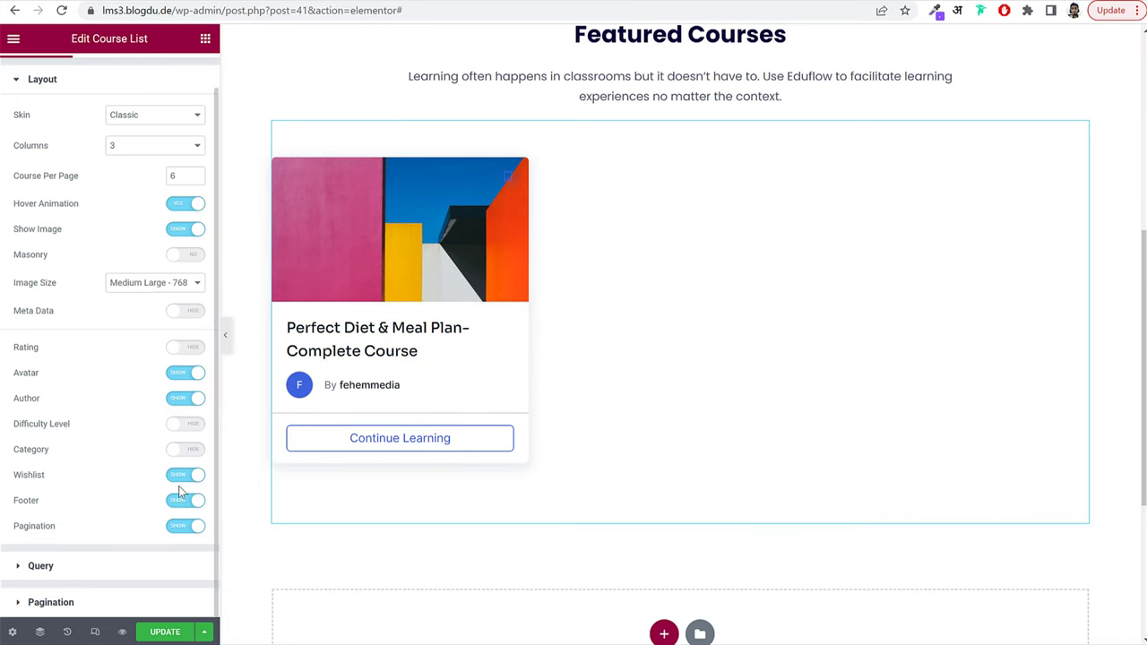
{"action": "left_click", "coordinate": [190, 400]}
{"action": "left_click", "coordinate": [190, 400]}
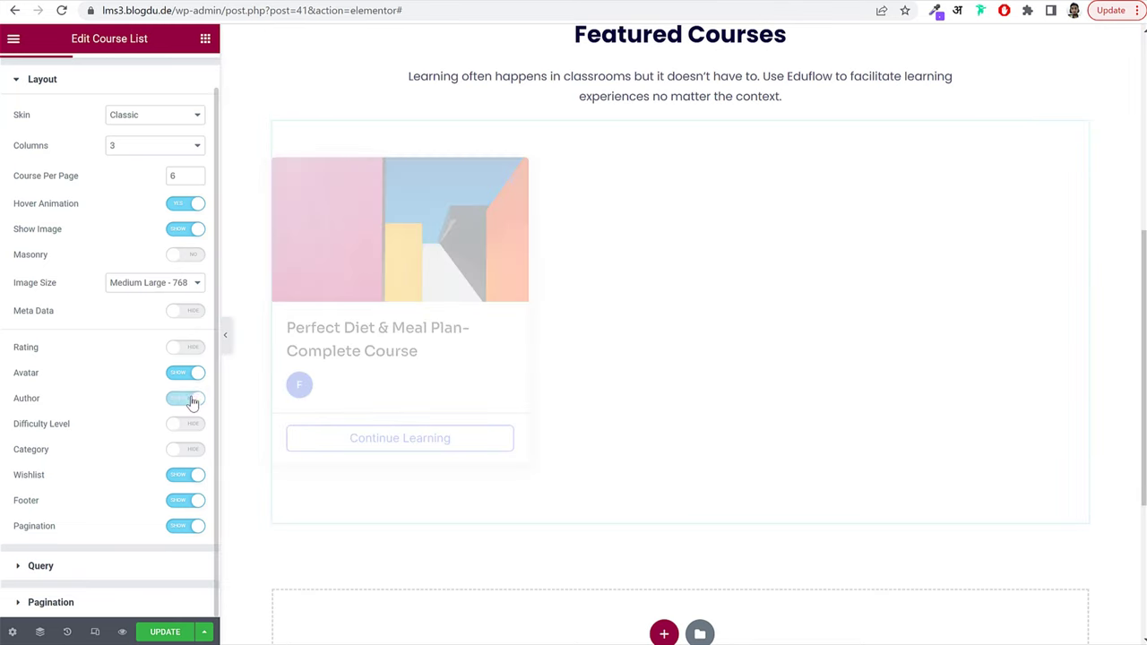
{"action": "left_click", "coordinate": [190, 349]}
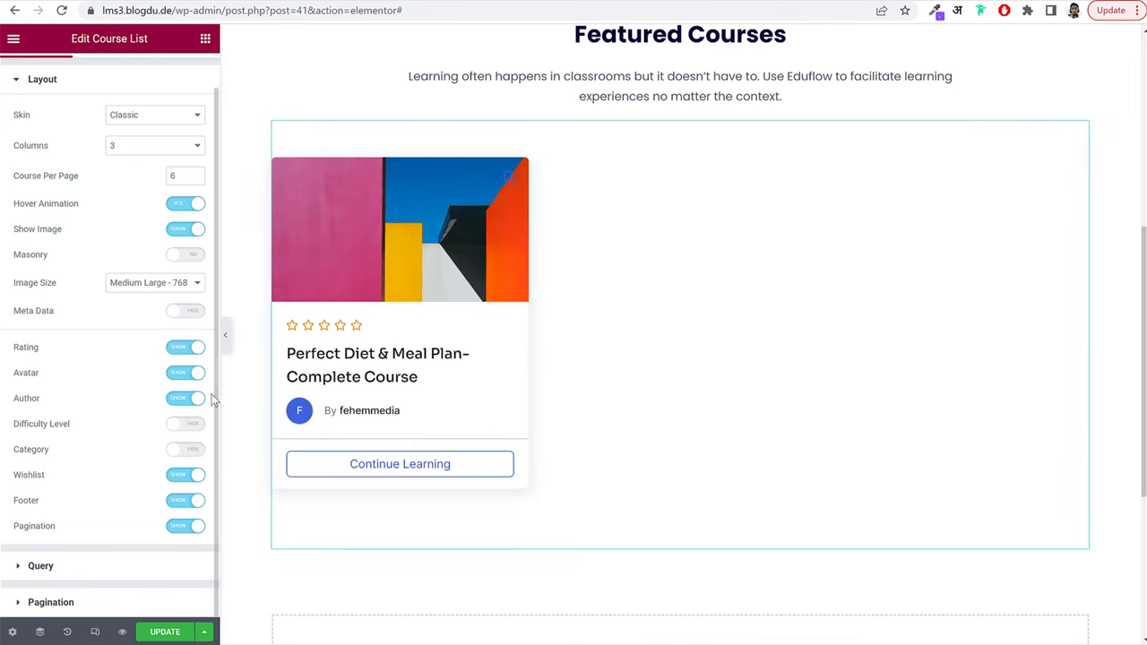
{"action": "left_click", "coordinate": [192, 427]}
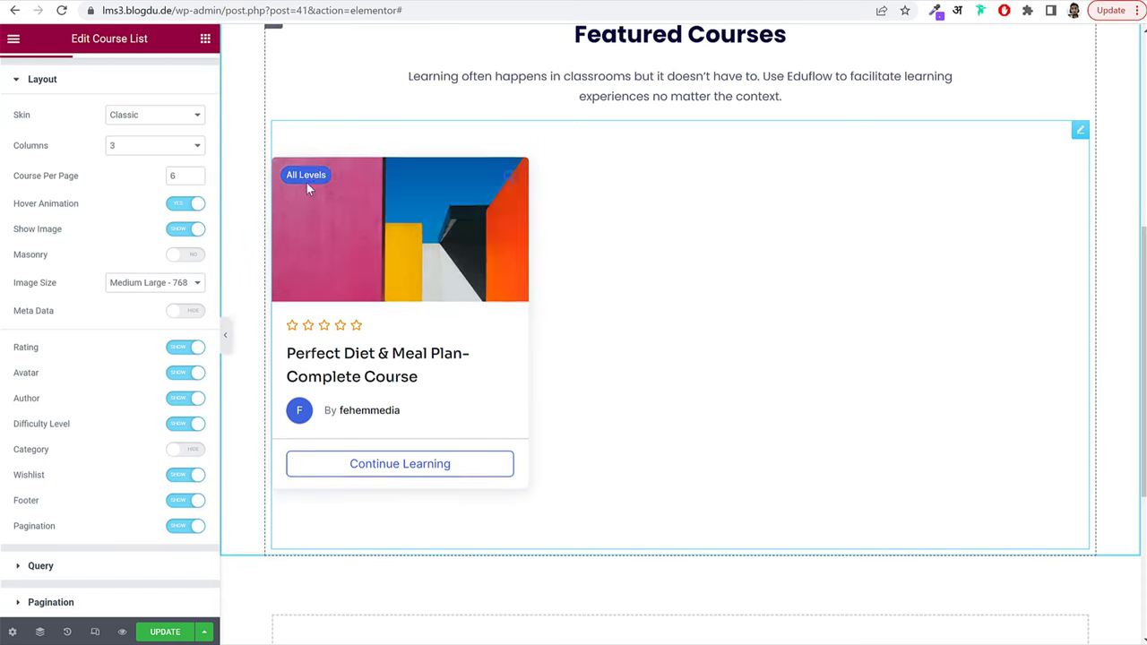
{"action": "left_click", "coordinate": [183, 451]}
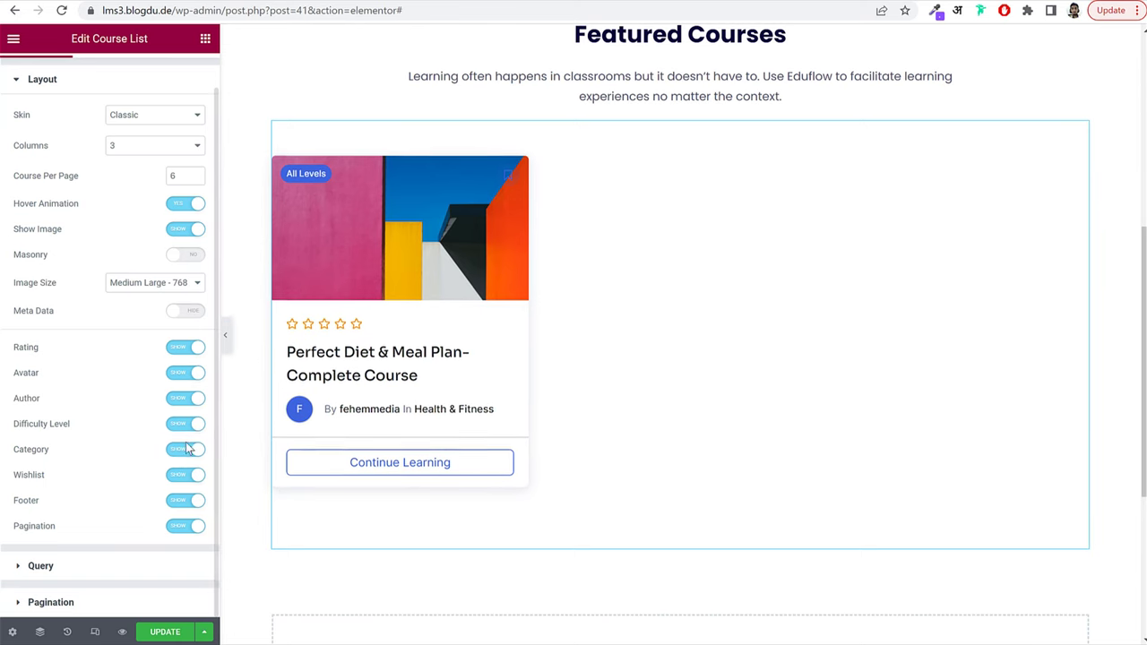
Hide pagination below the course grid and review the Query and Pagination sections
{"action": "left_click", "coordinate": [190, 527]}
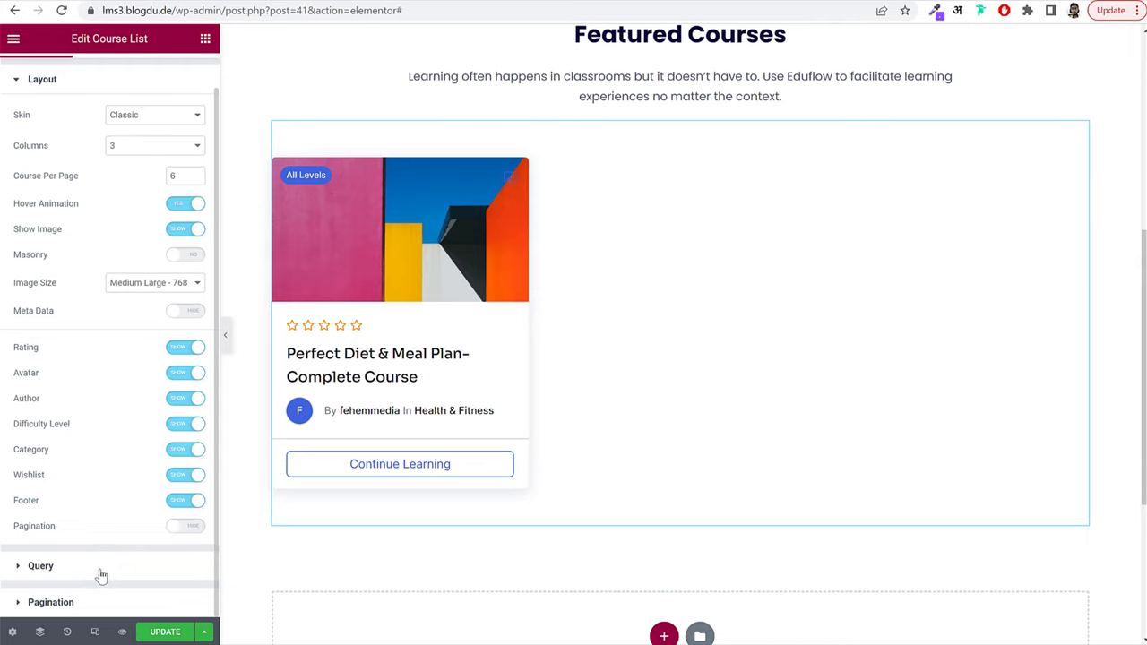
{"action": "left_click", "coordinate": [41, 566]}
{"action": "left_click", "coordinate": [96, 352]}
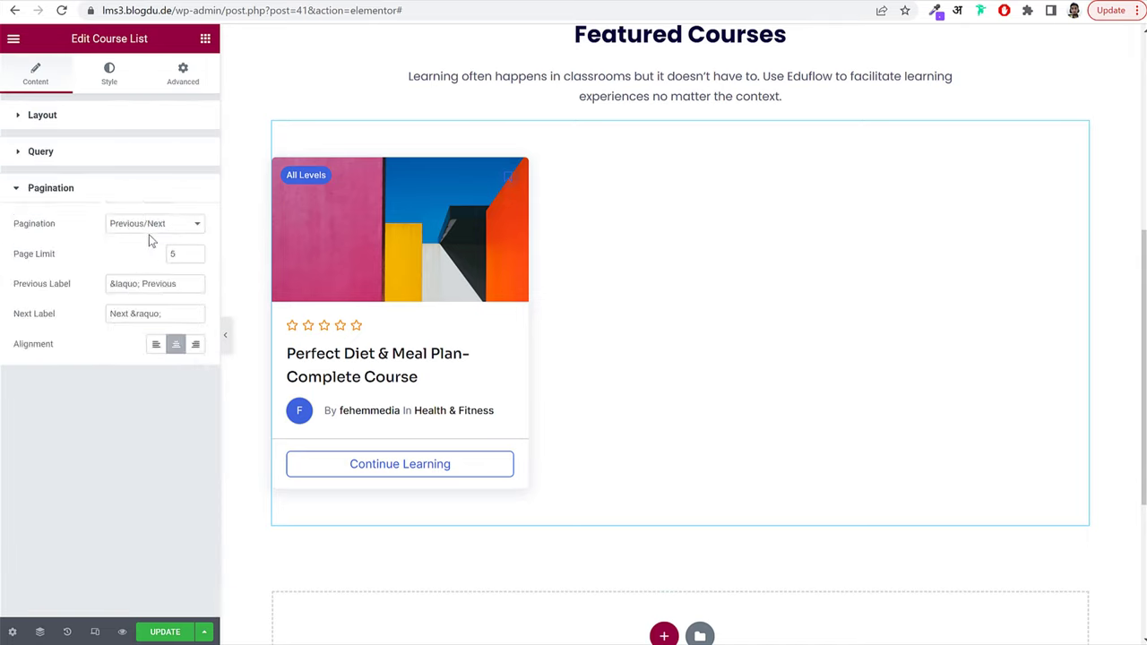
{"action": "left_click", "coordinate": [96, 115]}
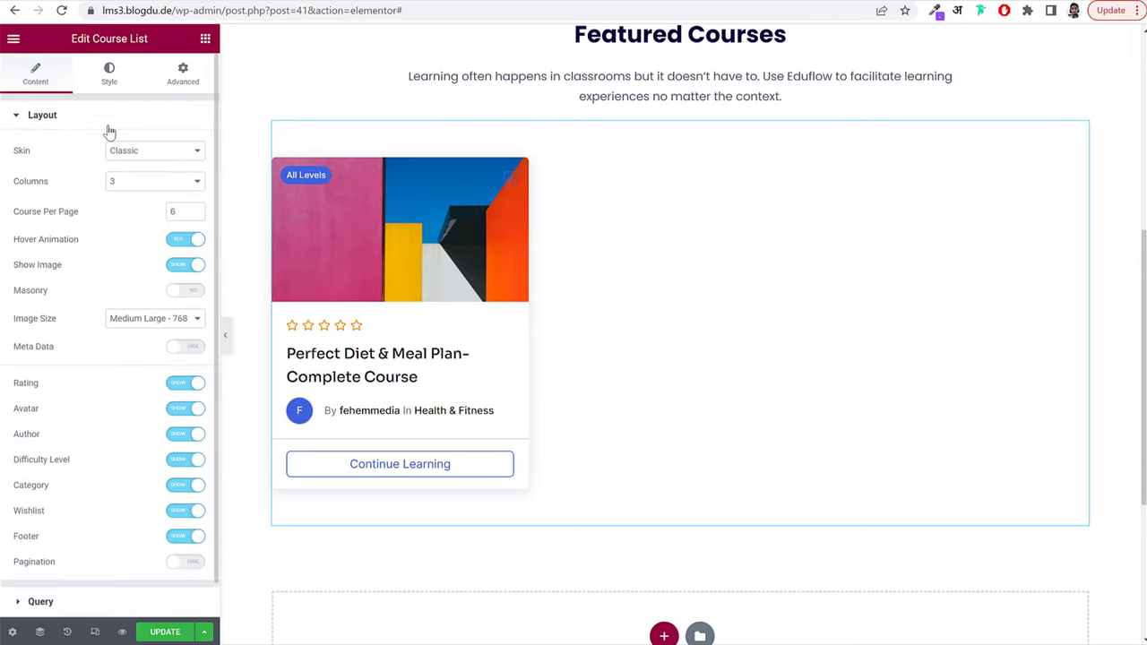
In the Course List's Style > Content section, set the title typography size to 18 px
{"action": "left_click", "coordinate": [107, 75]}
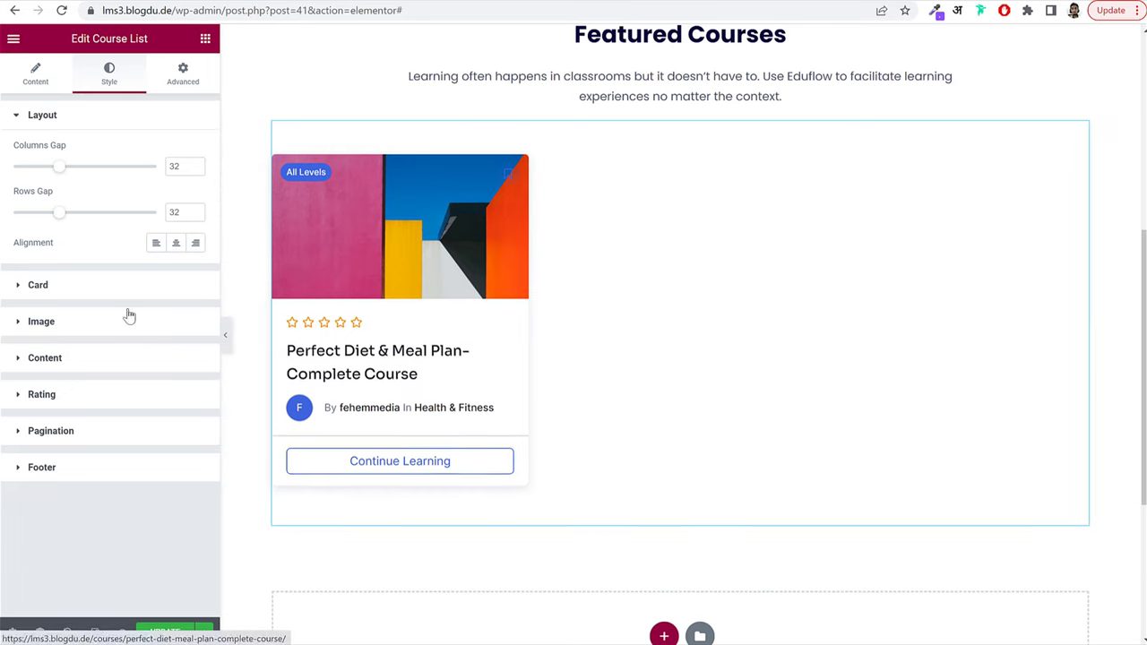
{"action": "left_click", "coordinate": [100, 291]}
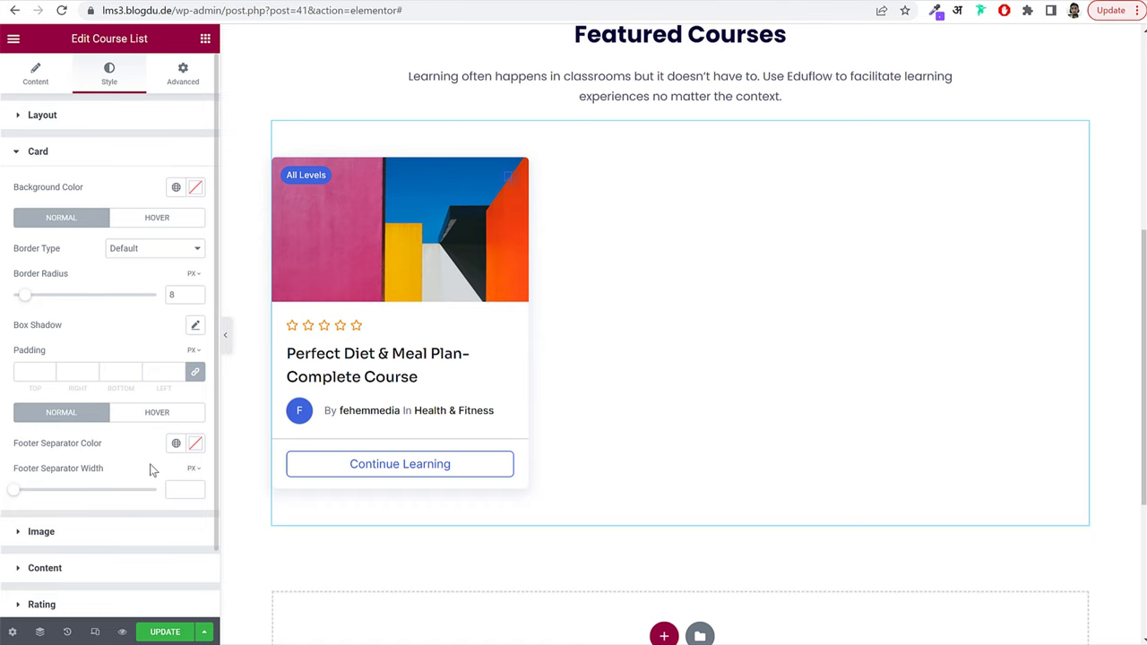
{"action": "scroll", "coordinate": [153, 468], "scroll_direction": "down", "scroll_amount": 1}
{"action": "left_click", "coordinate": [116, 493]}
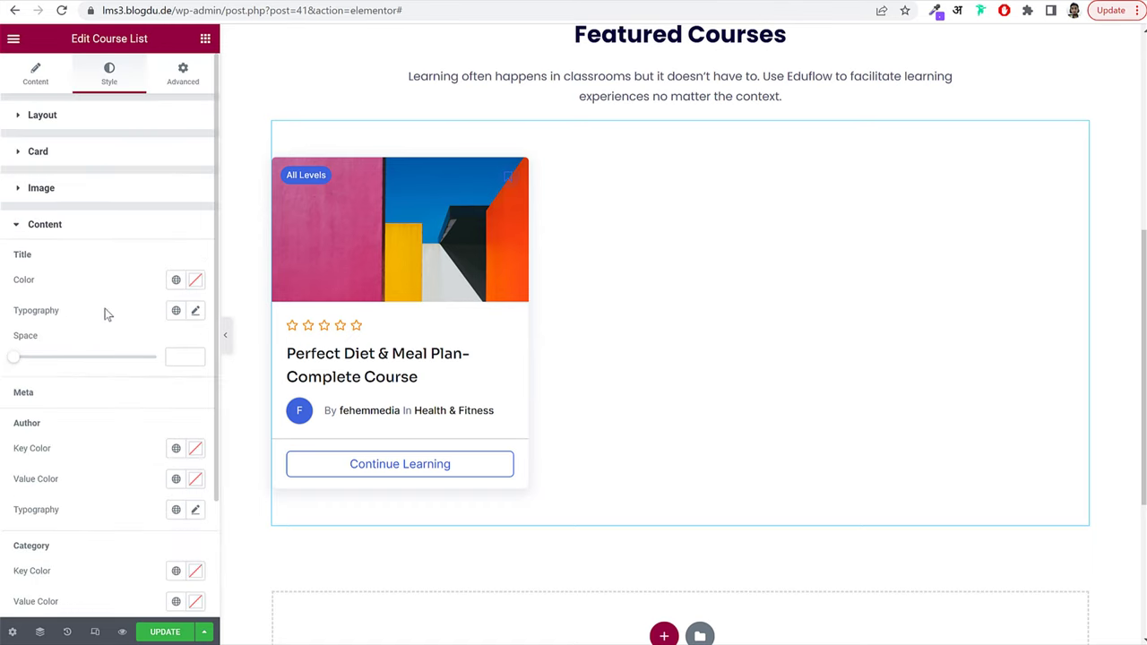
{"action": "left_click", "coordinate": [195, 311]}
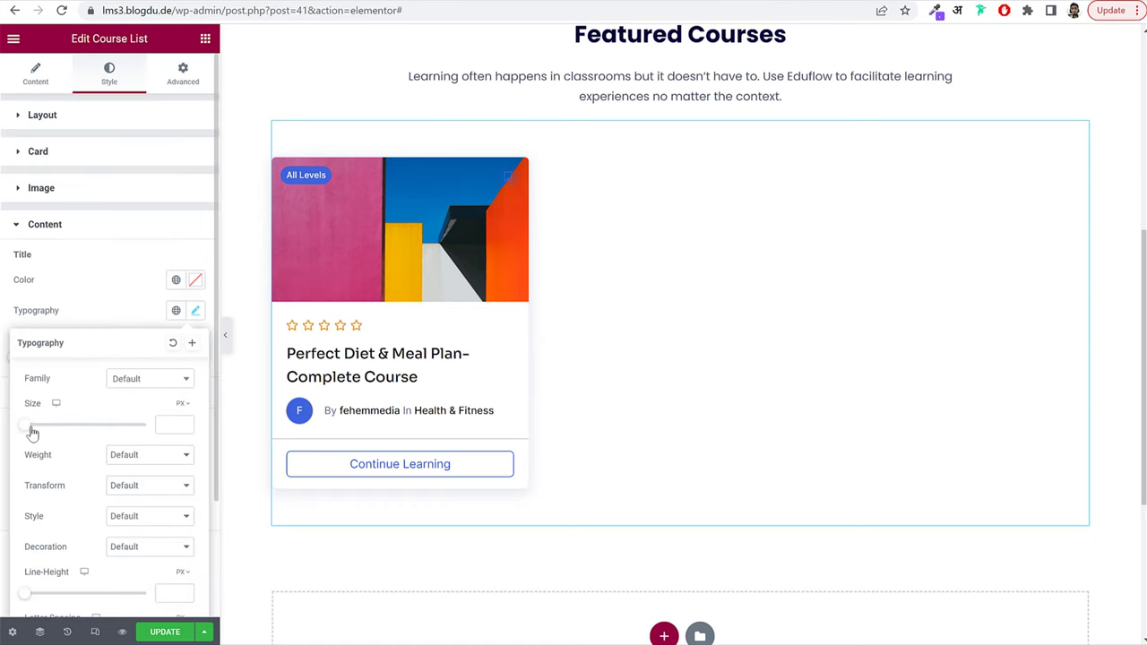
{"action": "mouse_move", "coordinate": [31, 433]}
{"action": "left_mouse_down"}
{"action": "mouse_move", "coordinate": [57, 429]}
{"action": "mouse_move", "coordinate": [29, 432]}
{"action": "mouse_move", "coordinate": [37, 439]}
{"action": "left_mouse_up"}
{"action": "left_click", "coordinate": [185, 429]}
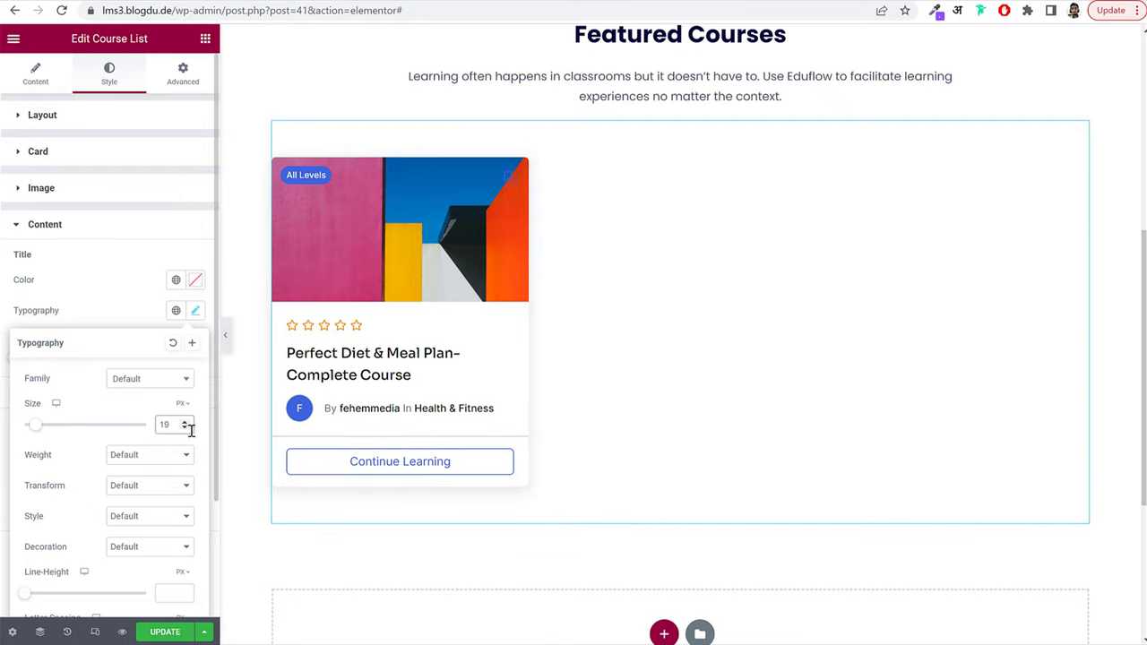
{"action": "left_click", "coordinate": [184, 430]}
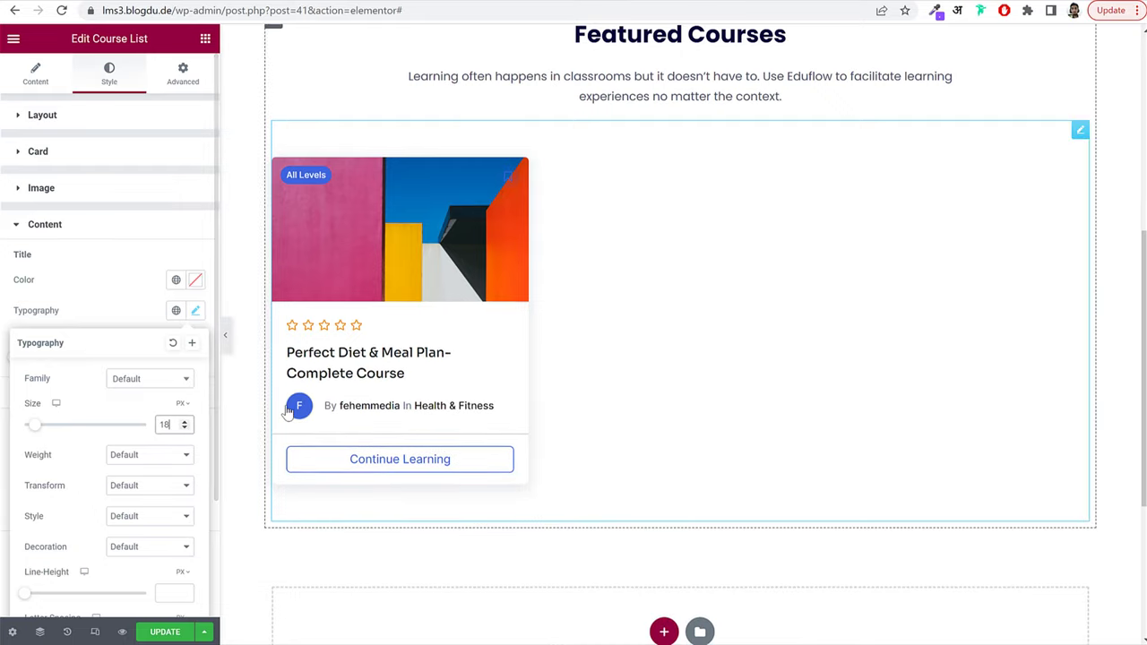
{"action": "left_click", "coordinate": [196, 311]}
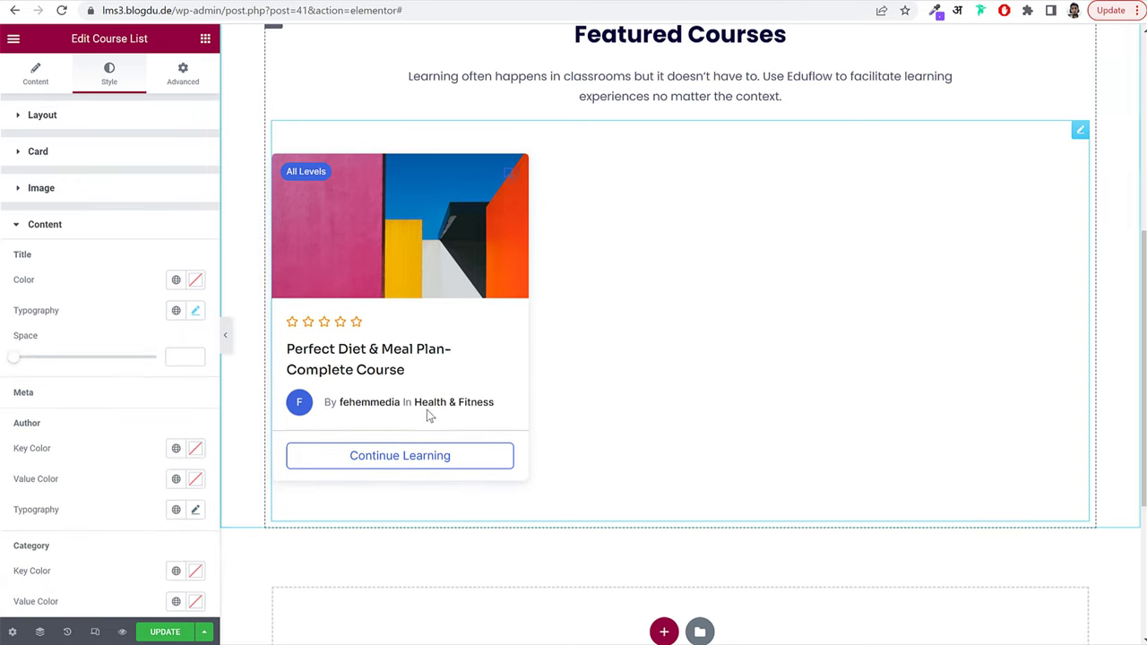
{"action": "scroll", "coordinate": [158, 426], "scroll_direction": "down", "scroll_amount": 2}
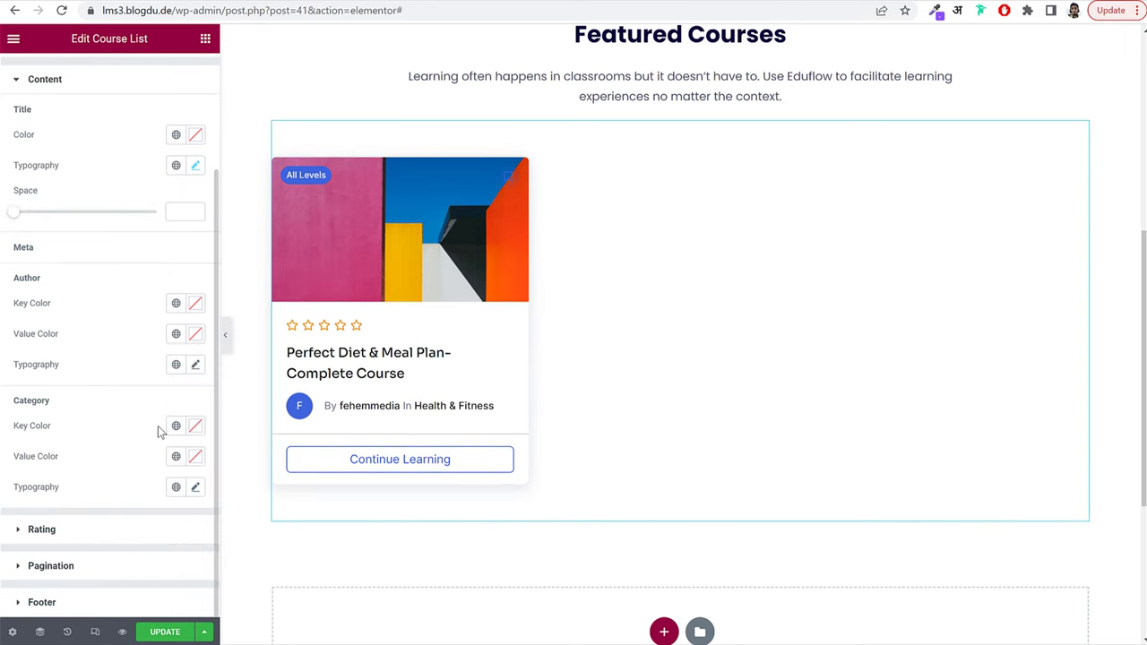
Set the course card's Author typography size to 12 px
{"action": "left_click", "coordinate": [195, 365]}
{"action": "left_click_drag", "start_coordinate": [28, 488], "coordinate": [34, 488]}
{"action": "left_click", "coordinate": [185, 480]}
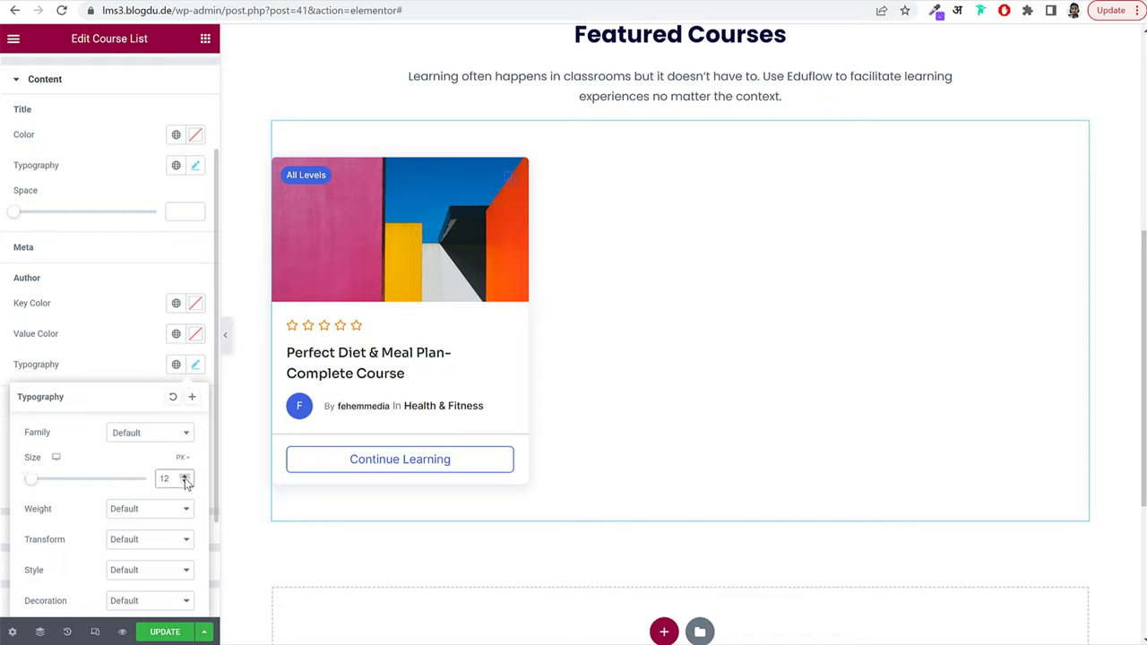
{"action": "left_click", "coordinate": [126, 348]}
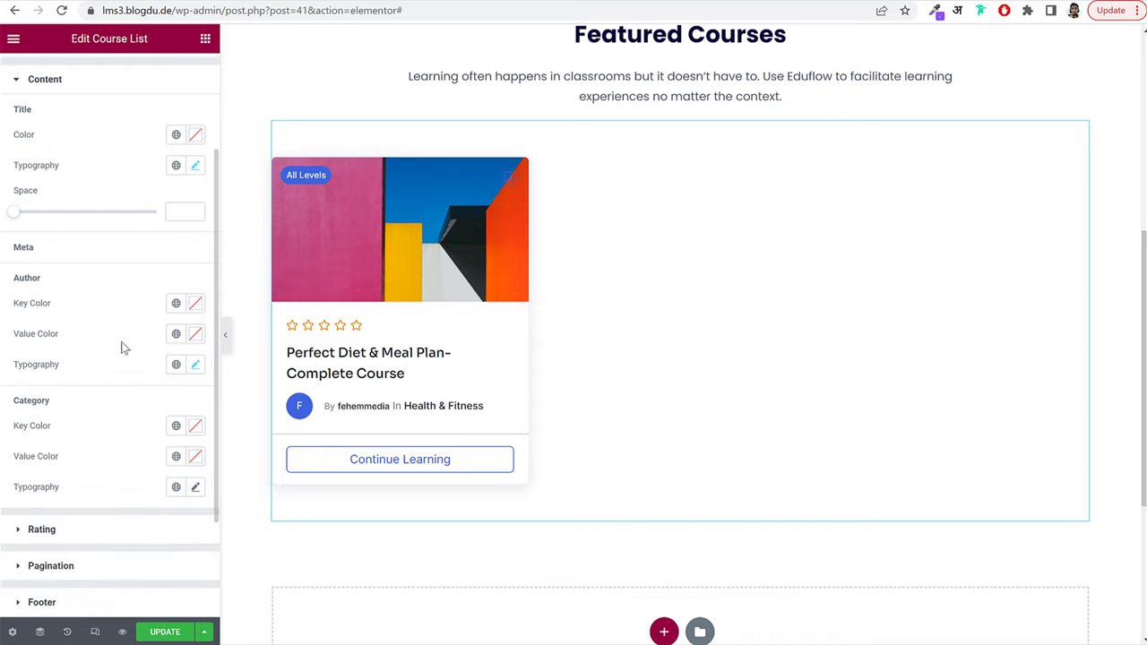
Set the Category typography size to 14 px
{"action": "left_click", "coordinate": [196, 489]}
{"action": "scroll", "coordinate": [161, 520], "scroll_direction": "down", "scroll_amount": 3}
{"action": "left_click", "coordinate": [166, 337]}
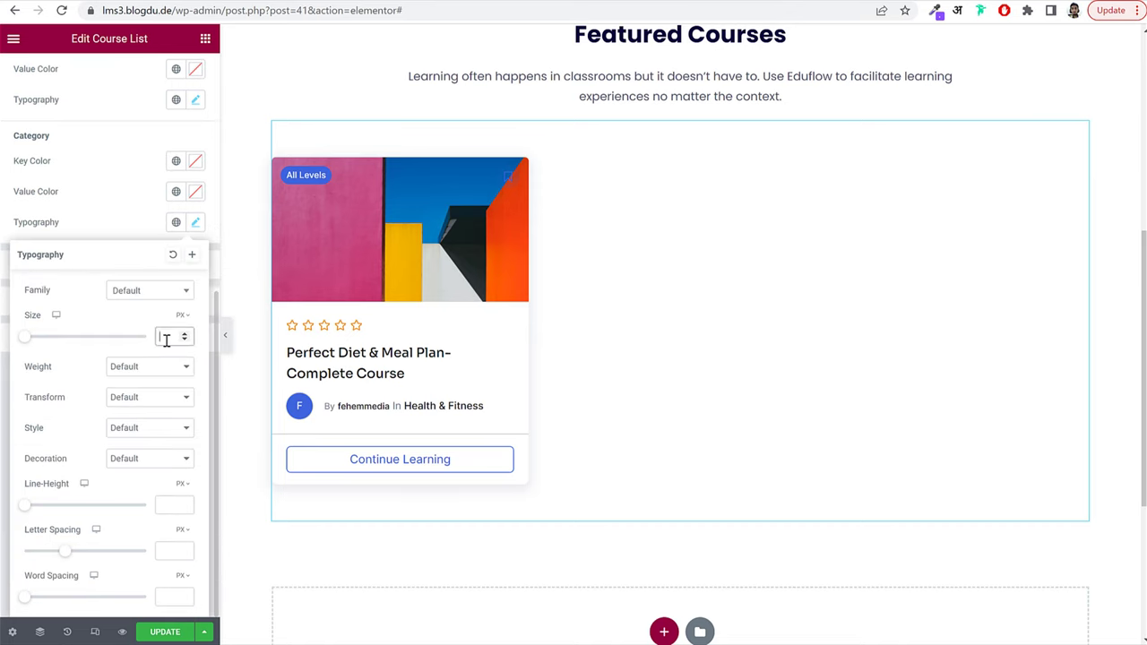
{"action": "type", "text": "12"}
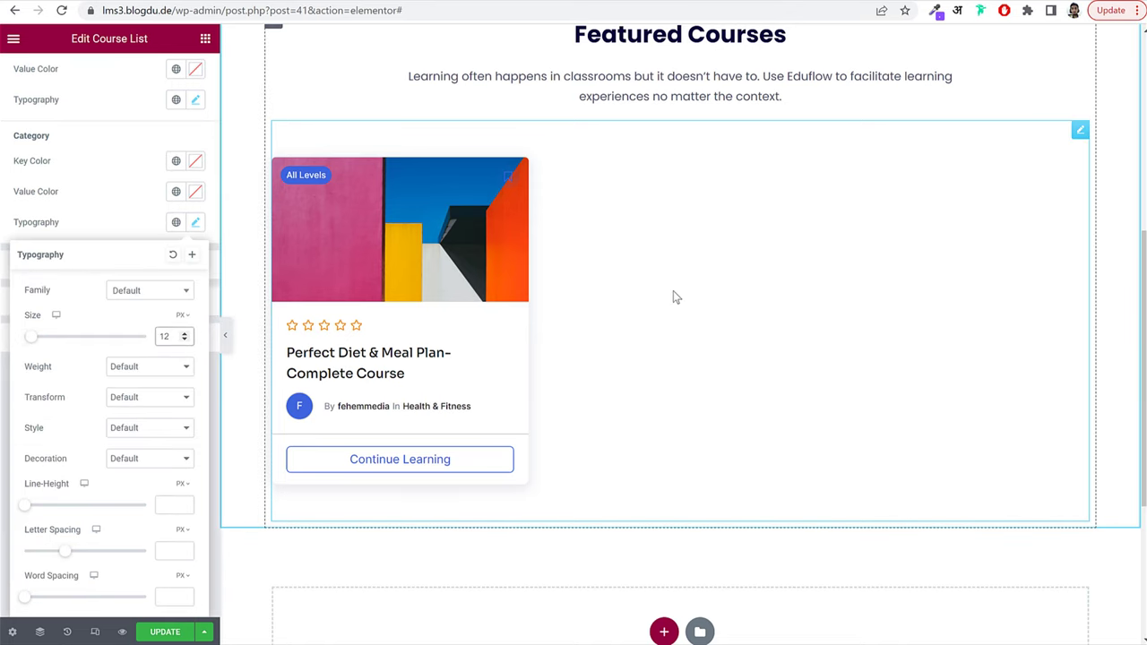
{"action": "left_click", "coordinate": [184, 332]}
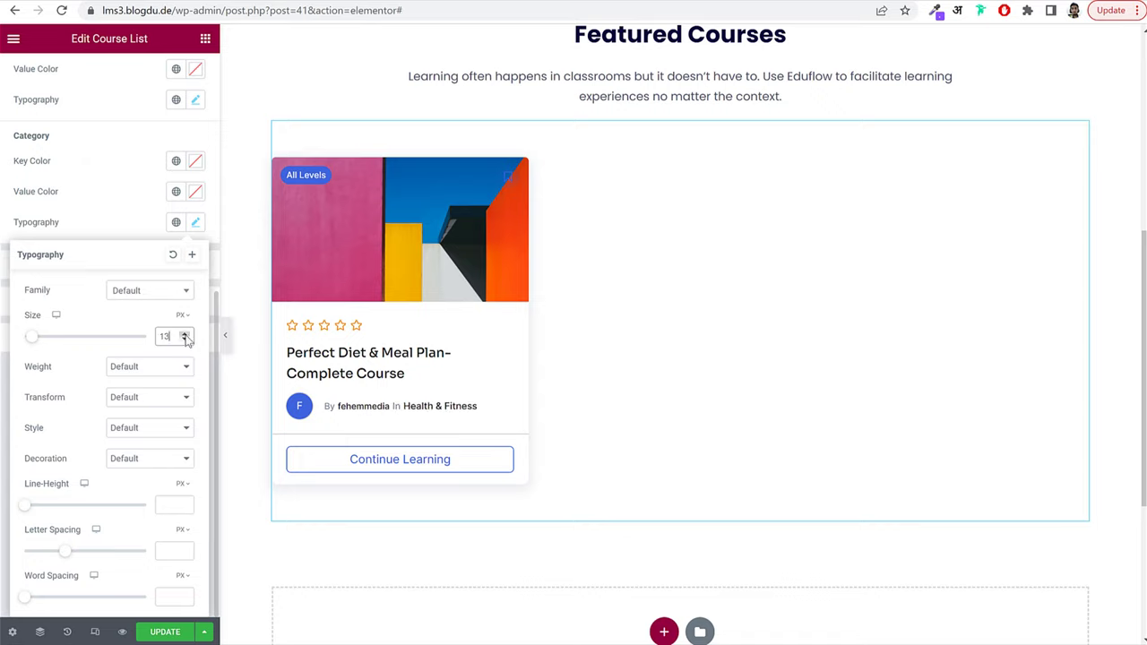
{"action": "left_click", "coordinate": [184, 332]}
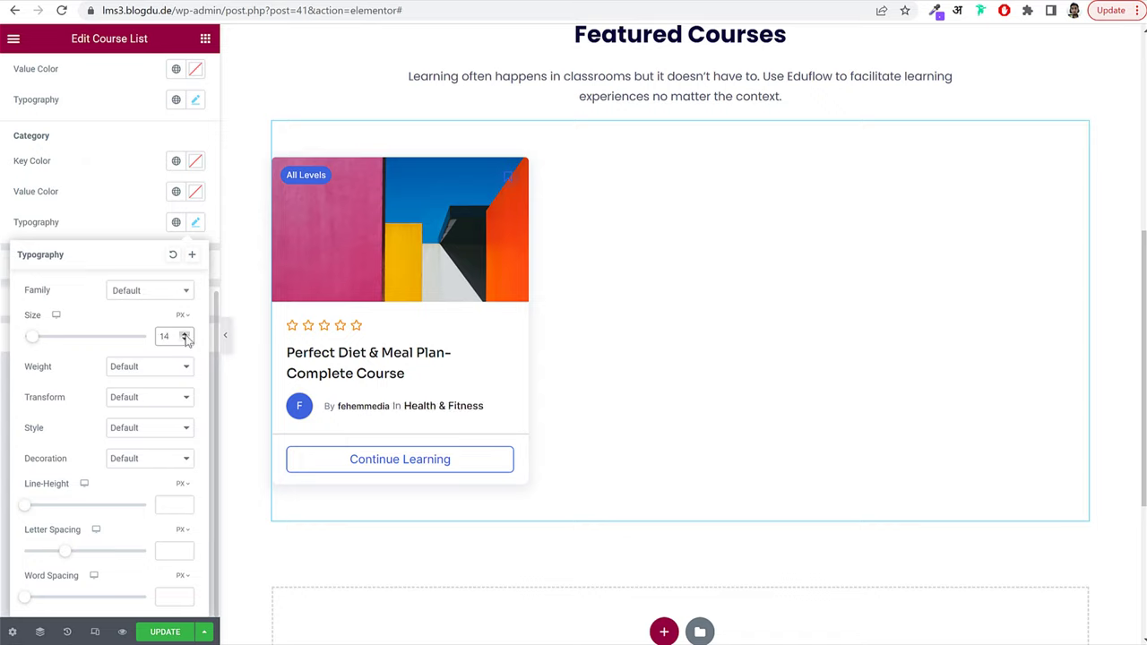
{"action": "left_click", "coordinate": [196, 223]}
Raise the Author typography size to 14 px and expand the Footer style section
{"action": "left_click", "coordinate": [197, 101]}
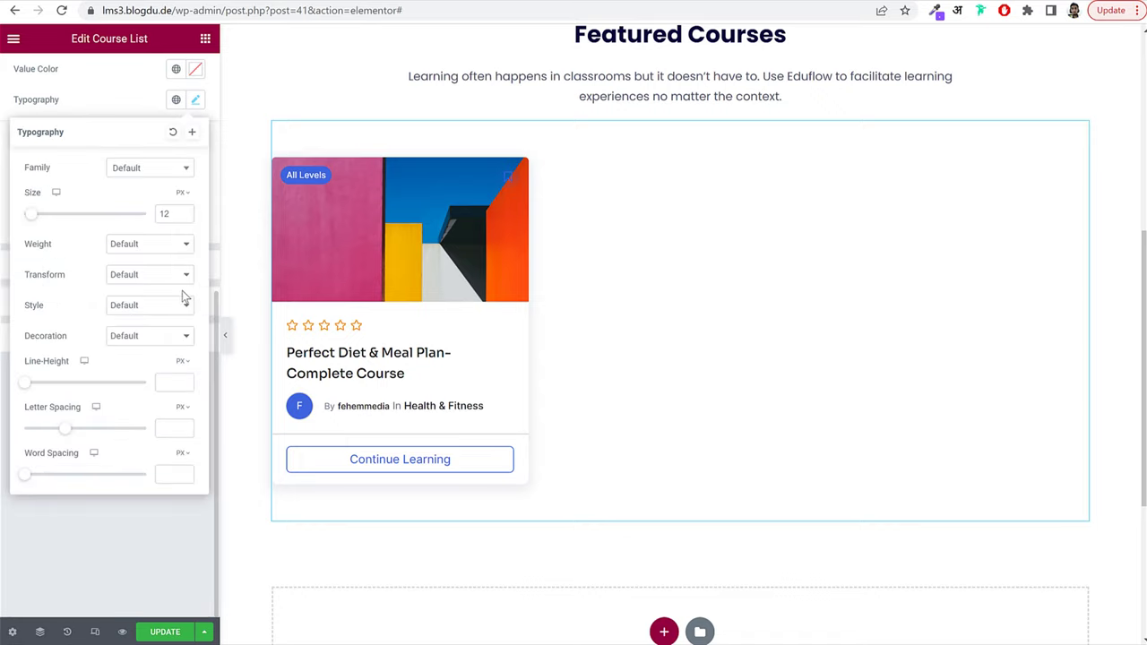
{"action": "scroll", "coordinate": [188, 269], "scroll_direction": "up", "scroll_amount": 3}
{"action": "left_click", "coordinate": [196, 225]}
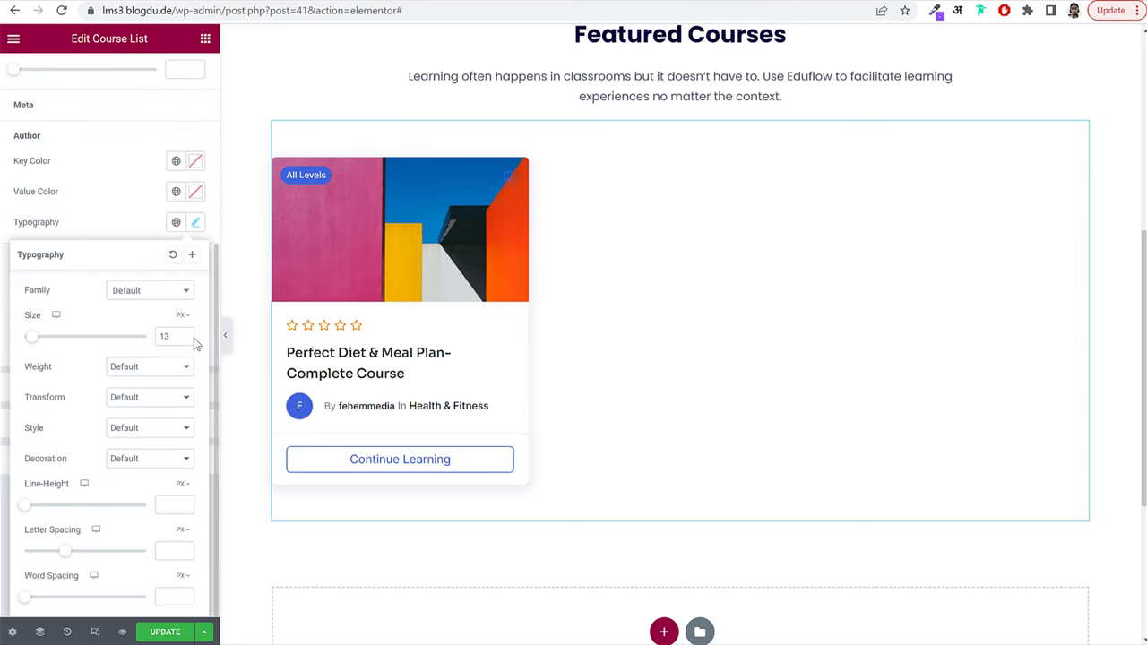
{"action": "left_click", "coordinate": [185, 335]}
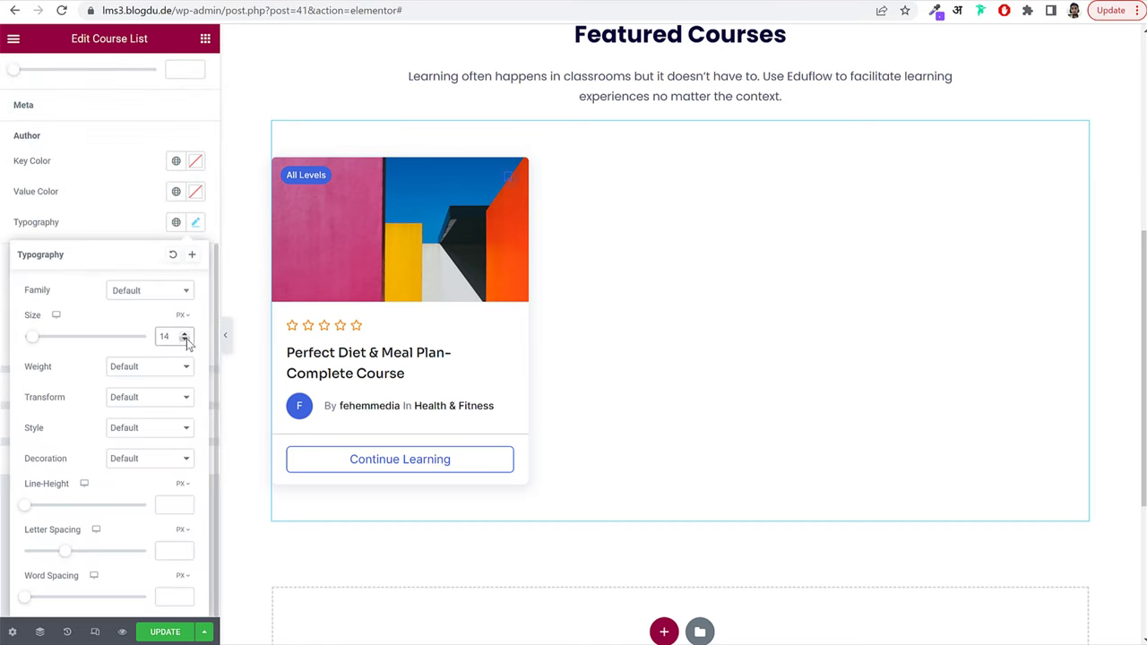
{"action": "left_click", "coordinate": [436, 364]}
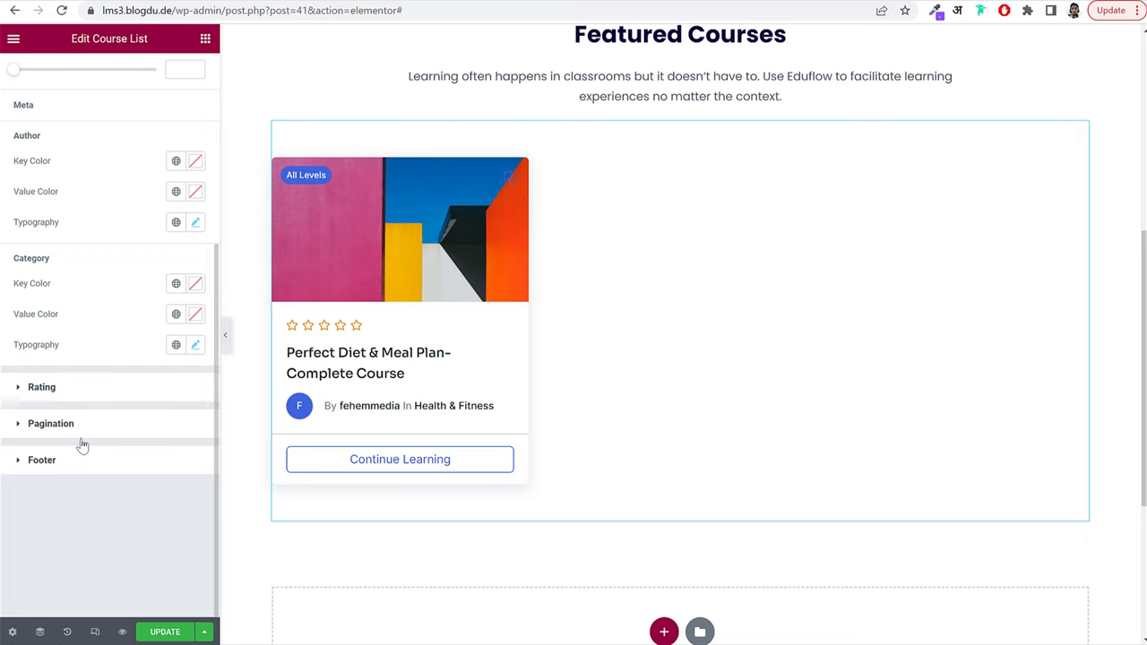
{"action": "left_click", "coordinate": [41, 460]}
{"action": "scroll", "coordinate": [133, 422], "scroll_direction": "down", "scroll_amount": 3}
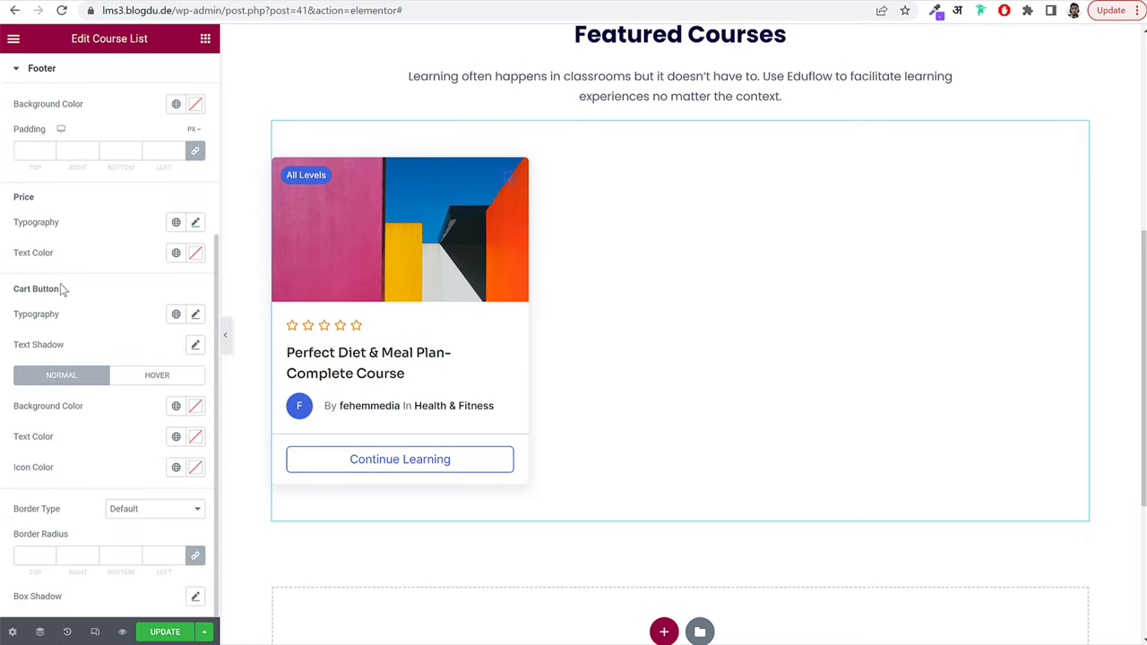
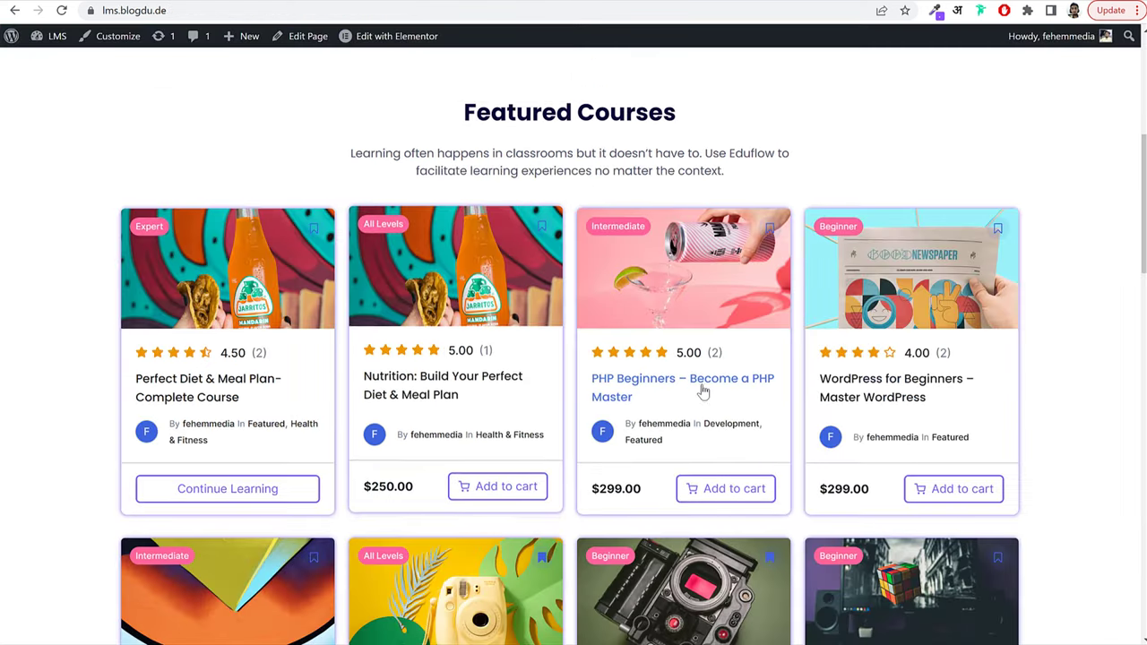
Give the cart button a solid 2 px border in the global Purple colour
{"action": "scroll", "coordinate": [1052, 395], "scroll_direction": "down", "scroll_amount": 3}
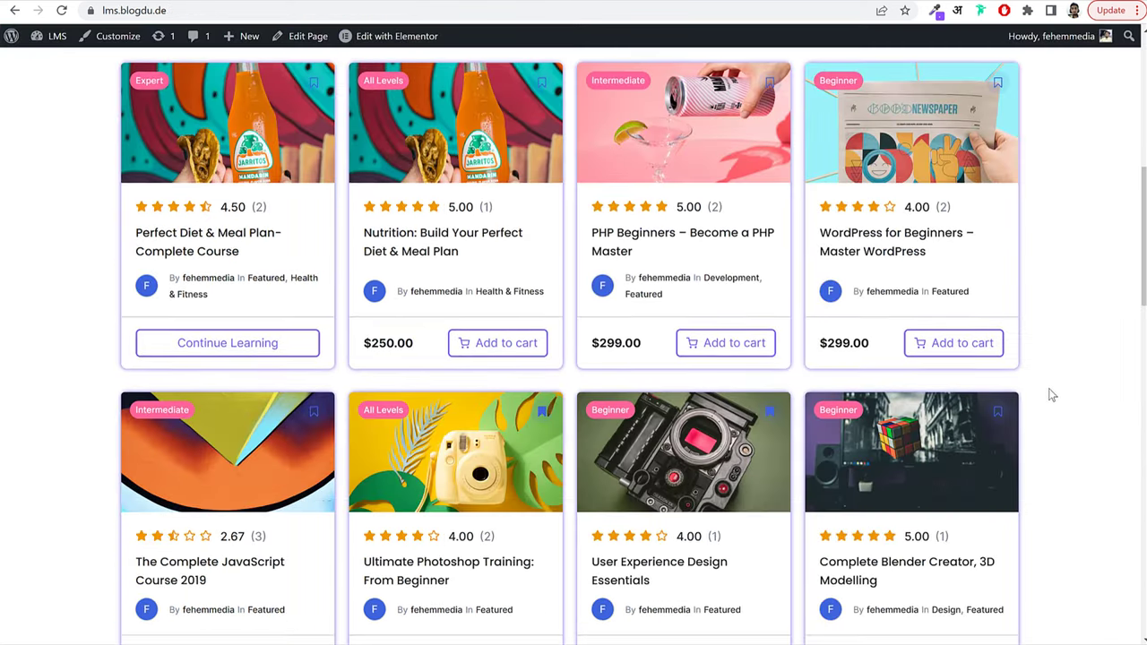
{"action": "scroll", "coordinate": [1052, 396], "scroll_direction": "down", "scroll_amount": 3}
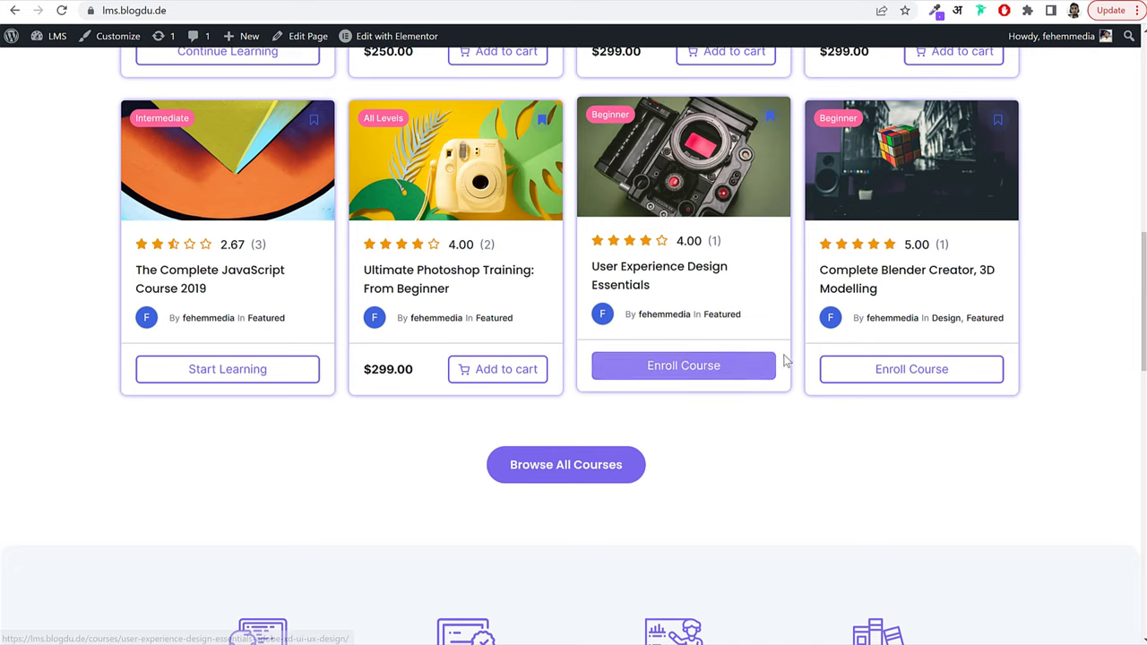
{"action": "scroll", "coordinate": [784, 363], "scroll_direction": "up", "scroll_amount": 2}
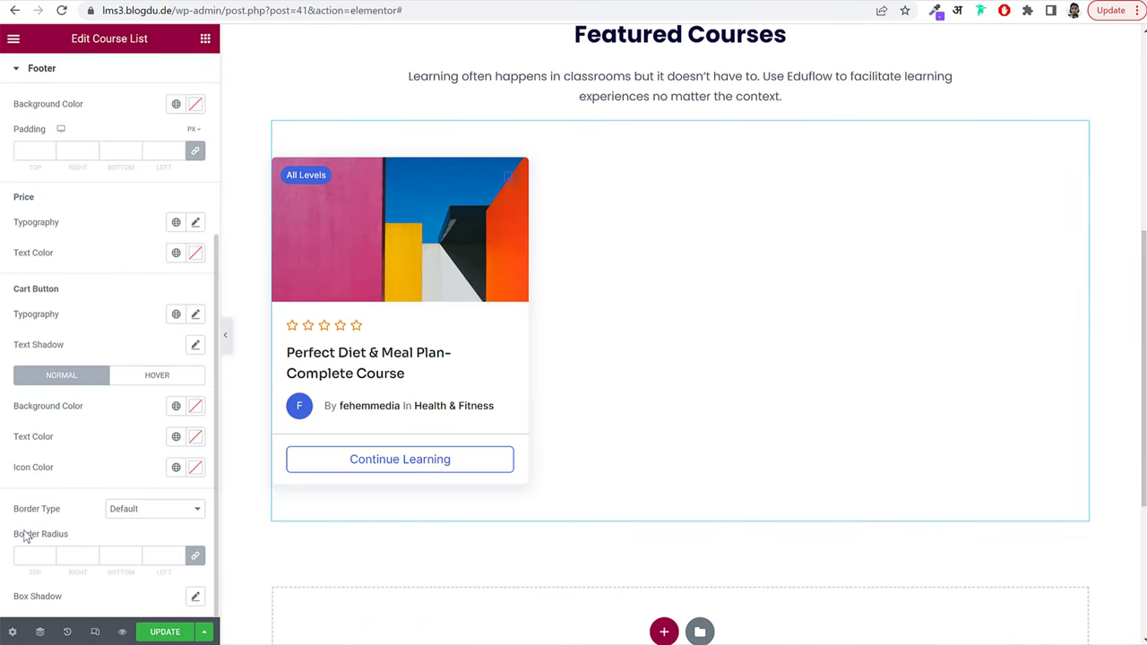
{"action": "left_click_drag", "start_coordinate": [11, 511], "coordinate": [147, 511]}
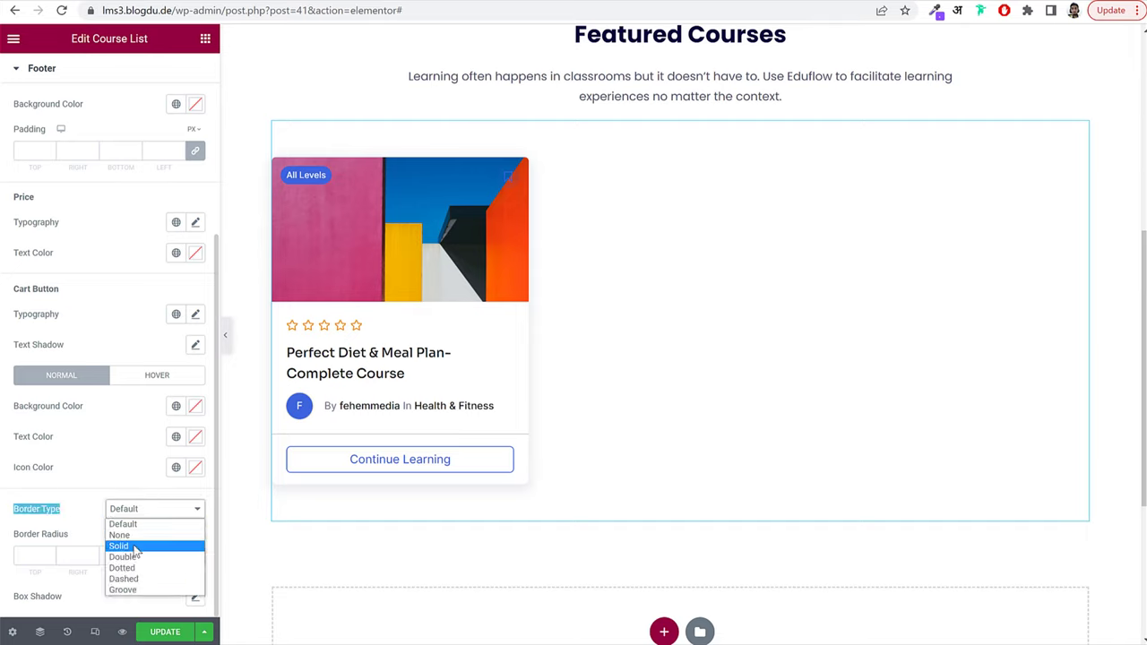
{"action": "left_click", "coordinate": [138, 546]}
{"action": "left_click", "coordinate": [21, 553]}
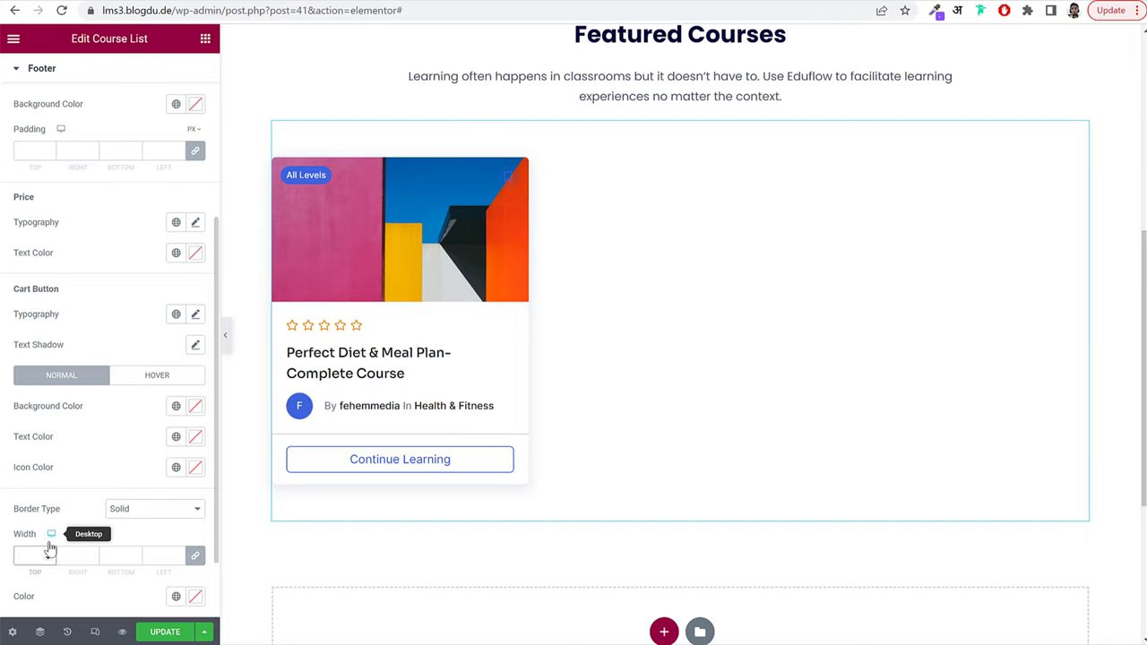
{"action": "type", "text": "2"}
{"action": "scroll", "coordinate": [84, 487], "scroll_direction": "down", "scroll_amount": 1}
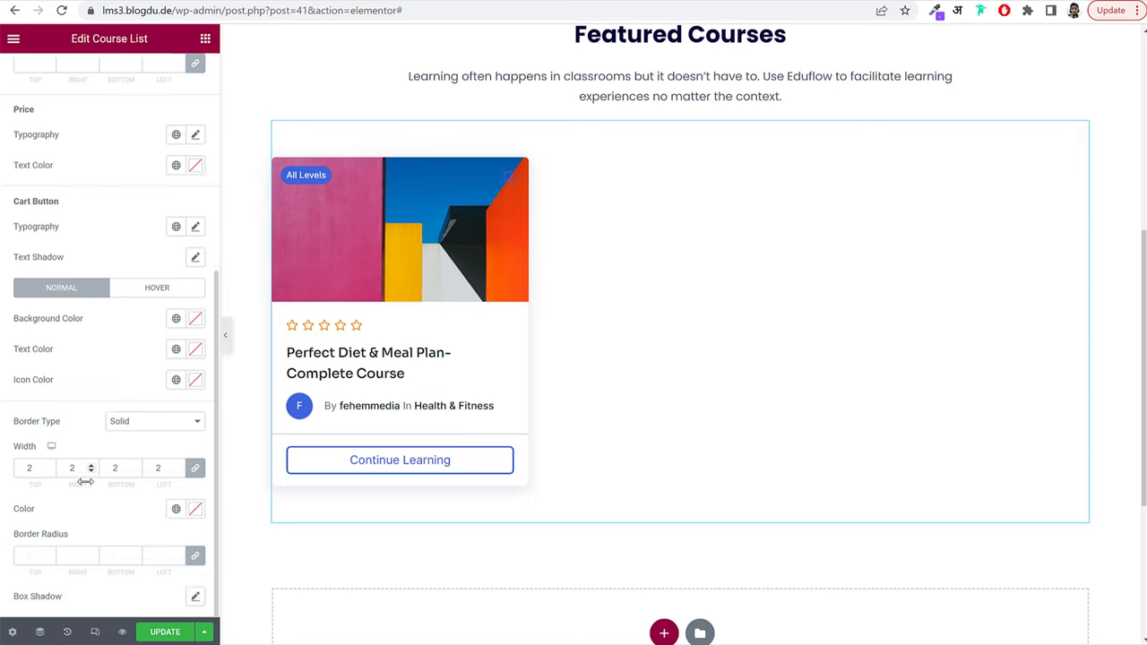
{"action": "left_click", "coordinate": [176, 515]}
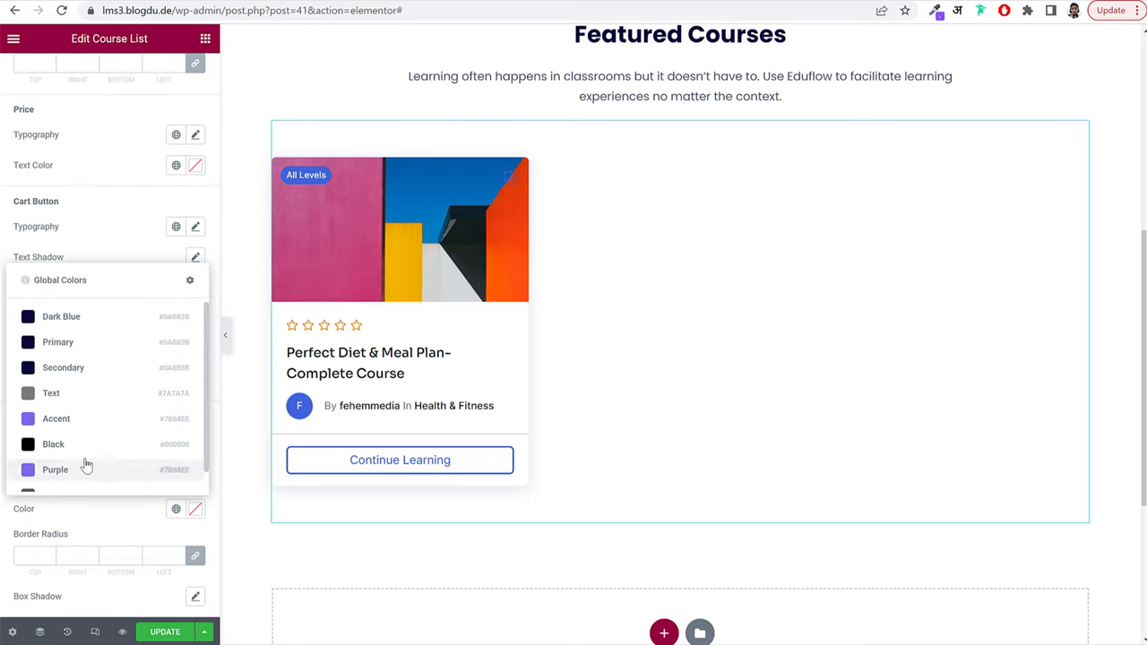
{"action": "left_click", "coordinate": [86, 471]}
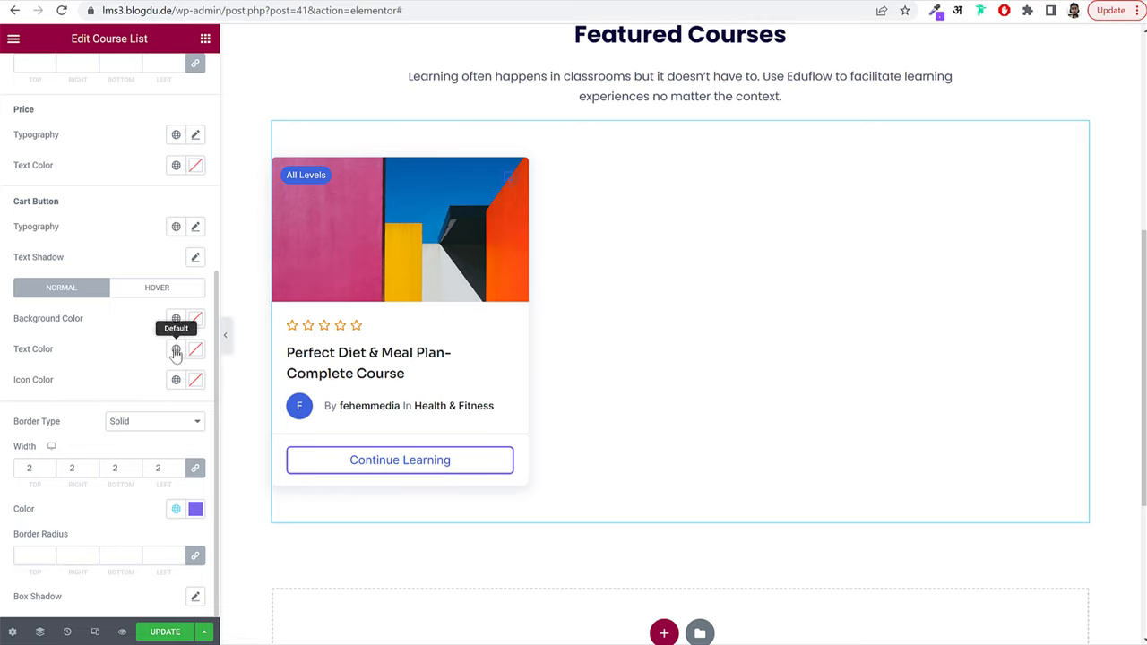
Make the cart button text Purple at 600 (Semi Bold) weight and save the page
{"action": "left_click", "coordinate": [175, 349]}
{"action": "left_click", "coordinate": [86, 571]}
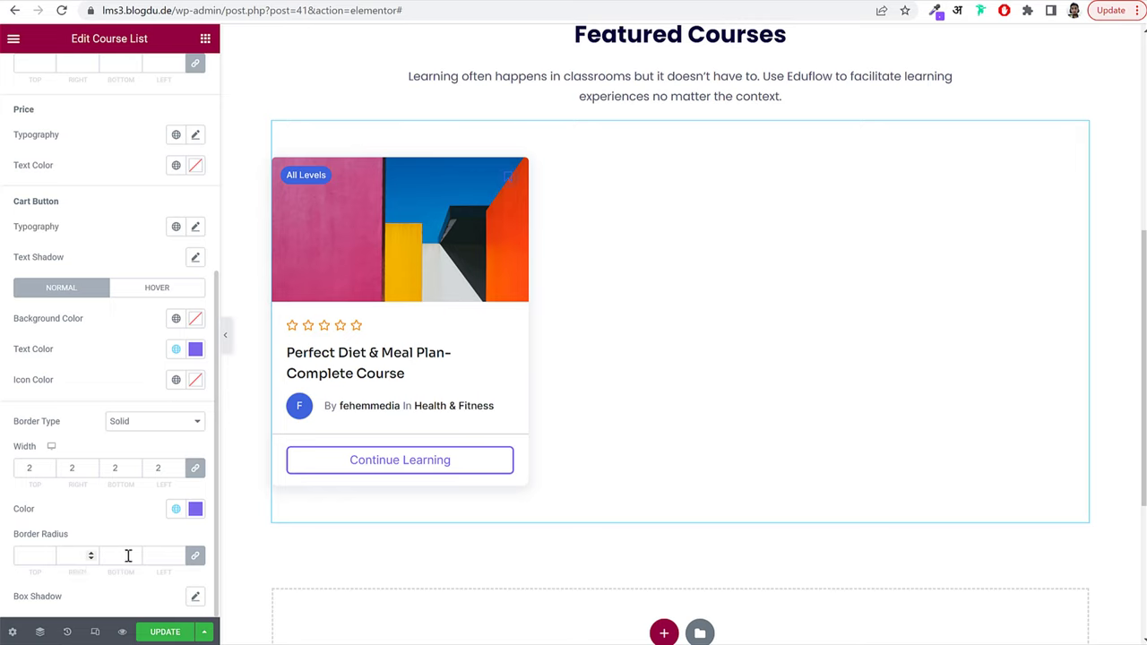
{"action": "left_click", "coordinate": [196, 227]}
{"action": "left_click", "coordinate": [130, 375]}
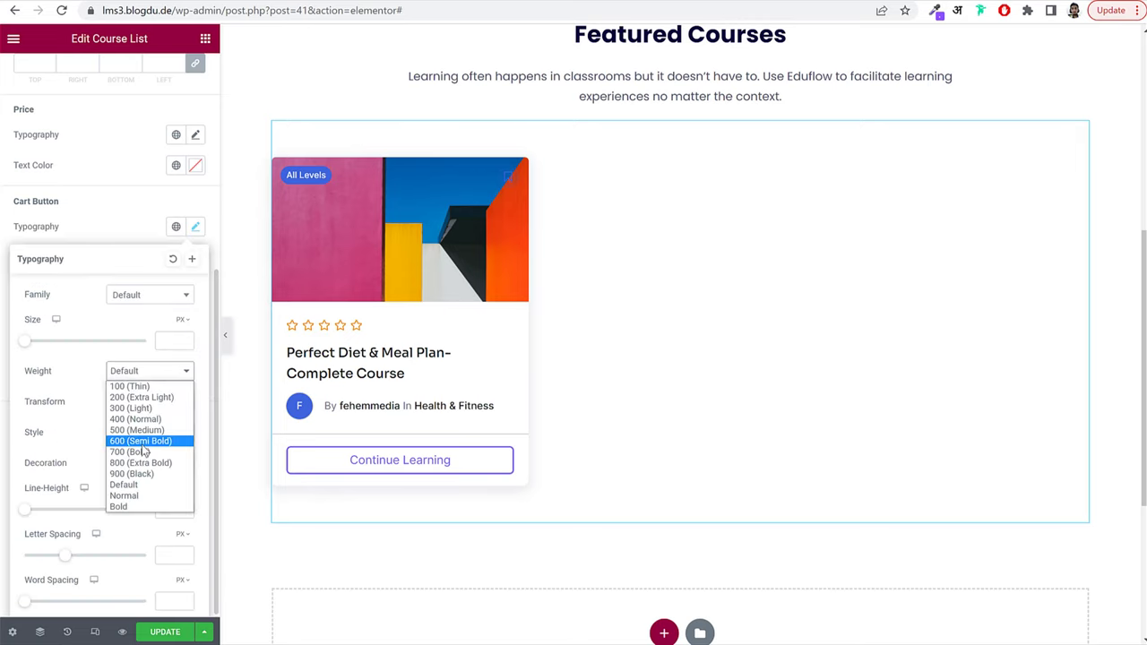
{"action": "left_click", "coordinate": [143, 455]}
{"action": "left_click", "coordinate": [147, 371]}
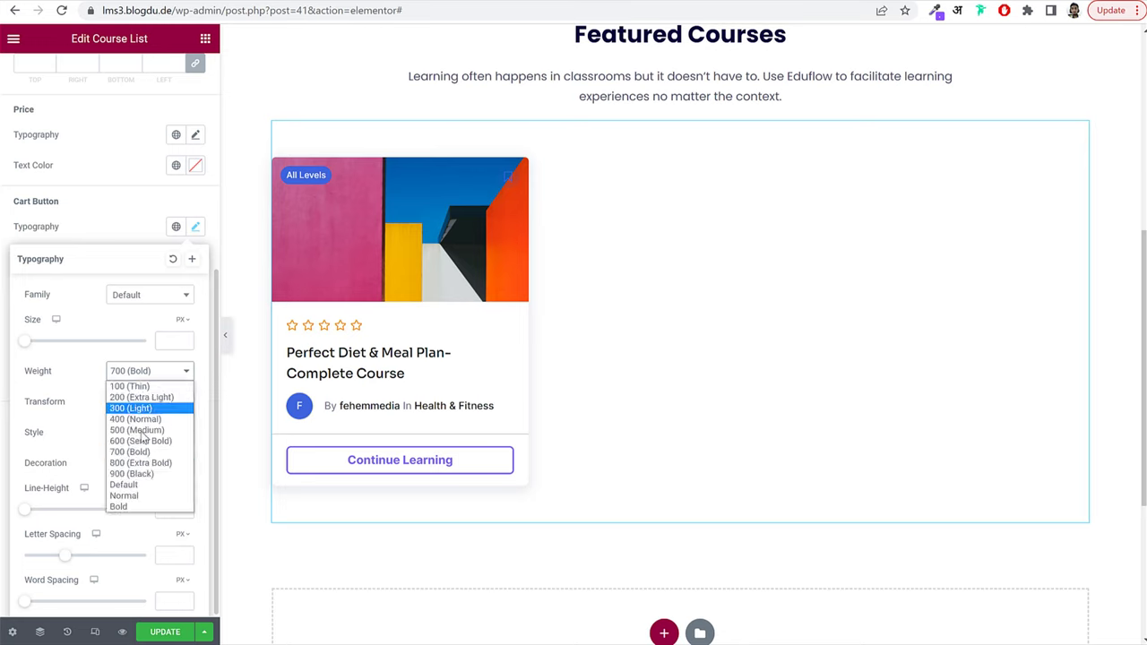
{"action": "left_click", "coordinate": [143, 445]}
{"action": "left_click", "coordinate": [165, 635]}
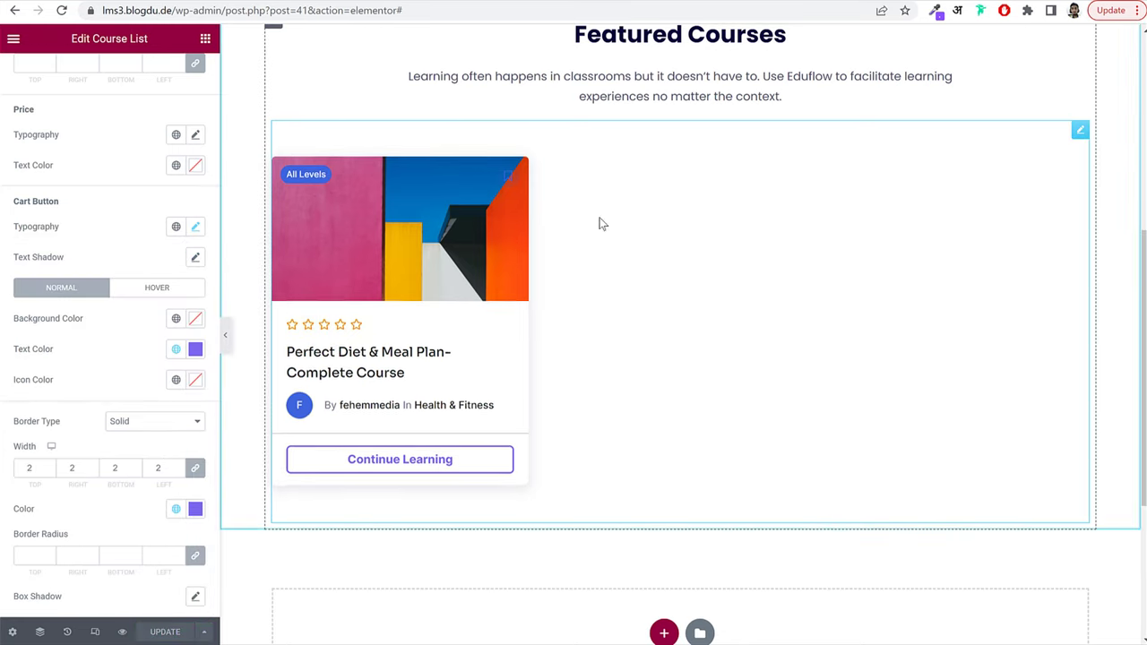
Try a box shadow on the cart button, then remove it again
{"action": "scroll", "coordinate": [115, 197], "scroll_direction": "up", "scroll_amount": 3}
{"action": "scroll", "coordinate": [77, 382], "scroll_direction": "down", "scroll_amount": 3}
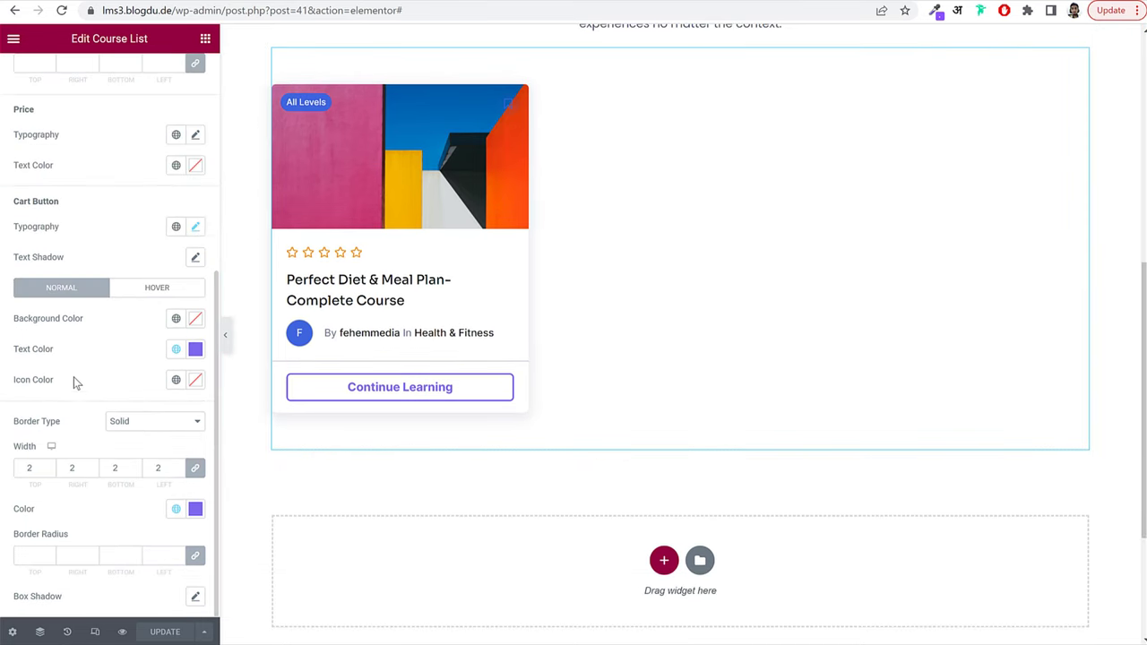
{"action": "left_click_drag", "start_coordinate": [14, 599], "coordinate": [169, 596]}
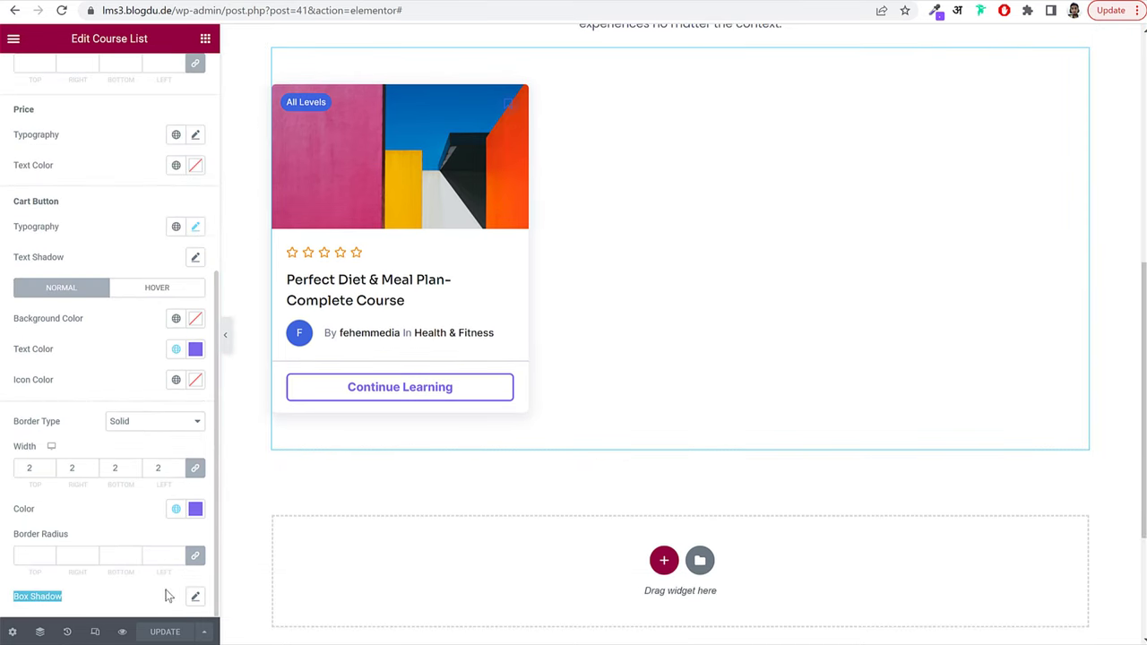
{"action": "left_click", "coordinate": [197, 598]}
{"action": "left_click", "coordinate": [196, 599]}
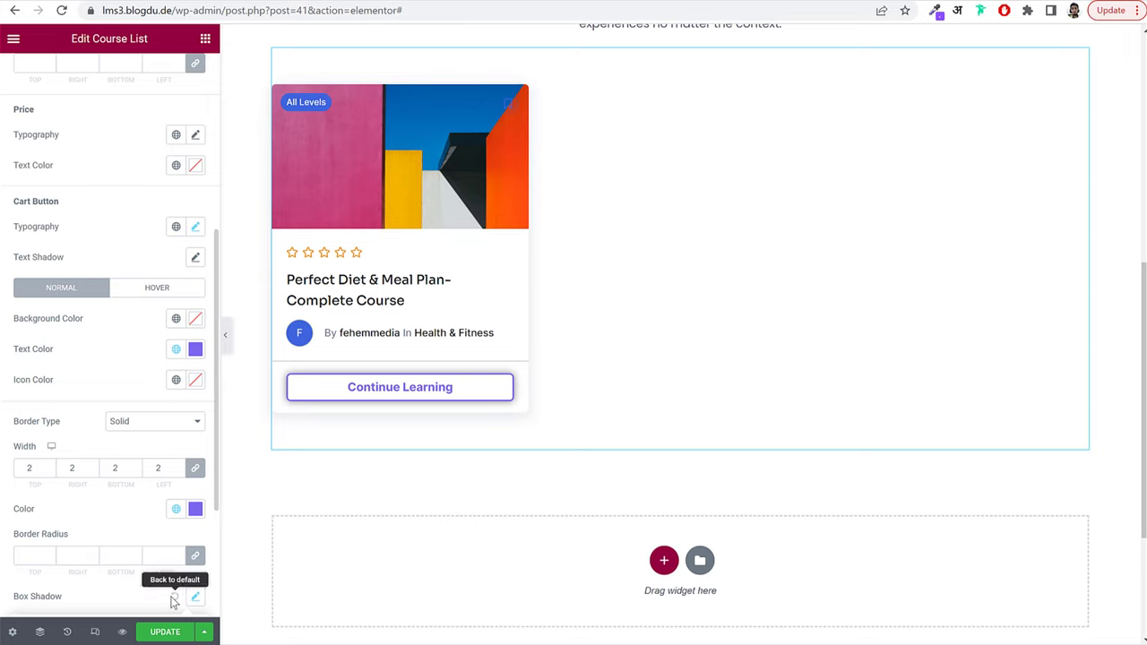
{"action": "left_click", "coordinate": [174, 599]}
{"action": "scroll", "coordinate": [139, 547], "scroll_direction": "up", "scroll_amount": 5}
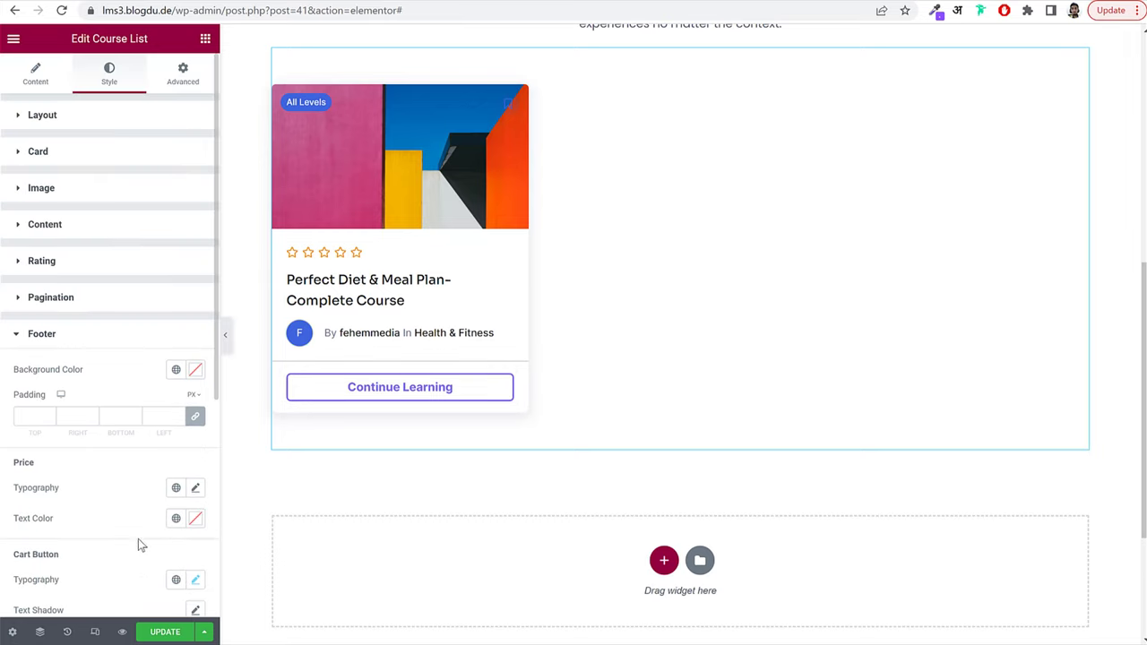
Collapse the Footer style section and expand the Card style settings
{"action": "left_click", "coordinate": [86, 340]}
{"action": "left_click", "coordinate": [74, 230]}
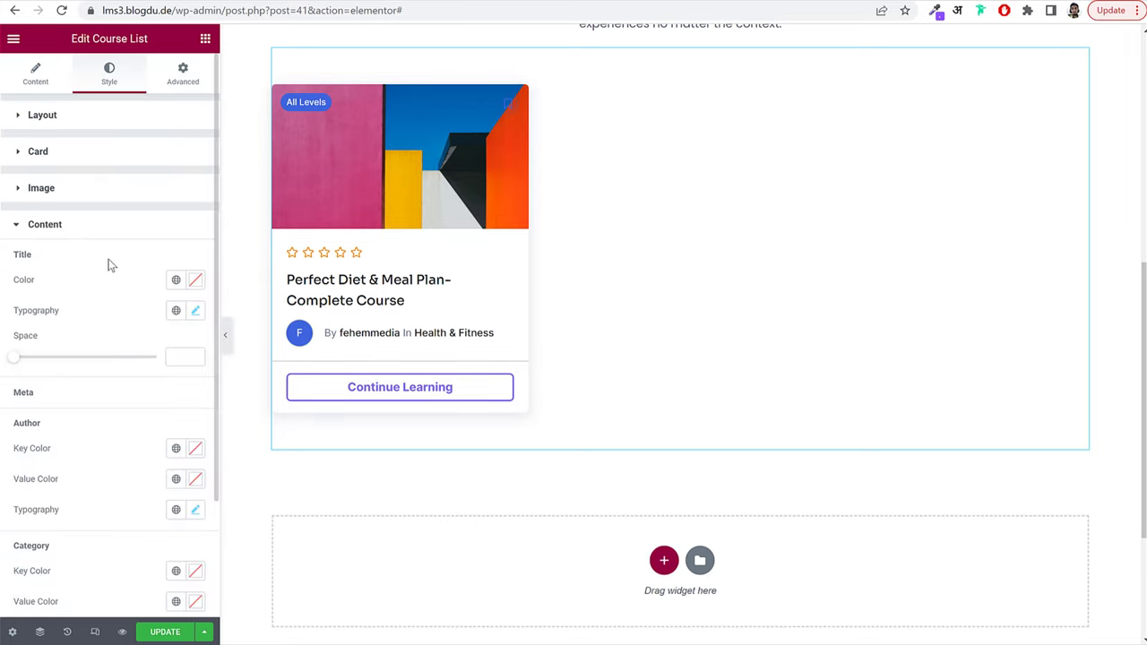
{"action": "scroll", "coordinate": [143, 390], "scroll_direction": "down", "scroll_amount": 2}
{"action": "scroll", "coordinate": [144, 391], "scroll_direction": "up", "scroll_amount": 2}
{"action": "left_click", "coordinate": [87, 159]}
{"action": "scroll", "coordinate": [130, 358], "scroll_direction": "down", "scroll_amount": 1}
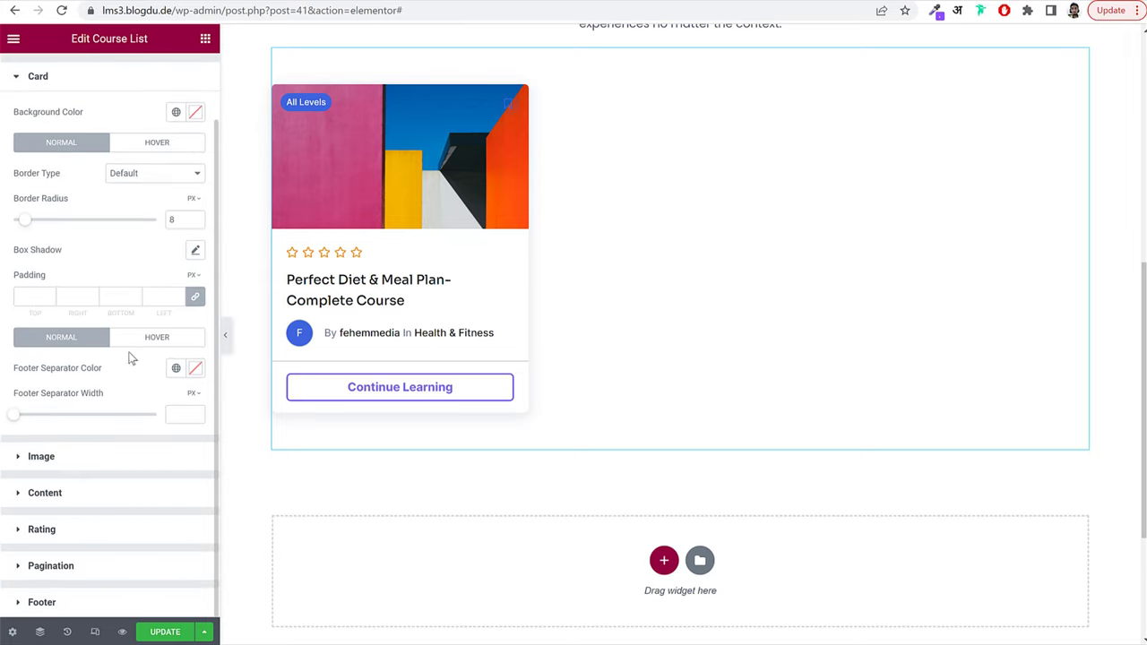
Change the card's box shadow colour to a dark greyish red and save
{"action": "left_click", "coordinate": [194, 252]}
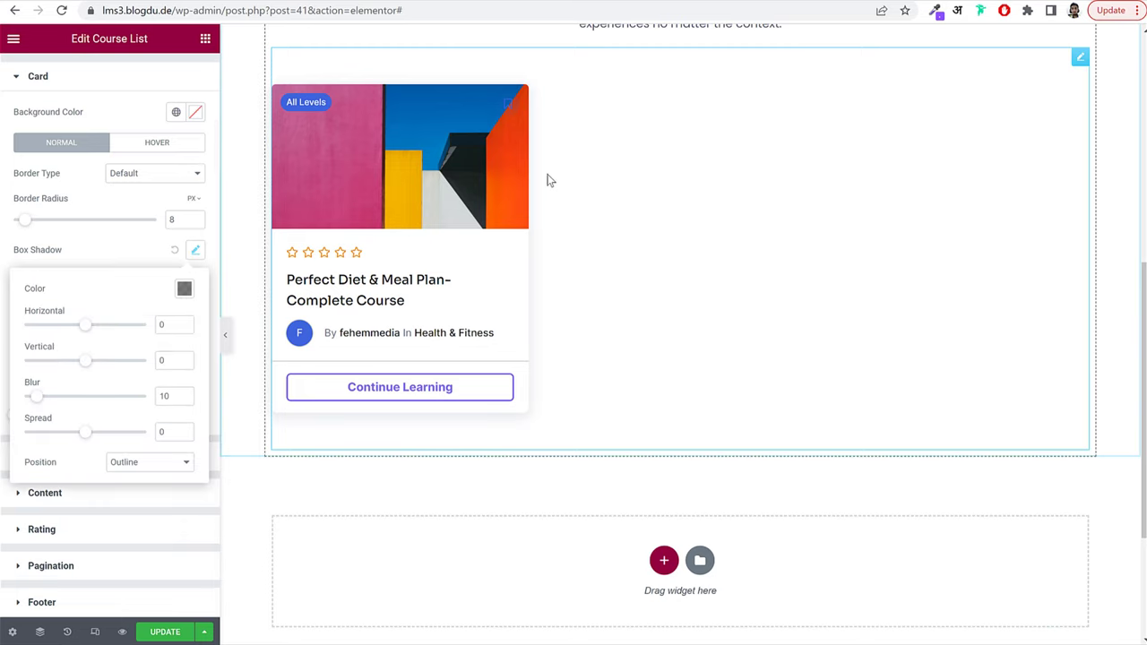
{"action": "left_click", "coordinate": [184, 289]}
{"action": "left_click_drag", "start_coordinate": [184, 410], "coordinate": [145, 413]}
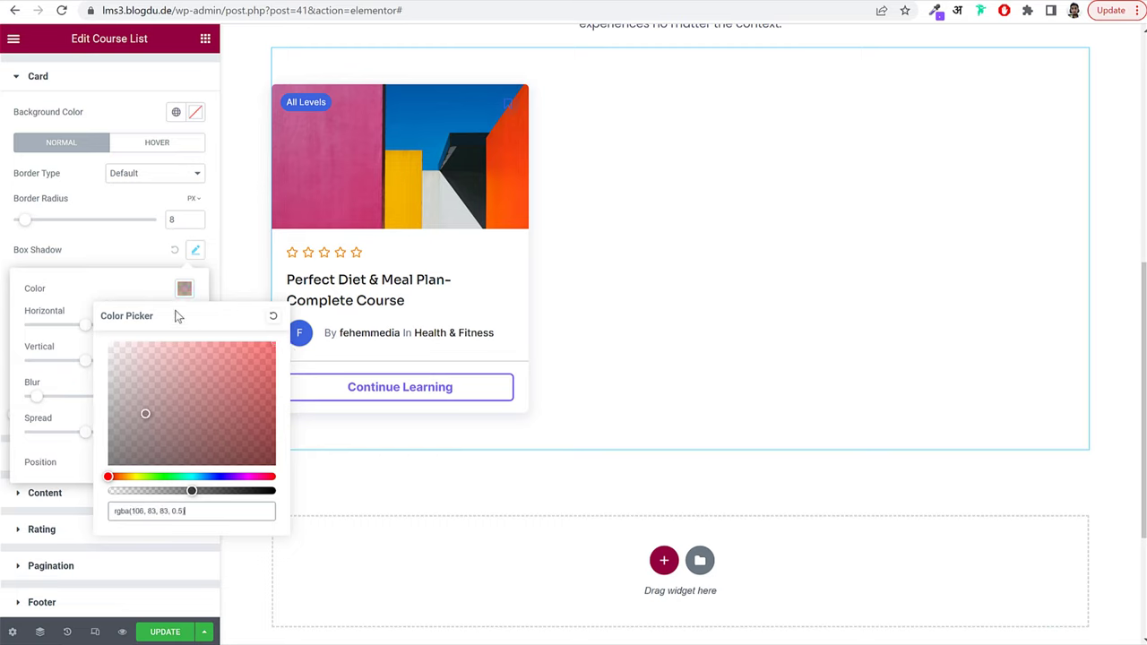
{"action": "left_click", "coordinate": [171, 257]}
{"action": "left_click", "coordinate": [166, 632]}
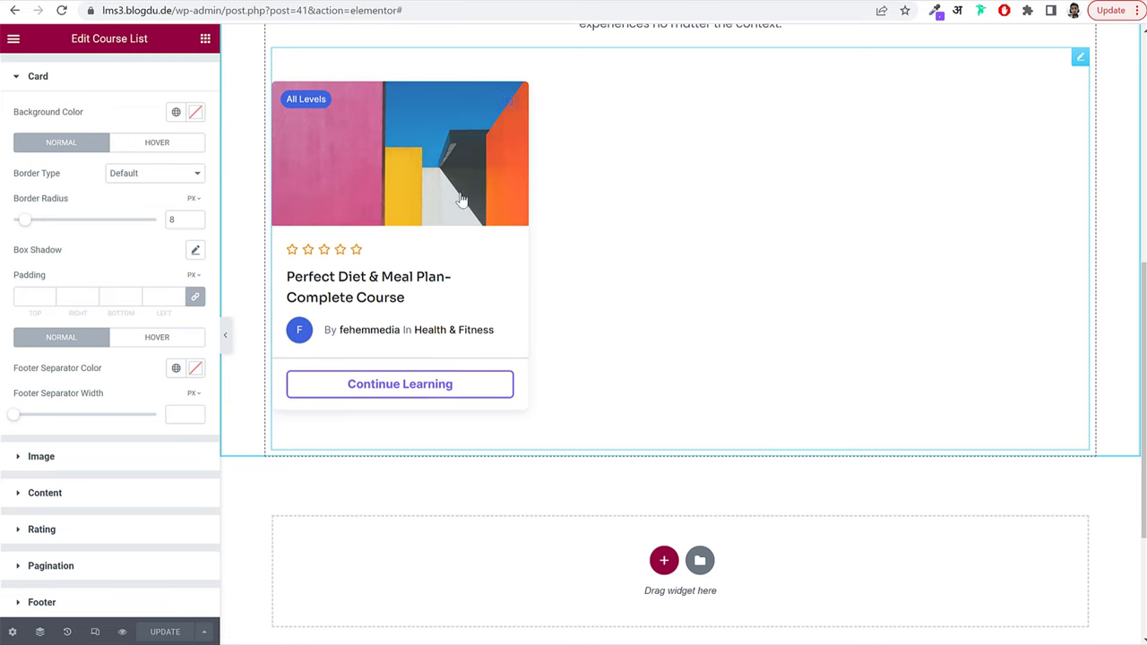
Collapse and re-expand the Card style settings to review them
{"action": "scroll", "coordinate": [68, 523], "scroll_direction": "up", "scroll_amount": 2}
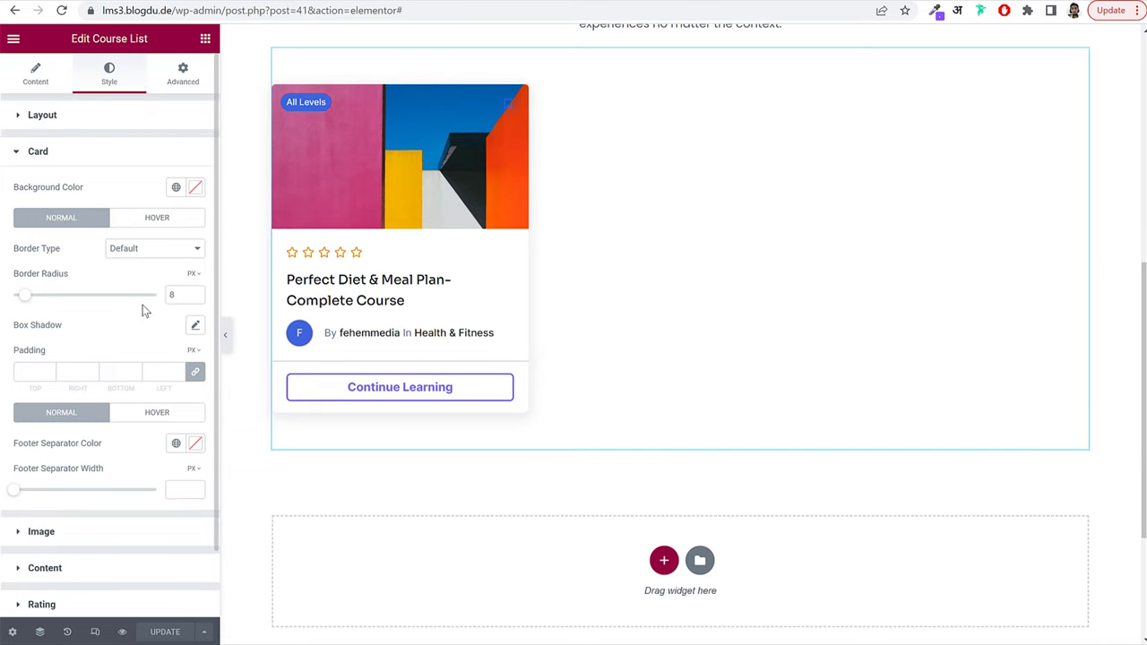
{"action": "left_click", "coordinate": [103, 153]}
{"action": "left_click", "coordinate": [103, 153]}
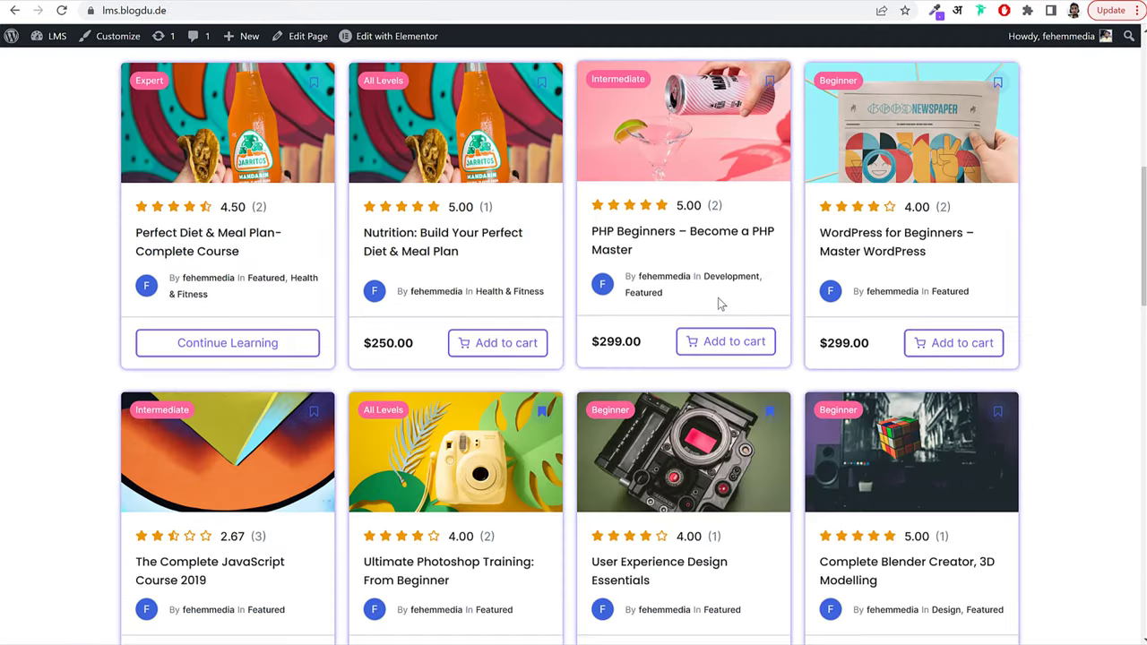
{"action": "scroll", "coordinate": [634, 408], "scroll_direction": "down", "scroll_amount": 4}
{"action": "scroll", "coordinate": [577, 408], "scroll_direction": "up", "scroll_amount": 10}
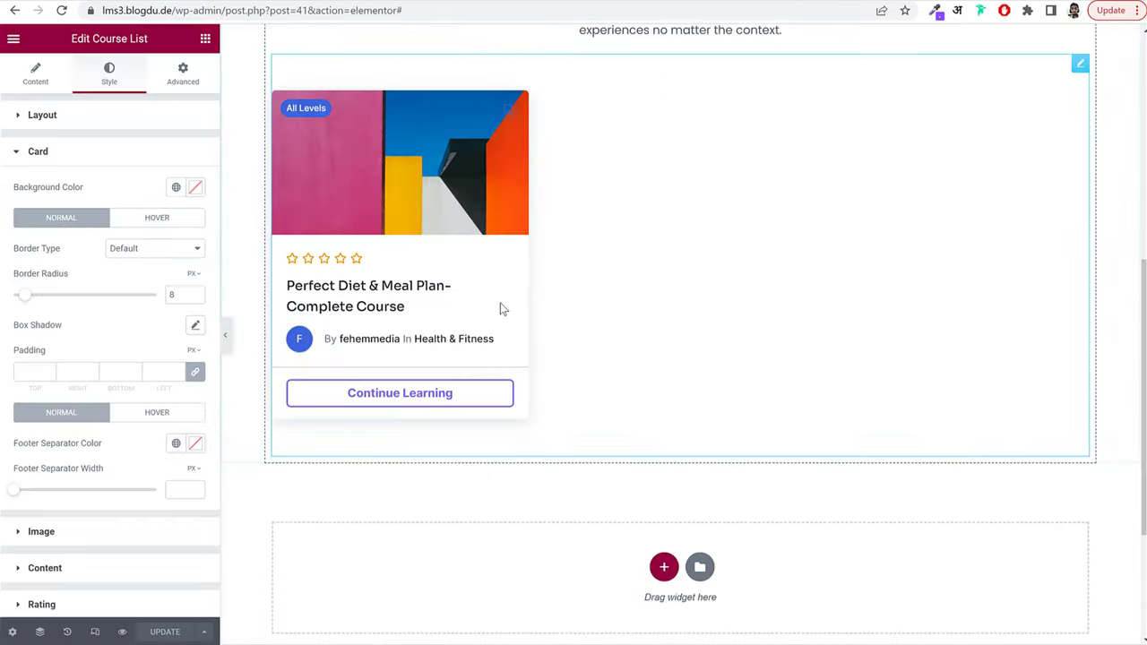
{"action": "scroll", "coordinate": [499, 305], "scroll_direction": "up", "scroll_amount": 5}
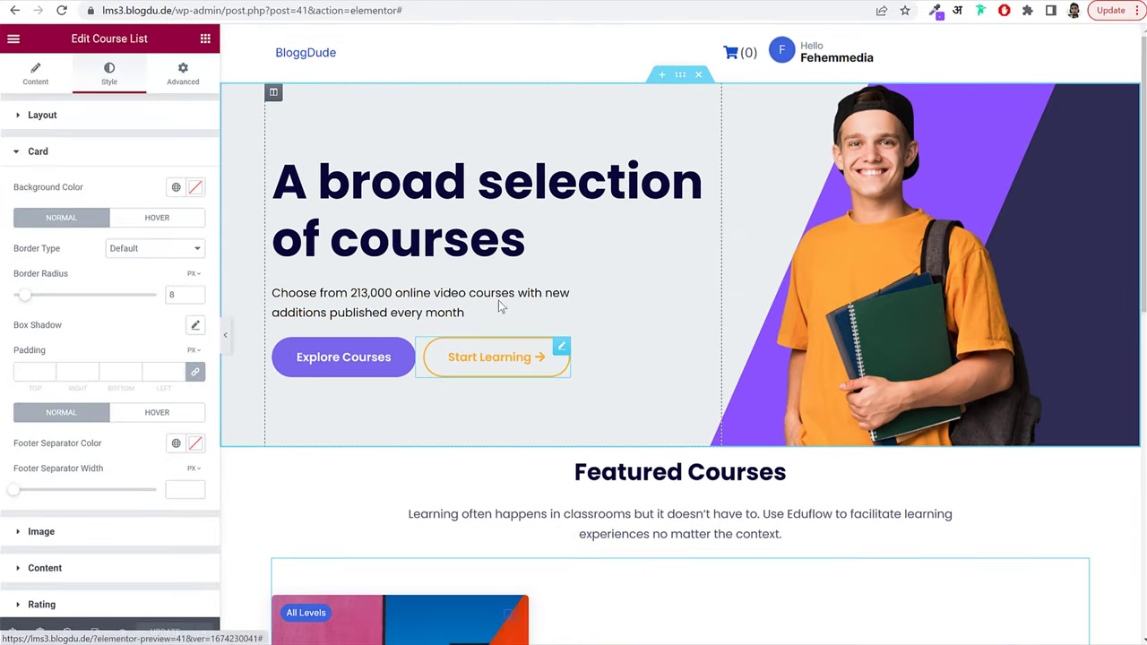
Copy the Explore Courses button and paste it below the course list
{"action": "right_click", "coordinate": [305, 372]}
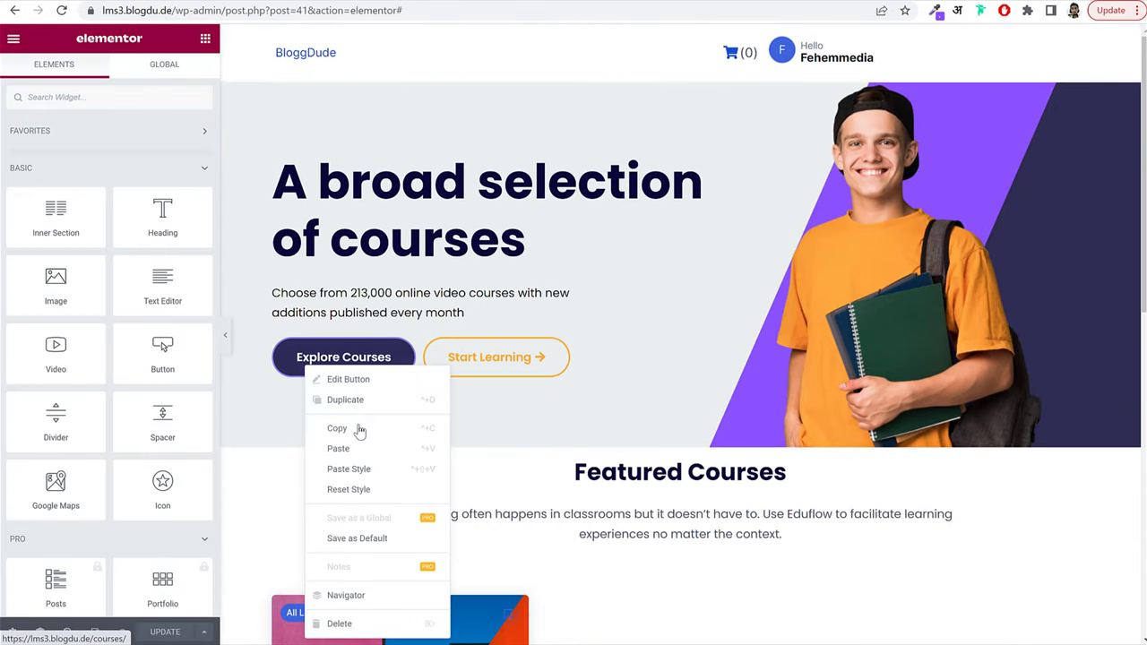
{"action": "left_click", "coordinate": [431, 430]}
{"action": "scroll", "coordinate": [620, 339], "scroll_direction": "down", "scroll_amount": 5}
{"action": "scroll", "coordinate": [609, 296], "scroll_direction": "down", "scroll_amount": 2}
{"action": "right_click", "coordinate": [594, 261]}
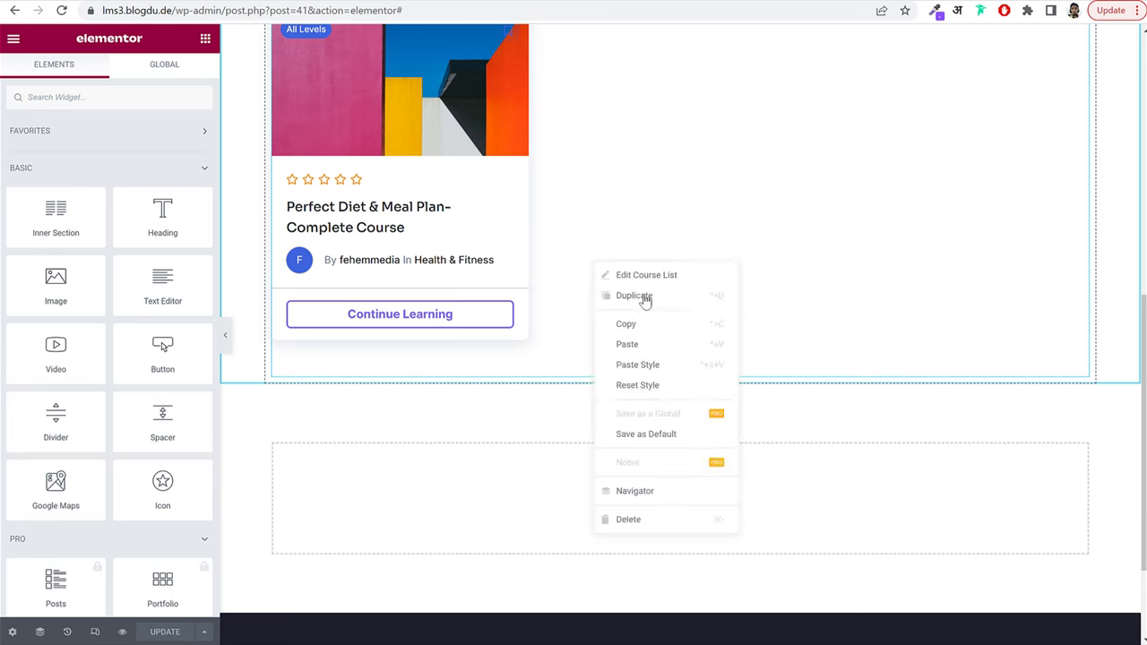
{"action": "left_click", "coordinate": [655, 341]}
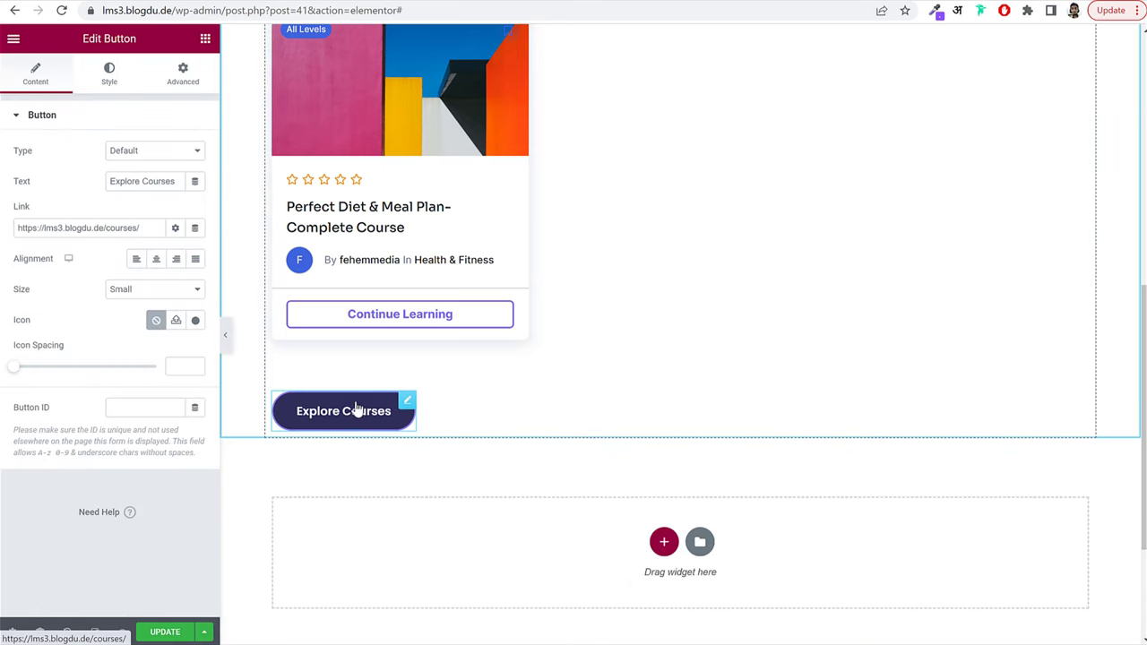
Reset the pasted button's Advanced layout width to Default
{"action": "left_click", "coordinate": [183, 72]}
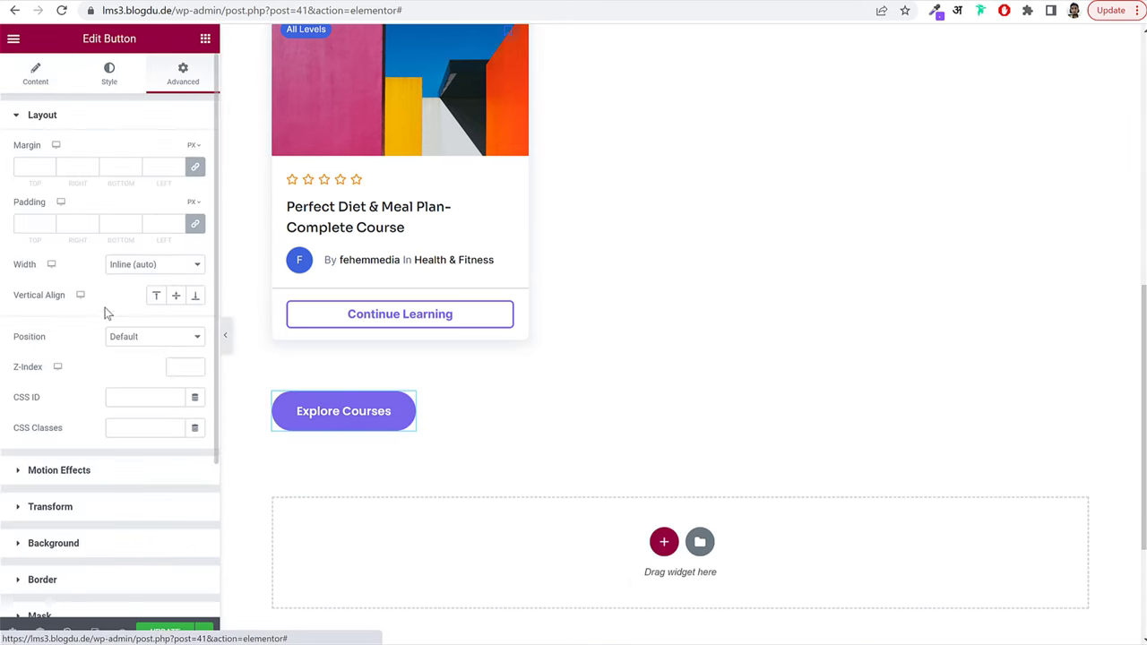
{"action": "left_click_drag", "start_coordinate": [16, 267], "coordinate": [164, 261]}
{"action": "left_click", "coordinate": [154, 265]}
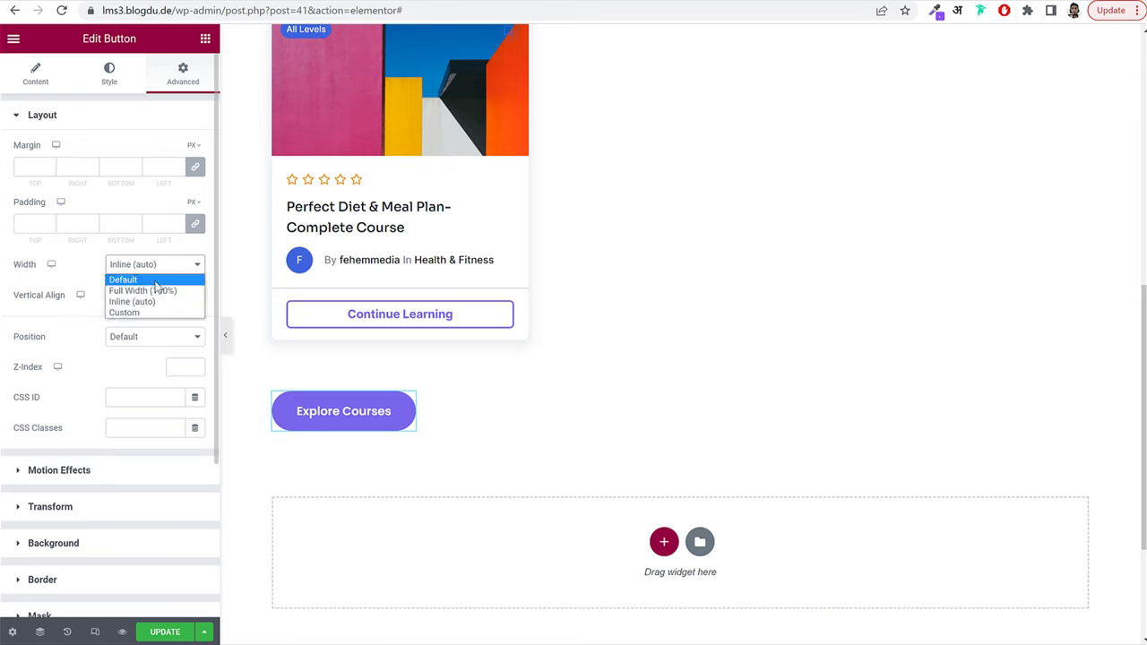
{"action": "left_click", "coordinate": [125, 277]}
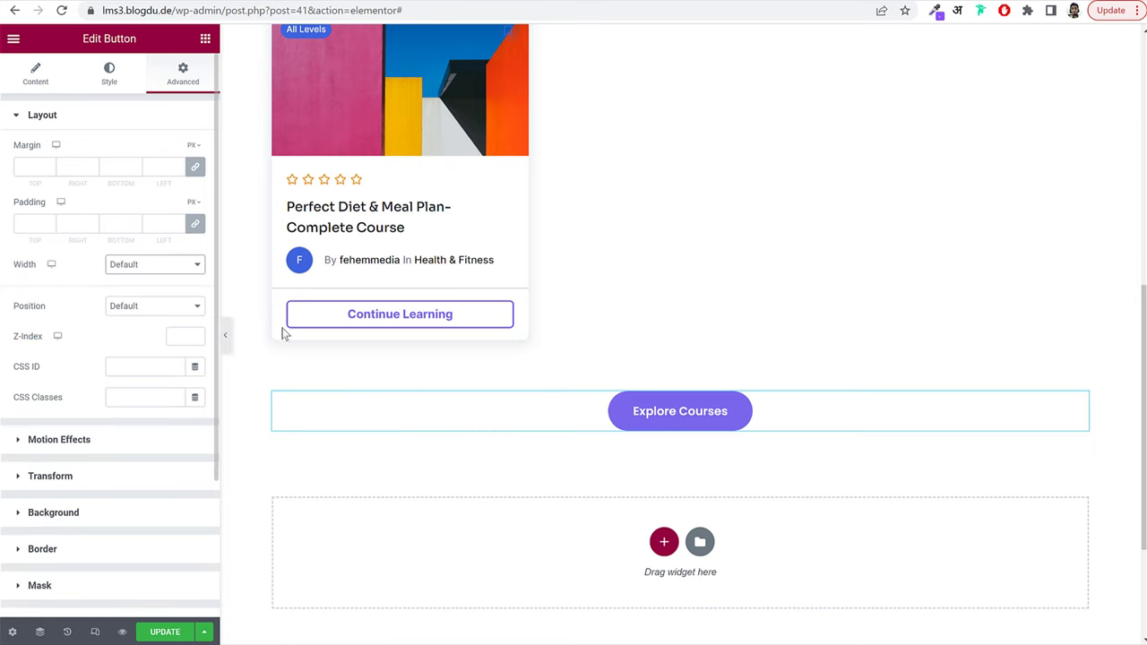
Confirm the button links to the courses page and save the page
{"action": "left_click", "coordinate": [664, 425]}
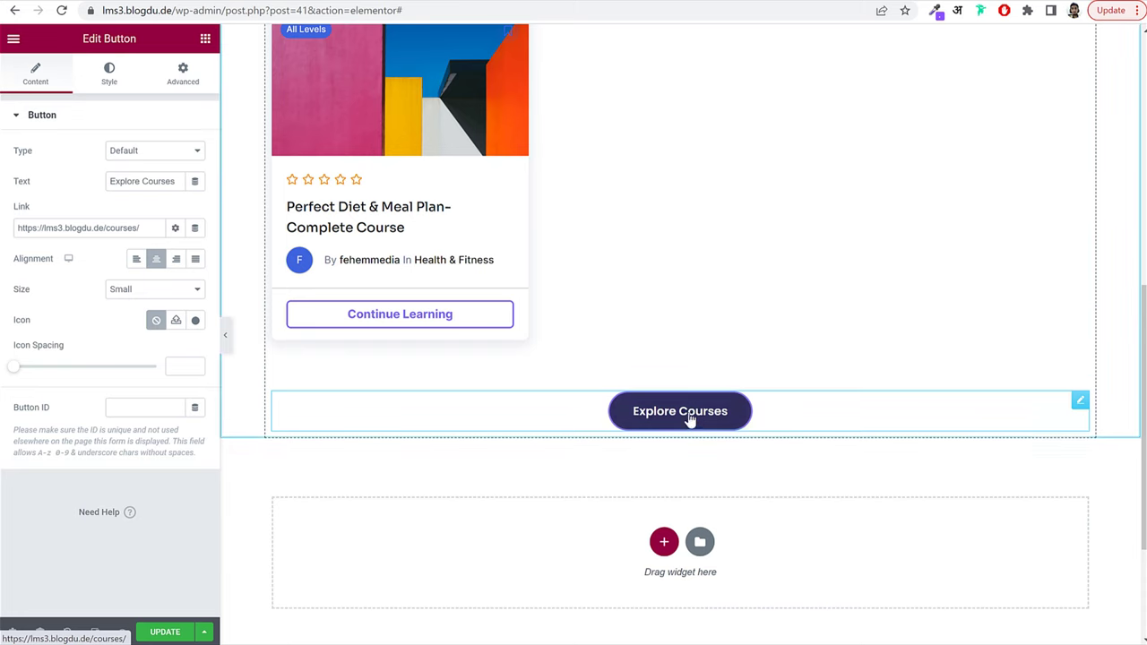
{"action": "left_click_drag", "start_coordinate": [106, 228], "coordinate": [140, 227]}
{"action": "left_click", "coordinate": [105, 228]}
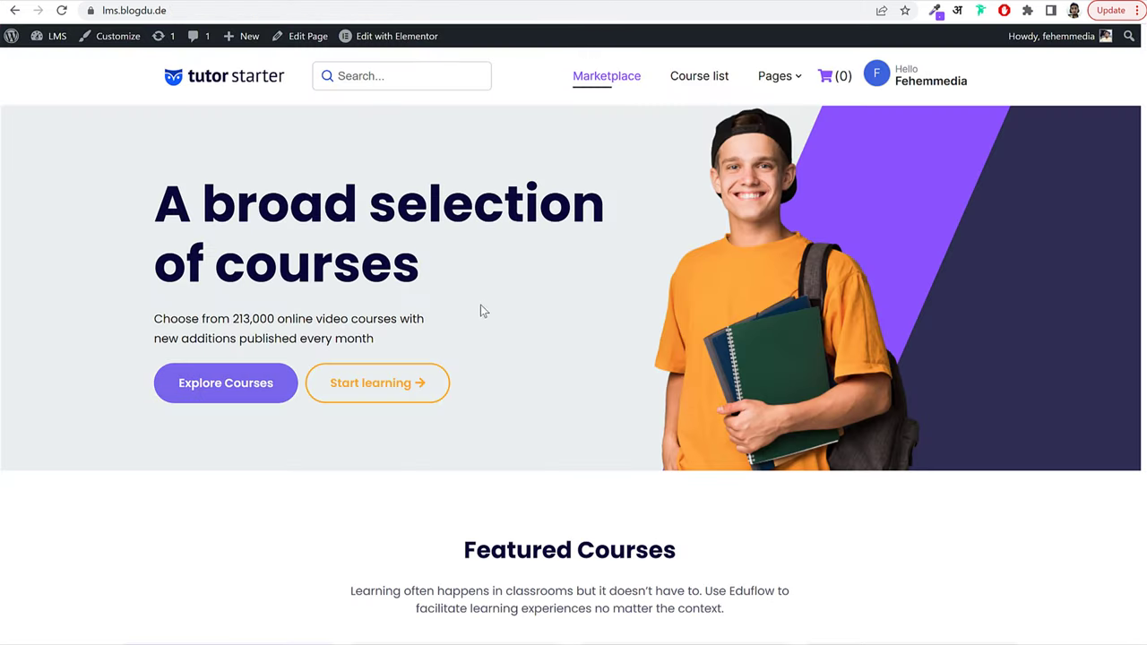
{"action": "scroll", "coordinate": [480, 311], "scroll_direction": "down", "scroll_amount": 10}
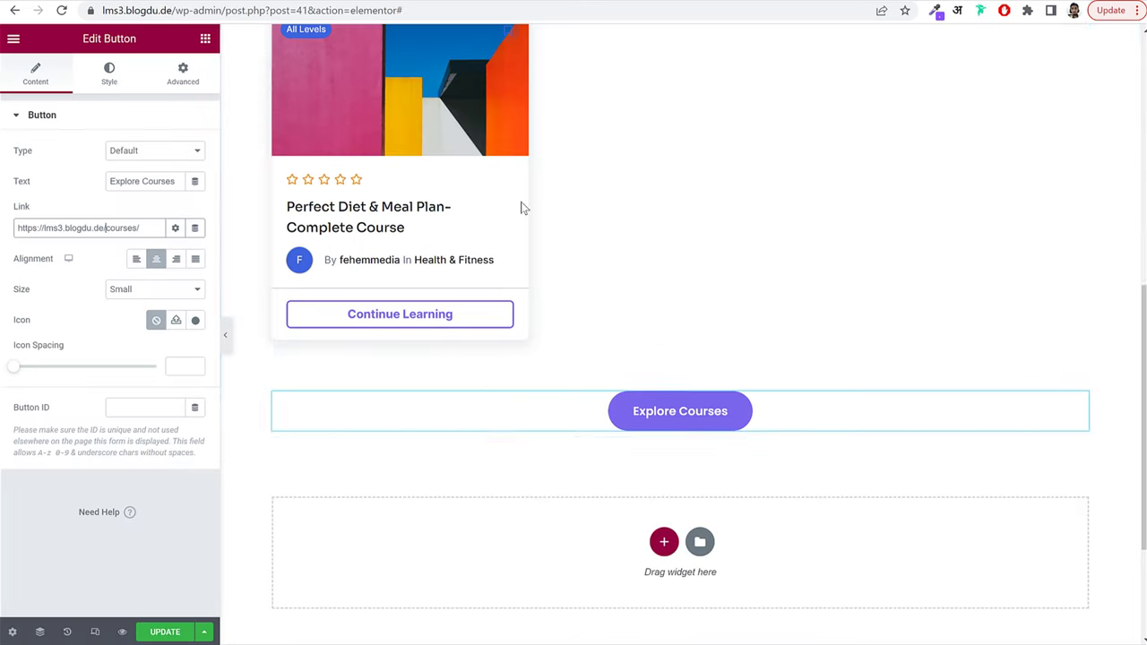
{"action": "scroll", "coordinate": [818, 373], "scroll_direction": "up", "scroll_amount": 3}
{"action": "scroll", "coordinate": [818, 373], "scroll_direction": "up", "scroll_amount": 3}
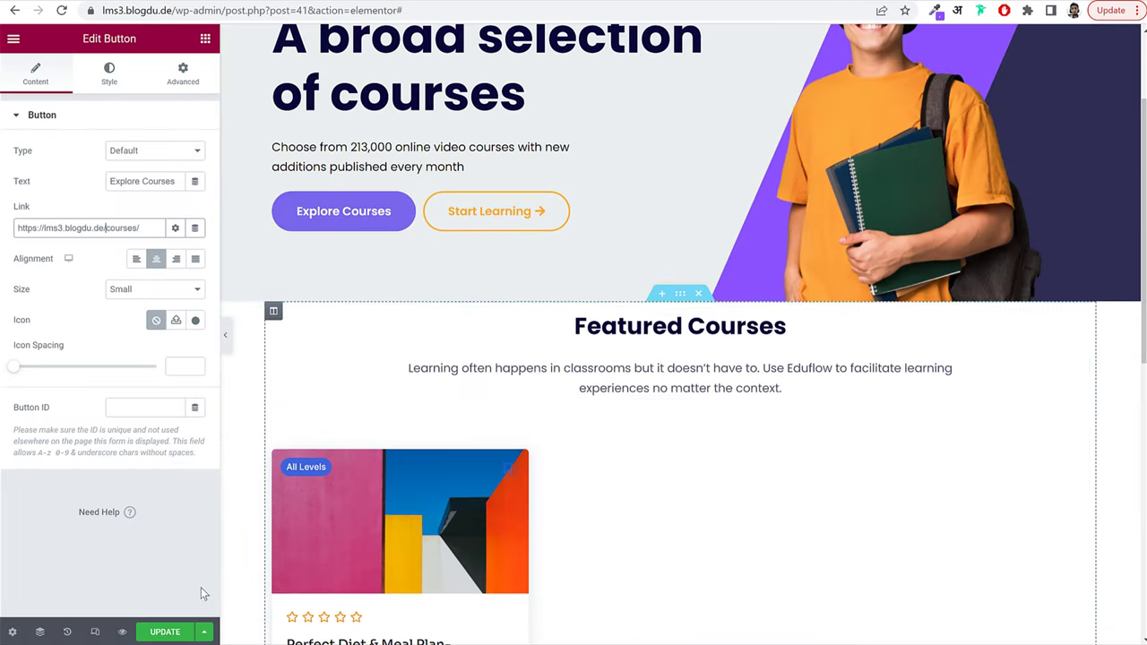
{"action": "left_click", "coordinate": [165, 632]}
Compare with the Featured Courses heading on the reference site
{"action": "scroll", "coordinate": [587, 270], "scroll_direction": "down", "scroll_amount": 1}
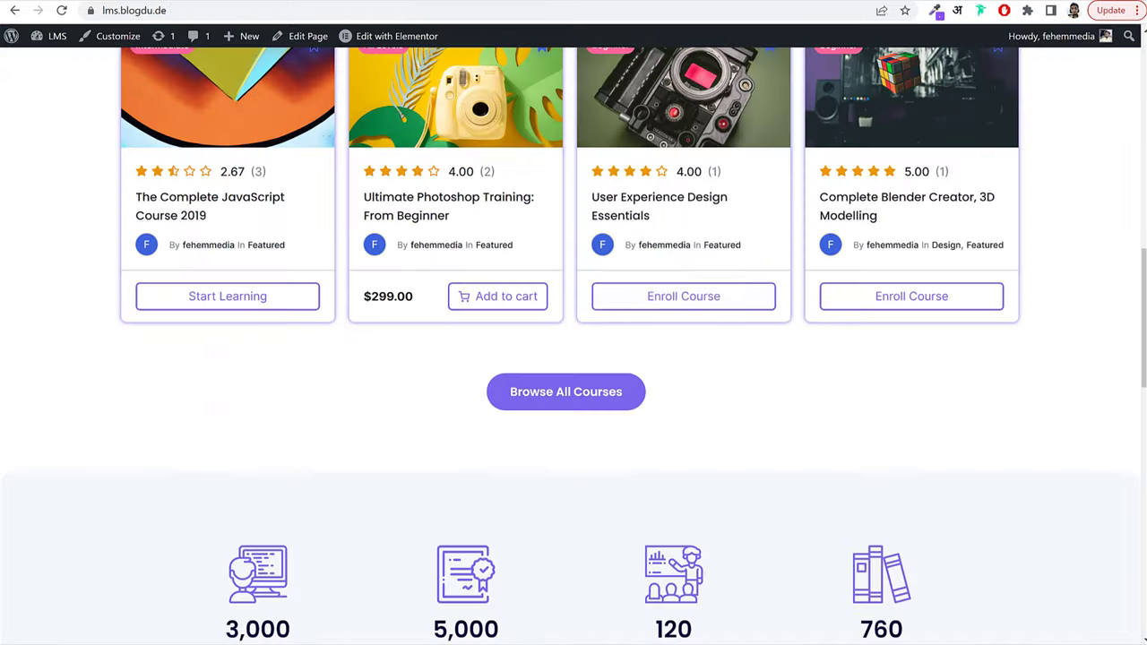
{"action": "scroll", "coordinate": [637, 327], "scroll_direction": "up", "scroll_amount": 5}
{"action": "scroll", "coordinate": [642, 341], "scroll_direction": "up", "scroll_amount": 3}
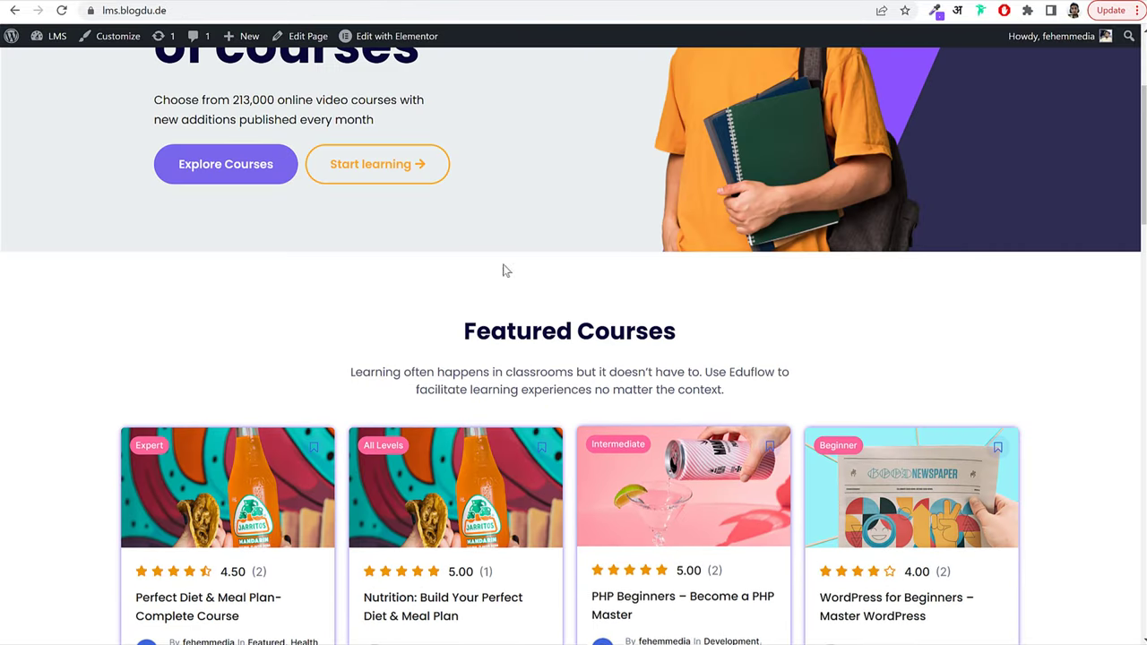
{"action": "triple_click", "coordinate": [464, 332]}
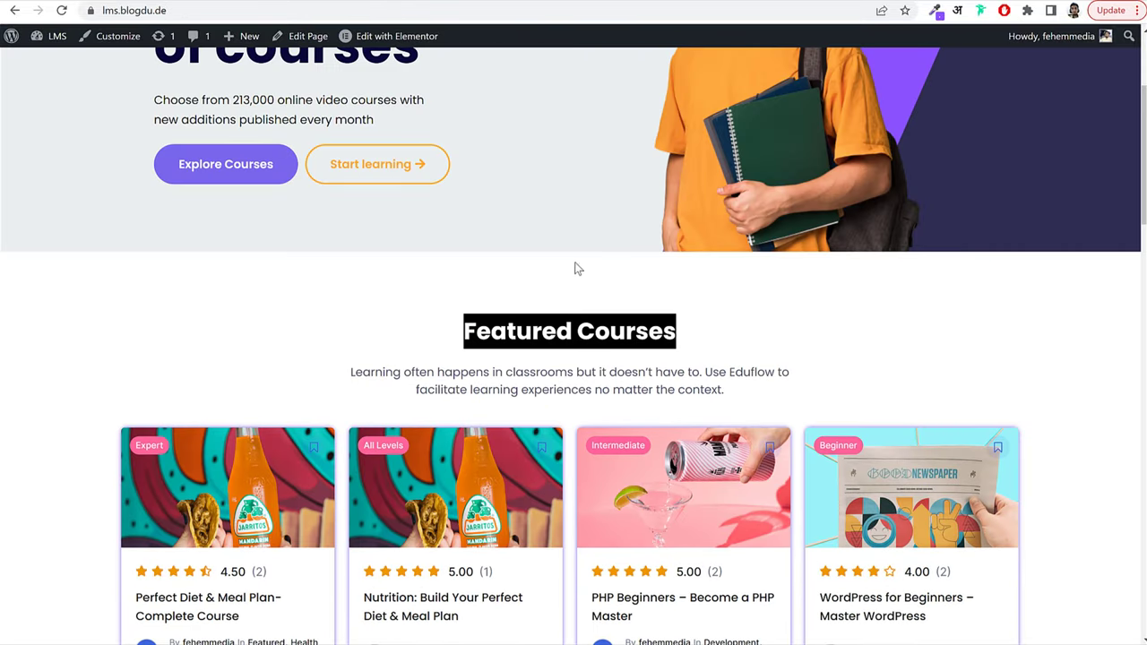
{"action": "scroll", "coordinate": [569, 276], "scroll_direction": "down", "scroll_amount": 8}
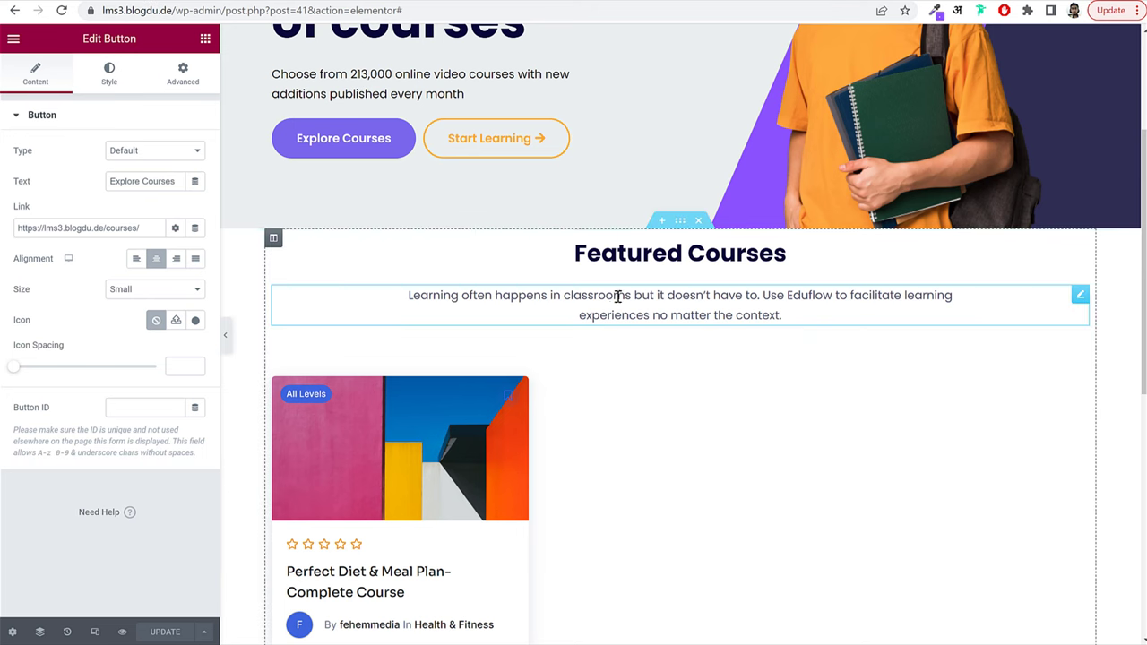
Set the Featured Courses section padding to 75 px top and bottom
{"action": "left_click", "coordinate": [680, 221]}
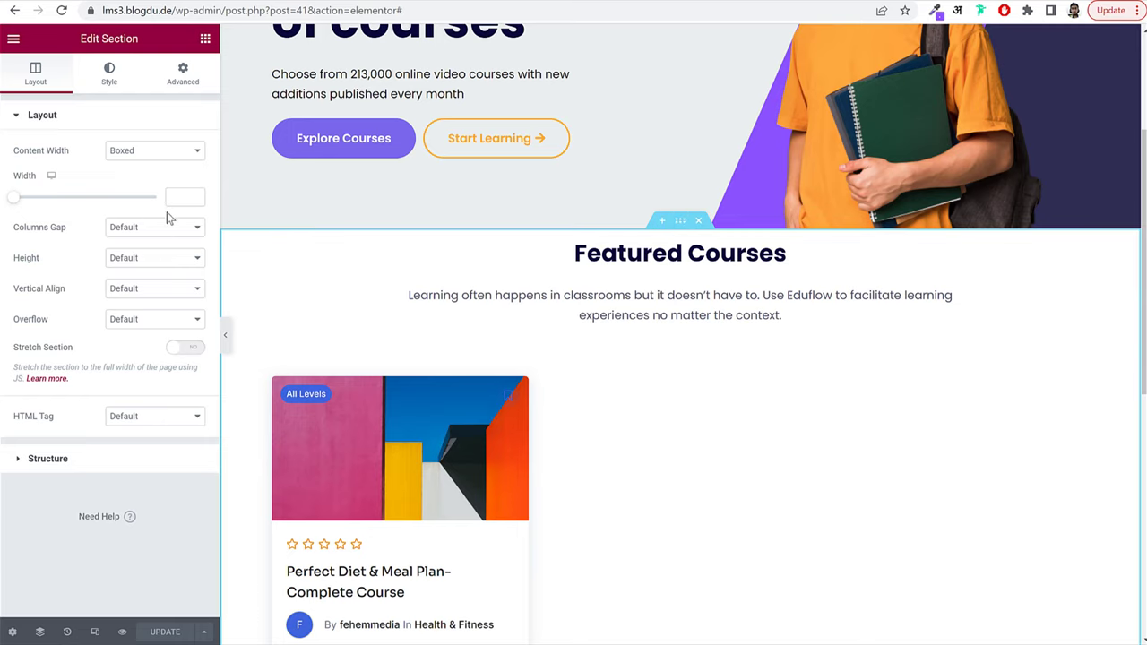
{"action": "left_click", "coordinate": [167, 85]}
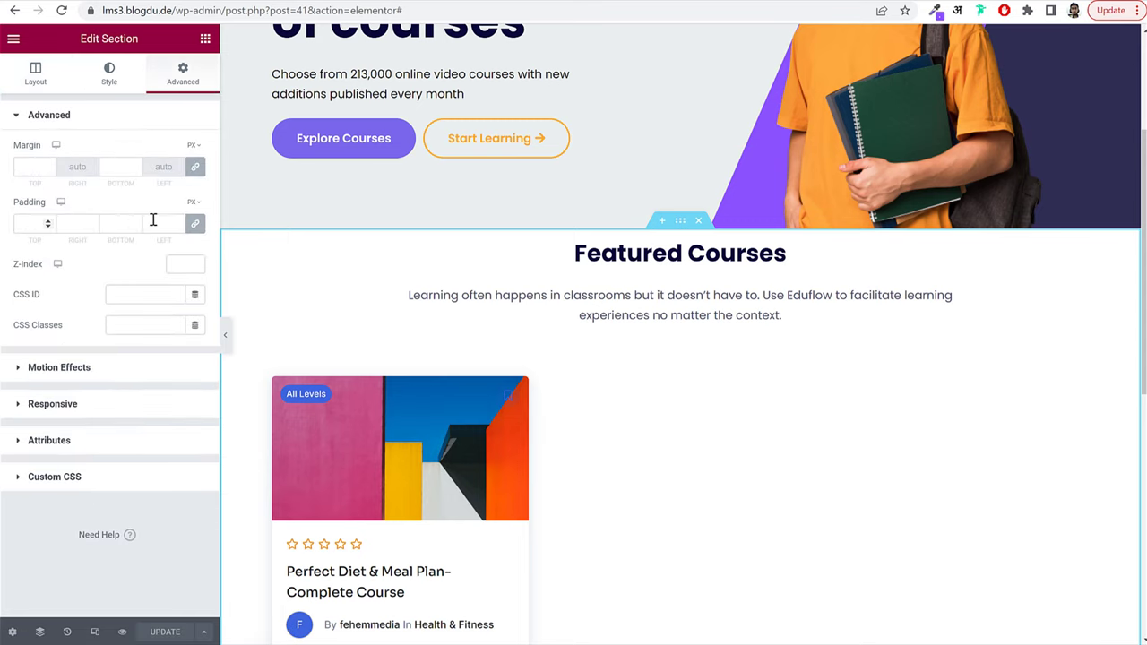
{"action": "left_click", "coordinate": [27, 224]}
{"action": "type", "text": "0"}
{"action": "left_click", "coordinate": [14, 224]}
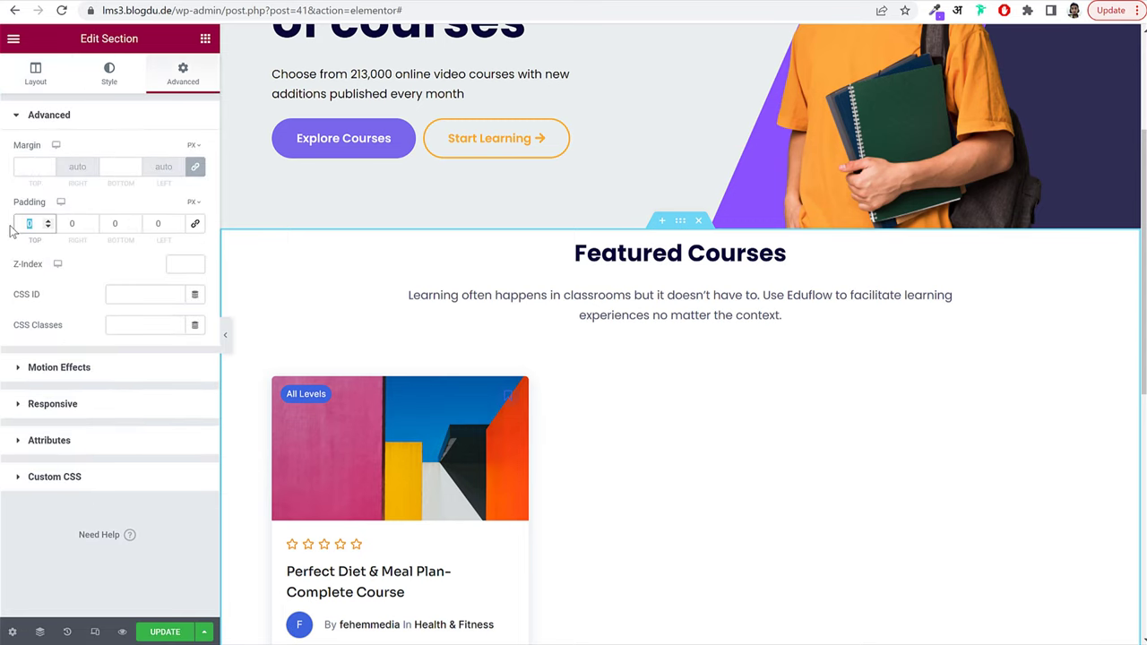
{"action": "type", "text": "75"}
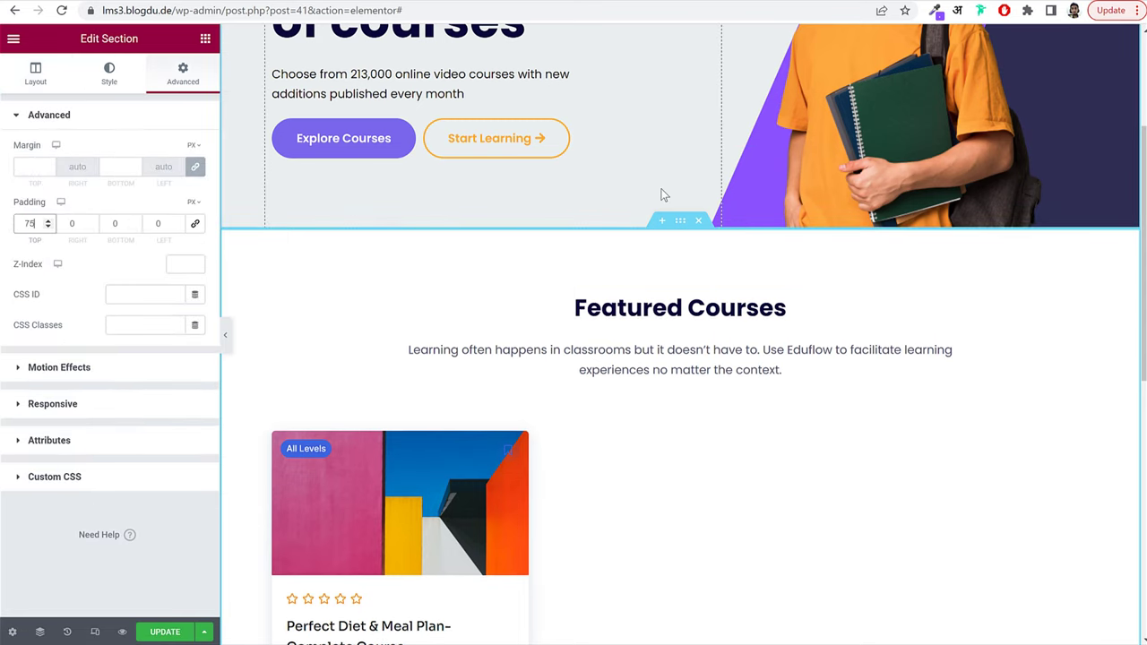
{"action": "key", "text": "Tab"}
{"action": "key", "text": "Tab"}
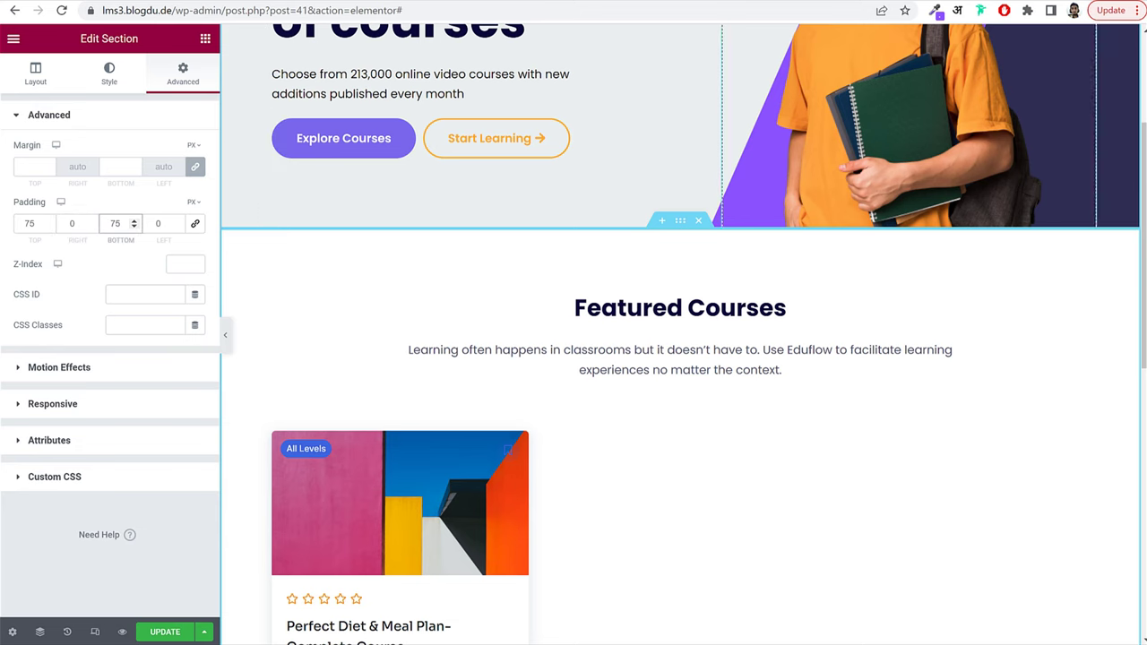
Save the page and view the live reference site
{"action": "scroll", "coordinate": [779, 341], "scroll_direction": "down", "scroll_amount": 6}
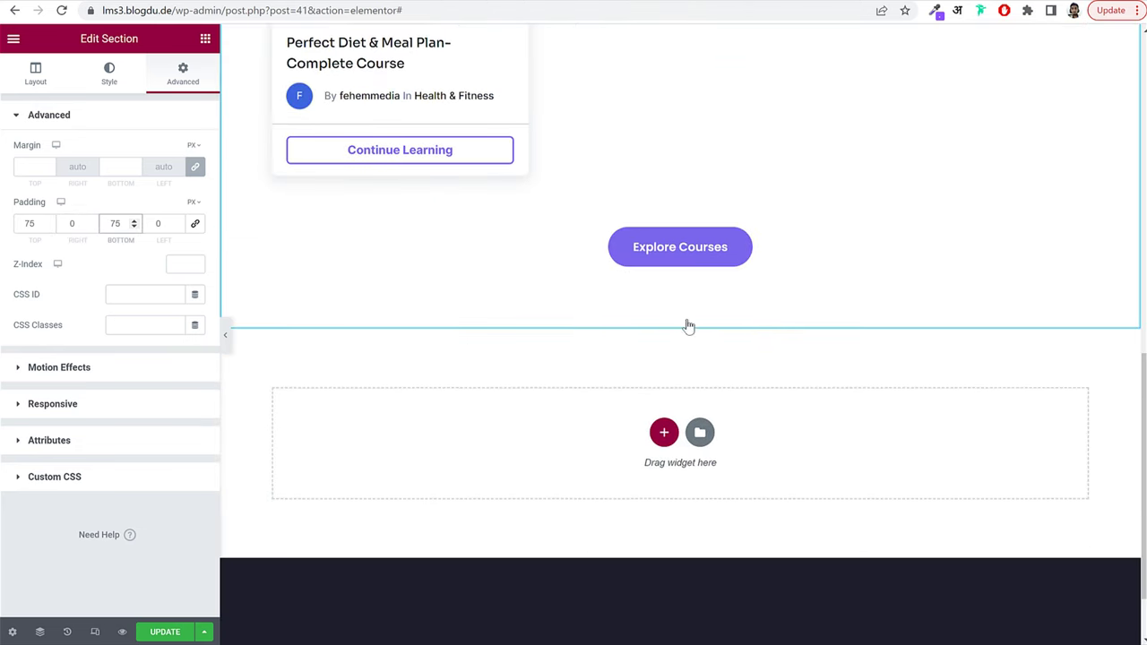
{"action": "scroll", "coordinate": [687, 325], "scroll_direction": "up", "scroll_amount": 6}
{"action": "scroll", "coordinate": [708, 350], "scroll_direction": "down", "scroll_amount": 5}
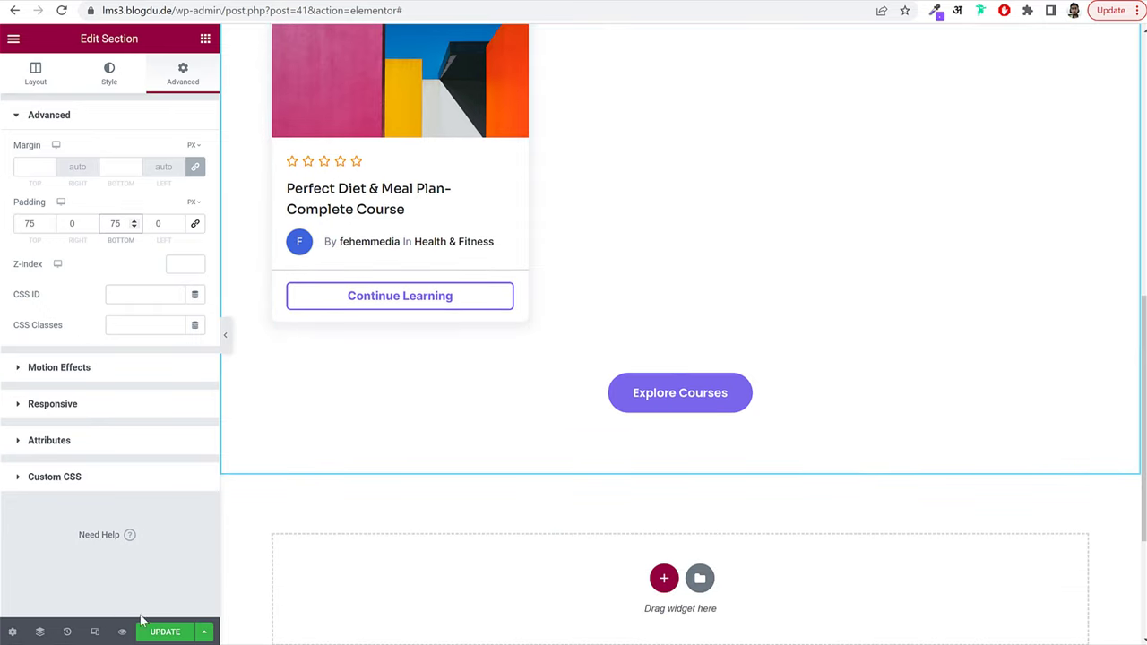
{"action": "left_click", "coordinate": [162, 632]}
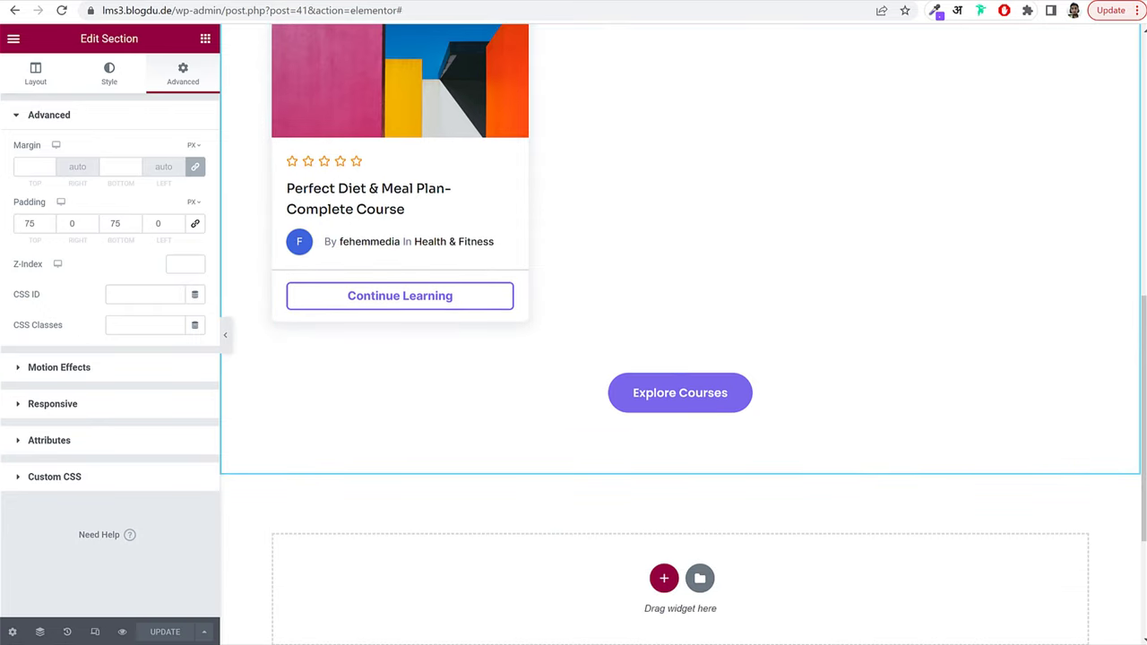
{"action": "left_click", "coordinate": [40, 5]}
{"action": "scroll", "coordinate": [622, 367], "scroll_direction": "down", "scroll_amount": 4}
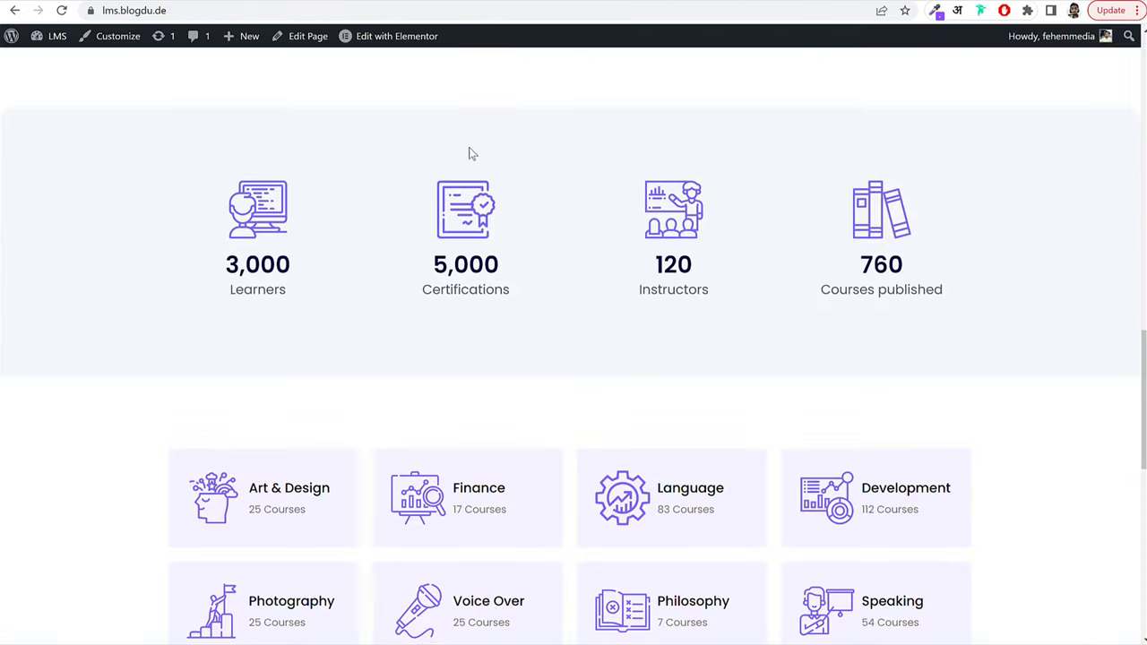
Back in the editor, add a four-column section above the footer
{"action": "key", "text": "ctrl+Tab"}
{"action": "scroll", "coordinate": [653, 287], "scroll_direction": "down", "scroll_amount": 3}
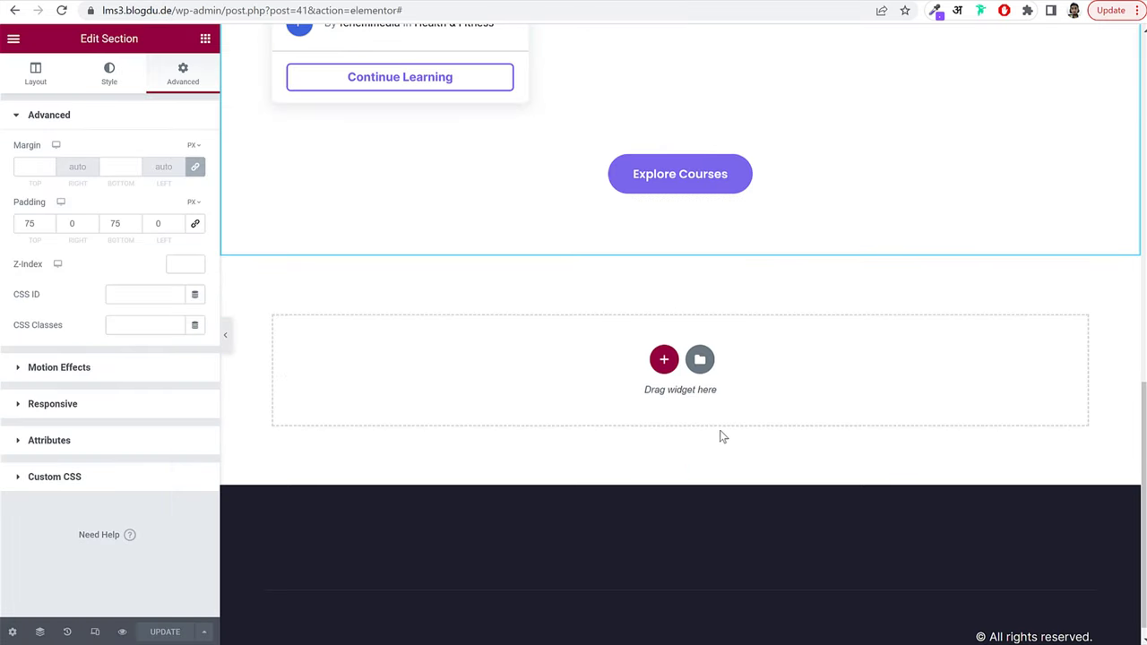
{"action": "left_click", "coordinate": [664, 362]}
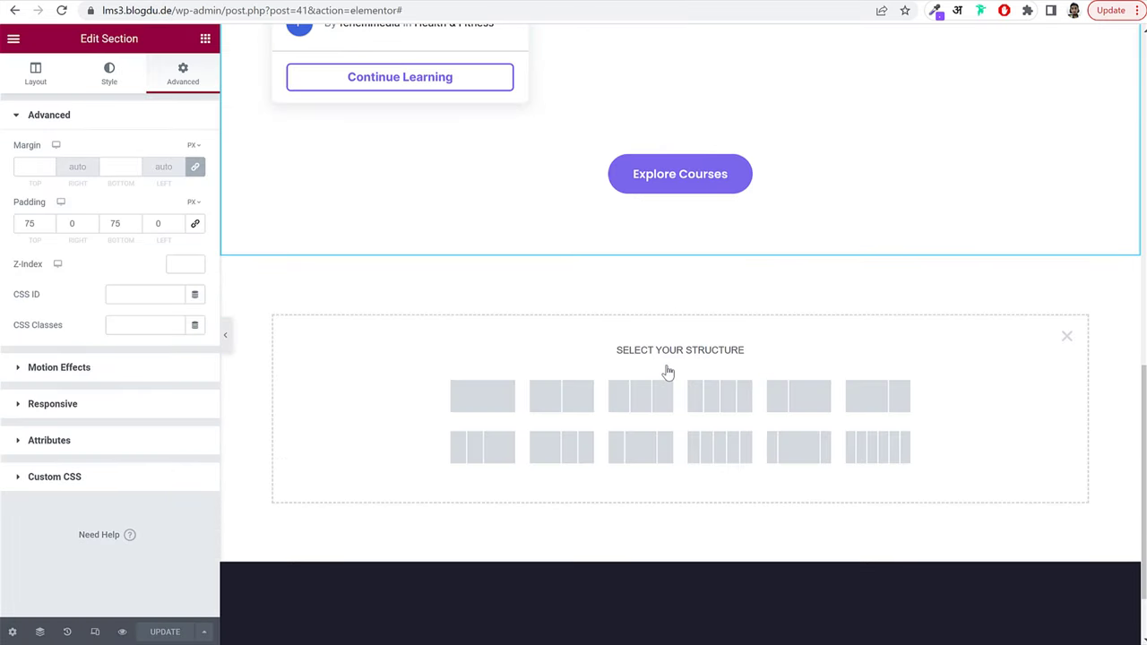
{"action": "left_click", "coordinate": [736, 414]}
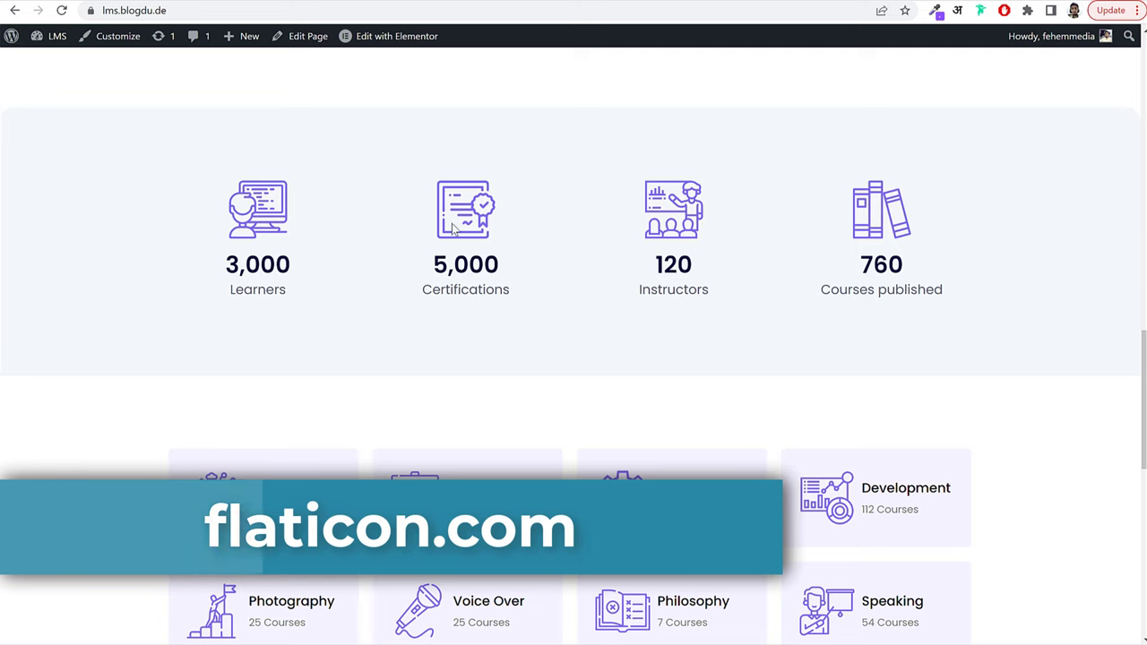
Search Flaticon for book icons and open a stacked-books icon's details
{"action": "scroll", "coordinate": [910, 316], "scroll_direction": "down", "scroll_amount": 3}
{"action": "scroll", "coordinate": [550, 382], "scroll_direction": "up", "scroll_amount": 3}
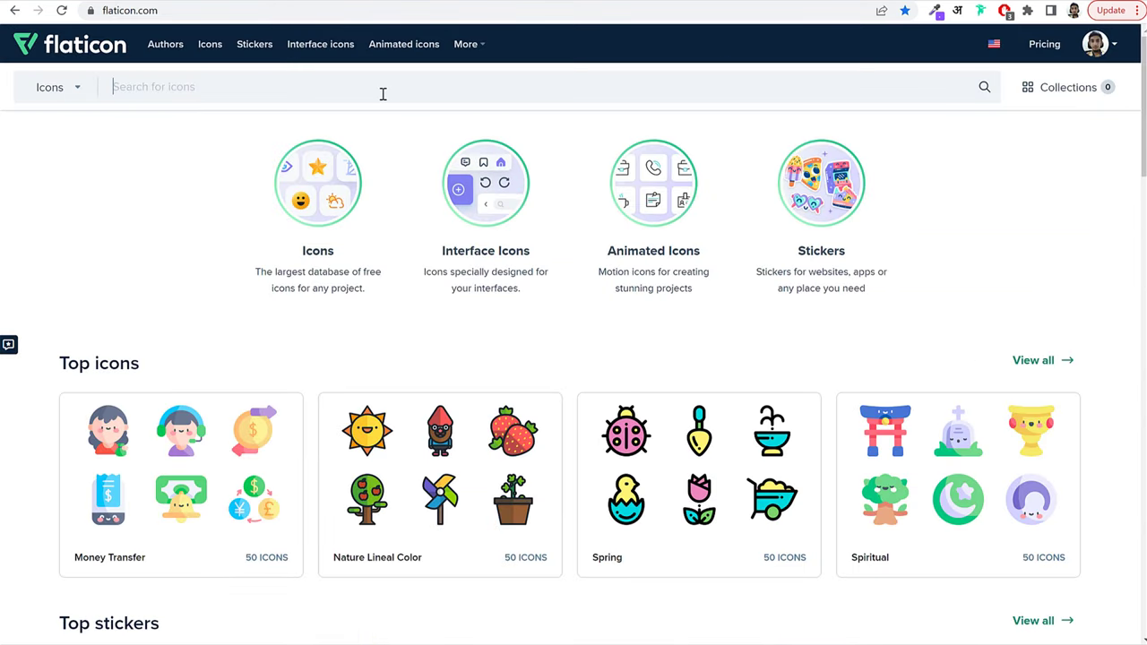
{"action": "type", "text": "books"}
{"action": "scroll", "coordinate": [1037, 290], "scroll_direction": "down", "scroll_amount": 3}
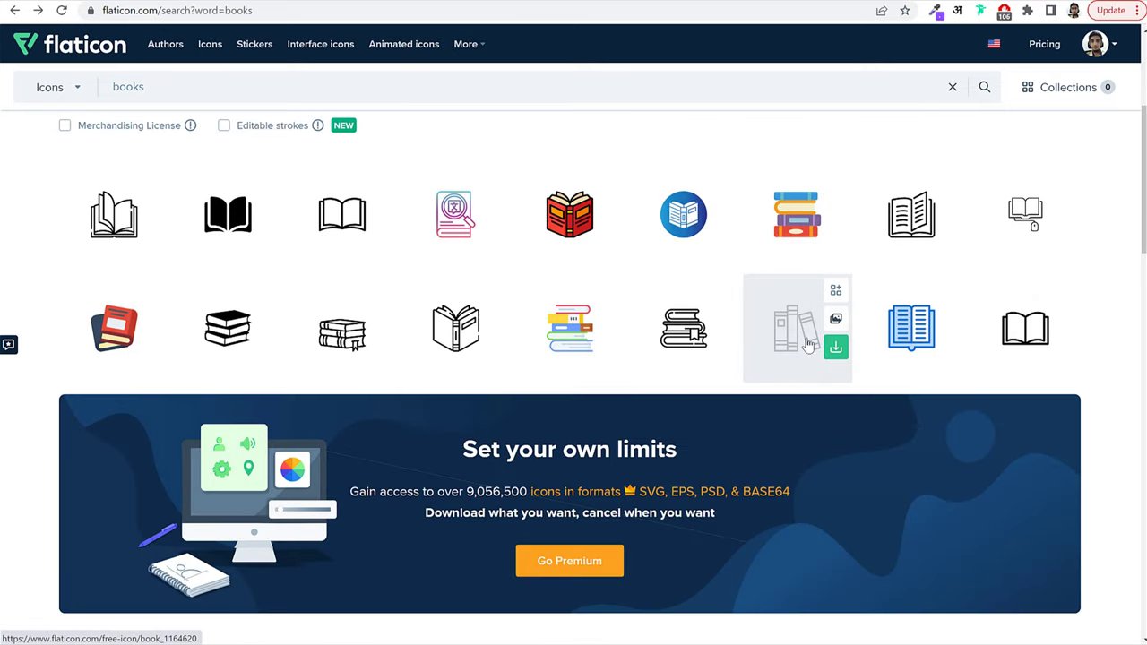
{"action": "scroll", "coordinate": [791, 332], "scroll_direction": "down", "scroll_amount": 4}
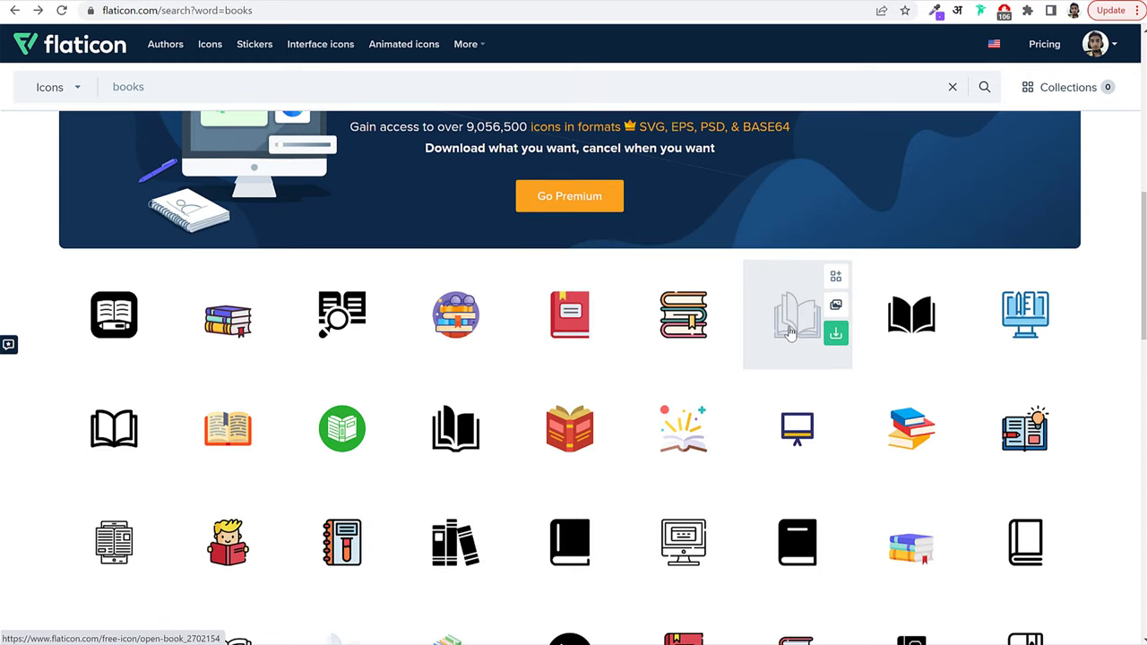
{"action": "scroll", "coordinate": [791, 332], "scroll_direction": "up", "scroll_amount": 5}
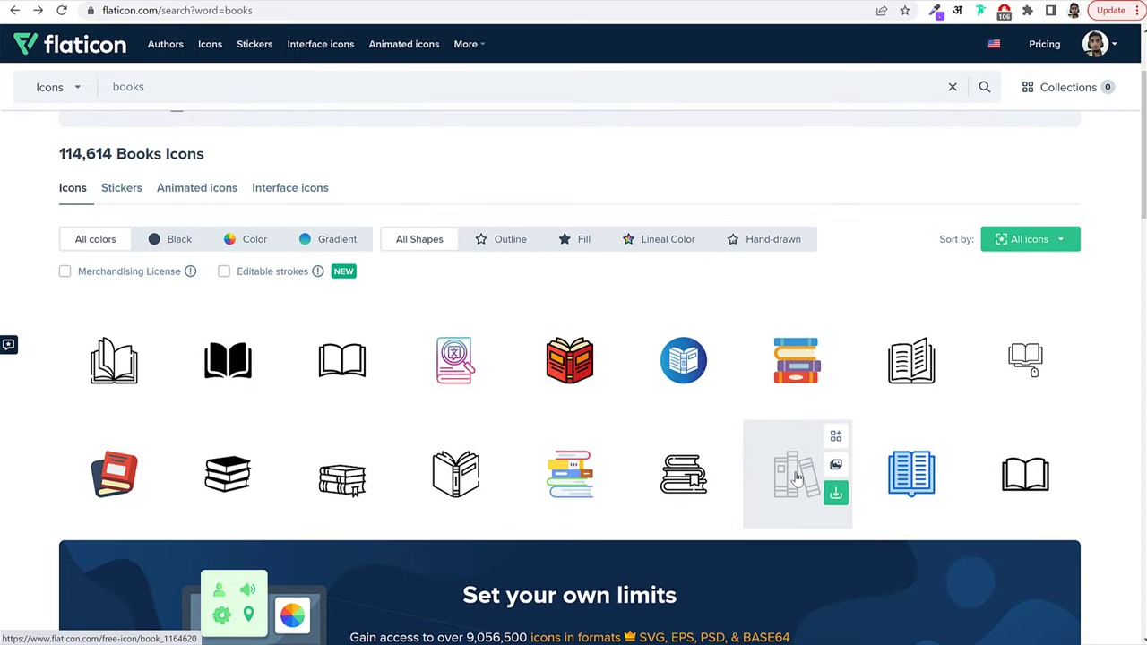
{"action": "left_click", "coordinate": [789, 457]}
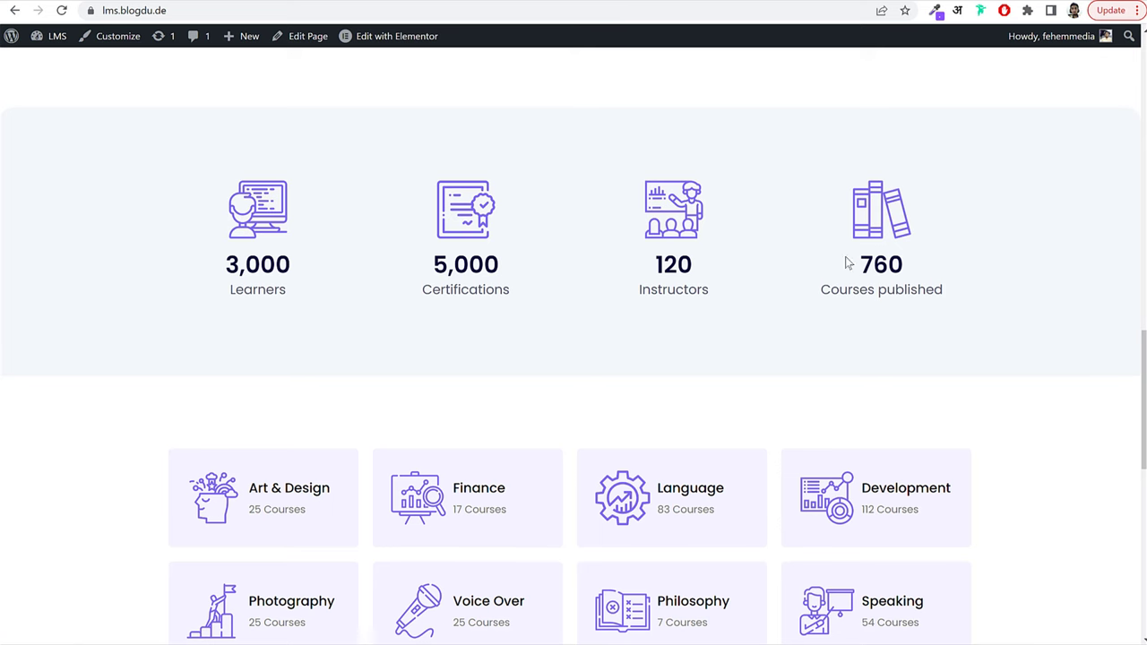
Inspect the reference site's Browse All Courses button styles, then close DevTools
{"action": "scroll", "coordinate": [901, 230], "scroll_direction": "up", "scroll_amount": 3}
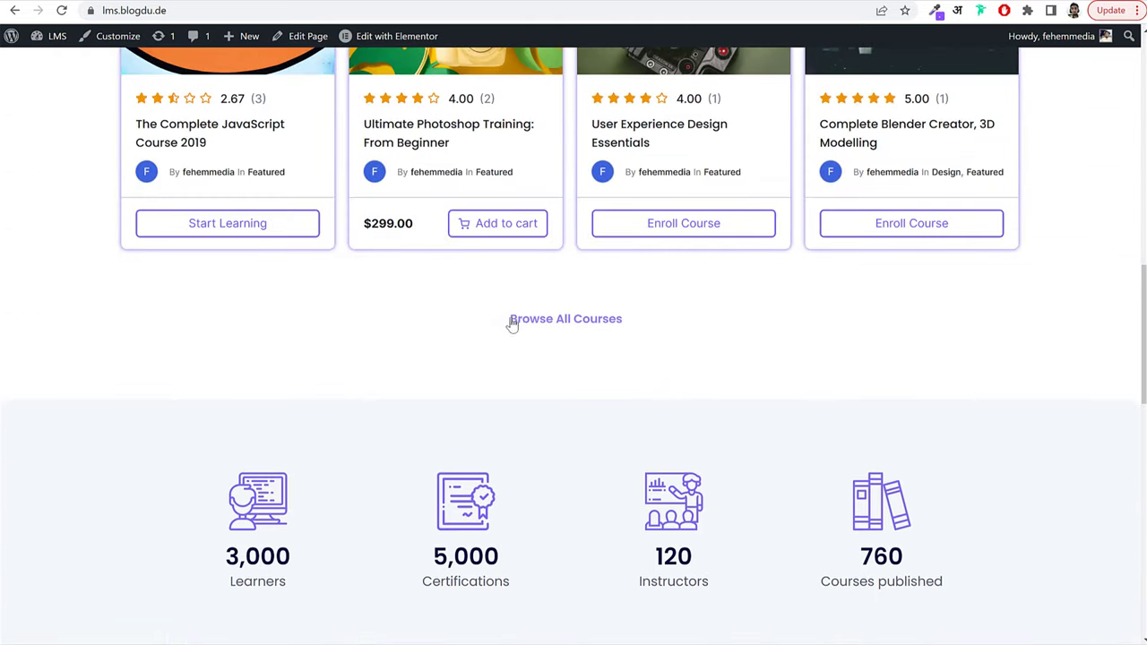
{"action": "right_click", "coordinate": [508, 319]}
{"action": "left_click", "coordinate": [548, 472]}
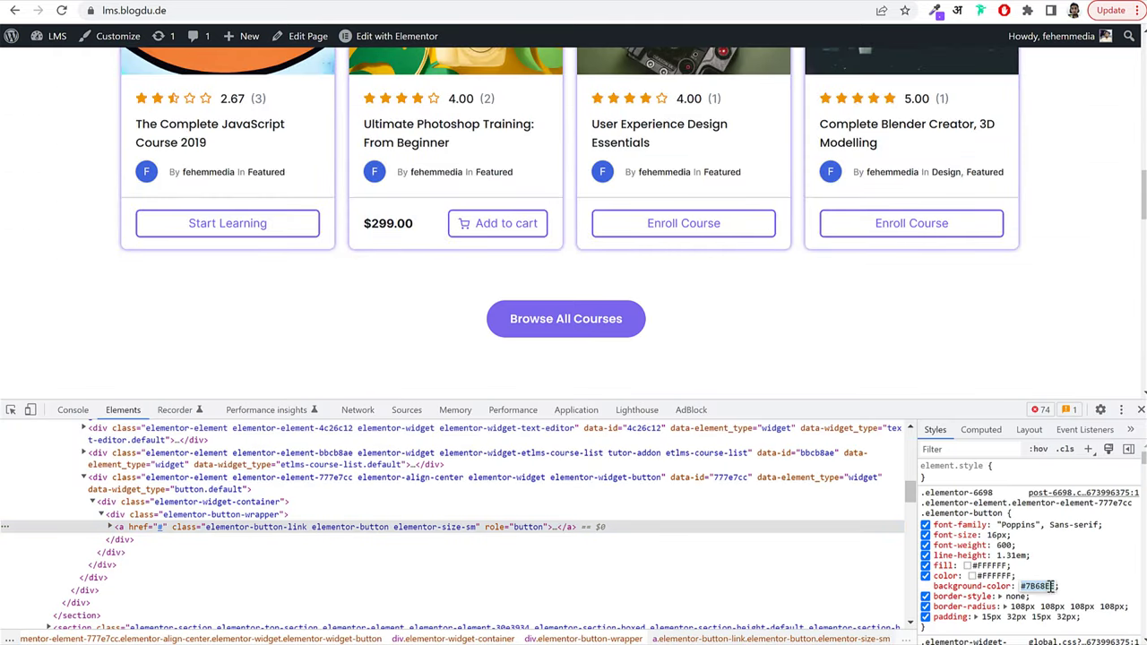
{"action": "left_click", "coordinate": [1141, 410]}
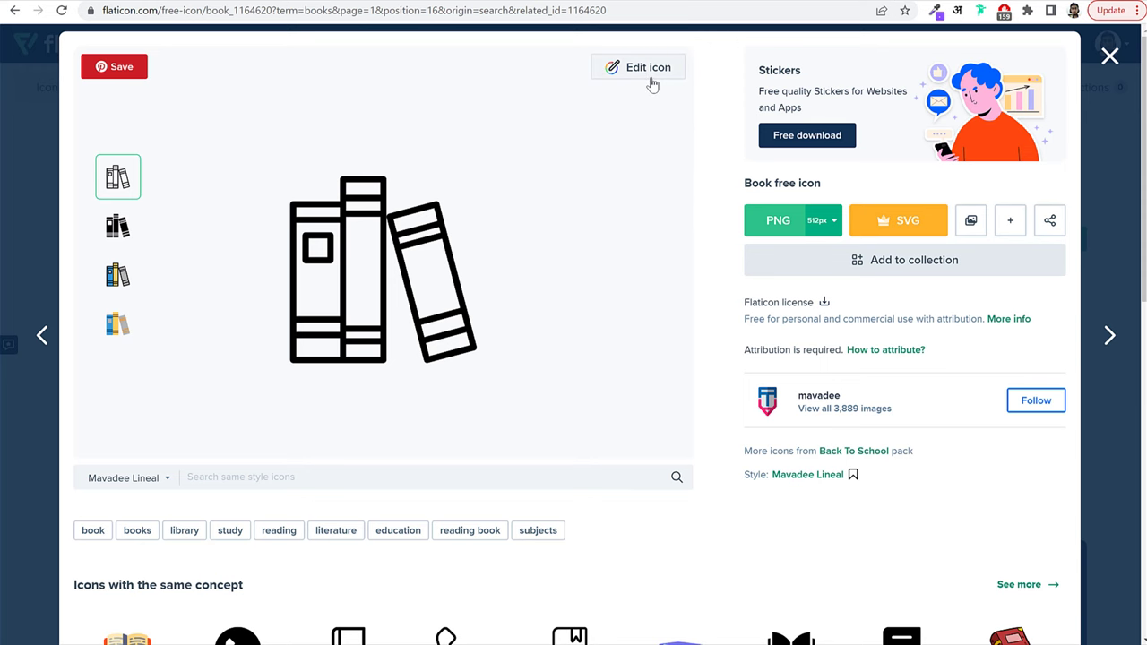
Recolour the books icon to purple #7B68EE in Flaticon's icon editor
{"action": "left_click", "coordinate": [650, 72]}
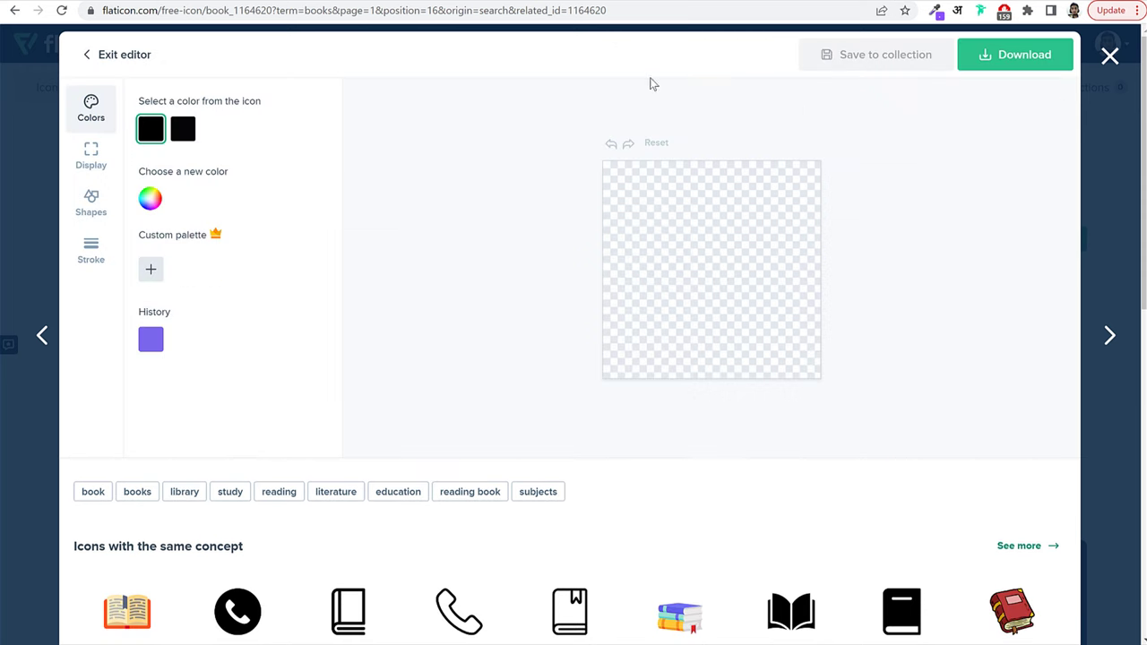
{"action": "triple_click", "coordinate": [195, 180]}
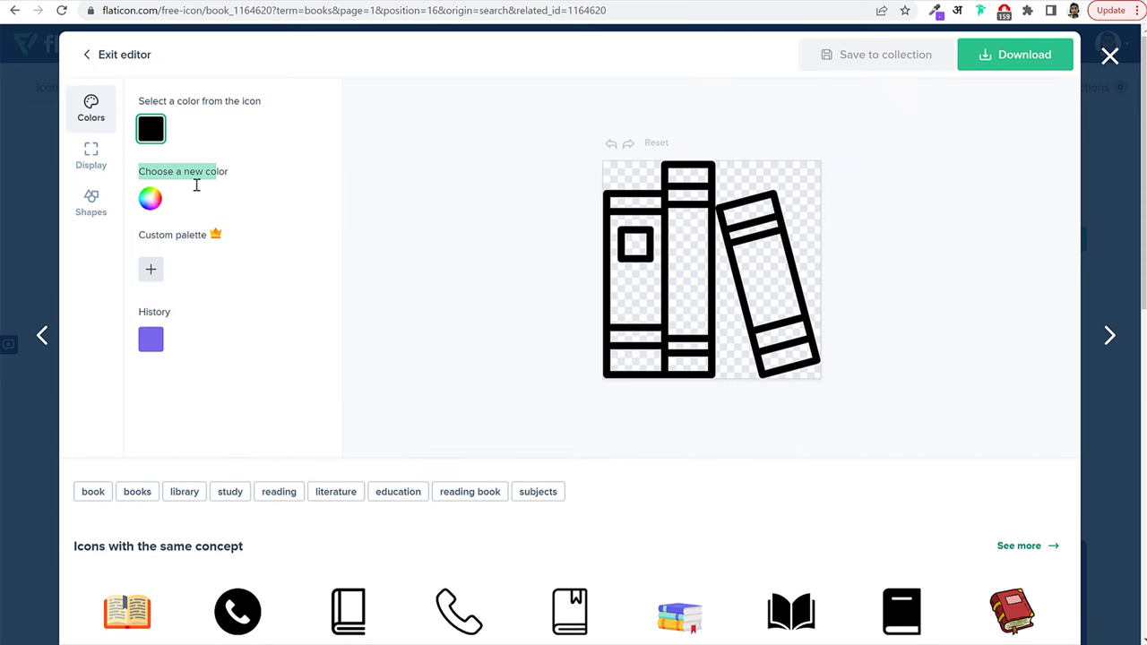
{"action": "left_click", "coordinate": [149, 197]}
{"action": "double_click", "coordinate": [301, 335]}
{"action": "type", "text": "7B68EE"}
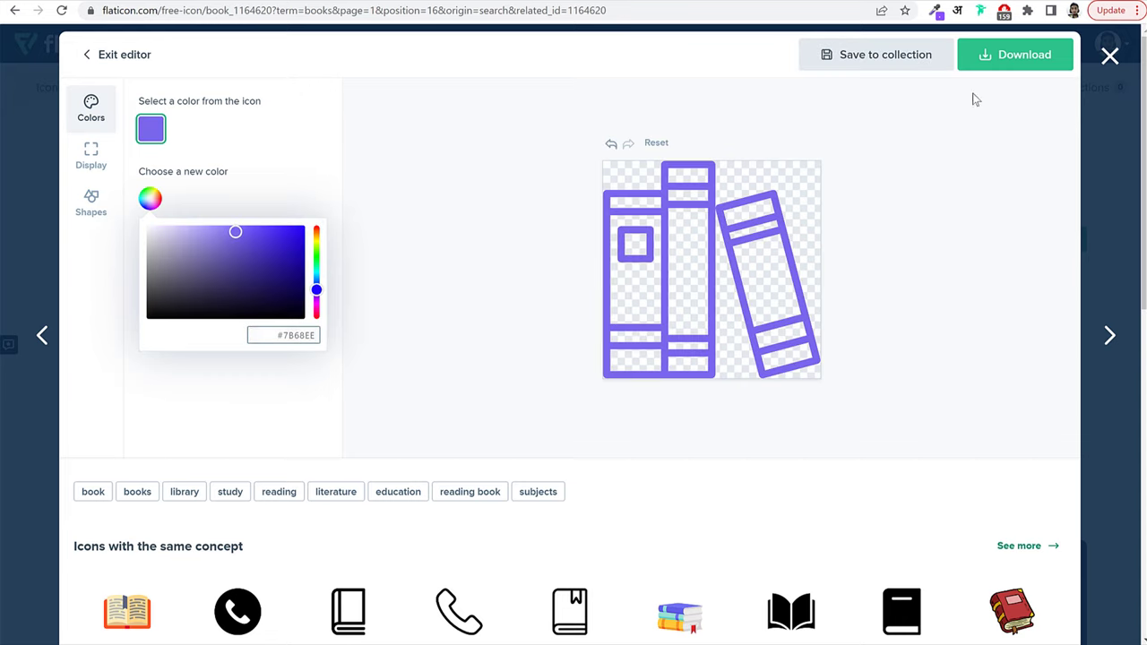
{"action": "left_click", "coordinate": [1011, 57]}
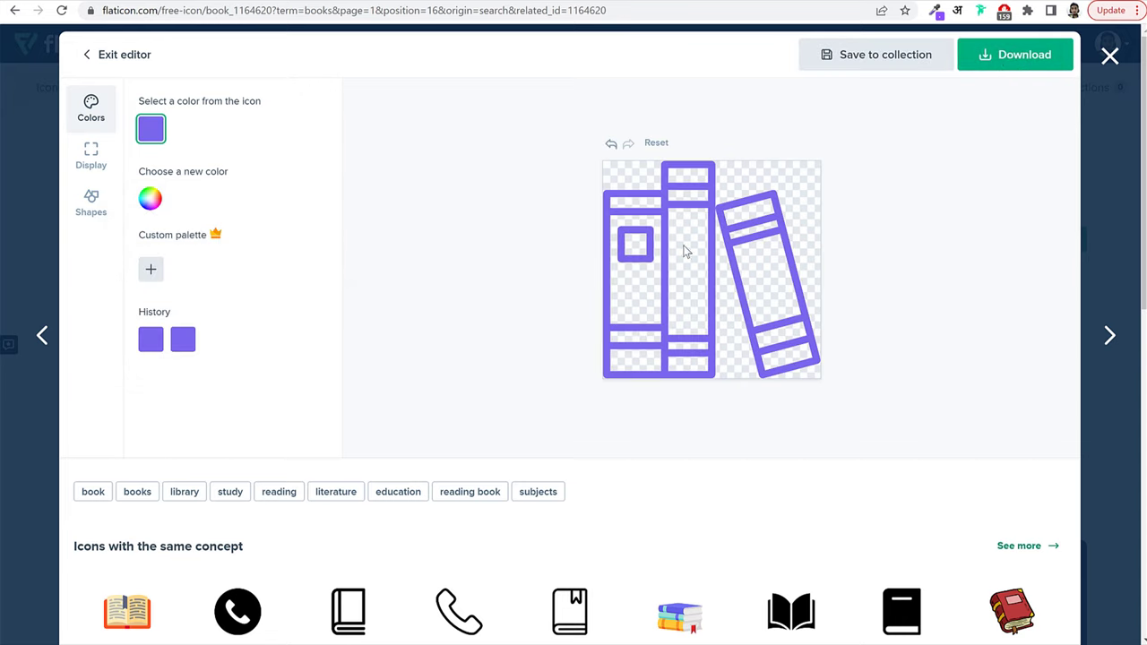
Download the icon as a free 512 px PNG and return to the LMS site tab
{"action": "left_click", "coordinate": [1012, 57]}
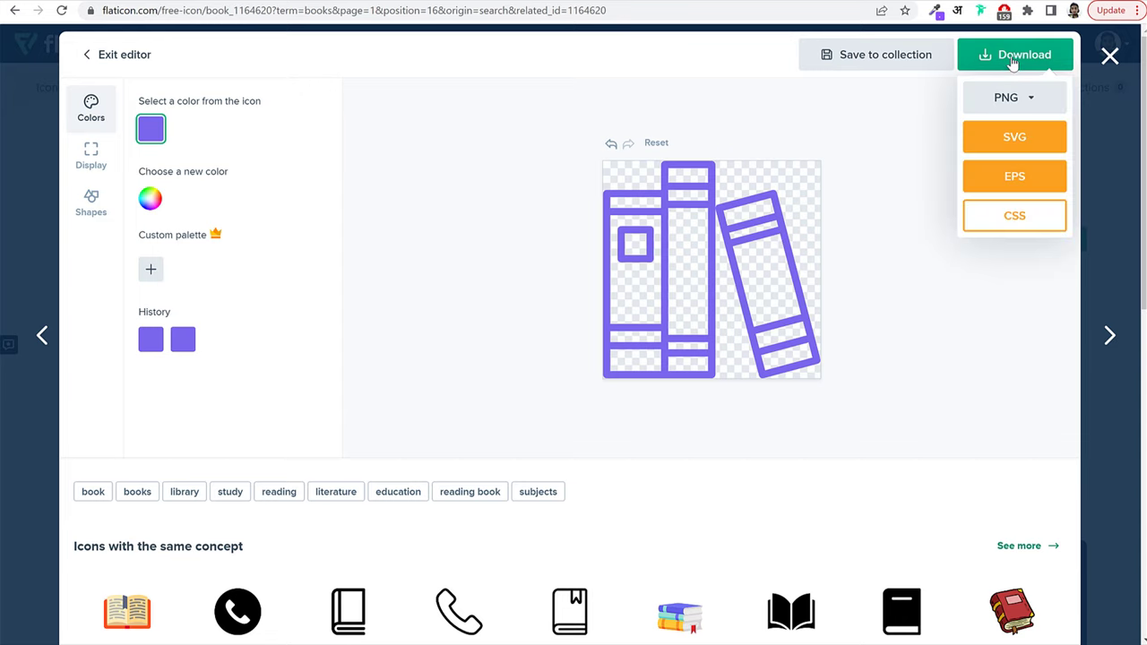
{"action": "left_click", "coordinate": [1007, 96]}
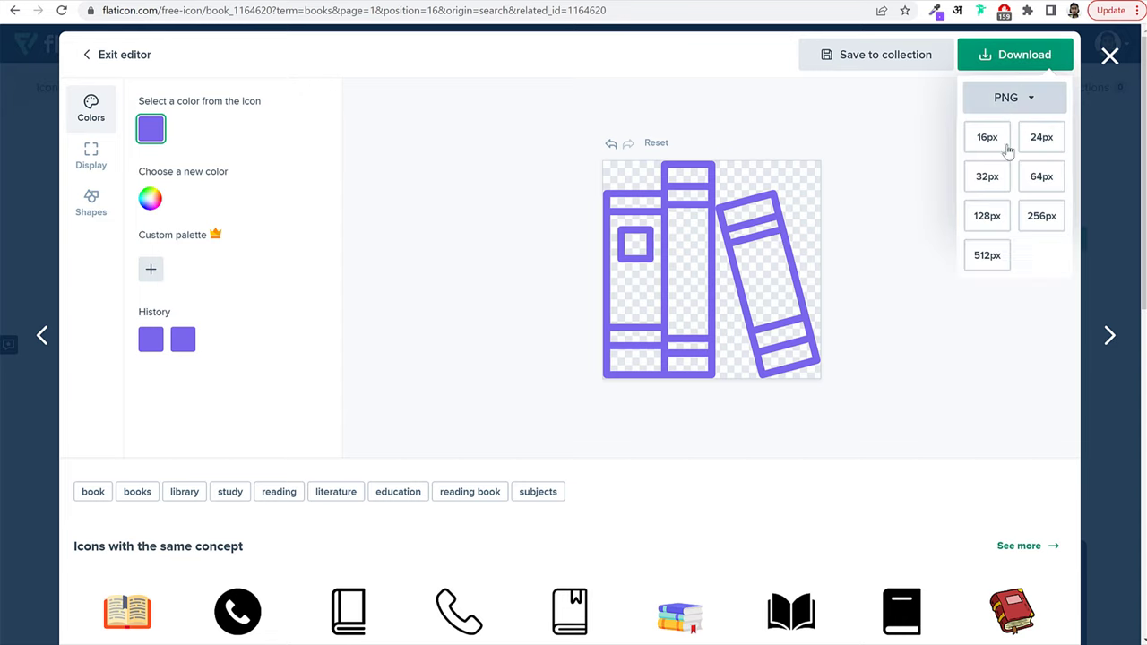
{"action": "left_click", "coordinate": [987, 257]}
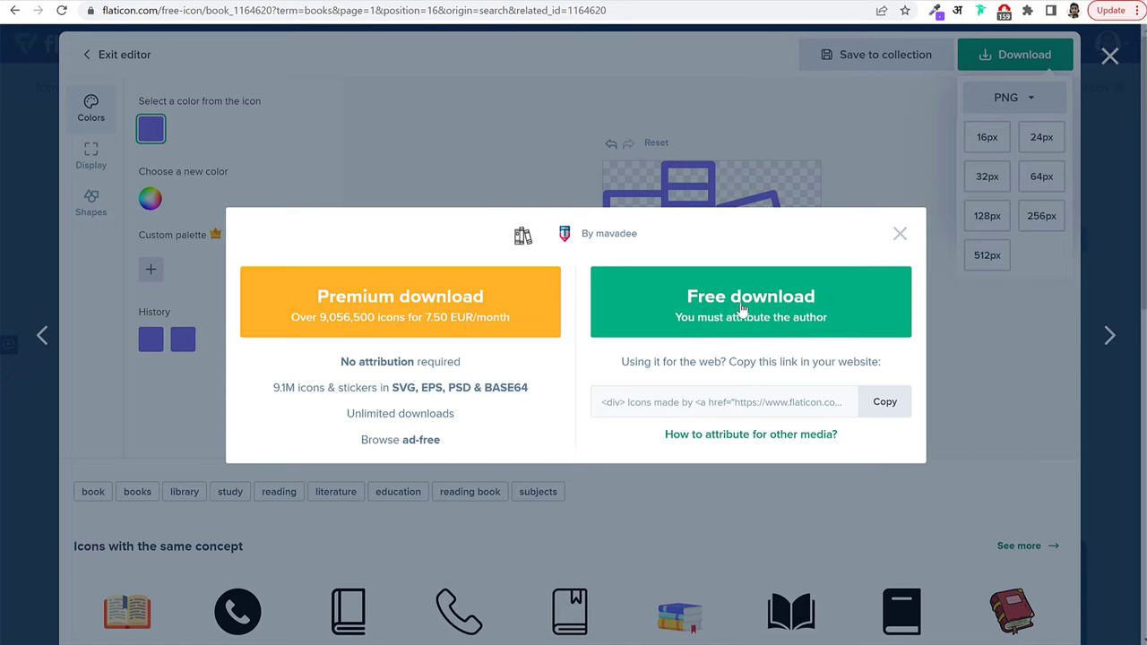
{"action": "left_click", "coordinate": [739, 313]}
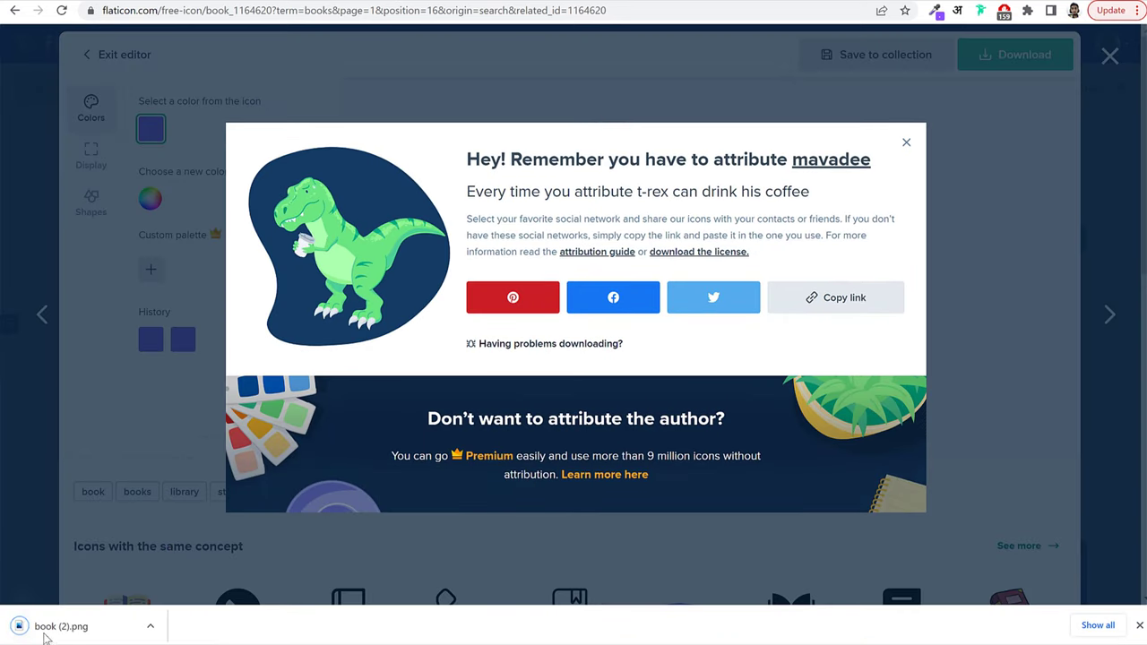
{"action": "left_click", "coordinate": [906, 142]}
{"action": "left_click", "coordinate": [1111, 55]}
{"action": "key", "text": "ctrl+Tab"}
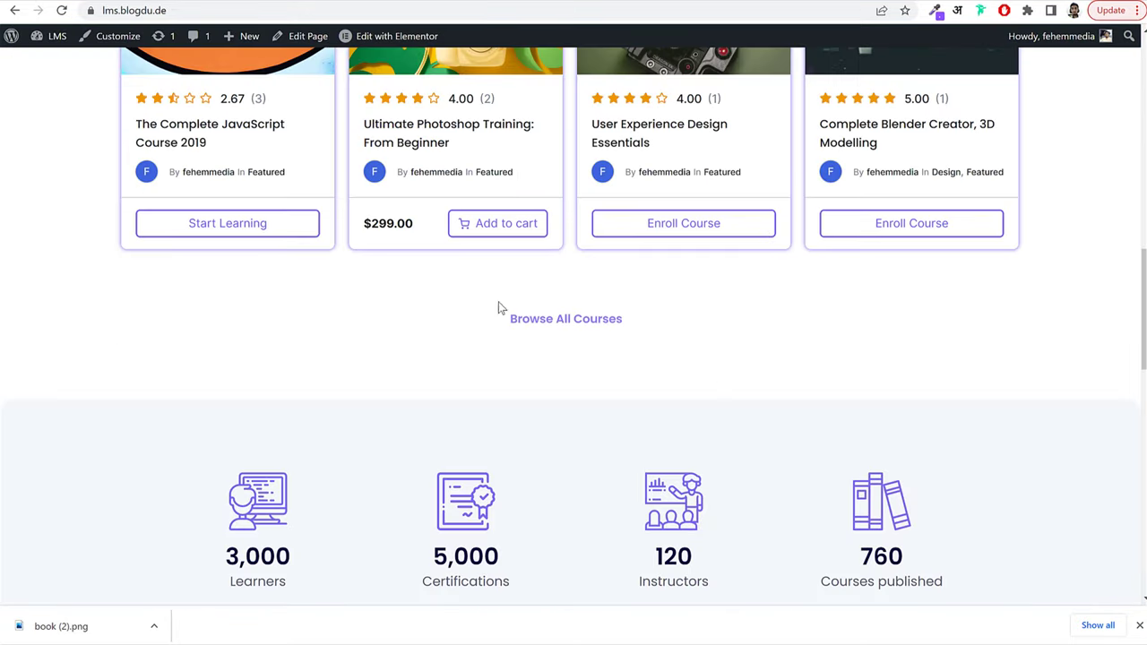
{"action": "scroll", "coordinate": [720, 377], "scroll_direction": "down", "scroll_amount": 4}
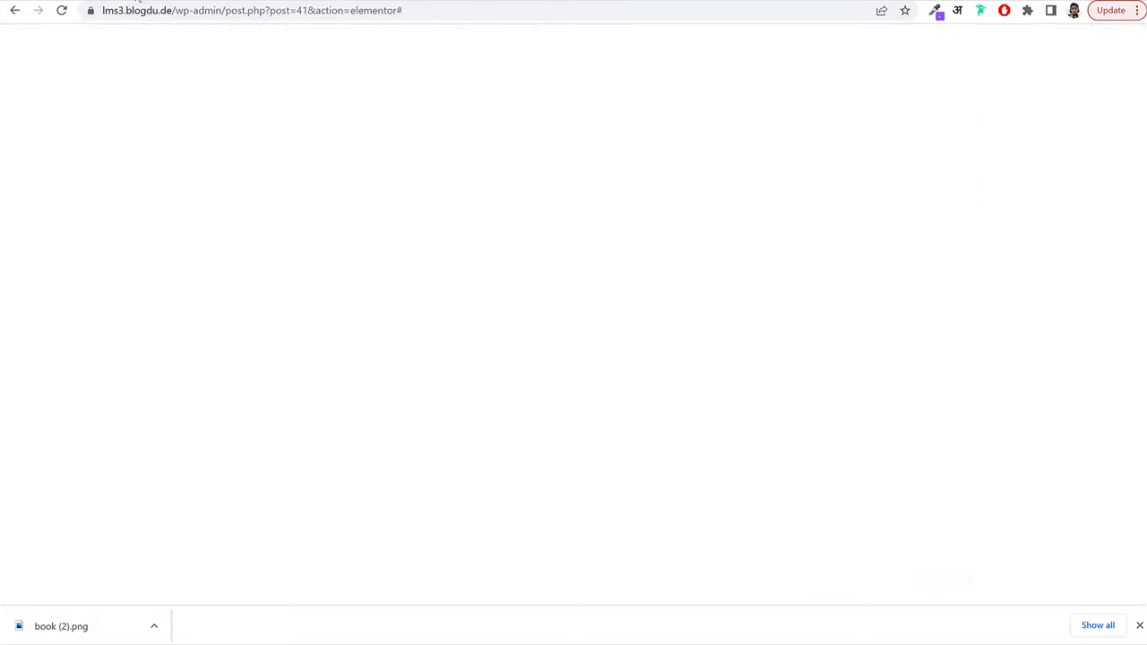
Place an Image widget in the first of the four columns
{"action": "left_click", "coordinate": [206, 38]}
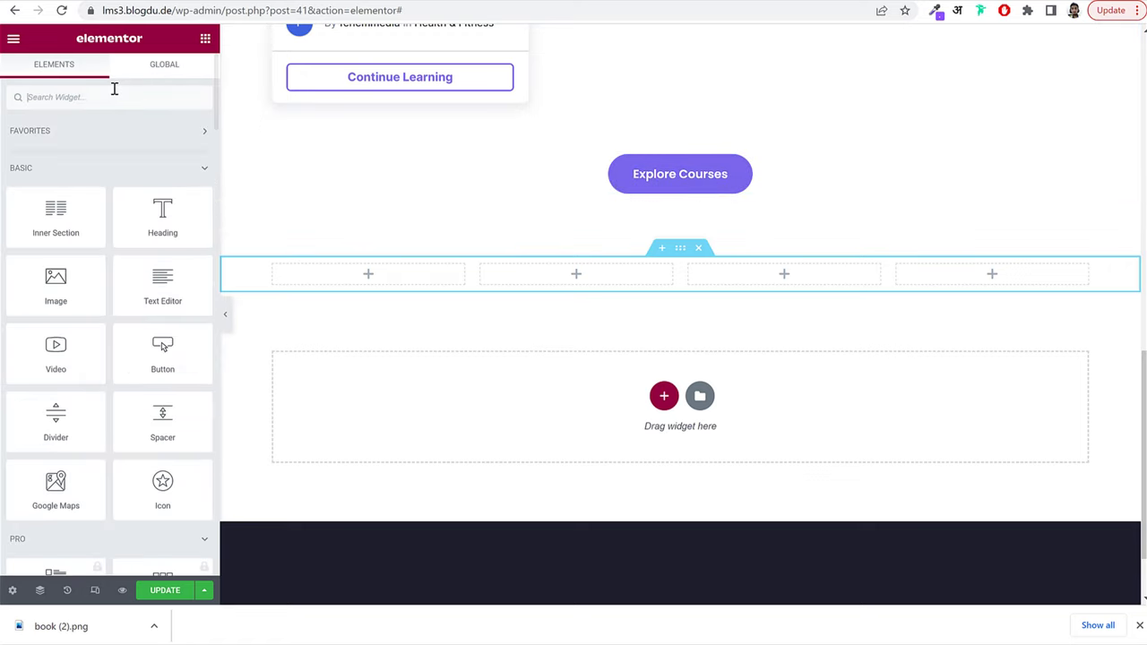
{"action": "type", "text": "imag"}
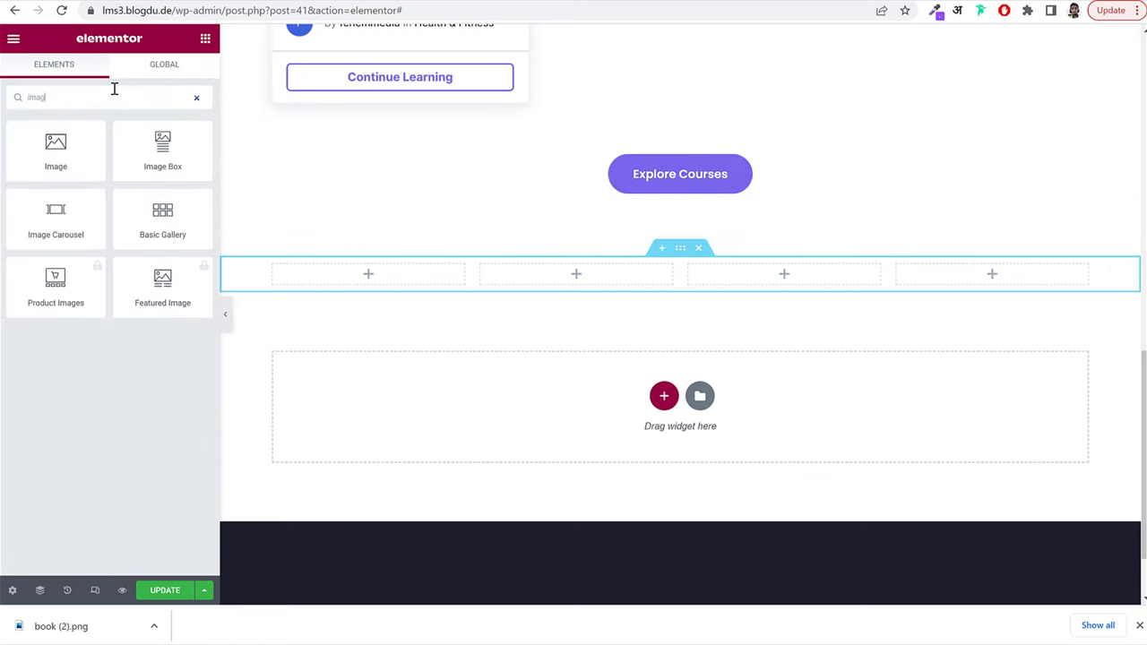
{"action": "left_click_drag", "start_coordinate": [72, 139], "coordinate": [423, 293]}
{"action": "left_click", "coordinate": [126, 193]}
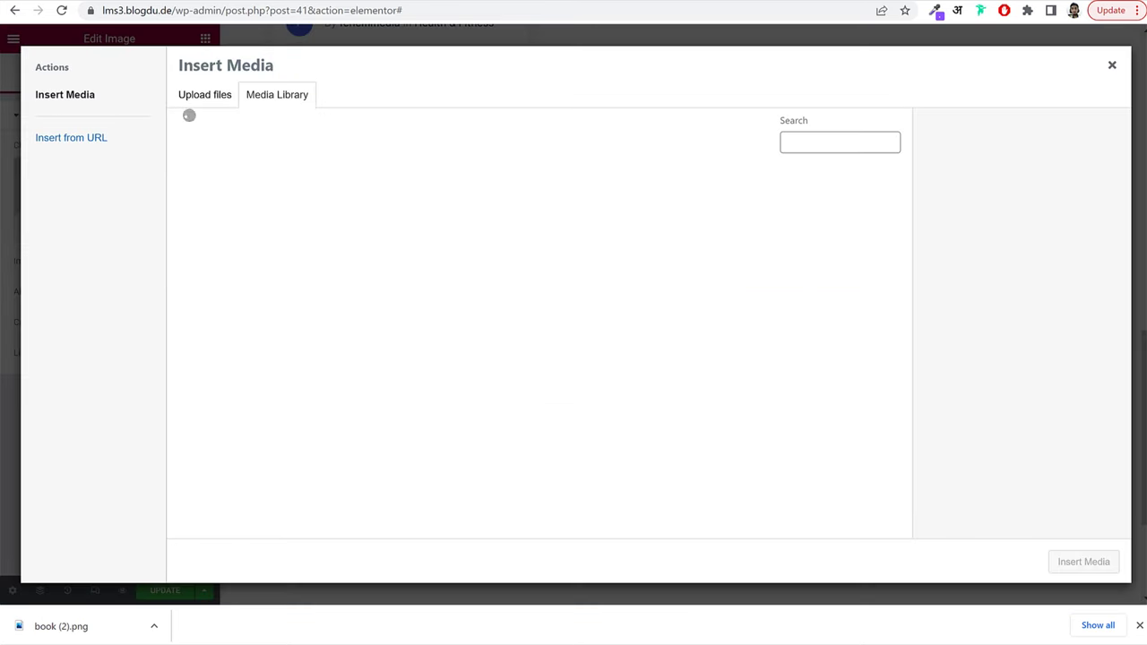
Upload seven icons: analysis, analytics, business, dashboard, goal, inspiration and mic
{"action": "left_click", "coordinate": [204, 95]}
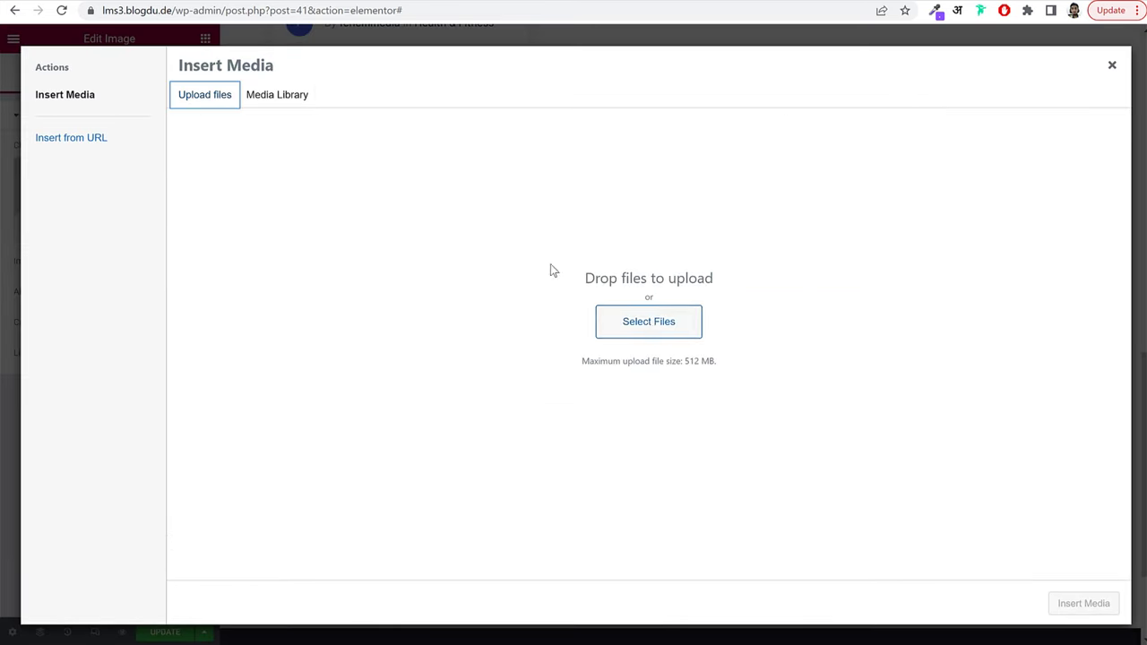
{"action": "left_click", "coordinate": [659, 332]}
{"action": "left_click", "coordinate": [269, 94]}
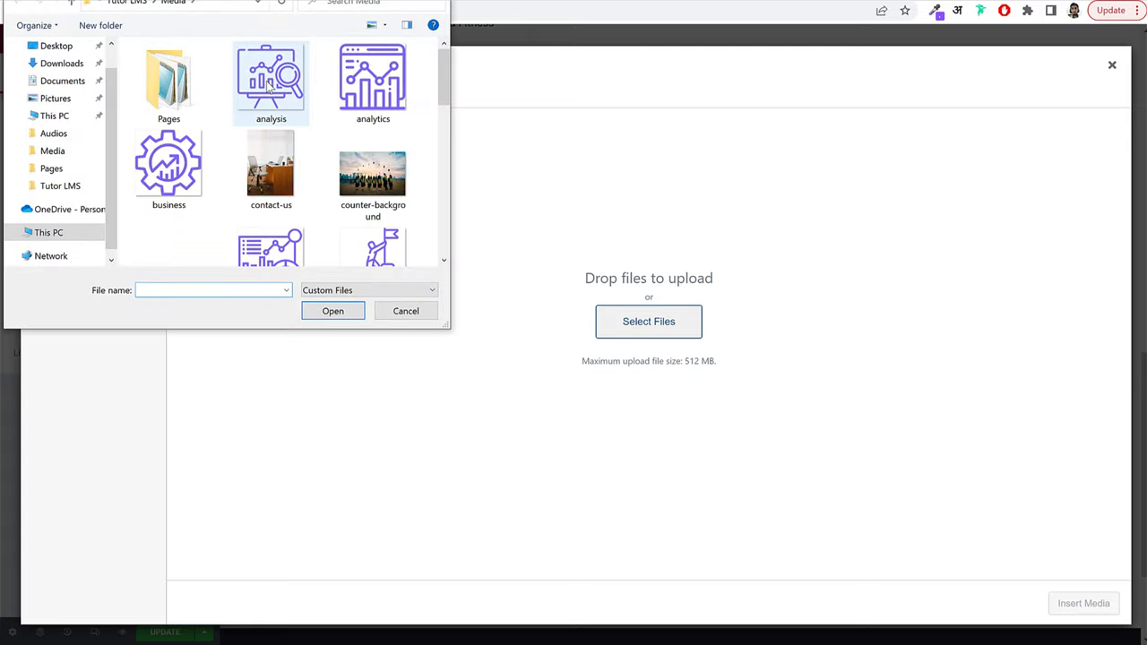
{"action": "left_click", "coordinate": [348, 88], "text": "ctrl"}
{"action": "left_click", "coordinate": [169, 166], "text": "ctrl"}
{"action": "left_click", "coordinate": [269, 247], "text": "ctrl"}
{"action": "scroll", "coordinate": [341, 179], "scroll_direction": "down", "scroll_amount": 1}
{"action": "left_click", "coordinate": [373, 220], "text": "ctrl"}
{"action": "scroll", "coordinate": [338, 230], "scroll_direction": "down", "scroll_amount": 2}
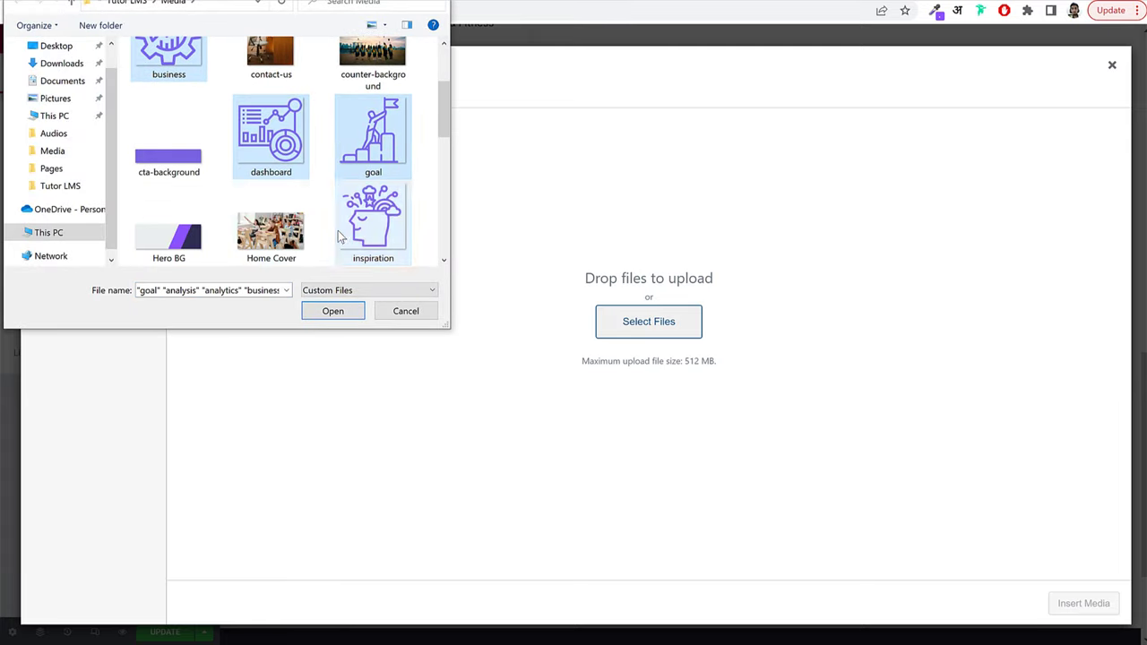
{"action": "left_click", "coordinate": [339, 230], "text": "ctrl"}
{"action": "scroll", "coordinate": [386, 228], "scroll_direction": "down", "scroll_amount": 3}
{"action": "left_click", "coordinate": [169, 219], "text": "ctrl"}
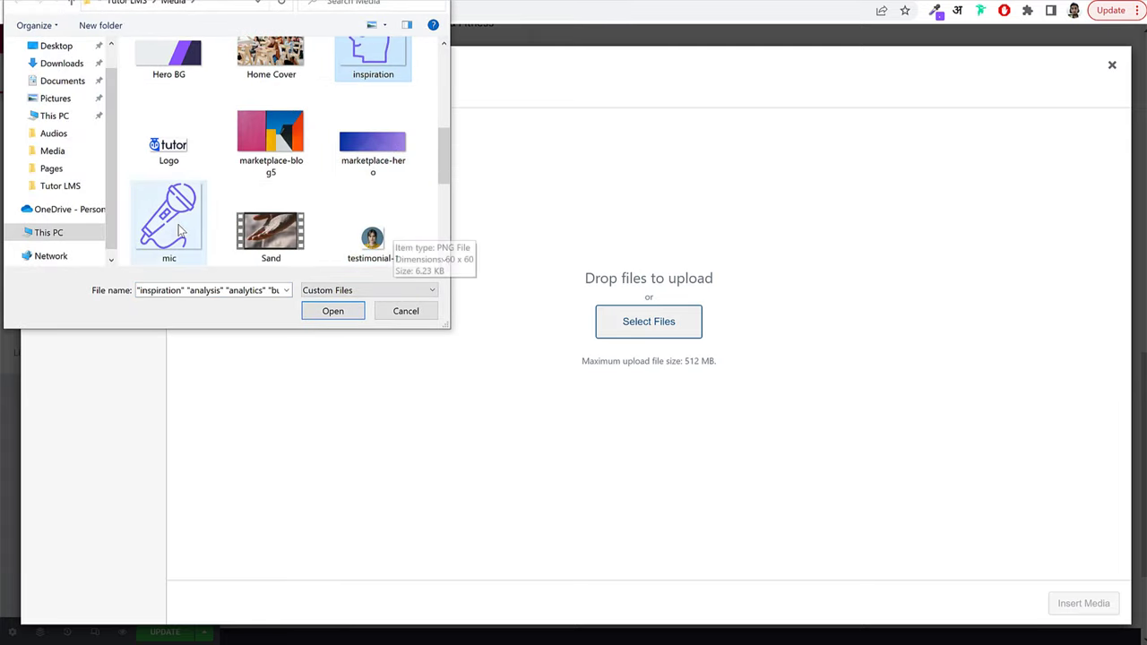
{"action": "left_click", "coordinate": [335, 311]}
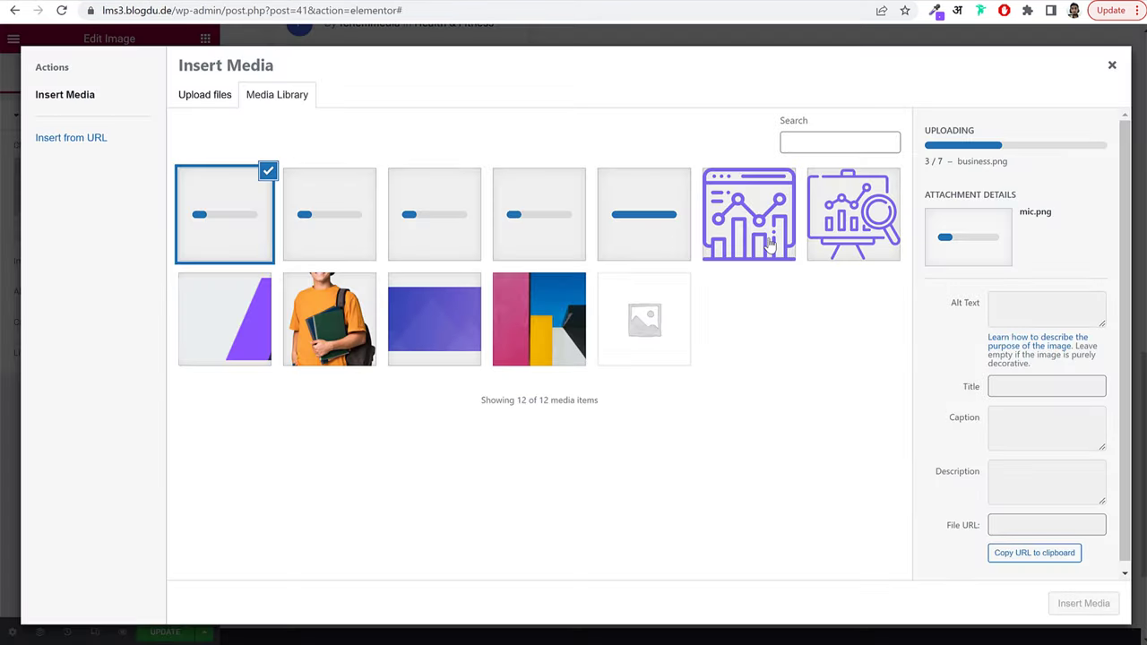
Insert the goal image into the column at Full image size
{"action": "left_click", "coordinate": [710, 235]}
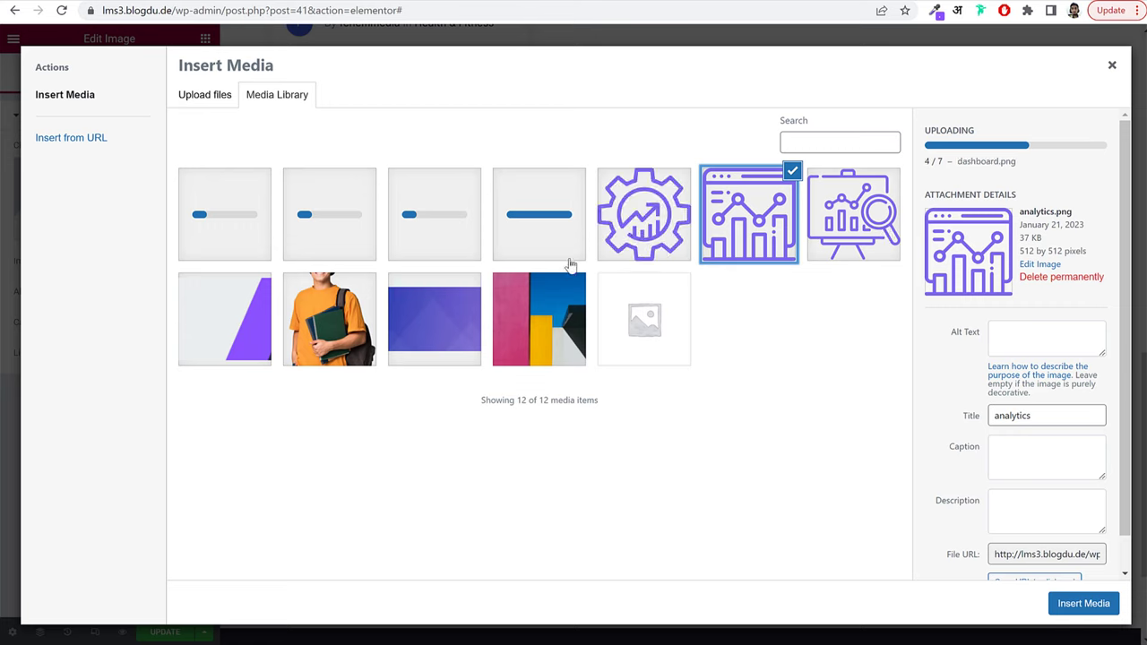
{"action": "left_click", "coordinate": [556, 235]}
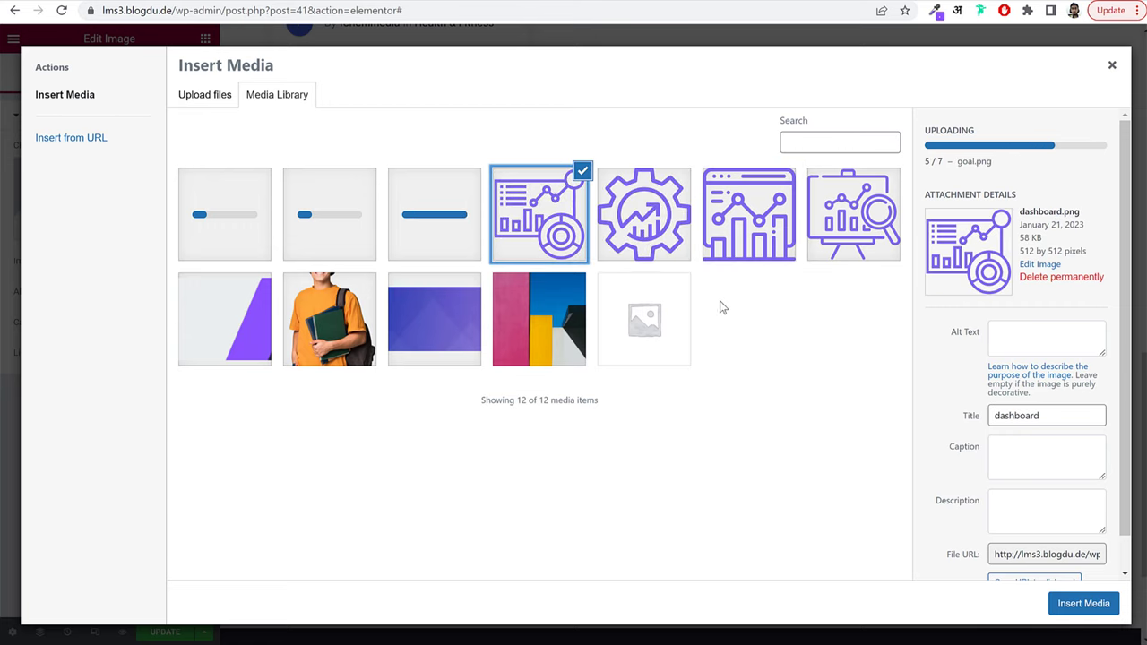
{"action": "left_click", "coordinate": [442, 224]}
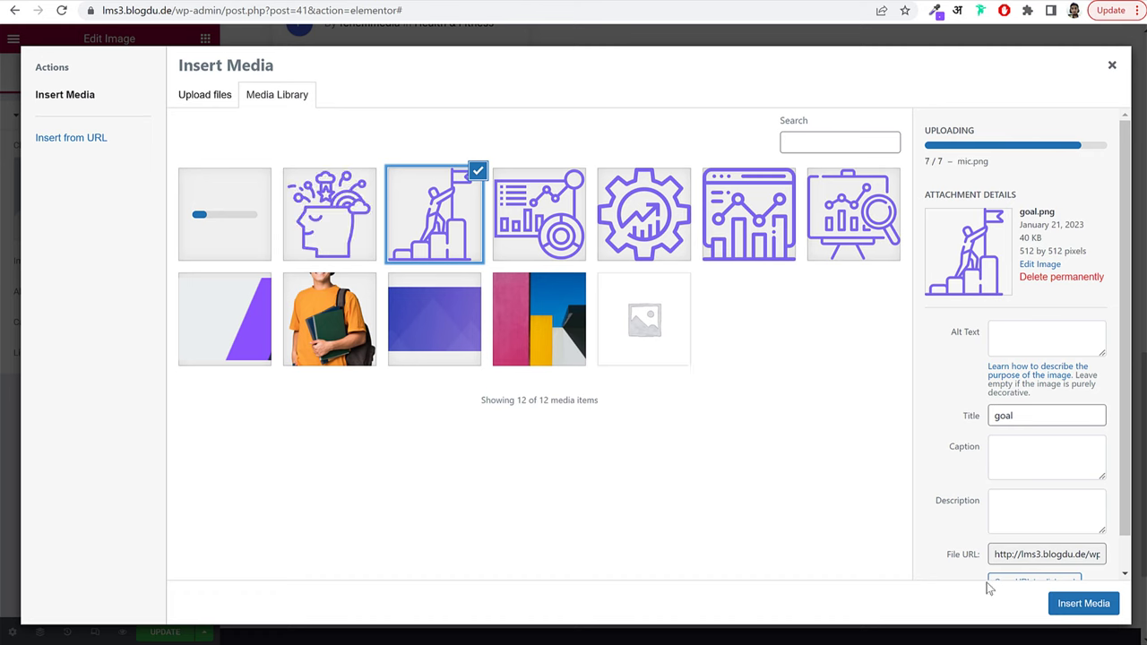
{"action": "left_click", "coordinate": [1082, 603]}
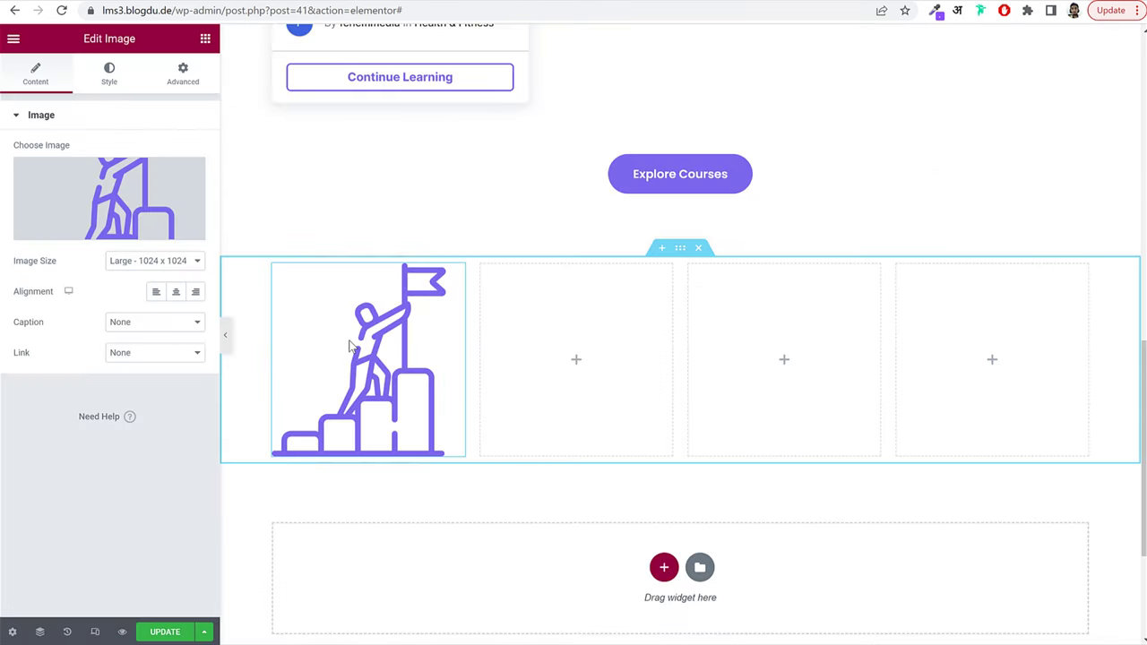
{"action": "left_click", "coordinate": [154, 261]}
{"action": "left_click", "coordinate": [125, 386]}
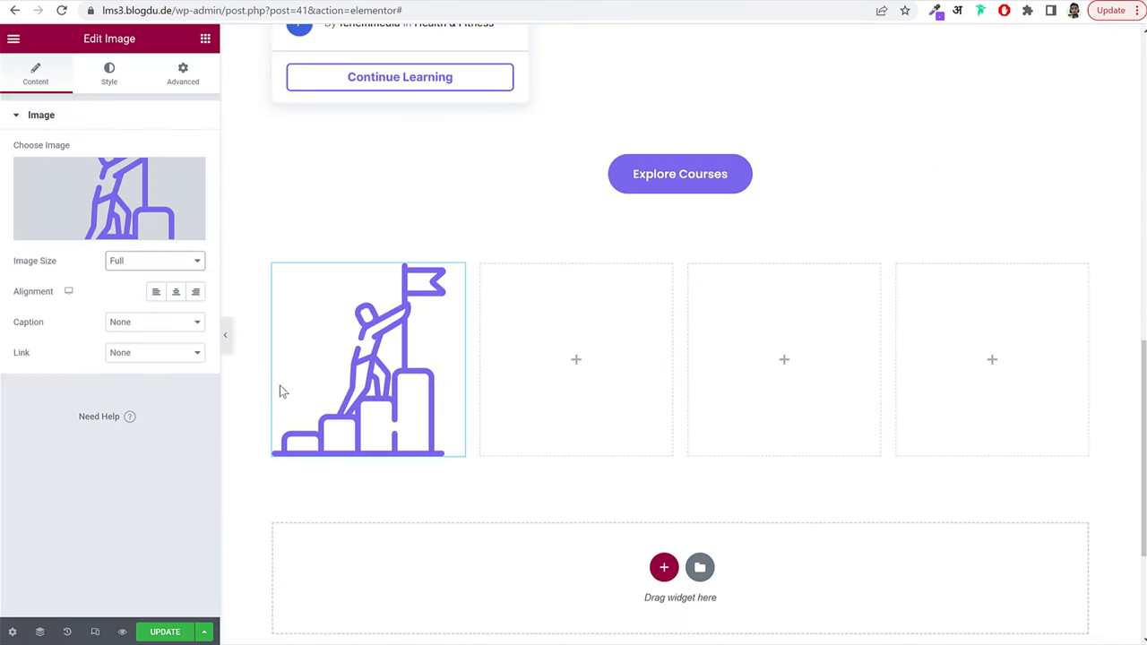
Set the goal image's width to 30%
{"action": "left_click", "coordinate": [111, 81]}
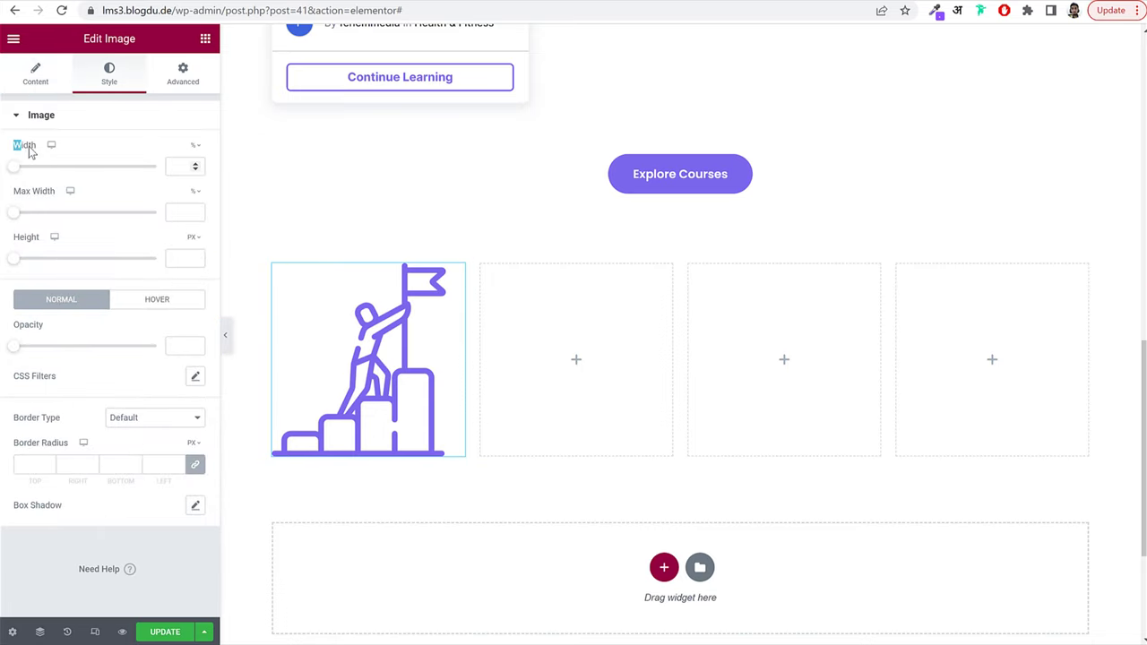
{"action": "left_click", "coordinate": [182, 165]}
{"action": "type", "text": "30"}
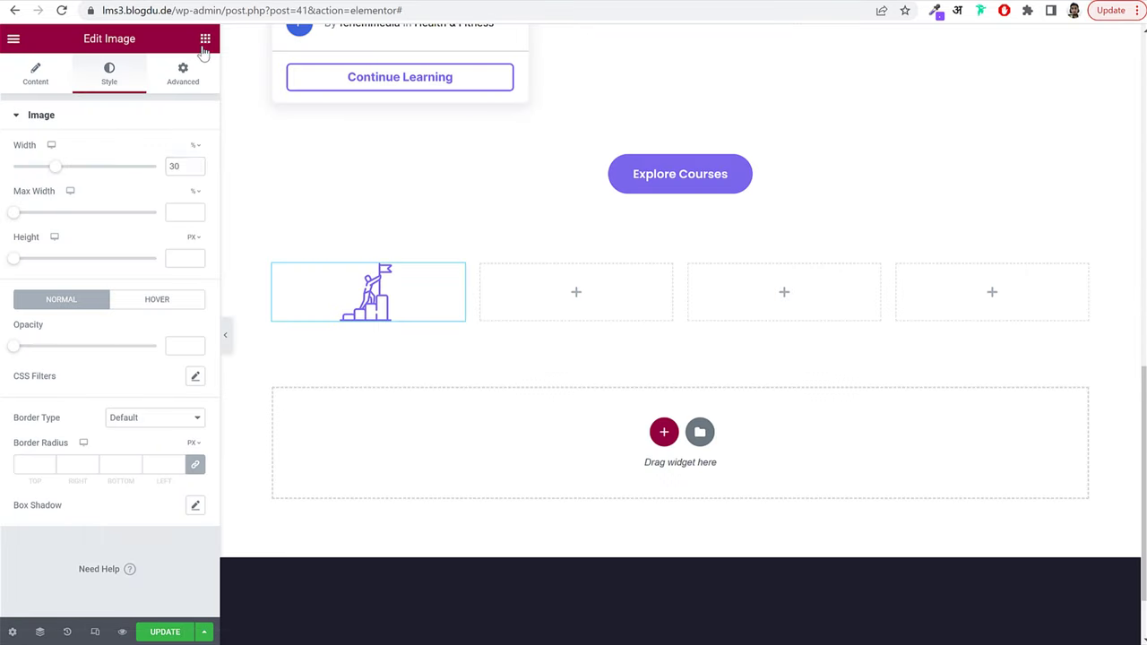
{"action": "left_click", "coordinate": [205, 39]}
Add a counter under the goal image with ending number 3000 and the title Learners
{"action": "type", "text": "coun"}
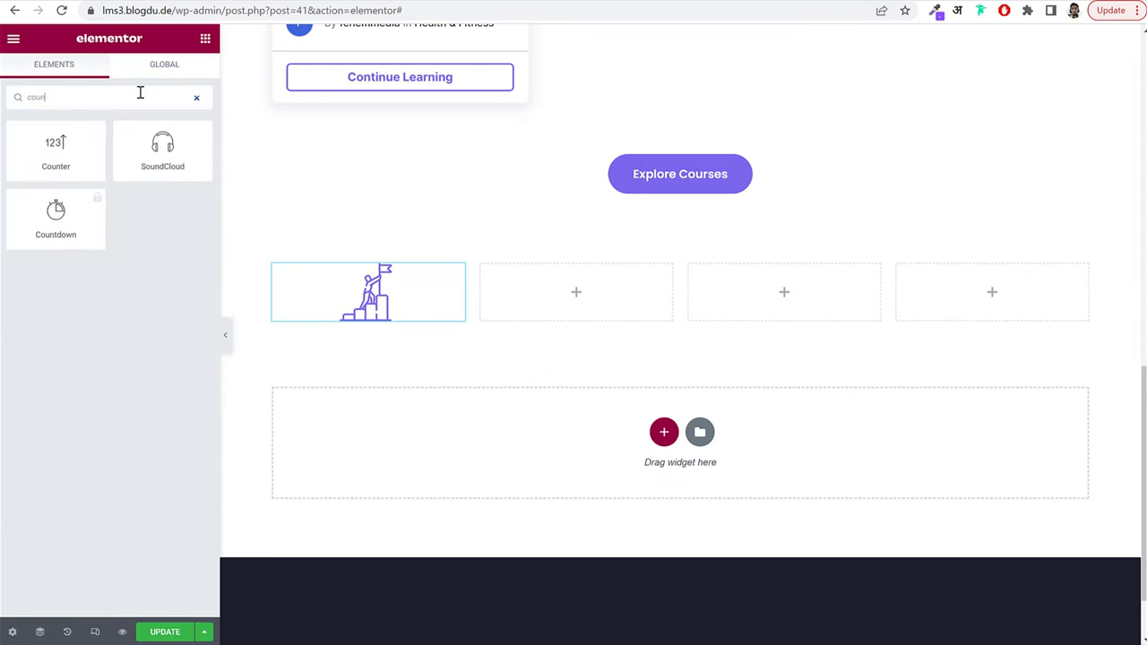
{"action": "left_click_drag", "start_coordinate": [56, 145], "coordinate": [407, 309]}
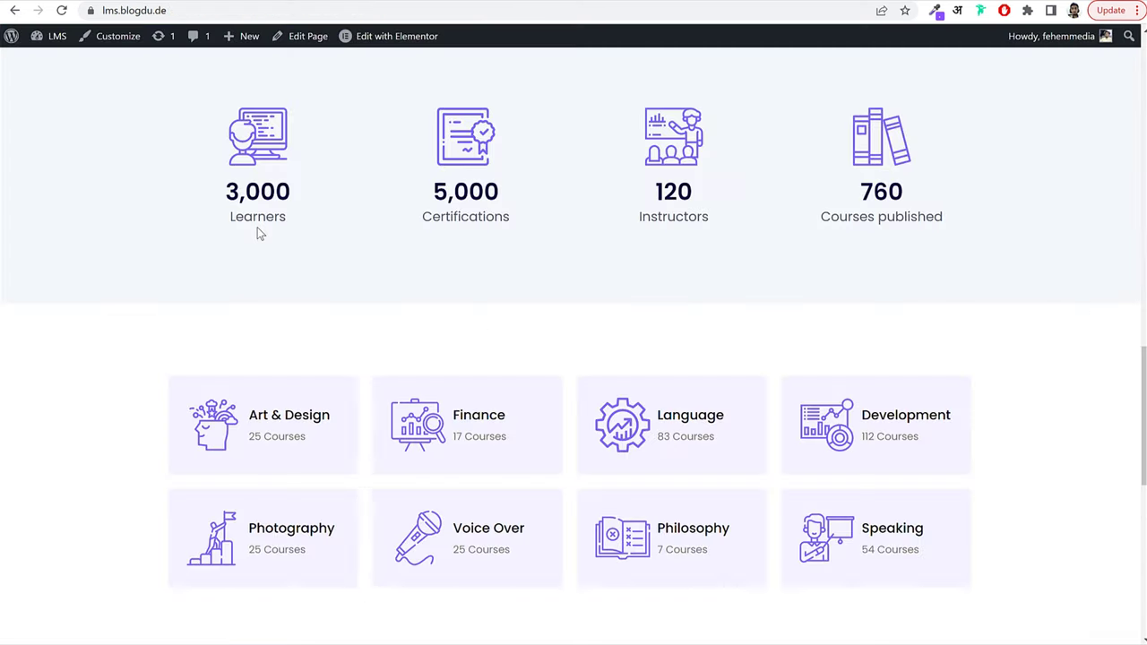
{"action": "left_click_drag", "start_coordinate": [278, 216], "coordinate": [298, 222]}
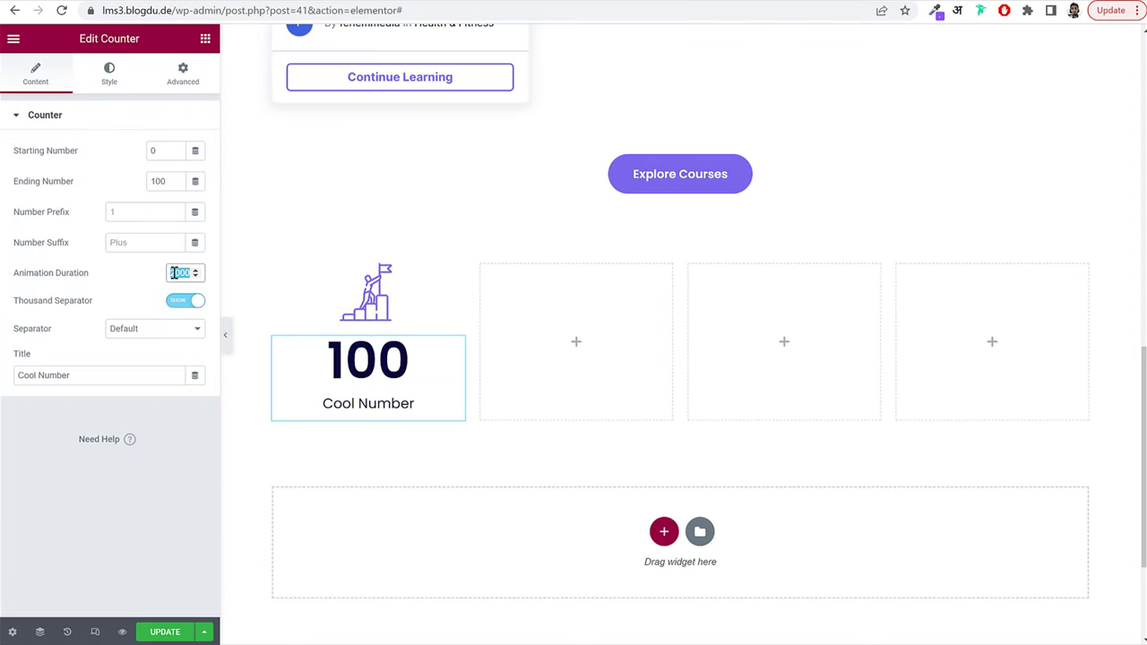
{"action": "left_click", "coordinate": [166, 182]}
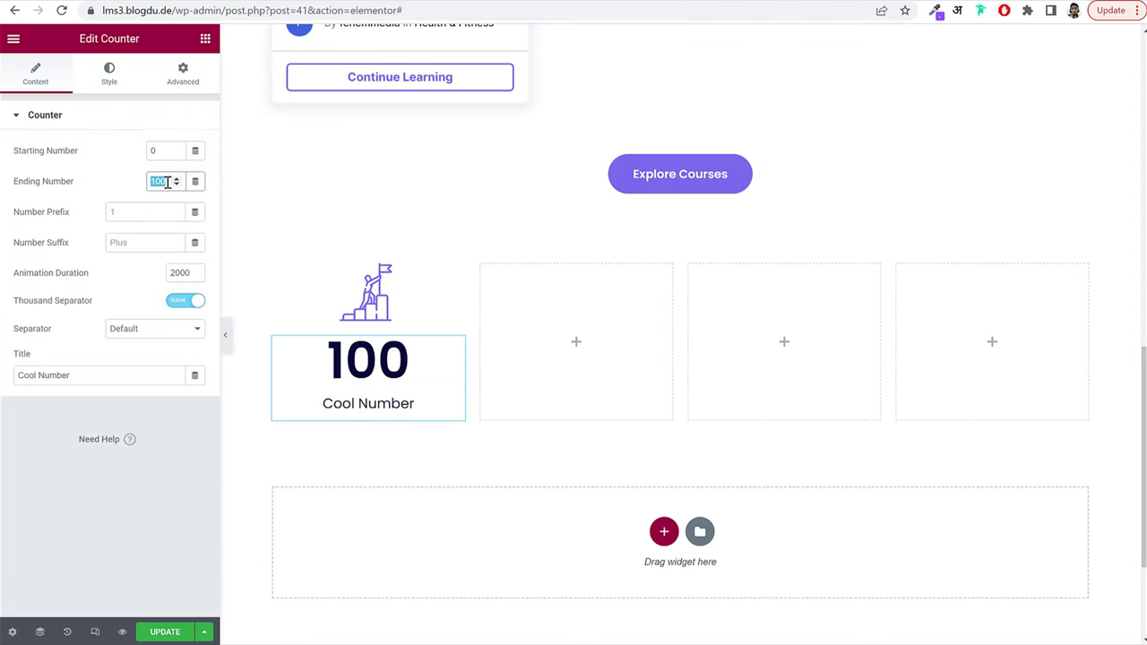
{"action": "type", "text": "3000"}
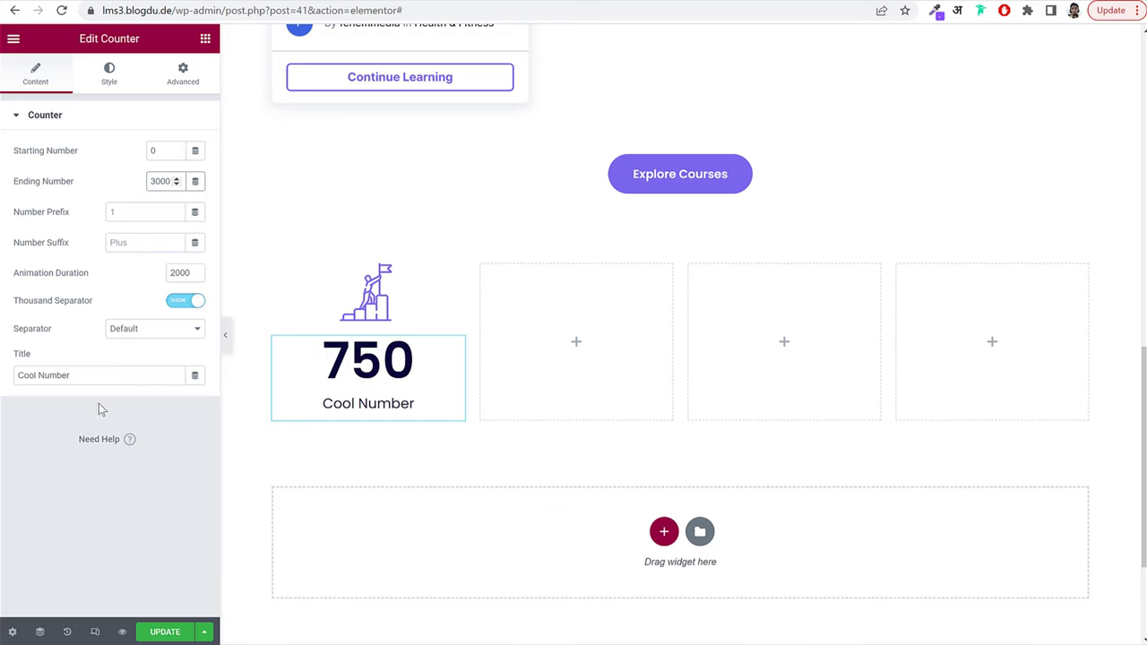
{"action": "left_click_drag", "start_coordinate": [134, 384], "coordinate": [44, 379]}
{"action": "type", "text": "Learners"}
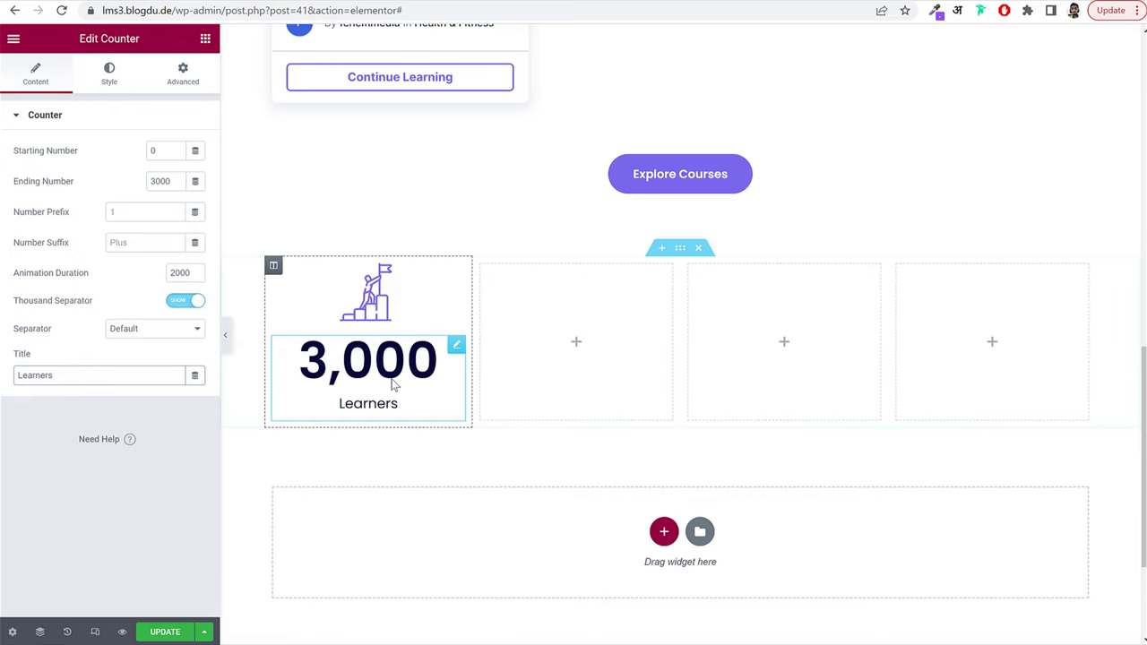
Set the counter number's typography size to 30
{"action": "left_click", "coordinate": [106, 81]}
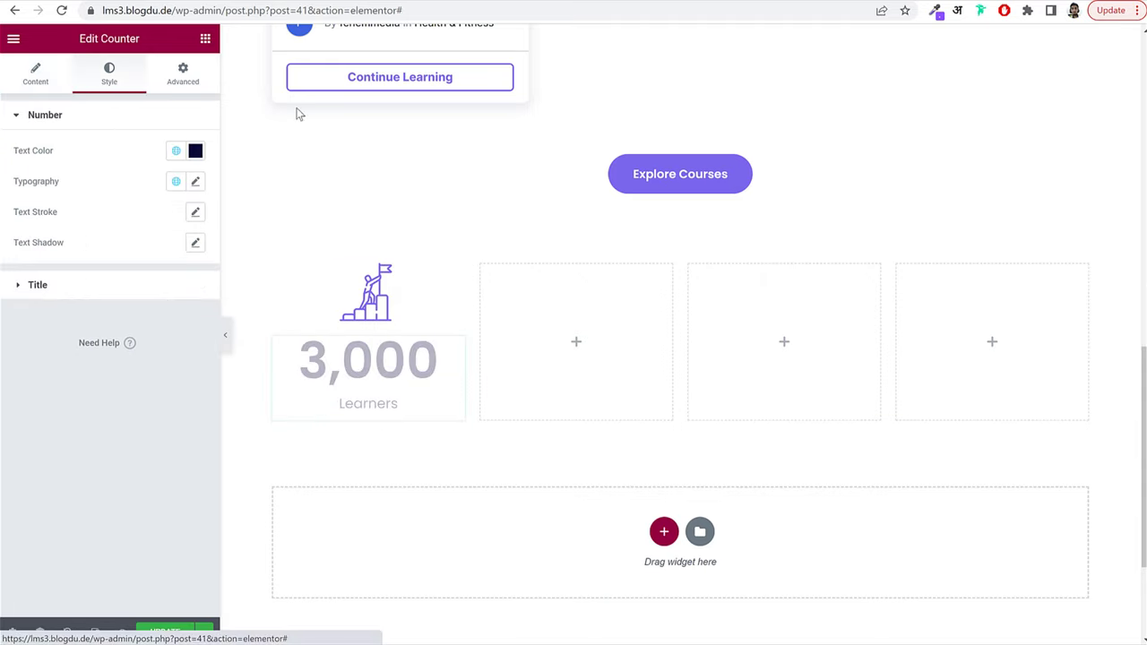
{"action": "left_click", "coordinate": [195, 182]}
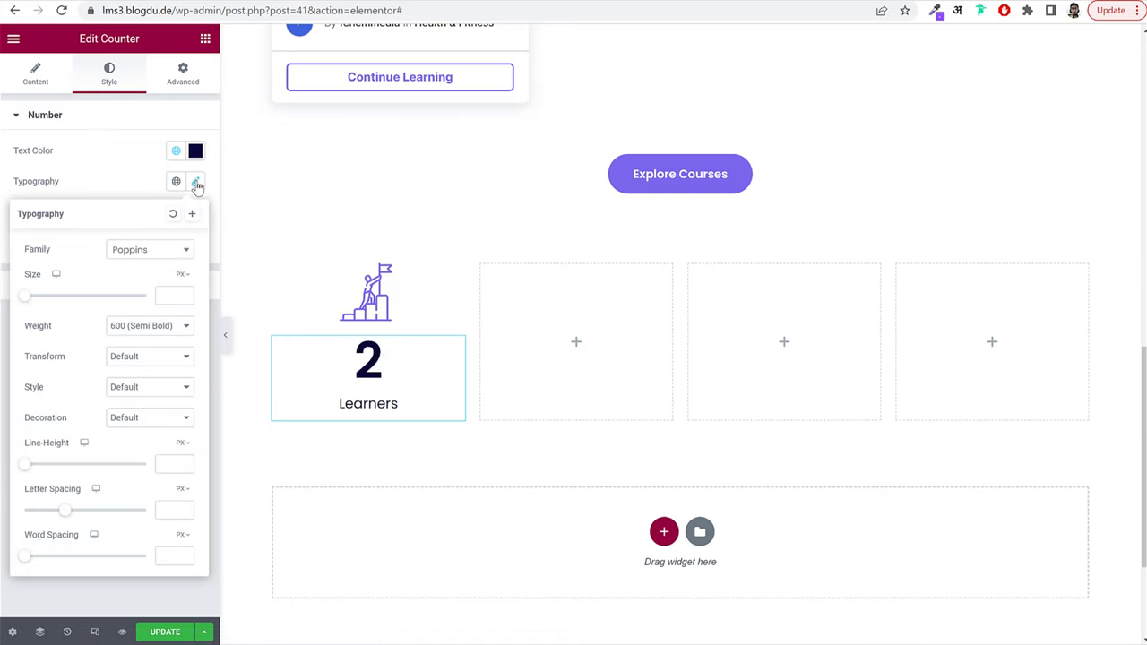
{"action": "left_click", "coordinate": [168, 293]}
{"action": "type", "text": "30"}
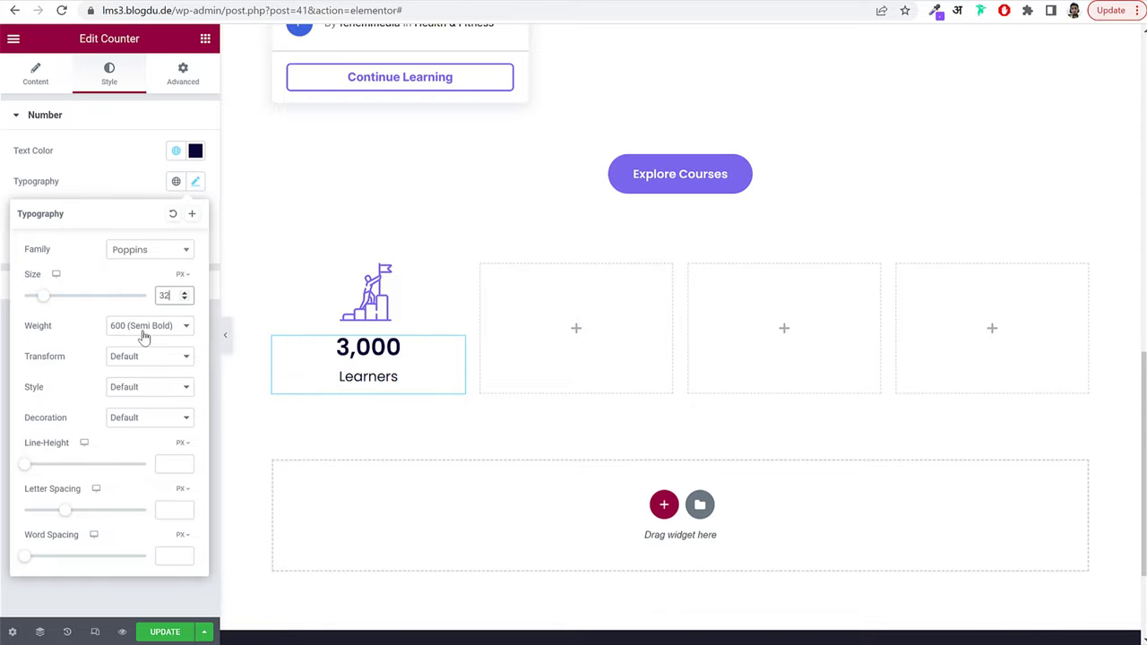
{"action": "left_click", "coordinate": [104, 117]}
Set the counter title's typography to 18 px with a 2 em line height
{"action": "left_click", "coordinate": [81, 154]}
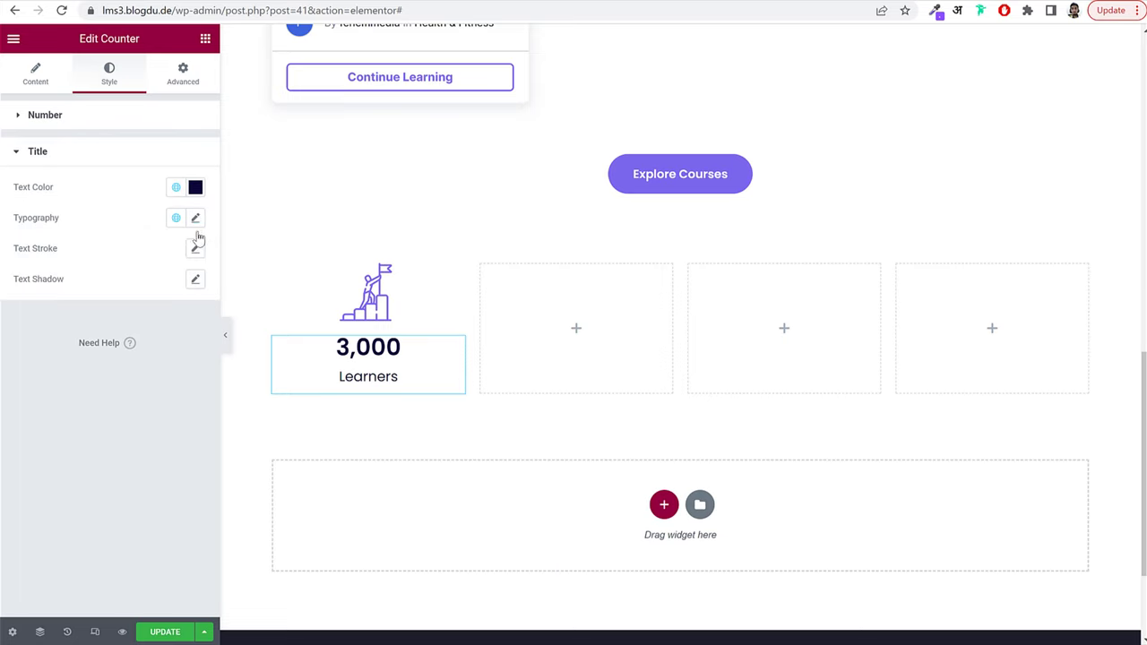
{"action": "left_click", "coordinate": [195, 218]}
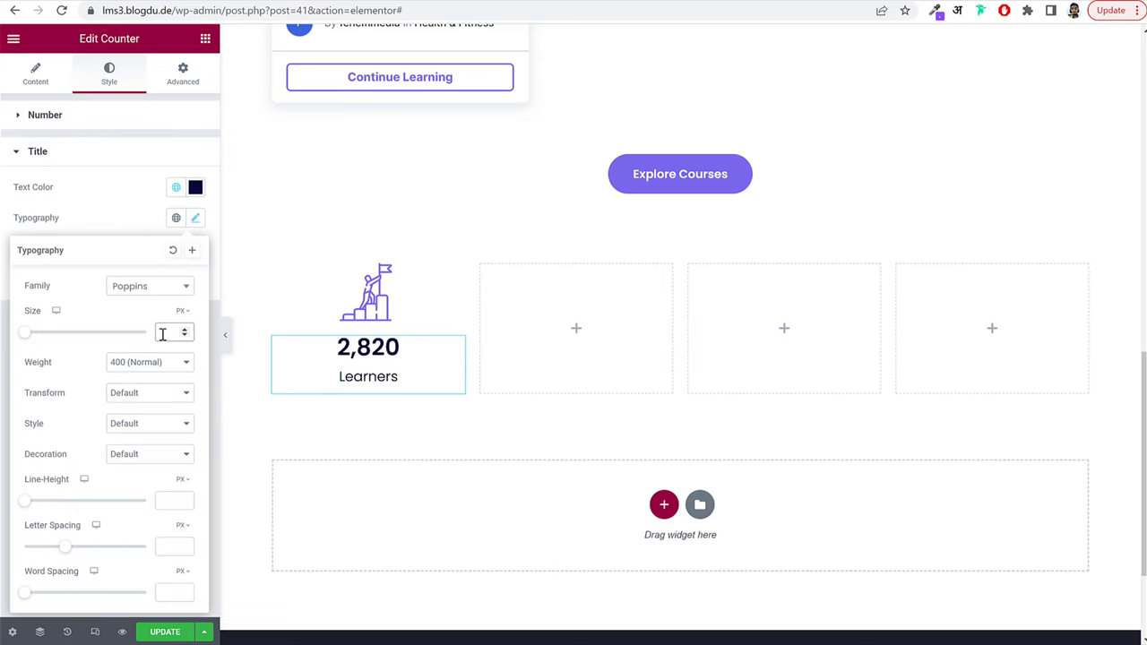
{"action": "left_click", "coordinate": [162, 333]}
{"action": "type", "text": "18"}
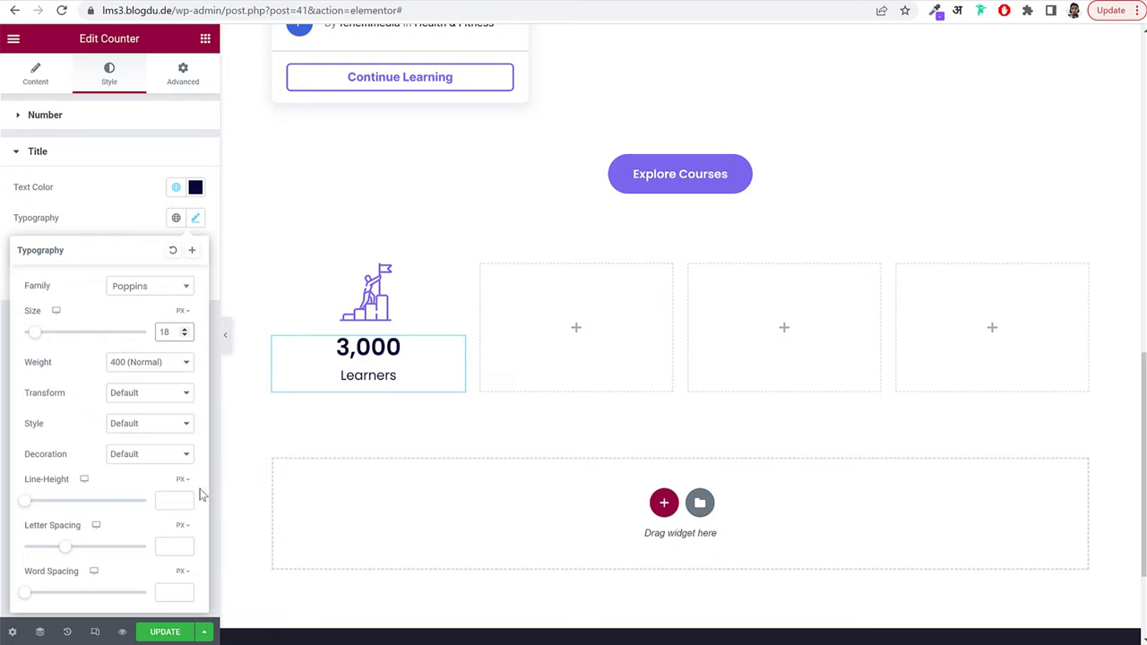
{"action": "left_click", "coordinate": [167, 499]}
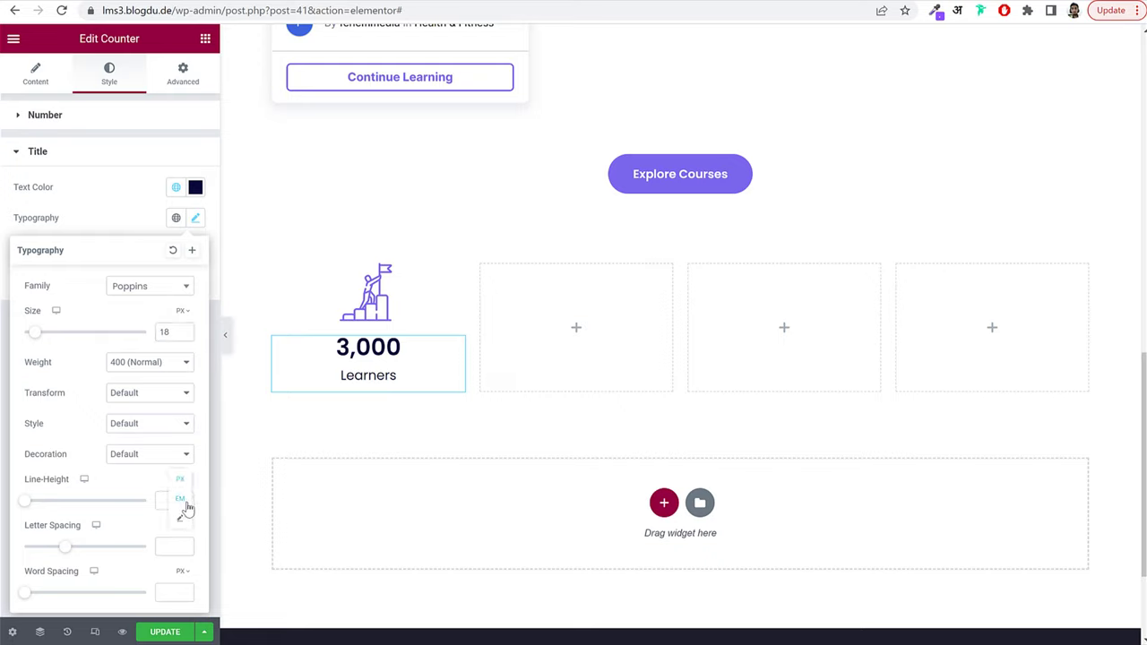
{"action": "left_click", "coordinate": [179, 500]}
{"action": "type", "text": "2"}
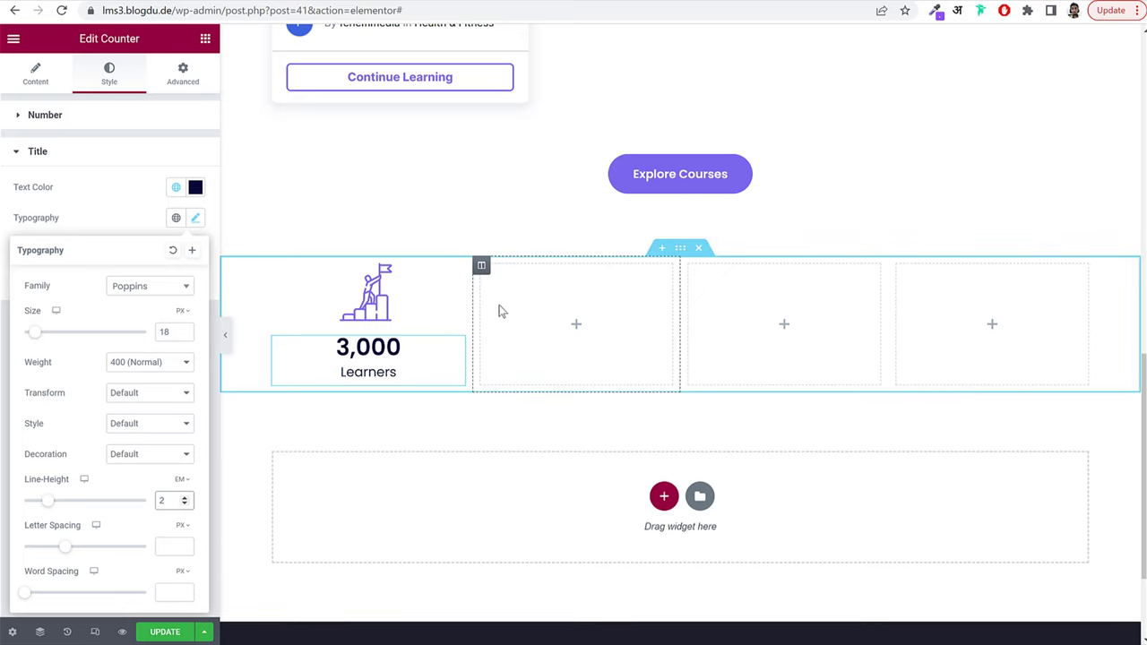
Copy the climbing-figure icon widget and paste it into columns 2, 3 and 4
{"action": "right_click", "coordinate": [376, 306]}
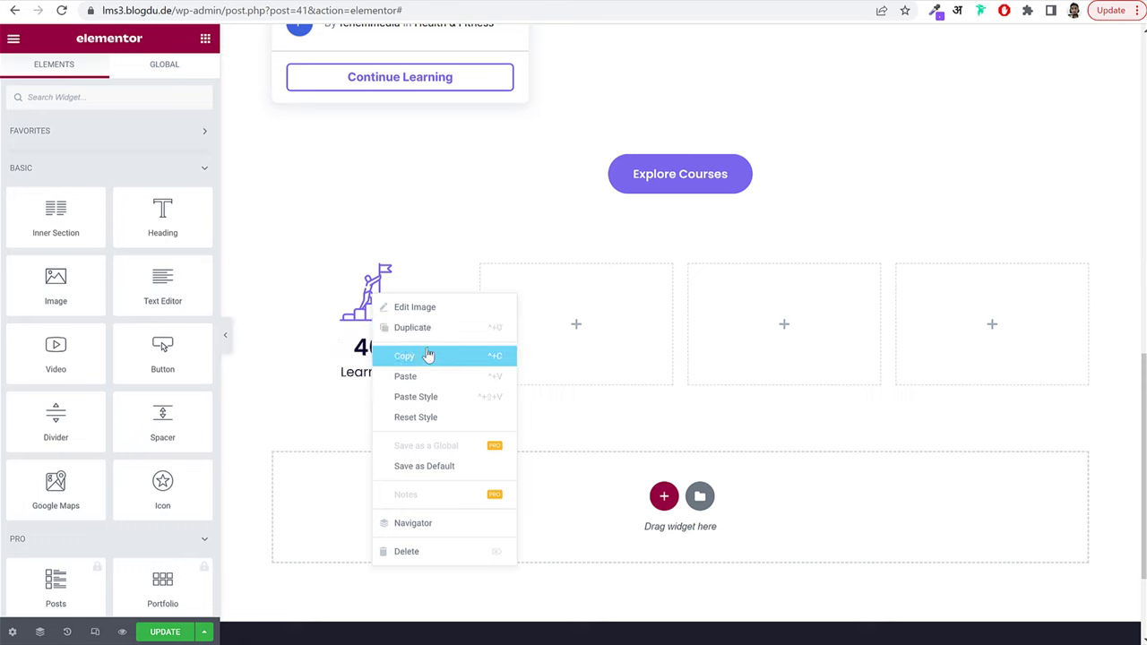
{"action": "left_click", "coordinate": [425, 356]}
{"action": "right_click", "coordinate": [544, 314]}
{"action": "left_click", "coordinate": [644, 417]}
{"action": "right_click", "coordinate": [751, 305]}
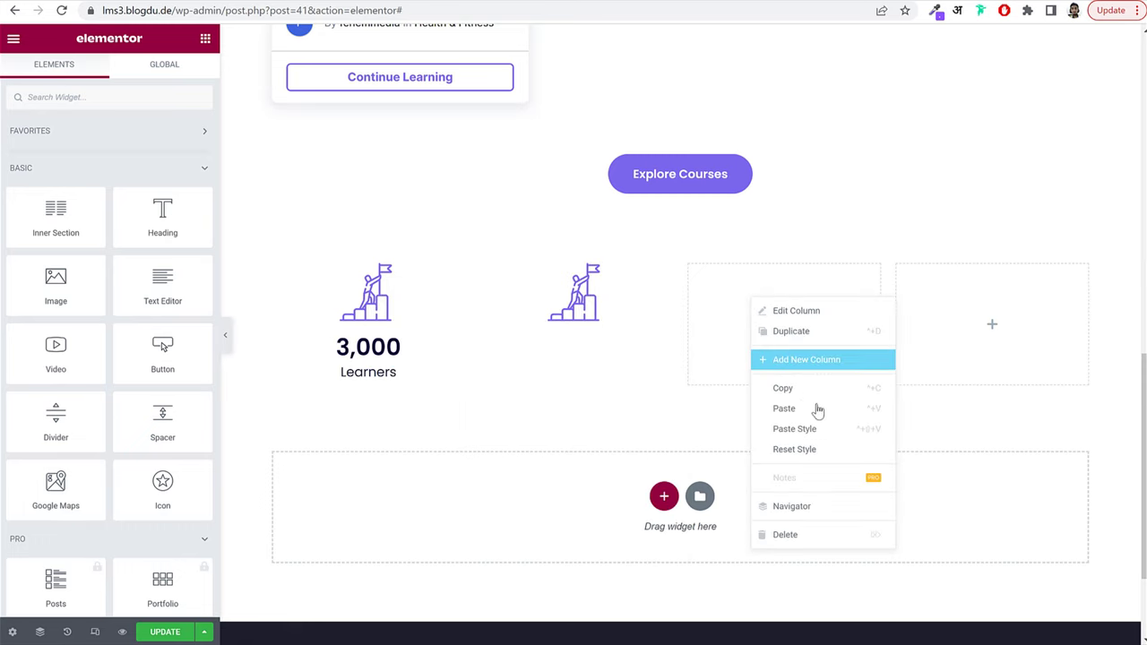
{"action": "left_click", "coordinate": [819, 408]}
{"action": "right_click", "coordinate": [953, 314]}
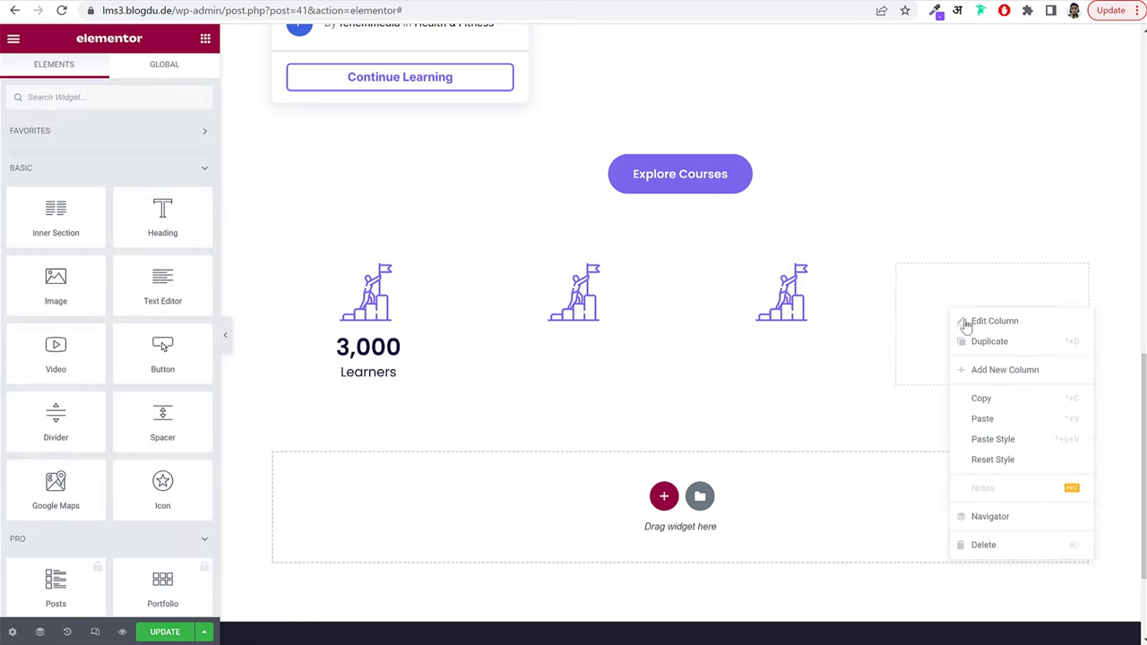
{"action": "left_click", "coordinate": [989, 418]}
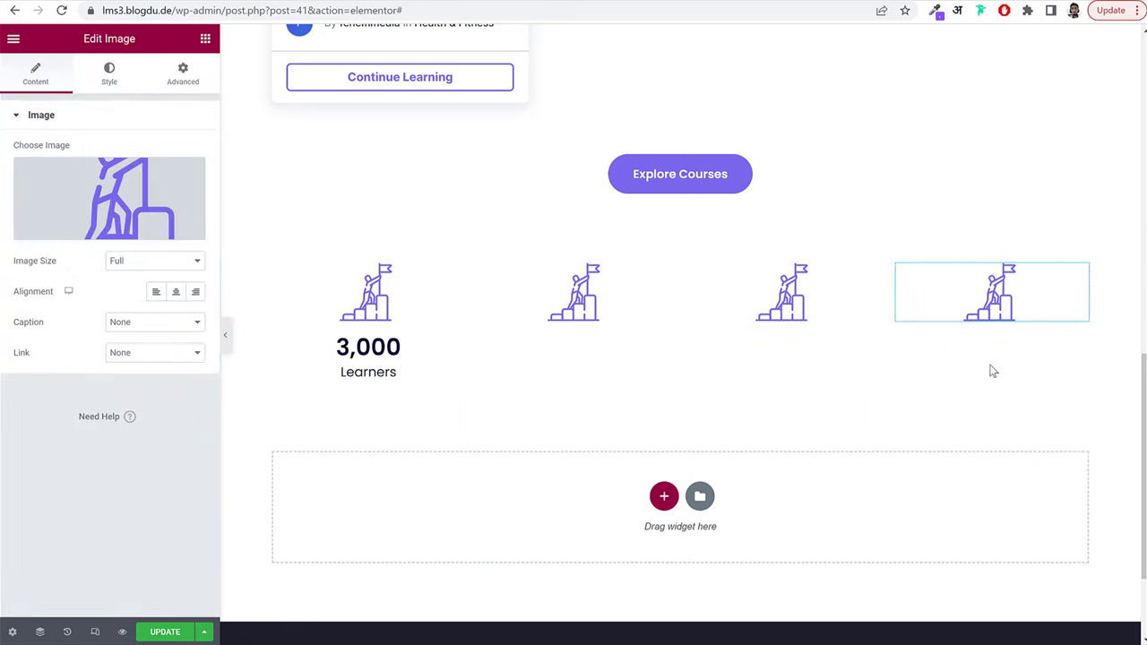
Copy the 3,000 Learners counter and paste it into columns 2, 3 and 4
{"action": "right_click", "coordinate": [368, 353]}
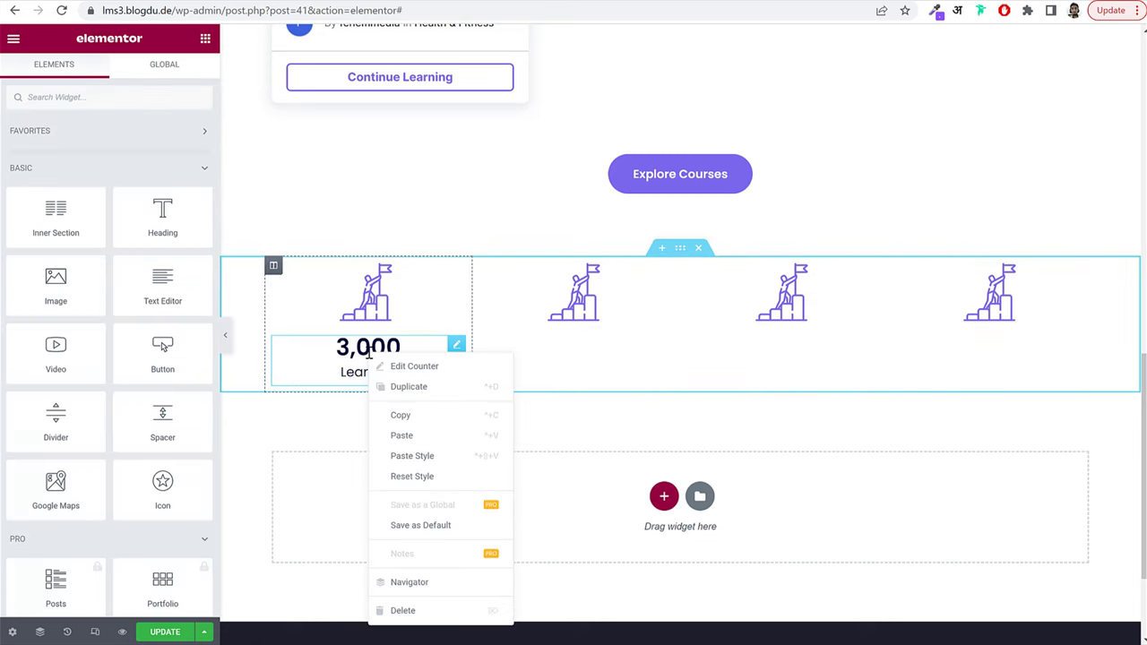
{"action": "left_click", "coordinate": [419, 412]}
{"action": "right_click", "coordinate": [586, 321]}
{"action": "left_click", "coordinate": [707, 386]}
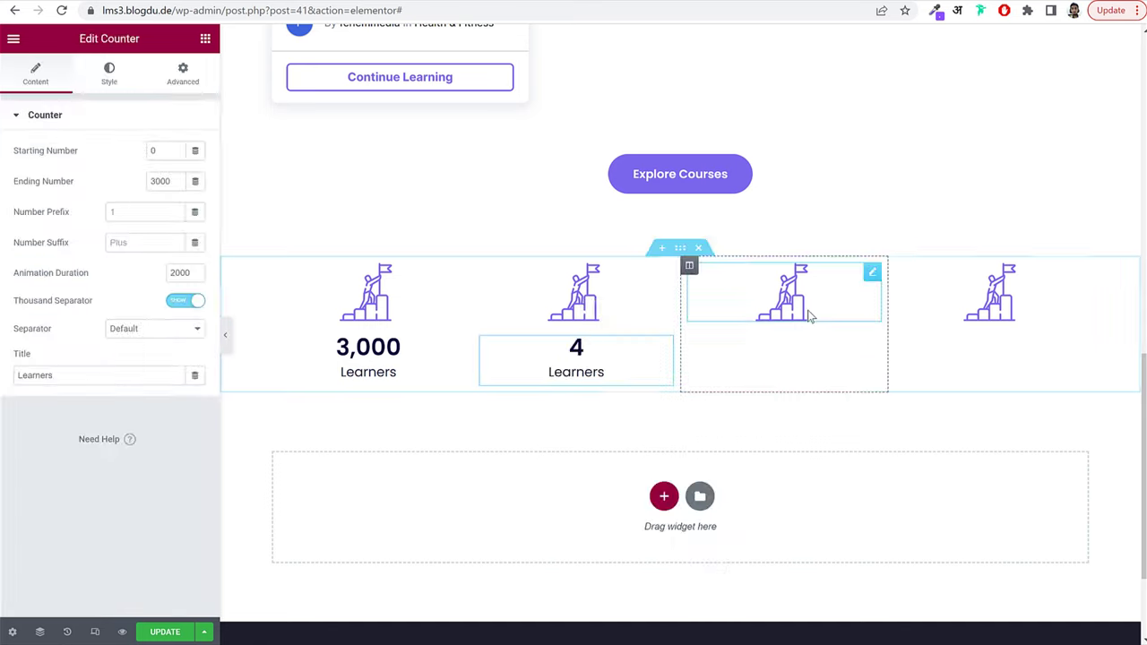
{"action": "right_click", "coordinate": [812, 321]}
{"action": "left_click", "coordinate": [856, 396]}
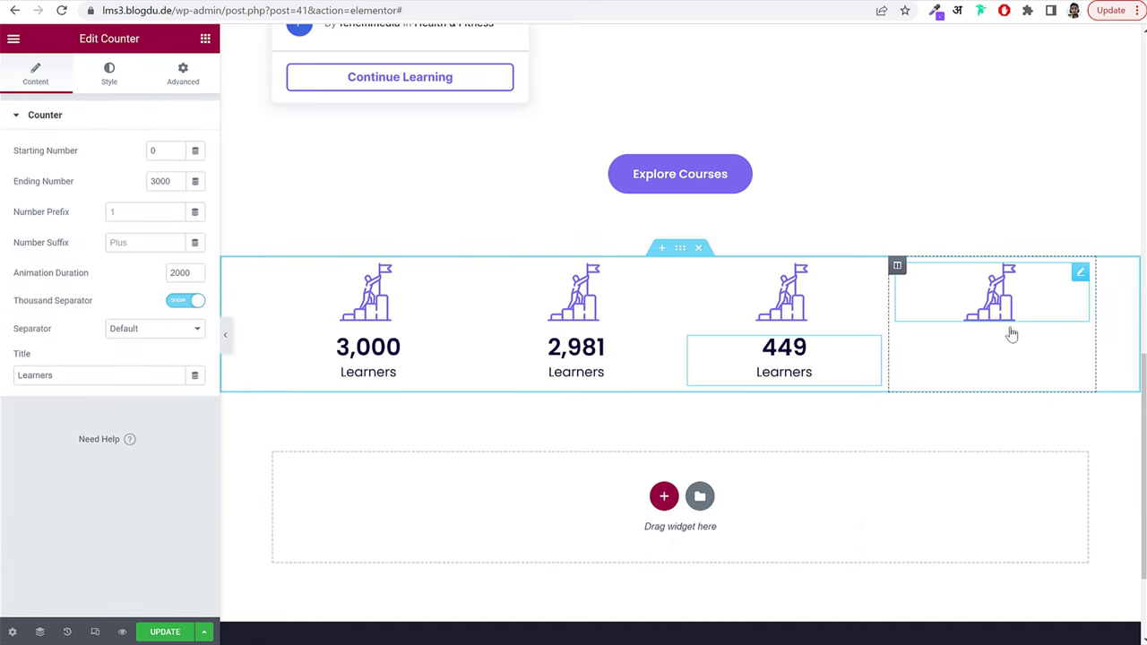
{"action": "right_click", "coordinate": [996, 303]}
{"action": "left_click", "coordinate": [1050, 384]}
Replace the second column's icon with the analysis.png chart image
{"action": "left_click", "coordinate": [574, 312]}
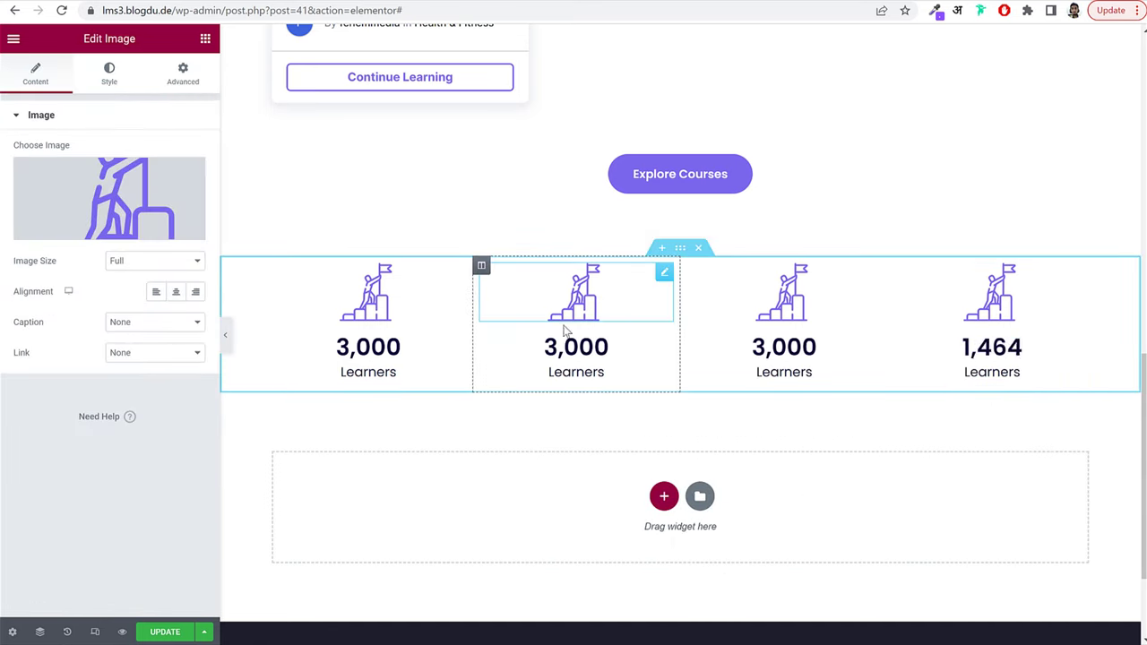
{"action": "left_click", "coordinate": [67, 206]}
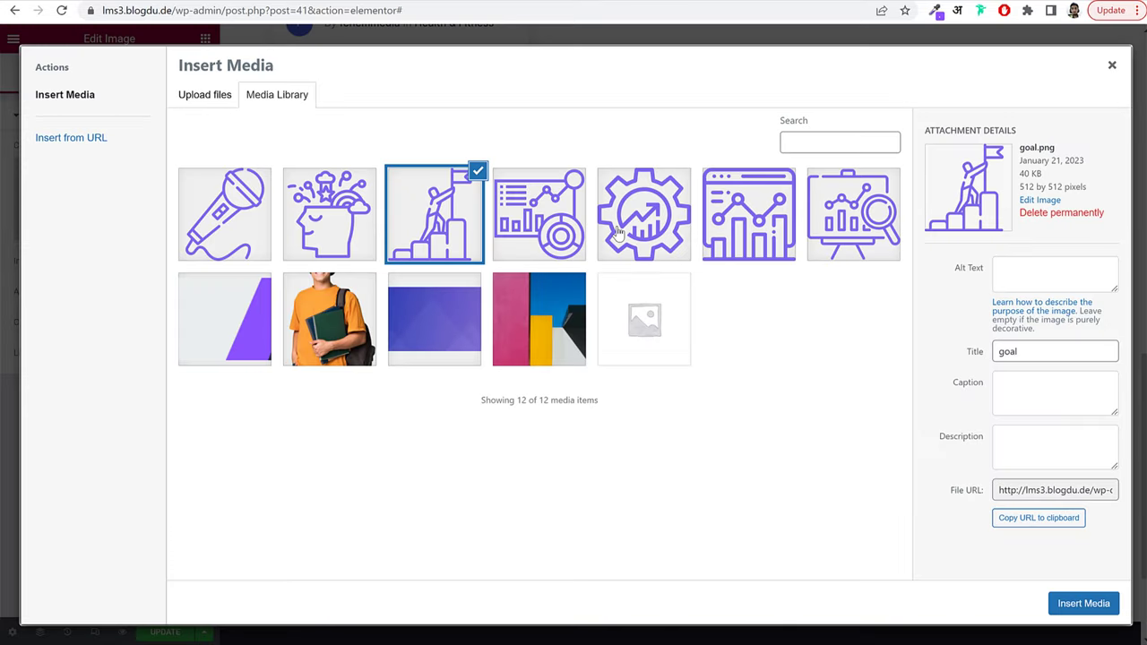
{"action": "left_click", "coordinate": [812, 231]}
{"action": "left_click", "coordinate": [1086, 600]}
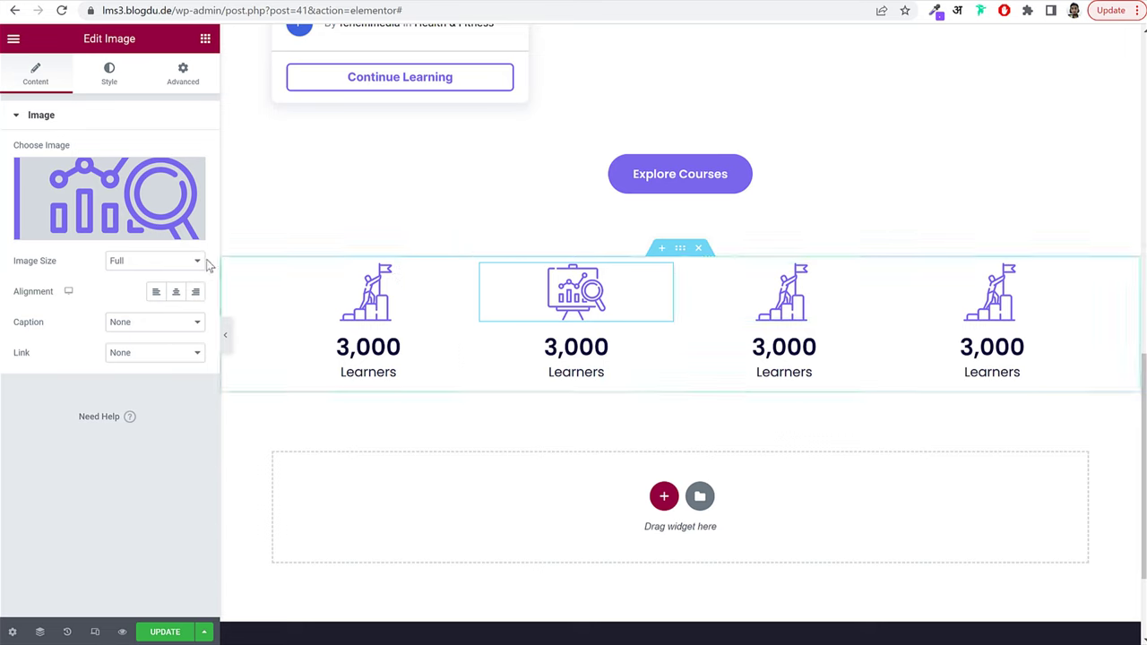
{"action": "left_click", "coordinate": [109, 76]}
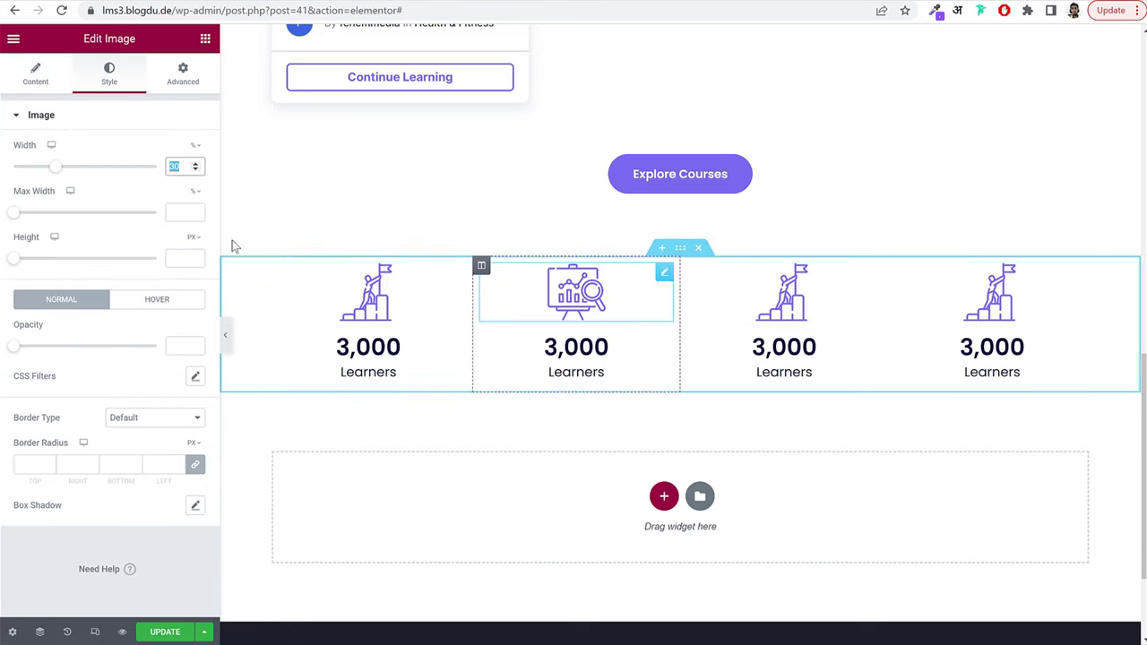
Change the second column's counter to end at 5000 with the title Certifications
{"action": "left_click", "coordinate": [599, 373]}
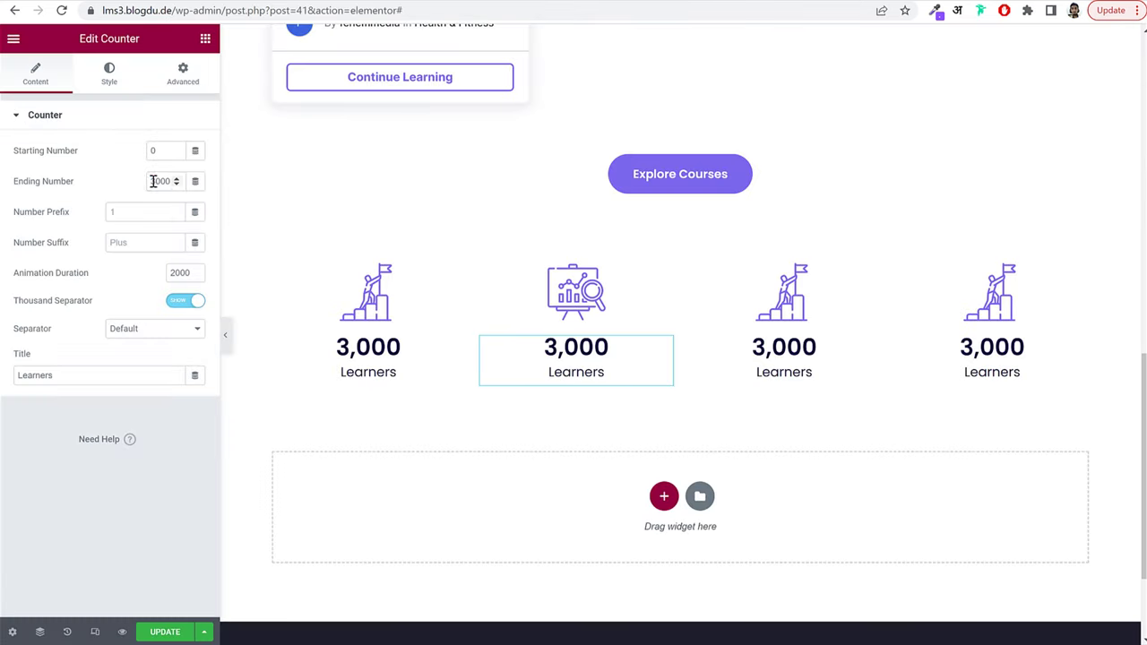
{"action": "double_click", "coordinate": [153, 181]}
{"action": "key", "text": "BackSpace"}
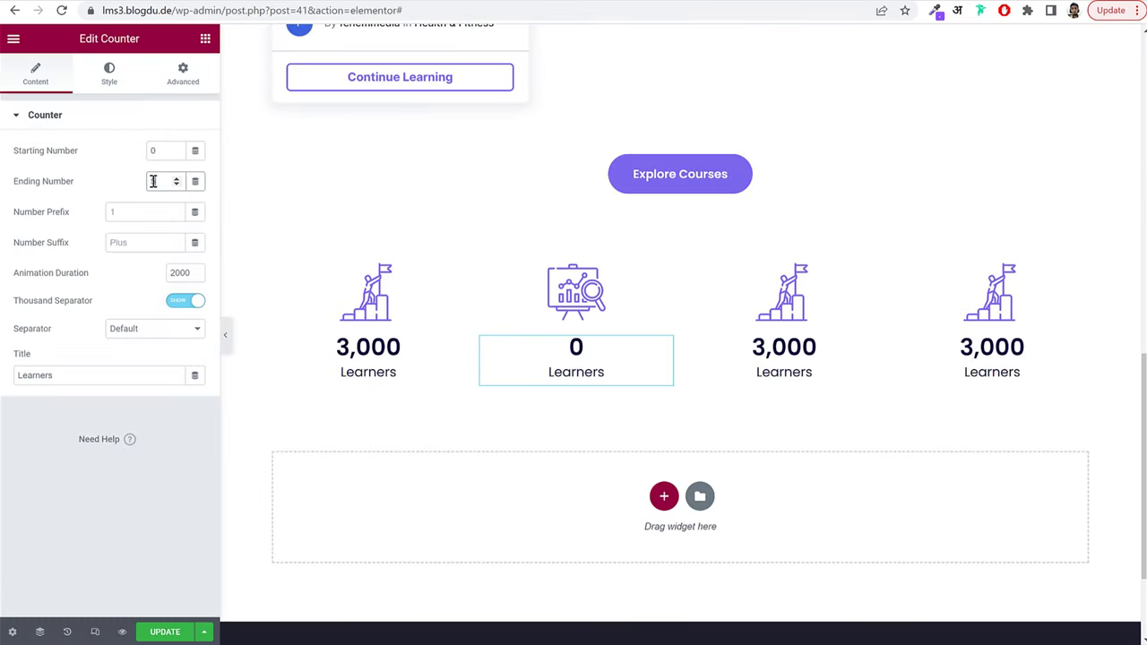
{"action": "type", "text": "5000"}
{"action": "left_click", "coordinate": [85, 373]}
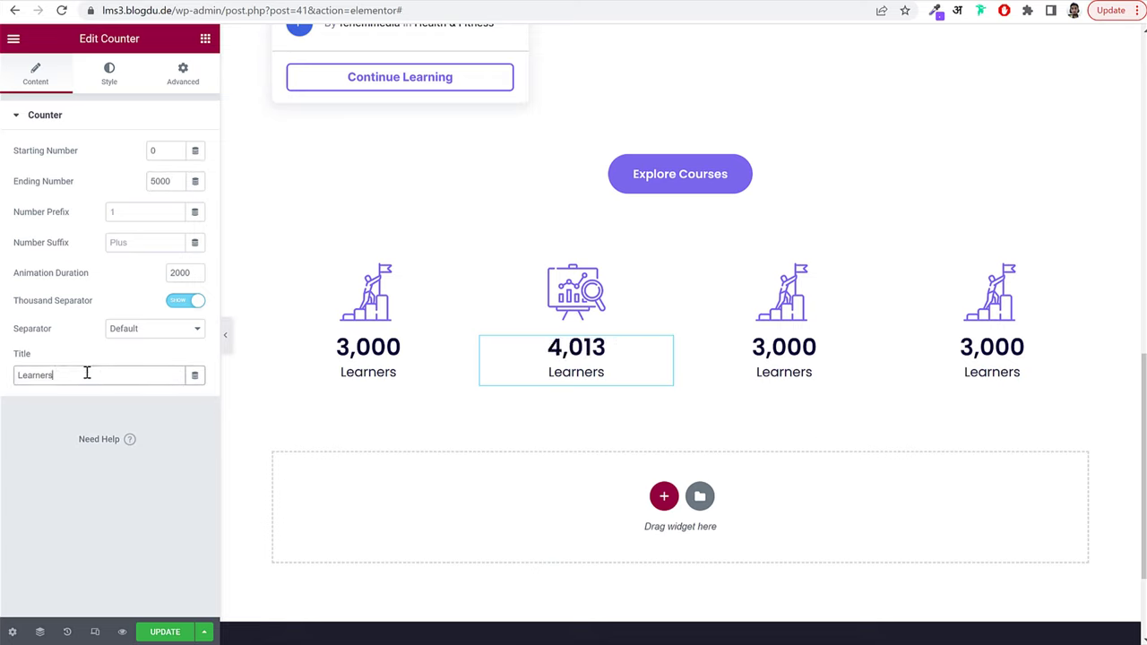
{"action": "key", "text": "ctrl+v"}
{"action": "double_click", "coordinate": [86, 372]}
{"action": "key", "text": "ctrl+v"}
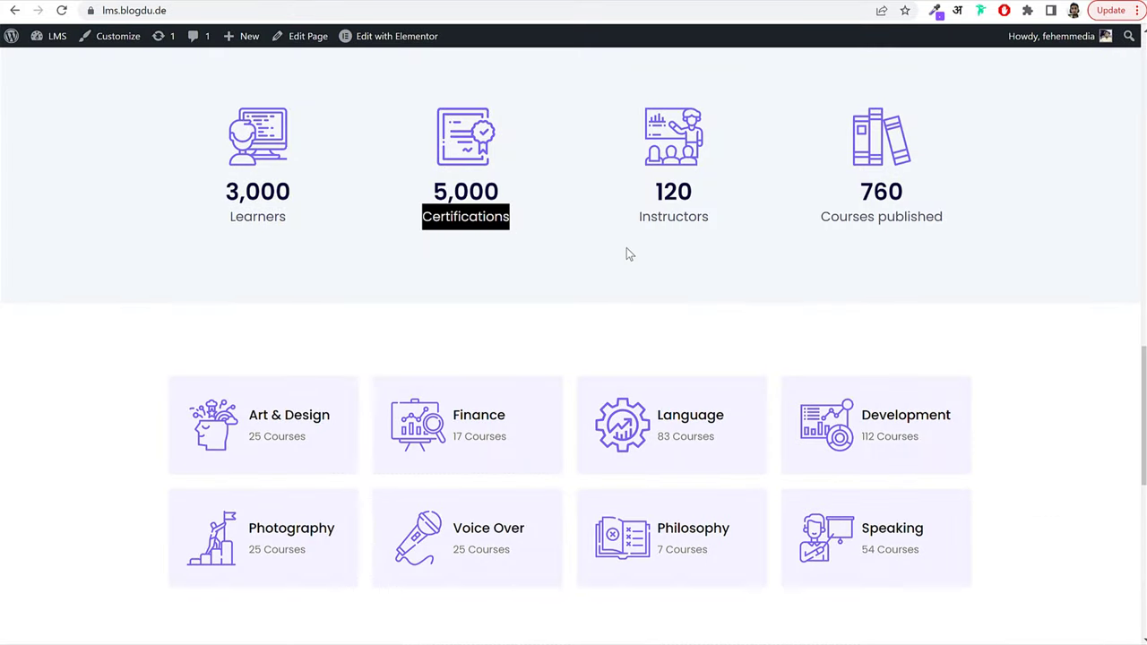
{"action": "scroll", "coordinate": [618, 251], "scroll_direction": "up", "scroll_amount": 2}
Copy the reference stats section's light blue colour and apply it as the section's classic background
{"action": "left_click", "coordinate": [578, 242]}
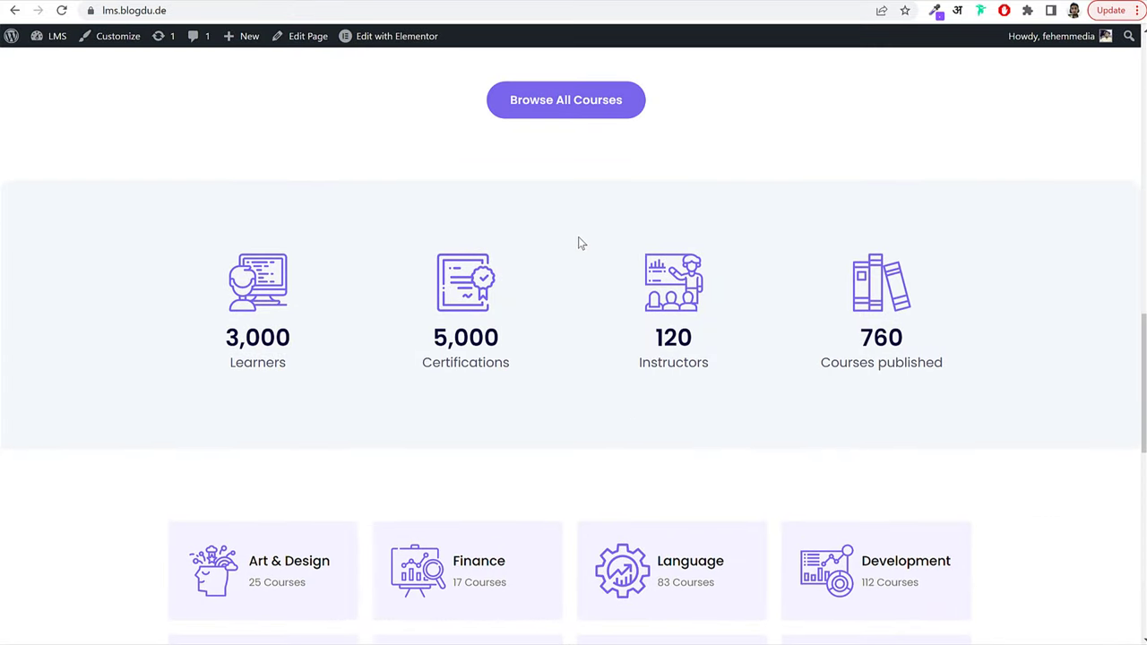
{"action": "right_click", "coordinate": [1035, 222]}
{"action": "left_click", "coordinate": [1007, 488]}
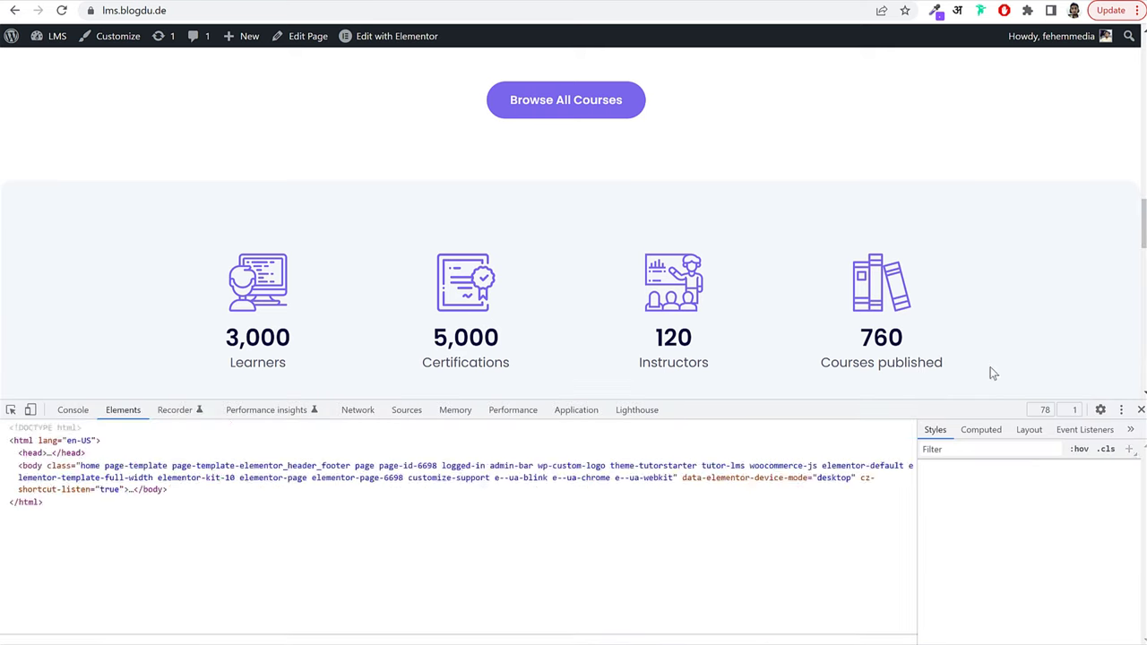
{"action": "left_click", "coordinate": [1055, 567]}
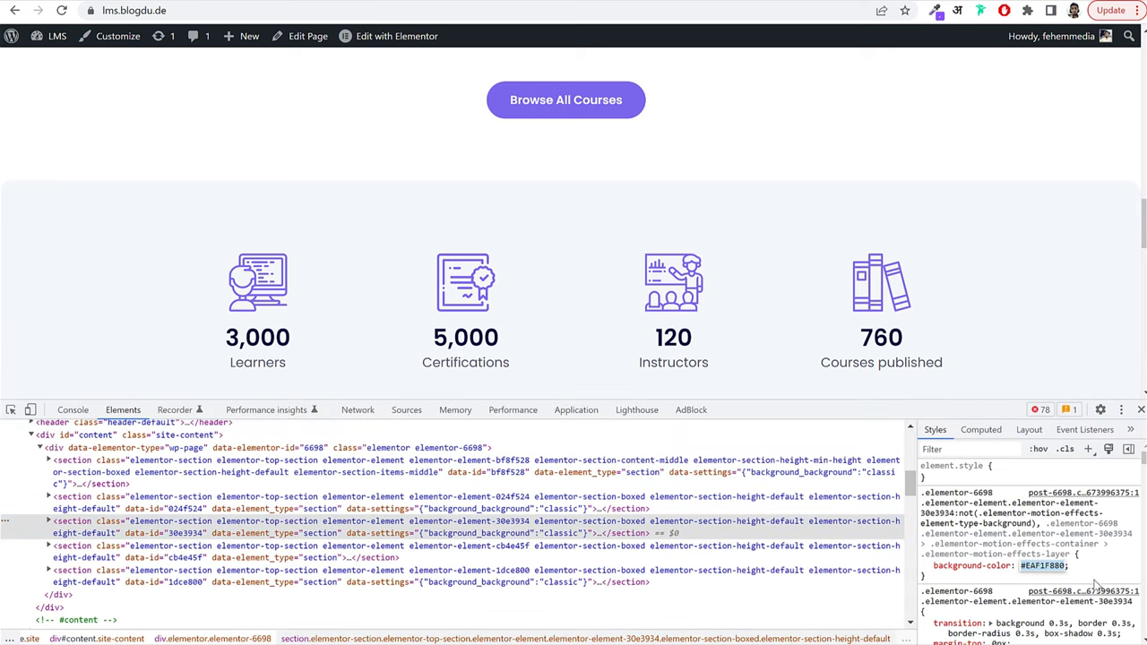
{"action": "left_click", "coordinate": [1142, 410]}
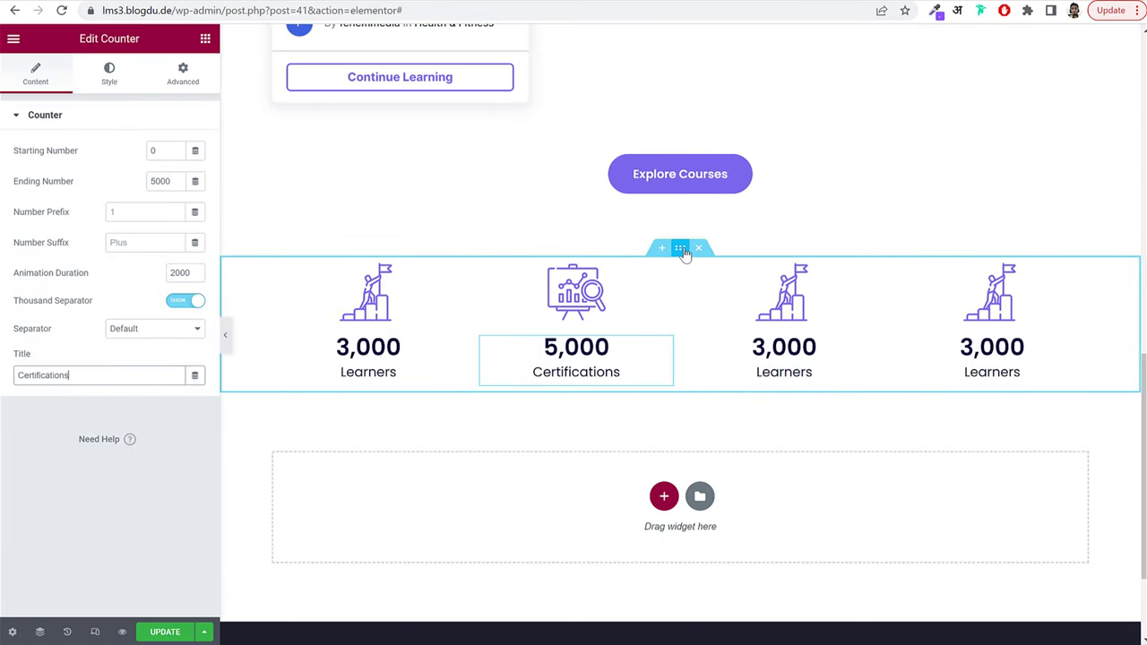
{"action": "left_click", "coordinate": [680, 247]}
{"action": "left_click", "coordinate": [108, 72]}
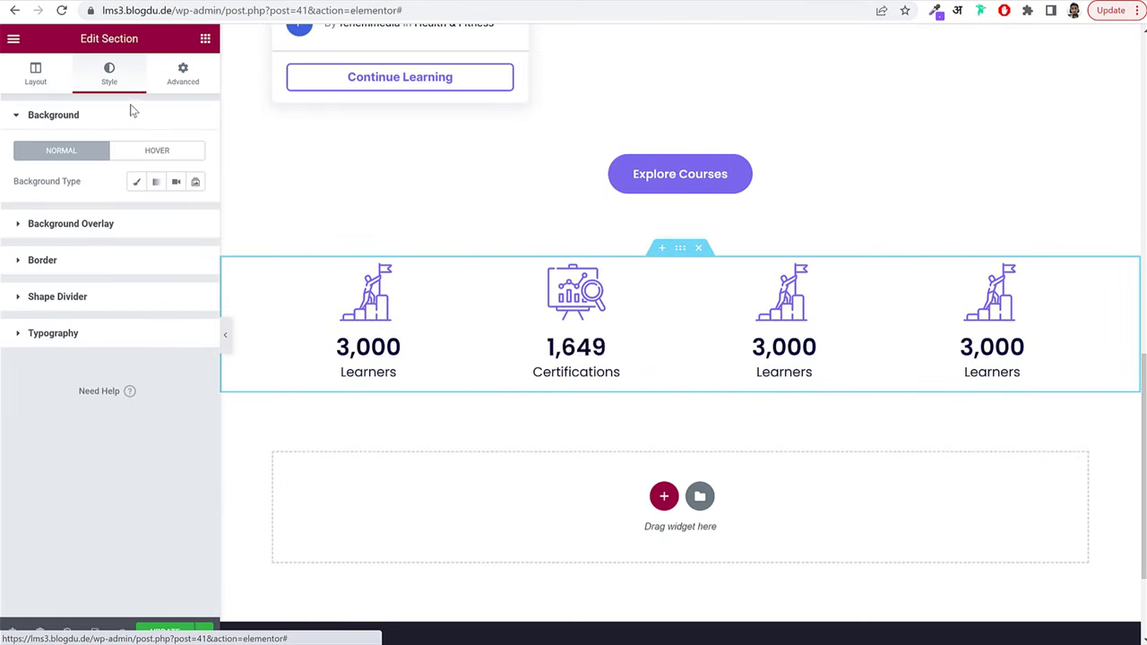
{"action": "left_click", "coordinate": [136, 181]}
{"action": "left_click", "coordinate": [195, 212]}
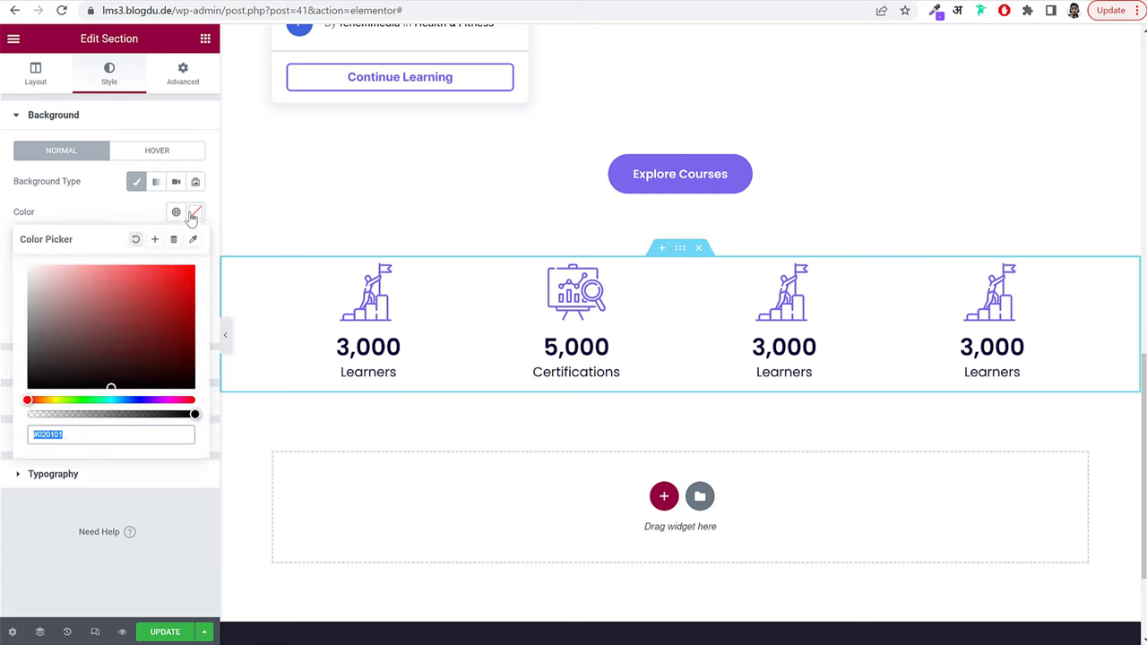
{"action": "key", "text": "ctrl+v"}
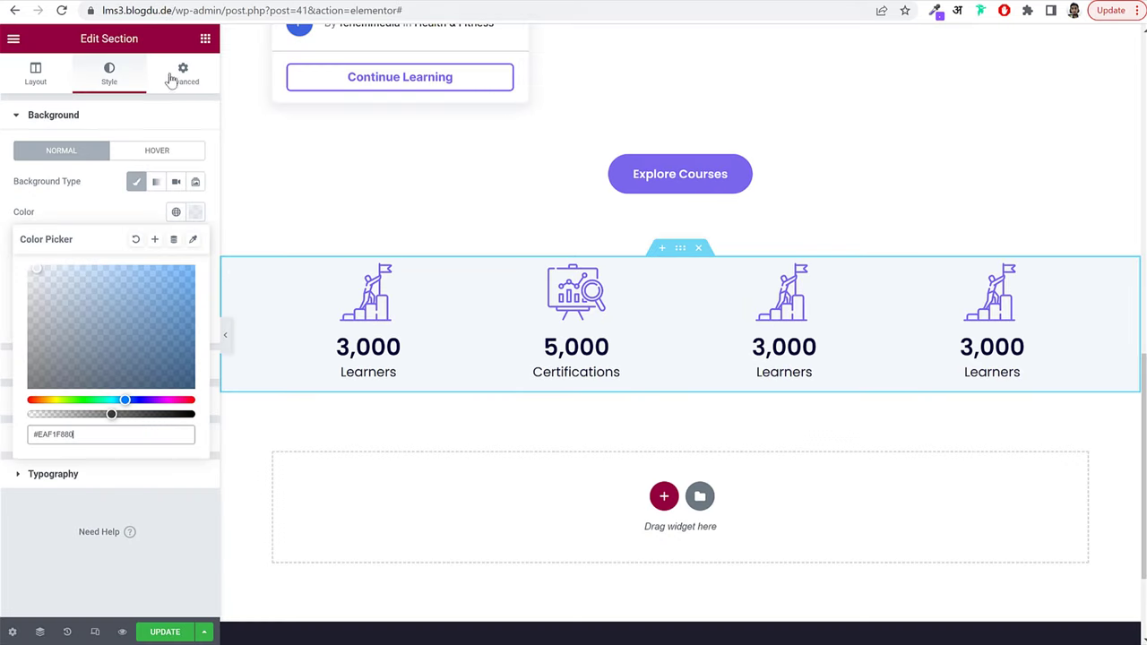
{"action": "left_click", "coordinate": [175, 77]}
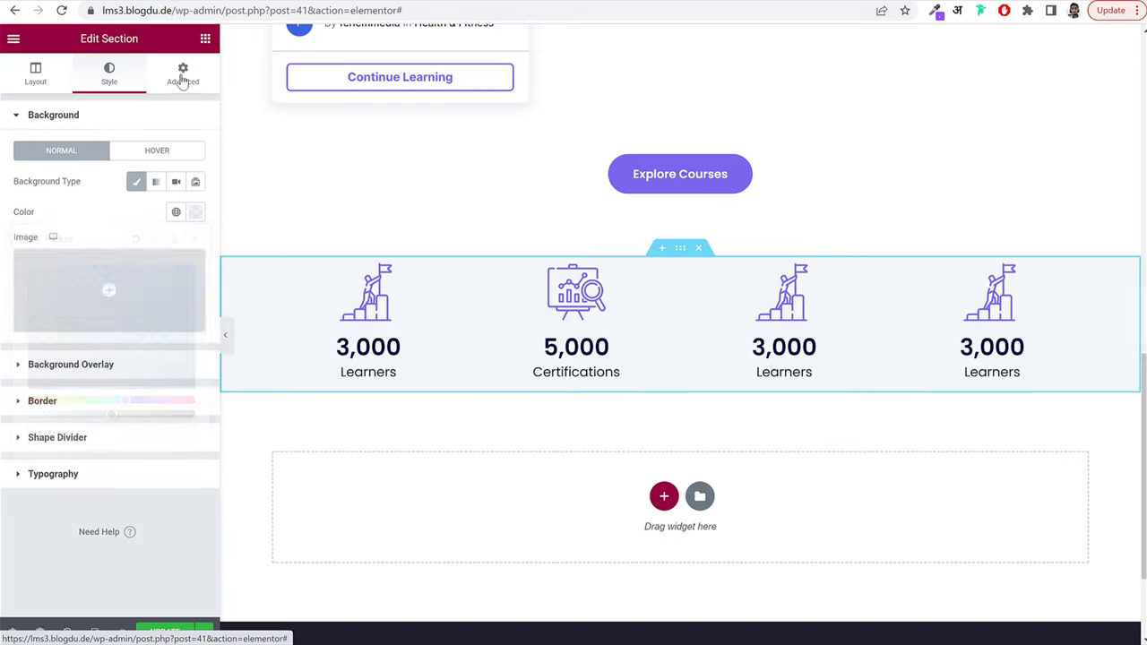
Unlink the section padding, set top and bottom to 90 px, and save the page
{"action": "left_click", "coordinate": [183, 76]}
{"action": "left_click", "coordinate": [198, 225]}
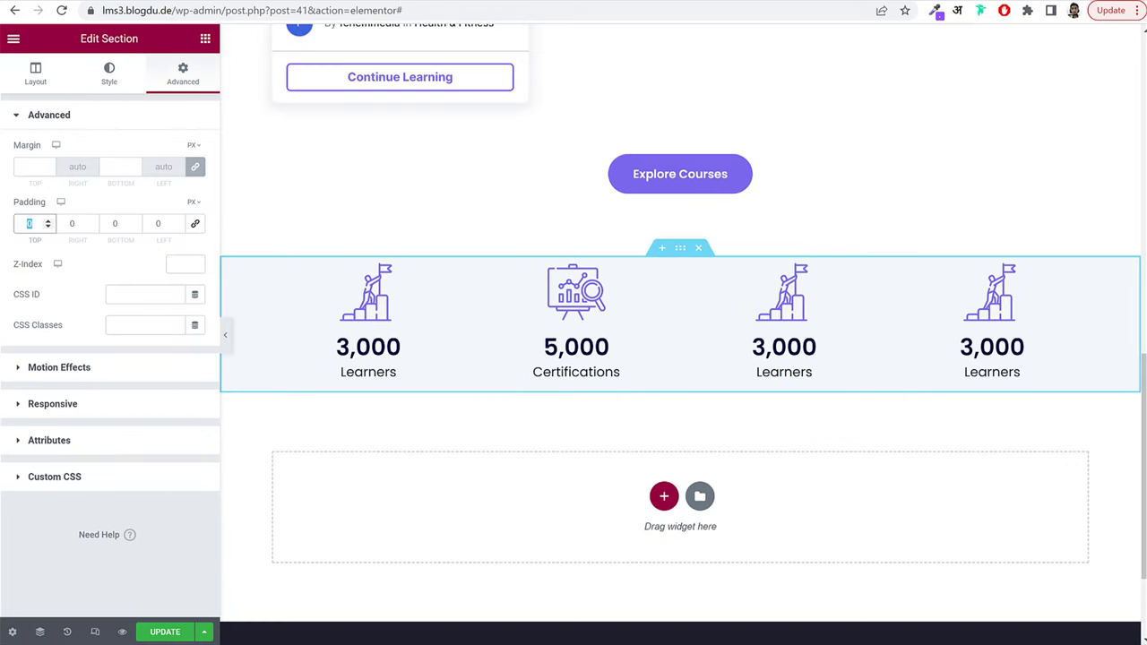
{"action": "type", "text": "90"}
{"action": "key", "text": "Tab"}
{"action": "key", "text": "Tab"}
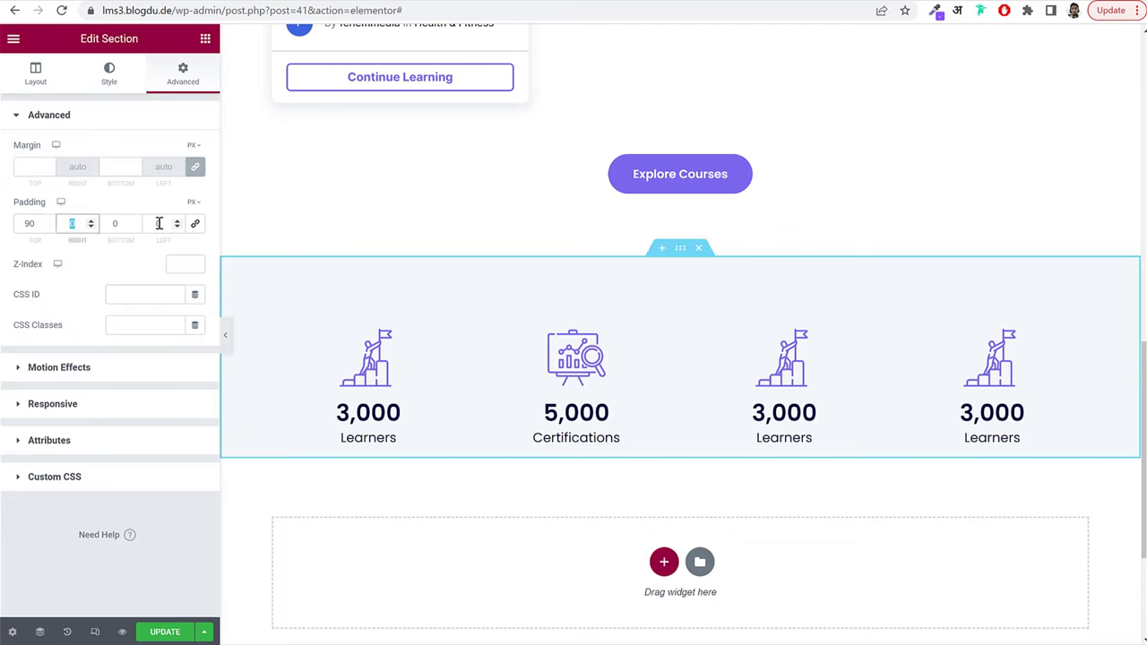
{"action": "type", "text": "90"}
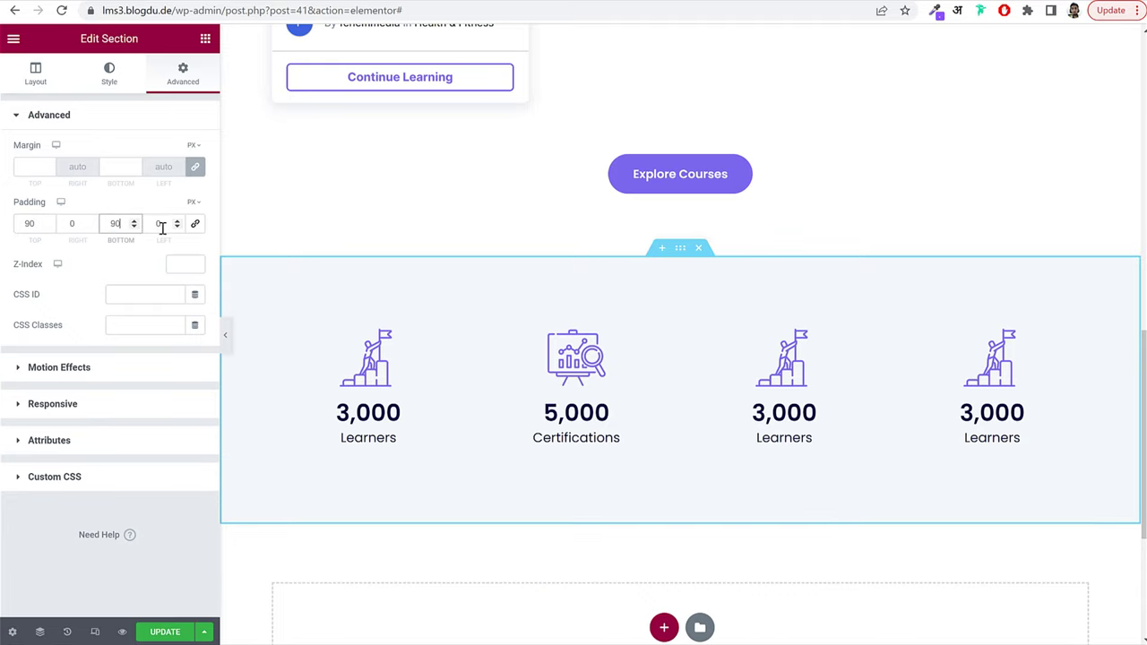
{"action": "left_click", "coordinate": [164, 633]}
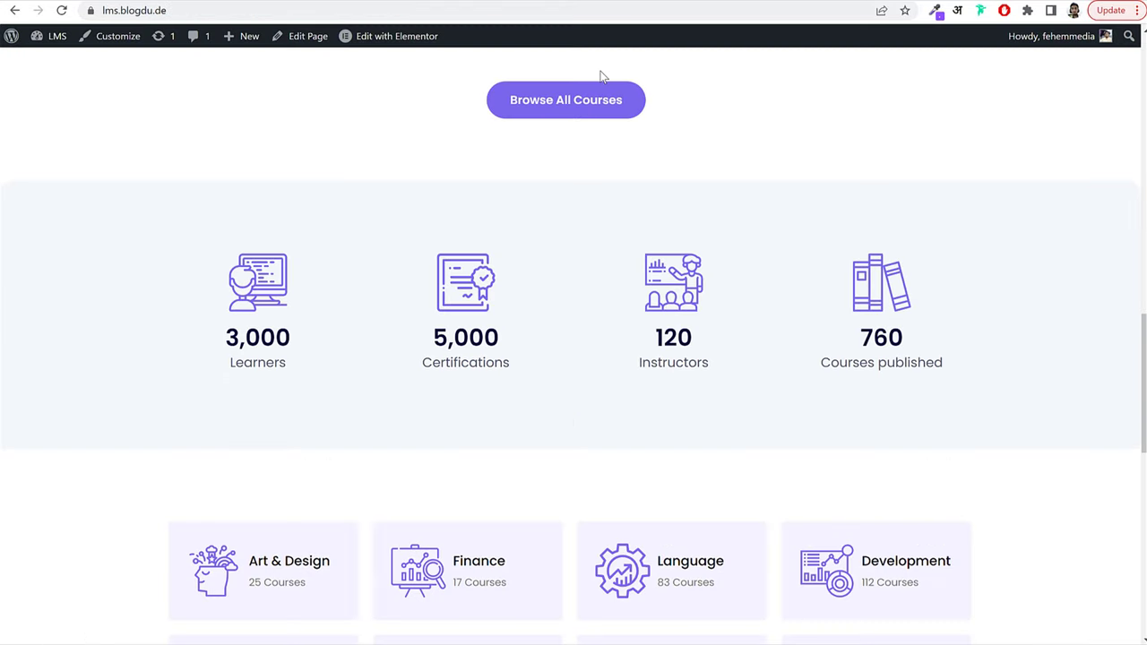
{"action": "scroll", "coordinate": [666, 231], "scroll_direction": "down", "scroll_amount": 4}
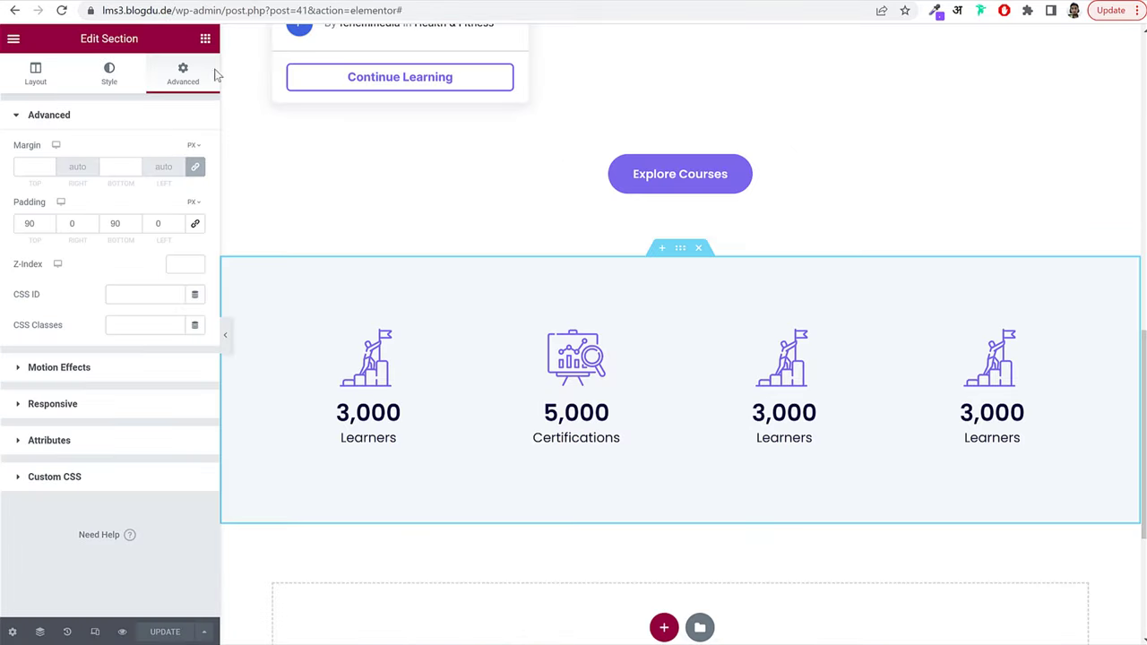
{"action": "scroll", "coordinate": [661, 369], "scroll_direction": "down", "scroll_amount": 3}
Add a single-column section below the stats and place a two-column inner section in it
{"action": "left_click", "coordinate": [662, 350]}
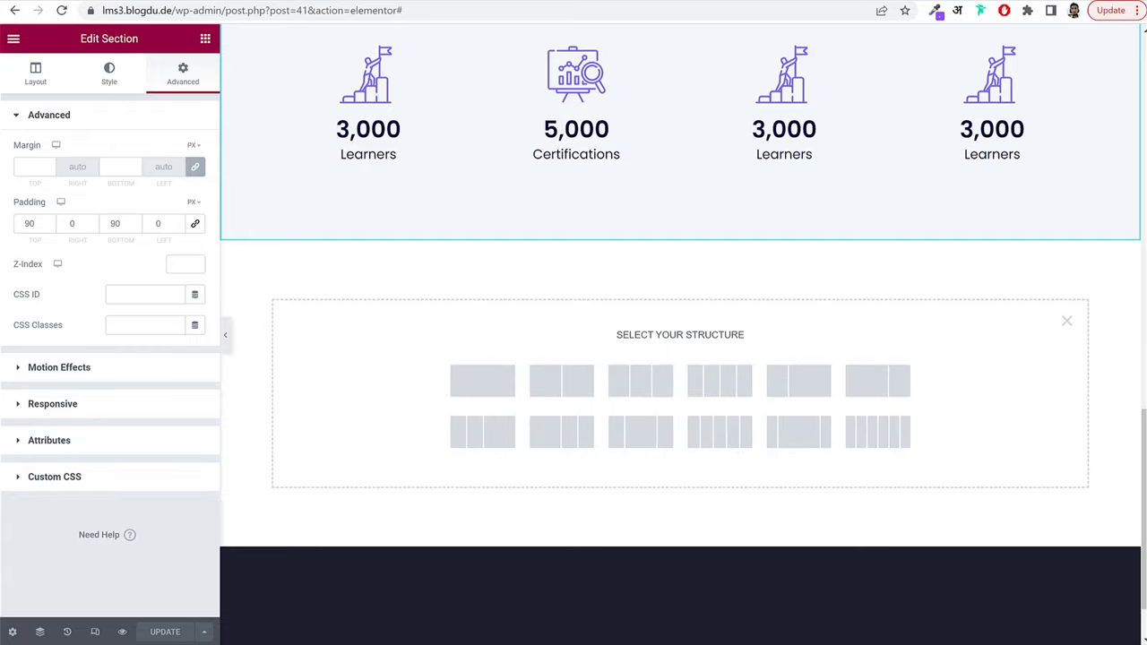
{"action": "left_click", "coordinate": [463, 391]}
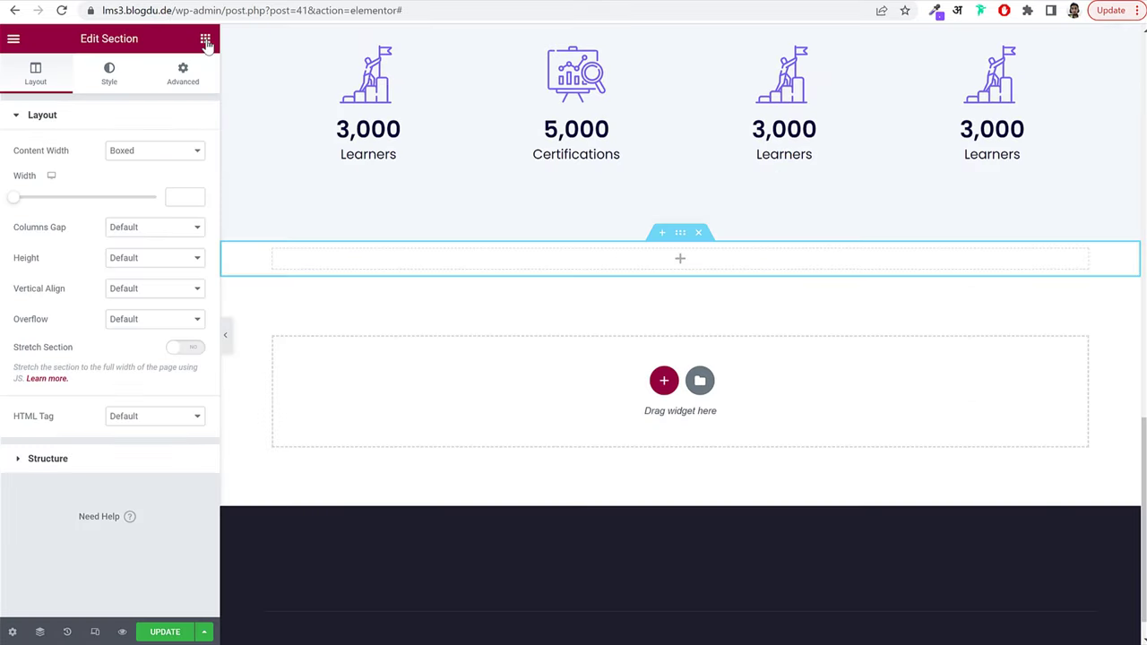
{"action": "left_click", "coordinate": [205, 40]}
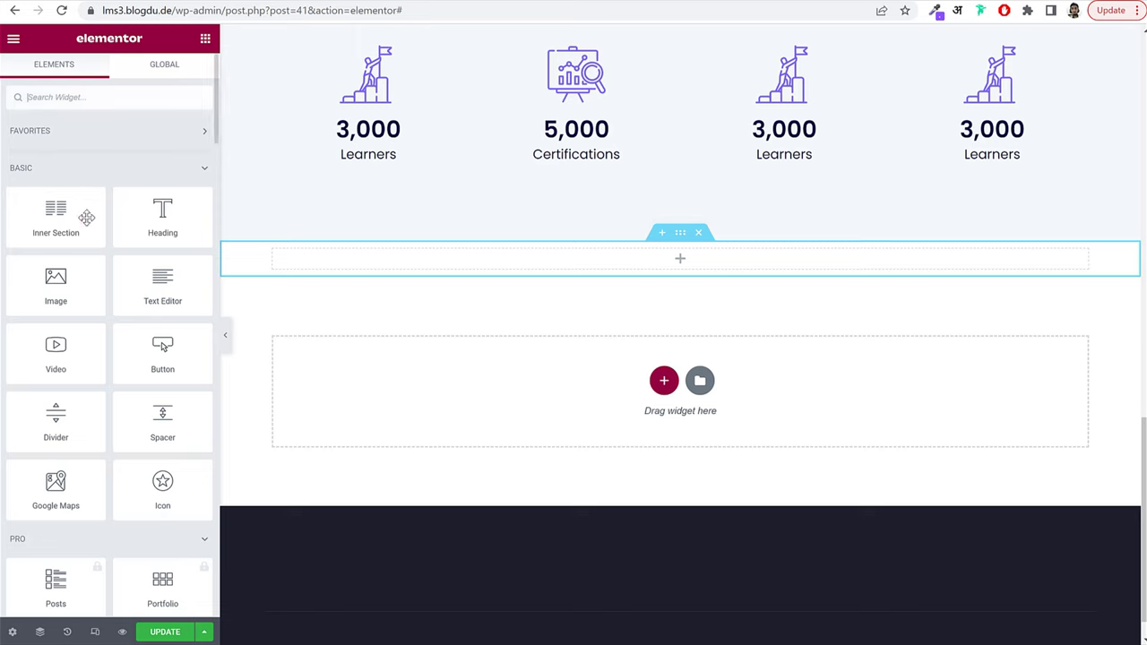
{"action": "left_click_drag", "start_coordinate": [55, 222], "coordinate": [594, 261]}
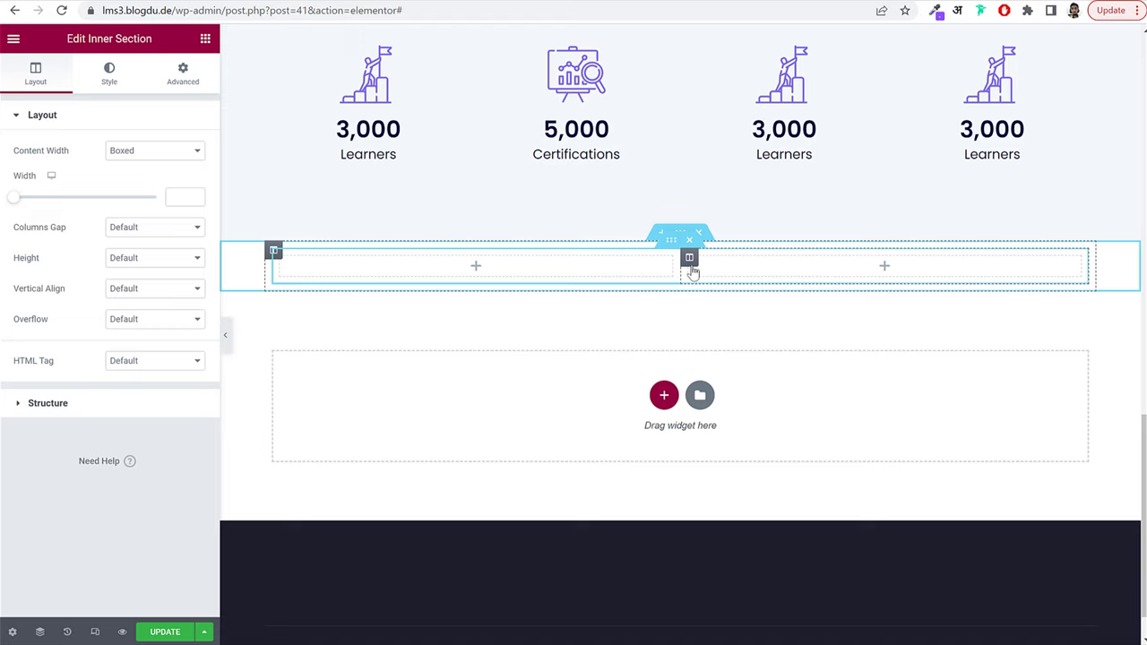
Add a third and a fourth column to the inner section row
{"action": "right_click", "coordinate": [689, 260]}
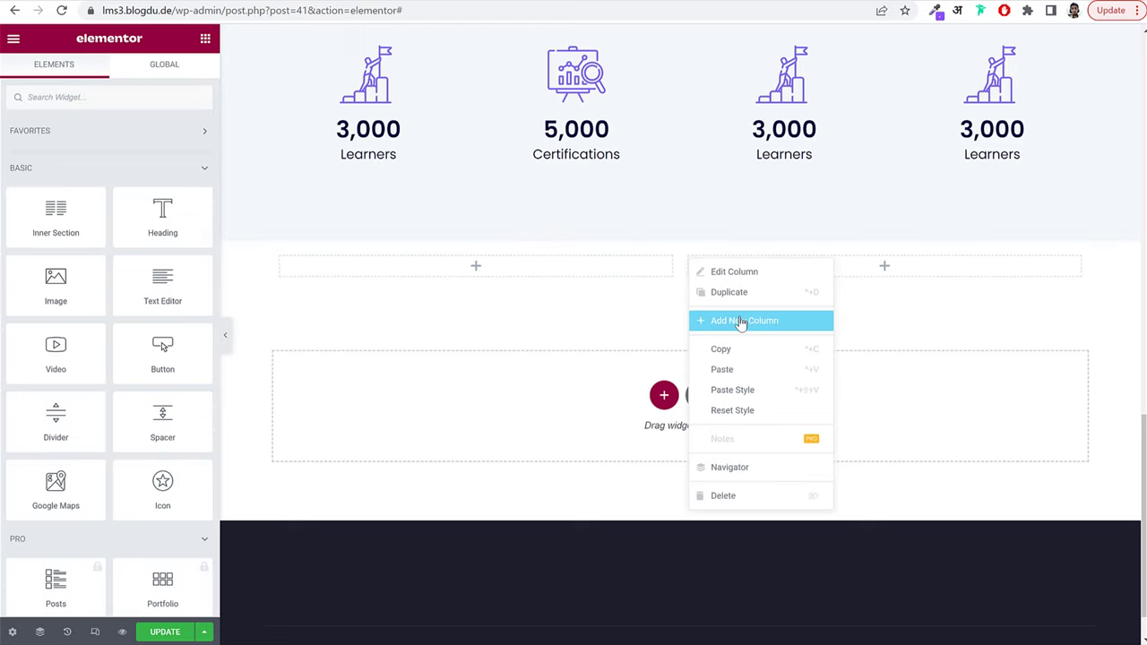
{"action": "left_click", "coordinate": [741, 321]}
{"action": "right_click", "coordinate": [824, 259]}
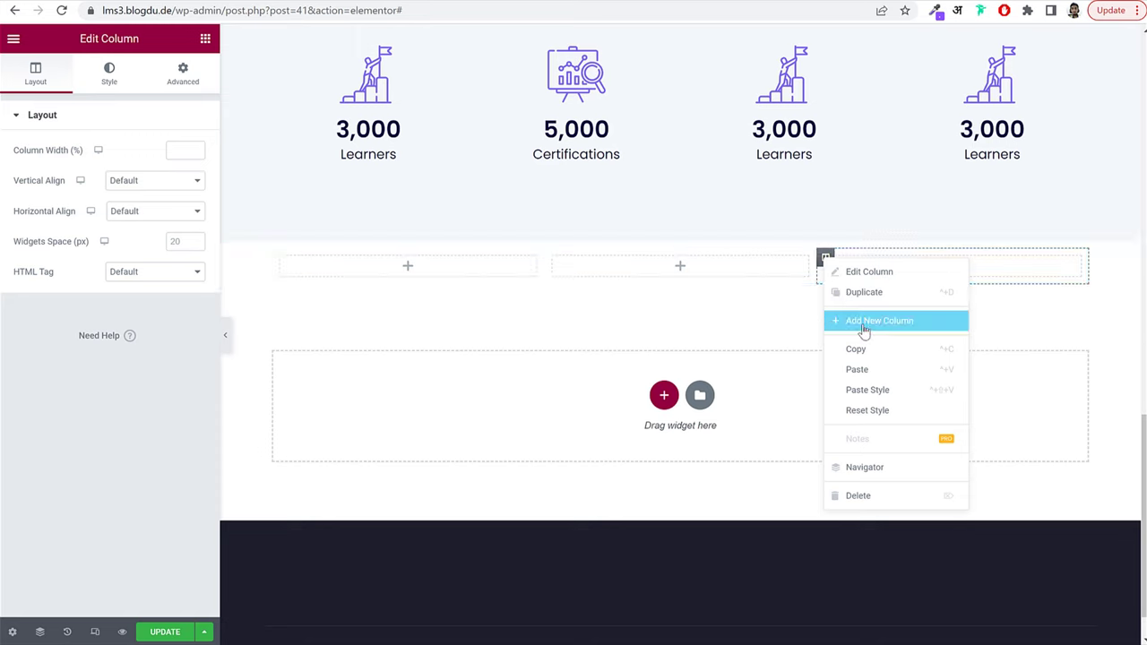
{"action": "left_click", "coordinate": [865, 322]}
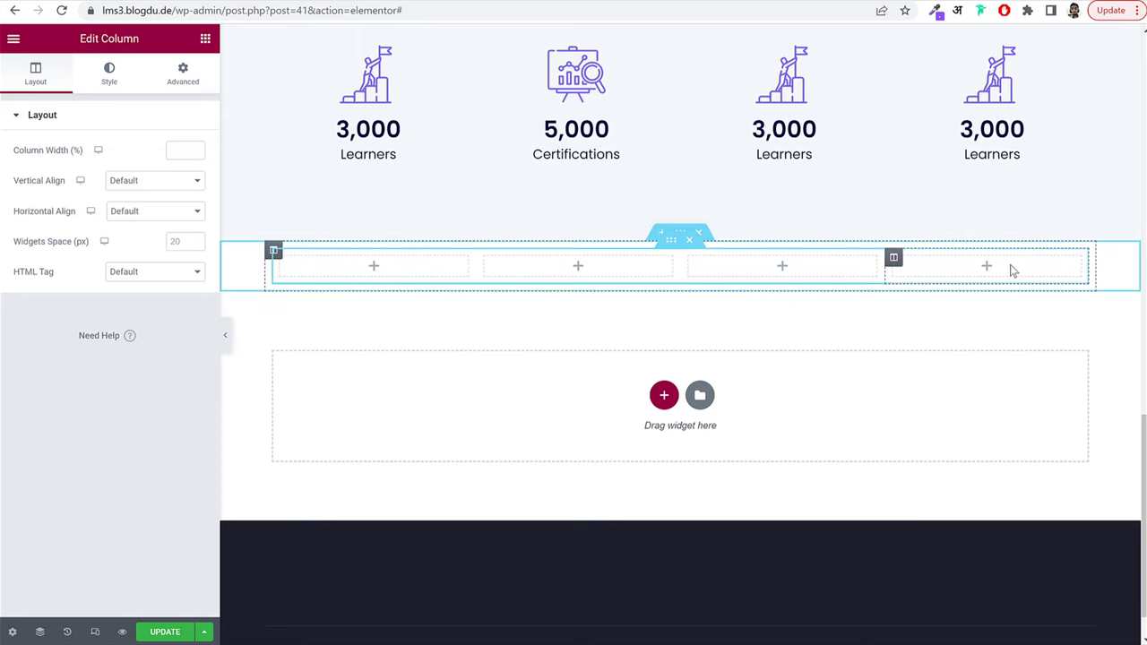
{"action": "left_click", "coordinate": [14, 11]}
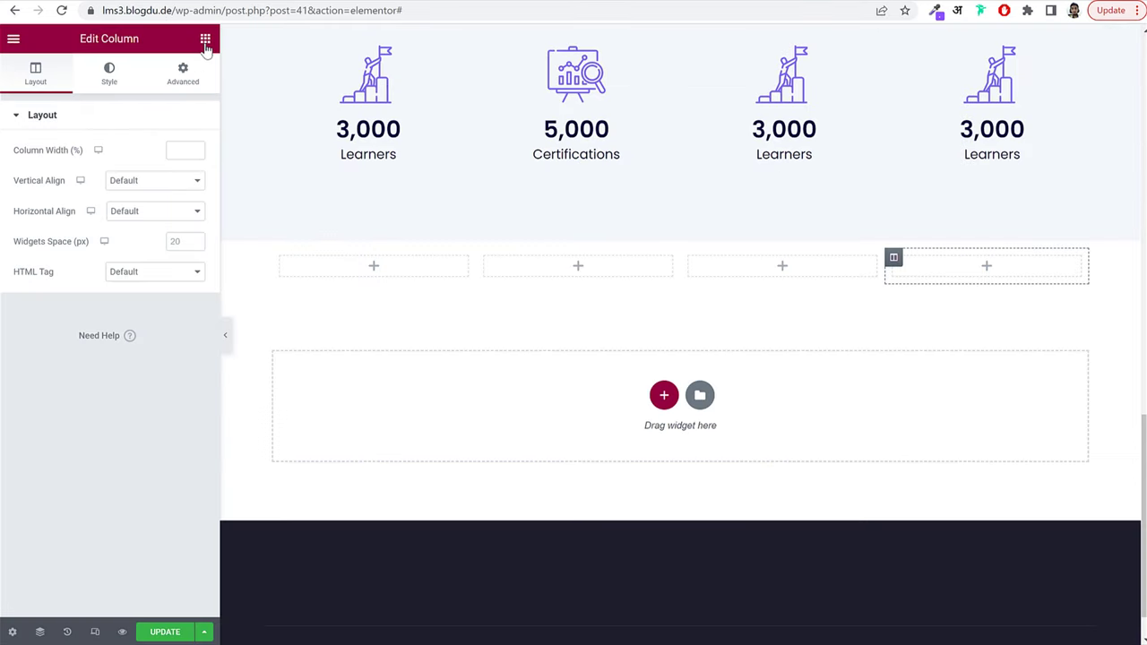
Place an Image Box in the first column using the microphone icon image
{"action": "left_click", "coordinate": [205, 42]}
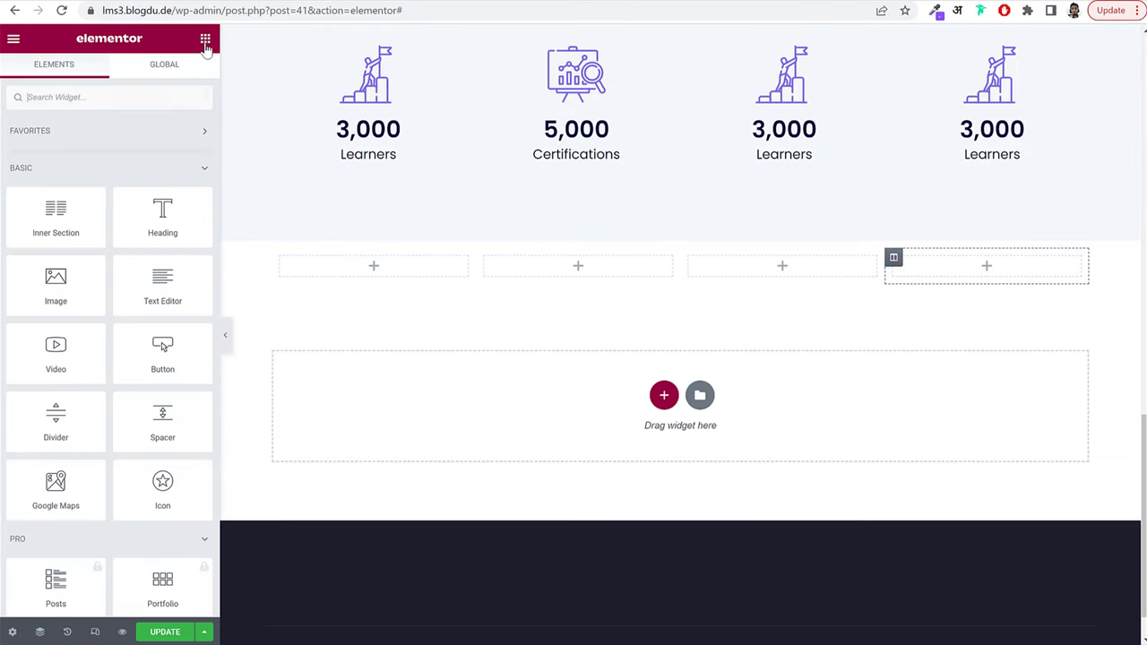
{"action": "type", "text": "imag"}
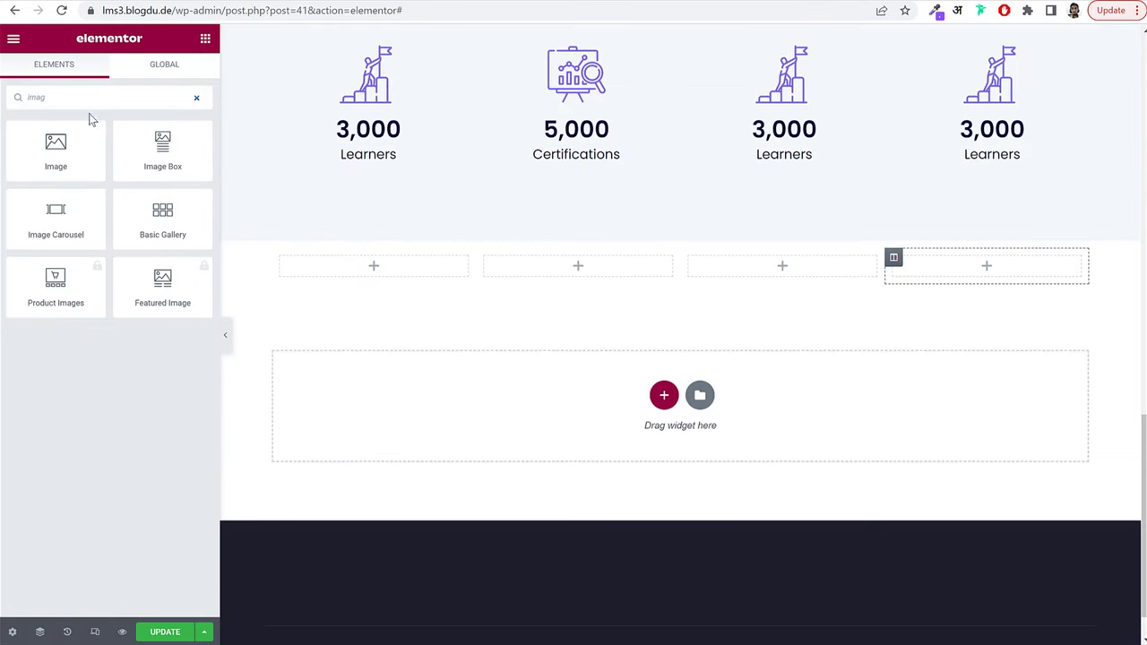
{"action": "left_click_drag", "start_coordinate": [162, 148], "coordinate": [381, 272]}
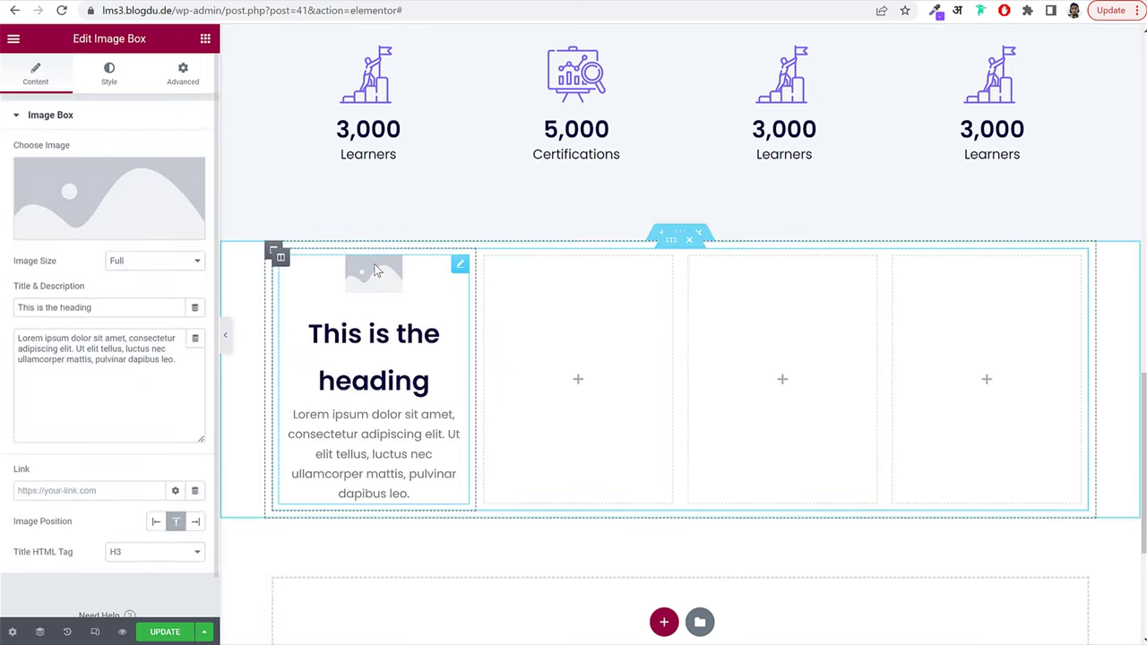
{"action": "left_click", "coordinate": [103, 205]}
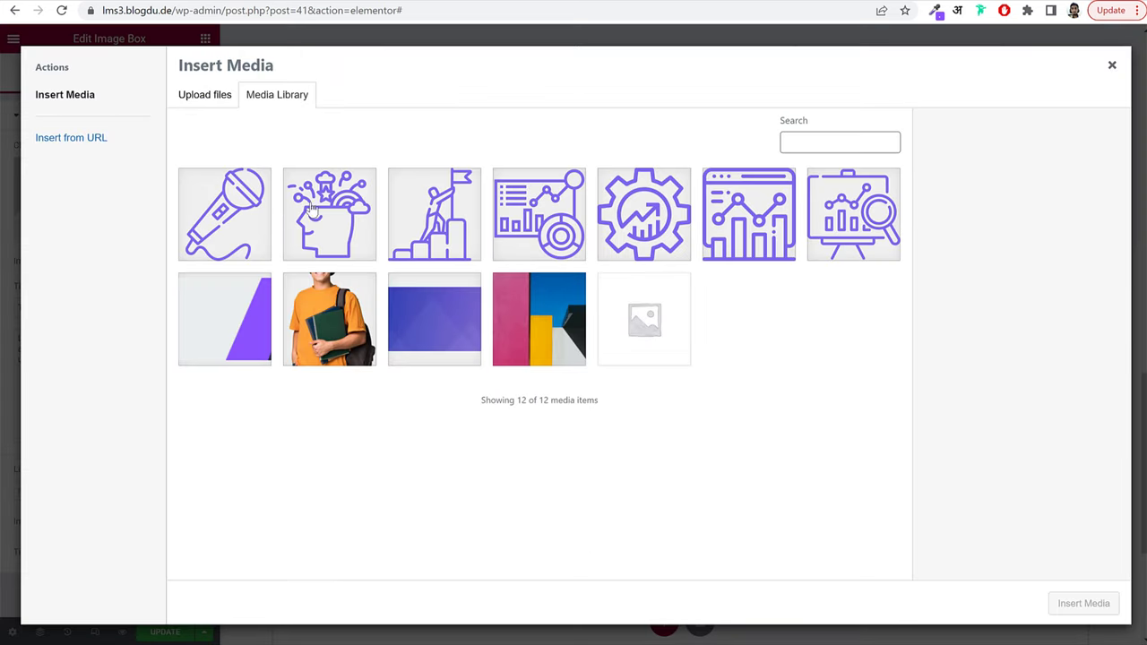
{"action": "left_click", "coordinate": [309, 206]}
{"action": "left_click", "coordinate": [211, 210]}
{"action": "left_click", "coordinate": [1089, 603]}
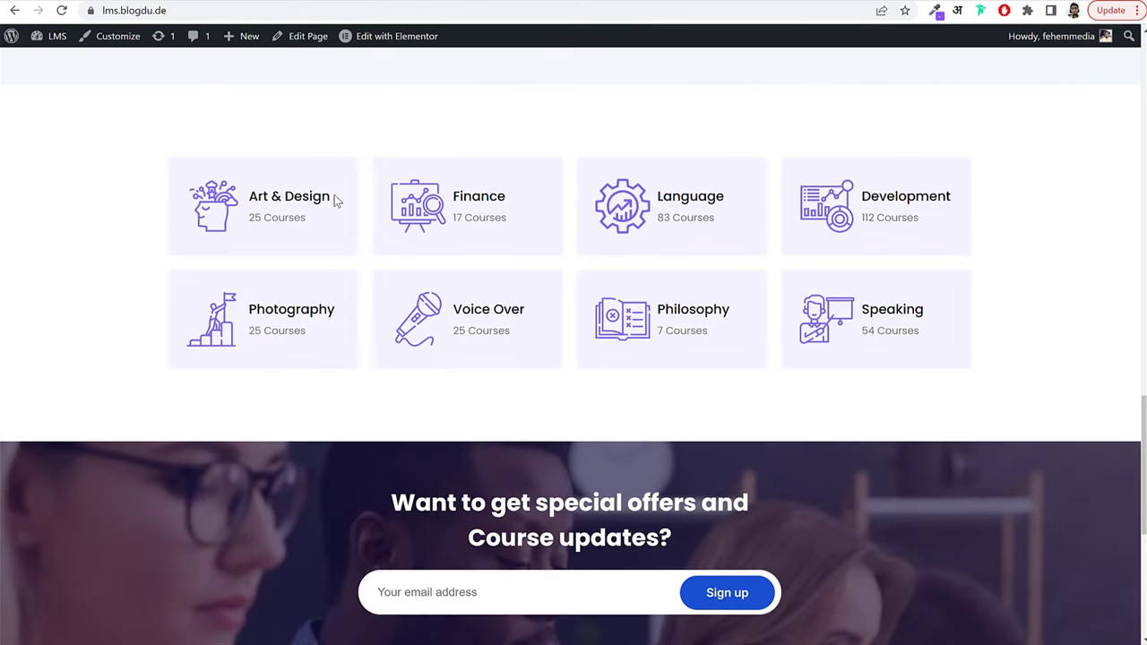
Set the card title to Voice Over, description to 25 Courses, and image position Left
{"action": "left_click_drag", "start_coordinate": [334, 201], "coordinate": [247, 197]}
{"action": "left_click_drag", "start_coordinate": [542, 315], "coordinate": [404, 309]}
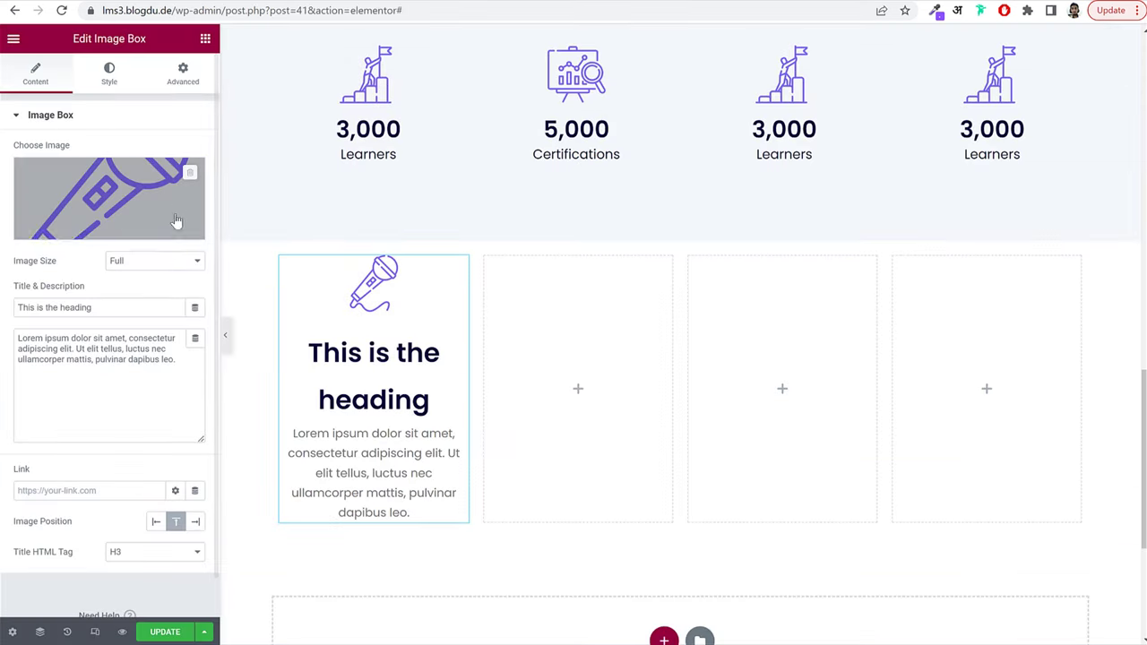
{"action": "type", "text": "Voice Over"}
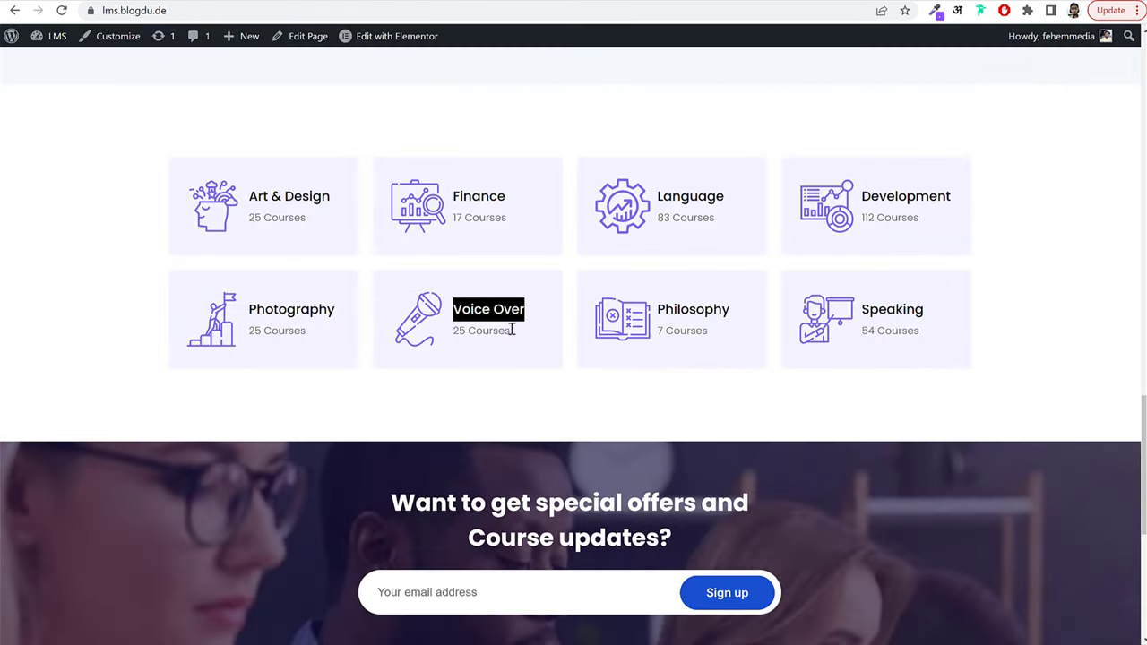
{"action": "left_click_drag", "start_coordinate": [510, 330], "coordinate": [454, 324]}
{"action": "key", "text": "ctrl+c"}
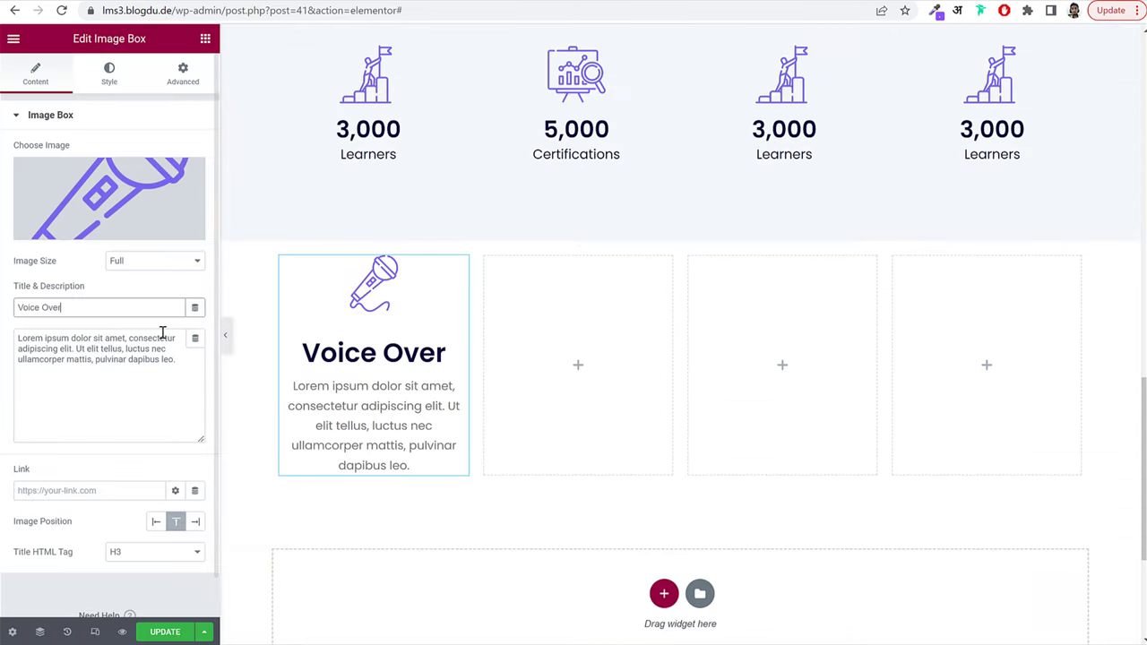
{"action": "left_click", "coordinate": [134, 389]}
{"action": "key", "text": "ctrl+a"}
{"action": "key", "text": "ctrl+v"}
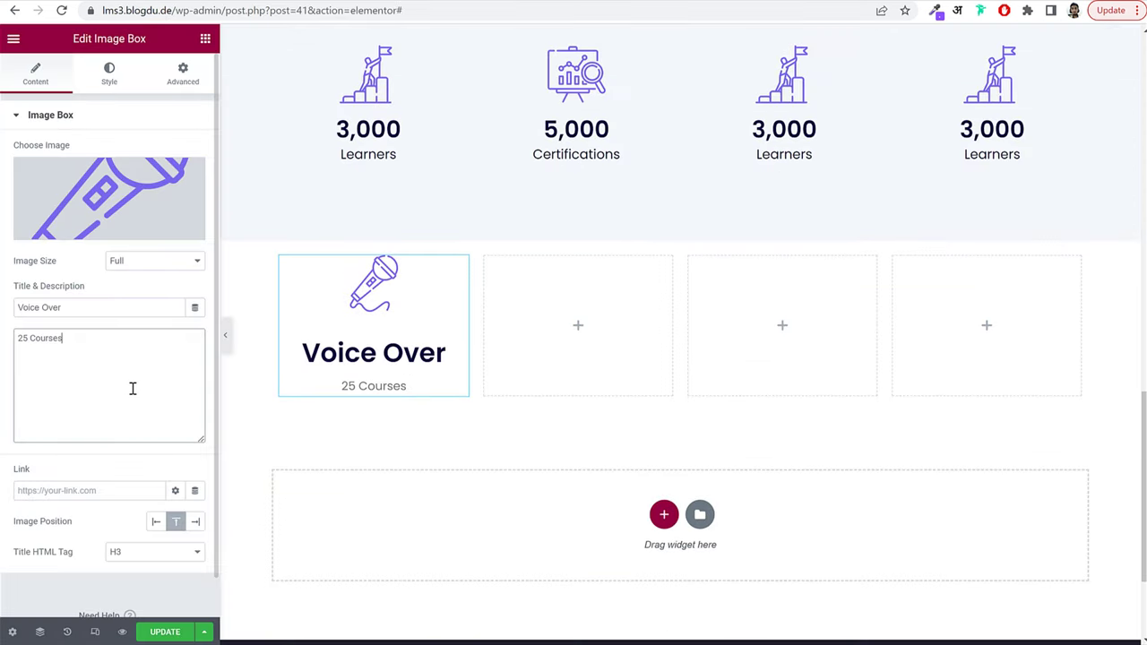
{"action": "left_click_drag", "start_coordinate": [24, 522], "coordinate": [101, 526]}
{"action": "left_click", "coordinate": [156, 522]}
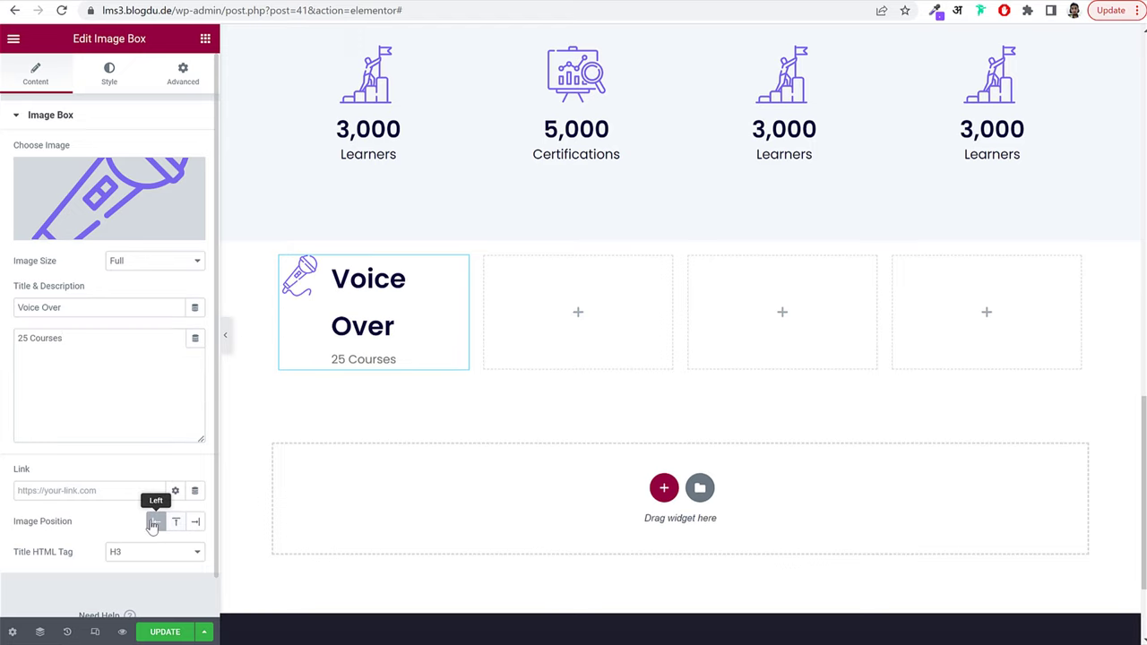
Set the microphone image's spacing to 10 px and its width to 60%
{"action": "left_click", "coordinate": [109, 72]}
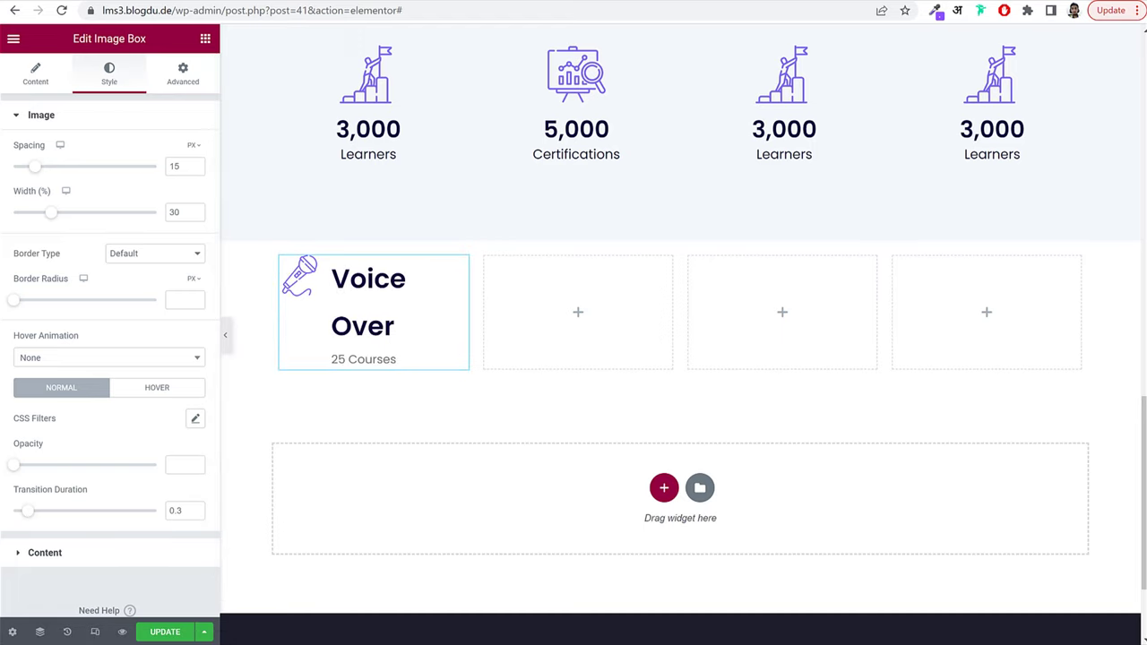
{"action": "left_click_drag", "start_coordinate": [184, 166], "coordinate": [135, 168]}
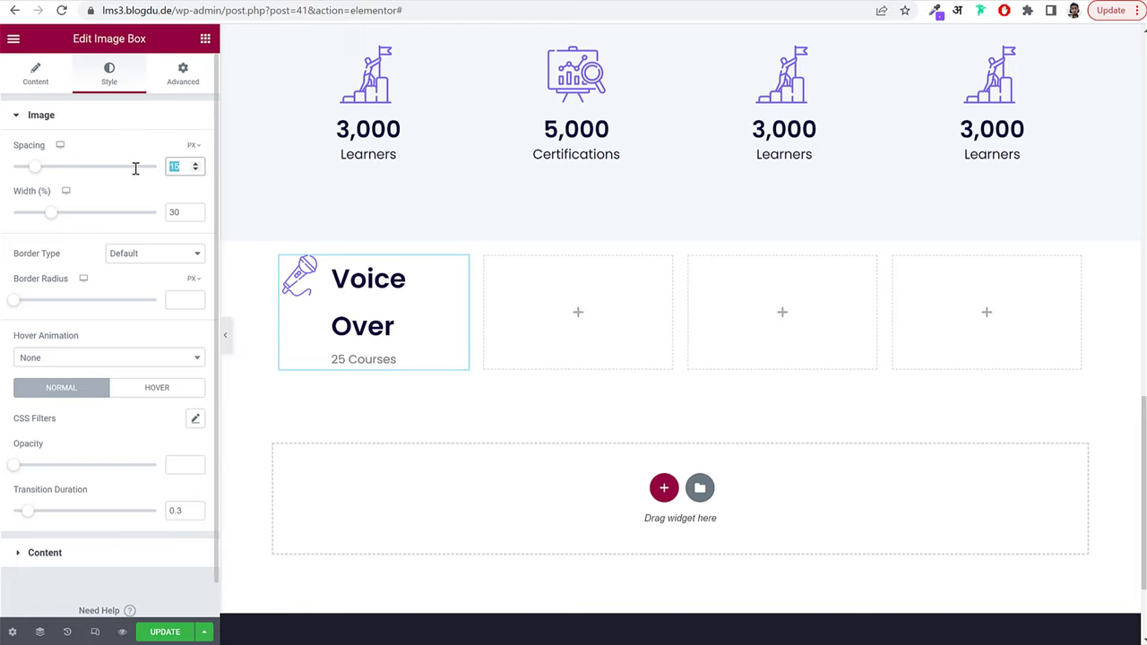
{"action": "type", "text": "10"}
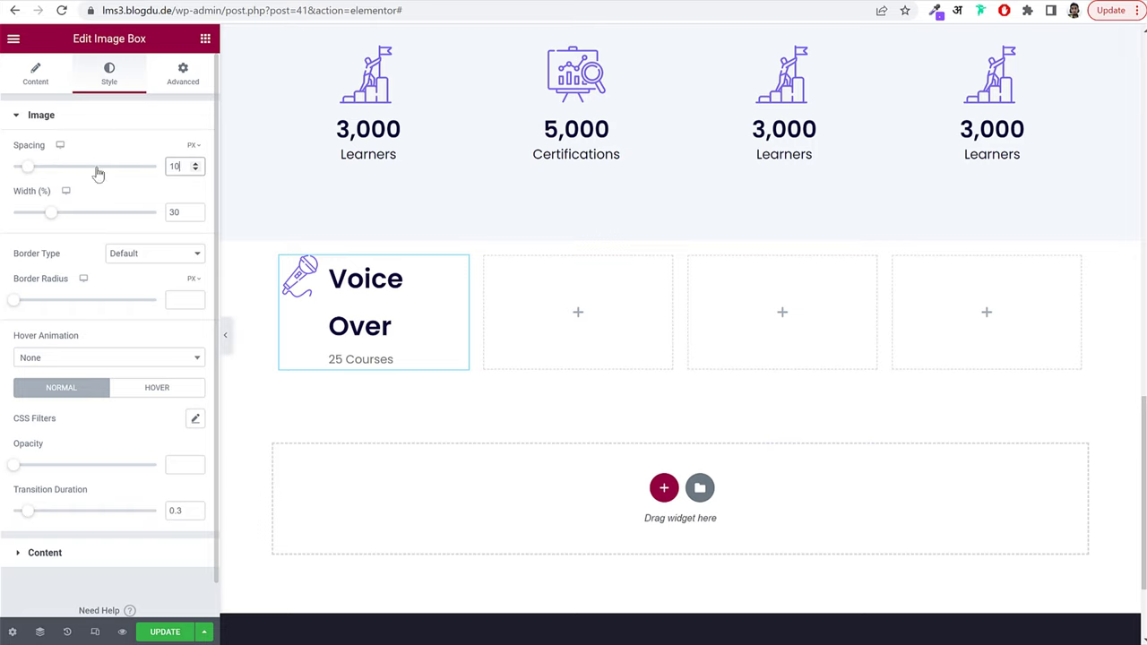
{"action": "left_click_drag", "start_coordinate": [182, 212], "coordinate": [149, 213]}
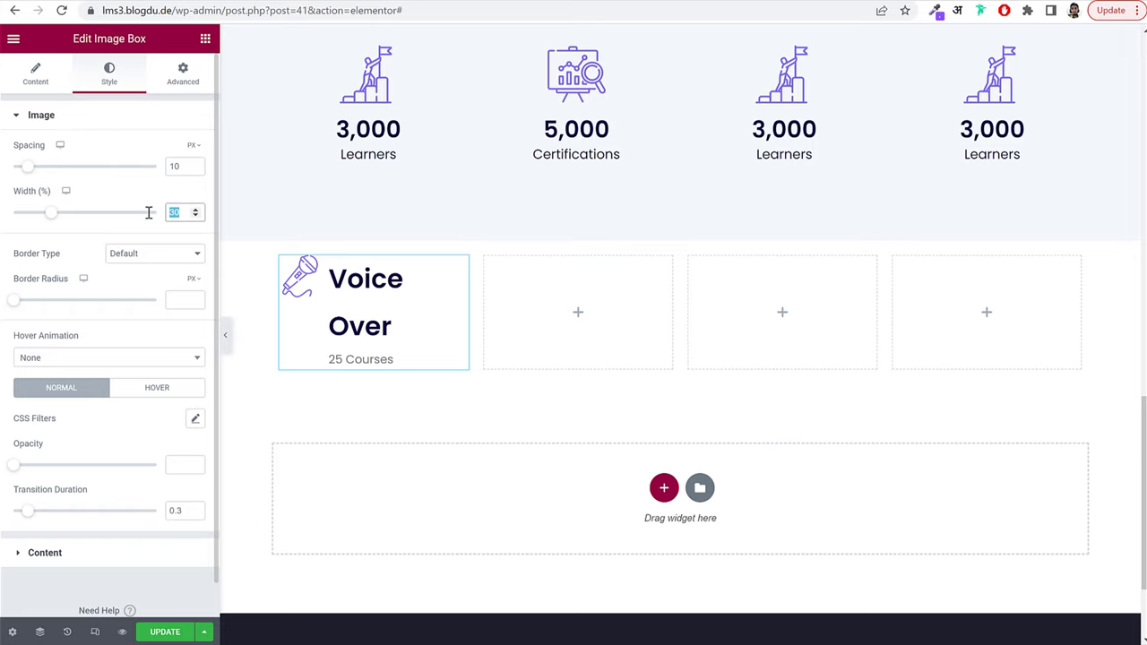
{"action": "type", "text": "60"}
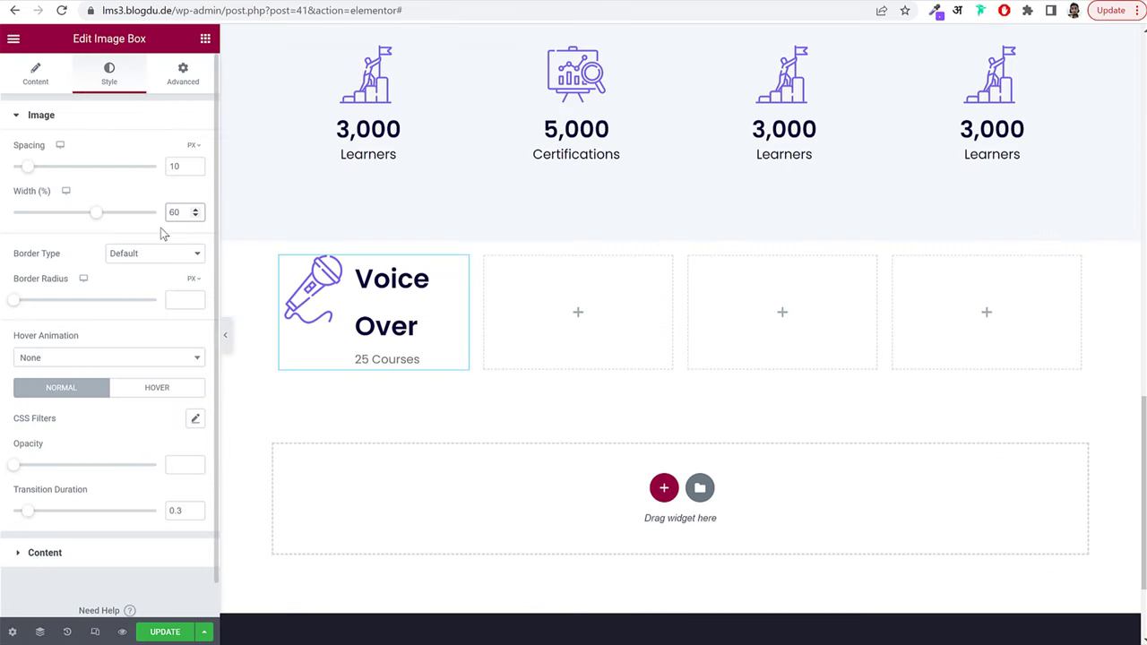
{"action": "double_click", "coordinate": [171, 212]}
Make the Voice Over title 18 px with Medium (500) font weight
{"action": "left_click", "coordinate": [84, 553]}
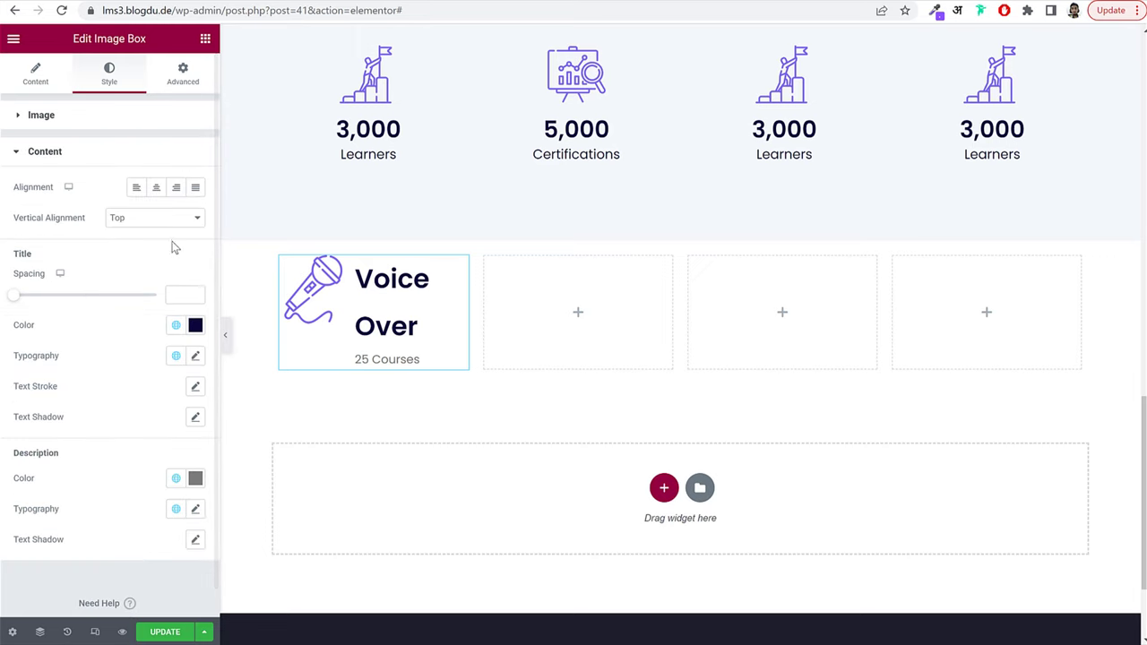
{"action": "left_click", "coordinate": [195, 357]}
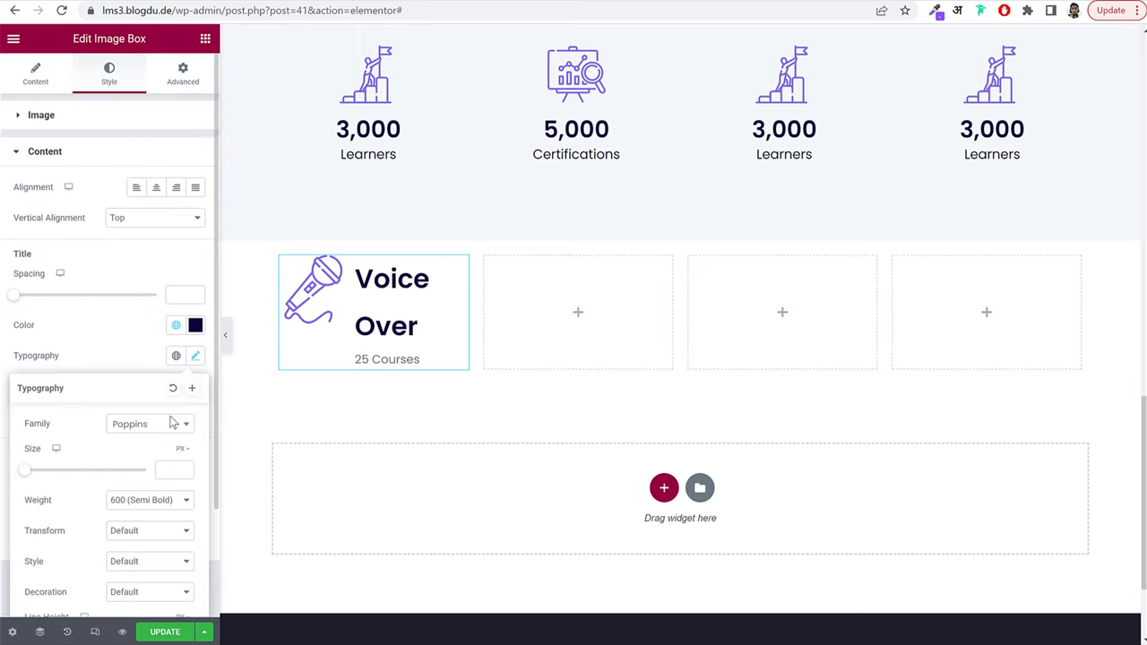
{"action": "left_click", "coordinate": [180, 467]}
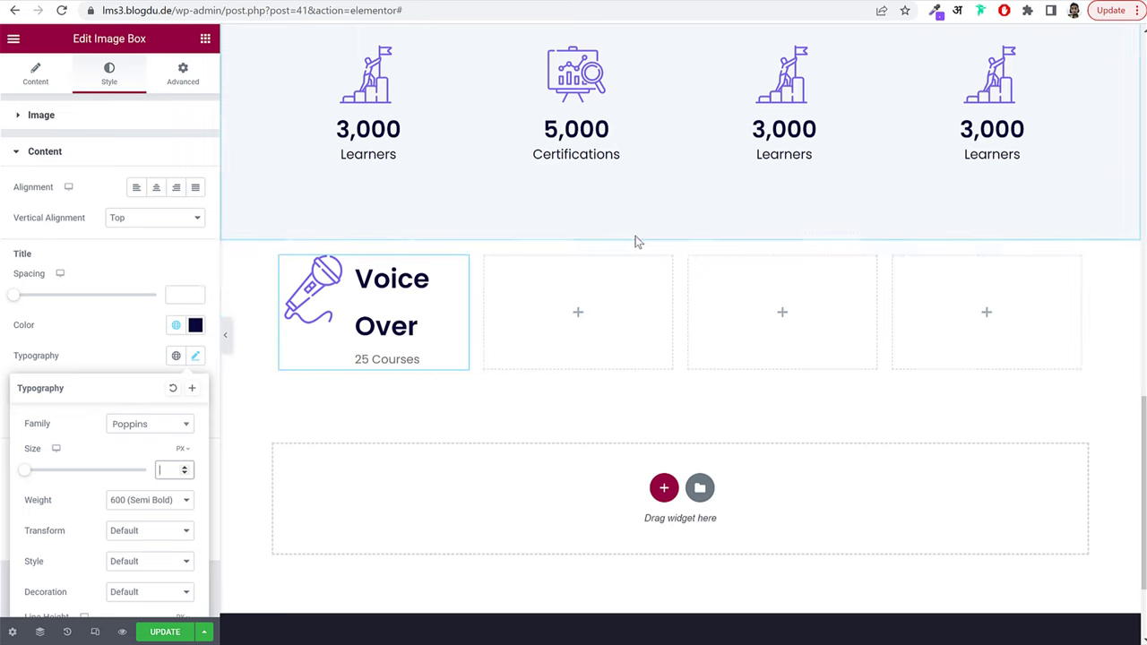
{"action": "type", "text": "18"}
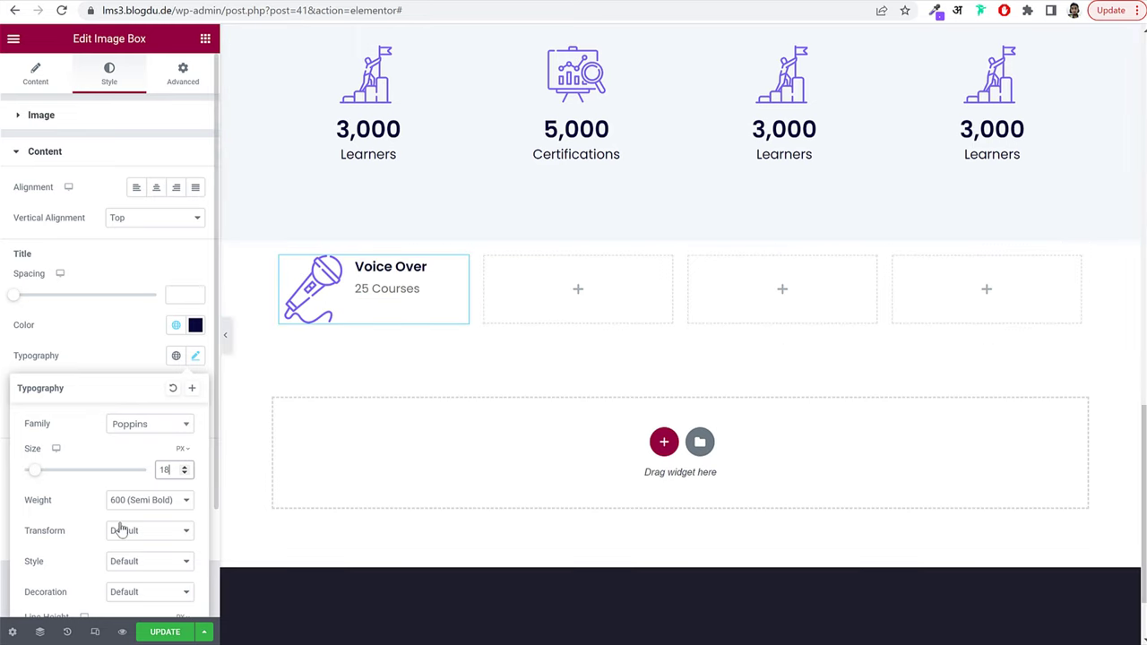
{"action": "left_click", "coordinate": [130, 502]}
{"action": "left_click", "coordinate": [140, 559]}
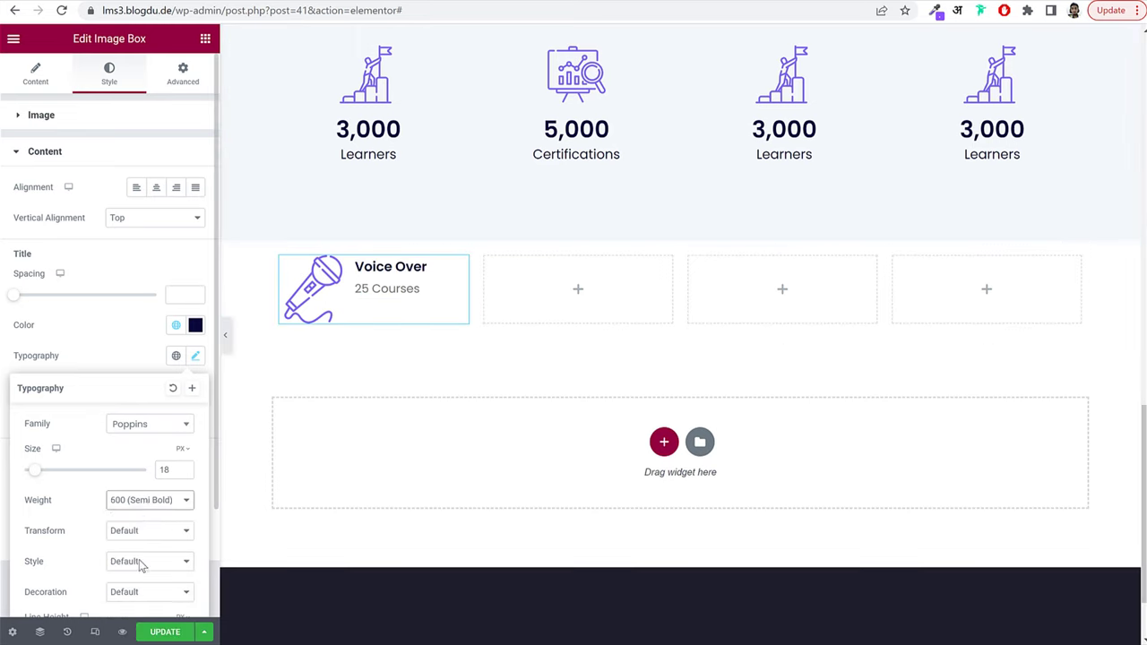
{"action": "left_click", "coordinate": [134, 337]}
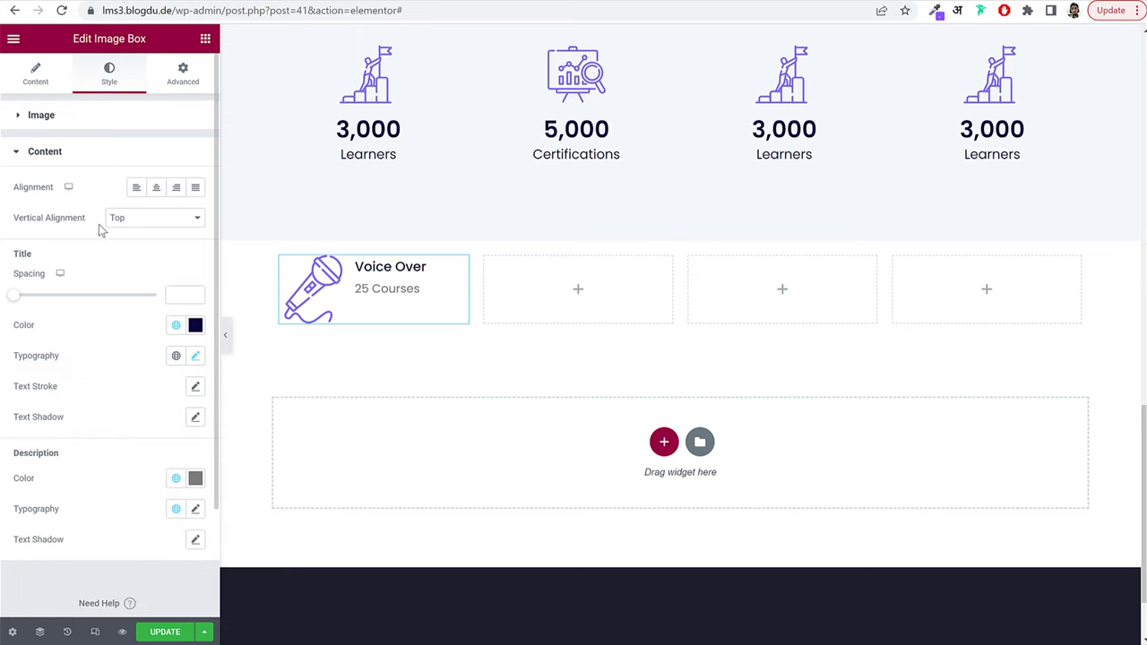
Set the card content's vertical alignment to Middle beside the icon
{"action": "triple_click", "coordinate": [24, 223]}
{"action": "left_click", "coordinate": [133, 225]}
{"action": "left_click", "coordinate": [136, 244]}
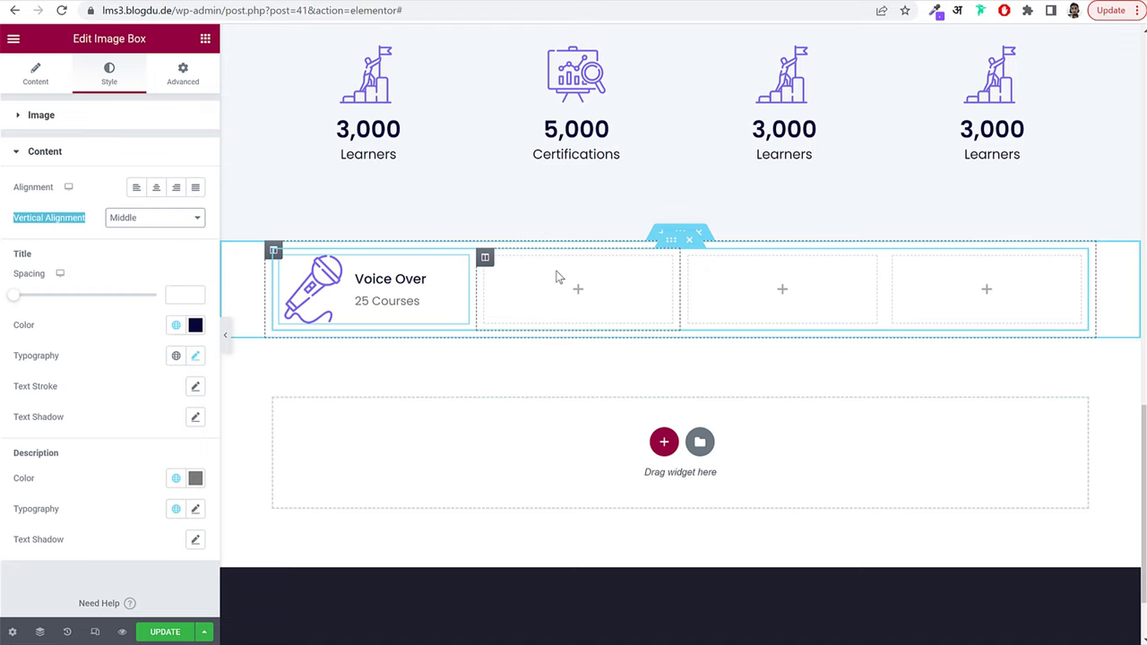
{"action": "left_click", "coordinate": [194, 510]}
Set the 25 Courses description's typography size to 14
{"action": "scroll", "coordinate": [128, 507], "scroll_direction": "down", "scroll_amount": 2}
{"action": "left_click", "coordinate": [172, 338]}
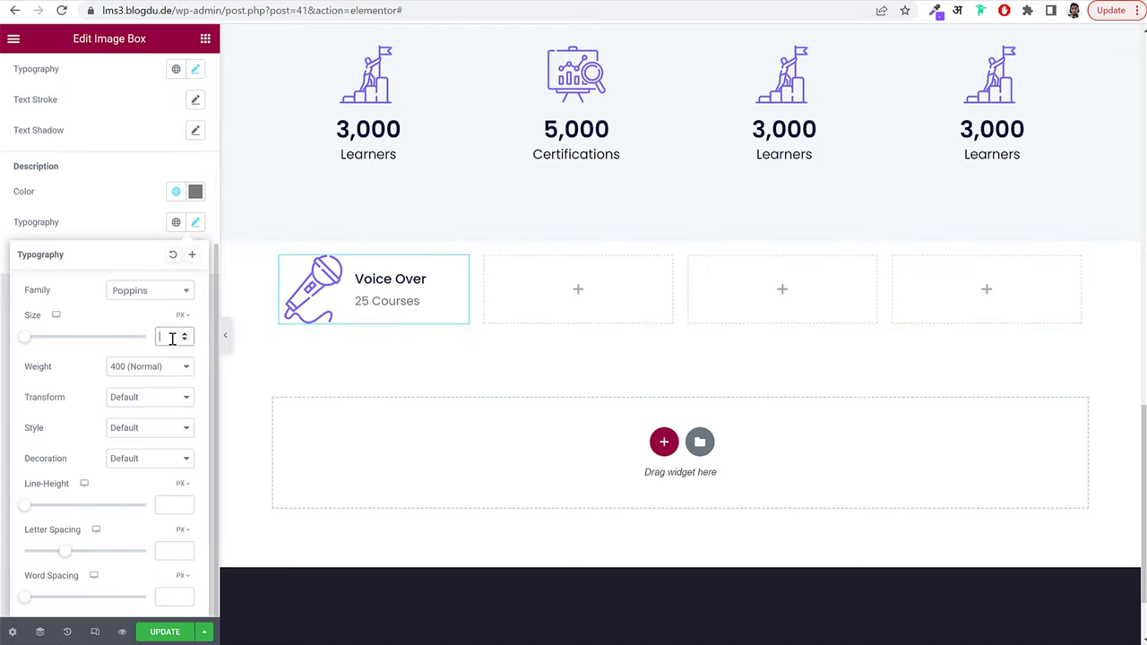
{"action": "type", "text": "14"}
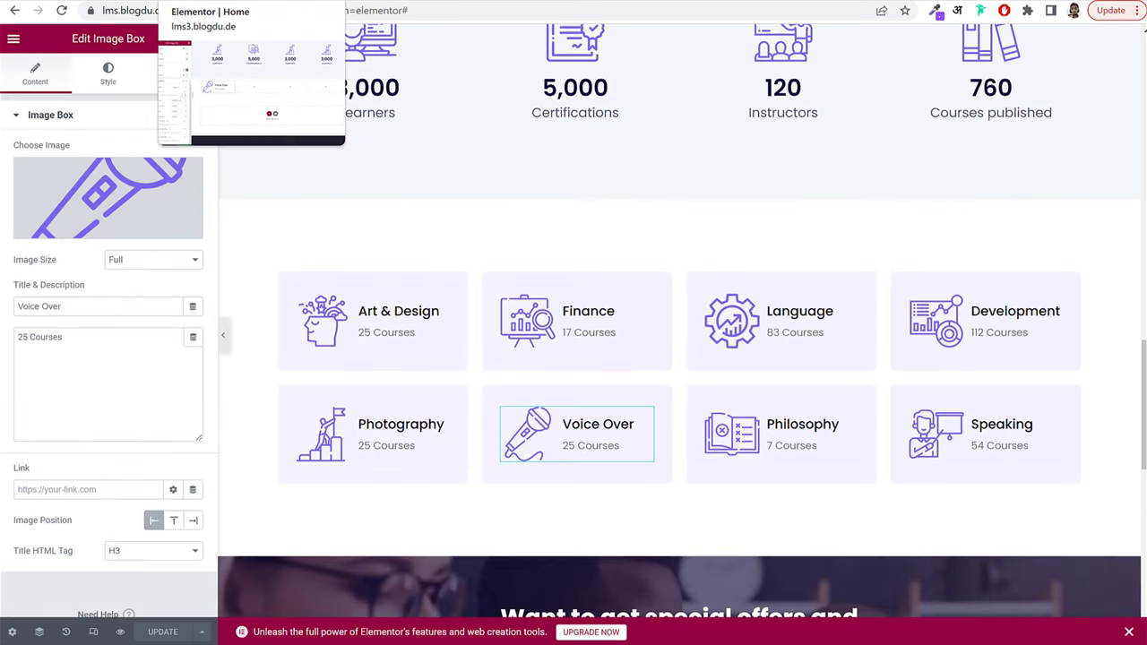
{"action": "left_click", "coordinate": [188, 0]}
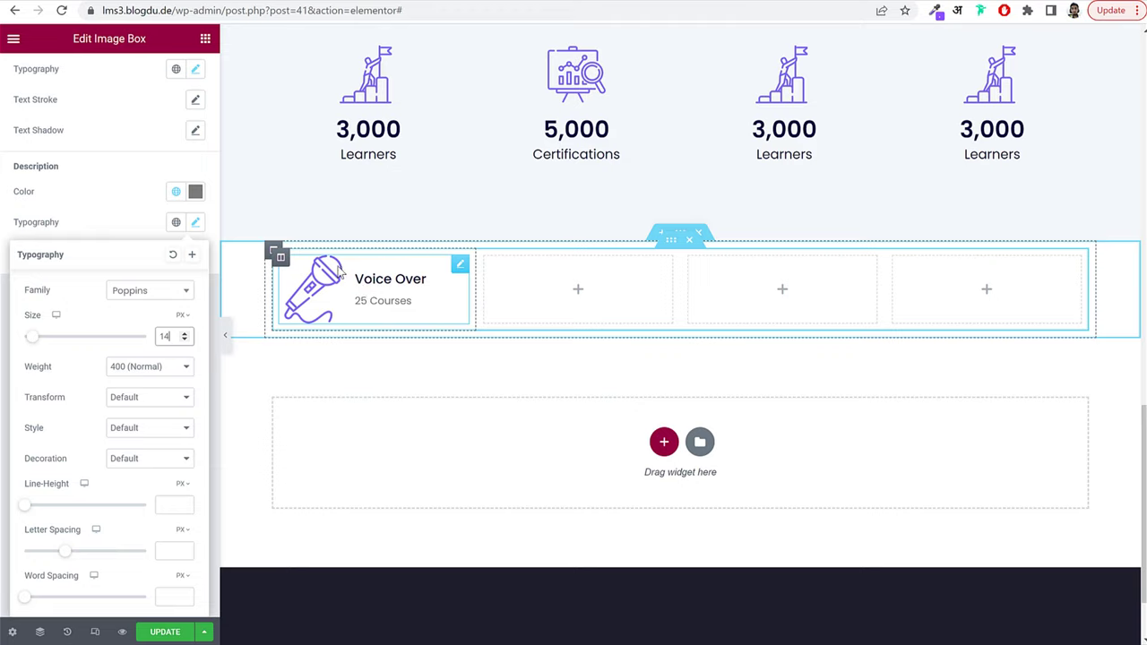
Inspect a live-site category card and copy its background colour #F5F3FE
{"action": "left_click", "coordinate": [281, 259]}
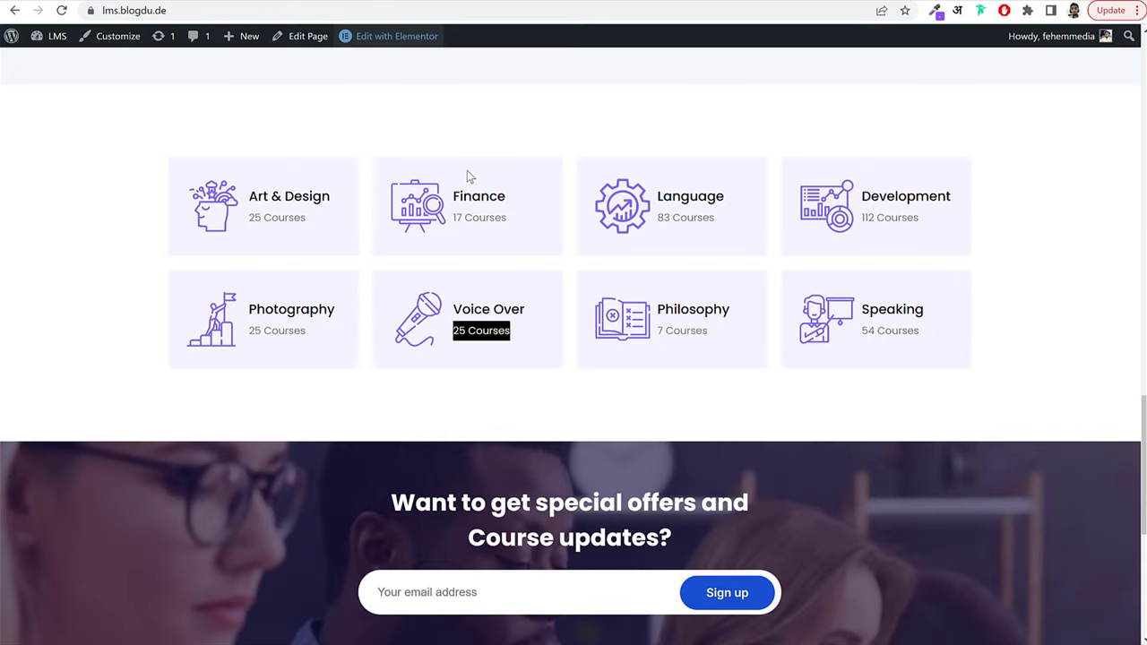
{"action": "right_click", "coordinate": [345, 173]}
{"action": "left_click", "coordinate": [410, 439]}
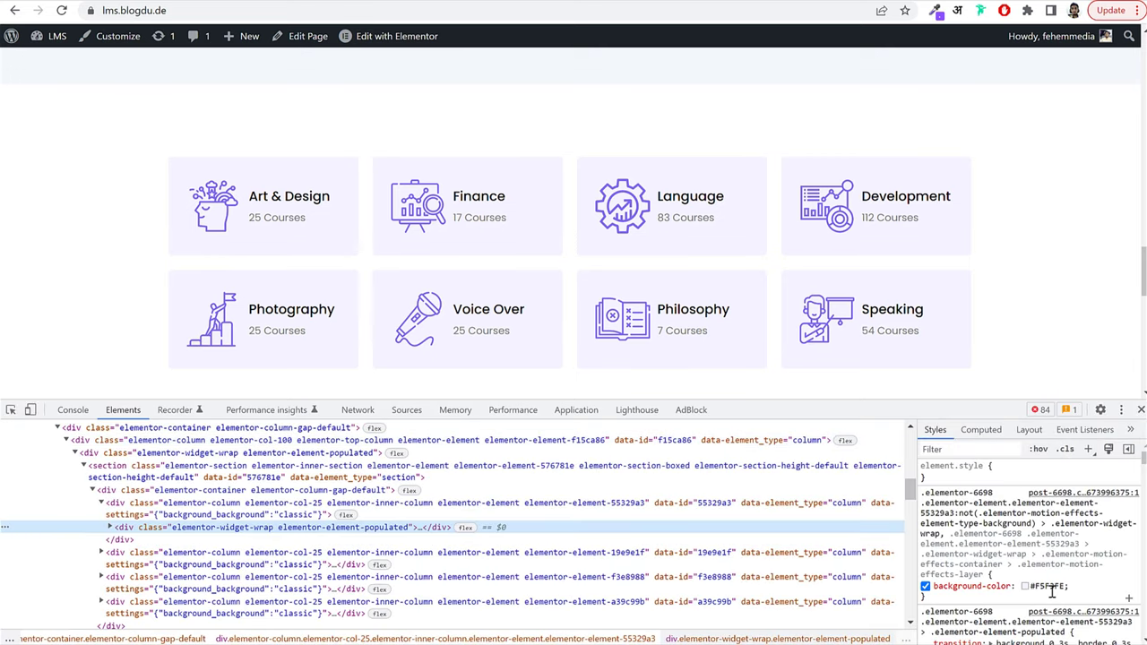
{"action": "left_click", "coordinate": [1052, 588]}
{"action": "key", "text": "ctrl+c"}
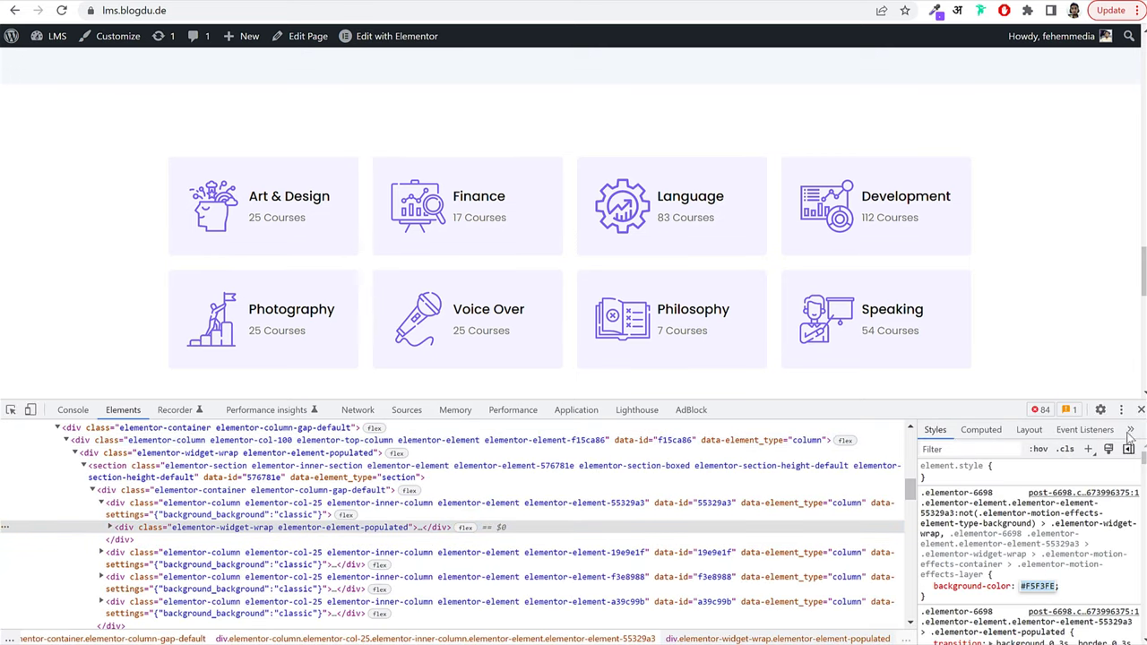
{"action": "key", "text": "F12"}
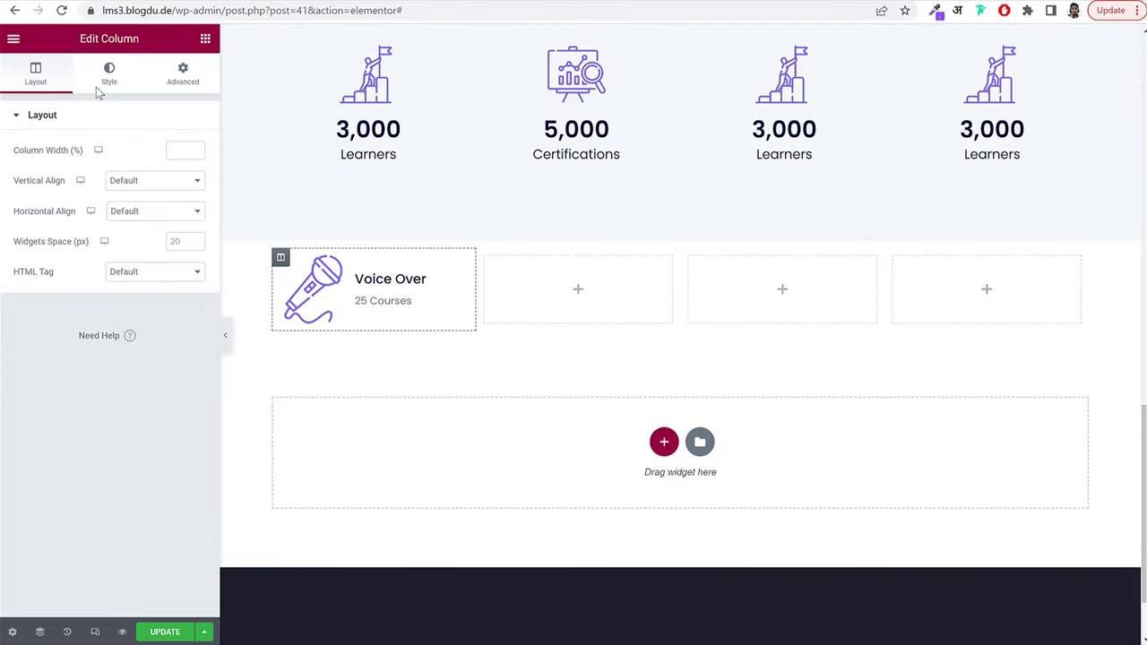
Give the Voice Over card's column a classic #F5F3FE lavender background
{"action": "left_click", "coordinate": [107, 74]}
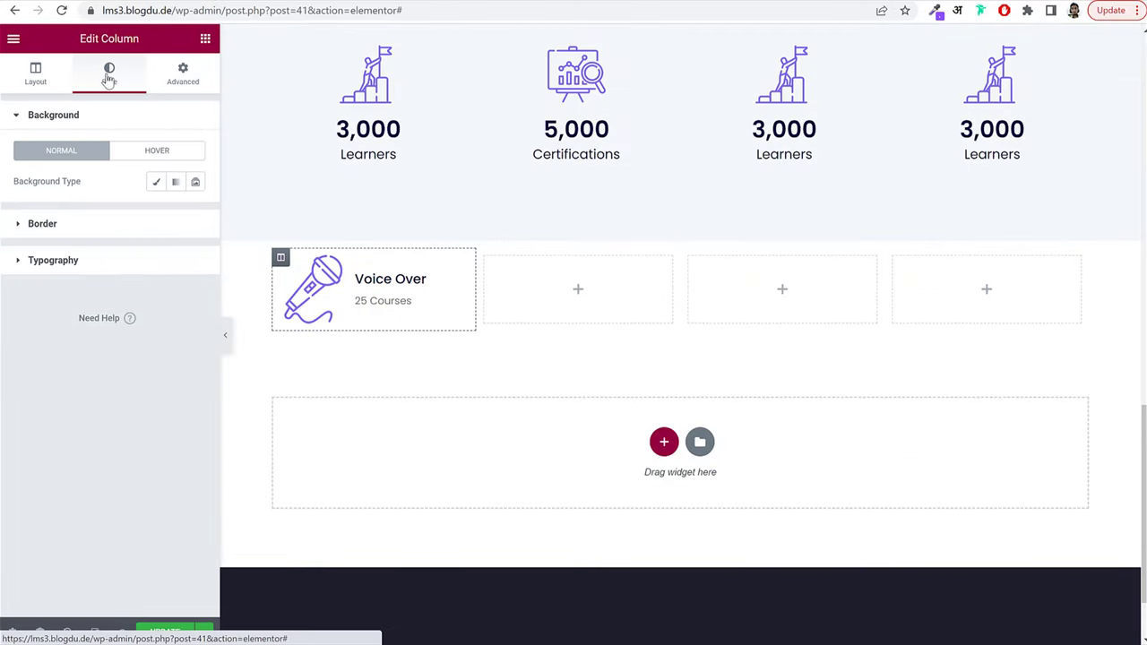
{"action": "left_click", "coordinate": [154, 181]}
{"action": "left_click", "coordinate": [197, 215]}
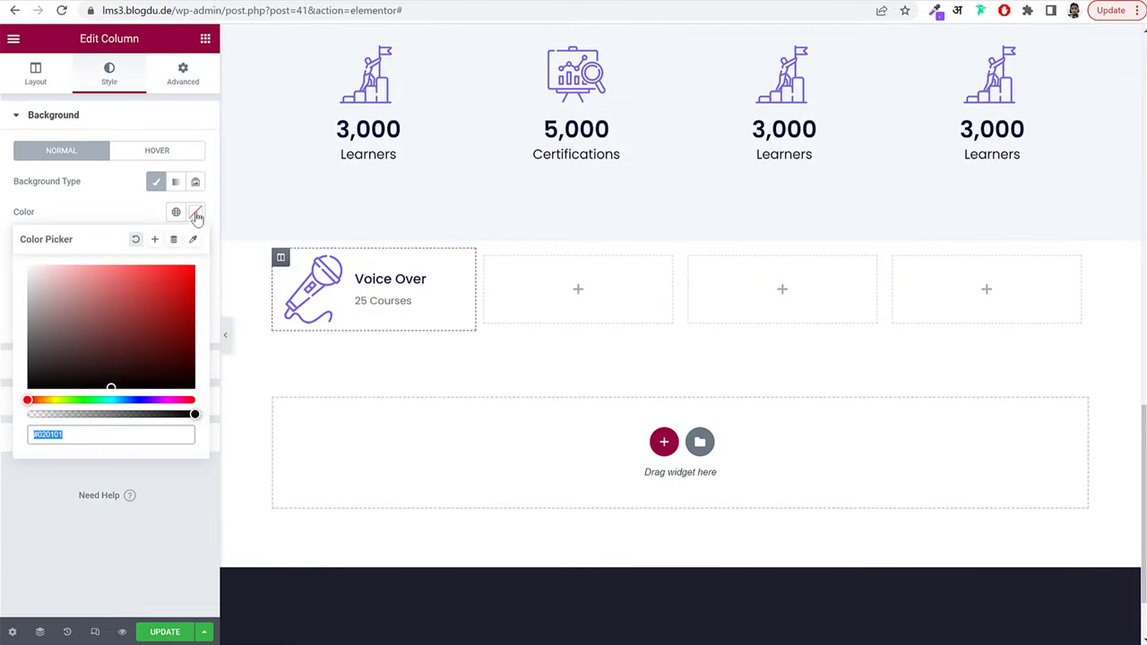
{"action": "key", "text": "ctrl+v"}
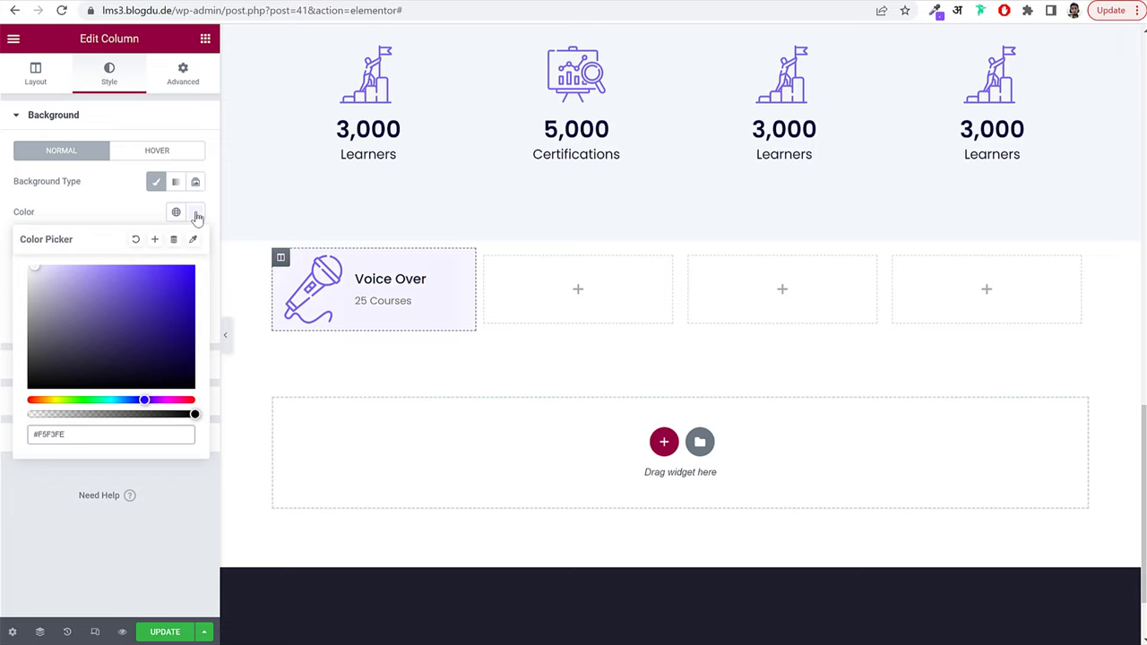
{"action": "left_click", "coordinate": [189, 72]}
{"action": "left_click", "coordinate": [117, 2]}
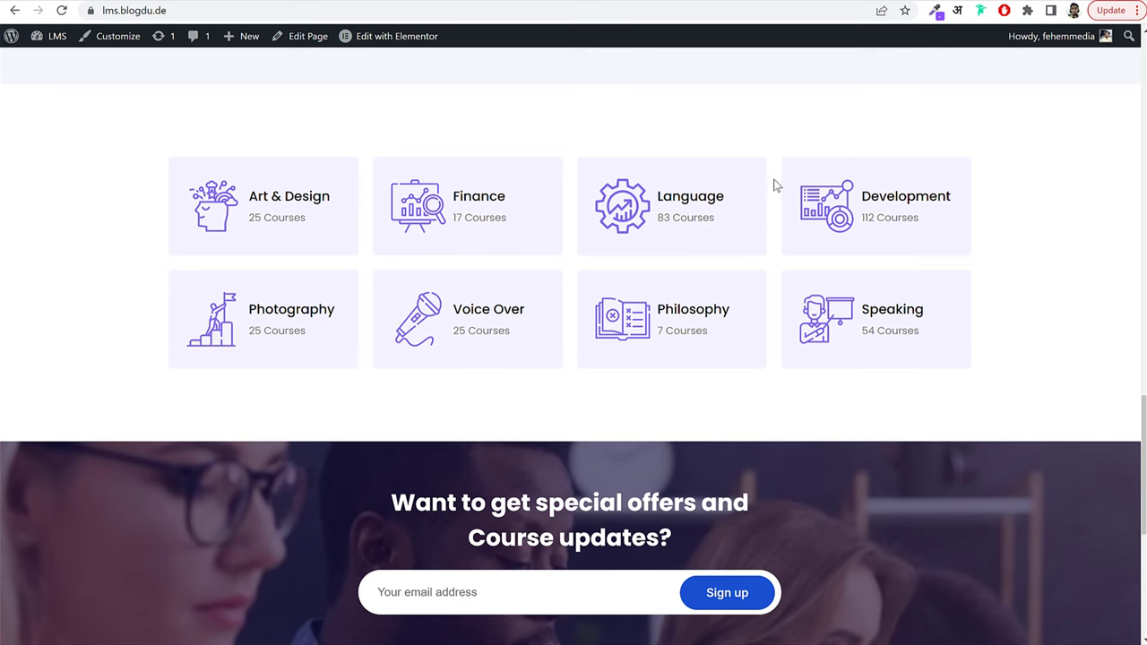
Unlink the Voice Over column's margin and set its right and left margins to 10 px
{"action": "left_click", "coordinate": [180, 4]}
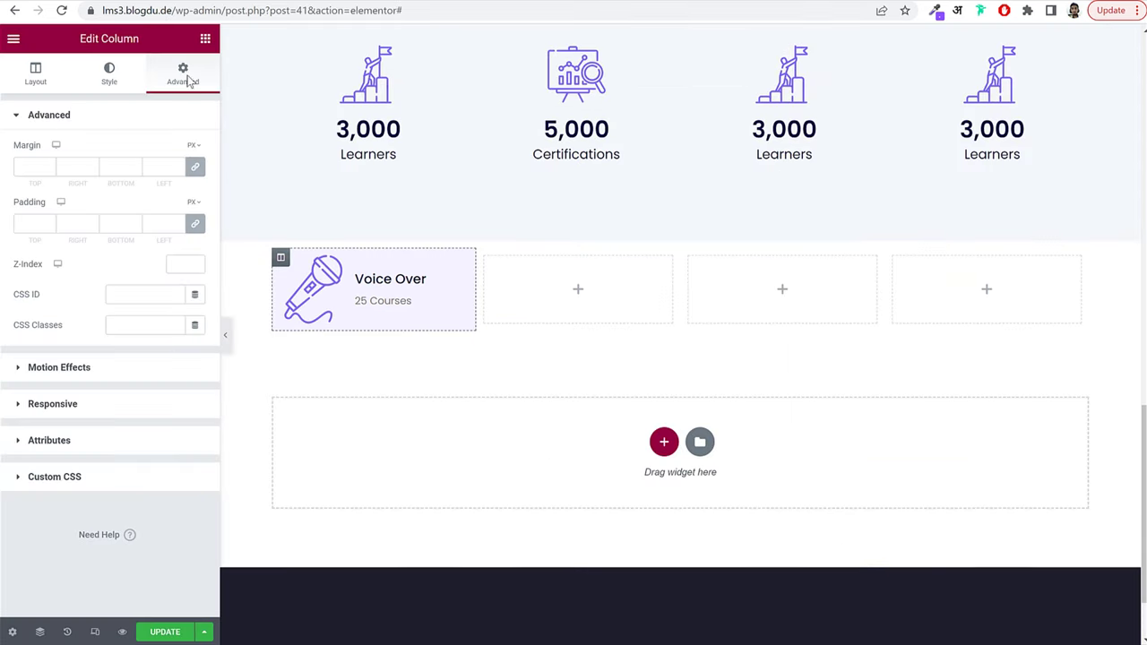
{"action": "left_click", "coordinate": [194, 168]}
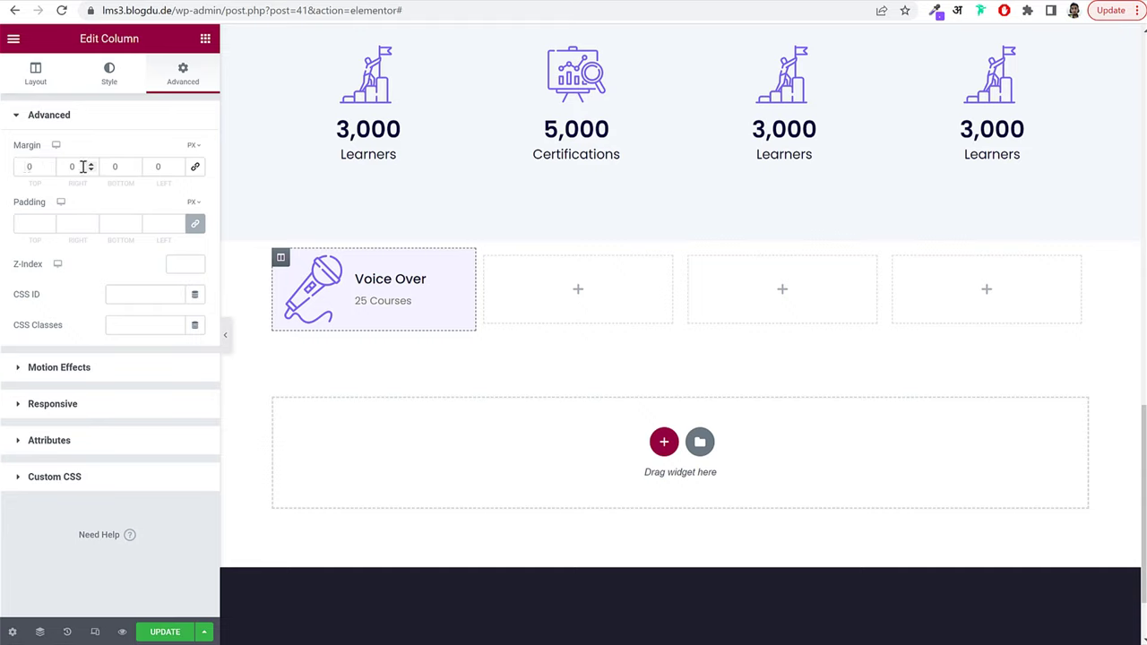
{"action": "double_click", "coordinate": [85, 166]}
{"action": "type", "text": "10"}
{"action": "key", "text": "Tab"}
{"action": "key", "text": "Tab"}
{"action": "type", "text": "10"}
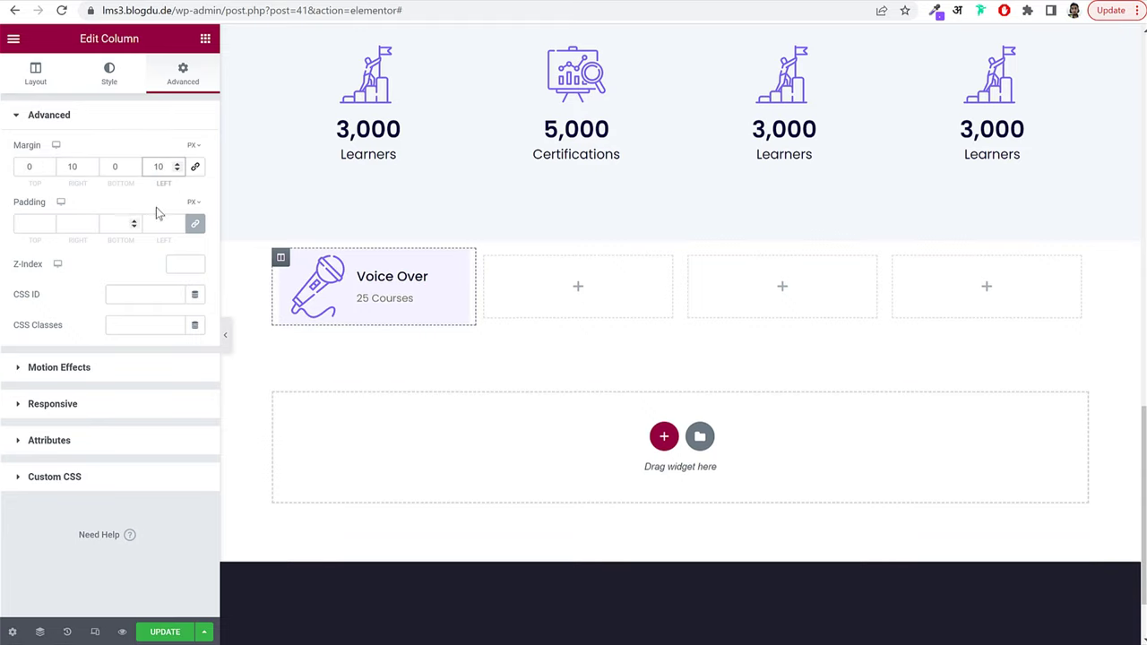
Set the column's padding to 30, 25, 30, 25 px and preview the result
{"action": "left_click", "coordinate": [195, 223]}
{"action": "double_click", "coordinate": [37, 224]}
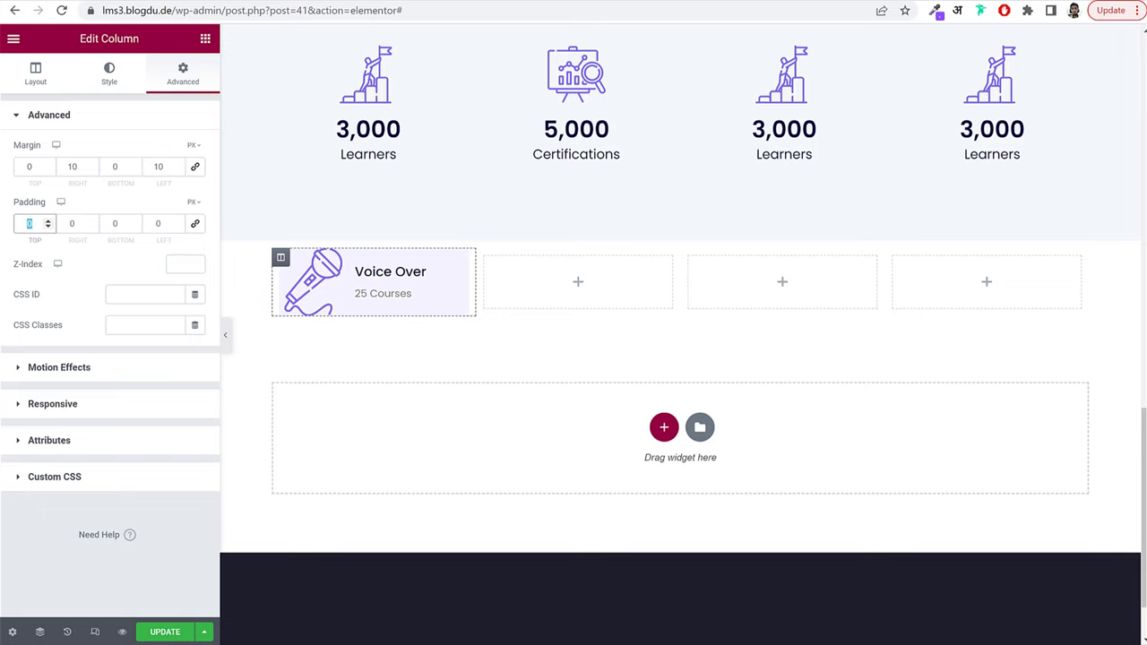
{"action": "type", "text": "30"}
{"action": "key", "text": "Tab"}
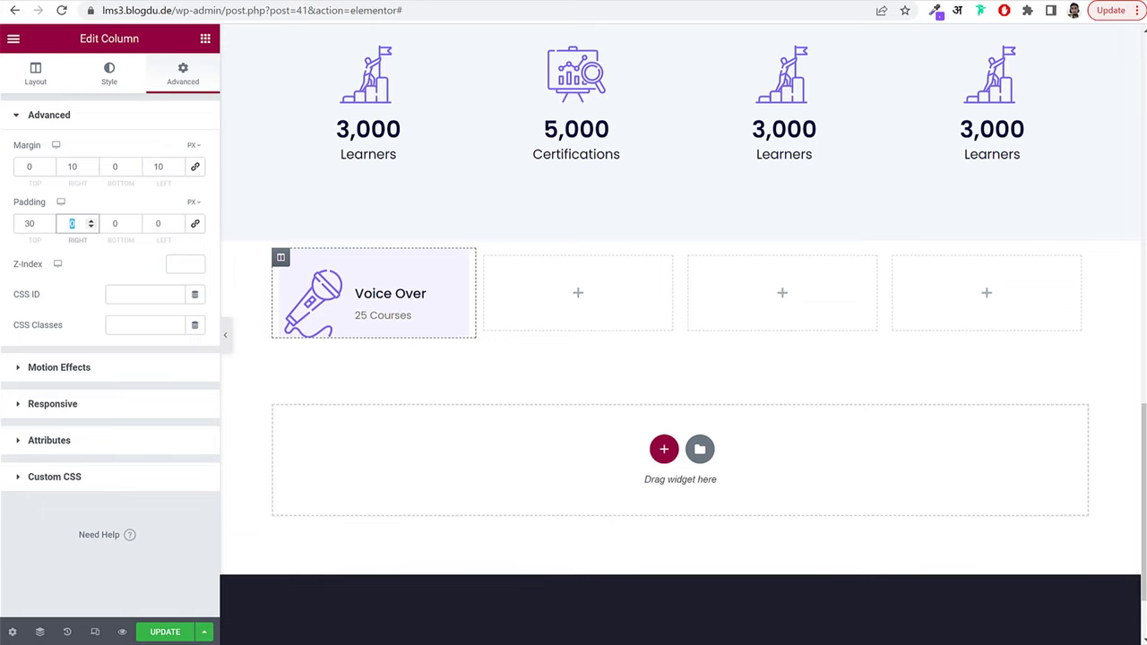
{"action": "type", "text": "25"}
{"action": "key", "text": "Tab"}
{"action": "type", "text": "30"}
{"action": "key", "text": "Tab"}
{"action": "type", "text": "25"}
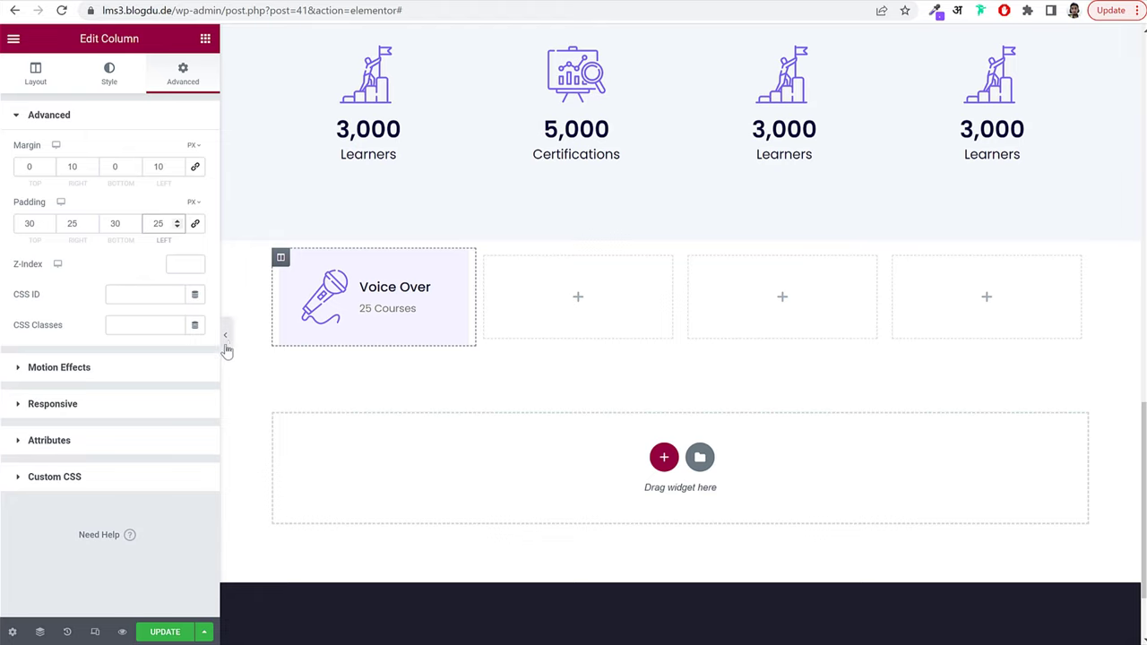
{"action": "left_click", "coordinate": [225, 336]}
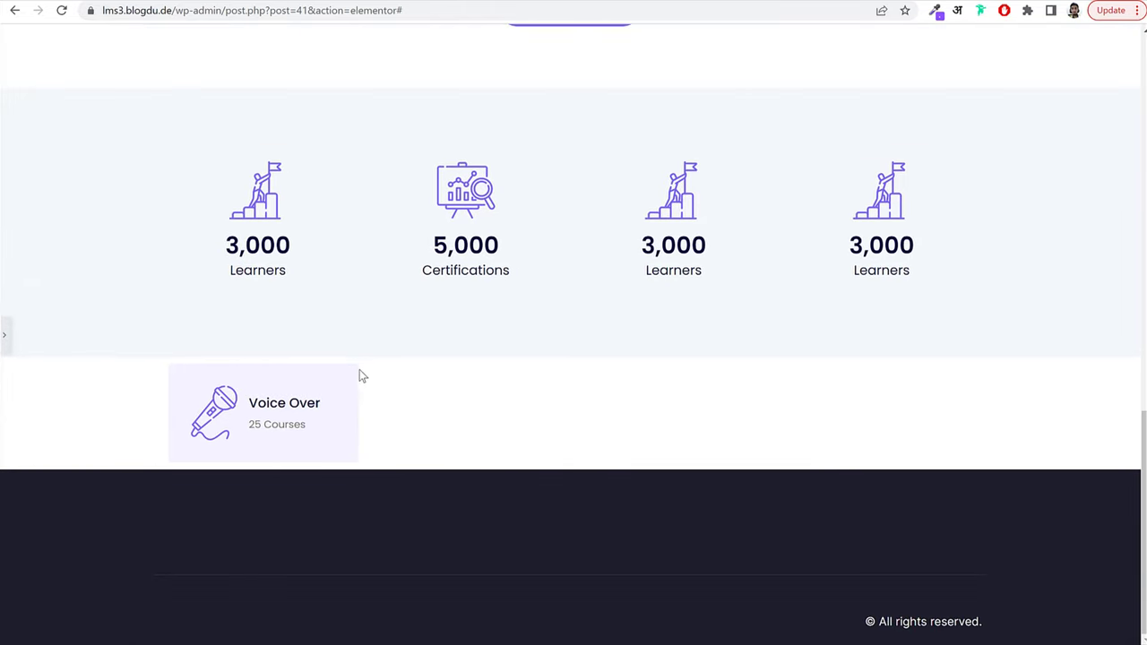
{"action": "left_click", "coordinate": [7, 345]}
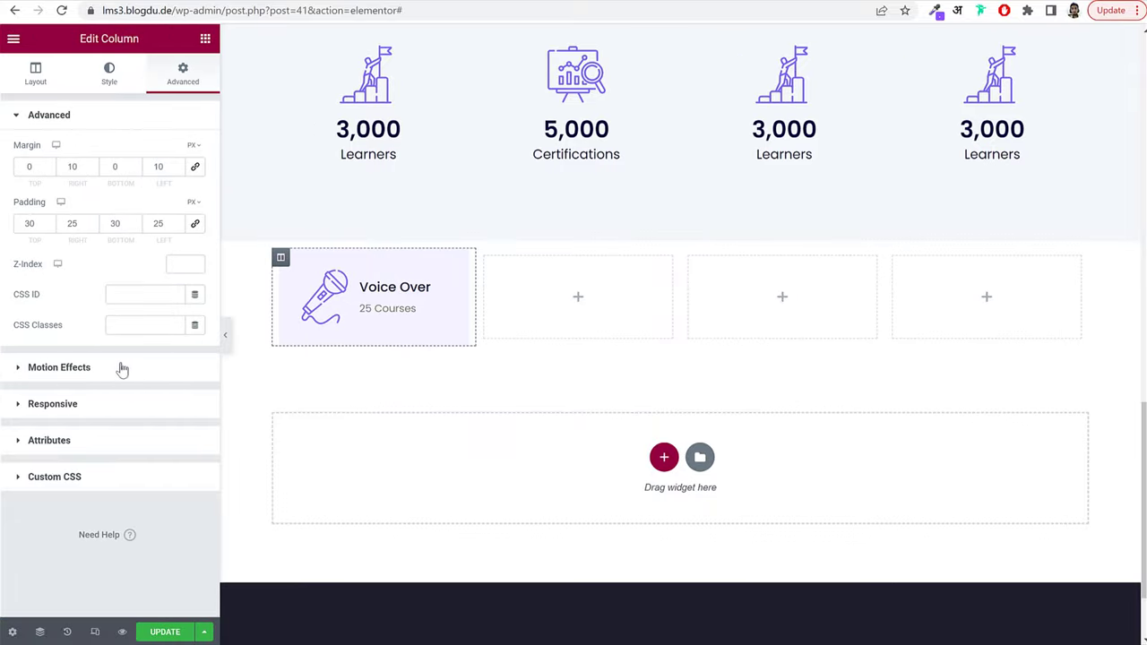
In the column's Border settings, try a 20 px border radius and preview it
{"action": "left_click", "coordinate": [116, 86]}
{"action": "left_click", "coordinate": [79, 403]}
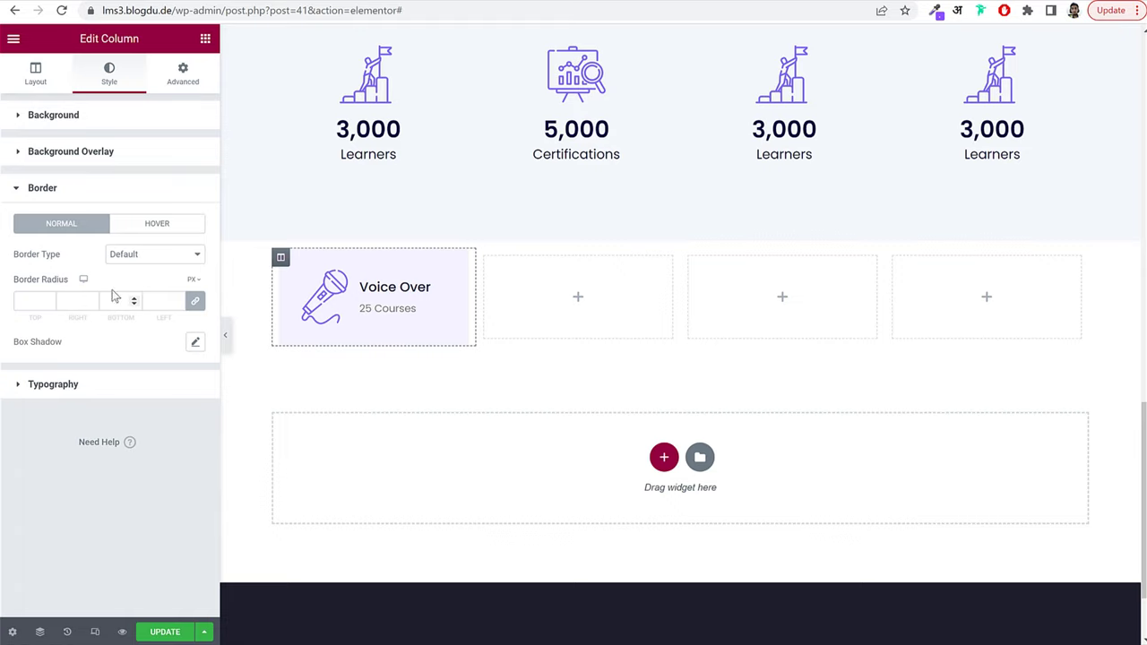
{"action": "left_click", "coordinate": [31, 301]}
{"action": "type", "text": "20"}
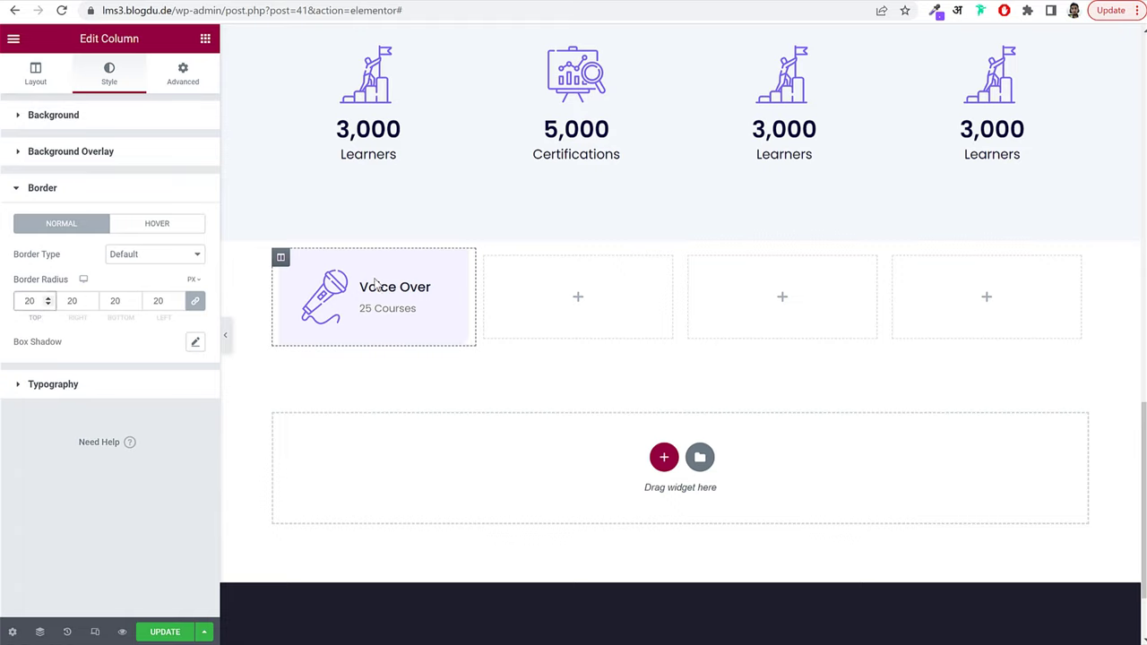
{"action": "left_click", "coordinate": [225, 335]}
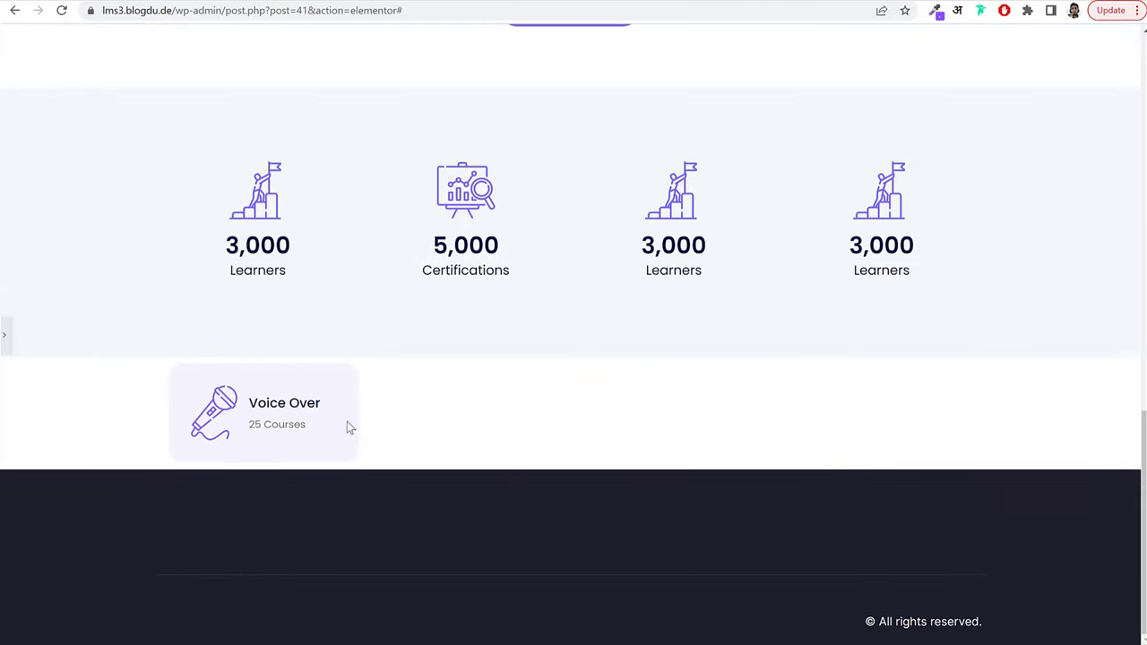
{"action": "left_click", "coordinate": [5, 335]}
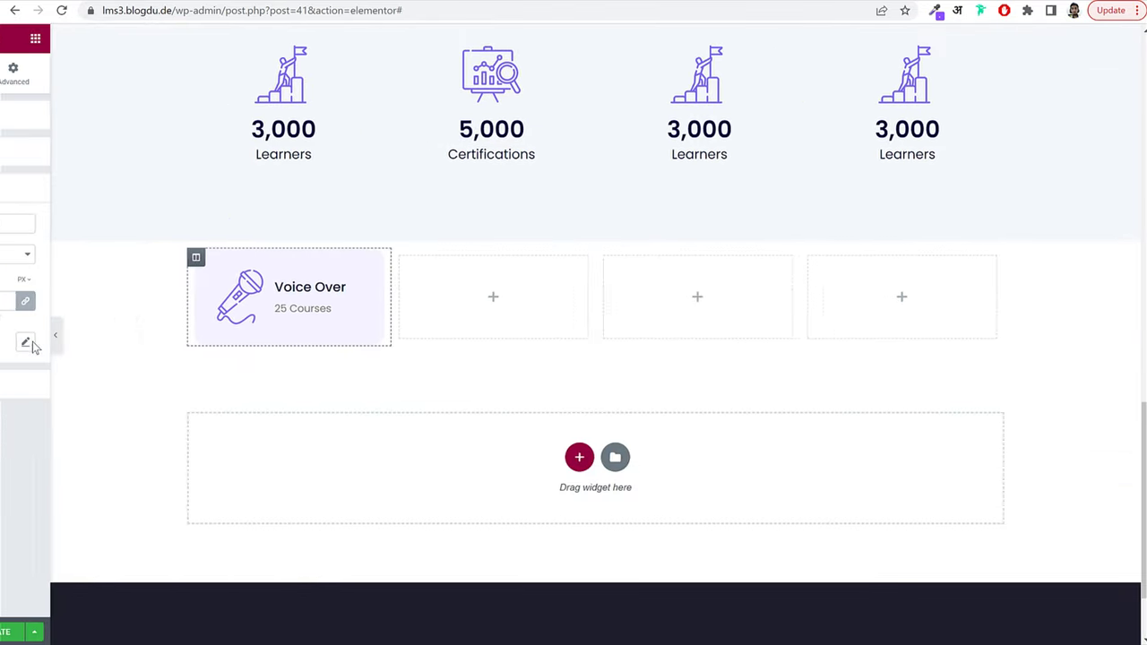
Change the border radius to 5 px on all corners, closing the accidental Finder
{"action": "double_click", "coordinate": [30, 301]}
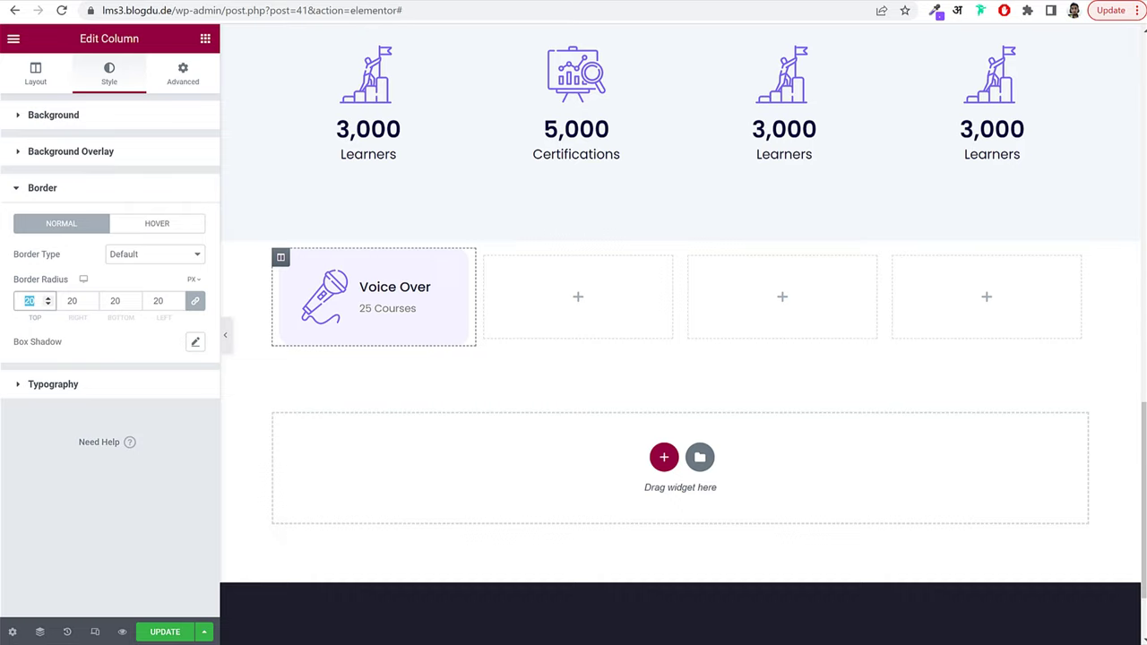
{"action": "type", "text": "5,"}
{"action": "type", "text": "0"}
{"action": "key", "text": "ctrl+e"}
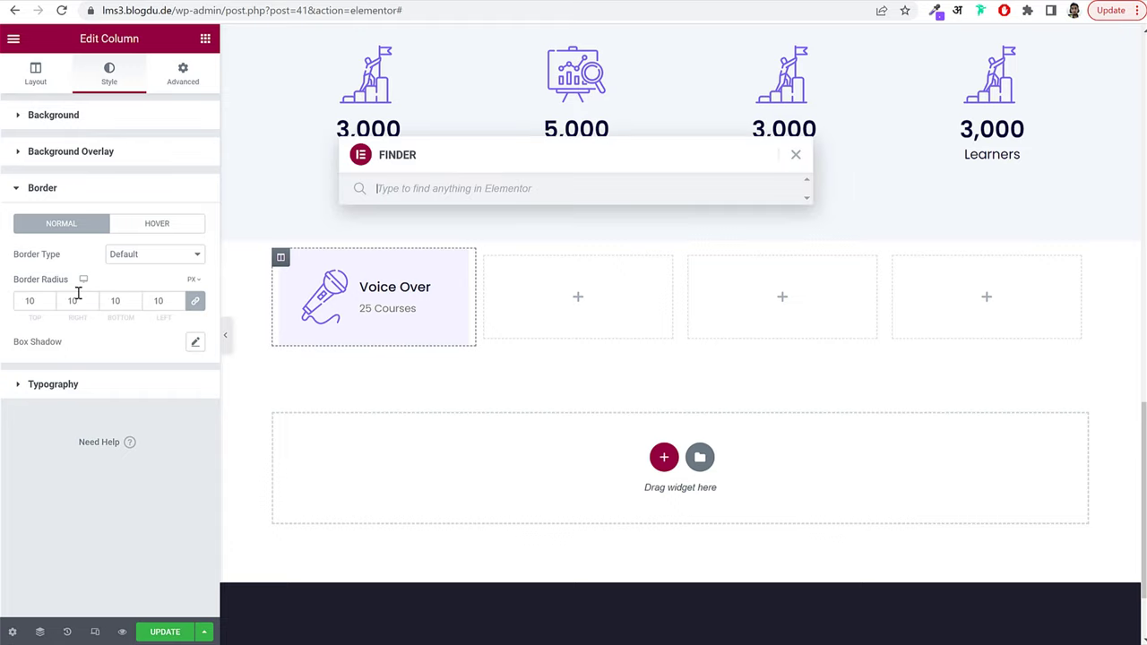
{"action": "left_click", "coordinate": [795, 154]}
{"action": "double_click", "coordinate": [30, 301]}
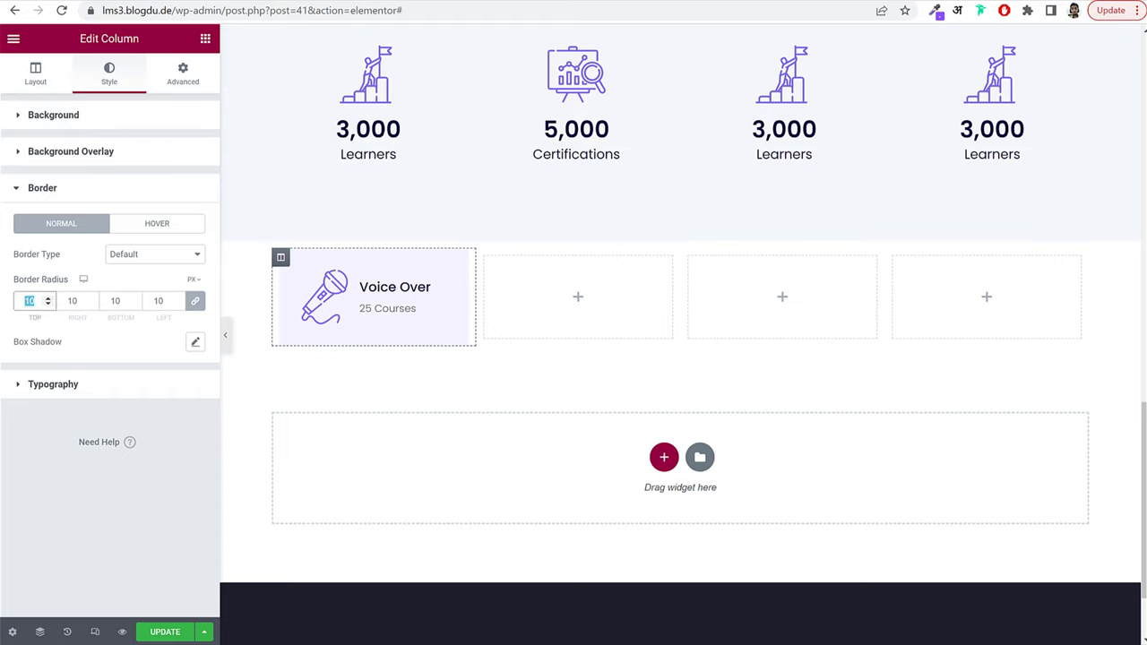
{"action": "type", "text": "5"}
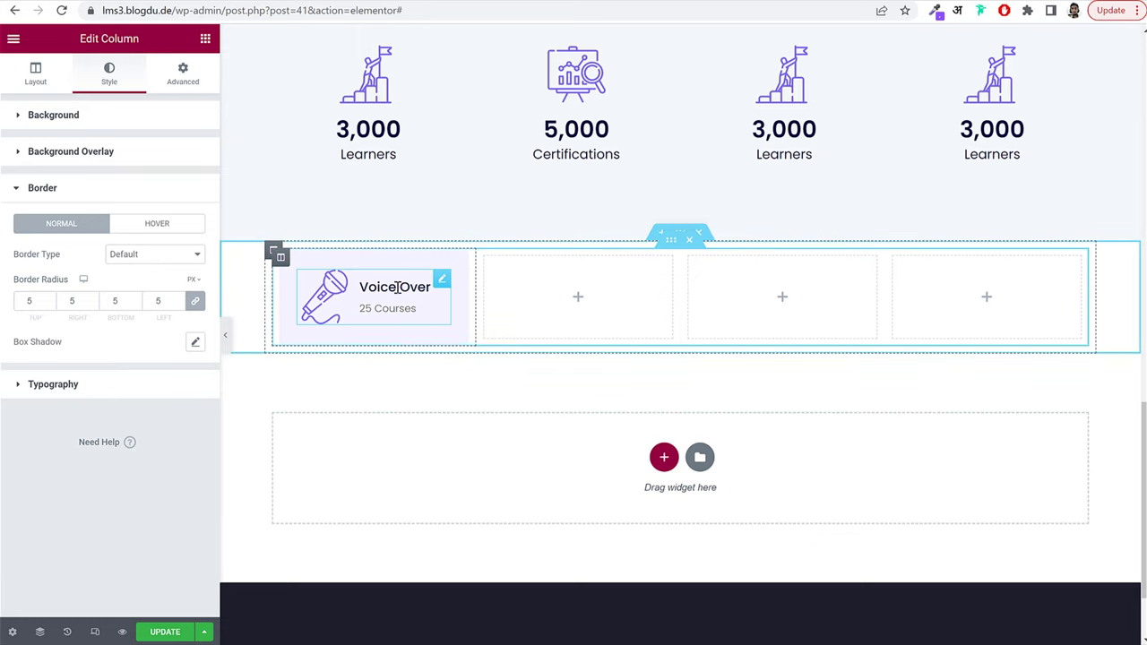
Copy the Voice Over card and paste it into the second, third and fourth columns
{"action": "right_click", "coordinate": [399, 289]}
{"action": "left_click", "coordinate": [484, 349]}
{"action": "right_click", "coordinate": [551, 280]}
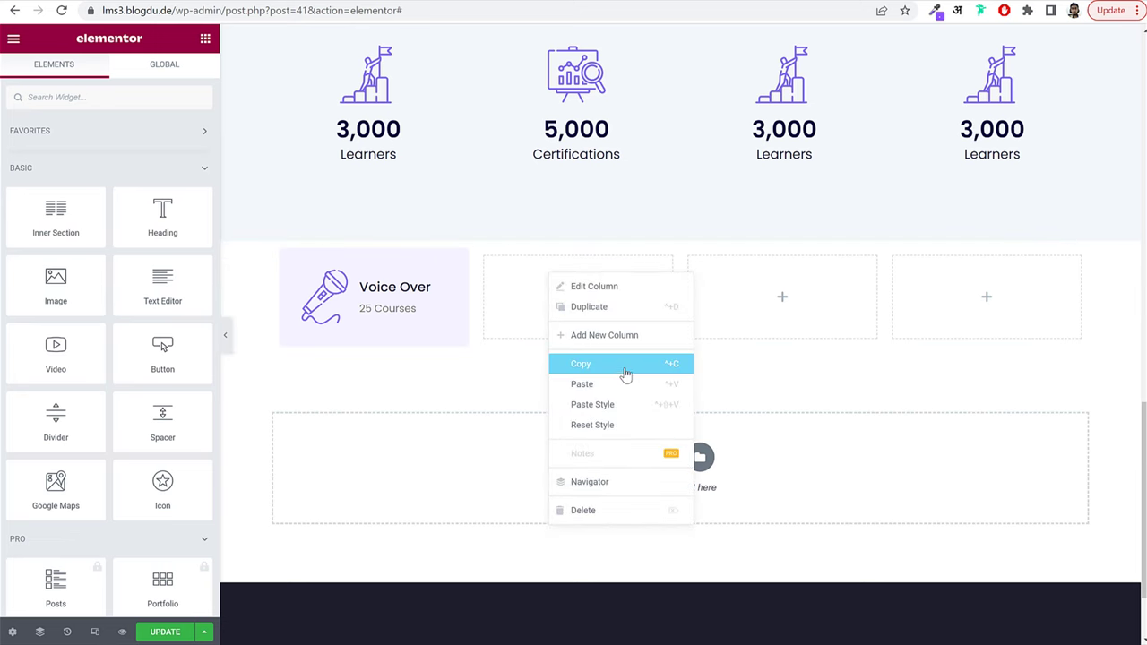
{"action": "left_click", "coordinate": [625, 383]}
{"action": "right_click", "coordinate": [756, 313]}
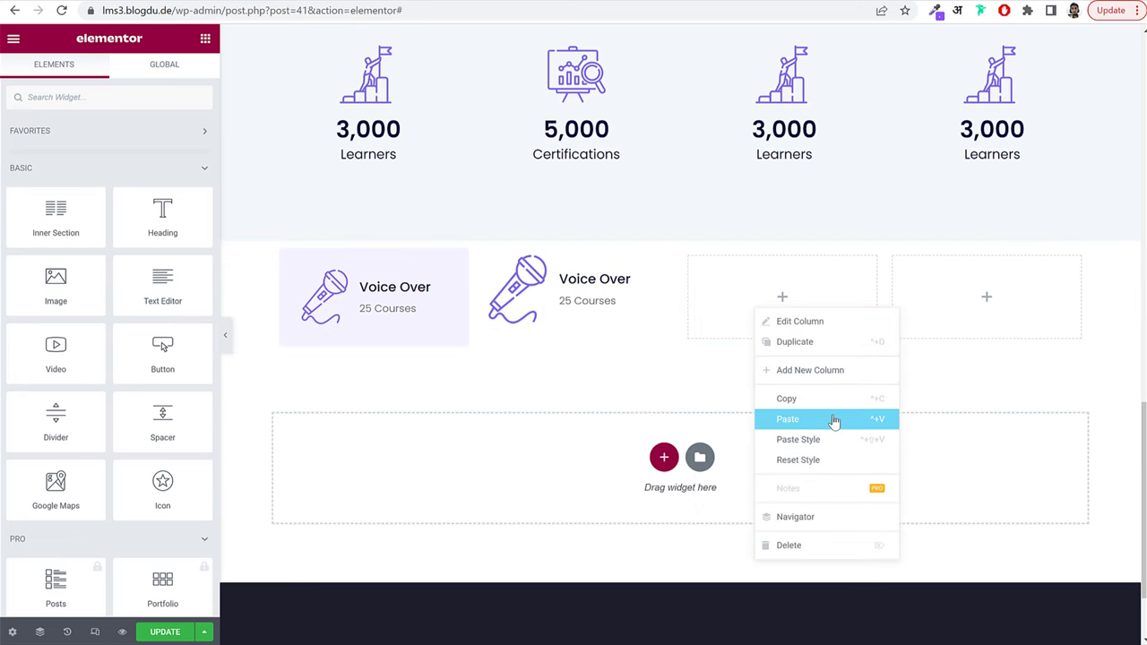
{"action": "left_click", "coordinate": [833, 419]}
{"action": "right_click", "coordinate": [977, 305]}
{"action": "left_click", "coordinate": [1022, 410]}
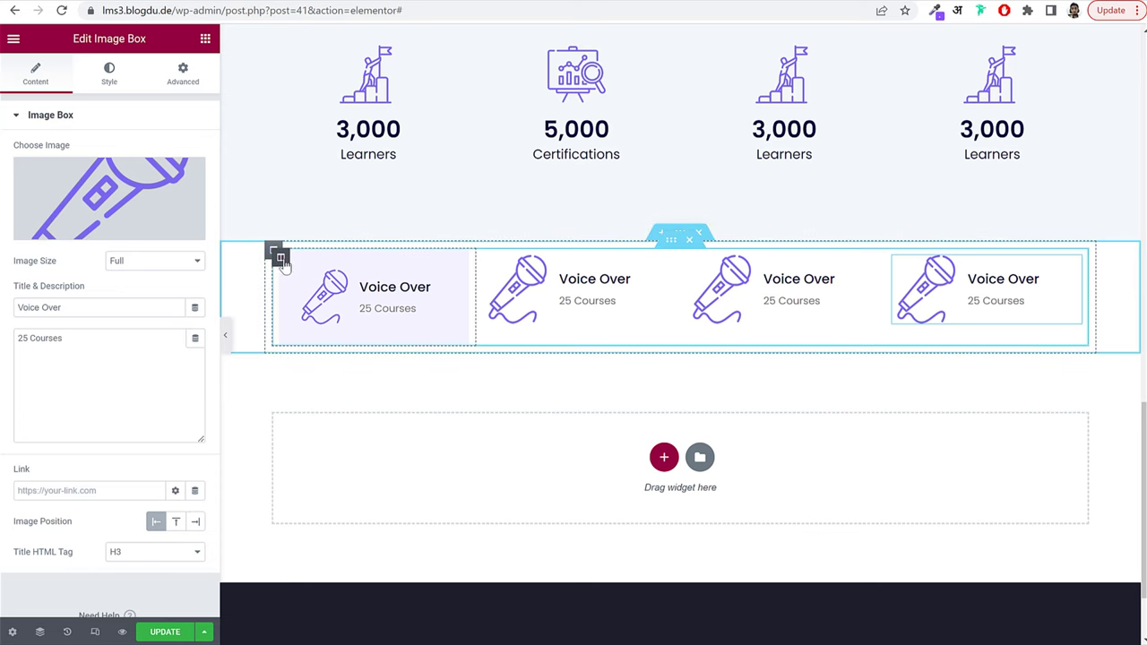
Copy the first column and paste its shaded style onto the second and third columns
{"action": "right_click", "coordinate": [281, 260]}
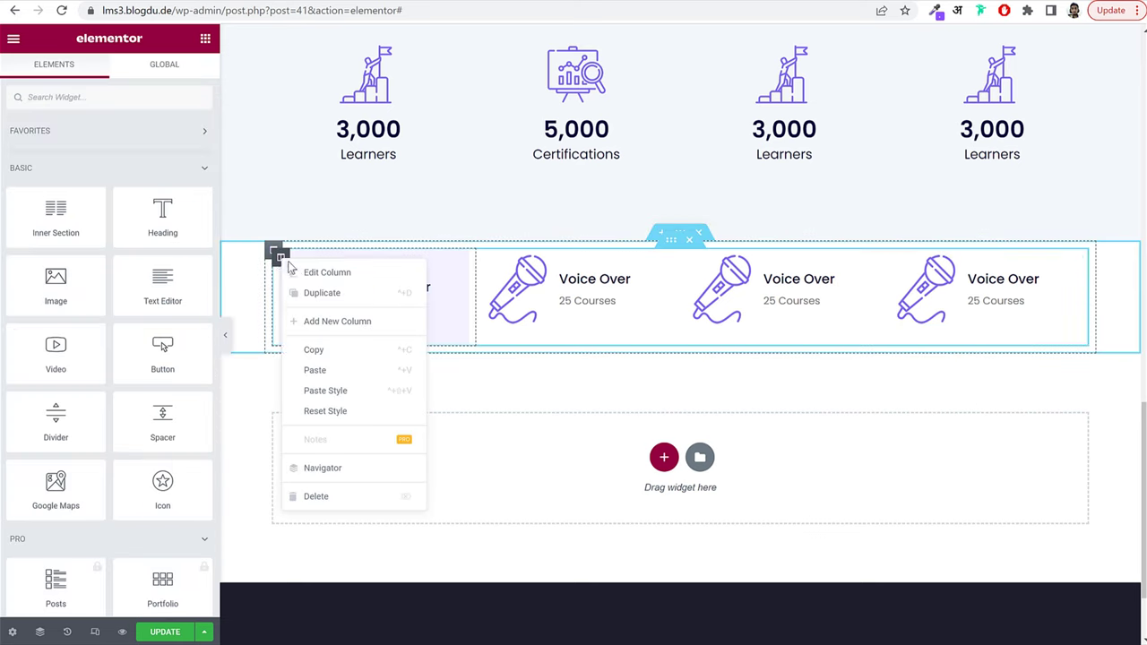
{"action": "left_click", "coordinate": [325, 351]}
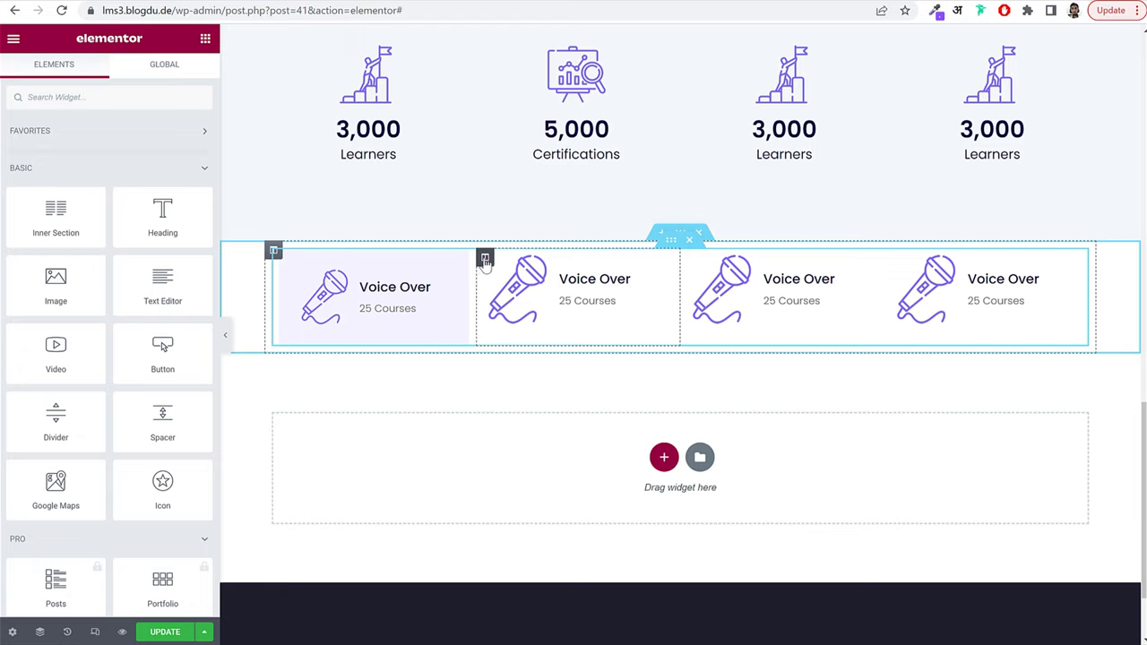
{"action": "right_click", "coordinate": [485, 259]}
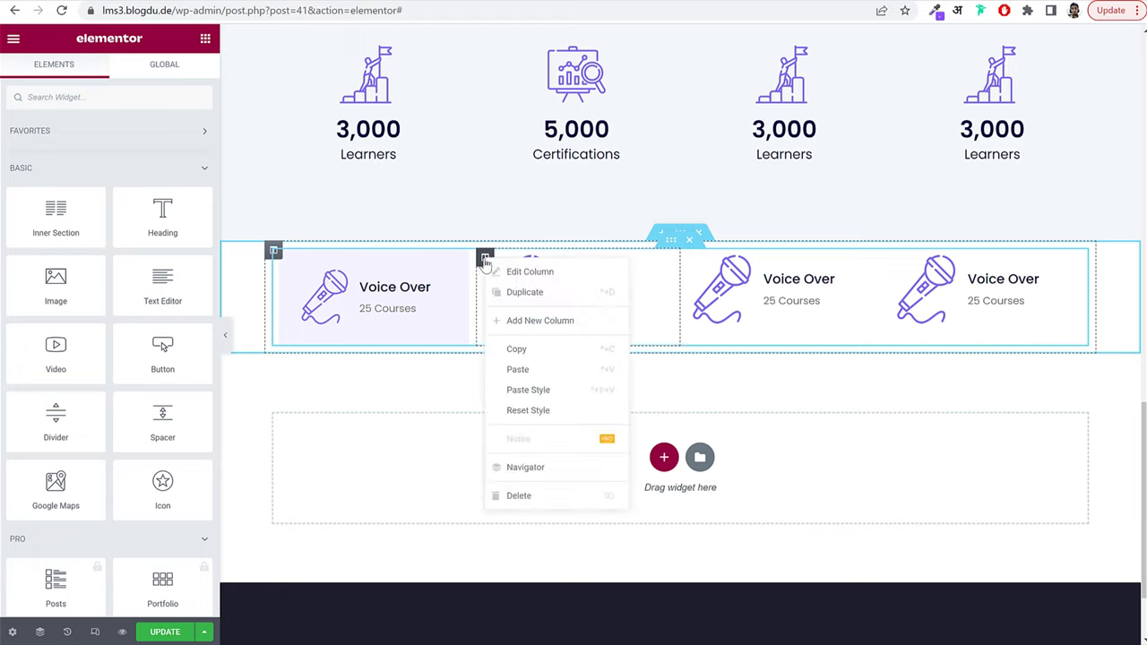
{"action": "left_click", "coordinate": [556, 395]}
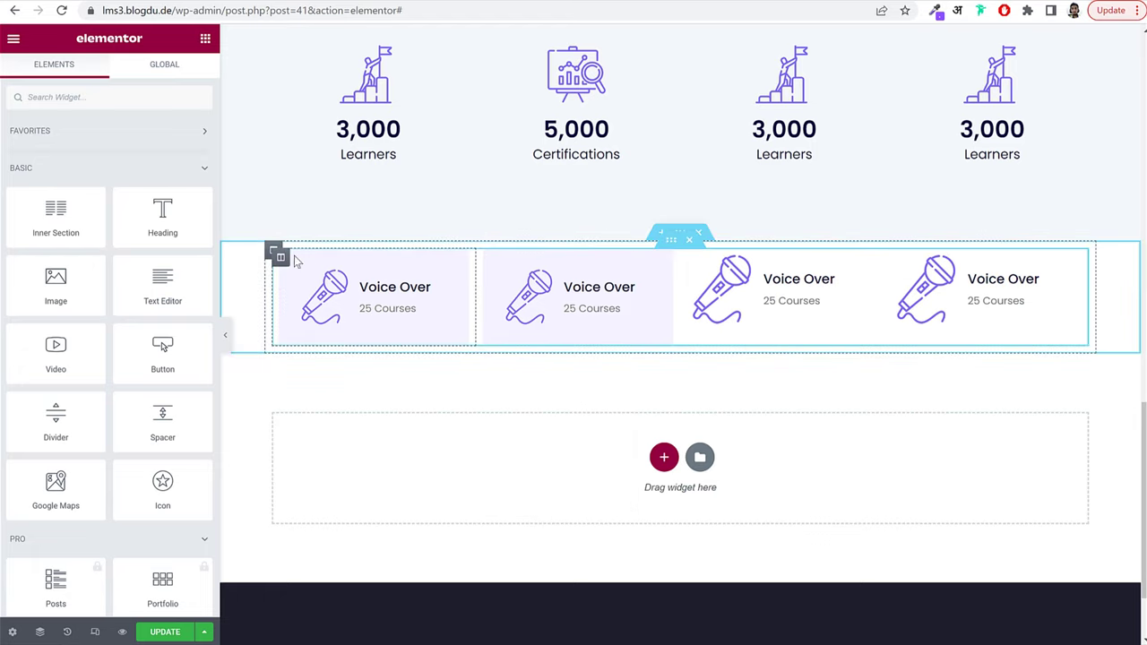
{"action": "right_click", "coordinate": [688, 258]}
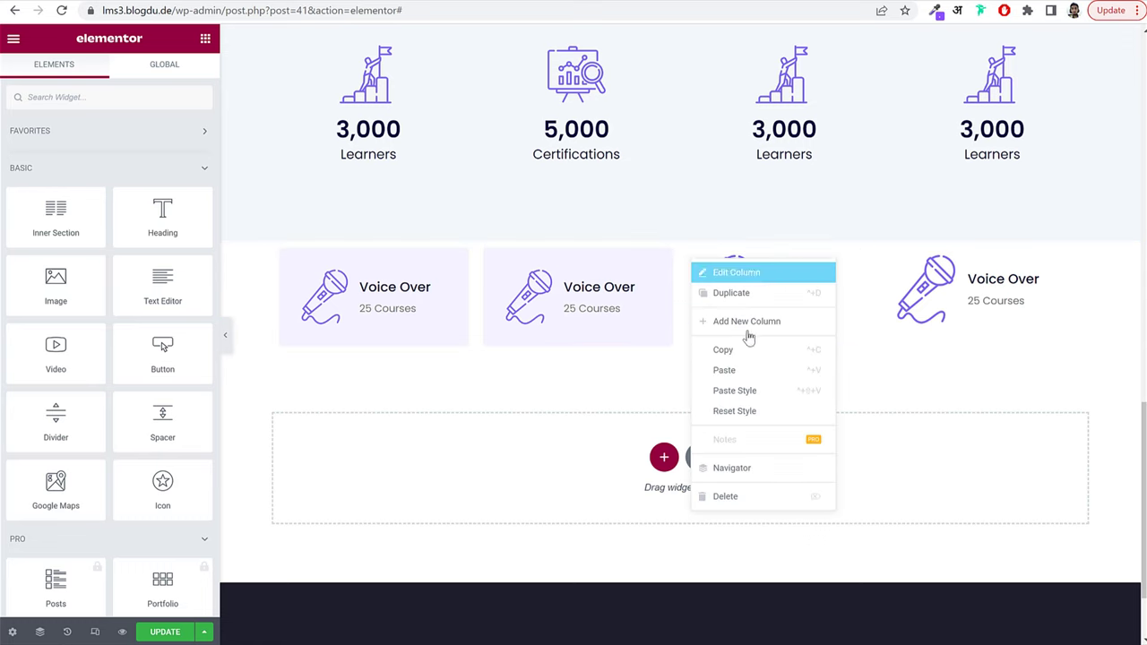
{"action": "left_click", "coordinate": [766, 392]}
{"action": "right_click", "coordinate": [894, 257]}
Paste the shaded style onto the fourth column and give the second card the inspiration icon
{"action": "left_click", "coordinate": [965, 391]}
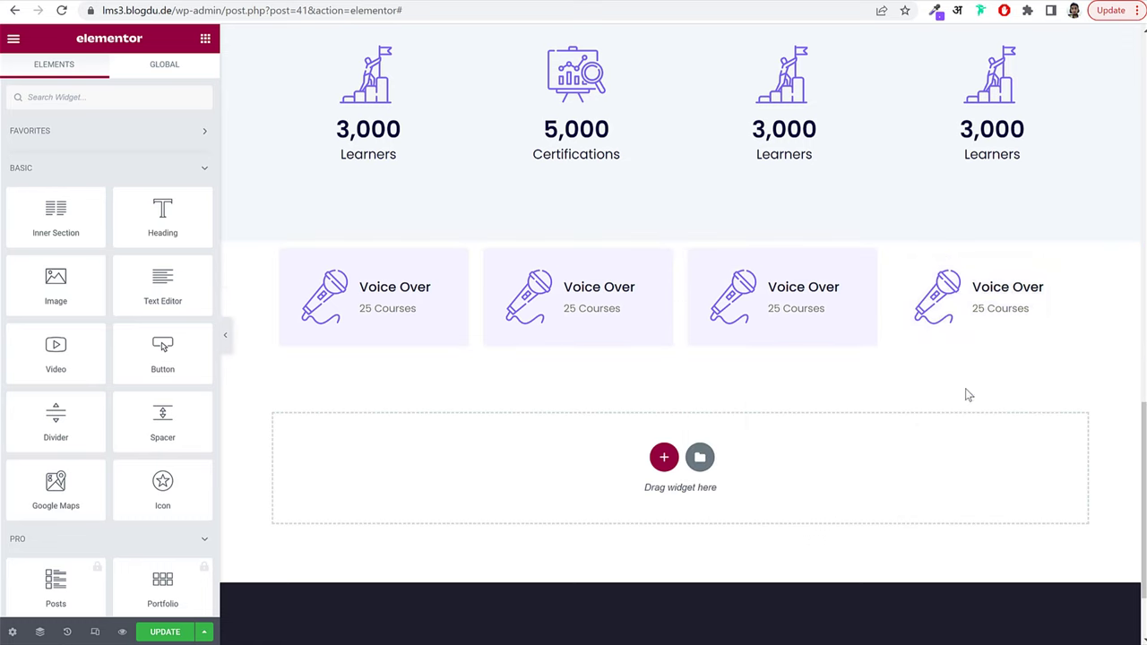
{"action": "left_click", "coordinate": [531, 301]}
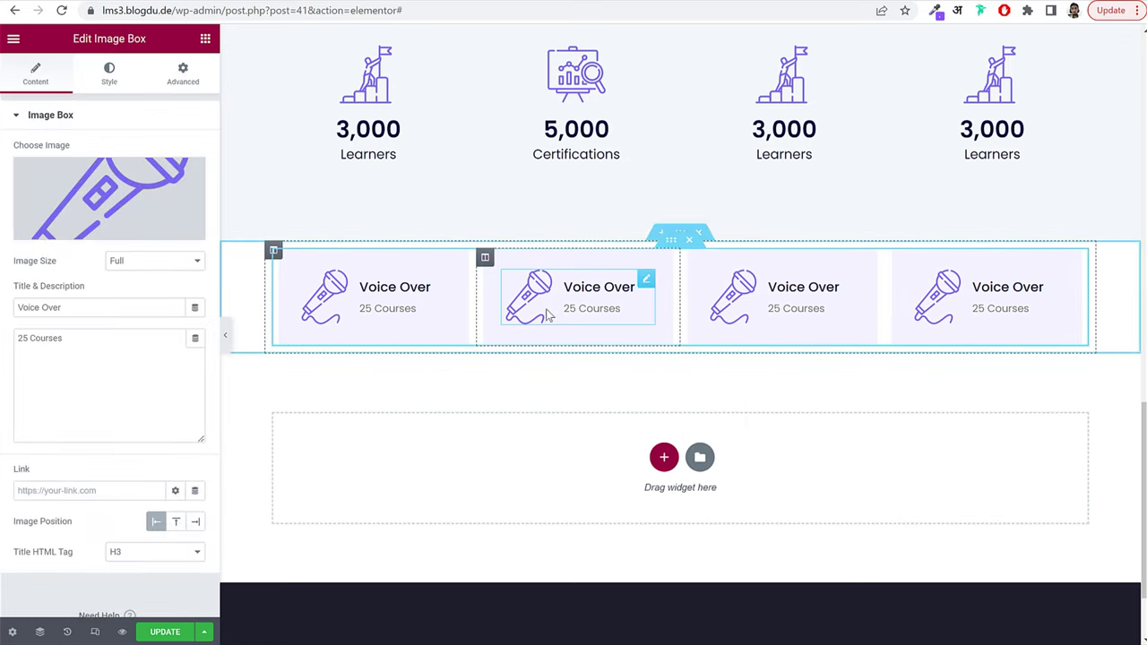
{"action": "left_click", "coordinate": [133, 185]}
{"action": "left_click", "coordinate": [329, 215]}
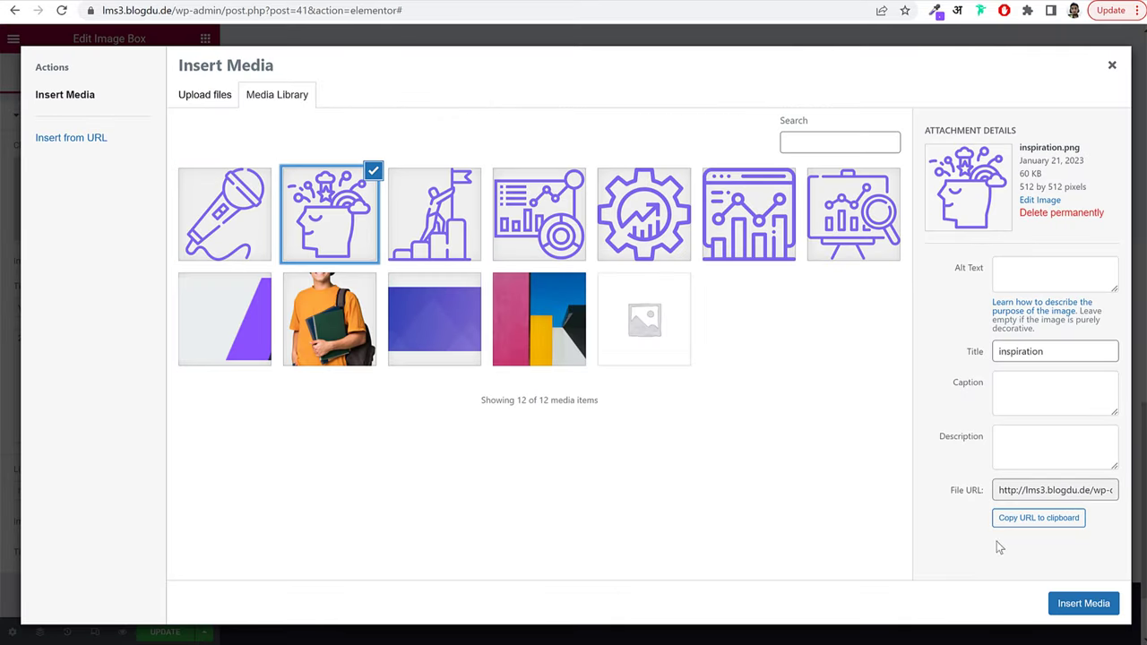
{"action": "left_click", "coordinate": [1083, 602]}
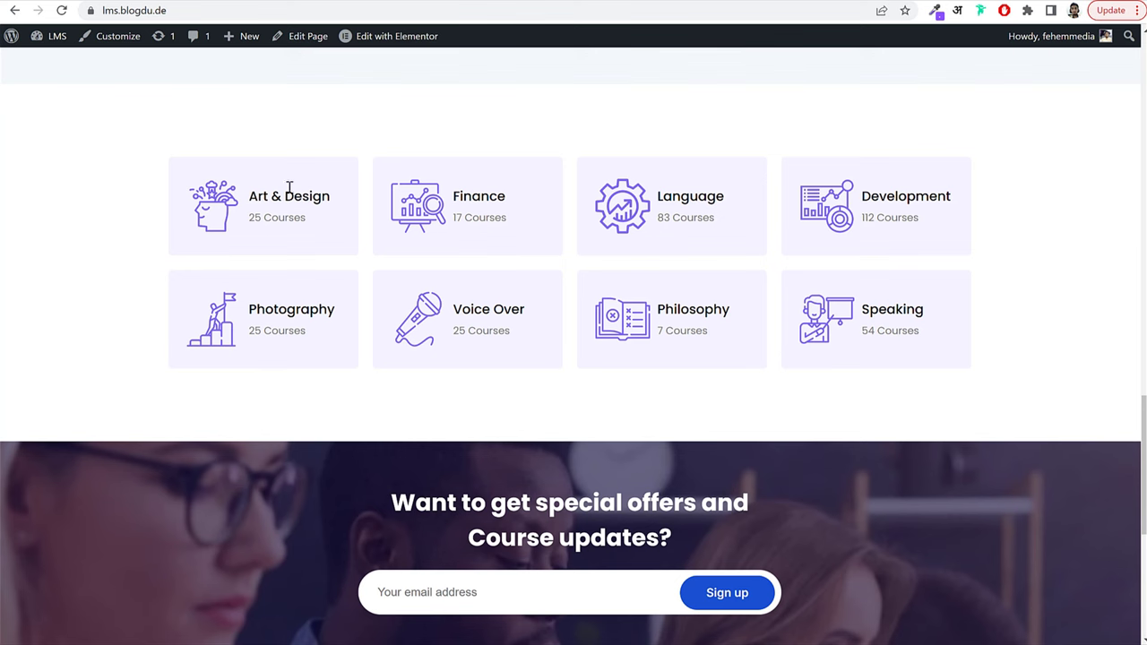
Title the second card 'Art & Design' with '15 Courses' as its description
{"action": "left_click_drag", "start_coordinate": [332, 196], "coordinate": [249, 195]}
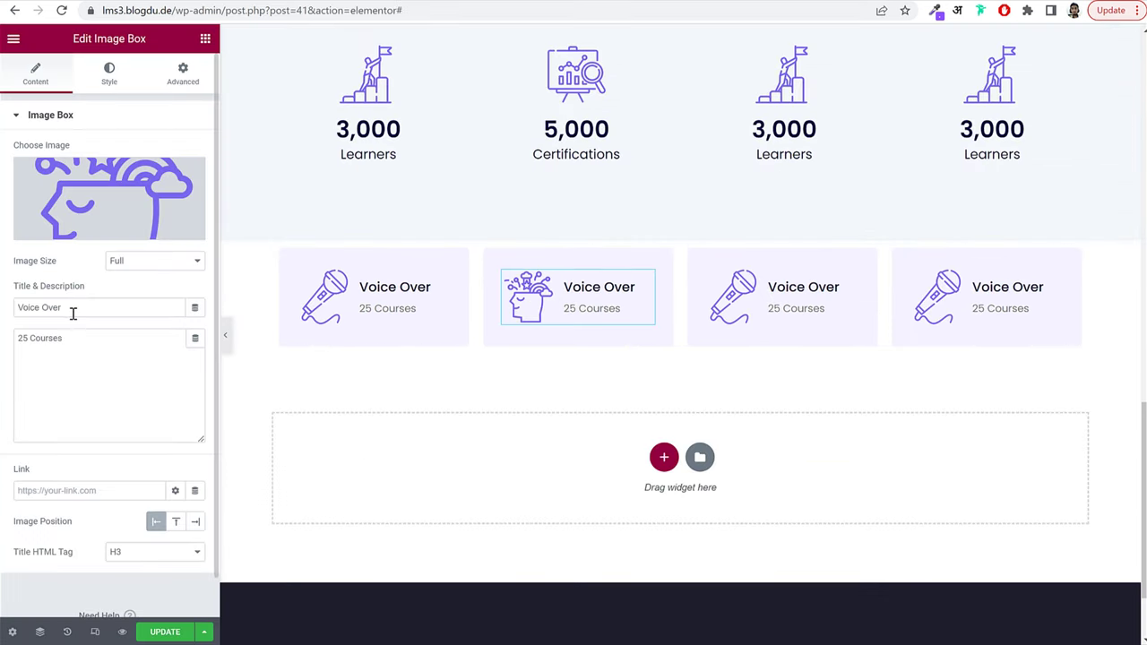
{"action": "triple_click", "coordinate": [72, 309]}
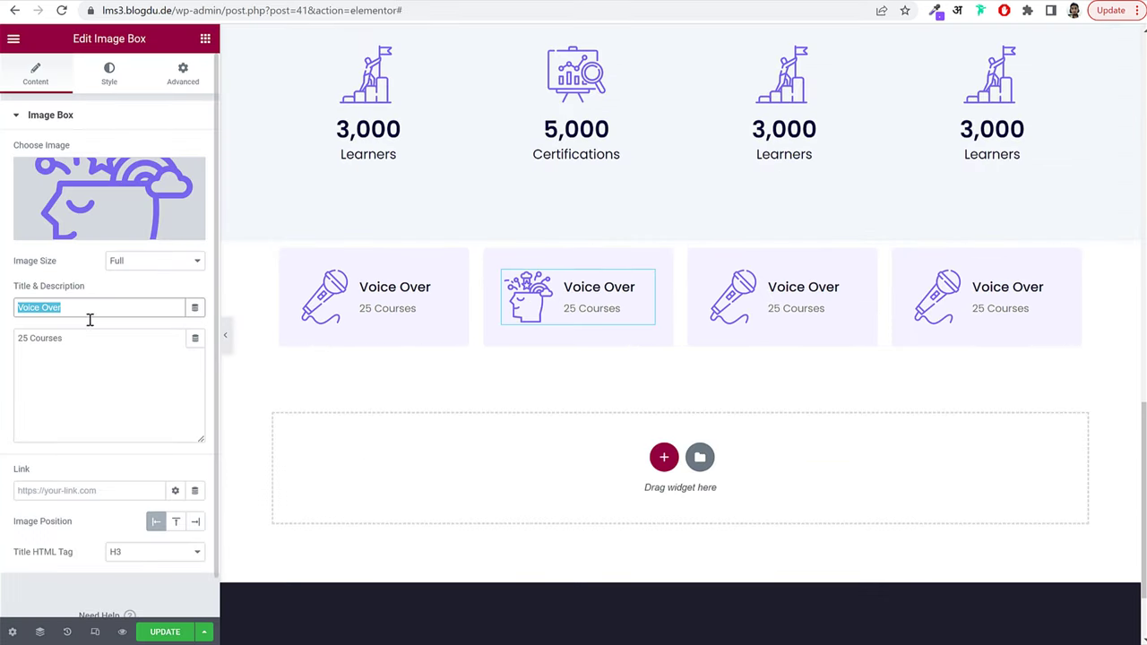
{"action": "key", "text": "ctrl+v"}
{"action": "double_click", "coordinate": [23, 338]}
{"action": "type", "text": "15"}
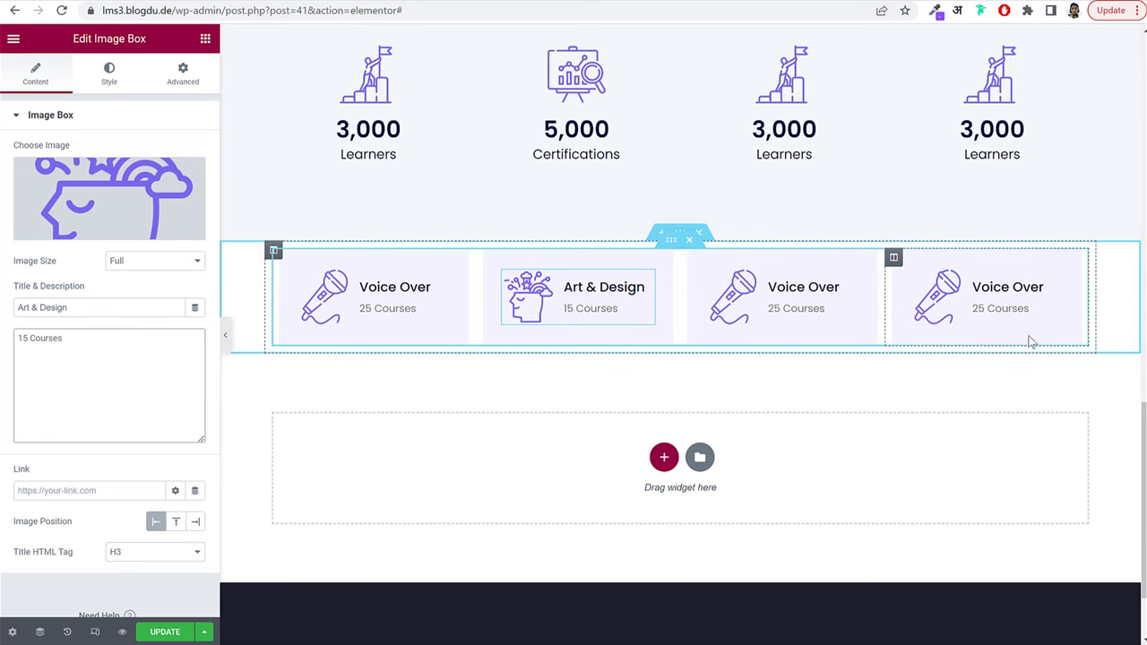
{"action": "right_click", "coordinate": [671, 244]}
Duplicate the card row into a second row and adjust that row's top margin
{"action": "left_click", "coordinate": [705, 278]}
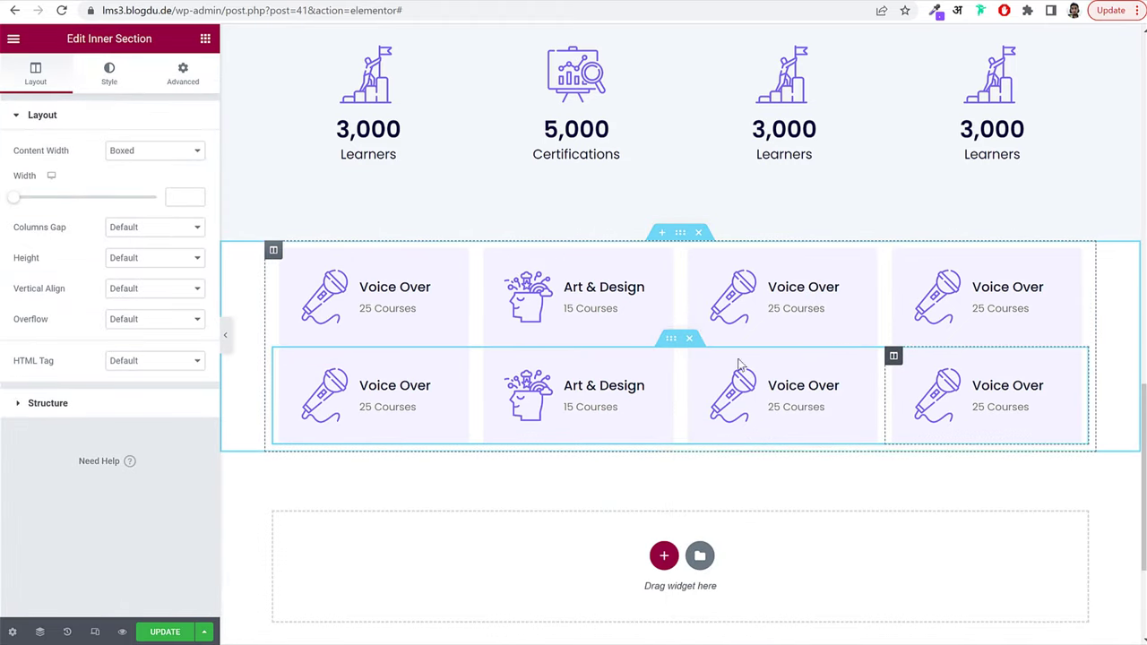
{"action": "left_click", "coordinate": [227, 339]}
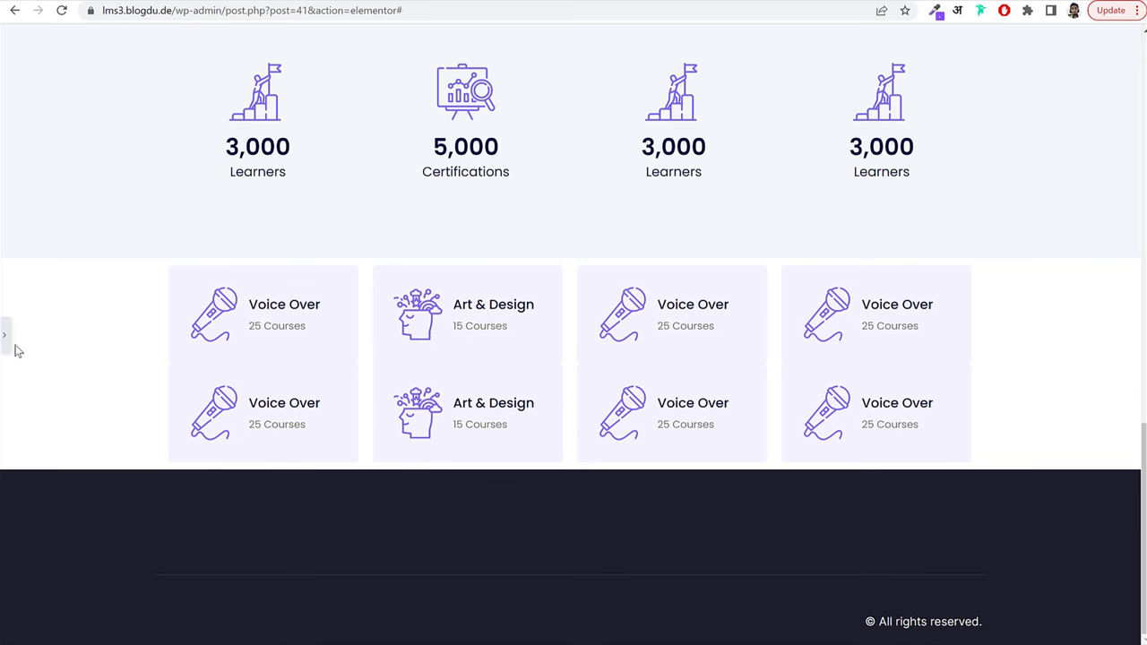
{"action": "left_click", "coordinate": [4, 336]}
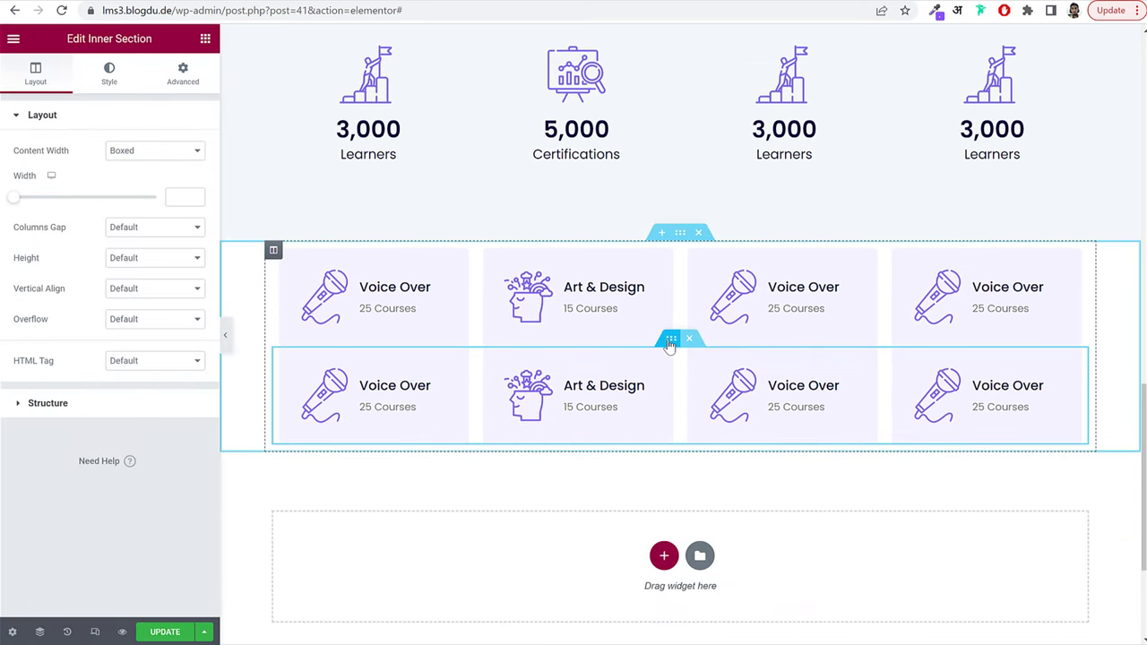
{"action": "left_click", "coordinate": [190, 88]}
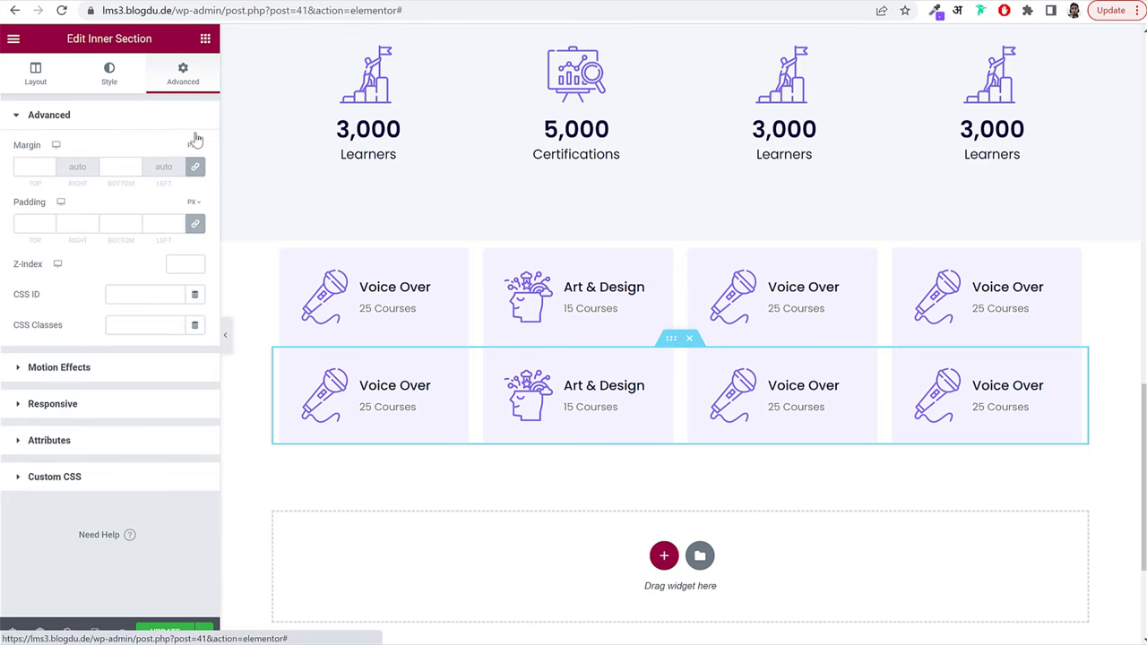
{"action": "left_click", "coordinate": [34, 168]}
{"action": "type", "text": "010"}
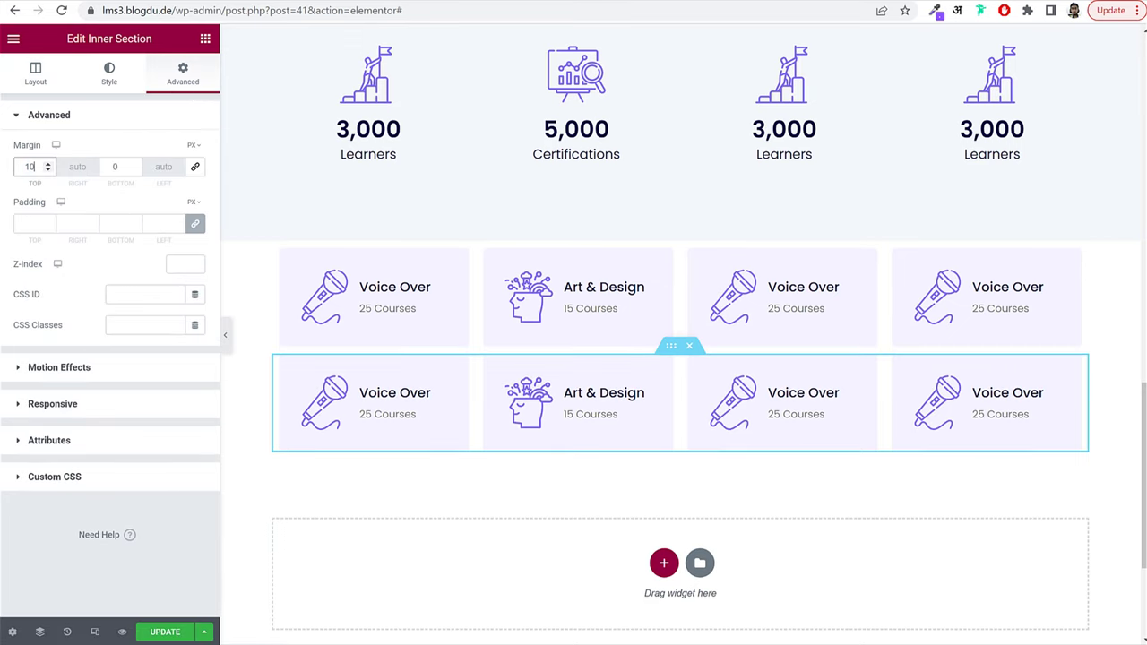
{"action": "left_click", "coordinate": [226, 347]}
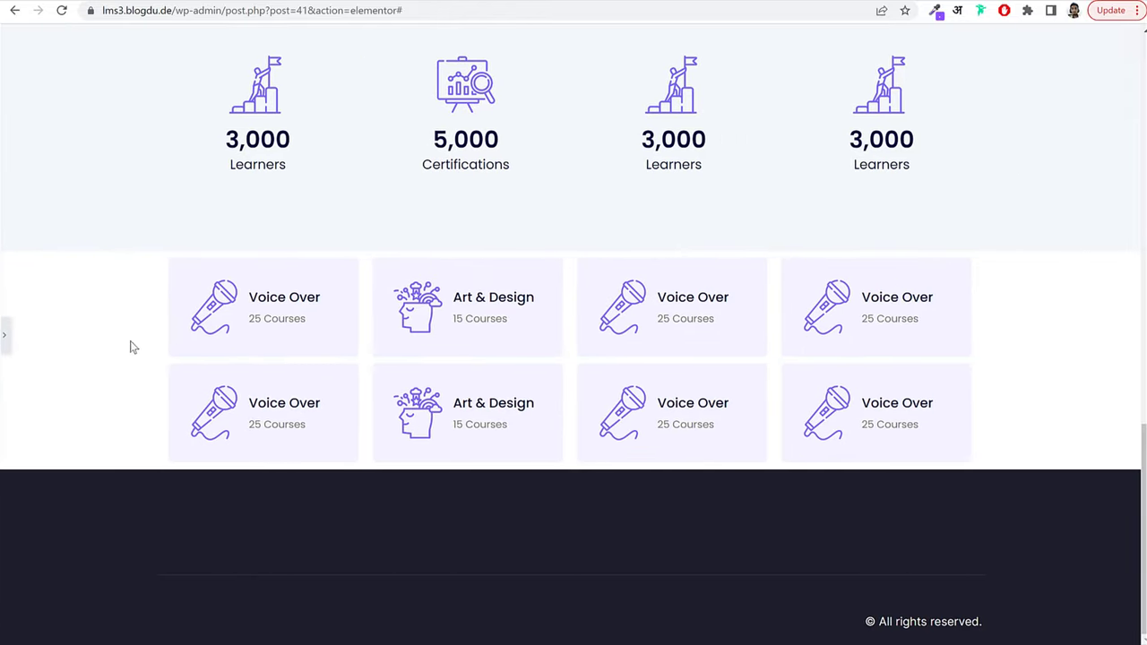
{"action": "left_click", "coordinate": [5, 333]}
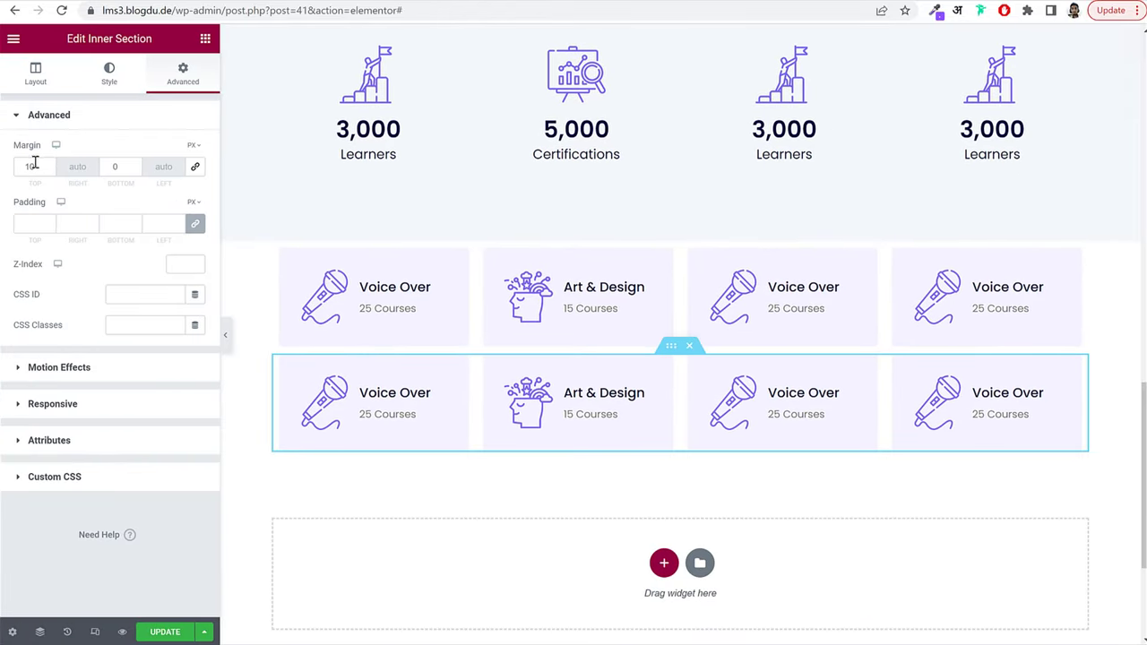
{"action": "double_click", "coordinate": [30, 167]}
{"action": "left_click", "coordinate": [225, 335]}
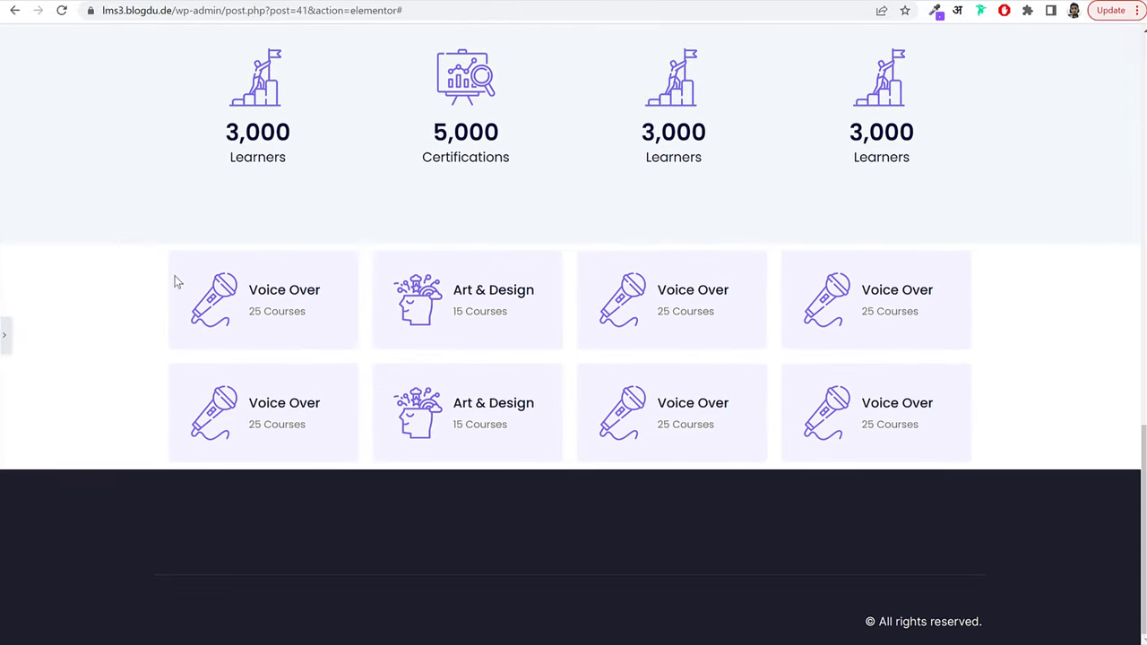
{"action": "left_click", "coordinate": [4, 334]}
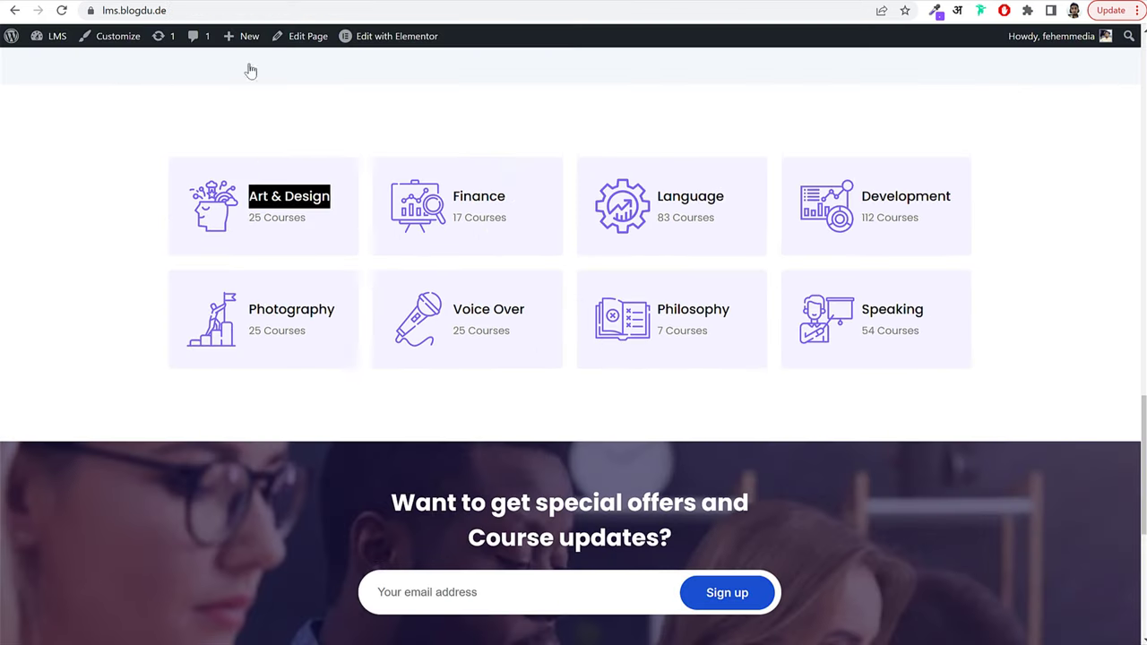
{"action": "scroll", "coordinate": [511, 188], "scroll_direction": "up", "scroll_amount": 1}
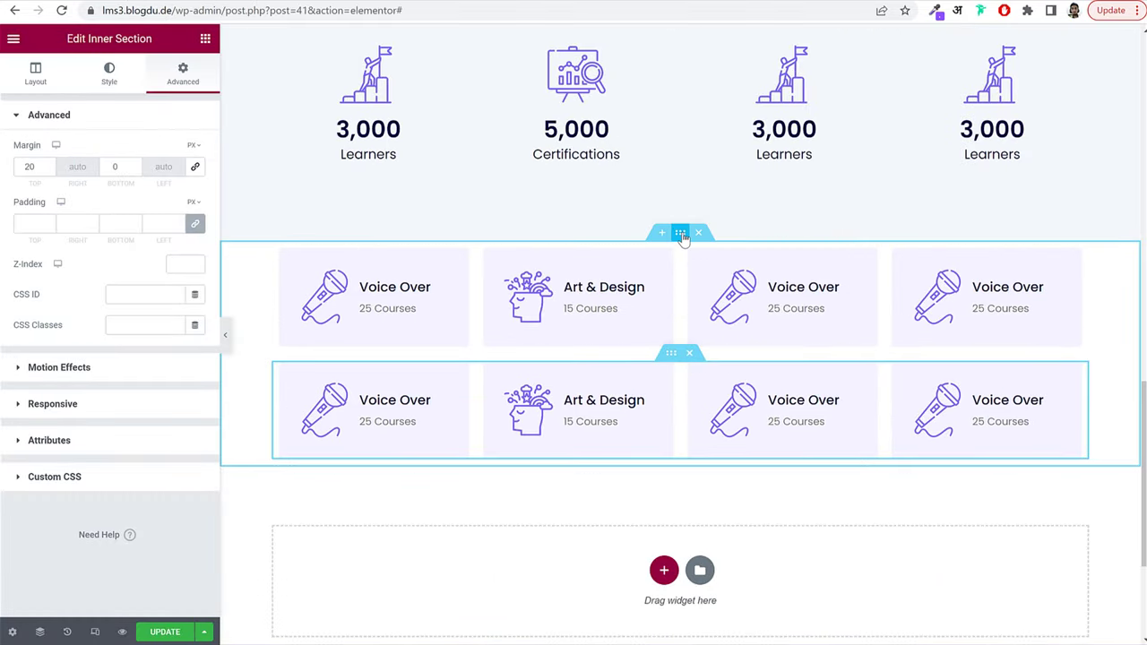
Give the outer card section 90 px top and bottom padding and save the page
{"action": "left_click", "coordinate": [682, 235]}
{"action": "left_click", "coordinate": [183, 74]}
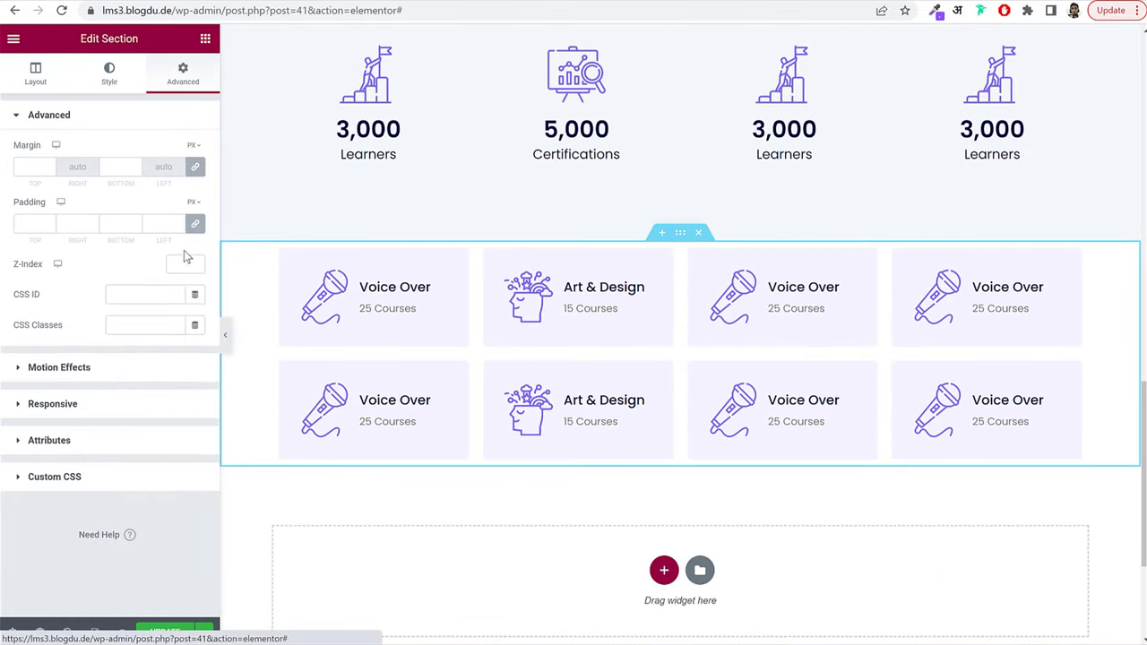
{"action": "left_click", "coordinate": [27, 224]}
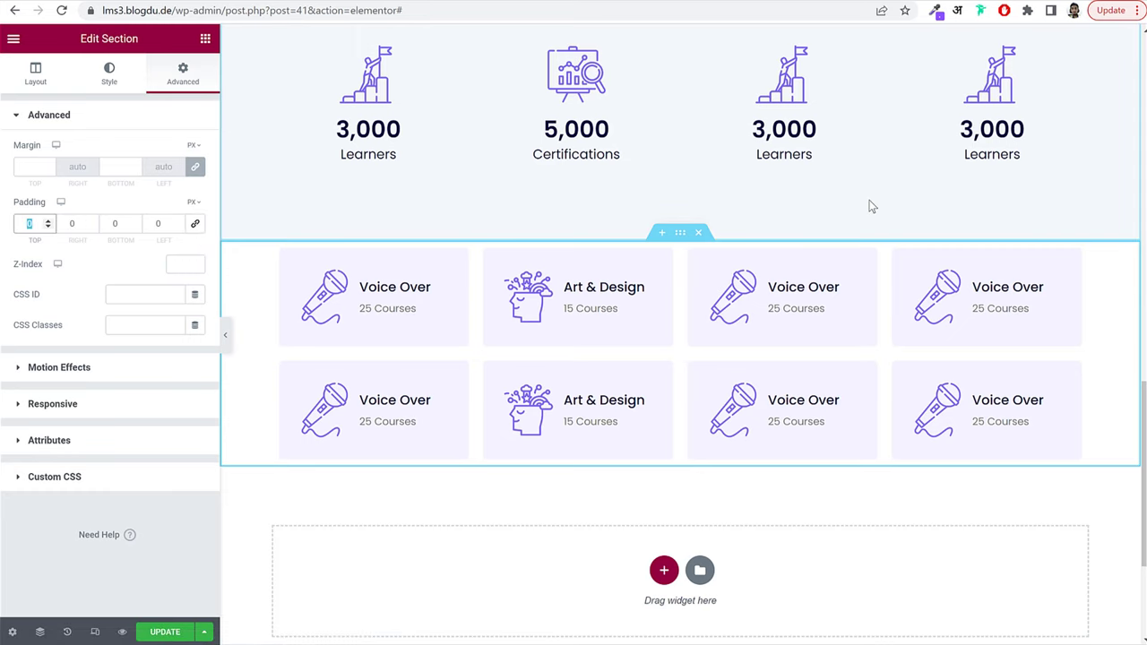
{"action": "type", "text": "90"}
{"action": "key", "text": "Tab"}
{"action": "key", "text": "Tab"}
{"action": "type", "text": "90"}
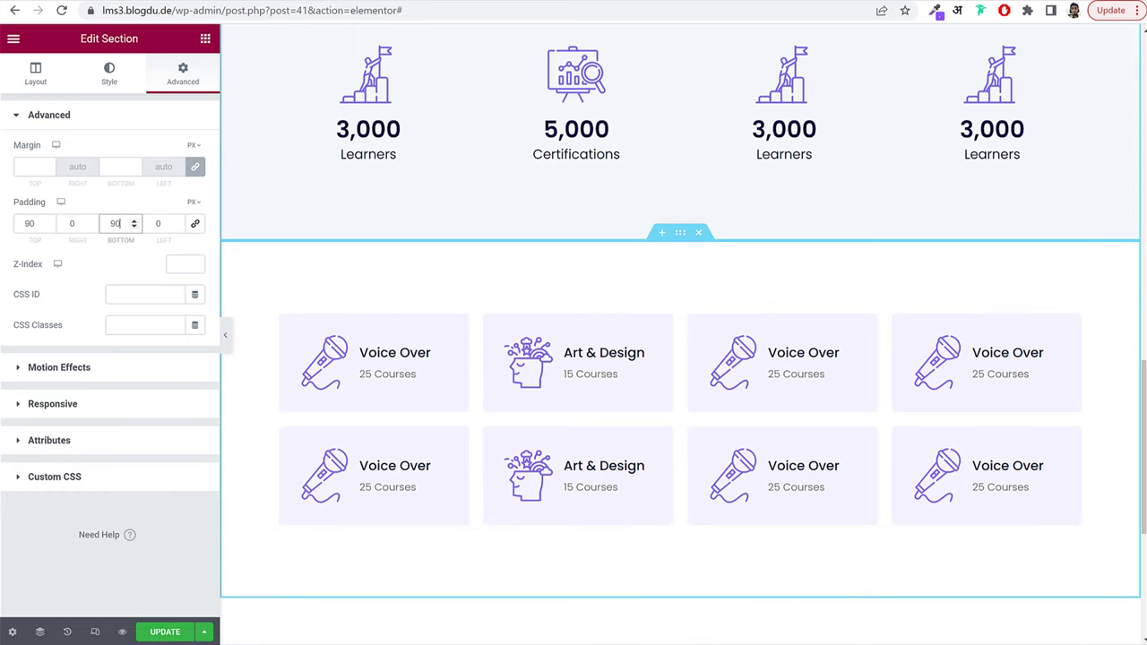
{"action": "scroll", "coordinate": [767, 288], "scroll_direction": "down", "scroll_amount": 3}
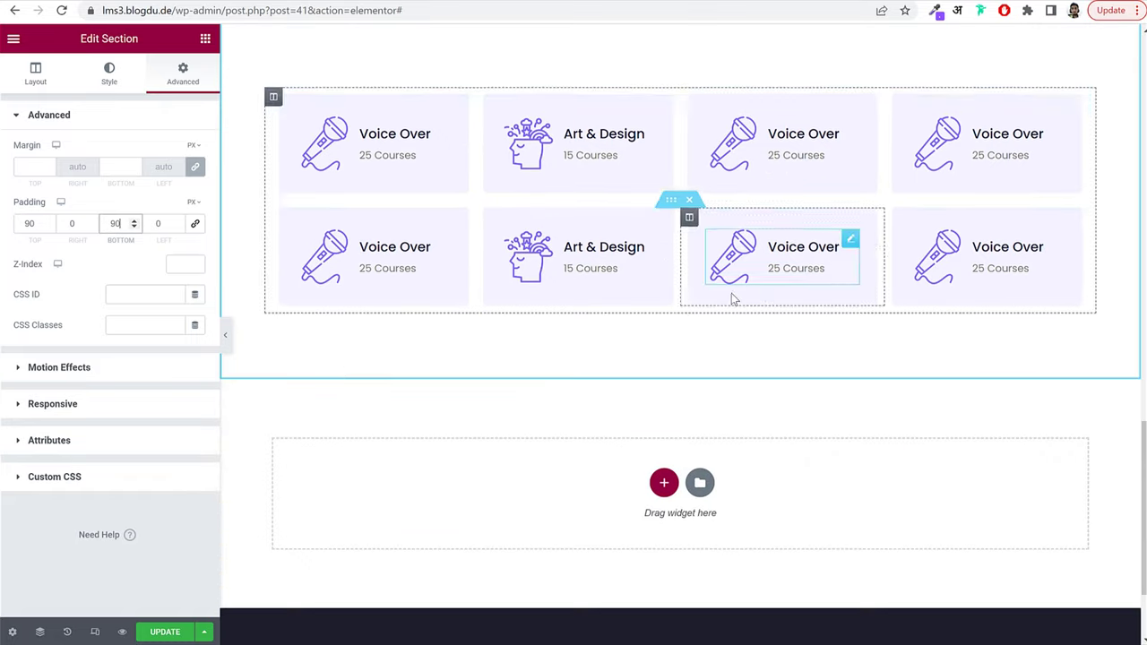
{"action": "key", "text": "ctrl+s"}
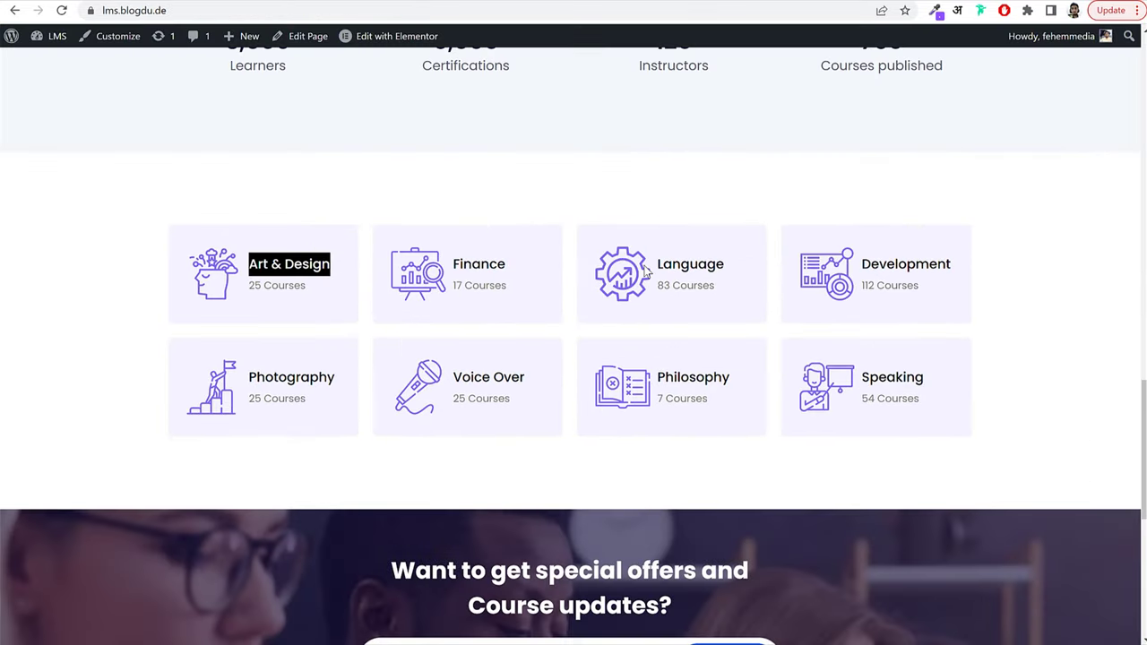
Copy the newsletter heading text from the live site
{"action": "scroll", "coordinate": [641, 263], "scroll_direction": "down", "scroll_amount": 4}
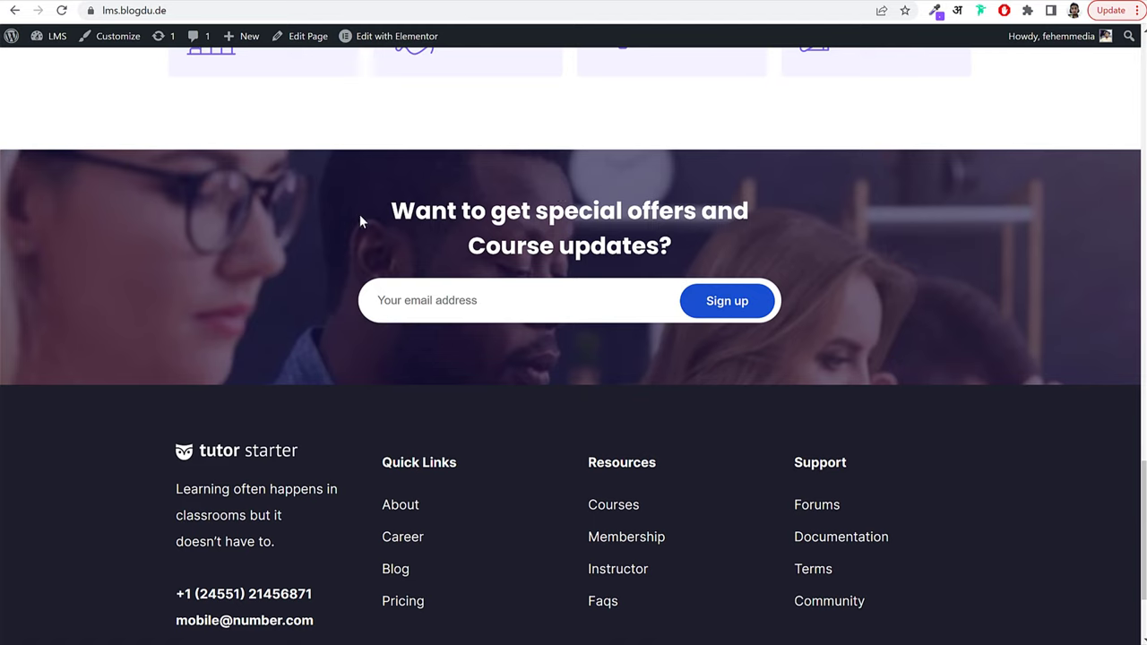
{"action": "left_click_drag", "start_coordinate": [379, 206], "coordinate": [687, 251]}
{"action": "key", "text": "ctrl+c"}
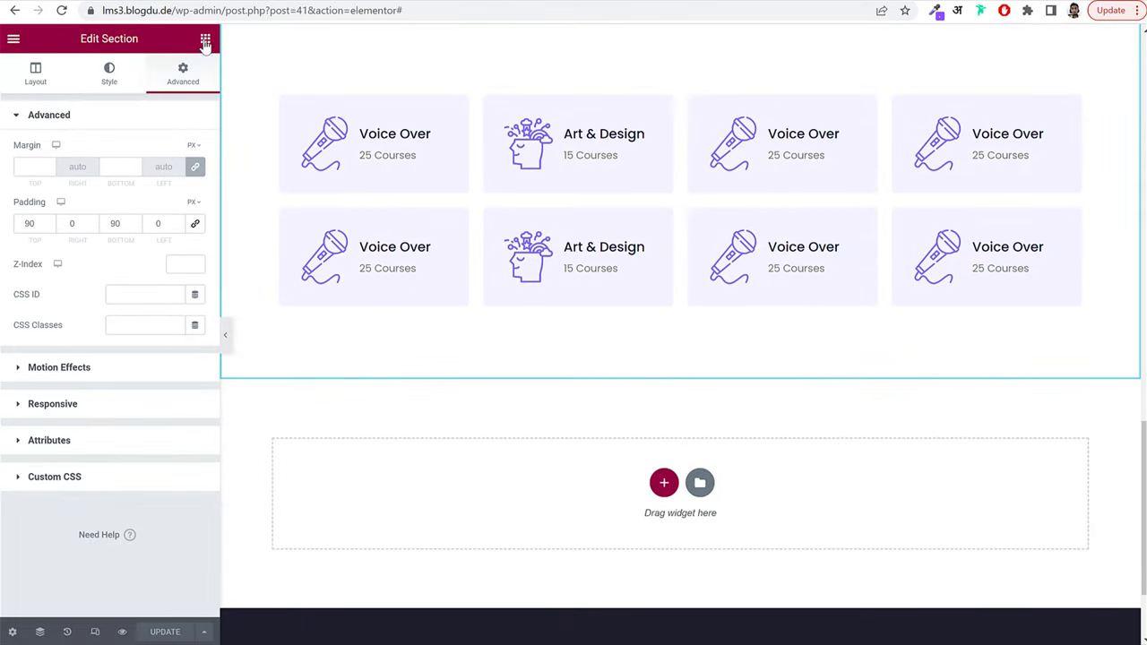
{"action": "left_click", "coordinate": [205, 39]}
{"action": "scroll", "coordinate": [769, 293], "scroll_direction": "down", "scroll_amount": 3}
Add a one-column section with a centered heading containing the pasted newsletter title
{"action": "left_click", "coordinate": [663, 341]}
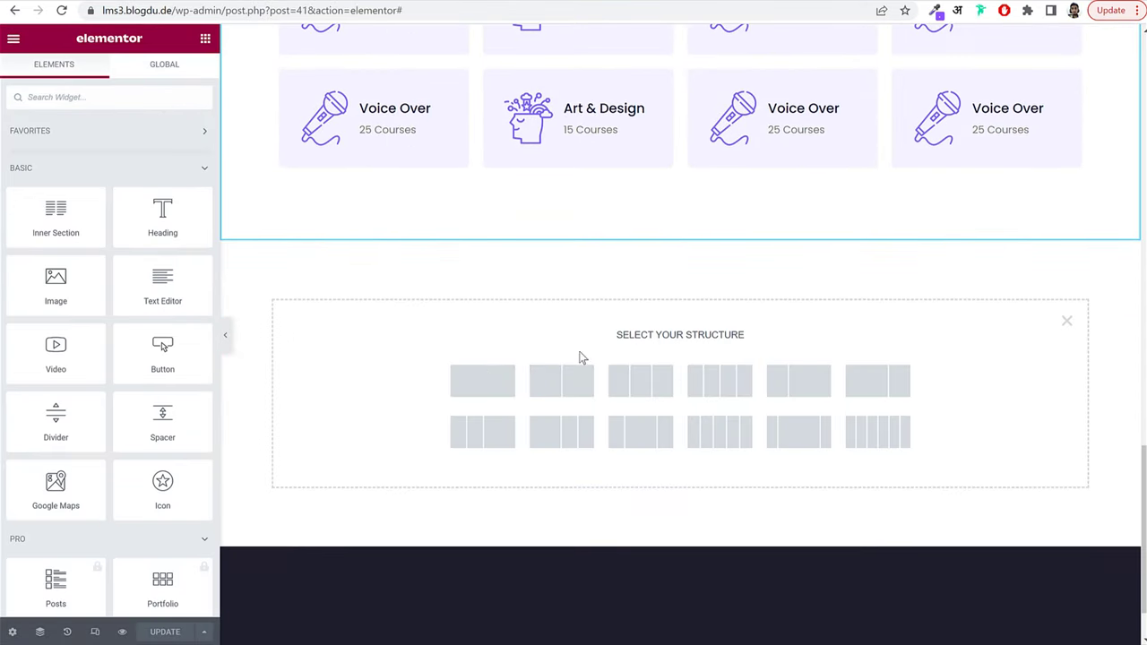
{"action": "left_click", "coordinate": [481, 381]}
{"action": "left_click", "coordinate": [205, 39]}
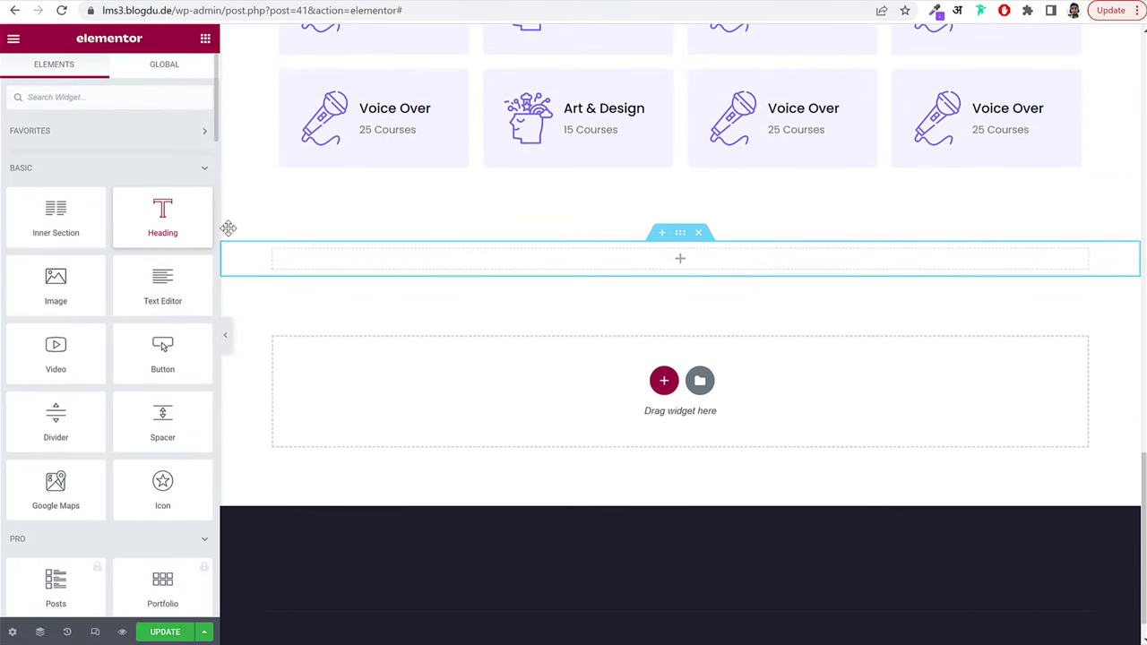
{"action": "left_click_drag", "start_coordinate": [229, 228], "coordinate": [712, 272]}
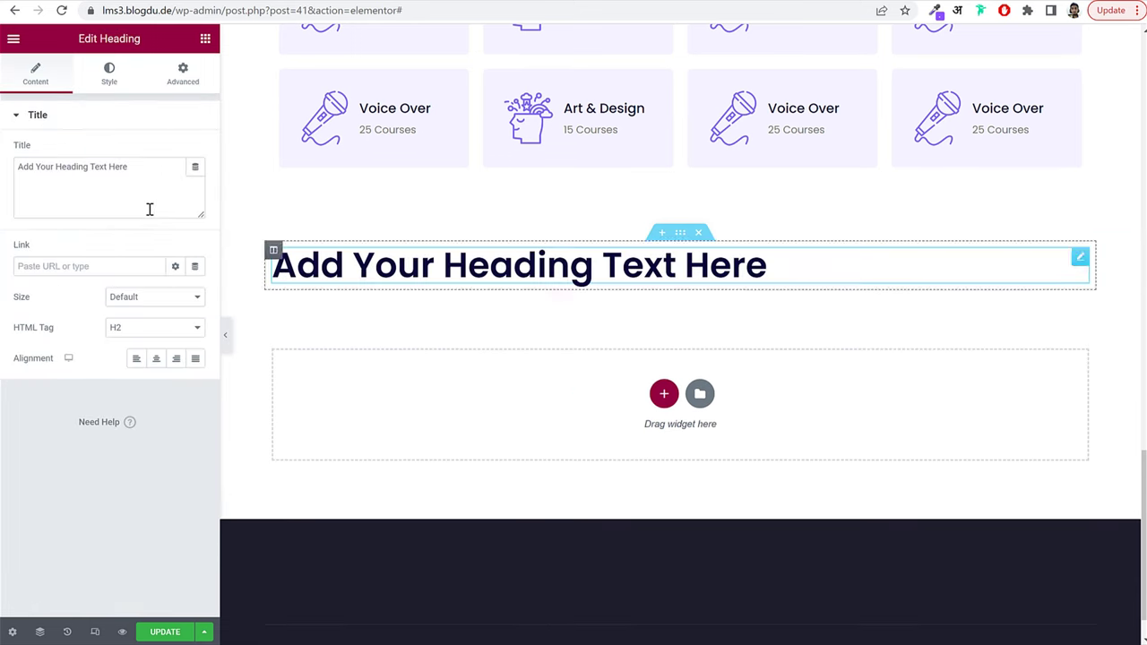
{"action": "triple_click", "coordinate": [134, 167]}
{"action": "key", "text": "ctrl+v"}
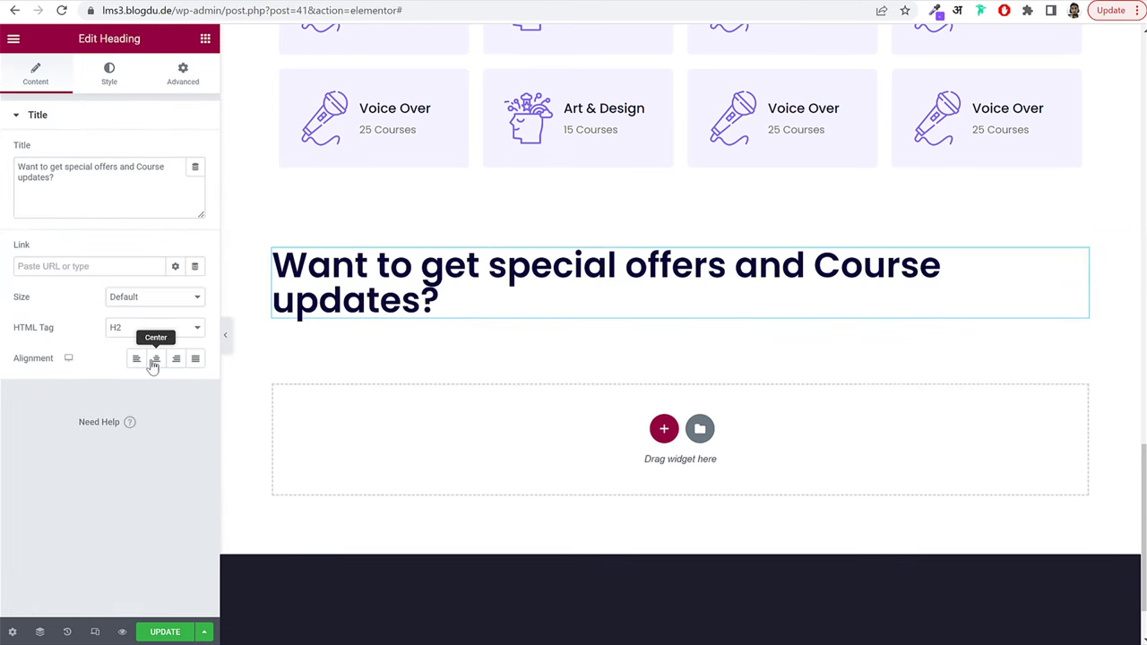
{"action": "left_click", "coordinate": [156, 358]}
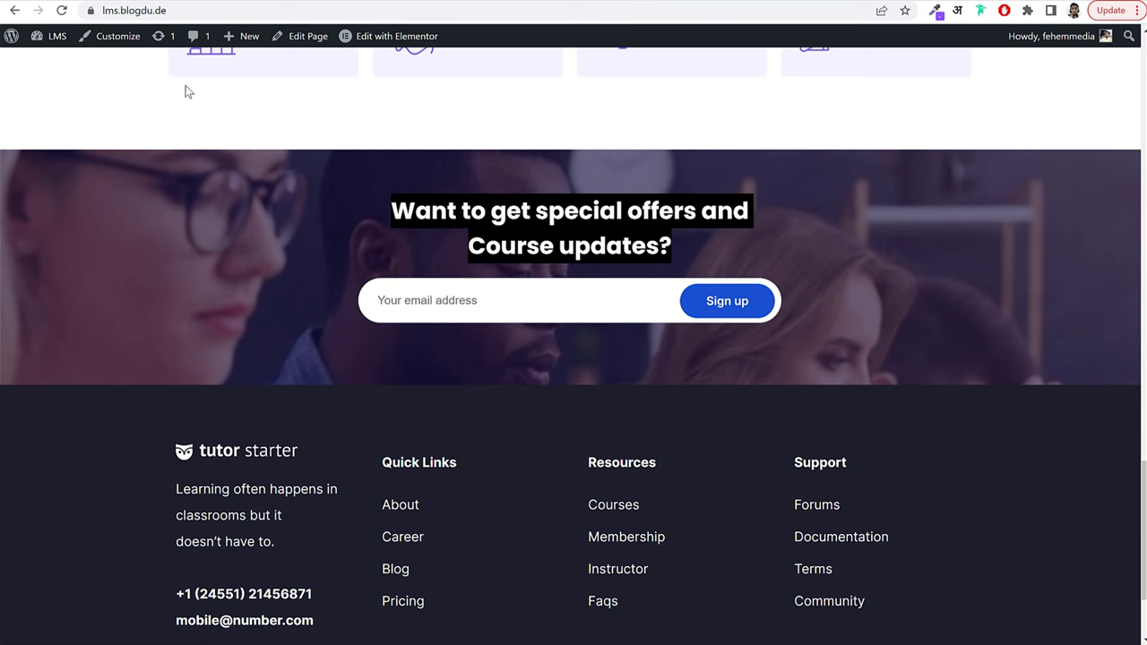
{"action": "left_click", "coordinate": [462, 240]}
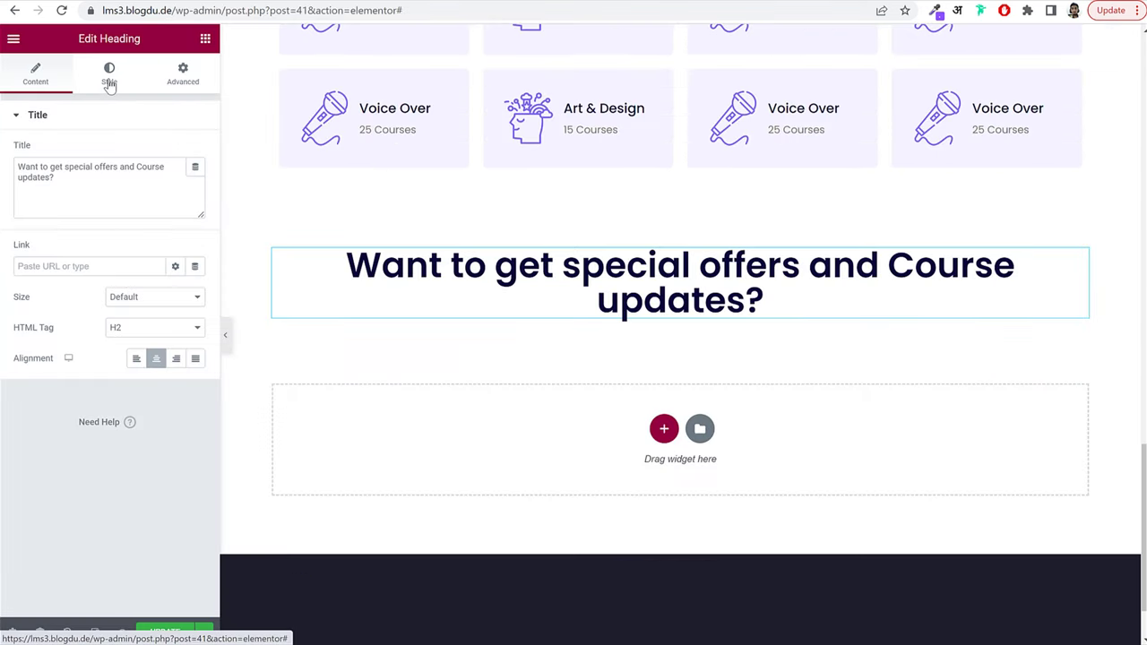
Reset the heading's text colour to its default navy
{"action": "left_click", "coordinate": [109, 72]}
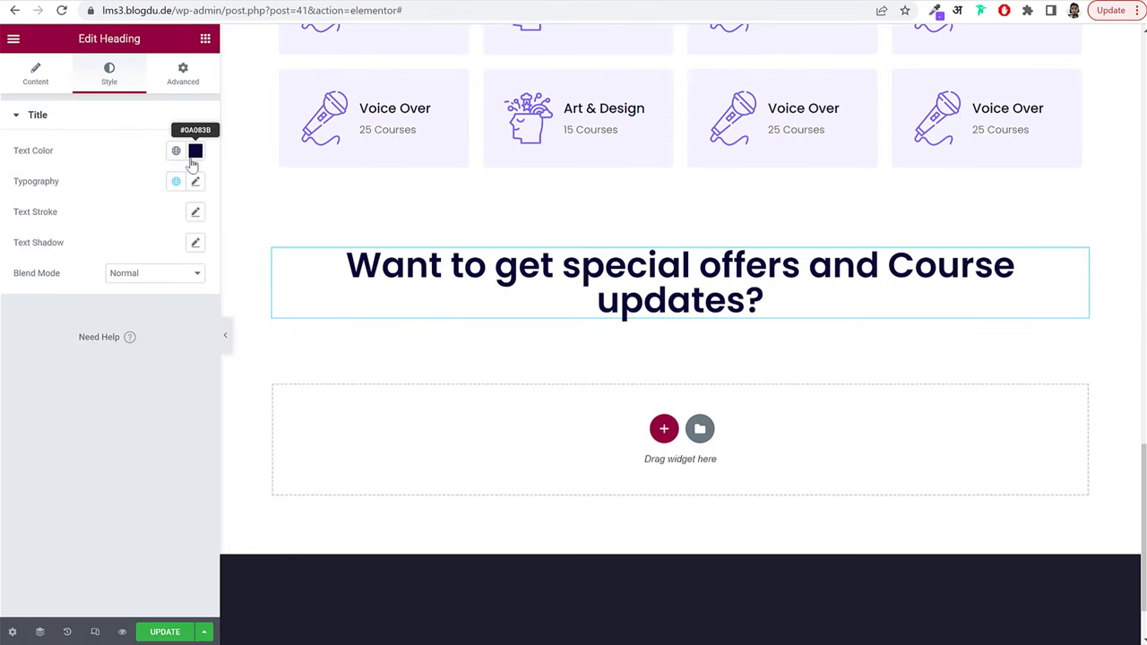
{"action": "left_click", "coordinate": [194, 152]}
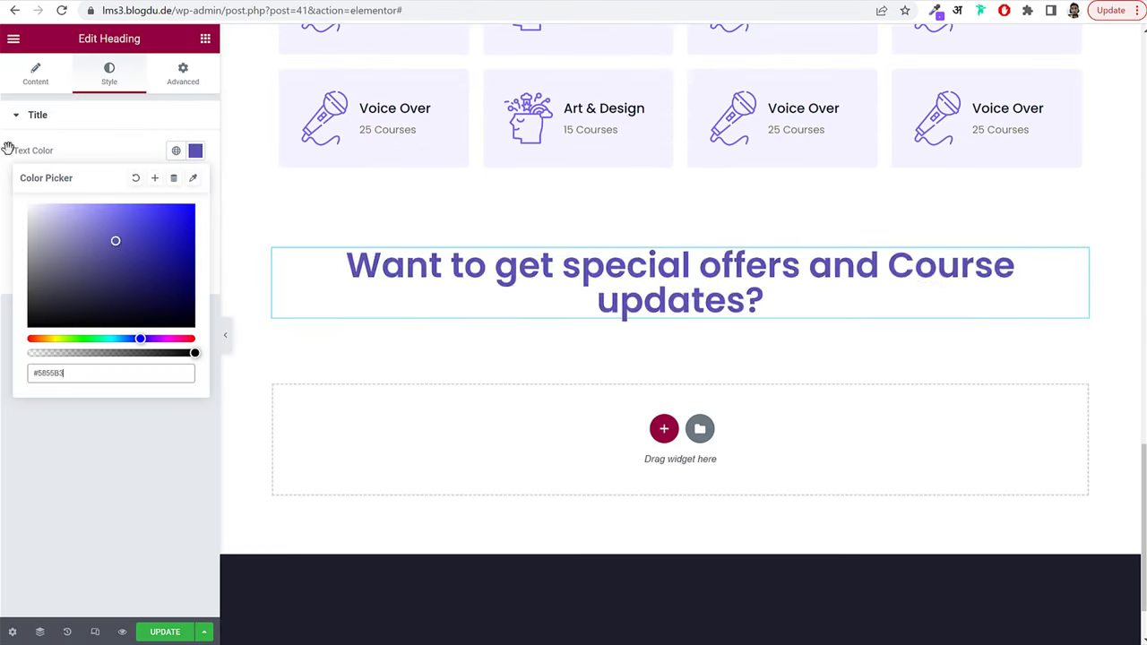
{"action": "type", "text": "#FFFFFF"}
{"action": "left_click", "coordinate": [135, 177]}
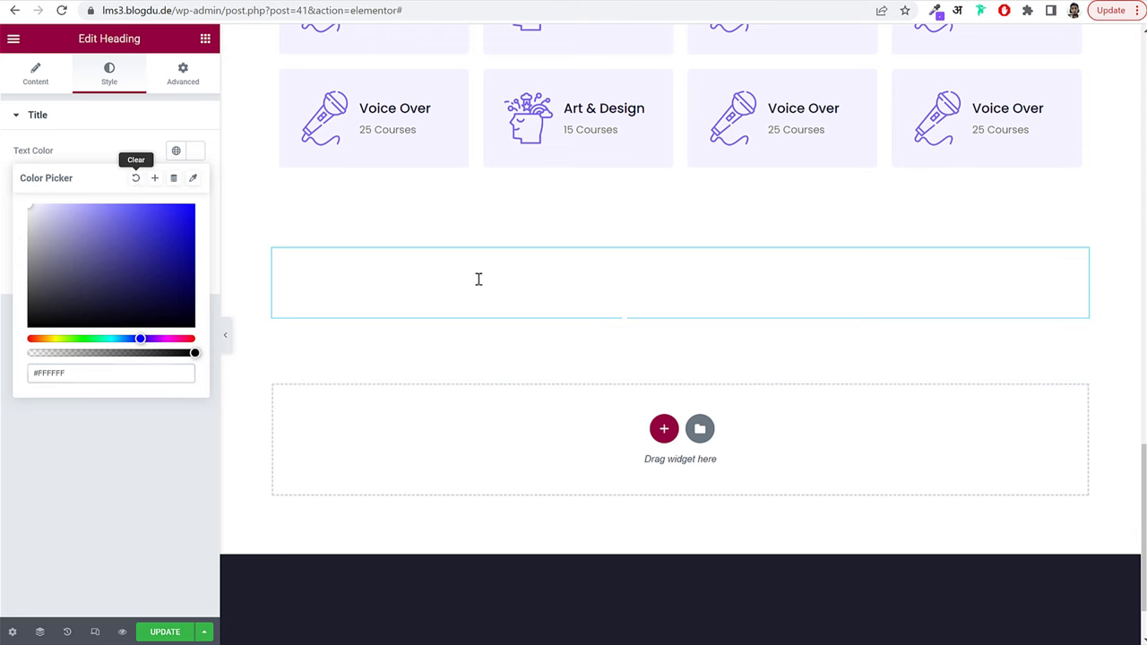
{"action": "left_click", "coordinate": [199, 152]}
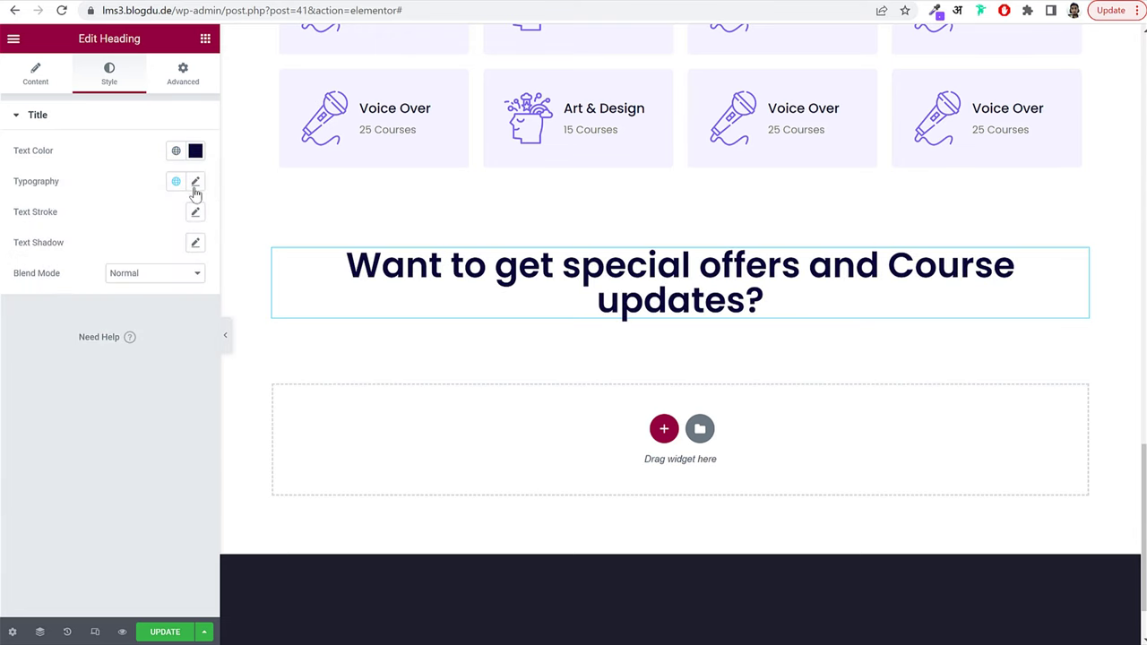
Set the heading typography to 32 px size, 700 weight and 1.5 line height
{"action": "left_click", "coordinate": [196, 183]}
{"action": "left_click", "coordinate": [178, 295]}
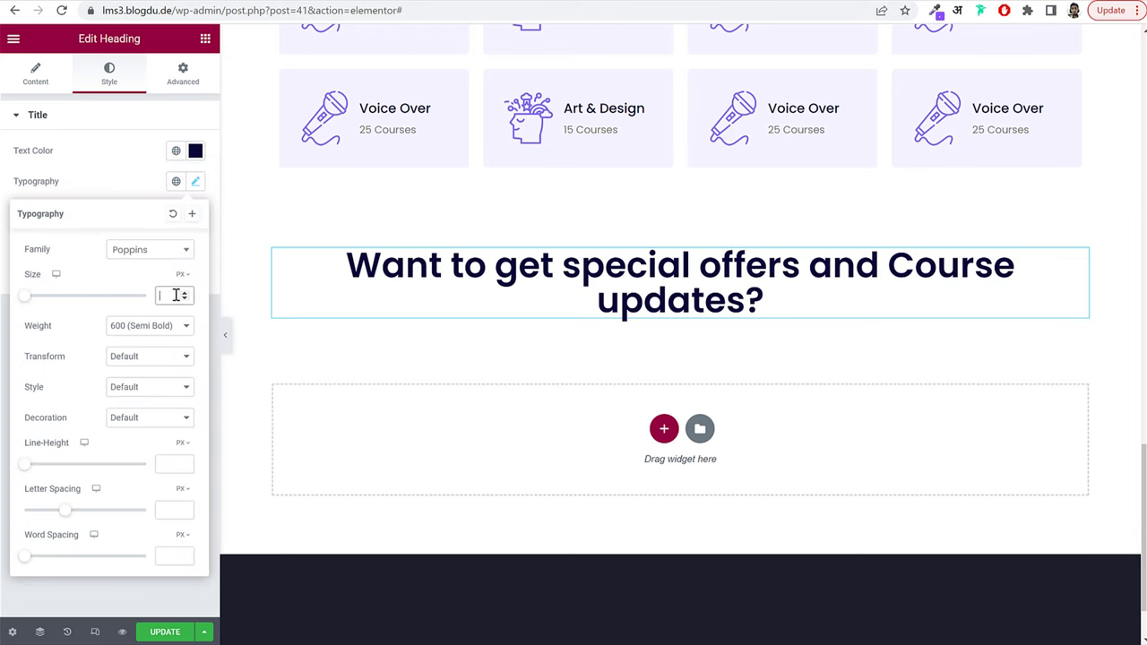
{"action": "type", "text": "32"}
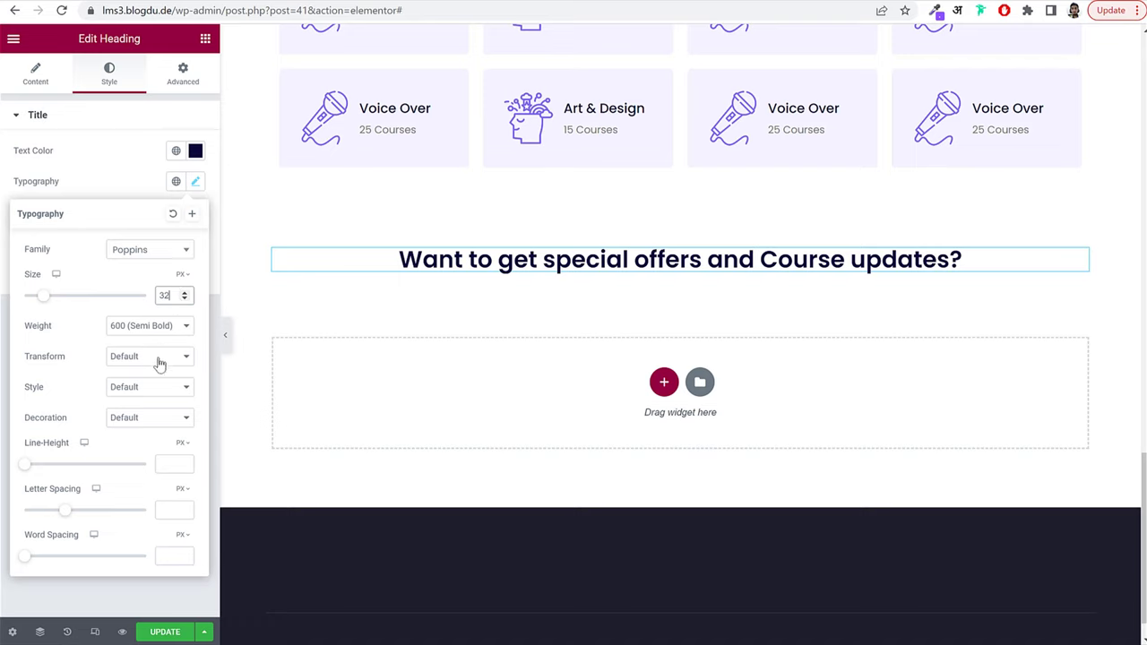
{"action": "left_click", "coordinate": [148, 325]}
{"action": "left_click", "coordinate": [135, 414]}
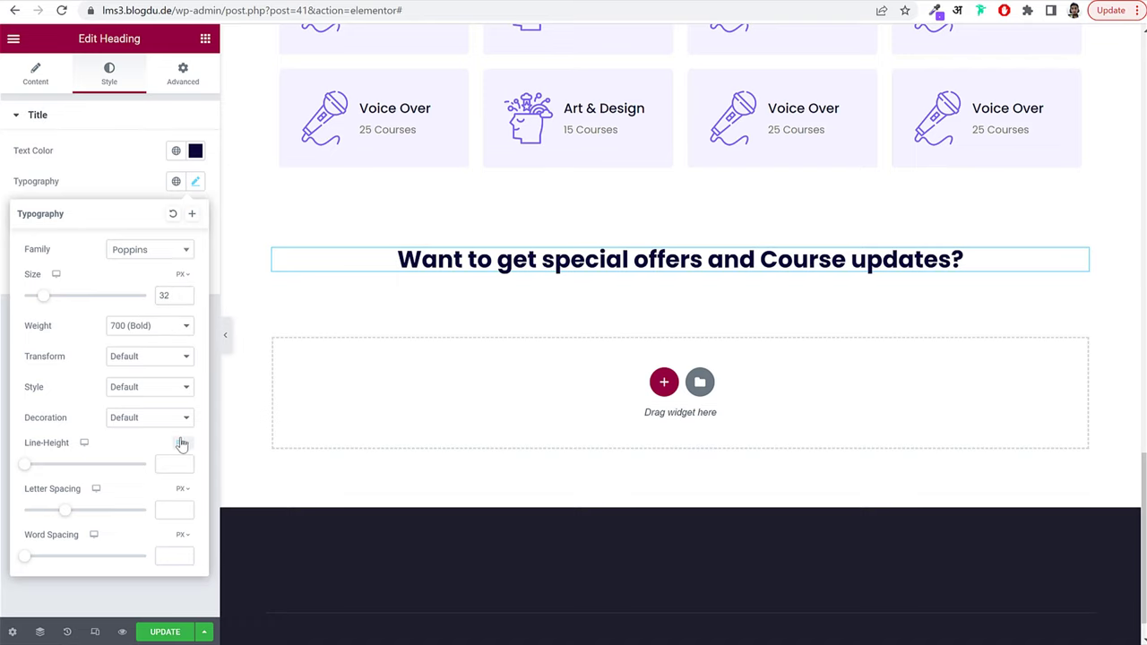
{"action": "left_click", "coordinate": [172, 466]}
{"action": "type", "text": "1"}
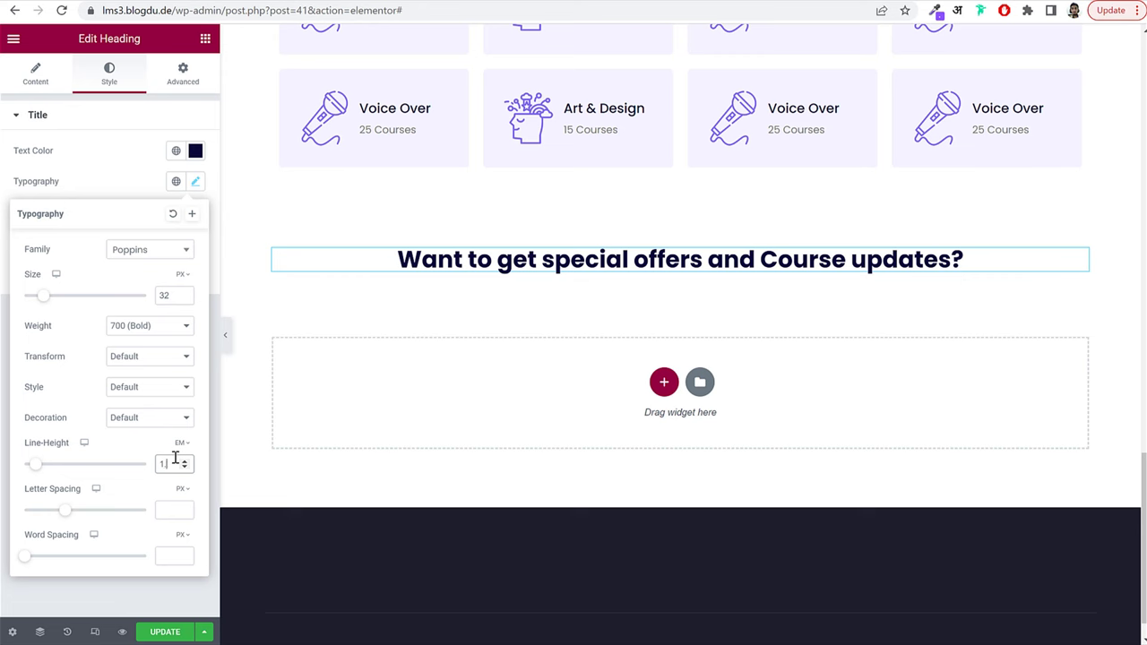
{"action": "type", "text": ".5"}
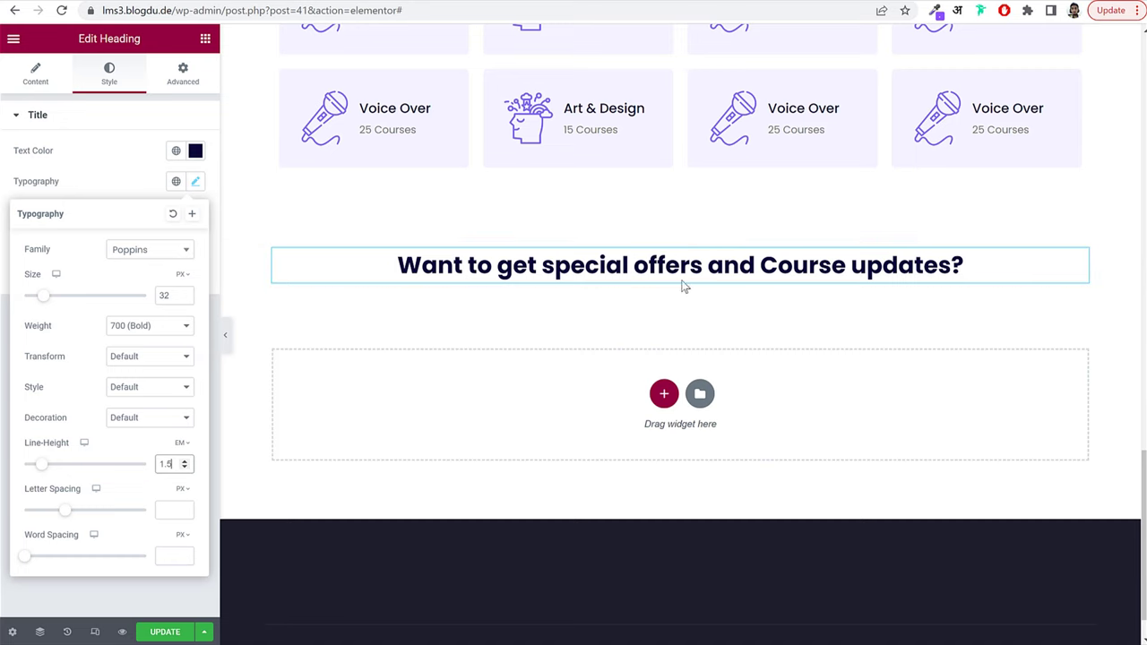
Limit the heading's section content width to 600 px and compare with the live site
{"action": "left_click", "coordinate": [680, 235]}
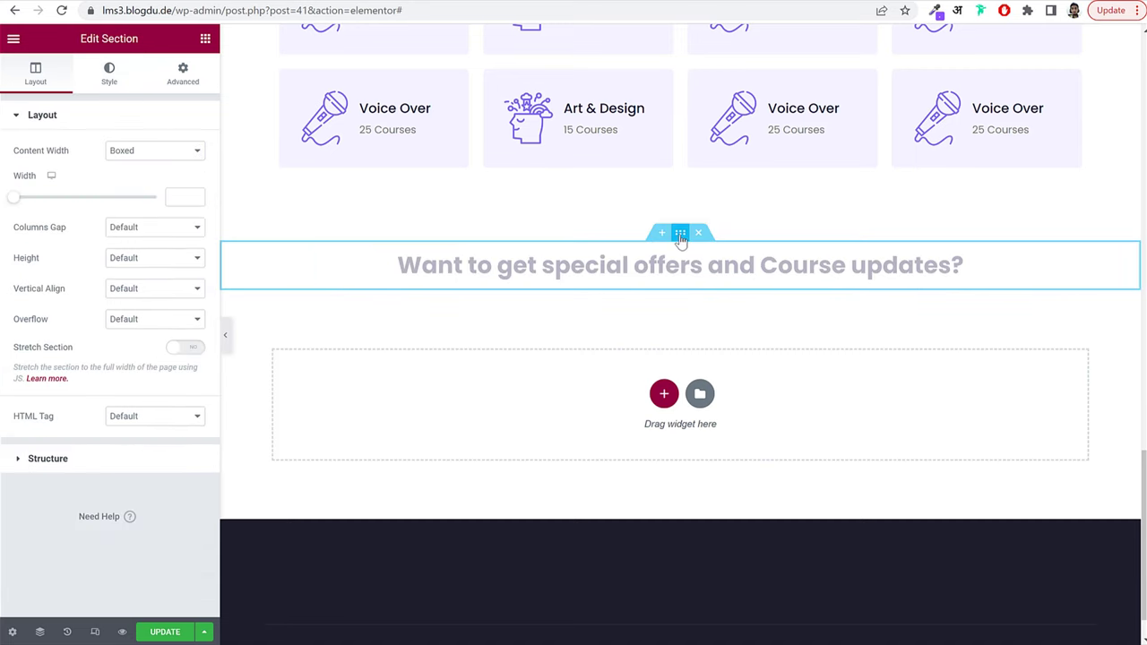
{"action": "left_click", "coordinate": [179, 197]}
{"action": "type", "text": "600"}
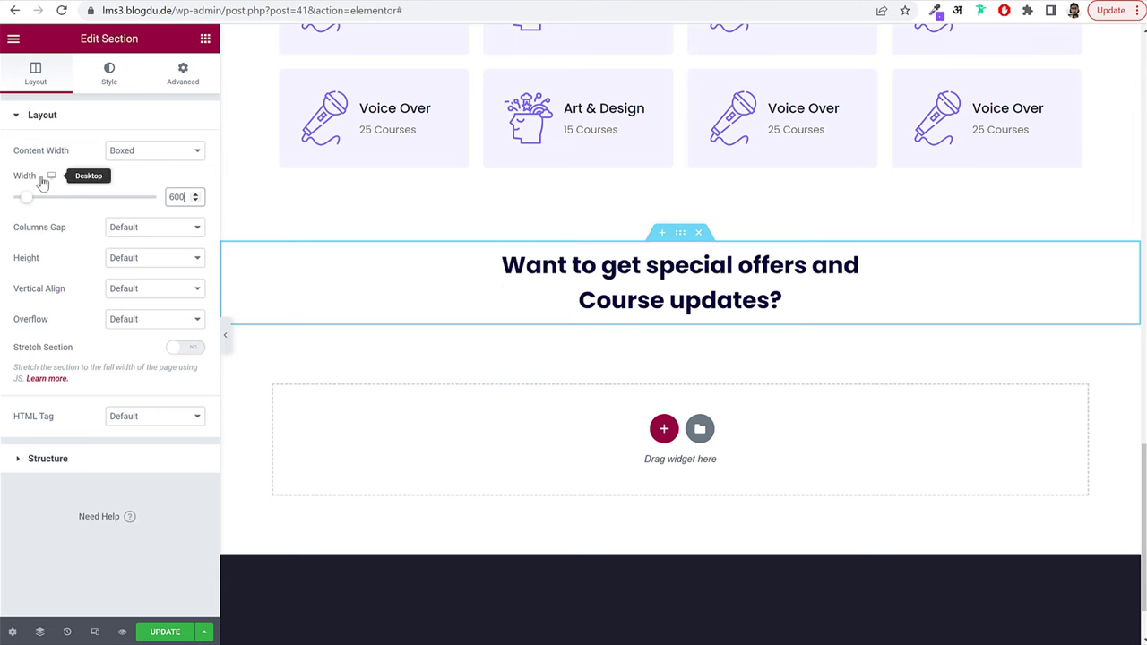
{"action": "left_click", "coordinate": [15, 10]}
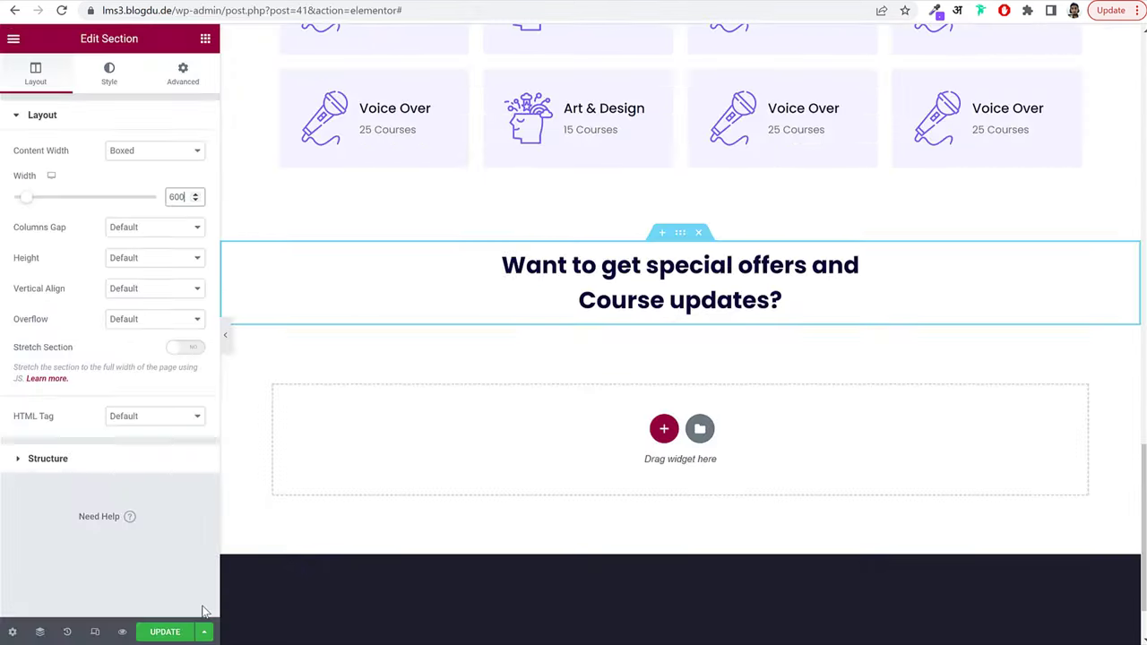
{"action": "left_click", "coordinate": [205, 39]}
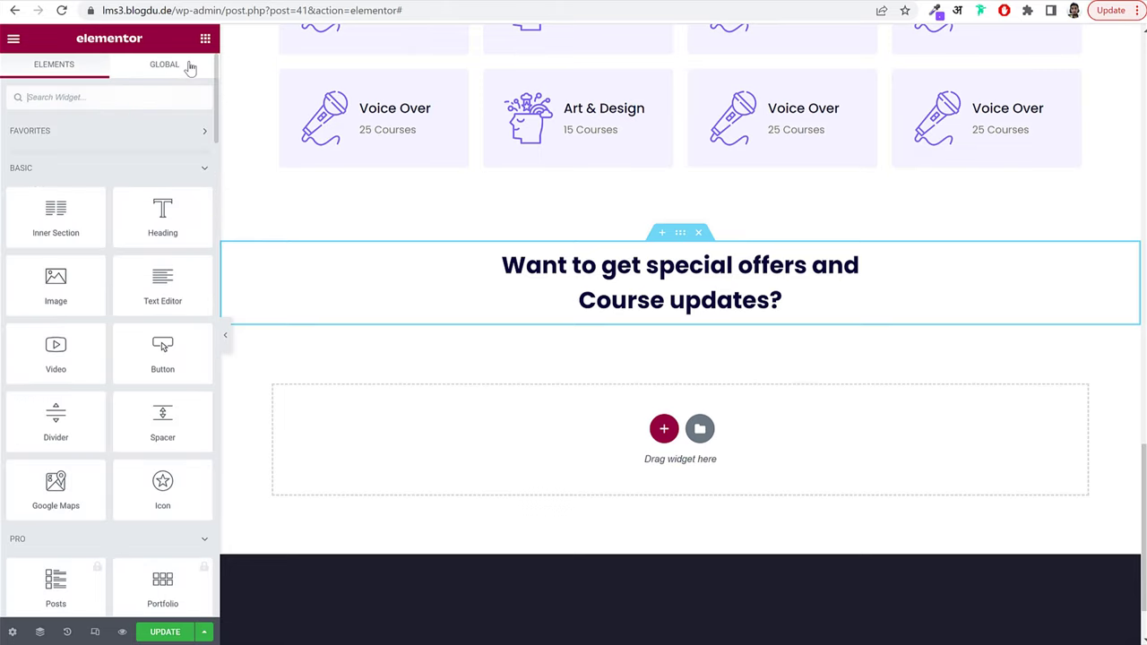
Search 'shor', place a Shortcode widget under the heading, and save the page
{"action": "type", "text": "mail"}
{"action": "key", "text": "BackSpace"}
{"action": "key", "text": "BackSpace"}
{"action": "key", "text": "BackSpace"}
{"action": "key", "text": "BackSpace"}
{"action": "type", "text": "shor"}
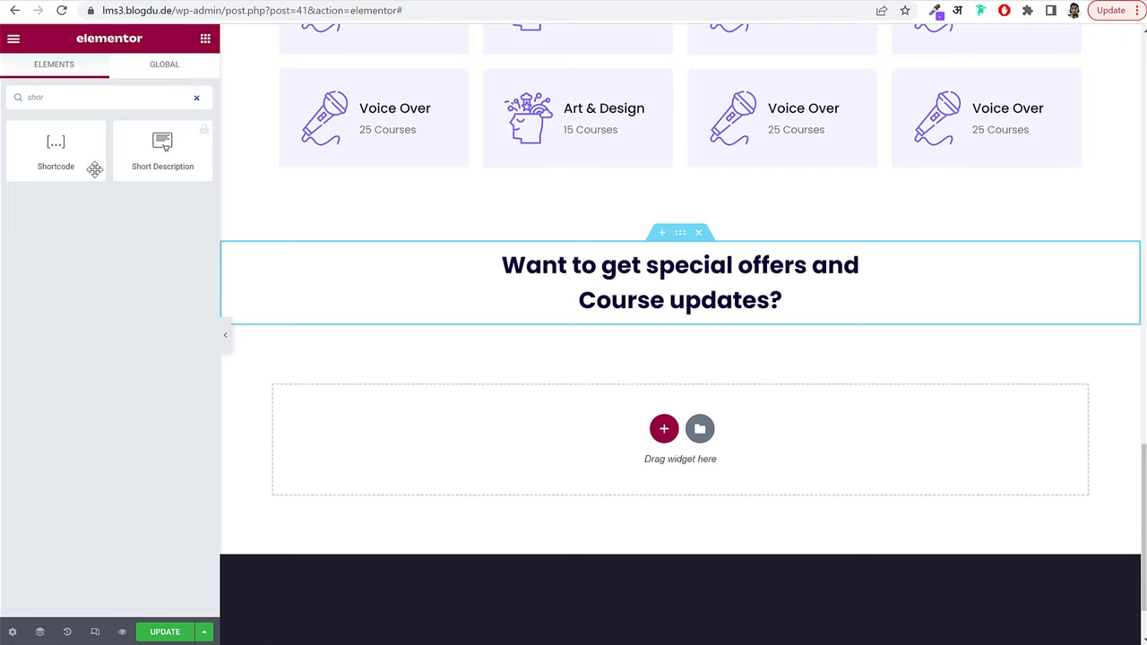
{"action": "left_click_drag", "start_coordinate": [56, 139], "coordinate": [644, 339]}
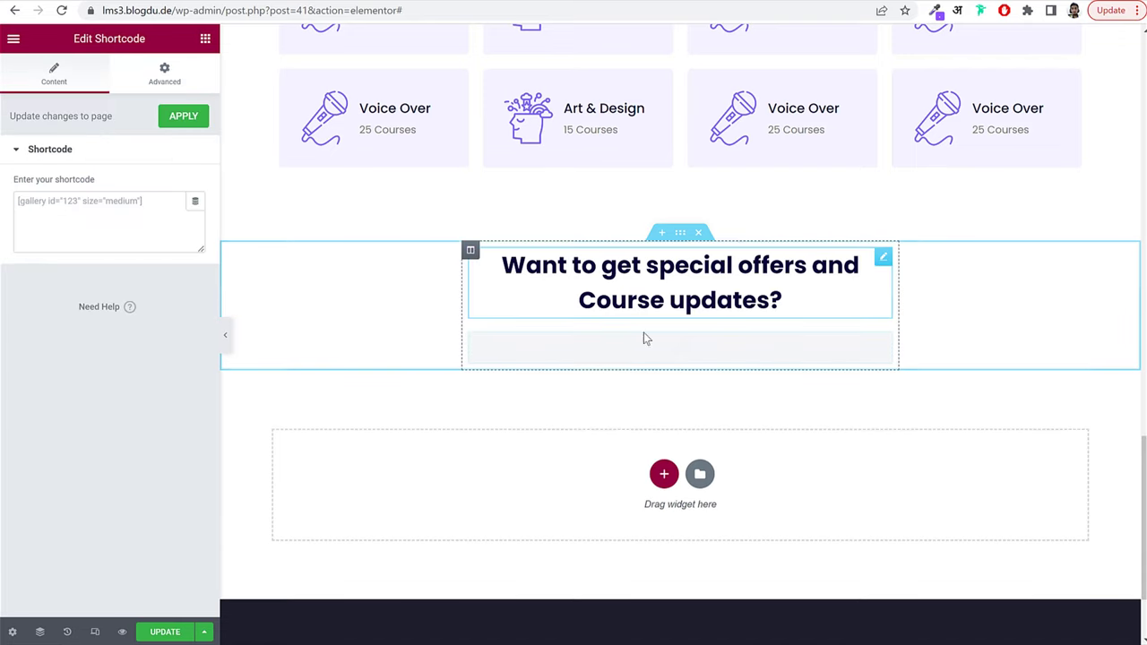
{"action": "left_click", "coordinate": [165, 632]}
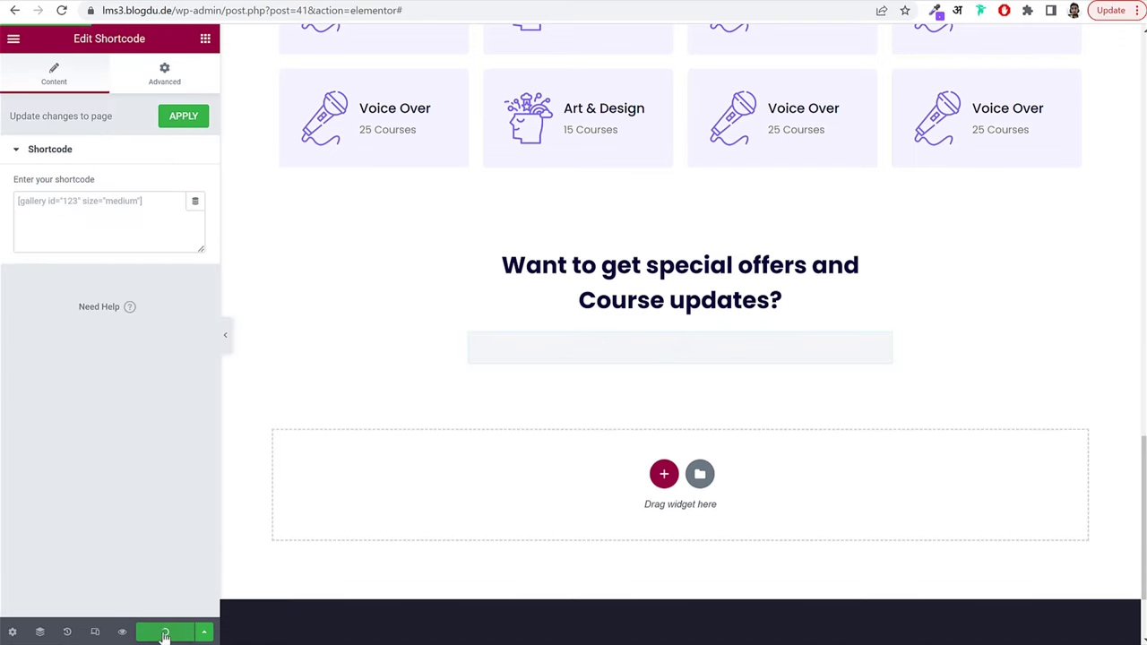
{"action": "left_click", "coordinate": [97, 213]}
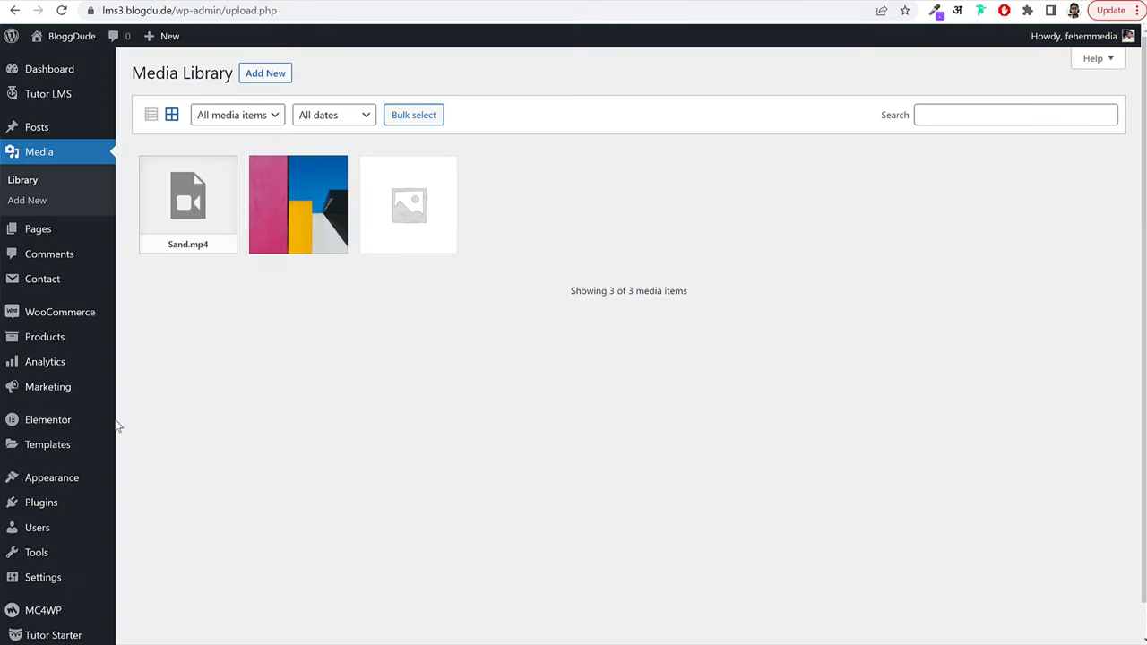
Go to the Mailchimp for WordPress API Settings via the MC4WP admin menu
{"action": "scroll", "coordinate": [257, 389], "scroll_direction": "down", "scroll_amount": 1}
{"action": "mouse_move", "coordinate": [61, 583]}
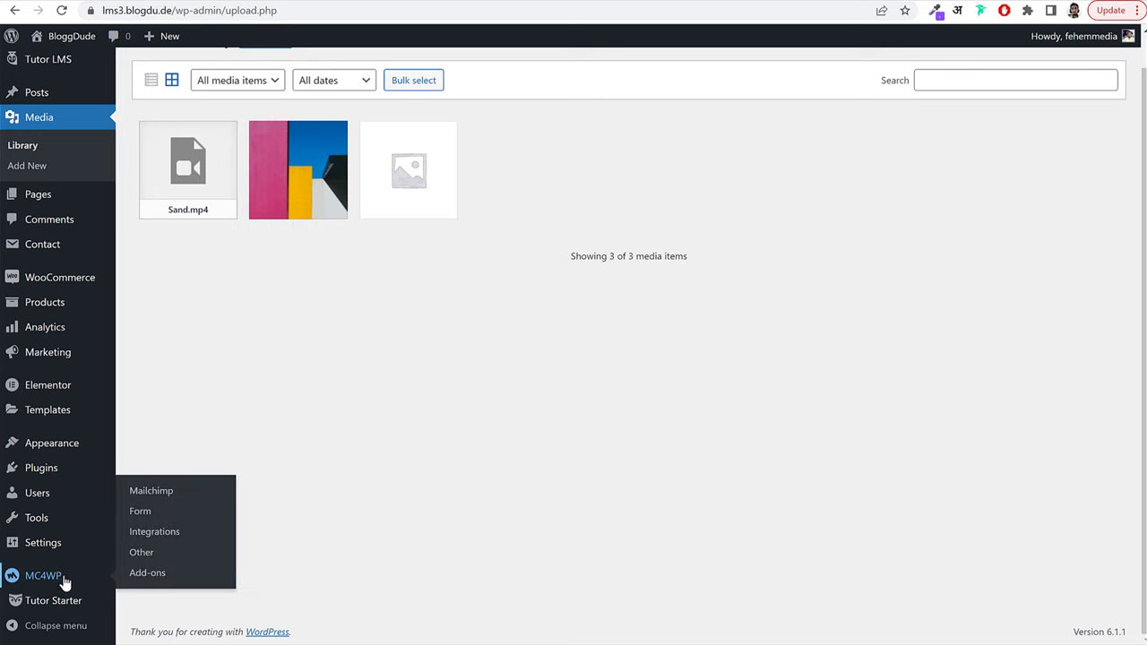
{"action": "left_click", "coordinate": [45, 583]}
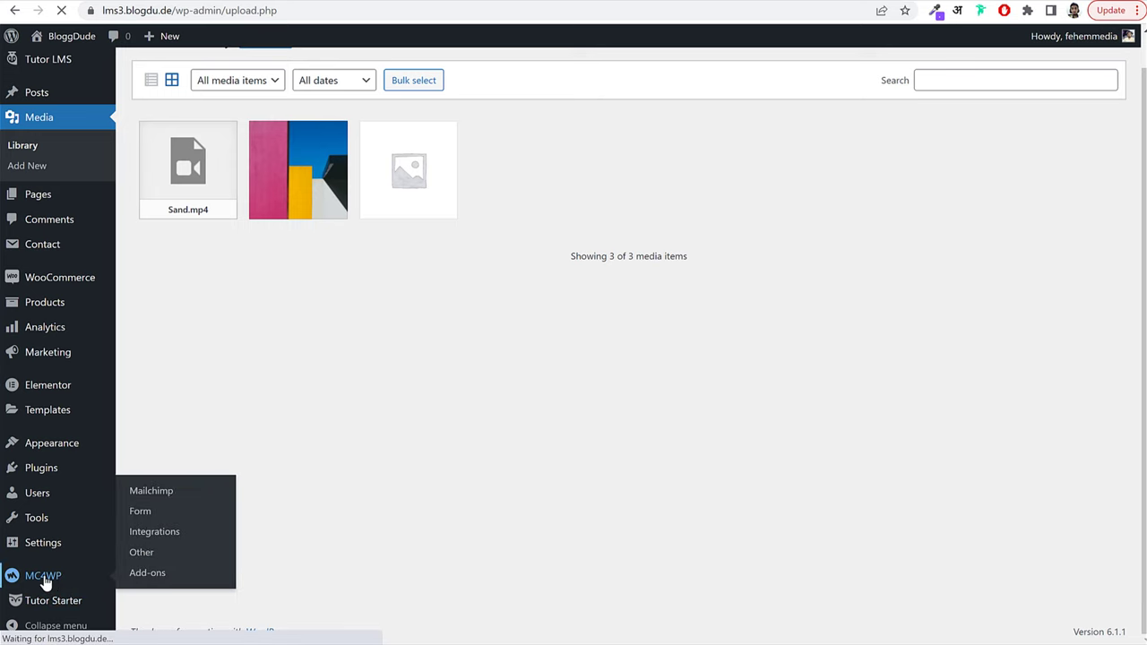
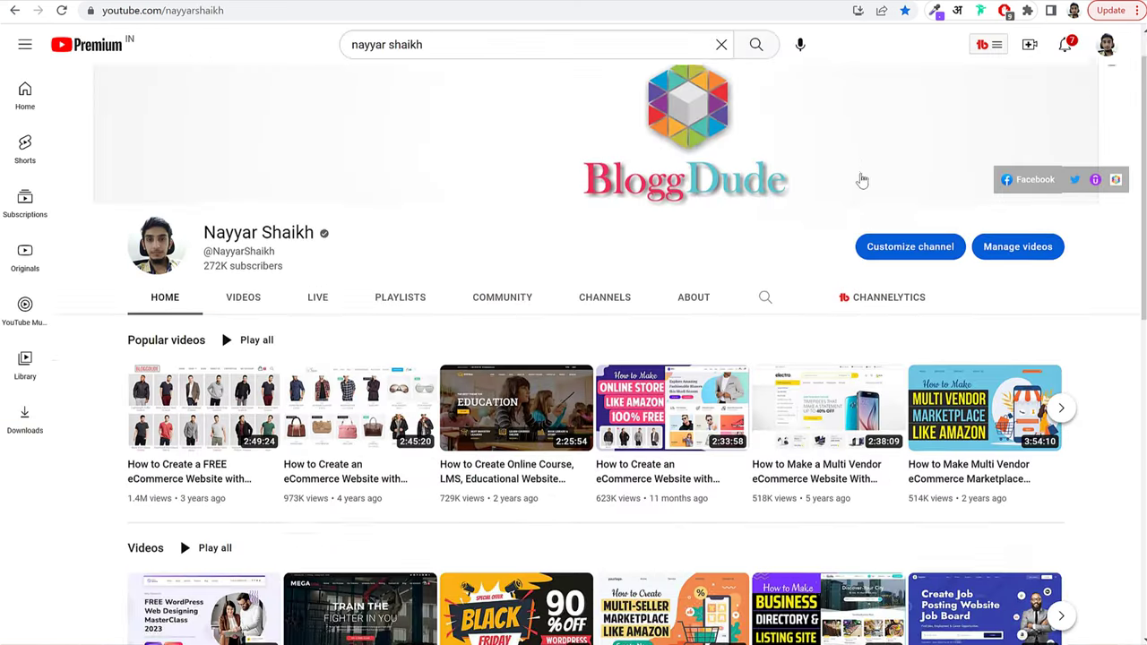
Search YouTube for the channel's Mailchimp tutorials using the suggested 'Mailchimp' query
{"action": "scroll", "coordinate": [861, 179], "scroll_direction": "down", "scroll_amount": 2}
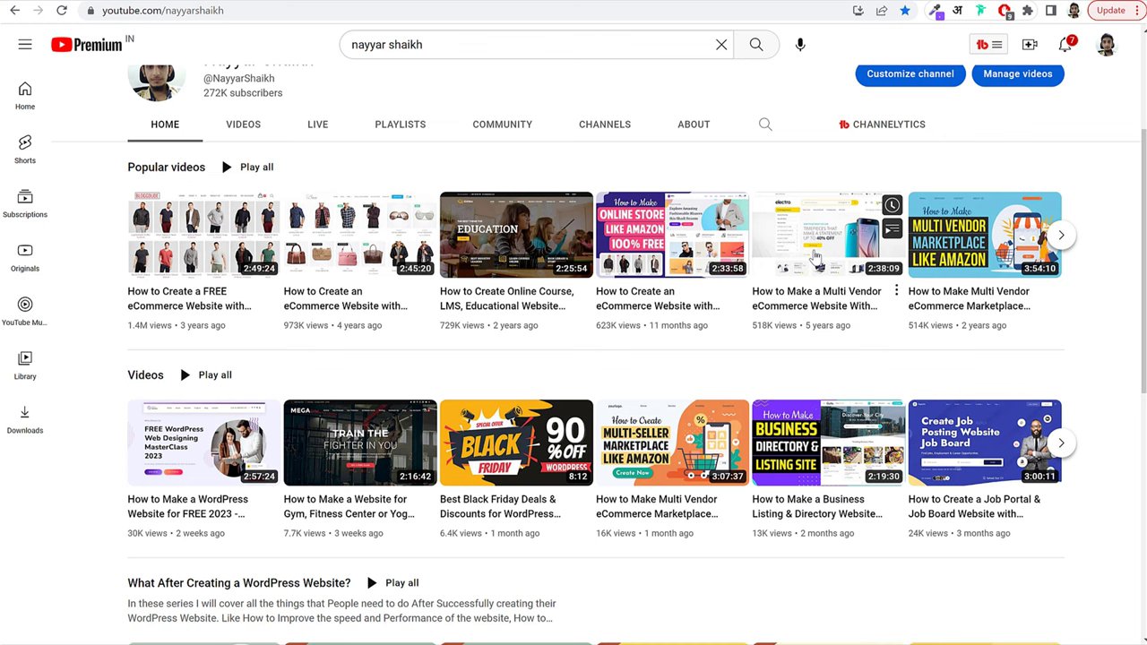
{"action": "left_click", "coordinate": [460, 45]}
{"action": "type", "text": "ma"}
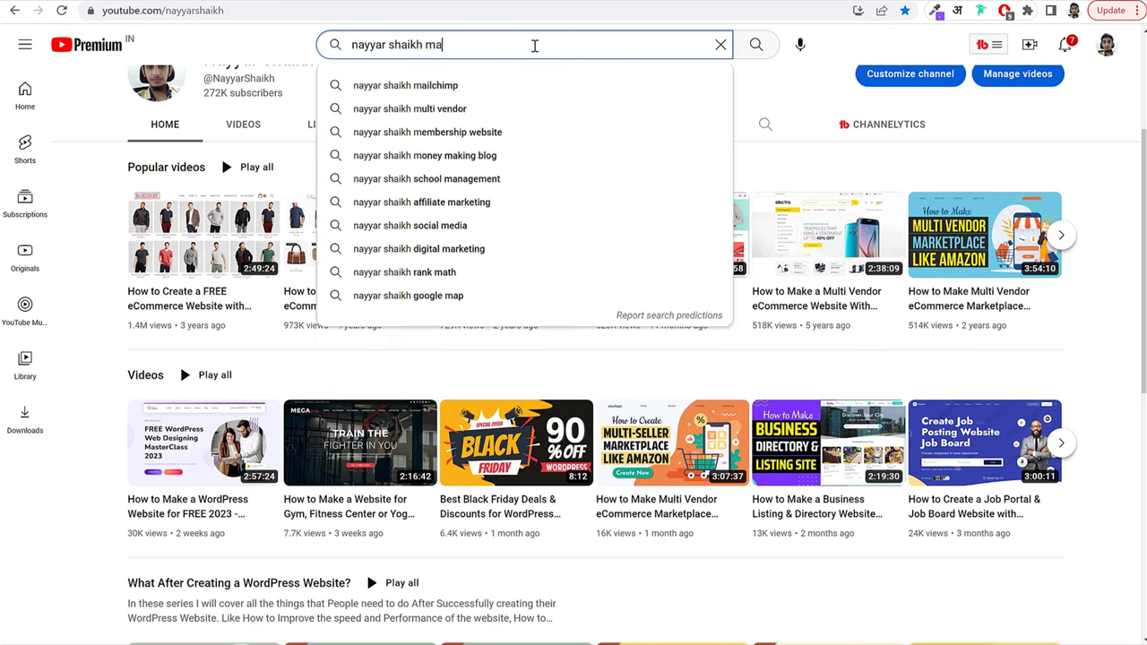
{"action": "key", "text": "Down"}
{"action": "key", "text": "Return"}
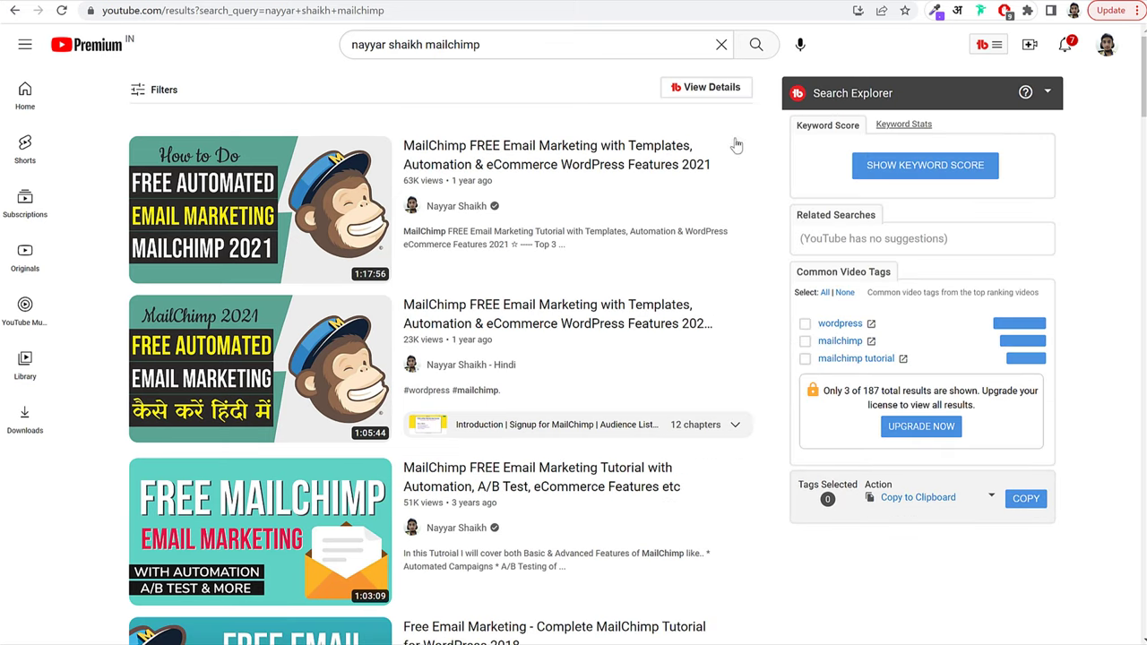
{"action": "mouse_move", "coordinate": [526, 157]}
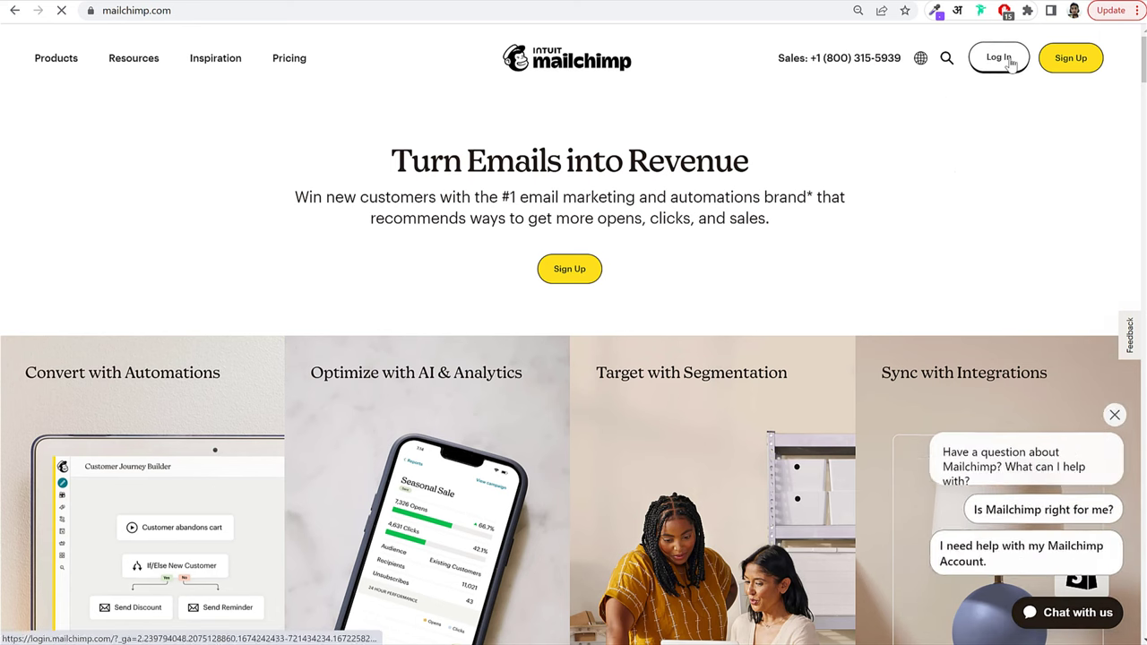
Log in to the Mailchimp account with the saved credentials
{"action": "left_click", "coordinate": [991, 61]}
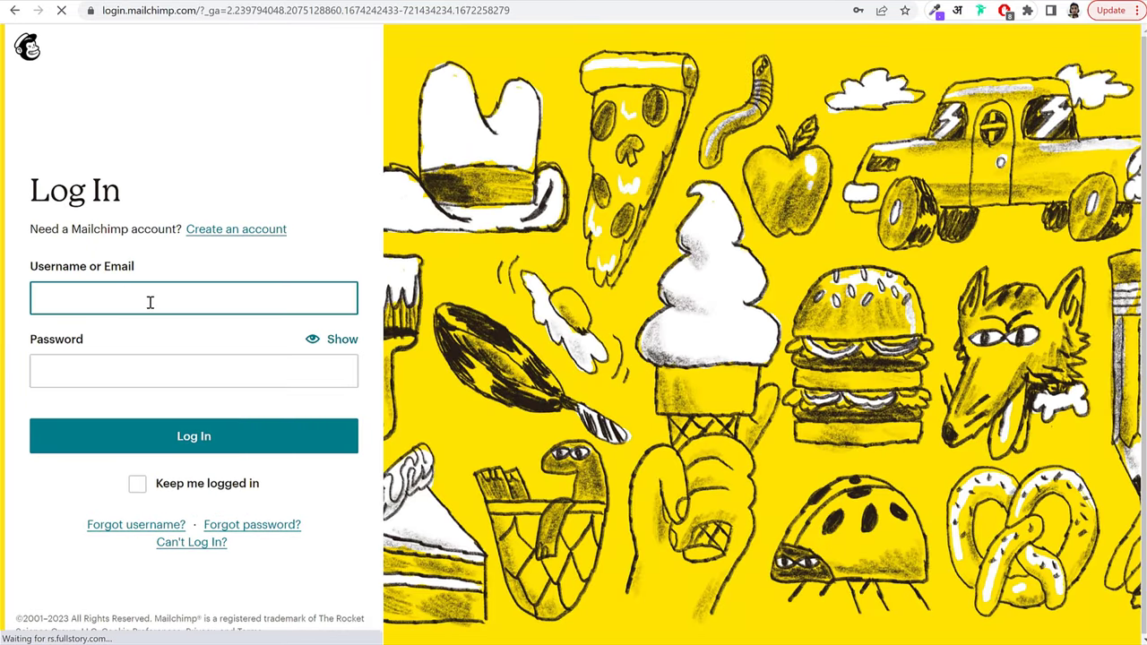
{"action": "left_click", "coordinate": [149, 302]}
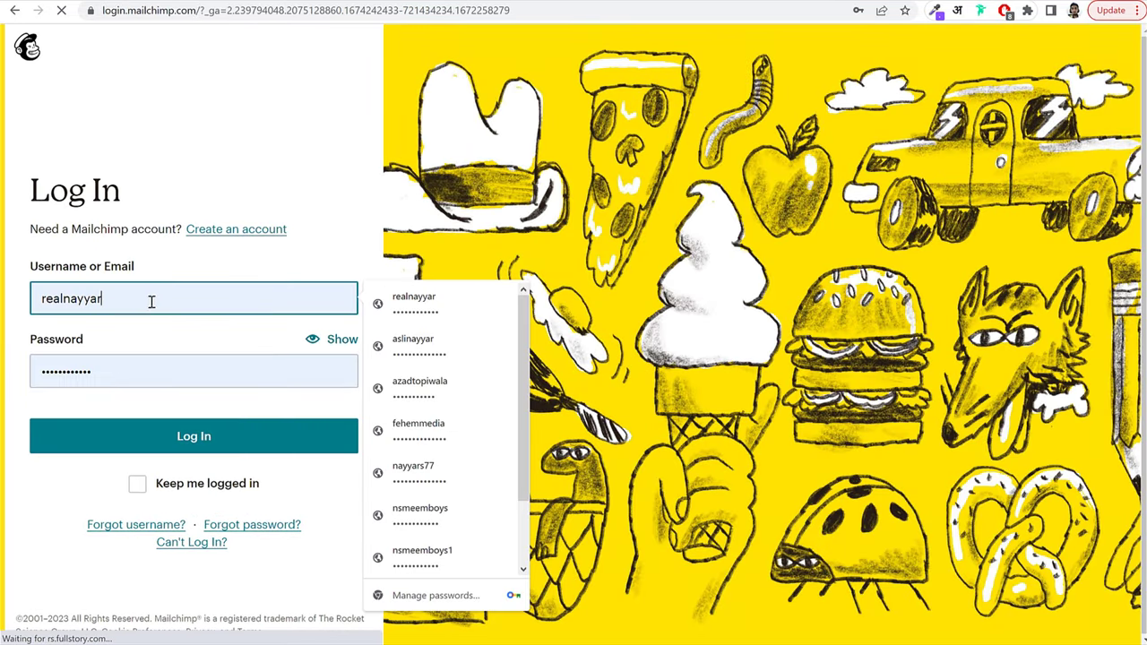
{"action": "left_click", "coordinate": [187, 443]}
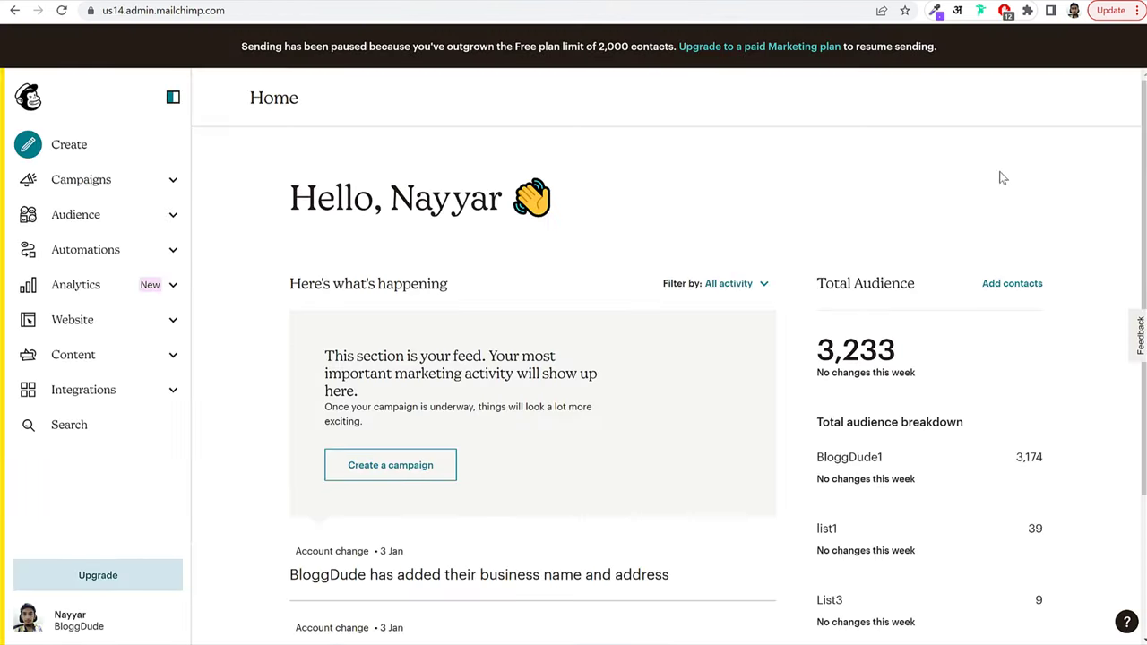
Copy the API key from Profile > Extras > API keys into the plugin's API Key field
{"action": "left_click", "coordinate": [26, 618]}
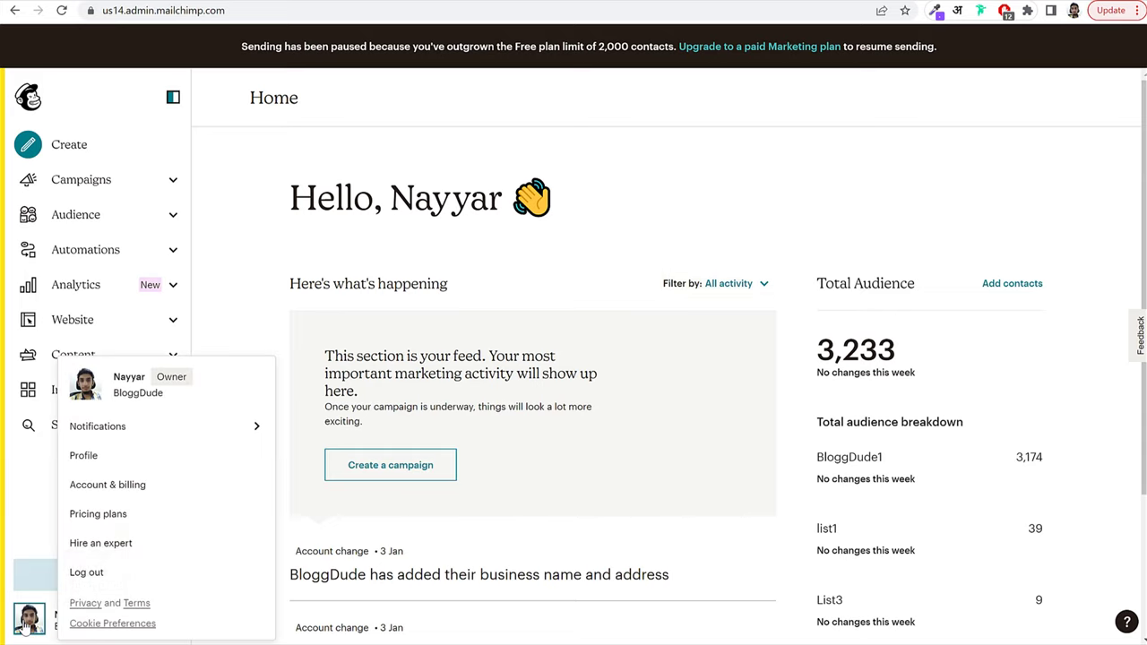
{"action": "left_click", "coordinate": [94, 457]}
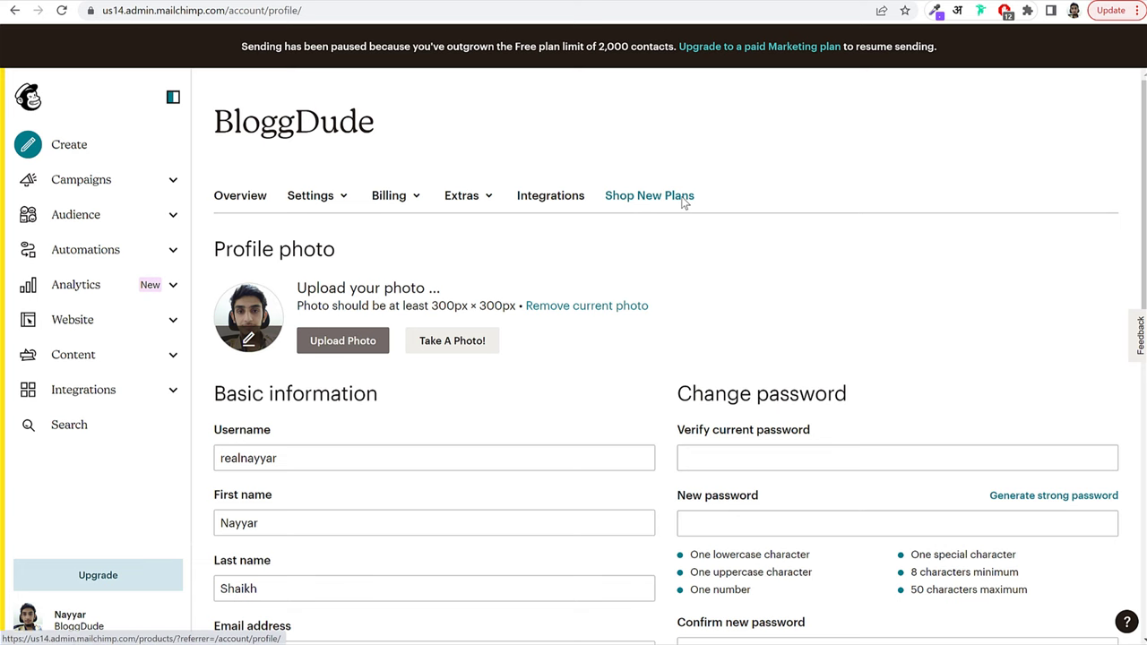
{"action": "left_click", "coordinate": [477, 200]}
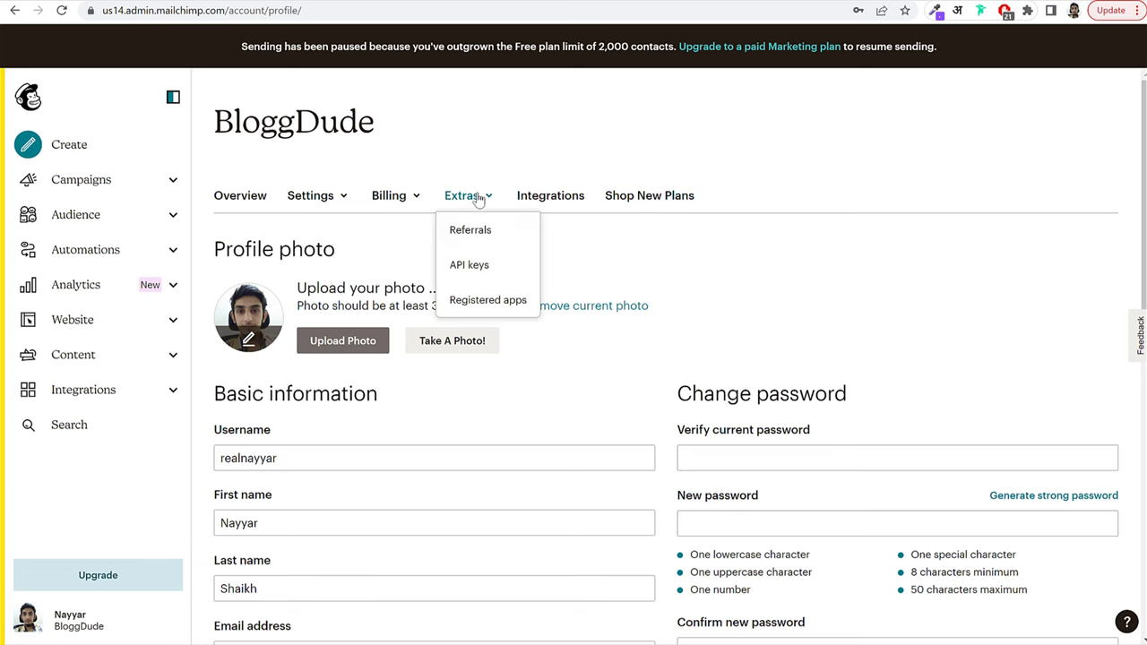
{"action": "left_click", "coordinate": [468, 266]}
{"action": "scroll", "coordinate": [794, 396], "scroll_direction": "down", "scroll_amount": 3}
{"action": "left_click", "coordinate": [796, 340]}
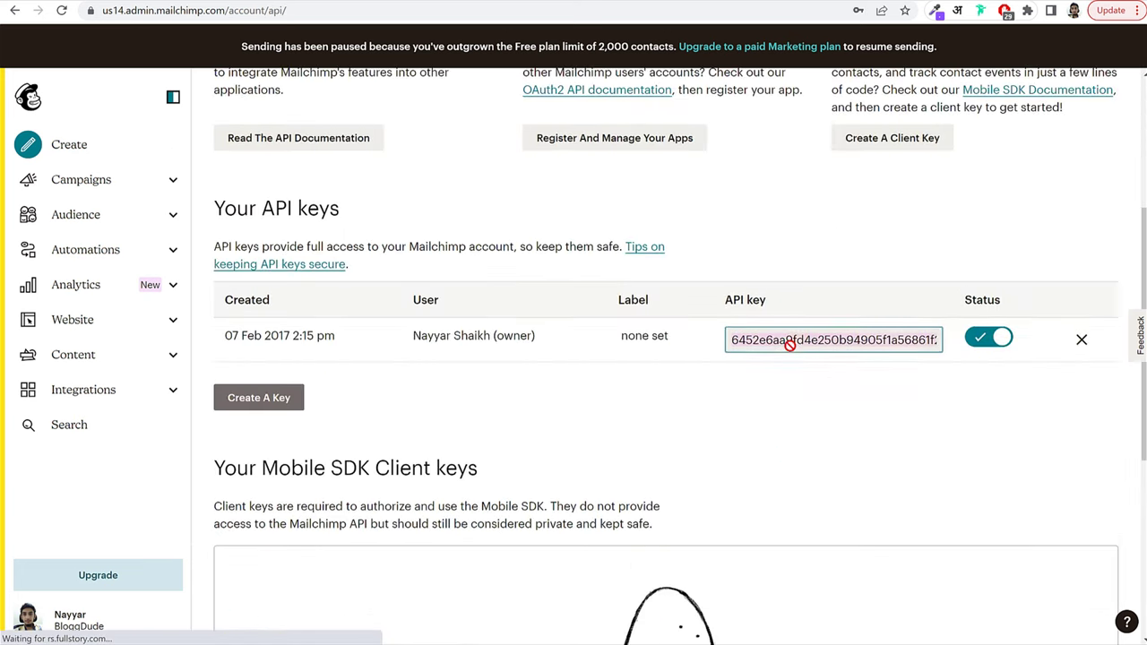
{"action": "right_click", "coordinate": [797, 339]}
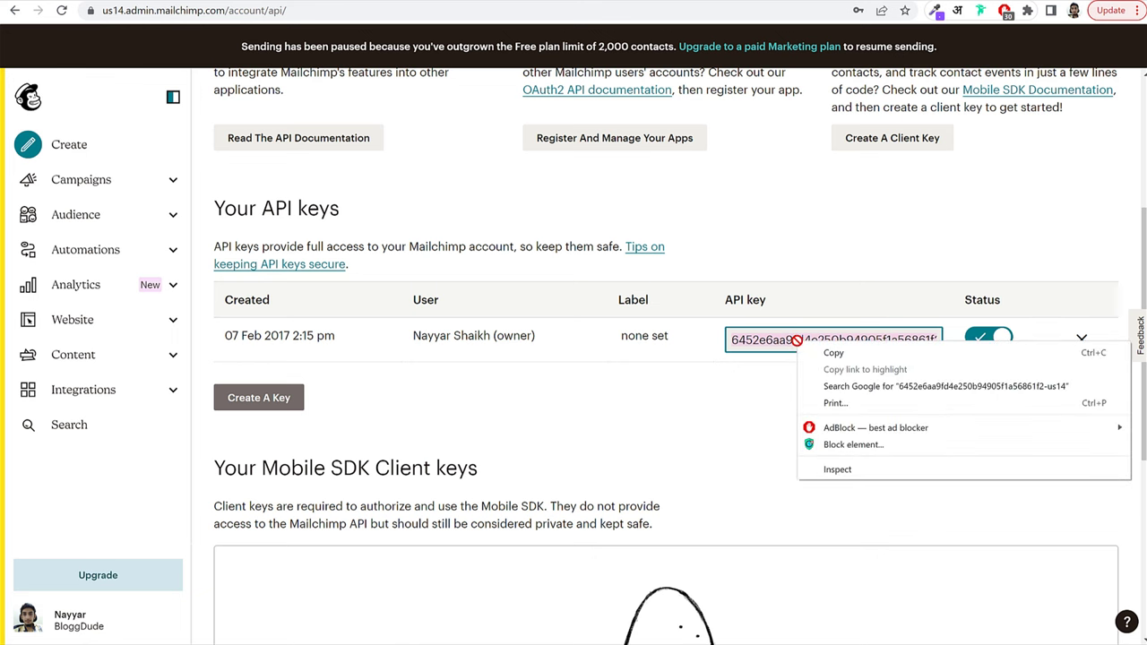
{"action": "left_click", "coordinate": [838, 359]}
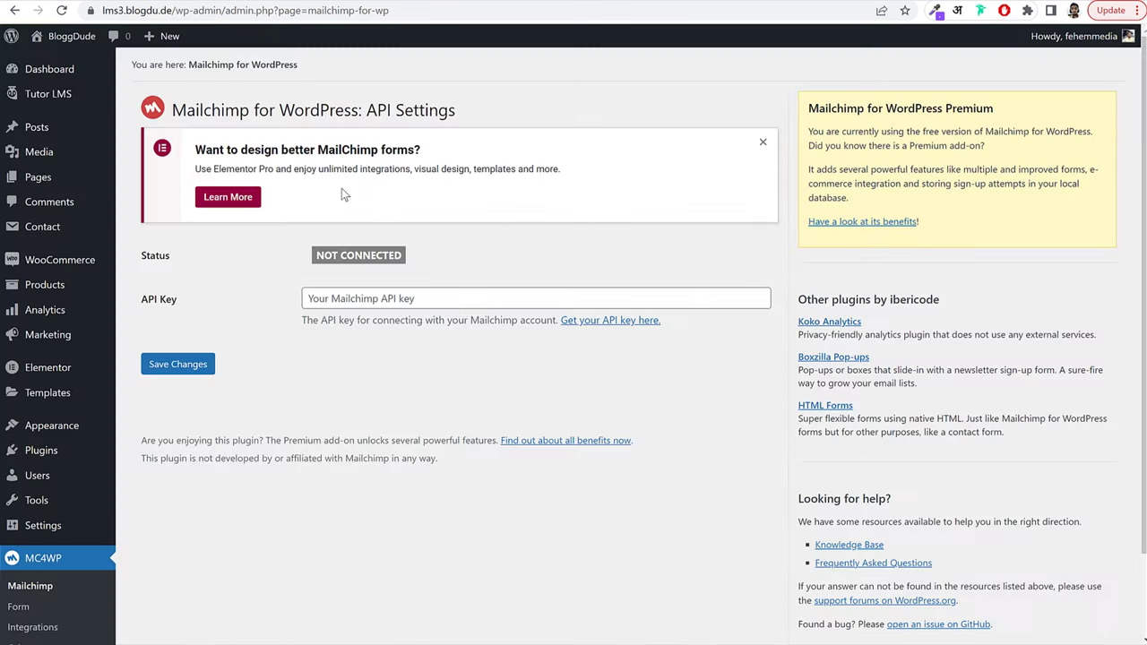
{"action": "left_click", "coordinate": [458, 299]}
{"action": "key", "text": "ctrl+v"}
Save the MC4WP API settings so the plugin connects with the pasted key
{"action": "left_click", "coordinate": [206, 369]}
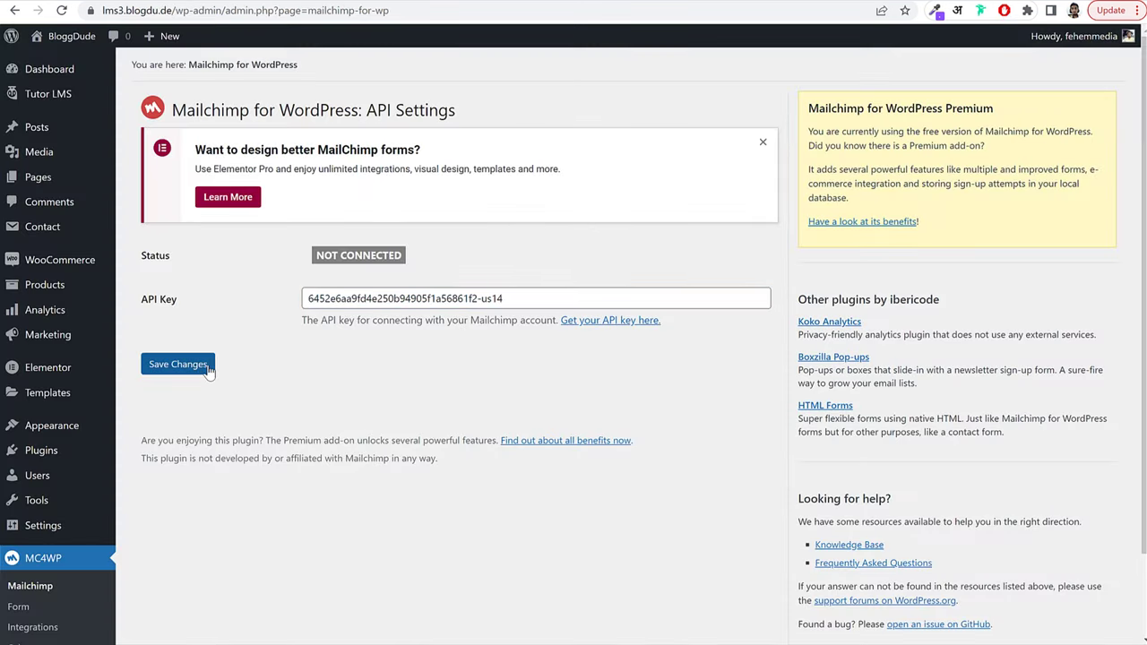
{"action": "left_click", "coordinate": [206, 368]}
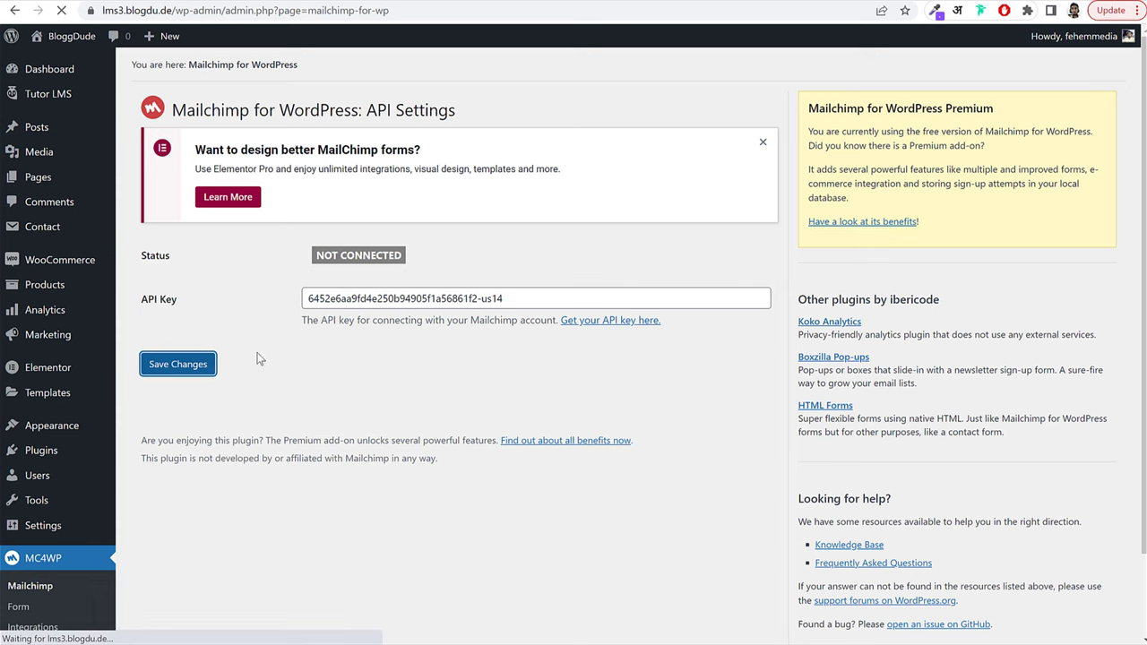
{"action": "left_click_drag", "start_coordinate": [298, 257], "coordinate": [423, 266]}
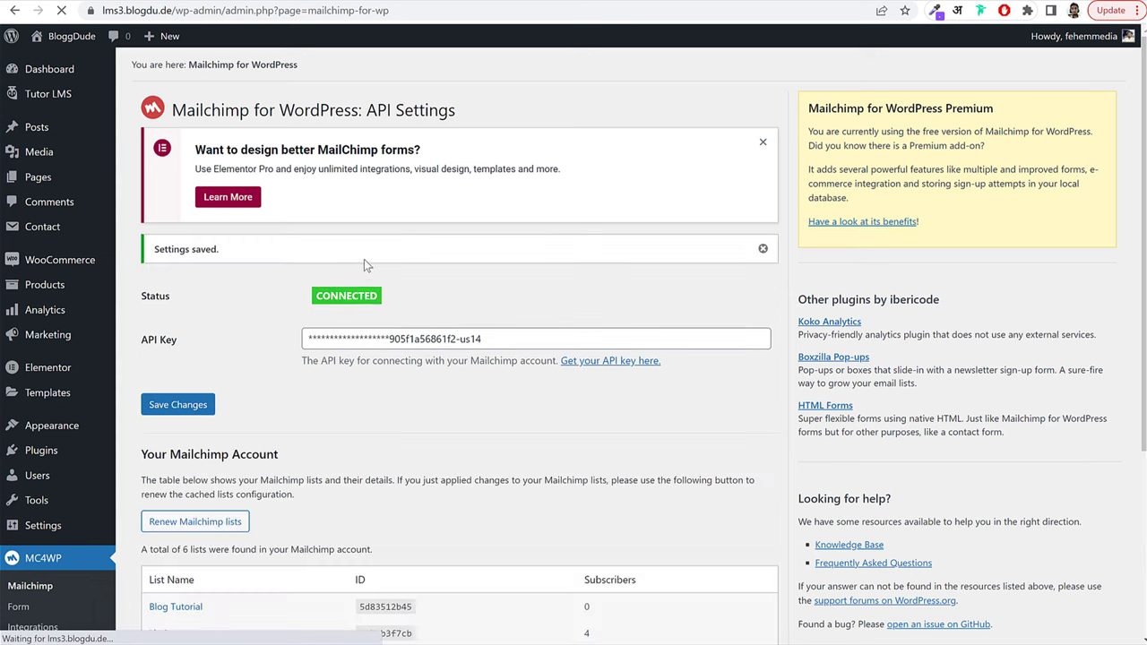
{"action": "scroll", "coordinate": [116, 464], "scroll_direction": "down", "scroll_amount": 3}
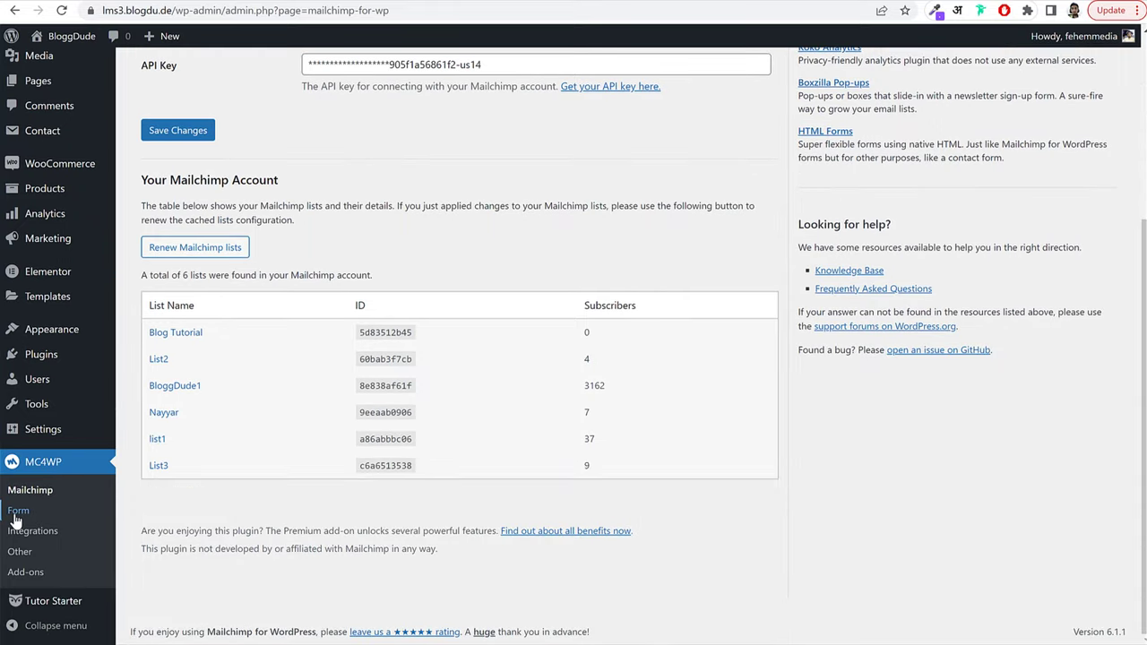
Create a new MC4WP sign-up form named 'Form 1' subscribed to list1
{"action": "left_click", "coordinate": [31, 515]}
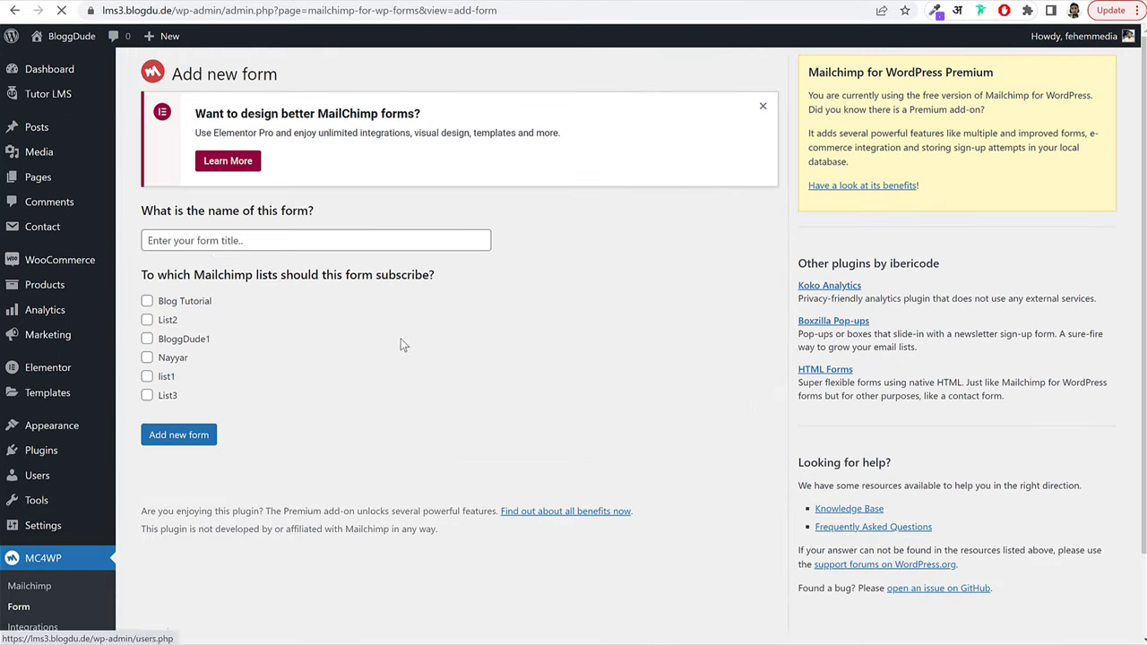
{"action": "left_click", "coordinate": [235, 238]}
{"action": "type", "text": "Form 1"}
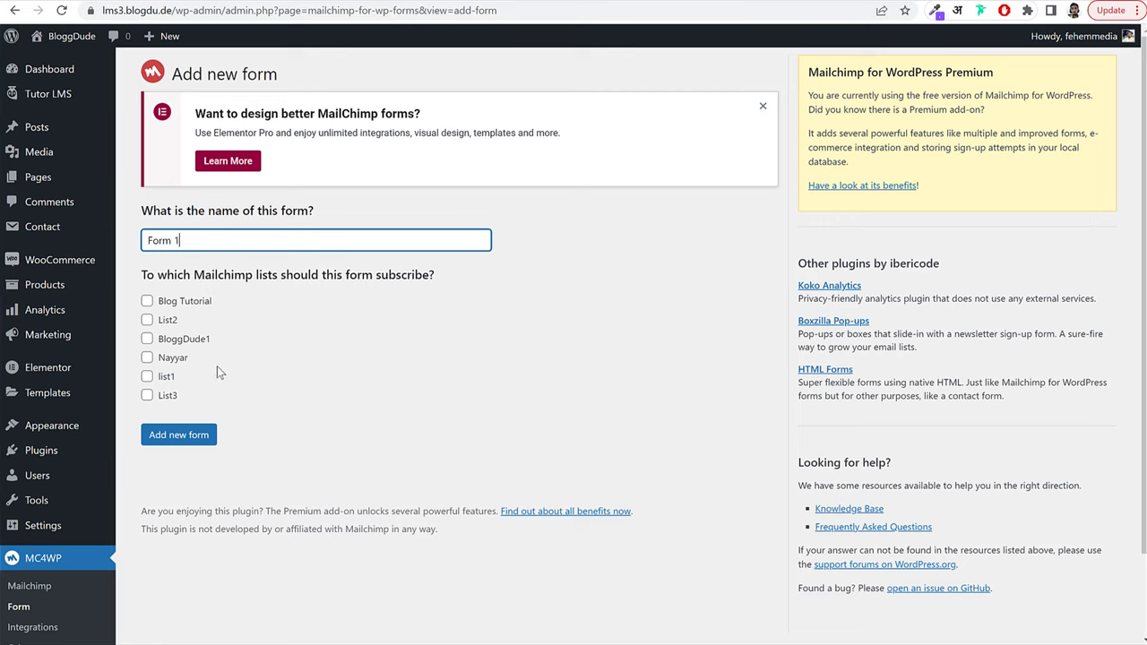
{"action": "left_click", "coordinate": [171, 377]}
{"action": "left_click", "coordinate": [183, 439]}
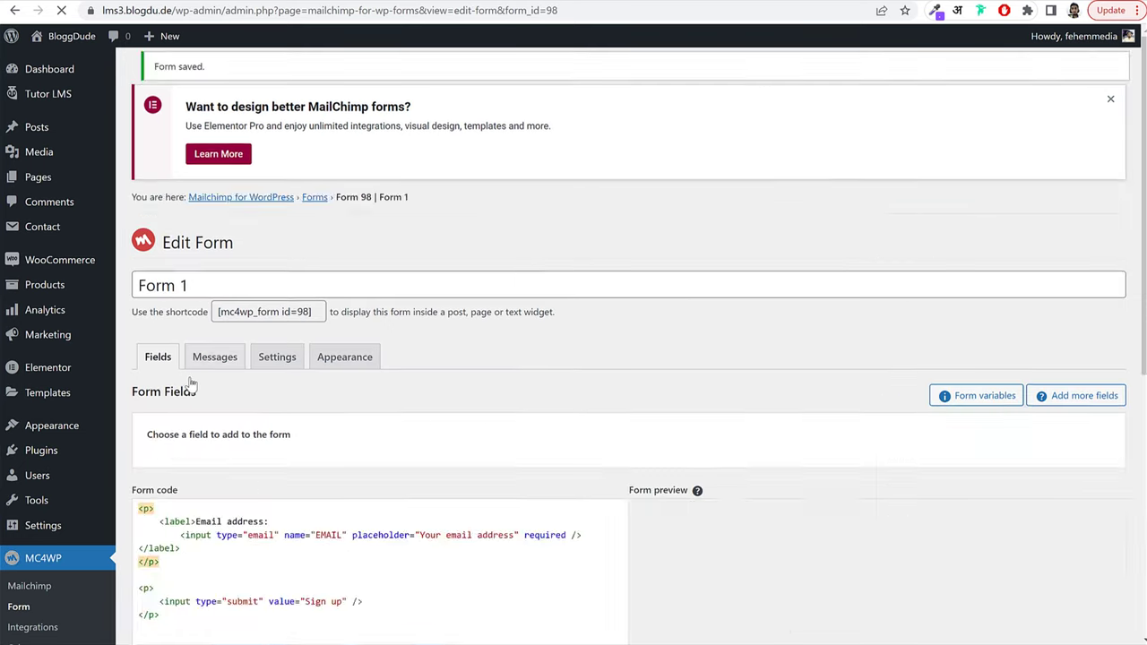
Open the prepared MC4WP Form text file in the Pages folder and select its HTML
{"action": "scroll", "coordinate": [307, 397], "scroll_direction": "down", "scroll_amount": 4}
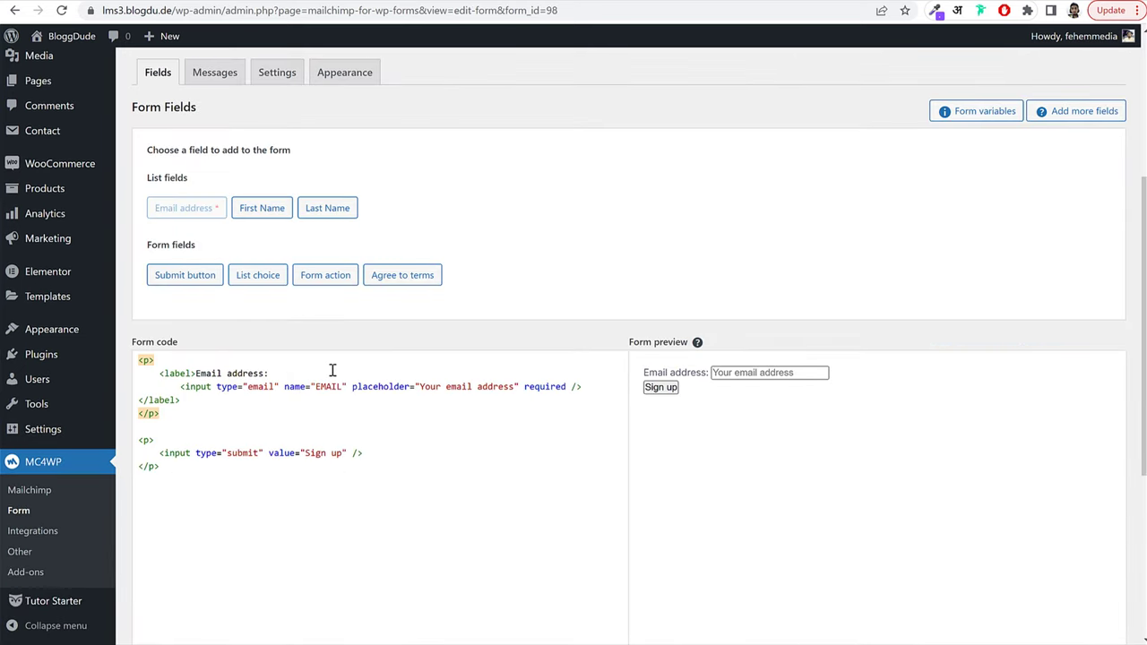
{"action": "scroll", "coordinate": [812, 474], "scroll_direction": "down", "scroll_amount": 2}
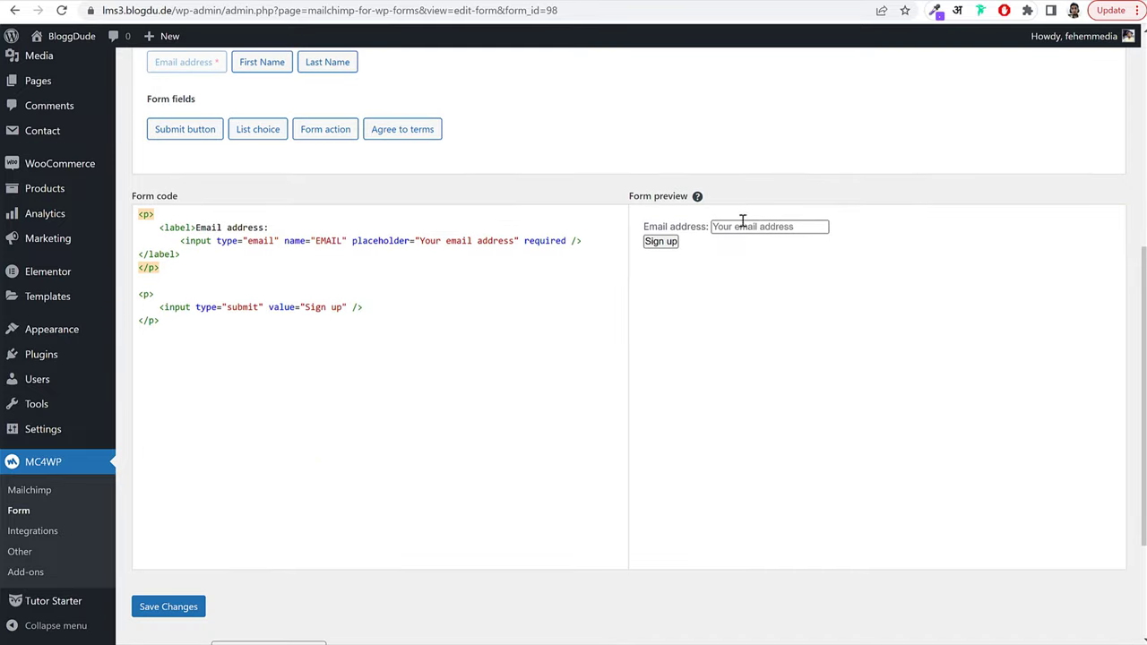
{"action": "left_click_drag", "start_coordinate": [695, 263], "coordinate": [747, 258]}
{"action": "left_click", "coordinate": [726, 264]}
{"action": "key", "text": "alt+Tab"}
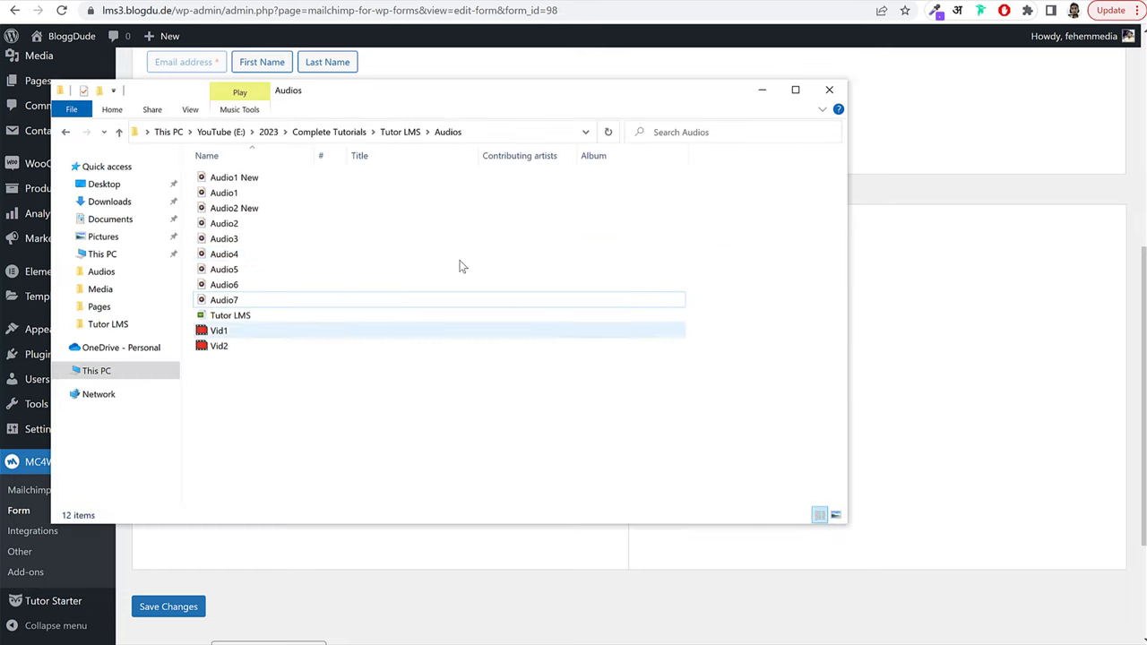
{"action": "left_click", "coordinate": [414, 131]}
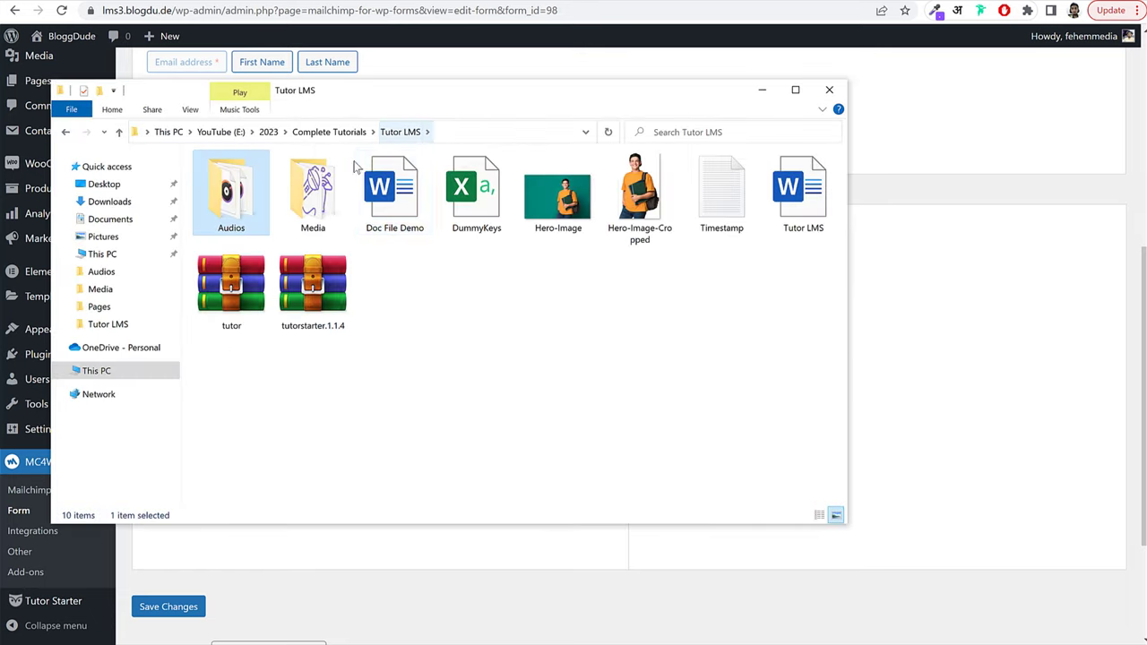
{"action": "double_click", "coordinate": [318, 202]}
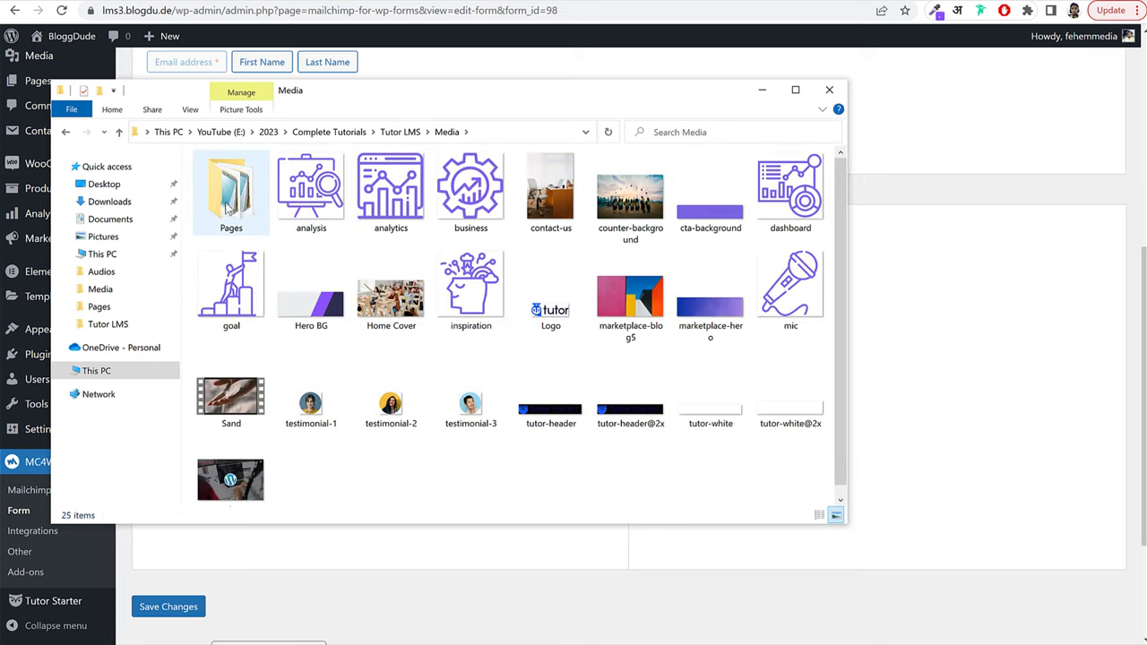
{"action": "double_click", "coordinate": [231, 204]}
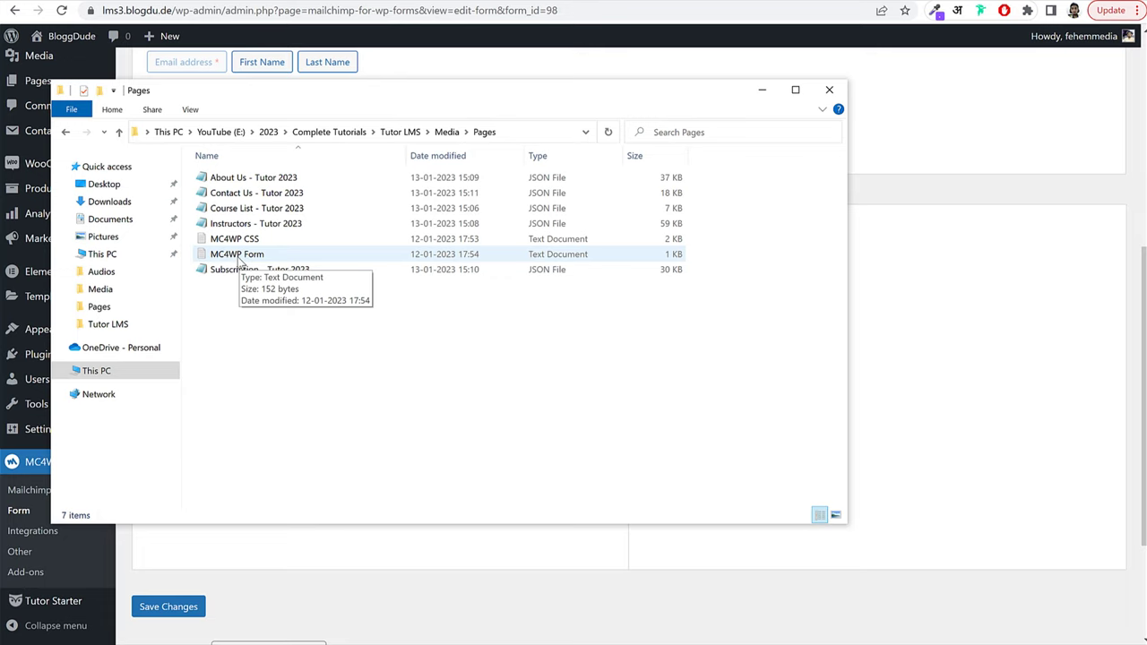
{"action": "double_click", "coordinate": [240, 256]}
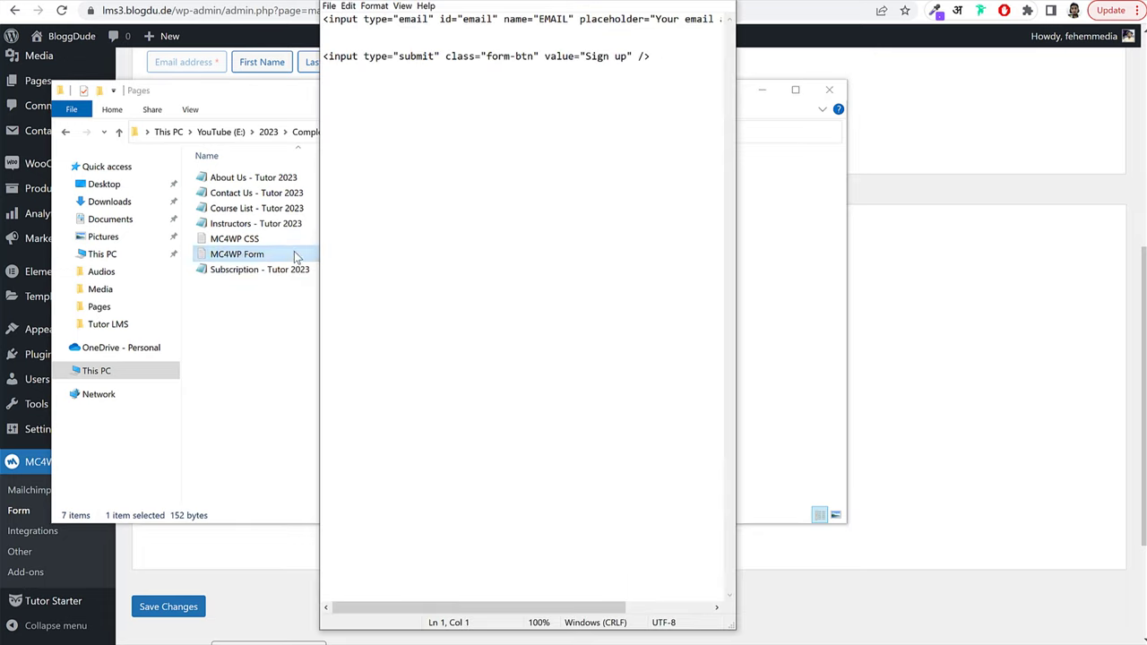
{"action": "key", "text": "ctrl+a"}
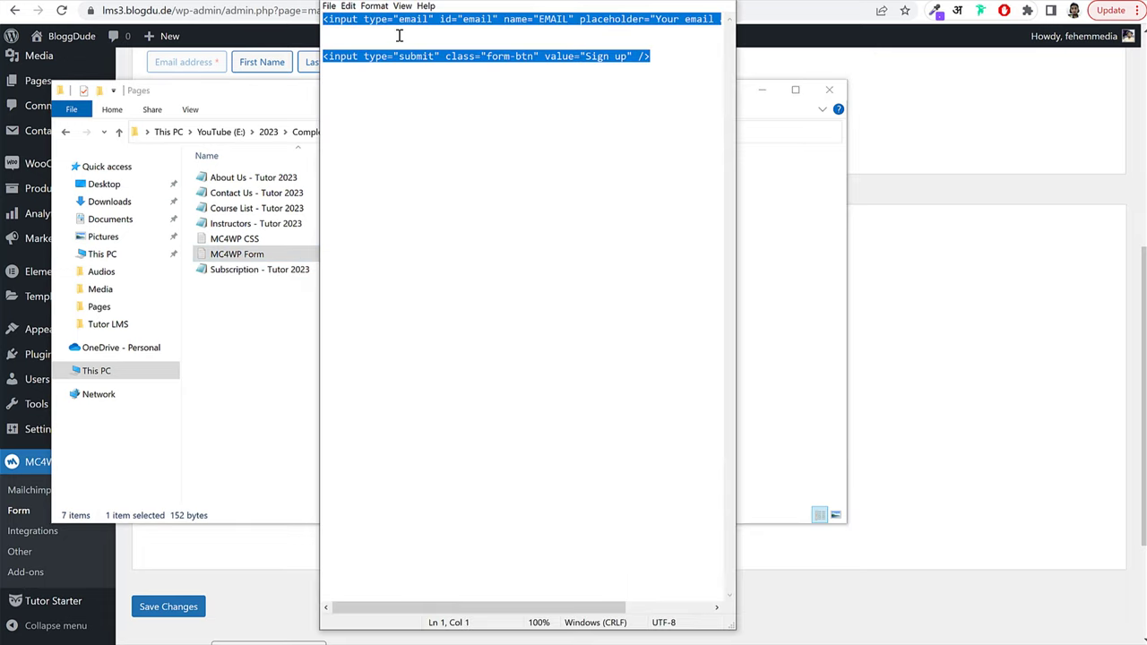
Replace Form 1's code with the prepared email-and-Sign-up HTML and save the form
{"action": "left_click", "coordinate": [924, 213]}
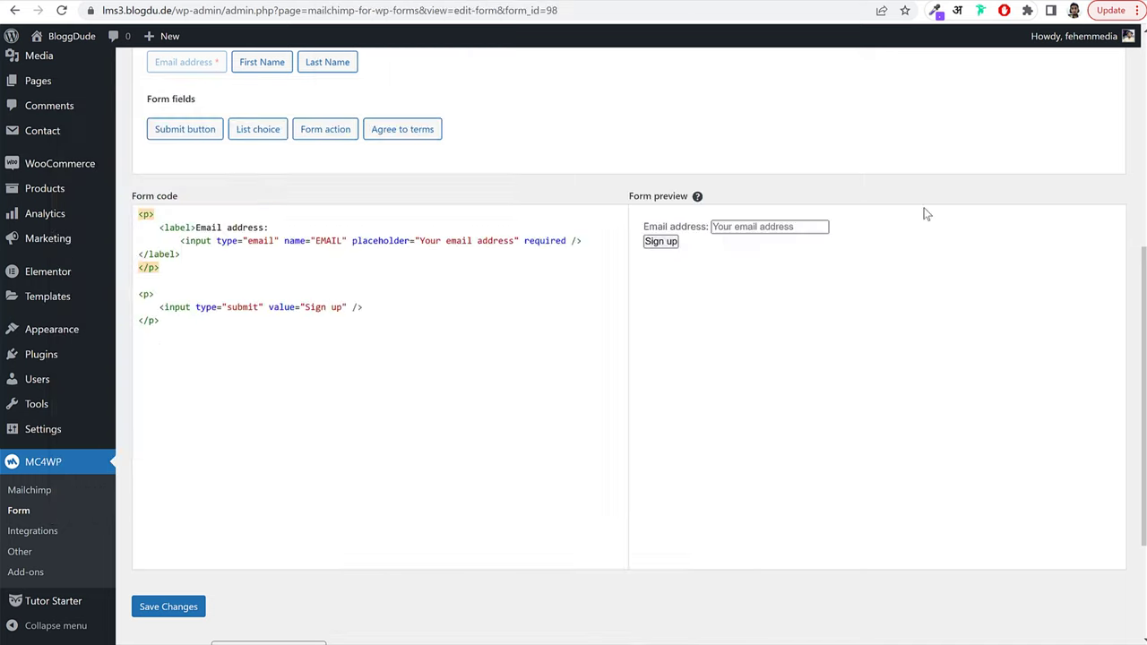
{"action": "left_click", "coordinate": [425, 326]}
{"action": "key", "text": "ctrl+a"}
{"action": "key", "text": "BackSpace"}
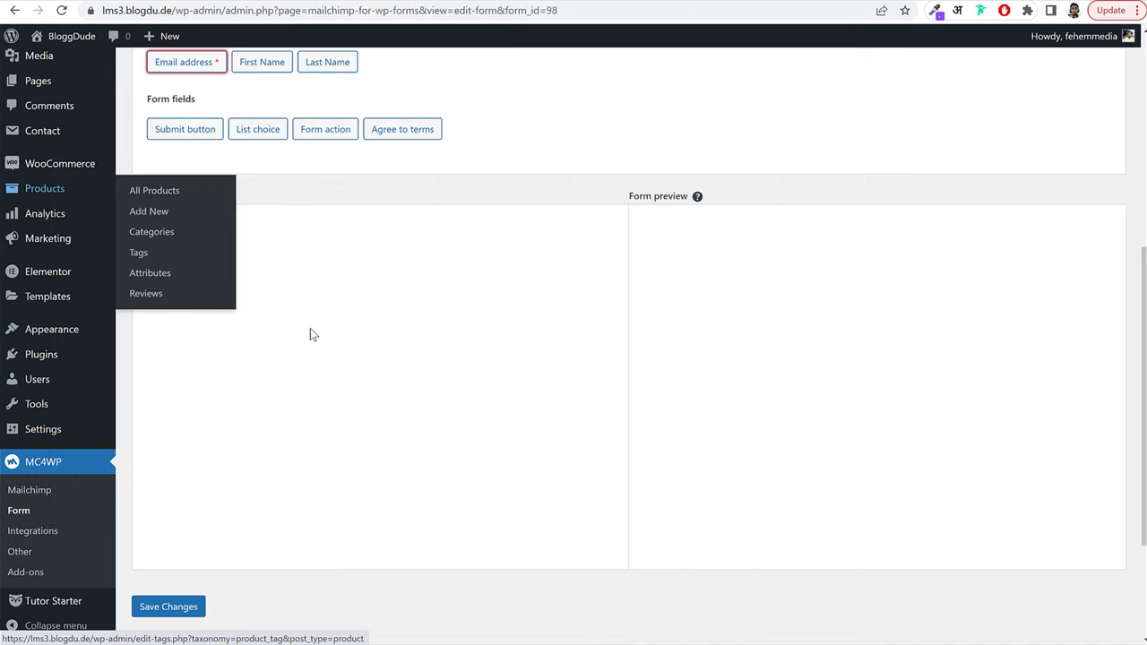
{"action": "key", "text": "ctrl+v"}
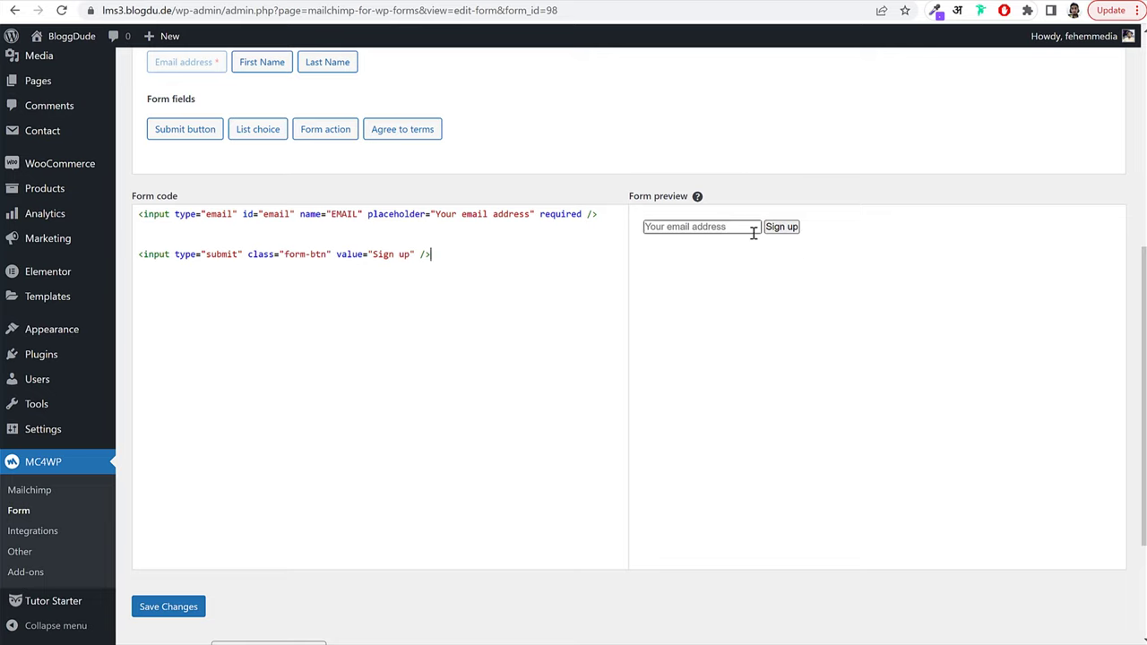
{"action": "left_click", "coordinate": [168, 607]}
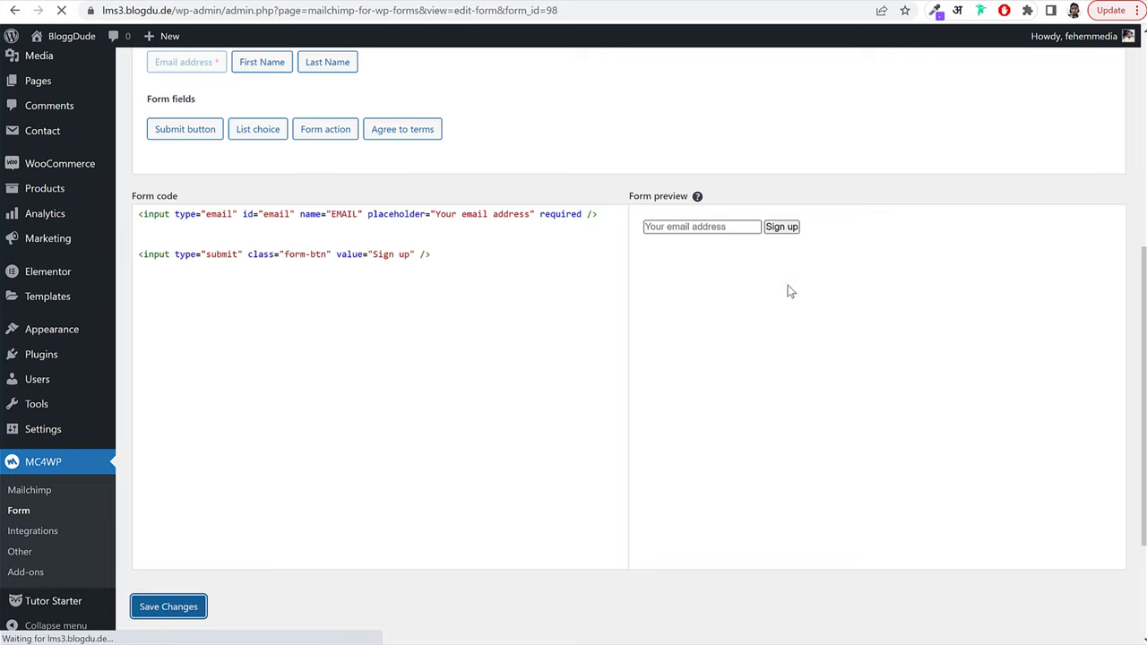
Select Form 1's shortcode and bring up its copy menu
{"action": "scroll", "coordinate": [488, 284], "scroll_direction": "down", "scroll_amount": 3}
{"action": "scroll", "coordinate": [290, 218], "scroll_direction": "up", "scroll_amount": 2}
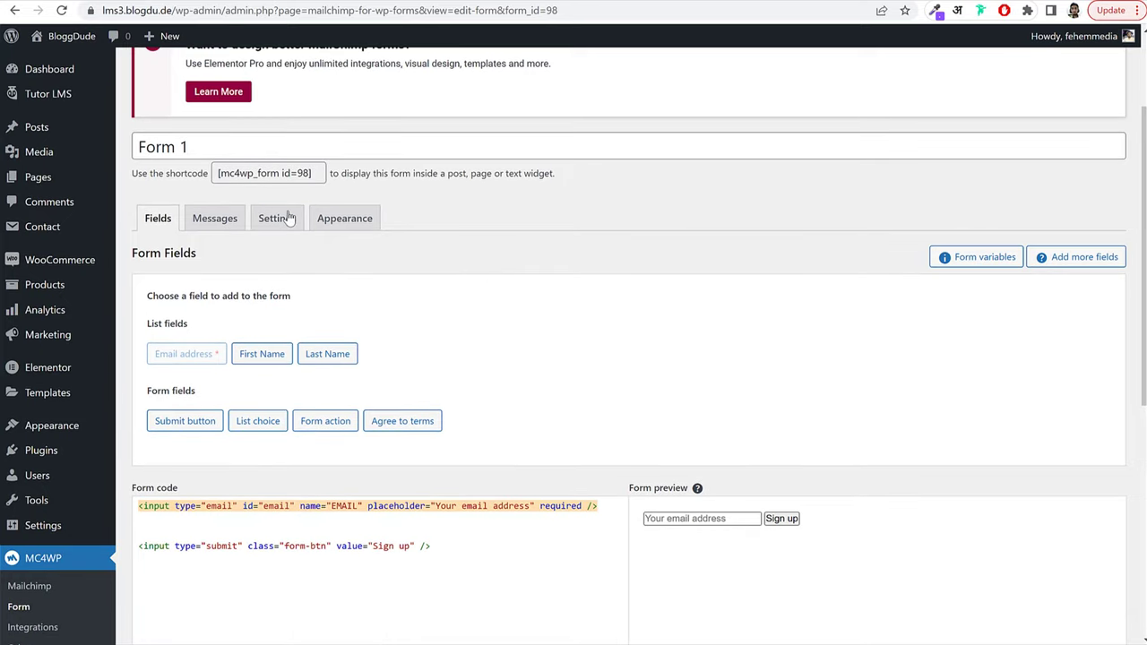
{"action": "left_click_drag", "start_coordinate": [132, 174], "coordinate": [241, 177]}
{"action": "left_click", "coordinate": [263, 171]}
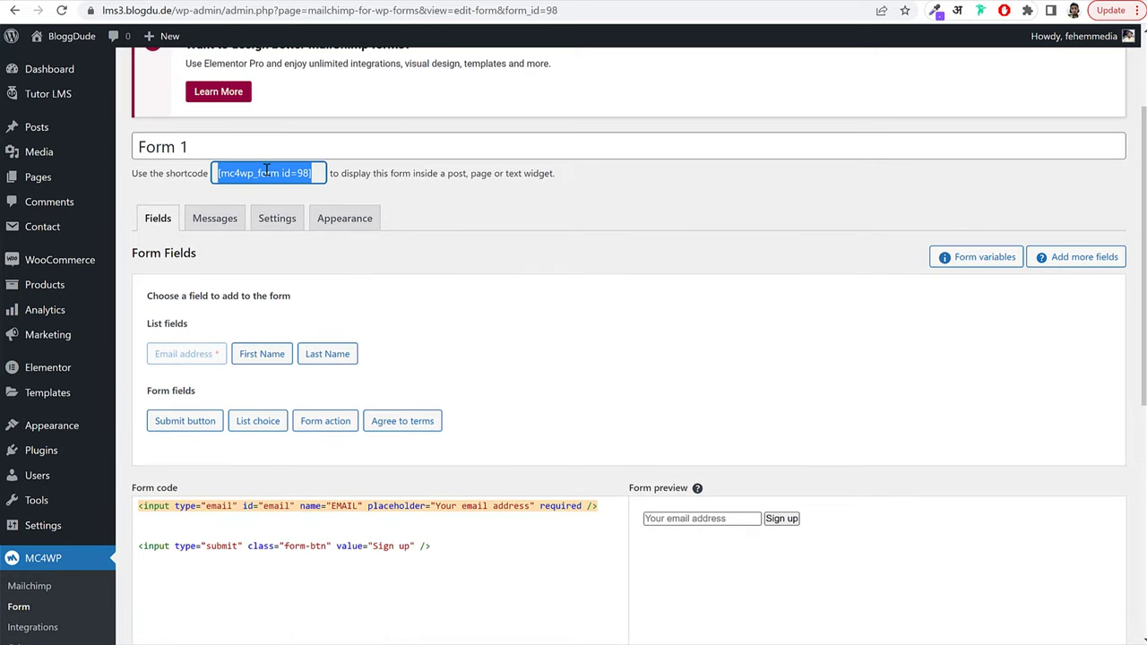
{"action": "right_click", "coordinate": [266, 171]}
Copy the shortcode, paste [mc4wp_form id=98] into the Shortcode widget, and update the page
{"action": "left_click", "coordinate": [301, 181]}
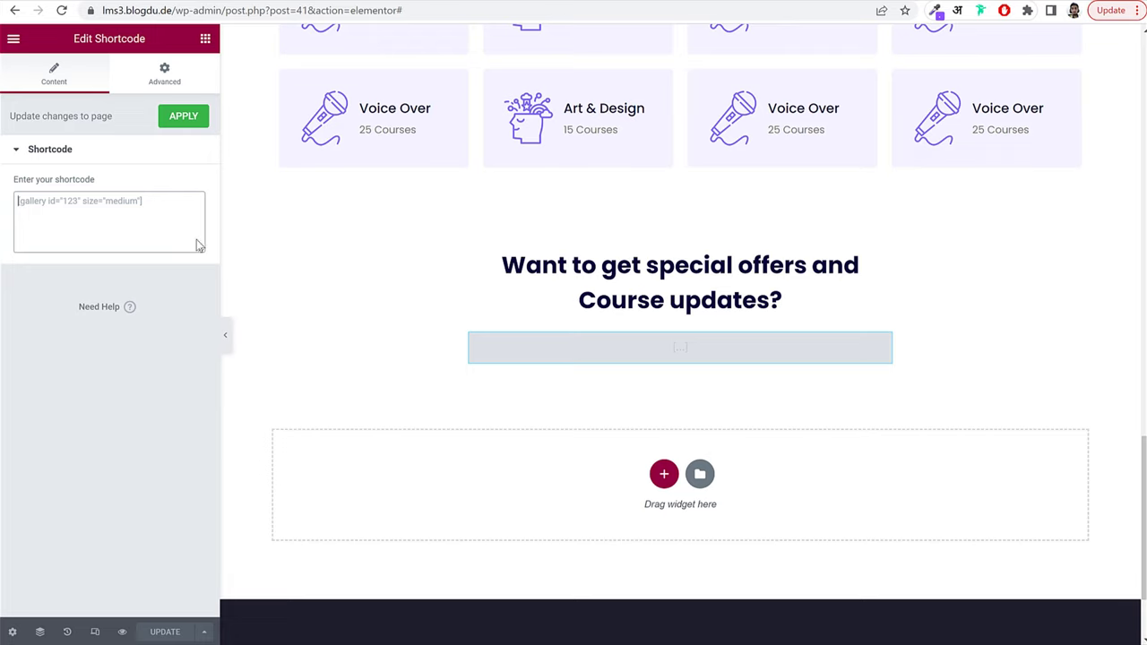
{"action": "key", "text": "ctrl+v"}
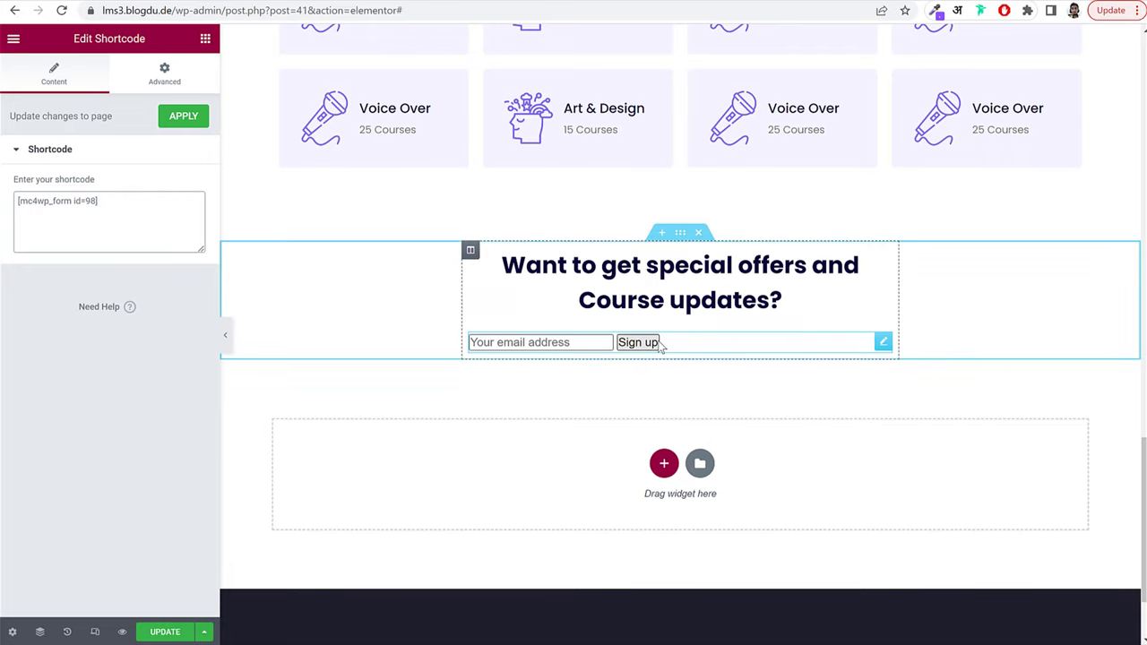
{"action": "left_click", "coordinate": [168, 633]}
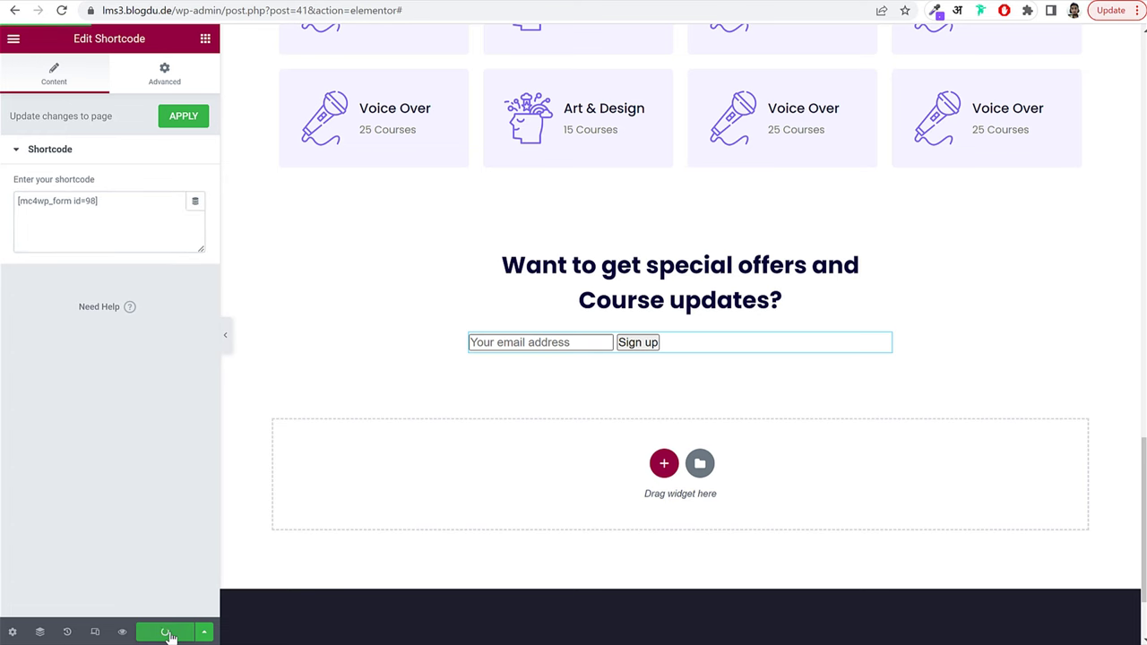
Open the Additional CSS editor in the WordPress Customizer
{"action": "key", "text": "ctrl+Tab"}
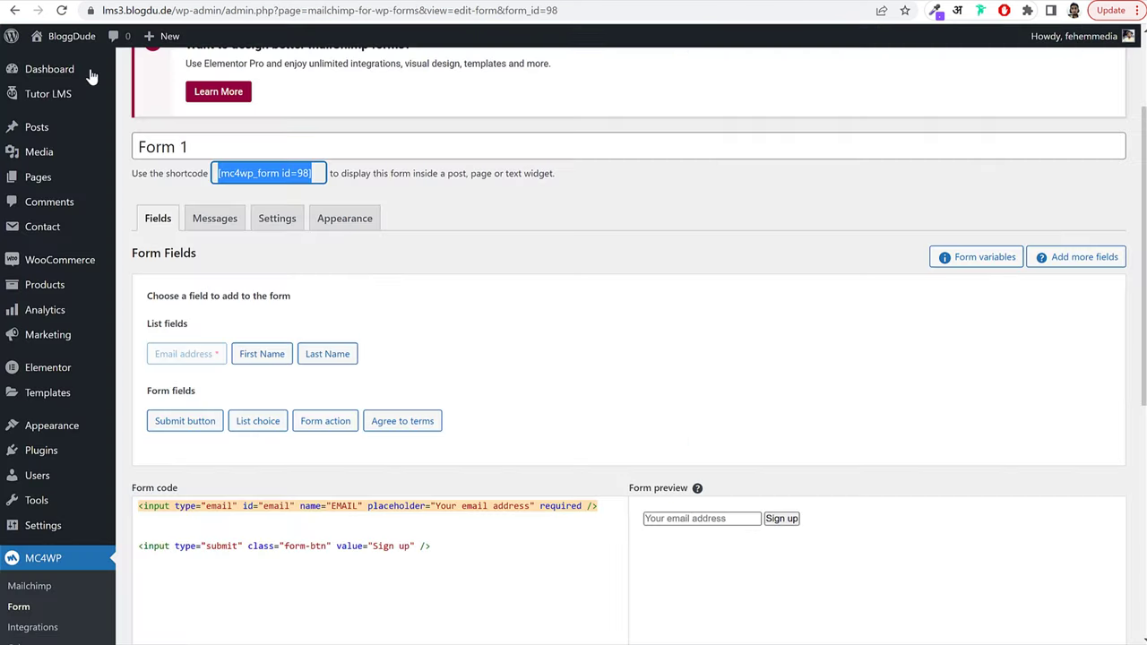
{"action": "scroll", "coordinate": [387, 256], "scroll_direction": "down", "scroll_amount": 3}
{"action": "mouse_move", "coordinate": [68, 331]}
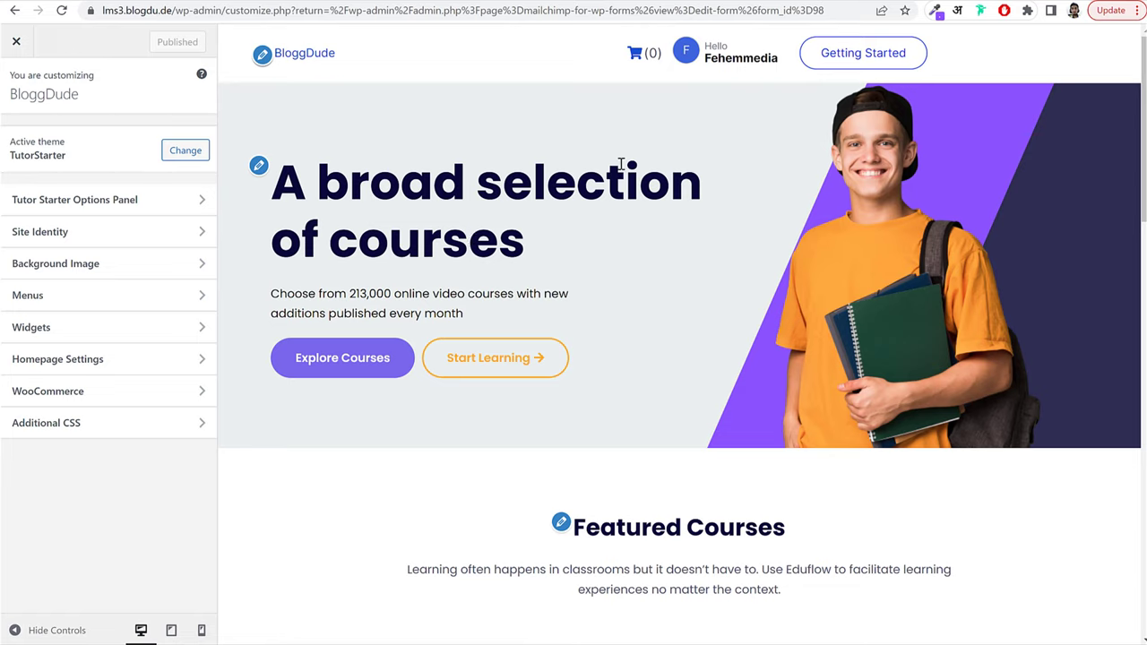
{"action": "left_click", "coordinate": [86, 430]}
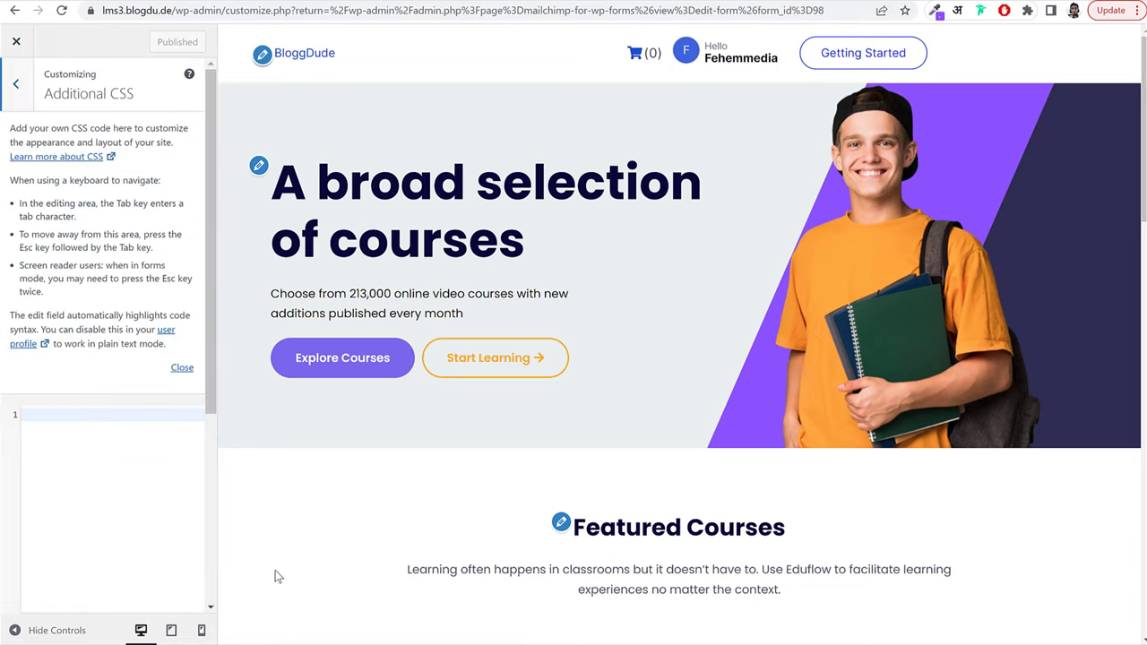
Open the prepared MC4WP CSS file and select all of its styling code
{"action": "key", "text": "alt+Tab"}
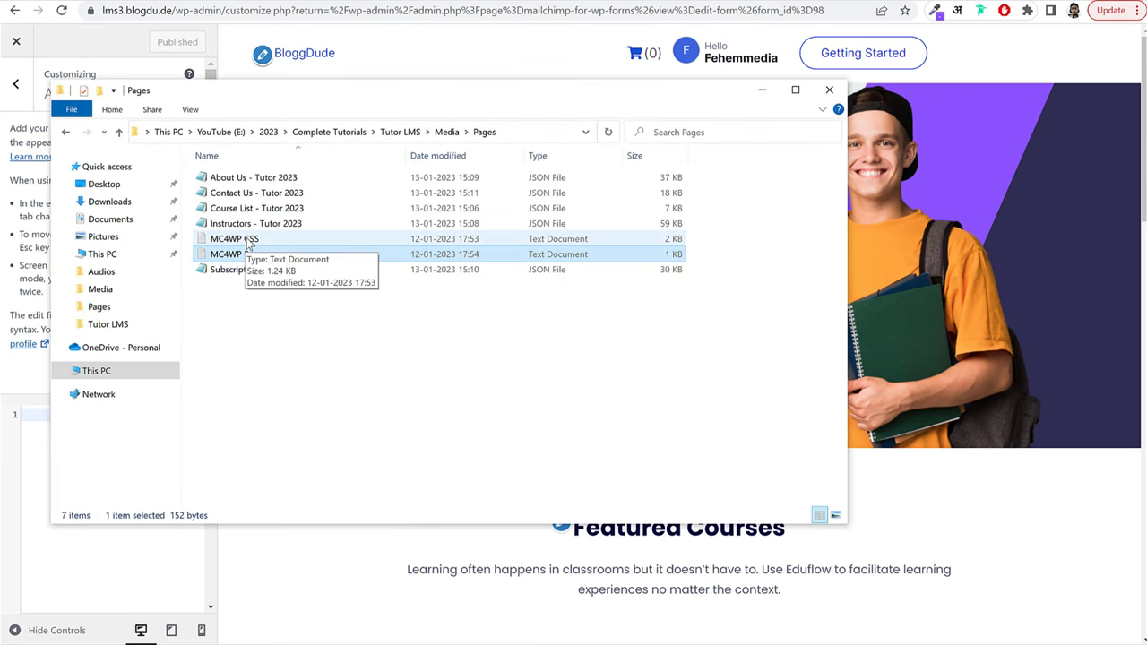
{"action": "double_click", "coordinate": [242, 240]}
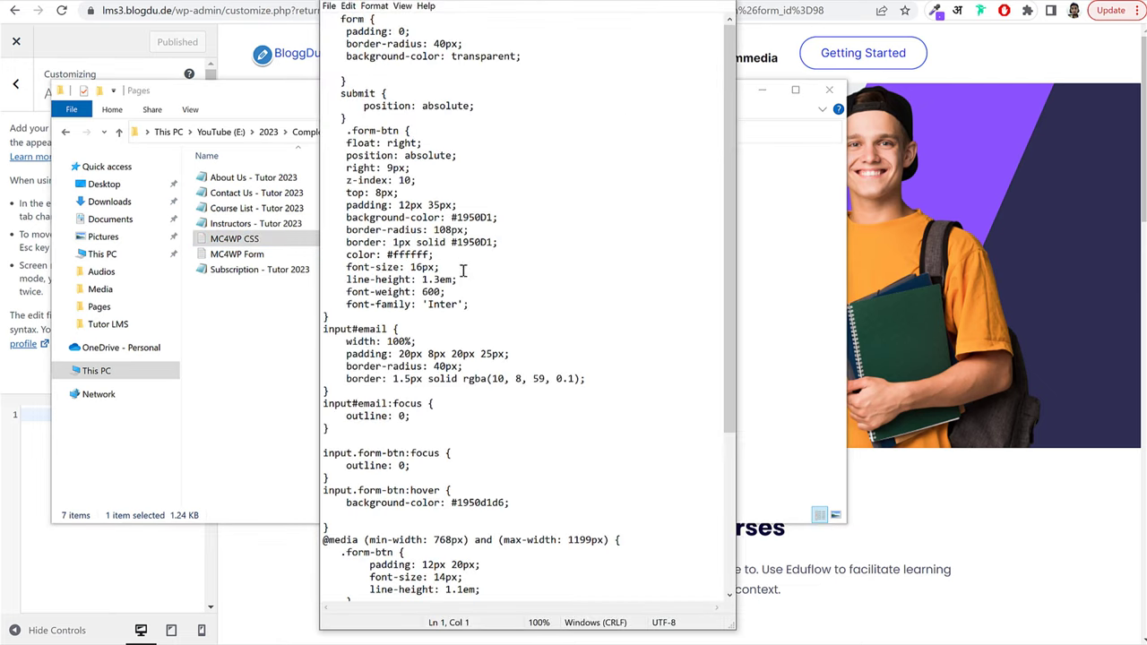
{"action": "scroll", "coordinate": [470, 377], "scroll_direction": "down", "scroll_amount": 3}
{"action": "scroll", "coordinate": [469, 377], "scroll_direction": "up", "scroll_amount": 5}
{"action": "key", "text": "ctrl+a"}
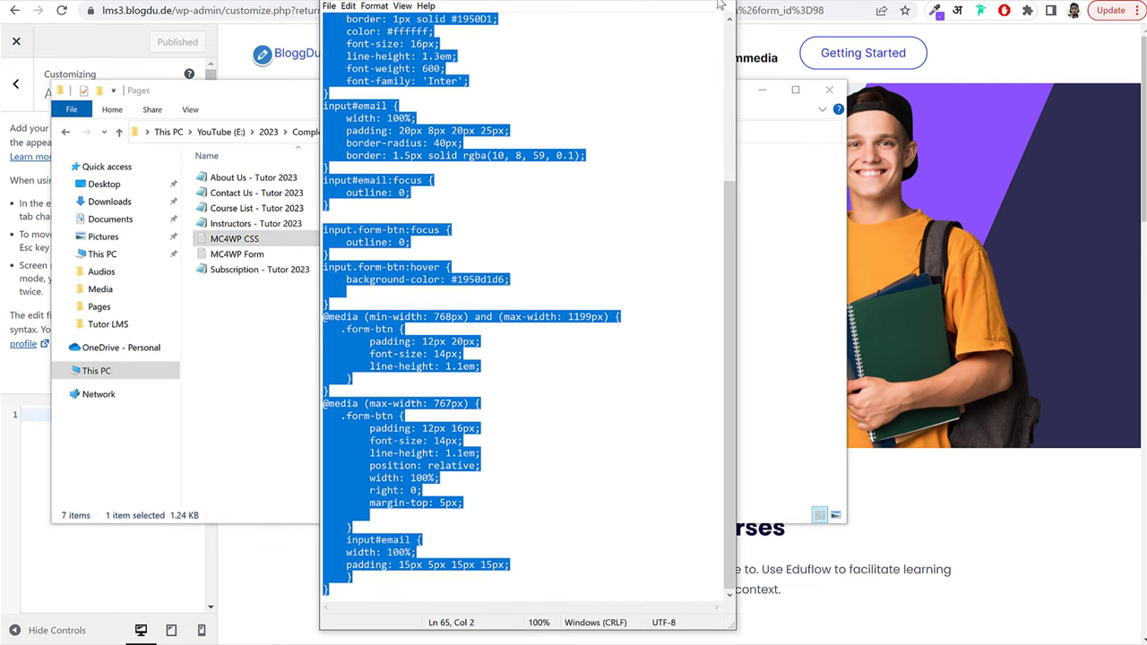
{"action": "left_click", "coordinate": [720, 6]}
Paste the form styling CSS into Additional CSS and publish it
{"action": "left_click", "coordinate": [33, 519]}
{"action": "scroll", "coordinate": [704, 338], "scroll_direction": "down", "scroll_amount": 10}
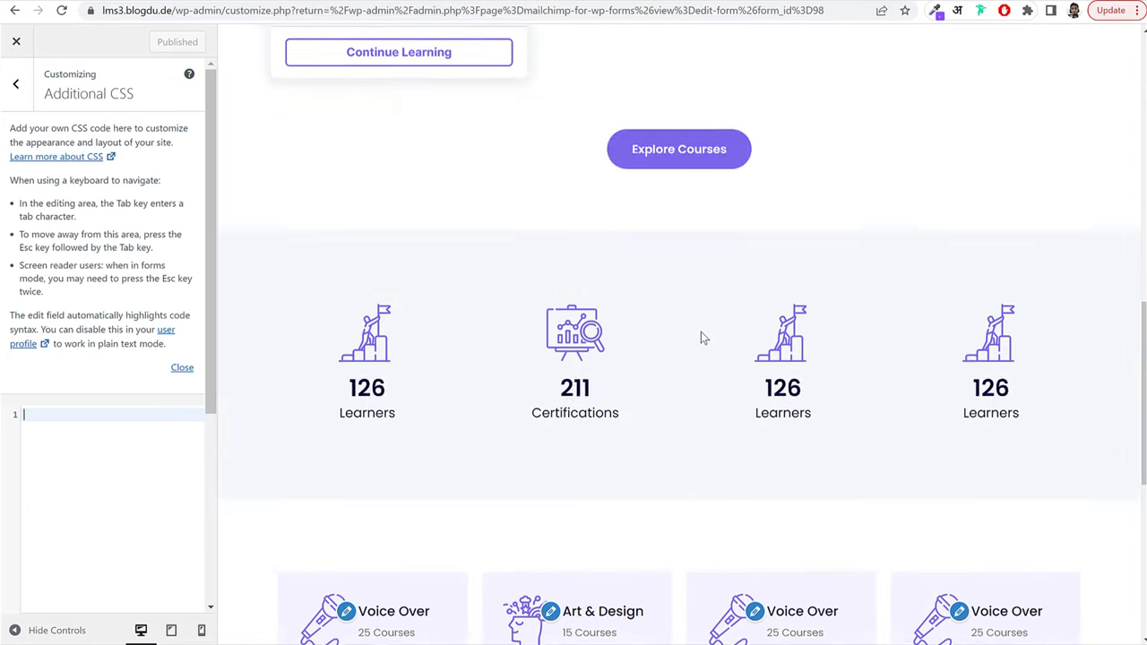
{"action": "scroll", "coordinate": [701, 332], "scroll_direction": "down", "scroll_amount": 5}
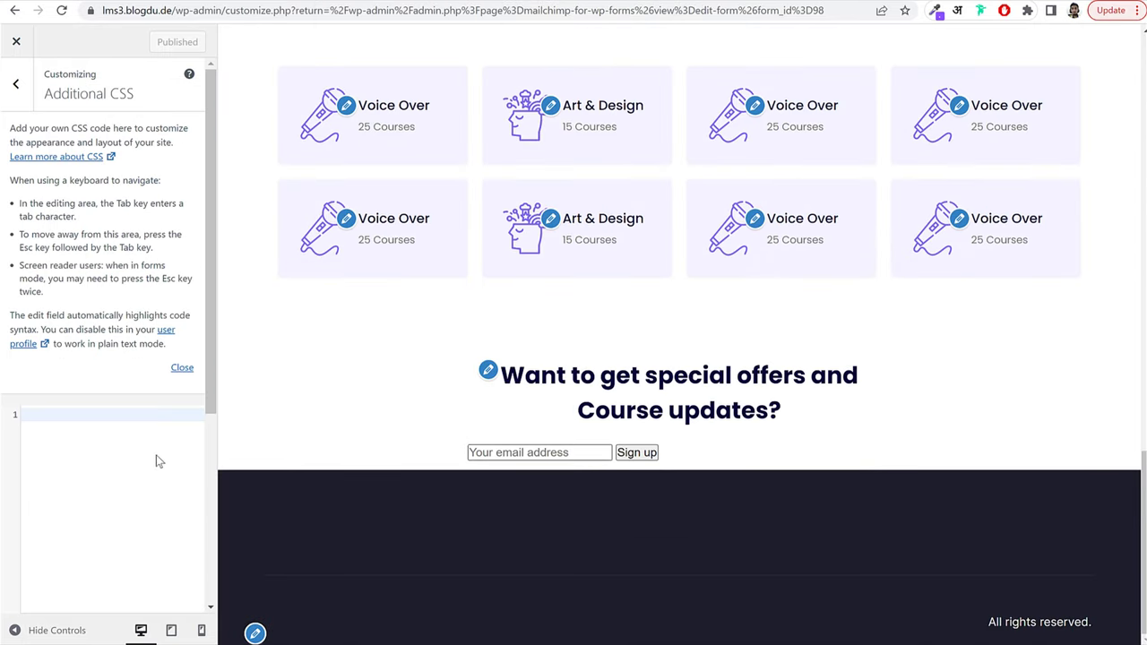
{"action": "scroll", "coordinate": [156, 455], "scroll_direction": "down", "scroll_amount": 4}
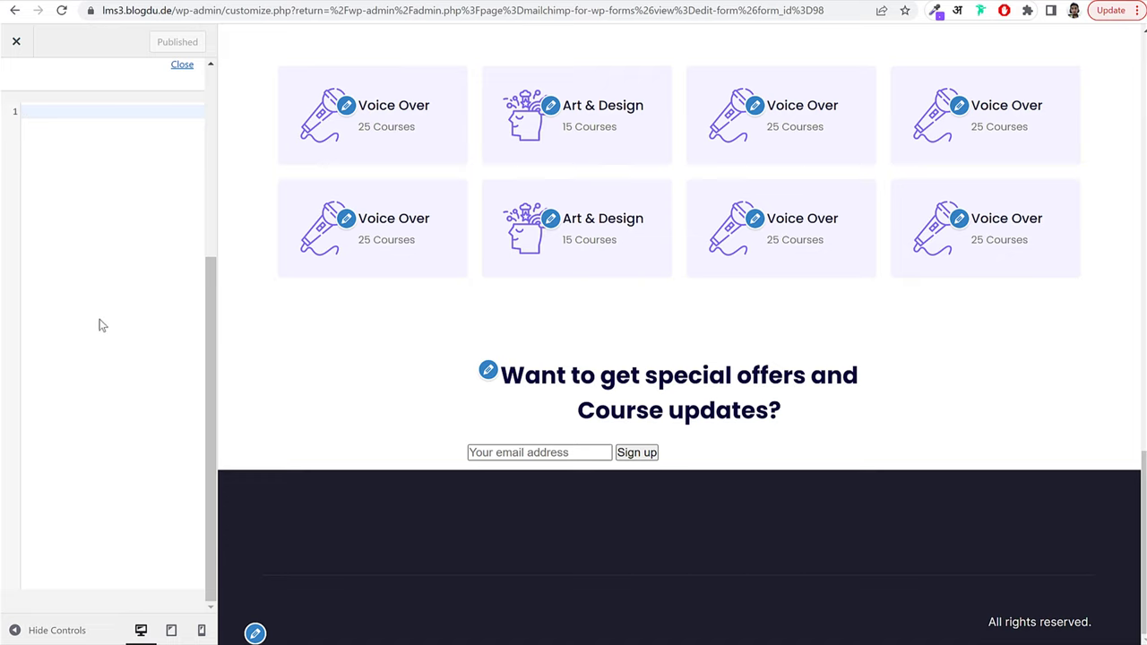
{"action": "key", "text": "ctrl+v"}
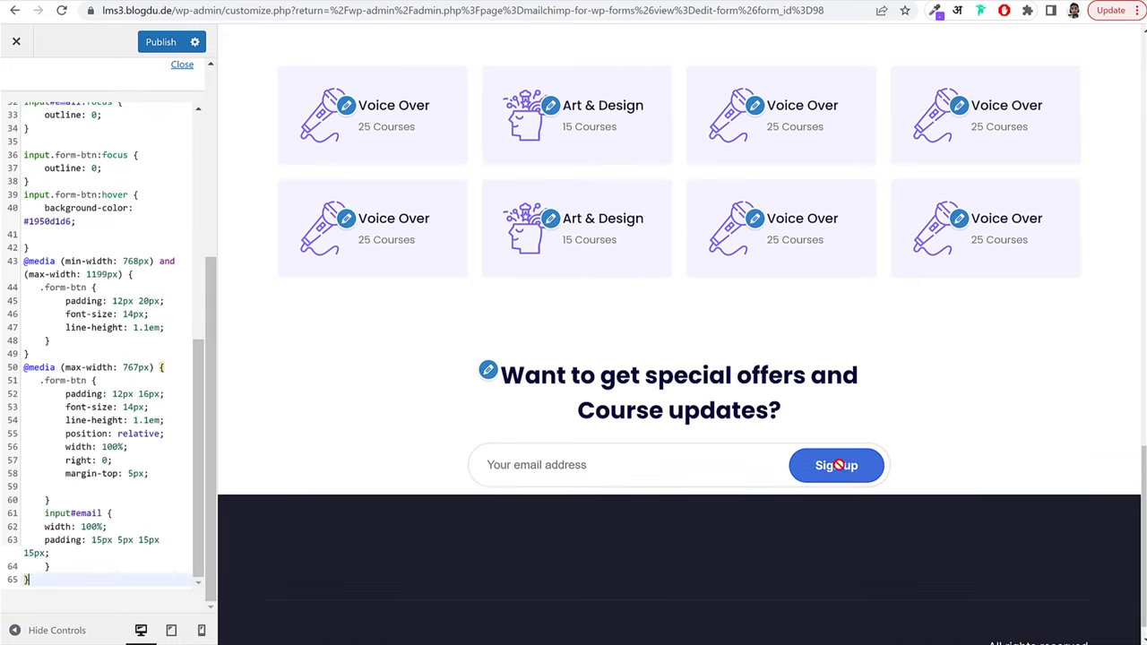
{"action": "left_click", "coordinate": [168, 51]}
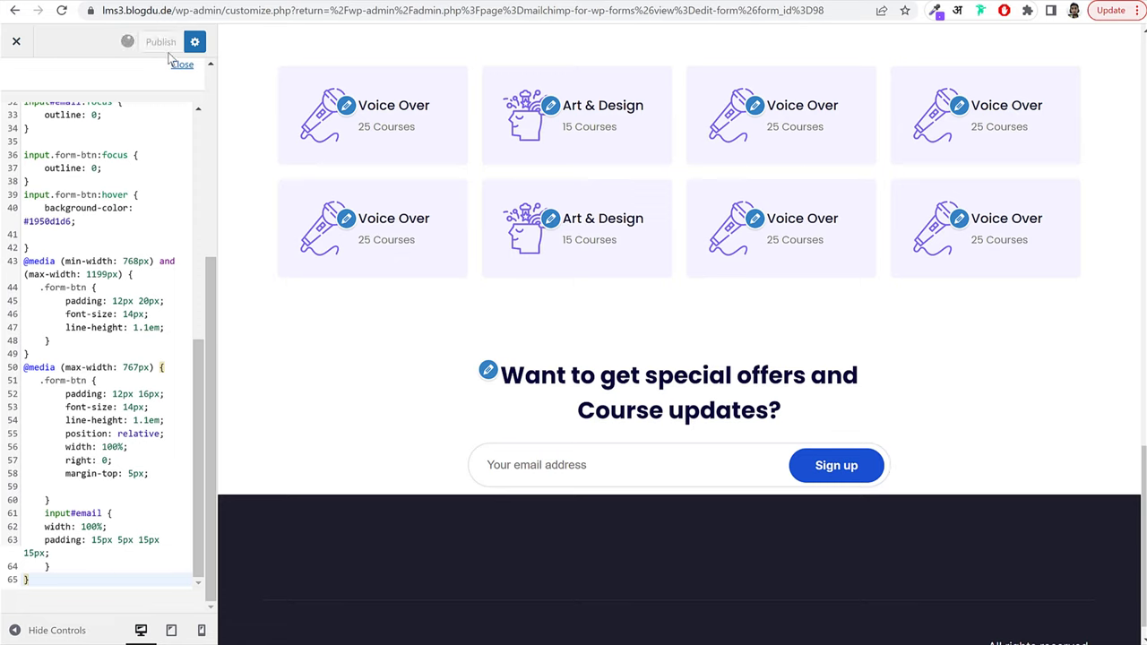
Close the Customizer and restore the newsletter section after an accidental deletion
{"action": "left_click", "coordinate": [26, 48]}
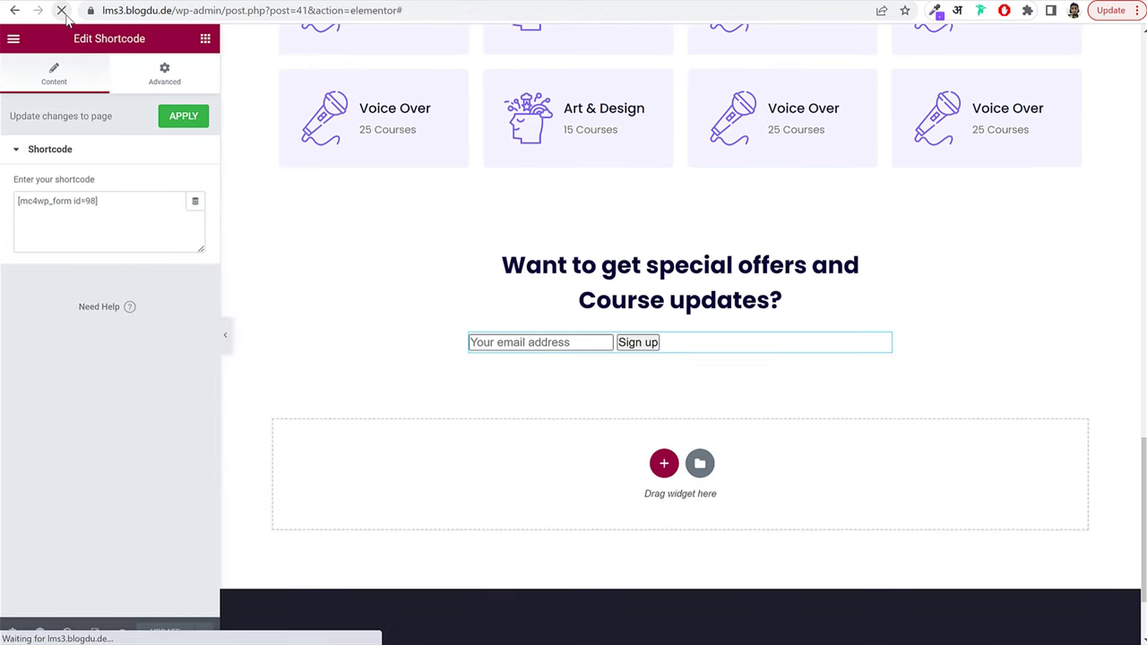
{"action": "scroll", "coordinate": [519, 282], "scroll_direction": "down", "scroll_amount": 10}
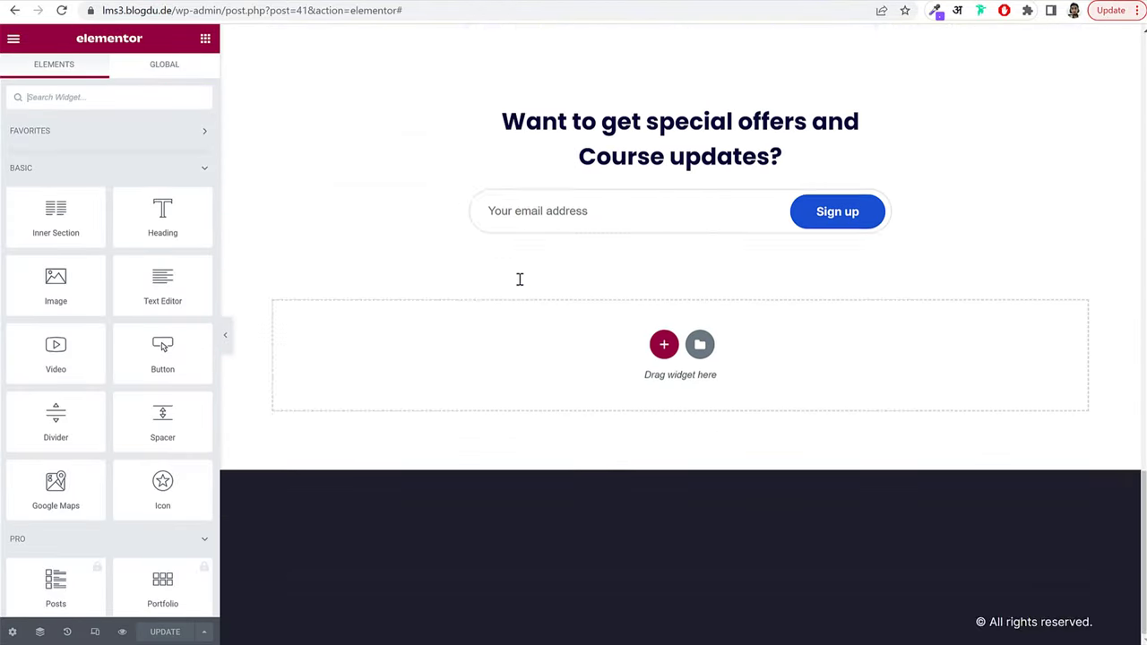
{"action": "scroll", "coordinate": [751, 247], "scroll_direction": "up", "scroll_amount": 3}
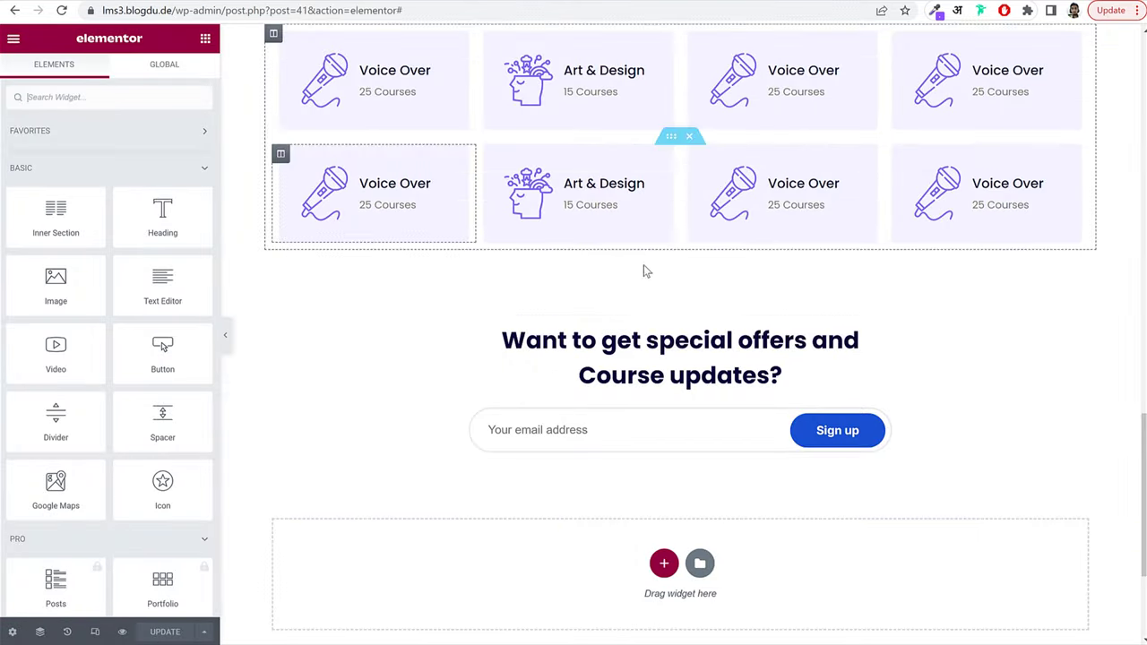
{"action": "left_click", "coordinate": [690, 316]}
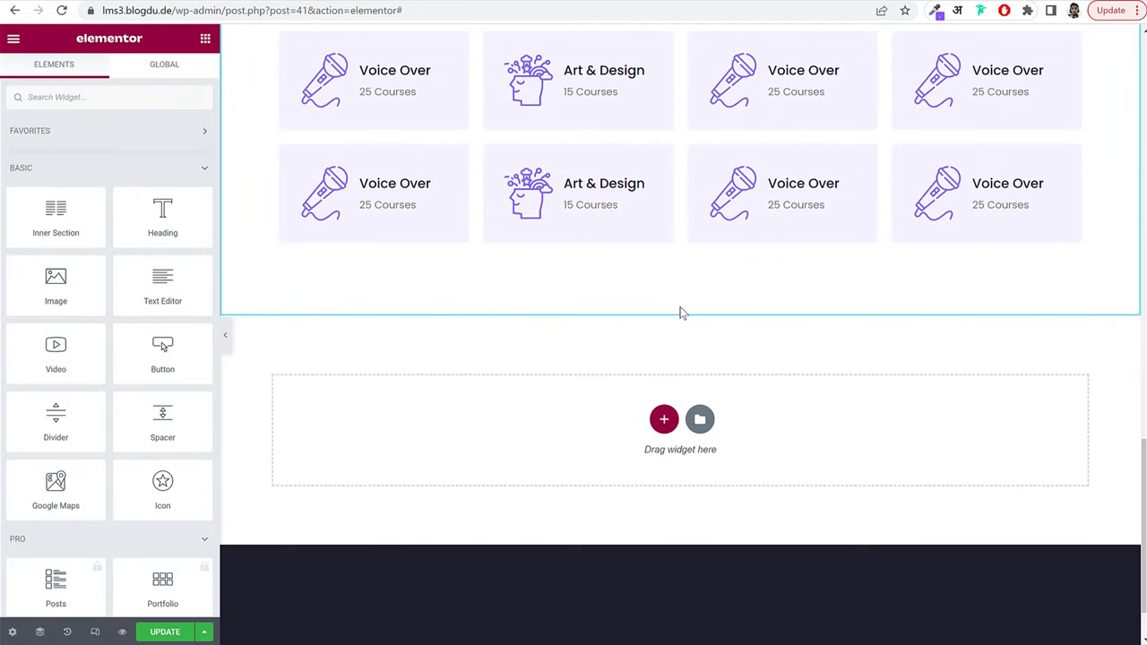
{"action": "key", "text": "ctrl+z"}
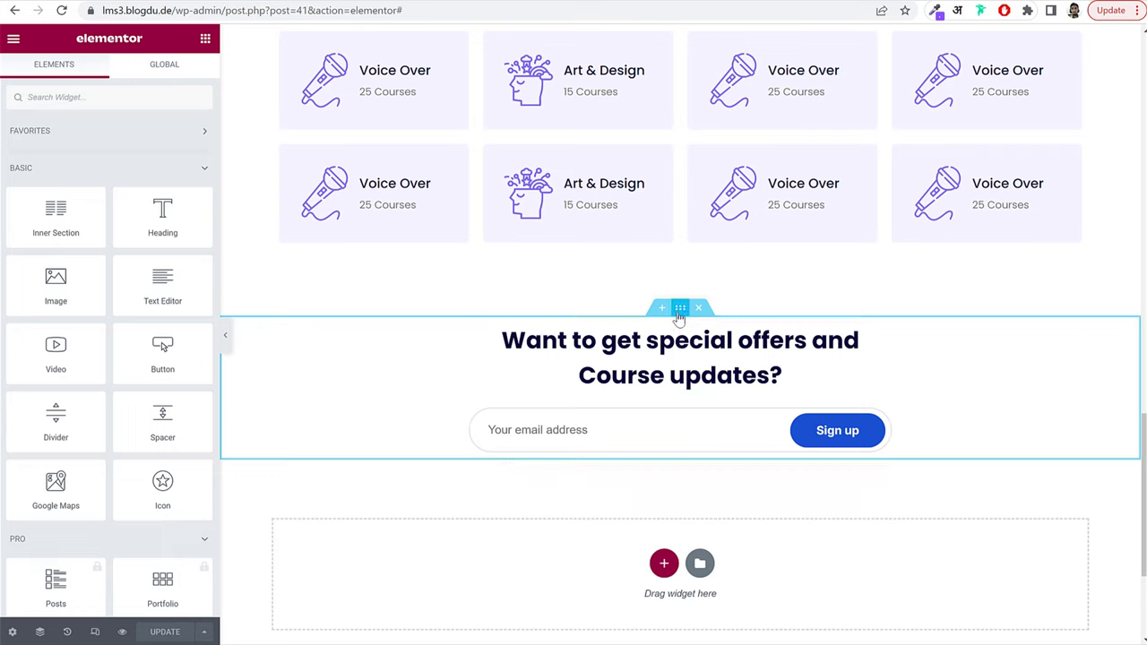
Give the newsletter section a Classic background using the uploaded Home Cover image
{"action": "left_click", "coordinate": [679, 309]}
{"action": "left_click", "coordinate": [108, 82]}
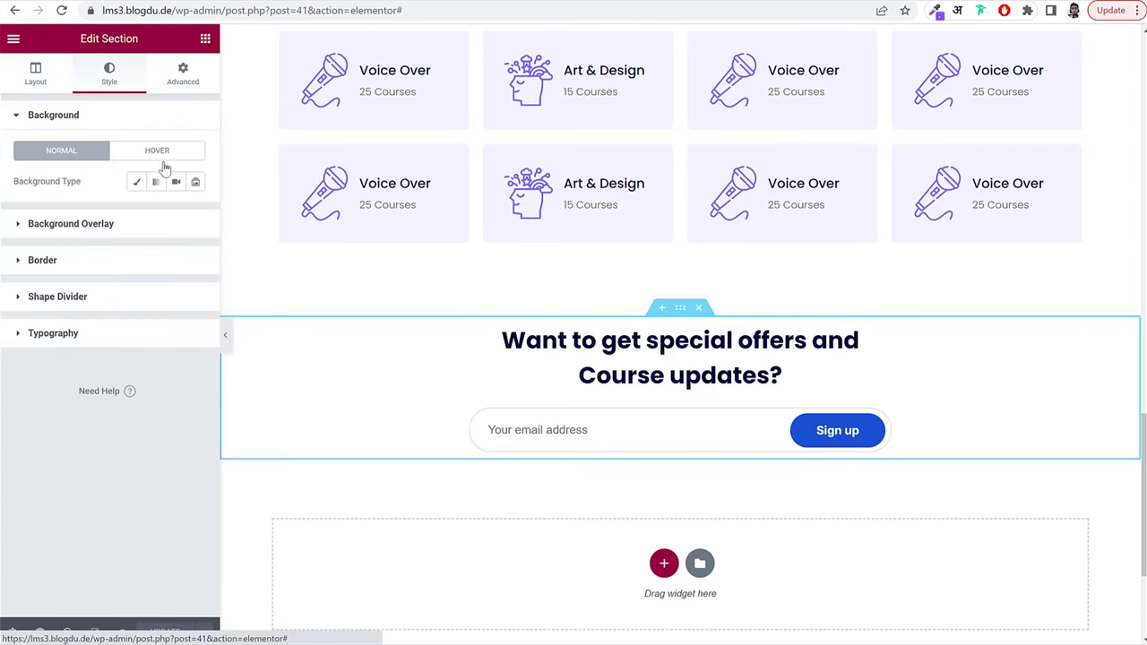
{"action": "left_click", "coordinate": [136, 182]}
{"action": "left_click", "coordinate": [142, 264]}
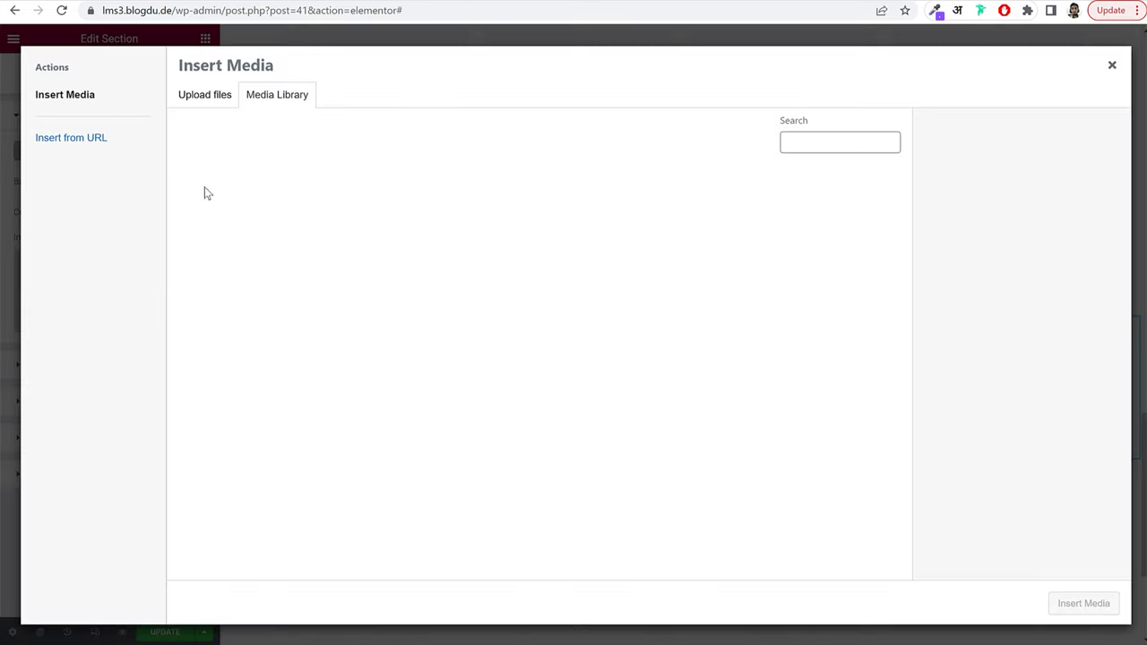
{"action": "left_click", "coordinate": [211, 101]}
{"action": "left_click", "coordinate": [623, 318]}
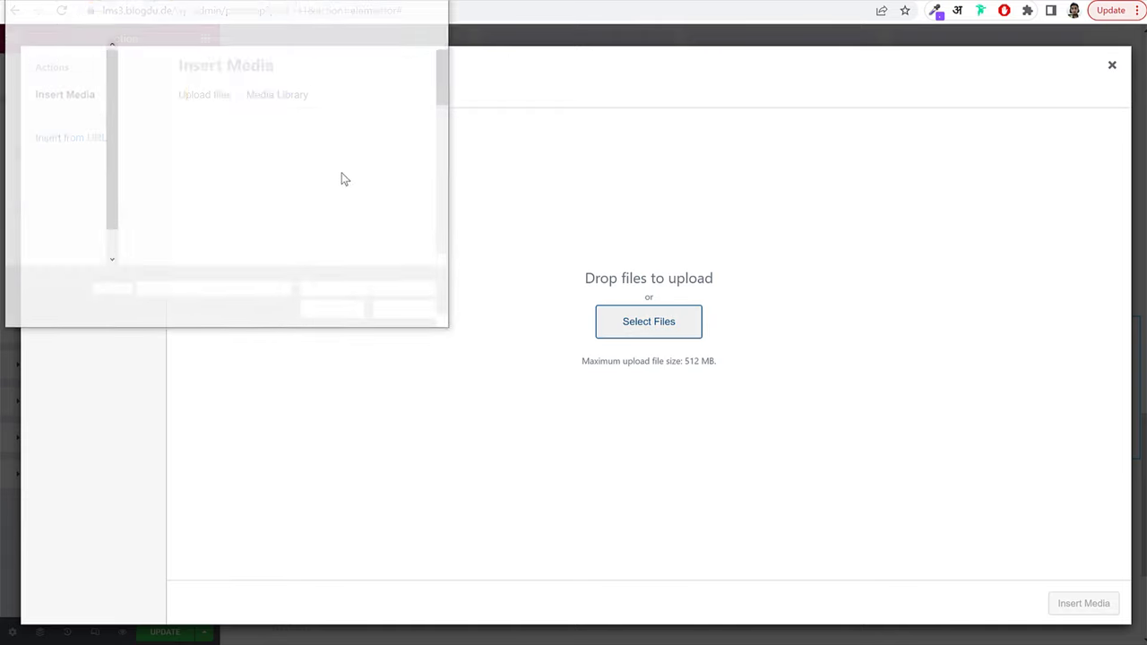
{"action": "scroll", "coordinate": [359, 180], "scroll_direction": "down", "scroll_amount": 5}
{"action": "scroll", "coordinate": [375, 188], "scroll_direction": "down", "scroll_amount": 1}
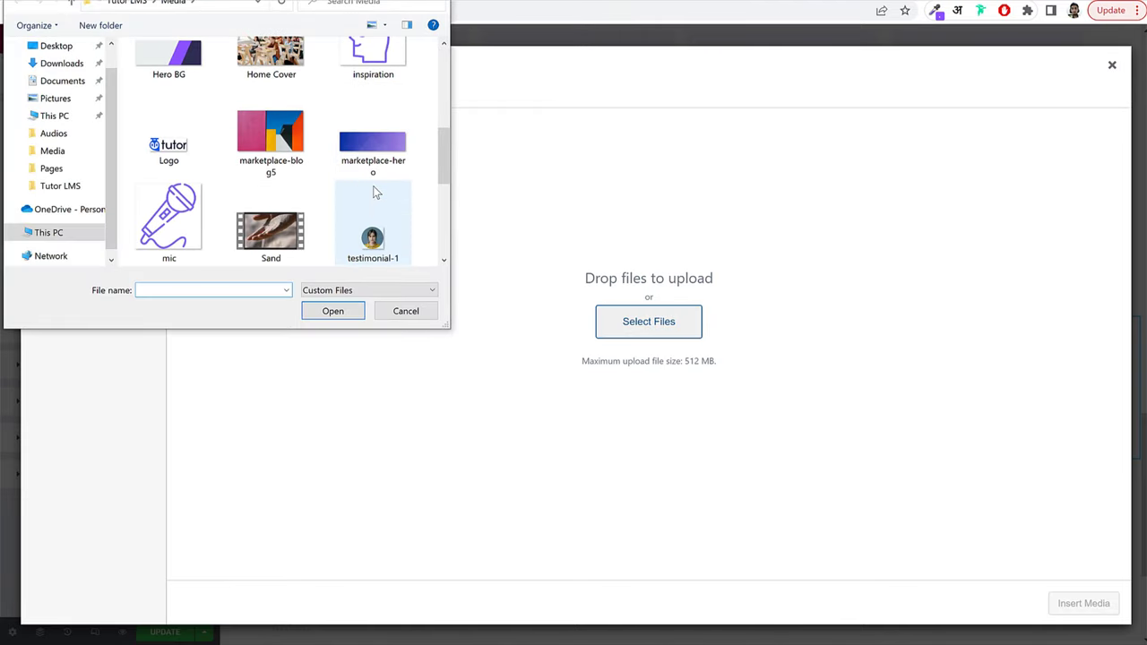
{"action": "scroll", "coordinate": [341, 162], "scroll_direction": "up", "scroll_amount": 1}
{"action": "left_click", "coordinate": [240, 67]}
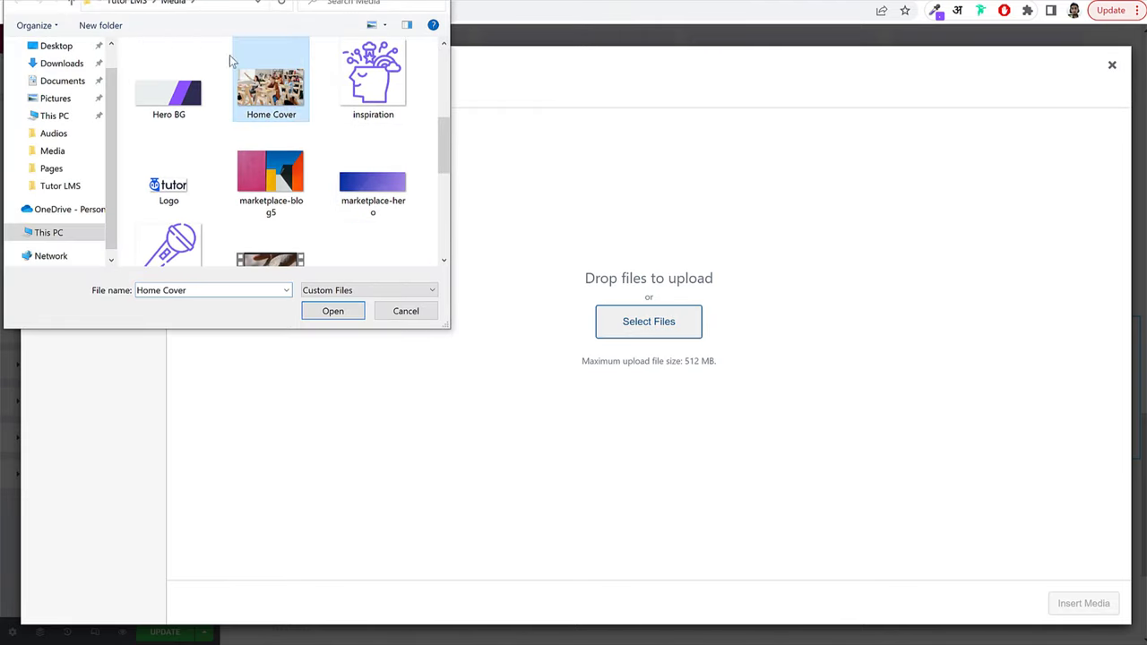
{"action": "left_click", "coordinate": [342, 313]}
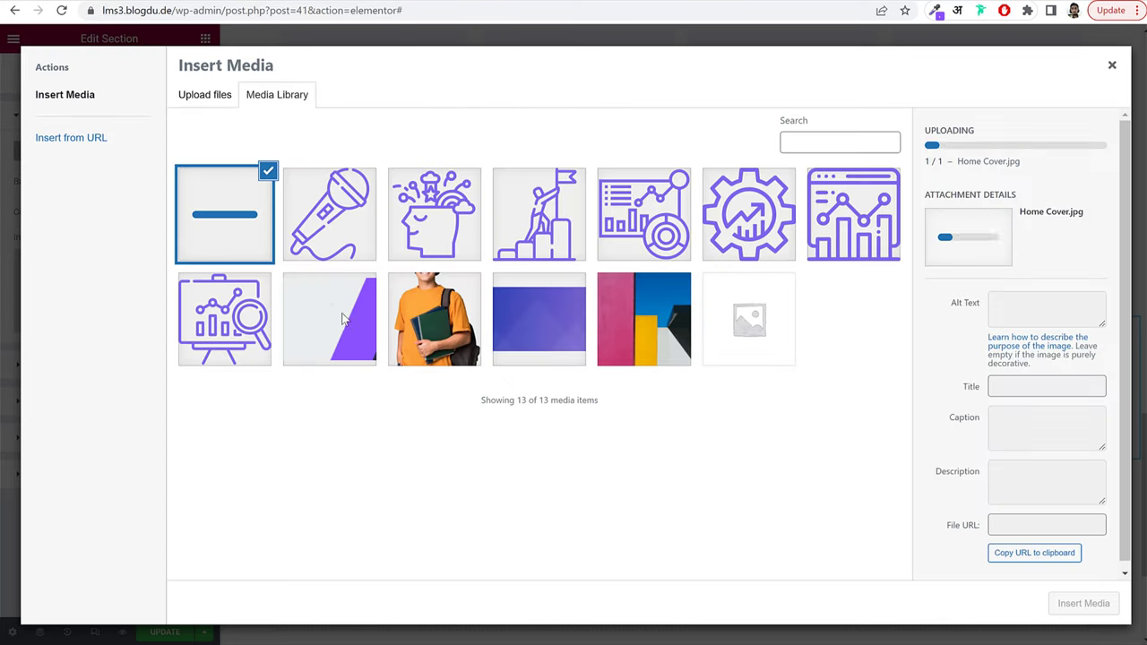
{"action": "left_click", "coordinate": [1084, 603]}
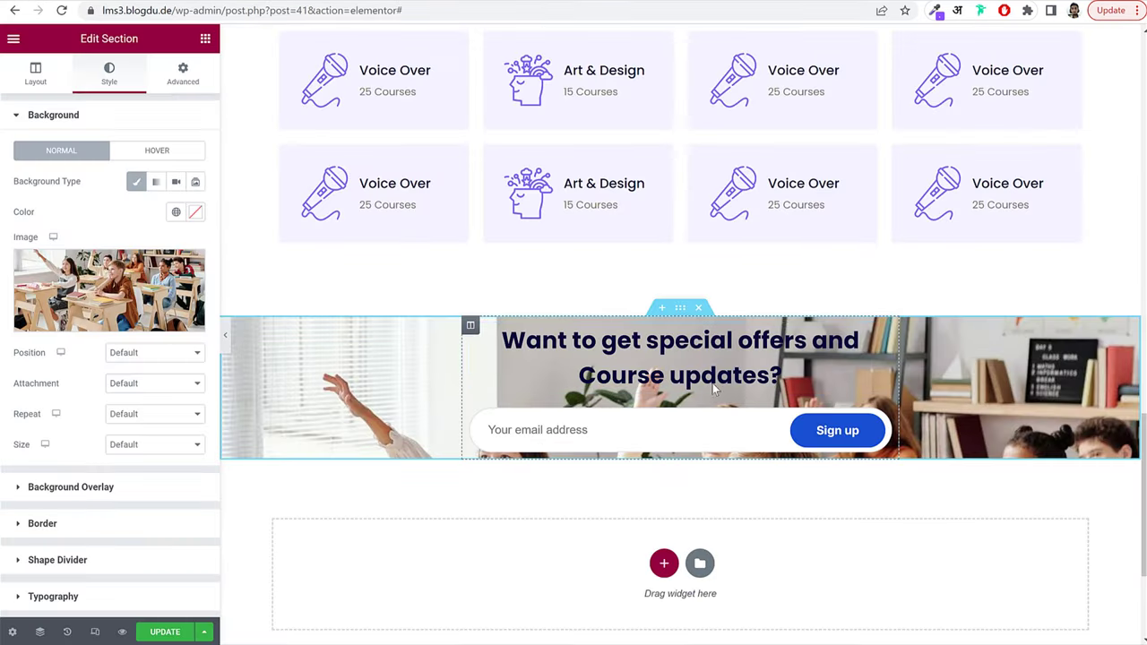
Set the background image Size to Cover and Position to Top Center
{"action": "left_click", "coordinate": [132, 446]}
{"action": "left_click", "coordinate": [148, 481]}
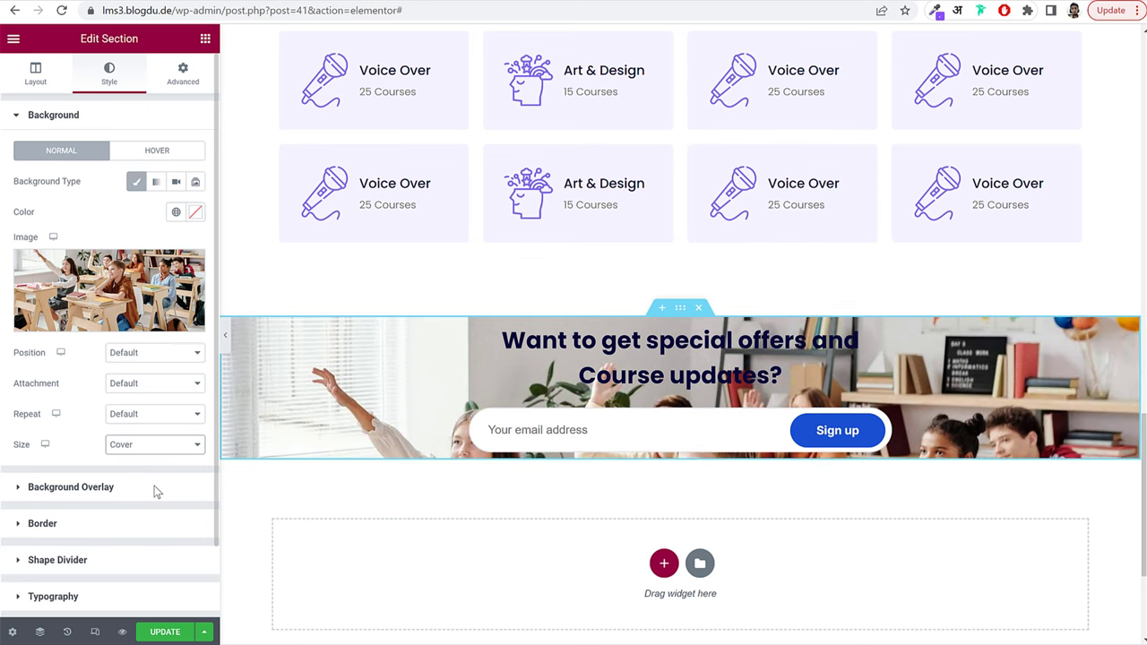
{"action": "left_click", "coordinate": [150, 359]}
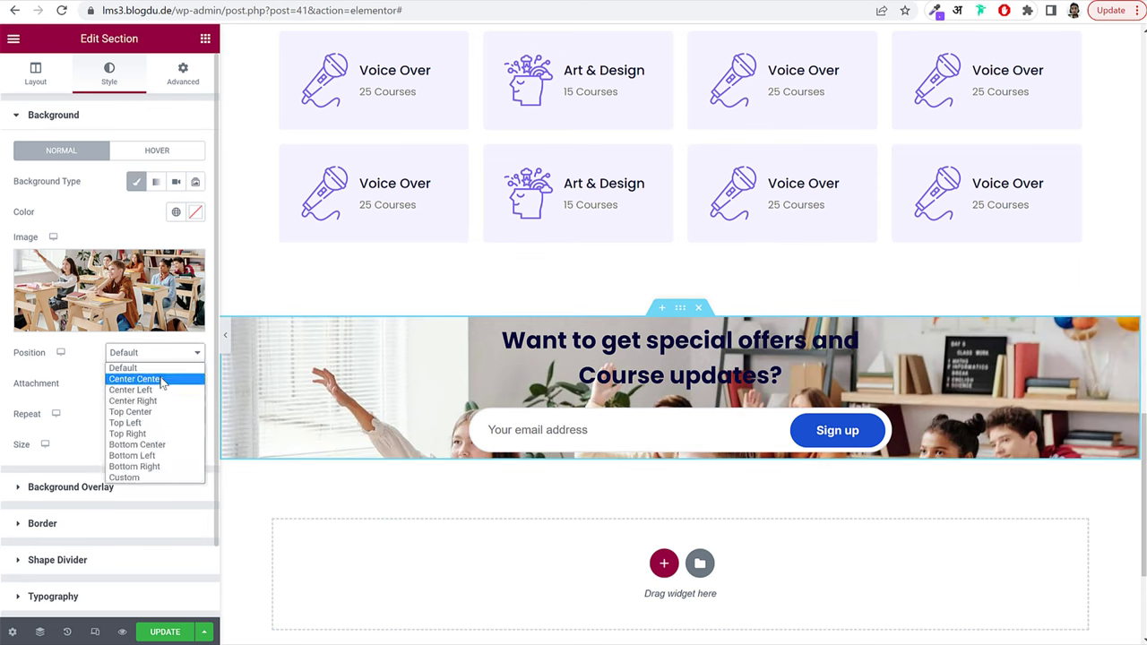
{"action": "left_click", "coordinate": [162, 382]}
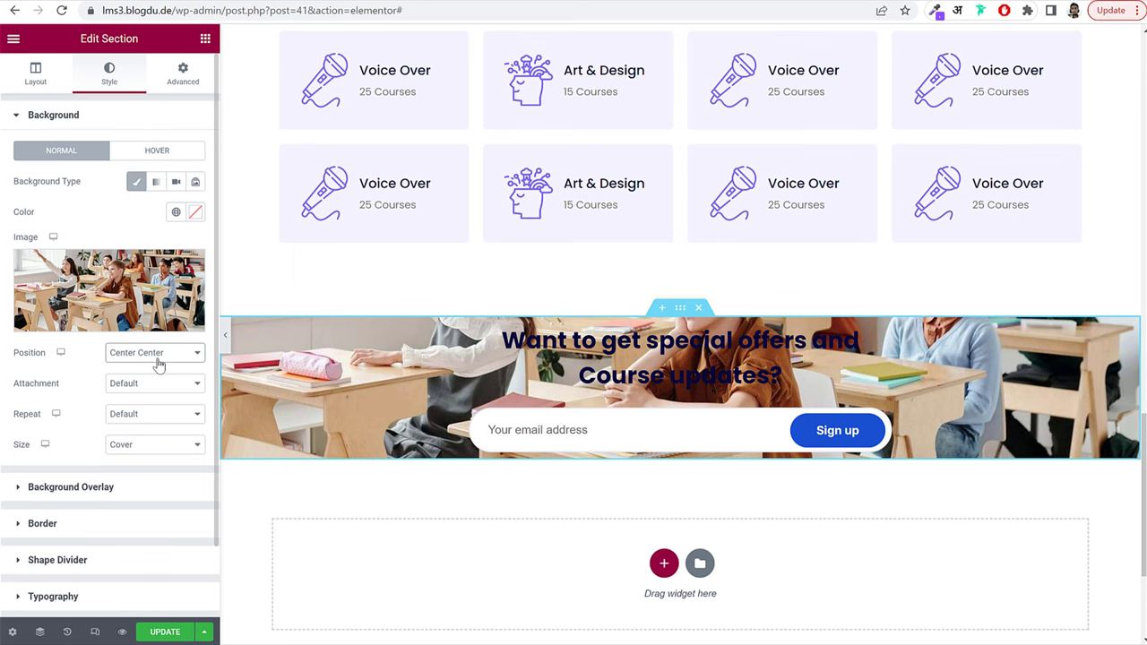
{"action": "left_click", "coordinate": [159, 359]}
{"action": "left_click", "coordinate": [155, 417]}
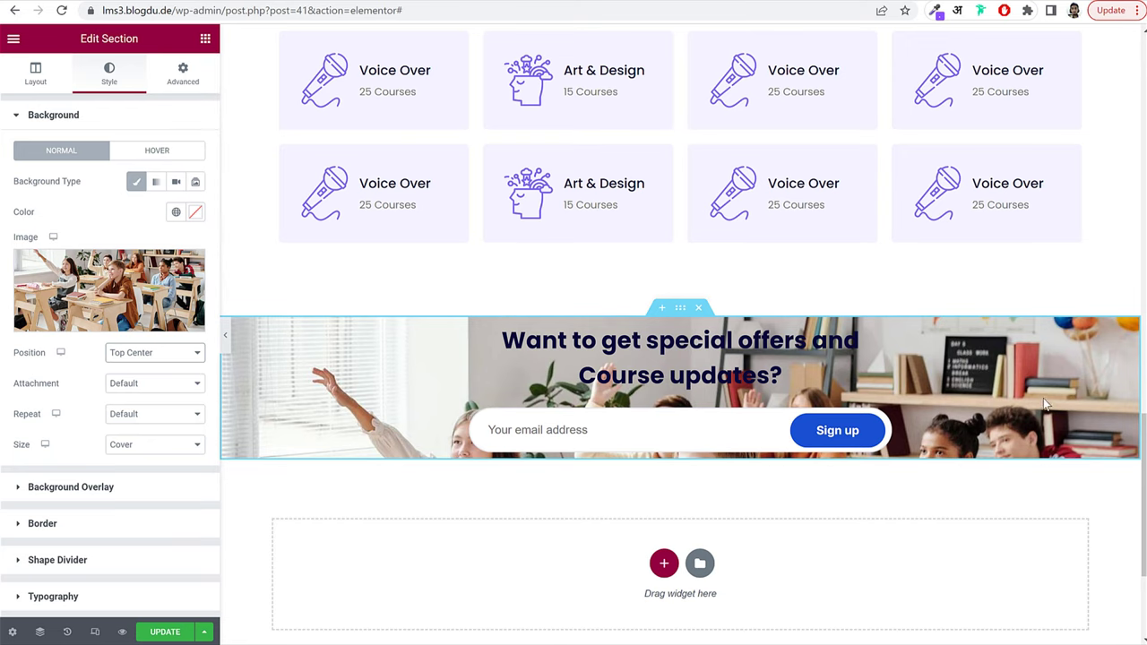
Add a Classic background overlay in the Primary dark navy colour at about 0.6 opacity
{"action": "left_click", "coordinate": [102, 117]}
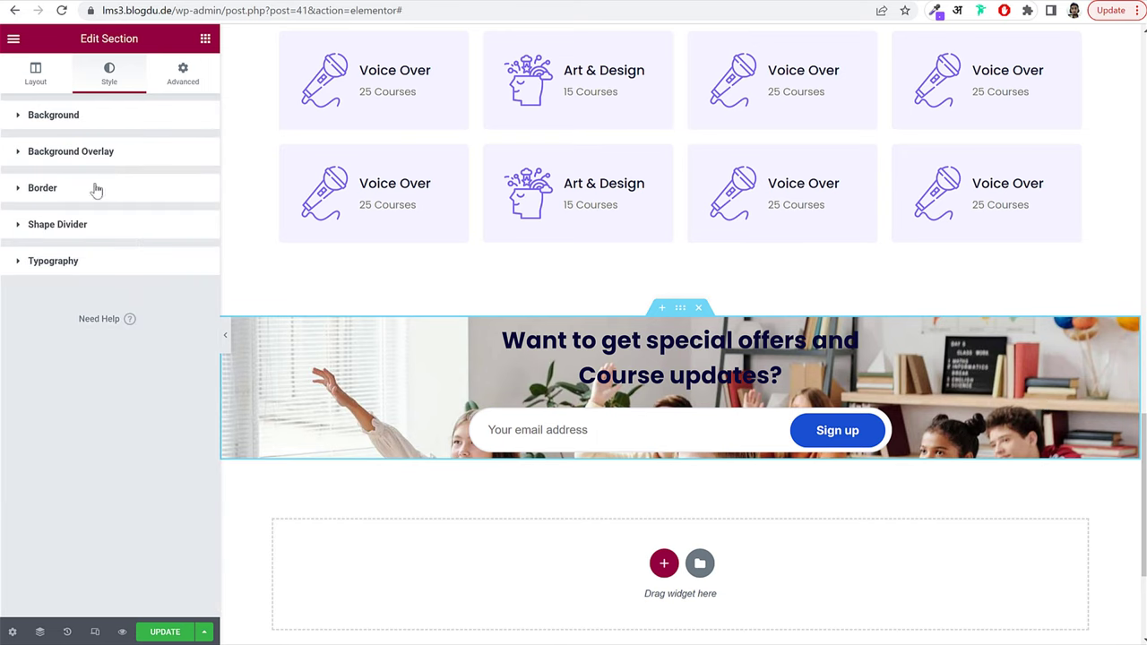
{"action": "left_click", "coordinate": [115, 162]}
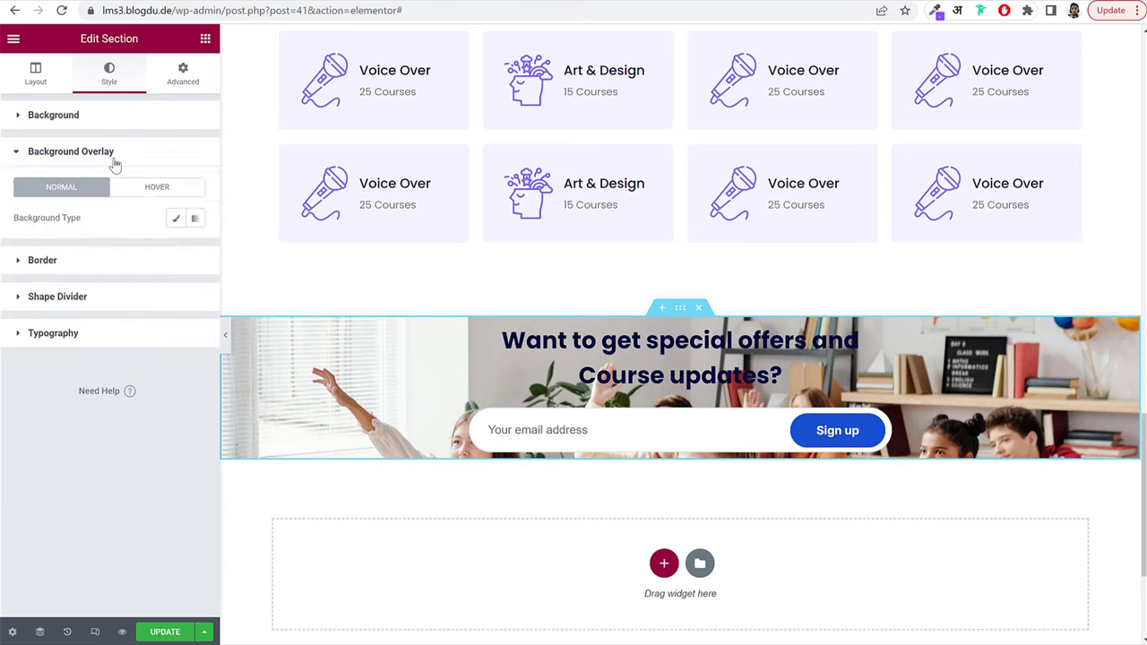
{"action": "left_click", "coordinate": [177, 219]}
{"action": "left_click", "coordinate": [175, 249]}
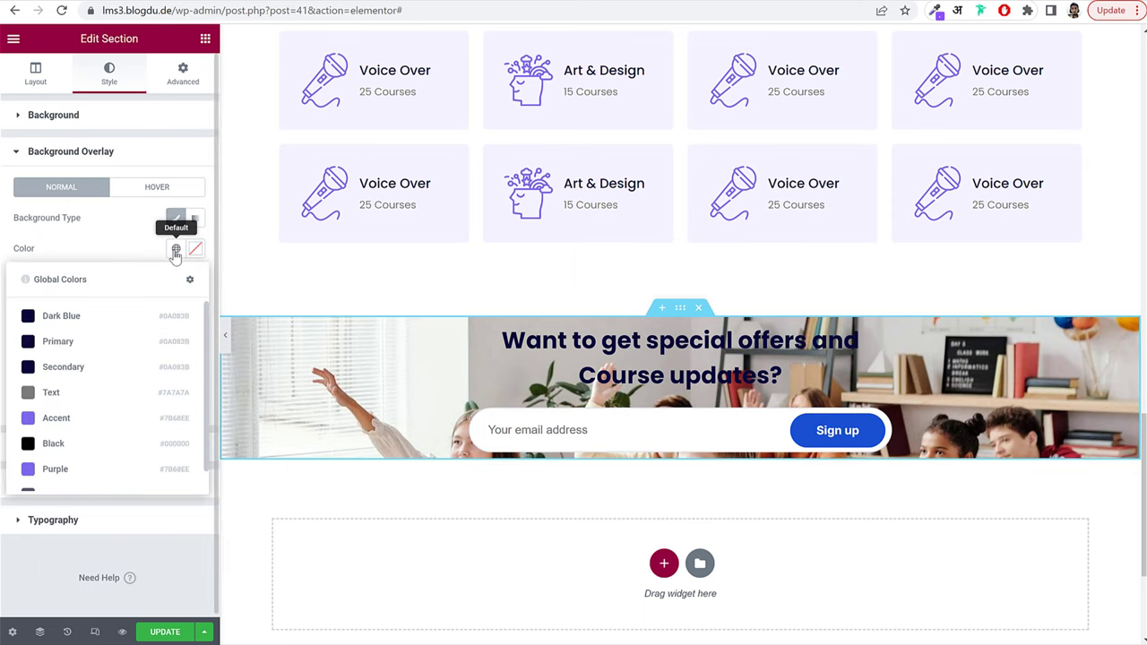
{"action": "left_click", "coordinate": [96, 348]}
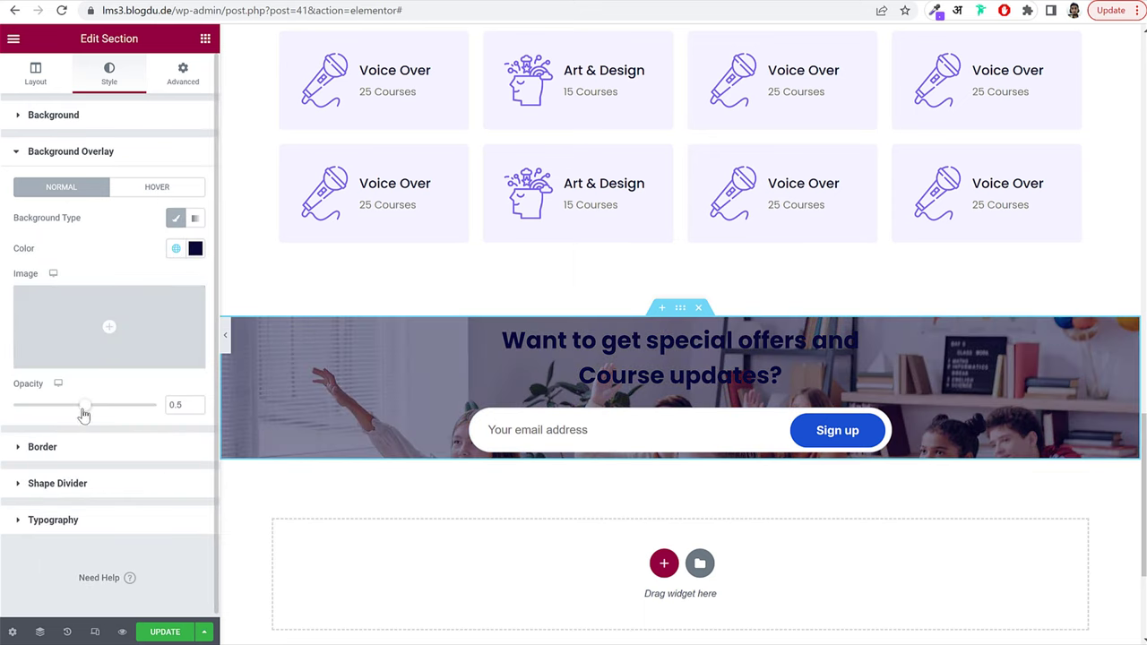
{"action": "left_click_drag", "start_coordinate": [83, 415], "coordinate": [100, 413]}
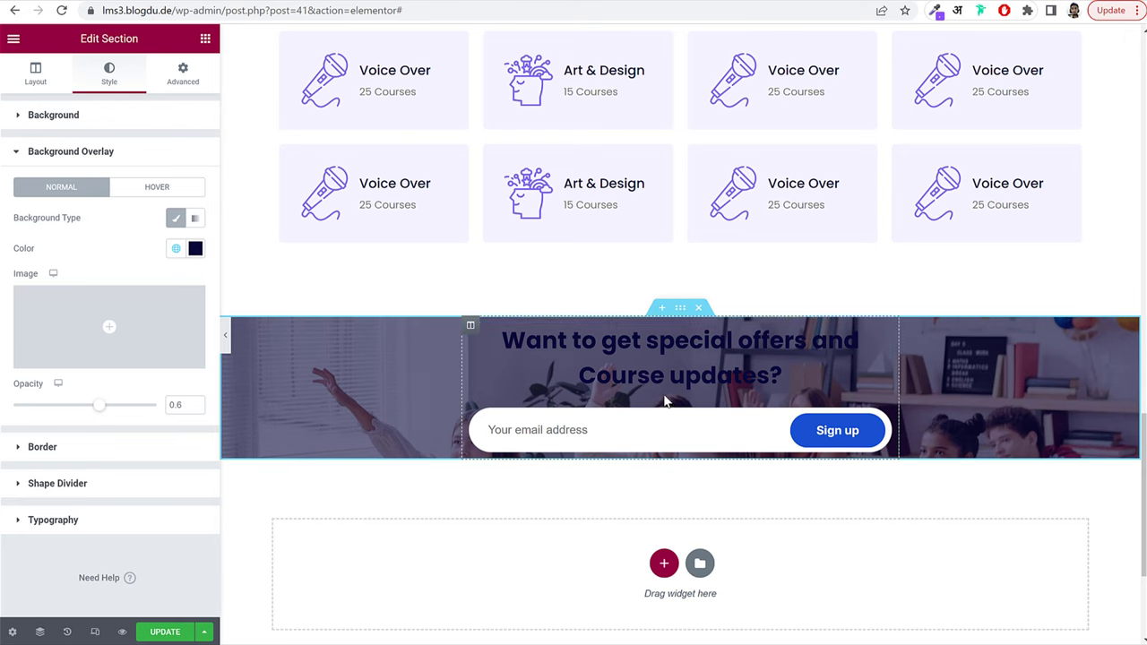
Unlink the section padding and set top to 50 and bottom to 75
{"action": "left_click", "coordinate": [183, 73]}
{"action": "left_click", "coordinate": [193, 226]}
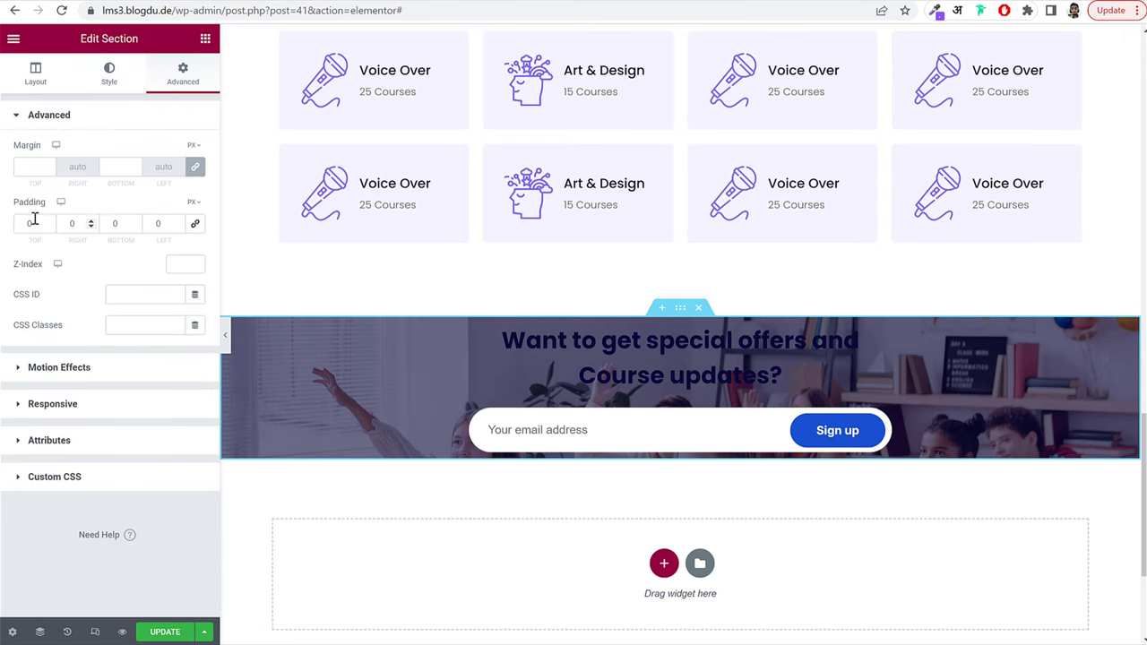
{"action": "left_click", "coordinate": [32, 223]}
{"action": "type", "text": "50"}
{"action": "key", "text": "Tab"}
{"action": "key", "text": "Tab"}
{"action": "type", "text": "7"}
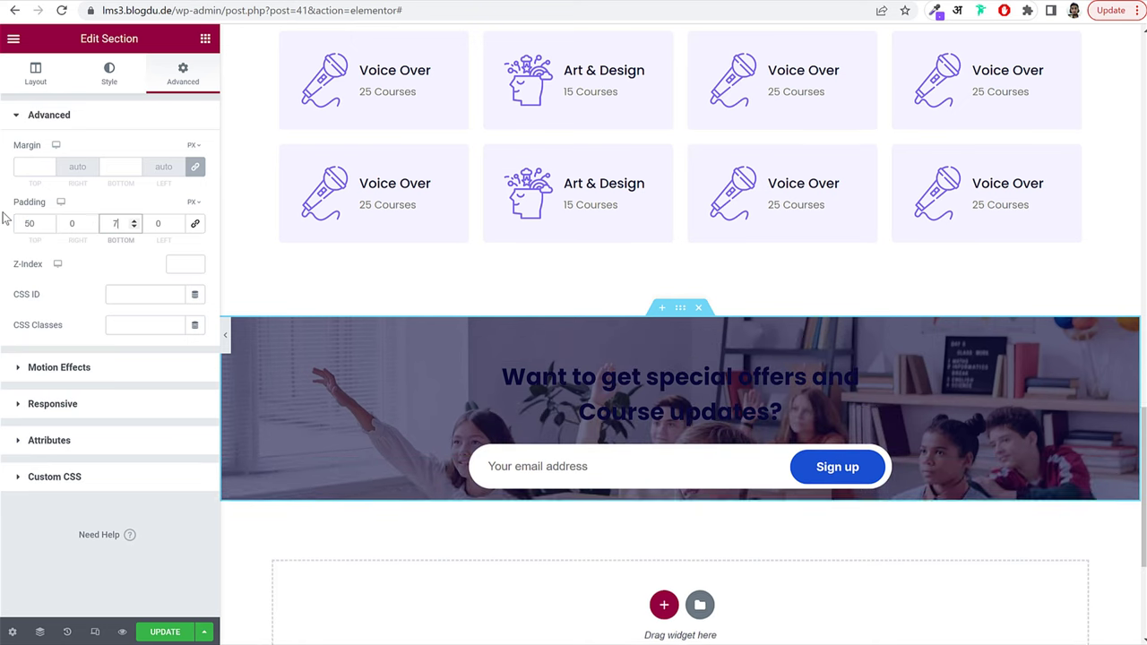
{"action": "type", "text": "5"}
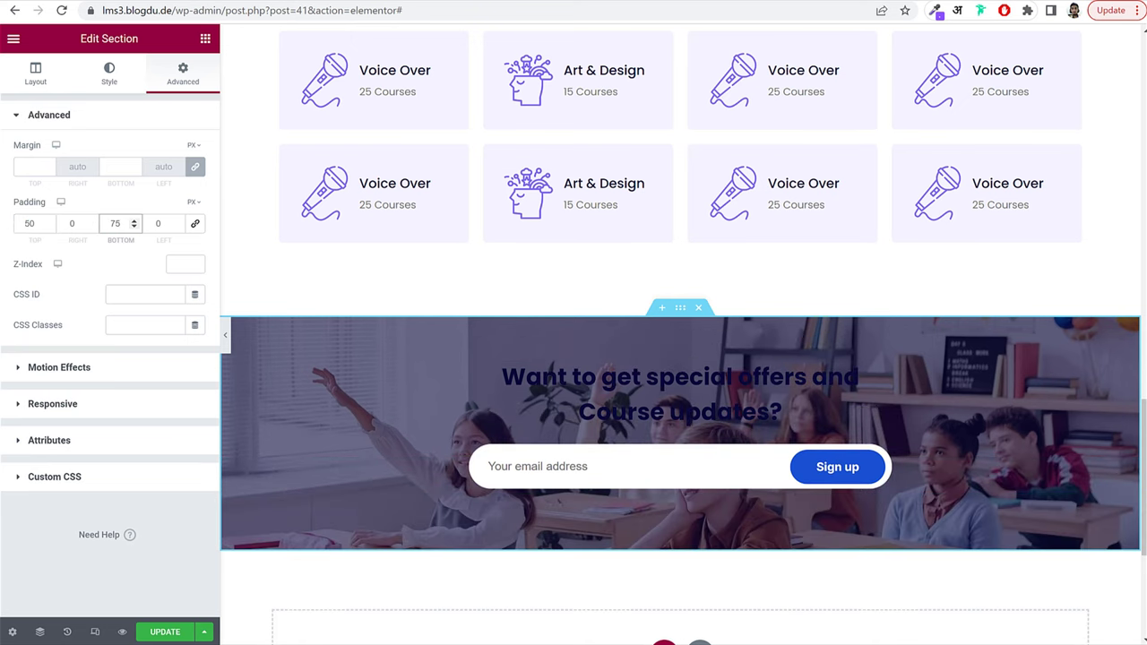
{"action": "scroll", "coordinate": [1037, 377], "scroll_direction": "down", "scroll_amount": 2}
Make the subscribe heading's text colour #FFFFFF and update the page
{"action": "left_click", "coordinate": [787, 252]}
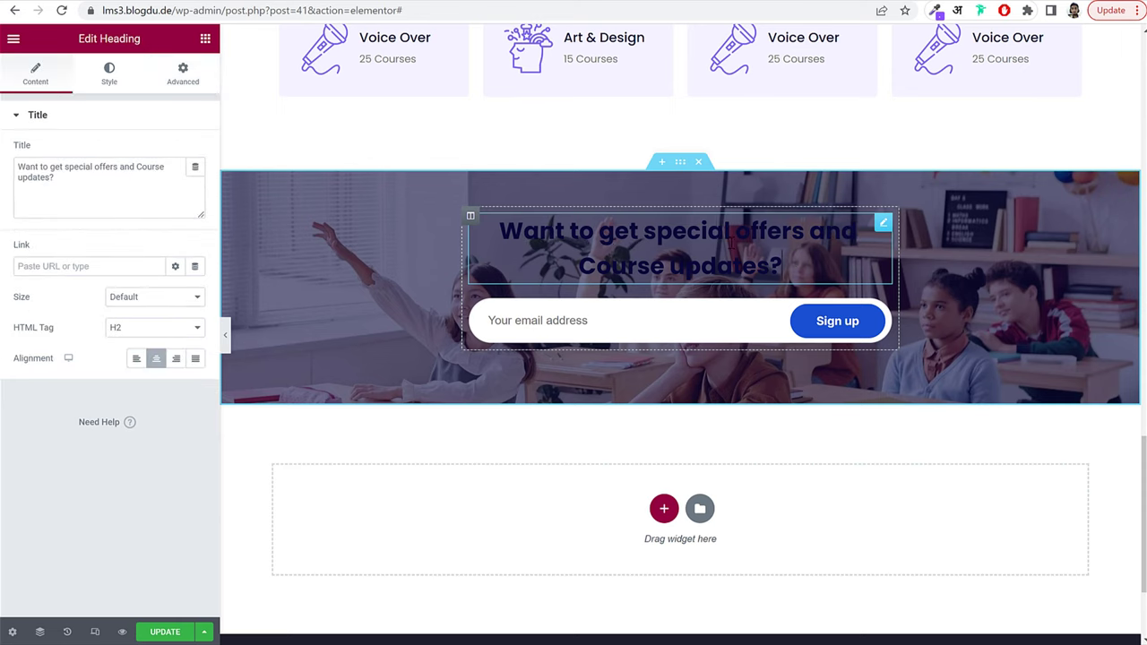
{"action": "left_click", "coordinate": [111, 77]}
{"action": "left_click", "coordinate": [177, 150]}
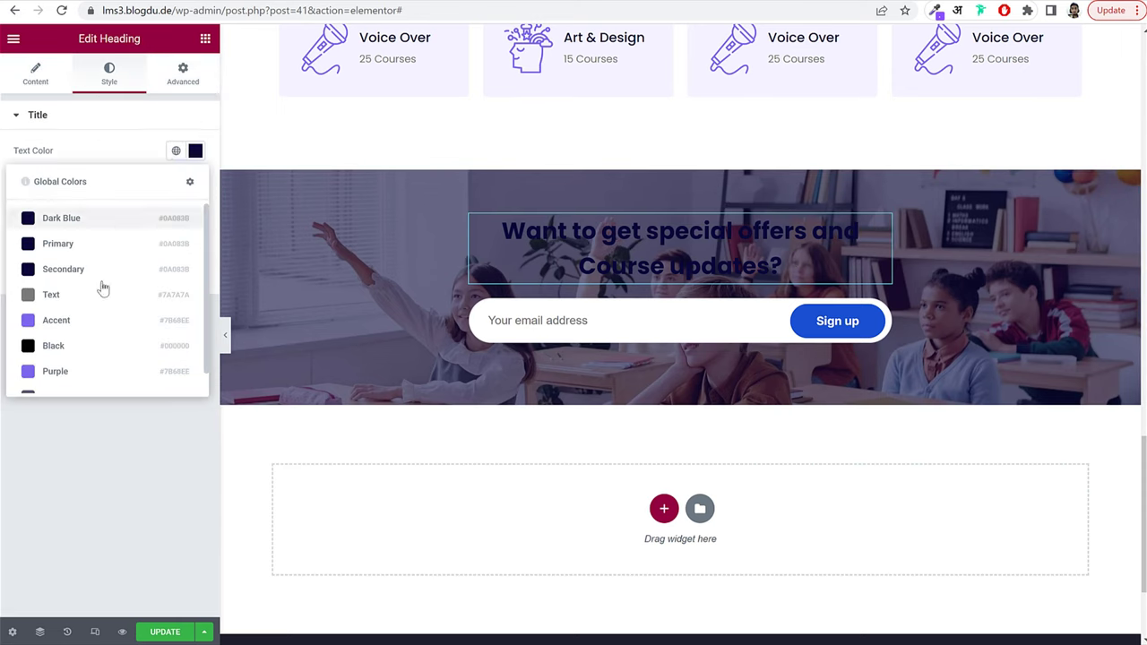
{"action": "scroll", "coordinate": [141, 294], "scroll_direction": "down", "scroll_amount": 1}
{"action": "left_click", "coordinate": [195, 150]}
{"action": "type", "text": "#FFFFFF"}
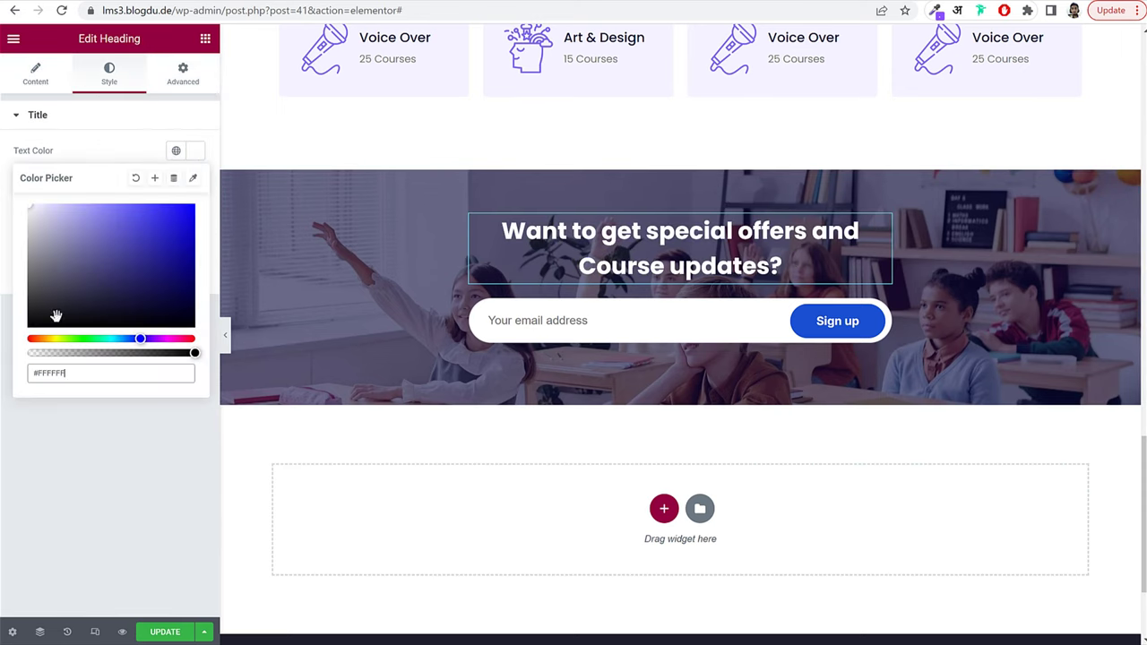
{"action": "triple_click", "coordinate": [74, 373]}
{"action": "left_click", "coordinate": [160, 631]}
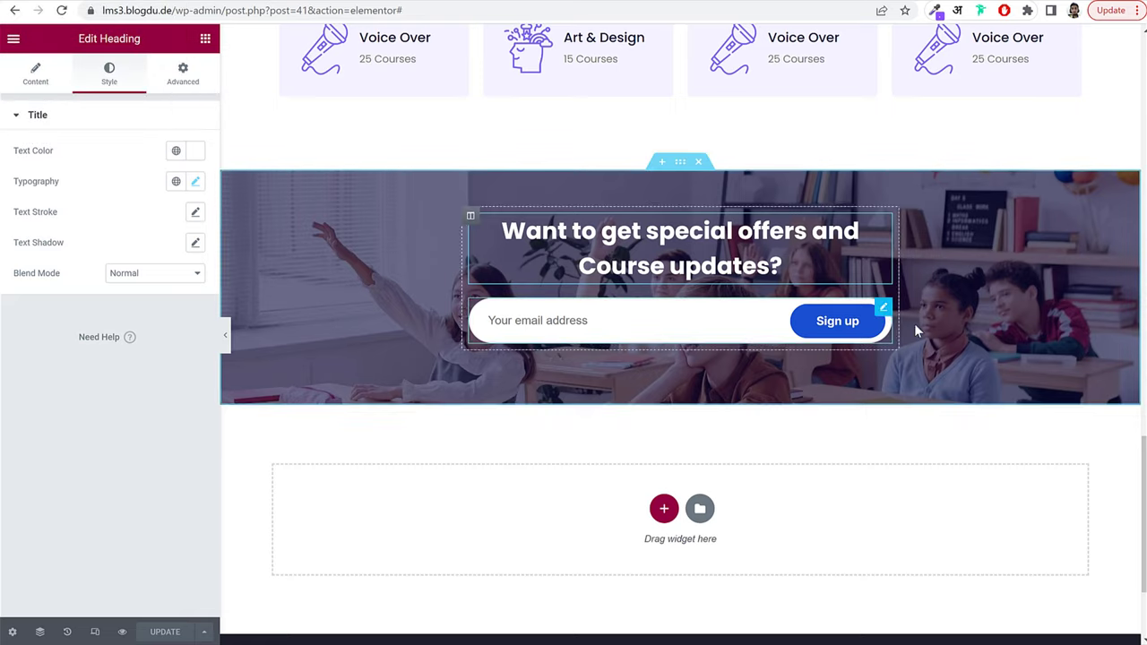
Preview the homepage in Mobile responsive mode
{"action": "scroll", "coordinate": [917, 359], "scroll_direction": "down", "scroll_amount": 2}
{"action": "scroll", "coordinate": [918, 368], "scroll_direction": "up", "scroll_amount": 10}
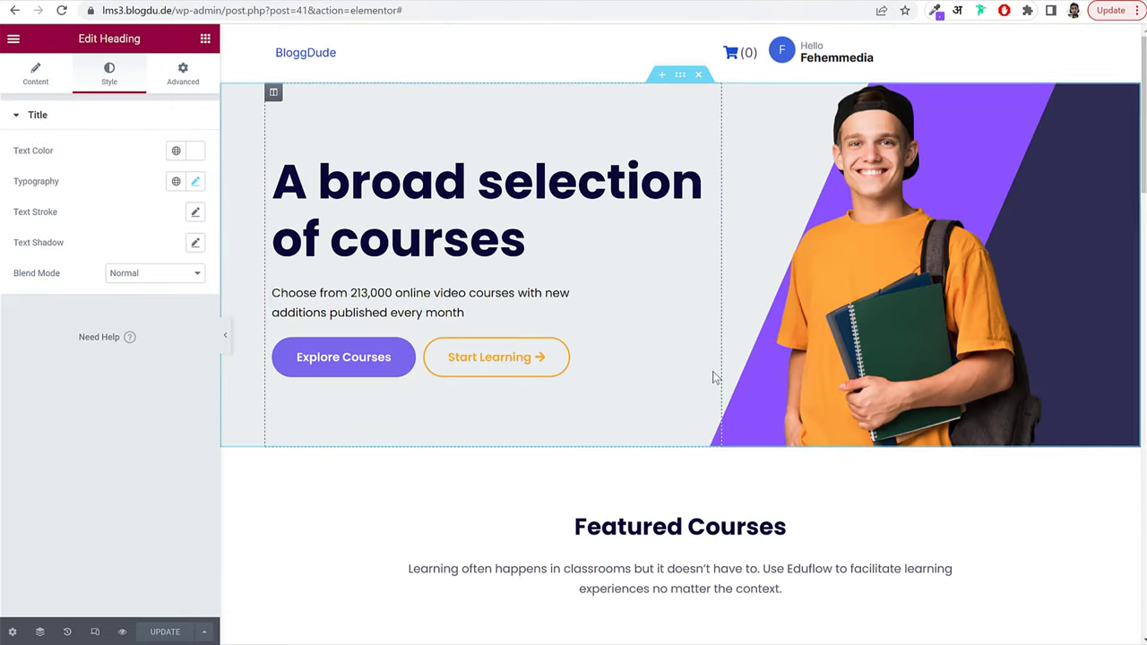
{"action": "scroll", "coordinate": [714, 377], "scroll_direction": "down", "scroll_amount": 12}
{"action": "scroll", "coordinate": [724, 397], "scroll_direction": "up", "scroll_amount": 2}
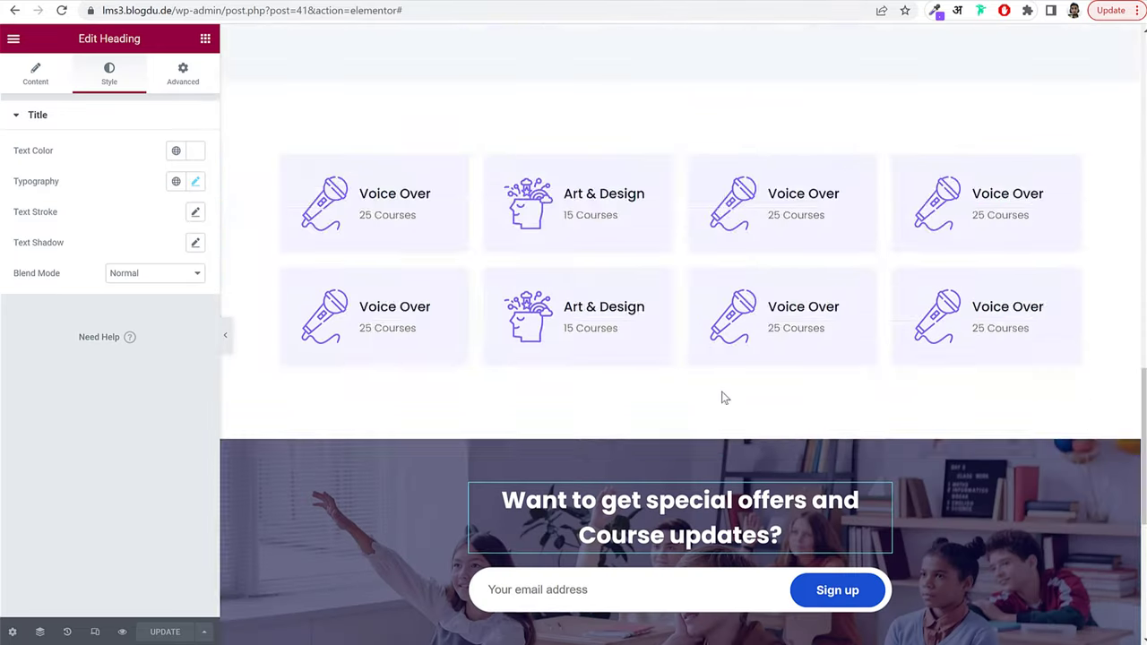
{"action": "scroll", "coordinate": [724, 397], "scroll_direction": "up", "scroll_amount": 12}
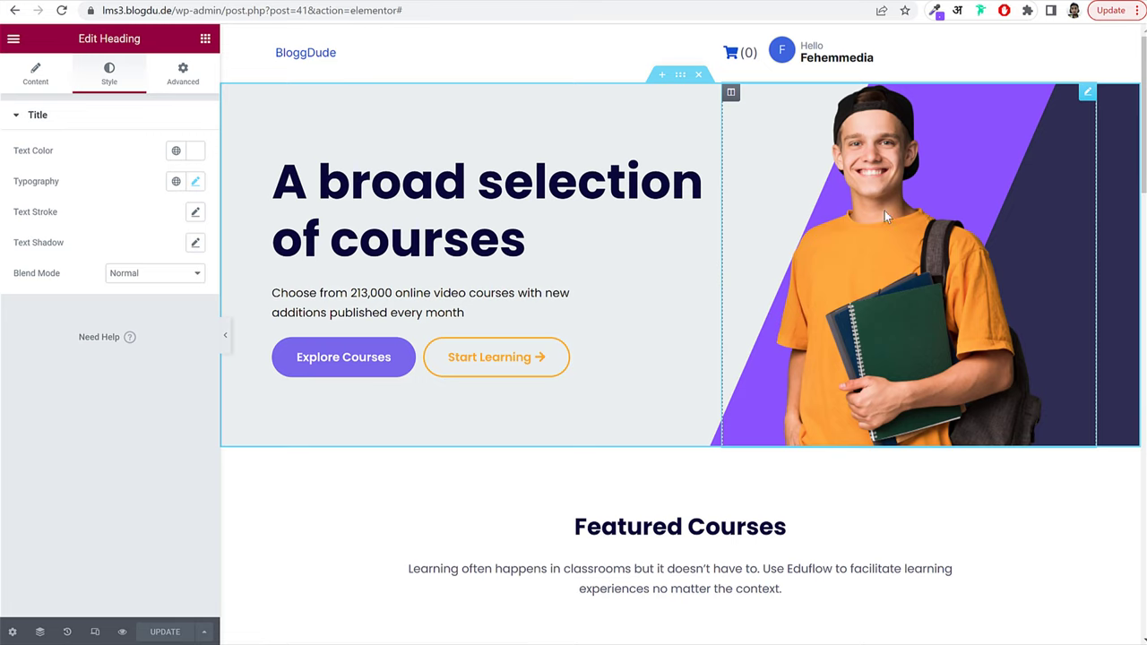
{"action": "left_click", "coordinate": [94, 633]}
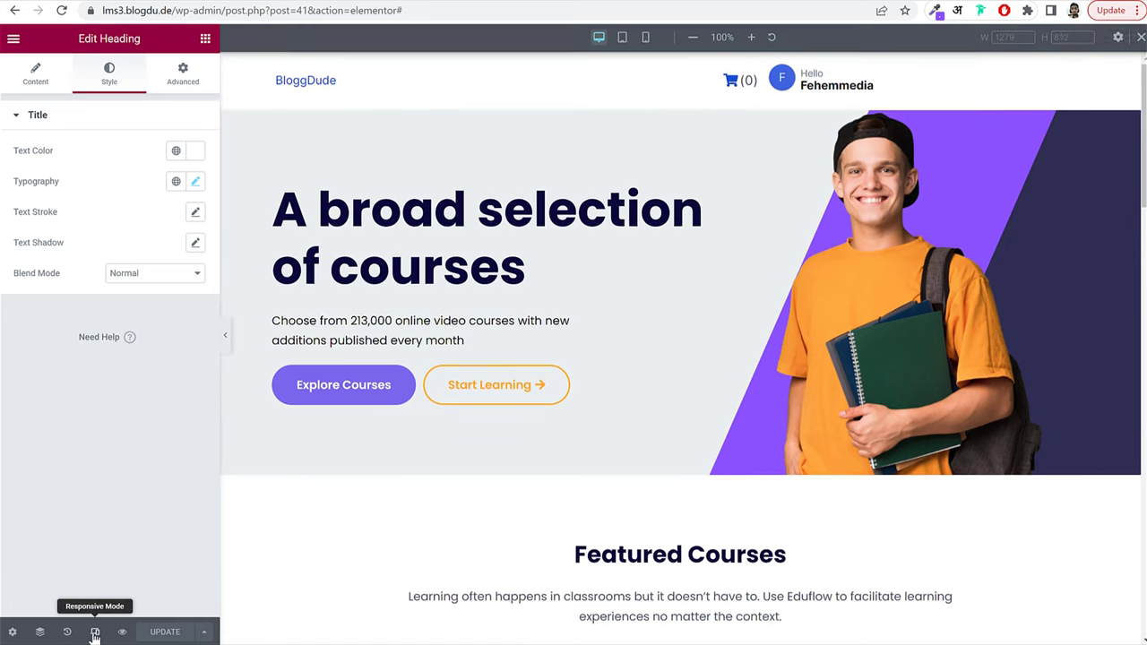
{"action": "left_click", "coordinate": [645, 40]}
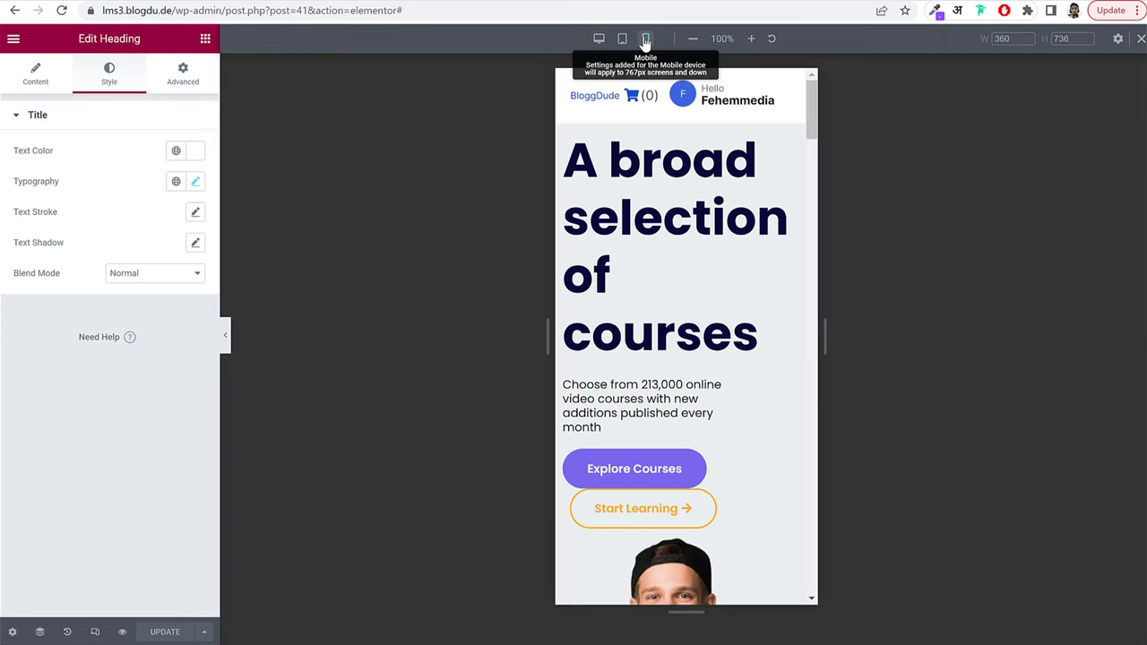
{"action": "scroll", "coordinate": [789, 377], "scroll_direction": "up", "scroll_amount": 20}
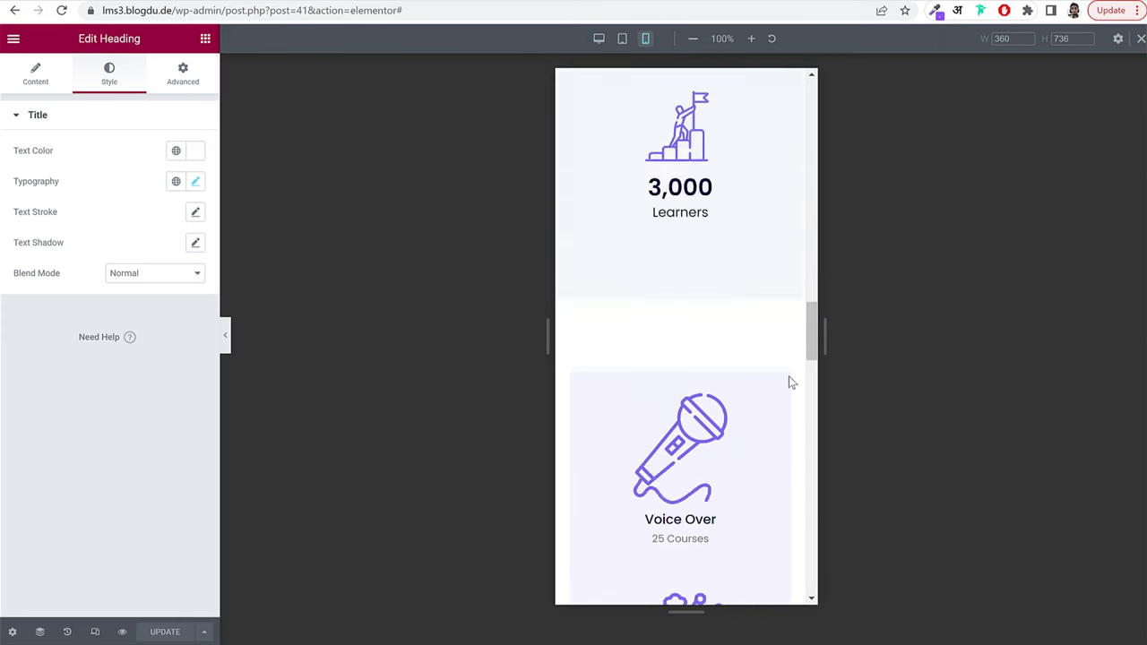
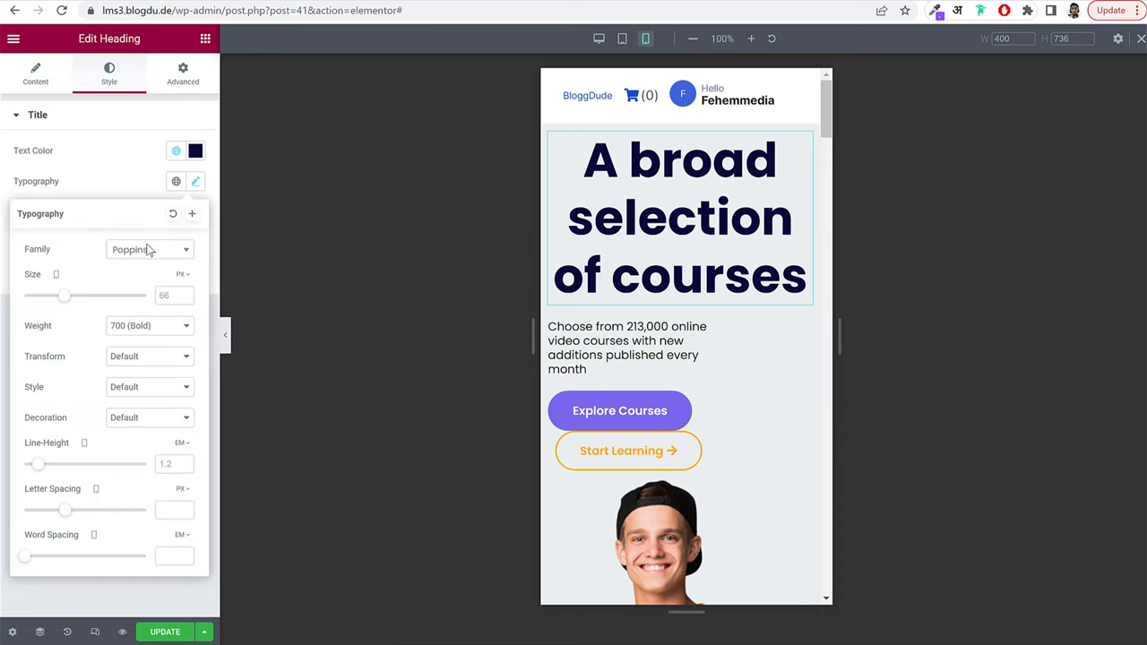
Reduce the 'A broad selection of courses' heading's mobile font size to 36 px
{"action": "left_click_drag", "start_coordinate": [64, 303], "coordinate": [48, 303]}
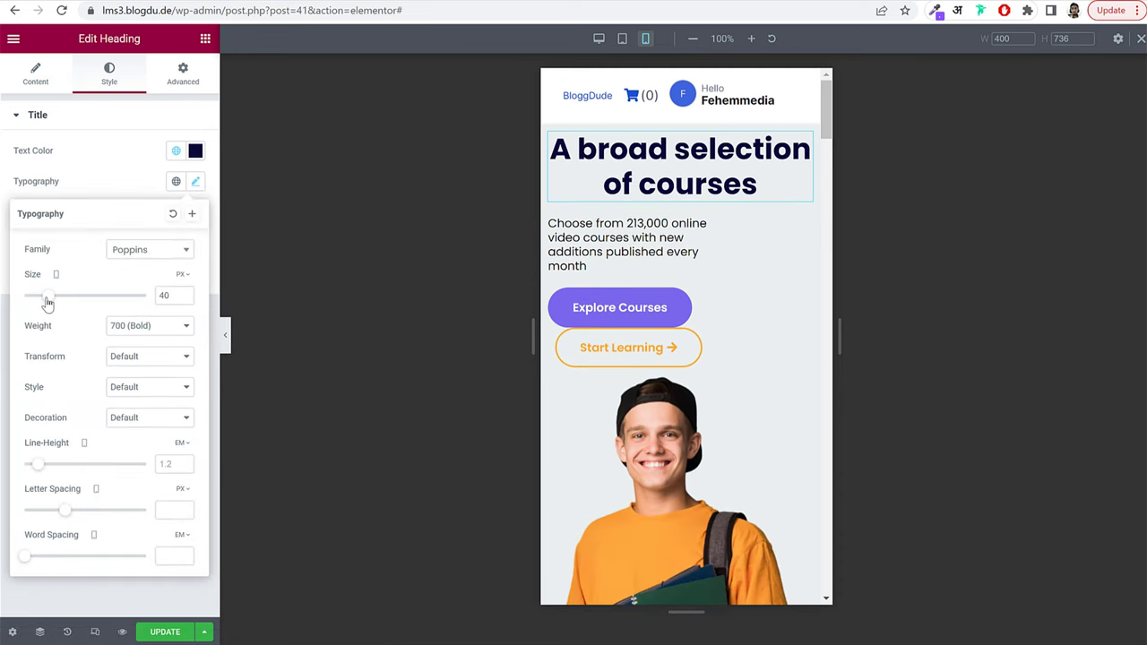
{"action": "left_click", "coordinate": [184, 300]}
{"action": "left_click", "coordinate": [185, 300]}
{"action": "left_click", "coordinate": [185, 299]}
{"action": "left_click", "coordinate": [184, 299]}
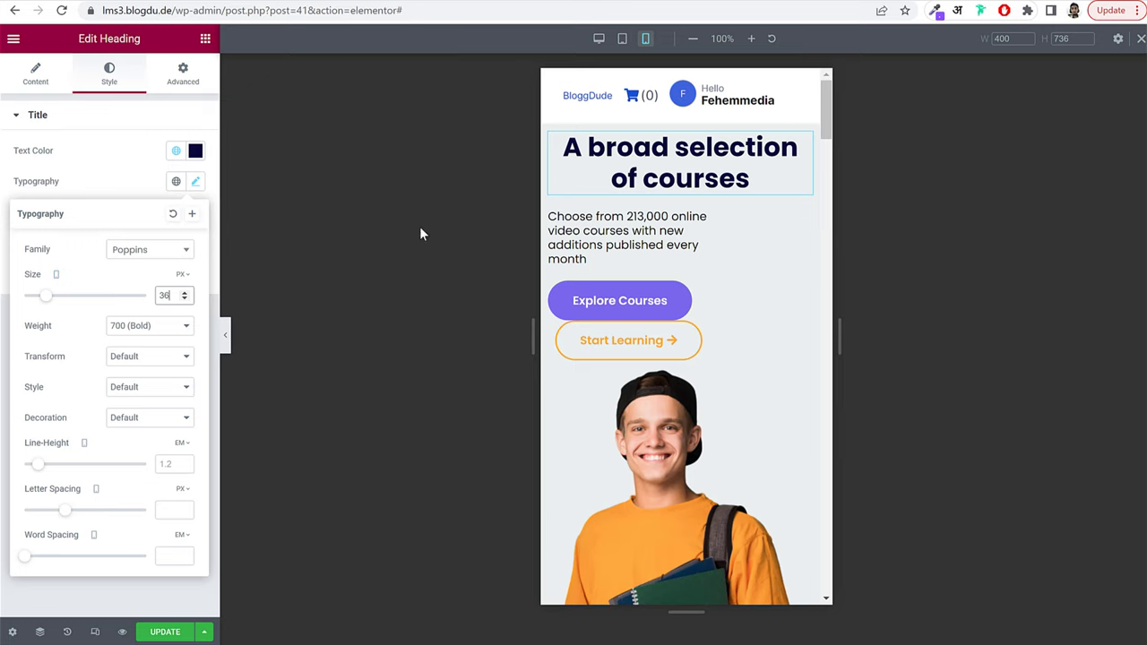
{"action": "left_click", "coordinate": [582, 222]}
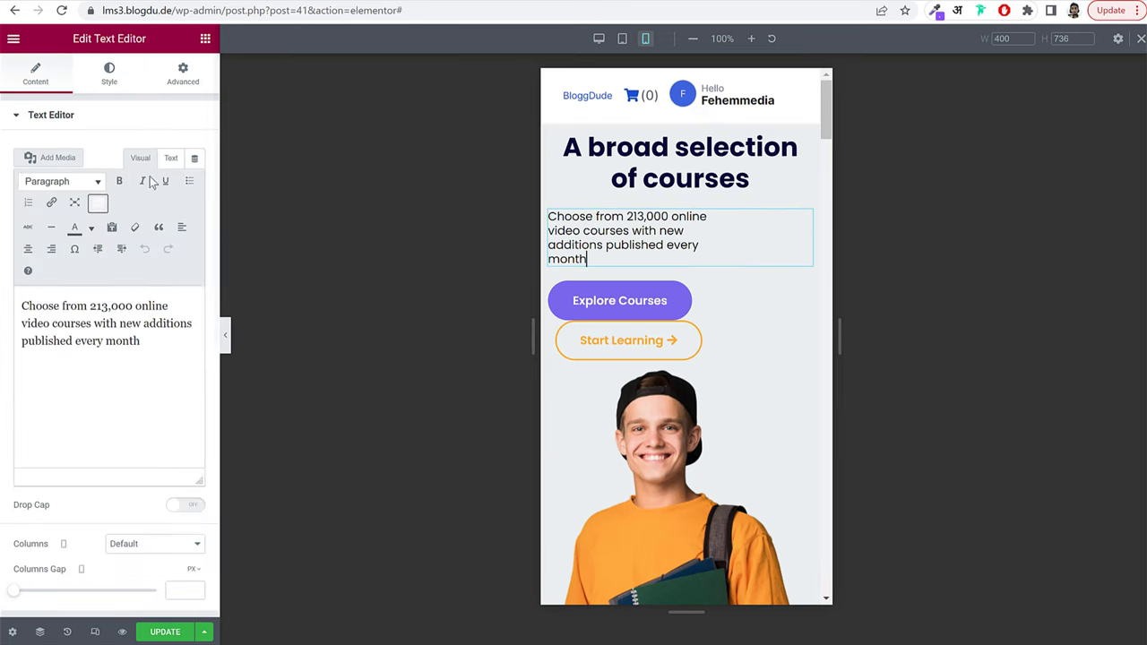
Center the intro paragraph and give it unlinked 10 px right and left margins
{"action": "left_click", "coordinate": [108, 75]}
{"action": "left_click", "coordinate": [160, 153]}
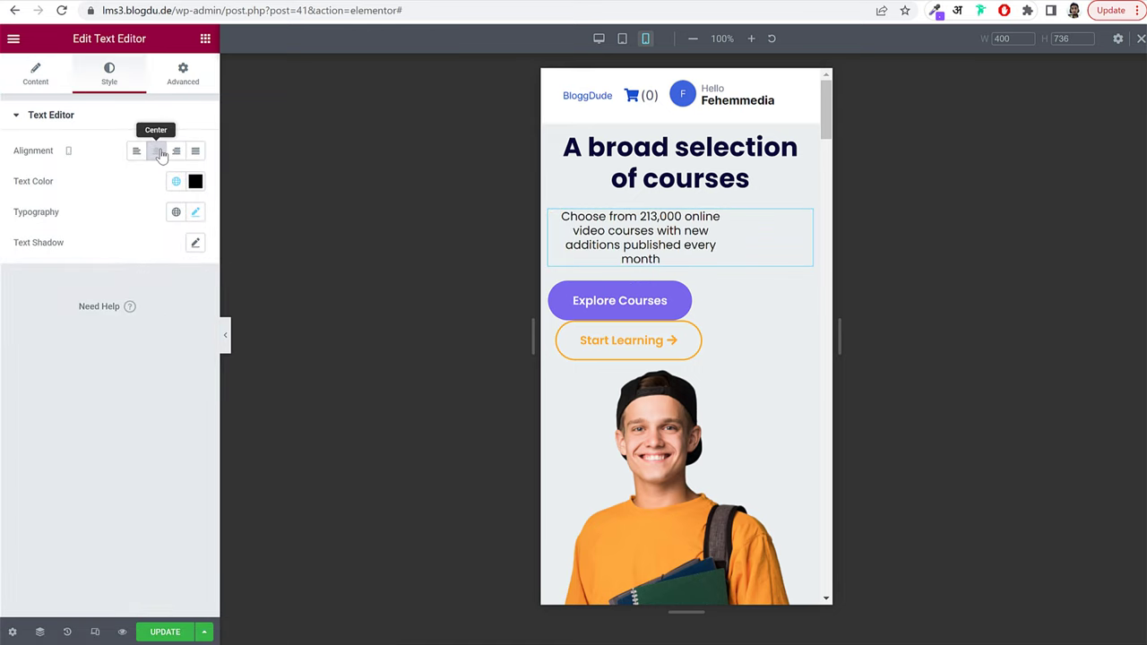
{"action": "left_click", "coordinate": [183, 75]}
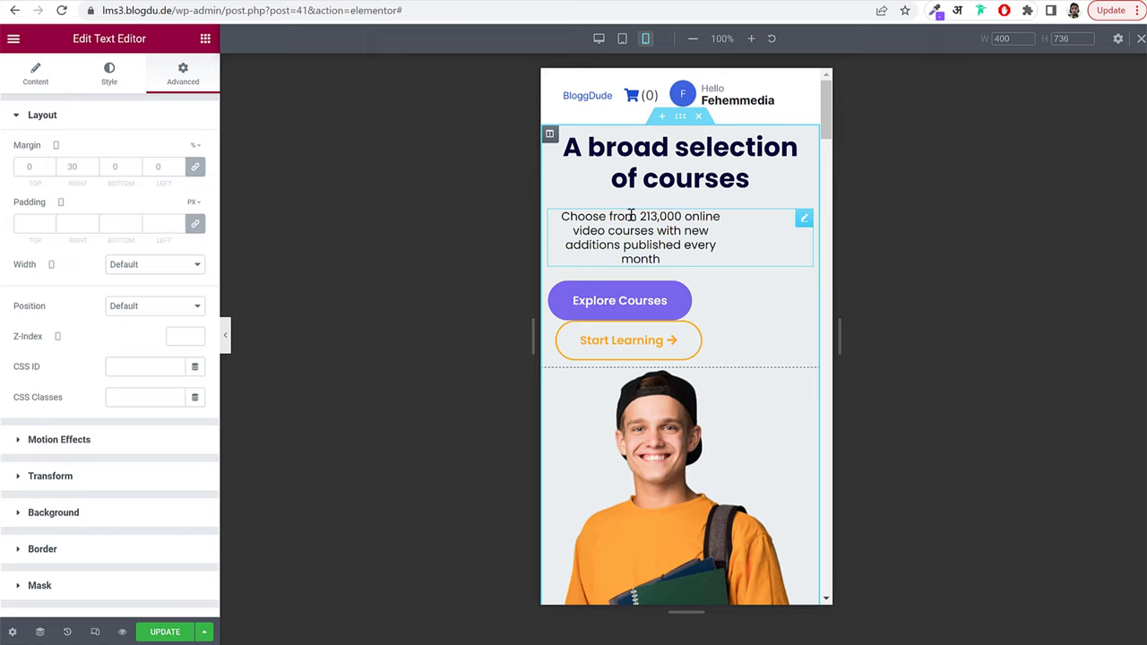
{"action": "left_click", "coordinate": [65, 170]}
{"action": "type", "text": "0"}
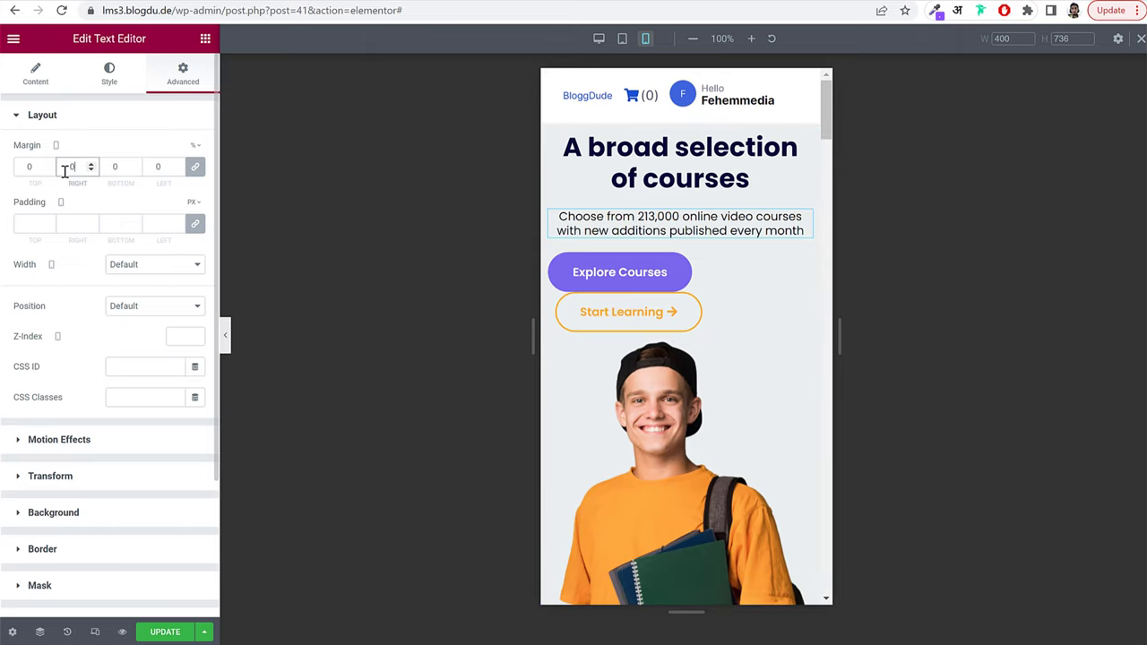
{"action": "left_click", "coordinate": [196, 168]}
{"action": "type", "text": "10"}
{"action": "key", "text": "Tab"}
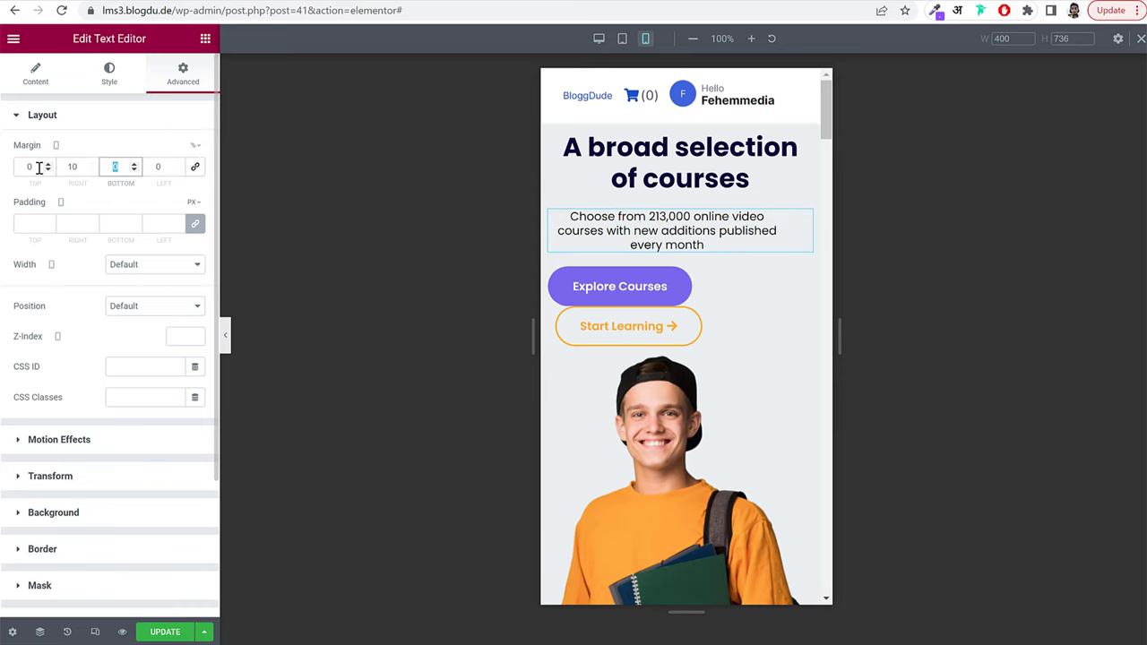
{"action": "key", "text": "Tab"}
{"action": "type", "text": "10"}
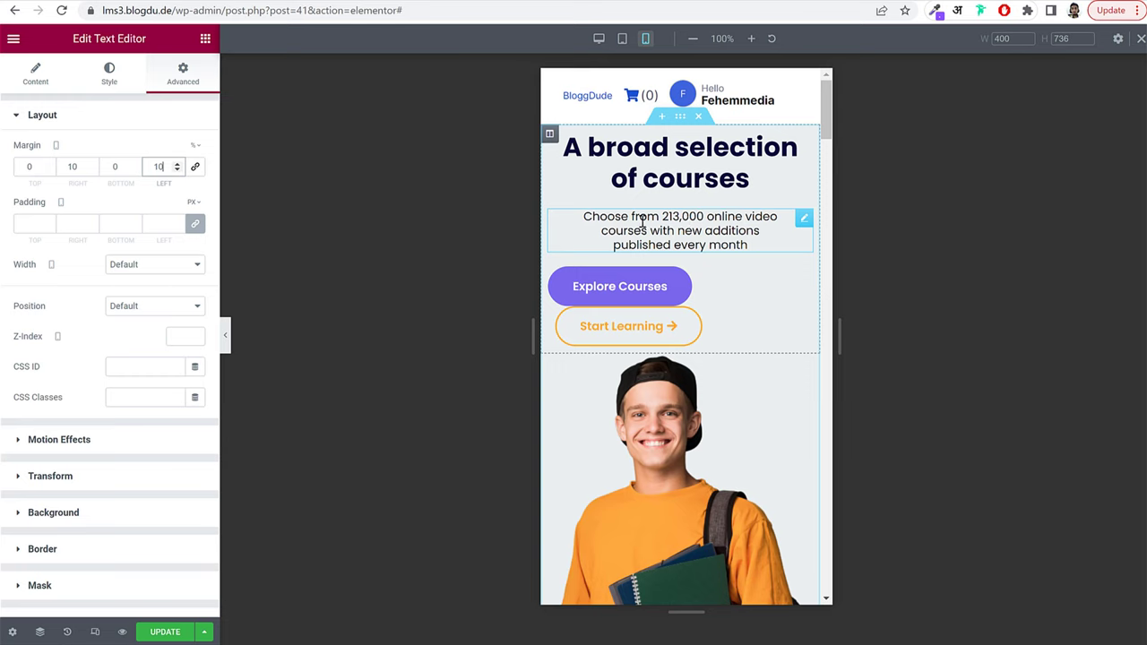
Set the intro paragraph's line height to 1.5
{"action": "left_click", "coordinate": [112, 82]}
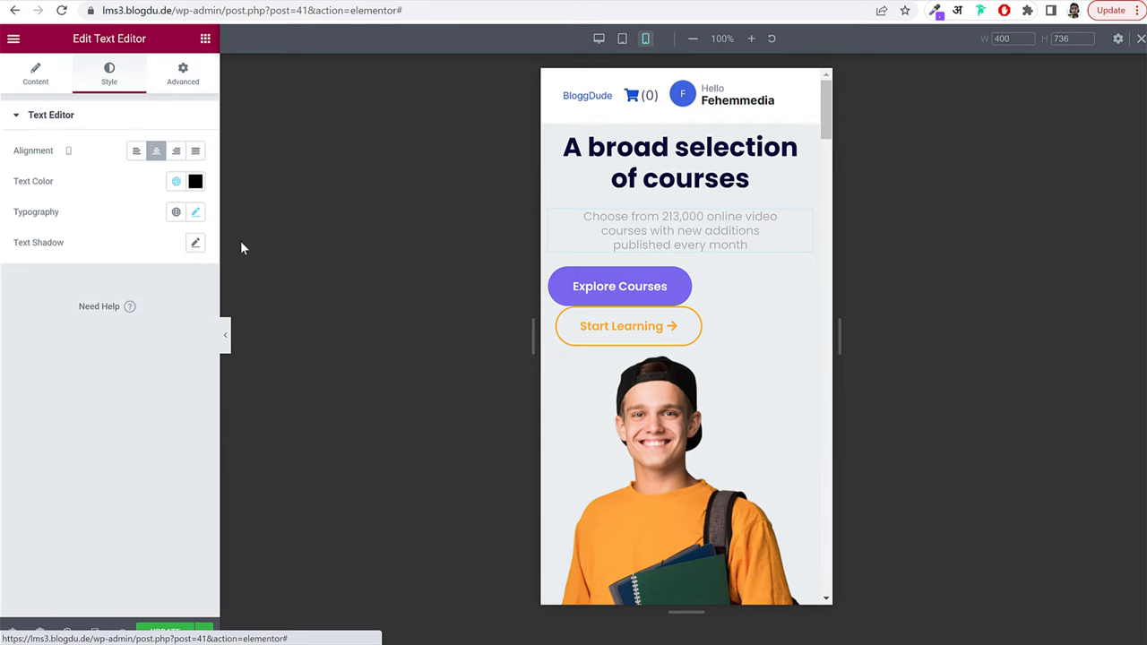
{"action": "left_click", "coordinate": [195, 211]}
{"action": "left_click", "coordinate": [167, 494]}
{"action": "type", "text": "1"}
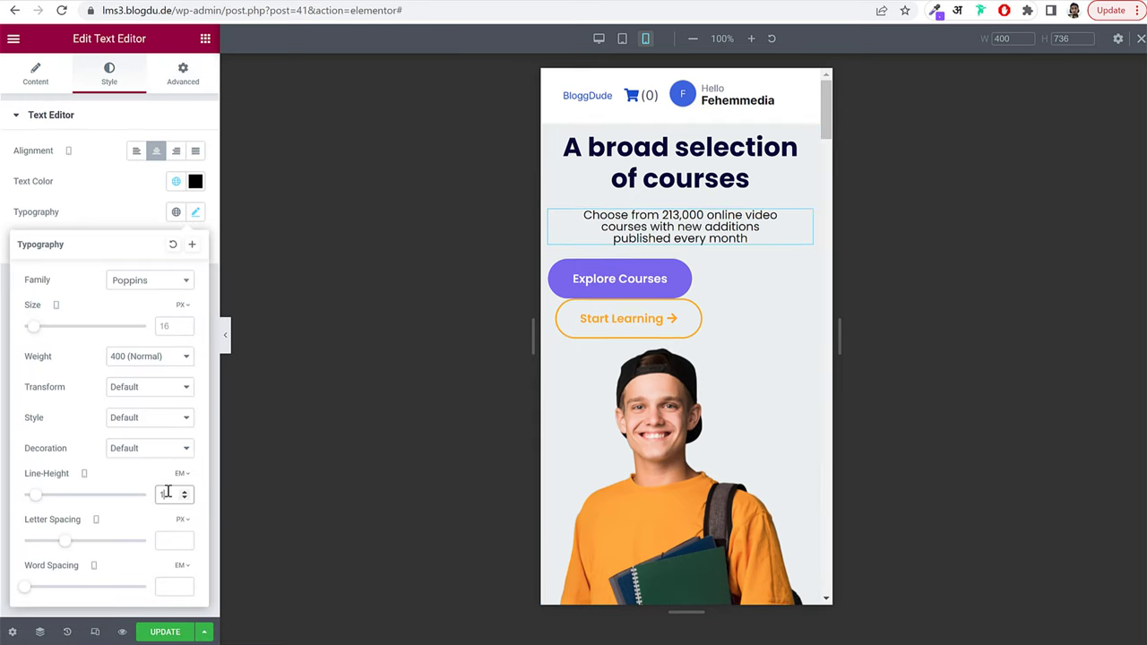
{"action": "type", "text": ".5"}
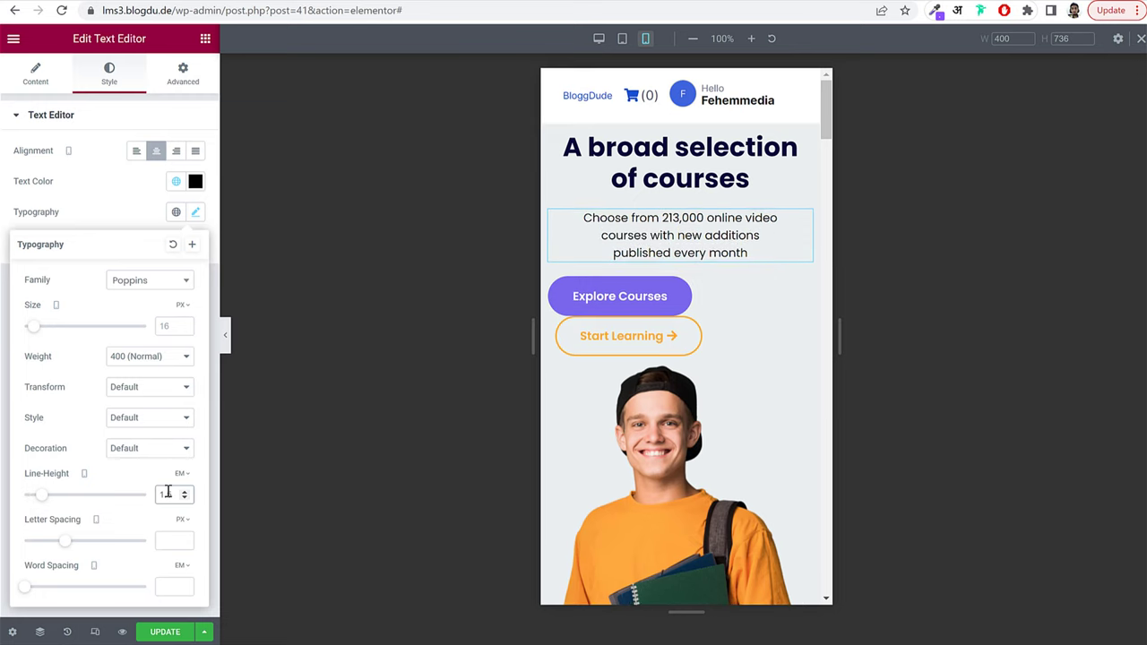
Set the Explore Courses button's mobile text size to 14
{"action": "left_click", "coordinate": [678, 302]}
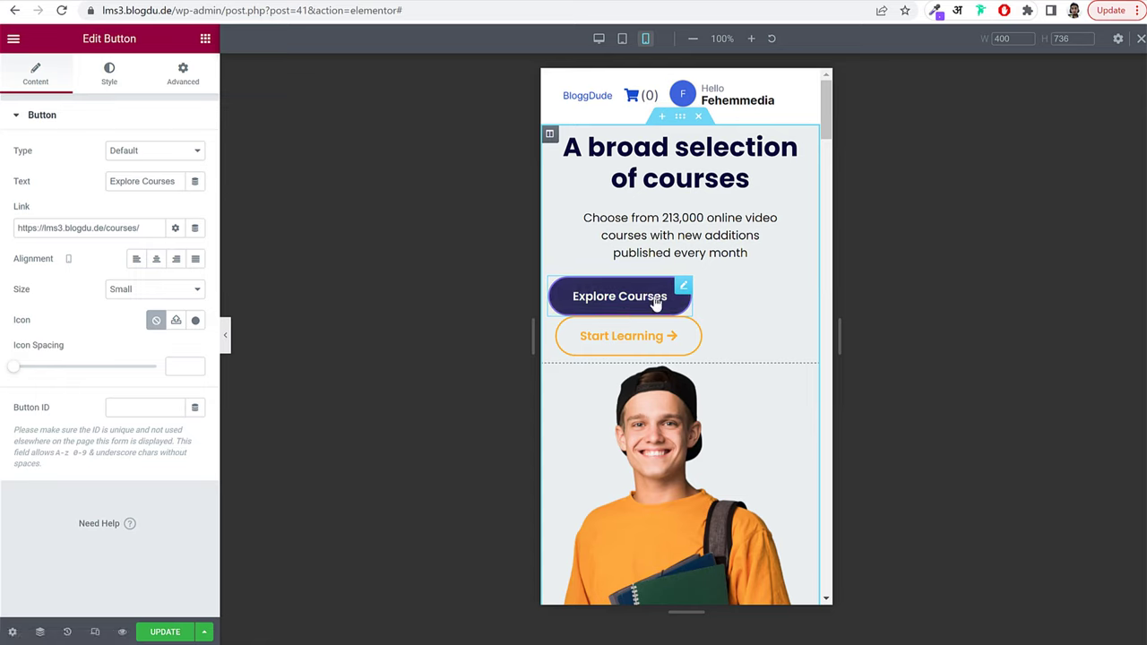
{"action": "left_click", "coordinate": [109, 86]}
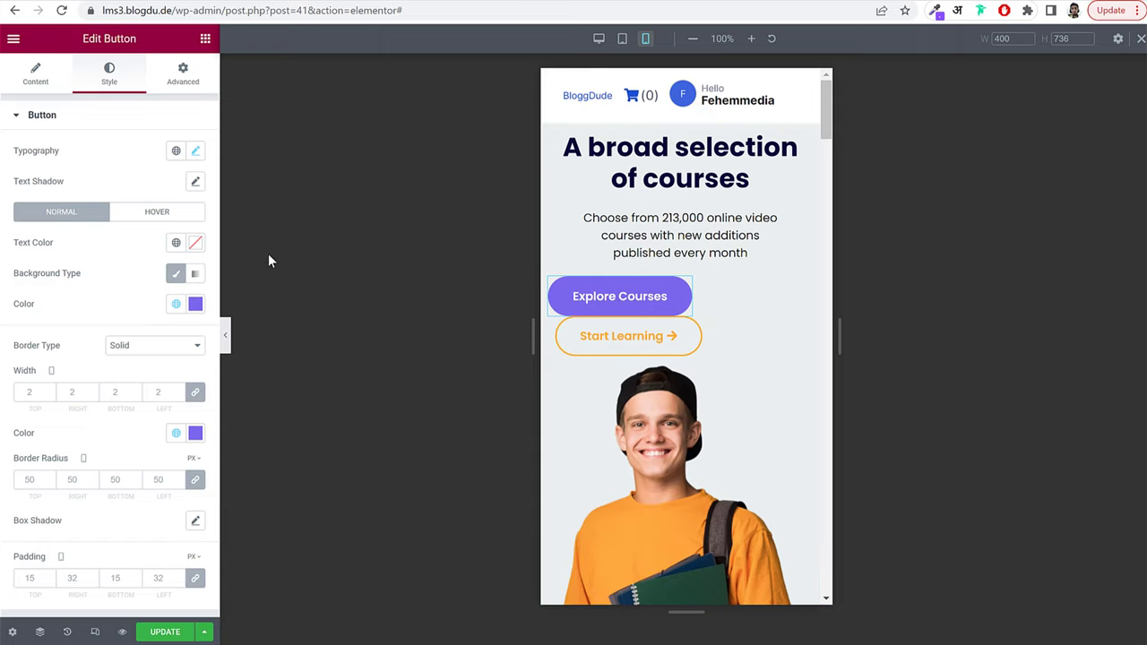
{"action": "left_click", "coordinate": [197, 151]}
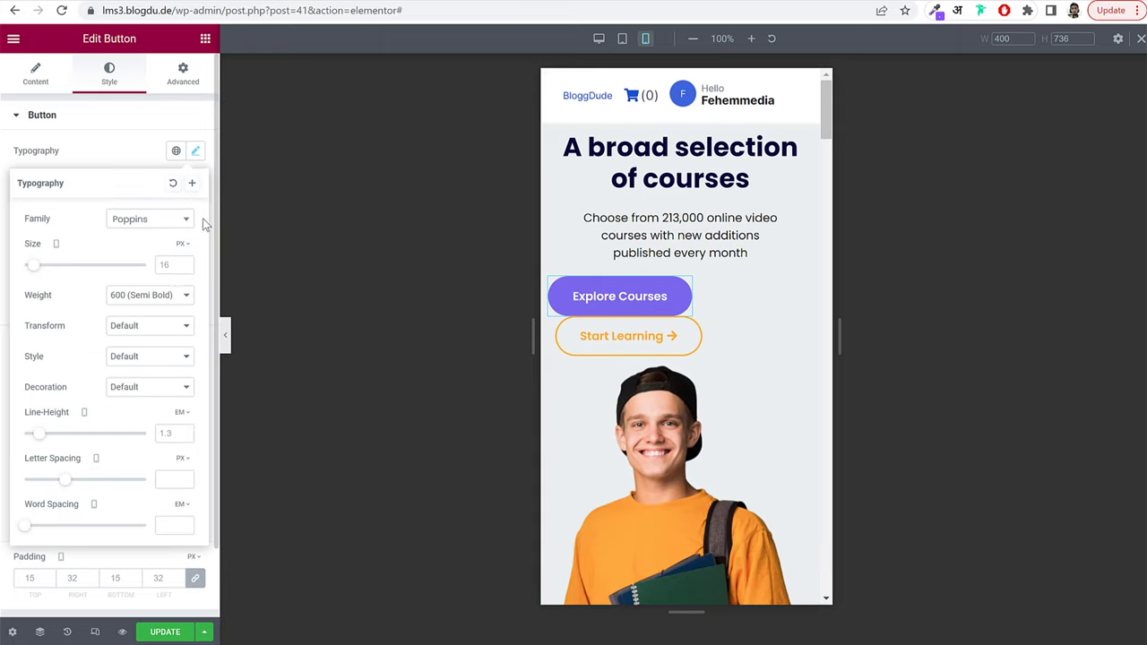
{"action": "left_click", "coordinate": [172, 267]}
{"action": "type", "text": "14"}
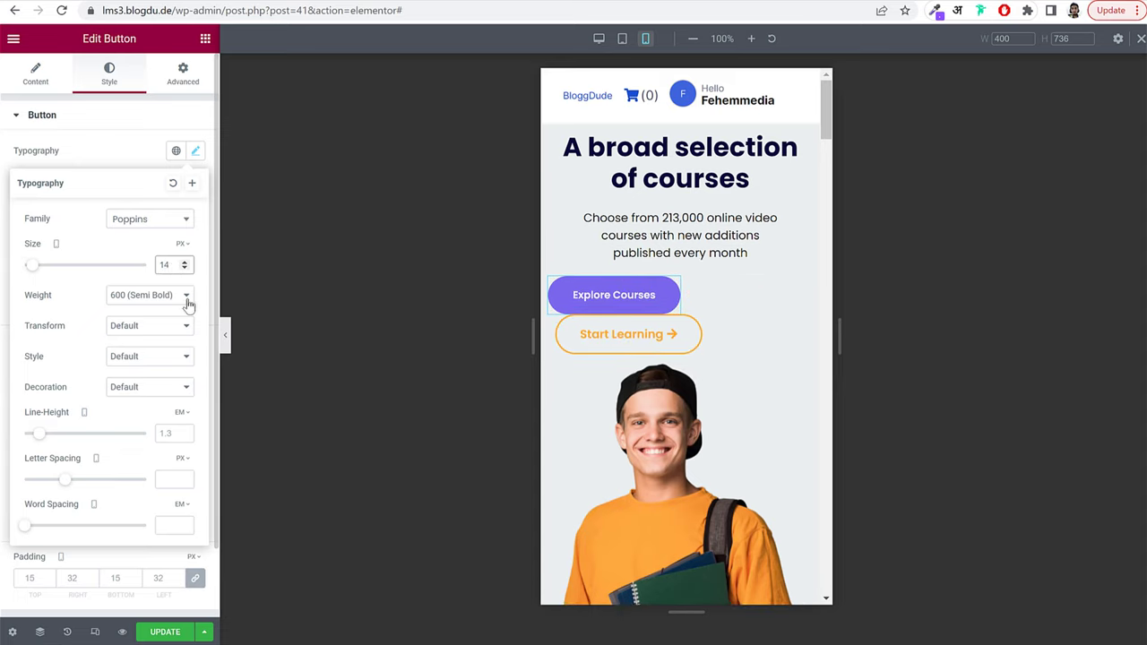
Lower both the Start Learning and Explore Courses button text to 13 px
{"action": "left_click", "coordinate": [619, 334]}
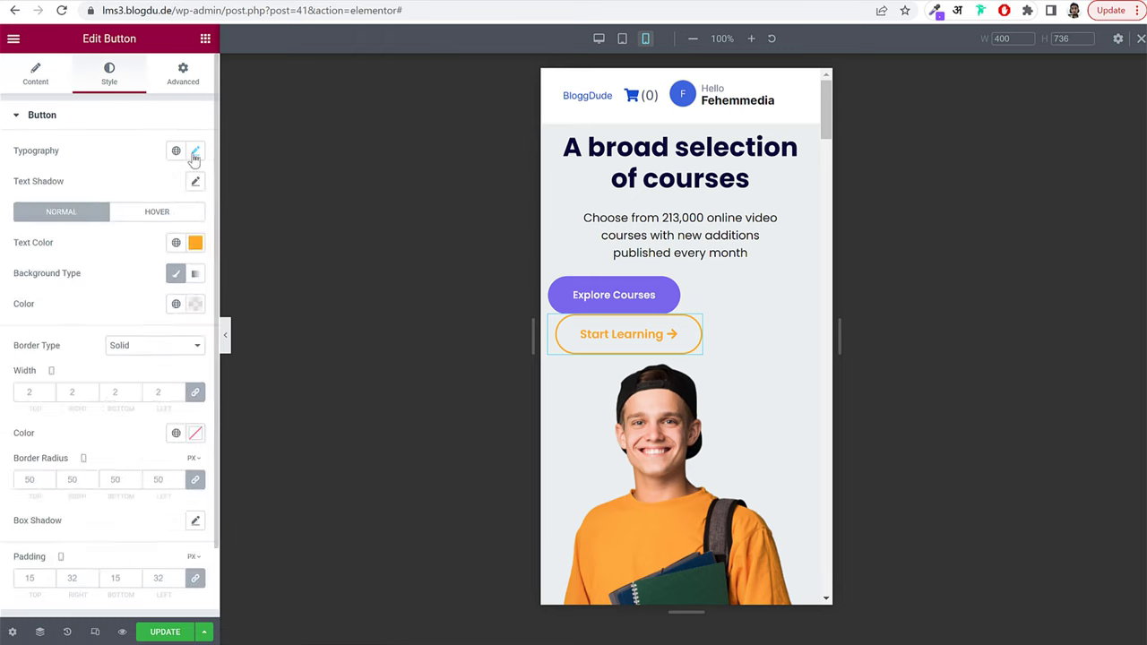
{"action": "left_click", "coordinate": [196, 151]}
{"action": "left_click", "coordinate": [167, 265]}
{"action": "type", "text": "14"}
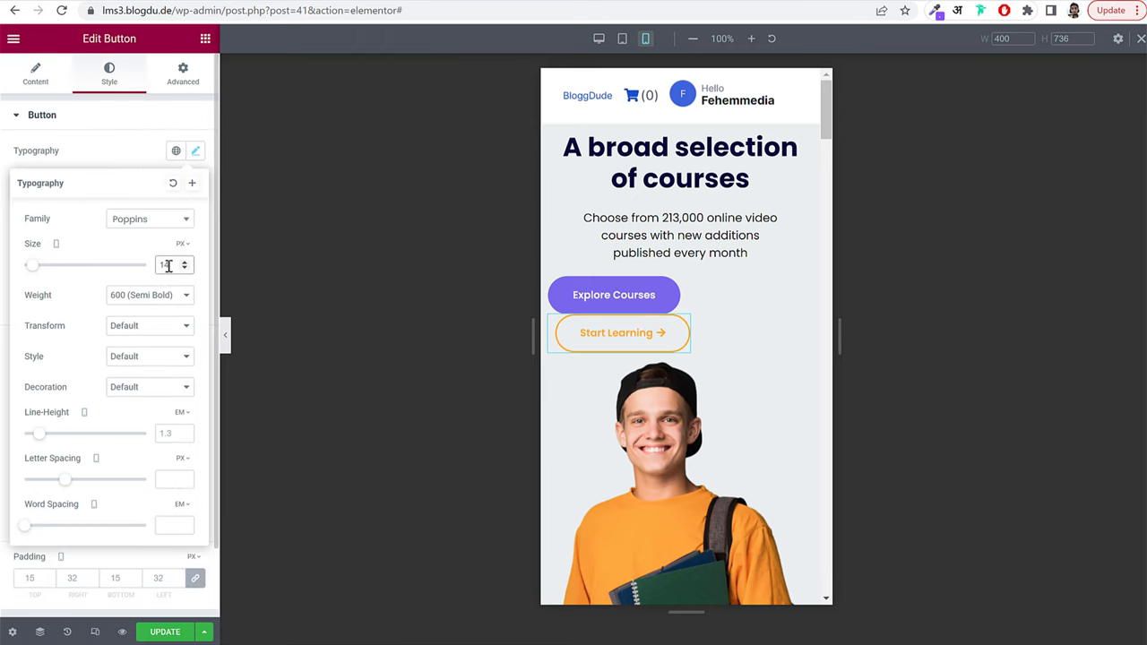
{"action": "left_click", "coordinate": [185, 268]}
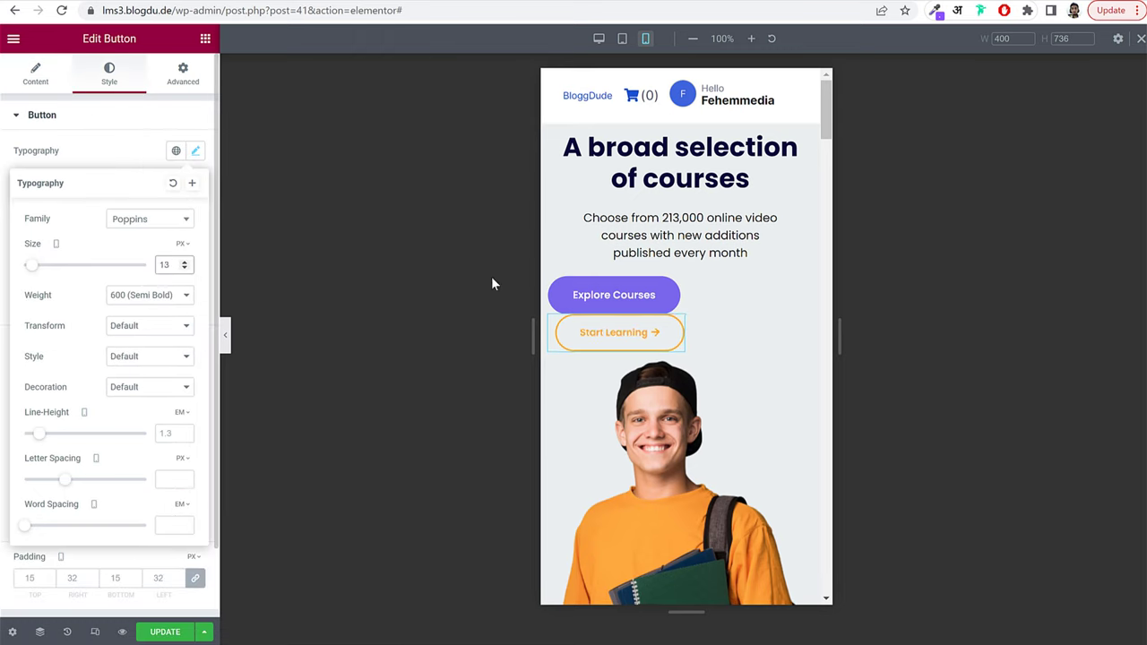
{"action": "left_click", "coordinate": [584, 295]}
{"action": "left_click", "coordinate": [196, 150]}
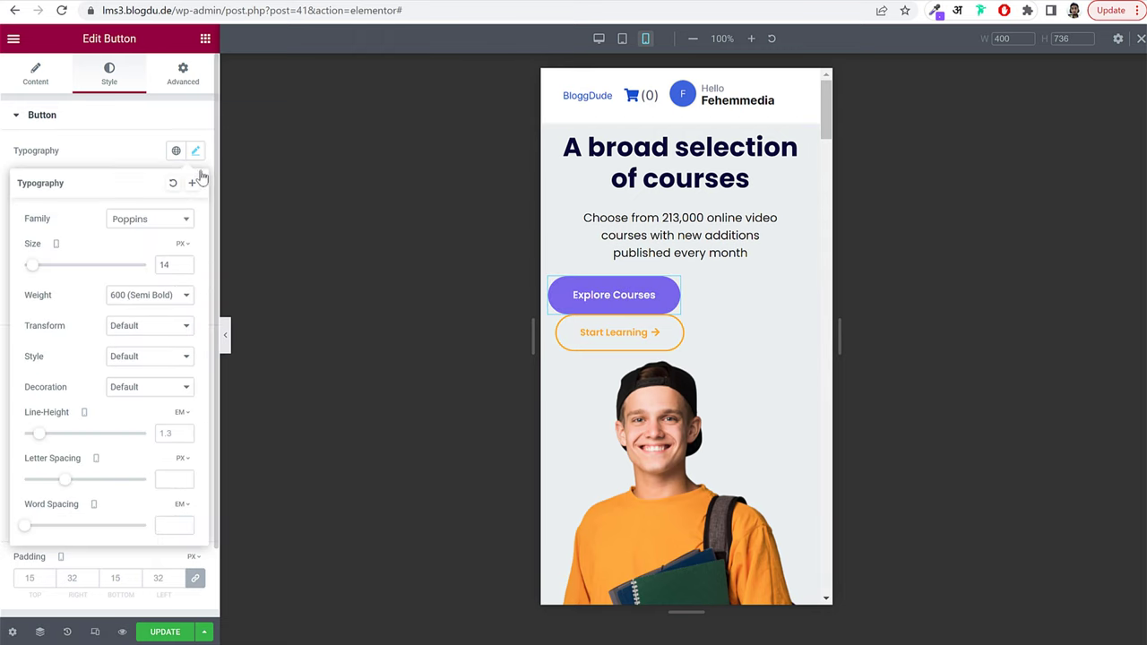
{"action": "left_click", "coordinate": [184, 268]}
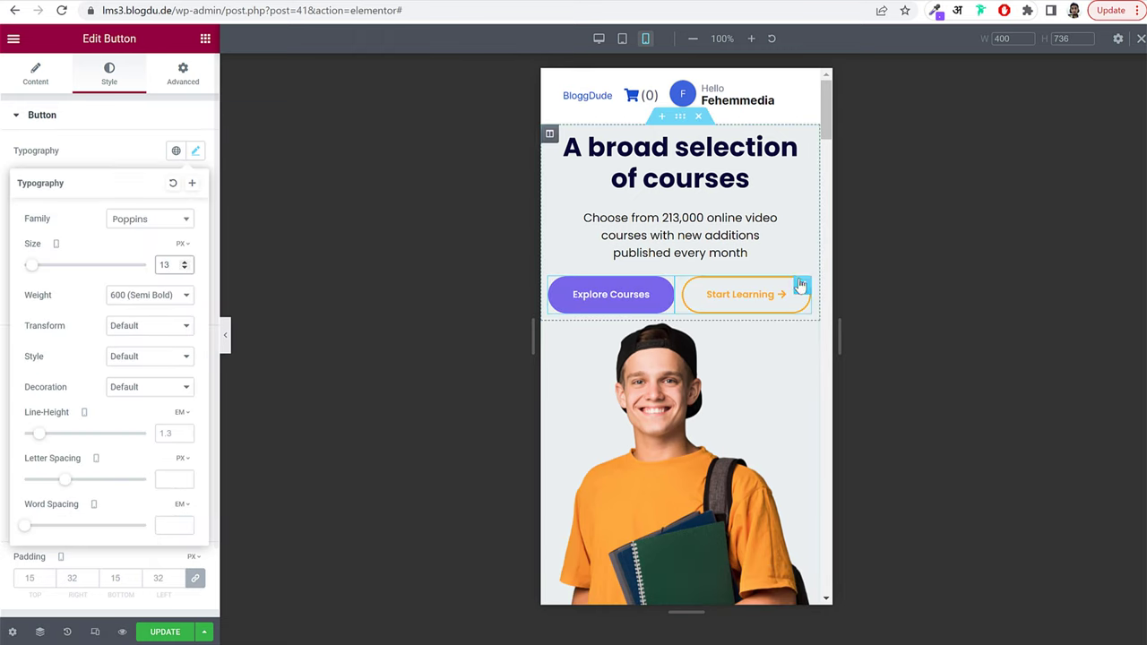
{"action": "left_click", "coordinate": [749, 296]}
Set the Start Learning button's mobile left margin to 5 px and preview the page
{"action": "left_click", "coordinate": [181, 77]}
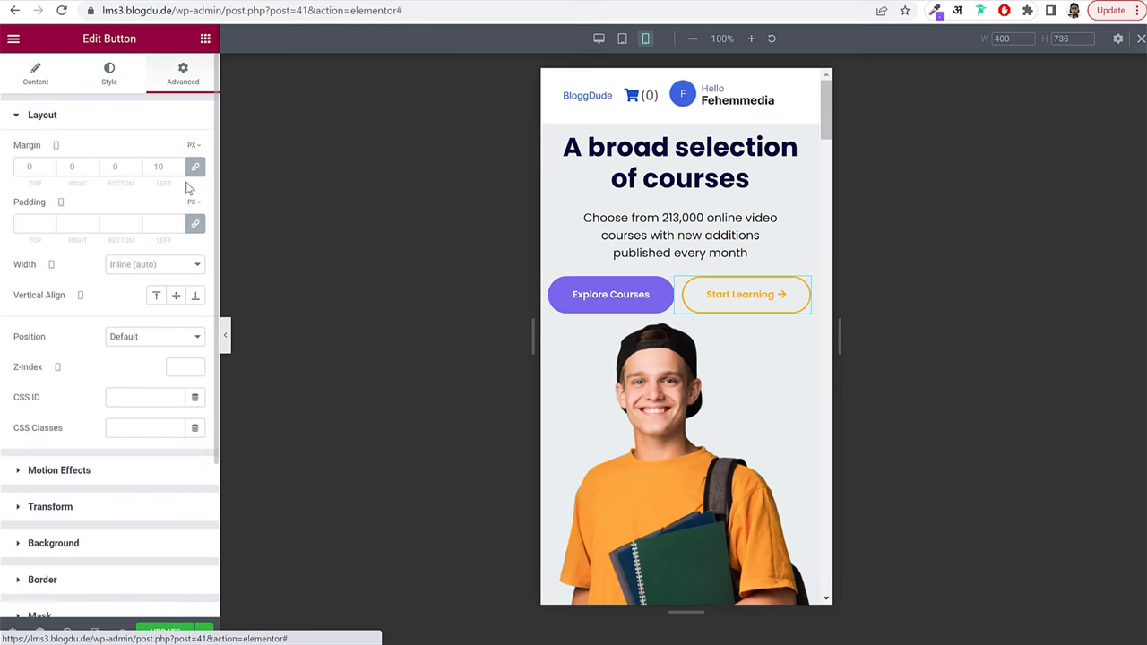
{"action": "left_click", "coordinate": [195, 167]}
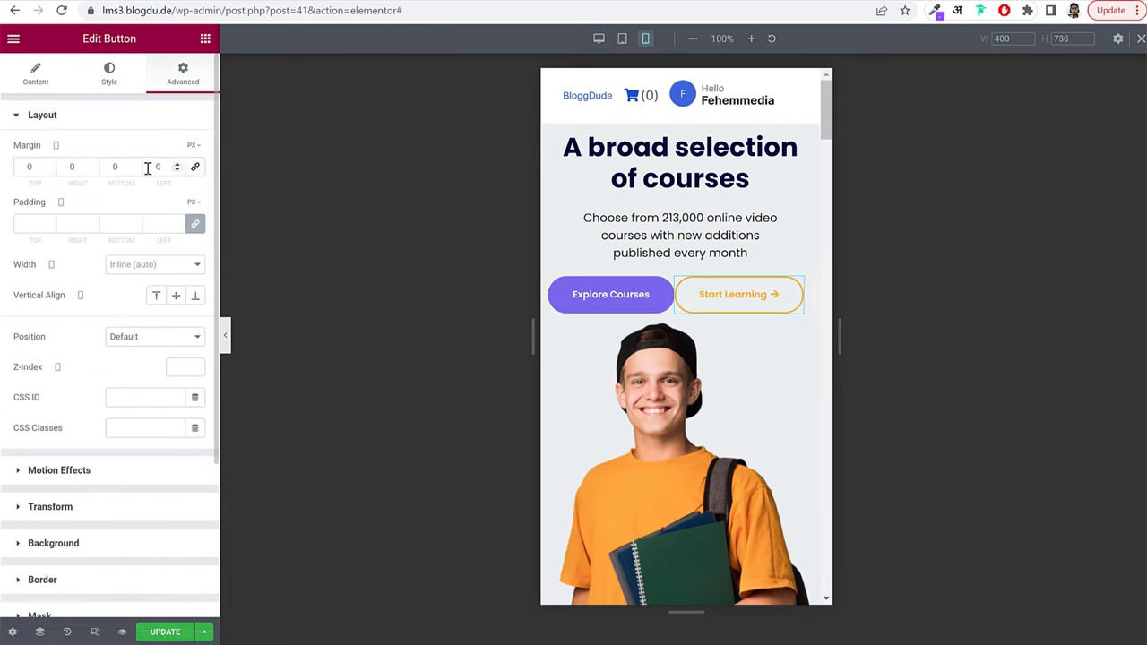
{"action": "double_click", "coordinate": [148, 167]}
{"action": "type", "text": "45"}
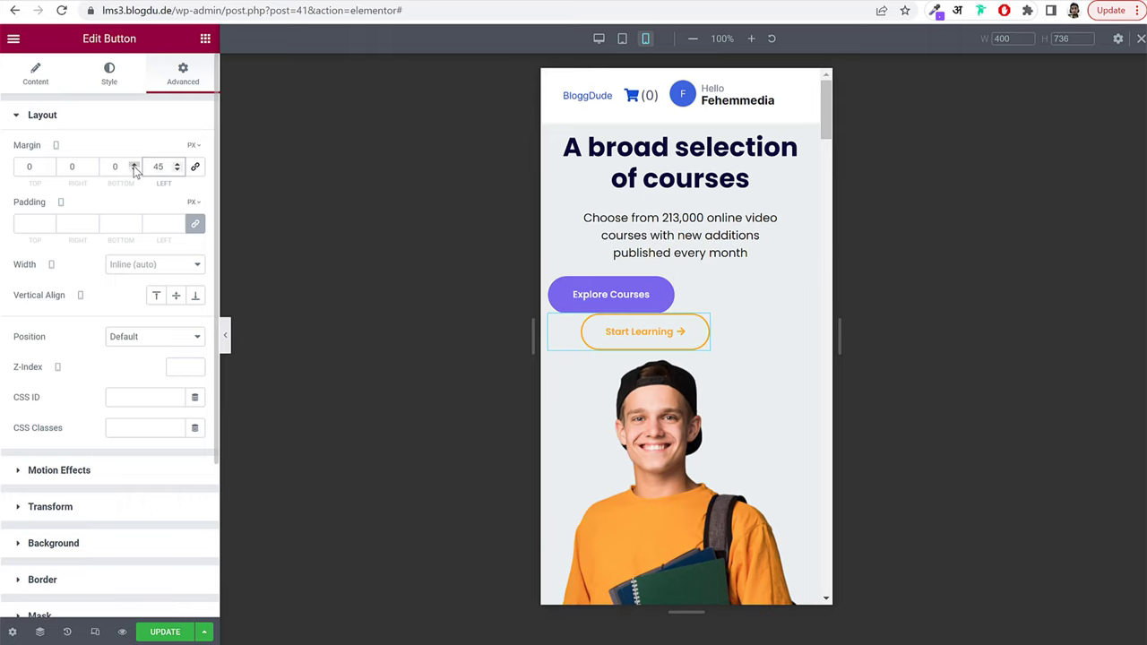
{"action": "key", "text": "BackSpace"}
{"action": "key", "text": "BackSpace"}
{"action": "type", "text": "5"}
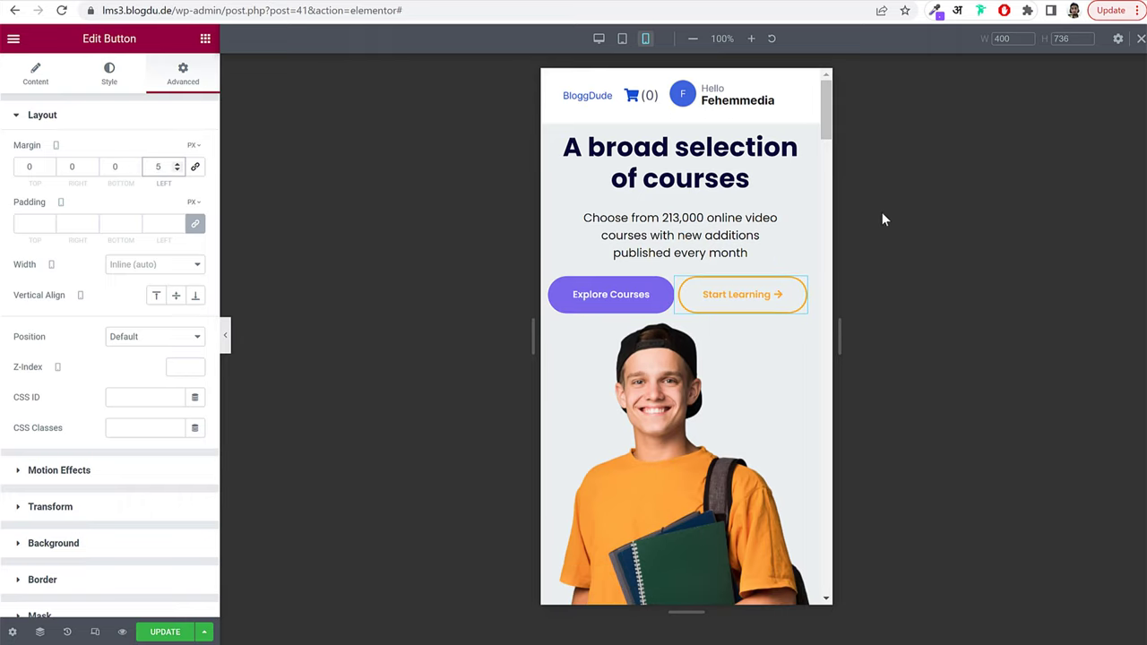
{"action": "left_click", "coordinate": [520, 354]}
{"action": "left_click", "coordinate": [224, 336]}
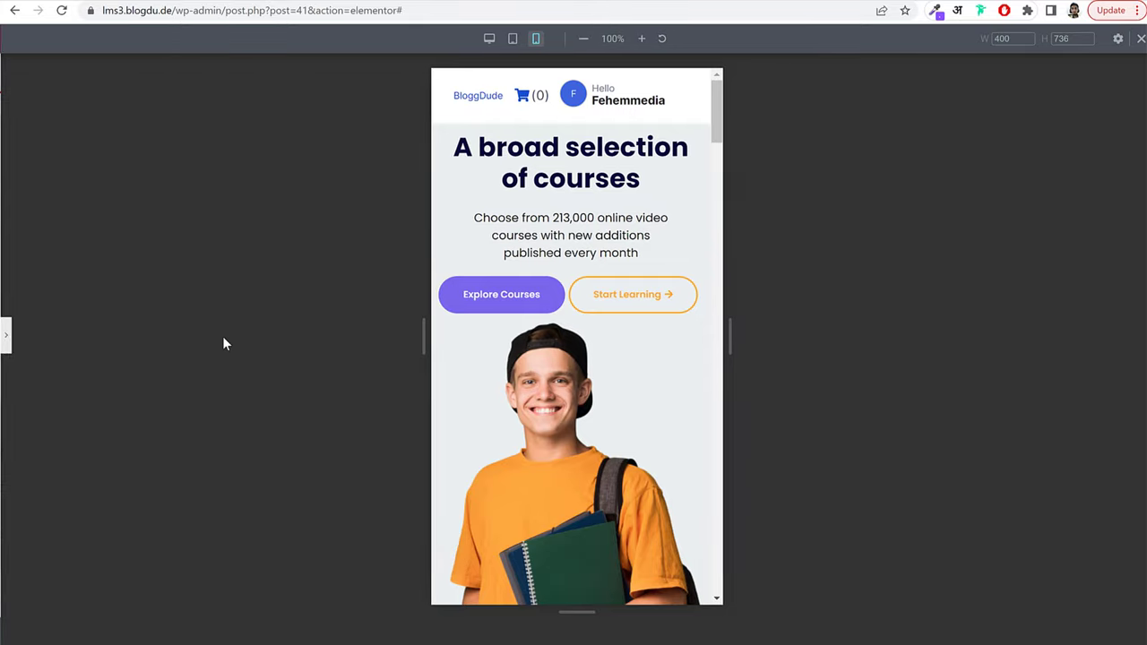
{"action": "left_click", "coordinate": [4, 337]}
{"action": "scroll", "coordinate": [717, 376], "scroll_direction": "down", "scroll_amount": 3}
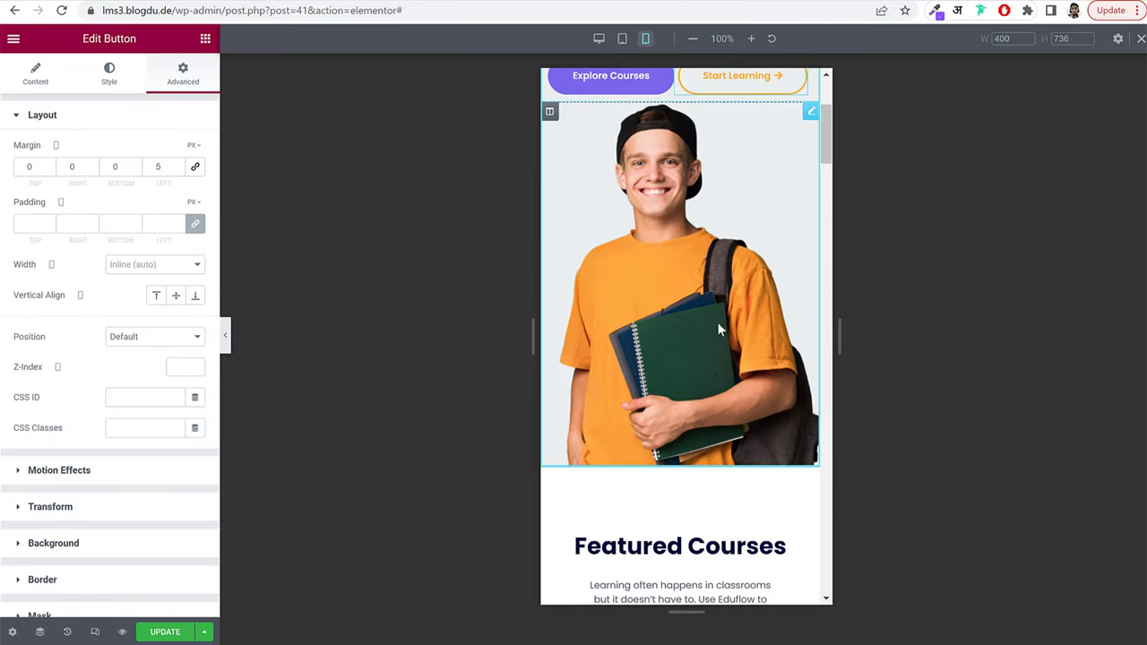
{"action": "scroll", "coordinate": [714, 328], "scroll_direction": "up", "scroll_amount": 3}
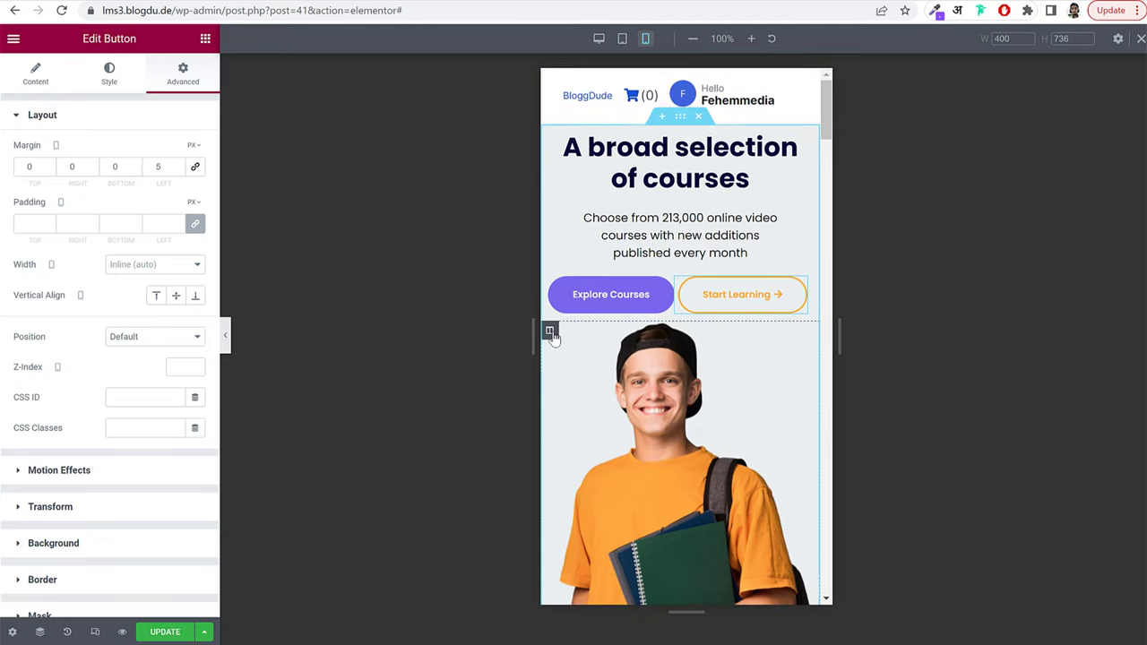
Turn on Hide On Mobile for the hero's student photo column and preview it
{"action": "left_click", "coordinate": [735, 381]}
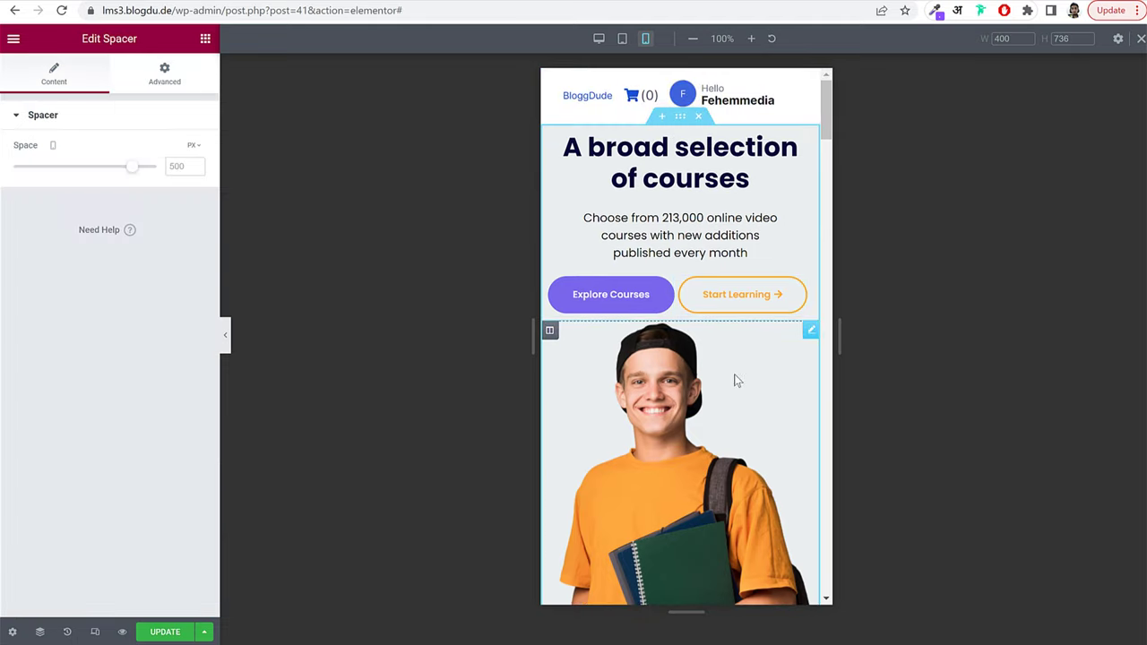
{"action": "left_click", "coordinate": [551, 331]}
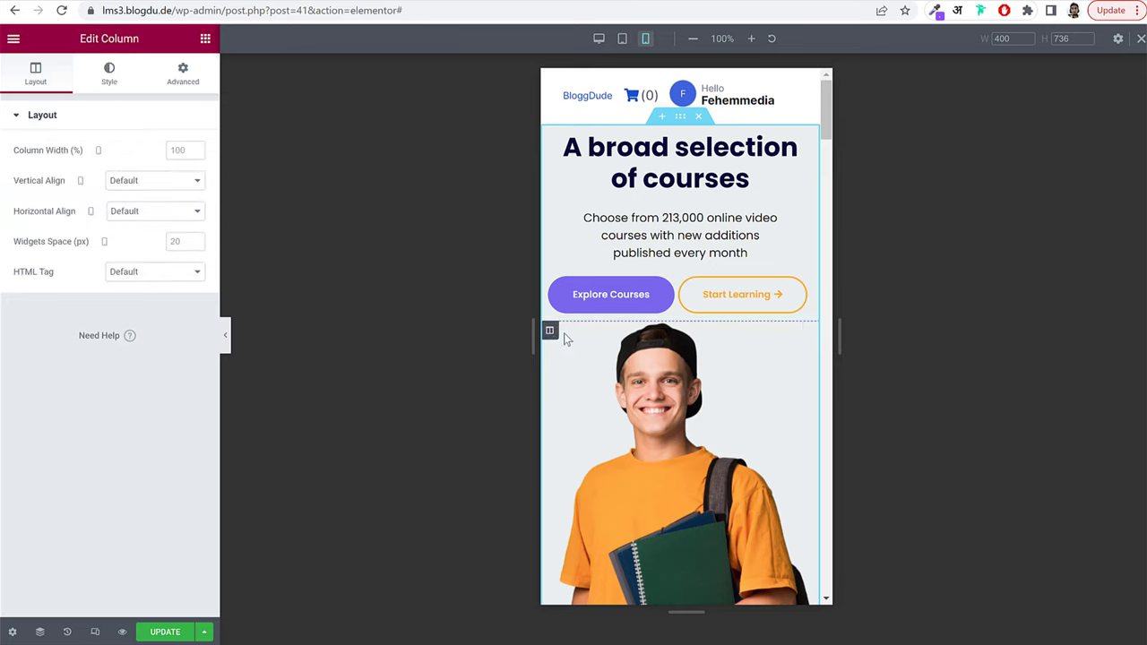
{"action": "left_click", "coordinate": [199, 78]}
{"action": "left_click", "coordinate": [85, 409]}
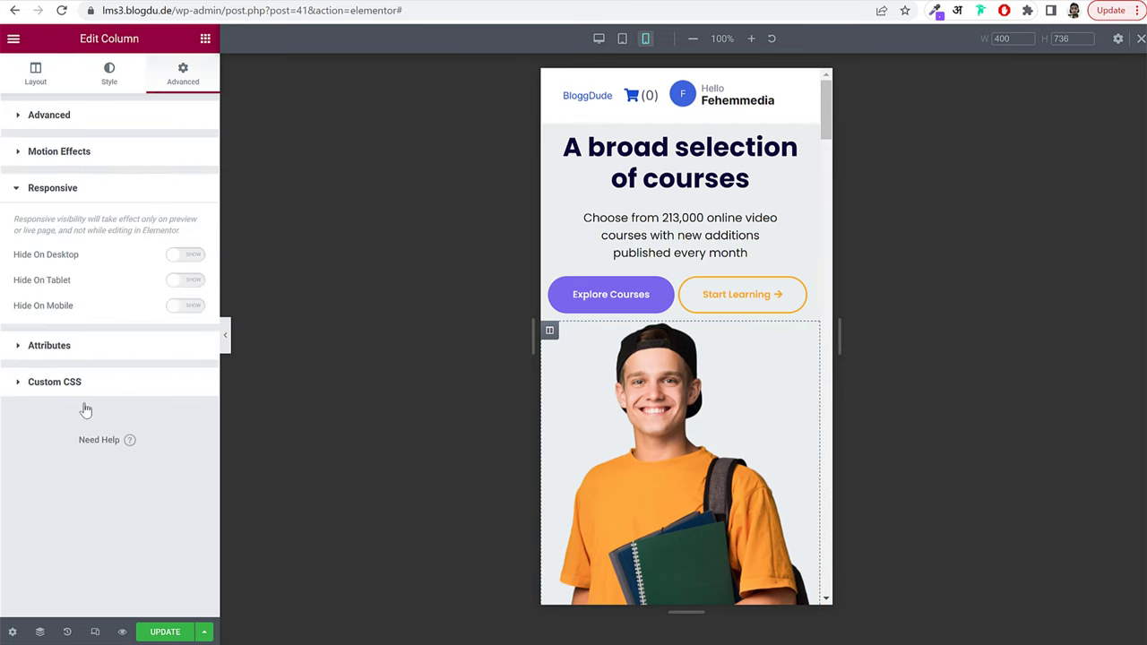
{"action": "left_click", "coordinate": [186, 308]}
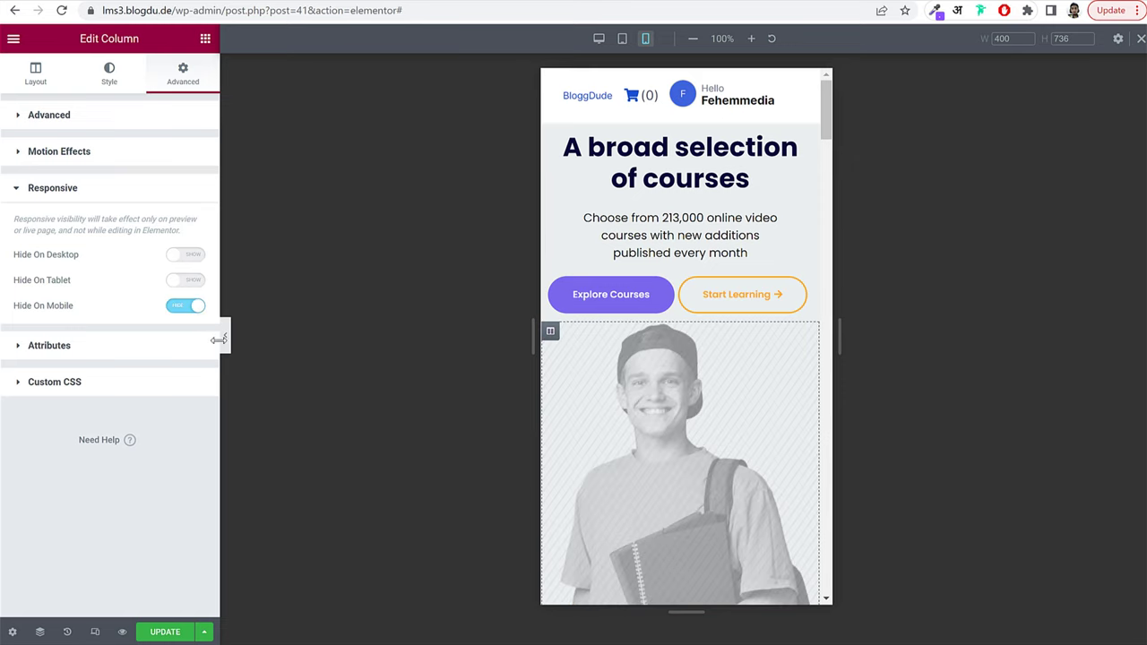
{"action": "left_click", "coordinate": [223, 339]}
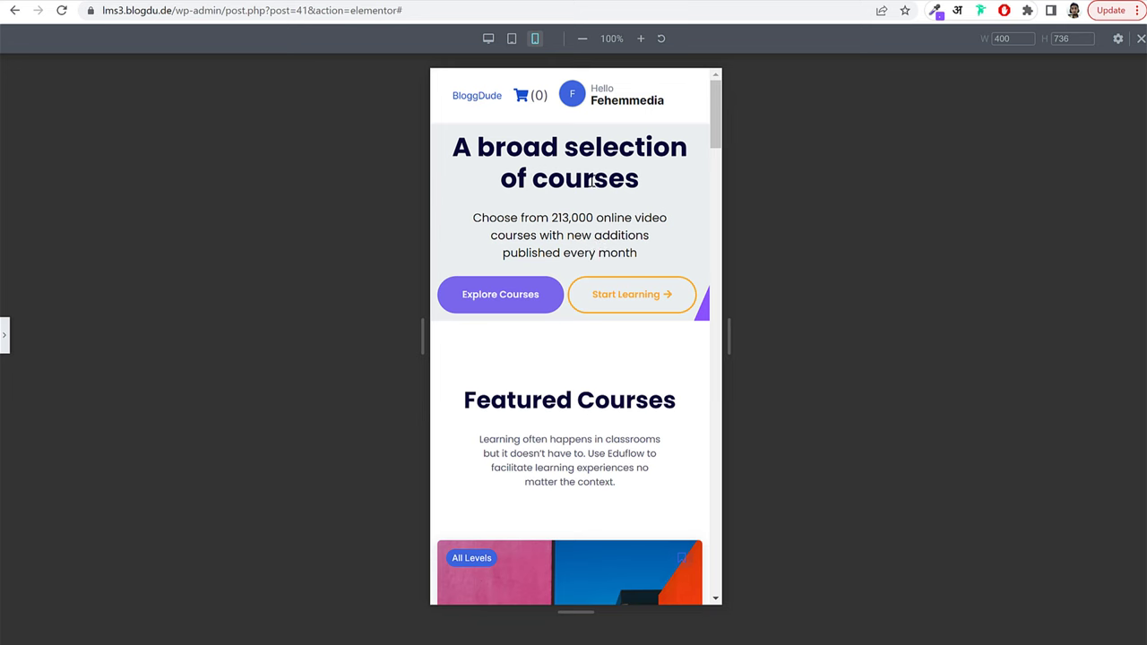
{"action": "left_click", "coordinate": [5, 333]}
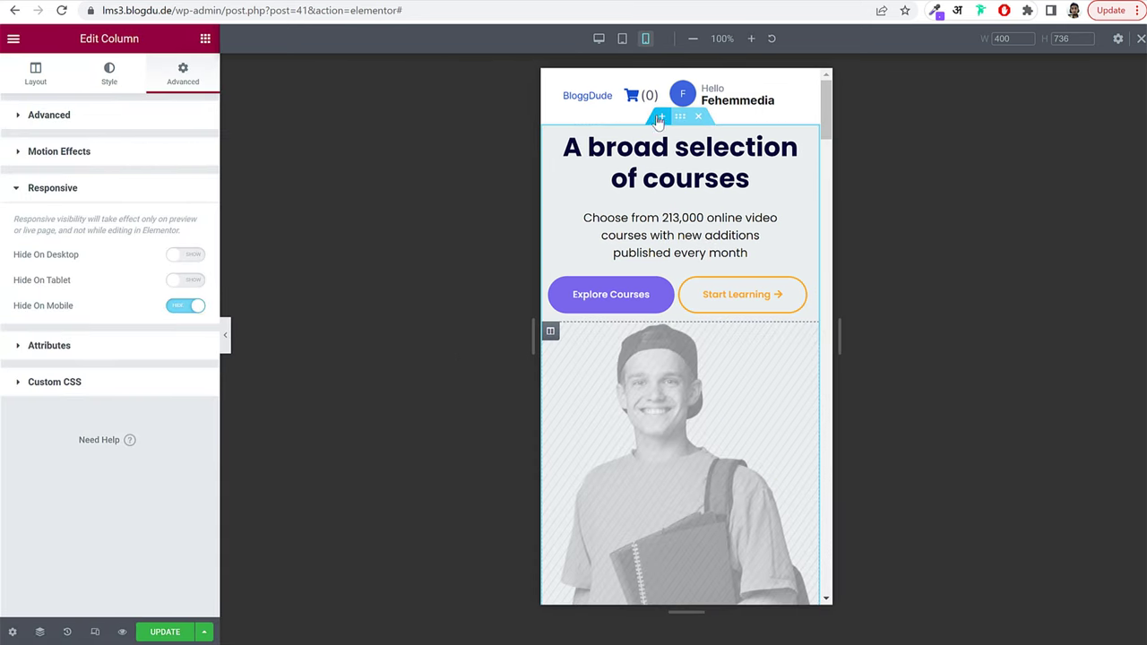
Set the hero section's unlinked top and bottom padding to 50 and preview it
{"action": "left_click", "coordinate": [681, 116]}
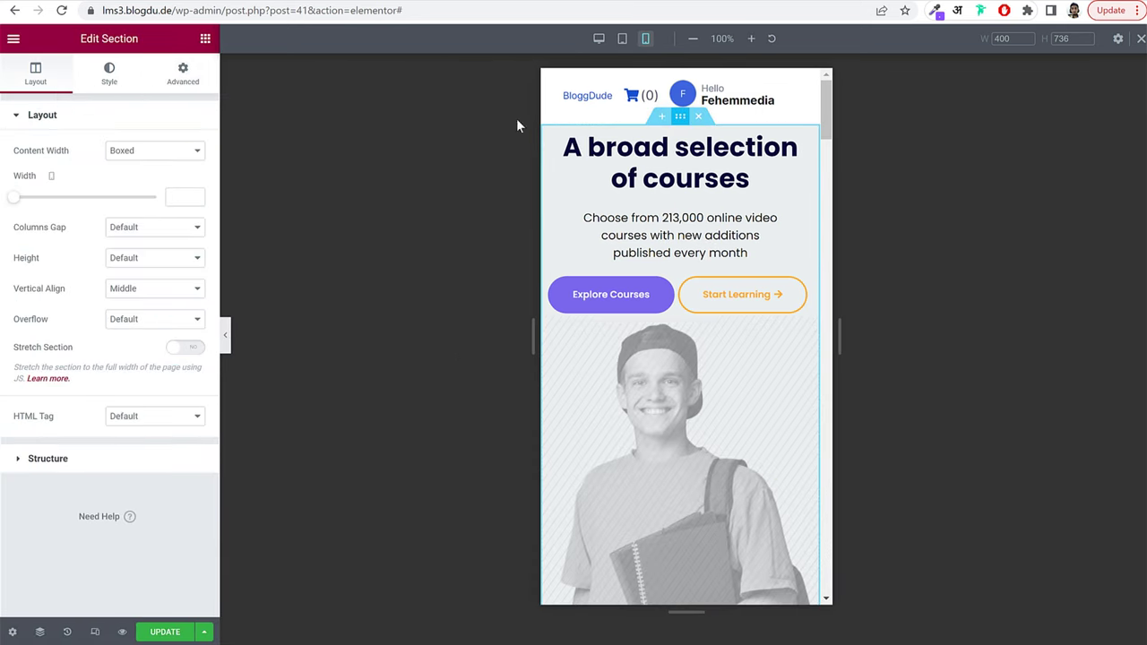
{"action": "left_click", "coordinate": [186, 73]}
{"action": "left_click", "coordinate": [193, 223]}
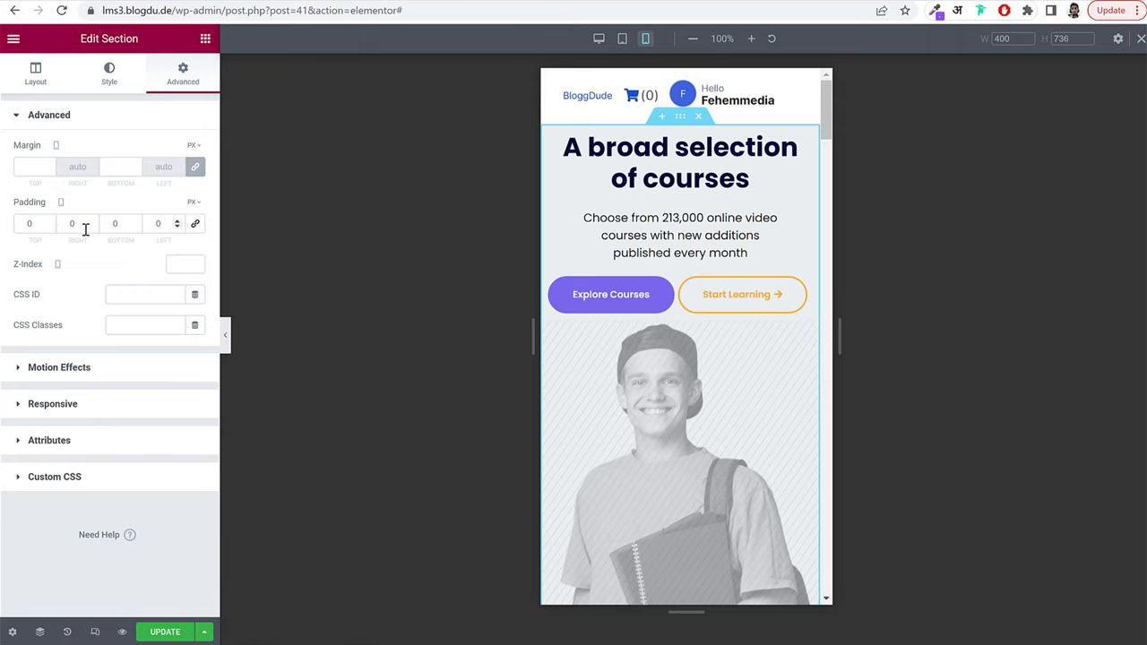
{"action": "left_click_drag", "start_coordinate": [42, 224], "coordinate": [2, 225]}
{"action": "type", "text": "50"}
{"action": "key", "text": "Tab"}
{"action": "key", "text": "Tab"}
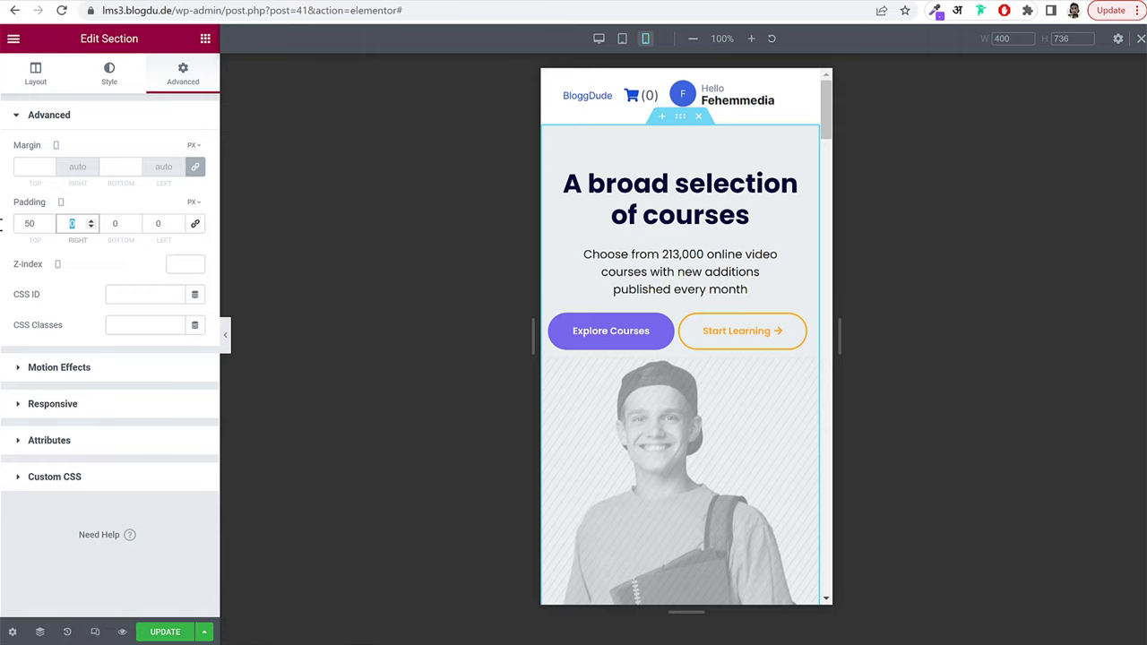
{"action": "type", "text": "50"}
{"action": "left_click", "coordinate": [225, 336]}
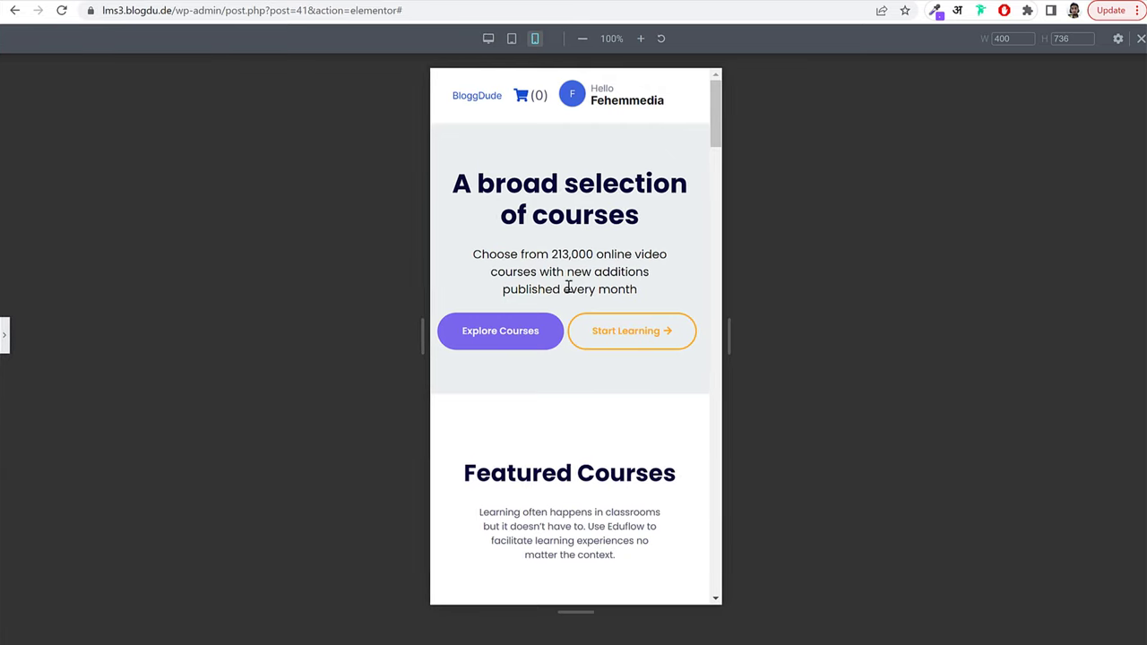
{"action": "left_click", "coordinate": [5, 335]}
Scroll down to the stats section and select the 3,000 Learners column
{"action": "scroll", "coordinate": [701, 376], "scroll_direction": "down", "scroll_amount": 5}
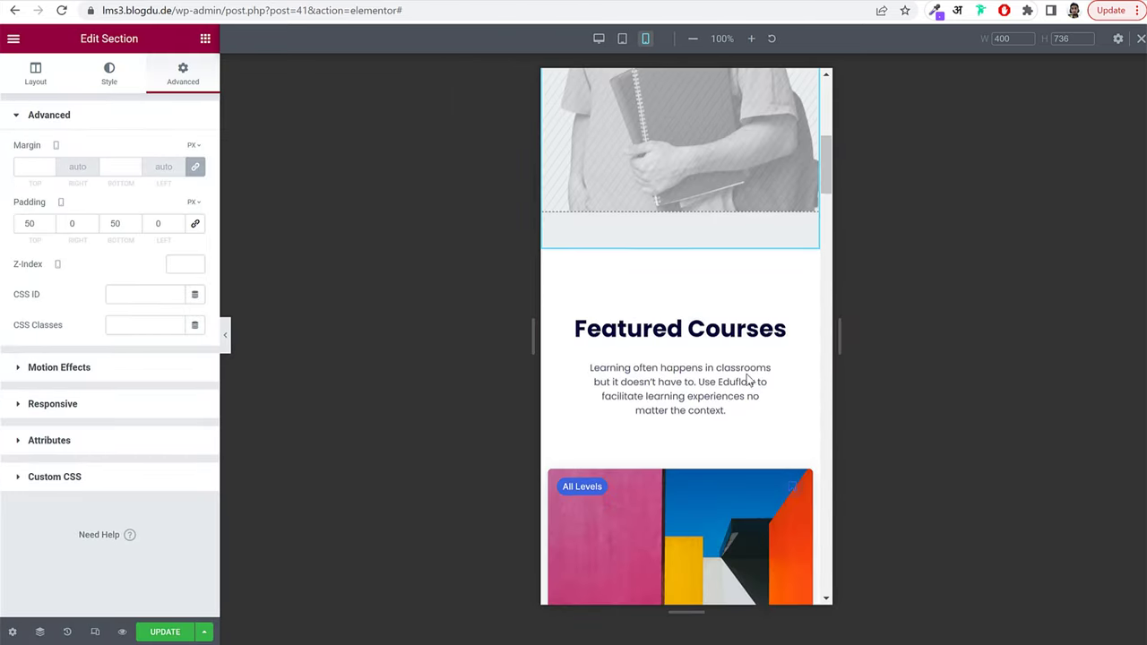
{"action": "scroll", "coordinate": [749, 381], "scroll_direction": "down", "scroll_amount": 3}
{"action": "scroll", "coordinate": [780, 287], "scroll_direction": "down", "scroll_amount": 5}
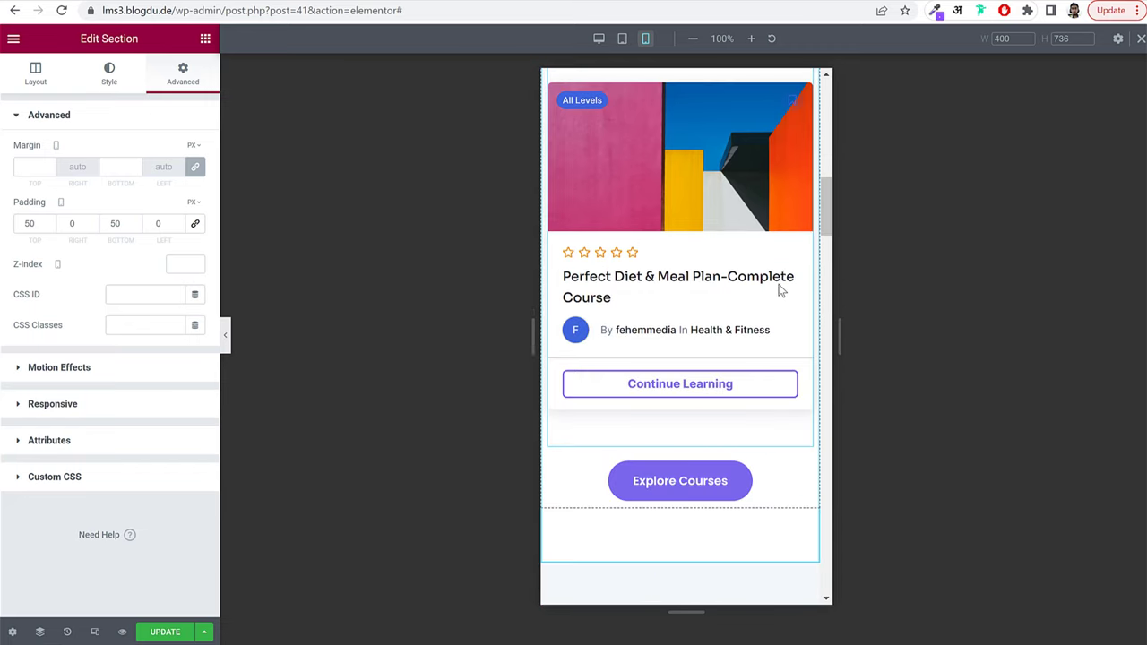
{"action": "scroll", "coordinate": [780, 288], "scroll_direction": "down", "scroll_amount": 6}
{"action": "scroll", "coordinate": [732, 268], "scroll_direction": "up", "scroll_amount": 2}
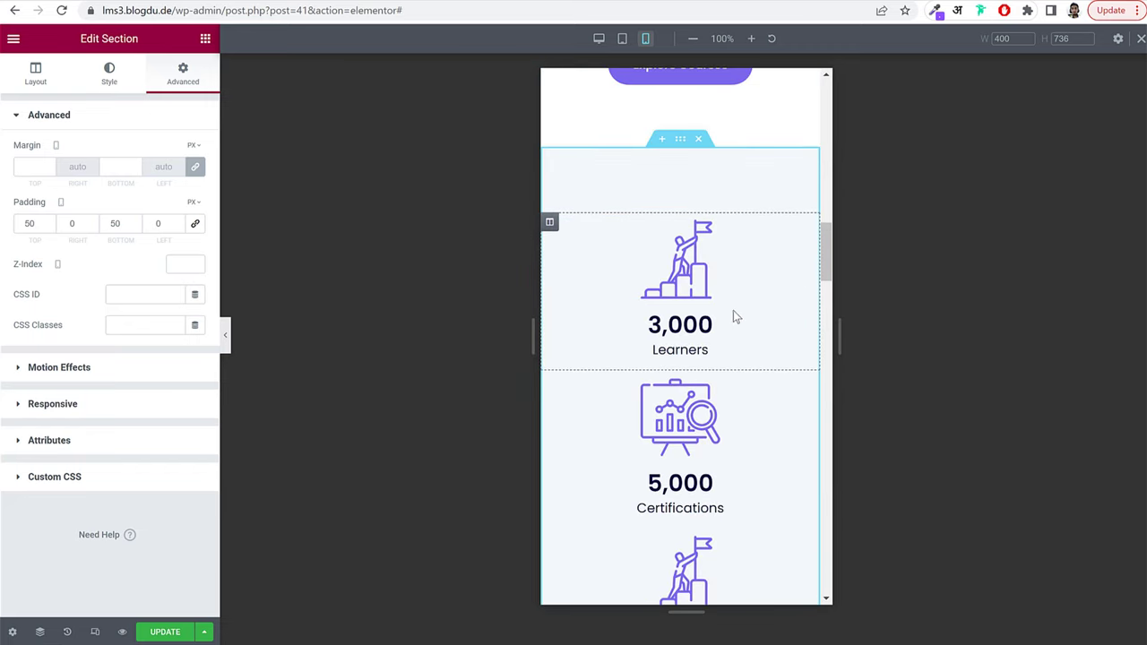
{"action": "scroll", "coordinate": [744, 323], "scroll_direction": "down", "scroll_amount": 4}
{"action": "scroll", "coordinate": [730, 281], "scroll_direction": "up", "scroll_amount": 1}
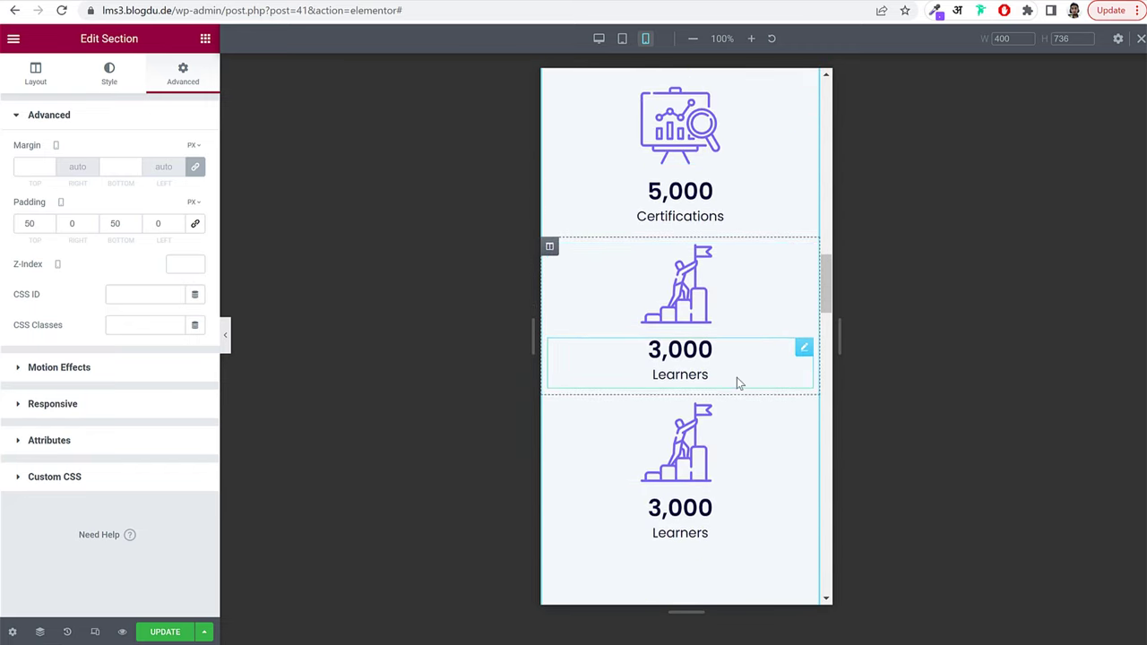
{"action": "scroll", "coordinate": [733, 376], "scroll_direction": "up", "scroll_amount": 3}
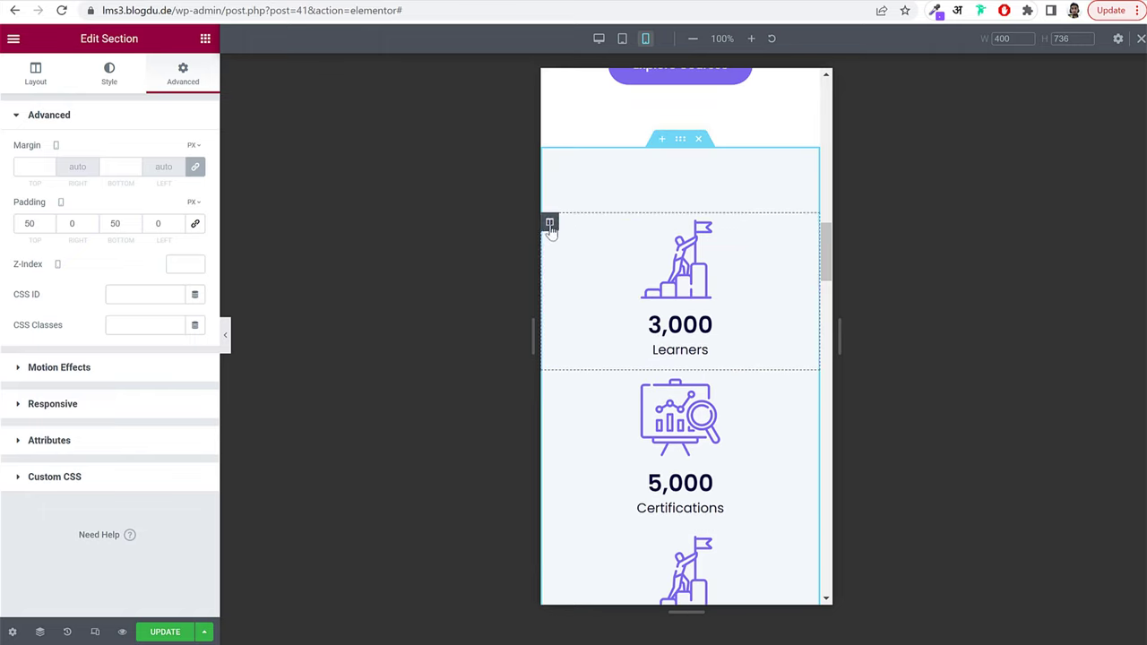
{"action": "left_click", "coordinate": [549, 224]}
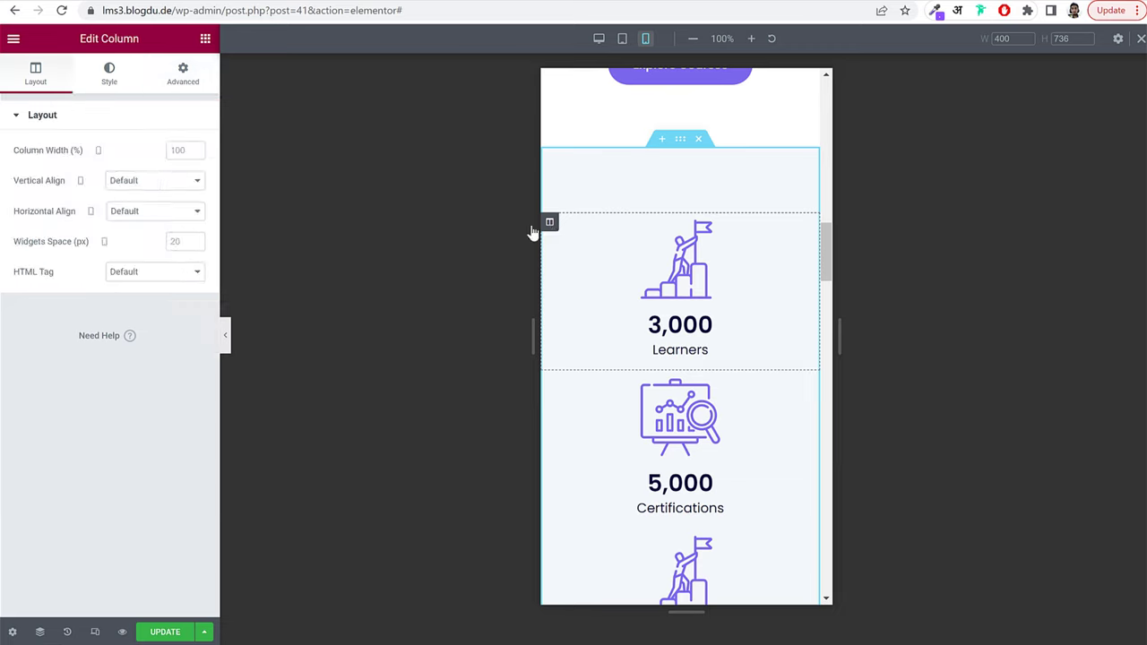
Set the four stats columns (Learners and Certifications) to 50% column width
{"action": "left_click", "coordinate": [169, 150]}
{"action": "type", "text": "50"}
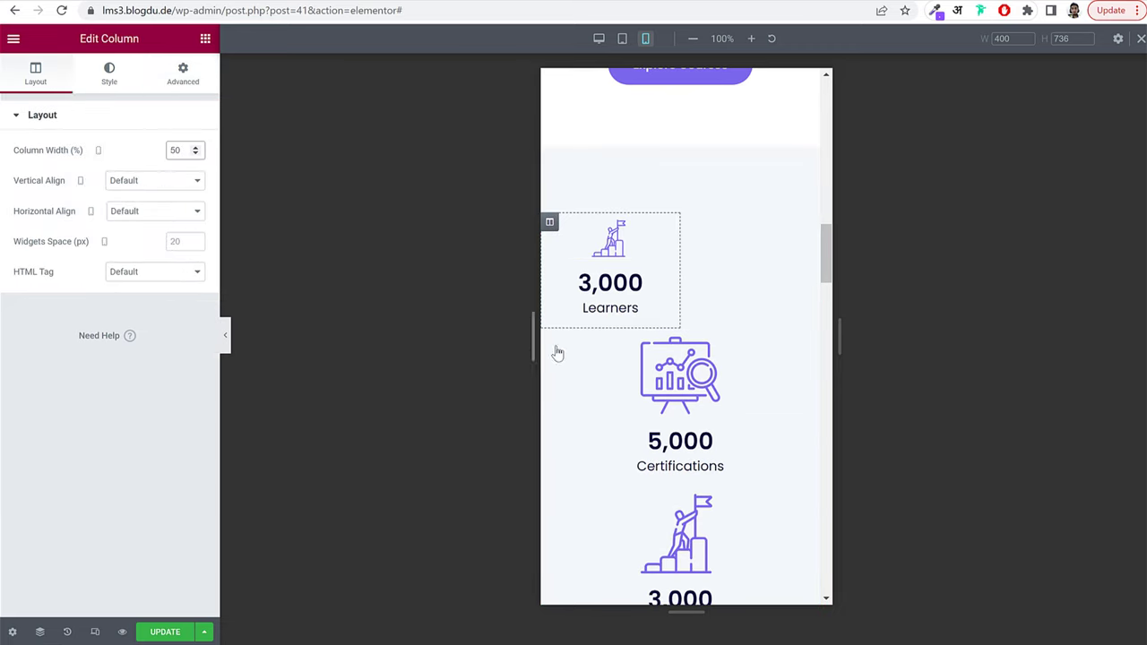
{"action": "left_click", "coordinate": [550, 337]}
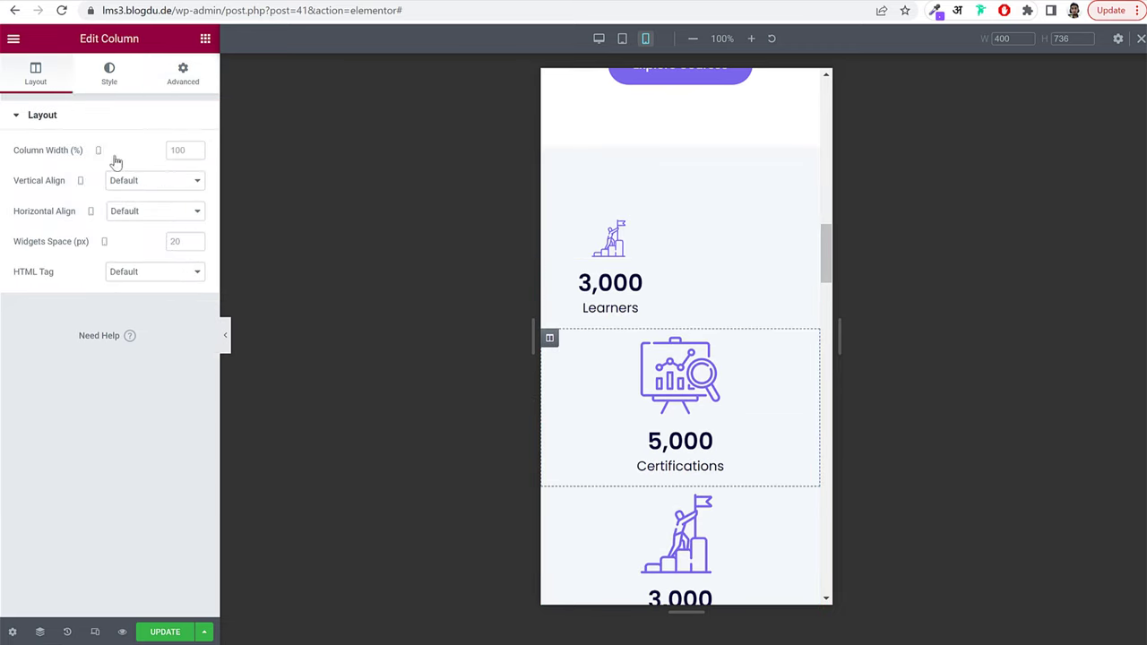
{"action": "left_click", "coordinate": [184, 150]}
{"action": "type", "text": "50"}
{"action": "left_click", "coordinate": [550, 337]}
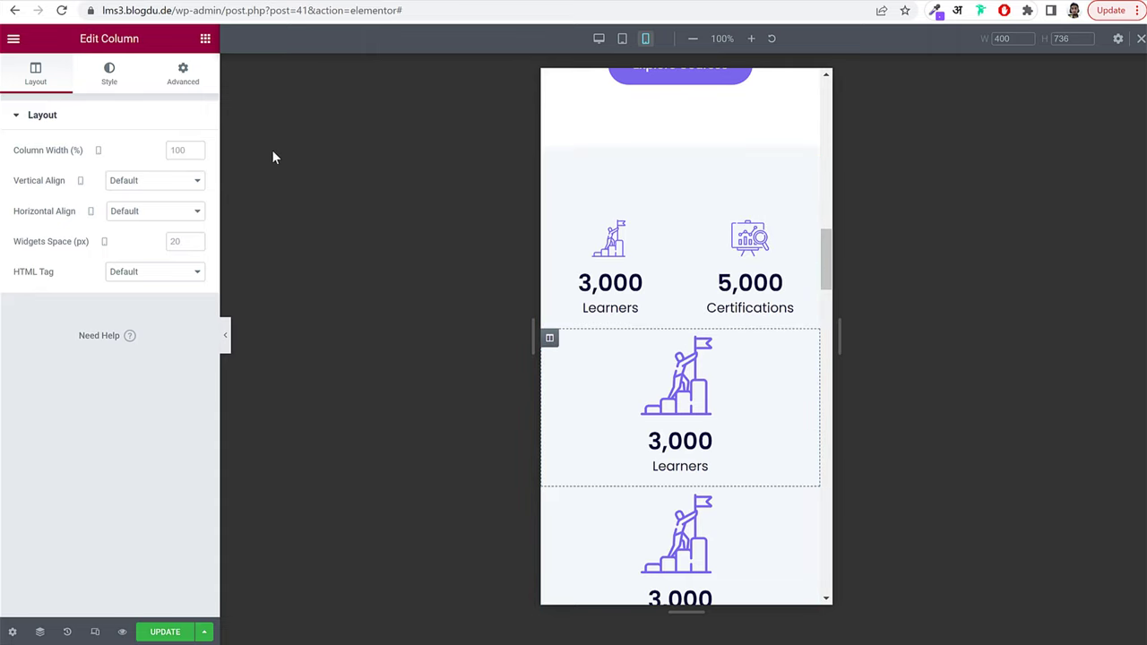
{"action": "type", "text": "50"}
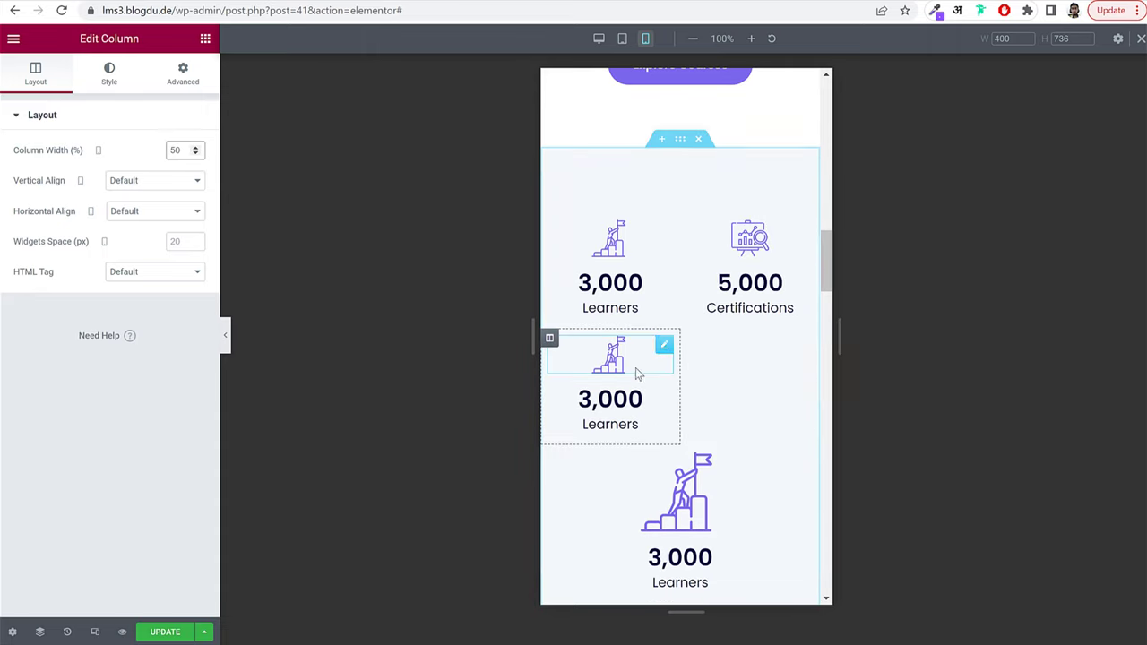
{"action": "left_click", "coordinate": [549, 456]}
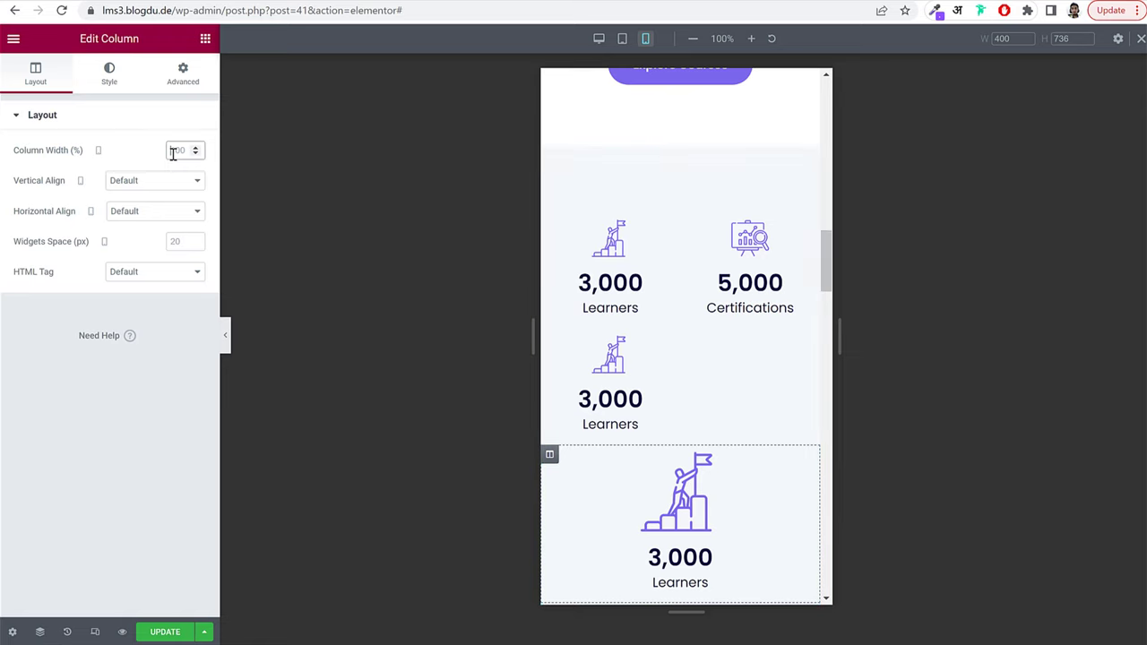
{"action": "left_click", "coordinate": [173, 153]}
{"action": "type", "text": "50"}
{"action": "scroll", "coordinate": [704, 313], "scroll_direction": "down", "scroll_amount": 5}
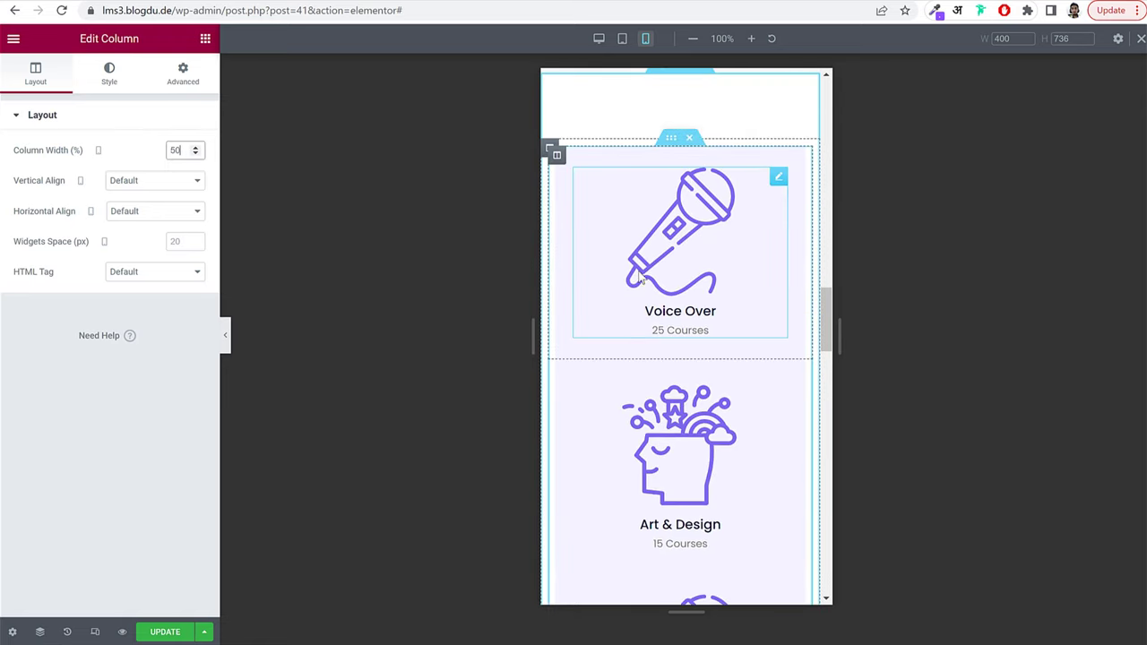
Set the first course category columns, Voice Over and Art & Design, to 50% width
{"action": "left_click", "coordinate": [180, 151]}
{"action": "type", "text": "50"}
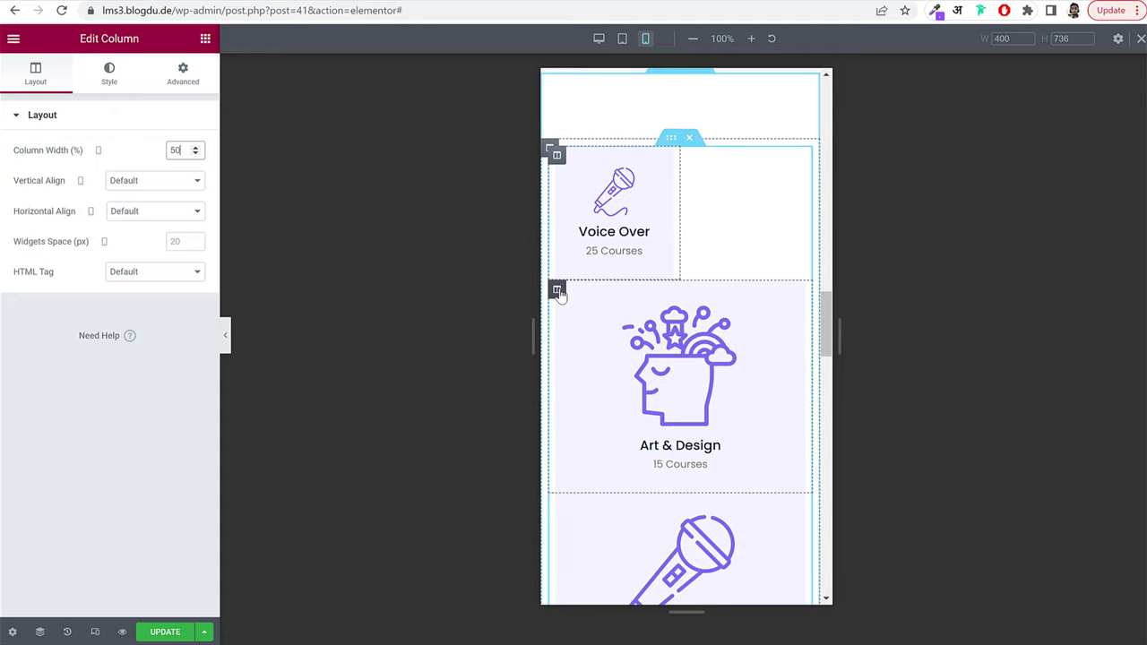
{"action": "left_click", "coordinate": [555, 309]}
{"action": "left_click", "coordinate": [181, 151]}
{"action": "type", "text": "50"}
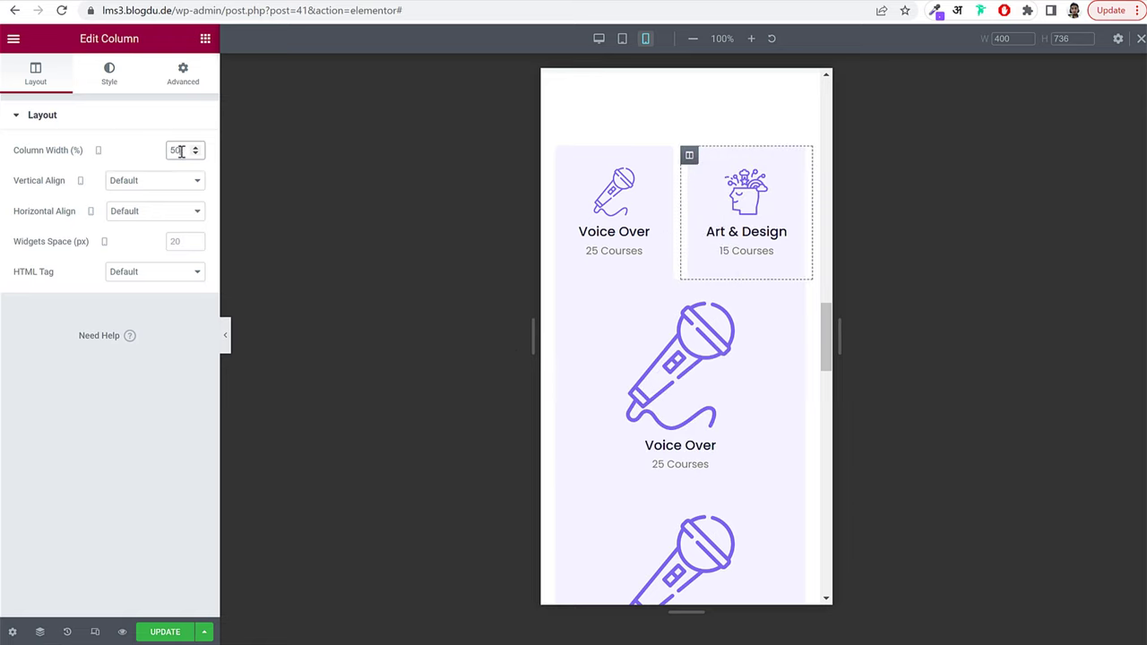
{"action": "left_click", "coordinate": [574, 303]}
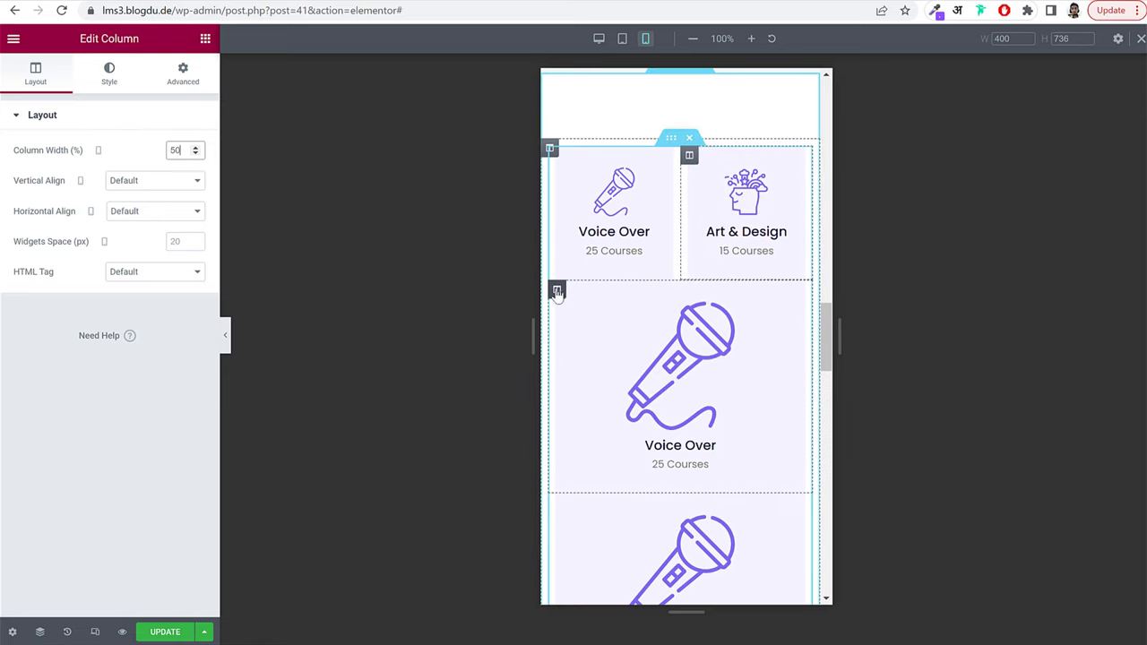
{"action": "left_click", "coordinate": [175, 151]}
{"action": "type", "text": "50"}
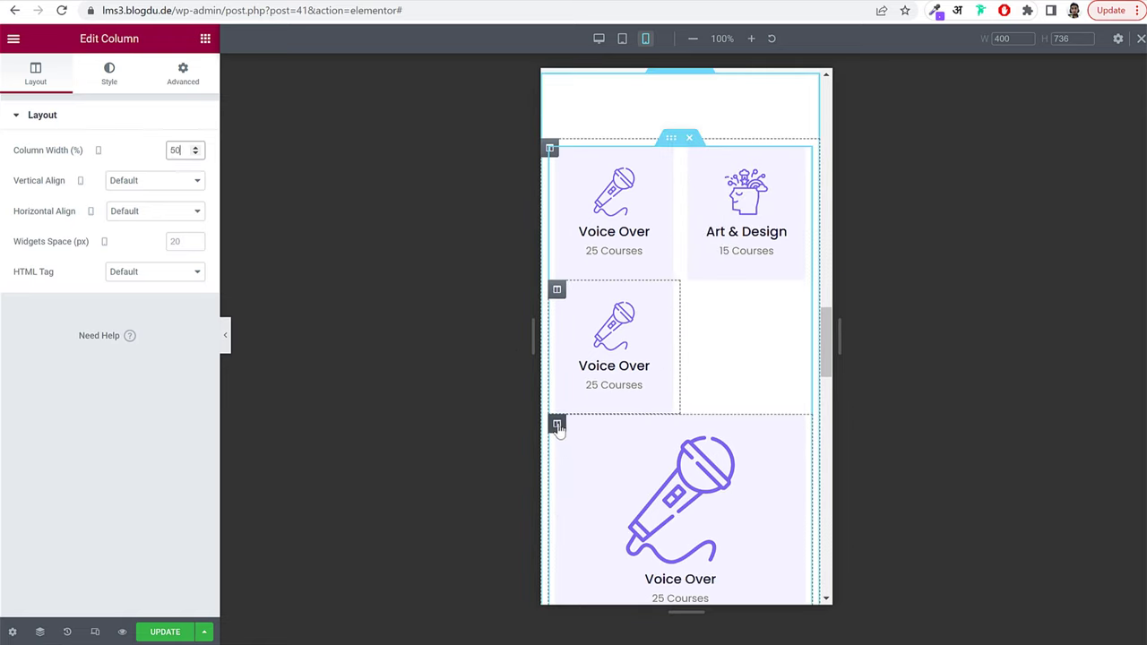
{"action": "left_click", "coordinate": [557, 426]}
{"action": "type", "text": "50"}
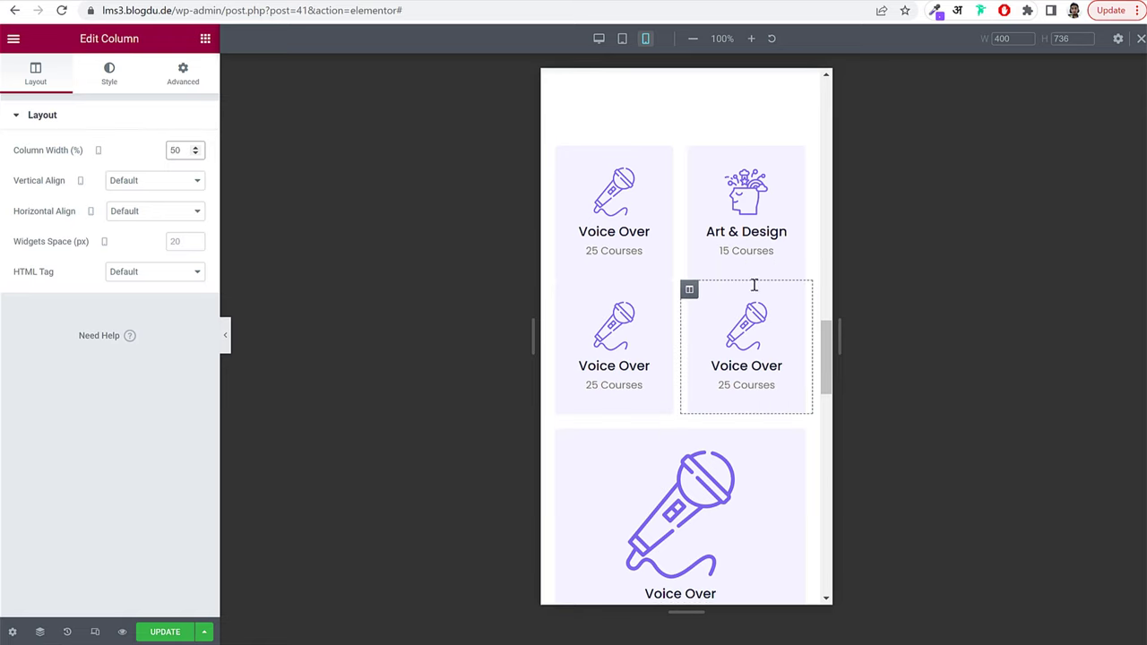
Set the remaining Voice Over category columns to 50% width and preview the layout
{"action": "scroll", "coordinate": [754, 285], "scroll_direction": "down", "scroll_amount": 2}
{"action": "left_click", "coordinate": [621, 318]}
{"action": "left_click", "coordinate": [176, 151]}
{"action": "type", "text": "50"}
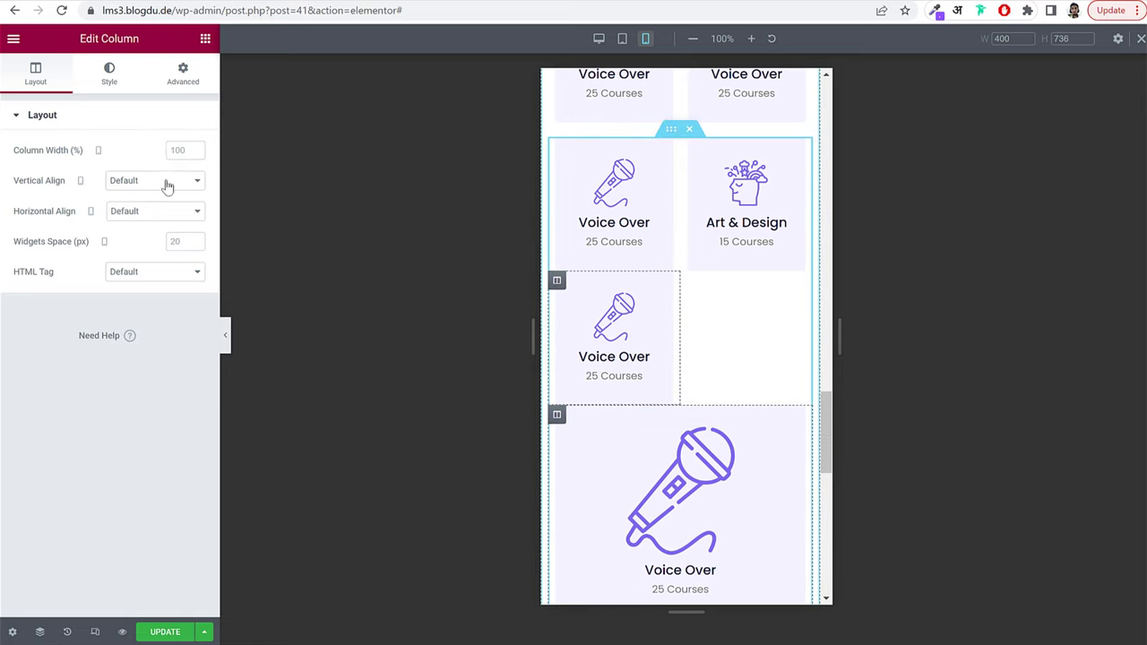
{"action": "left_click", "coordinate": [177, 151]}
{"action": "type", "text": "50"}
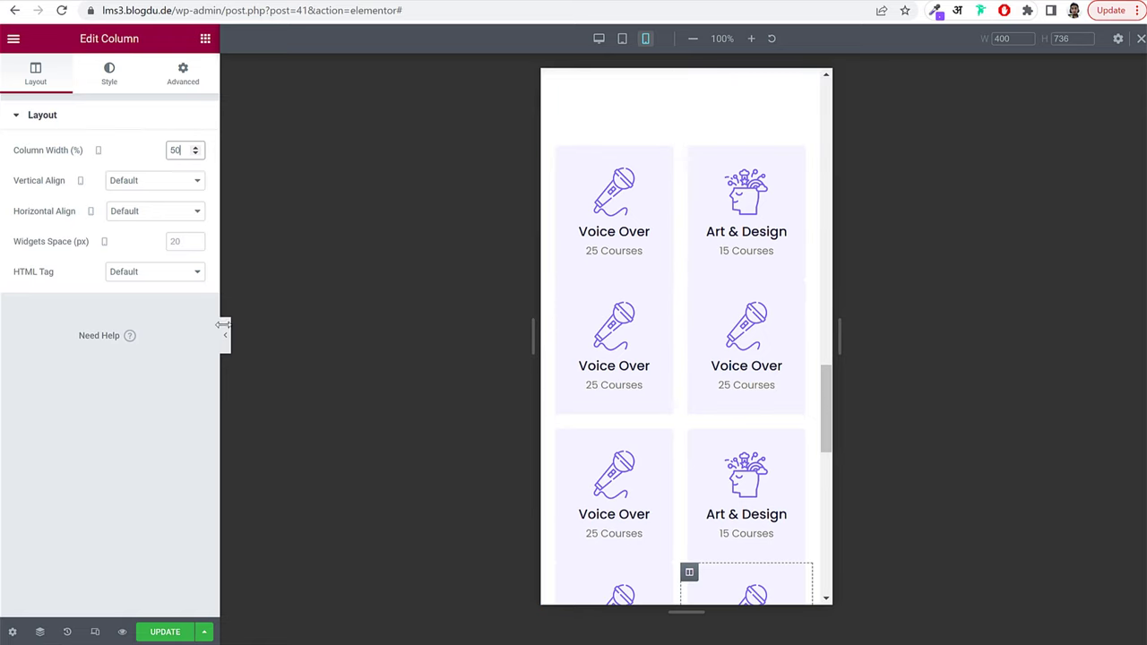
{"action": "left_click", "coordinate": [224, 334]}
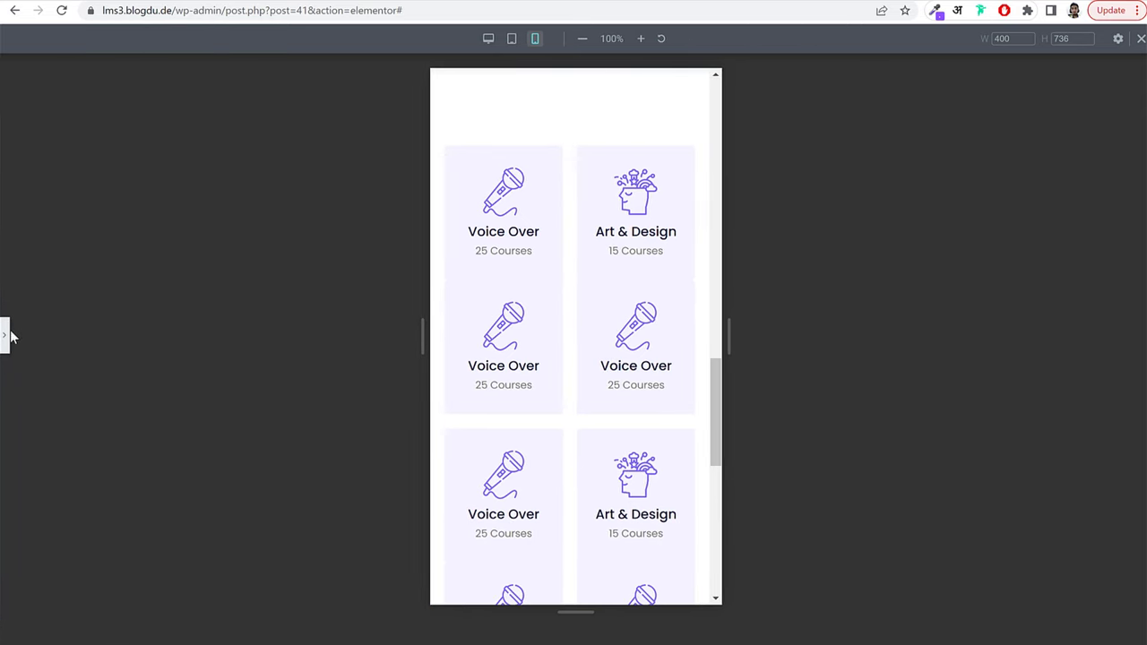
{"action": "left_click", "coordinate": [7, 337]}
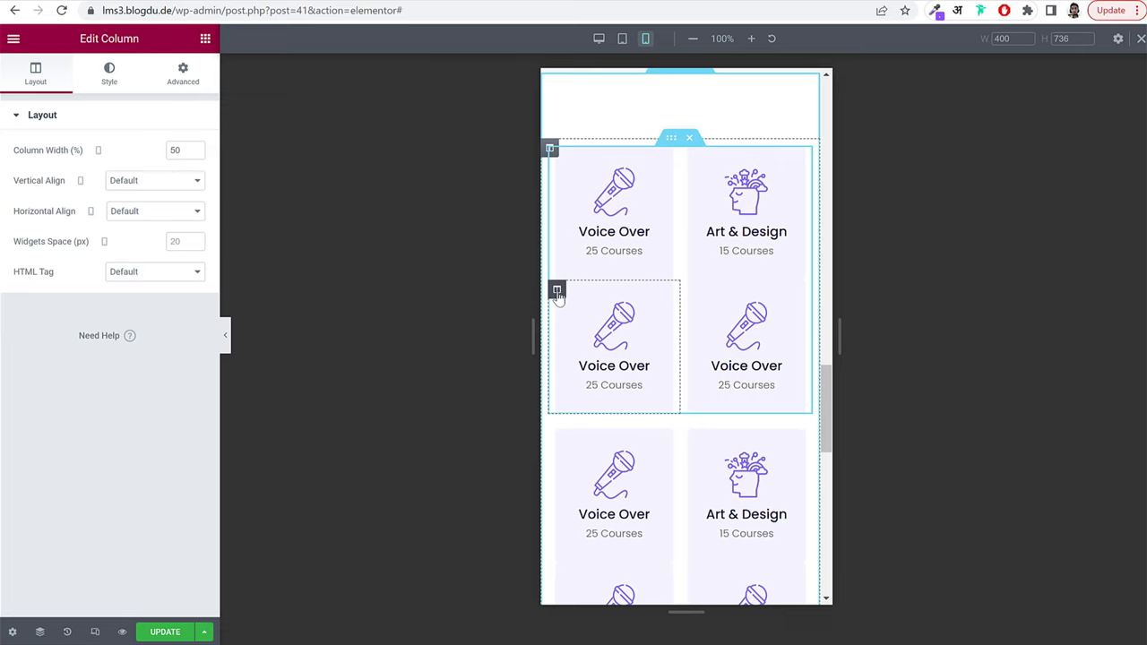
Give the top two category card columns a 10 px margin
{"action": "left_click", "coordinate": [183, 73]}
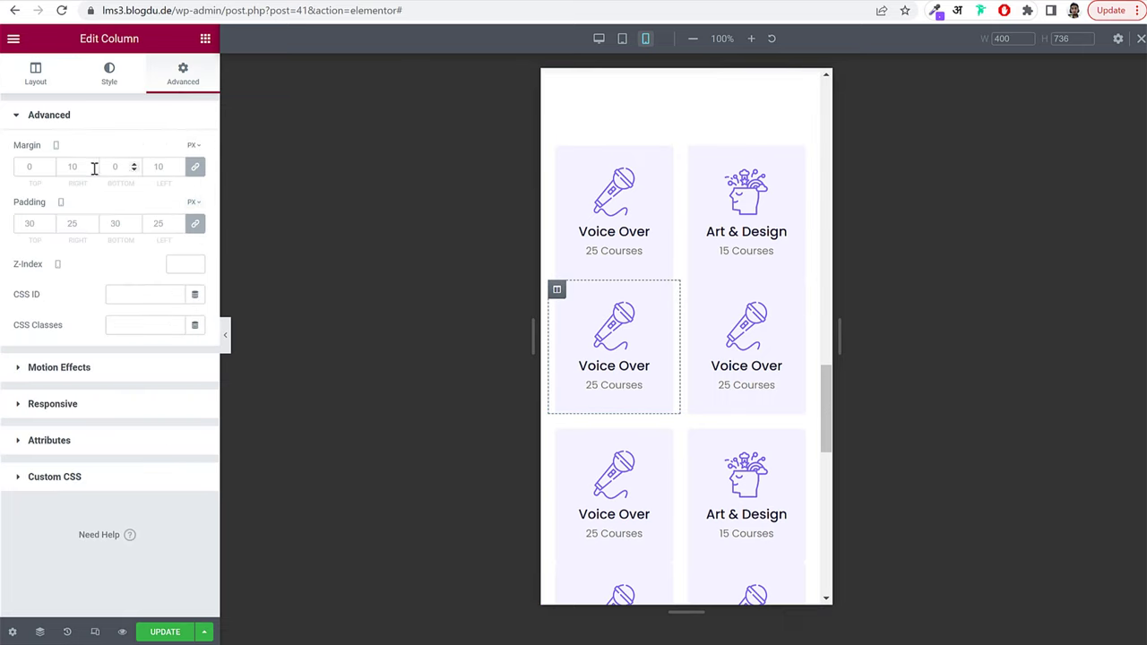
{"action": "left_click", "coordinate": [29, 168]}
{"action": "type", "text": "10"}
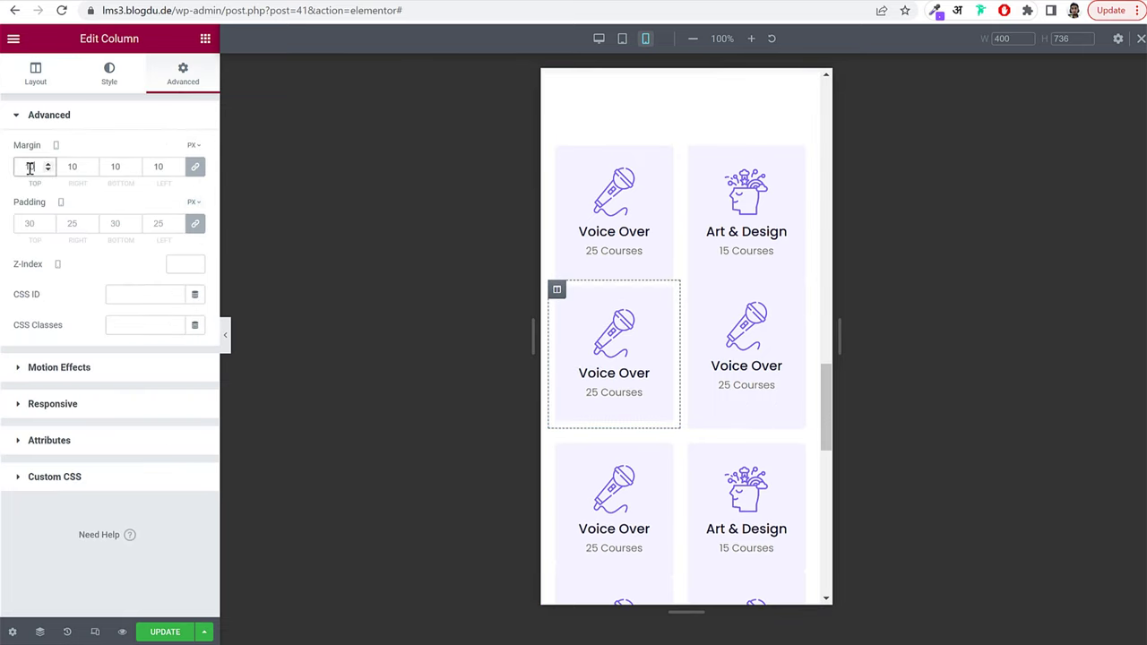
{"action": "left_click", "coordinate": [688, 290]}
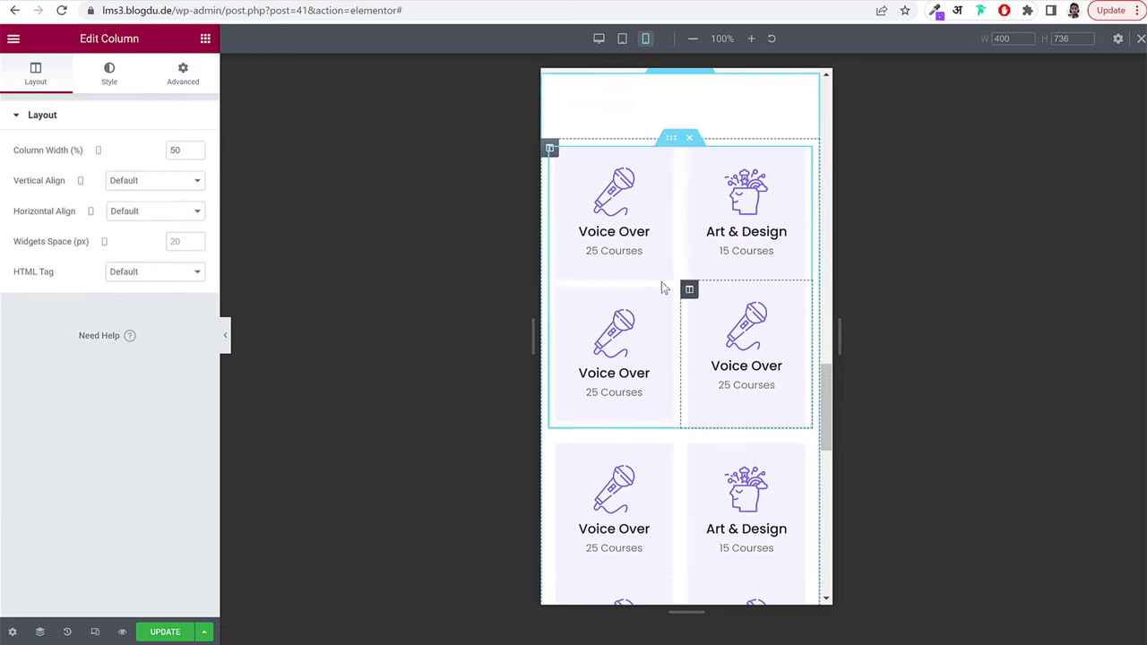
{"action": "left_click", "coordinate": [196, 88]}
{"action": "left_click", "coordinate": [24, 168]}
{"action": "type", "text": "1"}
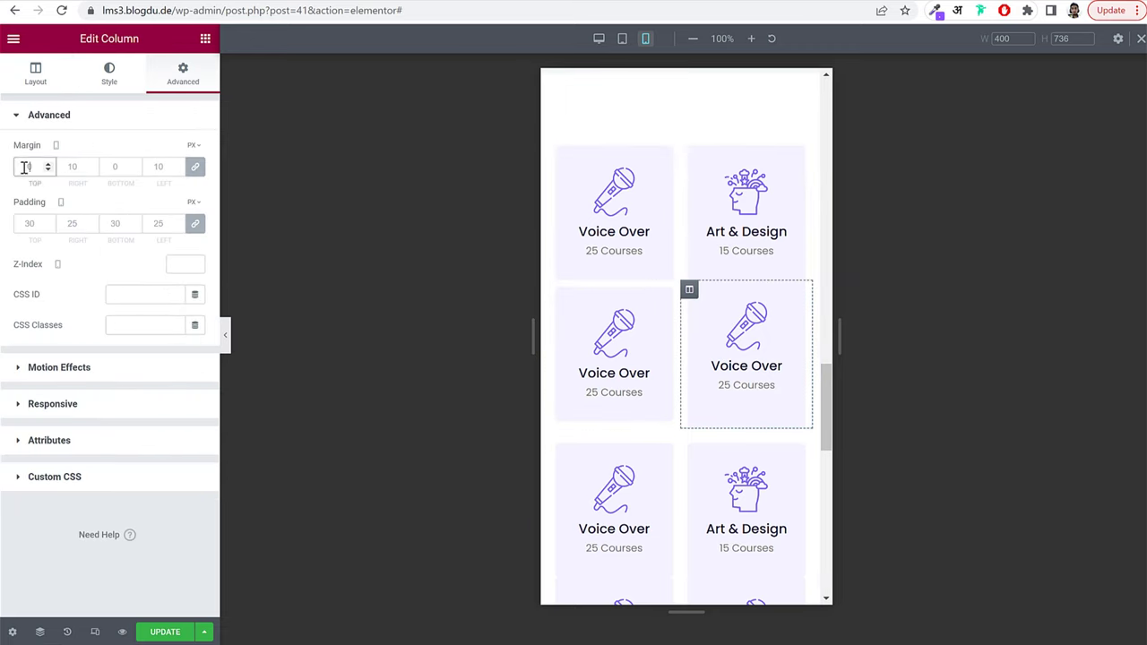
{"action": "type", "text": "0"}
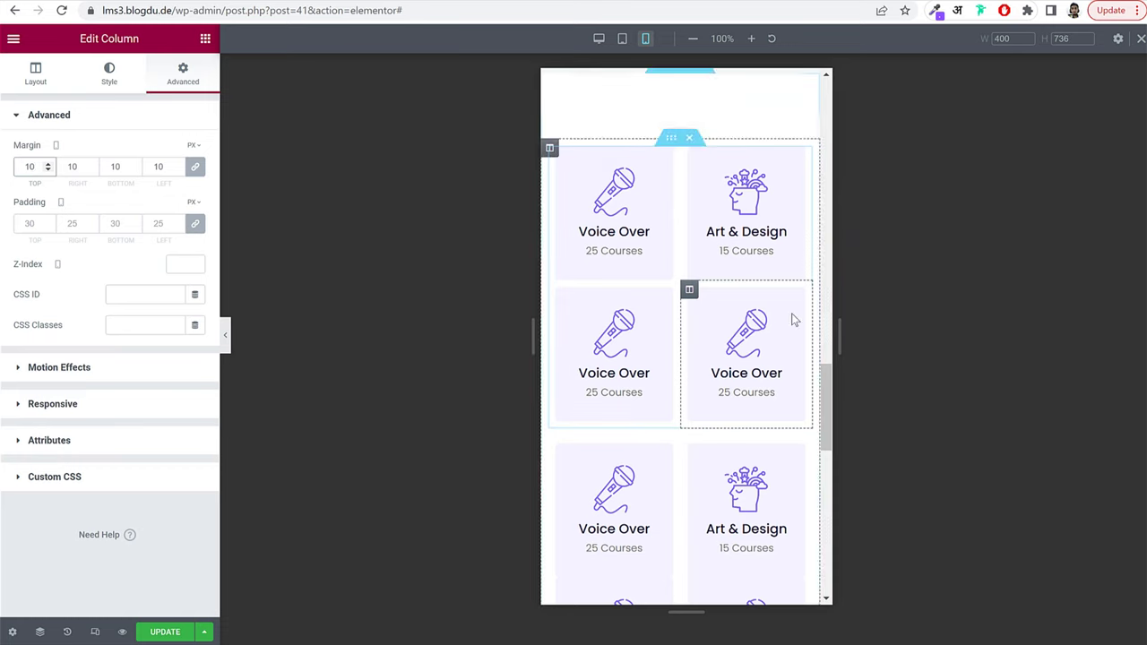
Apply the 10 px margin to the bottom-left and bottom-right card columns
{"action": "scroll", "coordinate": [682, 381], "scroll_direction": "down", "scroll_amount": 3}
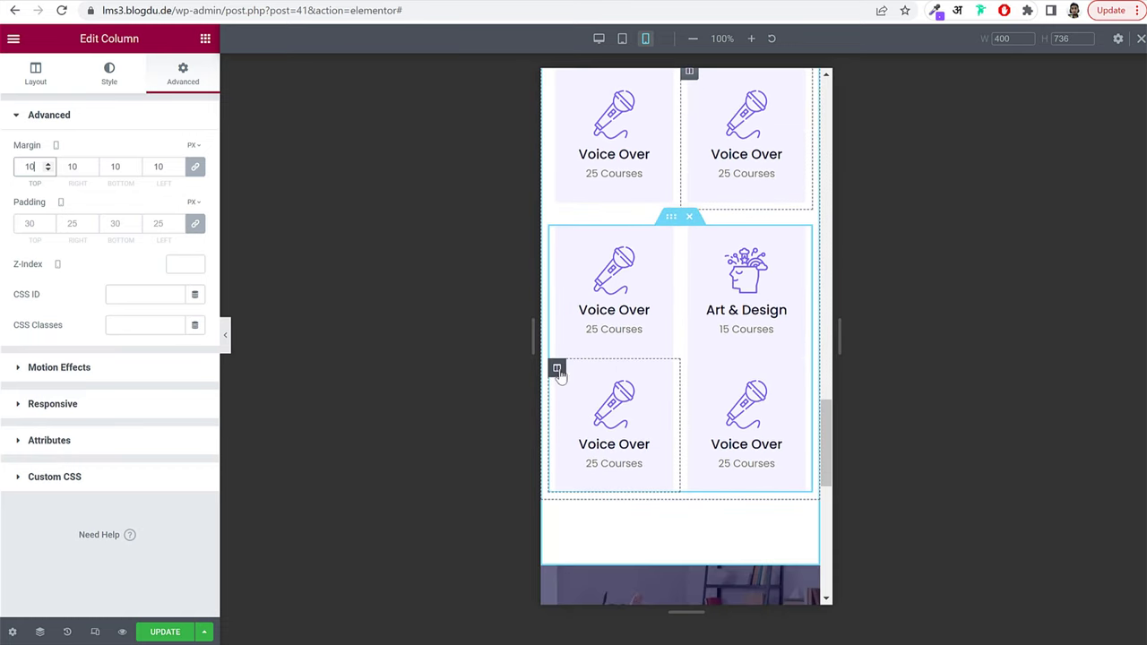
{"action": "left_click", "coordinate": [557, 367]}
{"action": "left_click", "coordinate": [185, 75]}
{"action": "left_click", "coordinate": [33, 169]}
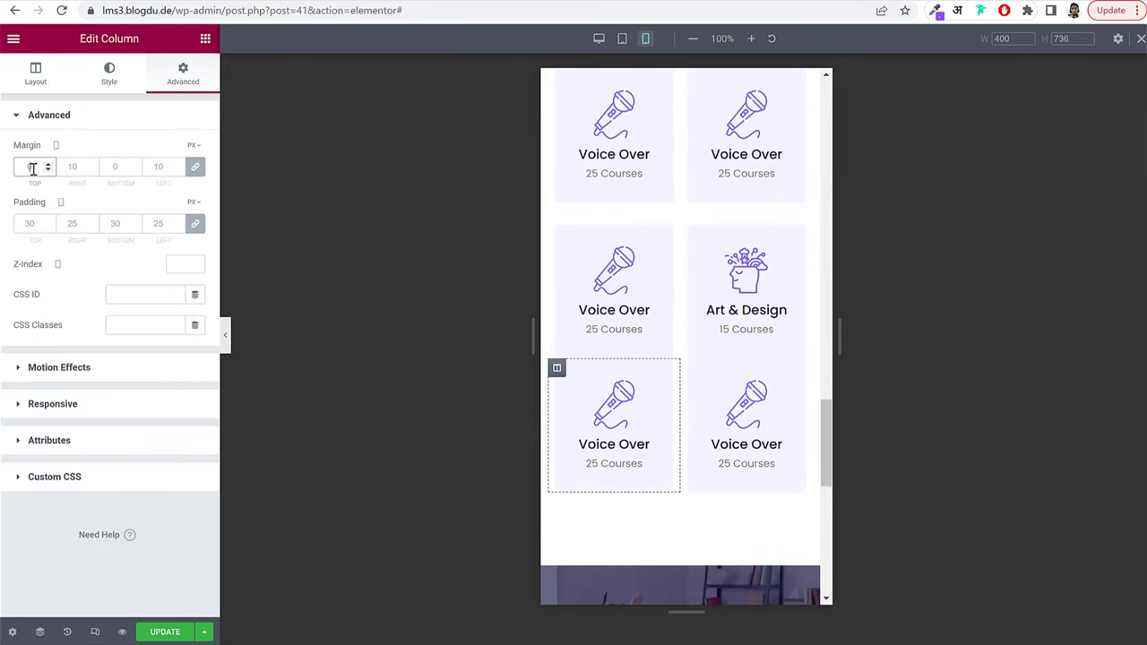
{"action": "type", "text": "140"}
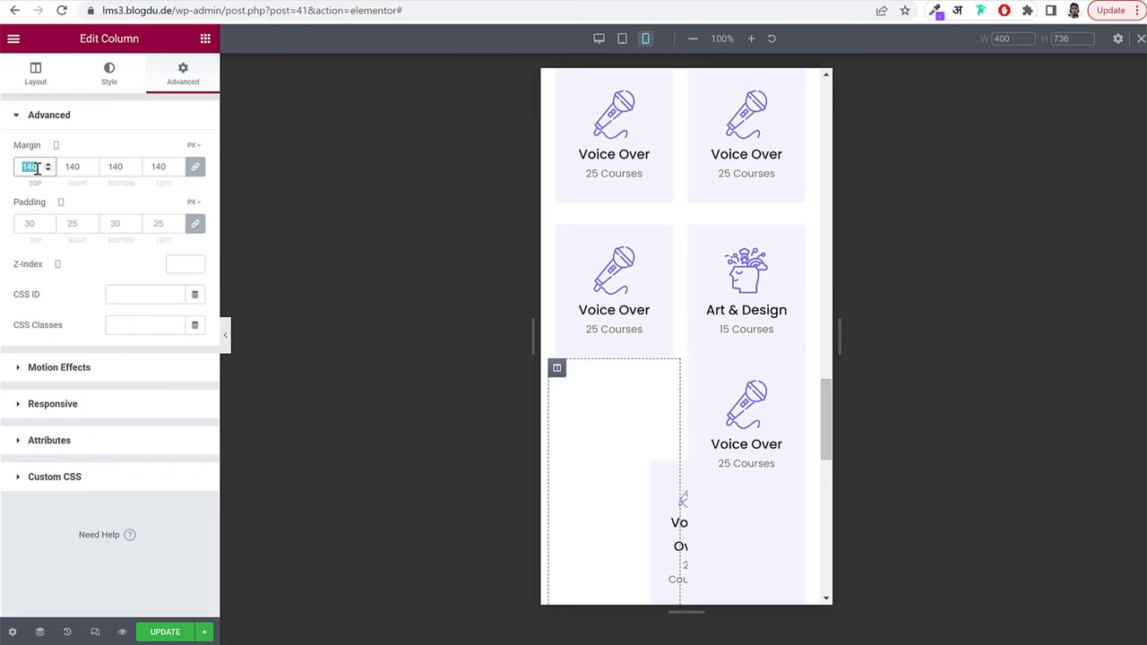
{"action": "key", "text": "BackSpace"}
{"action": "left_click", "coordinate": [690, 367]}
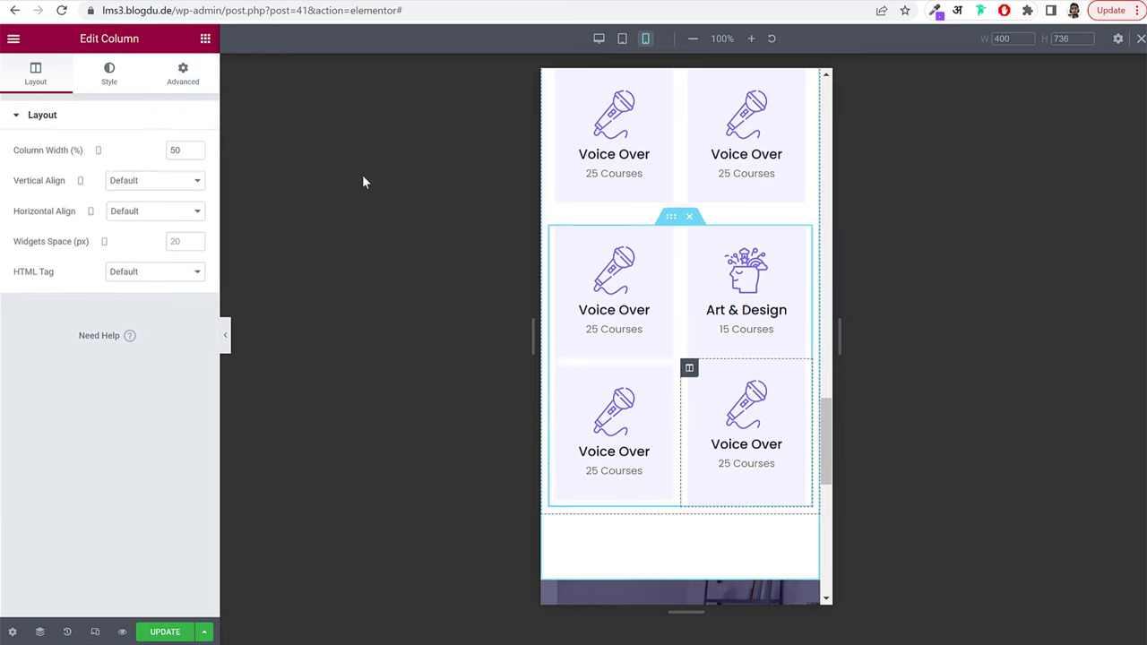
{"action": "left_click", "coordinate": [197, 85]}
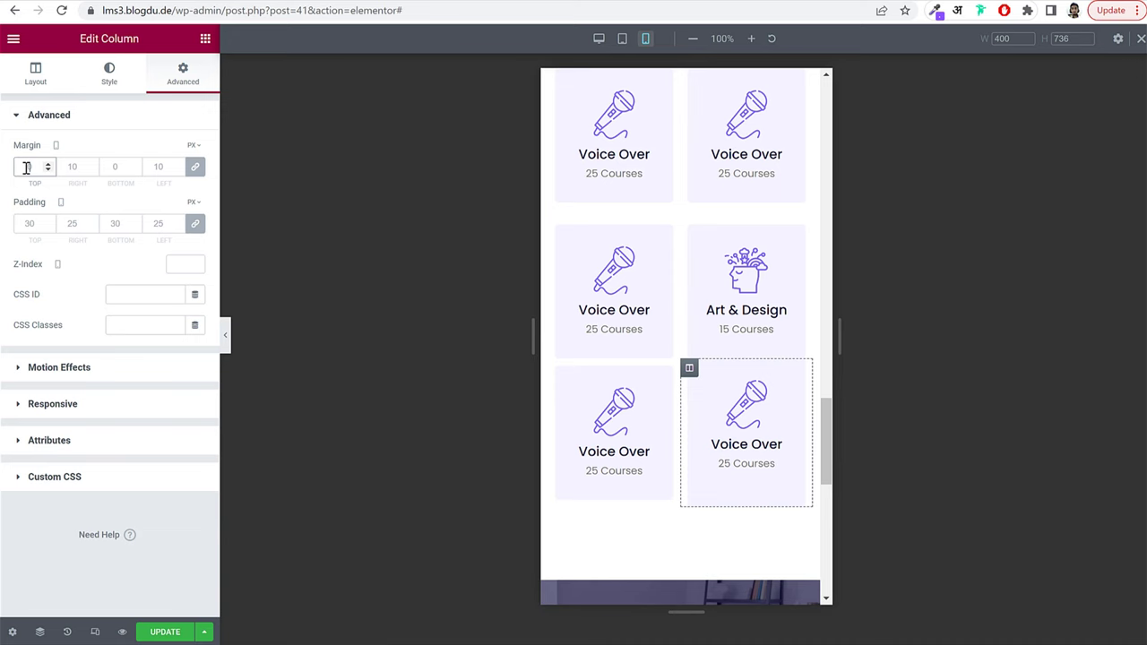
{"action": "left_click", "coordinate": [26, 168]}
{"action": "type", "text": "10"}
{"action": "scroll", "coordinate": [743, 416], "scroll_direction": "down", "scroll_amount": 5}
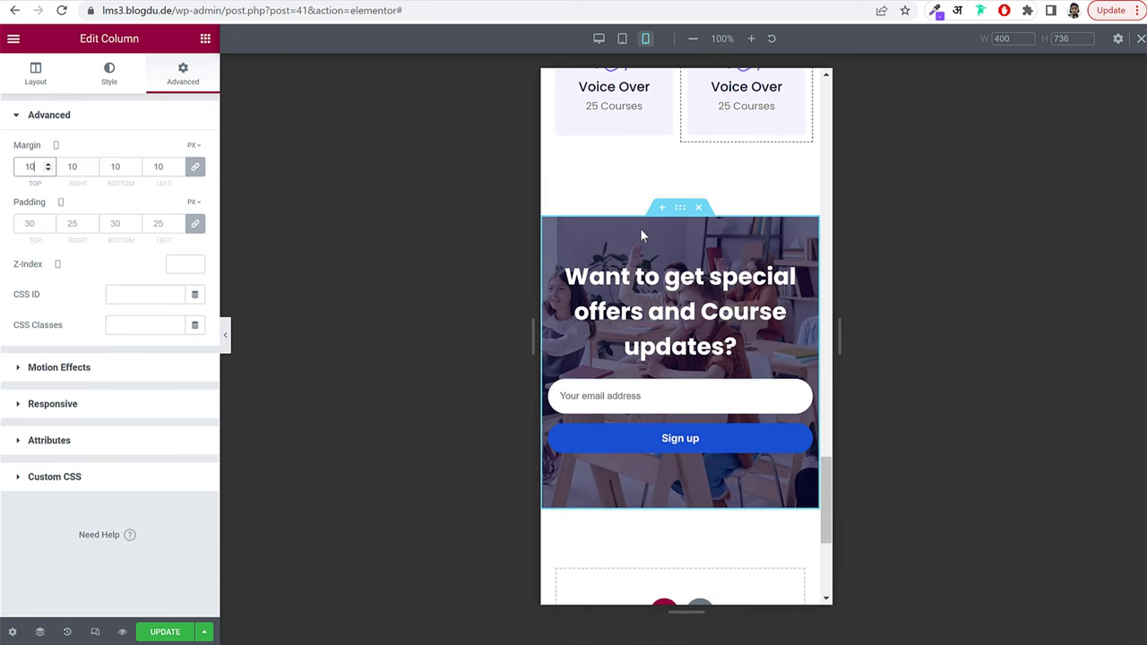
Give the newsletter section 50/10/75/10 mobile padding and save the page with UPDATE
{"action": "left_click", "coordinate": [679, 211]}
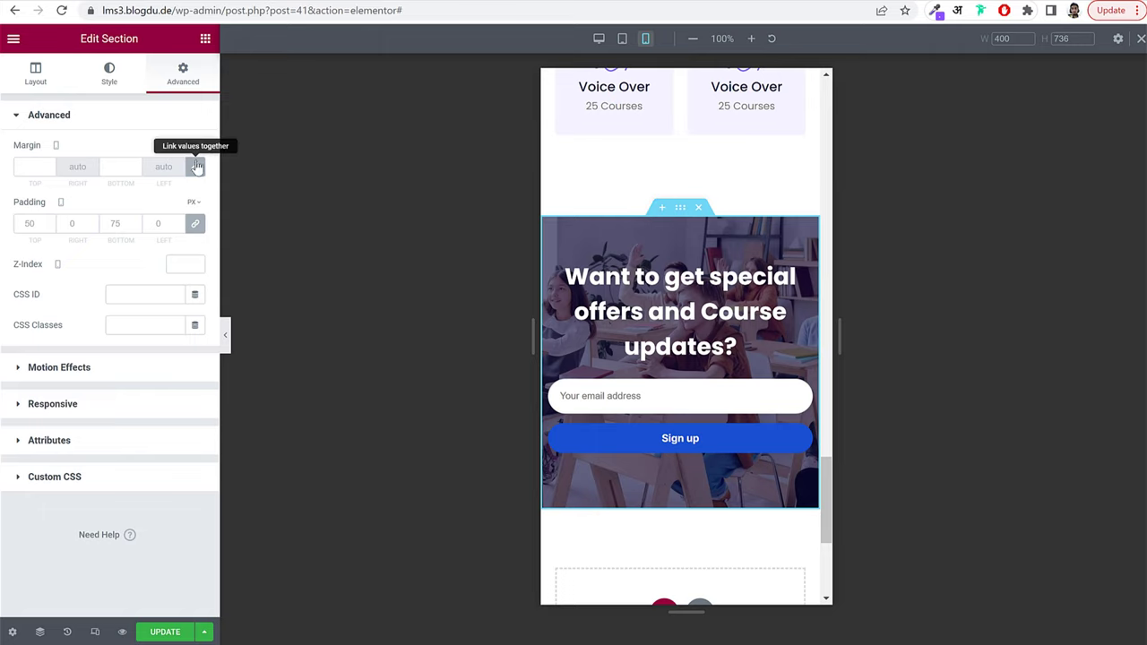
{"action": "left_click", "coordinate": [193, 224]}
{"action": "double_click", "coordinate": [30, 224]}
{"action": "type", "text": "50"}
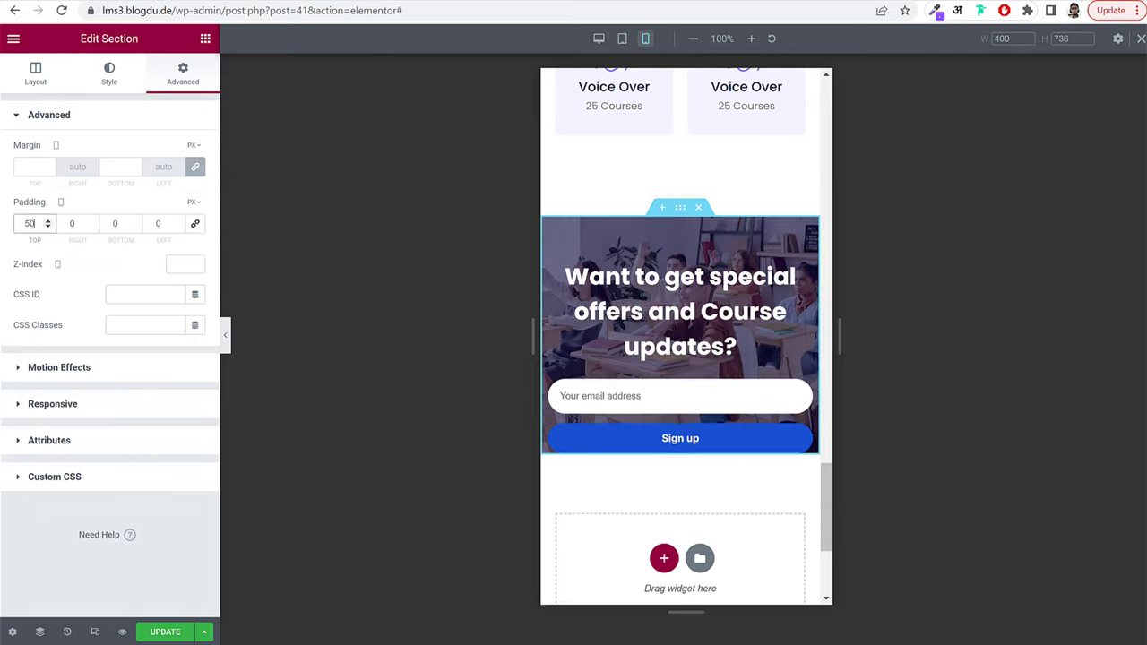
{"action": "key", "text": "Tab"}
{"action": "type", "text": "10"}
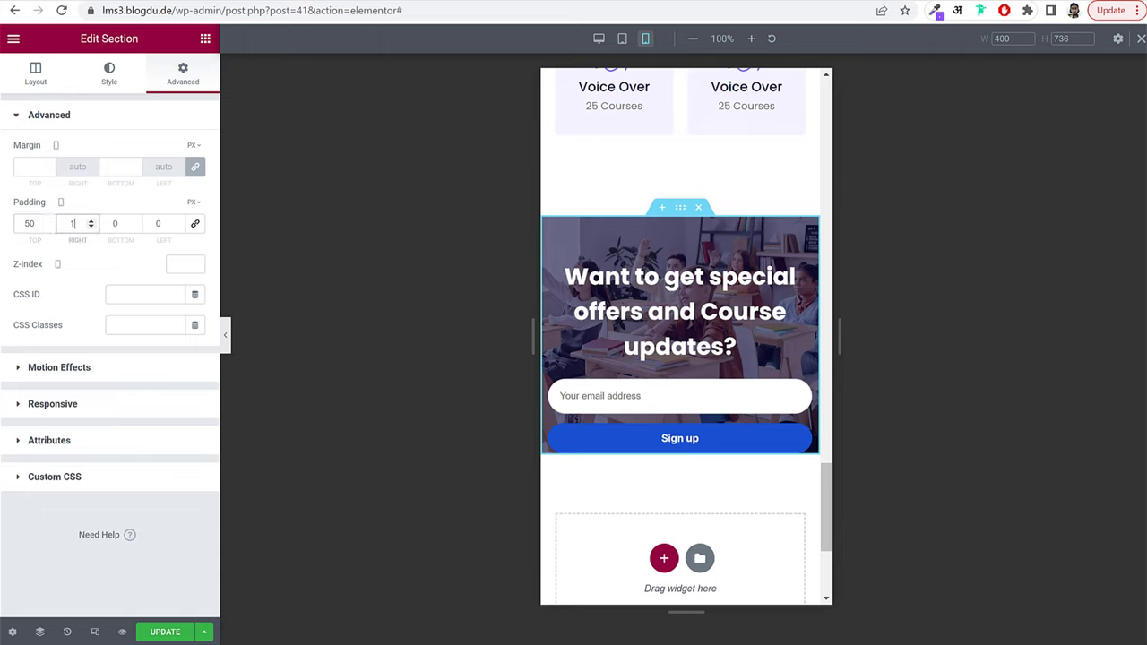
{"action": "key", "text": "Tab"}
{"action": "type", "text": "75"}
{"action": "key", "text": "Tab"}
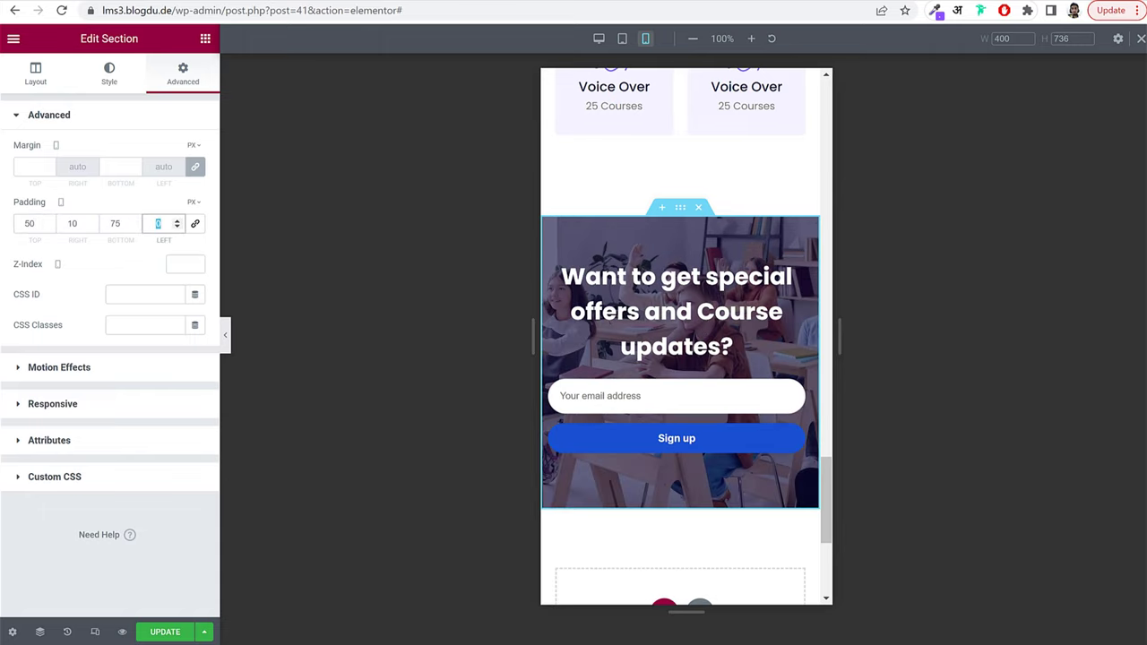
{"action": "type", "text": "10"}
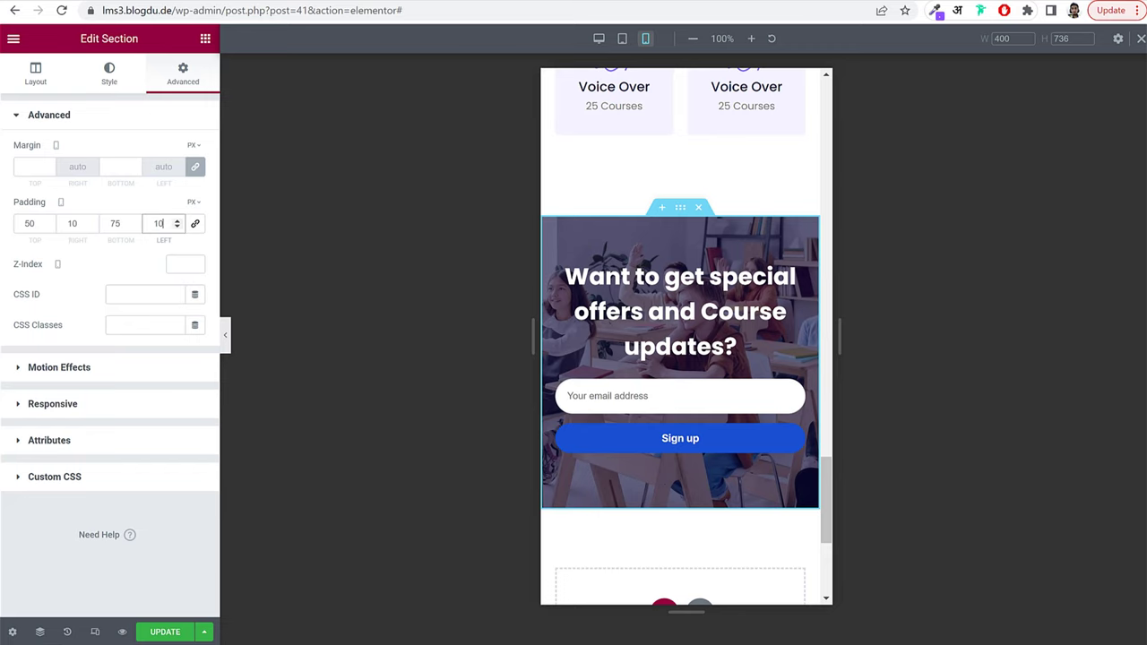
{"action": "left_click", "coordinate": [165, 633]}
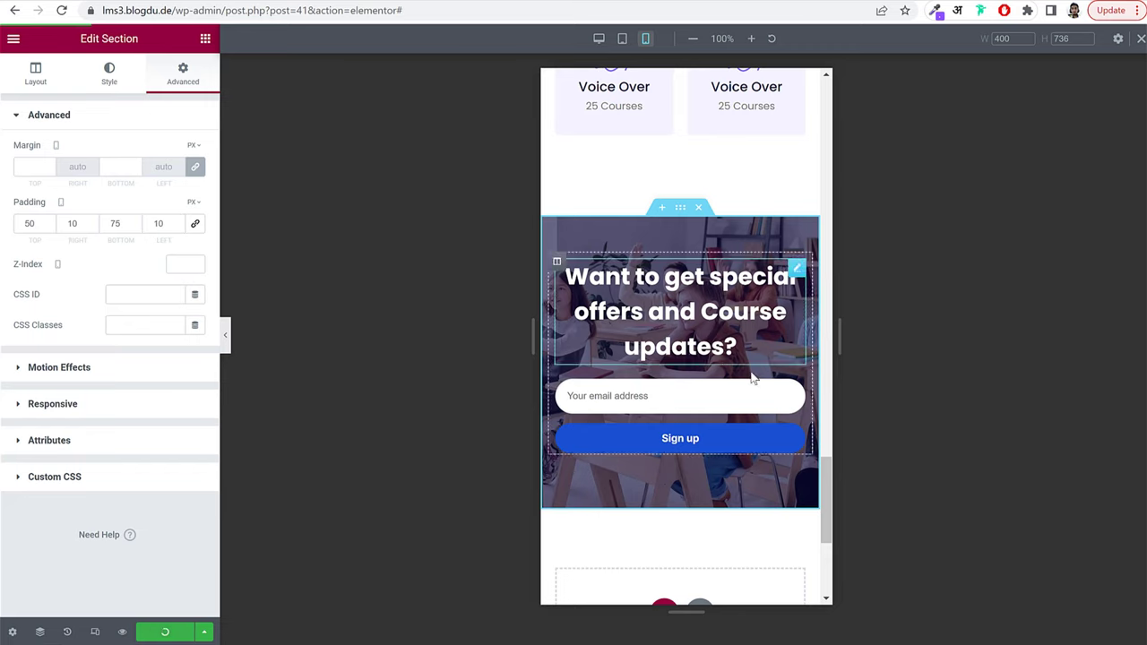
{"action": "scroll", "coordinate": [828, 440], "scroll_direction": "down", "scroll_amount": 2}
Scroll through the tablet-width preview, then switch back to the desktop layout
{"action": "scroll", "coordinate": [828, 440], "scroll_direction": "up", "scroll_amount": 5}
{"action": "scroll", "coordinate": [832, 441], "scroll_direction": "up", "scroll_amount": 15}
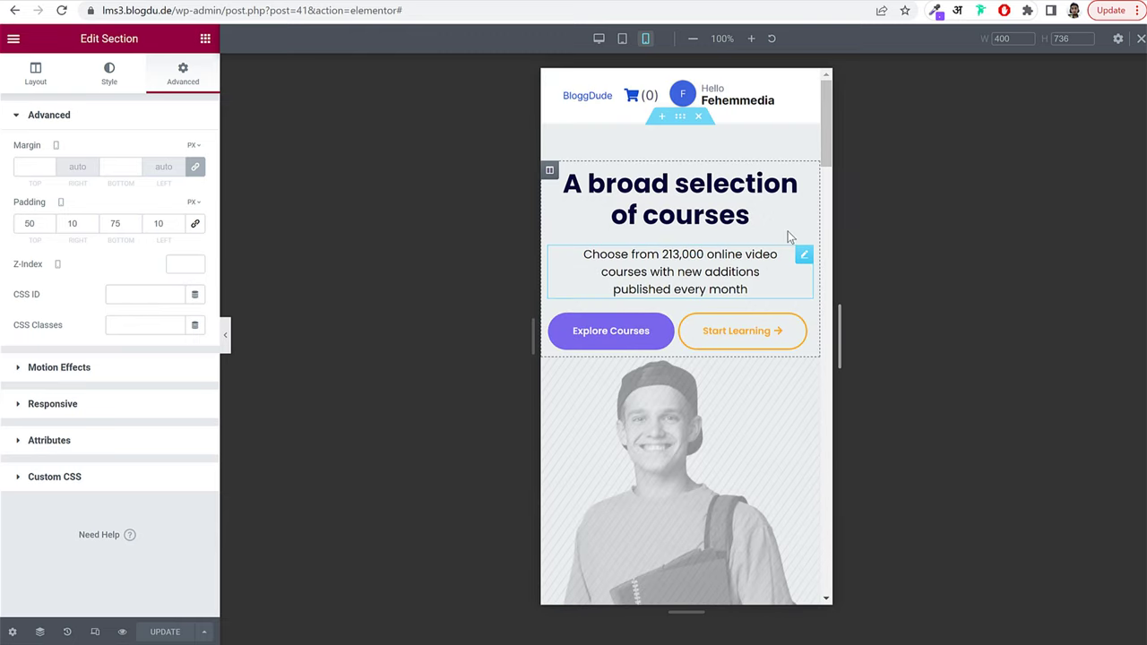
{"action": "left_click", "coordinate": [623, 39]}
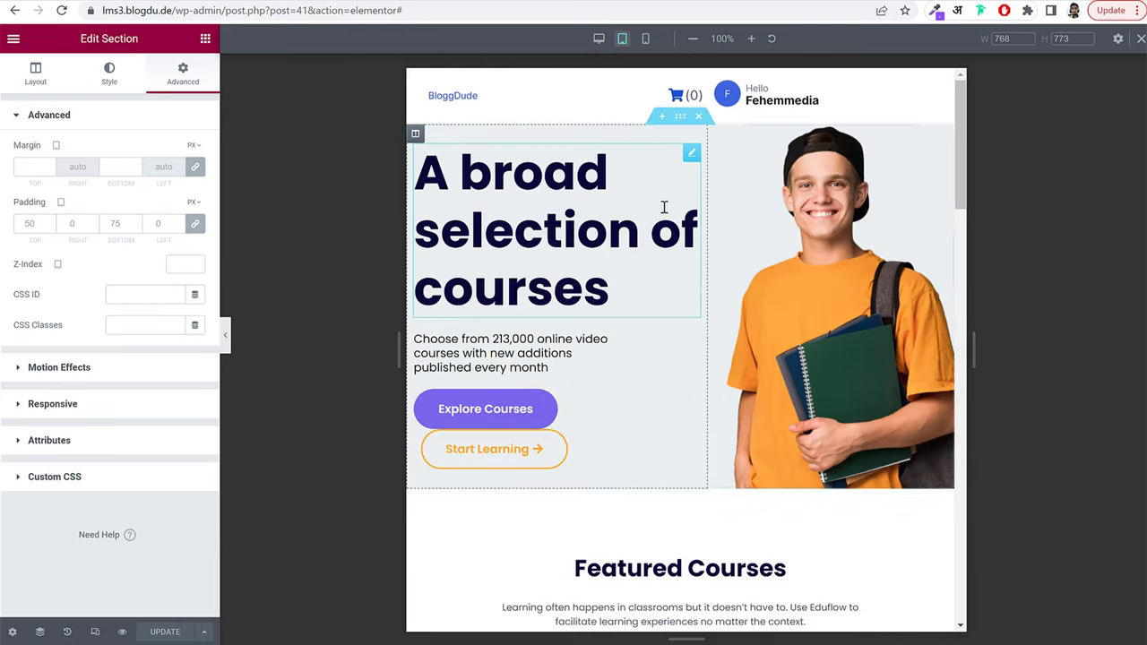
{"action": "scroll", "coordinate": [684, 314], "scroll_direction": "down", "scroll_amount": 12}
{"action": "scroll", "coordinate": [695, 322], "scroll_direction": "down", "scroll_amount": 5}
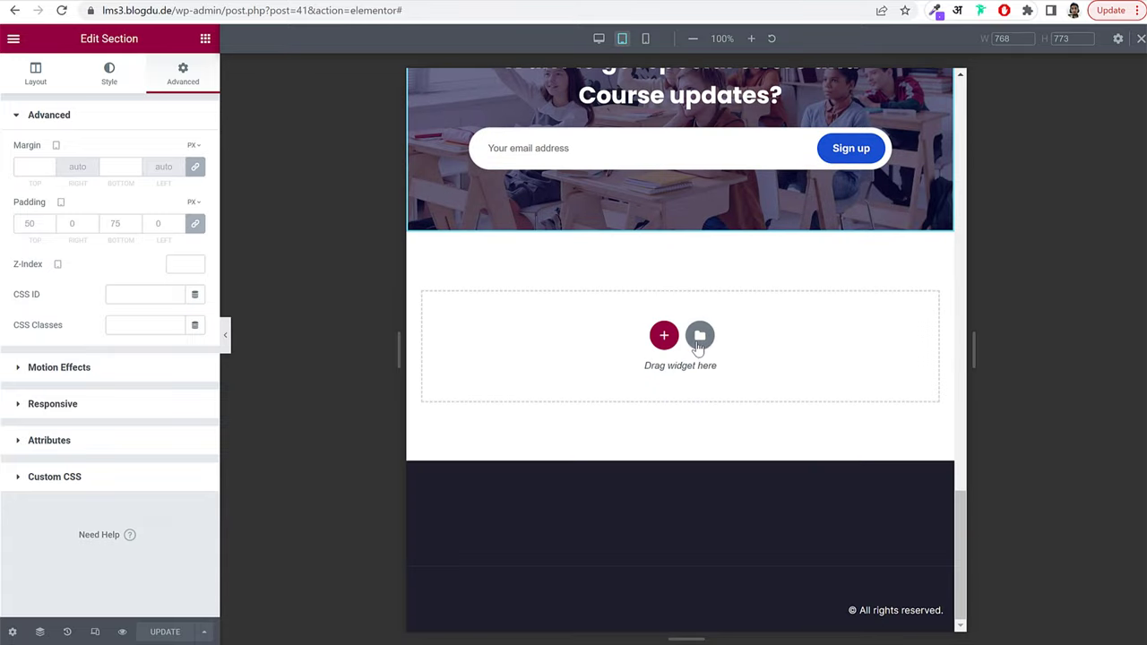
{"action": "scroll", "coordinate": [696, 350], "scroll_direction": "up", "scroll_amount": 20}
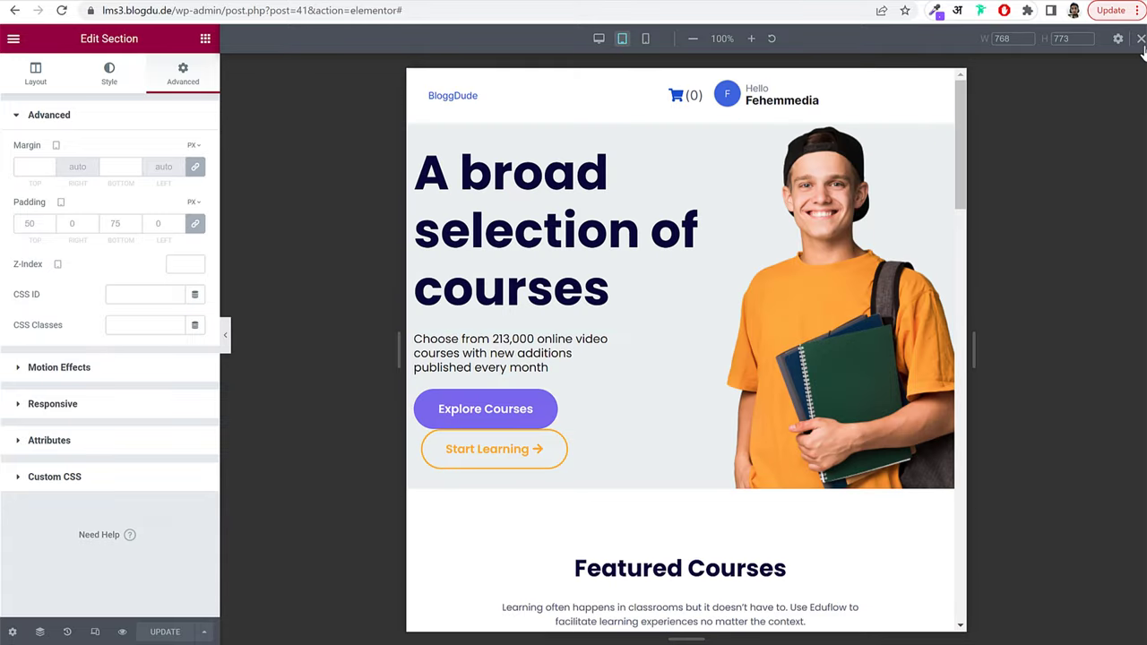
{"action": "left_click", "coordinate": [1141, 38]}
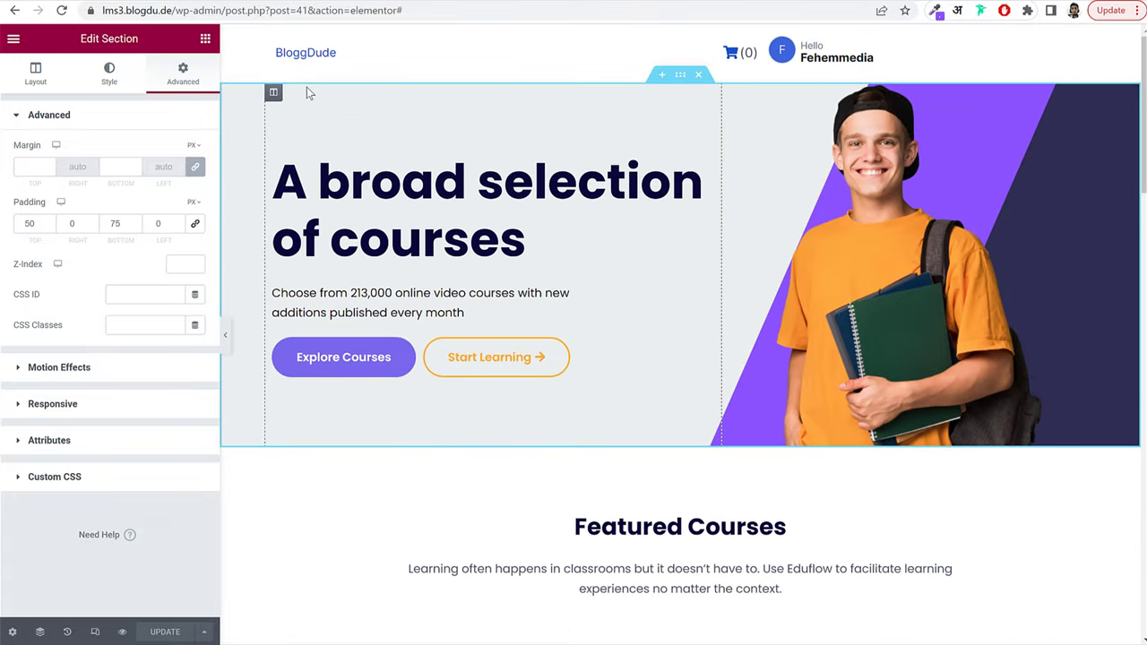
{"action": "scroll", "coordinate": [609, 210], "scroll_direction": "down", "scroll_amount": 15}
{"action": "scroll", "coordinate": [700, 461], "scroll_direction": "up", "scroll_amount": 5}
{"action": "scroll", "coordinate": [700, 461], "scroll_direction": "up", "scroll_amount": 10}
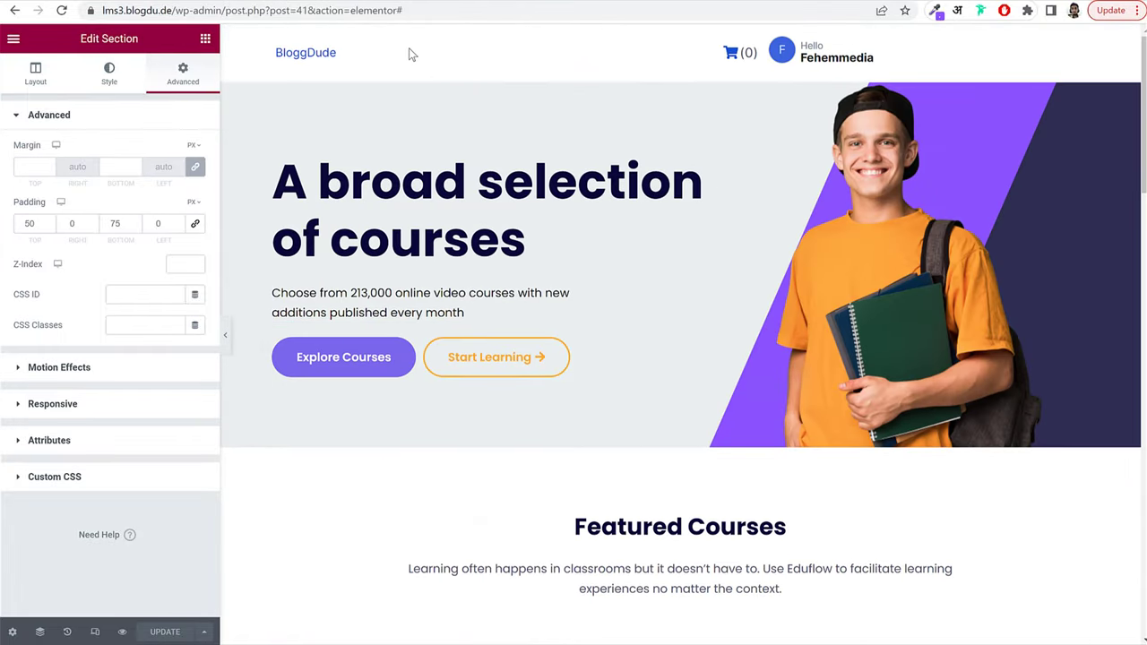
Leave the Elementor editor by trimming the address back to /wp-admin/
{"action": "left_click_drag", "start_coordinate": [229, 10], "coordinate": [437, 11]}
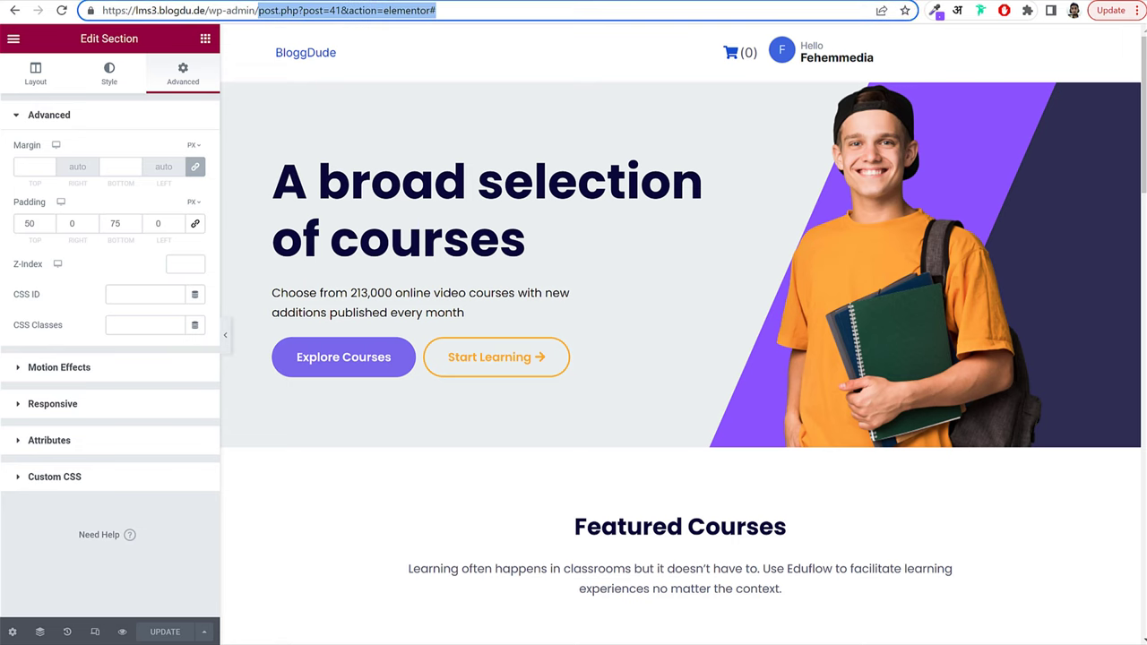
{"action": "key", "text": "BackSpace"}
{"action": "key", "text": "Return"}
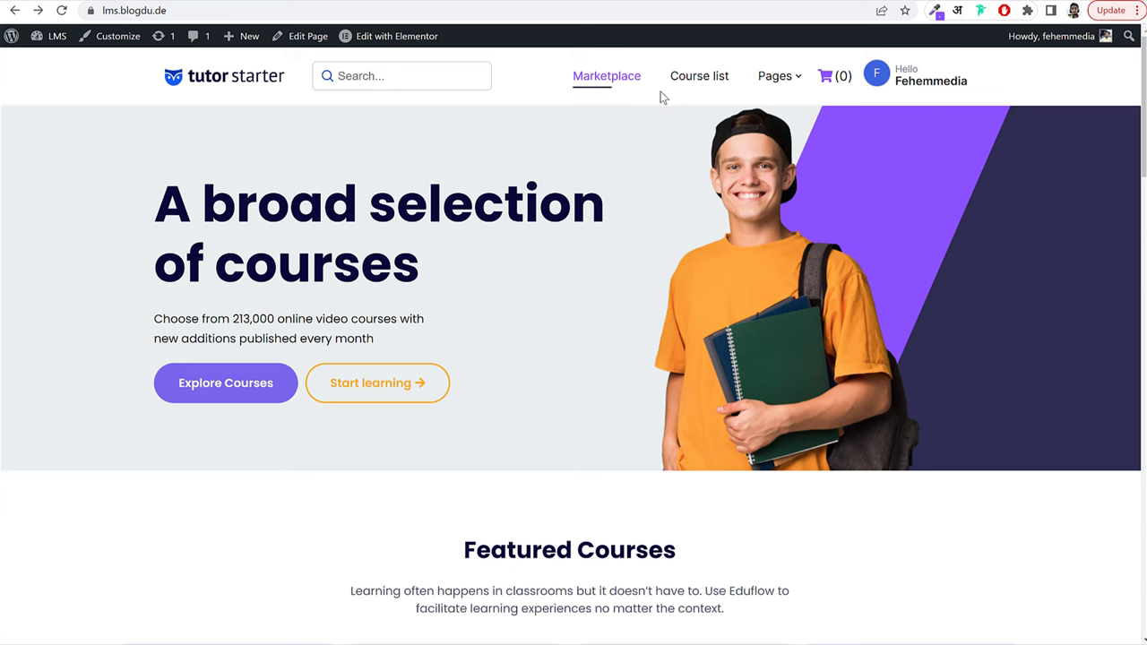
On the live site's Blog page, open the first post, 'How to get 1M+ visitors in 30 days without anything!'
{"action": "mouse_move", "coordinate": [775, 76]}
{"action": "left_click", "coordinate": [793, 167]}
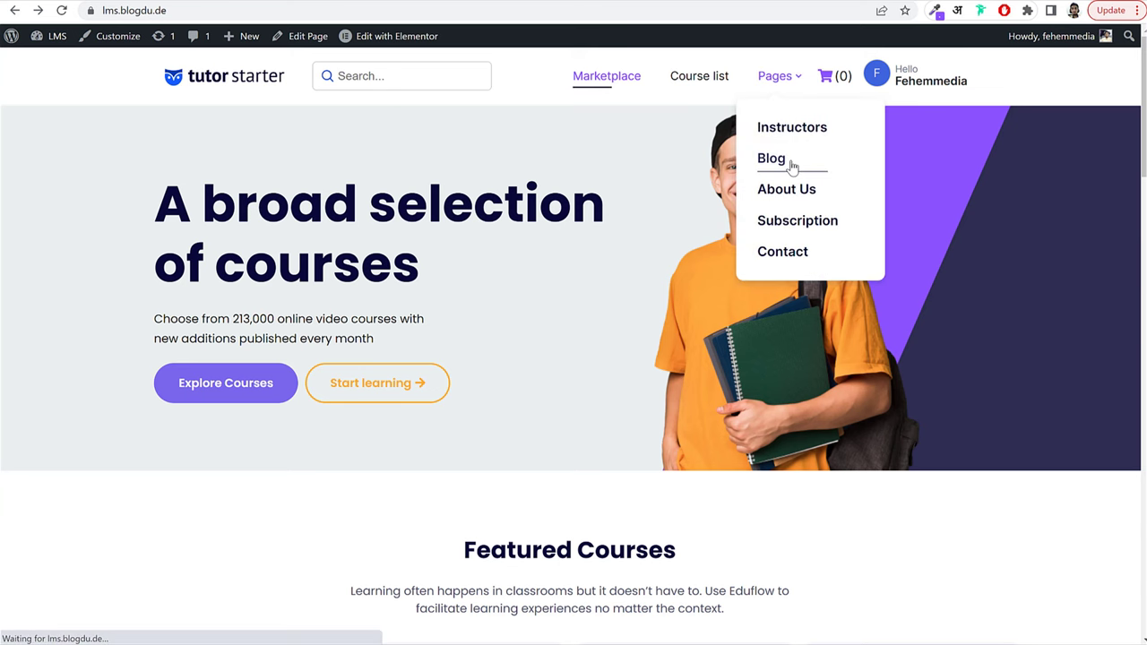
{"action": "scroll", "coordinate": [960, 192], "scroll_direction": "down", "scroll_amount": 4}
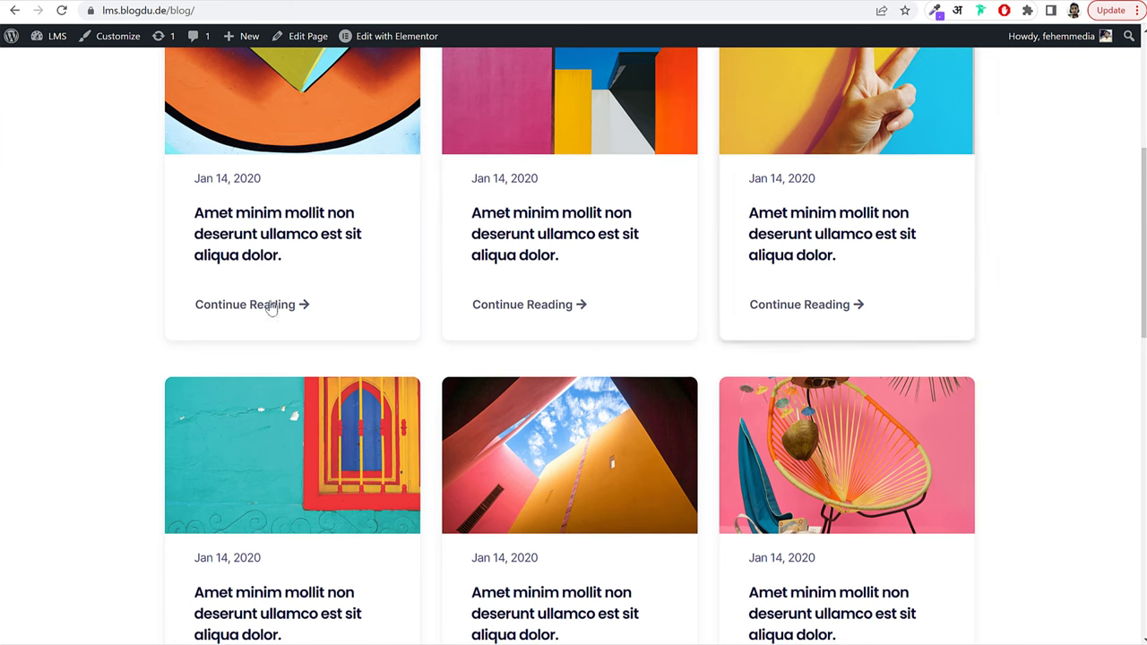
{"action": "left_click", "coordinate": [324, 248]}
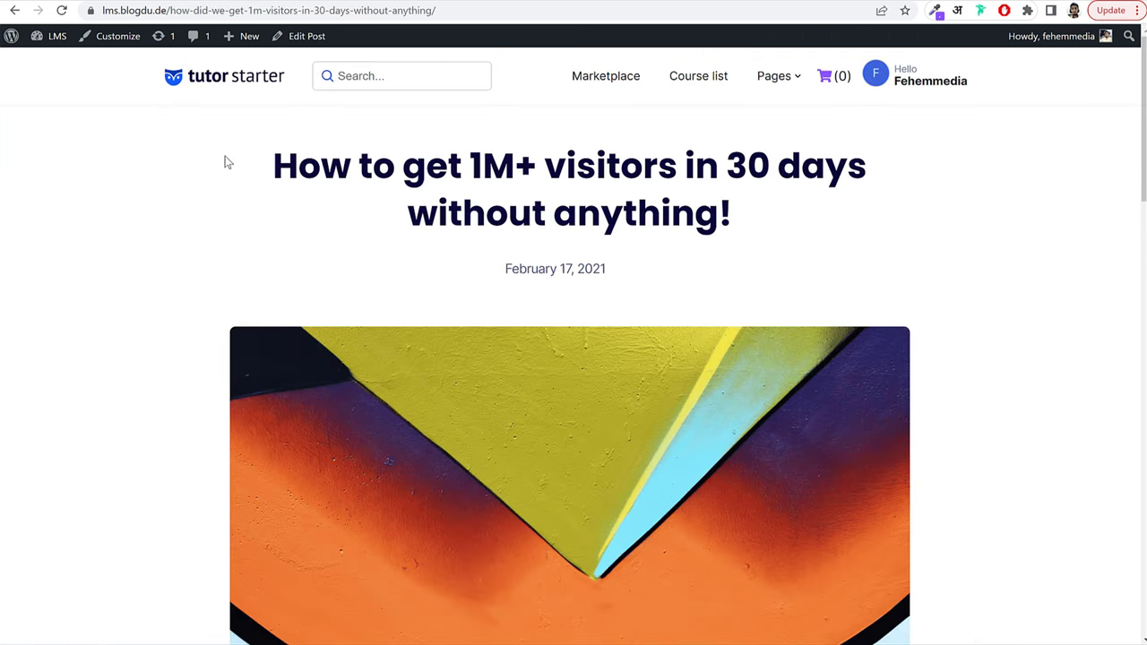
{"action": "left_click_drag", "start_coordinate": [228, 163], "coordinate": [769, 203]}
{"action": "key", "text": "ctrl+c"}
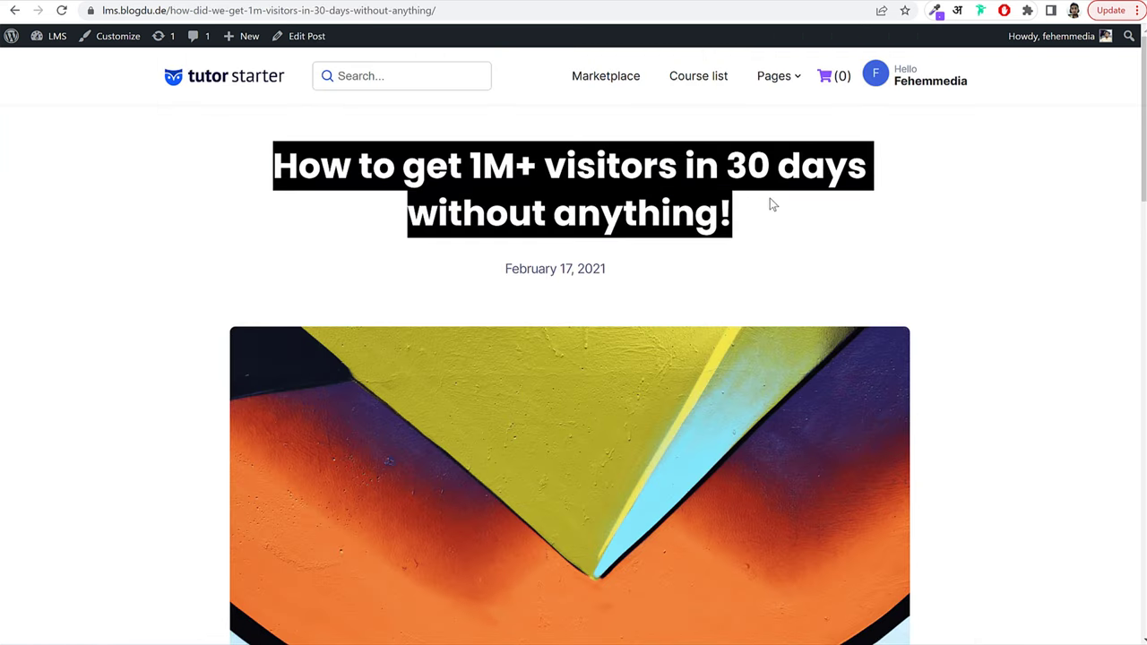
{"action": "left_click", "coordinate": [630, 187]}
{"action": "scroll", "coordinate": [646, 206], "scroll_direction": "down", "scroll_amount": 1}
{"action": "scroll", "coordinate": [642, 253], "scroll_direction": "down", "scroll_amount": 12}
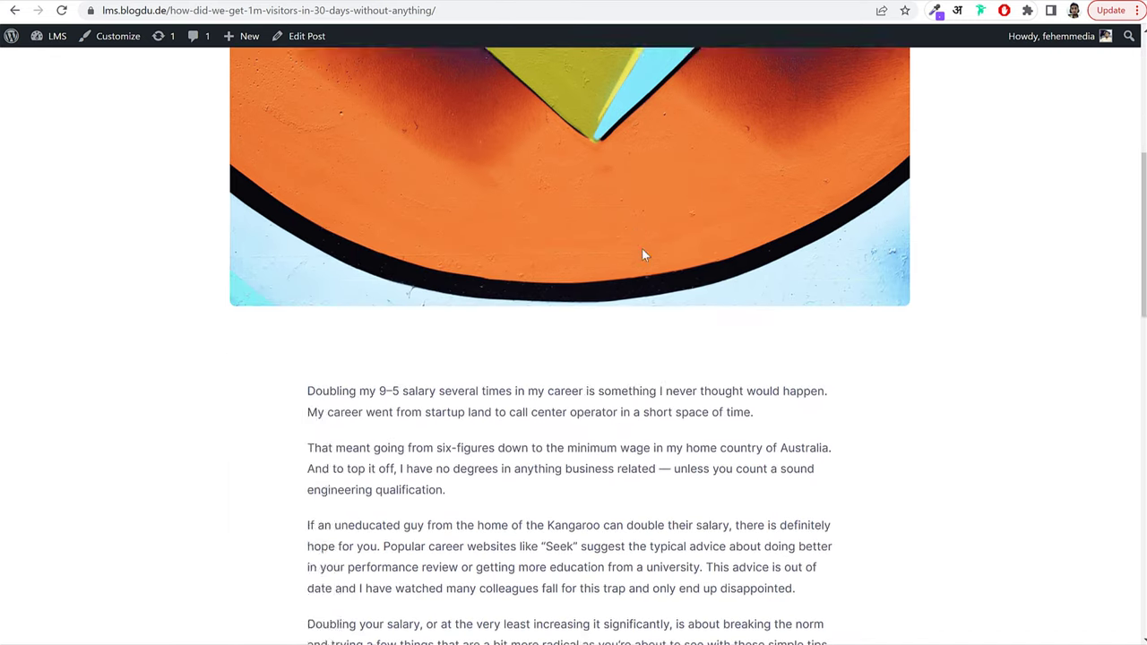
{"action": "scroll", "coordinate": [638, 302], "scroll_direction": "up", "scroll_amount": 13}
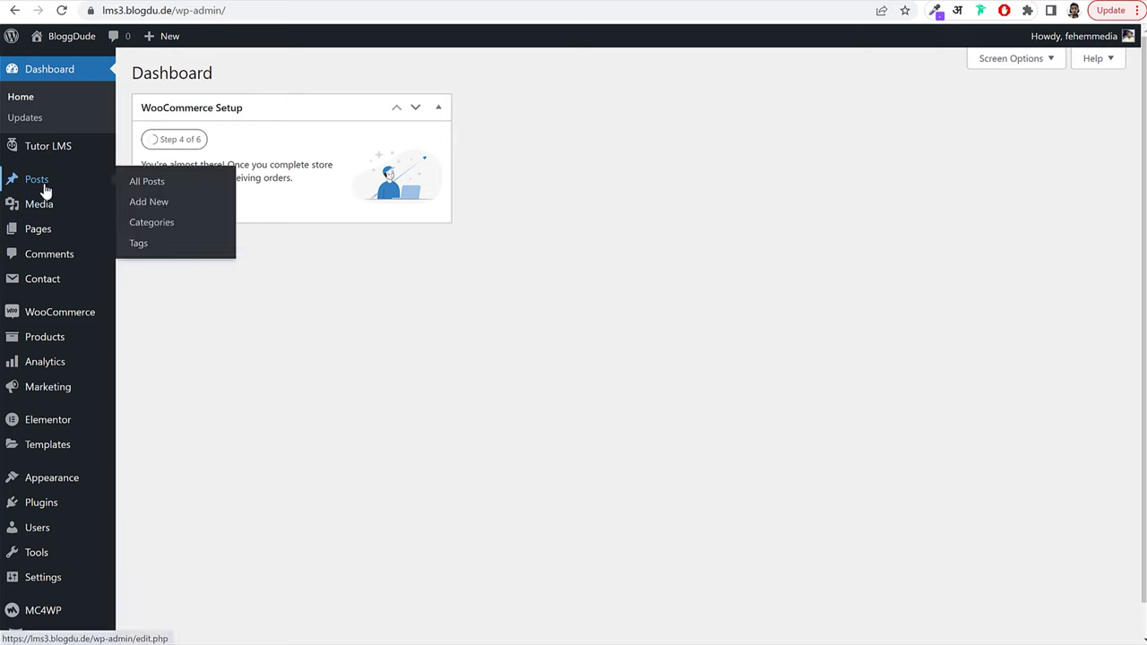
Trash the 'Hello world!' post and start a new post
{"action": "left_click", "coordinate": [41, 189]}
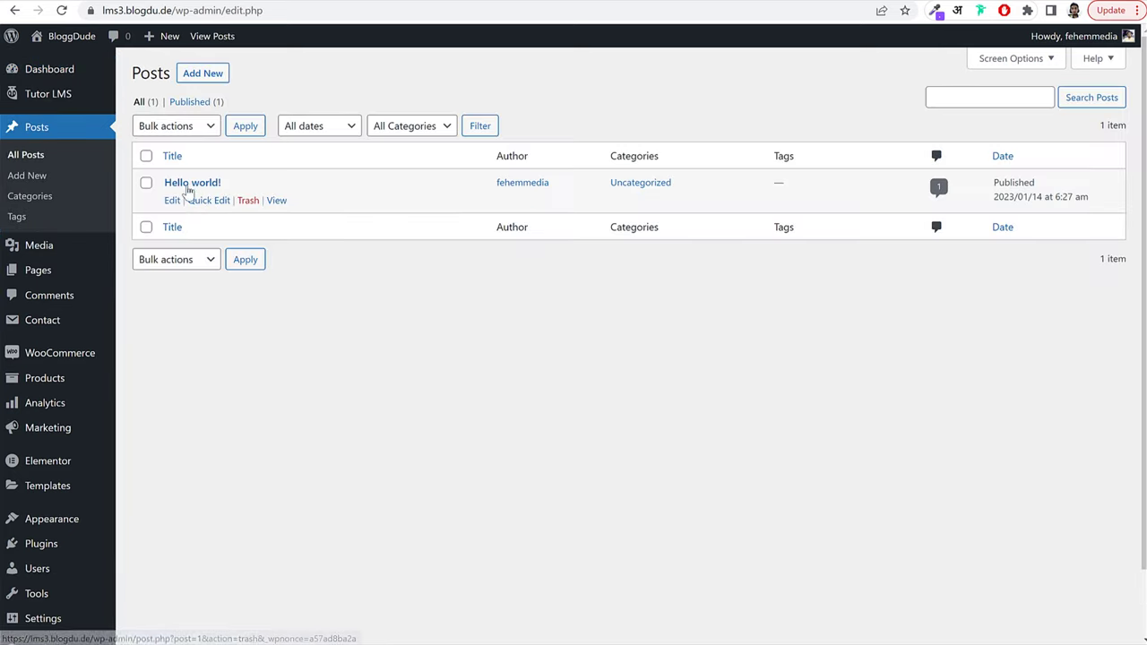
{"action": "left_click", "coordinate": [253, 202]}
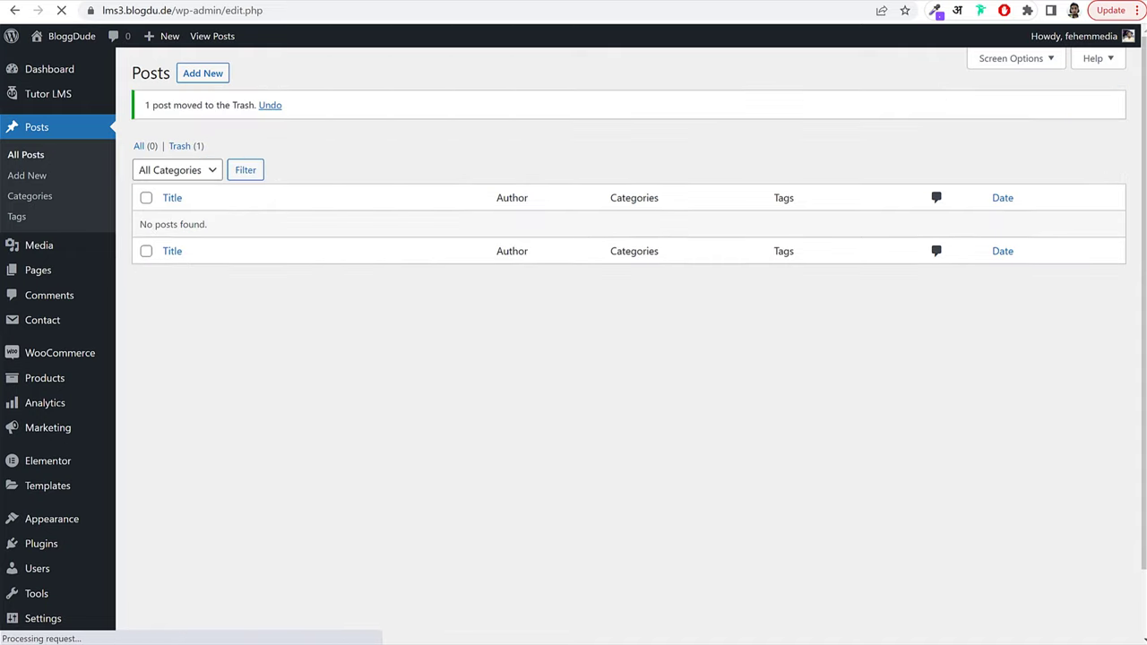
{"action": "left_click", "coordinate": [199, 79]}
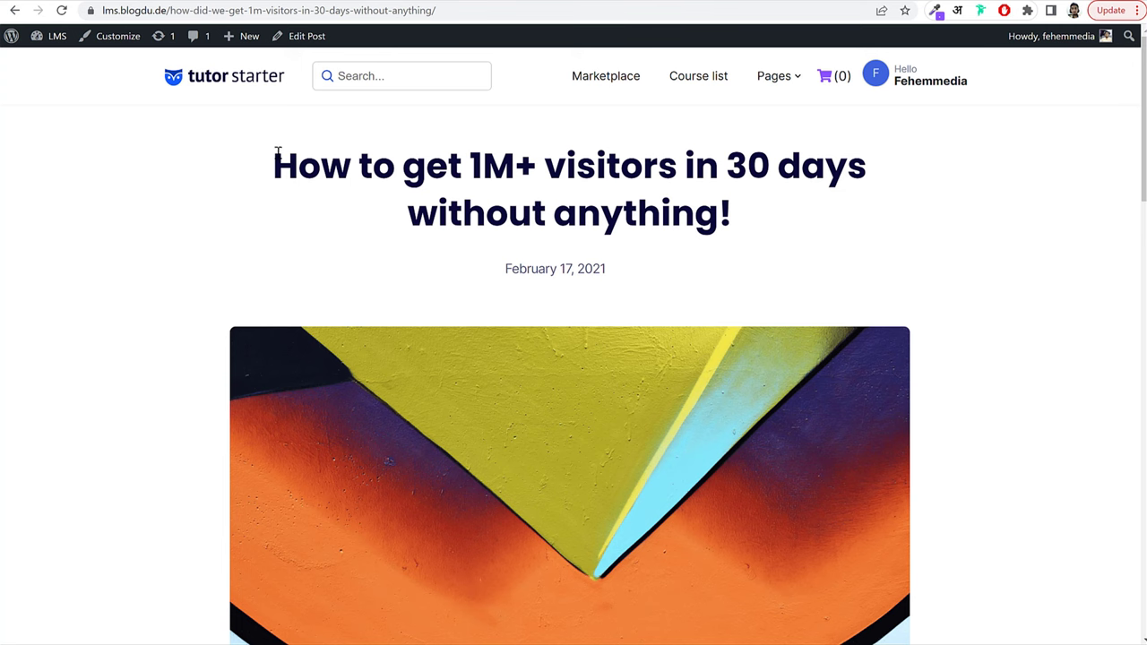
Paste the copied title 'How to get 1M+ visitors in 30 days without anything!' into the new post
{"action": "left_click_drag", "start_coordinate": [275, 154], "coordinate": [777, 208]}
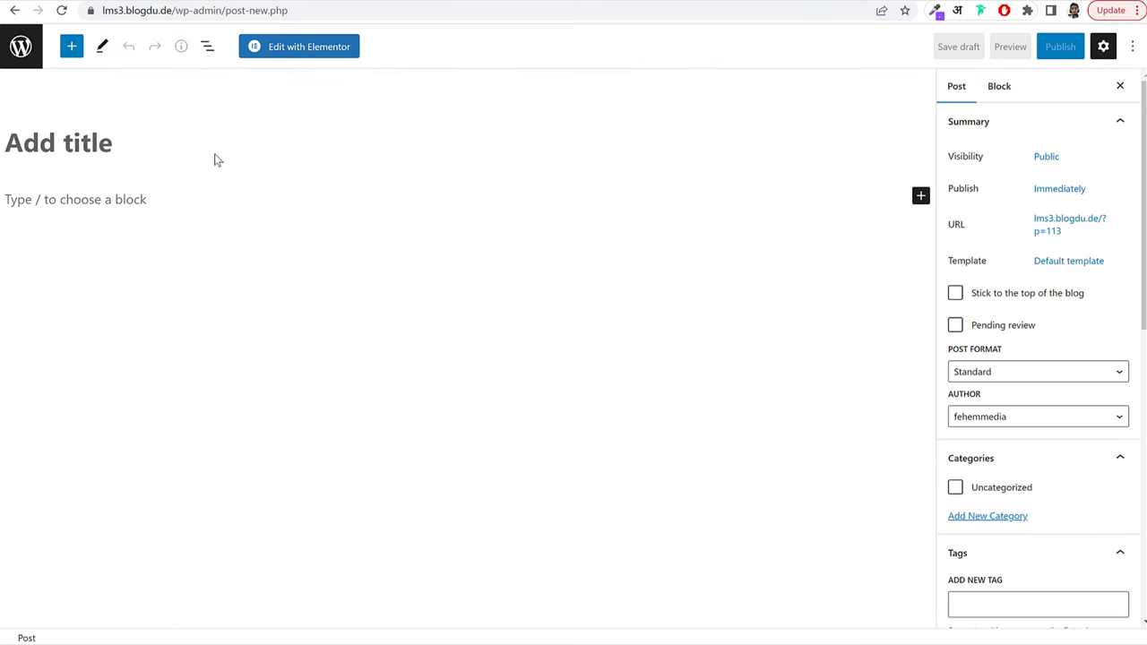
{"action": "key", "text": "ctrl+v"}
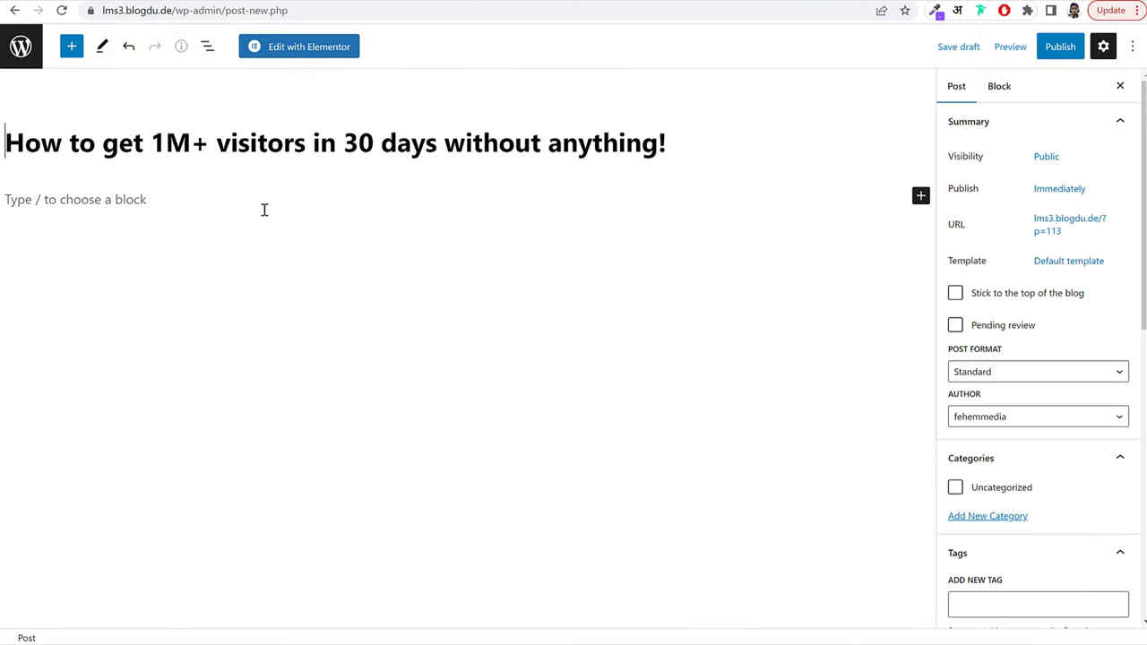
{"action": "left_click", "coordinate": [150, 203]}
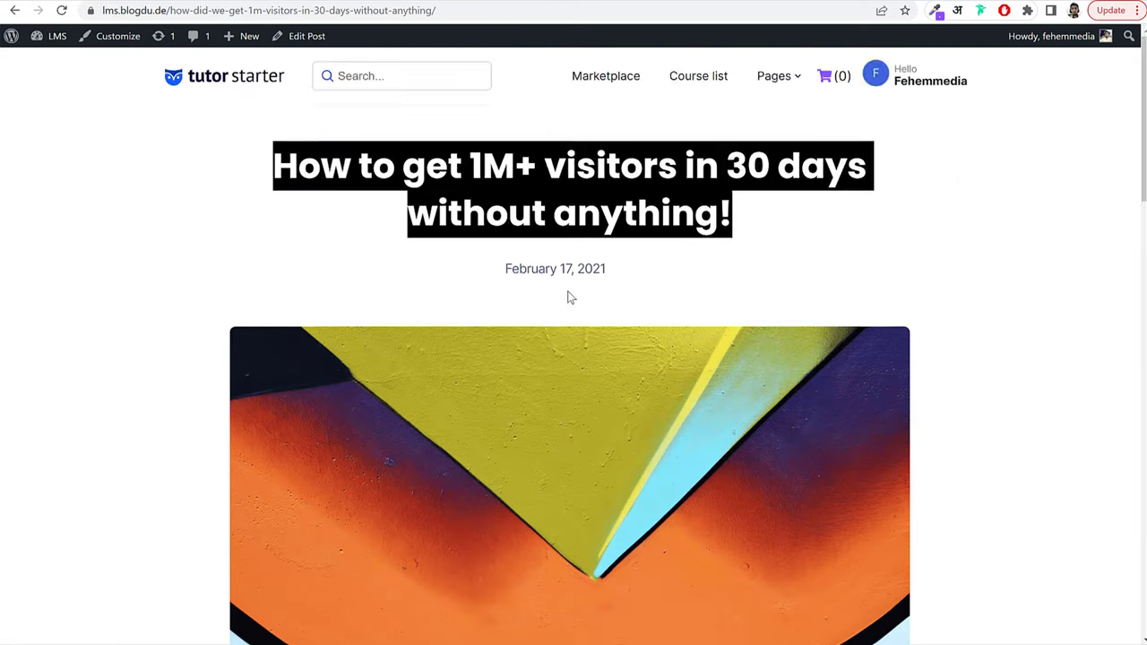
{"action": "scroll", "coordinate": [568, 296], "scroll_direction": "down", "scroll_amount": 10}
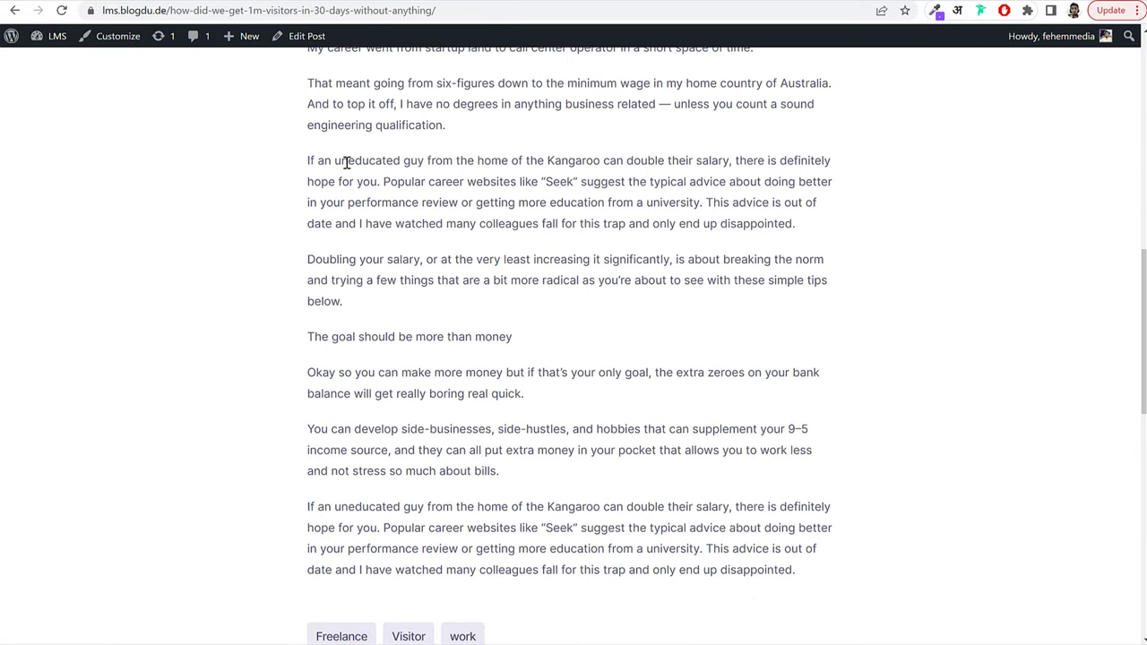
{"action": "scroll", "coordinate": [347, 163], "scroll_direction": "up", "scroll_amount": 1}
Clear the stray text and paste the copied article body into the post
{"action": "left_click_drag", "start_coordinate": [307, 95], "coordinate": [796, 131]}
{"action": "key", "text": "ctrl+c"}
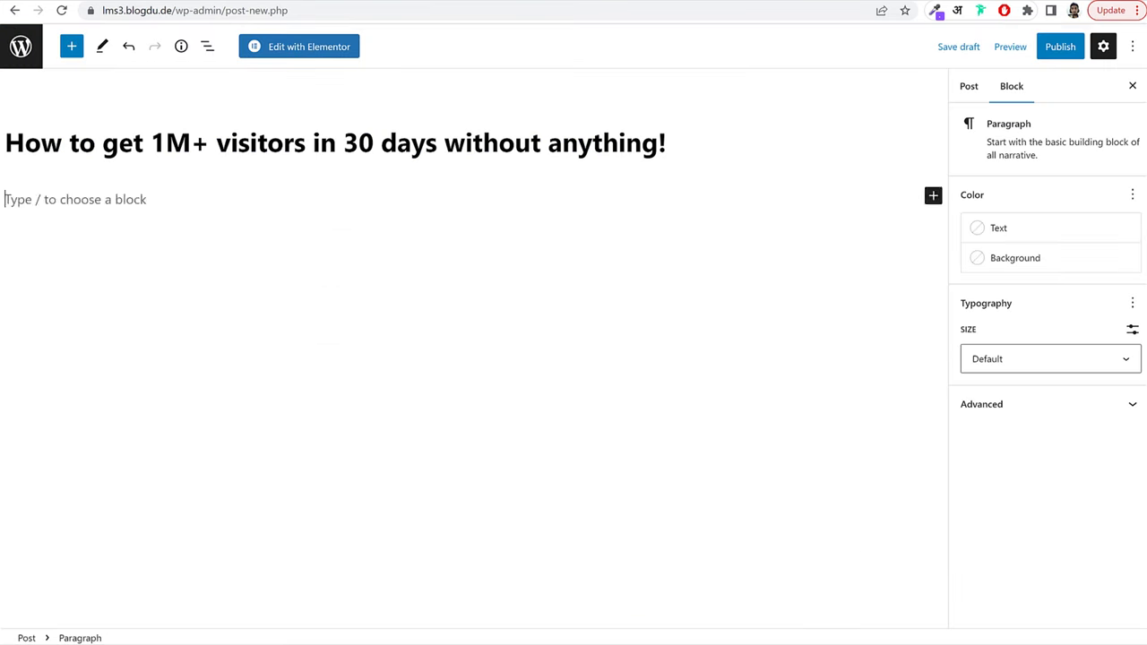
{"action": "type", "text": "va;kl,vm ak; va"}
{"action": "key", "text": "ctrl+a"}
{"action": "key", "text": "BackSpace"}
{"action": "key", "text": "ctrl+v"}
{"action": "key", "text": "ctrl+z"}
{"action": "key", "text": "ctrl+shift+z"}
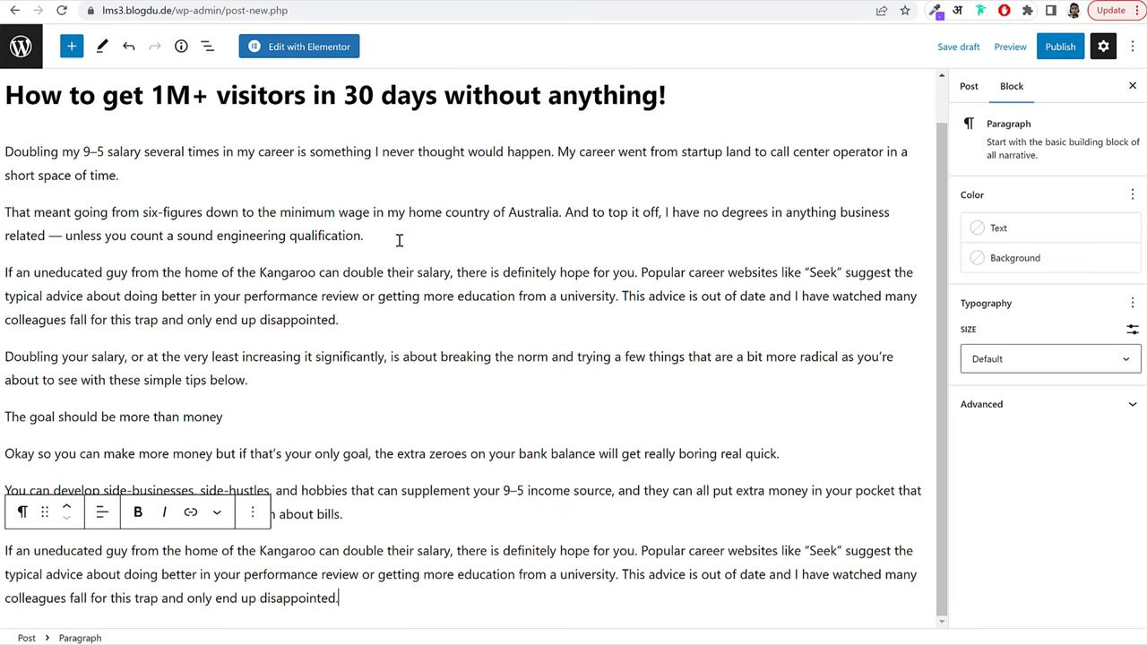
{"action": "key", "text": "Return"}
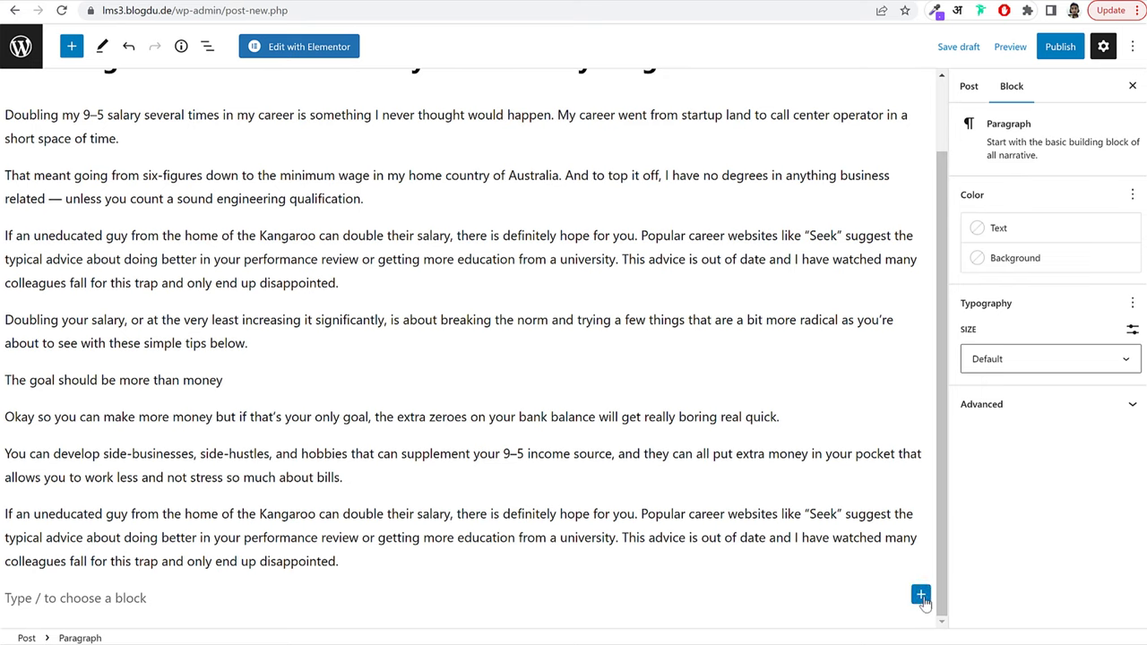
Search the block inserter for 'col', then close it without inserting a block
{"action": "left_click", "coordinate": [921, 596]}
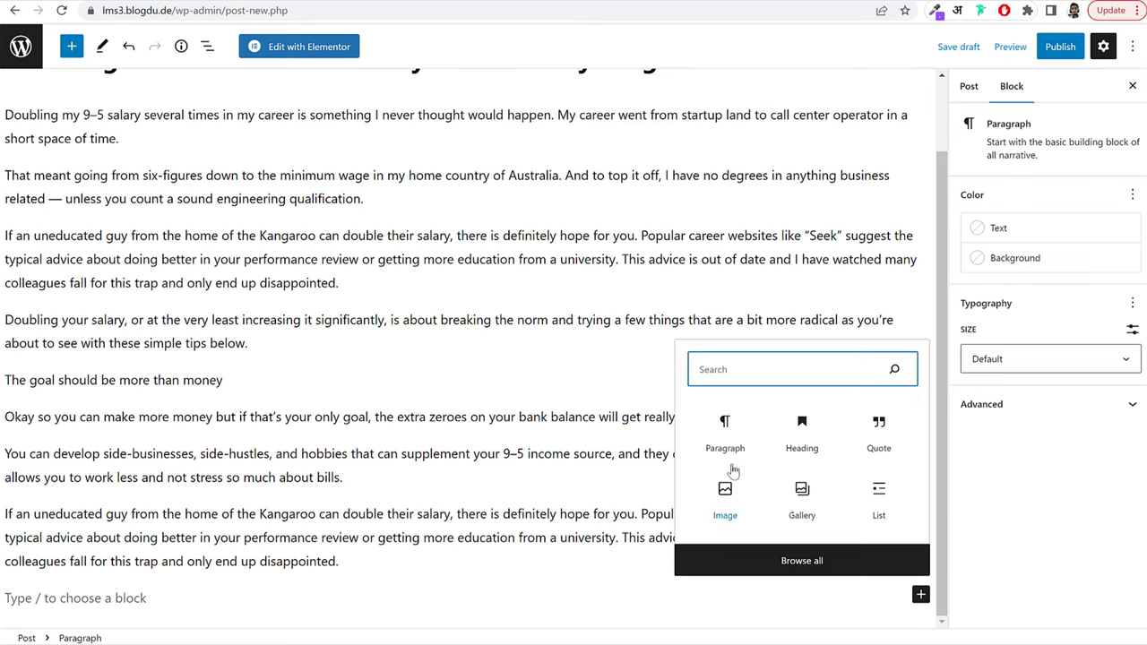
{"action": "type", "text": "col"}
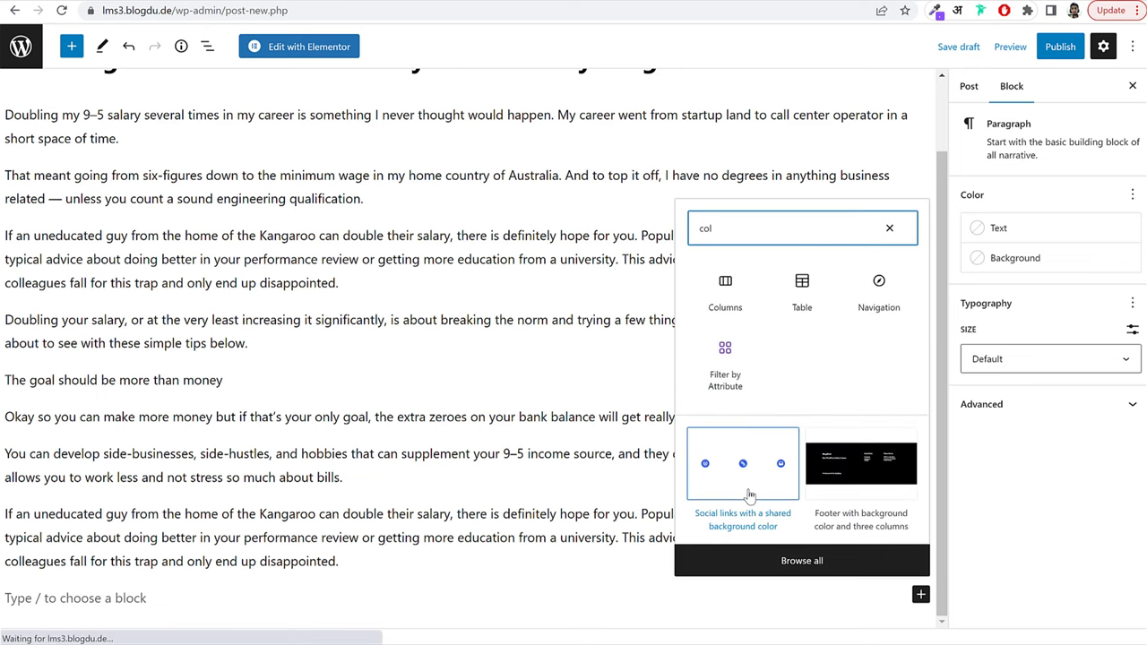
{"action": "key", "text": "BackSpace"}
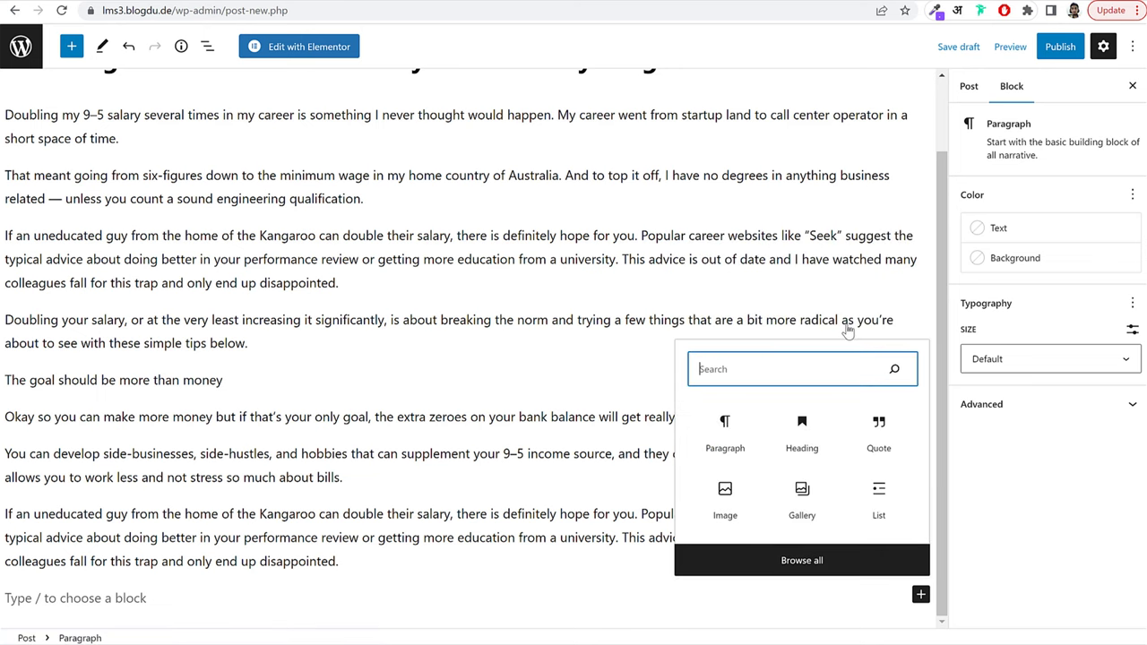
{"action": "left_click", "coordinate": [457, 310]}
{"action": "scroll", "coordinate": [448, 319], "scroll_direction": "up", "scroll_amount": 3}
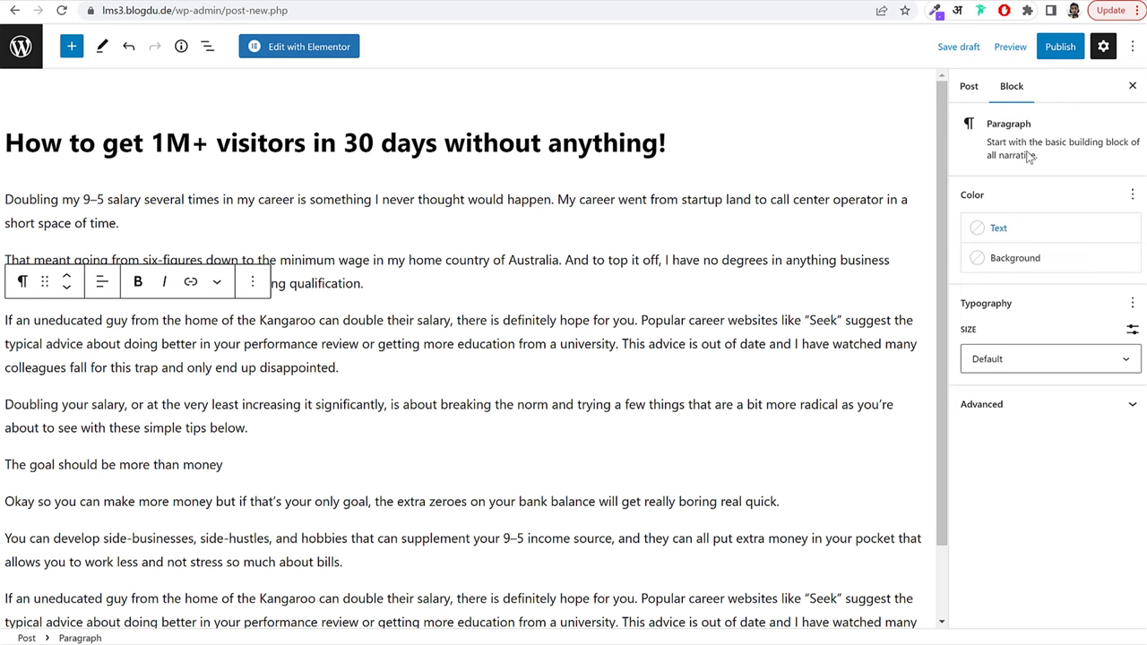
Add a new Marketing category to the post and bring up the featured image picker
{"action": "left_click", "coordinate": [967, 87]}
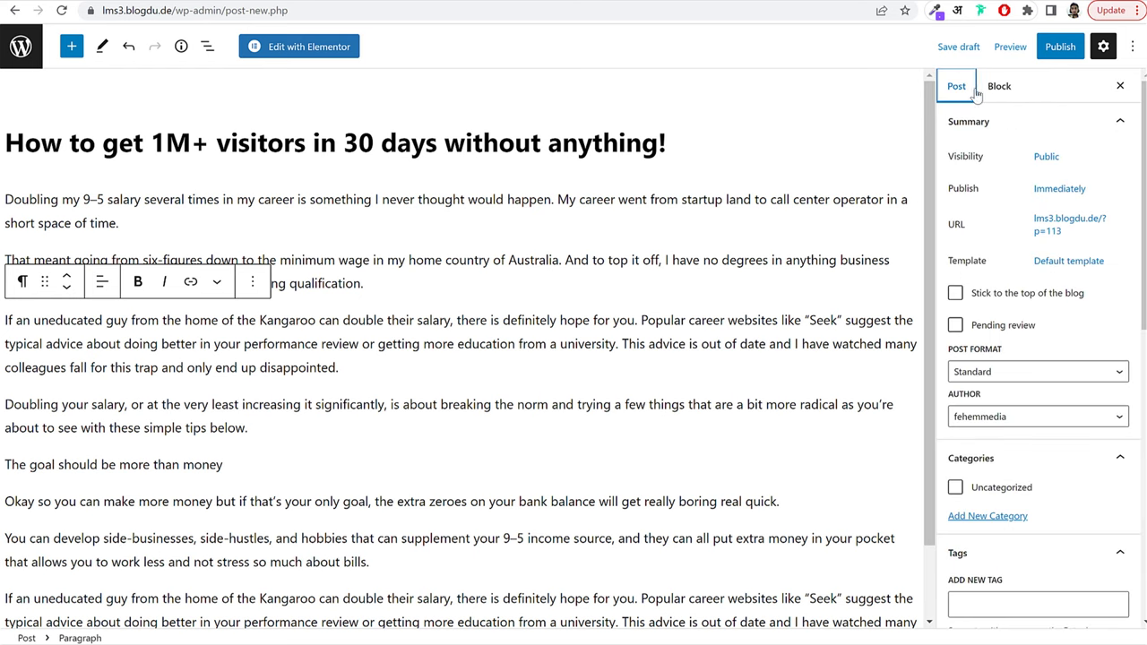
{"action": "scroll", "coordinate": [1058, 269], "scroll_direction": "down", "scroll_amount": 4}
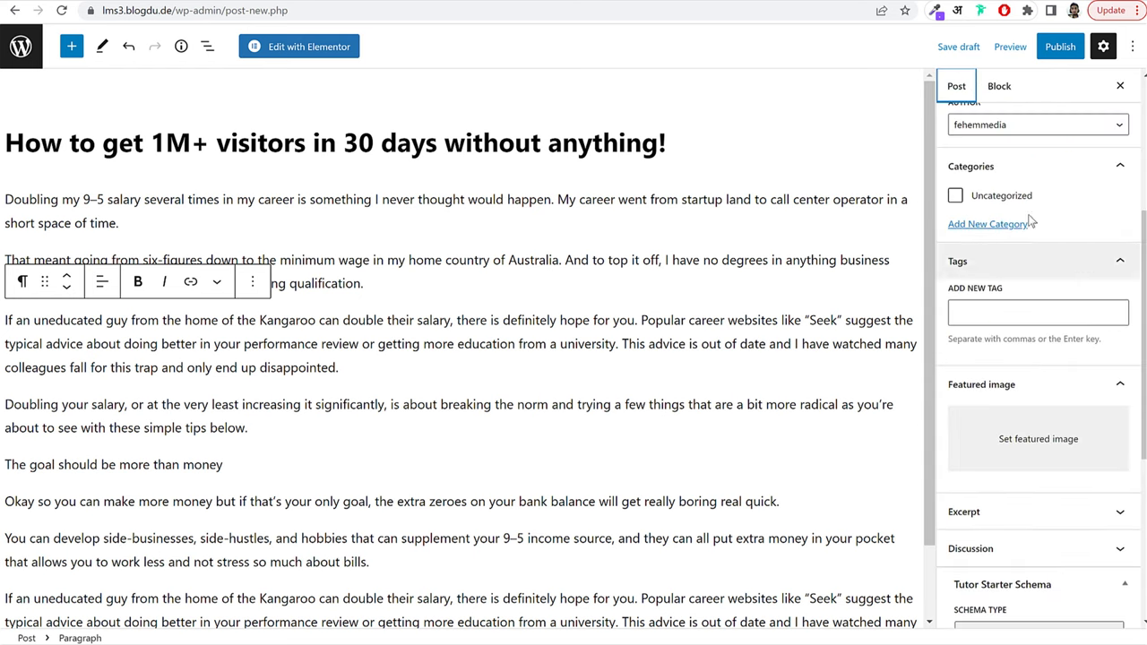
{"action": "left_click", "coordinate": [999, 224]}
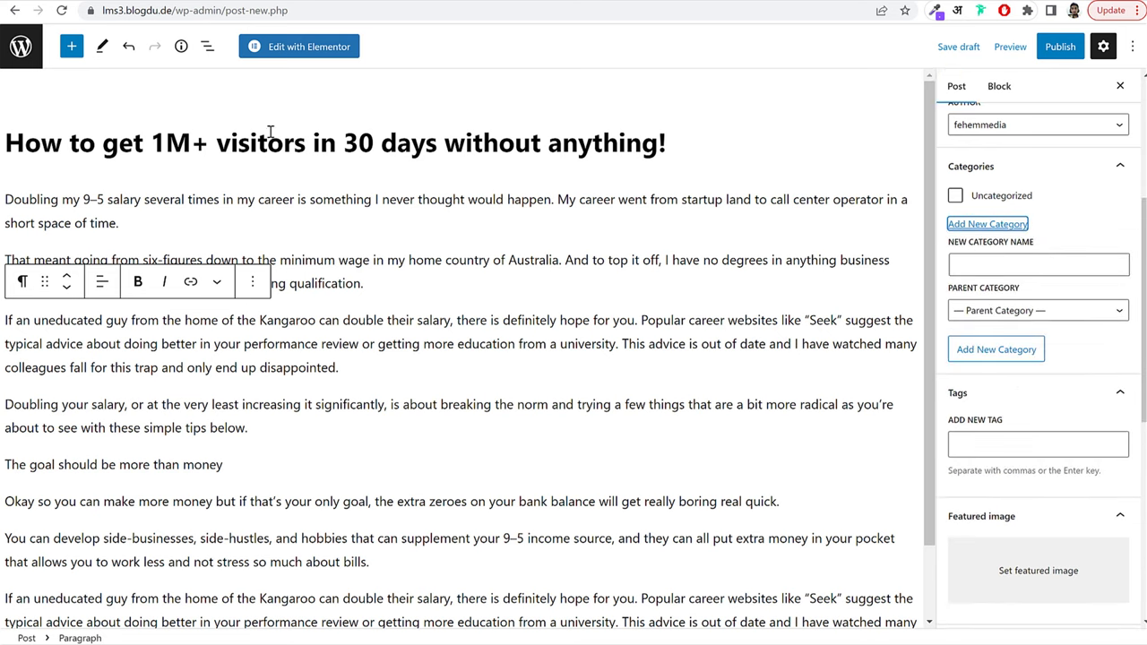
{"action": "left_click", "coordinate": [1017, 265]}
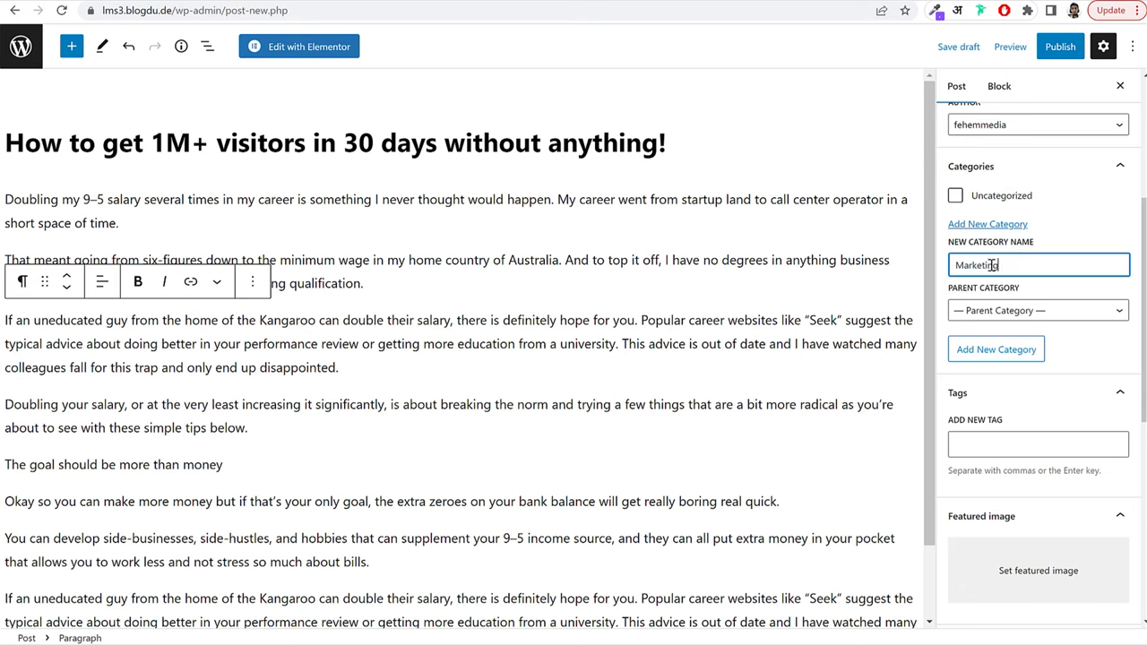
{"action": "left_click", "coordinate": [998, 350]}
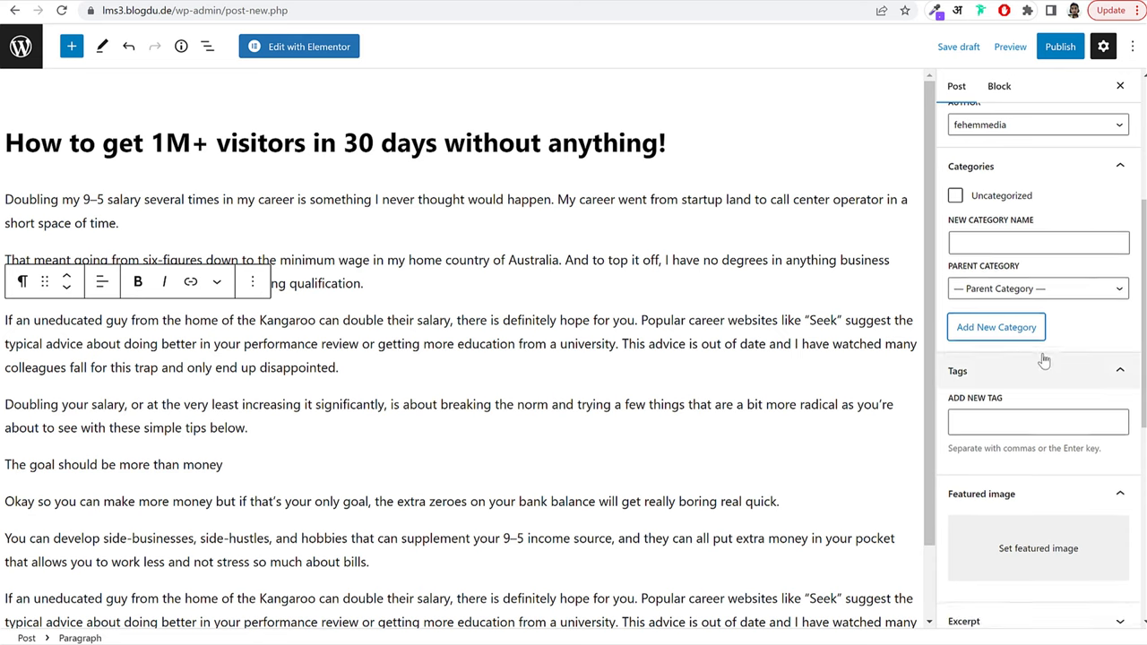
{"action": "scroll", "coordinate": [1071, 354], "scroll_direction": "down", "scroll_amount": 3}
{"action": "left_click", "coordinate": [1058, 274]}
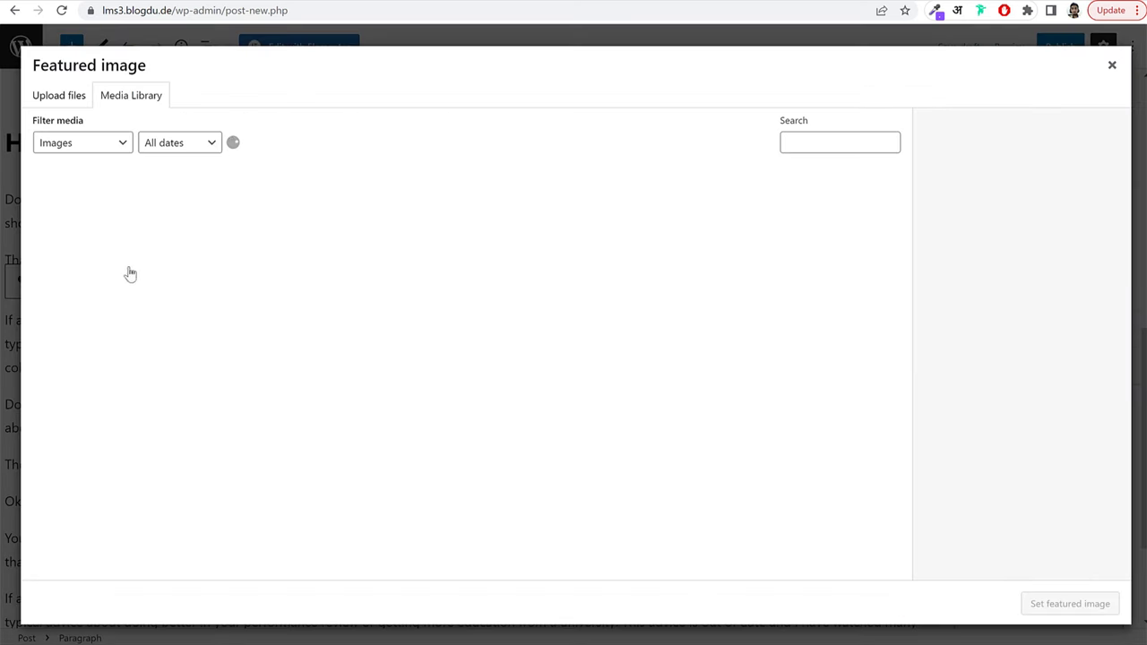
Set marketplace-blog5.png as the featured image and publish the post
{"action": "left_click", "coordinate": [392, 319]}
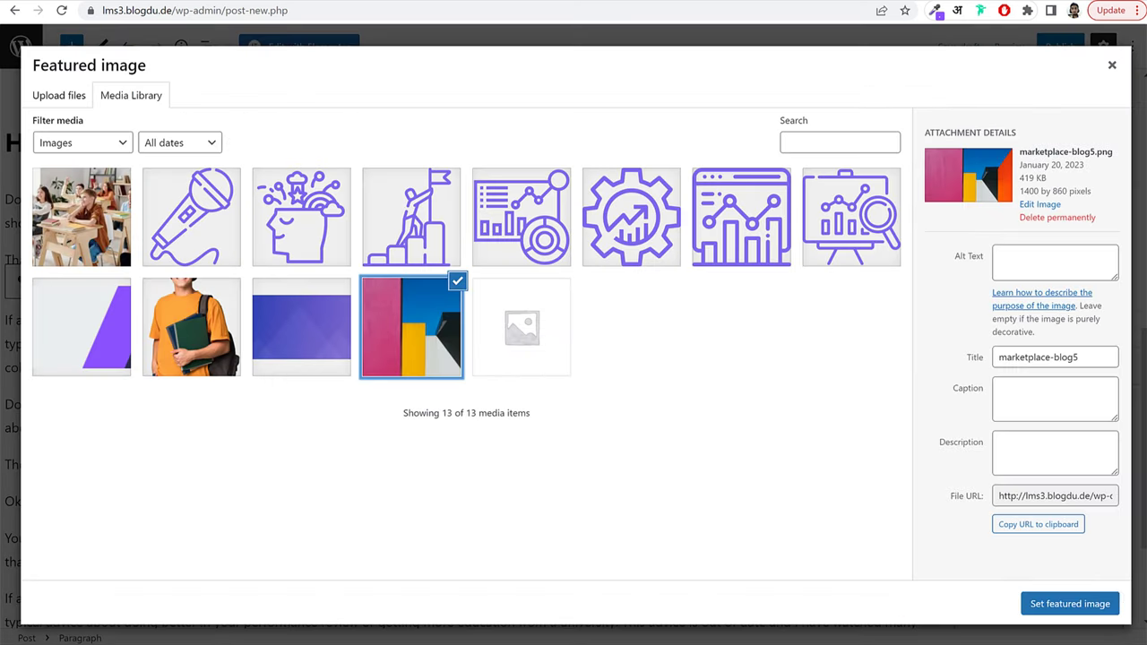
{"action": "left_click", "coordinate": [1088, 606]}
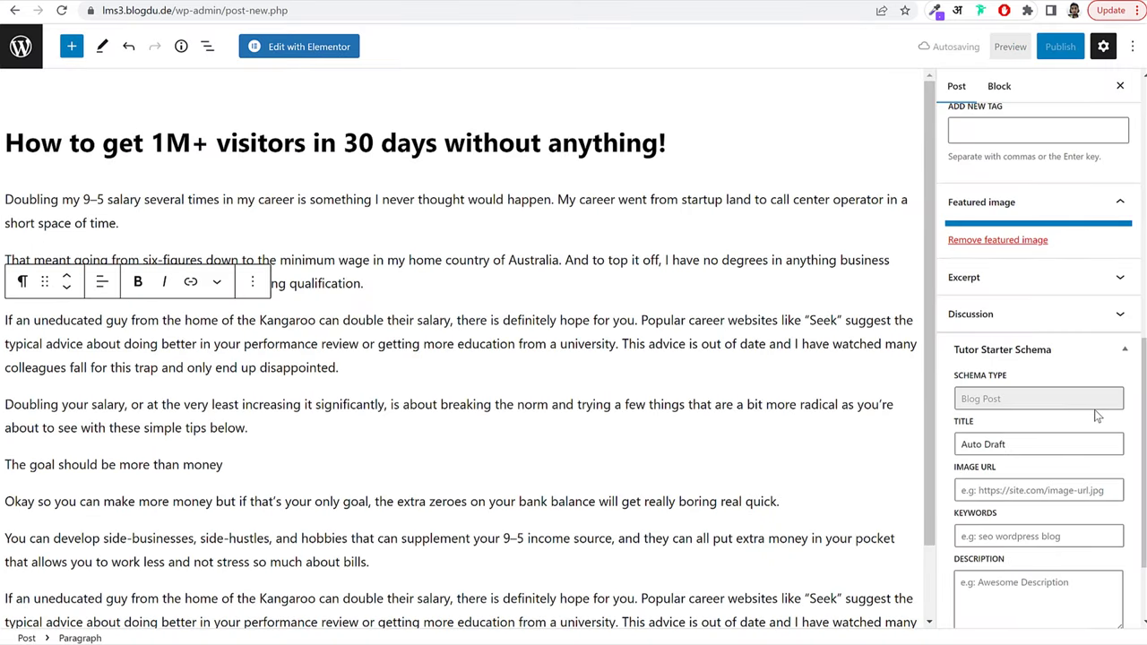
{"action": "left_click", "coordinate": [1058, 46]}
{"action": "left_click", "coordinate": [1040, 49]}
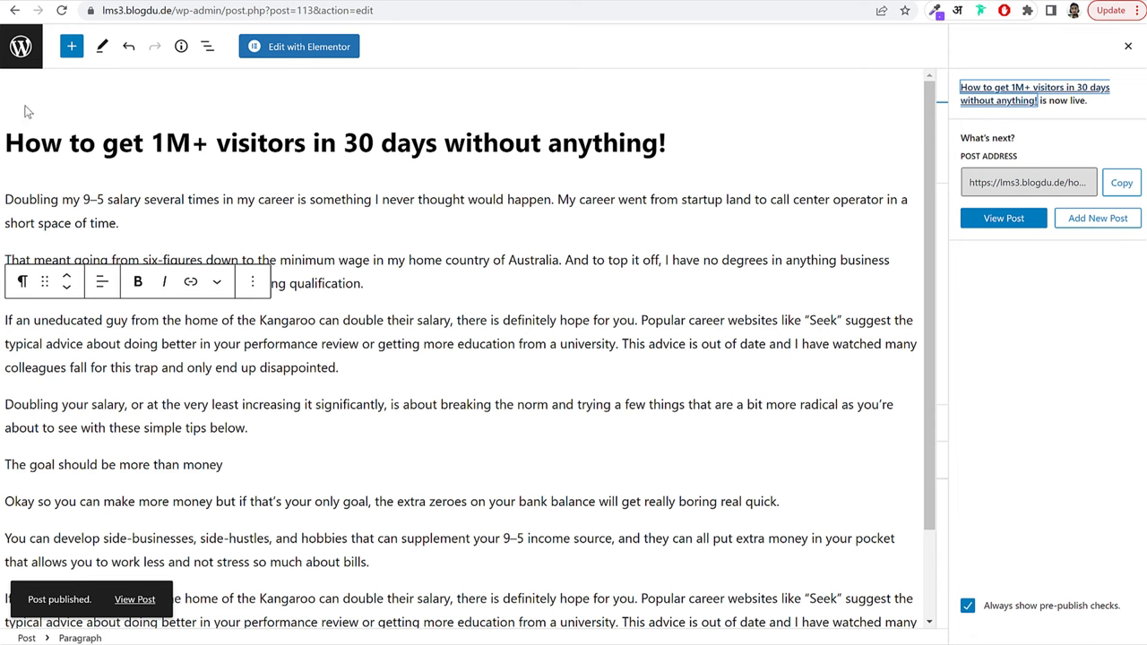
Return to the Posts list, then go to the Pages list
{"action": "left_click", "coordinate": [21, 45]}
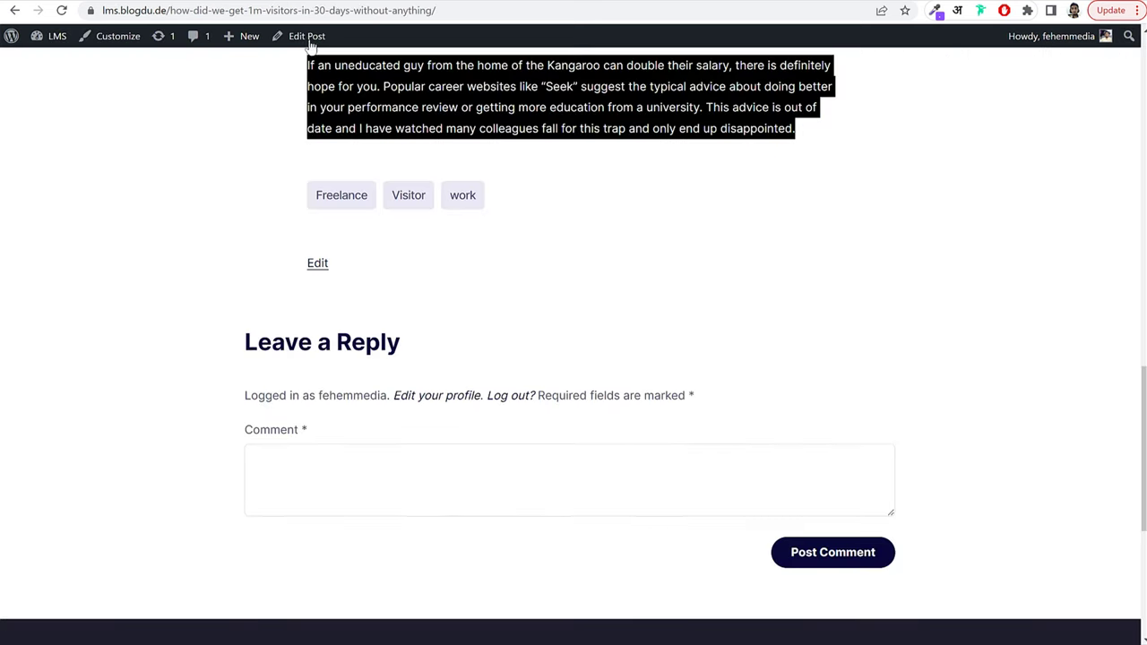
{"action": "scroll", "coordinate": [873, 307], "scroll_direction": "up", "scroll_amount": 15}
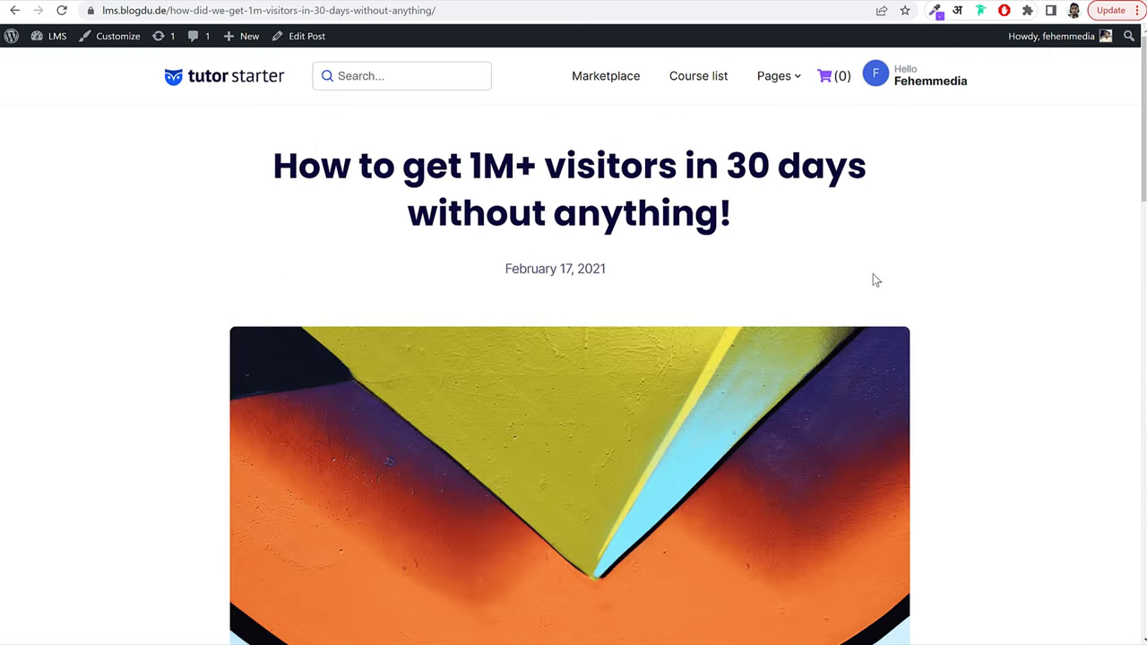
{"action": "mouse_move", "coordinate": [797, 85]}
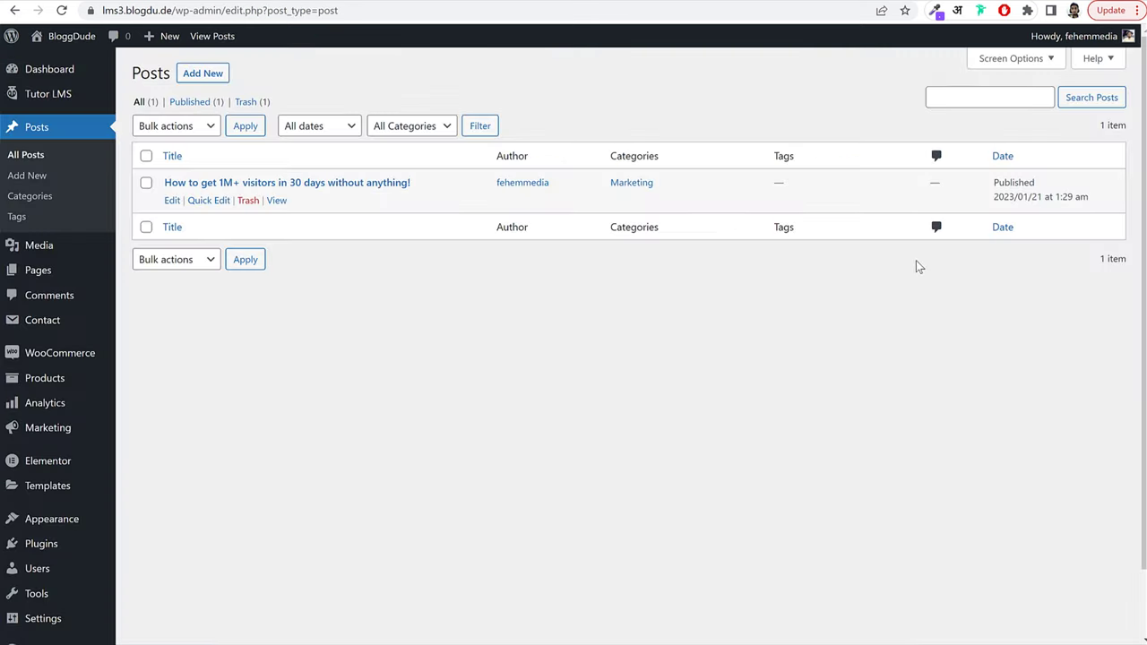
{"action": "left_click", "coordinate": [43, 275]}
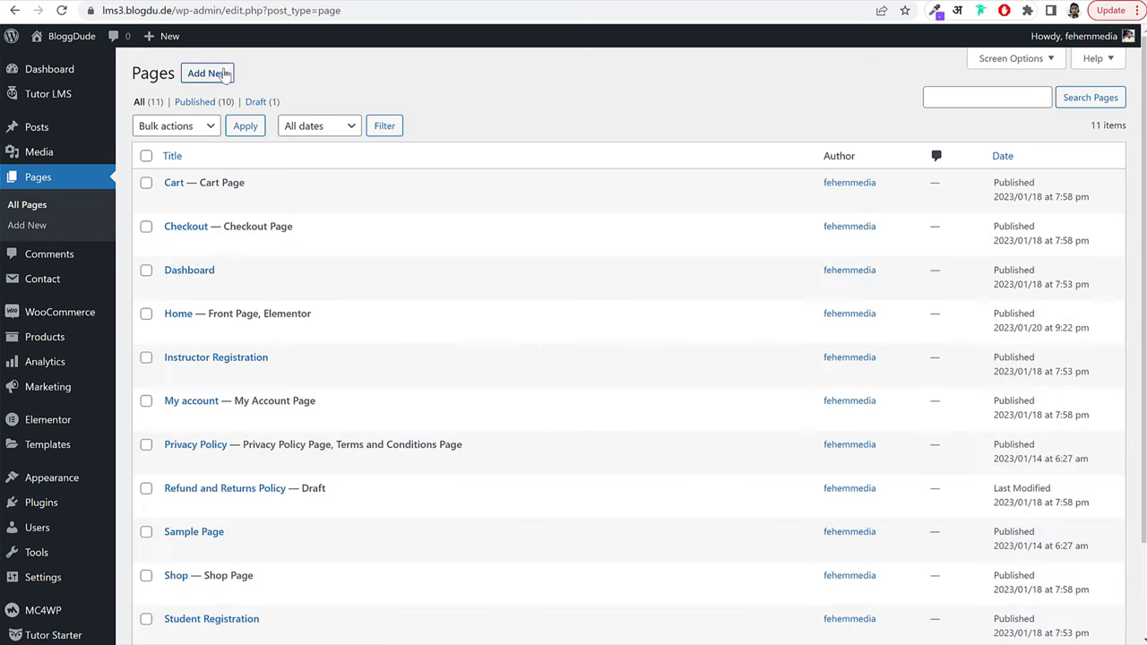
Create a new page titled 'About Us' using the Elementor Full Width template
{"action": "left_click", "coordinate": [196, 76]}
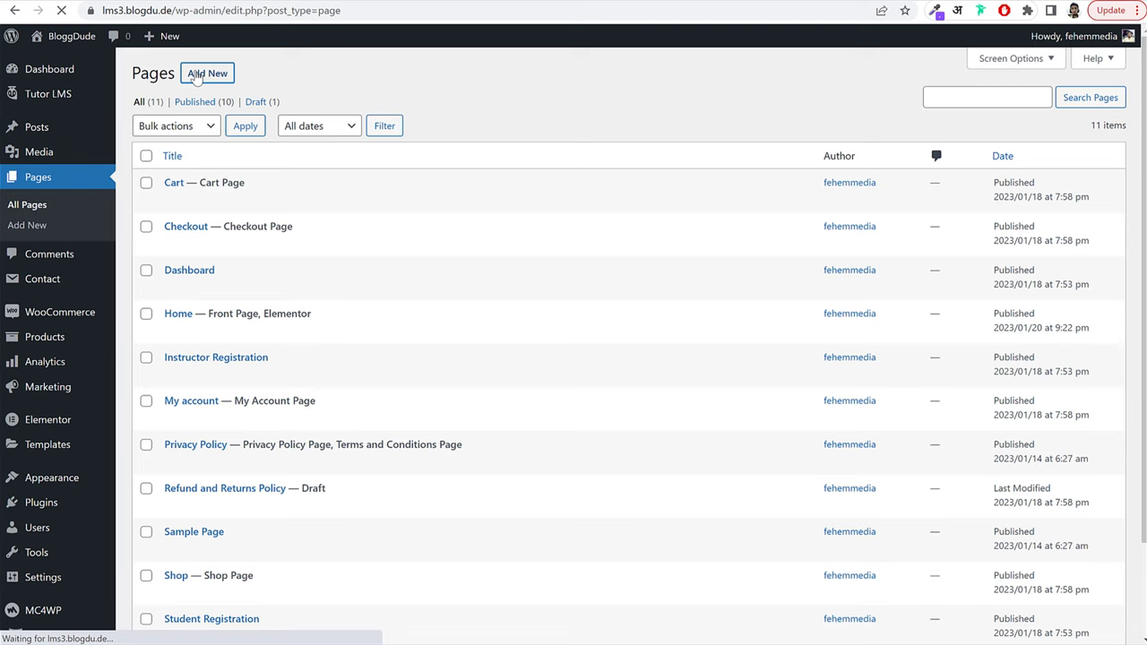
{"action": "type", "text": "A"}
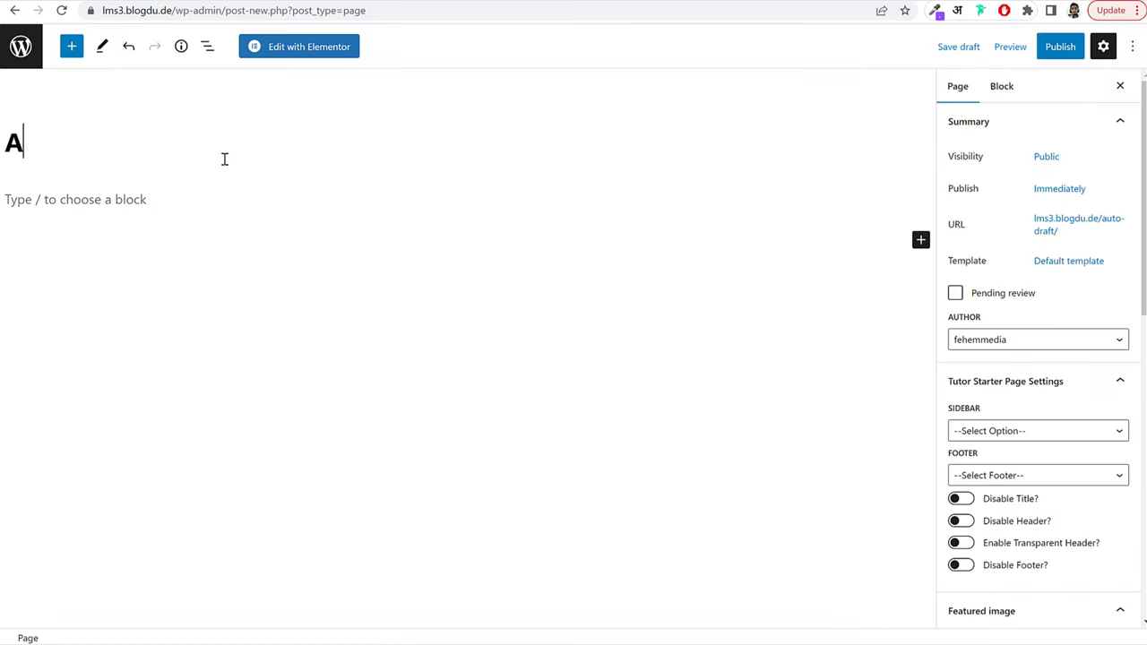
{"action": "type", "text": "bout Us"}
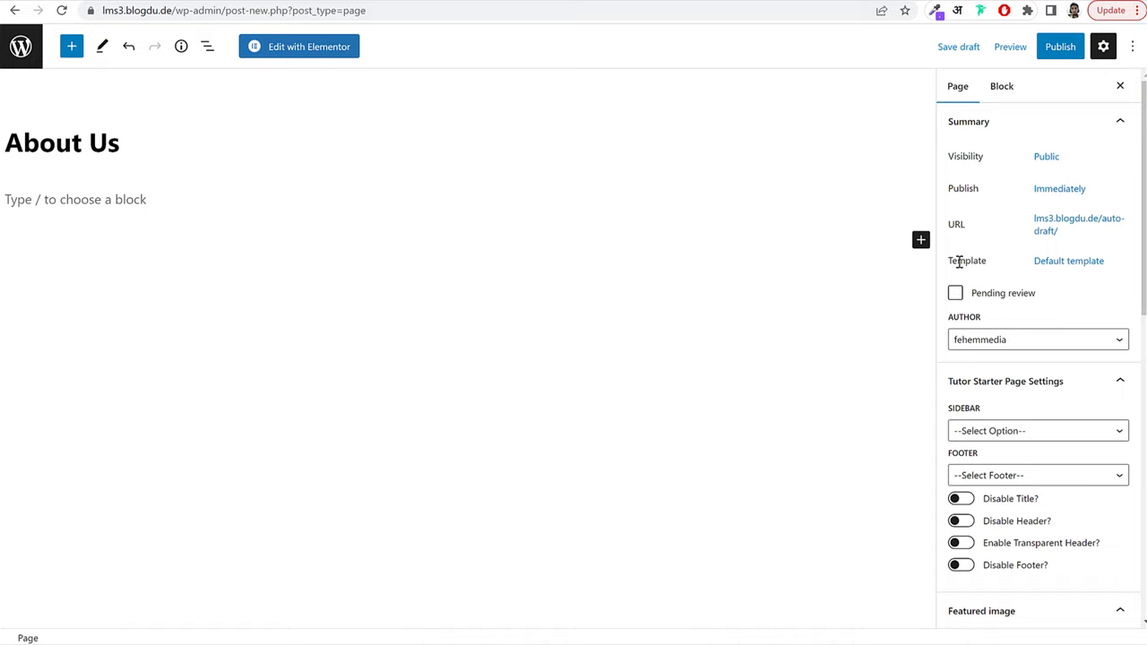
{"action": "left_click_drag", "start_coordinate": [959, 262], "coordinate": [1018, 267]}
{"action": "left_click", "coordinate": [1036, 264]}
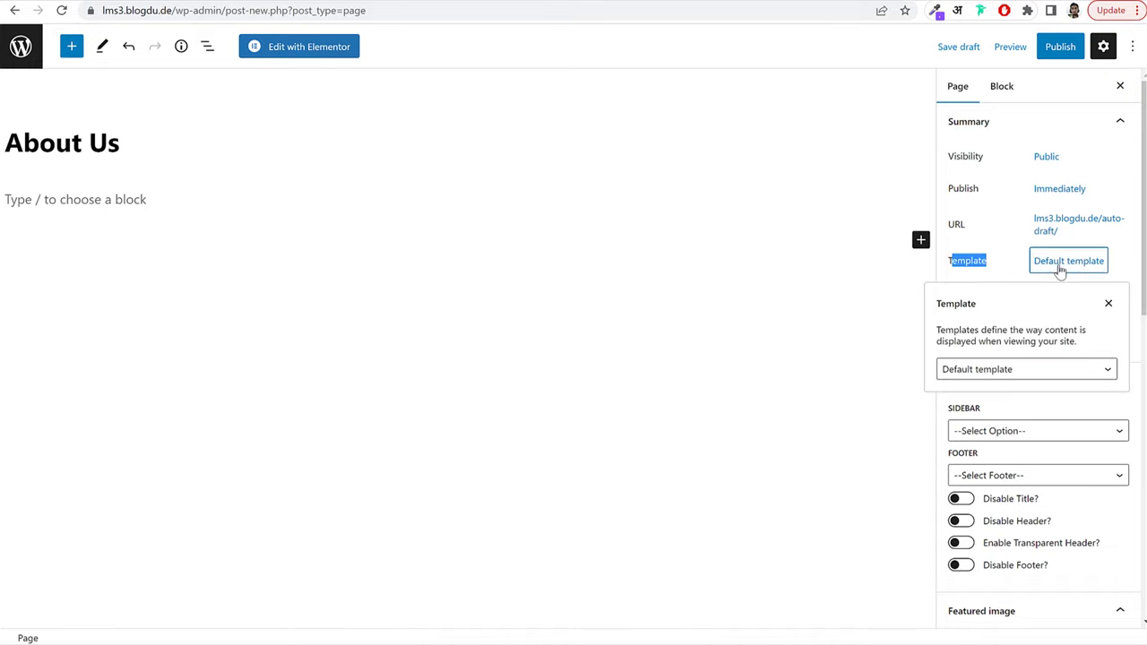
{"action": "left_click", "coordinate": [1028, 378]}
{"action": "left_click", "coordinate": [993, 413]}
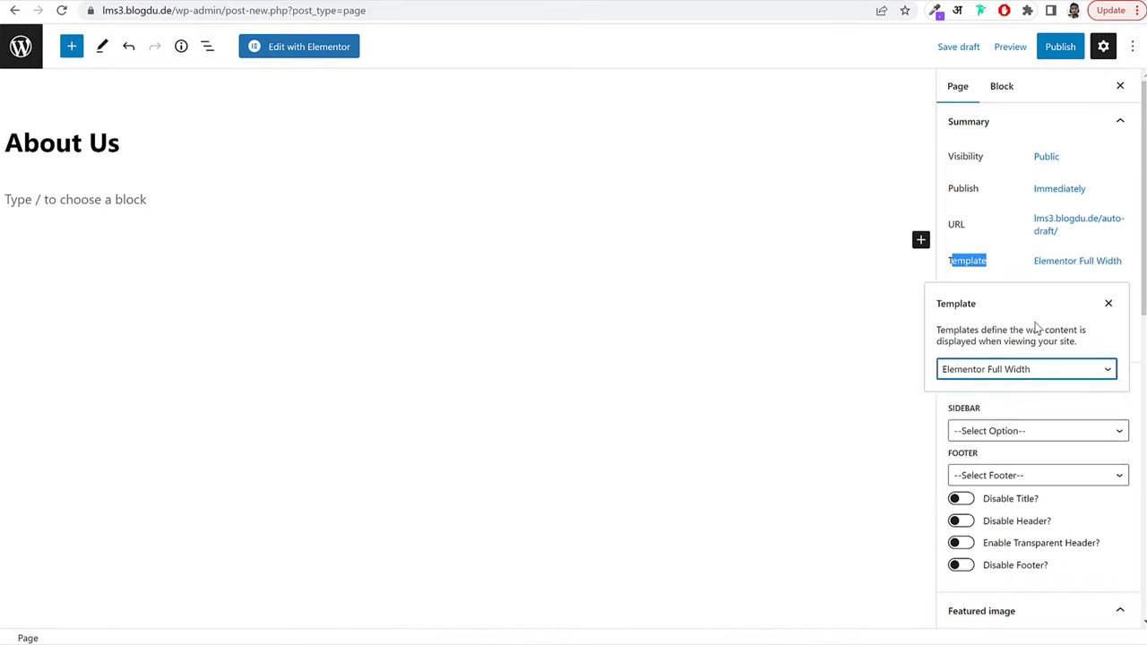
{"action": "key", "text": "Escape"}
Publish the About Us page and open it in Elementor
{"action": "left_click", "coordinate": [1060, 47]}
{"action": "left_click", "coordinate": [1029, 49]}
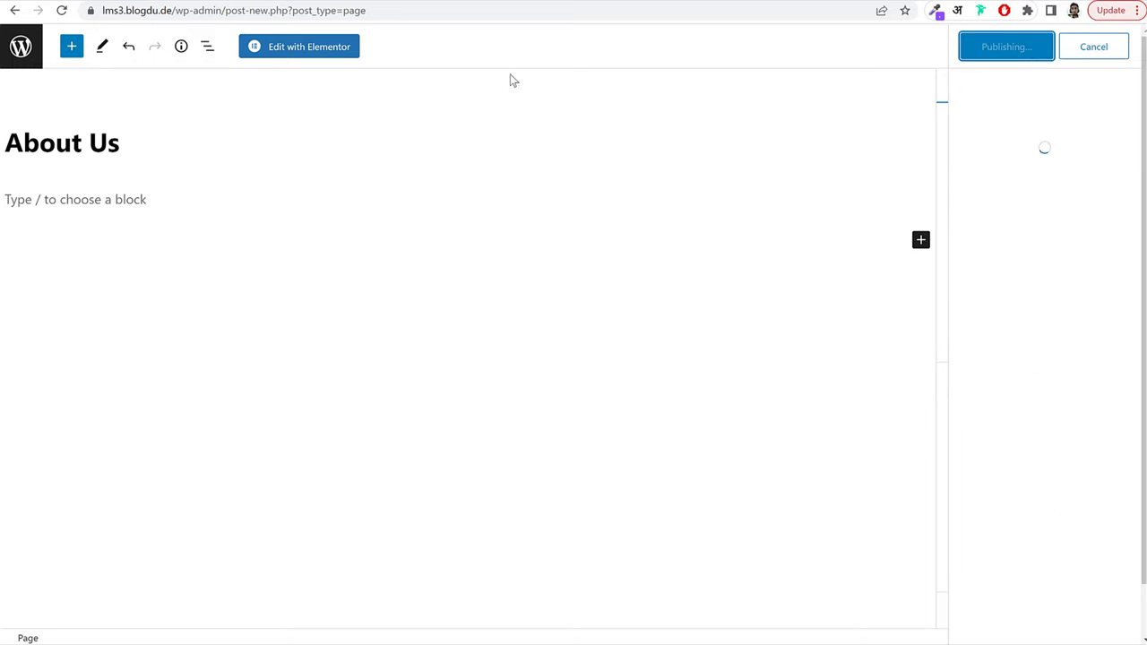
{"action": "left_click", "coordinate": [321, 45]}
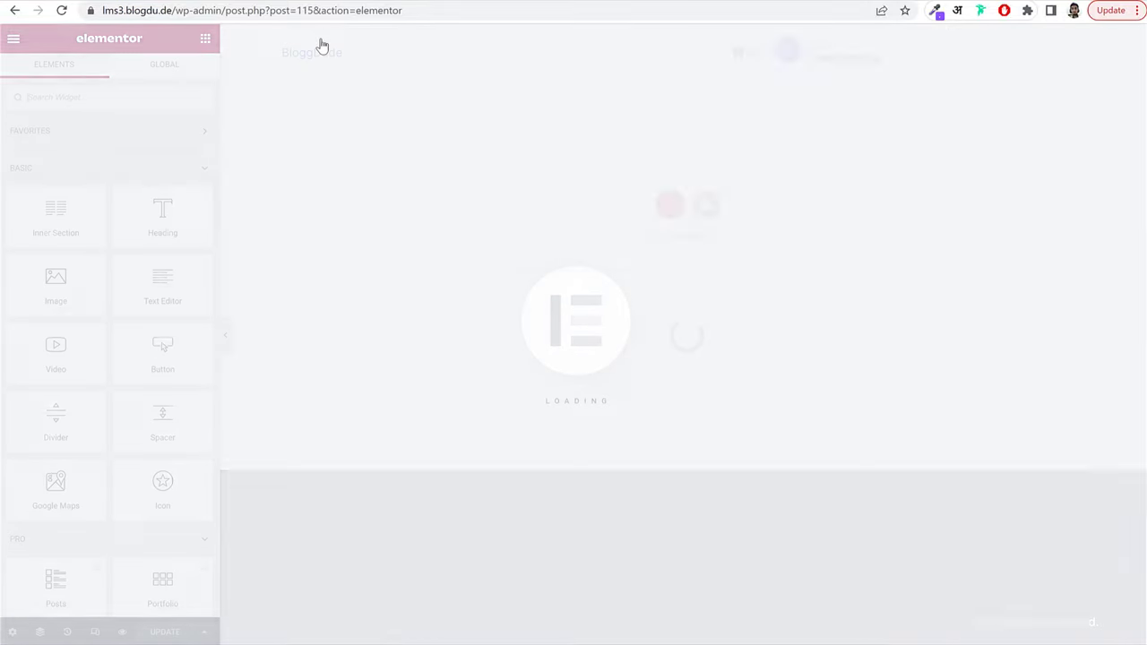
Locate the About Us and Contact Us - Tutor 2023 files in the Pages templates folder
{"action": "left_click", "coordinate": [37, 9]}
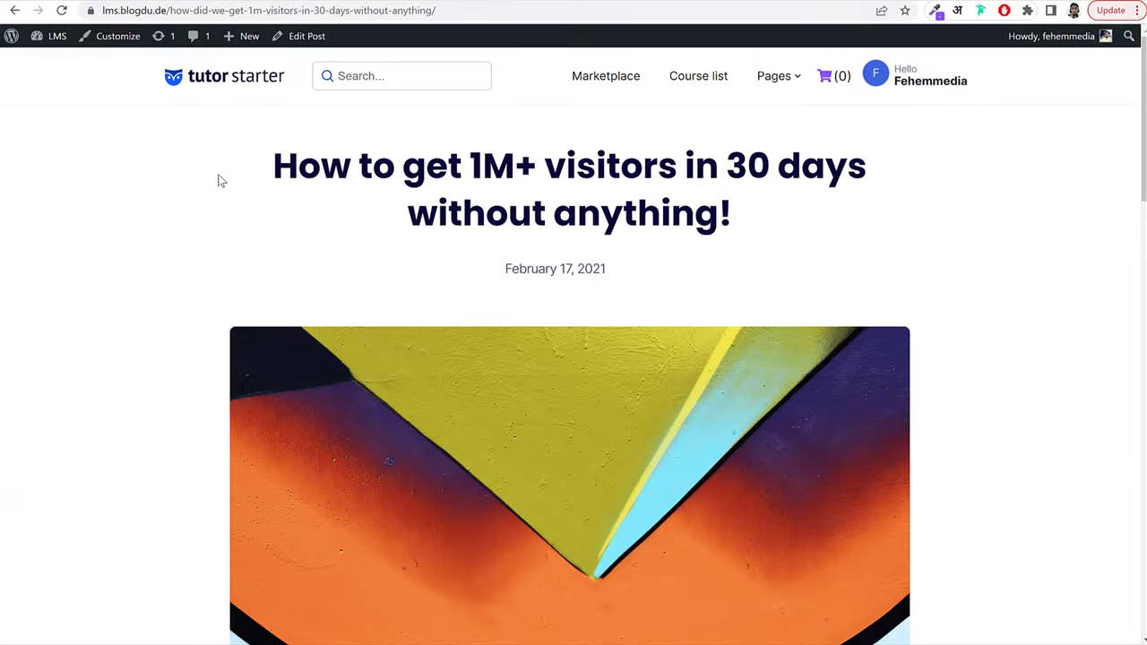
{"action": "left_click_drag", "start_coordinate": [260, 171], "coordinate": [735, 220]}
{"action": "left_click", "coordinate": [425, 81]}
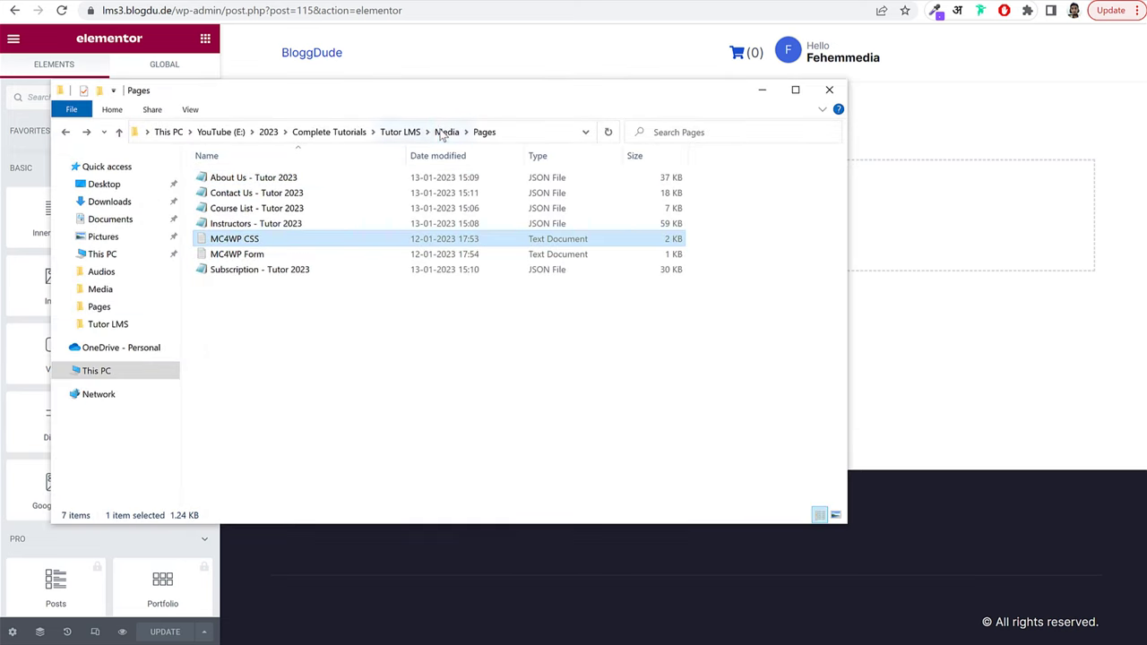
{"action": "left_click", "coordinate": [444, 132]}
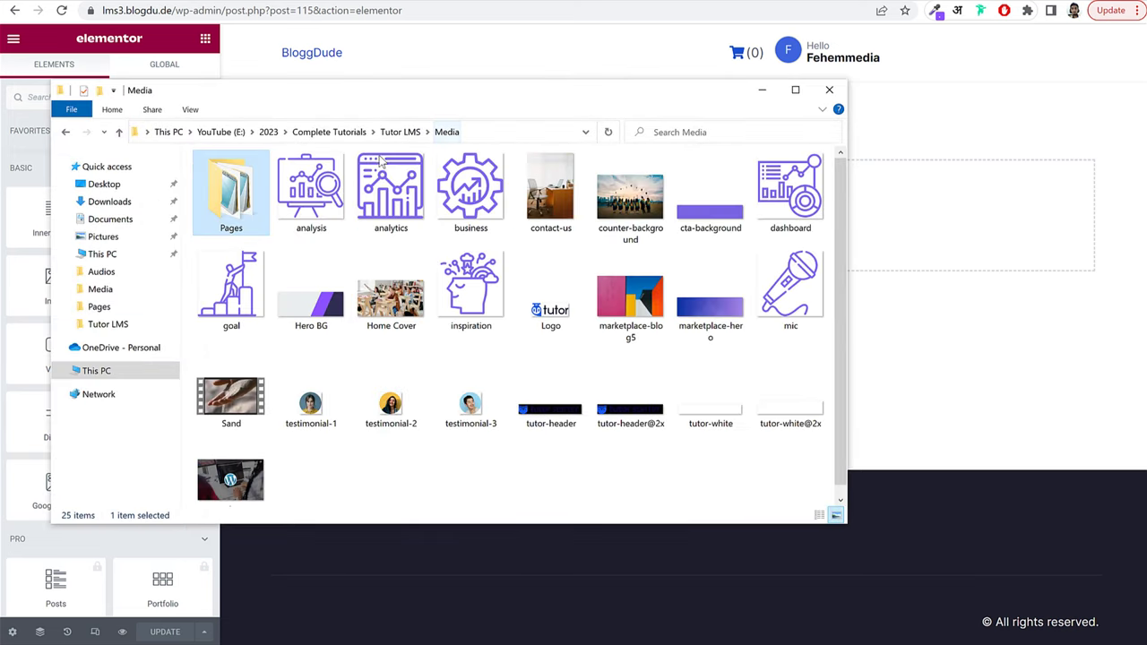
{"action": "double_click", "coordinate": [235, 206]}
{"action": "left_click", "coordinate": [273, 178]}
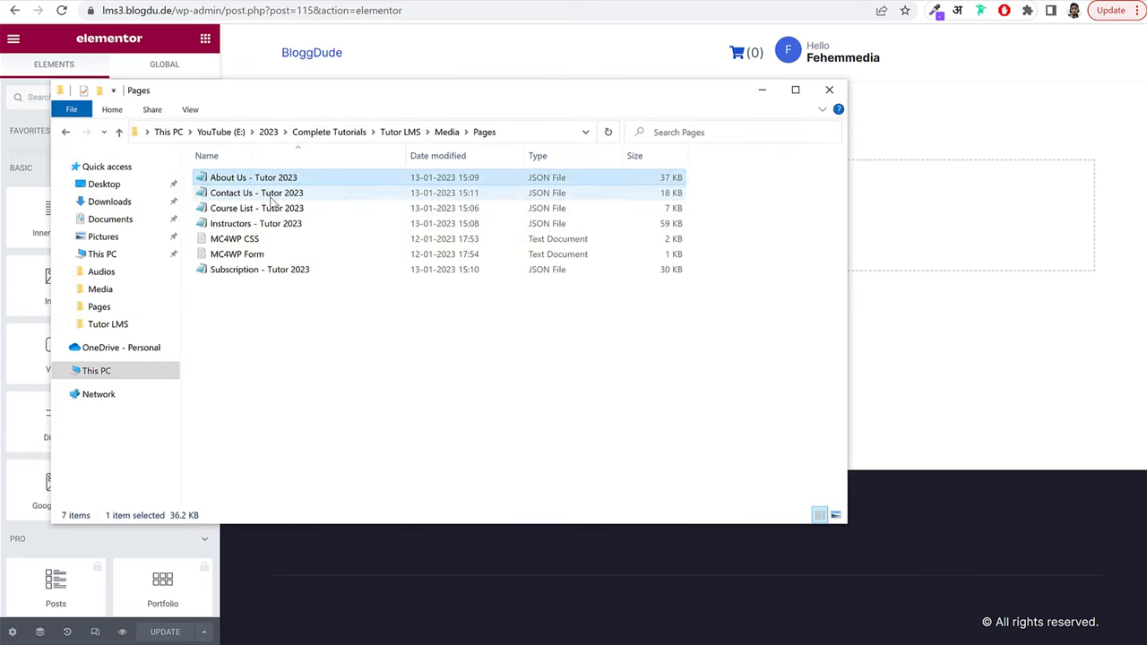
{"action": "left_click", "coordinate": [269, 193]}
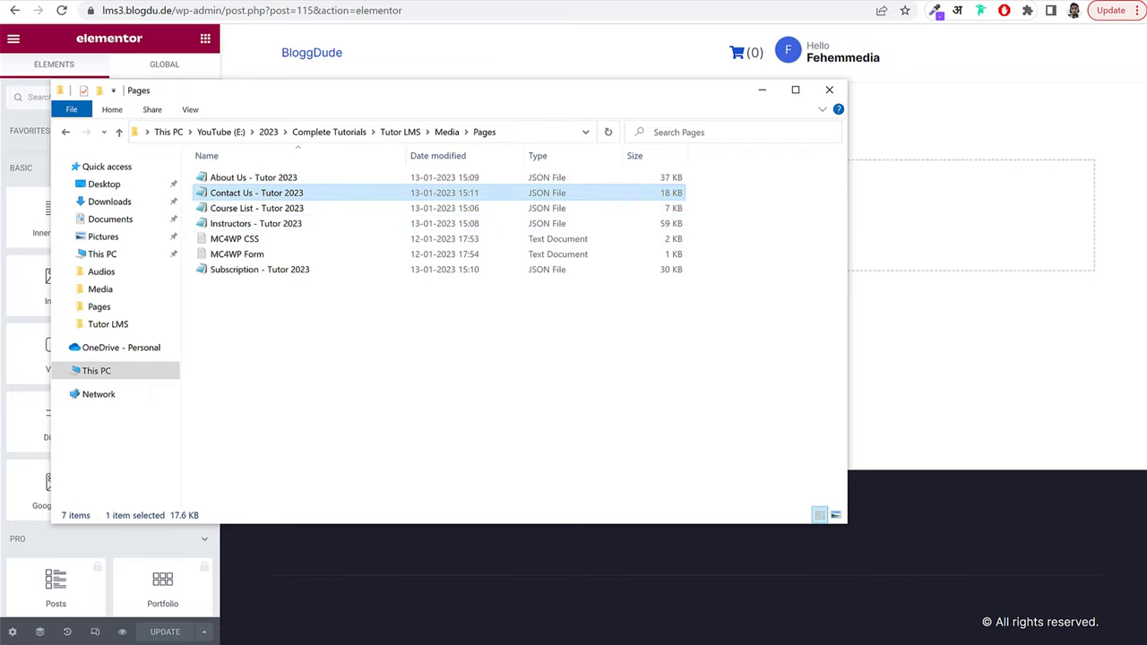
{"action": "key", "text": "Return"}
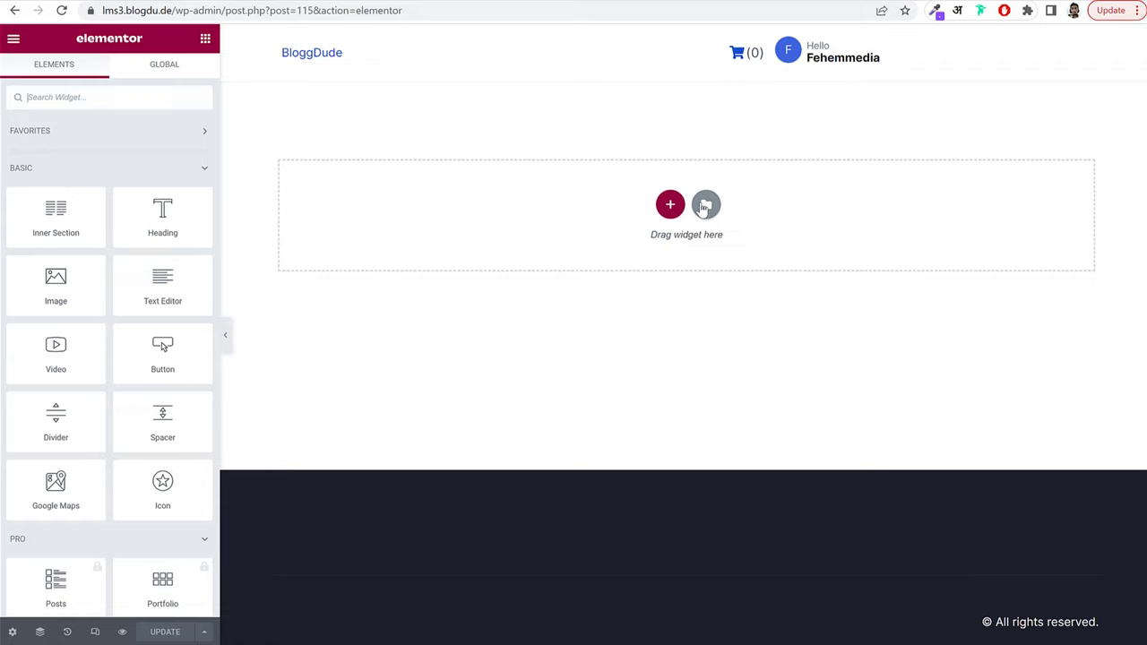
Import About Us - Tutor 2023 into My Templates, allowing unfiltered uploads
{"action": "left_click", "coordinate": [707, 206]}
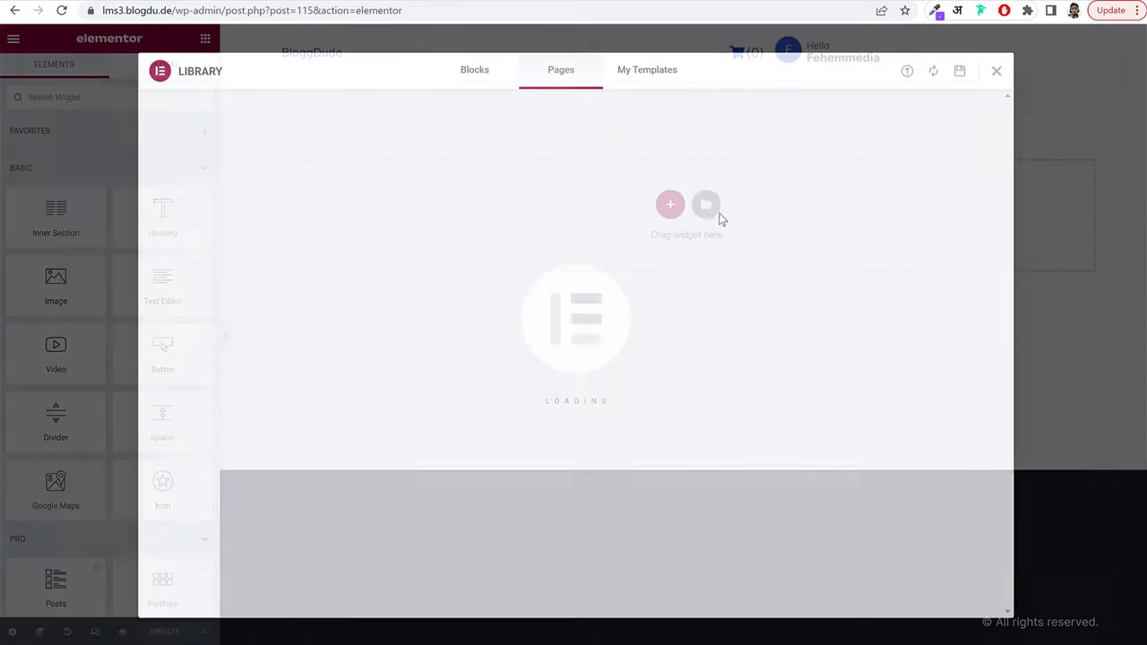
{"action": "left_click", "coordinate": [638, 71]}
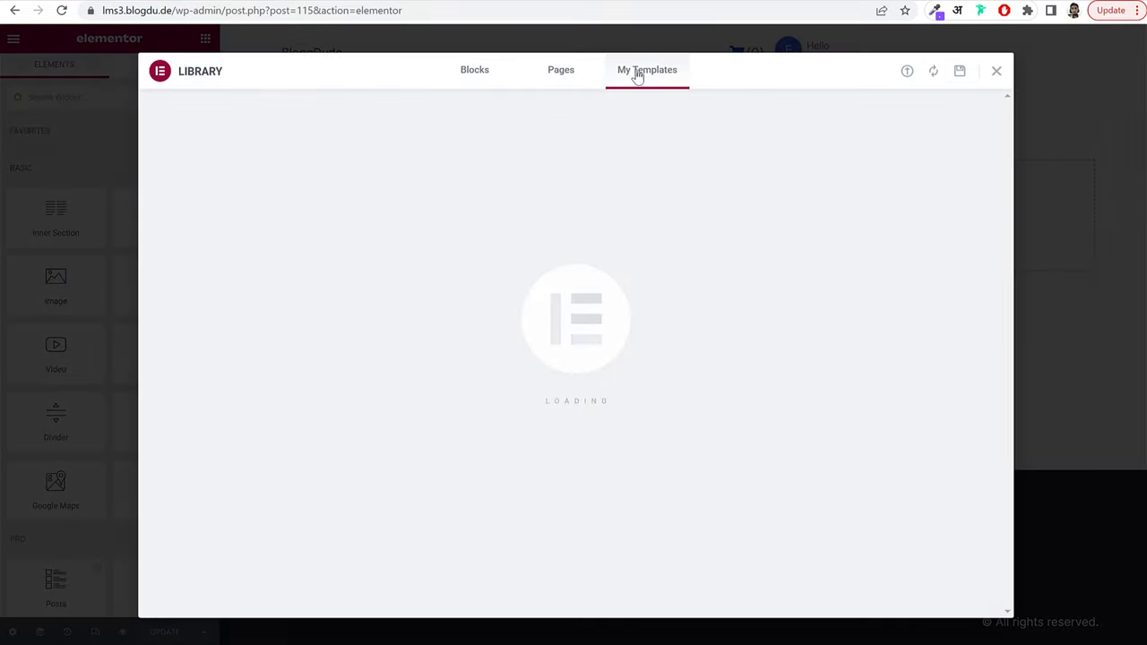
{"action": "left_click", "coordinate": [907, 73]}
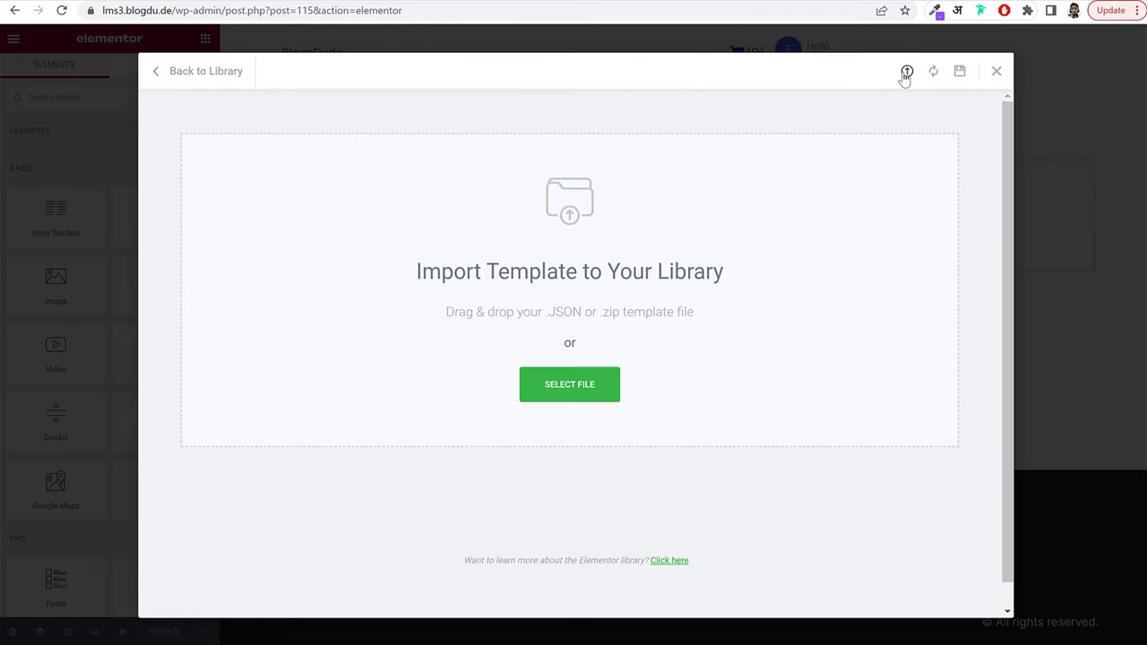
{"action": "left_click", "coordinate": [594, 384]}
{"action": "double_click", "coordinate": [172, 83]}
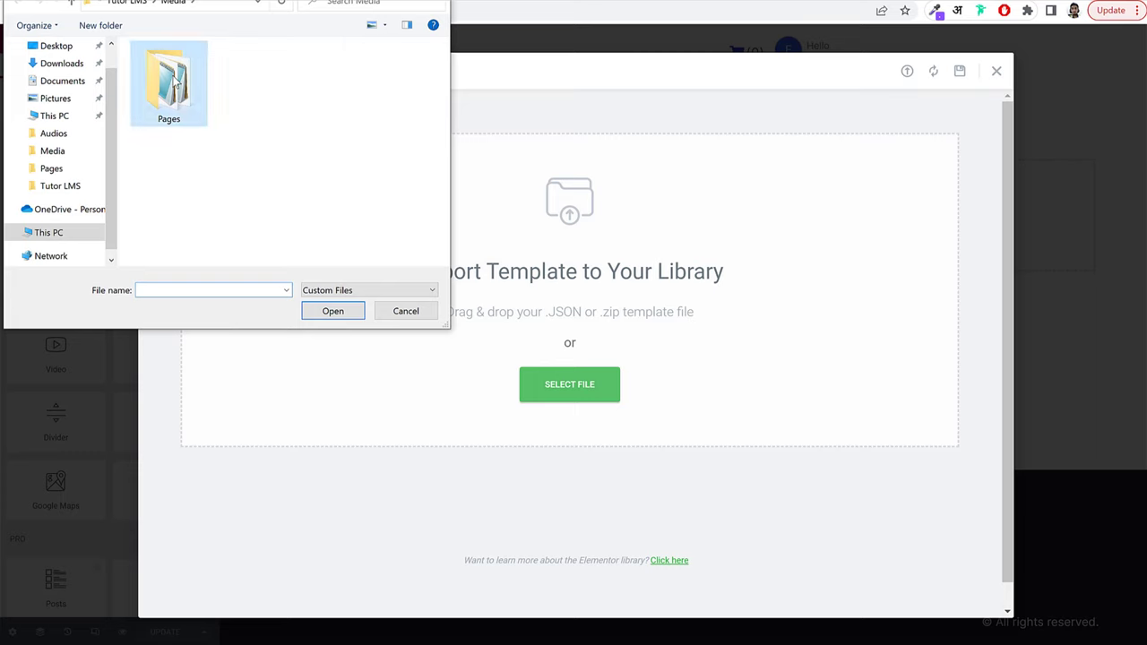
{"action": "left_click", "coordinate": [191, 69]}
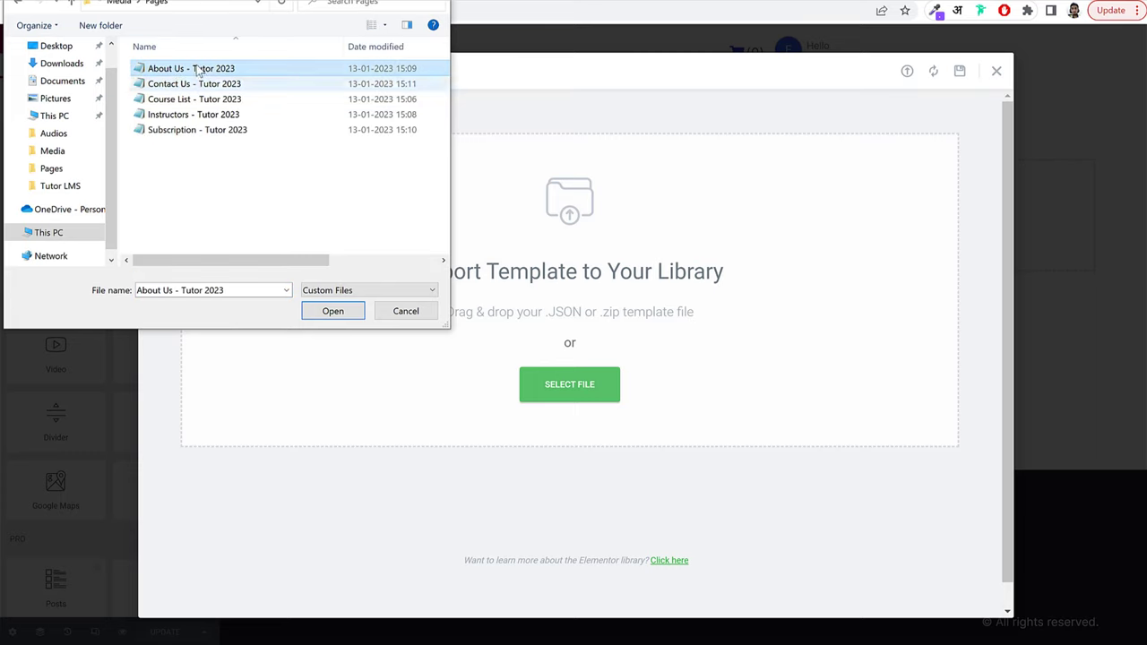
{"action": "left_click", "coordinate": [321, 307]}
{"action": "left_click", "coordinate": [659, 424]}
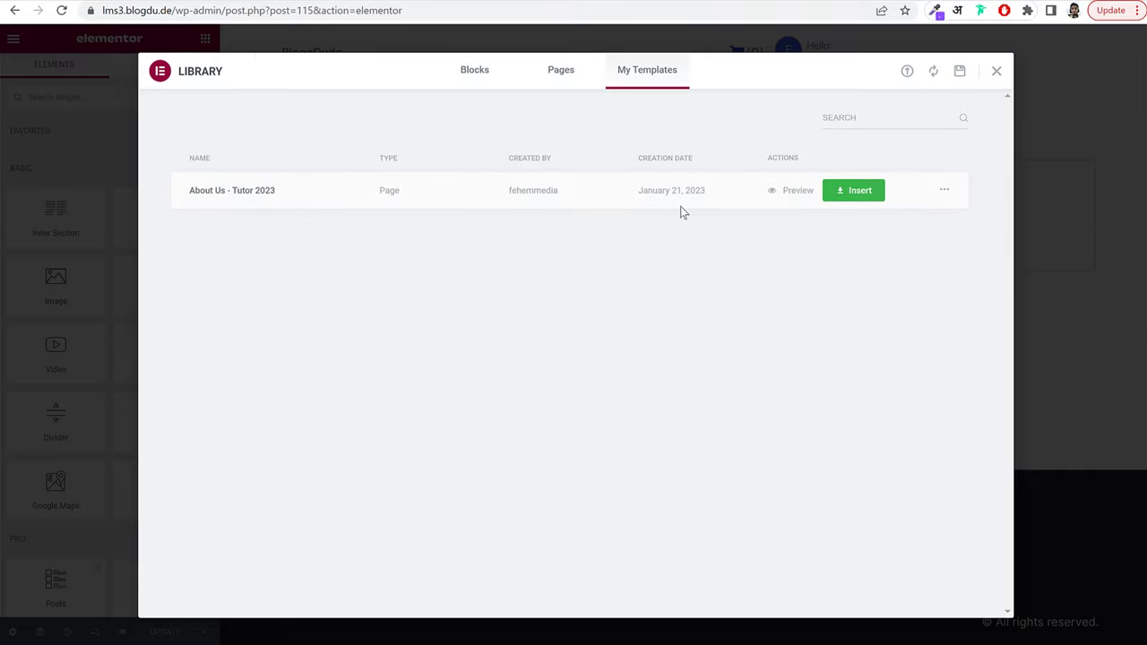
Import the Contact Us, Course List and Instructors - Tutor 2023 templates
{"action": "left_click", "coordinate": [908, 72]}
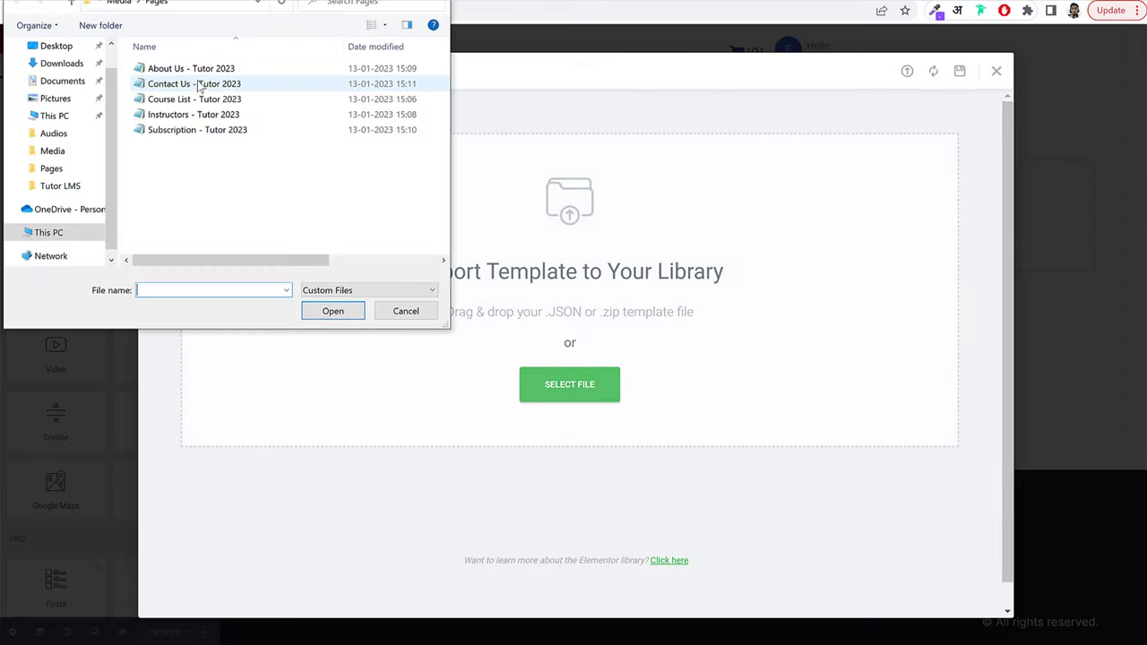
{"action": "left_click", "coordinate": [197, 83]}
{"action": "left_click", "coordinate": [326, 317]}
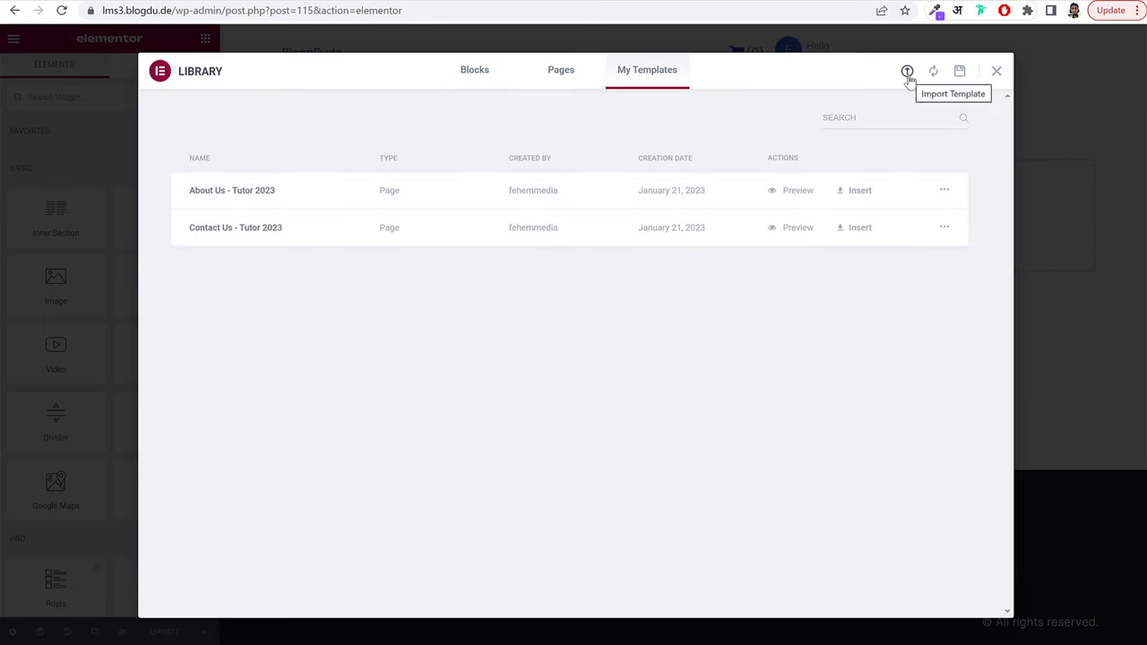
{"action": "left_click", "coordinate": [908, 72]}
{"action": "left_click", "coordinate": [545, 386]}
{"action": "left_click", "coordinate": [201, 101]}
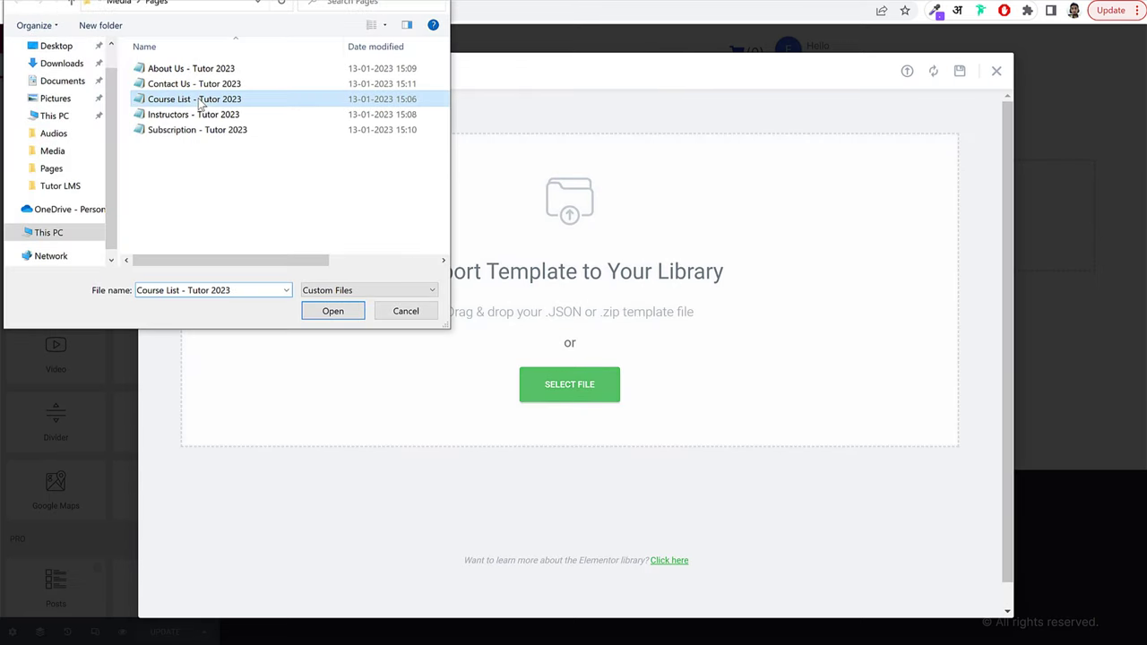
{"action": "left_click", "coordinate": [330, 313]}
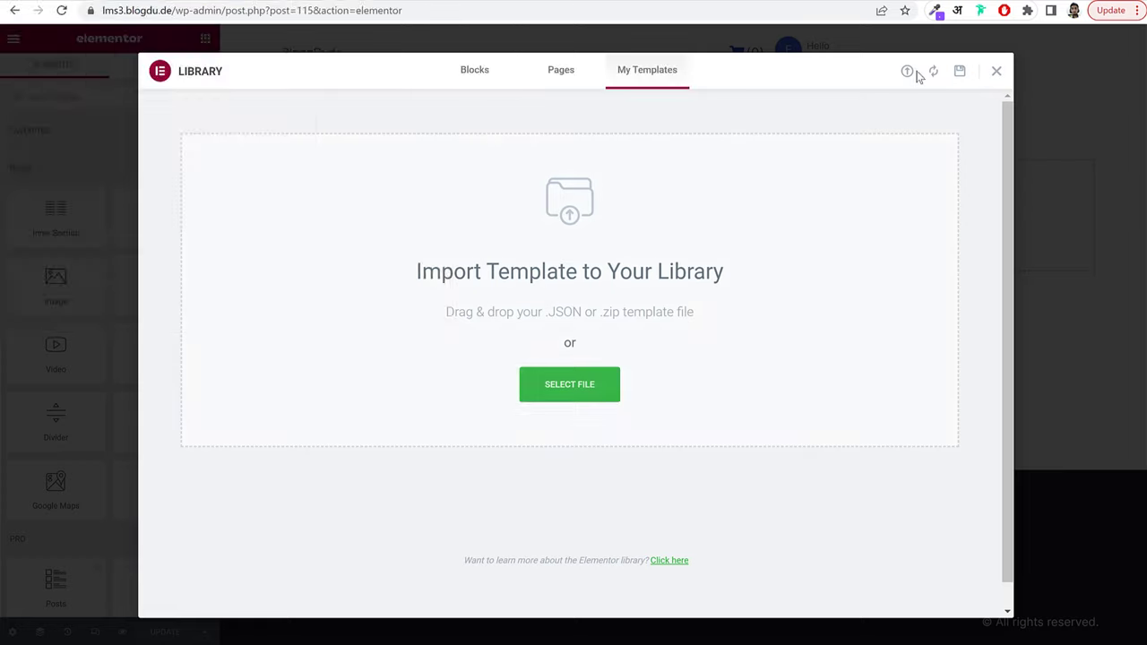
{"action": "left_click", "coordinate": [908, 71]}
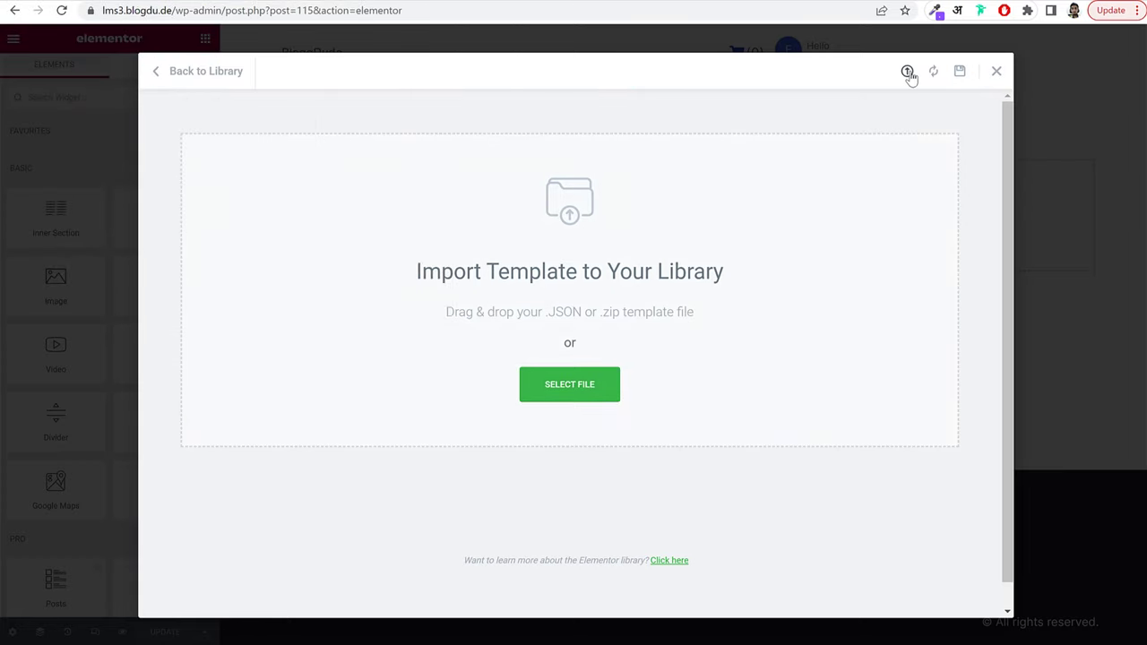
{"action": "left_click", "coordinate": [593, 381]}
{"action": "left_click", "coordinate": [192, 115]}
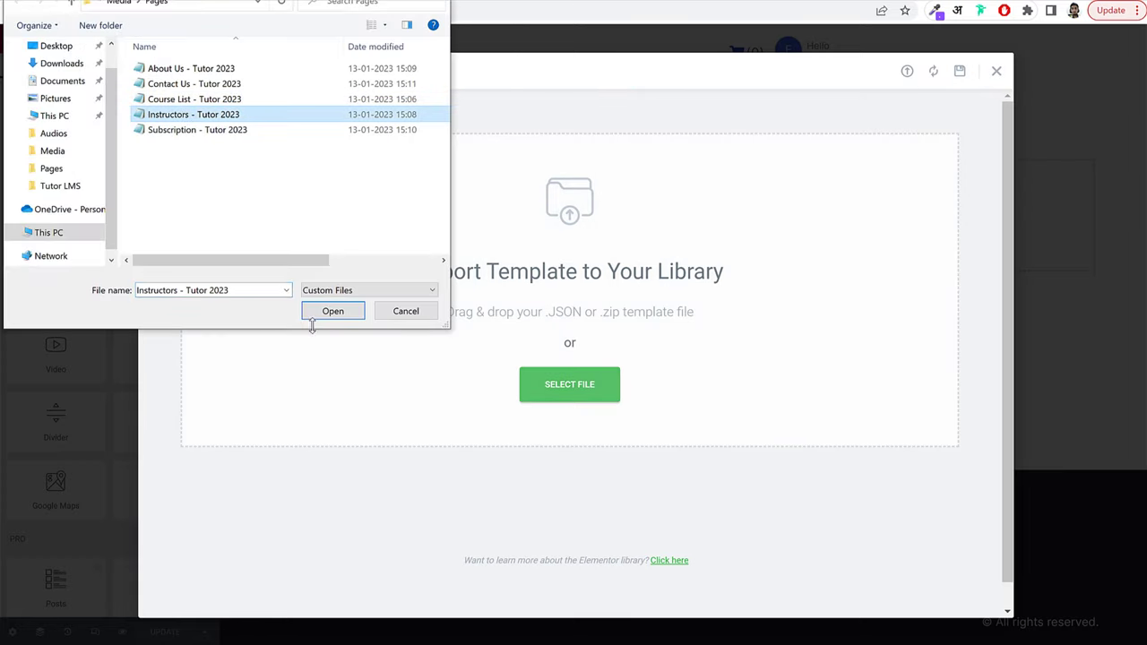
{"action": "left_click", "coordinate": [331, 311]}
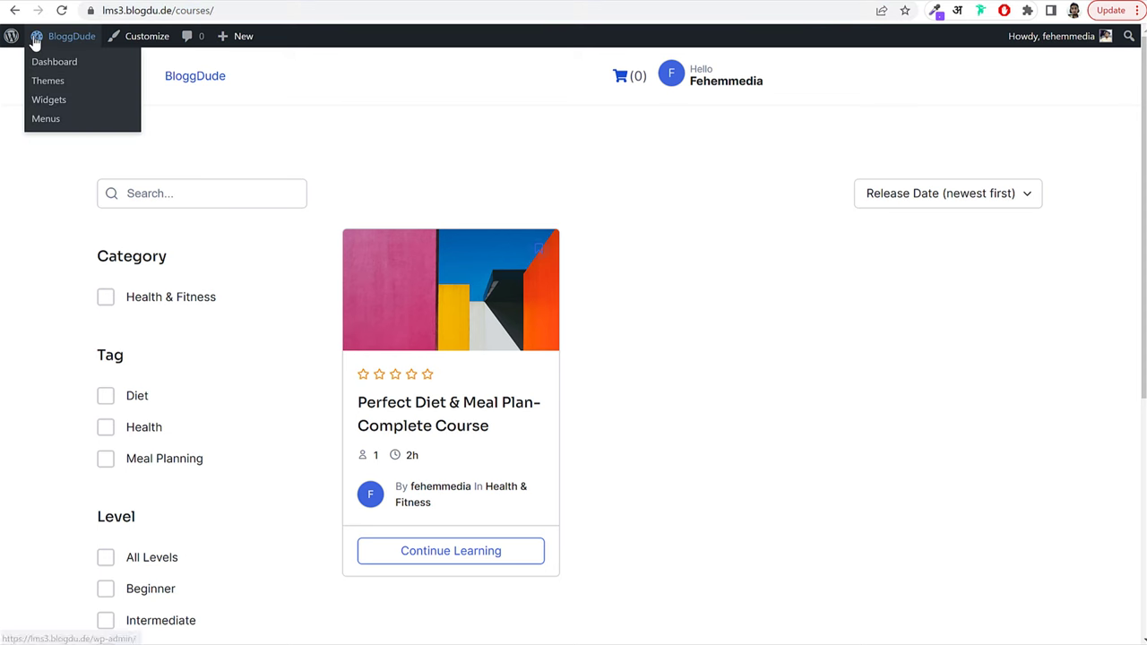
From admin Templates > Saved Templates, import the Subscription - Tutor 2023 JSON file
{"action": "left_click", "coordinate": [36, 41]}
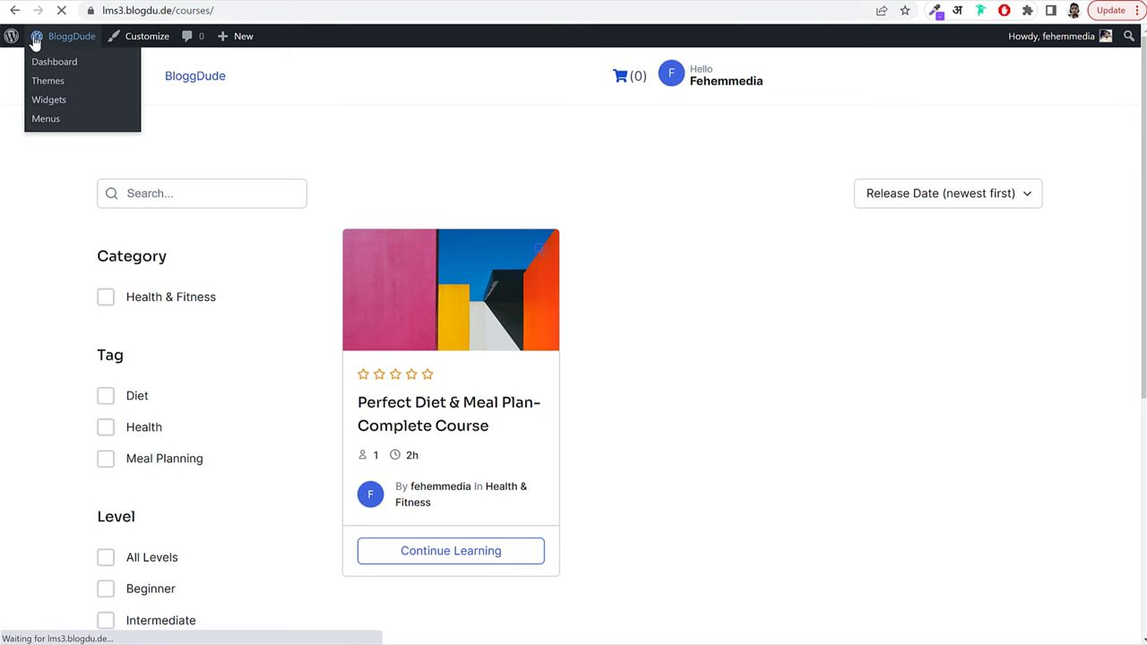
{"action": "scroll", "coordinate": [84, 328], "scroll_direction": "down", "scroll_amount": 1}
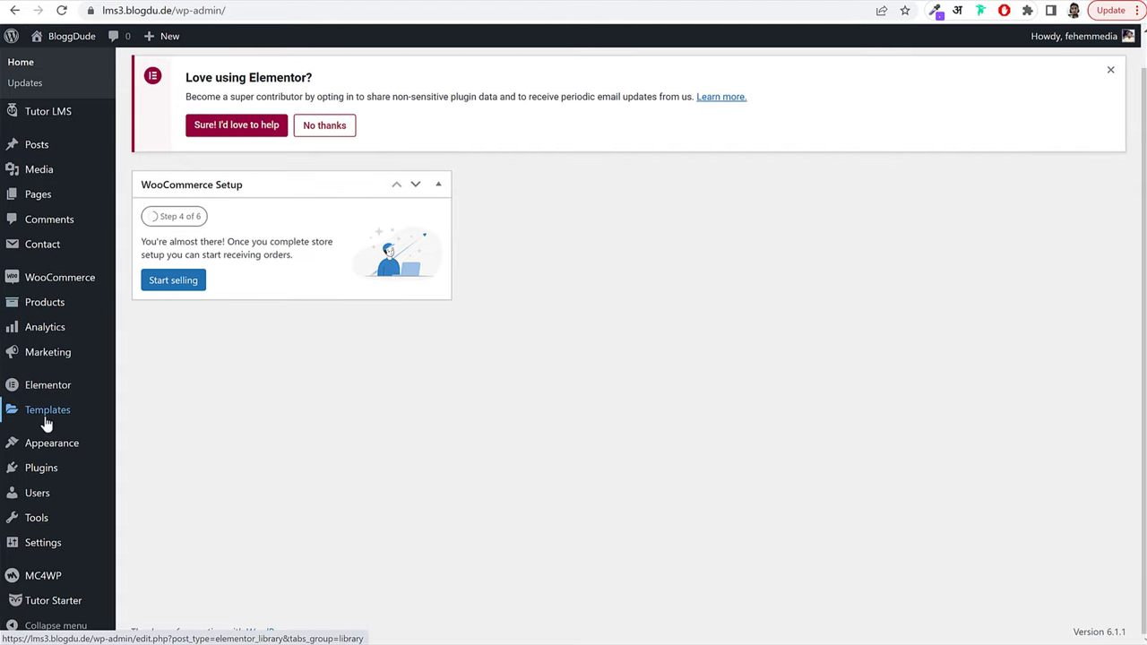
{"action": "mouse_move", "coordinate": [50, 419]}
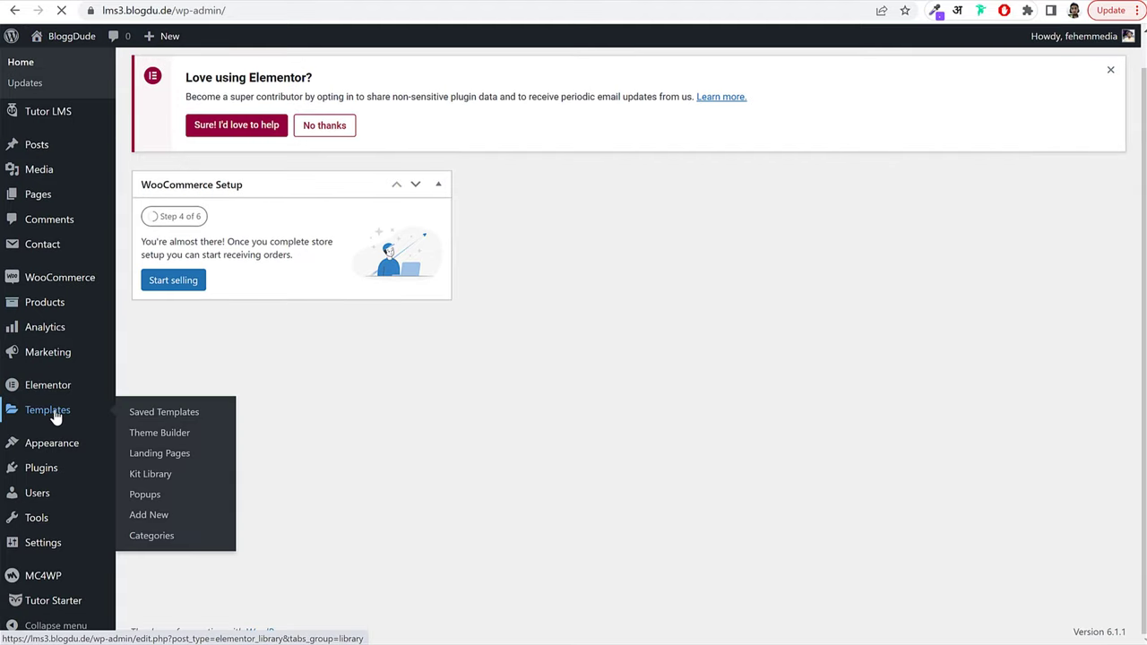
{"action": "left_click", "coordinate": [53, 416]}
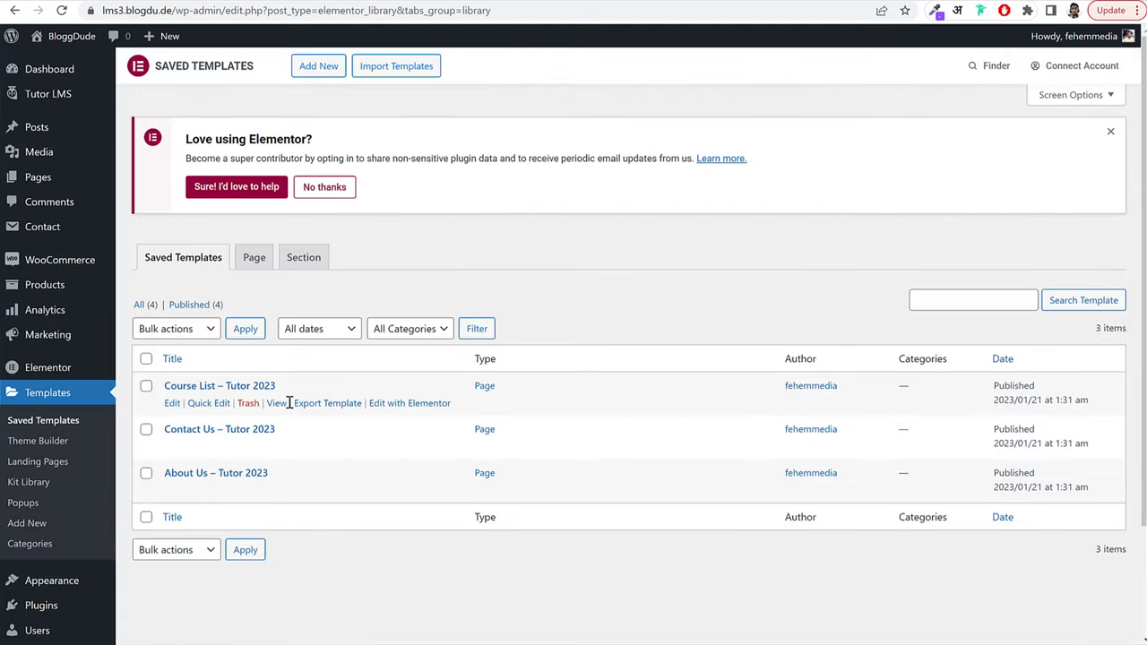
{"action": "left_click", "coordinate": [406, 66]}
{"action": "left_click", "coordinate": [552, 229]}
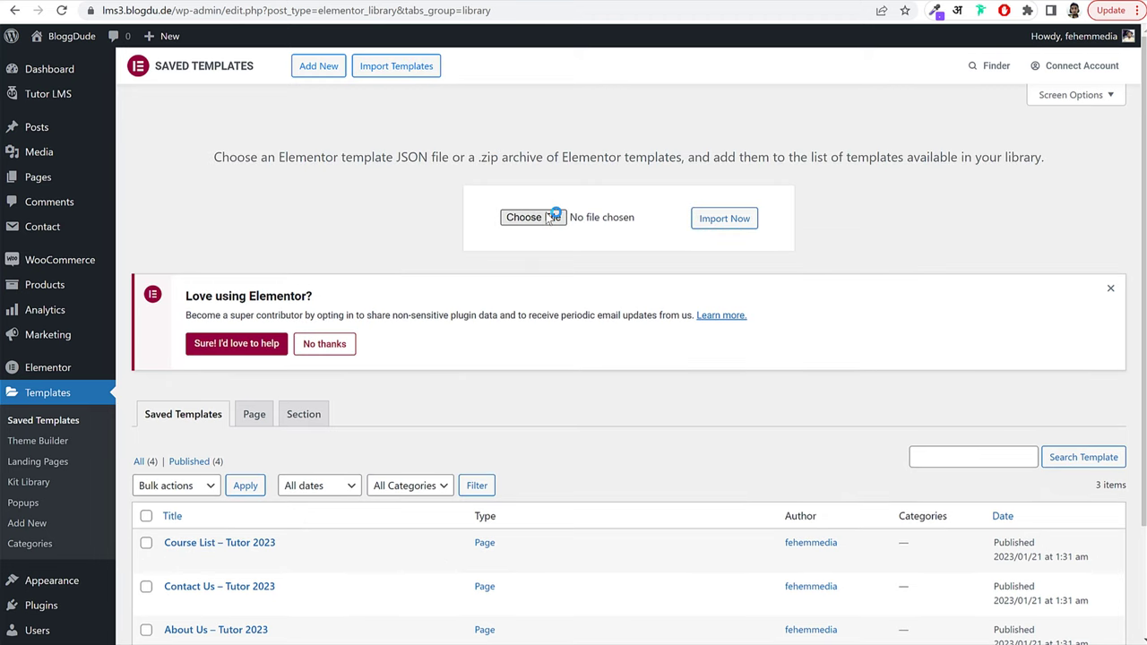
{"action": "left_click", "coordinate": [236, 129]}
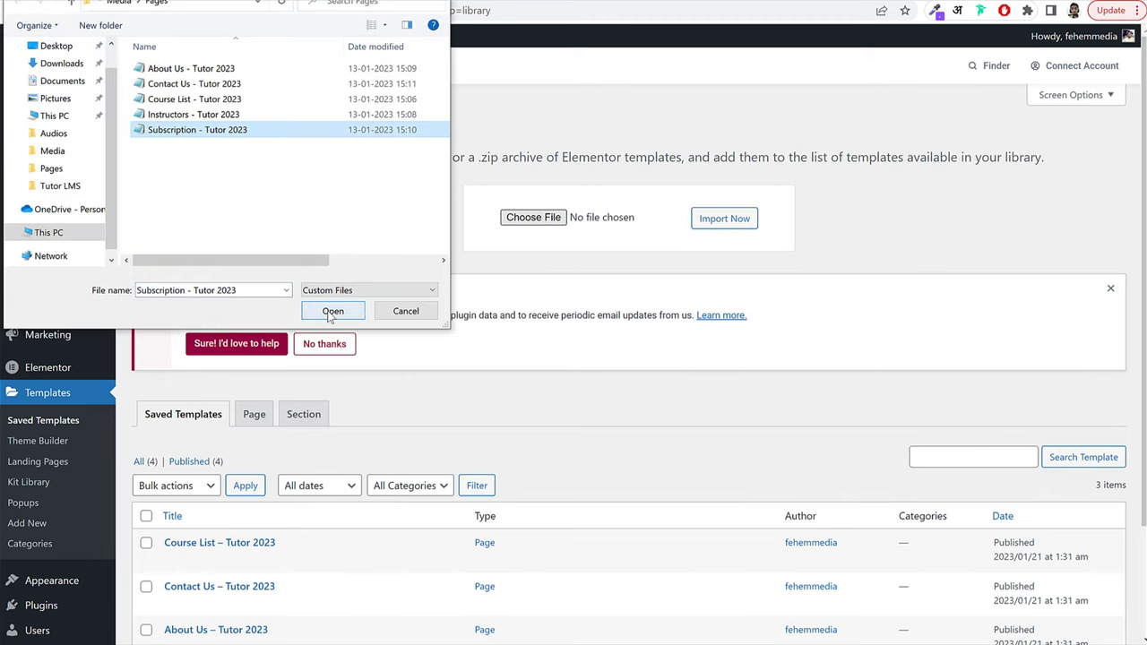
{"action": "left_click", "coordinate": [331, 312]}
{"action": "left_click", "coordinate": [747, 219]}
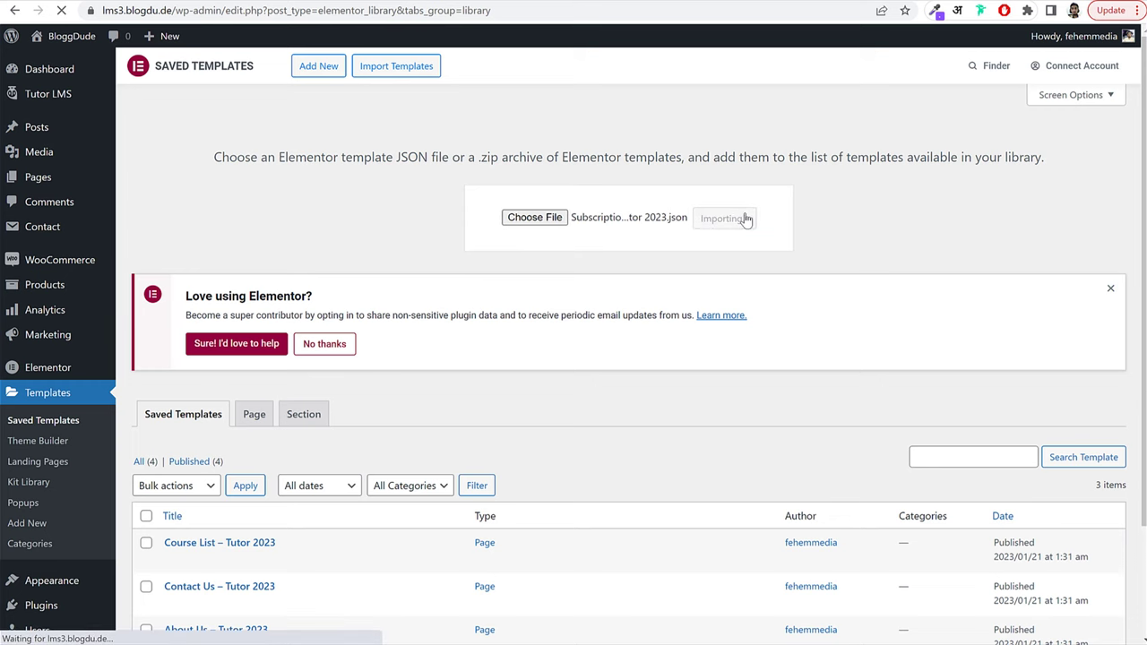
{"action": "scroll", "coordinate": [734, 210], "scroll_direction": "down", "scroll_amount": 2}
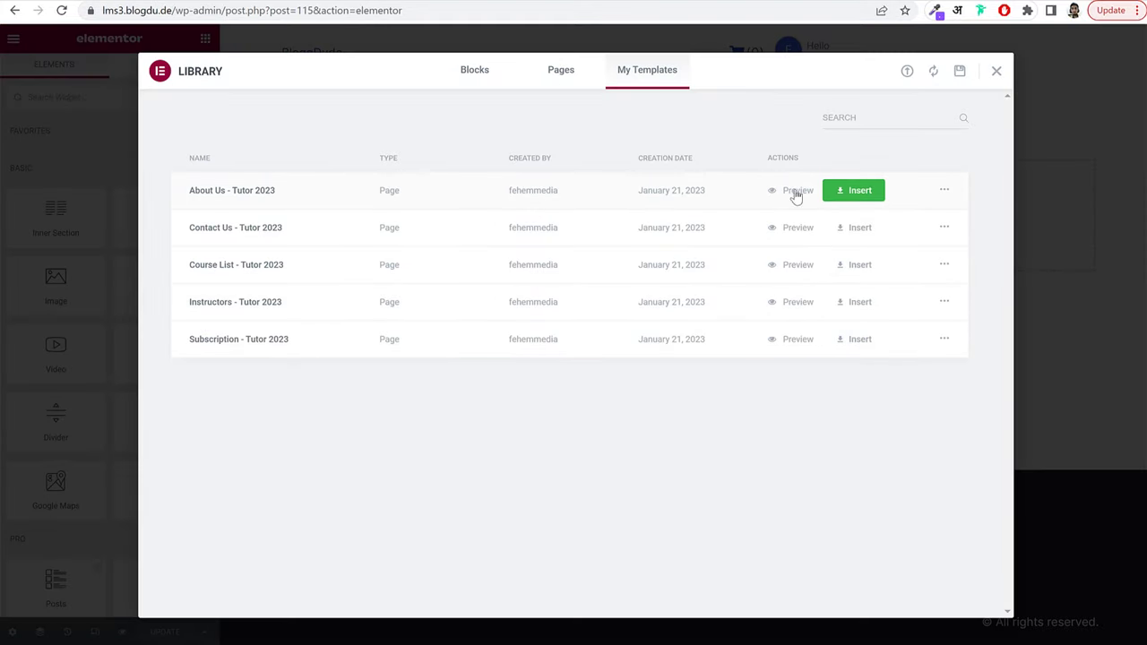
Insert the About Us - Tutor 2023 template into the About Us page
{"action": "left_click", "coordinate": [862, 190]}
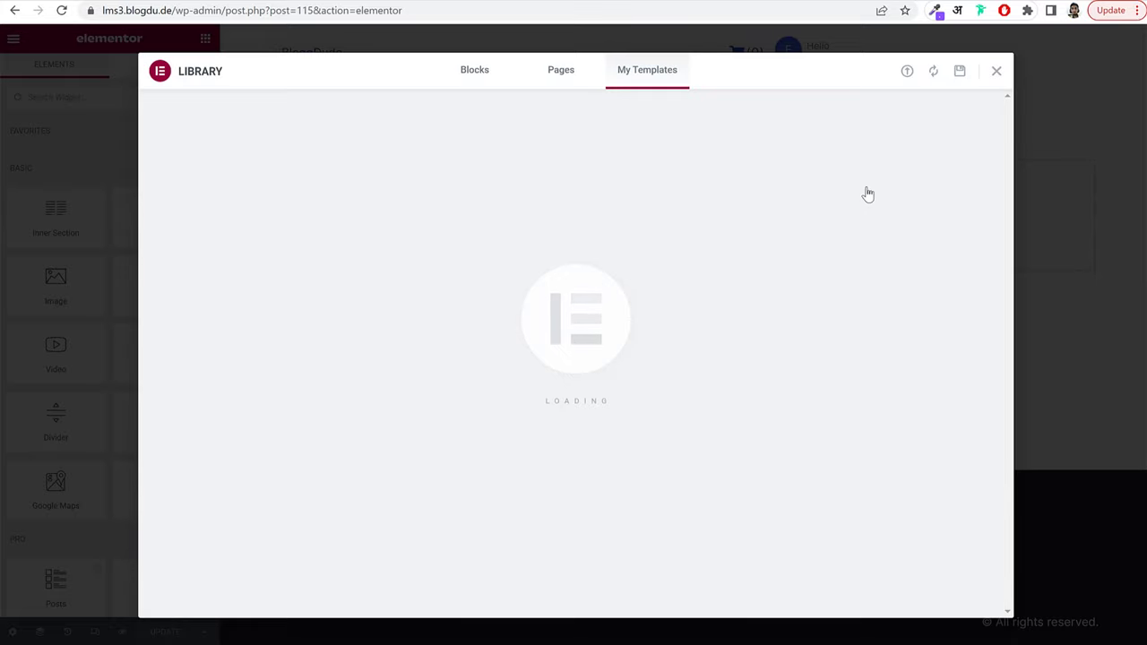
{"action": "scroll", "coordinate": [1018, 356], "scroll_direction": "down", "scroll_amount": 8}
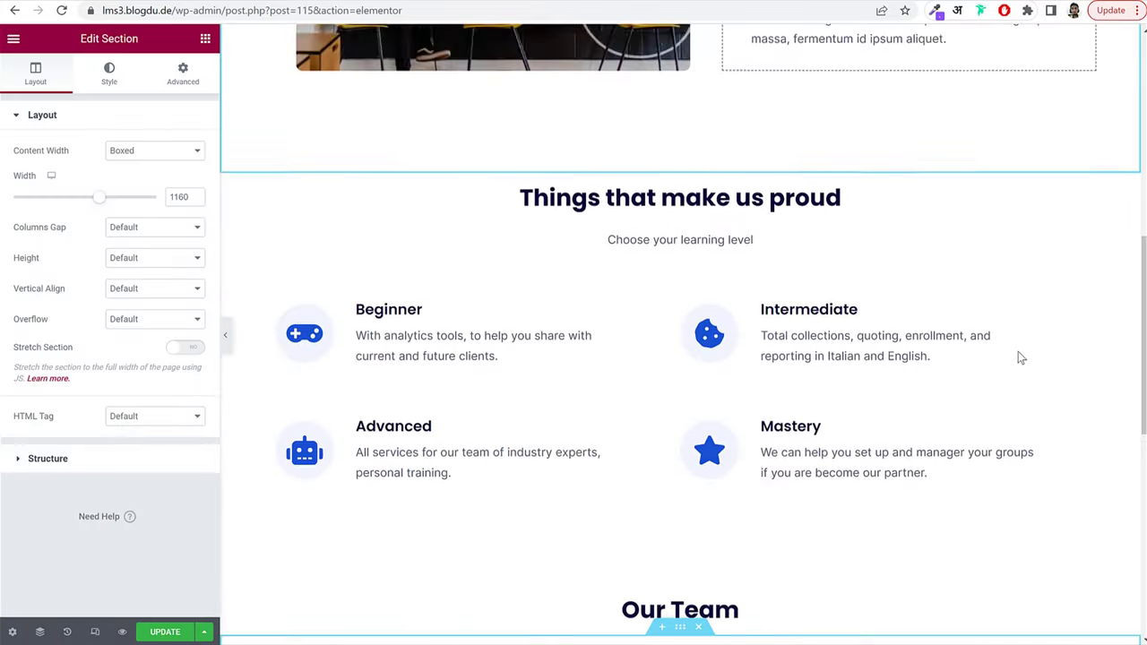
{"action": "scroll", "coordinate": [1019, 354], "scroll_direction": "down", "scroll_amount": 8}
{"action": "scroll", "coordinate": [1013, 386], "scroll_direction": "up", "scroll_amount": 15}
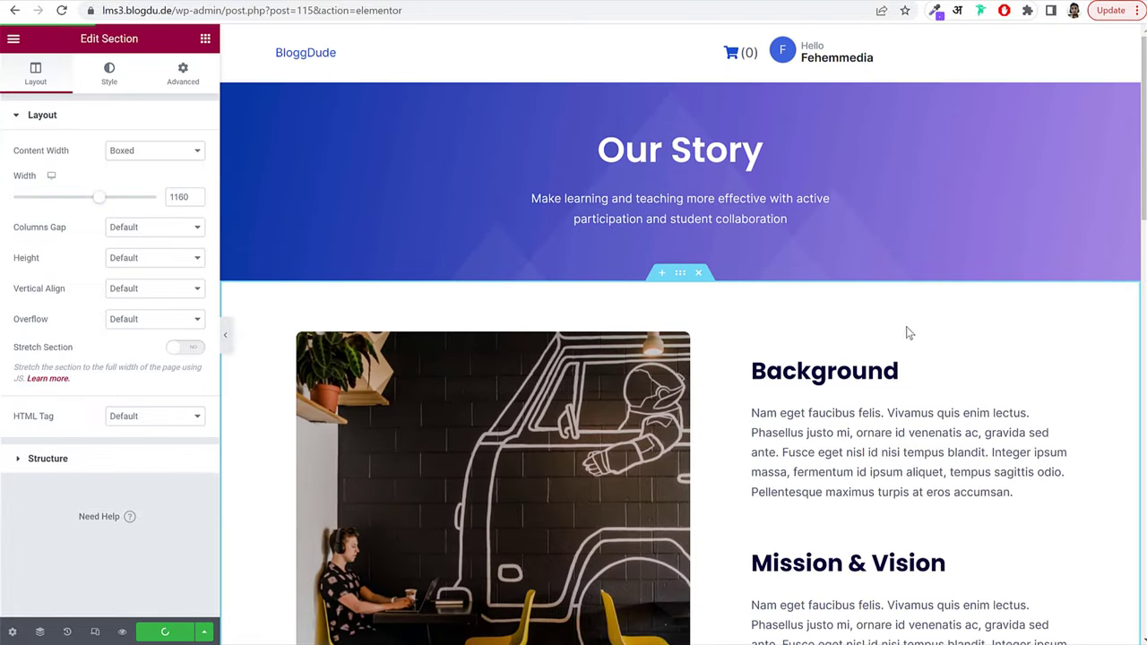
{"action": "scroll", "coordinate": [912, 348], "scroll_direction": "down", "scroll_amount": 2}
Review the Background section's paragraph, heading and café photo
{"action": "left_click", "coordinate": [808, 274]}
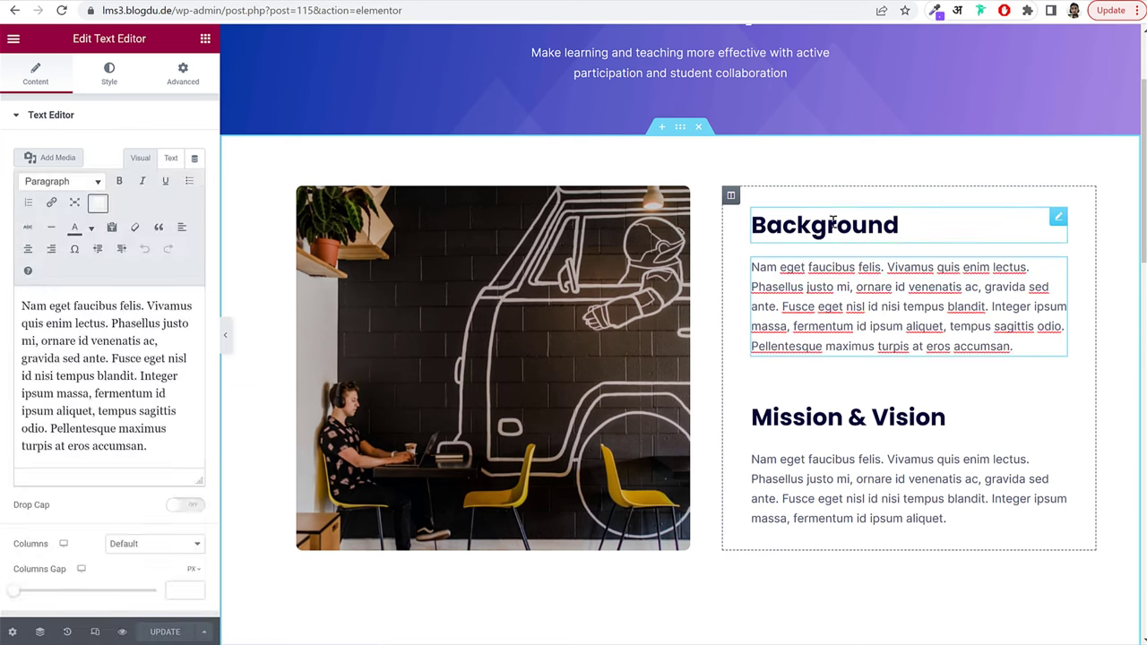
{"action": "left_click", "coordinate": [834, 224]}
{"action": "left_click", "coordinate": [451, 368]}
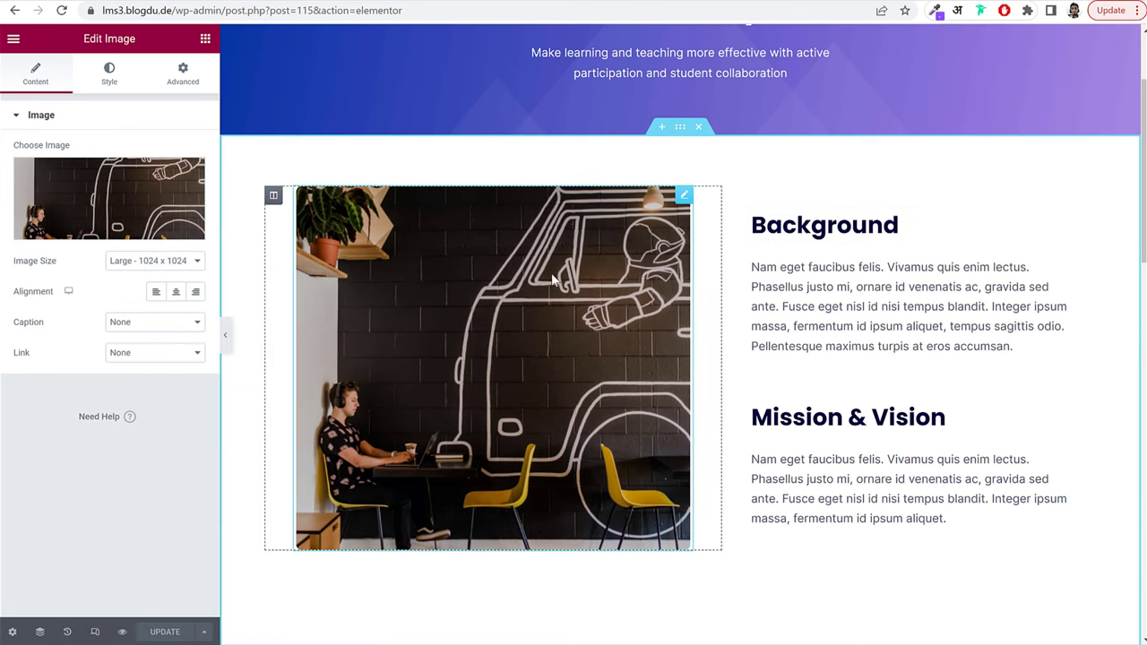
{"action": "scroll", "coordinate": [617, 428], "scroll_direction": "down", "scroll_amount": 8}
{"action": "scroll", "coordinate": [618, 423], "scroll_direction": "up", "scroll_amount": 1}
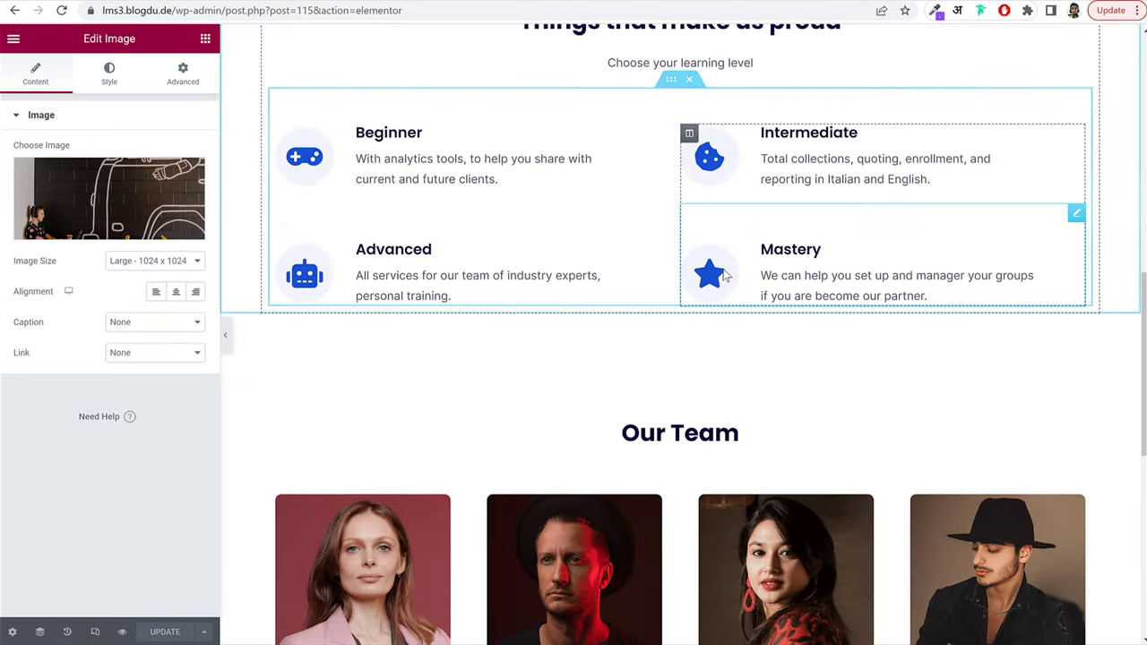
Review the Mastery and Beginner boxes and an Our Team member, then trim the address
{"action": "left_click", "coordinate": [733, 260]}
{"action": "left_click", "coordinate": [399, 154]}
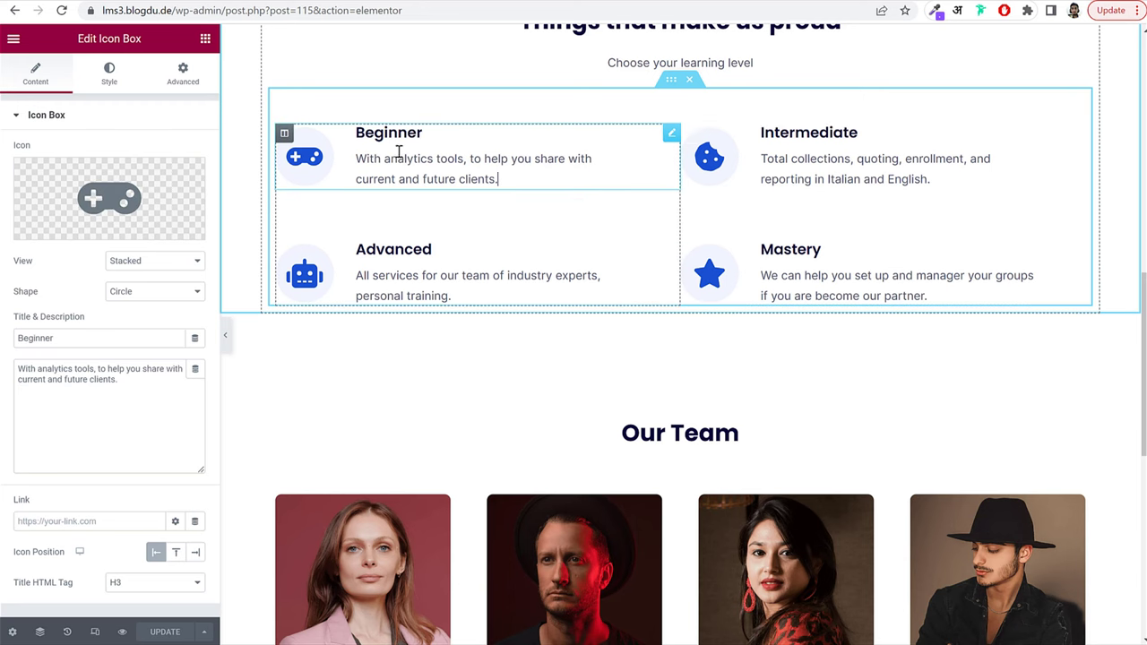
{"action": "scroll", "coordinate": [542, 242], "scroll_direction": "down", "scroll_amount": 3}
{"action": "left_click", "coordinate": [572, 281]}
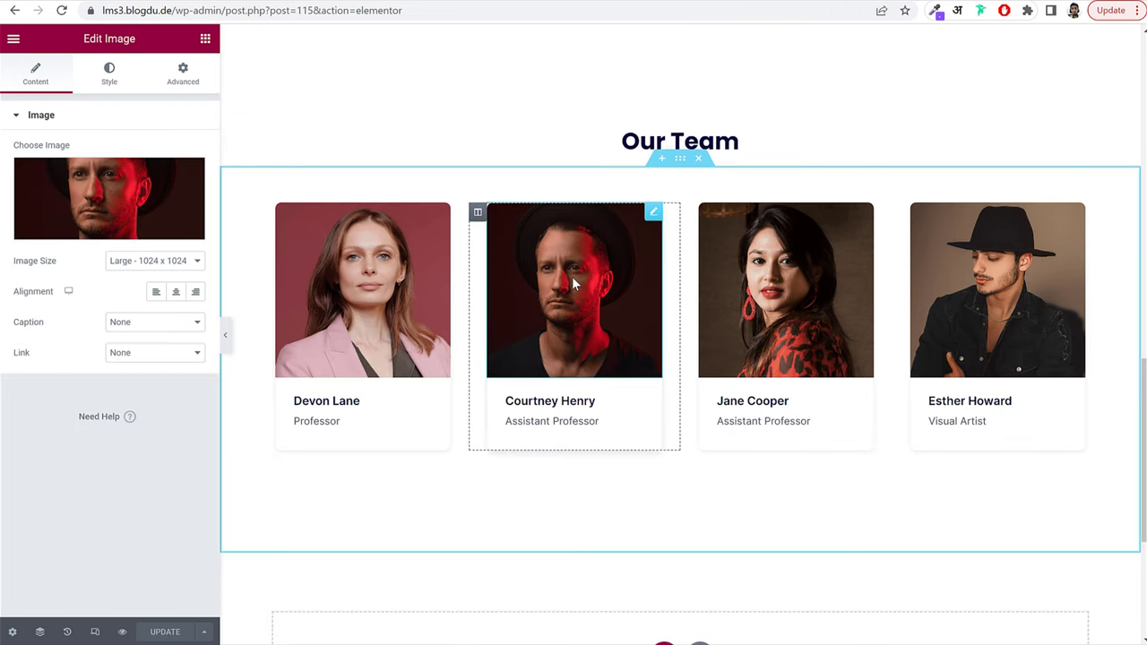
{"action": "left_click", "coordinate": [589, 403]}
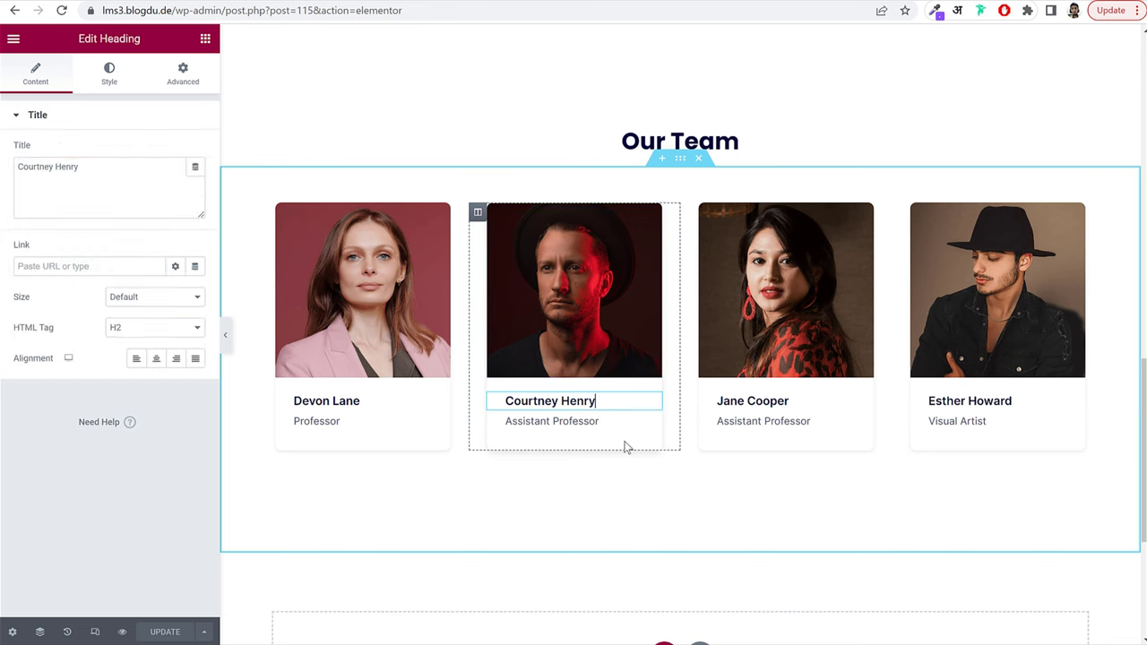
{"action": "left_click", "coordinate": [599, 422]}
{"action": "scroll", "coordinate": [843, 390], "scroll_direction": "down", "scroll_amount": 3}
{"action": "scroll", "coordinate": [862, 395], "scroll_direction": "up", "scroll_amount": 10}
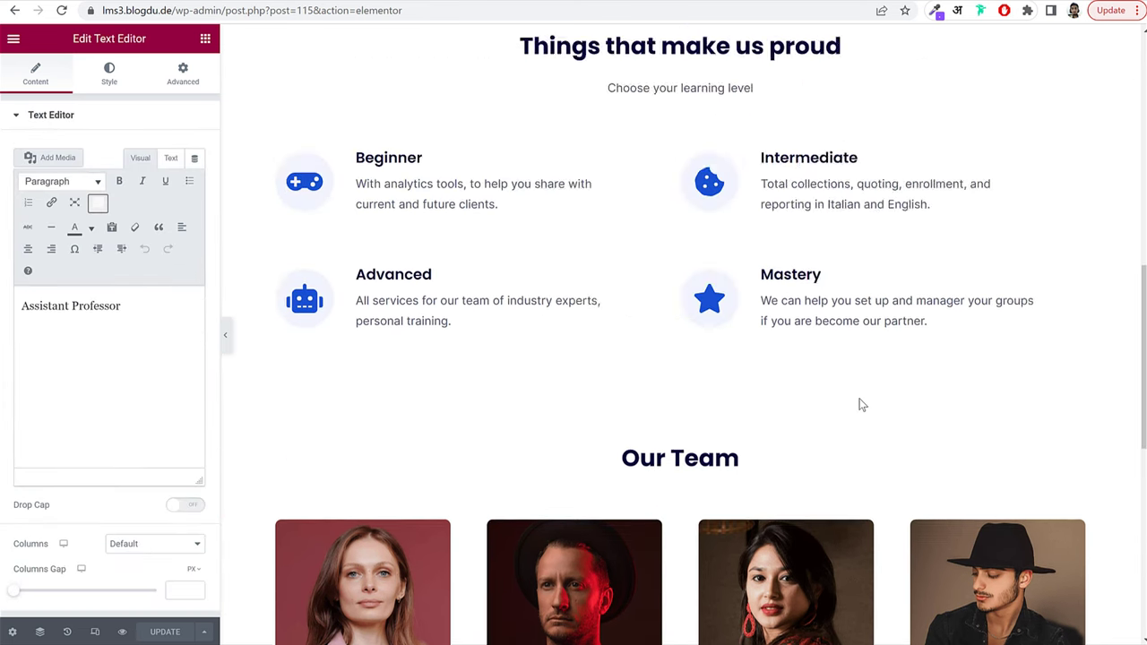
{"action": "scroll", "coordinate": [860, 403], "scroll_direction": "up", "scroll_amount": 2}
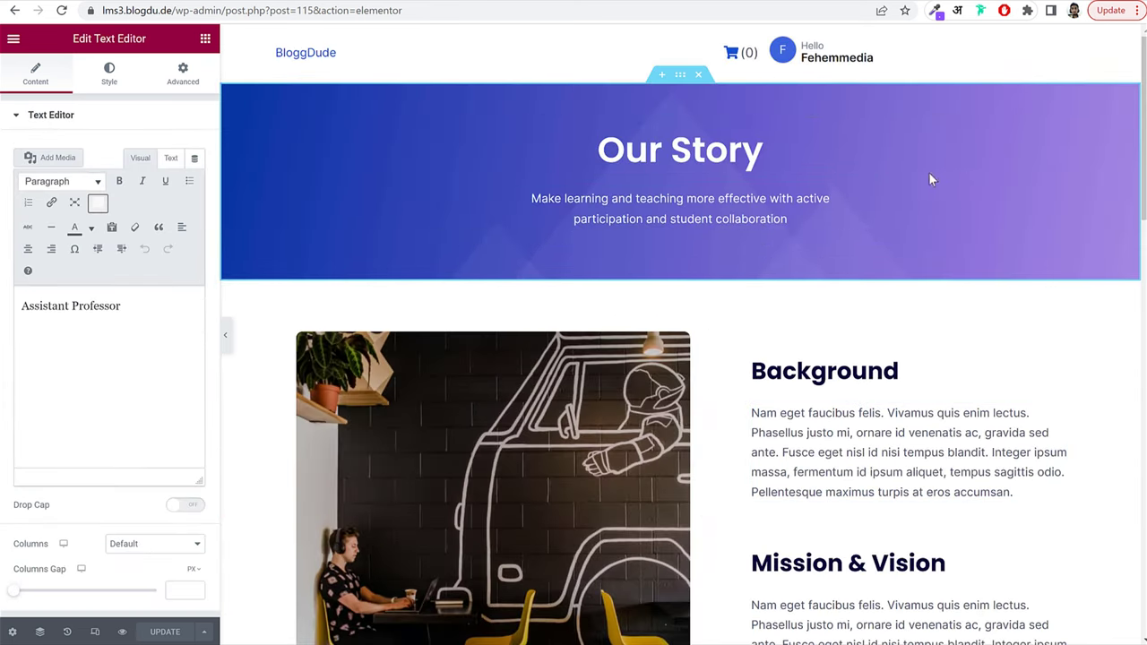
{"action": "left_click", "coordinate": [143, 10]}
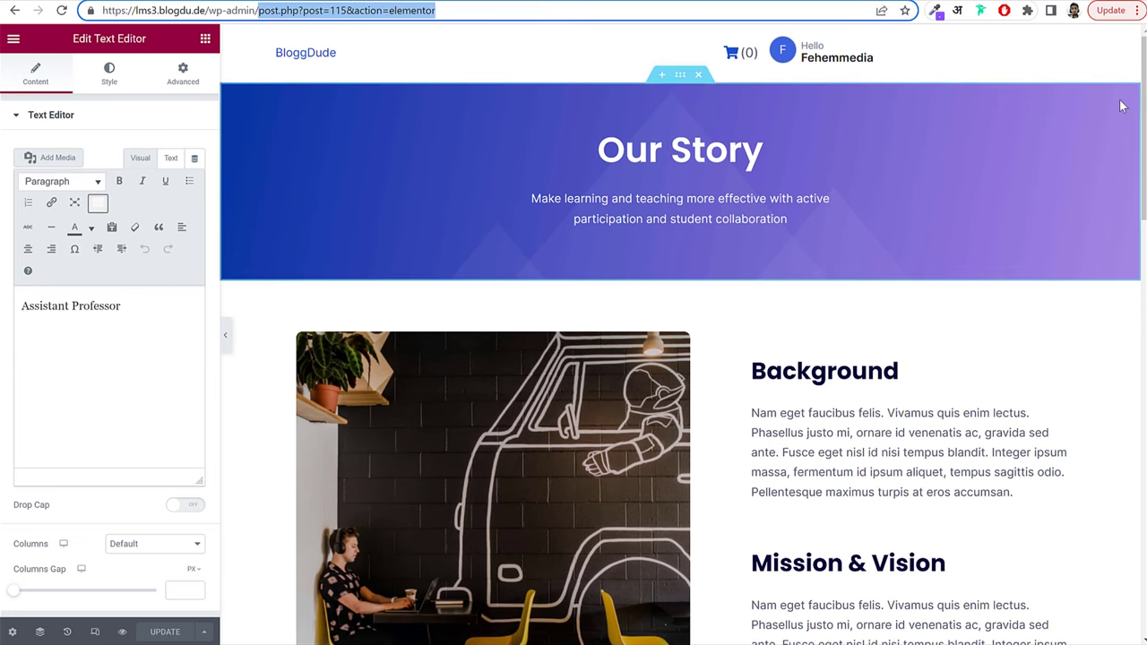
{"action": "key", "text": "BackSpace"}
From the admin Pages list, create a new page titled 'Contact Us'
{"action": "key", "text": "Return"}
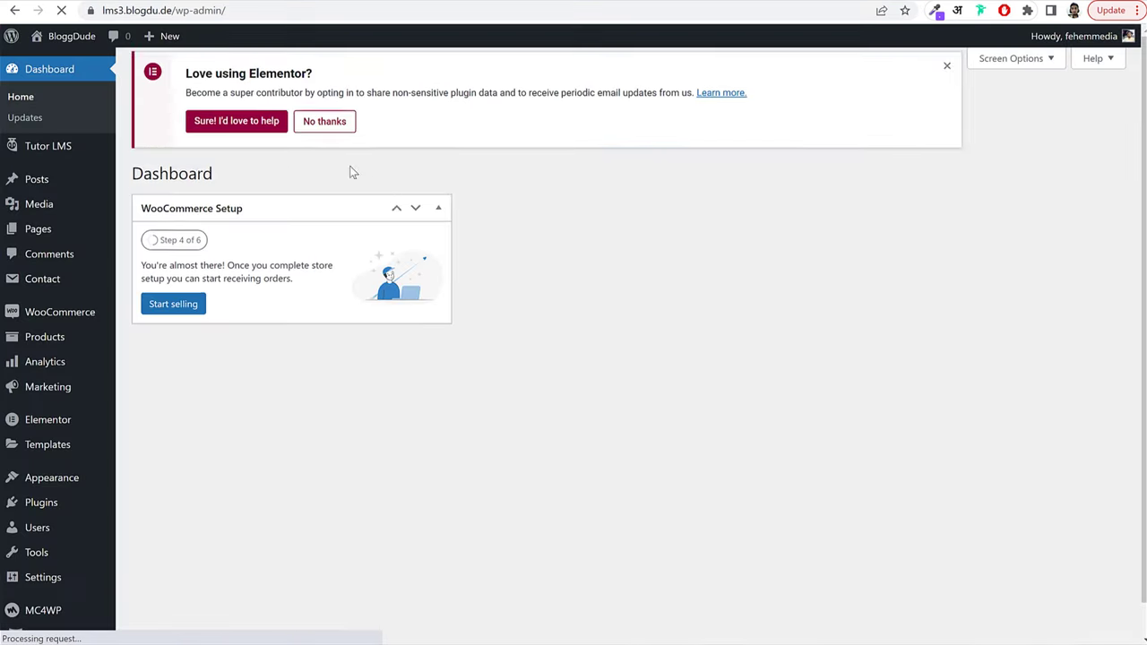
{"action": "mouse_move", "coordinate": [39, 233]}
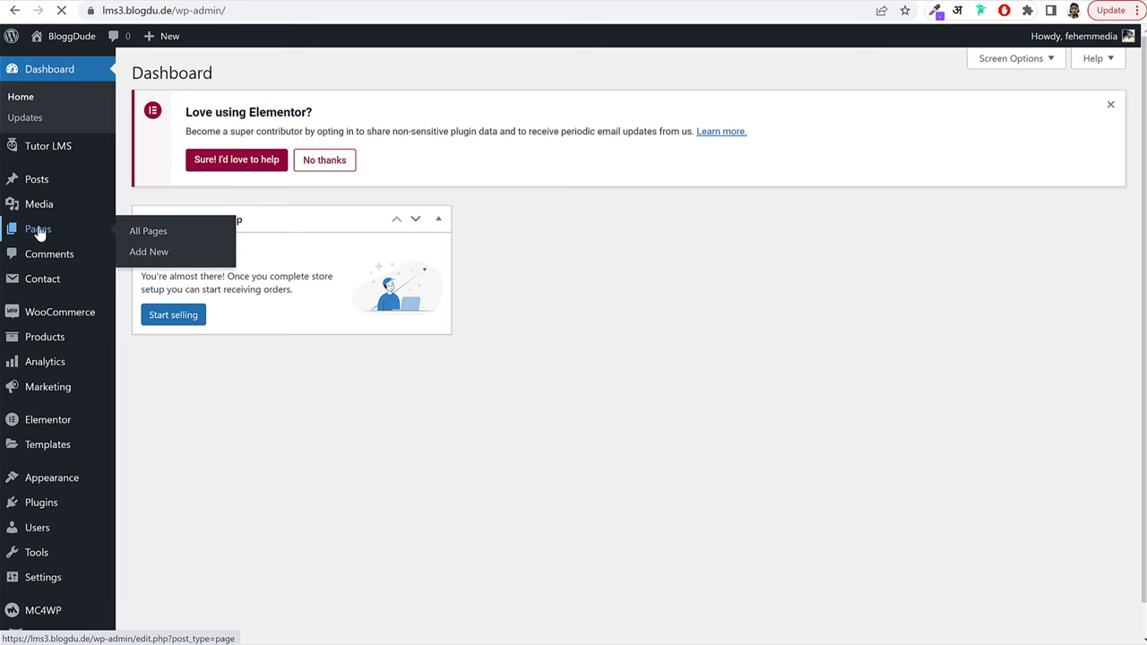
{"action": "left_click", "coordinate": [38, 232]}
{"action": "left_click", "coordinate": [224, 77]}
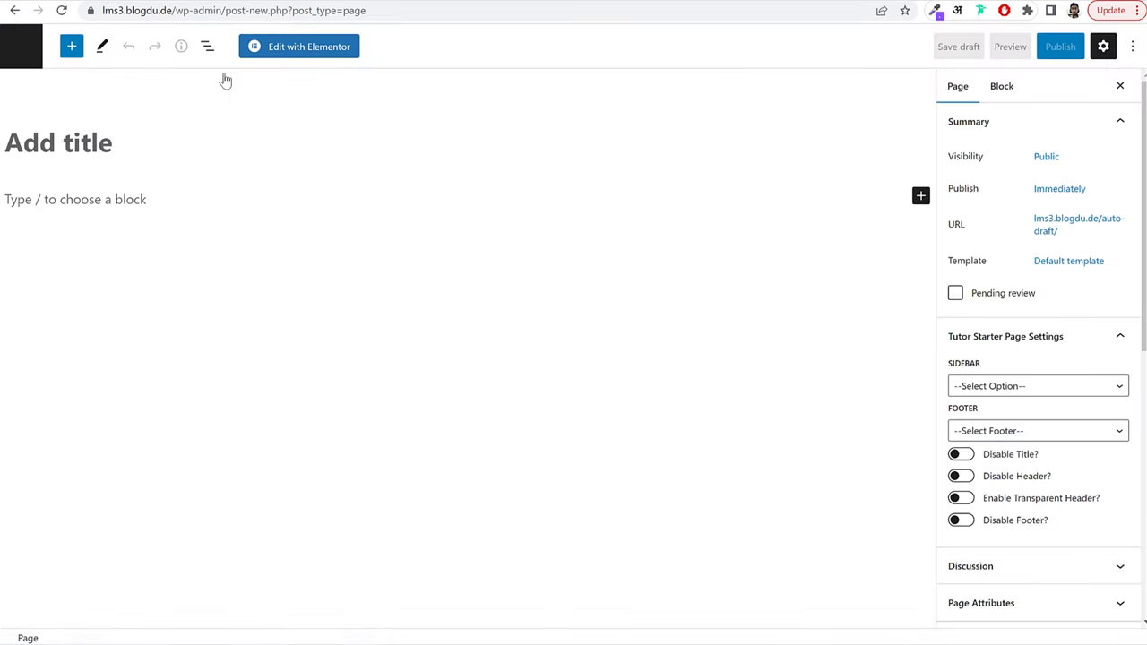
{"action": "type", "text": "Contact "}
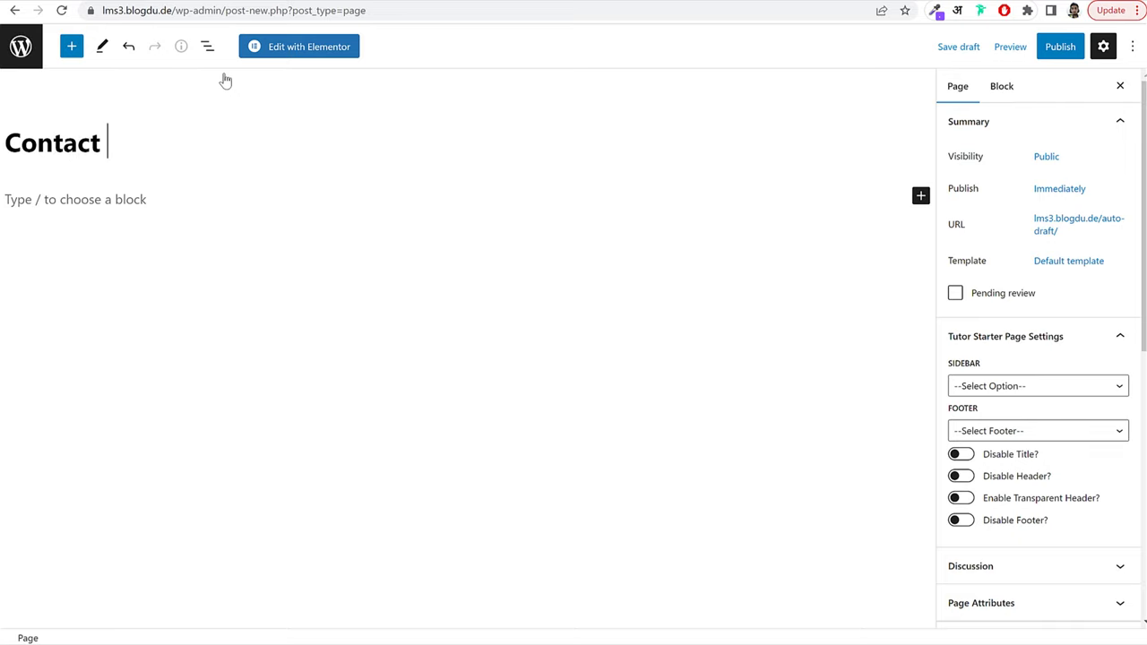
{"action": "type", "text": "Us"}
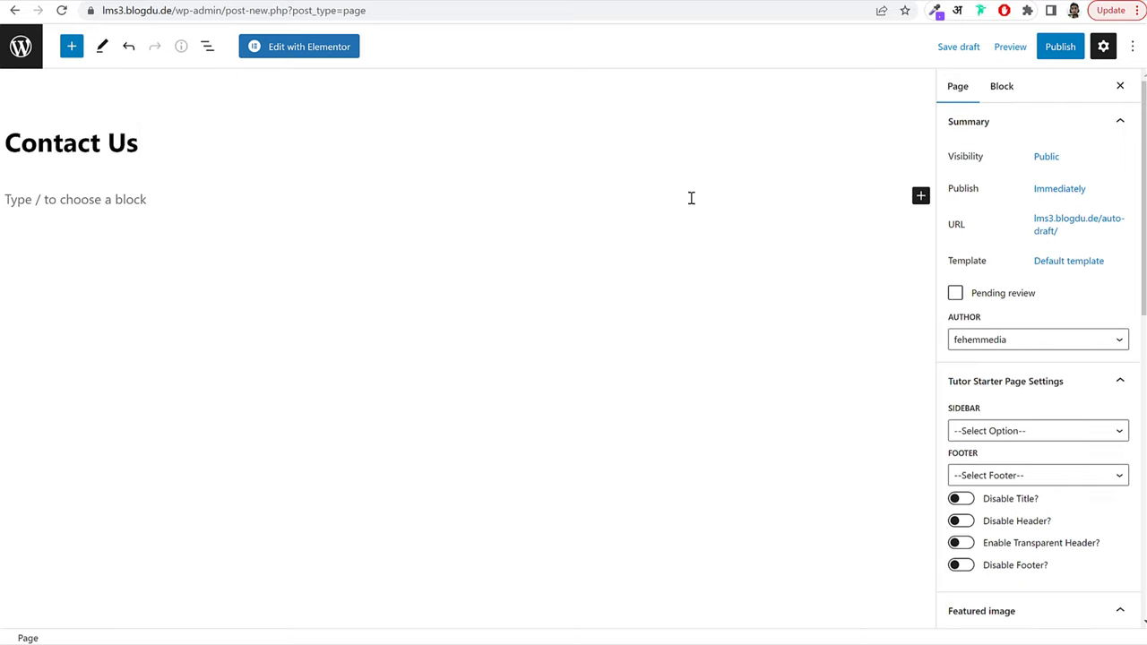
Give it the Elementor Full Width template, publish it, and open it in Elementor
{"action": "left_click", "coordinate": [1068, 262]}
{"action": "left_click", "coordinate": [1004, 367]}
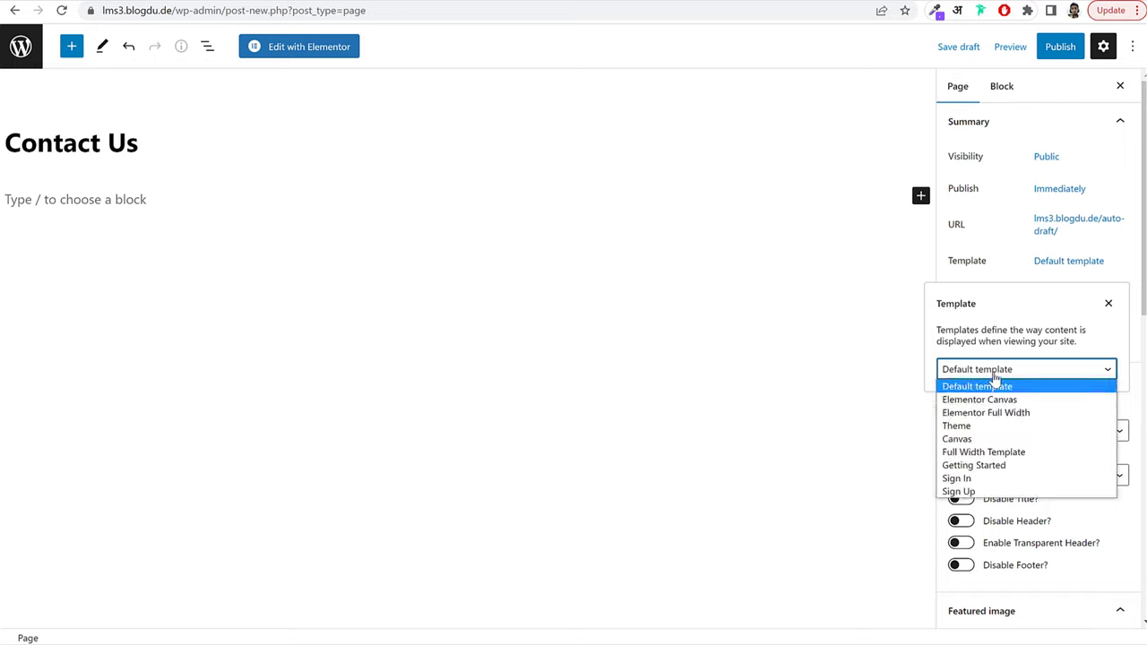
{"action": "left_click", "coordinate": [1004, 414]}
{"action": "left_click", "coordinate": [1060, 47]}
{"action": "left_click", "coordinate": [1017, 50]}
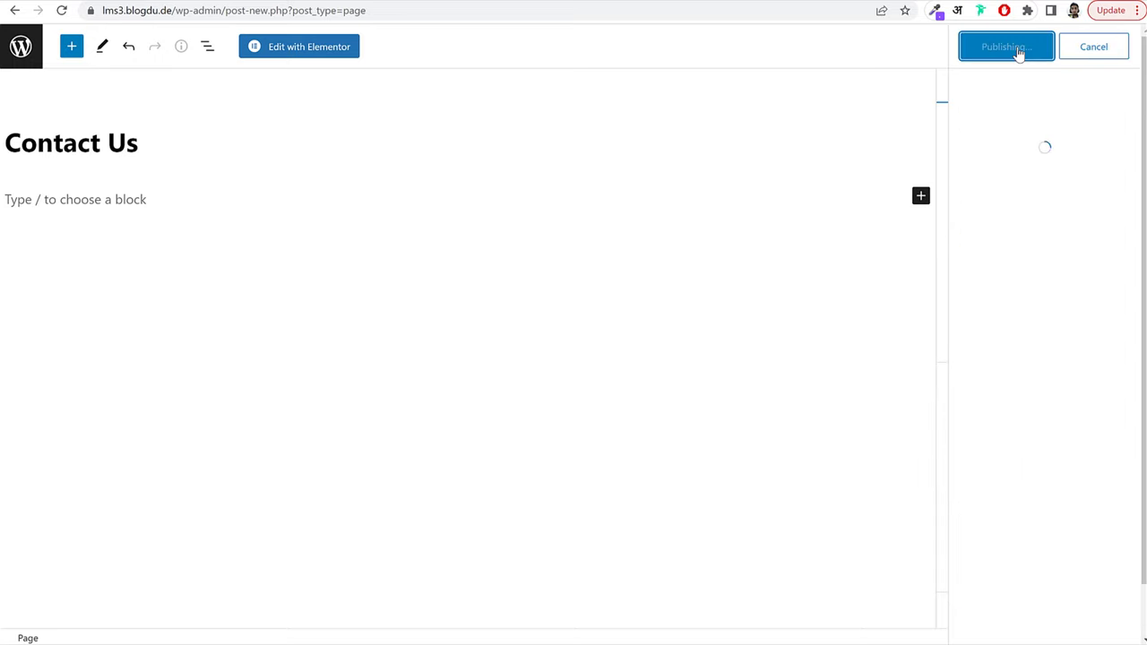
{"action": "left_click", "coordinate": [306, 49]}
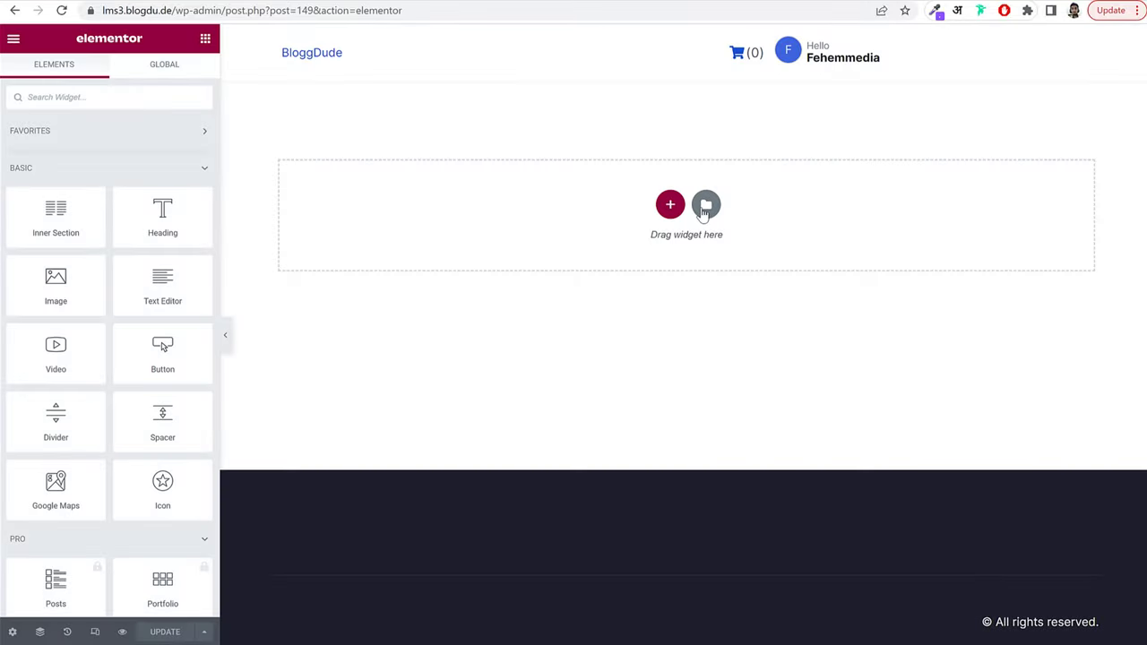
Insert the Contact Us - Tutor 2023 template from My Templates
{"action": "left_click", "coordinate": [704, 208]}
{"action": "left_click", "coordinate": [627, 81]}
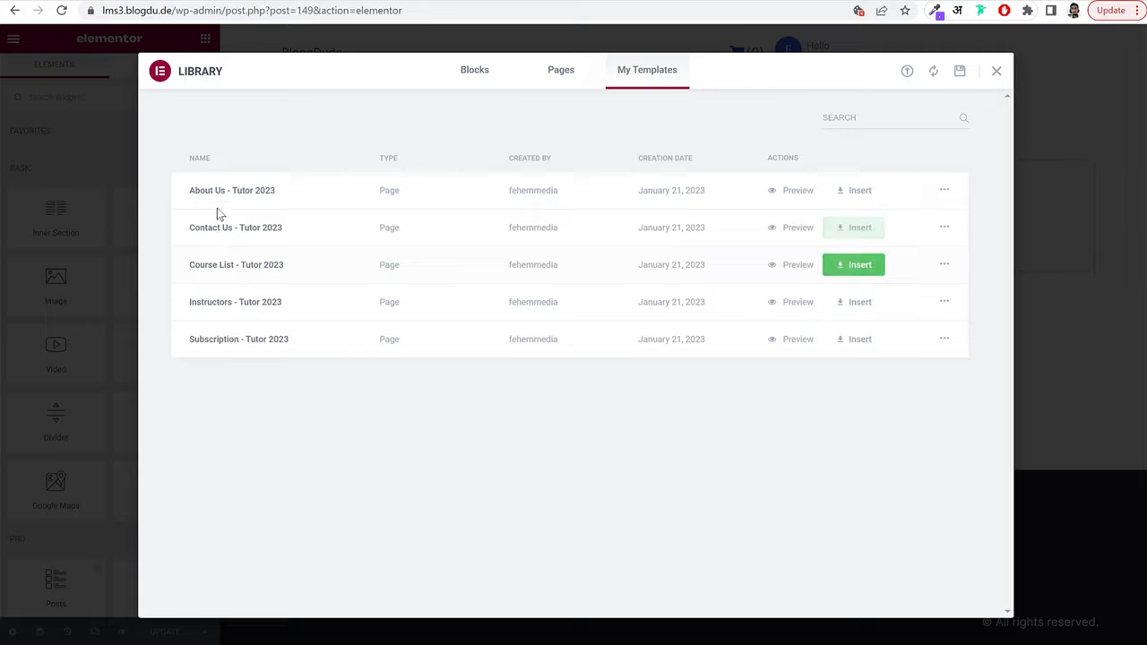
{"action": "left_click", "coordinate": [861, 228]}
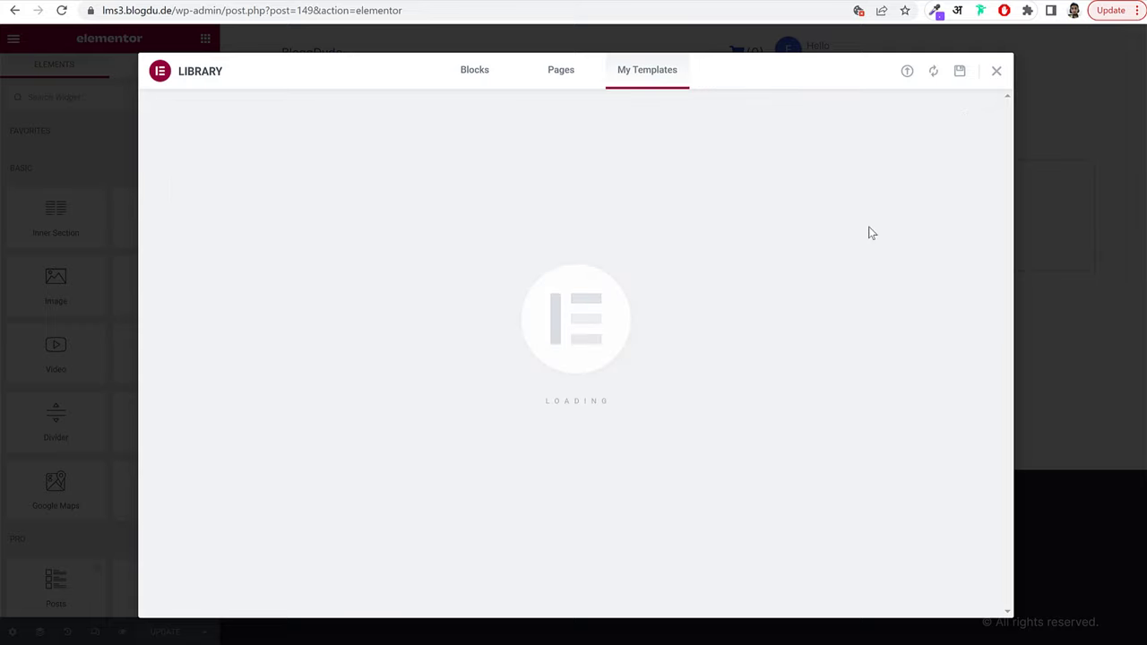
{"action": "scroll", "coordinate": [873, 244], "scroll_direction": "down", "scroll_amount": 5}
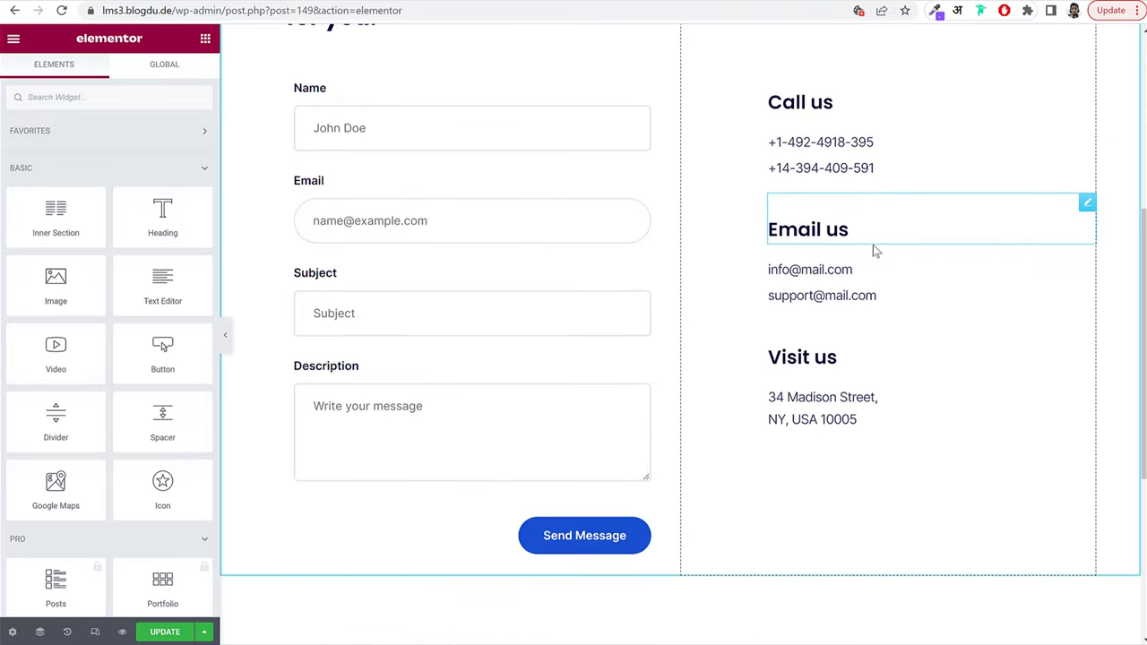
{"action": "scroll", "coordinate": [874, 247], "scroll_direction": "up", "scroll_amount": 5}
Review the phone and e-mail lines, then bring up the contact form's context menu
{"action": "left_click", "coordinate": [798, 223]}
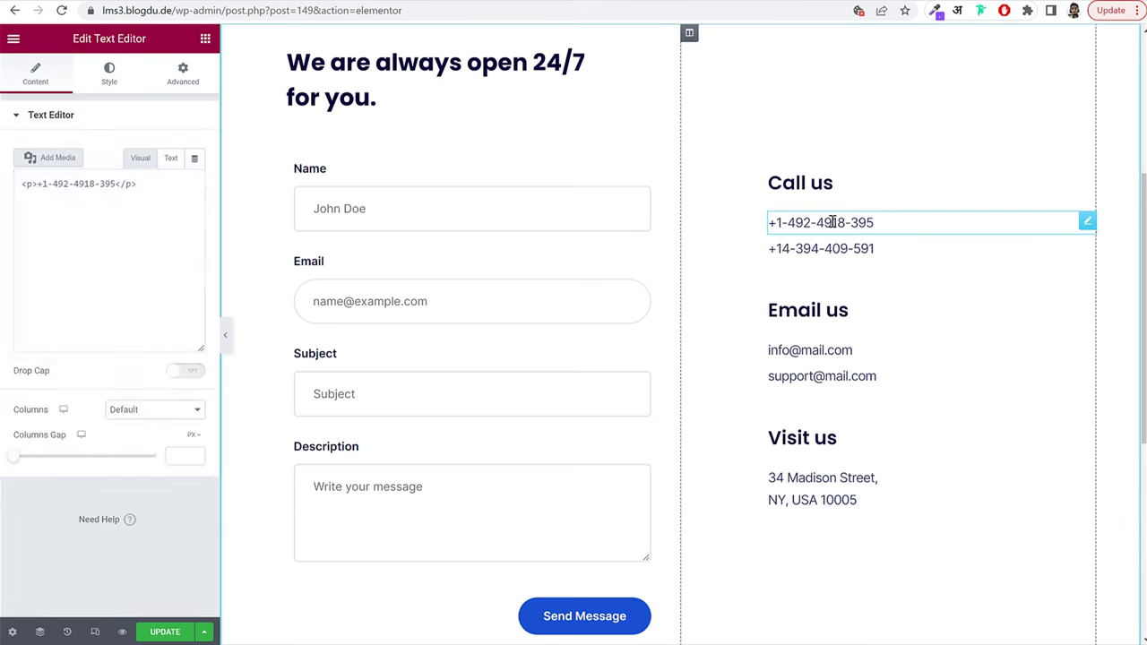
{"action": "left_click", "coordinate": [837, 350]}
{"action": "left_click", "coordinate": [842, 376]}
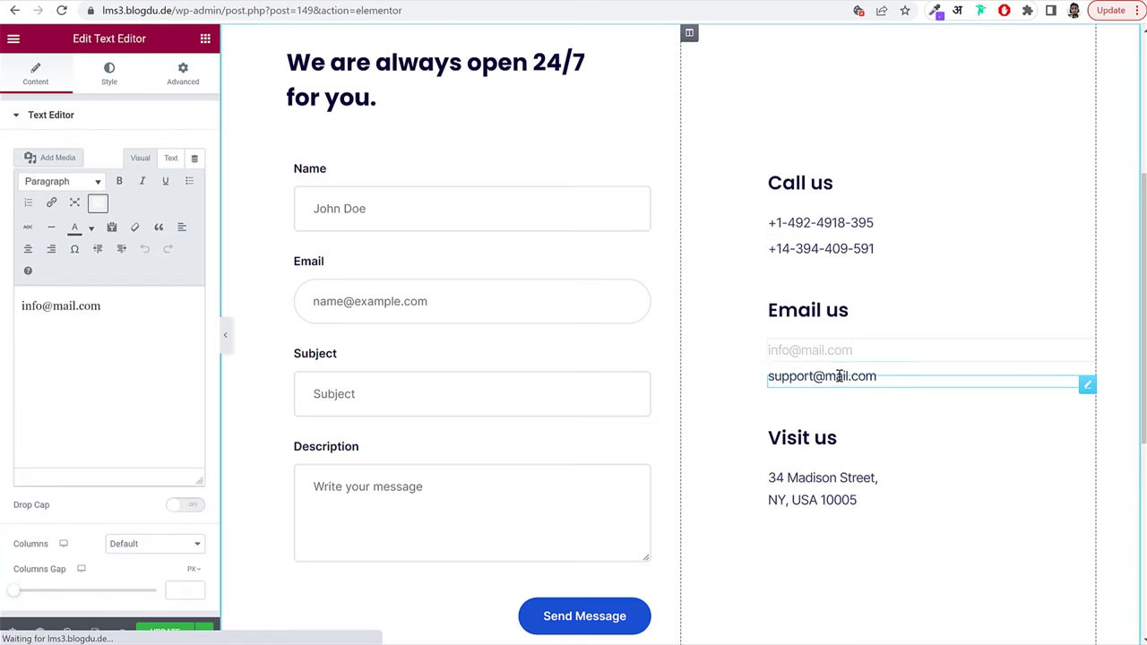
{"action": "scroll", "coordinate": [875, 338], "scroll_direction": "down", "scroll_amount": 2}
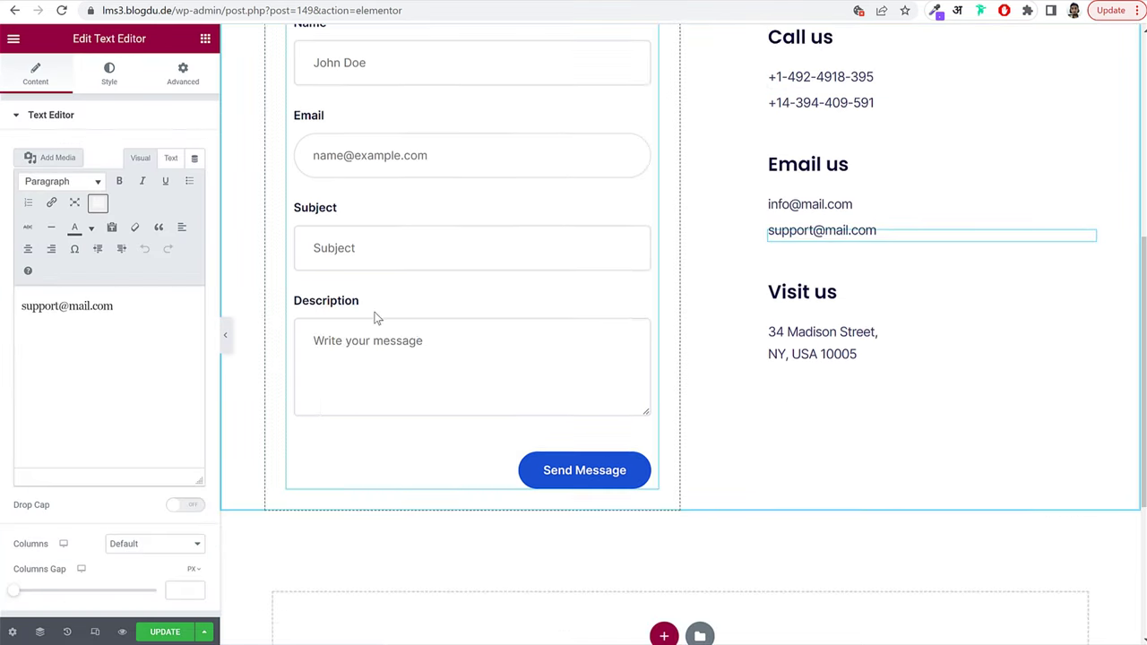
{"action": "scroll", "coordinate": [495, 250], "scroll_direction": "up", "scroll_amount": 2}
{"action": "left_click", "coordinate": [418, 245]}
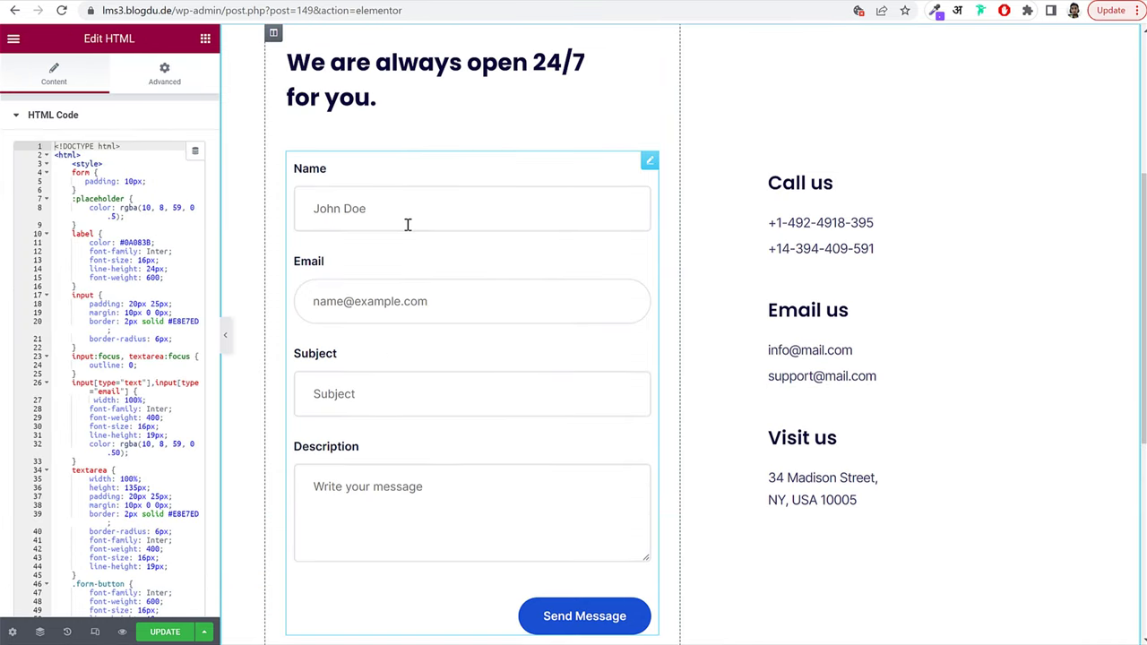
{"action": "right_click", "coordinate": [414, 214]}
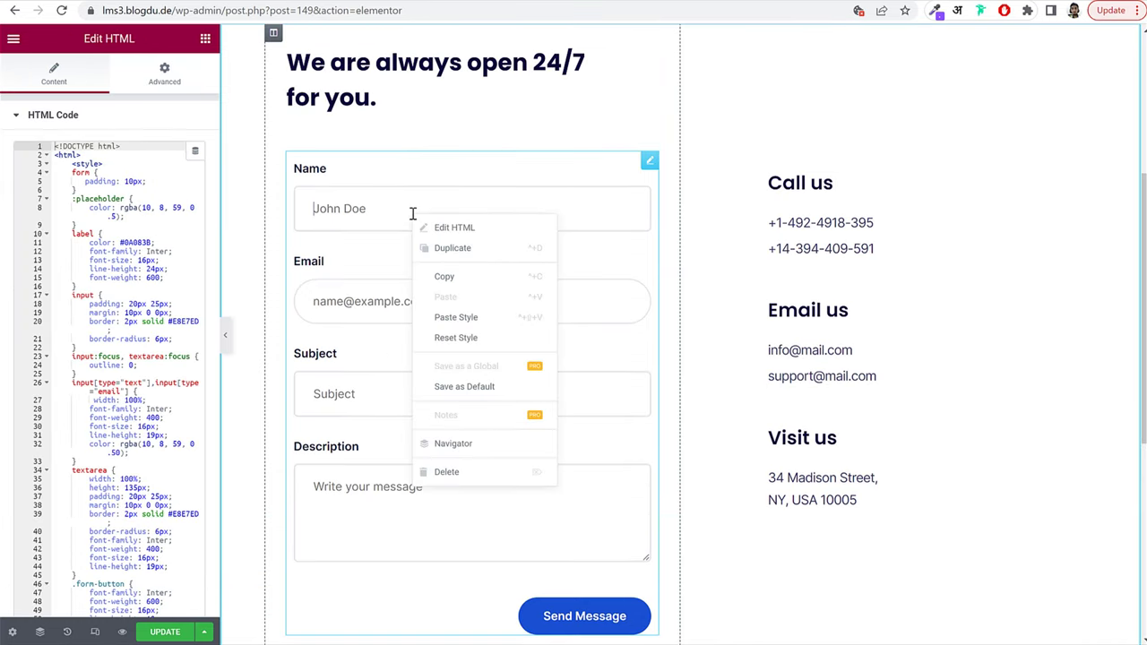
Delete the old HTML form widget and place a Shortcode widget under the 'We are always open 24/7 for you.' heading
{"action": "left_click", "coordinate": [489, 475]}
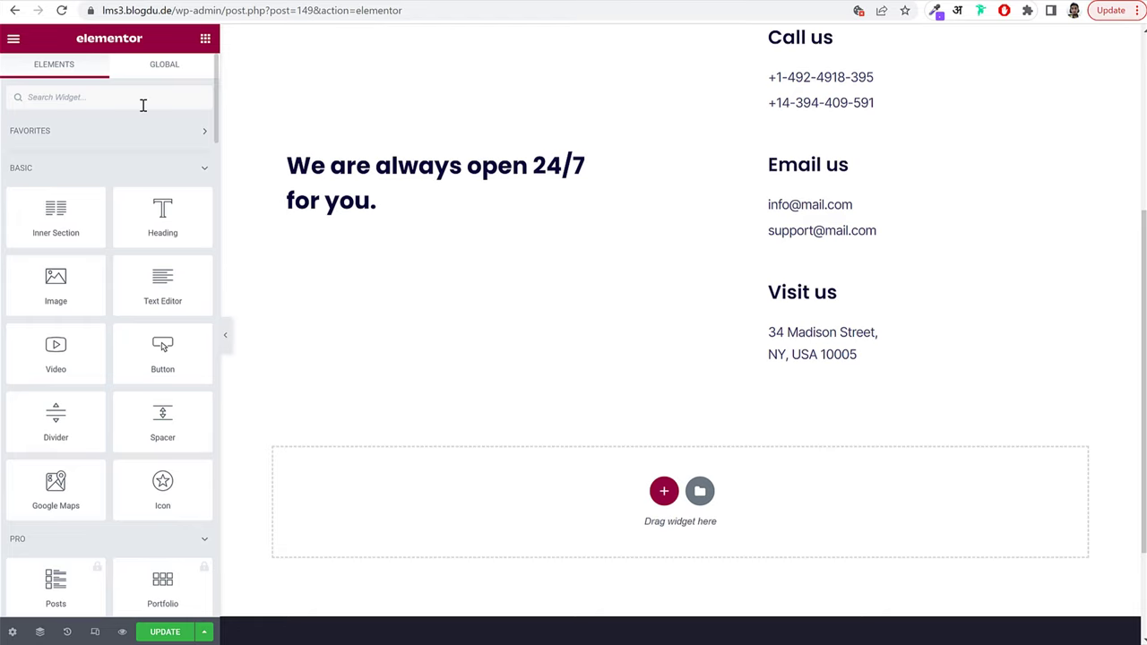
{"action": "type", "text": "sho"}
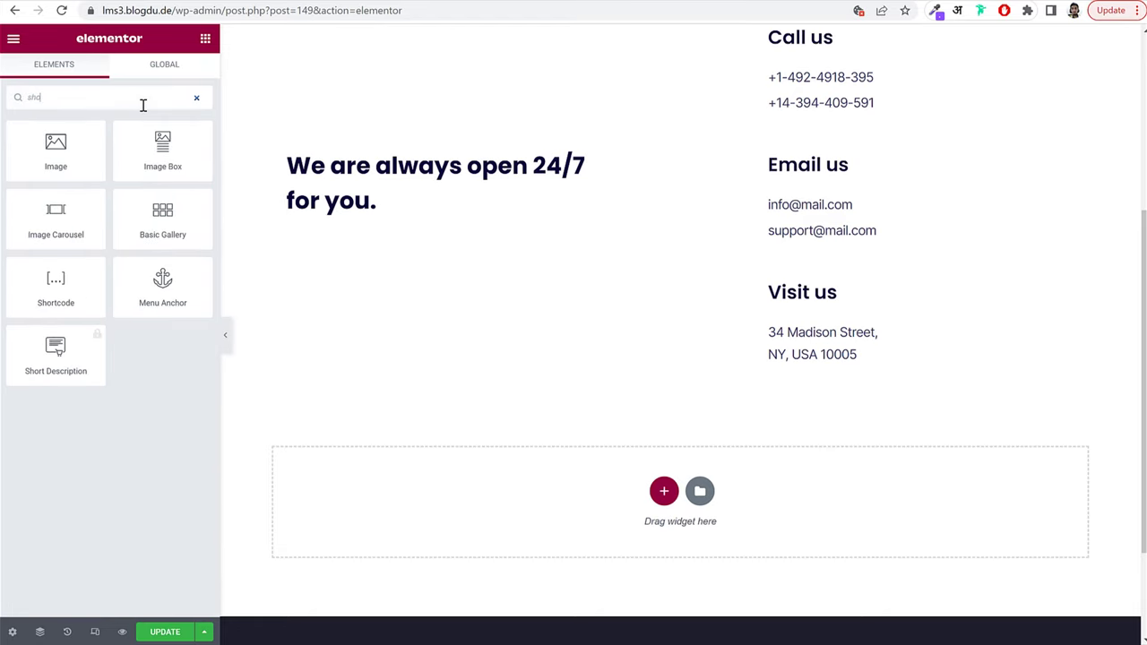
{"action": "left_click_drag", "start_coordinate": [45, 282], "coordinate": [442, 233]}
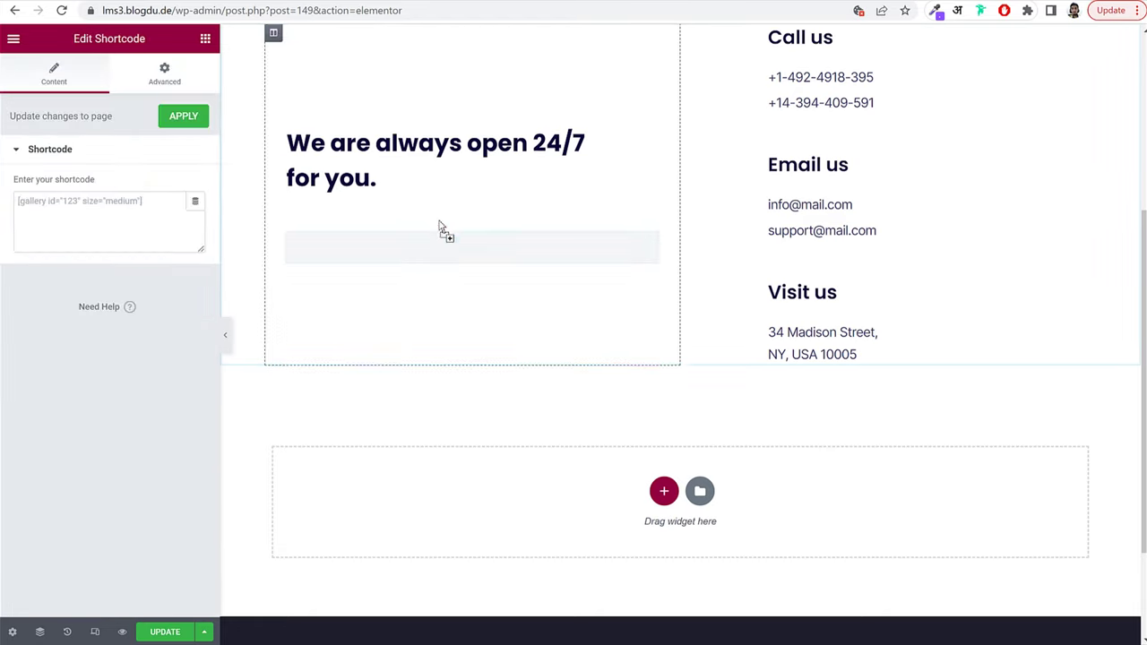
Copy Contact form 1's shortcode from Contact Forms, paste it into the Shortcode widget, and update the page
{"action": "left_click", "coordinate": [281, 3]}
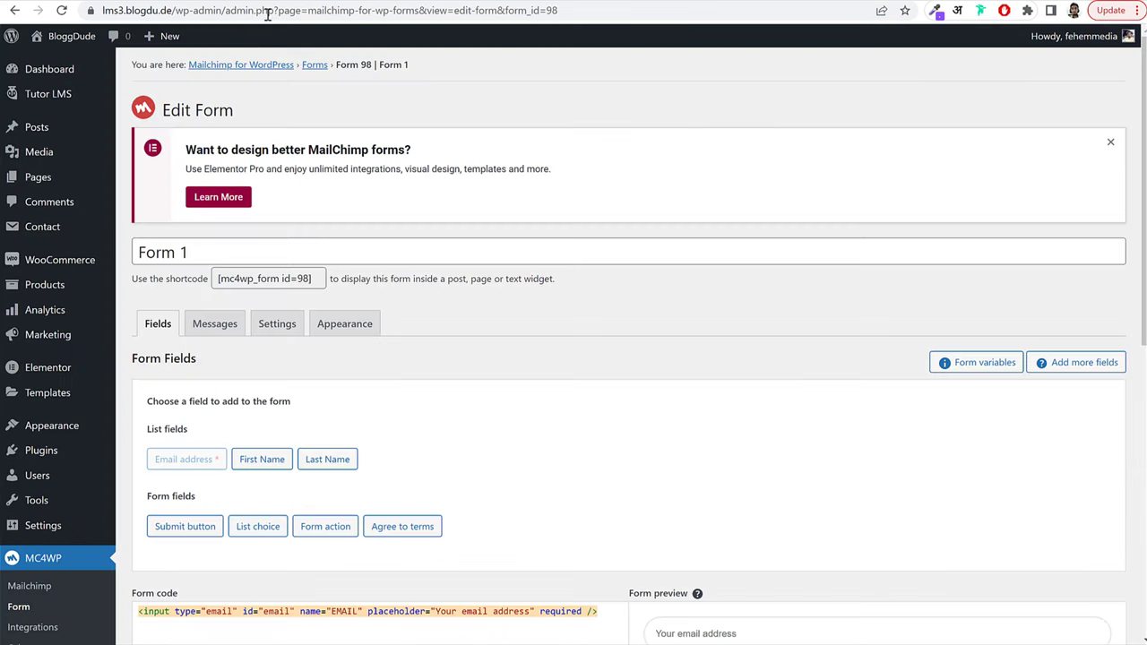
{"action": "left_click", "coordinate": [36, 233]}
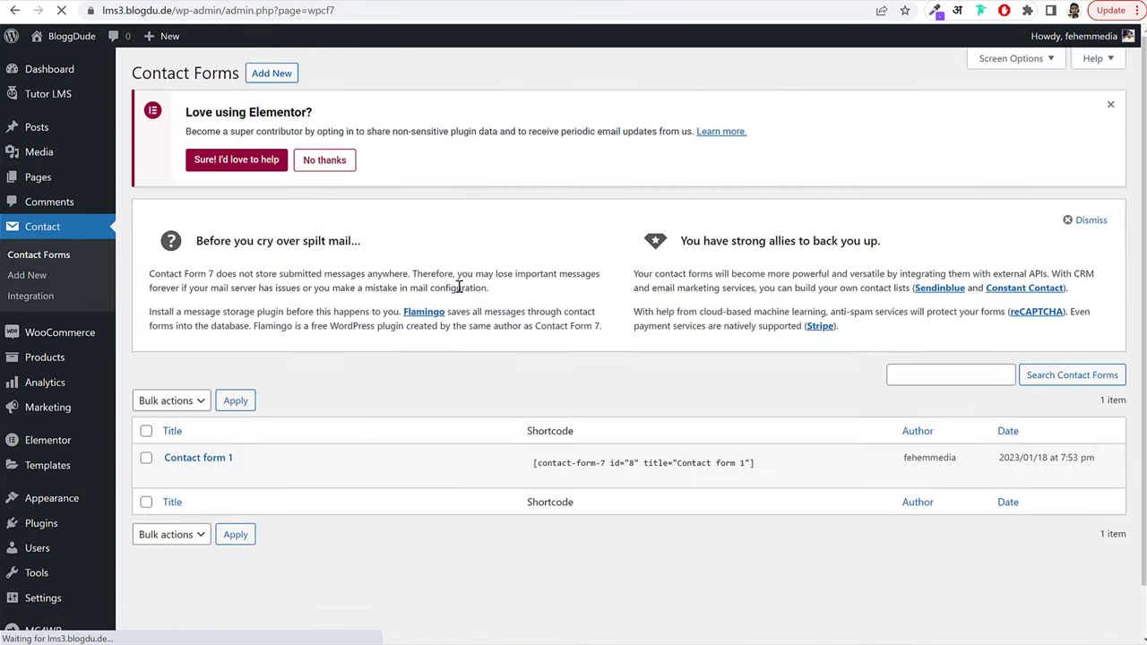
{"action": "scroll", "coordinate": [457, 287], "scroll_direction": "down", "scroll_amount": 1}
{"action": "left_click", "coordinate": [594, 403]}
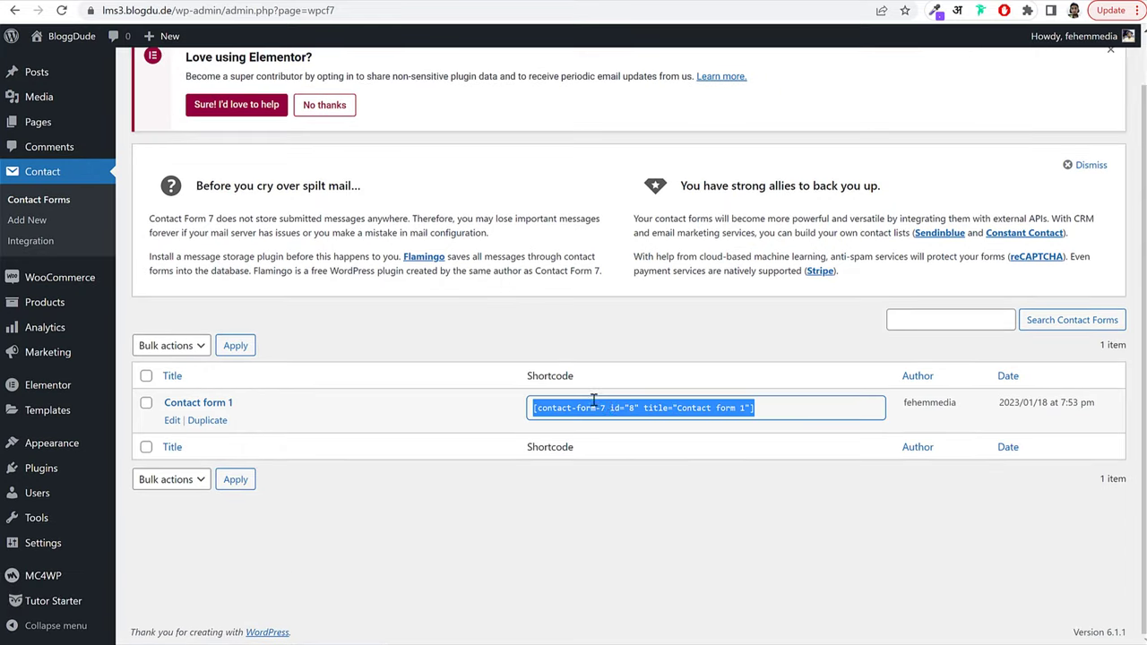
{"action": "right_click", "coordinate": [603, 406]}
{"action": "left_click", "coordinate": [668, 419]}
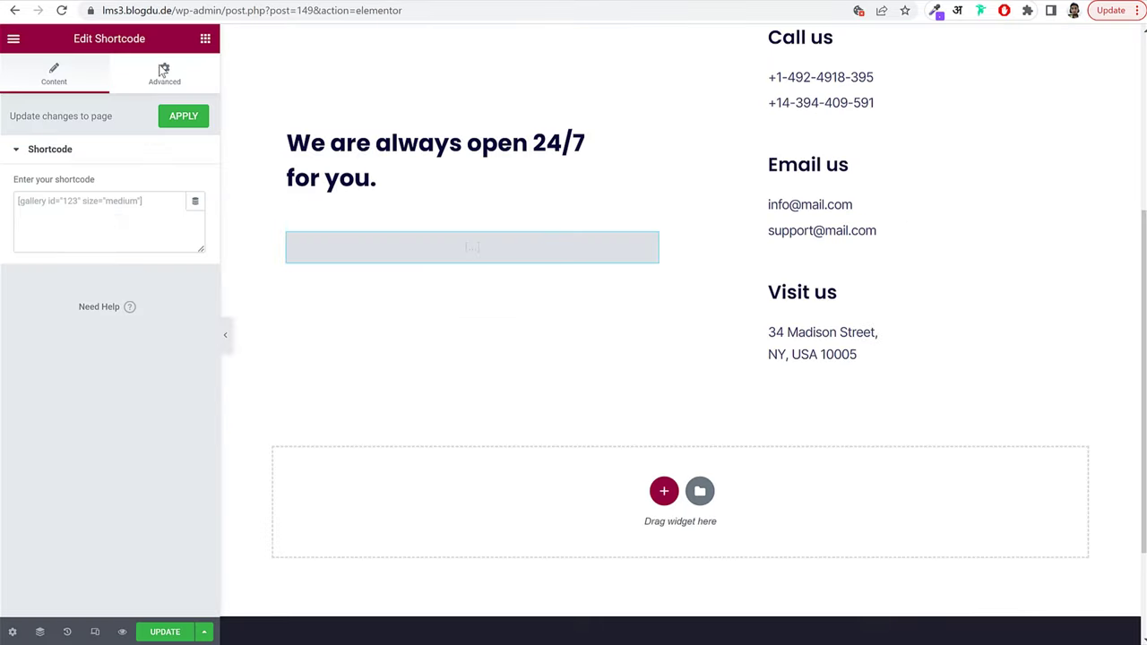
{"action": "left_click", "coordinate": [106, 231]}
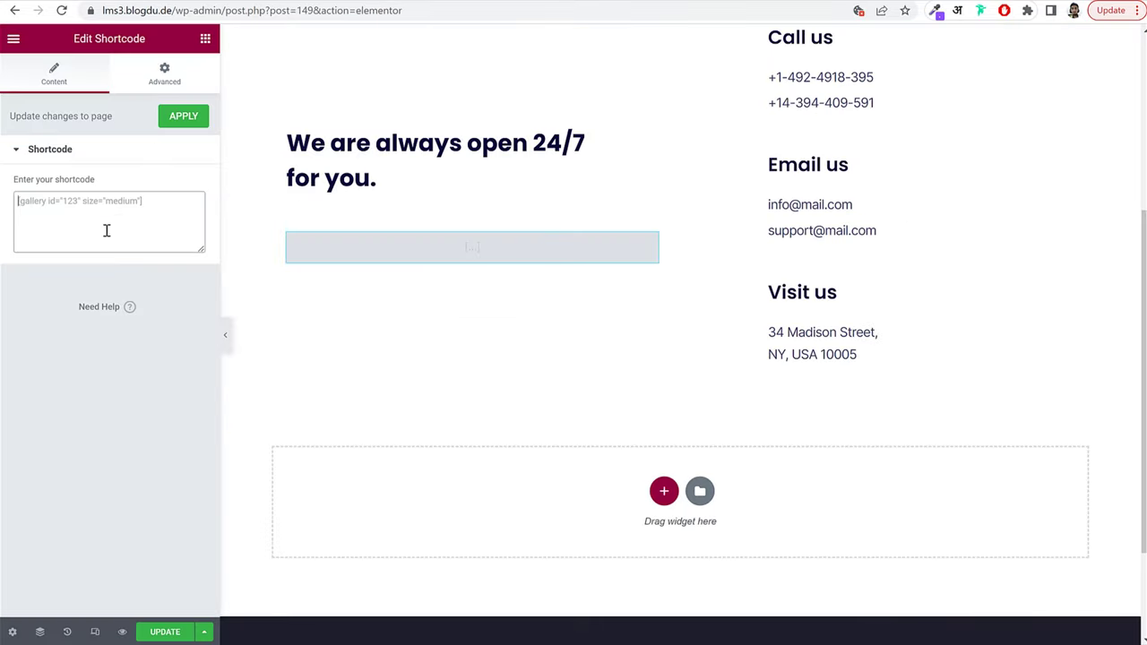
{"action": "key", "text": "ctrl+v"}
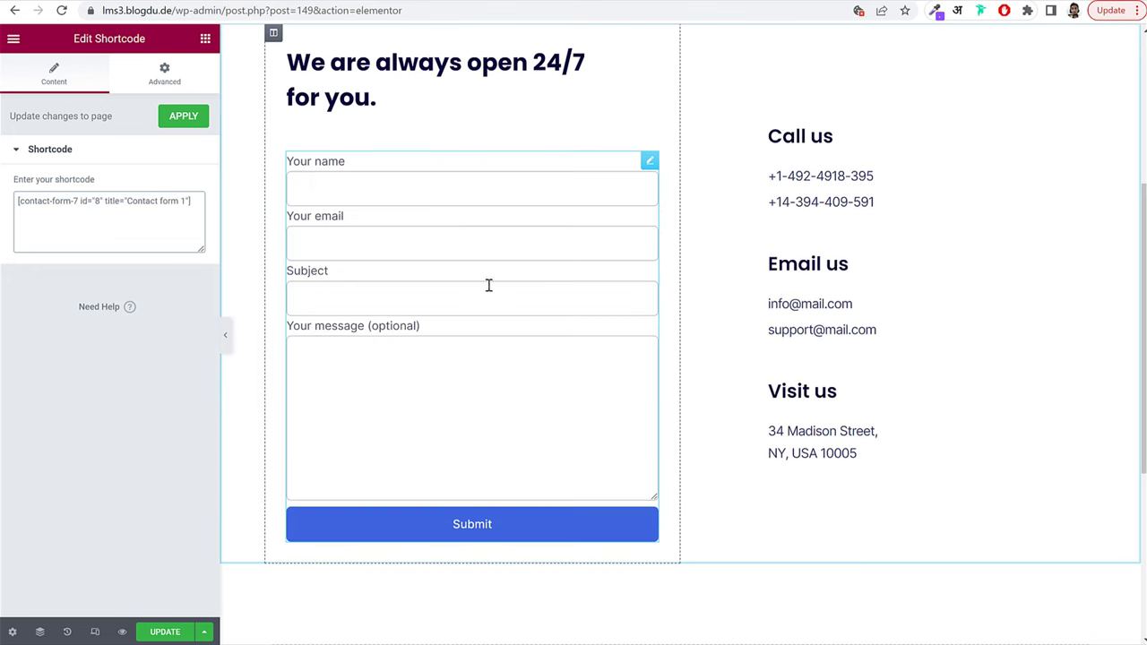
{"action": "left_click", "coordinate": [164, 632]}
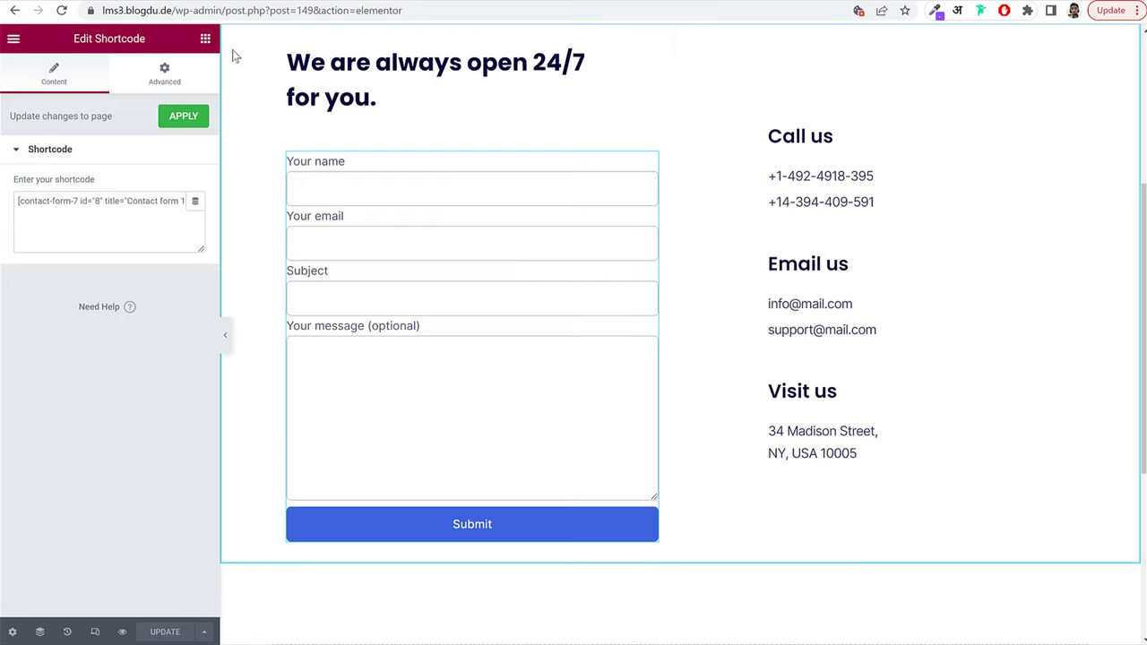
{"action": "key", "text": "ctrl+Tab"}
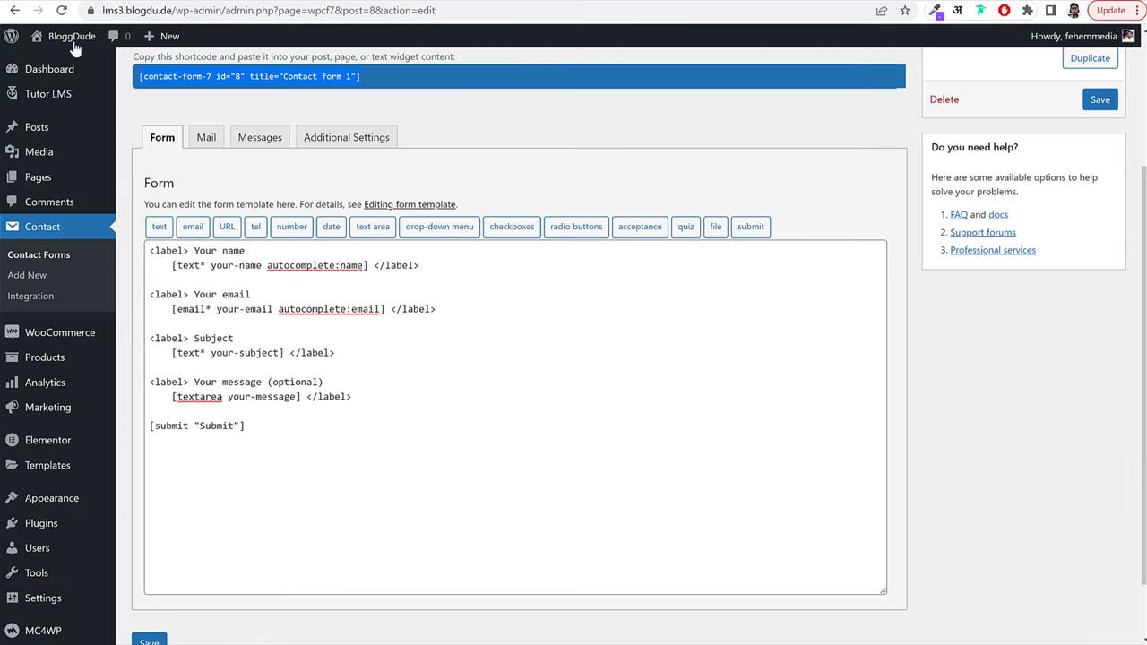
Open the site customizer and copy all the form-styling CSS from the saved CSS text file
{"action": "left_click", "coordinate": [74, 56]}
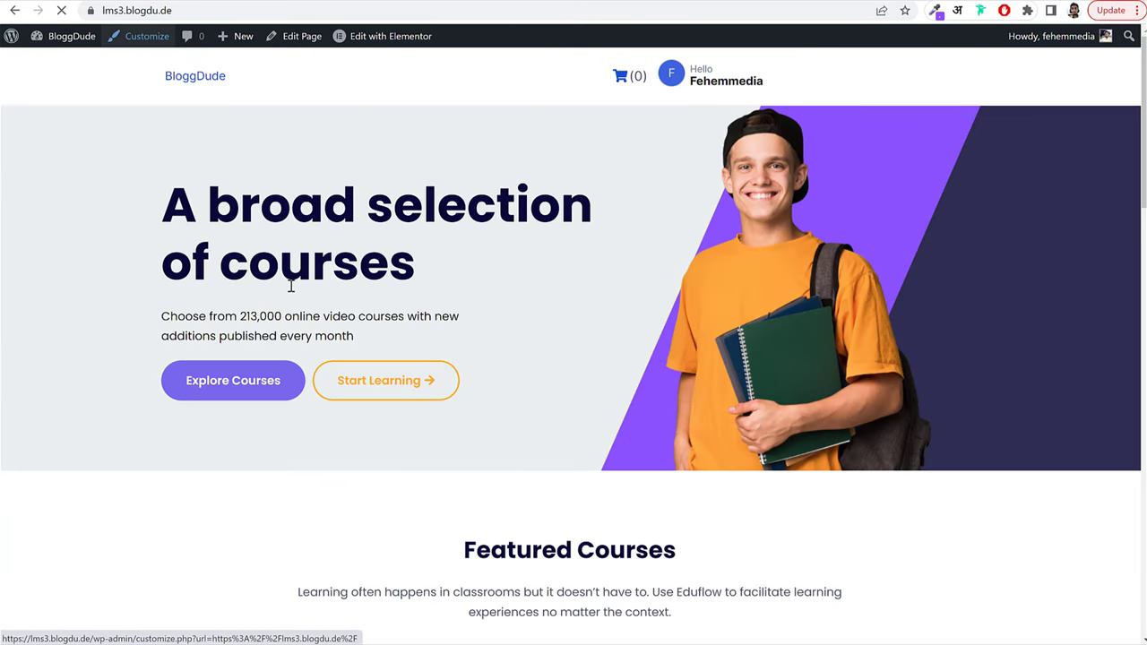
{"action": "key", "text": "alt+Tab"}
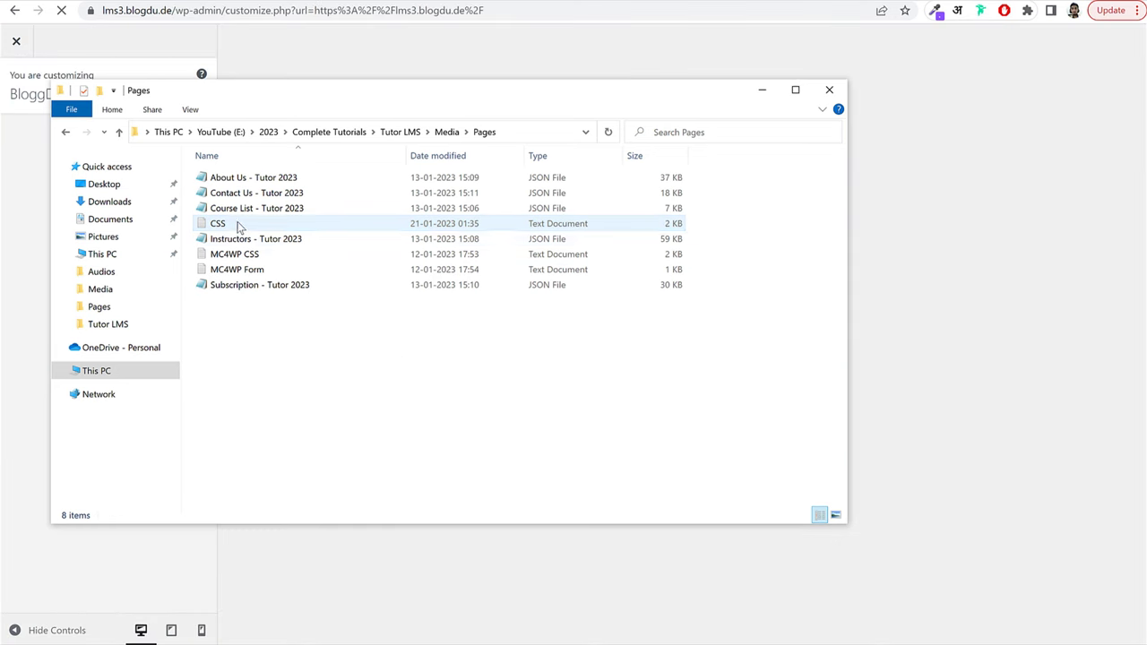
{"action": "double_click", "coordinate": [235, 224]}
{"action": "key", "text": "ctrl+a"}
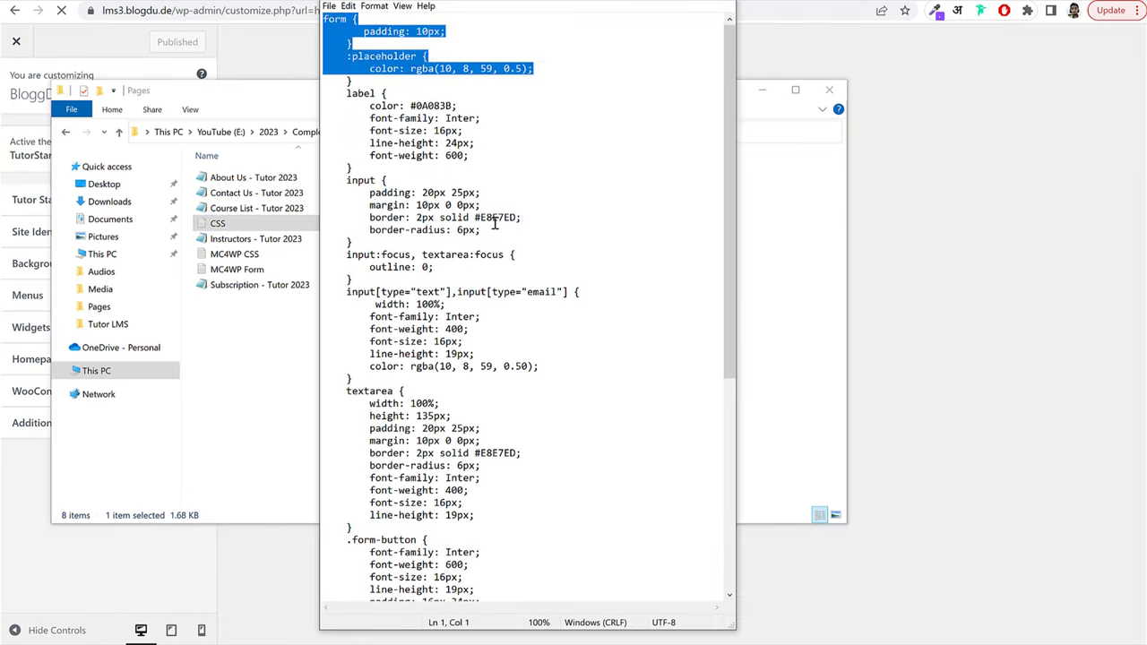
{"action": "key", "text": "alt+F4"}
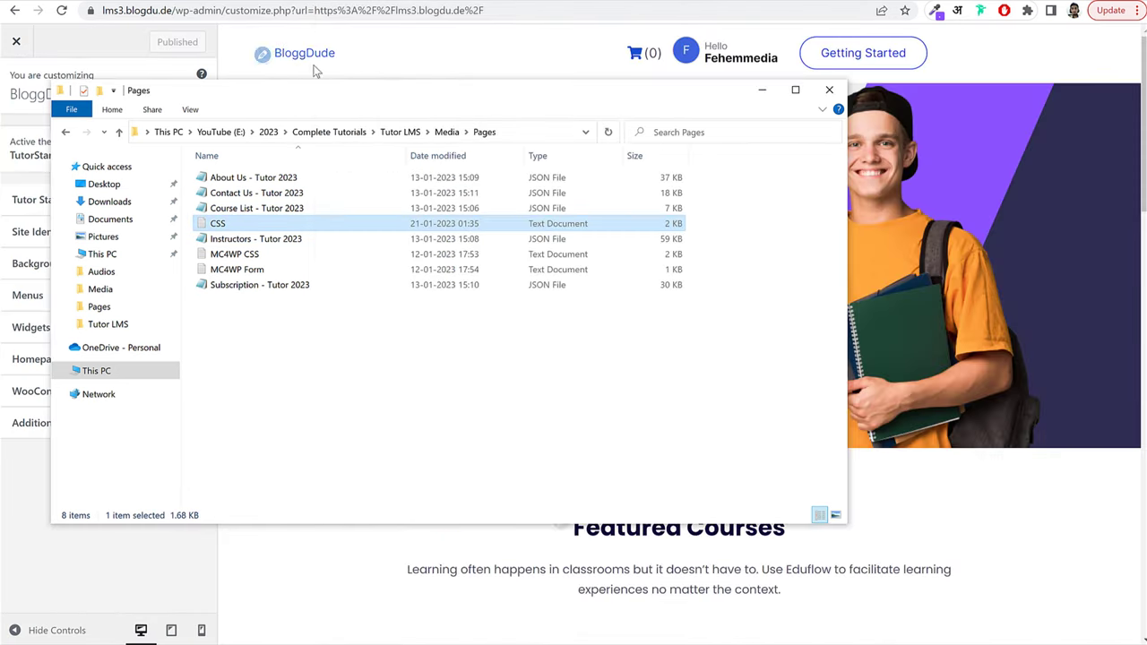
Append the copied CSS to the end of Additional CSS and publish it
{"action": "left_click", "coordinate": [316, 72]}
{"action": "scroll", "coordinate": [295, 385], "scroll_direction": "down", "scroll_amount": 3}
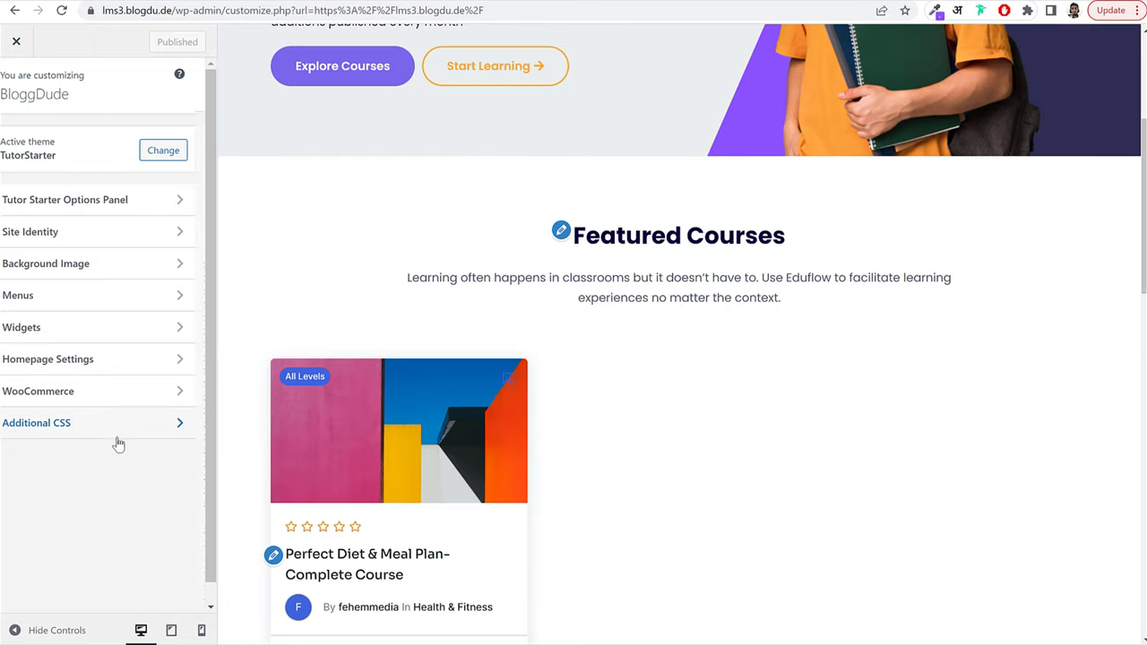
{"action": "left_click", "coordinate": [118, 424]}
{"action": "scroll", "coordinate": [99, 404], "scroll_direction": "down", "scroll_amount": 5}
{"action": "left_click", "coordinate": [67, 582]}
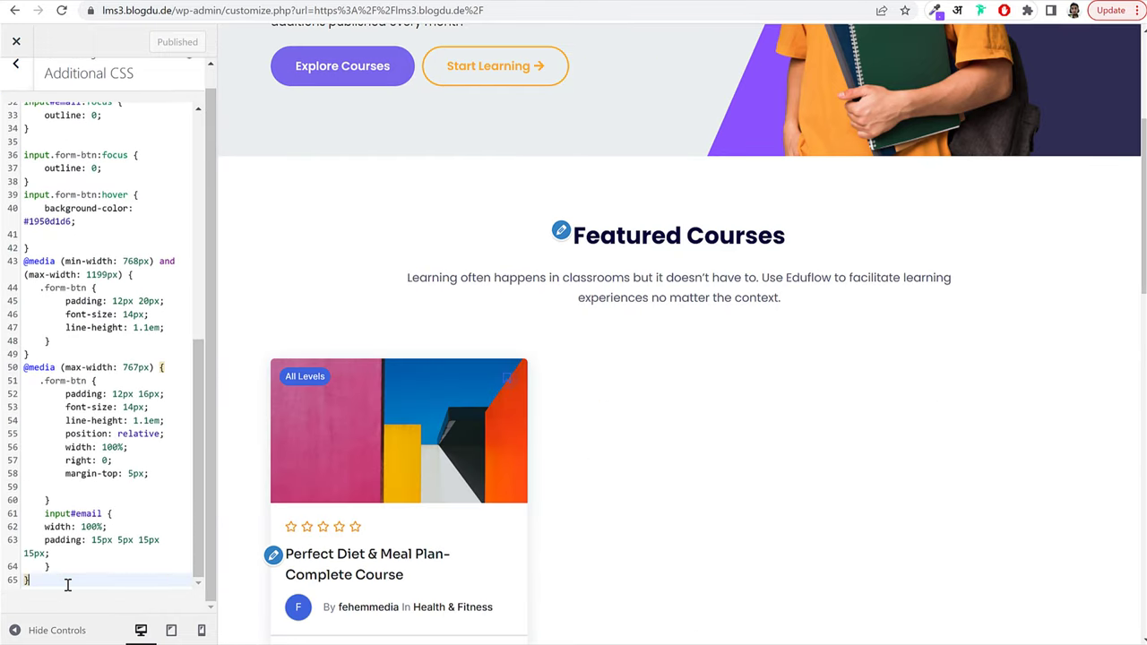
{"action": "key", "text": "ctrl+v"}
{"action": "left_click", "coordinate": [162, 42]}
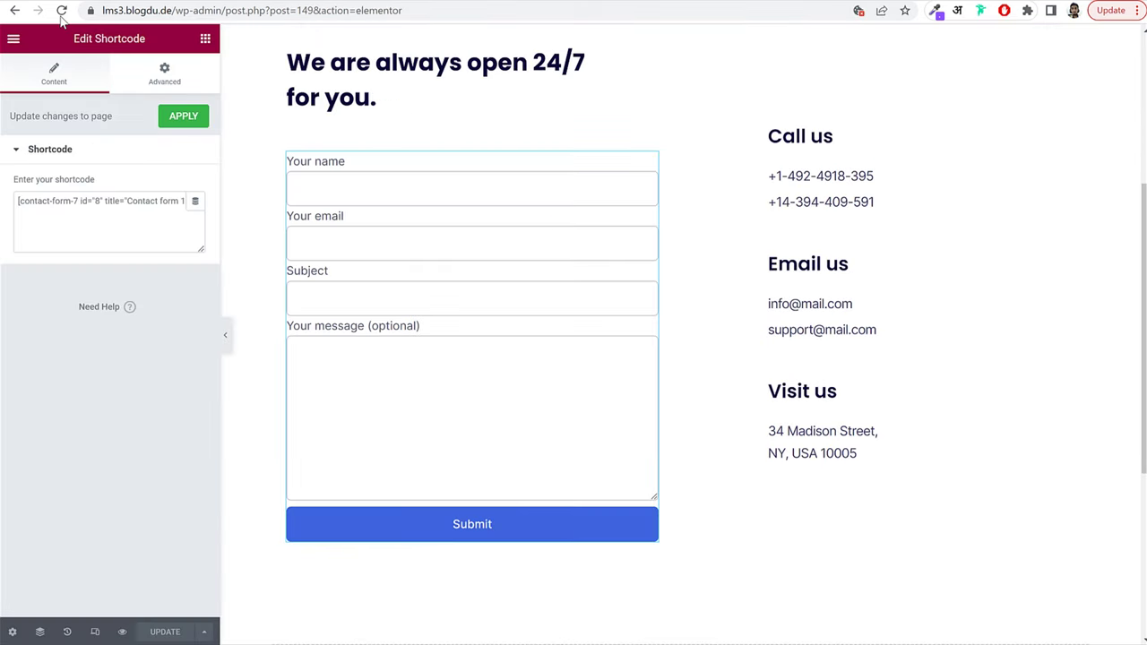
Reload the Contact page to check the styling, then load the WordPress admin dashboard
{"action": "left_click", "coordinate": [61, 12]}
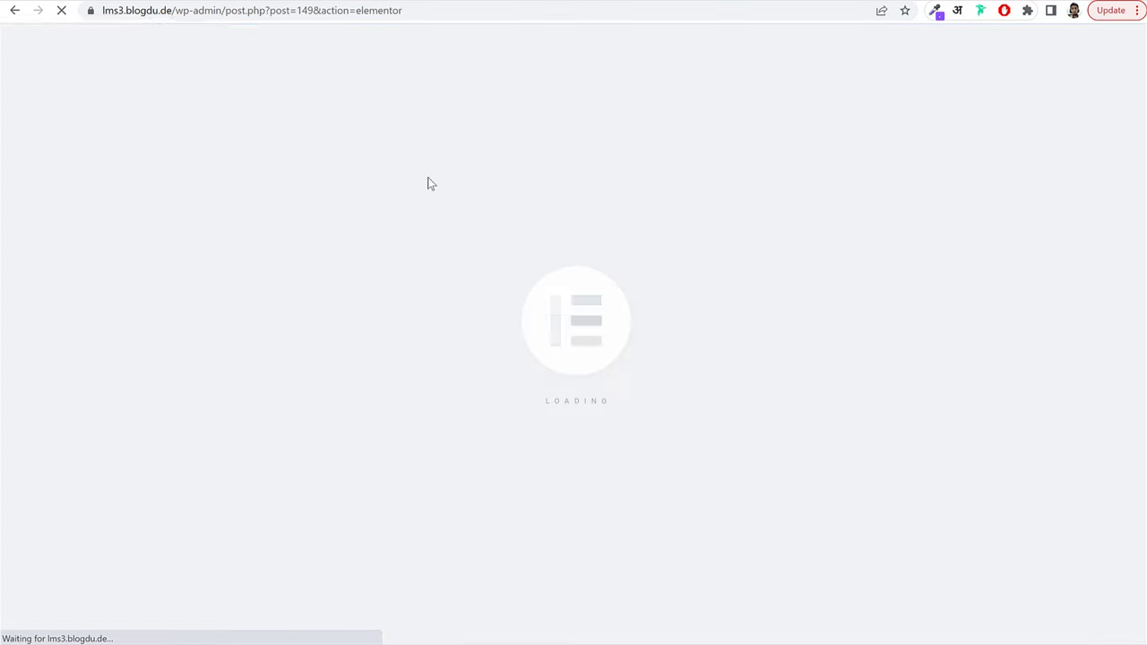
{"action": "scroll", "coordinate": [545, 289], "scroll_direction": "down", "scroll_amount": 4}
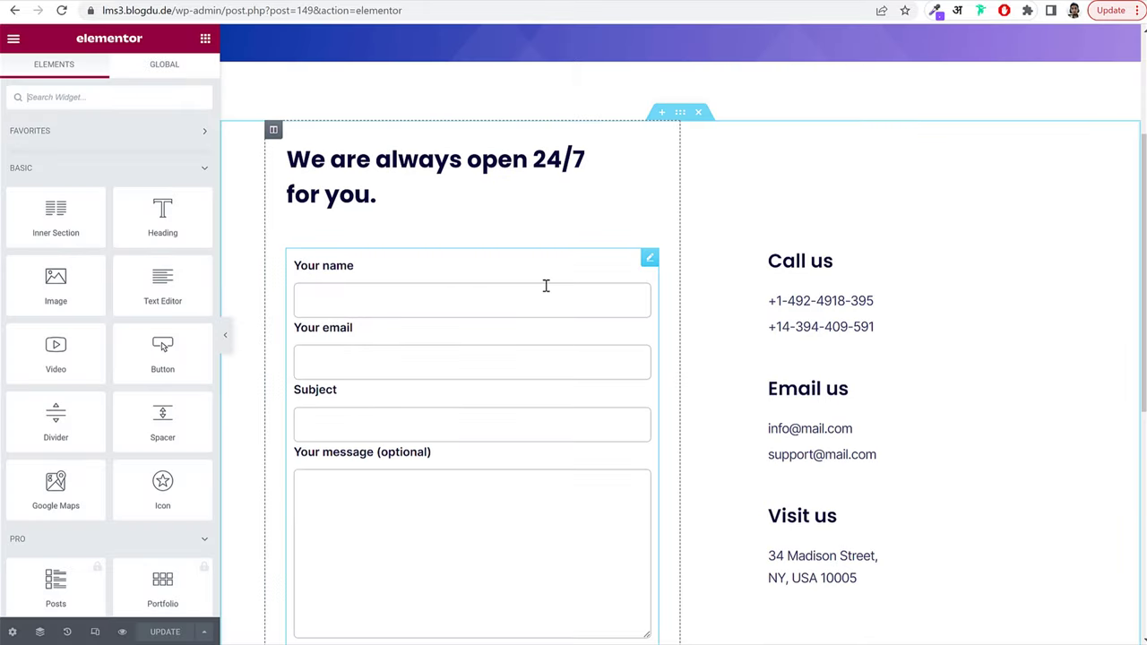
{"action": "scroll", "coordinate": [640, 327], "scroll_direction": "up", "scroll_amount": 4}
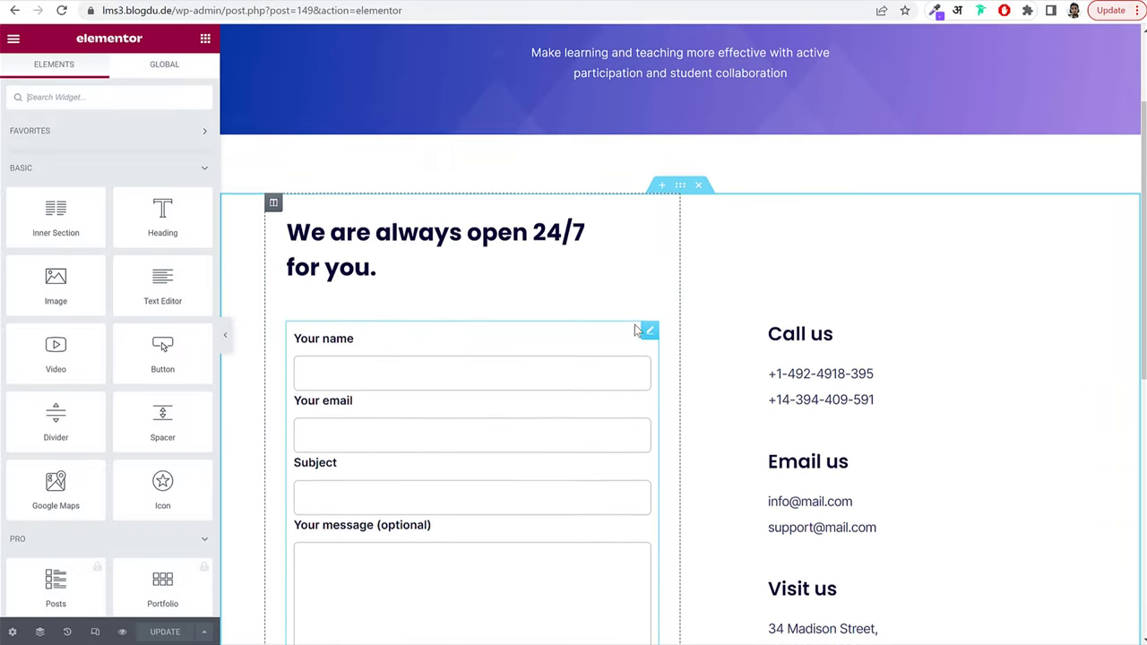
{"action": "left_click_drag", "start_coordinate": [227, 8], "coordinate": [995, 36]}
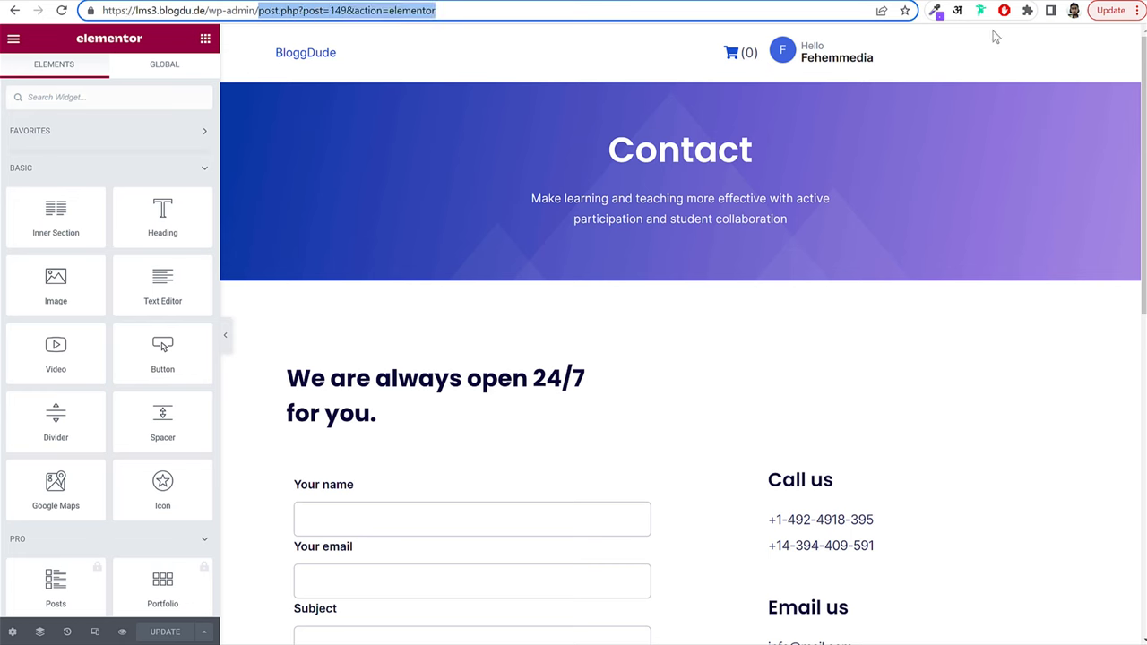
{"action": "key", "text": "BackSpace"}
{"action": "key", "text": "Return"}
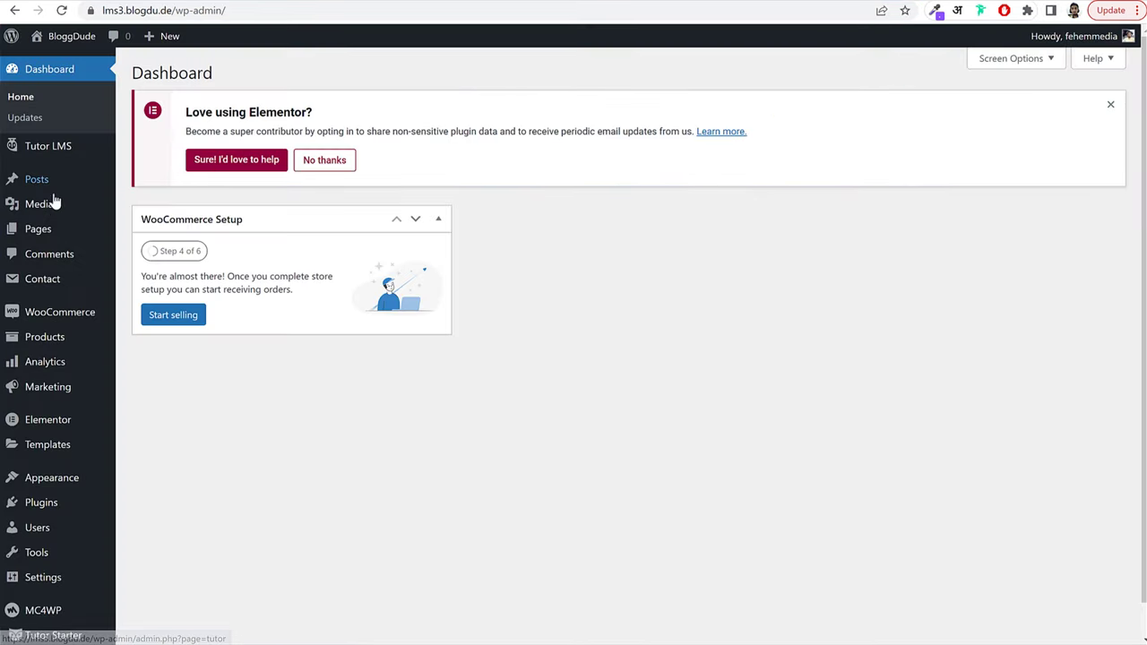
Create and publish an 'Instructors' page using the Elementor Full Width template, then edit it in Elementor
{"action": "mouse_move", "coordinate": [44, 237]}
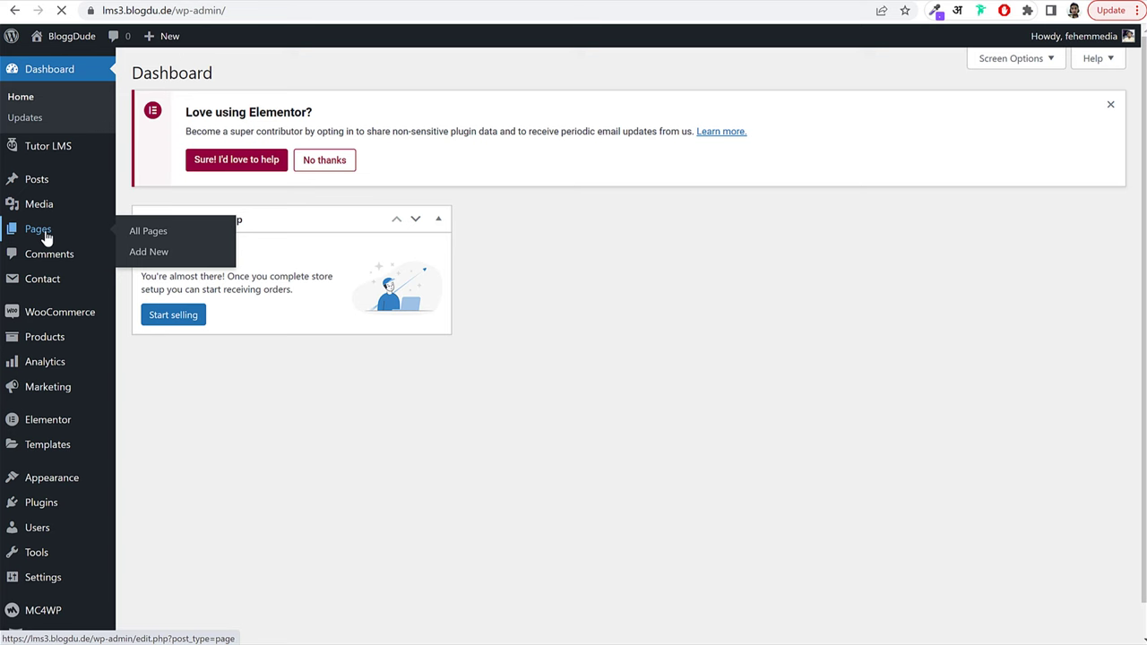
{"action": "left_click", "coordinate": [73, 230]}
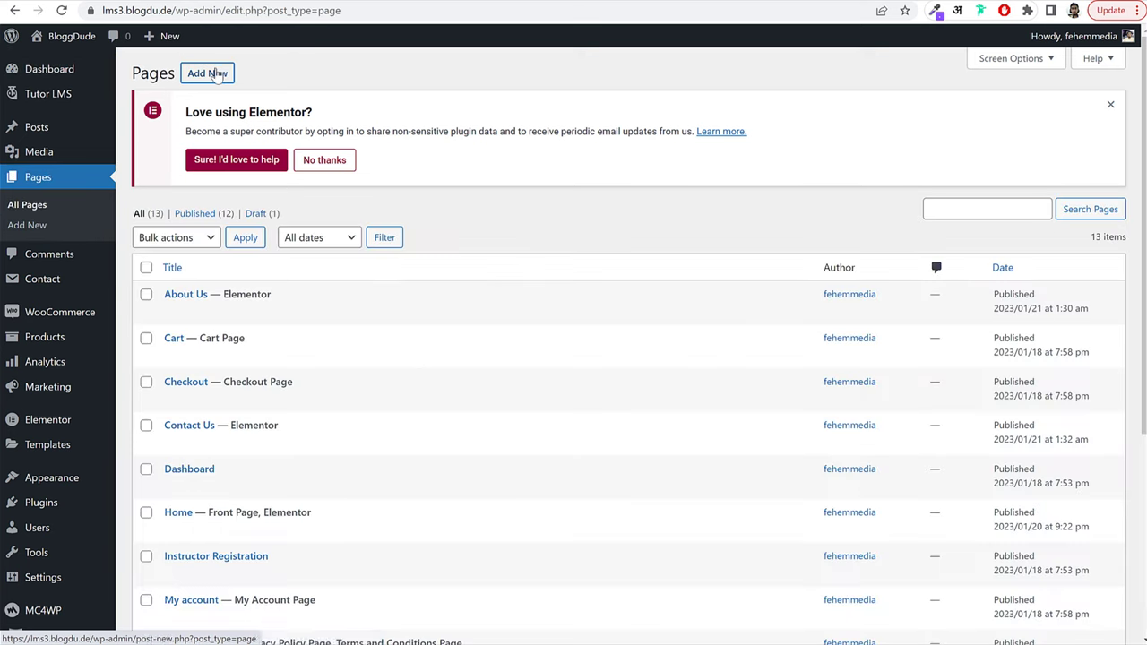
{"action": "left_click", "coordinate": [215, 74]}
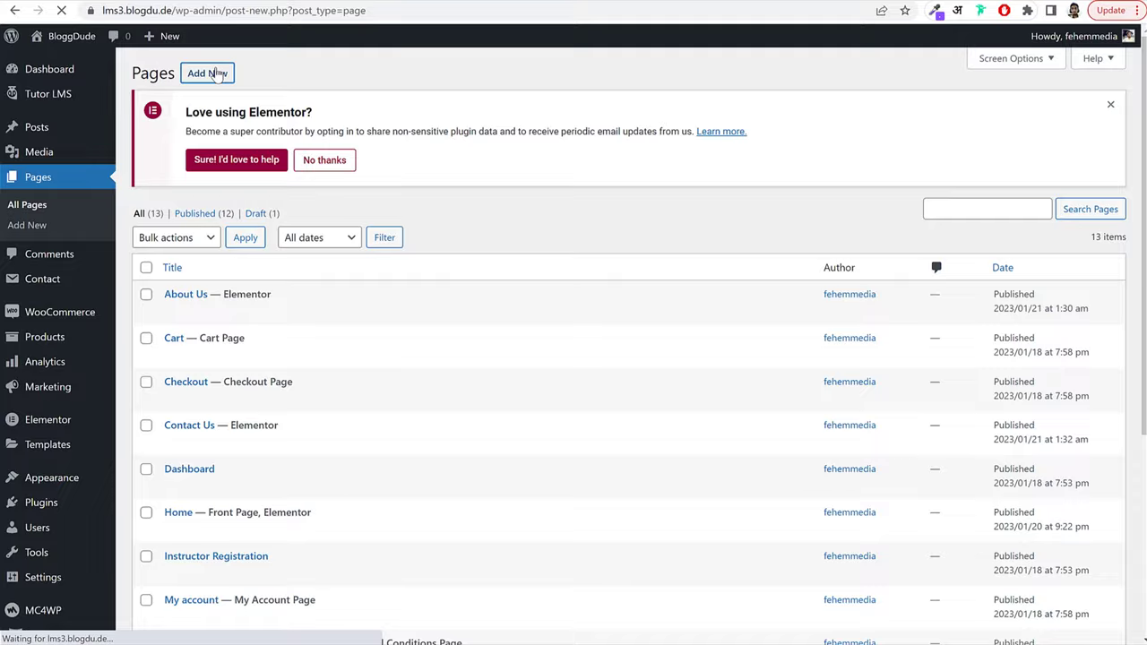
{"action": "type", "text": "Instr"}
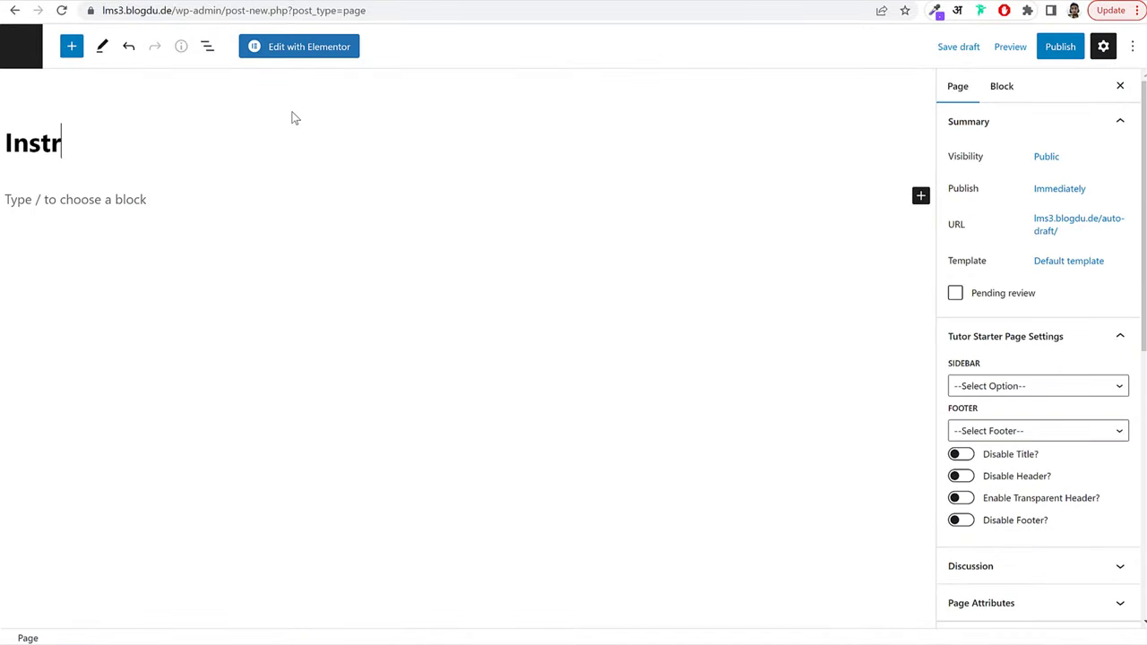
{"action": "type", "text": "uctors"}
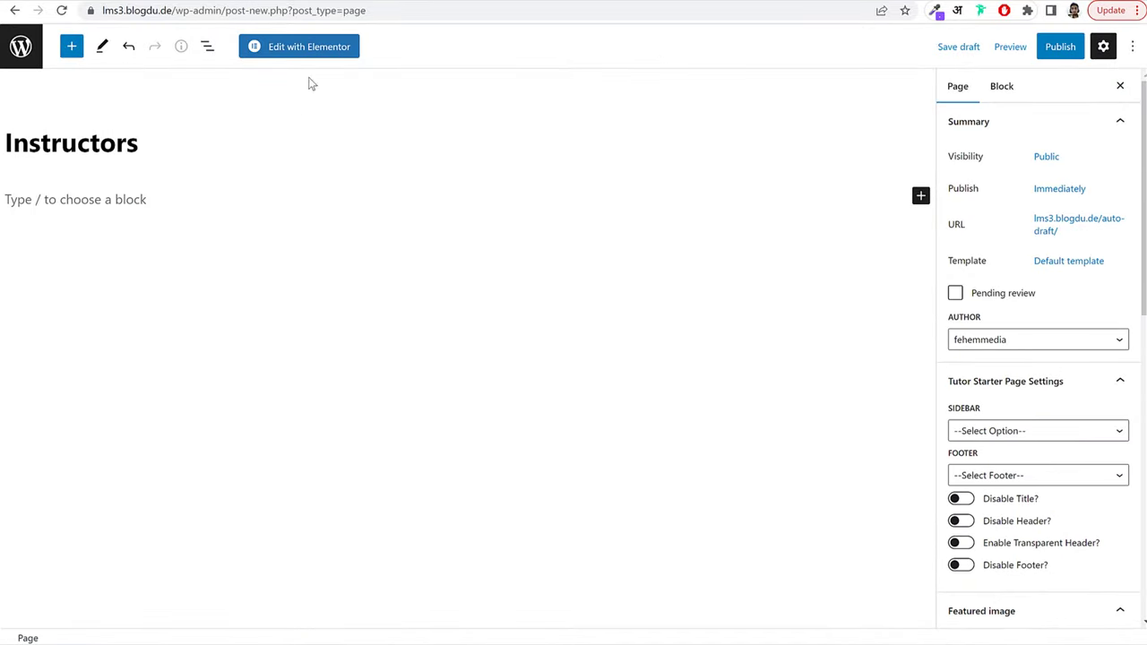
{"action": "left_click", "coordinate": [1091, 267]}
{"action": "left_click", "coordinate": [1012, 370]}
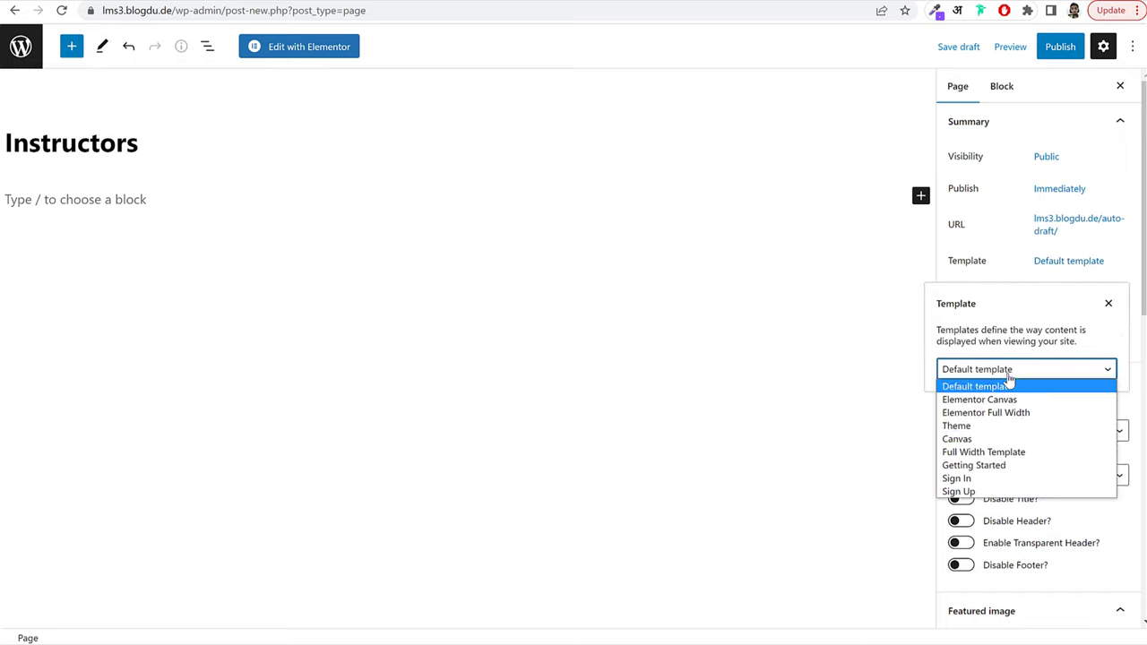
{"action": "left_click", "coordinate": [1018, 413]}
{"action": "left_click", "coordinate": [1059, 48]}
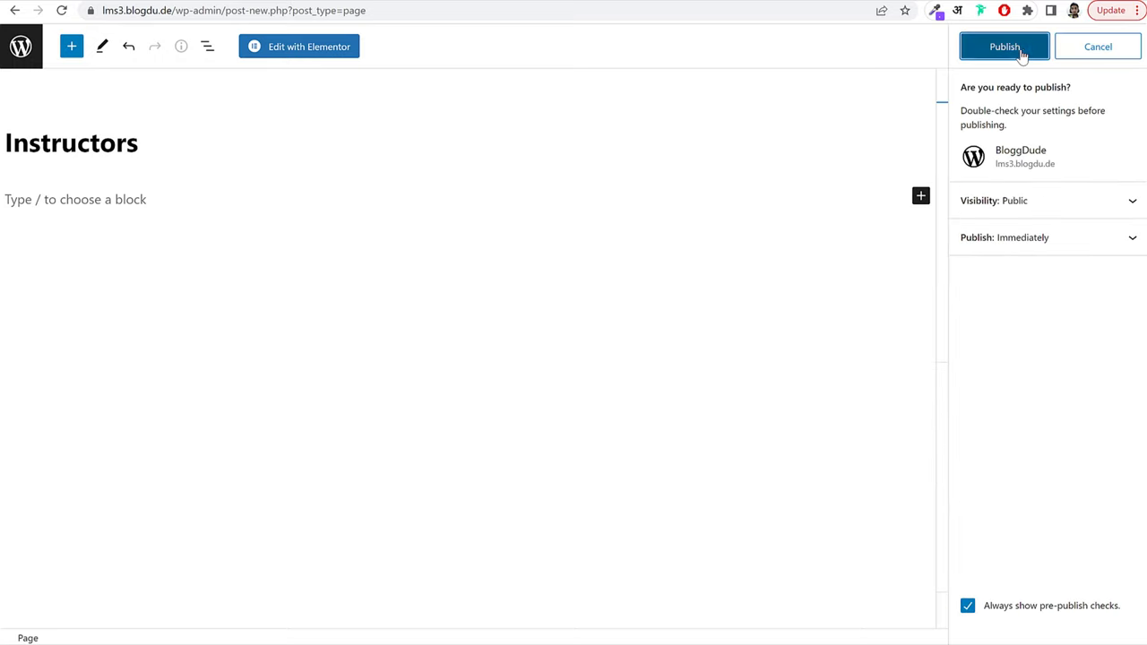
{"action": "left_click", "coordinate": [1013, 49]}
{"action": "left_click", "coordinate": [287, 57]}
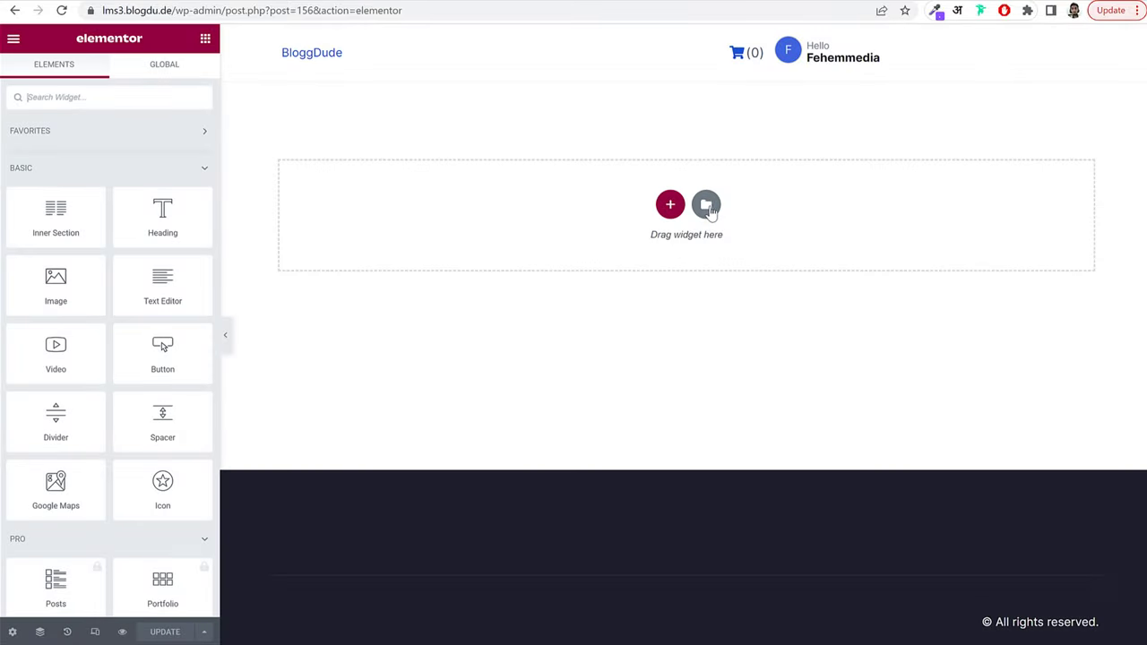
Insert the saved Instructors template from My Templates in the Elementor library
{"action": "left_click", "coordinate": [708, 208]}
{"action": "left_click", "coordinate": [642, 79]}
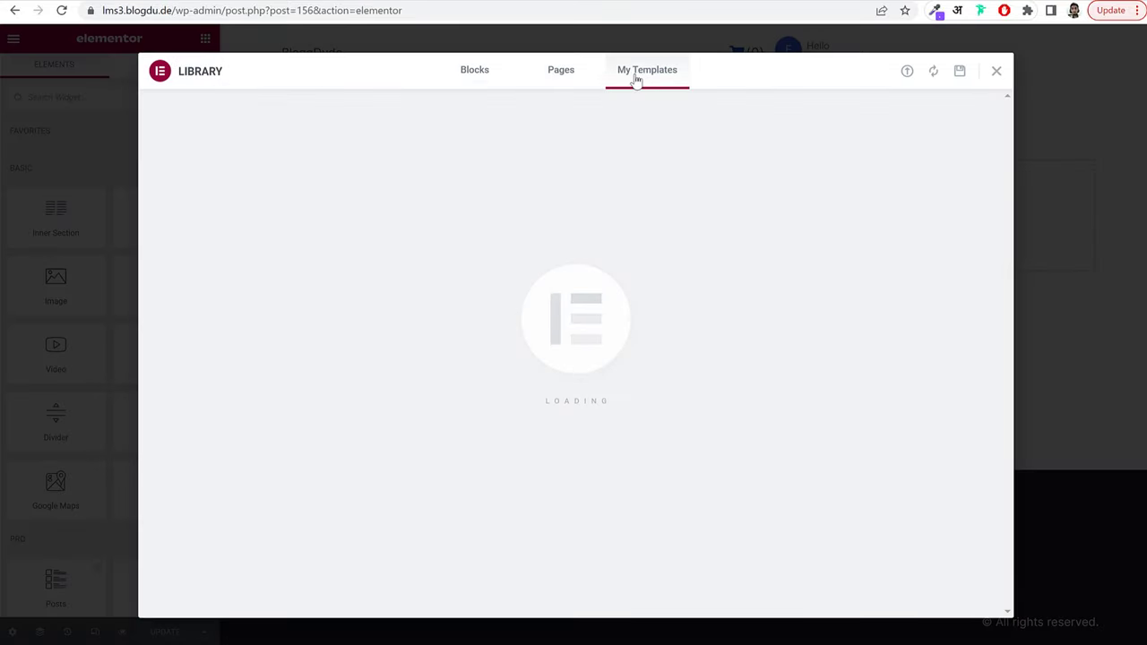
{"action": "left_click", "coordinate": [850, 303]}
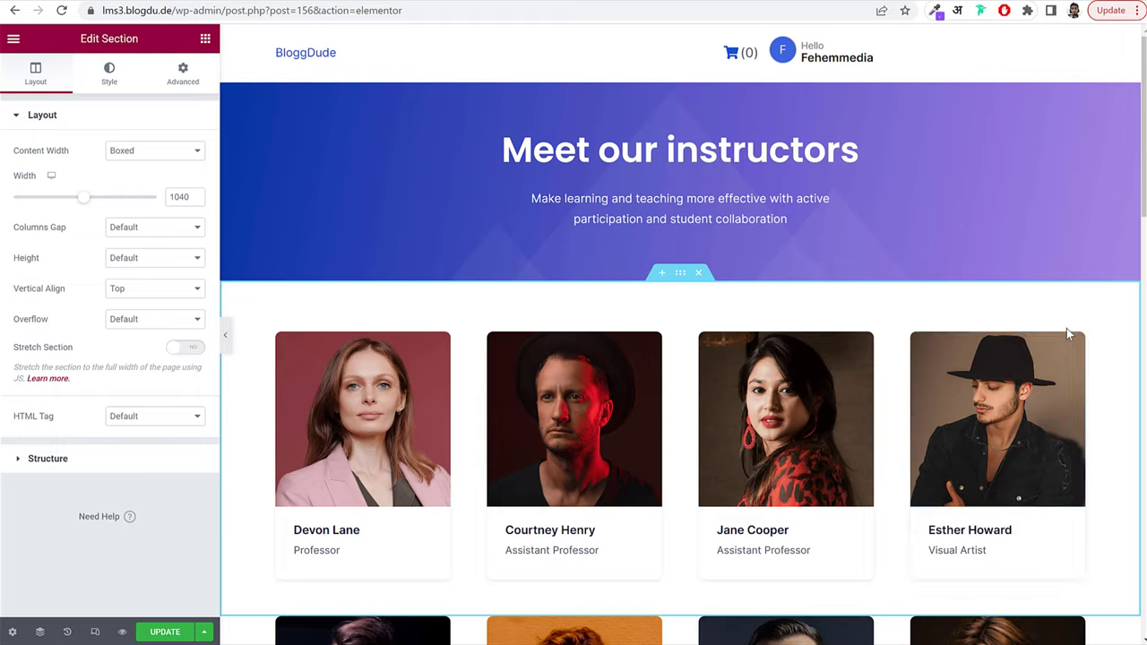
Inspect the first instructor card's photo, name heading, Professor title and Become an instructor button
{"action": "scroll", "coordinate": [1067, 330], "scroll_direction": "down", "scroll_amount": 3}
{"action": "left_click", "coordinate": [372, 215]}
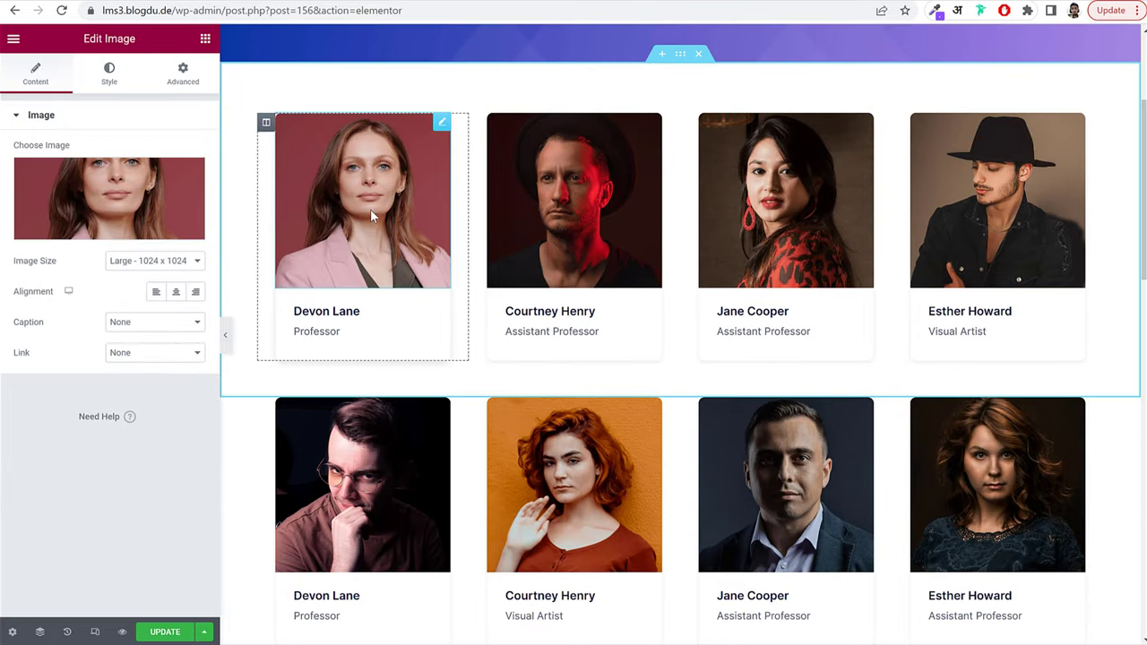
{"action": "left_click", "coordinate": [346, 311]}
{"action": "left_click", "coordinate": [342, 329]}
{"action": "scroll", "coordinate": [709, 307], "scroll_direction": "down", "scroll_amount": 15}
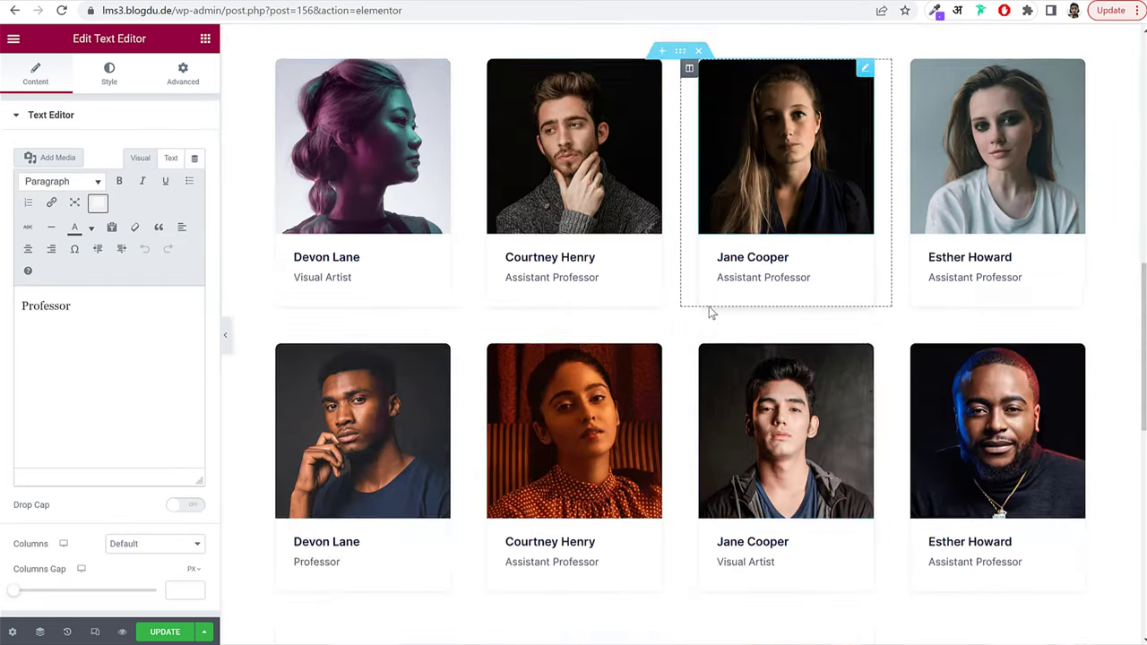
{"action": "scroll", "coordinate": [712, 348], "scroll_direction": "up", "scroll_amount": 15}
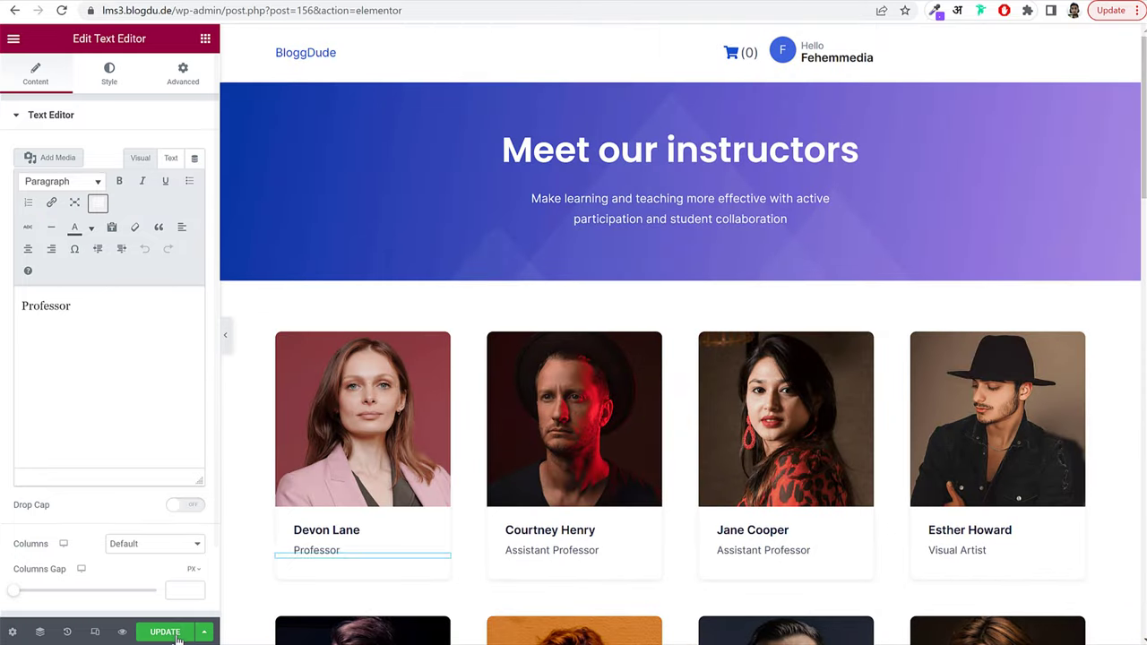
{"action": "scroll", "coordinate": [826, 325], "scroll_direction": "down", "scroll_amount": 12}
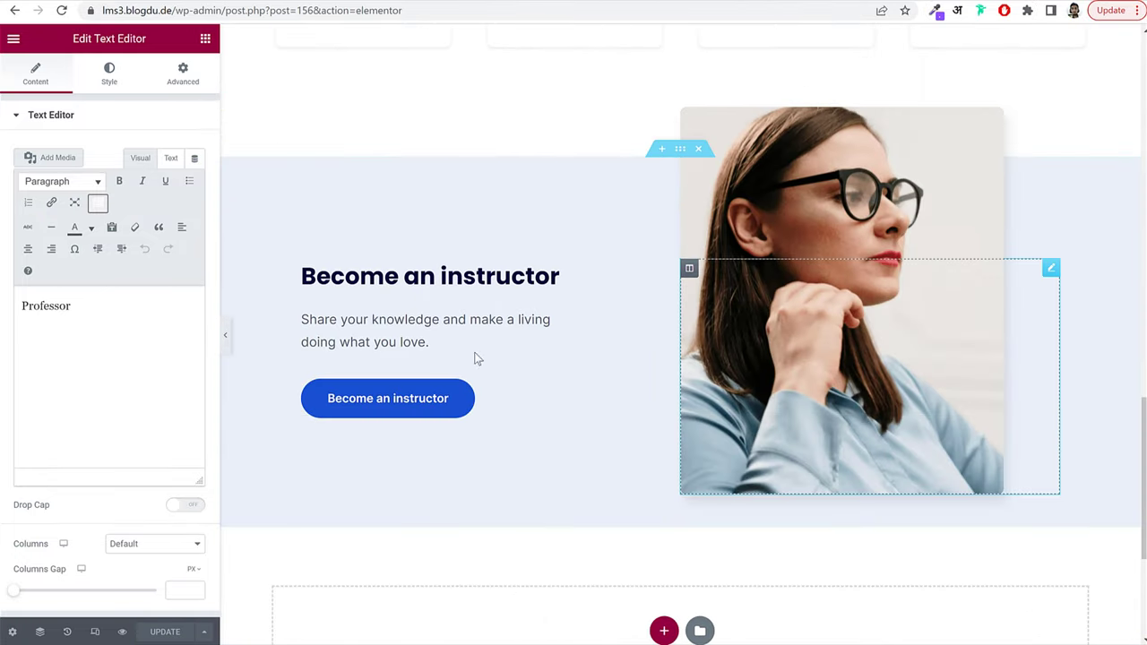
{"action": "left_click", "coordinate": [389, 410]}
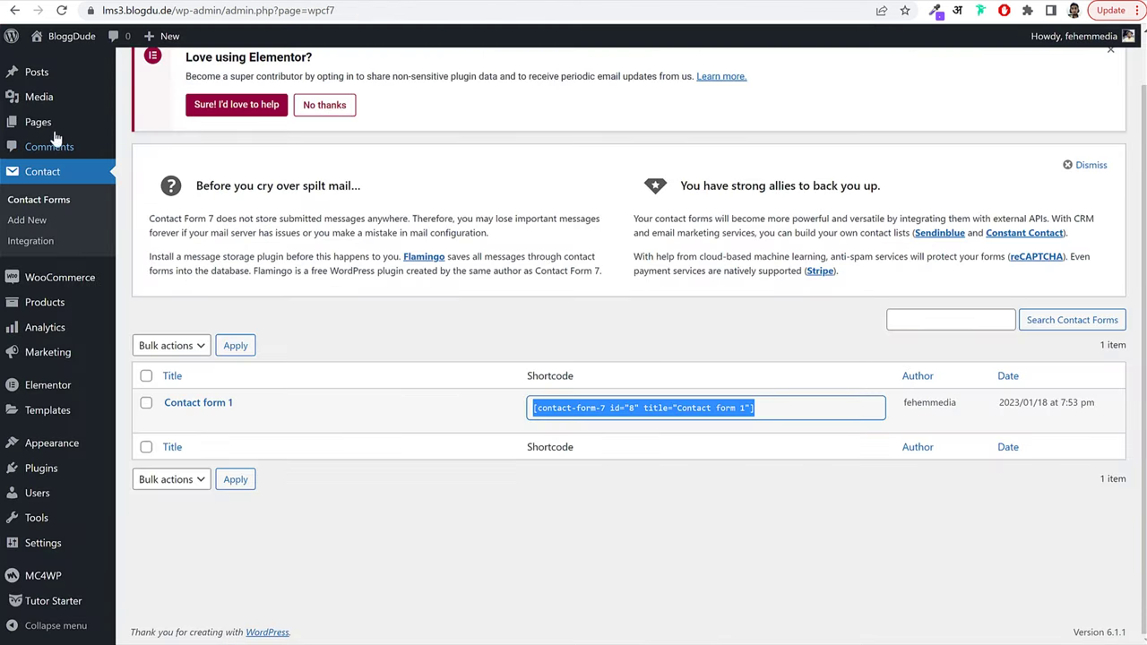
Open the Instructor Registration page from All Pages in a new tab and select its address
{"action": "left_click", "coordinate": [57, 124]}
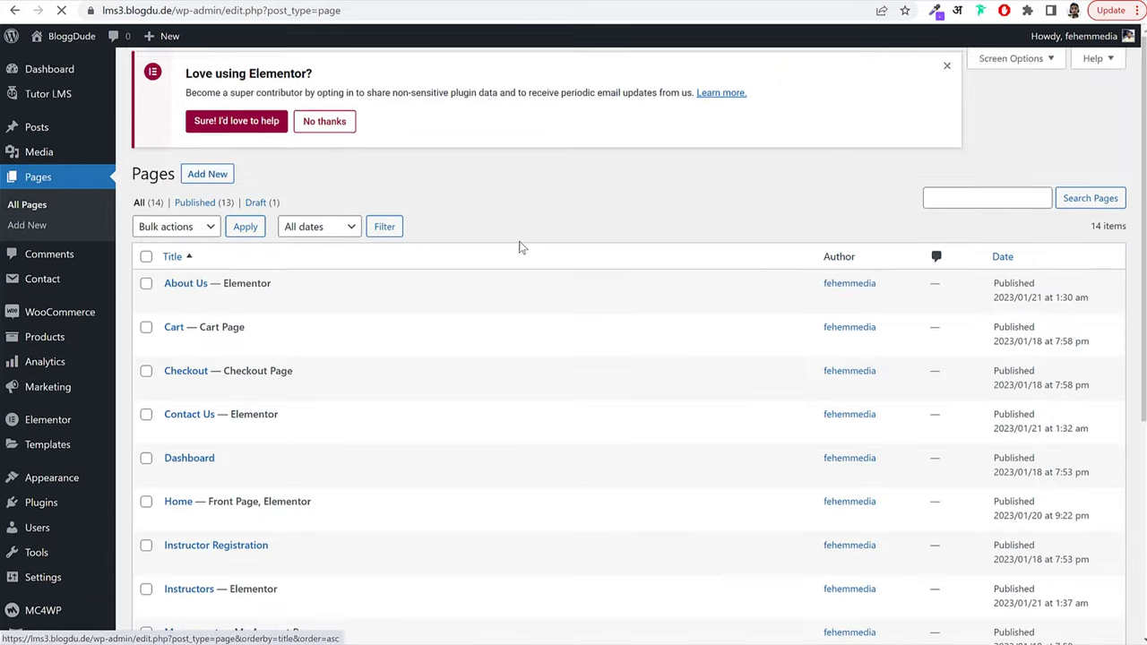
{"action": "scroll", "coordinate": [520, 244], "scroll_direction": "down", "scroll_amount": 3}
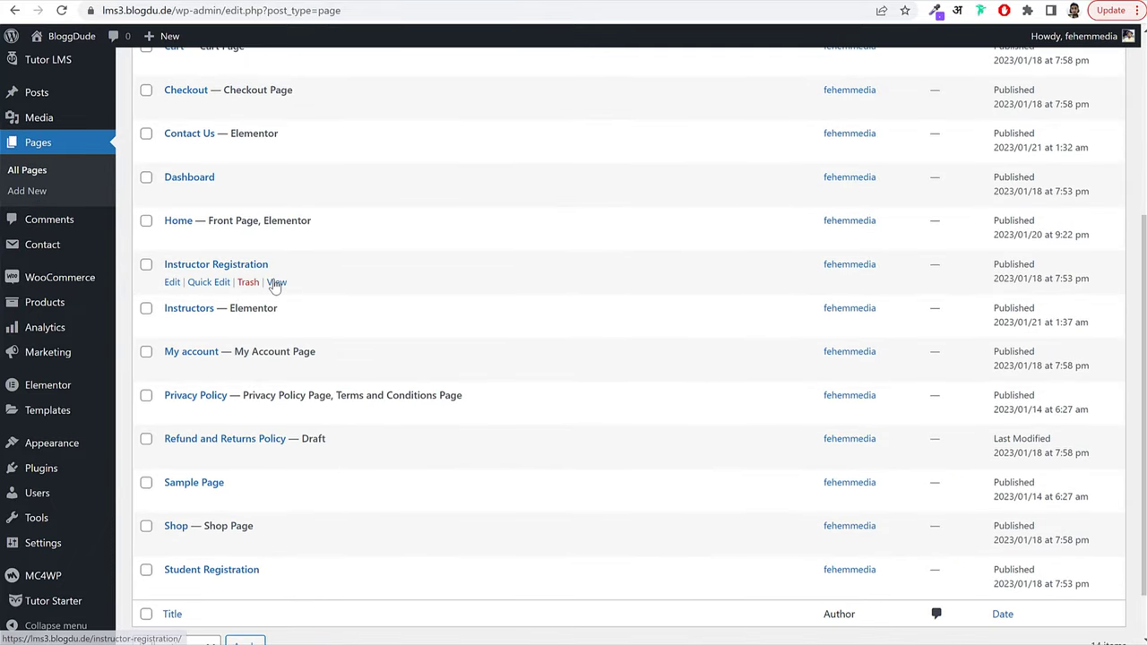
{"action": "right_click", "coordinate": [273, 282]}
{"action": "left_click", "coordinate": [309, 289]}
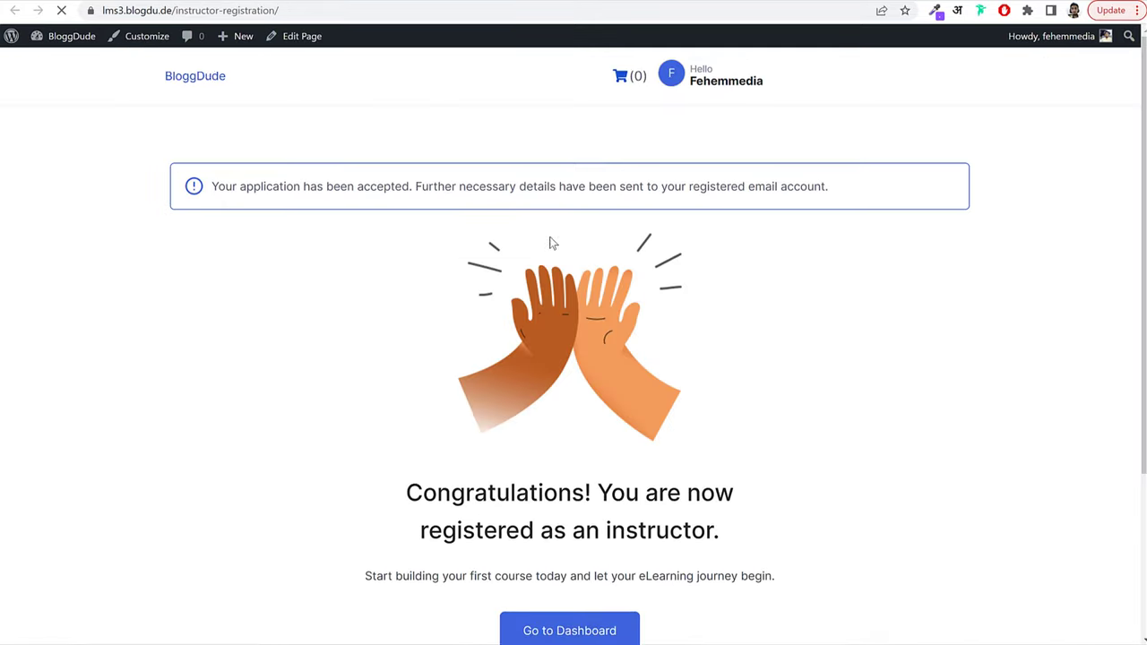
{"action": "scroll", "coordinate": [547, 241], "scroll_direction": "down", "scroll_amount": 3}
{"action": "left_click_drag", "start_coordinate": [406, 264], "coordinate": [799, 343]}
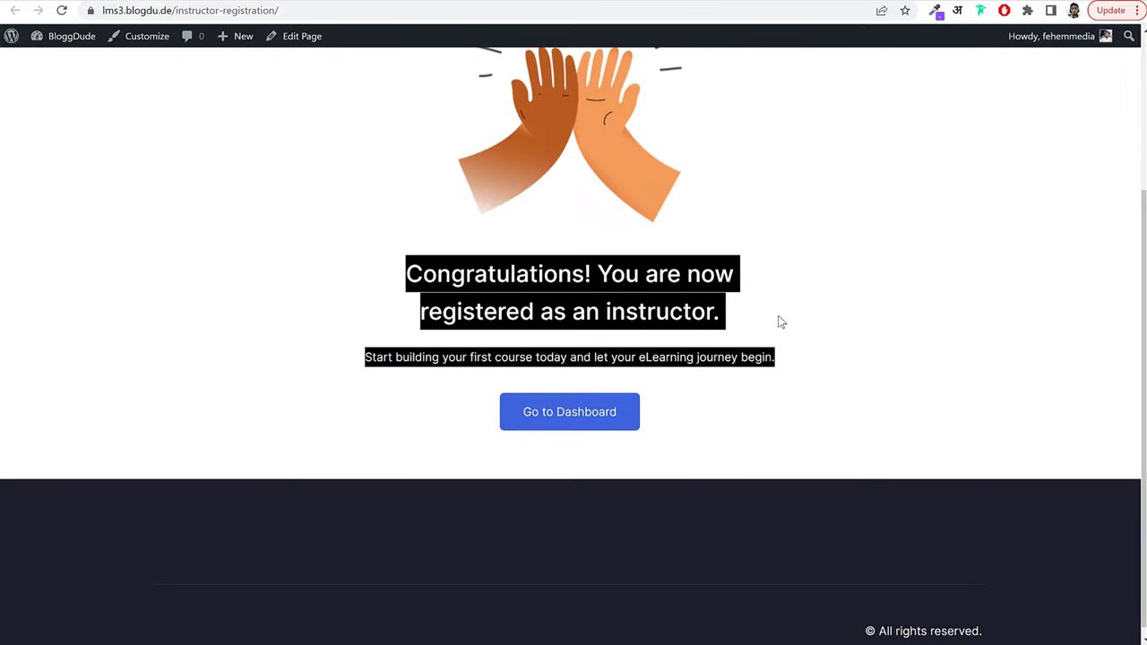
{"action": "left_click", "coordinate": [679, 246]}
{"action": "left_click", "coordinate": [242, 11]}
{"action": "key", "text": "ctrl+c"}
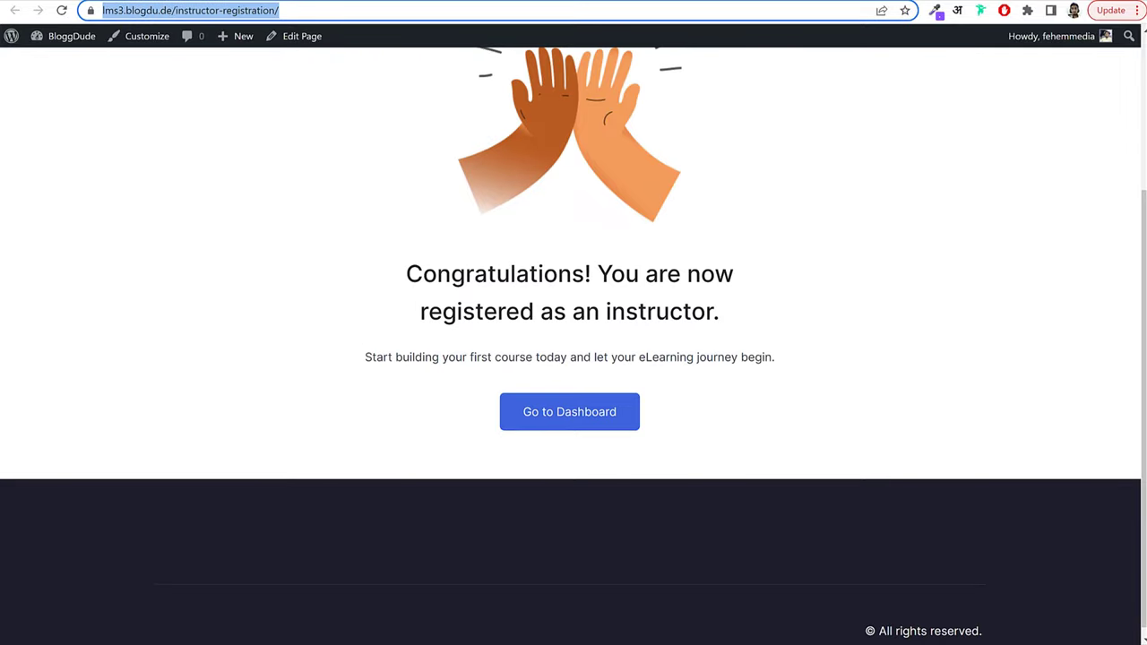
Load the registration page in an incognito window to check its sign-up form, then copy its address
{"action": "left_click", "coordinate": [1136, 10]}
{"action": "left_click", "coordinate": [1011, 95]}
{"action": "key", "text": "ctrl+v"}
{"action": "key", "text": "Return"}
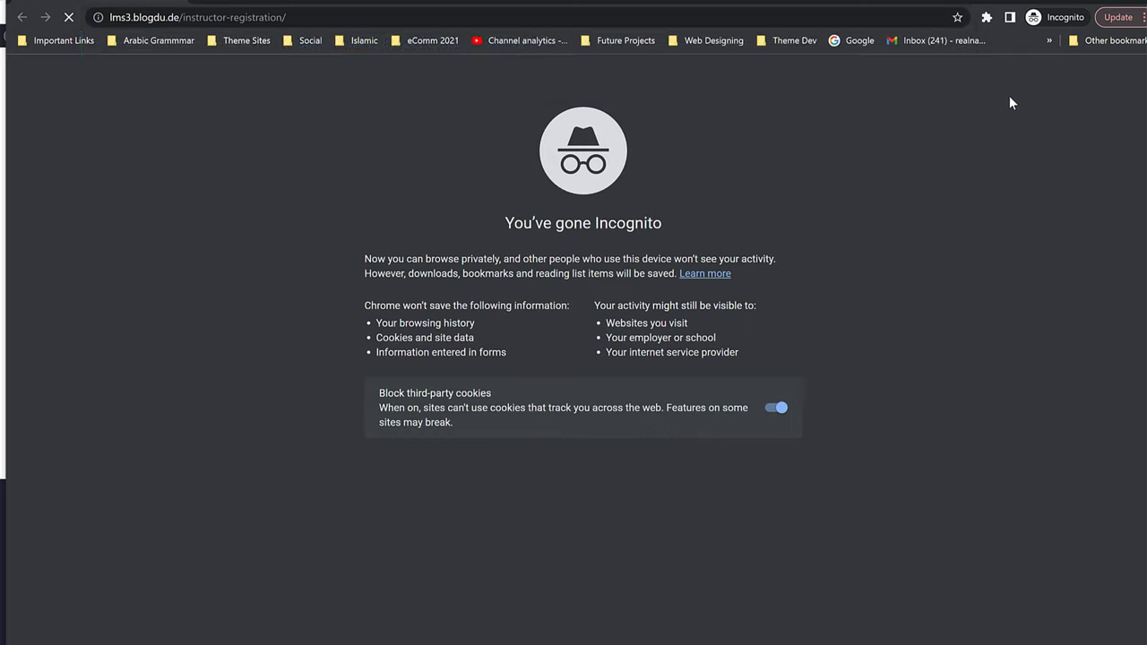
{"action": "scroll", "coordinate": [585, 233], "scroll_direction": "down", "scroll_amount": 3}
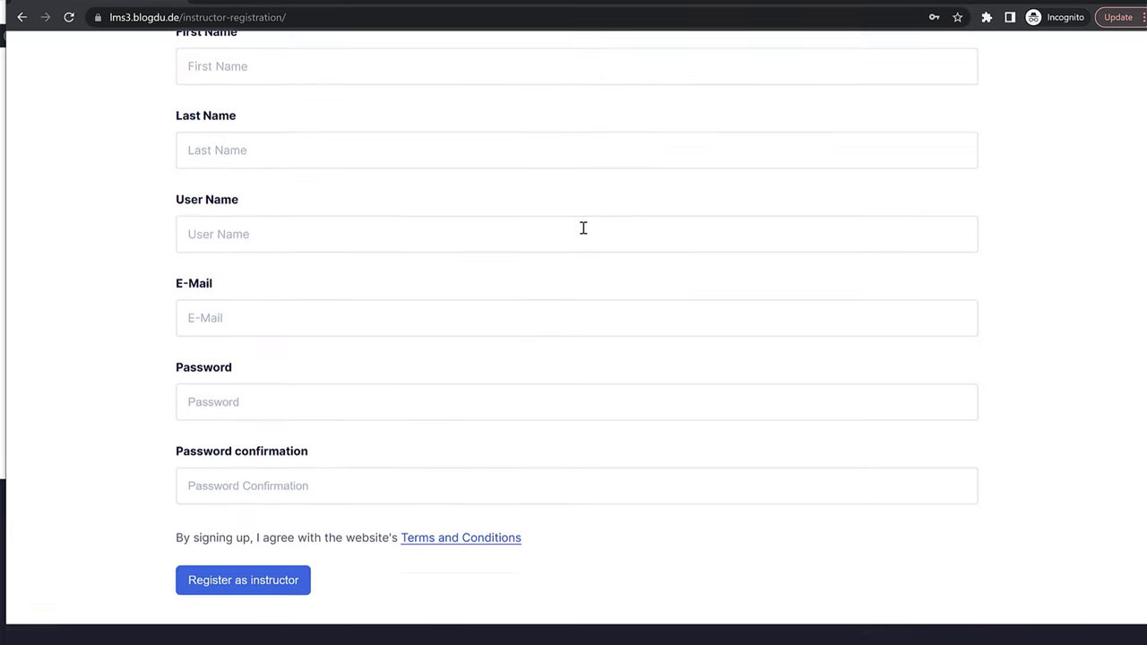
{"action": "scroll", "coordinate": [583, 243], "scroll_direction": "up", "scroll_amount": 3}
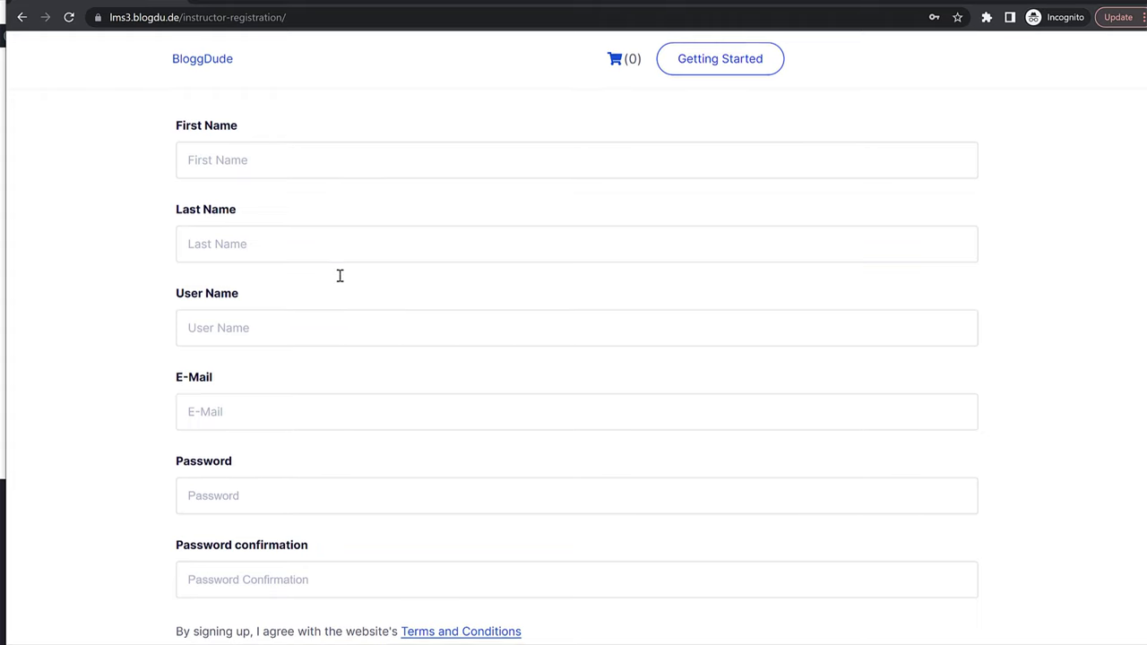
{"action": "scroll", "coordinate": [338, 274], "scroll_direction": "down", "scroll_amount": 3}
{"action": "scroll", "coordinate": [323, 346], "scroll_direction": "up", "scroll_amount": 3}
{"action": "left_click", "coordinate": [329, 18]}
{"action": "key", "text": "ctrl+c"}
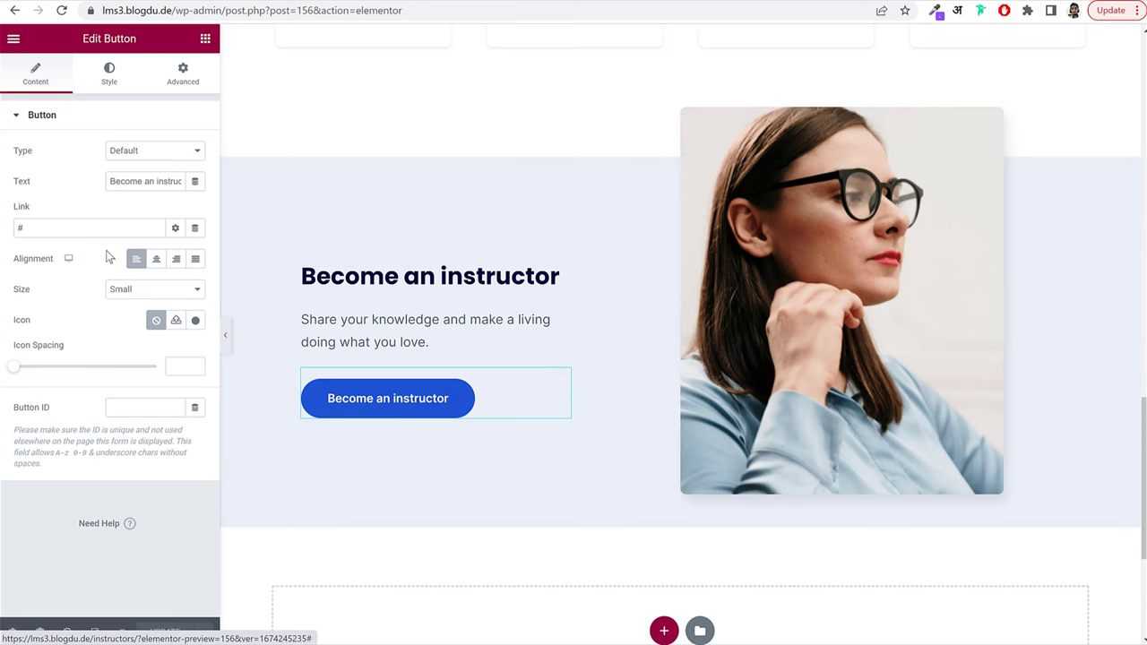
Replace the Become an instructor button's link with the registration page address and update the page
{"action": "left_click", "coordinate": [98, 227]}
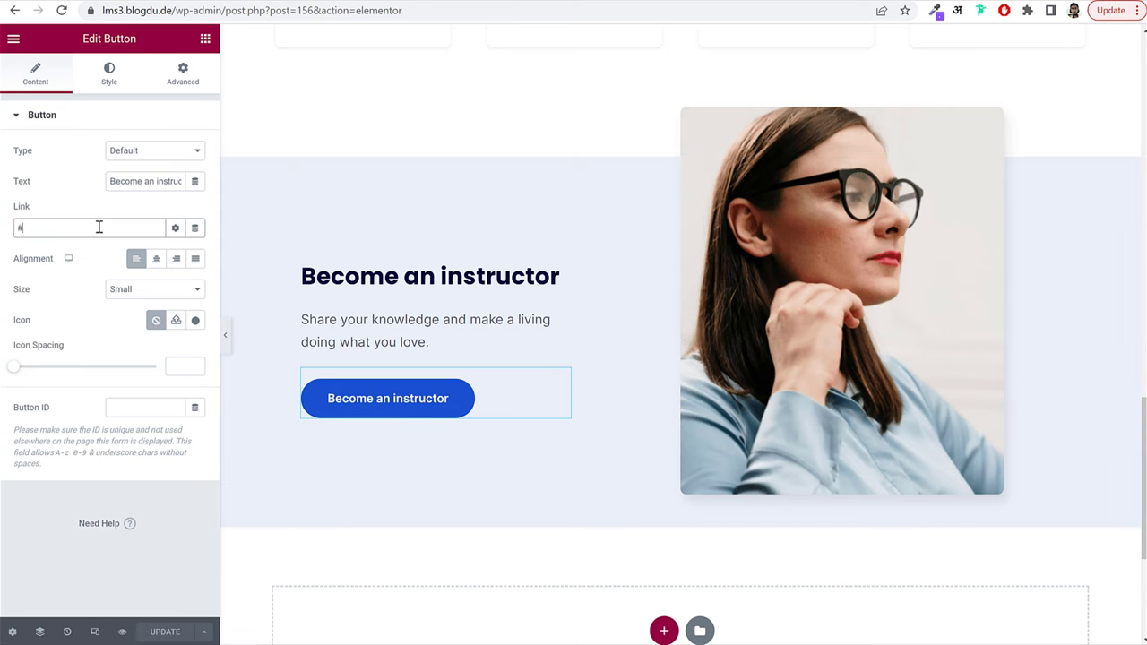
{"action": "key", "text": "ctrl+a"}
{"action": "key", "text": "ctrl+v"}
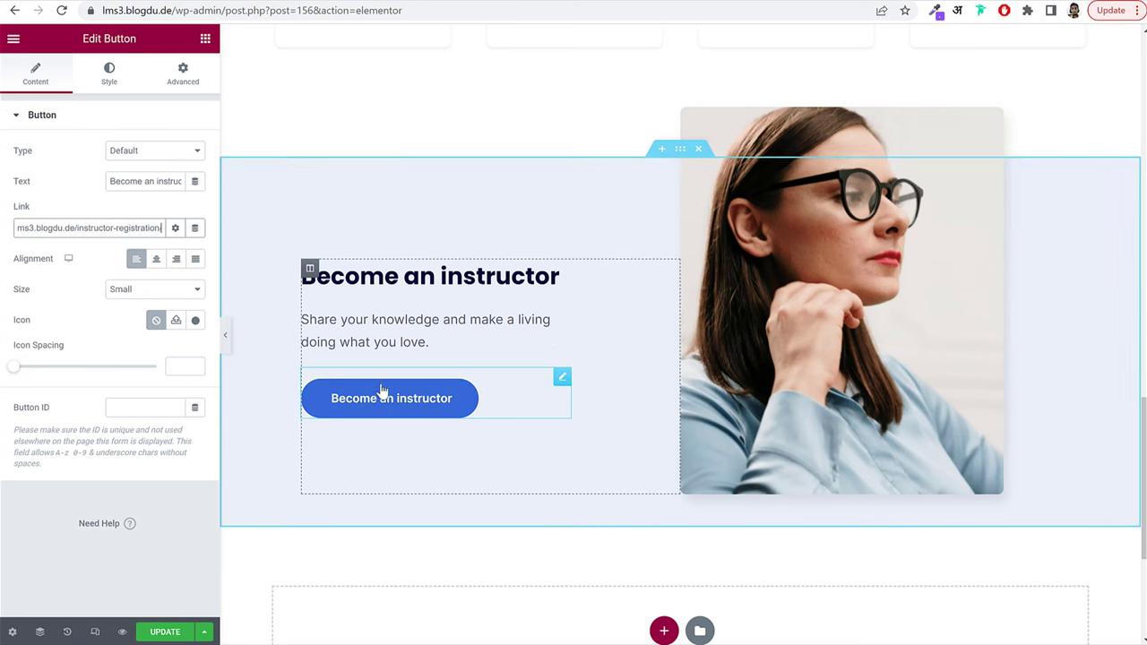
{"action": "left_click_drag", "start_coordinate": [95, 228], "coordinate": [18, 228]}
{"action": "left_click", "coordinate": [171, 632]}
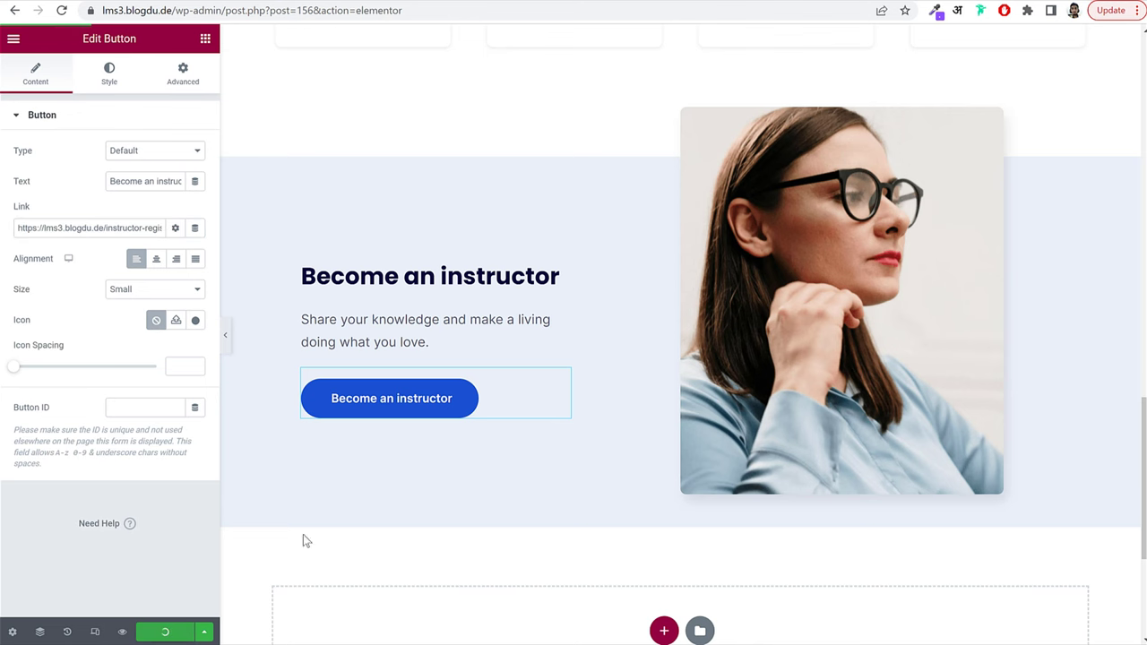
{"action": "scroll", "coordinate": [548, 373], "scroll_direction": "up", "scroll_amount": 10}
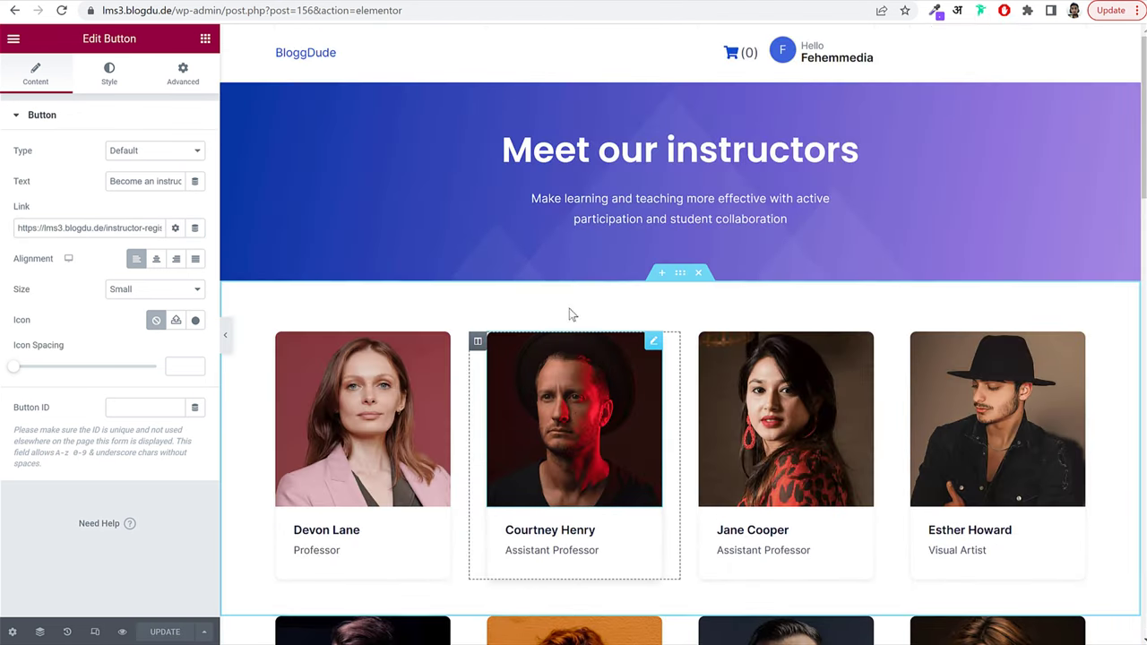
Load the lms3 WordPress admin dashboard from the address bar
{"action": "left_click", "coordinate": [223, 10]}
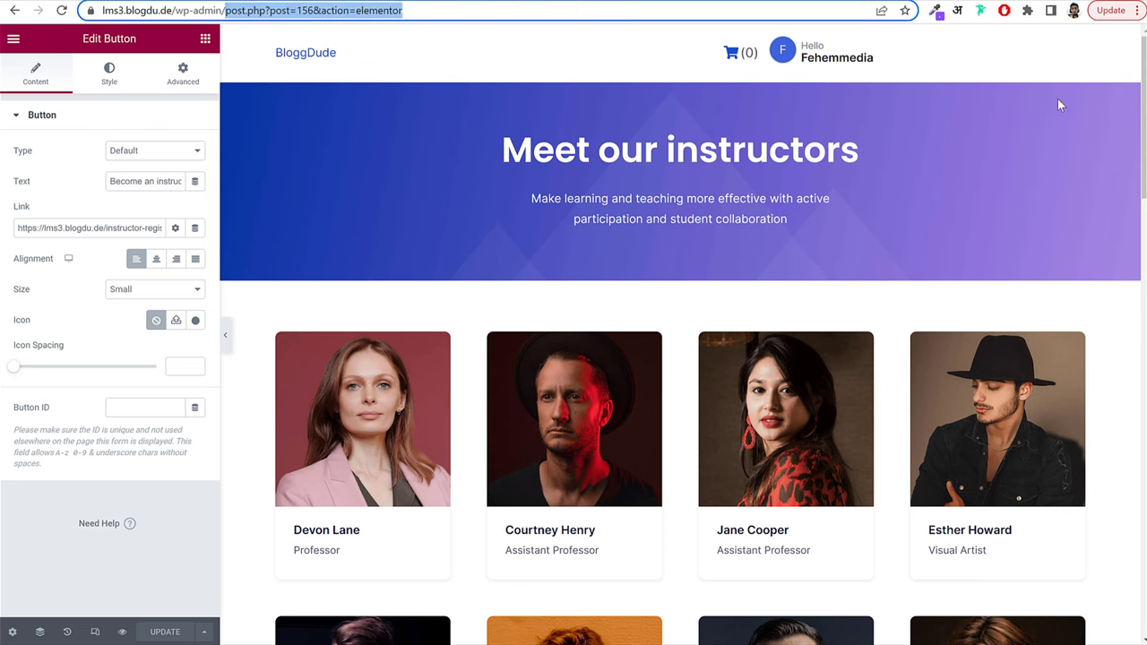
{"action": "type", "text": "lms3.blogdu.de/wp-admin/"}
{"action": "key", "text": "Return"}
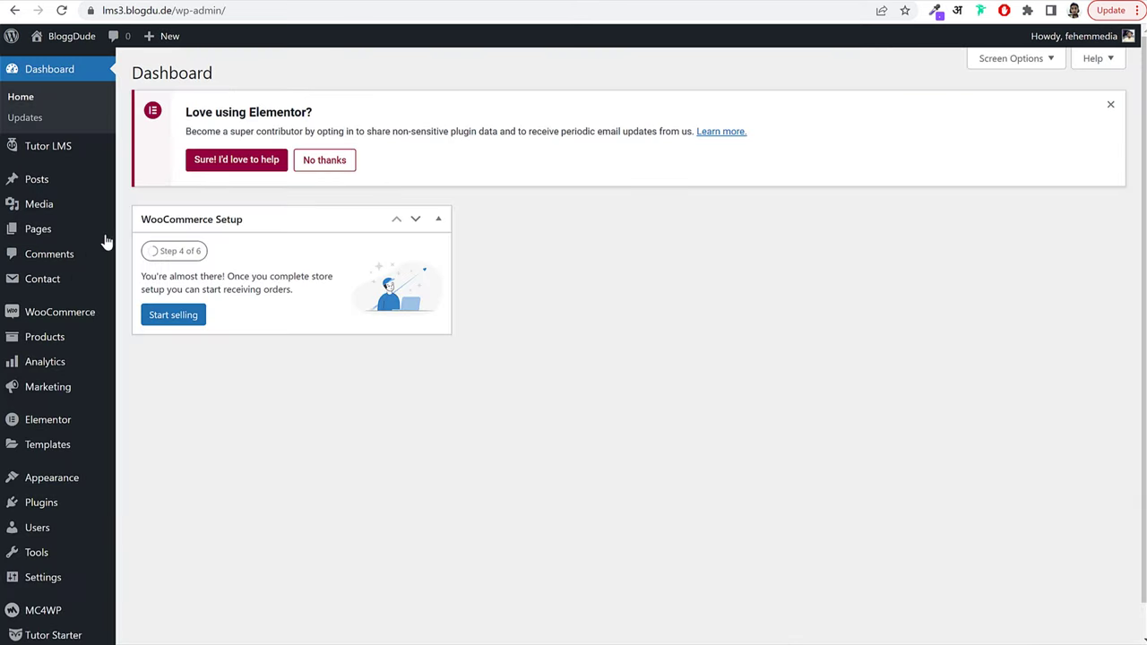
Go to Appearance > Menus and click into the Menu Name field for a new menu
{"action": "mouse_move", "coordinate": [57, 237]}
{"action": "scroll", "coordinate": [341, 371], "scroll_direction": "down", "scroll_amount": 1}
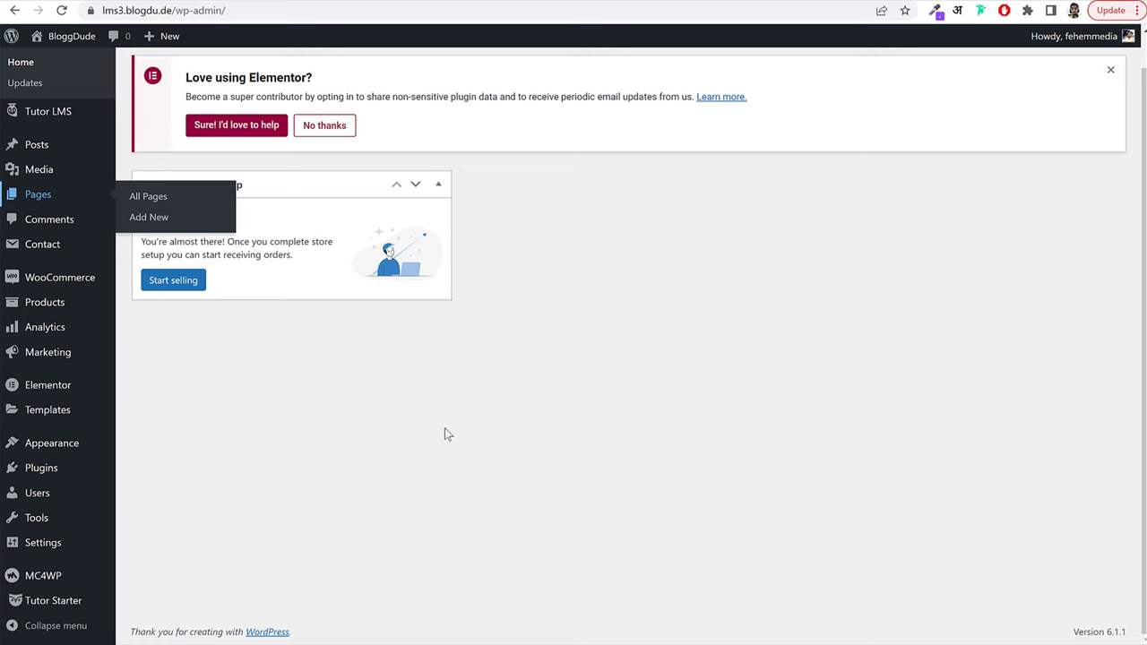
{"action": "mouse_move", "coordinate": [51, 461]}
{"action": "left_click", "coordinate": [152, 508]}
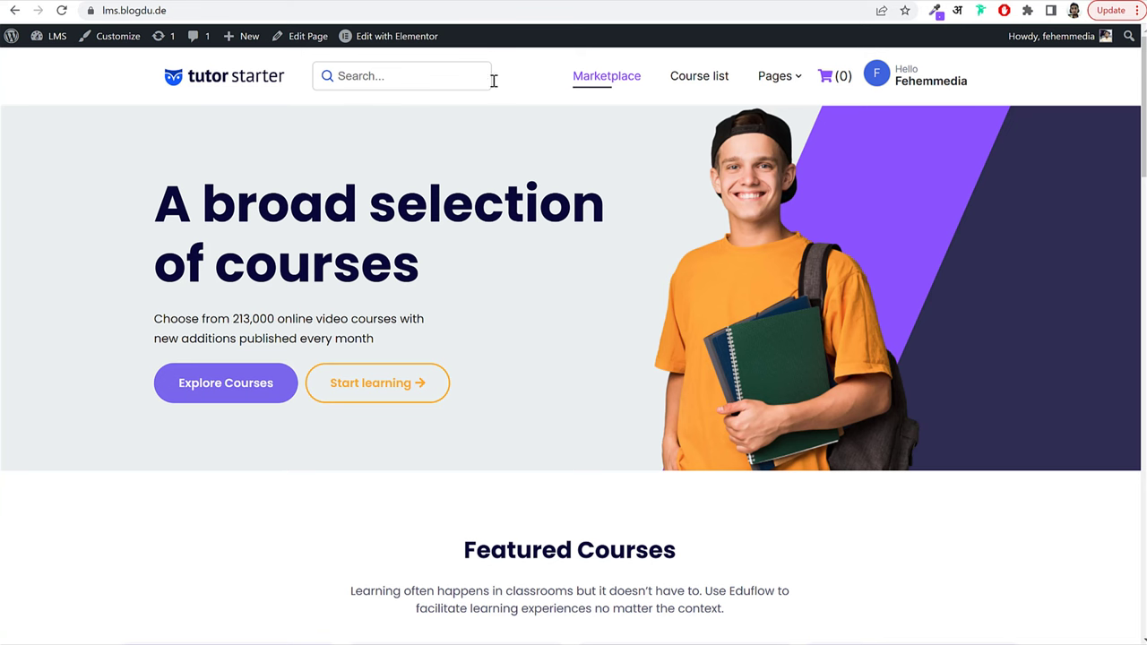
{"action": "scroll", "coordinate": [643, 314], "scroll_direction": "down", "scroll_amount": 15}
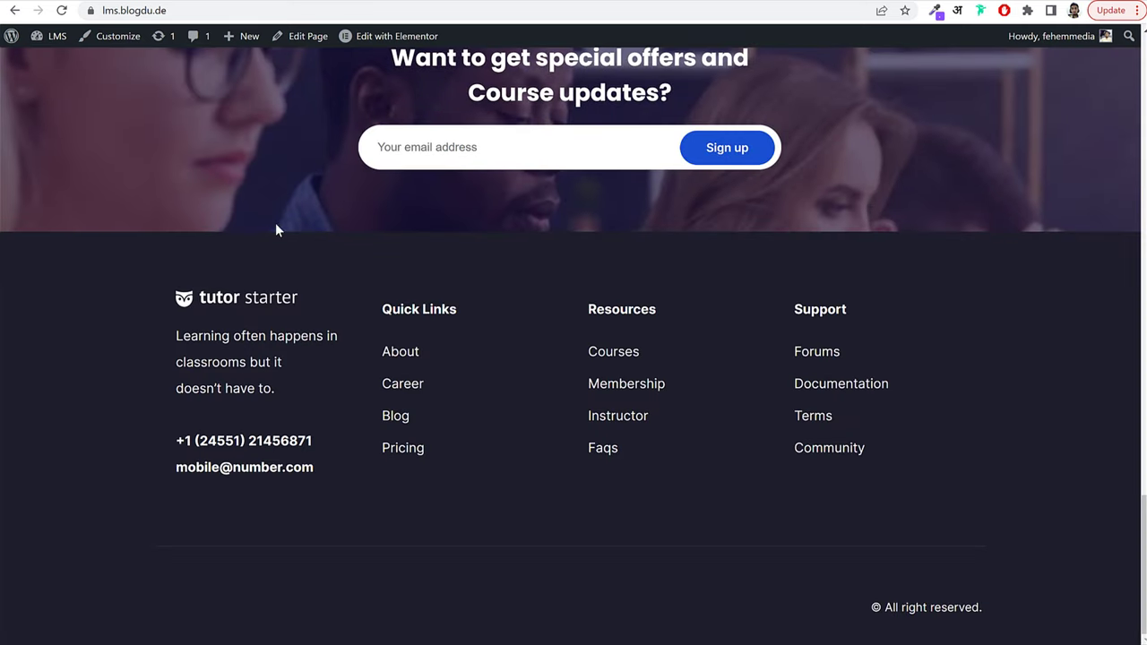
{"action": "scroll", "coordinate": [661, 80], "scroll_direction": "up", "scroll_amount": 15}
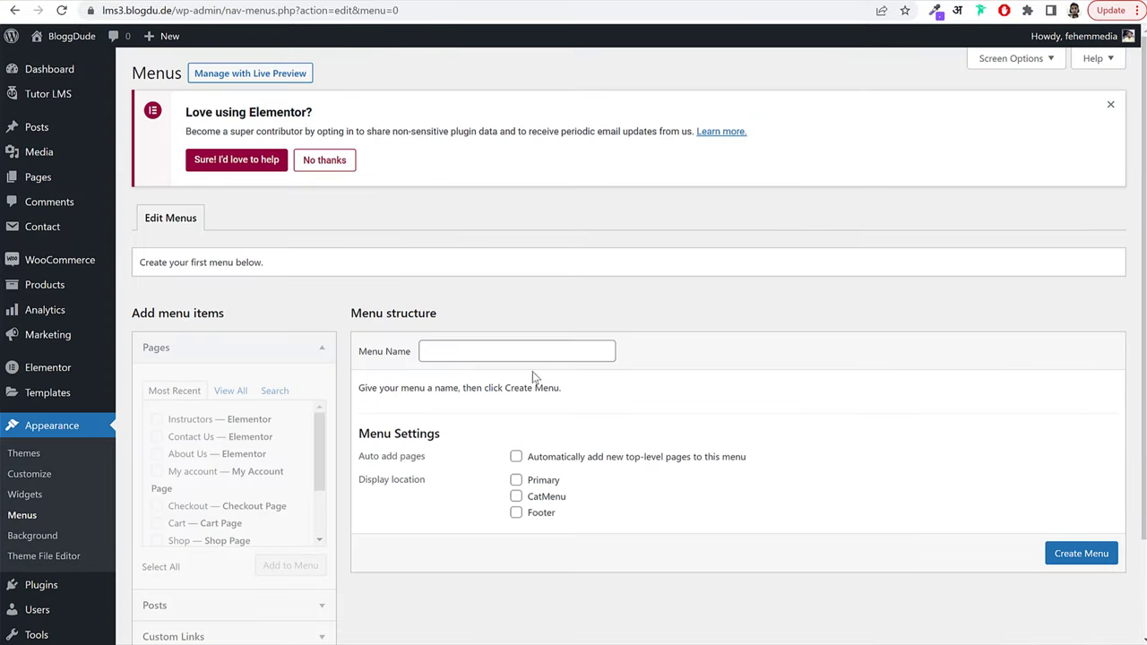
{"action": "left_click", "coordinate": [511, 344]}
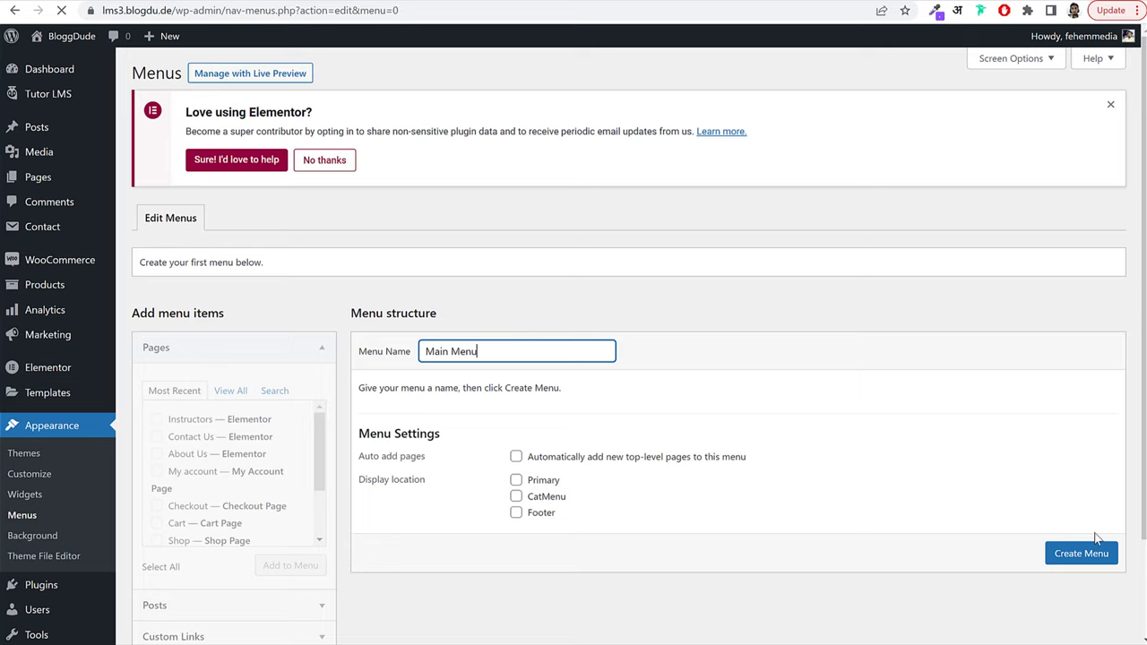
Tick Home, About Us, Contact Us, Instructor Registration, Instructors and Student Registration under Pages > View All
{"action": "left_click", "coordinate": [231, 390]}
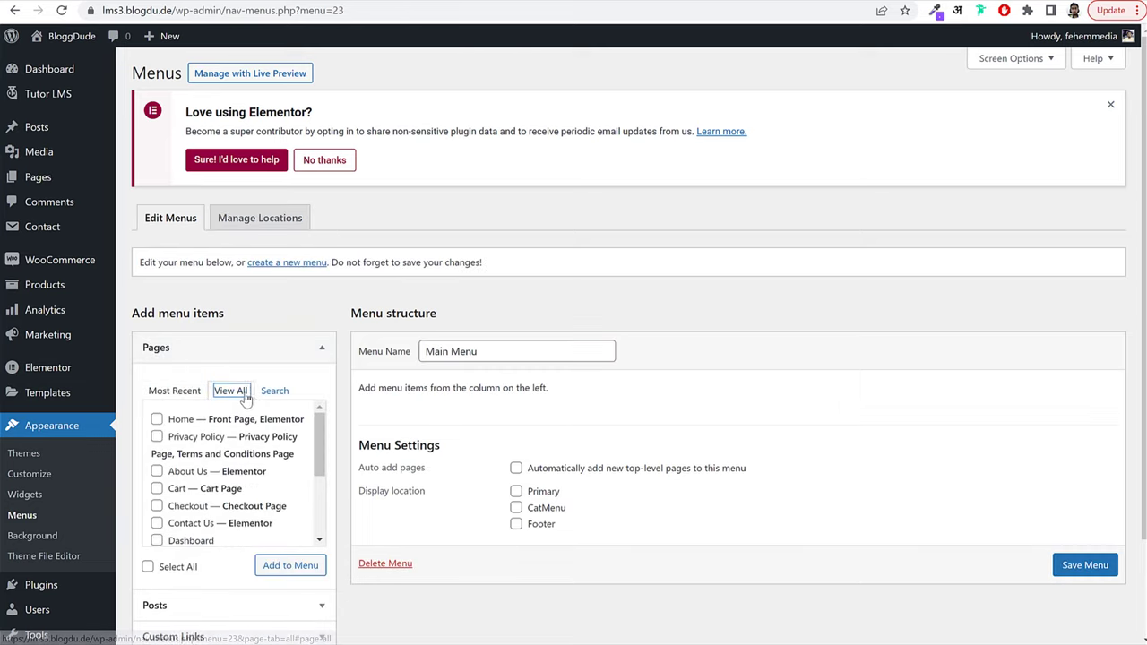
{"action": "scroll", "coordinate": [179, 358], "scroll_direction": "down", "scroll_amount": 1}
{"action": "left_click", "coordinate": [179, 351]}
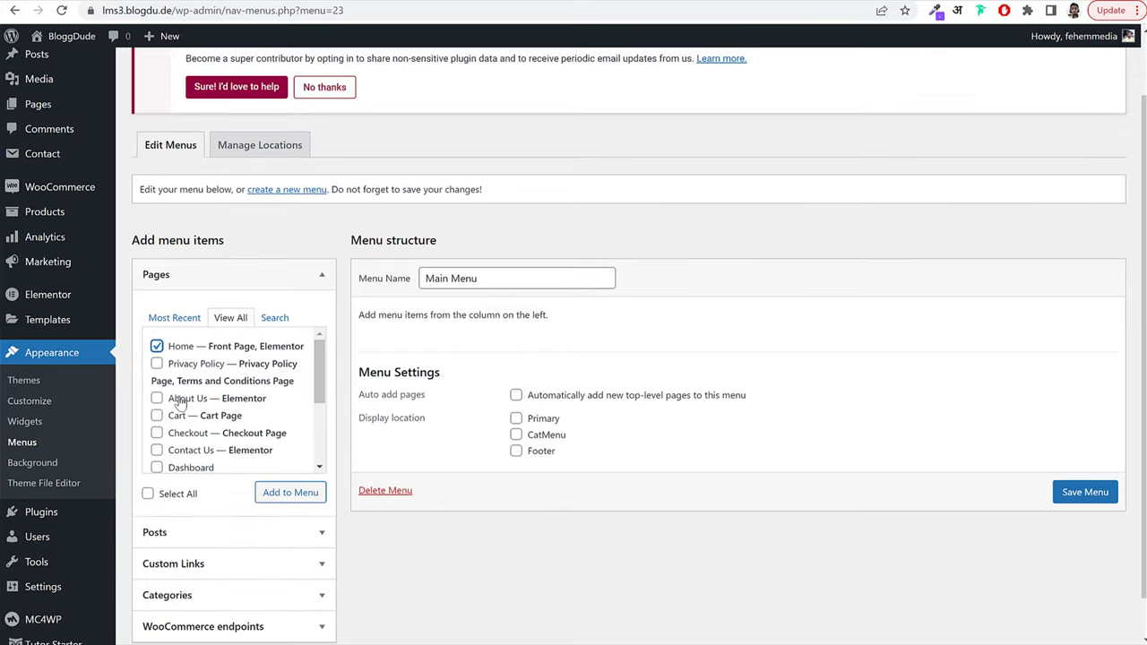
{"action": "left_click", "coordinate": [183, 398]}
{"action": "left_click", "coordinate": [206, 451]}
{"action": "scroll", "coordinate": [227, 424], "scroll_direction": "down", "scroll_amount": 1}
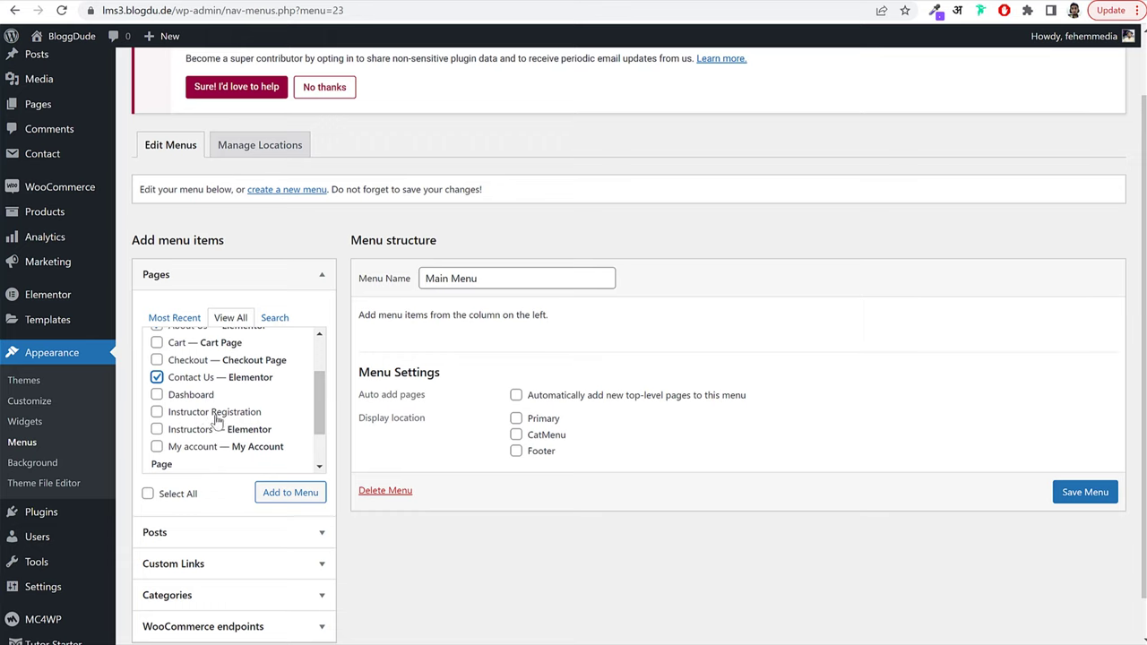
{"action": "left_click", "coordinate": [211, 414]}
{"action": "scroll", "coordinate": [212, 415], "scroll_direction": "down", "scroll_amount": 1}
{"action": "left_click", "coordinate": [186, 374]}
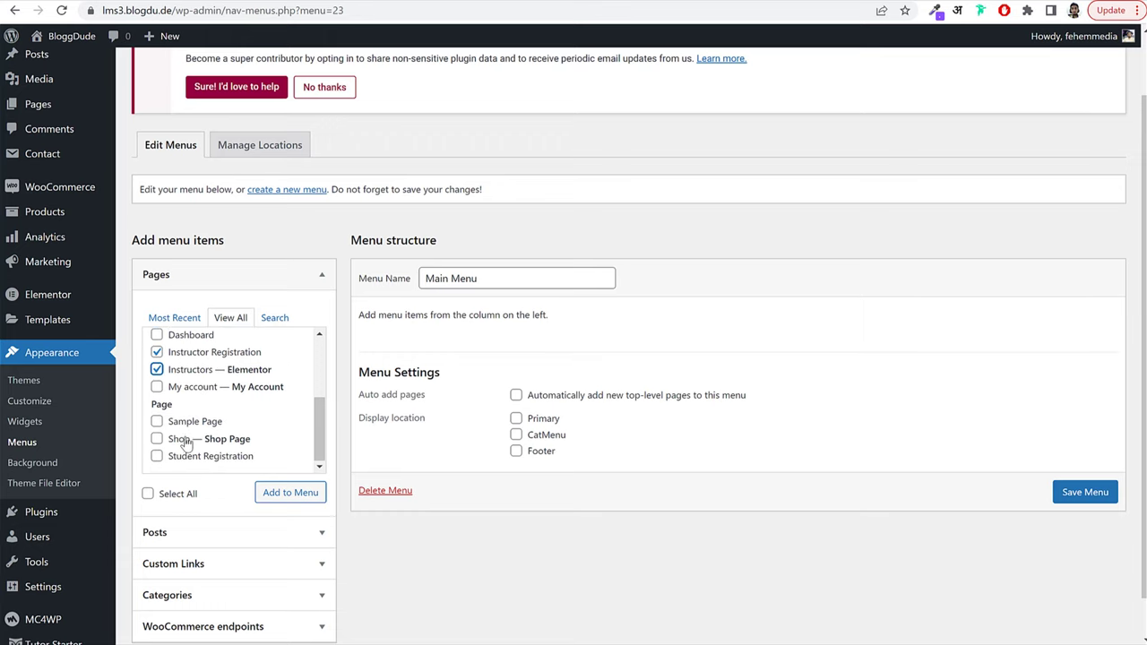
{"action": "scroll", "coordinate": [188, 448], "scroll_direction": "down", "scroll_amount": 1}
{"action": "left_click", "coordinate": [203, 411]}
{"action": "scroll", "coordinate": [232, 404], "scroll_direction": "up", "scroll_amount": 5}
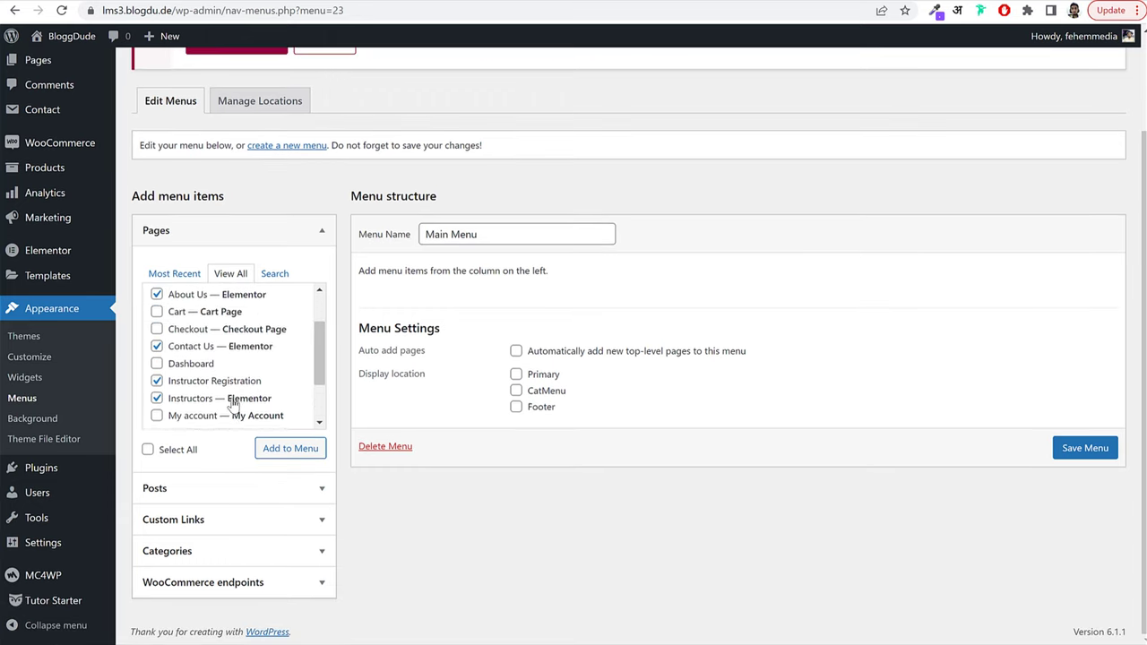
{"action": "scroll", "coordinate": [214, 401], "scroll_direction": "down", "scroll_amount": 5}
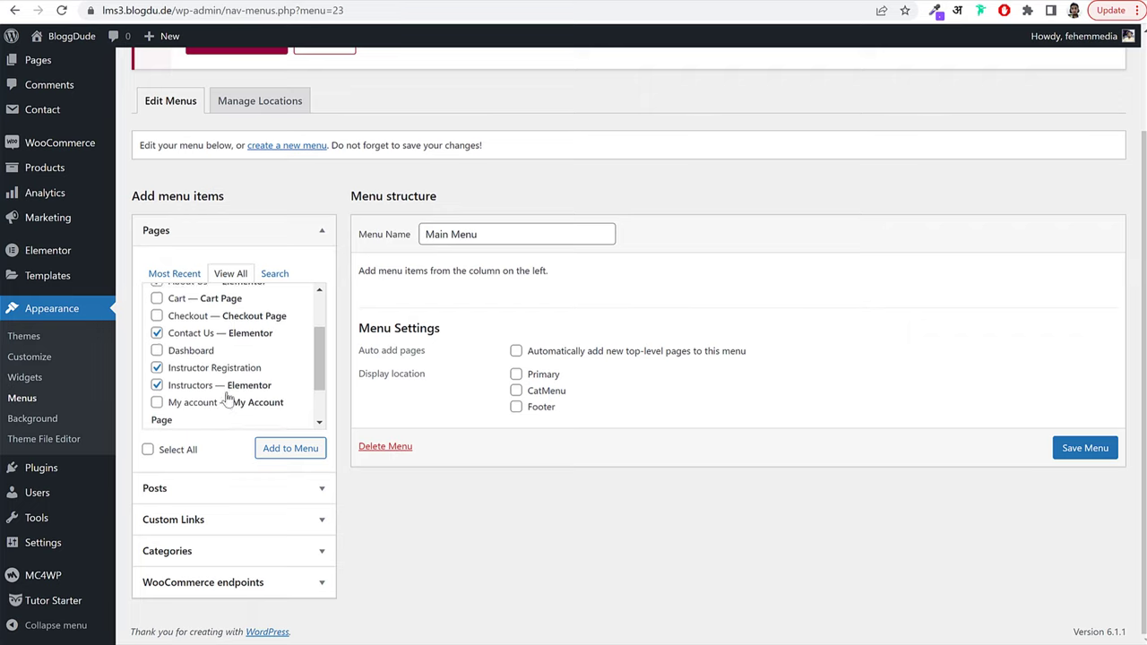
Add the ticked pages to the Main Menu and expand Custom Links
{"action": "left_click", "coordinate": [295, 452]}
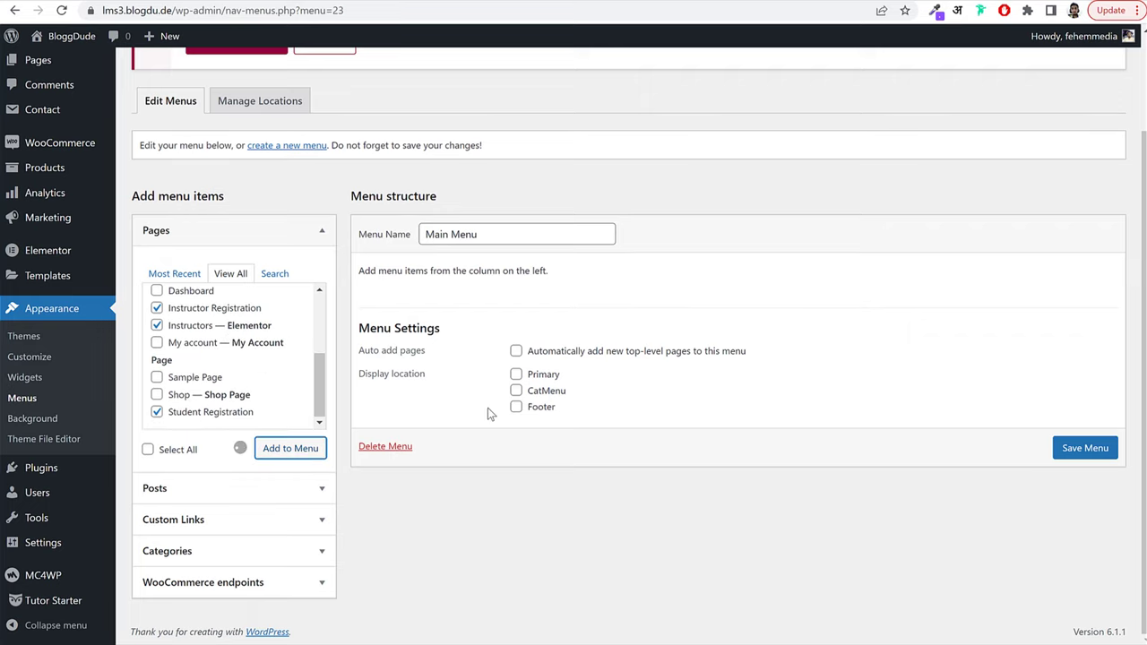
{"action": "scroll", "coordinate": [251, 444], "scroll_direction": "down", "scroll_amount": 1}
{"action": "left_click", "coordinate": [224, 447]}
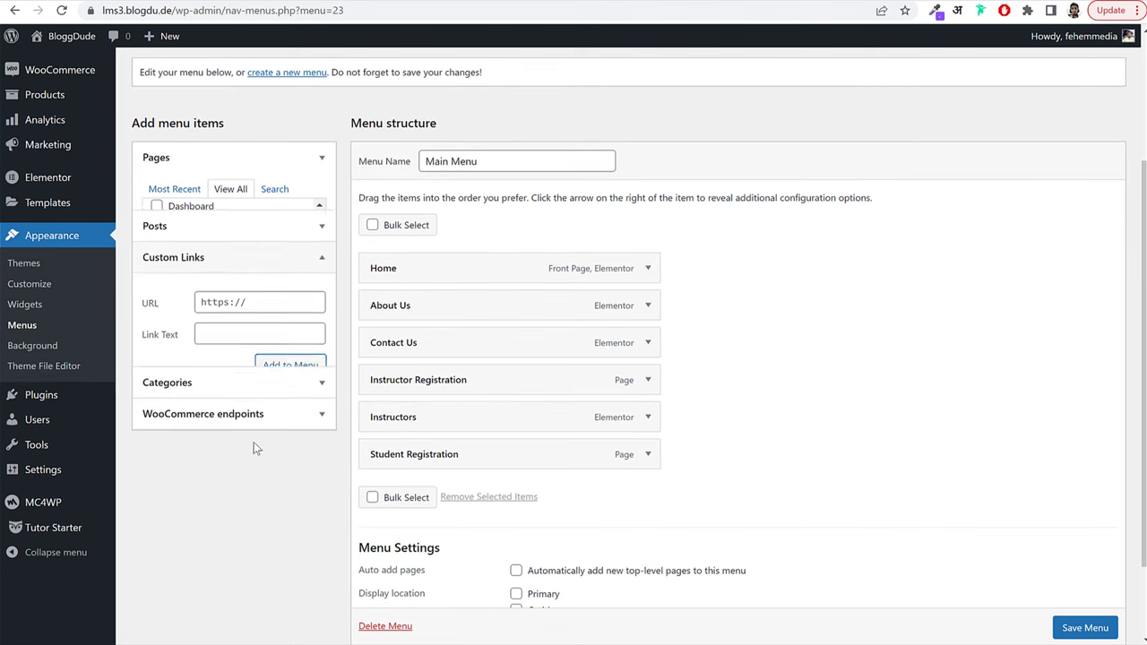
{"action": "left_click", "coordinate": [205, 3]}
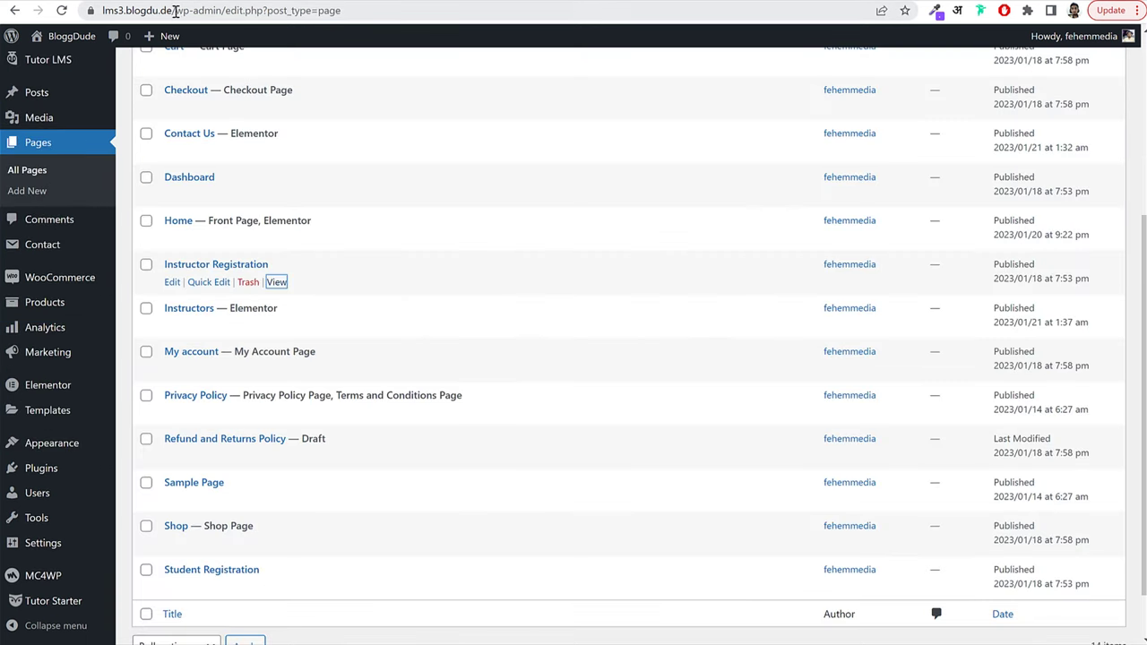
{"action": "left_click", "coordinate": [168, 10]}
{"action": "key", "text": "ctrl+c"}
{"action": "left_click", "coordinate": [132, 3]}
{"action": "left_click", "coordinate": [256, 267]}
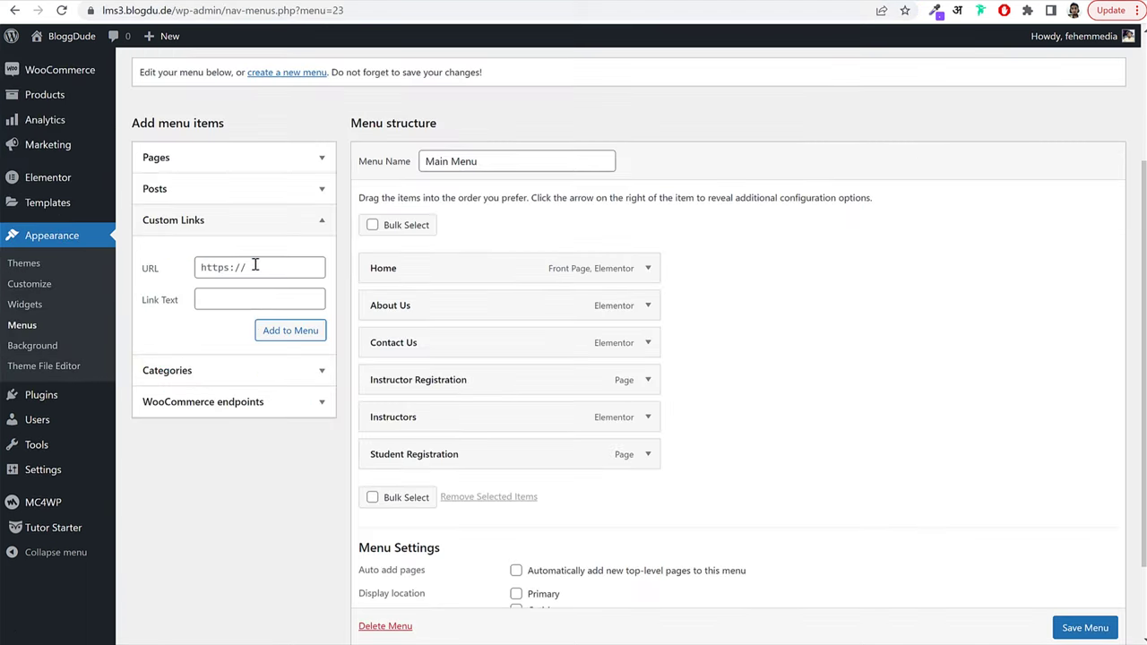
{"action": "key", "text": "ctrl+v"}
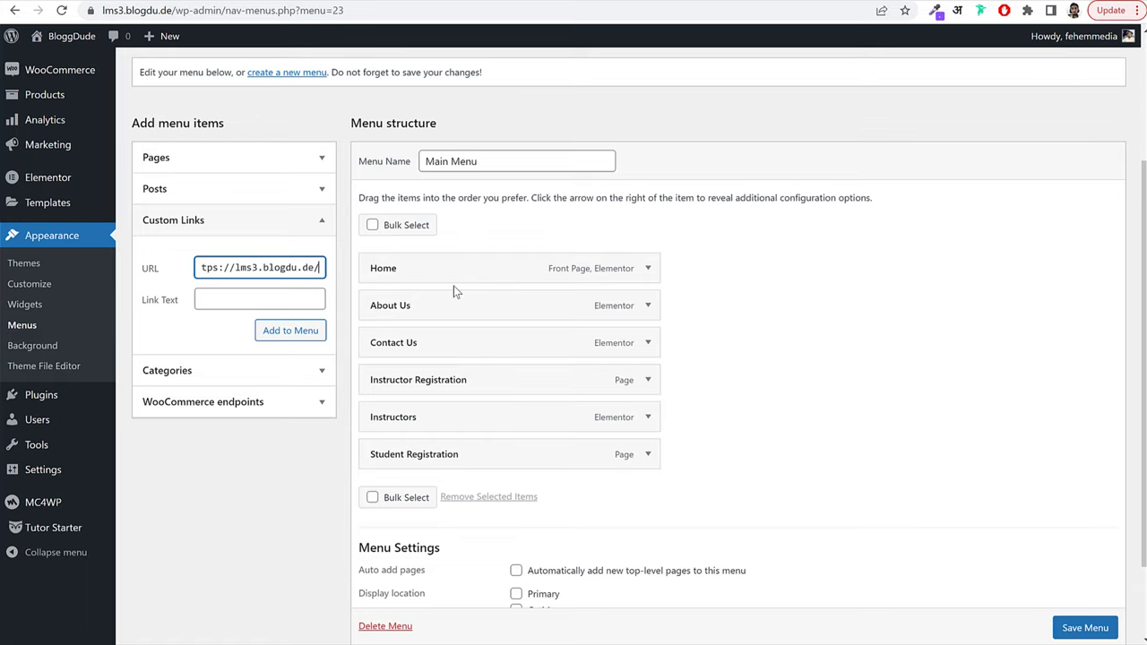
{"action": "type", "text": "courses"}
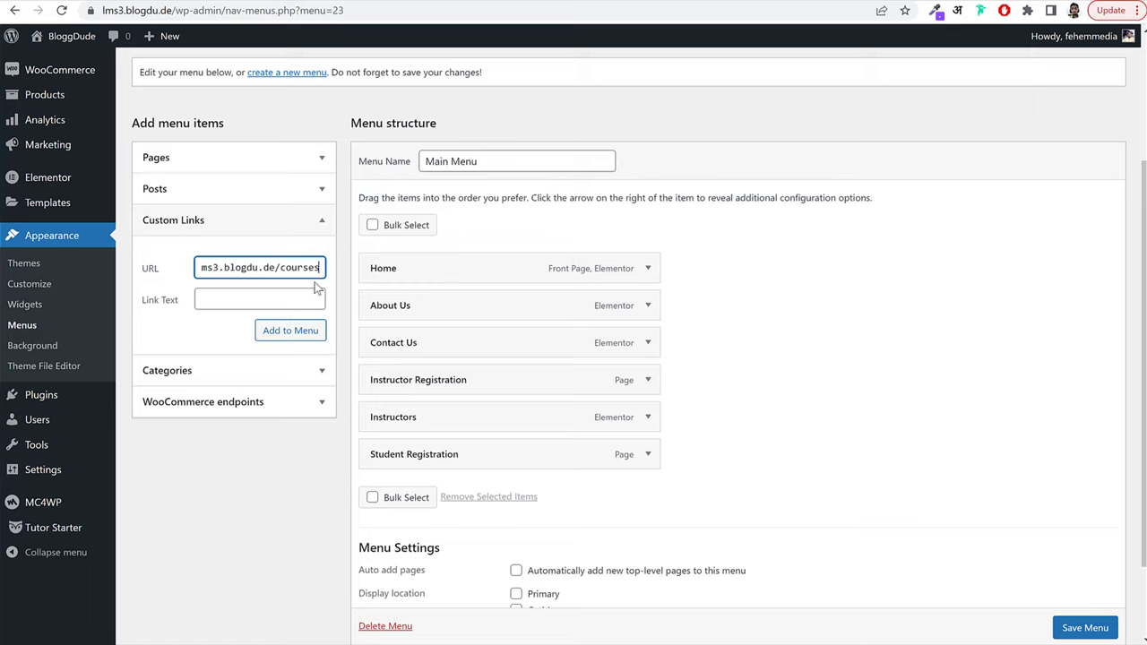
{"action": "left_click_drag", "start_coordinate": [283, 266], "coordinate": [340, 271]}
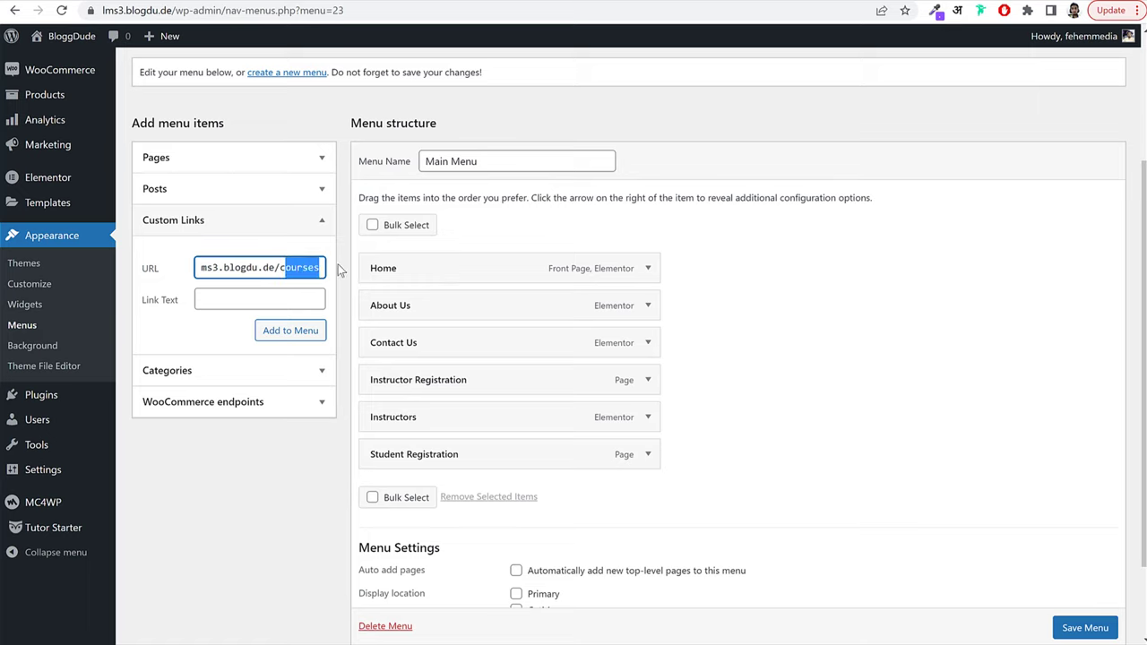
{"action": "left_click", "coordinate": [250, 302]}
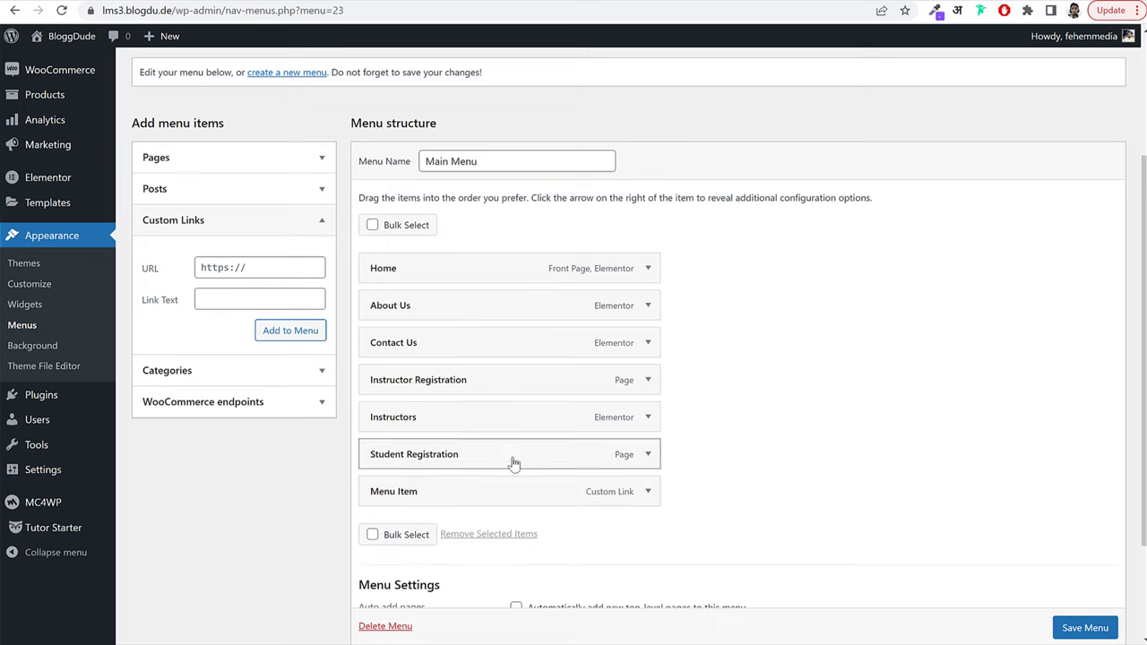
Label the new custom link 'Courses' and drag it to sit right after Home
{"action": "left_click", "coordinate": [648, 492]}
{"action": "scroll", "coordinate": [671, 479], "scroll_direction": "down", "scroll_amount": 4}
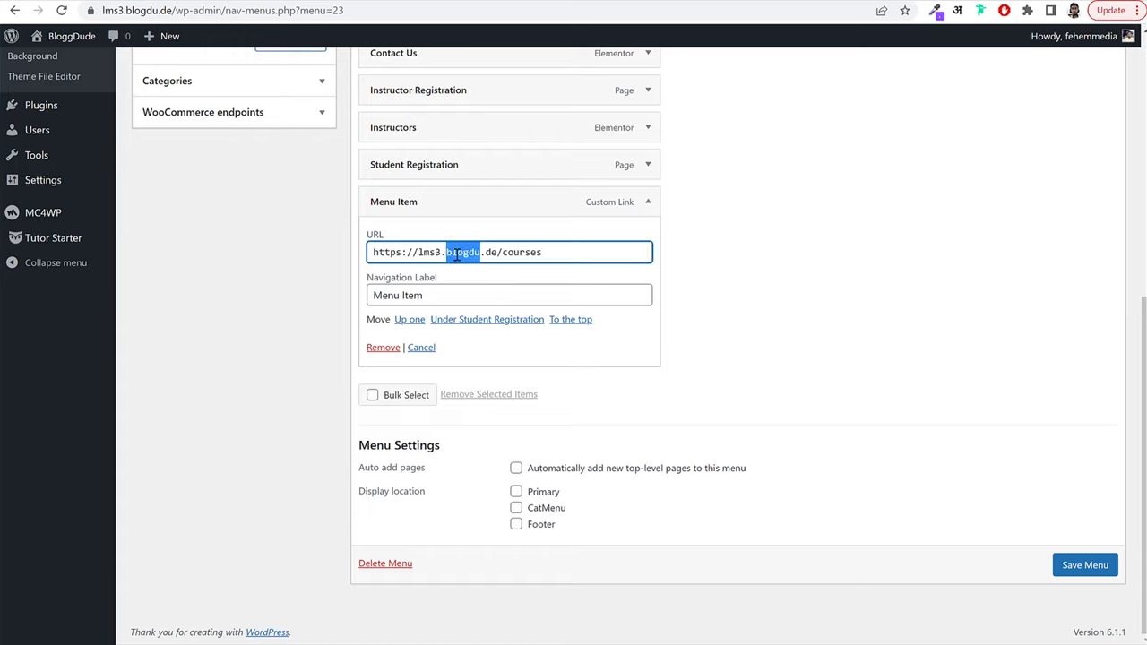
{"action": "triple_click", "coordinate": [457, 255]}
{"action": "triple_click", "coordinate": [429, 294]}
{"action": "type", "text": "ourses"}
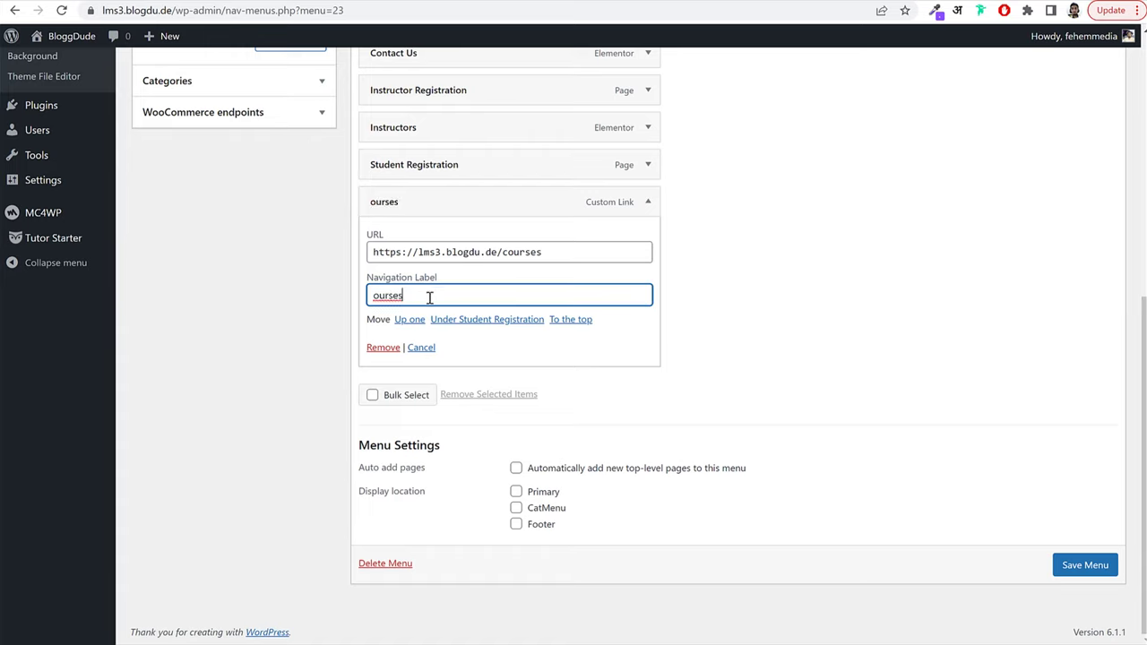
{"action": "type", "text": "C"}
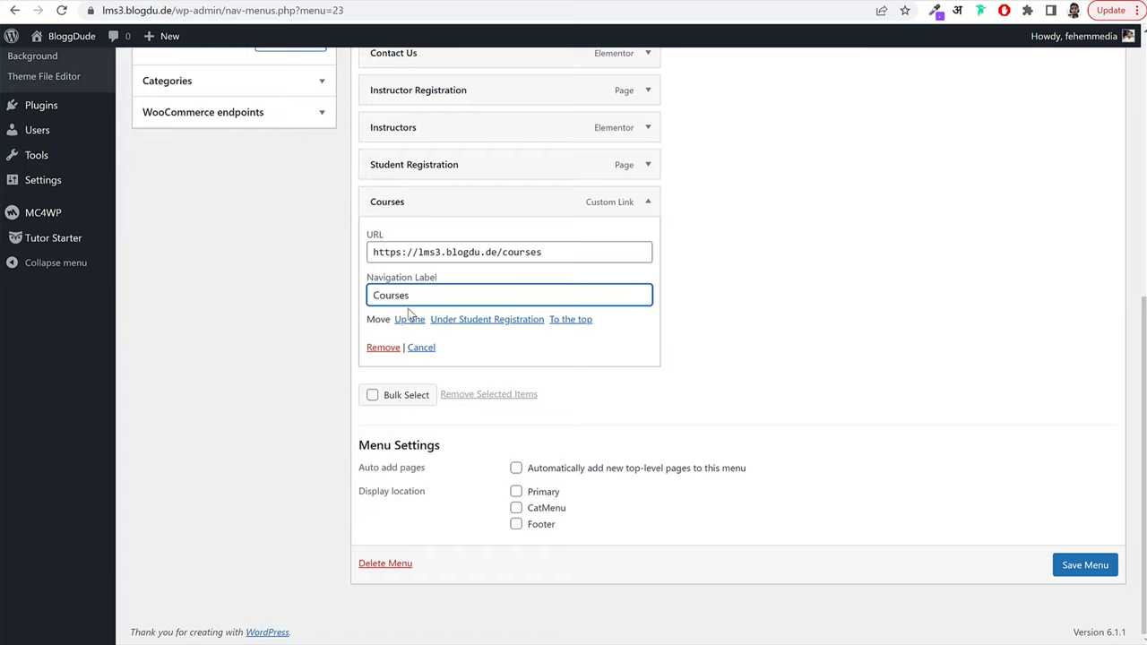
{"action": "left_click", "coordinate": [647, 204]}
{"action": "scroll", "coordinate": [694, 281], "scroll_direction": "up", "scroll_amount": 3}
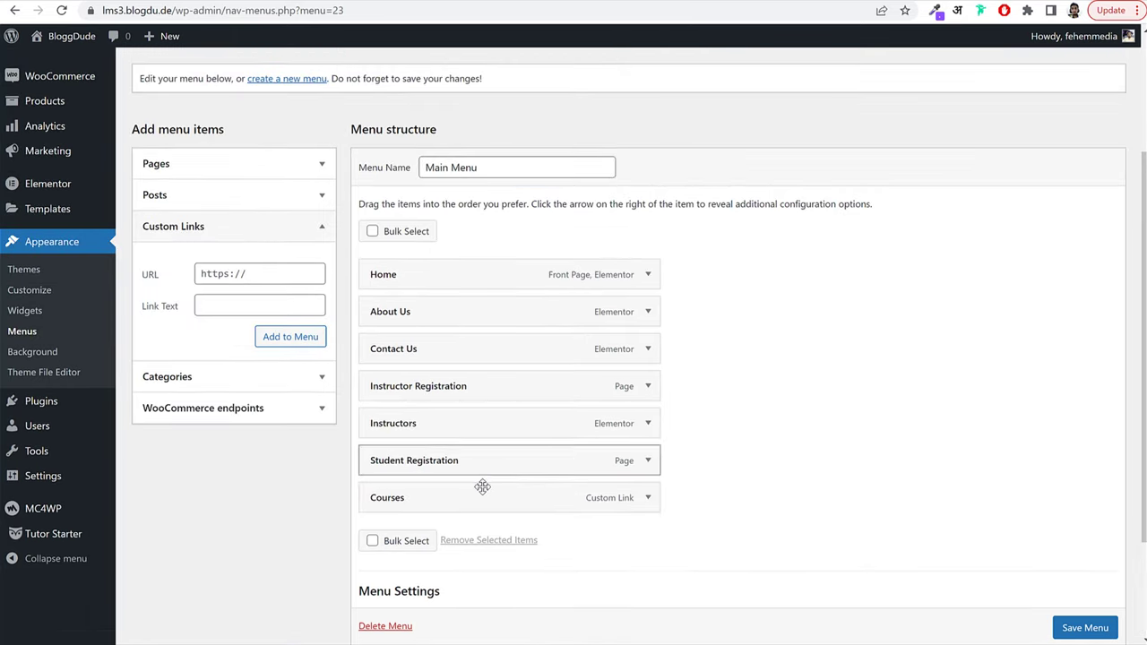
{"action": "left_click_drag", "start_coordinate": [479, 489], "coordinate": [474, 311]}
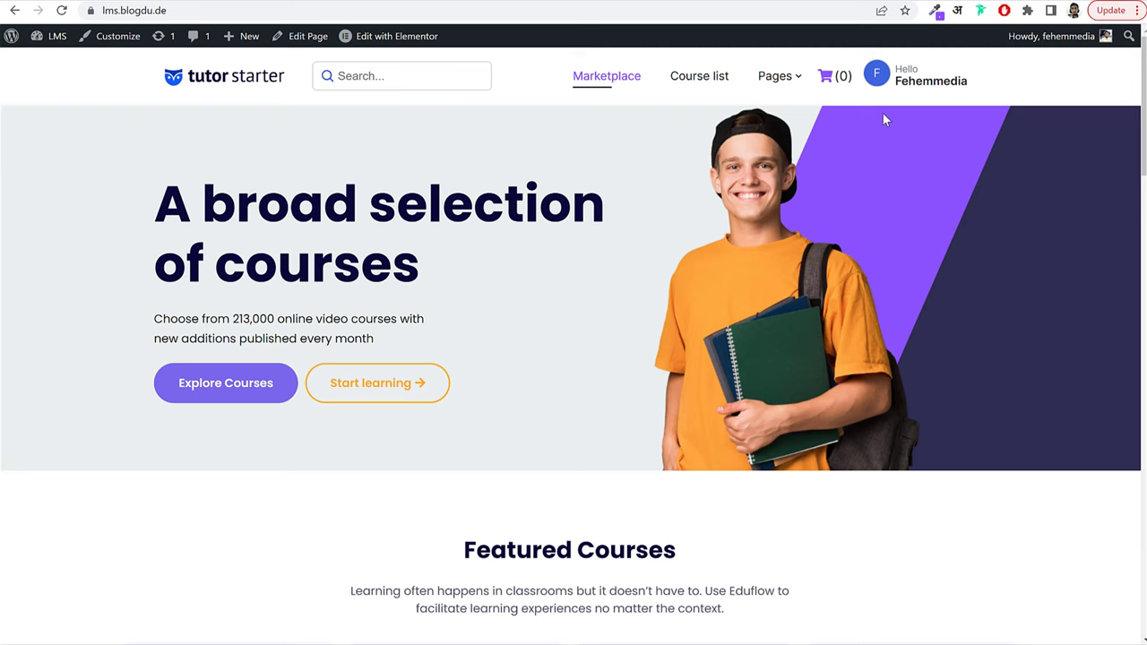
{"action": "mouse_move", "coordinate": [764, 77]}
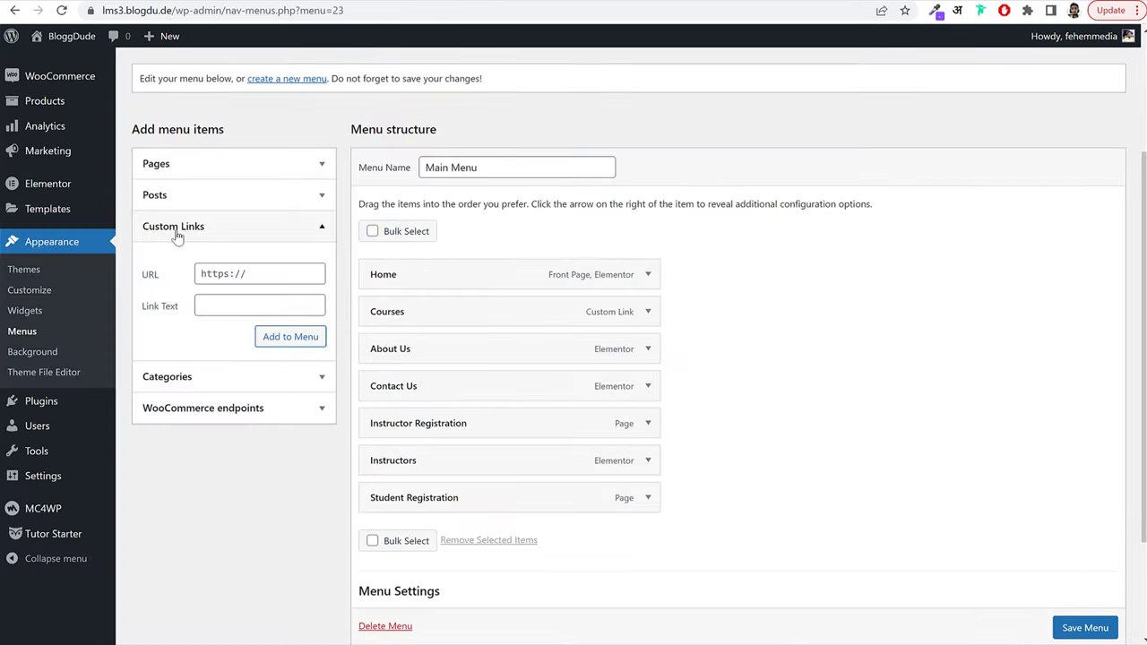
Add a custom link with URL '#' and text 'Pages' to the menu
{"action": "left_click", "coordinate": [243, 280]}
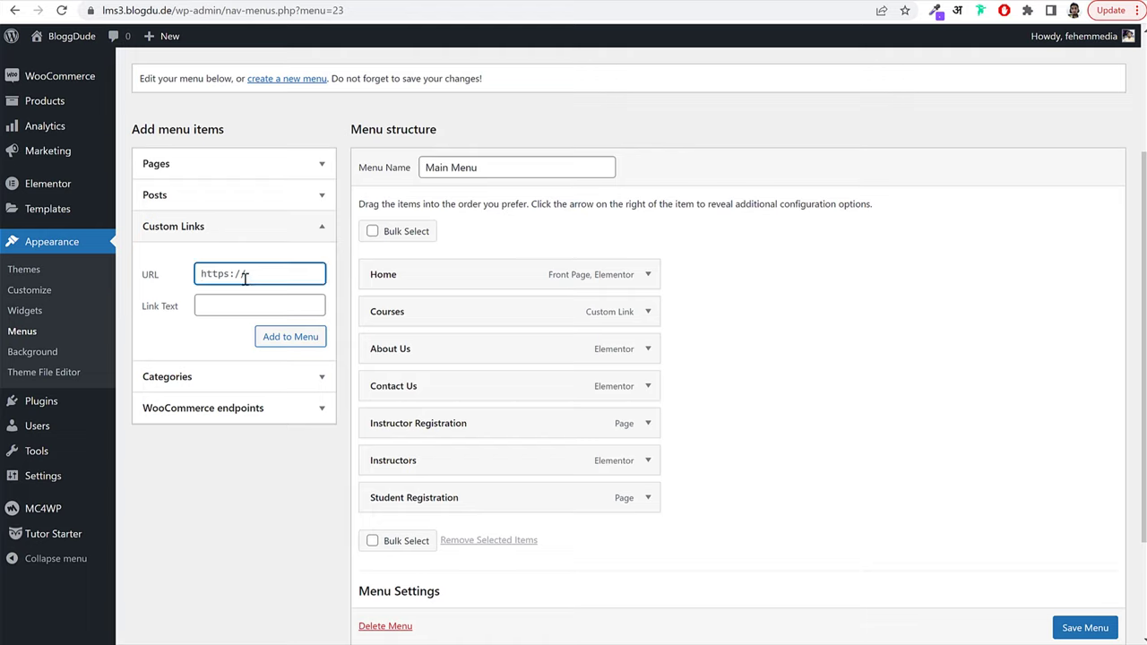
{"action": "key", "text": "ctrl+a"}
{"action": "type", "text": "#"}
{"action": "left_click", "coordinate": [288, 304]}
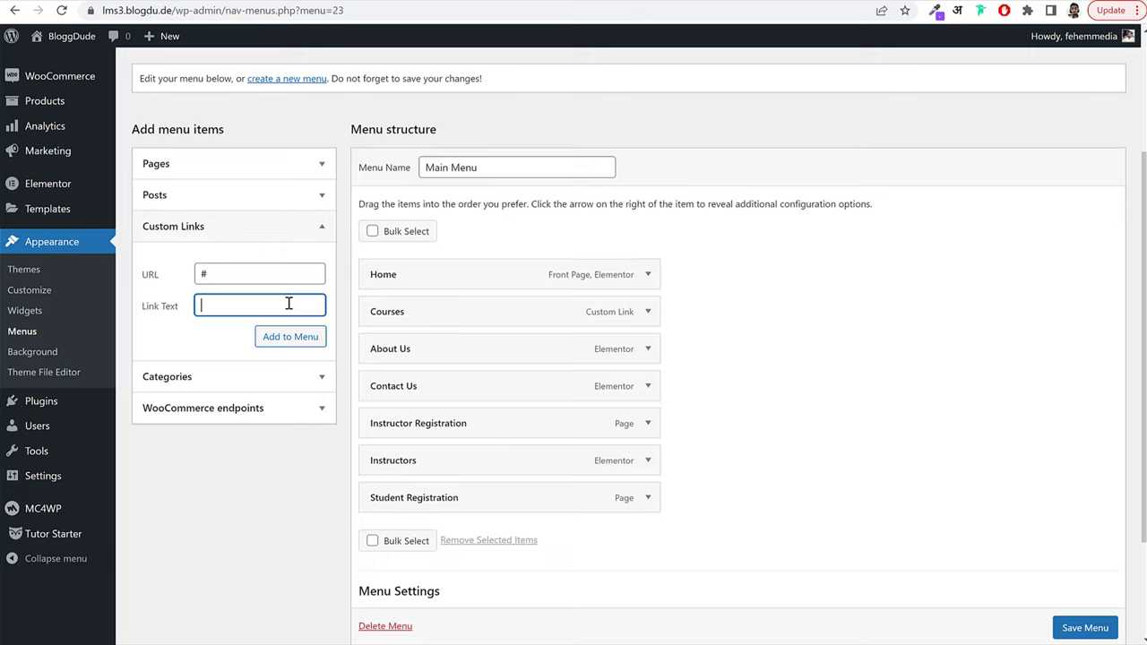
{"action": "left_click", "coordinate": [291, 336]}
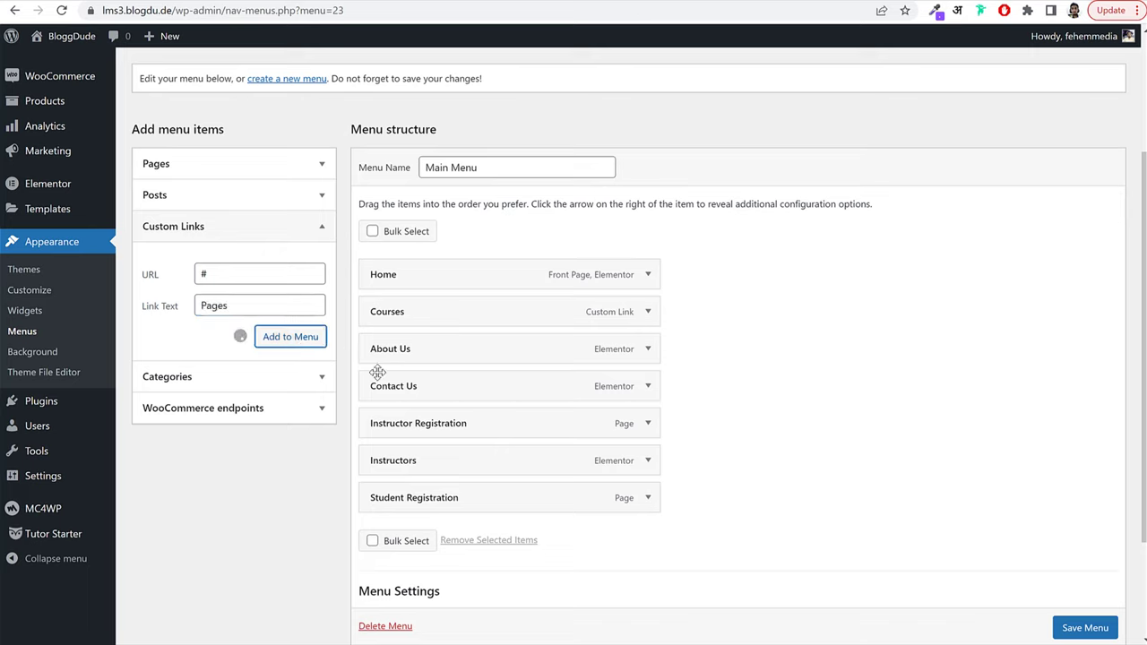
Move Pages to third place and nest About Us, Contact Us, Instructor Registration, Instructors and Student Registration beneath it
{"action": "left_click_drag", "start_coordinate": [481, 535], "coordinate": [476, 353]}
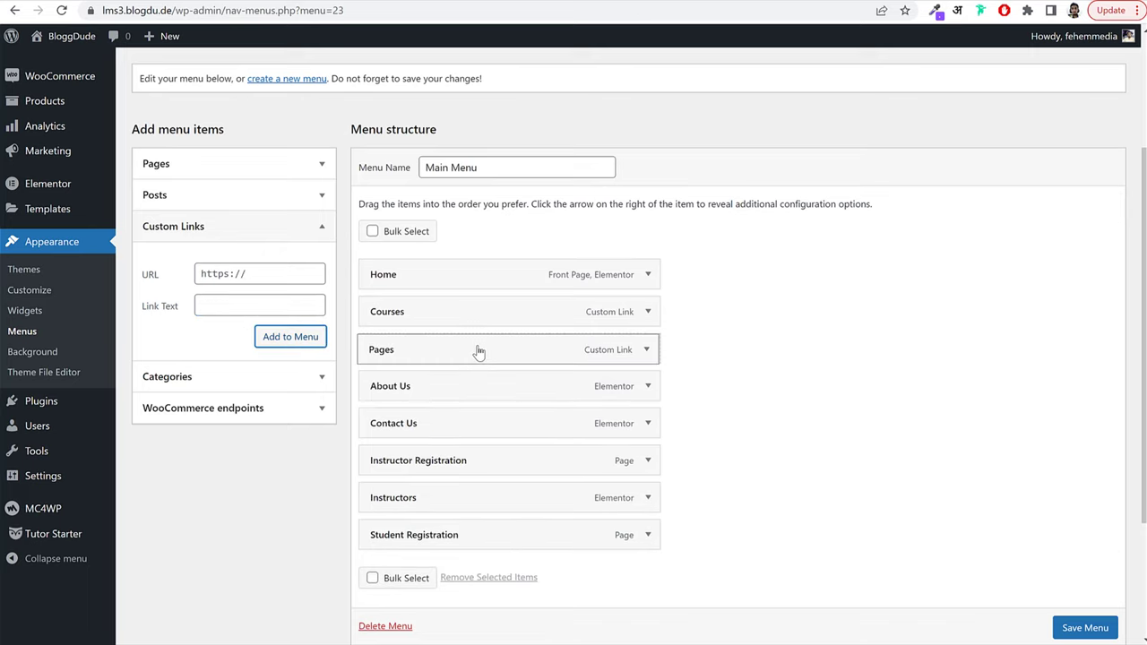
{"action": "left_click_drag", "start_coordinate": [440, 394], "coordinate": [466, 414]}
{"action": "left_click_drag", "start_coordinate": [436, 463], "coordinate": [461, 464]}
{"action": "left_click_drag", "start_coordinate": [412, 499], "coordinate": [421, 499]}
{"action": "left_click_drag", "start_coordinate": [428, 547], "coordinate": [457, 545]}
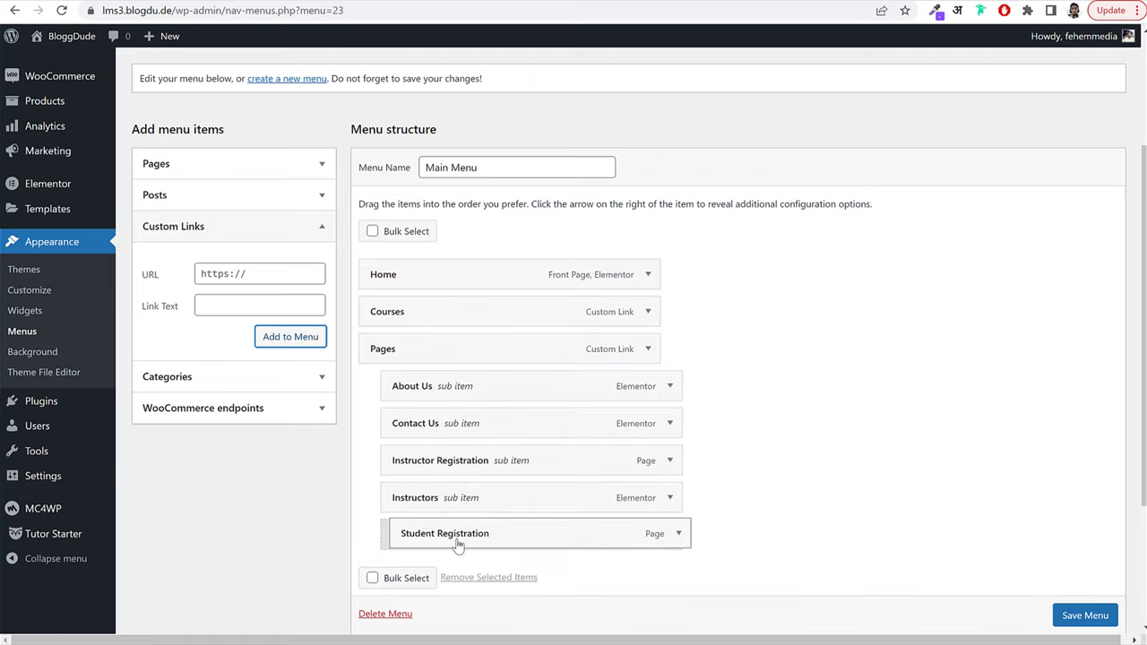
Assign the menu to the Primary location, save it, and open the live homepage
{"action": "scroll", "coordinate": [551, 495], "scroll_direction": "down", "scroll_amount": 3}
{"action": "left_click", "coordinate": [547, 493]}
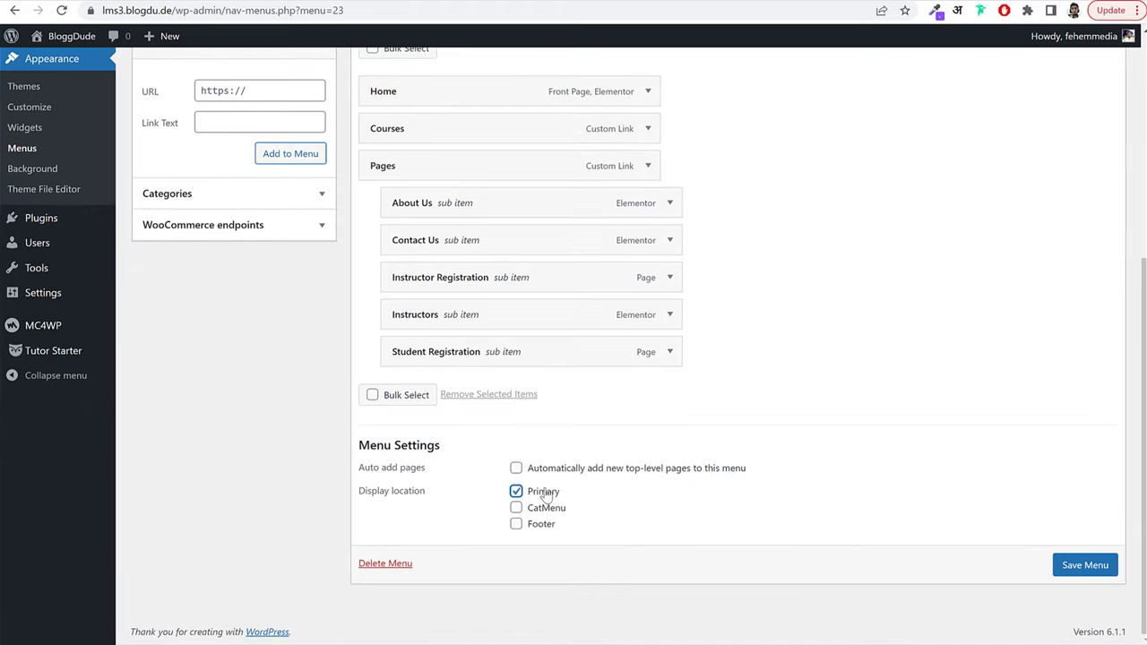
{"action": "double_click", "coordinate": [547, 493]}
{"action": "scroll", "coordinate": [517, 295], "scroll_direction": "up", "scroll_amount": 5}
{"action": "scroll", "coordinate": [576, 405], "scroll_direction": "down", "scroll_amount": 5}
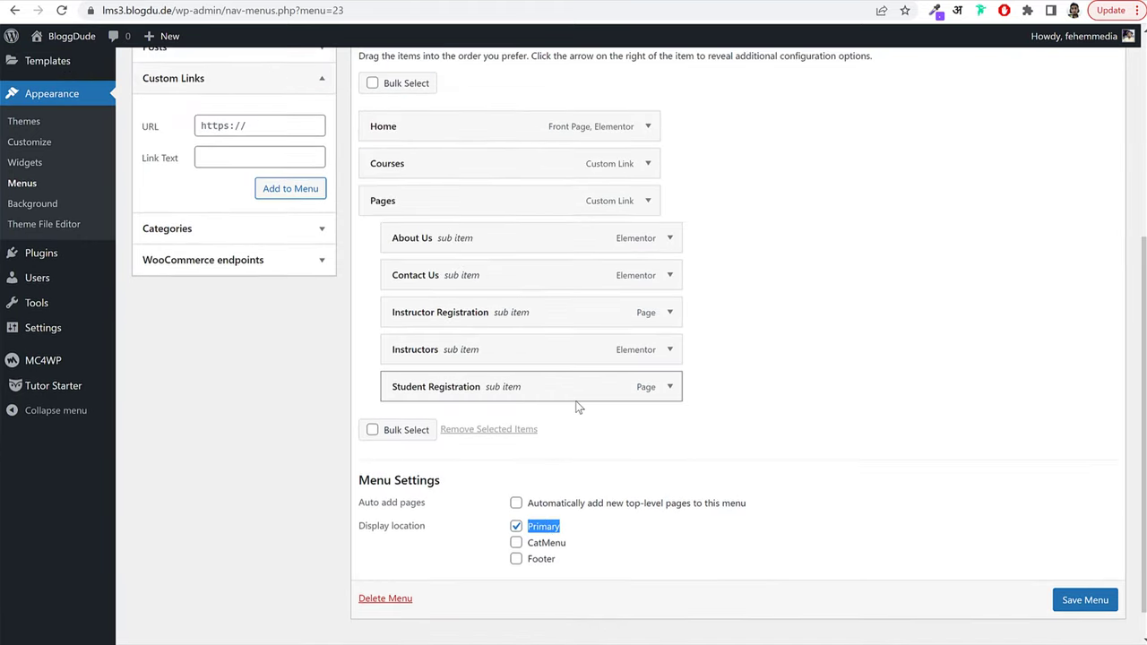
{"action": "left_click", "coordinate": [1096, 570]}
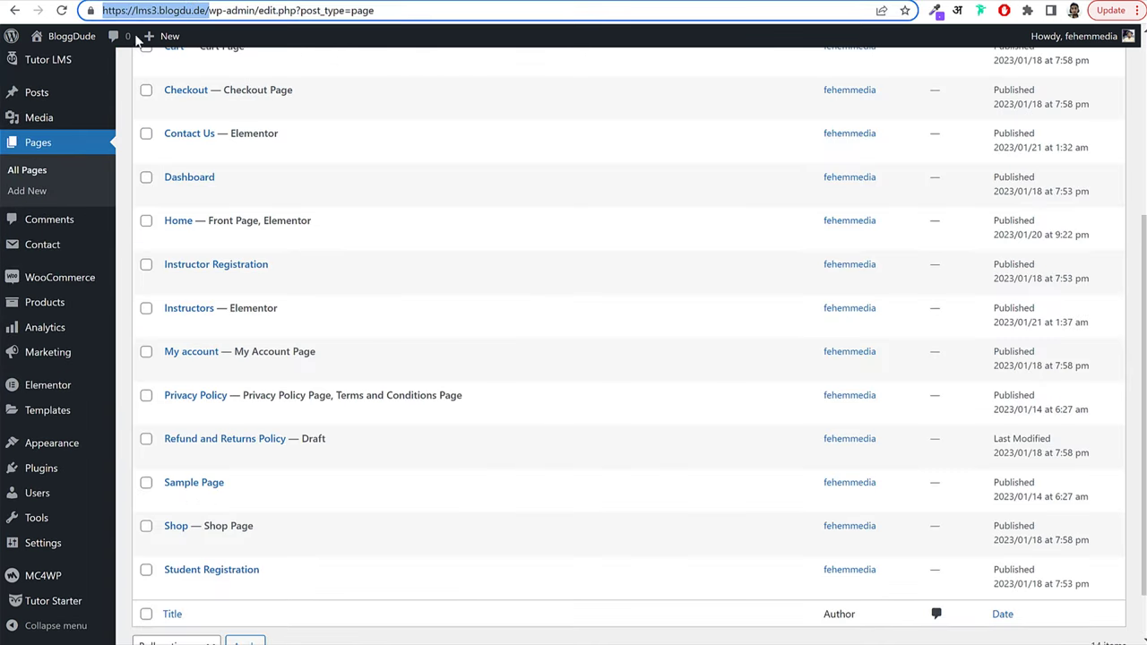
{"action": "left_click", "coordinate": [70, 36]}
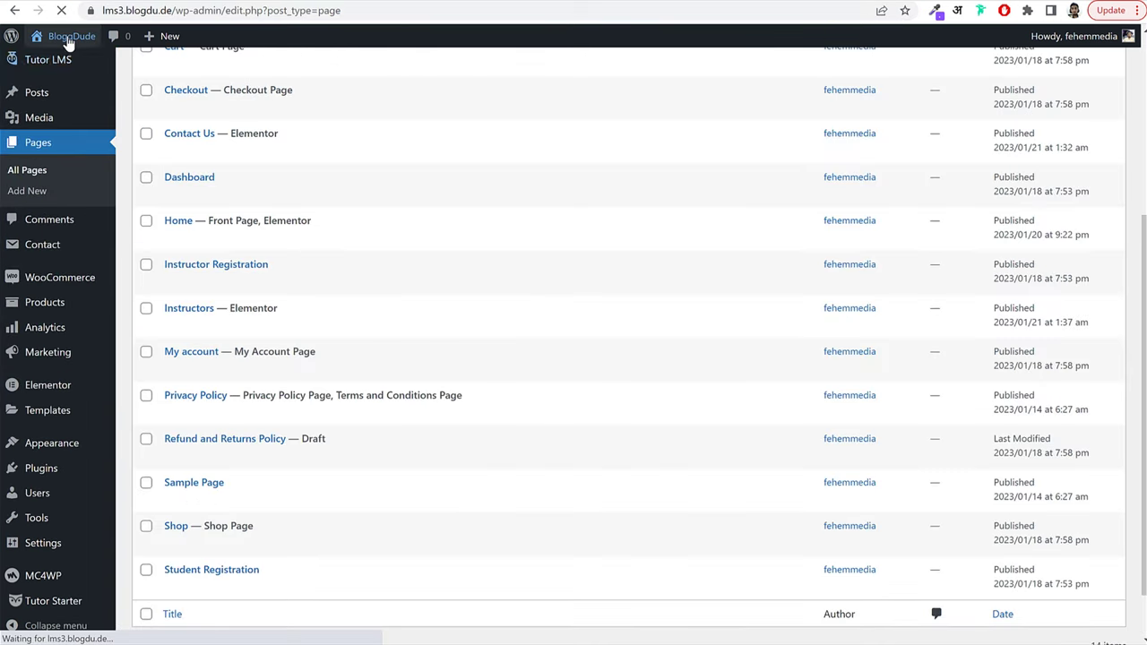
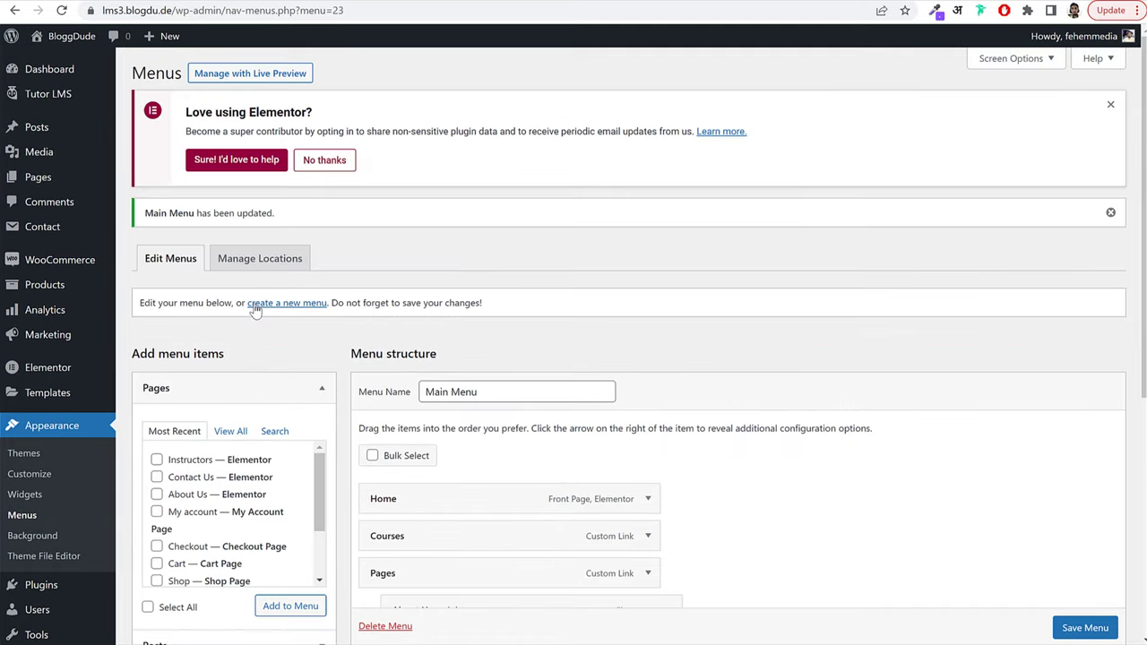
Create a new menu named Footer 1
{"action": "left_click", "coordinate": [279, 305]}
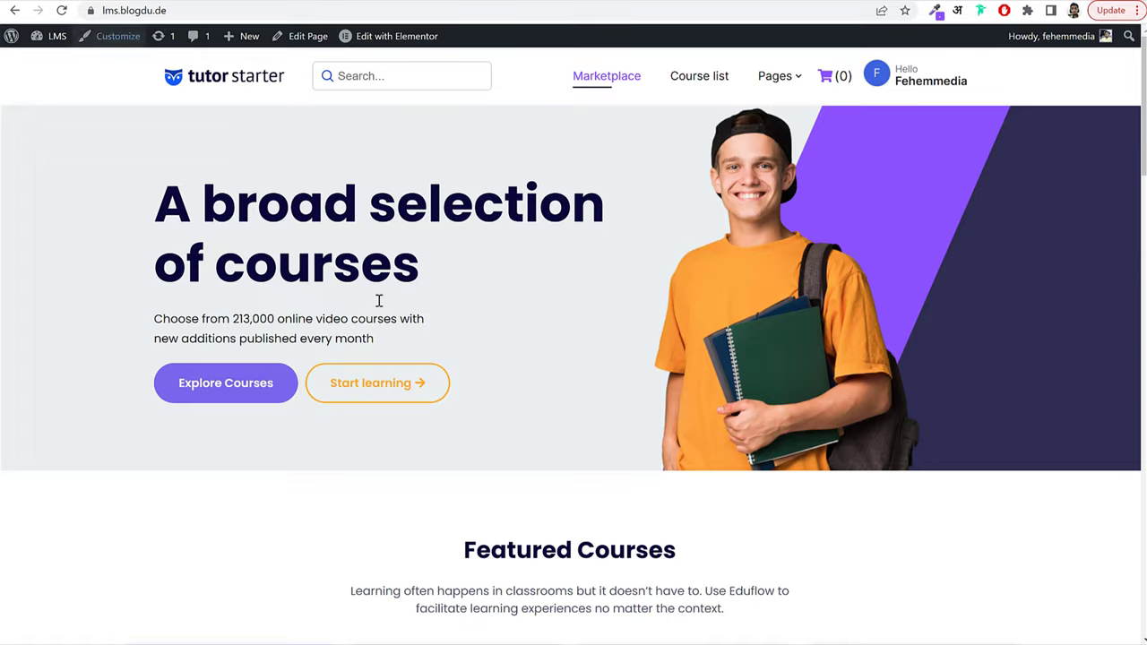
{"action": "scroll", "coordinate": [404, 313], "scroll_direction": "down", "scroll_amount": 15}
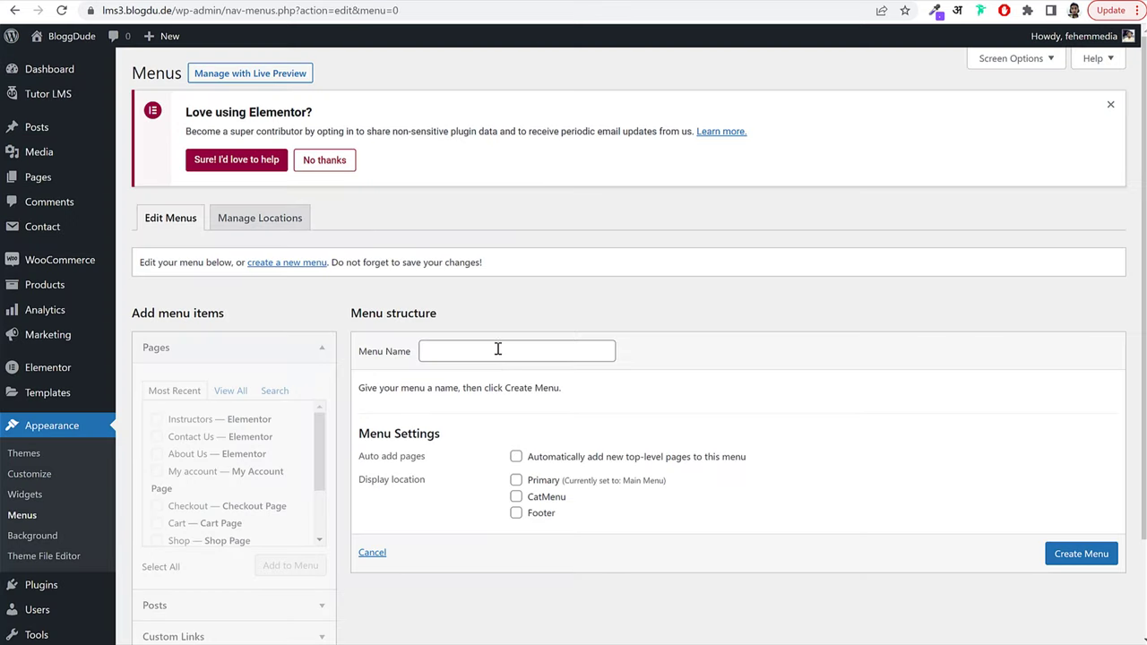
{"action": "left_click", "coordinate": [499, 351]}
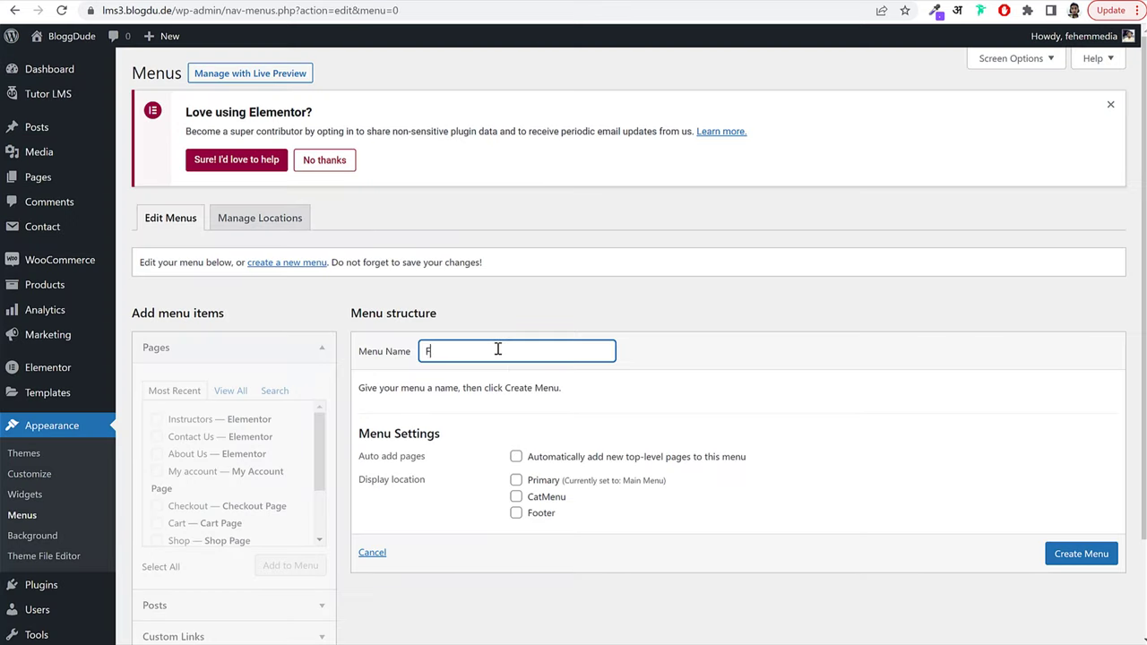
{"action": "left_click", "coordinate": [1074, 557]}
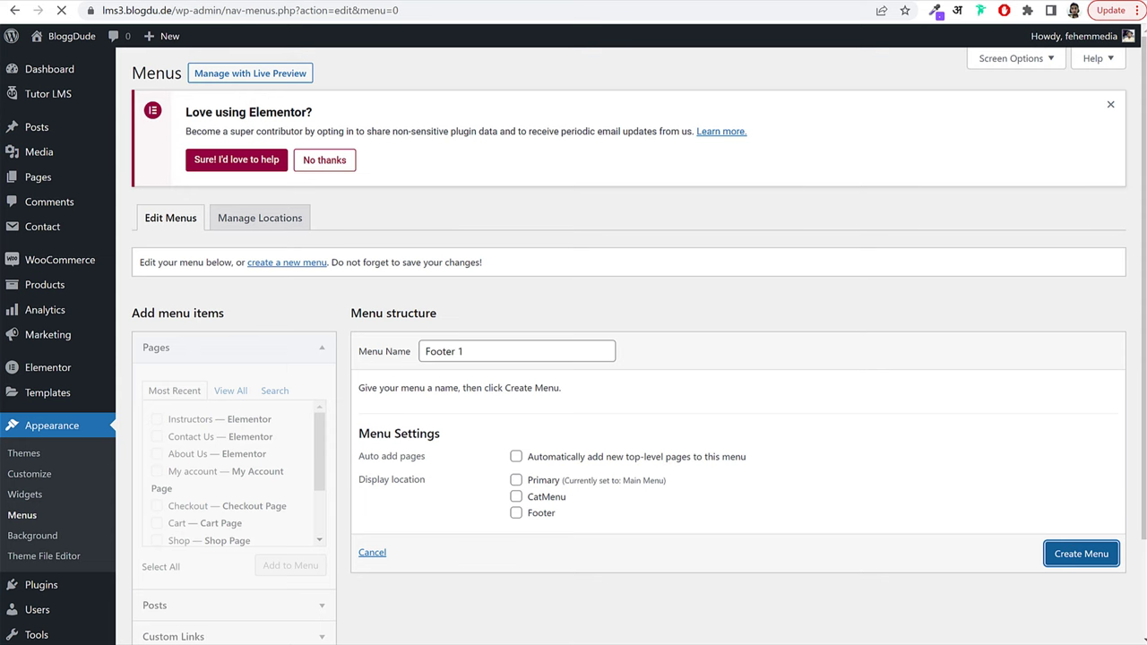
{"action": "scroll", "coordinate": [551, 402], "scroll_direction": "down", "scroll_amount": 2}
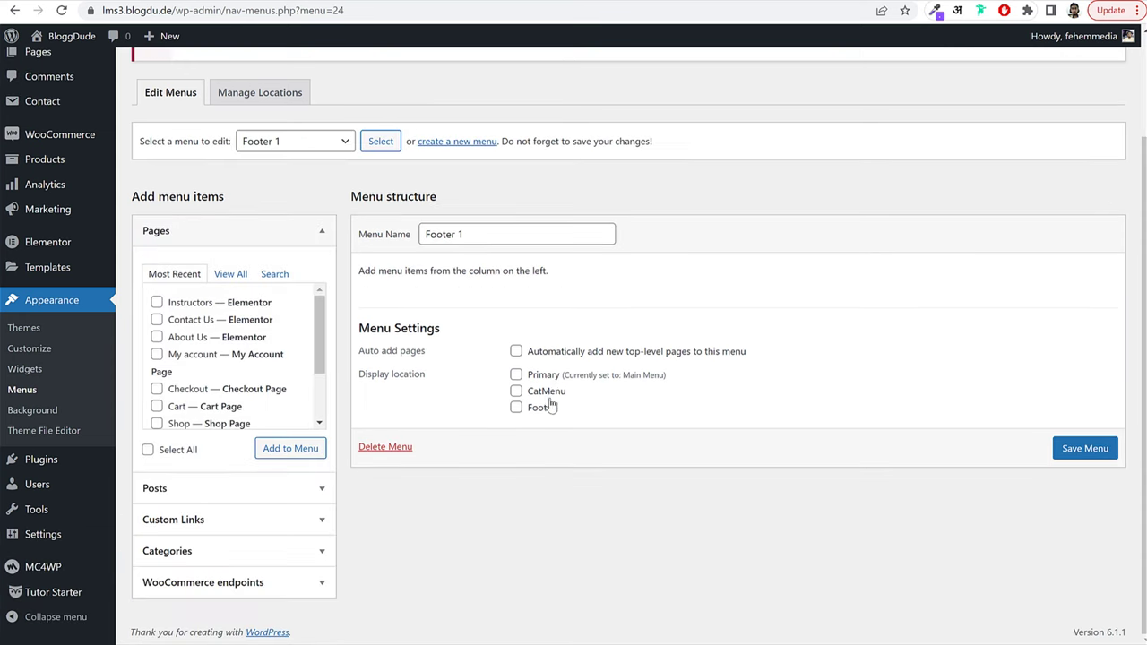
Add the Home, About Us, Contact Us and Dashboard pages to Footer 1 and save the menu
{"action": "left_click", "coordinate": [231, 273]}
{"action": "left_click", "coordinate": [183, 307]}
{"action": "left_click", "coordinate": [188, 356]}
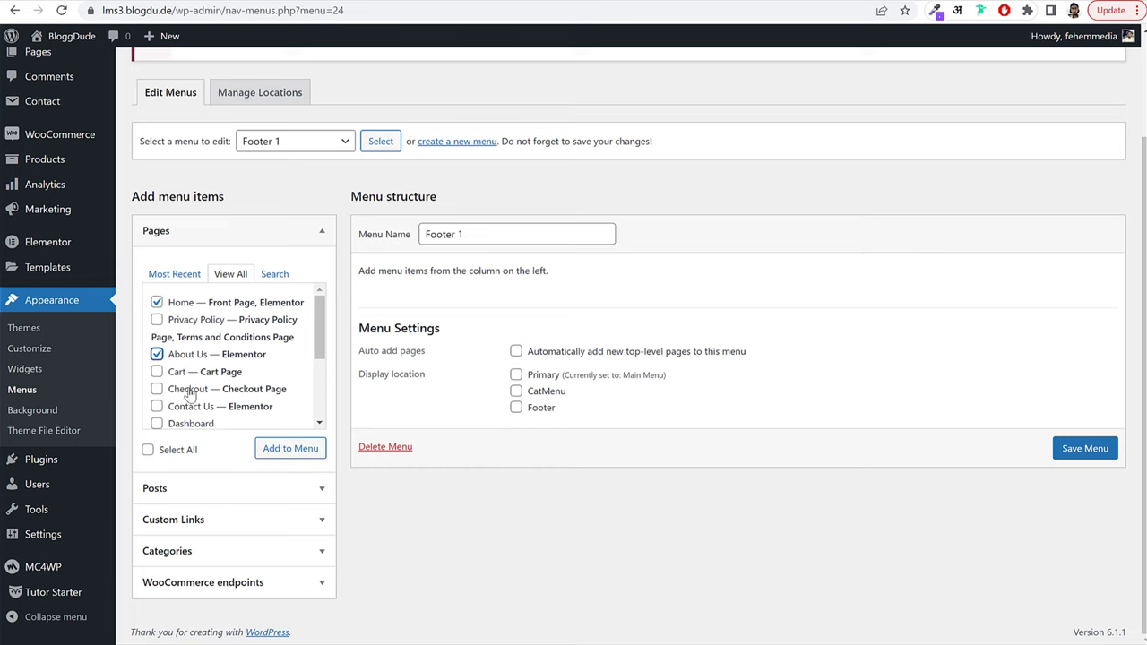
{"action": "left_click", "coordinate": [190, 407]}
{"action": "left_click", "coordinate": [190, 424]}
{"action": "left_click", "coordinate": [296, 450]}
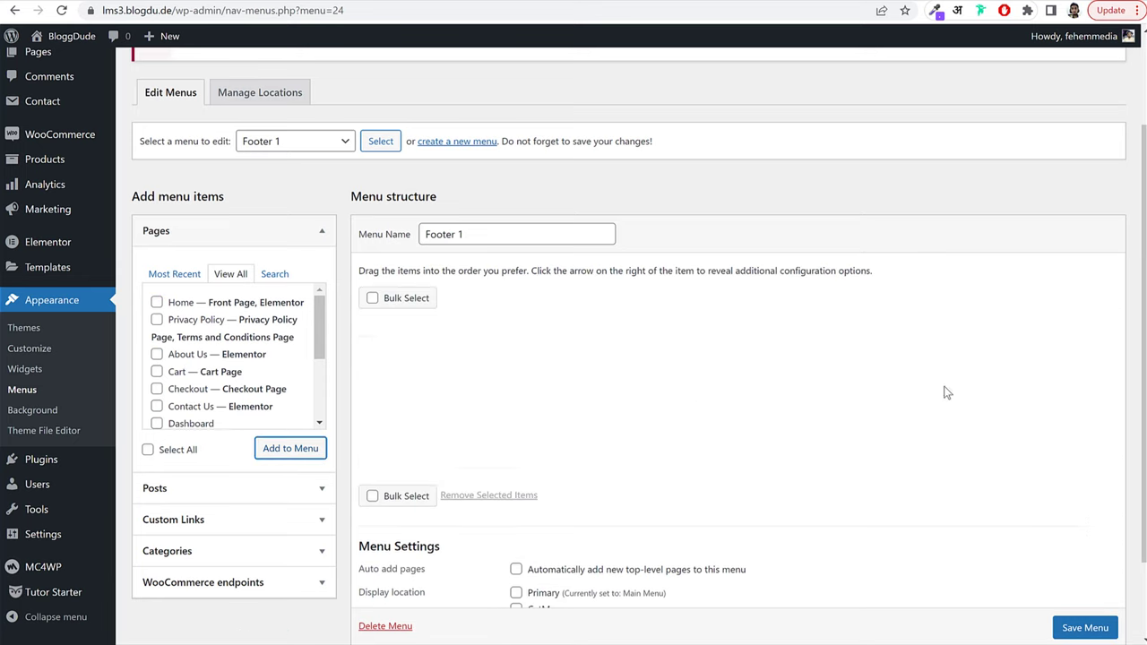
{"action": "scroll", "coordinate": [1086, 618], "scroll_direction": "down", "scroll_amount": 1}
{"action": "left_click", "coordinate": [1085, 624]}
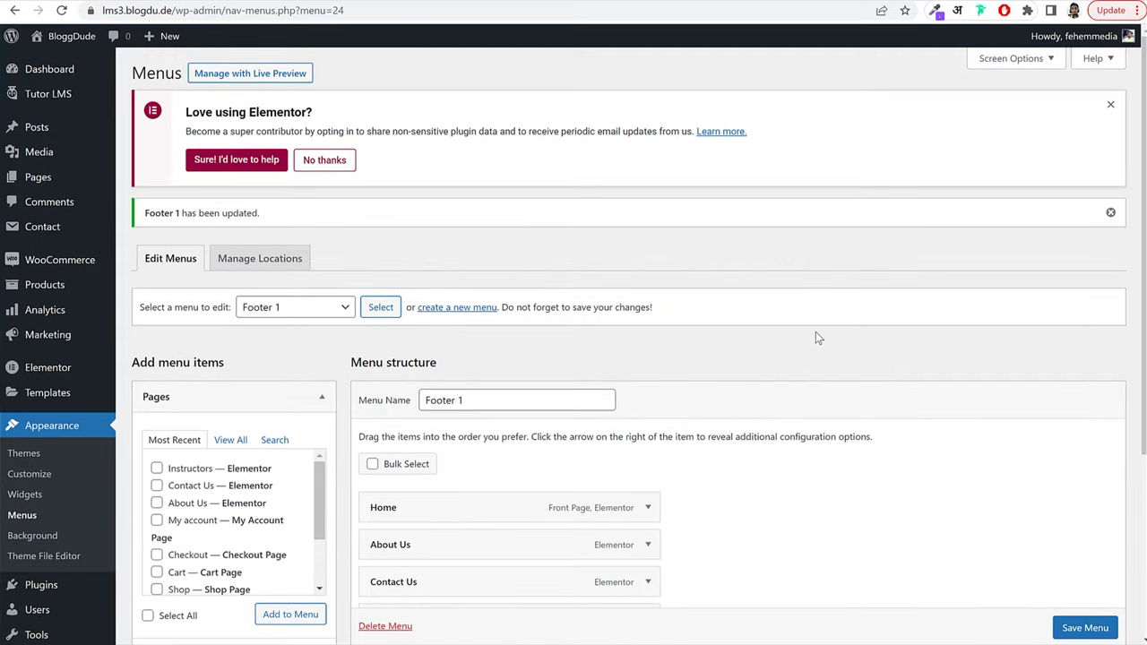
Glance at the live site's footer, then return to the lms3 home page
{"action": "scroll", "coordinate": [805, 348], "scroll_direction": "down", "scroll_amount": 3}
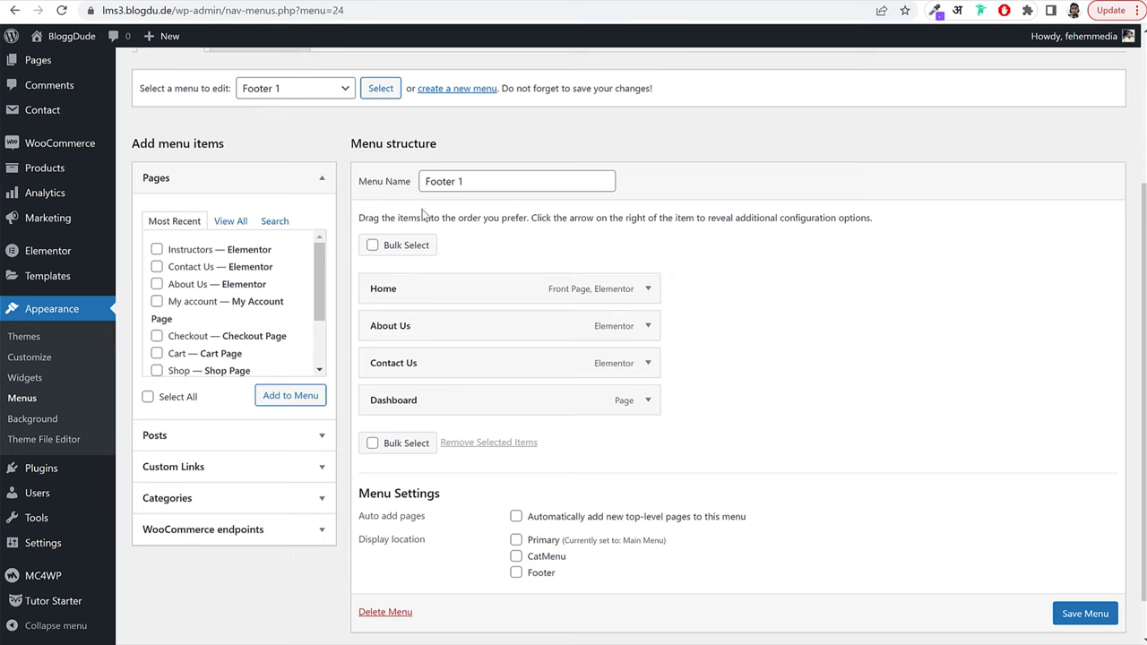
{"action": "scroll", "coordinate": [816, 368], "scroll_direction": "up", "scroll_amount": 3}
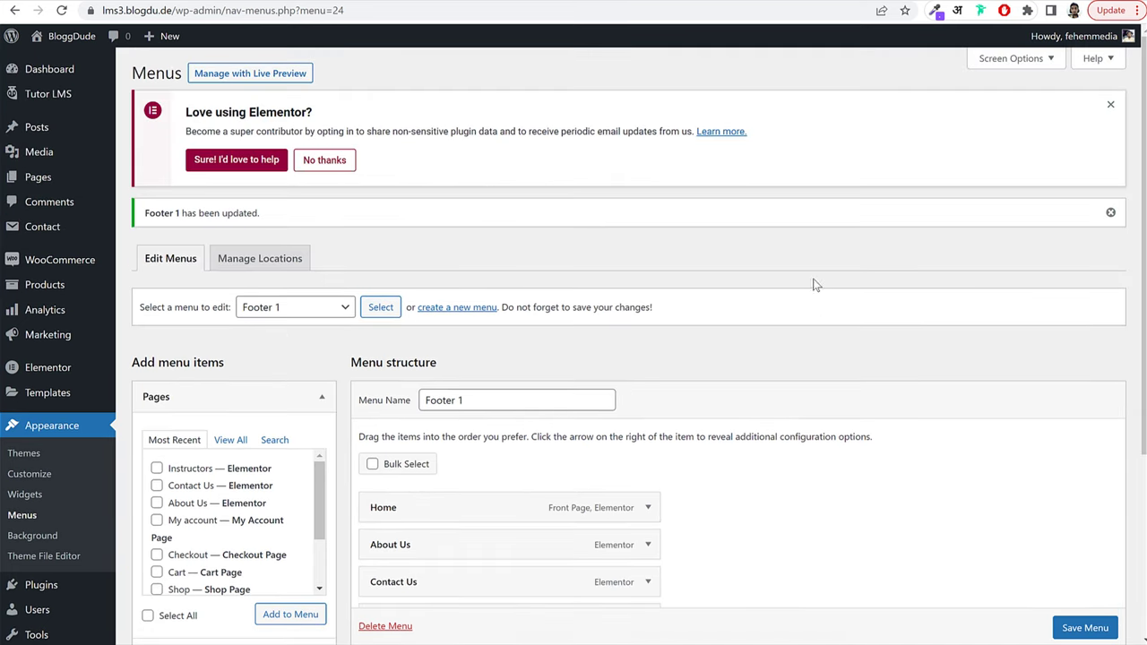
{"action": "key", "text": "ctrl+Tab"}
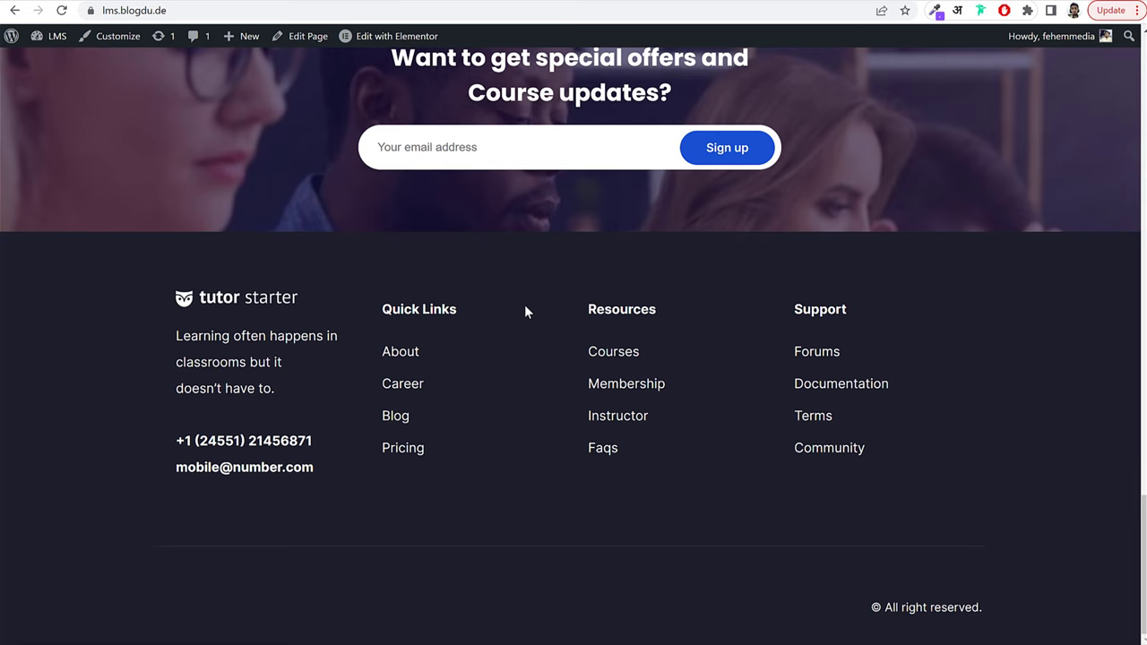
{"action": "key", "text": "ctrl+Tab"}
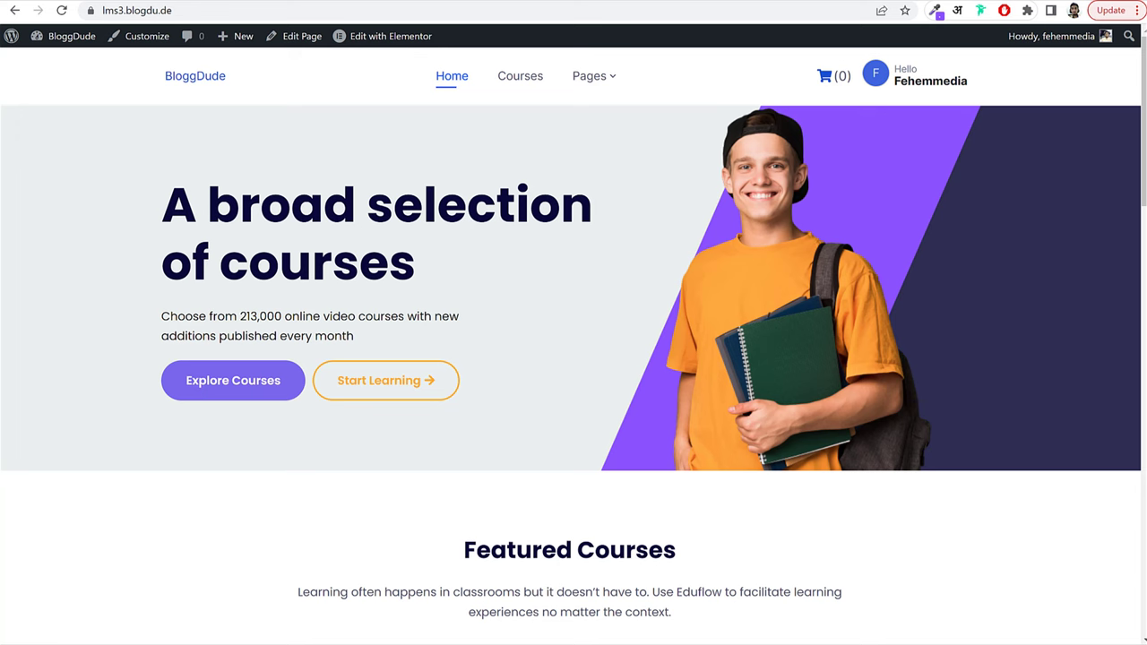
Go to Appearance > Widgets, collapse Sidebar and expand Footer Widget 1
{"action": "left_click", "coordinate": [58, 36]}
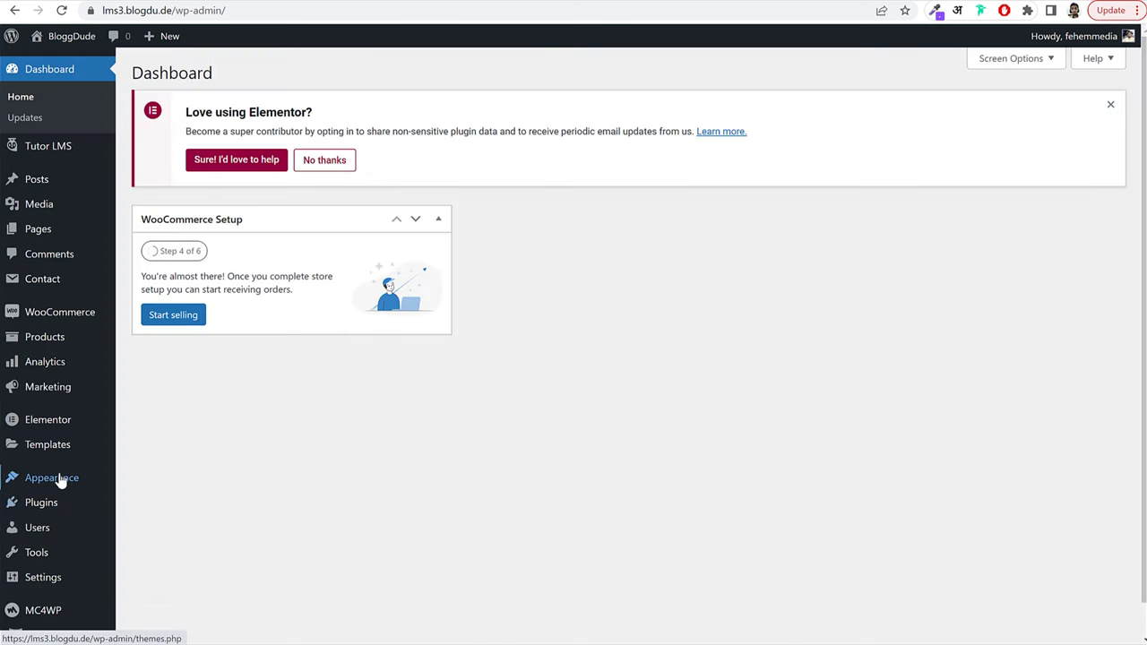
{"action": "mouse_move", "coordinate": [58, 481]}
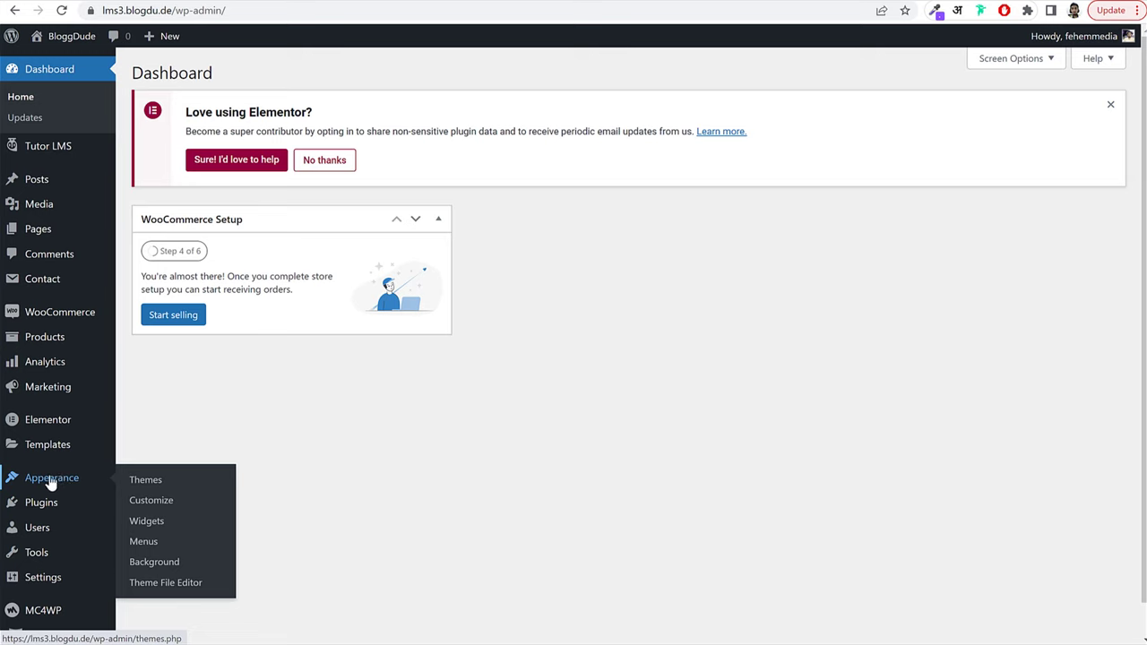
{"action": "left_click", "coordinate": [161, 530]}
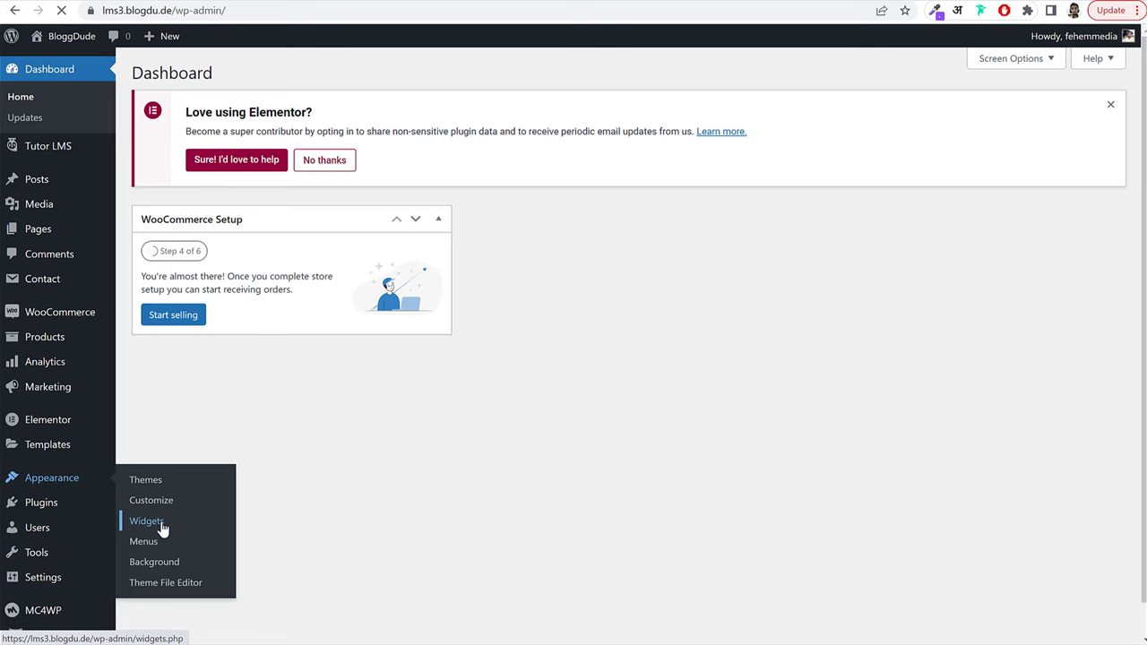
{"action": "left_click", "coordinate": [481, 139]}
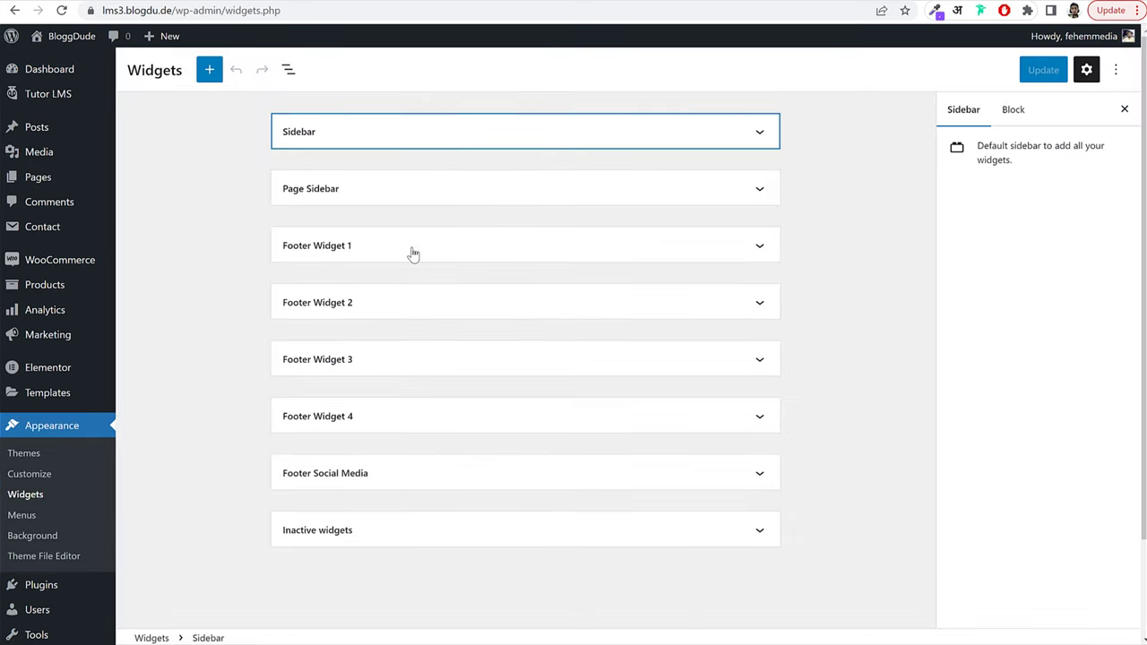
{"action": "left_click", "coordinate": [413, 251]}
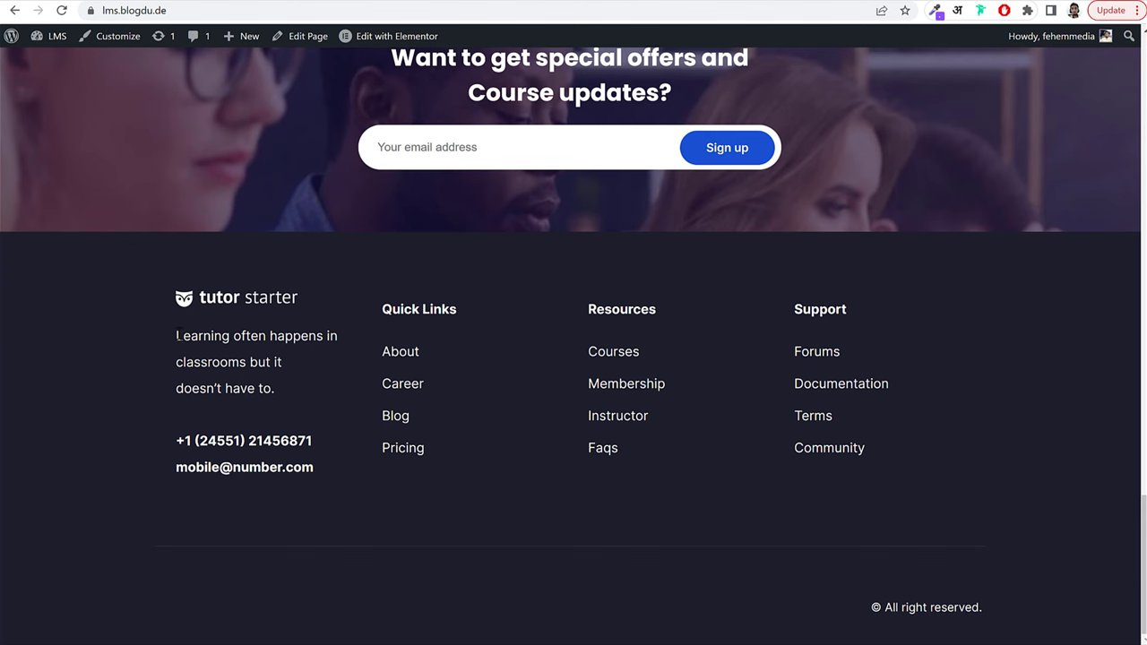
Paste the footer tagline, phone and e-mail into a Paragraph block in Footer Widget 1, then select the live footer's Quick Links heading
{"action": "left_click_drag", "start_coordinate": [177, 336], "coordinate": [339, 466]}
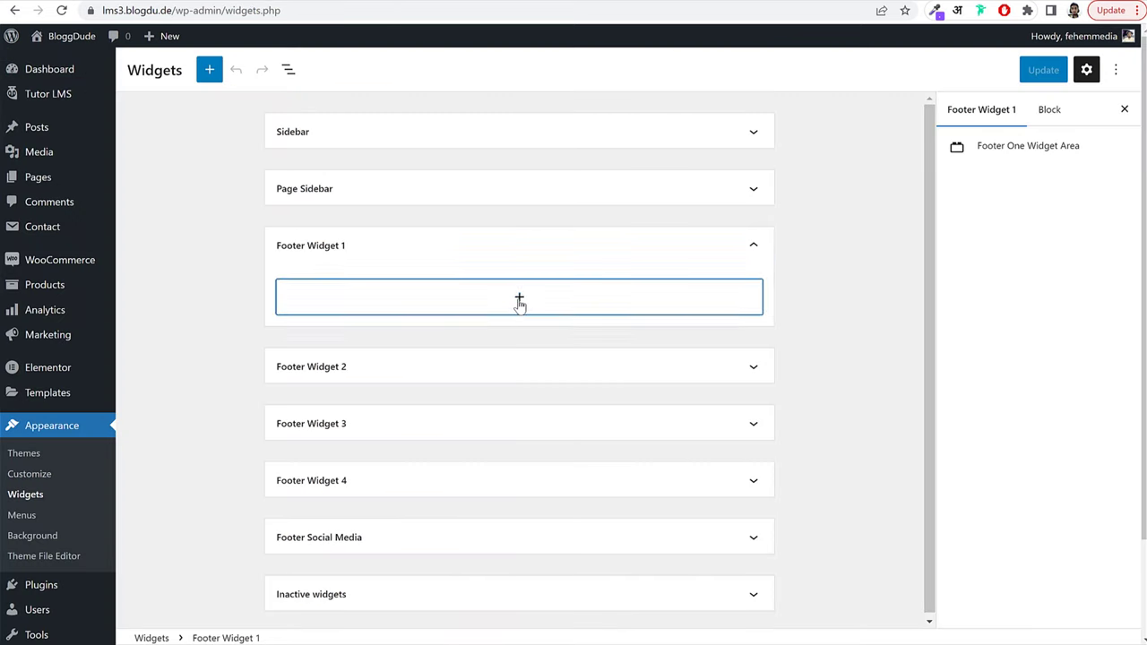
{"action": "left_click", "coordinate": [520, 298]}
{"action": "left_click", "coordinate": [441, 417]}
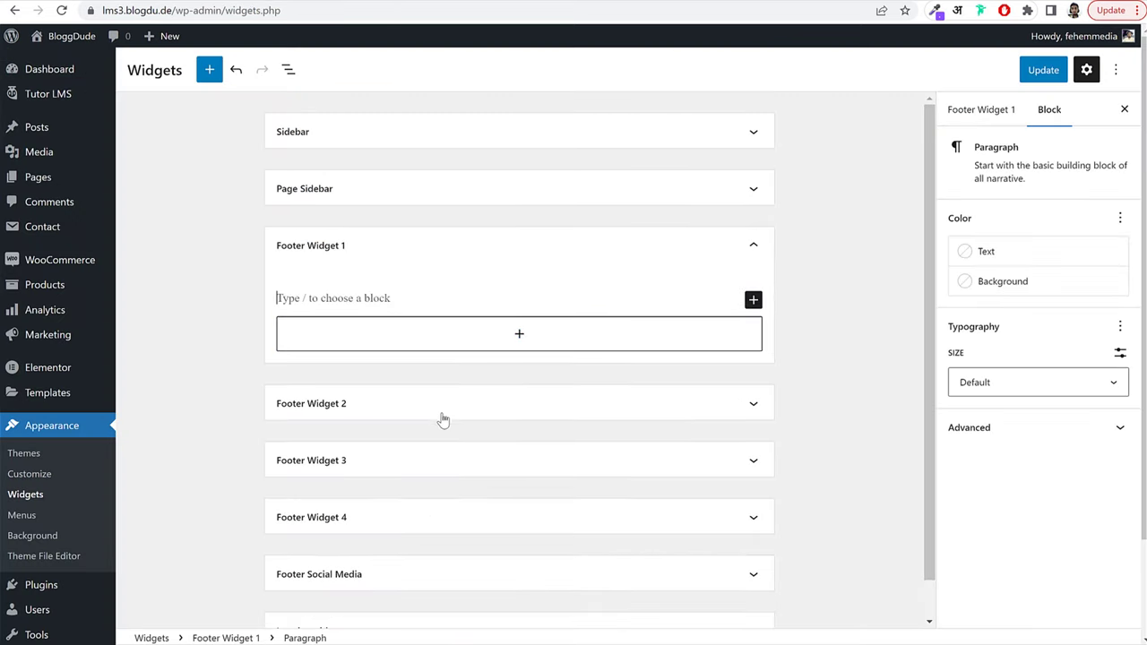
{"action": "key", "text": "ctrl+v"}
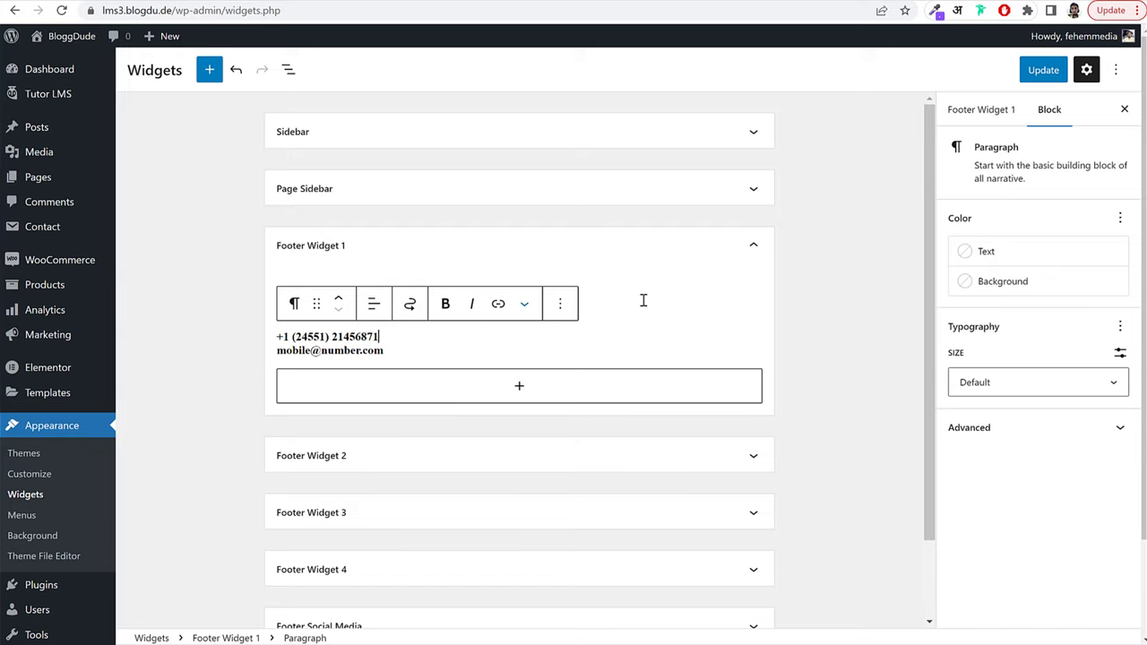
{"action": "left_click", "coordinate": [793, 288]}
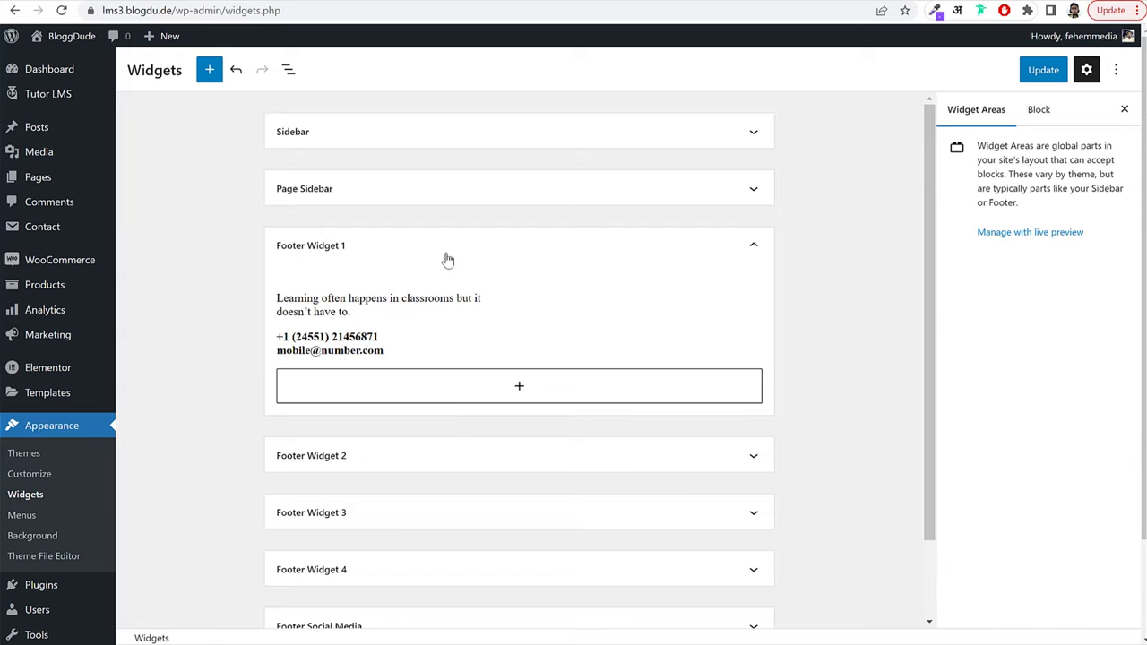
{"action": "left_click", "coordinate": [448, 259]}
{"action": "left_click", "coordinate": [412, 272]}
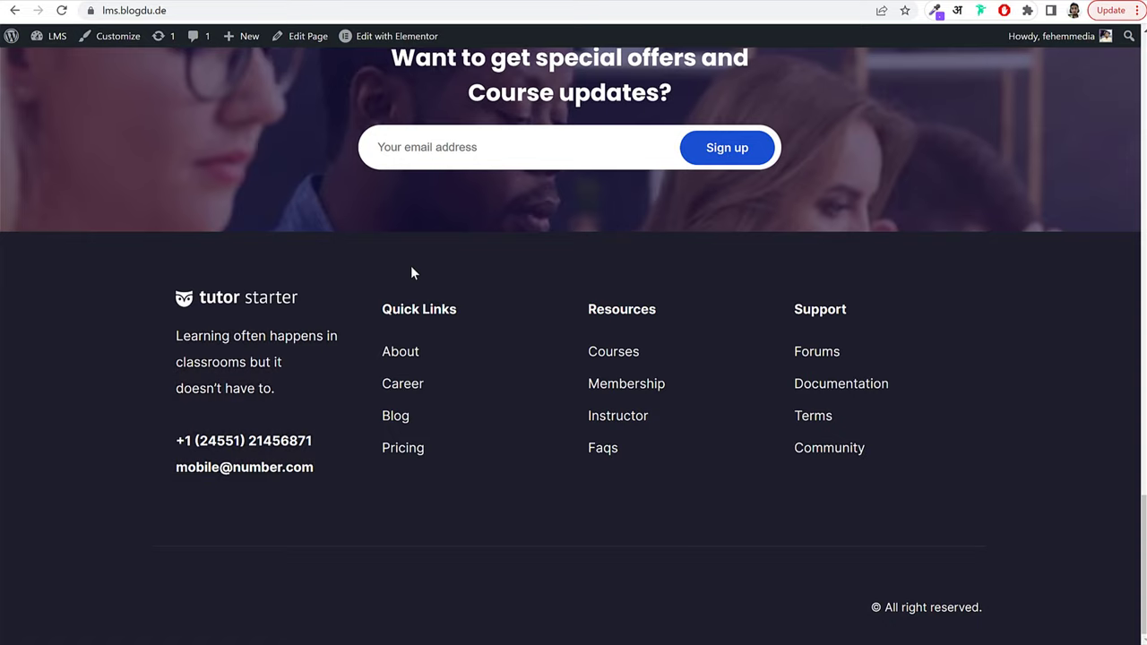
{"action": "left_click_drag", "start_coordinate": [380, 309], "coordinate": [484, 309]}
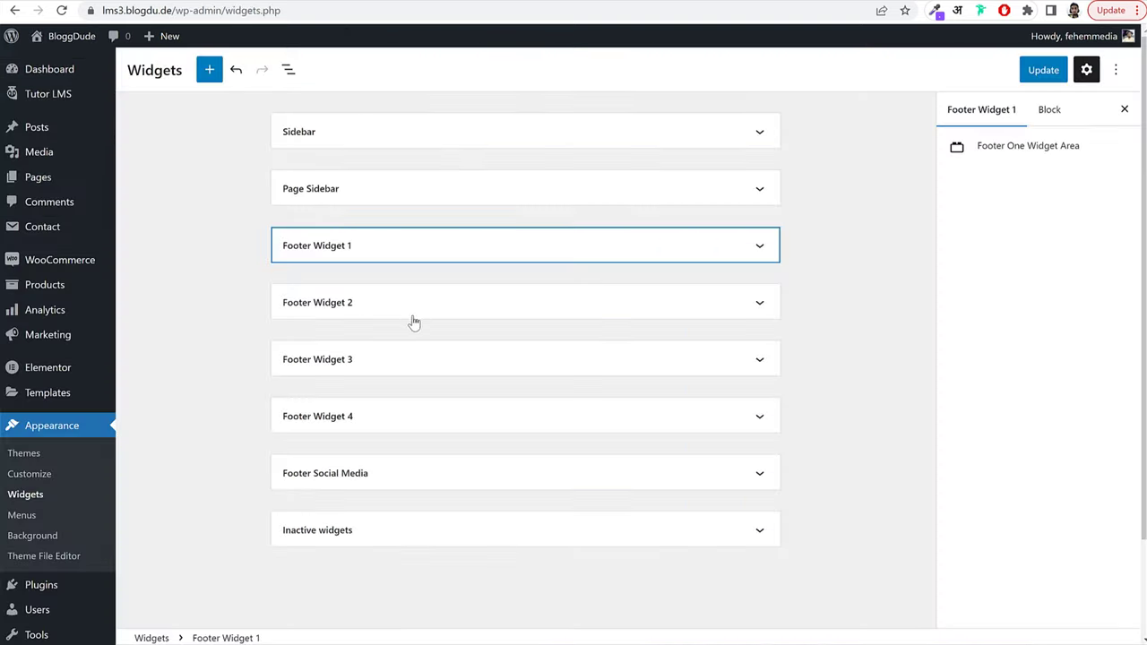
Add a Navigation Menu widget titled Quick Links showing Footer 1 to Footer Widget 2
{"action": "left_click", "coordinate": [374, 309]}
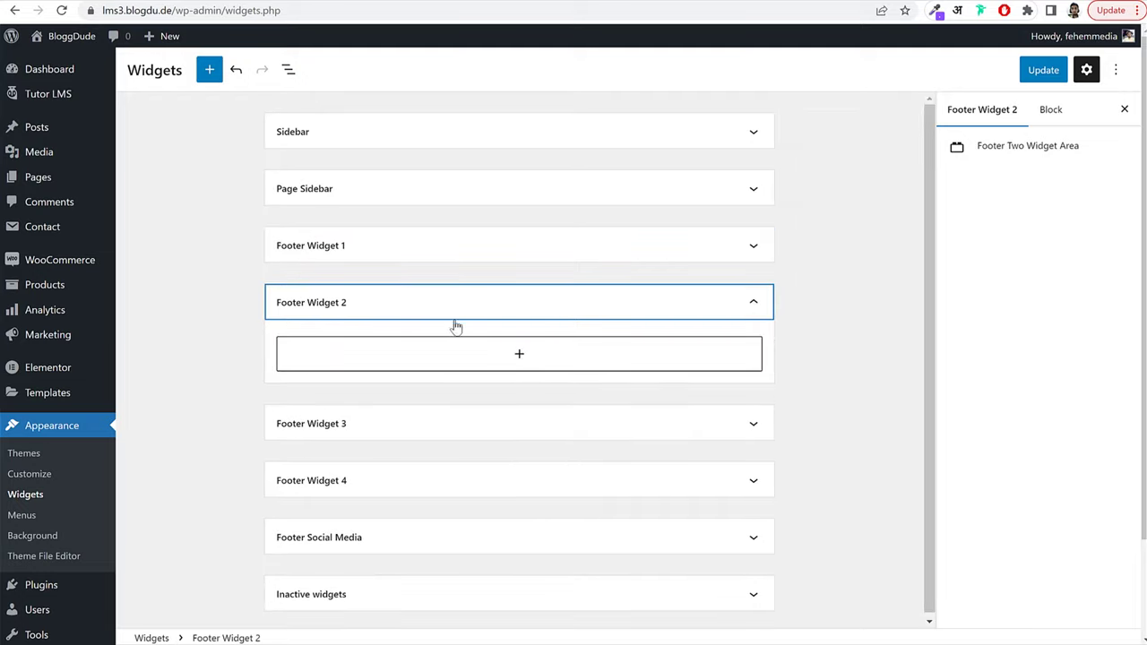
{"action": "left_click", "coordinate": [537, 362]}
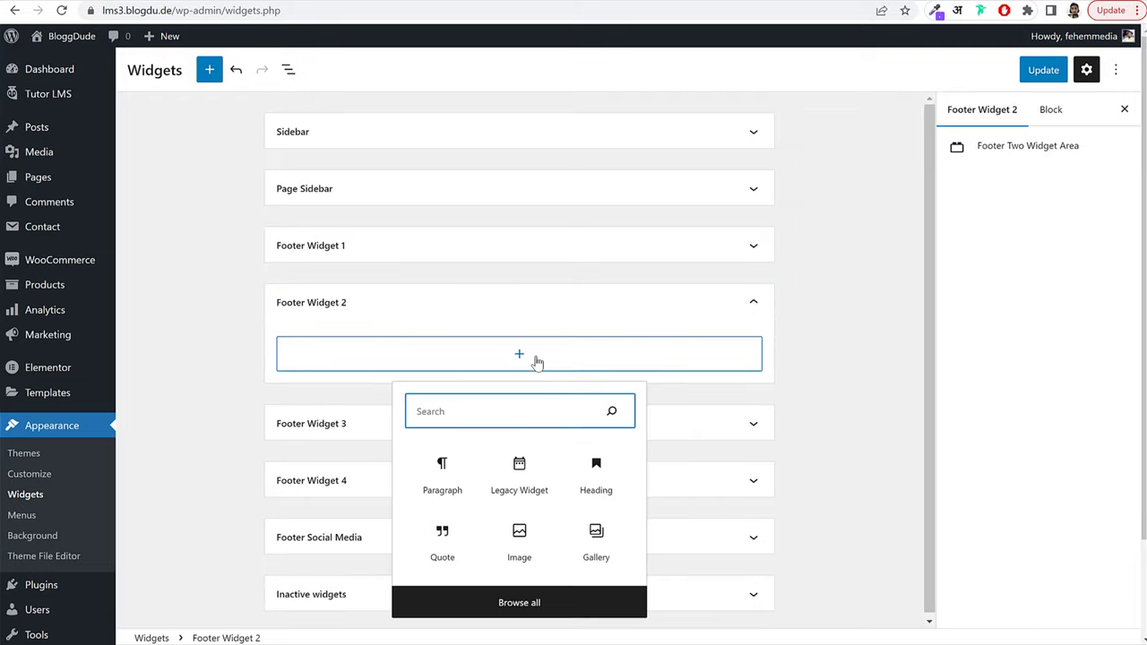
{"action": "type", "text": "nav"}
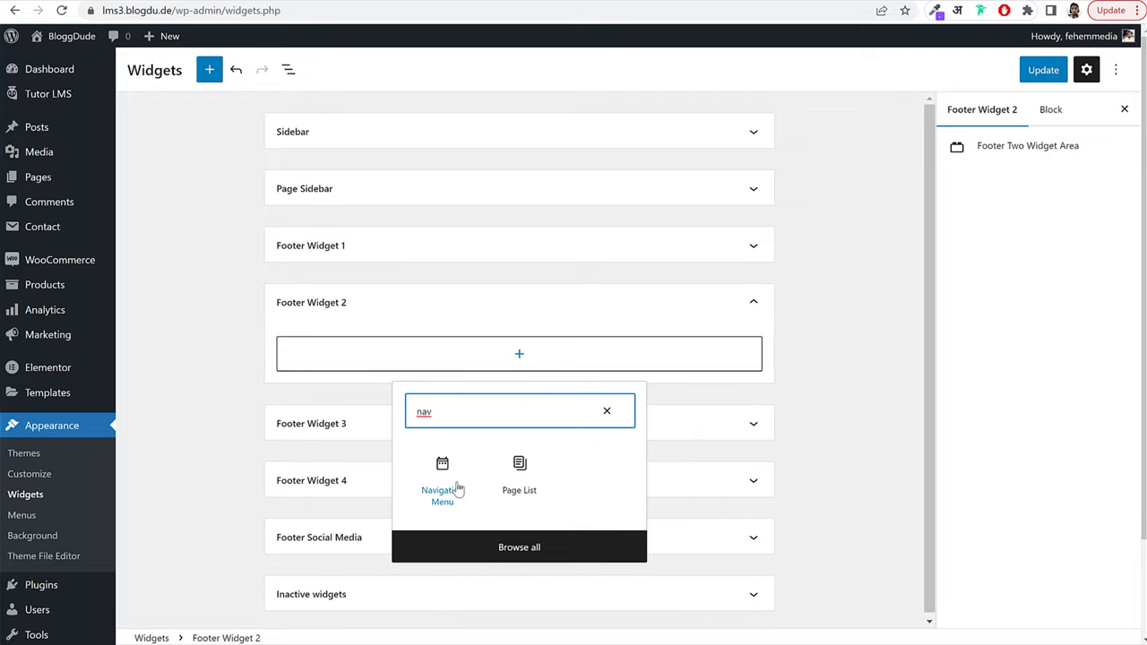
{"action": "left_click", "coordinate": [457, 486]}
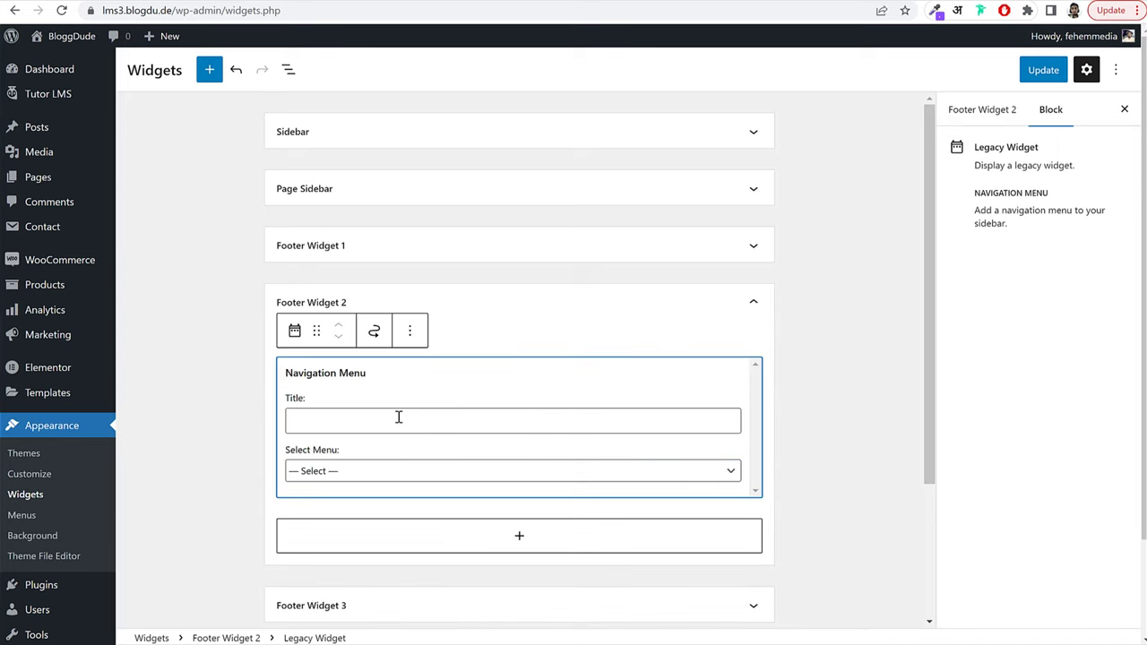
{"action": "left_click", "coordinate": [399, 417]}
{"action": "type", "text": "Quick Links"}
{"action": "scroll", "coordinate": [408, 421], "scroll_direction": "down", "scroll_amount": 2}
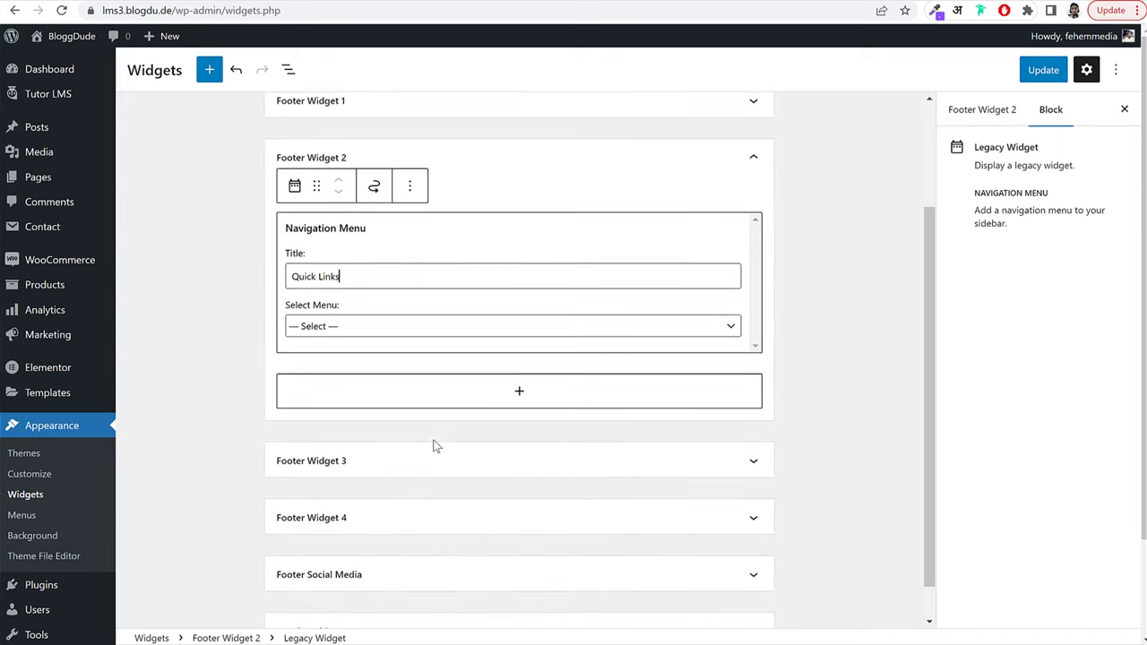
{"action": "left_click", "coordinate": [333, 325]}
{"action": "left_click", "coordinate": [337, 359]}
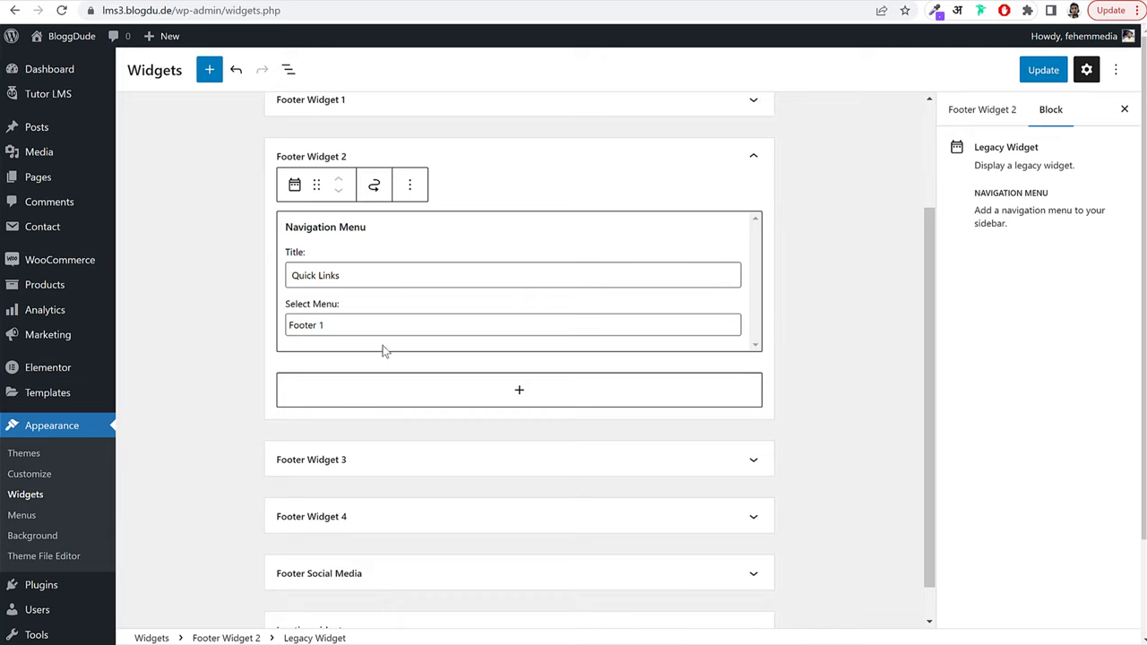
{"action": "left_click", "coordinate": [895, 255]}
{"action": "left_click", "coordinate": [702, 256]}
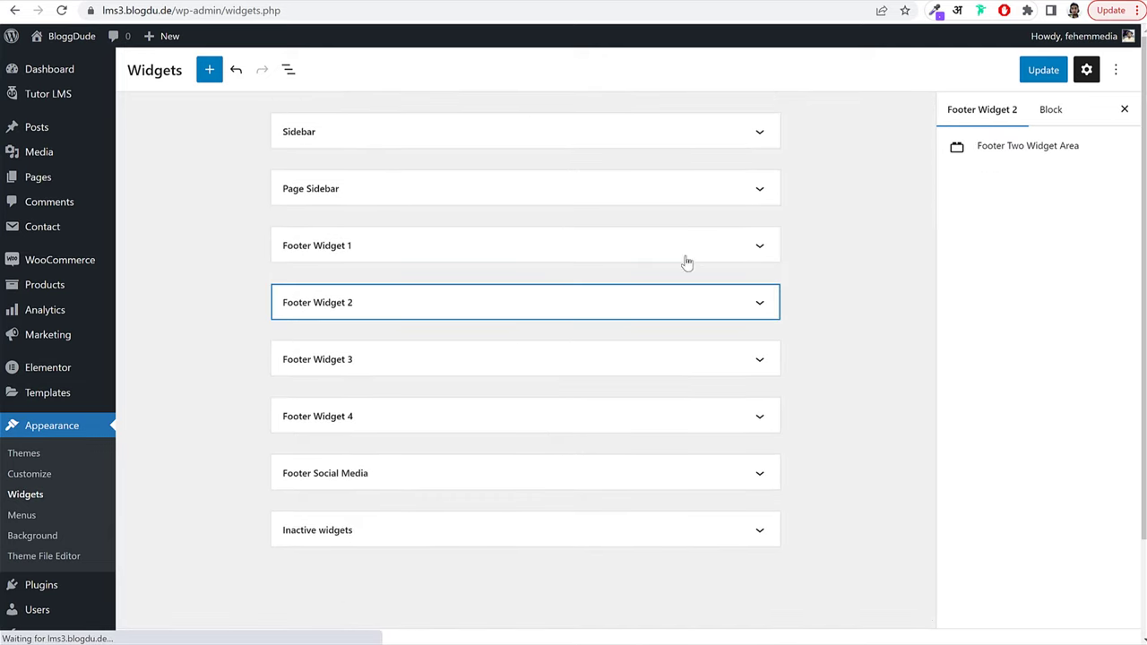
{"action": "left_click", "coordinate": [504, 319]}
{"action": "left_click", "coordinate": [499, 320]}
Add a Navigation Menu widget titled Resources showing Footer 1 to Footer Widget 3
{"action": "left_click", "coordinate": [452, 366]}
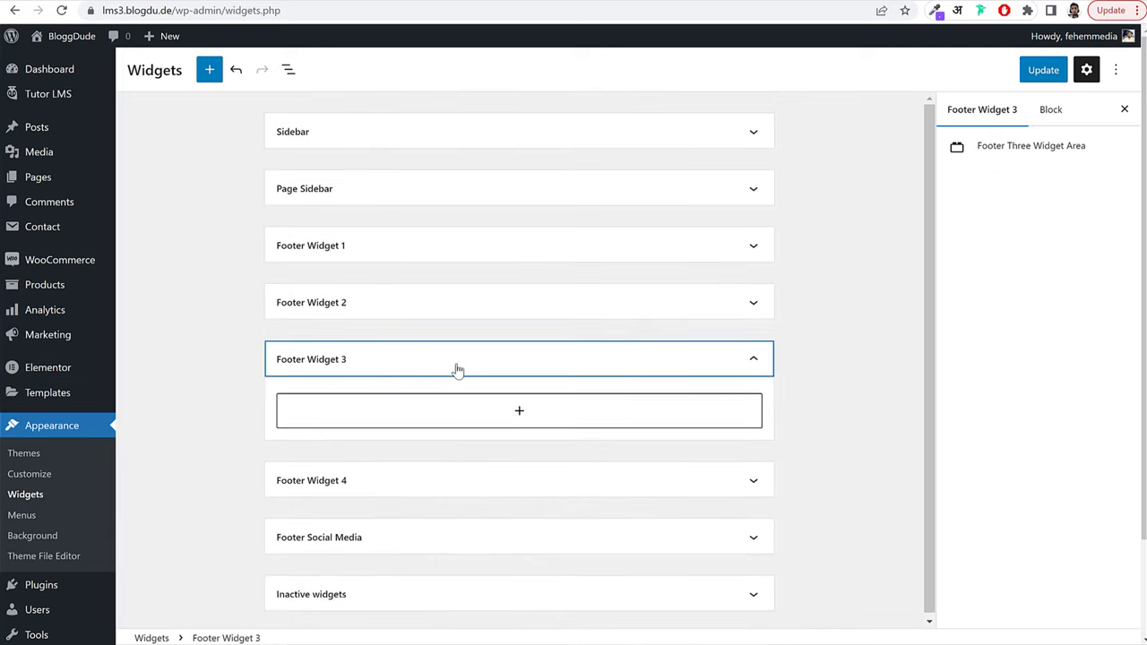
{"action": "left_click", "coordinate": [487, 415]}
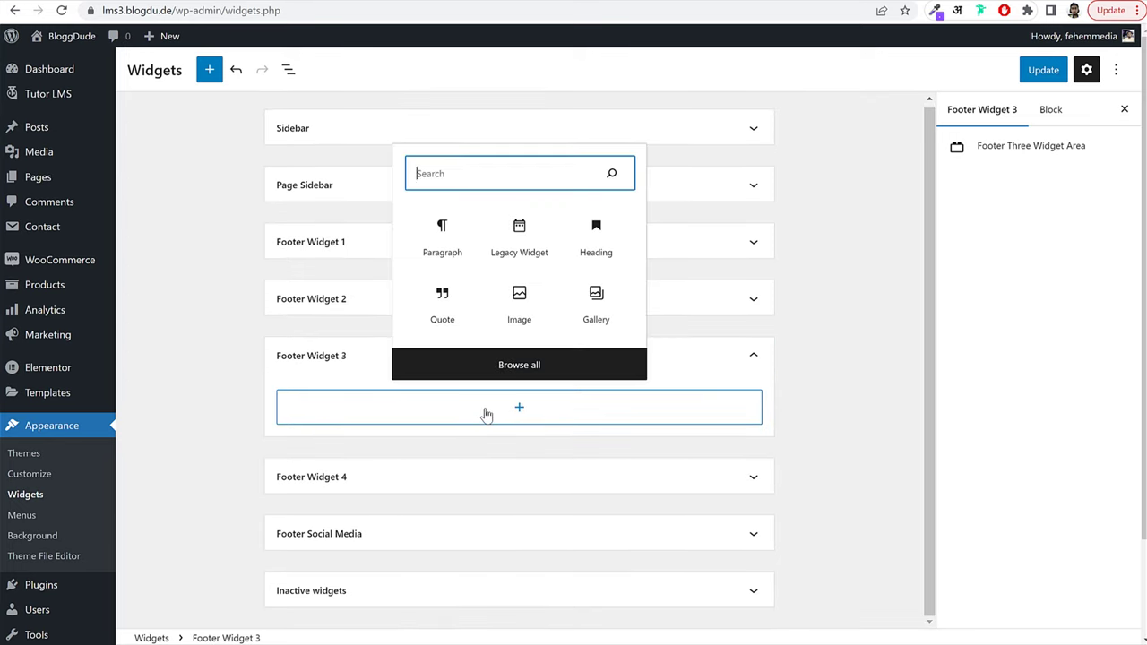
{"action": "type", "text": "nav"}
{"action": "left_click", "coordinate": [444, 515]}
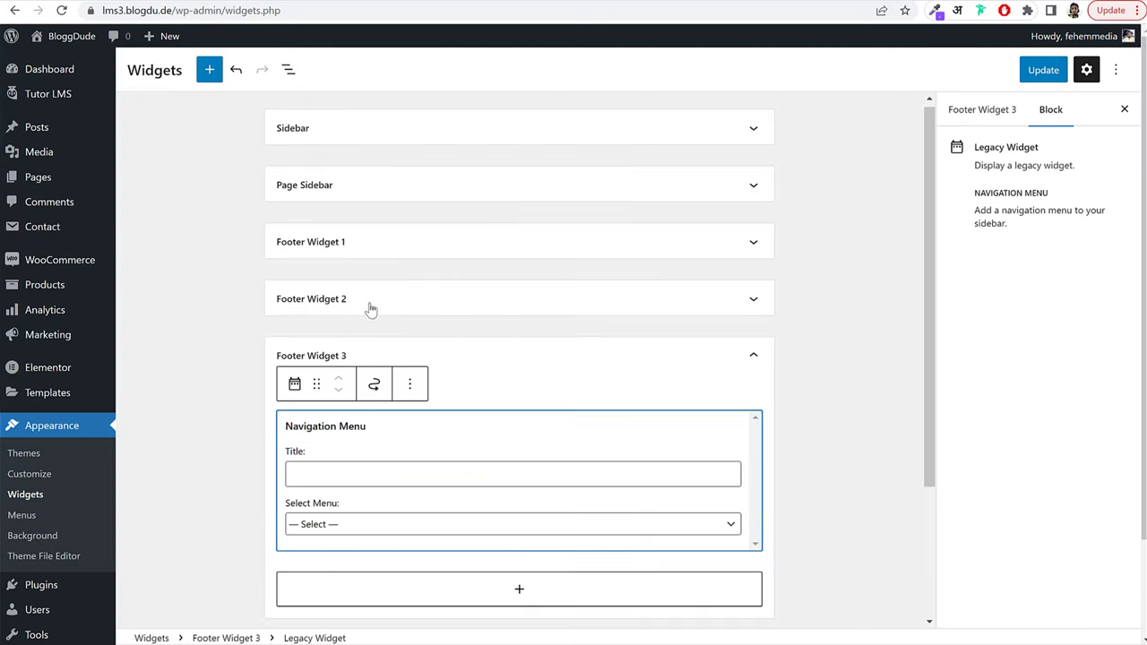
{"action": "left_click", "coordinate": [364, 474]}
{"action": "type", "text": "Resources"}
{"action": "scroll", "coordinate": [471, 466], "scroll_direction": "down", "scroll_amount": 2}
{"action": "left_click", "coordinate": [364, 380]}
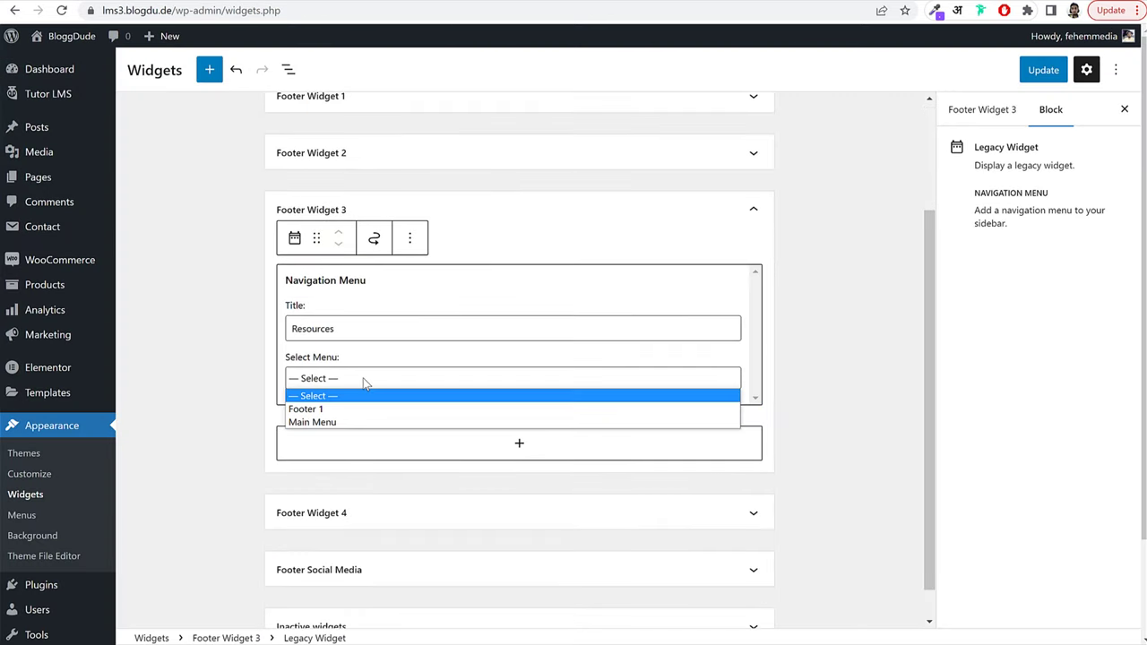
{"action": "left_click", "coordinate": [359, 411]}
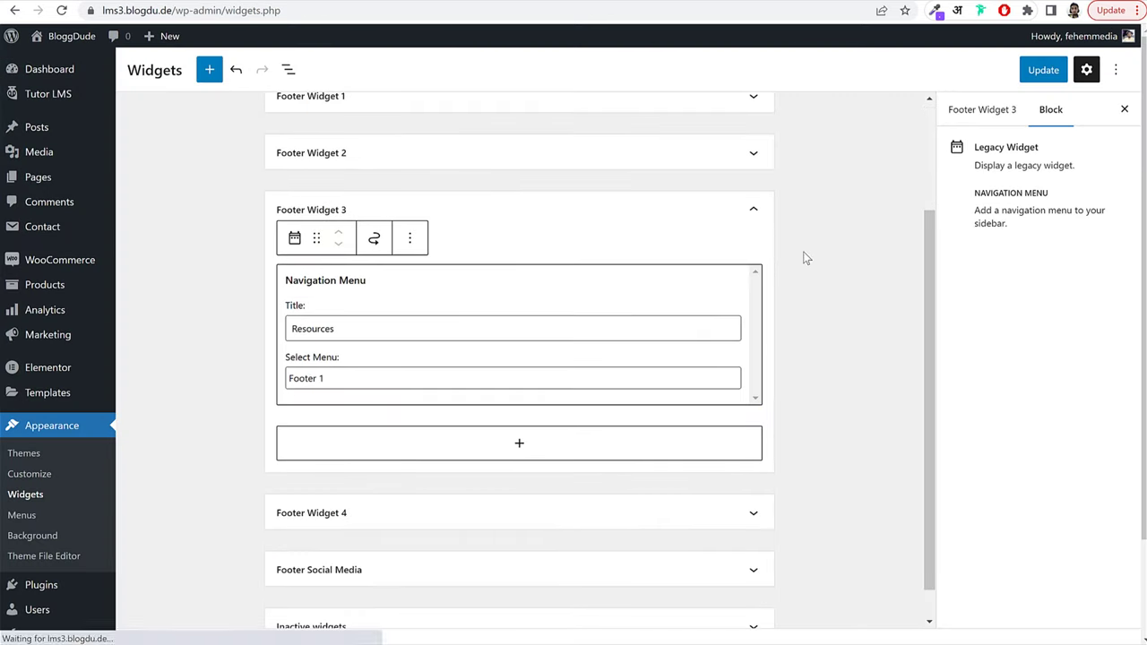
{"action": "left_click", "coordinate": [805, 258]}
{"action": "left_click", "coordinate": [759, 245]}
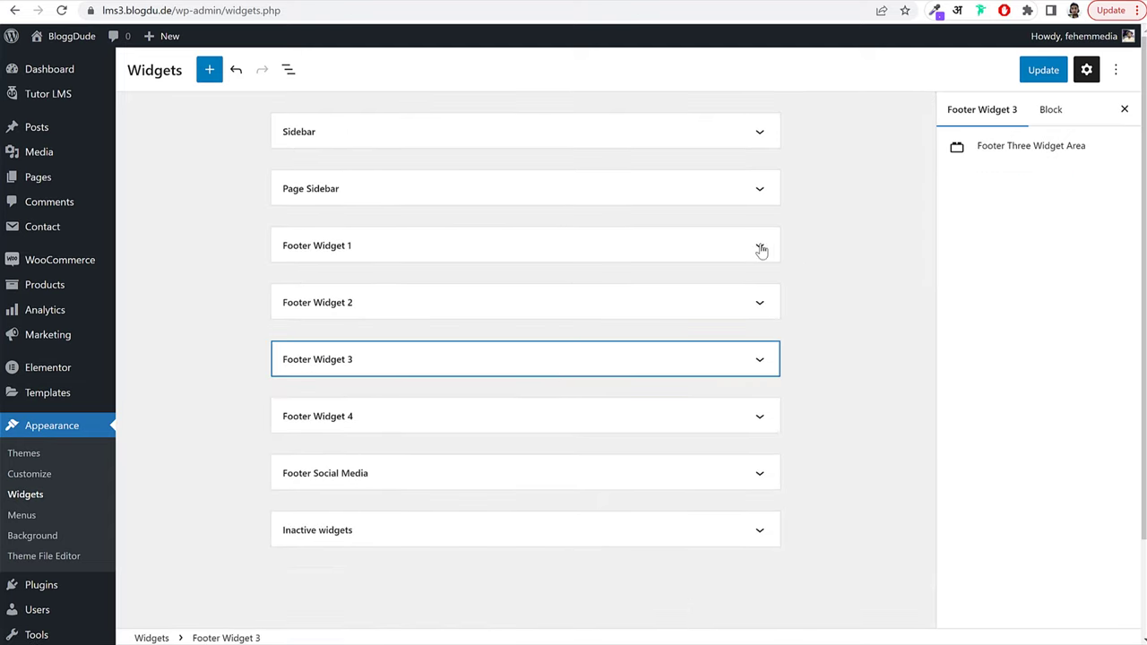
Add a Support Navigation Menu widget with Footer 1 to Footer Widget 4 and save the widgets
{"action": "left_click", "coordinate": [479, 421]}
{"action": "left_click", "coordinate": [417, 476]}
{"action": "type", "text": "nav"}
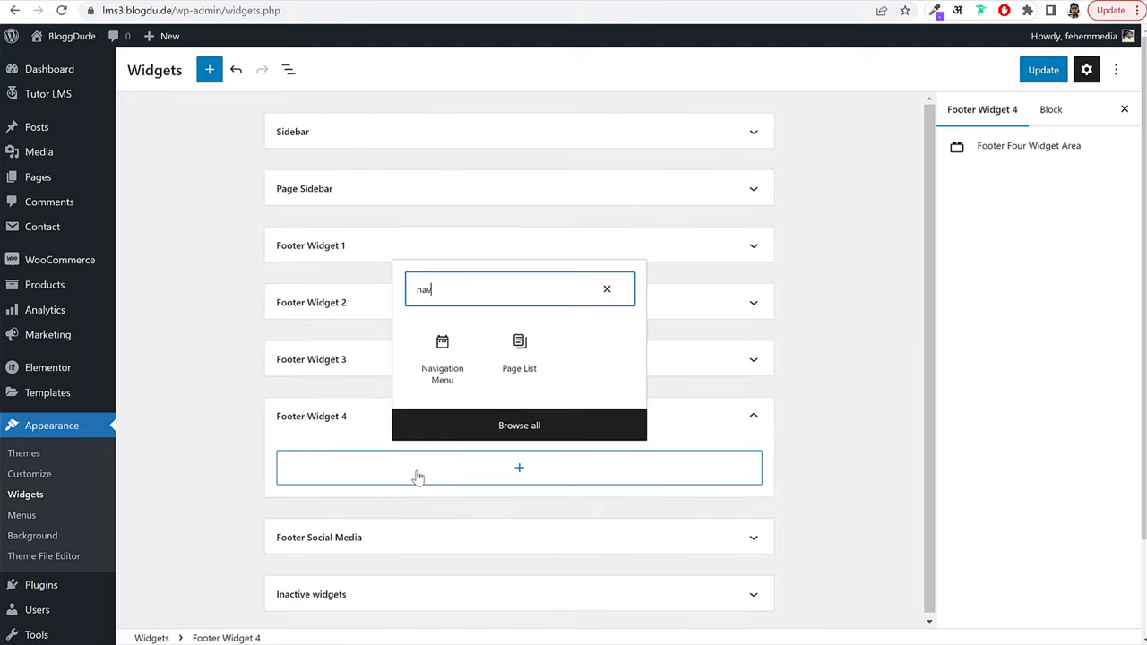
{"action": "left_click", "coordinate": [444, 362]}
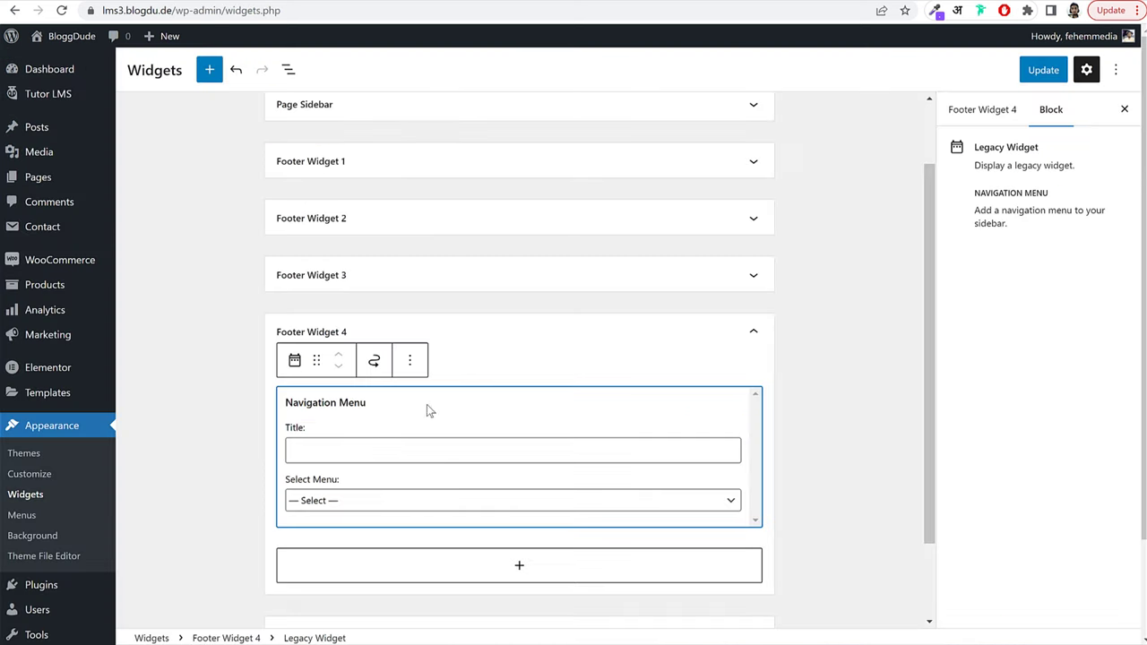
{"action": "left_click", "coordinate": [388, 456]}
{"action": "type", "text": "Support"}
{"action": "left_click", "coordinate": [374, 501]}
{"action": "left_click", "coordinate": [367, 530]}
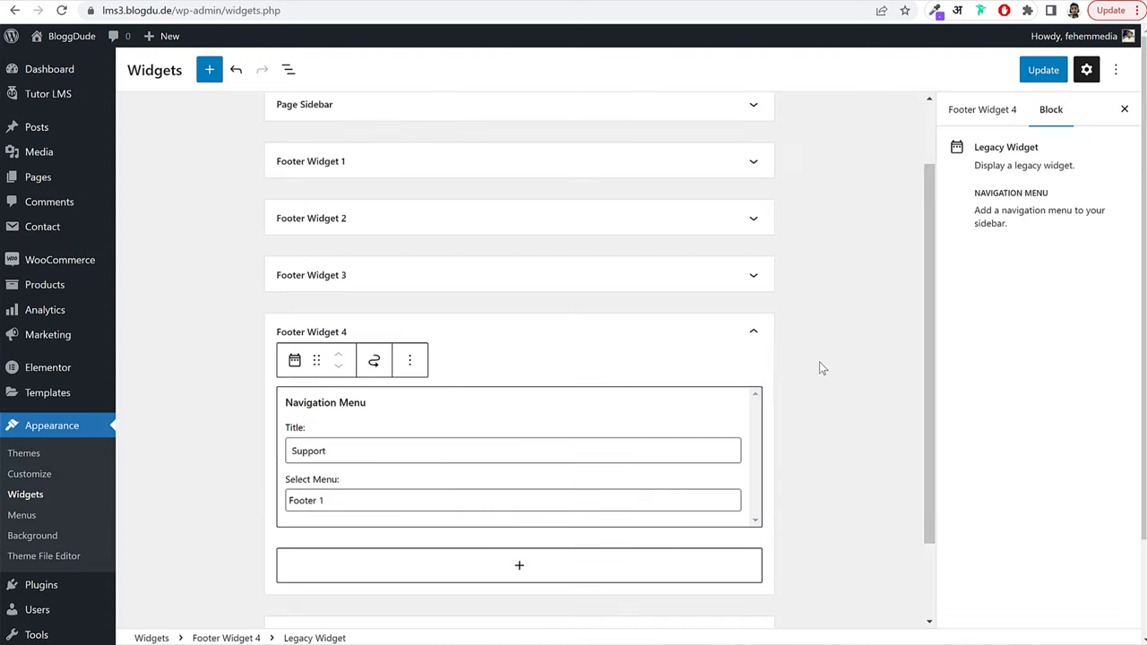
{"action": "left_click", "coordinate": [824, 366]}
{"action": "left_click", "coordinate": [1048, 73]}
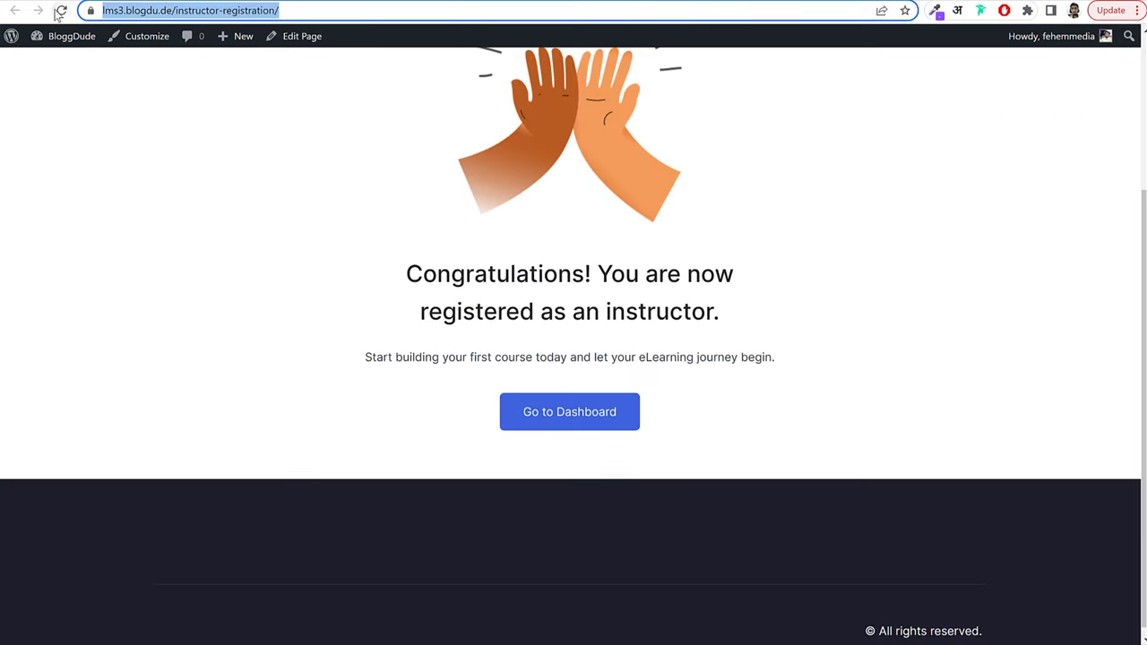
Reload, open the lms3 home page and scroll through its footer's contact lines, Quick Links and Resources menus
{"action": "left_click", "coordinate": [60, 10]}
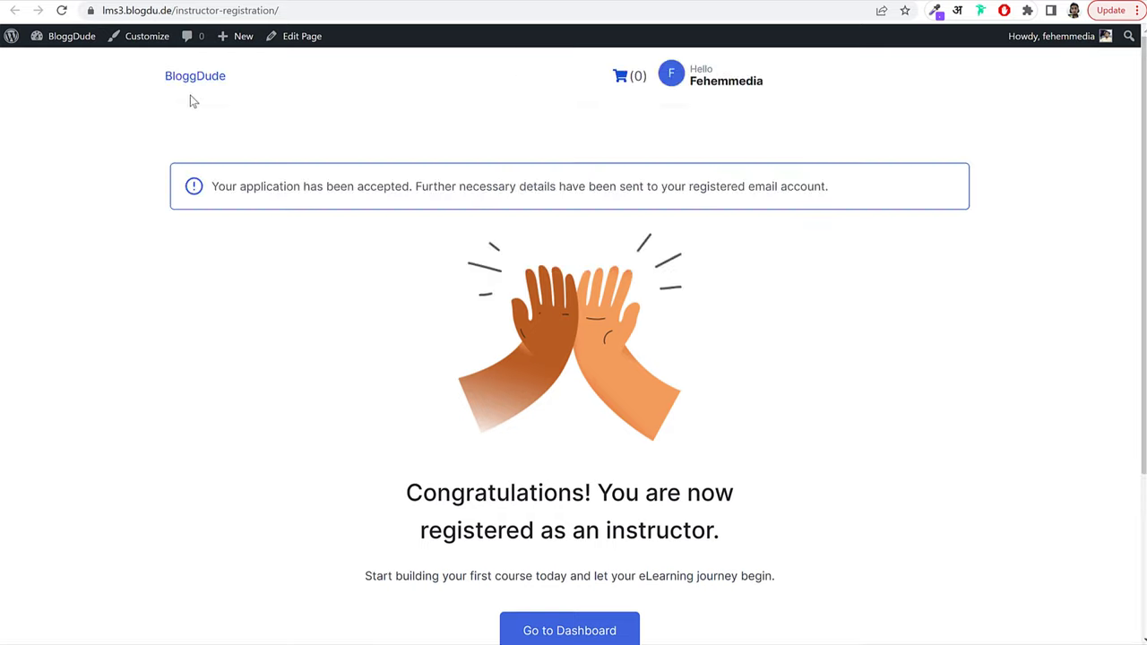
{"action": "left_click", "coordinate": [191, 79]}
{"action": "scroll", "coordinate": [425, 321], "scroll_direction": "down", "scroll_amount": 15}
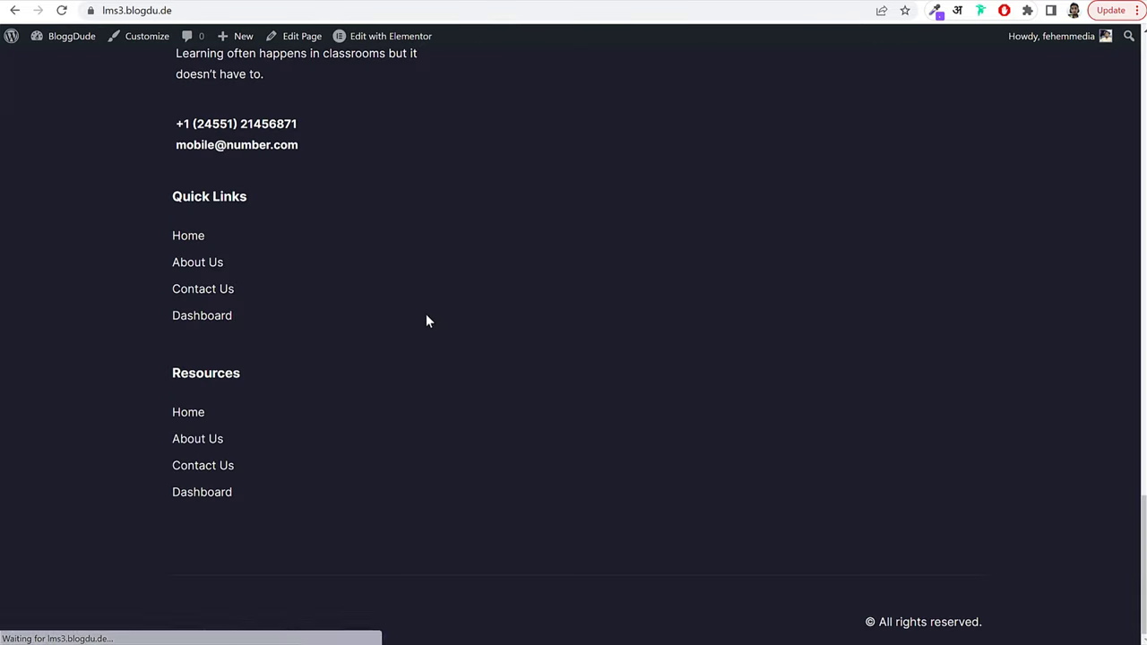
{"action": "scroll", "coordinate": [401, 309], "scroll_direction": "up", "scroll_amount": 3}
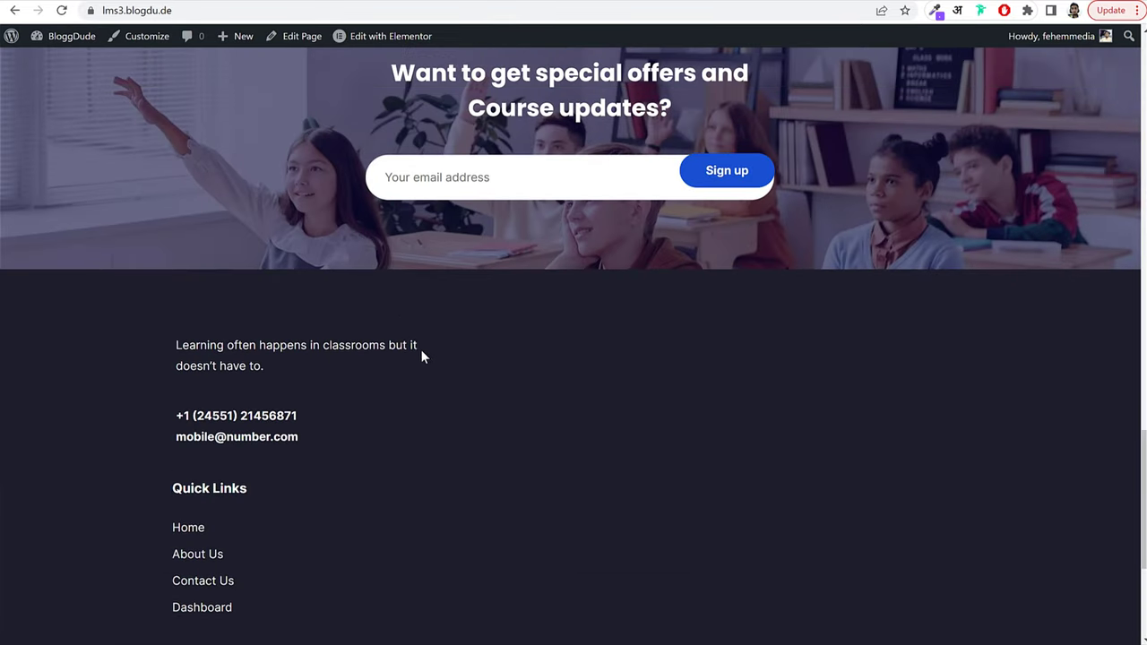
{"action": "scroll", "coordinate": [418, 389], "scroll_direction": "down", "scroll_amount": 3}
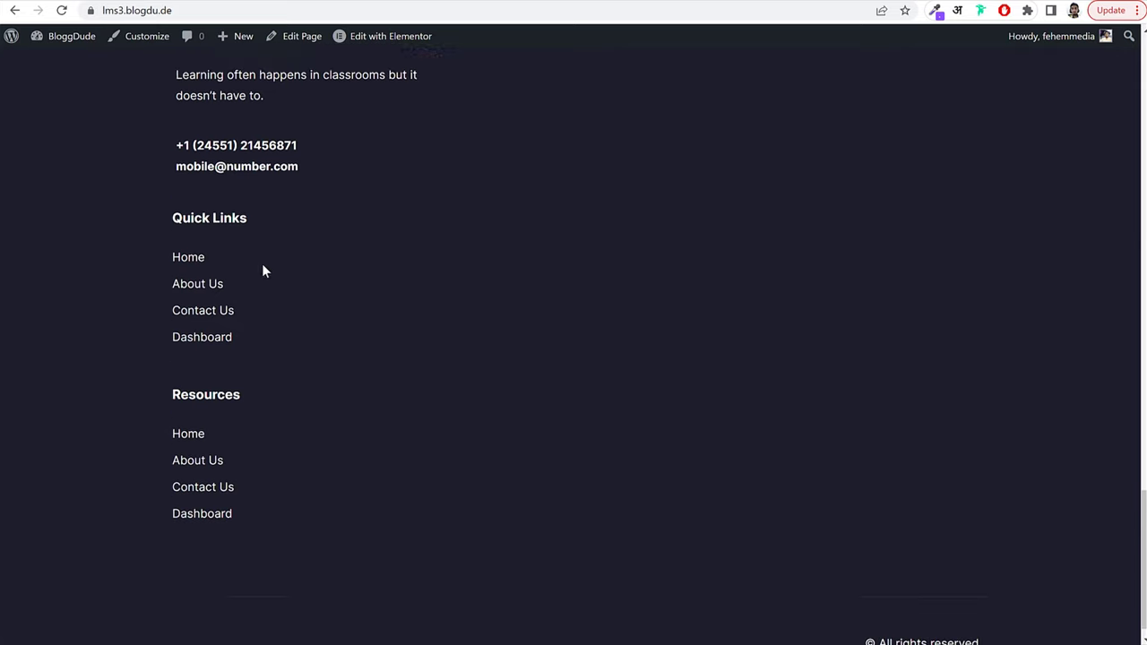
{"action": "scroll", "coordinate": [225, 316], "scroll_direction": "up", "scroll_amount": 3}
{"action": "scroll", "coordinate": [225, 312], "scroll_direction": "down", "scroll_amount": 3}
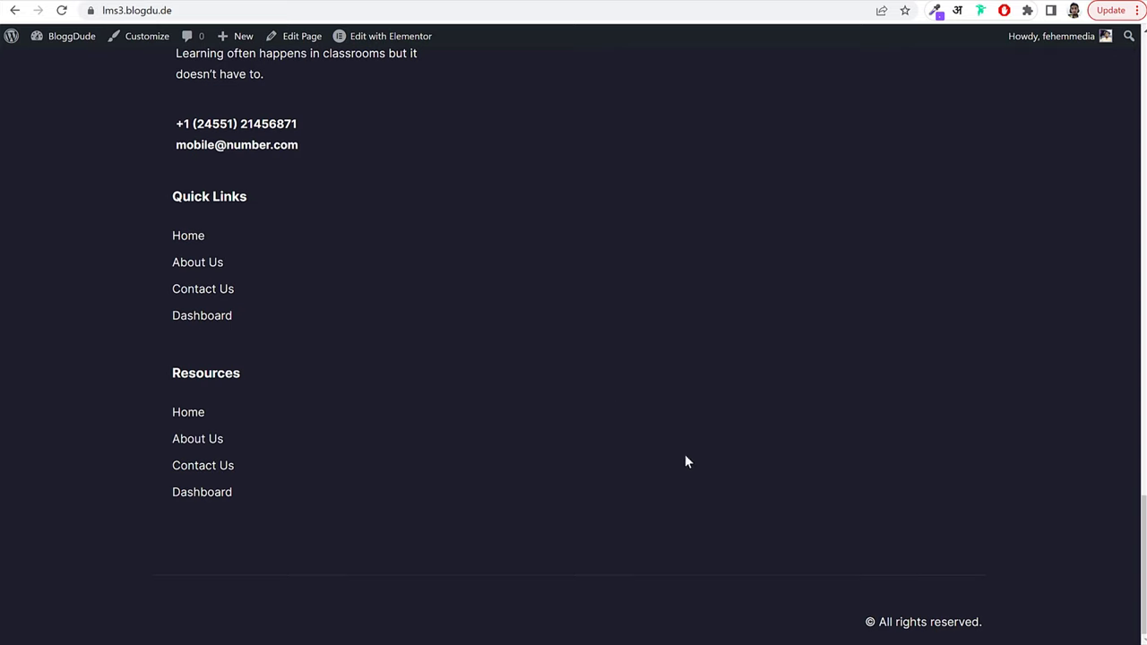
{"action": "scroll", "coordinate": [531, 413], "scroll_direction": "up", "scroll_amount": 2}
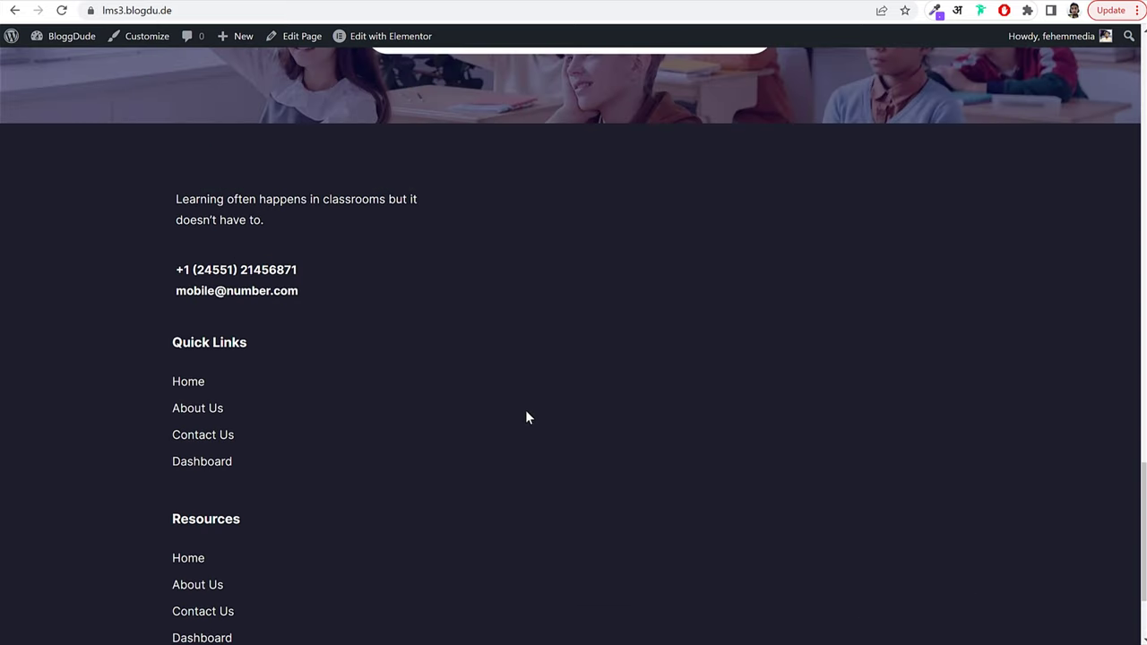
Inspect the footer phone number and select its div.col-xl-6 column in Elements
{"action": "right_click", "coordinate": [194, 270]}
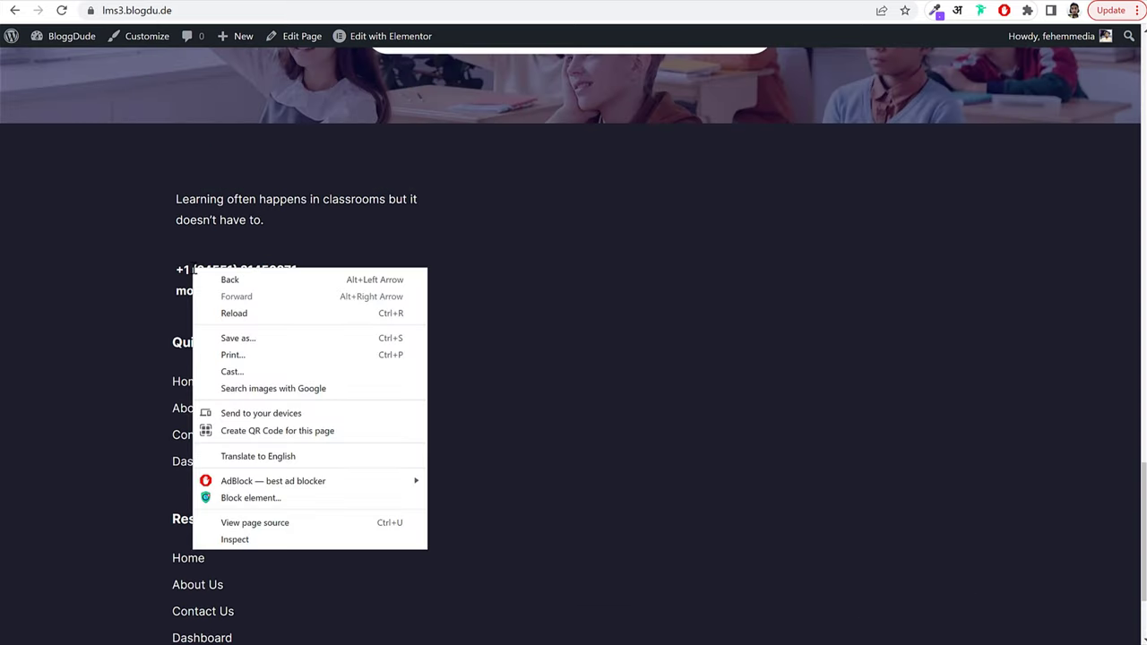
{"action": "left_click", "coordinate": [283, 532]}
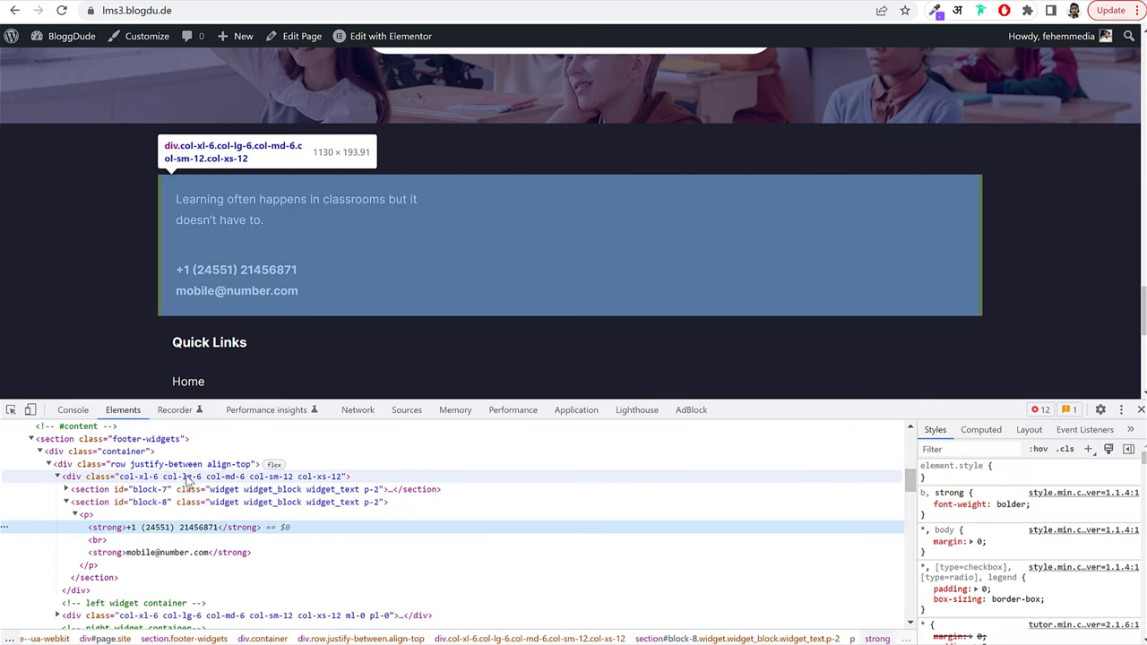
{"action": "left_click", "coordinate": [901, 476]}
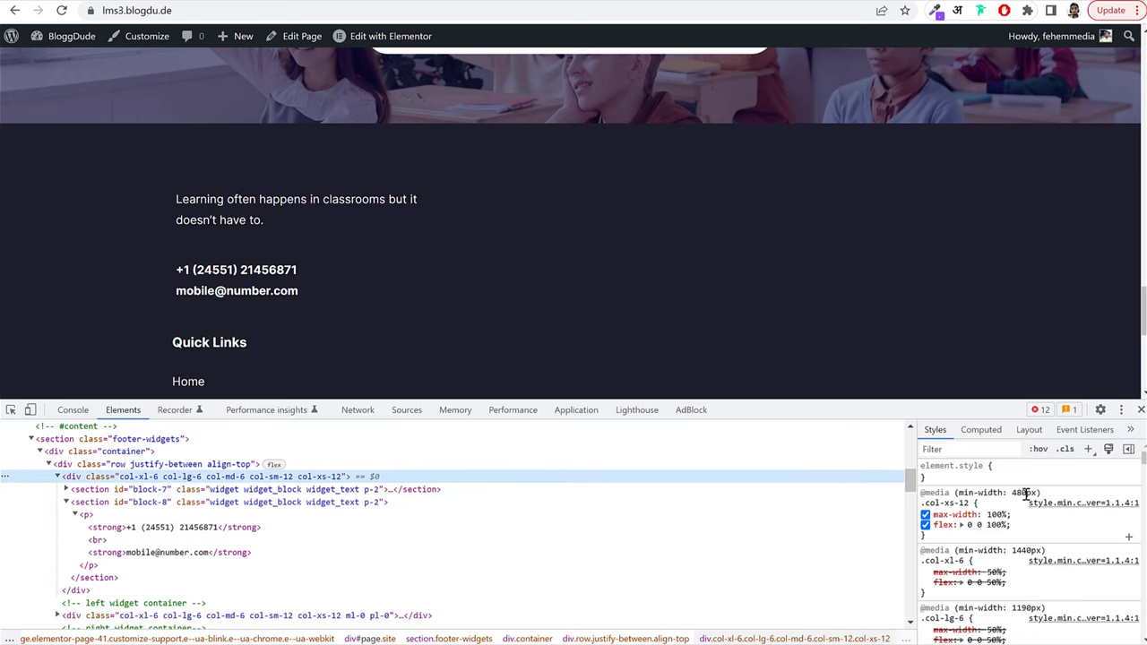
{"action": "left_click", "coordinate": [964, 495]}
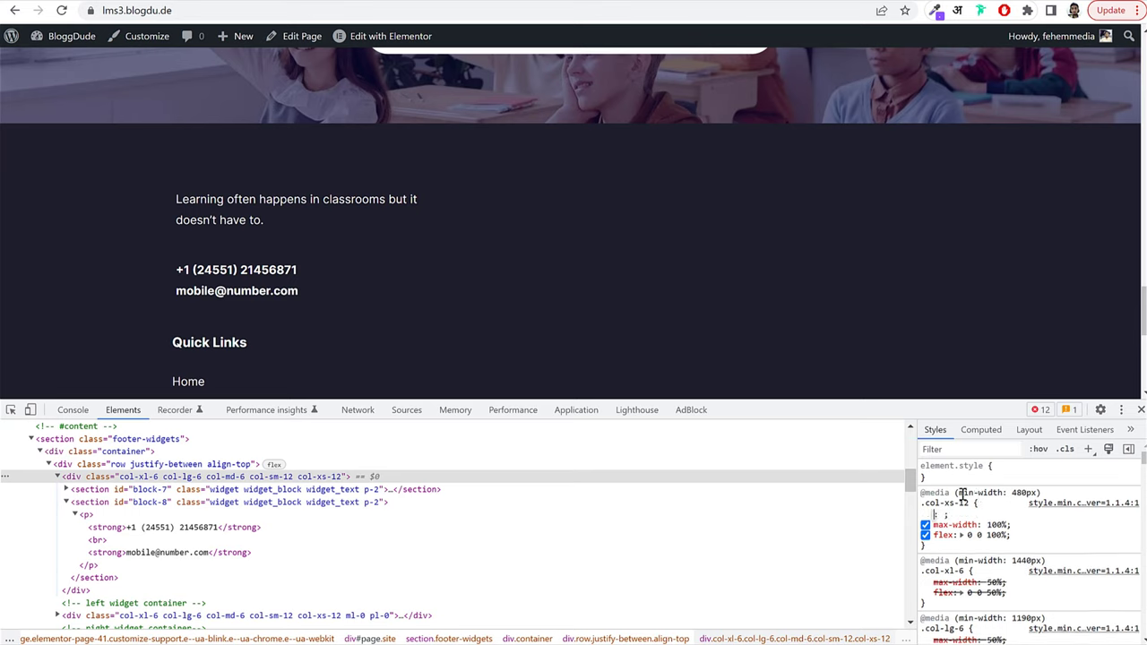
{"action": "left_click", "coordinate": [976, 494]}
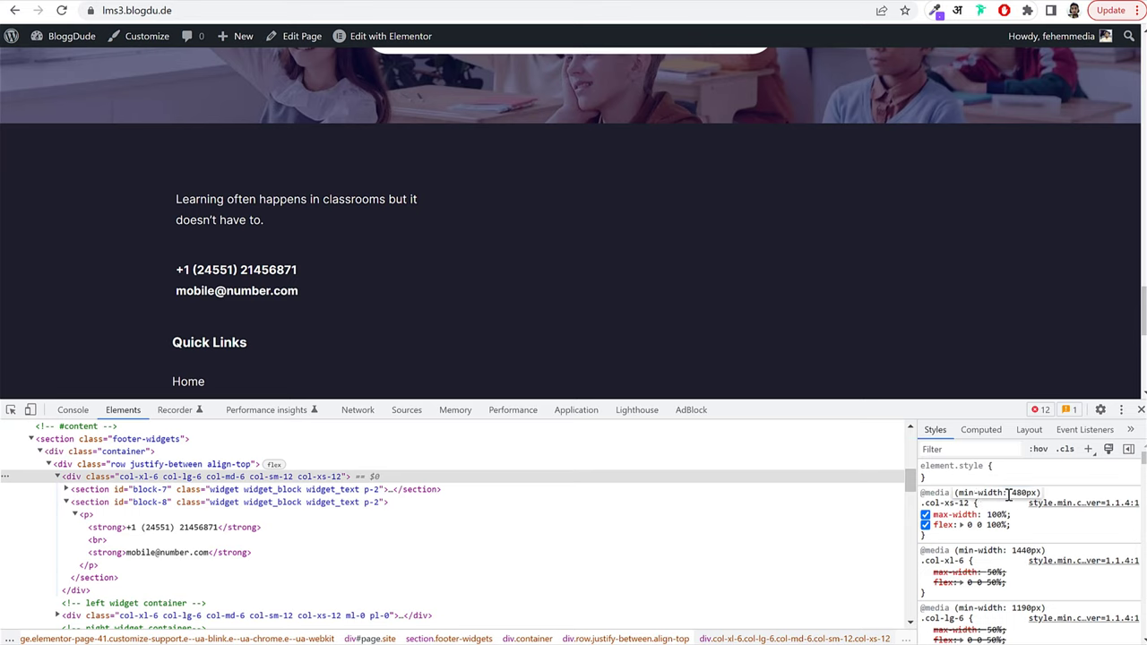
{"action": "left_click_drag", "start_coordinate": [1010, 495], "coordinate": [1040, 494]}
{"action": "left_click", "coordinate": [1040, 493]}
{"action": "key", "text": "Return"}
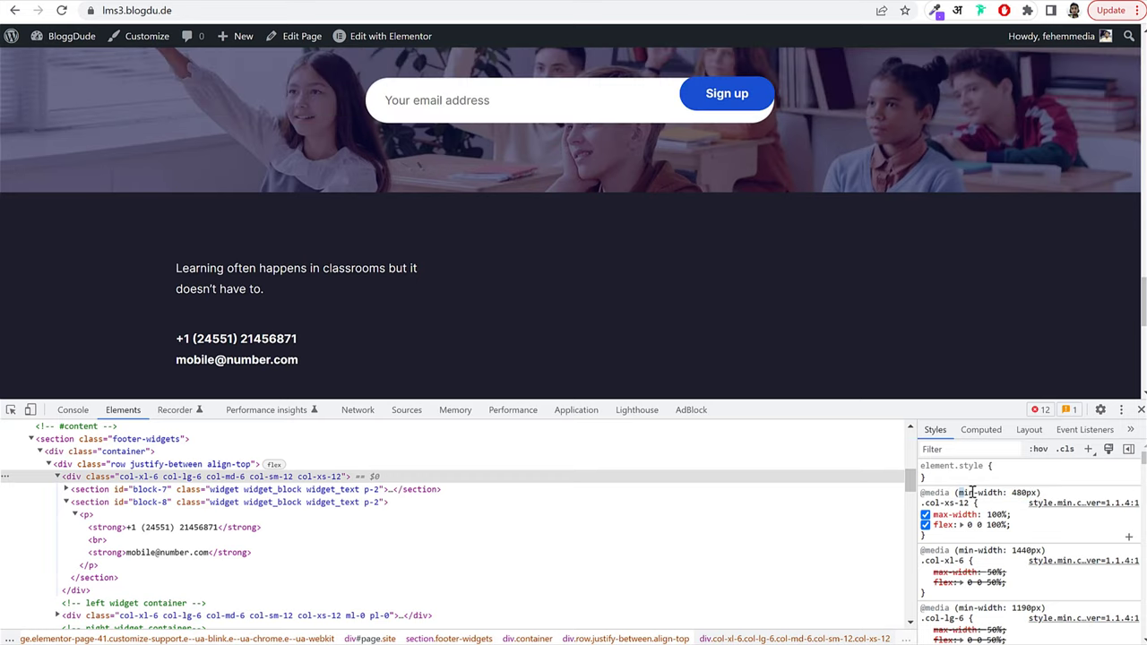
{"action": "left_click_drag", "start_coordinate": [958, 493], "coordinate": [995, 494]}
{"action": "left_click", "coordinate": [1013, 494]}
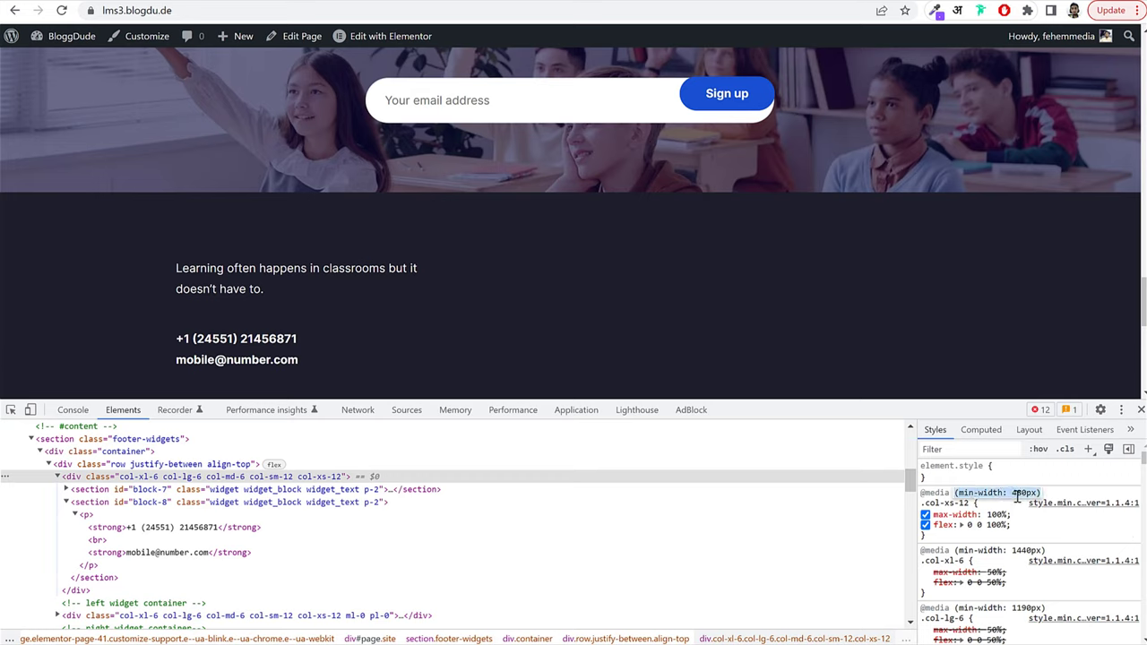
{"action": "left_click", "coordinate": [1023, 494]}
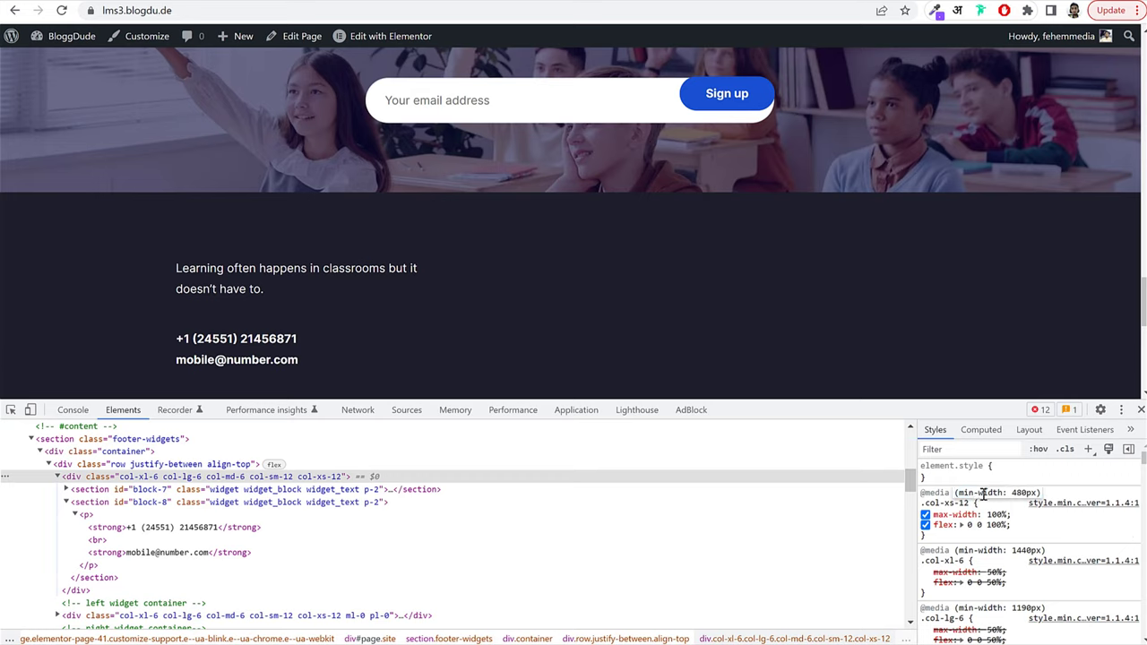
{"action": "left_click_drag", "start_coordinate": [959, 493], "coordinate": [1007, 494]}
{"action": "key", "text": "ctrl+c"}
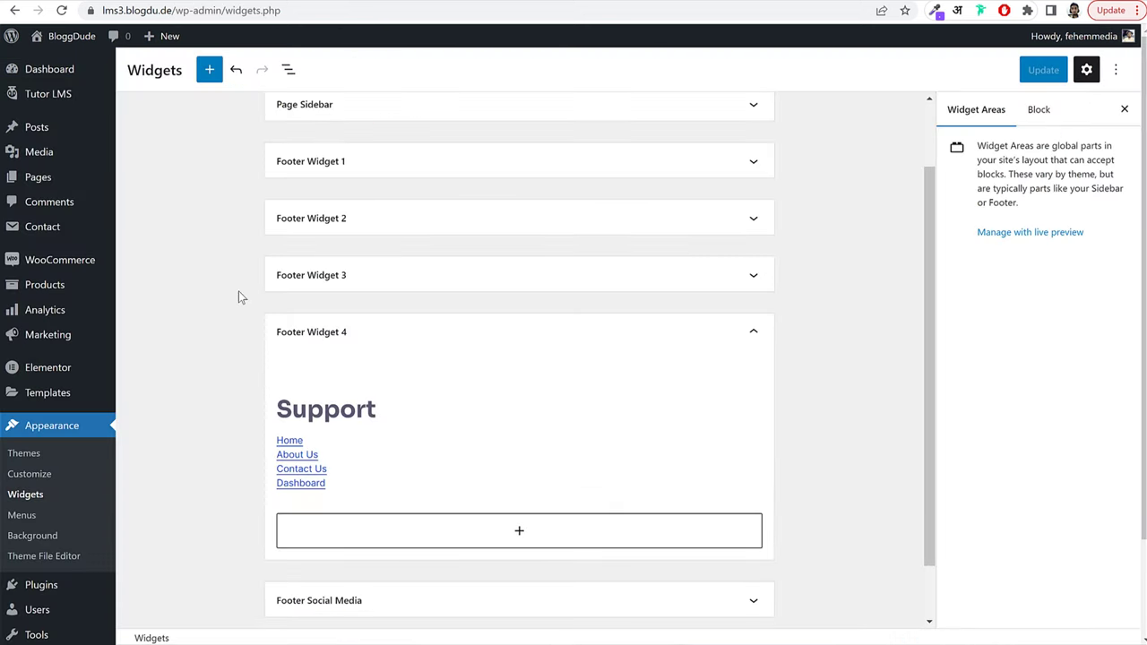
Open the TutorStarter Theme File Editor past the warning and open assets/dist/css/style.css
{"action": "scroll", "coordinate": [238, 293], "scroll_direction": "down", "scroll_amount": 1}
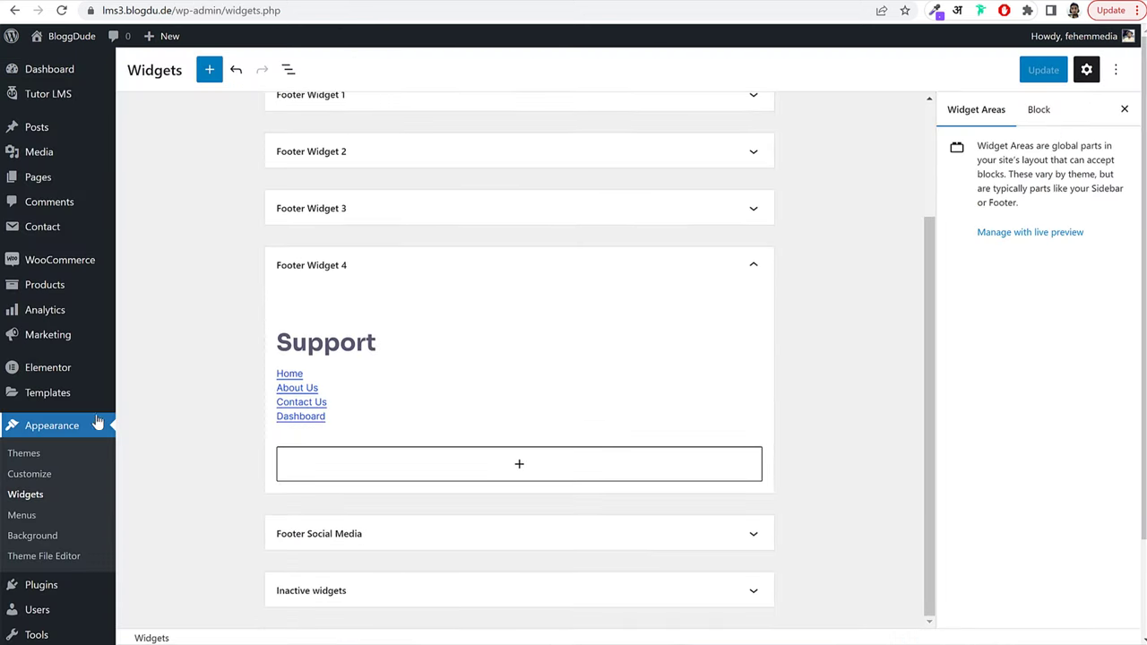
{"action": "left_click", "coordinate": [47, 559]}
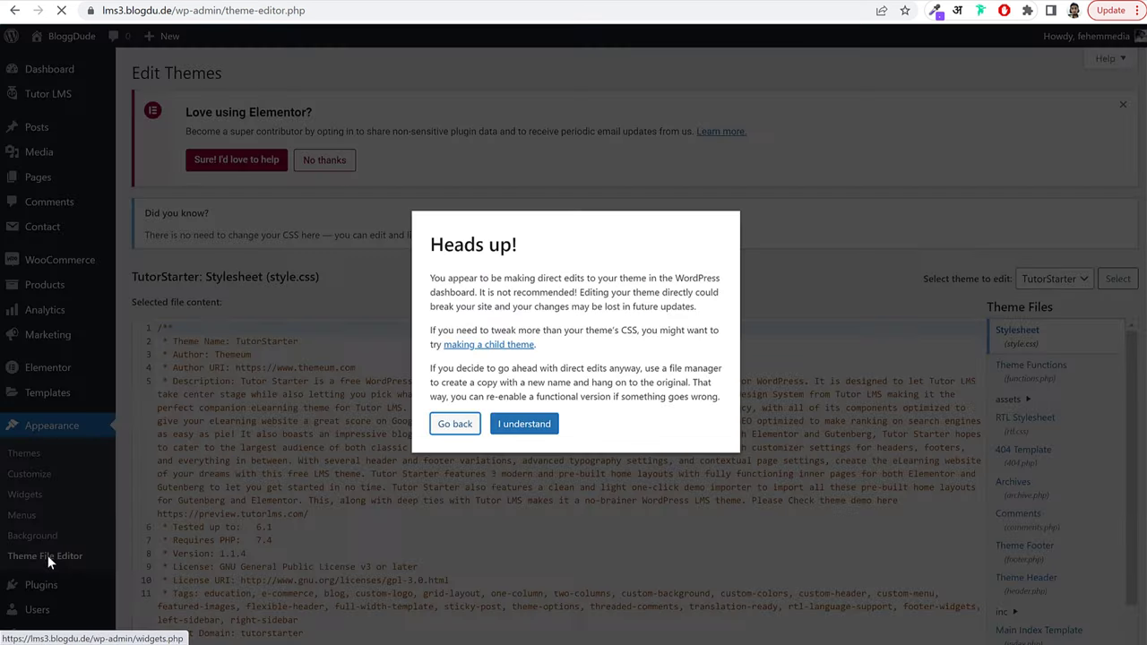
{"action": "left_click", "coordinate": [524, 424]}
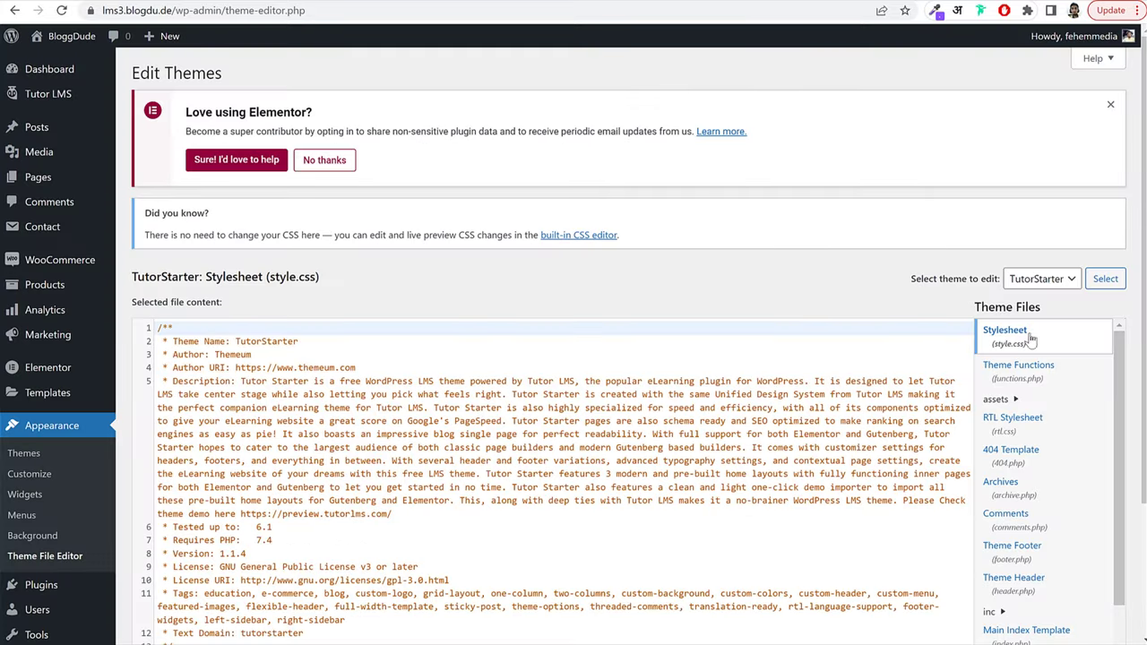
{"action": "scroll", "coordinate": [1081, 377], "scroll_direction": "down", "scroll_amount": 2}
{"action": "scroll", "coordinate": [995, 413], "scroll_direction": "up", "scroll_amount": 3}
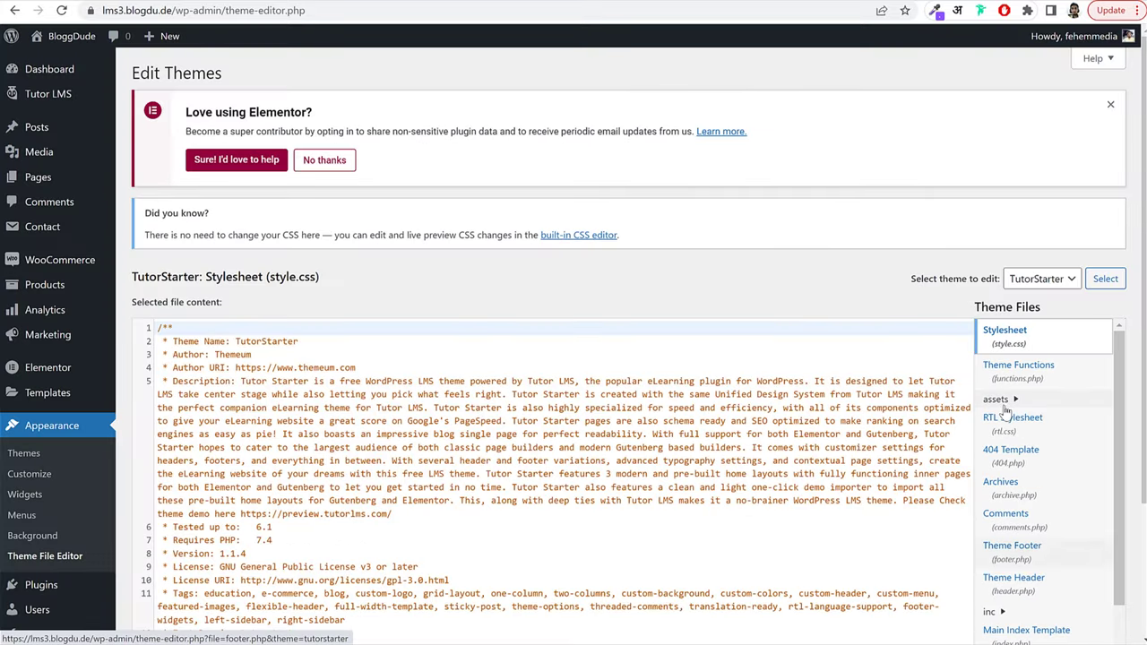
{"action": "scroll", "coordinate": [903, 285], "scroll_direction": "down", "scroll_amount": 2}
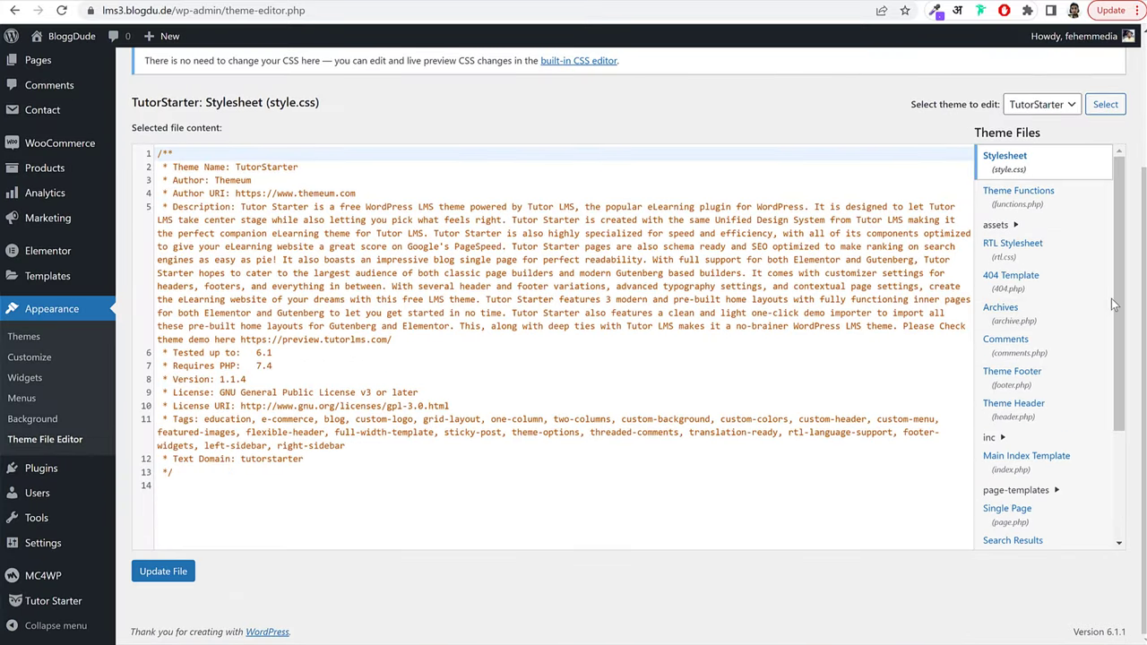
{"action": "left_click", "coordinate": [1024, 229]}
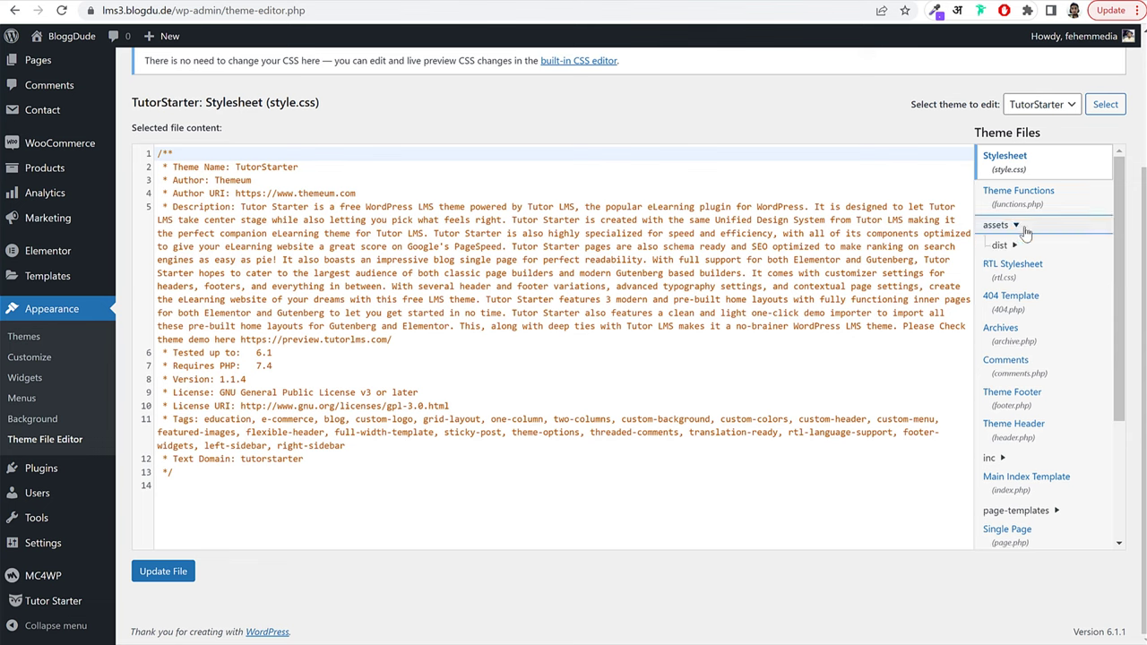
{"action": "left_click", "coordinate": [1015, 248]}
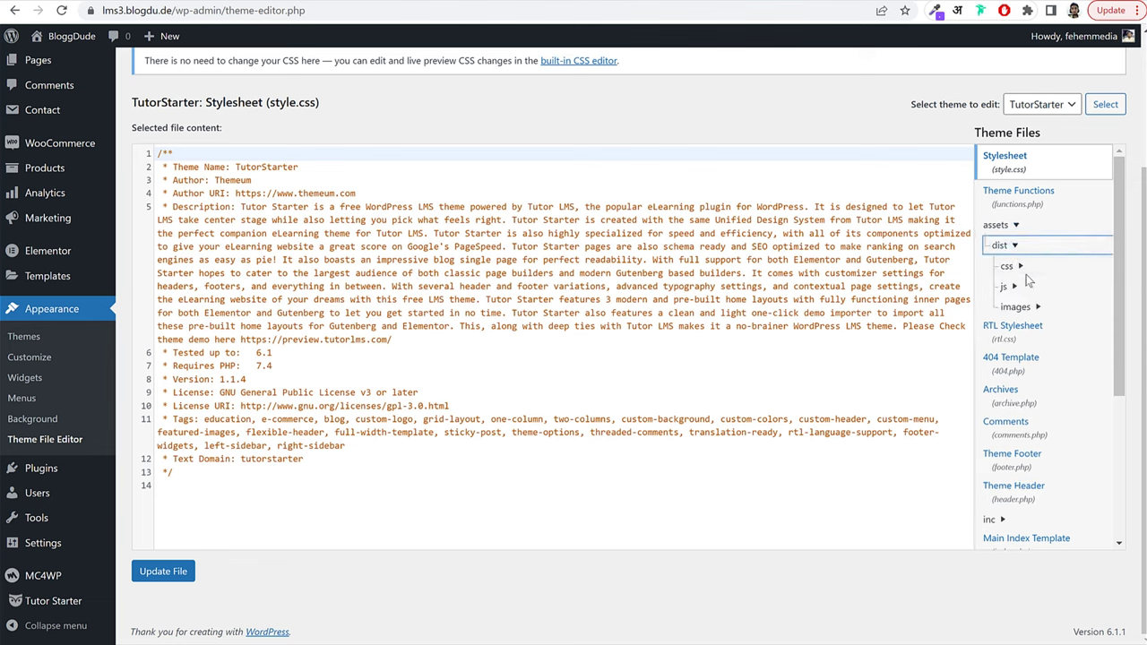
{"action": "left_click", "coordinate": [1021, 268]}
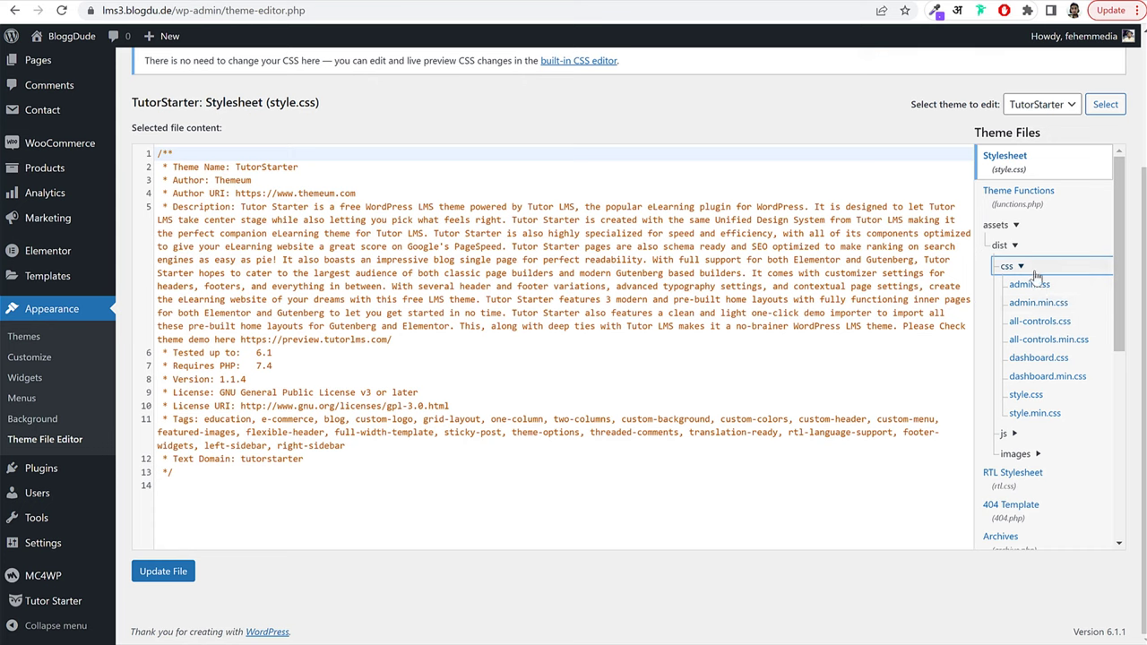
{"action": "left_click", "coordinate": [1038, 395]}
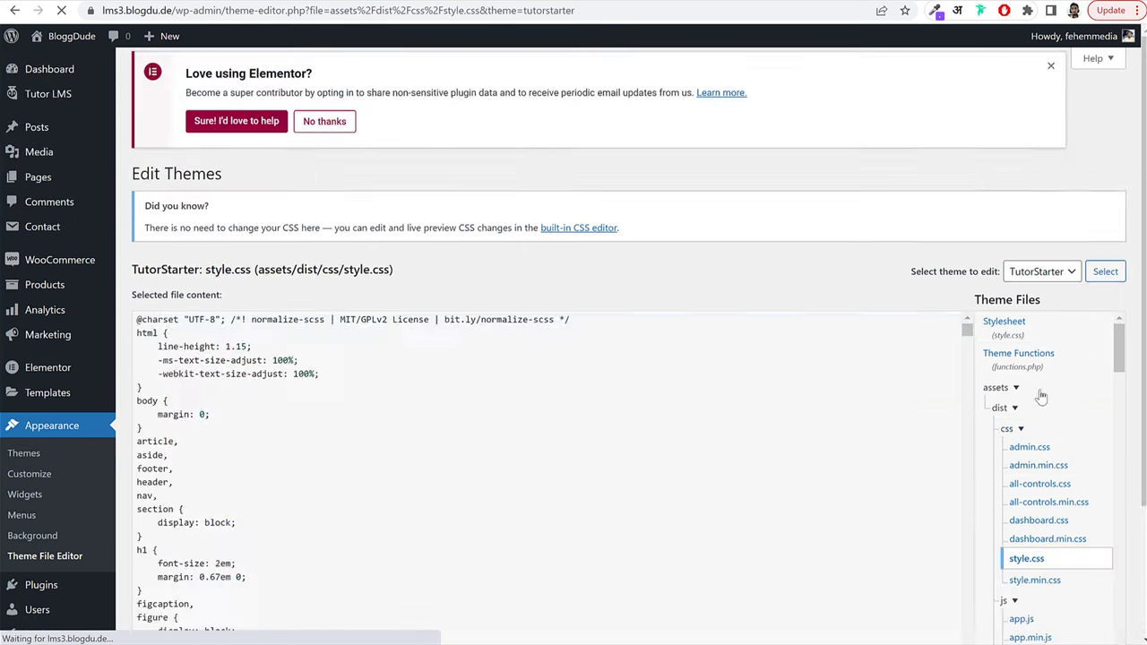
Search style.css for 'min-width:' until reaching the 480px media query on line 1183
{"action": "scroll", "coordinate": [547, 332], "scroll_direction": "down", "scroll_amount": 2}
{"action": "left_click", "coordinate": [547, 363]}
{"action": "scroll", "coordinate": [679, 199], "scroll_direction": "down", "scroll_amount": 2}
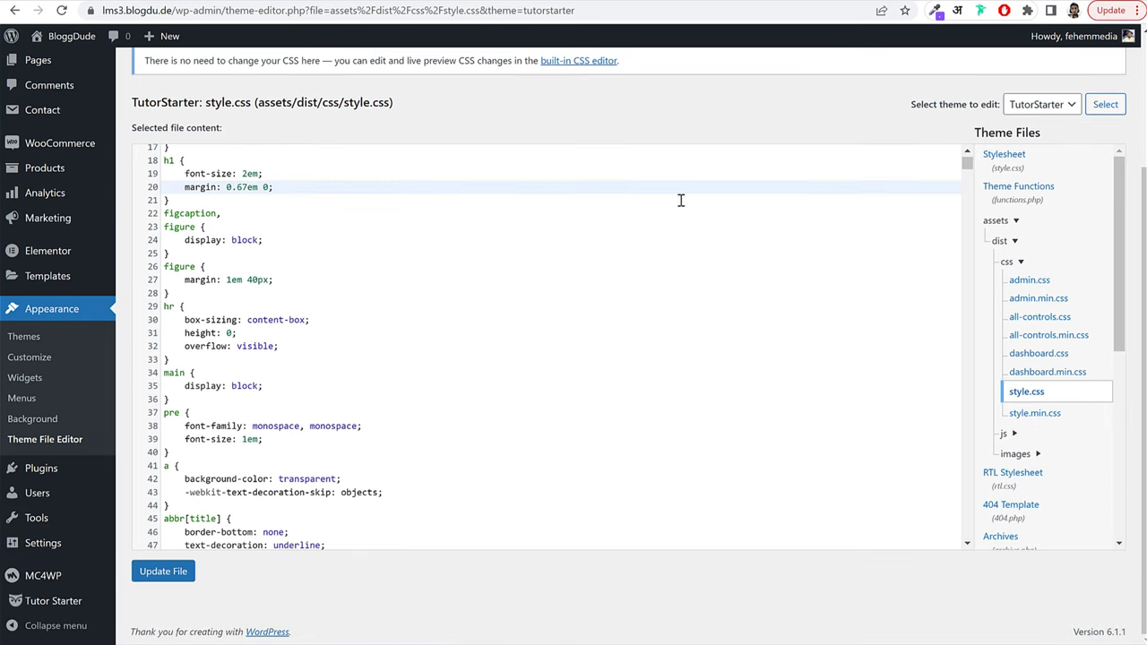
{"action": "left_click", "coordinate": [402, 294]}
{"action": "left_click", "coordinate": [289, 281]}
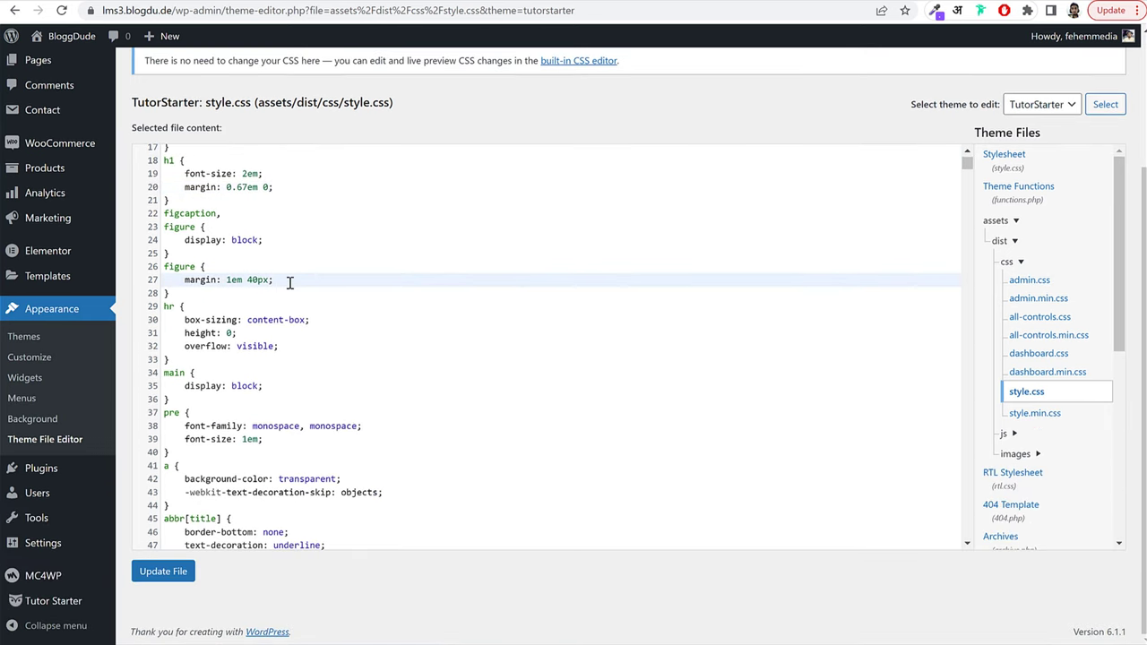
{"action": "key", "text": "ctrl+f"}
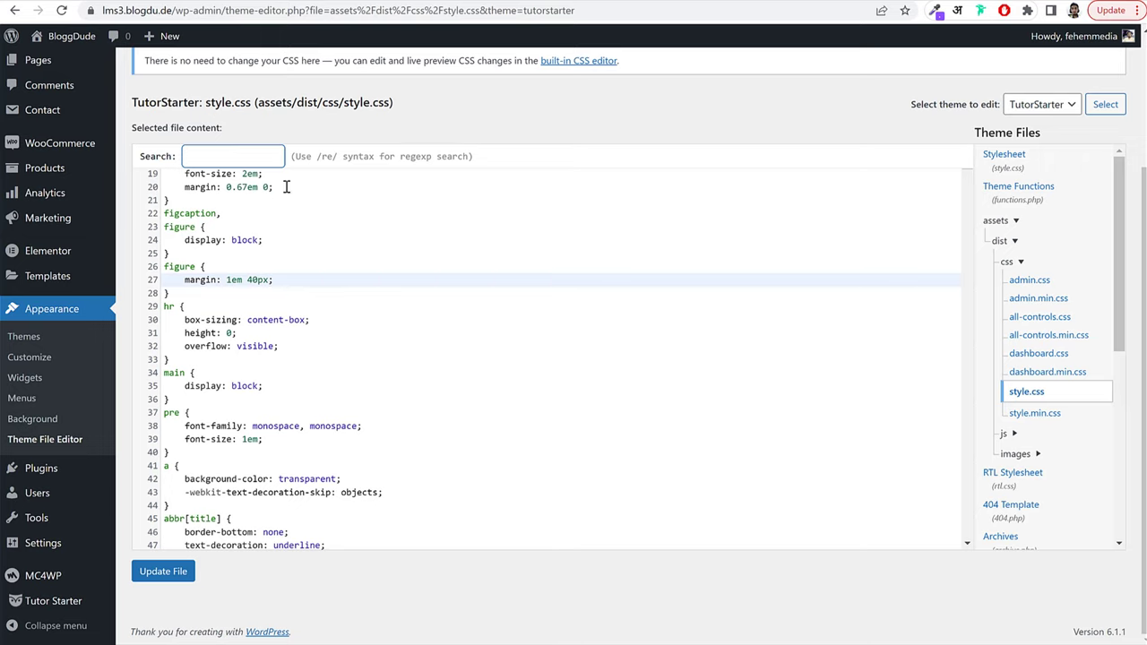
{"action": "key", "text": "ctrl+v"}
{"action": "left_click_drag", "start_coordinate": [254, 157], "coordinate": [185, 157]}
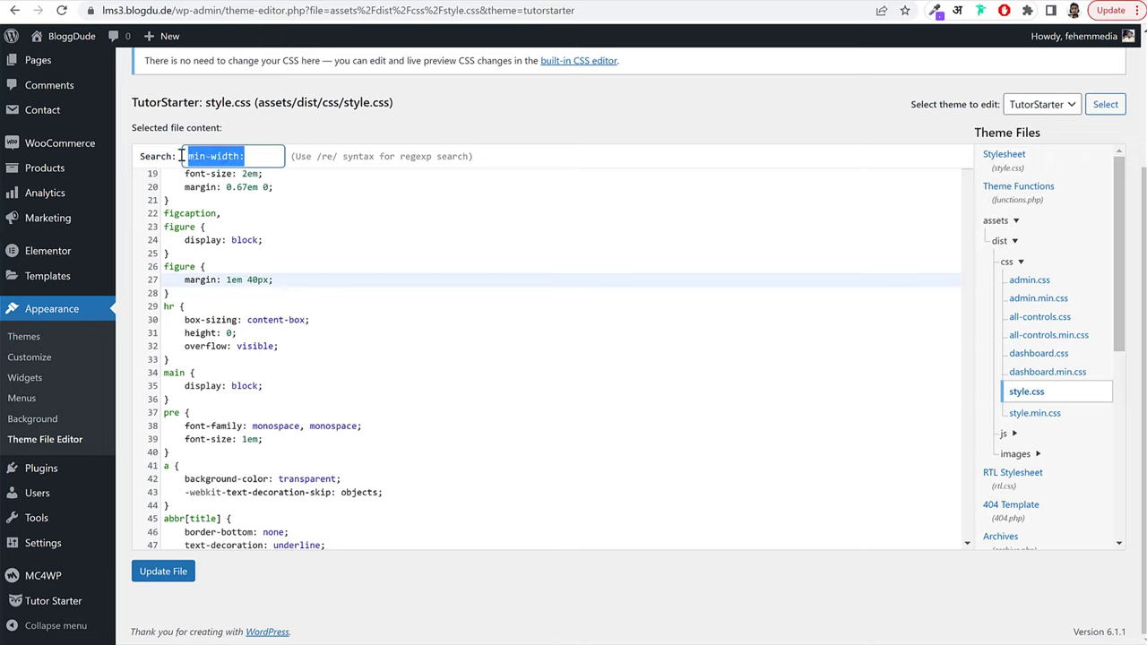
{"action": "left_click", "coordinate": [197, 157]}
{"action": "left_click", "coordinate": [255, 156]}
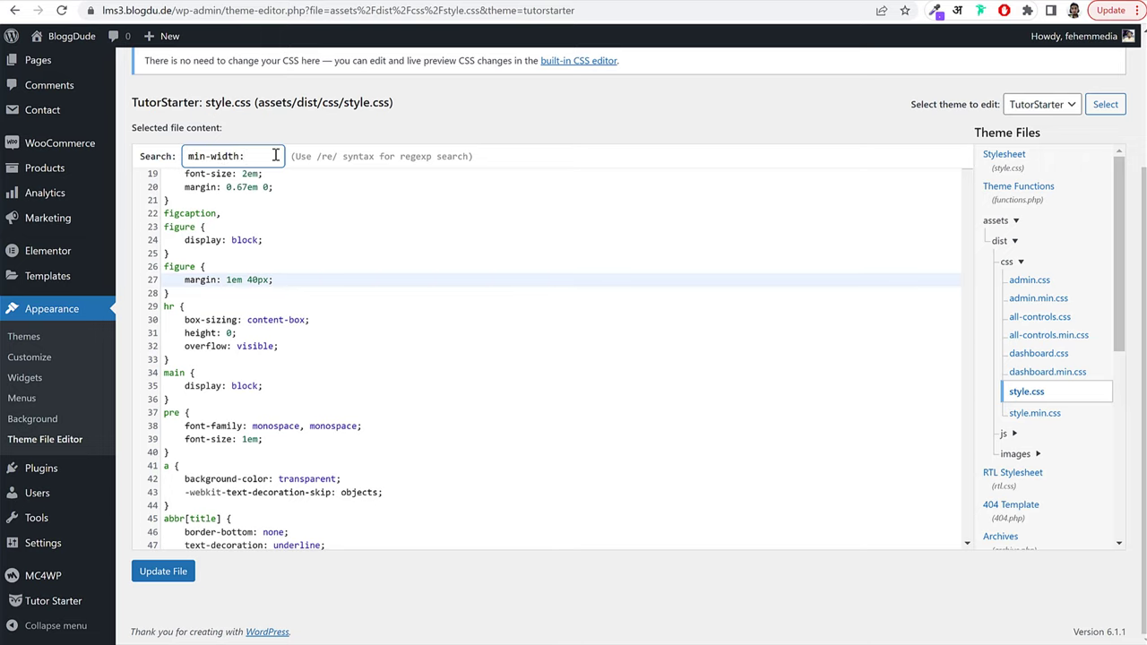
{"action": "key", "text": "Return"}
{"action": "scroll", "coordinate": [474, 340], "scroll_direction": "down", "scroll_amount": 3}
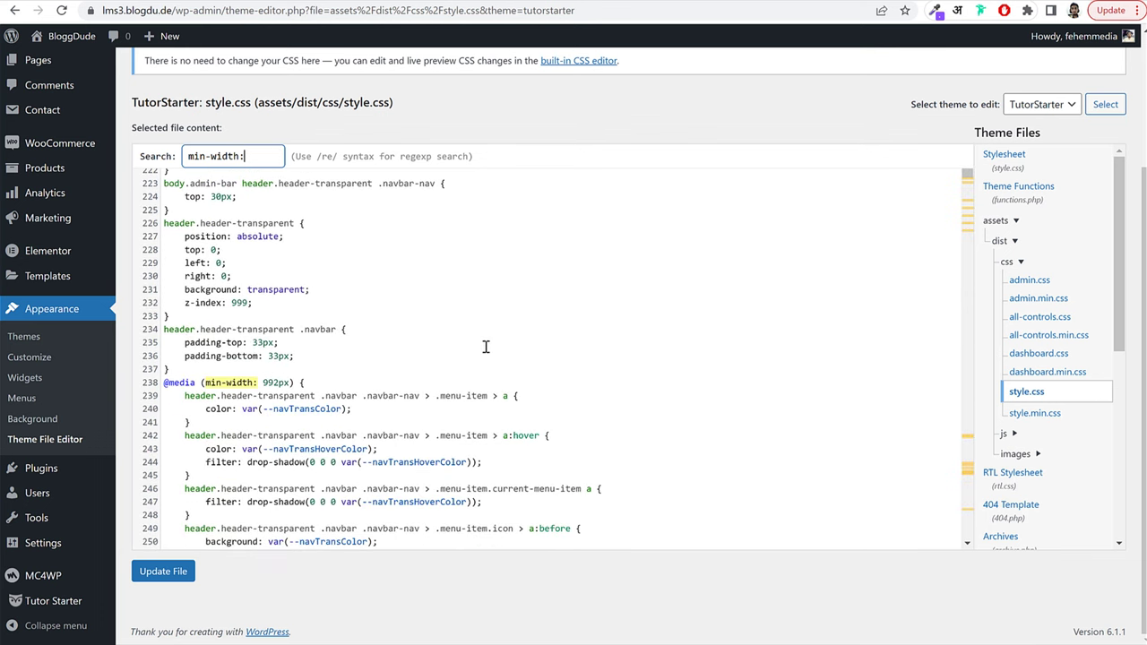
{"action": "key", "text": "Return"}
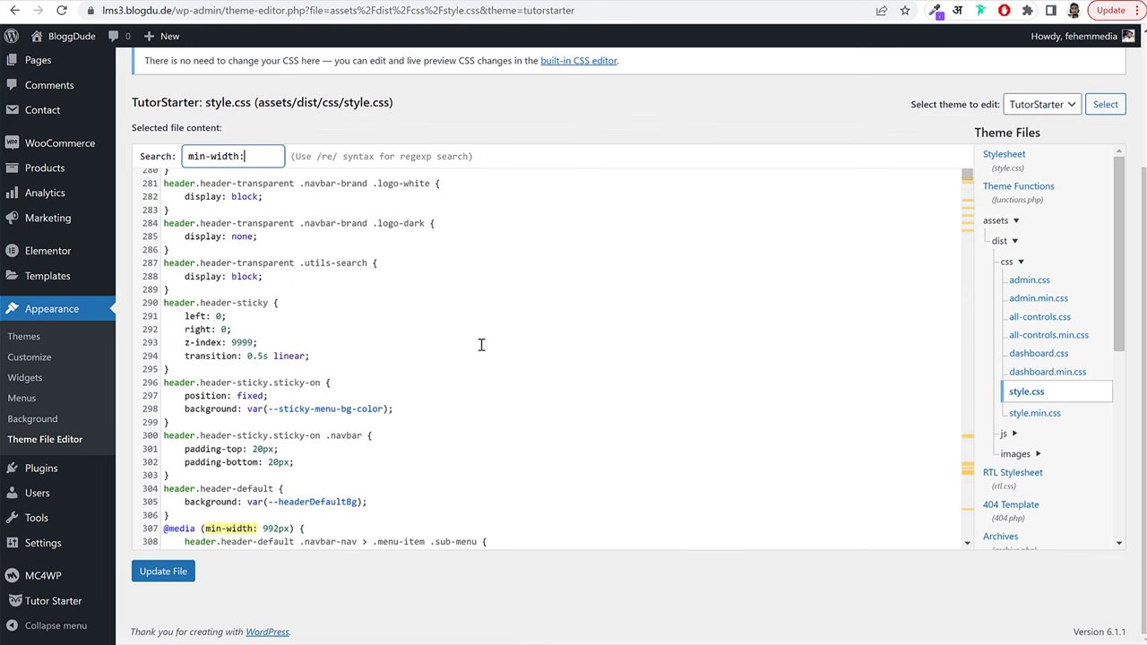
{"action": "scroll", "coordinate": [481, 344], "scroll_direction": "down", "scroll_amount": 15}
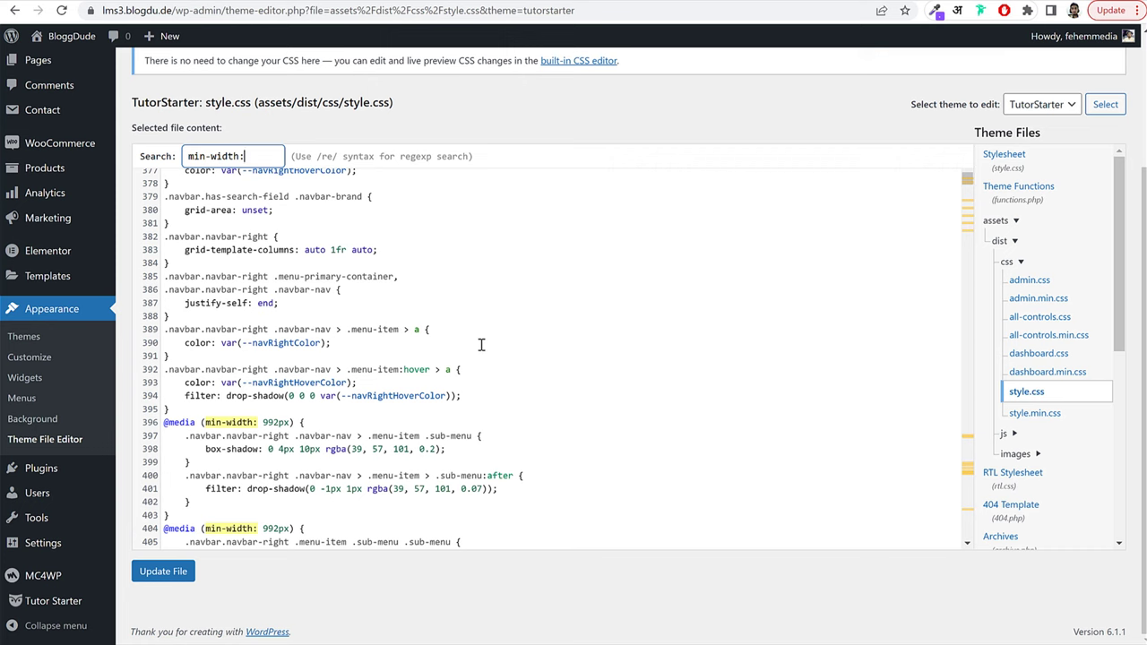
{"action": "key", "text": "Return"}
{"action": "key", "text": "Return"}
{"action": "key", "text": "Return"}
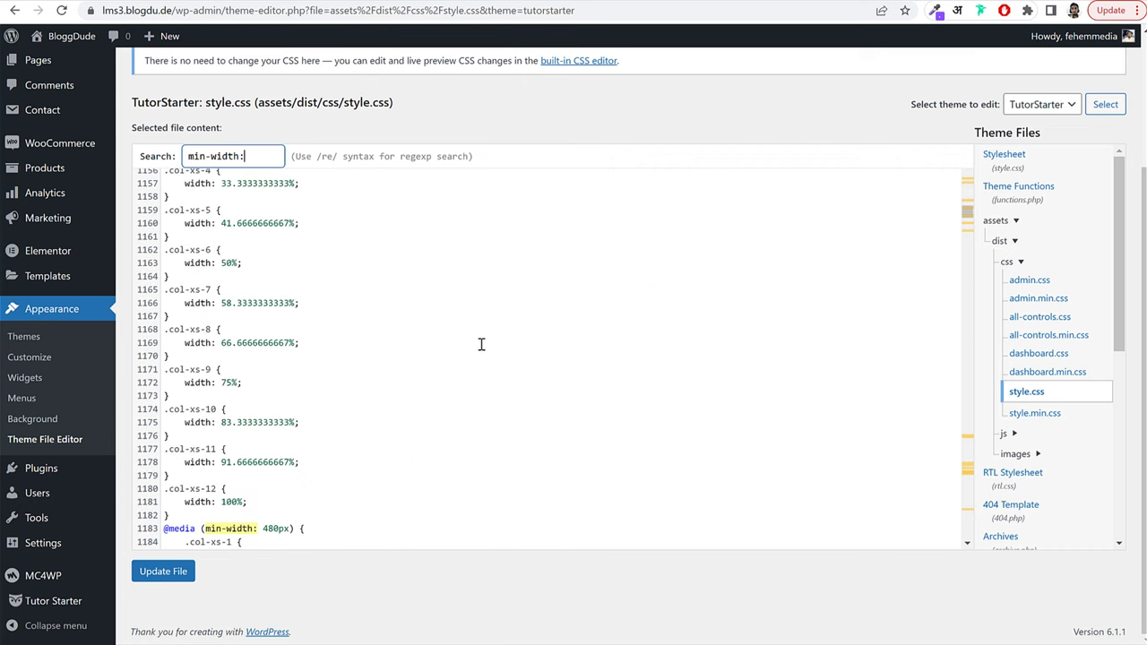
{"action": "scroll", "coordinate": [484, 349], "scroll_direction": "down", "scroll_amount": 3}
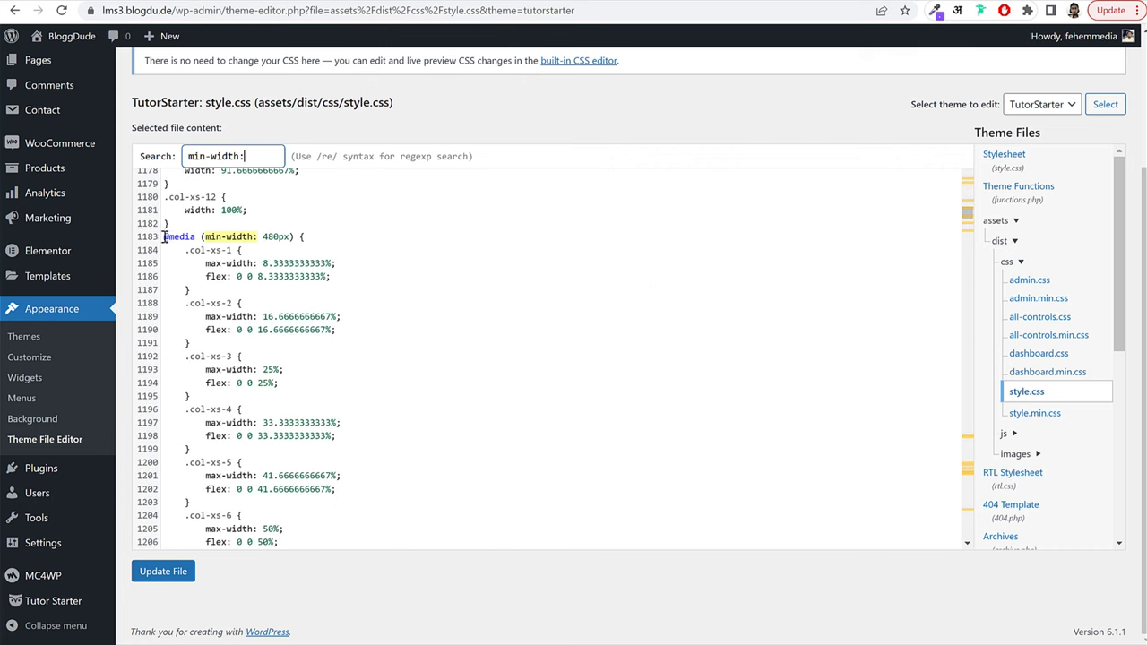
{"action": "left_click_drag", "start_coordinate": [164, 237], "coordinate": [304, 237]}
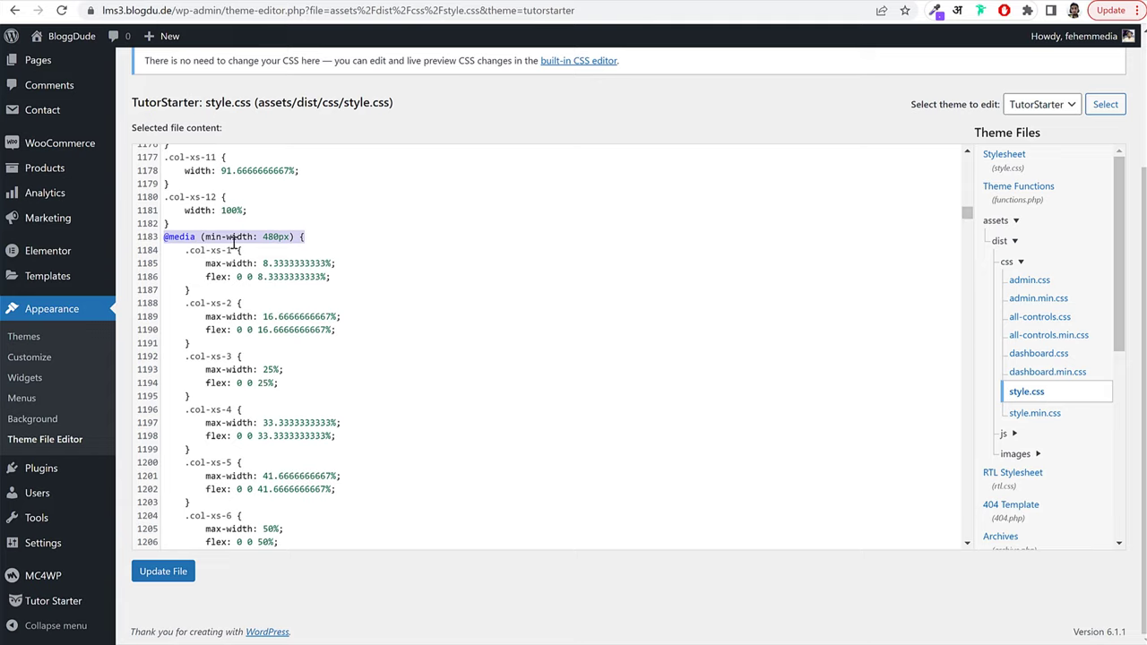
{"action": "left_click_drag", "start_coordinate": [173, 242], "coordinate": [329, 235]}
{"action": "left_click", "coordinate": [272, 238]}
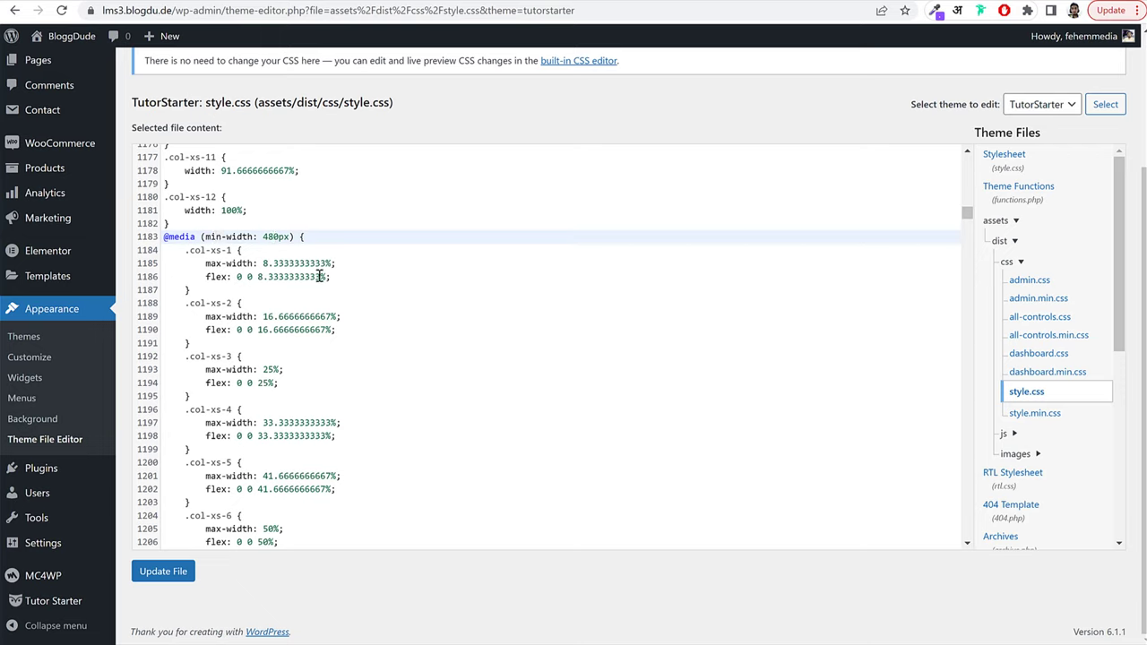
{"action": "key", "text": "BackSpace"}
{"action": "key", "text": "BackSpace"}
{"action": "type", "text": "ax"}
{"action": "left_click_drag", "start_coordinate": [223, 237], "coordinate": [206, 237]}
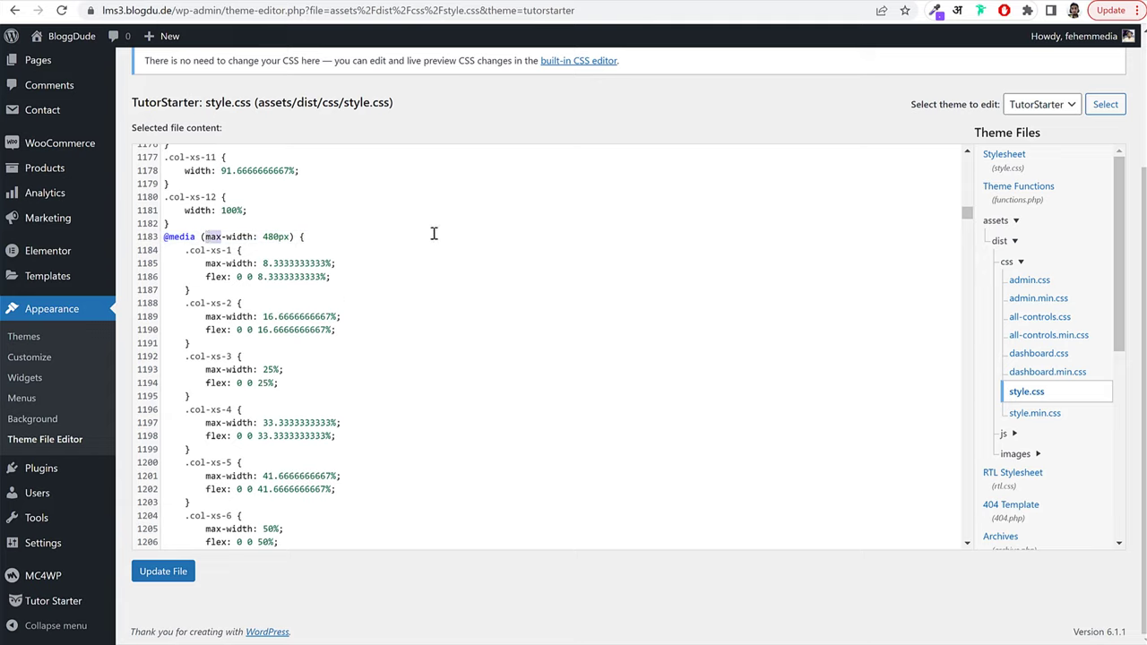
{"action": "left_click", "coordinate": [173, 574]}
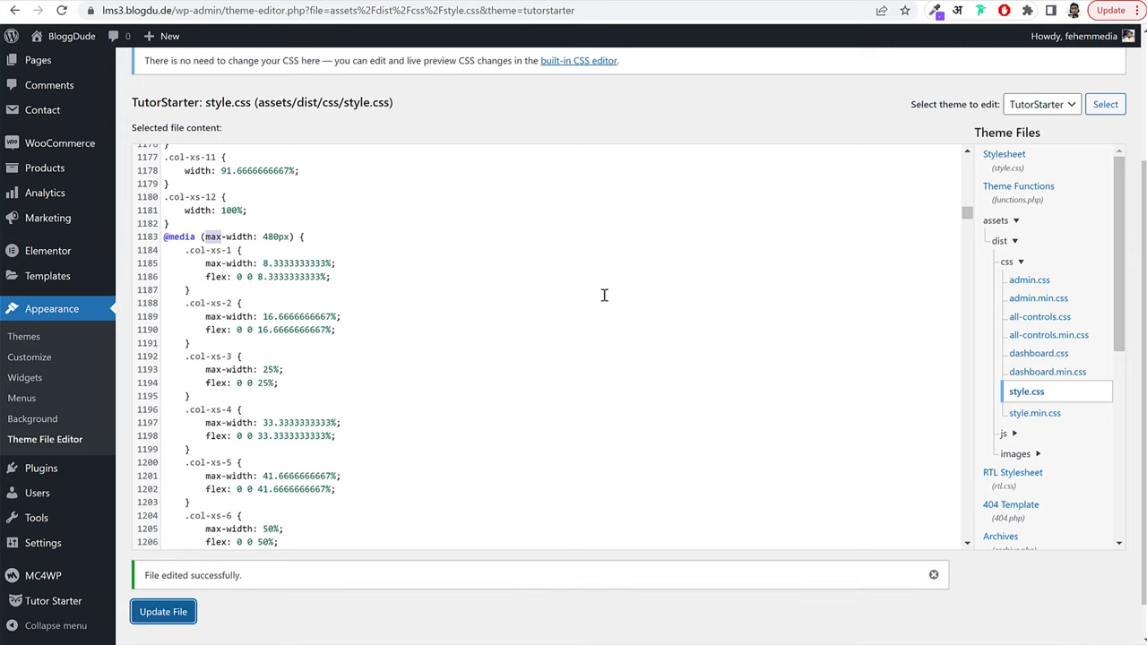
Open style.min.css and search it for 'min-width:' to find the 480px query
{"action": "left_click", "coordinate": [1038, 416]}
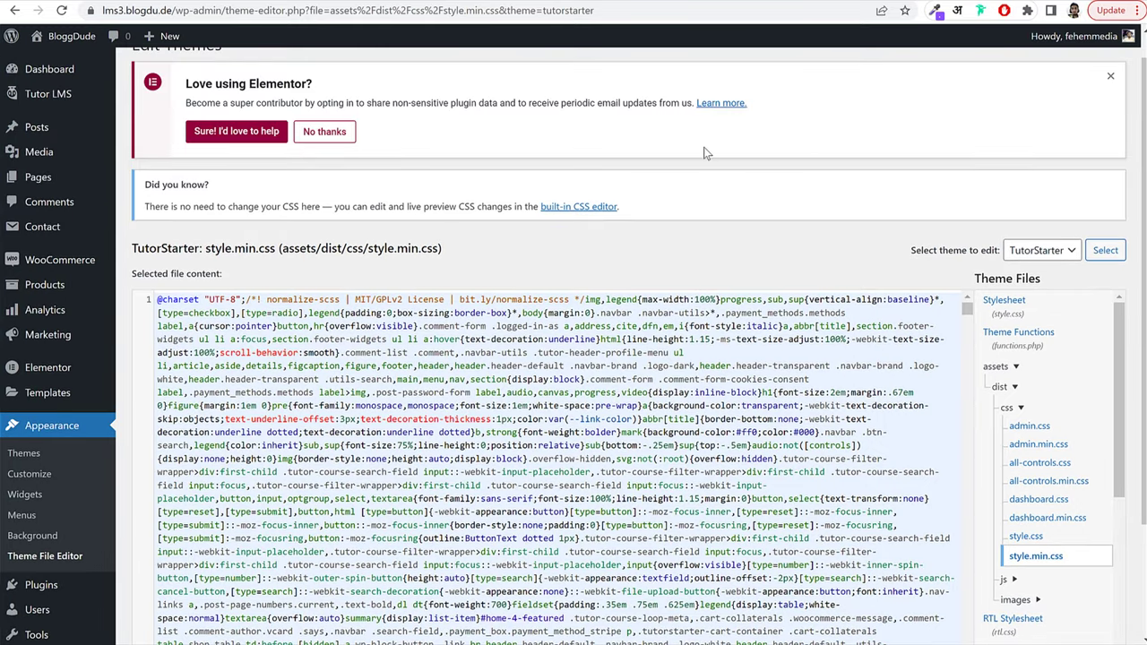
{"action": "key", "text": "ctrl+f"}
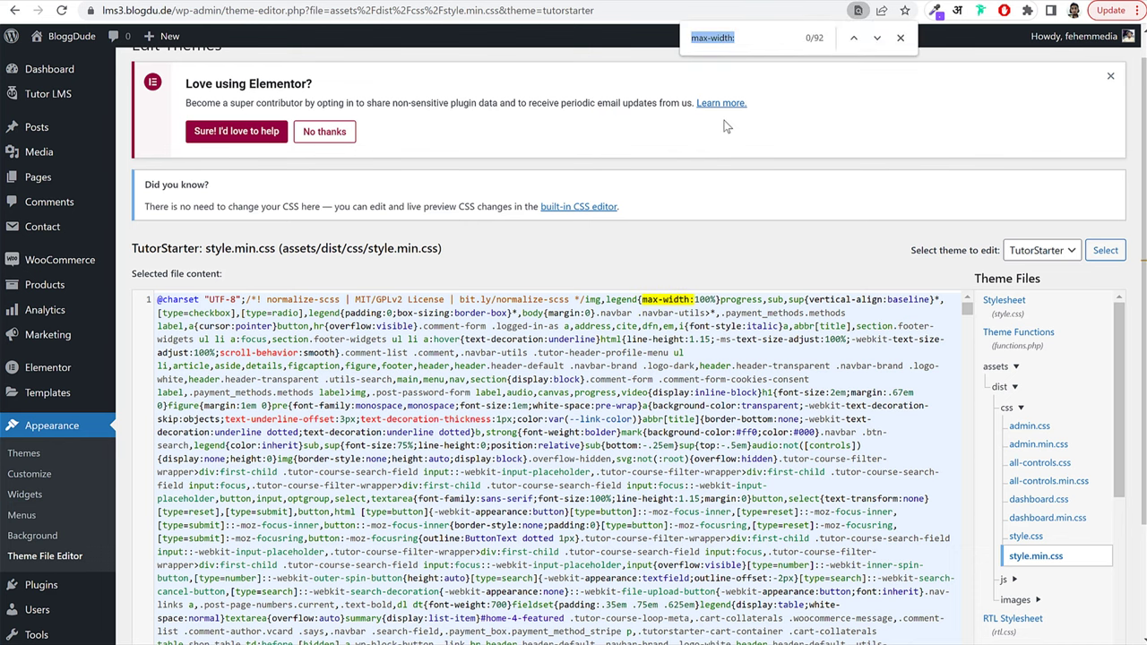
{"action": "type", "text": "mi"}
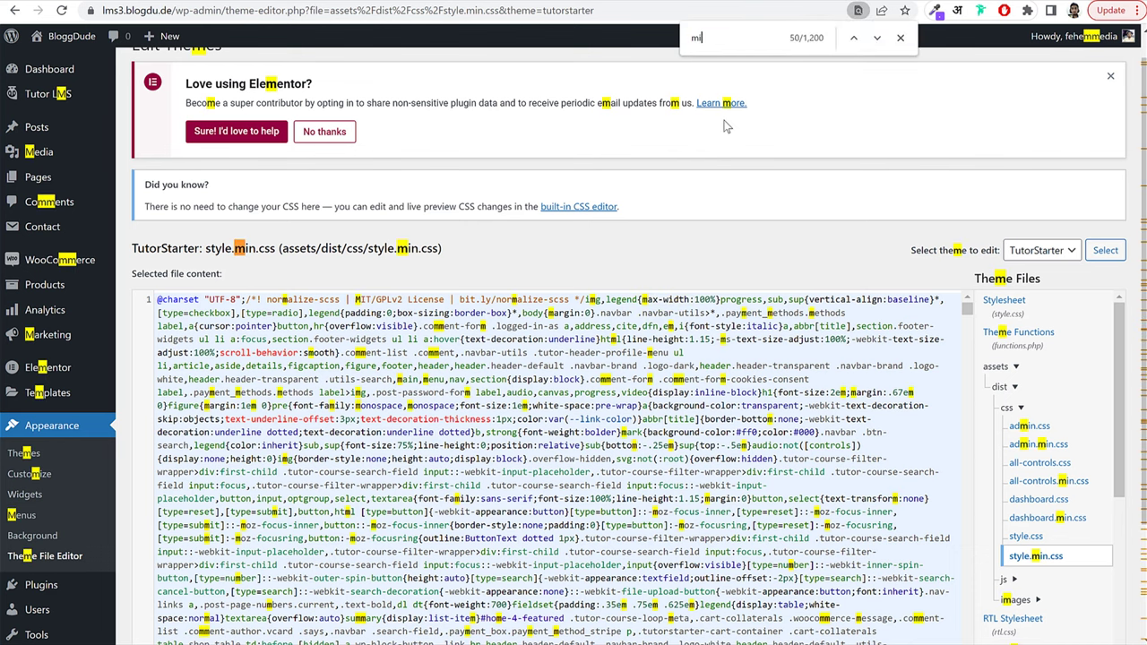
{"action": "type", "text": "n-width"}
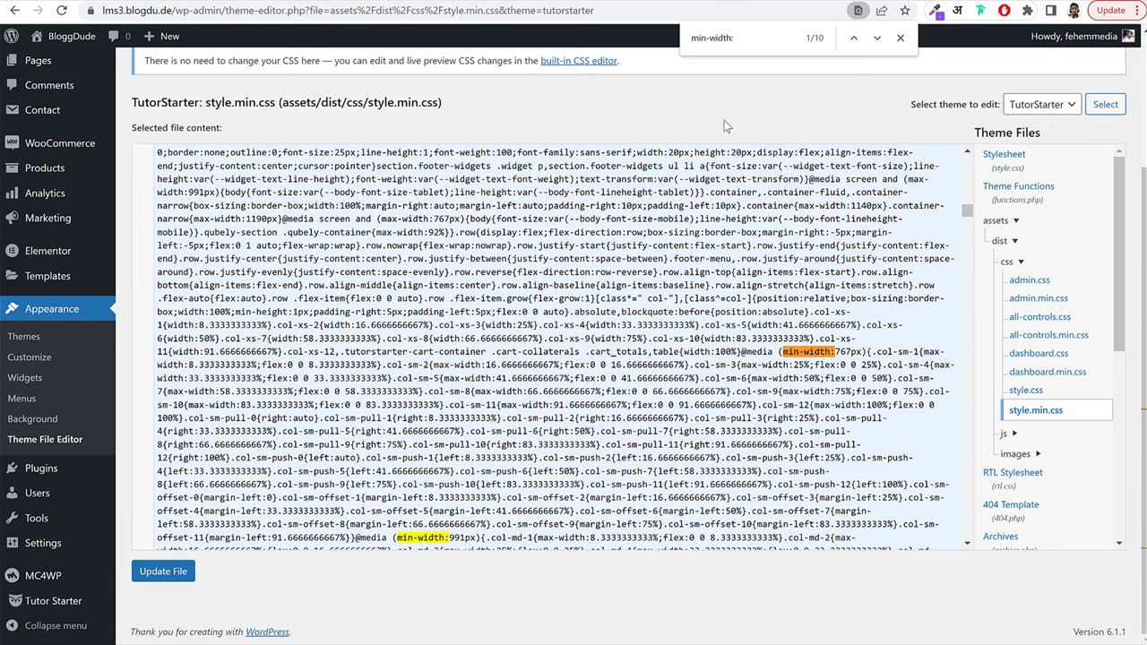
{"action": "scroll", "coordinate": [816, 350], "scroll_direction": "down", "scroll_amount": 5}
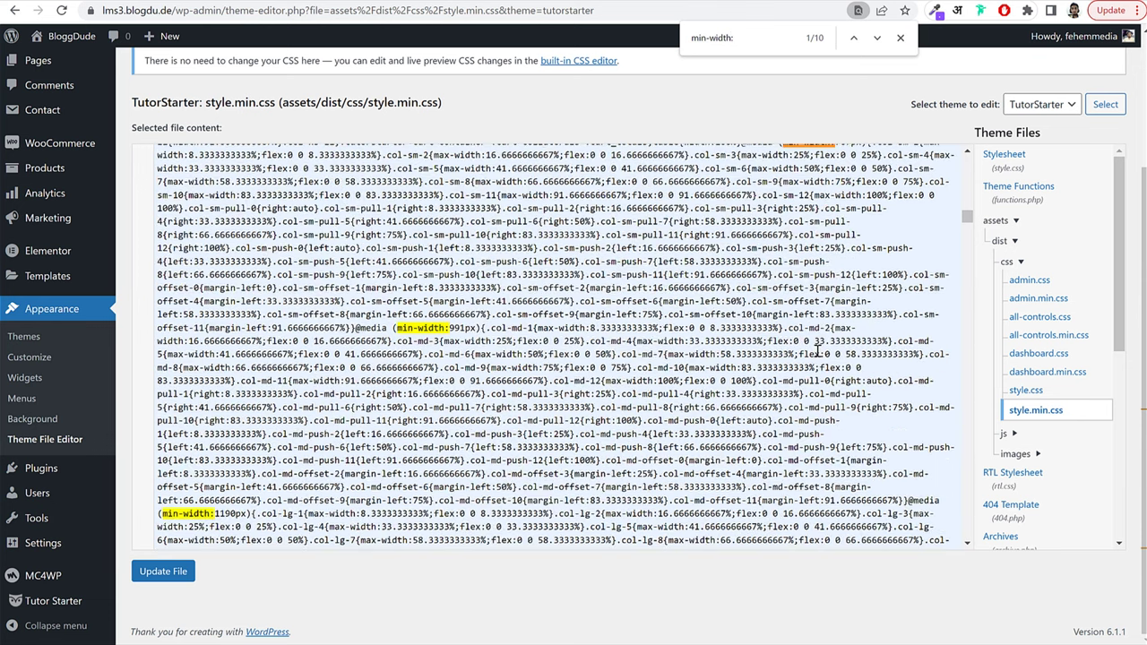
{"action": "scroll", "coordinate": [674, 412], "scroll_direction": "down", "scroll_amount": 2}
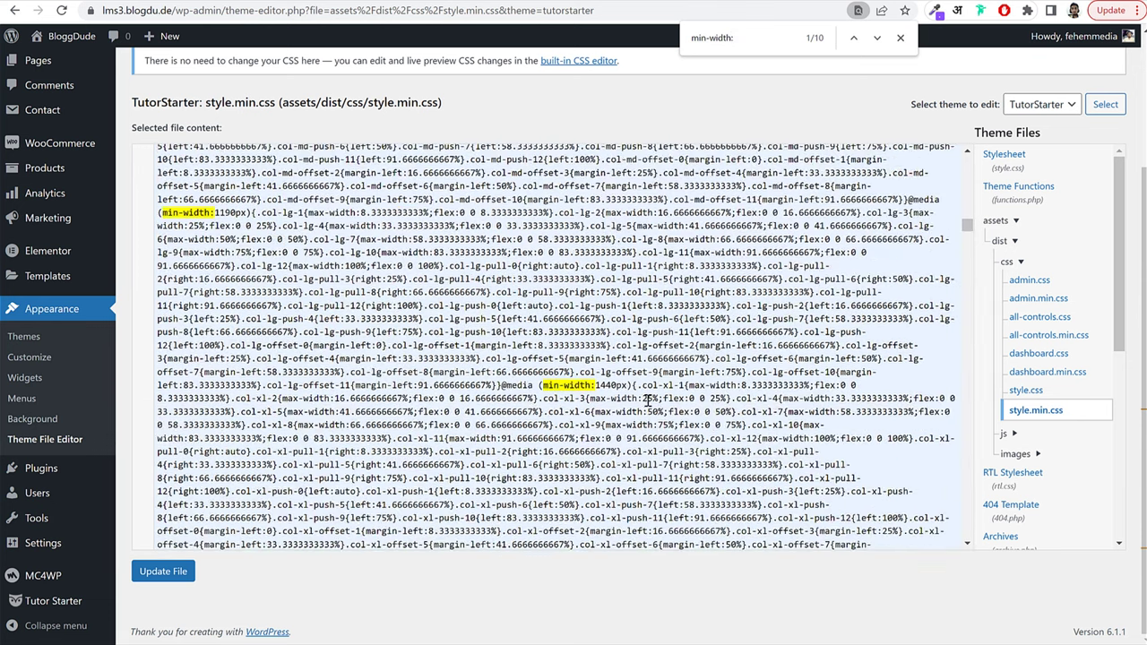
{"action": "scroll", "coordinate": [647, 403], "scroll_direction": "down", "scroll_amount": 10}
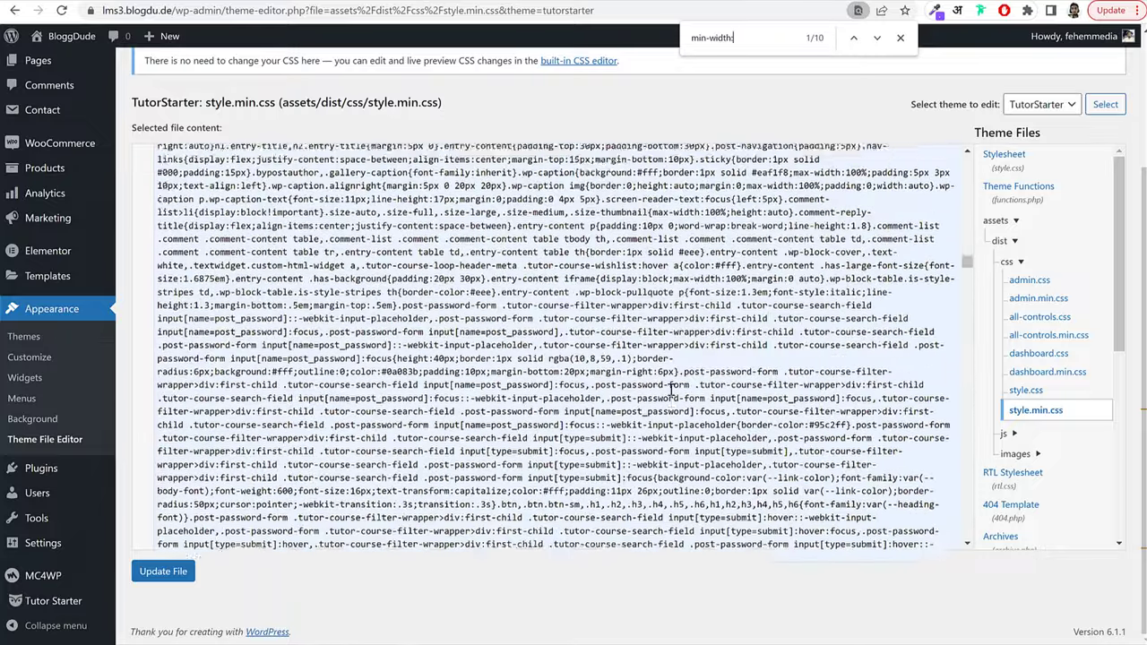
{"action": "scroll", "coordinate": [673, 387], "scroll_direction": "down", "scroll_amount": 12}
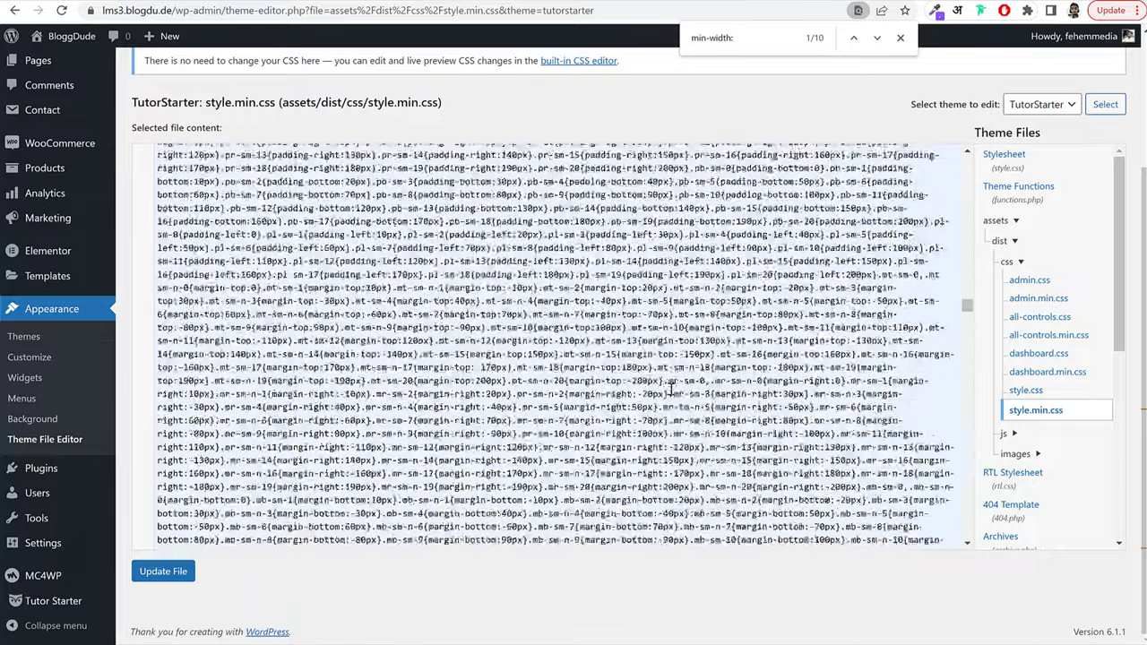
{"action": "scroll", "coordinate": [672, 387], "scroll_direction": "down", "scroll_amount": 10}
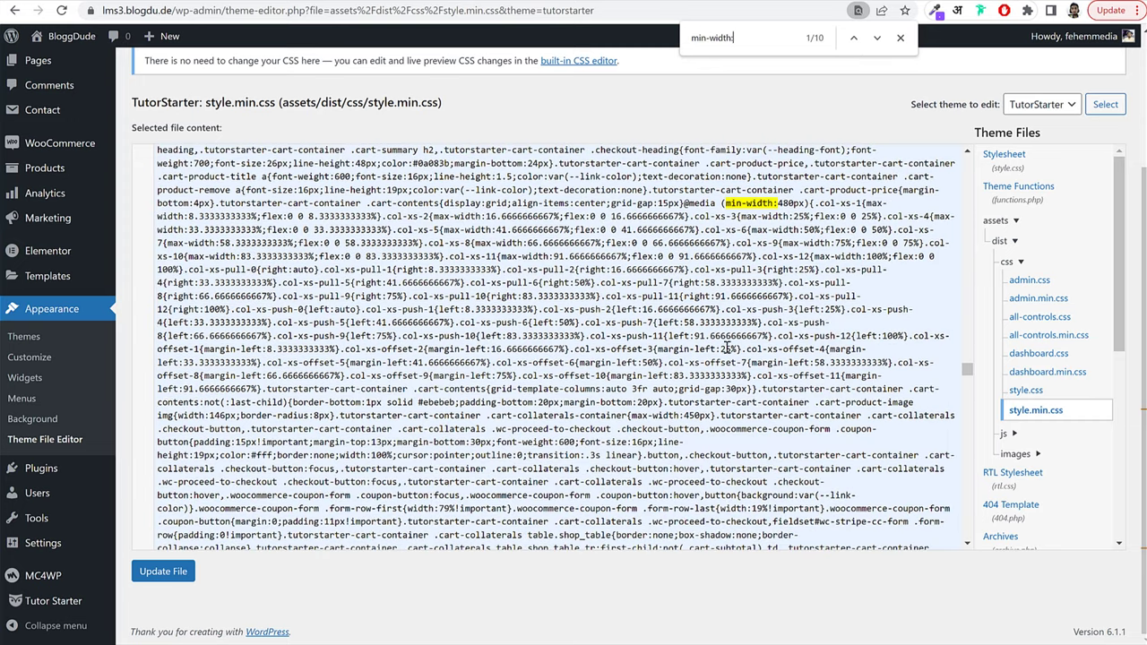
{"action": "type", "text": ":"}
Change that query to max-width:480px and update style.min.css
{"action": "left_click", "coordinate": [728, 204]}
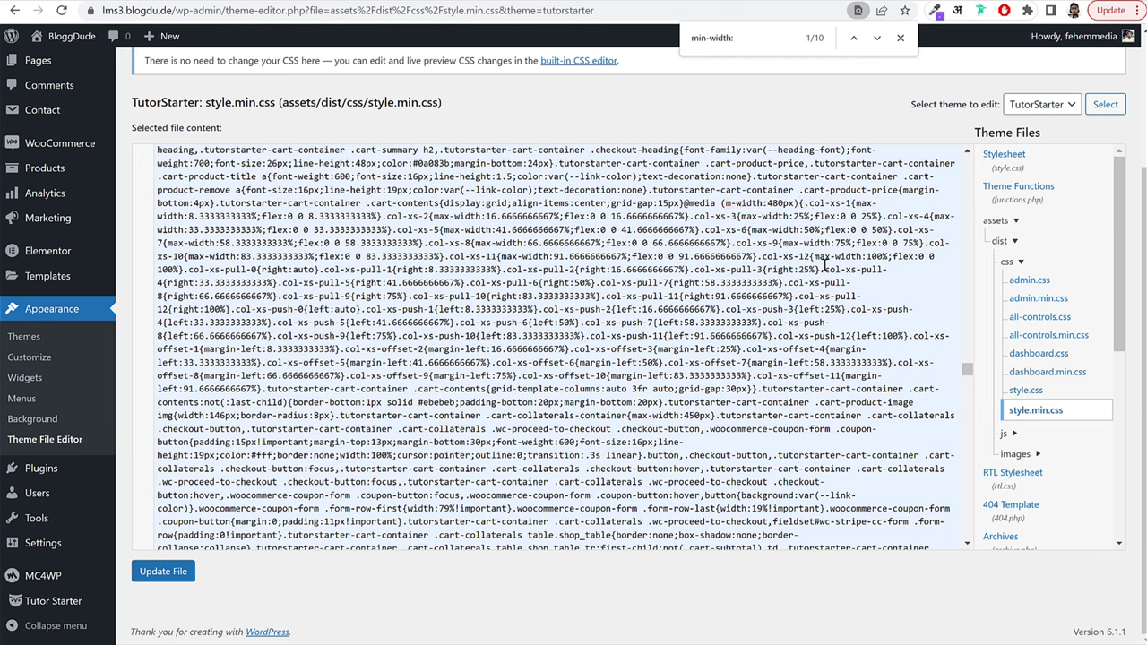
{"action": "type", "text": "ax"}
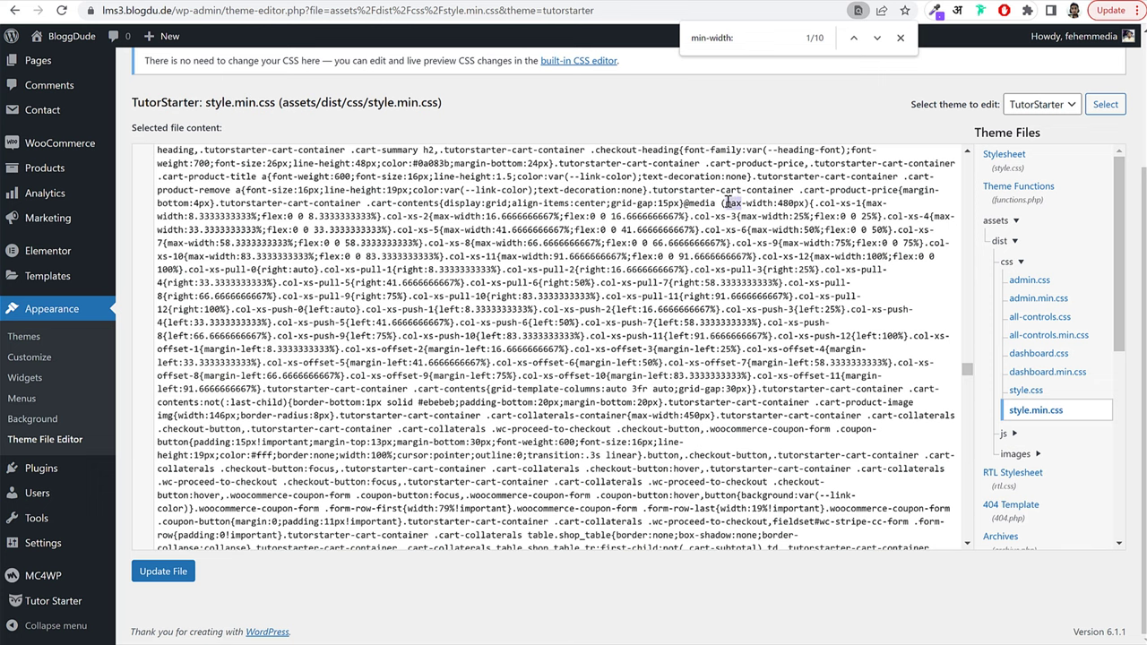
{"action": "left_click", "coordinate": [179, 572]}
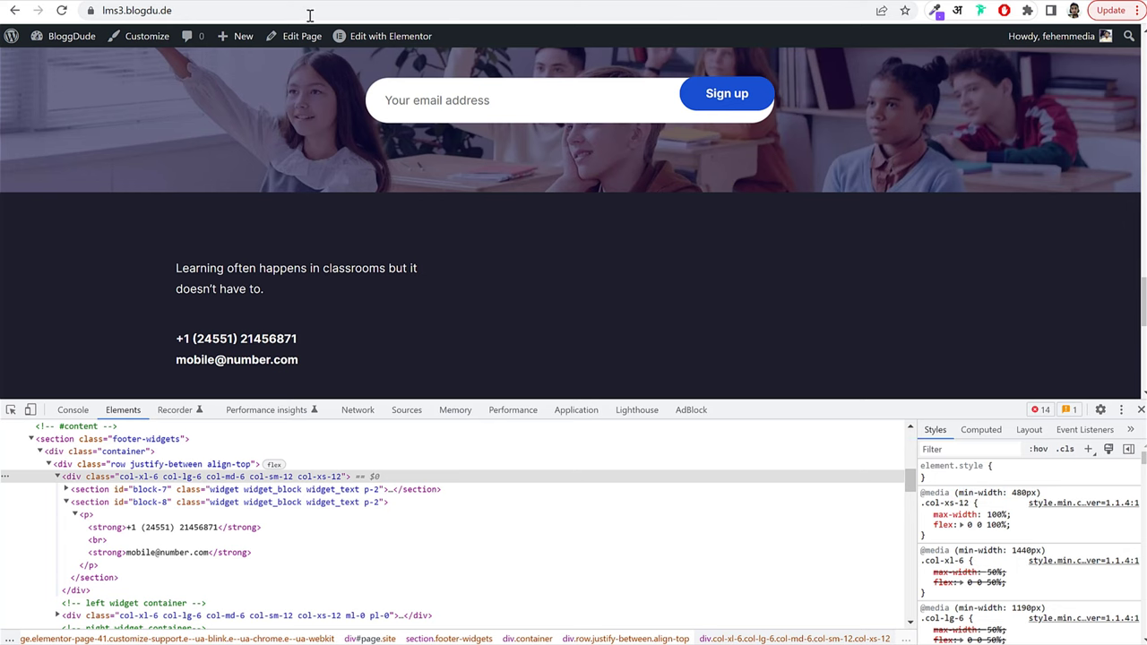
Reload the live site and scroll down to review the latest changes
{"action": "left_click", "coordinate": [309, 13]}
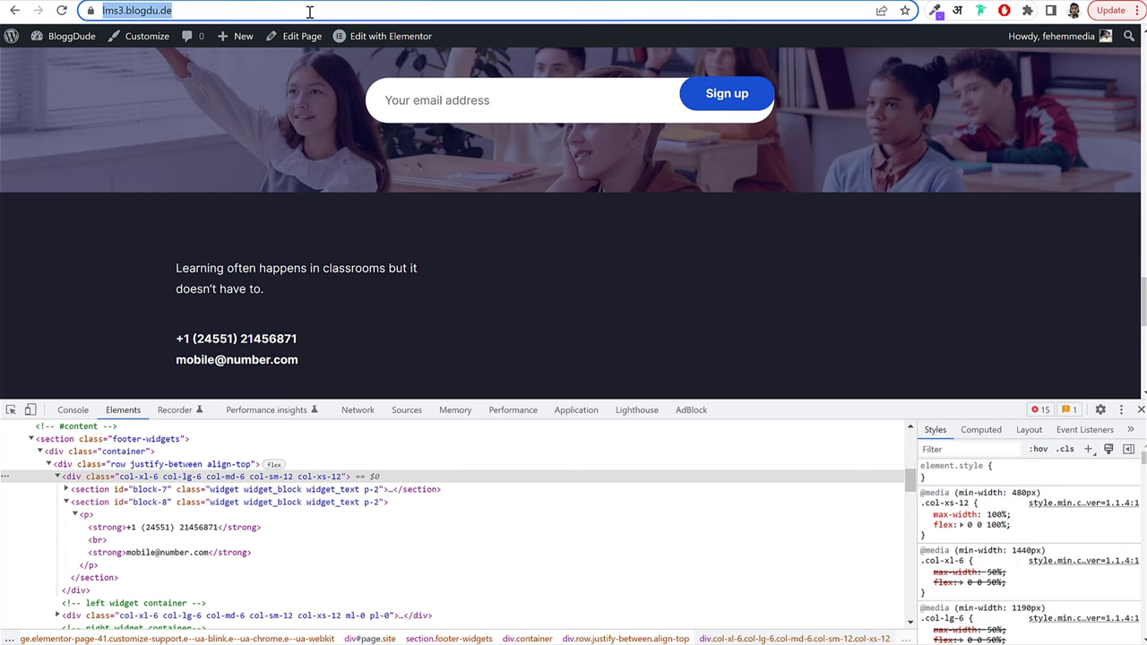
{"action": "left_click", "coordinate": [1142, 409]}
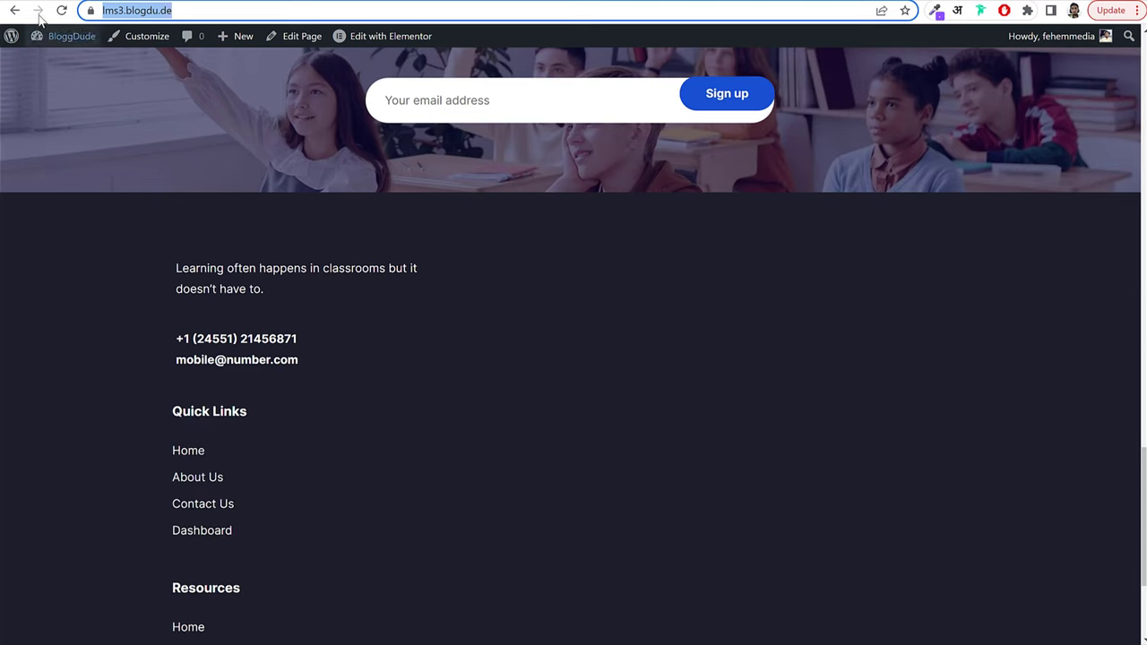
{"action": "left_click", "coordinate": [62, 12]}
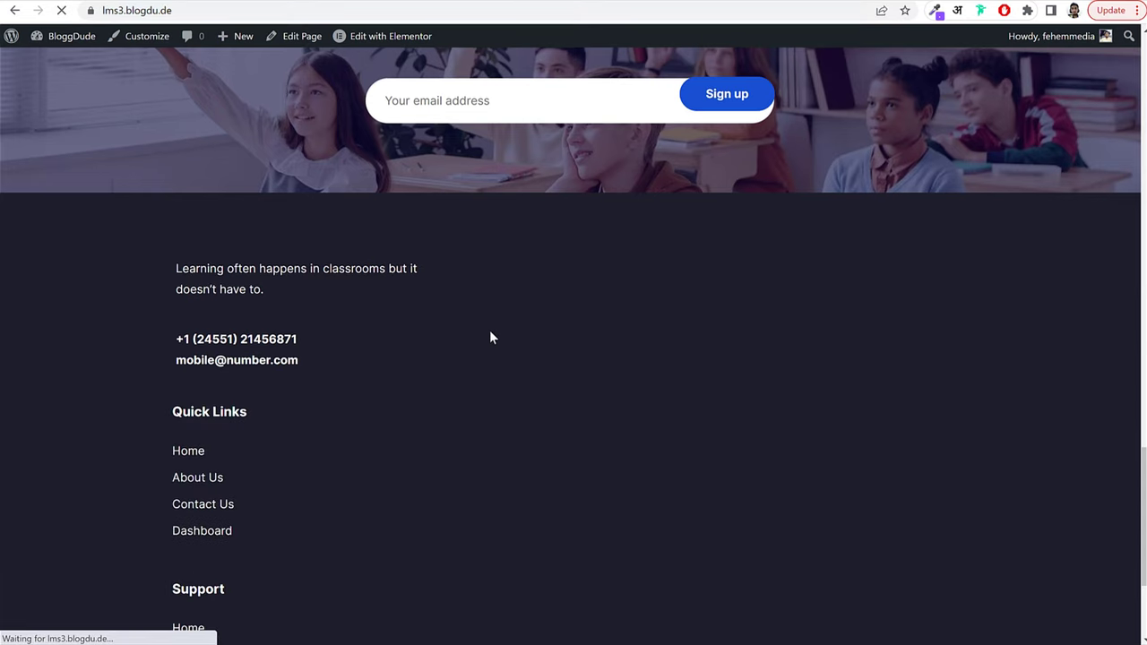
{"action": "scroll", "coordinate": [491, 336], "scroll_direction": "down", "scroll_amount": 3}
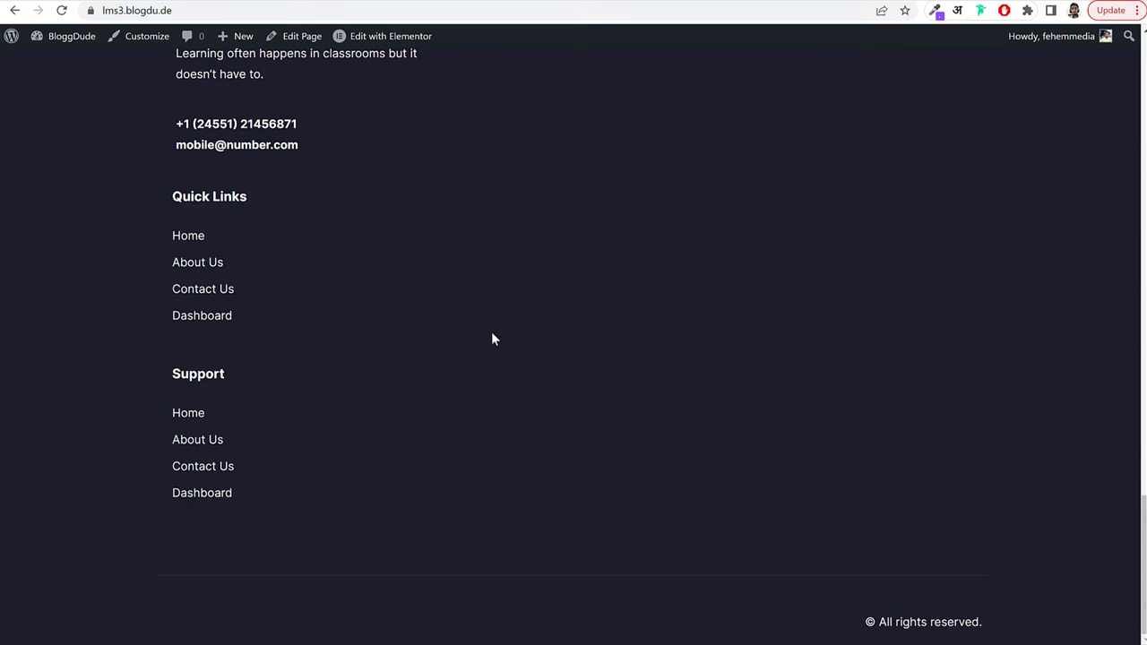
Load the site's home page in a private window and scroll through it to check the footer
{"action": "left_click", "coordinate": [308, 11]}
{"action": "key", "text": "ctrl+c"}
{"action": "left_click", "coordinate": [1136, 10]}
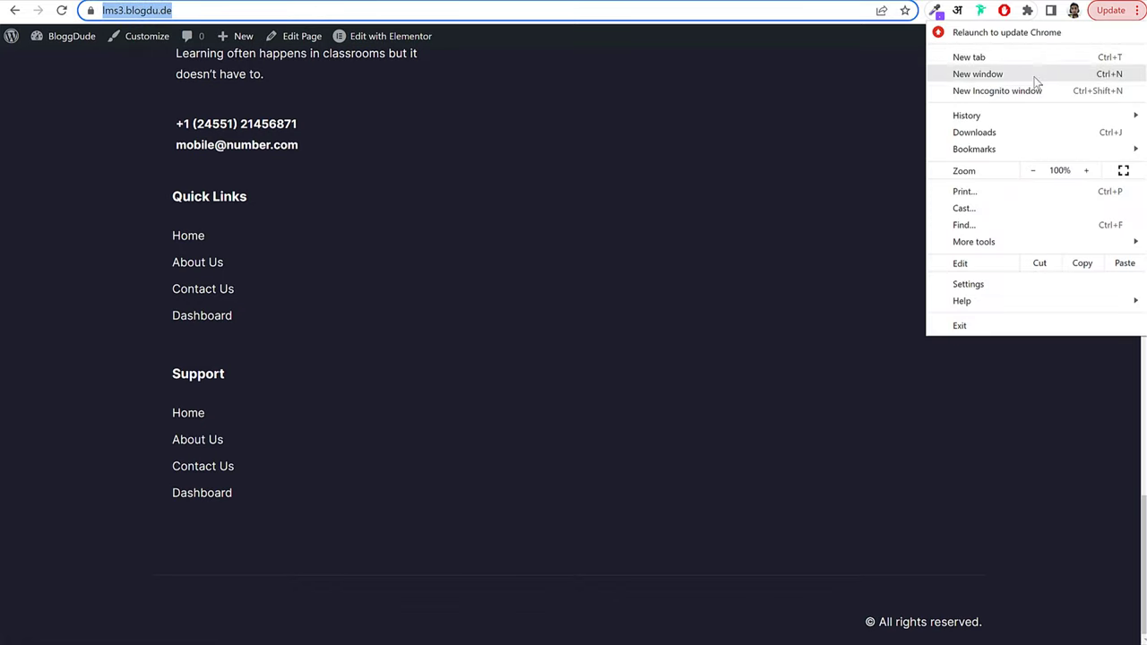
{"action": "left_click", "coordinate": [1027, 87]}
{"action": "key", "text": "ctrl+v"}
{"action": "key", "text": "Return"}
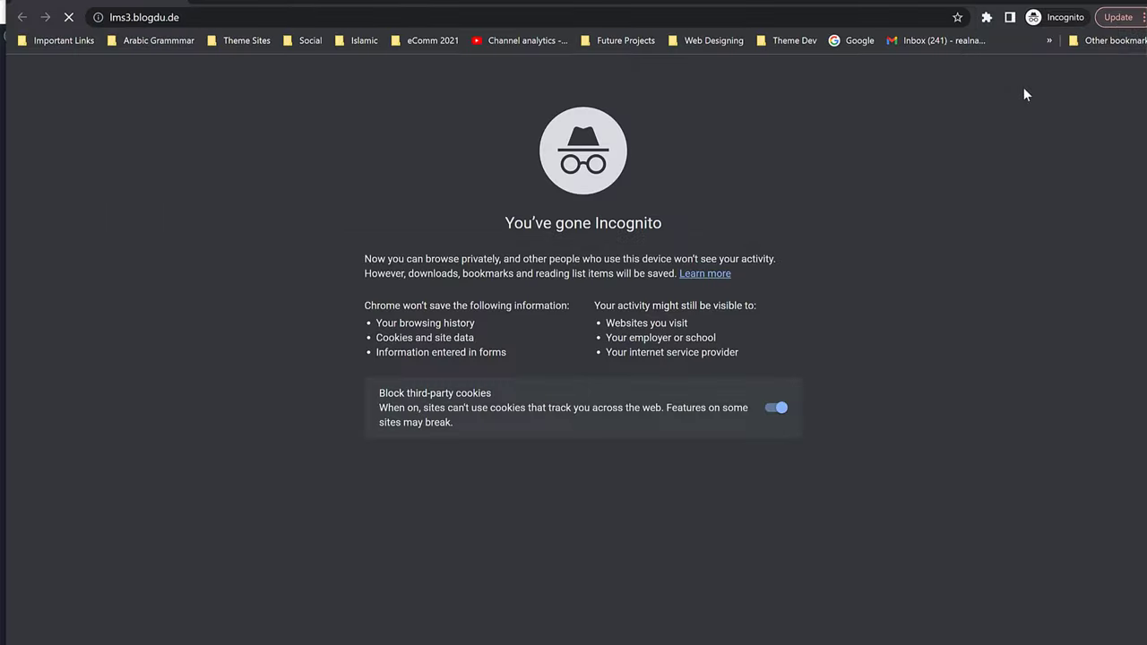
{"action": "scroll", "coordinate": [787, 408], "scroll_direction": "down", "scroll_amount": 10}
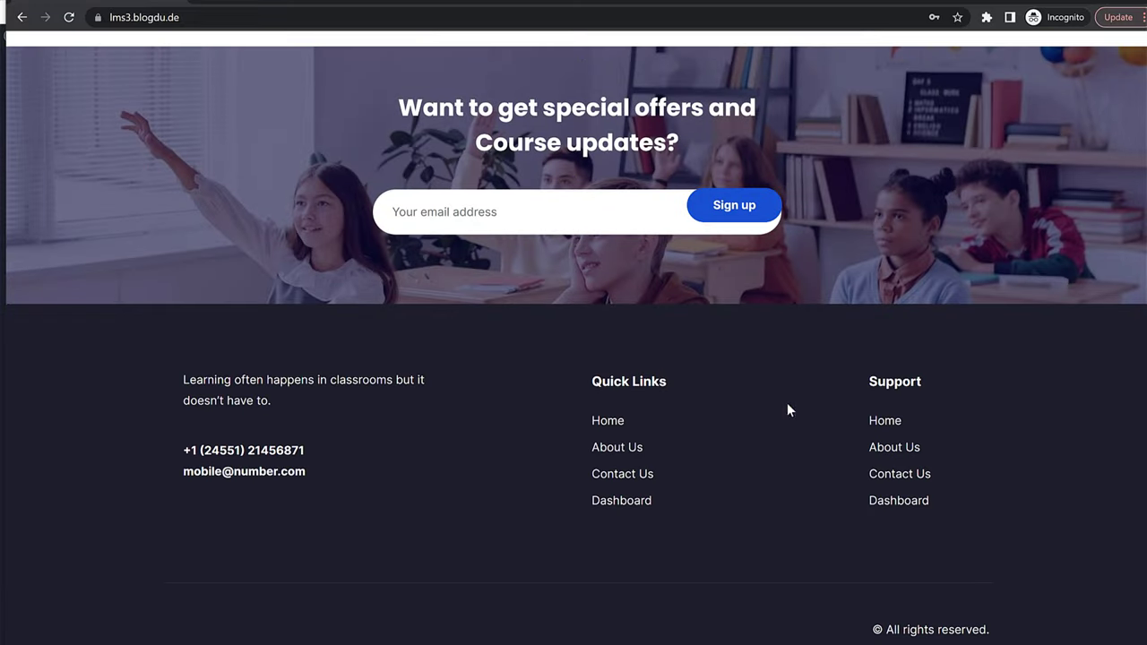
{"action": "scroll", "coordinate": [773, 404], "scroll_direction": "up", "scroll_amount": 15}
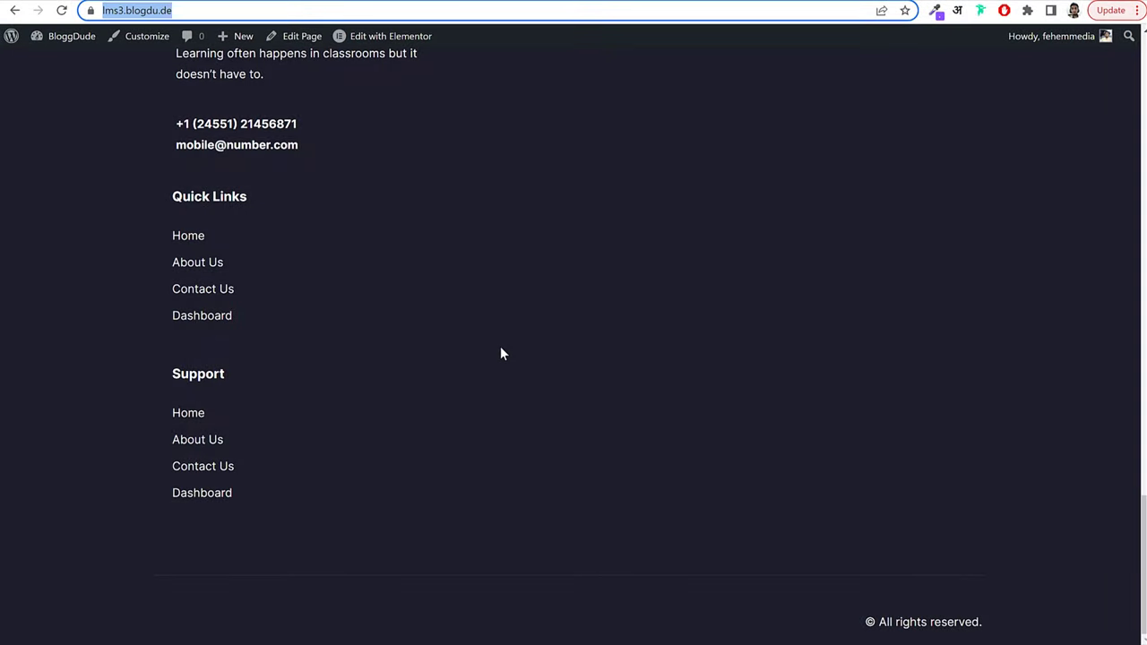
{"action": "scroll", "coordinate": [502, 348], "scroll_direction": "up", "scroll_amount": 5}
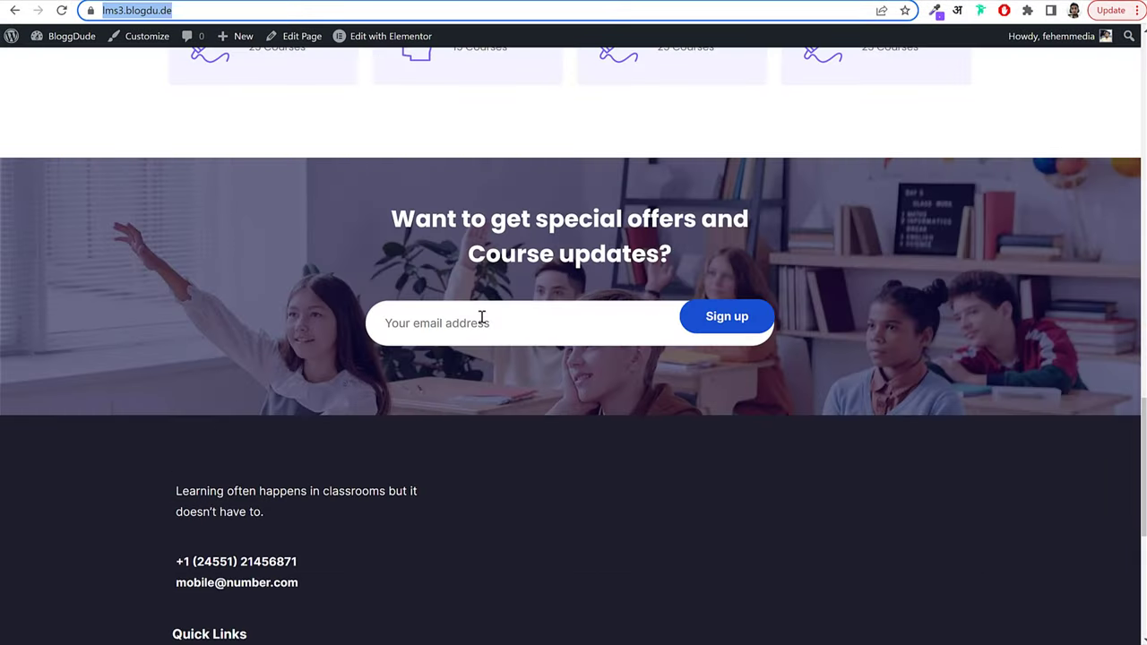
{"action": "scroll", "coordinate": [481, 317], "scroll_direction": "down", "scroll_amount": 3}
{"action": "scroll", "coordinate": [399, 310], "scroll_direction": "down", "scroll_amount": 2}
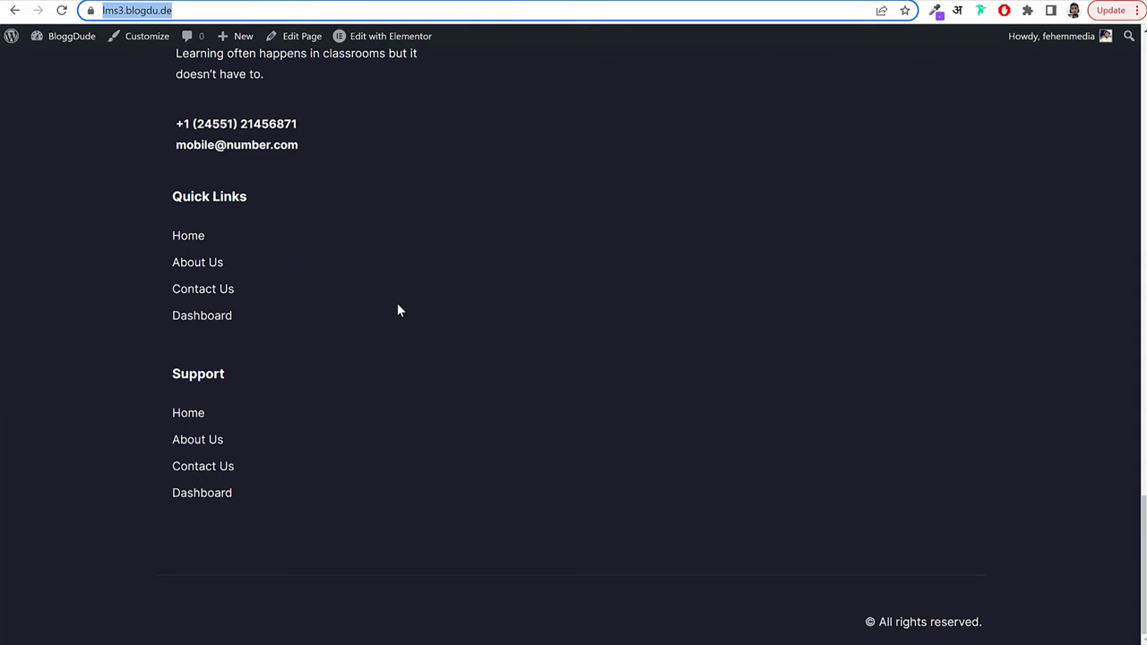
{"action": "scroll", "coordinate": [399, 309], "scroll_direction": "up", "scroll_amount": 1}
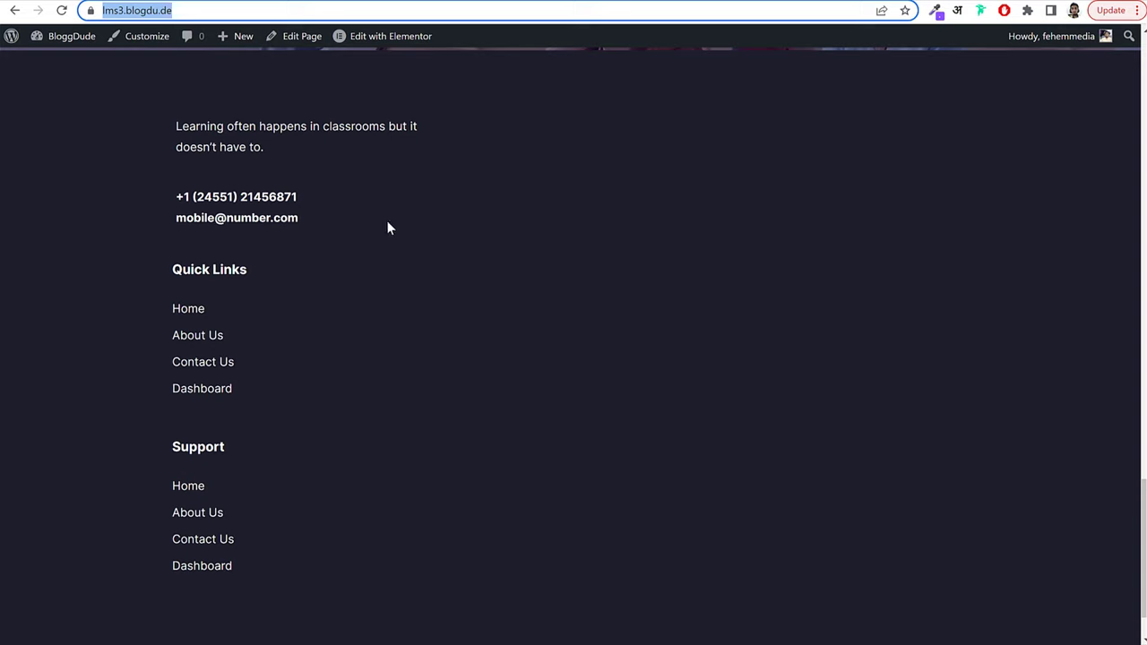
Reload, then reopen the site in a fresh private window to recheck the footer
{"action": "left_click", "coordinate": [59, 10]}
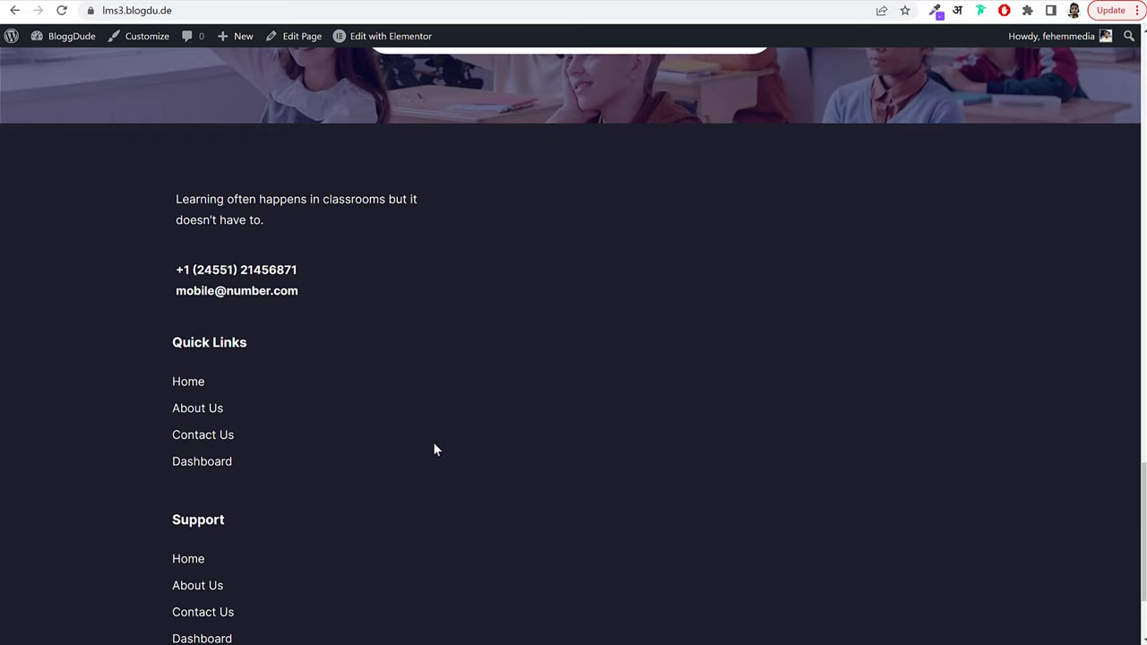
{"action": "left_click", "coordinate": [321, 10]}
{"action": "key", "text": "ctrl+c"}
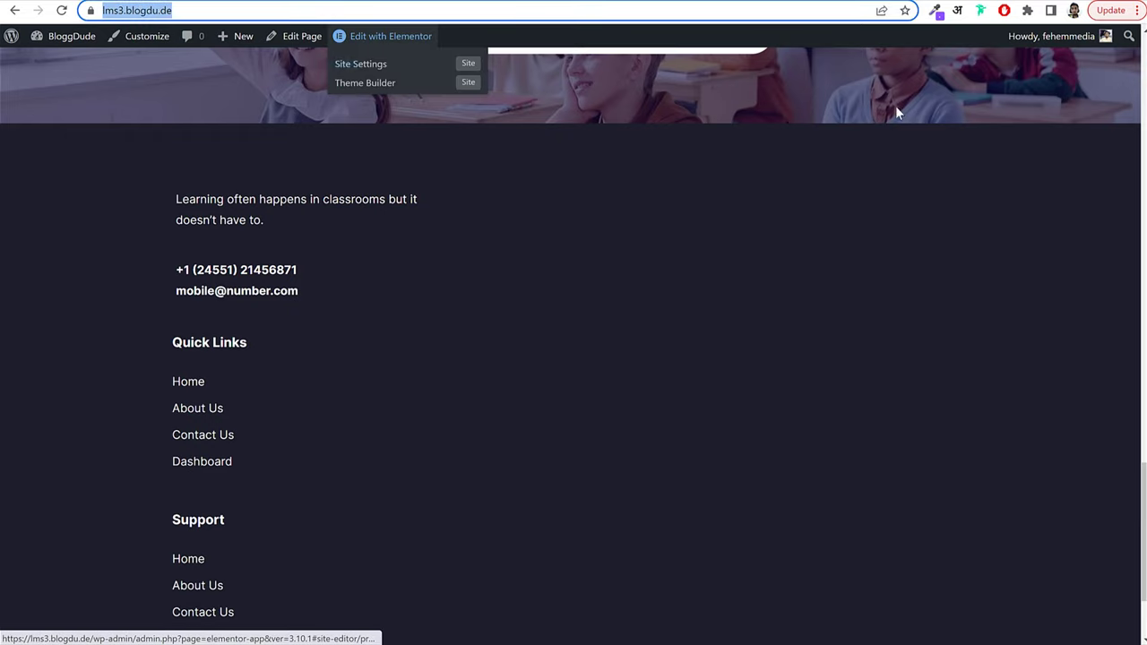
{"action": "left_click", "coordinate": [1138, 11]}
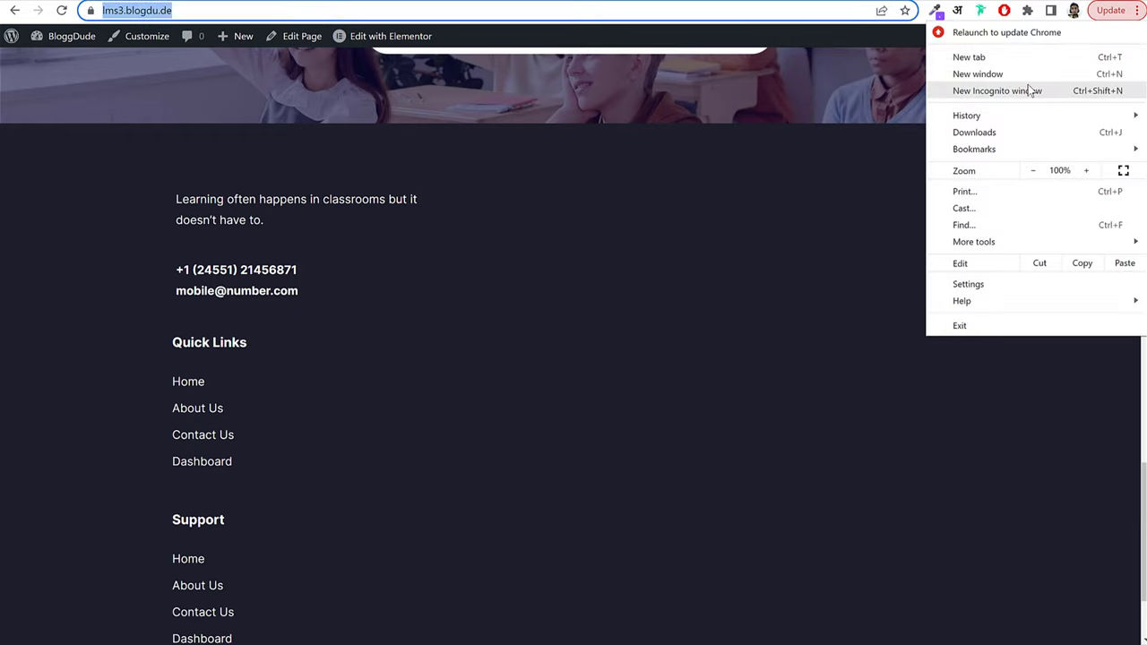
{"action": "left_click", "coordinate": [1027, 82]}
{"action": "key", "text": "ctrl+v"}
{"action": "key", "text": "Return"}
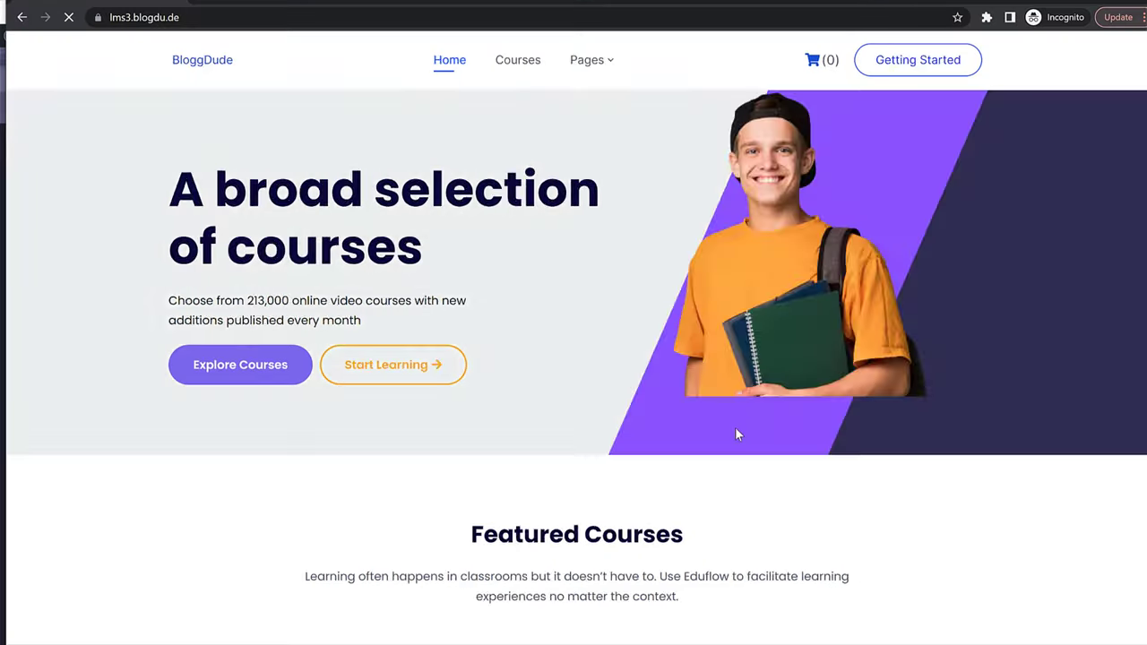
{"action": "scroll", "coordinate": [737, 435], "scroll_direction": "down", "scroll_amount": 15}
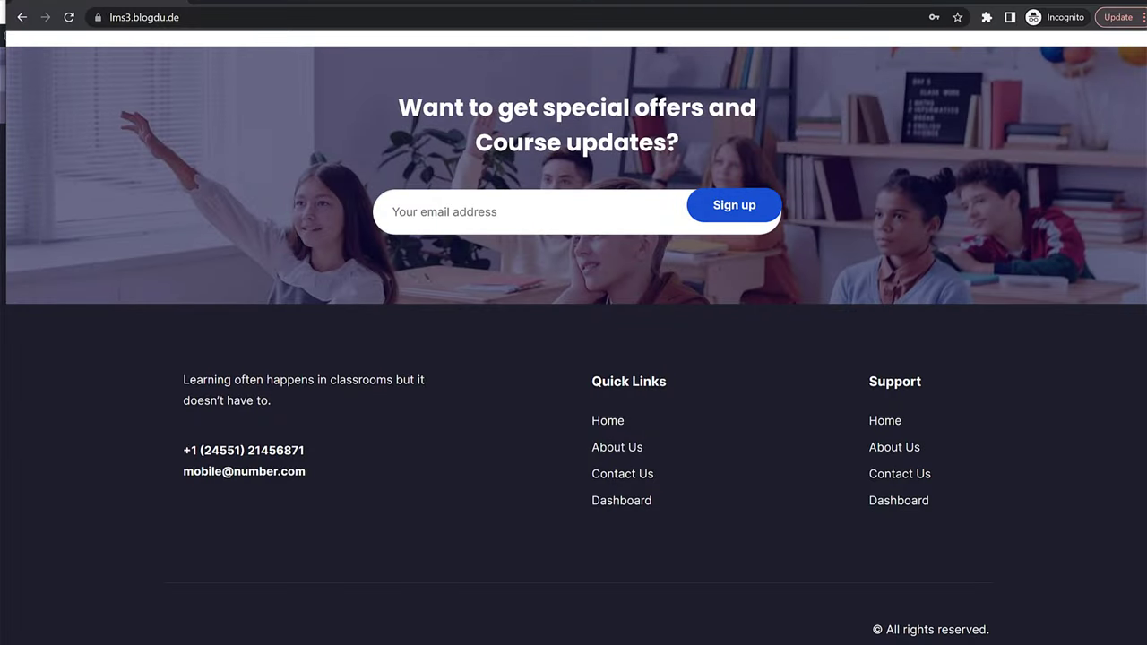
Return to the logged-in live site tab and launch the Customizer from the admin bar
{"action": "key", "text": "alt+Tab"}
{"action": "key", "text": "ctrl+Tab"}
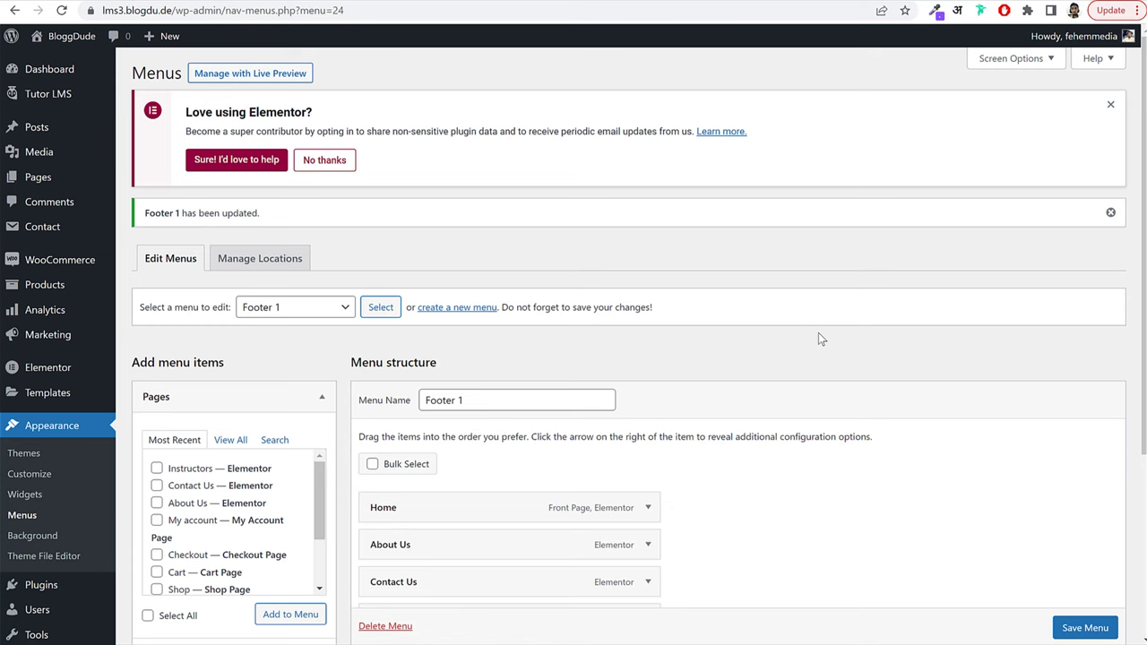
{"action": "key", "text": "ctrl+shift+Tab"}
{"action": "scroll", "coordinate": [486, 292], "scroll_direction": "up", "scroll_amount": 15}
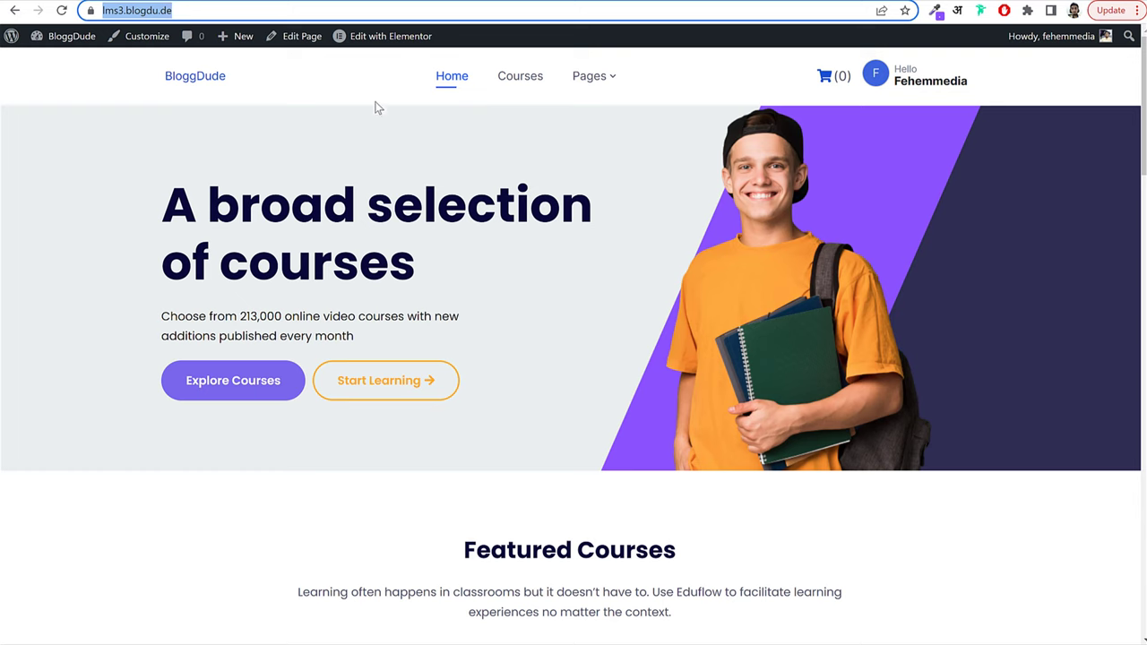
{"action": "left_click", "coordinate": [144, 37]}
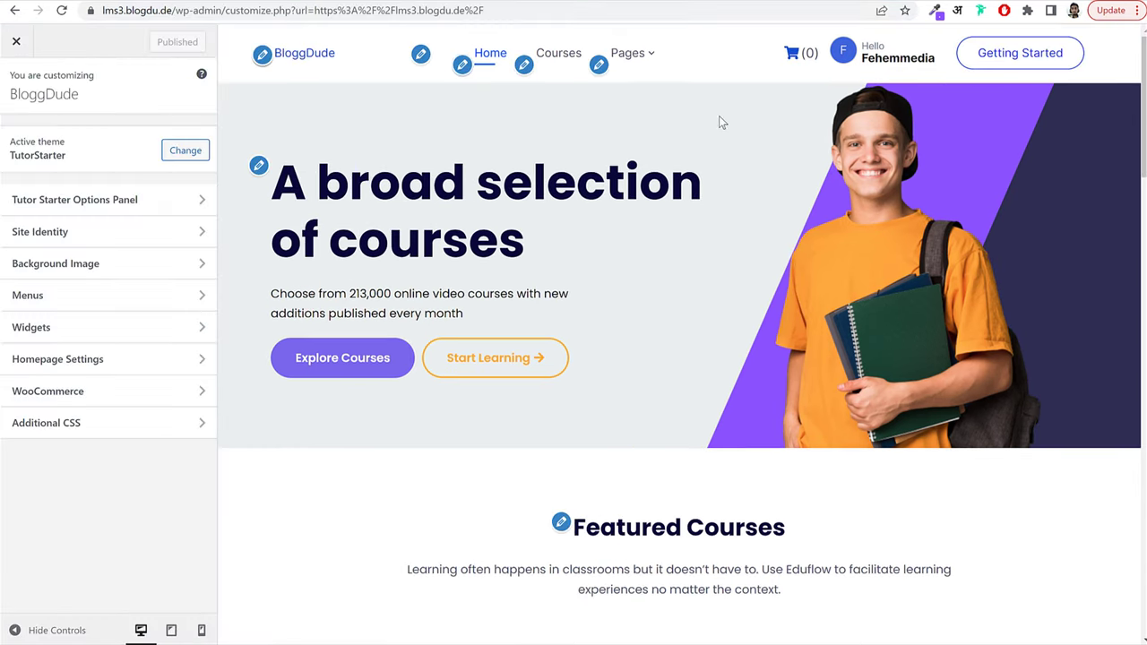
Set the Tutor Starter header type to Header With Search Bar and review the header settings
{"action": "left_click", "coordinate": [111, 207]}
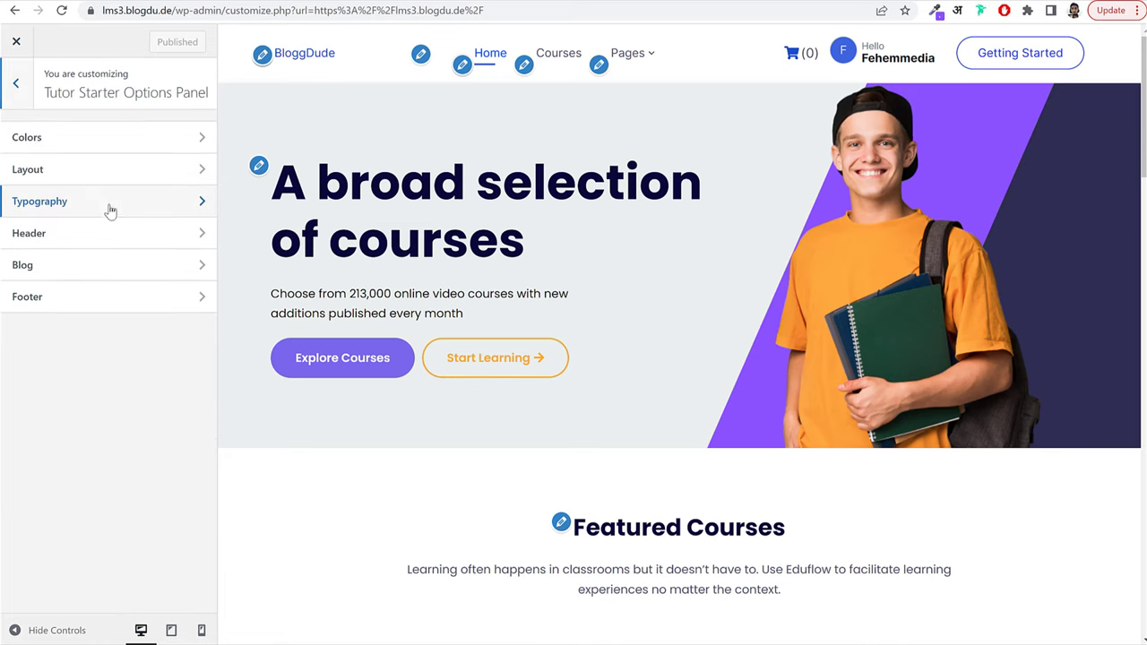
{"action": "left_click", "coordinate": [78, 240]}
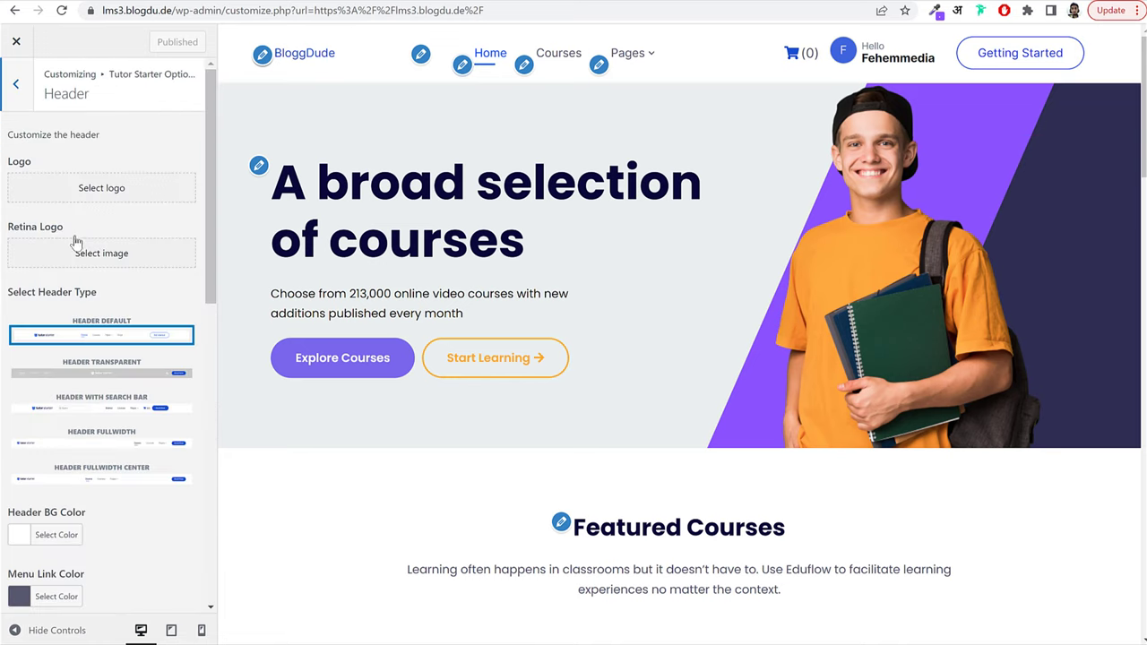
{"action": "scroll", "coordinate": [191, 275], "scroll_direction": "down", "scroll_amount": 1}
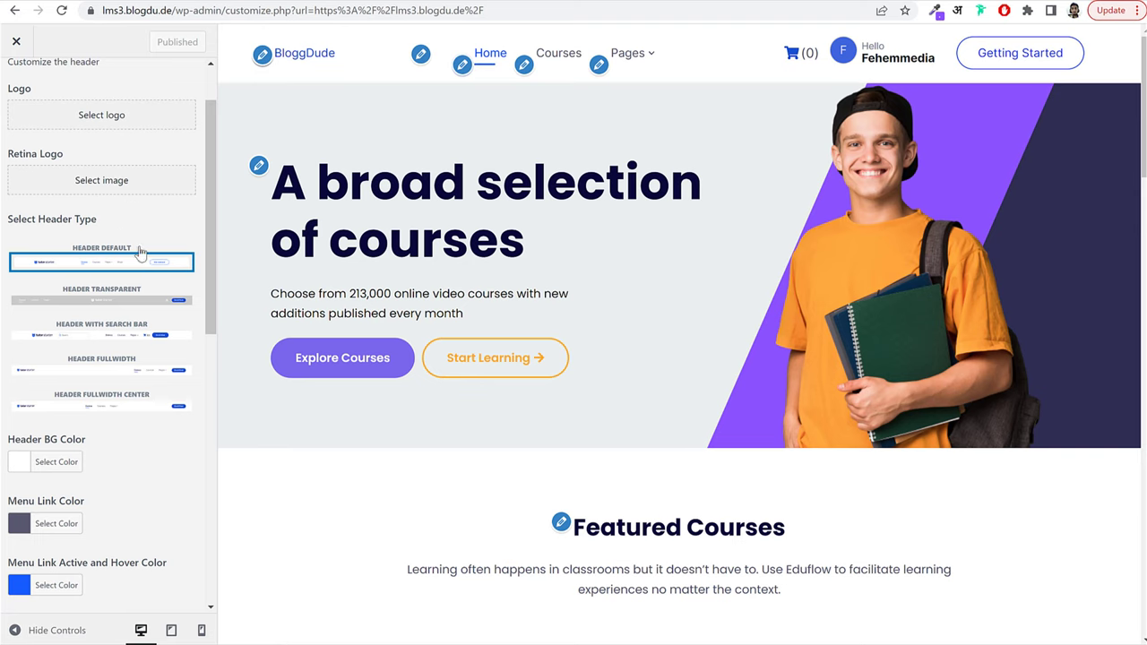
{"action": "left_click", "coordinate": [168, 339]}
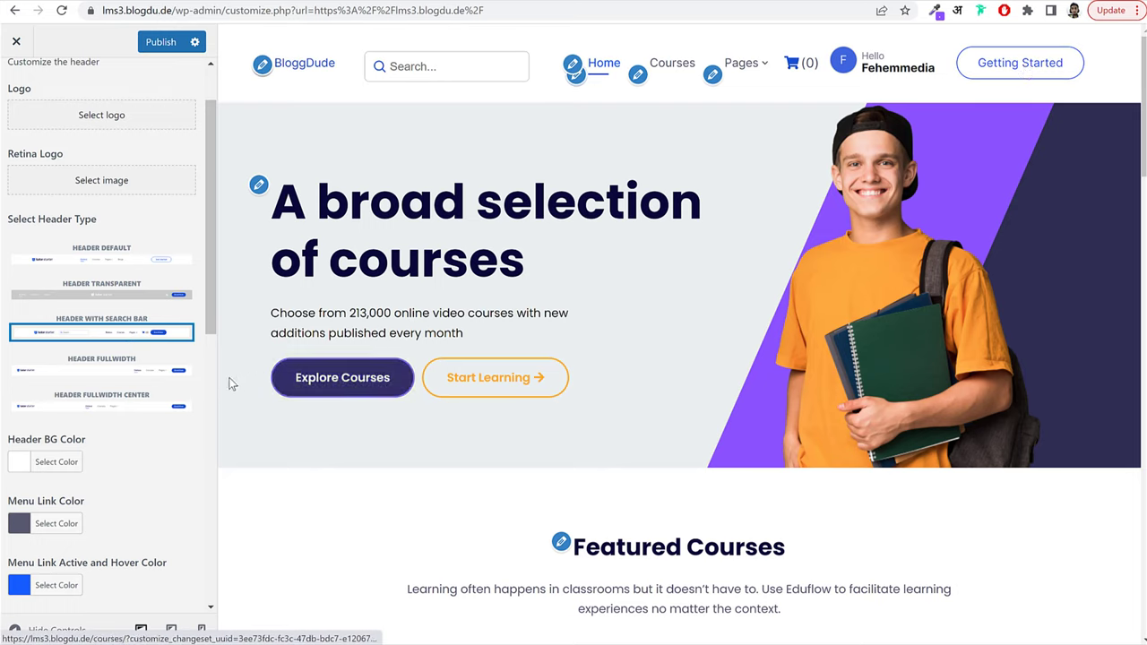
{"action": "scroll", "coordinate": [170, 383], "scroll_direction": "up", "scroll_amount": 1}
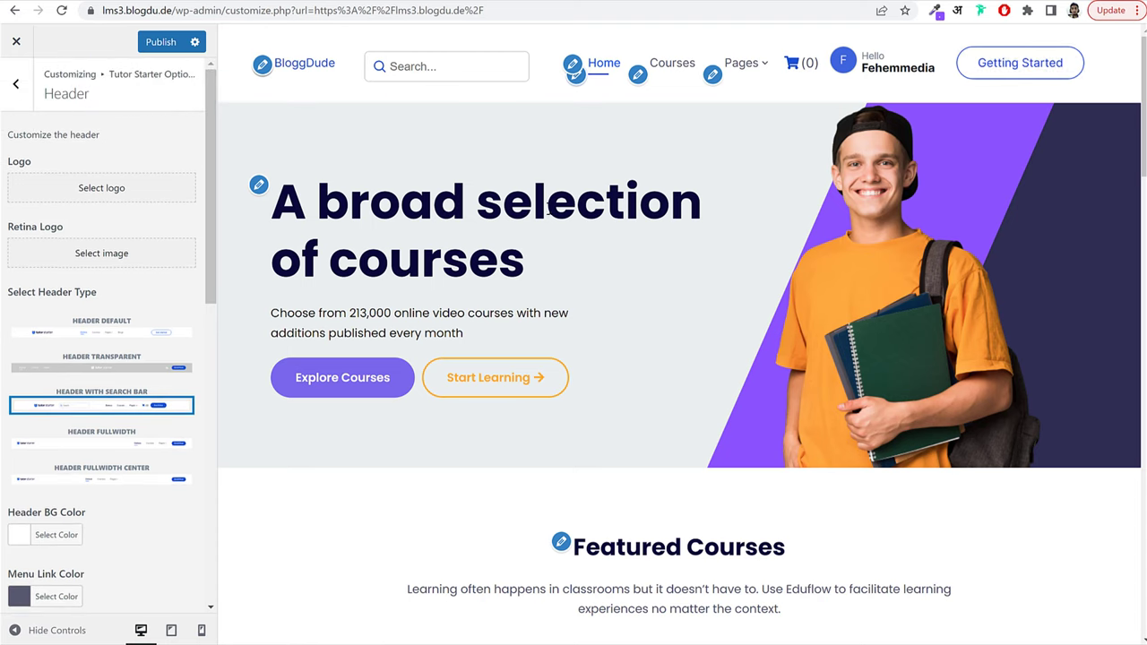
{"action": "scroll", "coordinate": [135, 430], "scroll_direction": "down", "scroll_amount": 10}
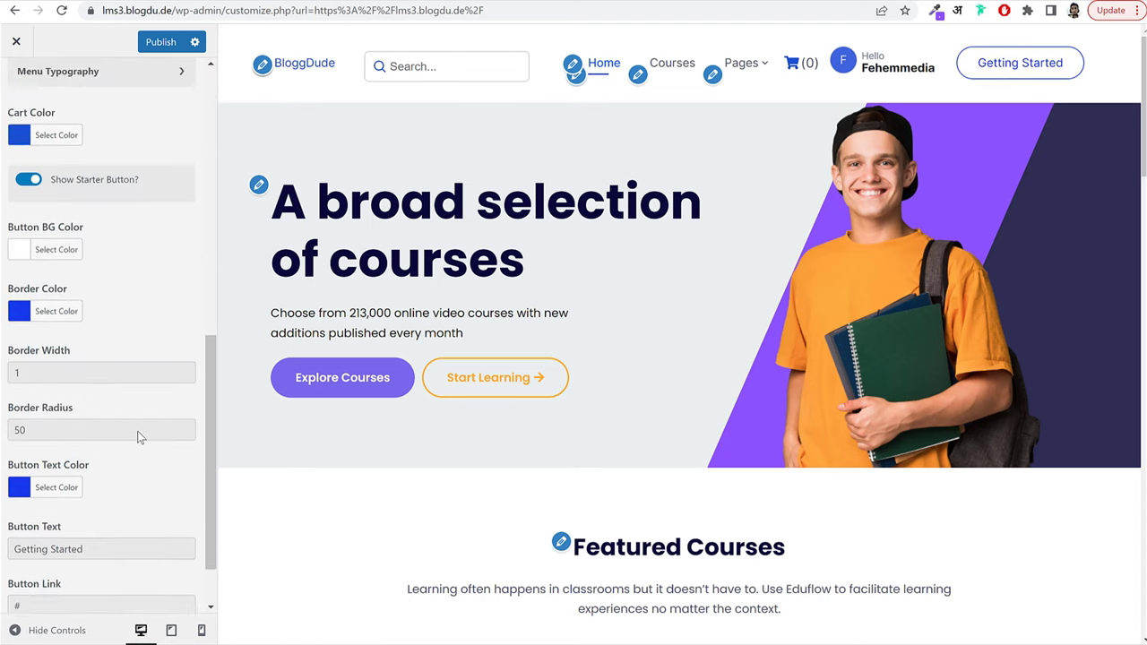
{"action": "left_click", "coordinate": [11, 529]}
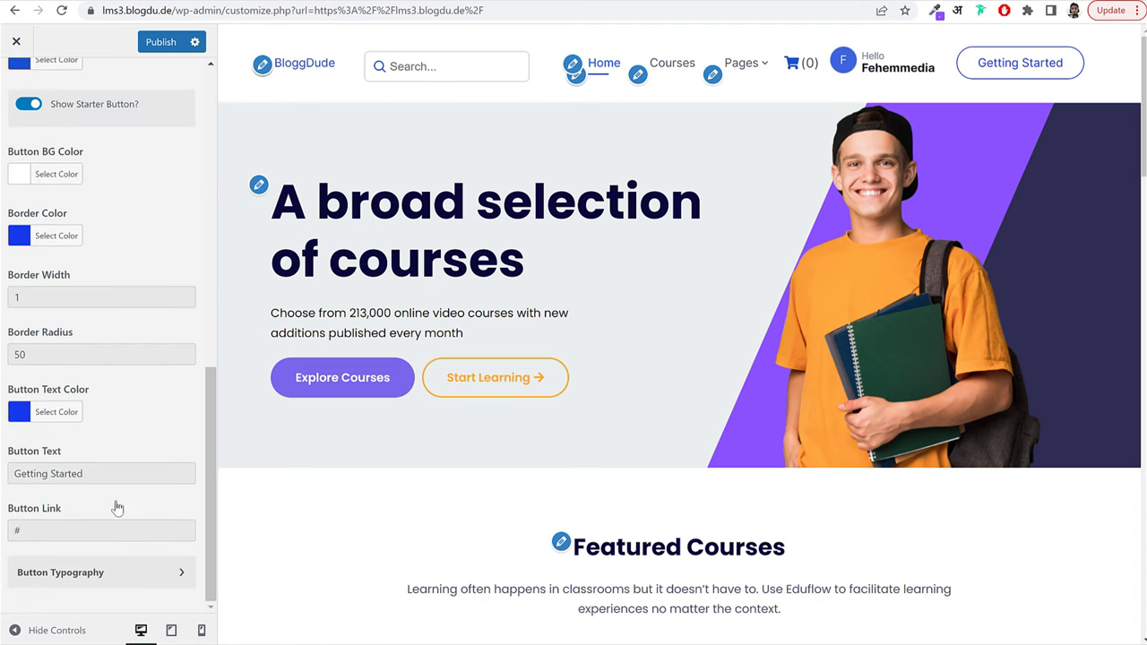
{"action": "scroll", "coordinate": [116, 507], "scroll_direction": "up", "scroll_amount": 10}
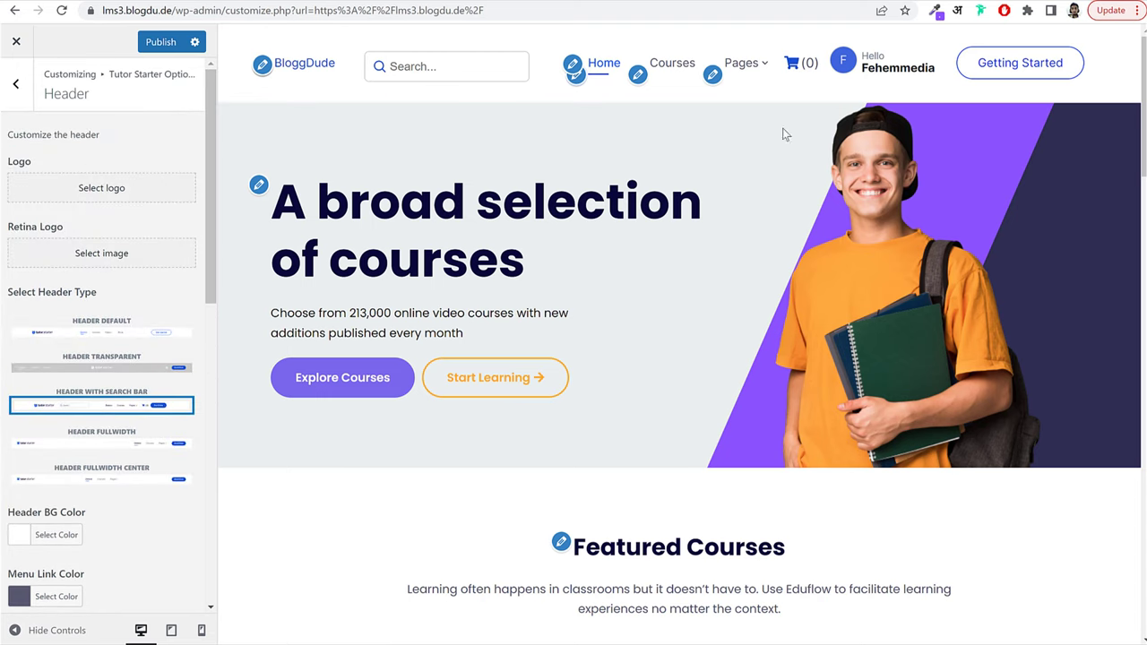
Try uploading the Logo image as the site logo, closing the picker after the upload error
{"action": "left_click", "coordinate": [123, 189]}
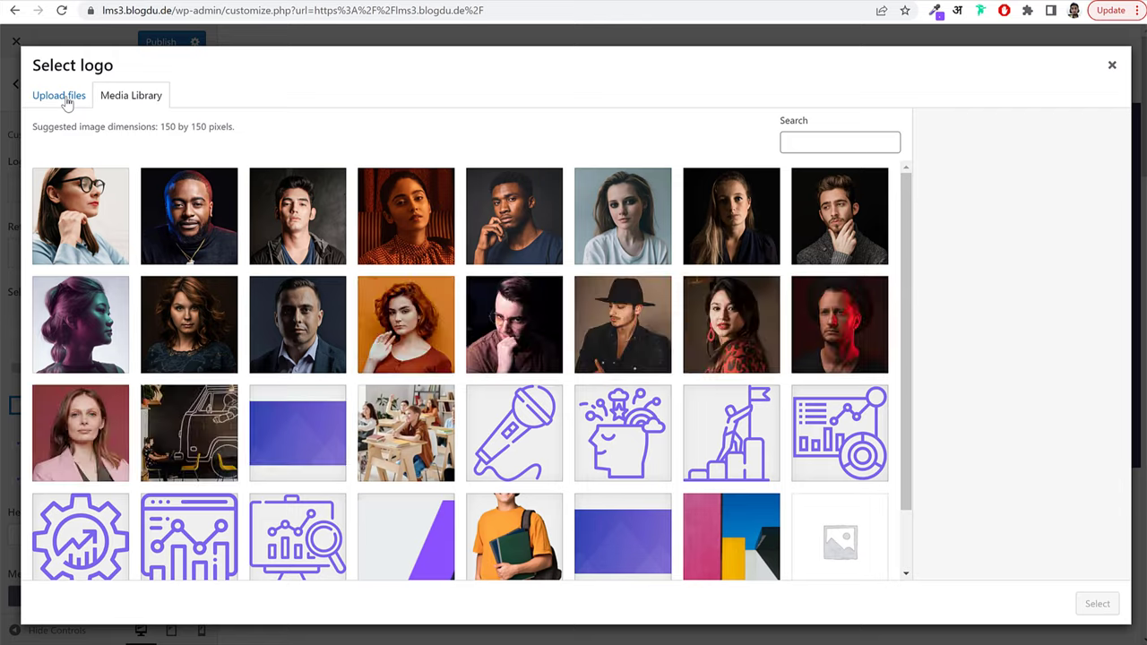
{"action": "left_click", "coordinate": [61, 96]}
{"action": "left_click", "coordinate": [622, 326]}
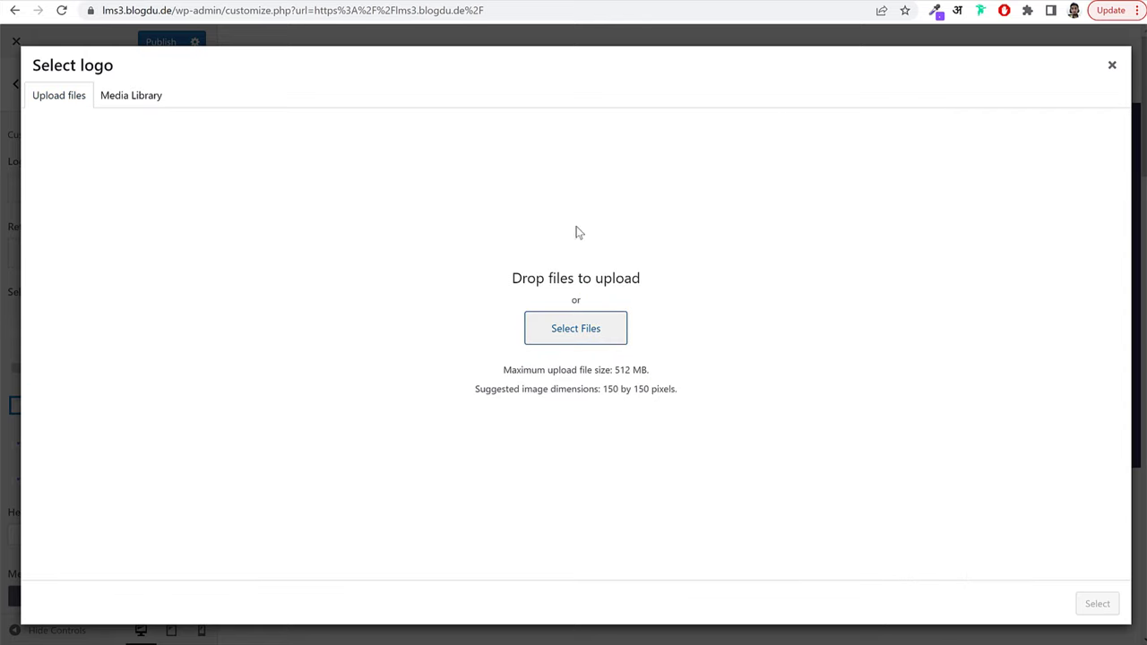
{"action": "left_click", "coordinate": [122, 3]}
{"action": "scroll", "coordinate": [396, 176], "scroll_direction": "down", "scroll_amount": 5}
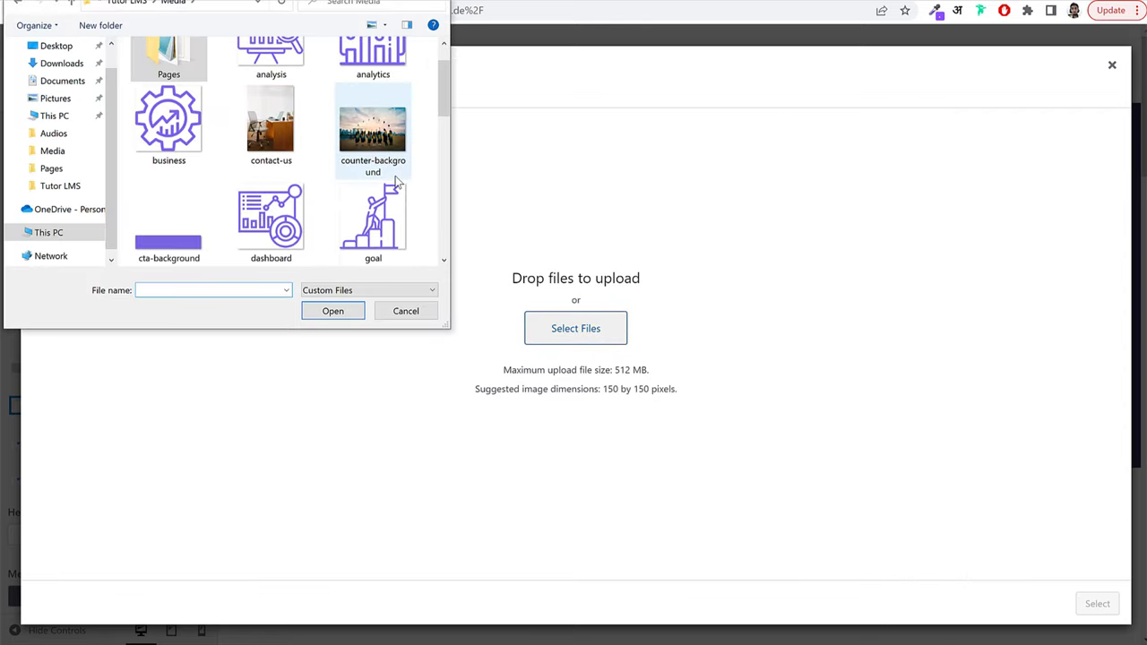
{"action": "left_click", "coordinate": [178, 151]}
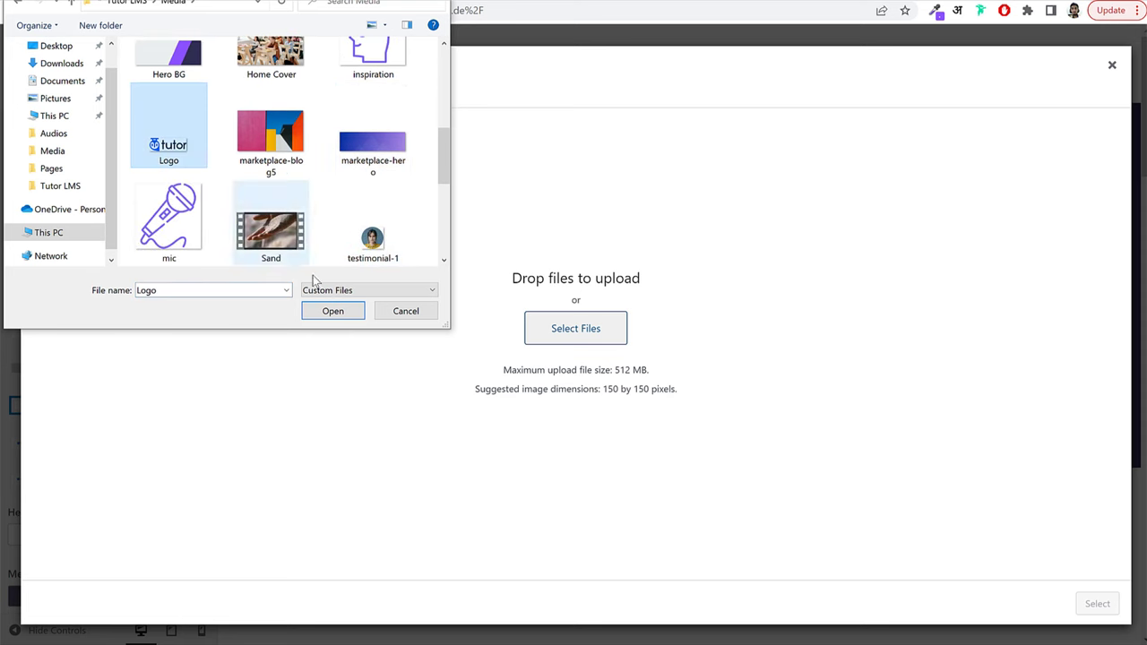
{"action": "left_click", "coordinate": [330, 314]}
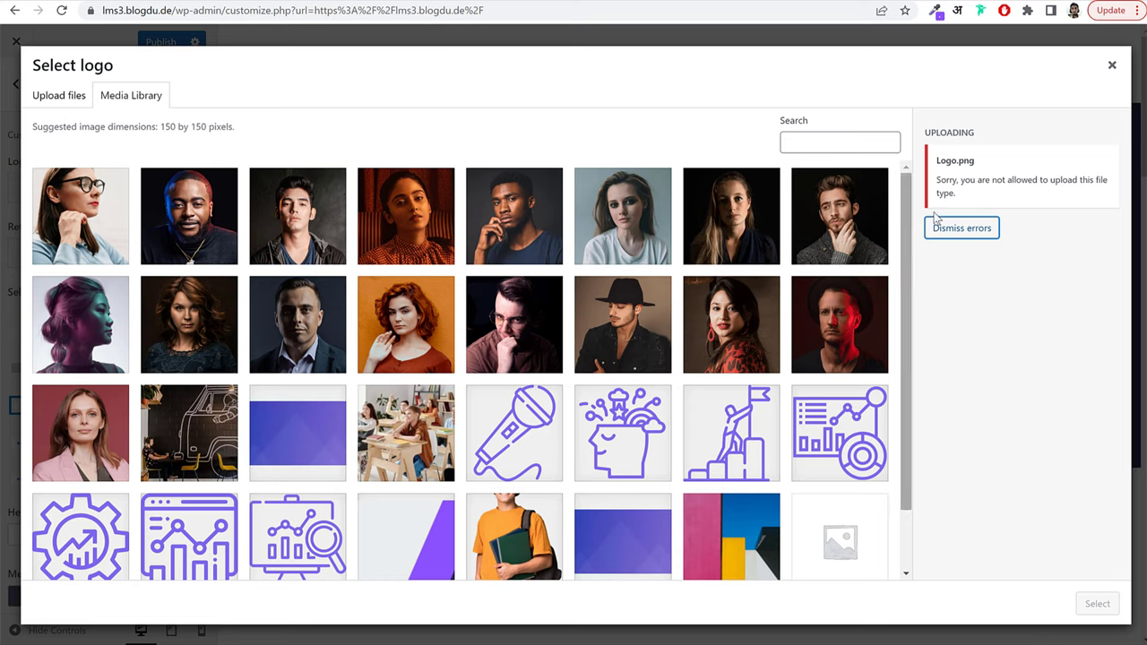
{"action": "left_click", "coordinate": [1111, 66]}
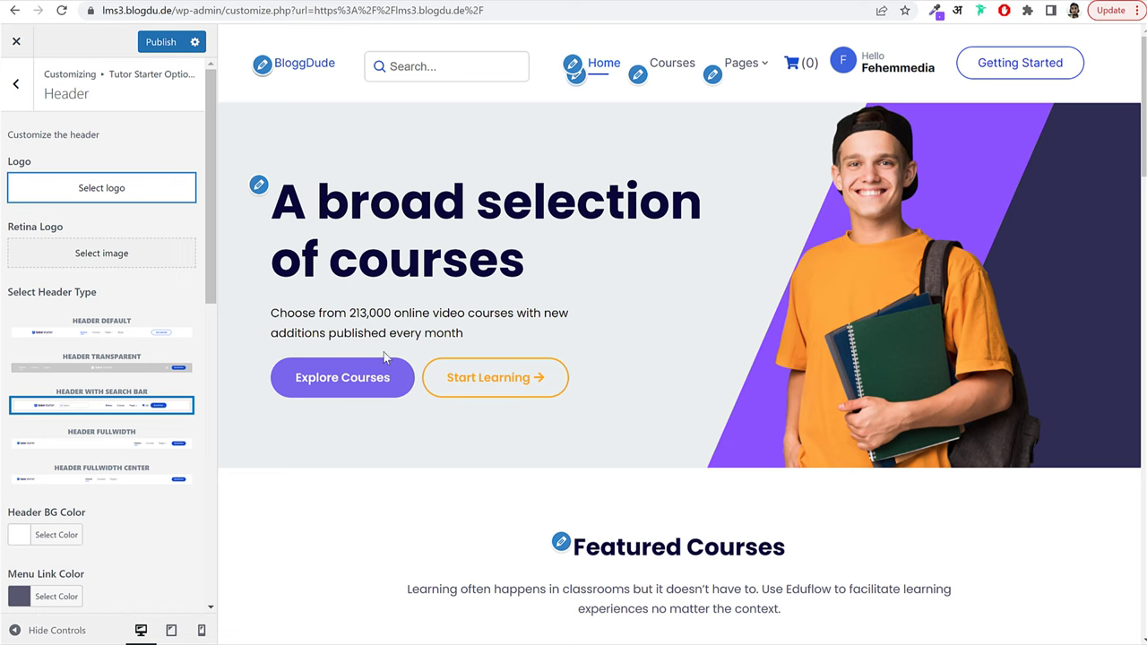
Reopen the site logo upload and browse files, backing out of the tutor-white choice
{"action": "left_click", "coordinate": [121, 190]}
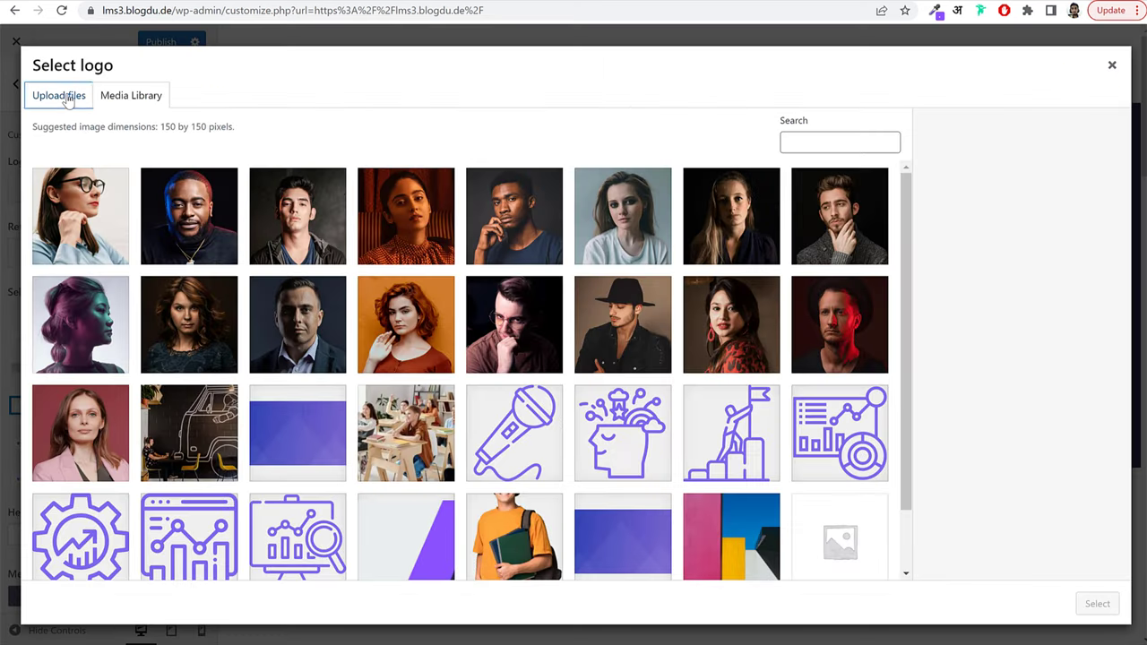
{"action": "left_click", "coordinate": [59, 95]}
{"action": "left_click", "coordinate": [564, 328]}
{"action": "scroll", "coordinate": [337, 210], "scroll_direction": "down", "scroll_amount": 3}
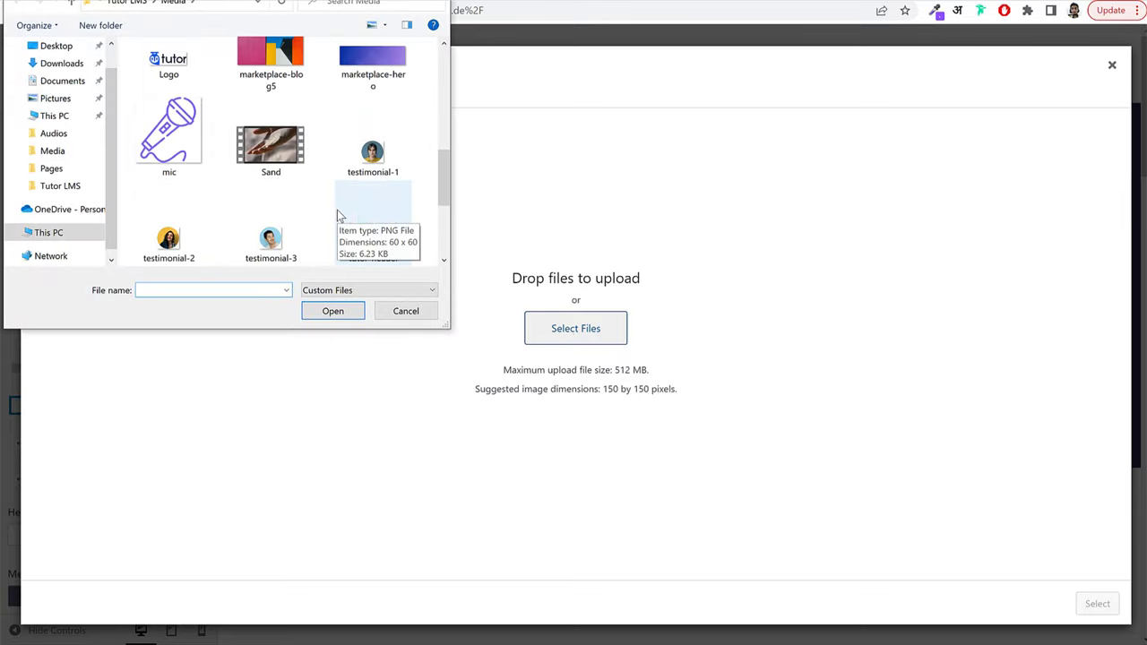
{"action": "left_click", "coordinate": [289, 179]}
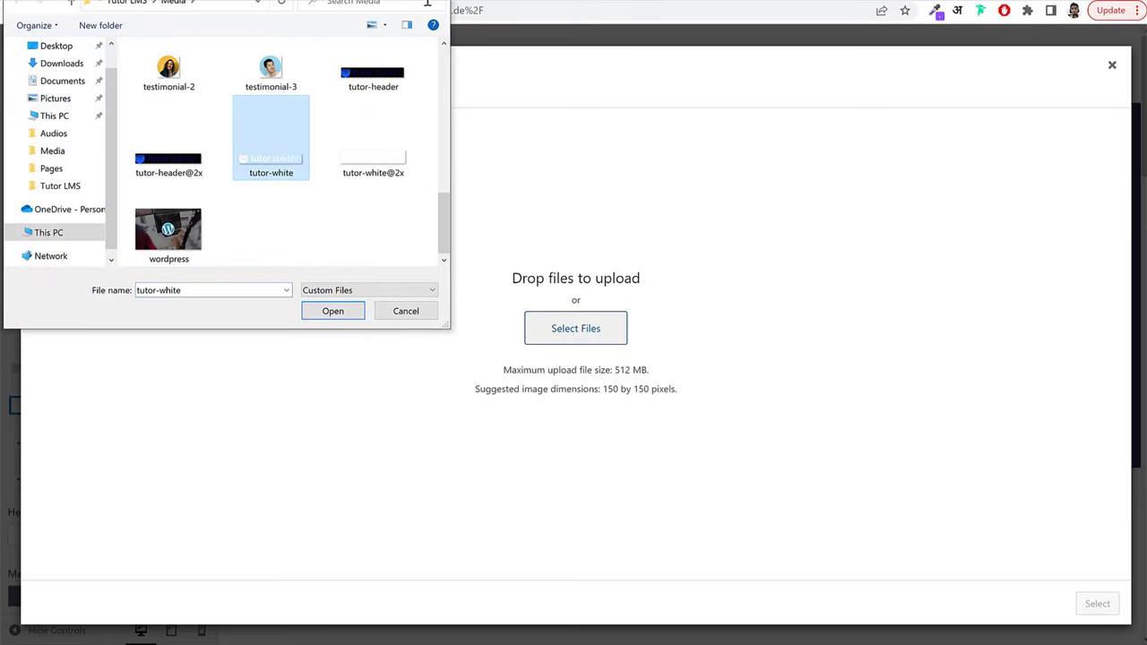
{"action": "key", "text": "Escape"}
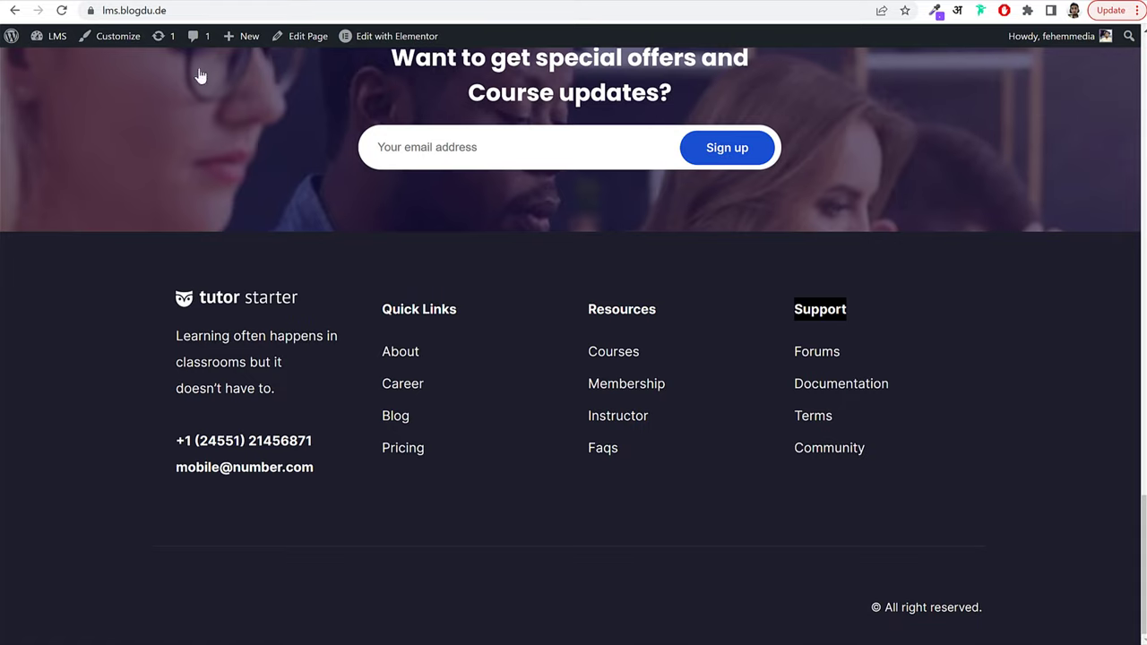
{"action": "scroll", "coordinate": [295, 341], "scroll_direction": "up", "scroll_amount": 15}
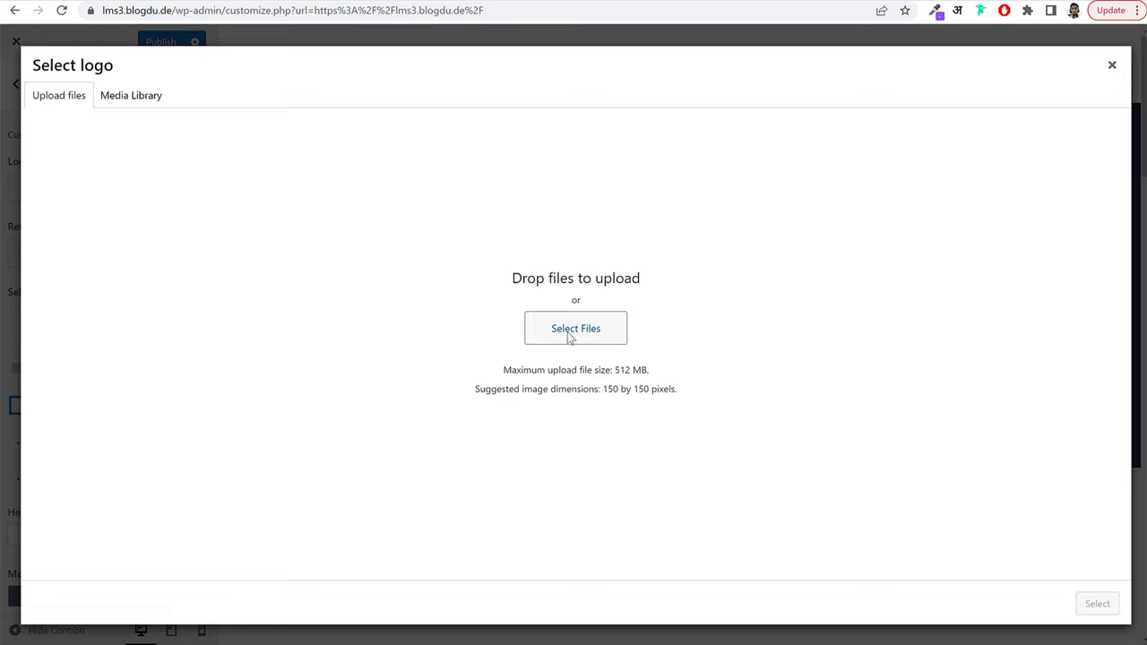
Upload tutor-header and set it as the site logo, skipping cropping
{"action": "left_click", "coordinate": [571, 330]}
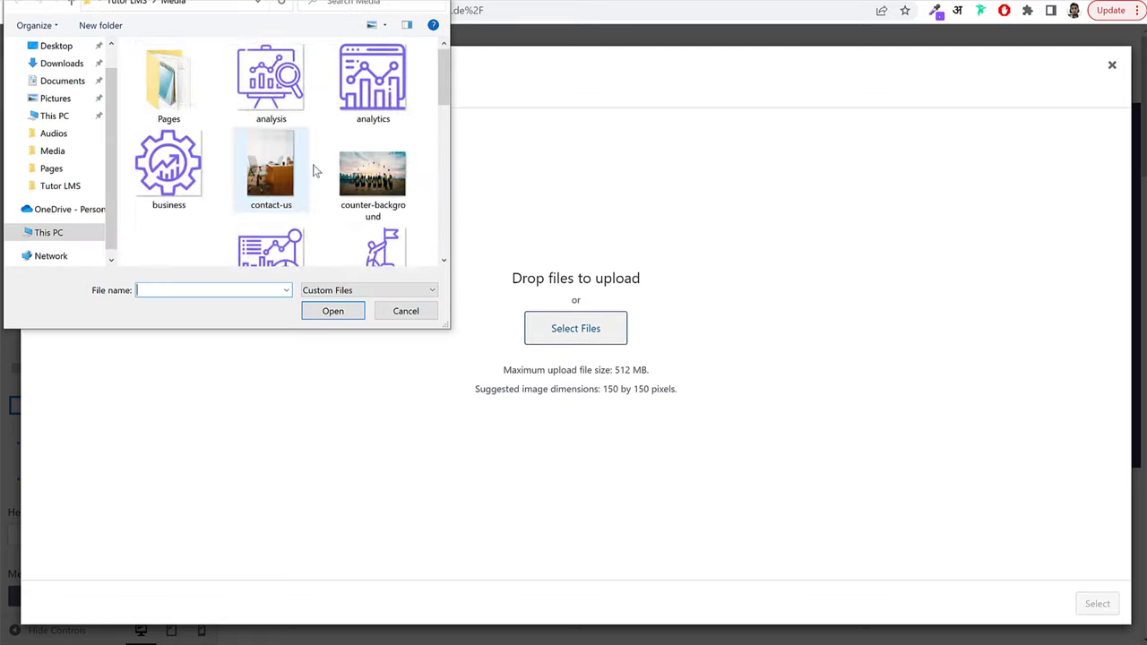
{"action": "scroll", "coordinate": [341, 180], "scroll_direction": "down", "scroll_amount": 10}
{"action": "left_click", "coordinate": [384, 162]}
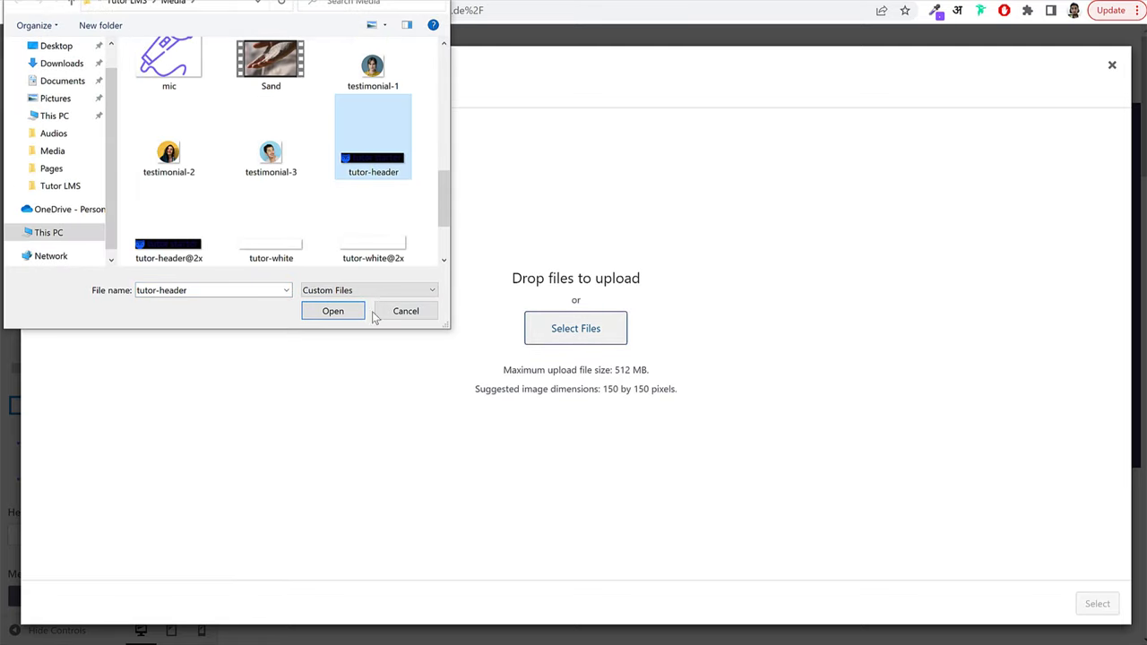
{"action": "left_click", "coordinate": [335, 311]}
{"action": "left_click", "coordinate": [1097, 605]}
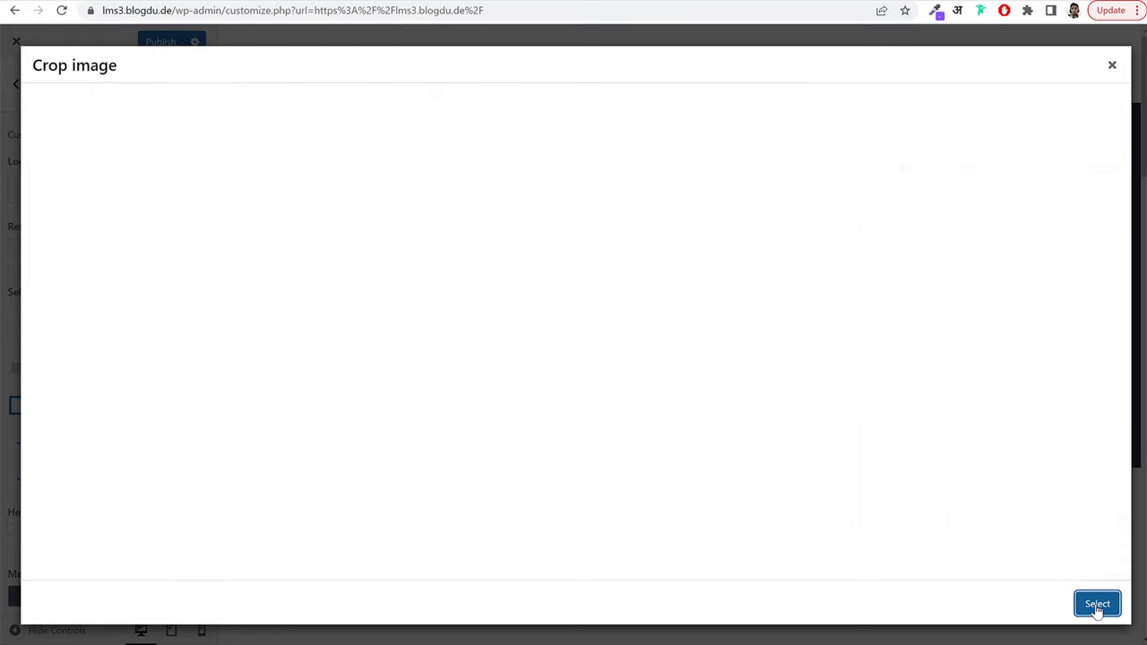
{"action": "left_click", "coordinate": [1013, 613]}
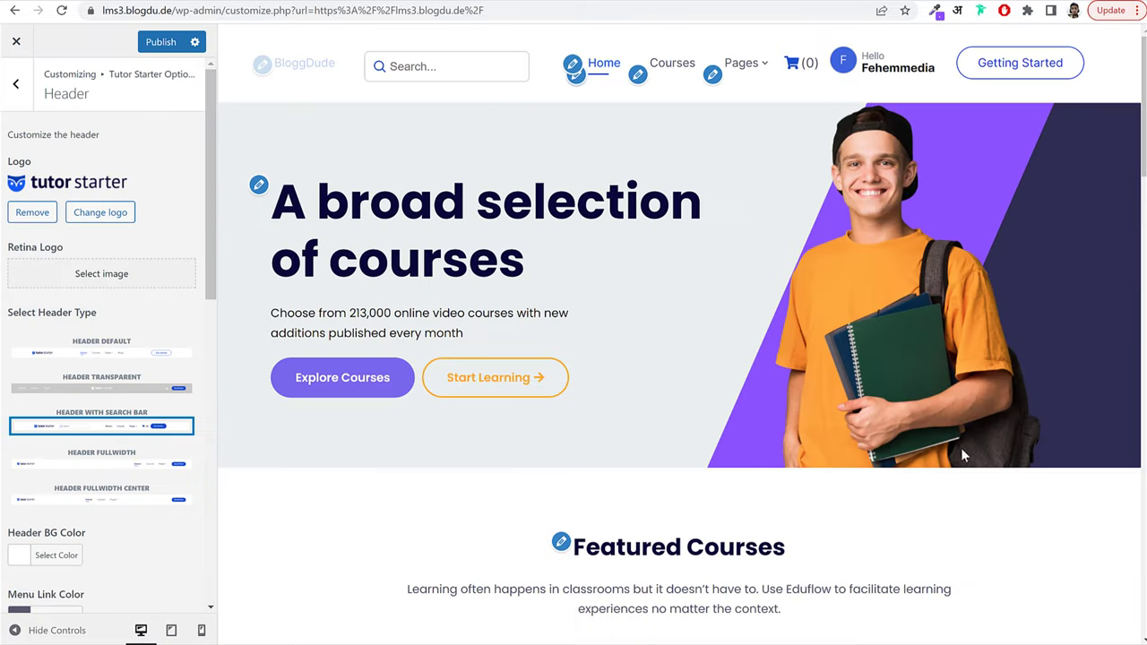
{"action": "left_click_drag", "start_coordinate": [9, 256], "coordinate": [81, 257]}
{"action": "left_click", "coordinate": [111, 253]}
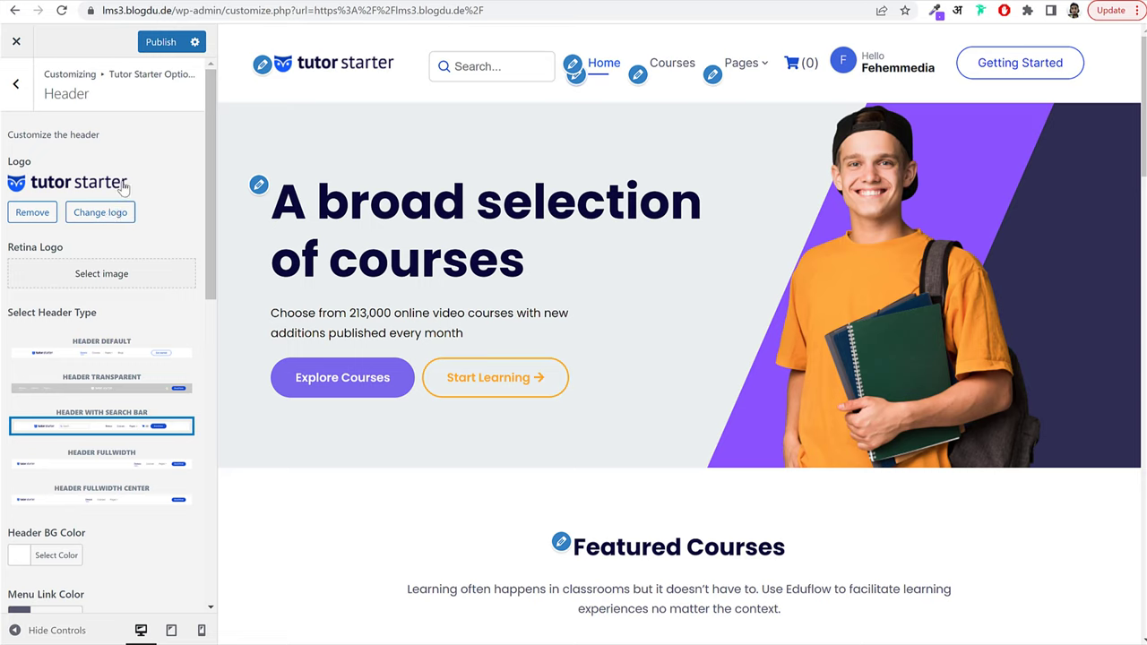
Upload tutor-header@2x as the Retina Logo, publish, and return to the theme options list
{"action": "left_click", "coordinate": [125, 283]}
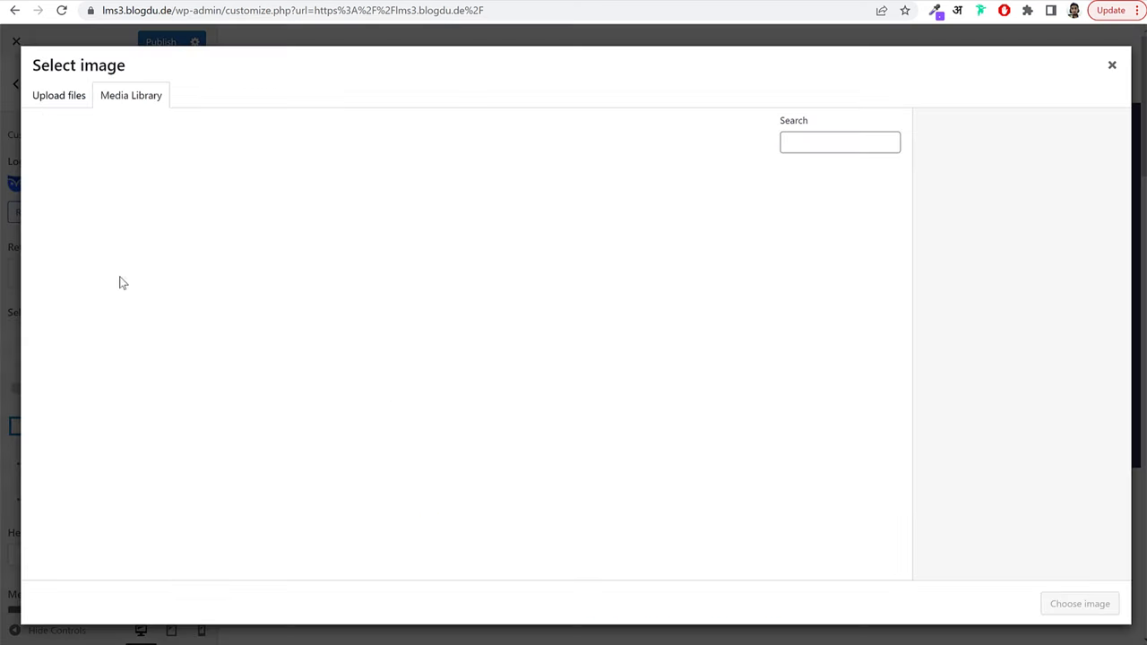
{"action": "left_click", "coordinate": [56, 96]}
{"action": "left_click", "coordinate": [597, 332]}
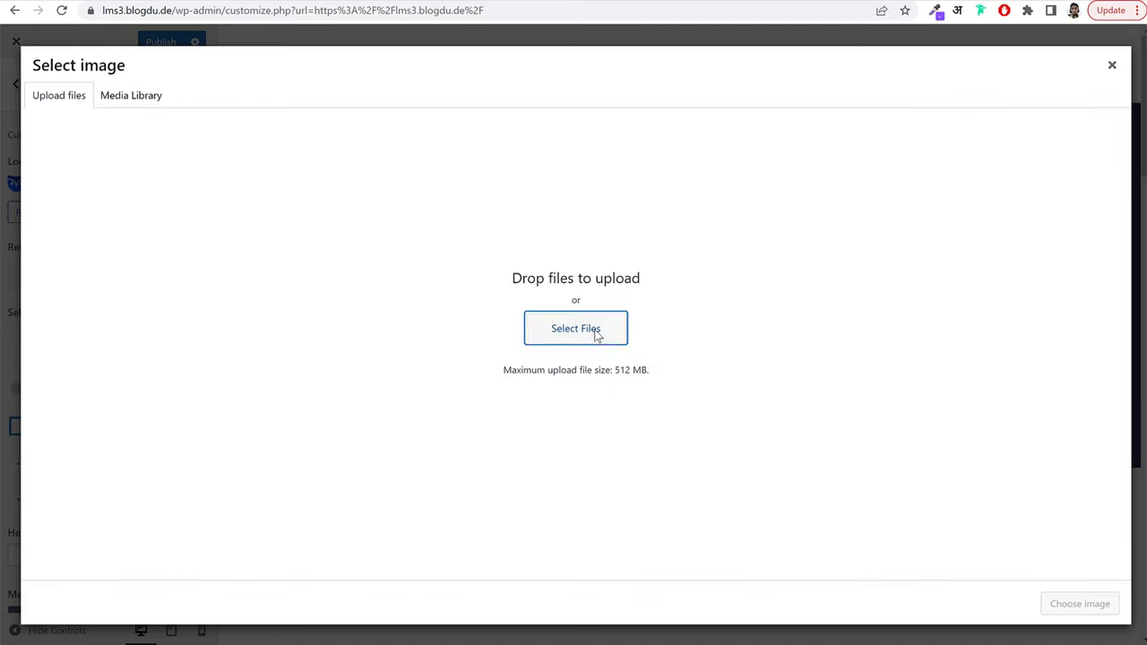
{"action": "scroll", "coordinate": [358, 214], "scroll_direction": "down", "scroll_amount": 10}
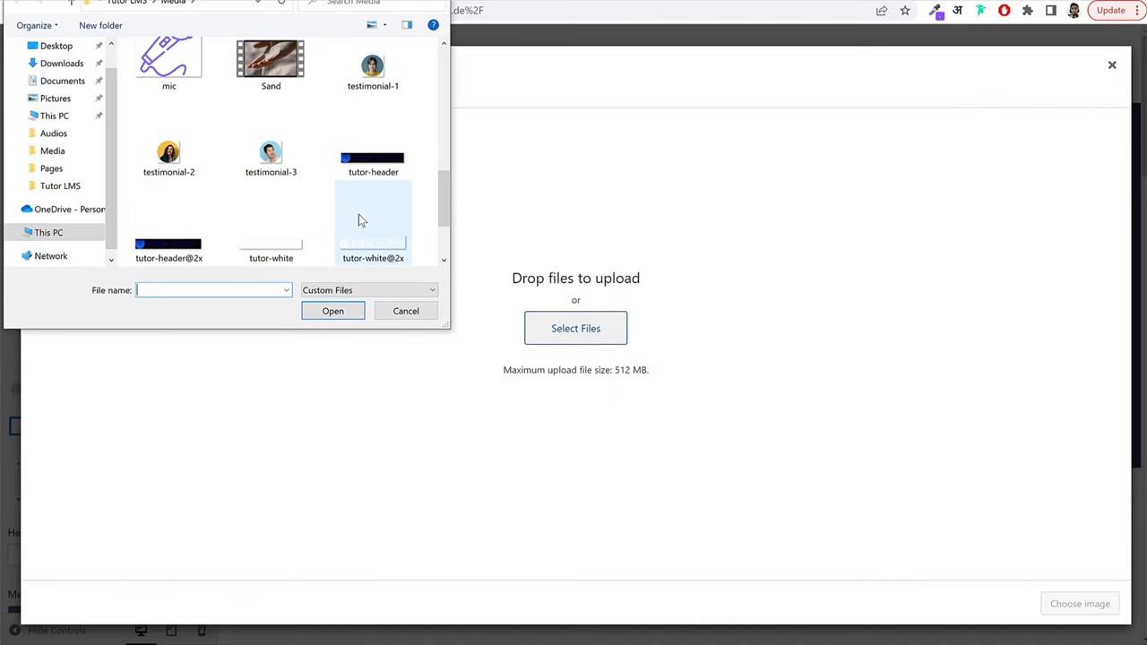
{"action": "left_click", "coordinate": [187, 259]}
{"action": "left_click", "coordinate": [326, 312]}
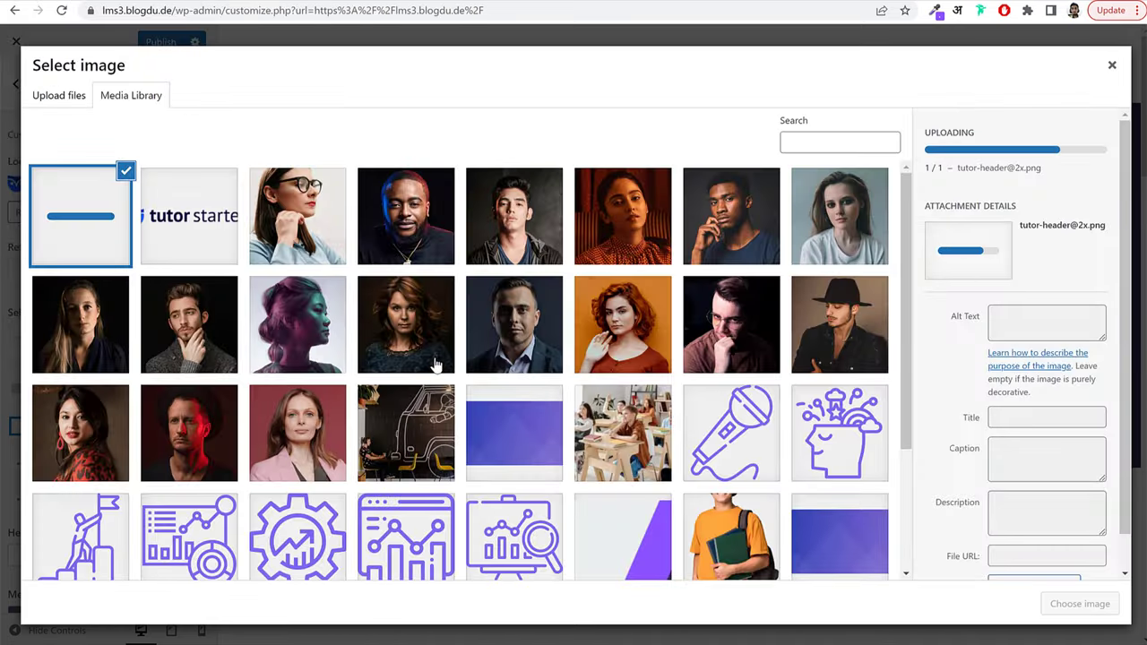
{"action": "left_click", "coordinate": [1080, 604]}
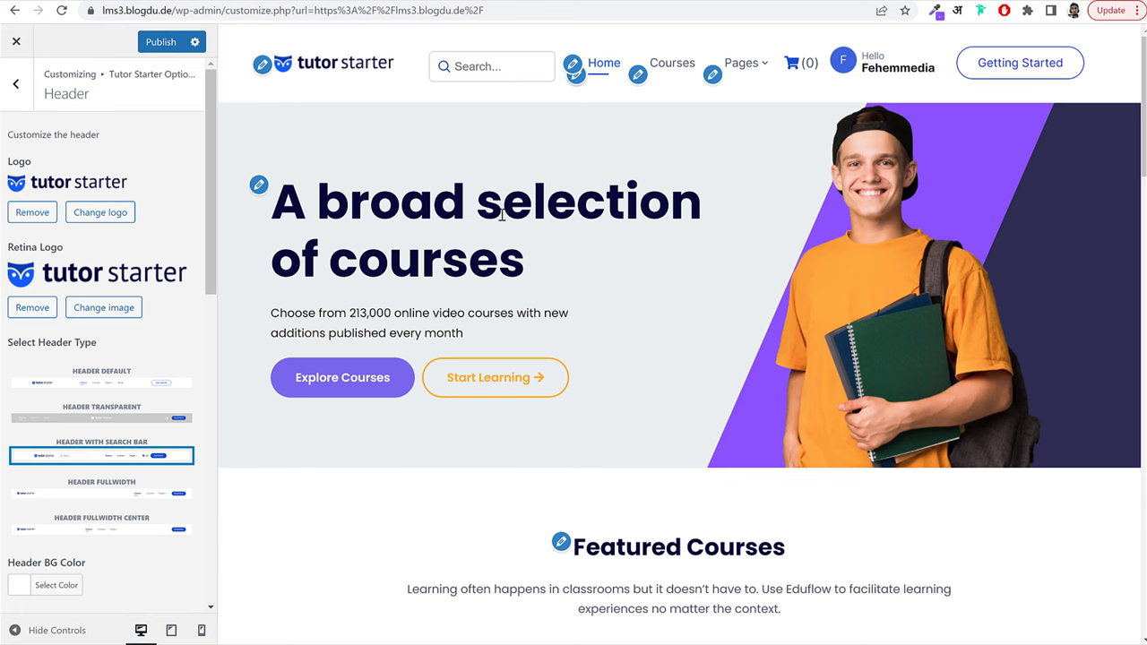
{"action": "left_click", "coordinate": [143, 44]}
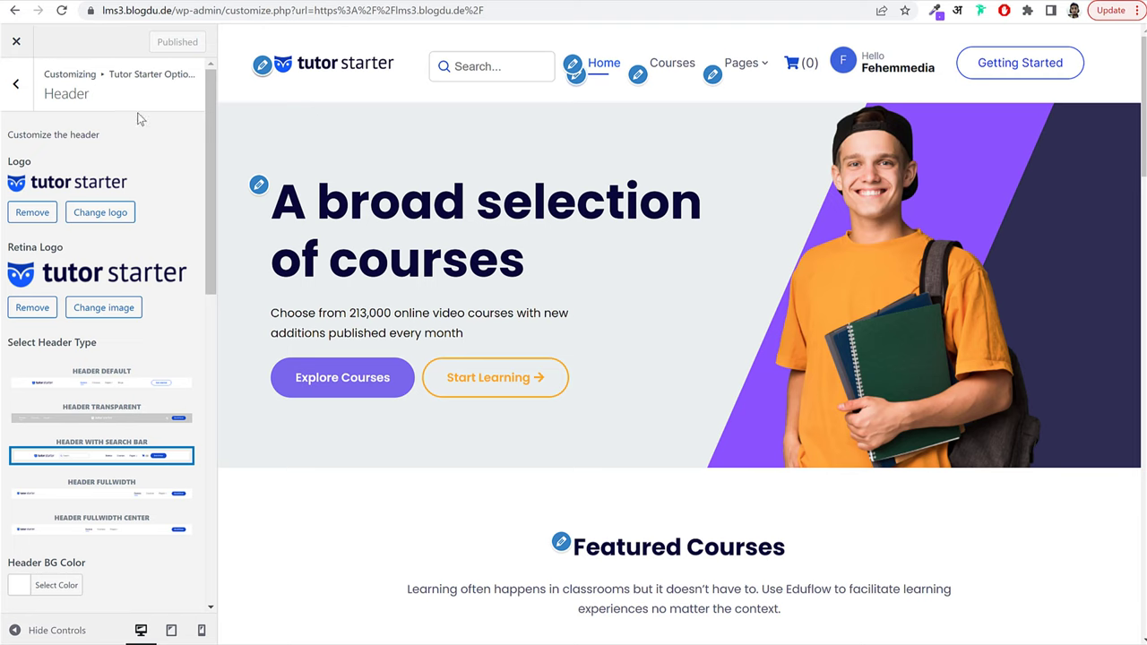
{"action": "left_click", "coordinate": [18, 85]}
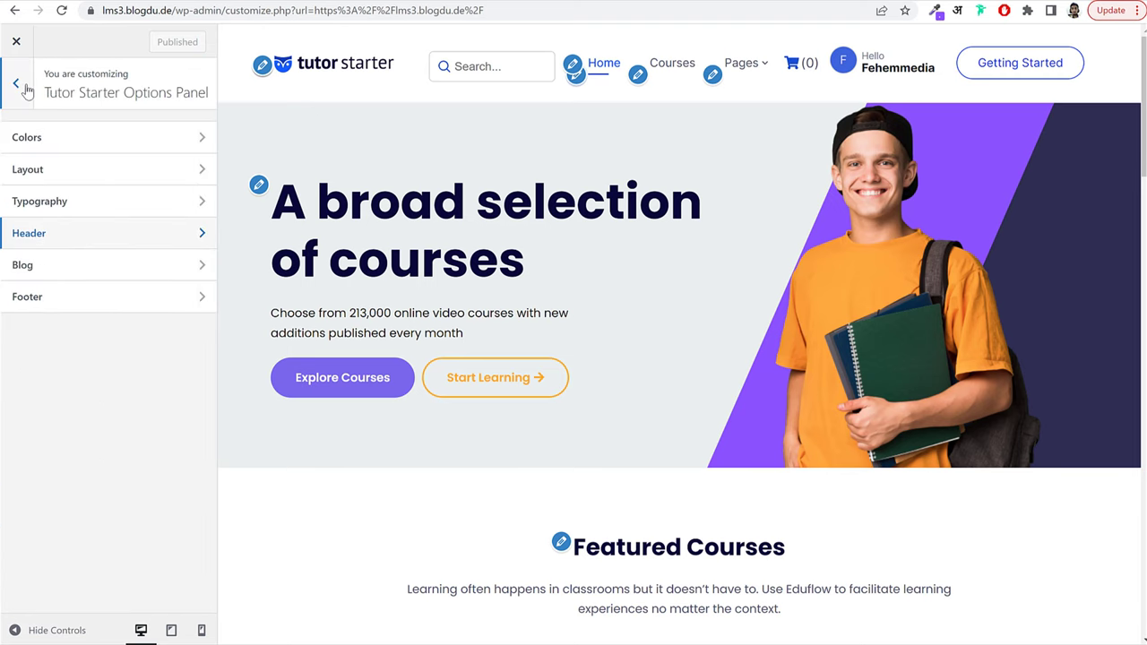
Open the Customizer's Blog settings, then go to the admin's Pages list
{"action": "left_click", "coordinate": [71, 265]}
{"action": "mouse_move", "coordinate": [742, 64]}
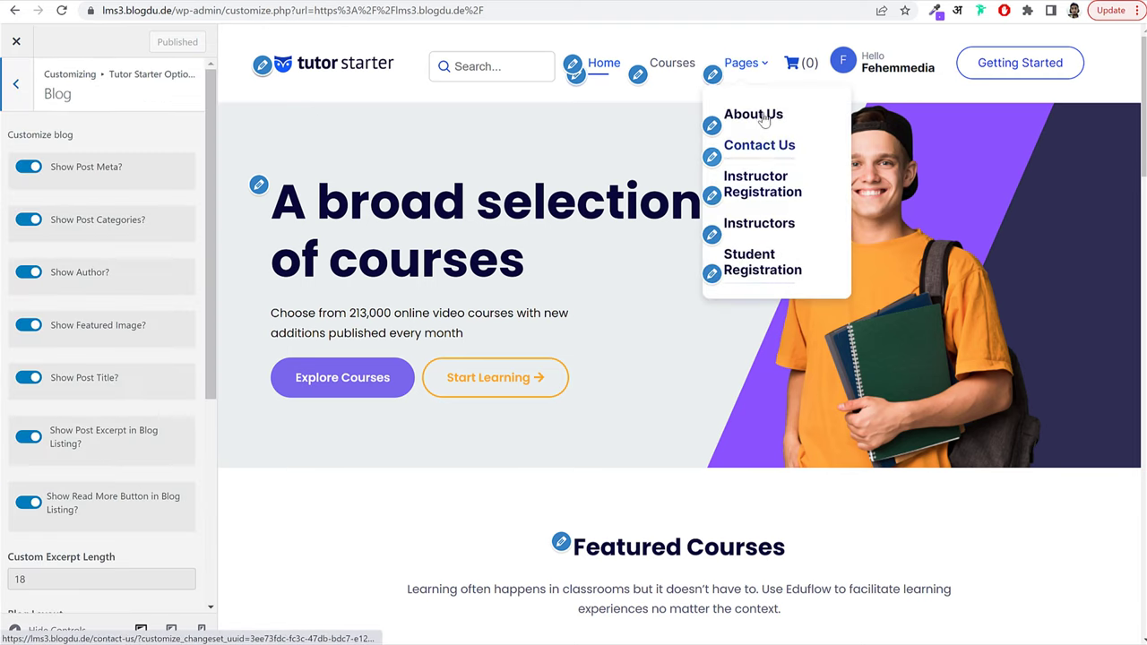
{"action": "left_click", "coordinate": [762, 184]}
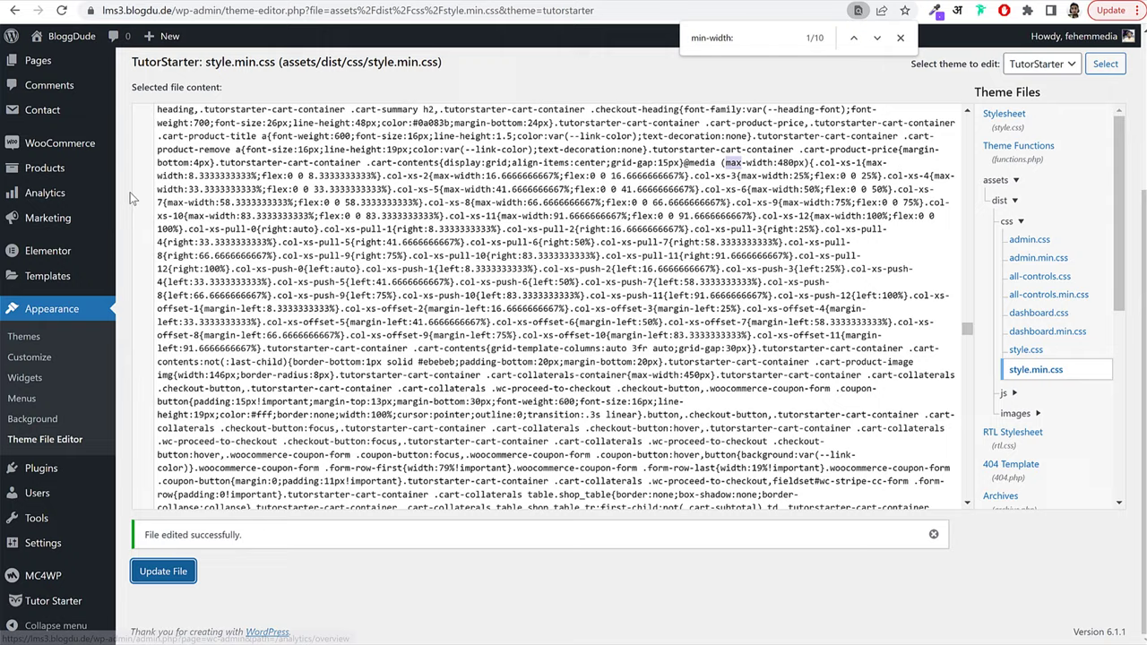
{"action": "scroll", "coordinate": [130, 197], "scroll_direction": "up", "scroll_amount": 3}
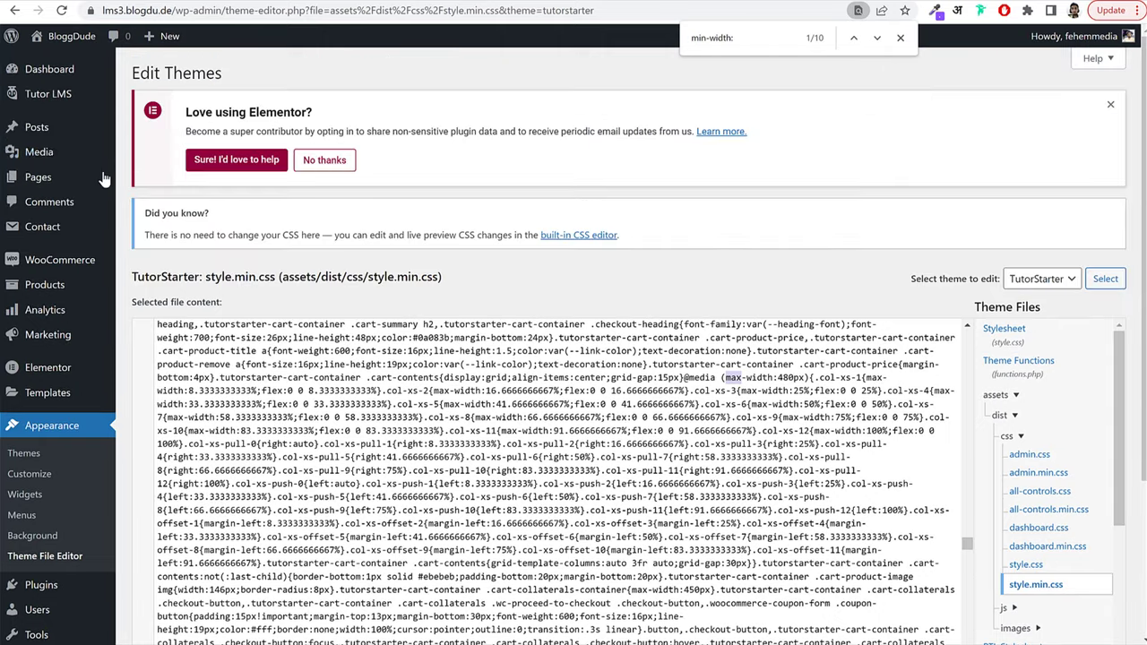
{"action": "left_click", "coordinate": [51, 182]}
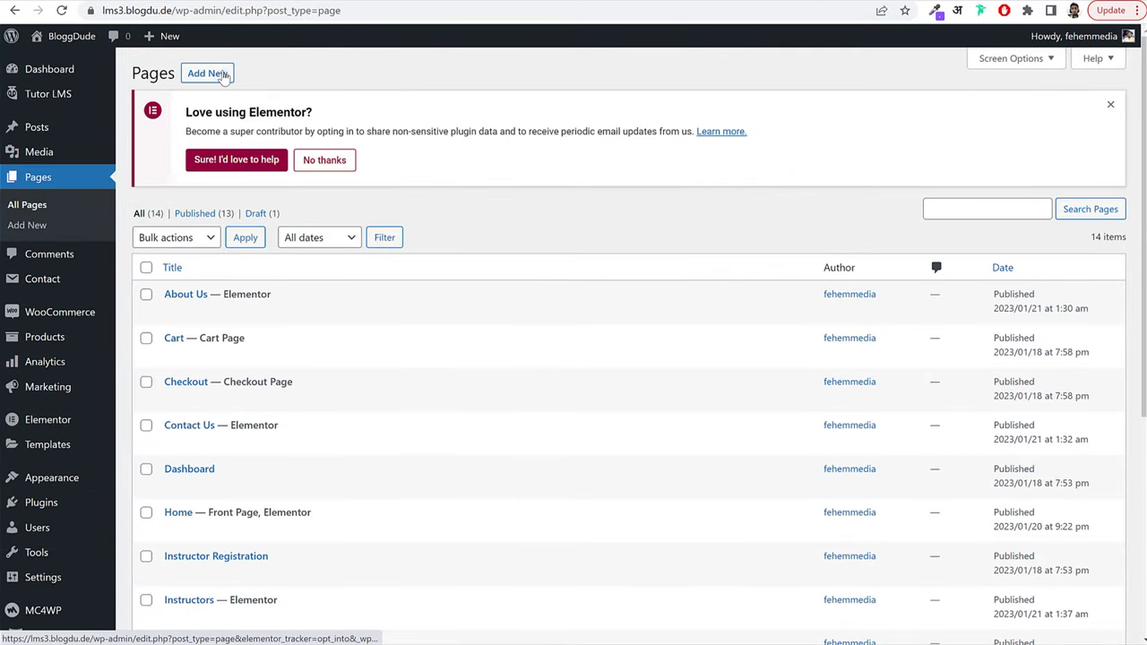
Create and publish a new page titled 'Blog'
{"action": "left_click", "coordinate": [223, 76]}
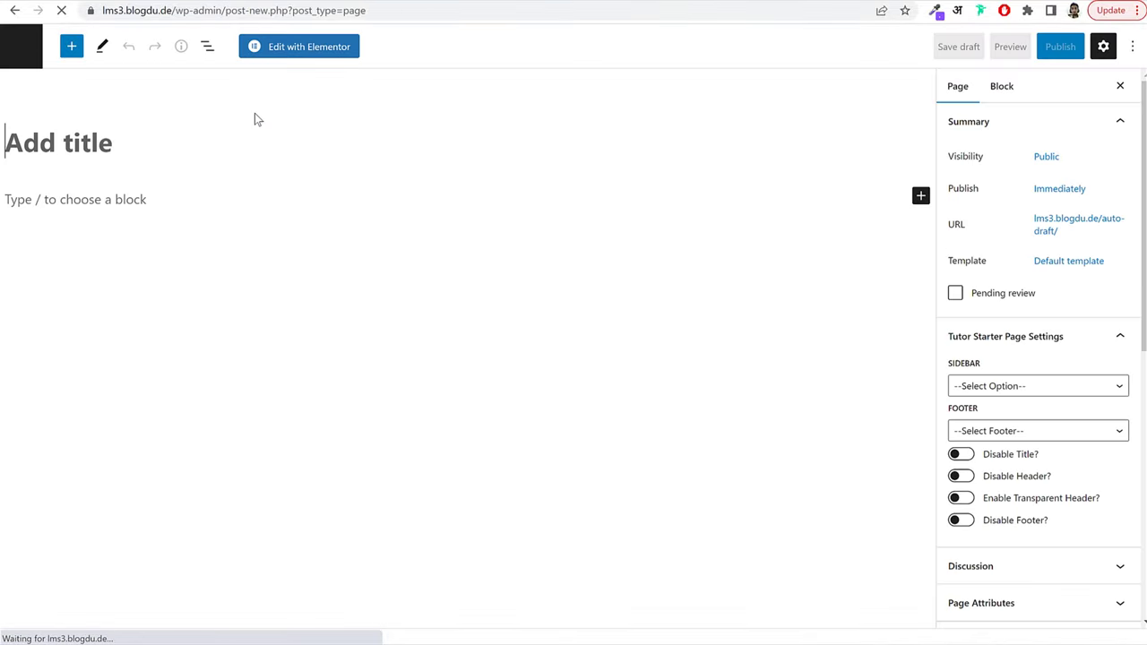
{"action": "type", "text": "Blog"}
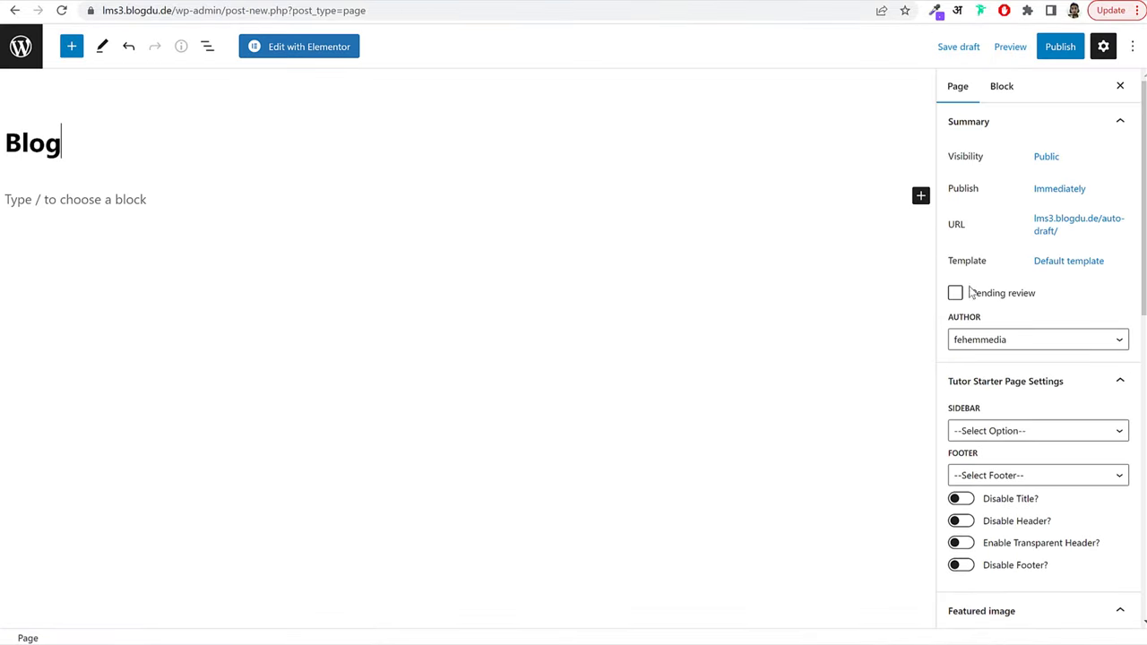
{"action": "left_click", "coordinate": [1063, 49]}
{"action": "left_click", "coordinate": [1018, 51]}
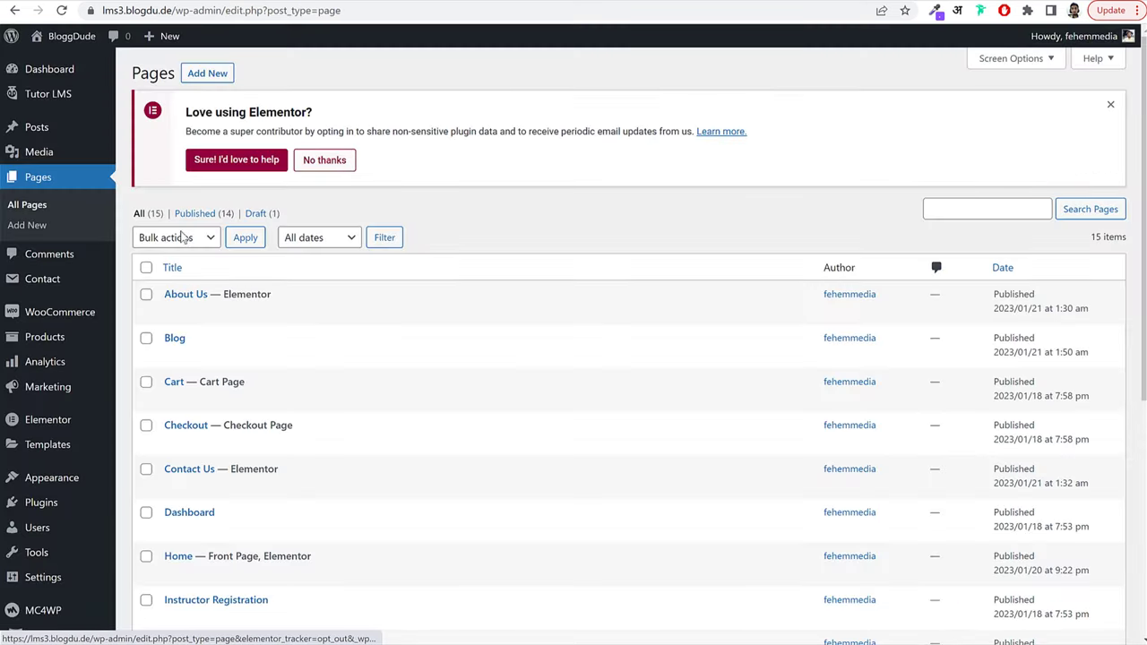
Choose Blog as the Posts page in Reading Settings and save the changes
{"action": "scroll", "coordinate": [359, 248], "scroll_direction": "down", "scroll_amount": 5}
{"action": "mouse_move", "coordinate": [65, 443]}
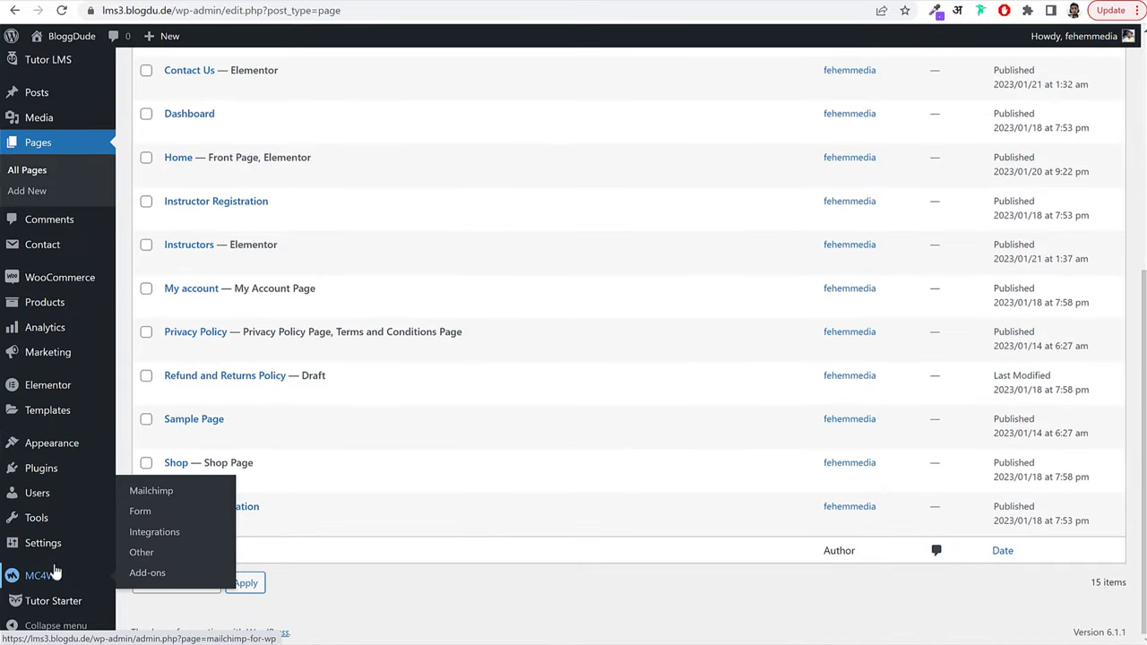
{"action": "mouse_move", "coordinate": [43, 543]}
{"action": "left_click", "coordinate": [146, 492]}
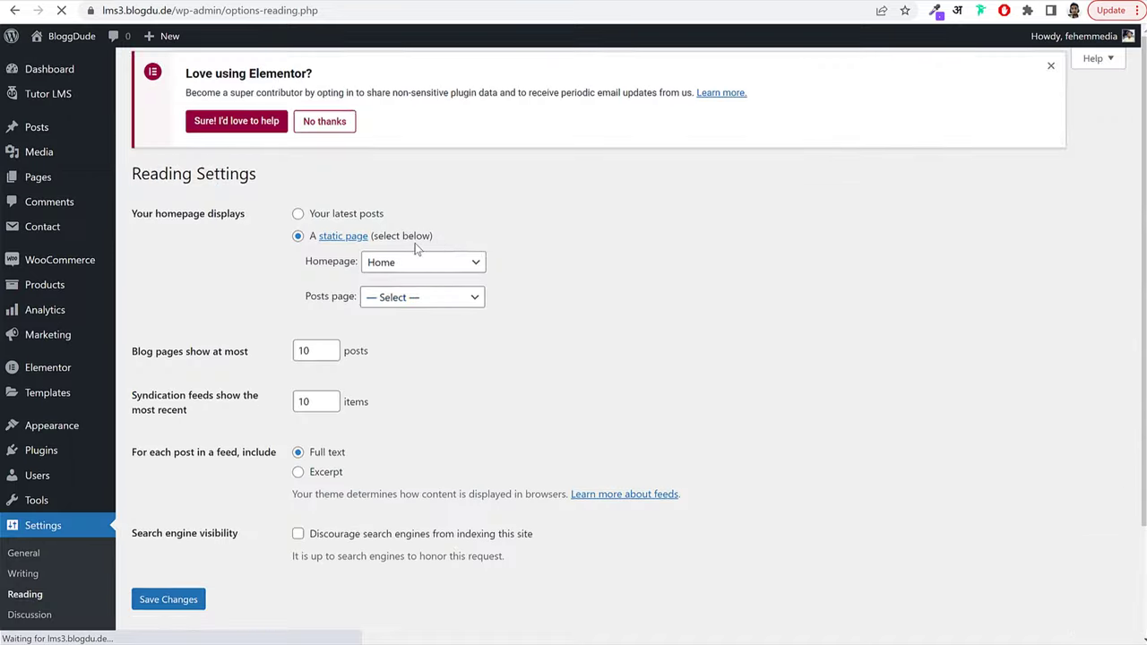
{"action": "triple_click", "coordinate": [332, 302]}
{"action": "left_click", "coordinate": [421, 303]}
{"action": "left_click", "coordinate": [406, 349]}
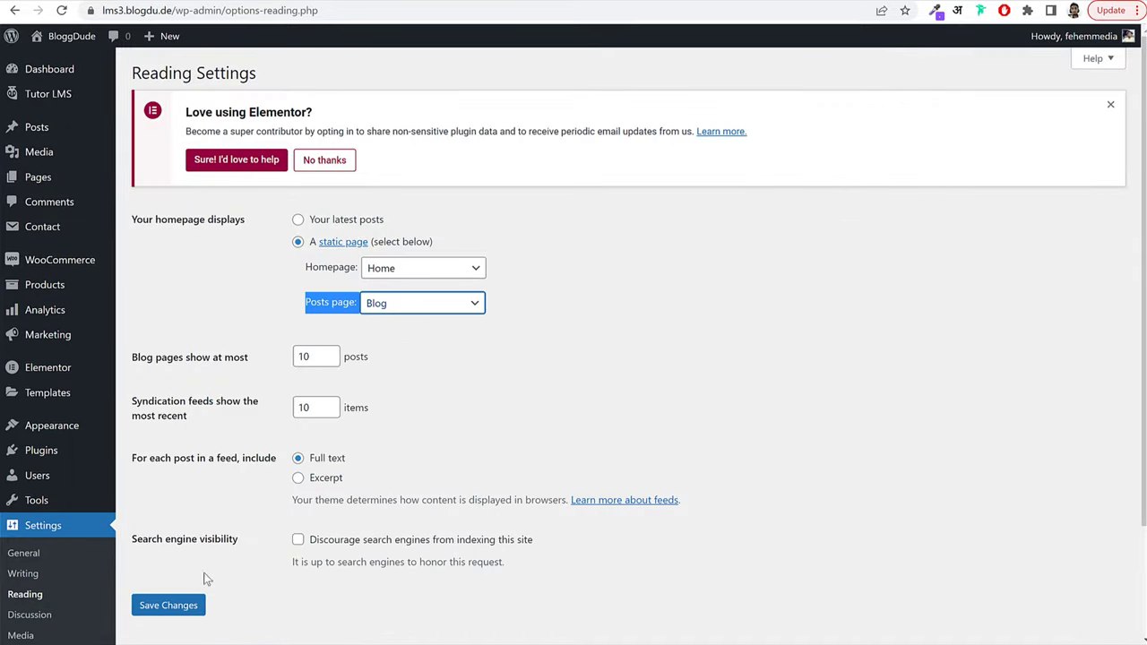
{"action": "left_click", "coordinate": [175, 611]}
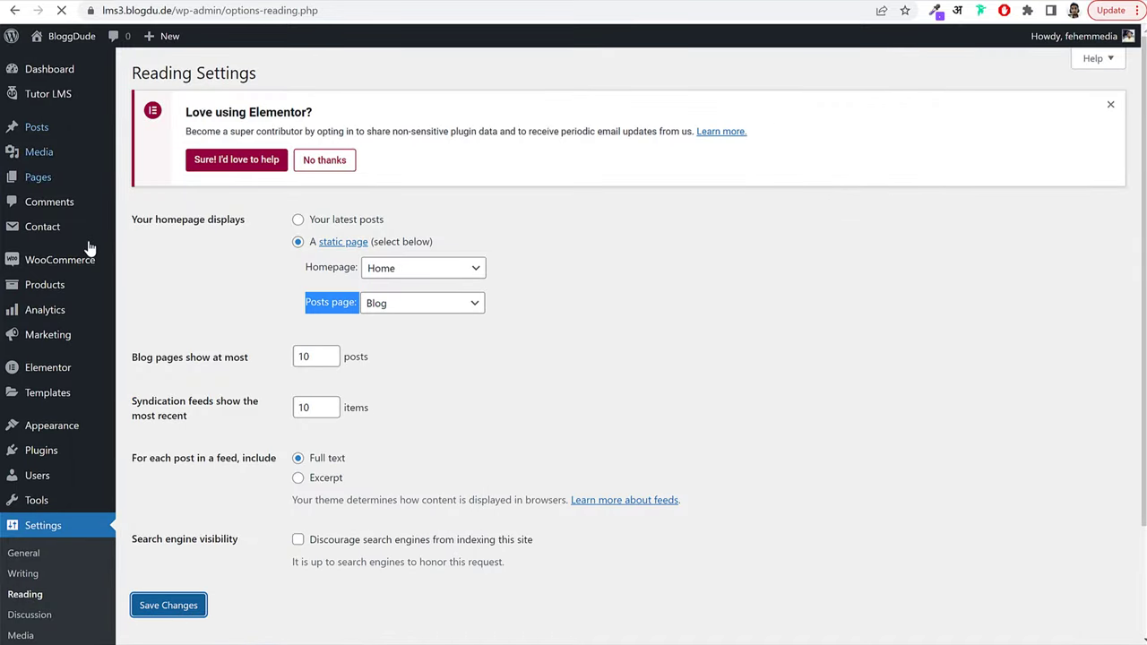
Add the Blog page to the Footer 1 menu by mistake, then remove it
{"action": "mouse_move", "coordinate": [45, 422]}
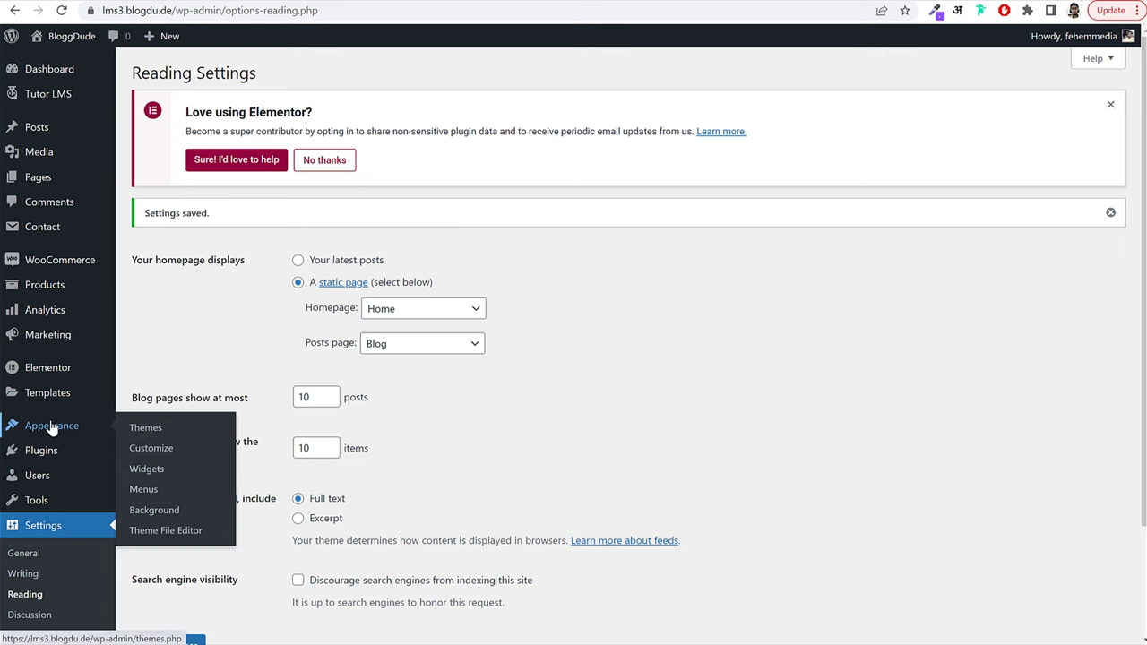
{"action": "left_click", "coordinate": [154, 492]}
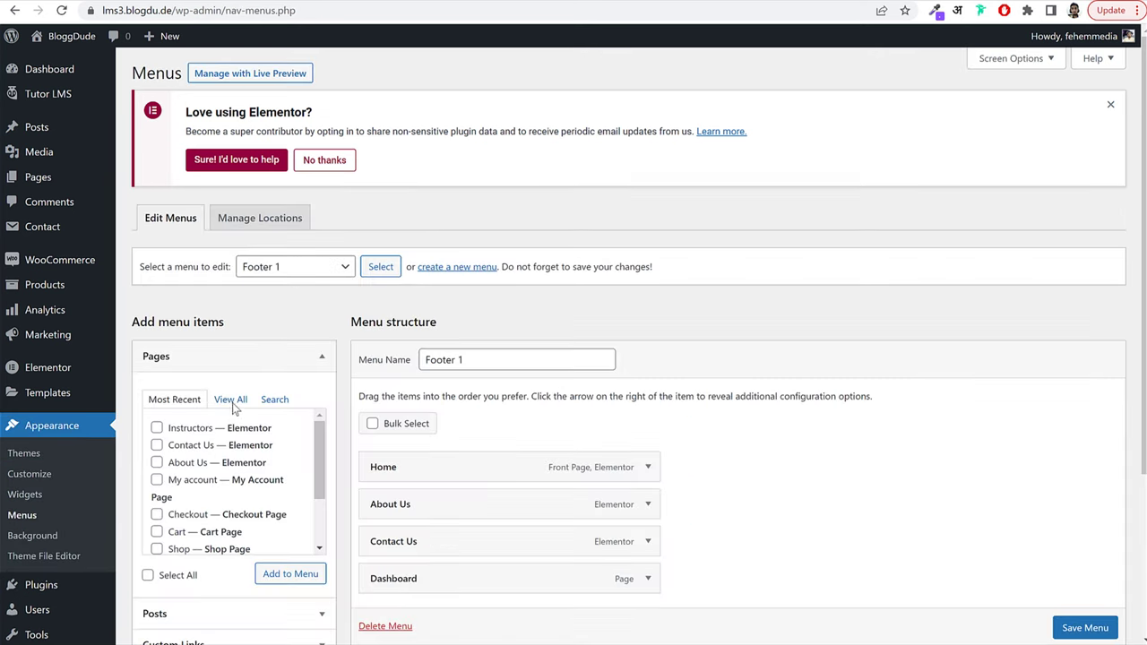
{"action": "left_click", "coordinate": [230, 399]}
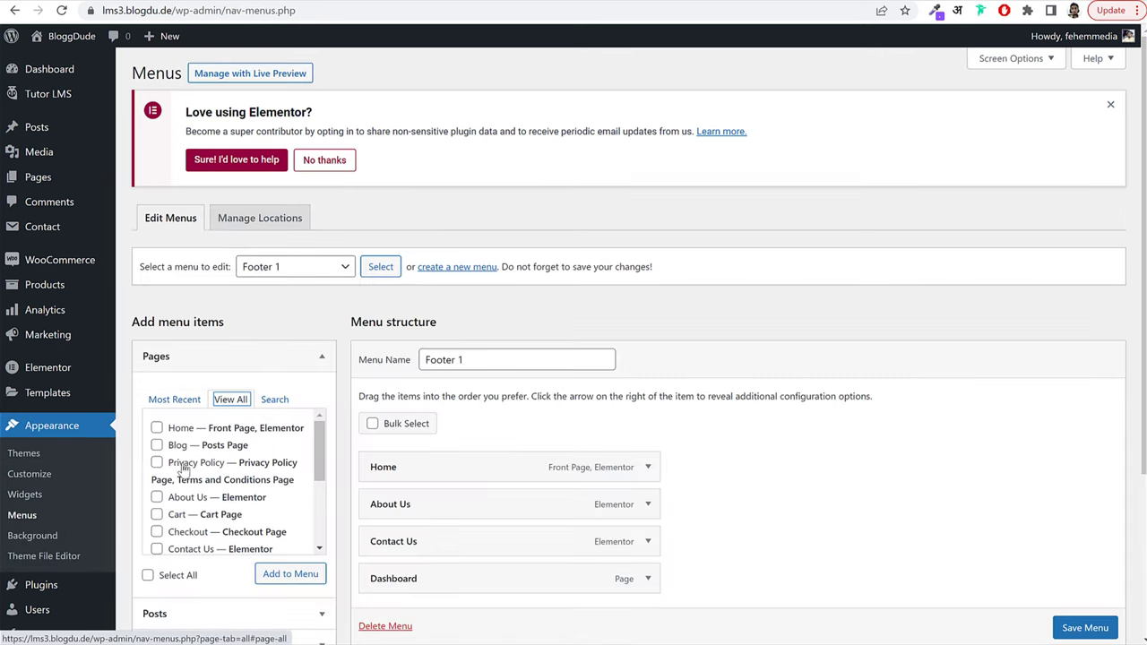
{"action": "left_click", "coordinate": [157, 445]}
{"action": "left_click", "coordinate": [271, 580]}
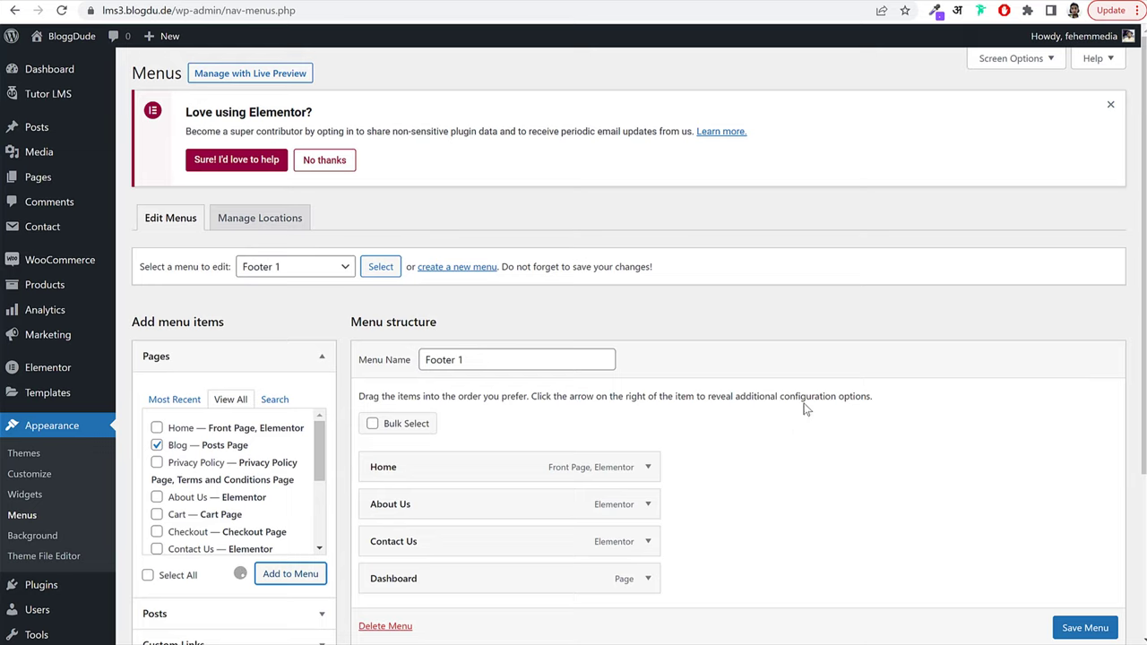
{"action": "scroll", "coordinate": [817, 403], "scroll_direction": "down", "scroll_amount": 3}
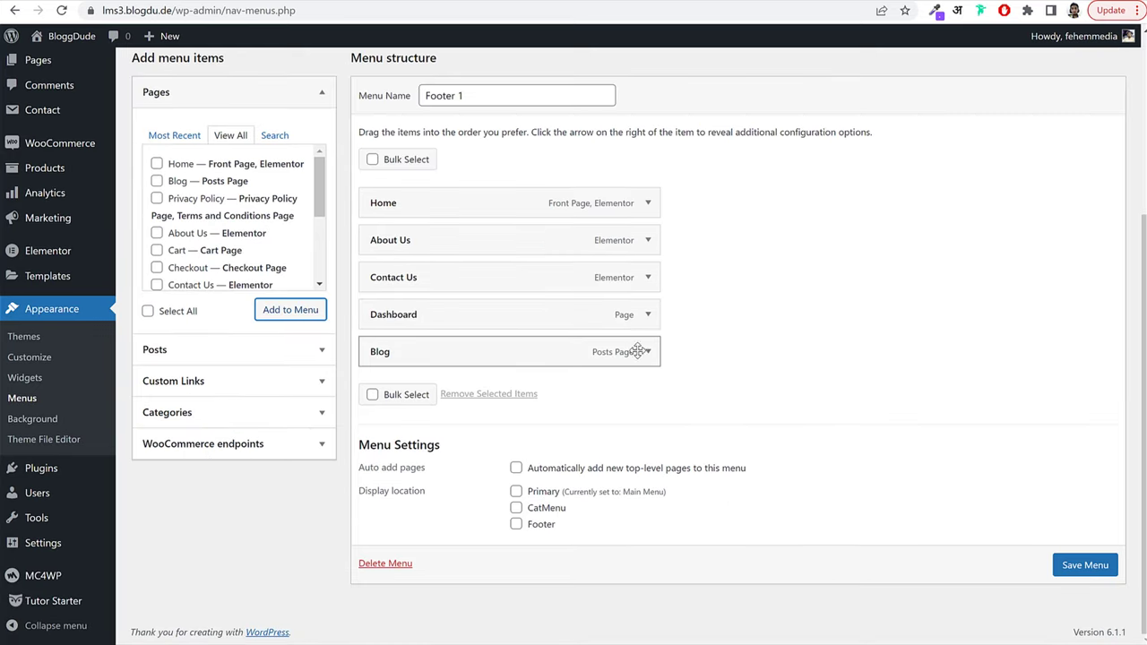
{"action": "left_click", "coordinate": [652, 352]}
{"action": "left_click", "coordinate": [367, 484]}
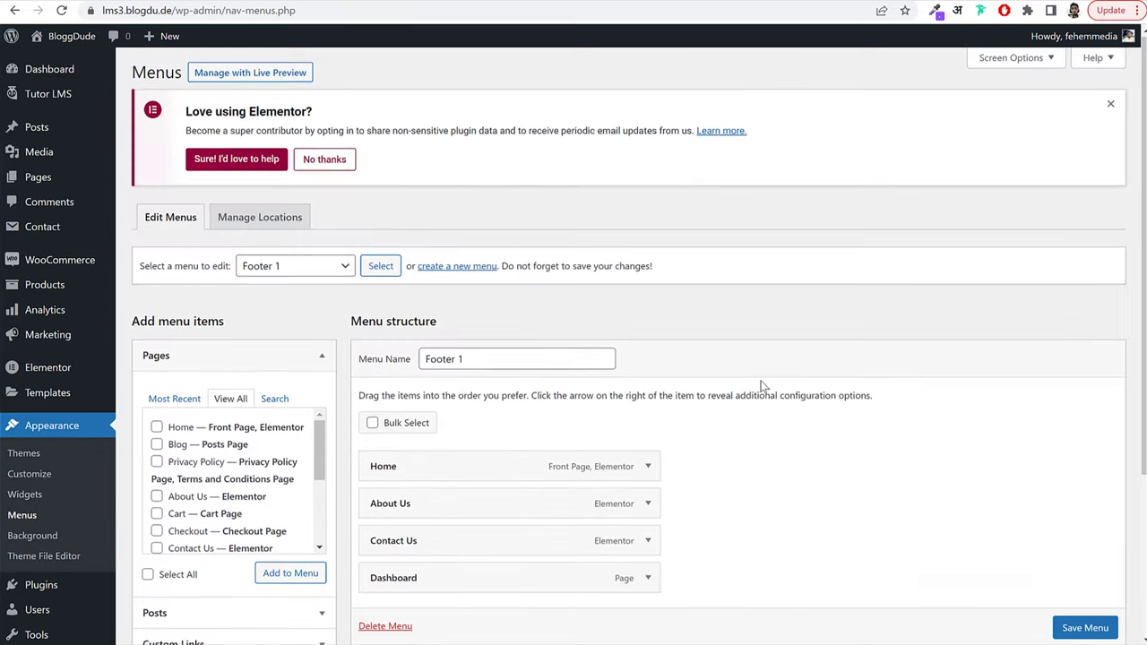
Switch to editing Main Menu (Primary) and add the Blog page to it
{"action": "left_click", "coordinate": [306, 273]}
{"action": "left_click", "coordinate": [297, 296]}
{"action": "left_click", "coordinate": [381, 267]}
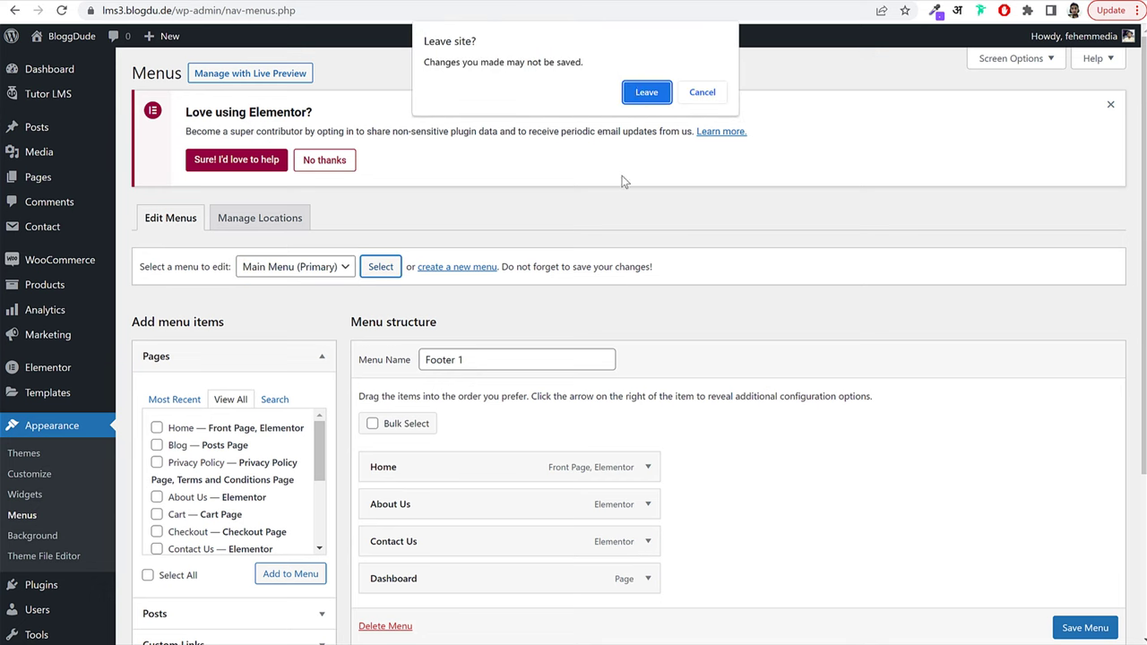
{"action": "key", "text": "Return"}
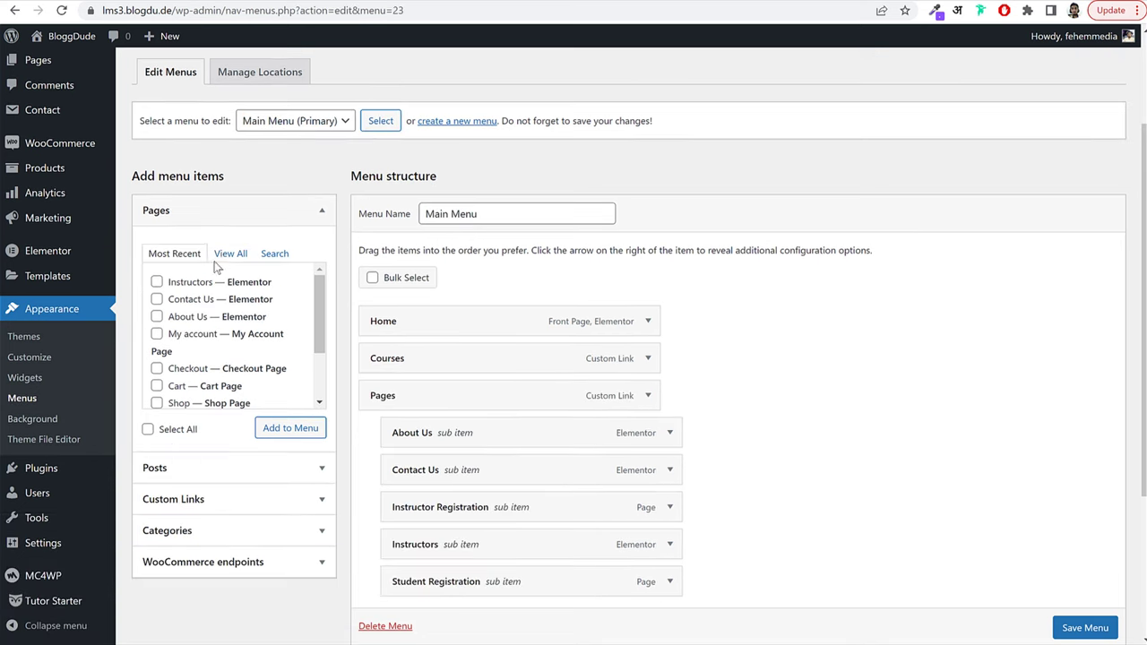
{"action": "left_click", "coordinate": [230, 254]}
{"action": "left_click", "coordinate": [157, 299]}
{"action": "left_click", "coordinate": [290, 428]}
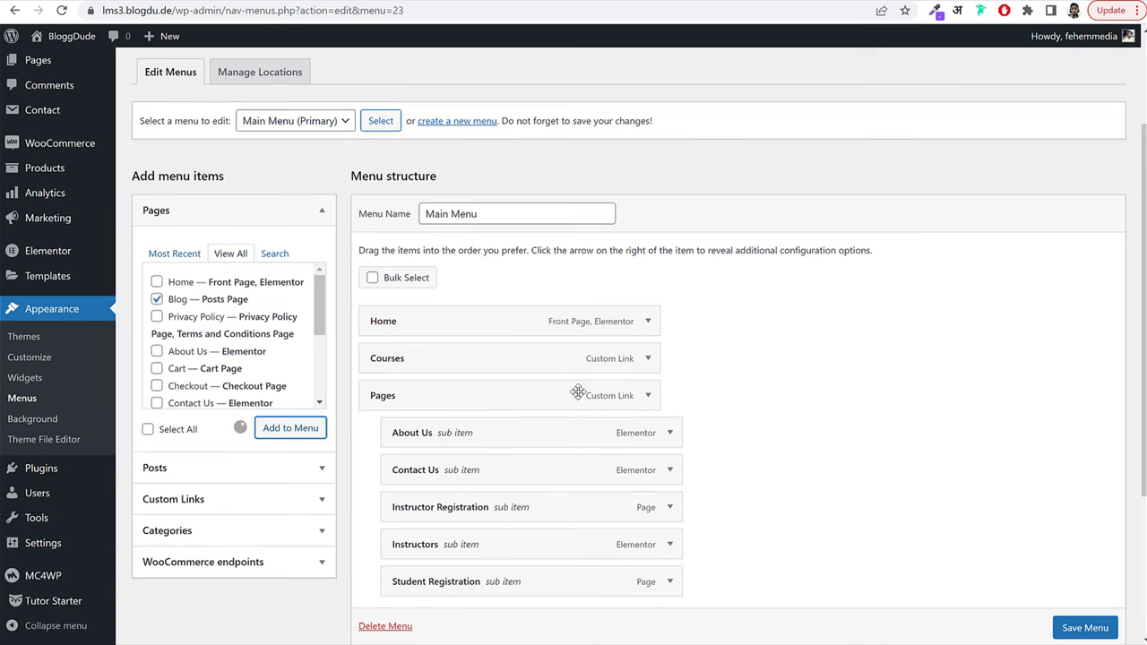
Drag Blog beneath Pages as a sub item and save the Main Menu
{"action": "scroll", "coordinate": [858, 334], "scroll_direction": "down", "scroll_amount": 2}
{"action": "scroll", "coordinate": [858, 334], "scroll_direction": "down", "scroll_amount": 1}
{"action": "left_click_drag", "start_coordinate": [469, 392], "coordinate": [502, 220]}
{"action": "scroll", "coordinate": [1108, 617], "scroll_direction": "down", "scroll_amount": 1}
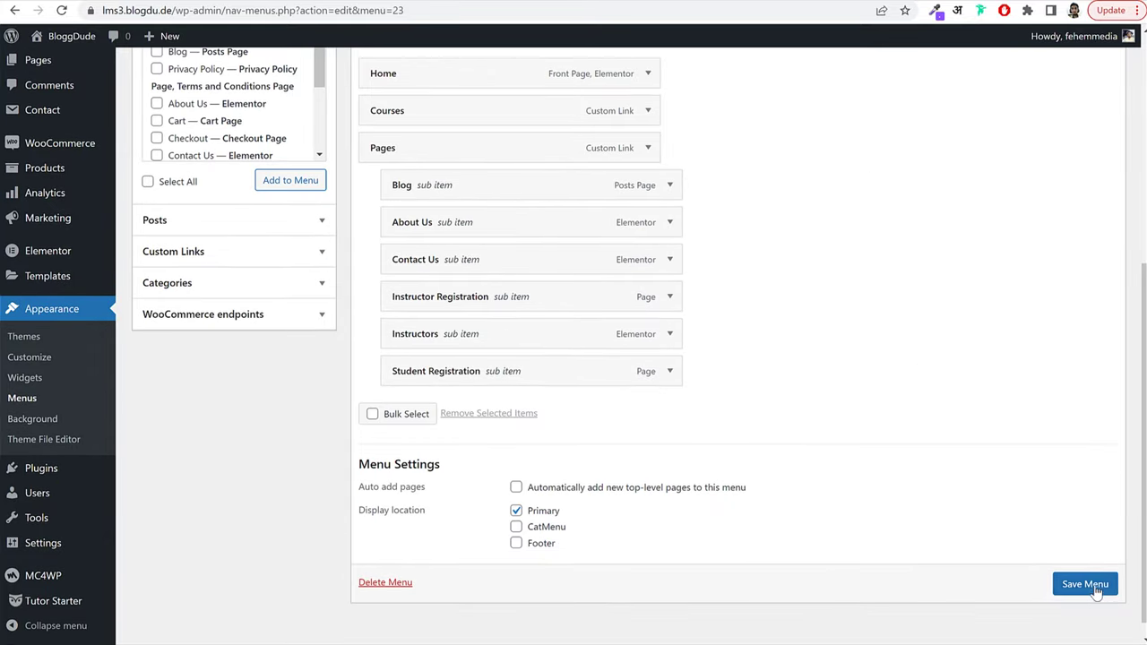
{"action": "left_click", "coordinate": [1096, 584]}
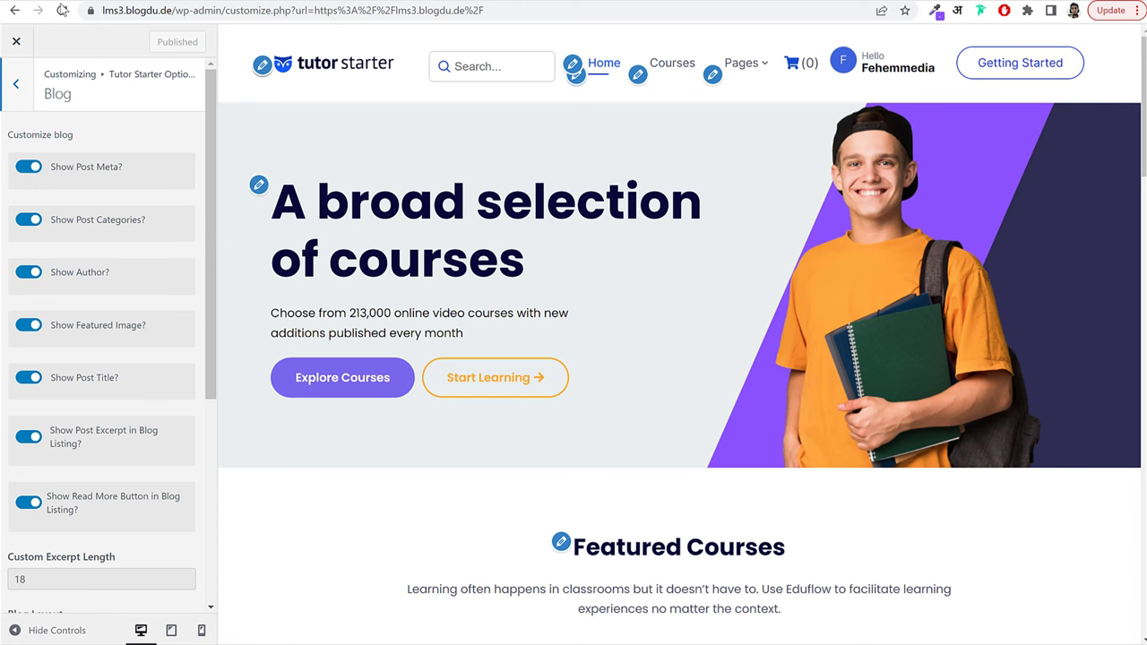
Reload the Customizer, preview the 'How to get 1M+ visitors' post via Blog, and open Tutor Starter Options Panel
{"action": "left_click", "coordinate": [62, 10]}
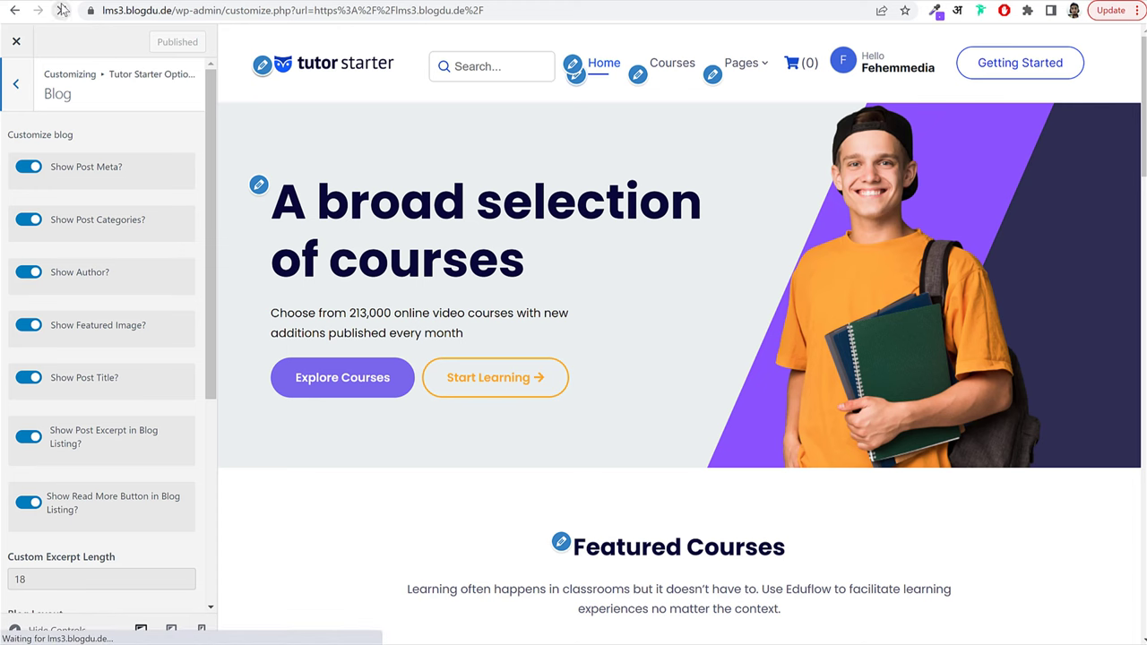
{"action": "mouse_move", "coordinate": [741, 63]}
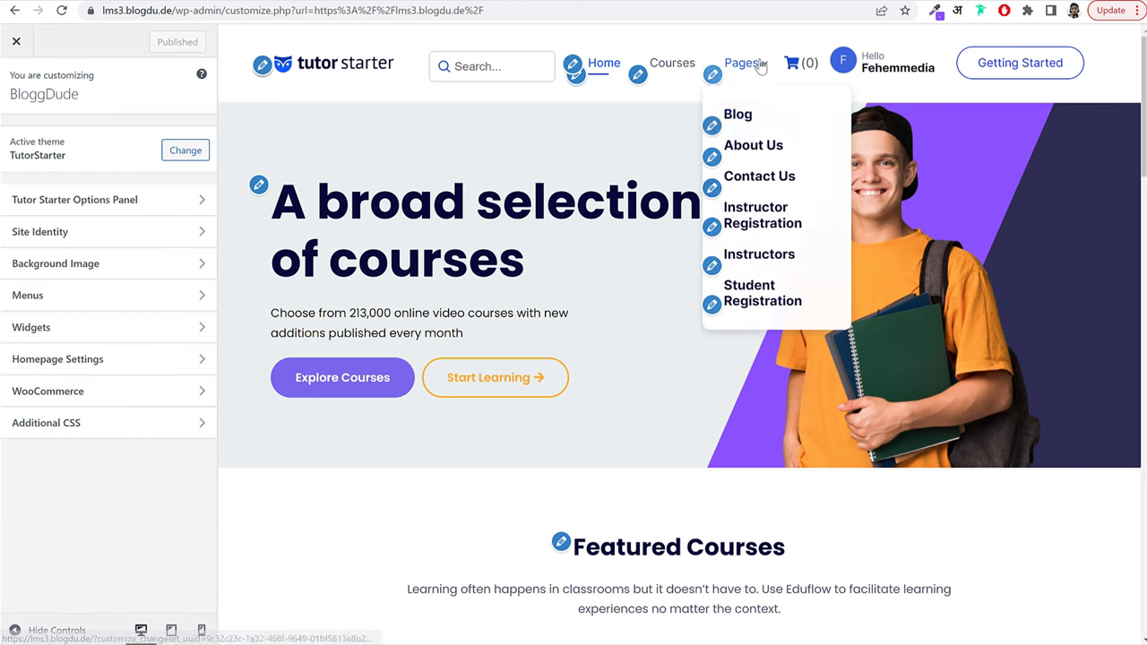
{"action": "left_click", "coordinate": [738, 115]}
{"action": "scroll", "coordinate": [699, 362], "scroll_direction": "down", "scroll_amount": 3}
{"action": "scroll", "coordinate": [710, 310], "scroll_direction": "up", "scroll_amount": 4}
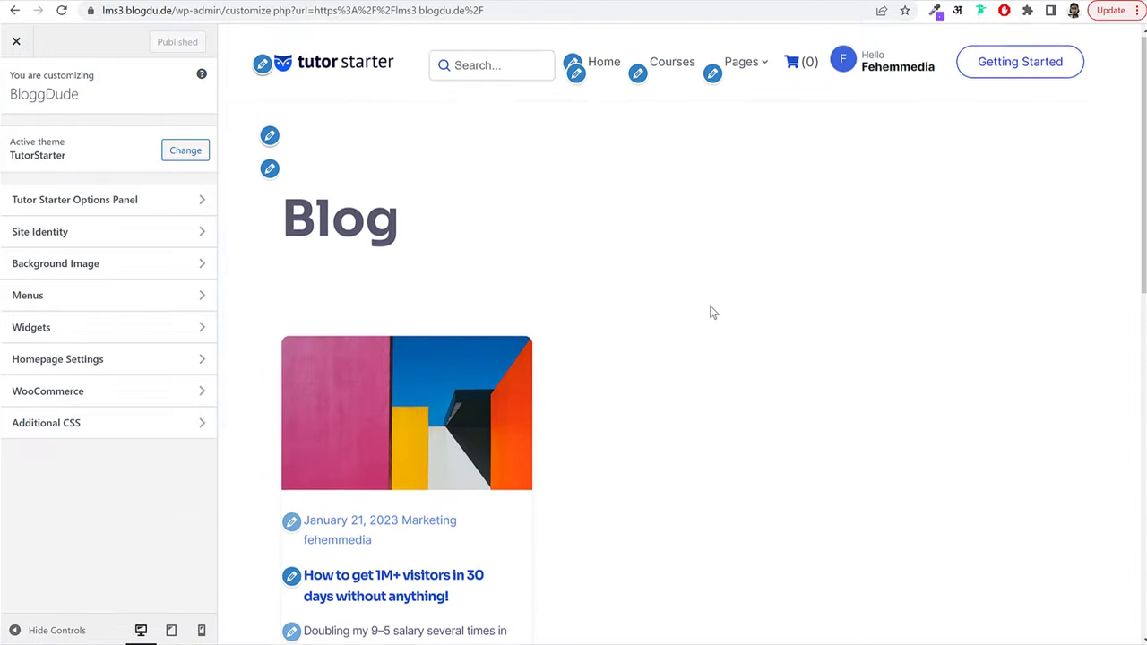
{"action": "scroll", "coordinate": [714, 312], "scroll_direction": "down", "scroll_amount": 3}
{"action": "left_click", "coordinate": [431, 288]}
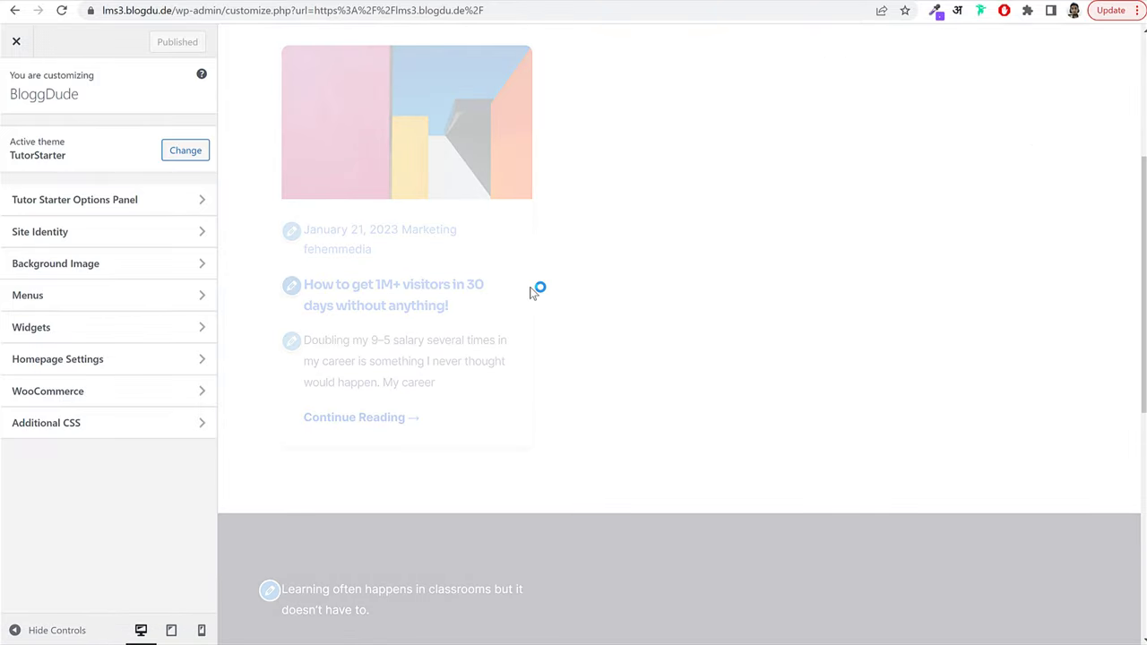
{"action": "scroll", "coordinate": [820, 316], "scroll_direction": "down", "scroll_amount": 15}
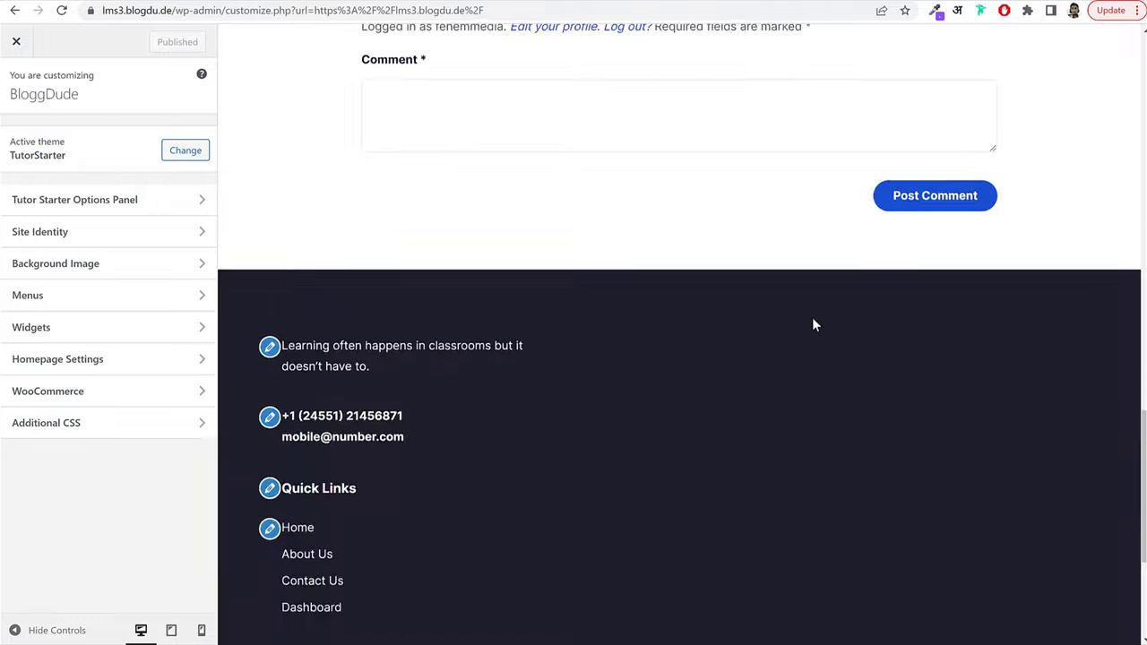
{"action": "scroll", "coordinate": [812, 317], "scroll_direction": "up", "scroll_amount": 15}
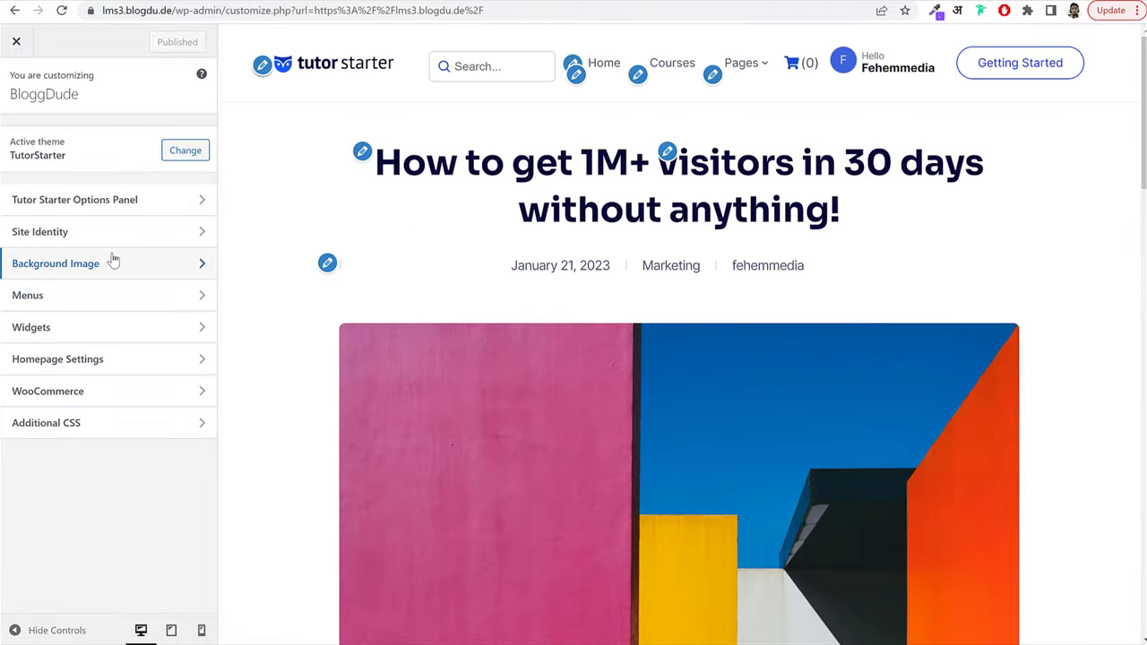
{"action": "scroll", "coordinate": [714, 267], "scroll_direction": "down", "scroll_amount": 15}
{"action": "scroll", "coordinate": [710, 283], "scroll_direction": "up", "scroll_amount": 3}
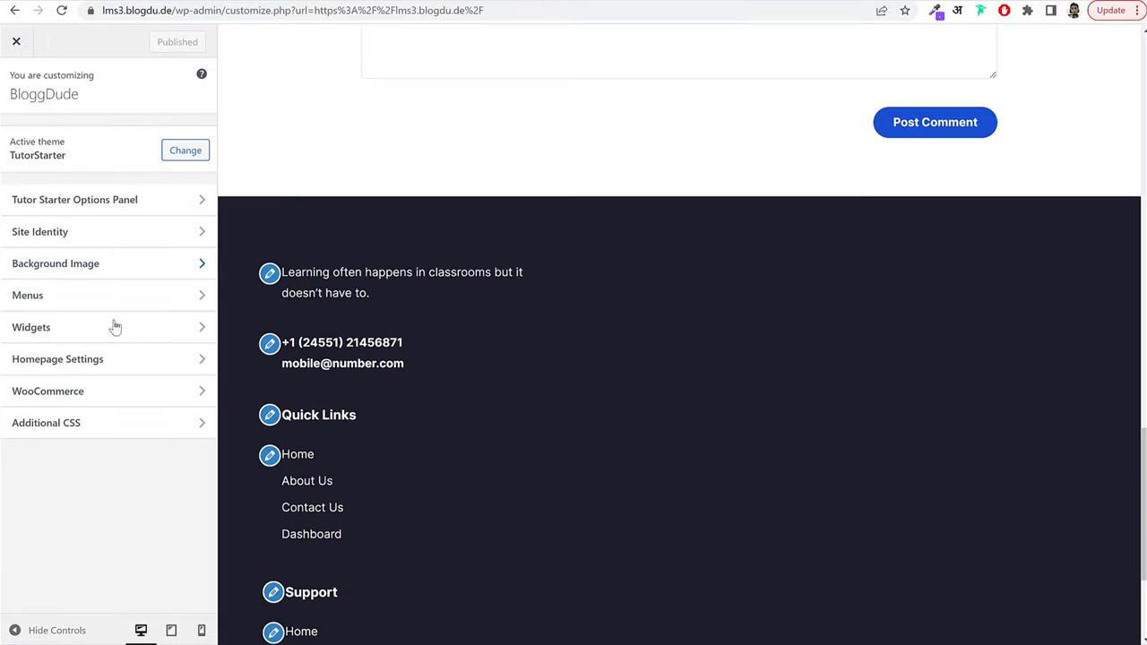
{"action": "left_click", "coordinate": [102, 218]}
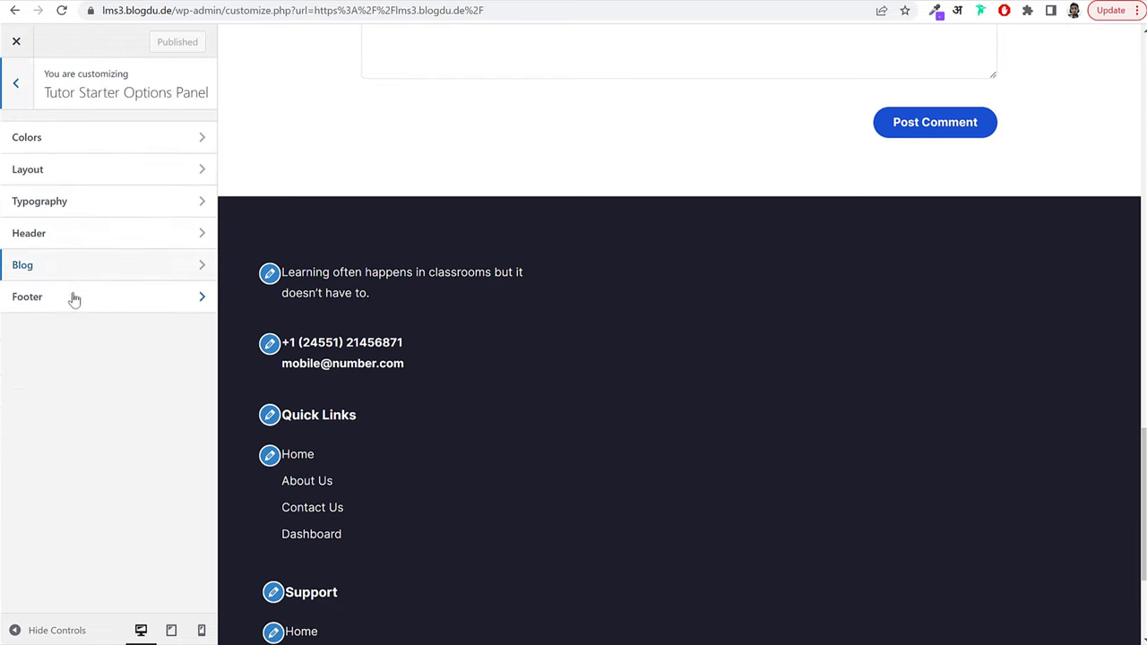
Upload tutor-white and set it as the Footer Bottom Logo
{"action": "left_click", "coordinate": [74, 298]}
{"action": "left_click", "coordinate": [81, 244]}
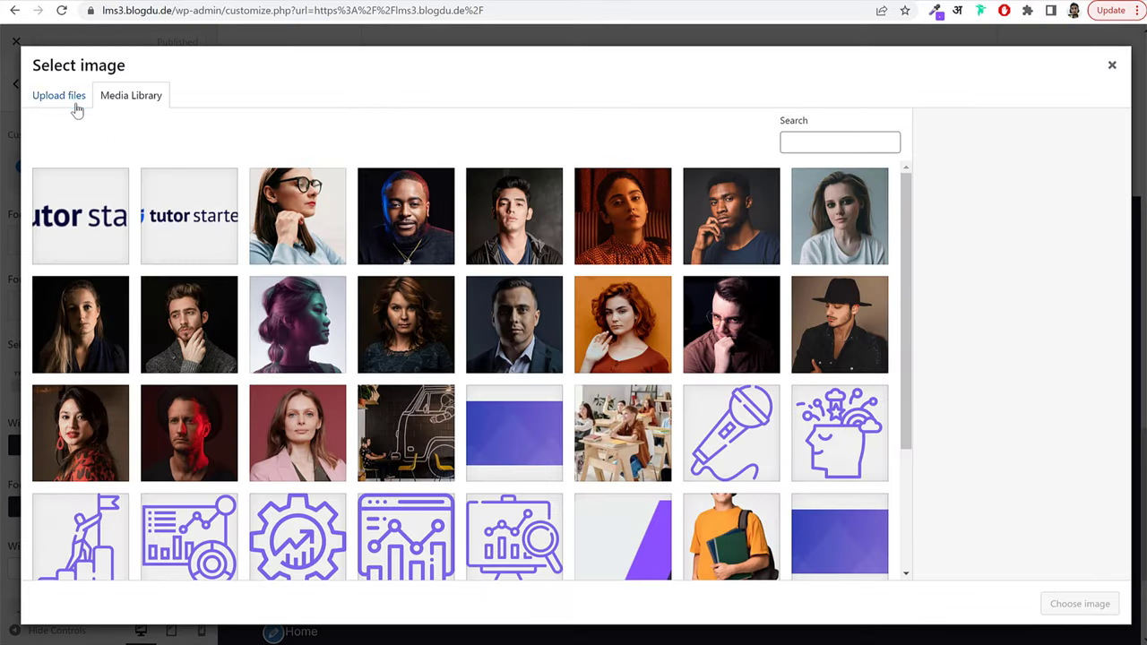
{"action": "left_click", "coordinate": [72, 100]}
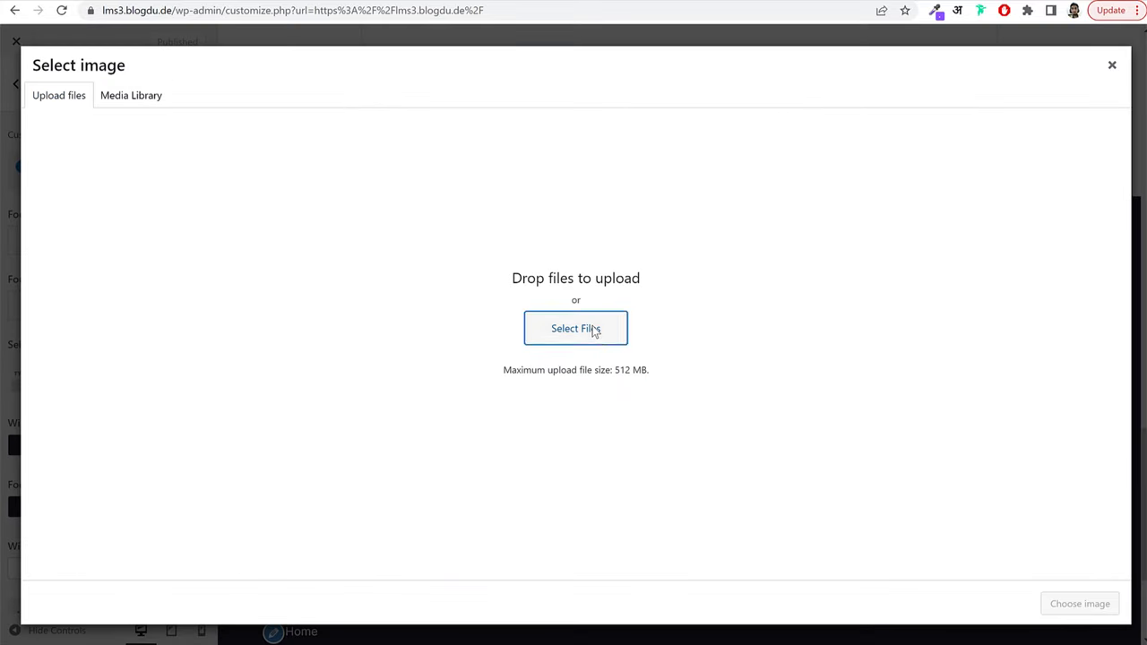
{"action": "scroll", "coordinate": [240, 189], "scroll_direction": "down", "scroll_amount": 10}
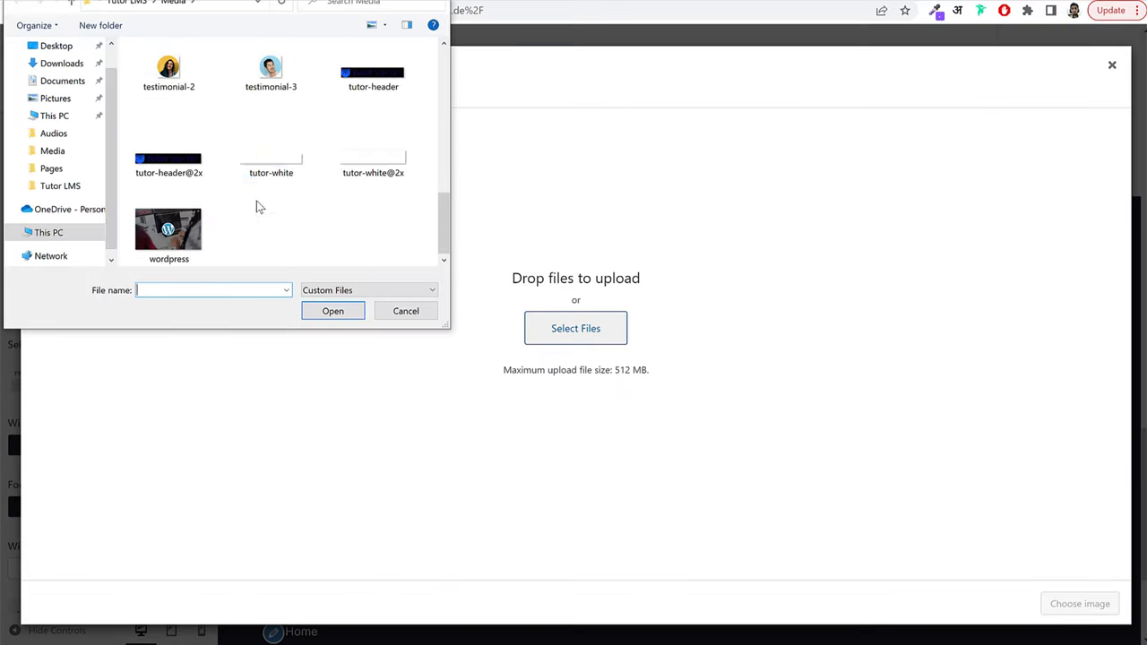
{"action": "left_click", "coordinate": [271, 134]}
{"action": "left_click", "coordinate": [330, 318]}
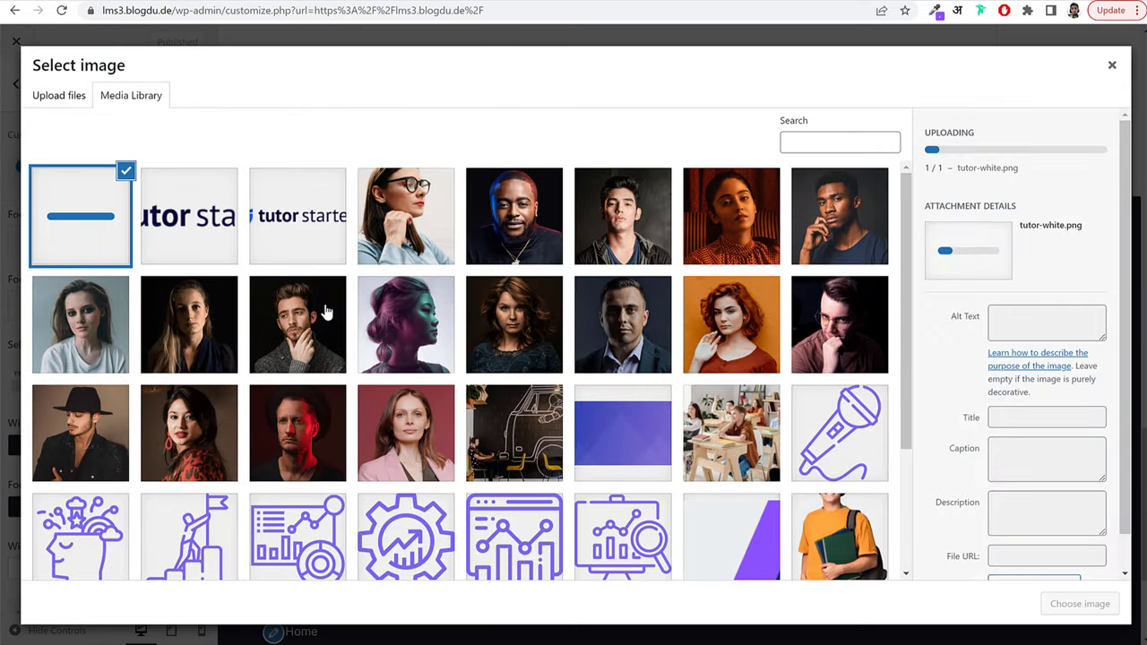
{"action": "left_click", "coordinate": [1076, 606]}
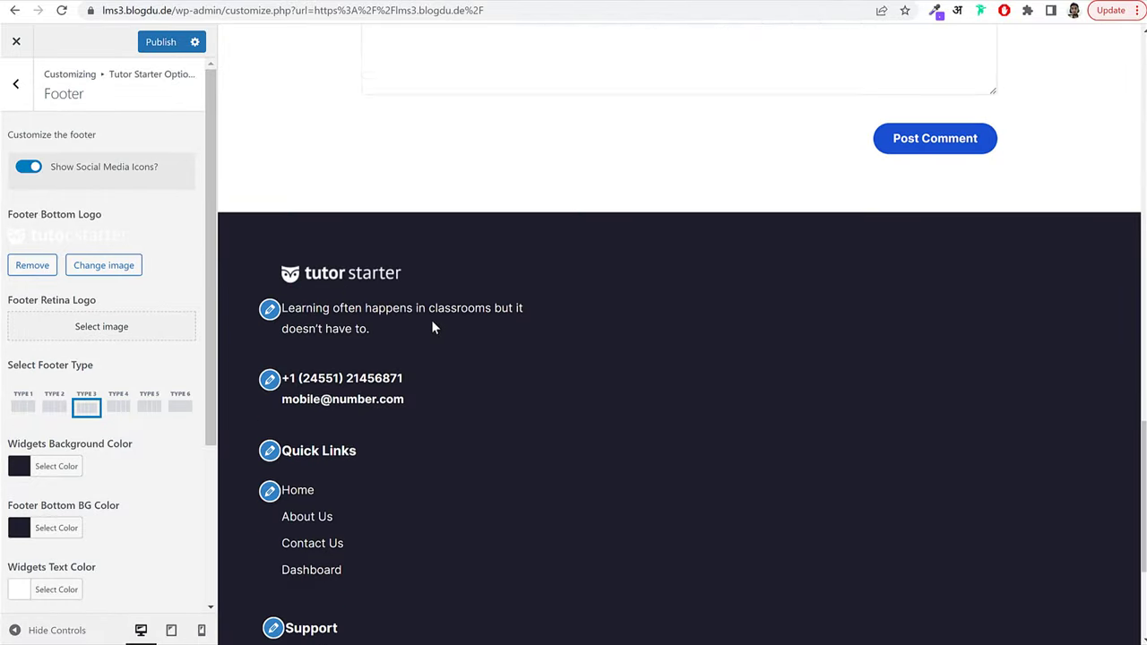
Open the footer Retina Logo picker and close it without choosing an image
{"action": "scroll", "coordinate": [385, 296], "scroll_direction": "down", "scroll_amount": 1}
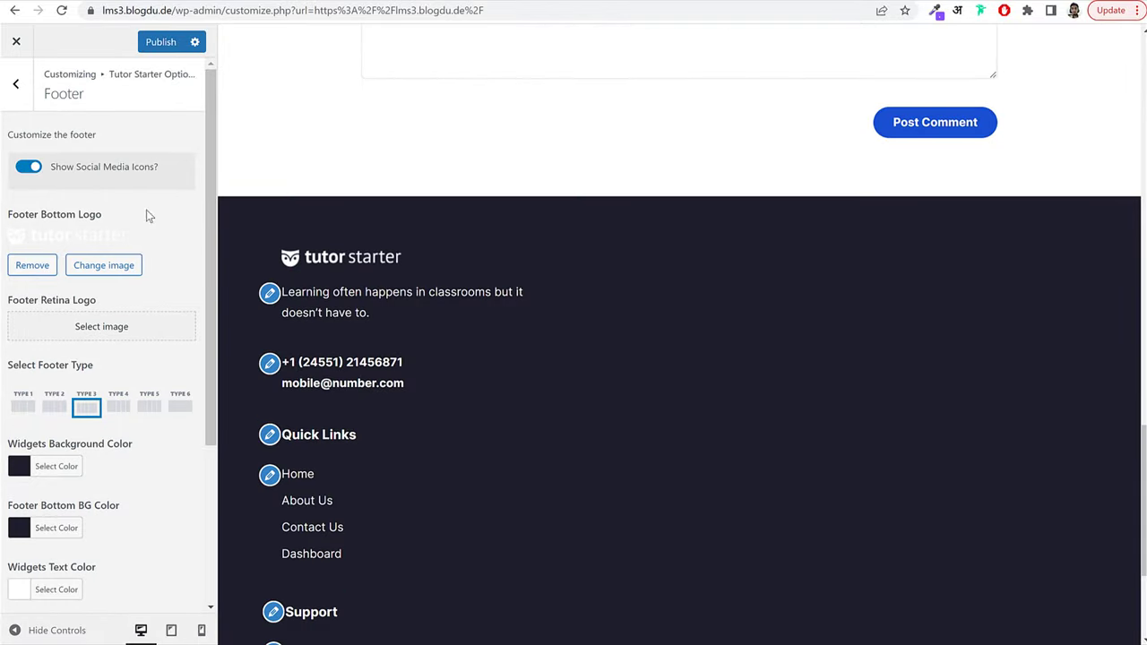
{"action": "scroll", "coordinate": [146, 210], "scroll_direction": "down", "scroll_amount": 1}
{"action": "left_click", "coordinate": [179, 255]}
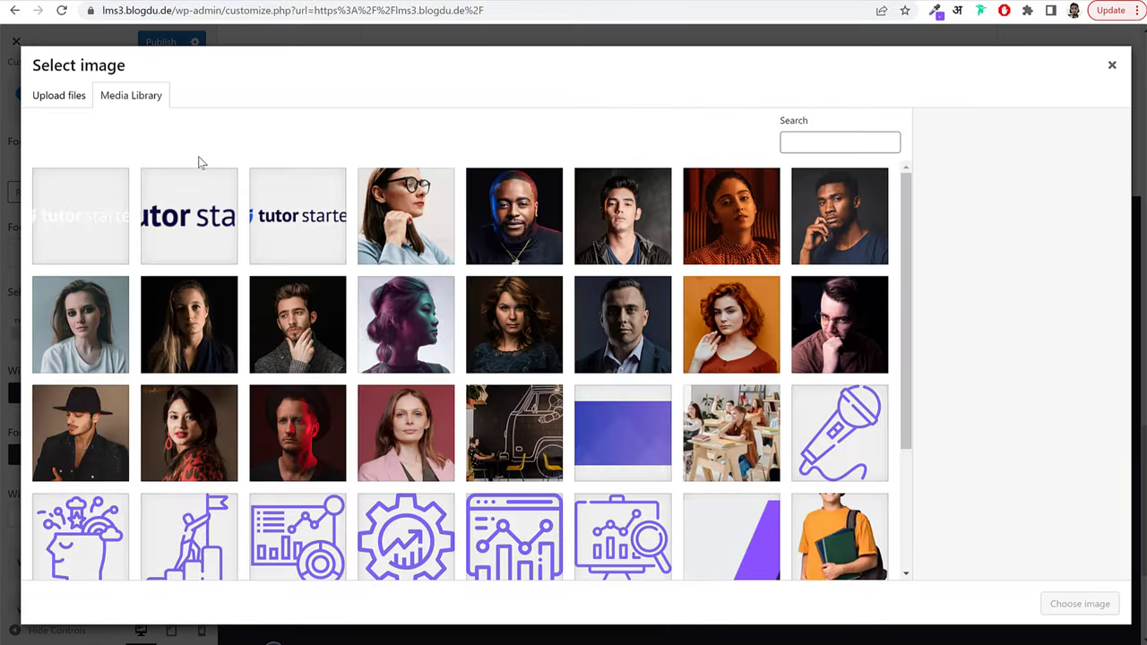
{"action": "left_click", "coordinate": [1112, 65]}
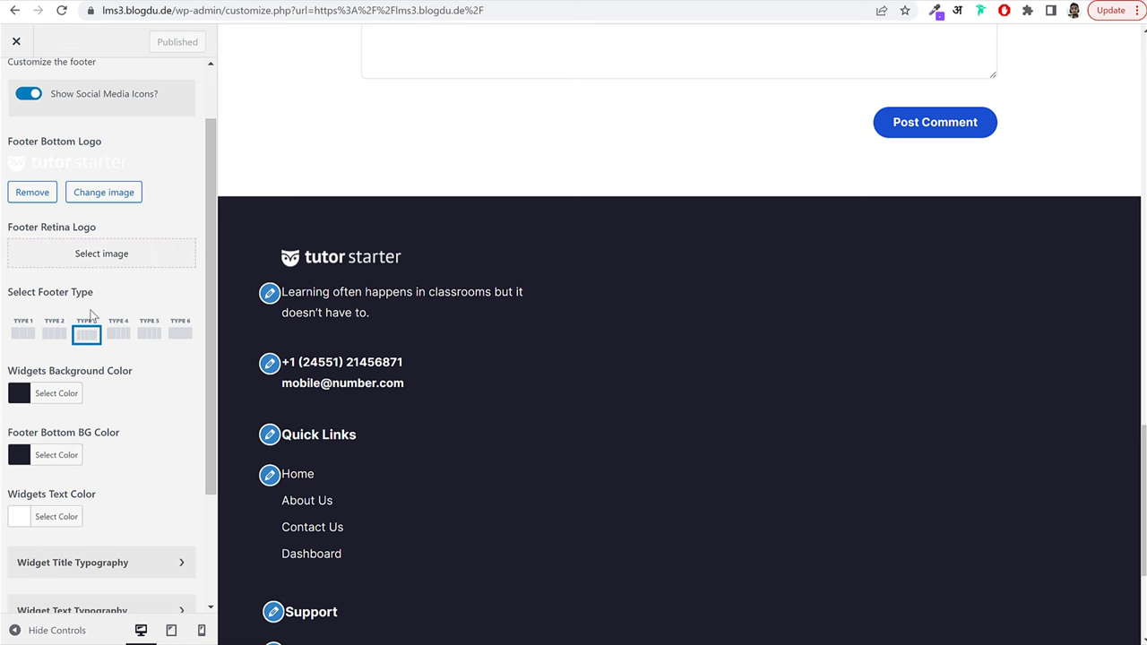
{"action": "scroll", "coordinate": [124, 343], "scroll_direction": "down", "scroll_amount": 2}
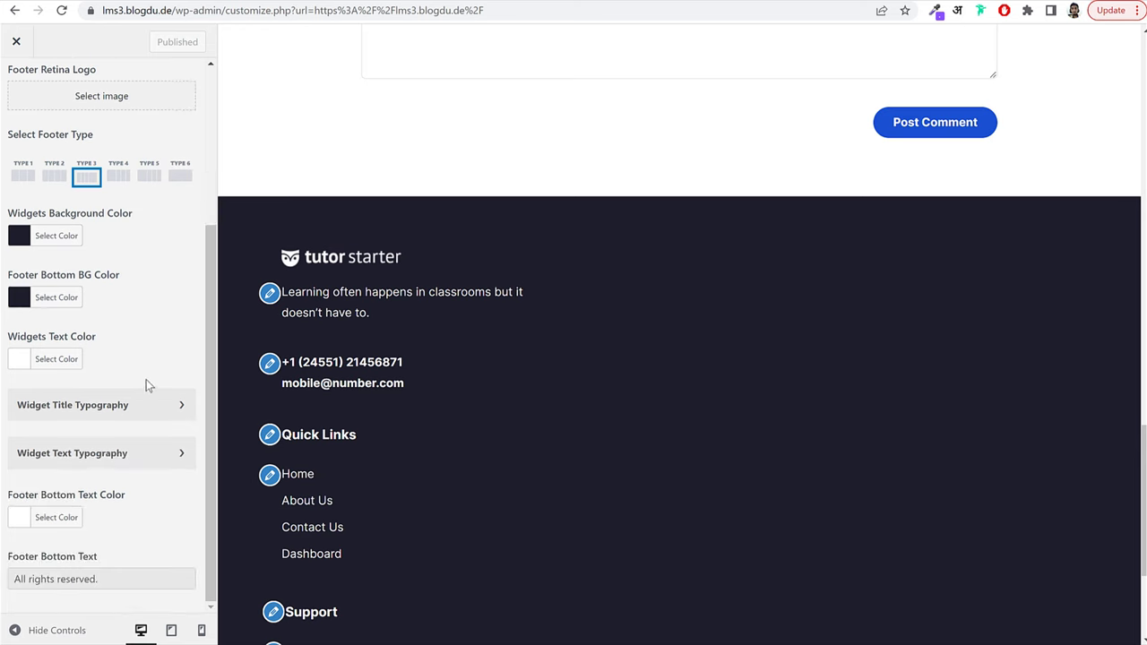
{"action": "scroll", "coordinate": [146, 379], "scroll_direction": "up", "scroll_amount": 3}
{"action": "scroll", "coordinate": [456, 282], "scroll_direction": "up", "scroll_amount": 15}
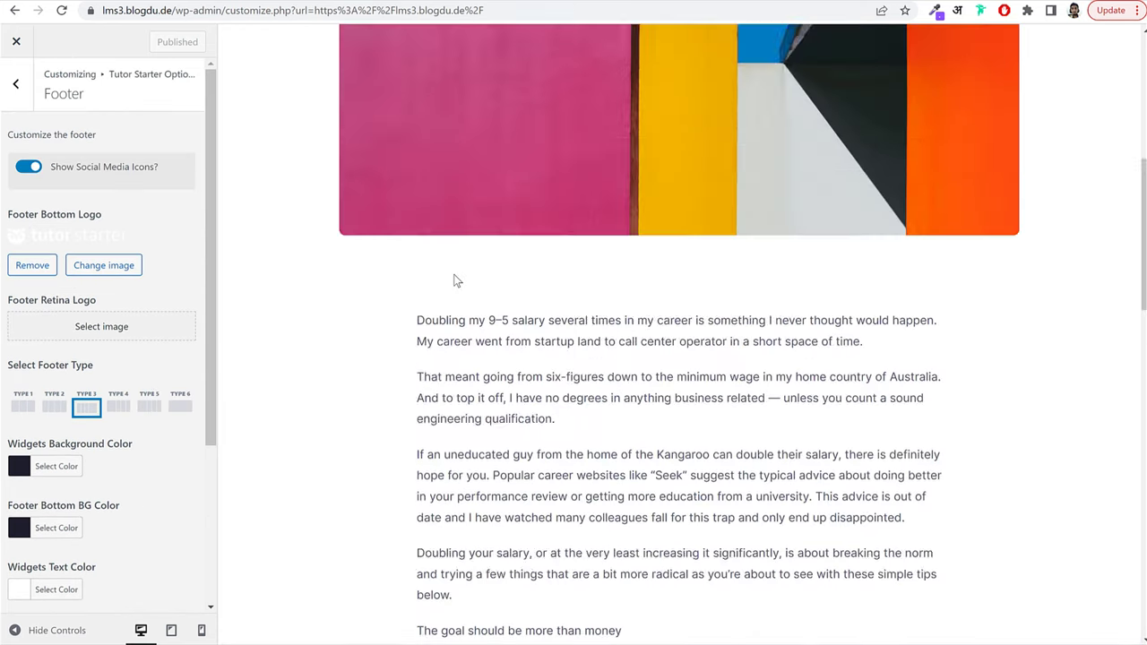
{"action": "left_click", "coordinate": [176, 10]}
Load lms3.blogdu.de in the browser and select its address for copying
{"action": "type", "text": "lms3.blogdu.de"}
{"action": "key", "text": "Return"}
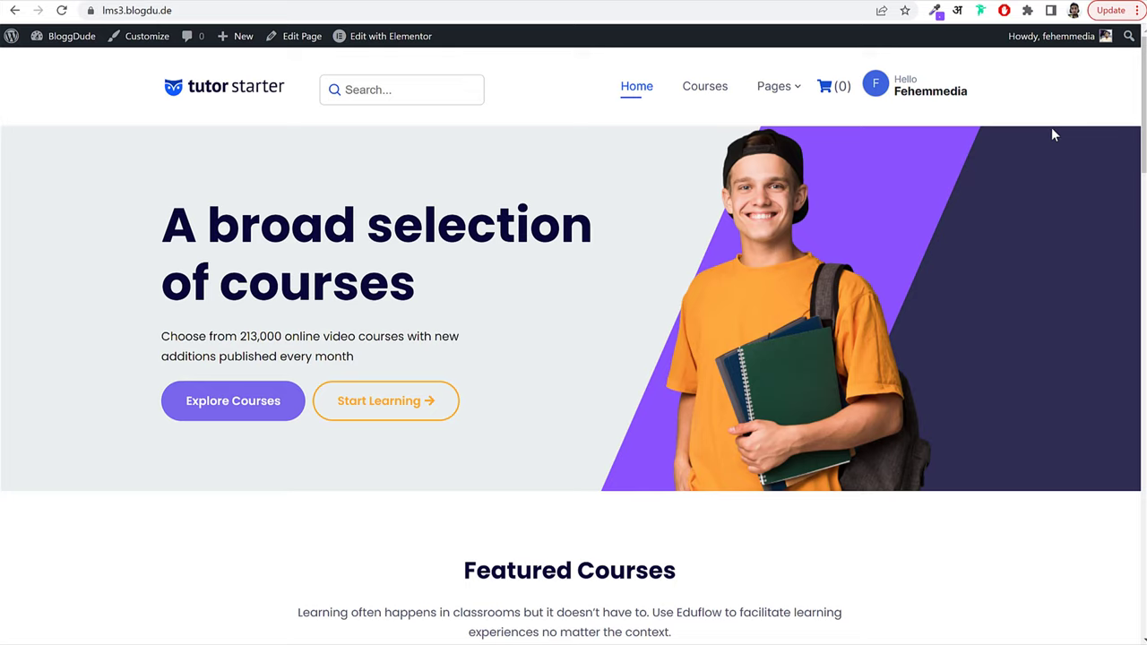
{"action": "left_click", "coordinate": [263, 10]}
{"action": "key", "text": "ctrl+c"}
Load the copied site address in a new private window and open the Instructor Registration page
{"action": "left_click", "coordinate": [1136, 10]}
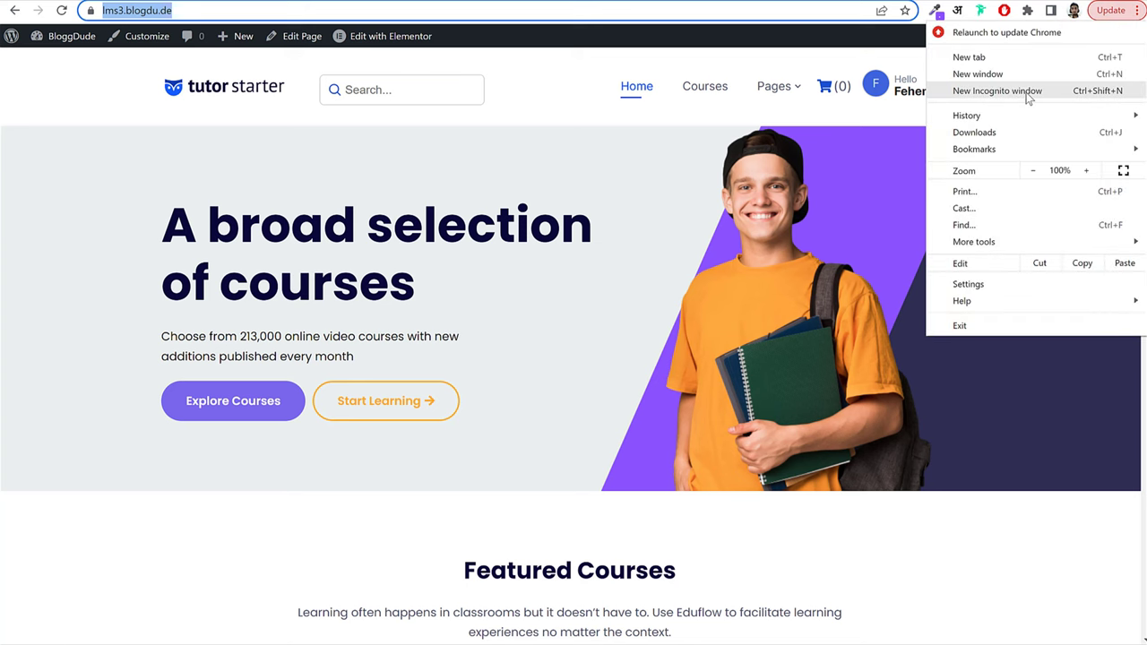
{"action": "left_click", "coordinate": [1024, 91]}
{"action": "key", "text": "ctrl+v"}
{"action": "key", "text": "Return"}
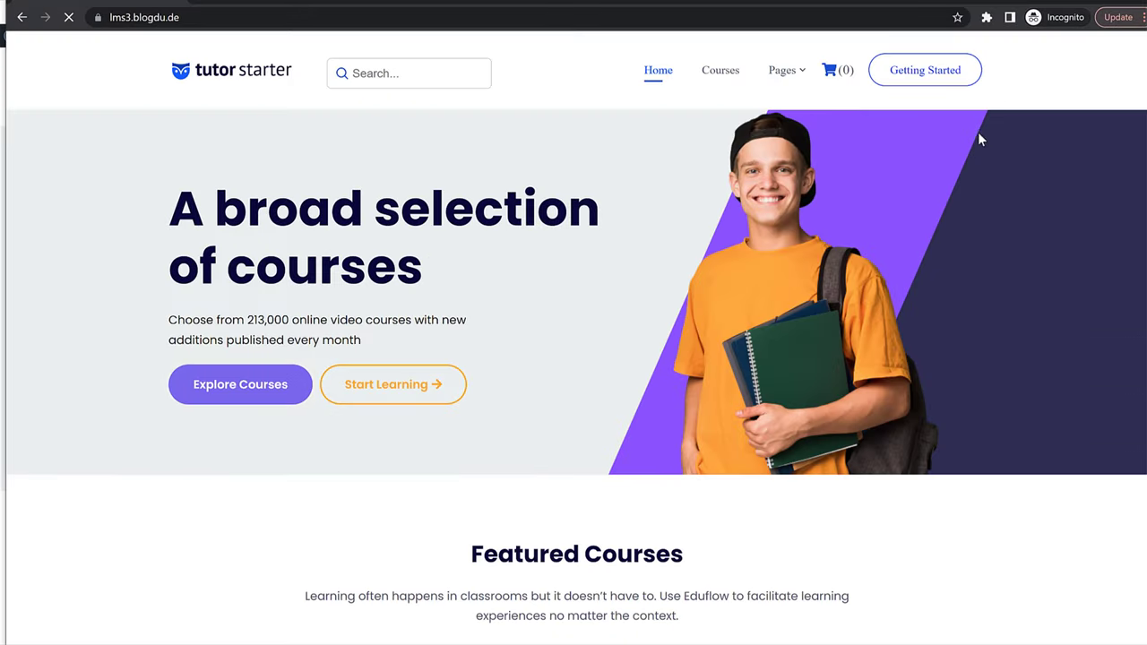
{"action": "left_click", "coordinate": [764, 70]}
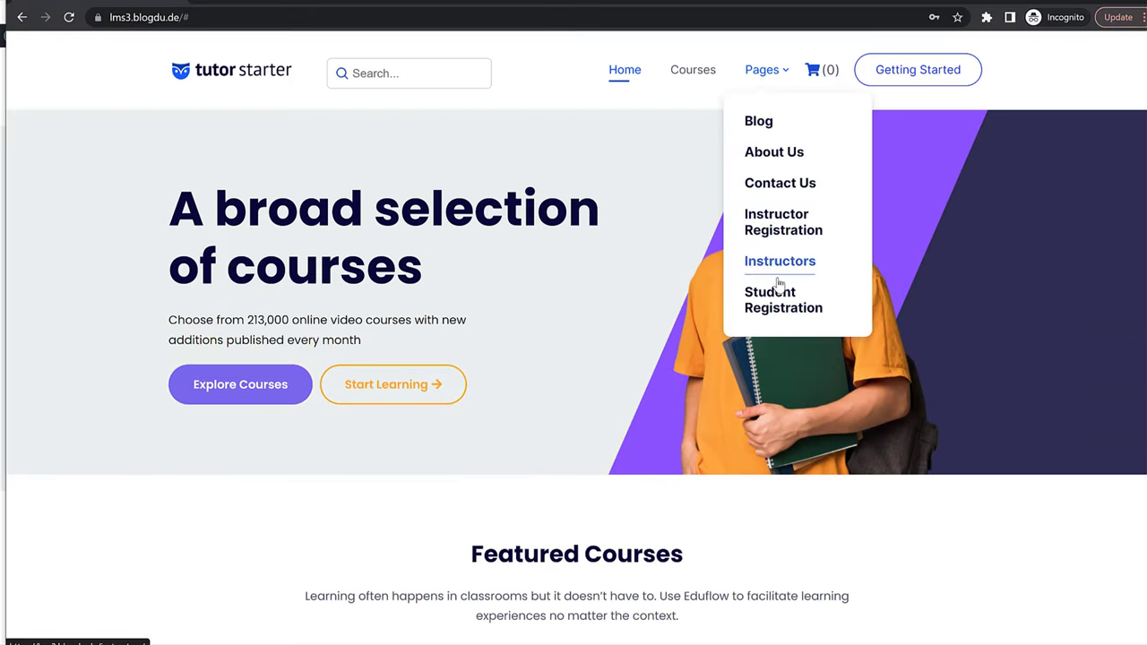
{"action": "left_click", "coordinate": [785, 236]}
Enter the new instructor's first name, last name and username
{"action": "left_click", "coordinate": [402, 176]}
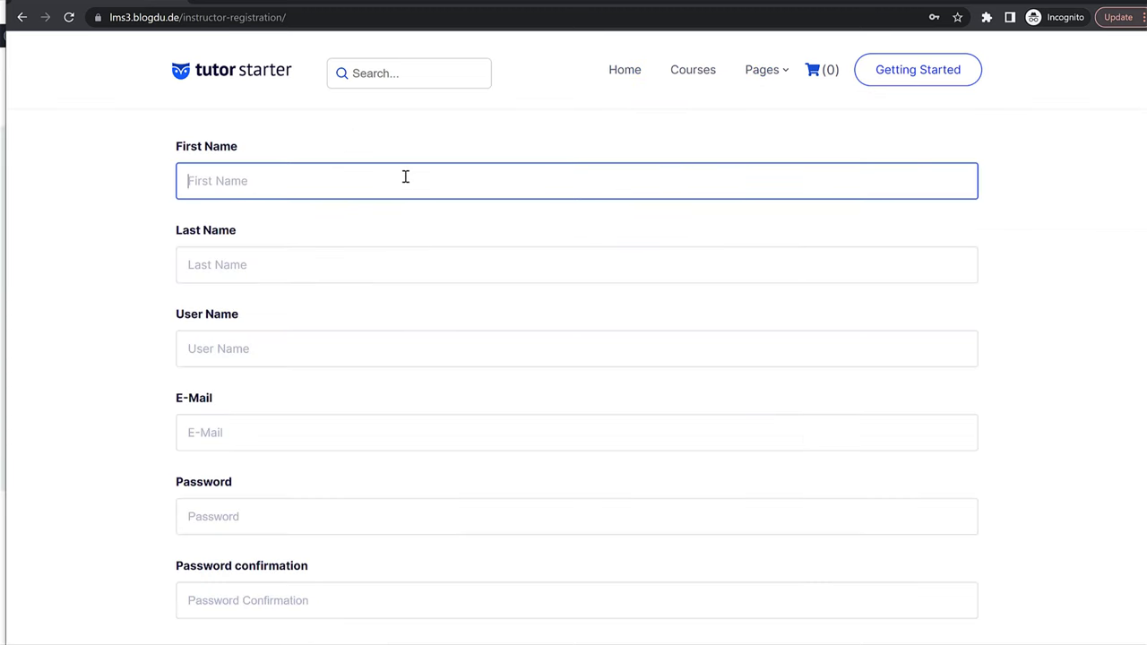
{"action": "key", "text": "Tab"}
{"action": "key", "text": "Tab"}
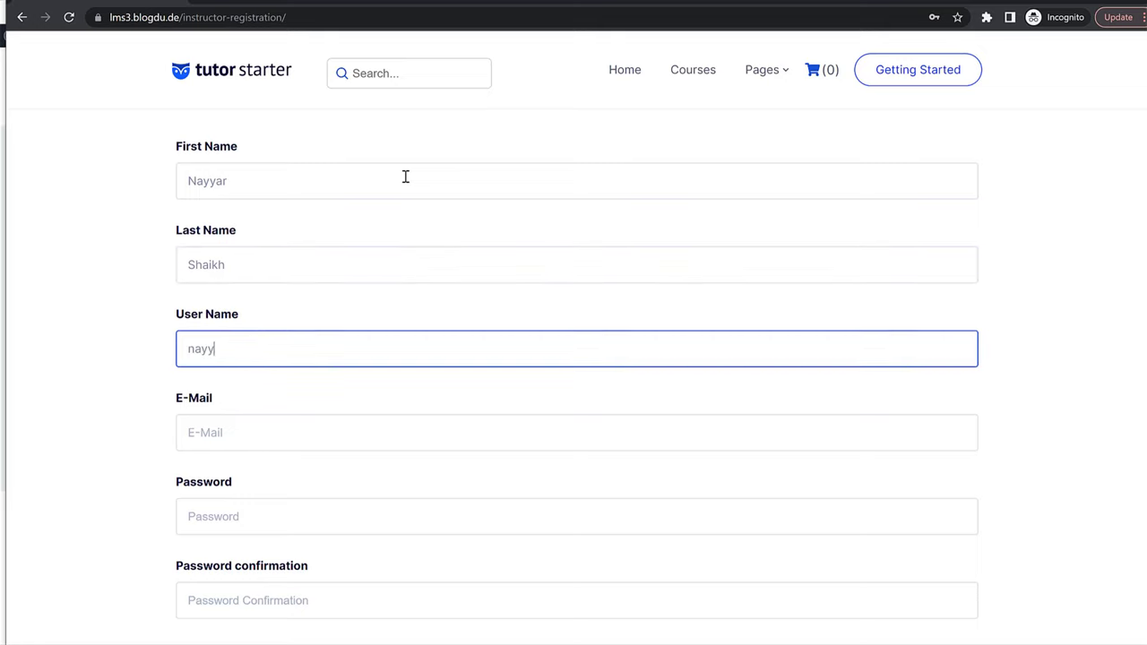
Fill in a Gmail address built from the username, plus the password and its confirmation
{"action": "key", "text": "Tab"}
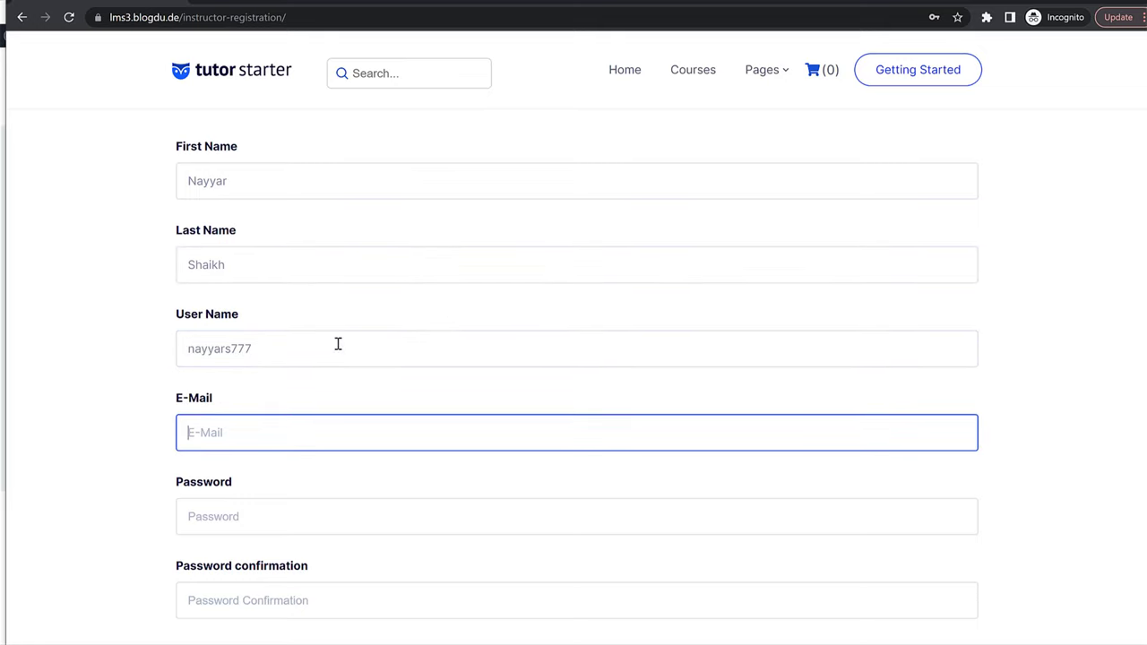
{"action": "key", "text": "shift+Tab"}
{"action": "key", "text": "ctrl+c"}
{"action": "key", "text": "Tab"}
{"action": "key", "text": "ctrl+v"}
{"action": "key", "text": "Tab"}
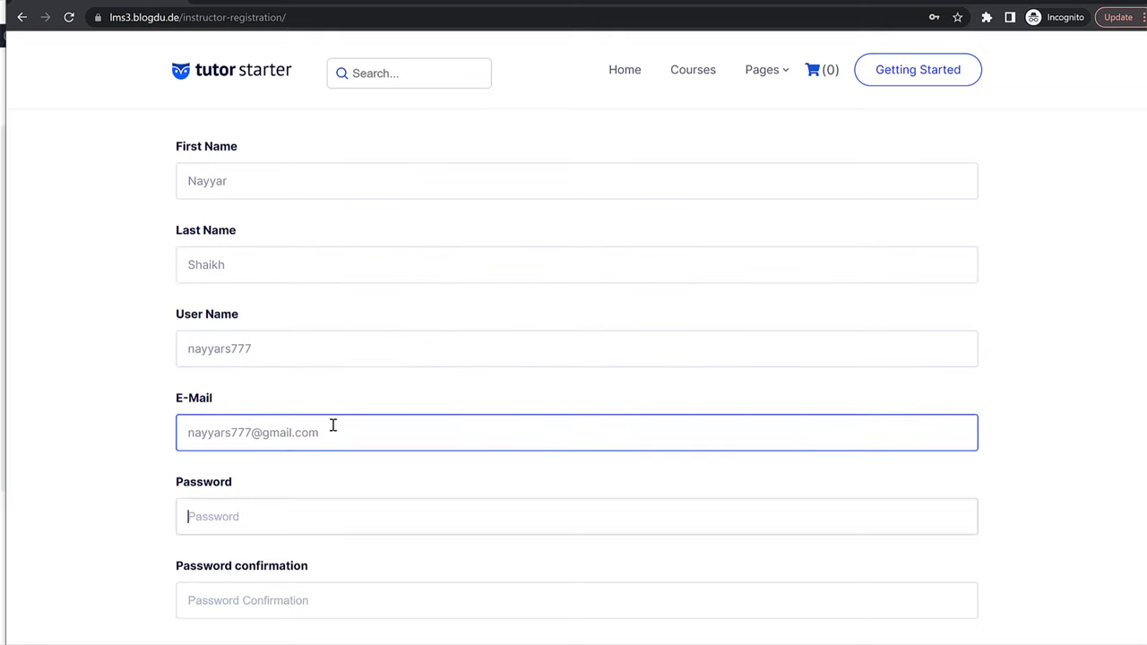
{"action": "key", "text": "Tab"}
{"action": "scroll", "coordinate": [444, 428], "scroll_direction": "down", "scroll_amount": 1}
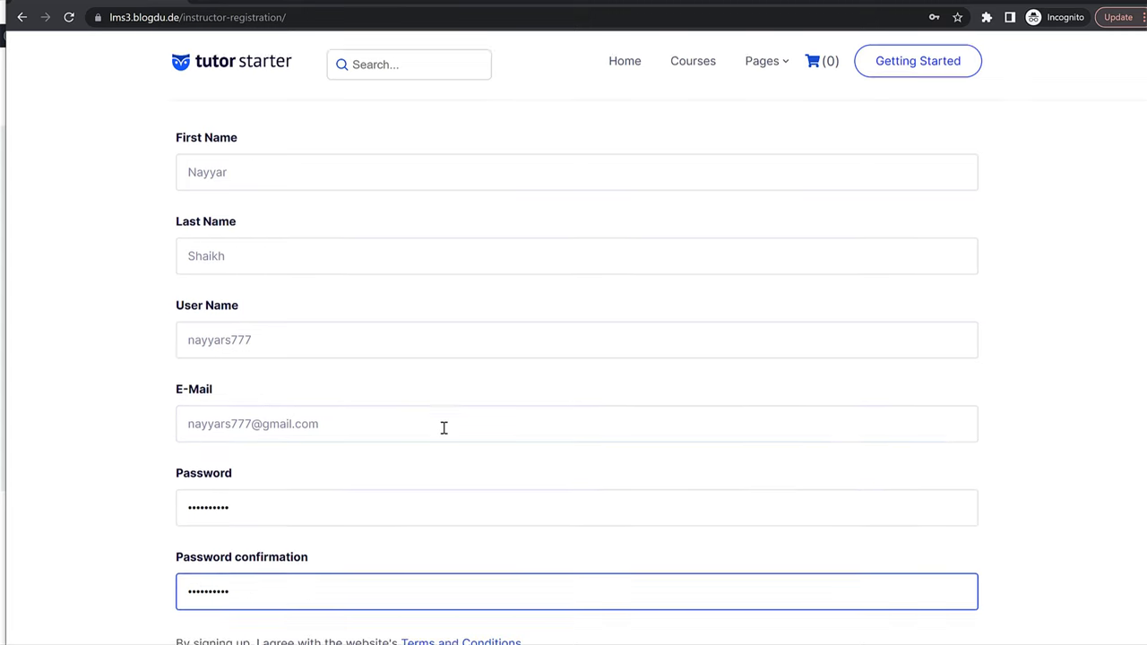
{"action": "scroll", "coordinate": [443, 427], "scroll_direction": "down", "scroll_amount": 4}
Register as instructor, then open the dashboard showing the application pending since 21 January, 2023
{"action": "left_click", "coordinate": [229, 330]}
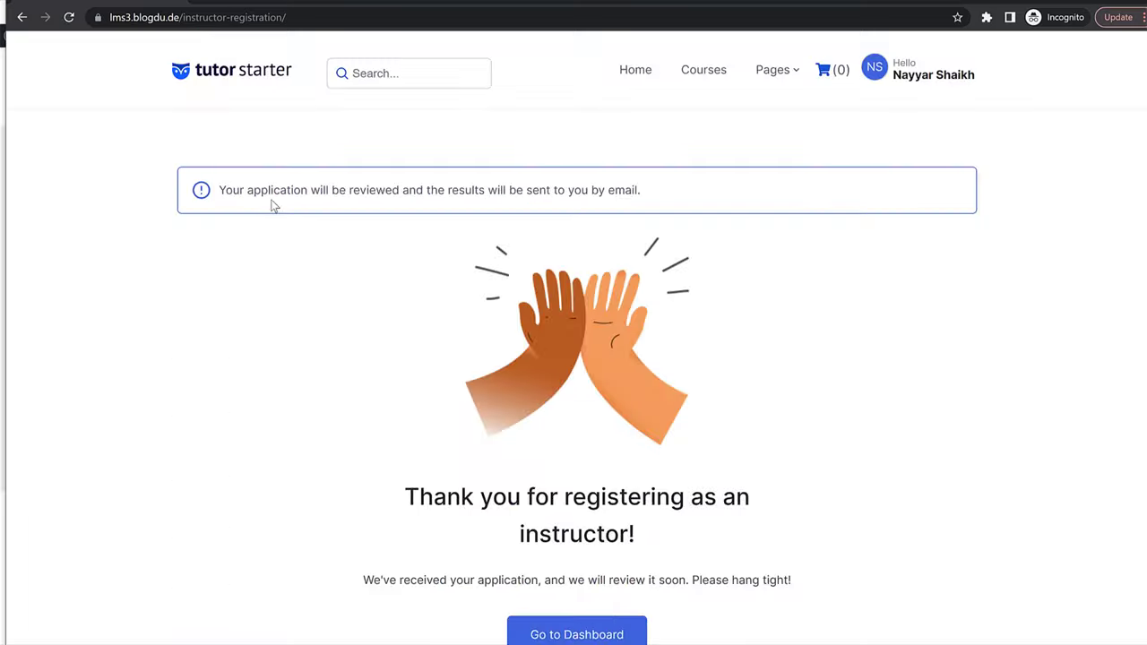
{"action": "left_click_drag", "start_coordinate": [260, 190], "coordinate": [554, 190]}
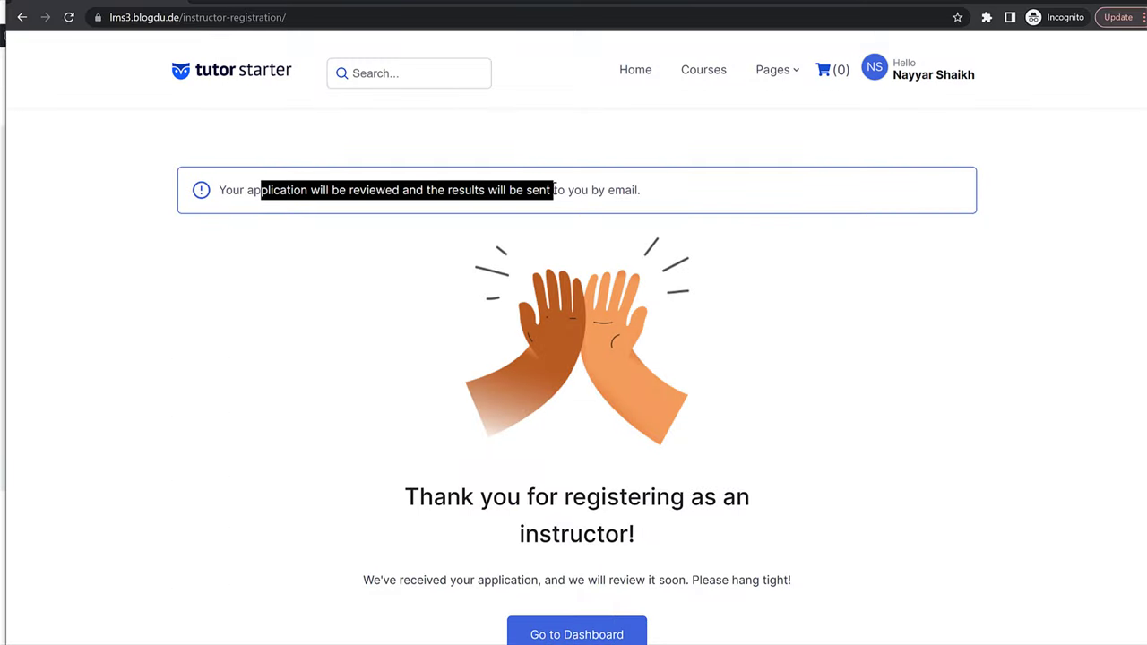
{"action": "left_click", "coordinate": [553, 189]}
{"action": "scroll", "coordinate": [610, 404], "scroll_direction": "down", "scroll_amount": 2}
{"action": "left_click", "coordinate": [548, 487]}
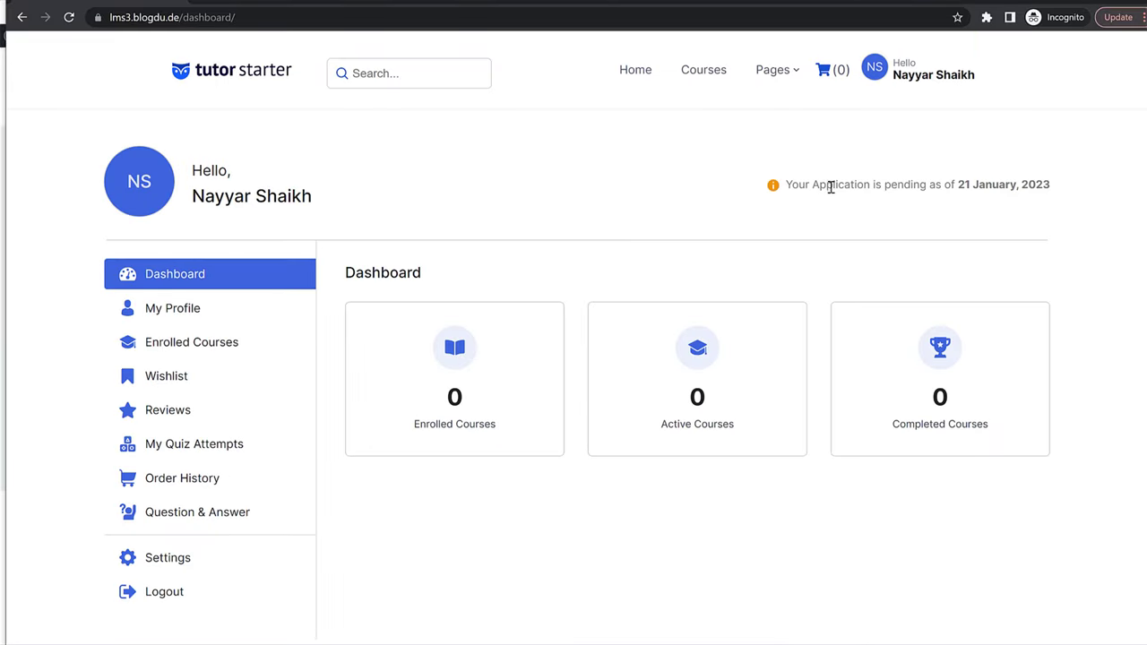
{"action": "left_click_drag", "start_coordinate": [831, 188], "coordinate": [1020, 184]}
{"action": "left_click", "coordinate": [987, 183]}
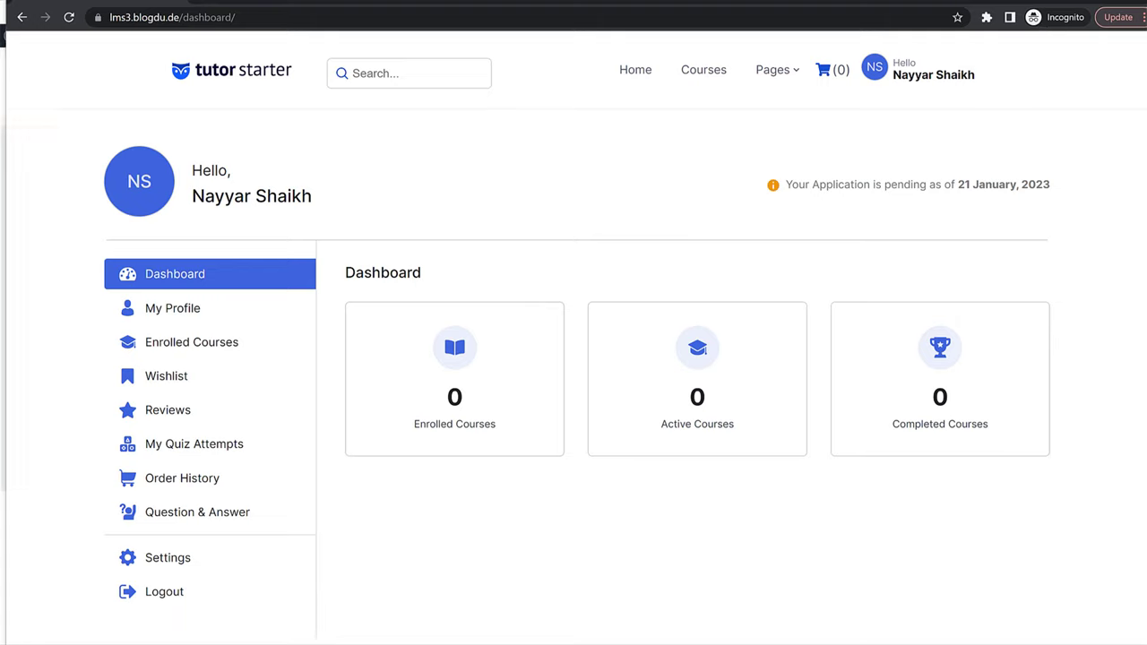
{"action": "key", "text": "alt+Tab"}
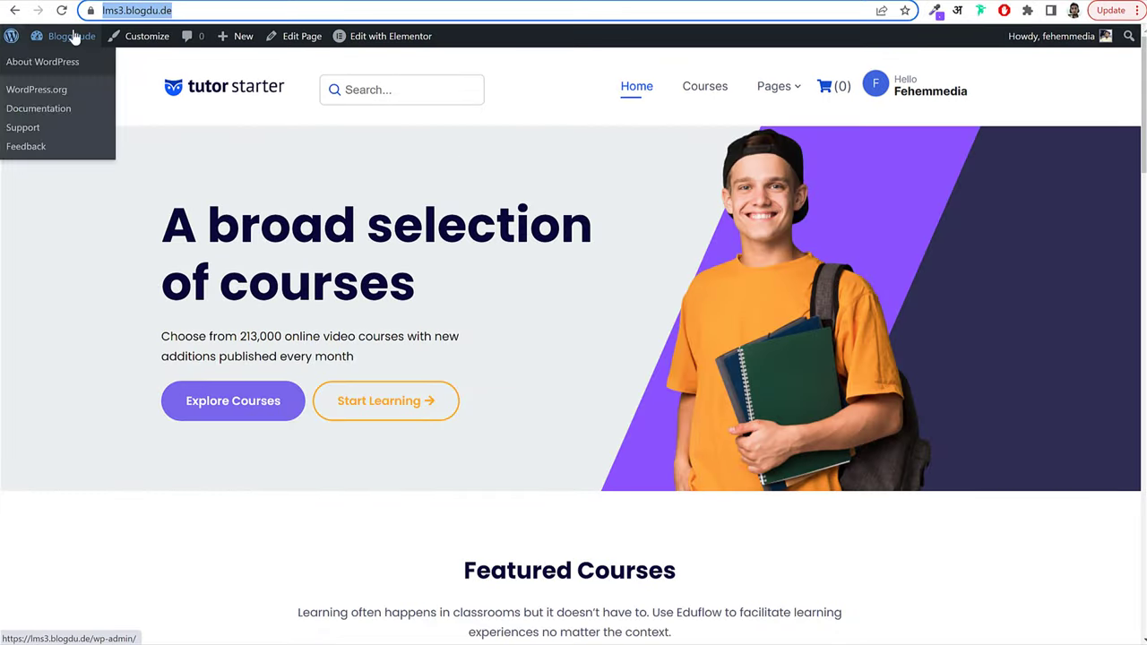
In the Tutor LMS Instructors list, change the new instructor's status from Pending to Approved
{"action": "mouse_move", "coordinate": [72, 35]}
{"action": "left_click", "coordinate": [40, 115]}
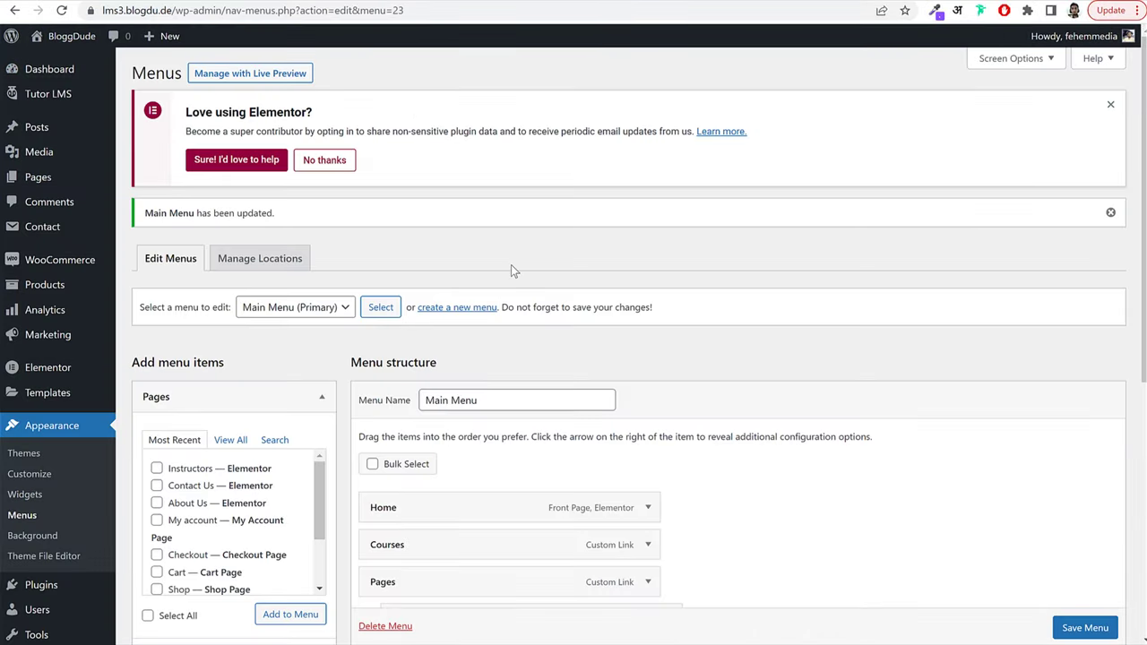
{"action": "mouse_move", "coordinate": [47, 93]}
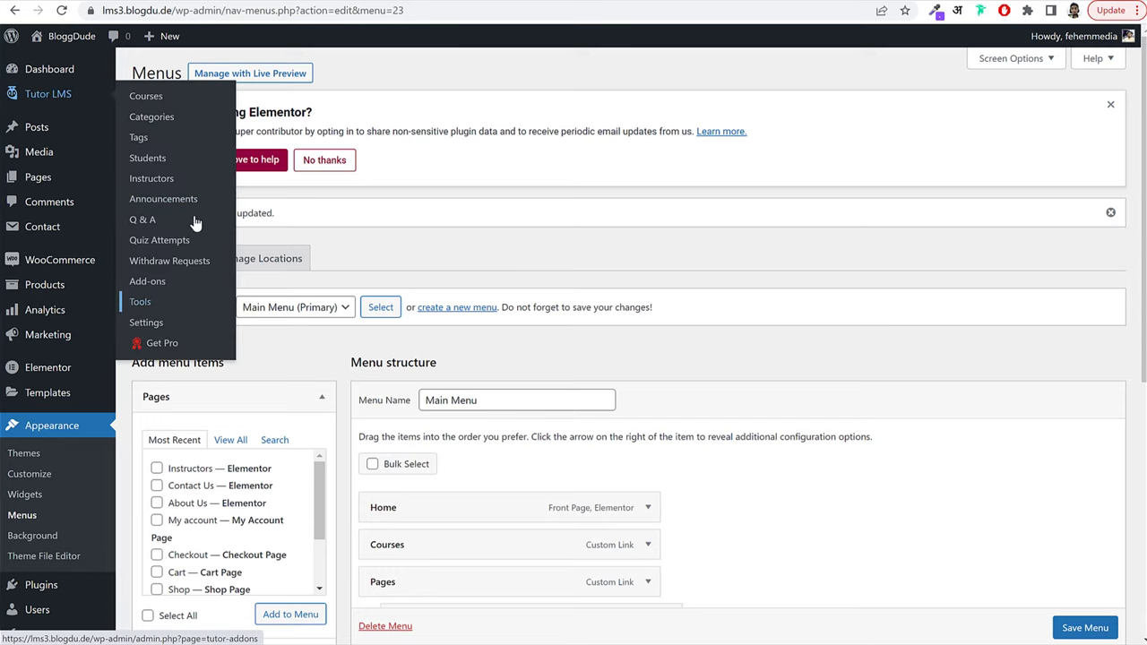
{"action": "key", "text": "alt+Left"}
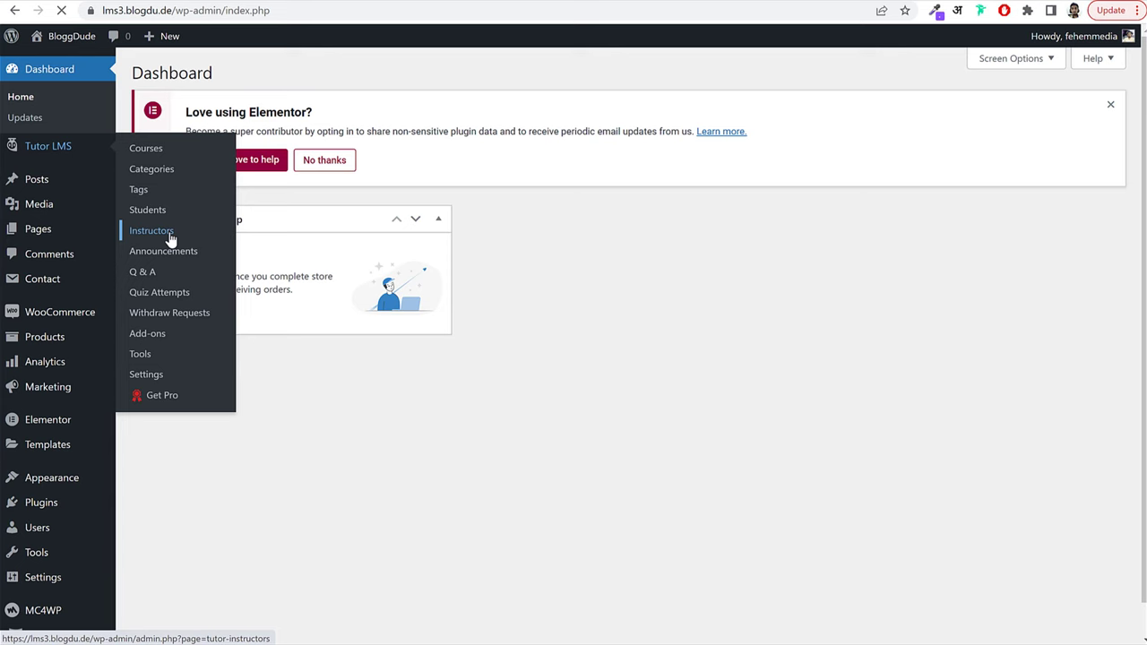
{"action": "left_click", "coordinate": [170, 239]}
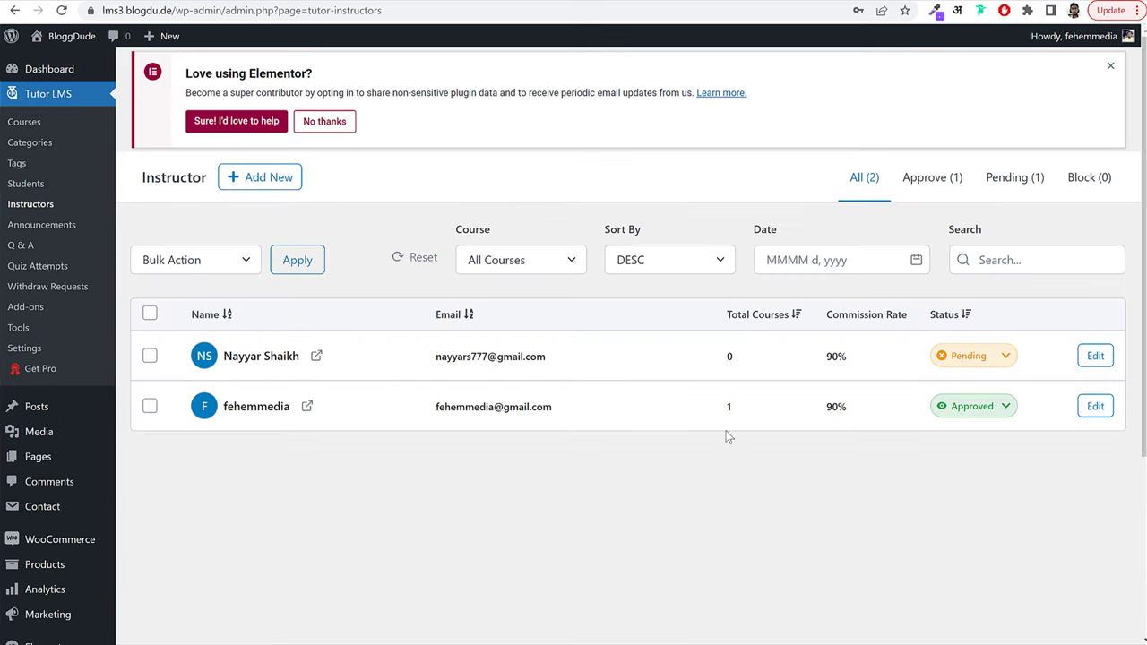
{"action": "left_click", "coordinate": [1004, 358]}
{"action": "left_click", "coordinate": [973, 387]}
{"action": "double_click", "coordinate": [838, 356]}
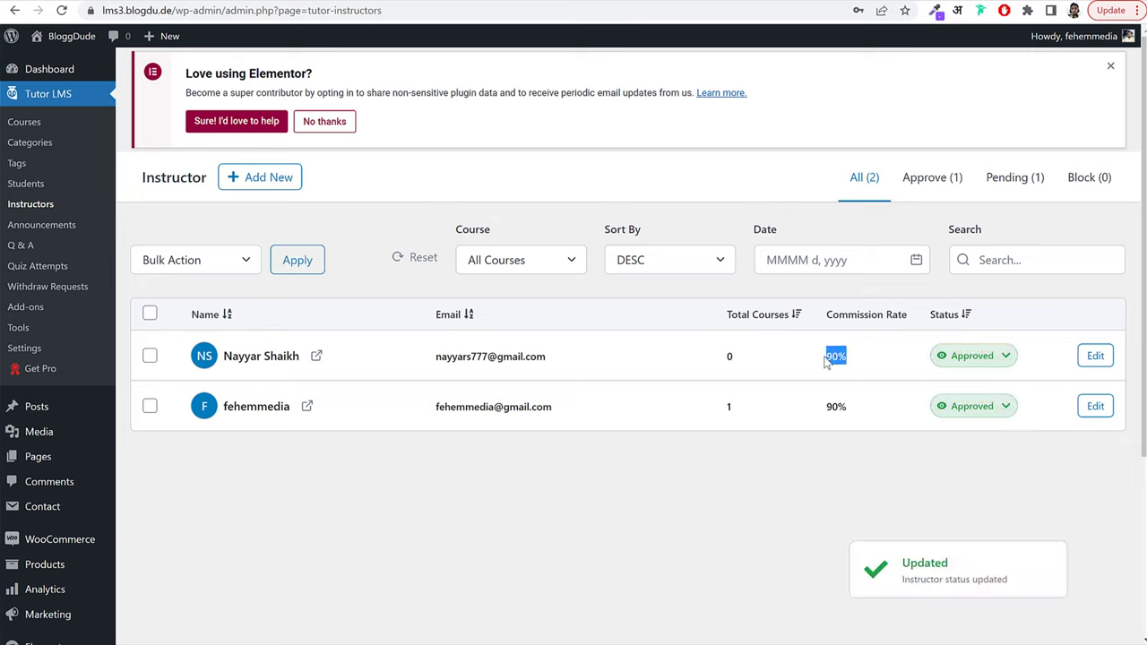
{"action": "left_click", "coordinate": [842, 356]}
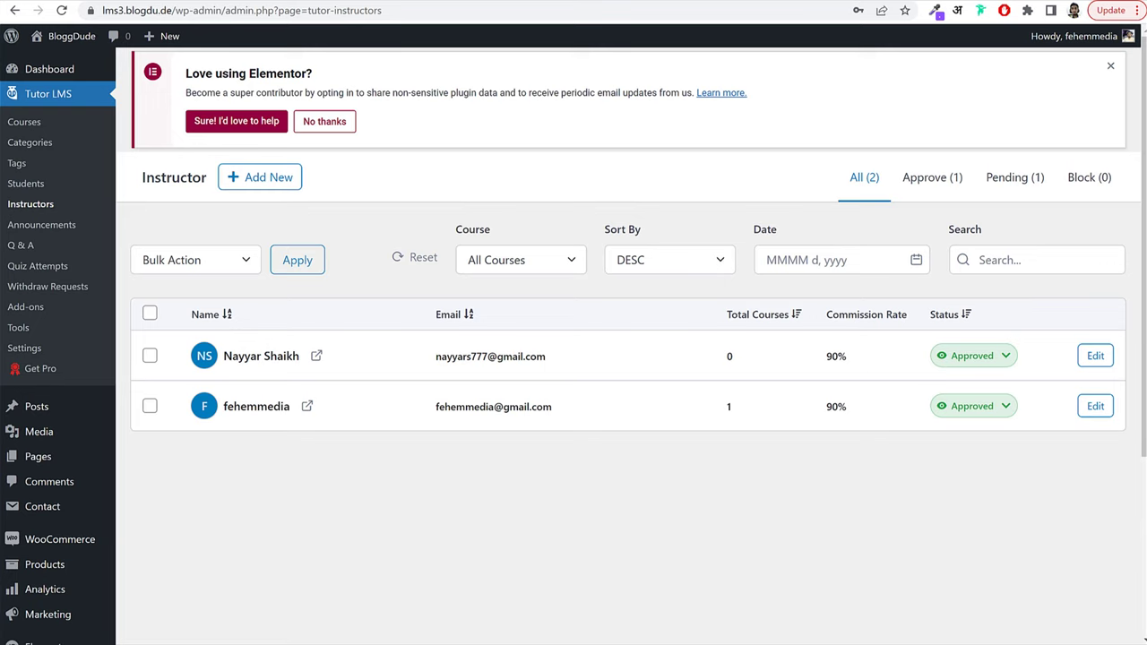
{"action": "left_click", "coordinate": [493, 632]}
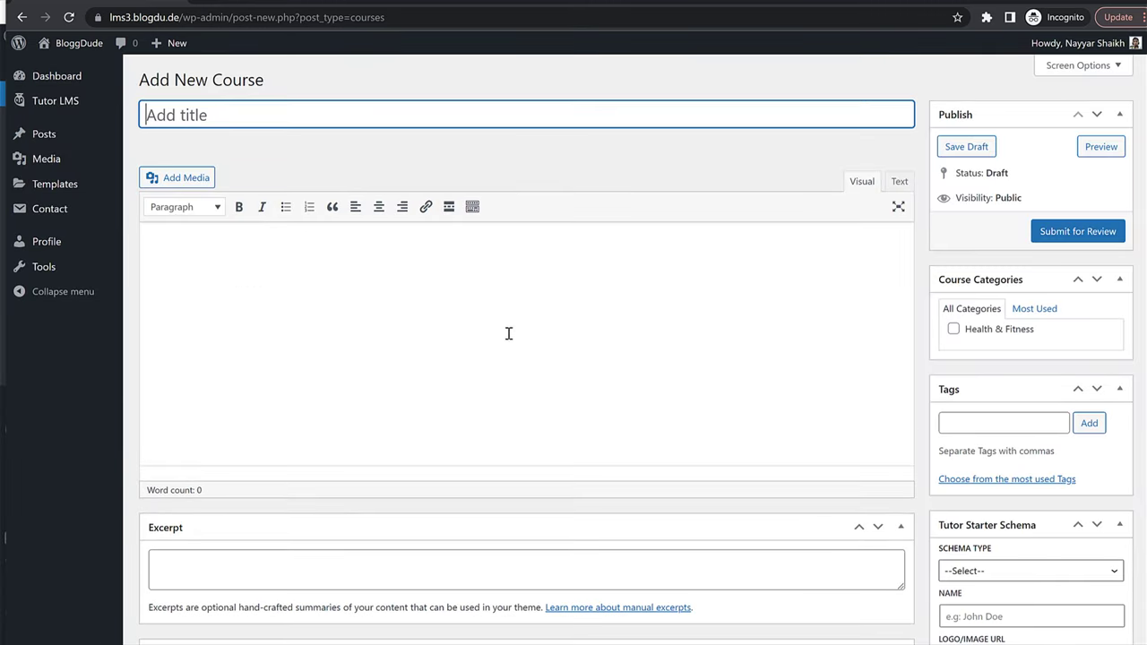
Title the new course 'Course Title' and tick the Health & Fitness category
{"action": "scroll", "coordinate": [510, 340], "scroll_direction": "down", "scroll_amount": 4}
{"action": "scroll", "coordinate": [509, 340], "scroll_direction": "down", "scroll_amount": 3}
{"action": "scroll", "coordinate": [522, 401], "scroll_direction": "up", "scroll_amount": 7}
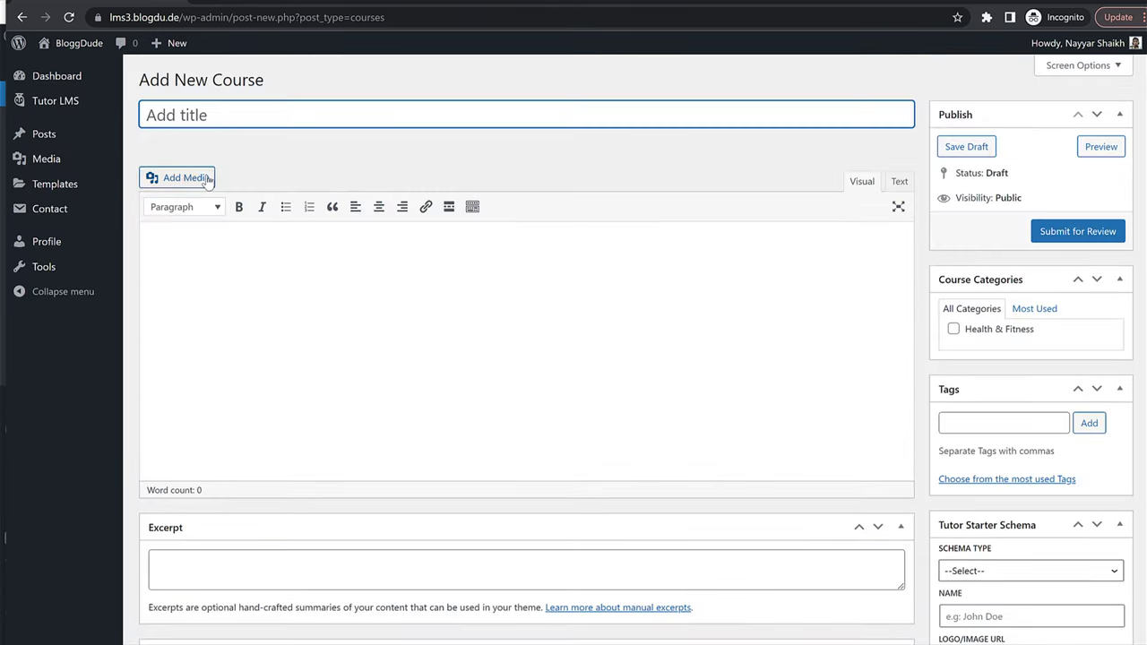
{"action": "type", "text": "Courtse"}
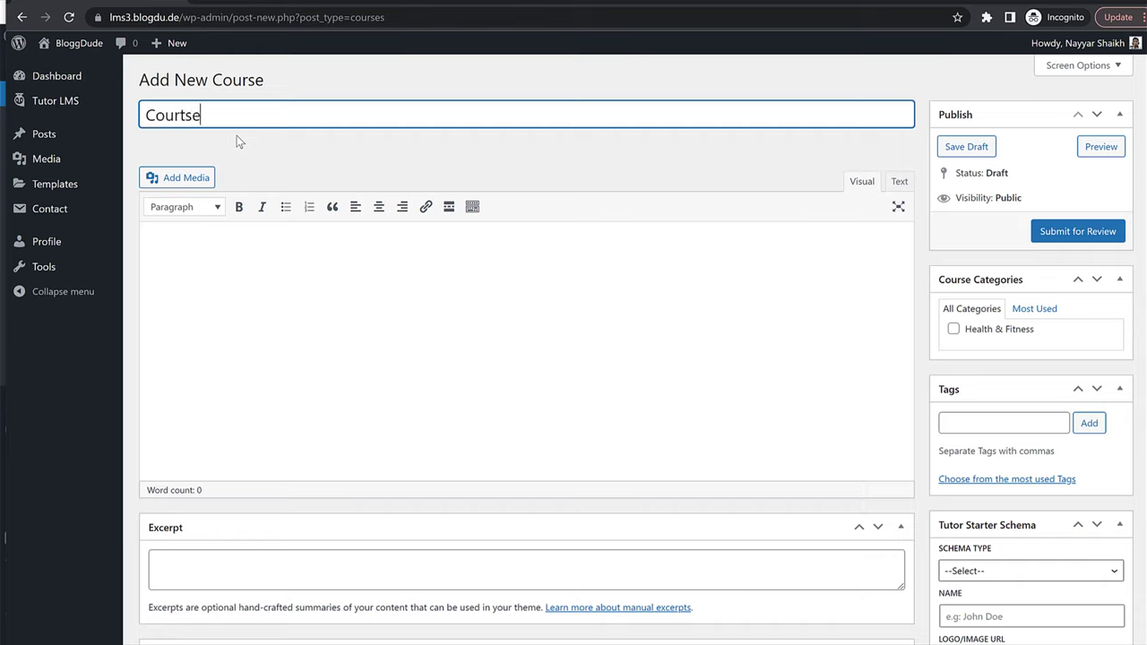
{"action": "key", "text": "BackSpace"}
{"action": "key", "text": "BackSpace"}
{"action": "key", "text": "BackSpace"}
{"action": "type", "text": "se Tit"}
{"action": "left_click", "coordinate": [409, 224]}
{"action": "scroll", "coordinate": [401, 269], "scroll_direction": "up", "scroll_amount": 3}
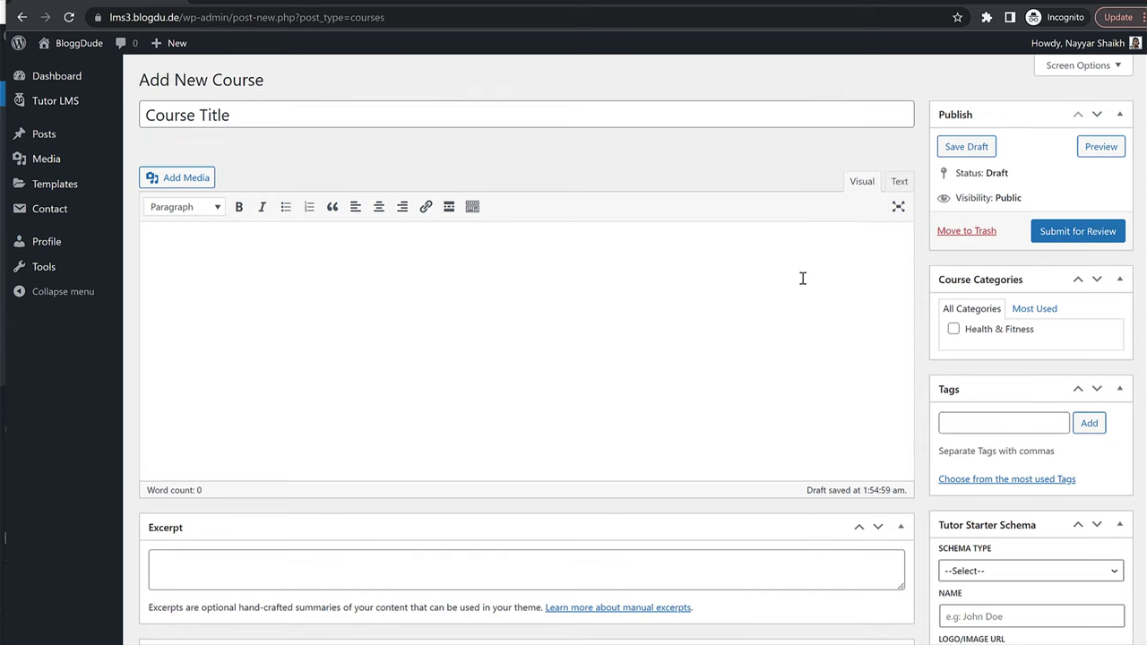
{"action": "left_click", "coordinate": [1001, 330]}
Upload the marketplace-blog5 picture and set it as the course's featured image
{"action": "scroll", "coordinate": [1021, 321], "scroll_direction": "down", "scroll_amount": 6}
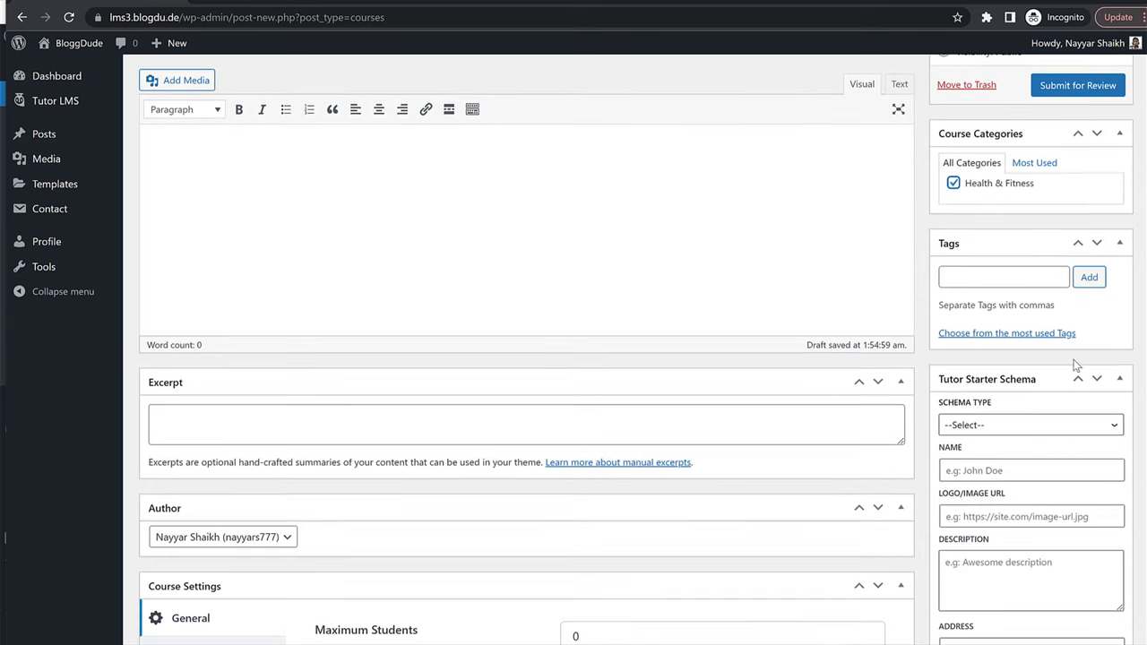
{"action": "scroll", "coordinate": [1031, 412], "scroll_direction": "down", "scroll_amount": 1}
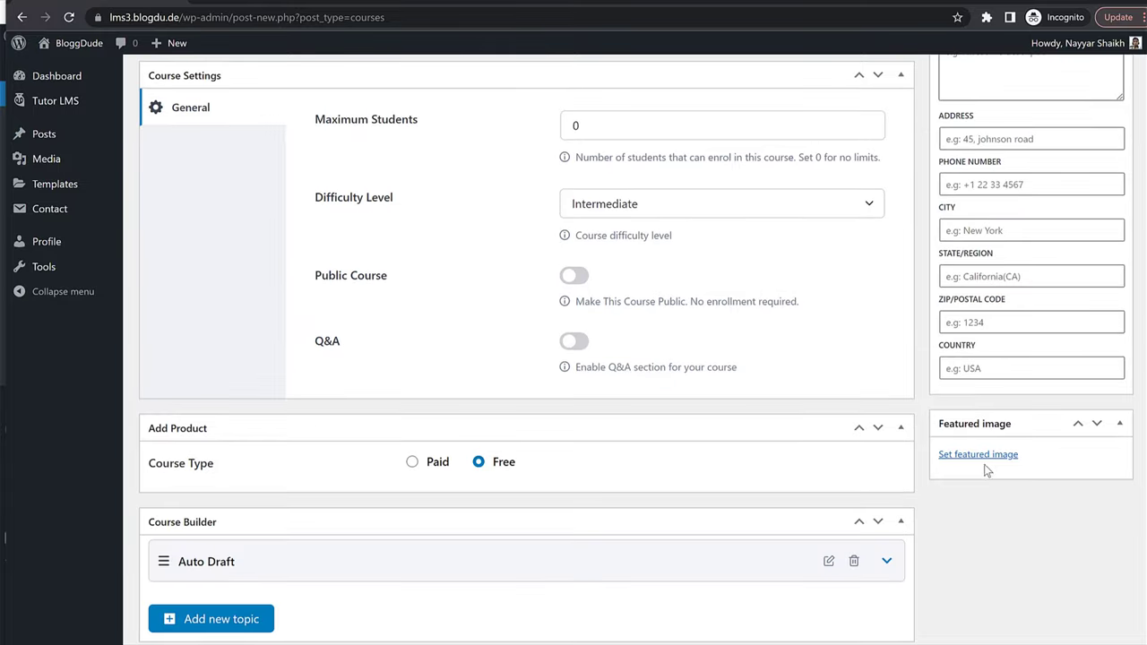
{"action": "left_click", "coordinate": [982, 453]}
{"action": "left_click", "coordinate": [558, 335]}
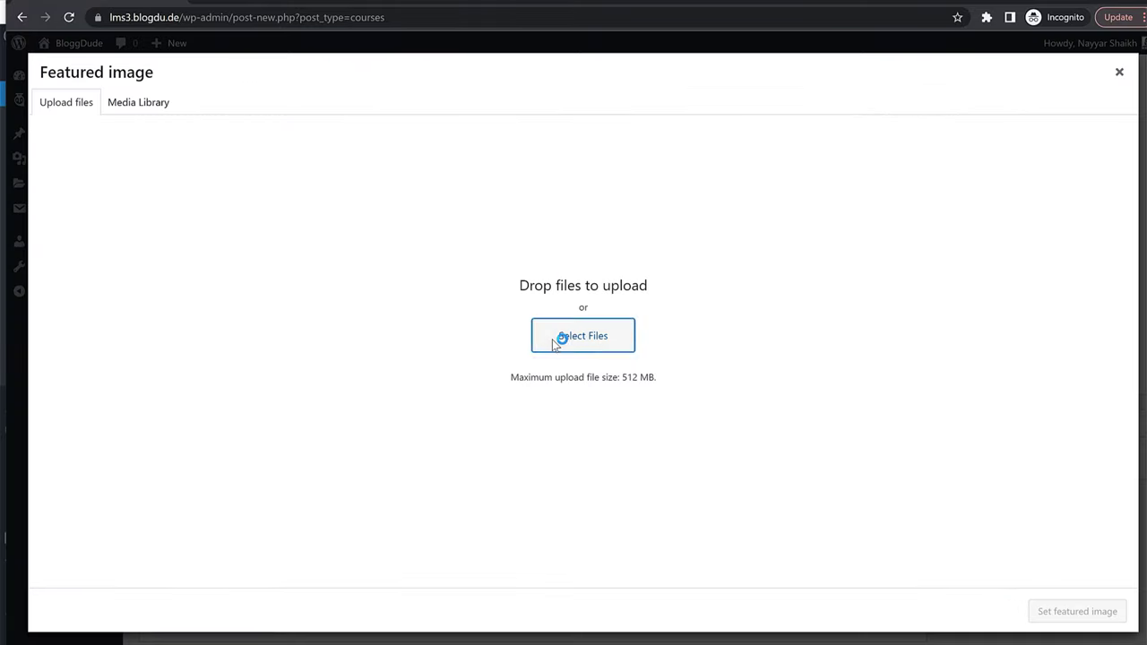
{"action": "scroll", "coordinate": [380, 206], "scroll_direction": "down", "scroll_amount": 3}
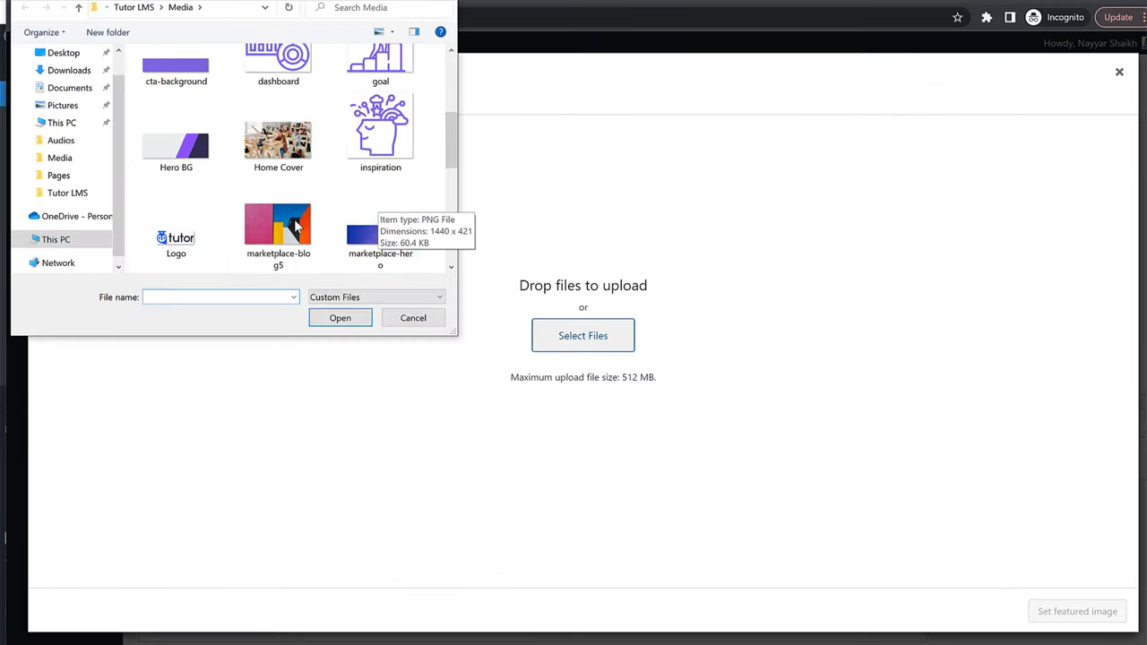
{"action": "left_click", "coordinate": [278, 215]}
{"action": "left_click", "coordinate": [360, 323]}
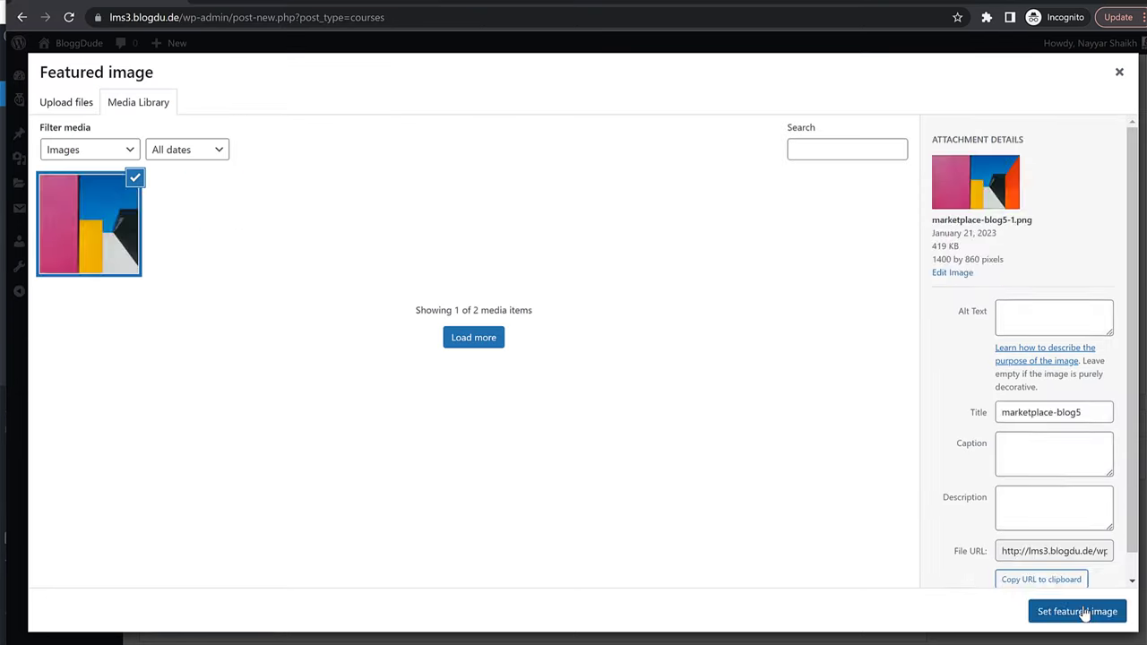
{"action": "left_click", "coordinate": [1077, 611]}
{"action": "scroll", "coordinate": [607, 357], "scroll_direction": "down", "scroll_amount": 3}
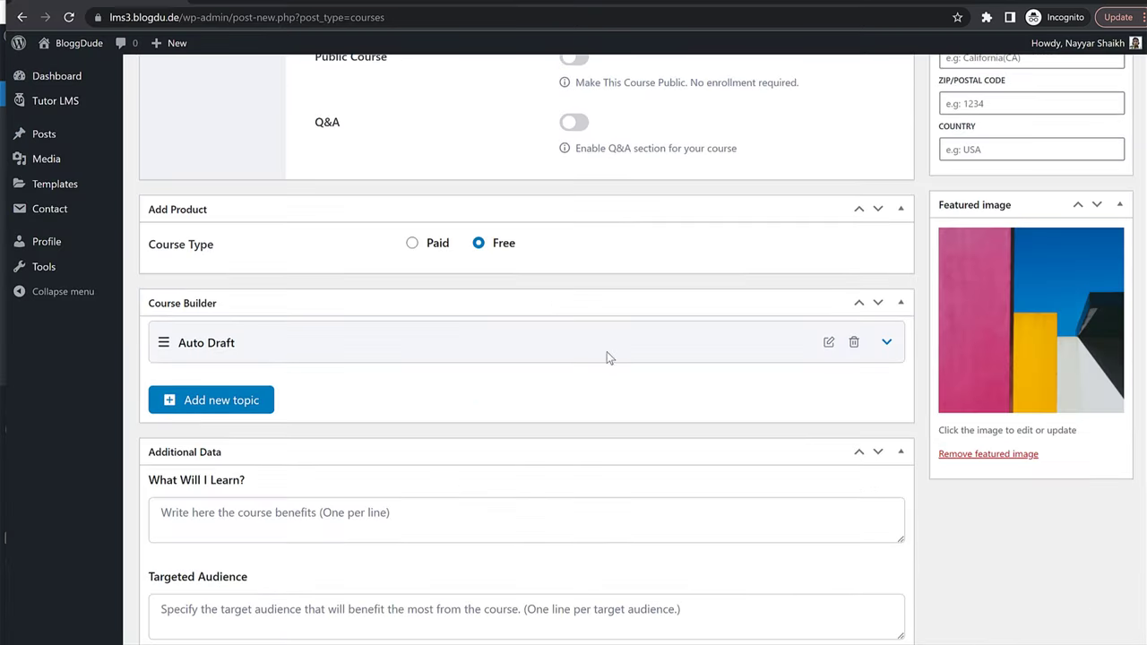
Try the Paid course type and its product list, then switch the course back to Free
{"action": "left_click", "coordinate": [413, 244]}
{"action": "left_click", "coordinate": [445, 276]}
{"action": "scroll", "coordinate": [502, 310], "scroll_direction": "down", "scroll_amount": 1}
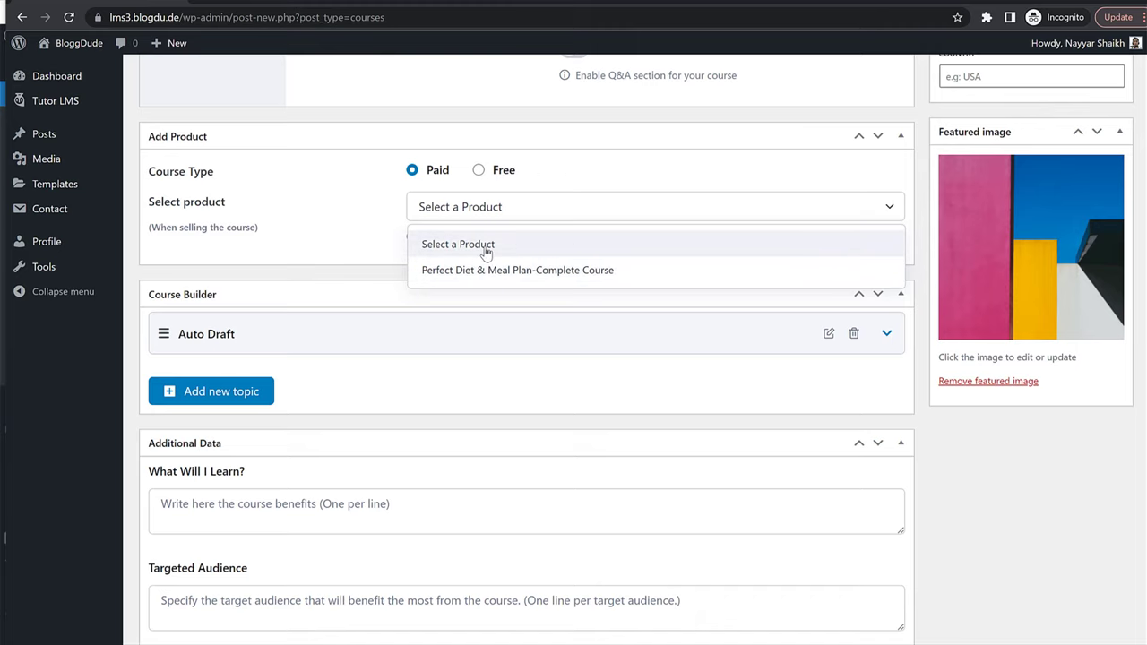
{"action": "left_click", "coordinate": [338, 228]}
{"action": "scroll", "coordinate": [380, 258], "scroll_direction": "up", "scroll_amount": 1}
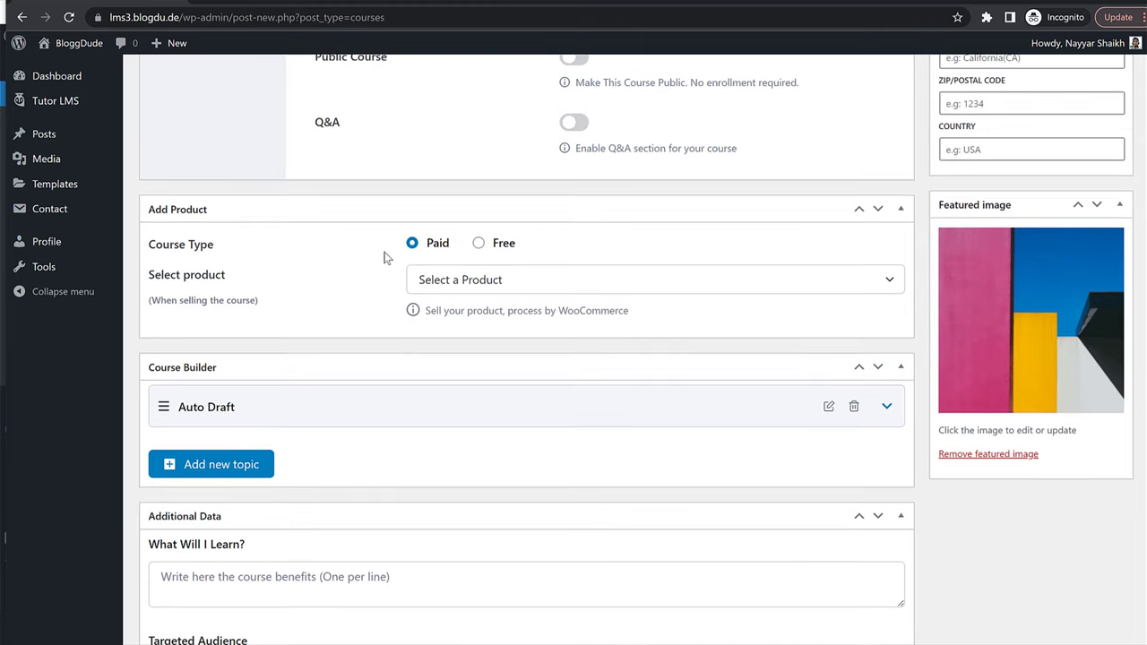
{"action": "left_click", "coordinate": [498, 244]}
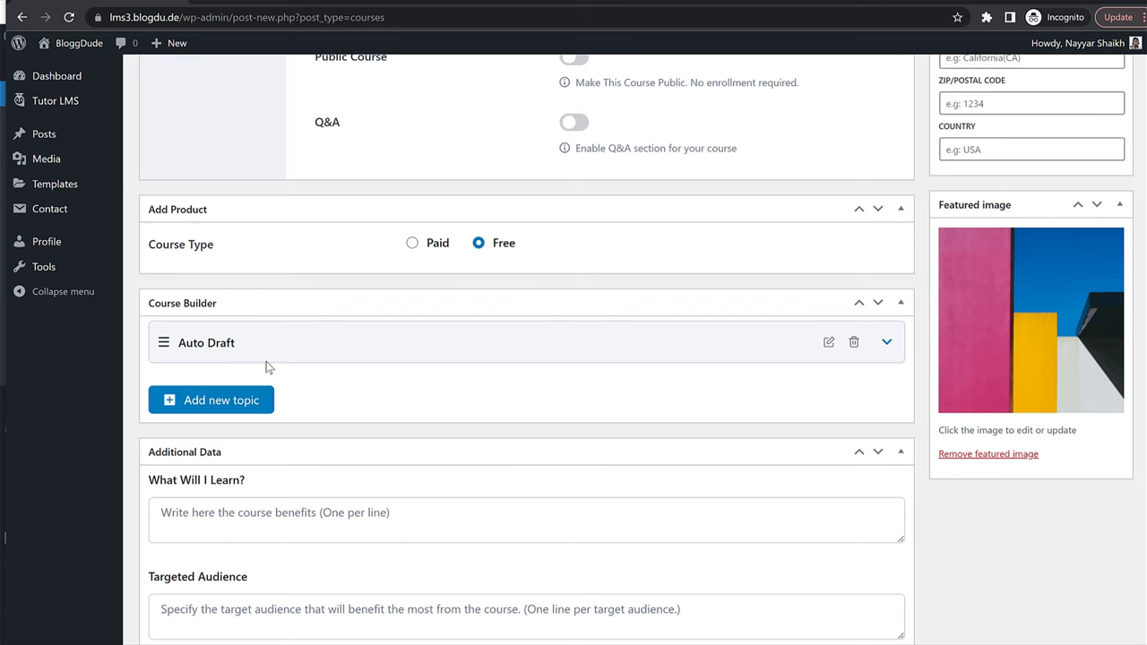
Re-select the Paid course type and submit Course Title for admin review
{"action": "scroll", "coordinate": [266, 368], "scroll_direction": "down", "scroll_amount": 10}
{"action": "scroll", "coordinate": [505, 423], "scroll_direction": "up", "scroll_amount": 6}
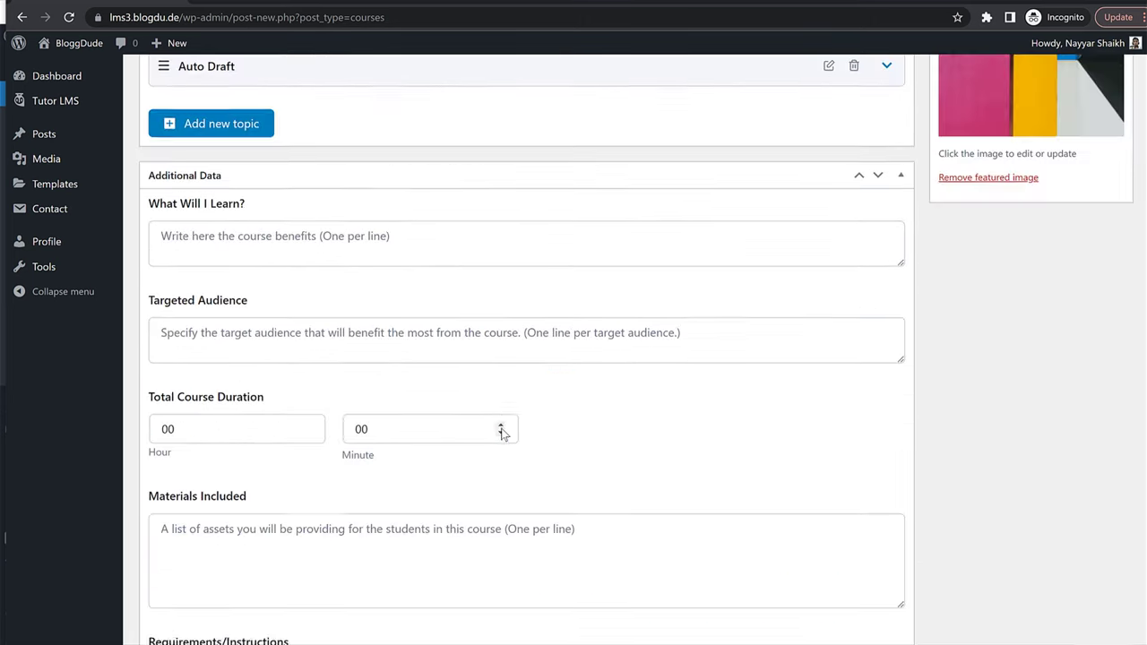
{"action": "scroll", "coordinate": [502, 433], "scroll_direction": "up", "scroll_amount": 5}
{"action": "scroll", "coordinate": [711, 453], "scroll_direction": "down", "scroll_amount": 8}
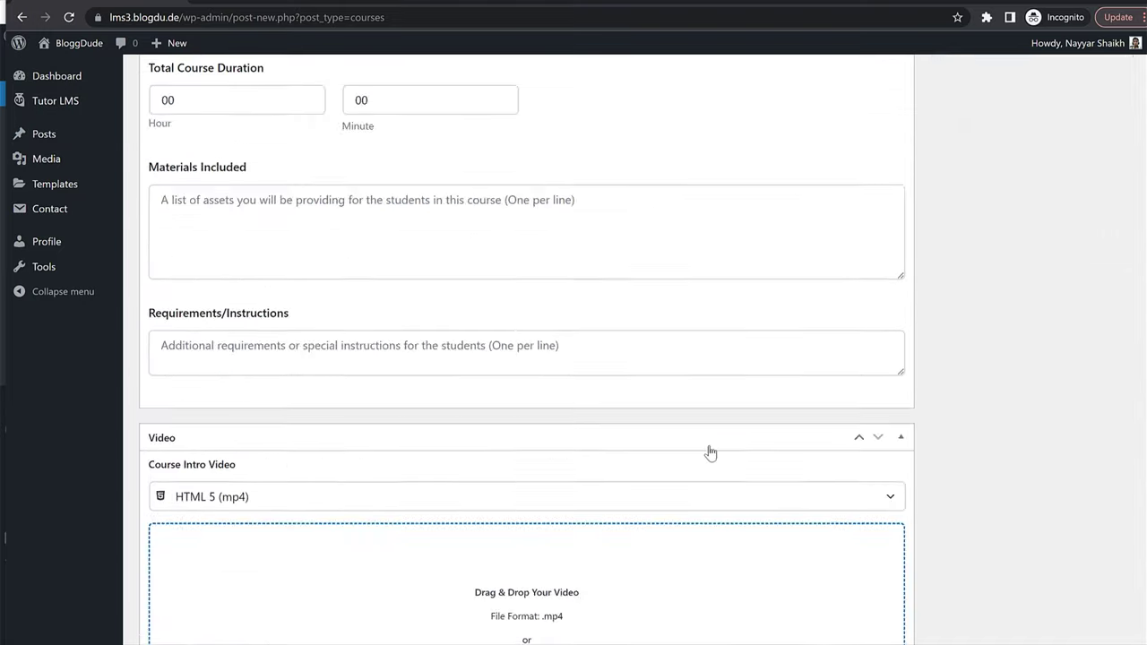
{"action": "scroll", "coordinate": [711, 452], "scroll_direction": "up", "scroll_amount": 9}
{"action": "scroll", "coordinate": [489, 328], "scroll_direction": "down", "scroll_amount": 3}
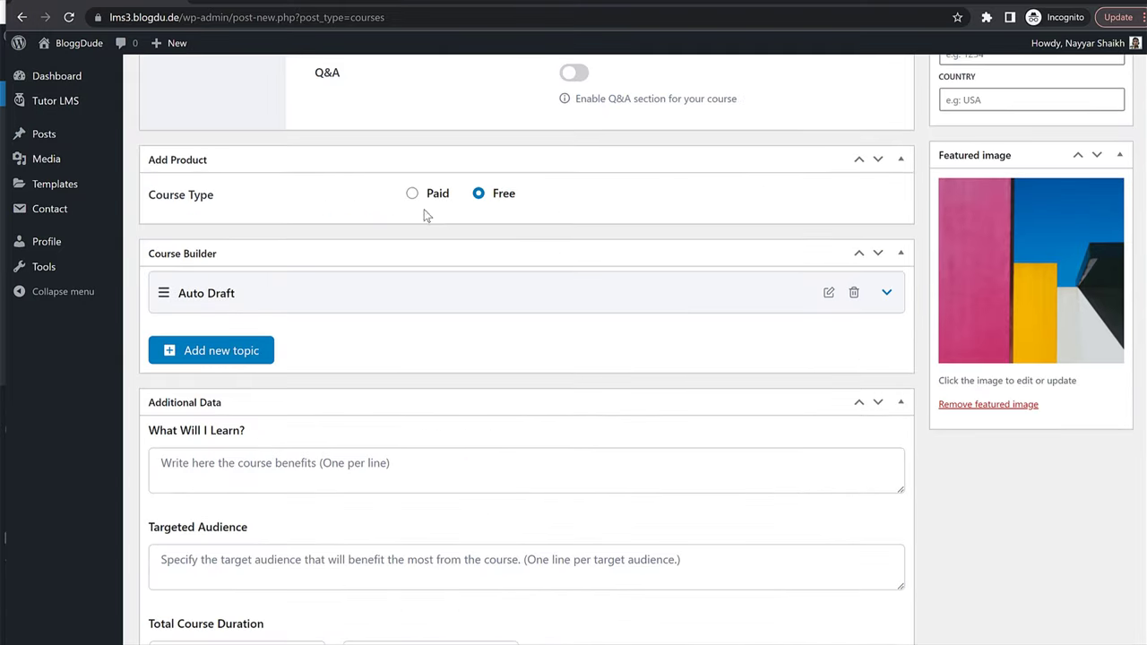
{"action": "left_click", "coordinate": [413, 196]}
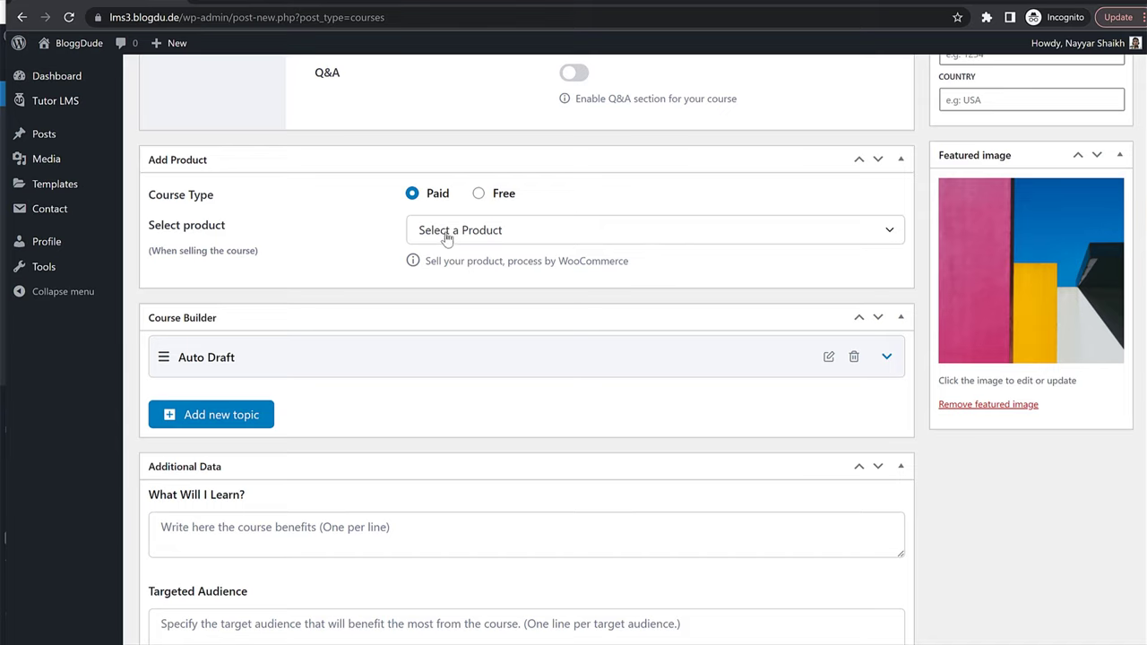
{"action": "scroll", "coordinate": [484, 295], "scroll_direction": "up", "scroll_amount": 10}
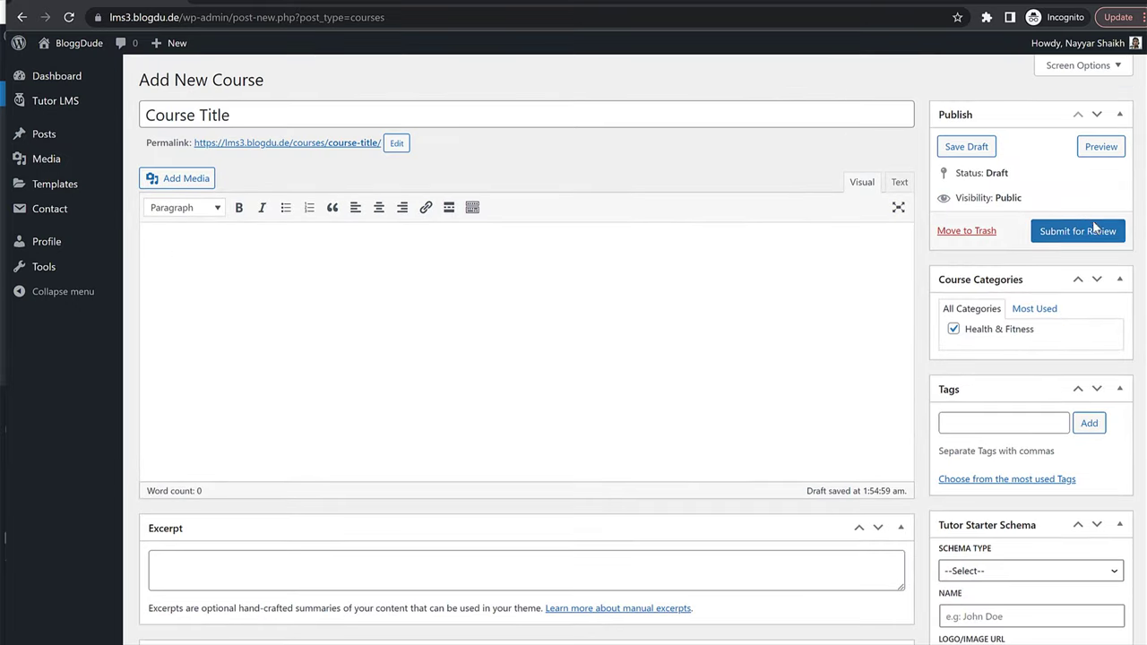
{"action": "left_click", "coordinate": [1080, 231]}
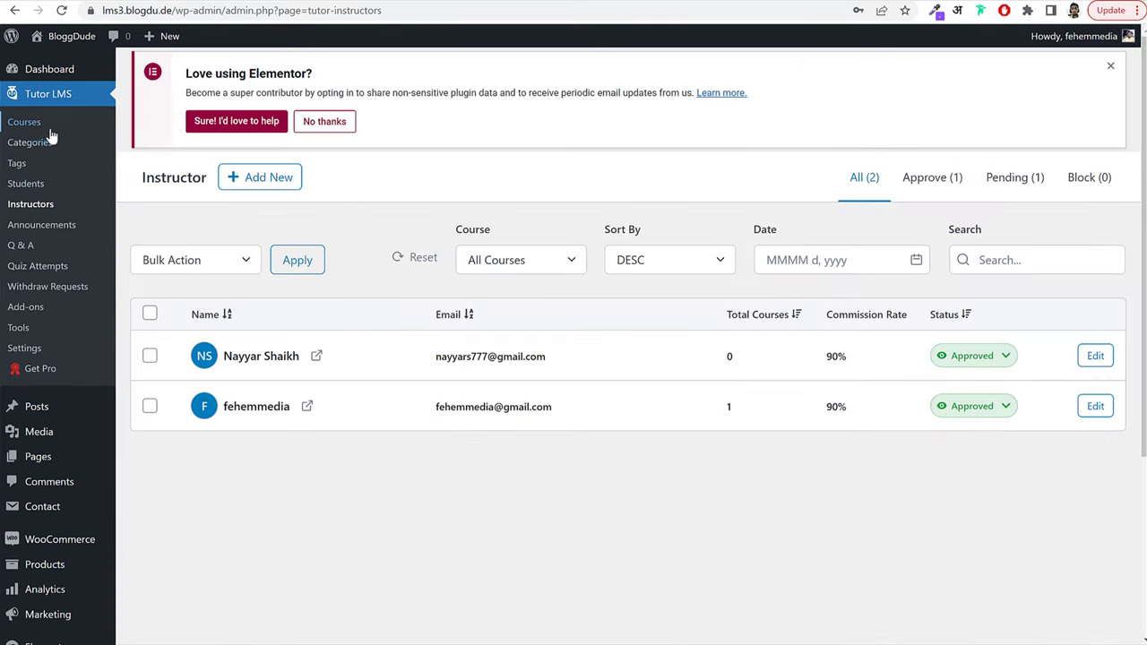
Open the pending Course Title course from the admin's Tutor LMS Courses list
{"action": "left_click", "coordinate": [27, 122]}
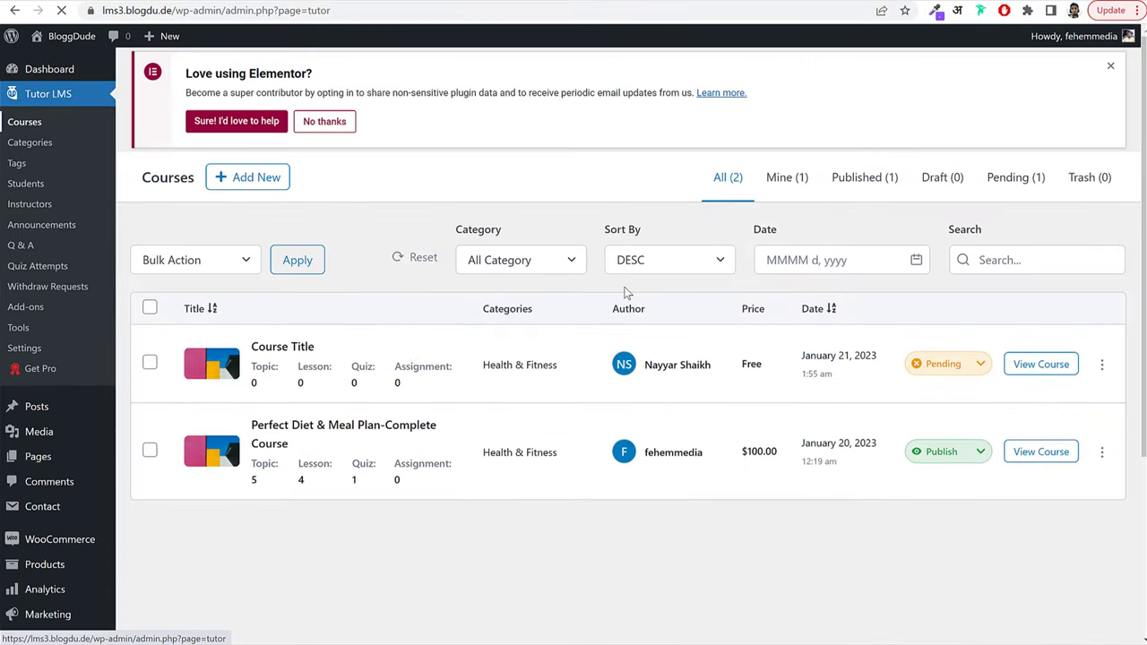
{"action": "left_click", "coordinate": [298, 353]}
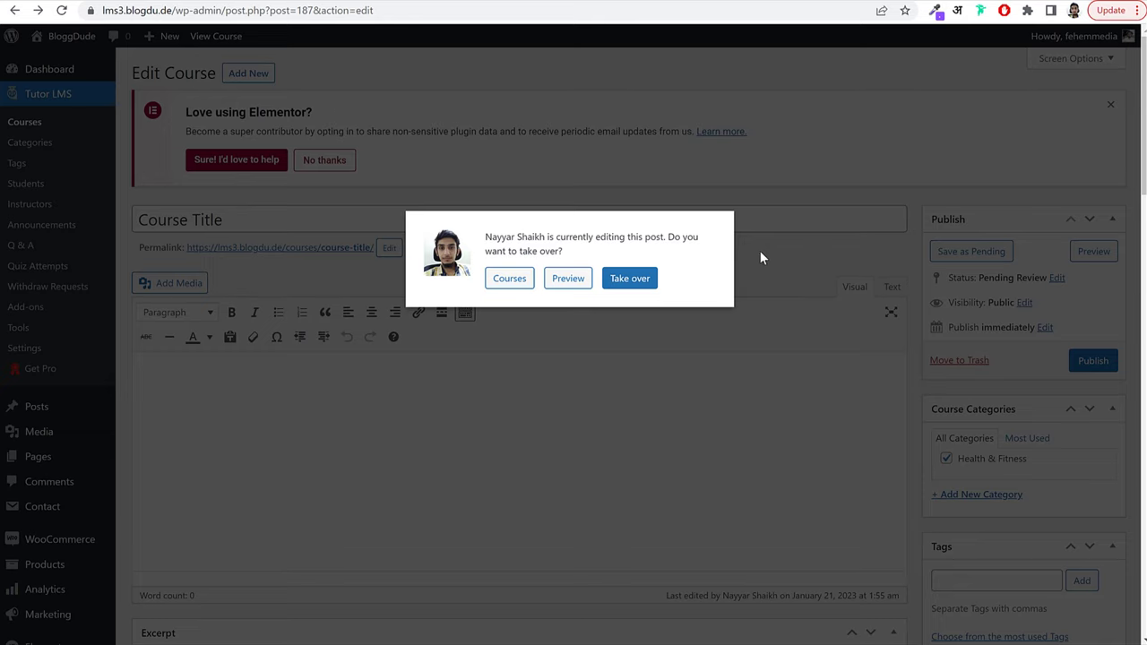
Take over editing the course, keeping the instructor as its author
{"action": "left_click", "coordinate": [634, 281]}
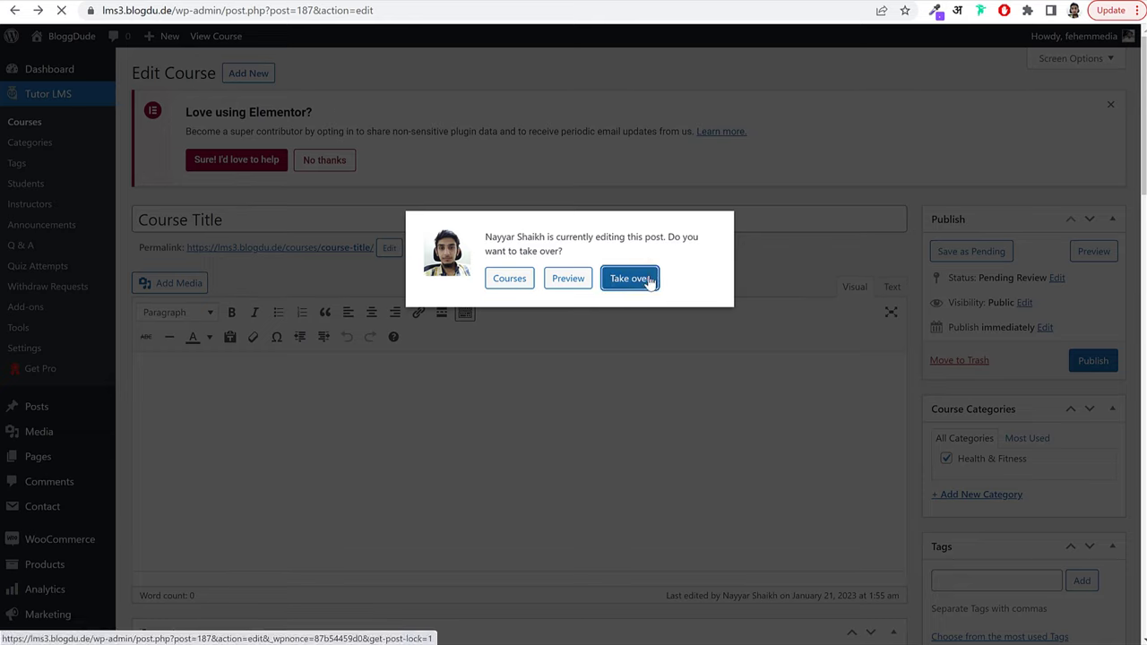
{"action": "scroll", "coordinate": [528, 344], "scroll_direction": "down", "scroll_amount": 5}
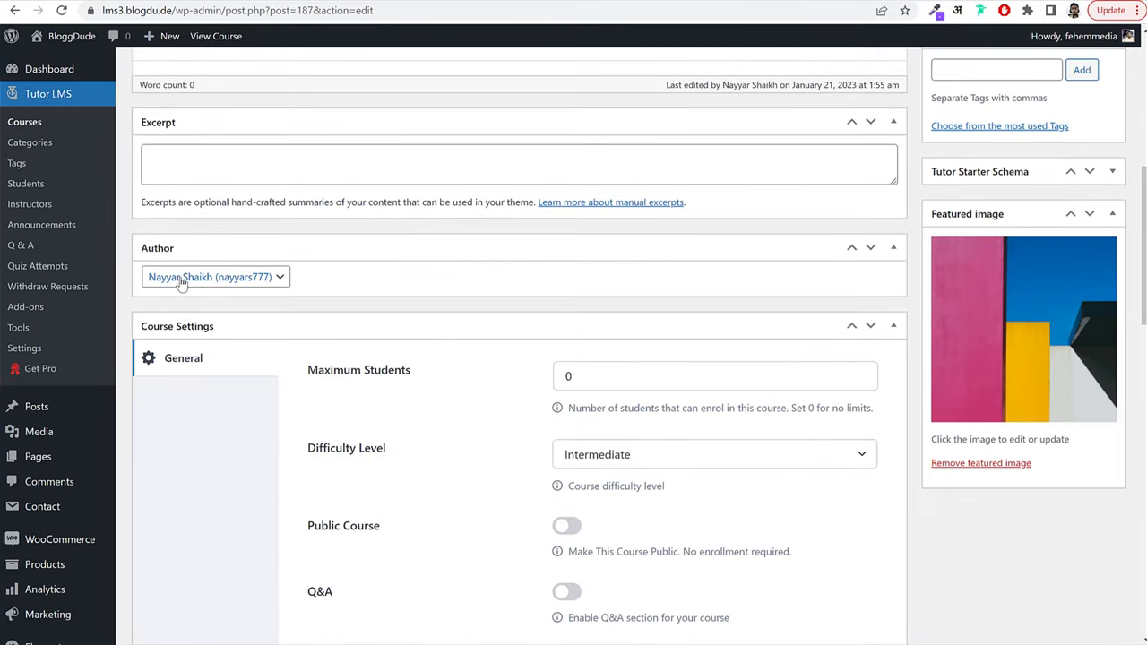
{"action": "left_click", "coordinate": [249, 285]}
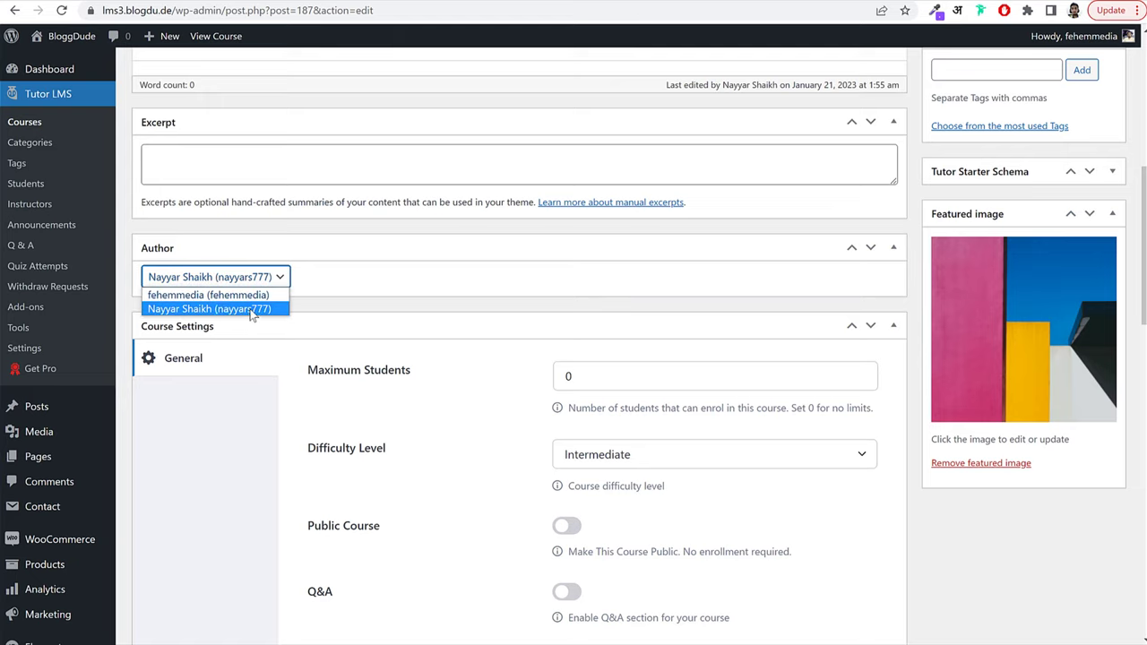
{"action": "left_click", "coordinate": [252, 309]}
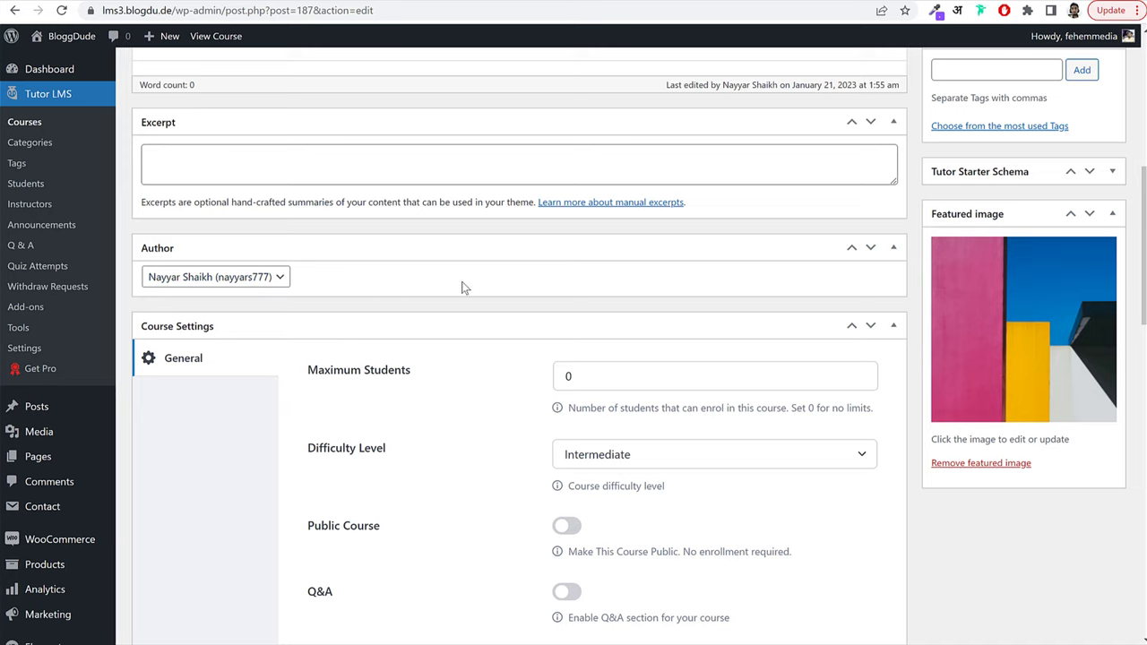
Review the Course Settings and Add Product sections, then publish Course Title
{"action": "scroll", "coordinate": [464, 286], "scroll_direction": "down", "scroll_amount": 7}
{"action": "scroll", "coordinate": [574, 422], "scroll_direction": "up", "scroll_amount": 3}
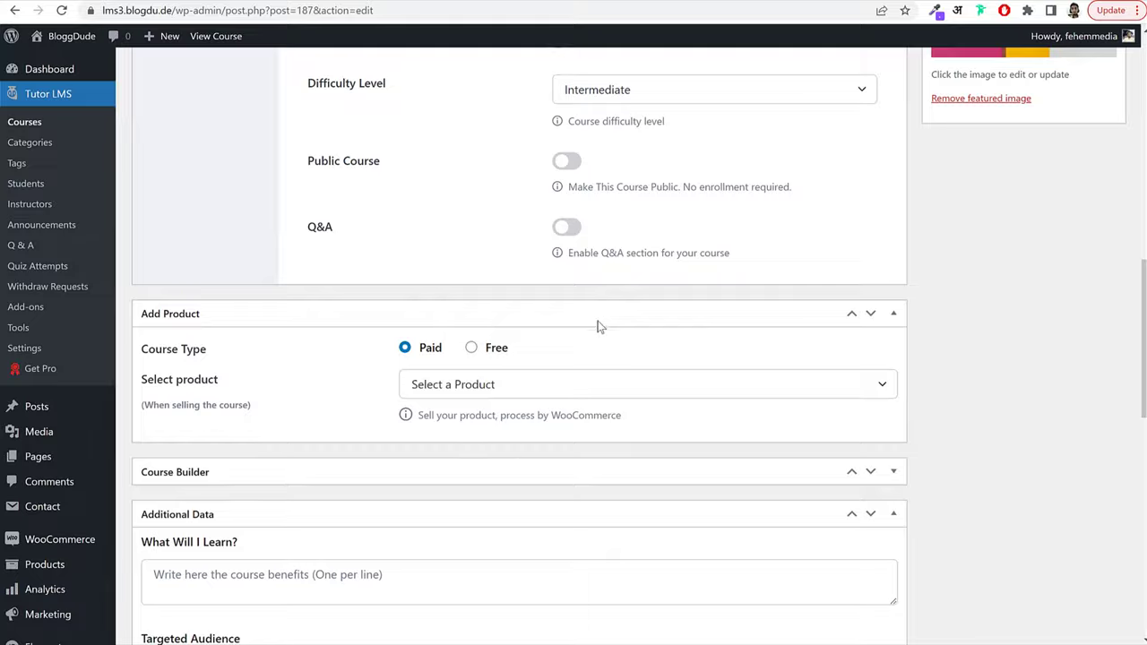
{"action": "scroll", "coordinate": [599, 327], "scroll_direction": "up", "scroll_amount": 10}
{"action": "scroll", "coordinate": [612, 316], "scroll_direction": "down", "scroll_amount": 7}
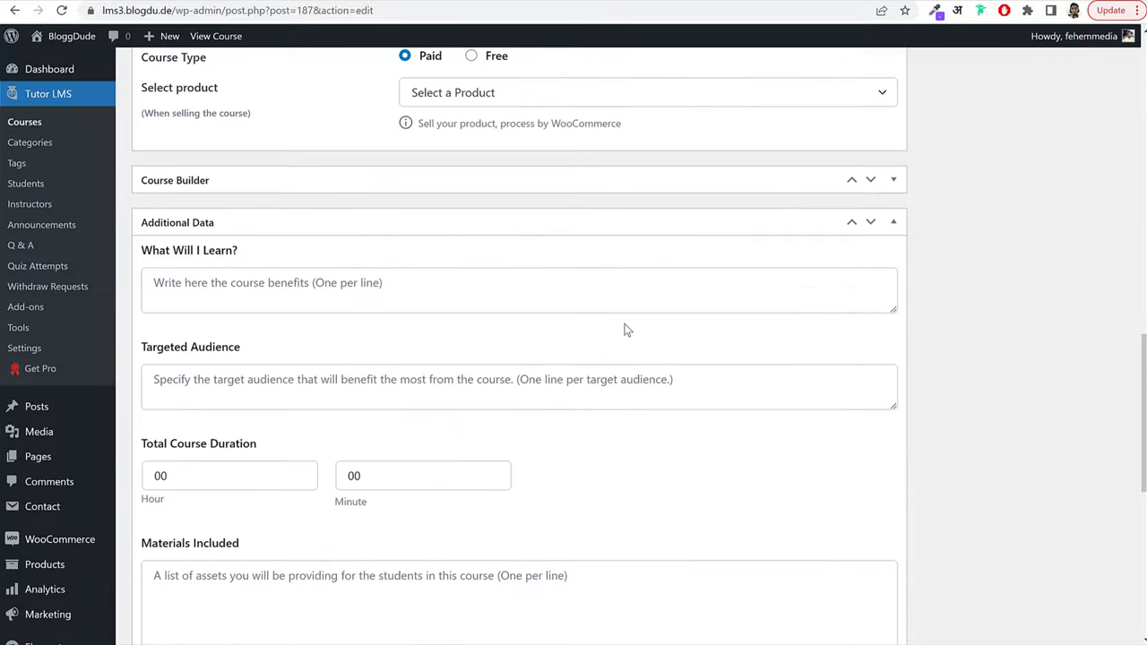
{"action": "scroll", "coordinate": [367, 274], "scroll_direction": "up", "scroll_amount": 5}
{"action": "scroll", "coordinate": [407, 317], "scroll_direction": "down", "scroll_amount": 1}
{"action": "middle_click", "coordinate": [407, 318]}
{"action": "scroll", "coordinate": [407, 318], "scroll_direction": "down", "scroll_amount": 10}
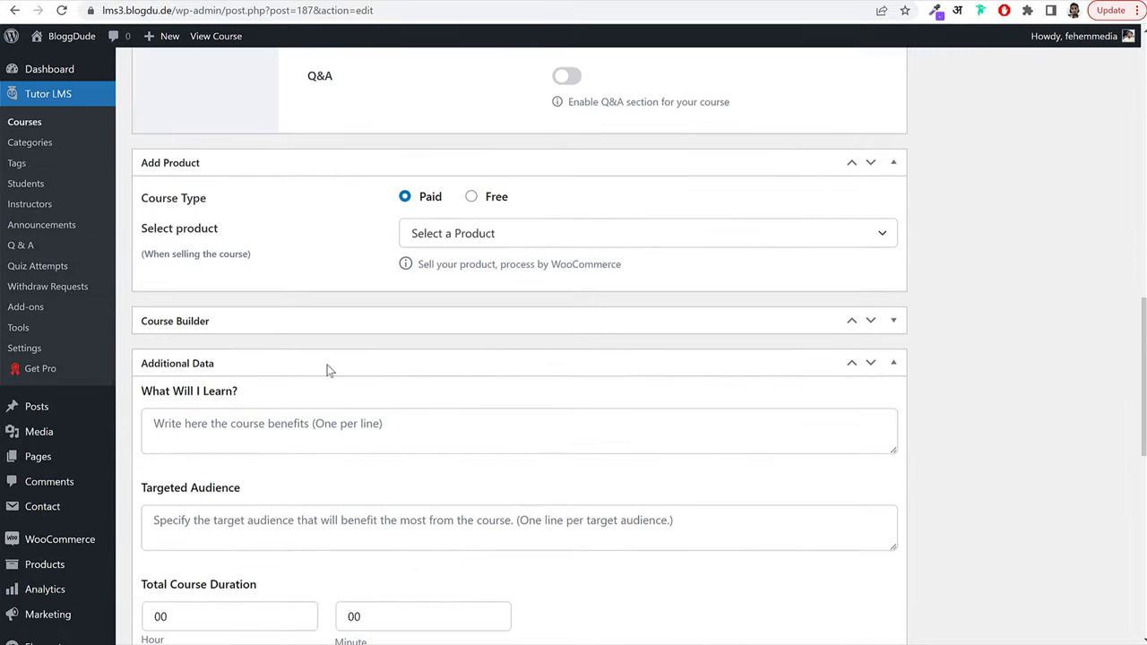
{"action": "middle_click", "coordinate": [387, 355]}
{"action": "scroll", "coordinate": [388, 354], "scroll_direction": "up", "scroll_amount": 12}
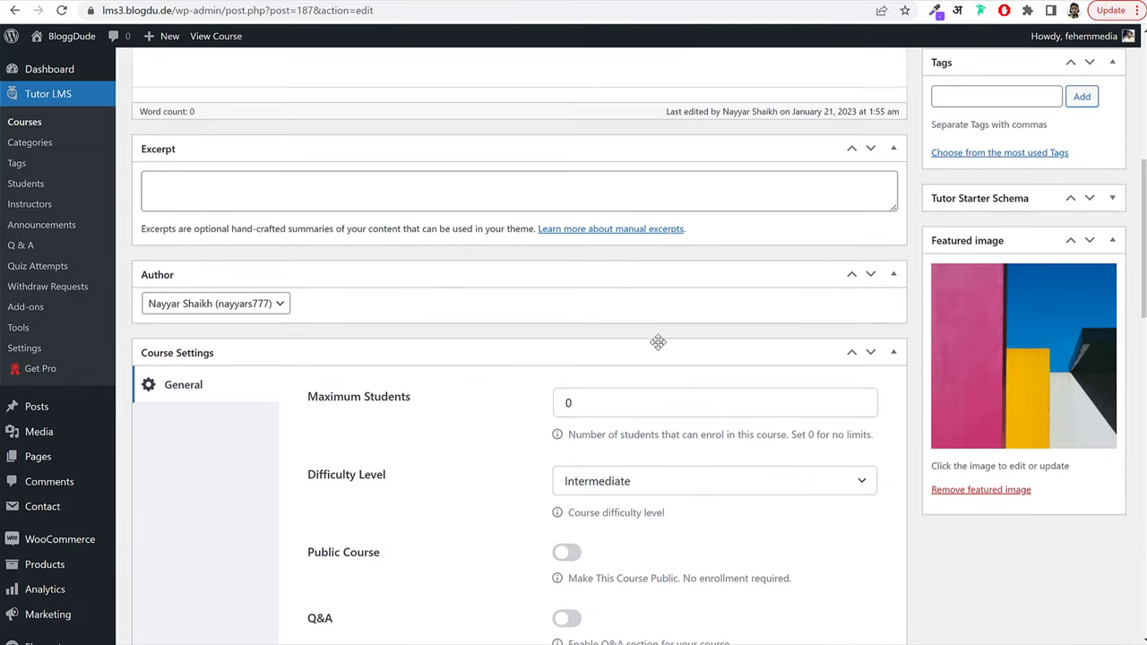
{"action": "scroll", "coordinate": [411, 347], "scroll_direction": "up", "scroll_amount": 3}
{"action": "scroll", "coordinate": [620, 337], "scroll_direction": "down", "scroll_amount": 4}
{"action": "scroll", "coordinate": [620, 337], "scroll_direction": "down", "scroll_amount": 3}
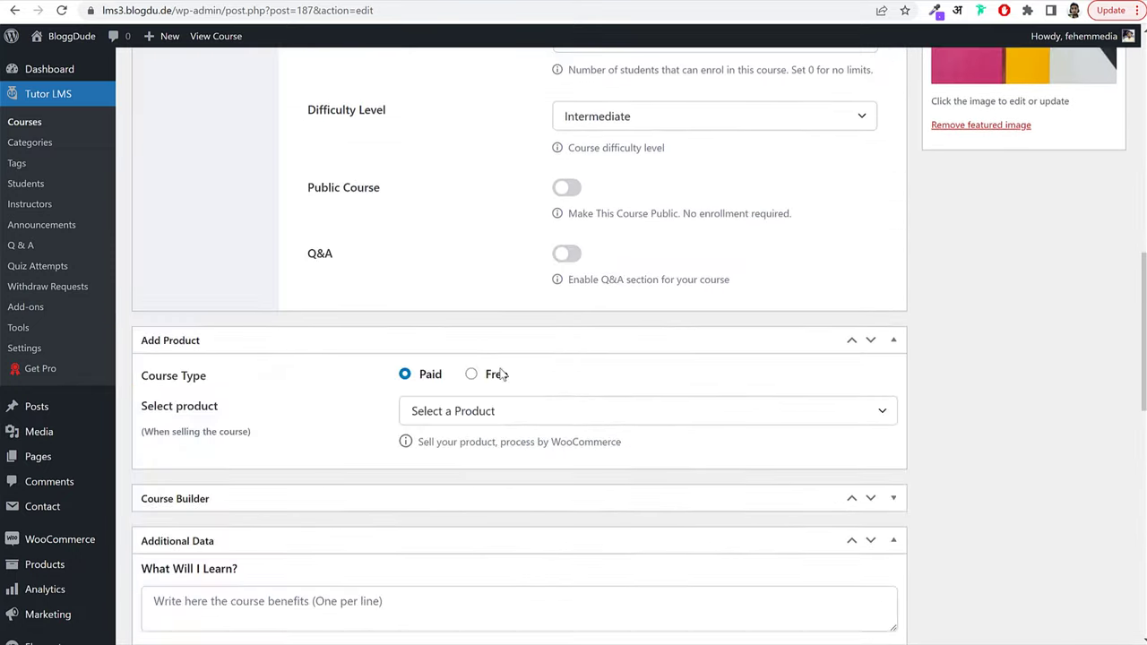
{"action": "scroll", "coordinate": [618, 393], "scroll_direction": "up", "scroll_amount": 10}
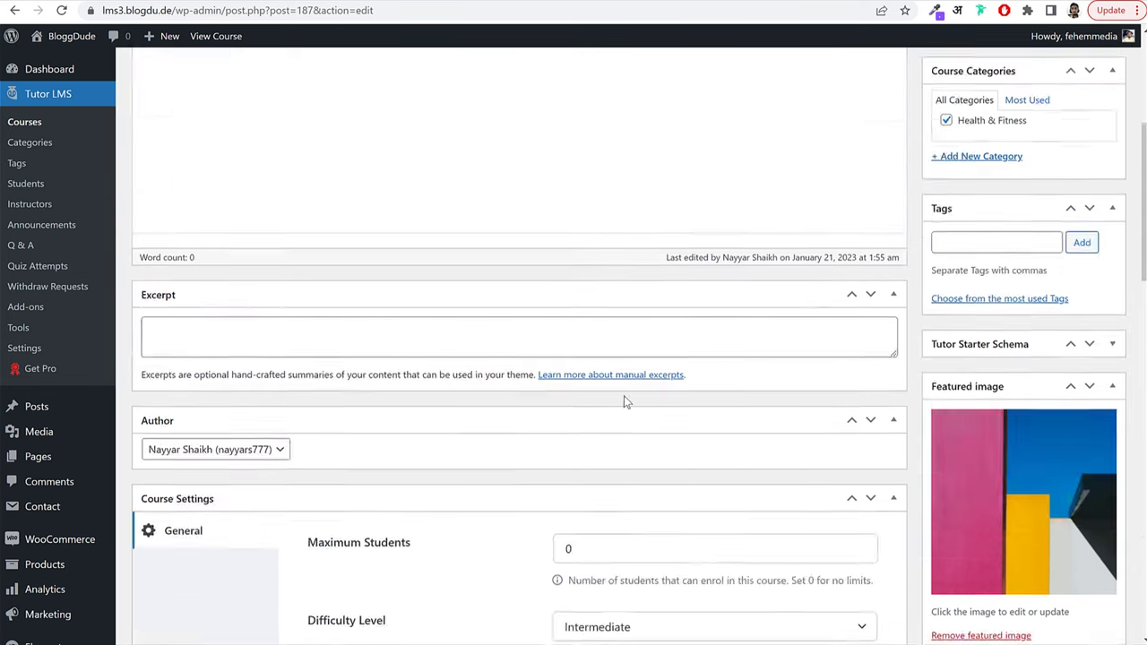
{"action": "left_click", "coordinate": [1096, 362]}
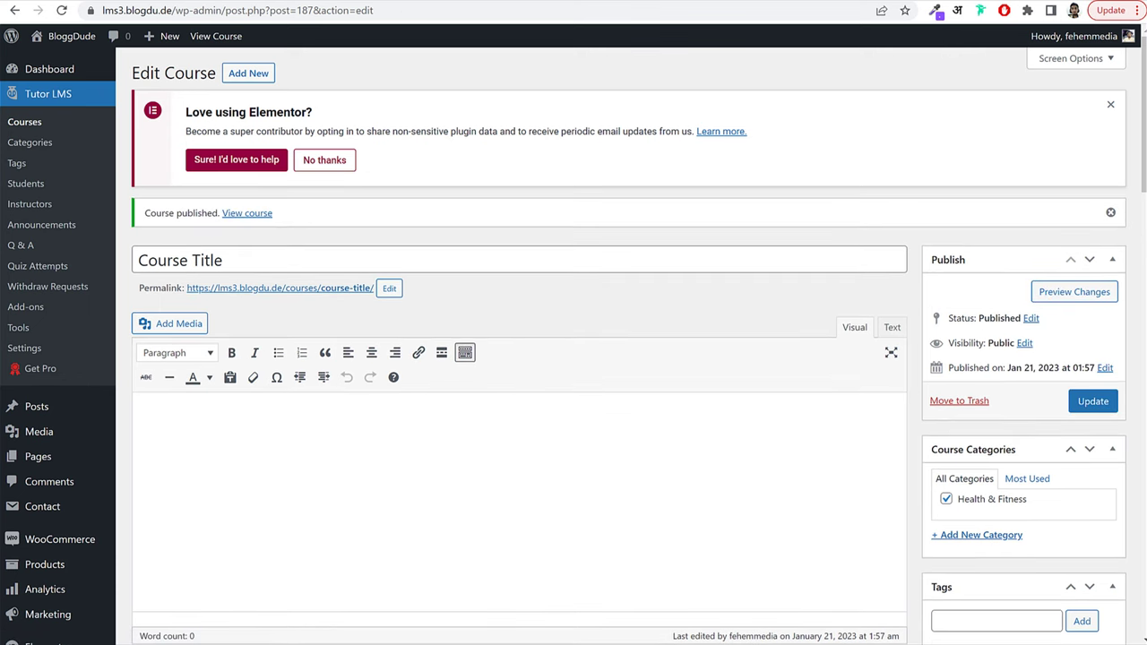
In the instructor's window, open My Courses to see Course Title listed as published and Free
{"action": "left_click", "coordinate": [484, 632]}
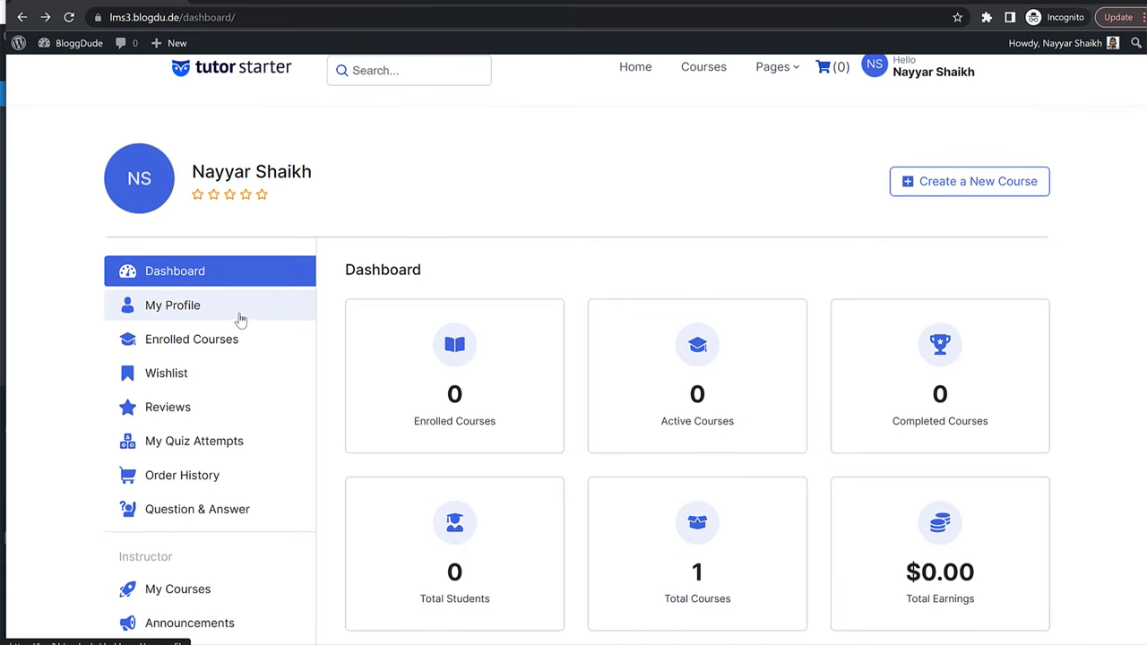
{"action": "scroll", "coordinate": [235, 417], "scroll_direction": "down", "scroll_amount": 2}
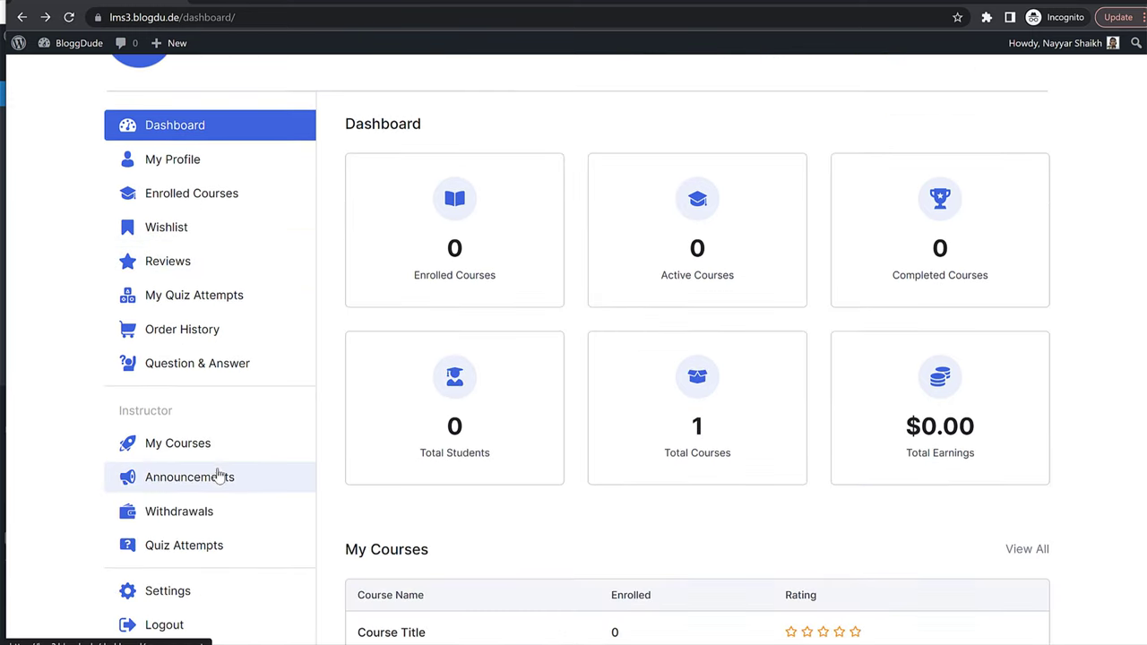
{"action": "left_click", "coordinate": [222, 459]}
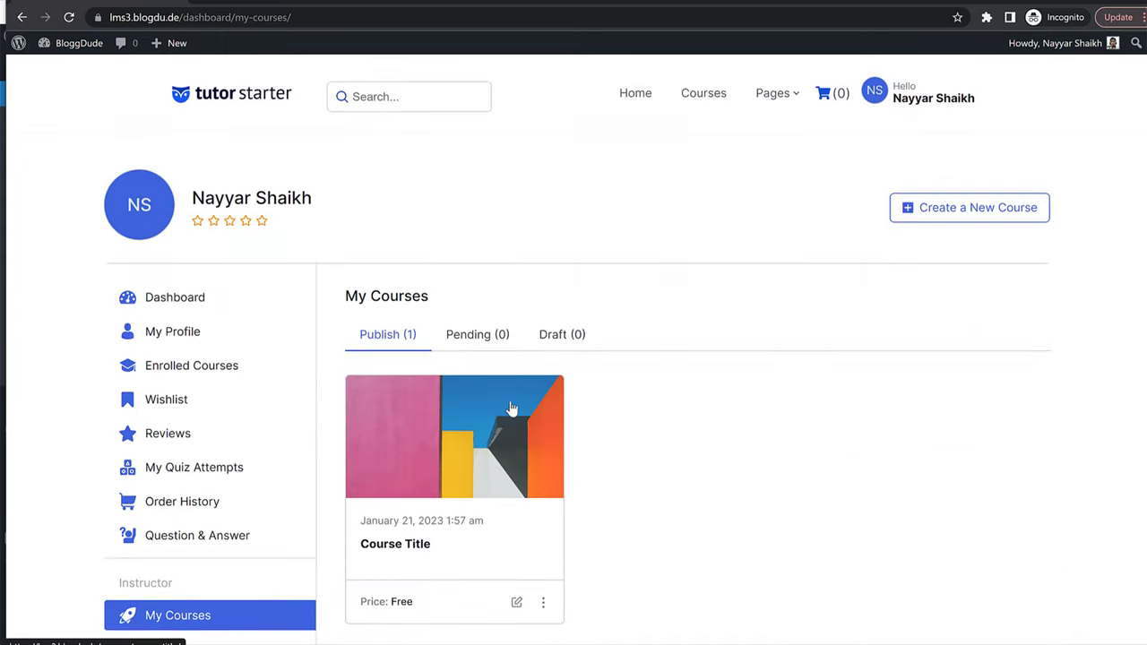
{"action": "scroll", "coordinate": [457, 398], "scroll_direction": "down", "scroll_amount": 3}
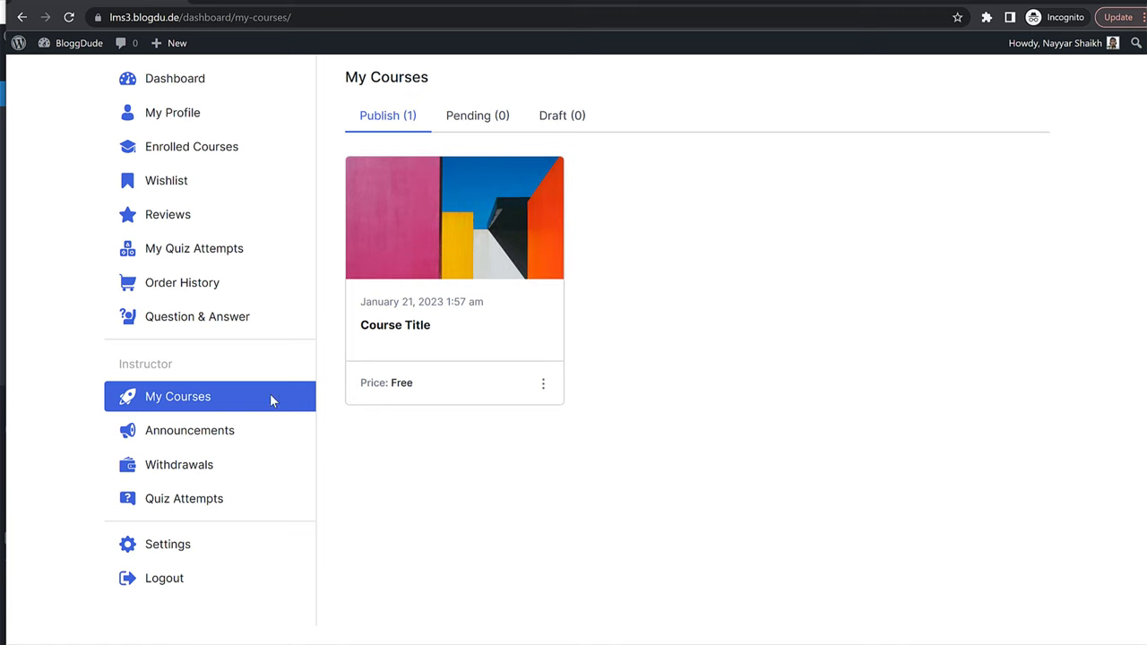
Open Withdrawals and its Withdraw Preference settings listing Bank Transfer, E-Check and PayPal
{"action": "left_click", "coordinate": [170, 472]}
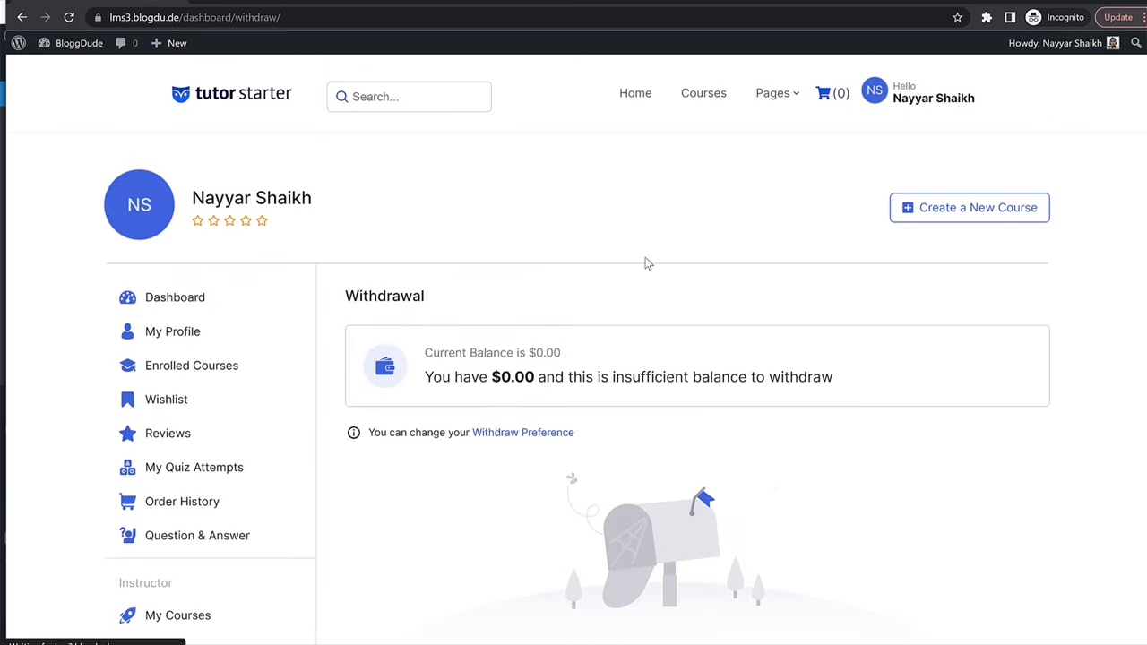
{"action": "left_click_drag", "start_coordinate": [492, 376], "coordinate": [576, 376]}
{"action": "left_click", "coordinate": [592, 369]}
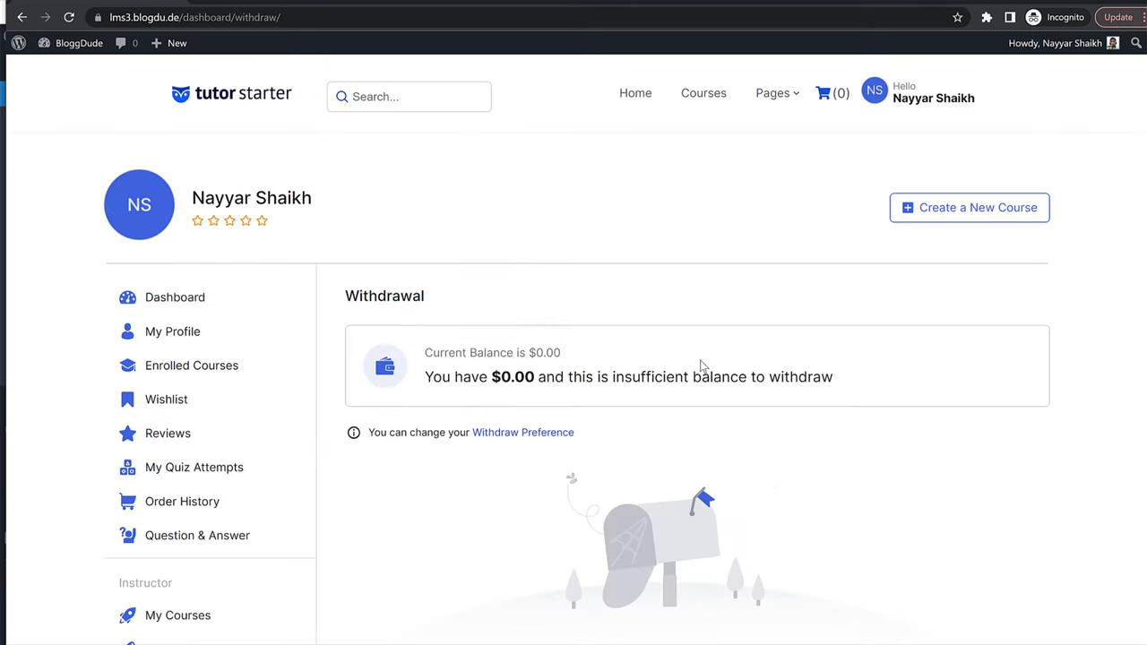
{"action": "scroll", "coordinate": [699, 367], "scroll_direction": "down", "scroll_amount": 1}
{"action": "scroll", "coordinate": [703, 366], "scroll_direction": "down", "scroll_amount": 1}
{"action": "scroll", "coordinate": [587, 261], "scroll_direction": "up", "scroll_amount": 1}
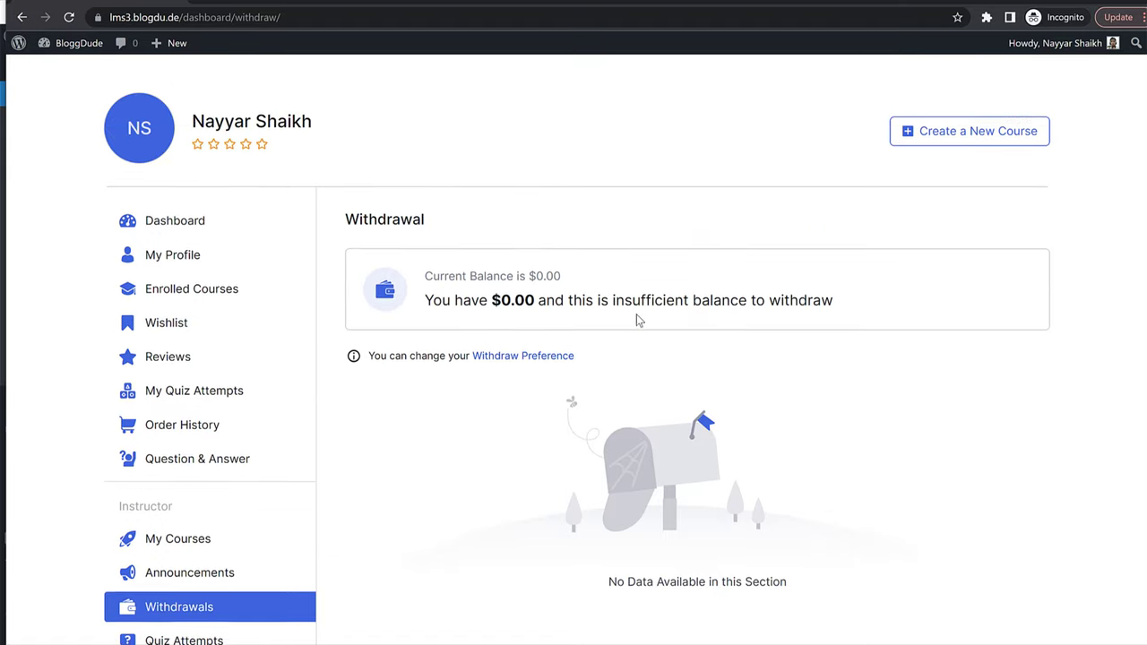
{"action": "left_click", "coordinate": [494, 361]}
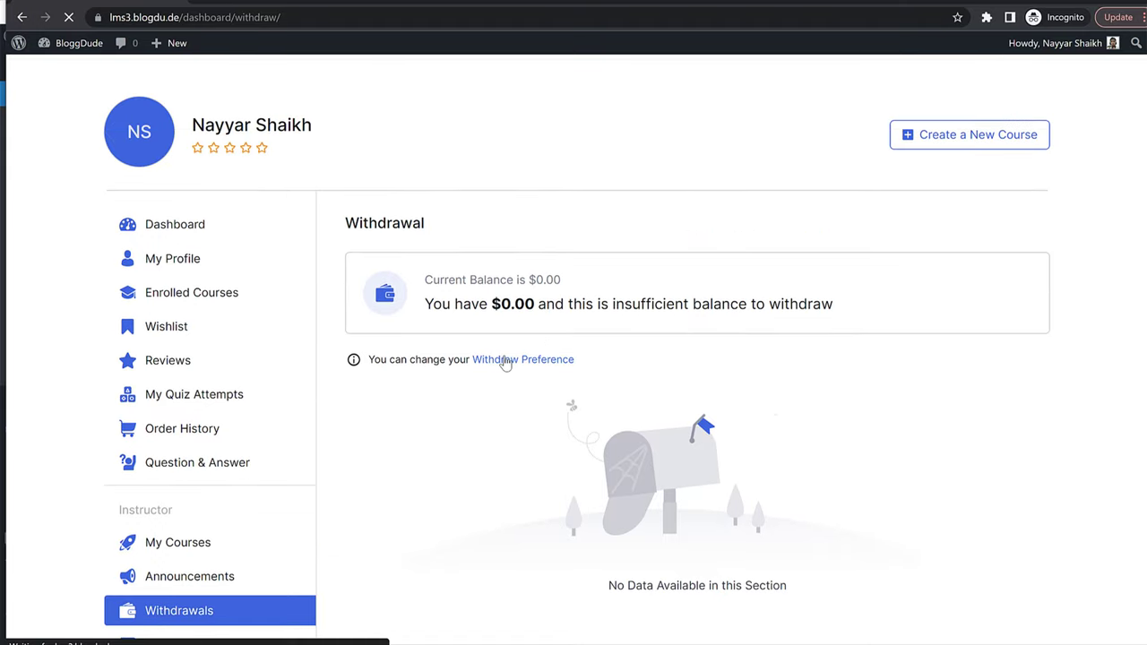
{"action": "scroll", "coordinate": [655, 350], "scroll_direction": "down", "scroll_amount": 1}
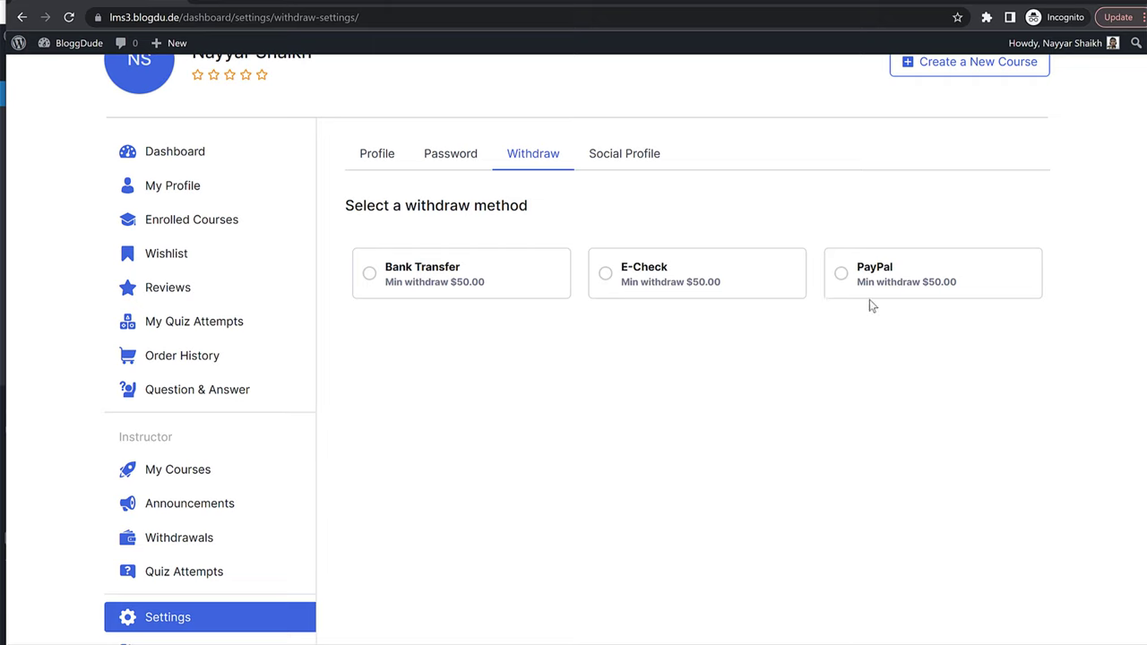
Try the Bank Transfer withdraw method and its account name field
{"action": "left_click", "coordinate": [467, 274]}
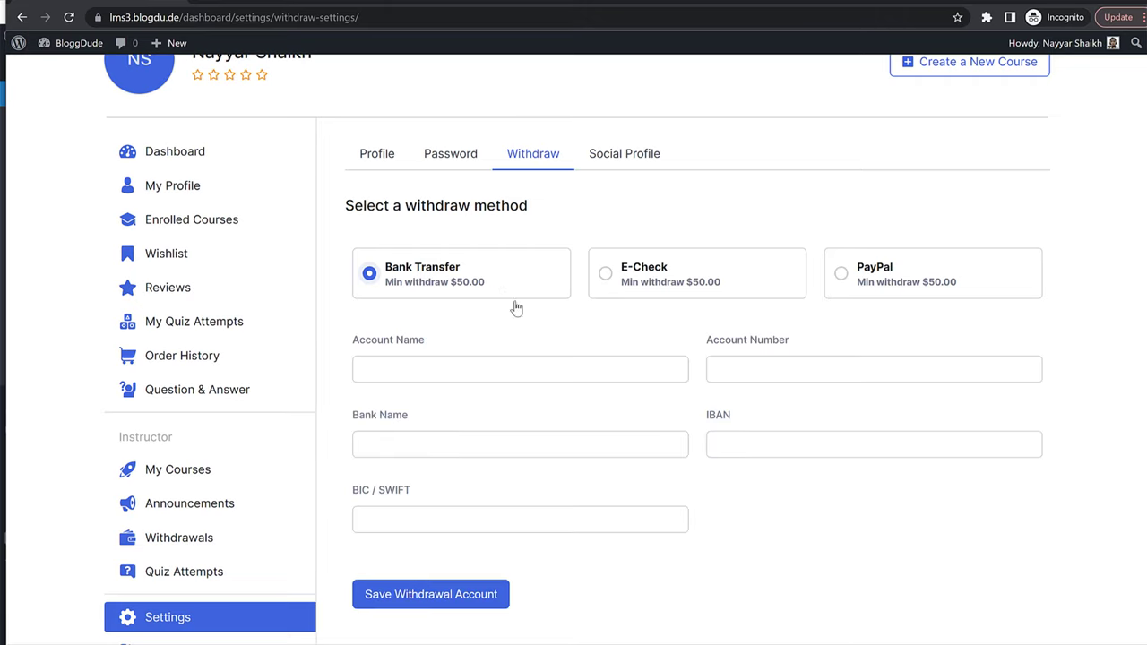
{"action": "scroll", "coordinate": [502, 269], "scroll_direction": "down", "scroll_amount": 2}
{"action": "left_click", "coordinate": [474, 226]}
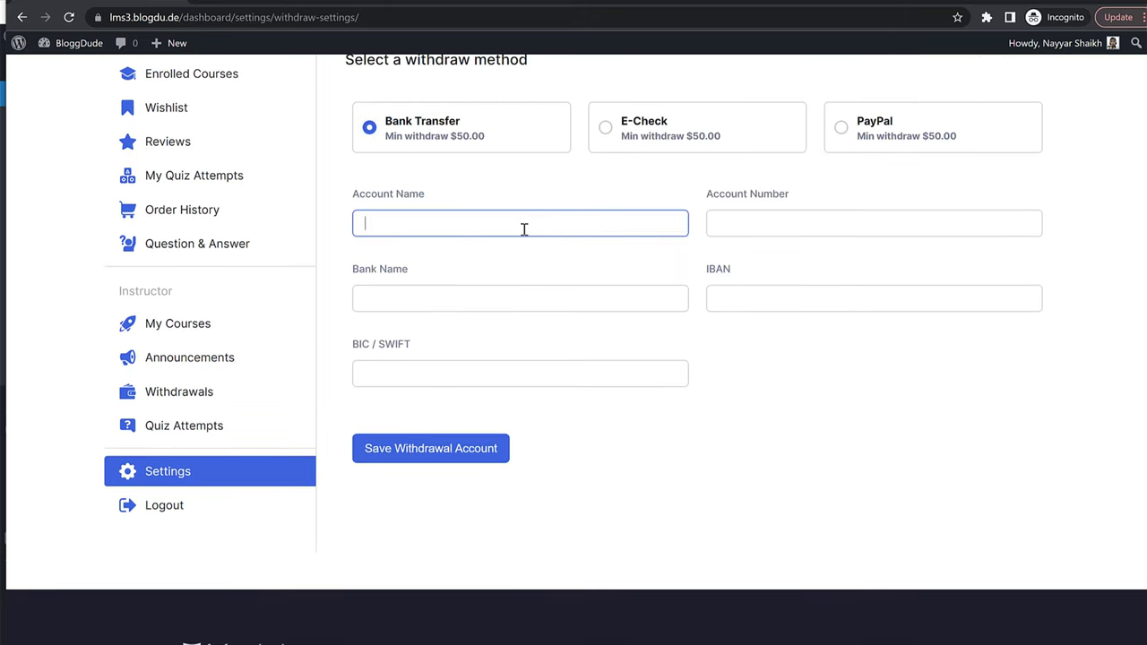
{"action": "left_click", "coordinate": [418, 196]}
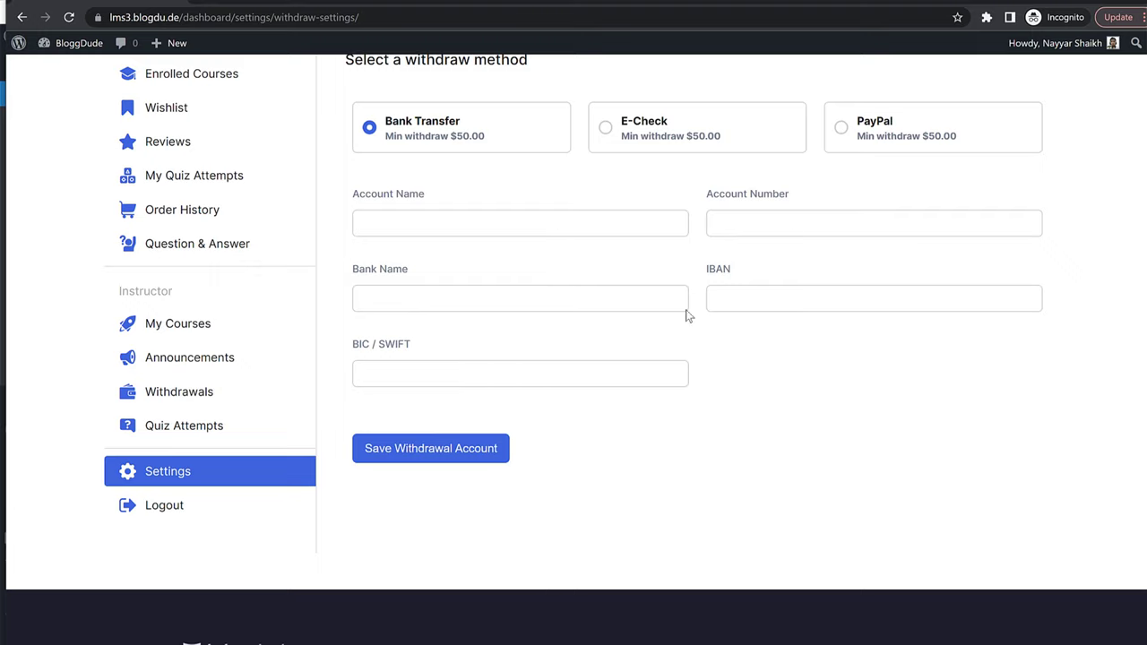
Choose PayPal, enter the instructor's Gmail address, save, and reload to confirm it stuck
{"action": "left_click", "coordinate": [866, 136]}
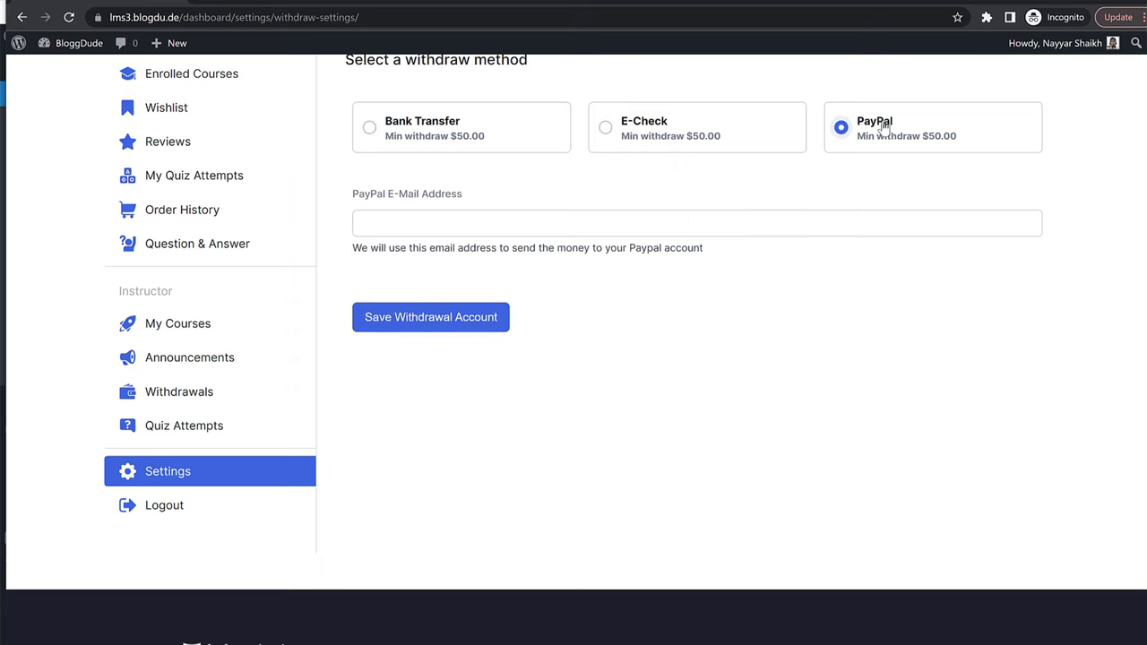
{"action": "left_click", "coordinate": [534, 233]}
{"action": "type", "text": "nay"}
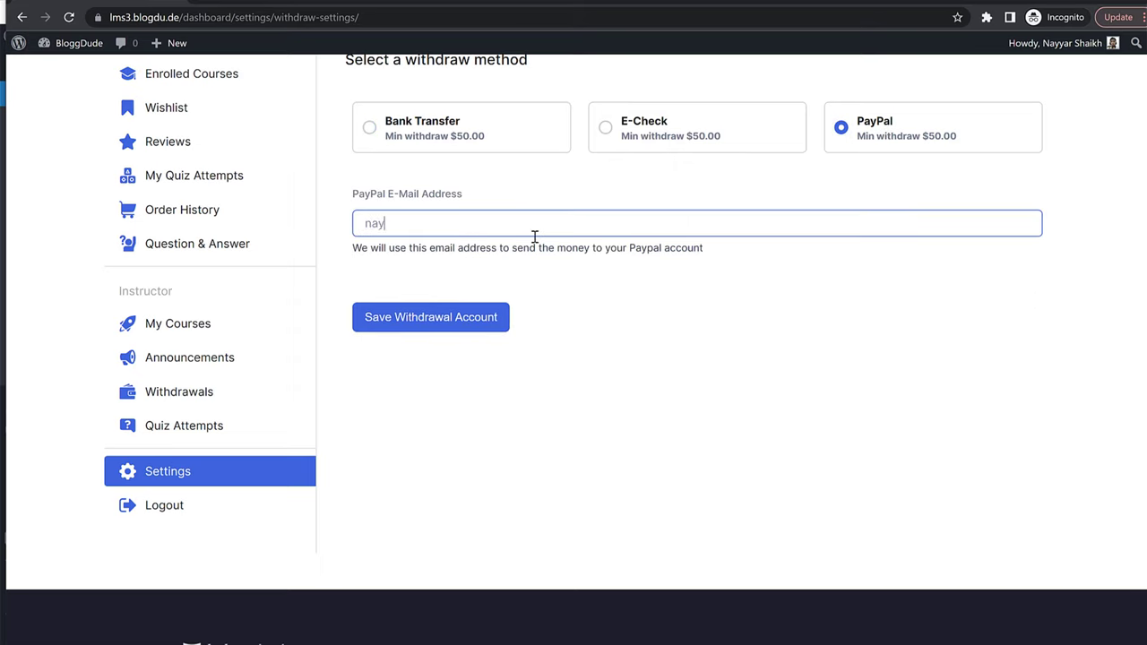
{"action": "type", "text": "yar"}
{"action": "key", "text": "ctrl+a"}
{"action": "left_click", "coordinate": [415, 318]}
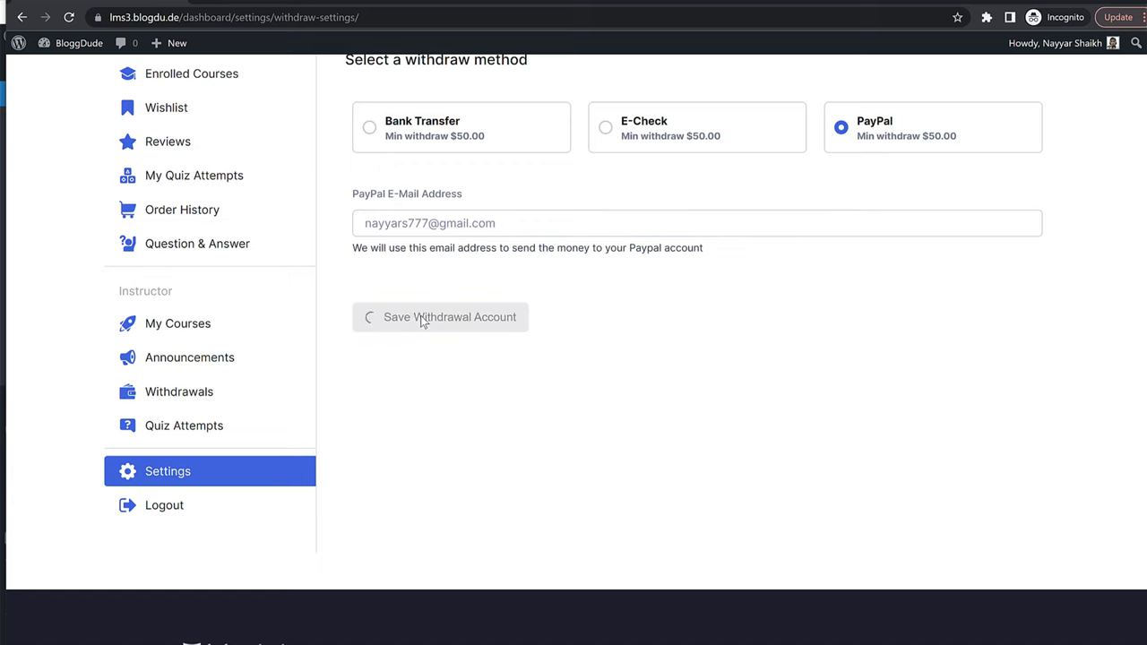
{"action": "scroll", "coordinate": [586, 317], "scroll_direction": "up", "scroll_amount": 2}
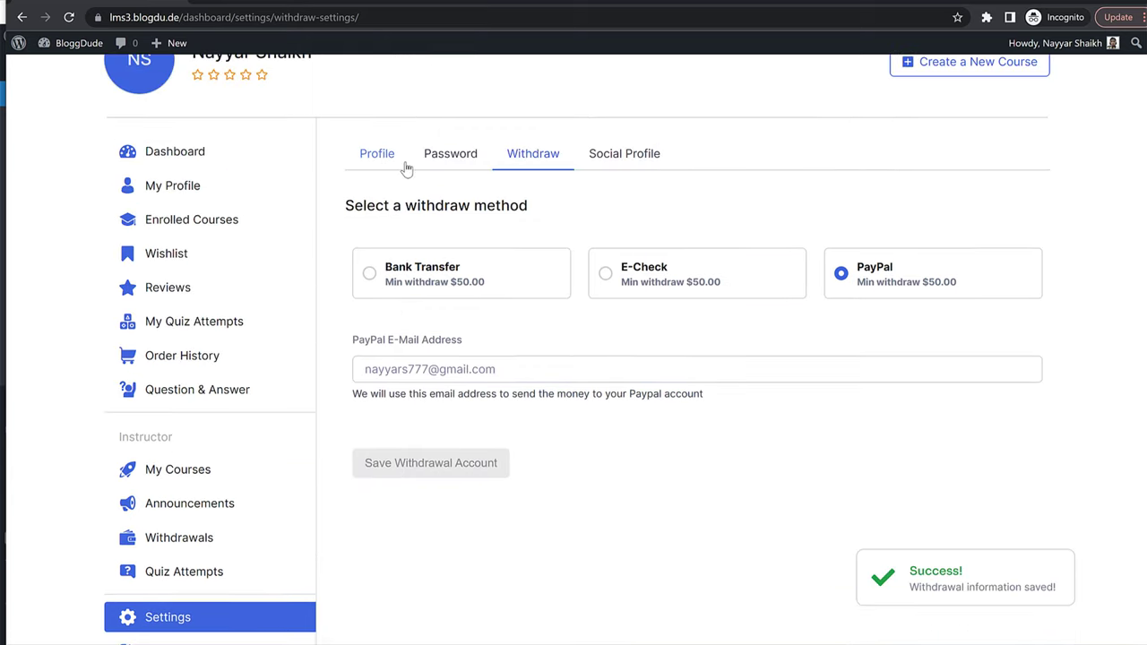
{"action": "left_click", "coordinate": [541, 166]}
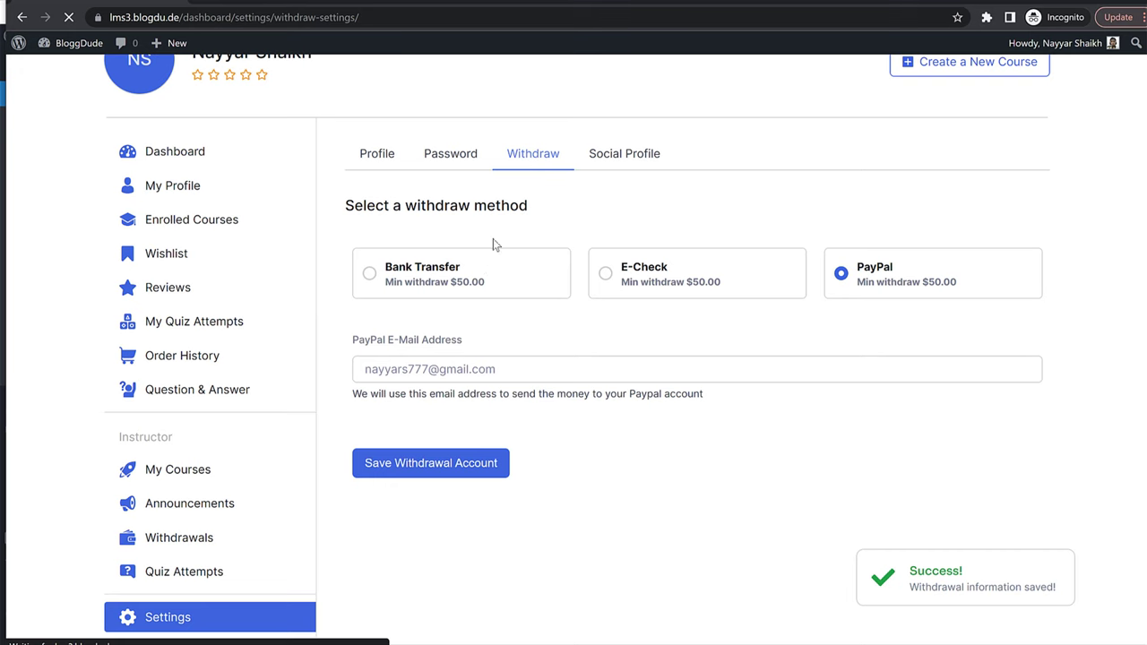
{"action": "scroll", "coordinate": [557, 339], "scroll_direction": "down", "scroll_amount": 2}
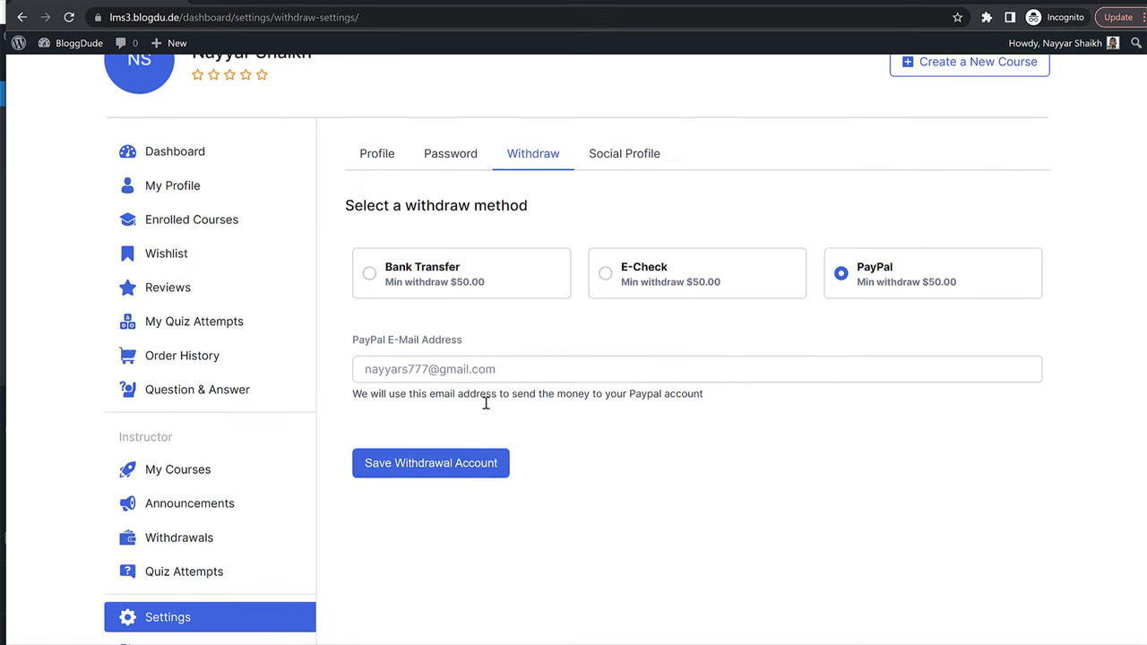
{"action": "scroll", "coordinate": [289, 548], "scroll_direction": "down", "scroll_amount": 2}
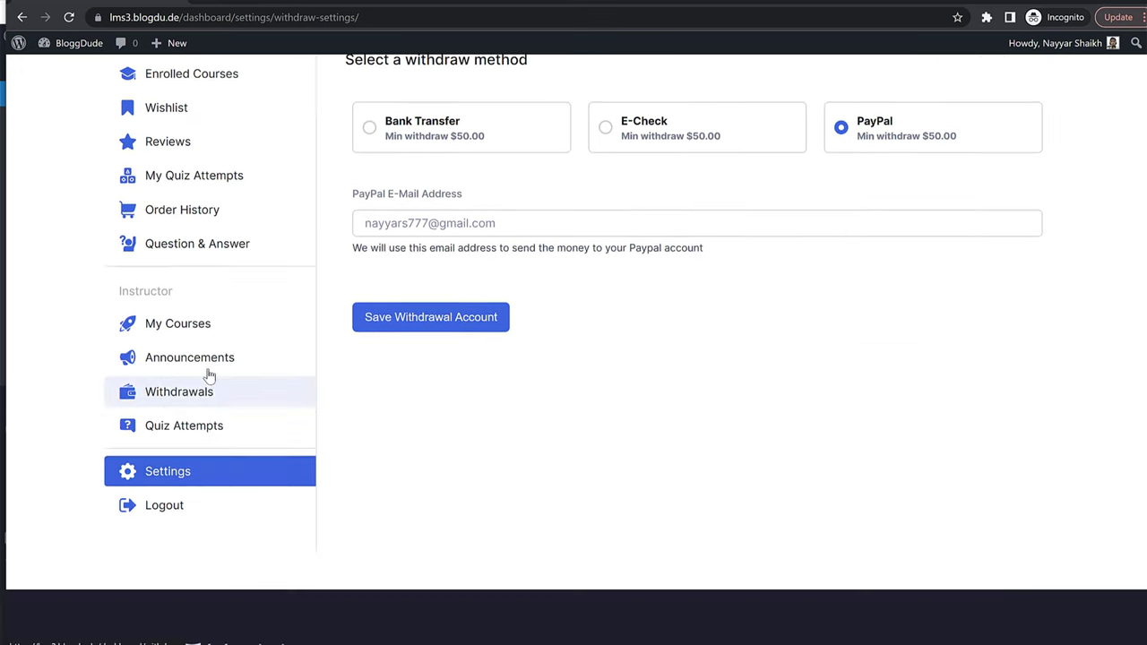
Check the instructor's Withdrawals page showing PayPal as preferred method and a $0.00 balance
{"action": "left_click", "coordinate": [208, 392]}
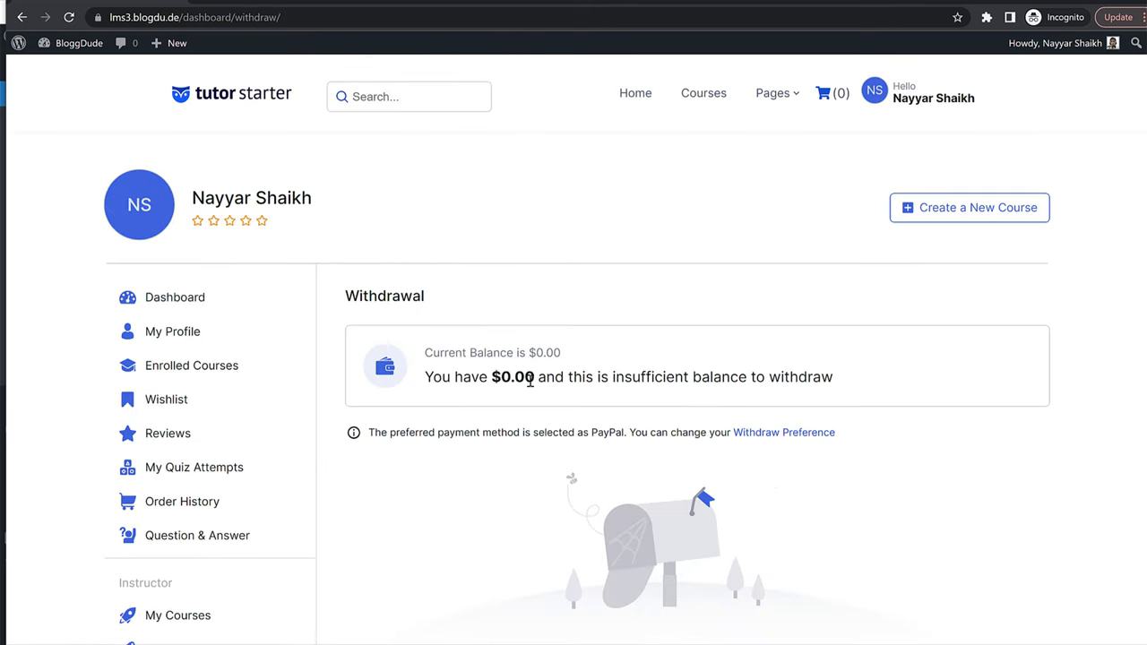
{"action": "left_click_drag", "start_coordinate": [493, 377], "coordinate": [584, 376]}
{"action": "left_click", "coordinate": [589, 377]}
{"action": "scroll", "coordinate": [640, 410], "scroll_direction": "down", "scroll_amount": 3}
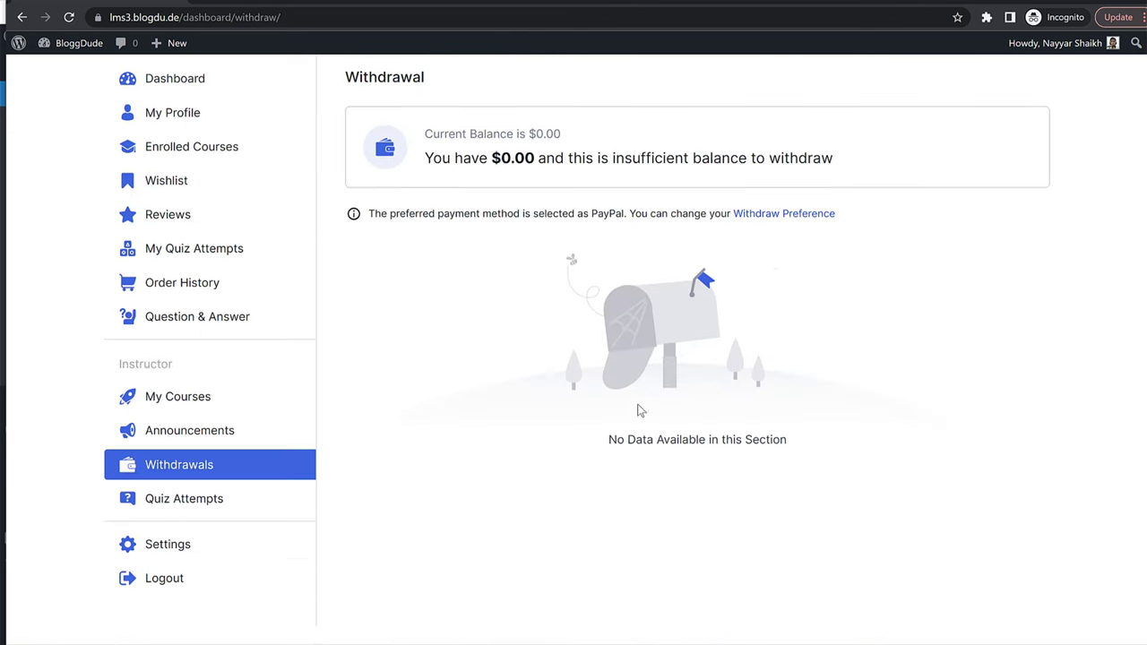
{"action": "left_click_drag", "start_coordinate": [502, 154], "coordinate": [593, 156]}
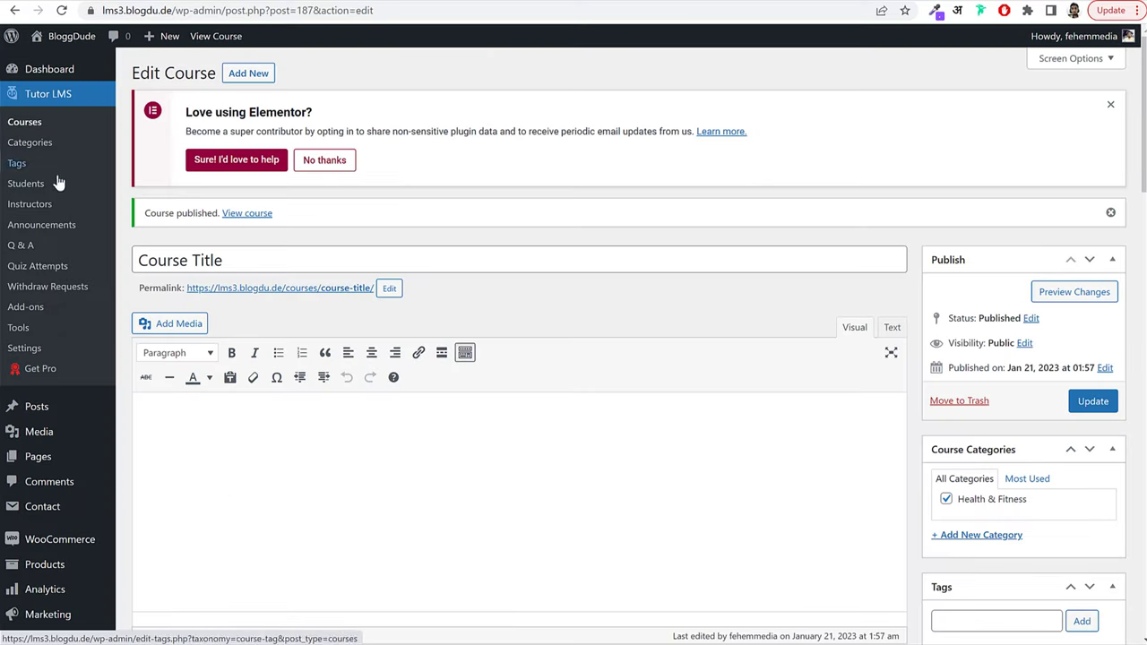
Review the empty Withdraw Request list's Withdraw Method, Withdraw Details and Update columns
{"action": "left_click", "coordinate": [41, 290]}
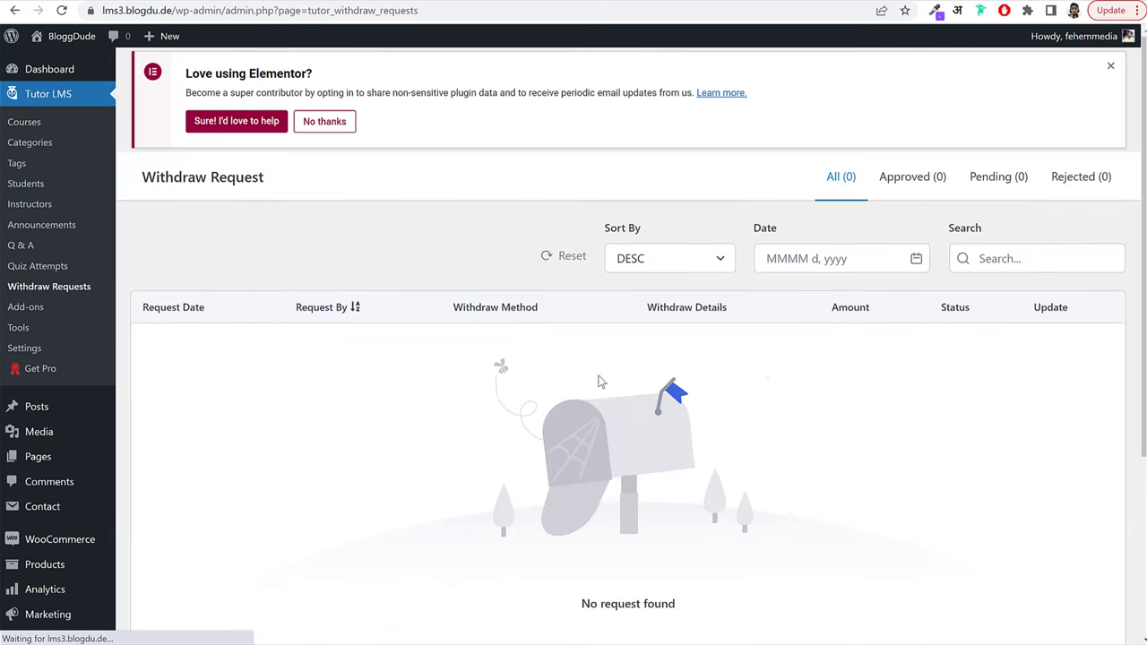
{"action": "scroll", "coordinate": [202, 243], "scroll_direction": "down", "scroll_amount": 1}
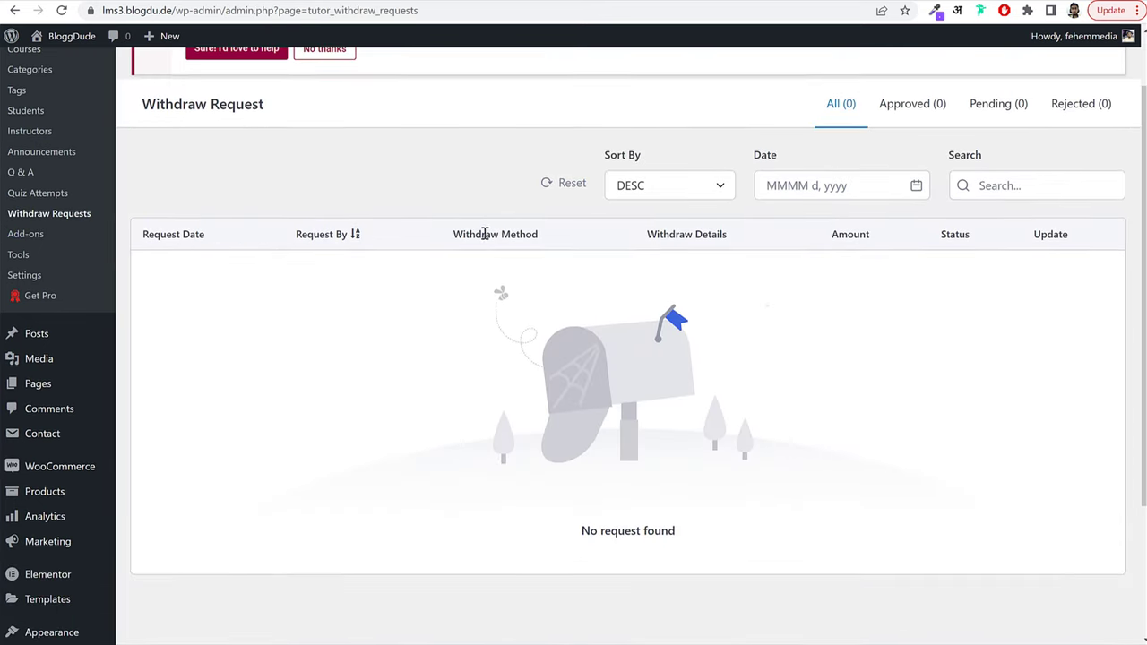
{"action": "left_click_drag", "start_coordinate": [452, 235], "coordinate": [550, 237]}
{"action": "left_click_drag", "start_coordinate": [654, 235], "coordinate": [749, 240]}
{"action": "left_click_drag", "start_coordinate": [937, 236], "coordinate": [1089, 238]}
{"action": "left_click", "coordinate": [1088, 238]}
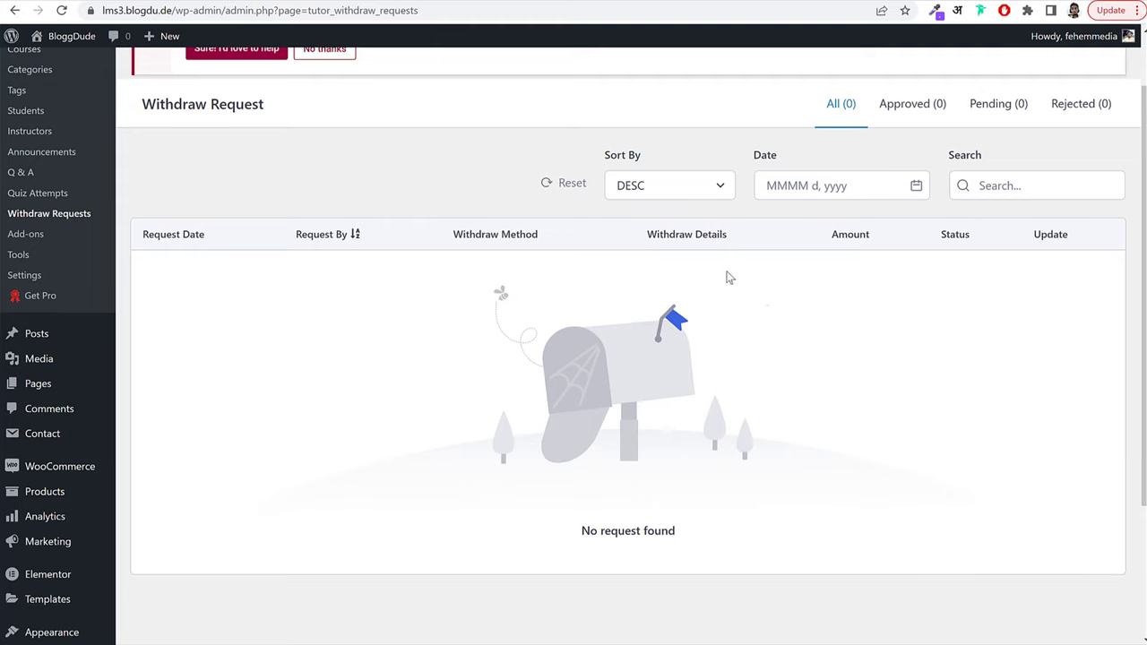